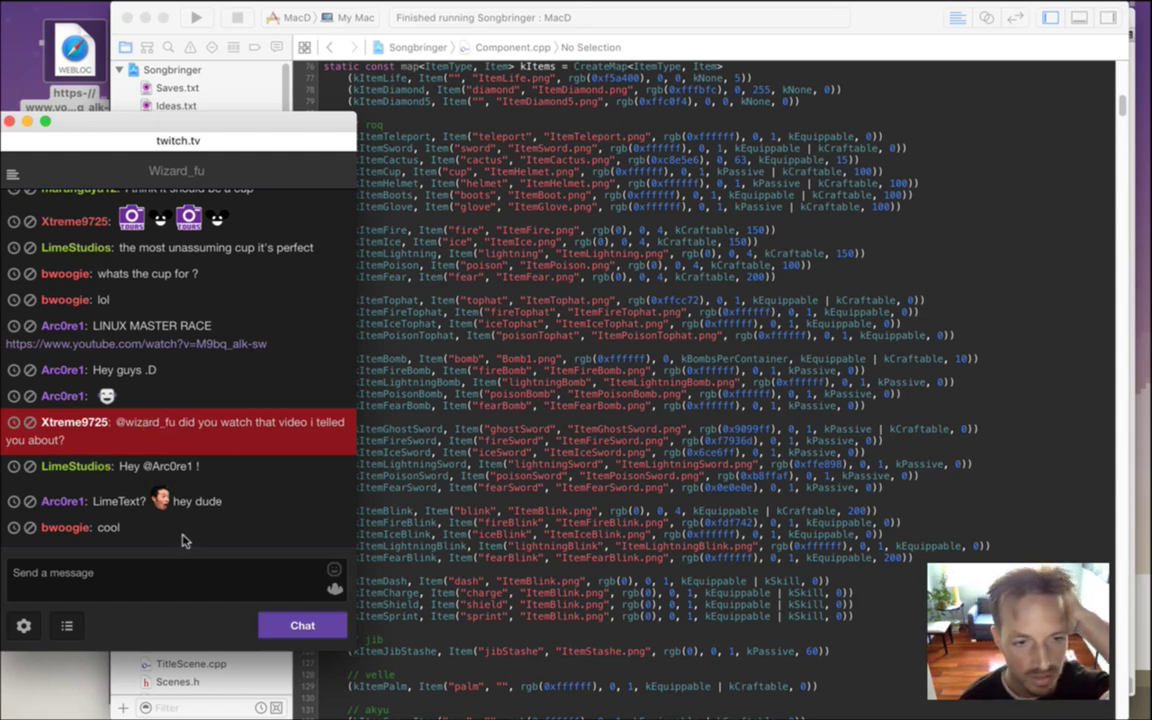
Set the image file of the kItemCup entry in Component.cpp to "ItemCup.png"
left_click(507, 464)
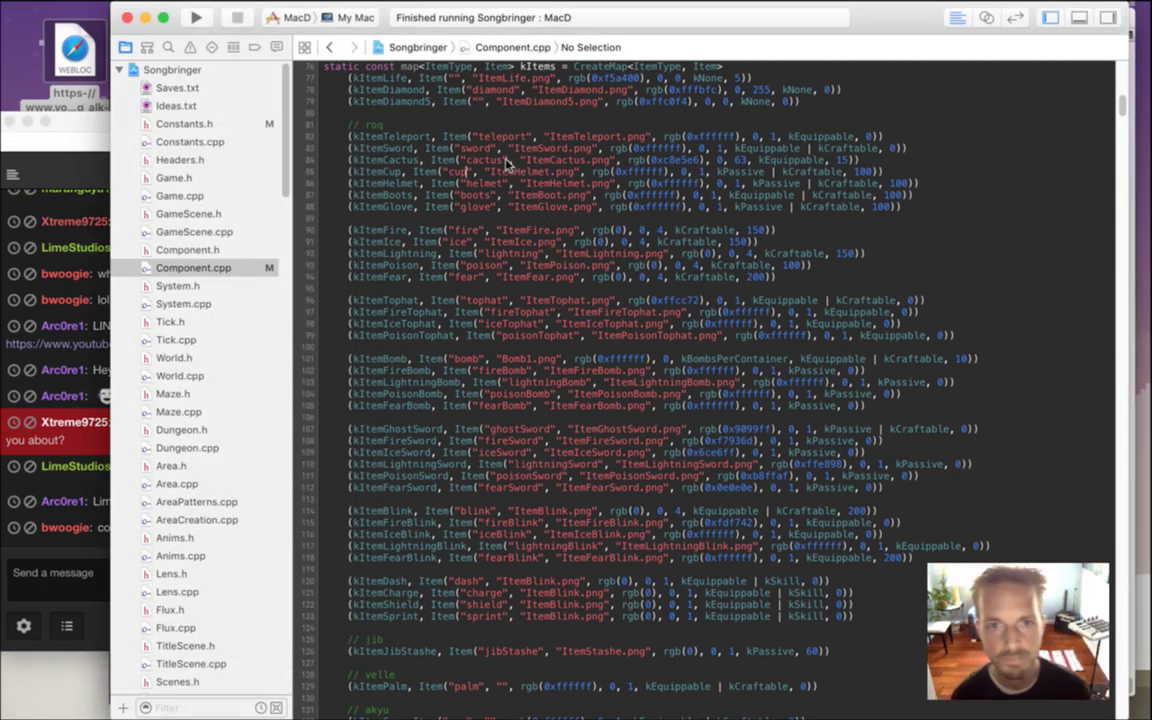
type("Cup")
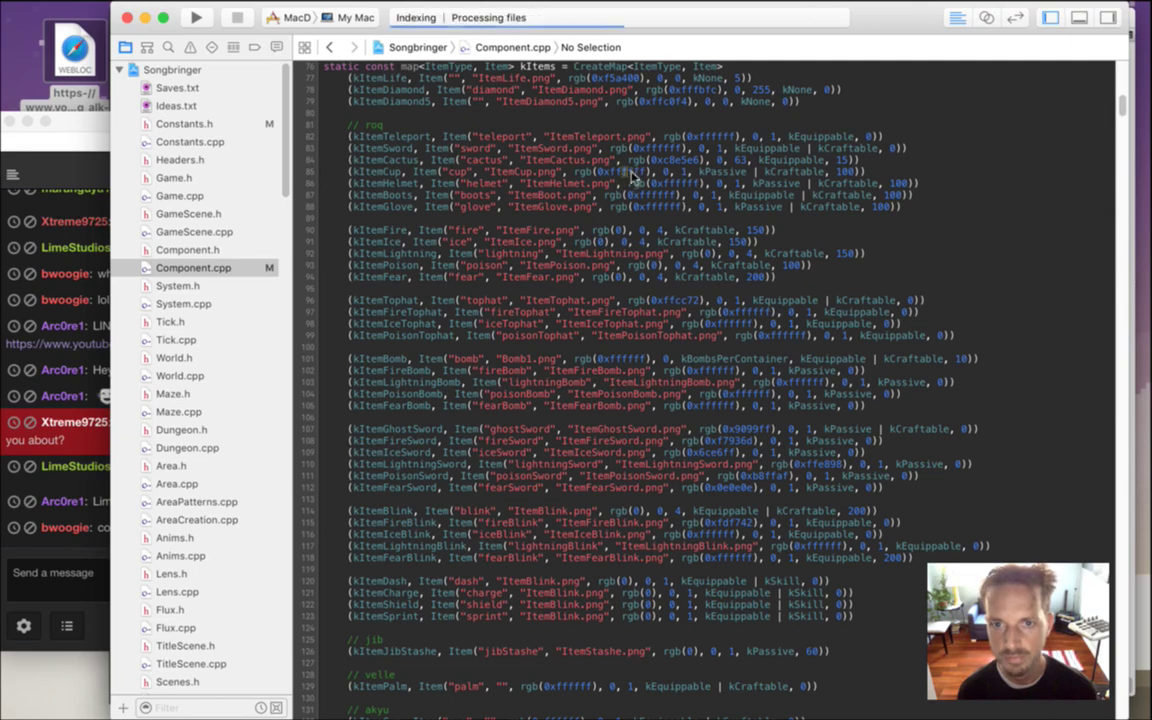
Switch to Safari, reopen the squared32.png cup picture from the browsing history in a new window, and copy the image
key("super+Tab")
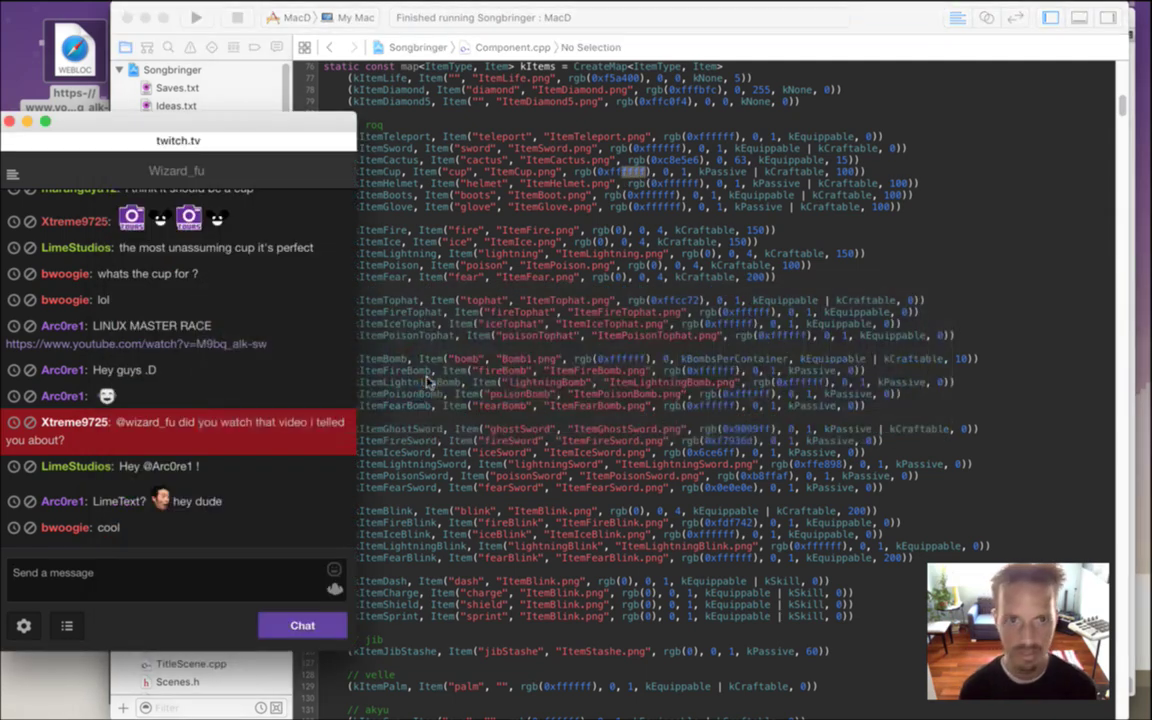
key("super+n")
mouse_move(432, 6)
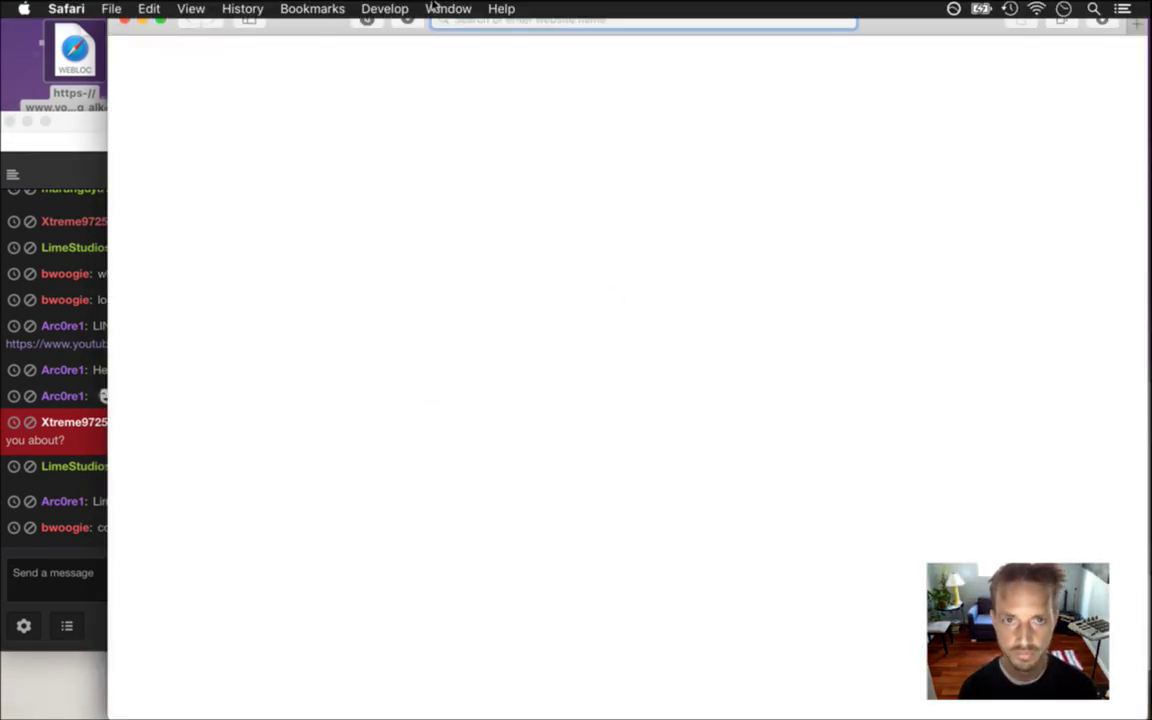
left_click(236, 10)
mouse_move(188, 14)
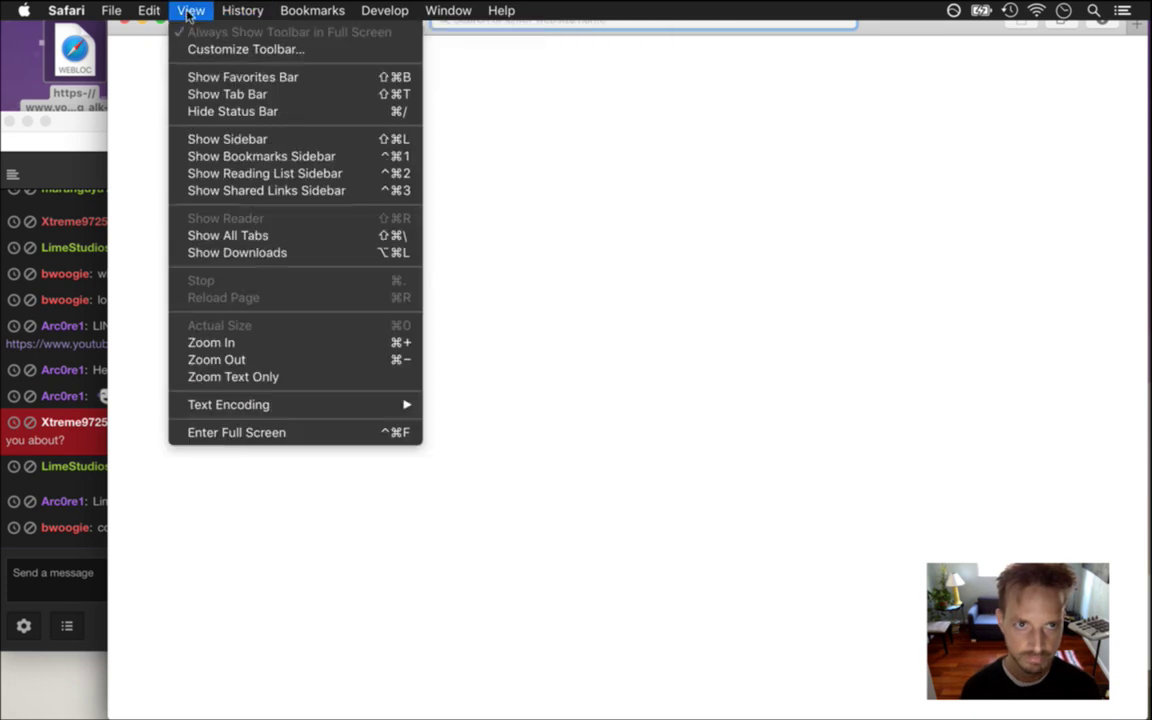
mouse_move(242, 12)
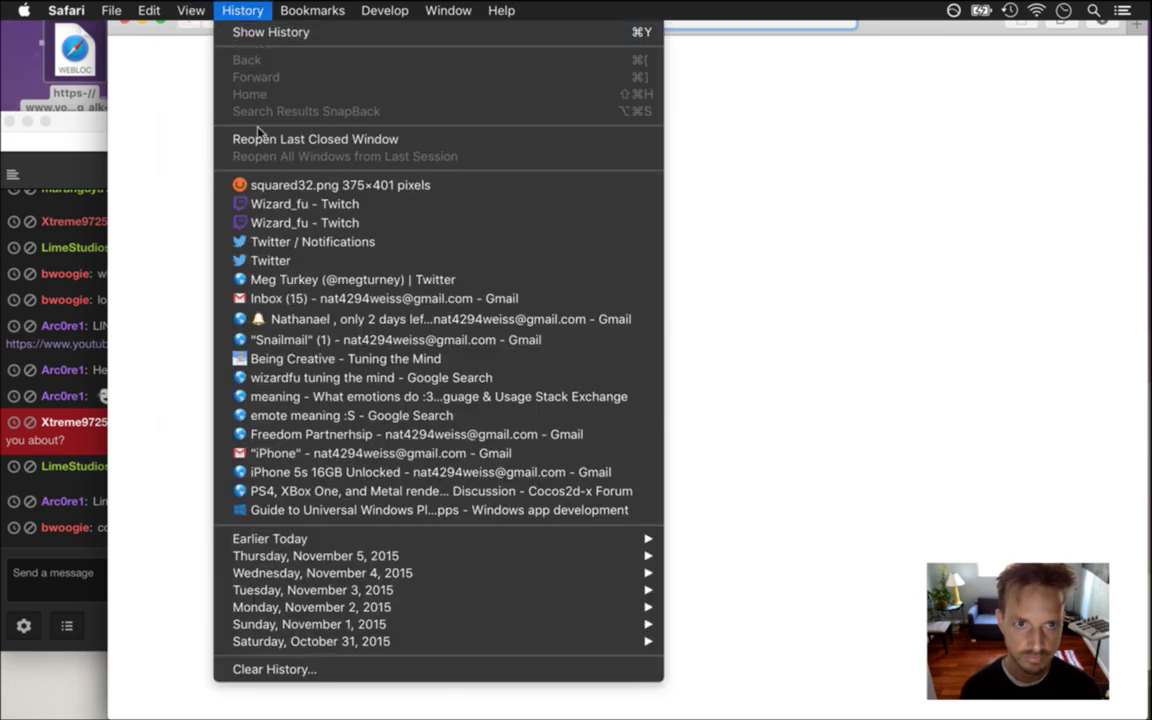
left_click(279, 190)
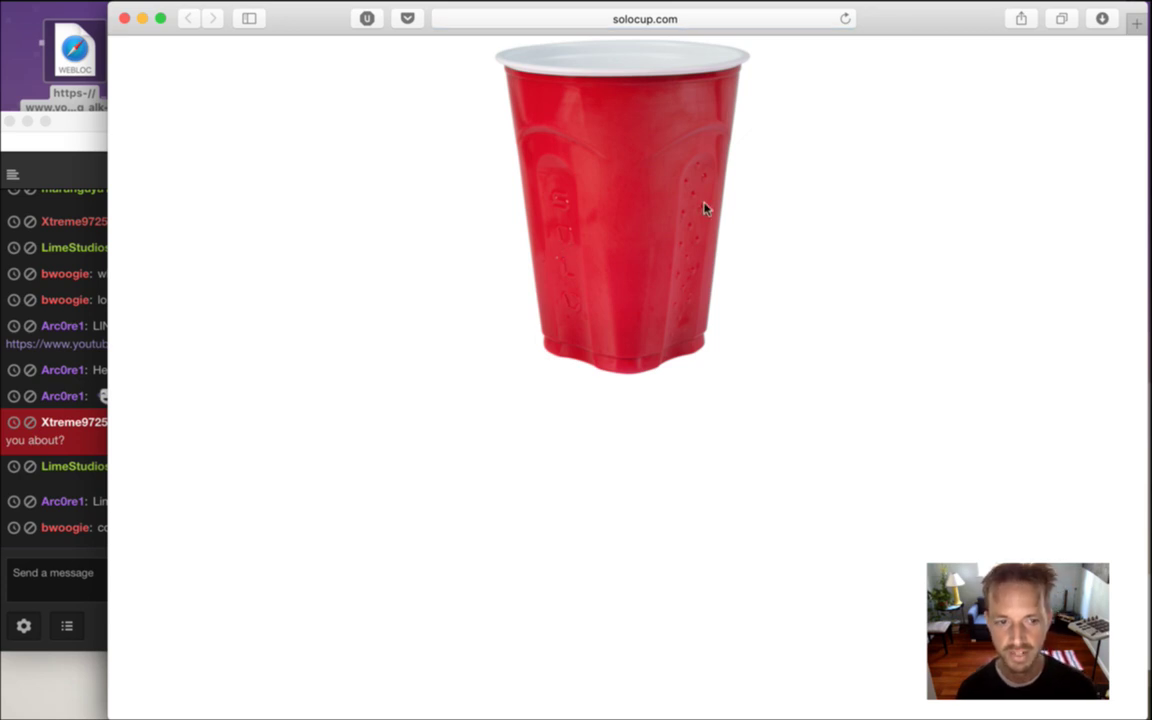
right_click(634, 180)
left_click(678, 310)
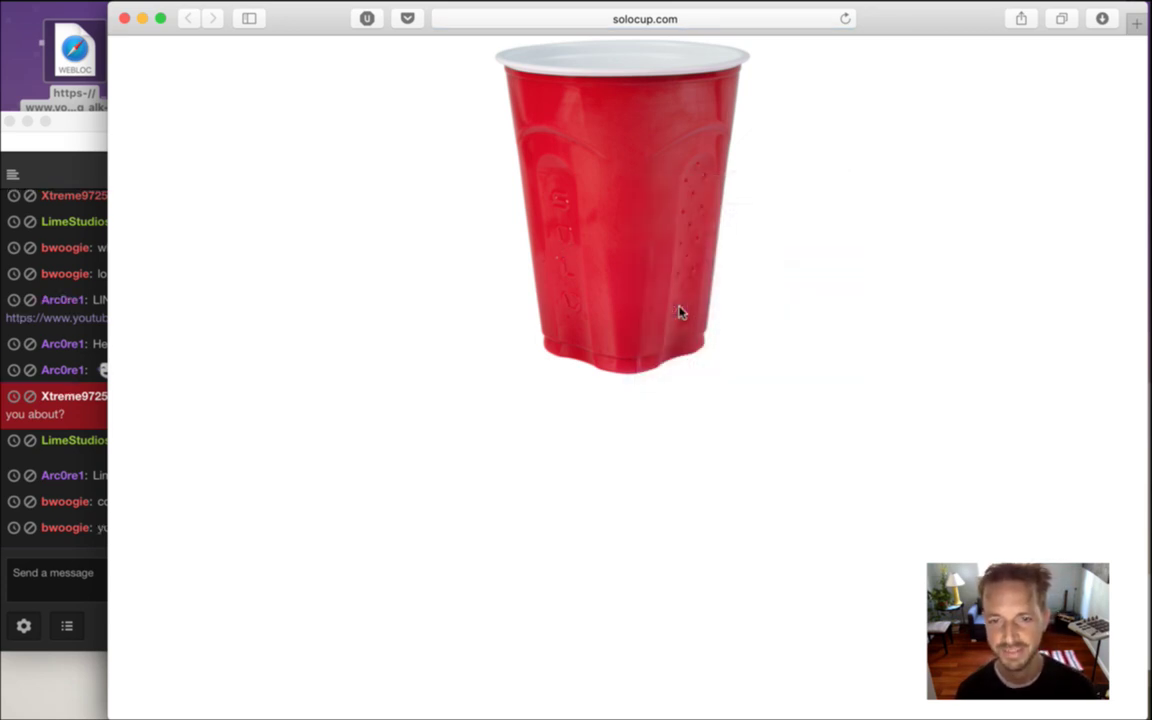
Switch to Photoshop, close Fear.psd, and paste the copied cup image into a new document
key("super+Tab")
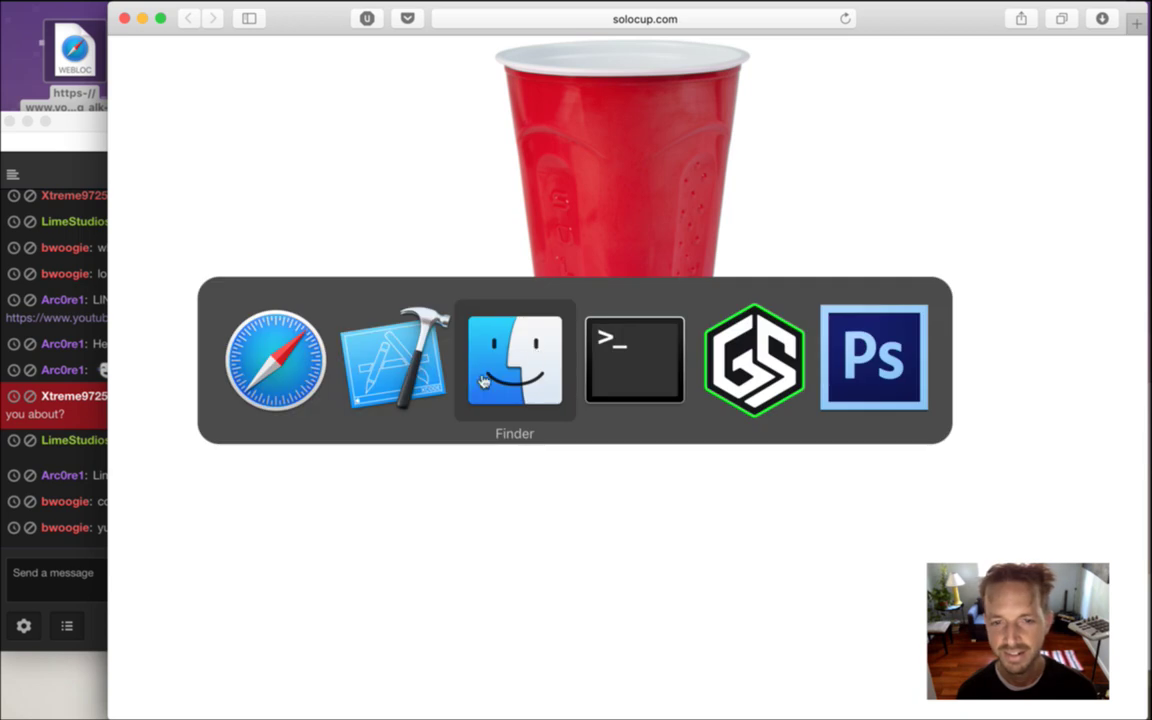
left_click(818, 380)
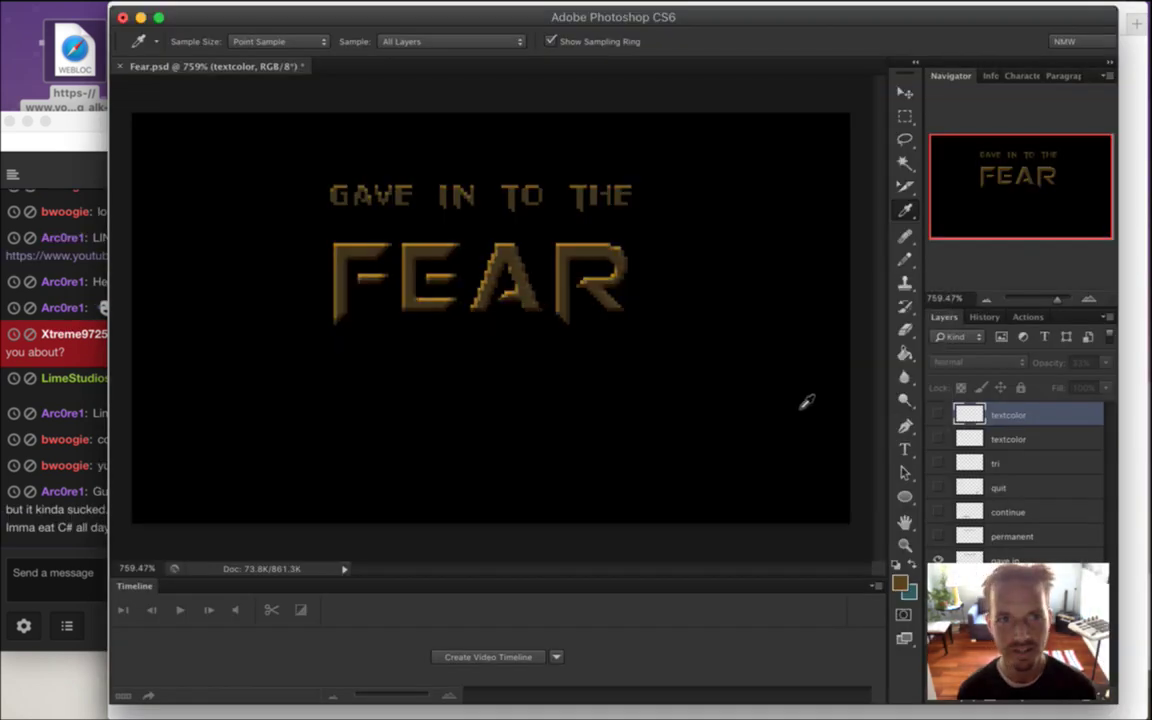
key("super+w")
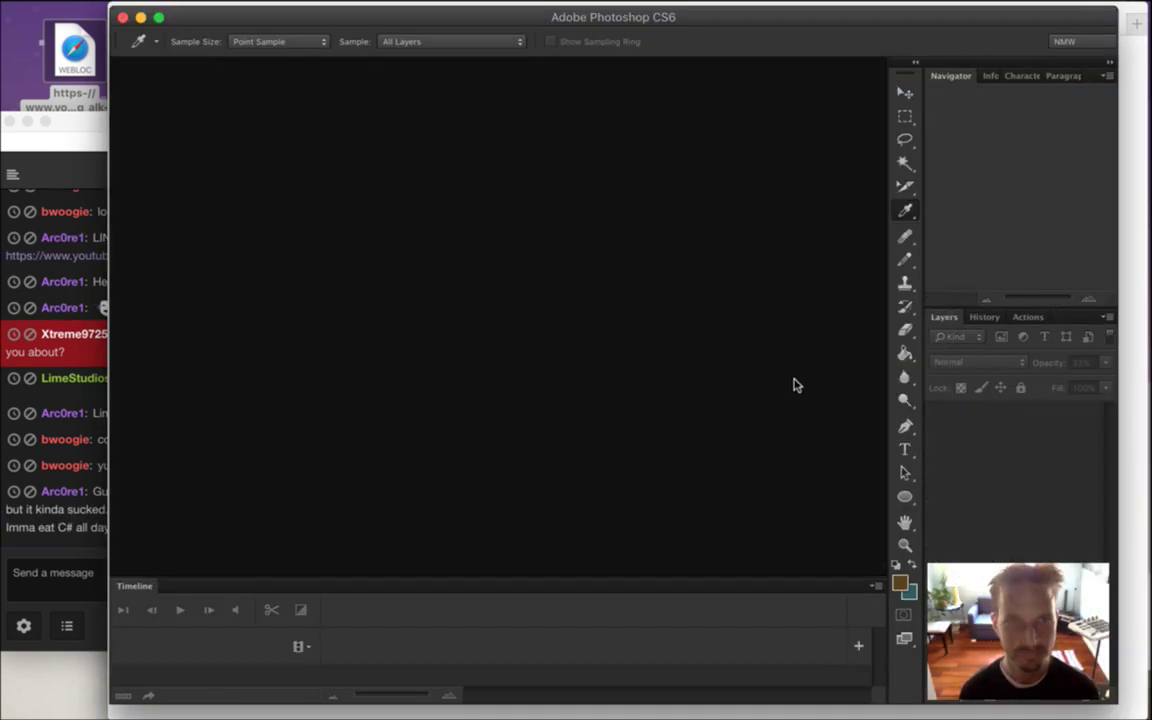
key("super+n")
key("Return")
key("super+v")
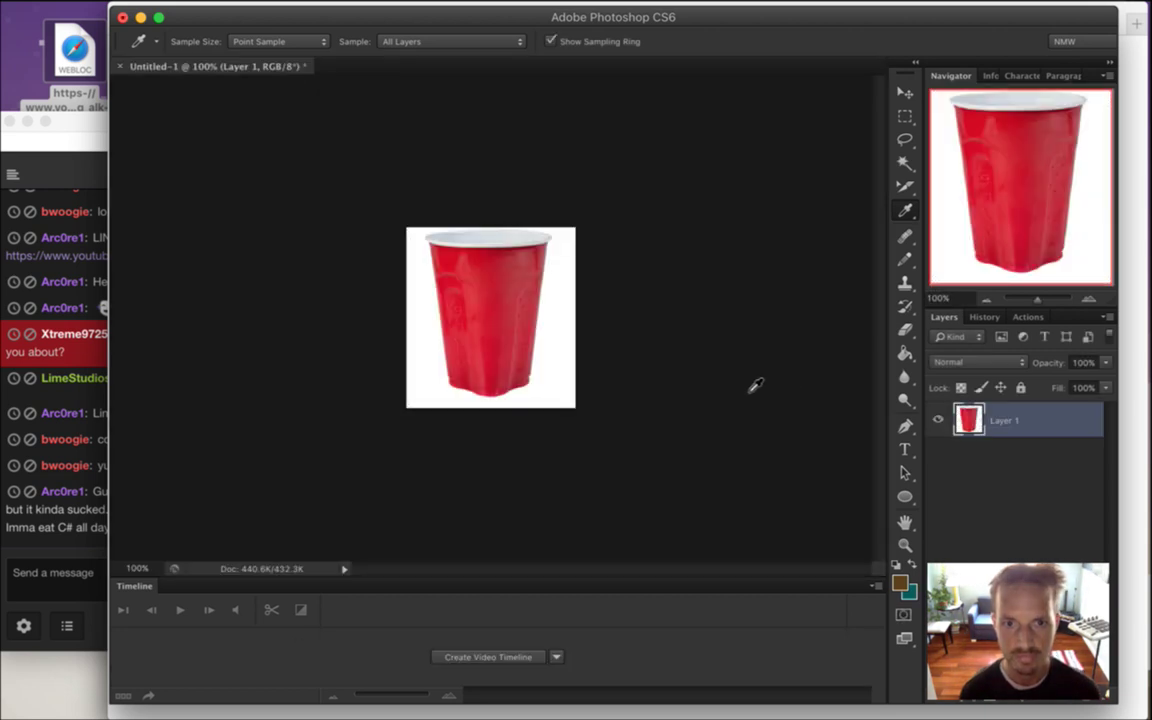
Sample the cup's red in Photoshop and use it in Xcode as the kItemCup color, 0xb0232c
left_click(478, 282)
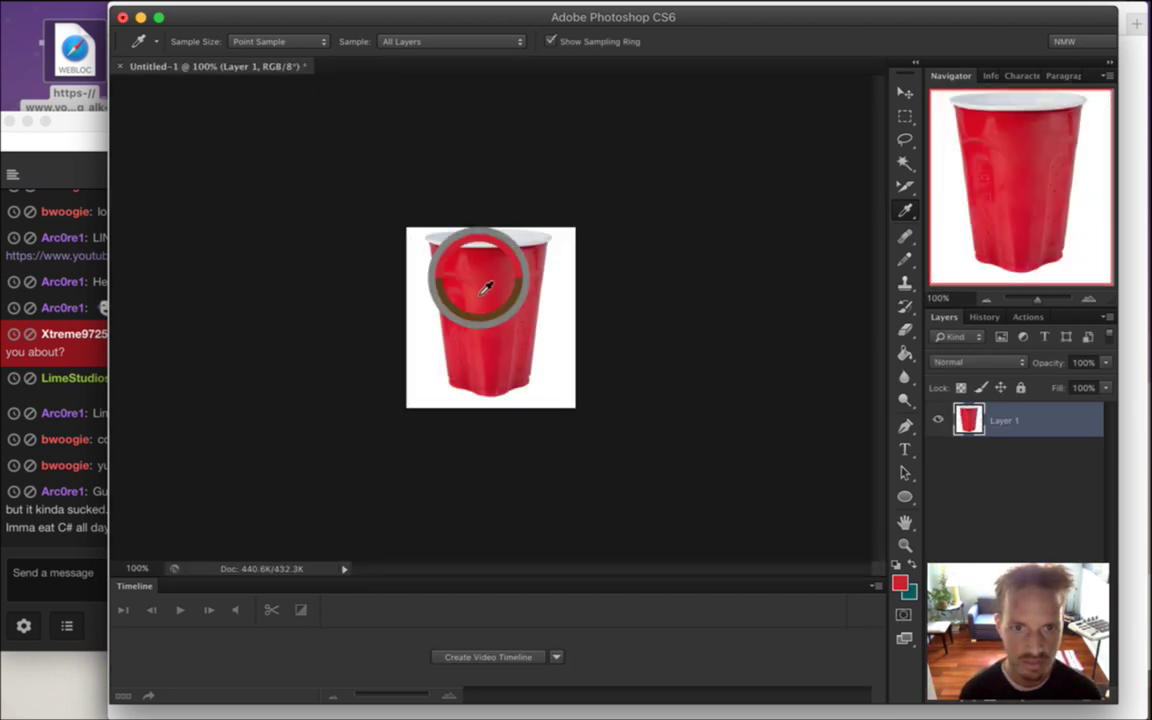
left_click(904, 587)
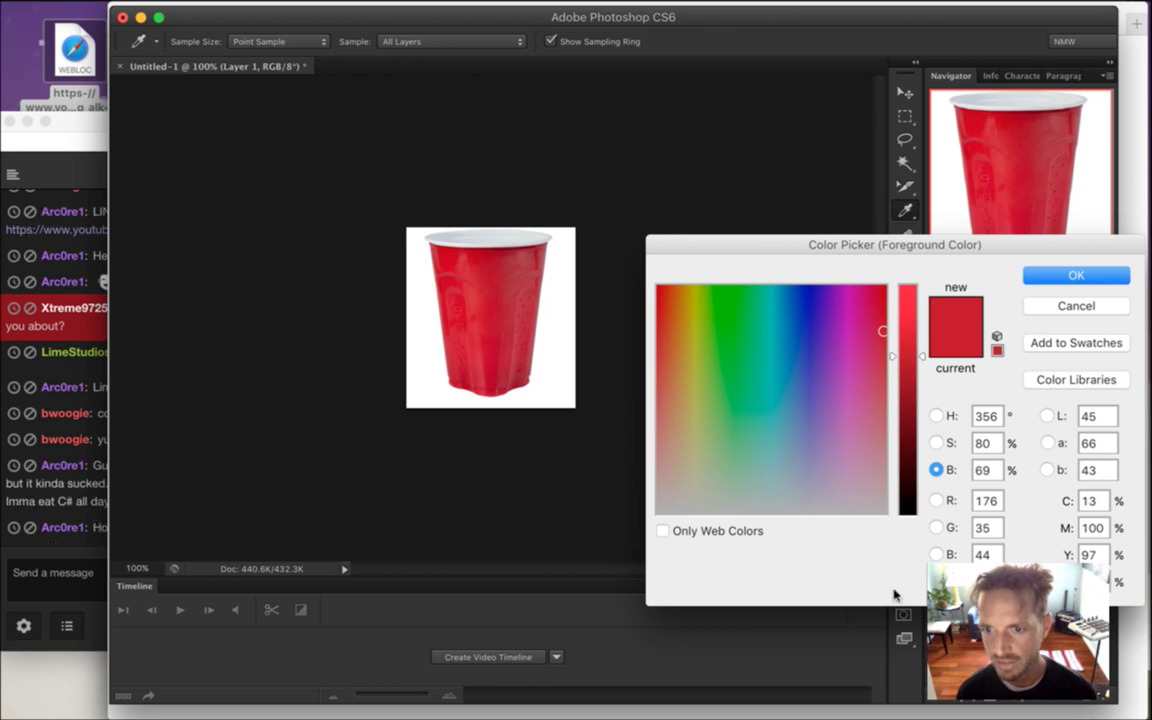
key("super+Tab")
key("super+Tab")
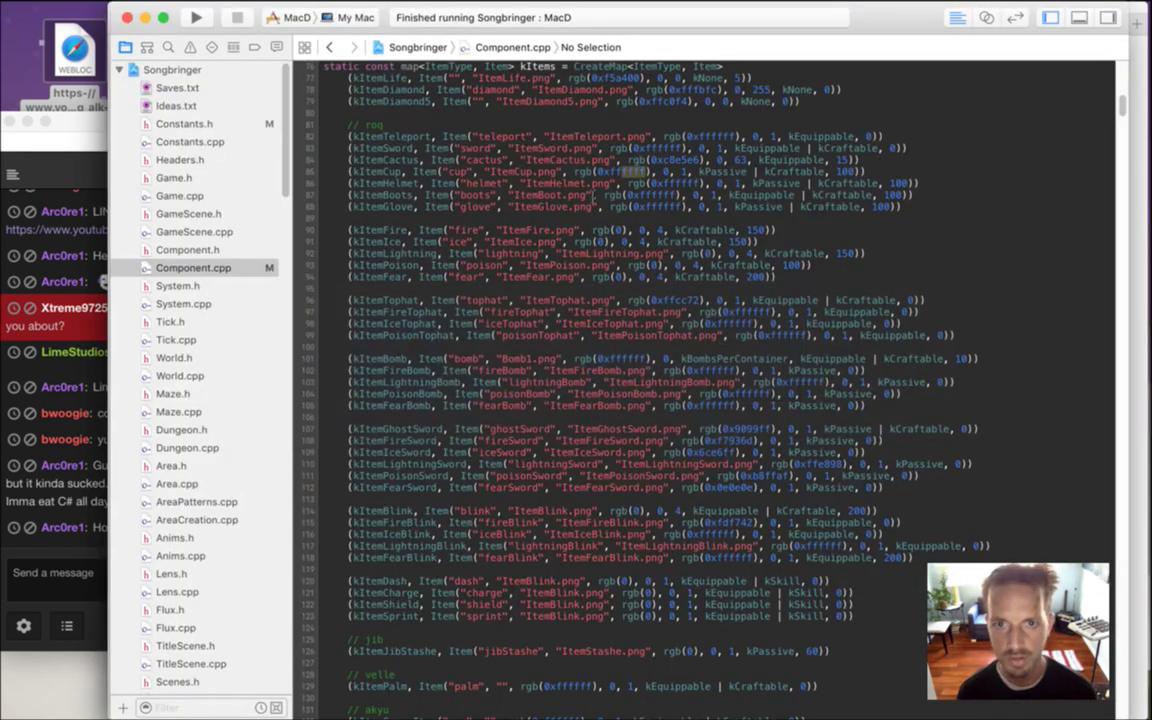
key("super+v")
Change the kItemCup flags to kEquippable only, removing kPassive and kCraftable, and set its final value to 0
left_click(719, 171)
double_click(704, 174)
left_click(748, 176)
key("BackSpace")
key("BackSpace")
key("BackSpace")
key("BackSpace")
key("BackSpace")
key("BackSpace")
key("BackSpace")
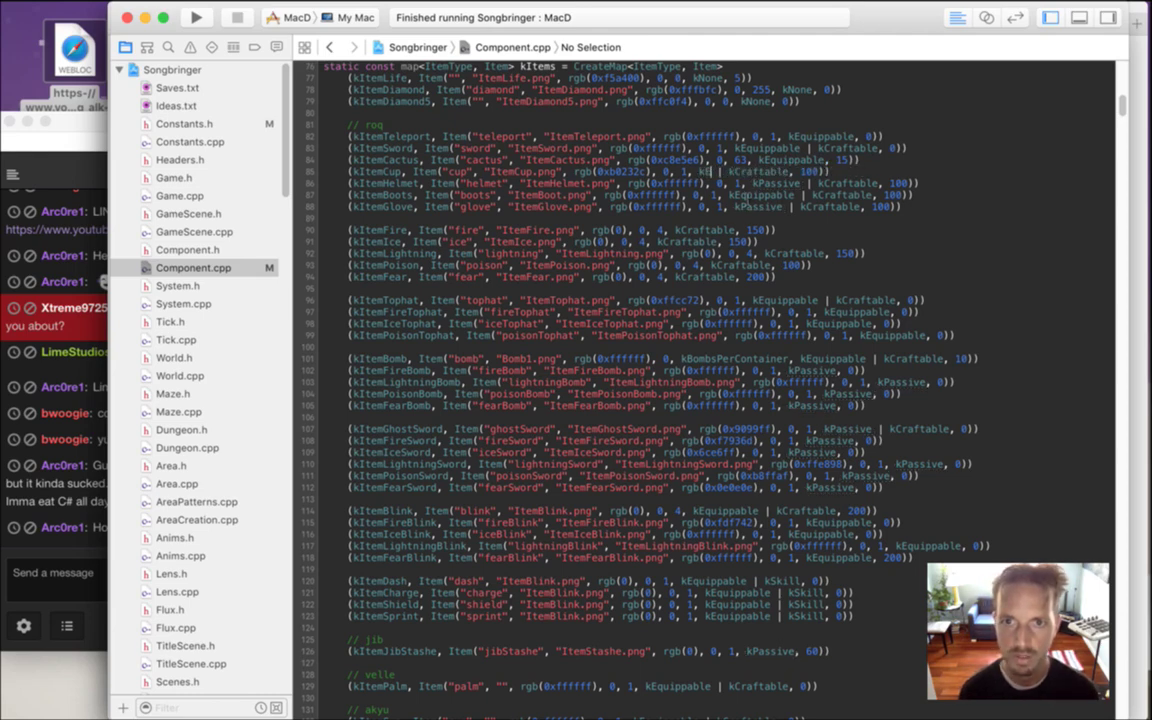
type("Eq")
key("Return")
key("Delete")
key("Delete")
key("Delete")
key("Delete")
key("Delete")
key("Delete")
key("Delete")
key("Delete")
key("Delete")
key("Delete")
key("Delete")
key("Delete")
key("Delete")
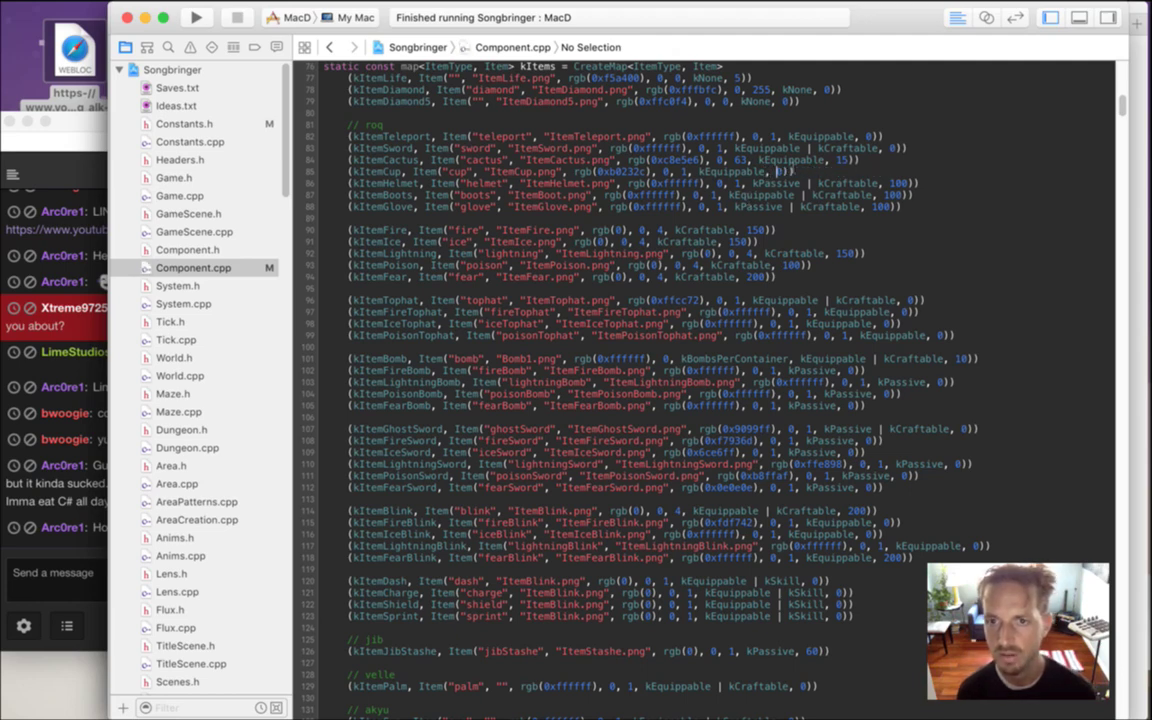
Build and run the MacD target with the edited kItemCup entry
left_click_drag(741, 172, 795, 188)
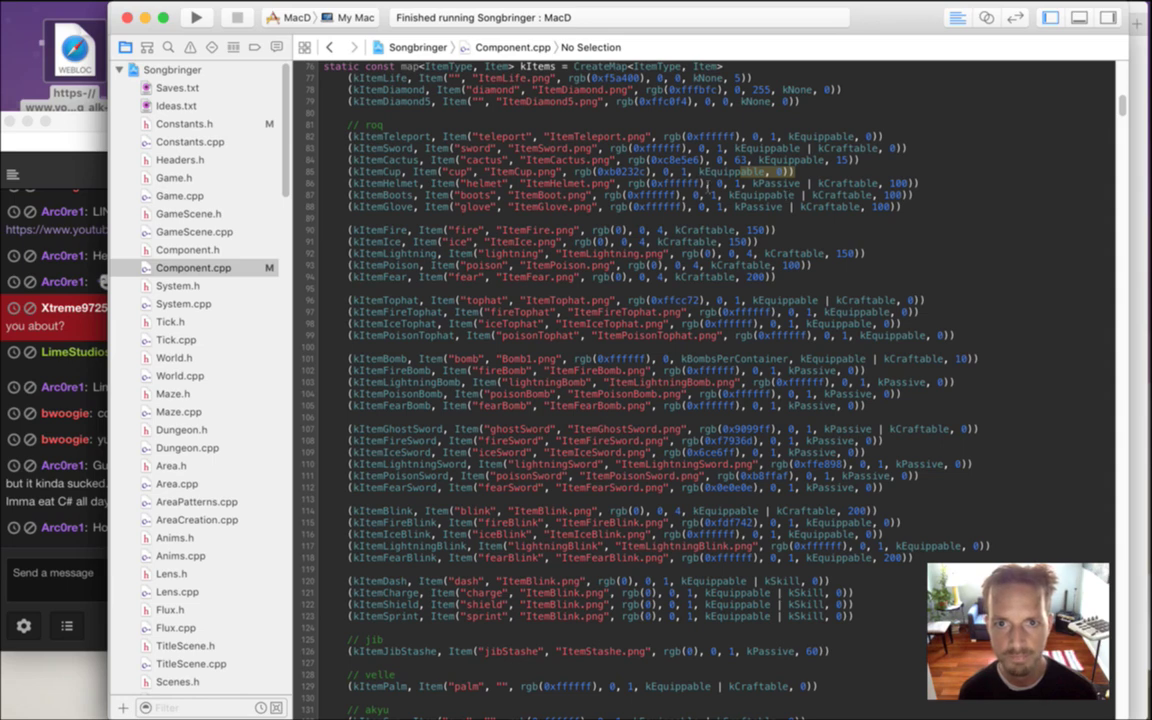
double_click(684, 172)
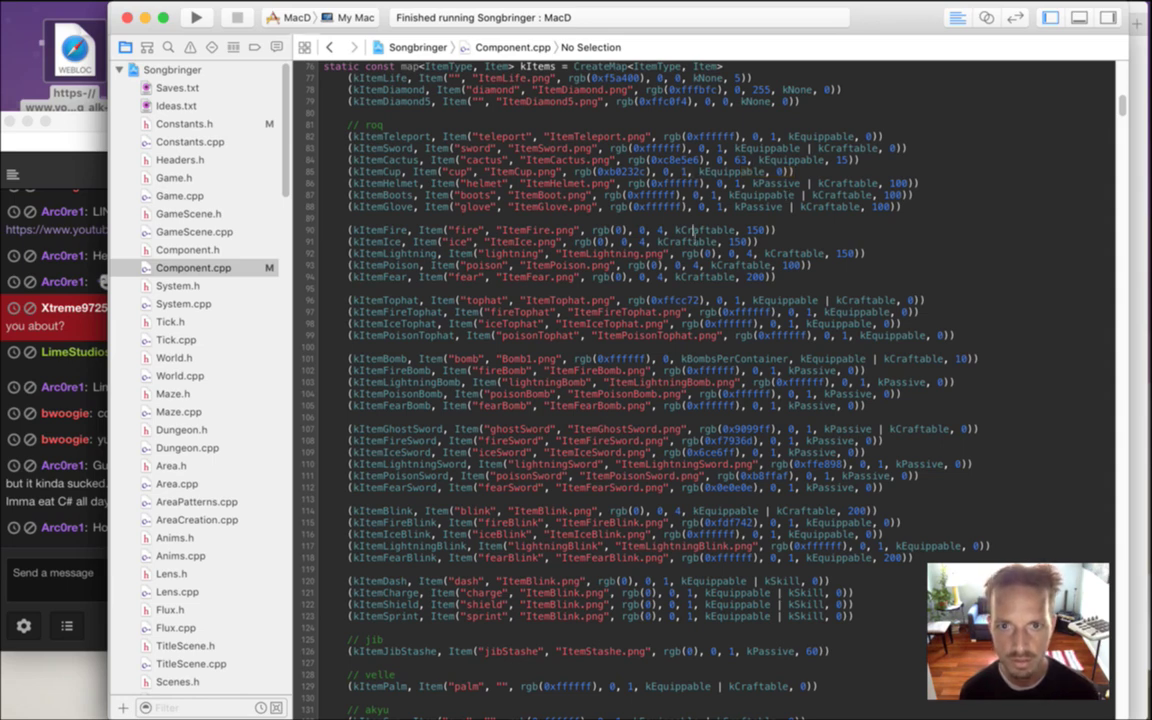
key("super+r")
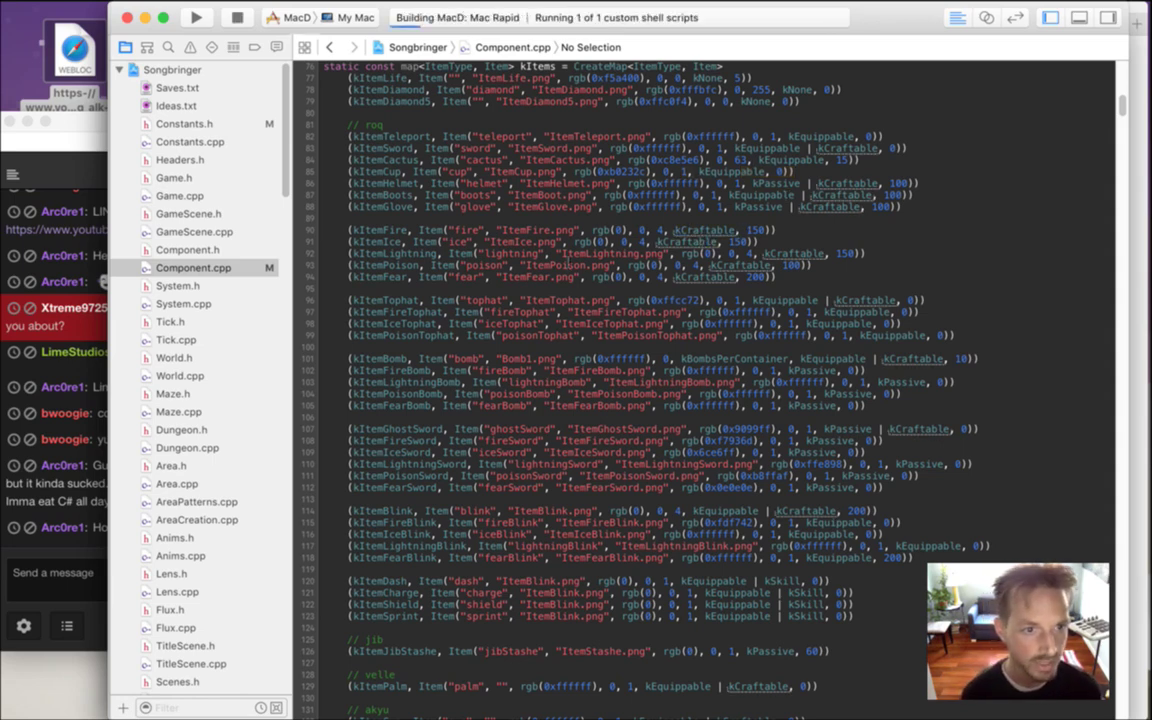
Read through the recent viewer messages in the Twitch chat window
left_click(64, 336)
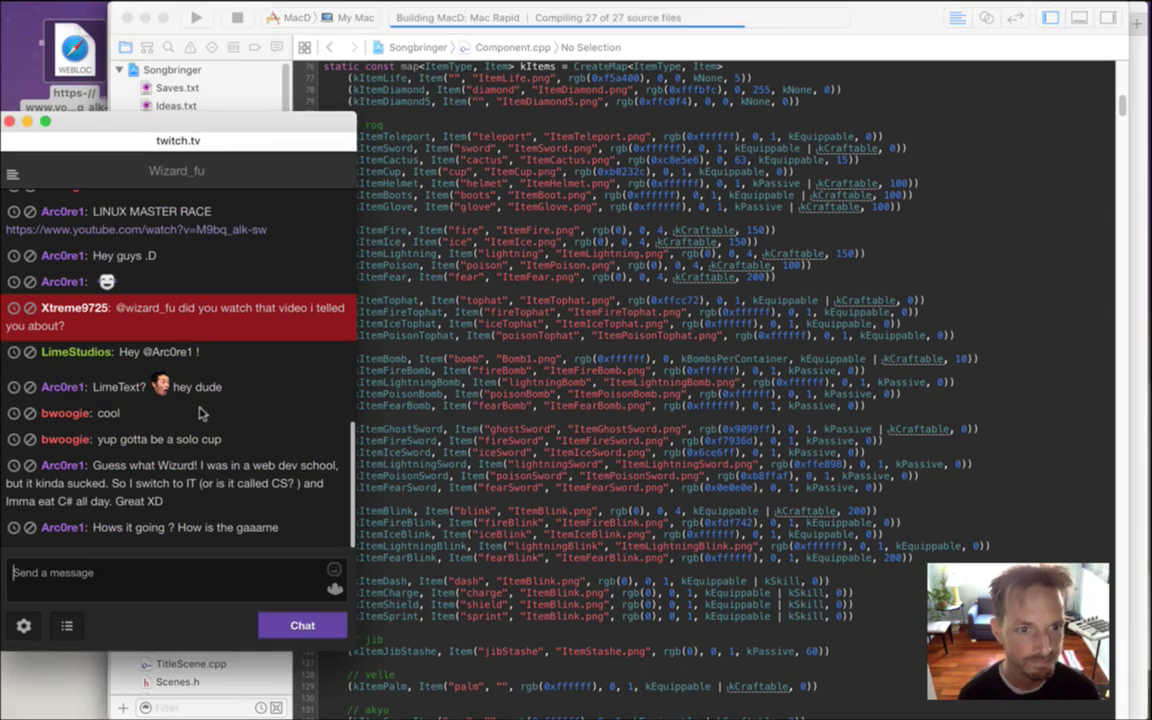
left_click_drag(119, 439, 221, 440)
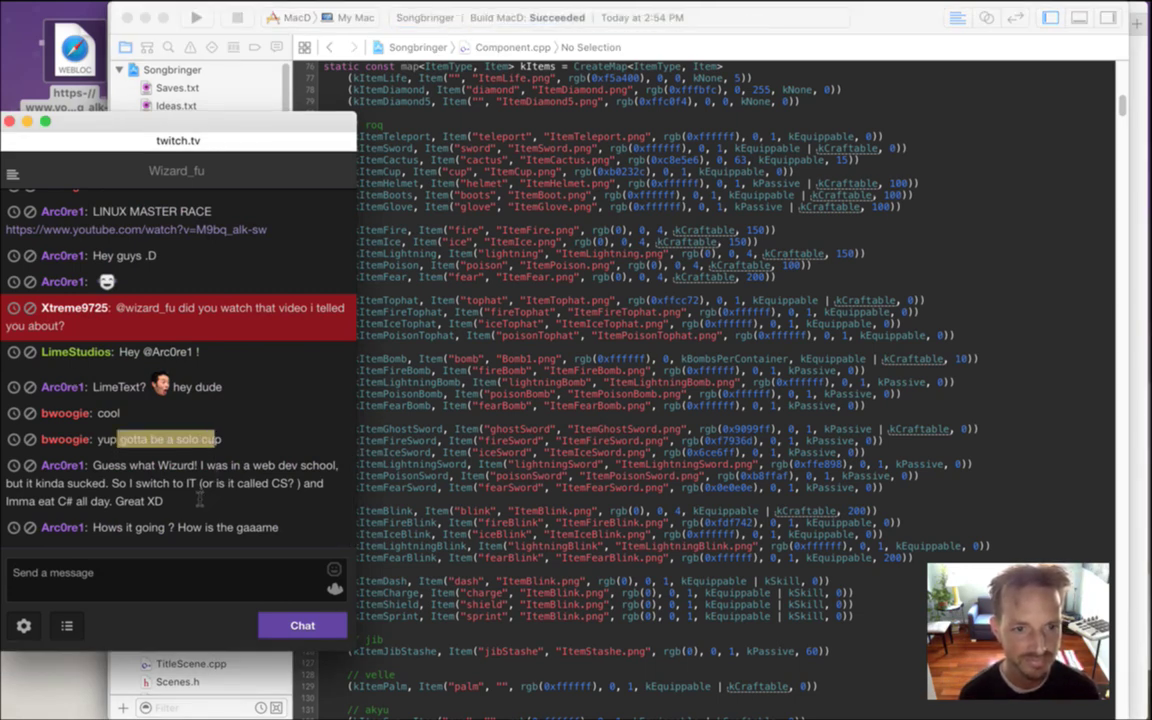
left_click_drag(103, 467, 111, 484)
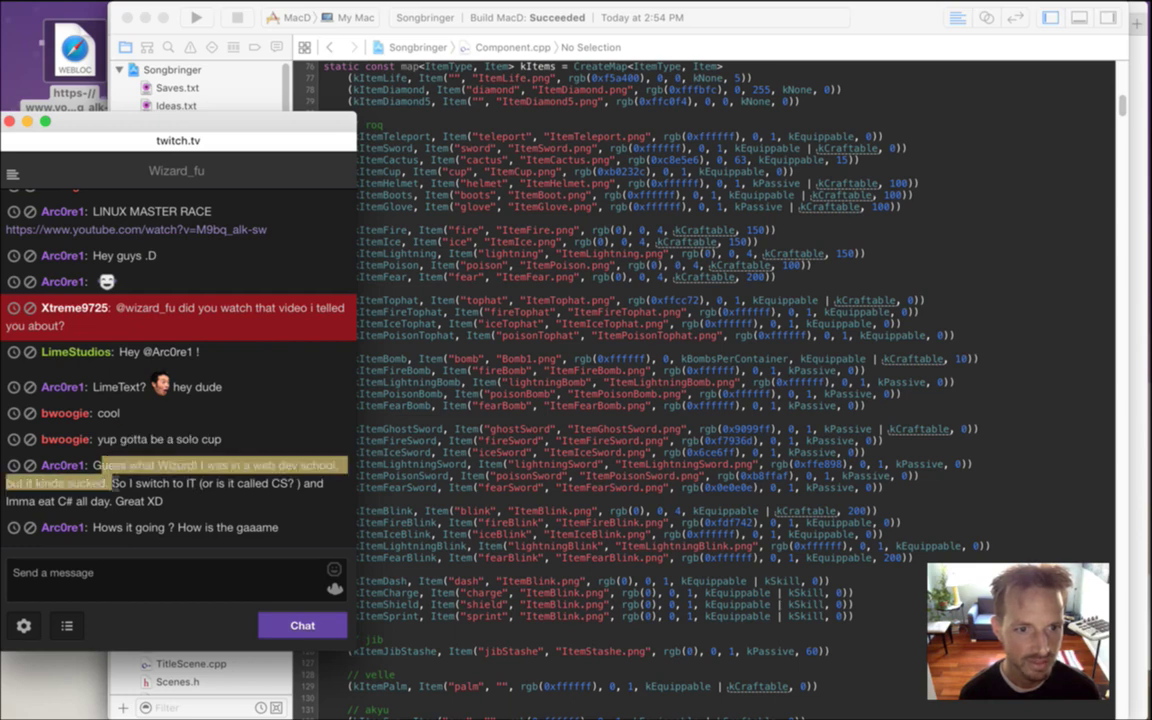
left_click(131, 485)
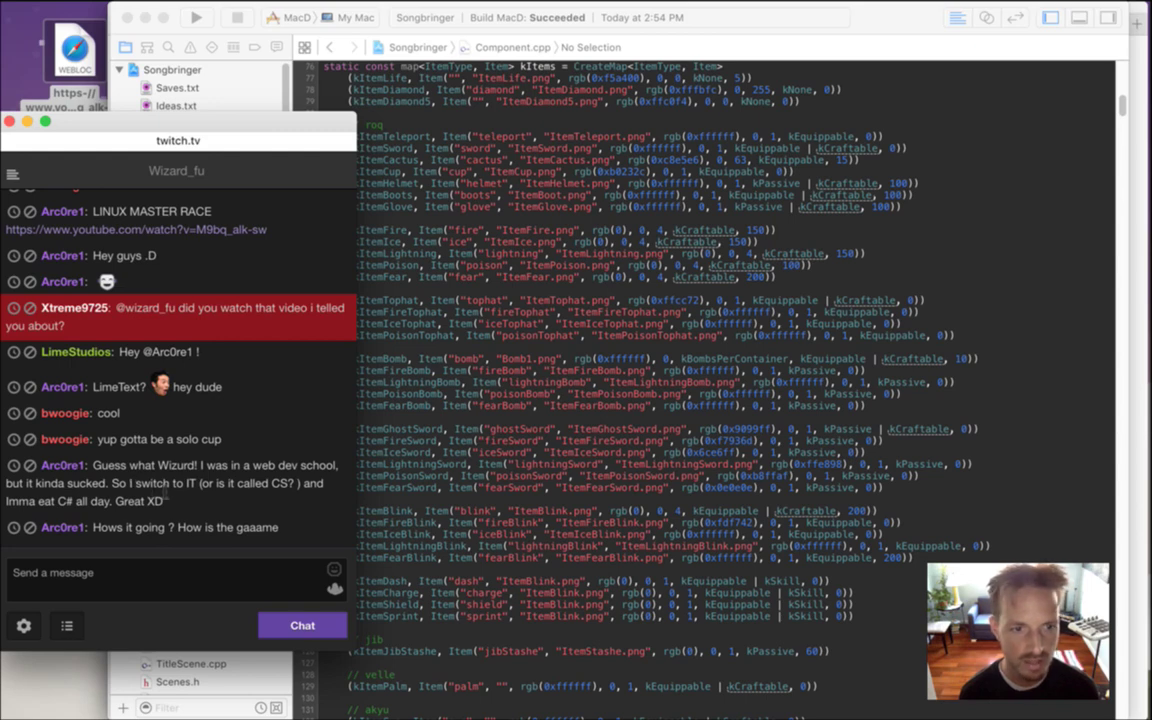
left_click_drag(133, 405, 152, 455)
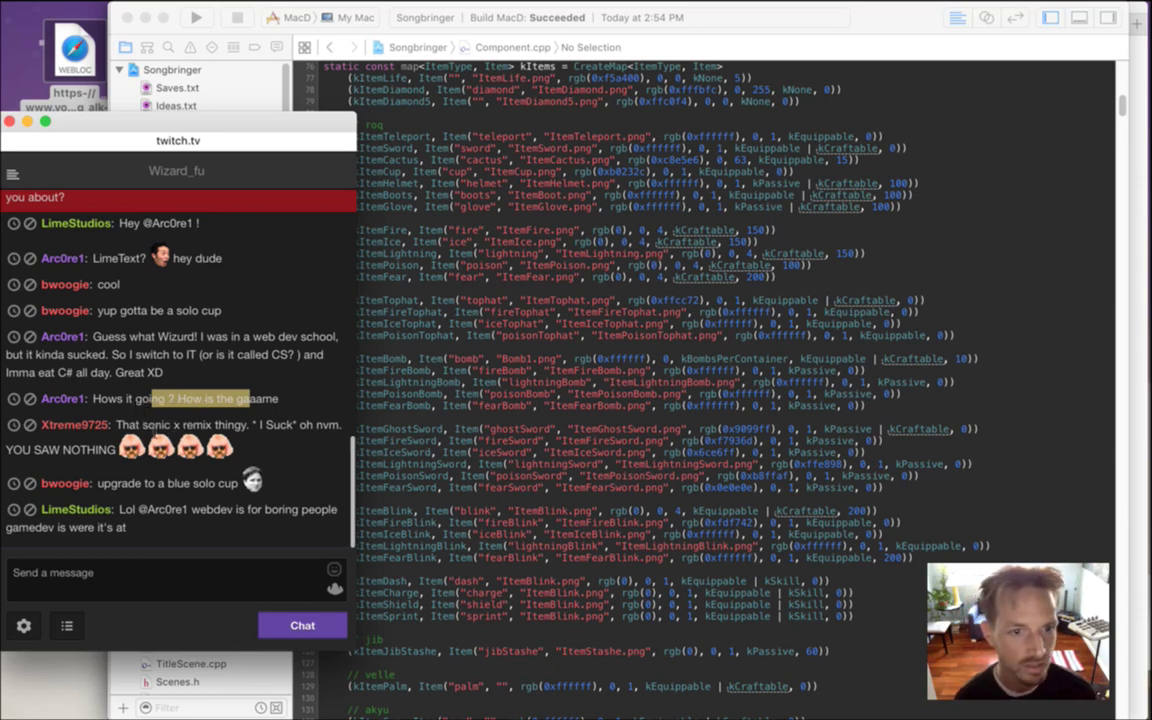
left_click_drag(153, 424, 190, 424)
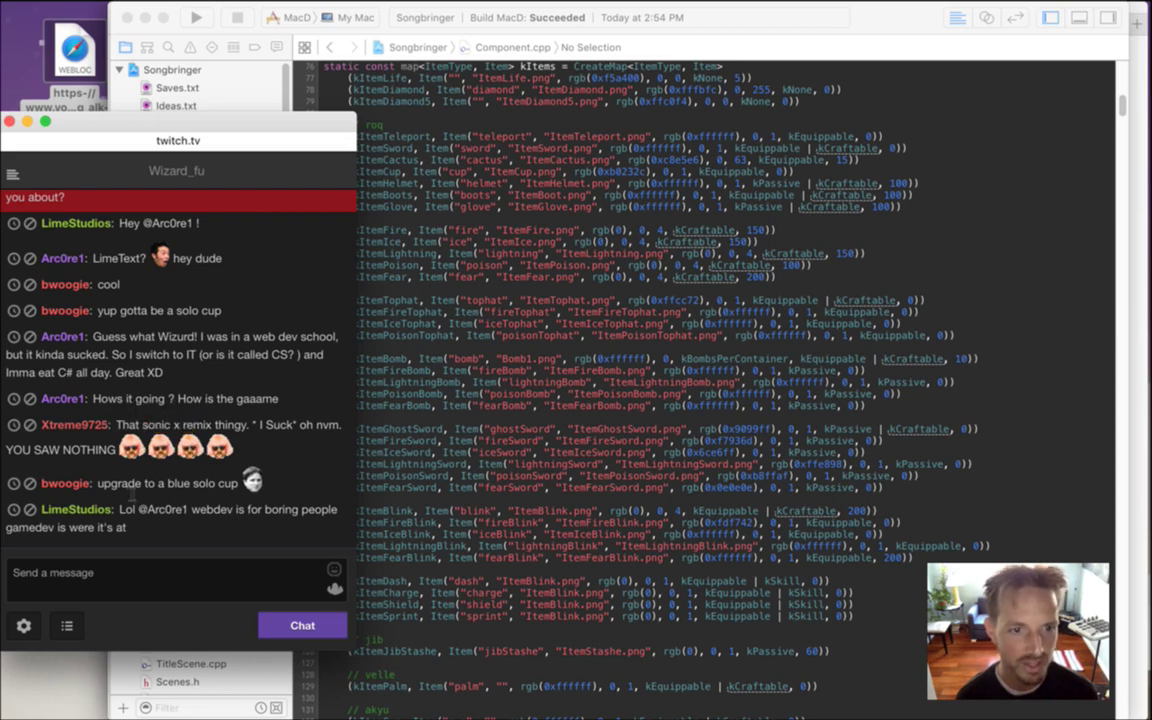
left_click_drag(128, 483, 194, 486)
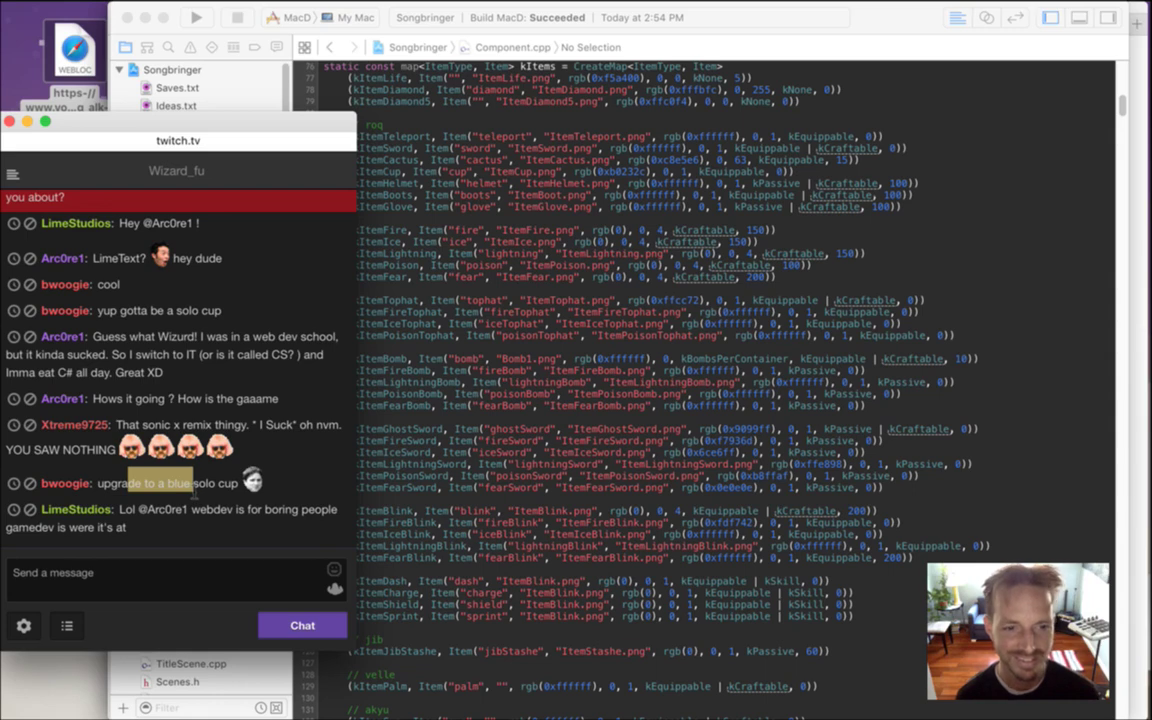
Switch back to Xcode and open Saves.txt from the Songbringer project
key("super+Tab")
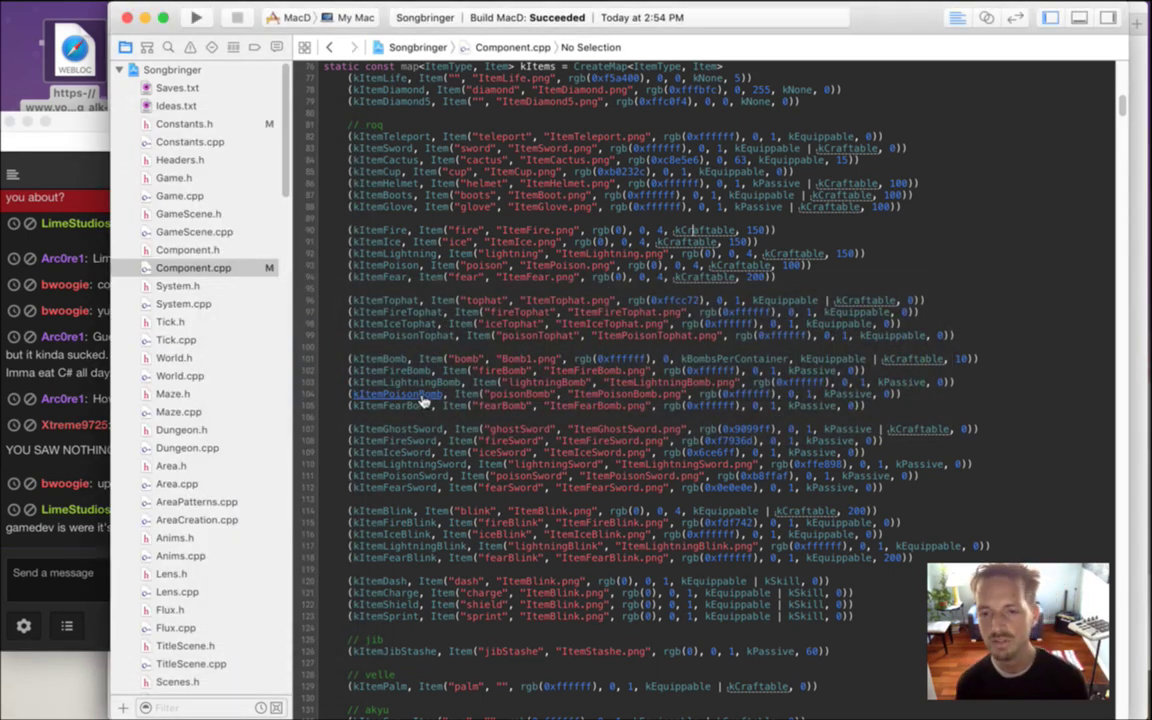
left_click(121, 88)
left_click(436, 235)
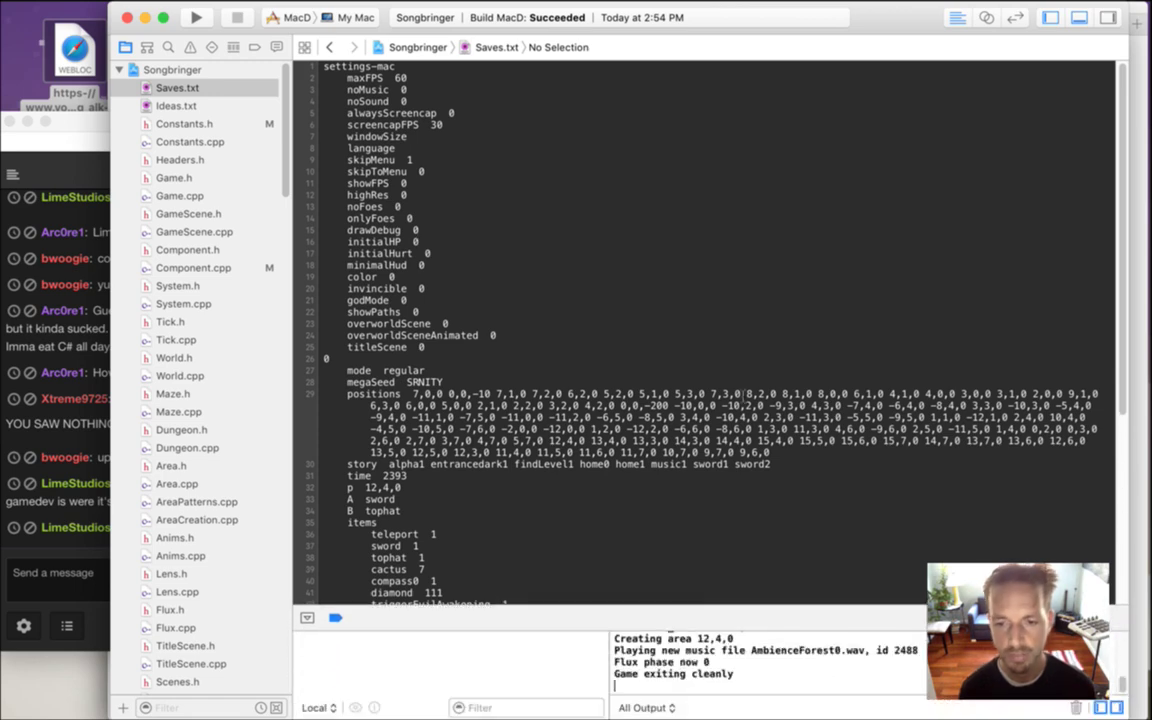
Enlarge the debug console and examine the world creation log for the foe kinds and their area coordinates
left_click_drag(775, 607, 674, 31)
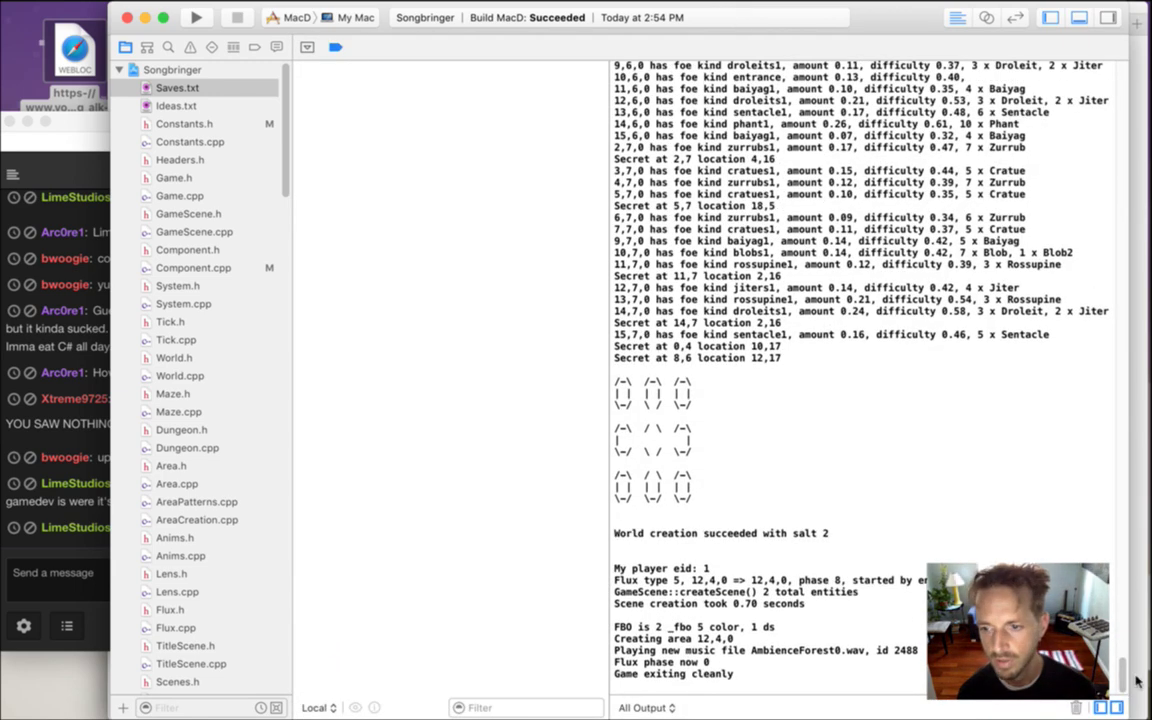
scroll(1122, 678, "up", 3)
left_click_drag(1122, 678, 1124, 657)
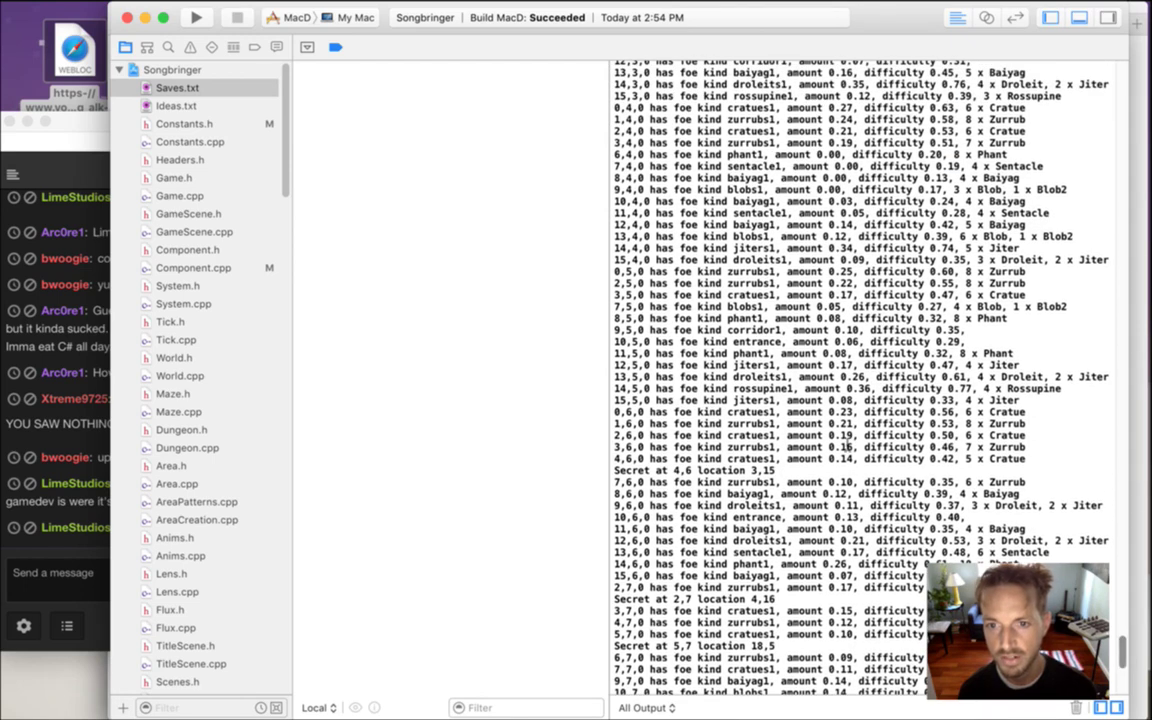
left_click_drag(735, 393, 787, 394)
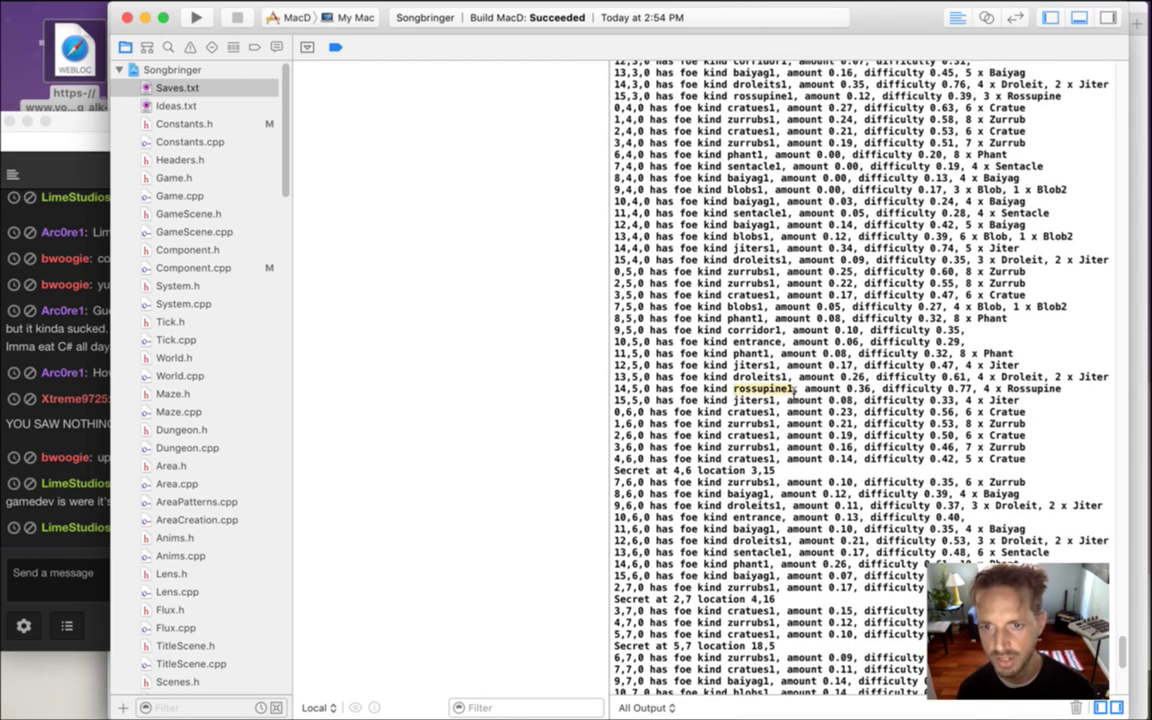
left_click_drag(651, 390, 615, 389)
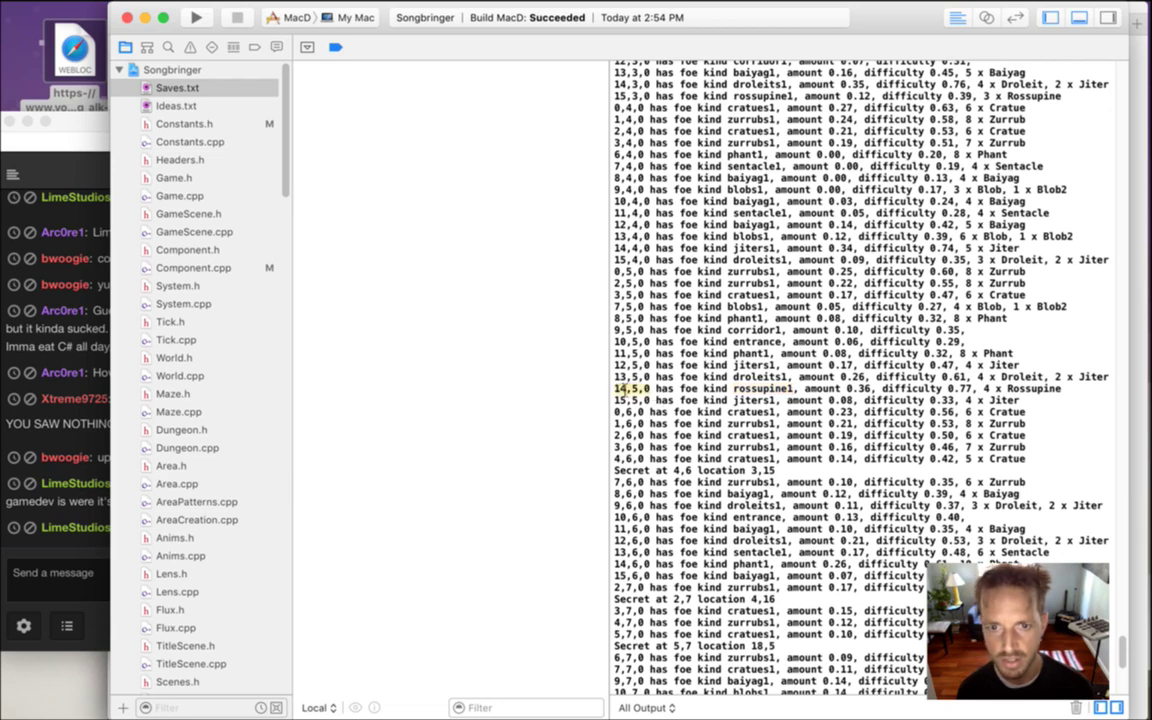
Set the saved player position p in Saves.txt to 14,5,0 and build and run the game
left_click(193, 86)
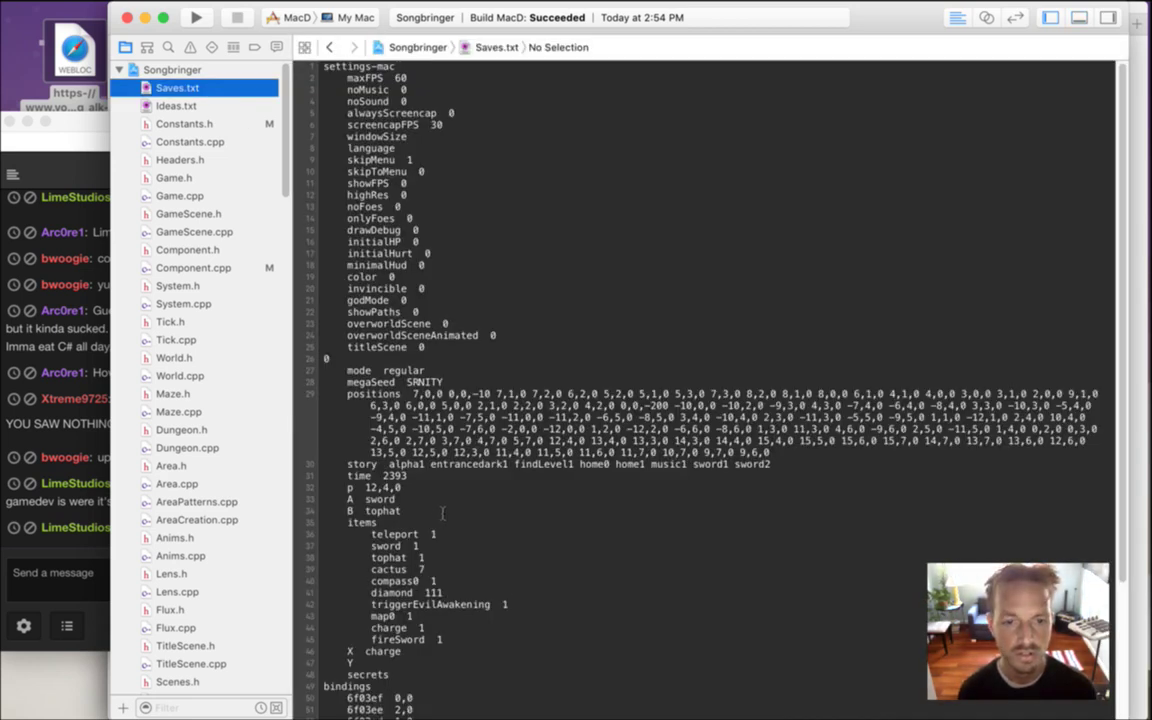
left_click(442, 513)
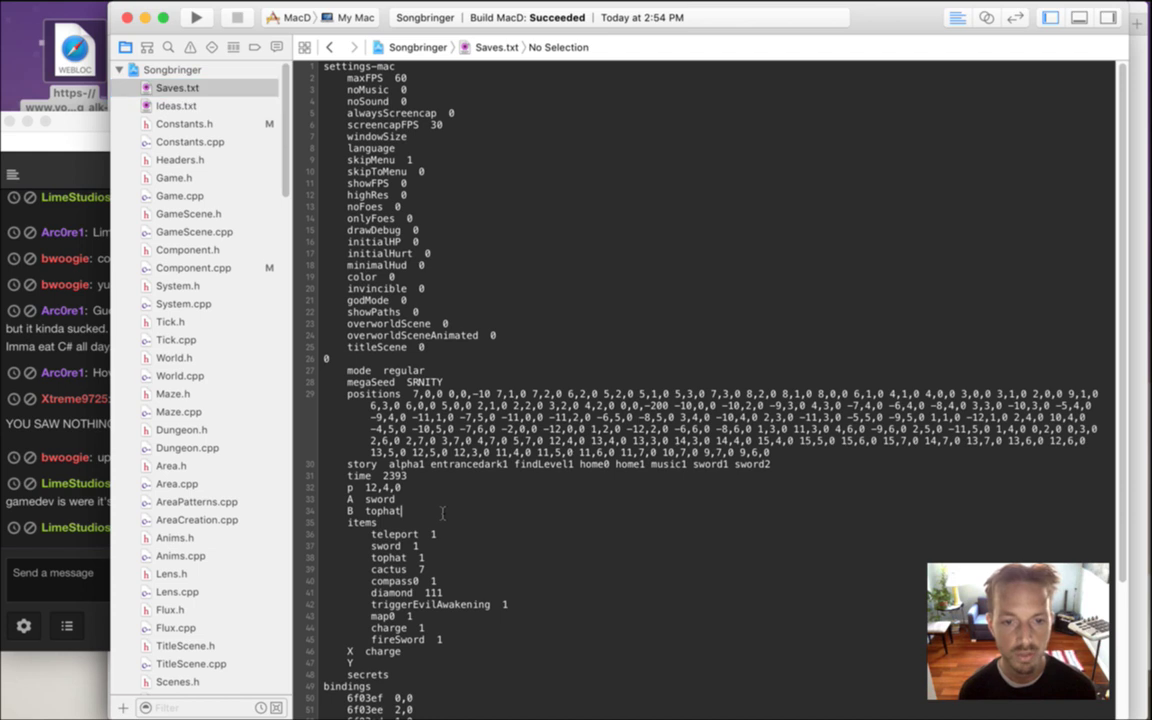
key("BackSpace")
key("BackSpace")
key("BackSpace")
type("14,5,0")
key("super+r")
left_click(43, 557)
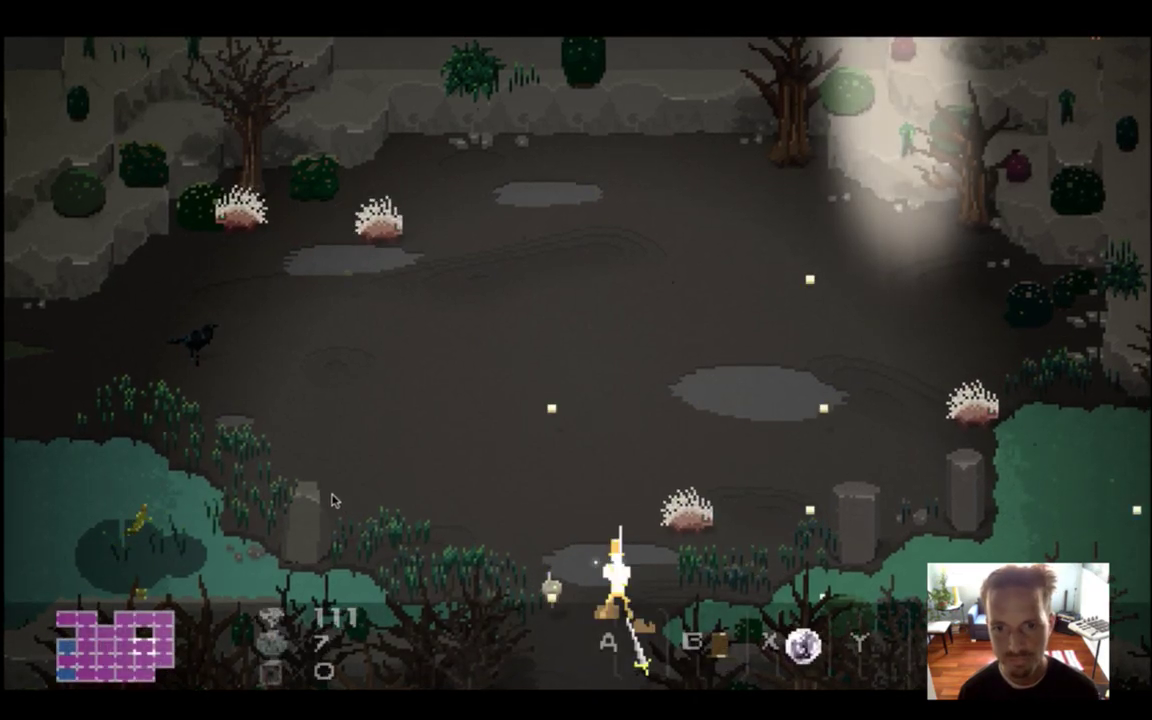
Playtest the Rossupine area by moving the hero around the spiky foes and striking at them with the sword
key("Left")
key("Up")
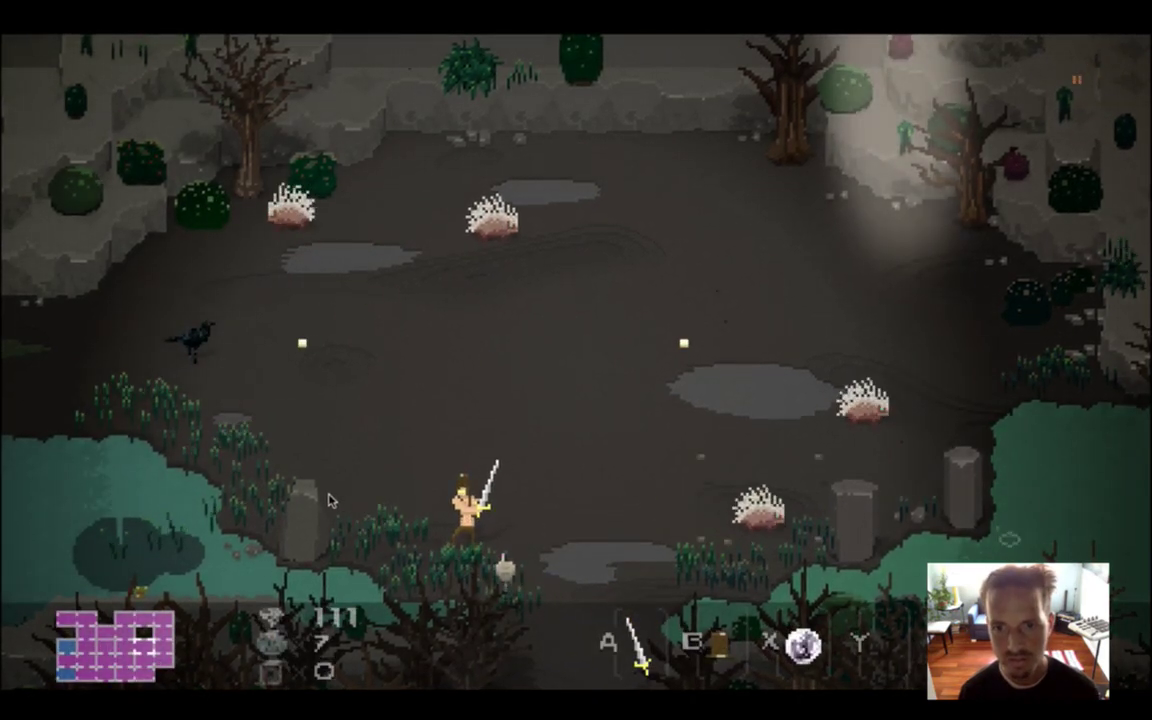
key("Left")
key("Up")
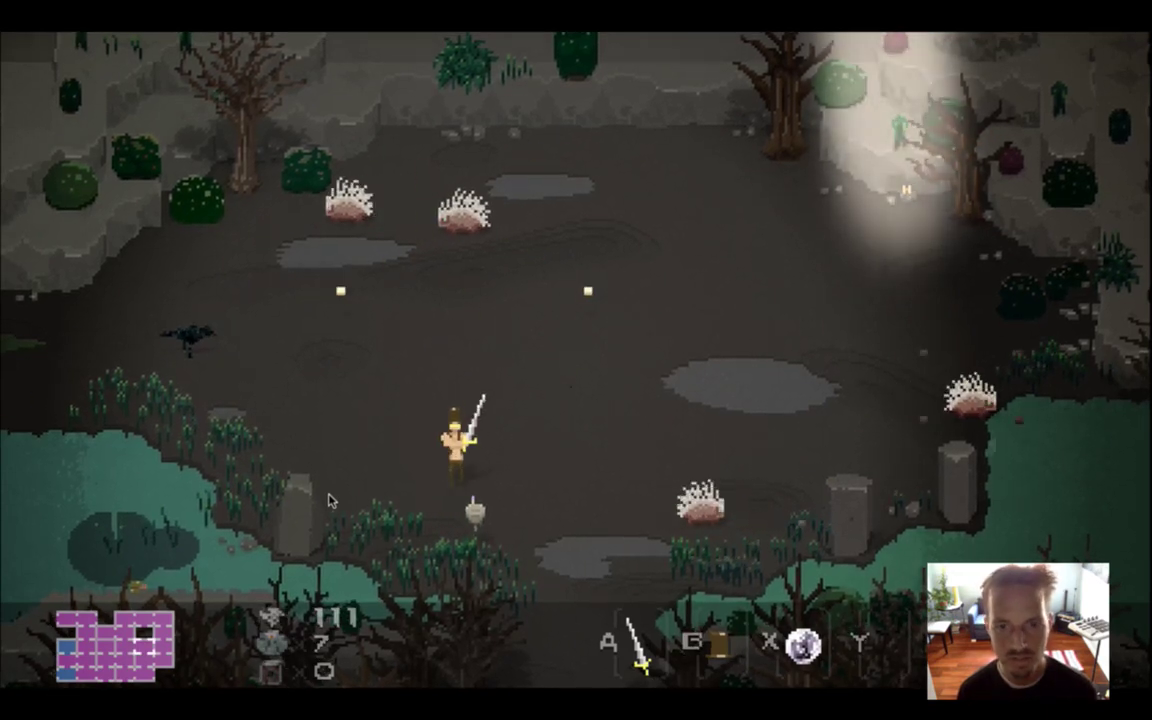
key("Right")
key("Down")
key("Up")
key("a")
key("Down")
key("Left")
key("Right")
key("Up")
key("Left")
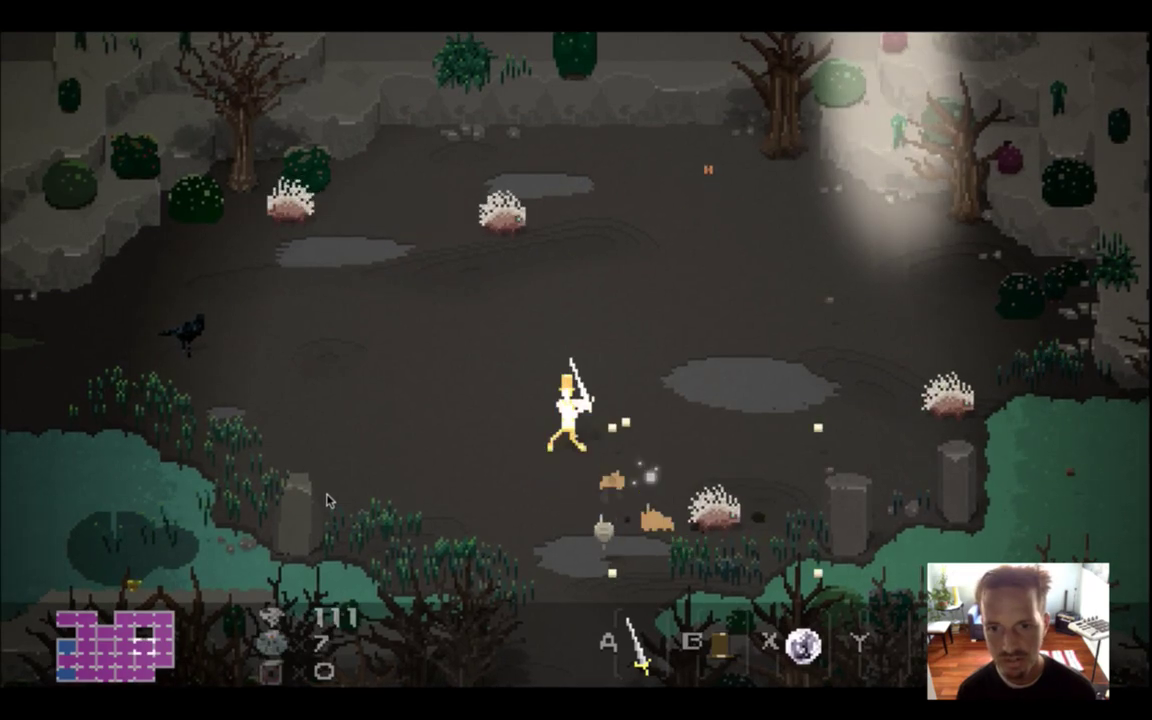
key("Left")
key("Down")
key("Right")
key("a")
key("Up")
key("Left")
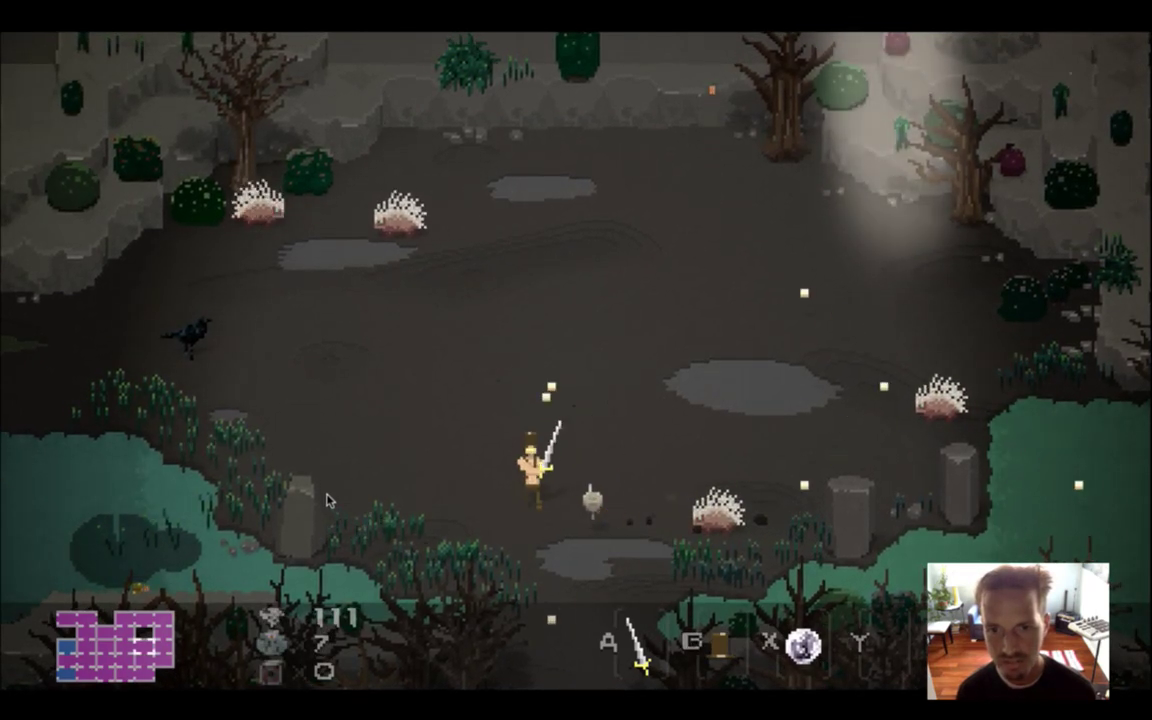
key("Right")
key("Down")
key("Left")
key("Up")
key("Left")
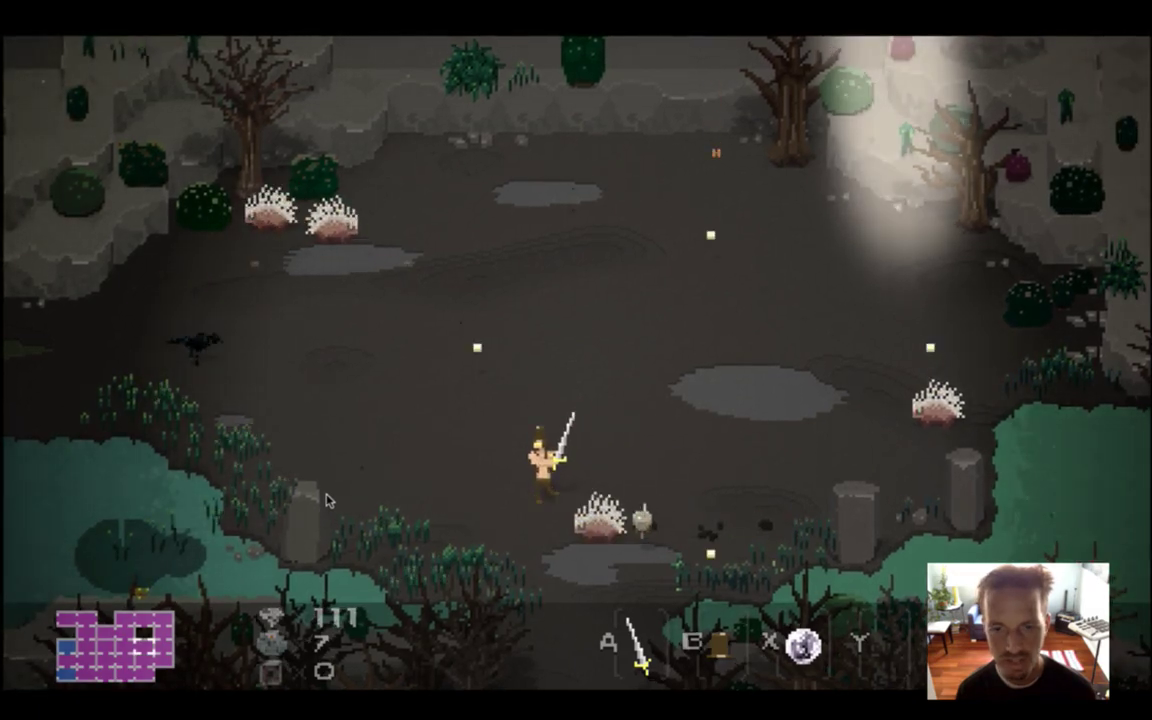
key("Left")
key("Down")
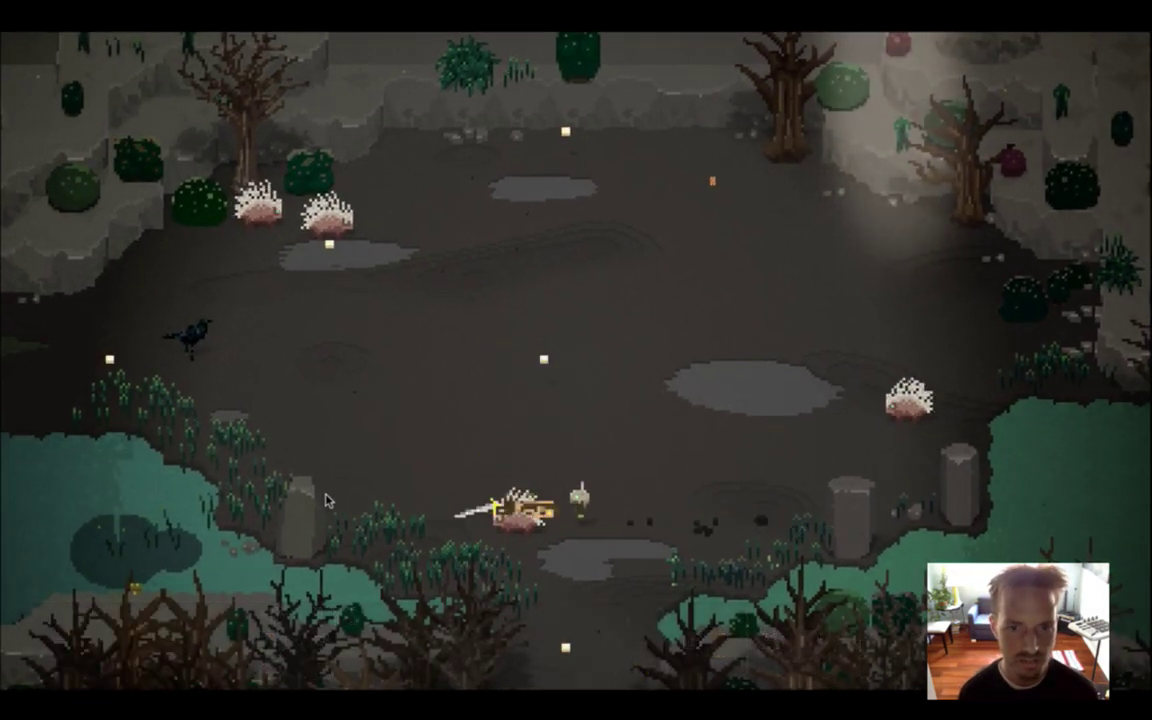
Resume play from the area's lower entrance, attack the Rossupines with more sword strikes, and quit the game
key("Return")
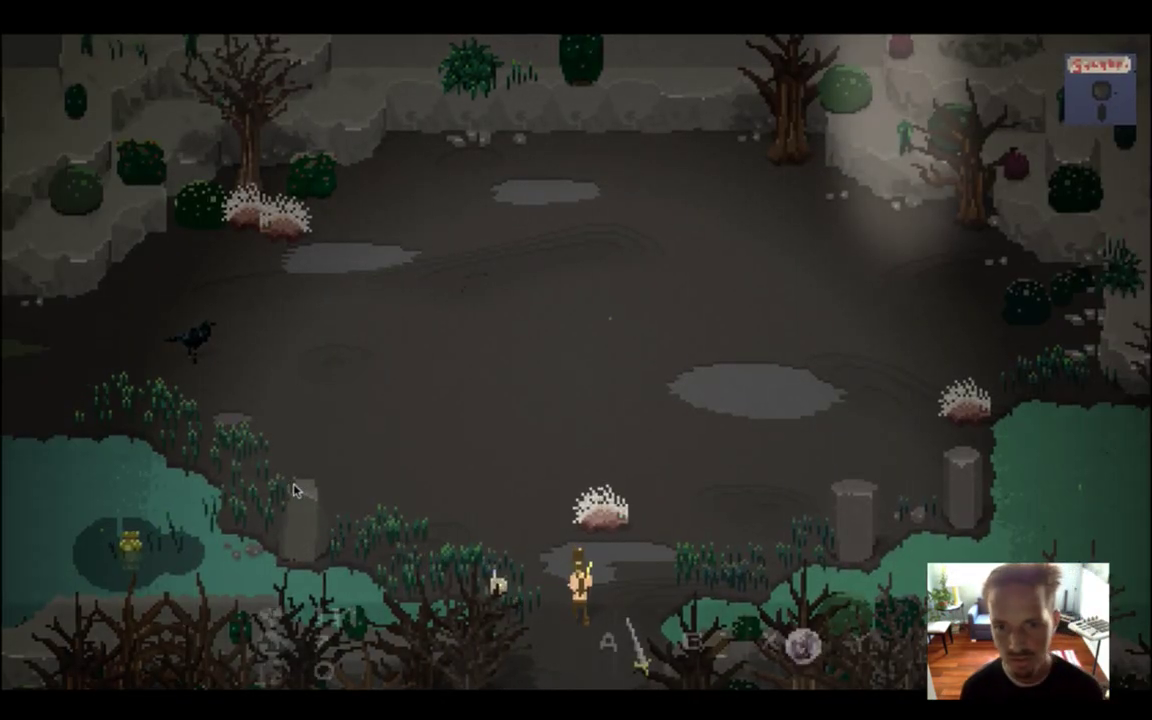
key("Up")
key("a")
key("Left")
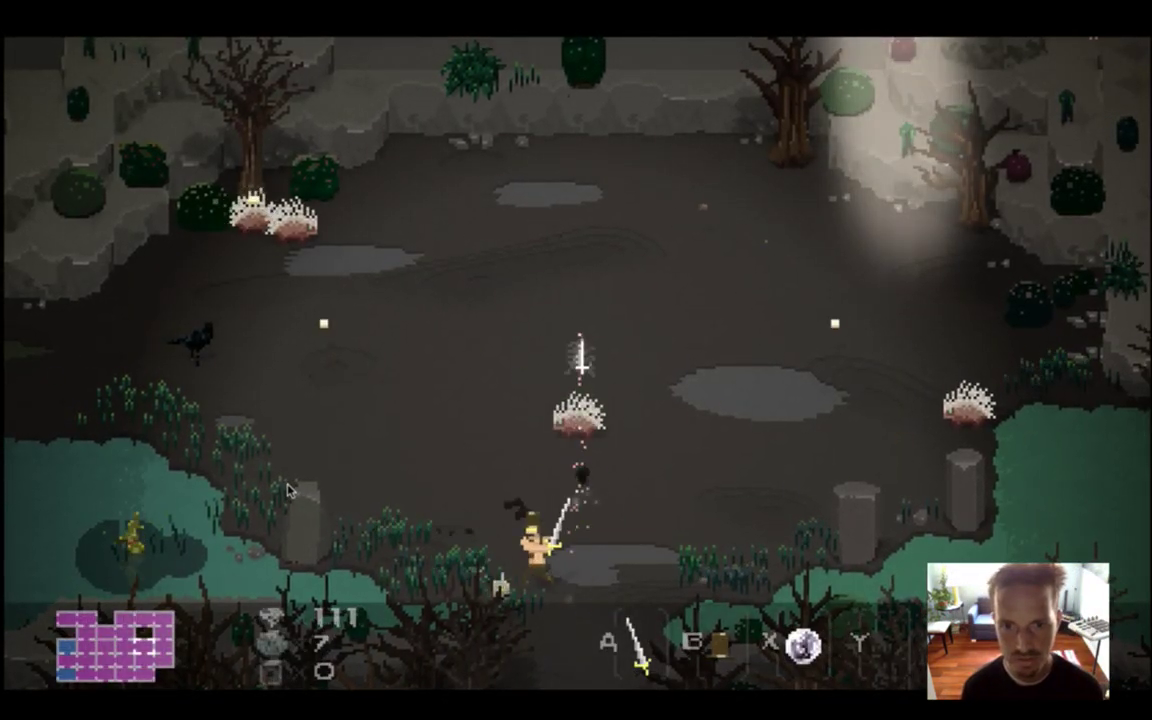
key("Up")
key("Right")
key("a")
key("Left")
key("Down")
key("Right")
key("Up")
key("a")
key("Down")
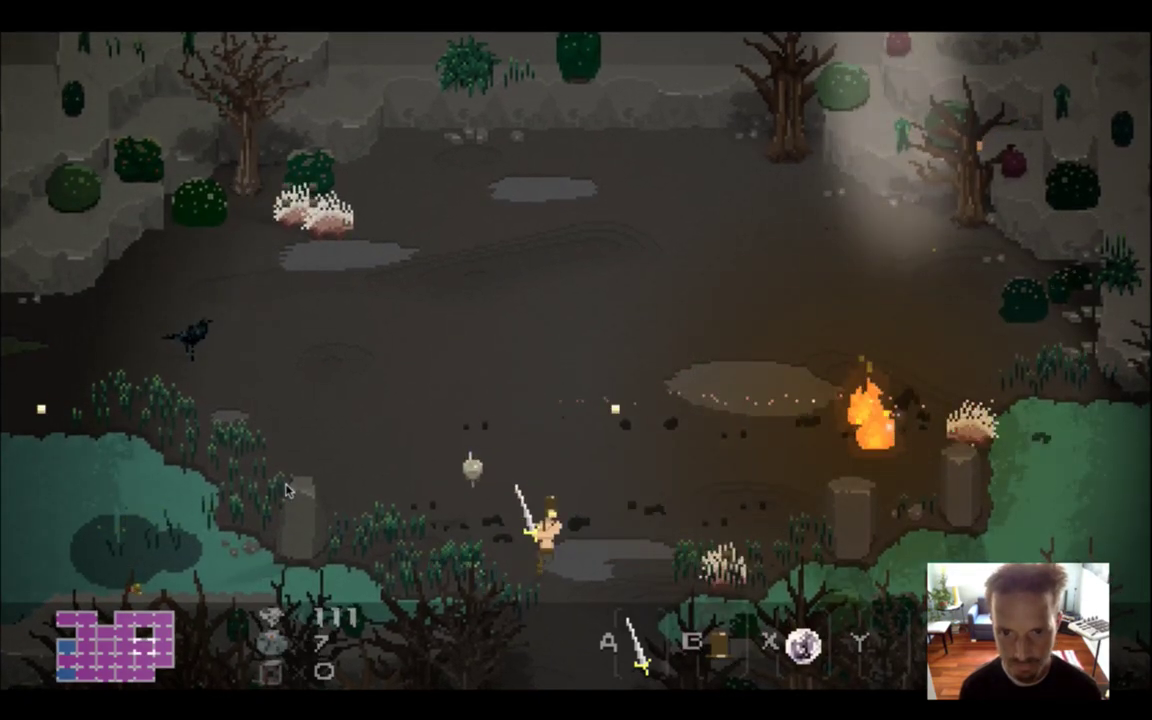
key("Right")
key("a")
key("Left")
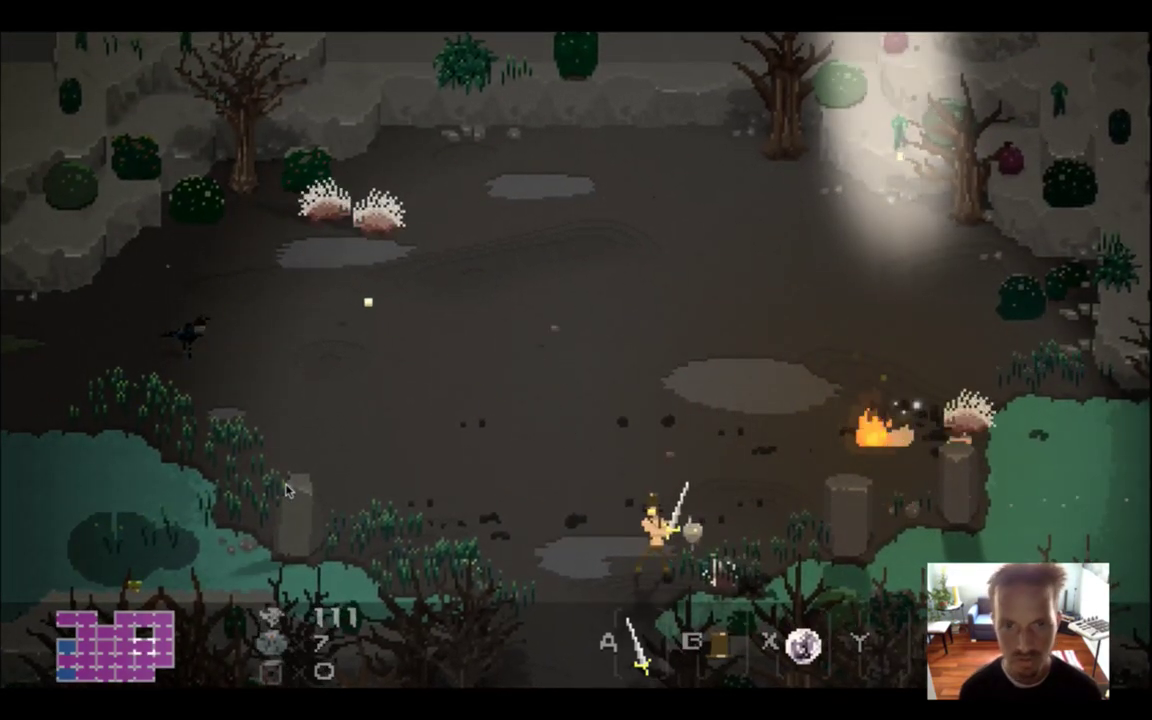
key("super+q")
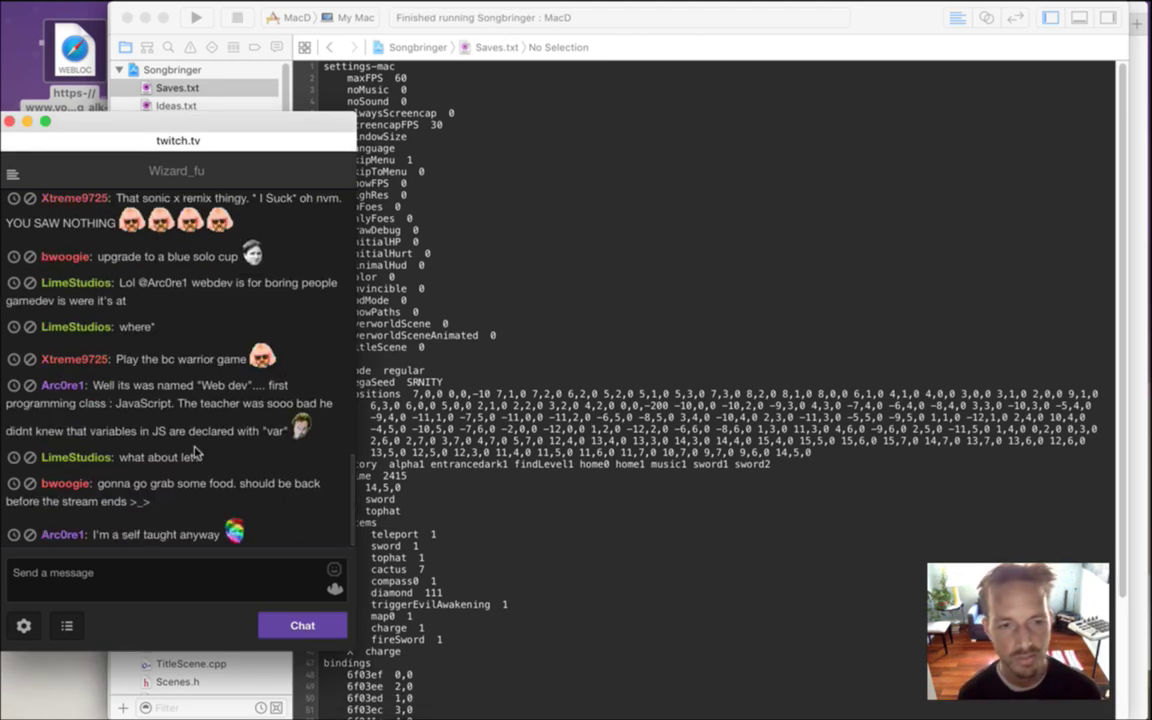
Read the newest viewer comments about programming classes and dying foes in the Twitch chat window
left_click_drag(159, 359, 203, 359)
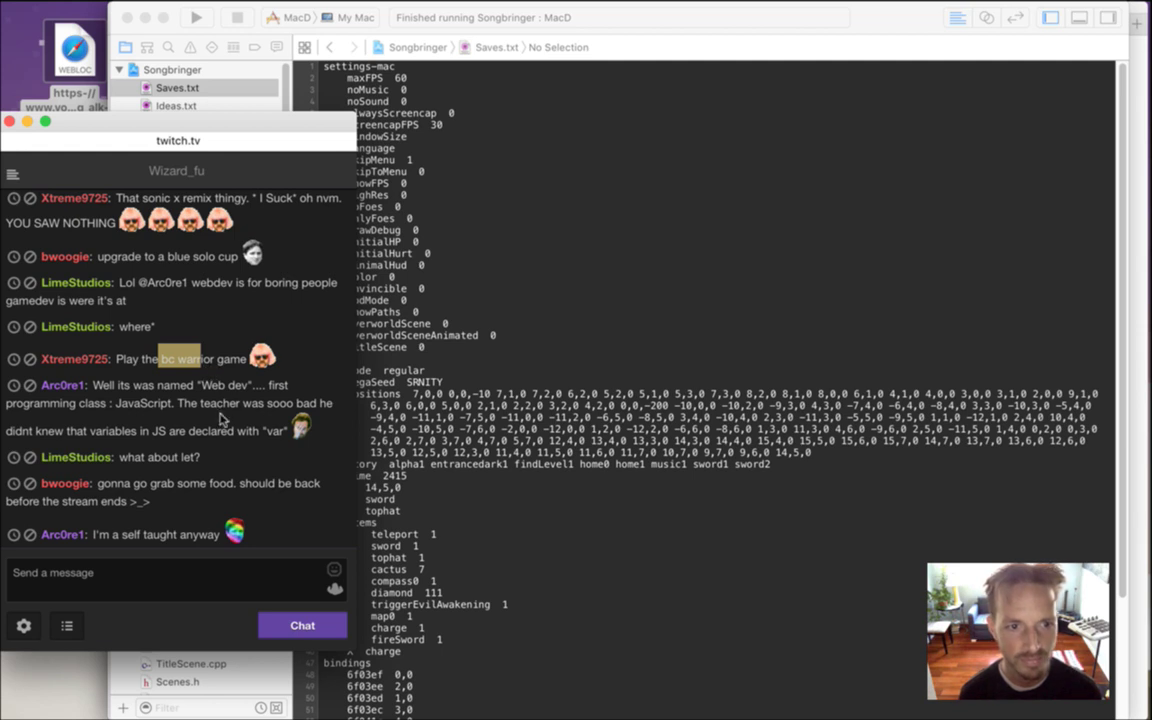
left_click_drag(150, 400, 176, 431)
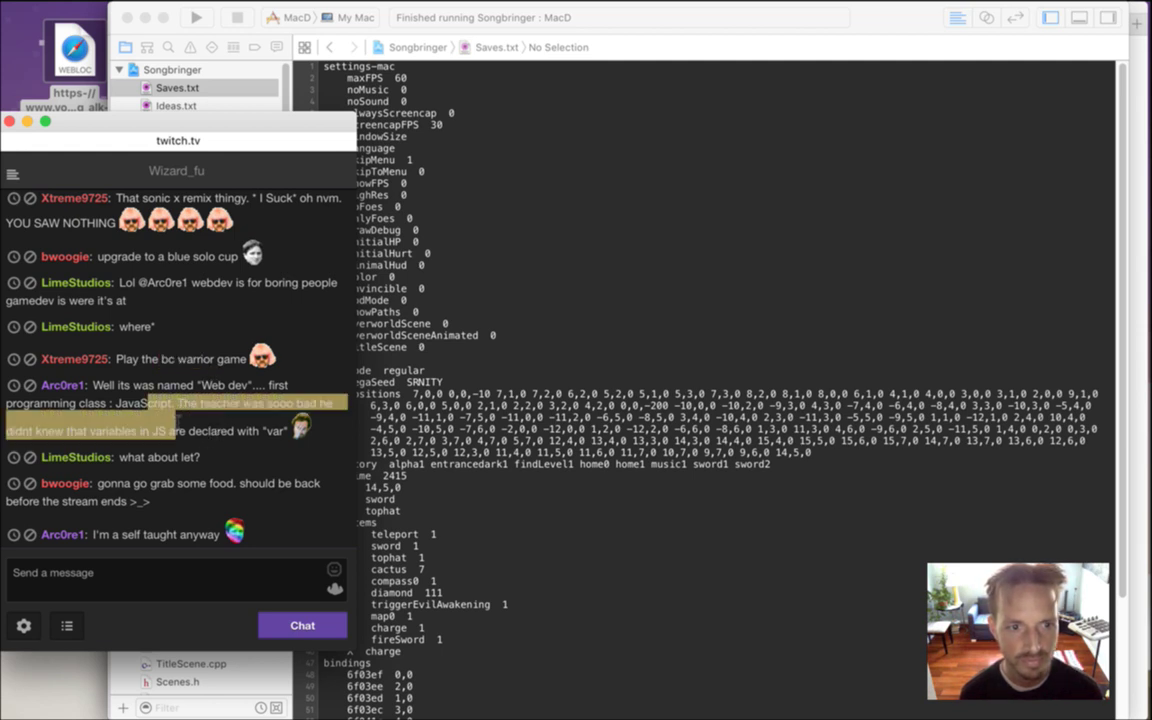
left_click_drag(248, 431, 178, 405)
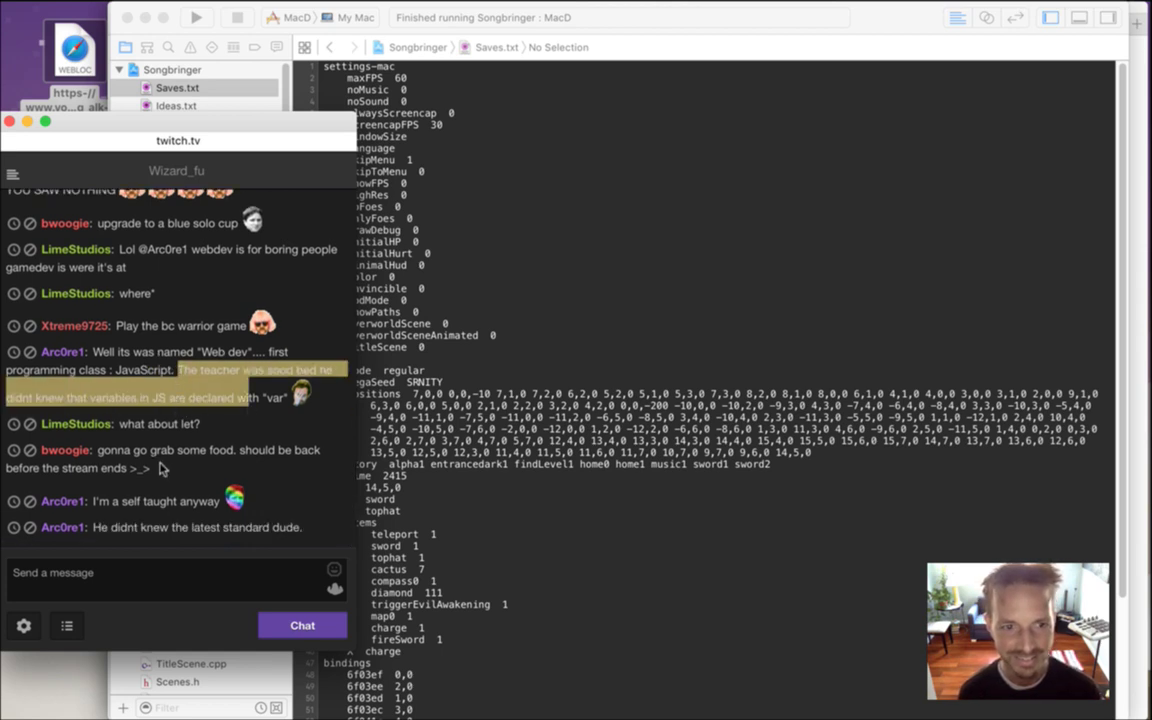
left_click_drag(118, 452, 200, 538)
left_click_drag(286, 536, 133, 539)
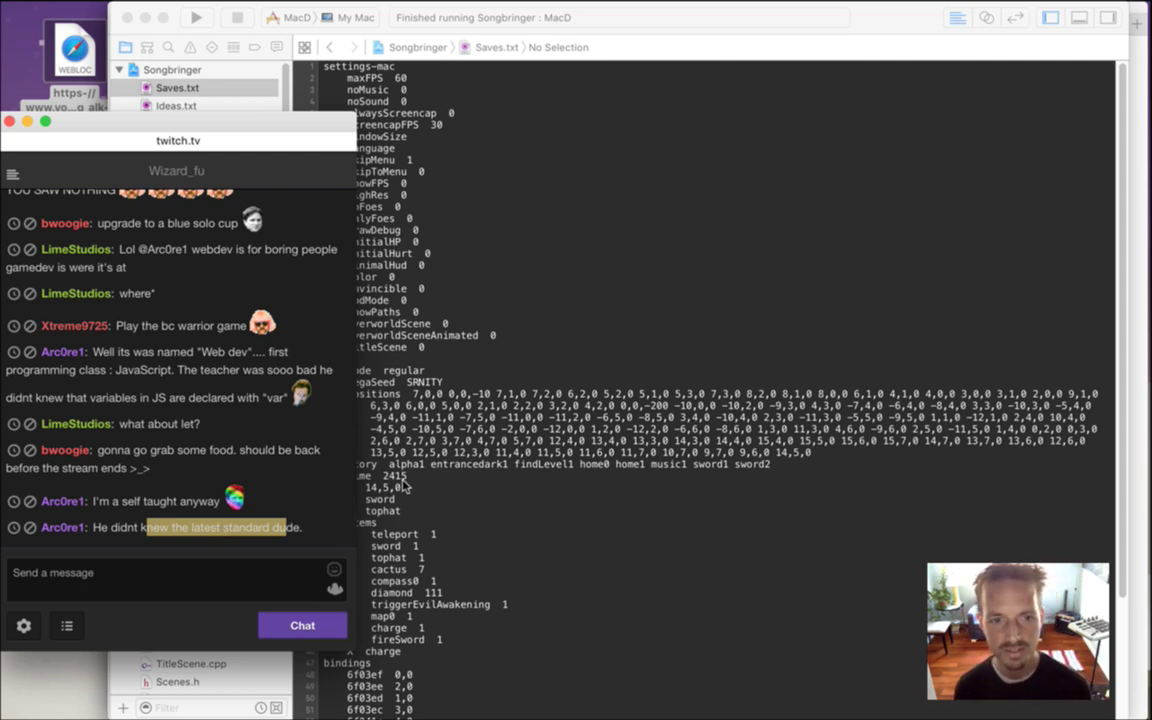
left_click_drag(120, 424, 205, 424)
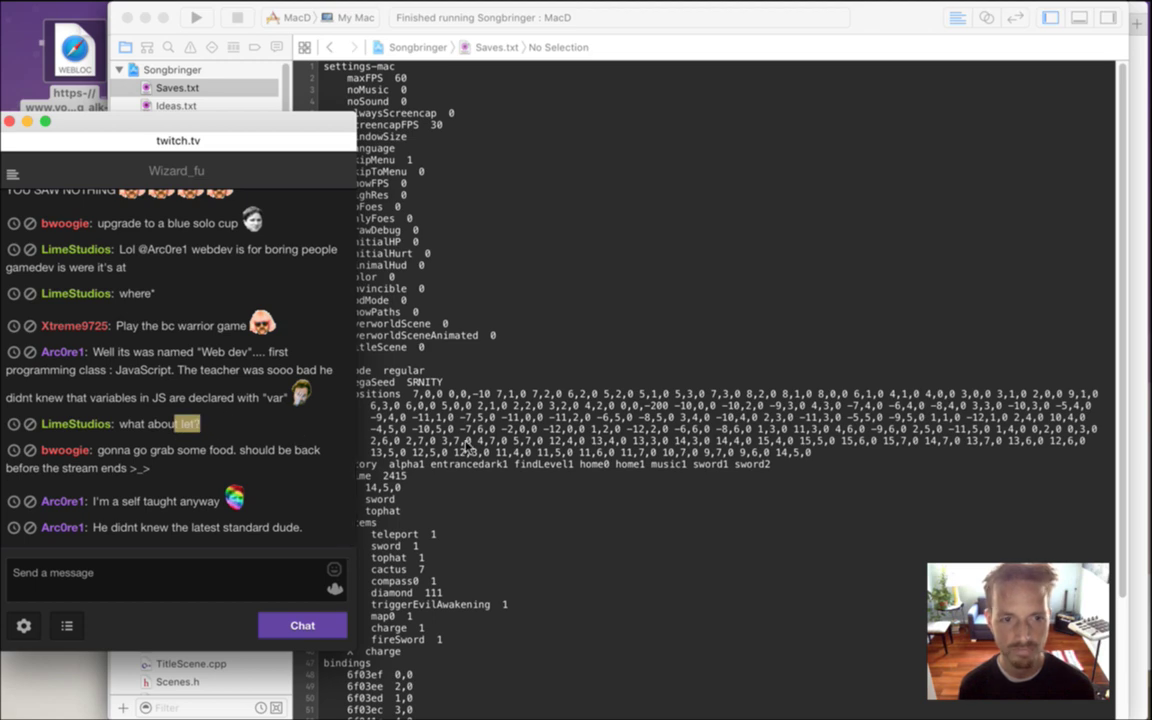
left_click(453, 474)
left_click(78, 370)
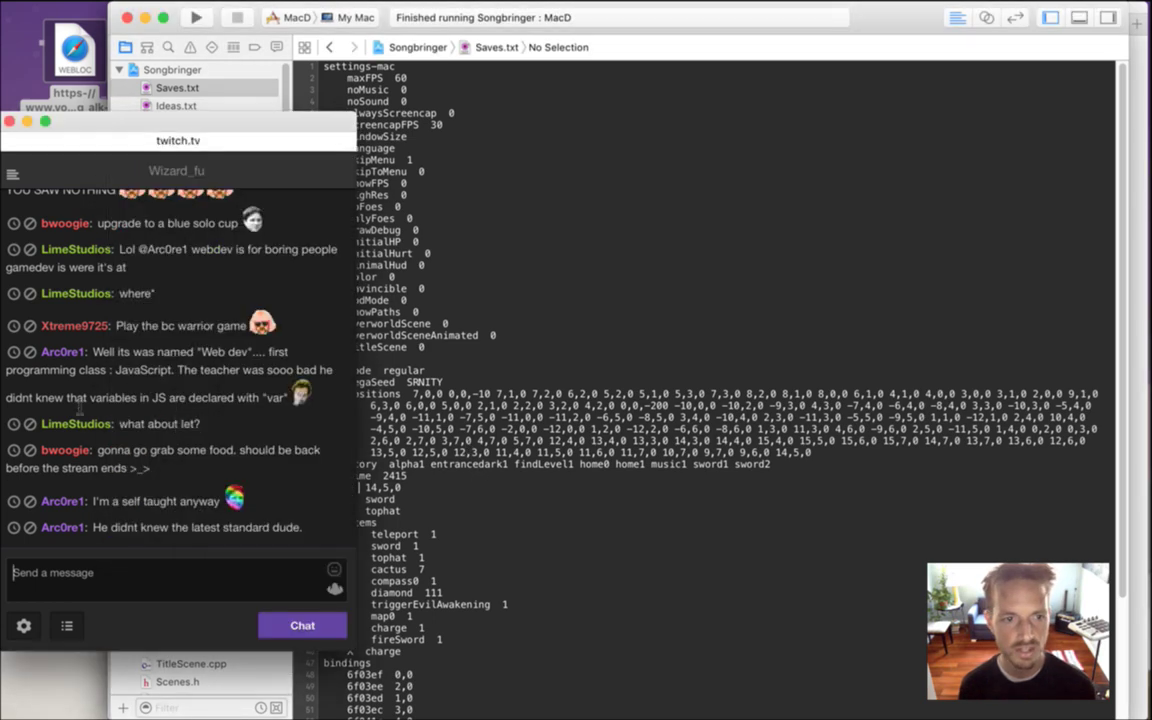
left_click_drag(119, 380, 200, 392)
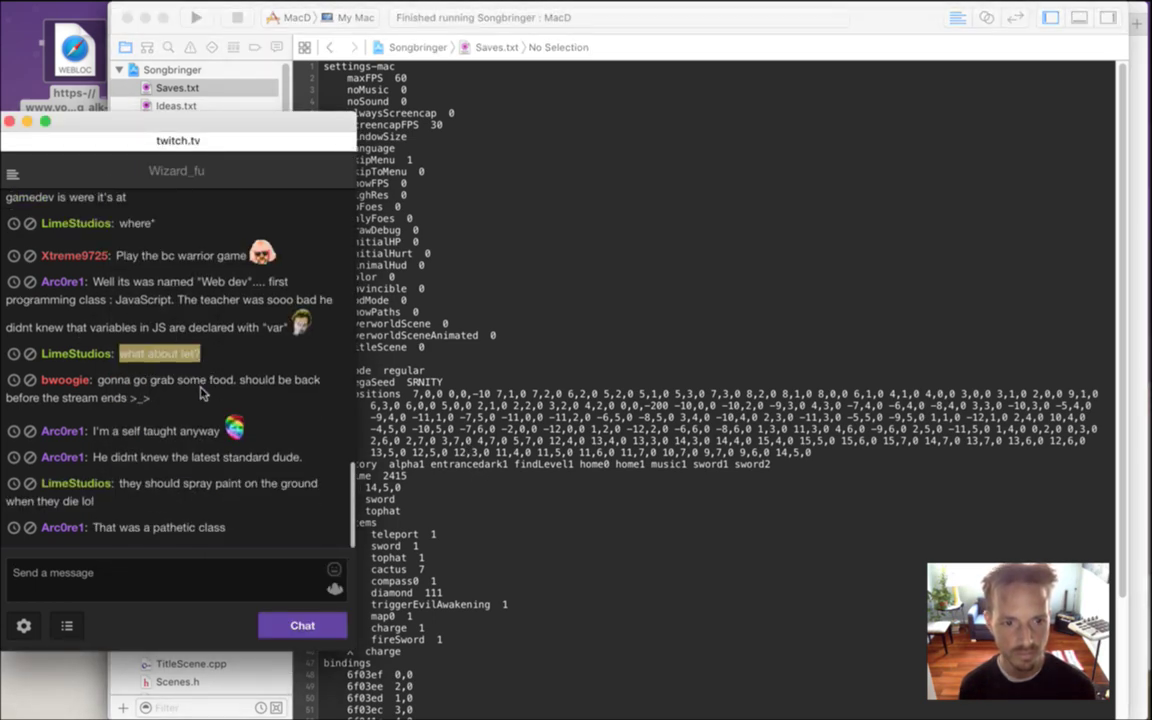
left_click_drag(147, 486, 100, 502)
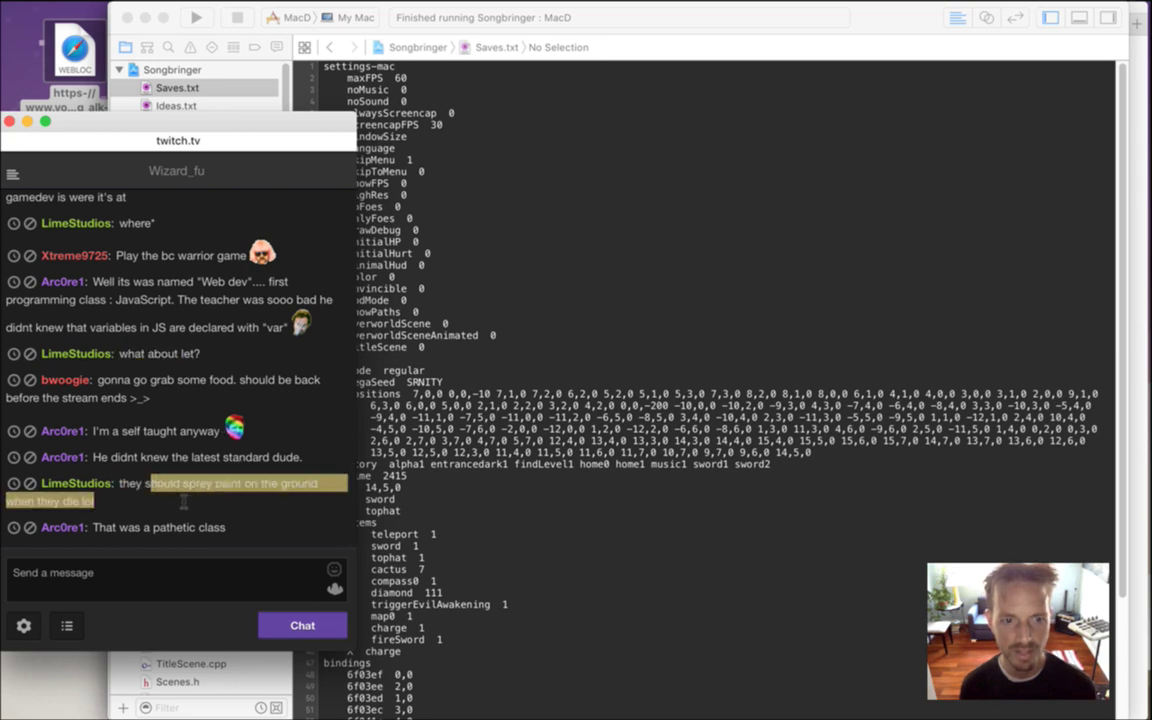
Return to Xcode and find the coordinates of a sentacle1 area in the debug console's world creation log
left_click(487, 510)
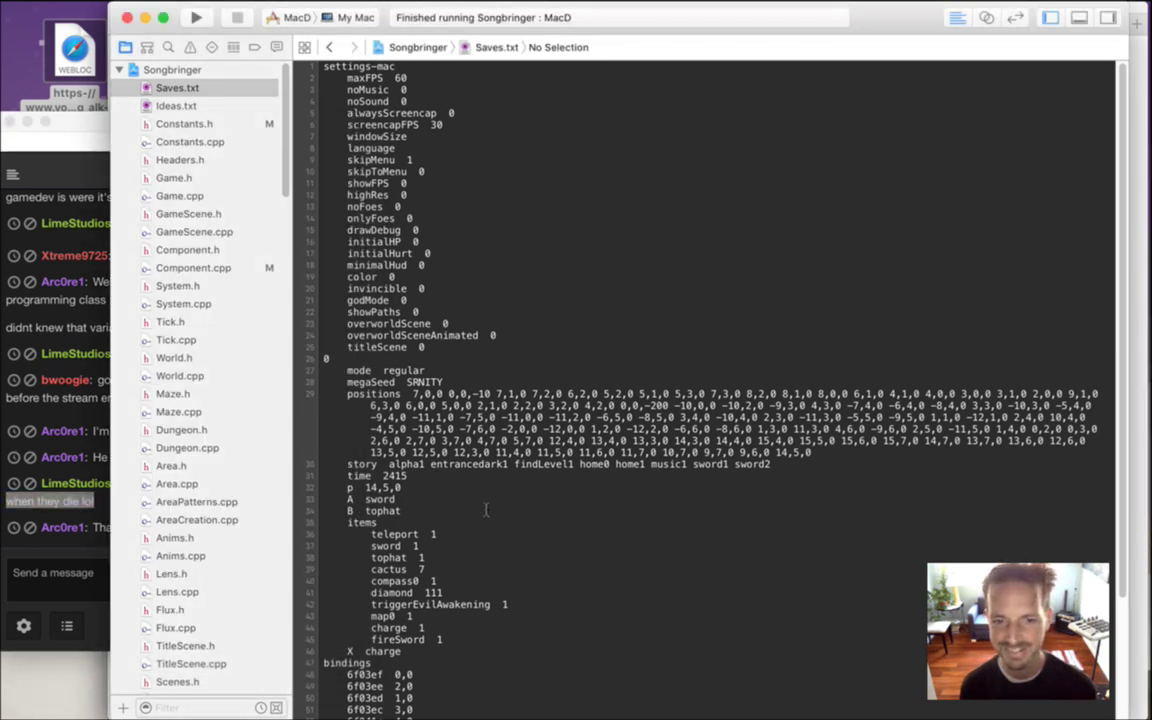
key("super+shift+y")
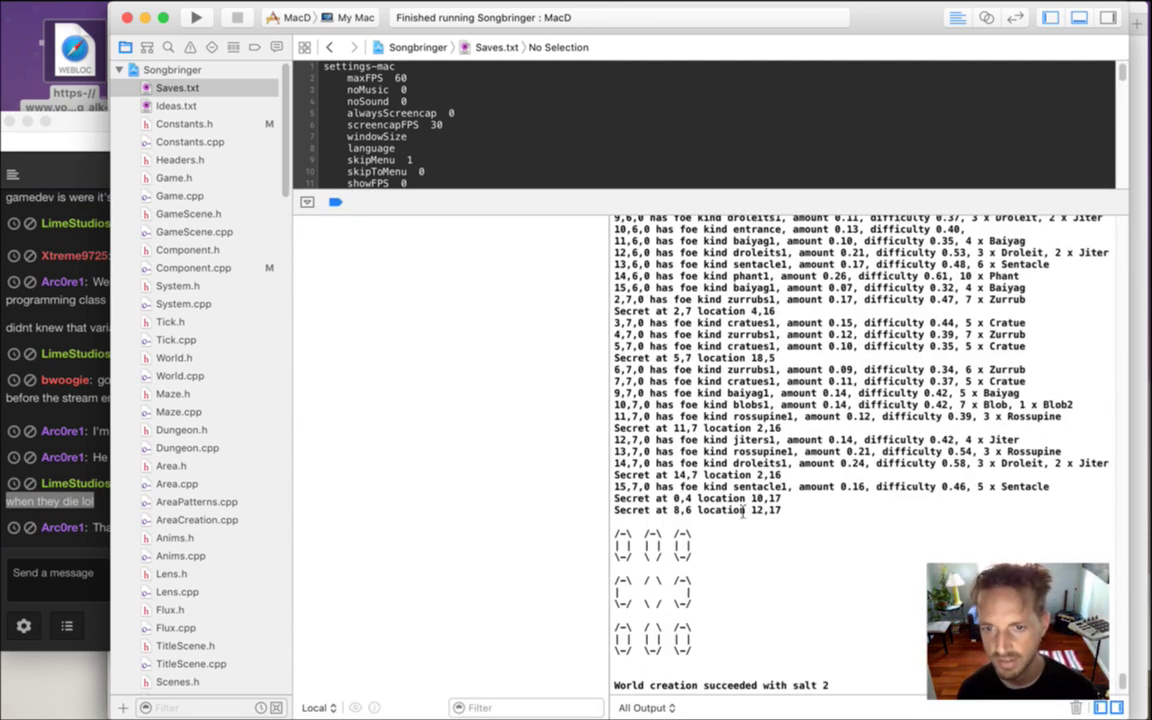
left_click_drag(649, 490, 612, 490)
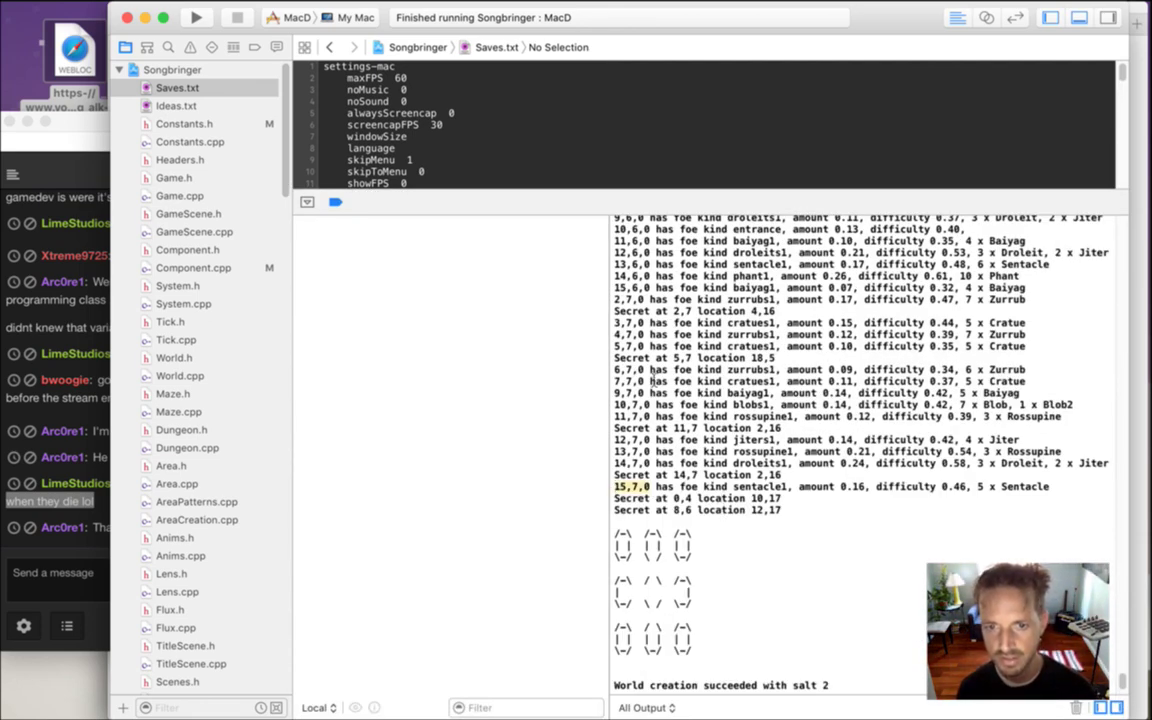
Change the saved player position p in Saves.txt to 15,7,0 and run the game again
key("super+shift+y")
left_click(407, 391)
key("BackSpace")
key("BackSpace")
key("BackSpace")
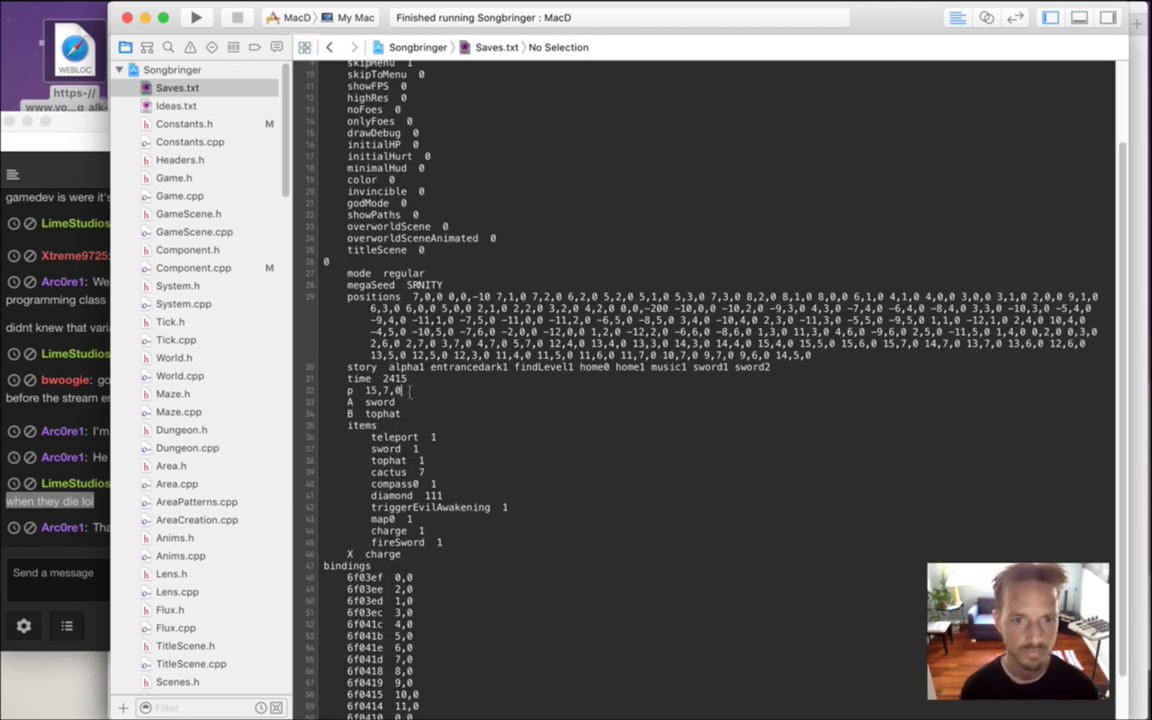
key("super+r")
Check the Twitch chat during the build and bring the running Songbringer game to the front
left_click(99, 488)
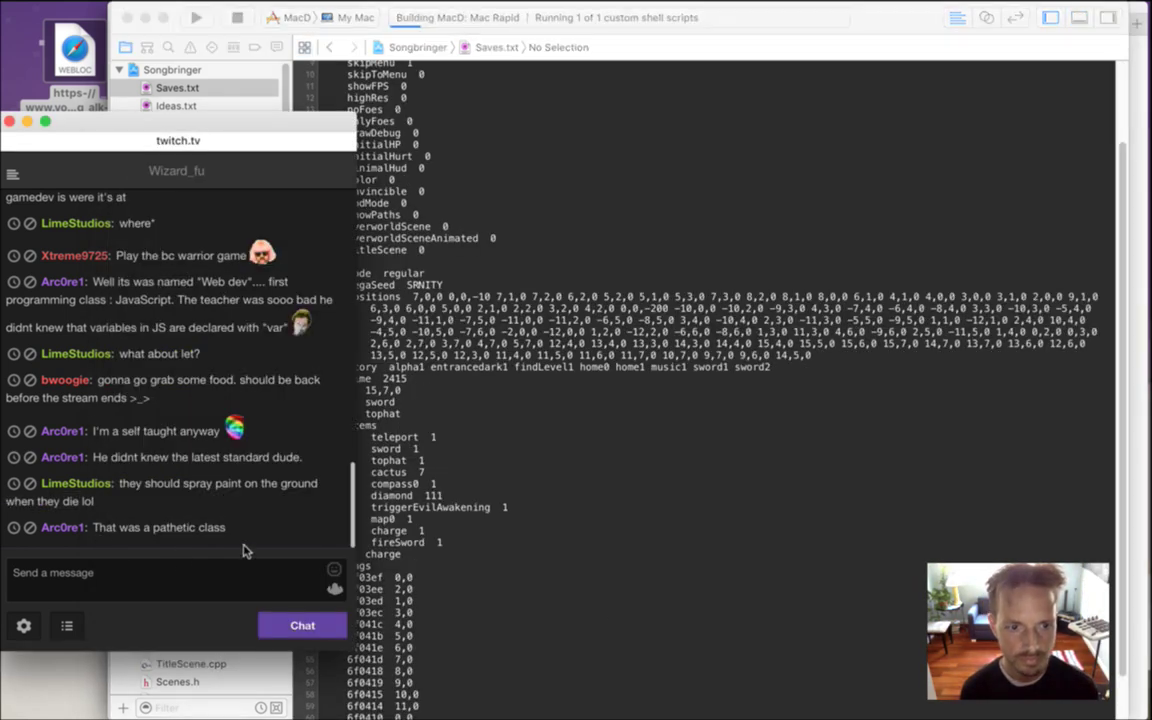
left_click(604, 494)
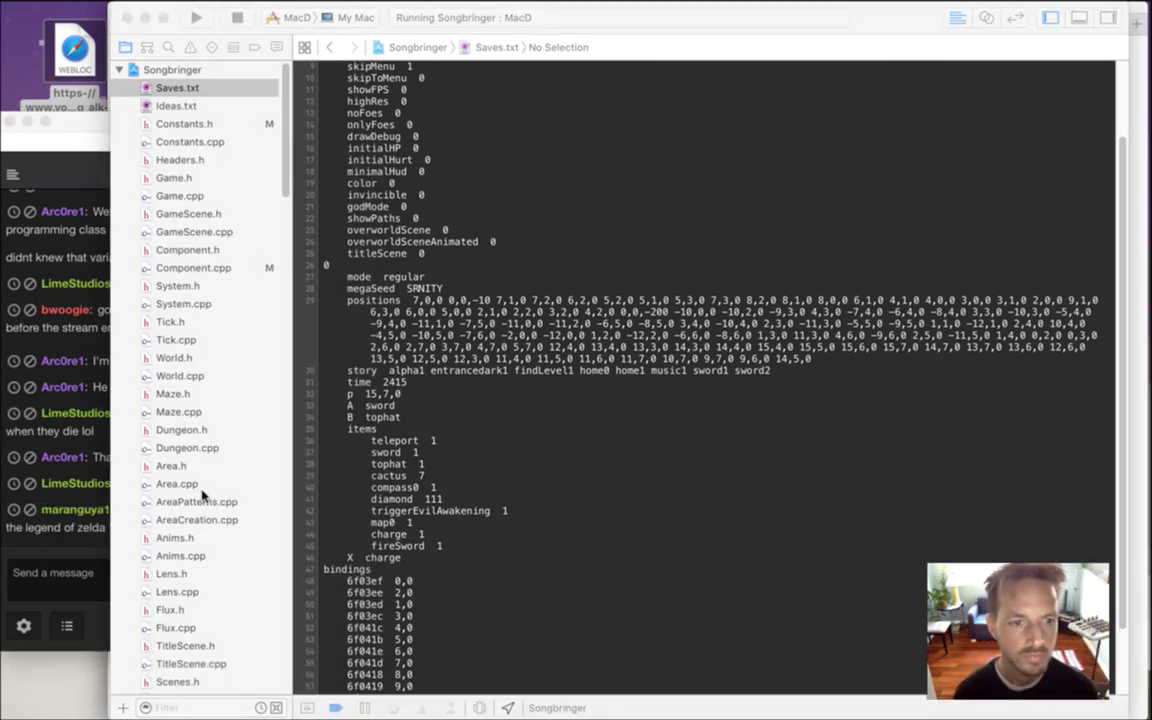
key("super+Tab")
left_click(186, 376)
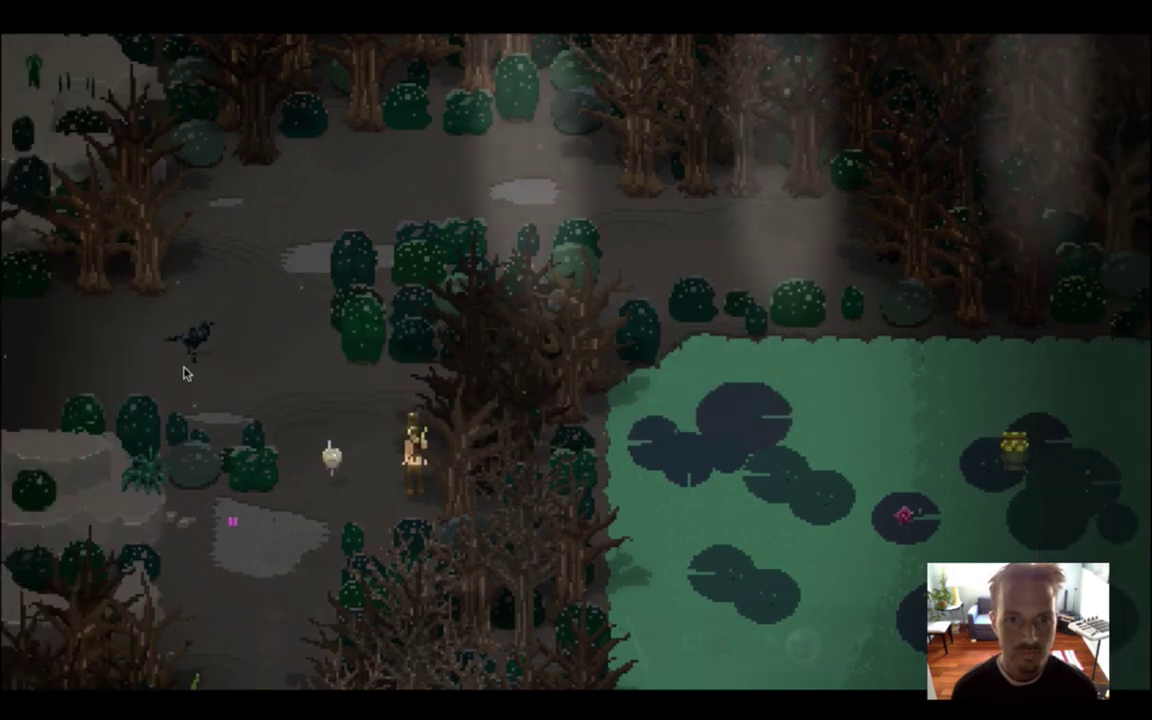
Walk the hero down into the neighbouring forest area, strike with the sword near the red balls, and return to the starting area
key("Left")
key("Up")
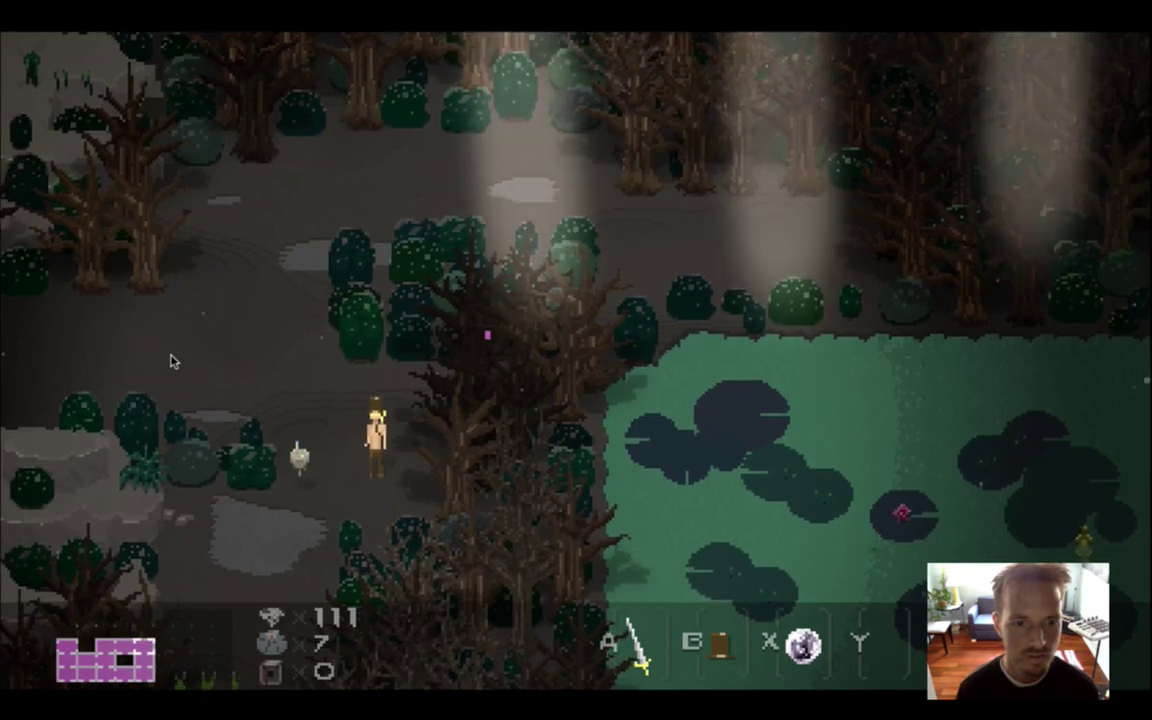
key("Down")
key("Left")
key("Down")
key("a")
key("Down")
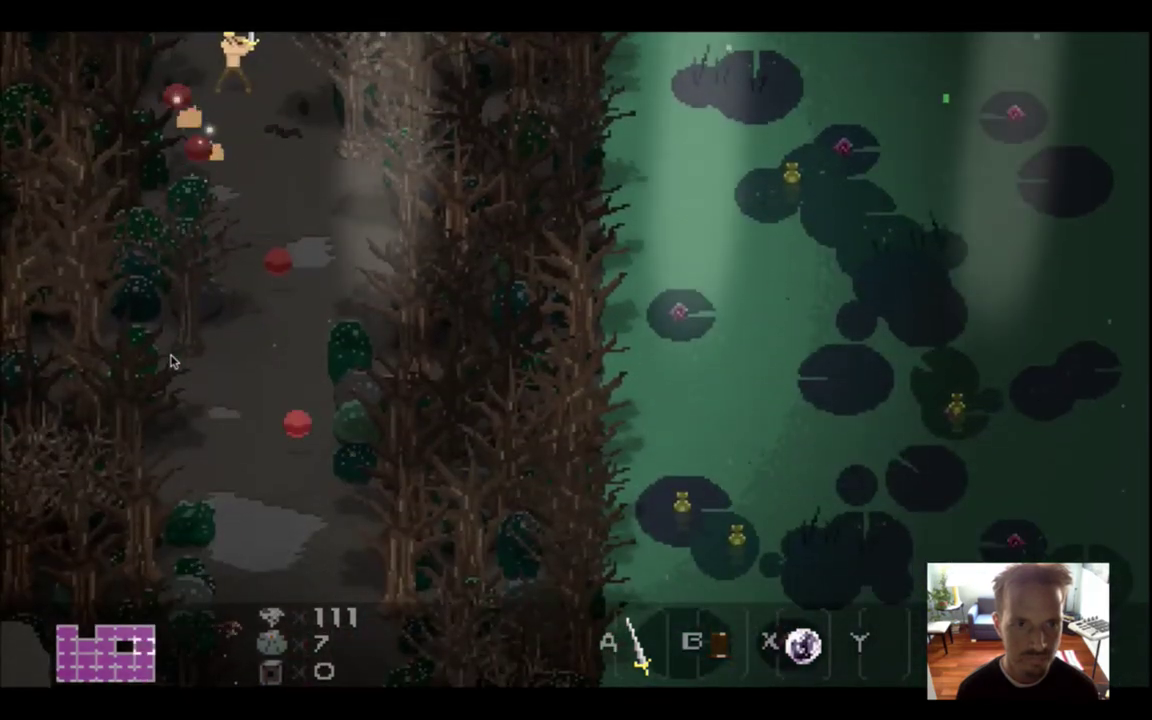
key("Up")
key("Up")
key("Right")
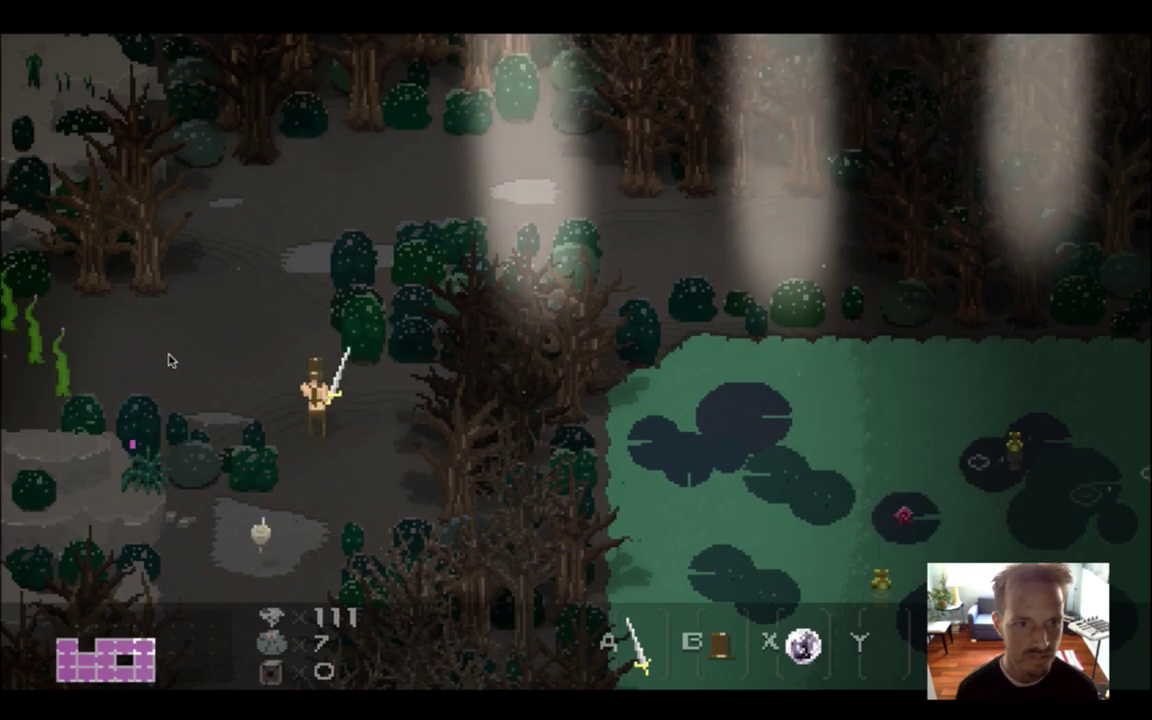
Walk the hero to the green tentacles at the area's western edge, swing the sword at them, and back away between strikes
key("Up")
key("Left")
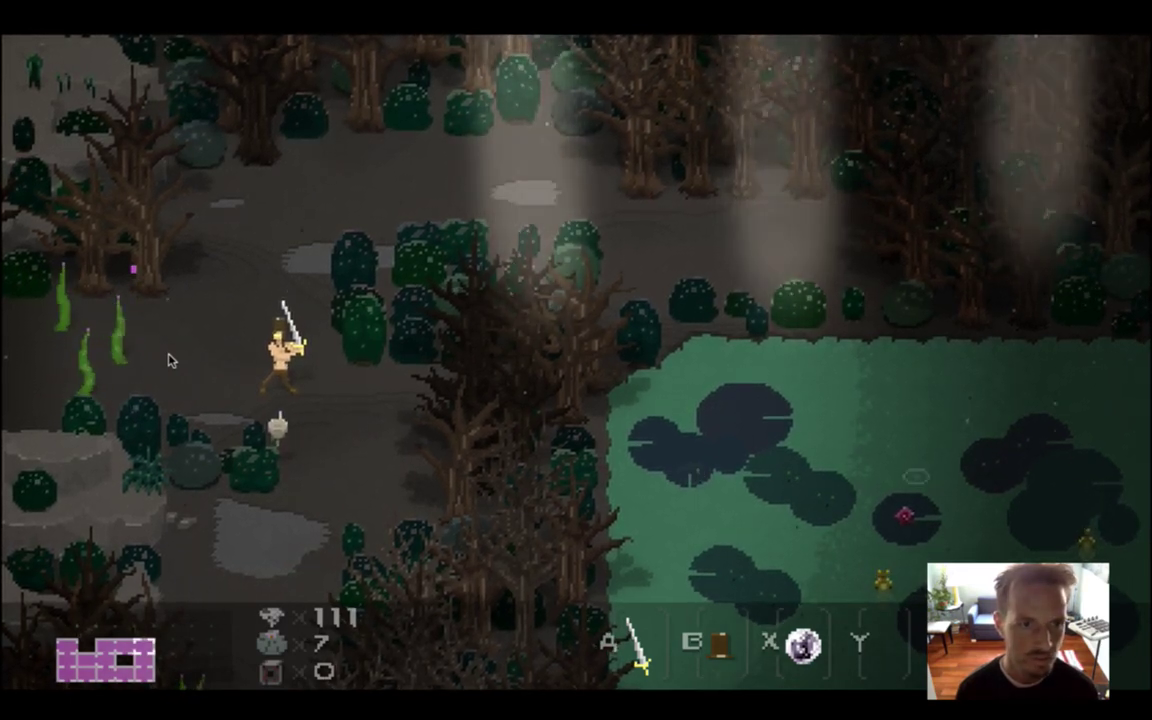
key("Left")
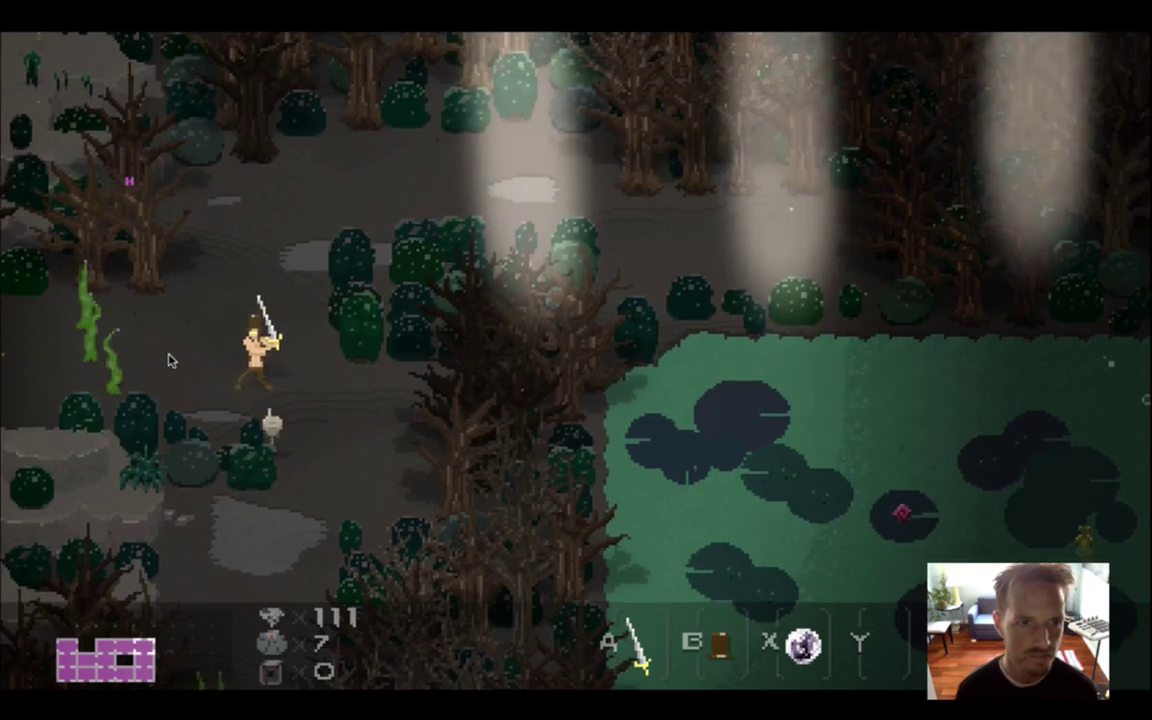
key("Left")
key("a")
key("Right")
key("Left")
key("a")
key("Right")
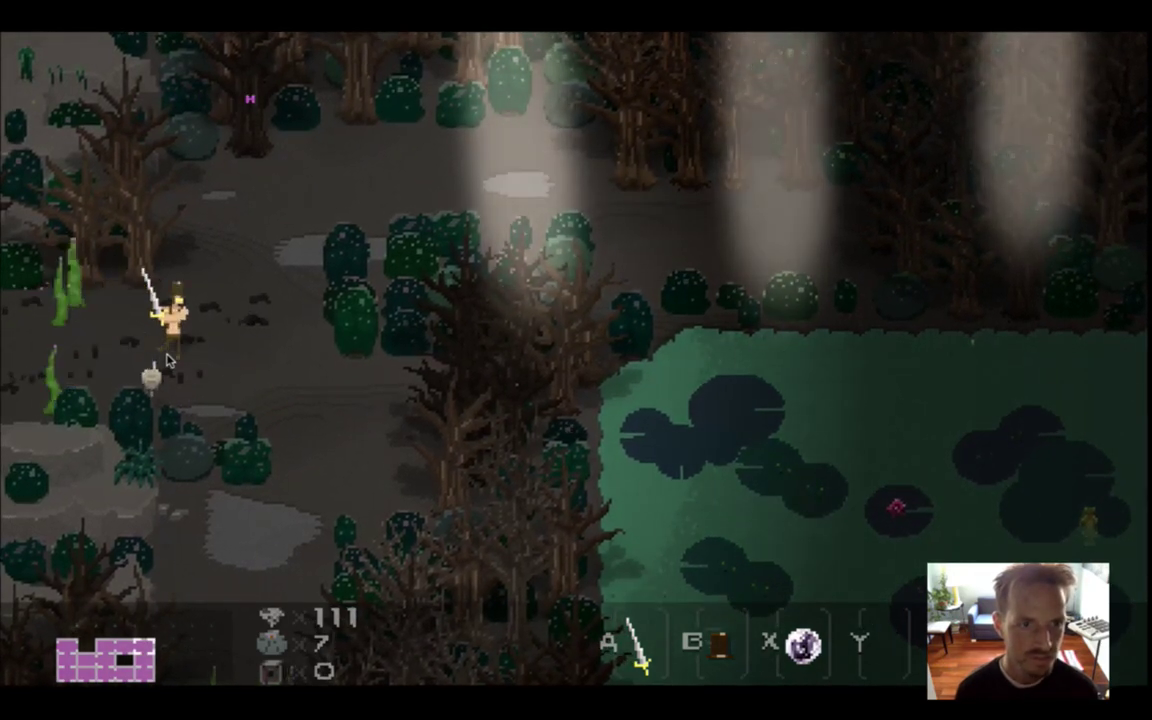
key("Right")
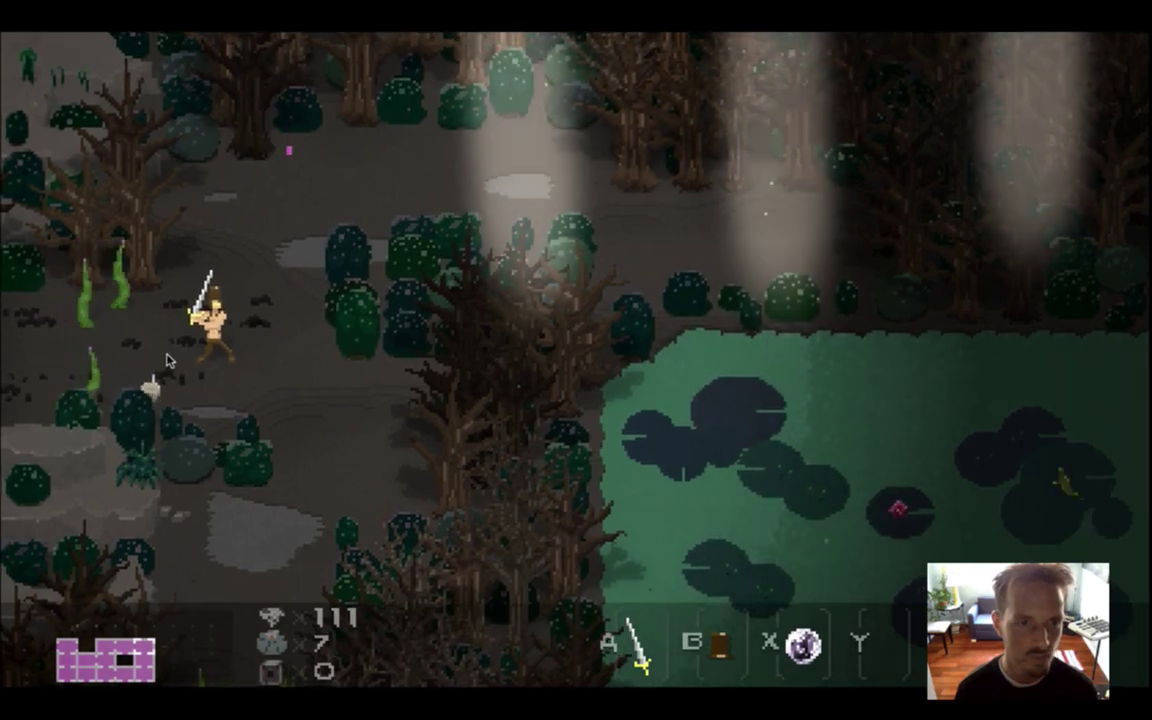
key("Left")
key("Up")
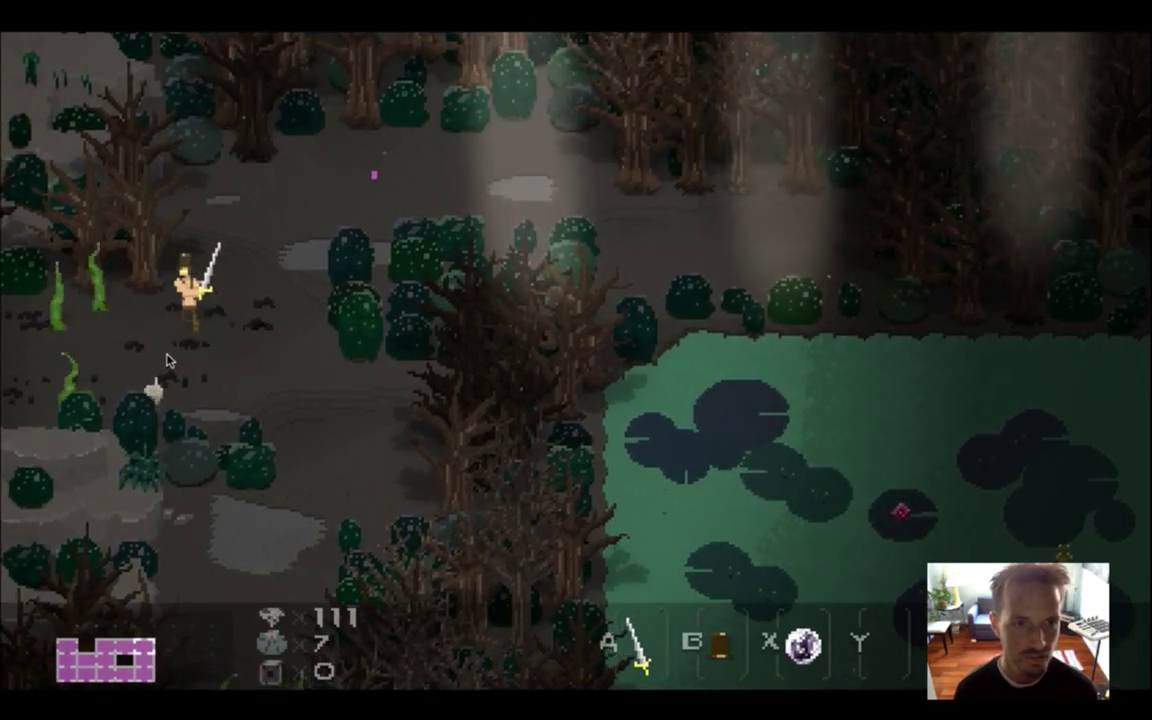
Strike the tentacle foes beside the bare trees repeatedly with the sword, step back from them, and quit the game
key("a")
key("Up")
key("a")
key("a")
key("a")
key("a")
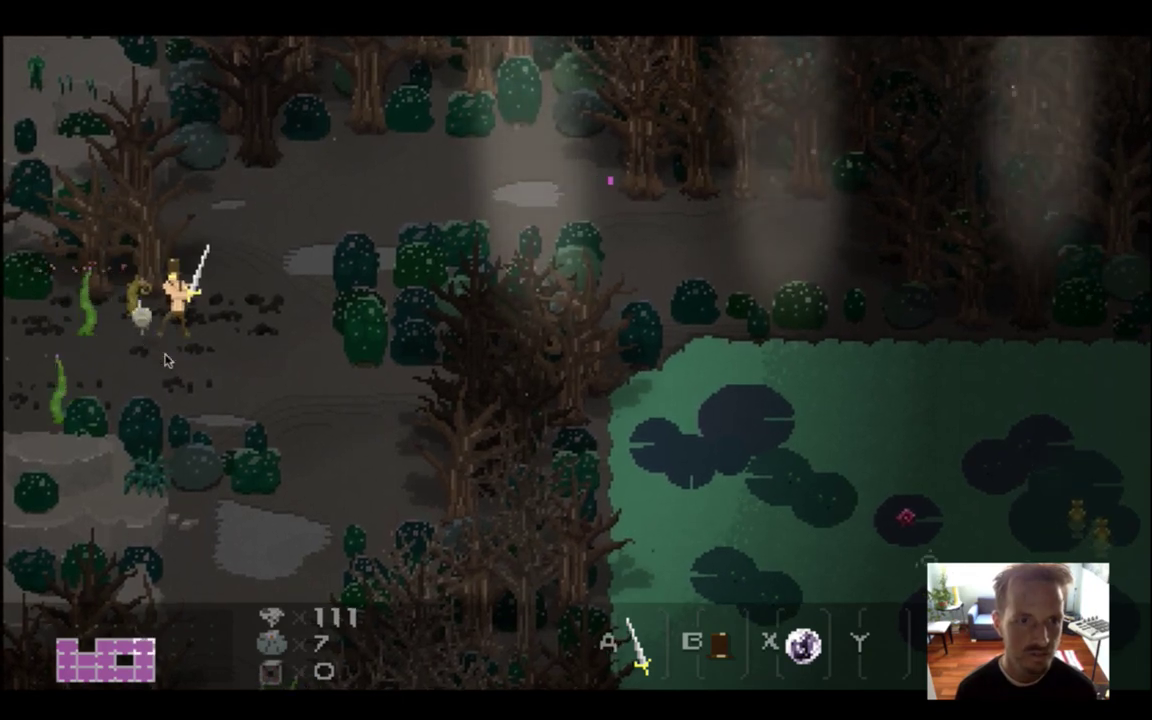
key("Right")
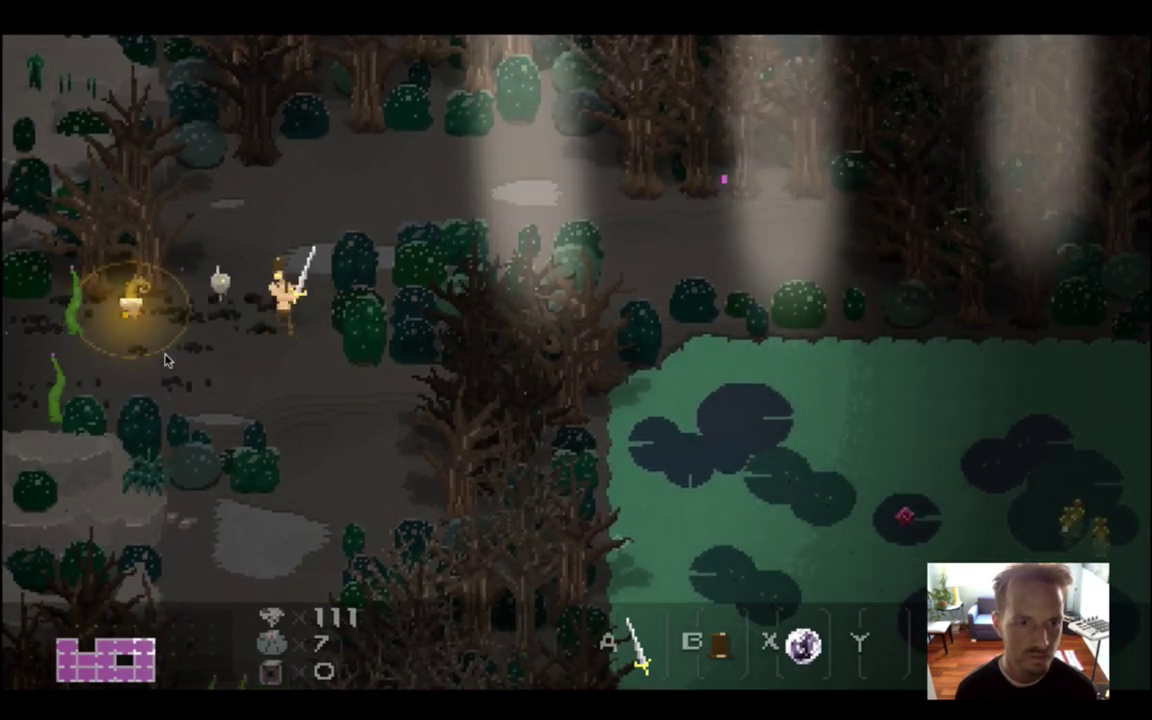
key("Left")
key("Right")
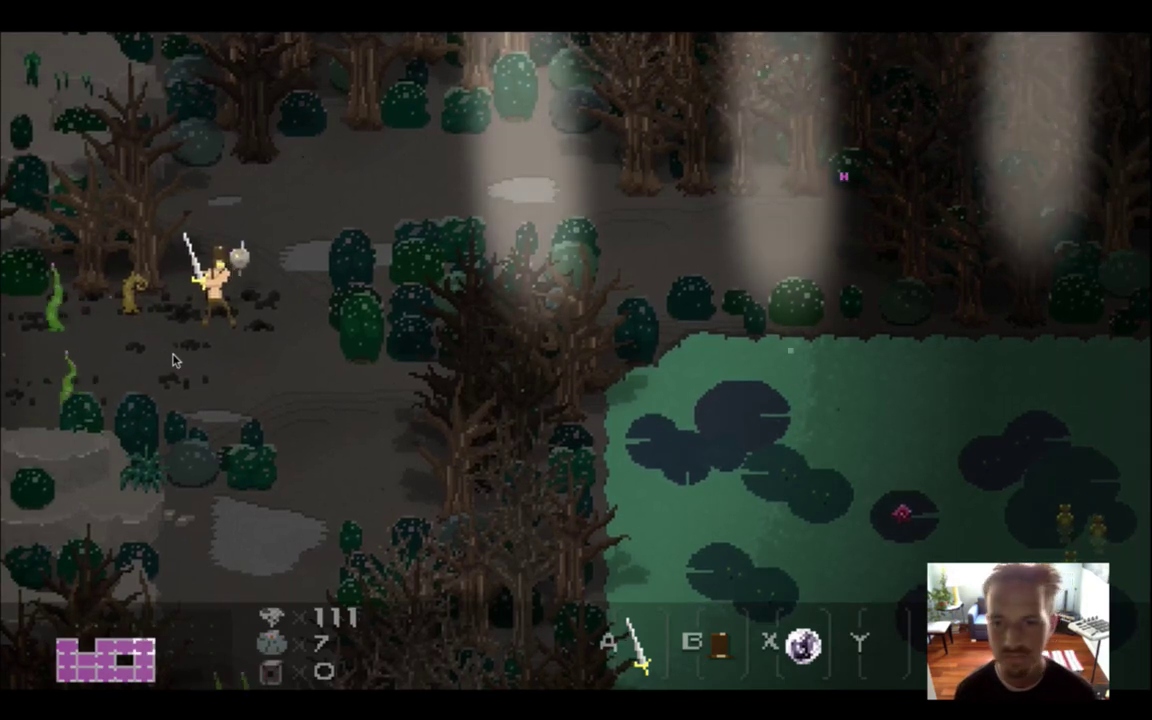
key("super+q")
Read through the newest Twitch chat messages, including those about JavaScript, the sword attack and the monsters
left_click(73, 555)
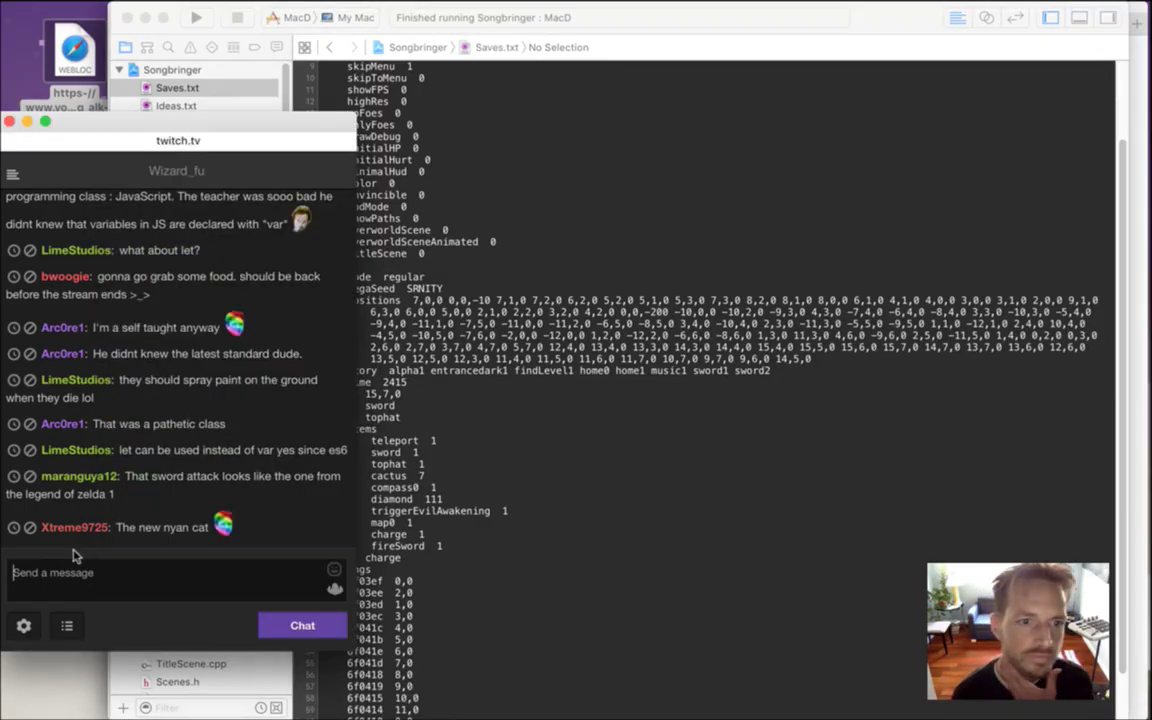
left_click_drag(157, 450, 325, 462)
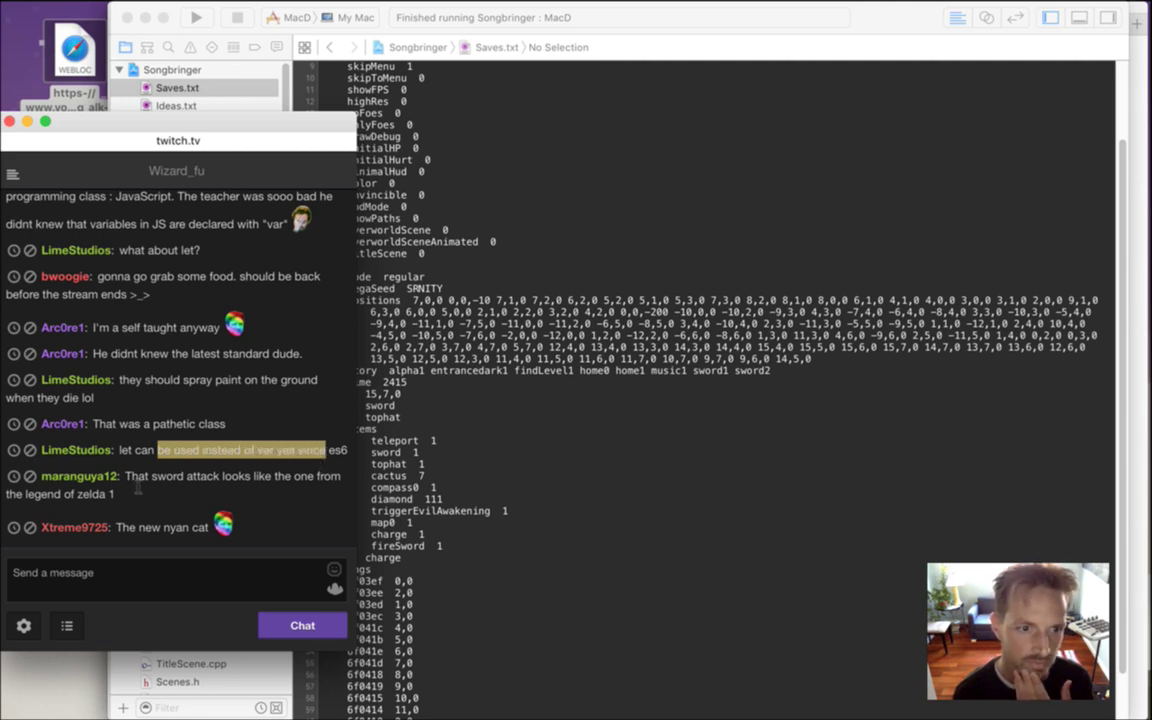
left_click_drag(139, 480, 152, 497)
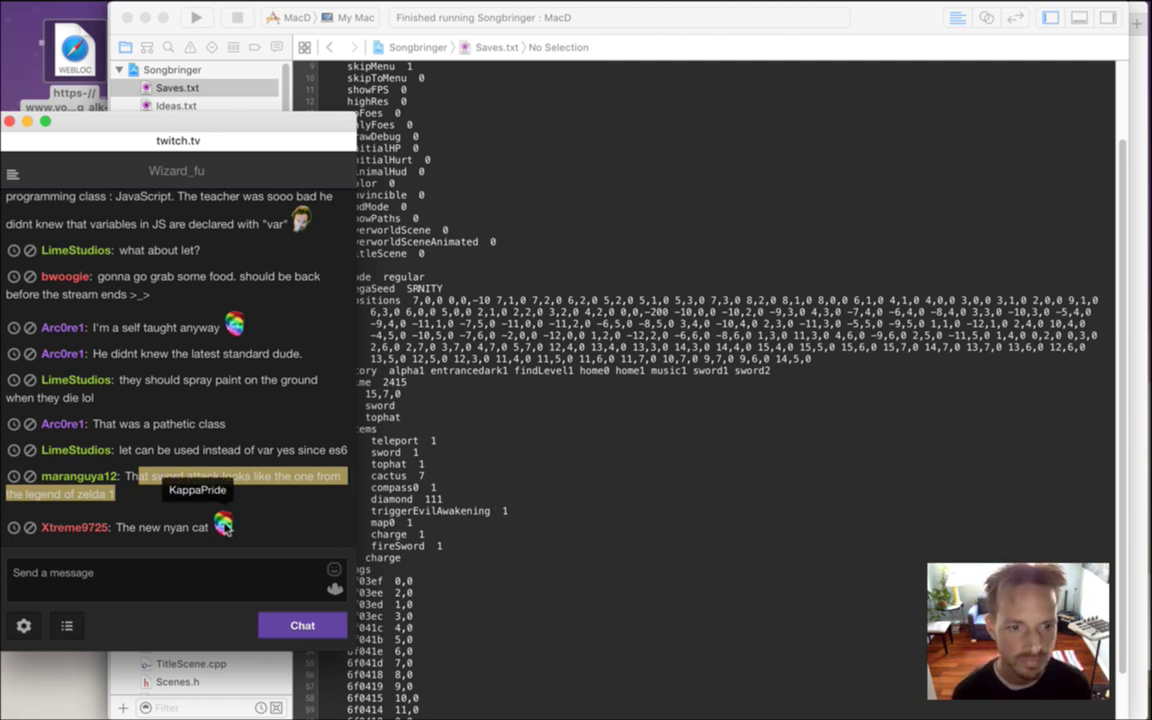
left_click(514, 258)
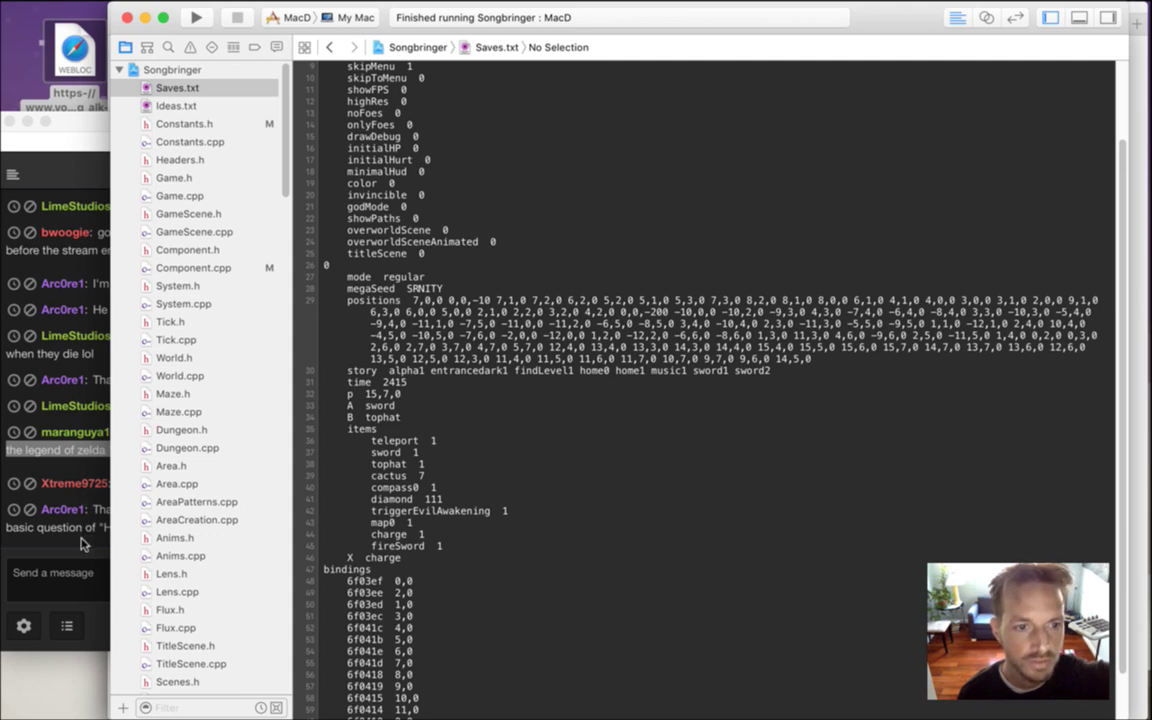
left_click(76, 489)
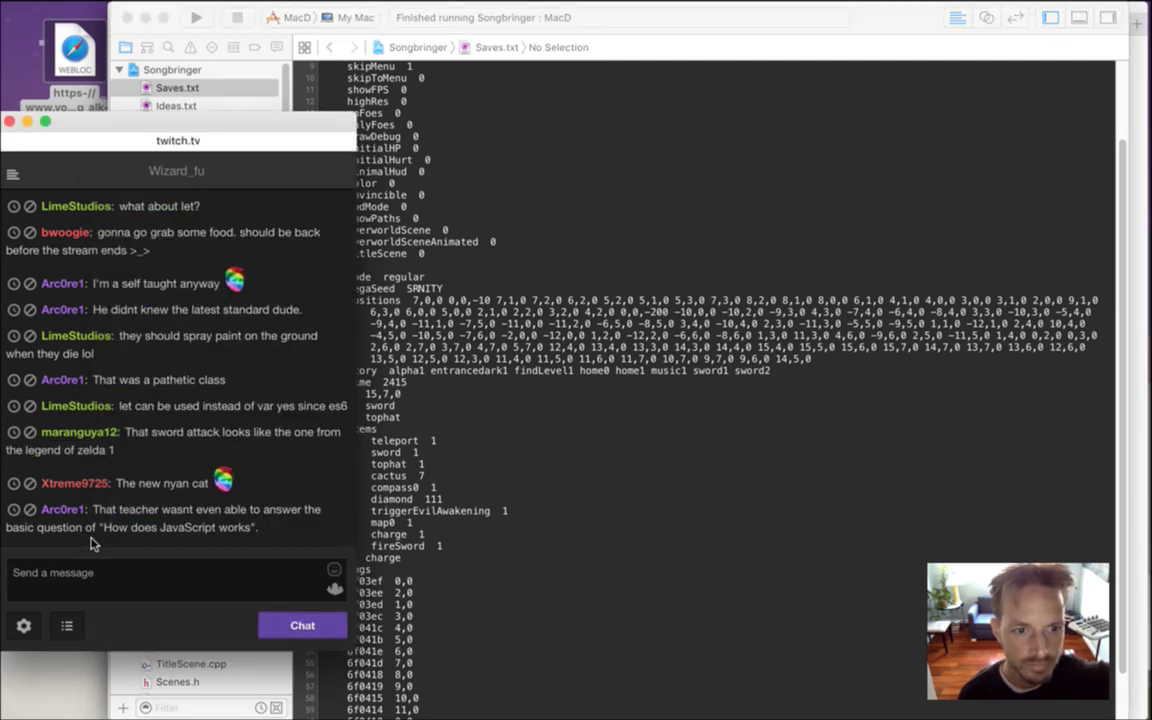
left_click_drag(127, 510, 206, 540)
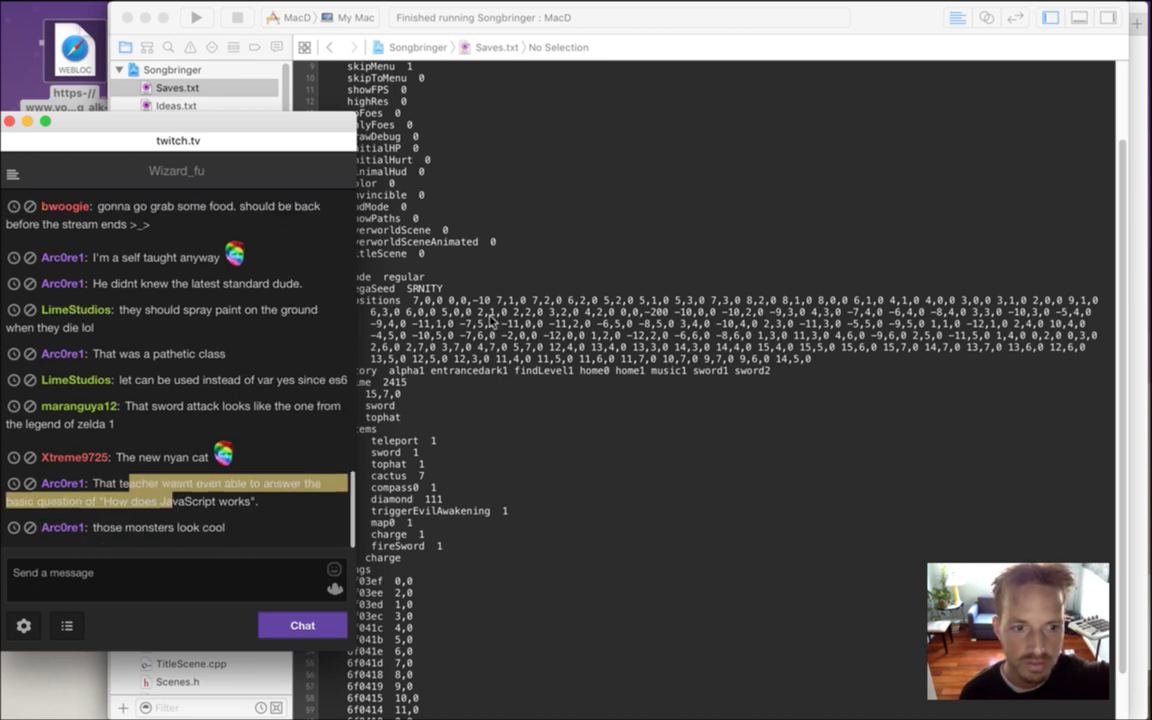
left_click_drag(149, 530, 204, 530)
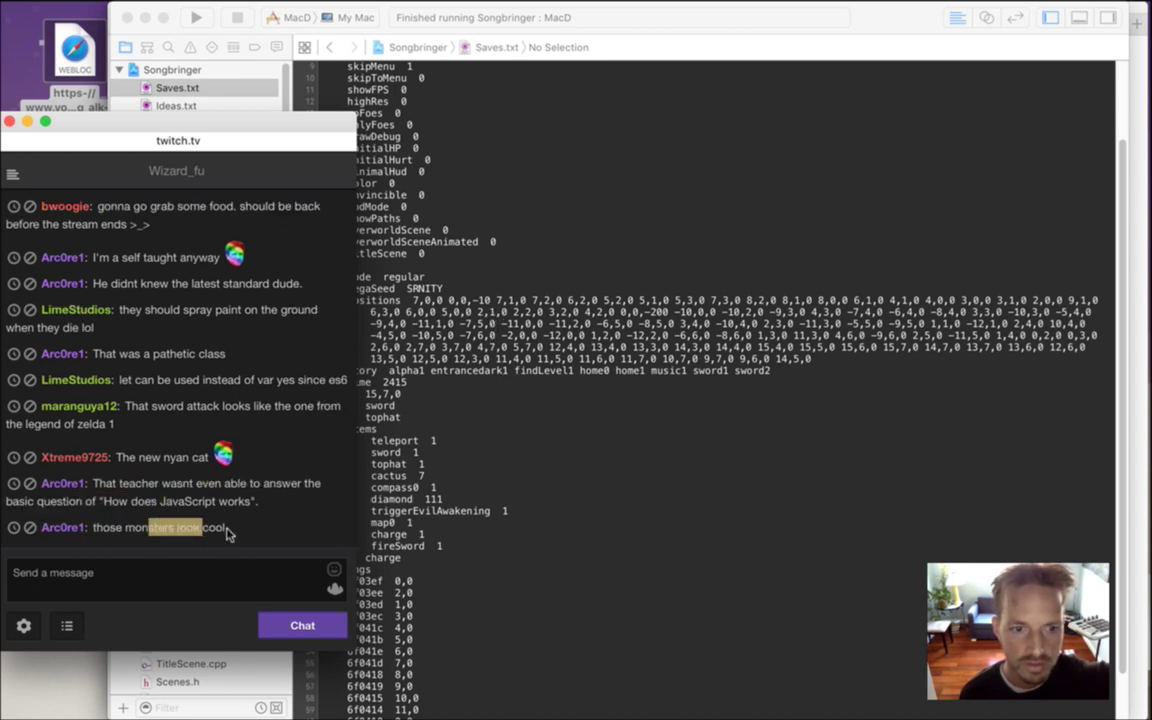
left_click(458, 285)
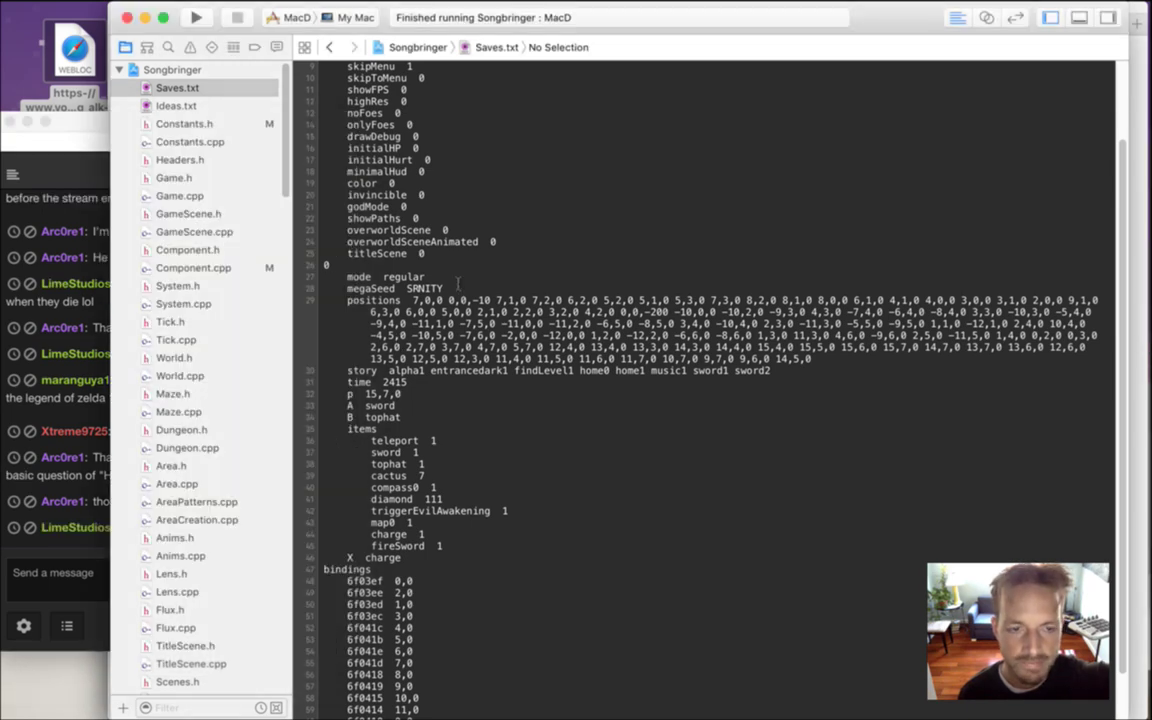
left_click(80, 556)
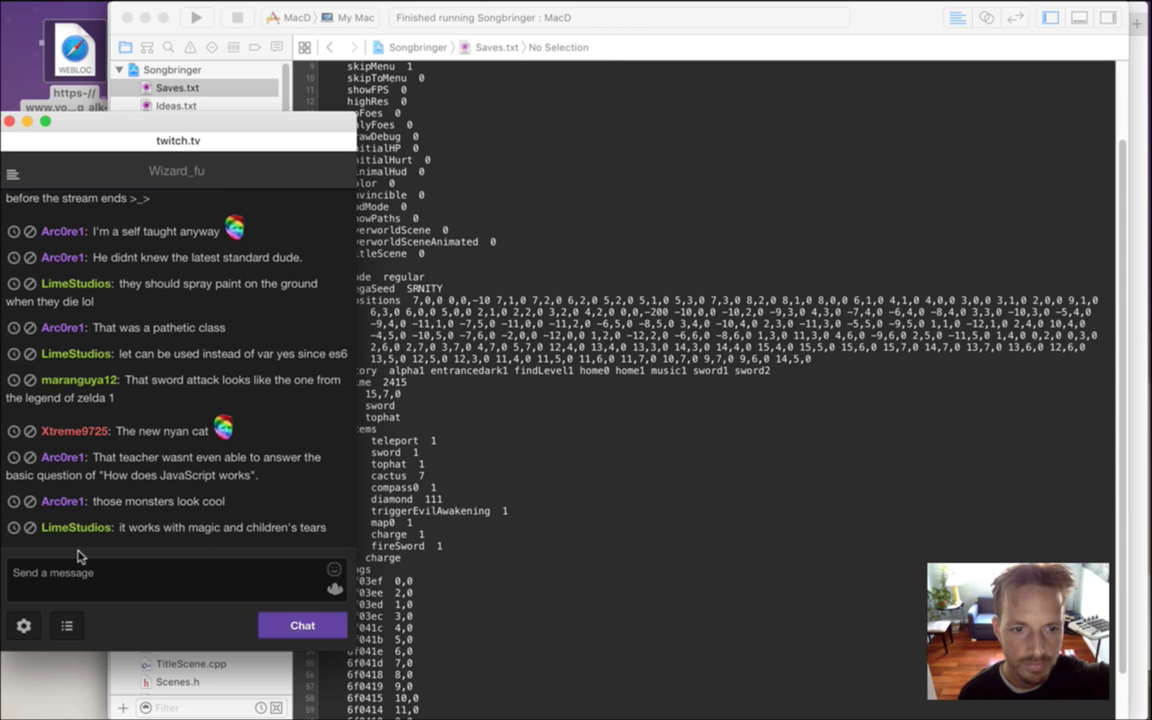
left_click_drag(130, 530, 337, 530)
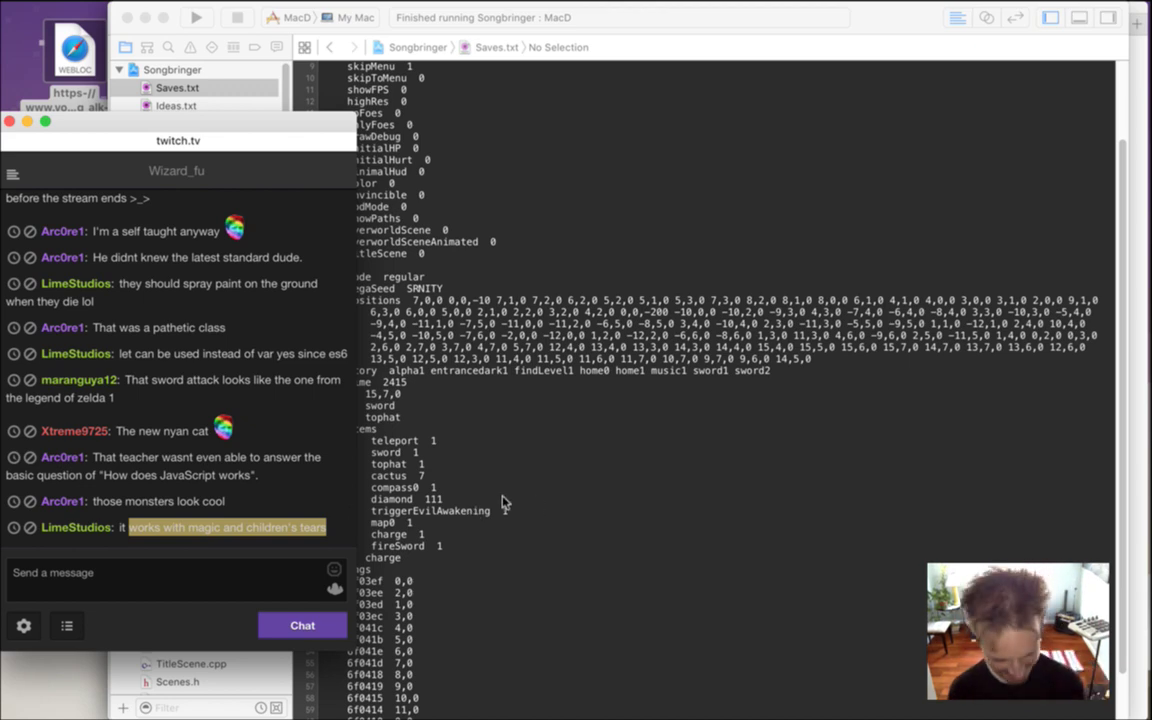
Return to Xcode and examine the foe listing and world layout in the debug console's log
left_click(501, 466)
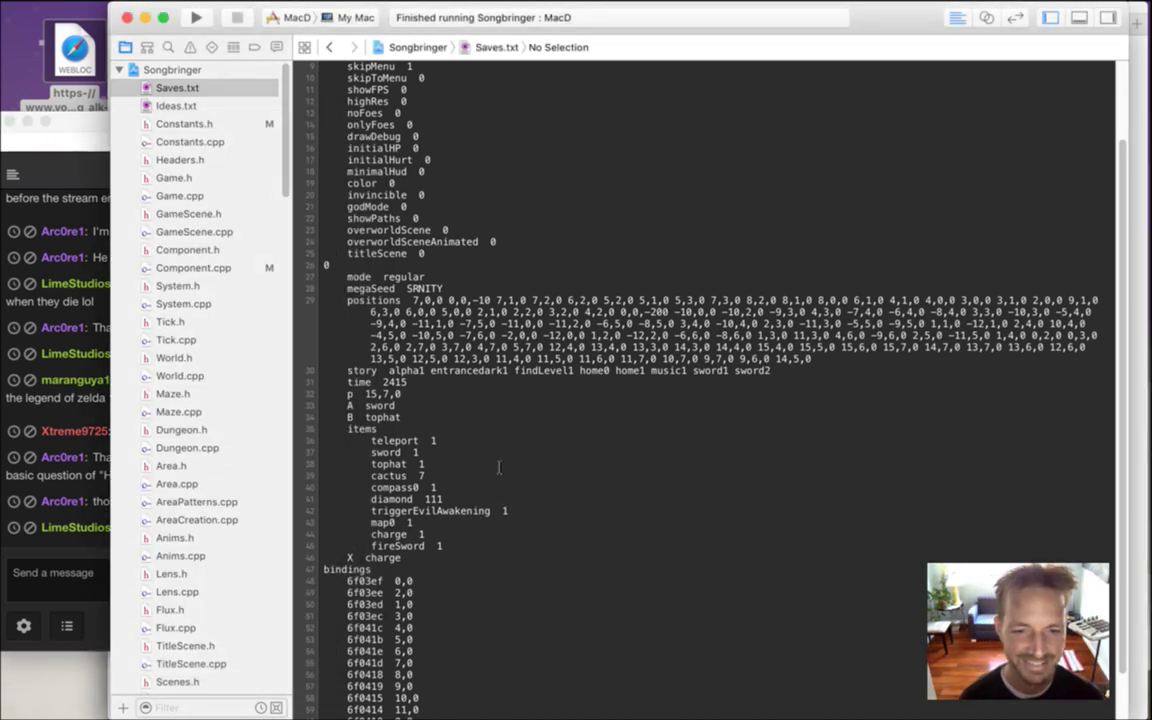
key("shift+super+y")
left_click_drag(767, 540, 340, 375)
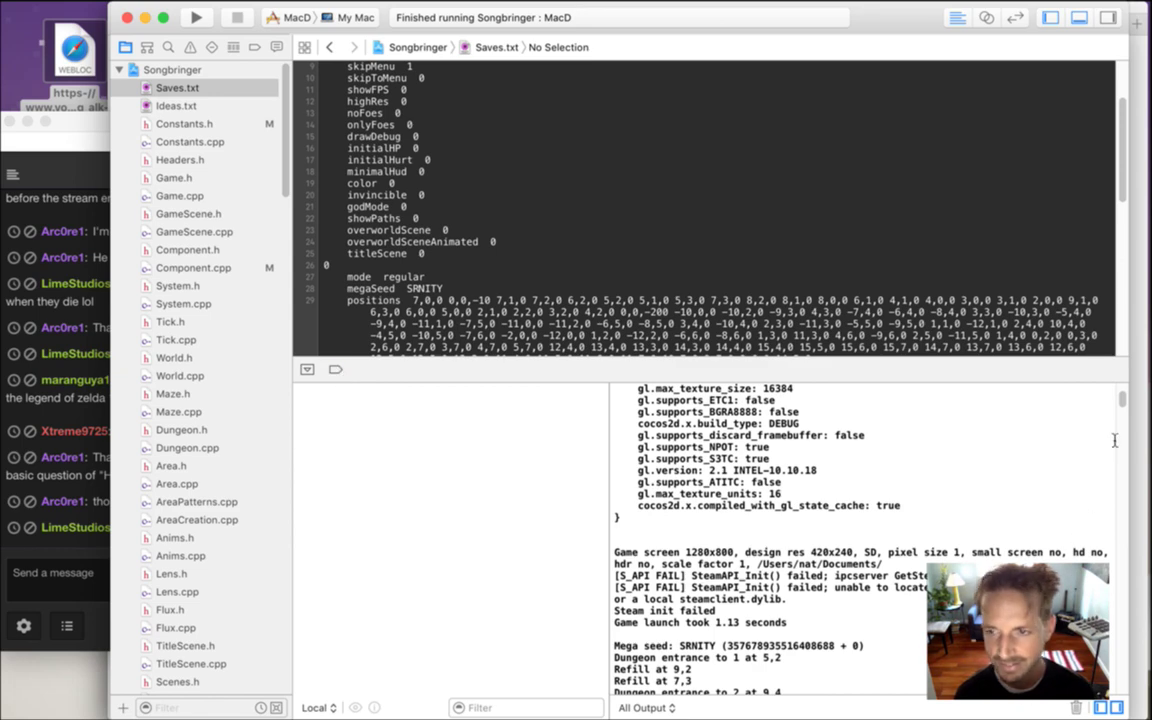
scroll(1110, 453, "down", 15)
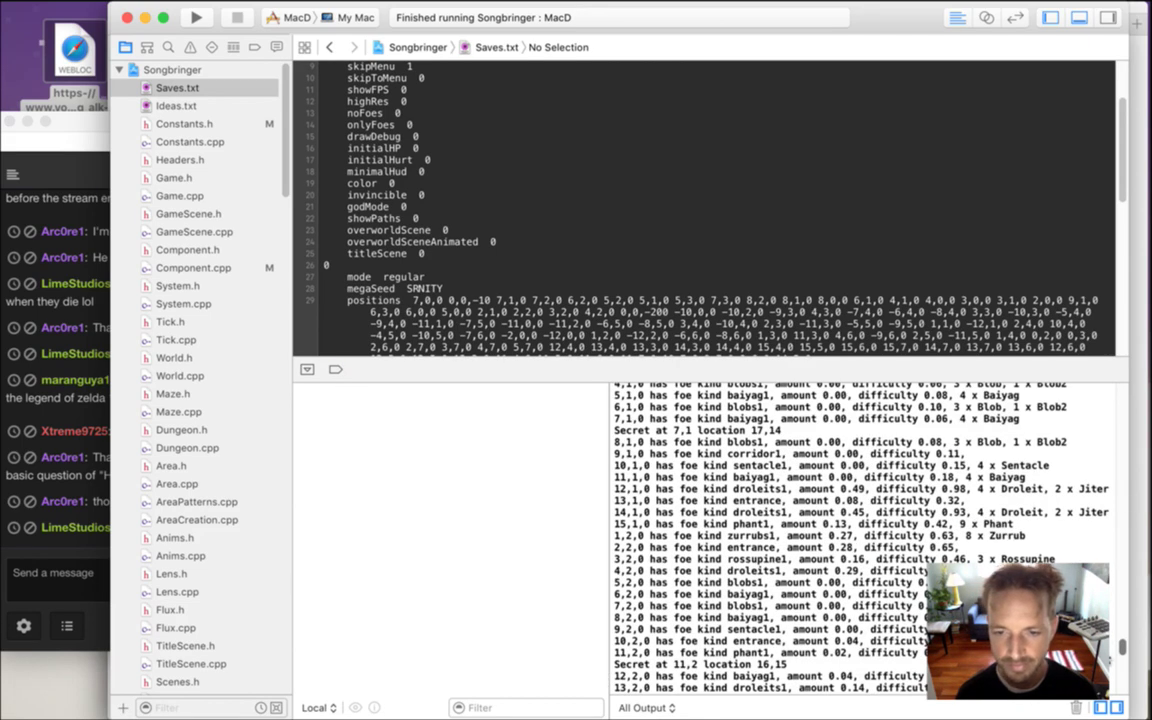
scroll(1092, 421, "down", 10)
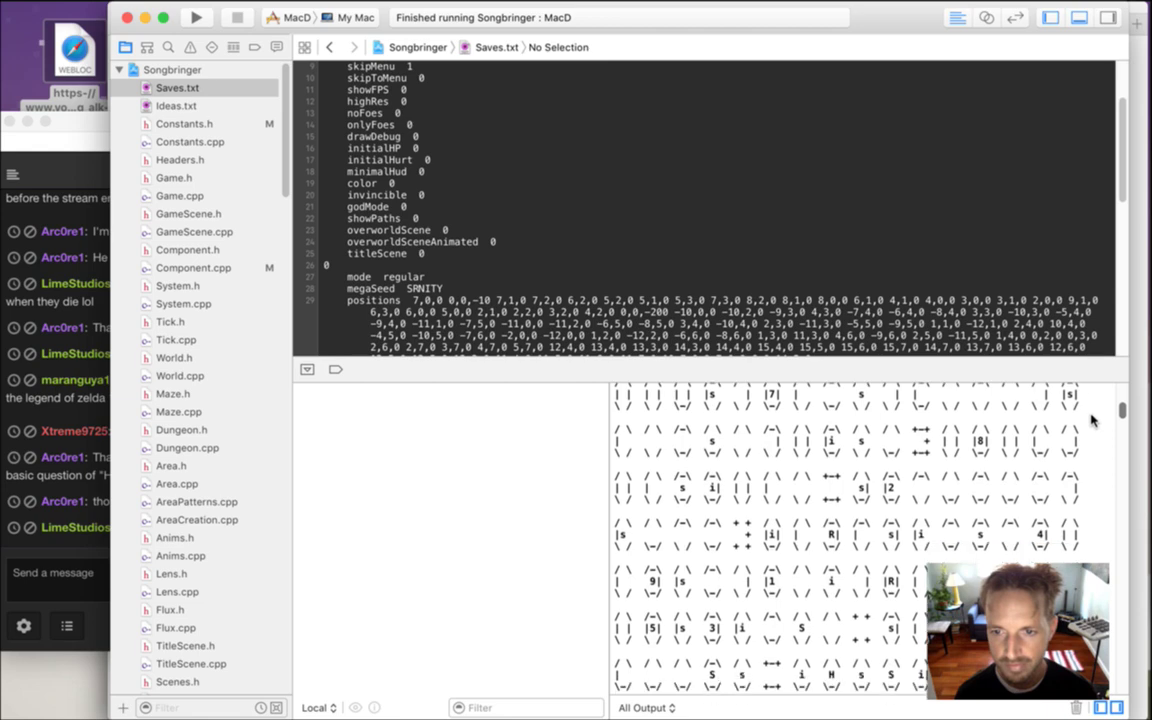
left_click_drag(916, 383, 830, 556)
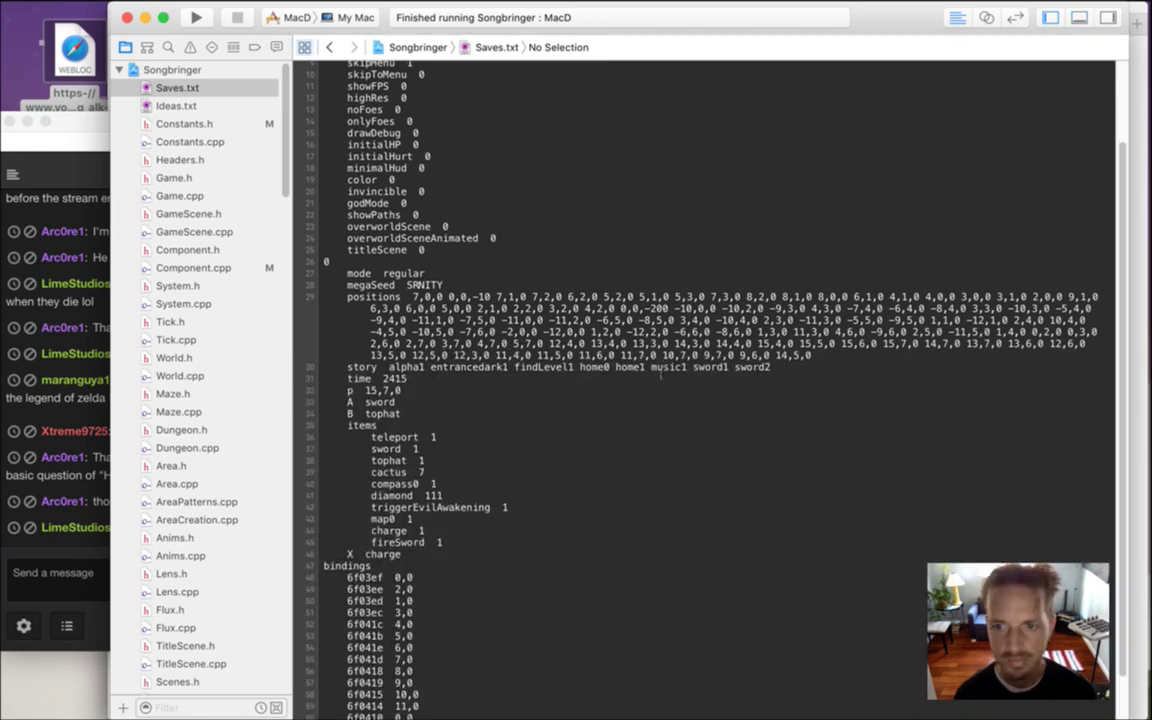
Set overworldScene to 1 in Saves.txt
left_click(222, 72)
left_click(232, 89)
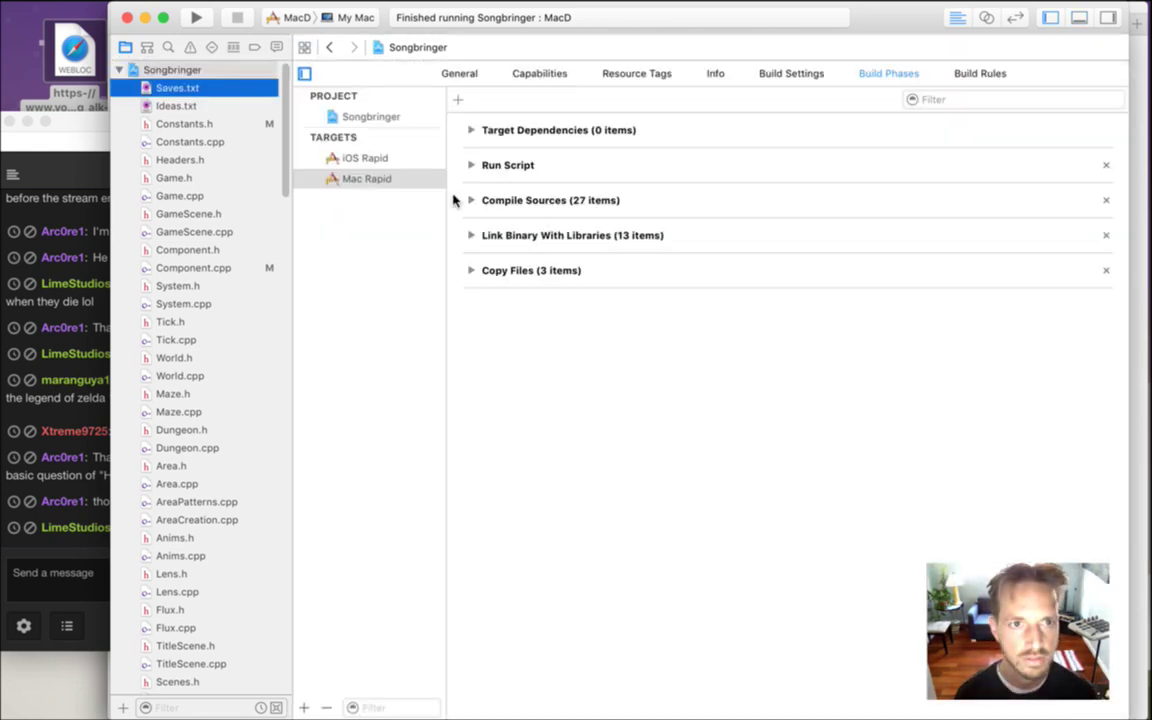
left_click(483, 233)
key("BackSpace")
type("1")
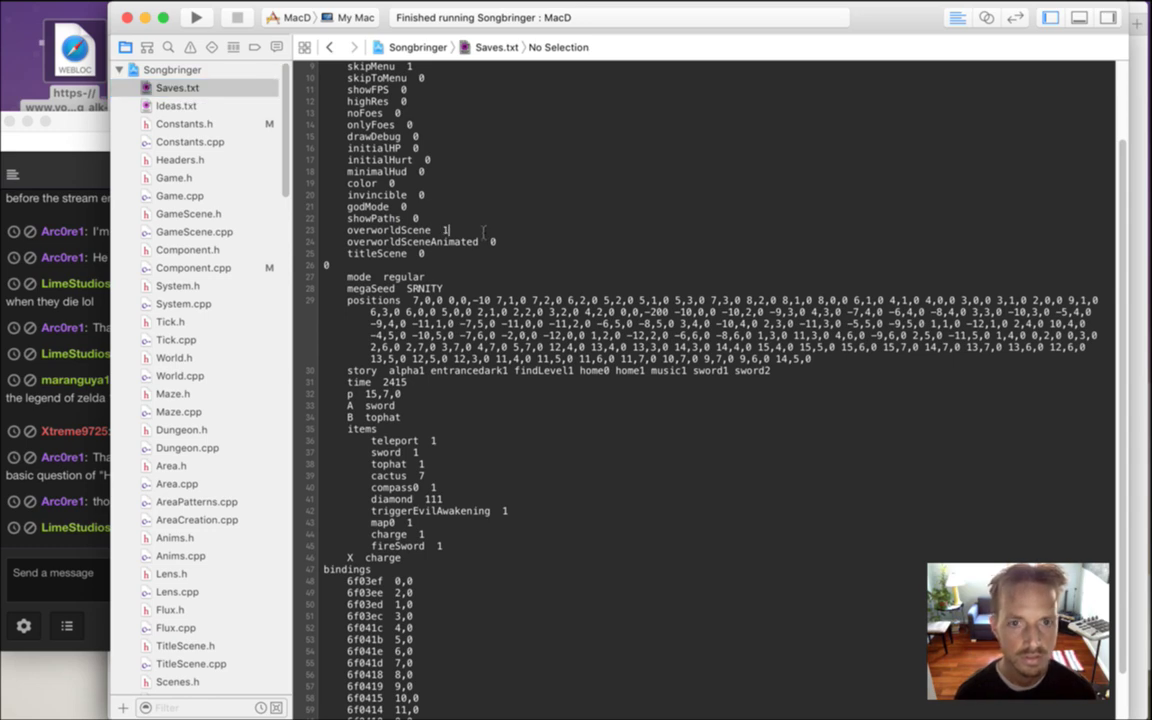
key("super+r")
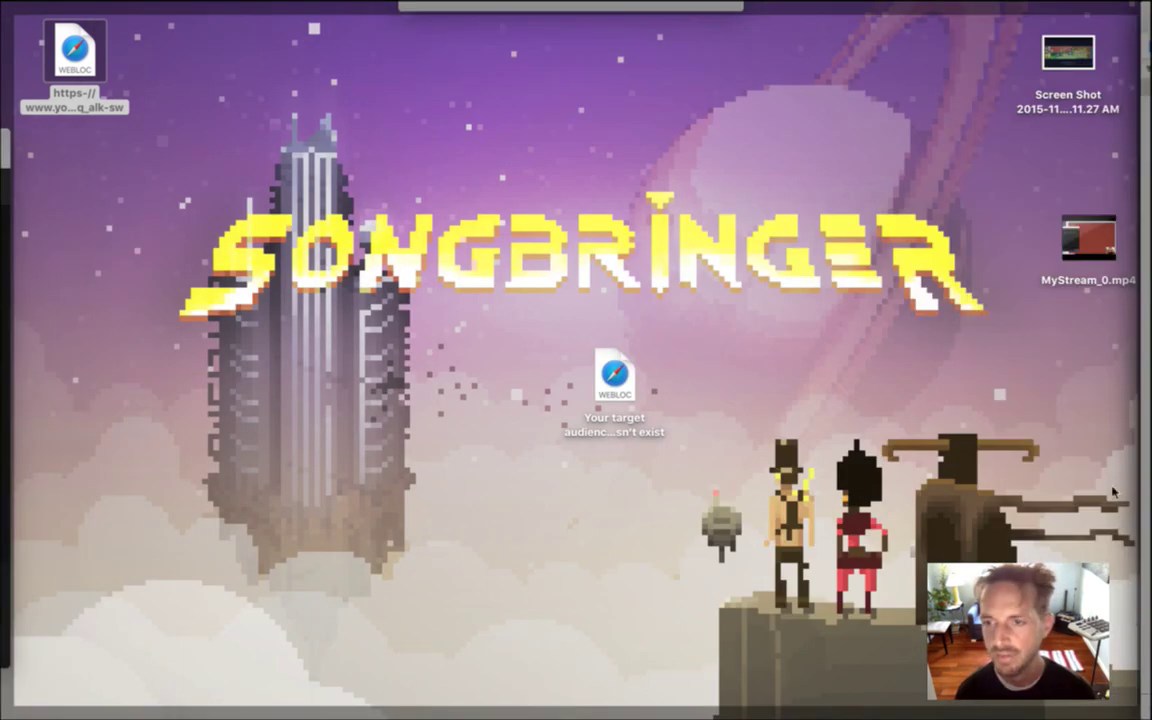
Open the desktop screenshot of the SRNITY overworld map in Photoshop, cancelling the open colour picker, inspect the map, and hide Photoshop
double_click(1066, 52)
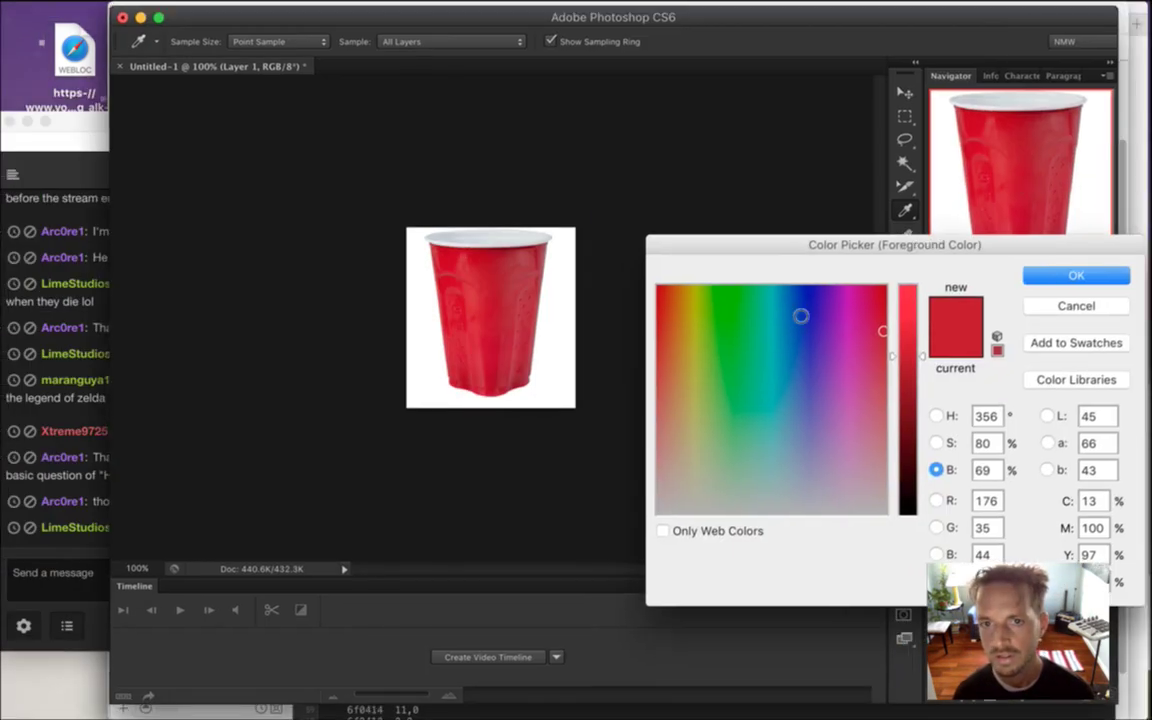
left_click(1060, 308)
key("super+h")
double_click(1067, 66)
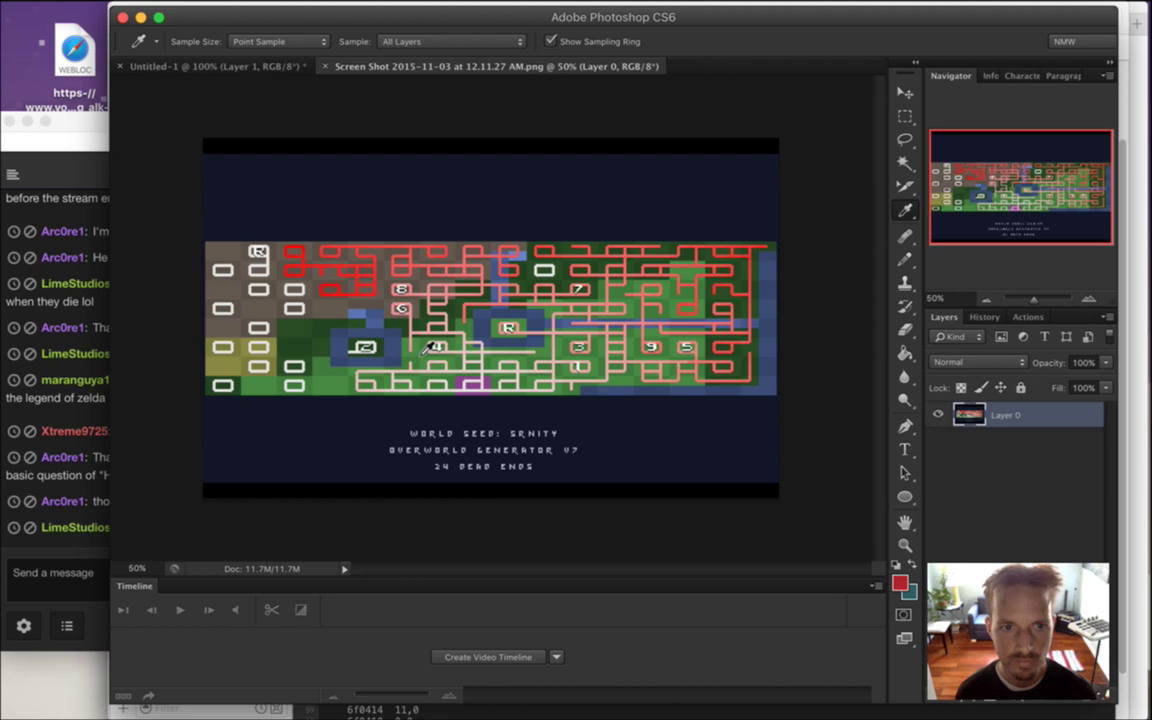
scroll(429, 348, "up", 2)
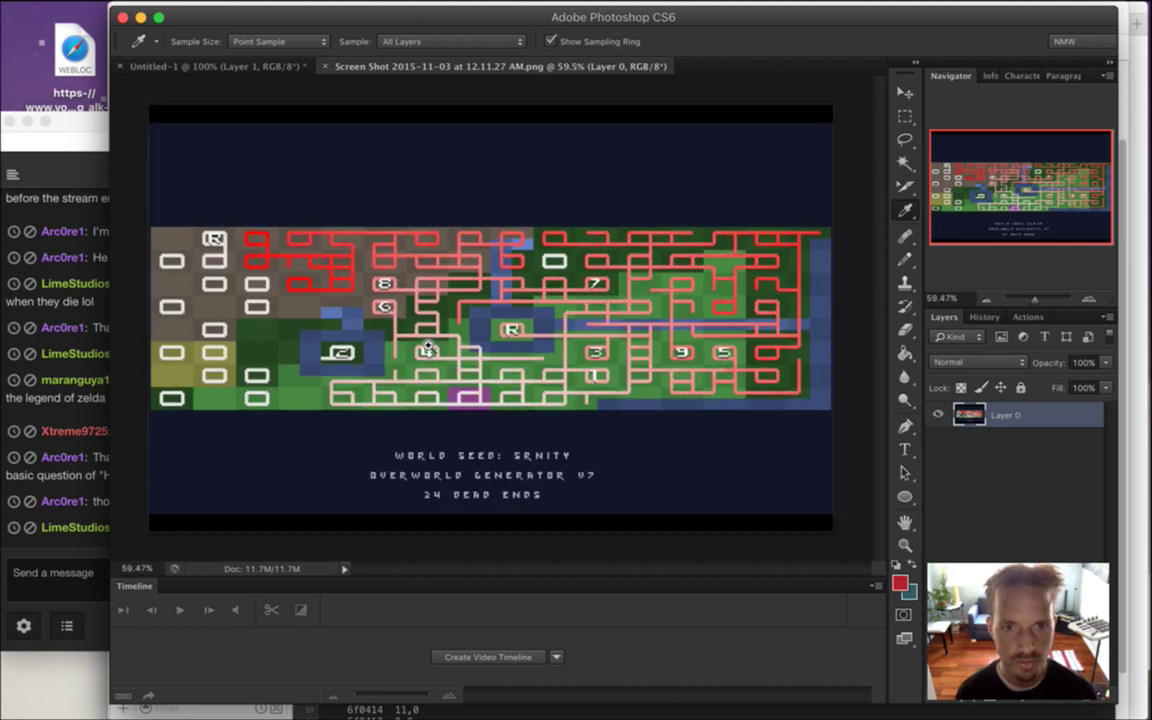
key("super+h")
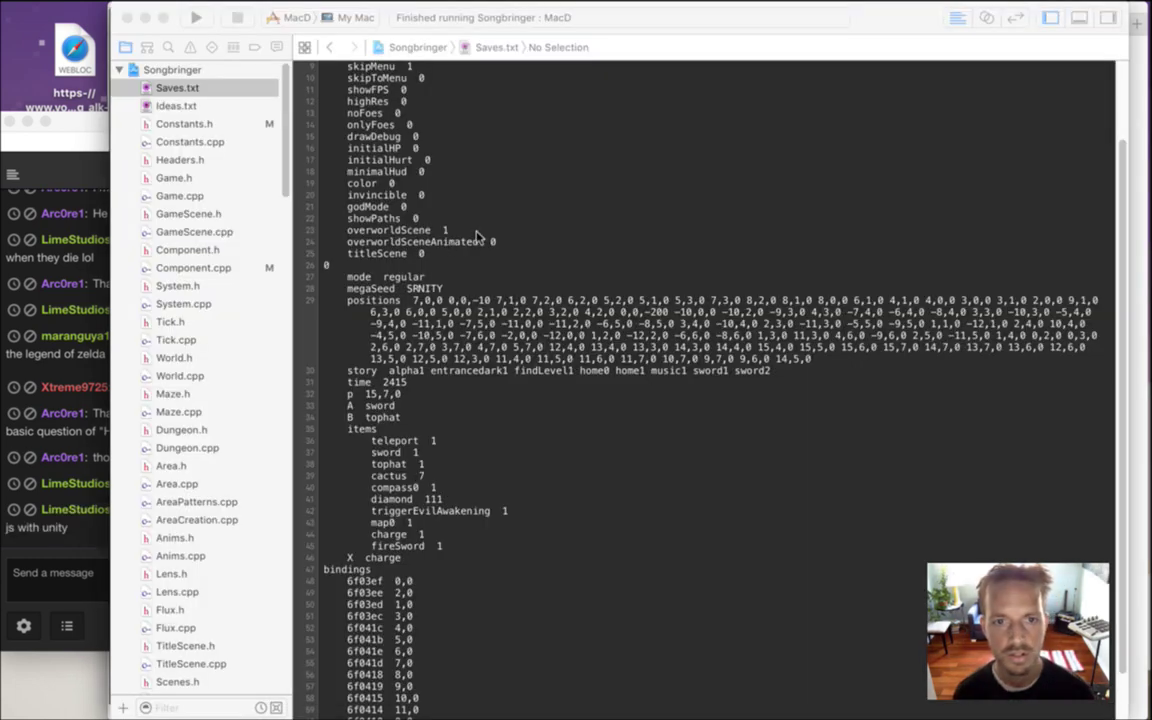
Run Songbringer to view the generated overworld map, quit it, and read the latest Twitch chat messages
key("super+r")
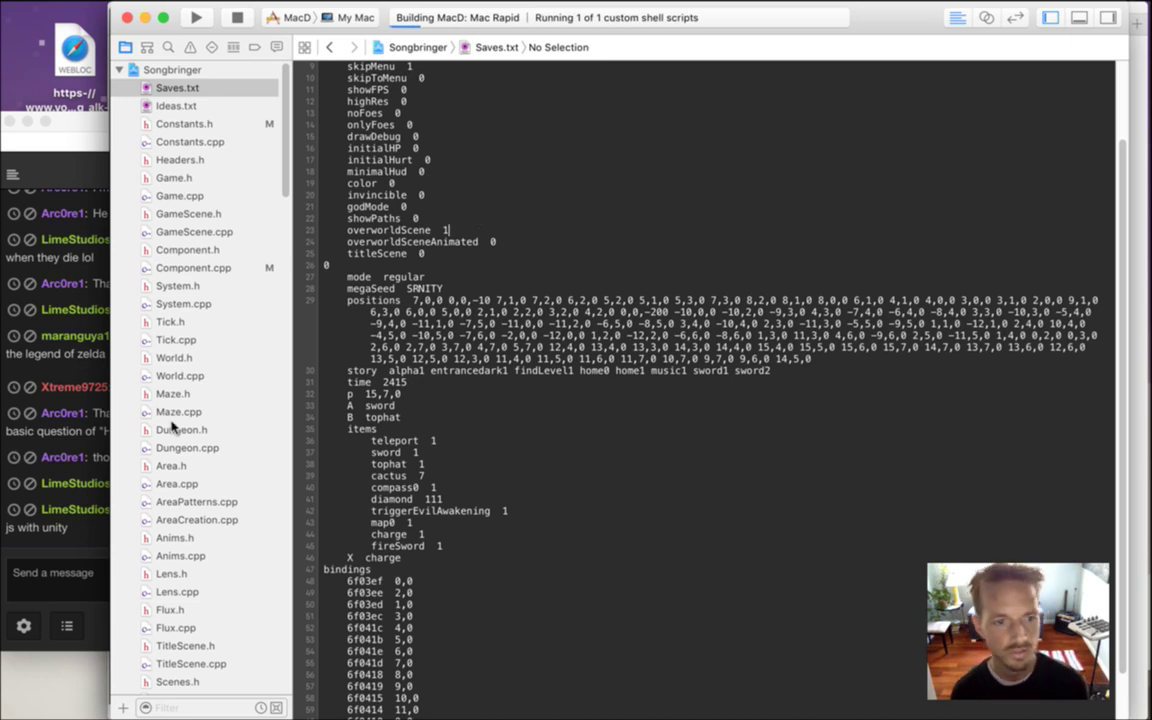
left_click(85, 545)
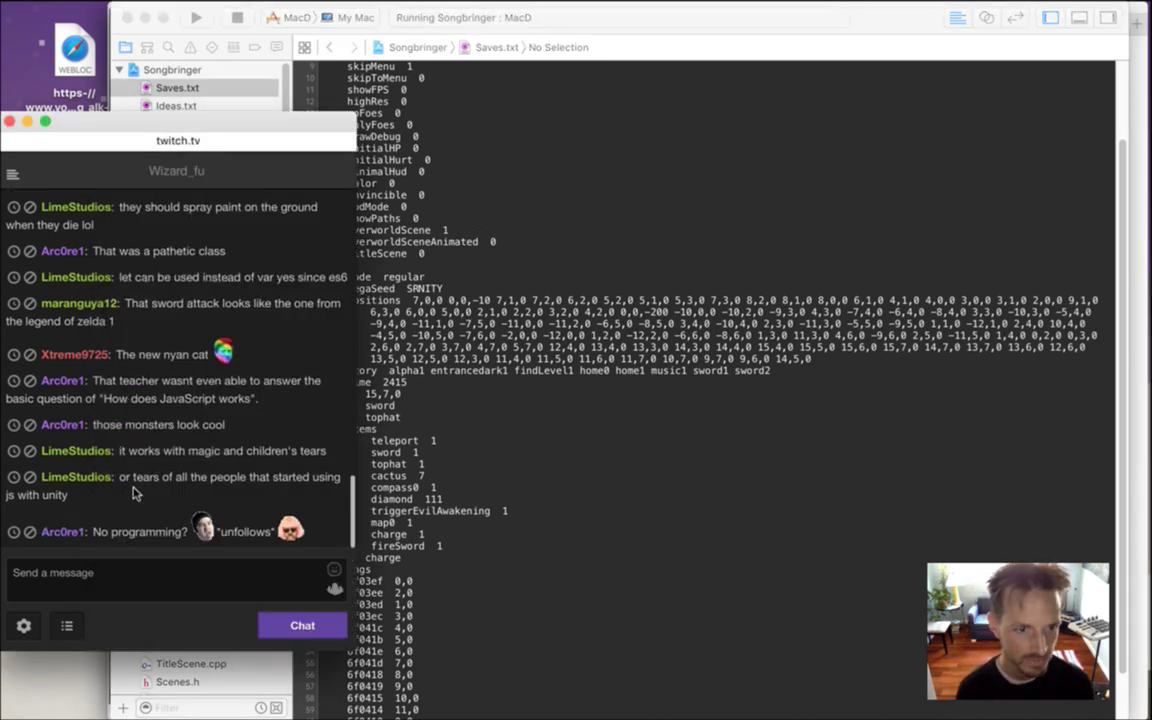
left_click_drag(134, 478, 155, 498)
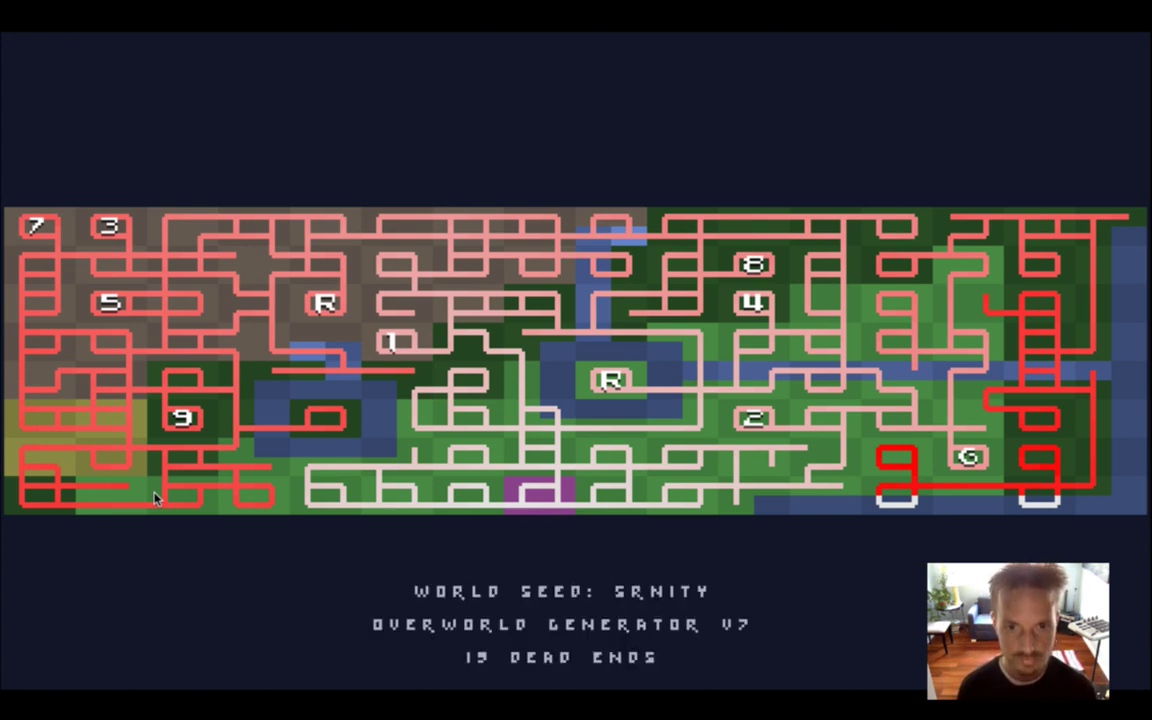
key("super+q")
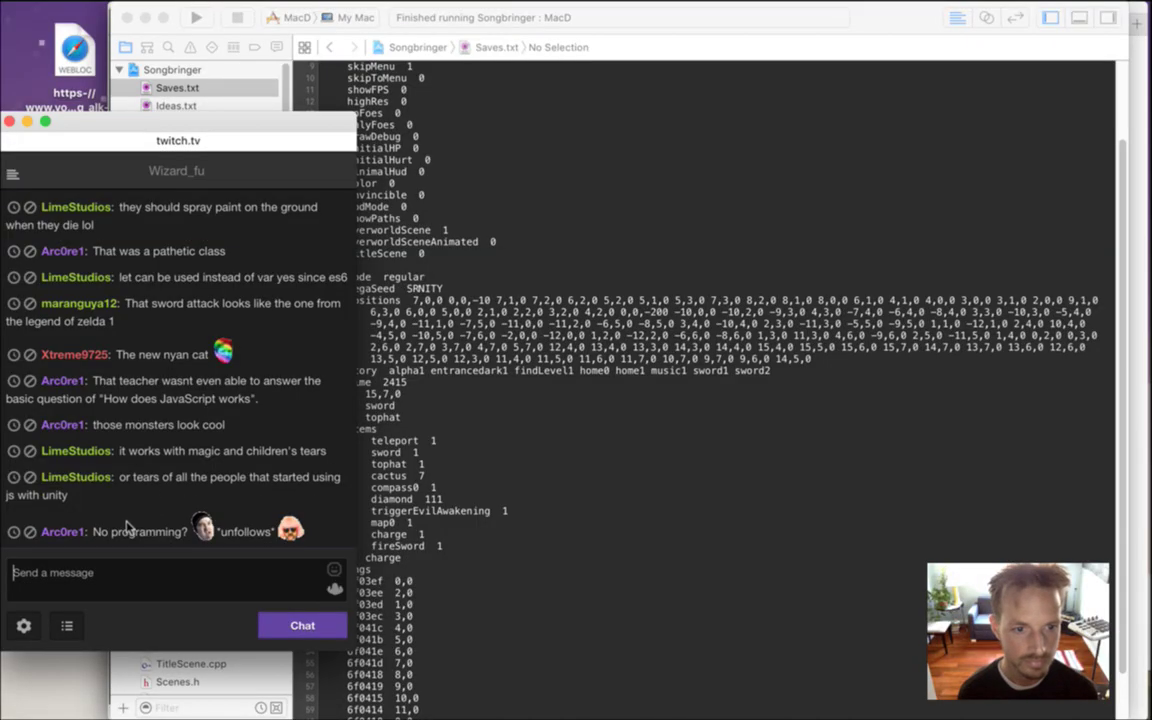
left_click_drag(129, 528, 240, 535)
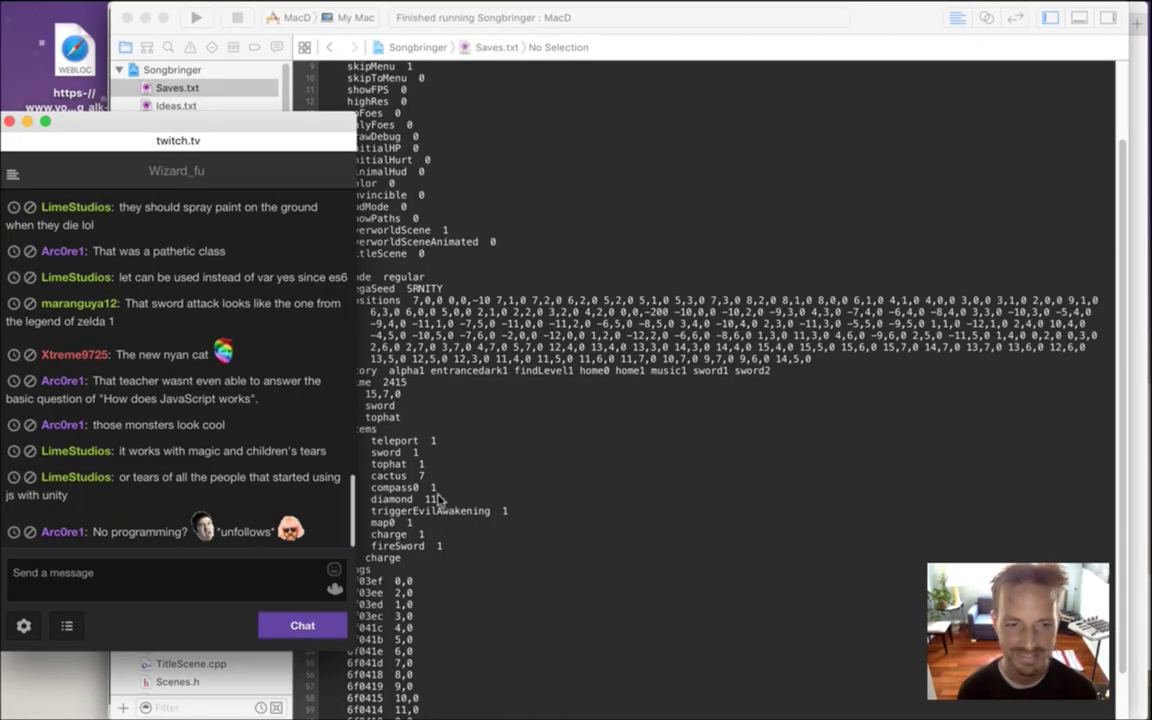
Open the desktop image "Screen Shot 2015-11-06 at 2.59.14 PM" in Adobe Photoshop CS6
key("F11")
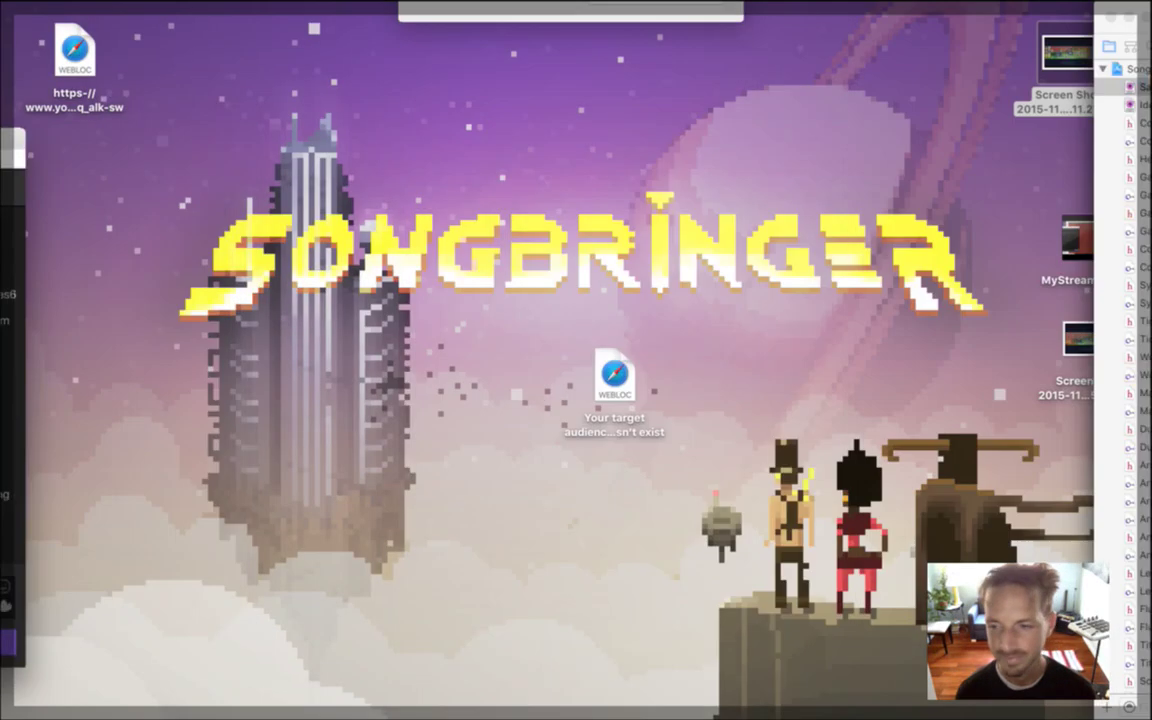
left_click(1088, 338)
right_click(1088, 338)
mouse_move(874, 325)
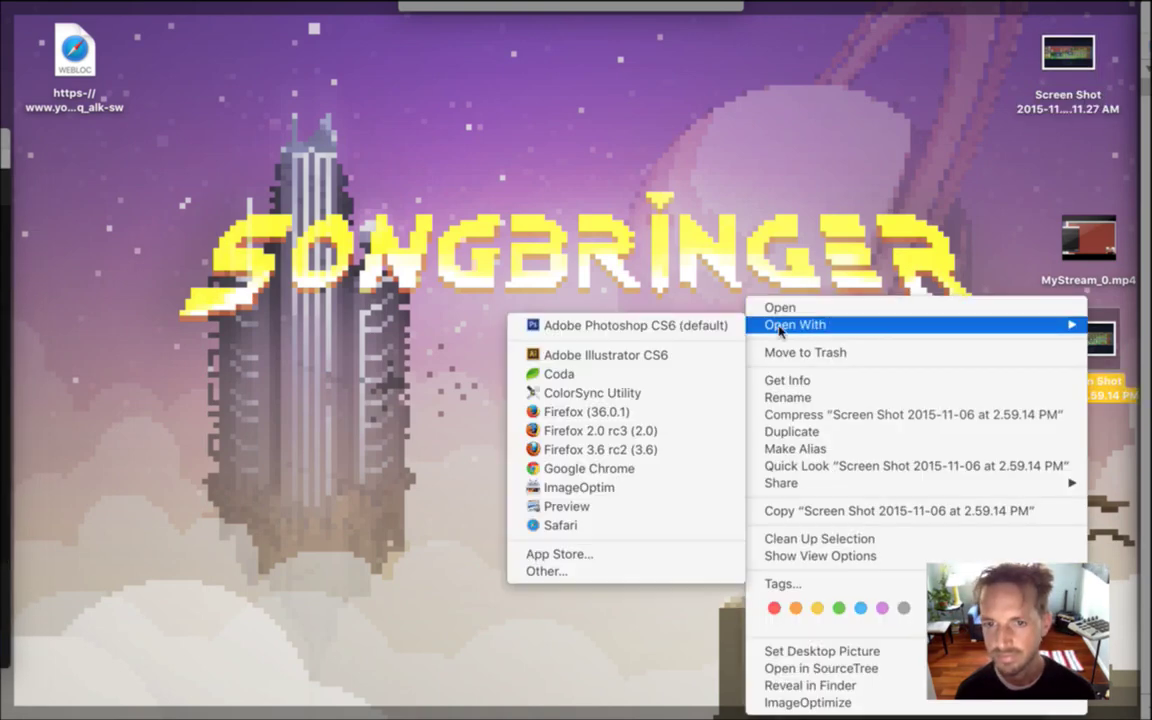
left_click(734, 334)
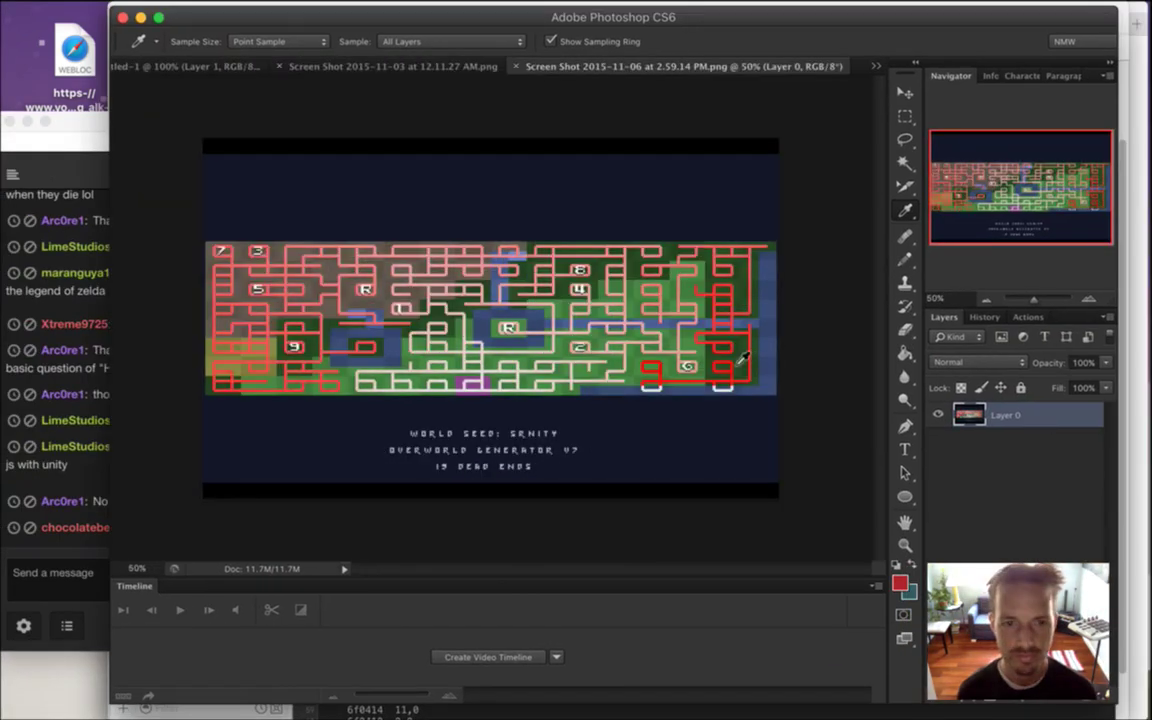
Close the older 2015-11-03 screenshot and inspect the SRNITY overworld map in the new one
left_click(362, 66)
key("super+w")
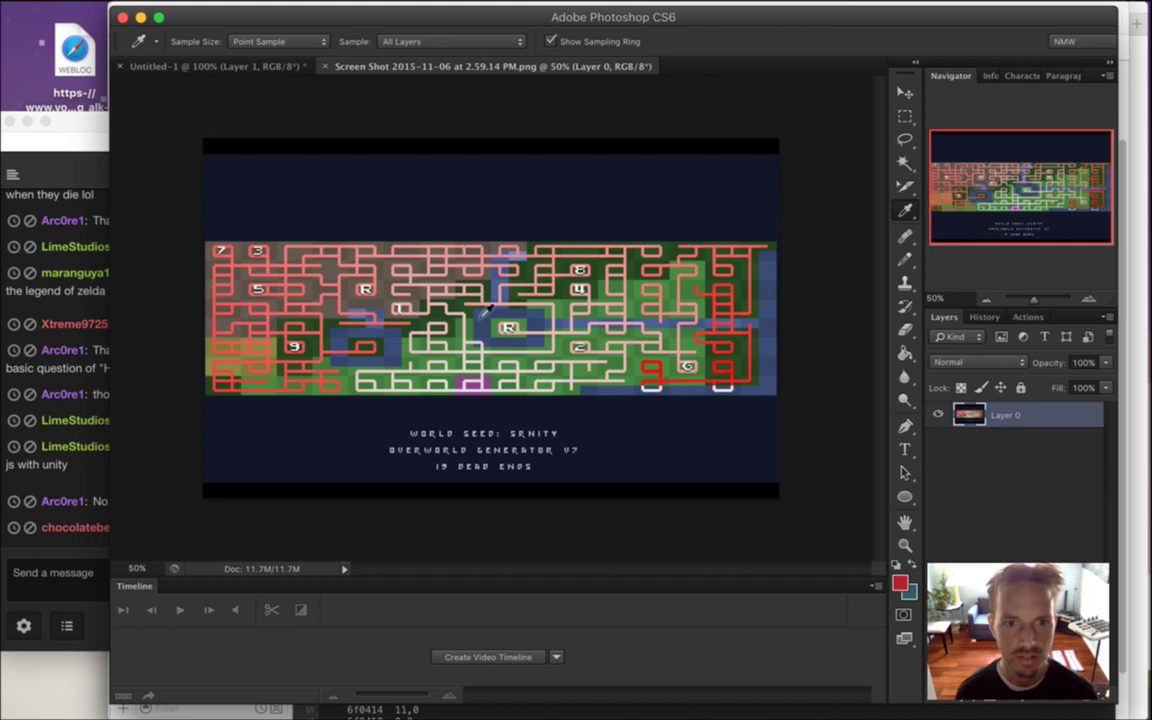
scroll(490, 302, "up", 2)
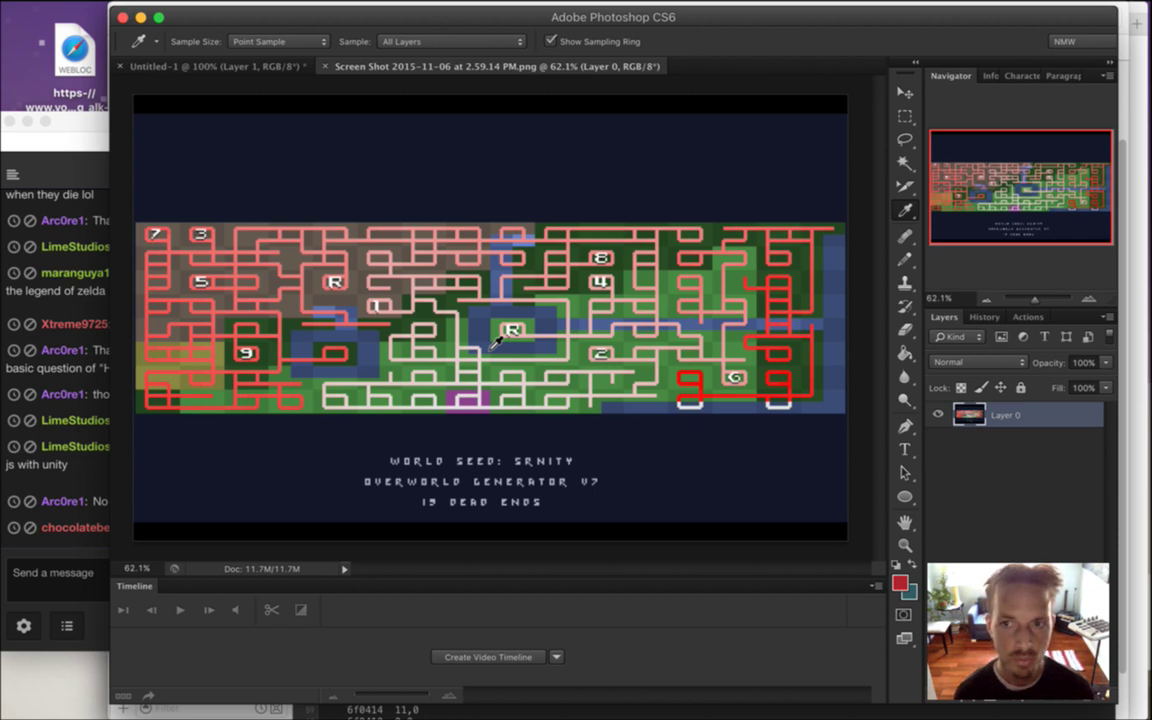
Read the newest greeting in the Twitch chat and return to the overworld map in Photoshop
left_click(92, 483)
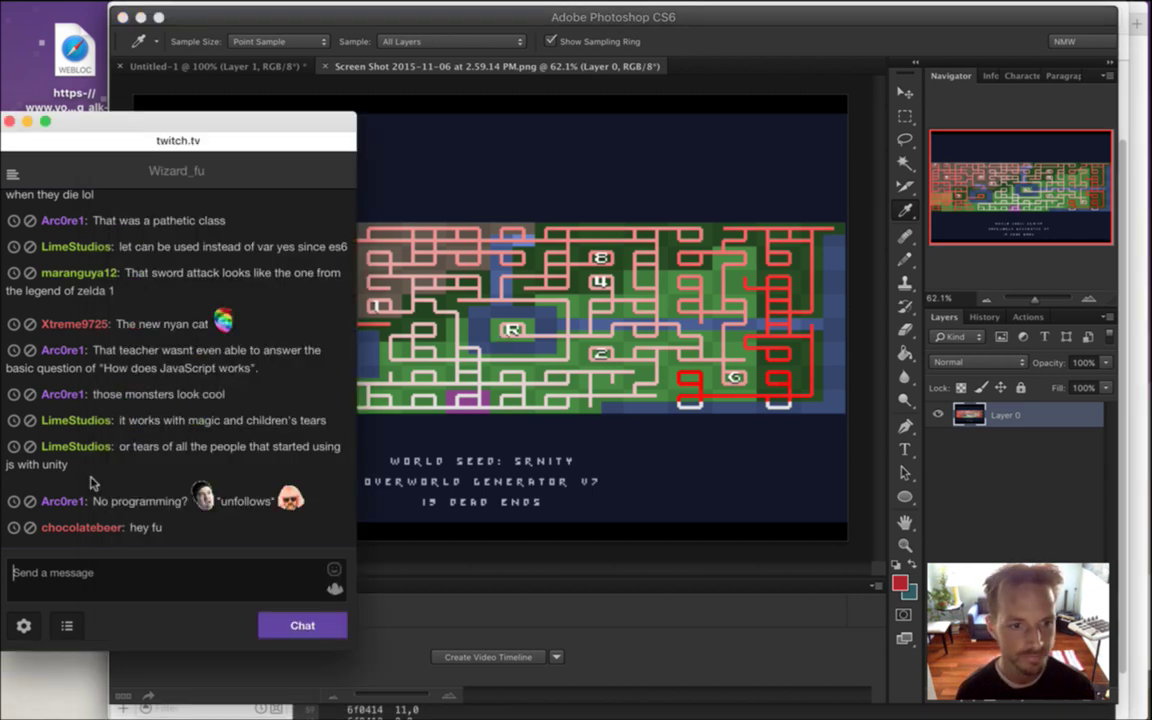
double_click(152, 527)
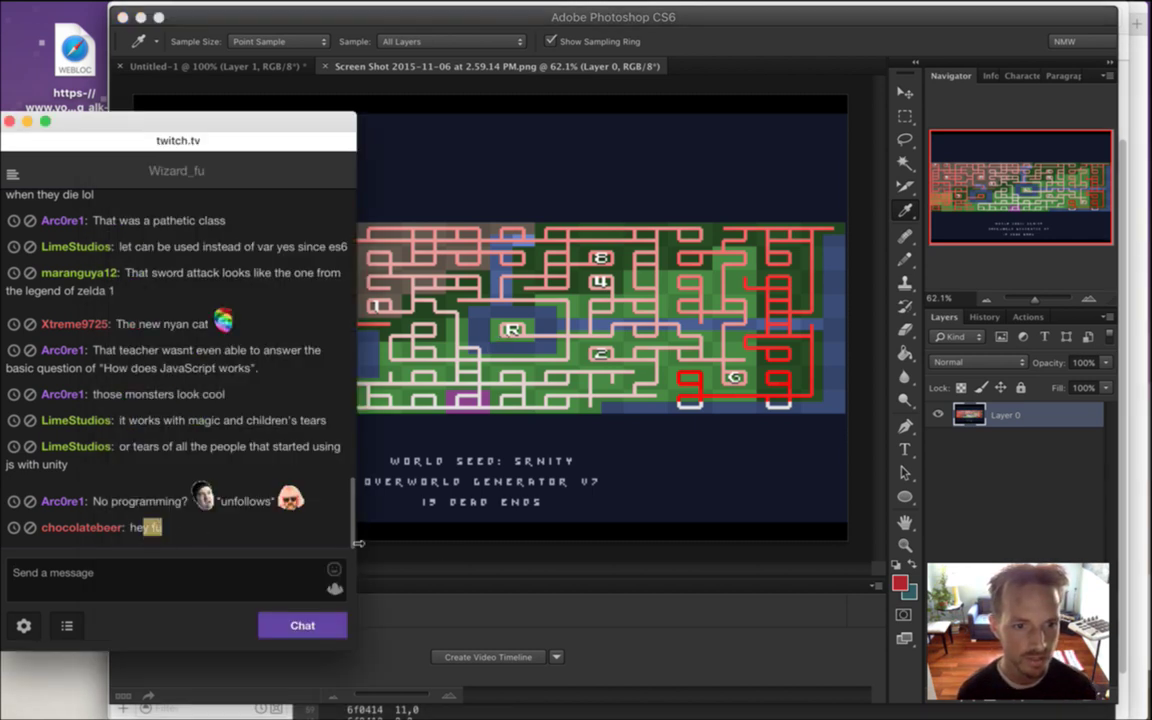
left_click(500, 567)
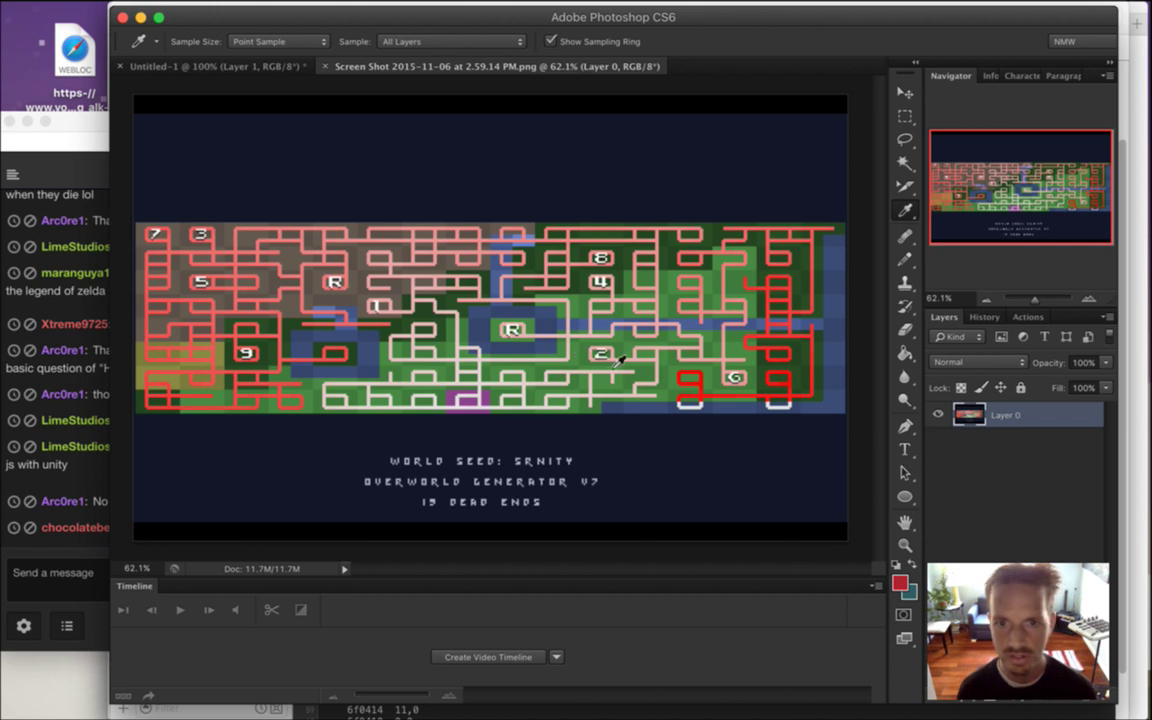
Point out rooms 2 and 3 on the overworld map, one after the other, with the Rectangular Marquee tool
key("m")
left_click_drag(588, 347, 625, 367)
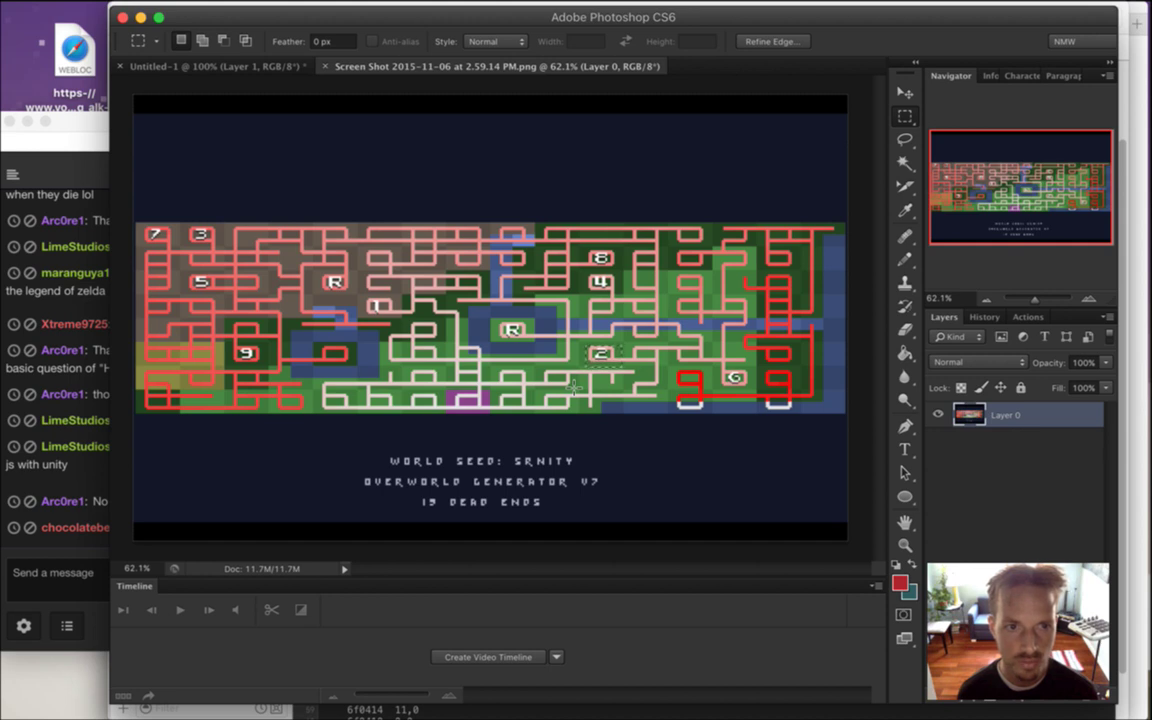
left_click_drag(150, 208, 218, 245)
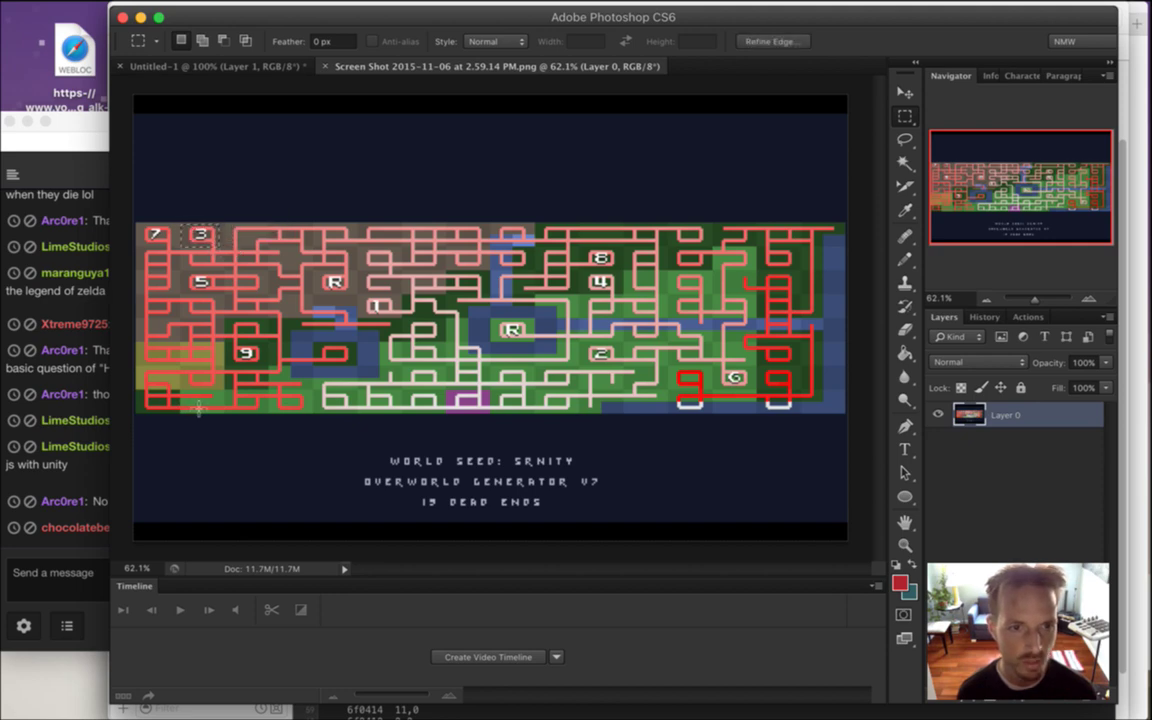
Switch to Xcode, set the saved position p to 1,7,0 in Saves.txt, and run Songbringer
key("super+Tab")
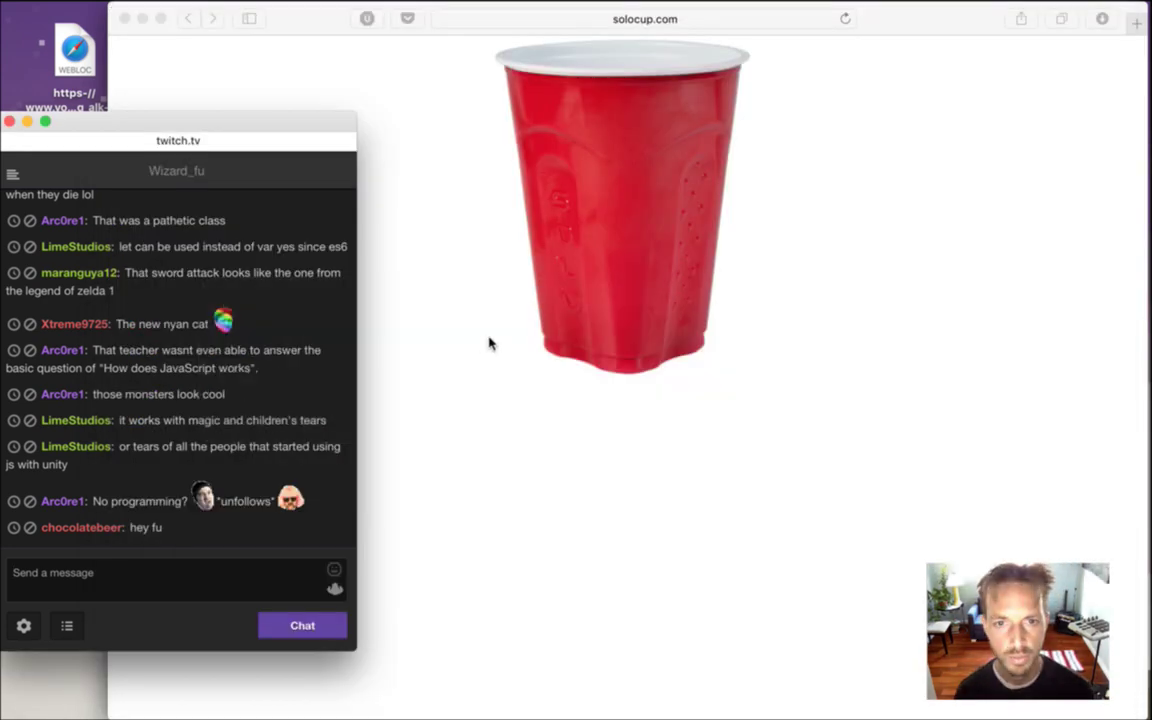
key("super+Tab")
left_click(634, 388)
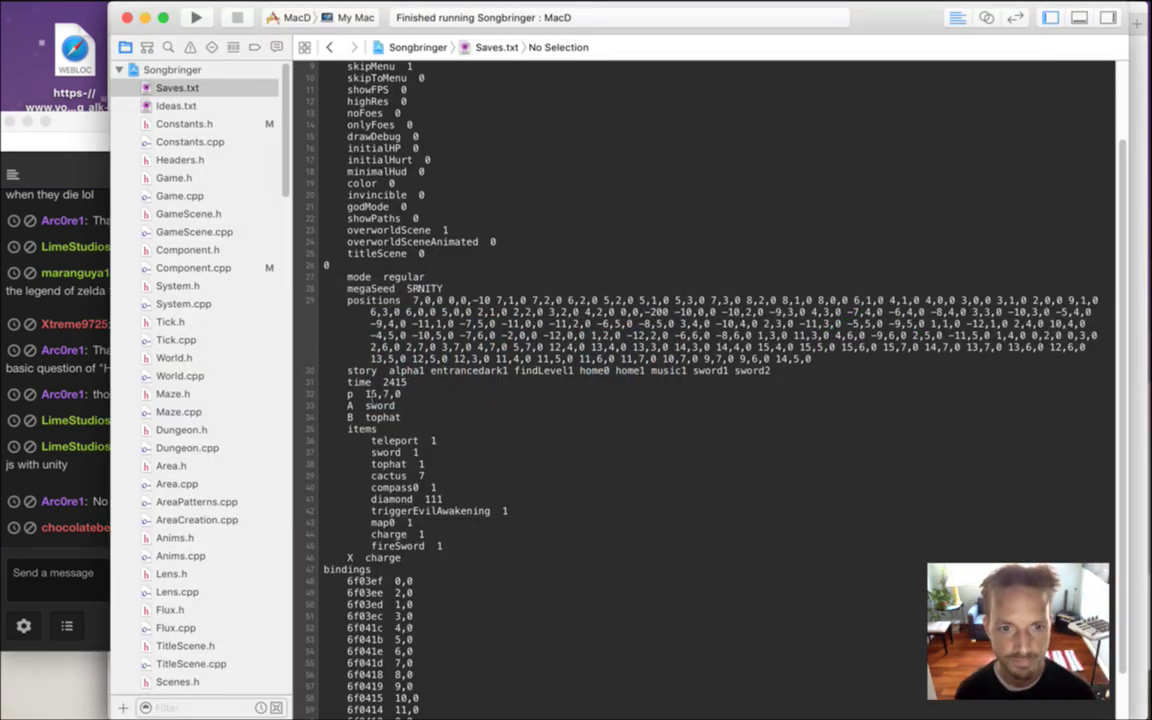
key("Delete")
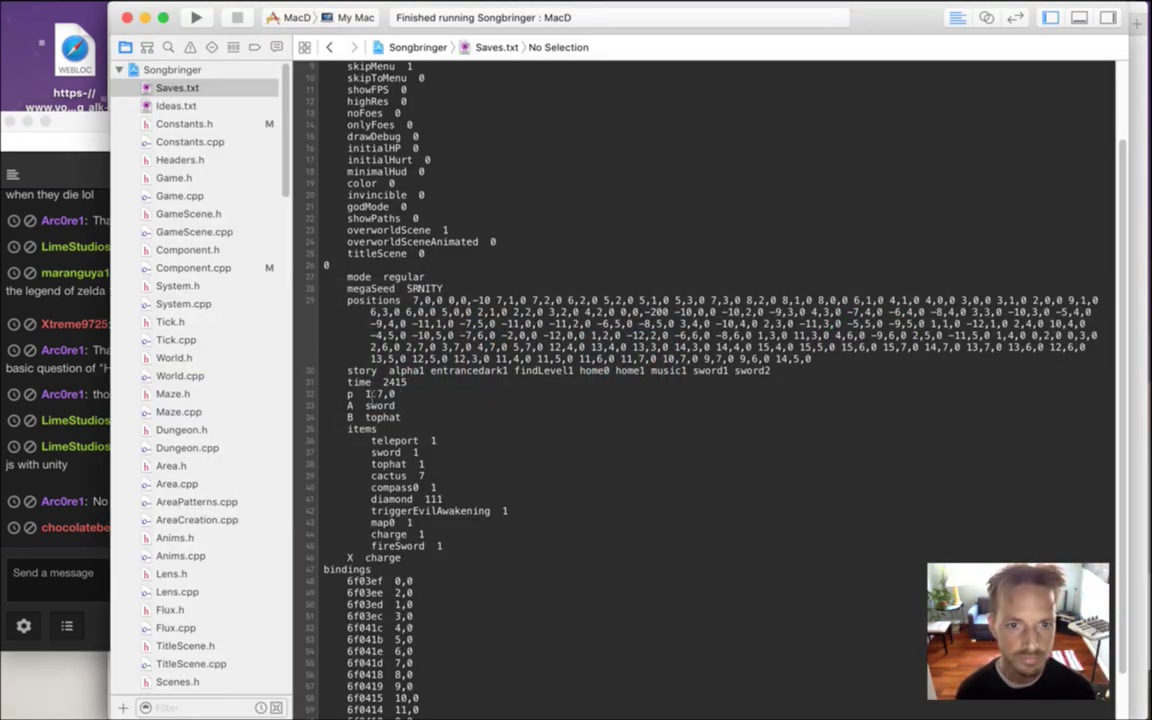
key("super+r")
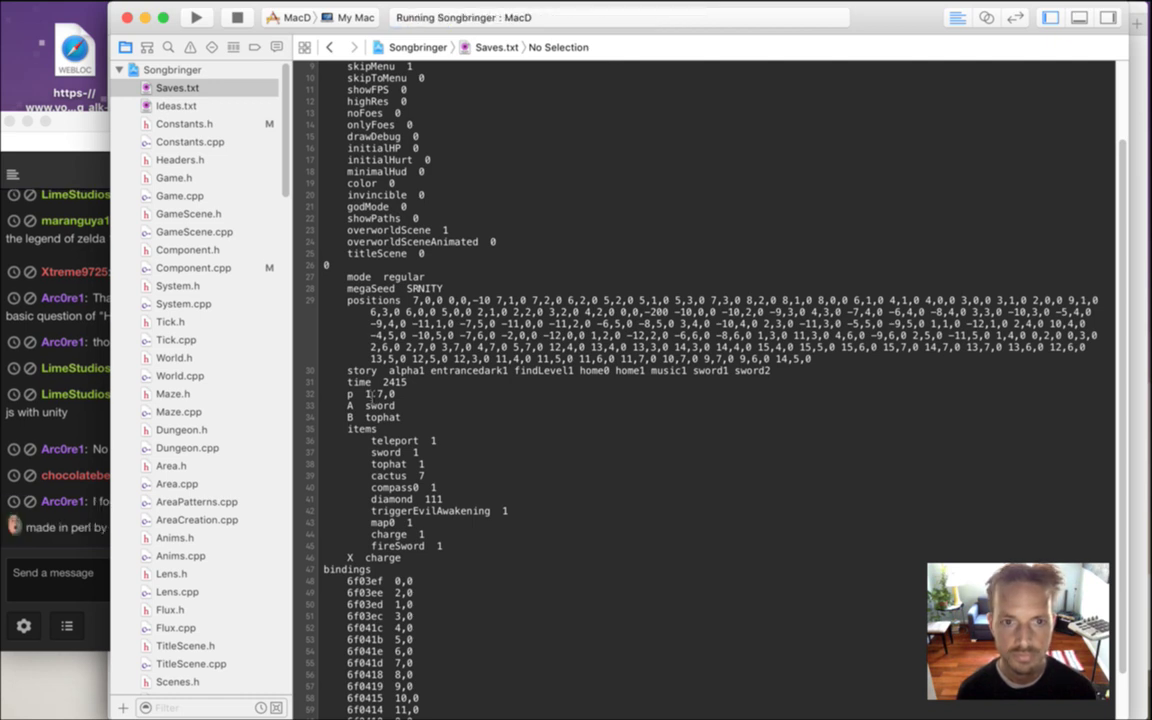
Set overworldScene to 0 in Saves.txt and run Songbringer again
left_click(459, 233)
key("BackSpace")
scroll(463, 234, "up", 3)
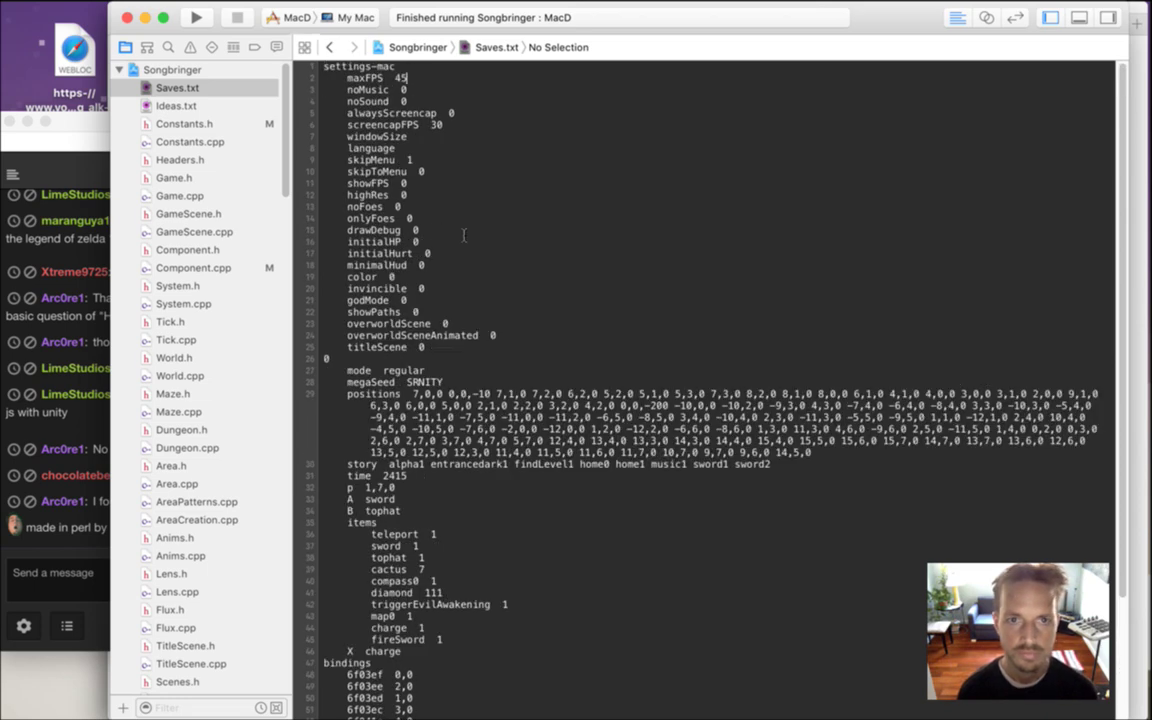
key("super+r")
Read the latest Twitch chat message, walk the hero up to the thorn-blocked stone monument in Songbringer, and quit the game
left_click(90, 540)
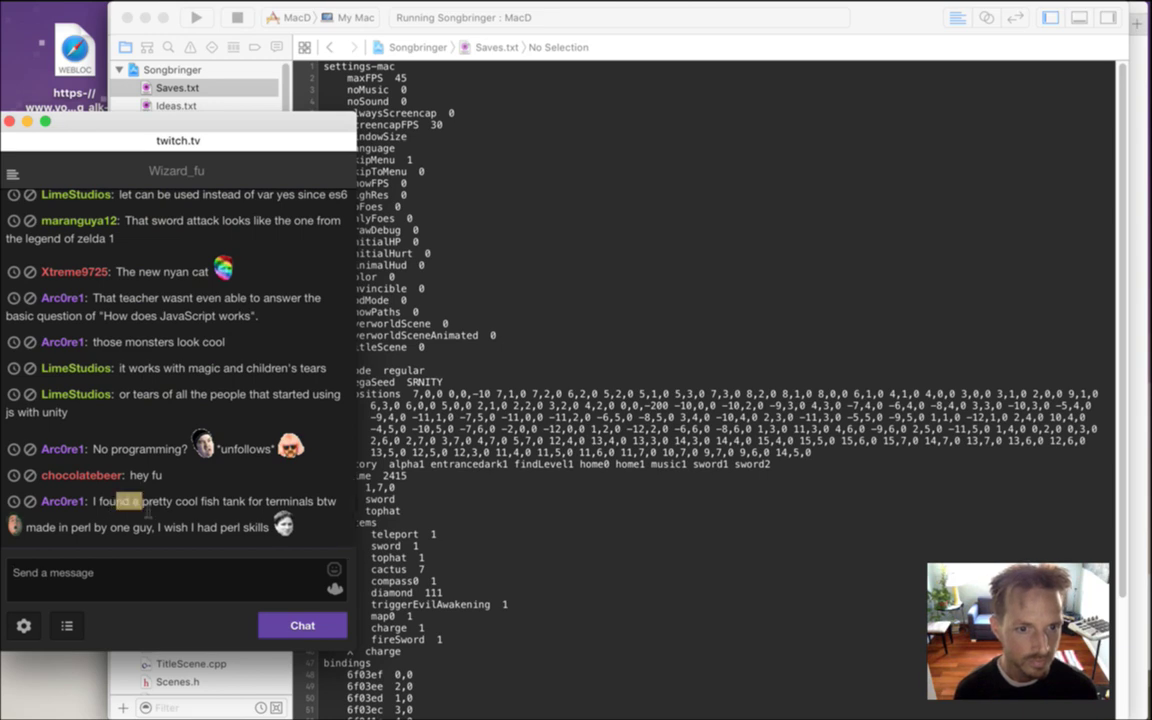
left_click_drag(117, 502, 193, 506)
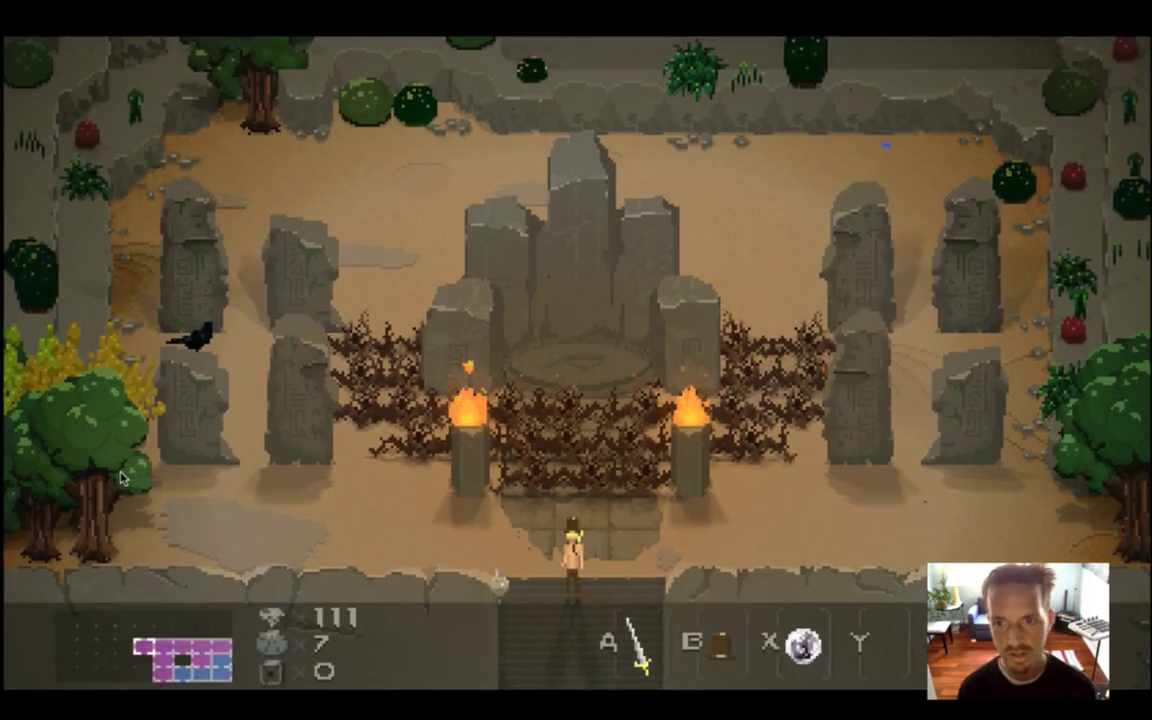
key("Up")
key("Up")
key("Right")
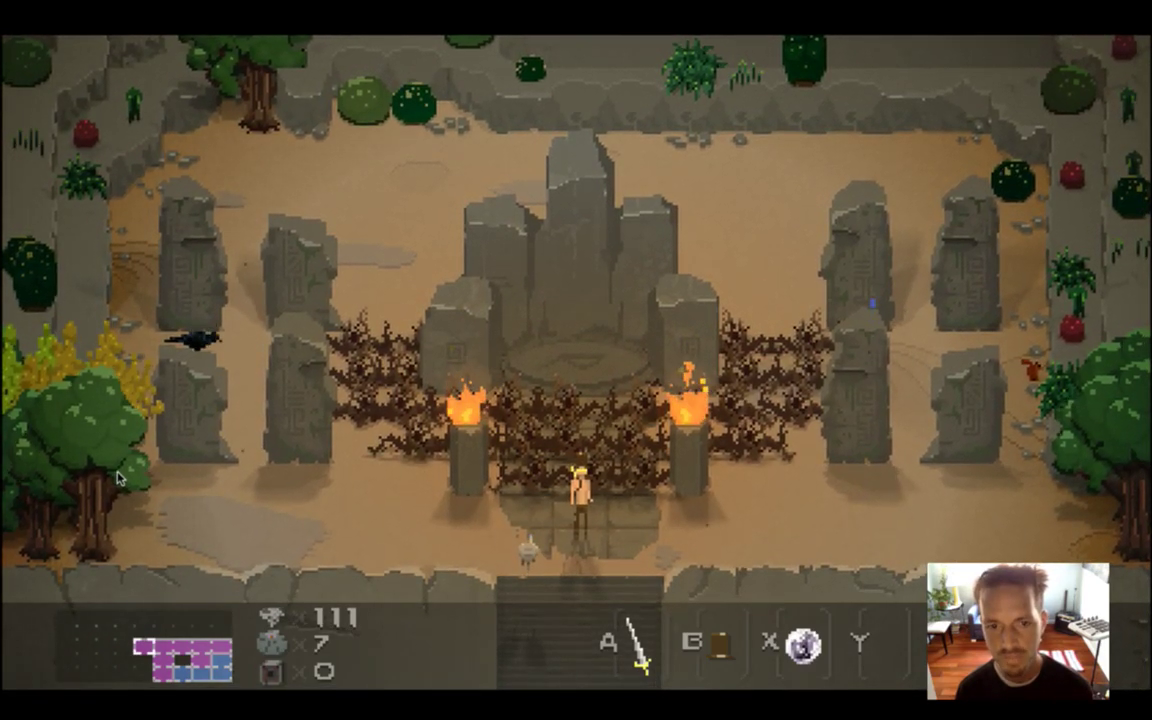
key("super+q")
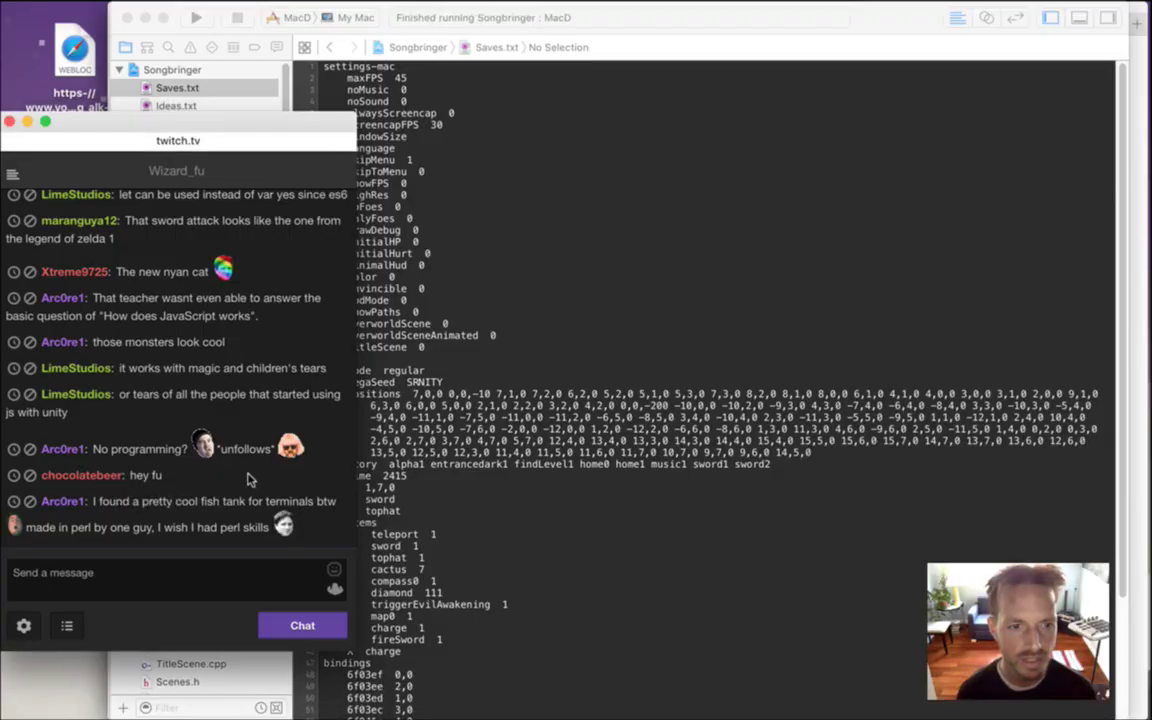
Switch to Photoshop, close the overworld map screenshot, and check the new Twitch chat messages
key("super+Tab")
left_click(532, 398)
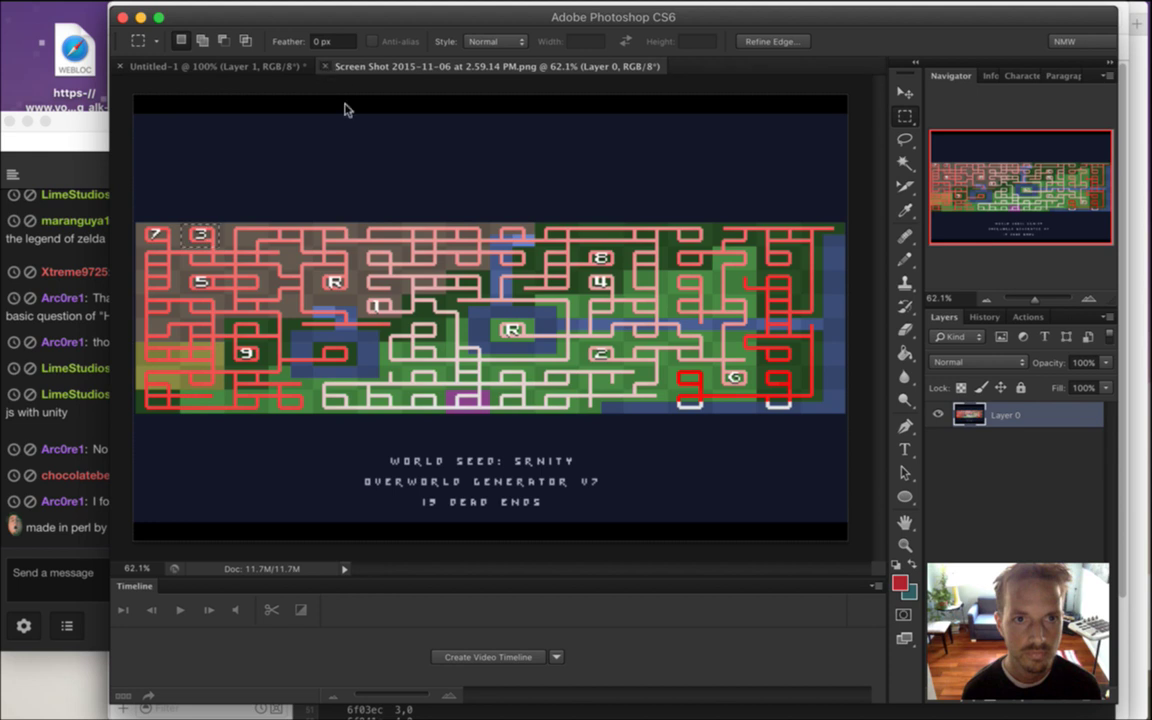
left_click(324, 81)
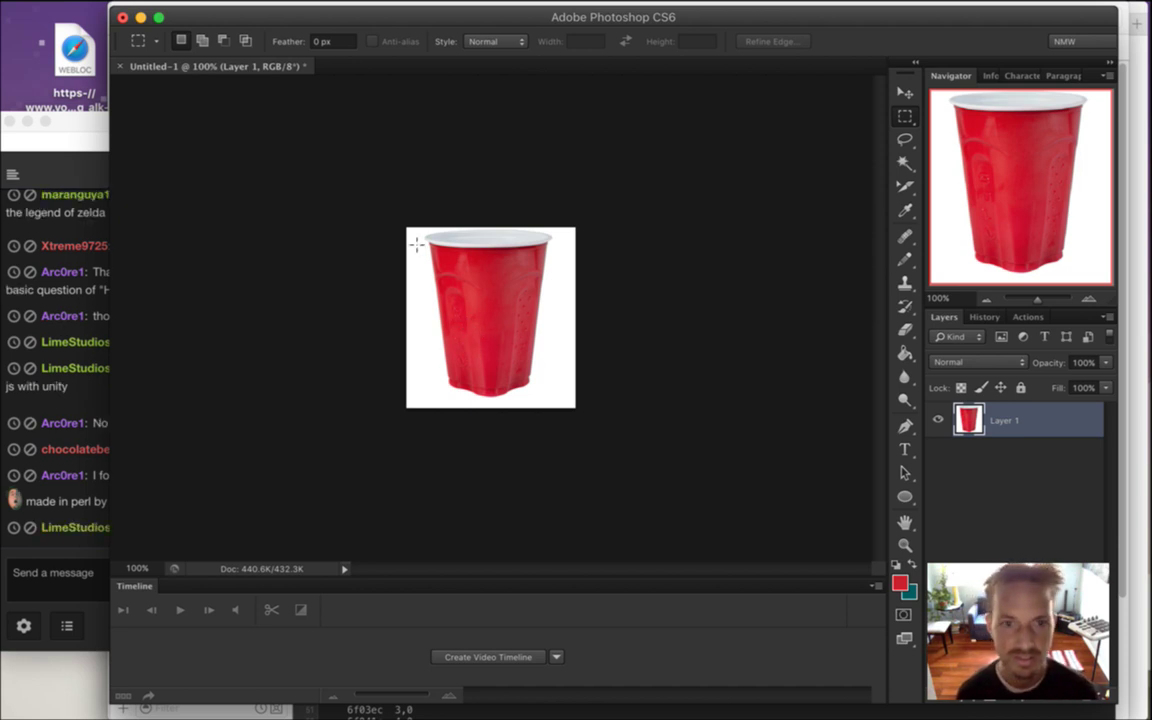
left_click(68, 453)
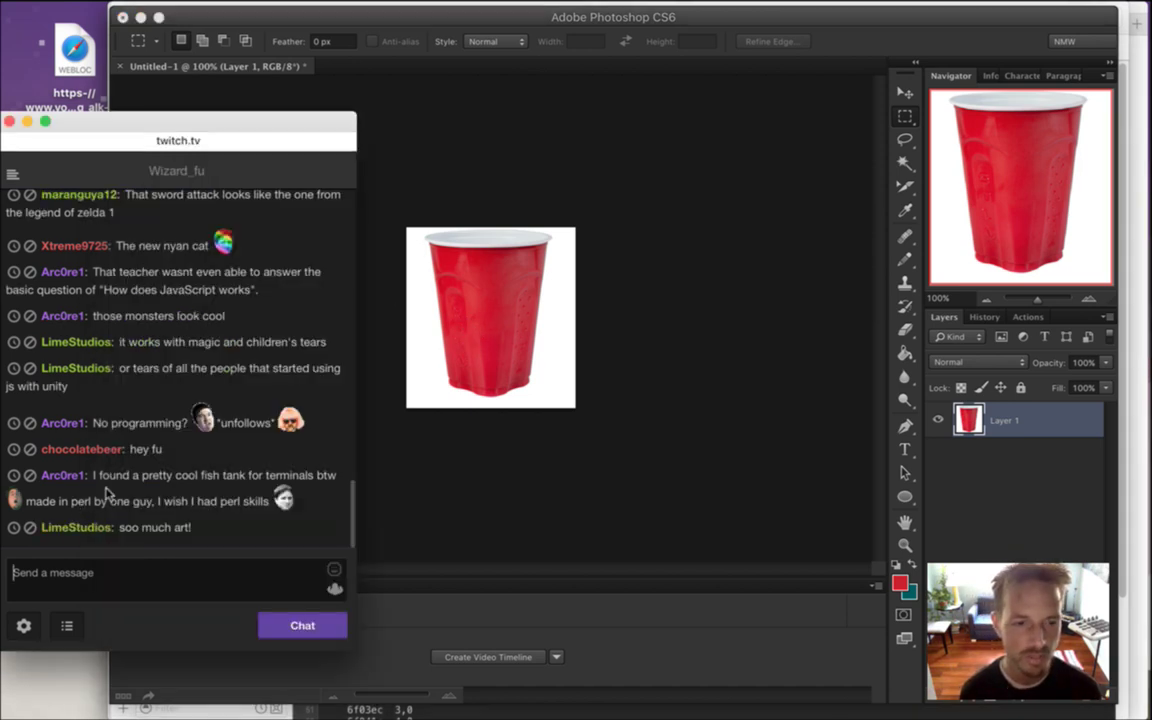
left_click(524, 458)
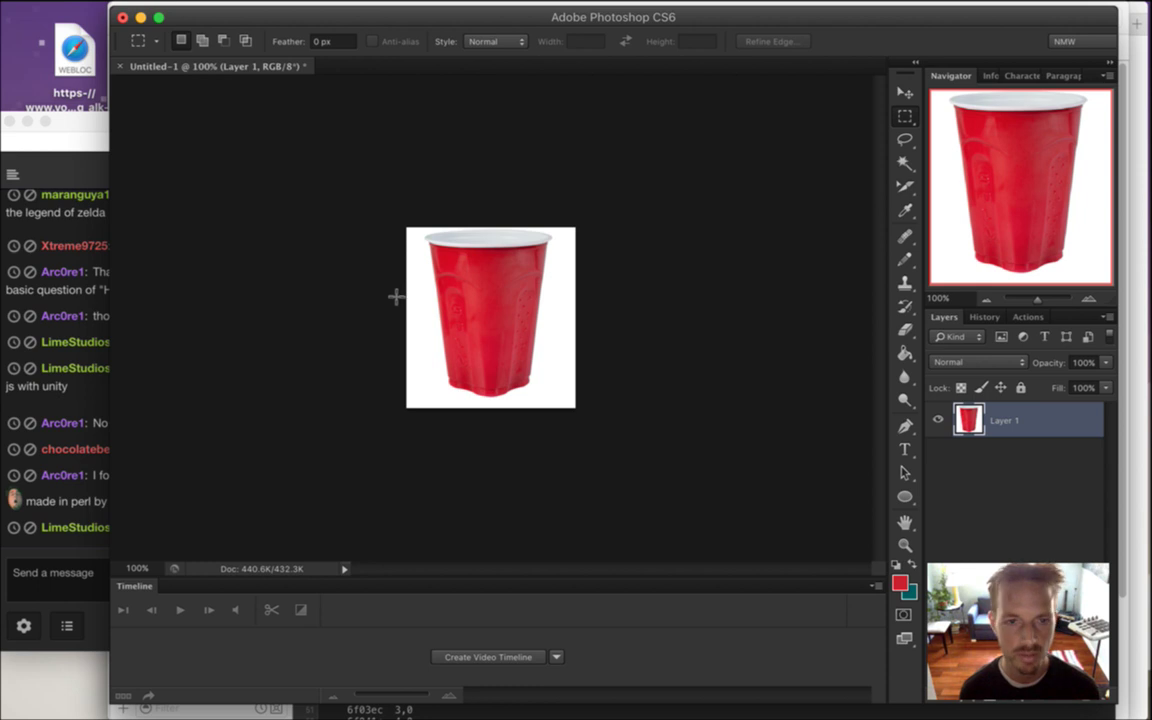
left_click_drag(393, 211, 643, 360)
key("super+d")
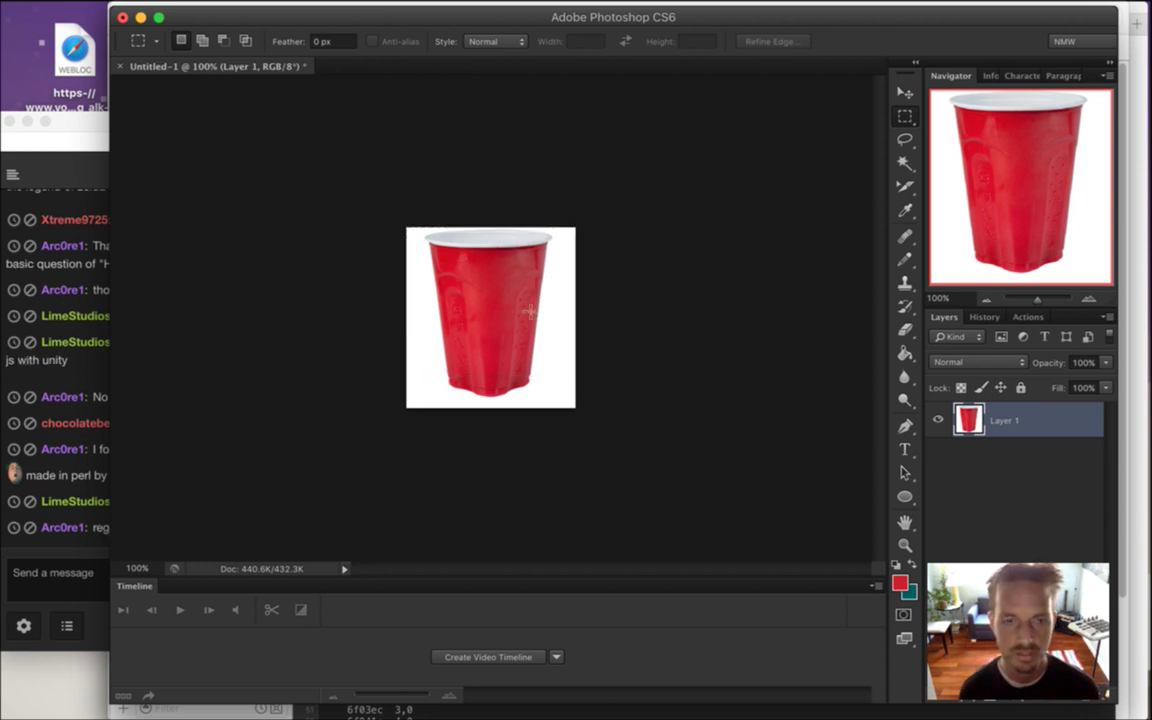
left_click(141, 10)
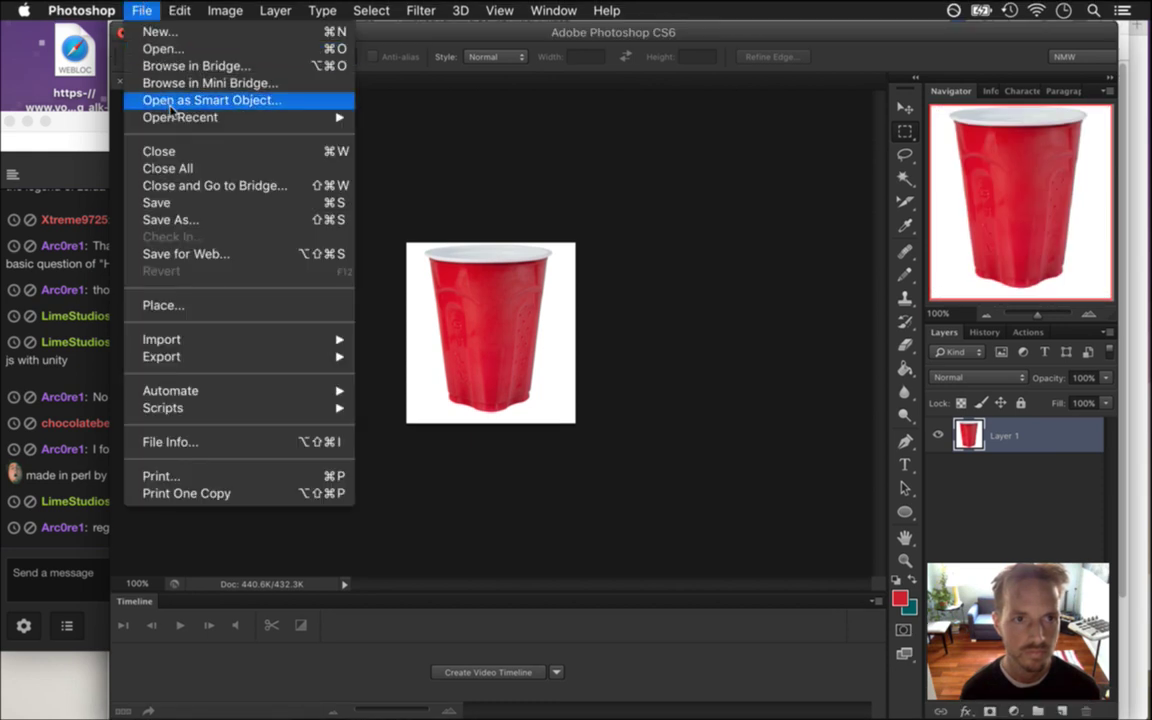
left_click(486, 210)
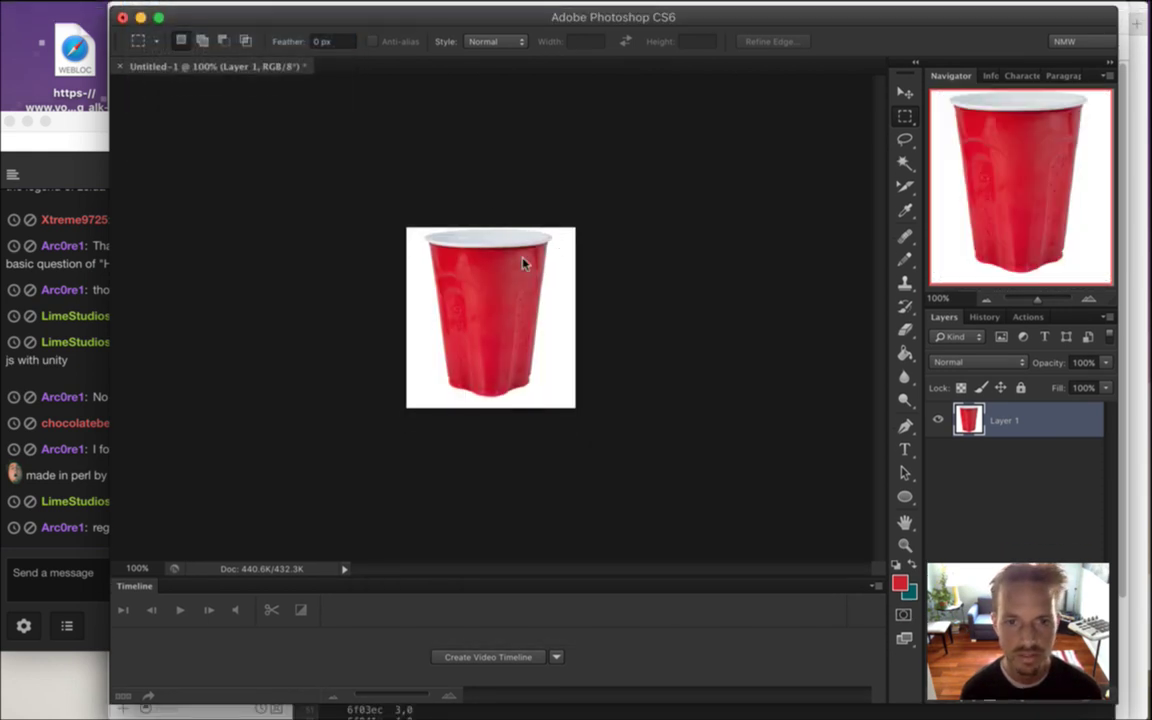
Open Hud.psd from the Sprites folder
key("super+o")
left_click(573, 88)
left_click(574, 105)
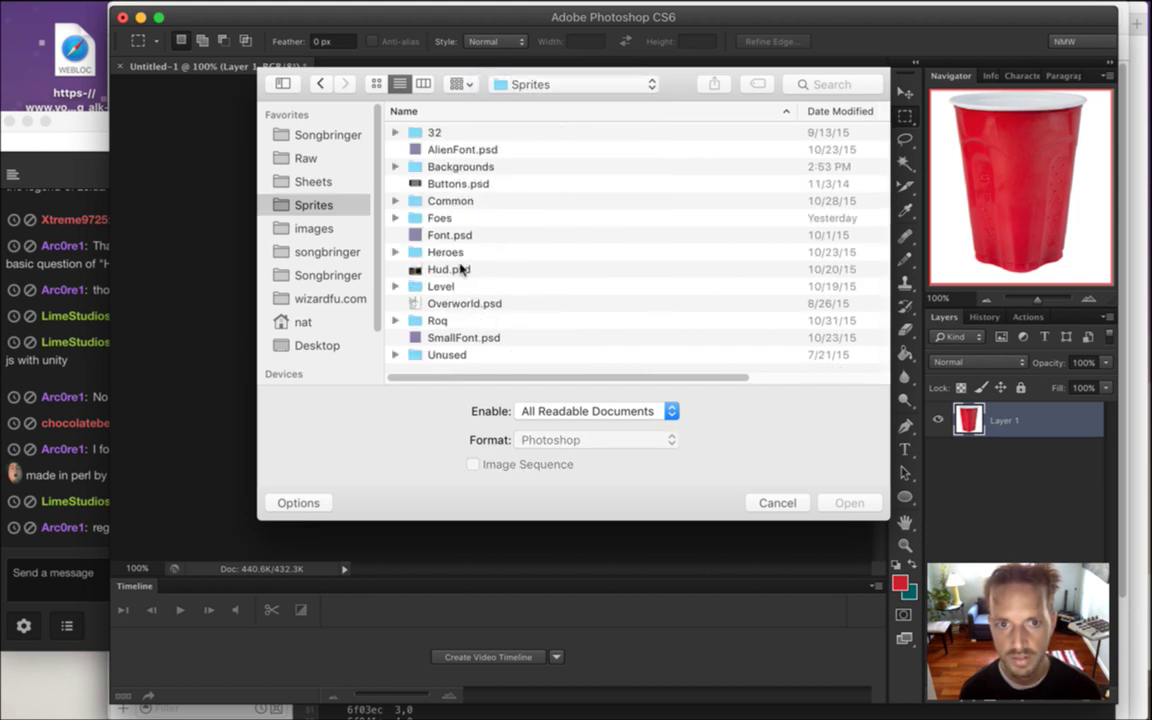
left_click(452, 268)
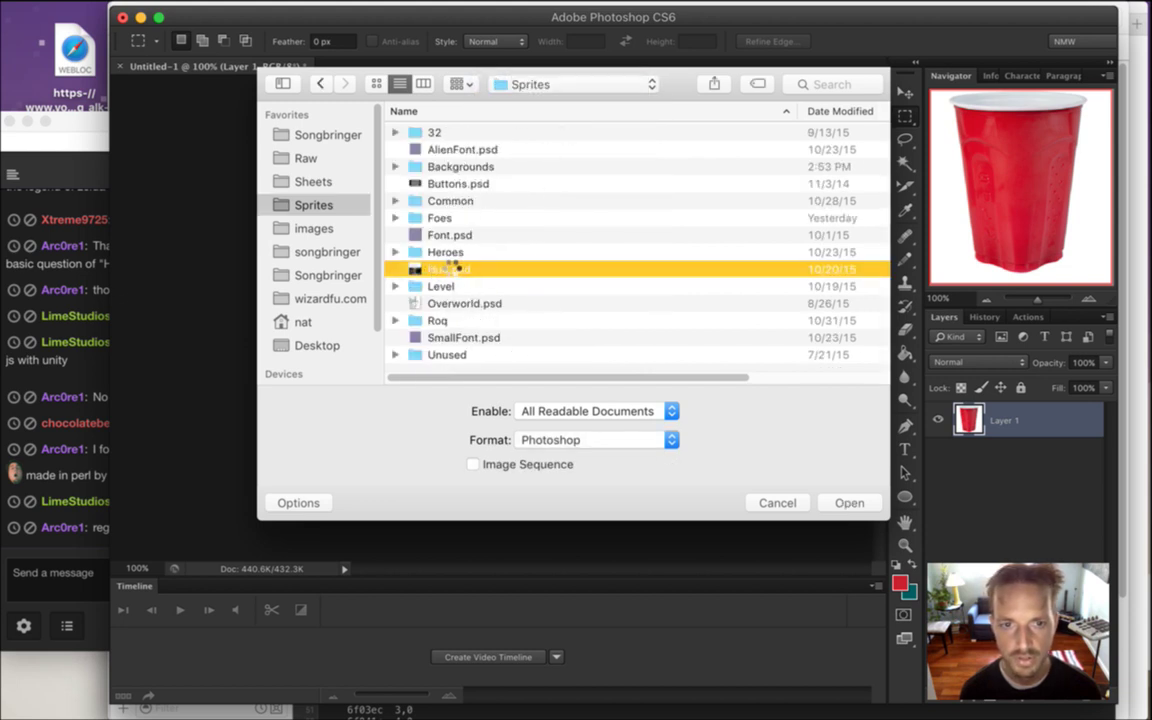
double_click(452, 268)
scroll(513, 290, "up", 4)
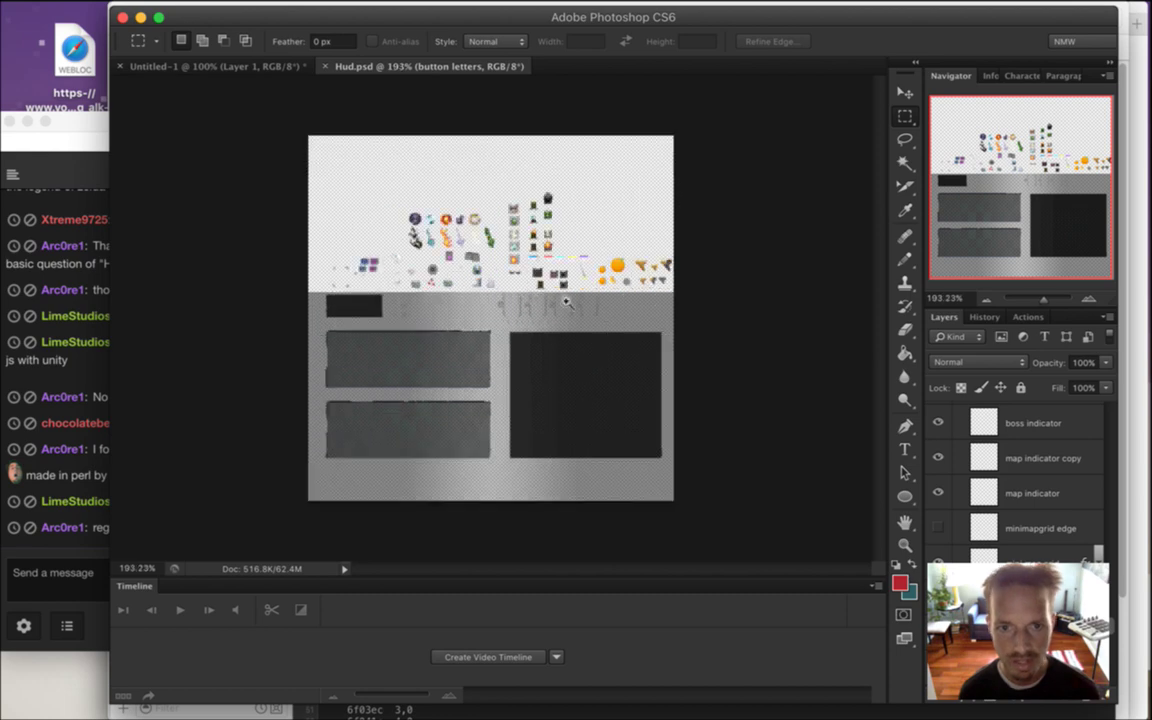
Hide the Timeline to give the Hud.psd sprite sheet more room
left_click(553, 10)
left_click(603, 528)
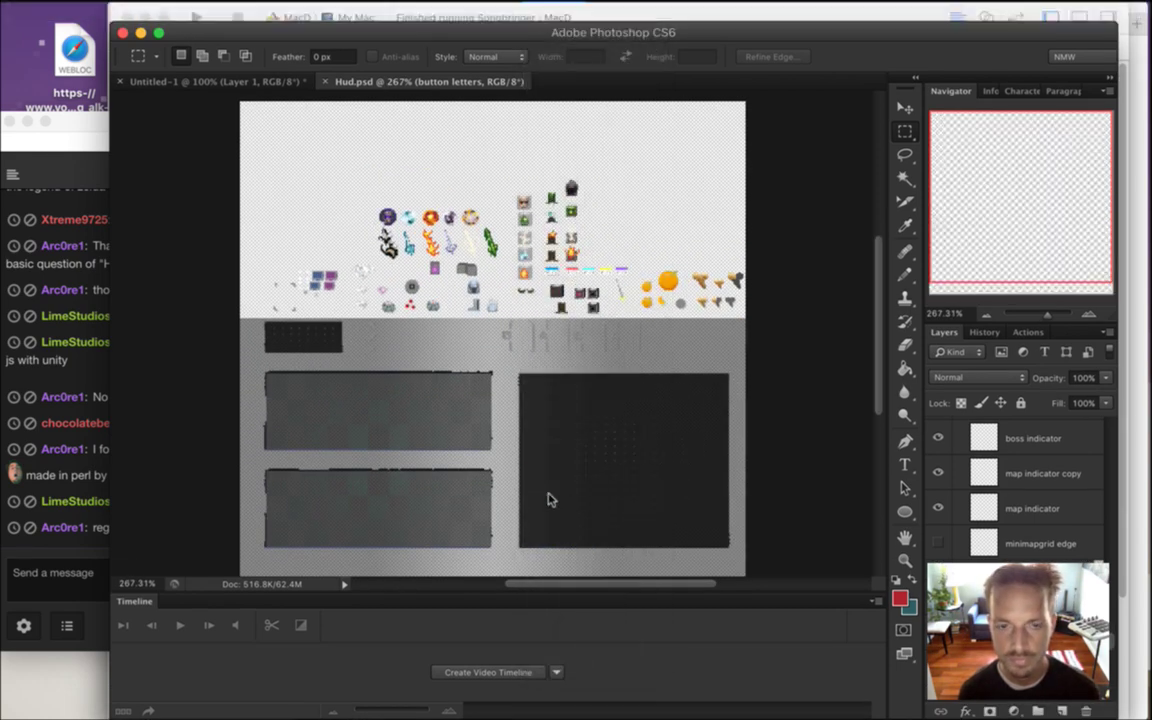
scroll(519, 302, "up", 1)
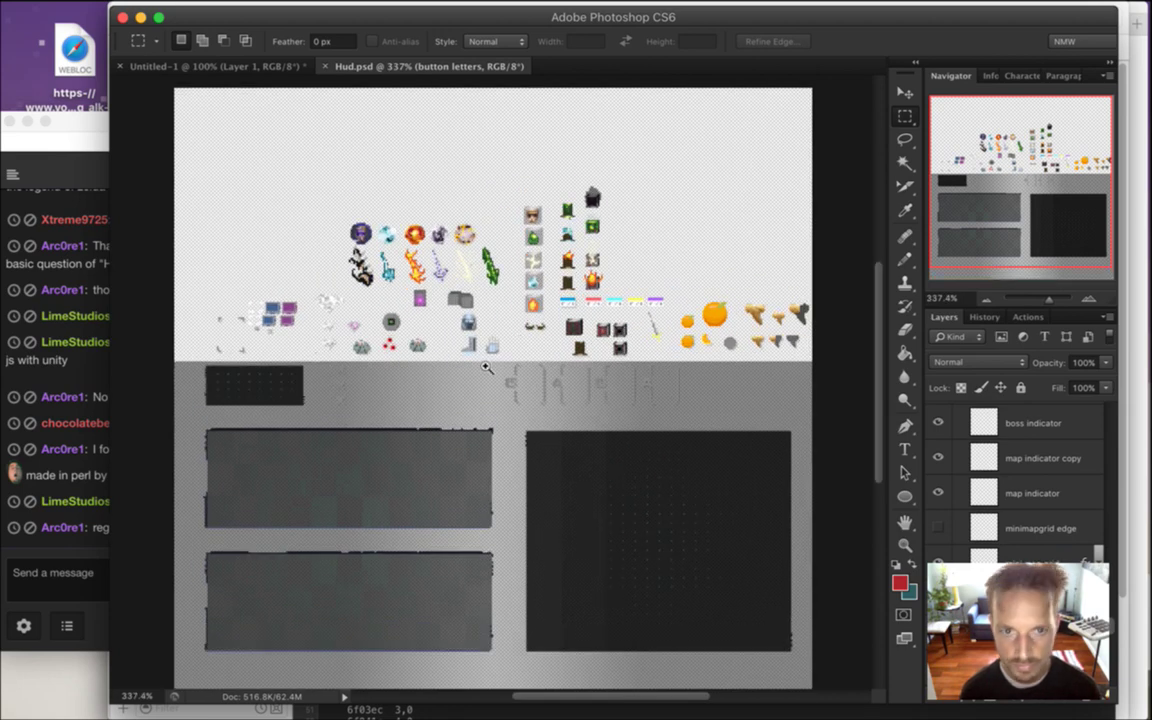
Read the latest Twitch chat message about regex and examine the item icons in Hud.psd
left_click(75, 572)
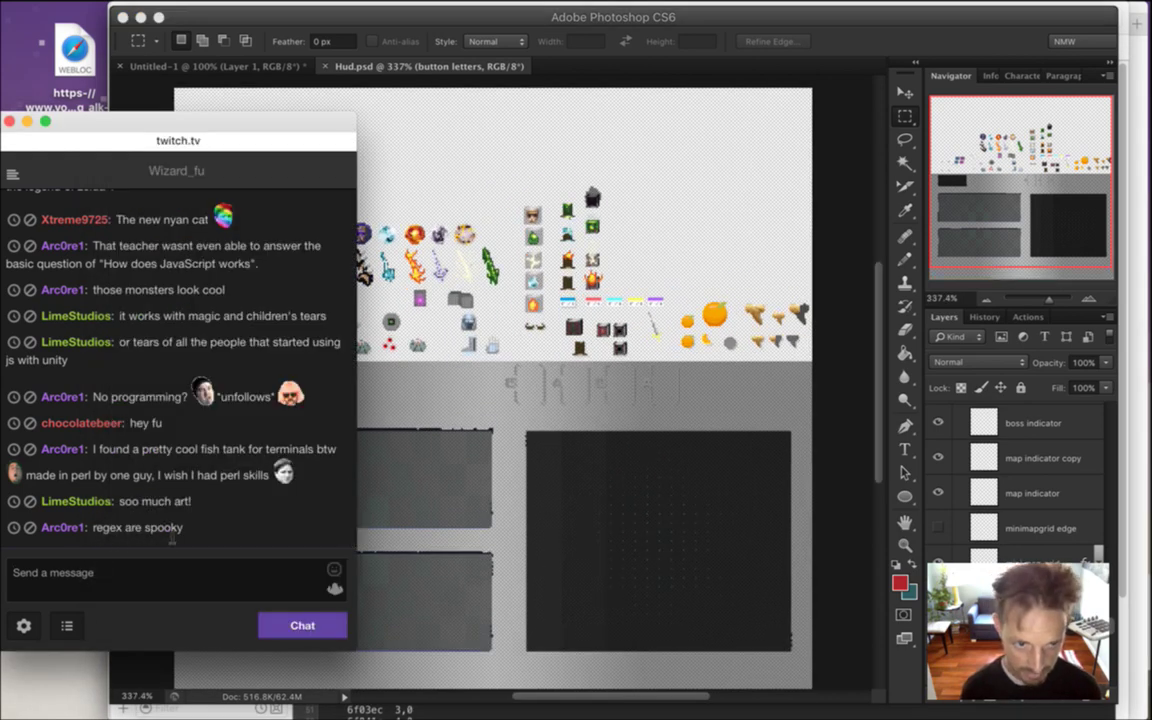
left_click_drag(118, 537, 197, 547)
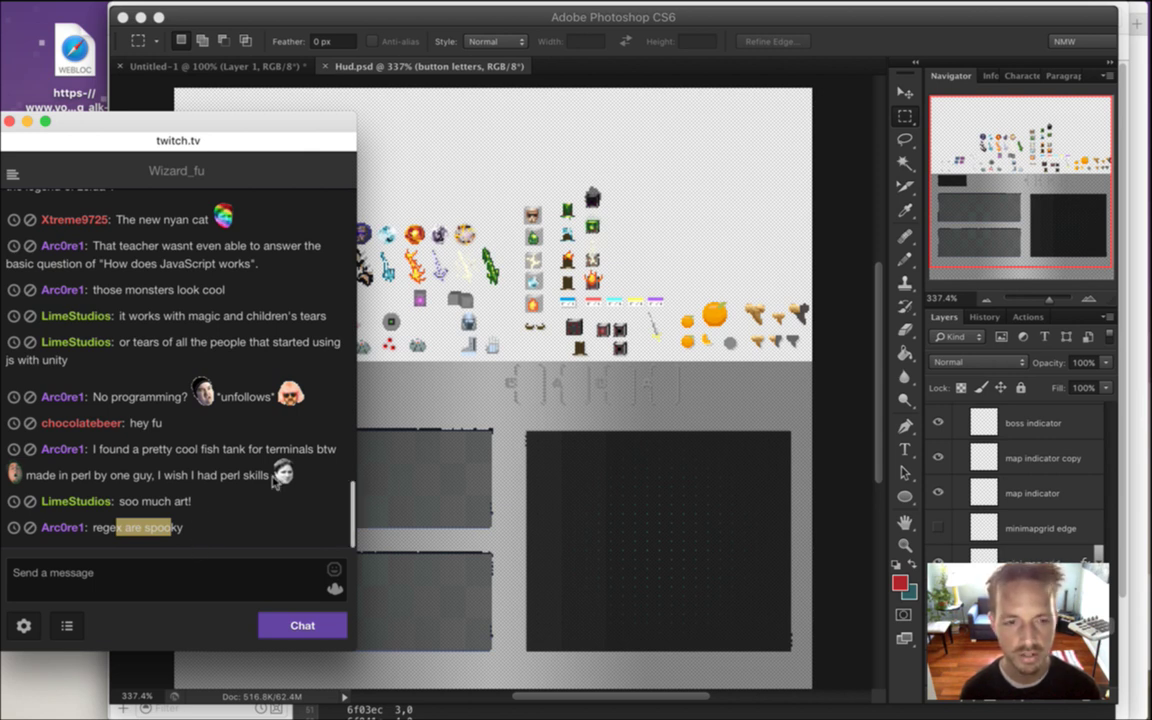
left_click(840, 50)
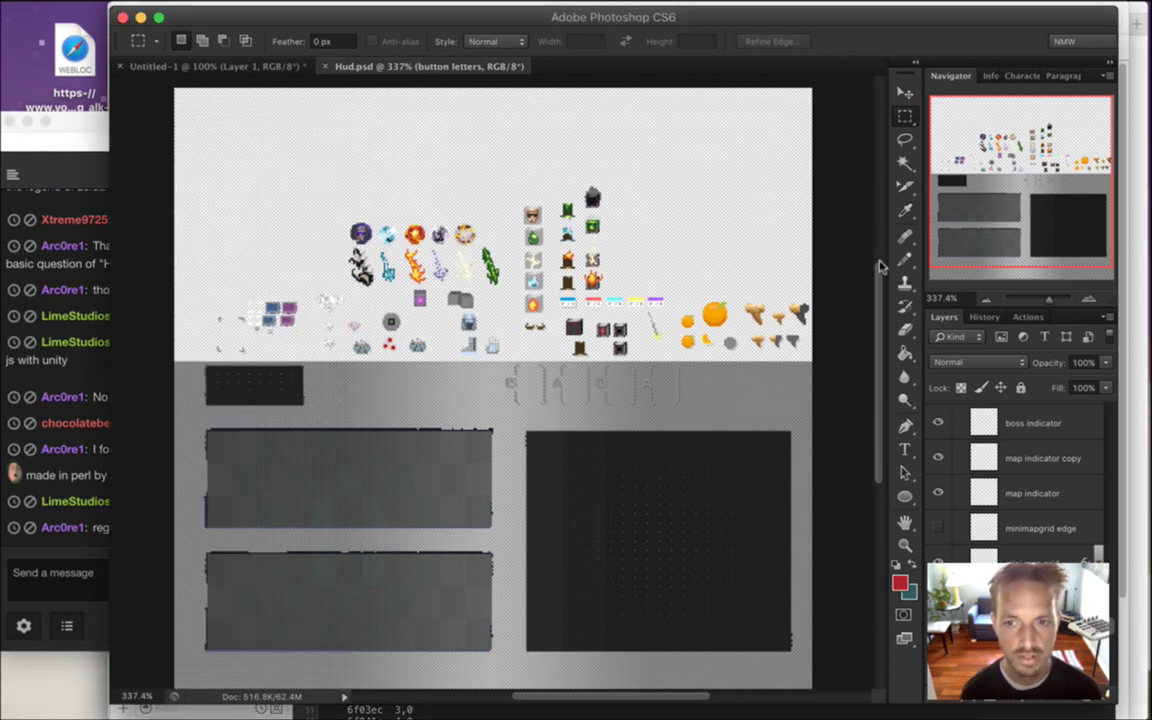
scroll(884, 303, "up", 2)
scroll(884, 303, "down", 2)
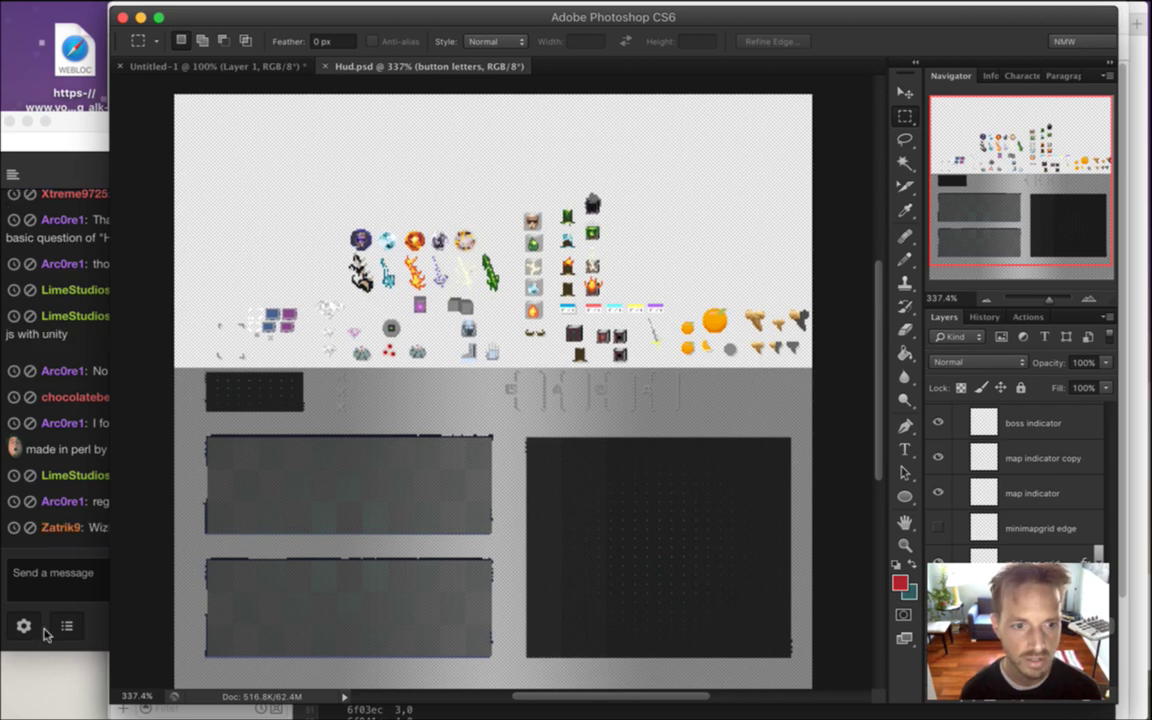
Read the newest Twitch chat messages, including the remark about regex and the greeting, and return to Photoshop
left_click(78, 560)
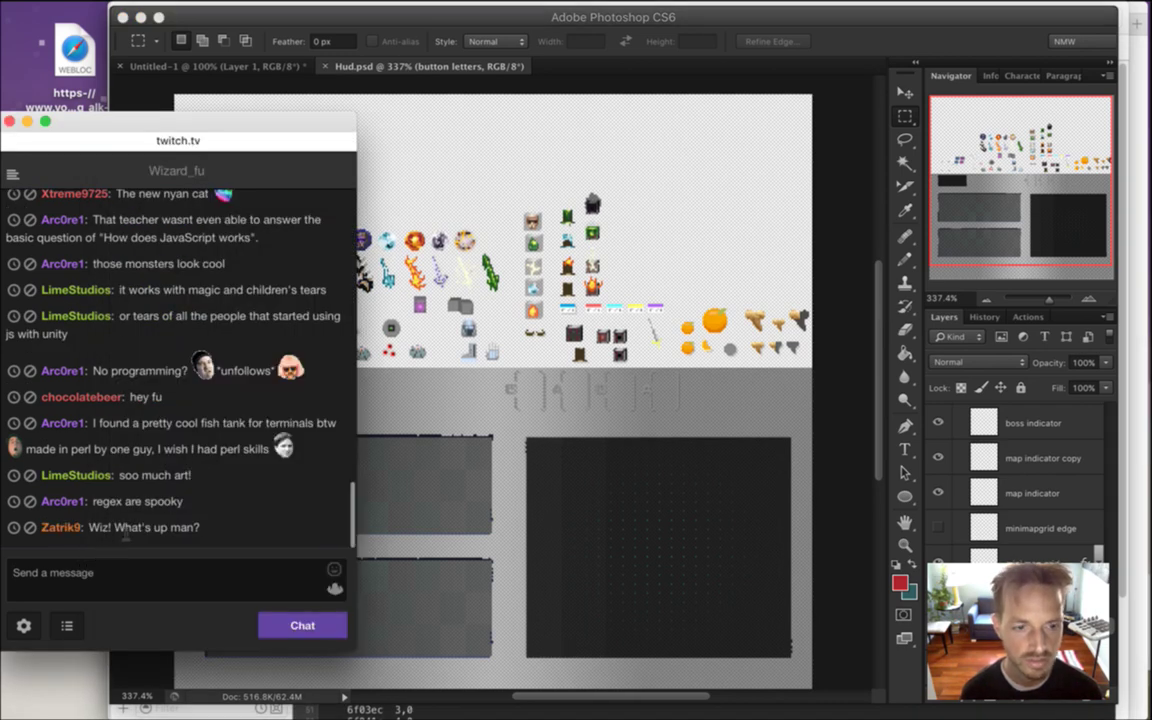
left_click_drag(108, 502, 175, 506)
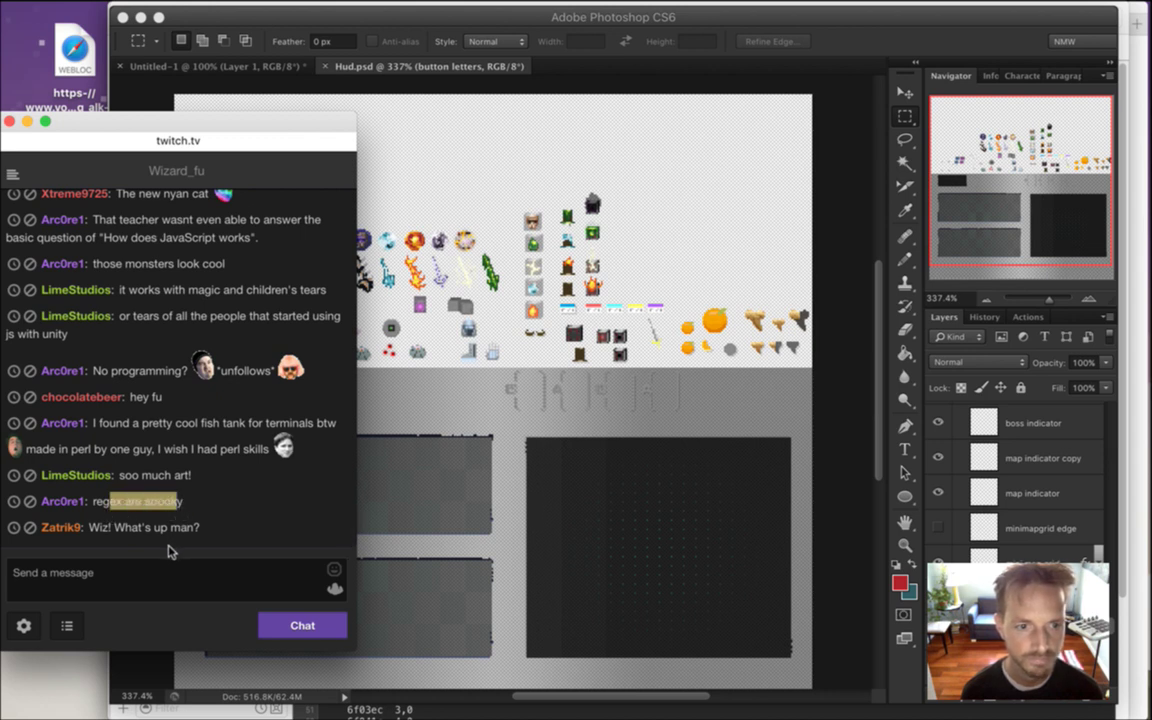
left_click_drag(95, 509, 171, 510)
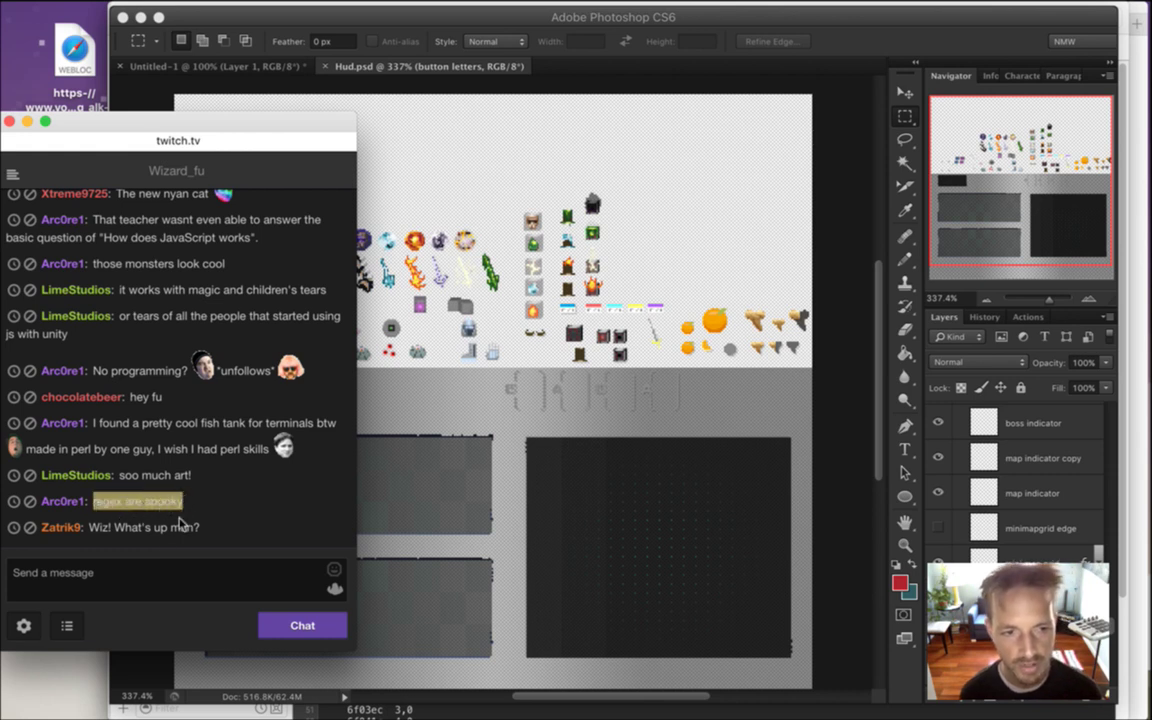
left_click(95, 539)
left_click_drag(89, 527, 181, 528)
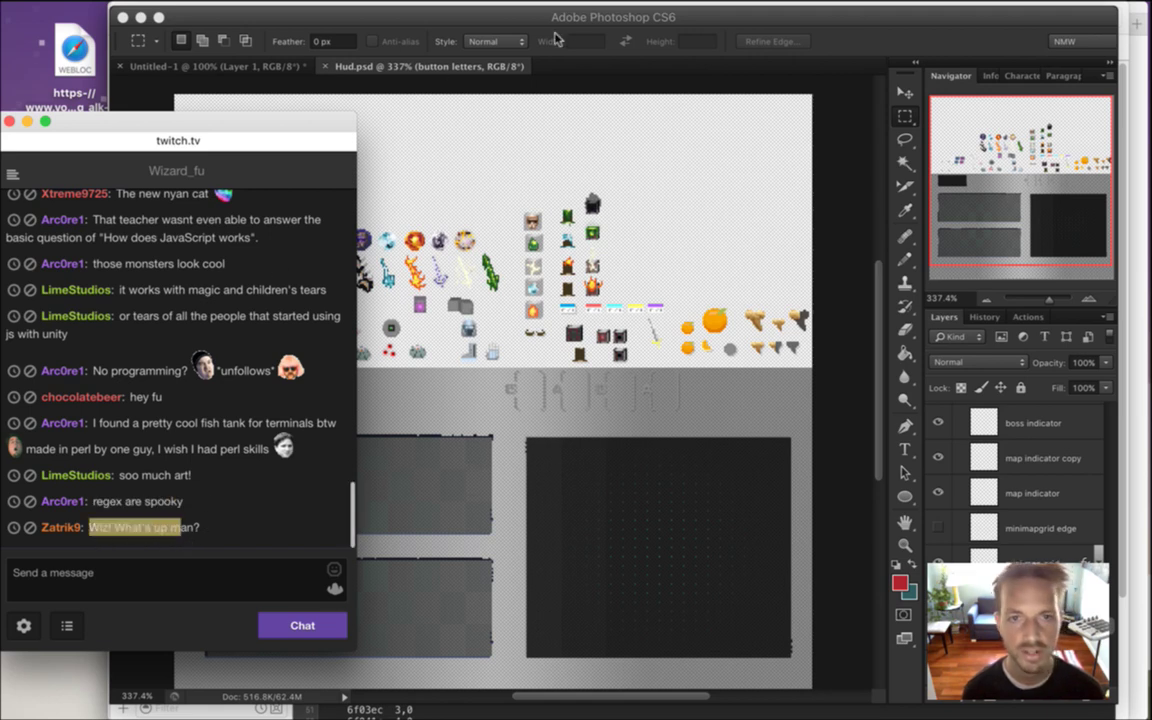
left_click(398, 15)
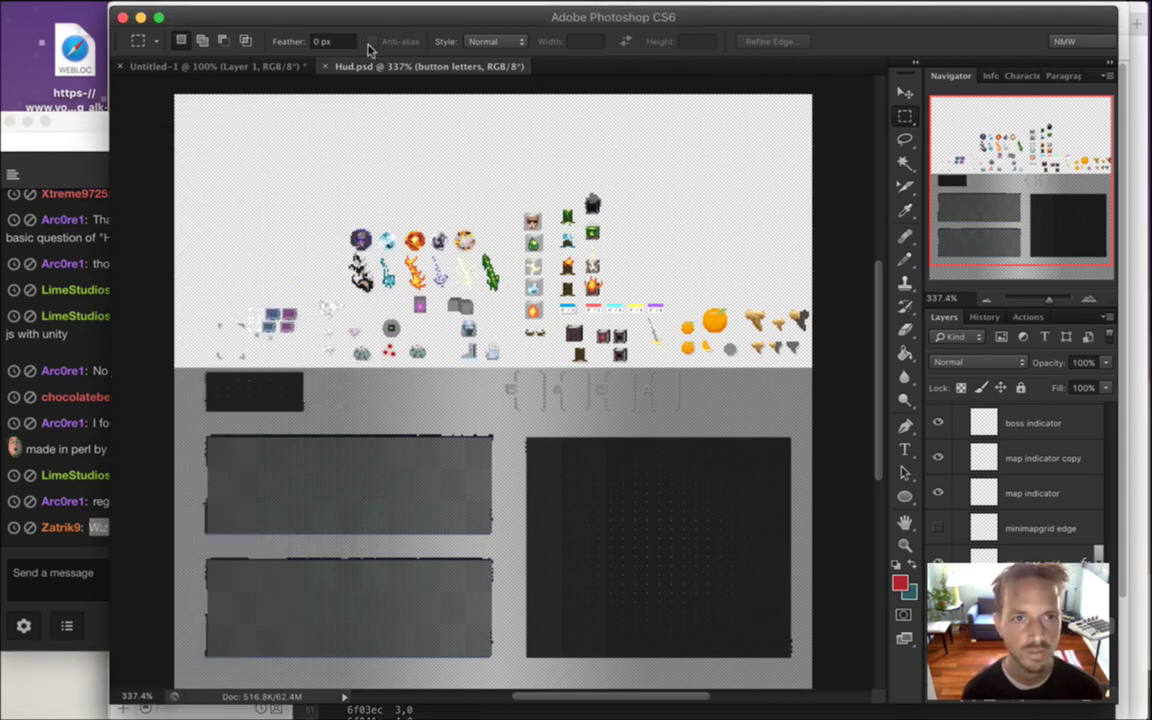
Switch to the Untitled-1 document with the red cup photo
left_click(242, 66)
key("super+space")
left_click_drag(506, 370, 524, 465)
left_click_drag(470, 378, 510, 468)
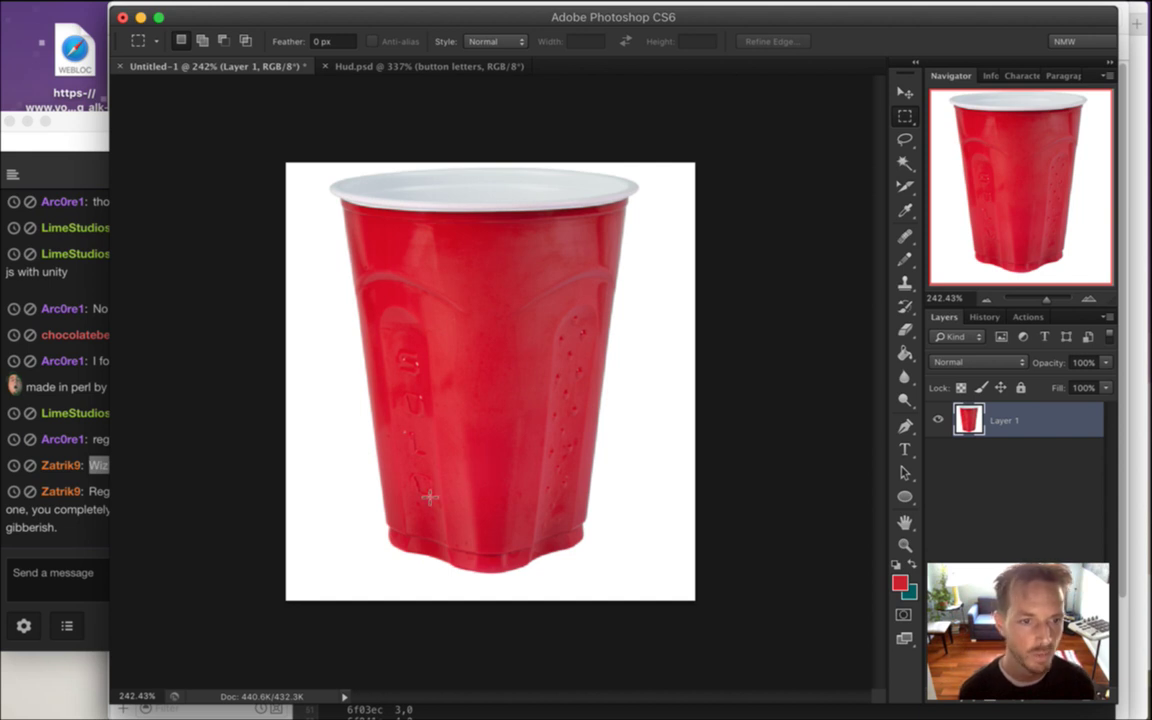
Read the Twitch chat messages about regex being magical and PHP's similarity to Perl, and return to Photoshop
left_click(67, 542)
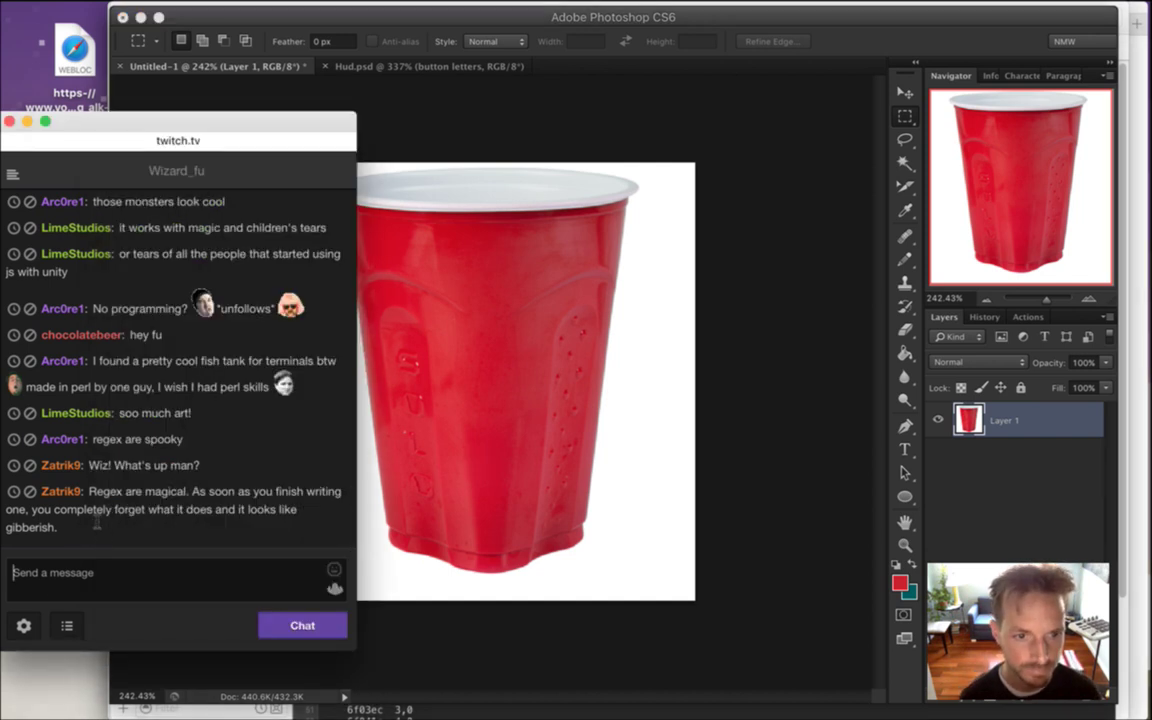
left_click_drag(97, 491, 142, 512)
left_click(147, 516)
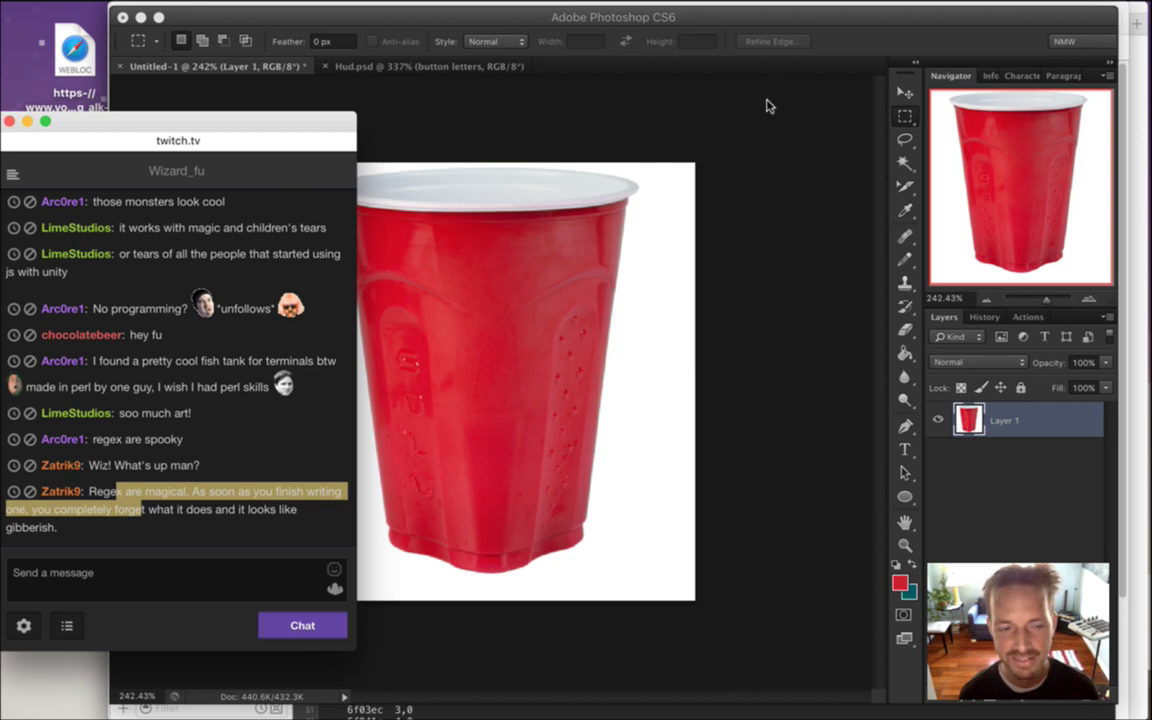
left_click(759, 40)
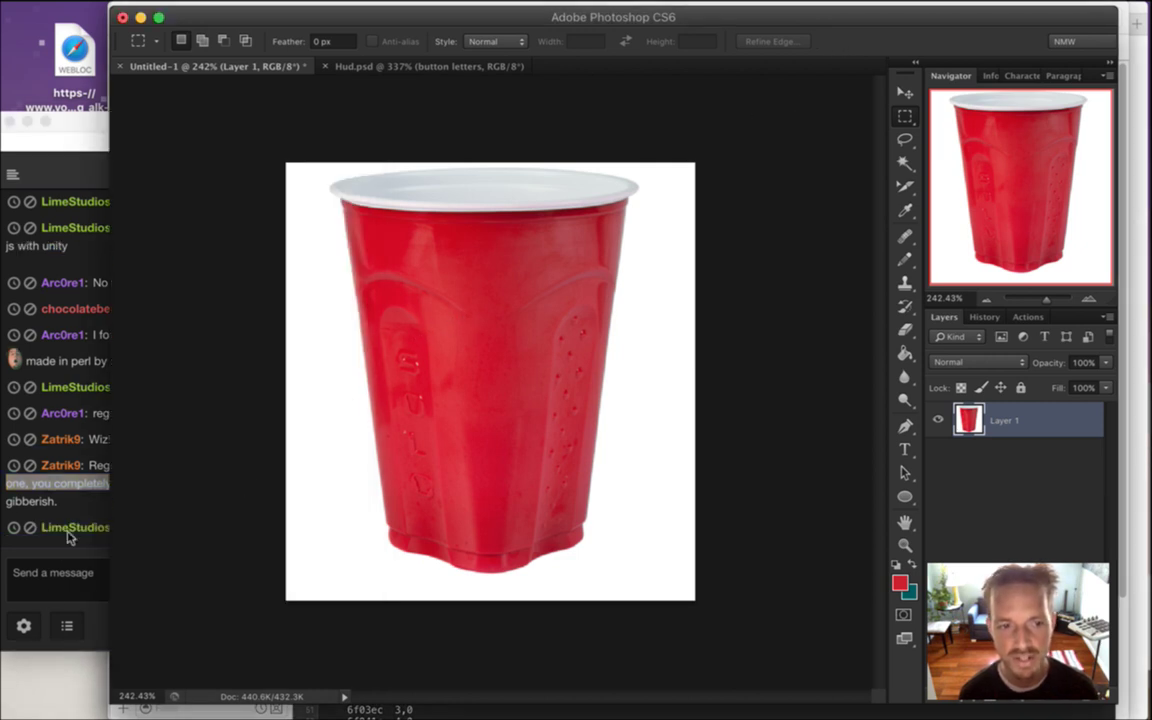
left_click(105, 500)
left_click_drag(103, 465, 172, 490)
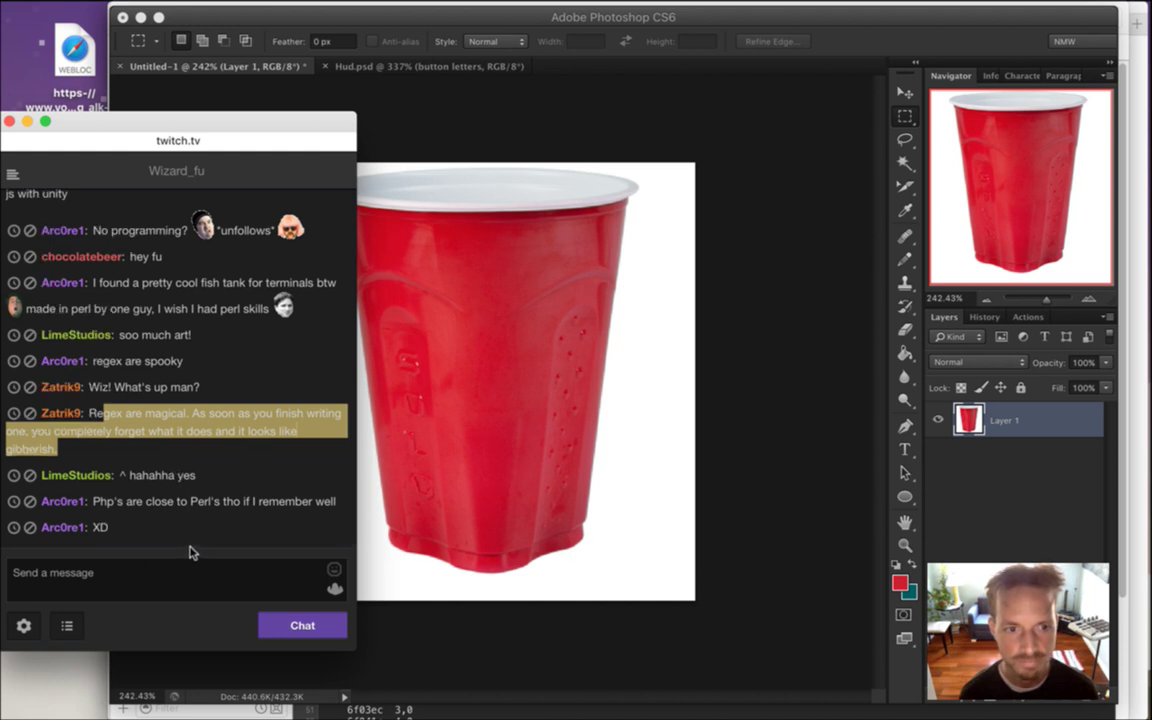
left_click_drag(145, 503, 208, 515)
left_click(207, 515)
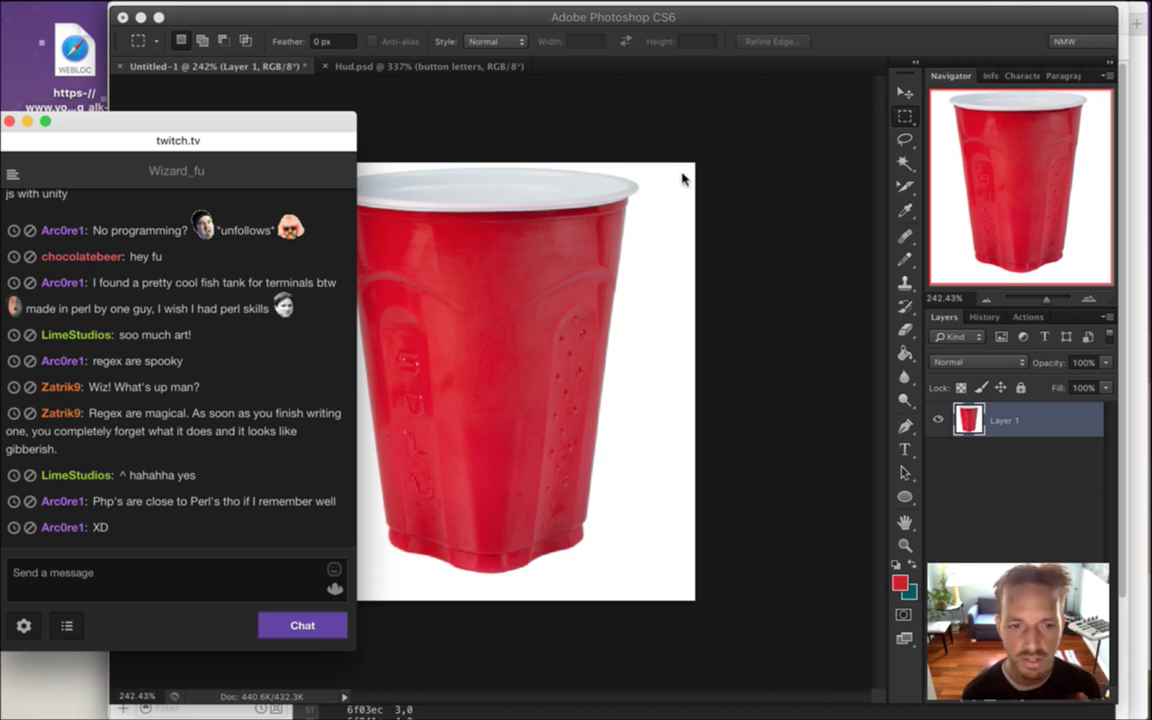
left_click(866, 62)
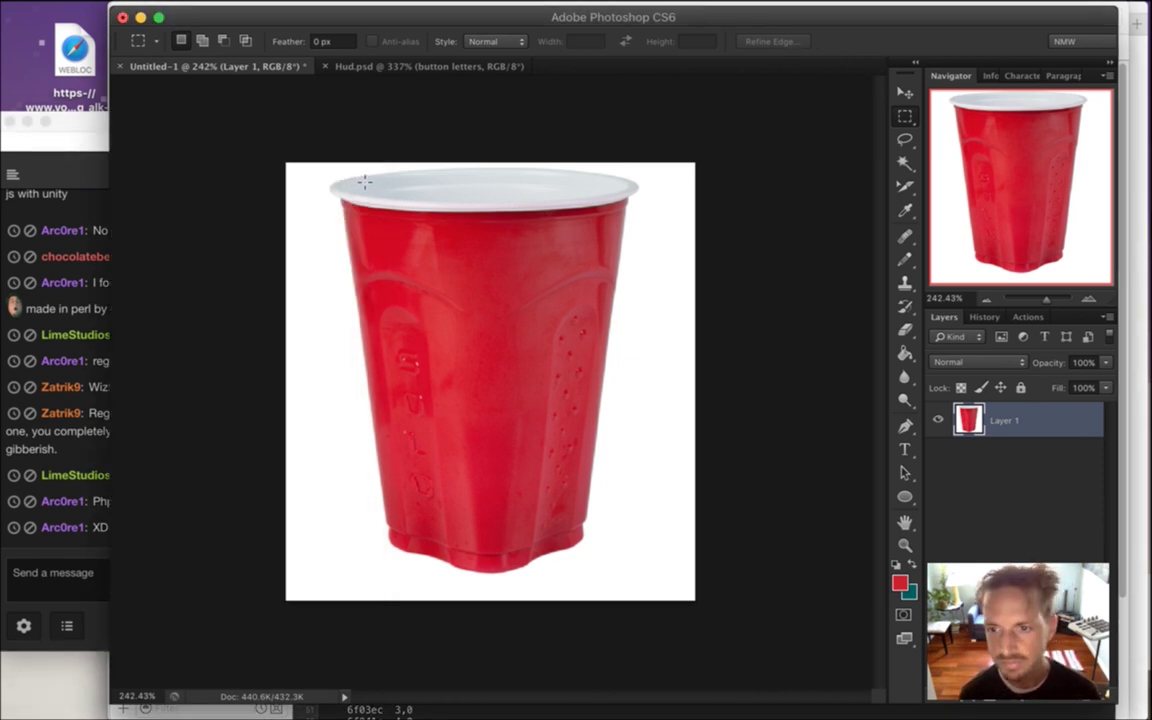
Select the white background around the red cup with the Magic Wand and delete it
key("super+a")
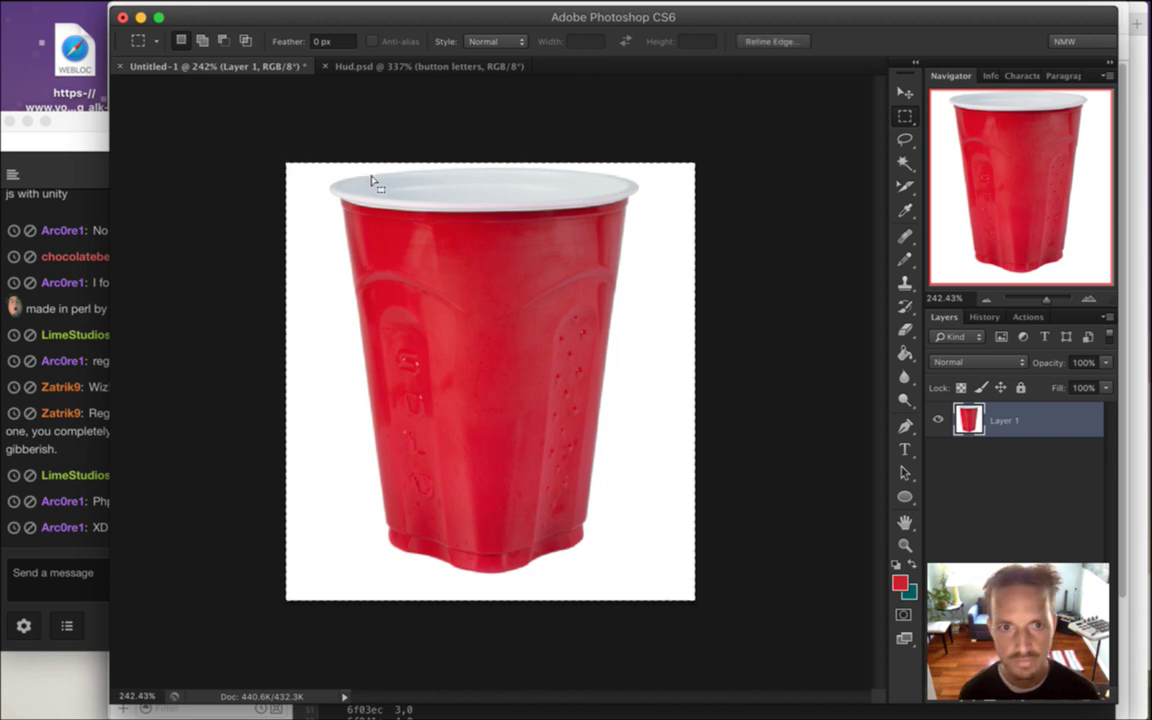
left_click(903, 163)
left_click(676, 247)
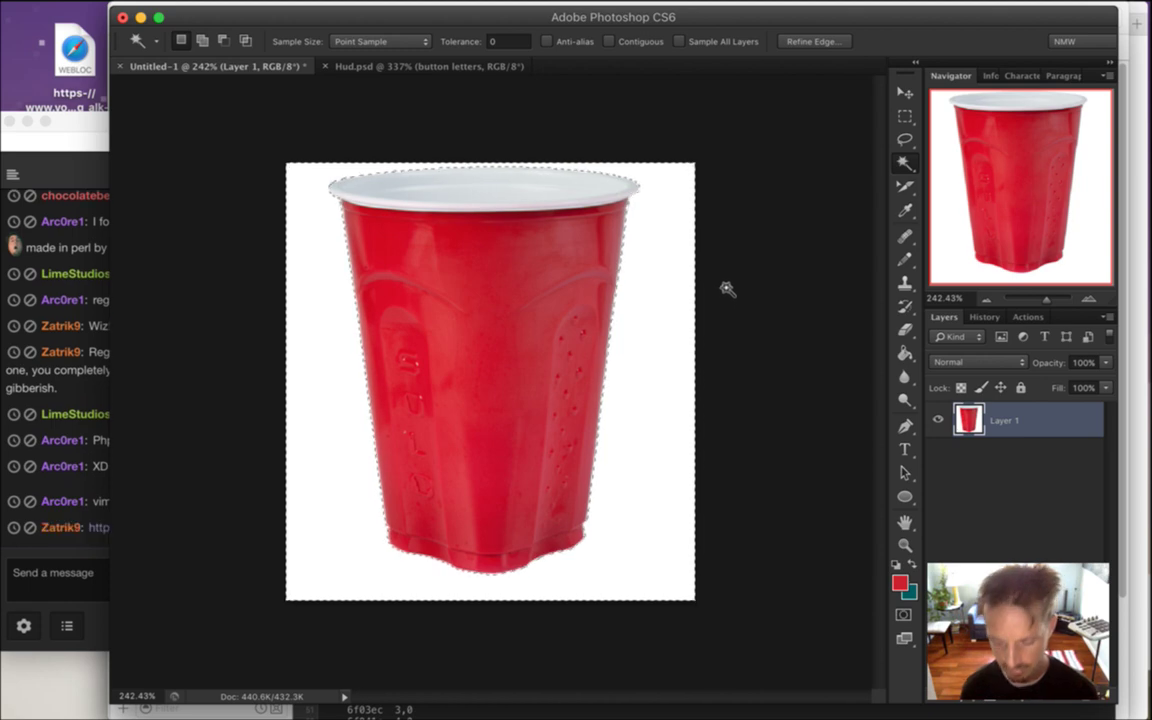
key("Delete")
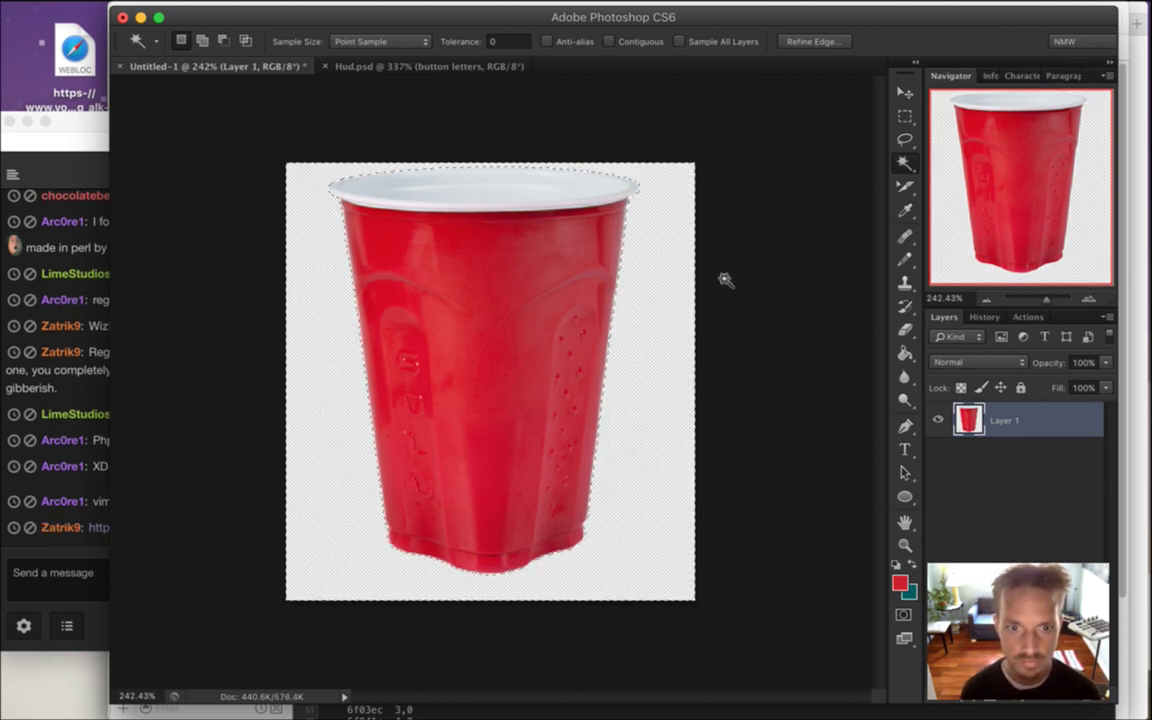
Grow the background selection around the cup and expand it by 1 pixel
left_click(369, 10)
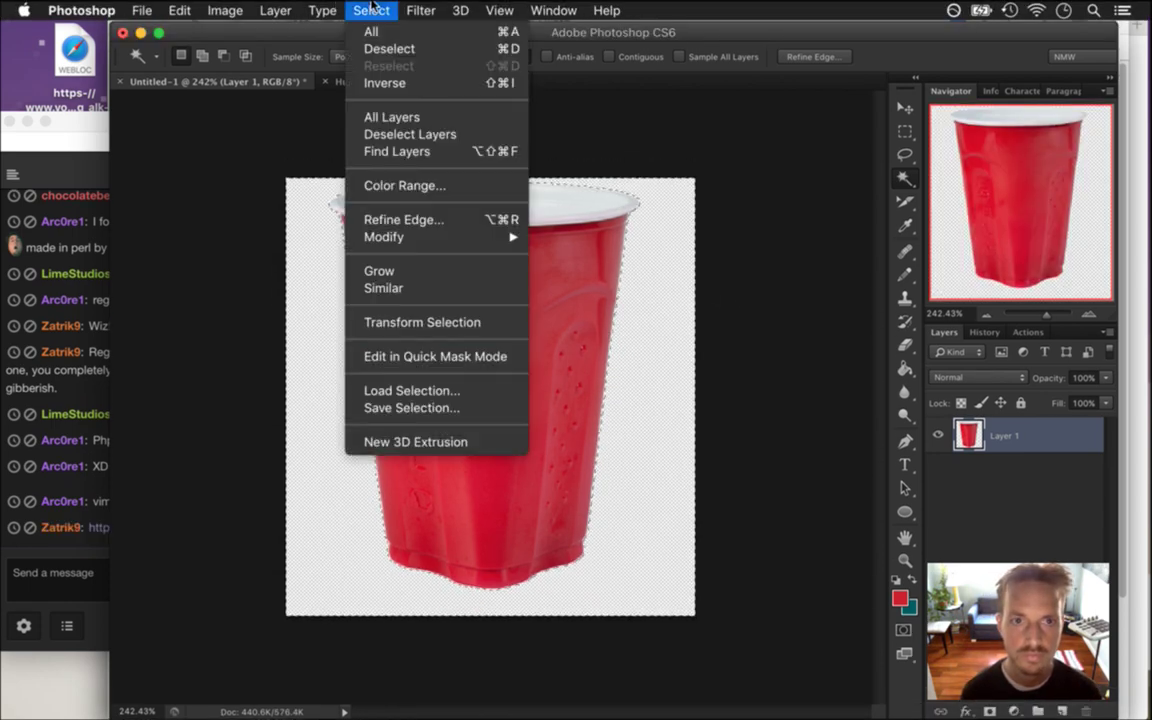
left_click(410, 270)
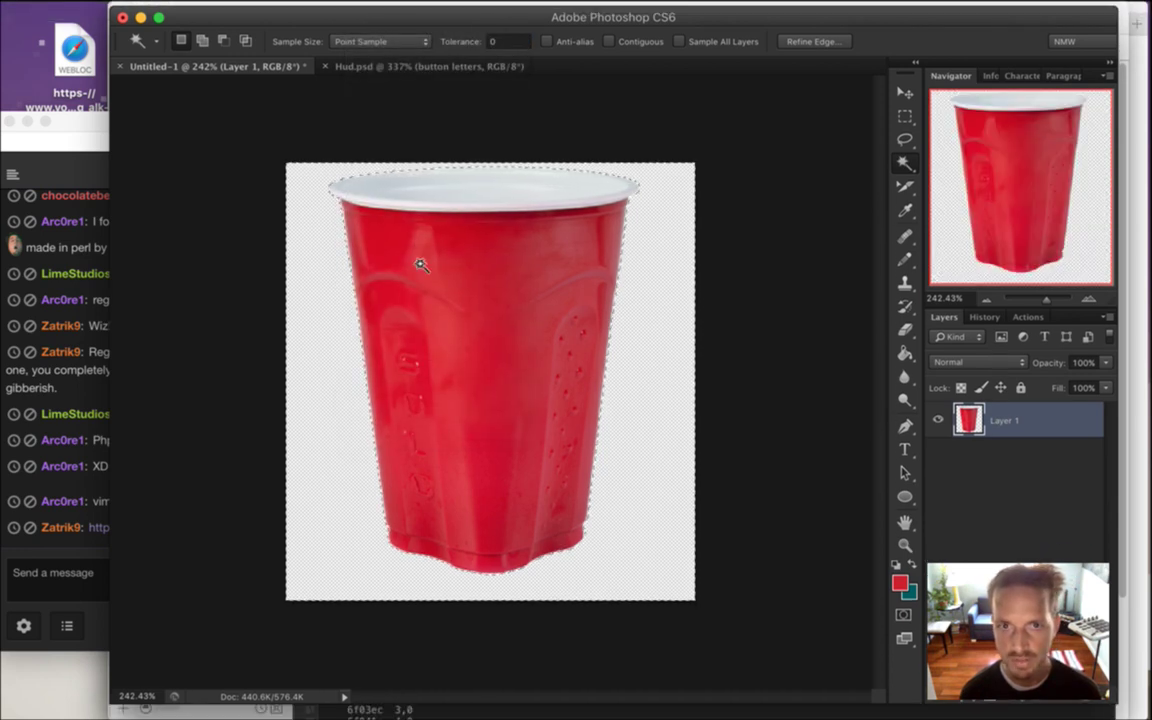
left_click(369, 10)
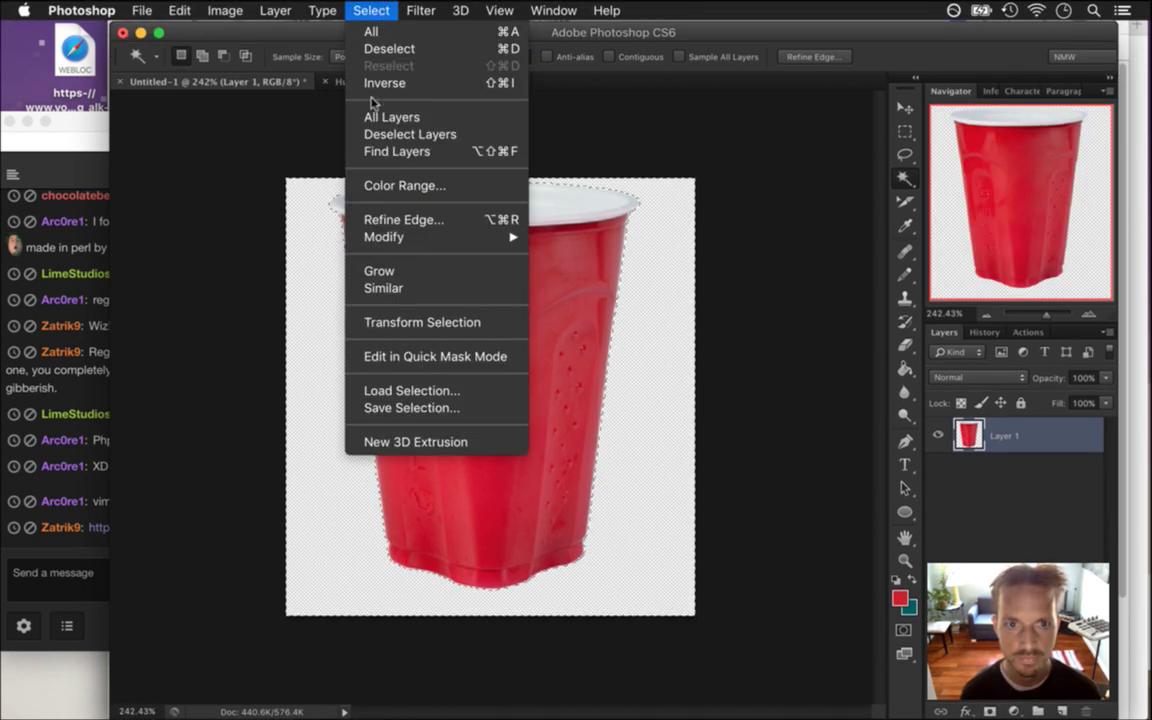
mouse_move(465, 237)
left_click(576, 278)
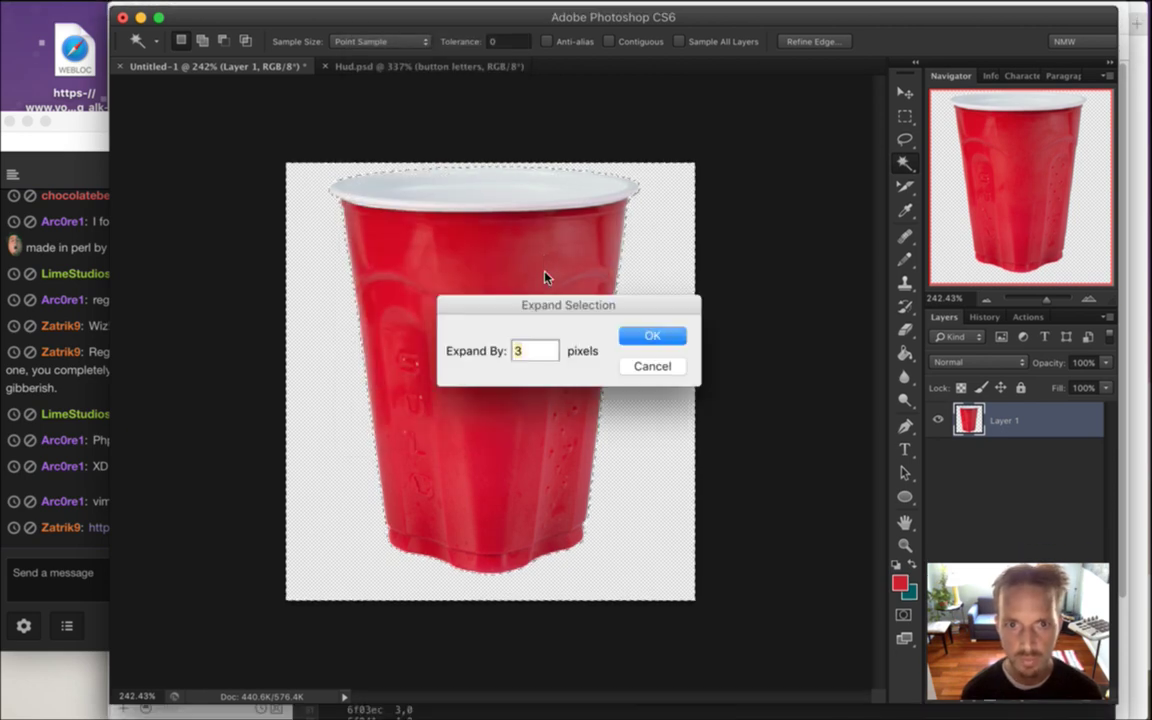
type("1")
key("Return")
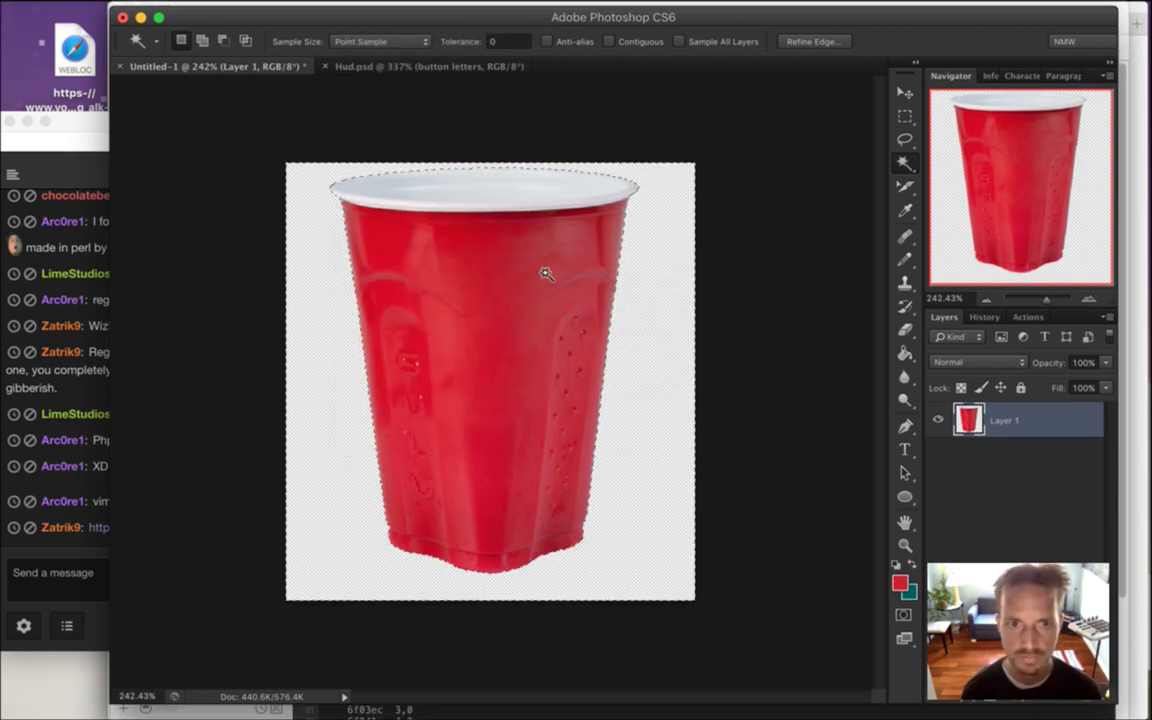
Replace the background selection with the whole canvas and copy the cut-out cup into Hud.psd
key("super+d")
key("super+a")
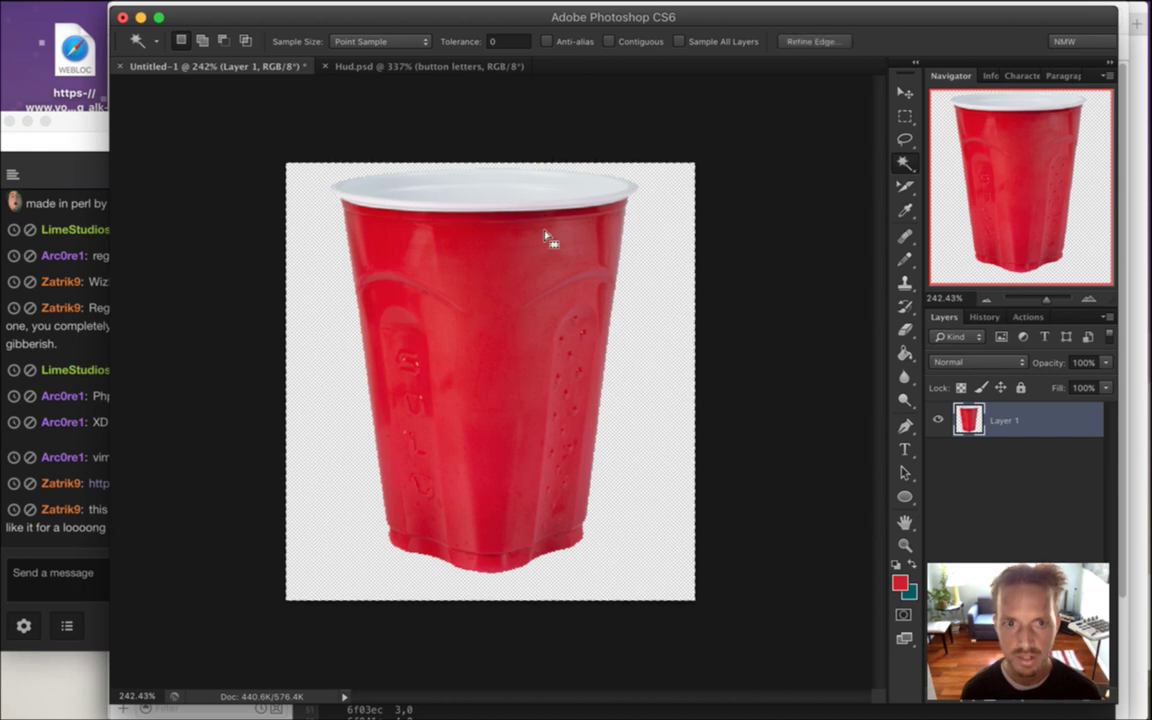
left_click(430, 67)
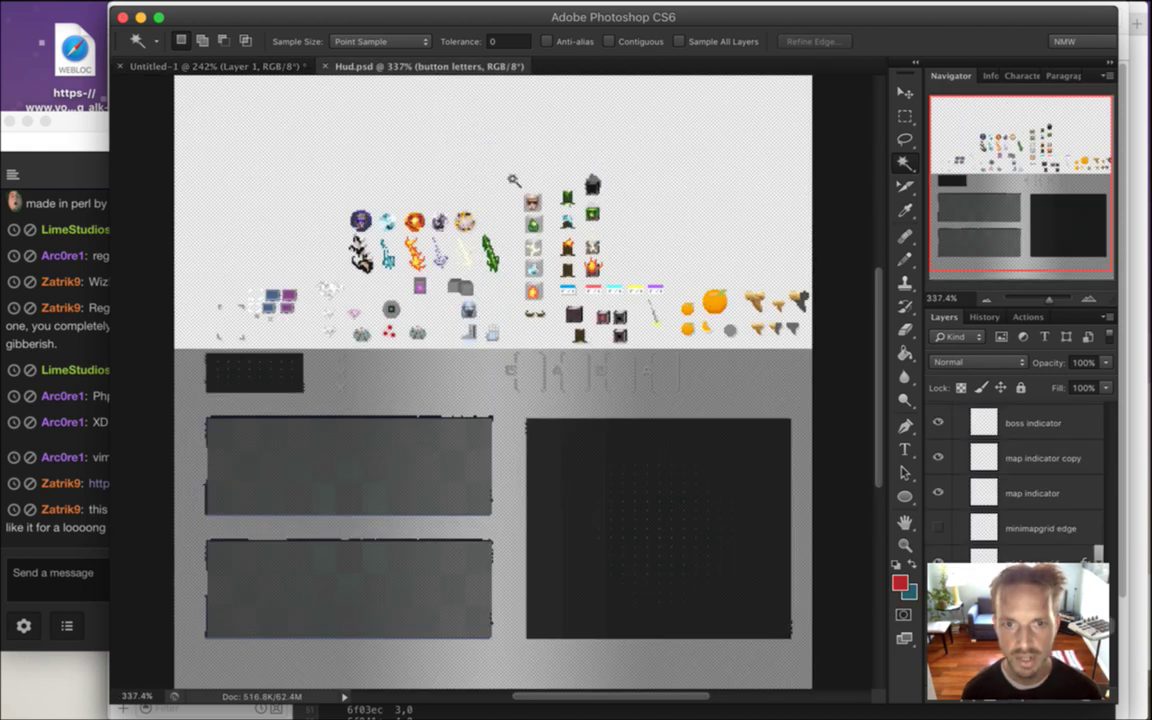
key("super+v")
key("v")
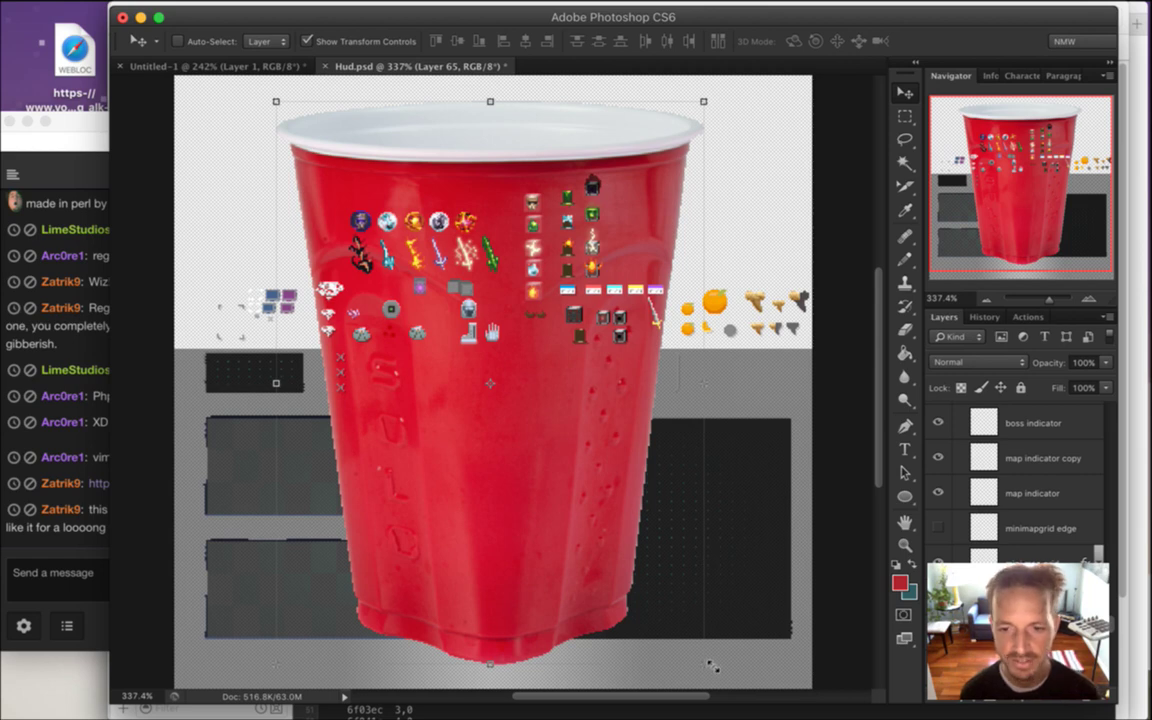
Scale the pasted cup down to about 2.84% width and 2.96% height, beside the green block icon
left_click(705, 672)
left_click_drag(703, 667, 320, 157)
left_click_drag(300, 115, 664, 214)
left_click_drag(616, 246, 655, 295)
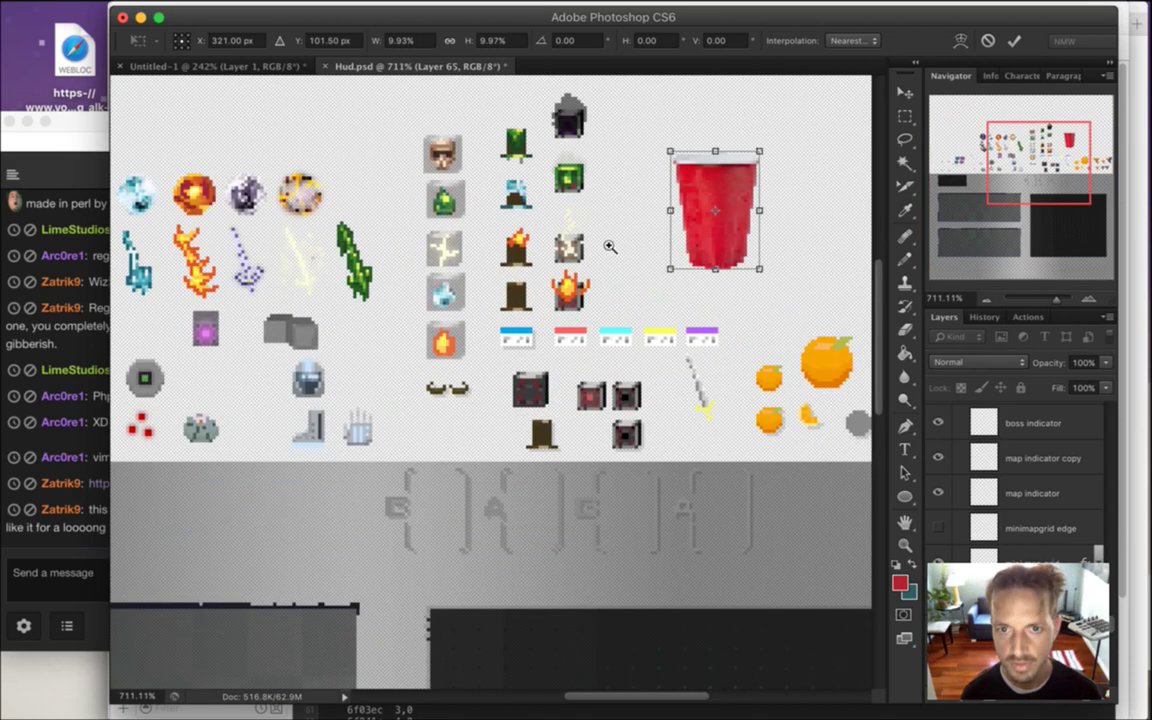
left_click_drag(609, 247, 700, 226)
left_click_drag(734, 151, 662, 175)
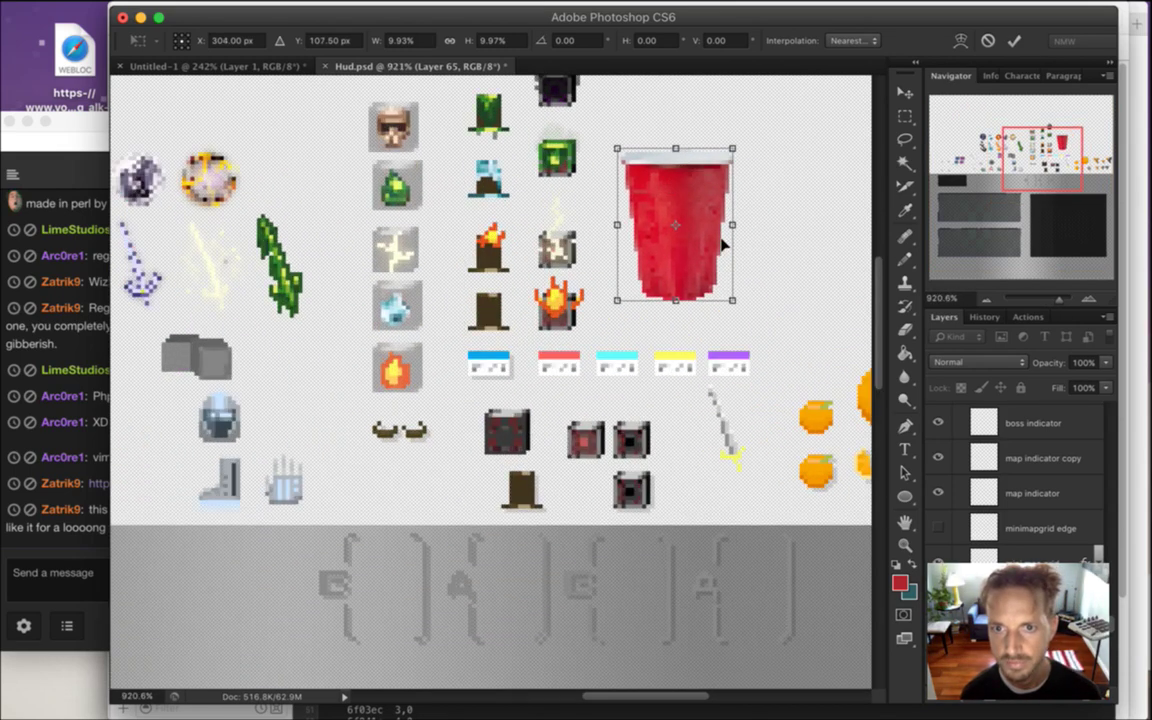
left_click_drag(737, 303, 632, 142)
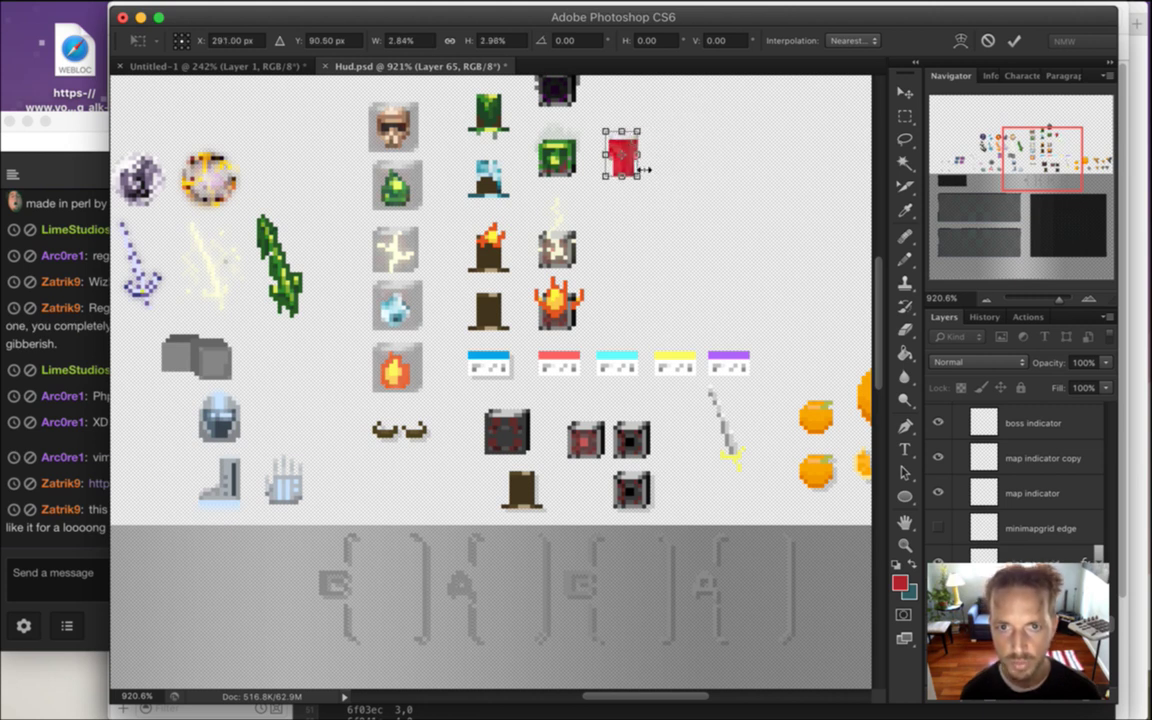
Open the regex101.com link from the Twitch chat in a new Safari tab
left_click(47, 580)
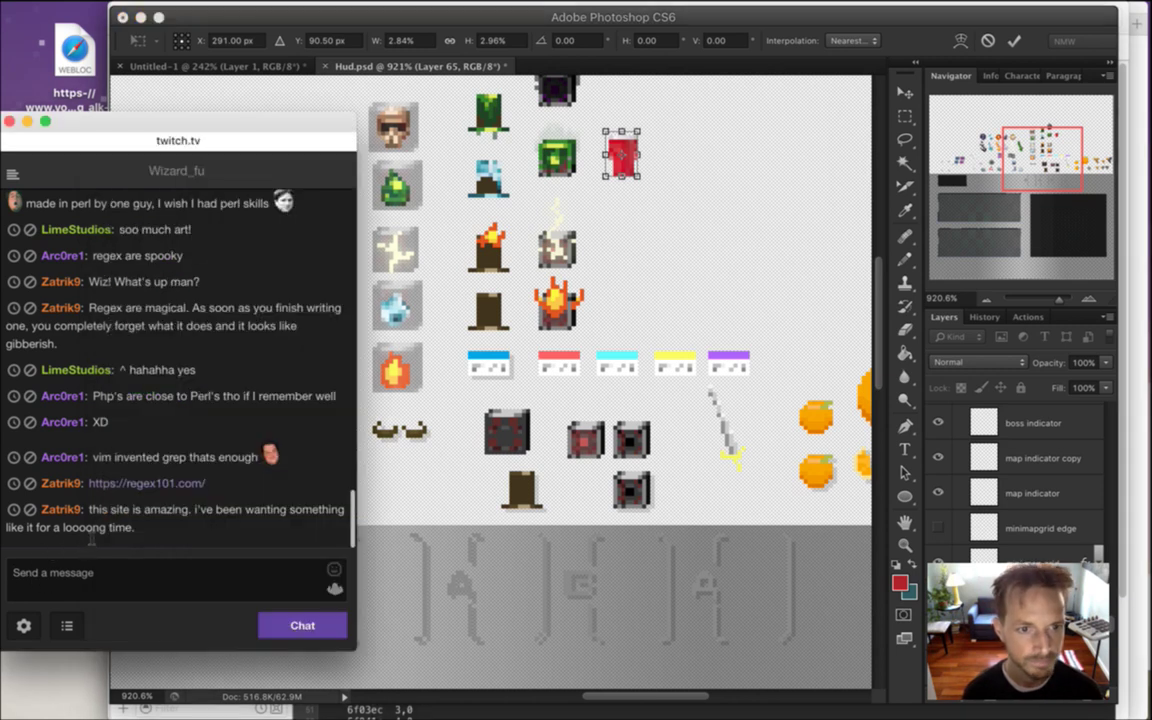
left_click(152, 483, "ctrl")
left_click(234, 400)
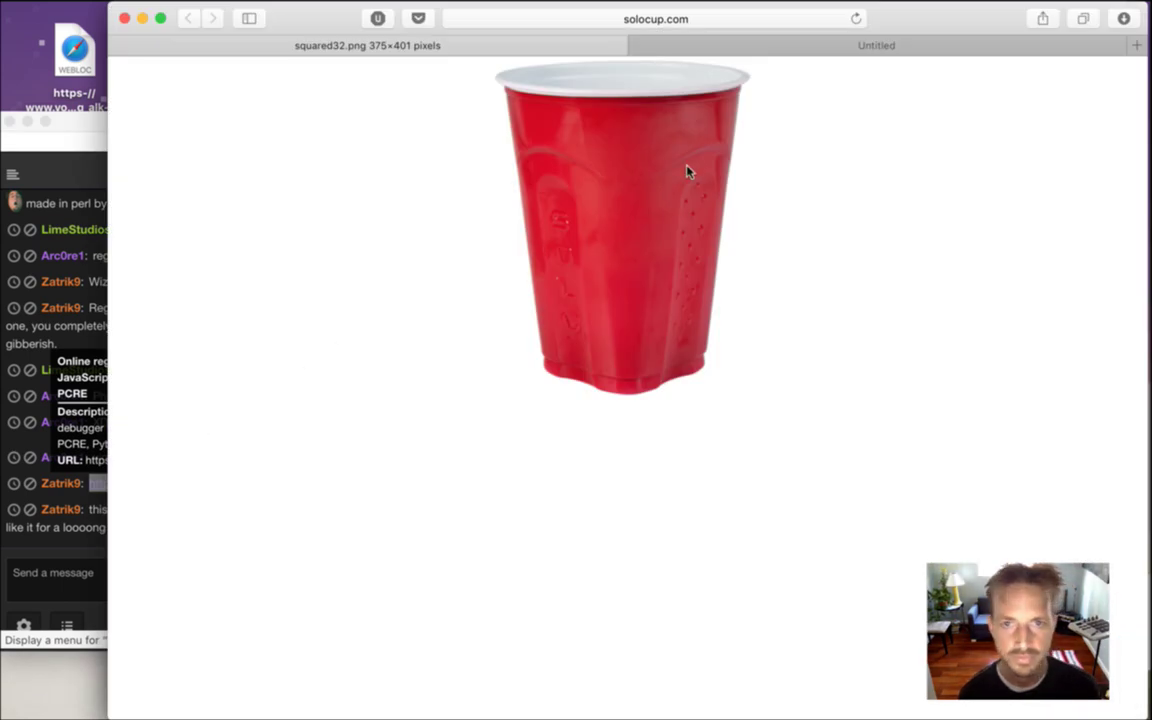
left_click(800, 46)
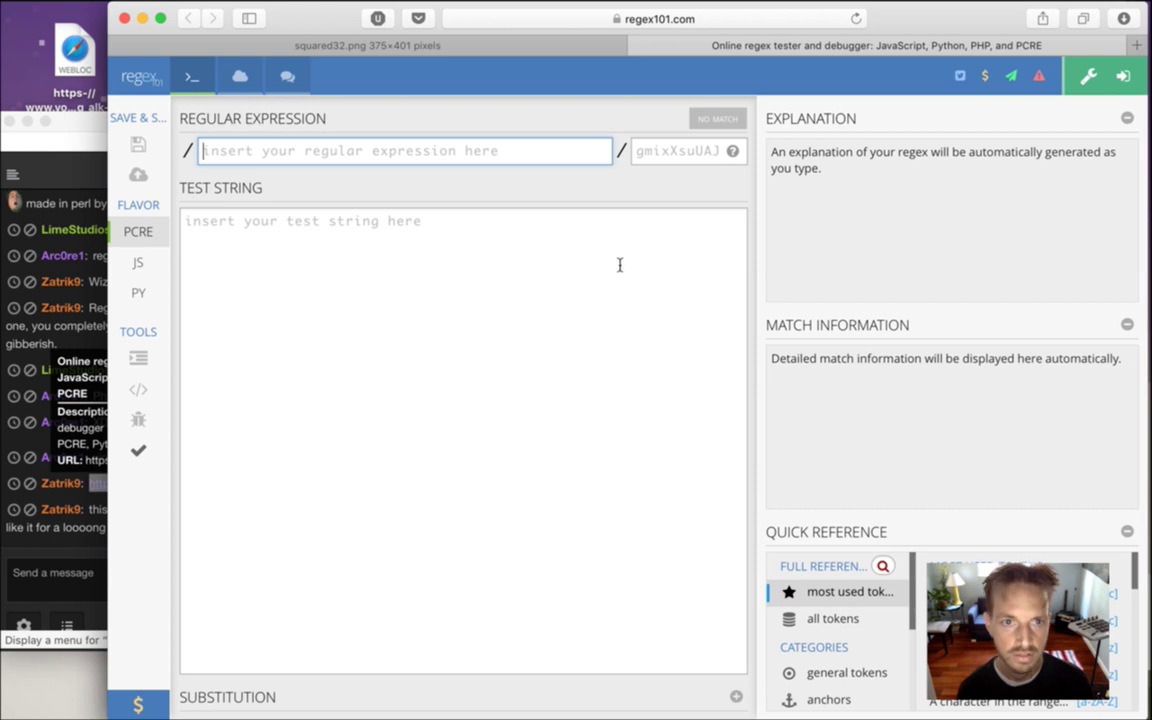
Save a shortcut to the regex101.com page on the desktop and close the Safari tabs
left_click(599, 20)
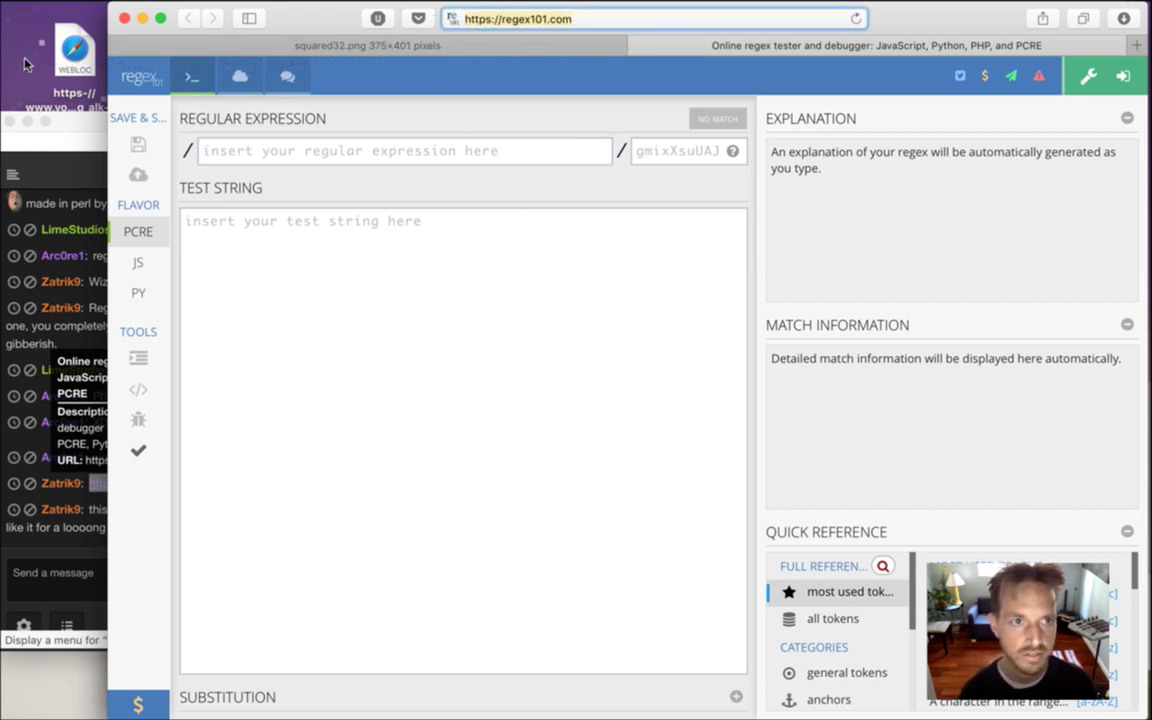
left_click(640, 45)
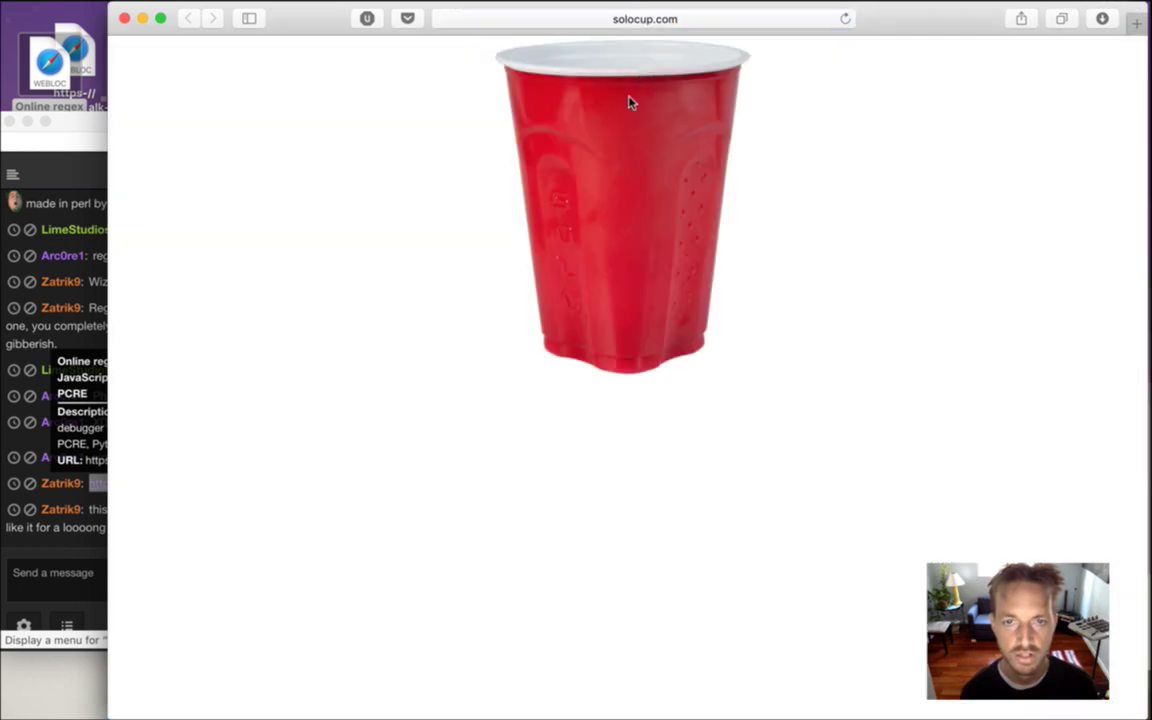
key("super+w")
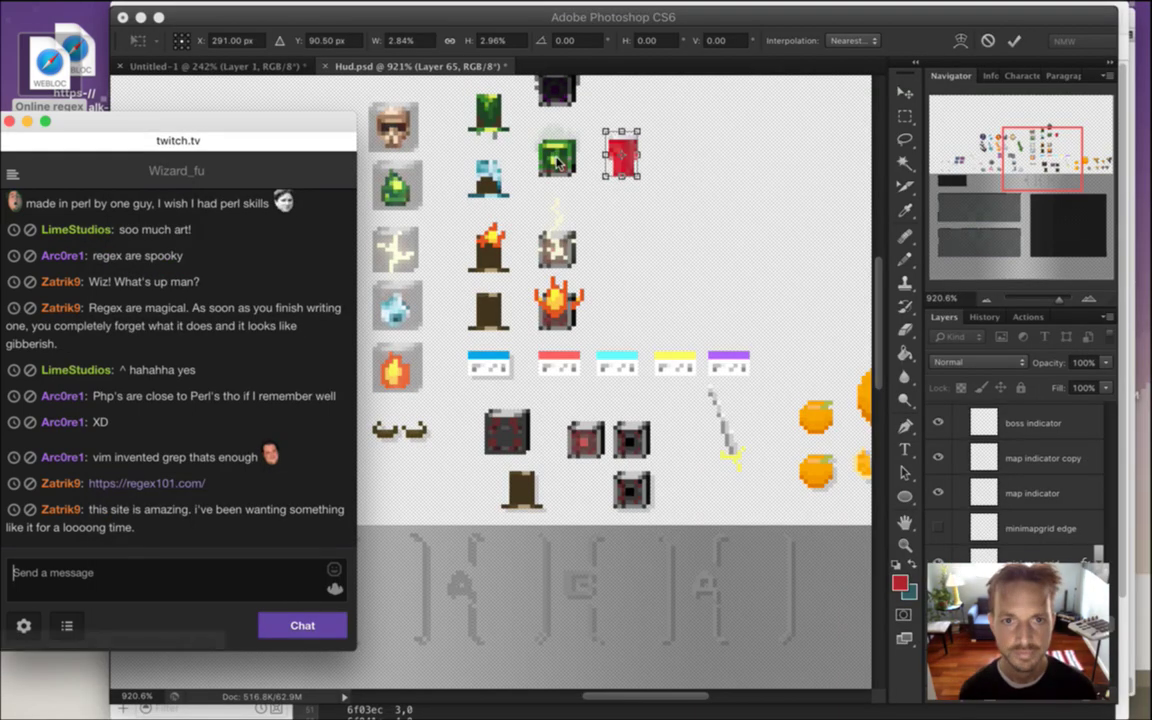
Apply the cup's transform in Photoshop, activate the Rectangular Marquee tool and locate the cup's layer in the layer stack
left_click(923, 42)
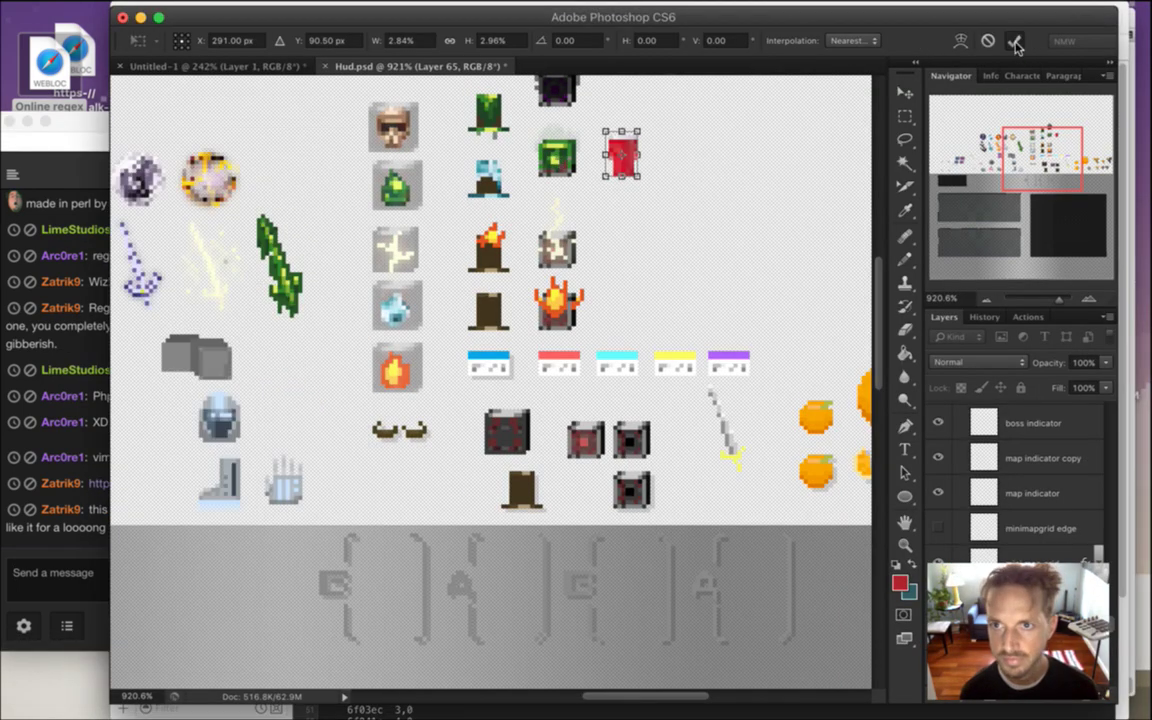
key("Return")
key("m")
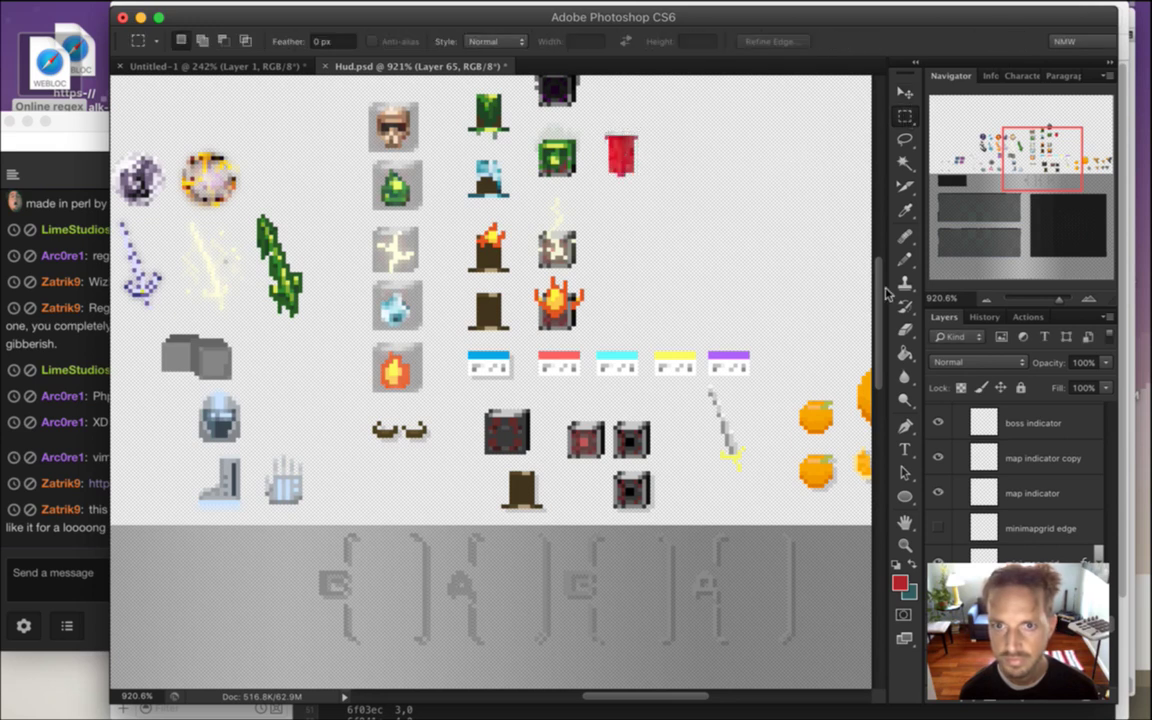
left_click_drag(1112, 618, 1107, 645)
scroll(1109, 645, "down", 5)
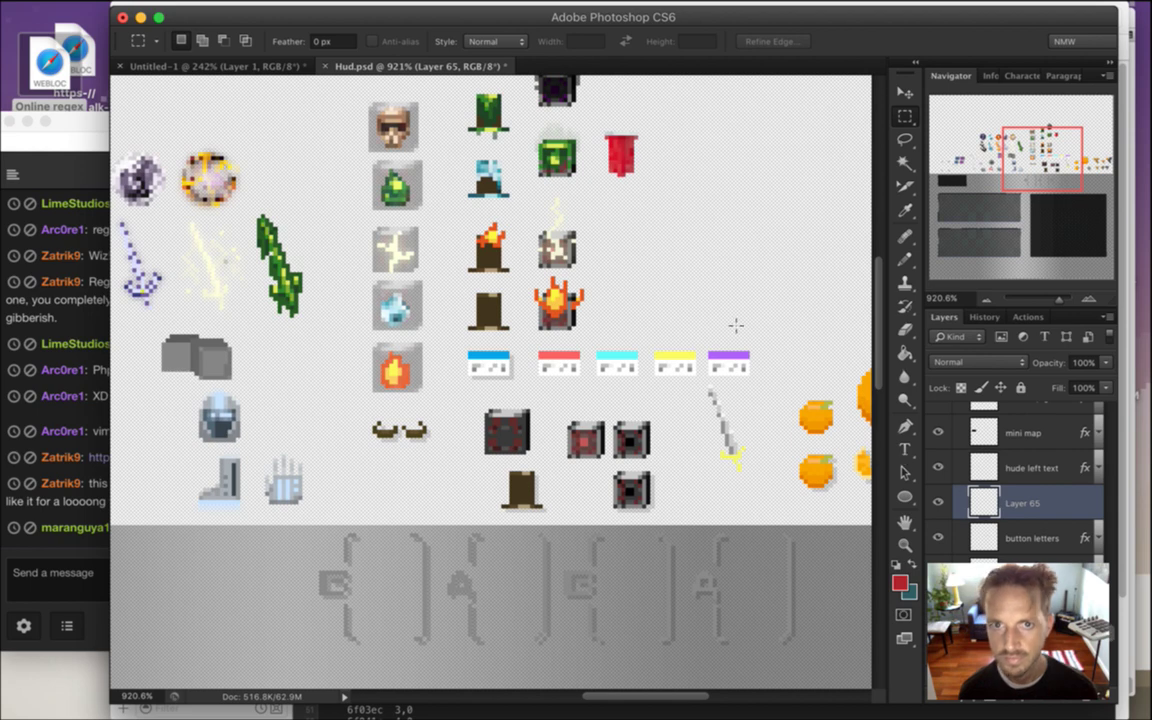
Rename the pasted red cup's layer to cup
scroll(663, 175, "up", 2)
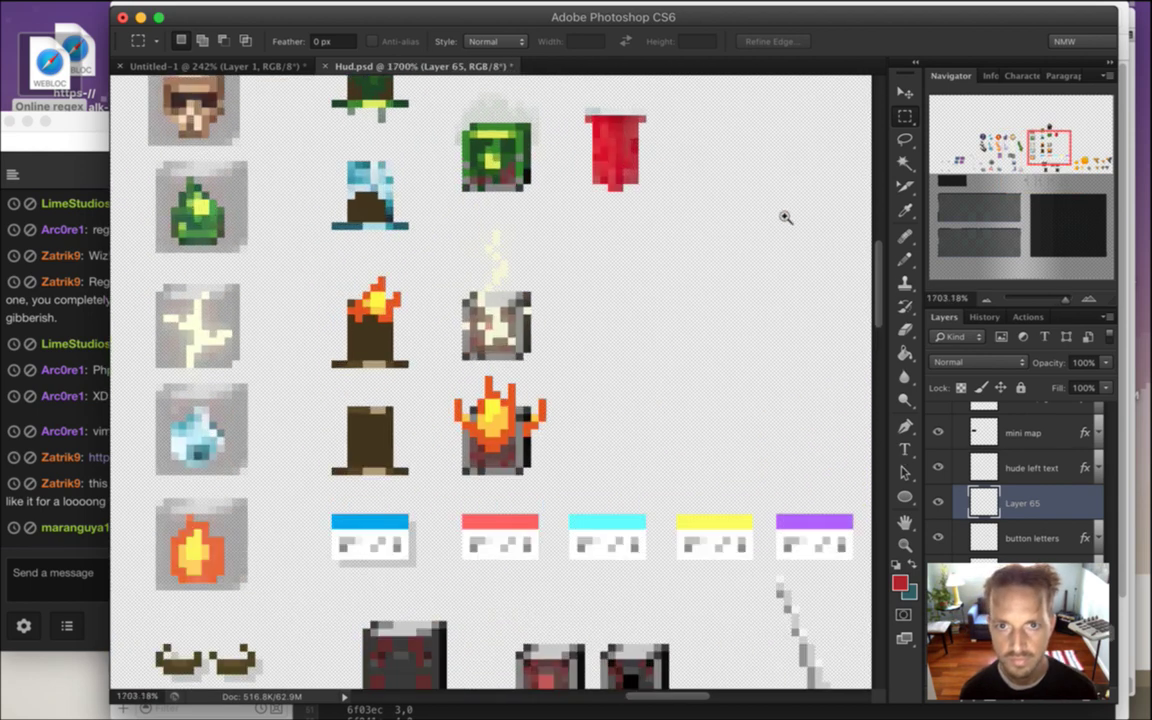
left_click_drag(884, 302, 881, 273)
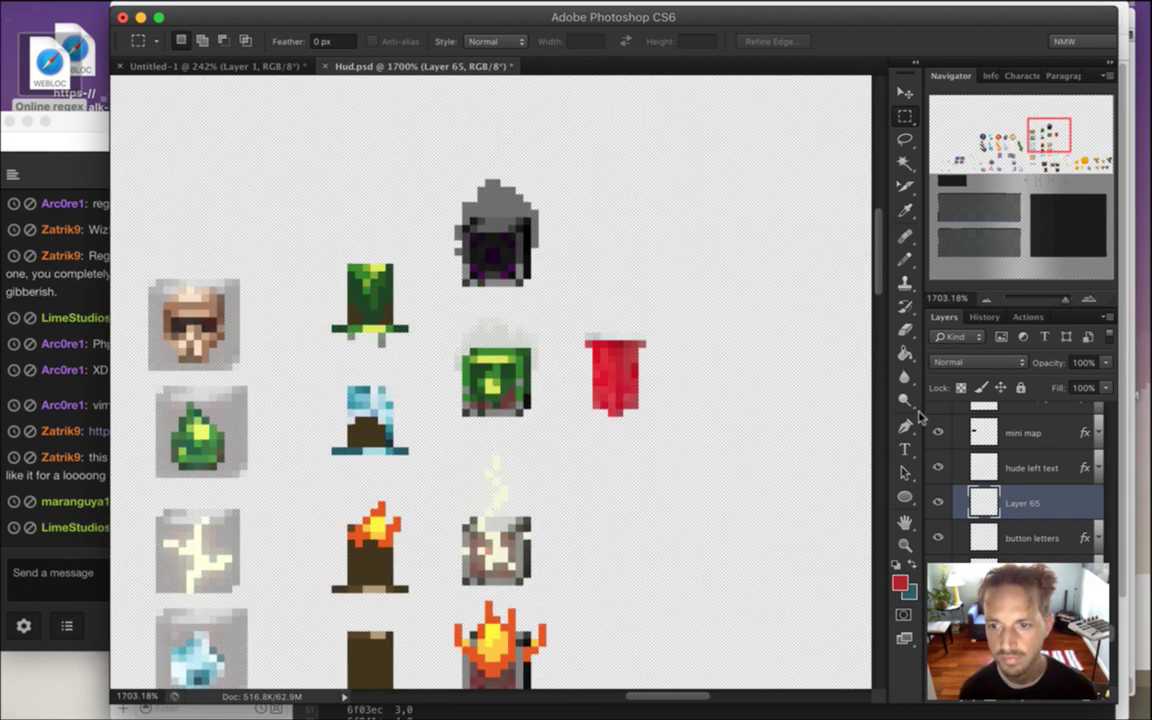
double_click(1030, 503)
type("cup")
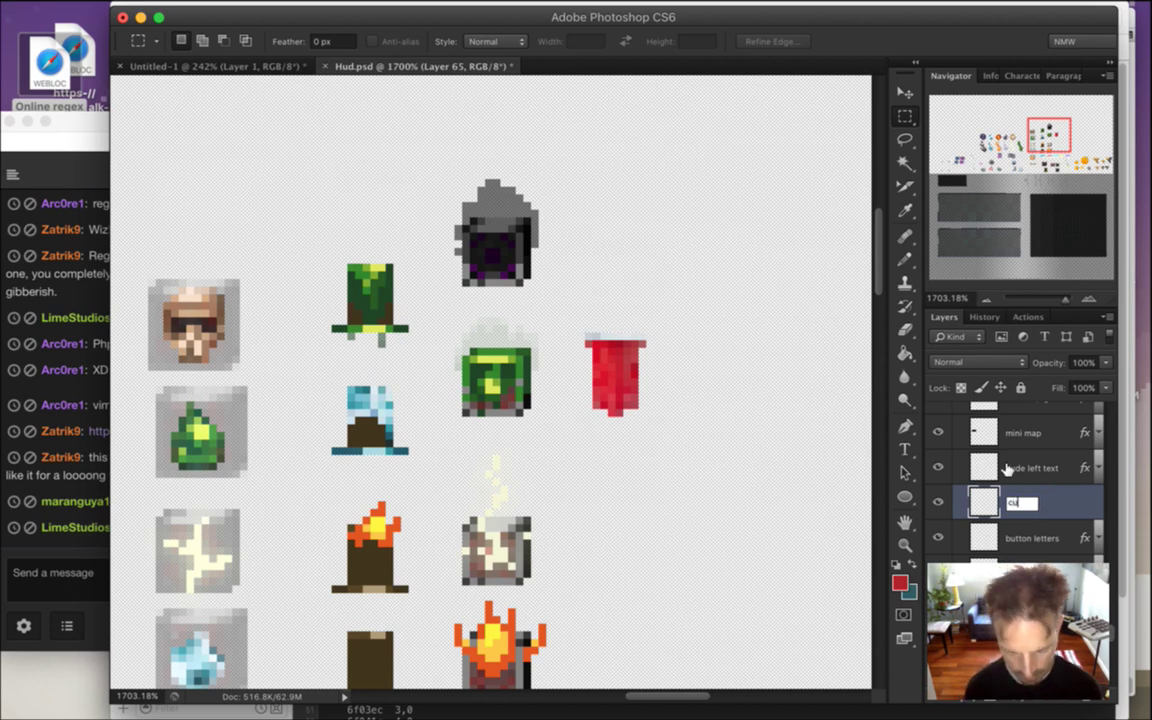
key("Return")
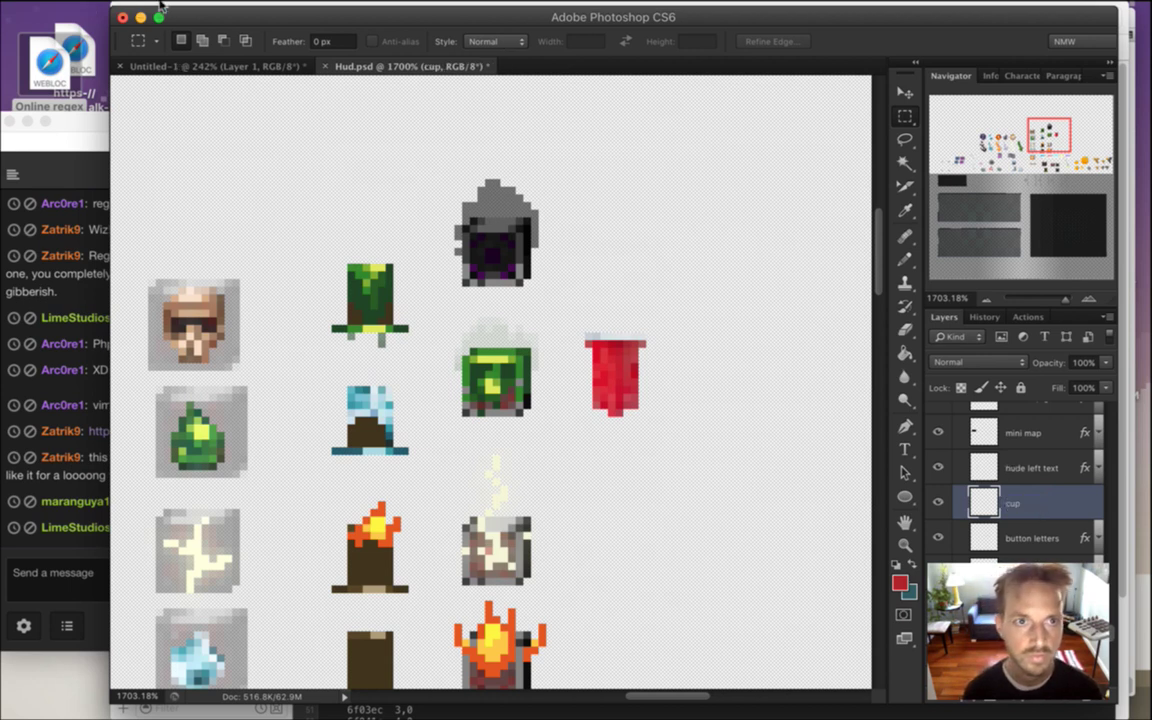
Create a new layer-based slice around the red cup from its layer
mouse_move(188, 6)
left_click(225, 10)
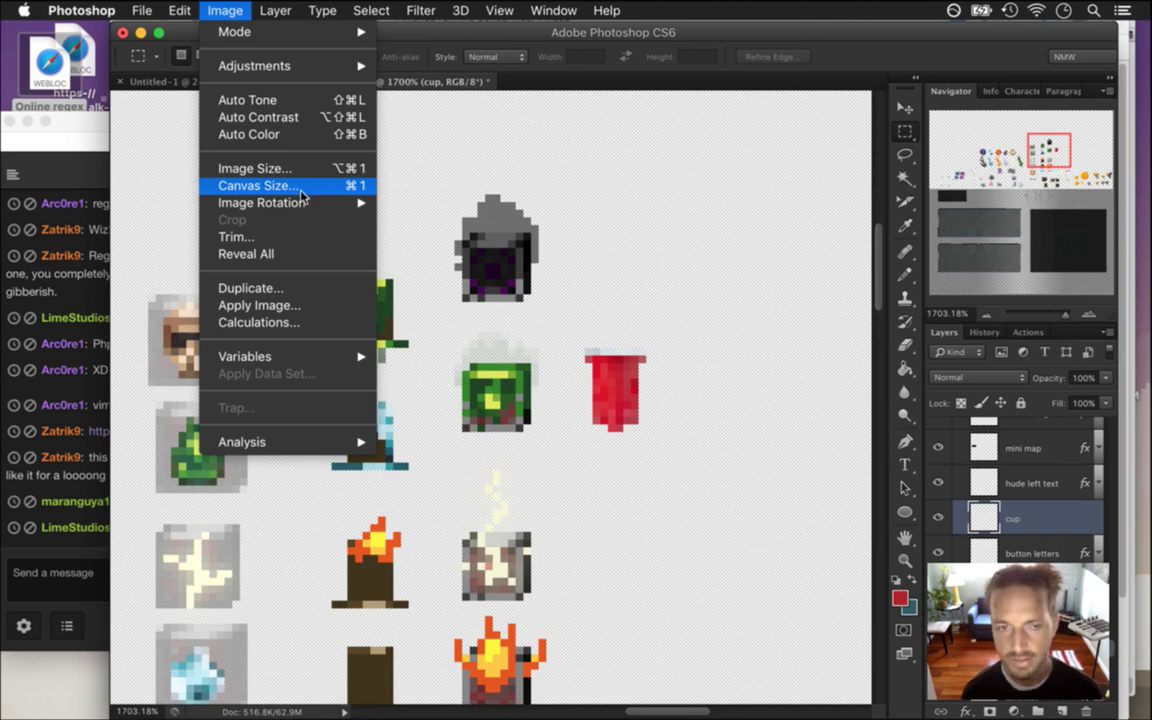
mouse_move(275, 10)
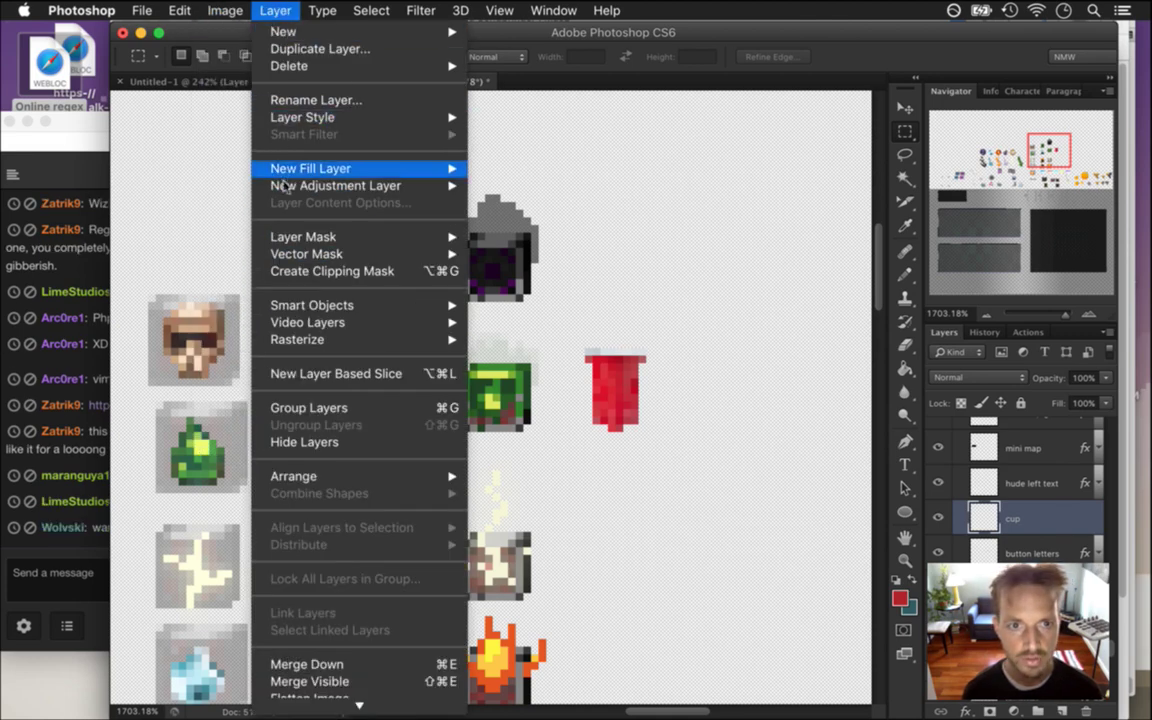
left_click(329, 374)
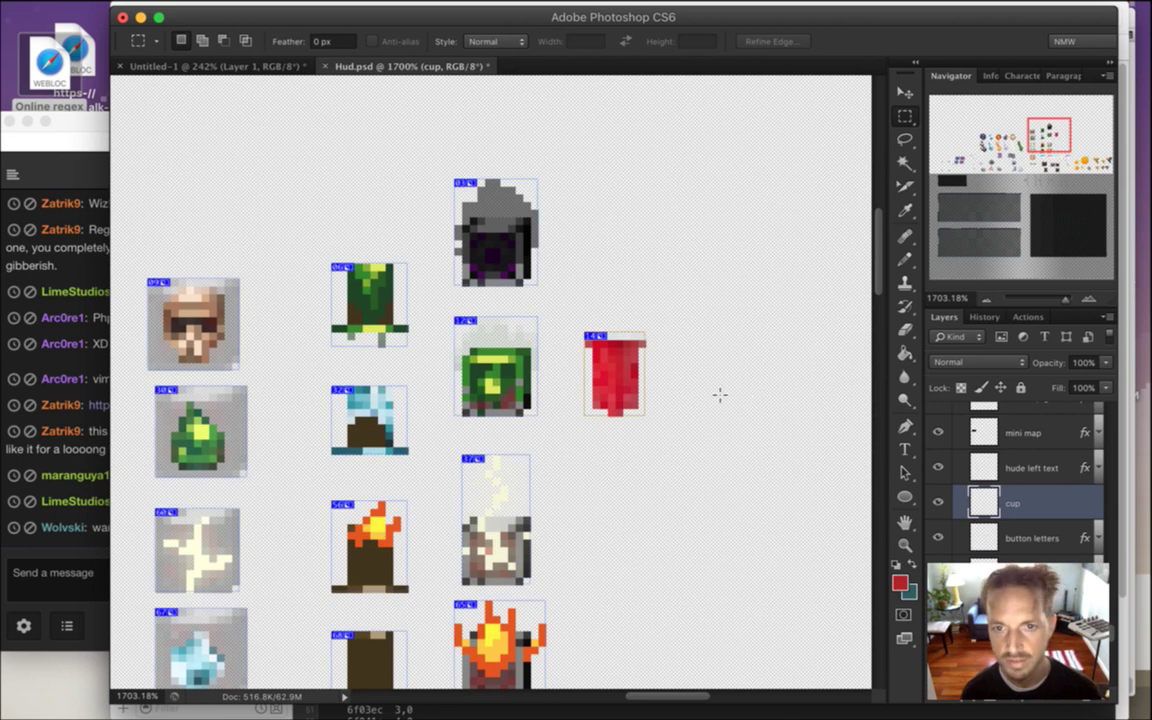
Activate the Slice Select tool and name the red cup's slice ItemCu
left_click(905, 186)
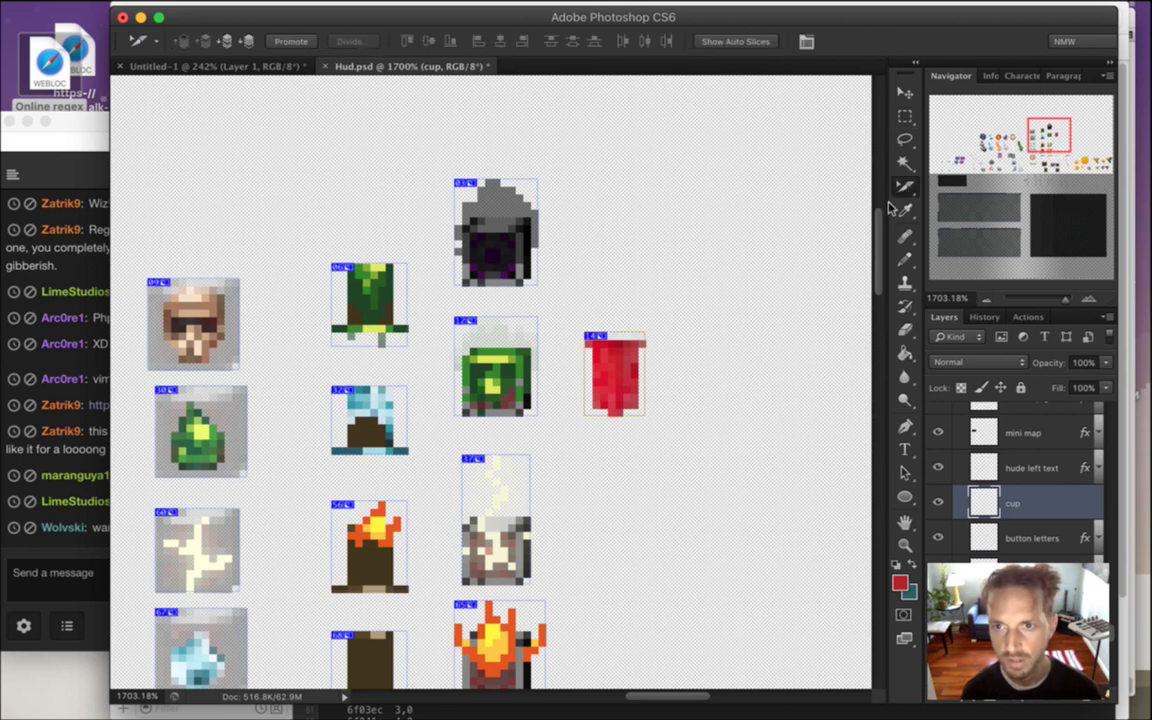
double_click(608, 378)
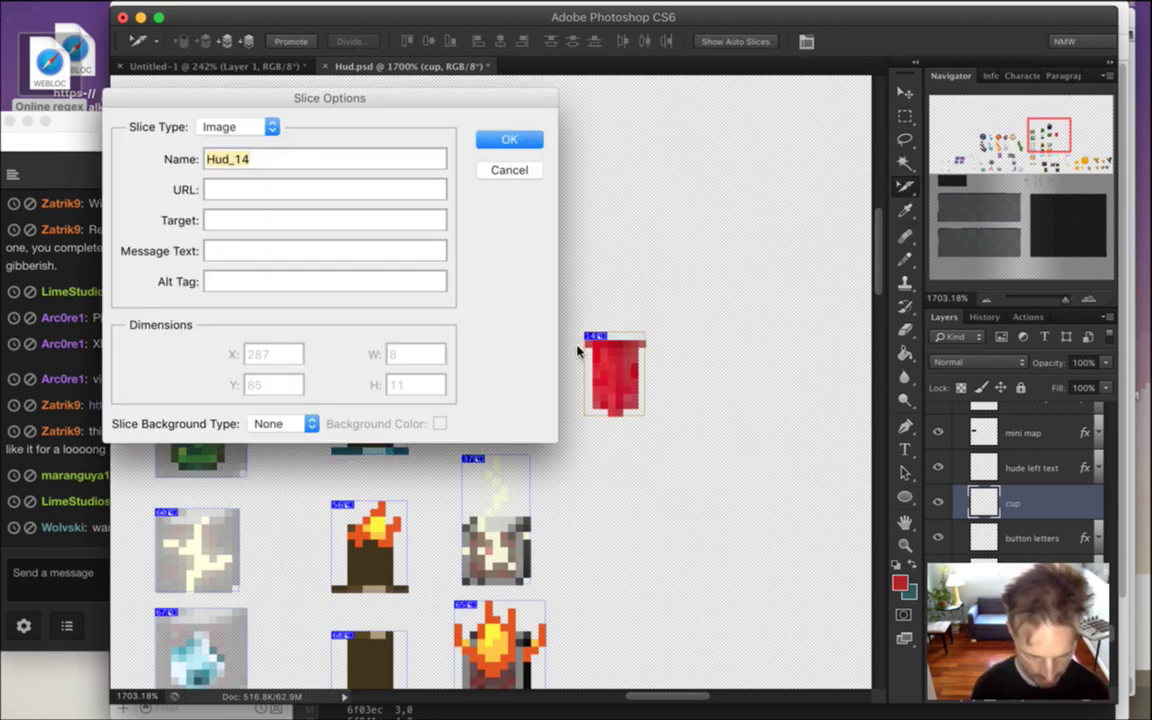
type("ItemCu")
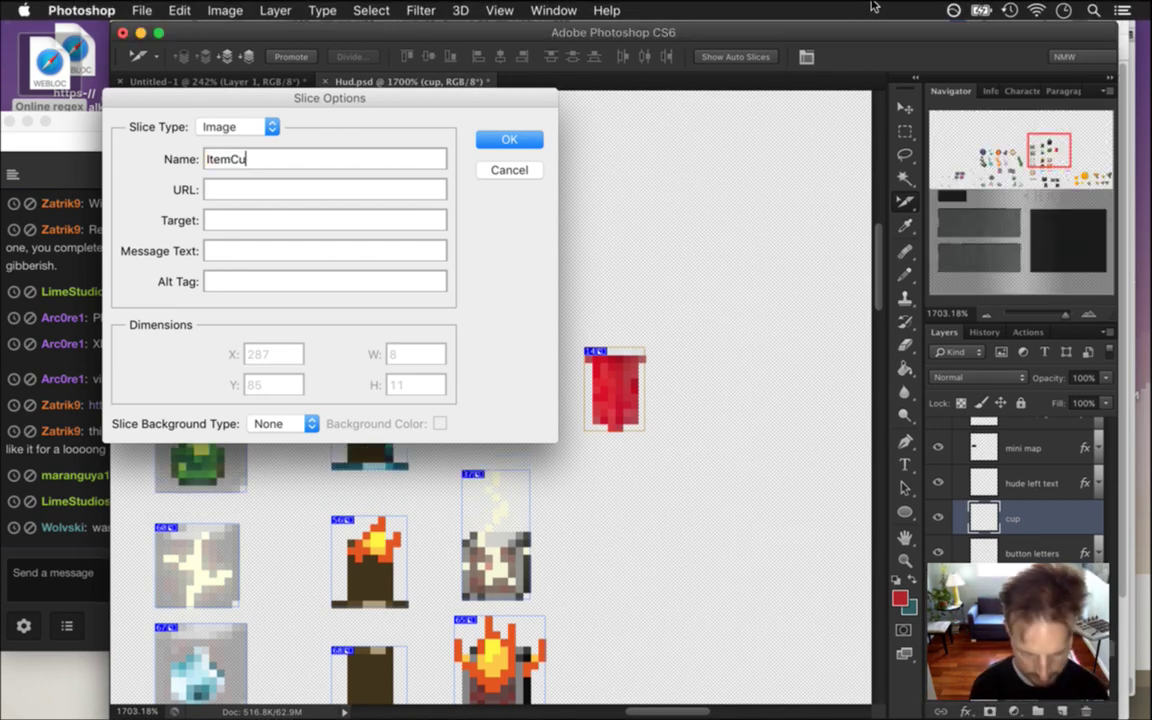
key("Return")
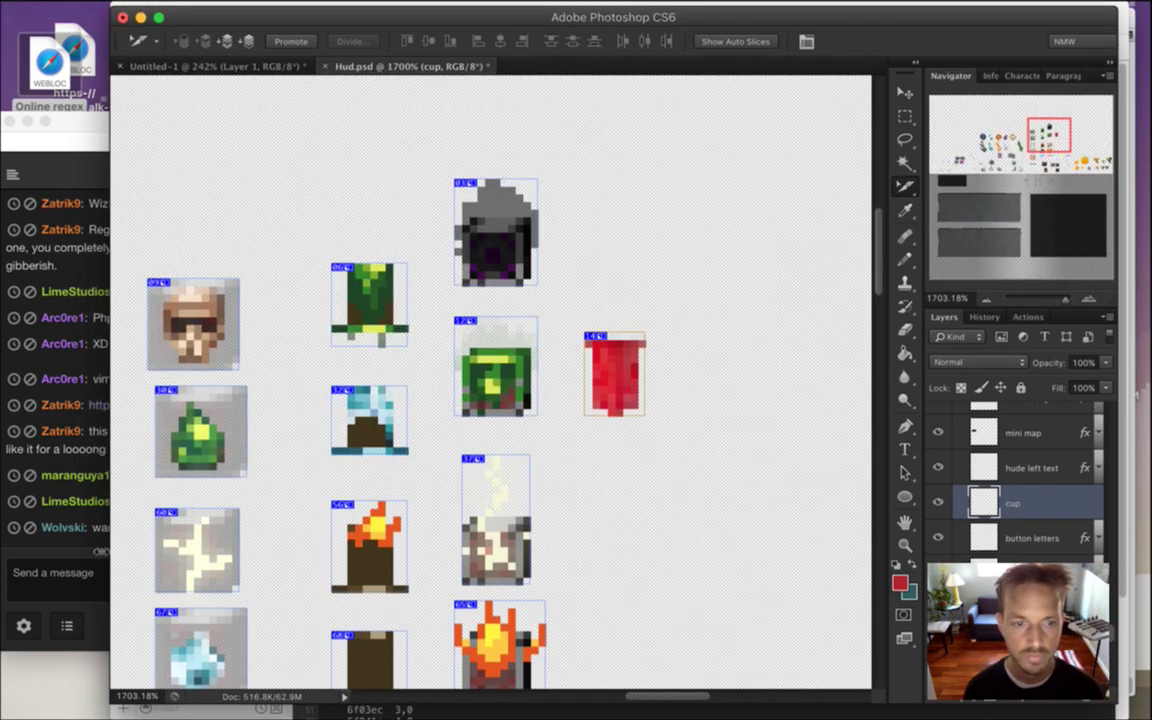
Switch to the Twitch chat window to read the recent messages, including the comment about the swords, and return to Photoshop
left_click(80, 553)
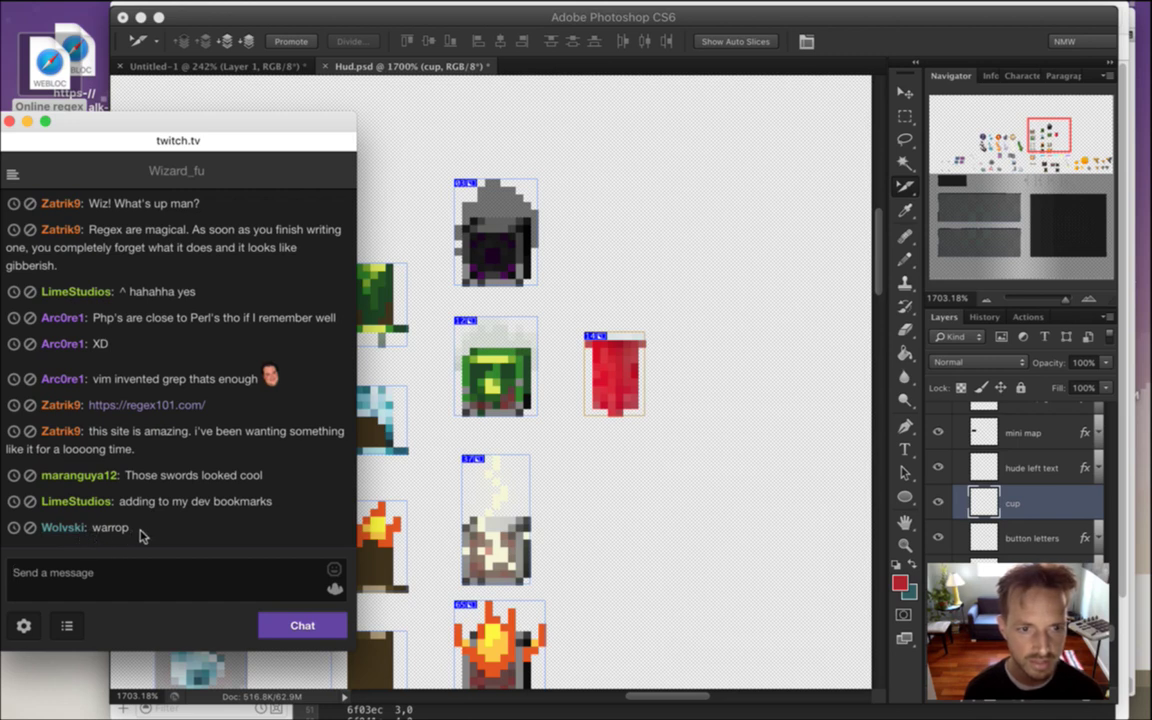
left_click_drag(150, 484, 248, 487)
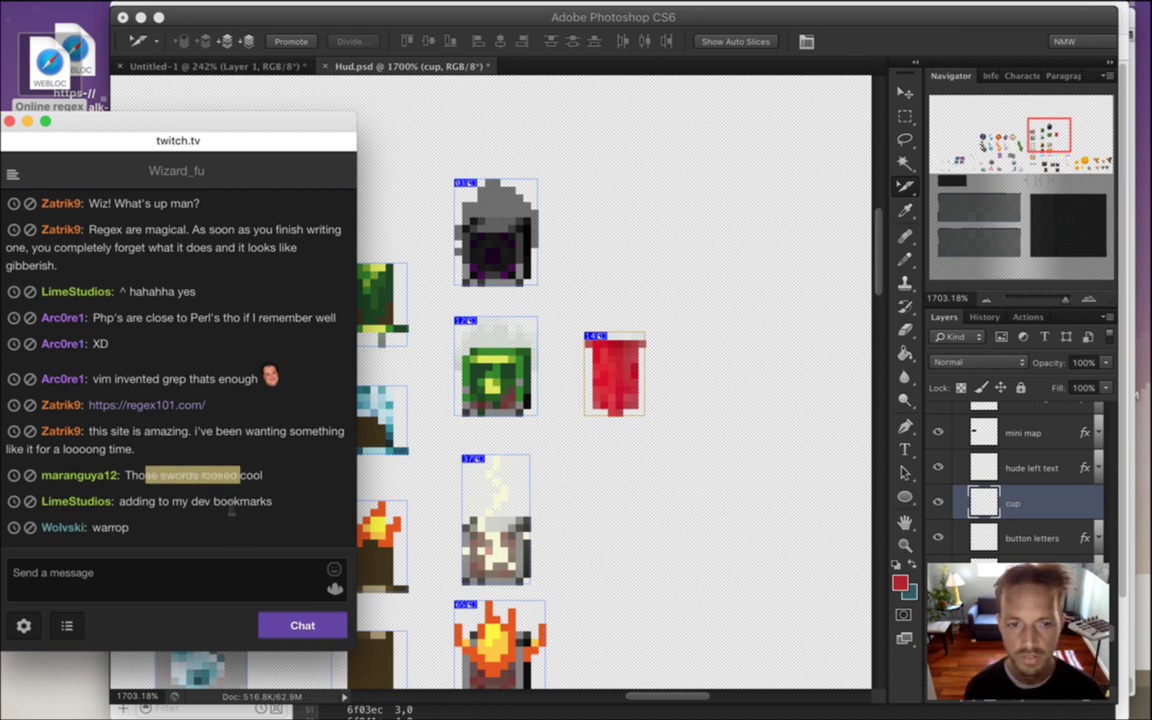
left_click(282, 481)
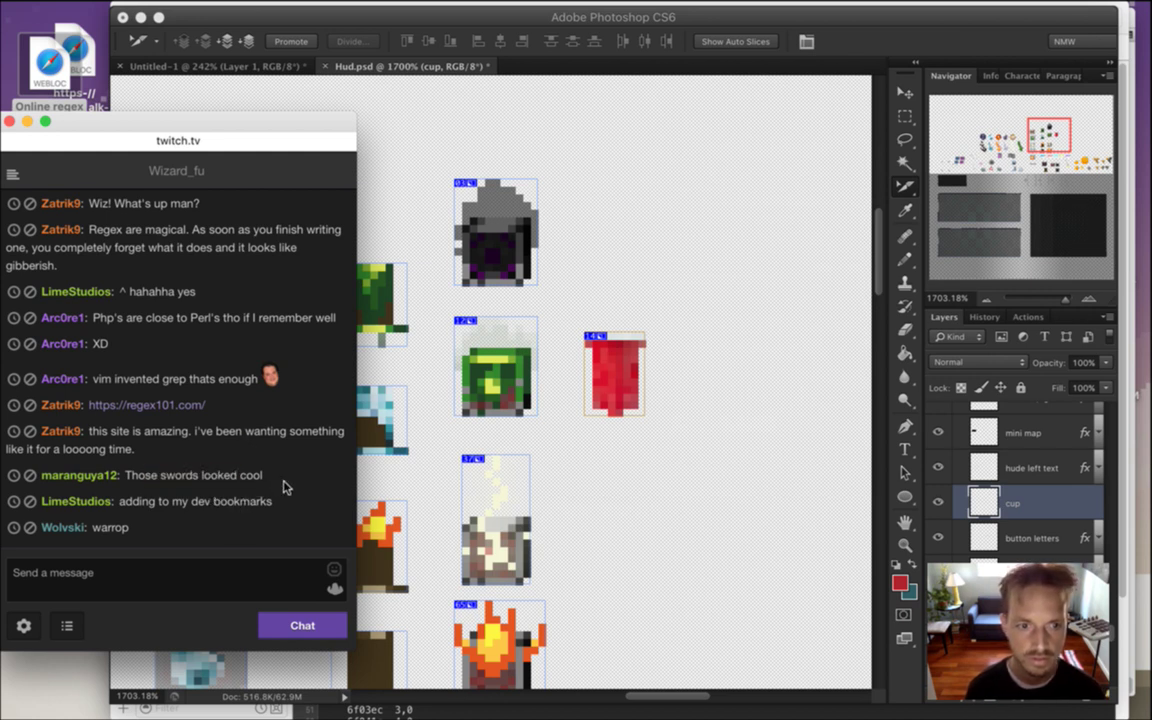
left_click(860, 53)
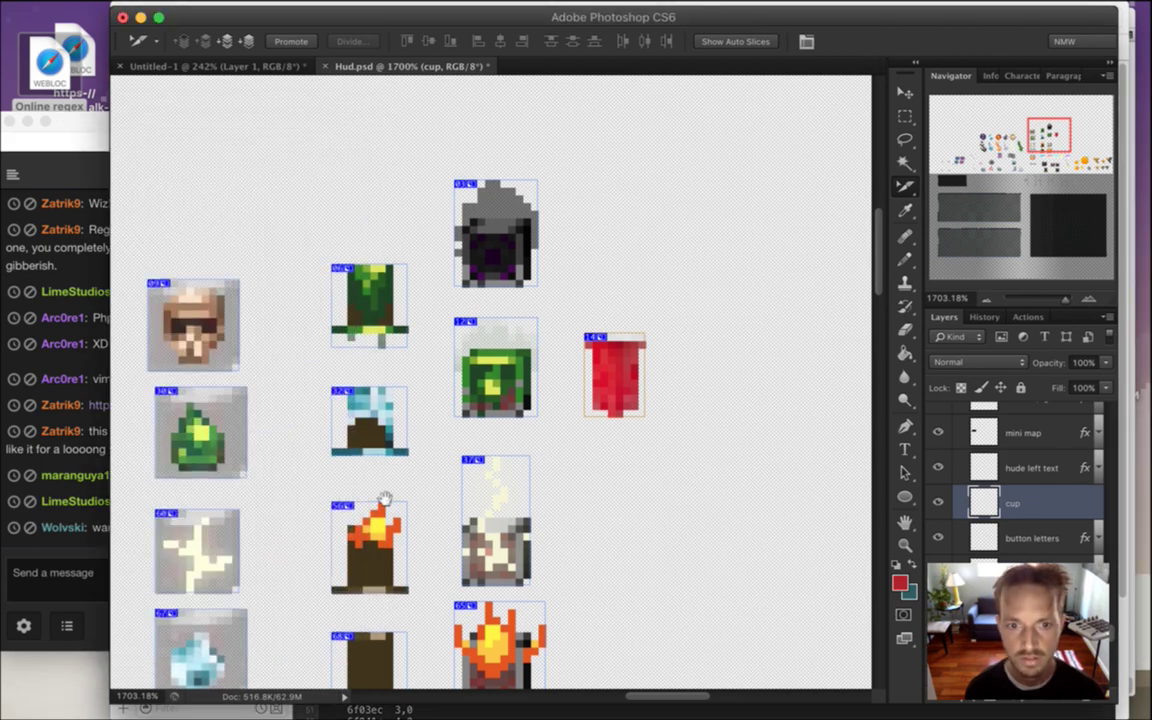
Look over the orb, sword and block item icons across the sprite sheet and return to the red cup
left_click_drag(381, 501, 828, 391)
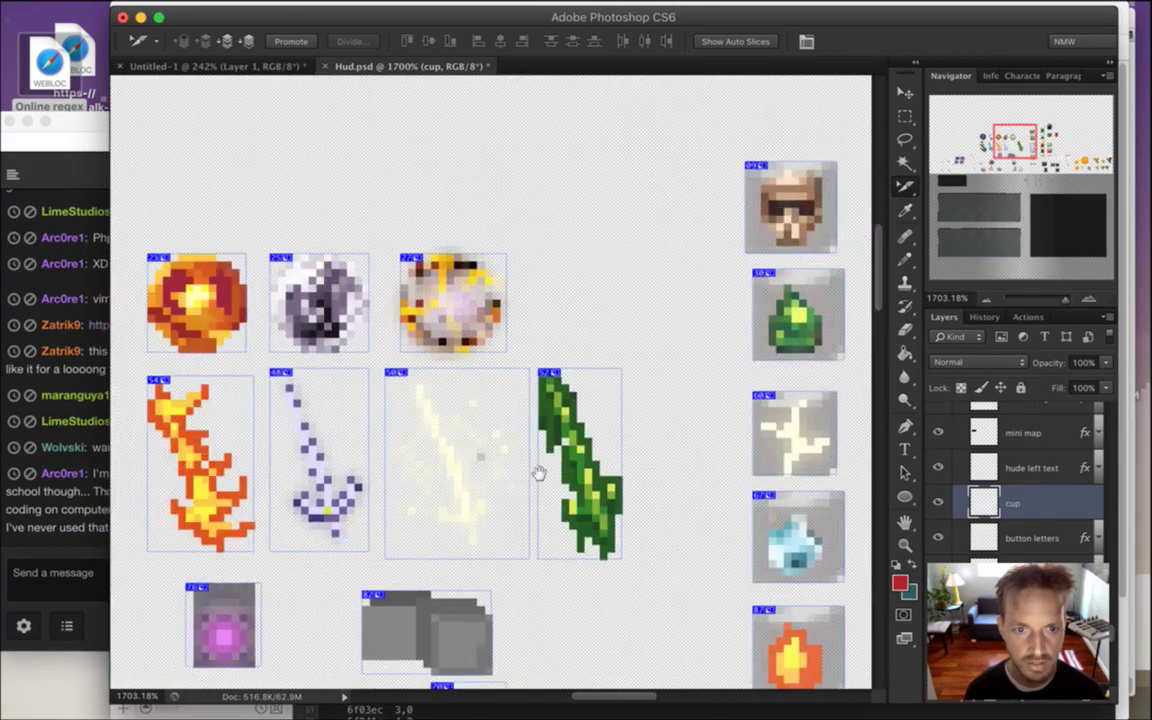
left_click_drag(303, 541, 437, 563)
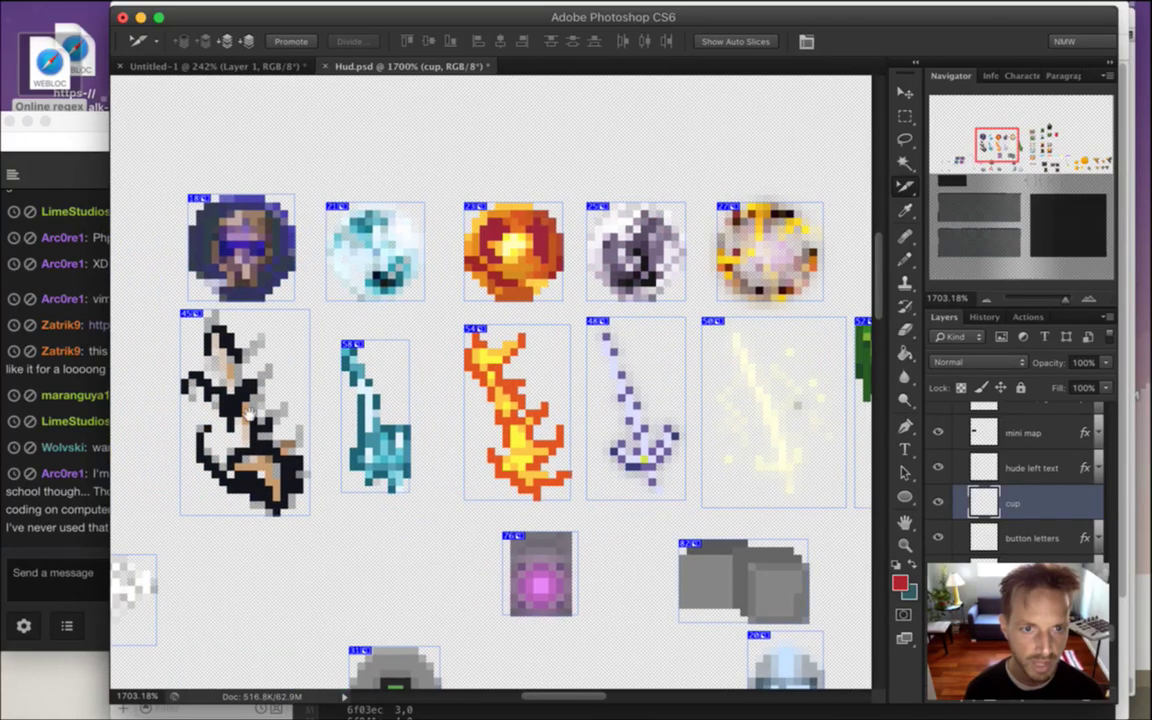
left_click_drag(816, 180, 452, 221)
left_click_drag(360, 239, 555, 216)
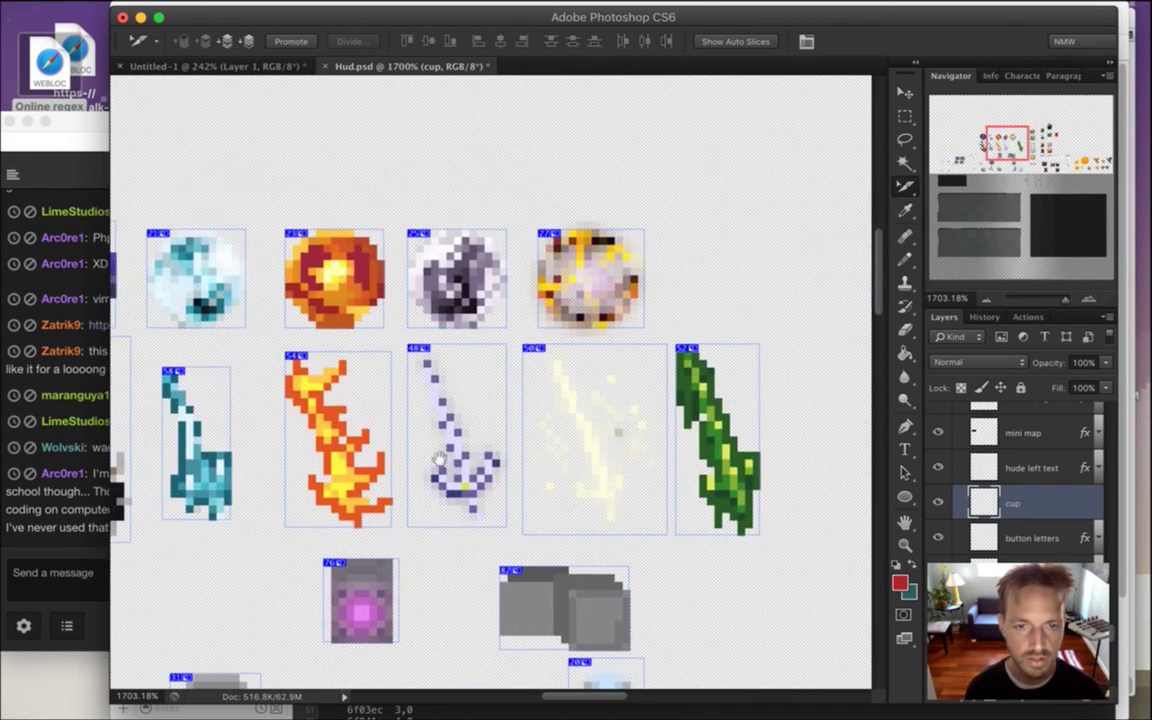
left_click_drag(497, 184, 283, 231)
left_click_drag(788, 192, 525, 138)
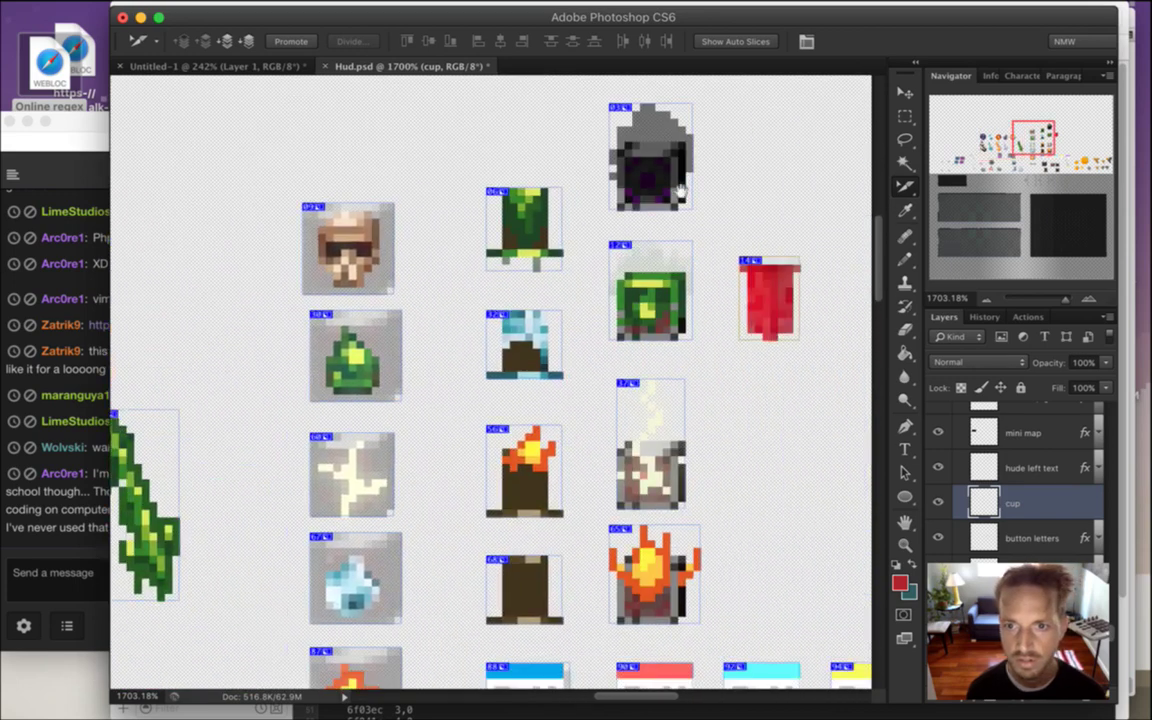
left_click_drag(761, 211, 749, 231)
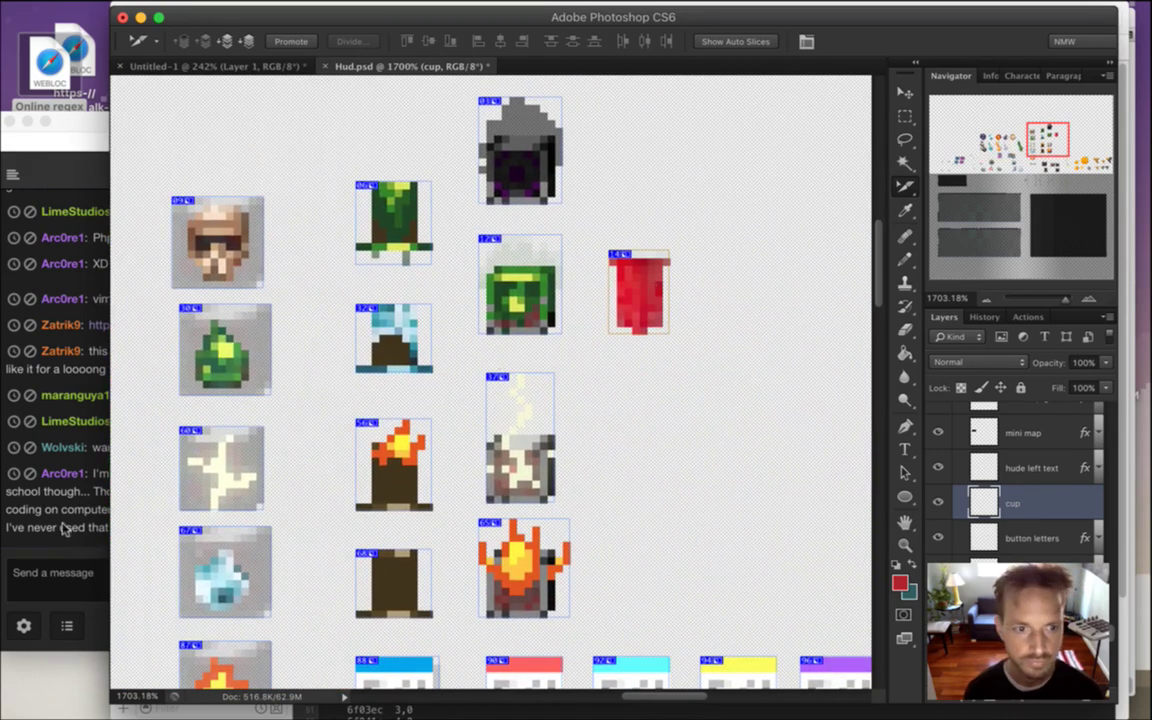
Switch to the Twitch chat and read the long message about learning to code on paper
left_click(57, 488)
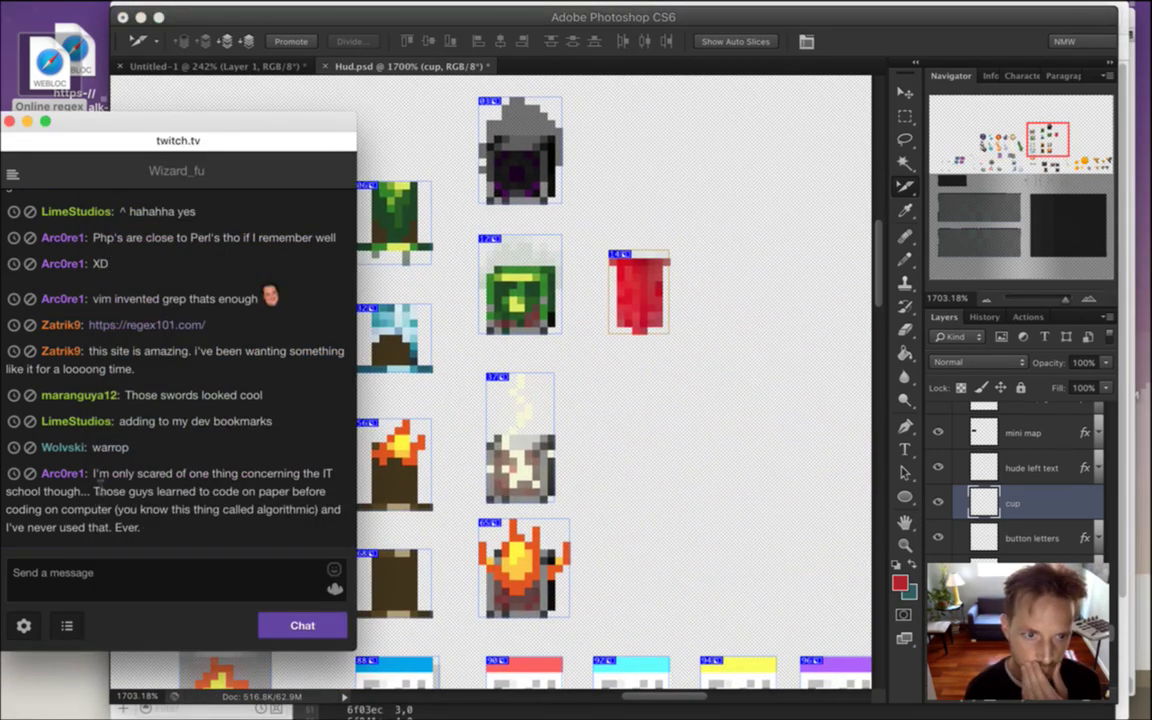
left_click_drag(106, 478, 170, 532)
left_click(156, 526)
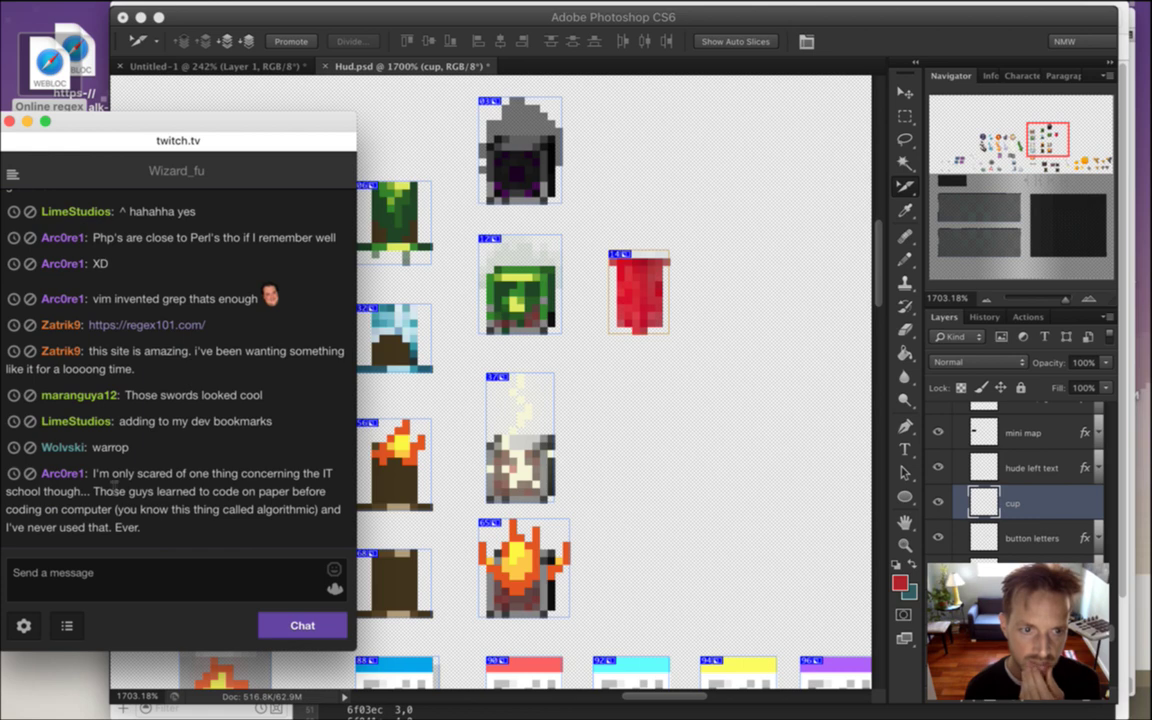
left_click_drag(117, 452, 145, 502)
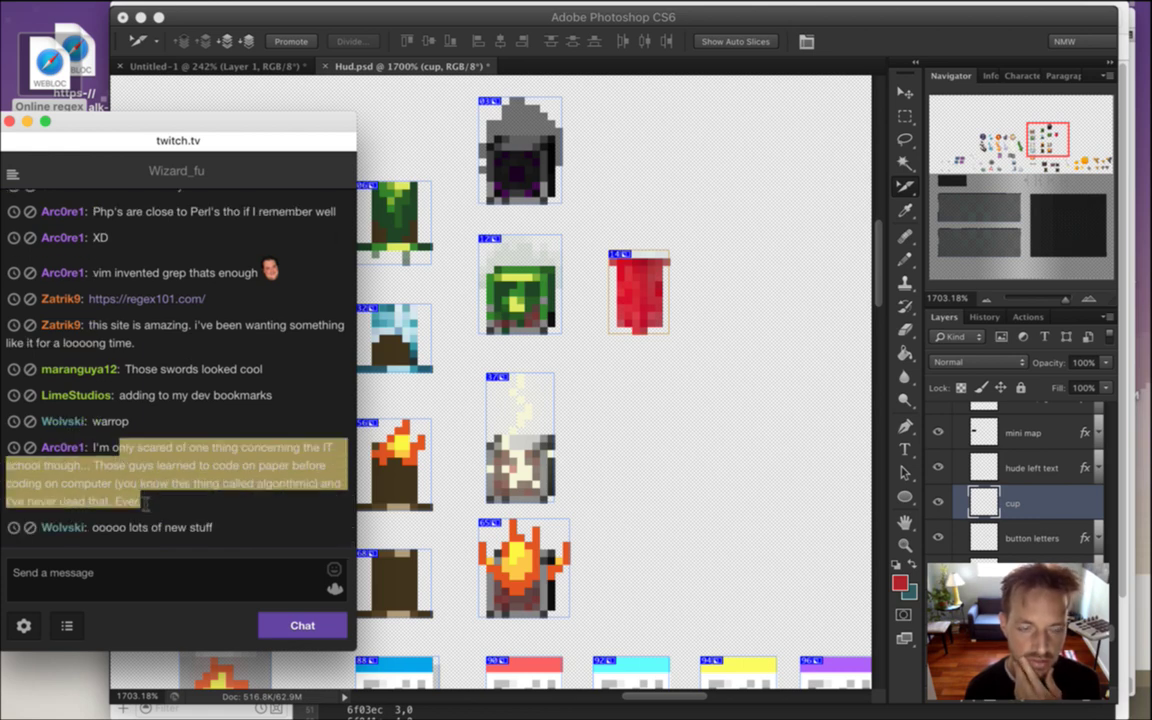
left_click(156, 512)
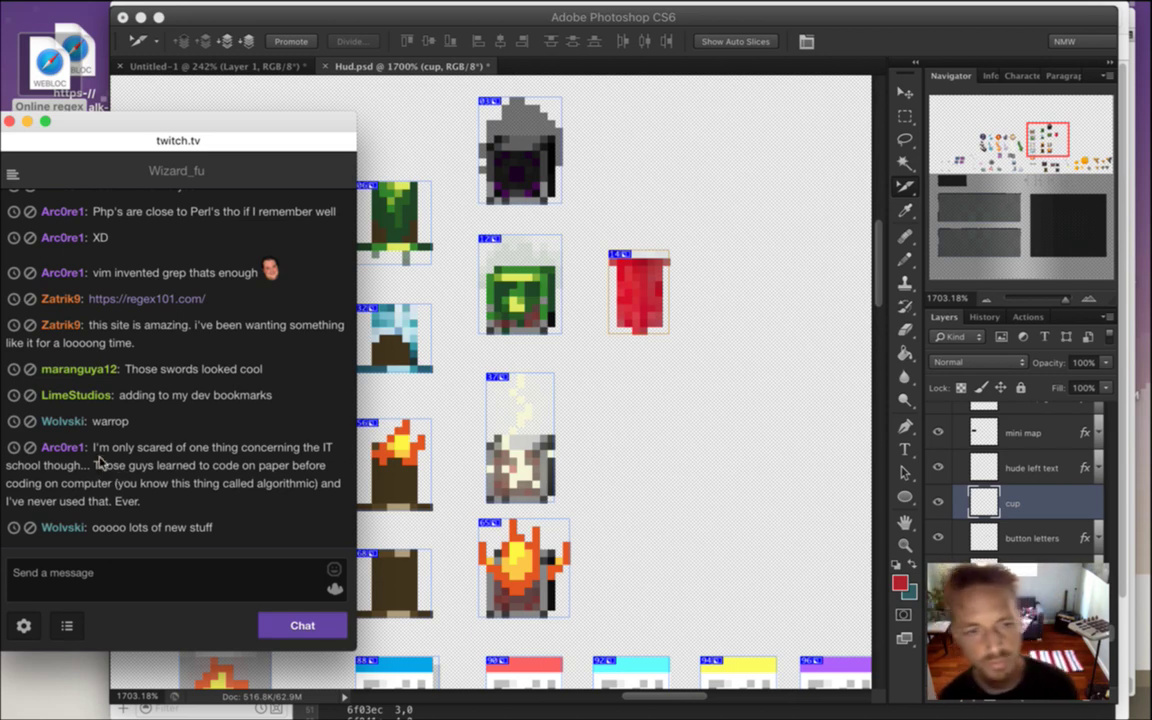
left_click_drag(109, 448, 145, 500)
left_click(150, 449)
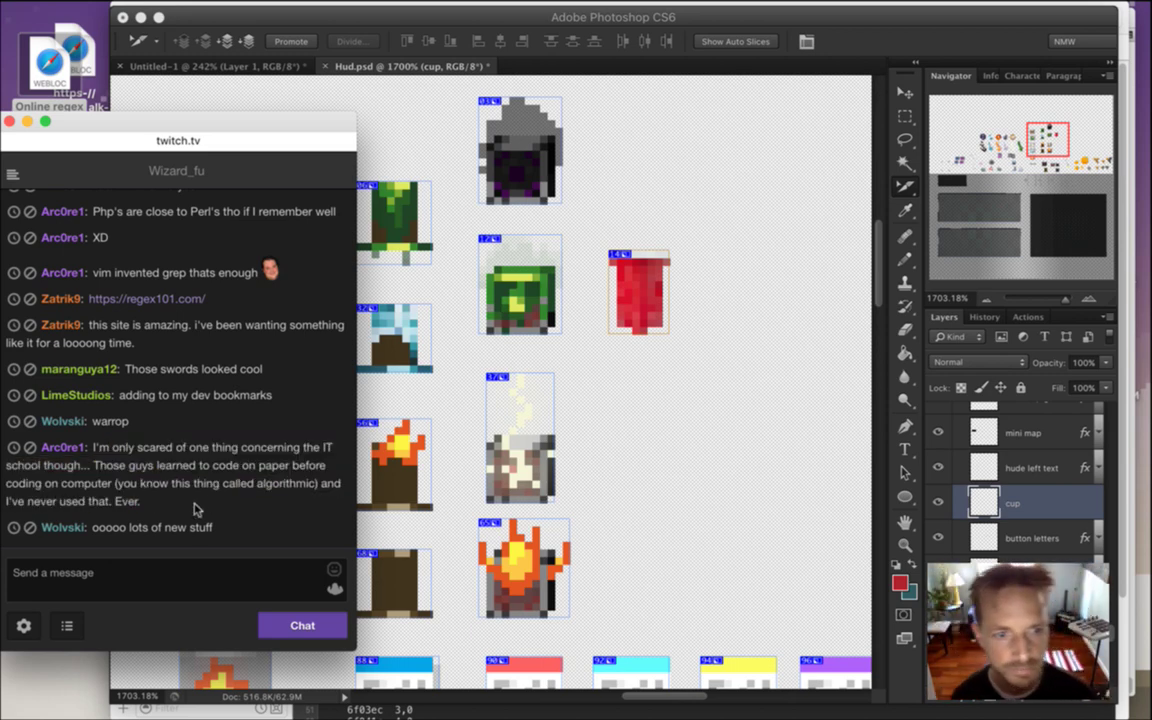
Read the newest chat messages about the new stuff and pixel art, and return to Photoshop
left_click_drag(114, 540, 201, 535)
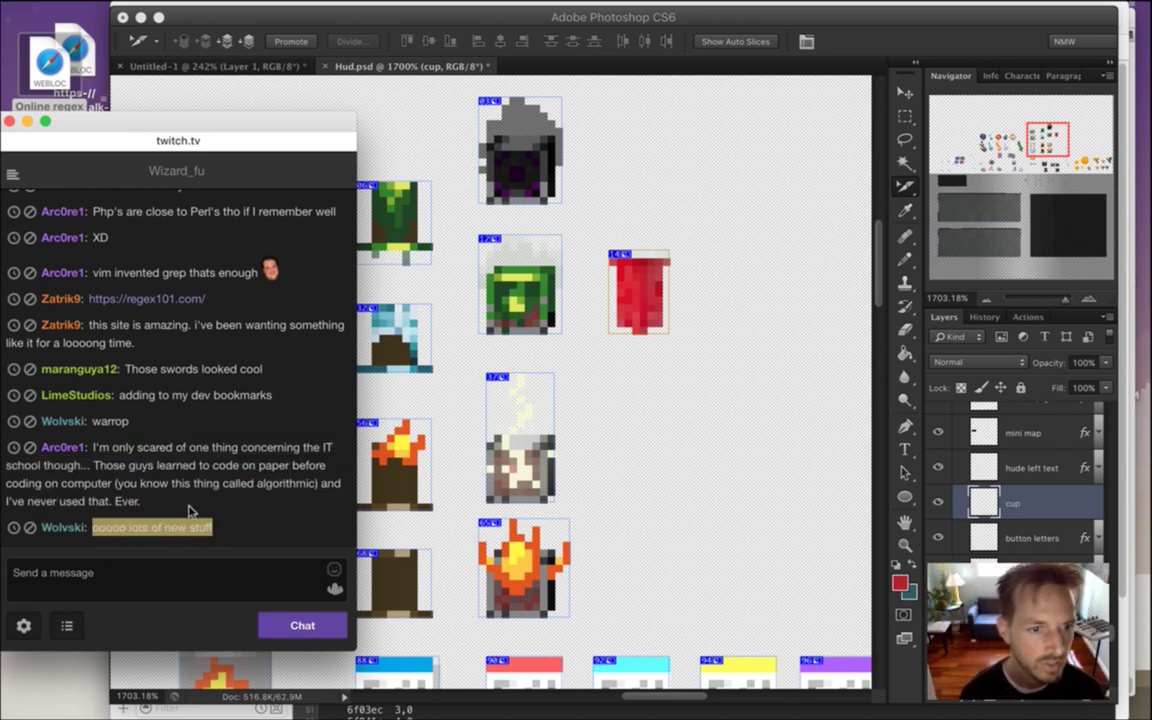
left_click(180, 531)
left_click_drag(113, 530, 180, 517)
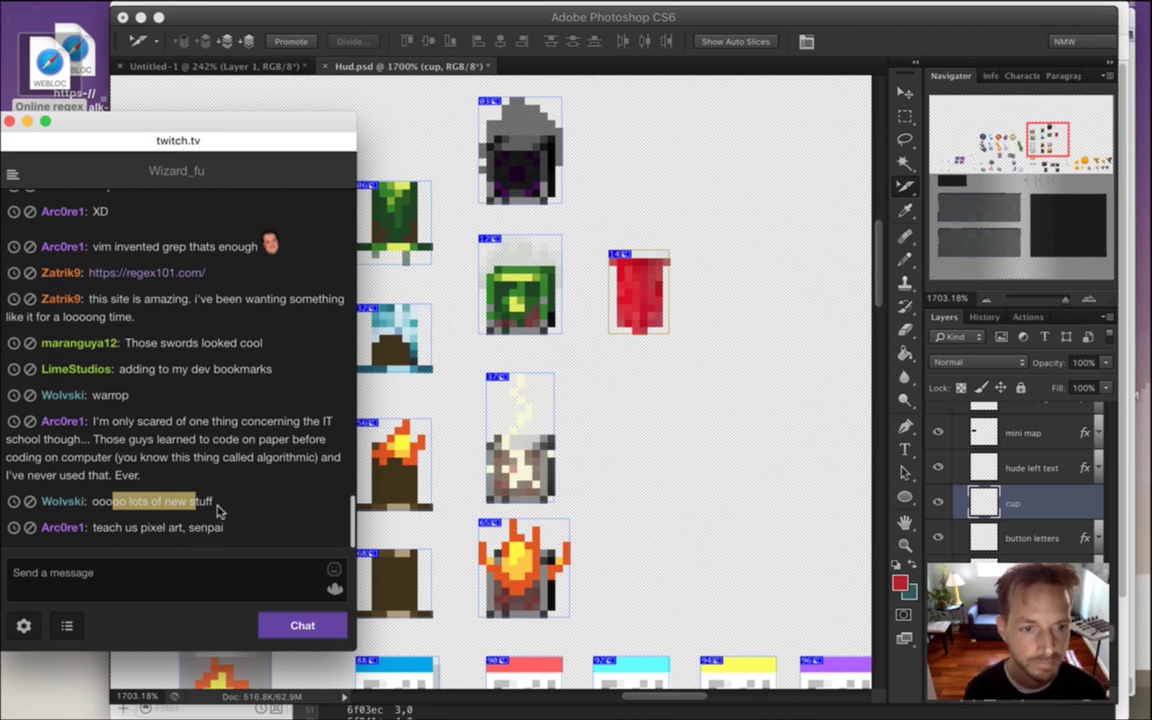
left_click(258, 503)
left_click_drag(141, 543, 216, 514)
left_click(124, 528)
left_click(234, 500)
left_click(866, 41)
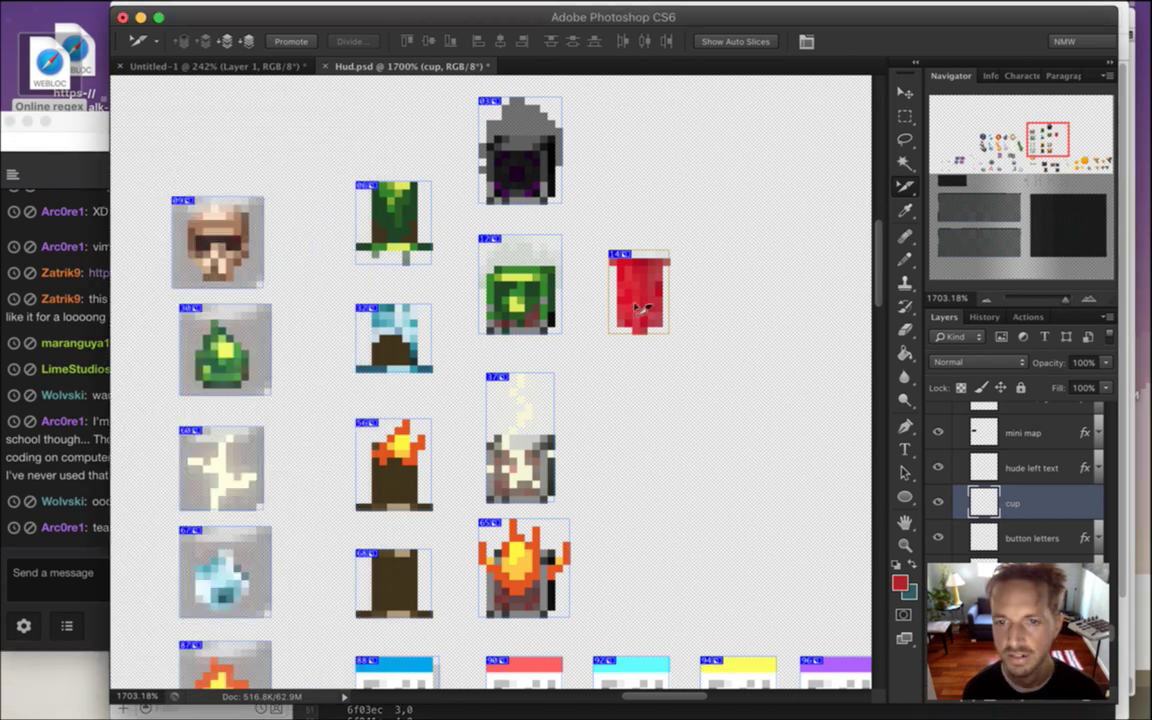
Move the red cup horizontally away from the green block icon with the Move tool, leaving empty canvas between them
left_click_drag(635, 291, 679, 352)
left_click_drag(671, 301, 676, 369)
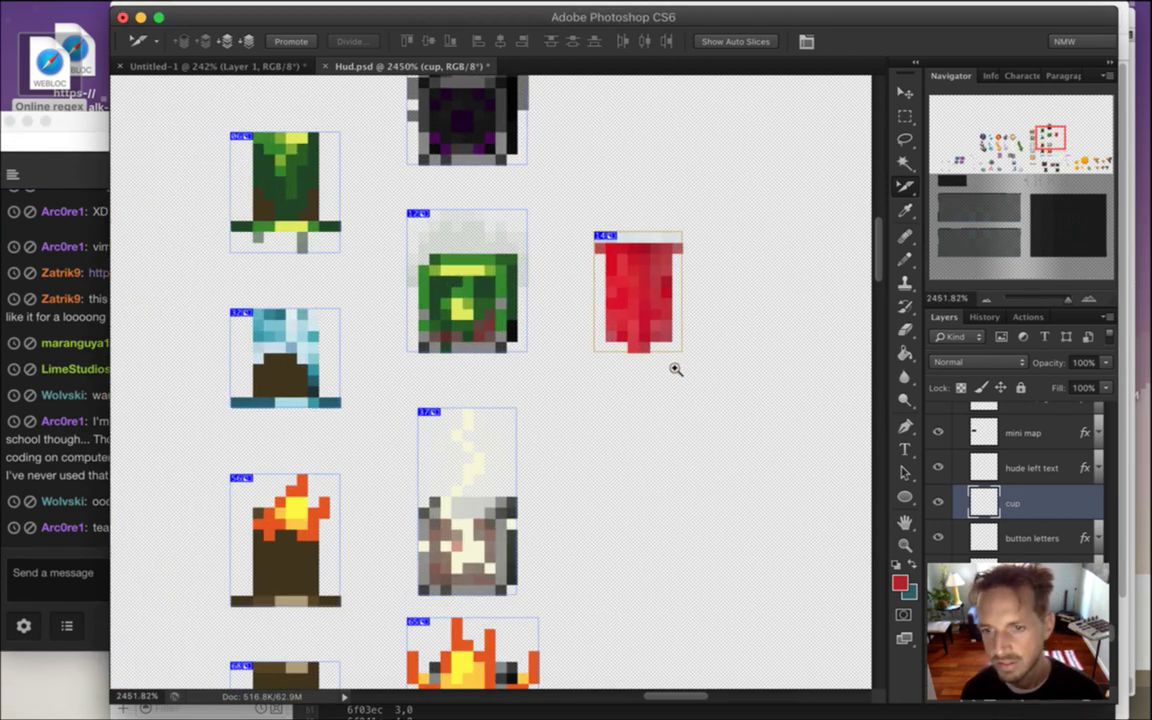
key("p")
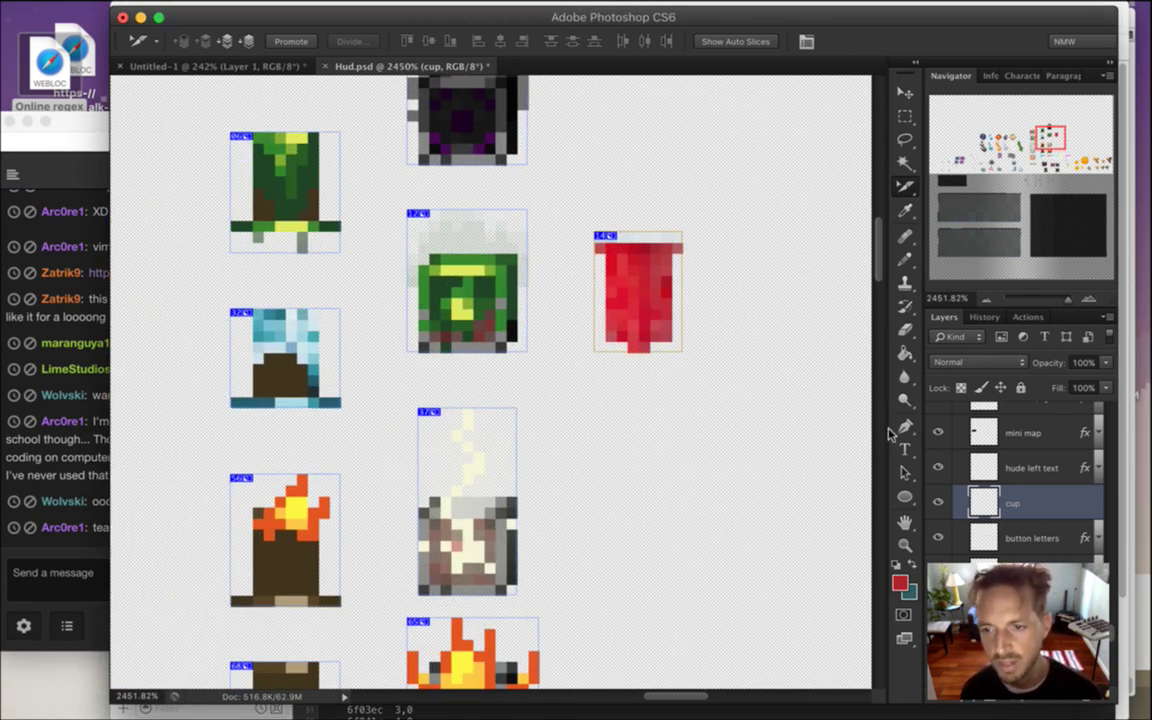
key("v")
left_click_drag(637, 257, 755, 252)
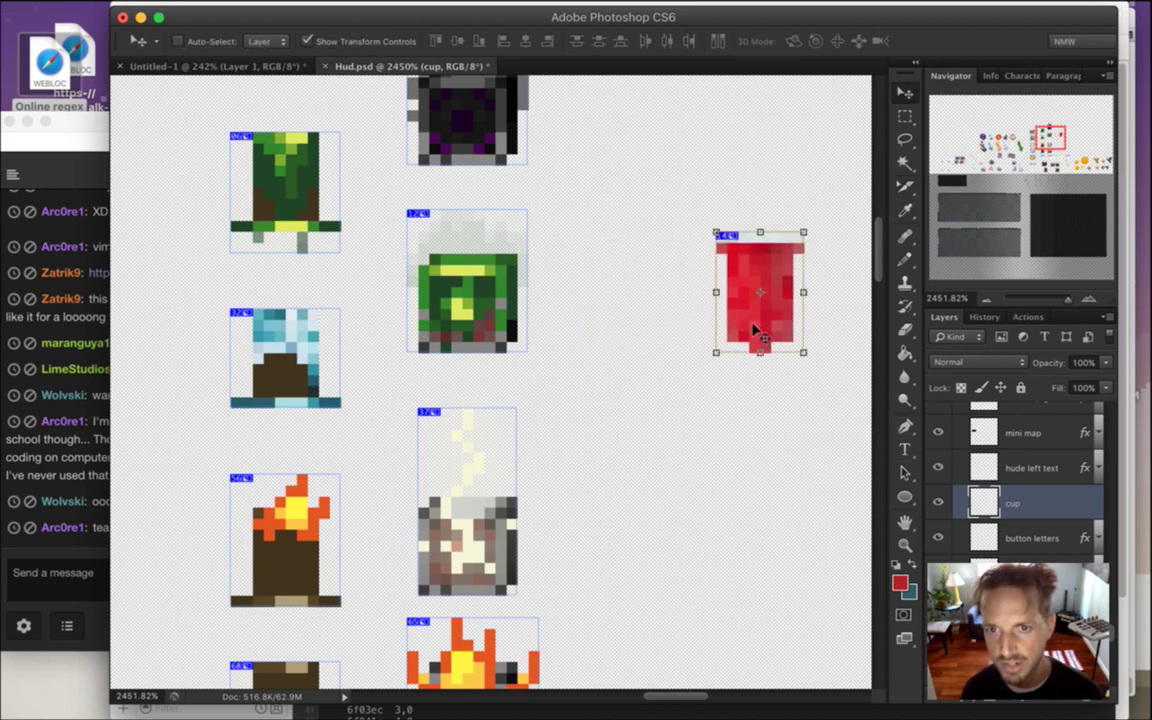
Sample a bright red from the cup and draw a few pixels with the 1 px Pencil in the empty space beyond its upper-left corner
key("i")
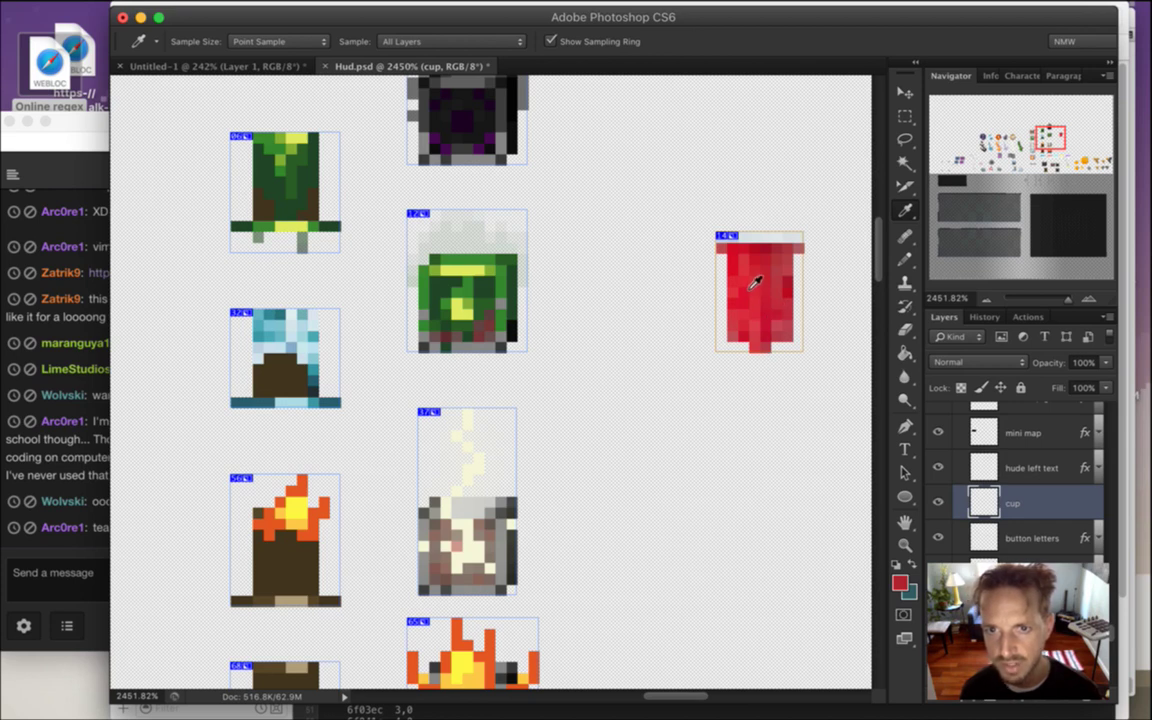
key("b")
mouse_move(600, 158)
left_mouse_down()
mouse_move(590, 192)
mouse_move(622, 170)
left_mouse_up()
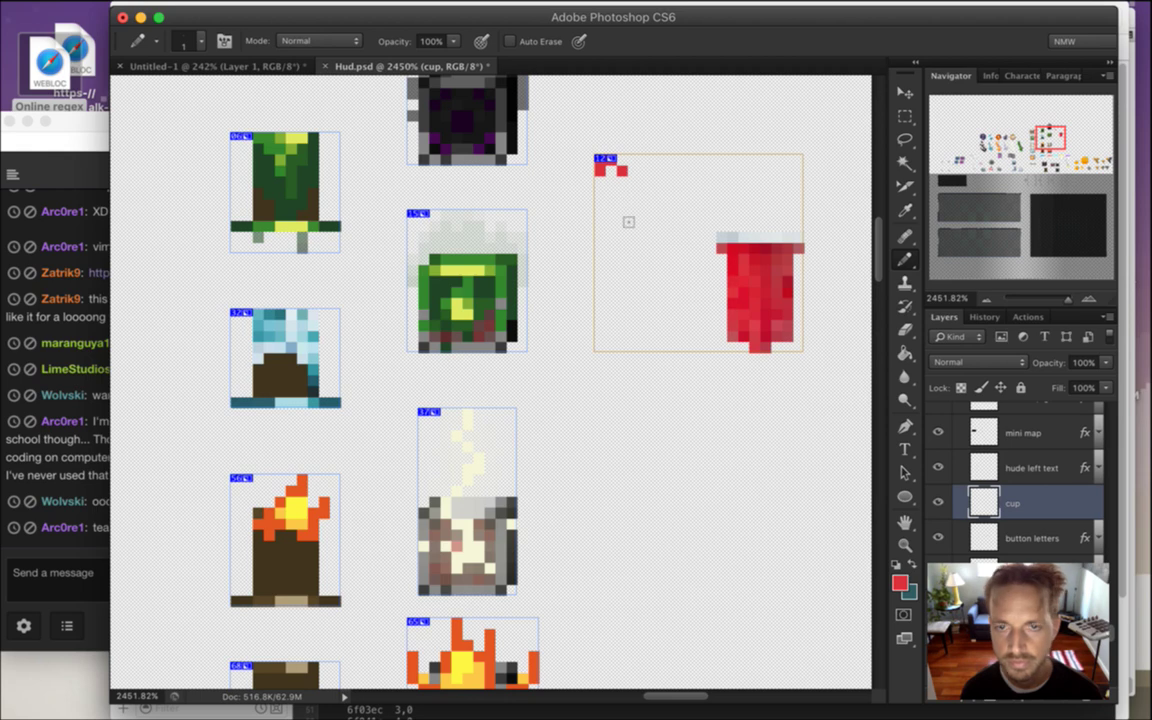
left_click(553, 10)
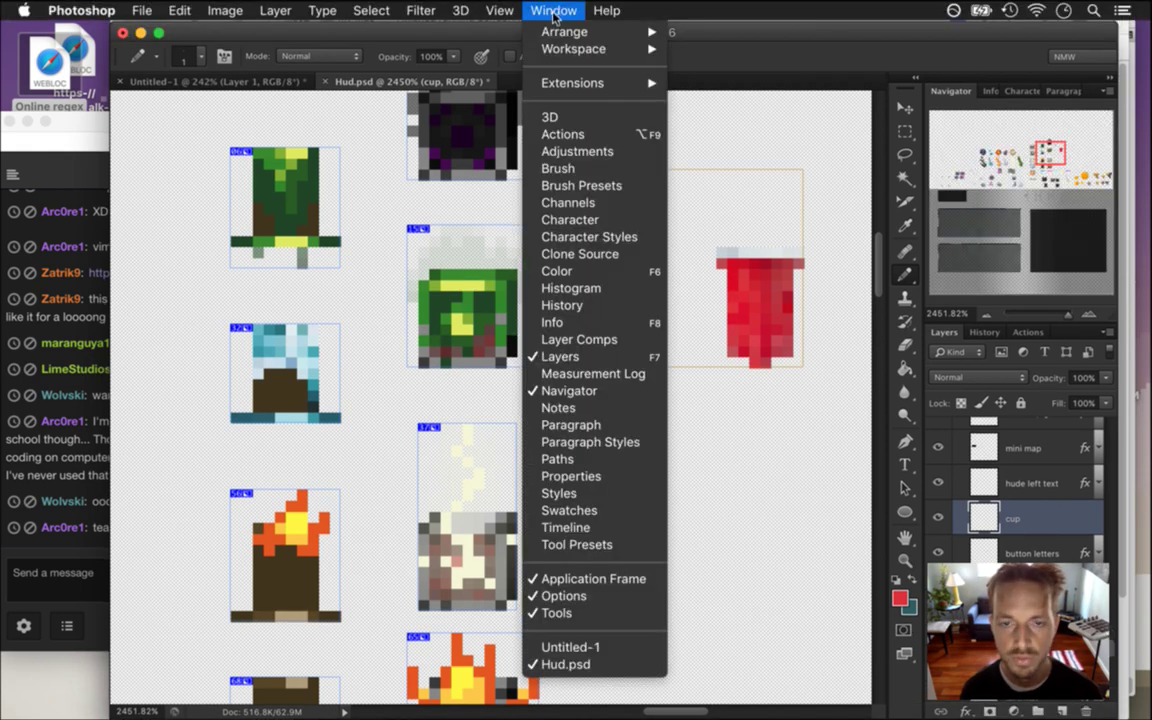
left_click(797, 43)
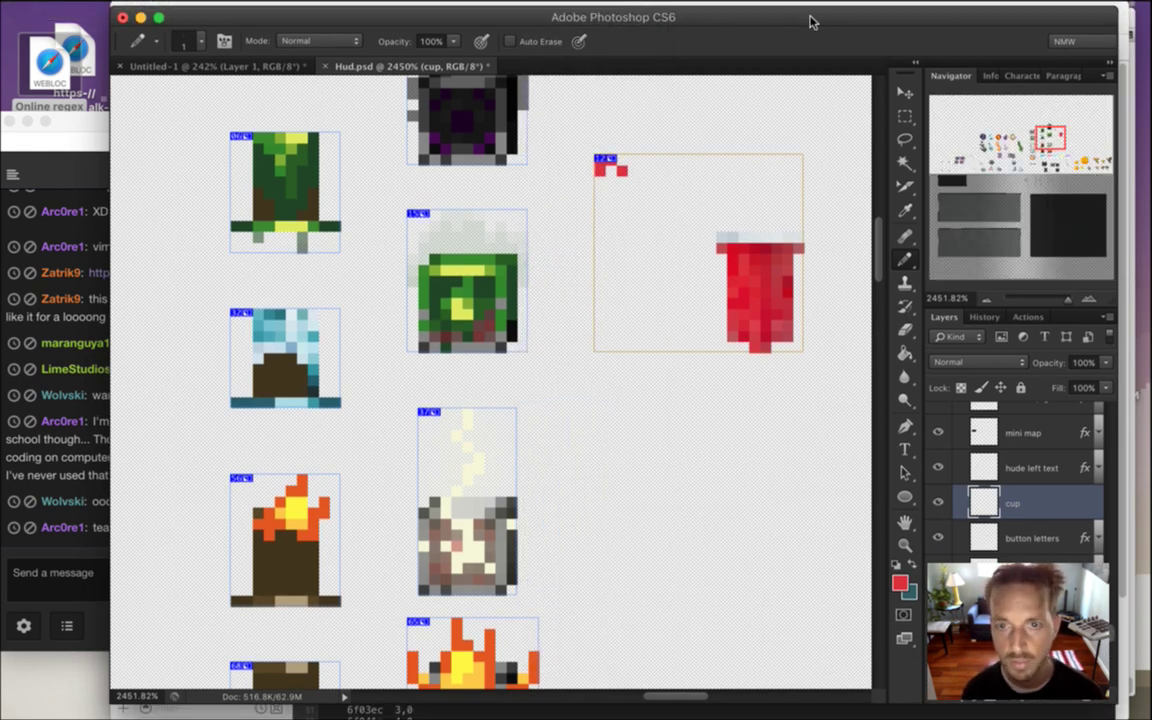
Hide the slice outlines and labels over the icons in Hud.psd
mouse_move(607, 10)
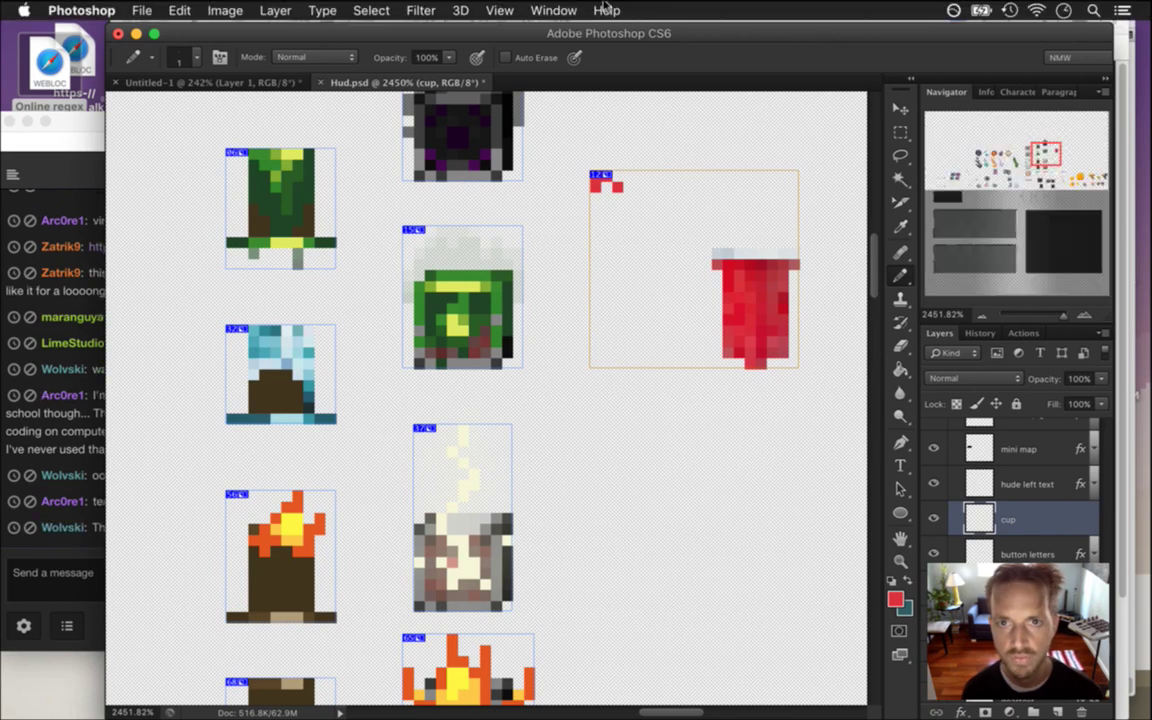
left_click(499, 10)
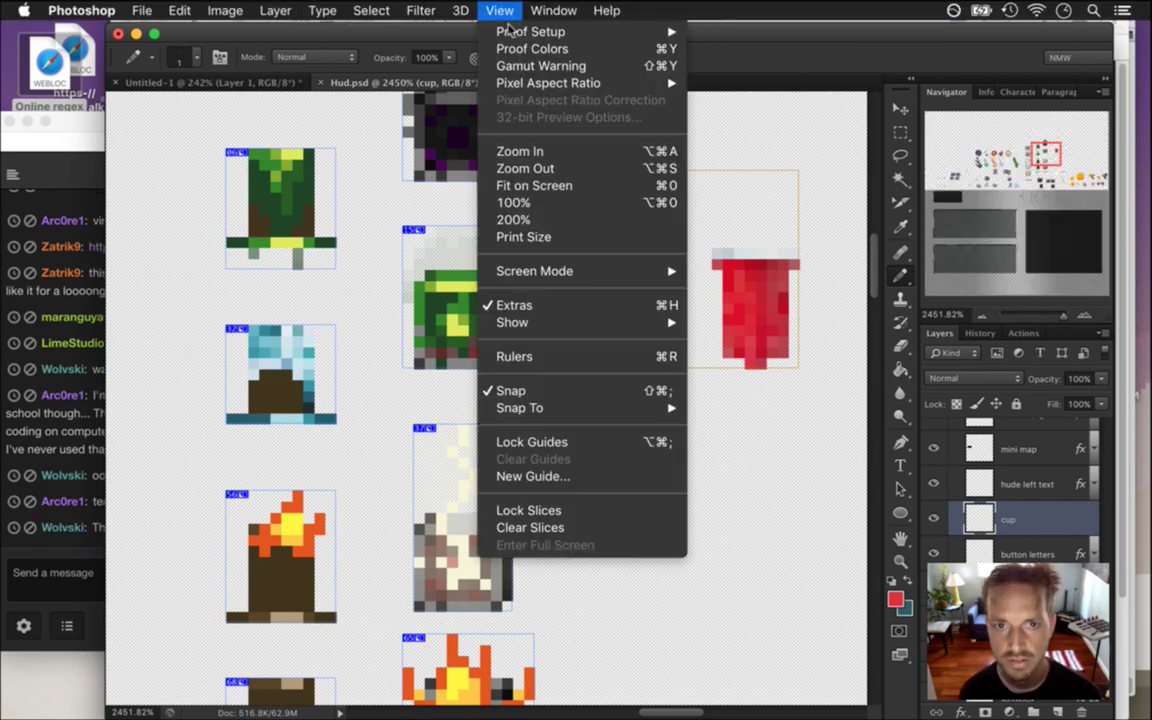
mouse_move(674, 320)
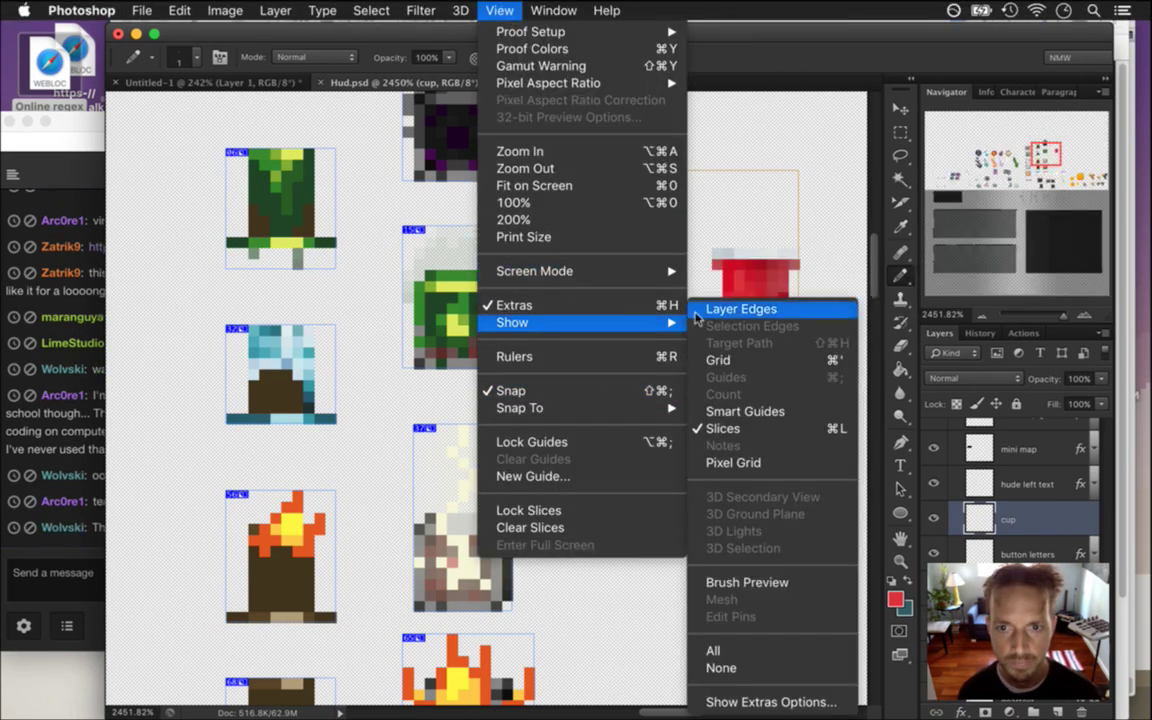
left_click(733, 430)
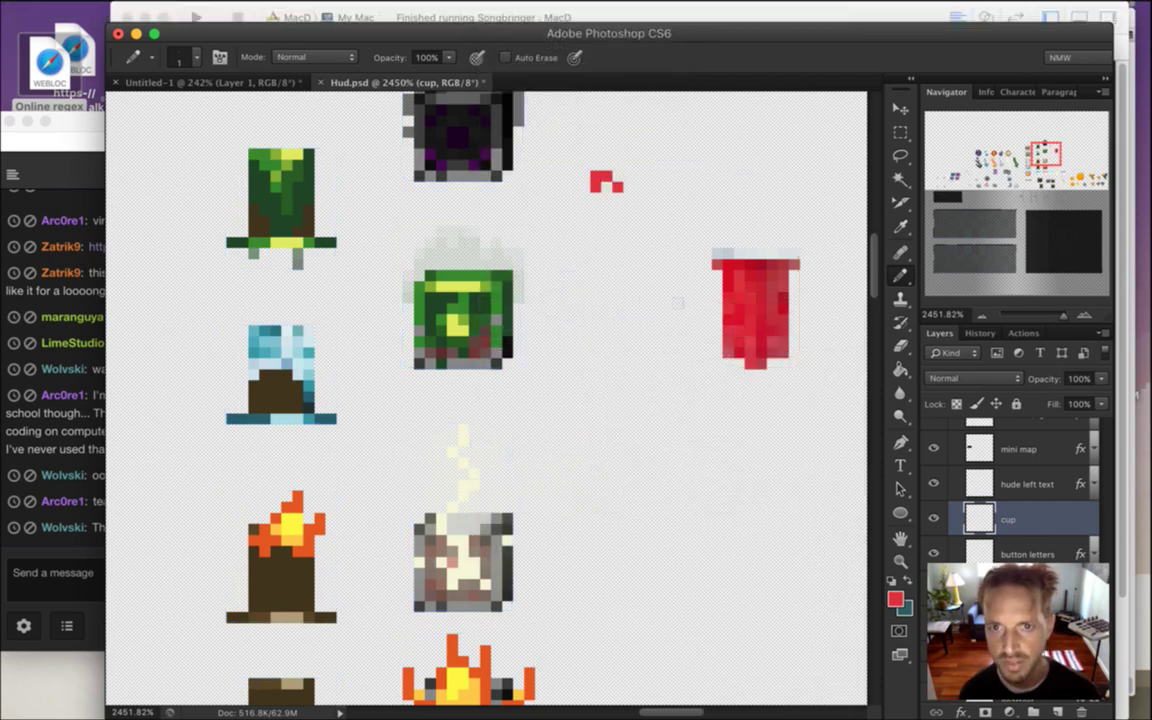
Erase the stray pixel and complete the bright red pixels into a solid 2 × 2 px swatch beyond the cup's upper-left corner
key("e")
left_click(617, 186)
key("i")
left_click(601, 174)
key("b")
left_click(606, 186)
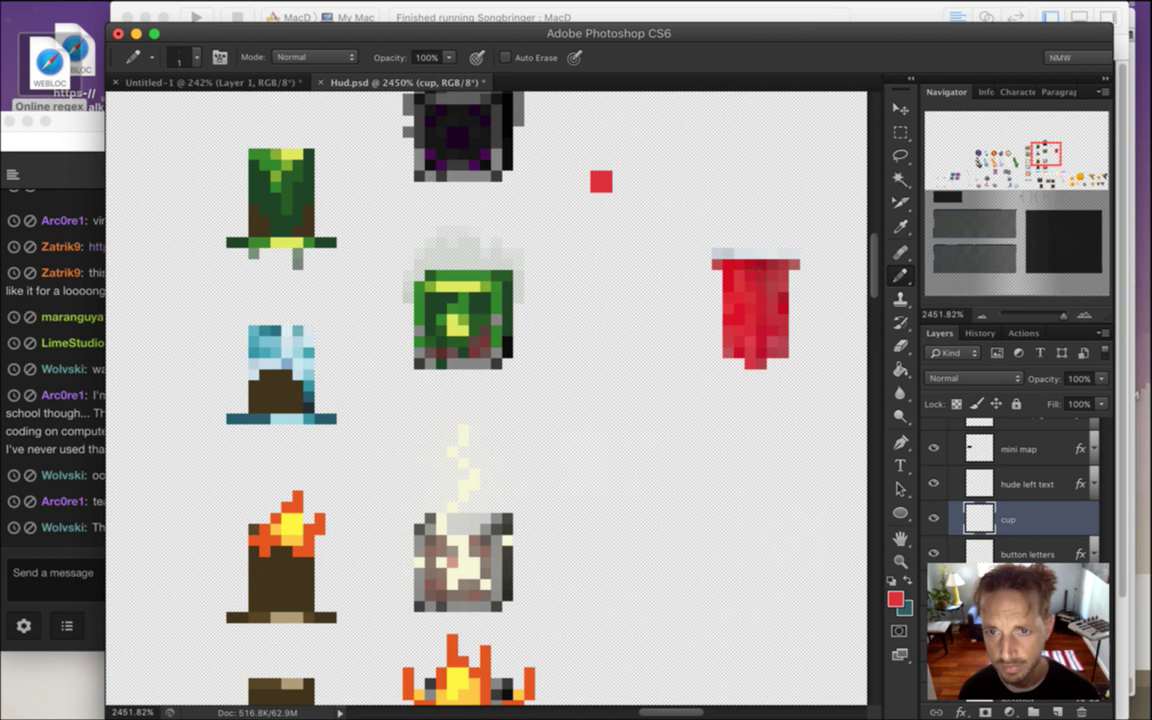
Add dark red and near-white 2 × 2 px swatches, sampled from the cup, below and above the bright red one, and save the file
key("i")
left_click(766, 328, "alt")
left_click(601, 204)
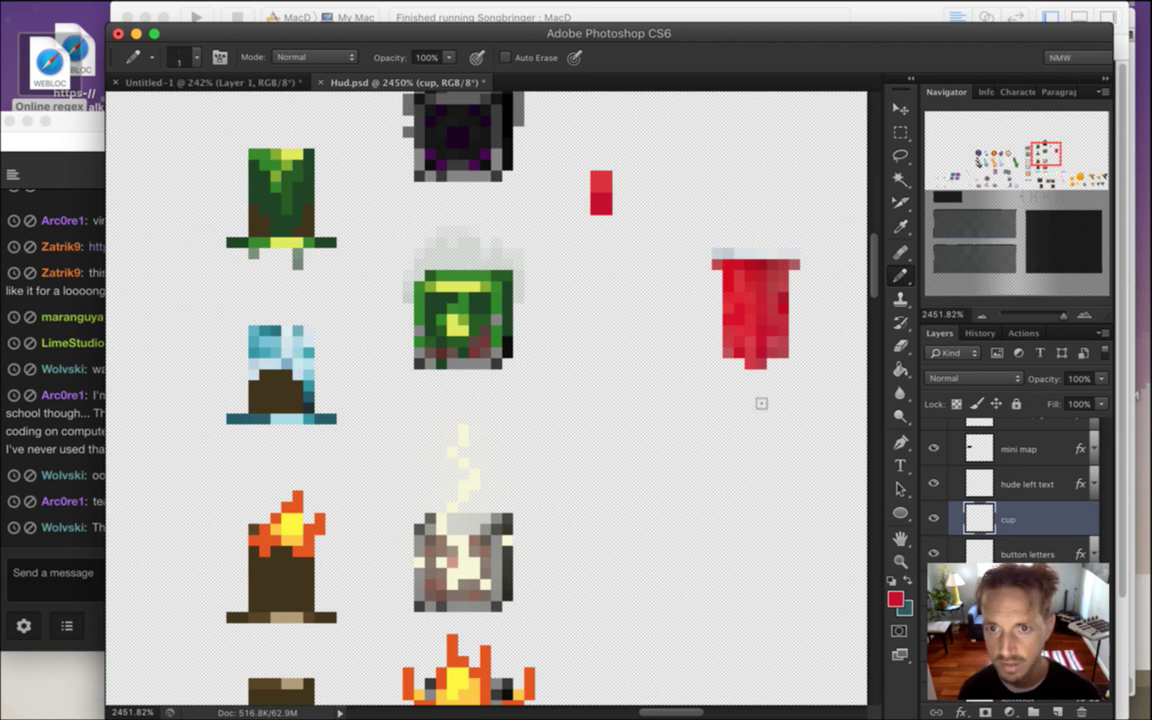
left_click(752, 258, "alt")
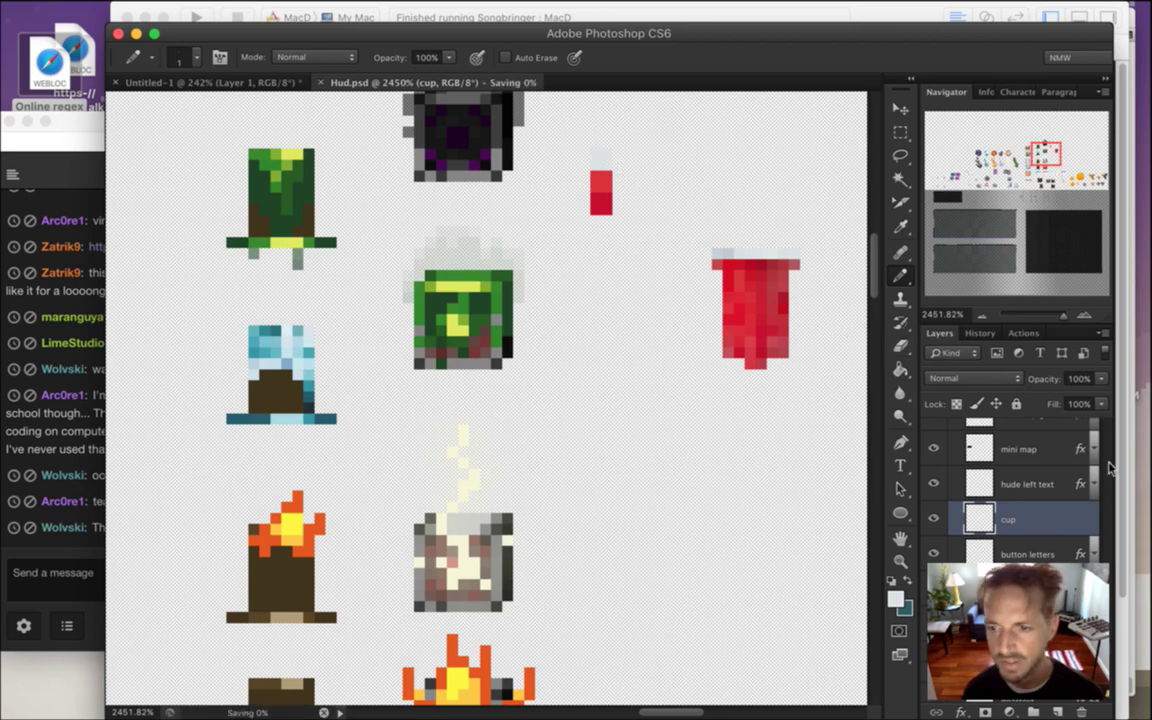
Switch to the Twitch chat, read the newest message about the drug icons, and return to Photoshop
left_click(75, 537)
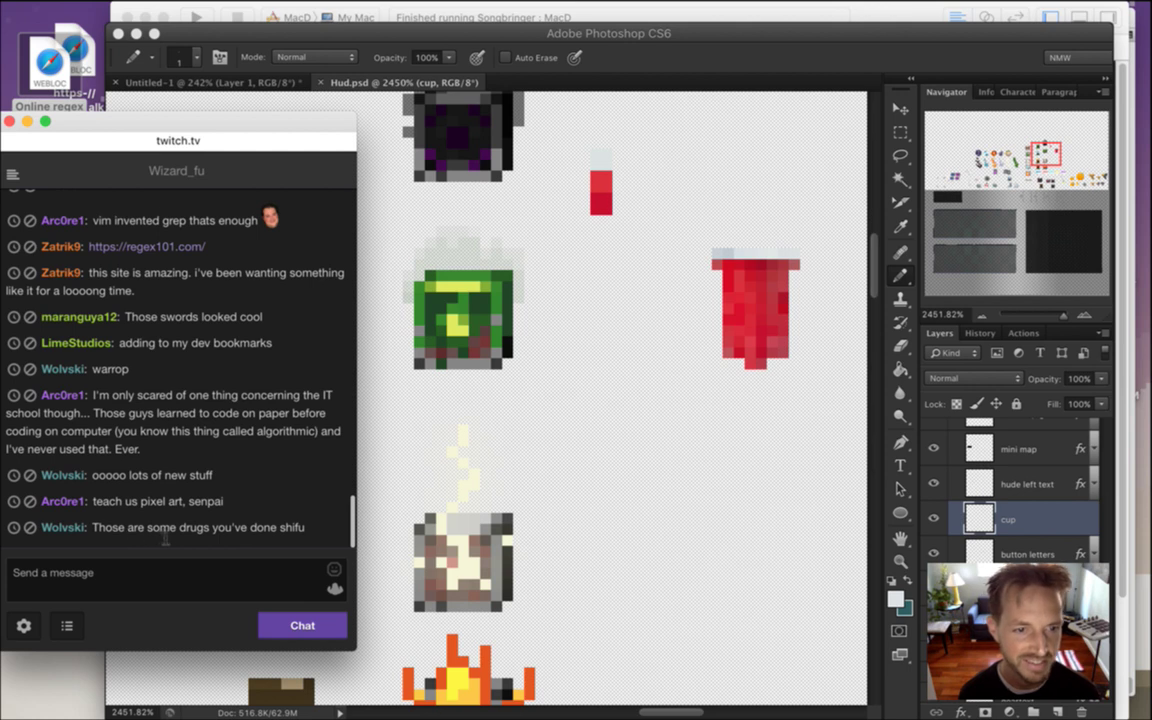
left_click_drag(210, 534, 303, 530)
left_click_drag(148, 530, 263, 541)
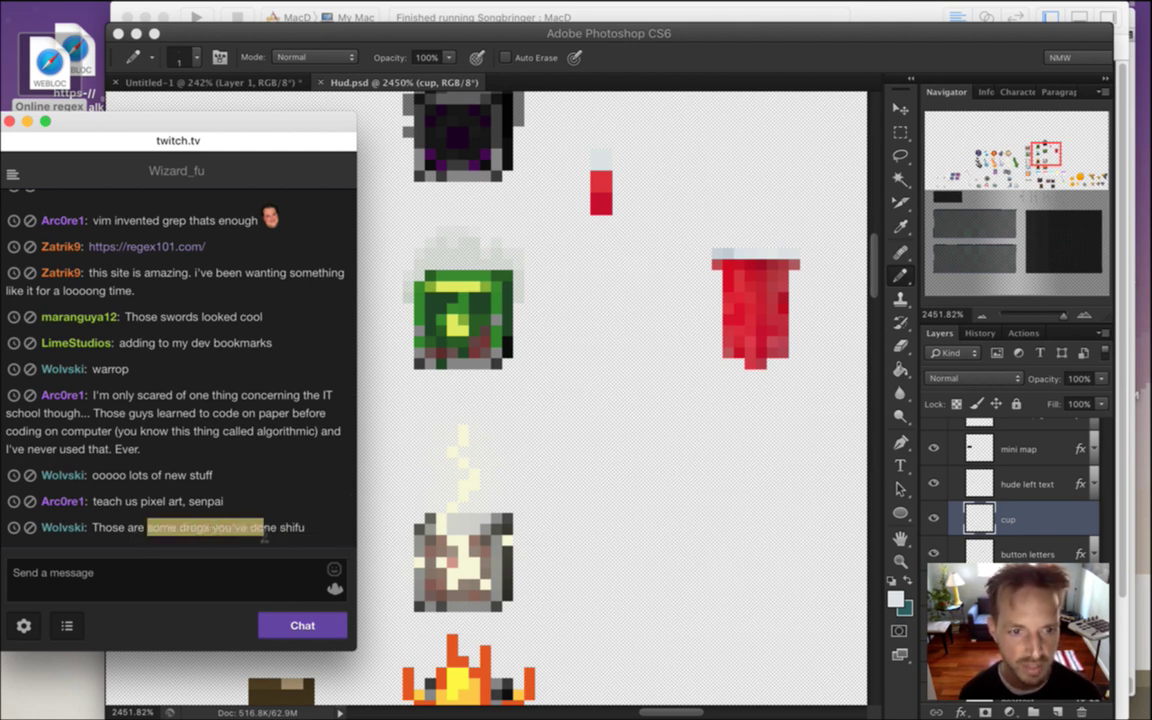
left_click(245, 440)
left_click(800, 55)
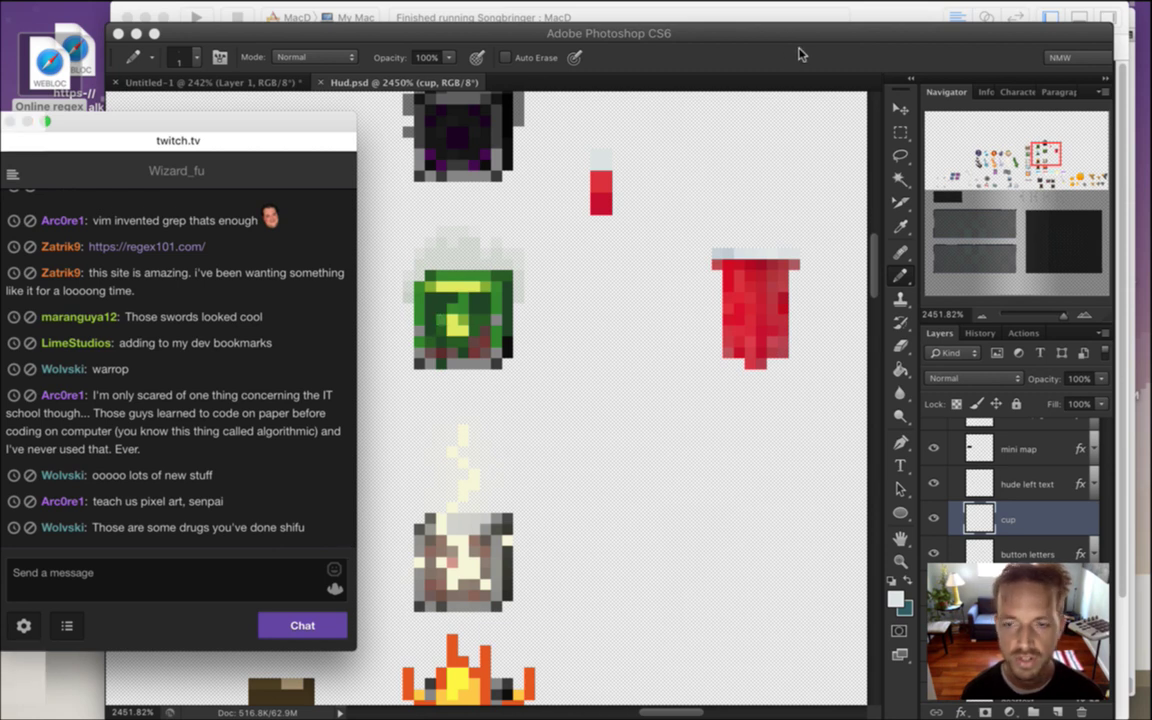
Show the blue background behind the icons and add a light grey 2 × 2 px swatch above the near-white one
scroll(1106, 680, "up", 10)
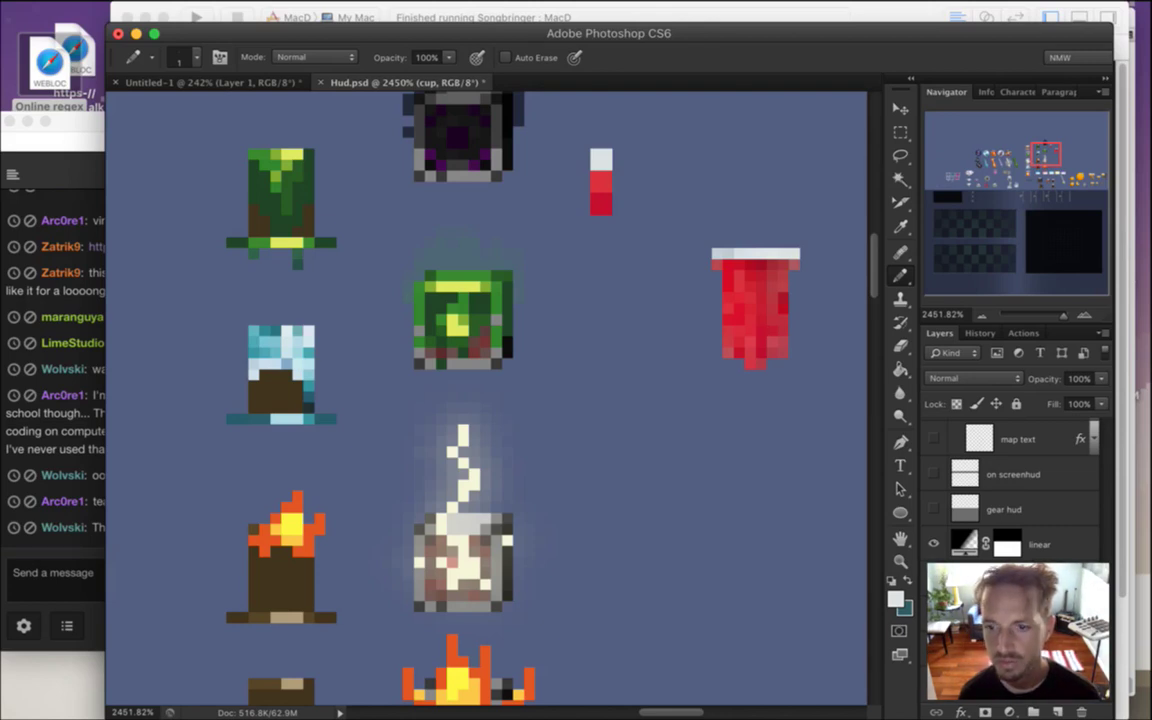
scroll(1015, 490, "down", 5)
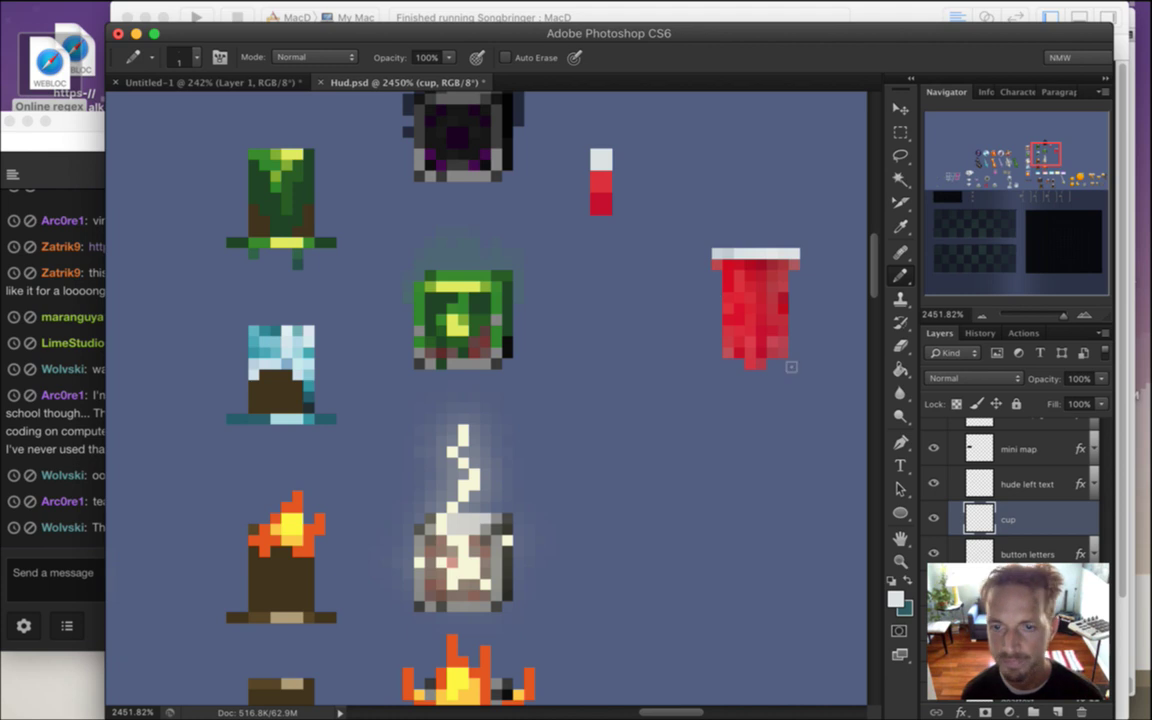
left_click_drag(805, 324, 689, 404)
key("i")
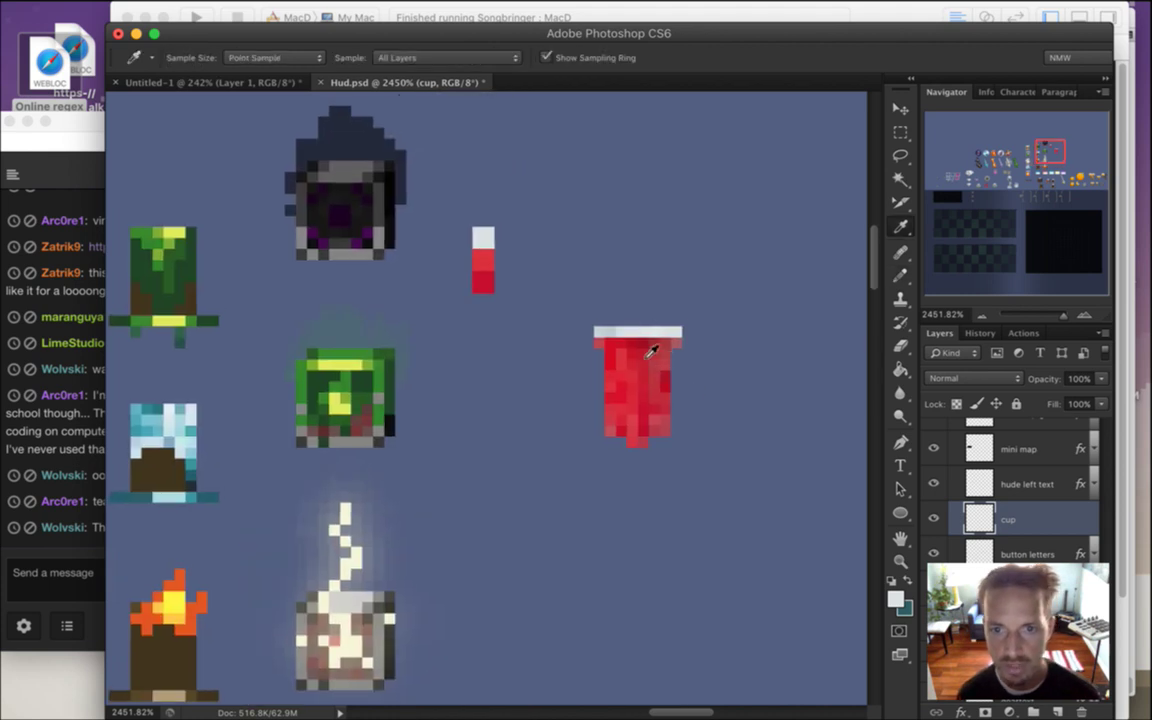
key("b")
left_click_drag(478, 222, 478, 210)
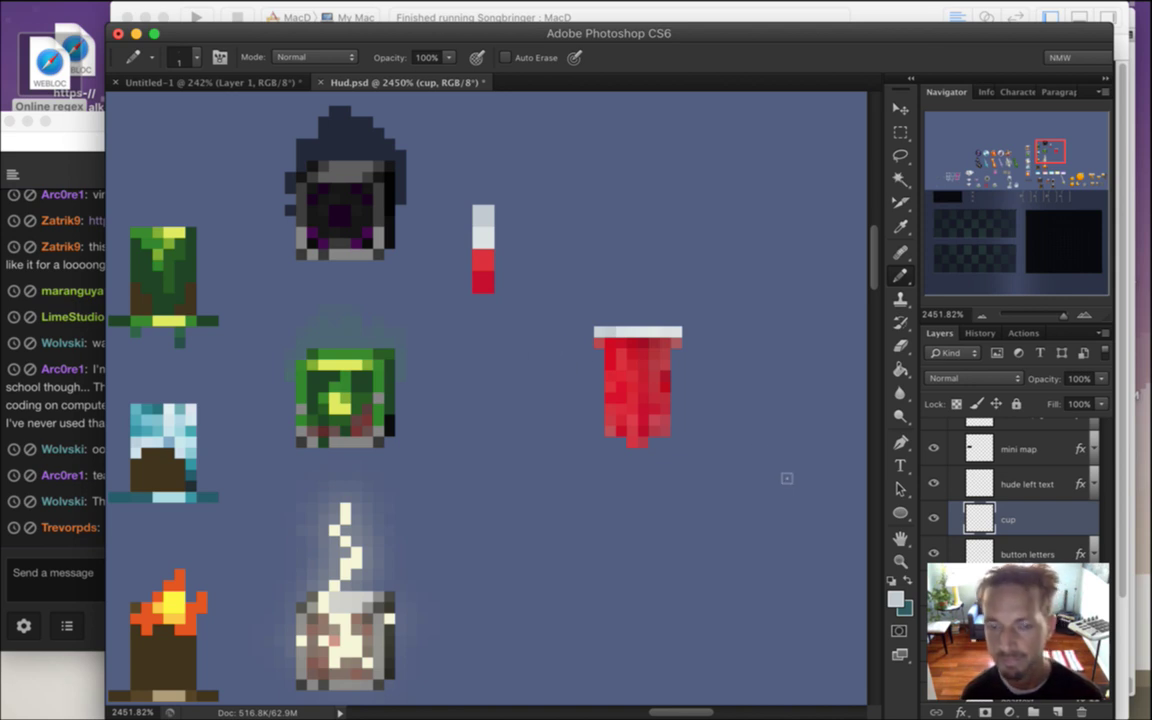
Draw a 5 × 9 px cup body beneath the swatches with the Pencil, bright red on its left side and dark red on its right
left_click(484, 272, "alt")
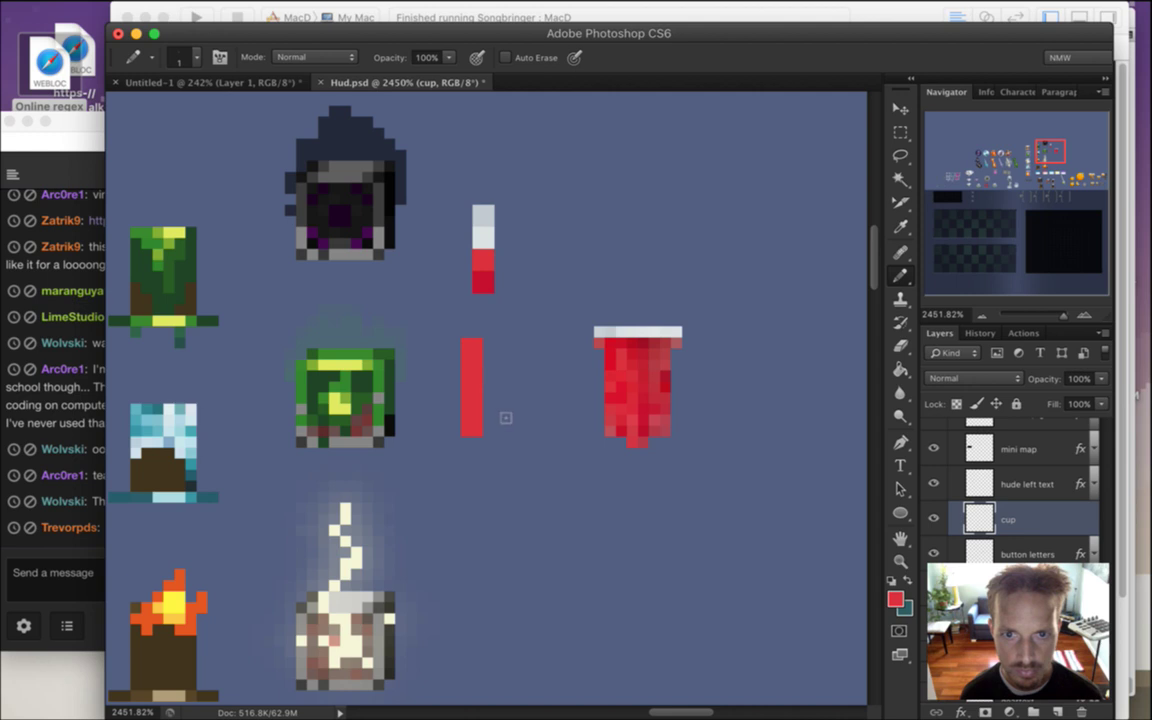
left_click(484, 283, "alt")
left_click_drag(489, 364, 489, 343)
mouse_move(499, 354)
left_mouse_down()
mouse_move(500, 398)
mouse_move(489, 376)
mouse_move(499, 432)
mouse_move(489, 432)
left_mouse_up()
left_click_drag(511, 341, 507, 444)
left_click(472, 380, "alt")
left_click_drag(489, 398, 489, 342)
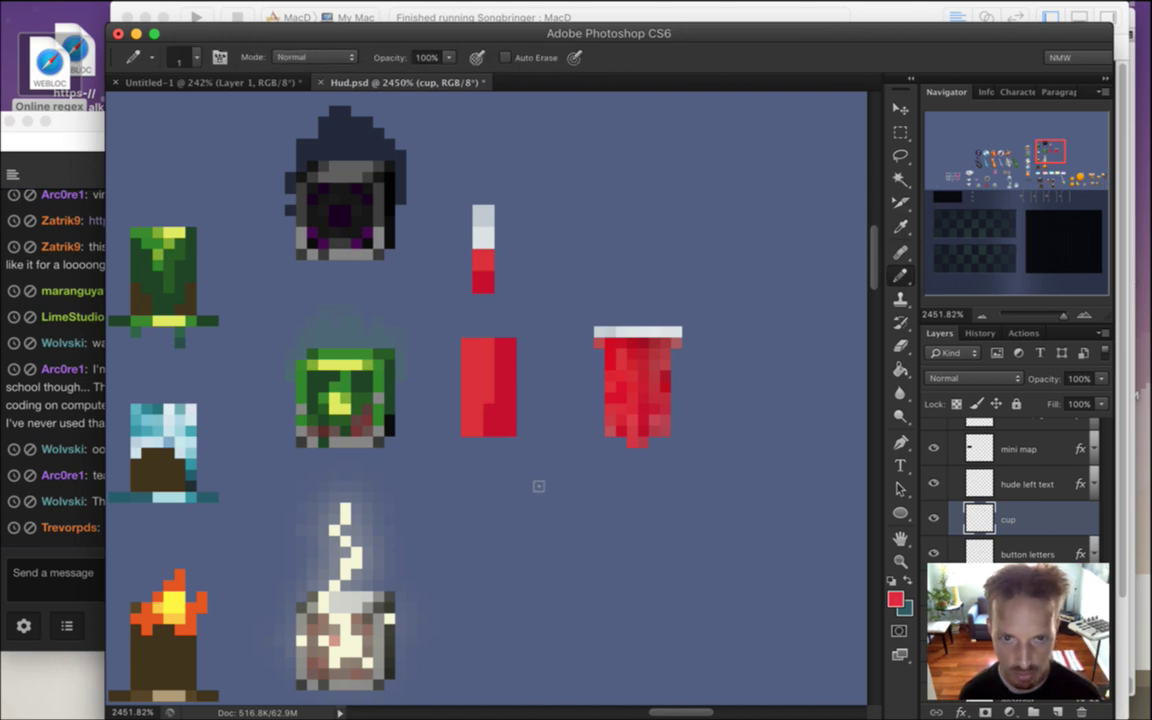
Read the new Twitch chat messages, including the Bandygrass pixel art stream recommendation and the party cup comment
left_click(80, 507)
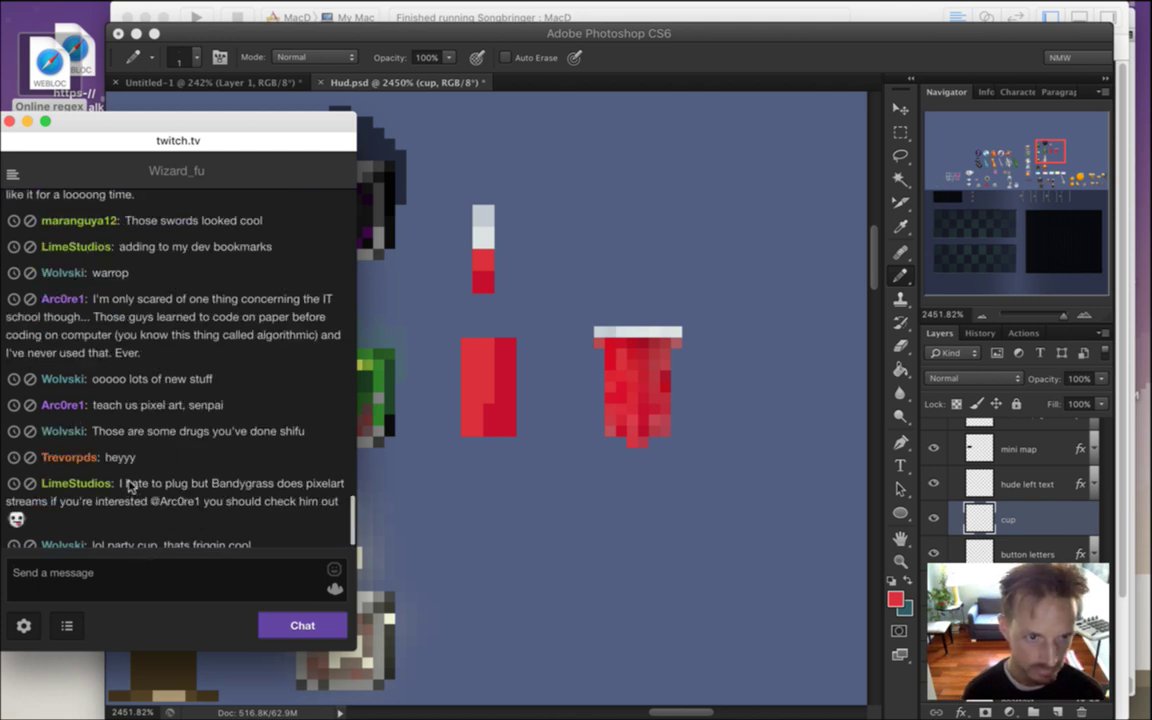
double_click(118, 457)
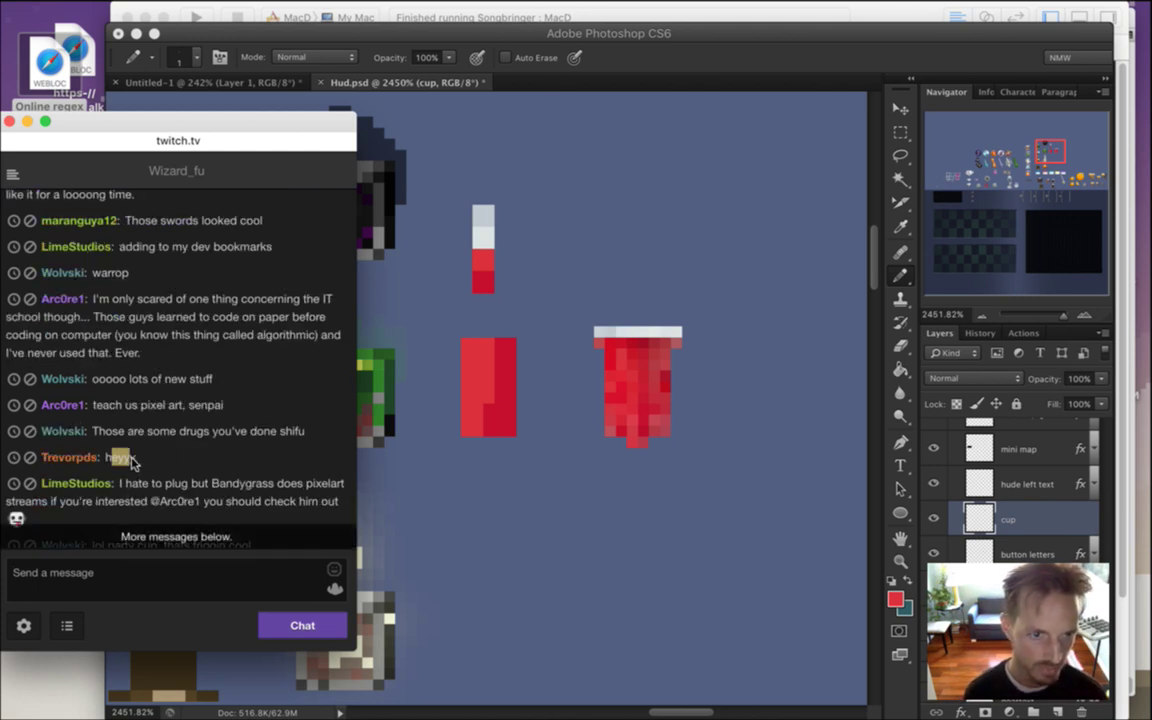
left_click(180, 538)
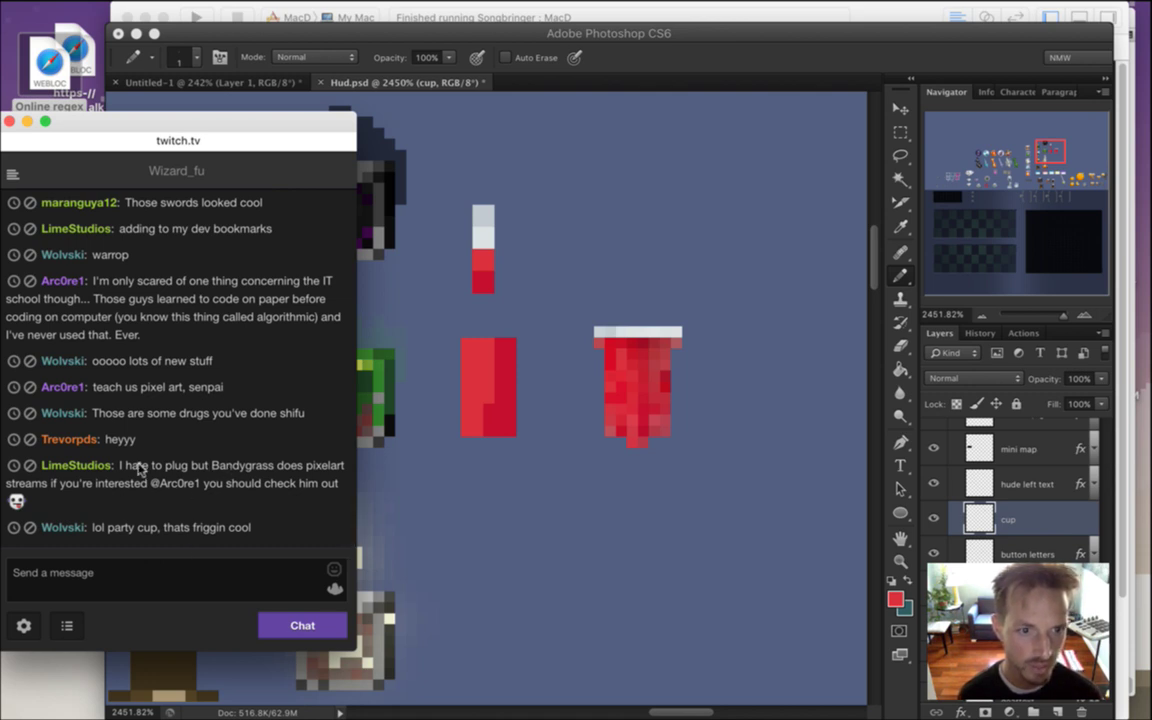
left_click_drag(127, 464, 188, 468)
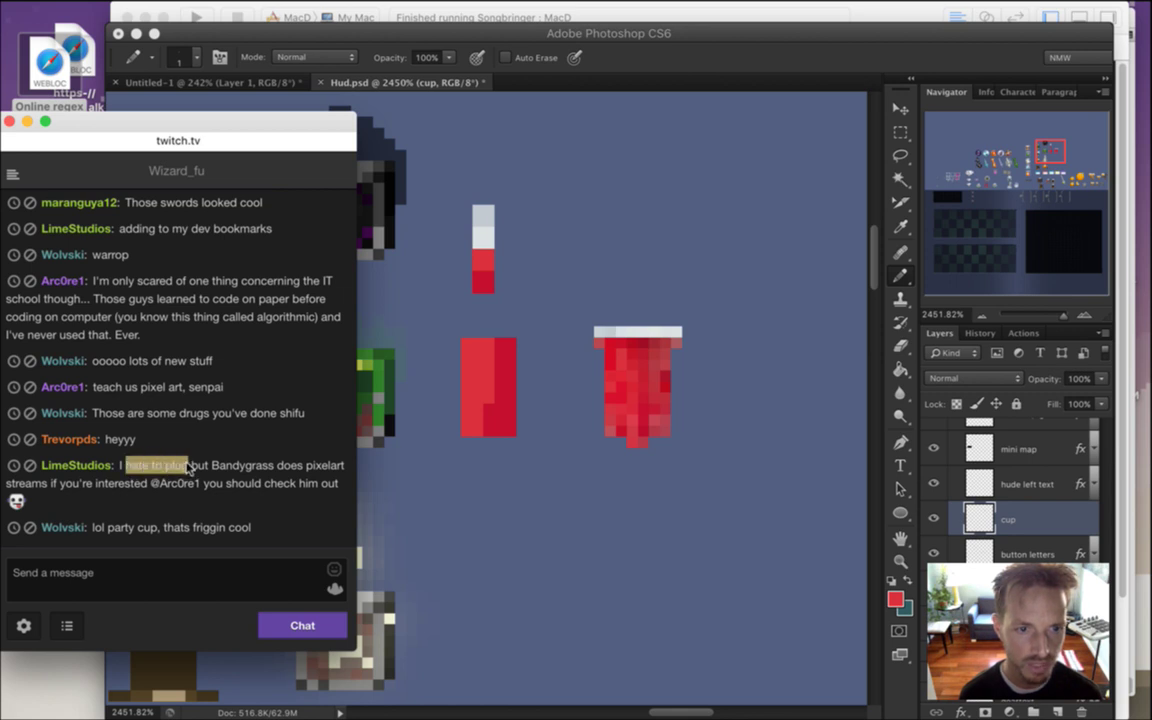
left_click(227, 478)
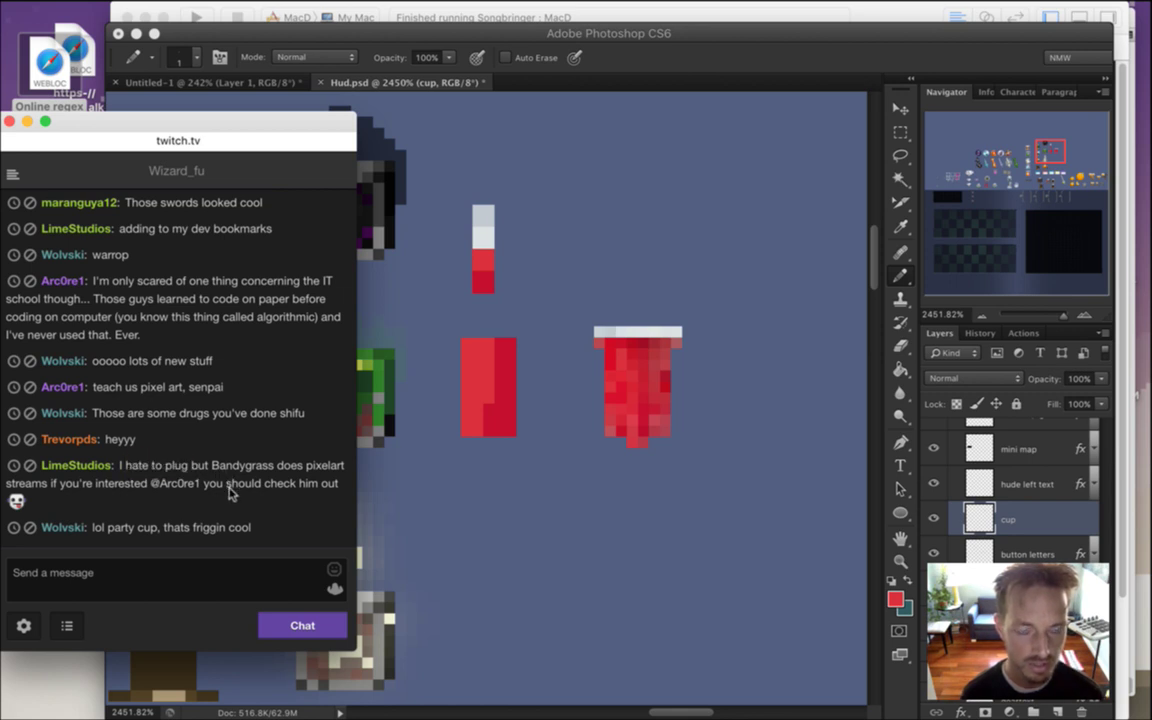
left_click_drag(212, 467, 275, 470)
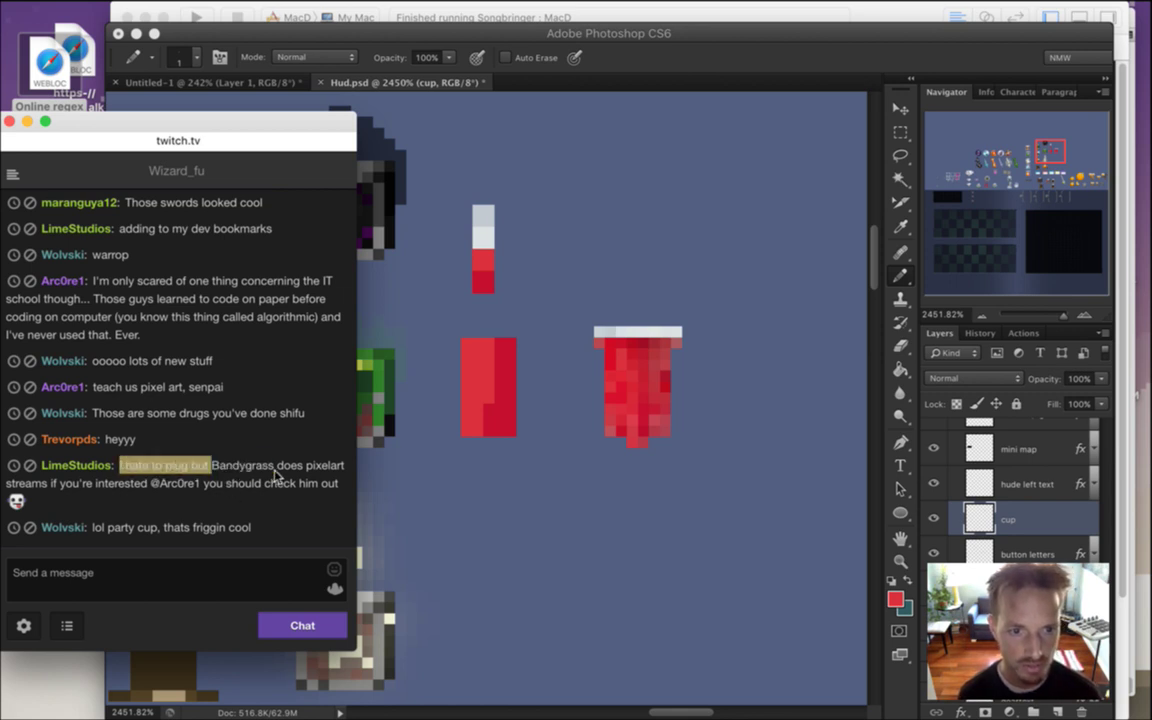
left_click(279, 468)
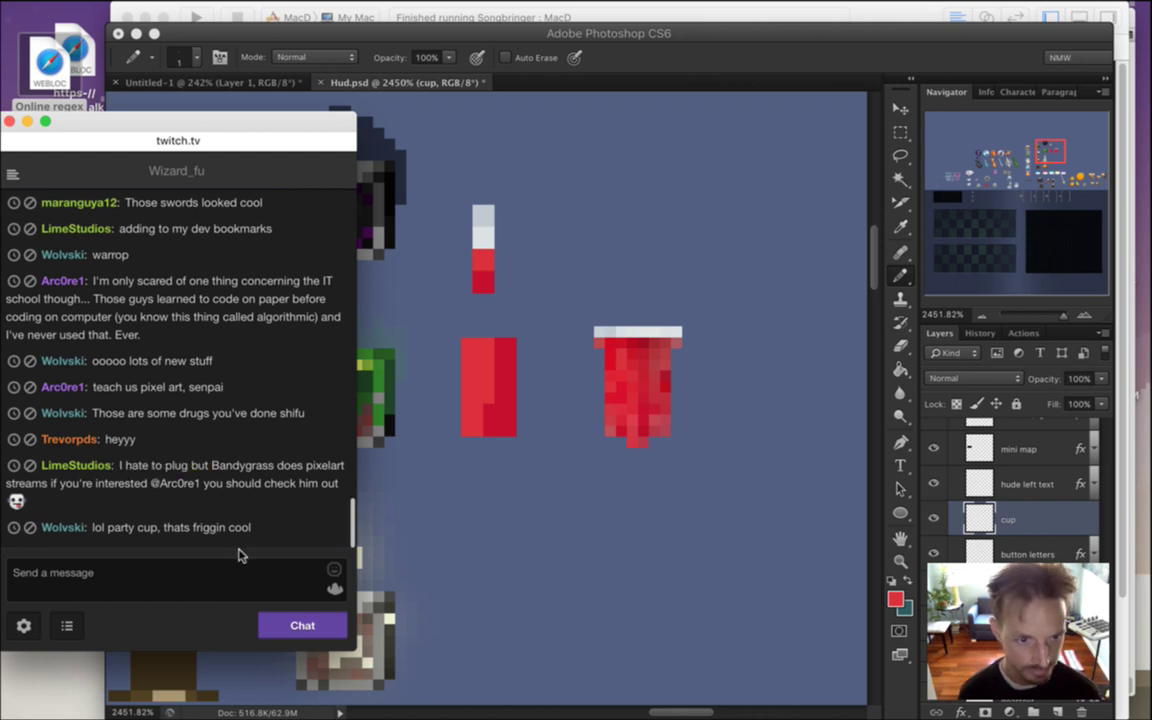
left_click_drag(125, 530, 203, 540)
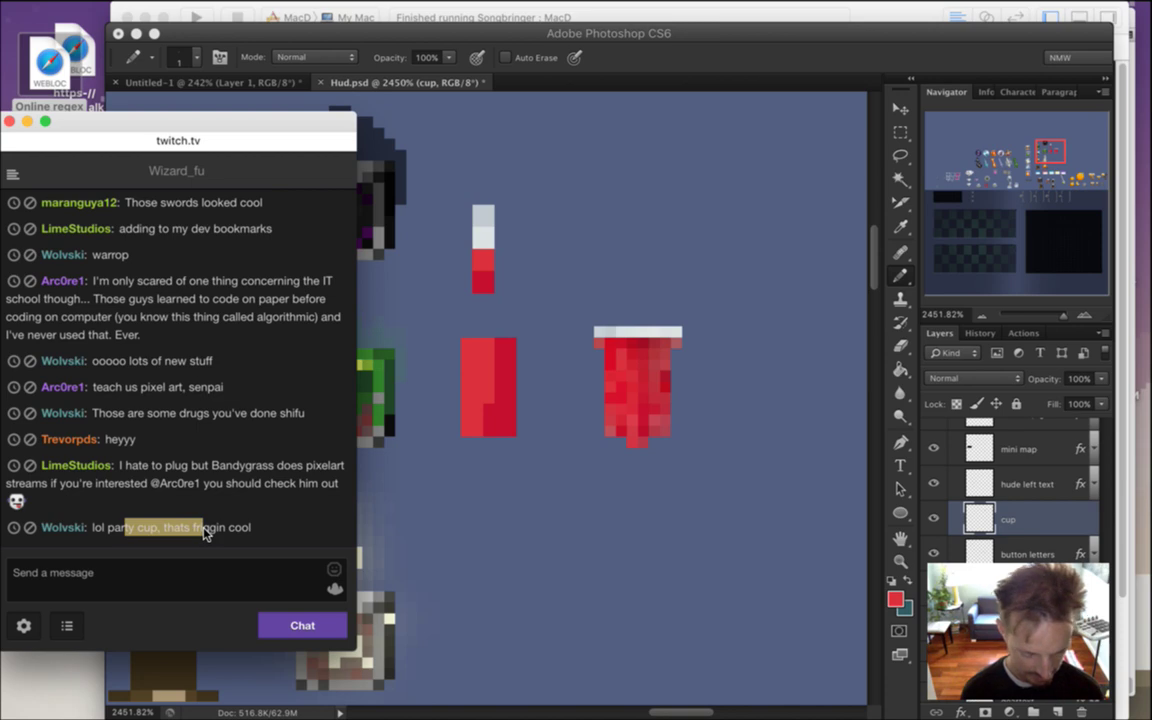
Load the Twitch channel page twitch.tv/bandygrass in a new browser window
key("super+n")
type("twitch.tv")
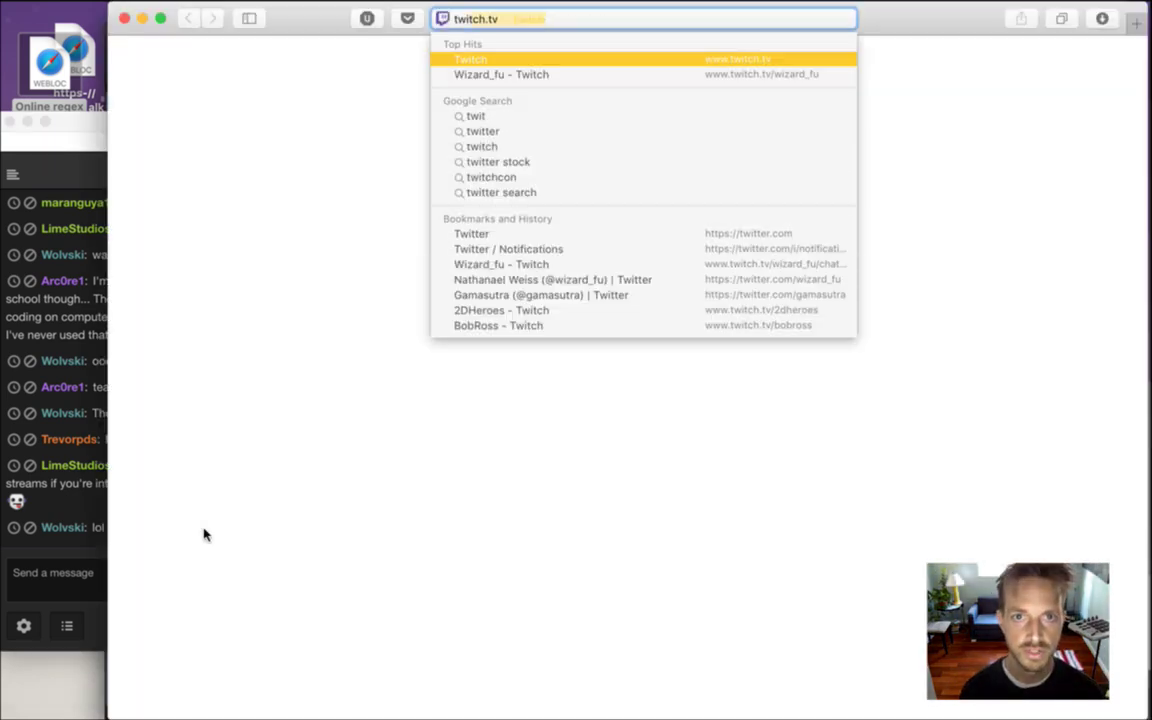
type("/bandygrass")
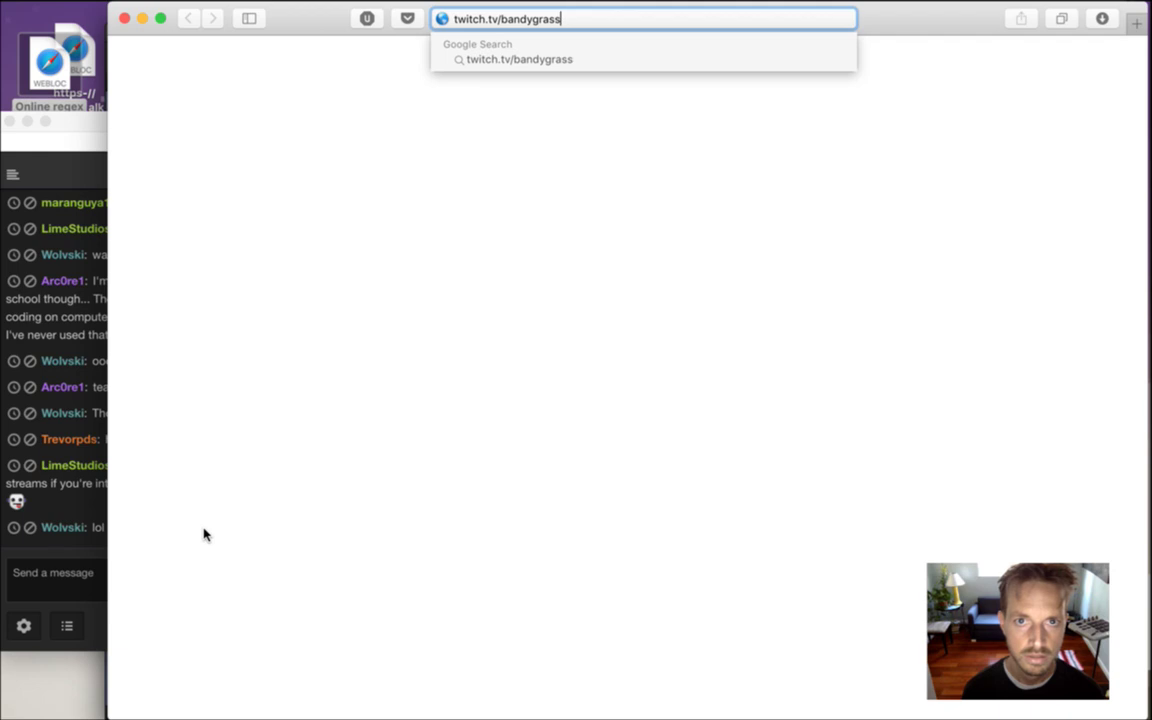
key("Return")
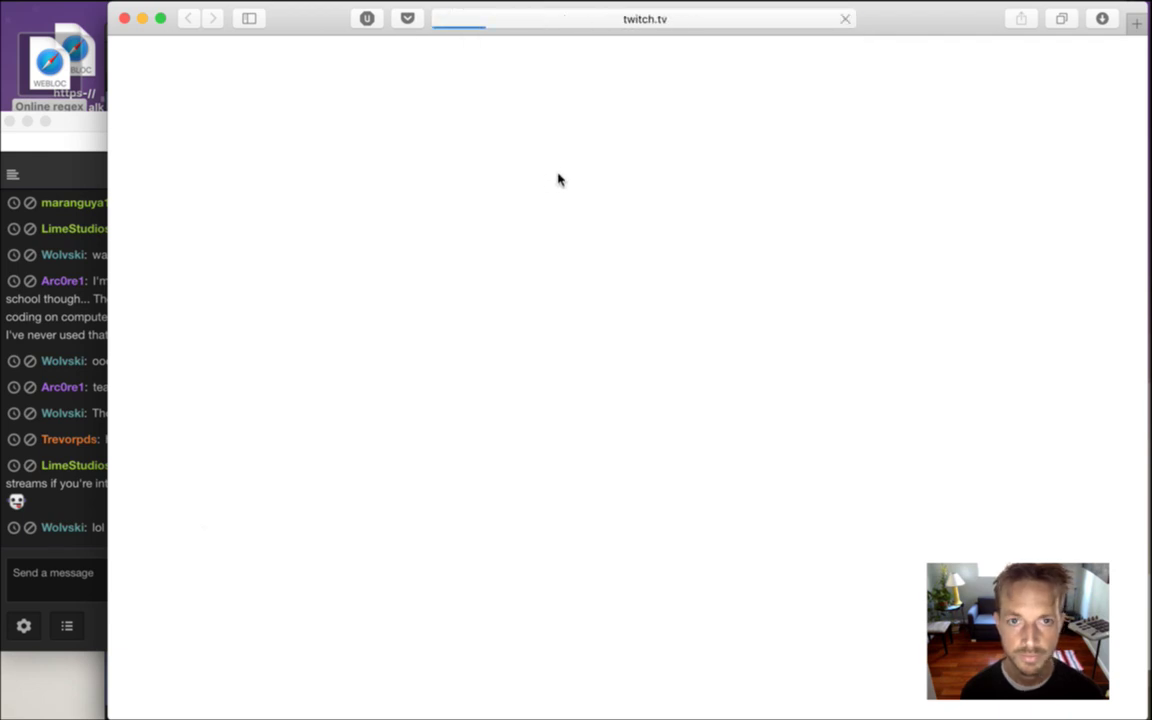
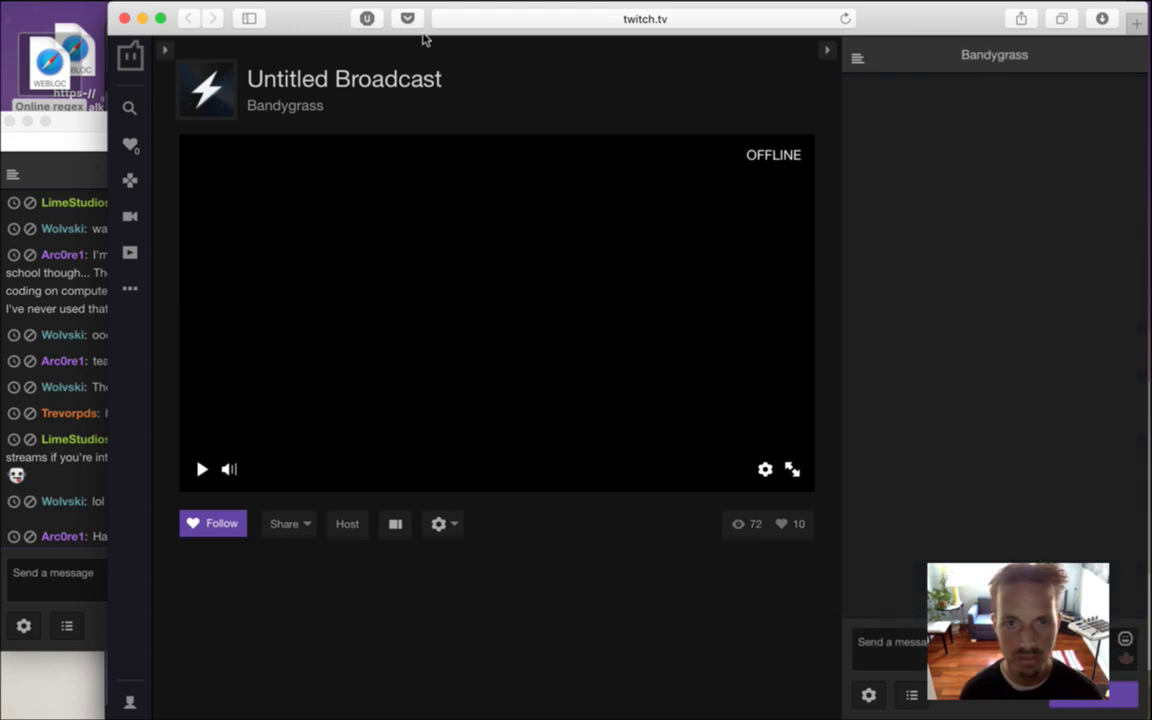
Save the Bandygrass channel link to the desktop, close its window, and read the newest message in the Twitch chat
left_click(455, 16)
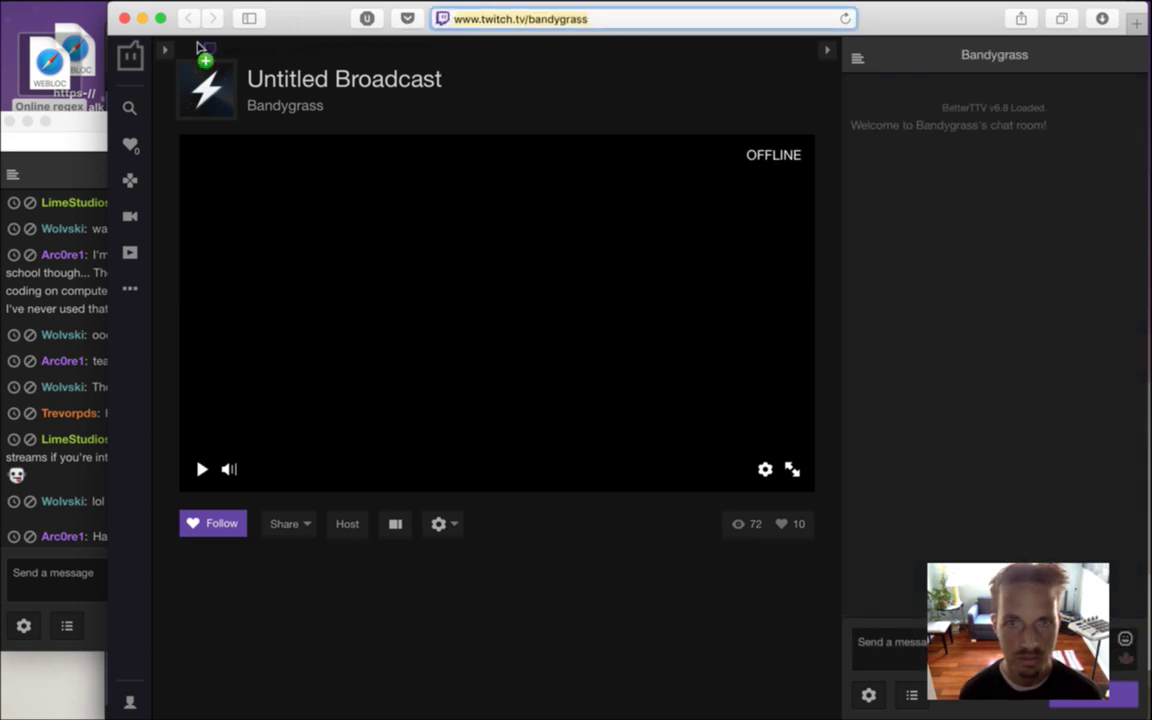
left_click_drag(70, 45, 66, 34)
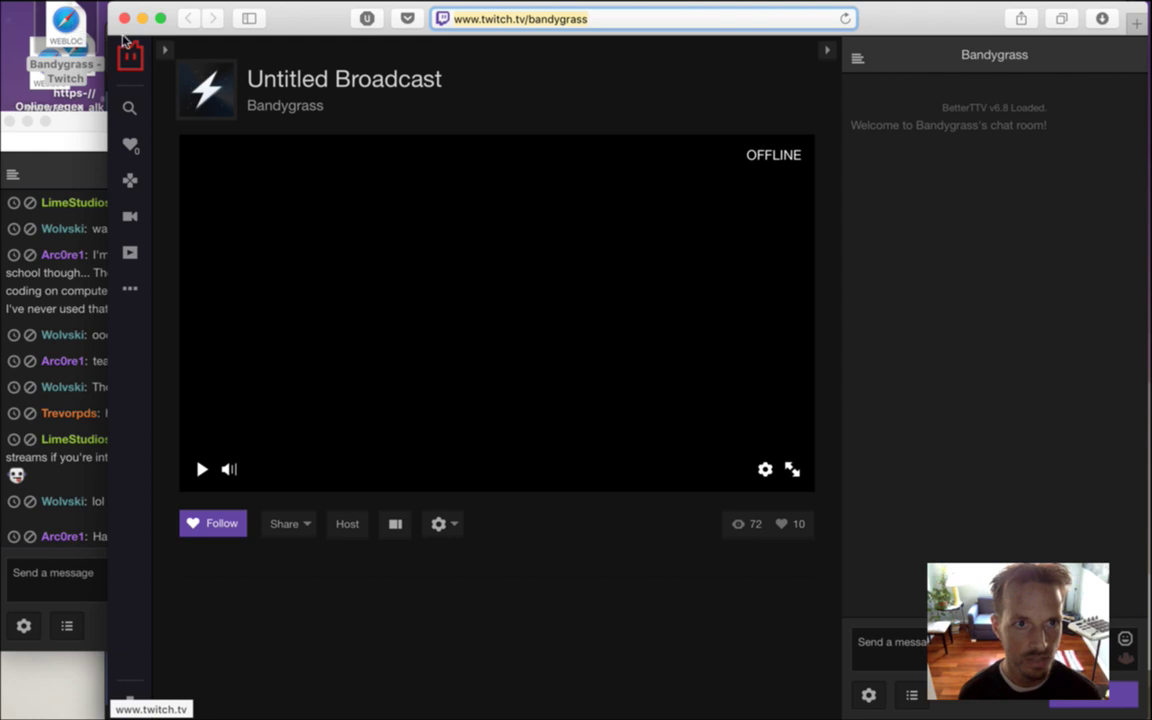
left_click(123, 18)
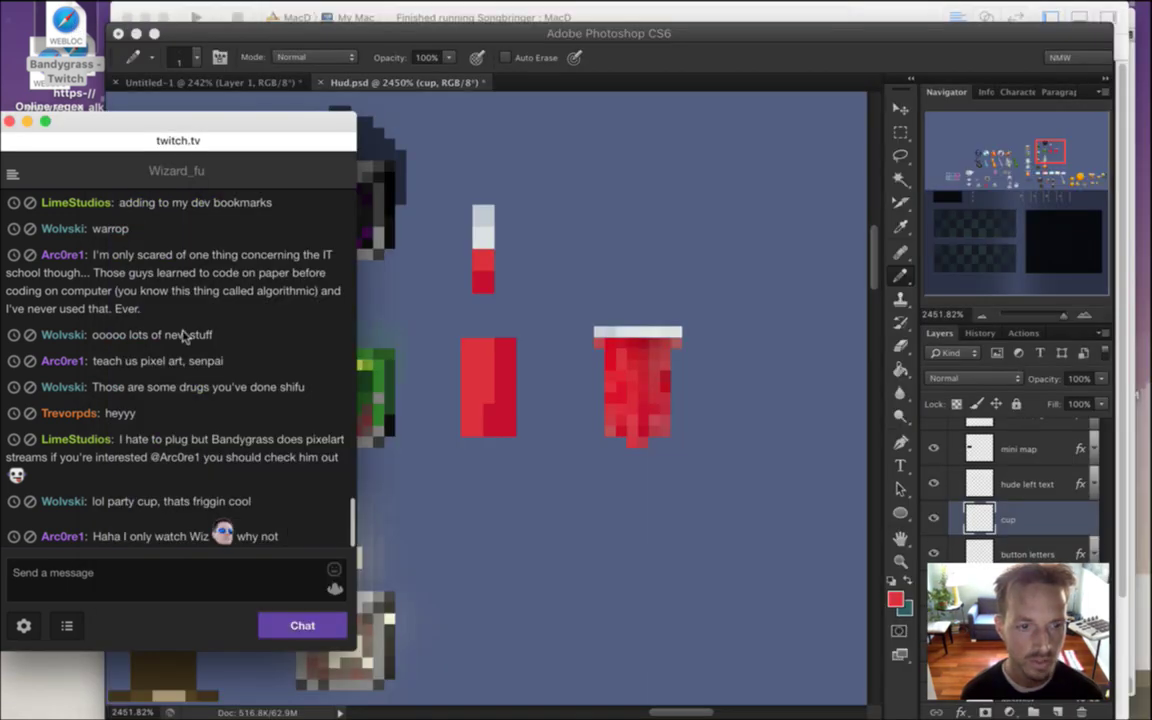
left_click_drag(93, 536, 191, 536)
left_click(202, 487)
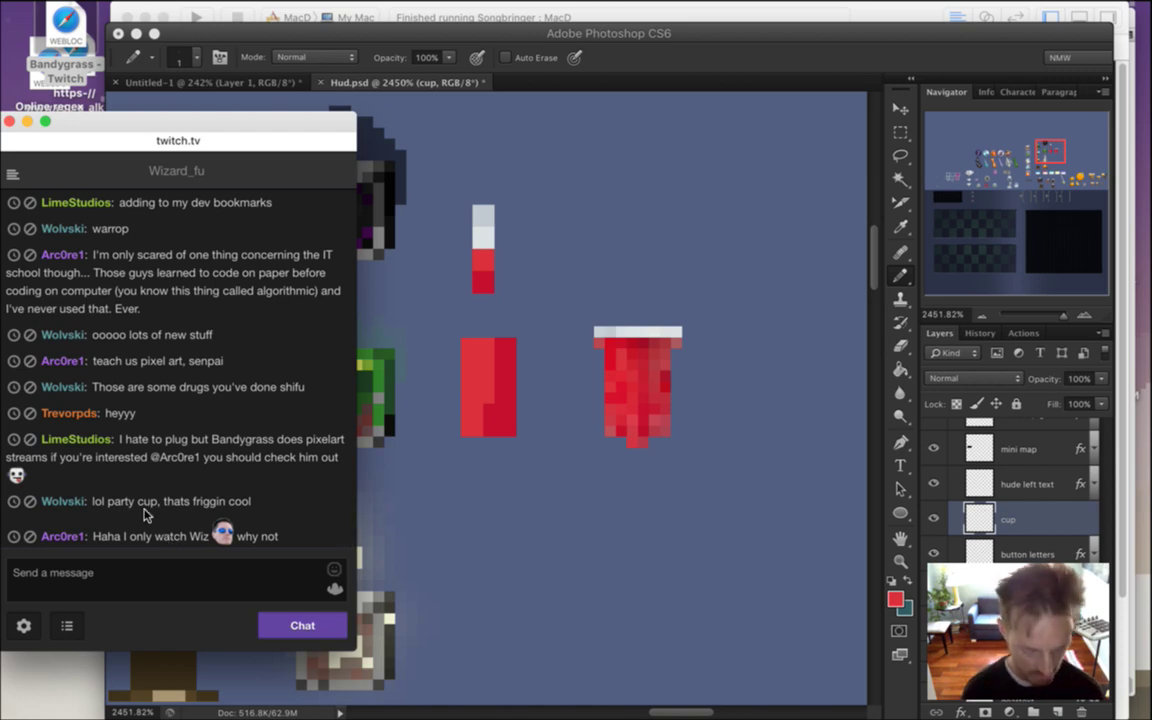
Load the Twitch profile page of the MegaSphere developer in a new browser window
key("super+n")
type("ant")
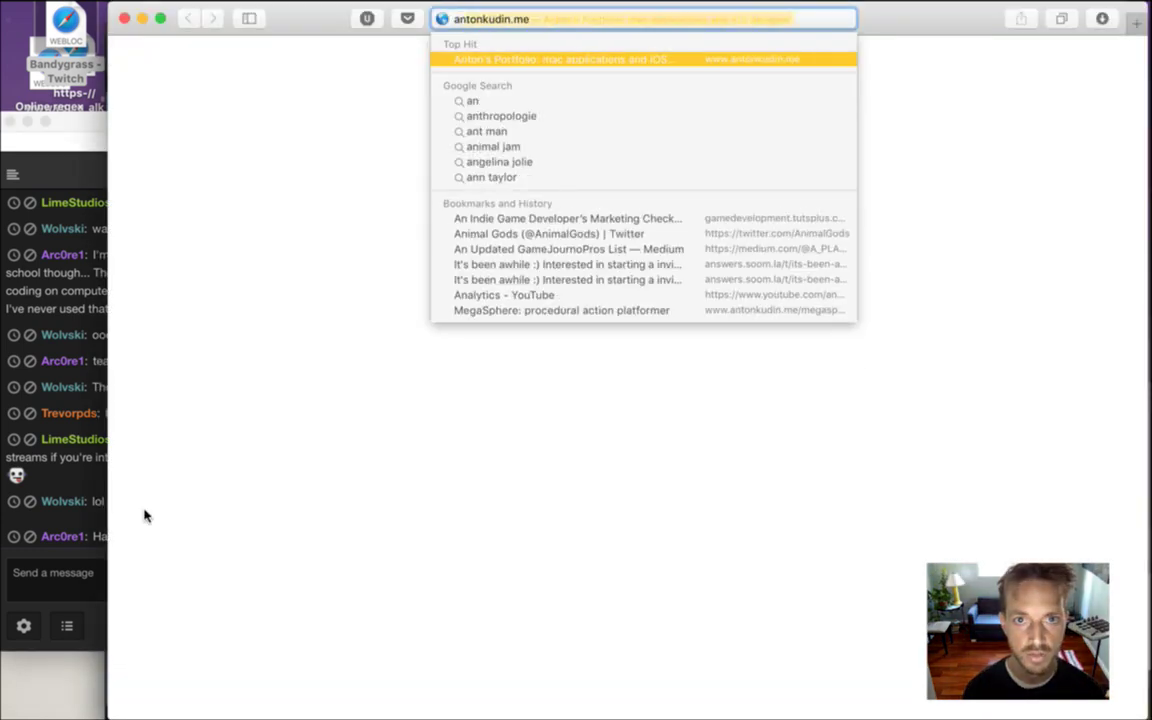
key("BackSpace")
key("BackSpace")
key("BackSpace")
key("BackSpace")
type("twitch.tv/an")
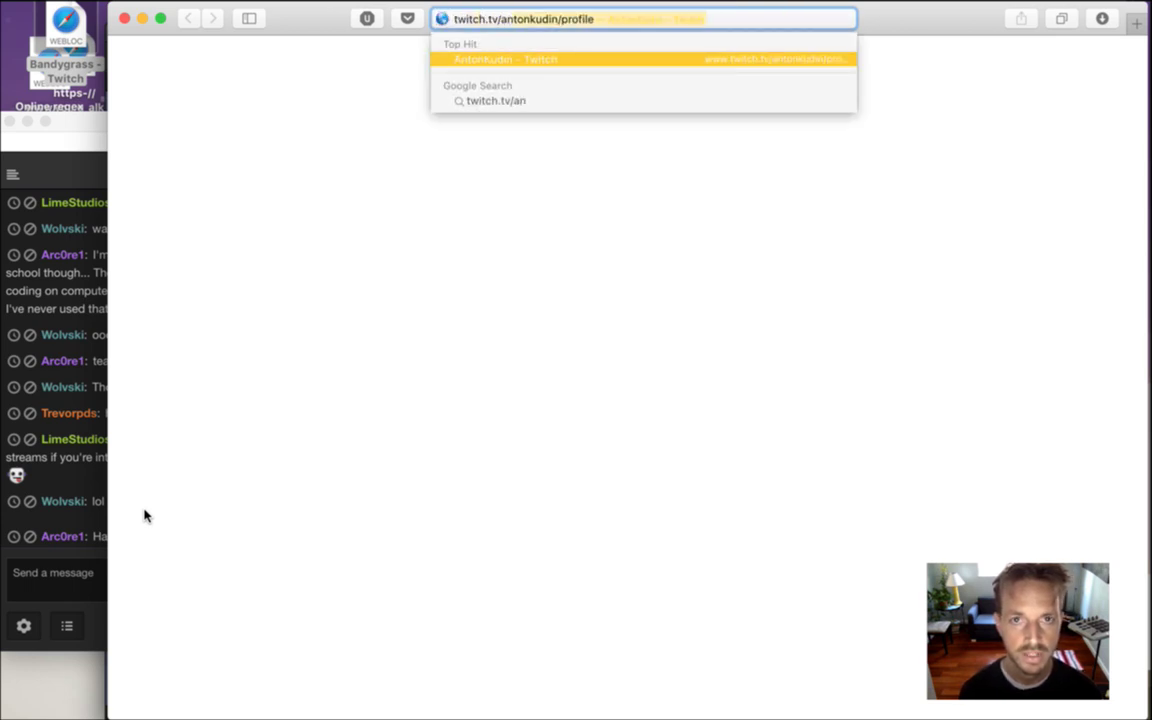
key("Right")
key("BackSpace")
key("BackSpace")
key("BackSpace")
key("BackSpace")
key("BackSpace")
key("BackSpace")
key("BackSpace")
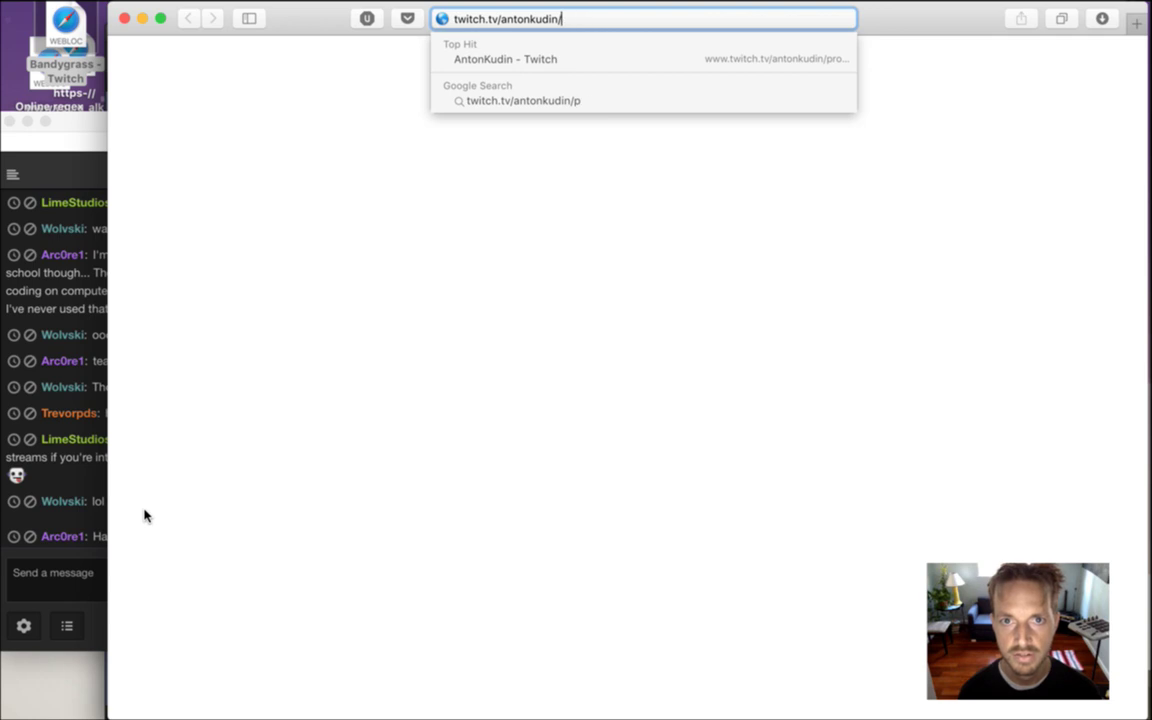
key("Down")
key("Return")
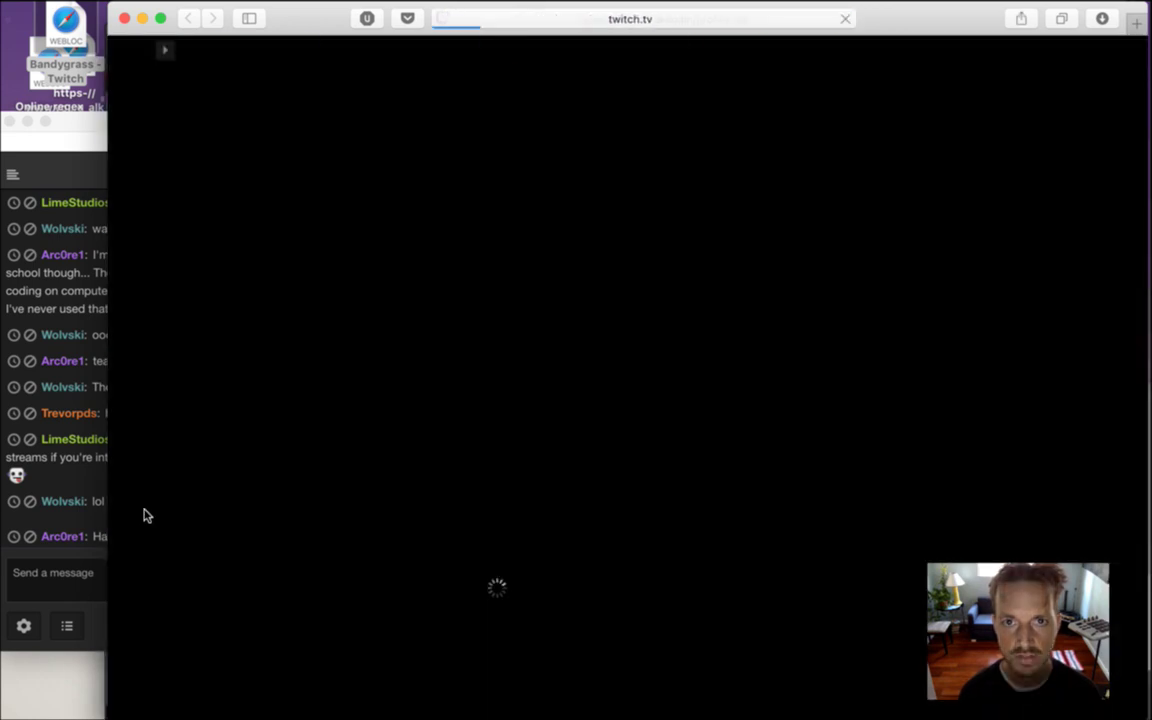
Post the MegaSphere developer's Twitch profile link in the stream chat and dismiss the browser window
left_click(609, 20)
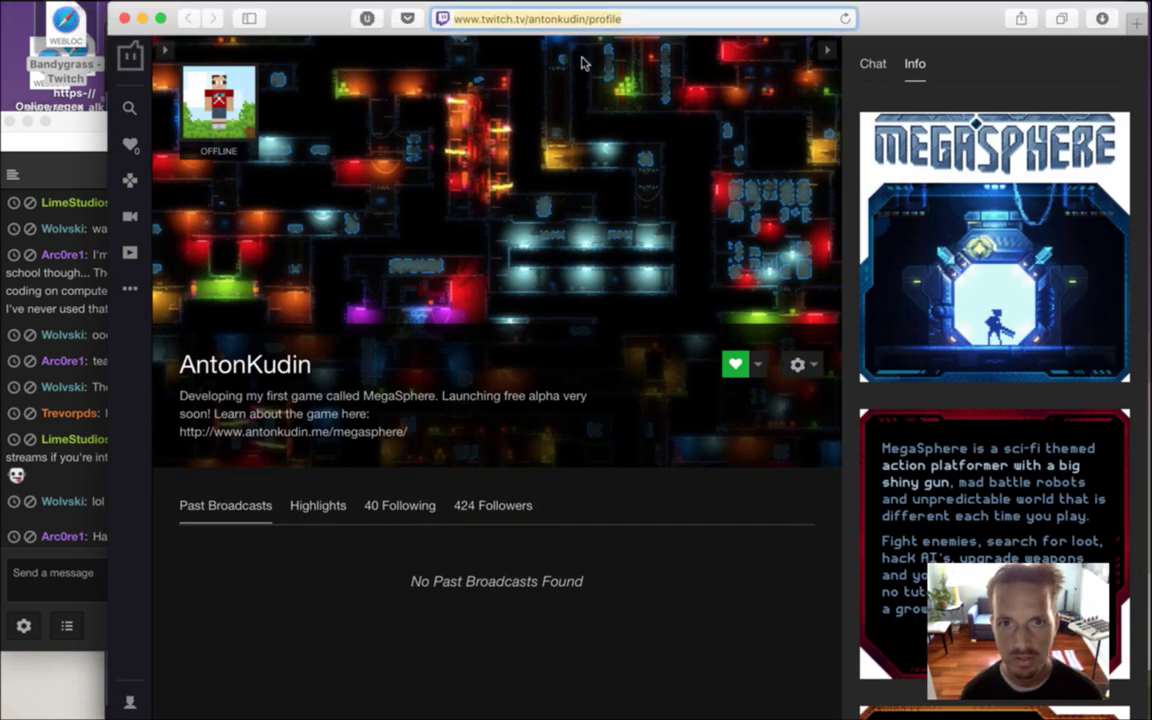
left_click(95, 565)
type("http://www.twitch.tv/antonkudin/profile")
key("Return")
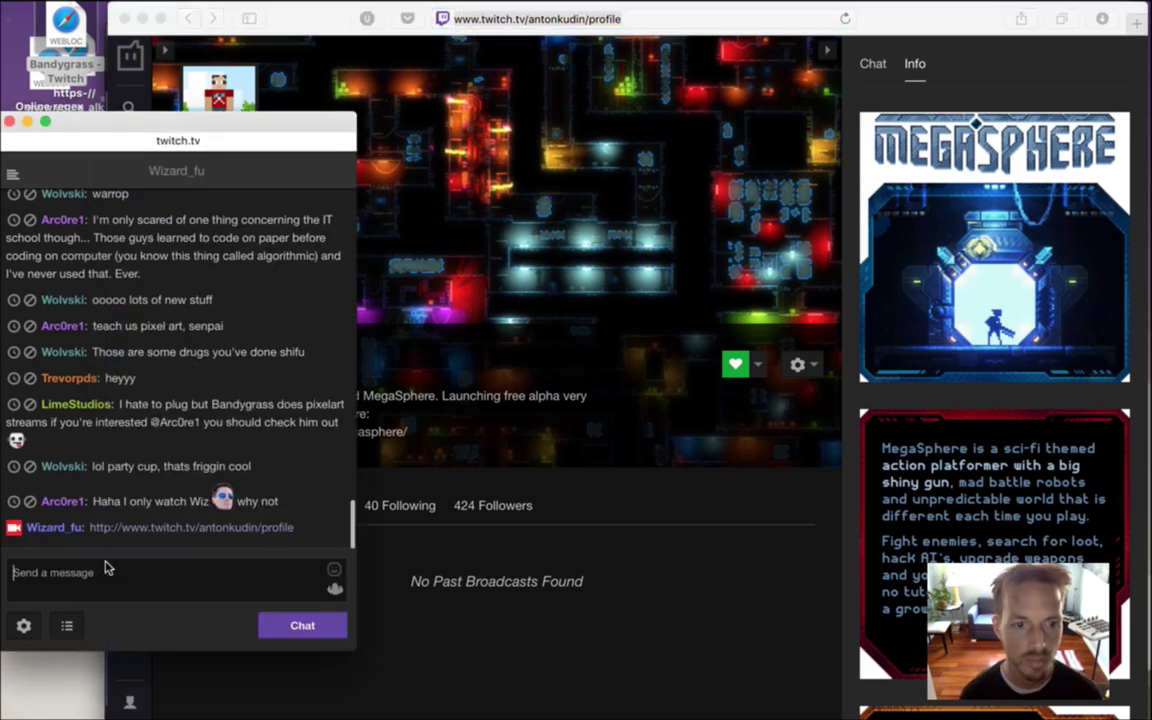
left_click(893, 28)
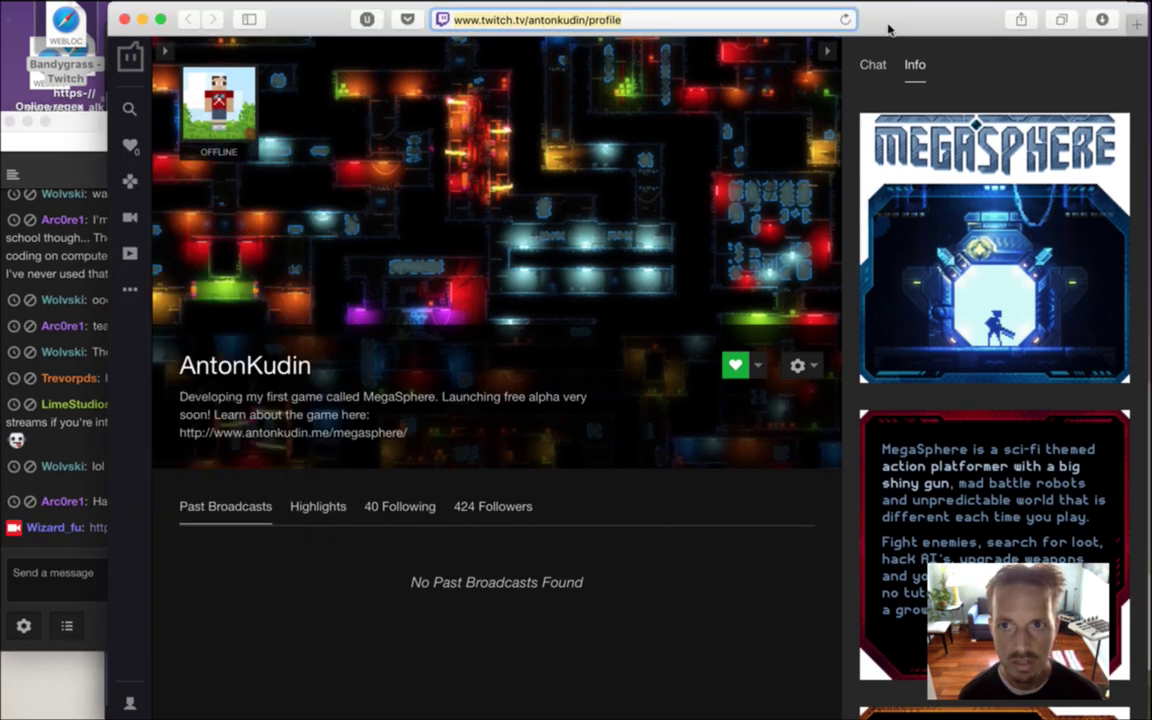
key("super+h")
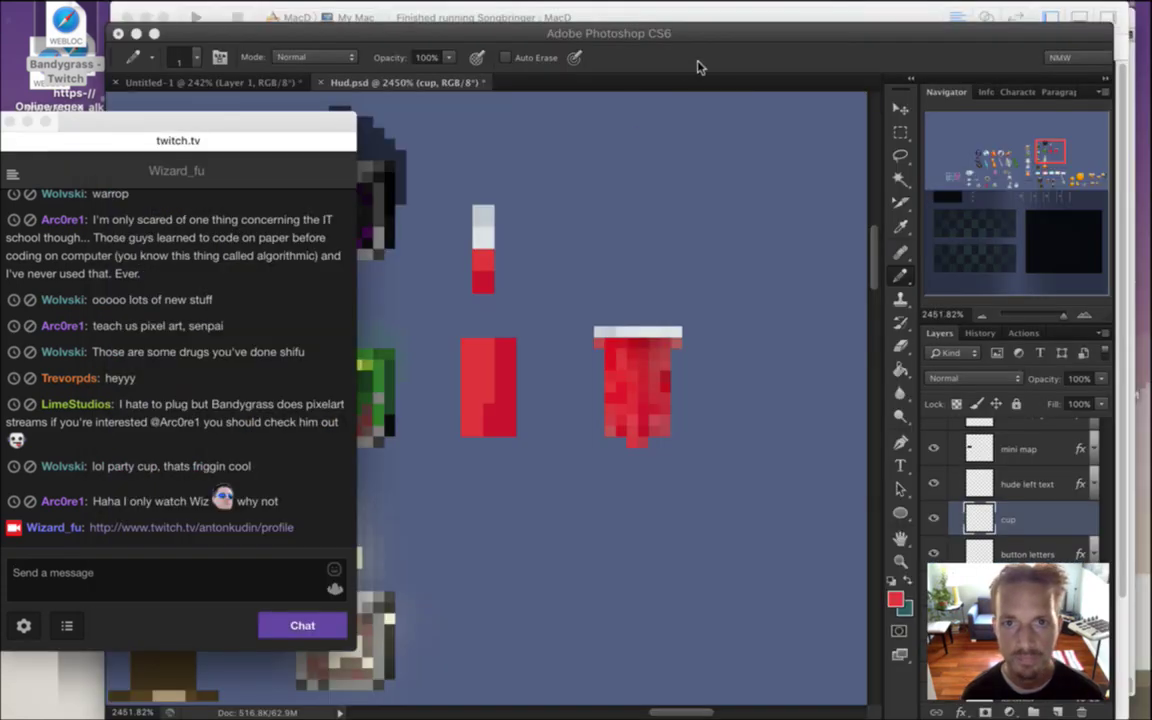
In Photoshop, draw a 7 px wide off-white rim on top of the cup body with a 7 px dark red row beneath it
left_click(602, 138)
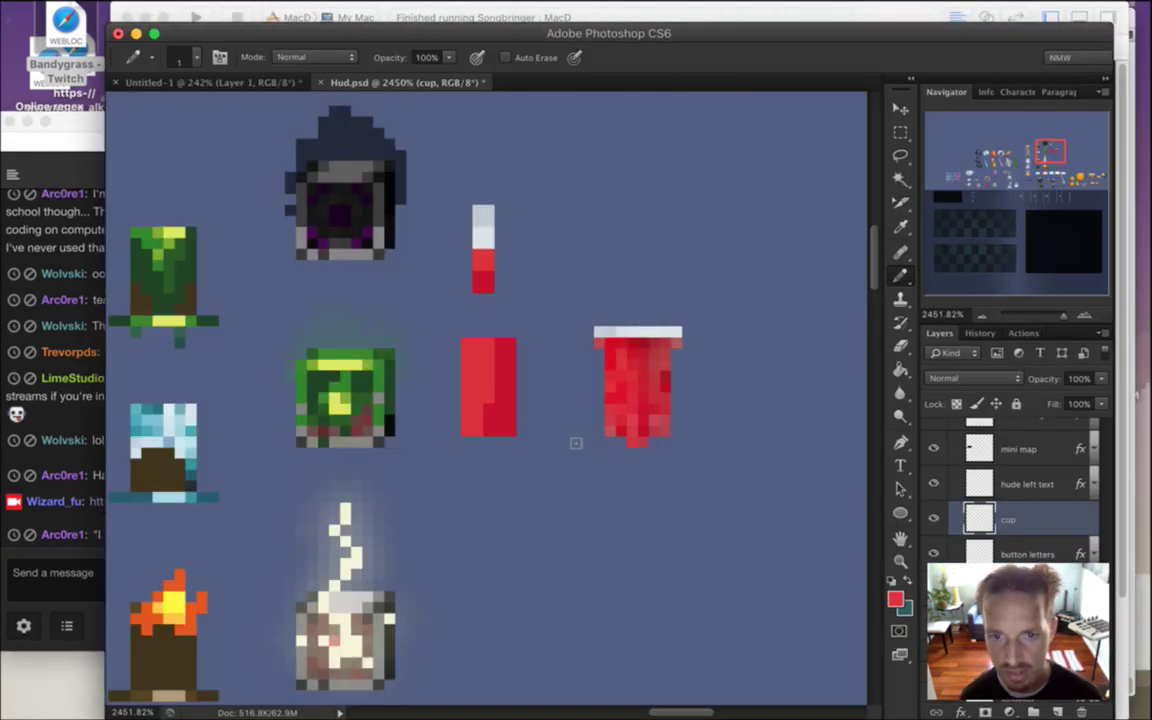
key("i")
left_click(479, 243)
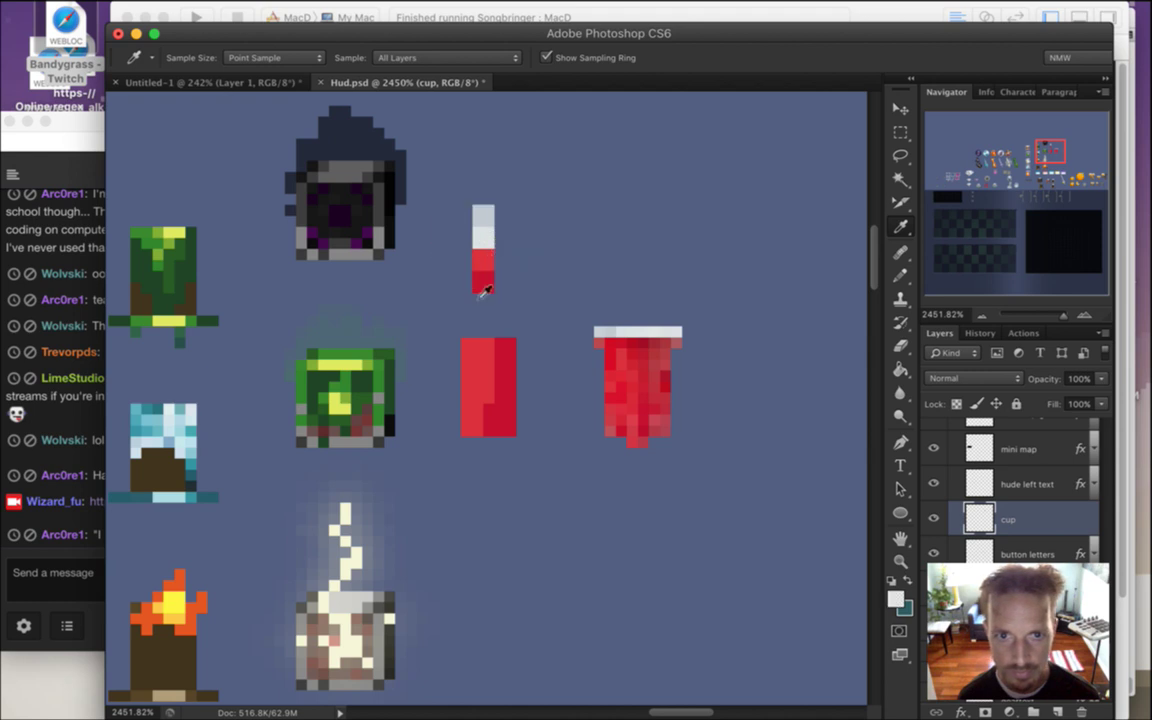
key("b")
left_click_drag(461, 352, 518, 356)
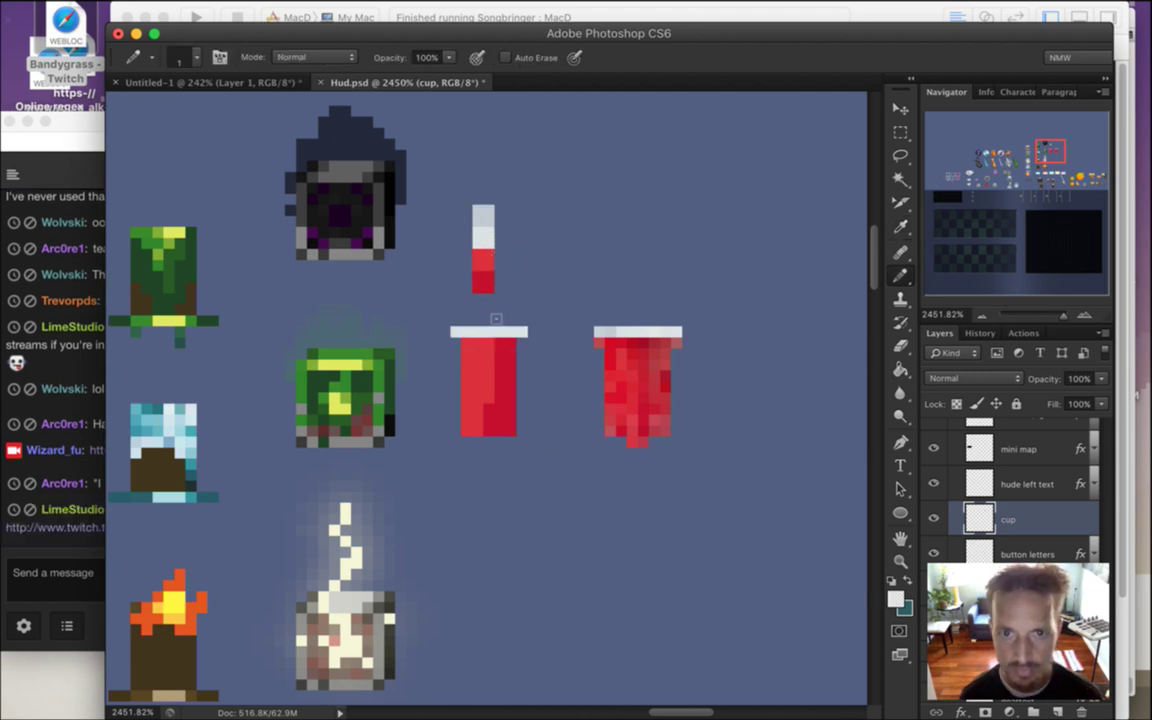
left_click(483, 266, "alt")
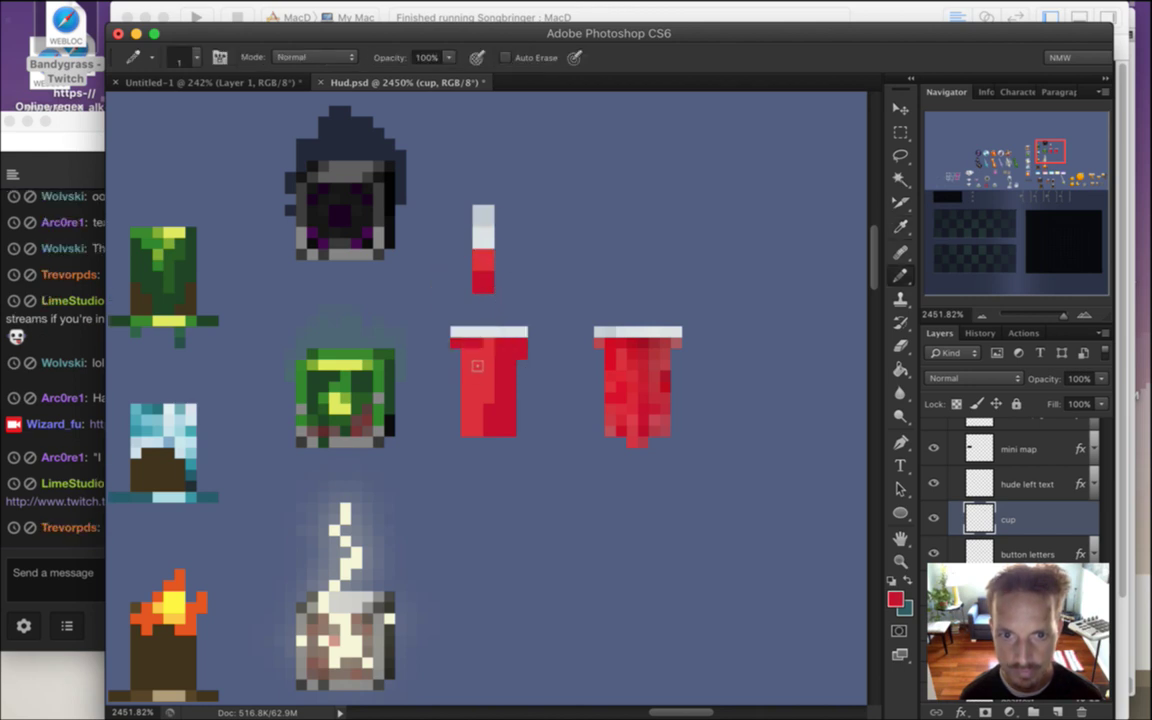
key("e")
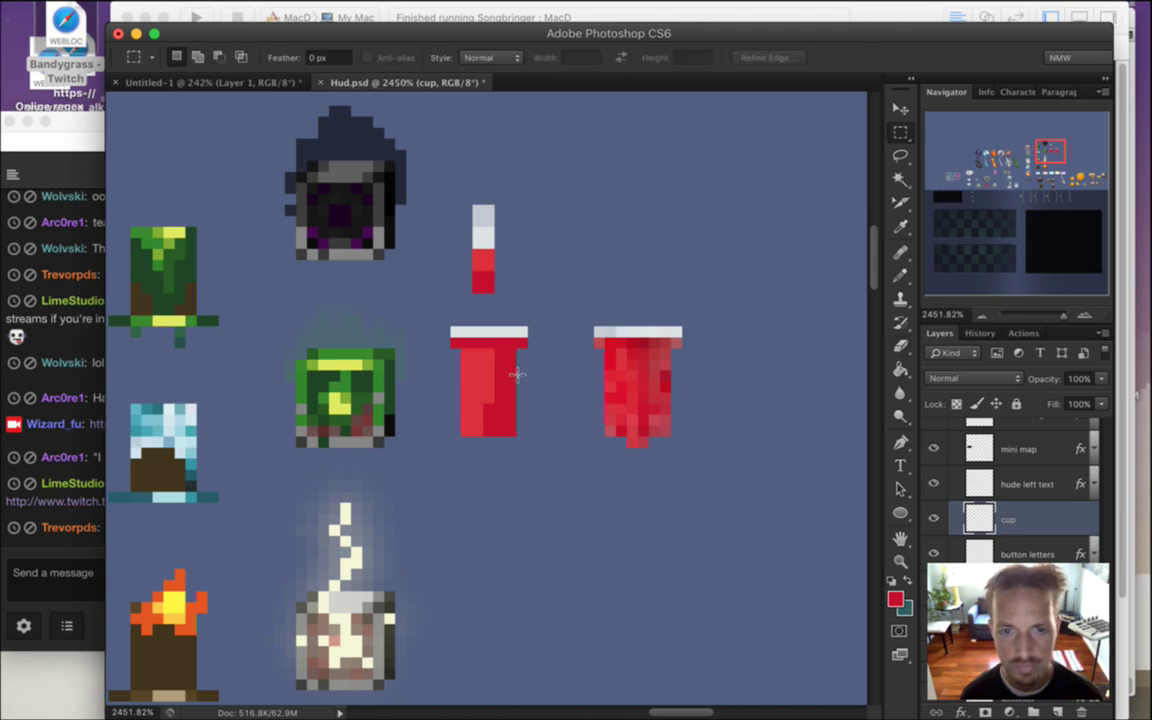
Widen the cup's rim, red row and body by one pixel on the right side, and add a 2 px dark red nub underneath
key("i")
left_click(526, 334)
key("b")
left_click(533, 332)
left_click(515, 348, "alt")
left_click(533, 342)
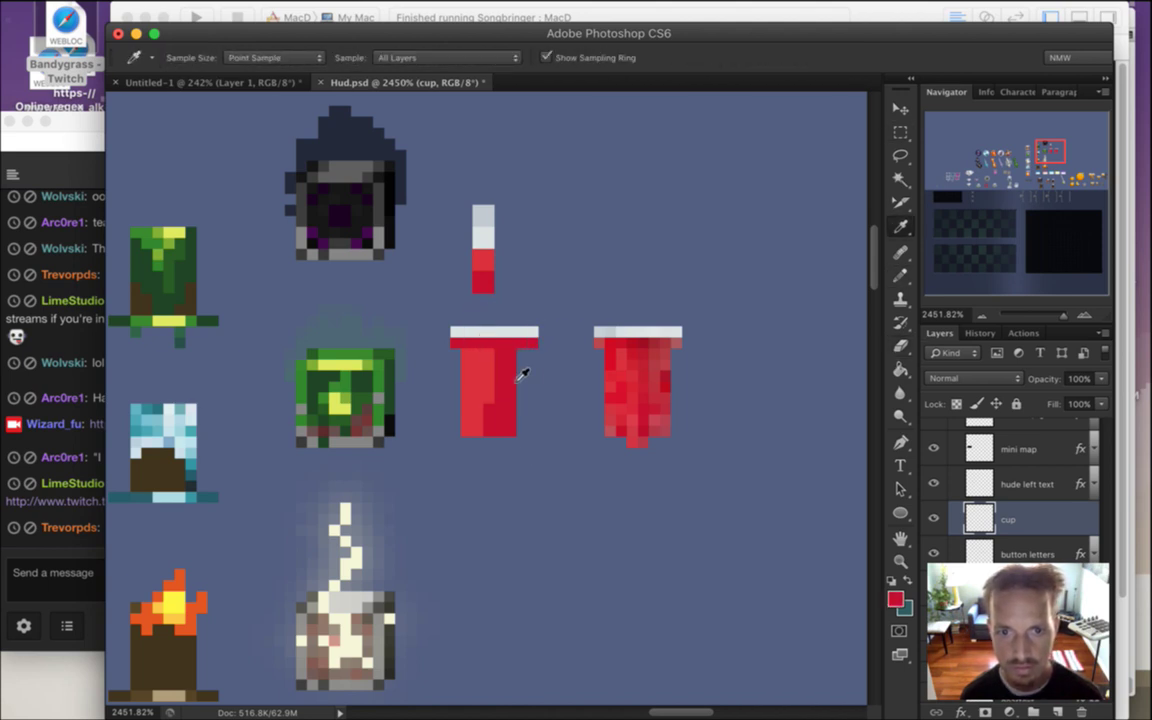
left_click(494, 442)
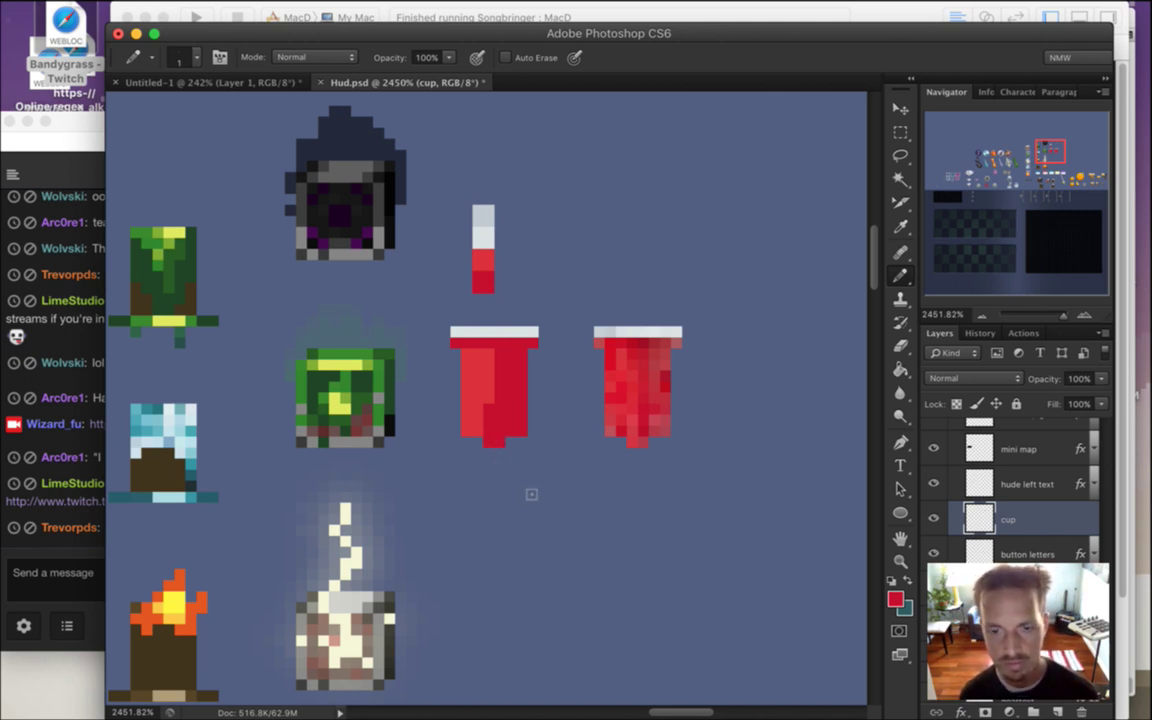
Open the spaceboygames channel linked in the Twitch chat in a new window, save its link to the desktop, and close the window
left_click(100, 503)
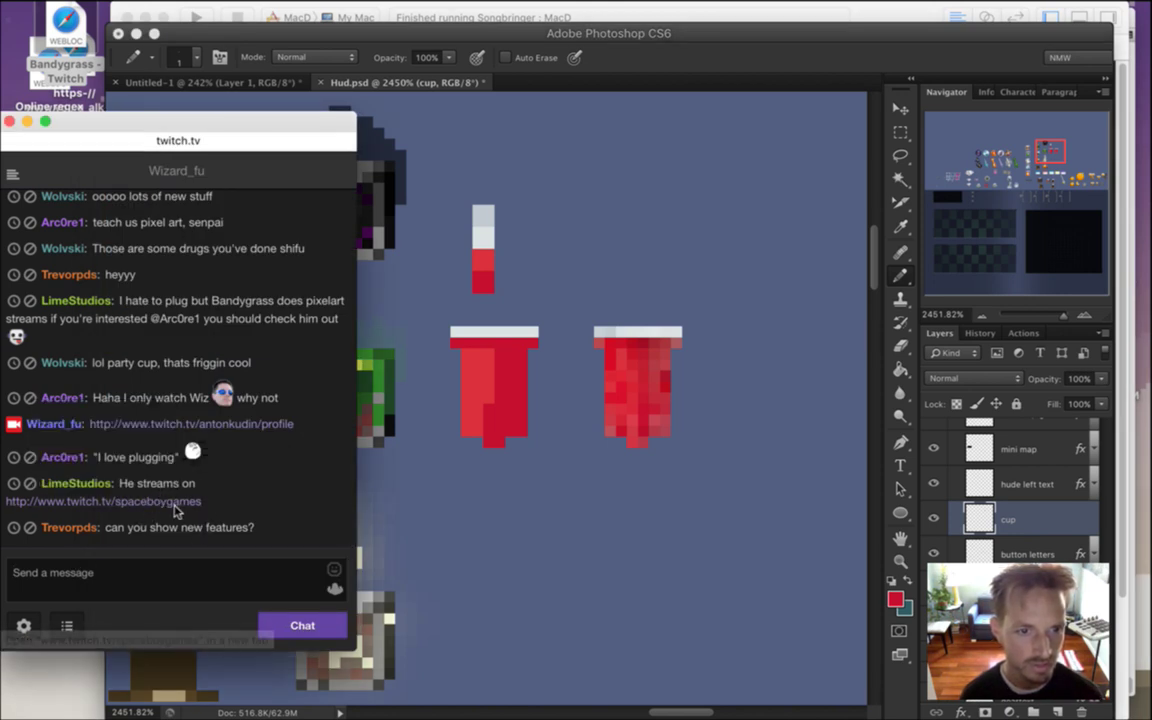
right_click(176, 508)
left_click(333, 408)
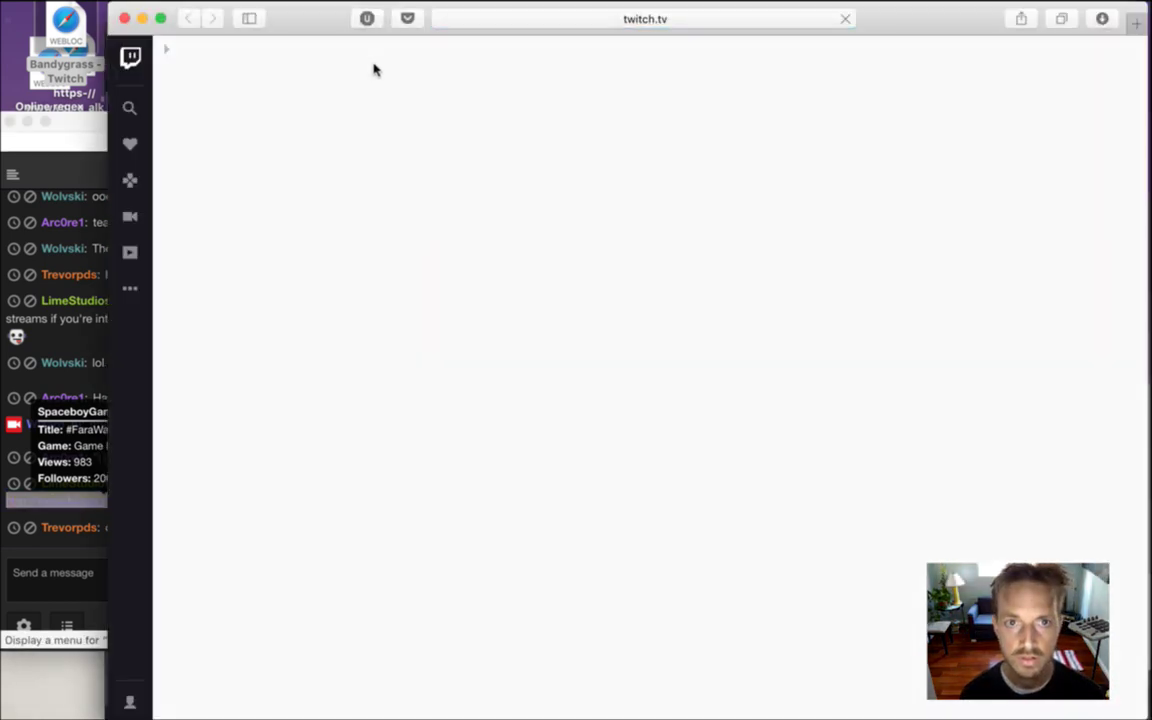
left_click_drag(296, 18, 327, 28)
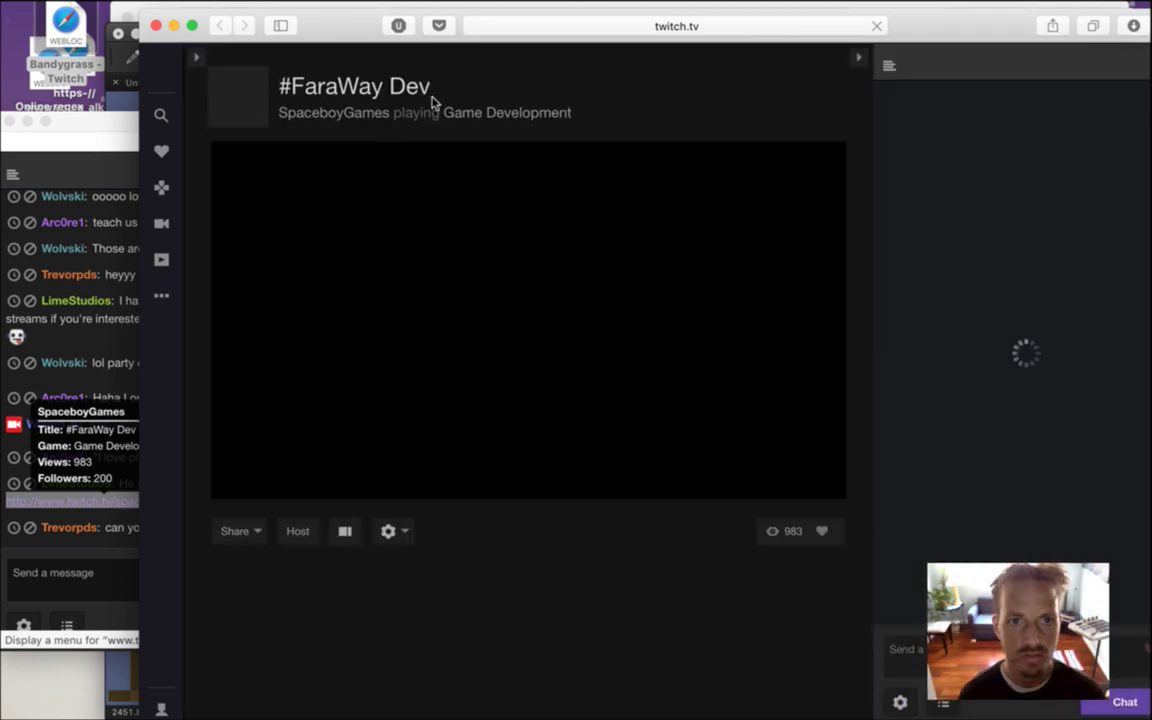
left_click(555, 28)
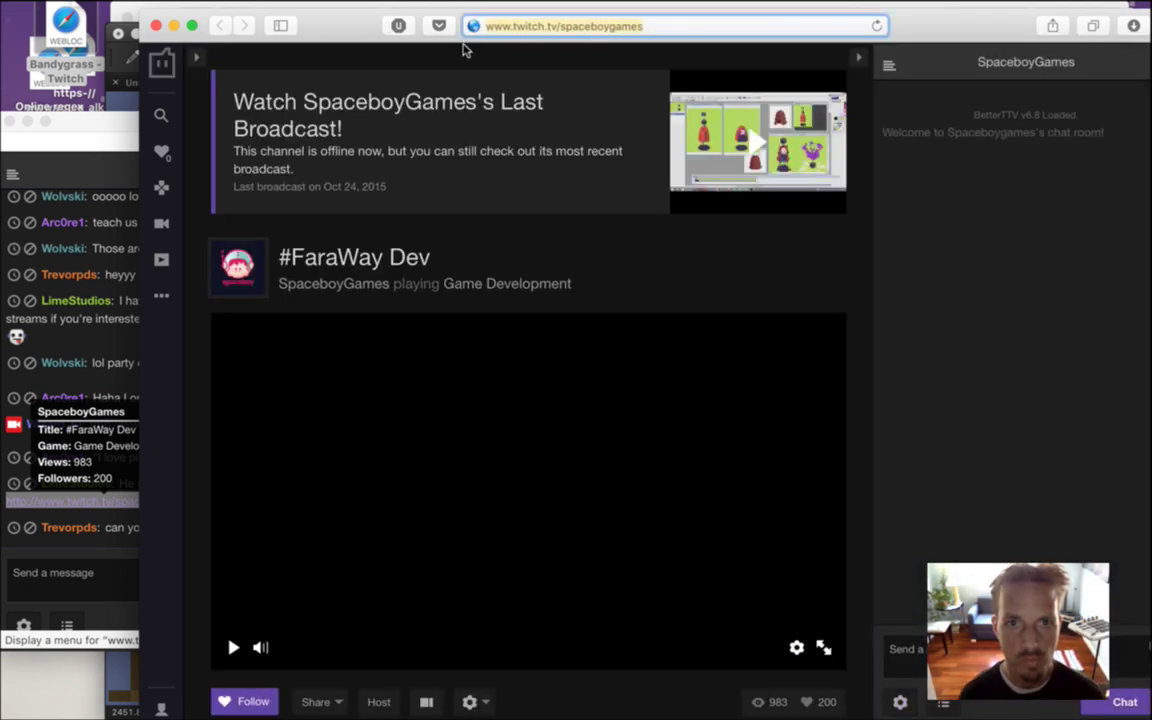
left_click_drag(478, 28, 42, 75)
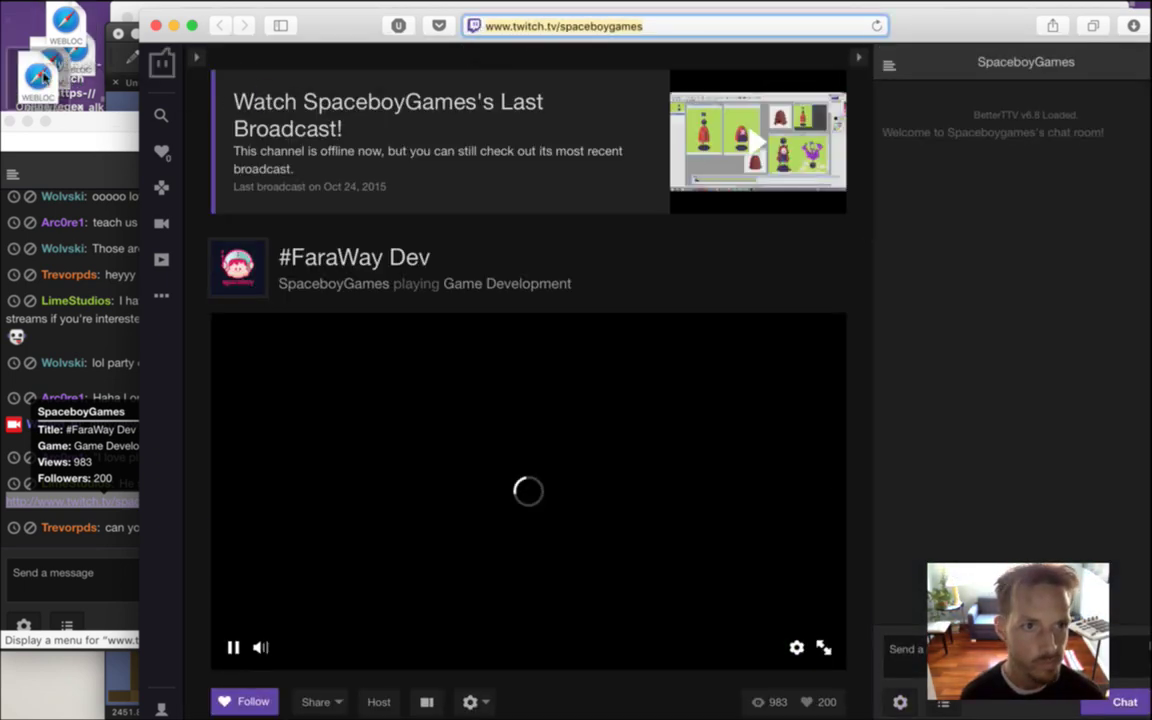
left_click(155, 25)
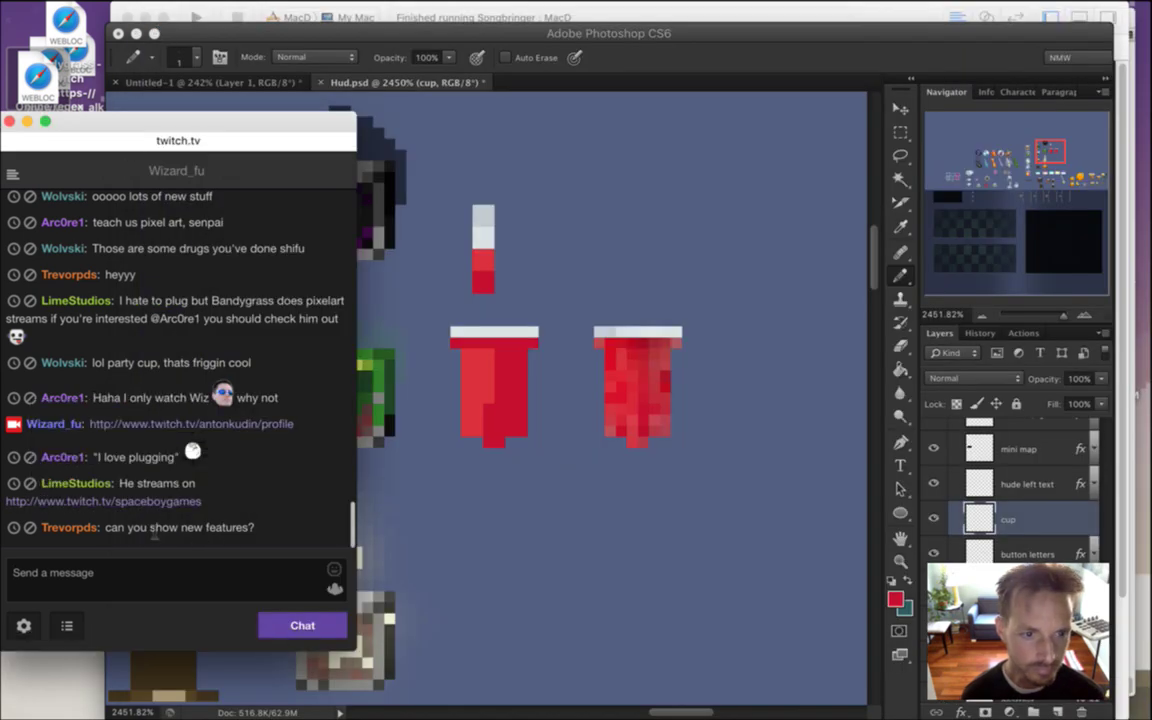
In Xcode, set godMode to 1 in Songbringer's Saves.txt and run the game
left_click_drag(155, 533, 252, 533)
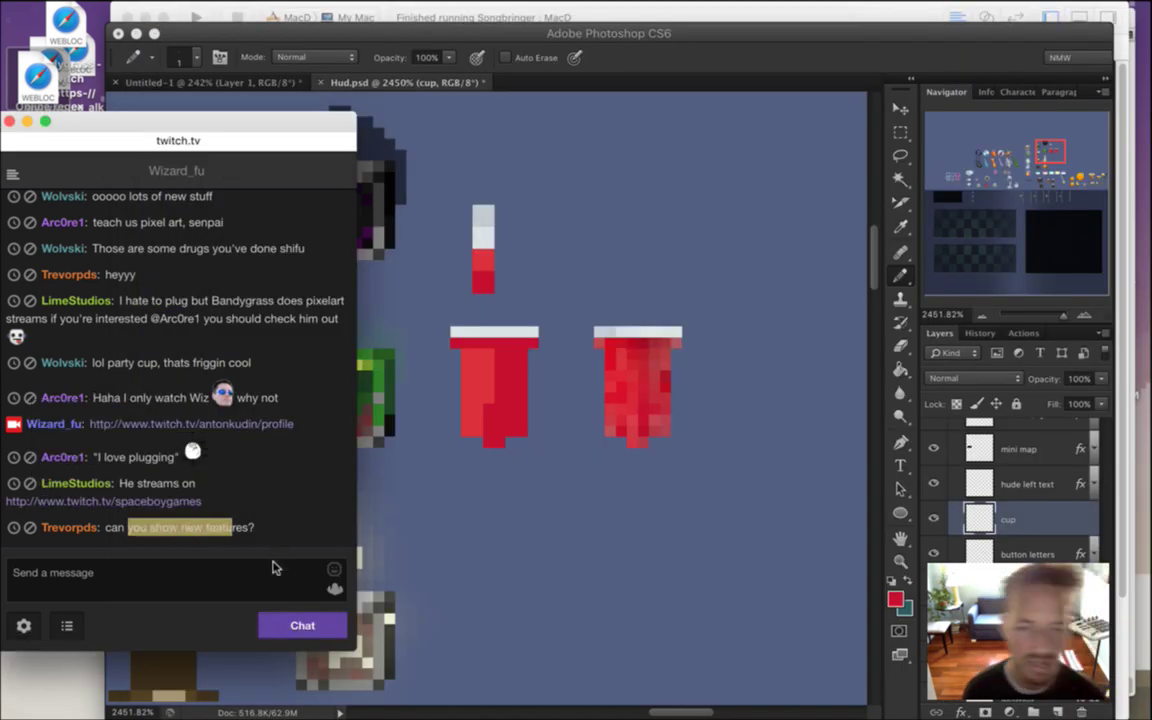
key("super+Tab")
key("Tab")
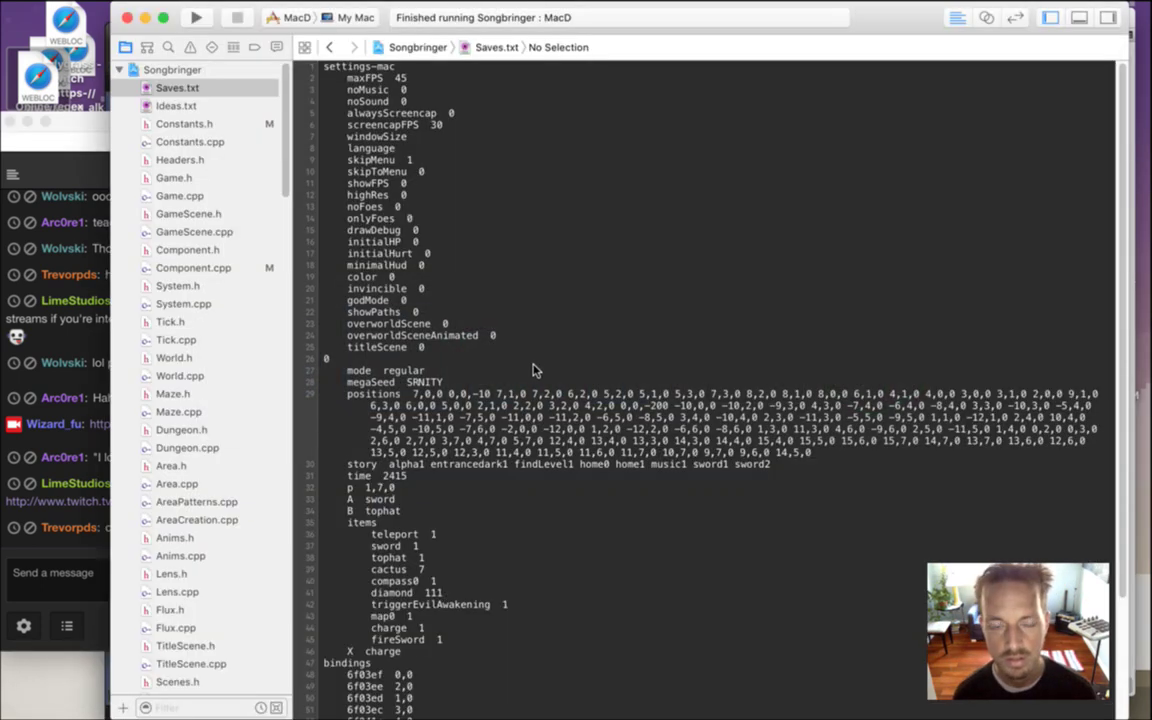
left_click(200, 88)
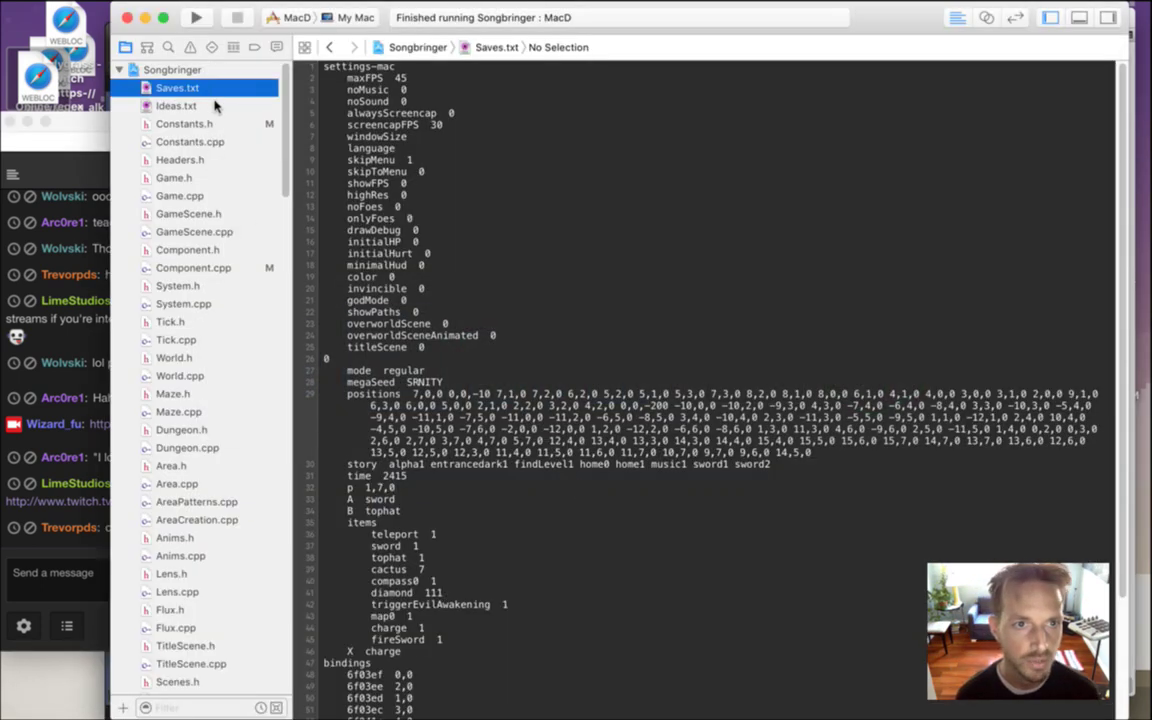
double_click(407, 499)
left_click(419, 303)
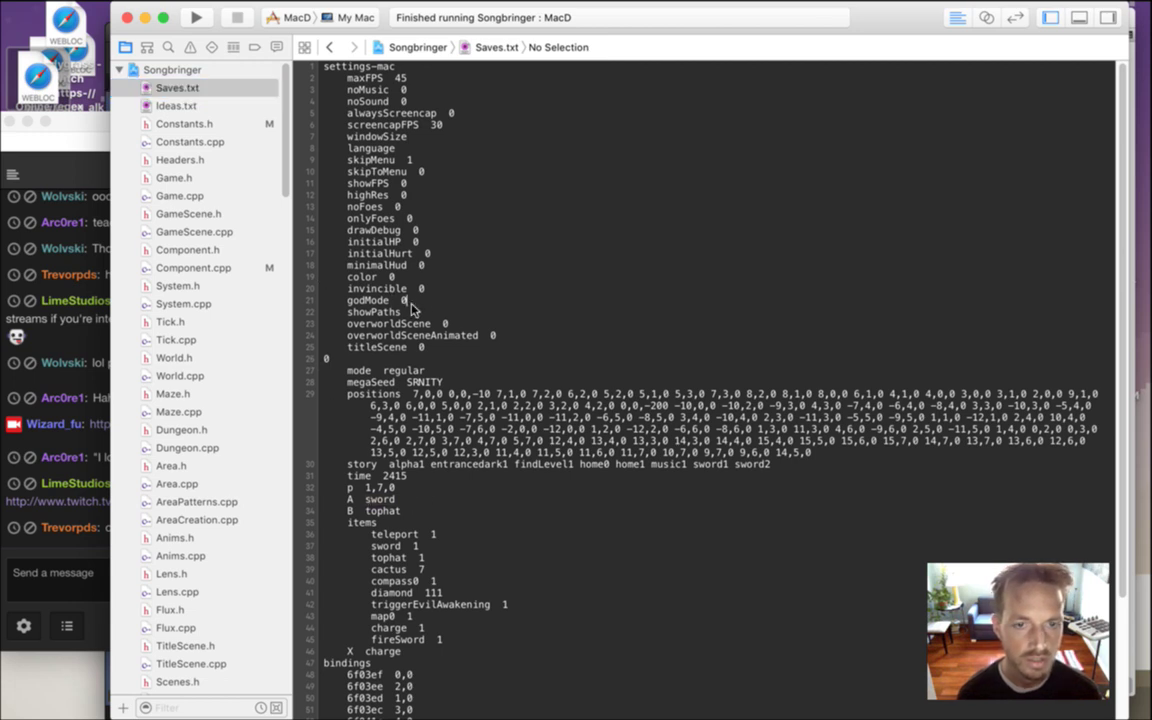
key("BackSpace")
type("1")
key("super+r")
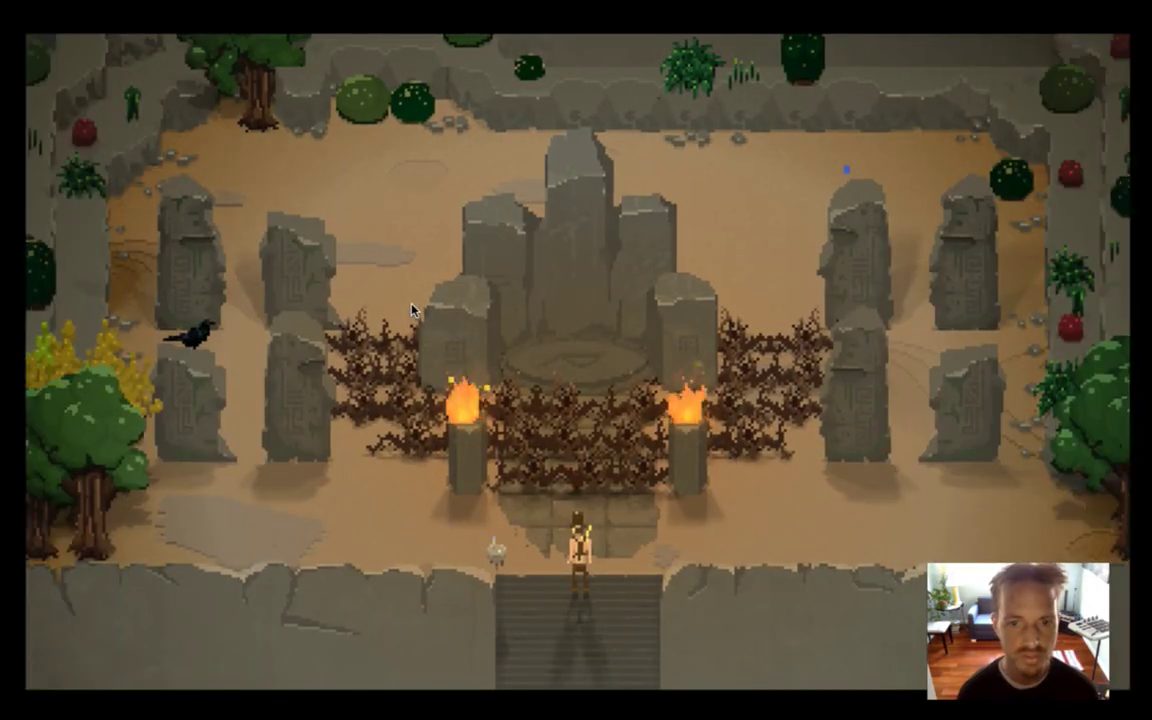
Walk the character around the ground in front of the stone shrine and return to the brambles between the torches
key("Right")
key("Left")
key("Right")
key("Right")
key("Up")
key("Left")
key("Up")
key("Right")
key("Down")
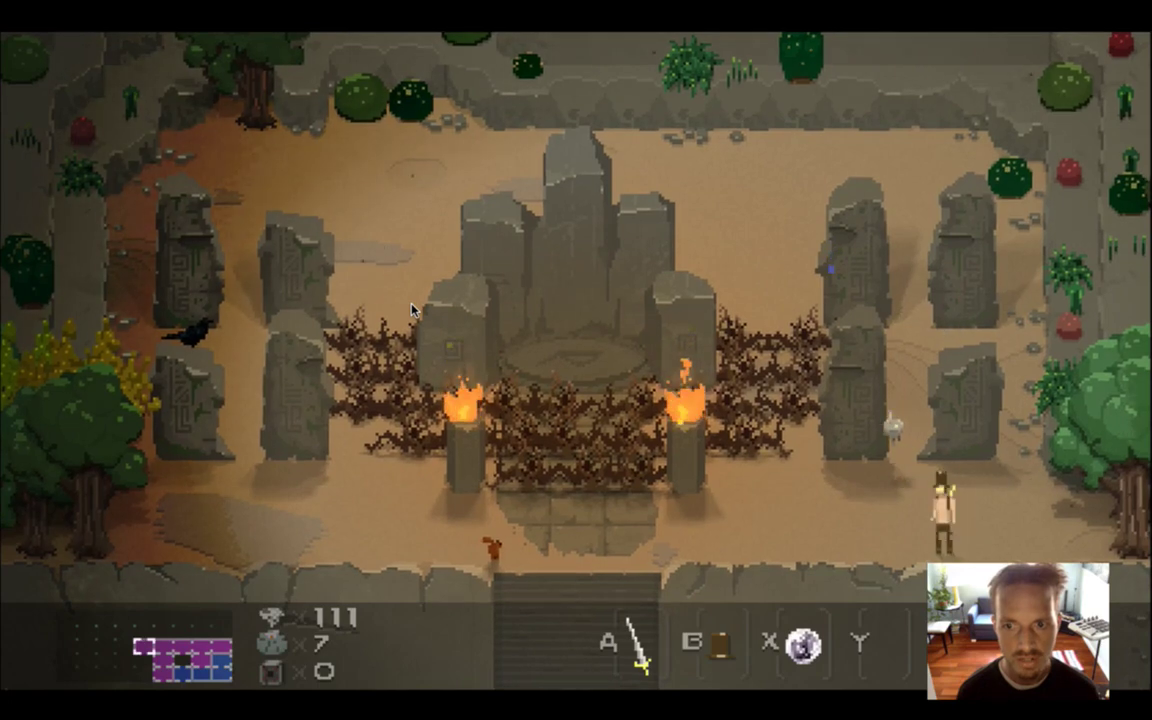
key("Left")
key("Right")
key("Down")
key("Right")
key("Down")
key("Right")
key("Down")
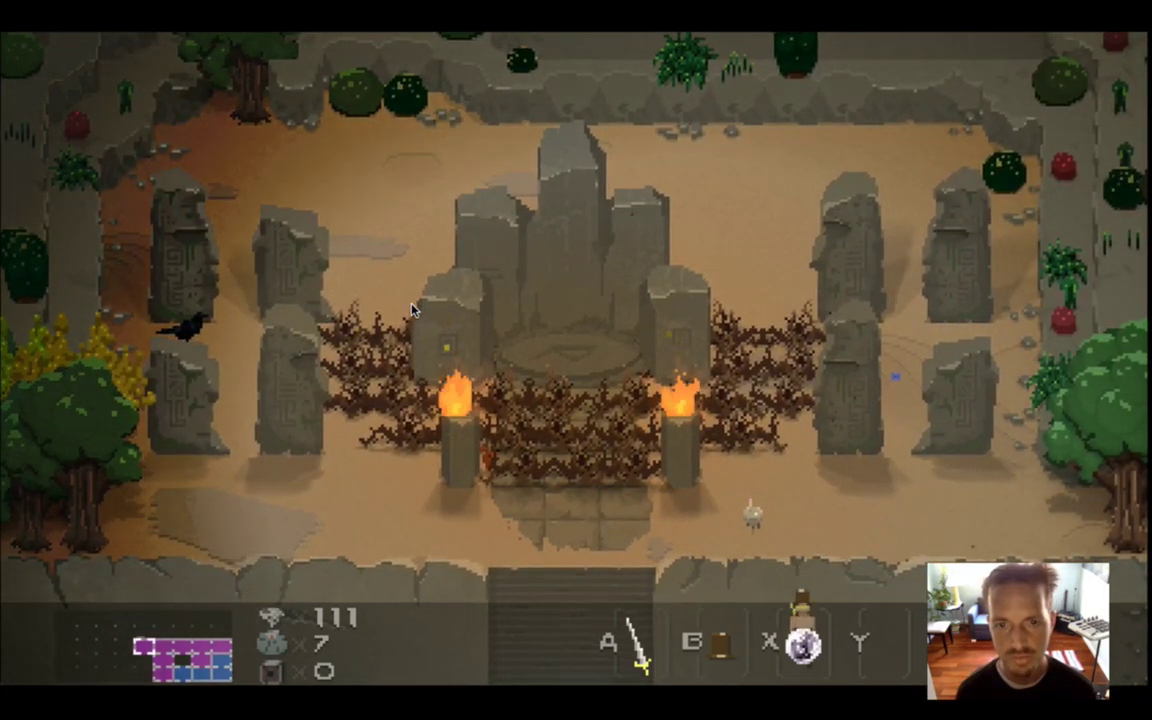
key("Down")
key("Up")
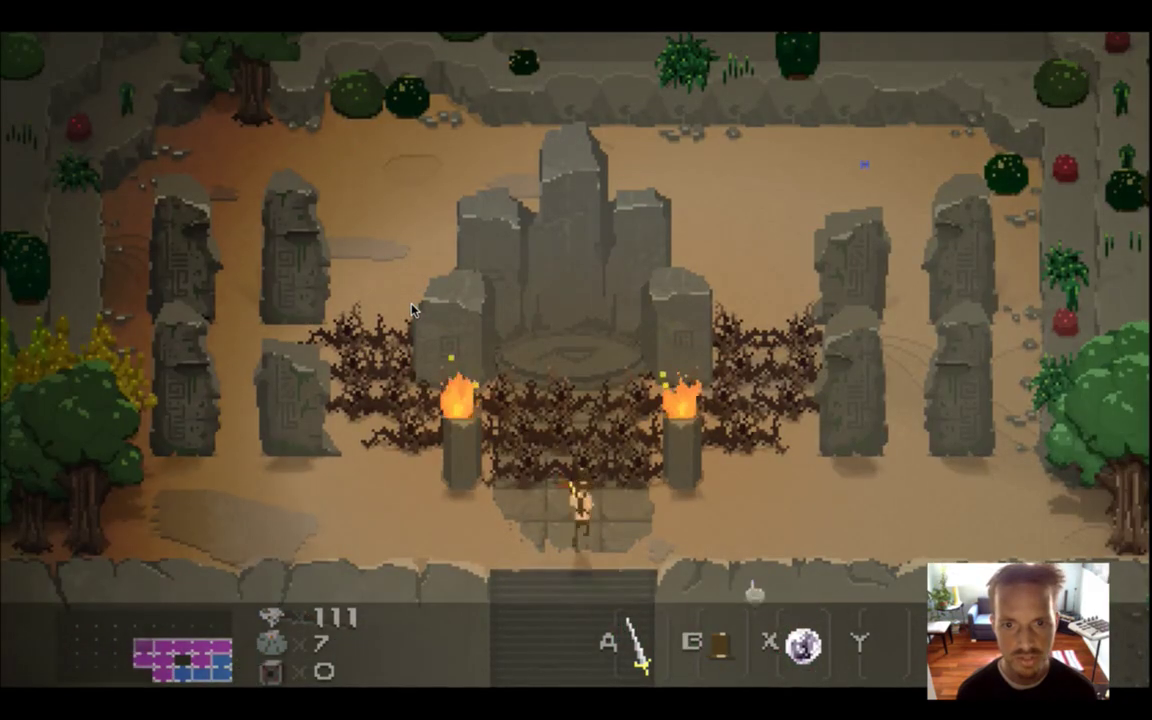
Slash the brambles in front of the stone shrine with the sword while moving along them
key("Up")
key("Left")
key("a")
key("a")
key("a")
key("a")
key("Right")
key("a")
key("Right")
key("a")
key("Left")
key("a")
key("a")
key("Left")
key("Down")
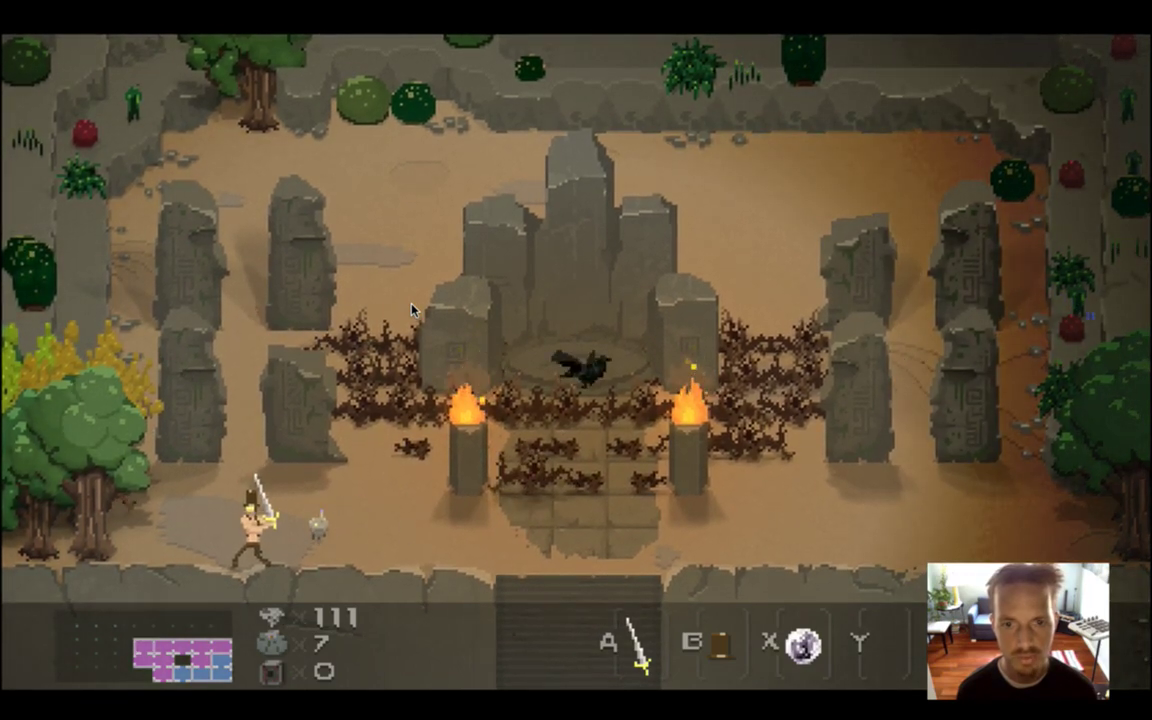
Leave the shrine area and travel through the desert areas down into the dark forest beside the green pond
key("Right")
key("Down")
key("Right")
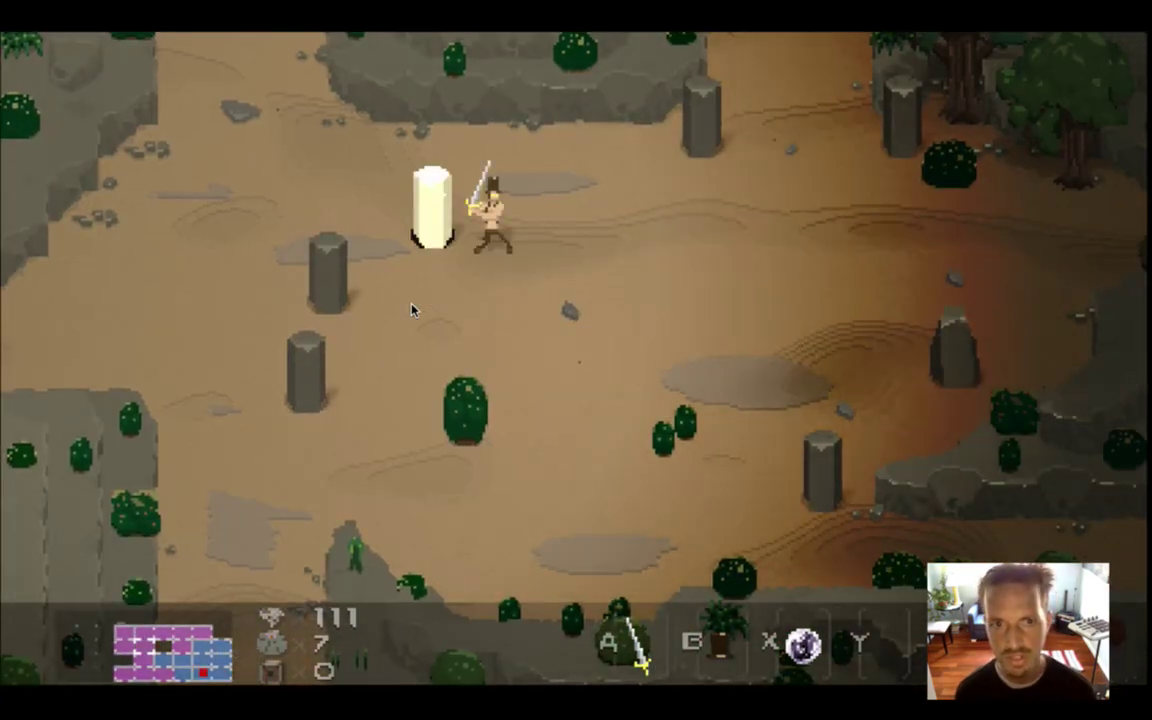
key("Right")
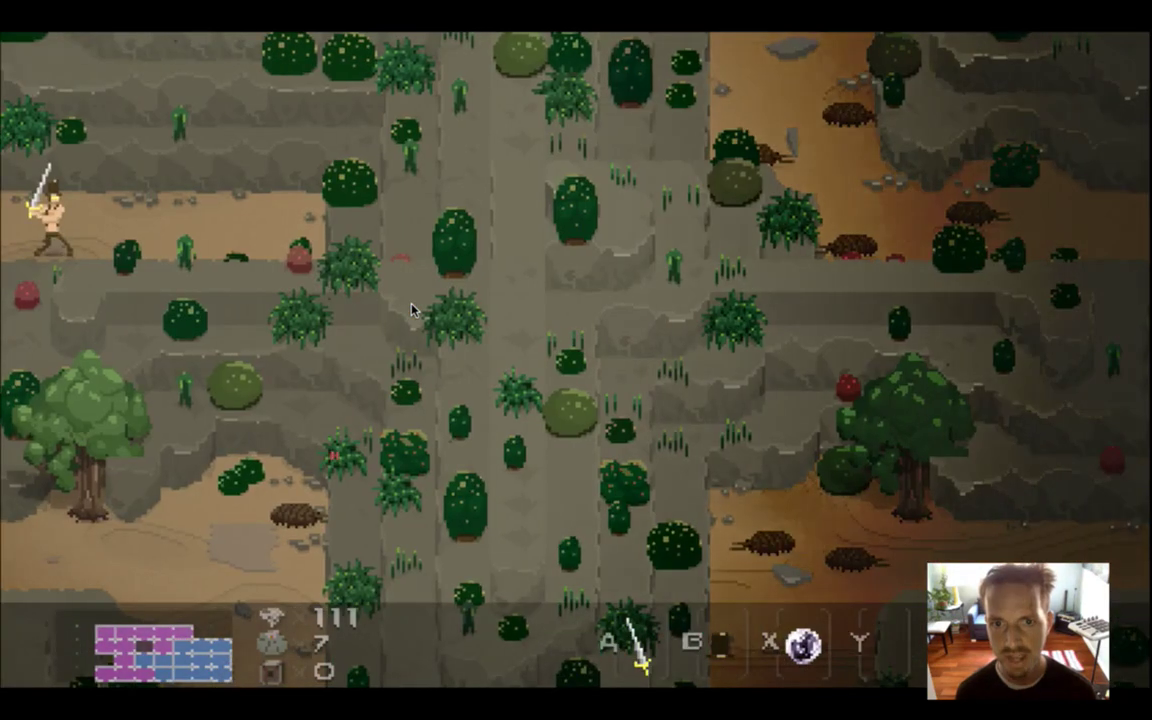
key("Down")
key("Down")
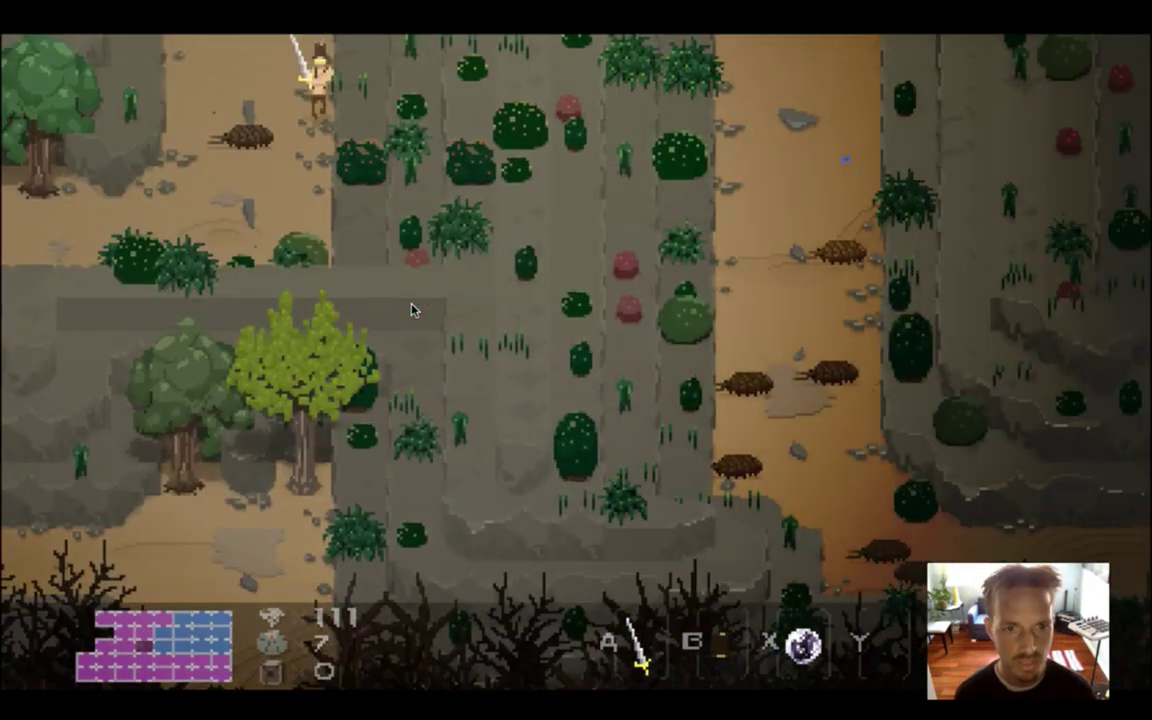
key("Down")
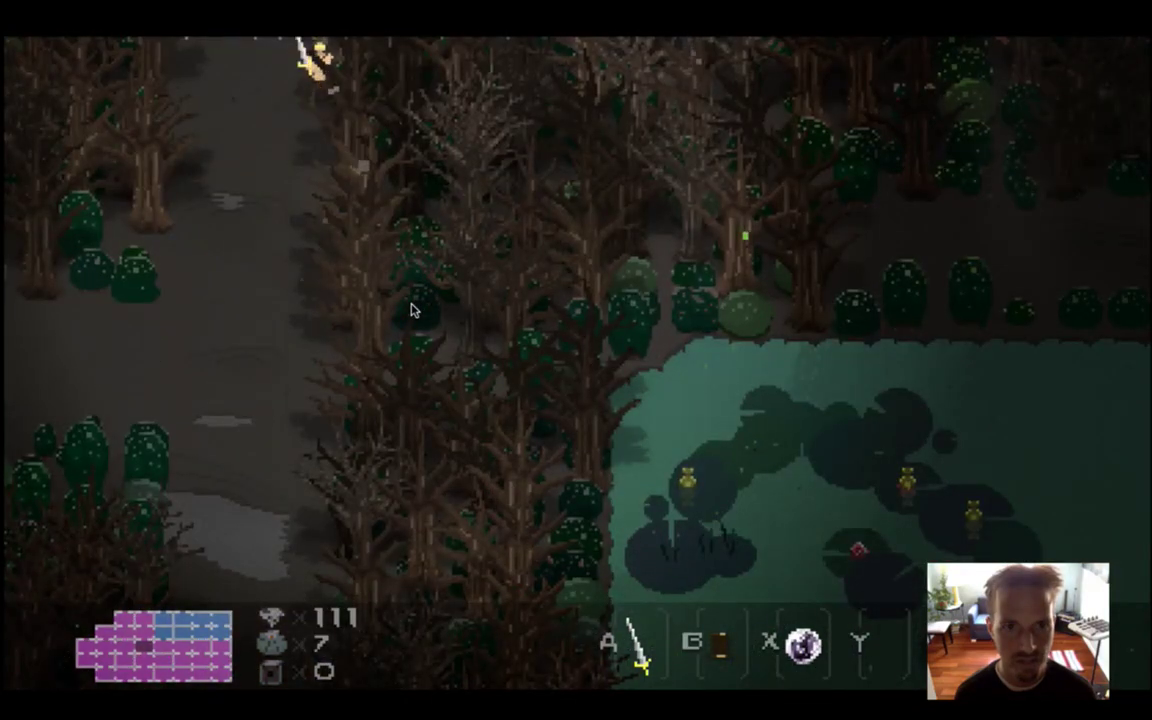
key("Down")
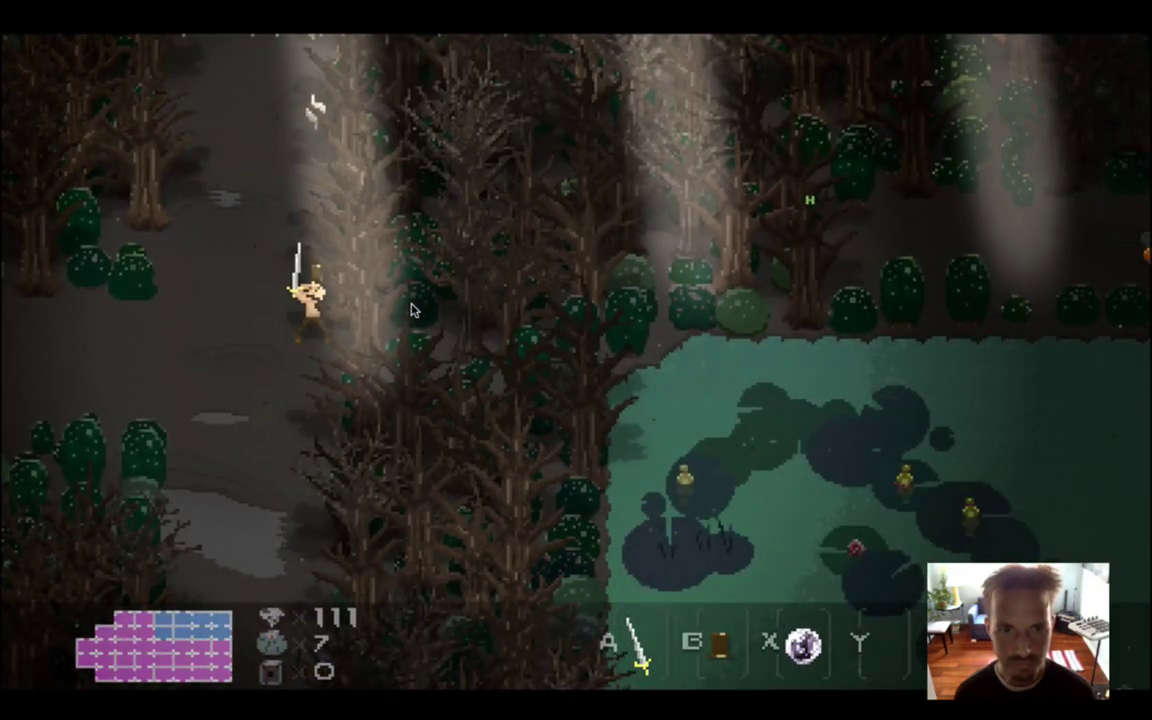
Walk west out of the dark forest past the stone pillars and south through the sandy area with the beetles
key("Left")
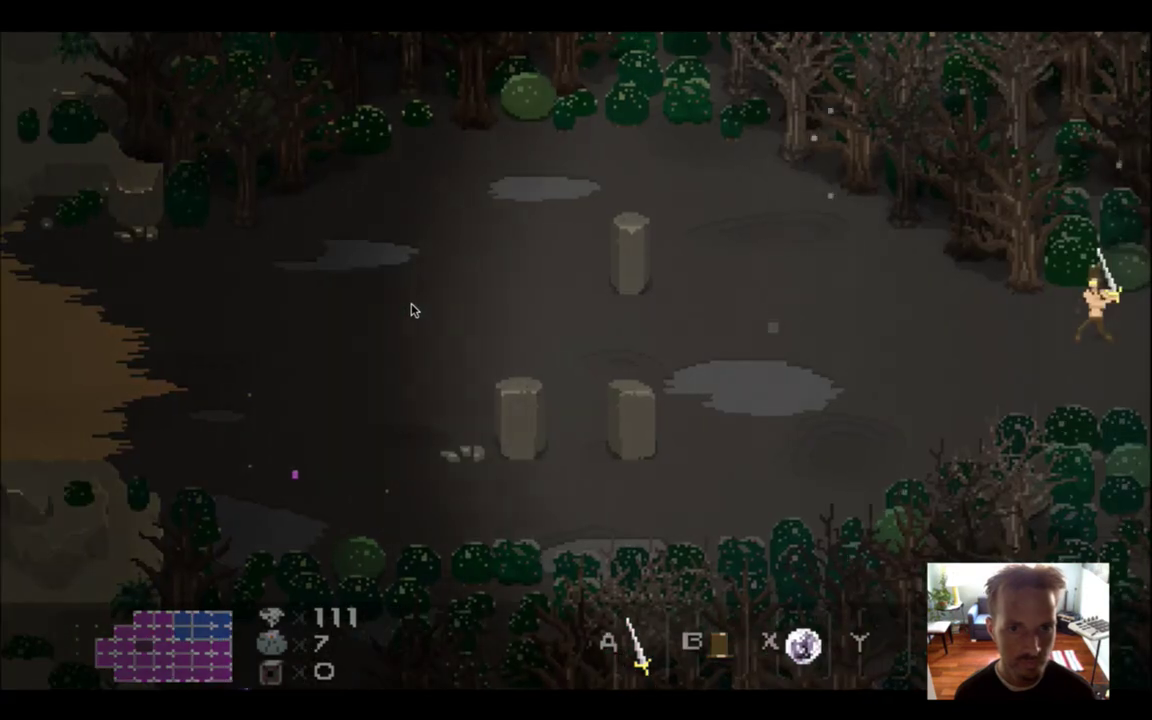
key("Left")
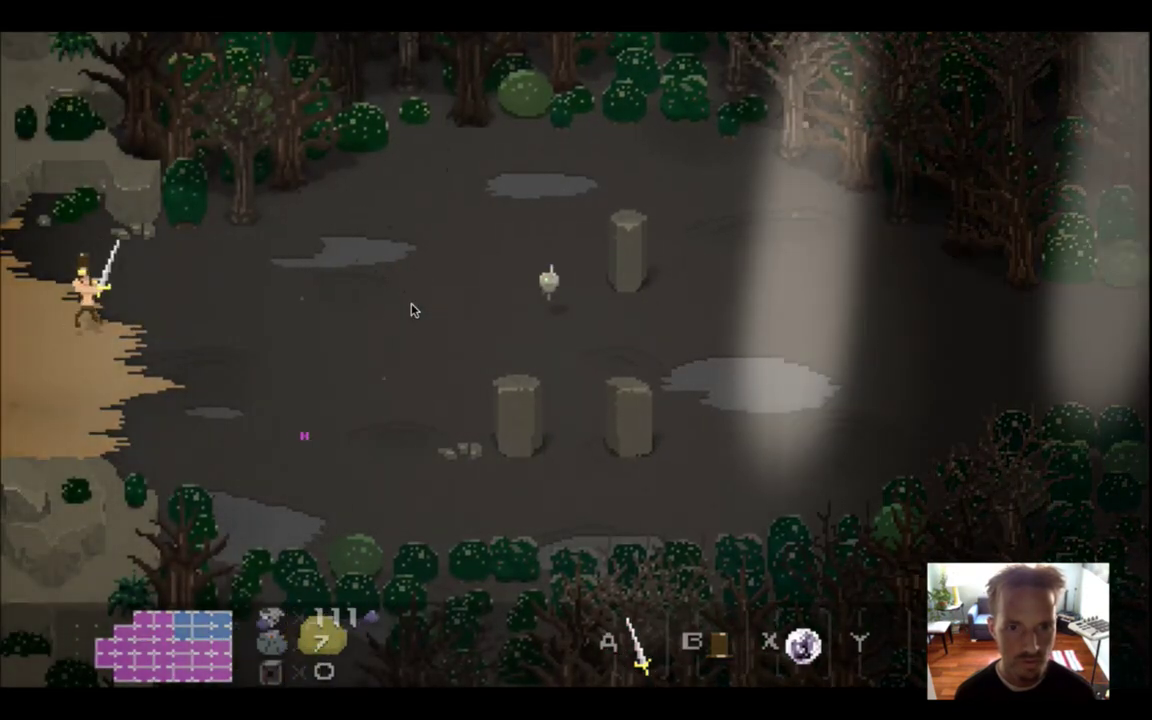
key("Left")
key("Down")
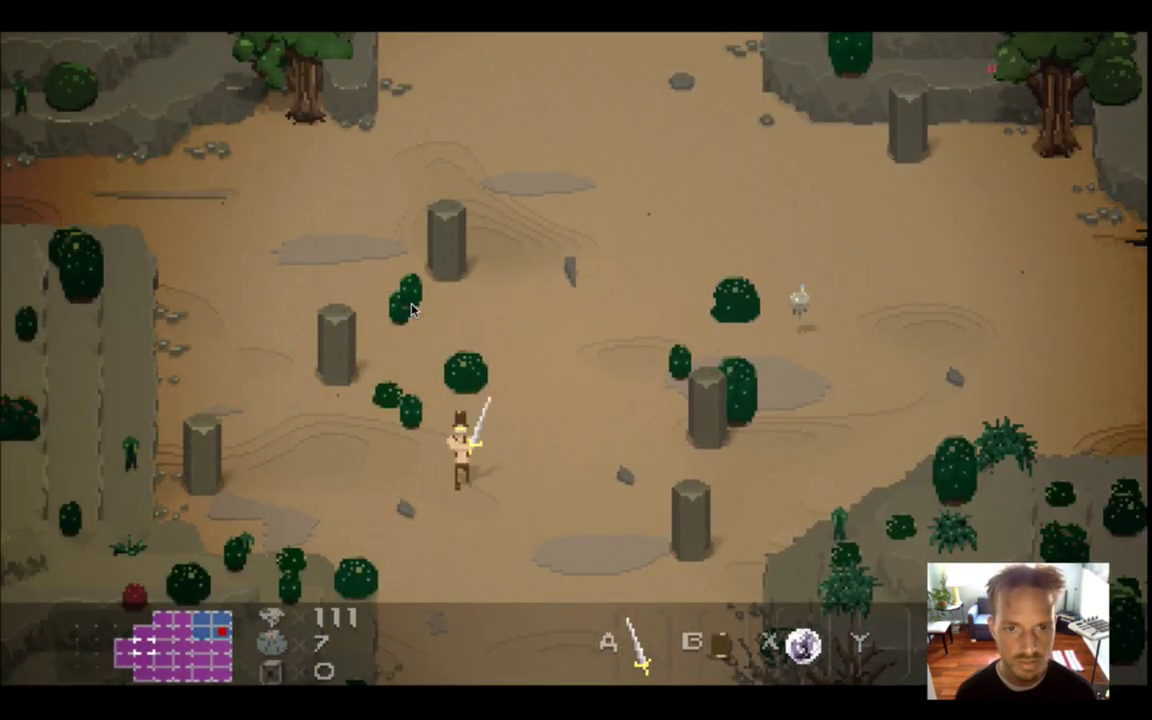
key("Down")
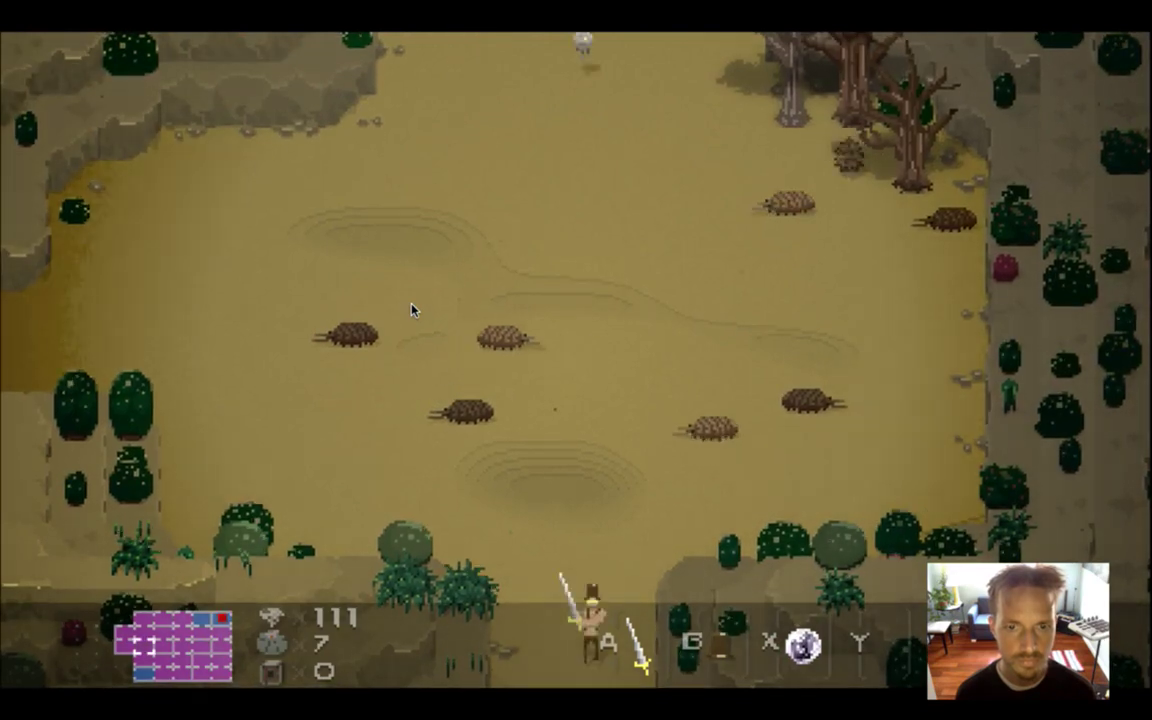
Travel east across the dark swamp path between the ponds and into the green forest
key("Right")
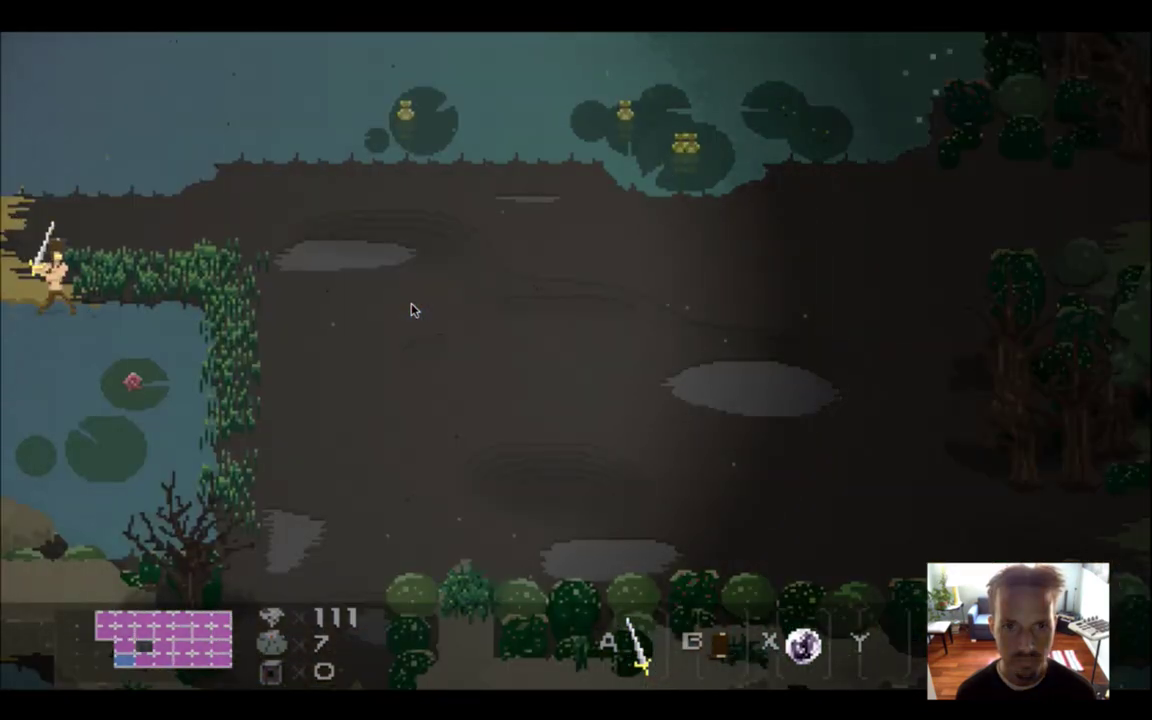
key("Right")
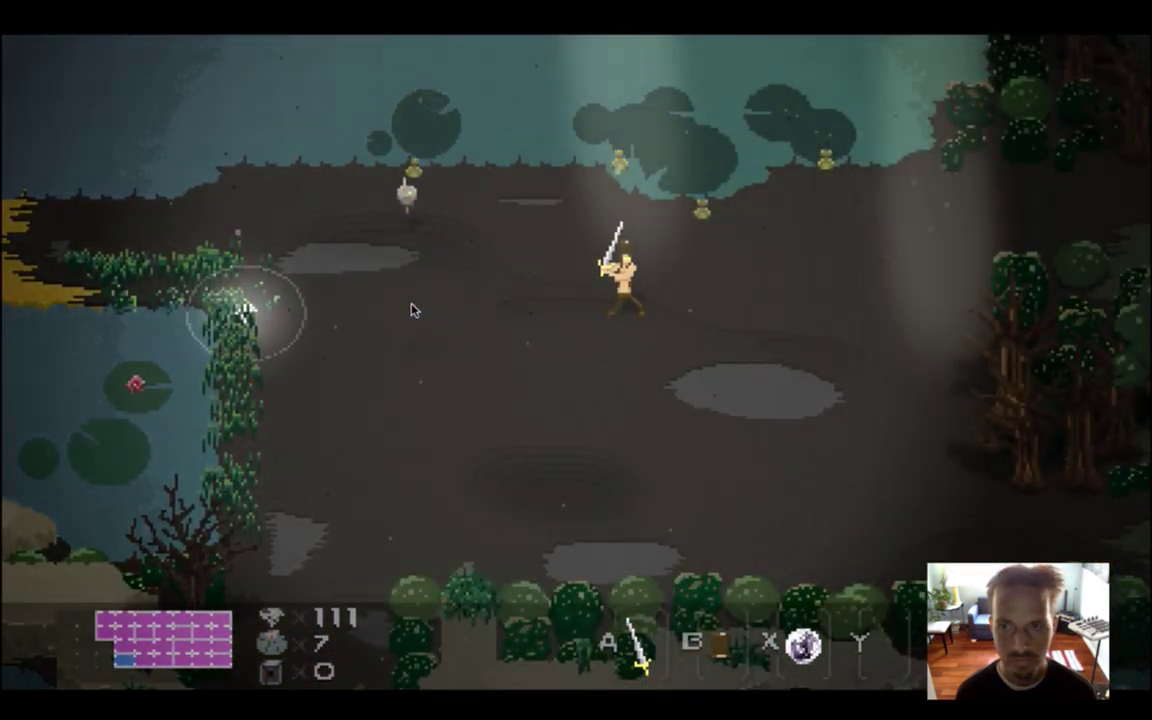
key("Right")
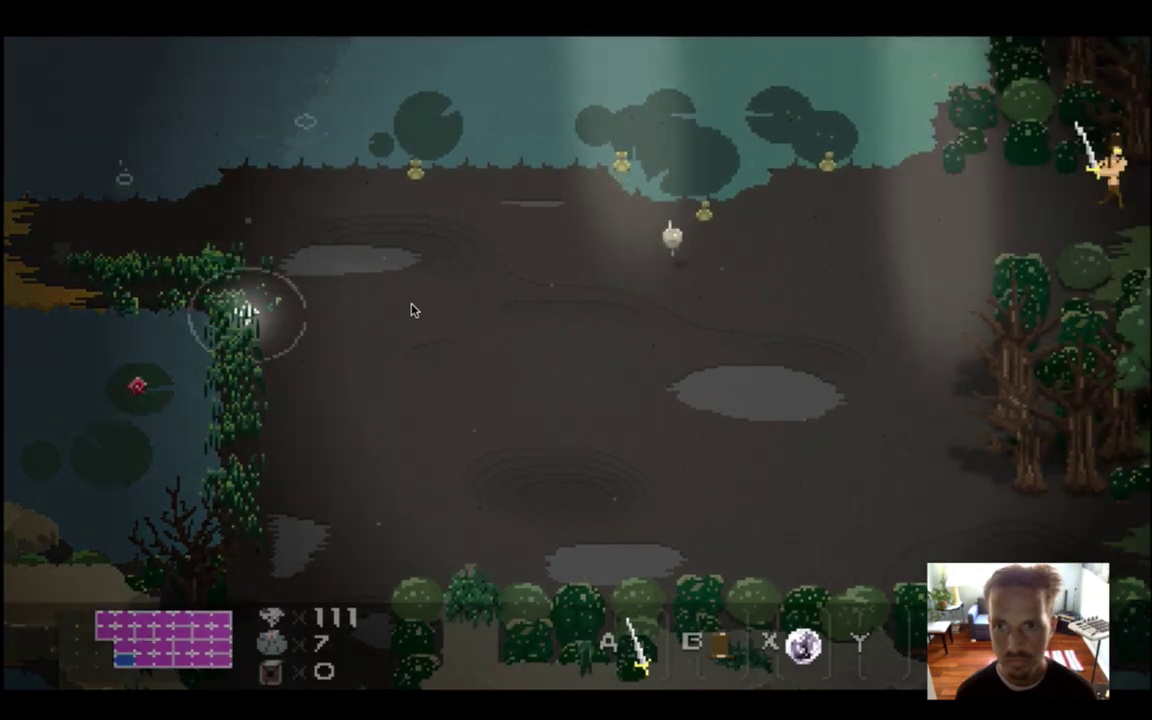
key("Right")
key("Down")
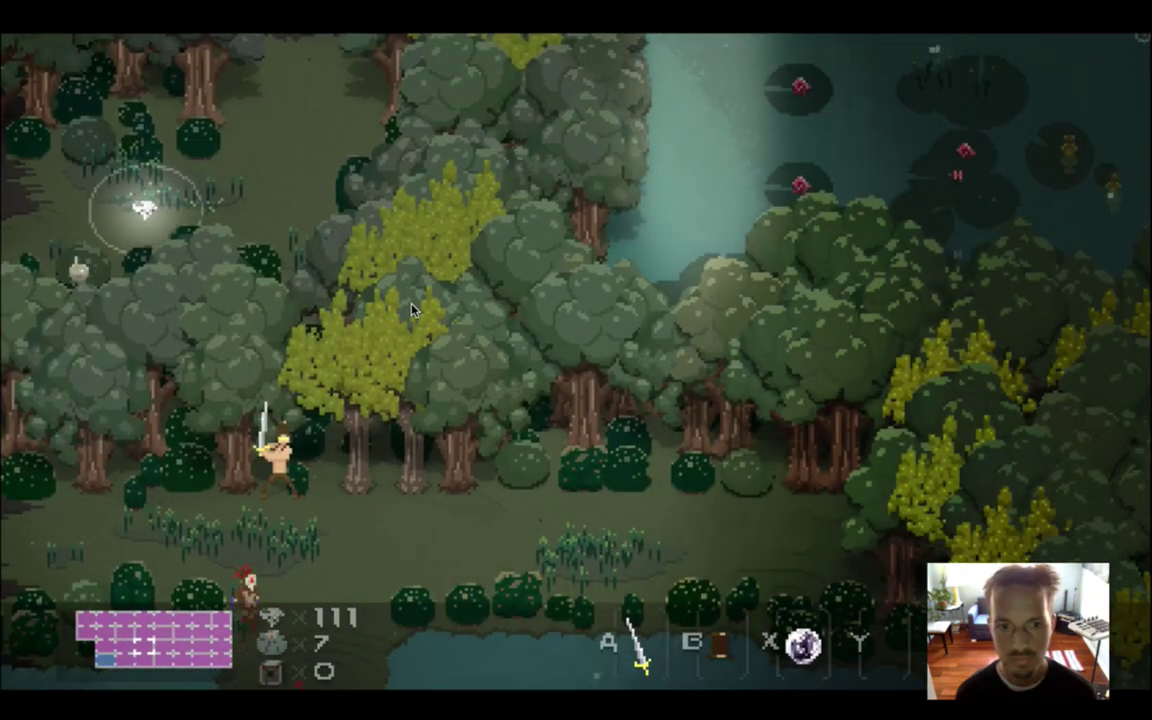
Head south to the grassy bank and return north across the lily pads beside the forest
key("Down")
key("Right")
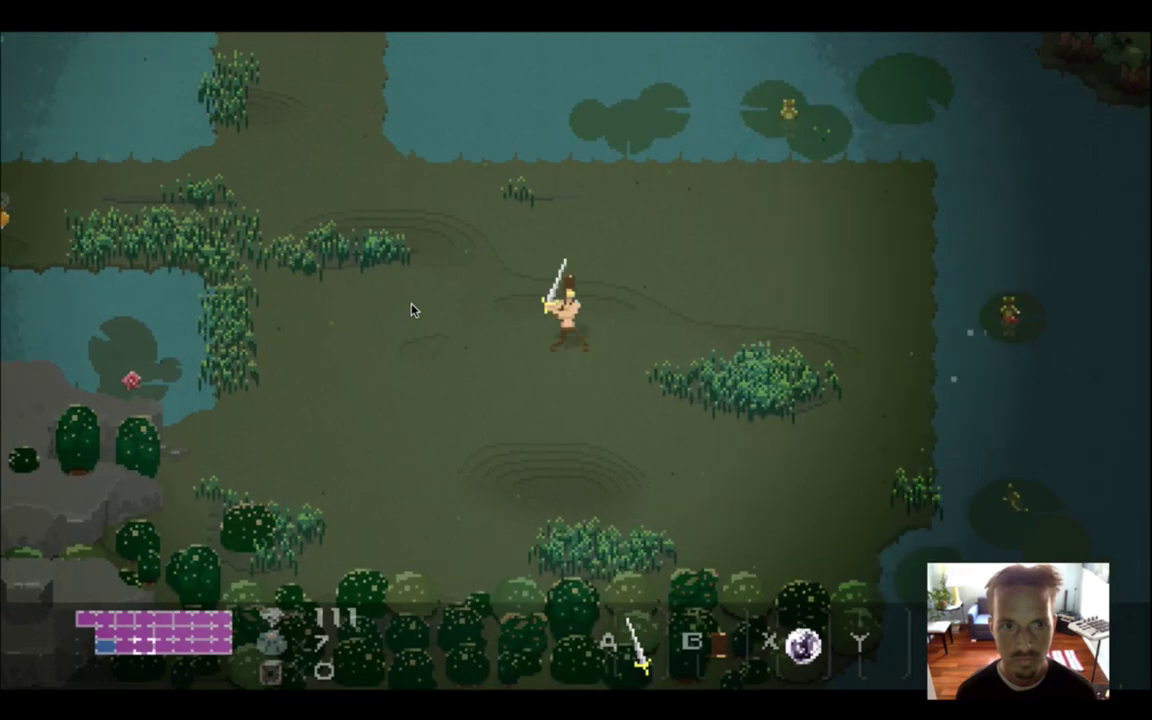
key("Left")
key("Up")
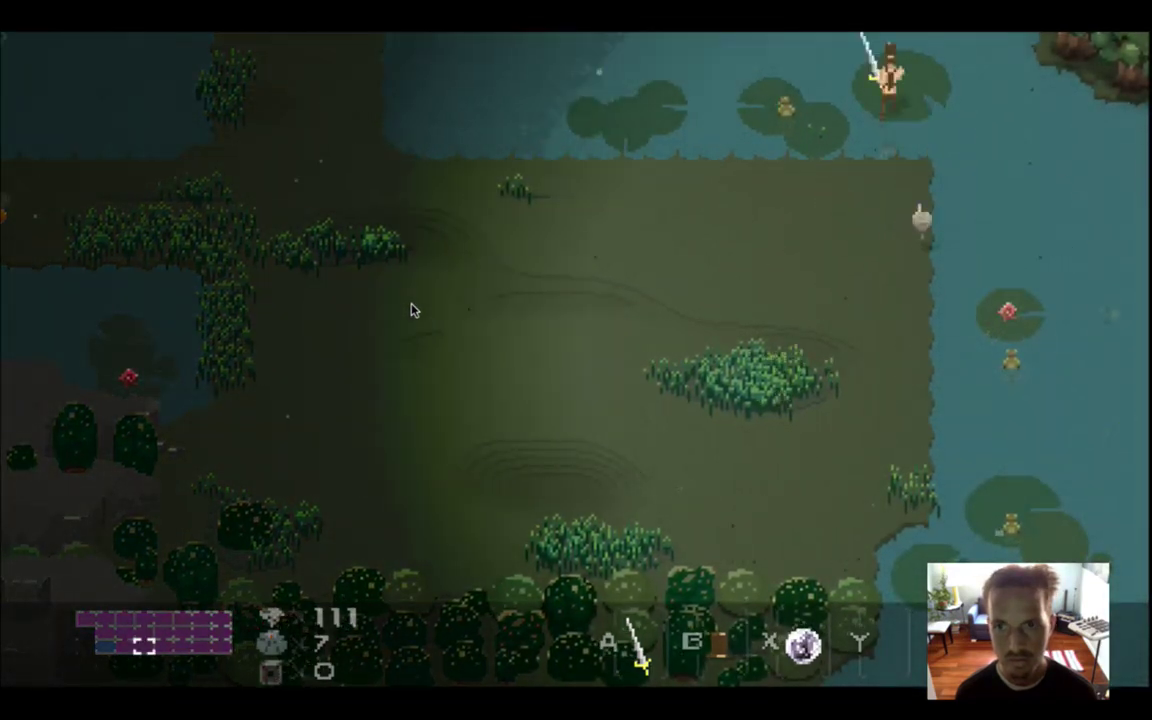
key("Left")
key("Up")
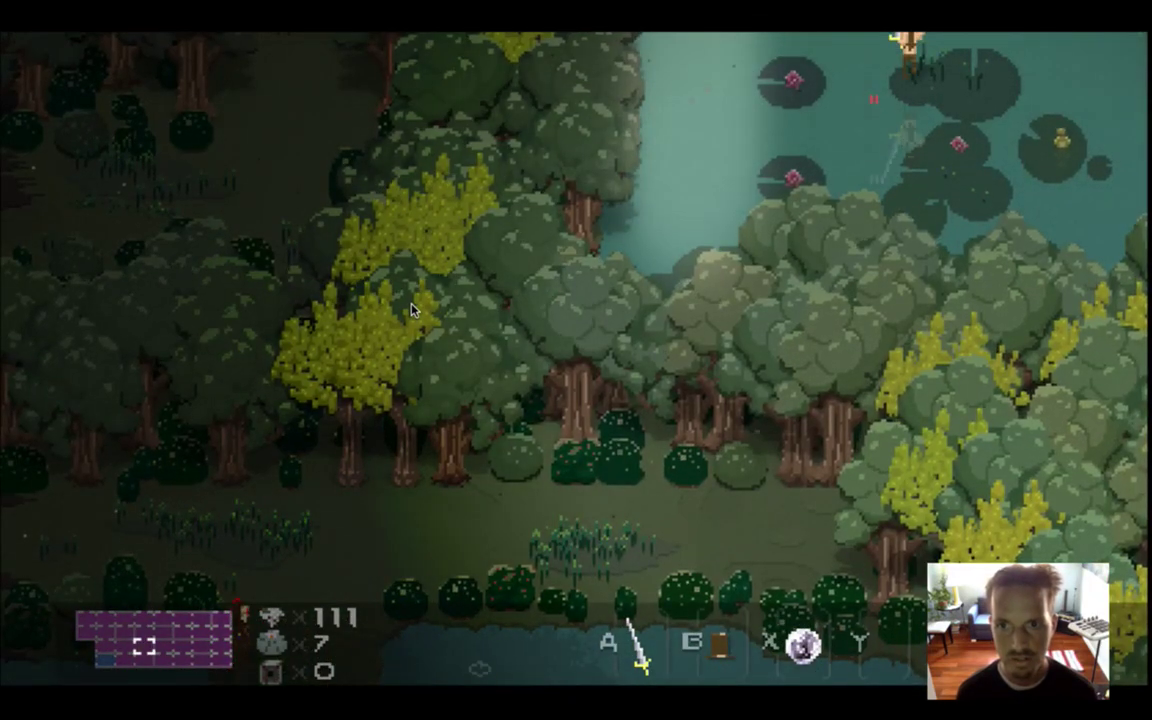
Explore the dark rocky clearing and enter the dark forest with the white spiny creatures beside the green pond
key("Right")
key("Right")
key("Up")
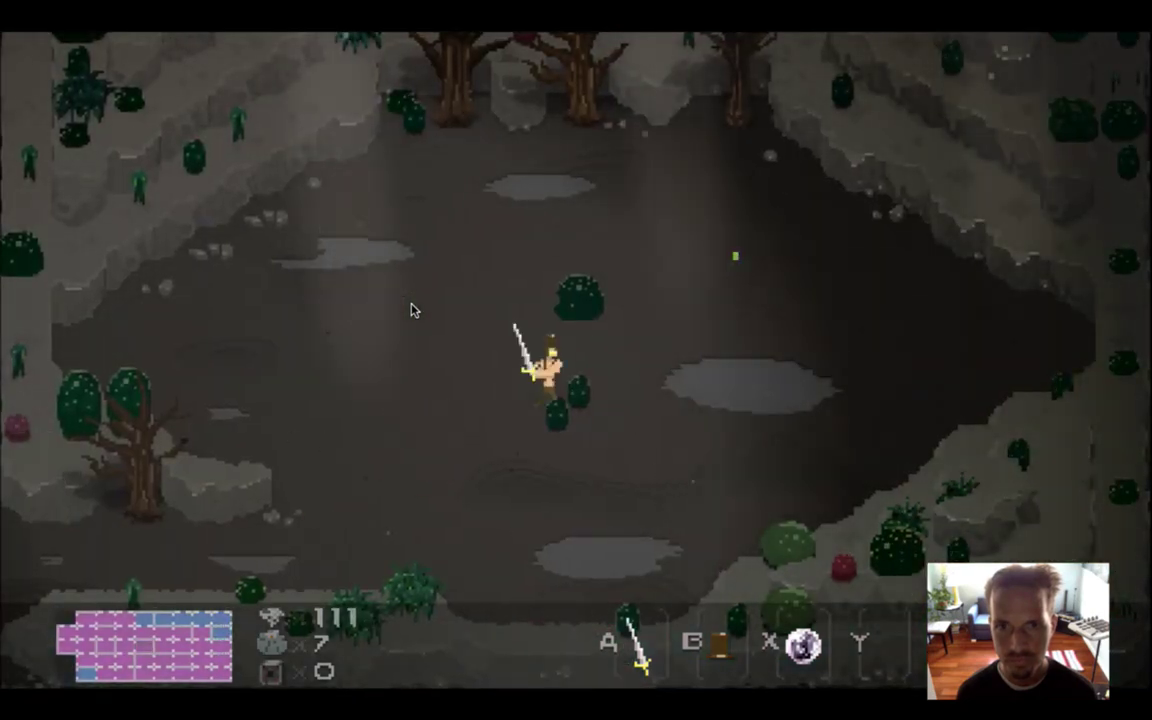
key("Down")
key("Left")
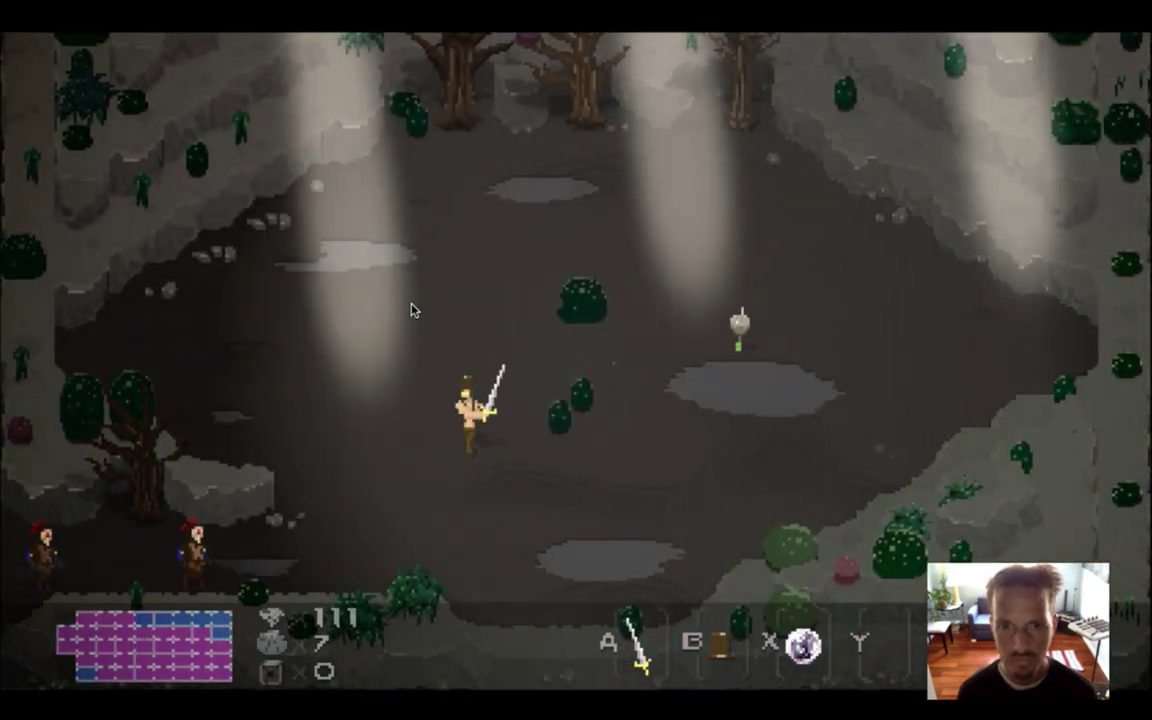
key("Up")
key("Left")
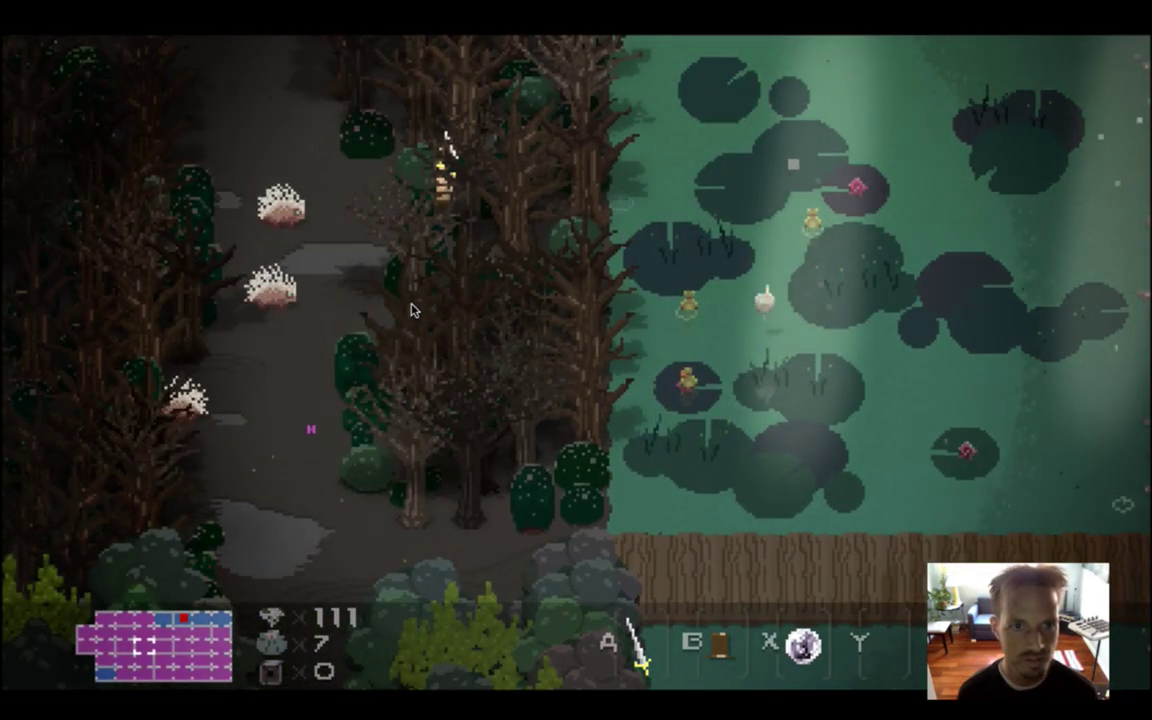
Move through the dark forest and fight the white spiny creatures on the path with the sword
key("Down")
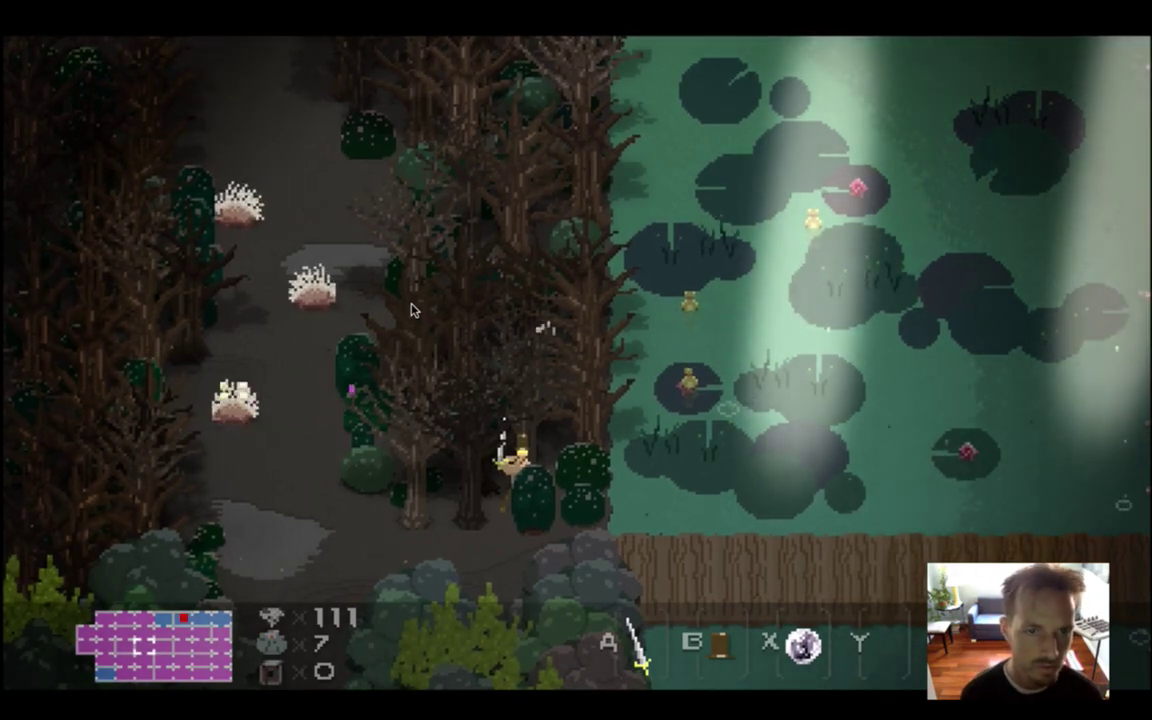
key("Left")
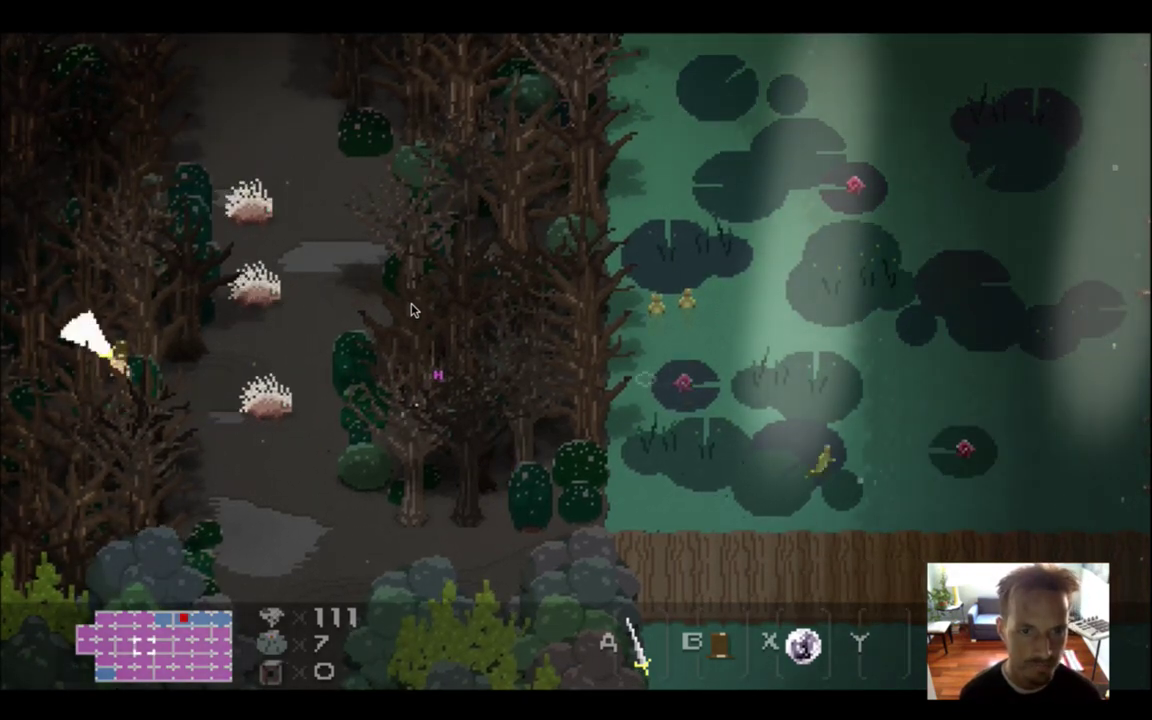
key("Right")
key("Up")
key("a")
key("Up")
key("a")
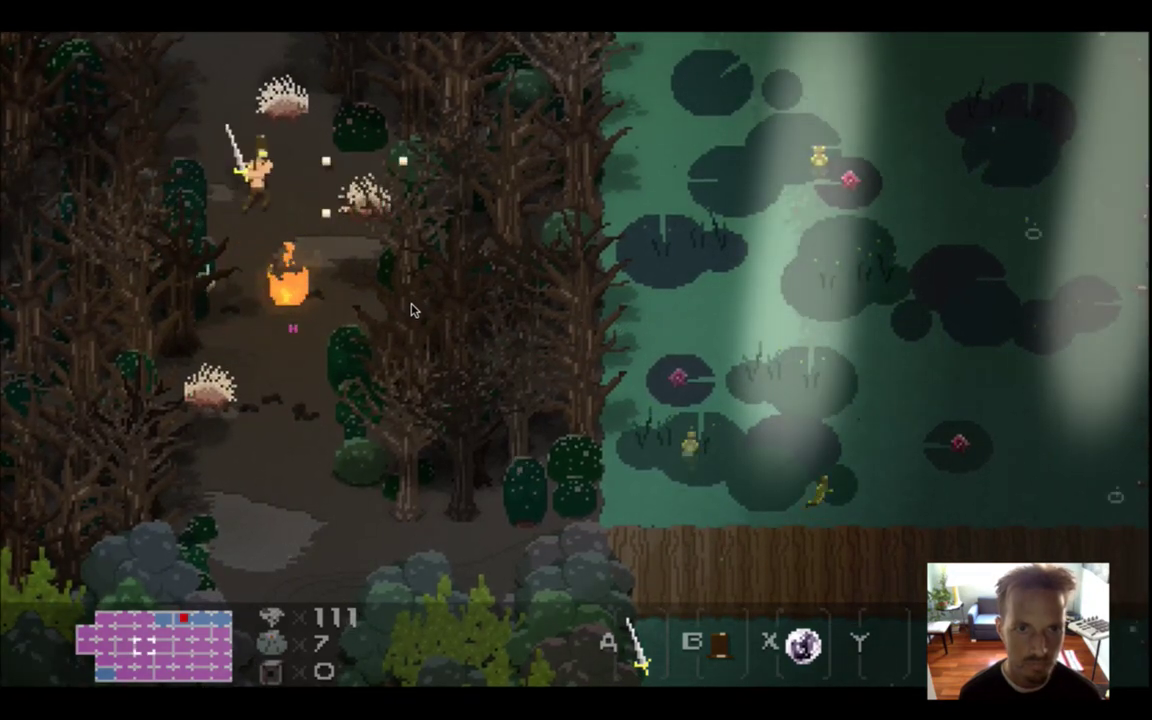
key("Right")
key("a")
key("a")
key("Left")
key("a")
key("Right")
Leave the spiny creatures' forest northward and cross the green pond to the bank with the vine creatures
key("Up")
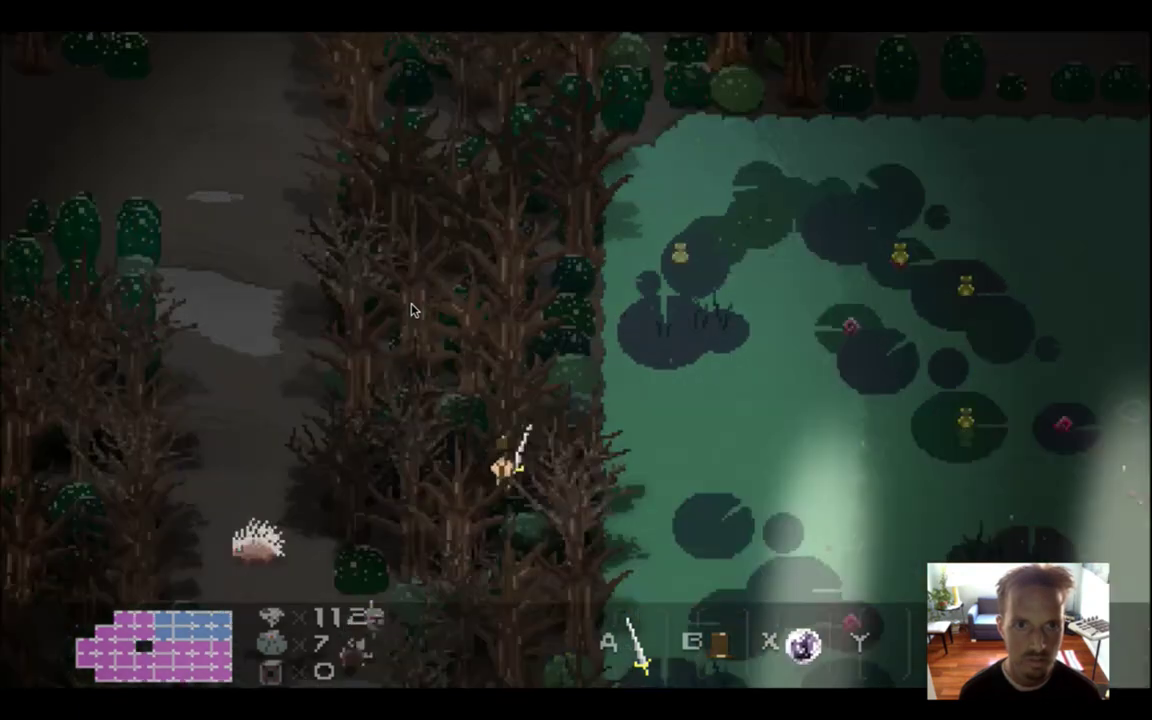
key("Right")
key("Right")
key("Up")
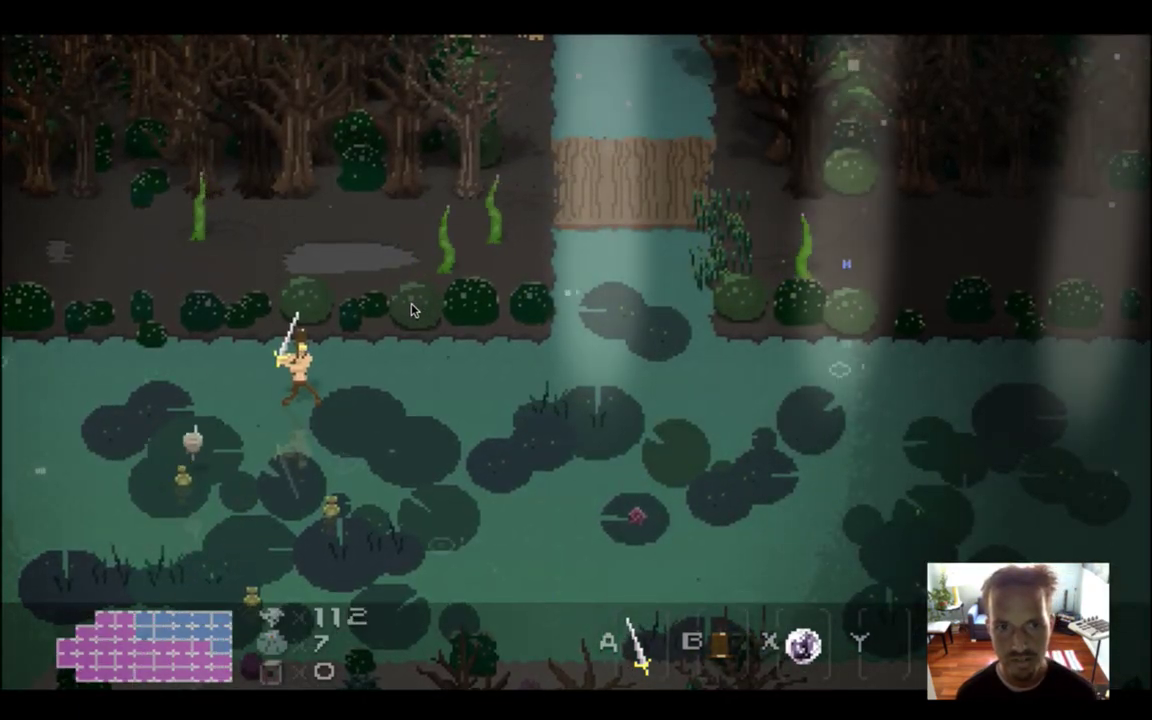
Fight the green vine creature on the path north of the pond, slashing it with the sword and dodging around it
key("Left")
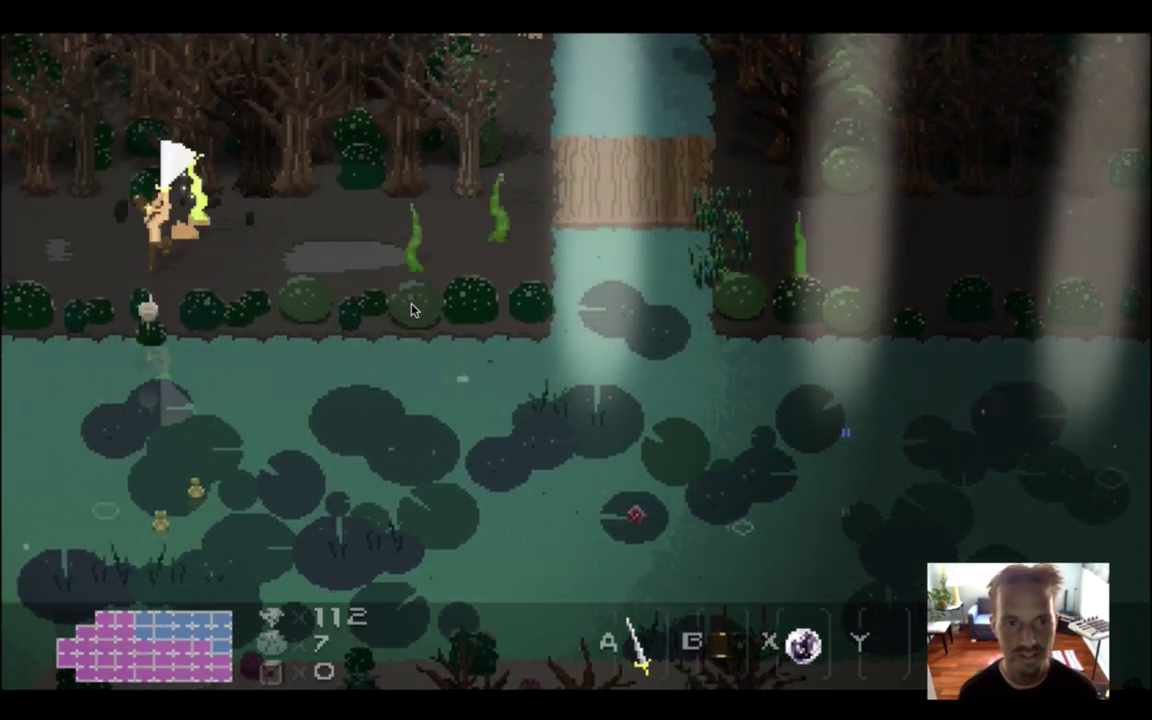
key("a")
key("Down")
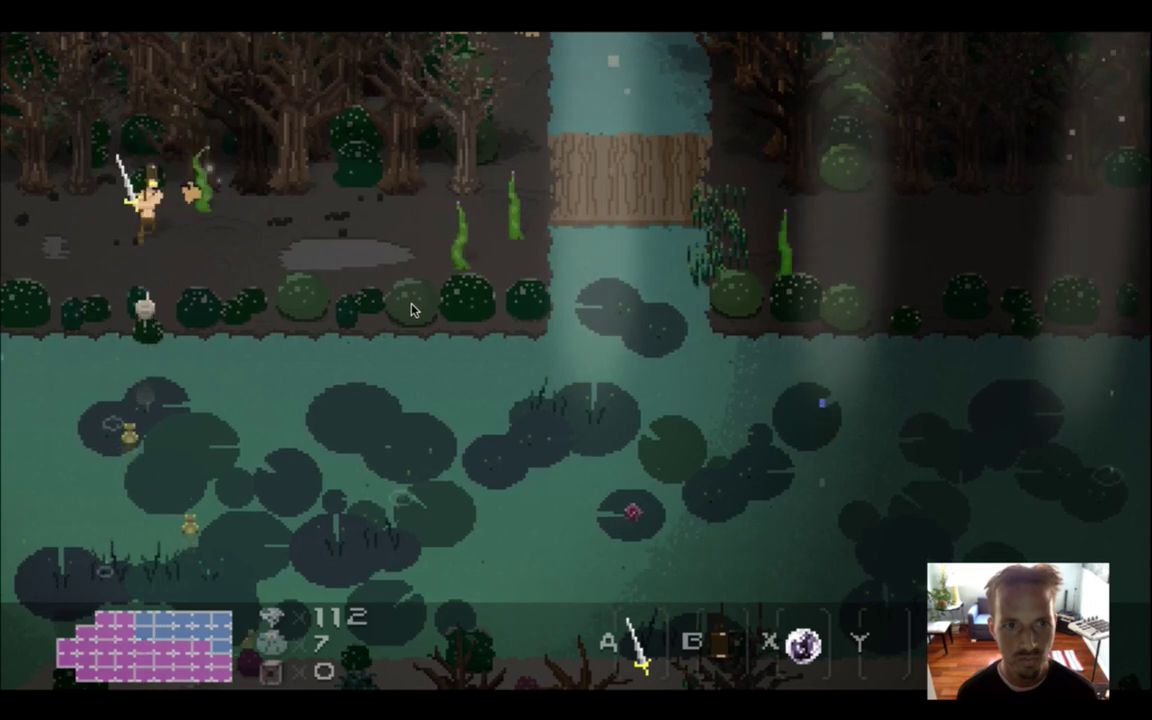
key("Left")
key("Down")
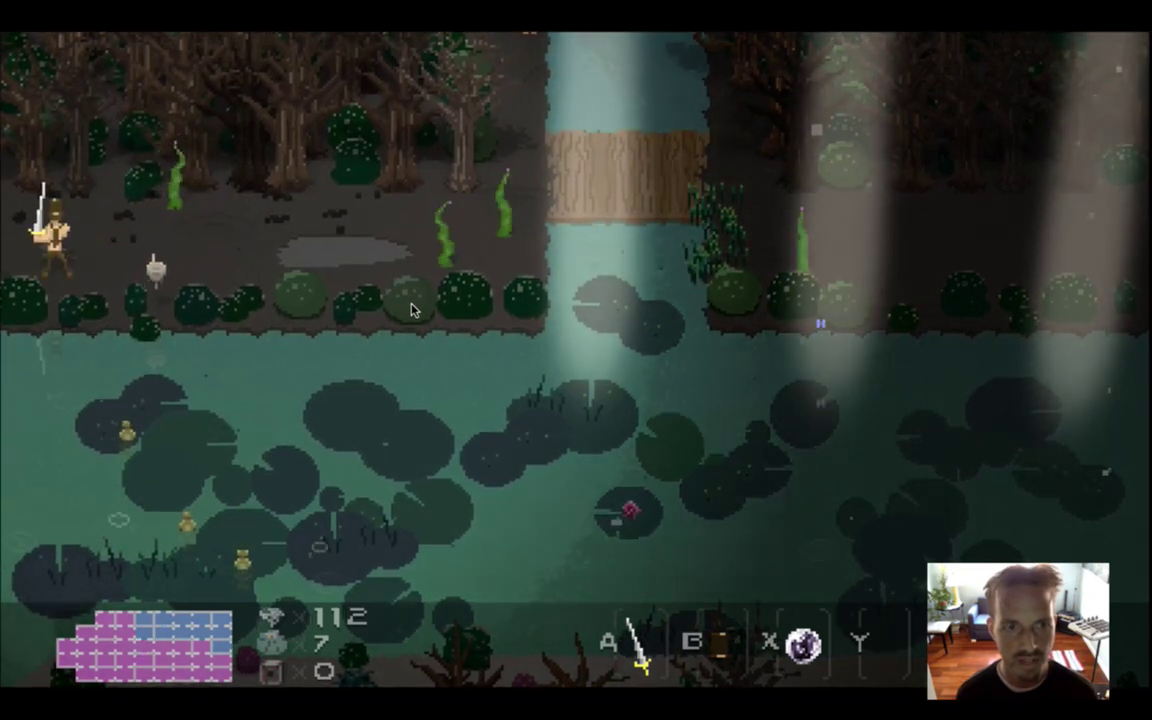
key("Up")
key("Right")
key("Down")
key("a")
key("Left")
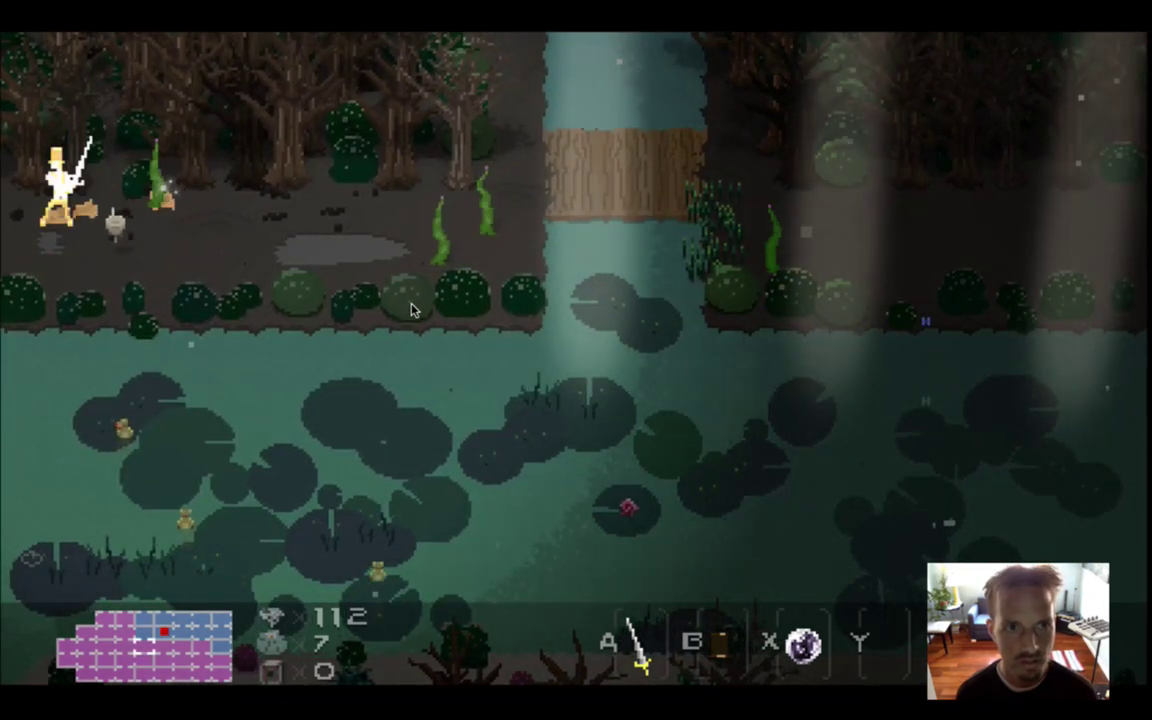
Leave the vine creatures and cross the lily pads to the wooded shore east of the pond
key("Down")
key("Right")
key("Right")
key("Down")
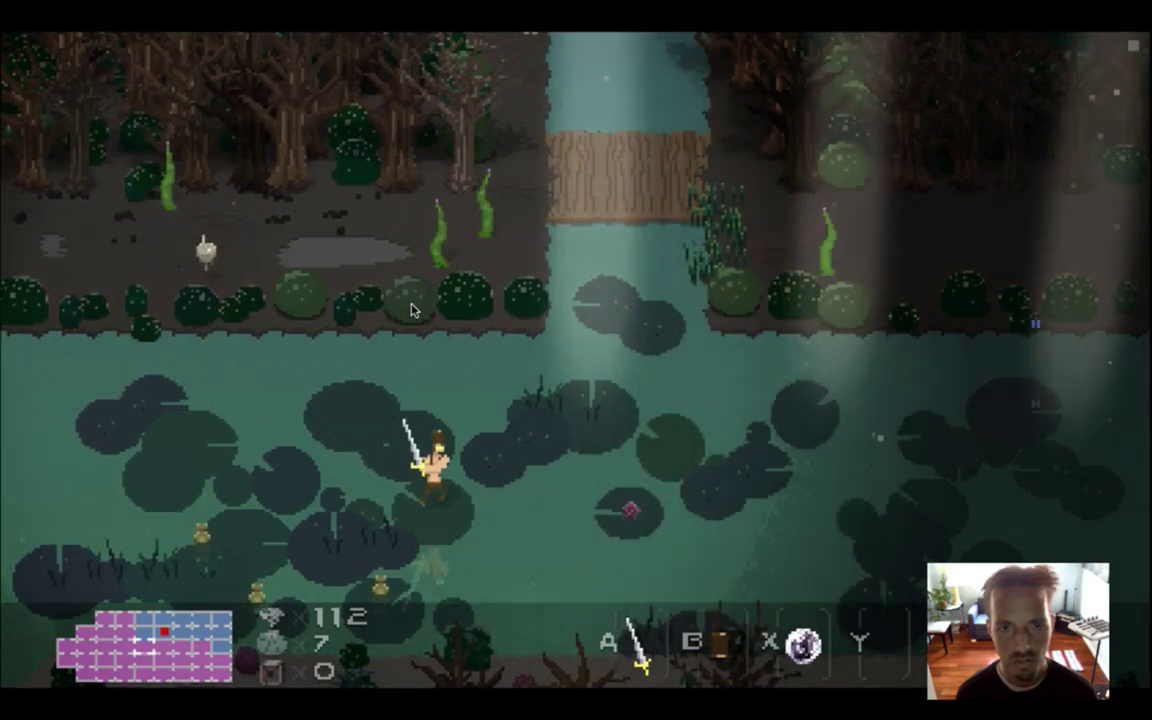
key("Right")
key("Right")
key("Up")
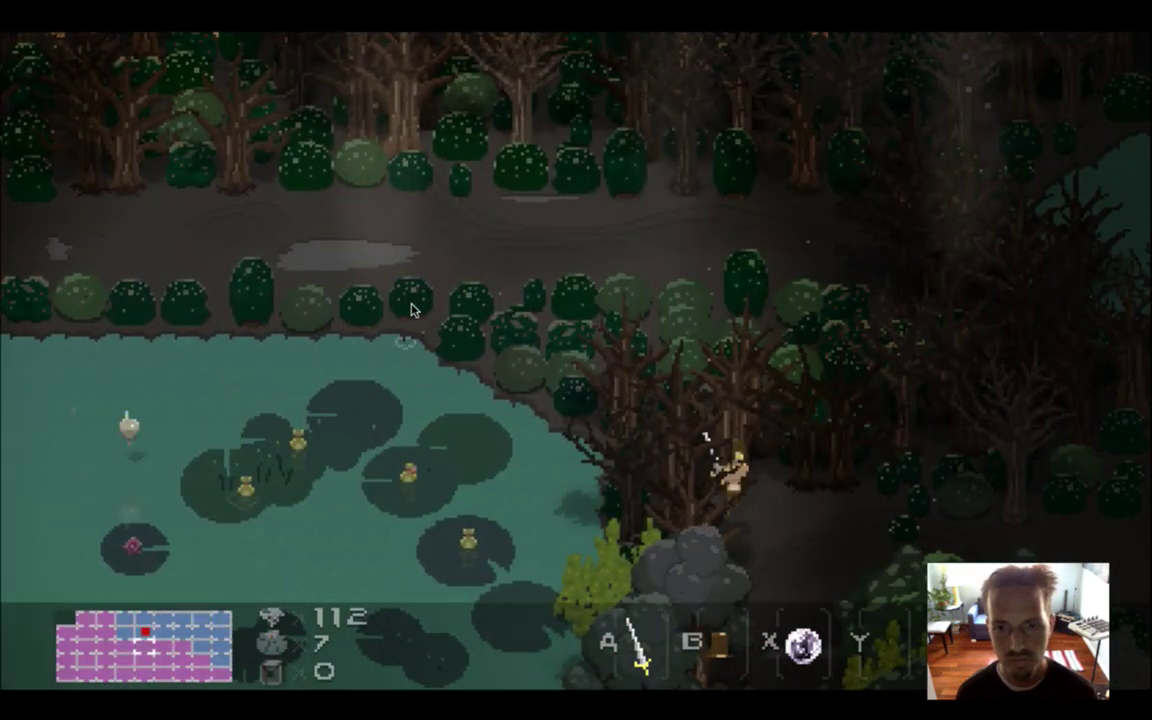
Pass through the slime clearing and go south to the grassy area with the four floating boulders
key("Left")
key("Right")
key("x")
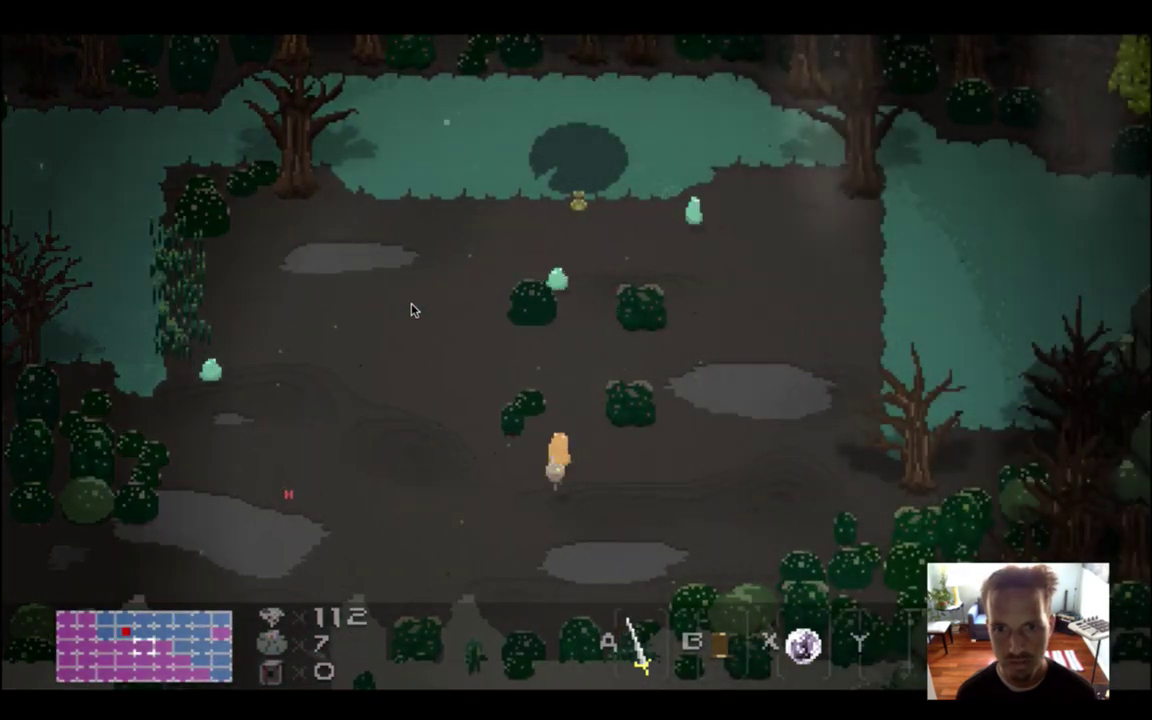
key("Right")
key("Down")
key("Down")
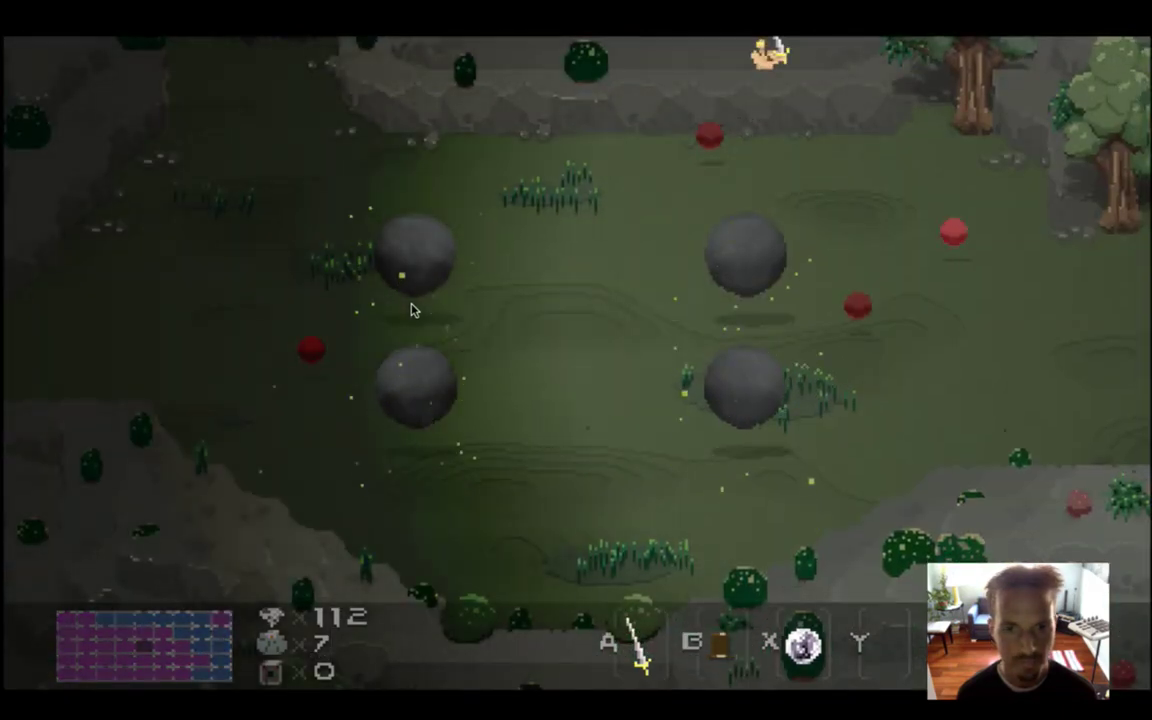
Skirt the floating boulders and bouncing red balls, and exit east into the grassy slime area beside the blue pond
key("Down")
key("Right")
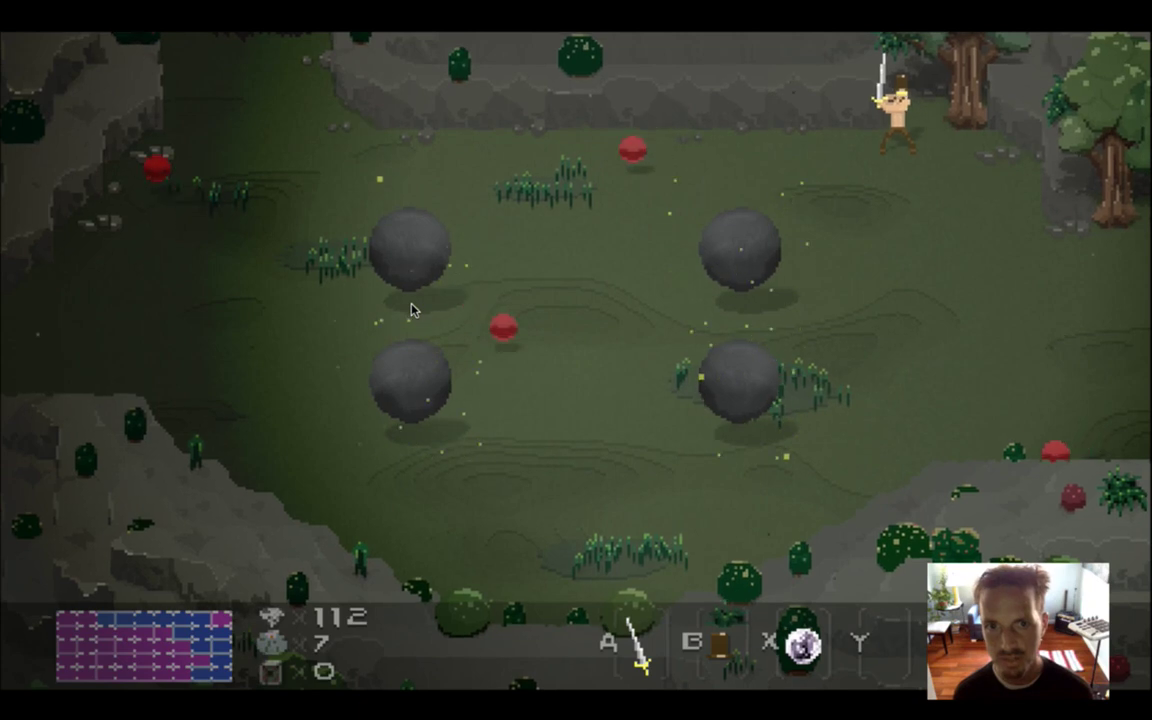
key("Down")
key("Right")
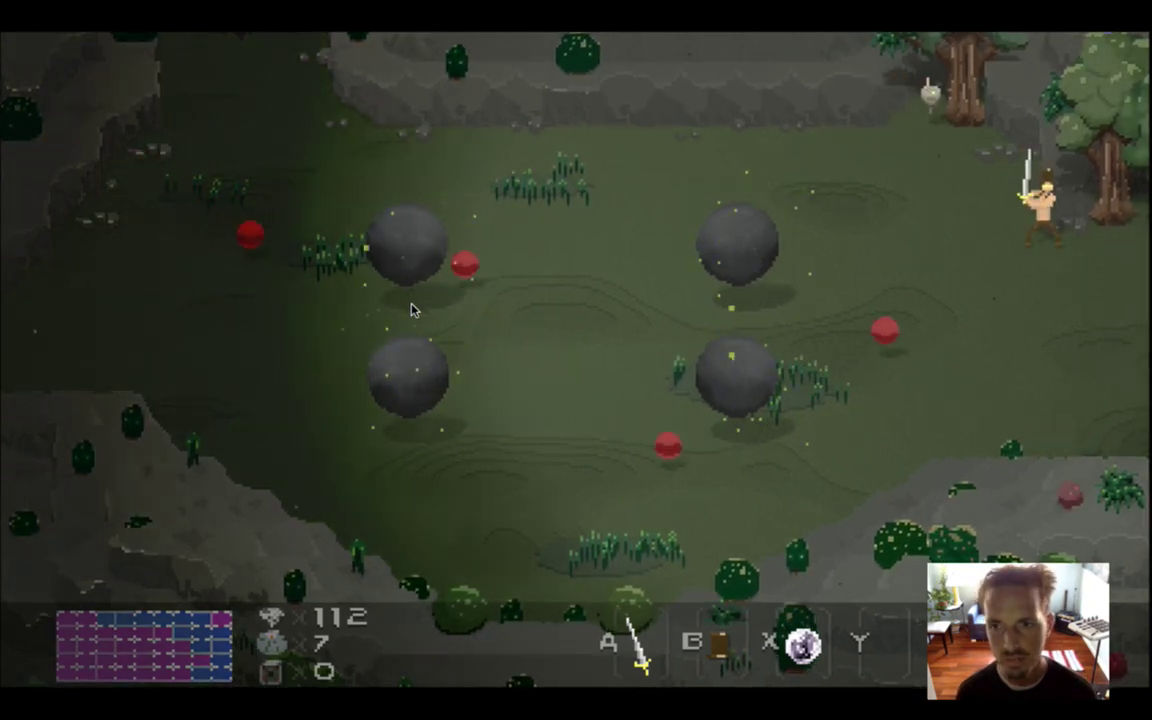
key("Down")
key("Right")
key("Right")
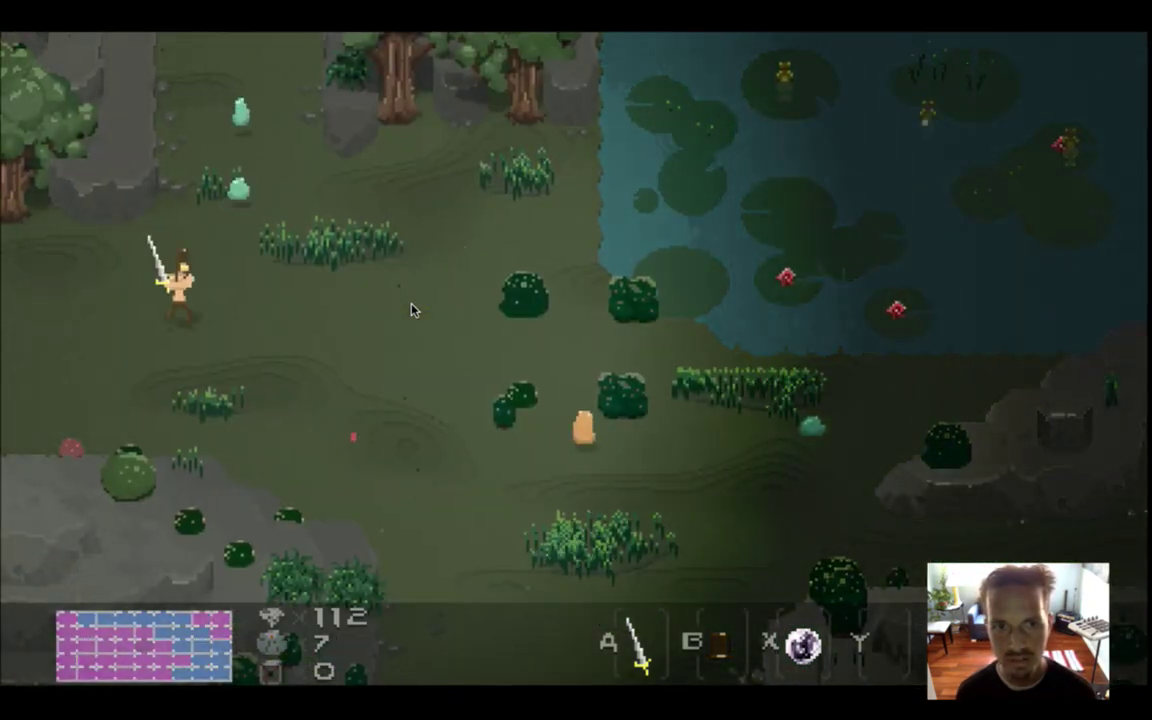
Continue south and east through the grassy slime and boulder areas to the vine creatures on the blue pond's bank
key("Down")
key("Down")
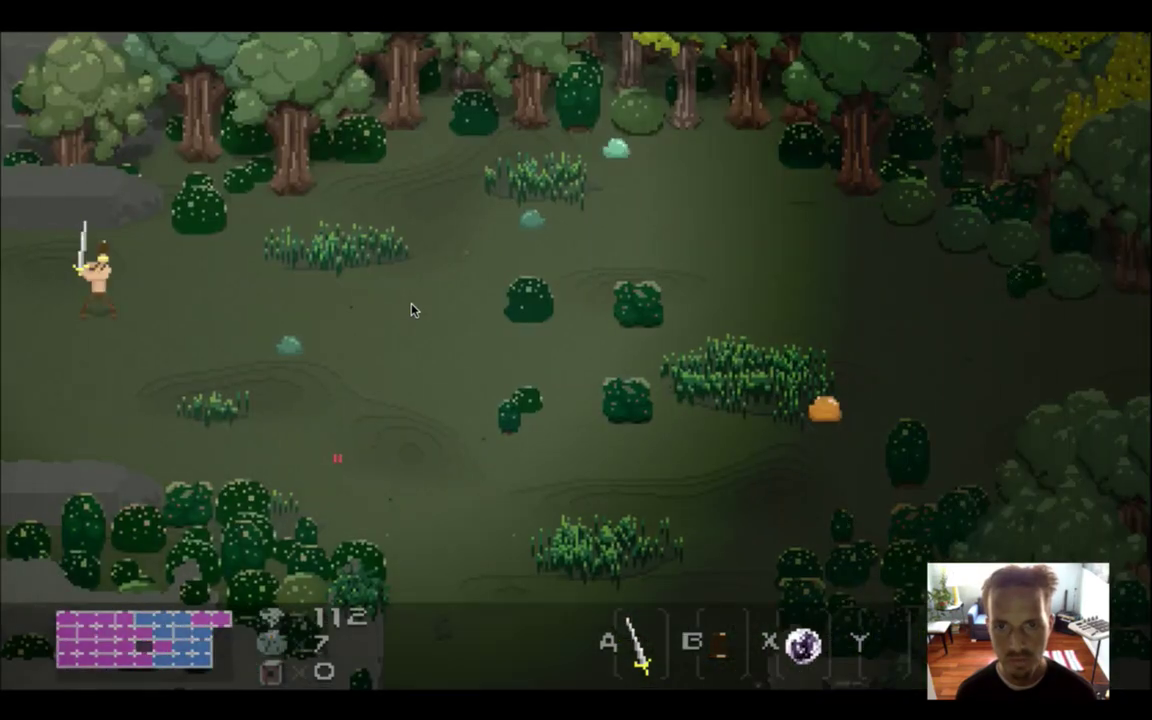
key("Right")
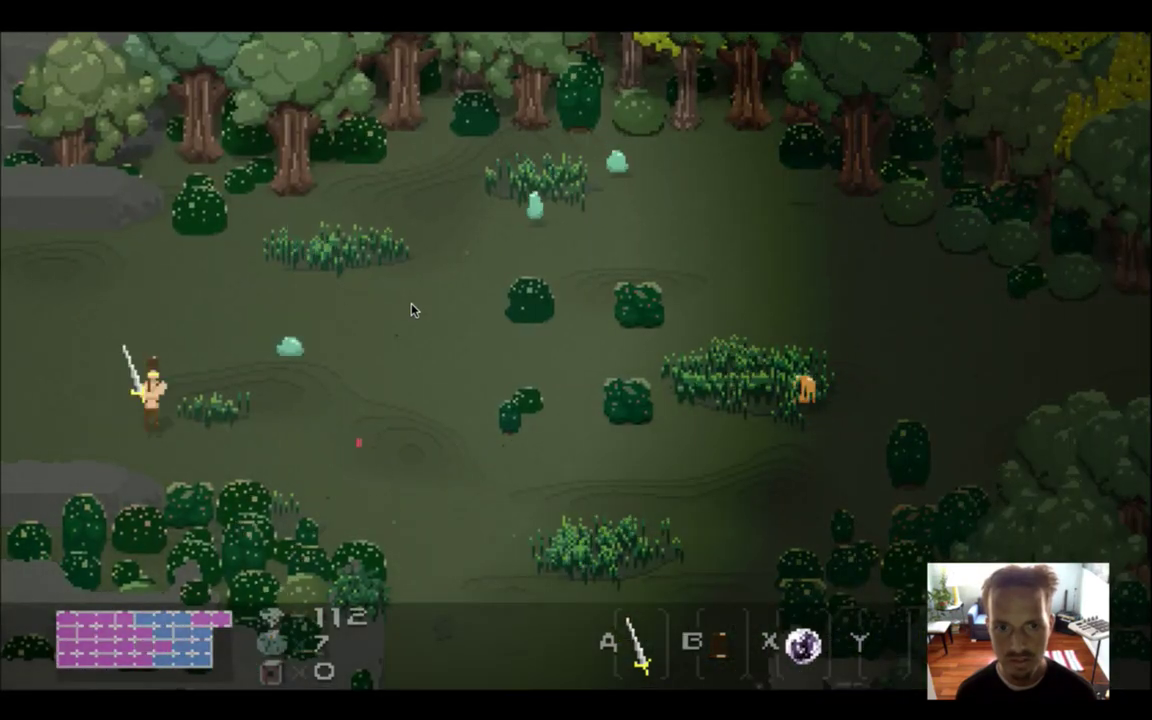
key("Down")
key("Right")
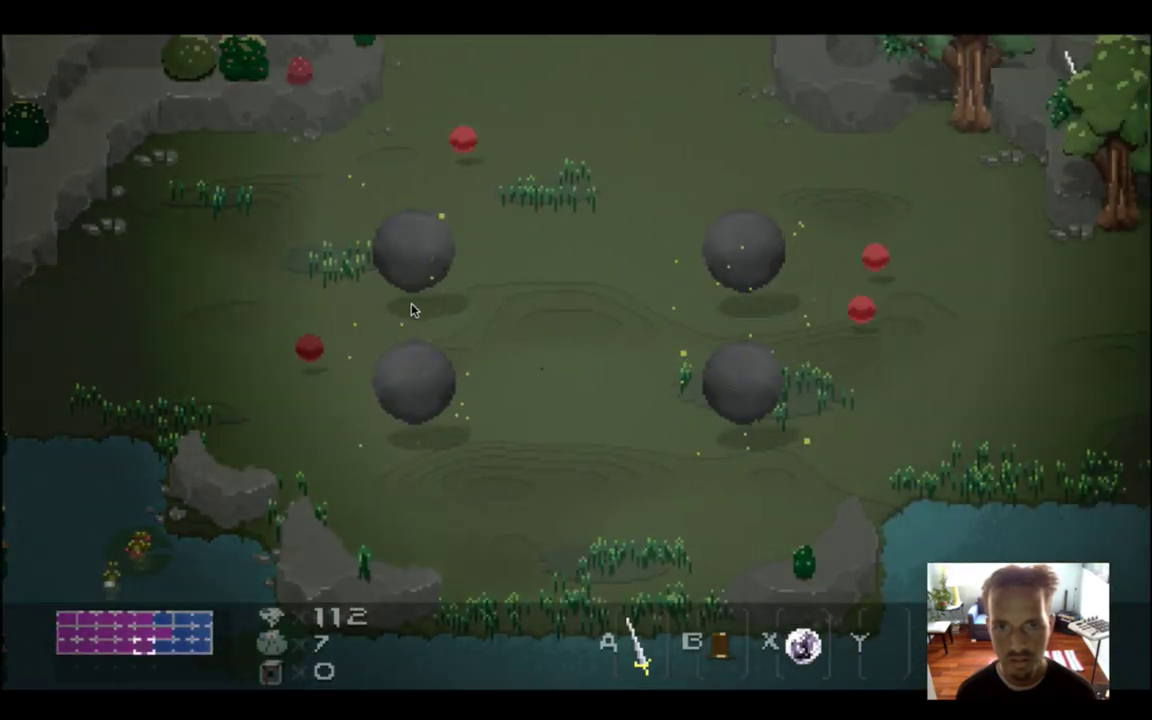
key("Right")
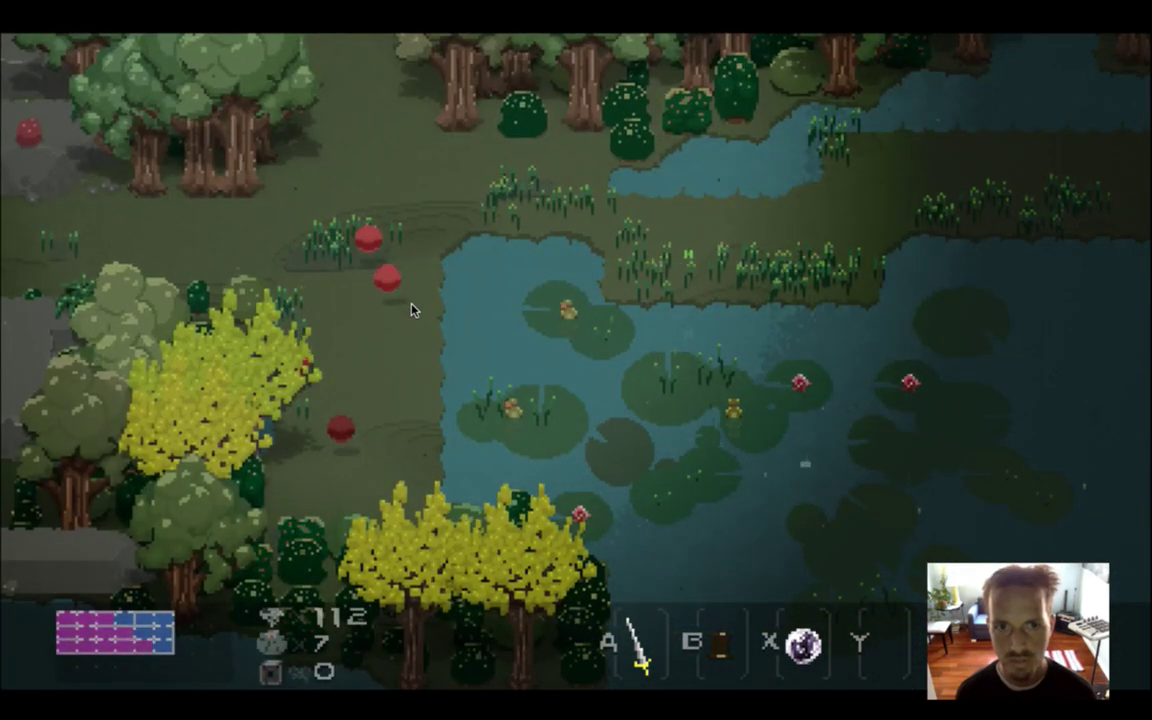
key("Right")
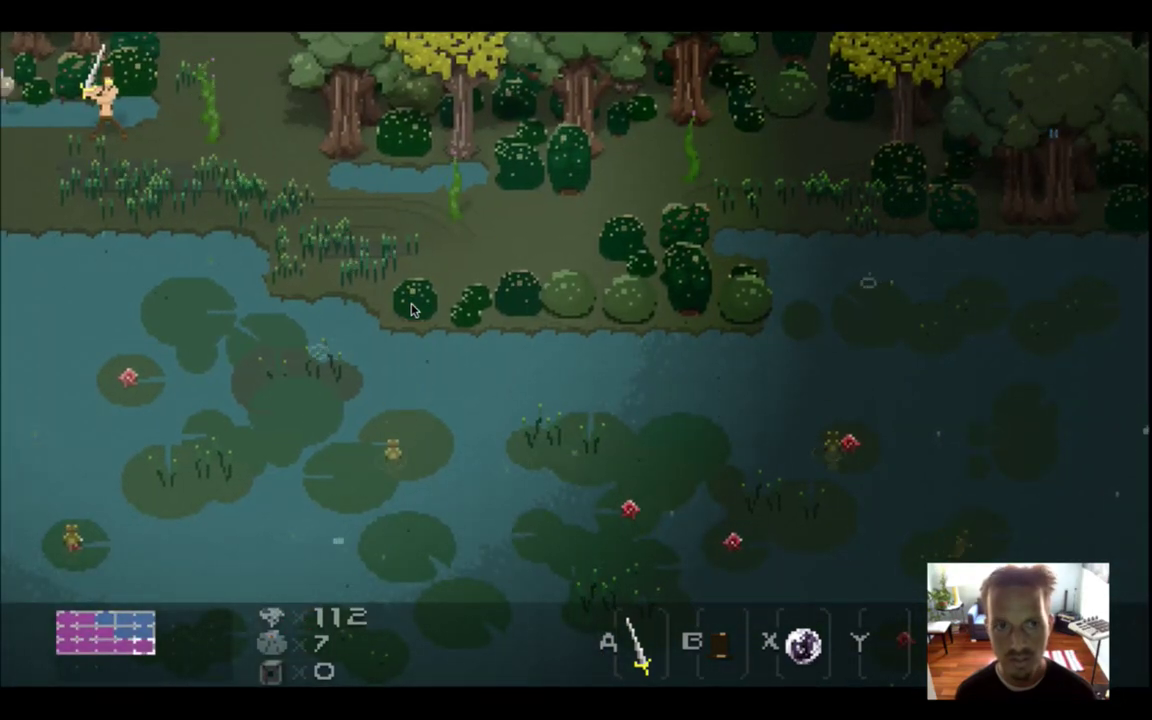
Quit the game and read the new Twitch chat messages, from the cup pixel suggestion to the request to see the phants
key("super+q")
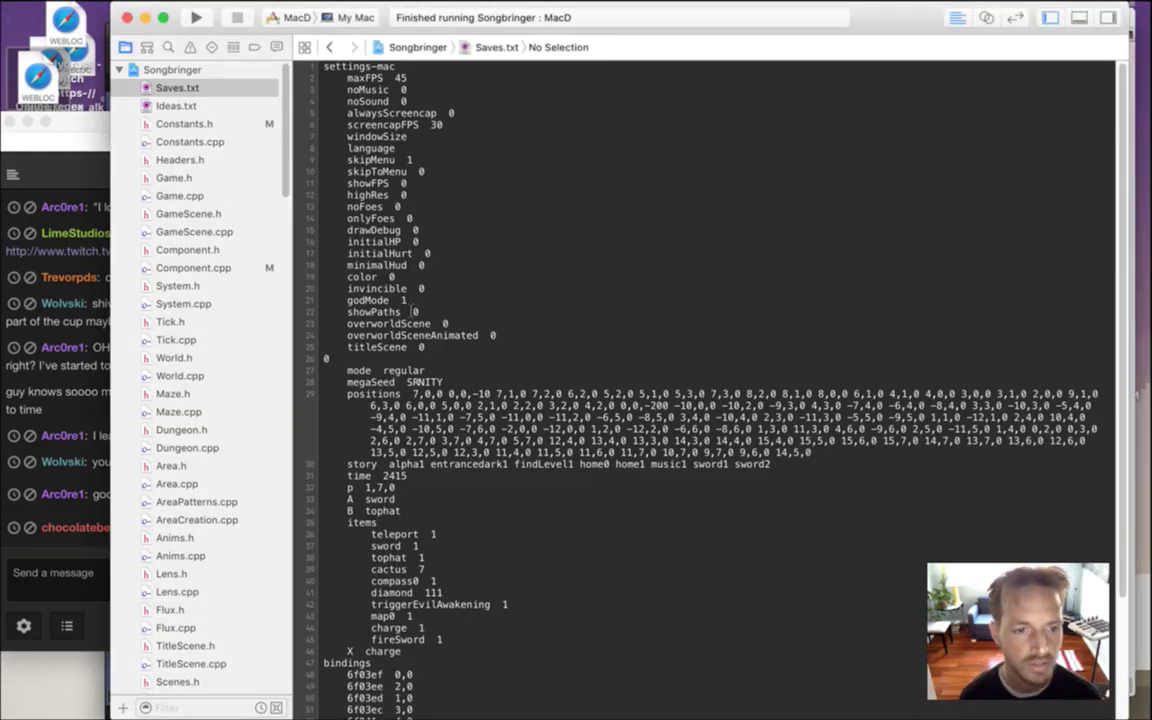
left_click(78, 366)
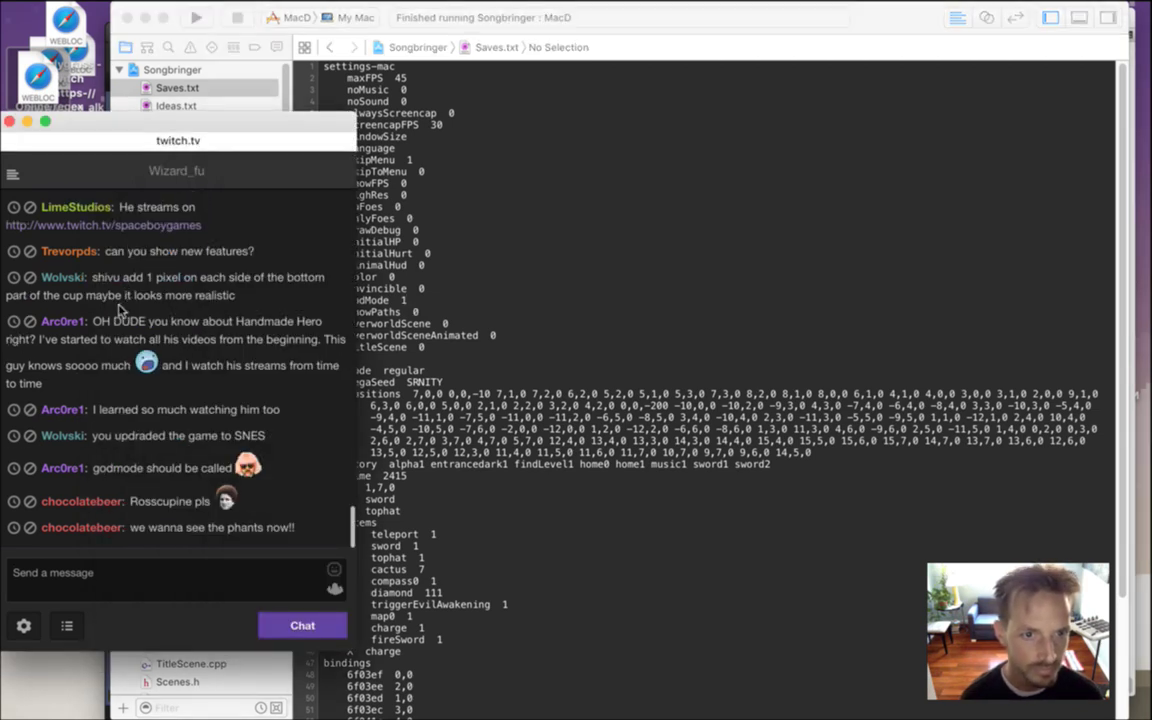
left_click_drag(113, 286, 132, 292)
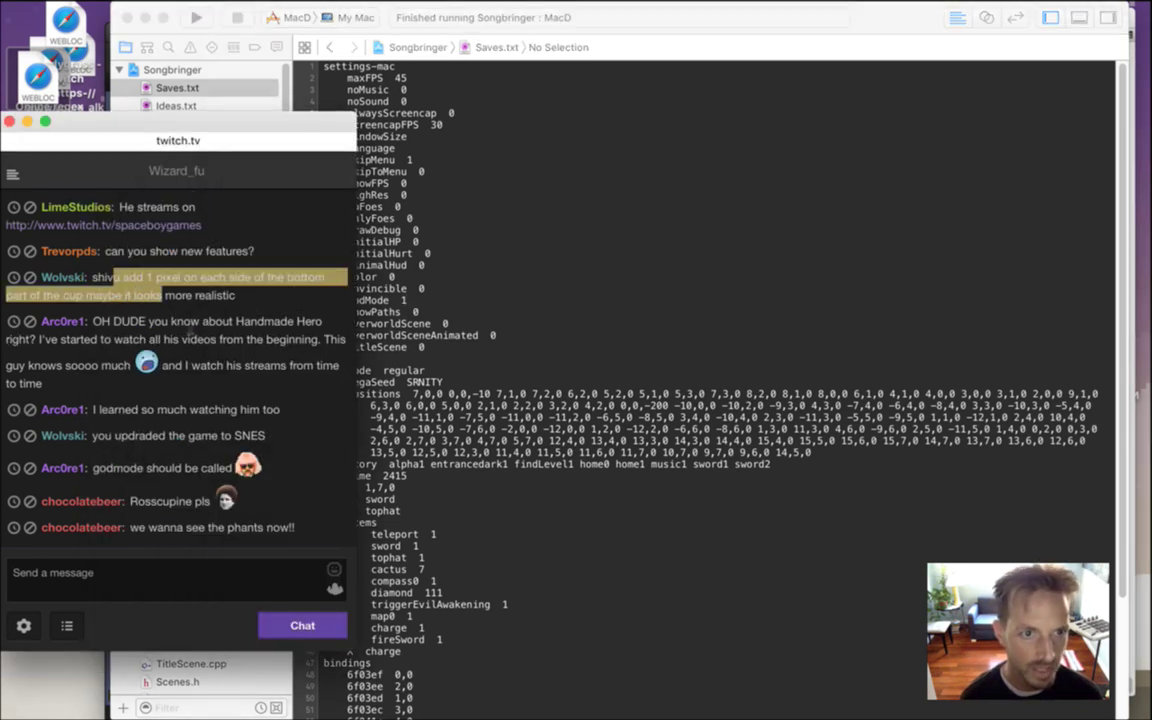
left_click_drag(187, 320, 219, 294)
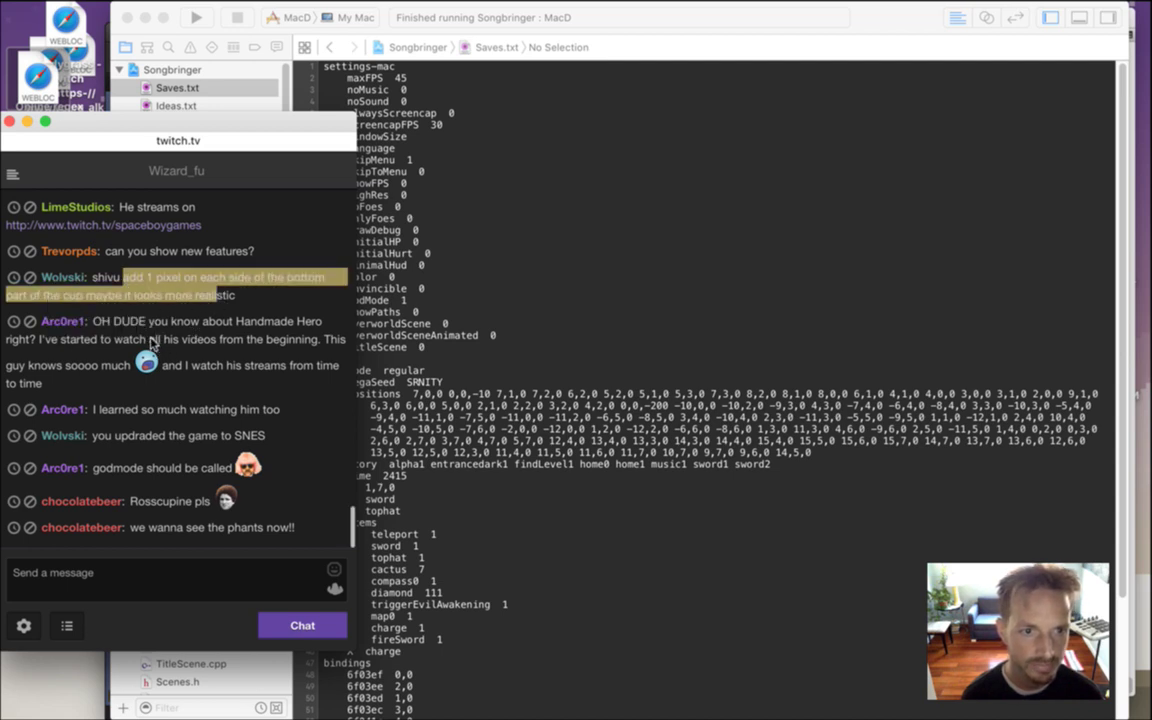
left_click_drag(116, 318, 114, 380)
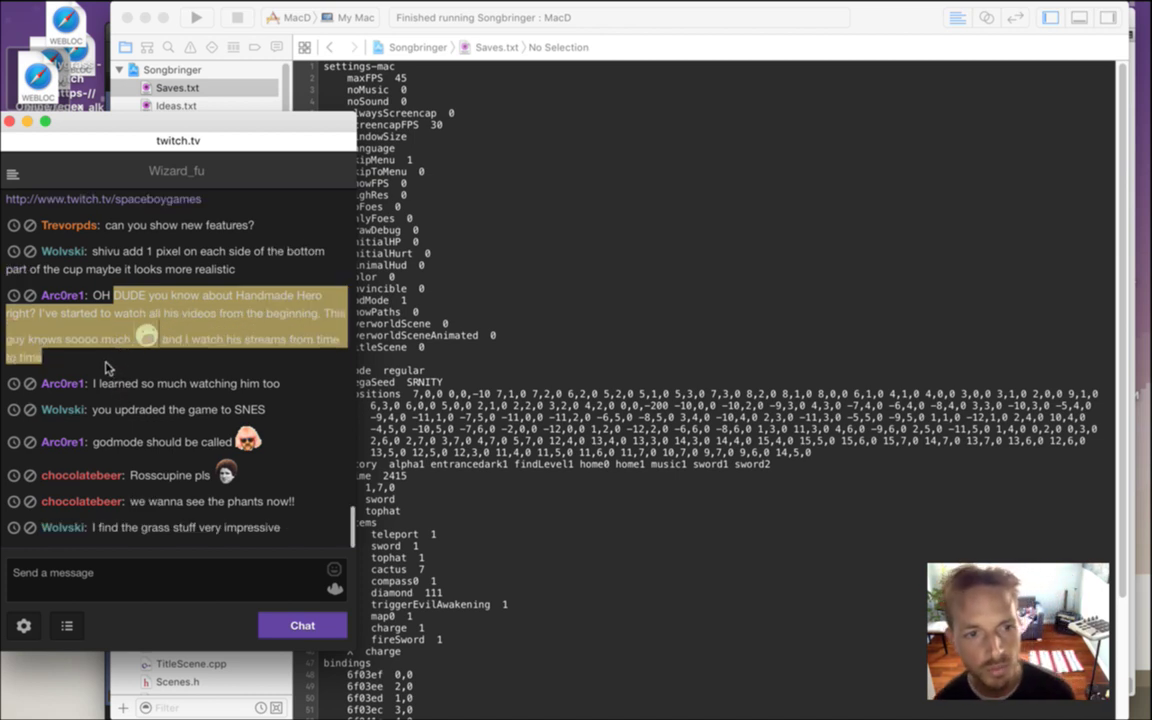
left_click(103, 308)
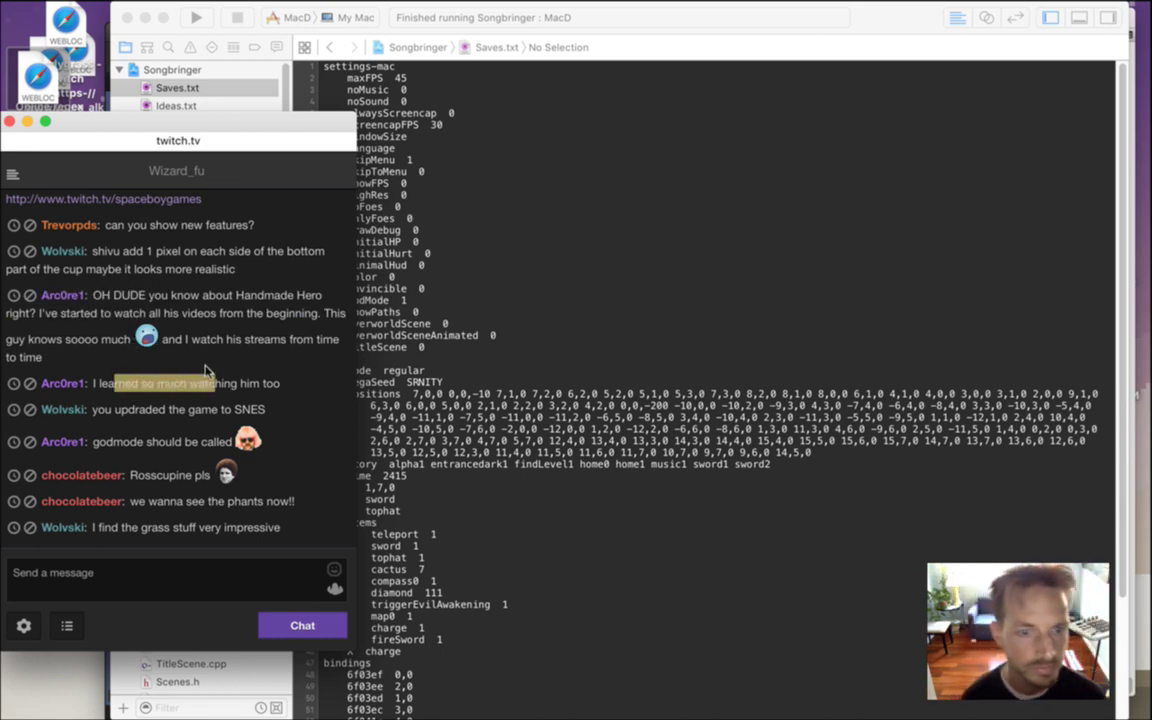
left_click(103, 414)
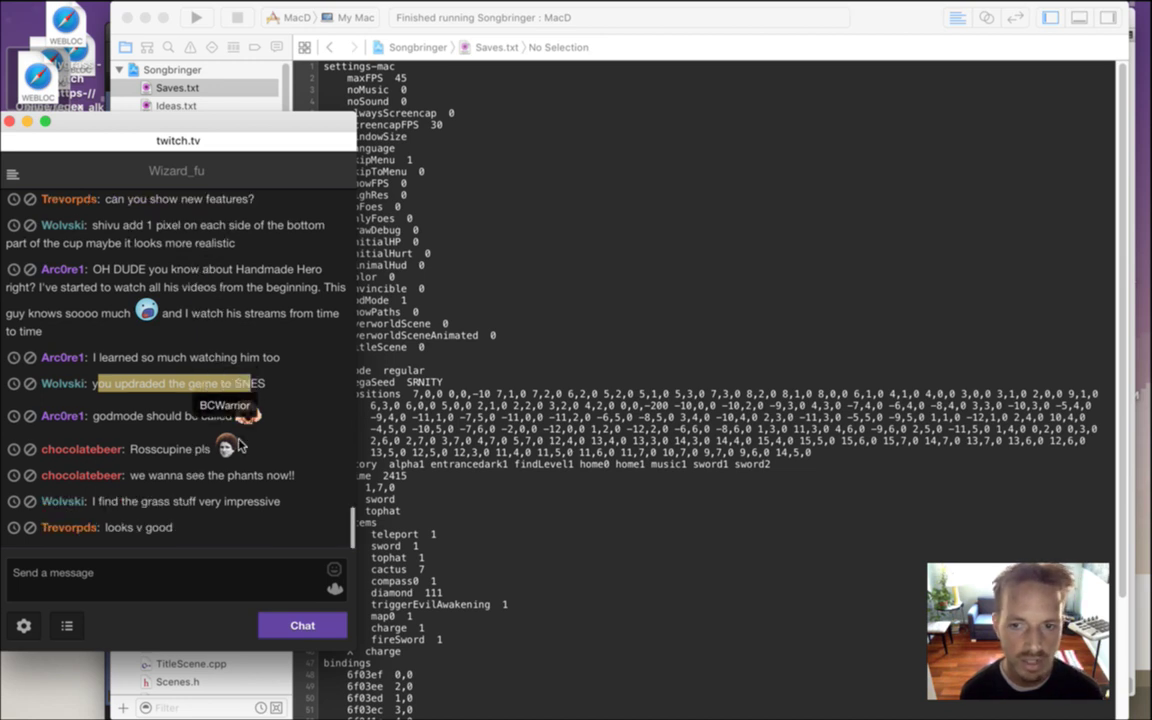
left_click(165, 405)
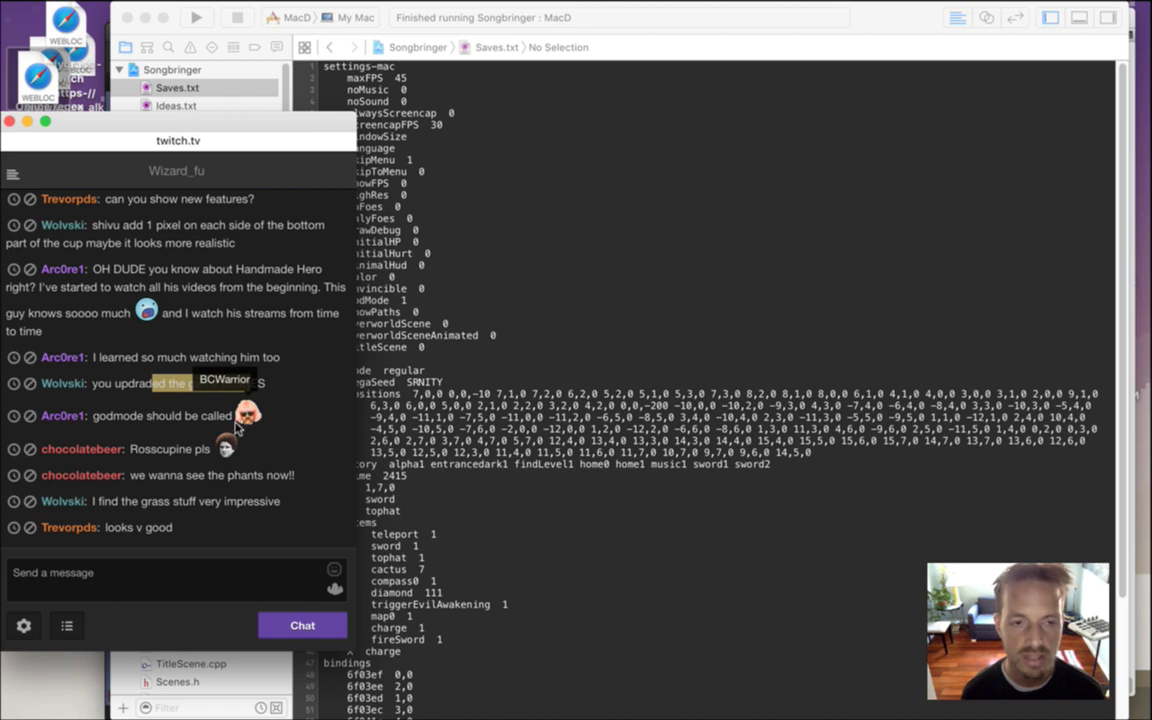
left_click(164, 428)
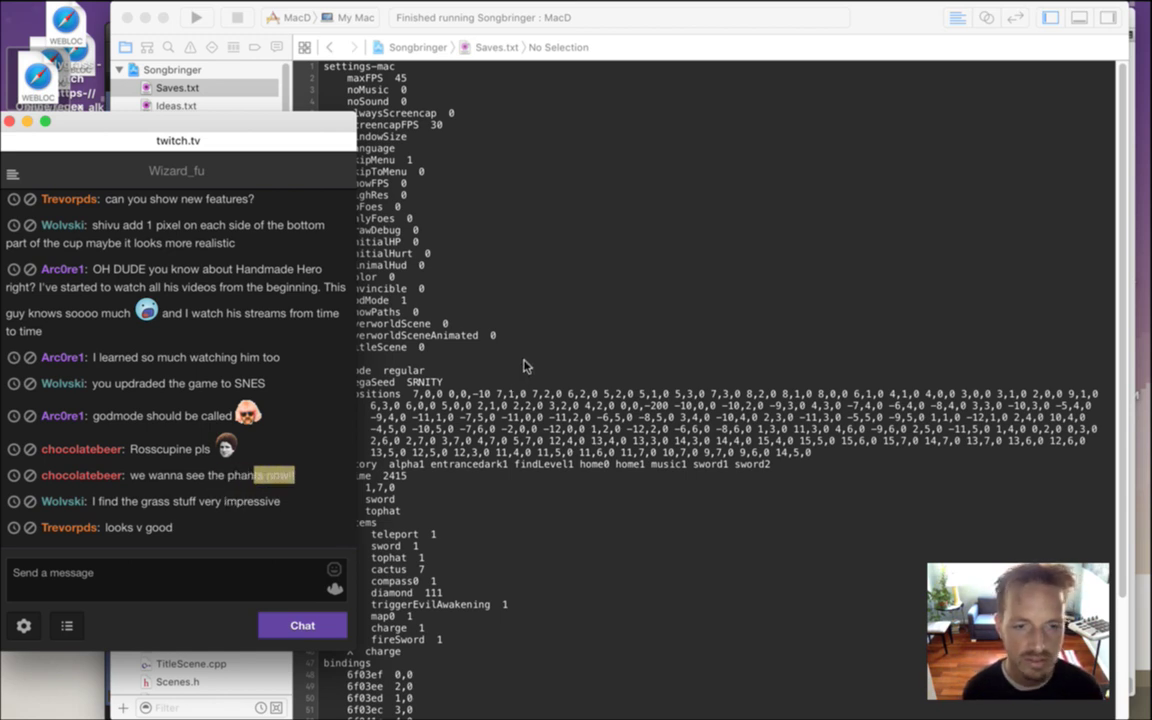
Rebuild and run Songbringer from the Xcode project, and bring the game in front of the chat window
left_click(507, 300)
key("super+r")
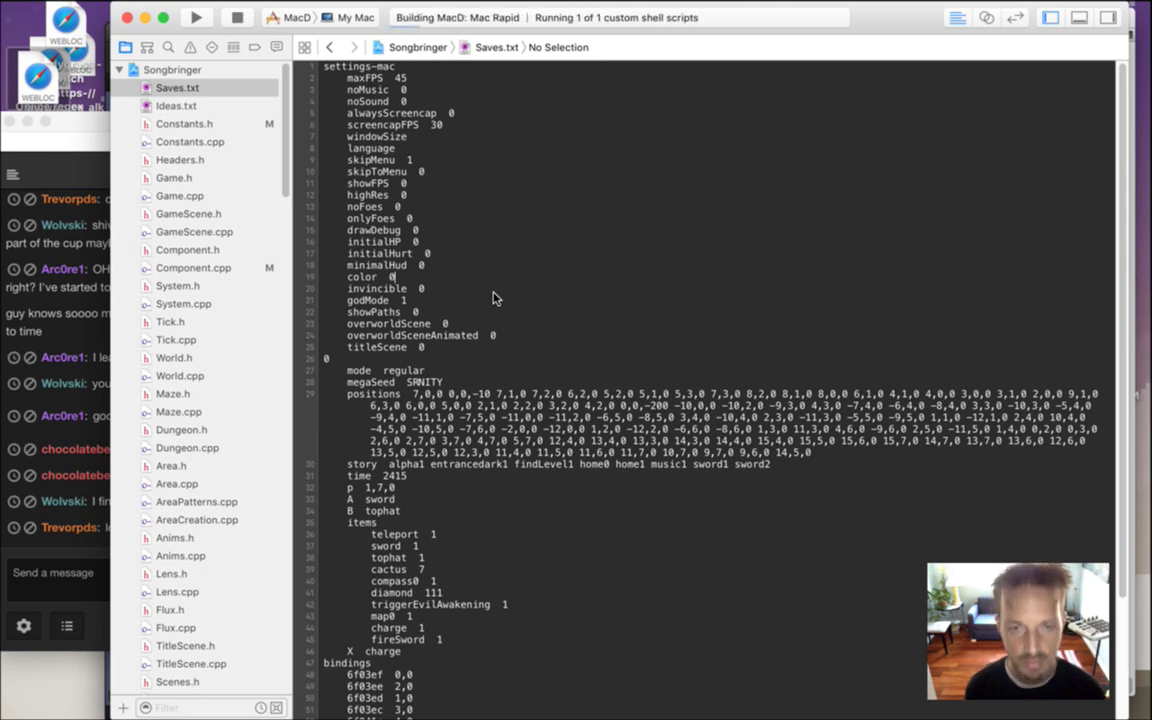
key("Up")
key("Up")
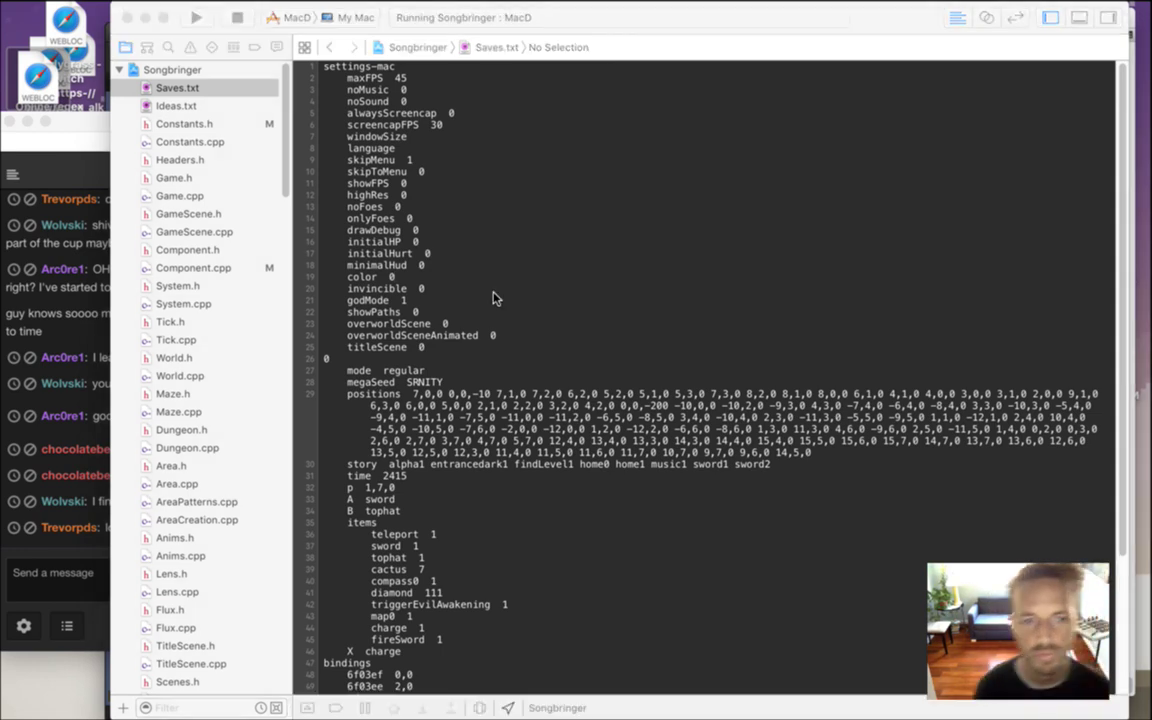
key("super+Tab")
key("super+Tab")
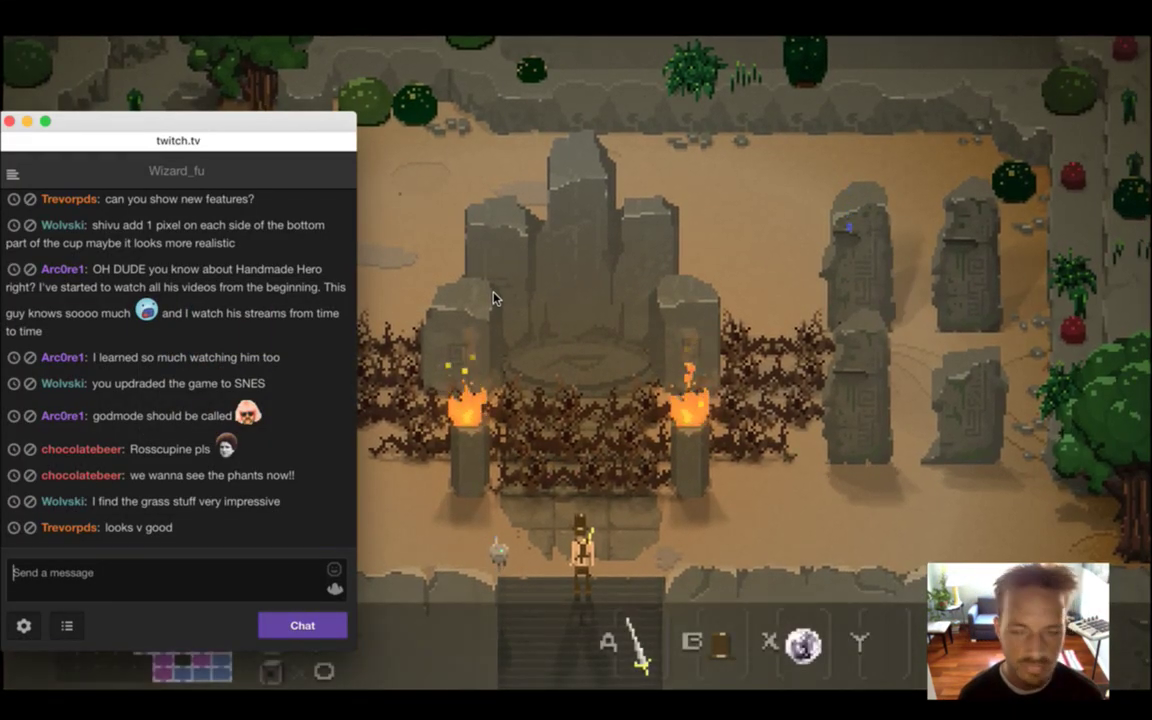
left_click(493, 298)
Descend the stairs from the torch-lit ruins and head east through the desert areas to the sandy clearing with stone pillars
key("Down")
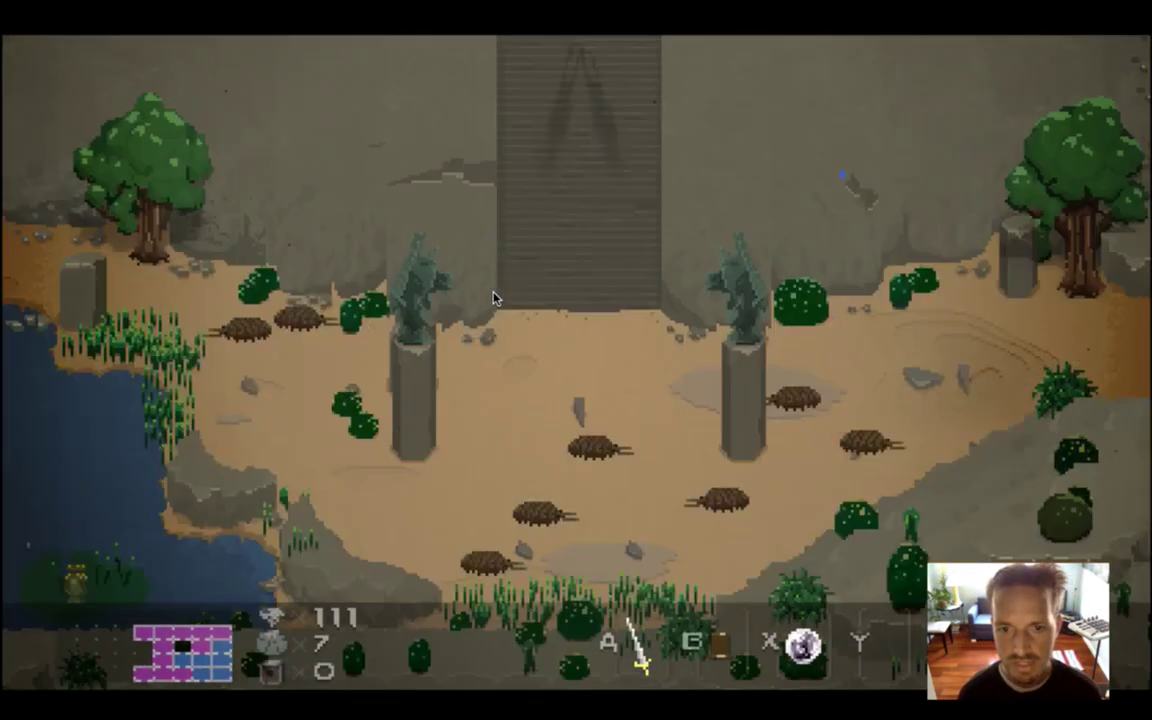
key("Right")
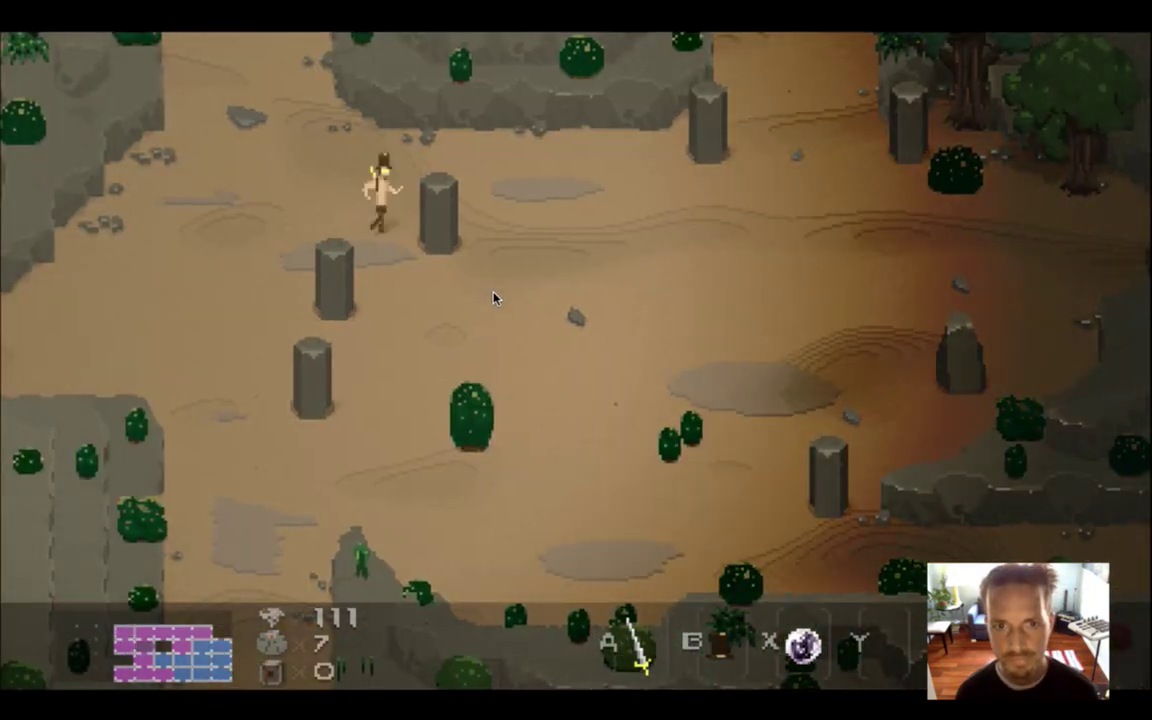
key("Right")
key("Left")
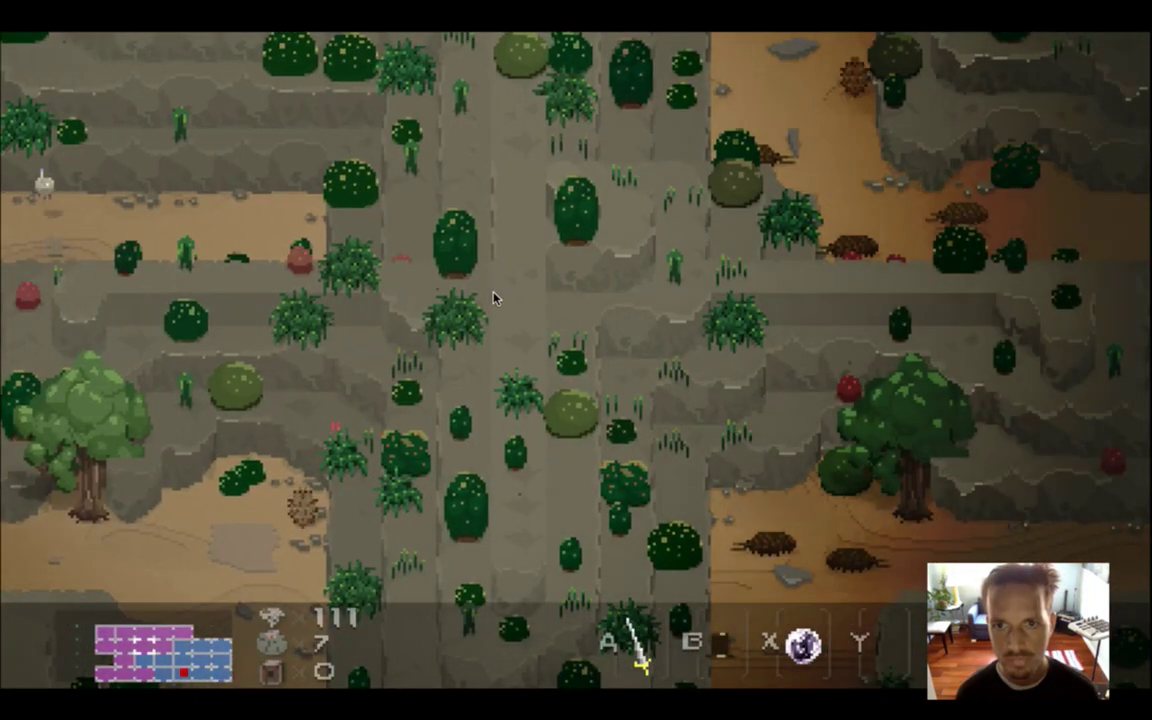
key("Right")
key("Left")
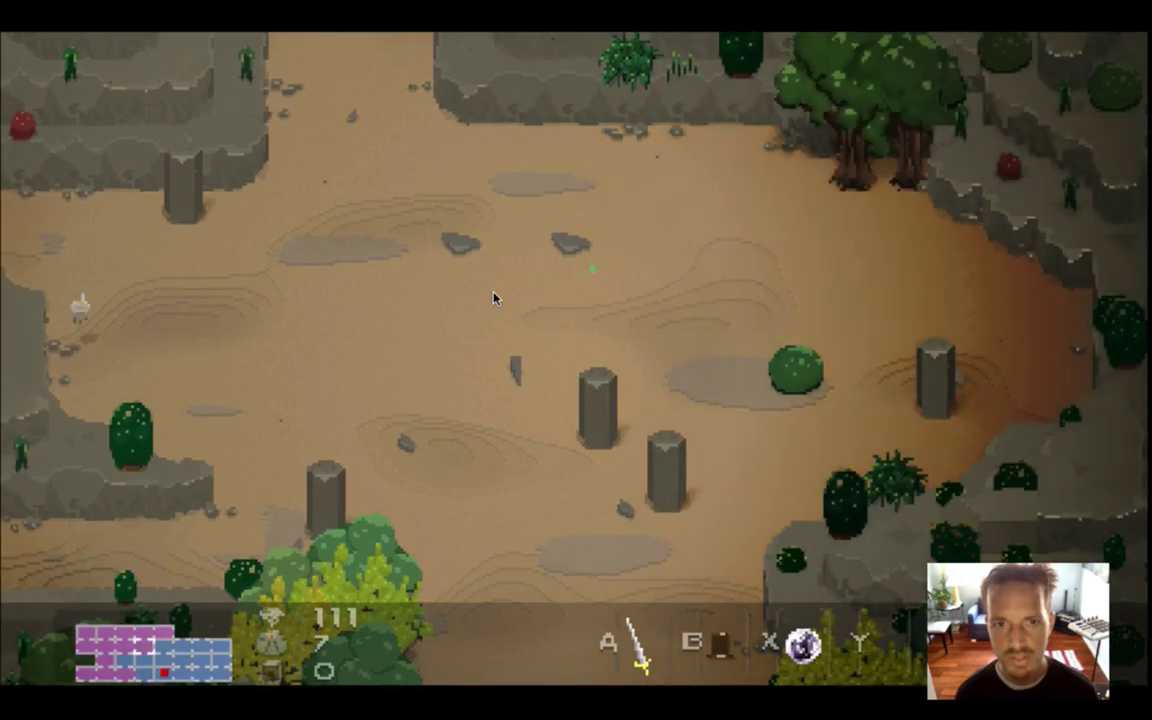
Explore the sandy clearing around the stone pillars and the round green bush
key("Down")
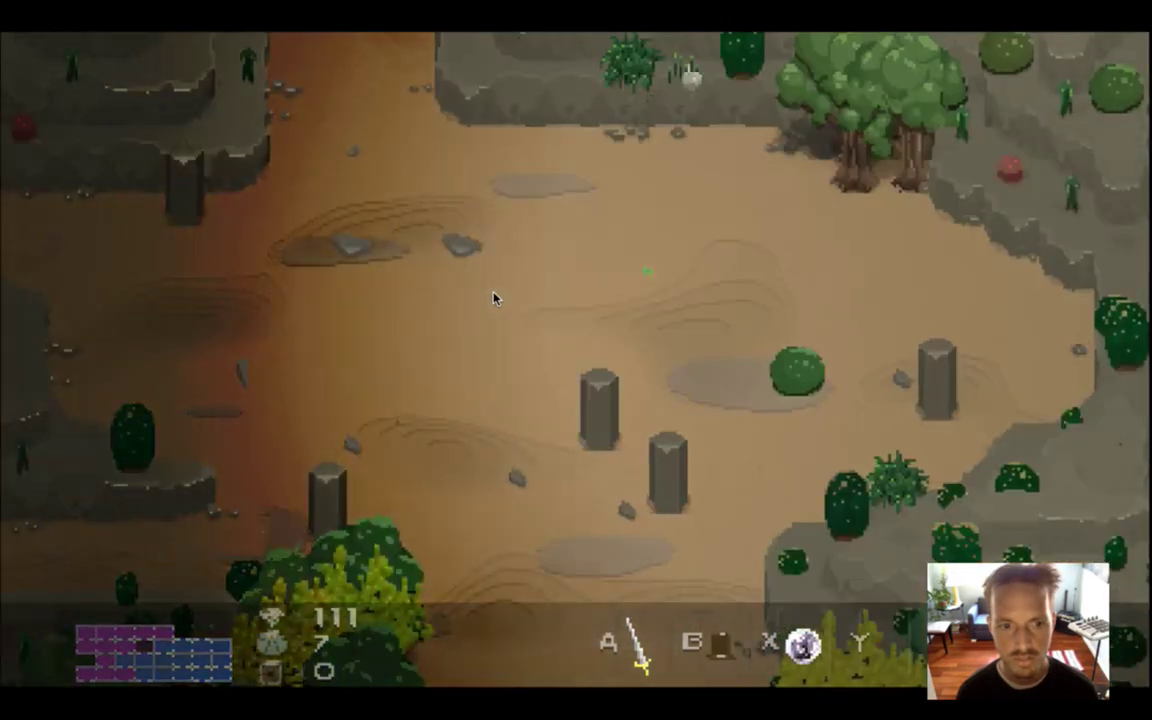
key("Up")
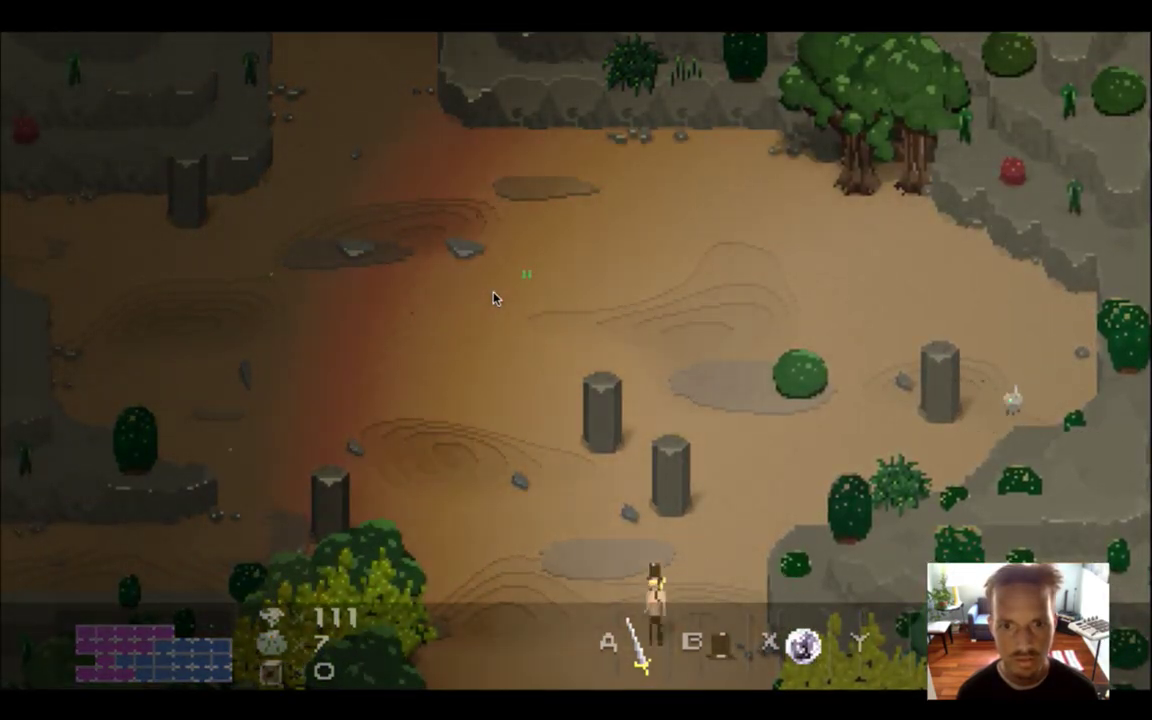
key("Left")
key("Down")
key("Up")
key("Up")
key("Up")
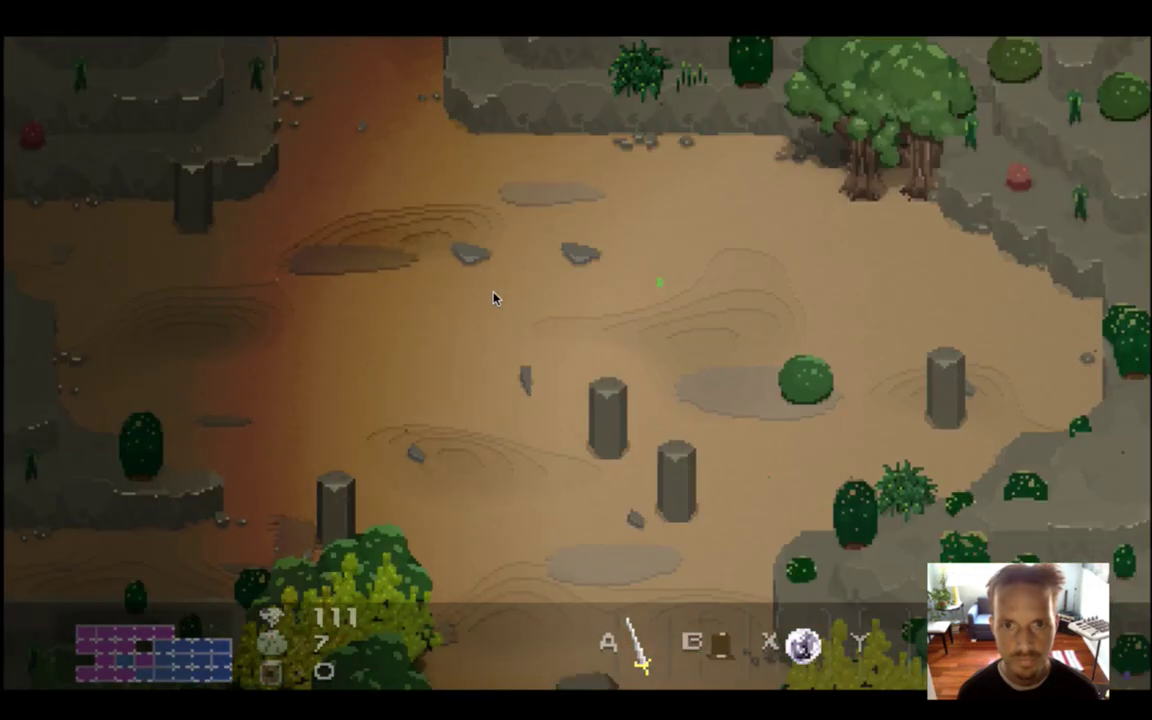
Continue east past the terraced cliffs and through the beetle clearing, and go south to the beetle area with two standing stones
key("Right")
key("Down")
key("Right")
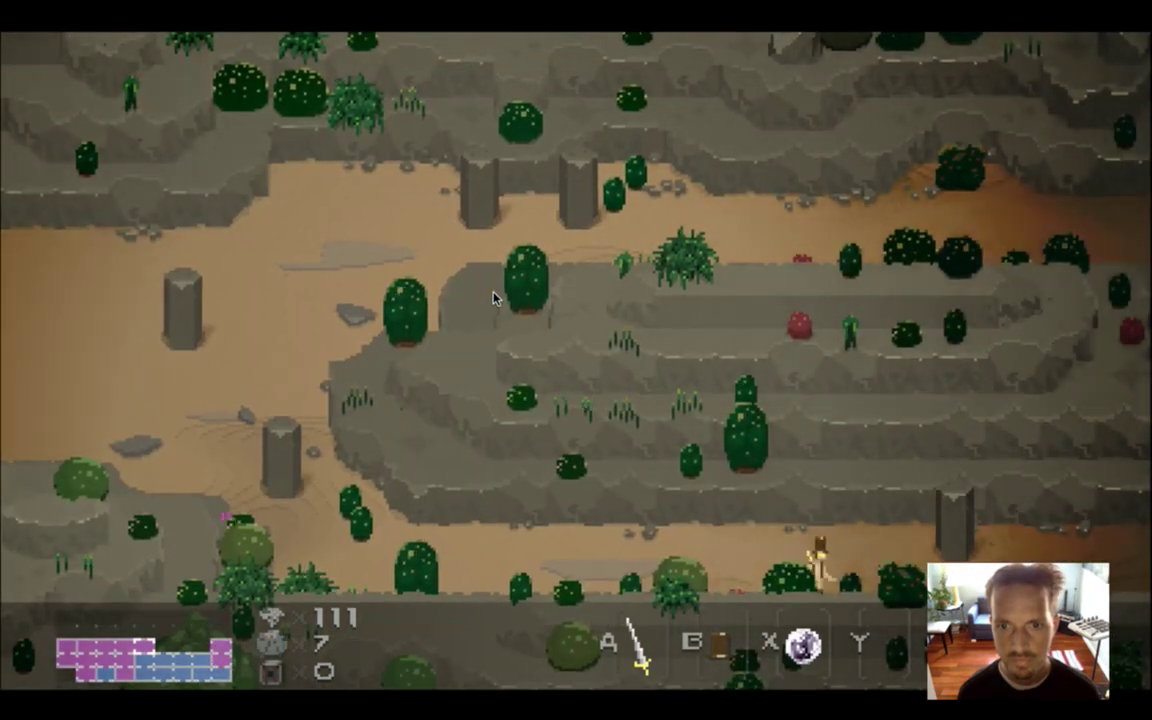
key("Right")
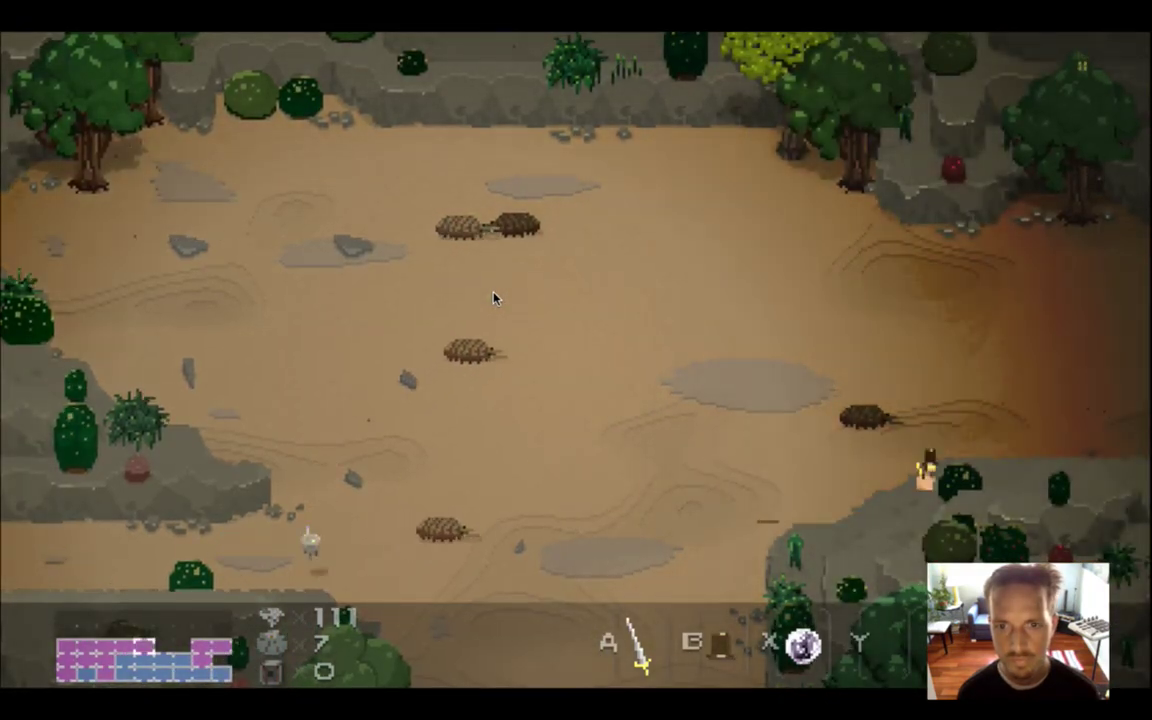
key("Down")
key("Down")
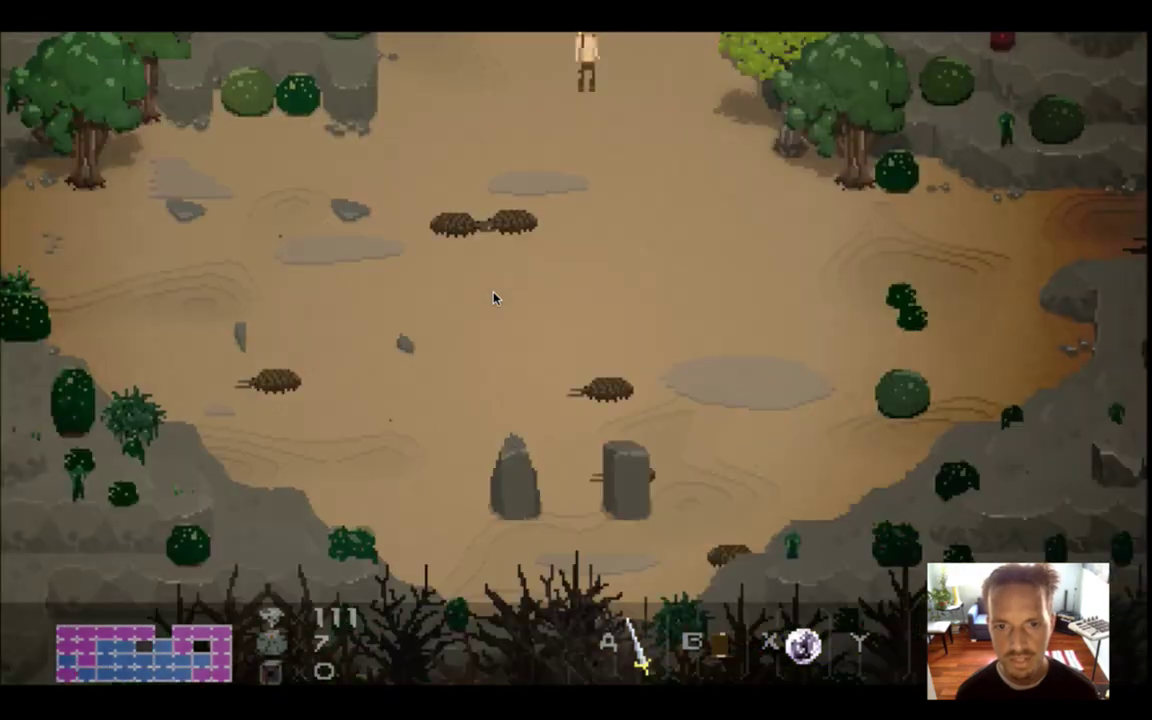
Enter the dark area with the teal stream and two wooden bridges to the east, and leave for the sandy pillar area
key("Right")
key("Right")
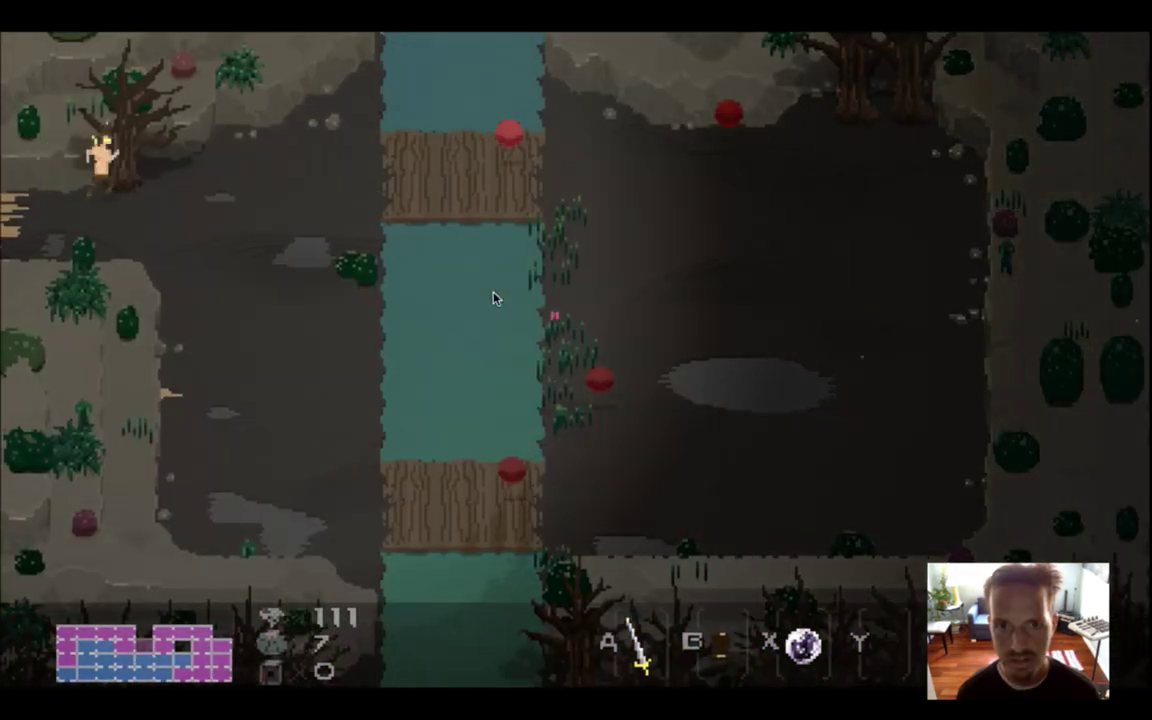
key("Down")
key("Right")
key("Left")
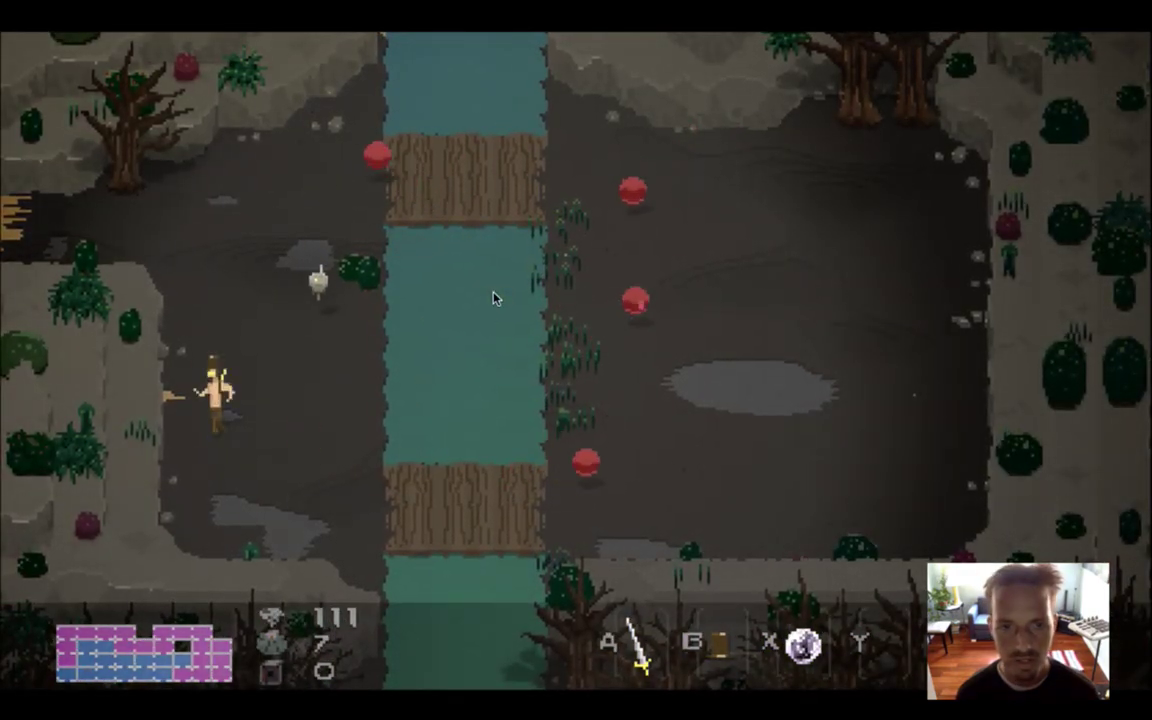
key("Up")
key("Left")
key("Right")
key("Up")
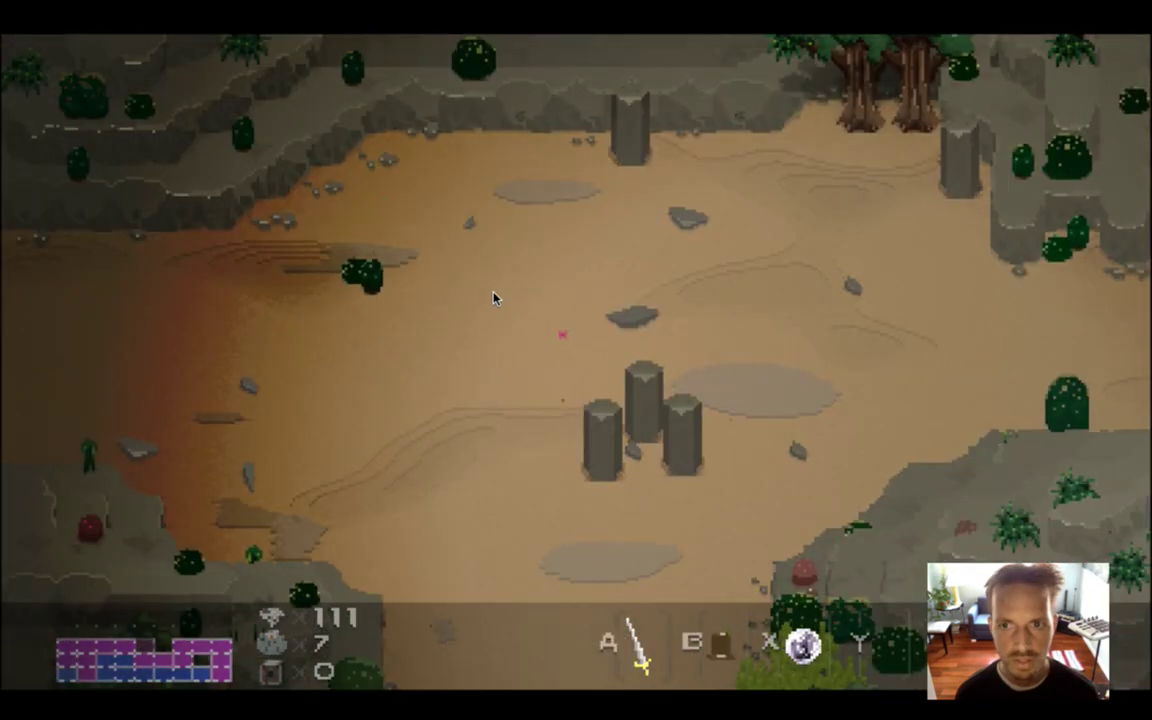
Go east past the waterfall pool and along its bank into the dark woods of bare trees
key("Right")
key("Right")
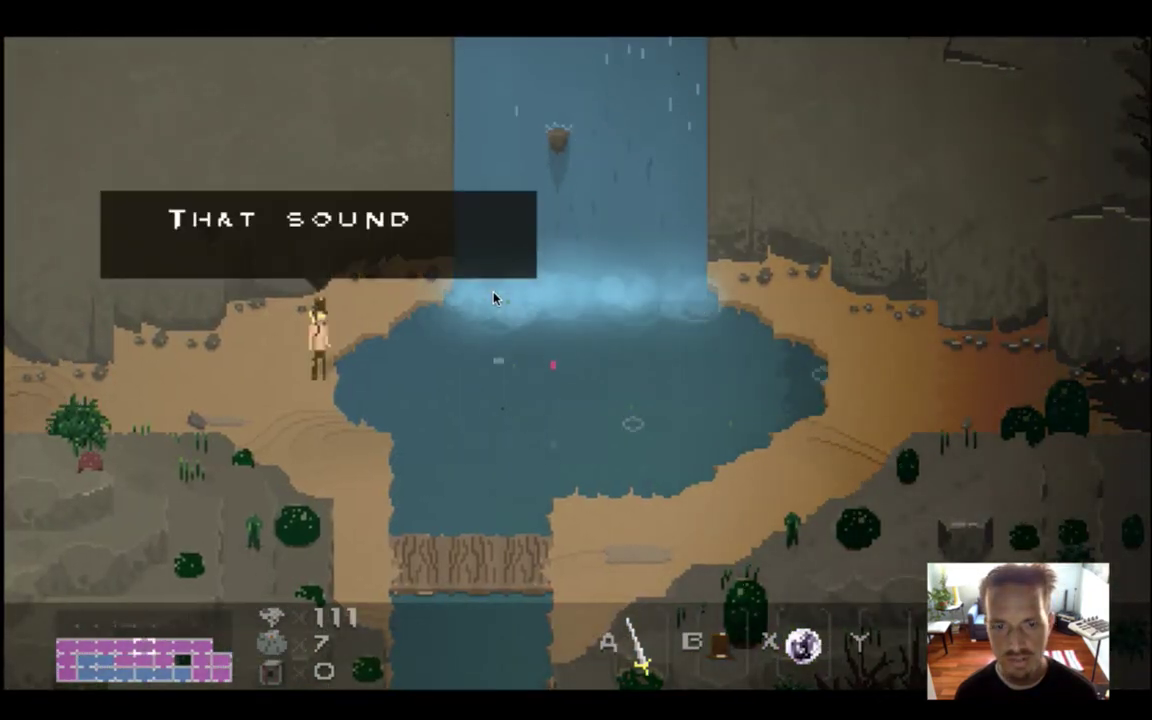
key("Down")
key("Left")
key("Right")
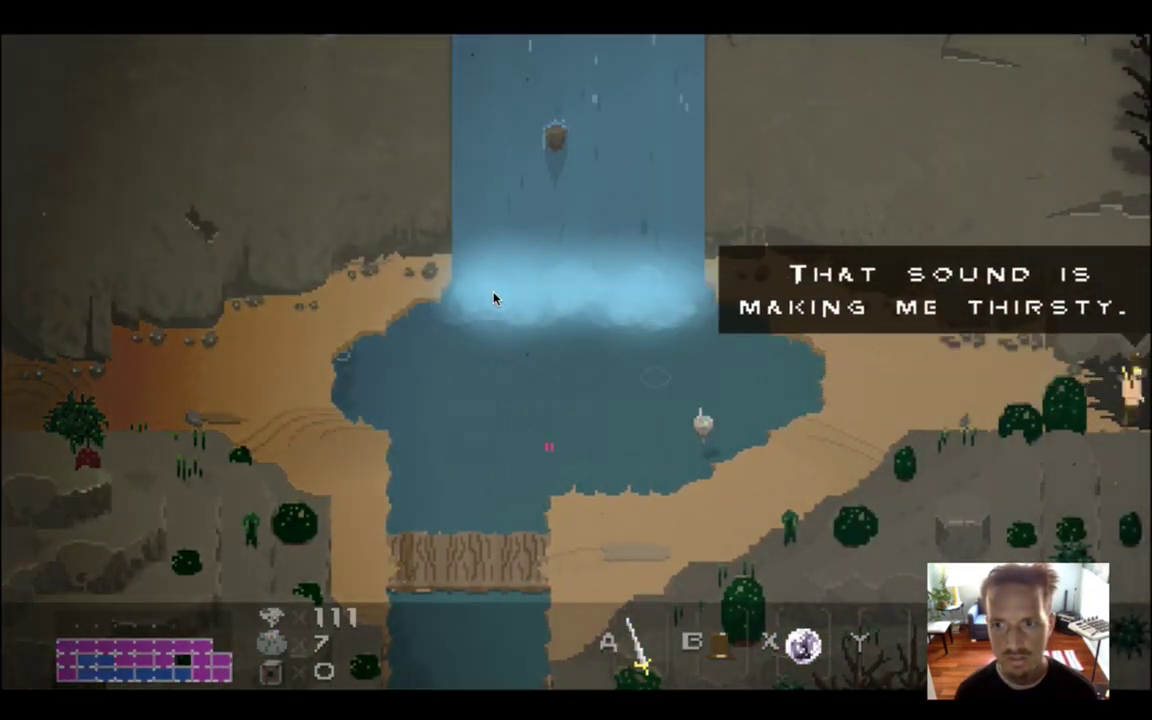
key("Right")
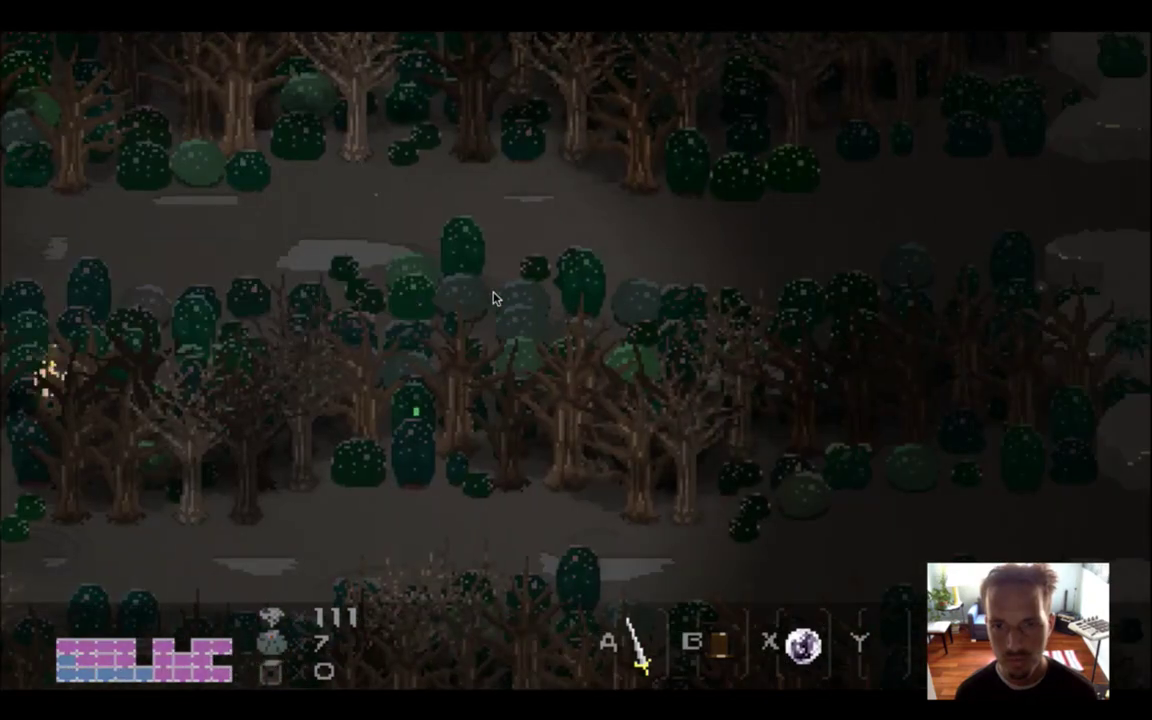
Cross the dark woods past the spiny creatures, and go south by the bouncing red balls to the leafy forest with elephants
key("Right")
key("Down")
key("Up")
key("Right")
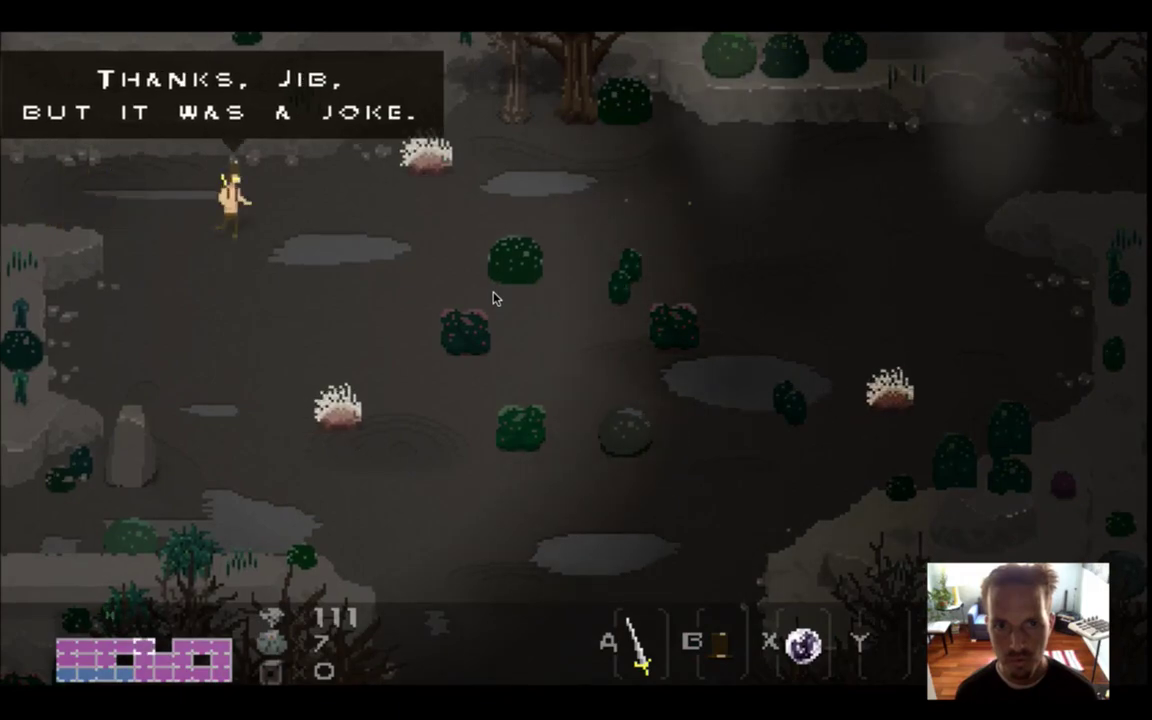
key("Down")
key("Down")
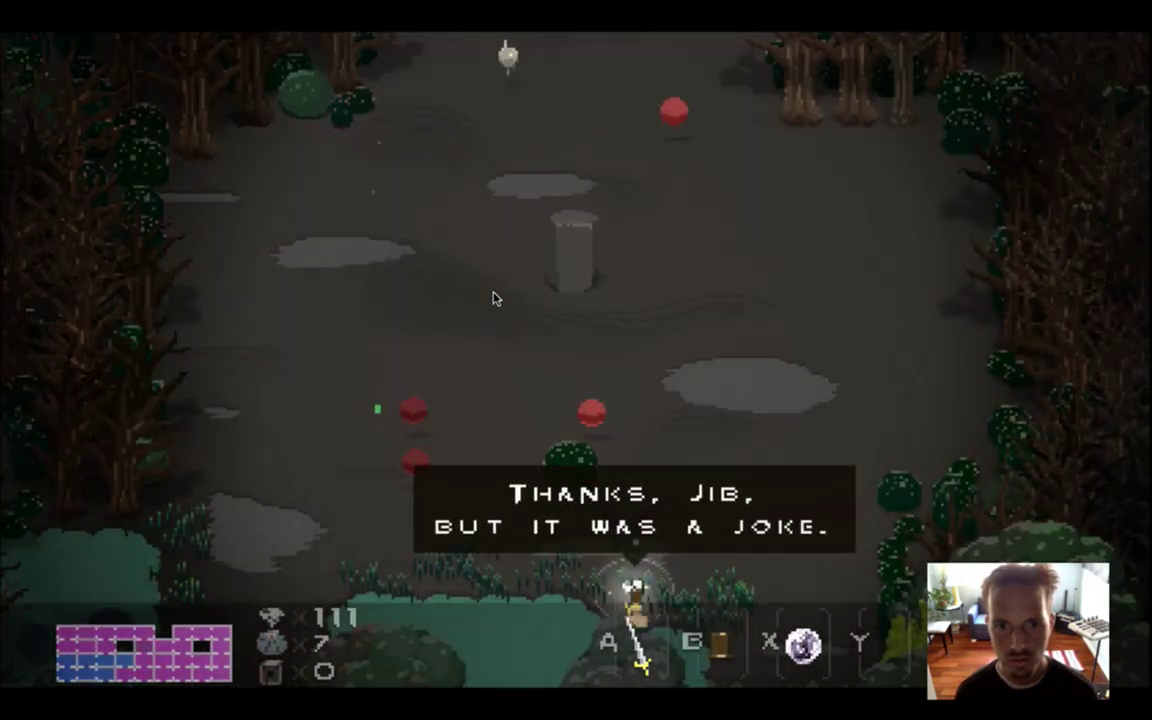
key("Up")
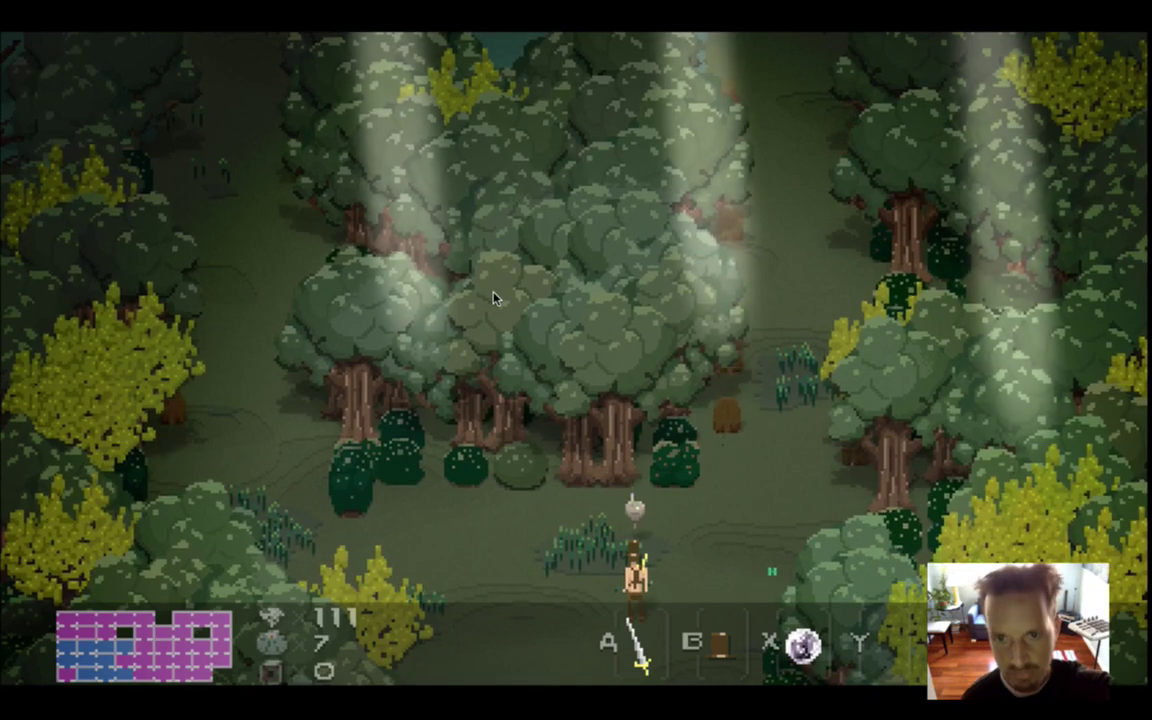
Walk the character north to the central tree trunks, back and forth beside the elephants, and east past the dark bushes
key("Up")
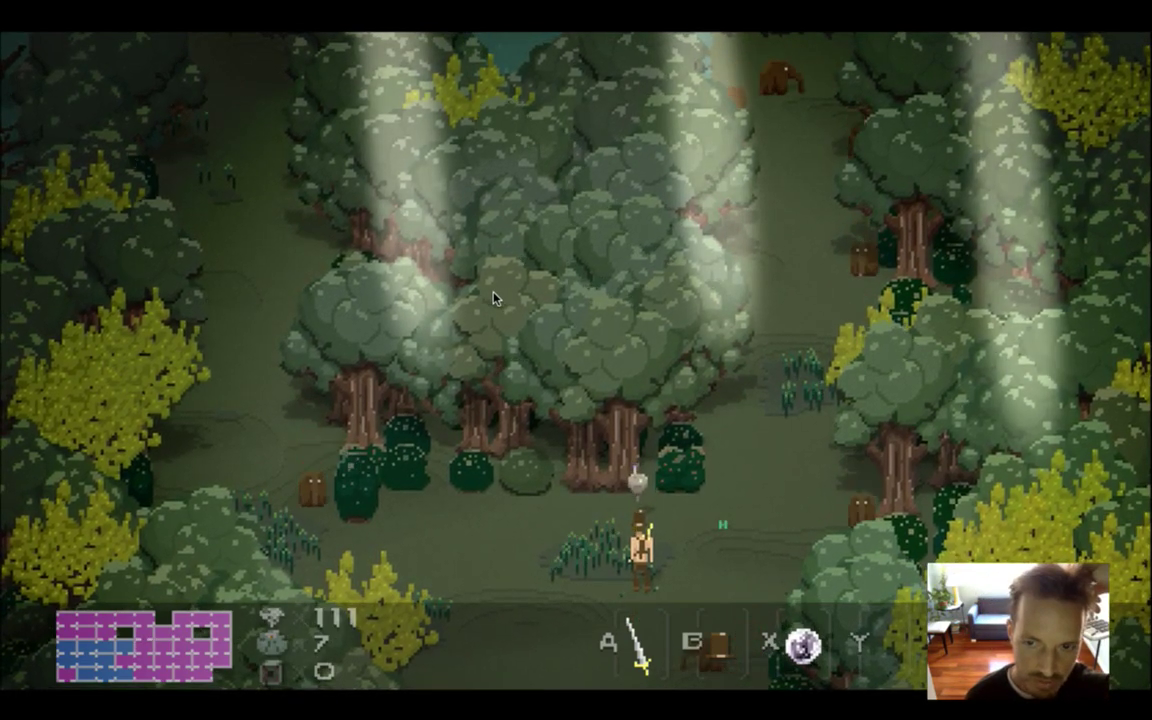
key("Up")
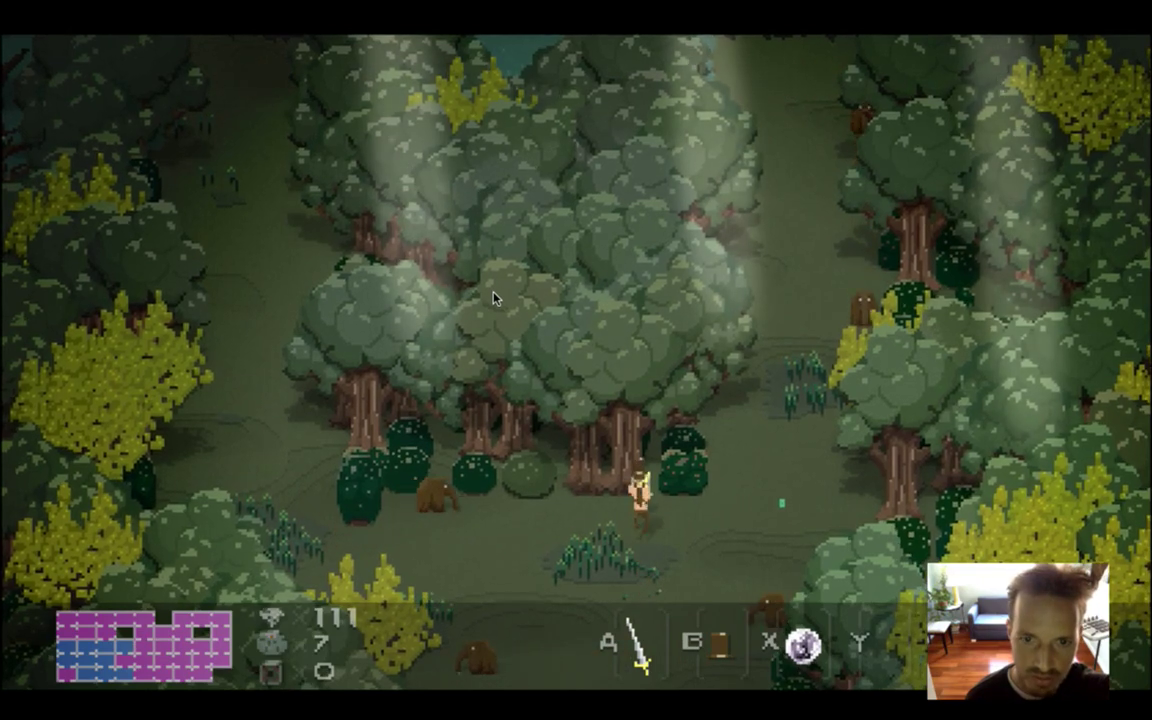
key("Left")
key("Right")
key("Left")
key("Up")
key("Down")
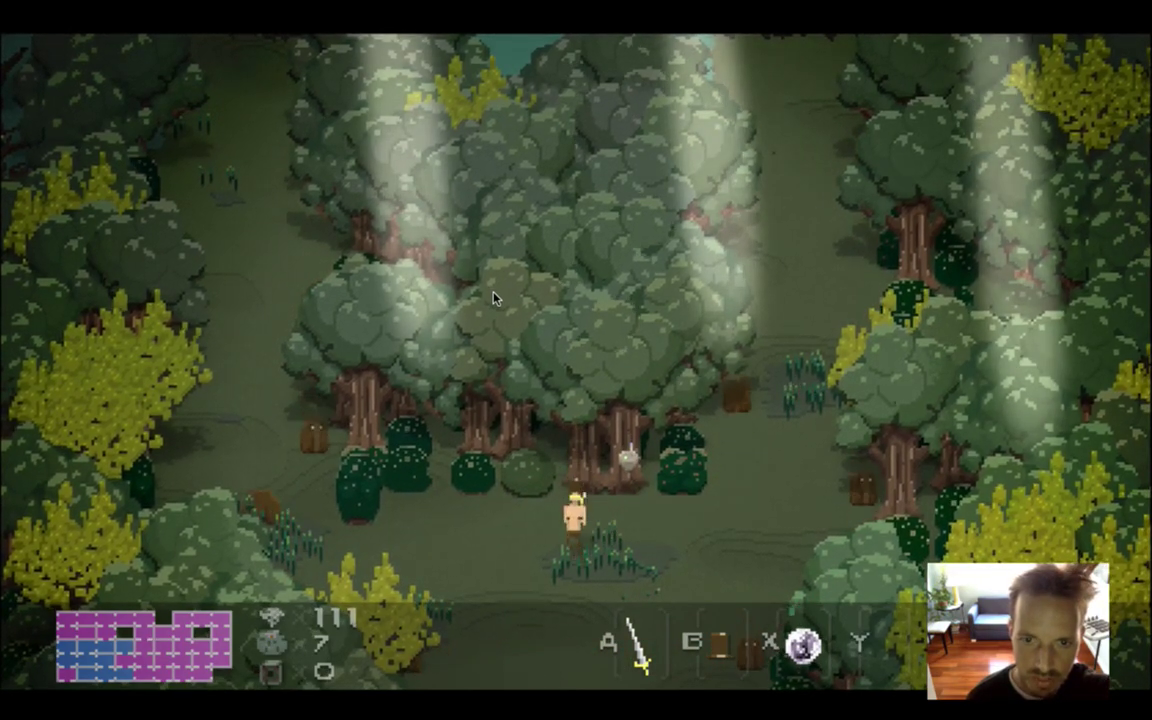
key("Left")
key("Right")
key("Up")
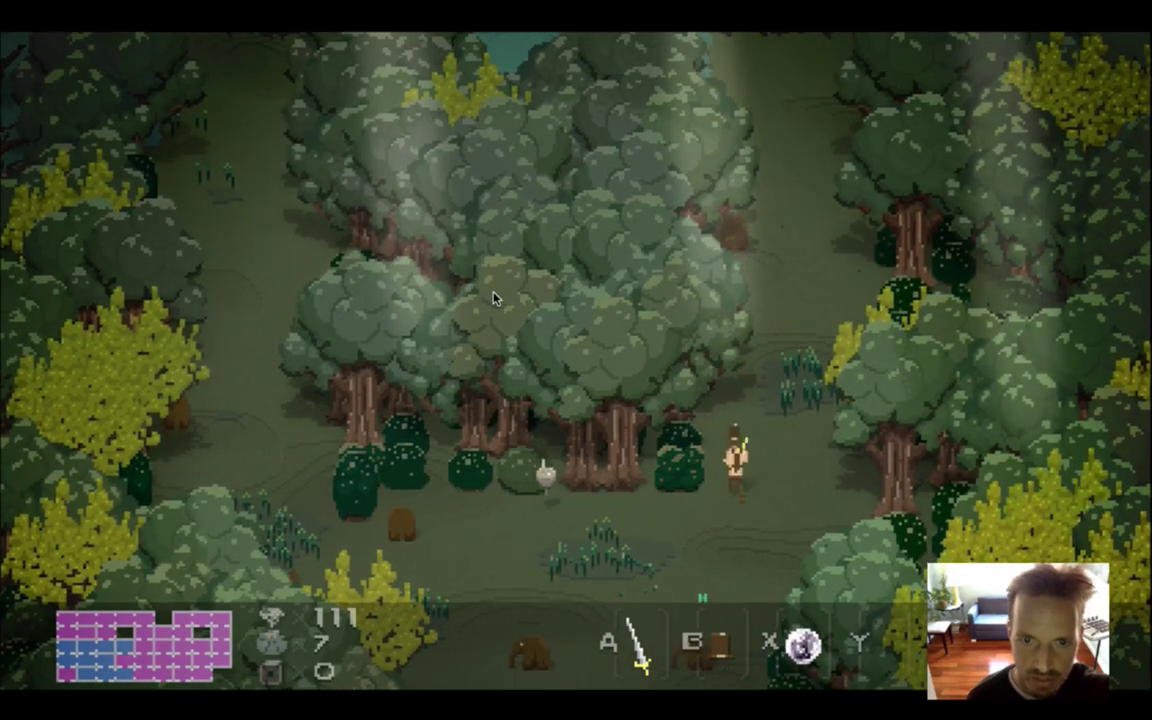
Circle among the elephants in front of the central trunks and finish at the grass patch
key("Down")
key("Left")
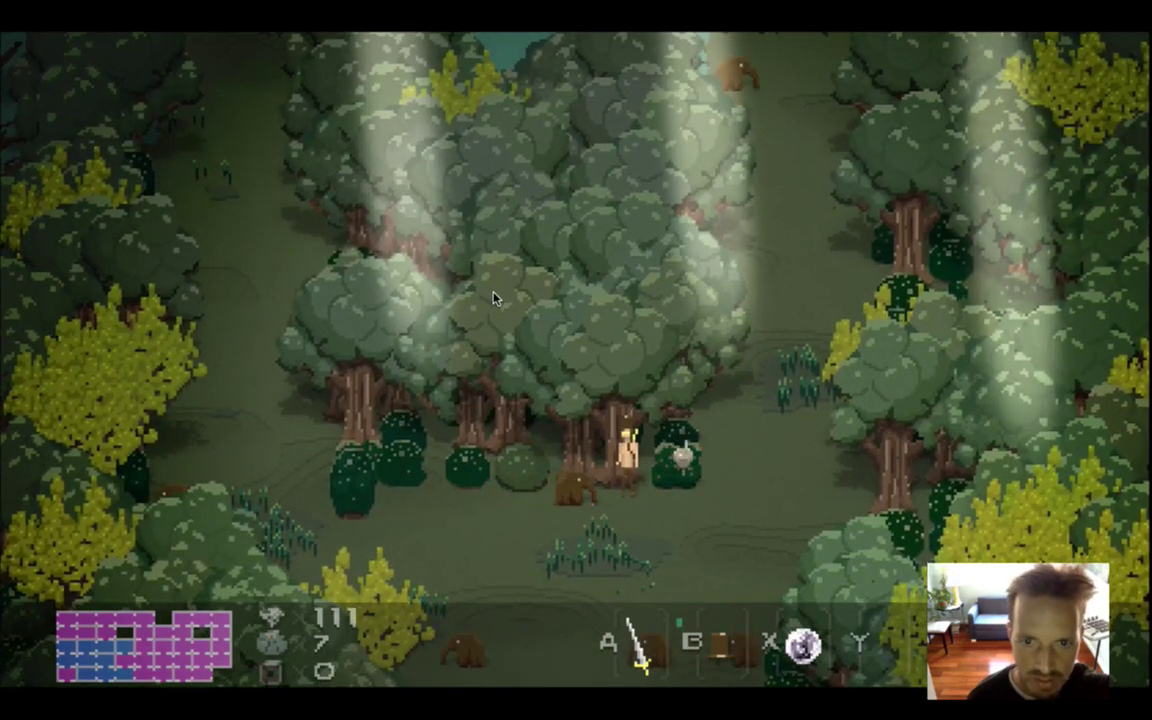
key("Down")
key("Right")
key("Up")
key("Left")
key("Down")
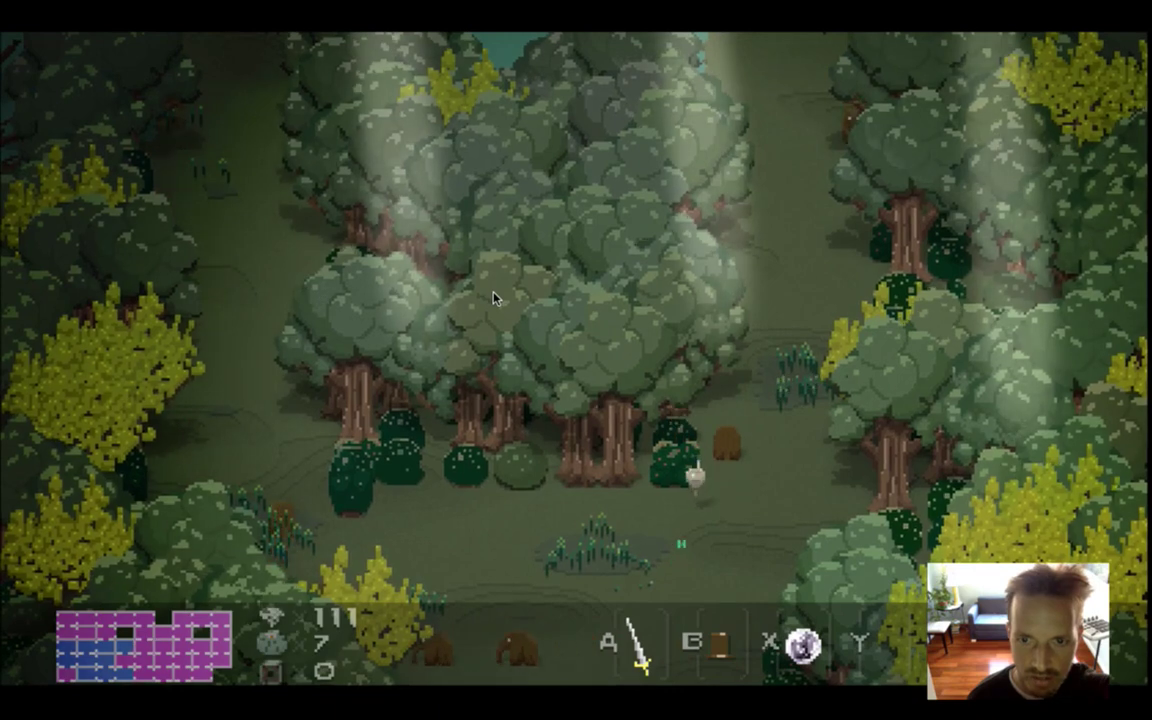
key("Left")
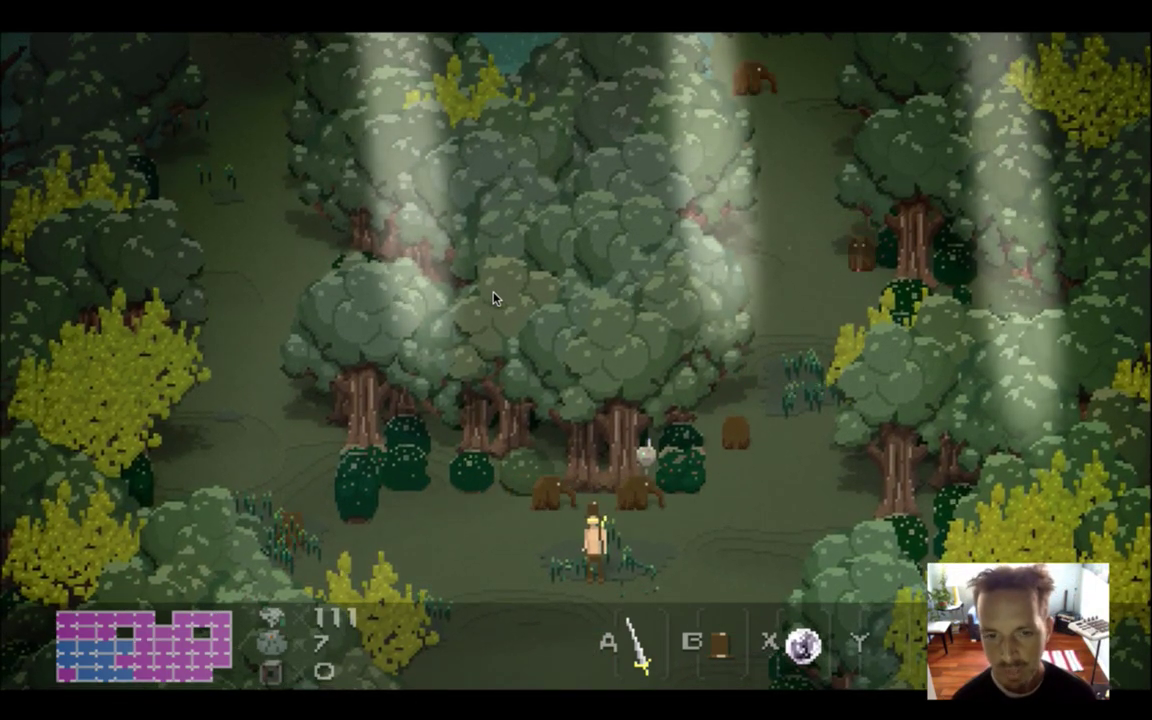
Walk west along the row of bushes below the trees, circle at the western path, and come back to the middle trunks
key("Up")
key("Left")
key("Left")
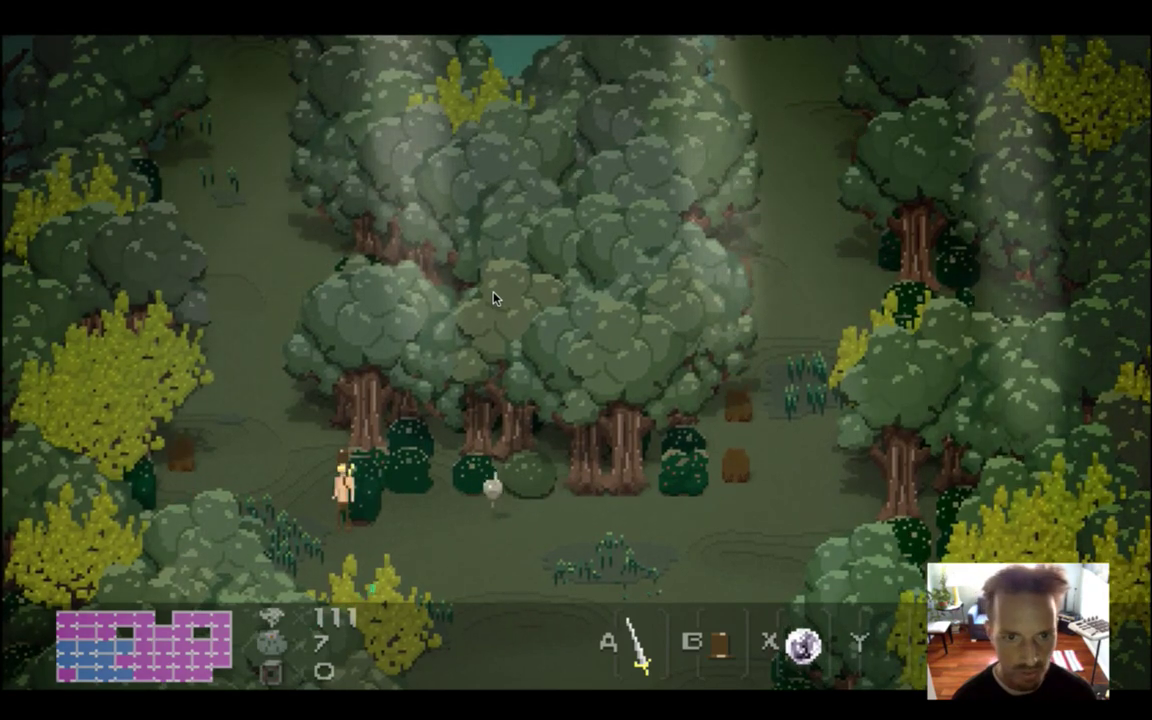
key("Right")
key("Down")
key("Left")
key("Up")
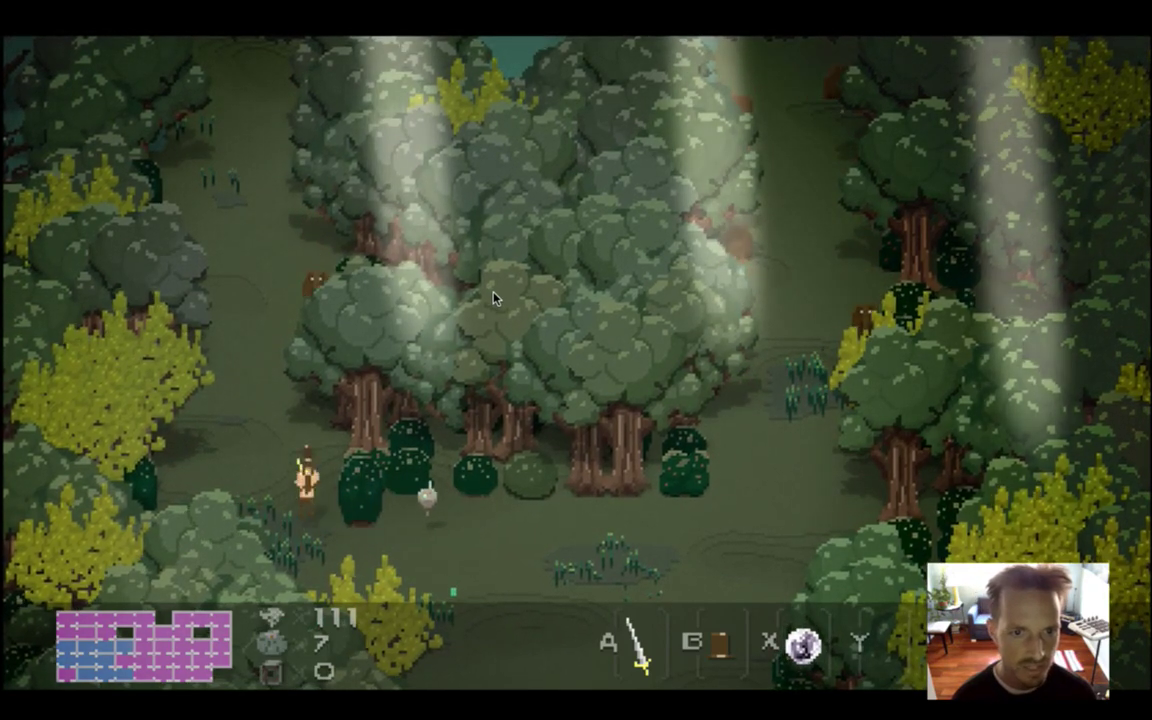
key("Right")
key("Down")
key("Left")
key("Right")
key("Up")
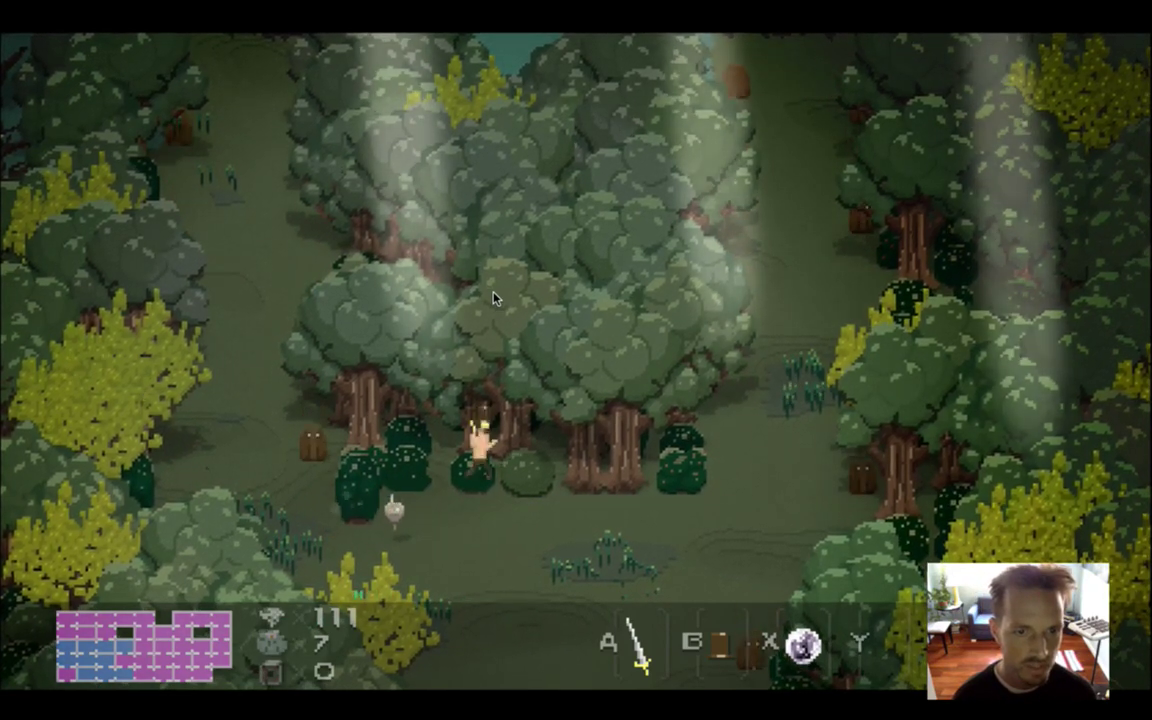
Return southeast to the grass patch and quit the game
key("Down")
key("Right")
key("Down")
key("Right")
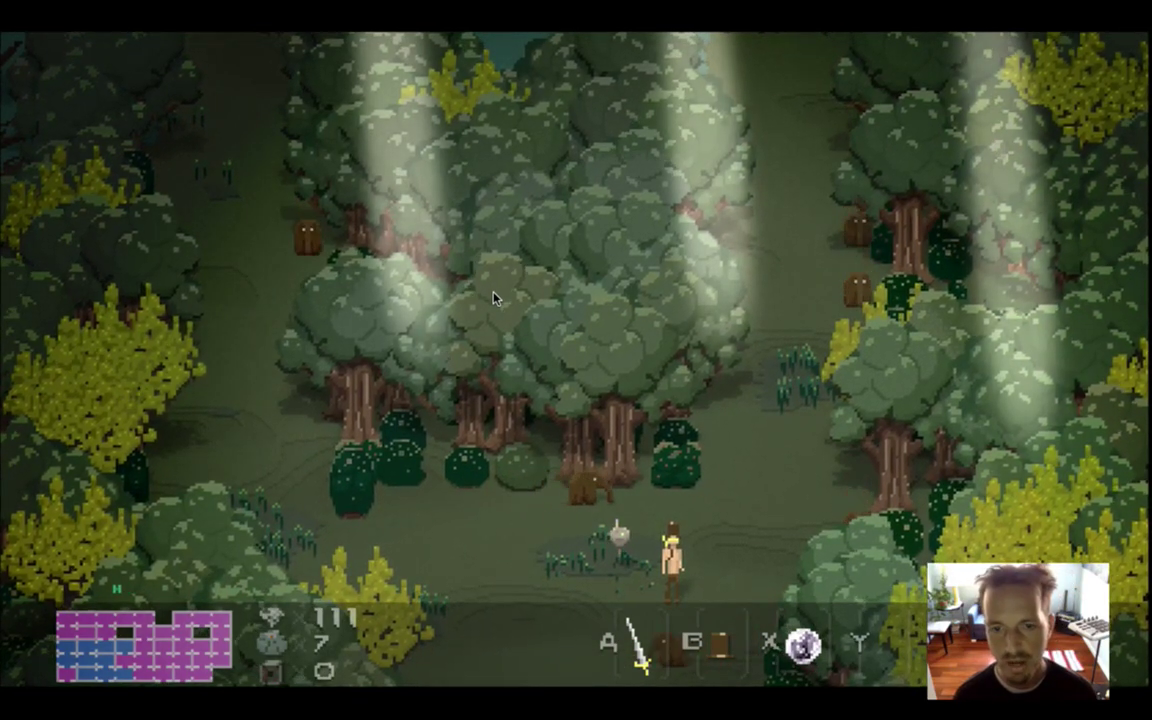
key("super+q")
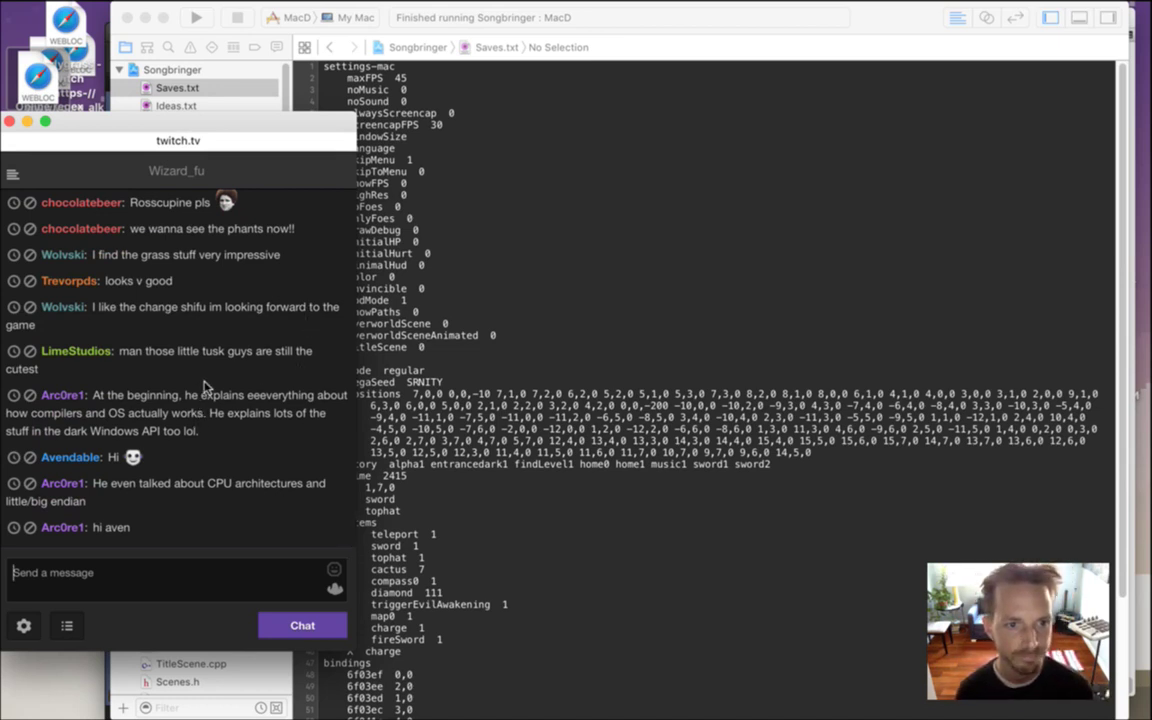
Read the viewers' latest Twitch chat messages about the elephants, compilers and CPU architectures
left_click_drag(113, 310, 177, 322)
left_click(187, 330)
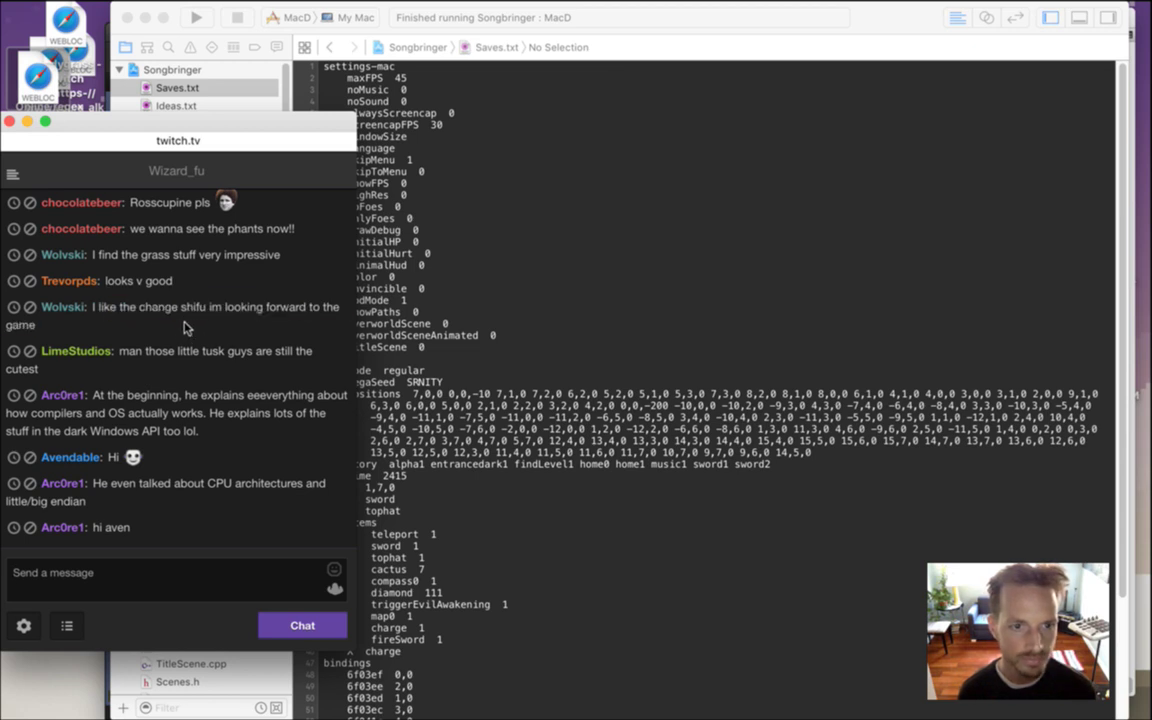
left_click_drag(144, 351, 218, 366)
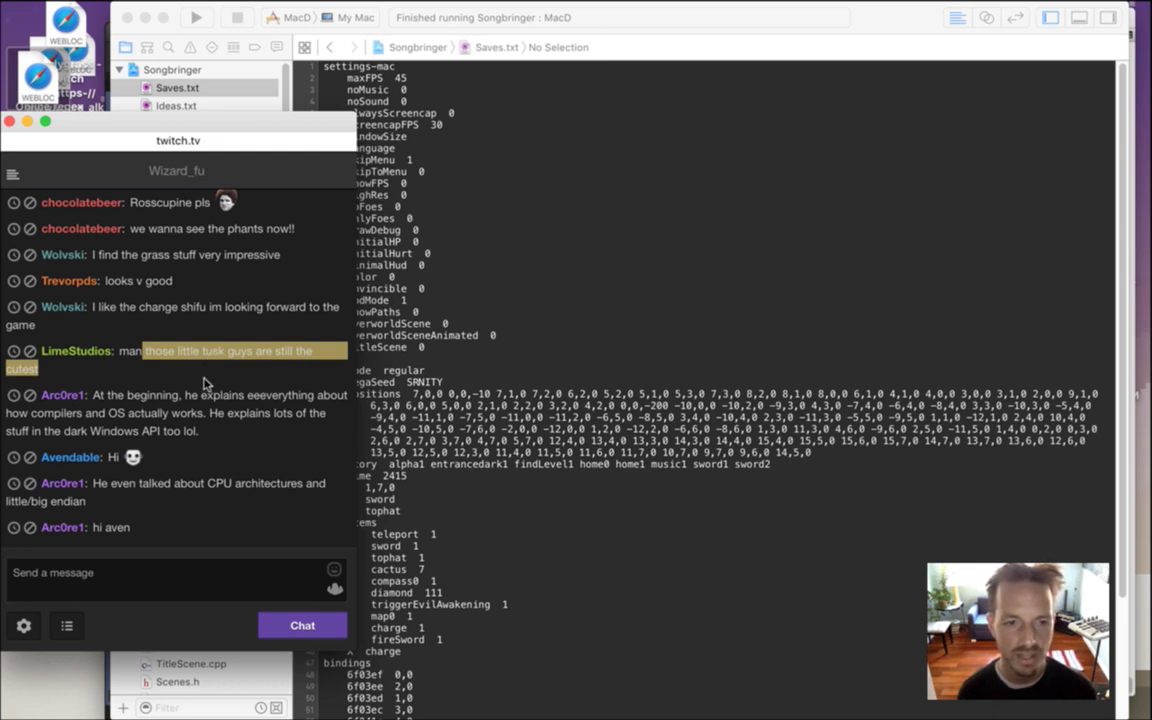
left_click_drag(129, 397, 167, 416)
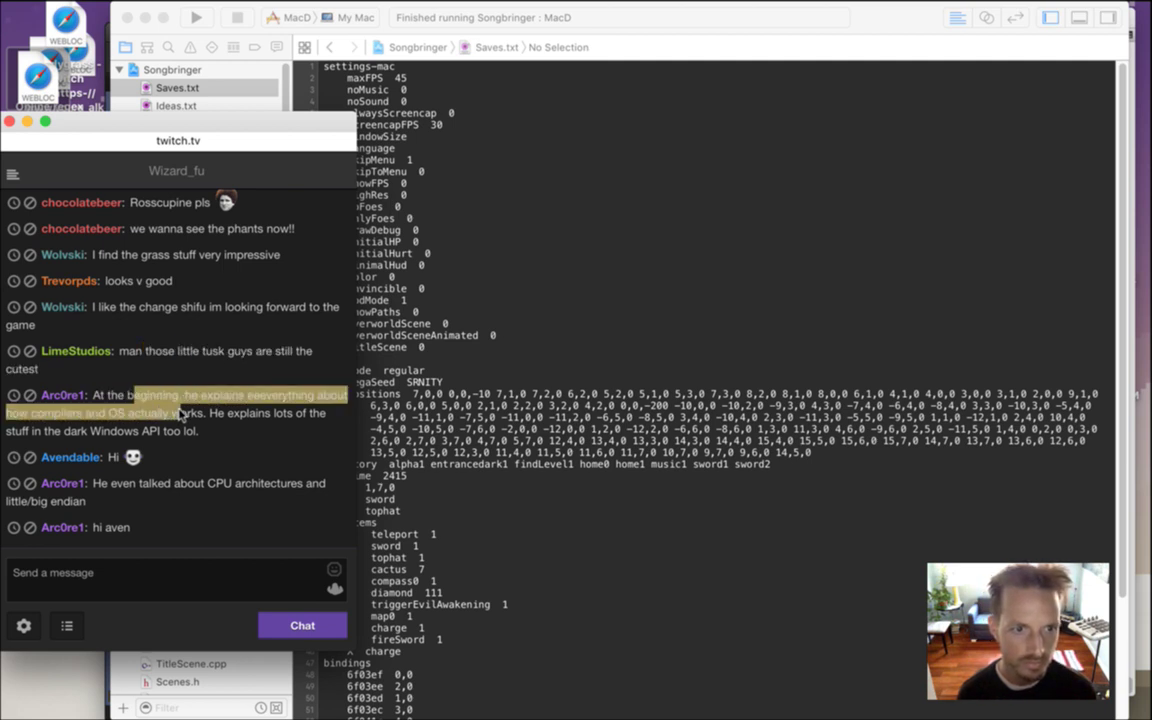
left_click_drag(180, 415, 185, 425)
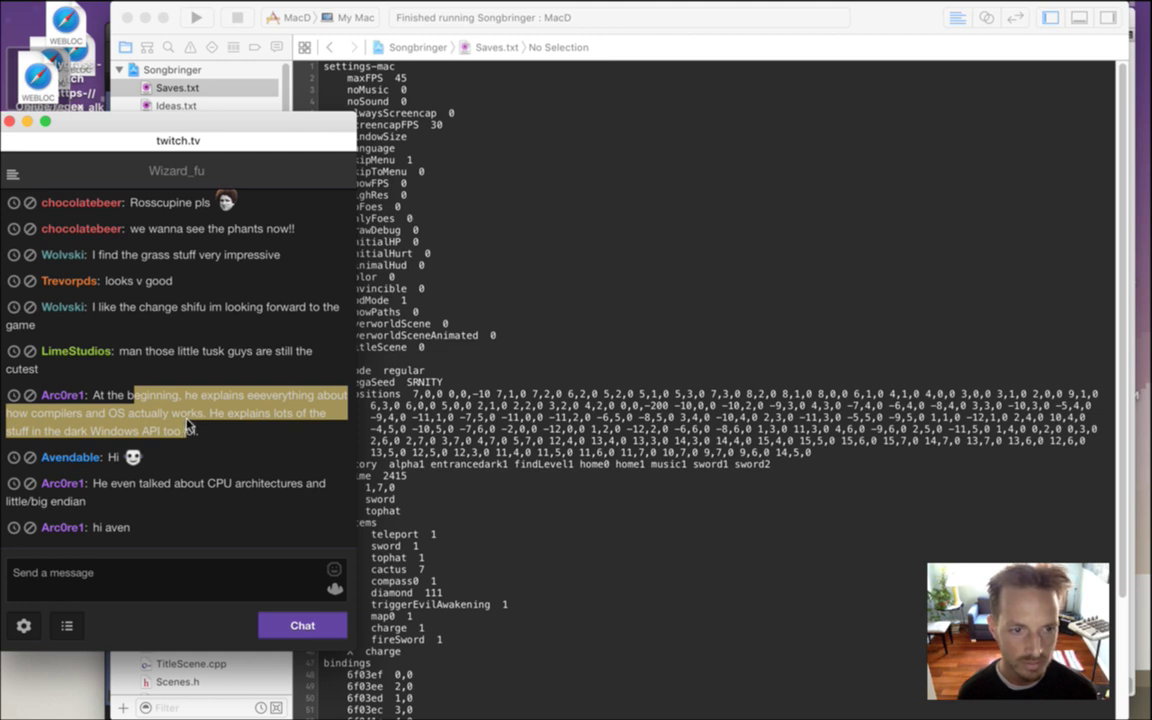
left_click(111, 462)
left_click_drag(141, 464, 104, 445)
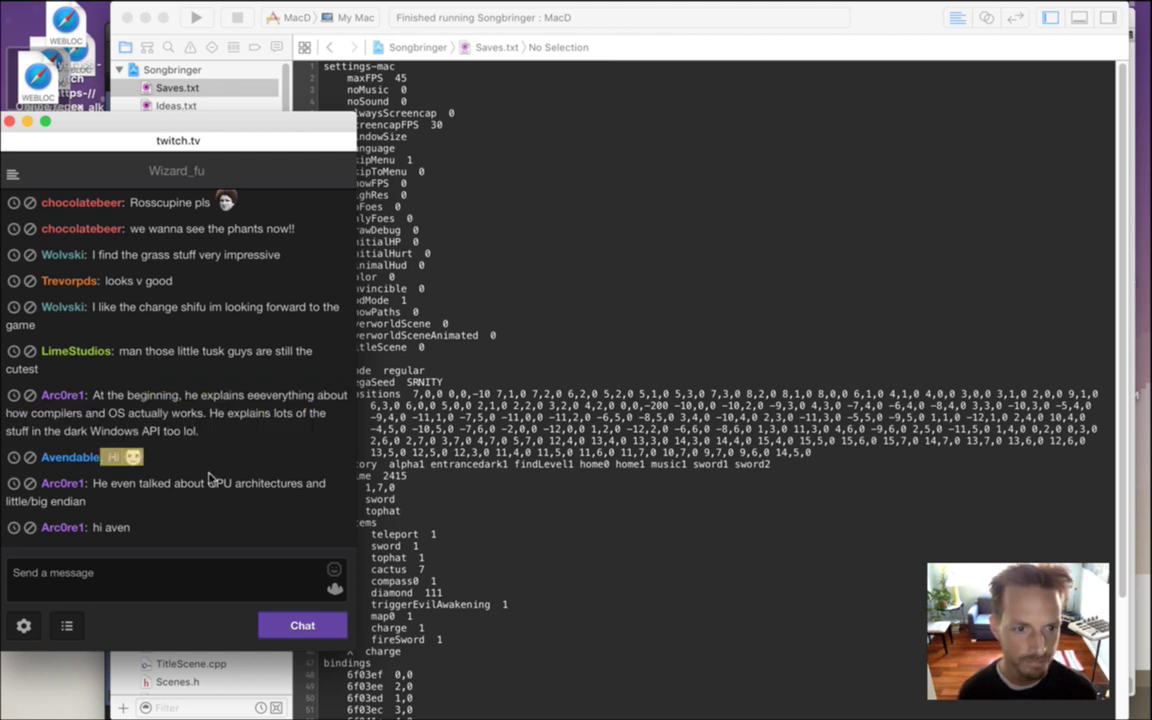
left_click_drag(150, 483, 183, 497)
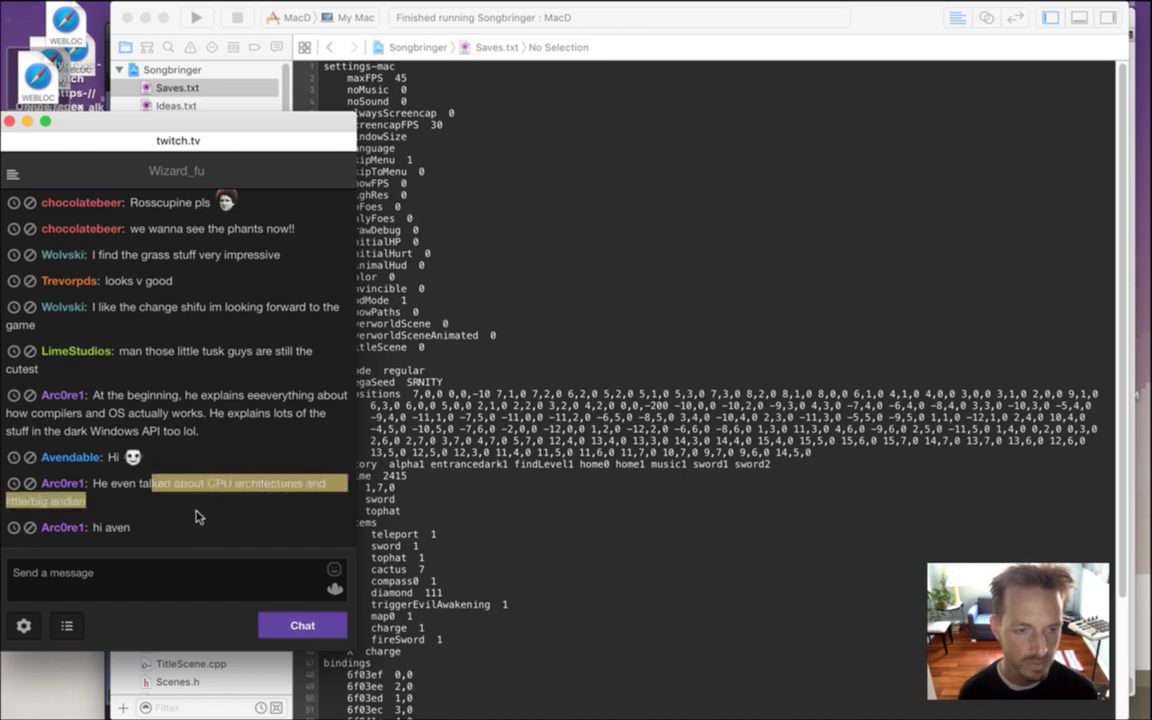
Switch to Photoshop and even out the red cup's base in Hud.psd by removing the protruding bottom pixels
key("super+Tab")
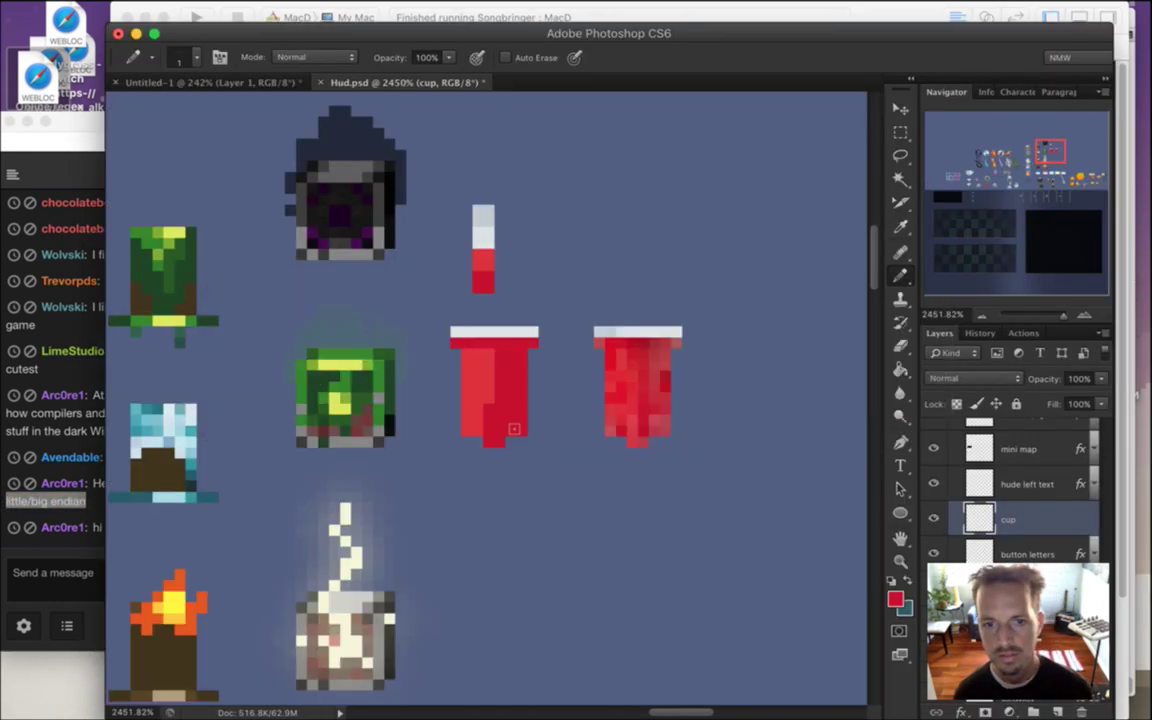
left_click(478, 432, "alt")
left_click(462, 420, "alt")
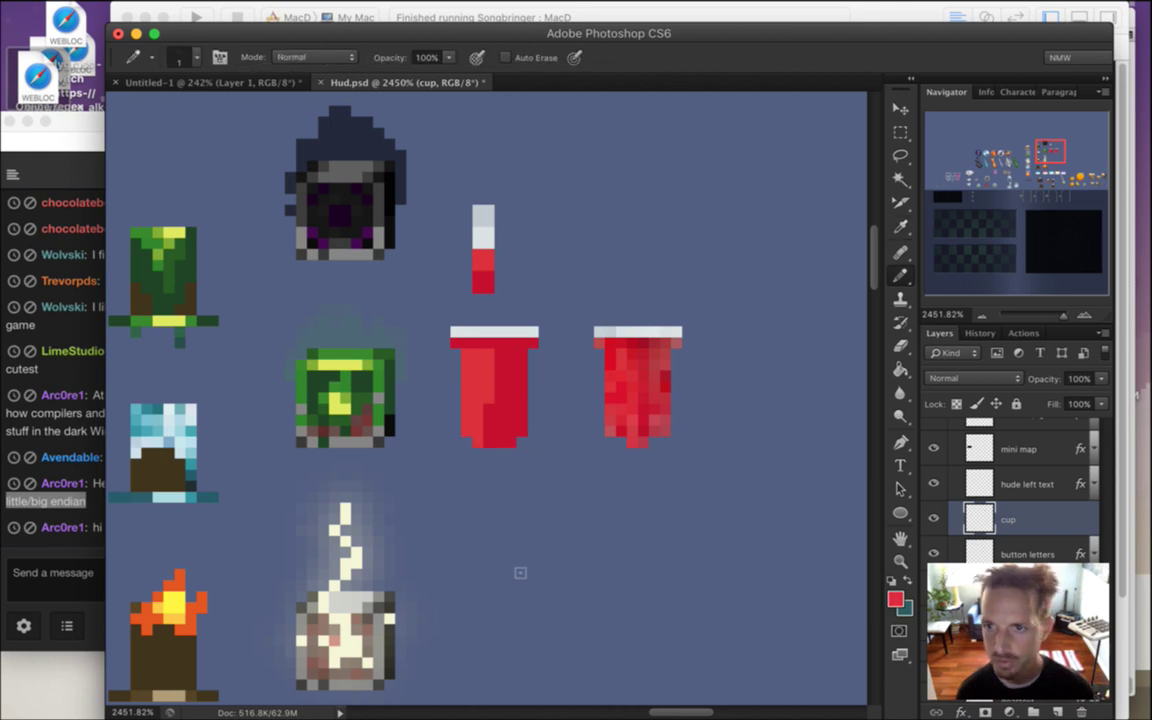
left_click_drag(567, 462, 528, 540)
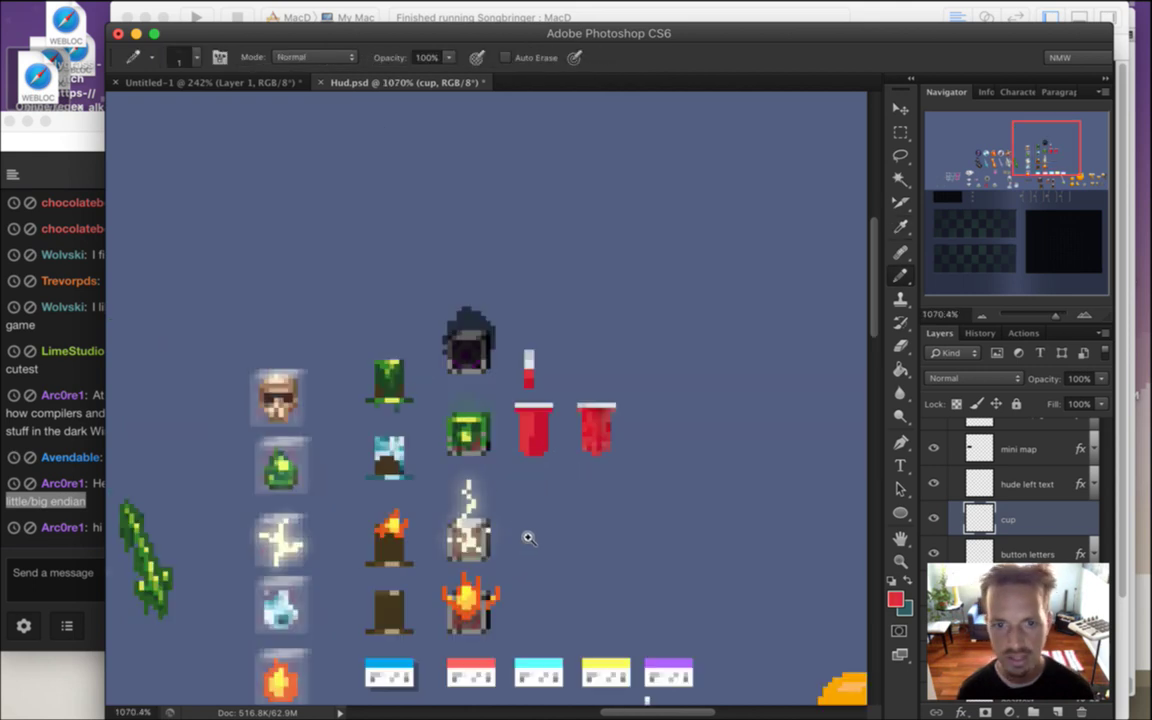
left_click_drag(522, 472, 590, 487)
key("e")
mouse_move(533, 431)
left_mouse_down()
mouse_move(573, 431)
mouse_move(572, 552)
left_mouse_up()
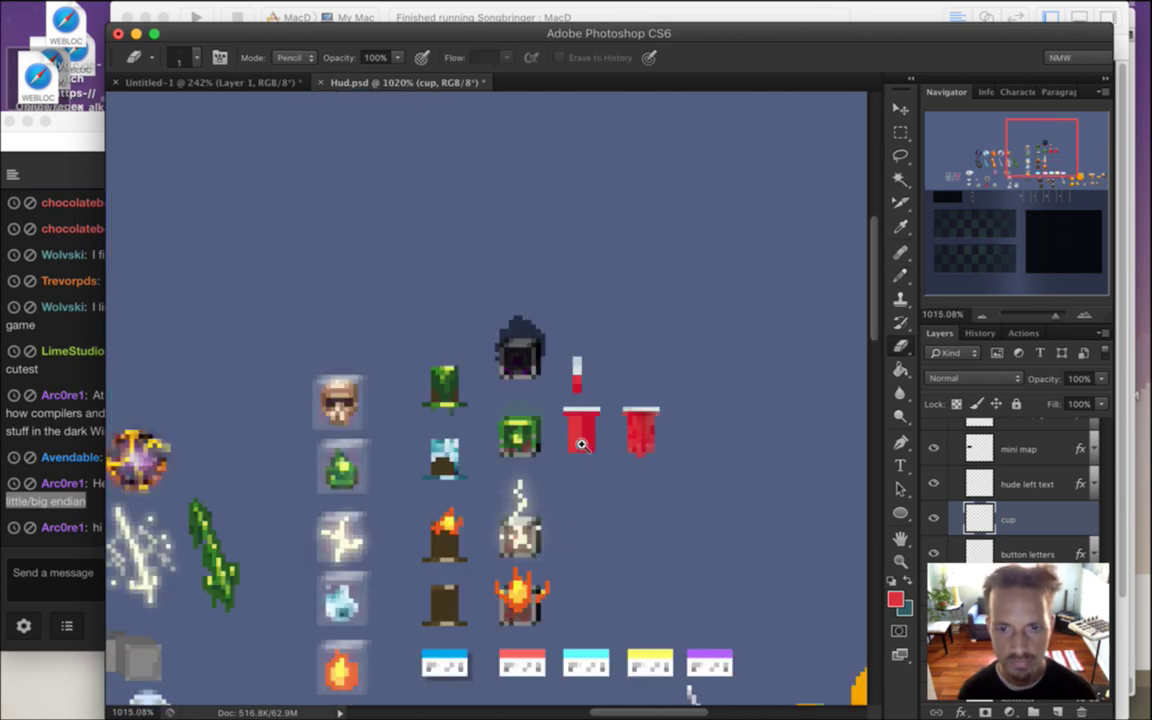
Sample the light grey from the palette strip and shade the end pixels of the cup's white rim
left_click_drag(582, 444, 620, 444)
left_click_drag(580, 379, 622, 391)
key("i")
left_click(570, 289)
key("b")
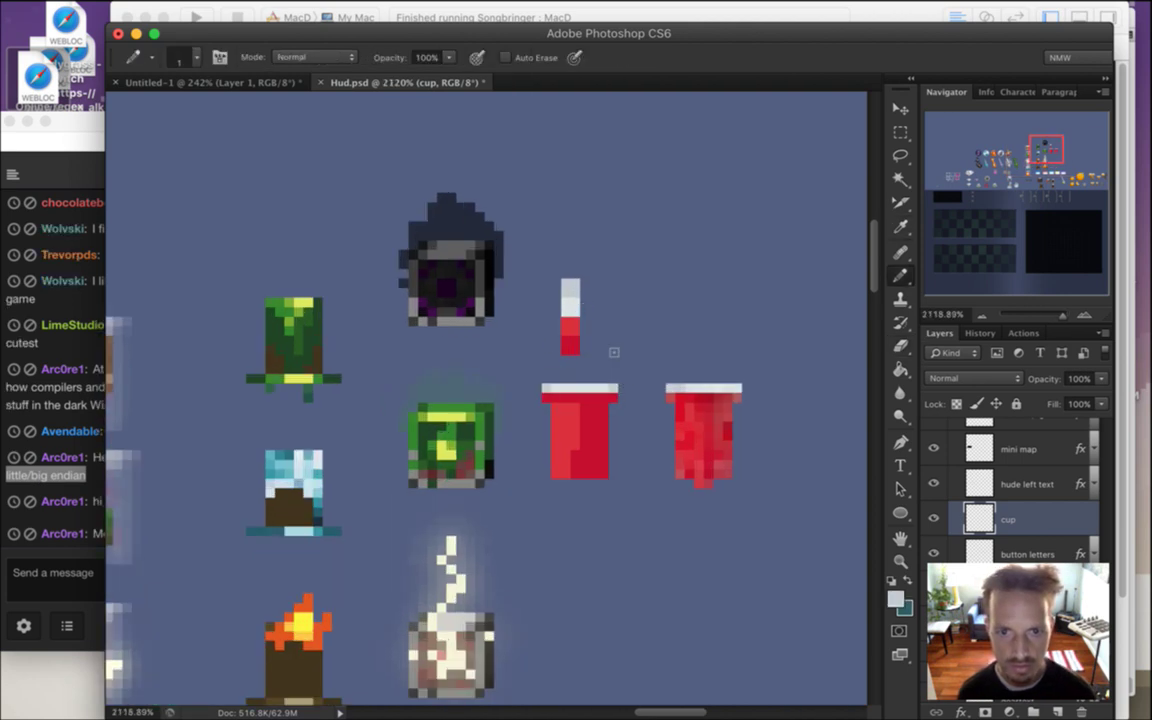
Touch up the shading on the cup's body with the dark red sampled from the cup
key("e")
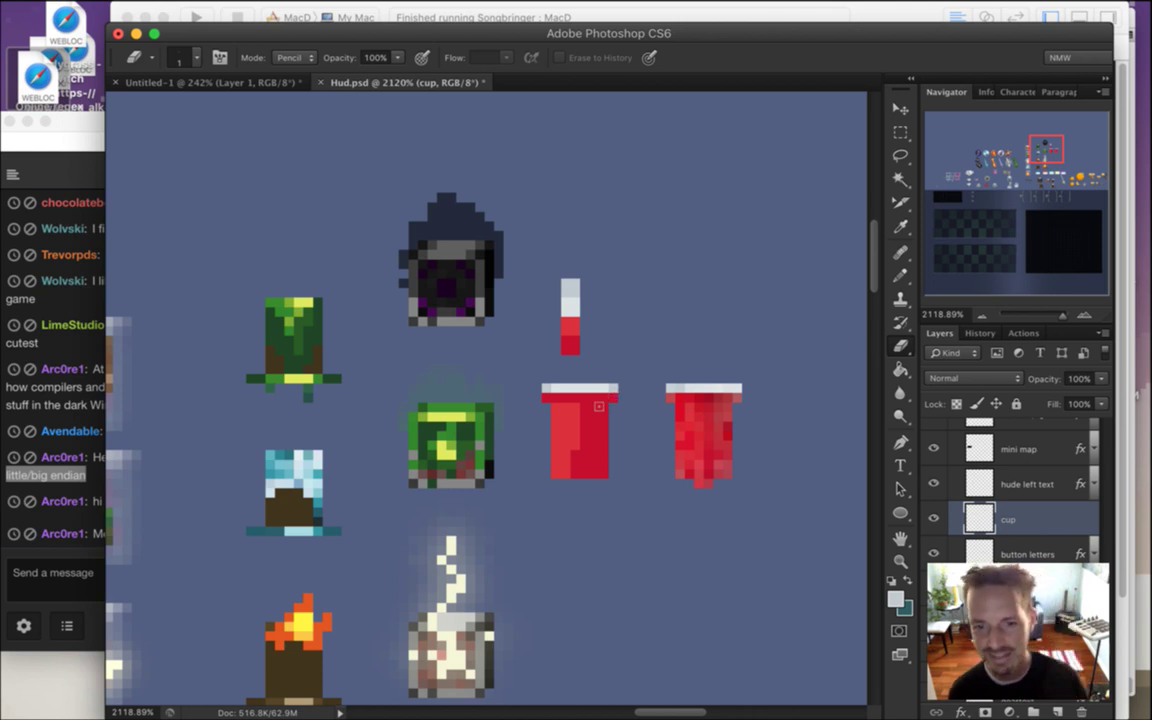
key("b")
left_click(545, 430, "alt")
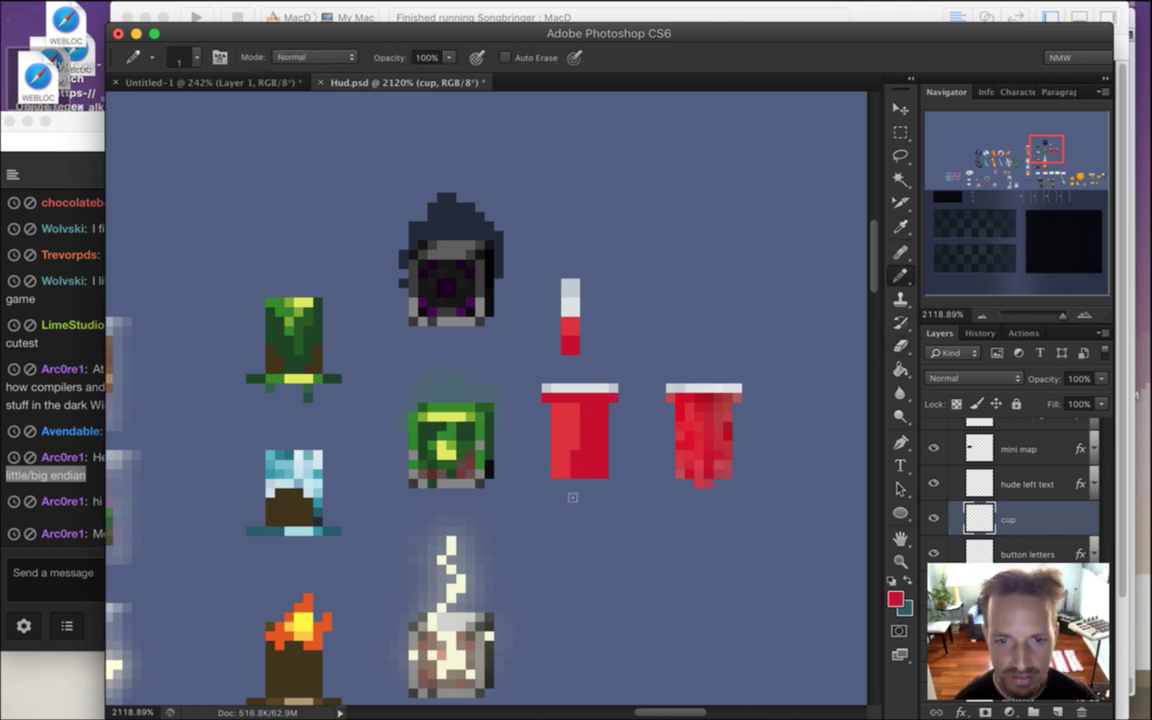
Erase the reference cup and the colour palette strip beside the finished cup, and save the file
key("e")
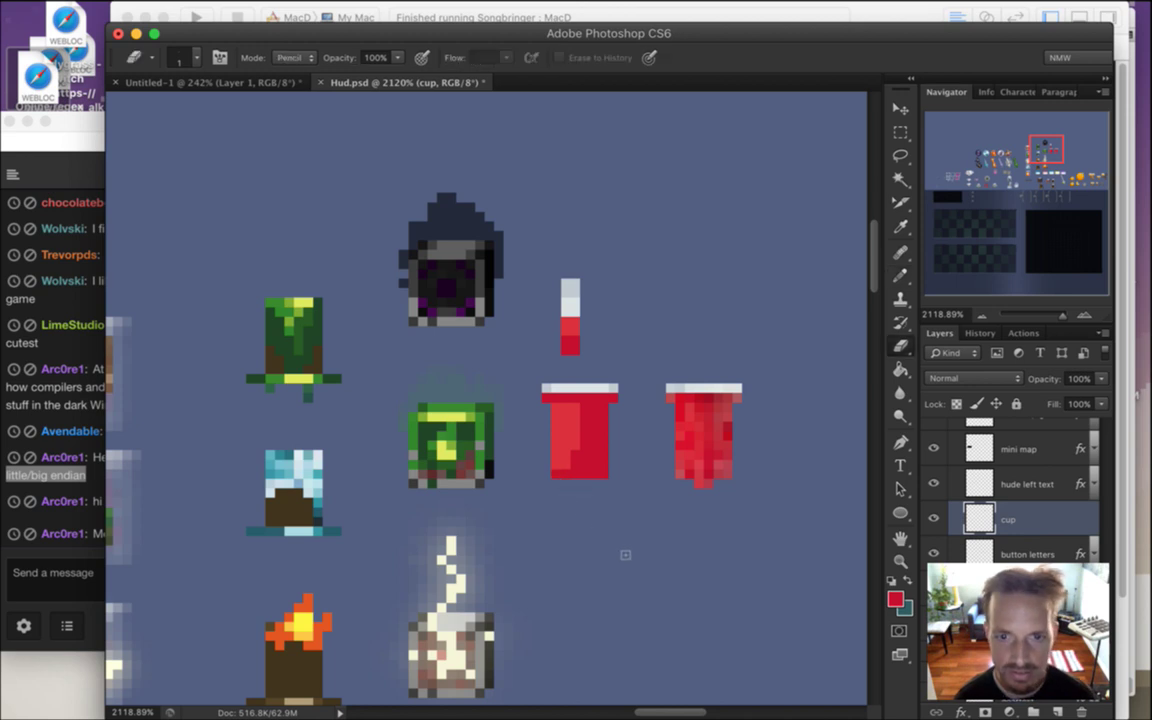
mouse_move(662, 405)
left_mouse_down()
mouse_move(689, 431)
mouse_move(700, 497)
mouse_move(716, 419)
mouse_move(719, 460)
left_mouse_up()
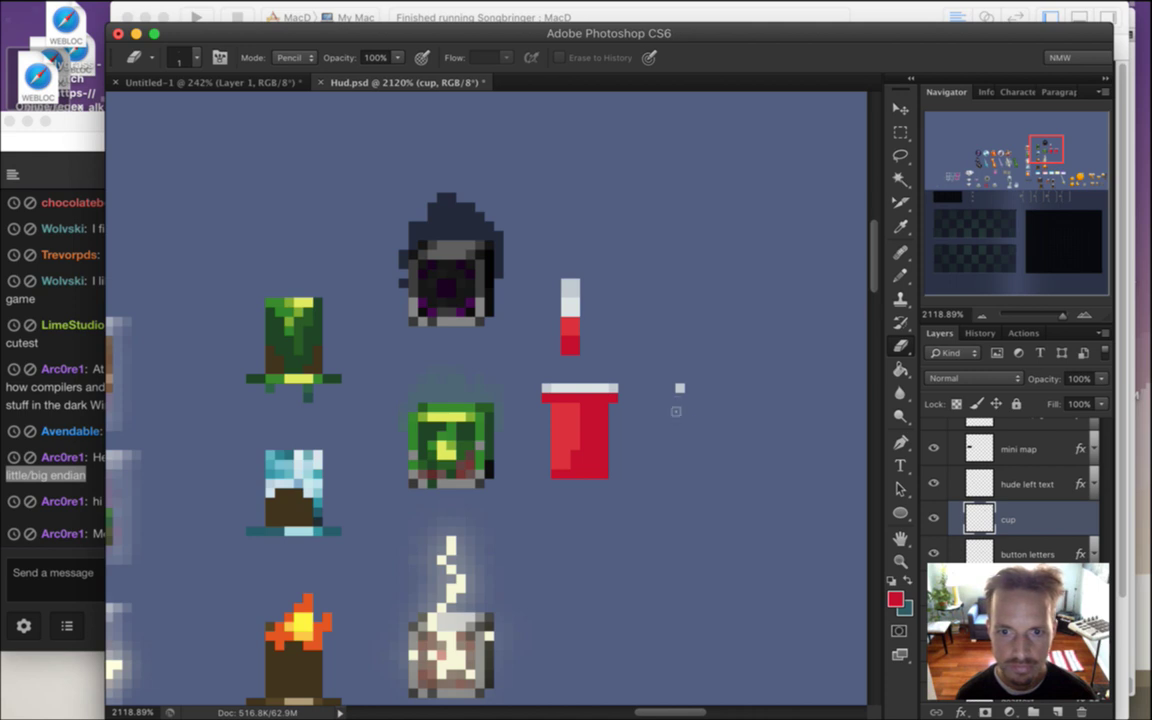
left_click_drag(575, 352, 574, 280)
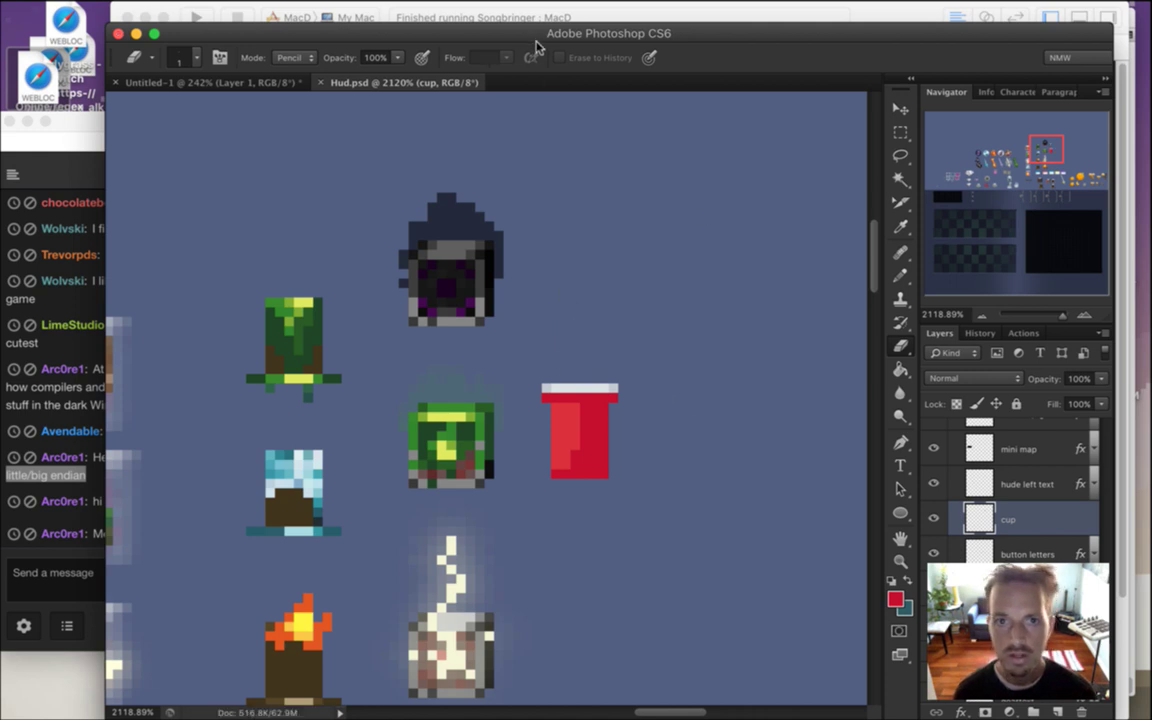
Show the slices and check the slice options of the red cup
left_click(505, 10)
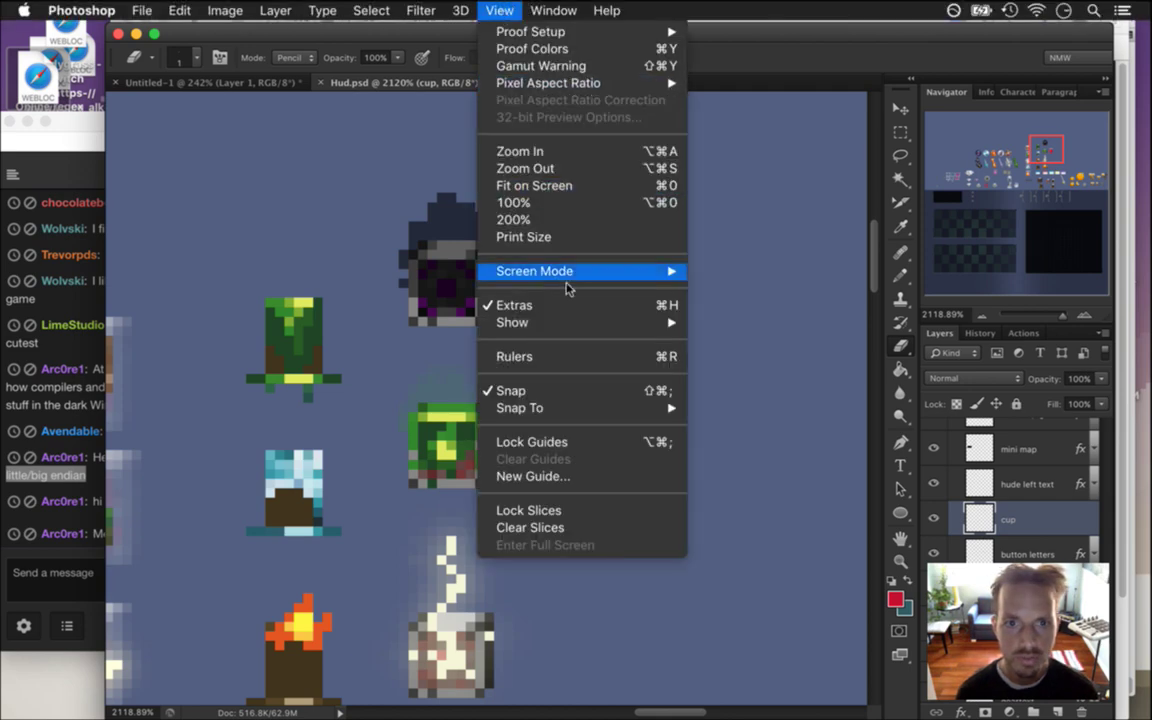
mouse_move(570, 322)
left_click(724, 429)
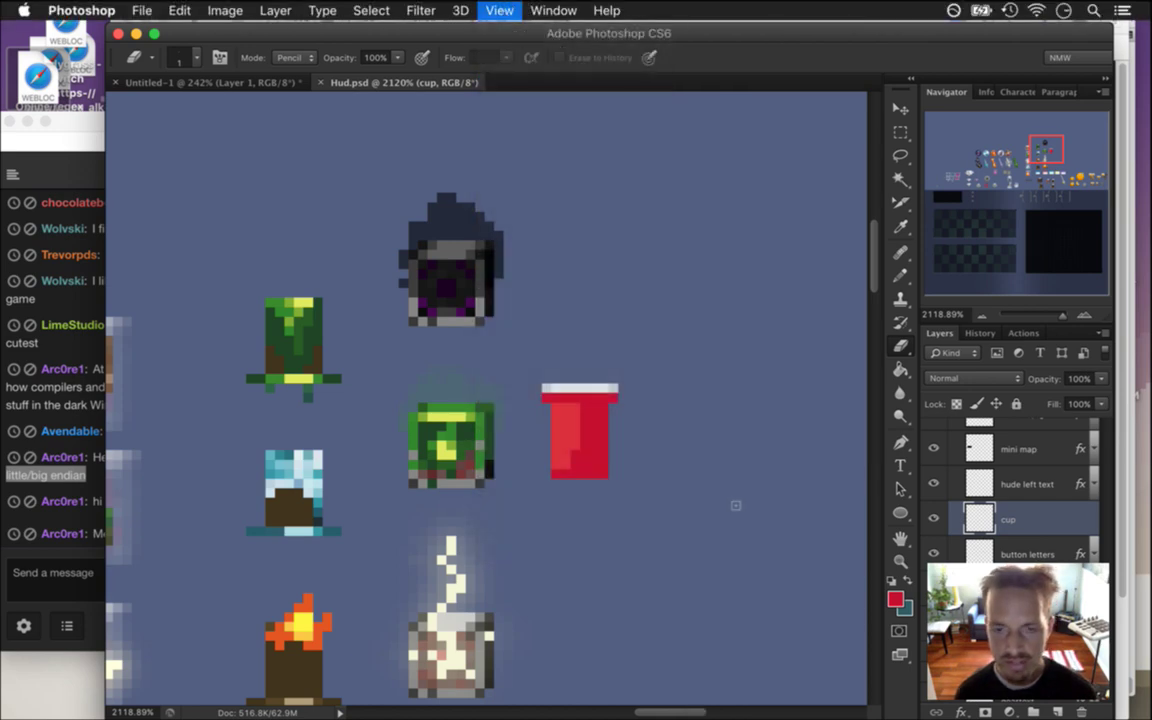
left_click(899, 204)
double_click(592, 420)
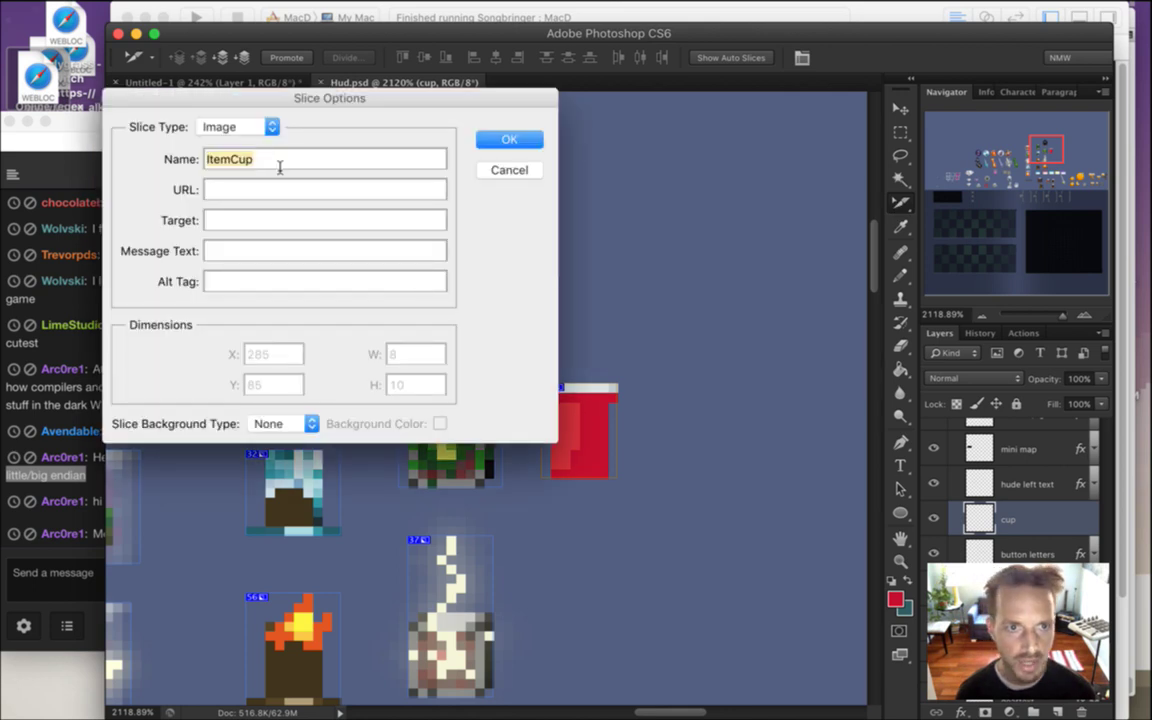
left_click(490, 141)
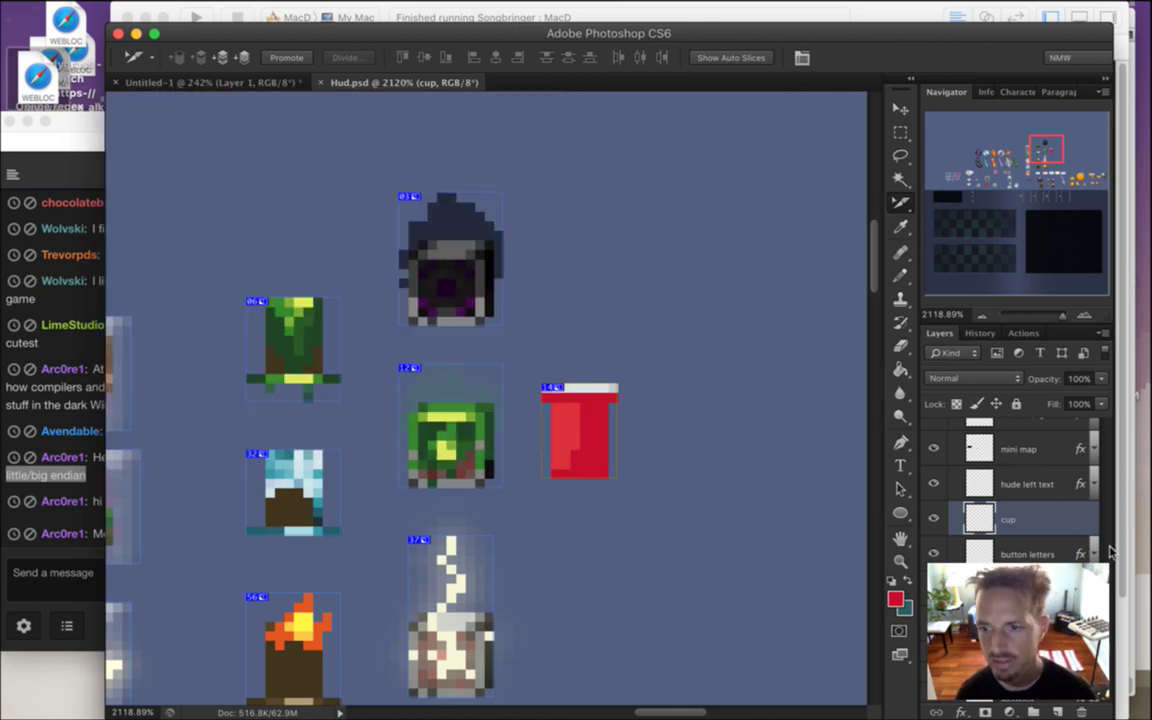
Hide the slices and turn off the blue background layer so the sprites sit on transparency
left_click(499, 10)
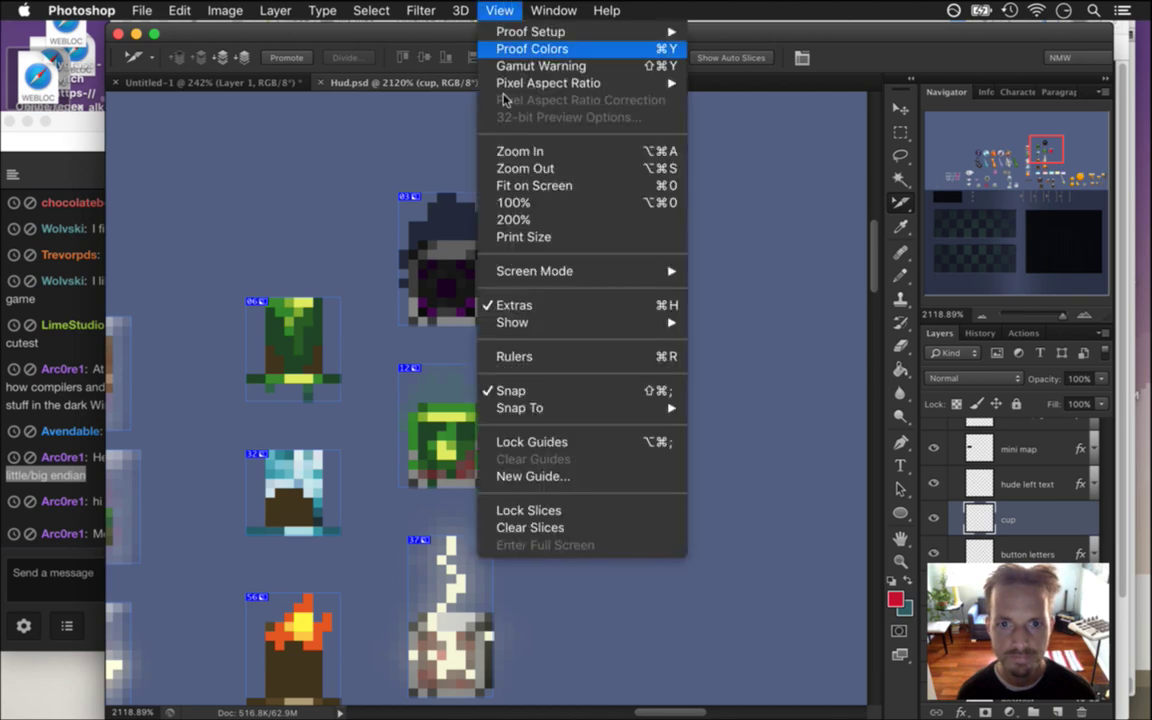
mouse_move(634, 334)
left_click(724, 428)
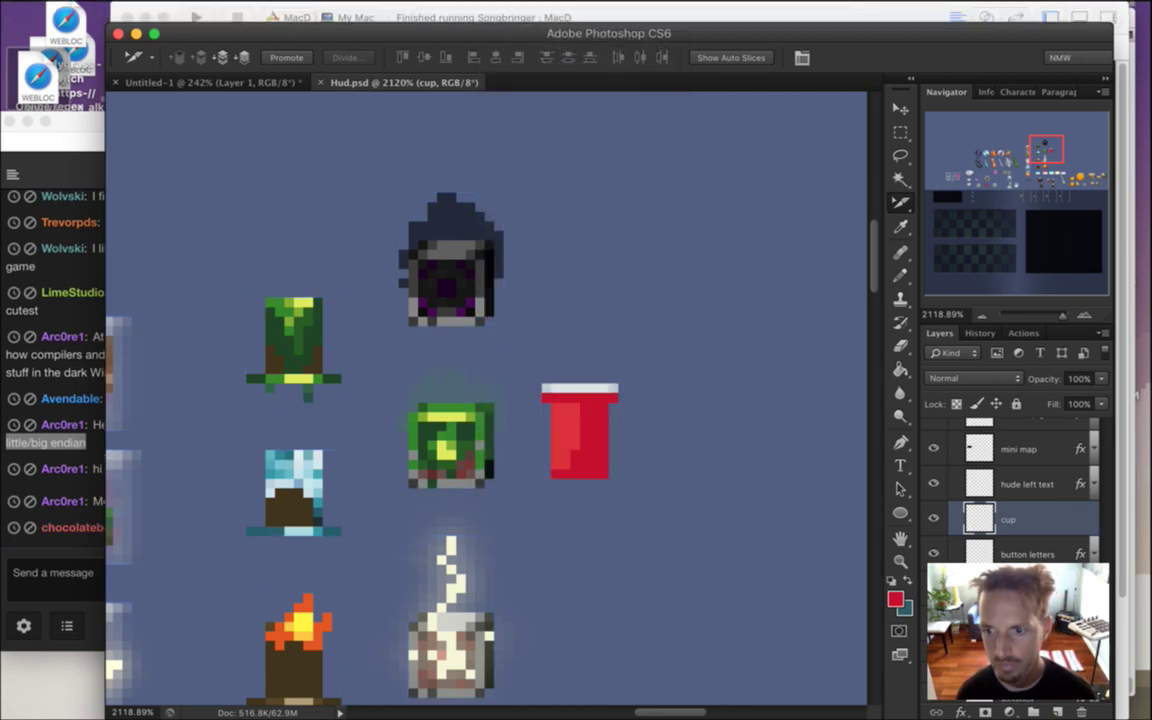
scroll(1010, 490, "down", 8)
left_click(933, 579)
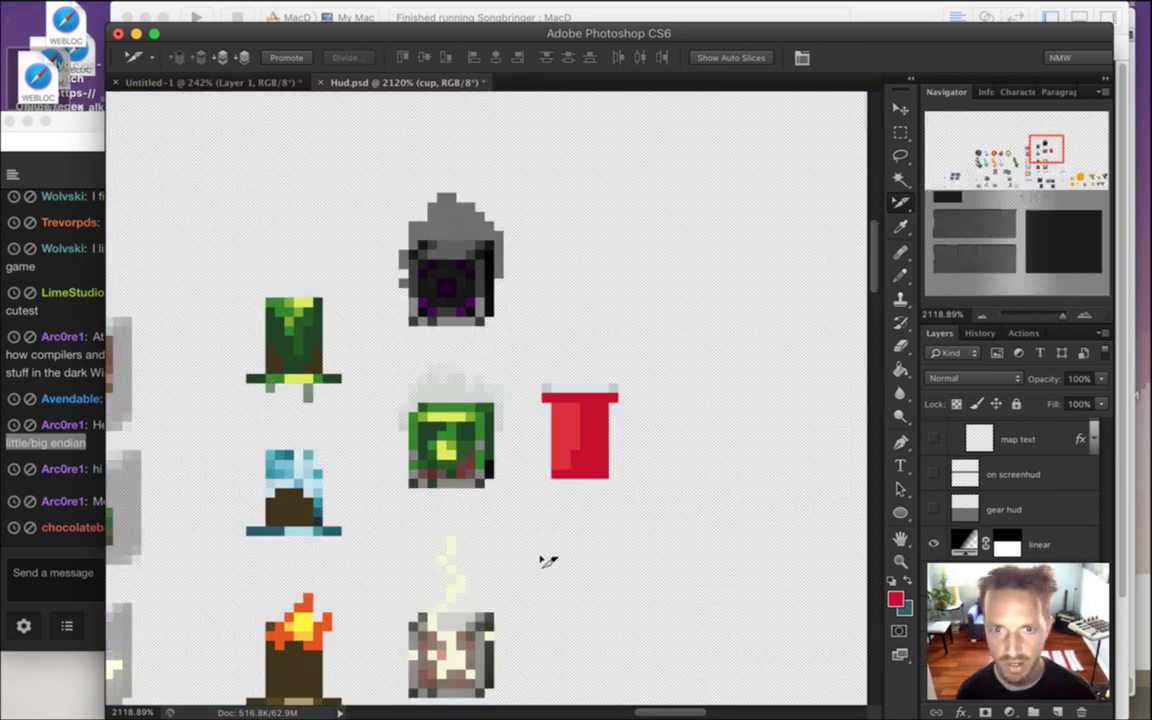
Save Hud.psd and set up its Save for Web export with all user slices
key("super+s")
left_click(141, 4)
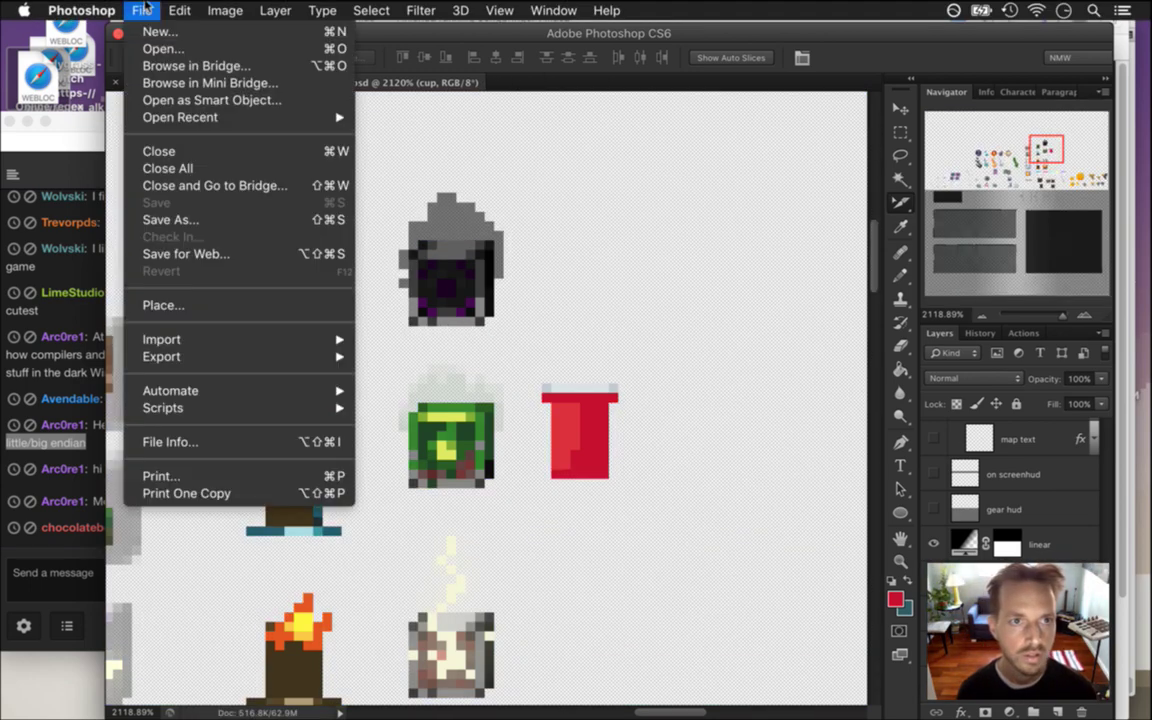
left_click(229, 257)
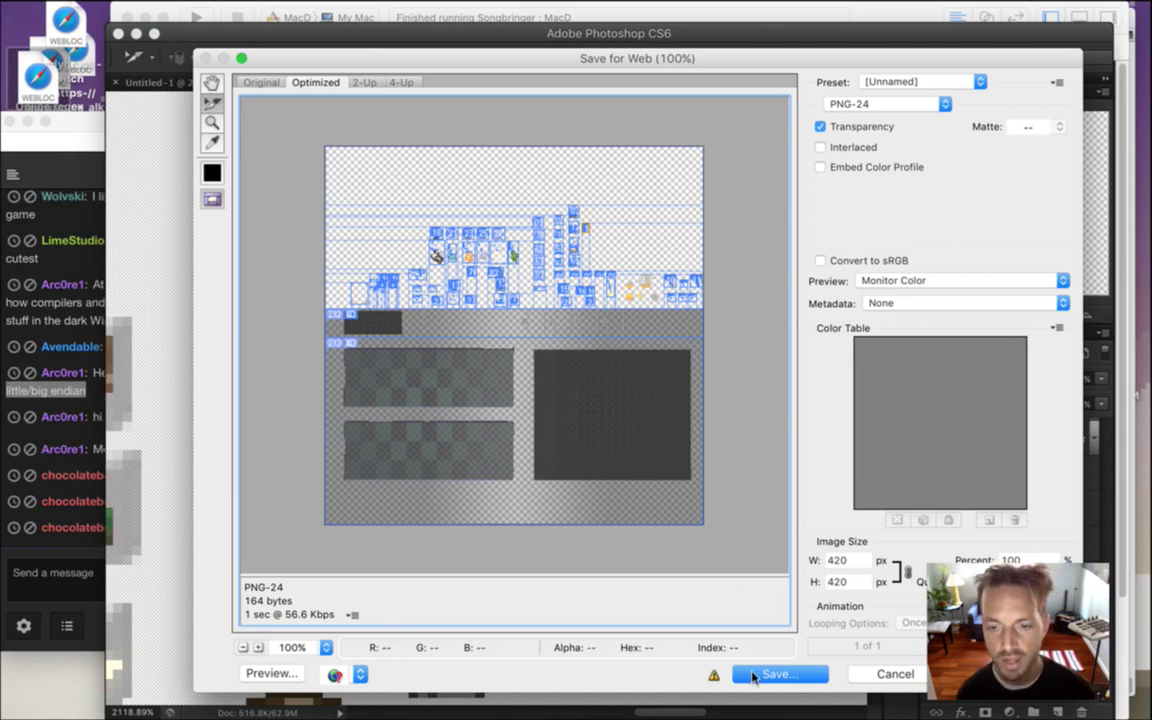
left_click(766, 674)
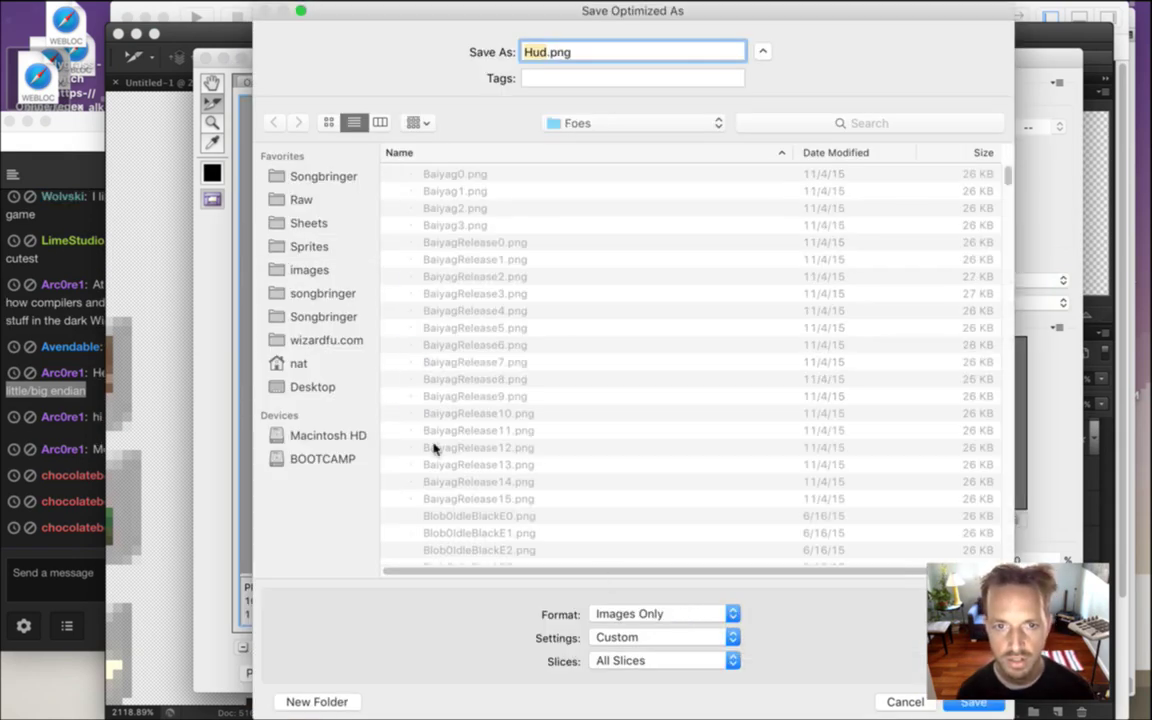
left_click(650, 664)
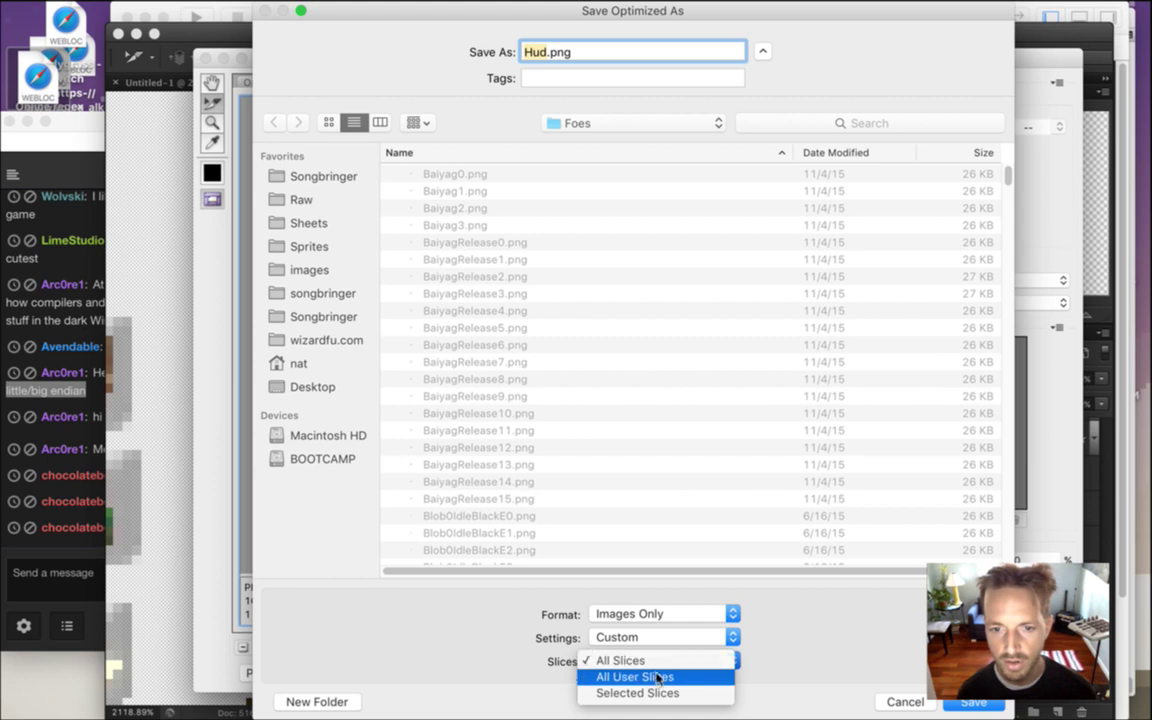
Export all user slices as images only into the Hud folder inside Sheets, replacing the existing files
left_click(652, 678)
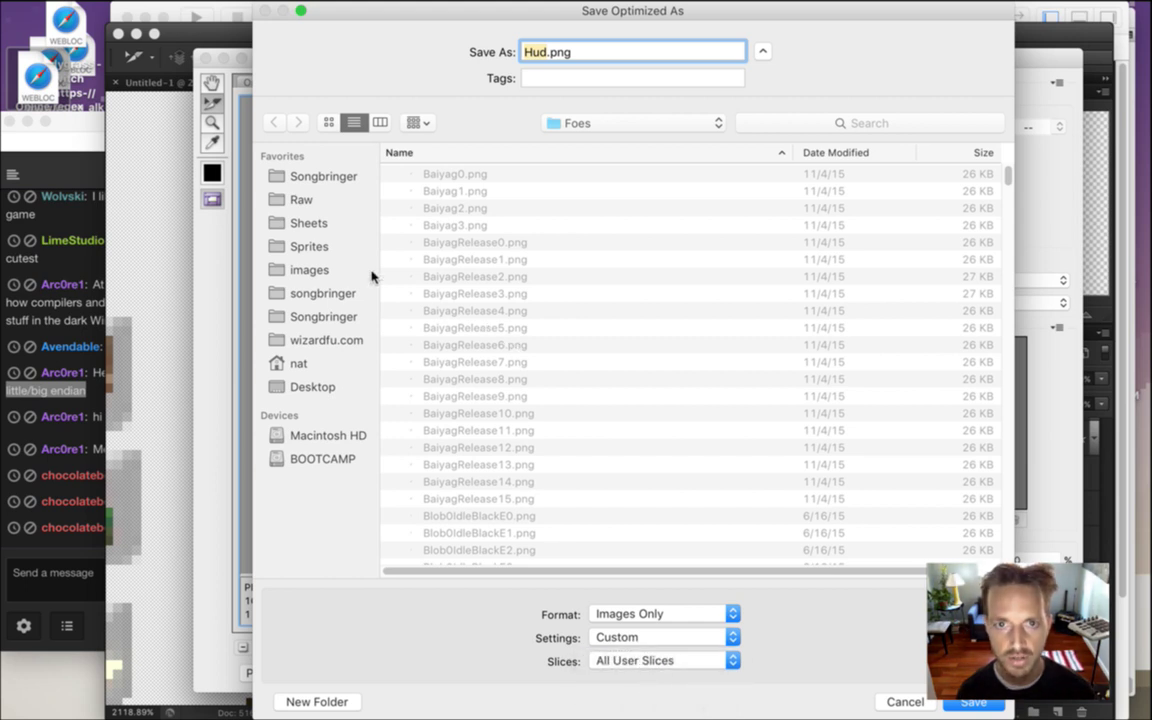
left_click(600, 123)
left_click(594, 136)
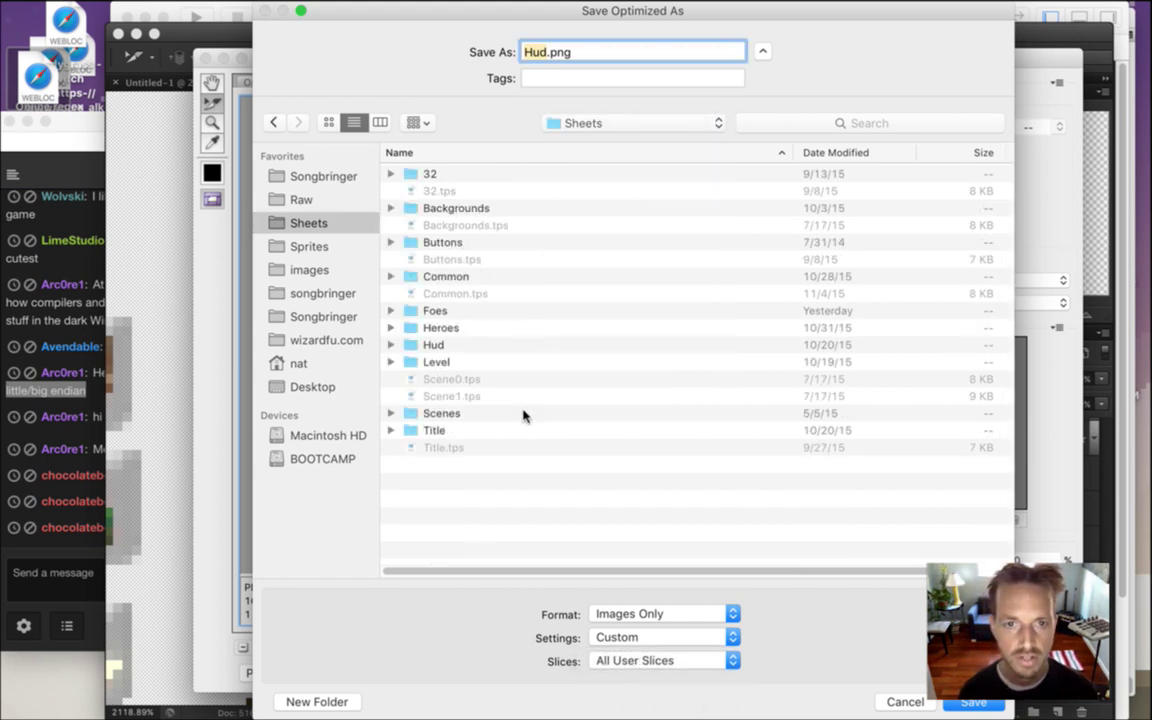
left_click(478, 345)
double_click(430, 346)
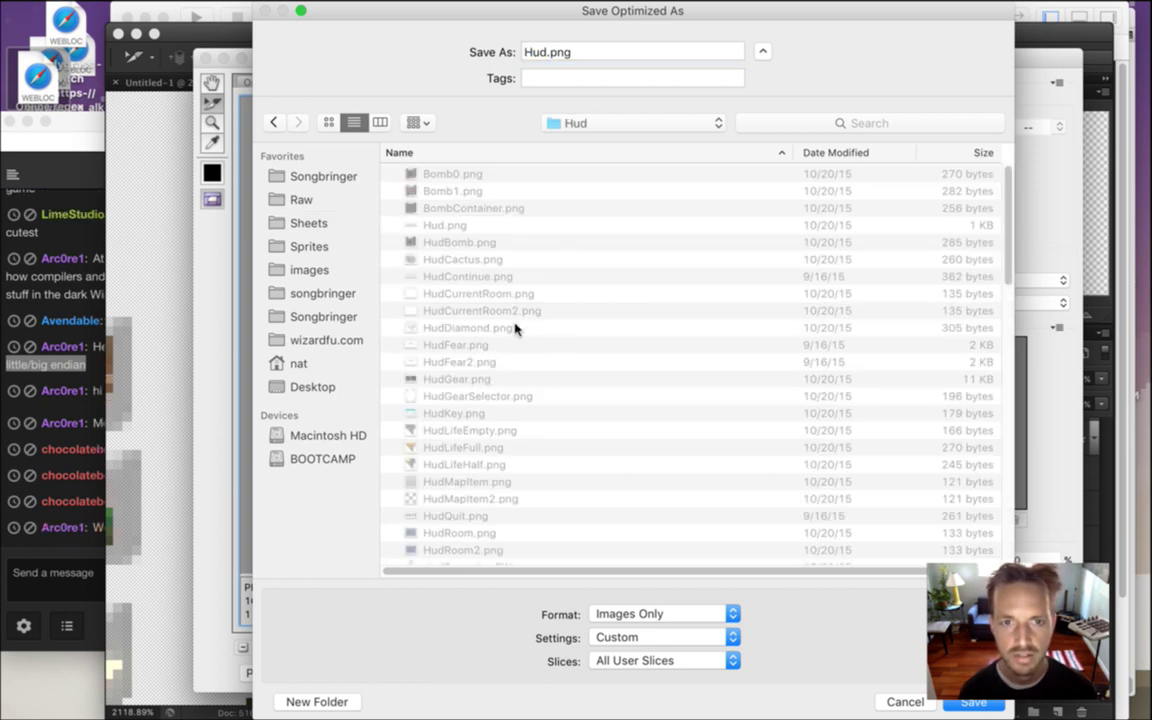
left_click(968, 704)
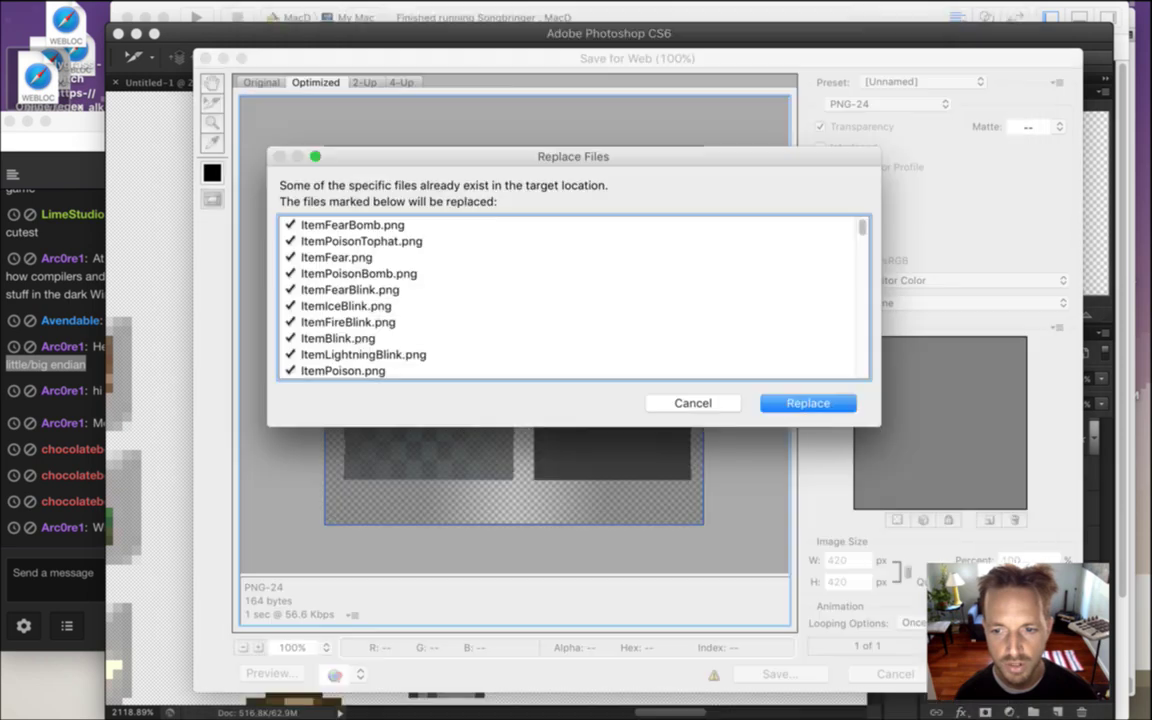
left_click(808, 403)
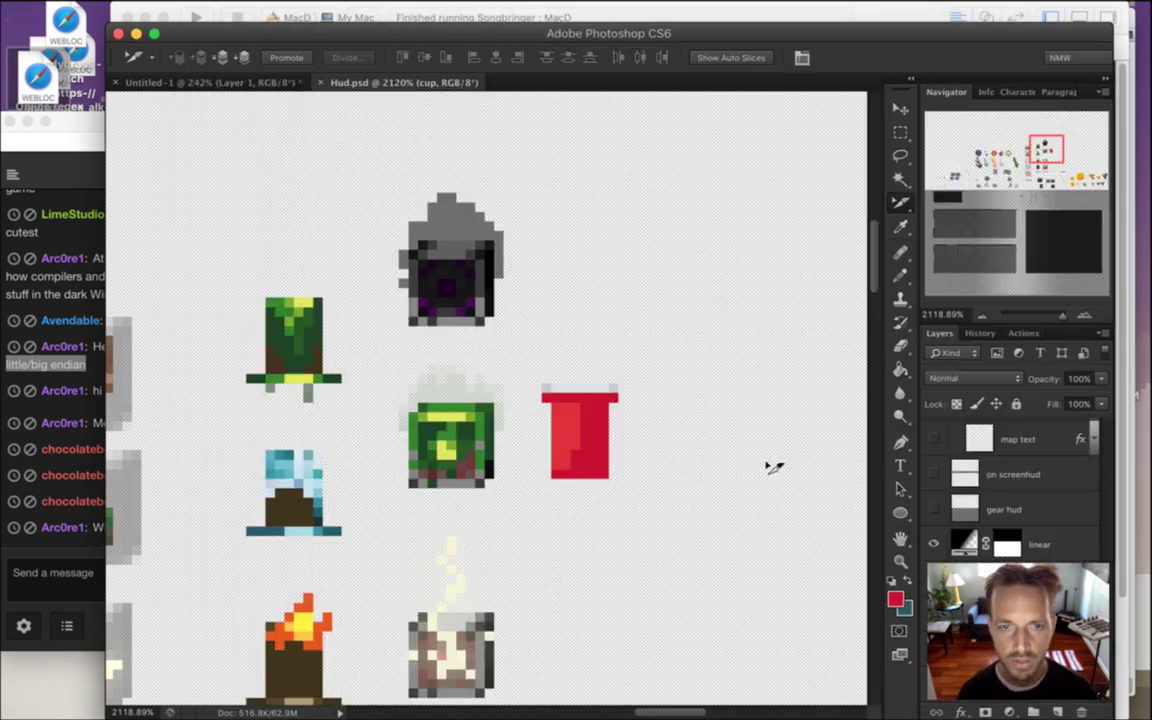
Switch to the Twitch chat and read the latest viewer messages about the red cup
left_click(93, 461)
left_click_drag(104, 427, 123, 422)
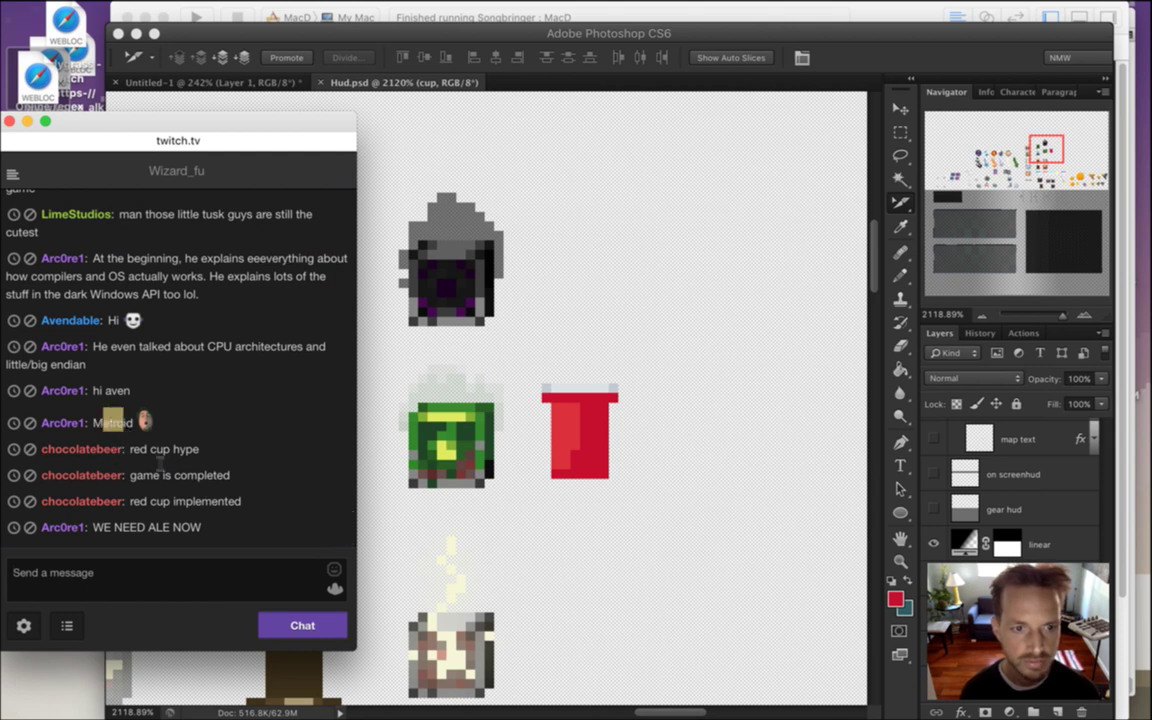
left_click(183, 465)
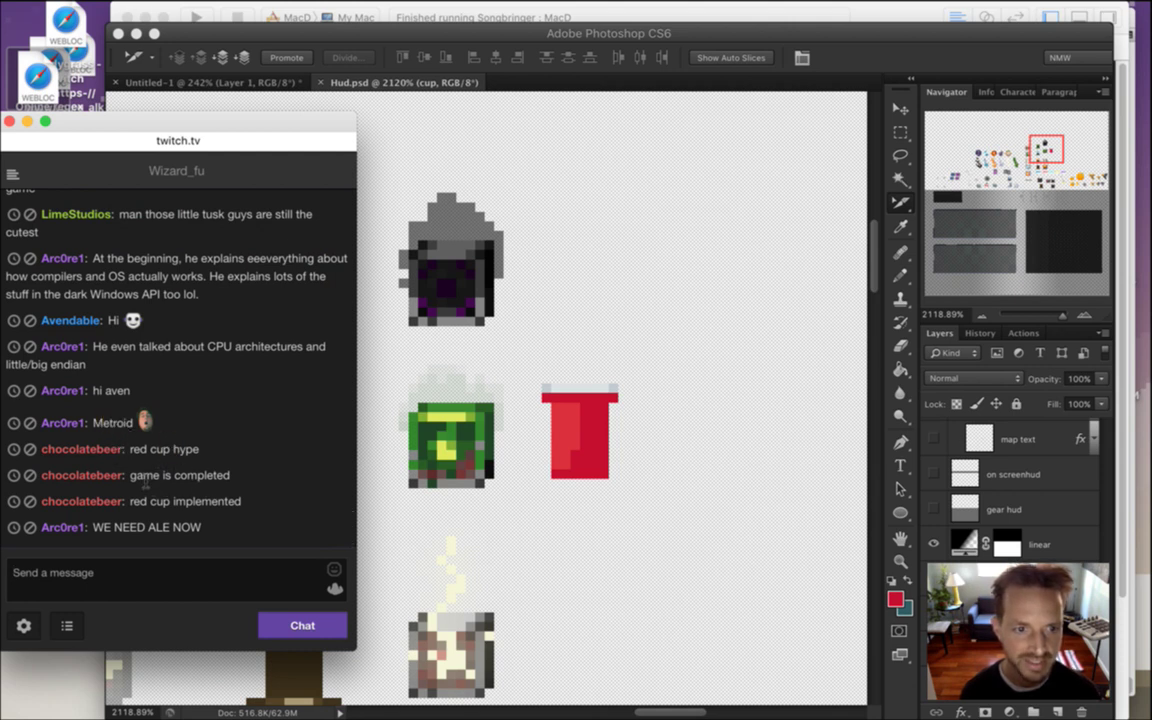
left_click_drag(143, 477, 213, 478)
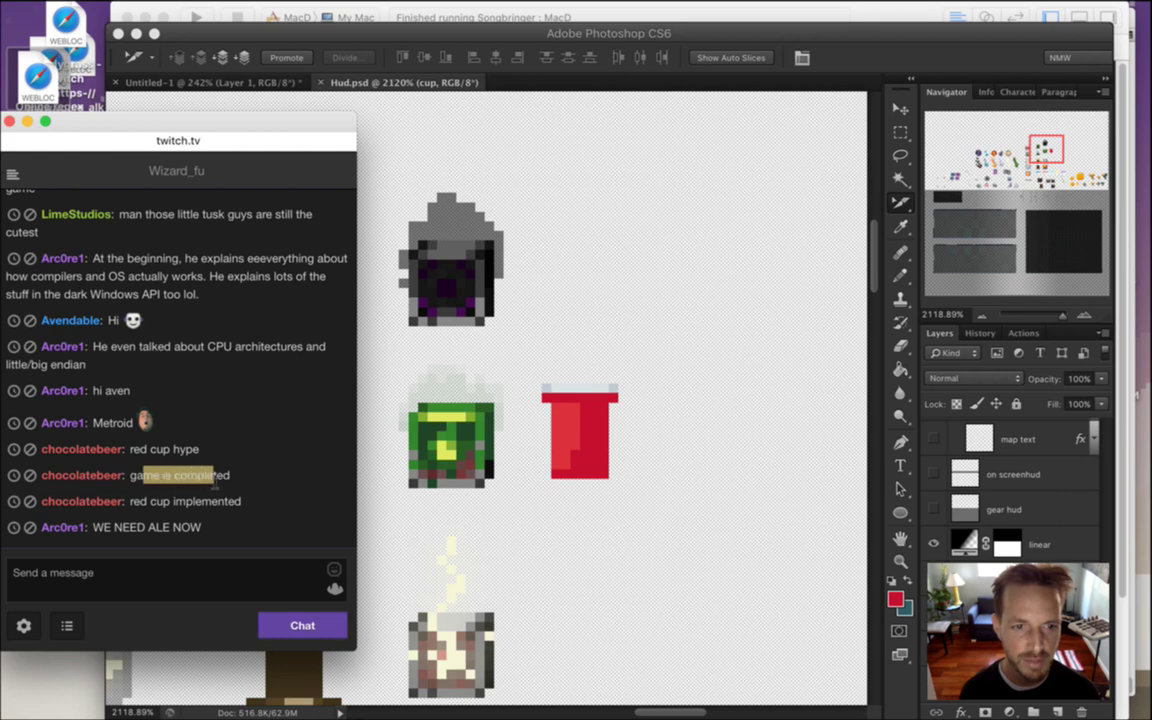
left_click(162, 512)
left_click_drag(117, 530, 200, 530)
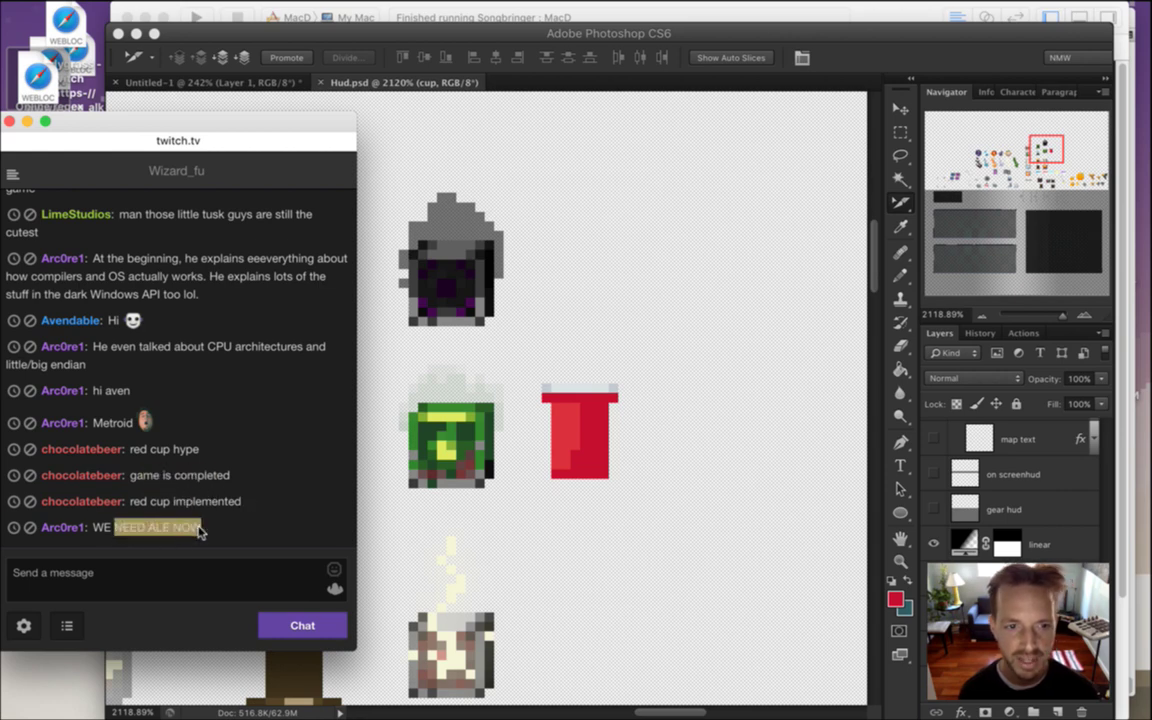
Switch to Xcode and add the entry "cup 1" below fireSword in the items list of Saves.txt
key("super+Tab")
left_click(531, 404)
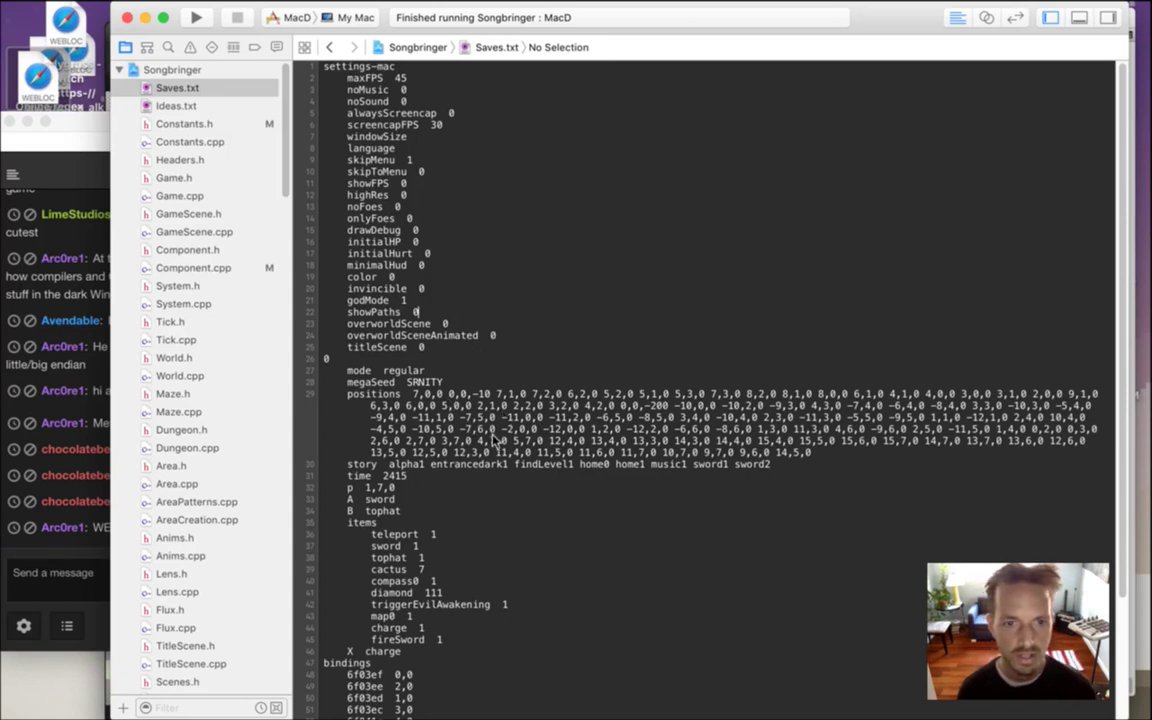
left_click(457, 651)
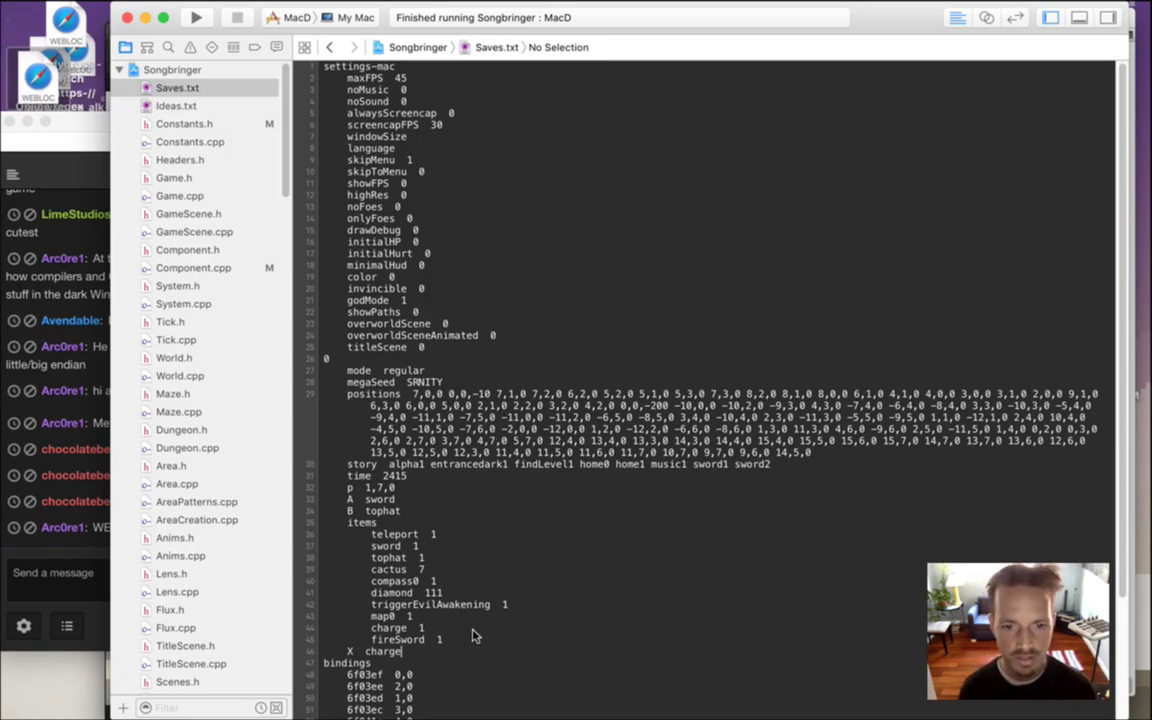
key("Return")
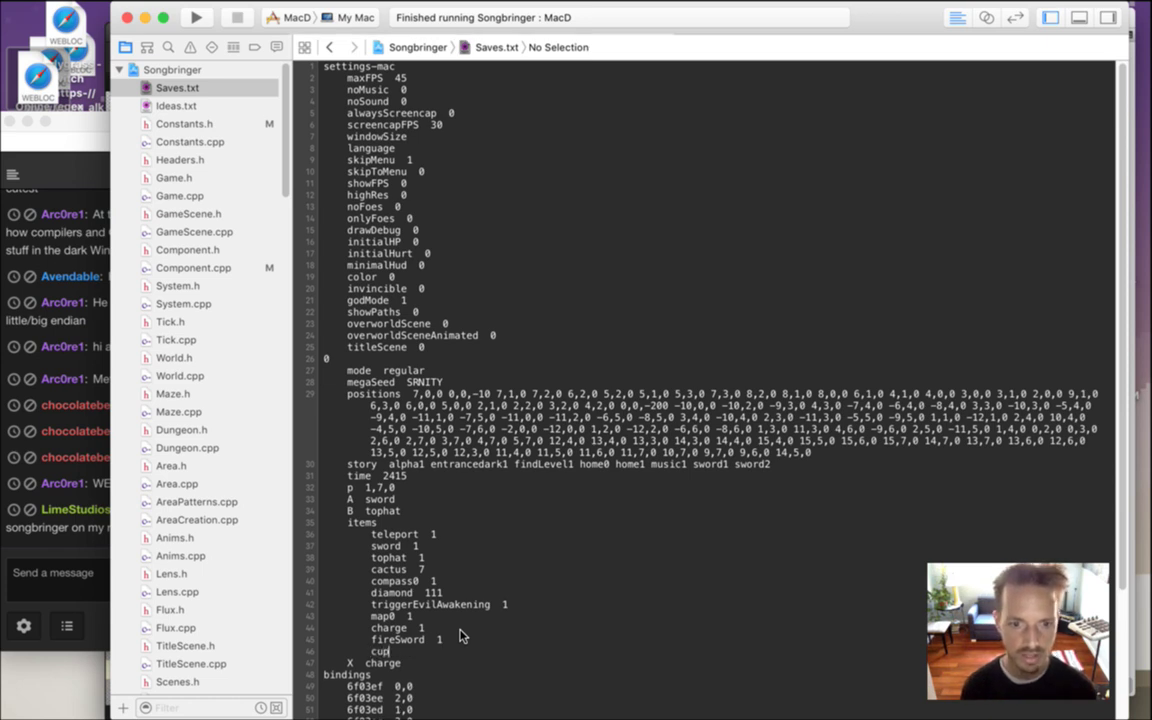
Build and run Songbringer, bring the game to the front and walk the character right, past the stairs
key("super+r")
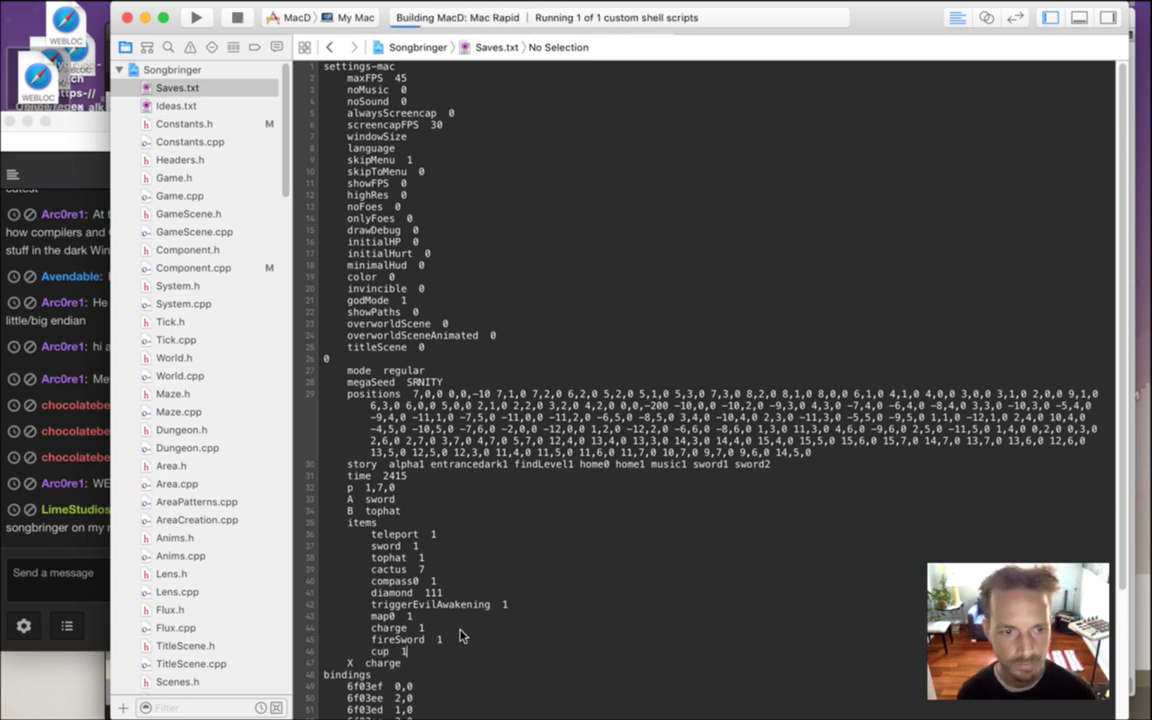
key("super+Tab")
key("super+Tab")
key("super+Tab")
key("super+Tab")
key("super+Tab")
key("super+Tab")
key("super+Tab")
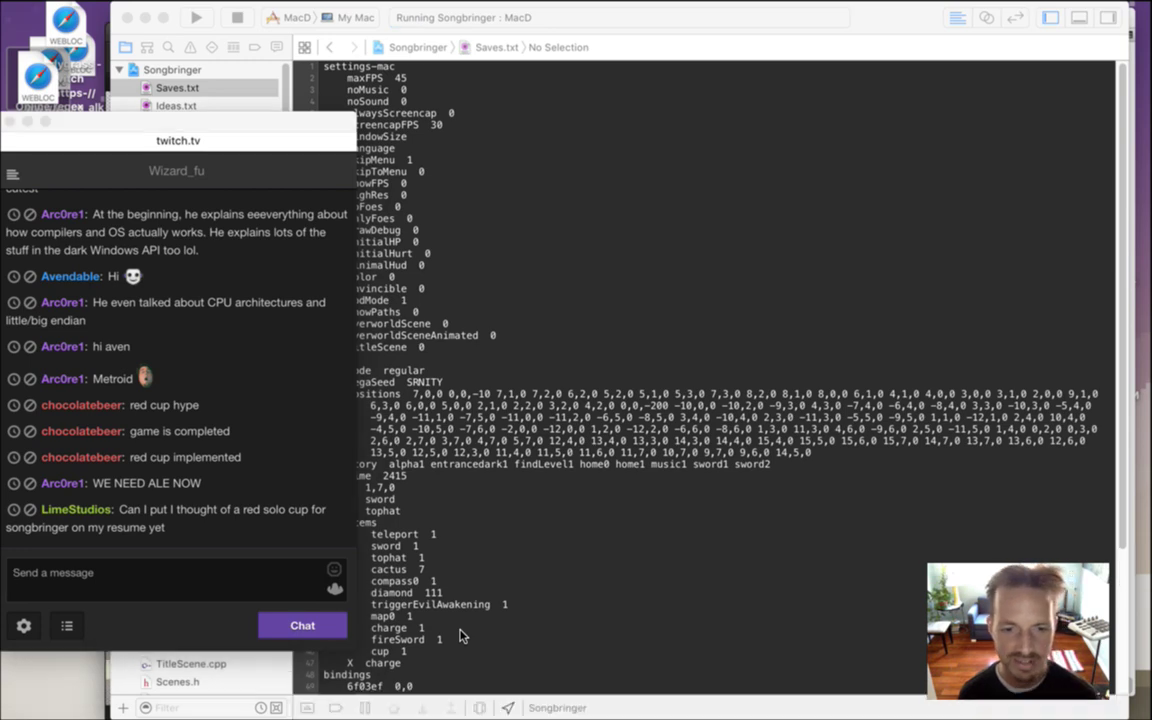
key("super+Tab")
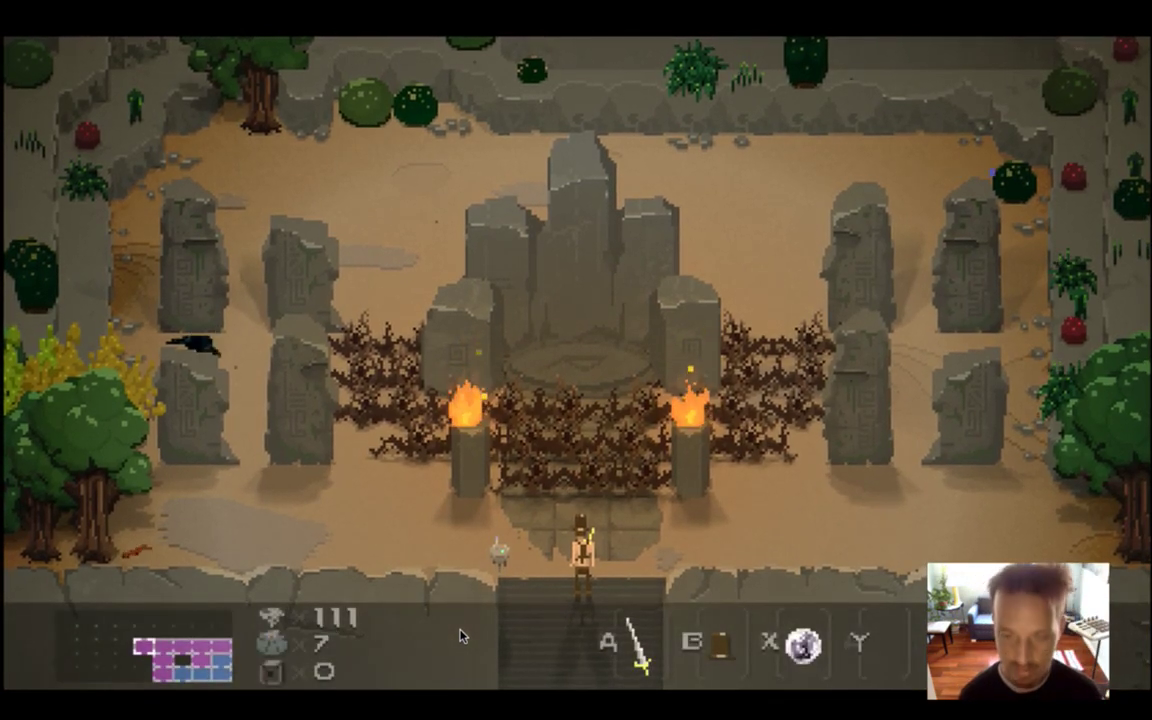
key("Right")
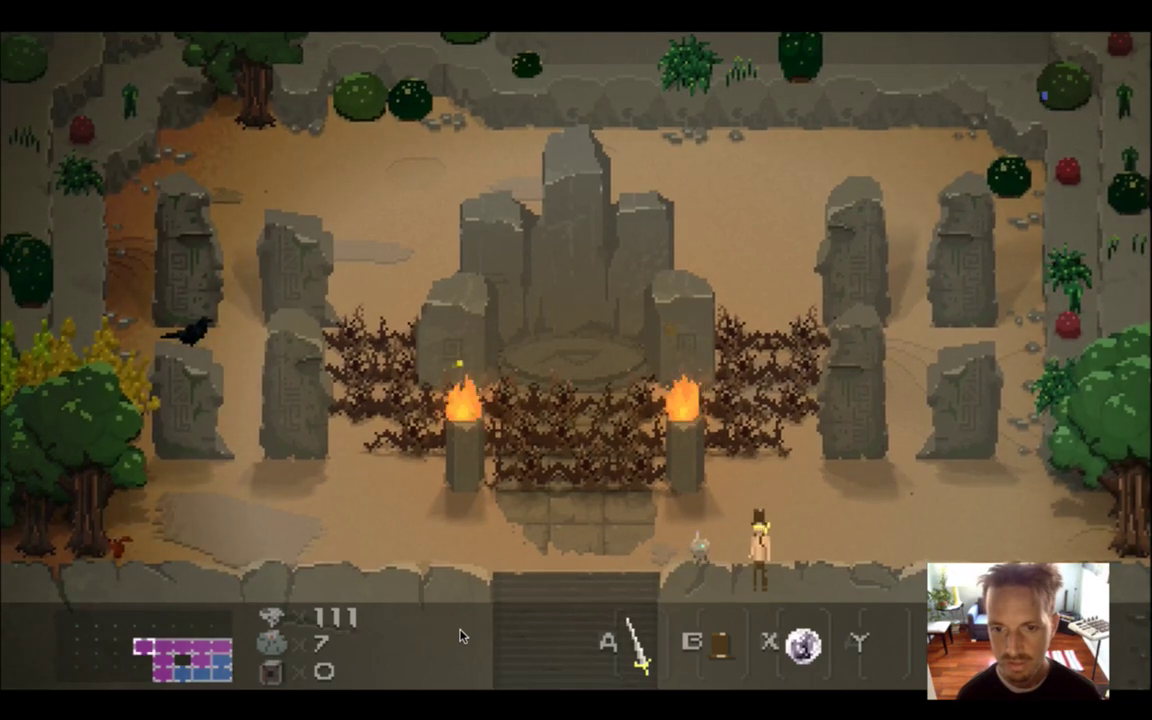
Quit the game, set godMode to 0 in Saves.txt and run the game again
key("super+q")
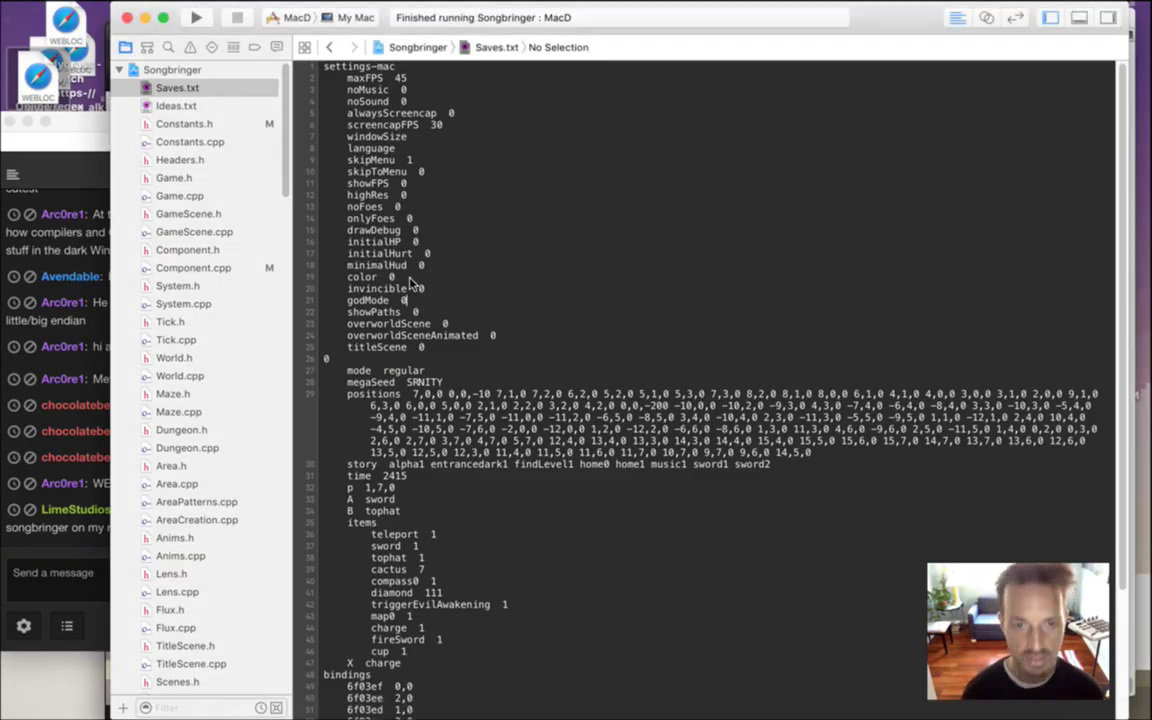
key("super+r")
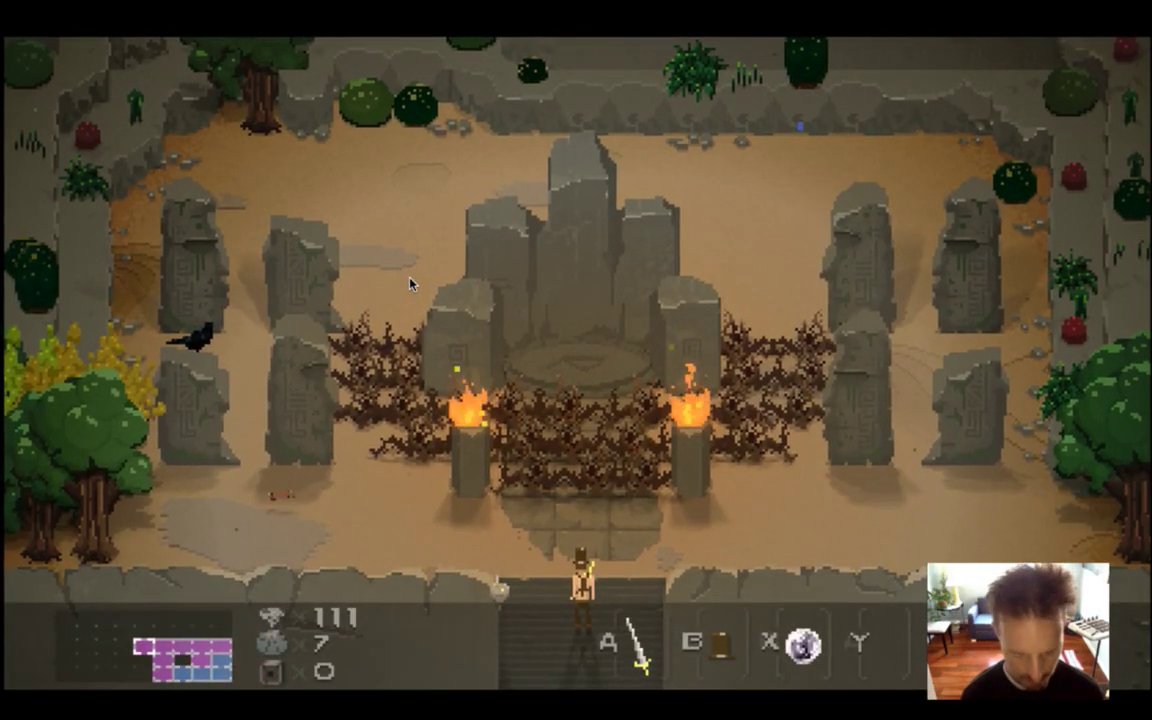
Open the game's inventory and select the red cup among the equipment to check its icon
key("Return")
key("Left")
key("Right")
key("Left")
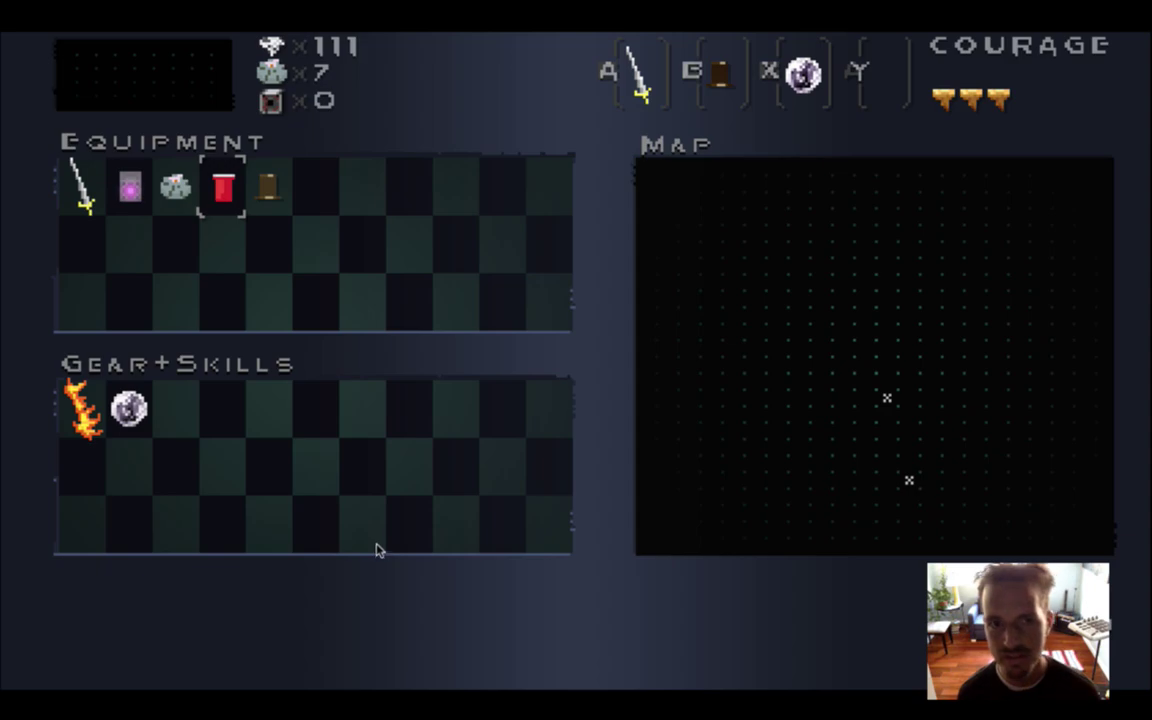
Switch to Photoshop, marquee-select the red cup and lower its saturation to -15 with Hue/Saturation
key("super+Tab")
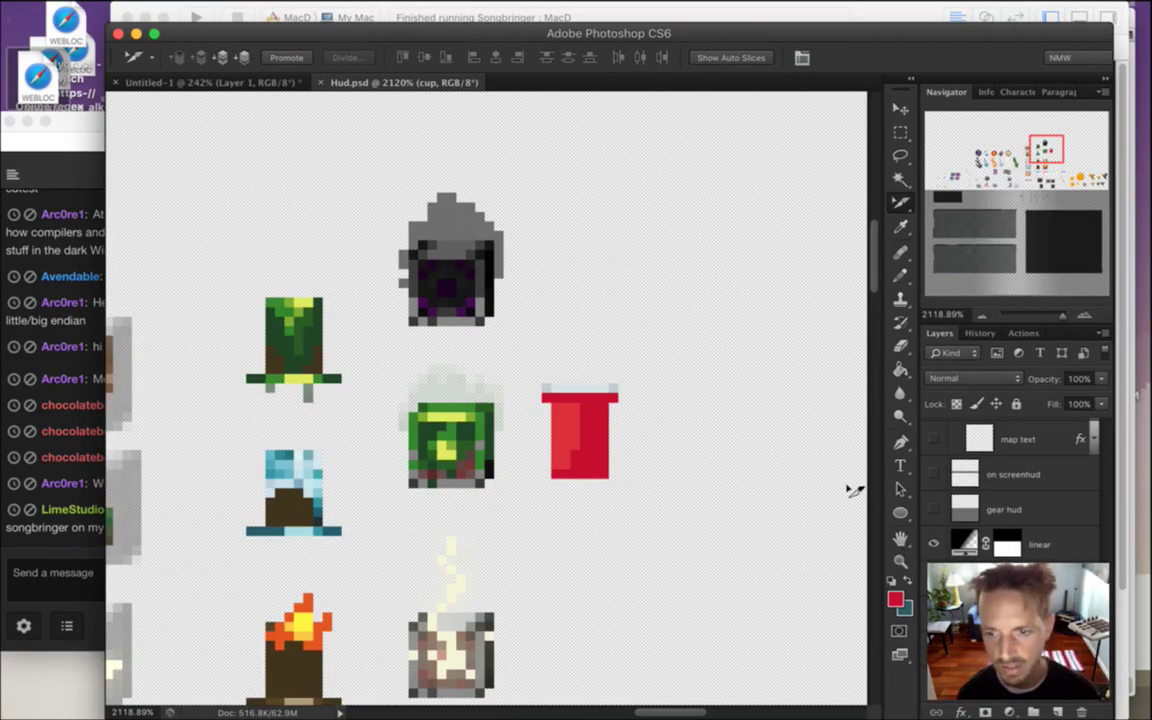
key("m")
left_click_drag(522, 355, 647, 507)
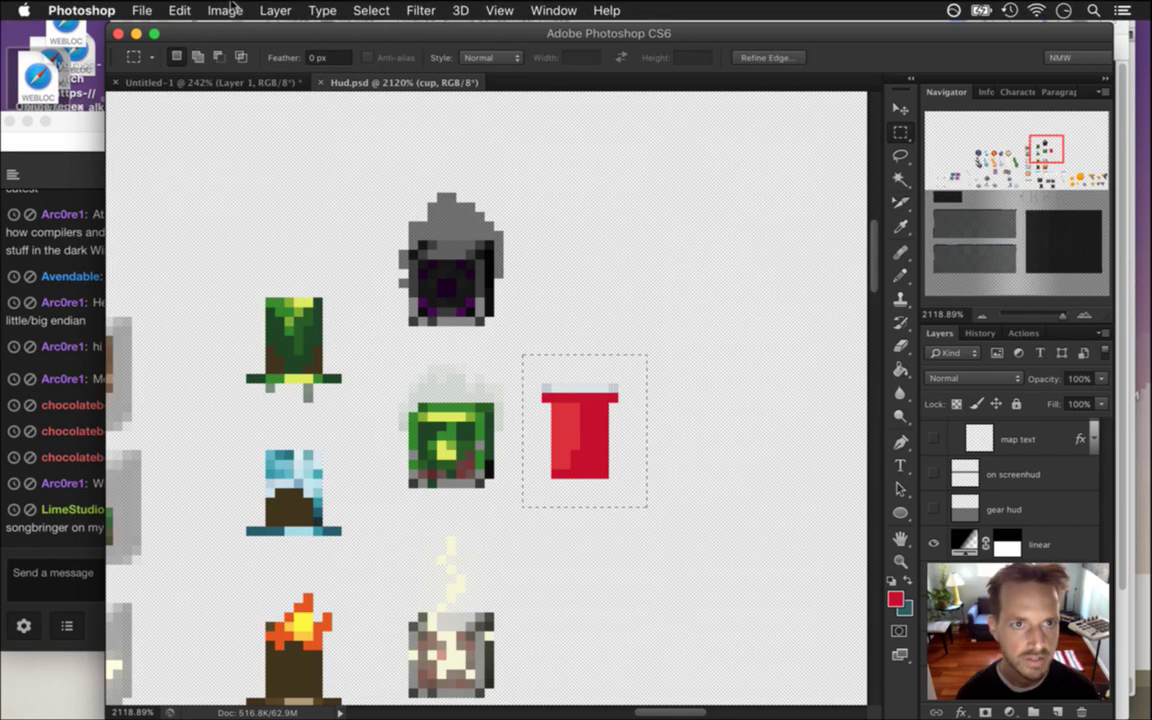
left_click(226, 11)
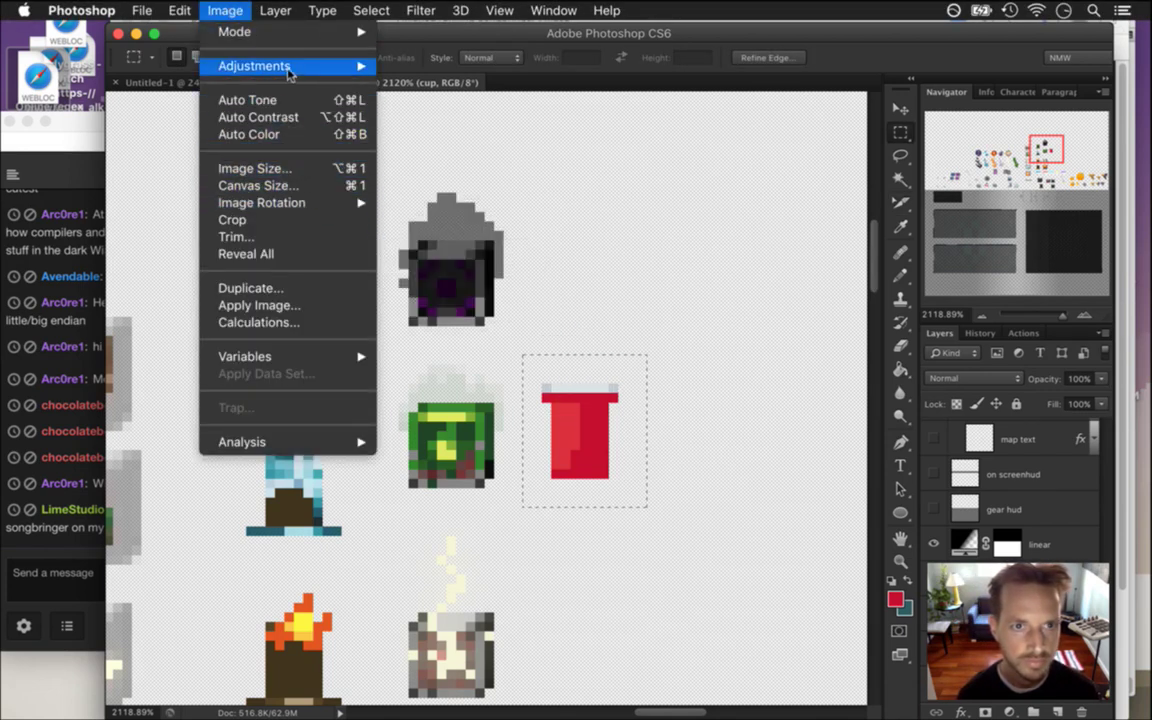
mouse_move(362, 66)
left_click(418, 168)
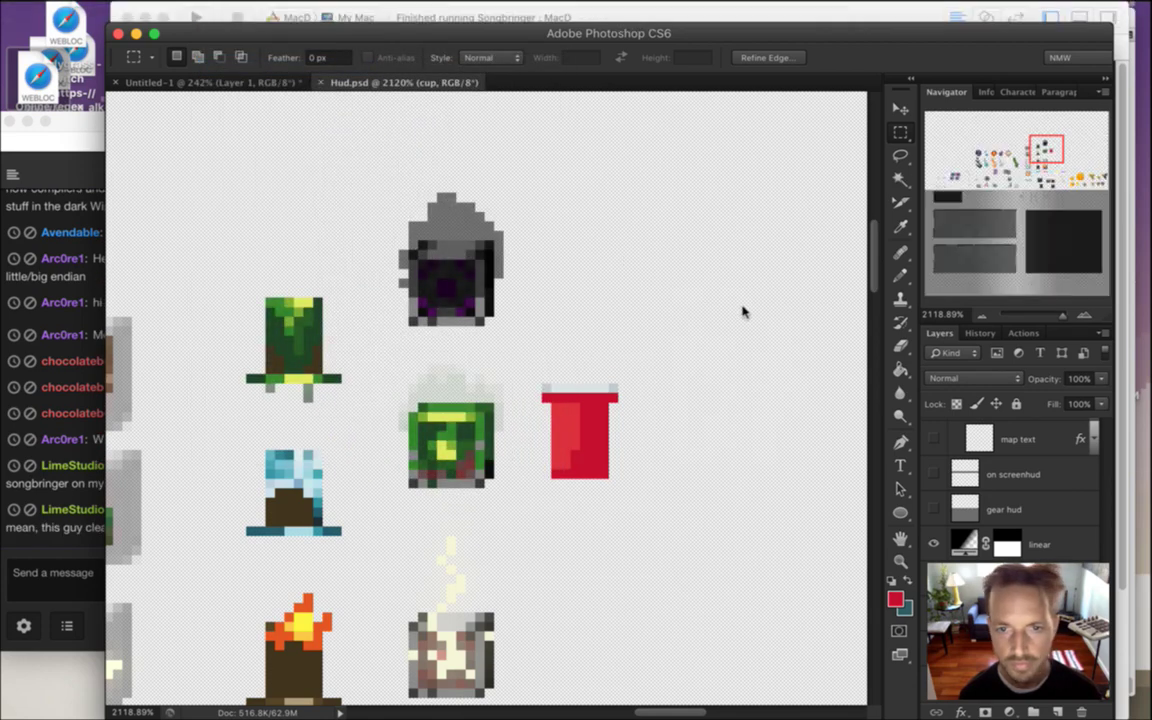
mouse_move(850, 539)
left_mouse_down()
mouse_move(808, 539)
mouse_move(843, 539)
left_mouse_up()
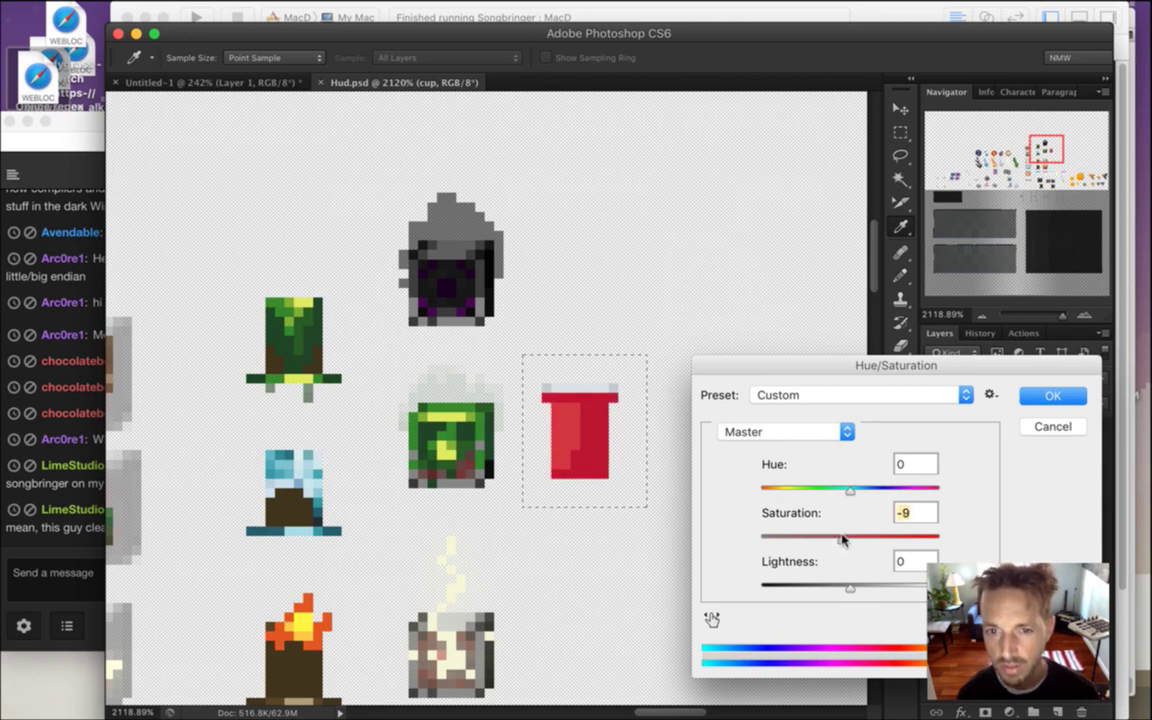
left_click_drag(840, 539, 837, 539)
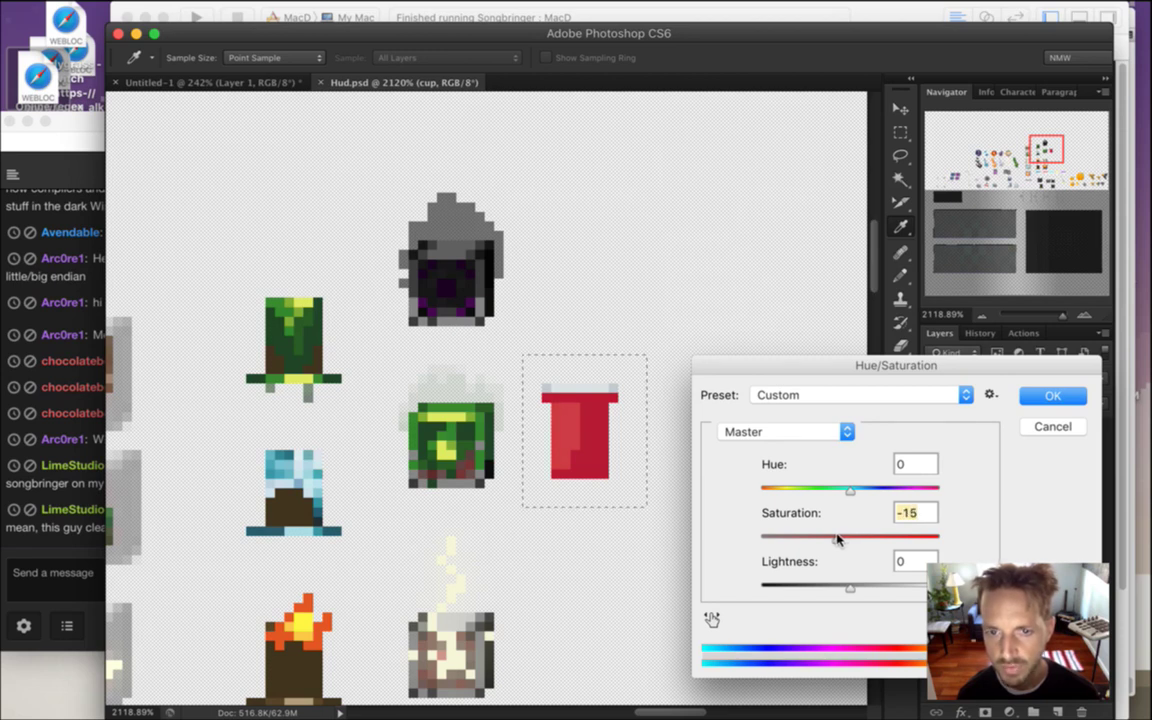
left_click(1052, 395)
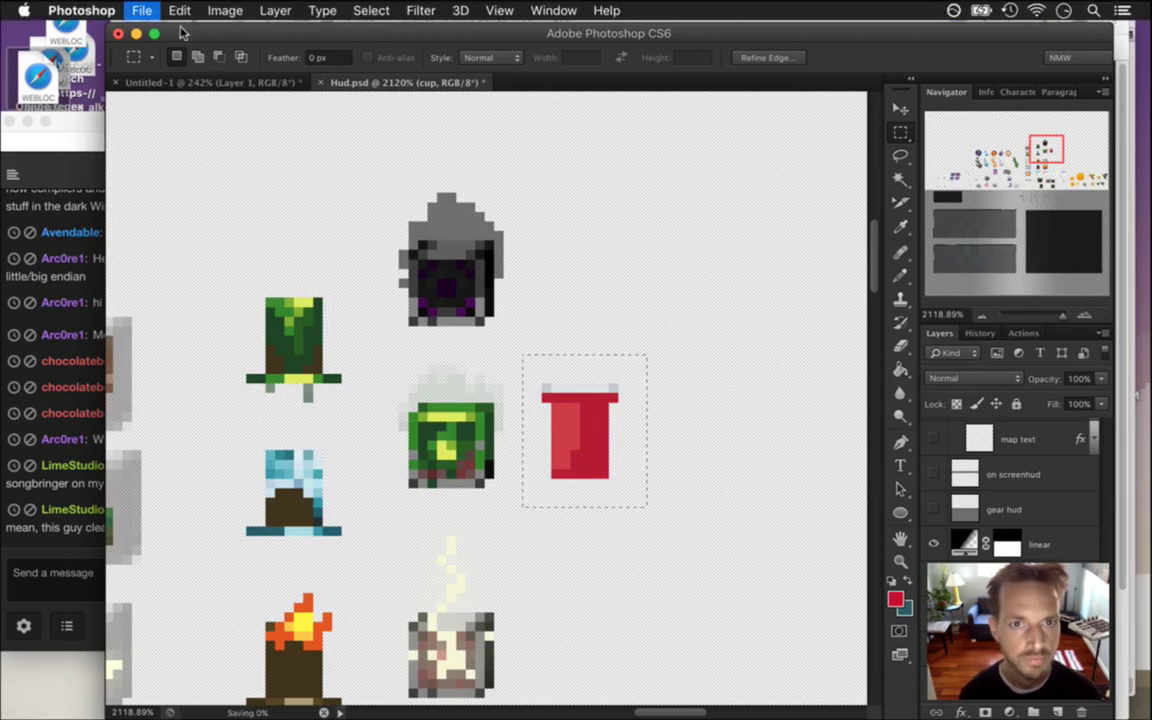
Save Hud.psd and re-export all its user slices as PNG-24 for web into the Hud folder, replacing the existing files
left_click(141, 10)
left_click(217, 256)
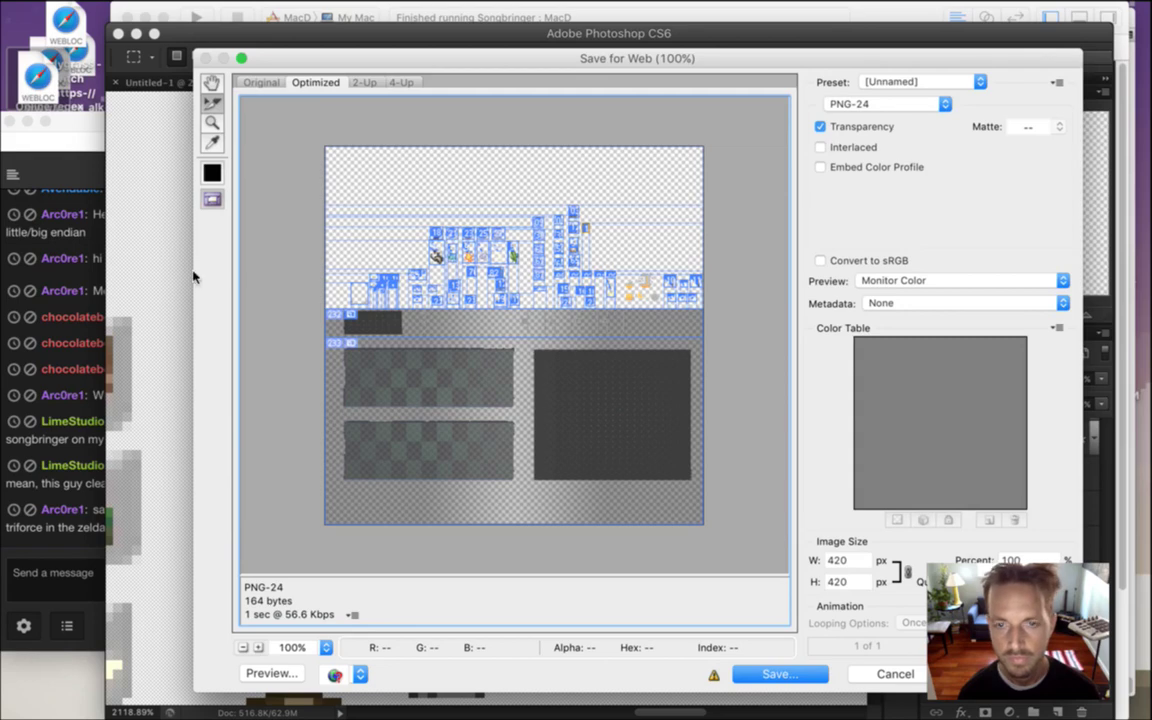
key("Return")
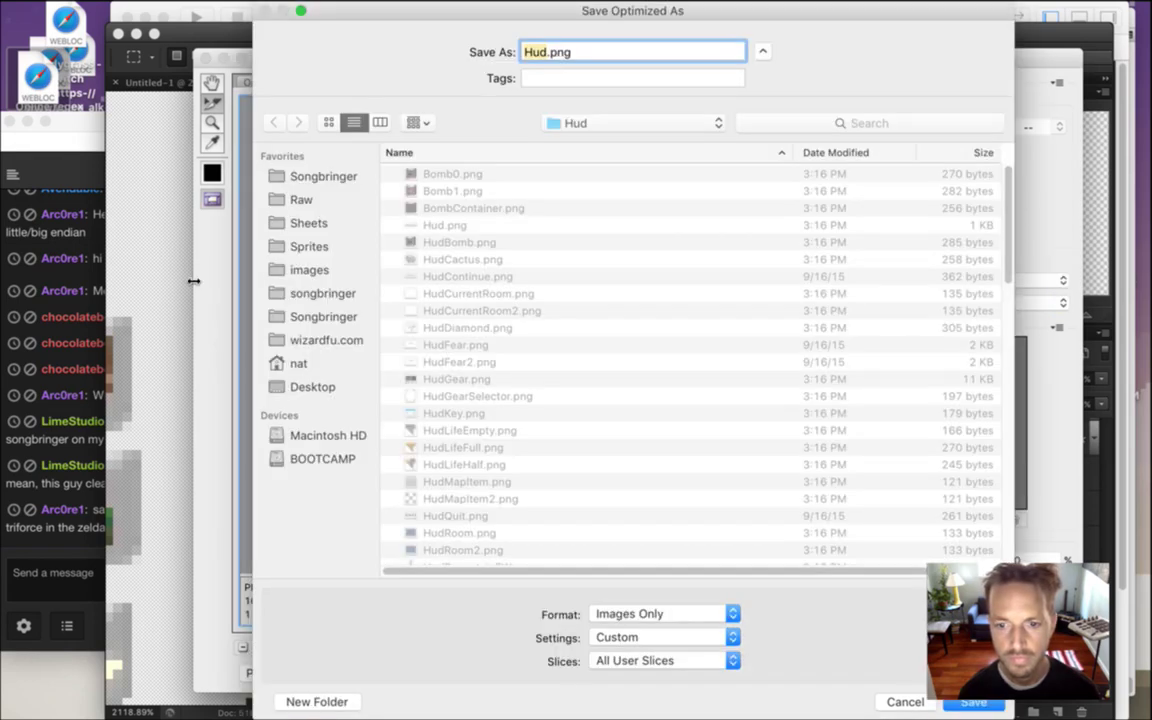
key("Return")
key("Return")
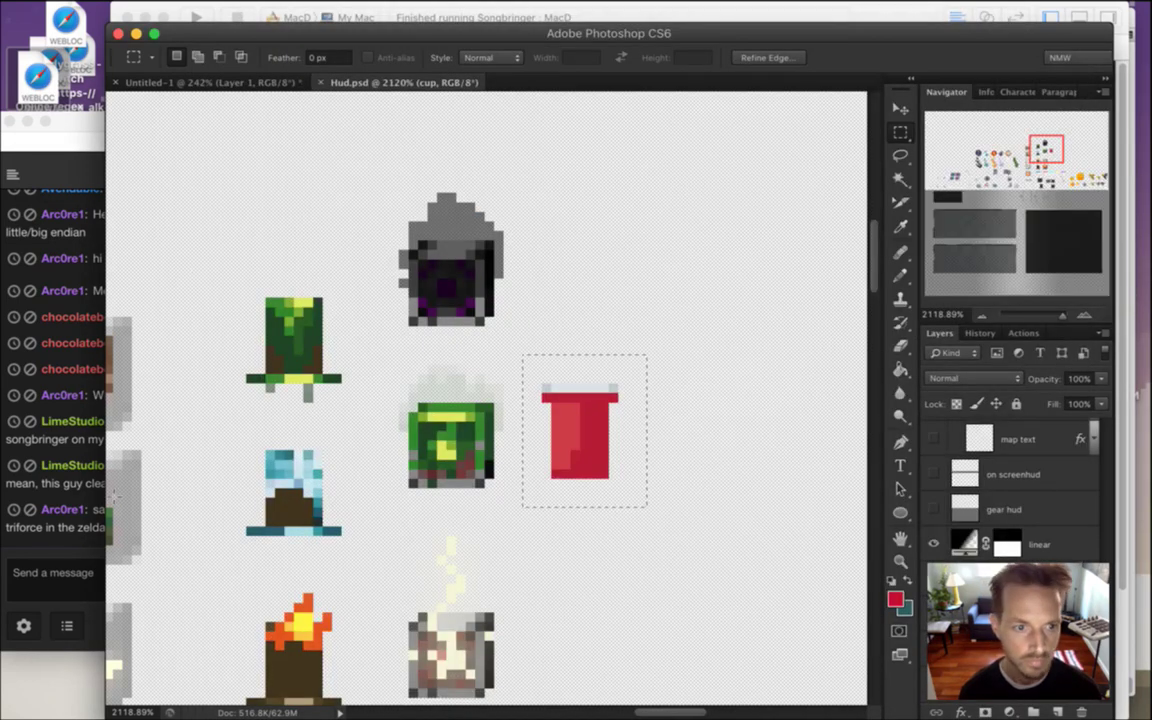
Switch to the Twitch chat and read the new messages about the cup idea and the triforce
left_click(77, 457)
left_click_drag(139, 467, 265, 484)
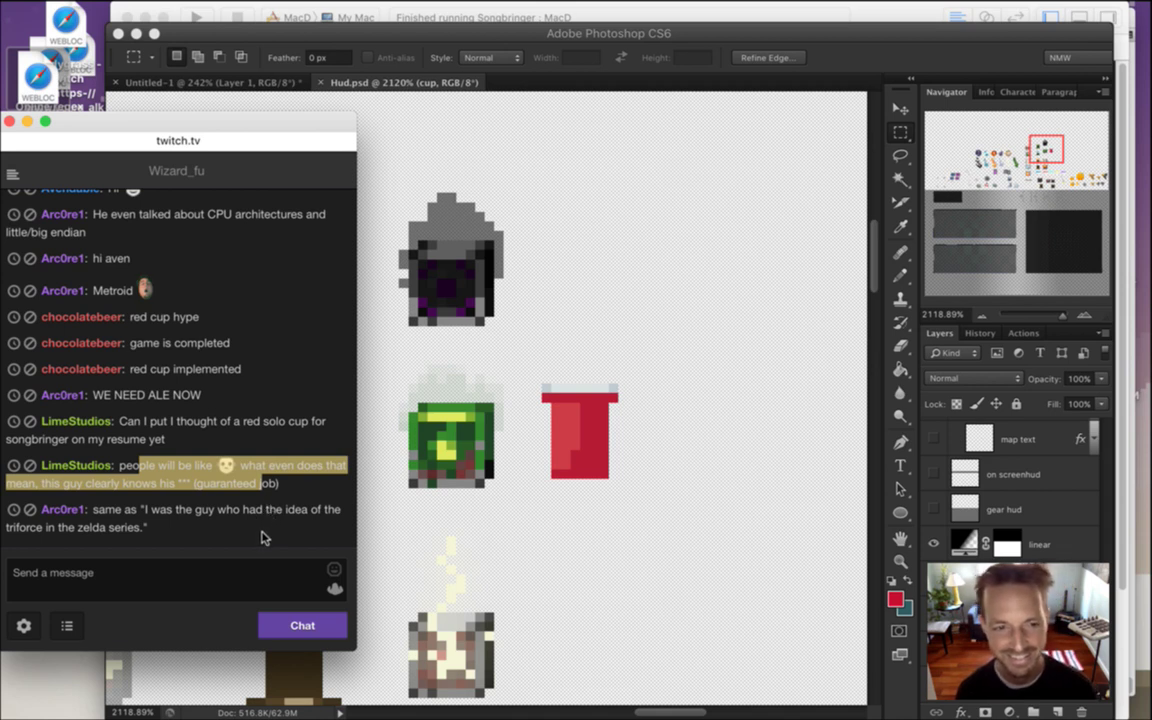
left_click(163, 533)
left_click_drag(117, 513, 169, 524)
left_click(161, 525)
left_click(182, 525)
Switch to Xcode, rerun Songbringer and check the recoloured red cup among the inventory equipment
key("super+Tab")
key("super+Tab")
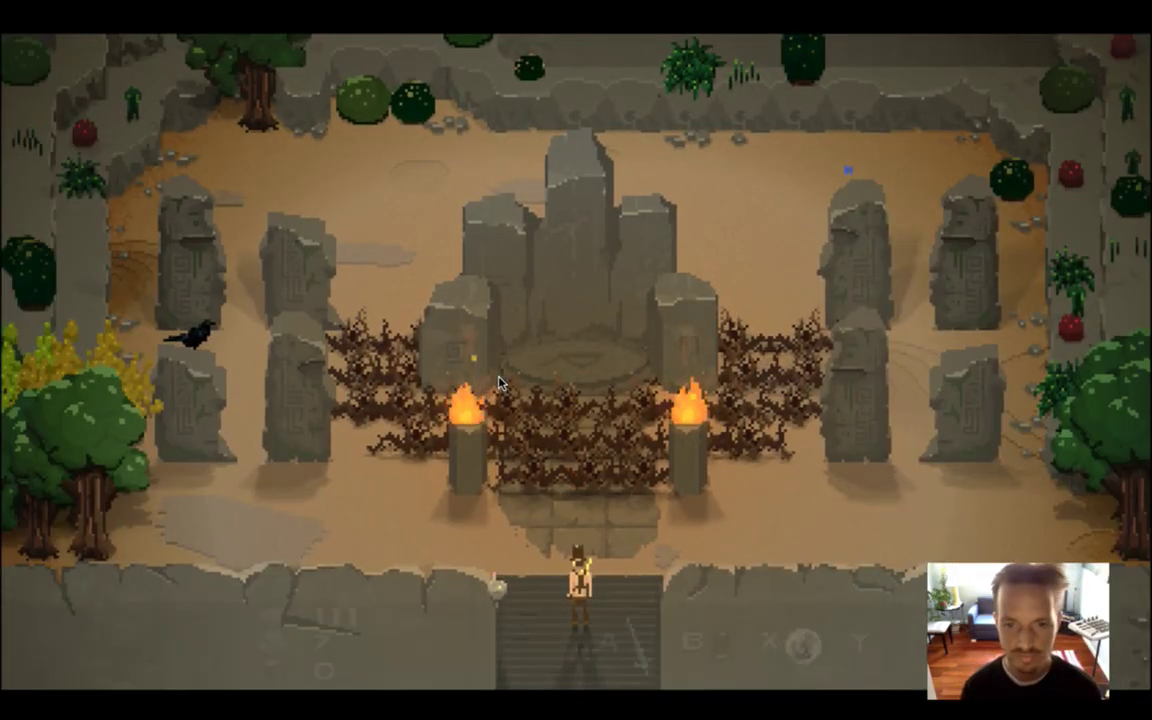
key("Return")
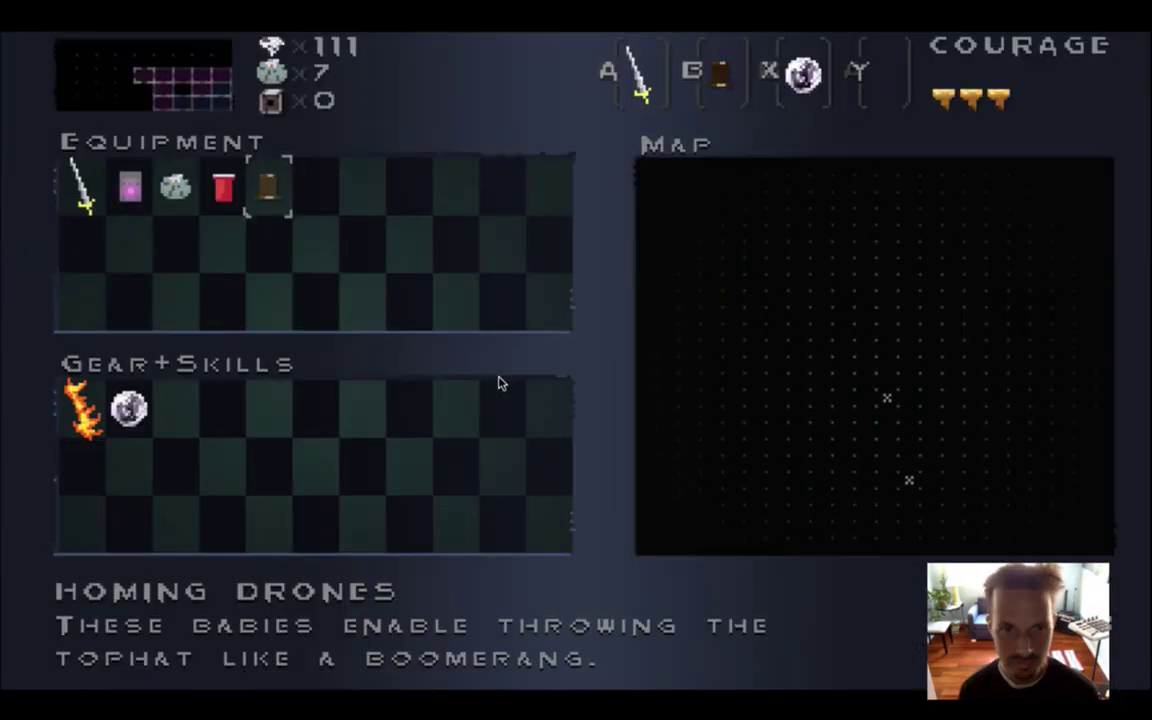
key("Left")
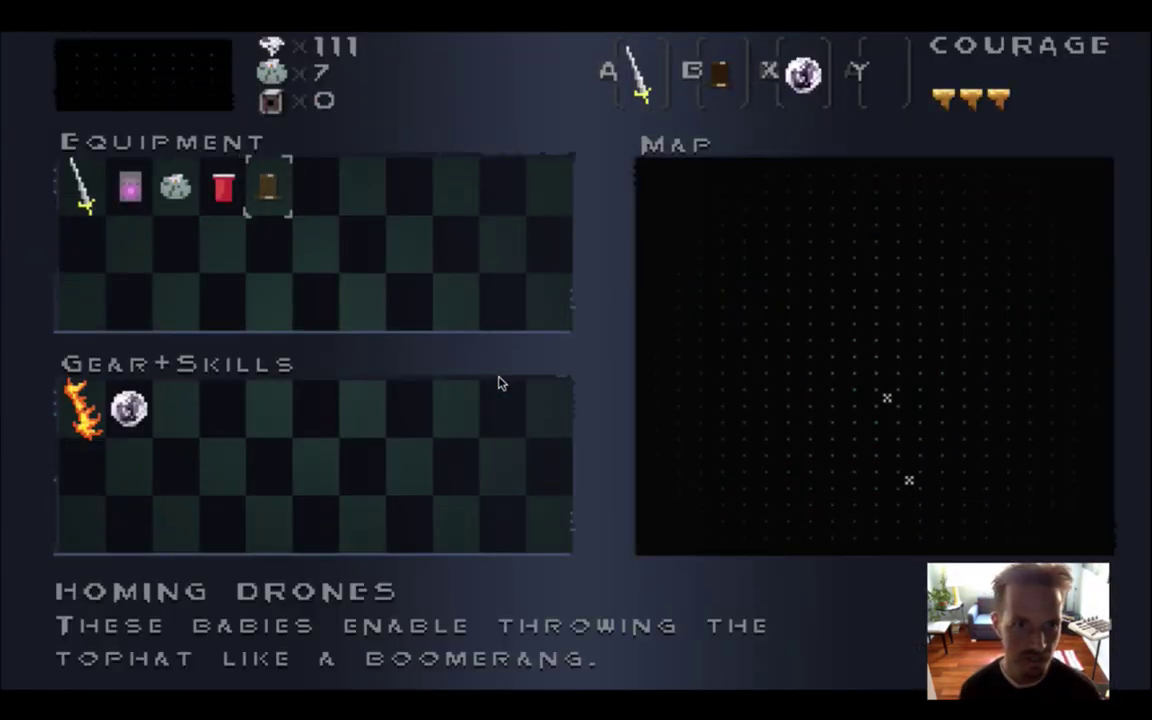
key("Left")
key("Right")
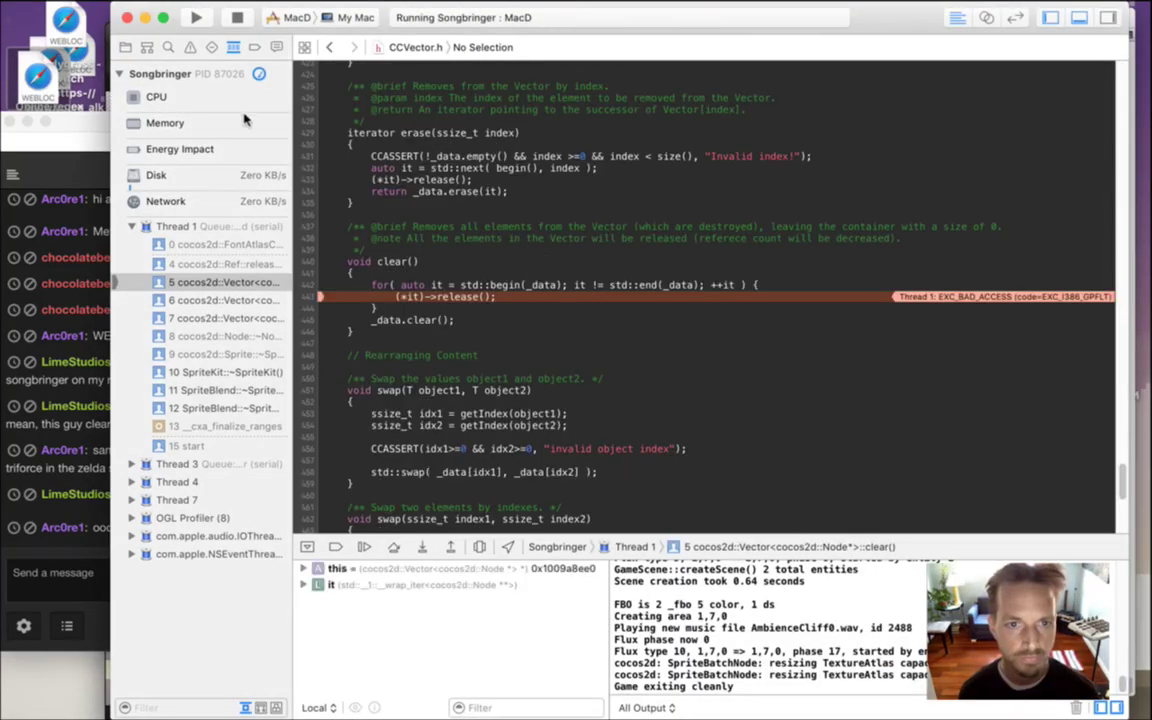
Stop the Songbringer debug session in Xcode and return to the Twitch chat
left_click(237, 20)
left_click(92, 532)
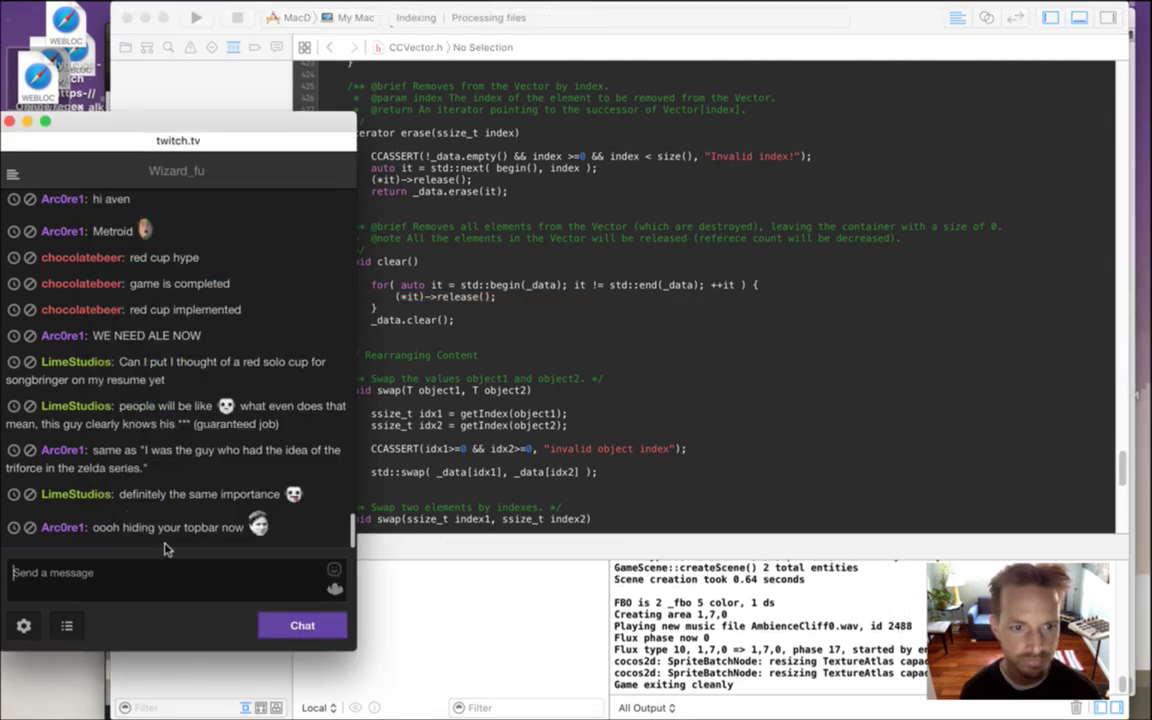
Read the latest Twitch chat message about hiding the top bar and return to Xcode
left_click_drag(133, 533, 244, 549)
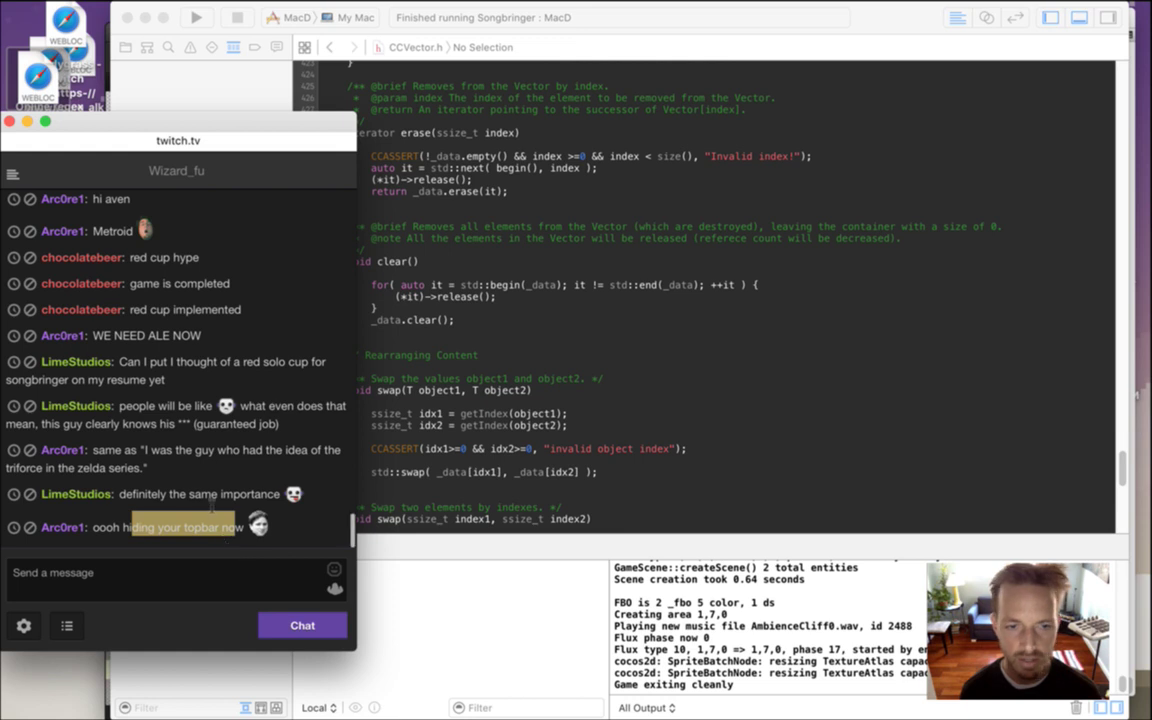
left_click(211, 522)
left_click_drag(141, 536, 228, 557)
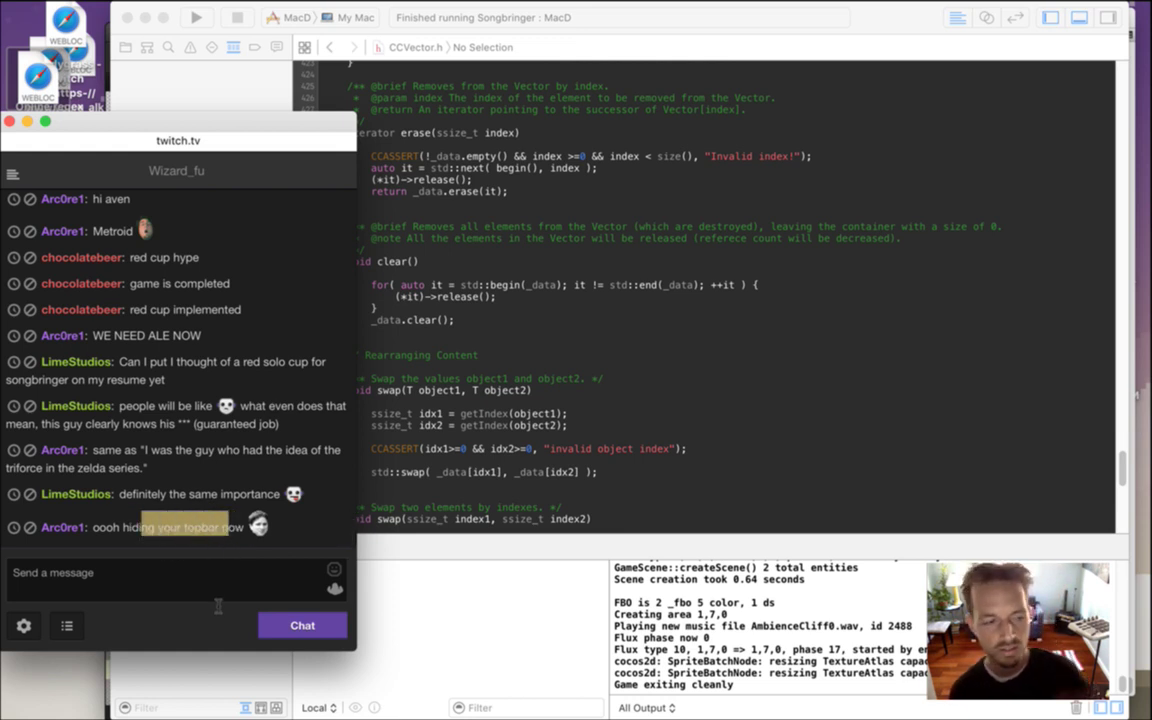
mouse_move(447, 8)
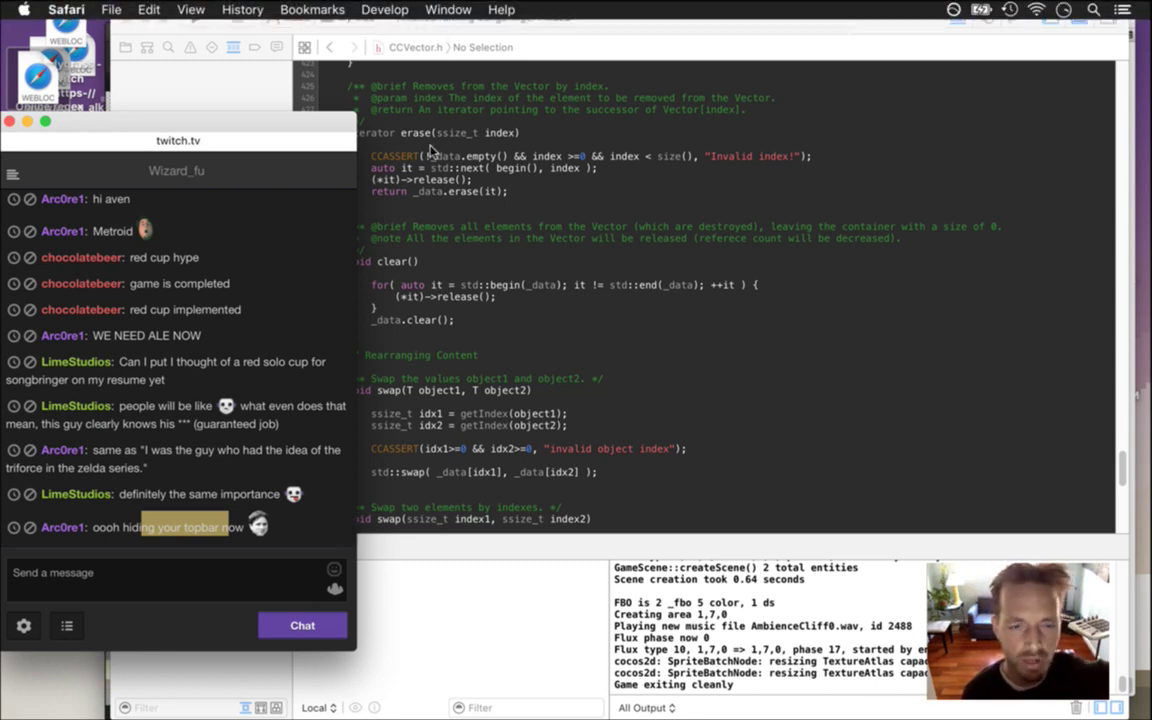
left_click(489, 328)
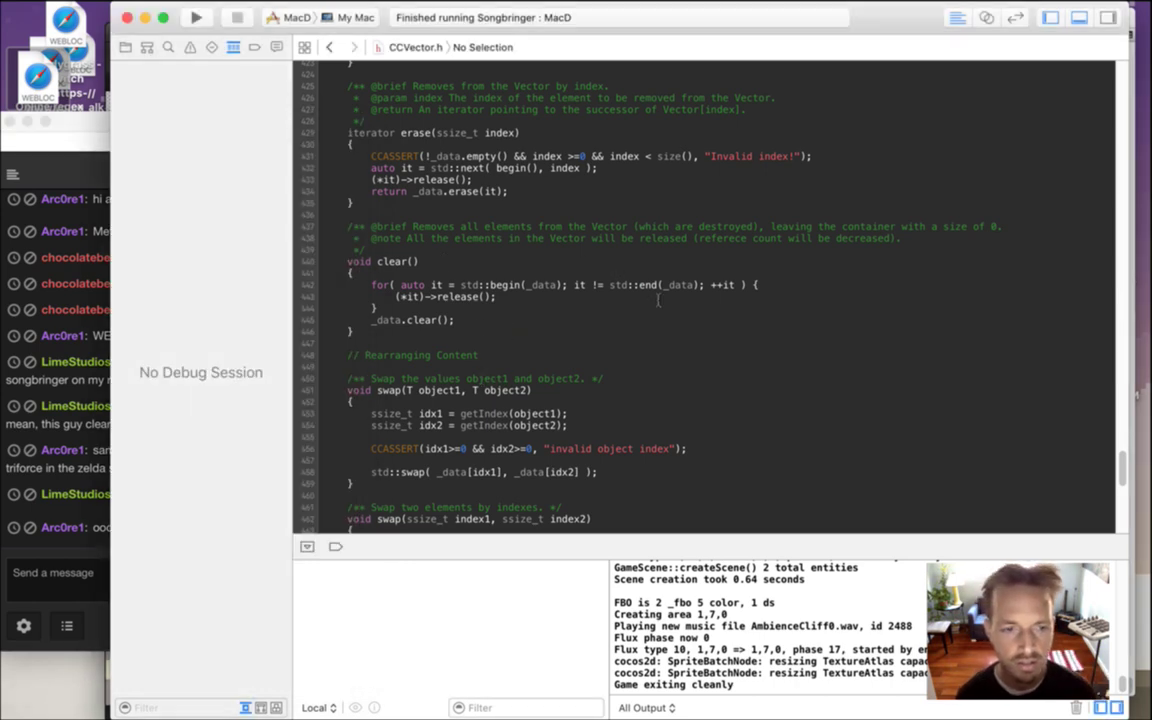
Switch to Photoshop and lower the saturation of the selected red cup in Hud.psd to -10 using Hue/Saturation
key("super+Tab")
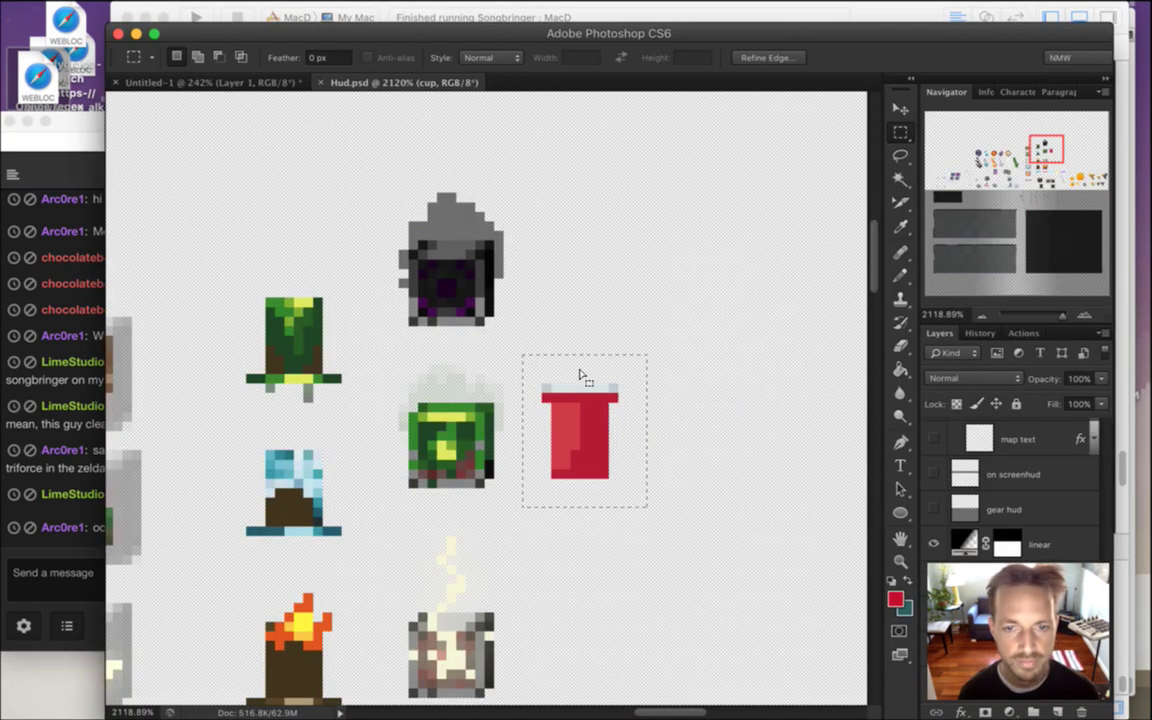
mouse_move(229, 4)
key("super+d")
key("super+z")
left_click(225, 10)
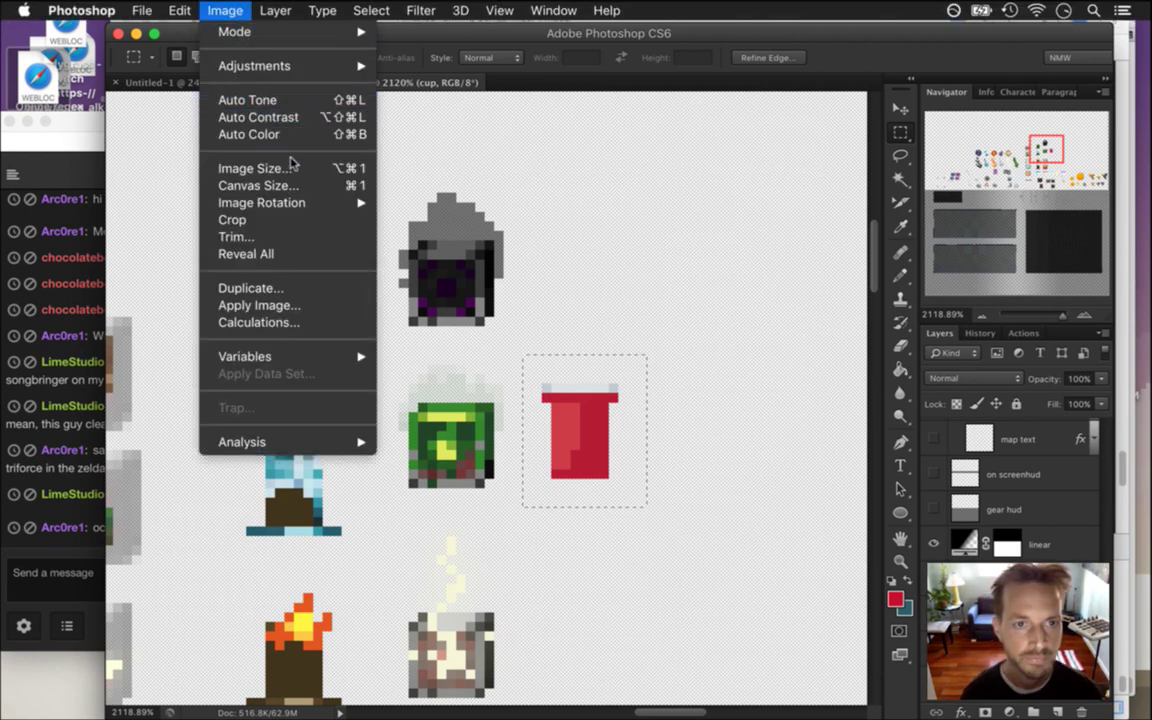
mouse_move(260, 67)
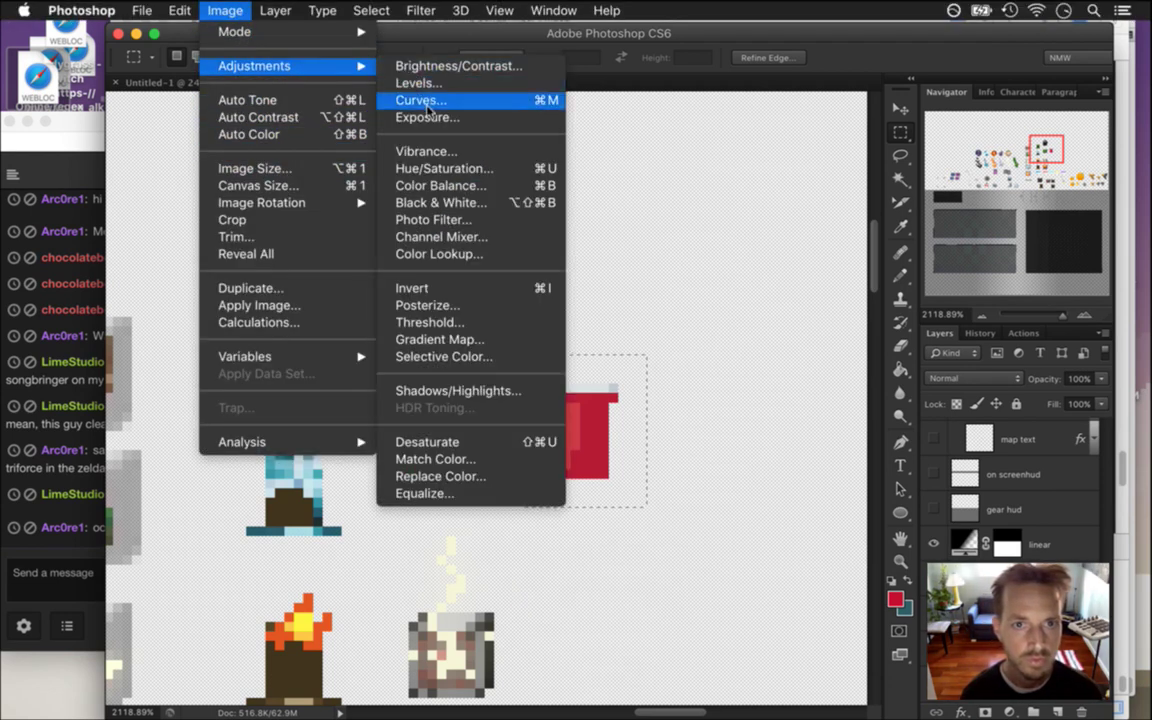
left_click(437, 170)
left_click_drag(848, 537, 842, 542)
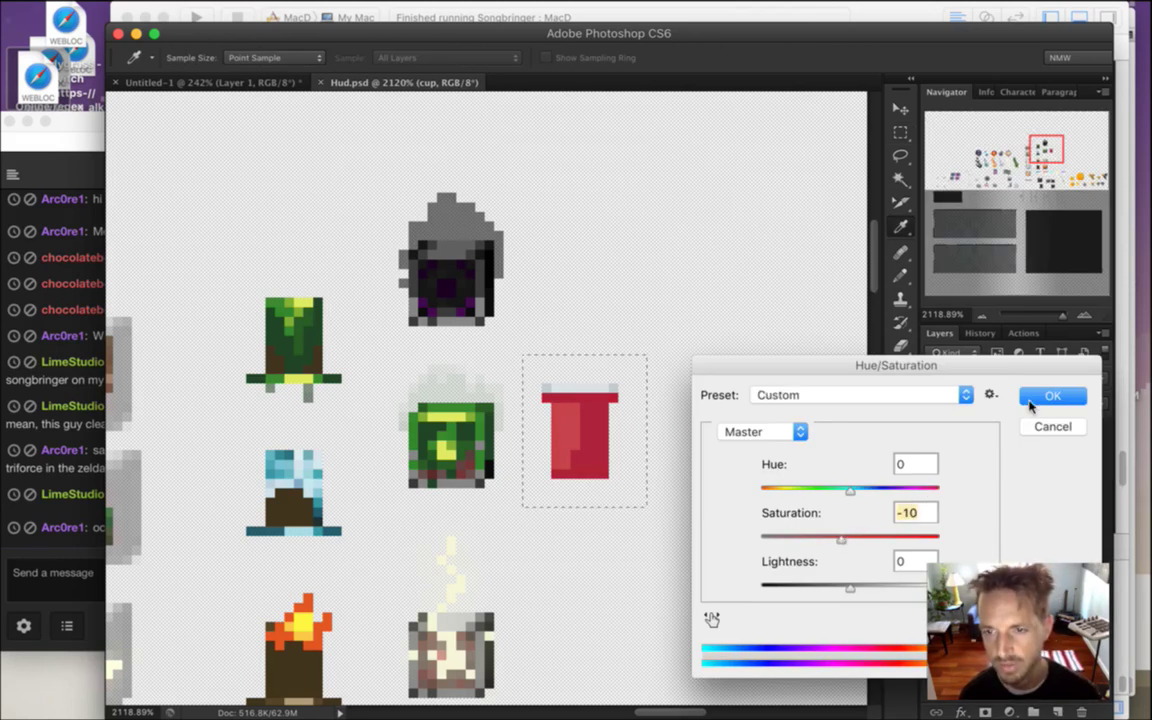
left_click(1030, 400)
key("m")
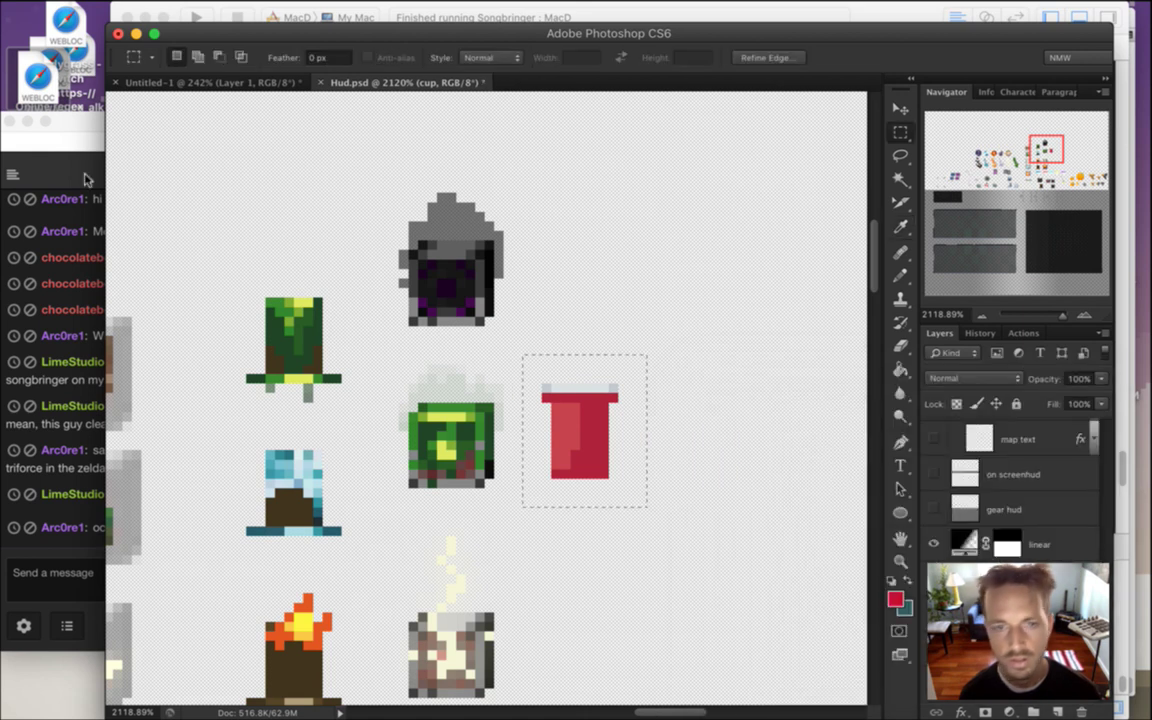
Re-export all user slices of Hud.psd for web as PNG-24 into the Hud folder, replacing the existing files
left_click(141, 10)
mouse_move(296, 356)
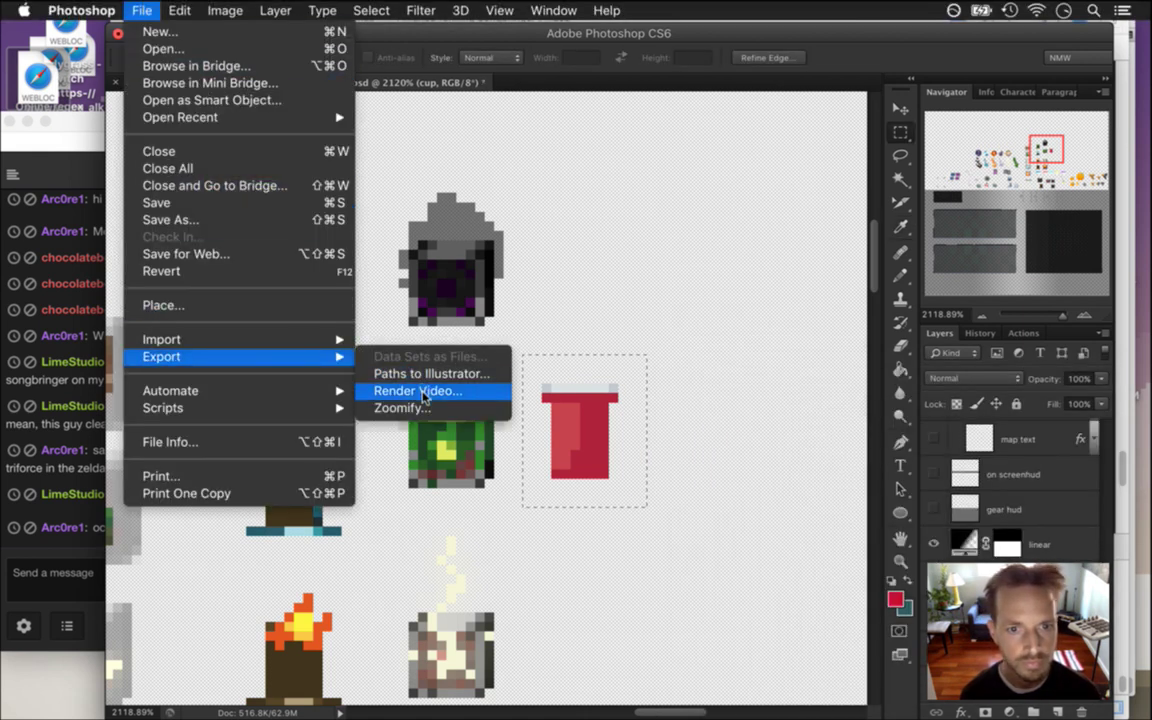
left_click(283, 255)
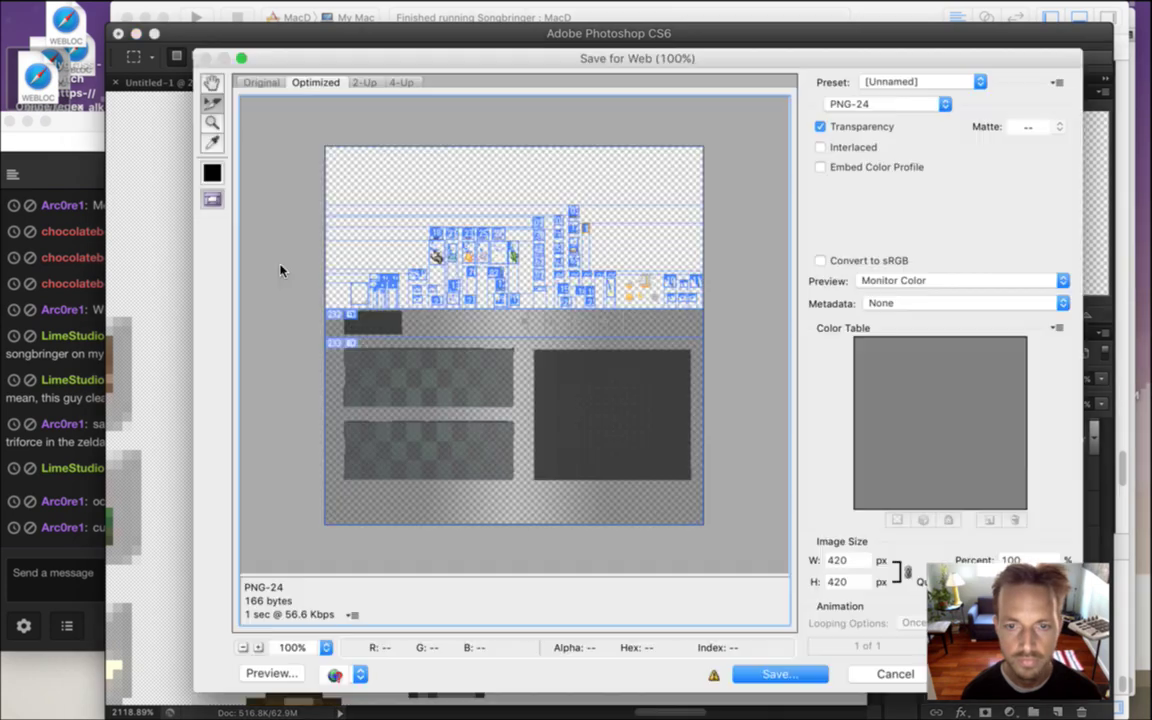
key("Return")
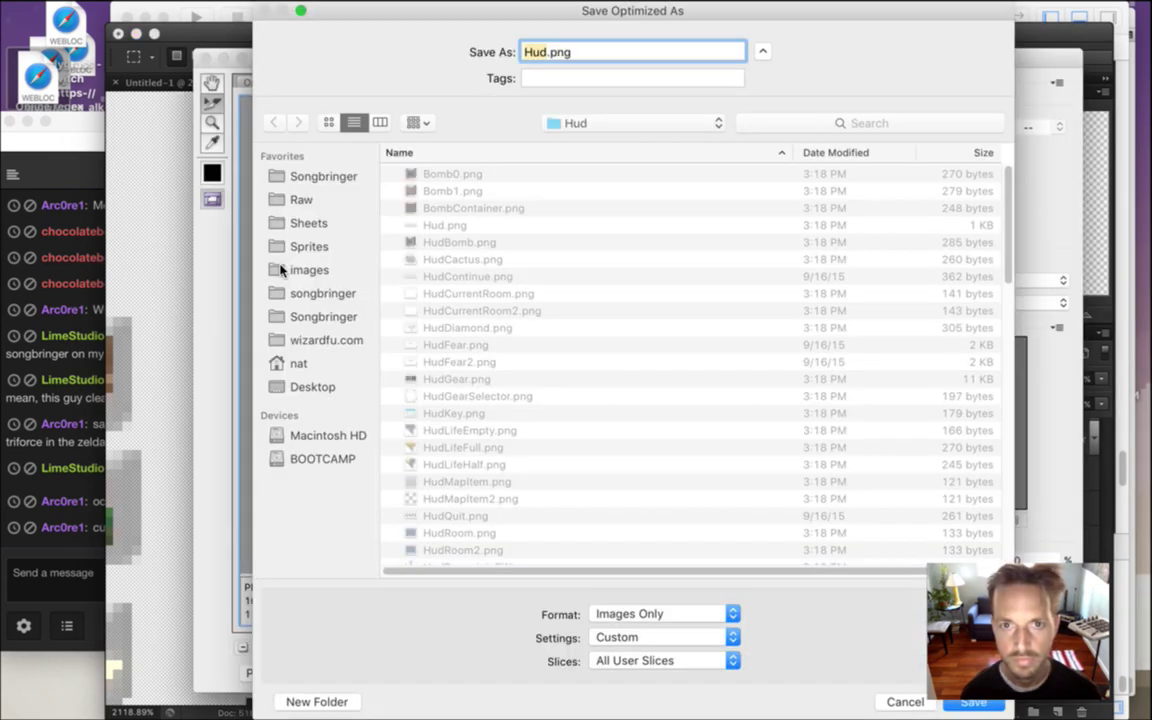
key("Return")
key("Return")
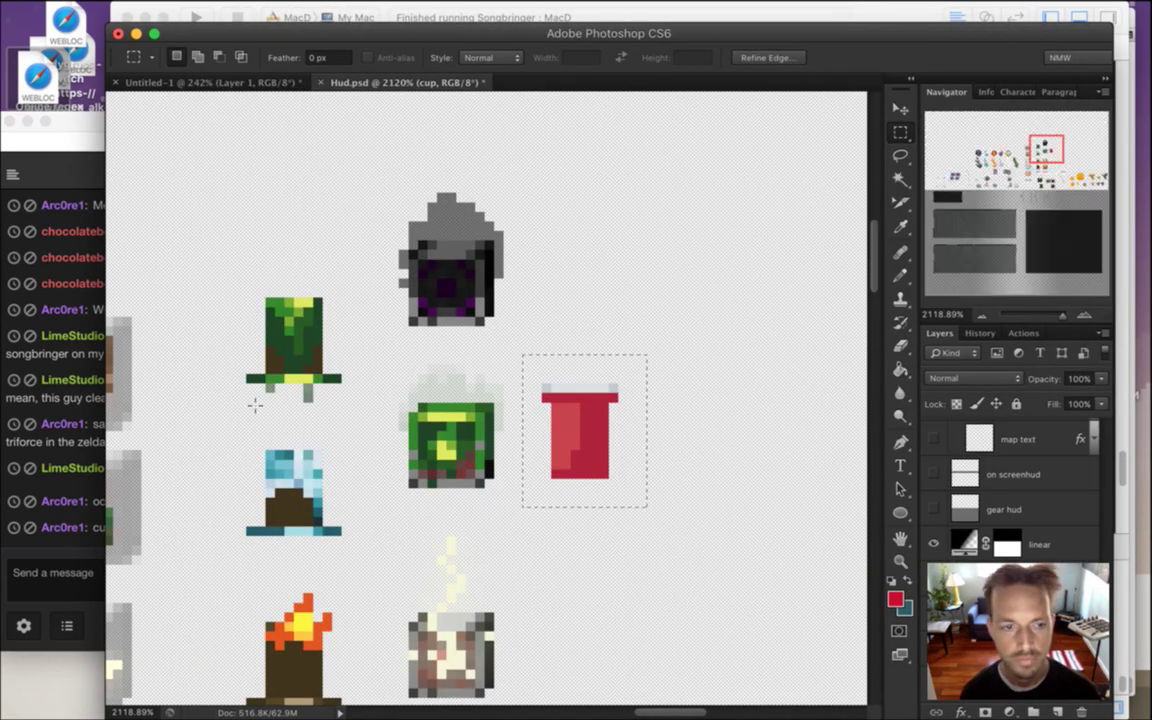
Look at the newest message in the Twitch chat, switch to Xcode and rerun Songbringer
left_click(95, 562)
left_click_drag(177, 528, 113, 528)
key("super+Tab")
key("super+Tab")
key("super+r")
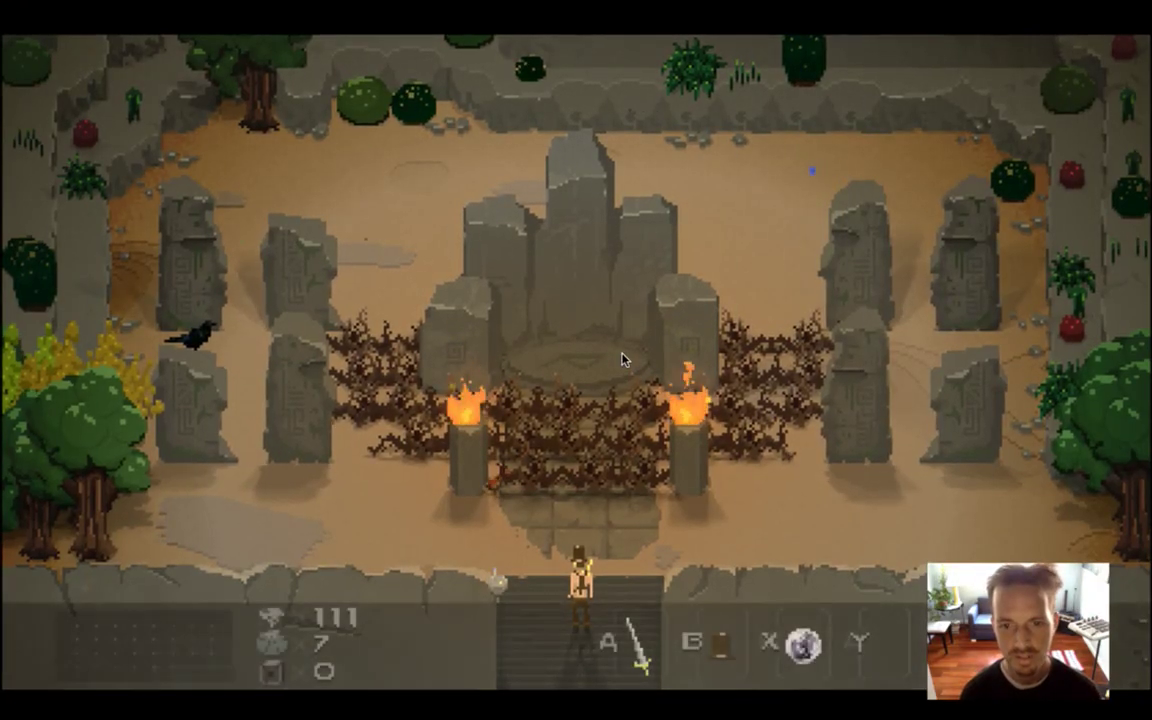
Open the in-game inventory, move the selector between the red cup and the tophat to check their descriptions, and quit the game
key("Return")
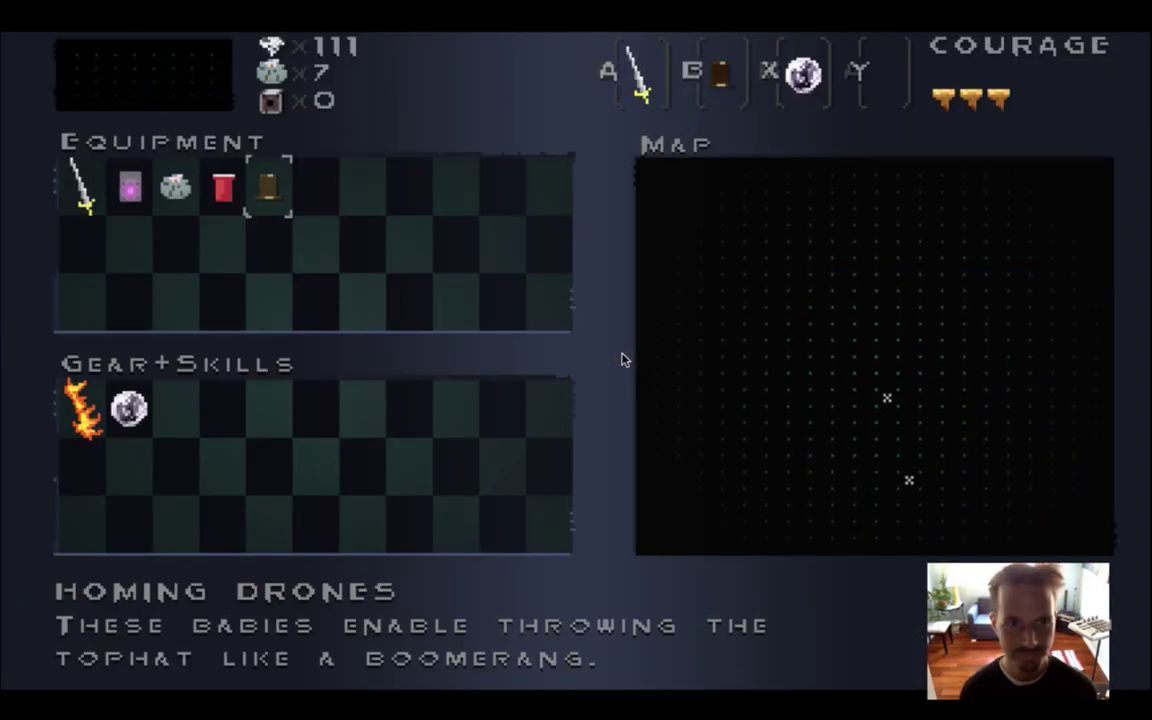
key("Left")
key("Left")
key("Right")
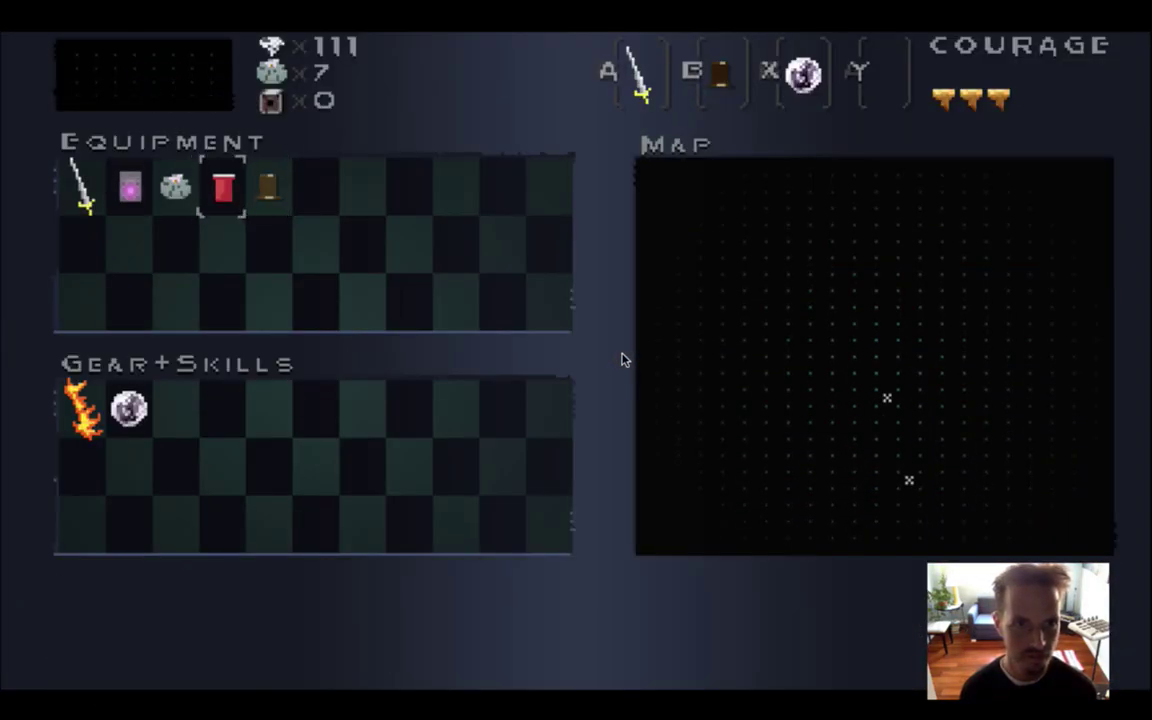
key("Left")
key("Right")
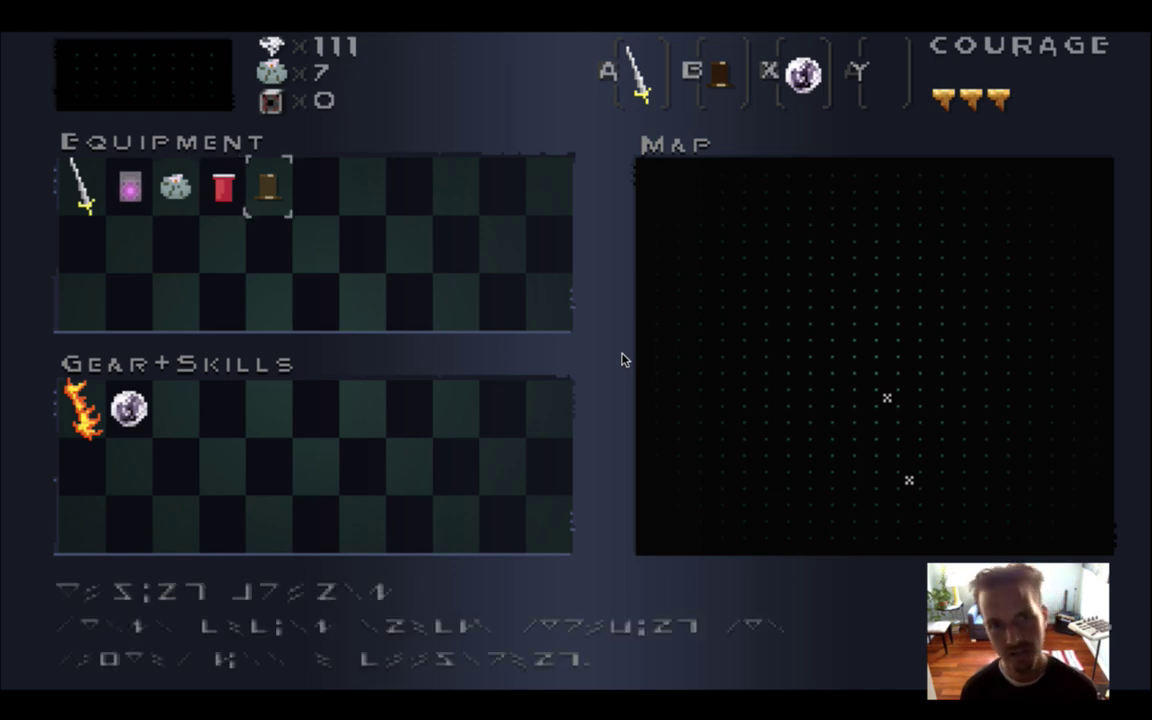
key("Right")
key("Left")
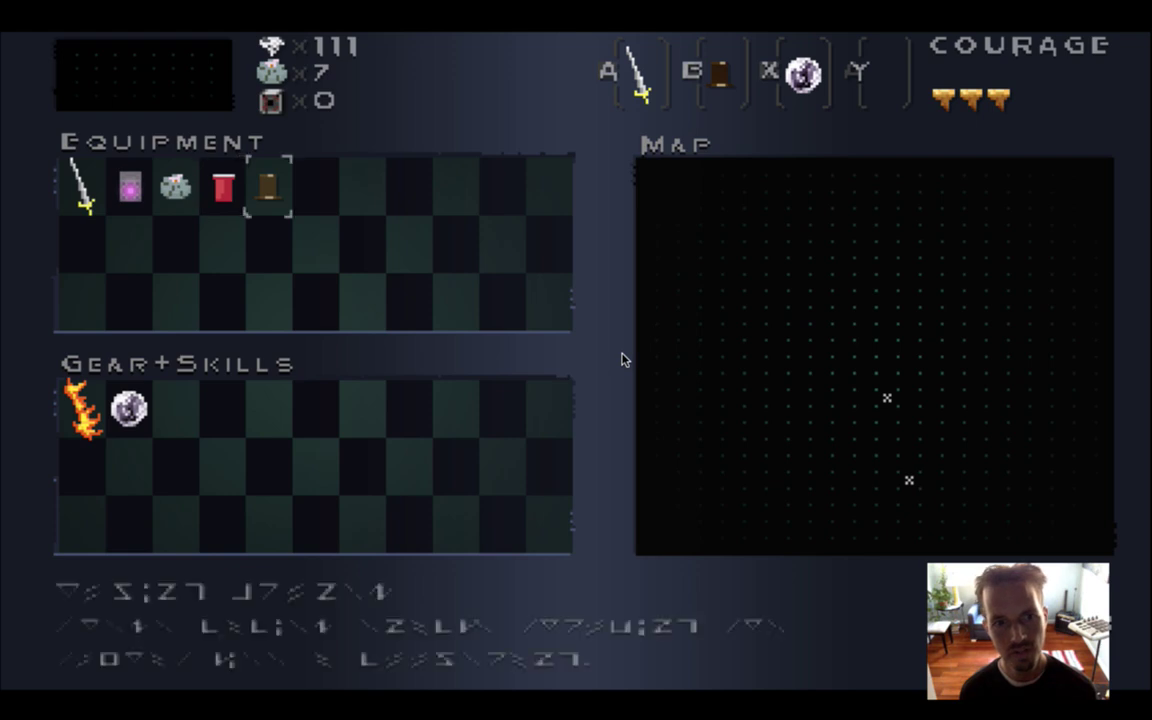
key("Right")
key("Left")
key("Left")
key("Right")
key("super+q")
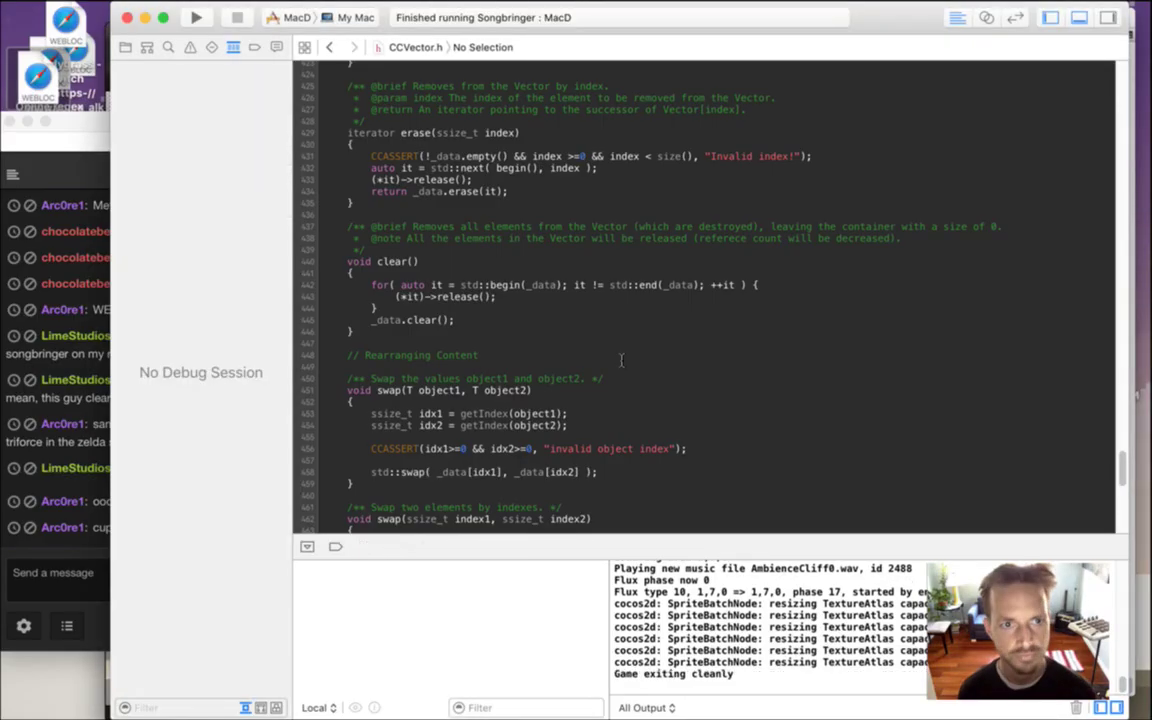
Open Strings-en.txt from the Songbringer project's Assets in the editor and hide the debug area
left_click(122, 47)
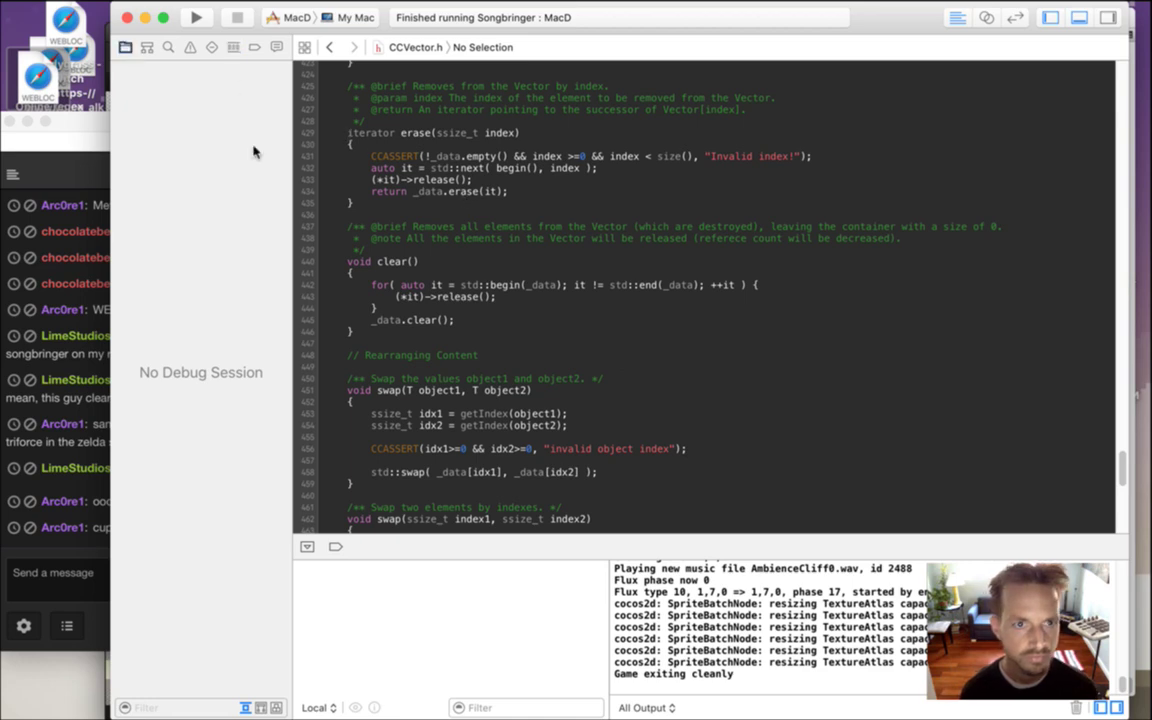
left_click_drag(283, 195, 279, 662)
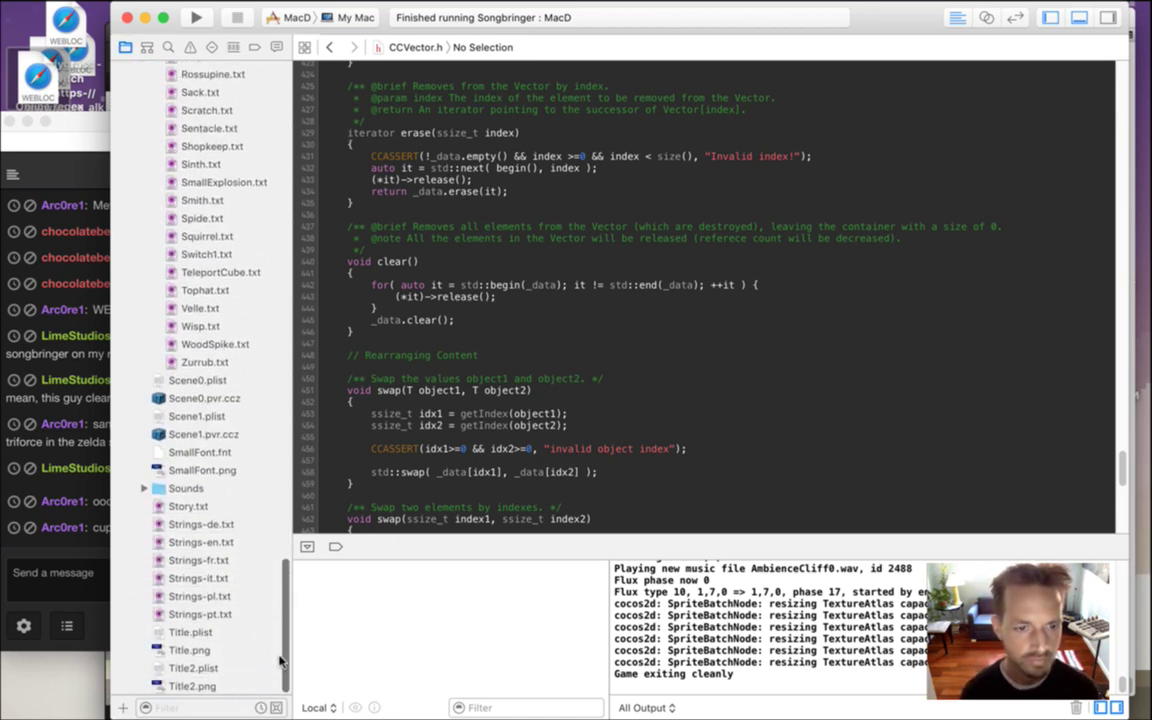
left_click(216, 543)
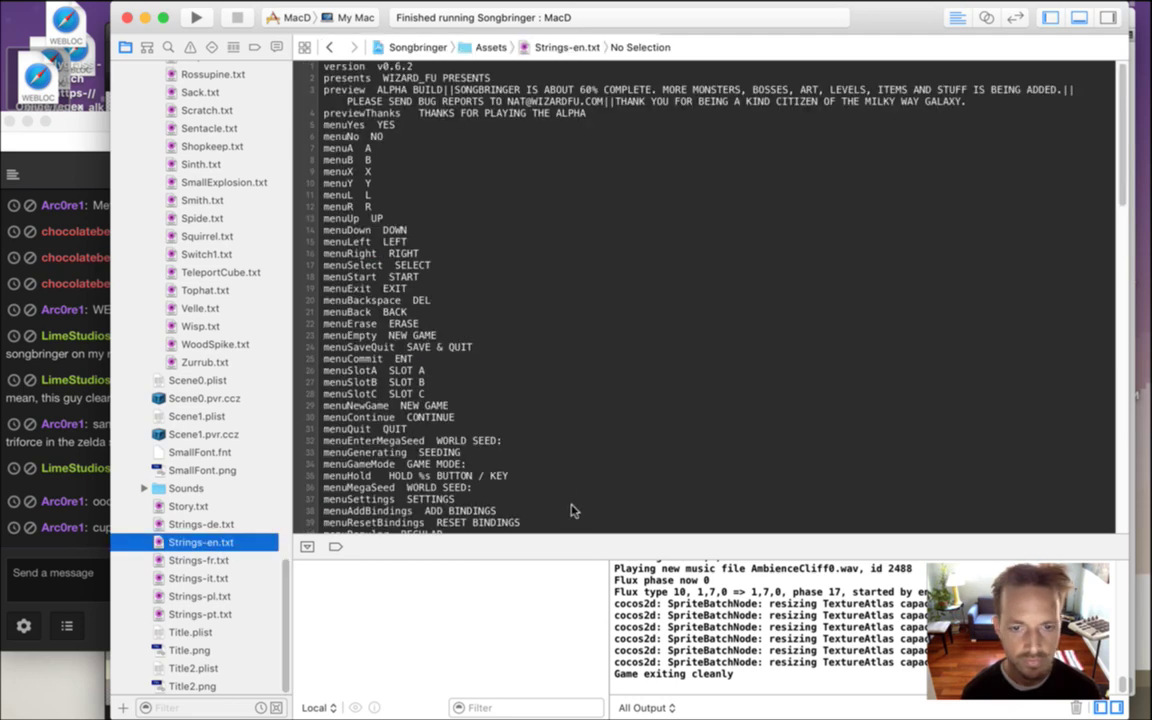
key("super+shift+y")
left_click(608, 562)
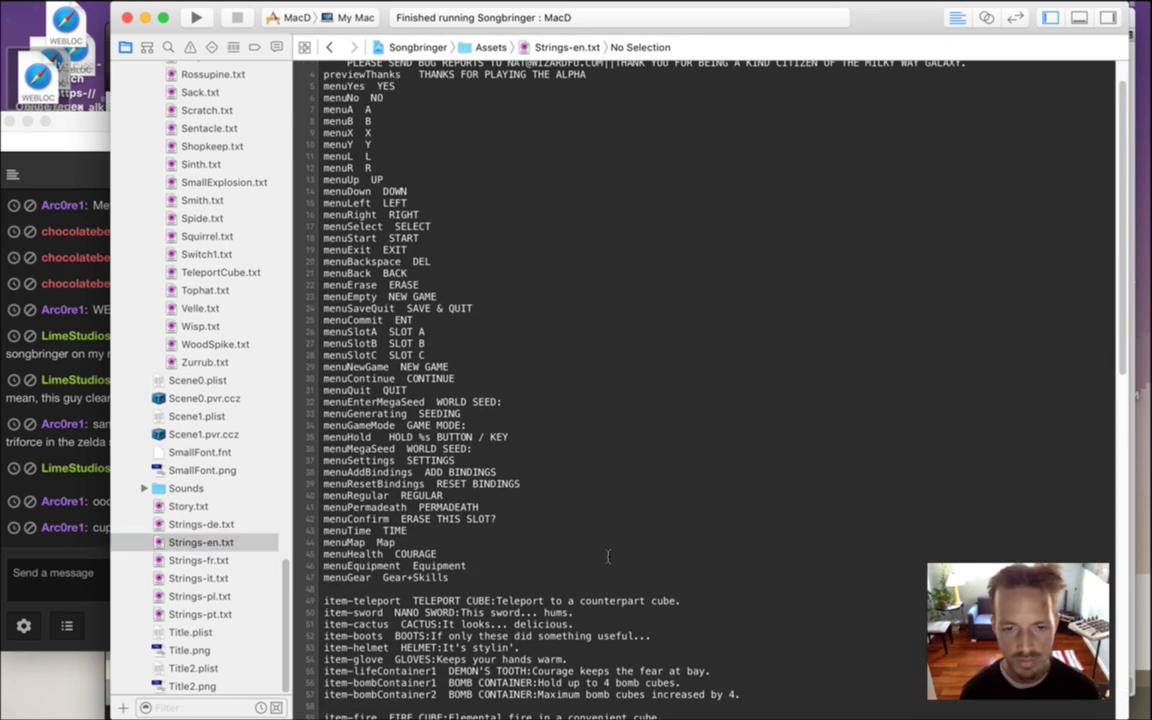
Duplicate the item-cactus line directly below itself in Strings-en.txt
scroll(608, 557, "down", 5)
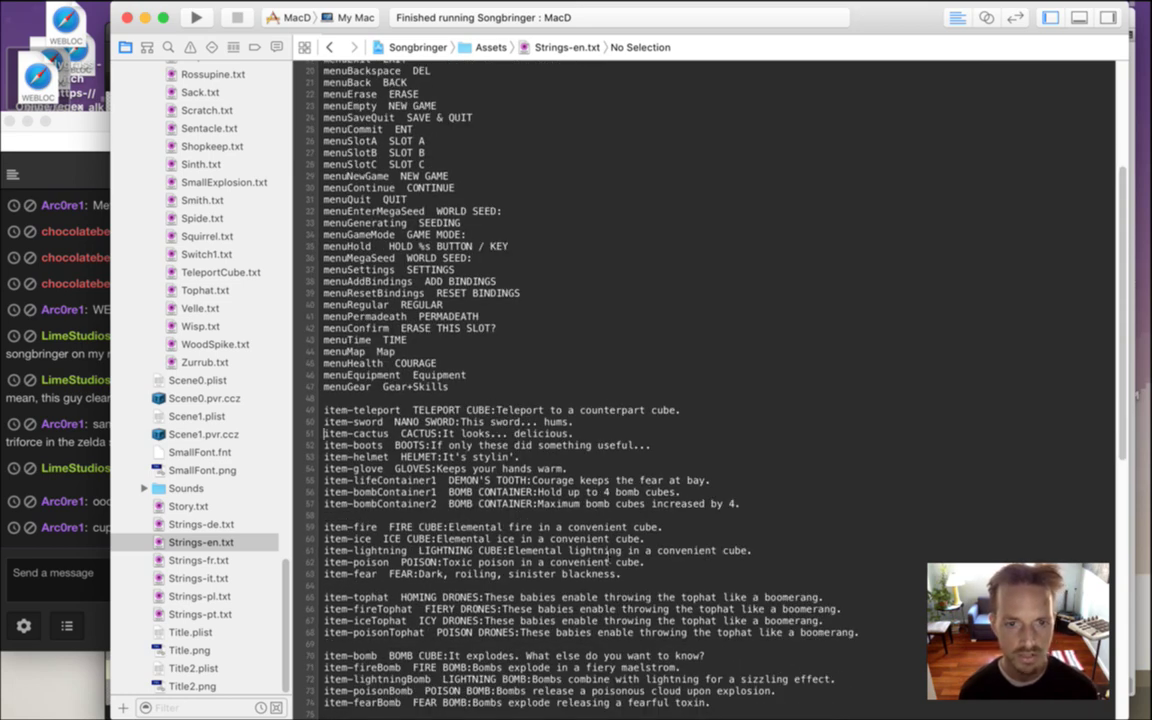
key("shift+Down")
key("super+c")
key("super+v")
key("super+v")
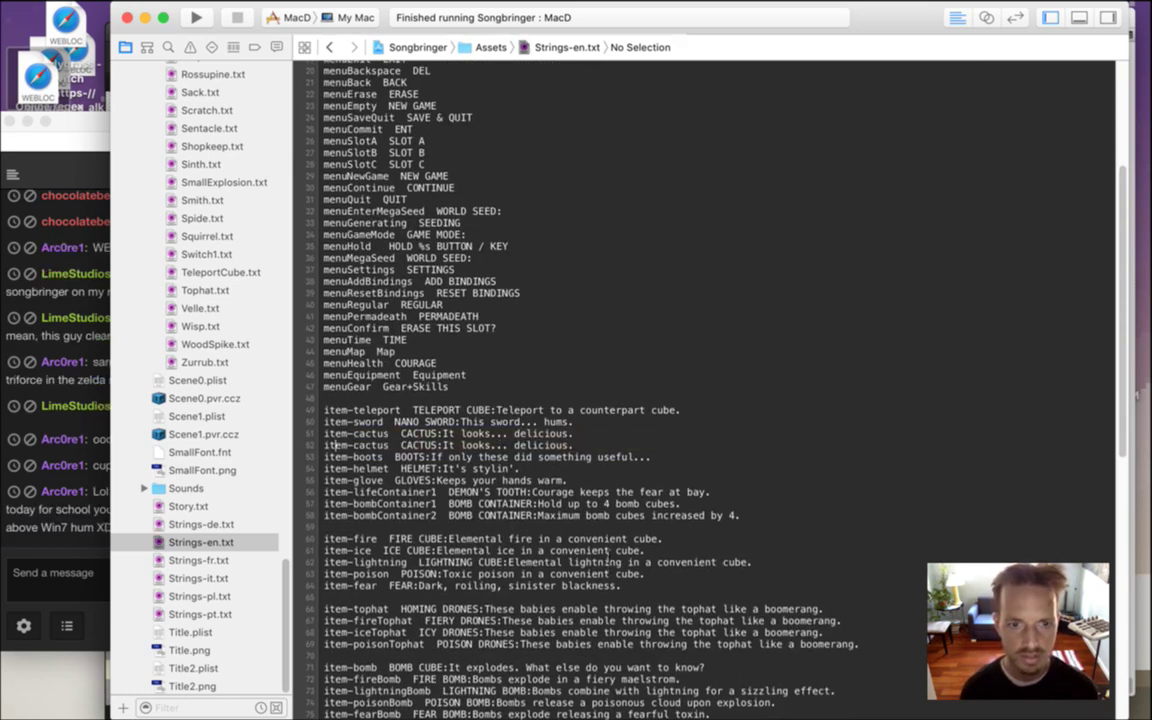
Change the duplicated cactus line's key to item-cup and its item name to CUP
key("Delete")
key("Delete")
key("Delete")
key("Delete")
key("Delete")
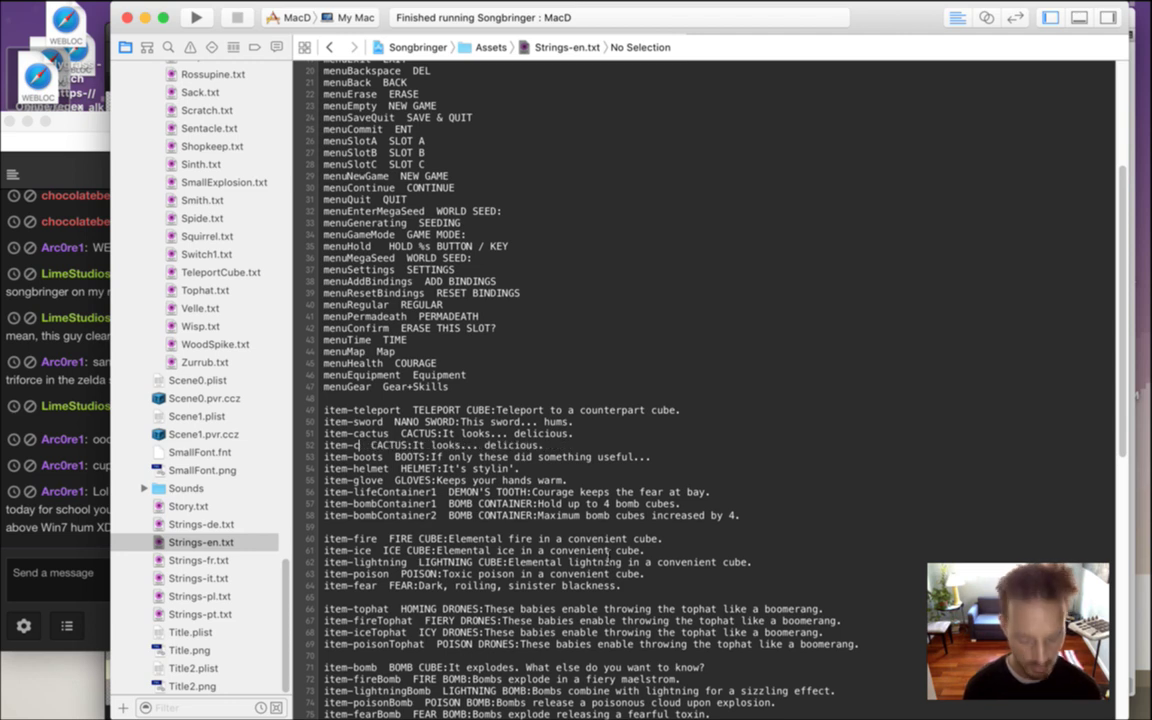
type("cyd")
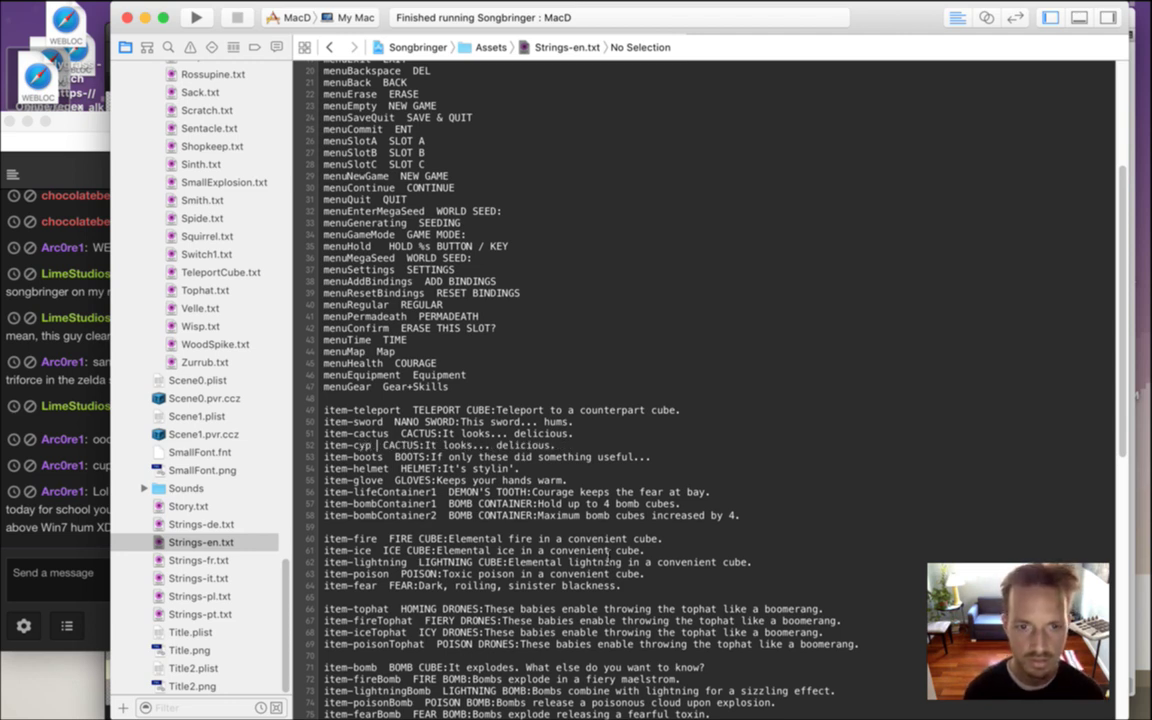
key("BackSpace")
type("p")
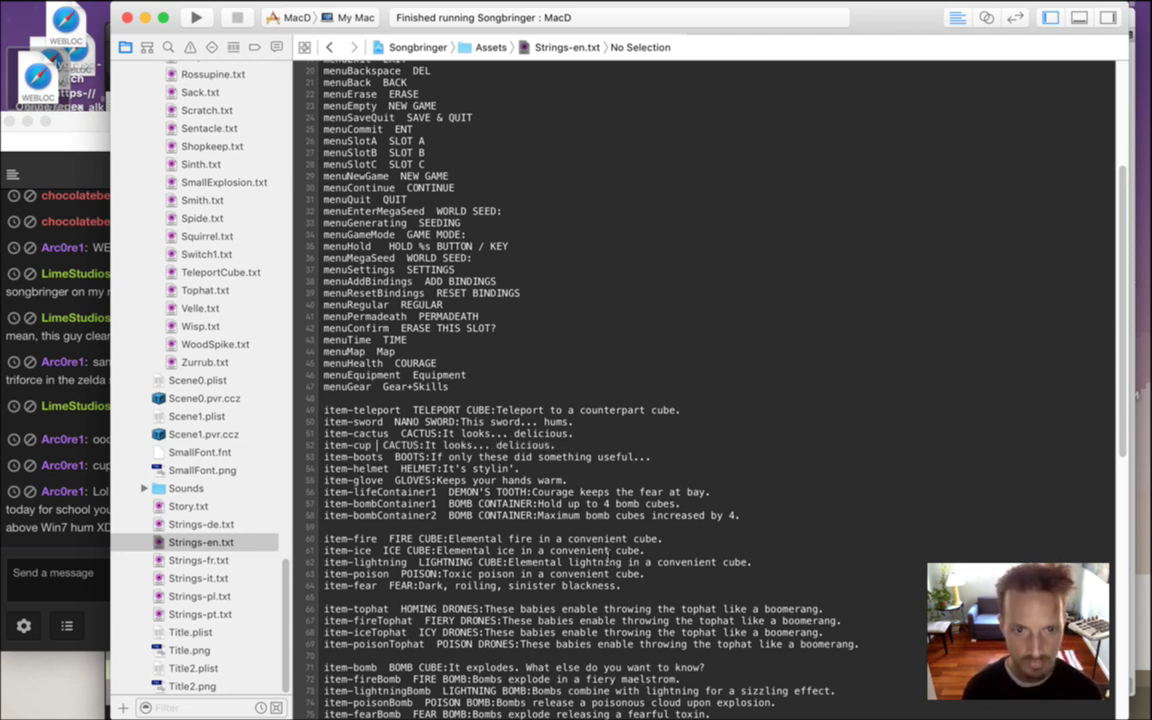
key("Delete")
key("Delete")
key("Delete")
key("Delete")
key("Delete")
type("UP")
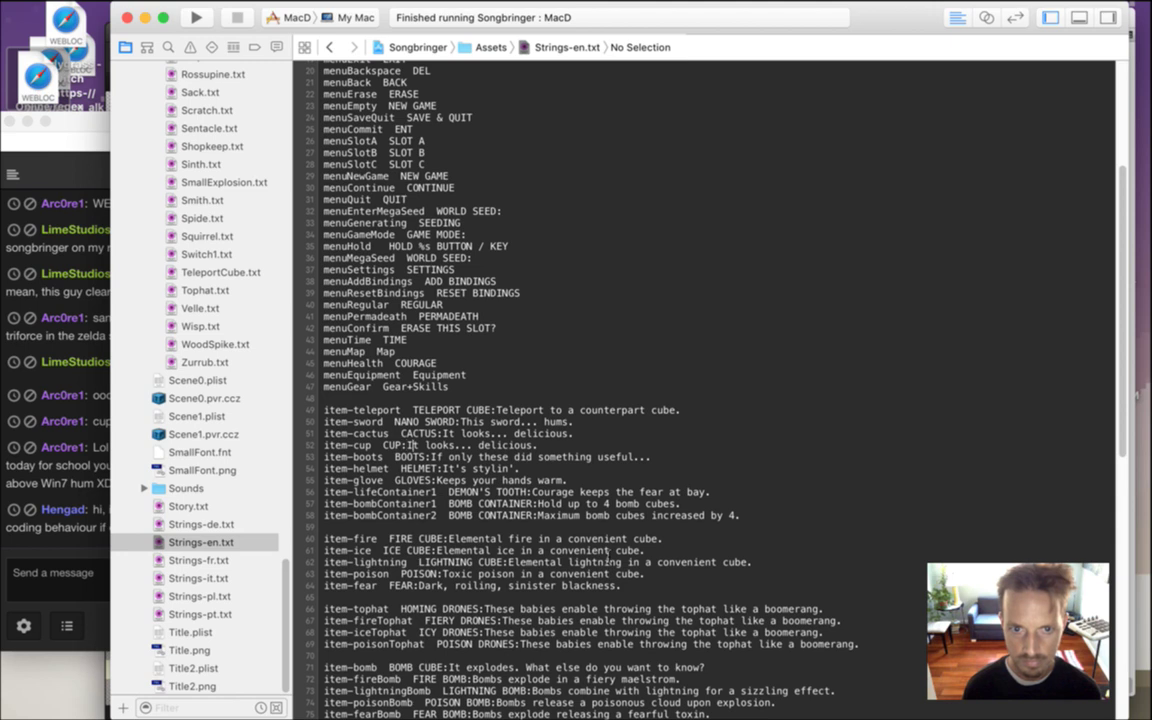
Replace the item-cup description with "It's just a stupid cup." and select the whole line
key("Delete")
key("Delete")
key("Delete")
key("Delete")
key("Delete")
key("Delete")
key("Delete")
key("Delete")
key("Delete")
key("Delete")
key("Delete")
key("Delete")
key("Delete")
key("Delete")
key("Delete")
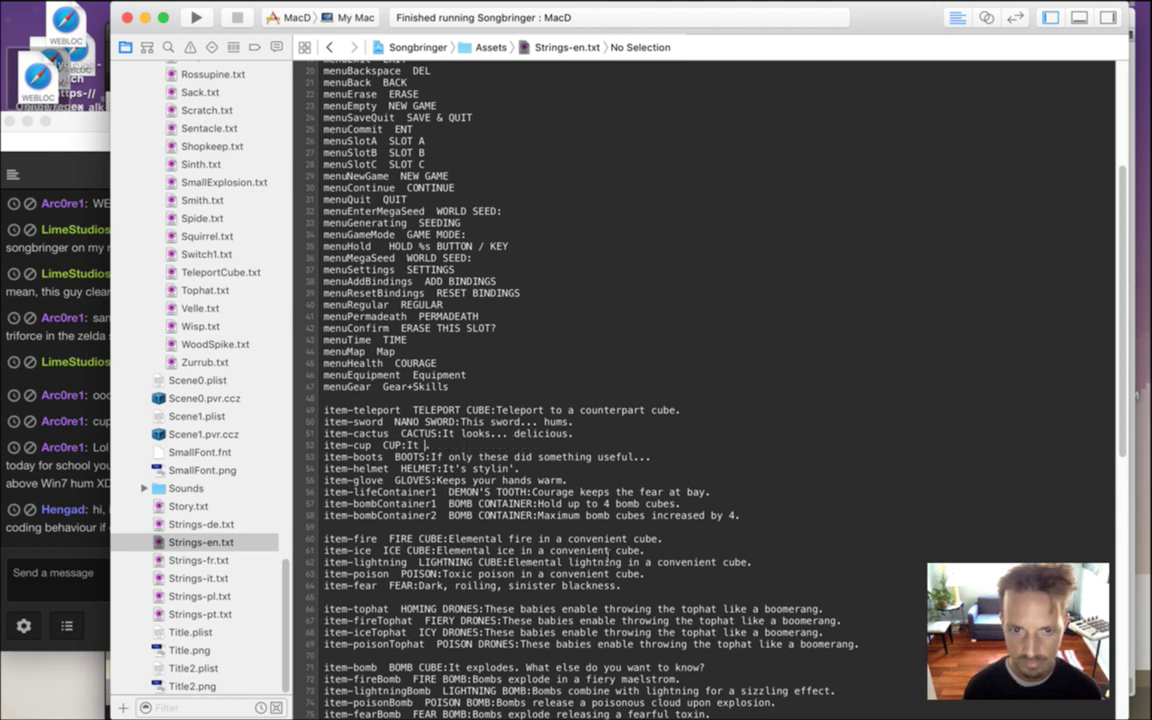
type("'s just a")
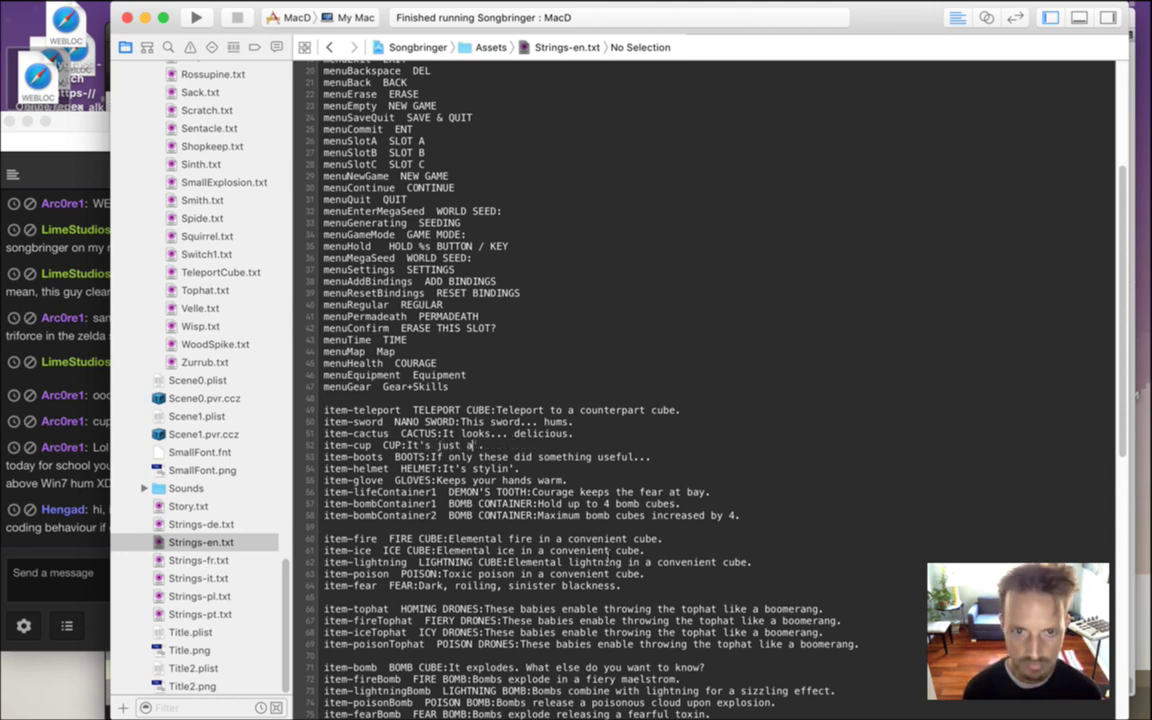
type(" stupid cup")
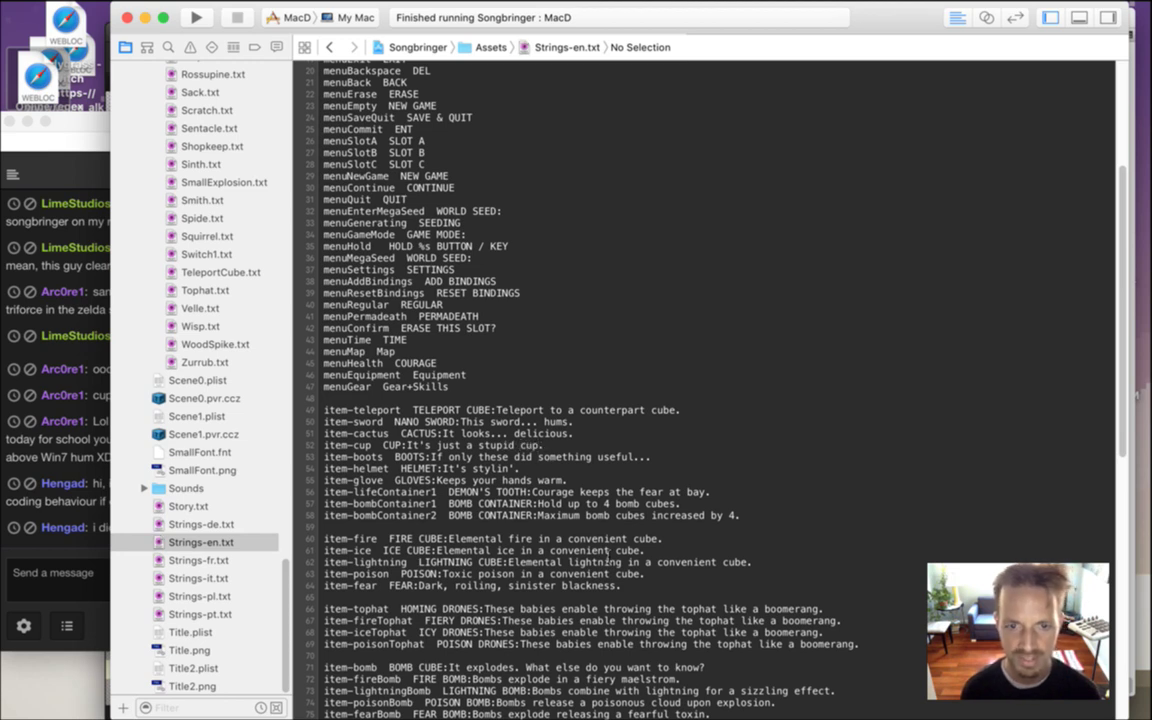
key("super+Left")
key("shift+Down")
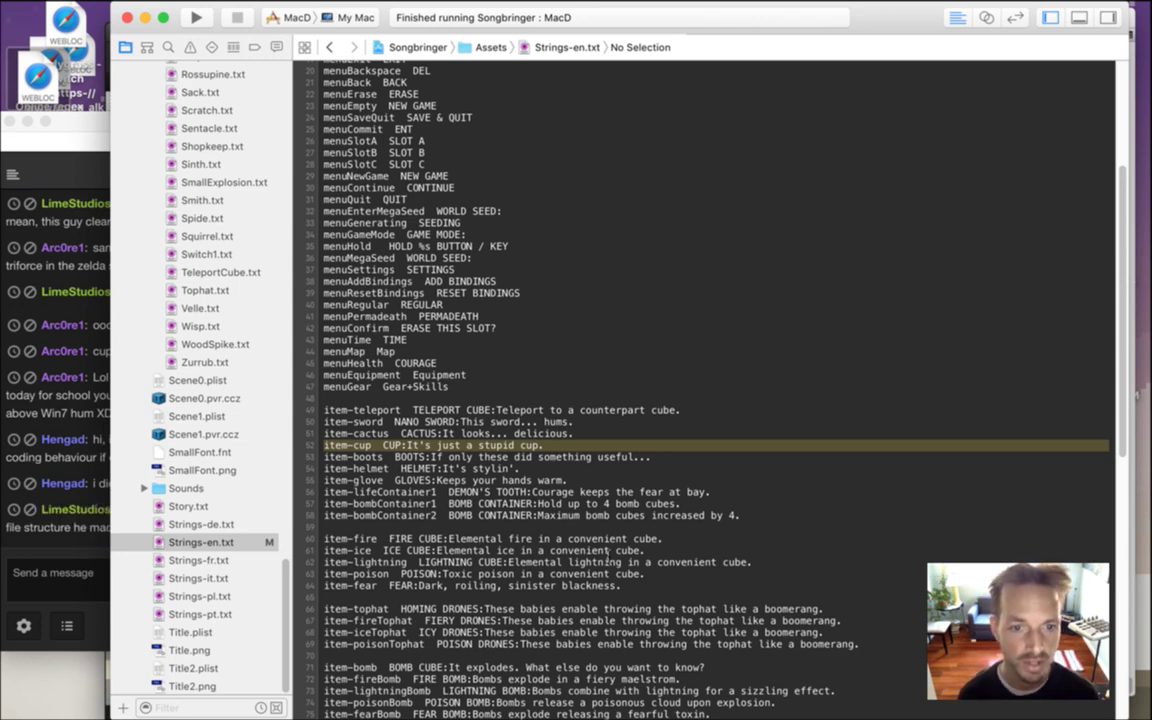
Switch to the Twitch chat and read the new messages about El Capitan dual booting and entity behaviour coding
key("super+Tab")
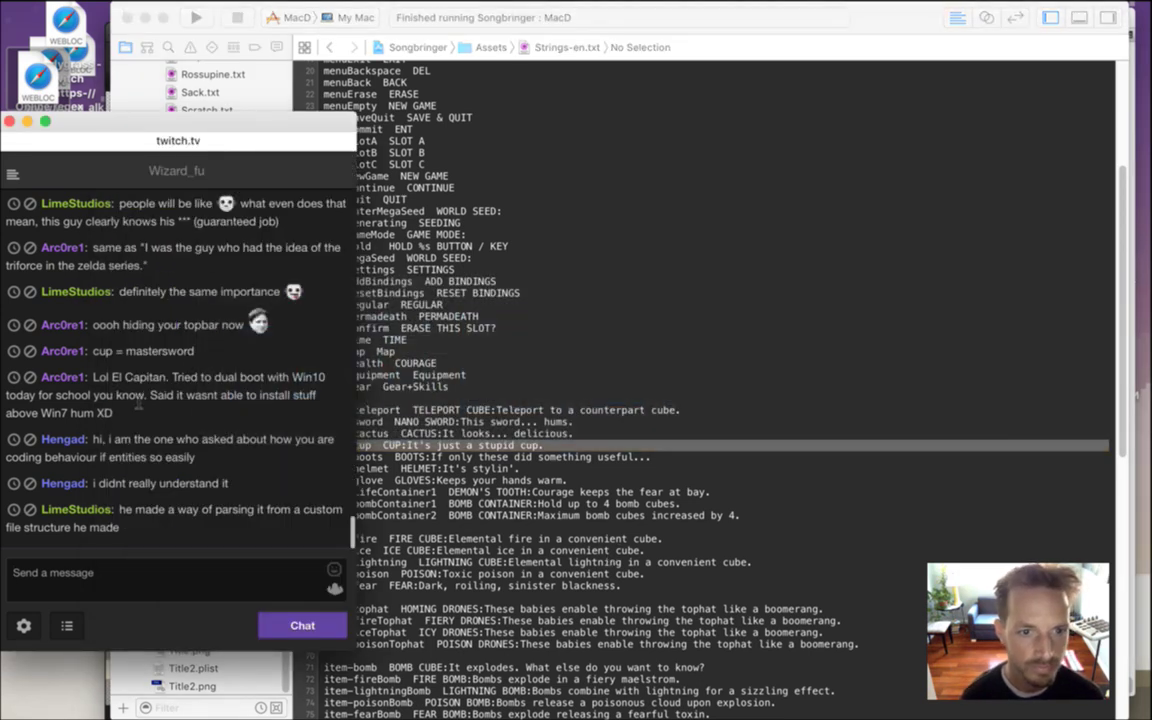
mouse_move(139, 378)
left_mouse_down()
mouse_move(152, 400)
mouse_move(153, 358)
left_mouse_up()
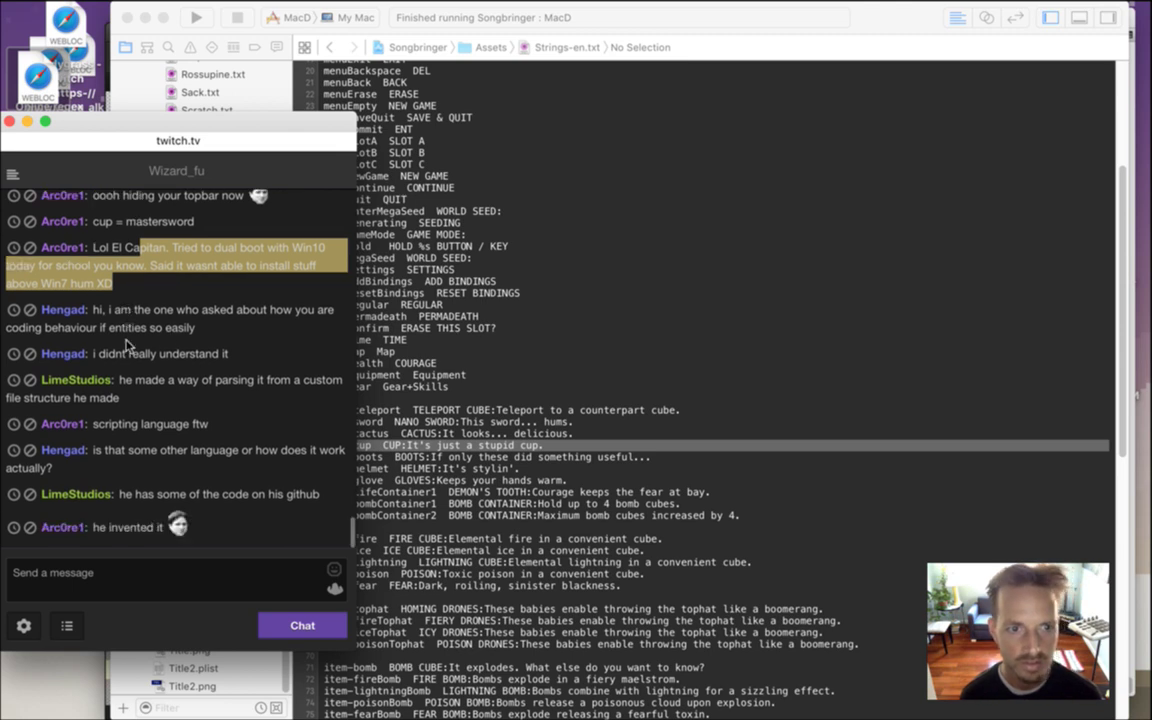
Read the Twitch chat messages about coding entity behaviour and the comment on the hours of work per cup
left_click_drag(133, 284, 185, 322)
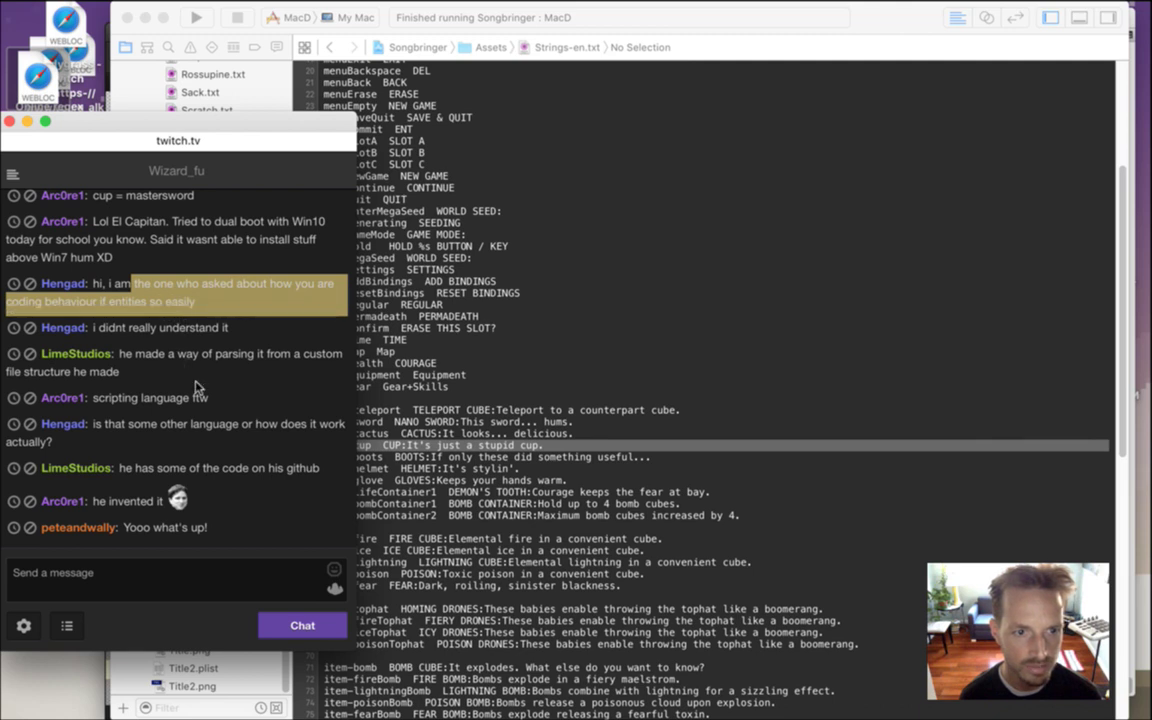
left_click(118, 422)
left_click_drag(95, 249, 187, 304)
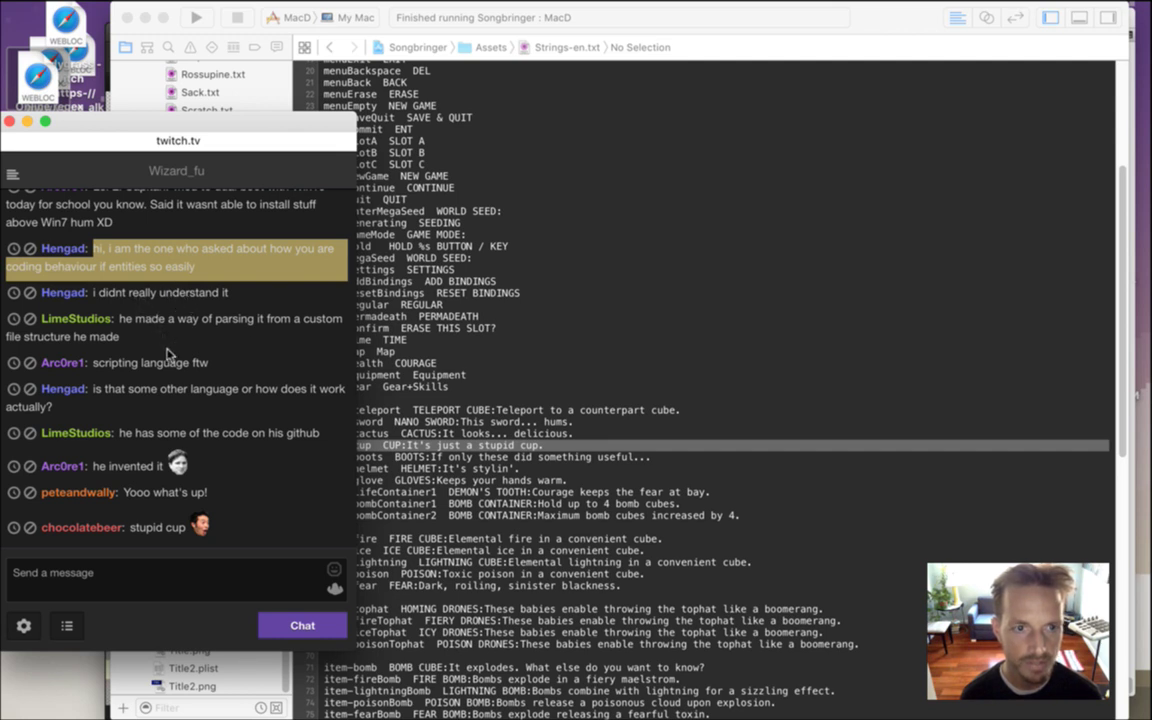
left_click(135, 330)
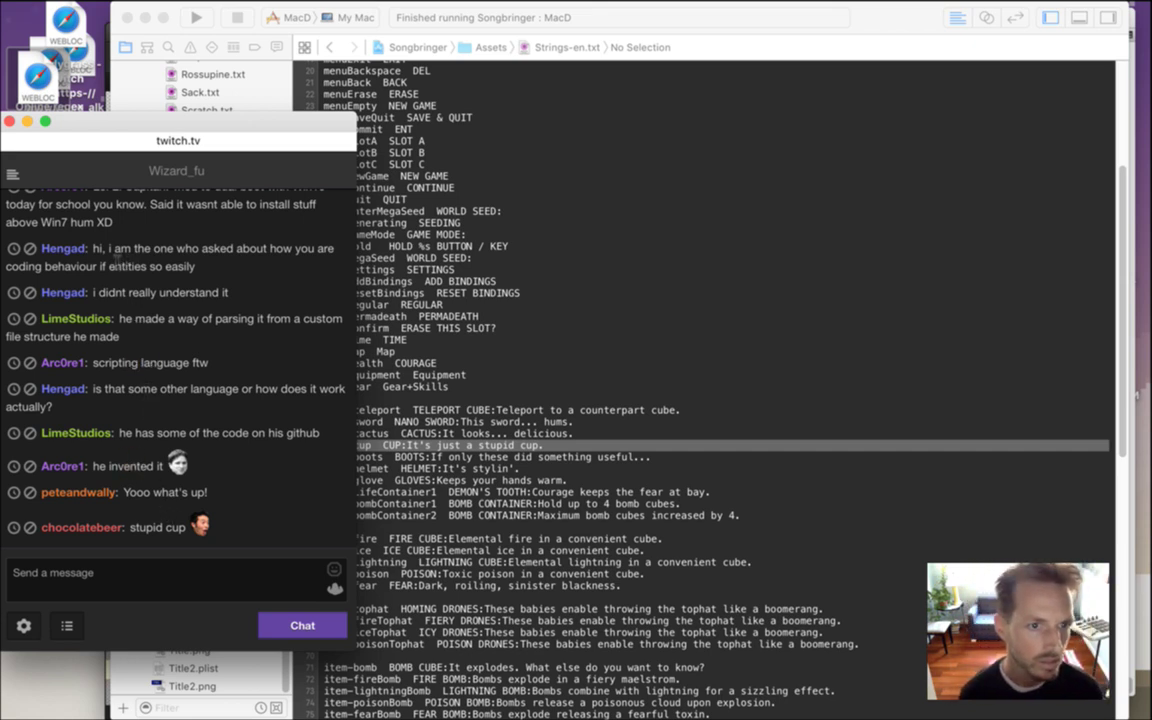
left_click_drag(115, 249, 122, 266)
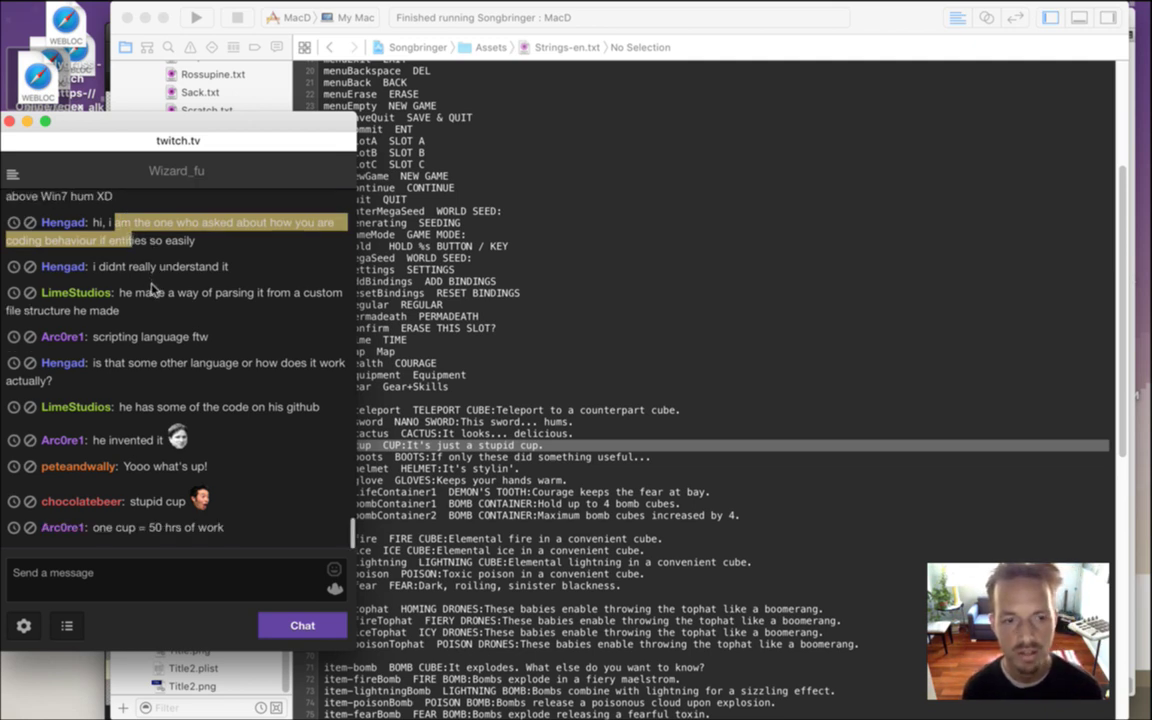
left_click_drag(104, 528, 184, 525)
left_click(251, 374)
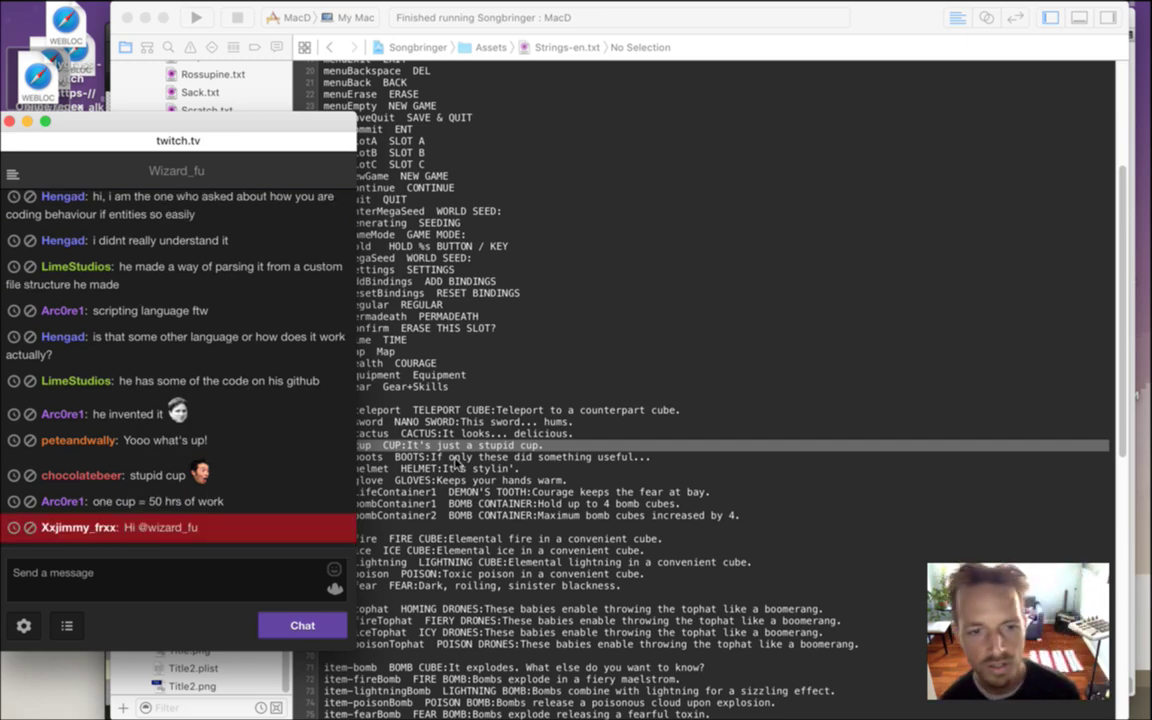
Search the web for behavior trees in a new Safari window and open the obviam.net introduction article
left_click(470, 326)
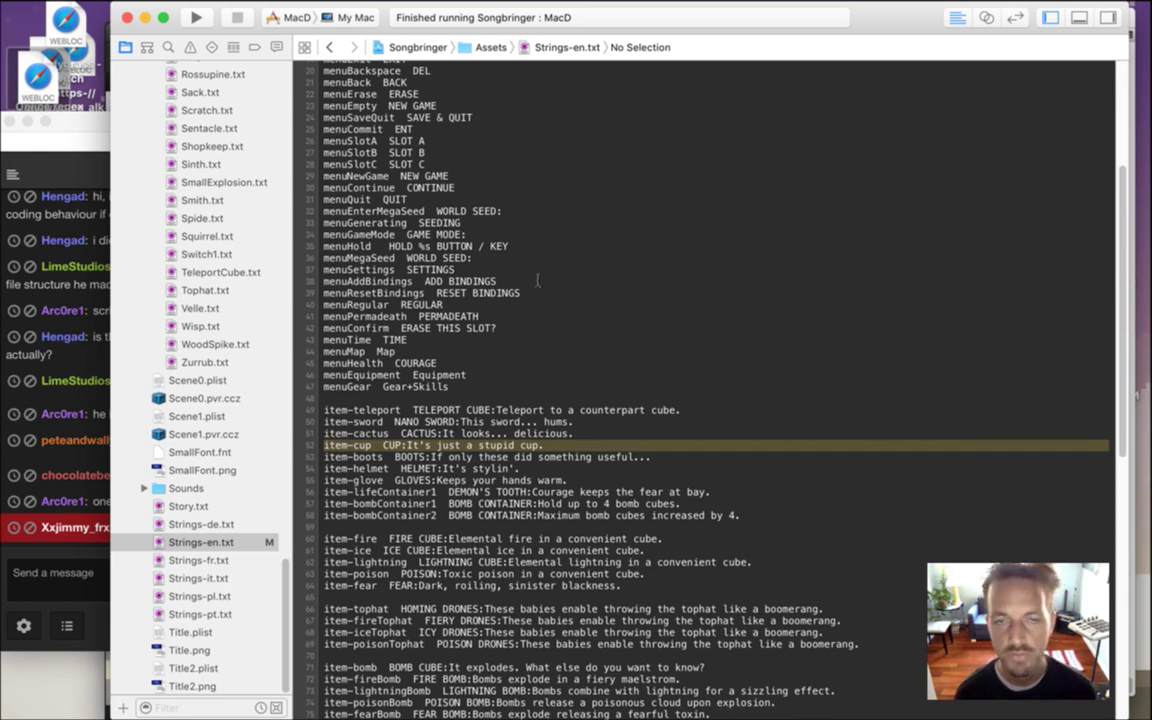
left_click(1136, 158)
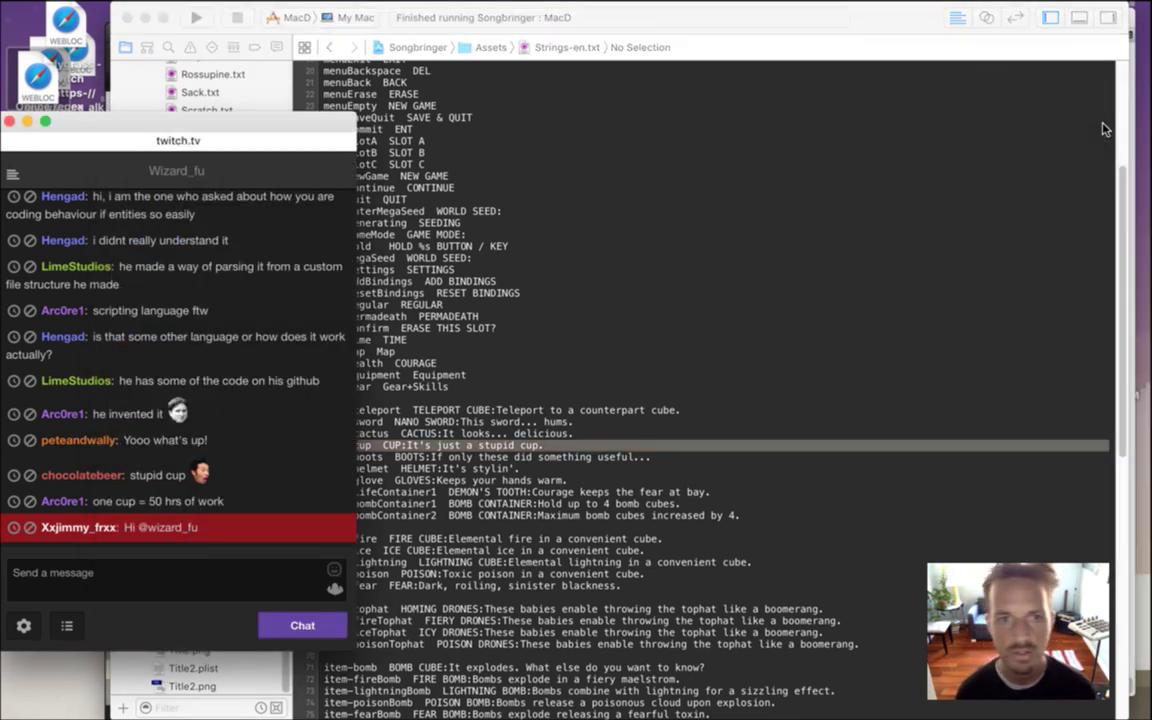
key("super+n")
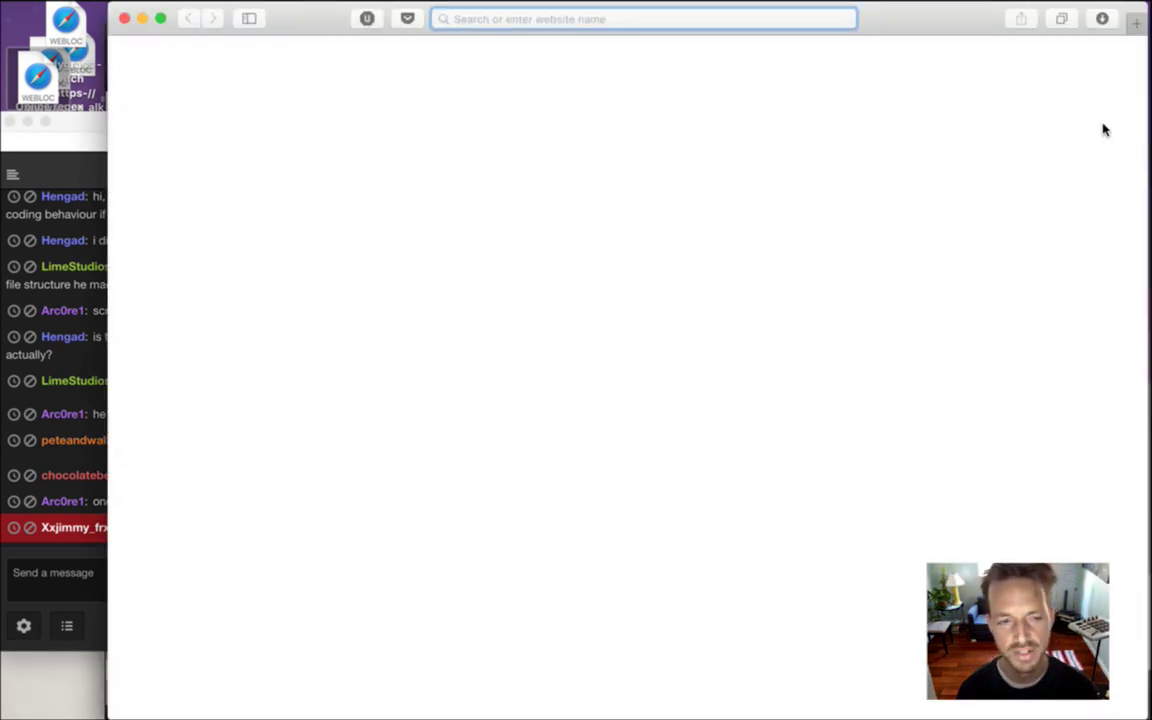
type("b")
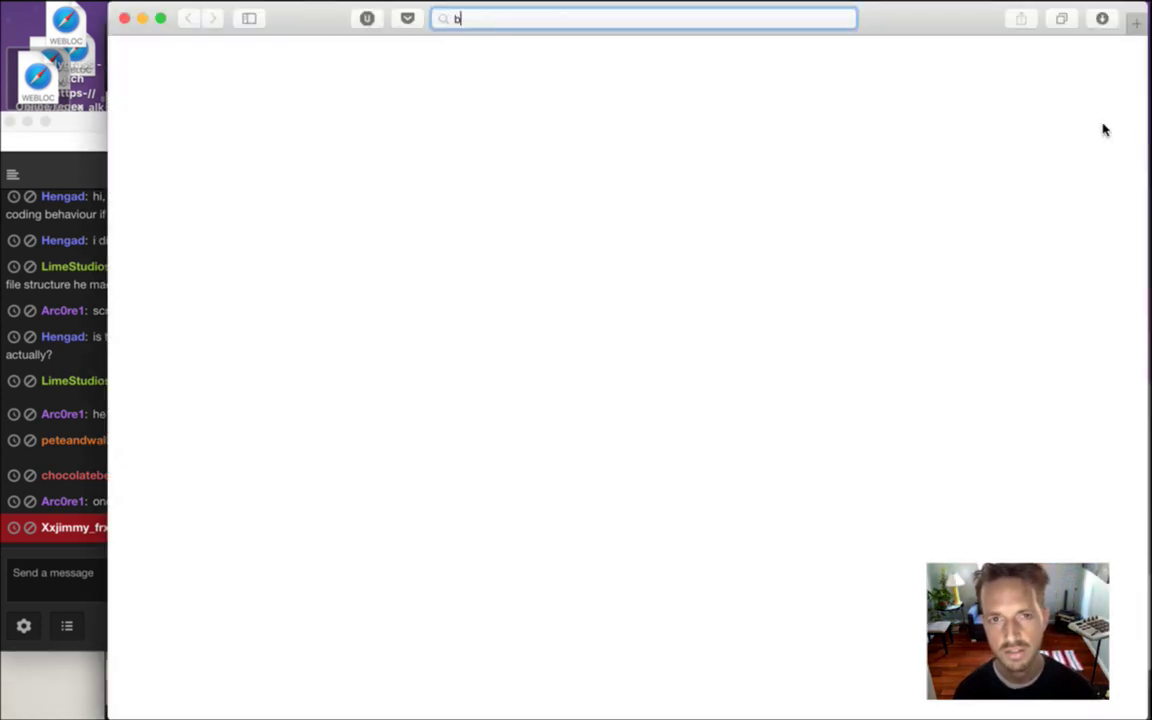
type("ehavior trees")
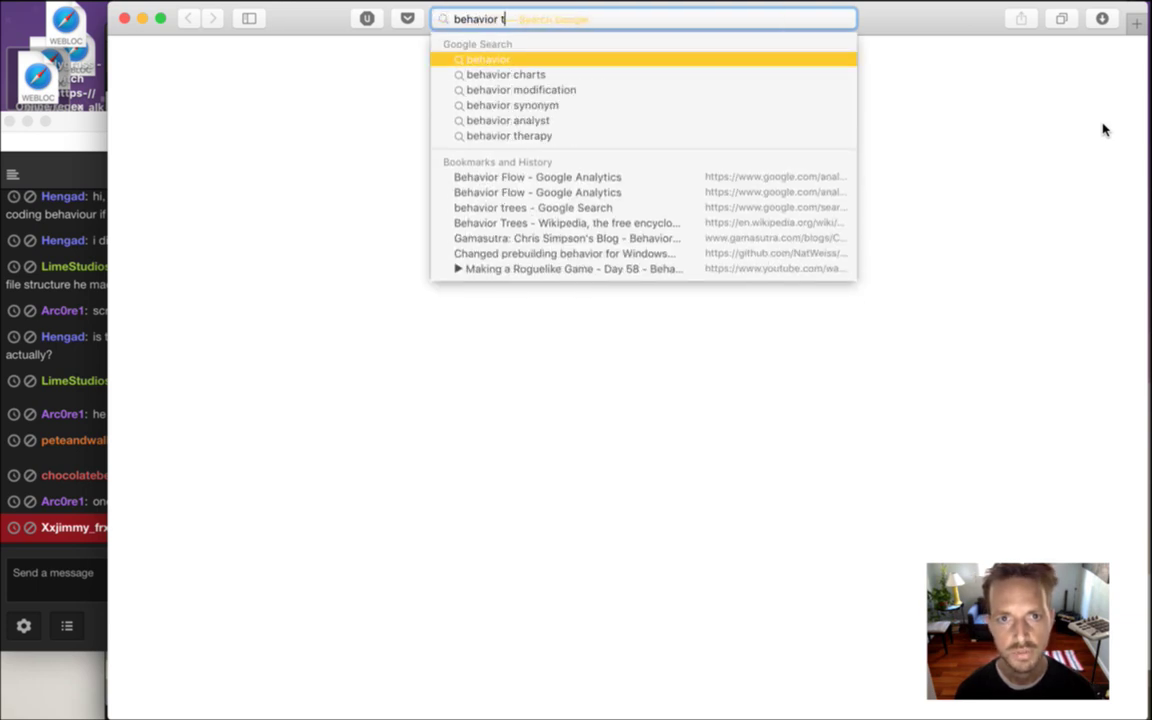
key("Return")
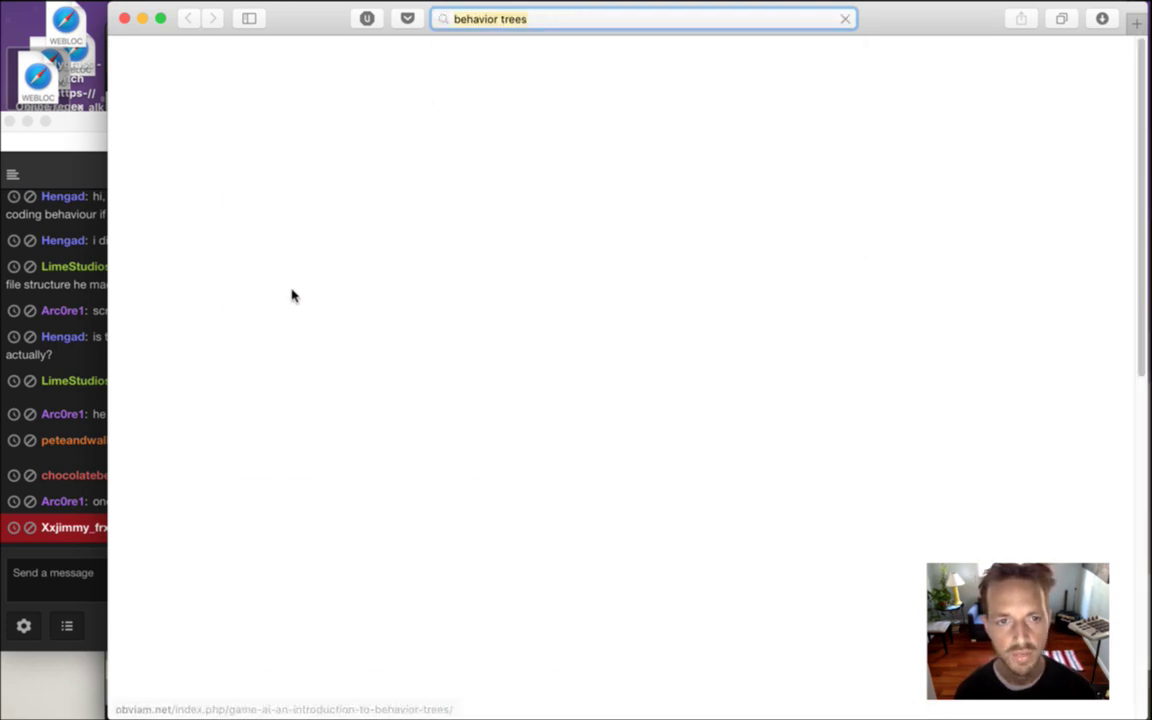
left_click(353, 309)
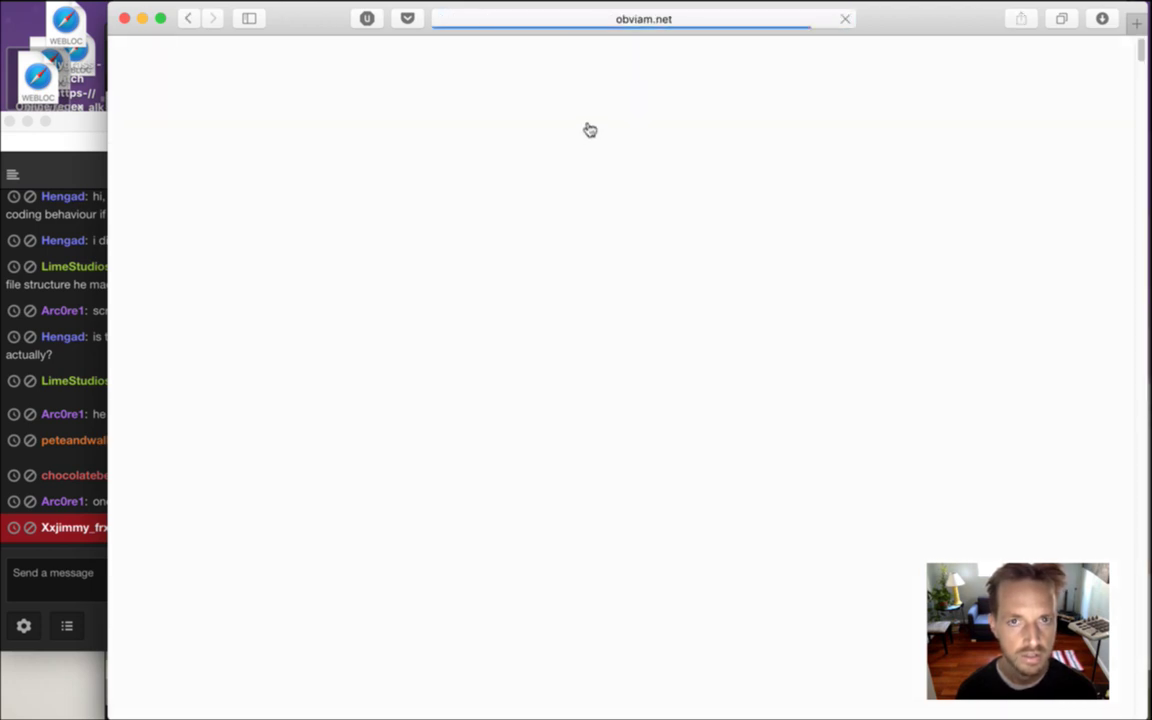
Copy the behaviour trees article's address and post it in the Twitch chat
left_click(679, 19)
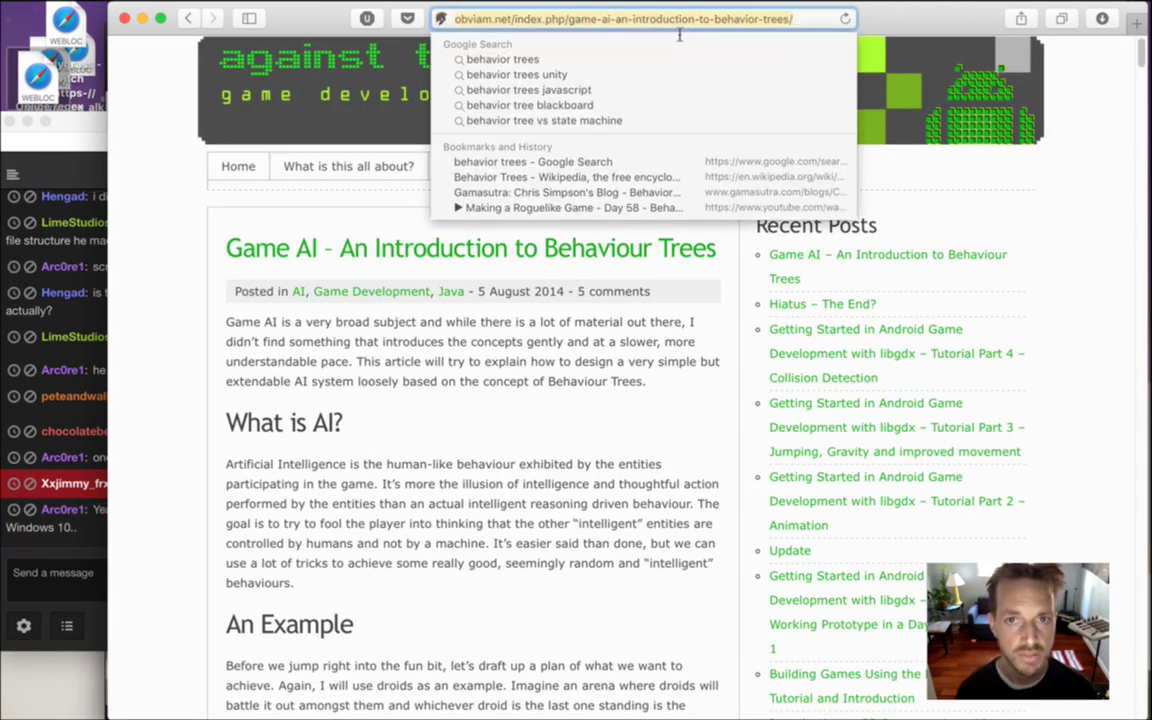
key("super+c")
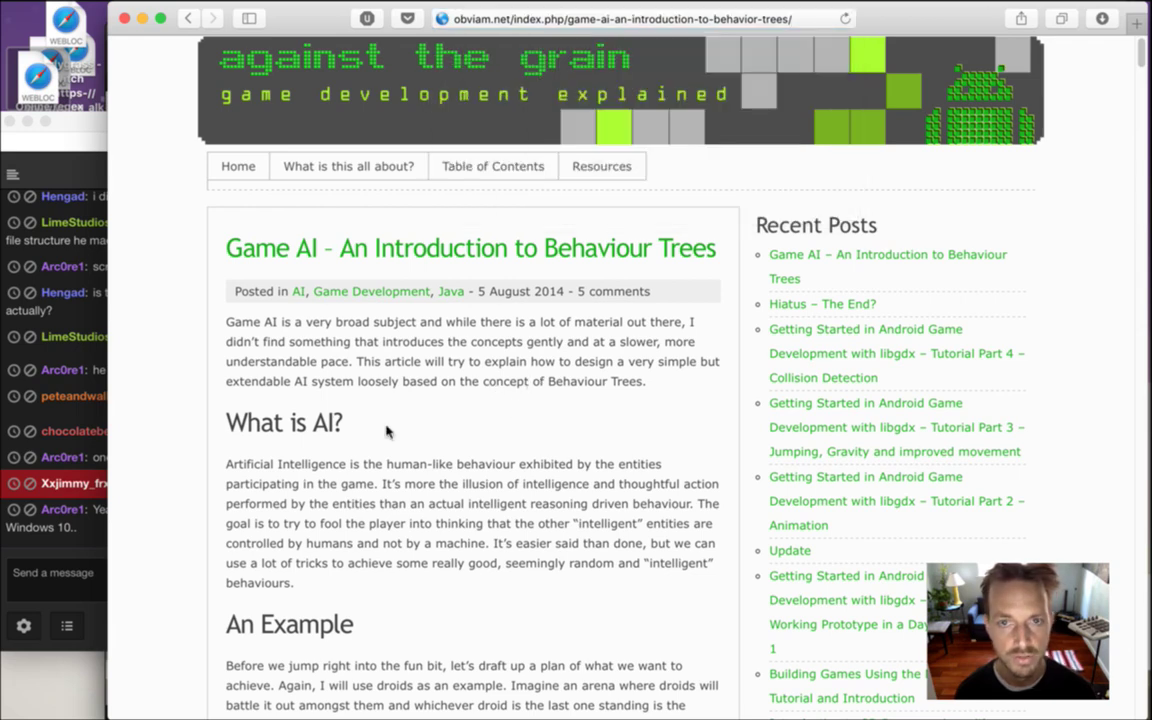
left_click(60, 578)
key("super+v")
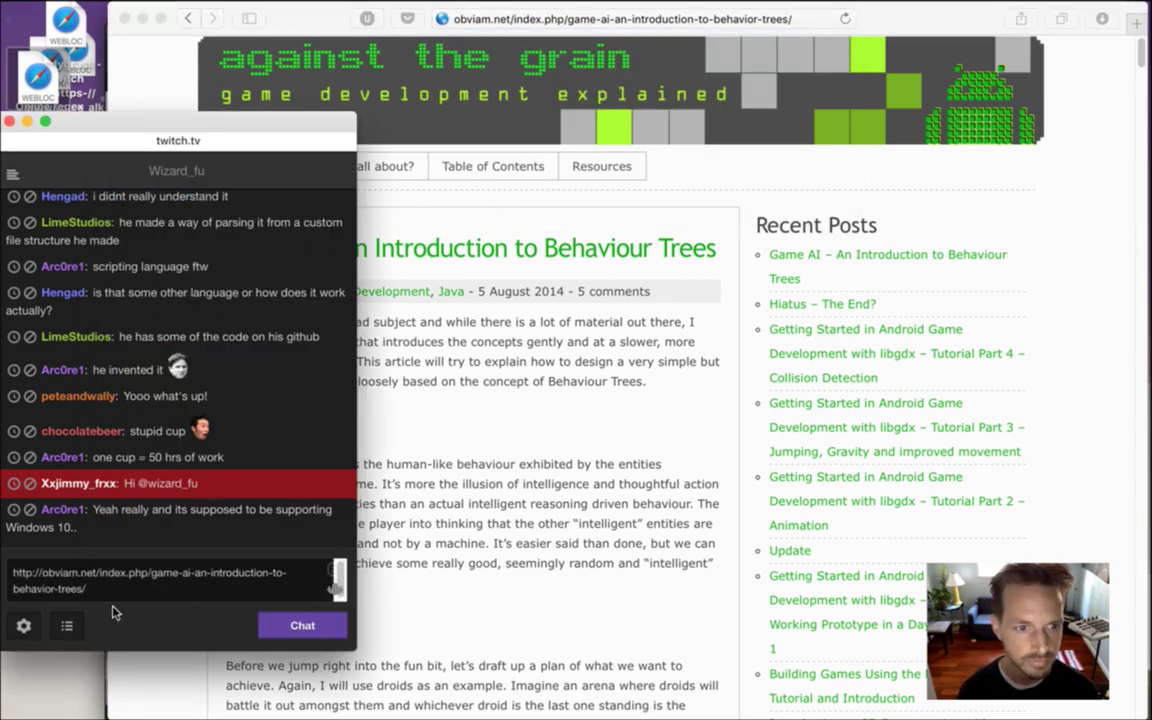
key("Return")
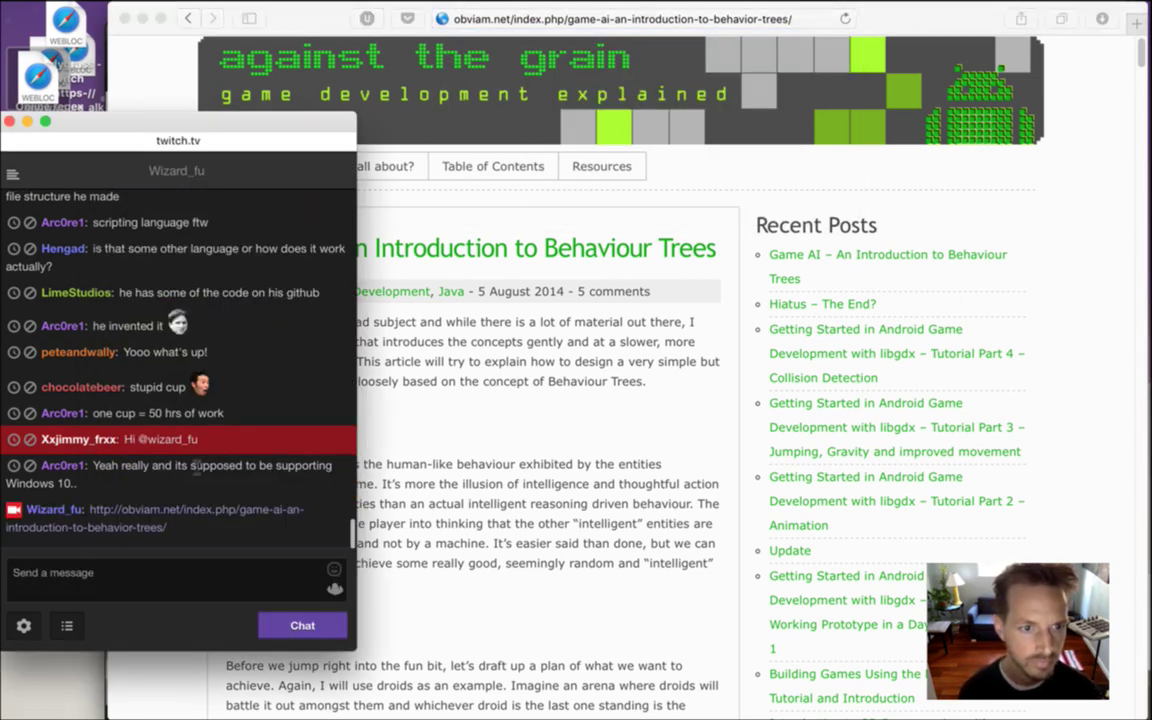
Read the chat message about Windows 10 support and close the behaviour trees article window
triple_click(222, 484)
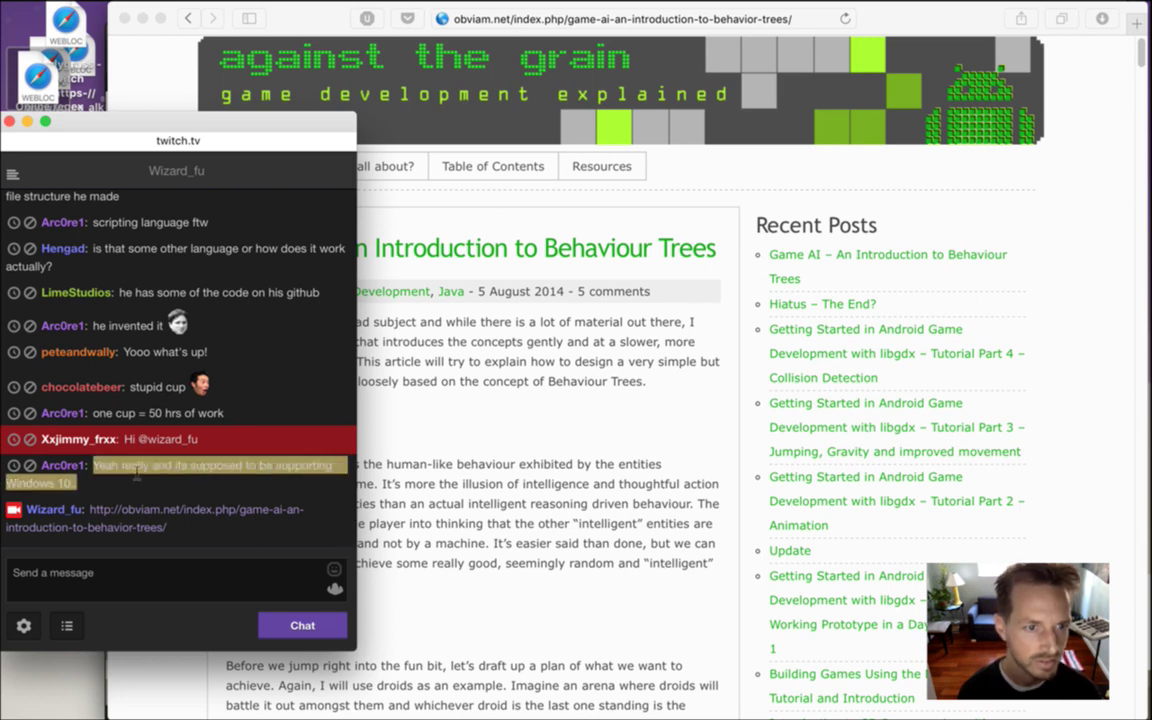
left_click(213, 486)
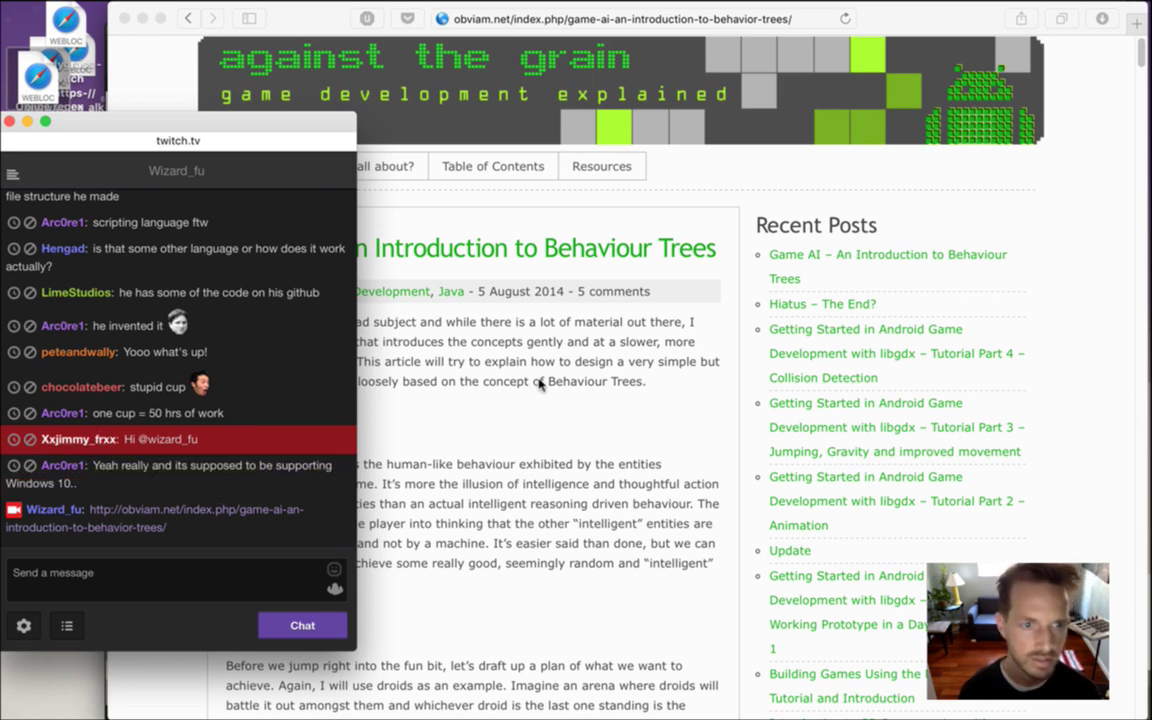
left_click(540, 385)
key("super+w")
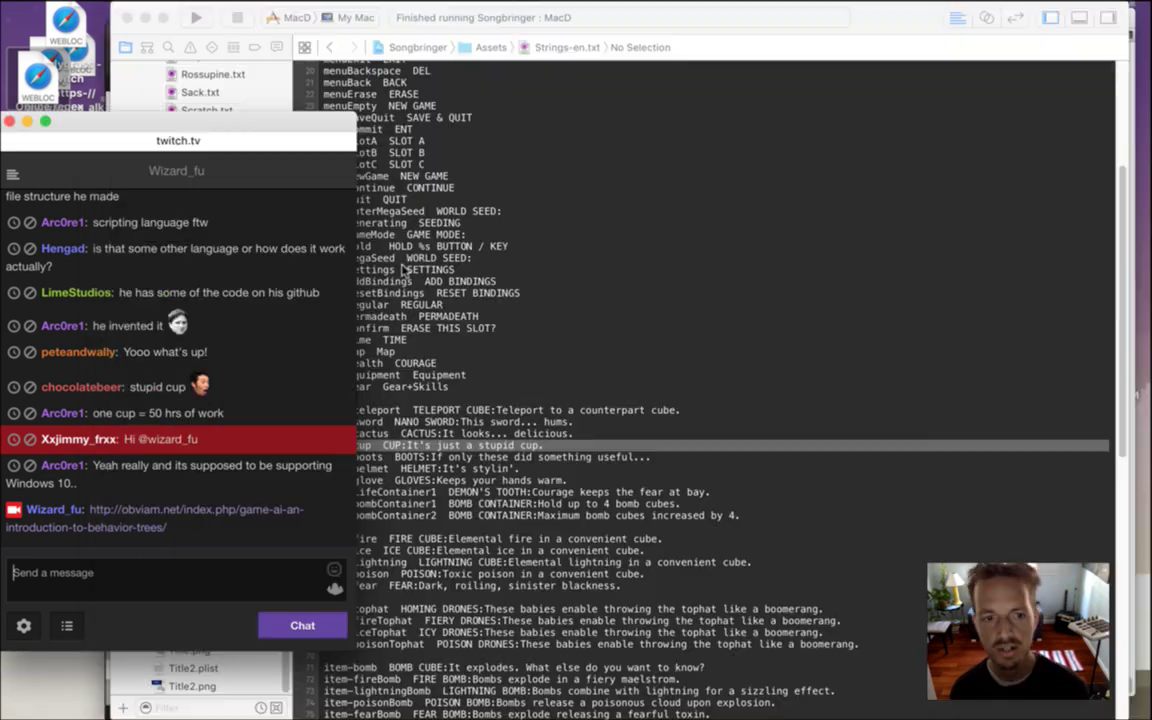
Switch to Xcode and open the Hornerang.txt profile from the project's Profiles folder
left_click(506, 234)
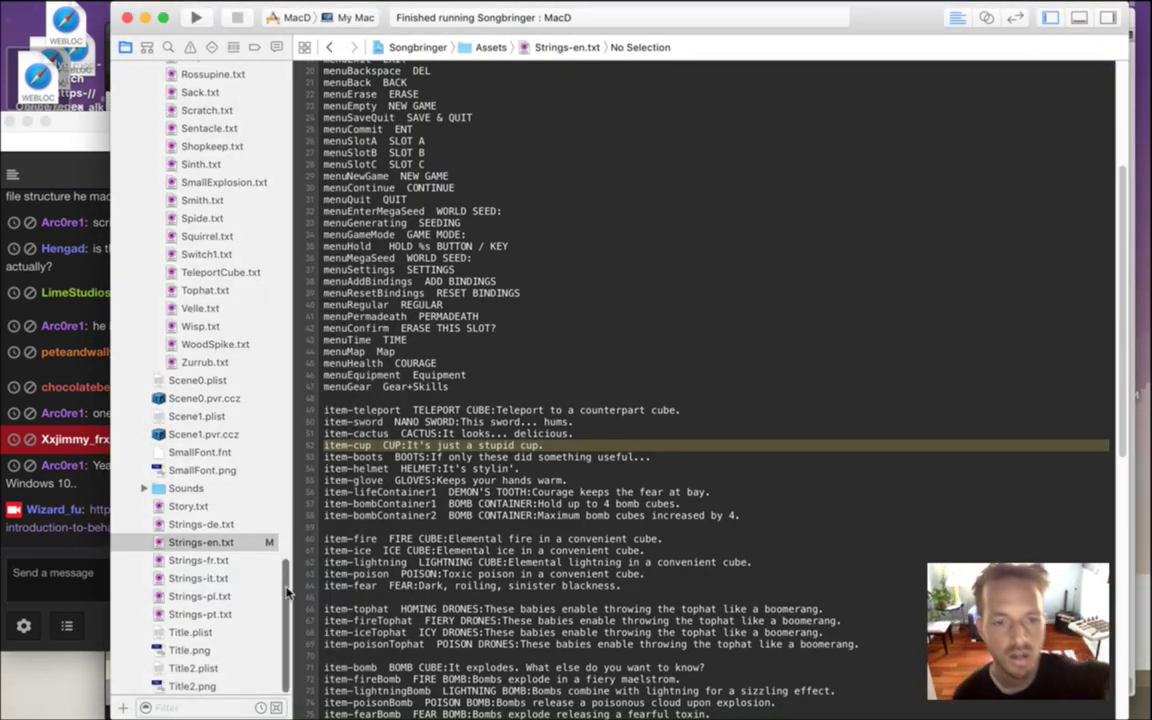
left_click_drag(290, 603, 287, 516)
scroll(256, 444, "up", 5)
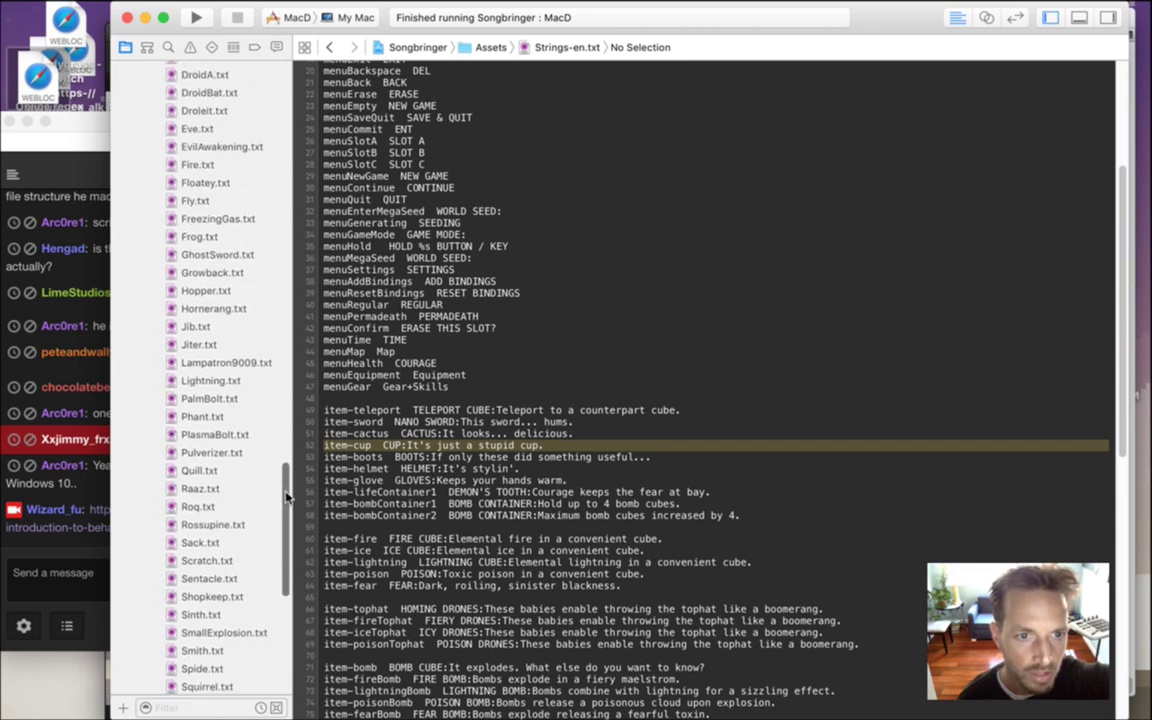
left_click(216, 341)
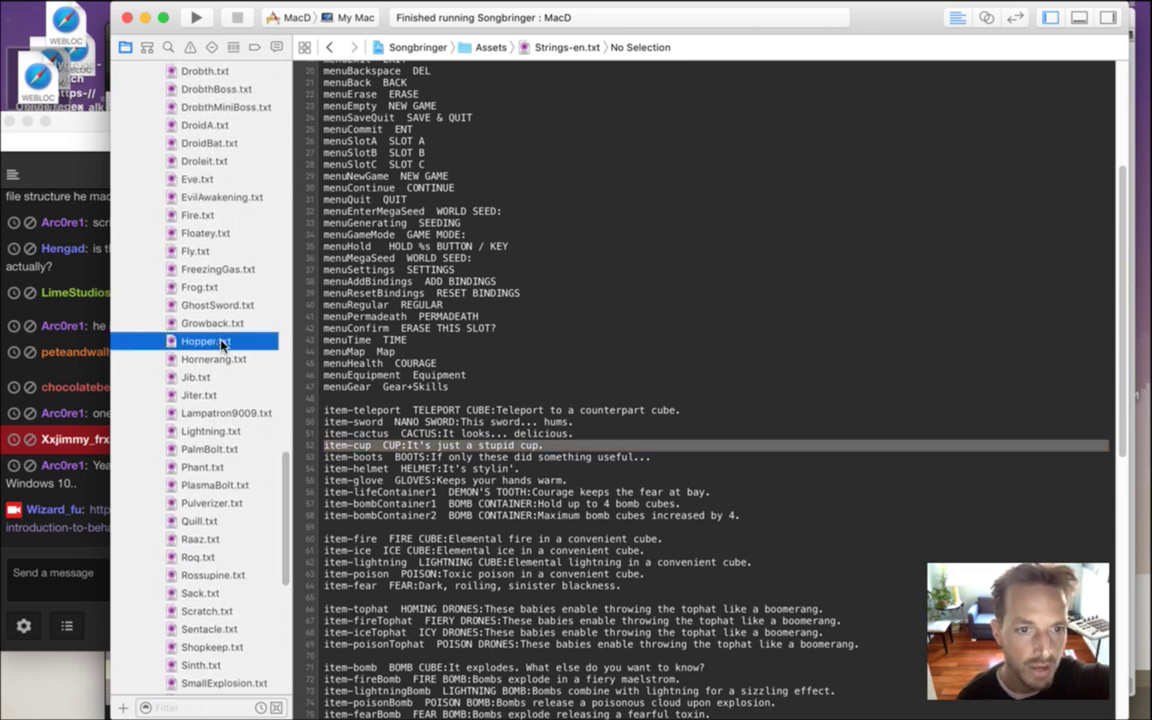
left_click_drag(349, 196, 228, 390)
left_click(222, 359)
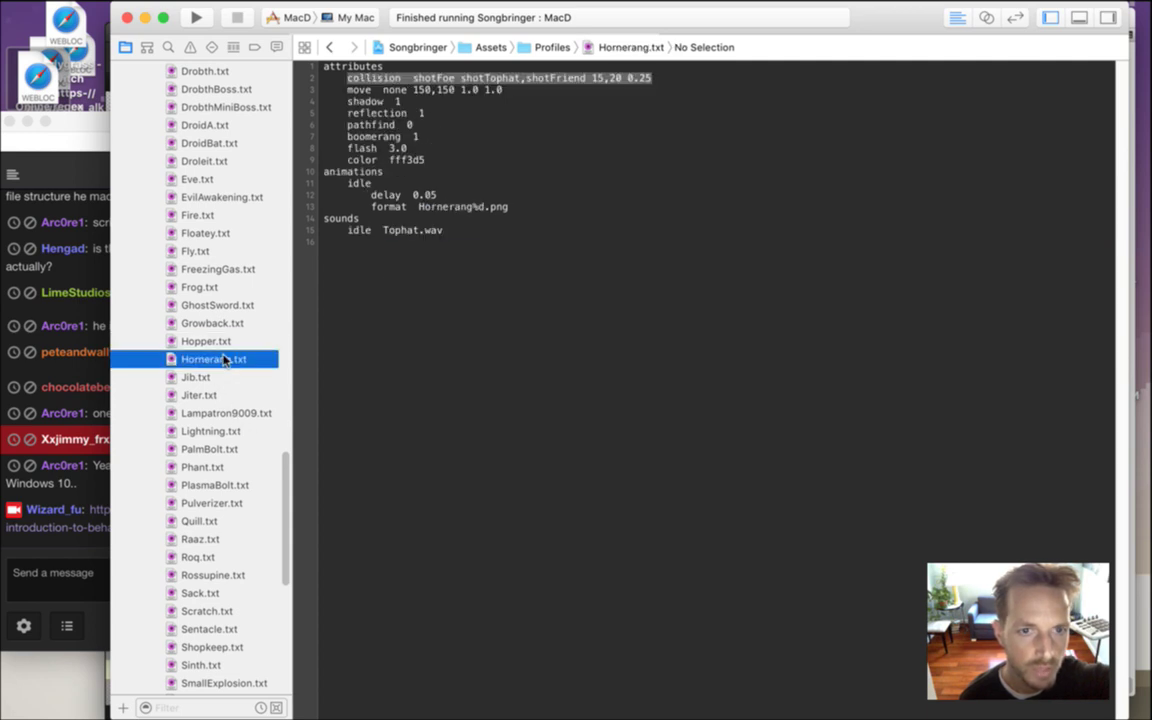
Open the Blob.txt profile and go to its behavior section
scroll(283, 470, "up", 3)
left_click_drag(283, 470, 283, 410)
scroll(283, 410, "up", 3)
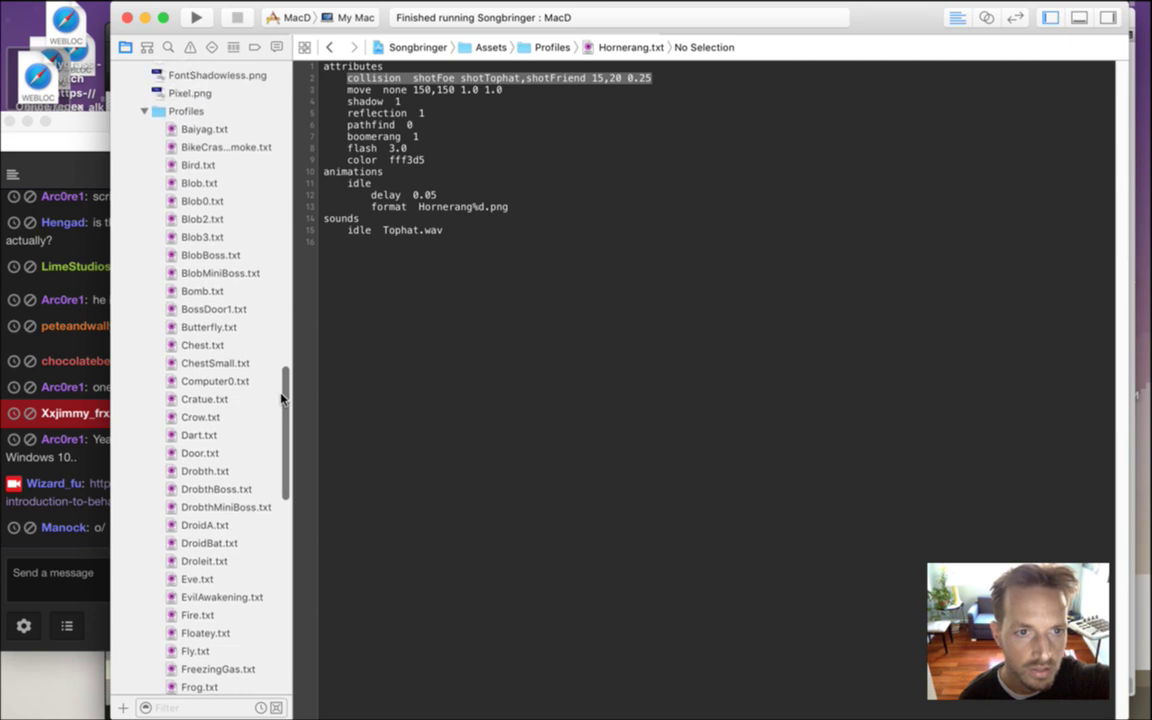
left_click(217, 222)
left_click(219, 209)
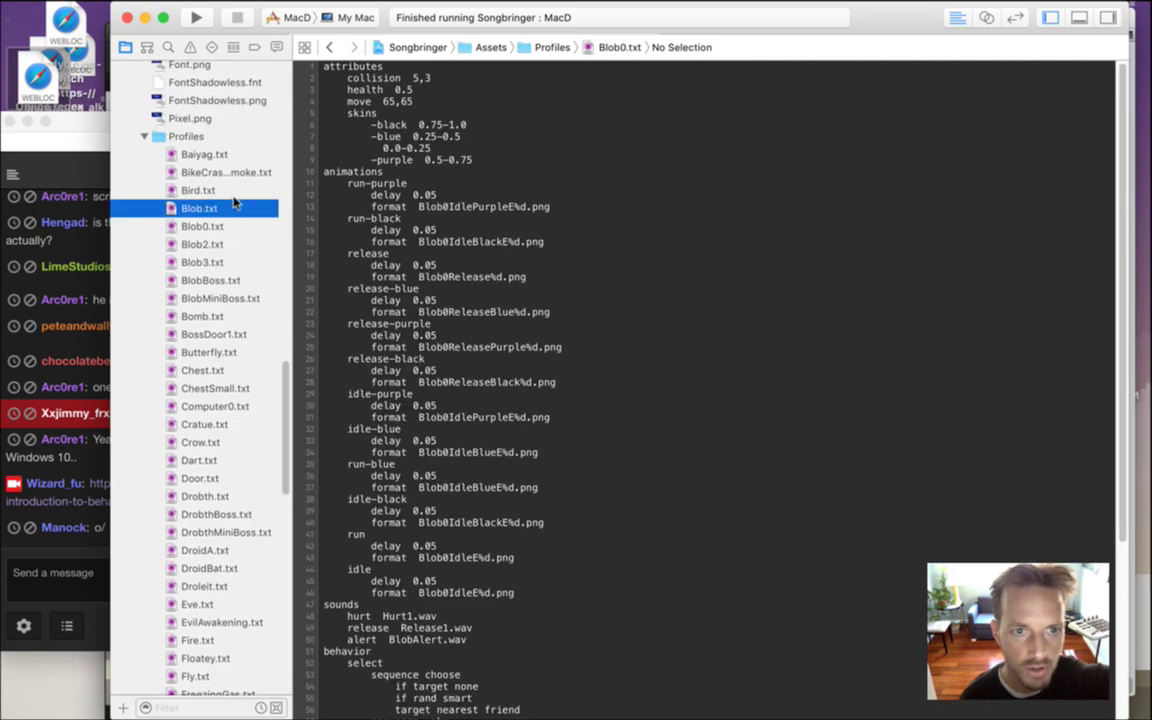
left_click_drag(1124, 301, 1110, 390)
Examine the stuck sequence and the top-level select node in Blob.txt's behavior section
left_click_drag(326, 251, 455, 298)
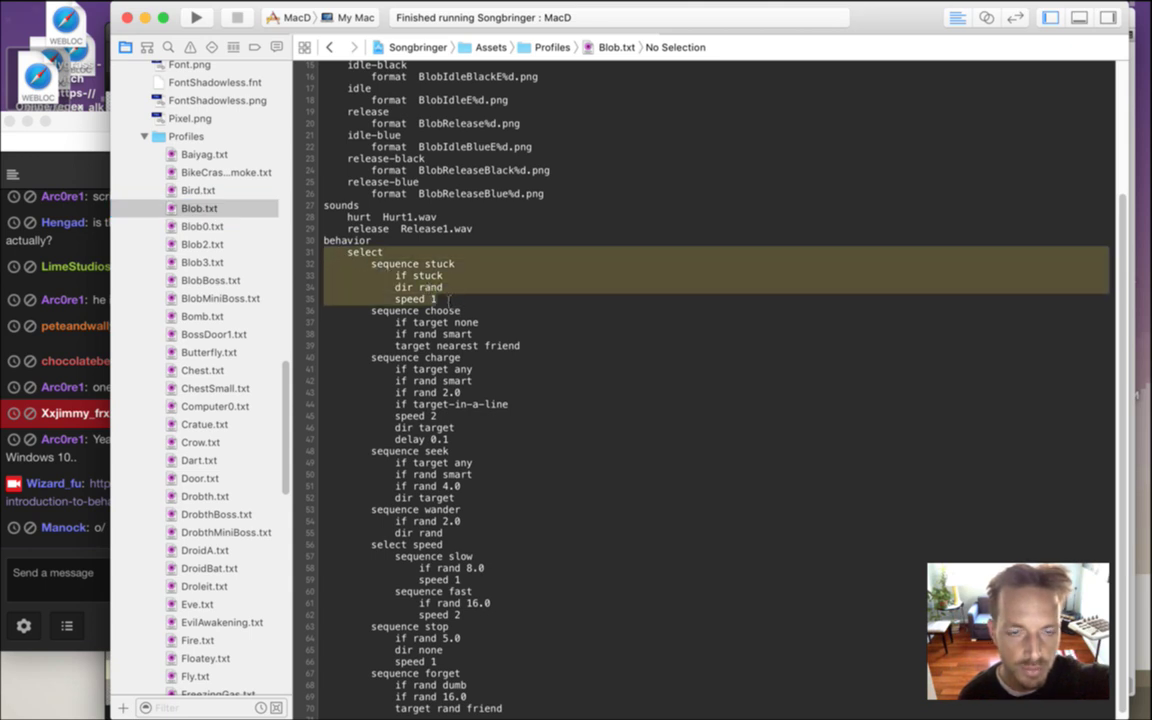
left_click(468, 298)
left_click_drag(349, 261, 463, 271)
left_click(398, 251)
left_click_drag(347, 252, 372, 253)
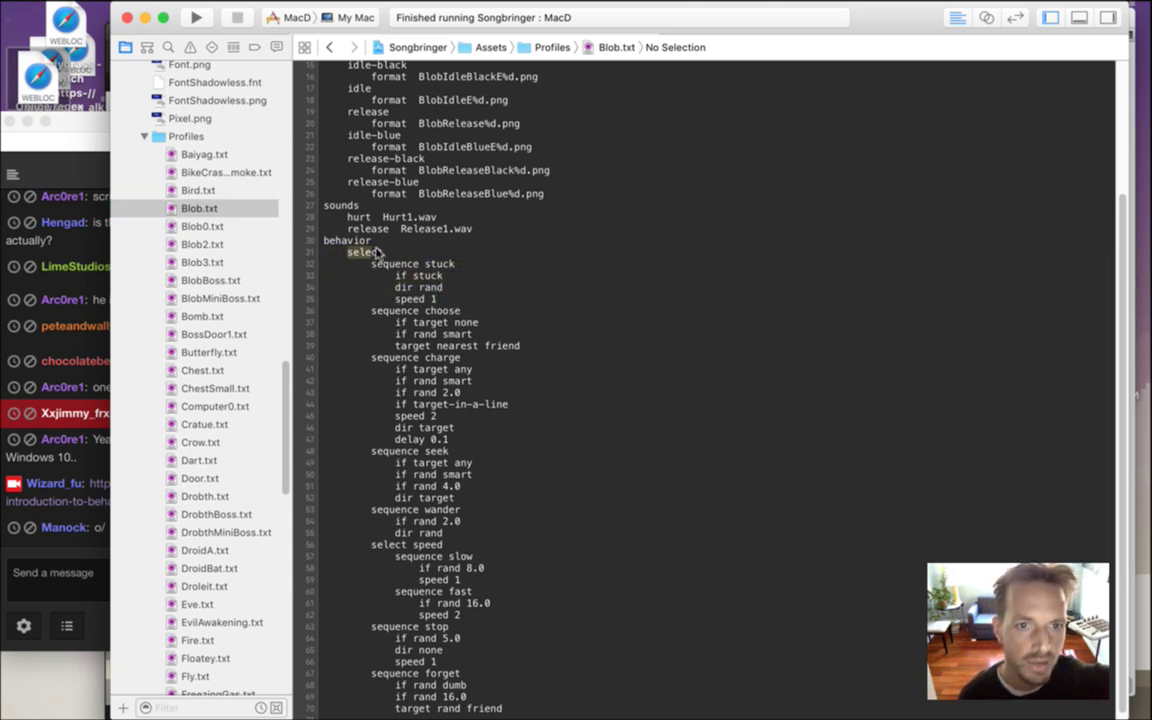
left_click(410, 251)
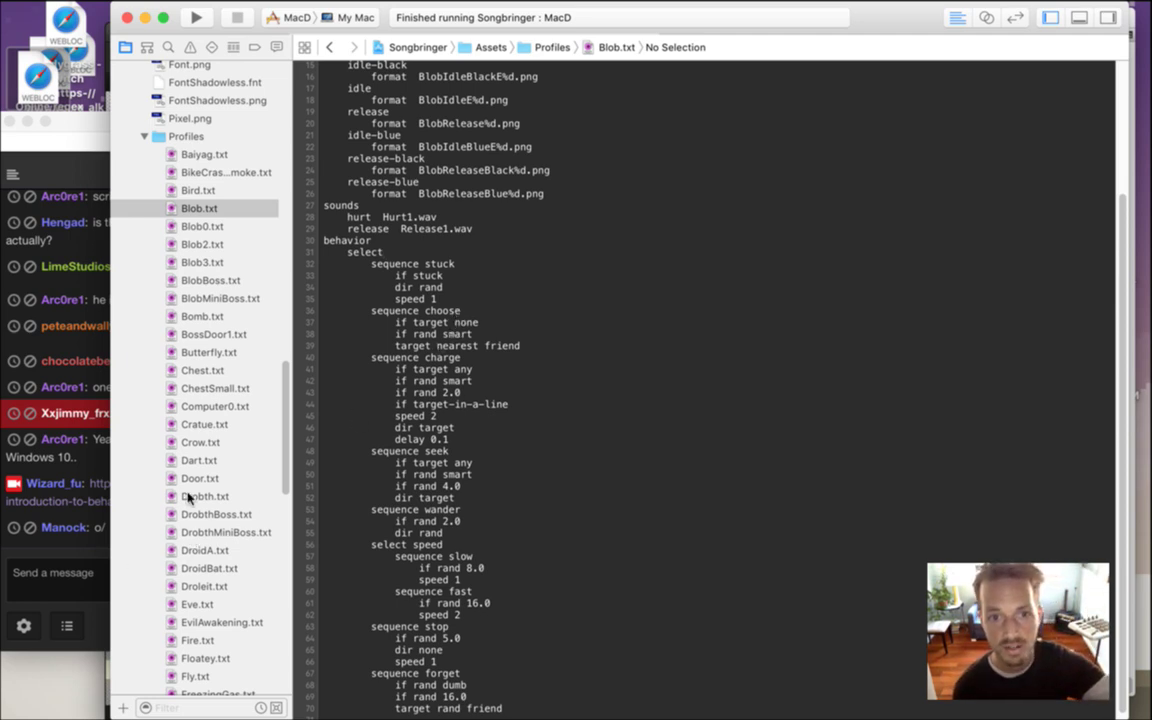
Trace how the top-level select node in Blob.txt leads into its first child, sequence stuck
left_click_drag(324, 254, 388, 258)
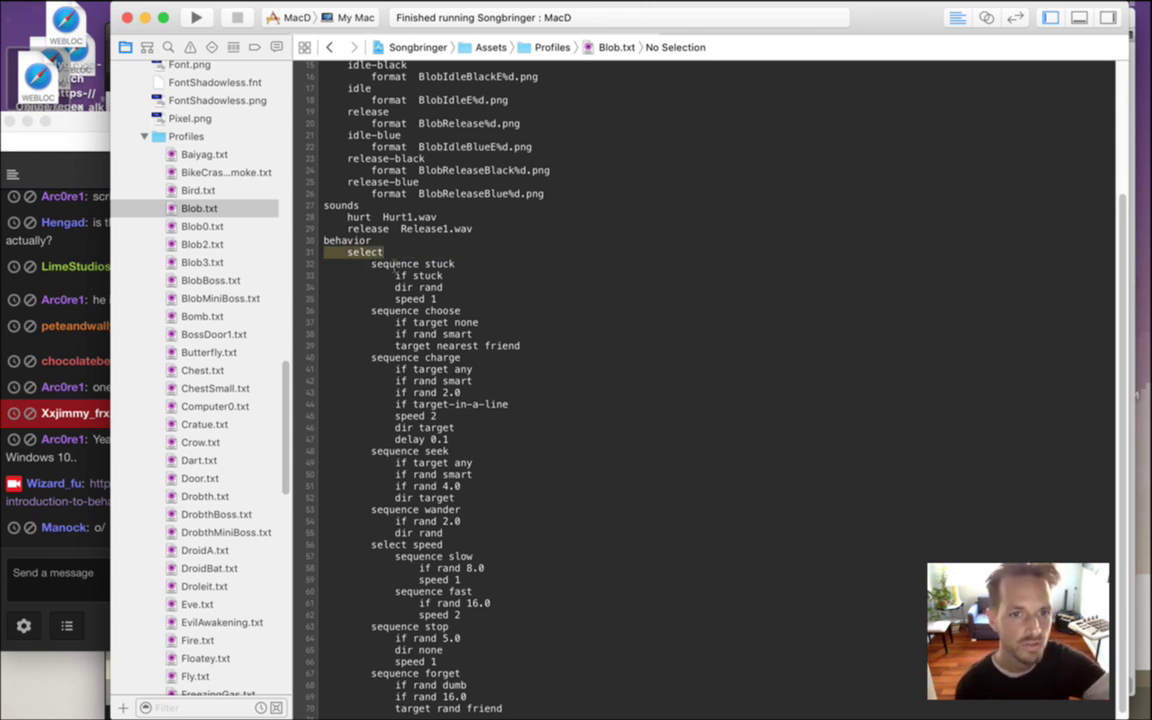
left_click(391, 253)
left_click_drag(341, 242, 458, 272)
left_click(396, 266)
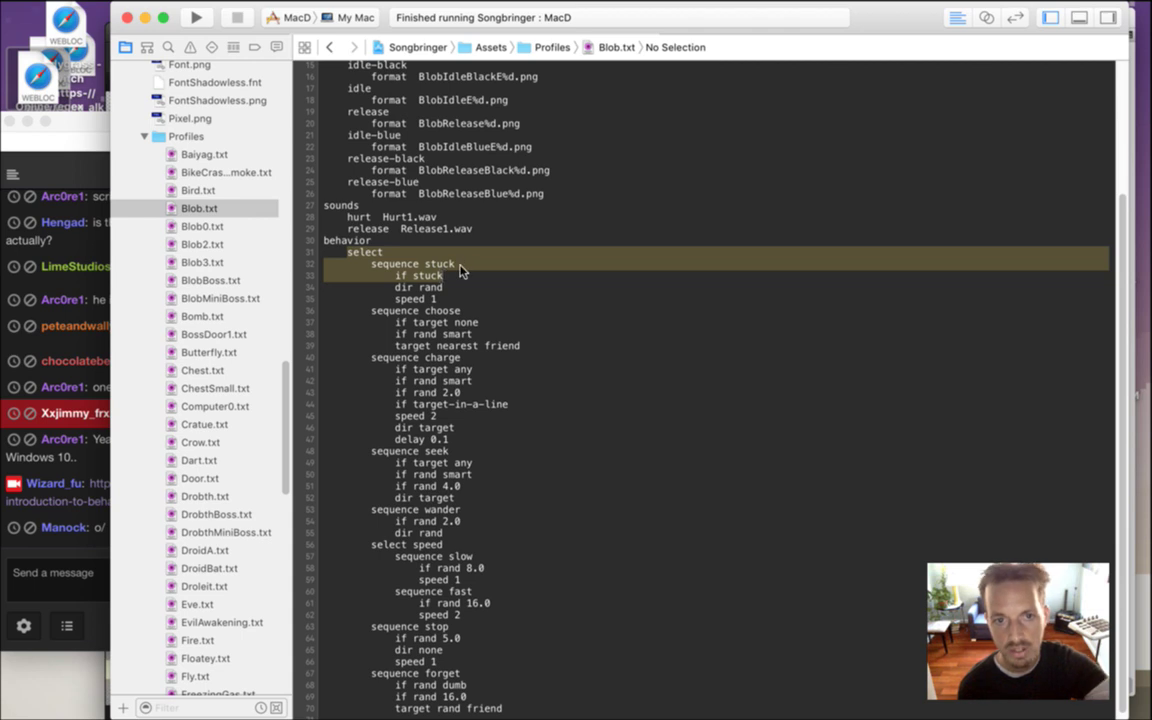
left_click(458, 268)
left_click_drag(348, 256, 371, 256)
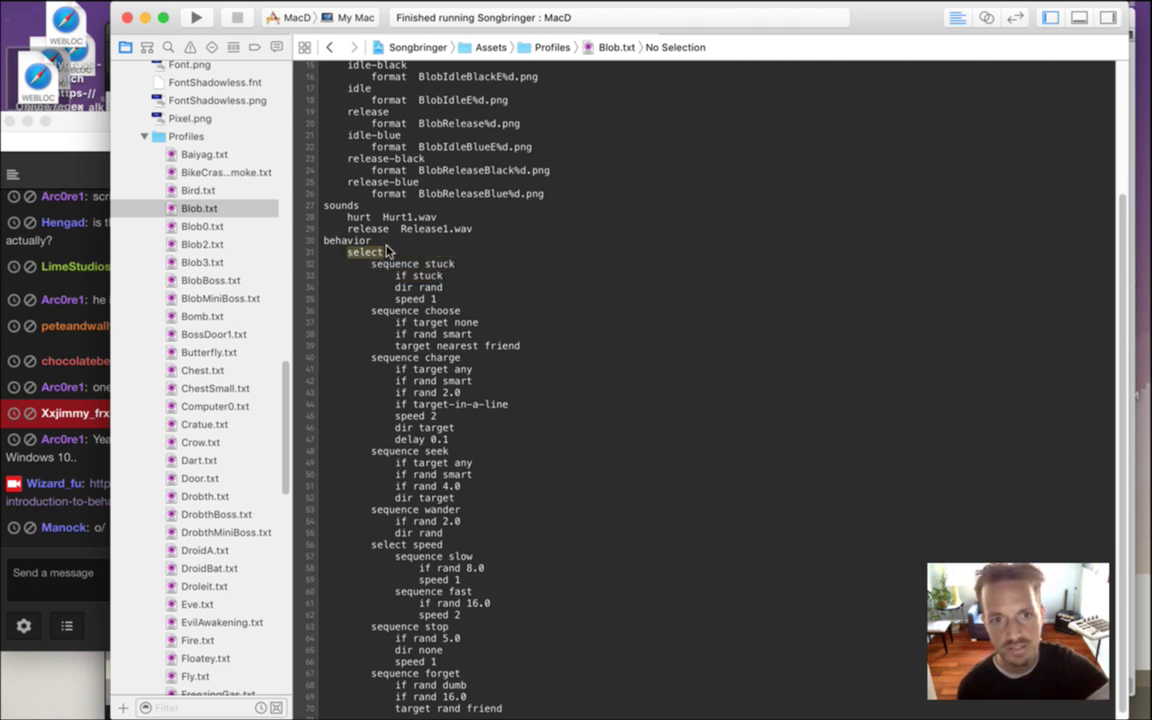
left_click(376, 268)
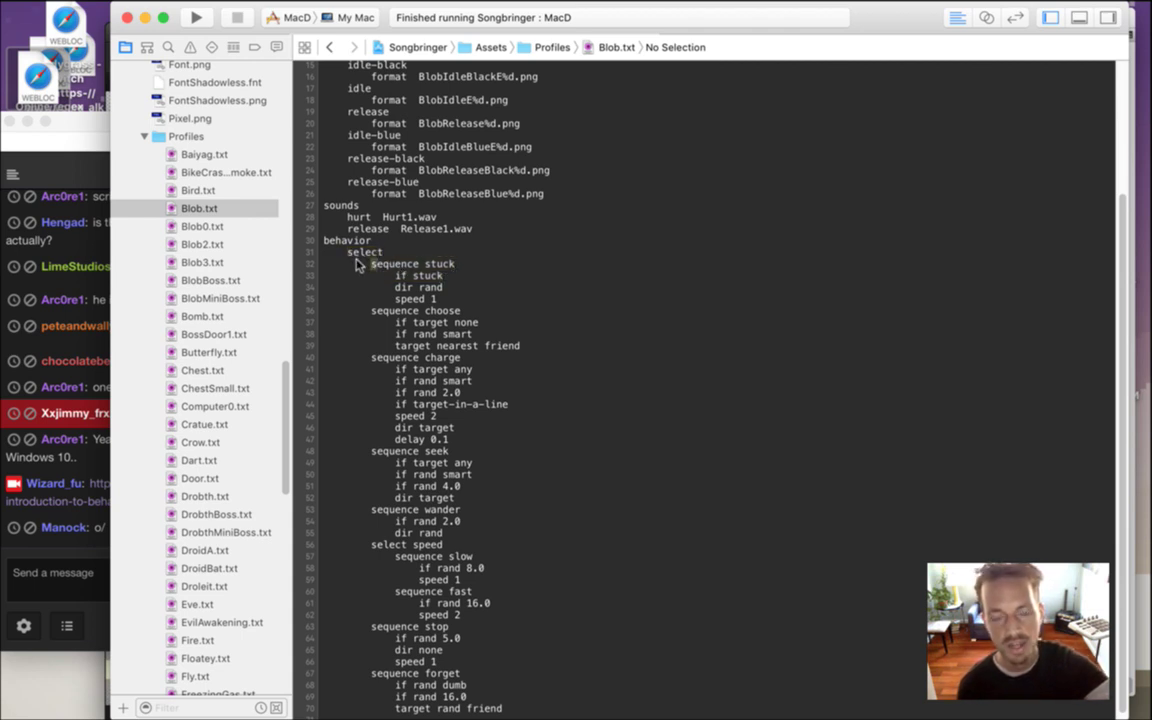
Examine the stuck sequence's condition and its dir rand and speed 1 lines, returning to the parent select node
left_click_drag(369, 264, 439, 281)
left_click(395, 288)
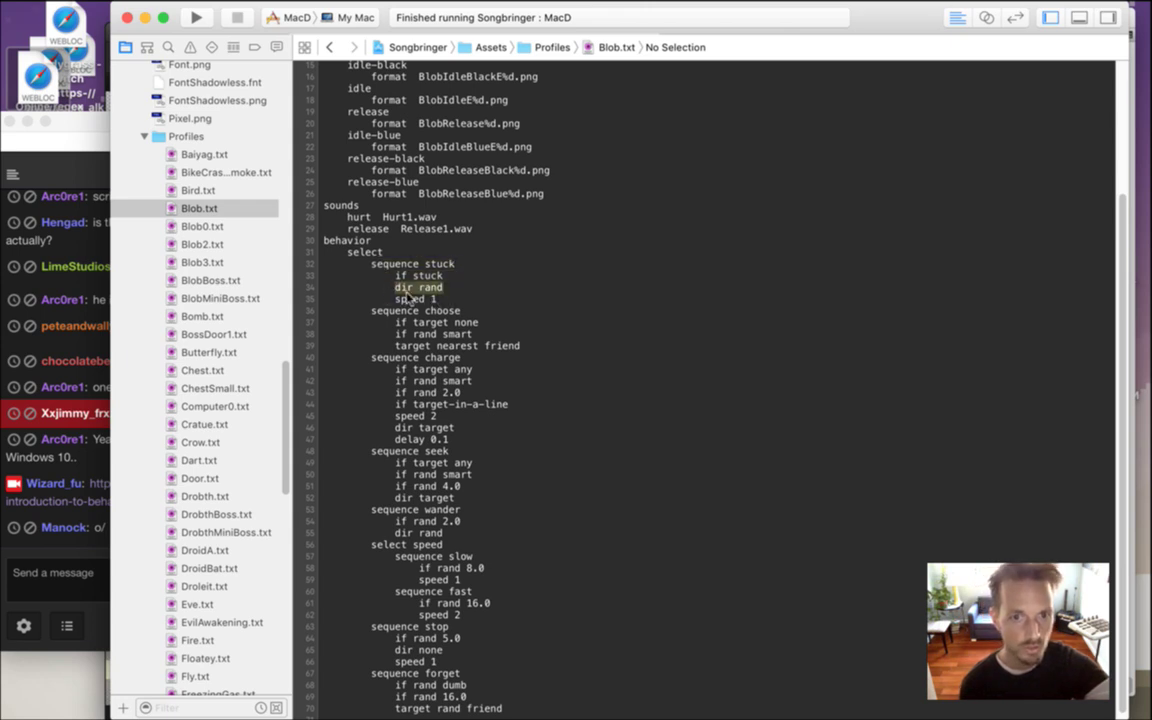
left_click_drag(394, 299, 437, 299)
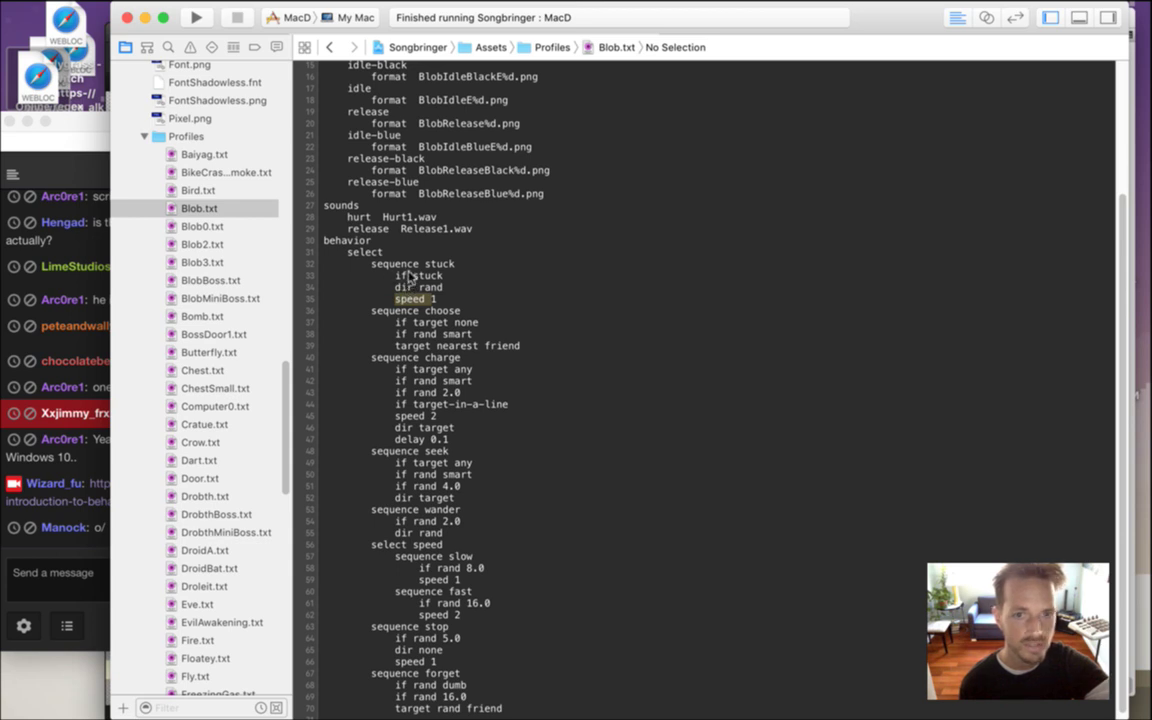
left_click_drag(340, 251, 458, 269)
left_click(390, 241)
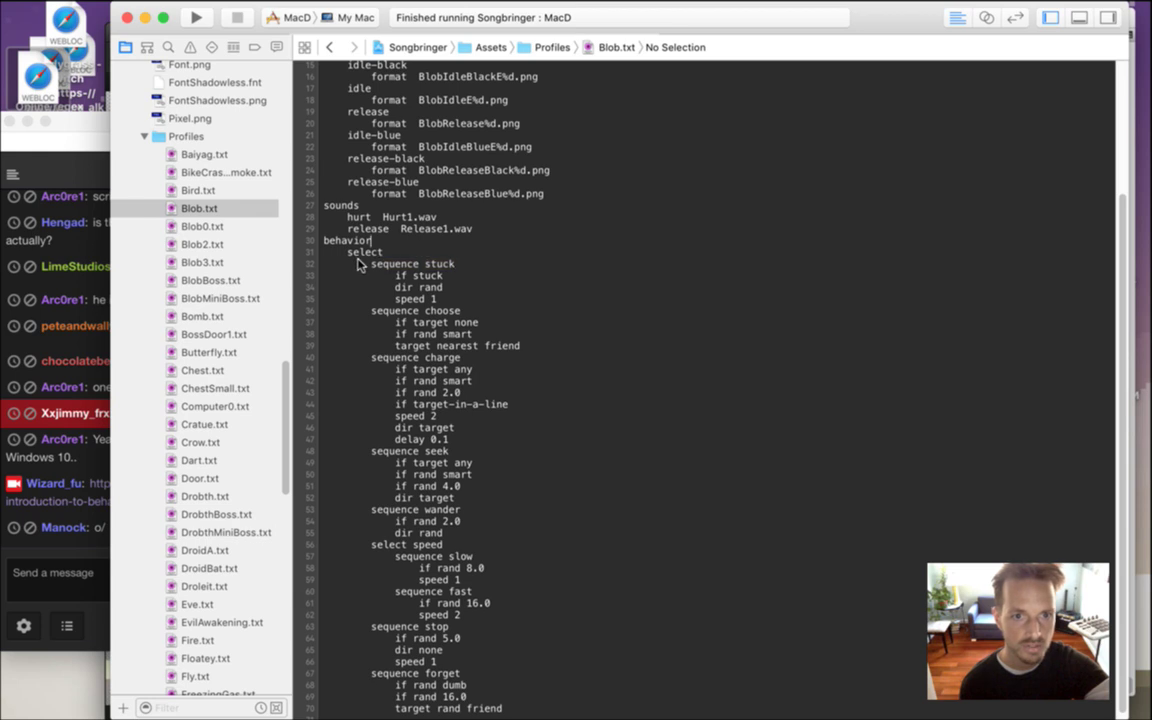
Examine the top-level select node in Blob.txt's behavior section and its first branch, sequence stuck
double_click(352, 252)
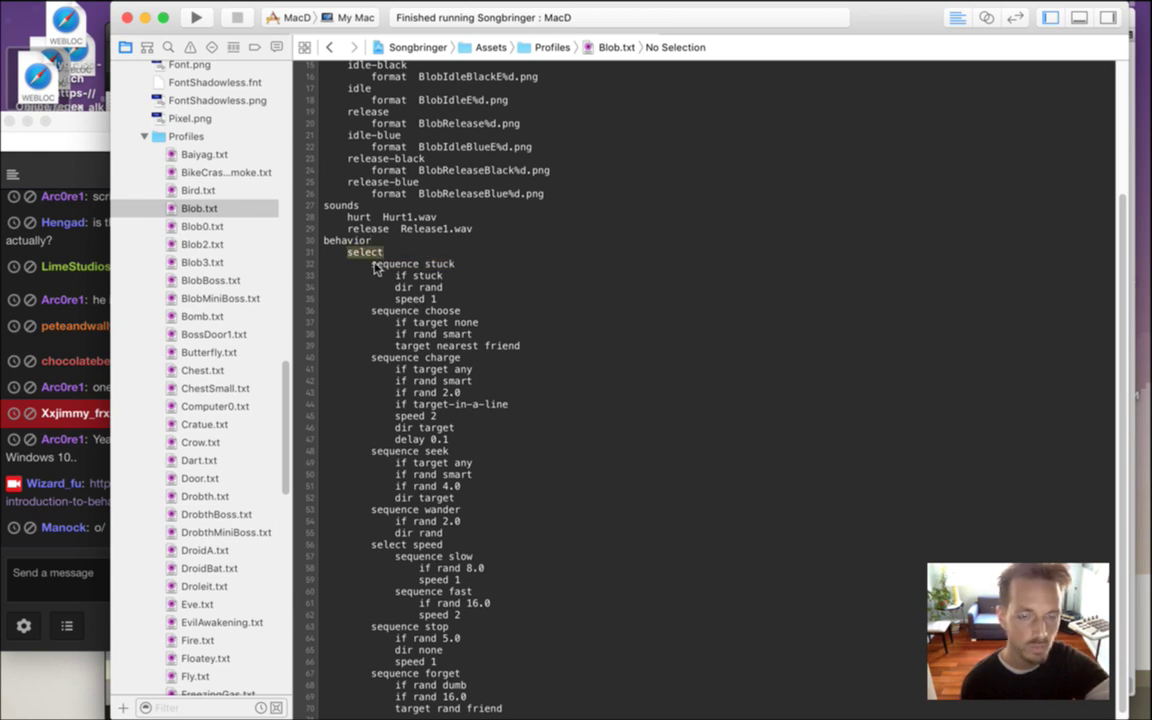
left_click_drag(372, 264, 440, 285)
left_click_drag(372, 264, 450, 315)
left_click(437, 289)
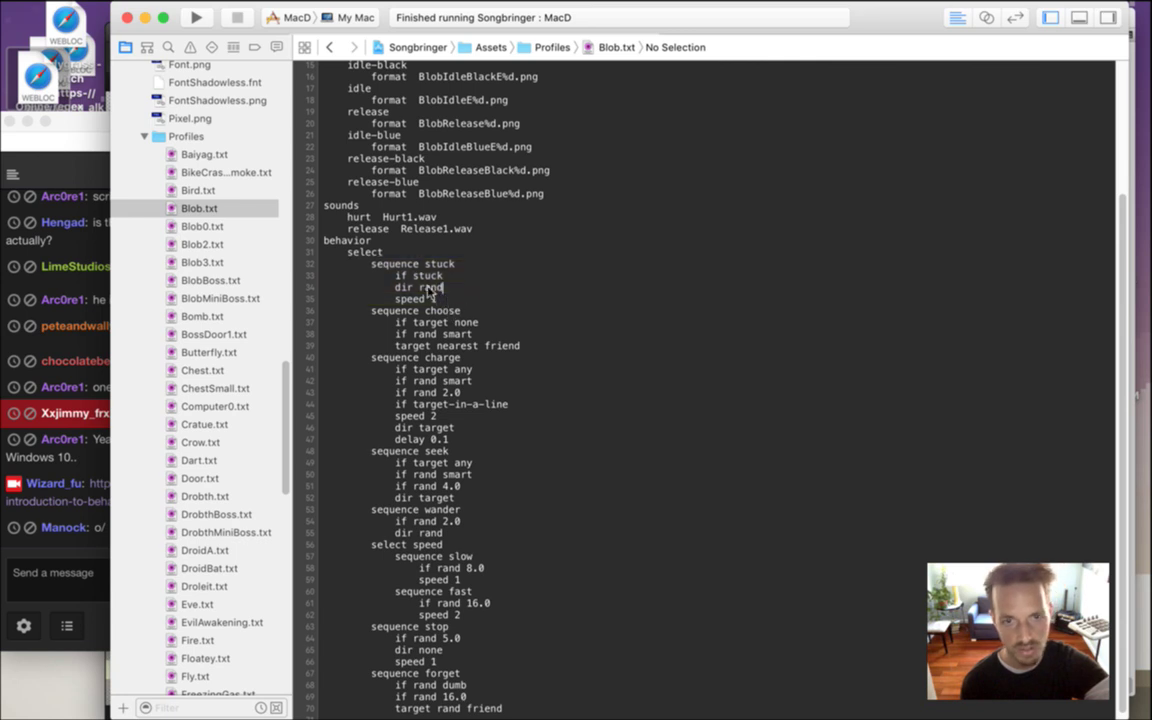
left_click_drag(373, 265, 453, 267)
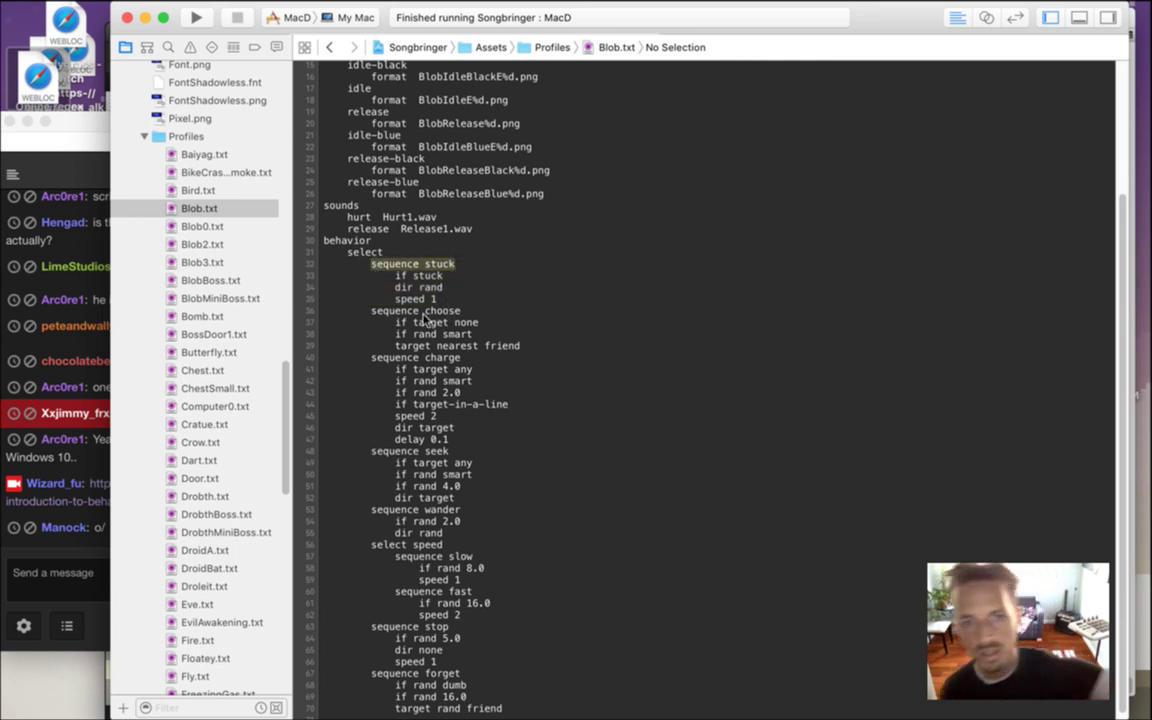
left_click(392, 252)
left_click_drag(372, 264, 458, 268)
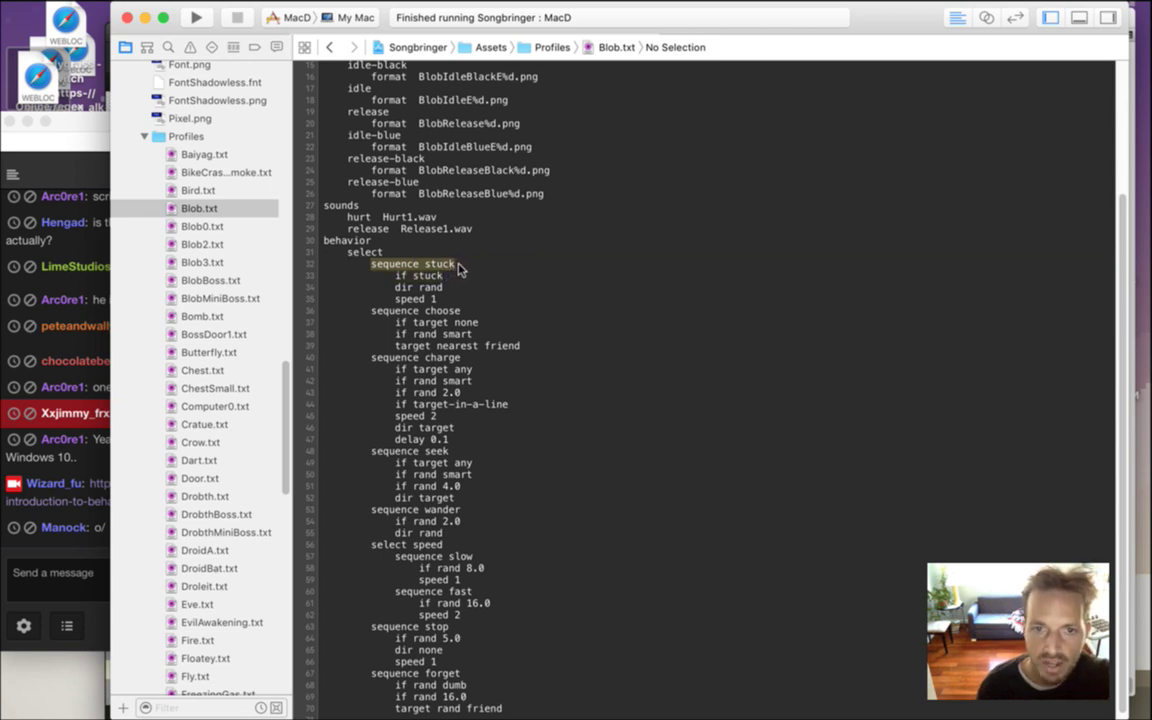
Examine the if stuck condition inside sequence stuck and the dir rand and speed 1 lines below it
left_click(446, 288)
left_click_drag(396, 276, 434, 275)
left_click(446, 281)
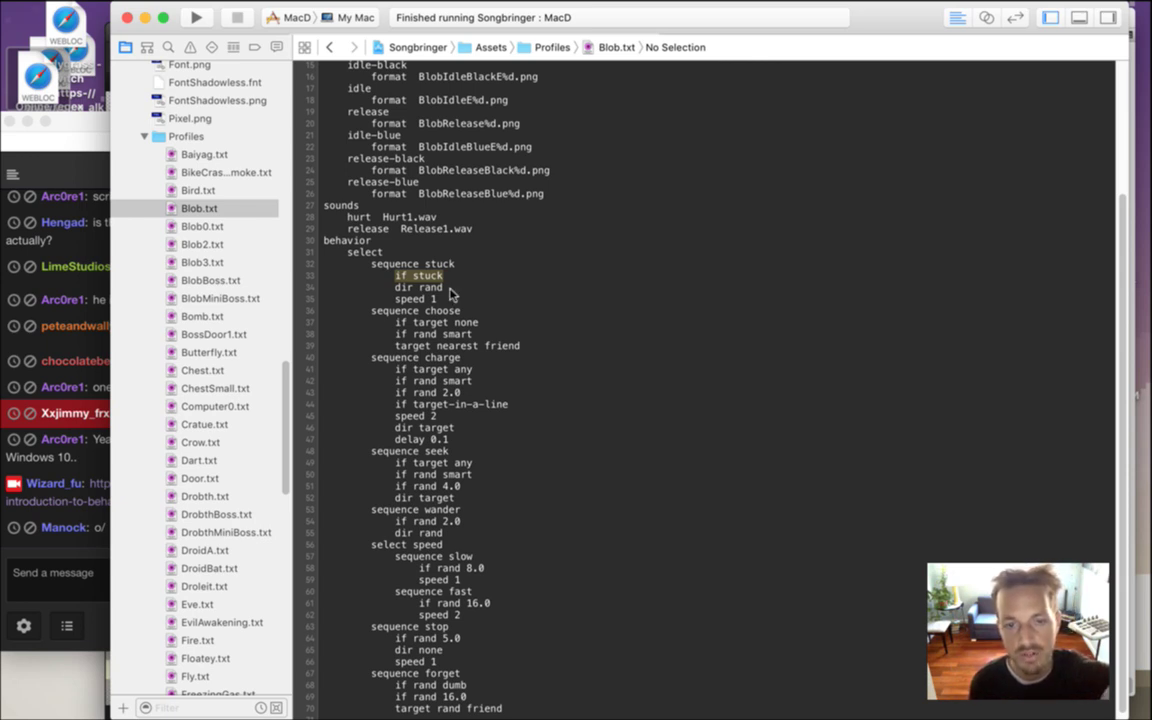
left_click(424, 272)
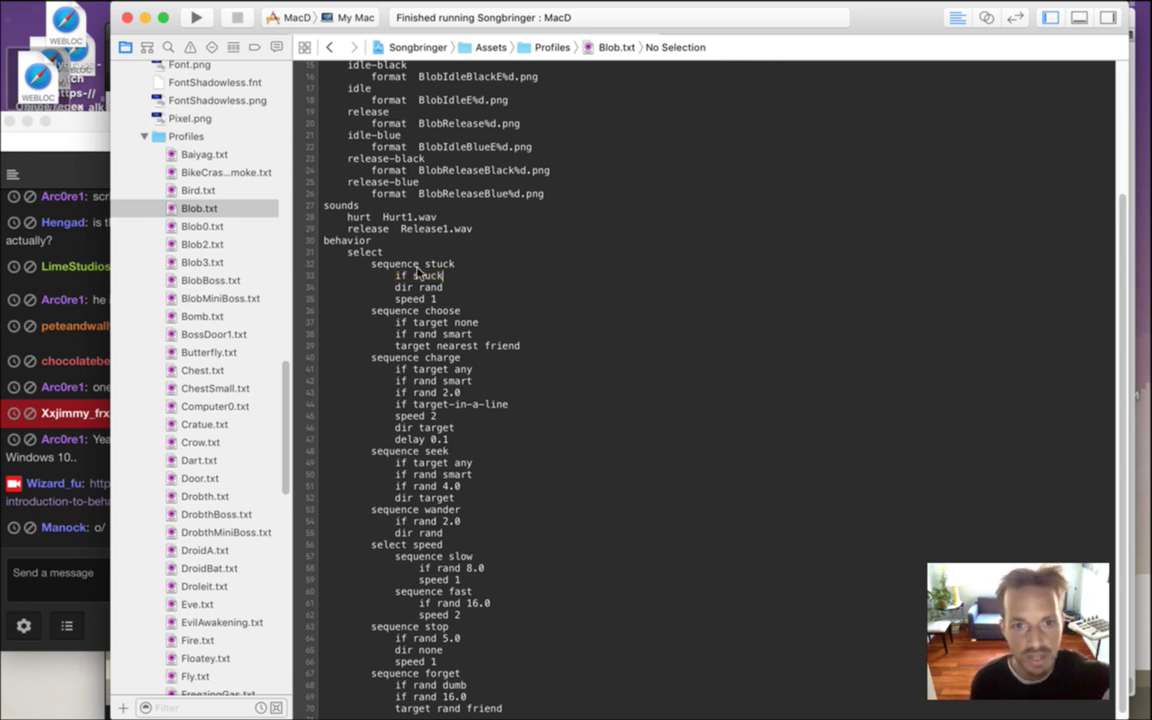
left_click_drag(377, 265, 430, 265)
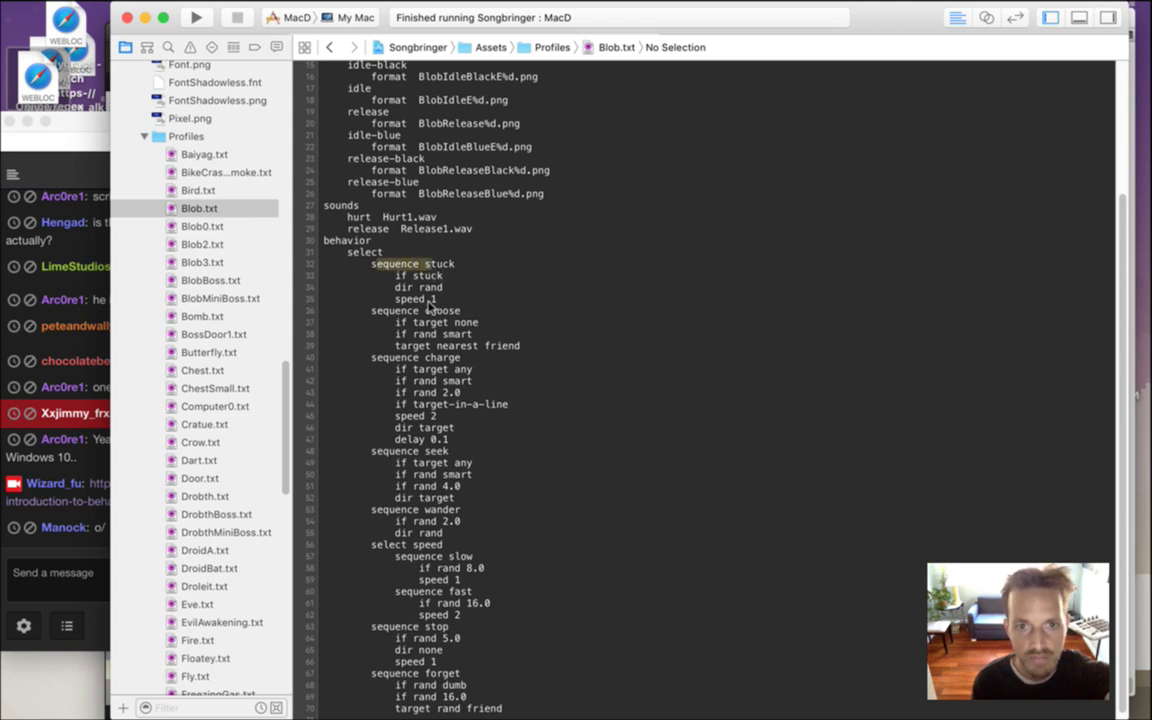
left_click_drag(395, 276, 439, 280)
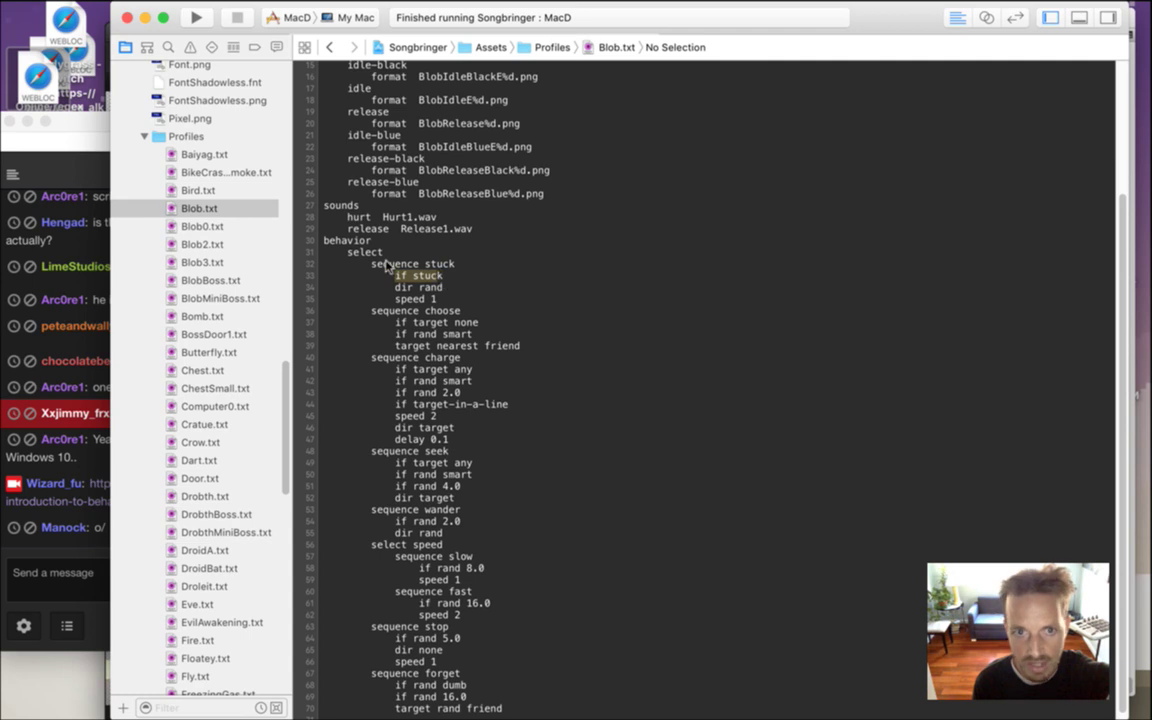
left_click_drag(371, 263, 447, 283)
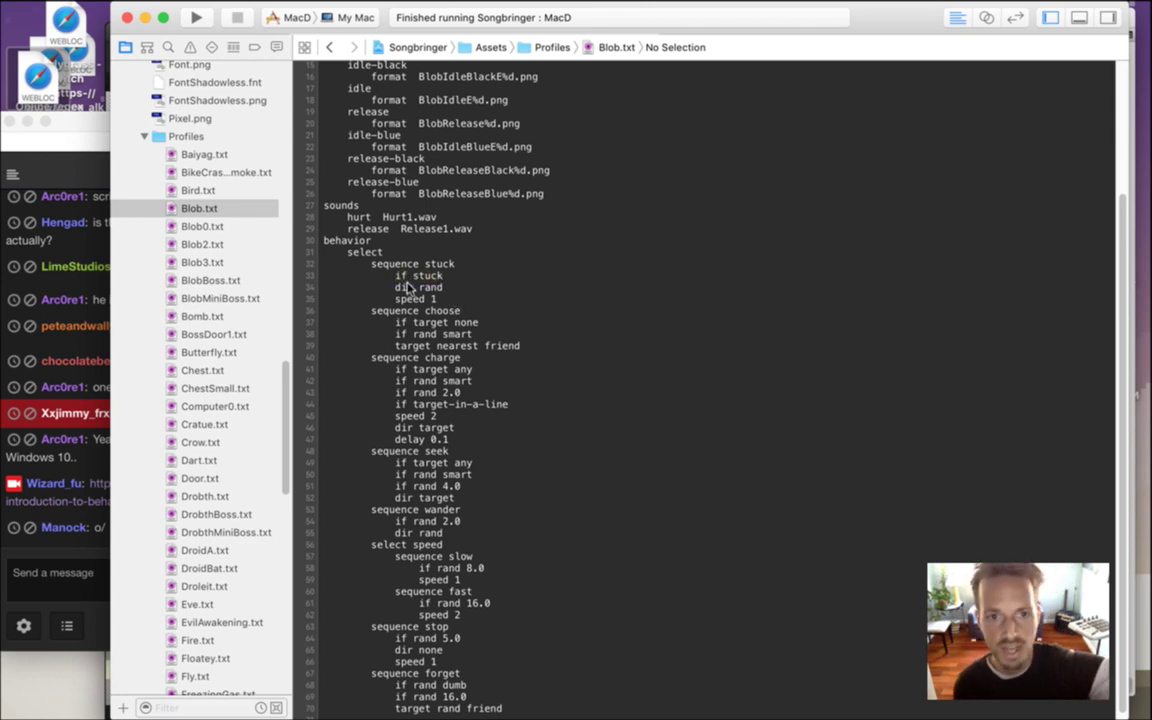
left_click_drag(395, 287, 437, 300)
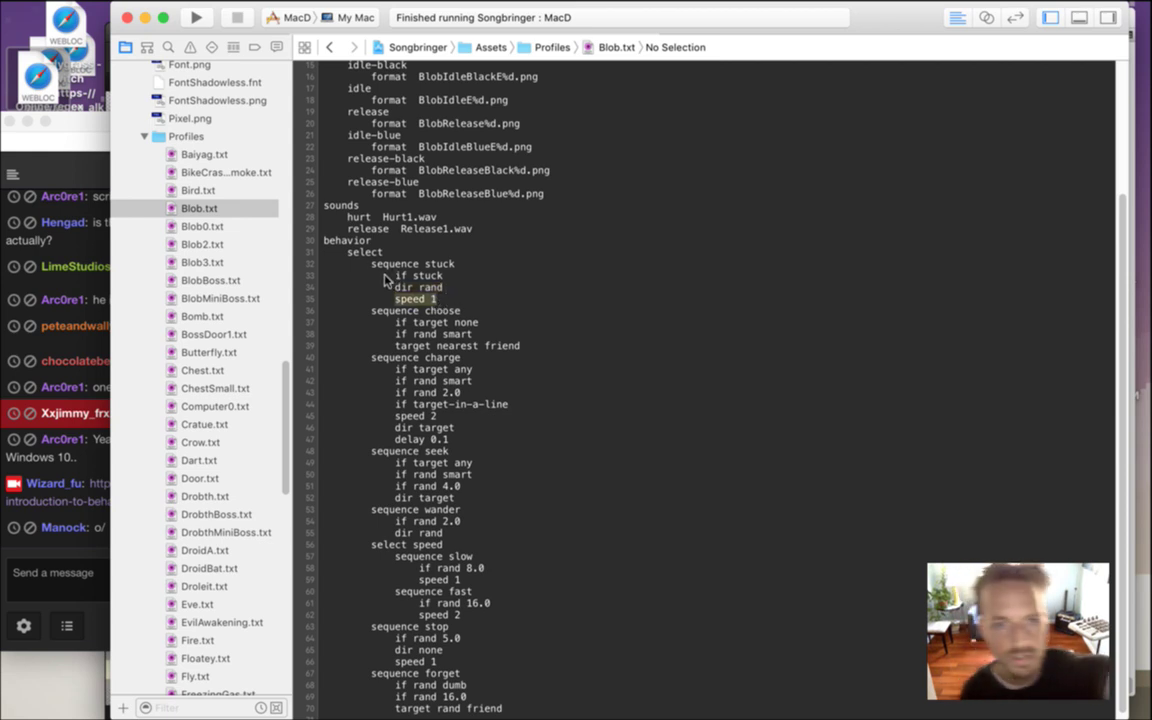
Go through the select node's child blocks in order: sequence stuck, sequence choose, sequence charge and sequence seek
left_click_drag(324, 264, 444, 289)
left_click(457, 297)
left_click_drag(353, 252, 364, 255)
double_click(365, 253)
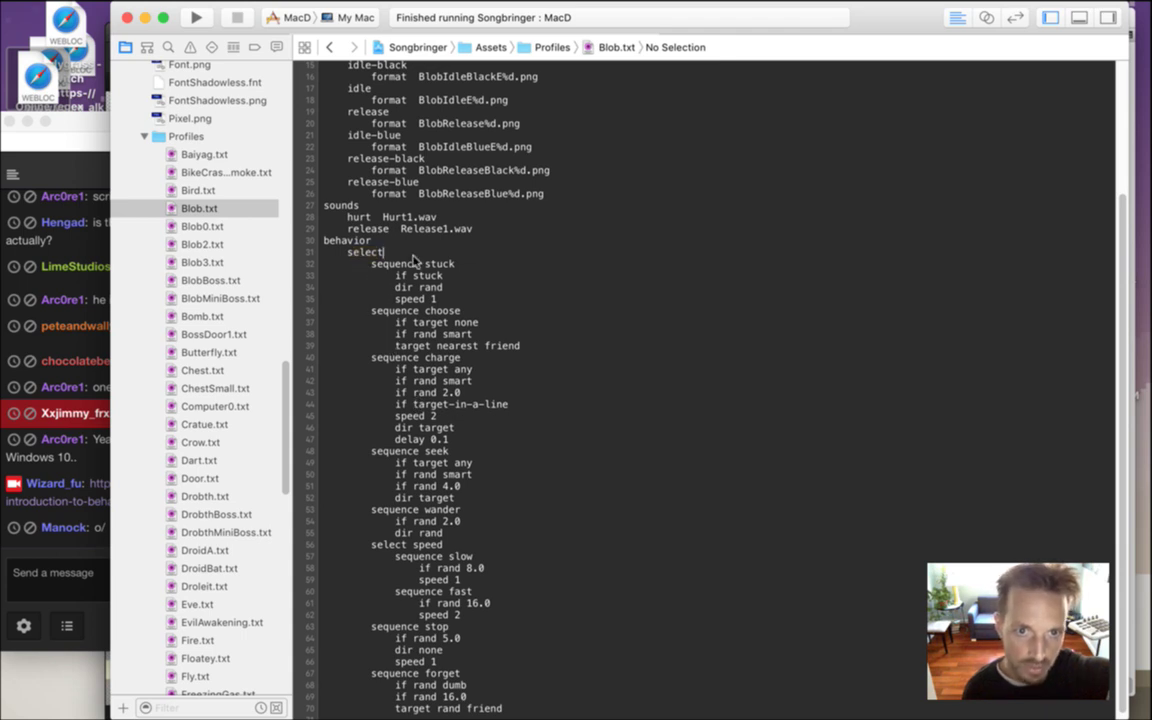
left_click_drag(342, 263, 466, 305)
left_click_drag(371, 299, 450, 345)
left_click_drag(372, 358, 476, 429)
left_click(466, 432)
left_click_drag(372, 452, 441, 503)
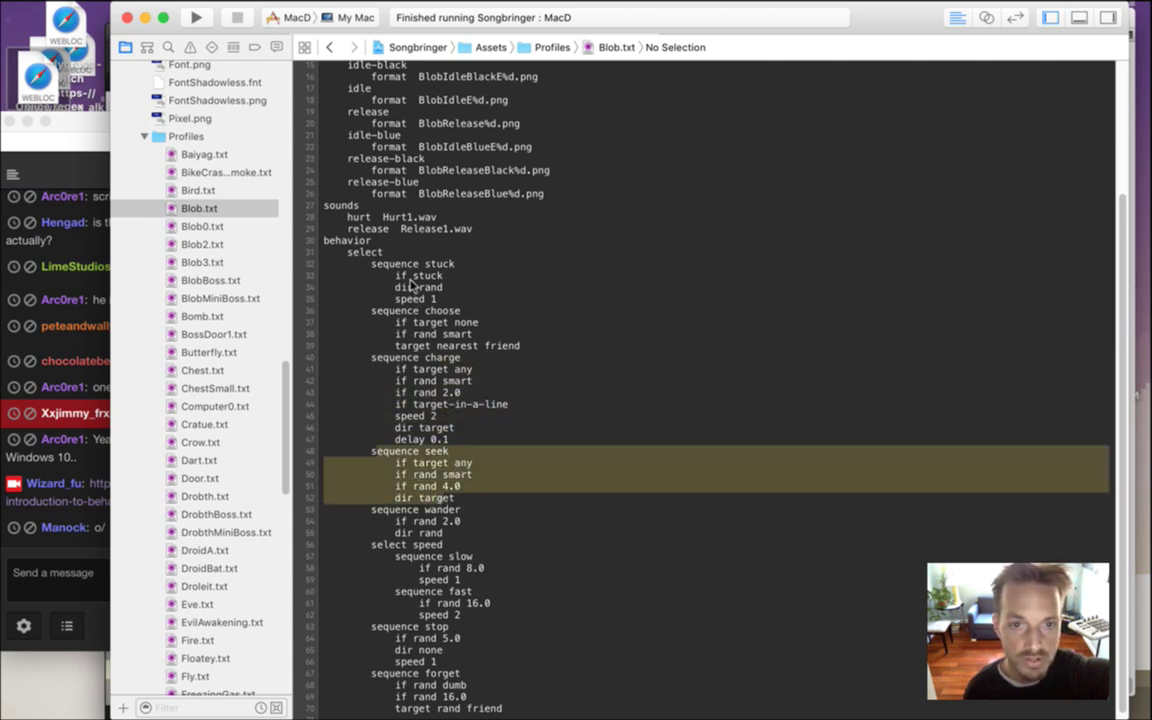
Compare the stuck, choose and charge sequence headings, returning to the select node and the stuck sequence's speed 1 line
left_click_drag(371, 264, 473, 269)
left_click_drag(371, 311, 460, 313)
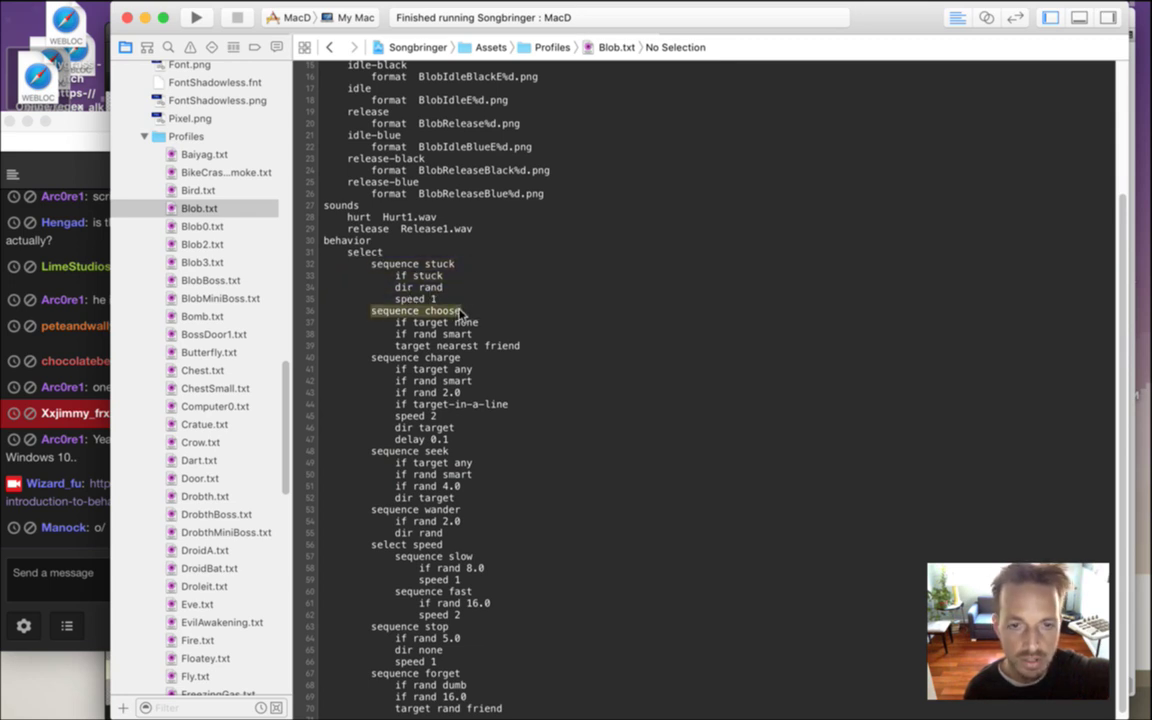
left_click_drag(371, 358, 461, 362)
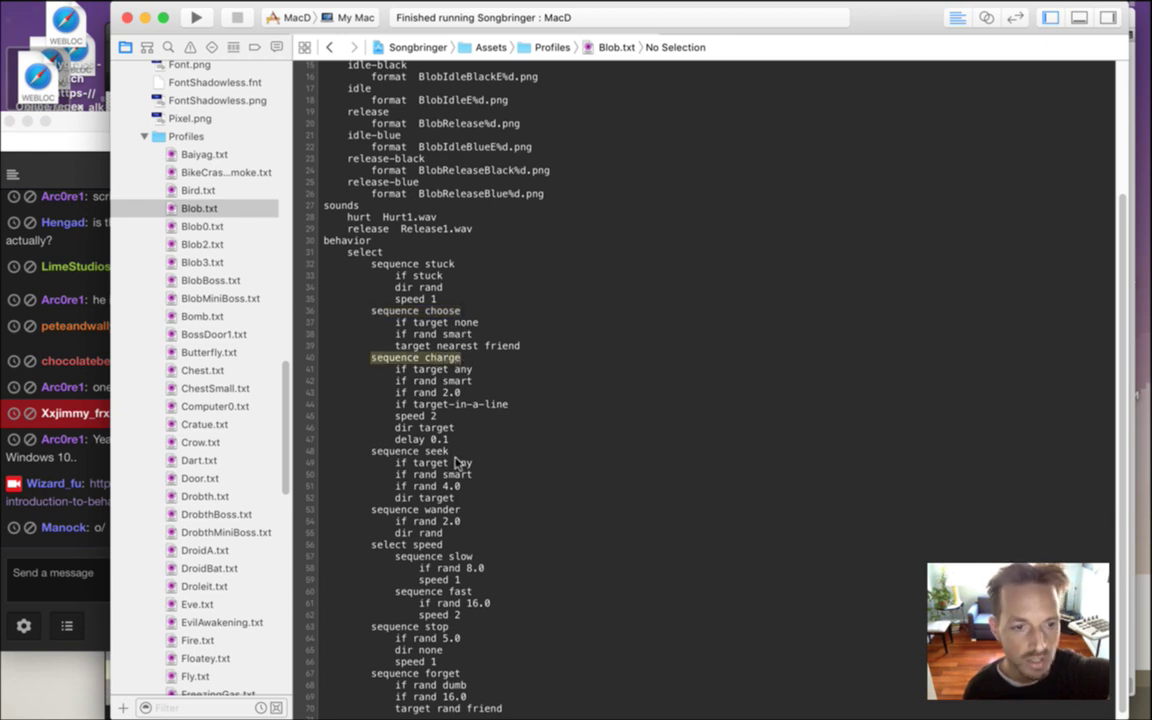
left_click(368, 284)
left_click_drag(352, 253, 408, 275)
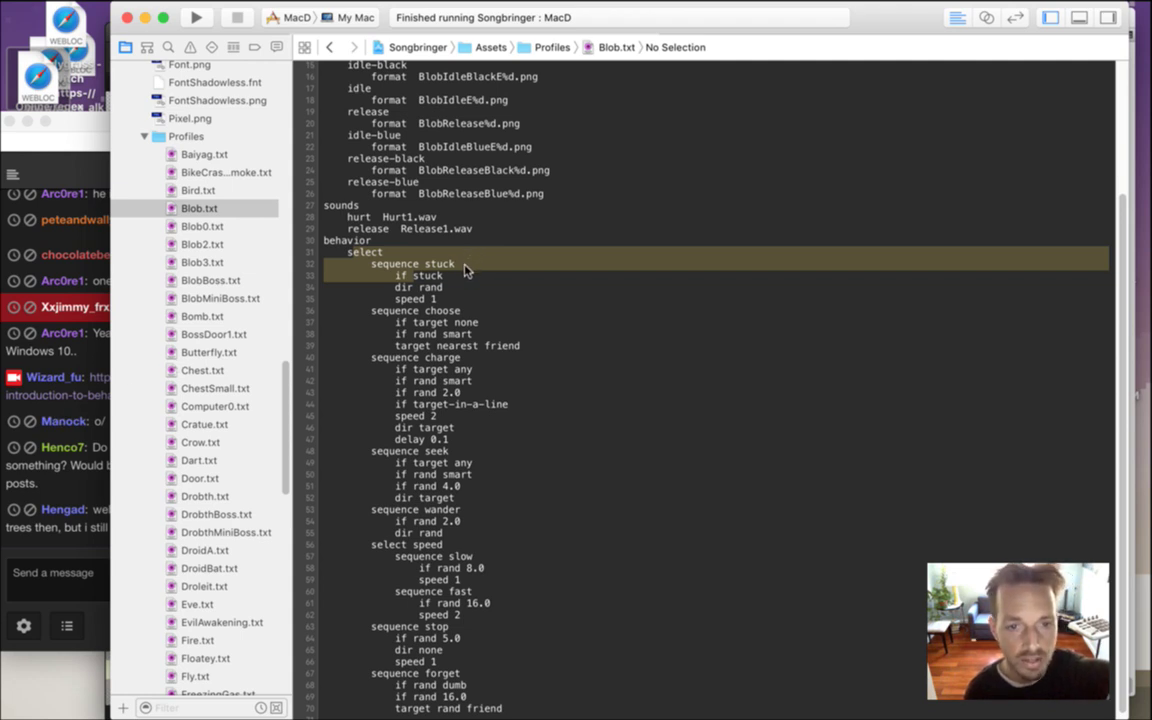
left_click_drag(371, 264, 456, 334)
left_click(474, 299)
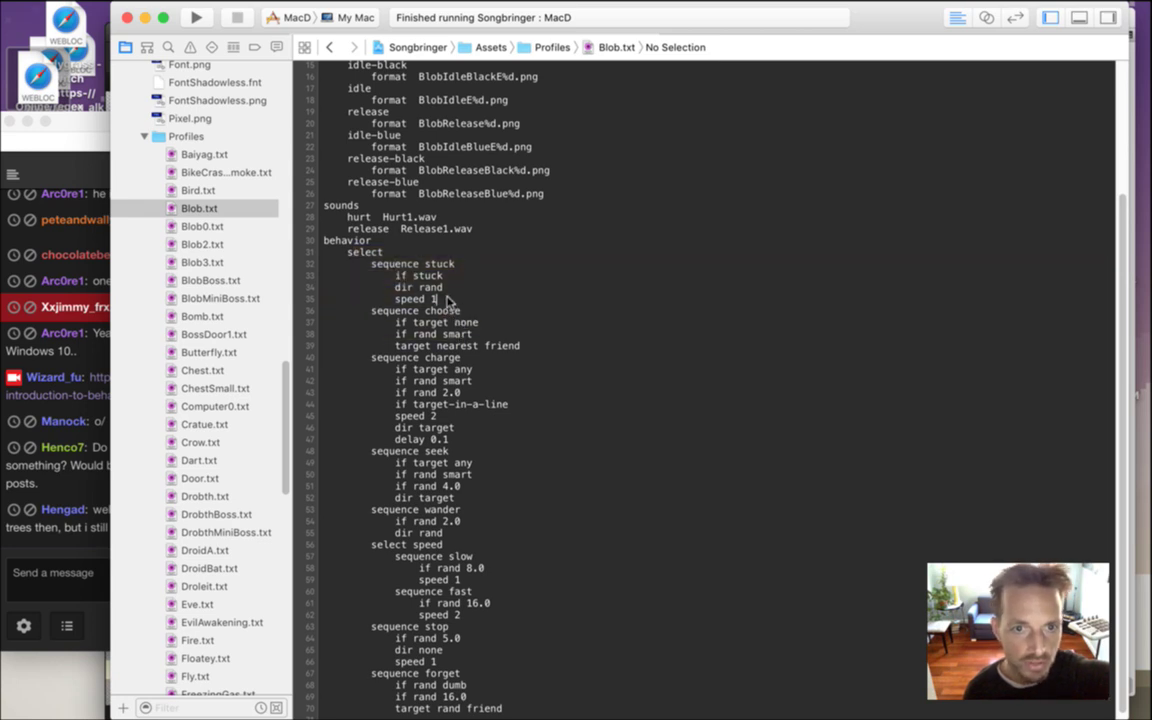
left_click_drag(396, 301, 448, 296)
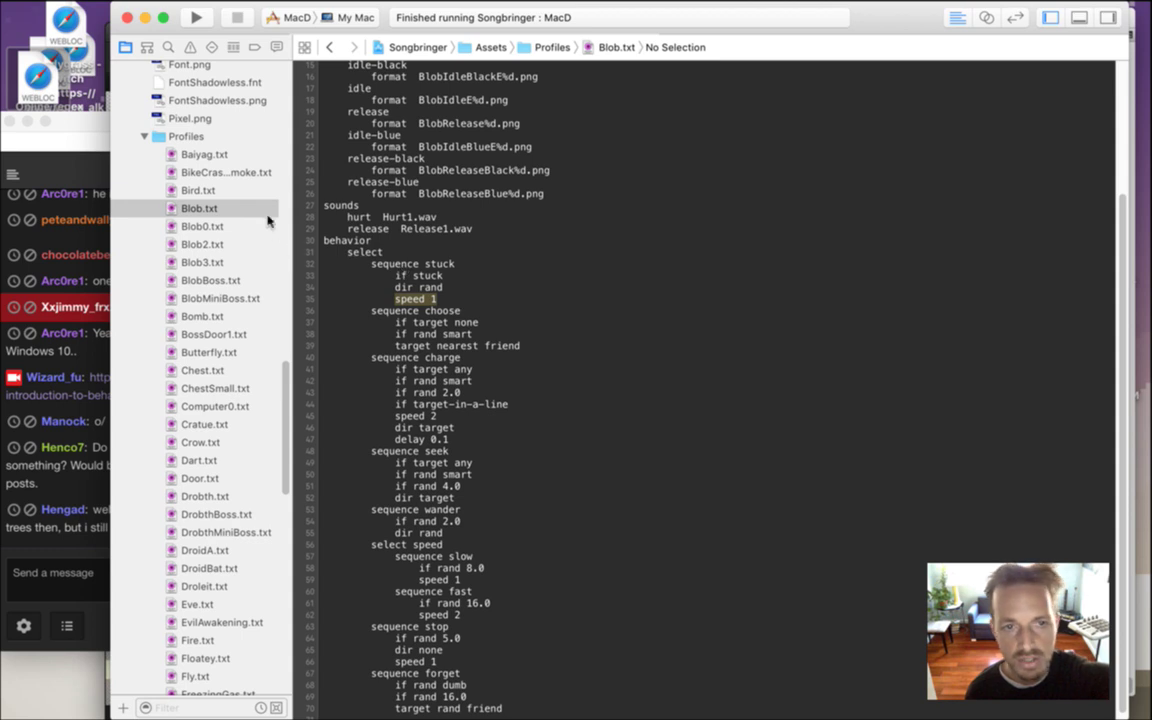
Switch to the Twitch chat window and read the viewer's question about a list of posted links
left_click(68, 378)
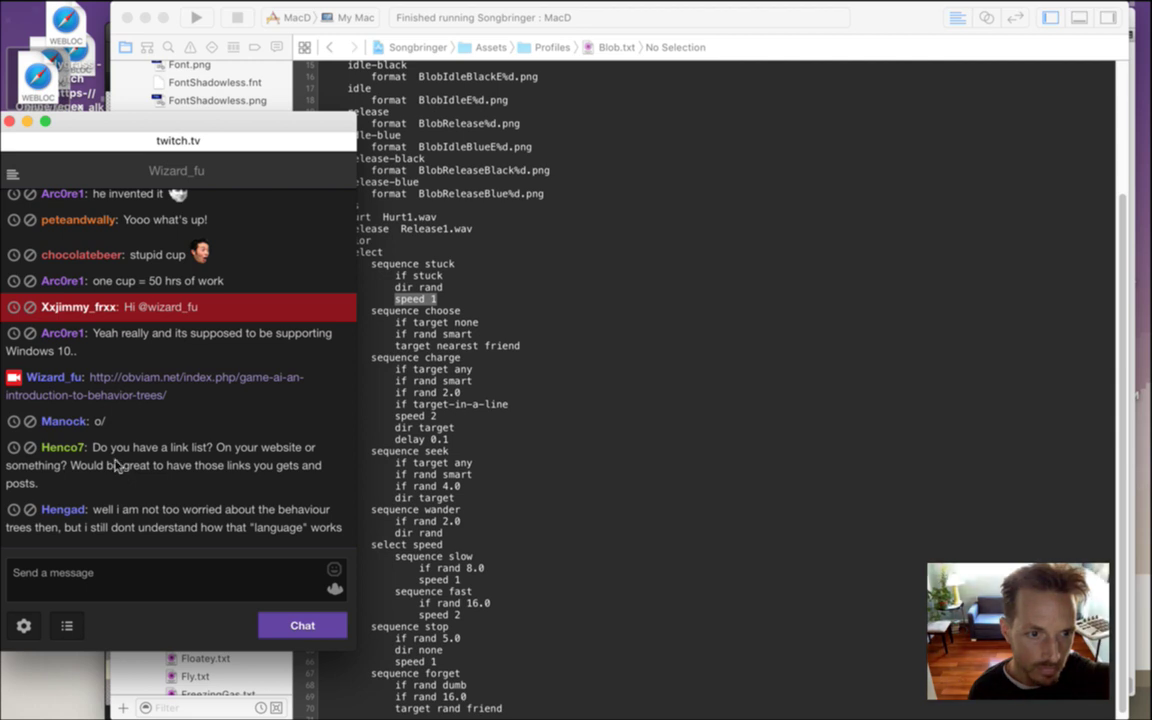
left_click_drag(102, 449, 124, 458)
left_click(146, 484)
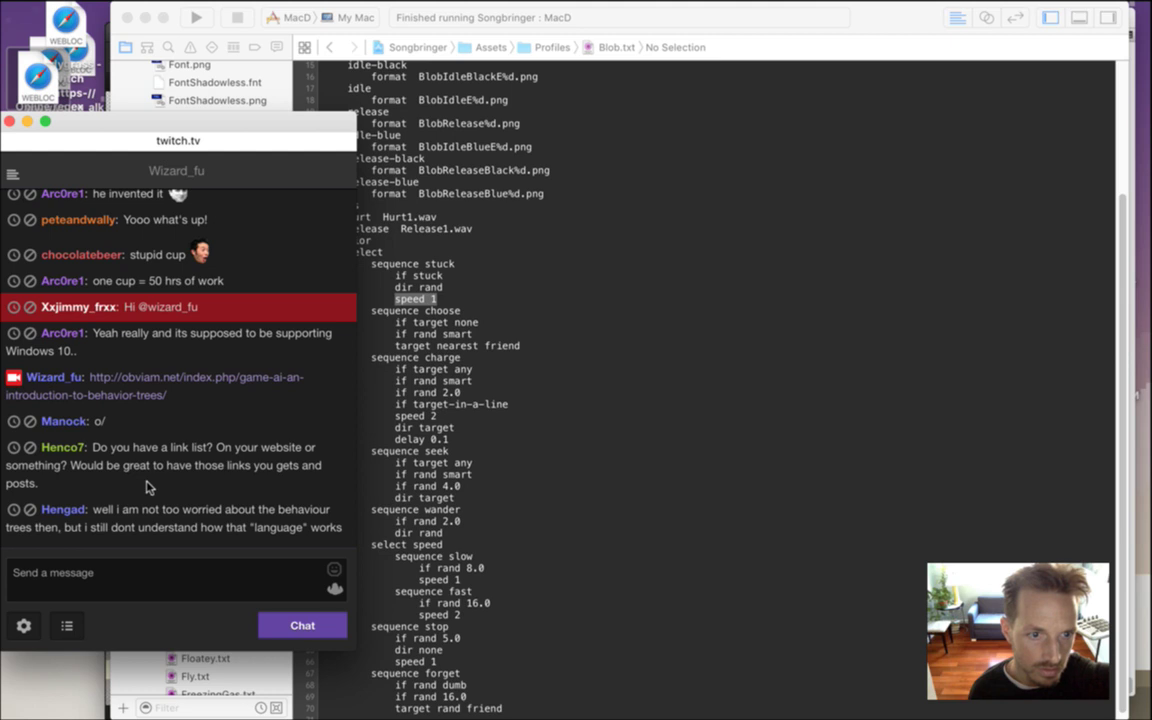
left_click_drag(113, 466, 176, 446)
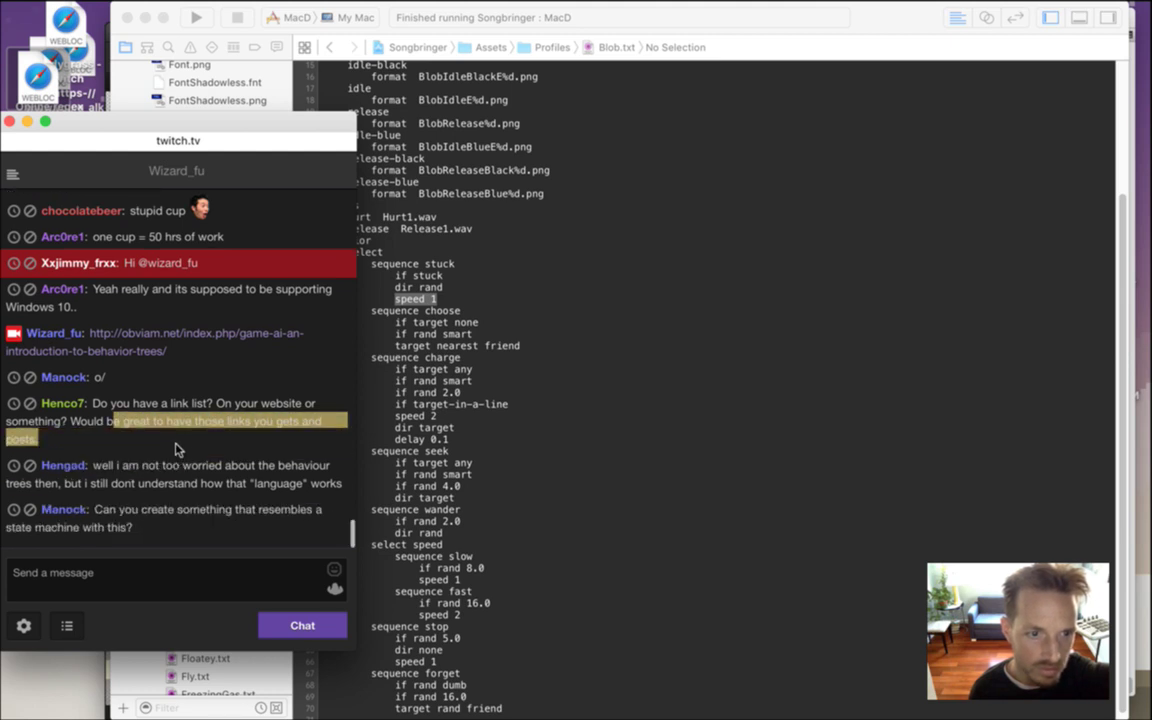
left_click(191, 459)
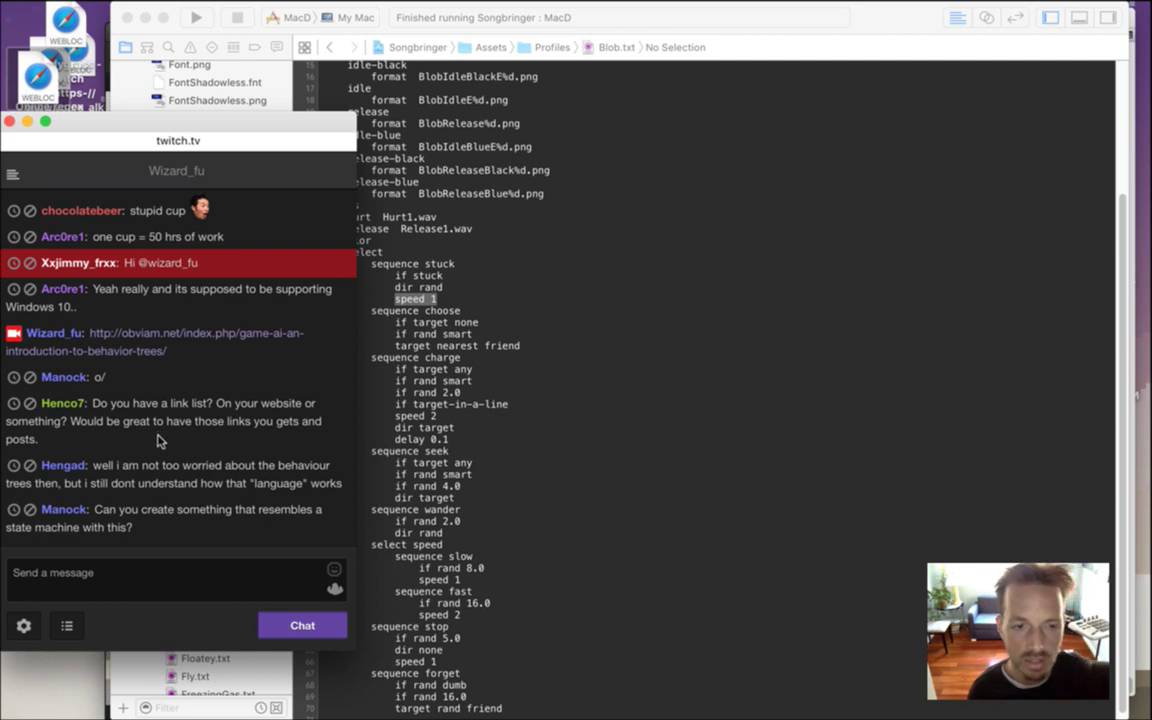
left_click_drag(147, 403, 200, 455)
left_click(197, 447)
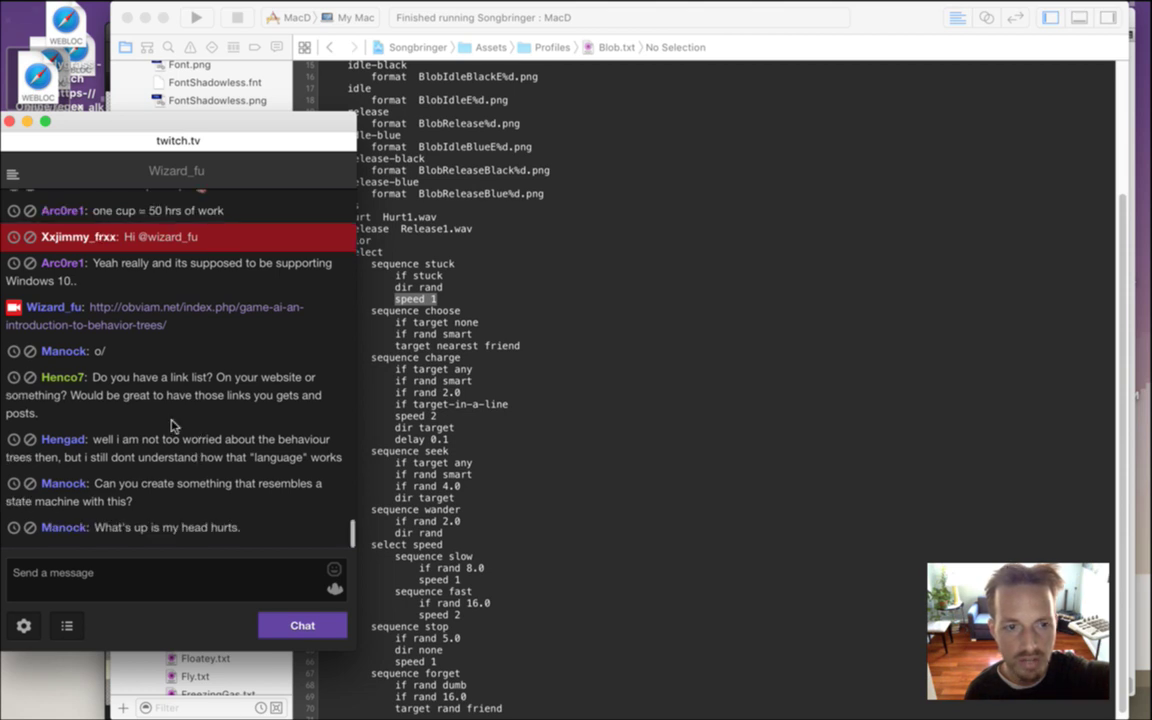
left_click_drag(133, 382, 183, 408)
left_click(208, 440)
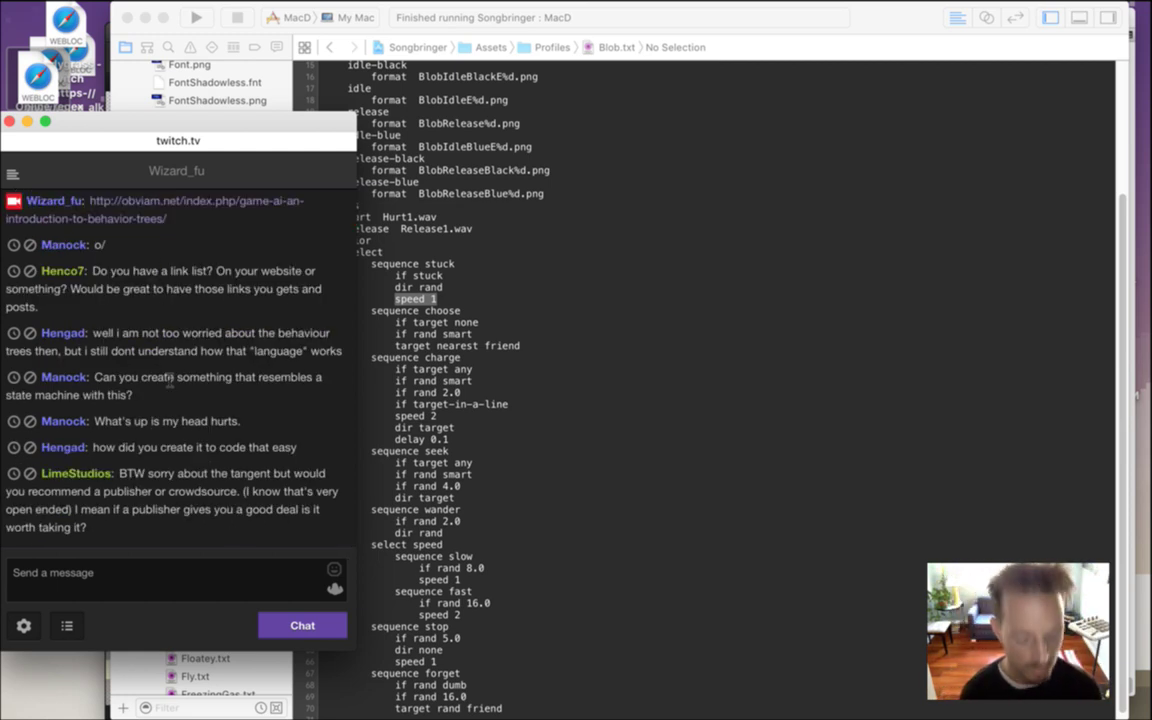
Open the streamer's YouTube channel page in a new Safari window
key("super+n")
type("snon")
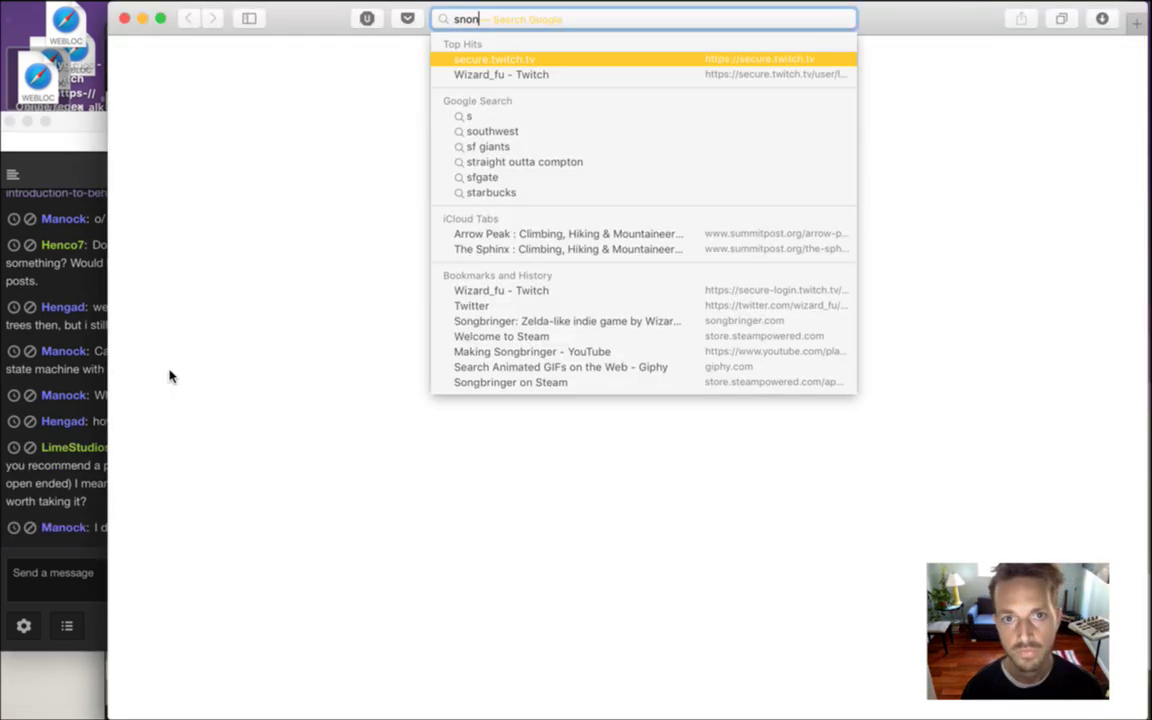
key("BackSpace")
key("BackSpace")
key("BackSpace")
key("BackSpace")
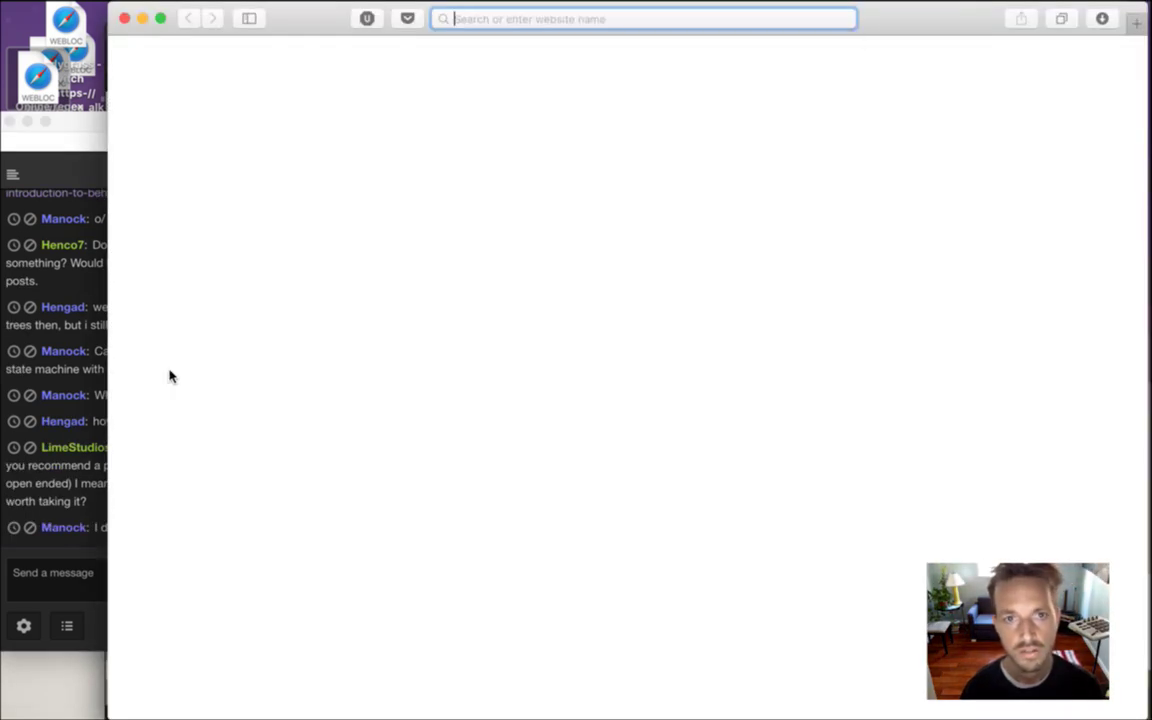
type("yo")
key("Right")
type("/c")
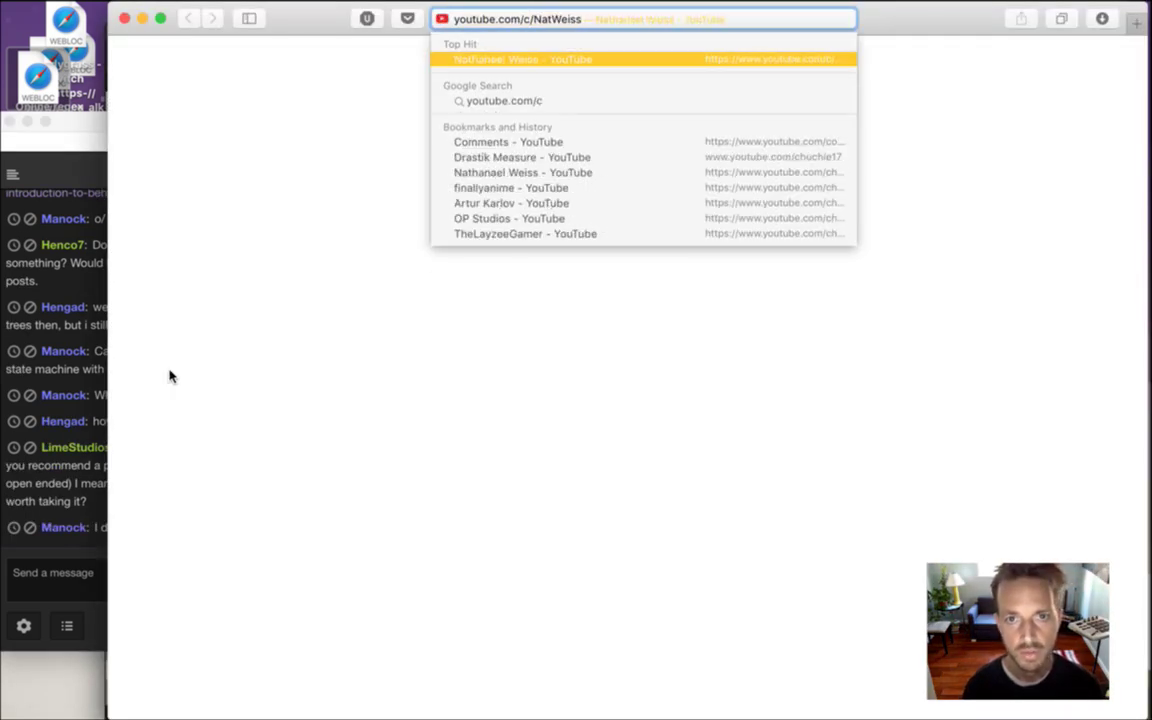
key("Return")
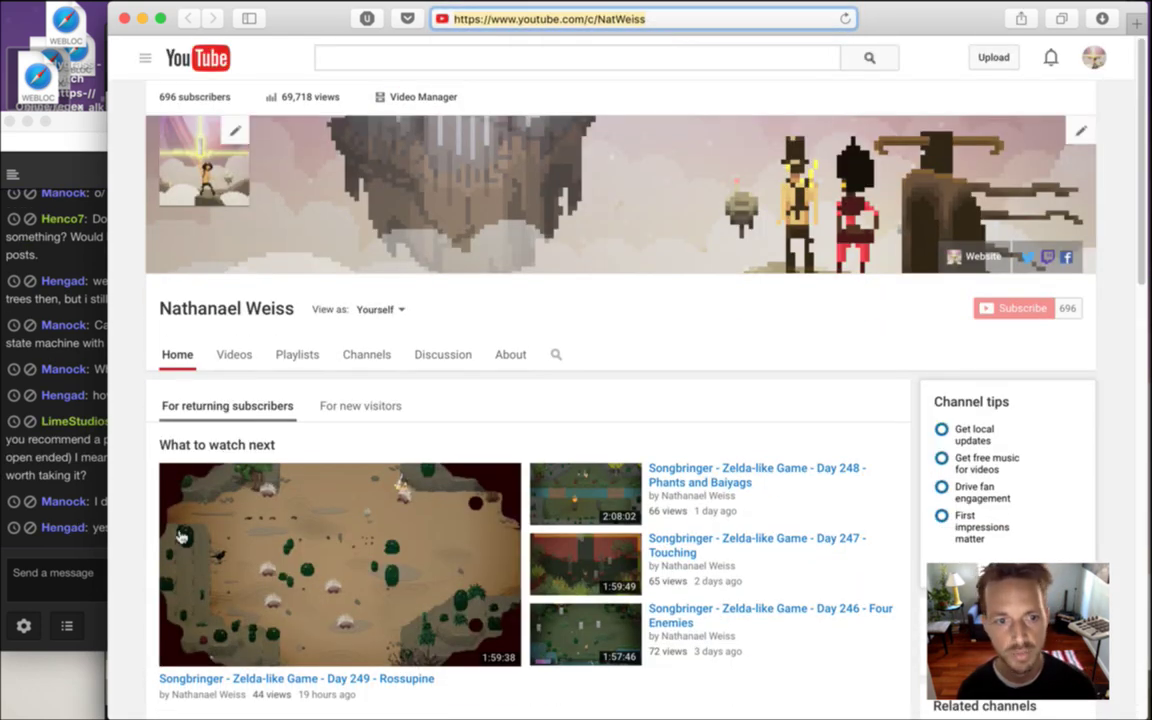
Post the YouTube channel's URL in the Twitch chat and close the browser window
left_click(108, 578)
type("https://www.youtube.com/c/NatWeiss")
key("Return")
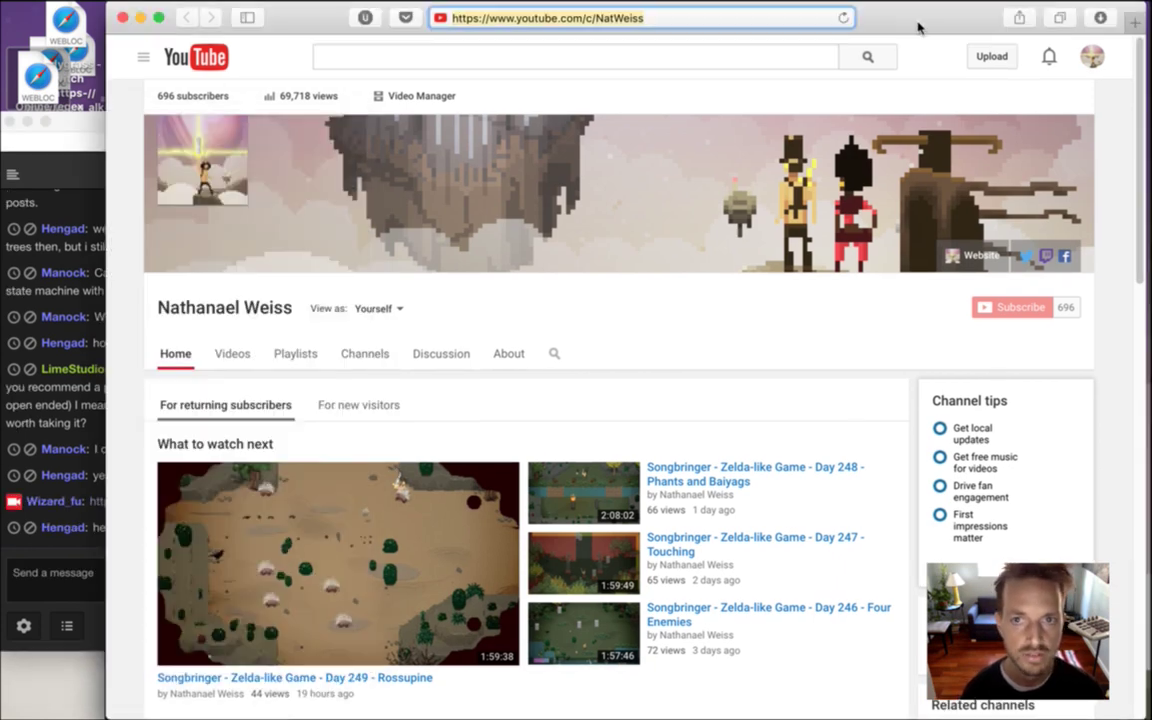
left_click(826, 14)
key("super+w")
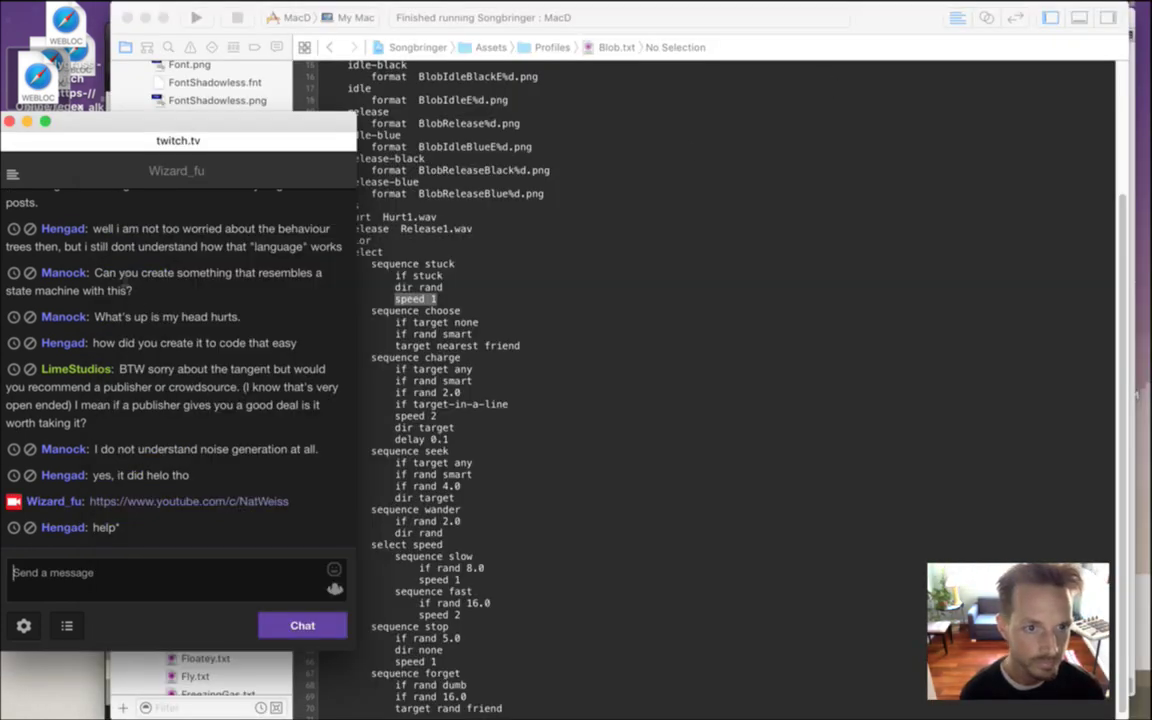
Read the chat question about creating a state machine and relate it to sequence stuck in Blob.txt
left_click_drag(124, 272, 145, 291)
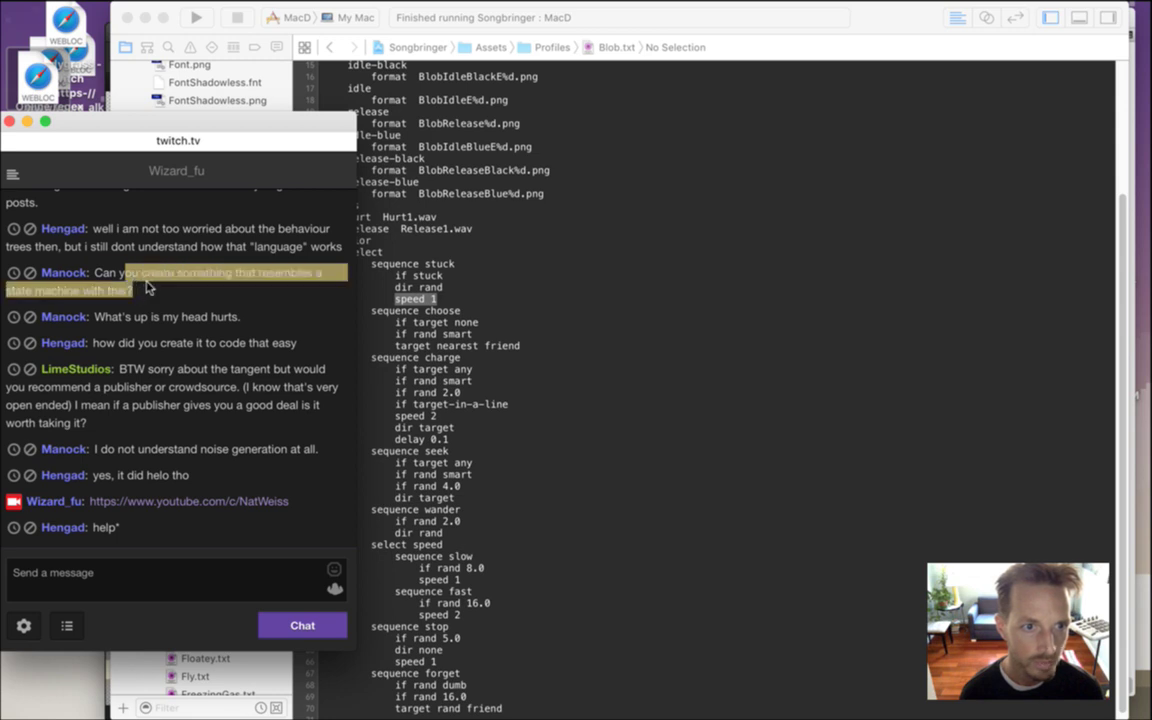
left_click(168, 291)
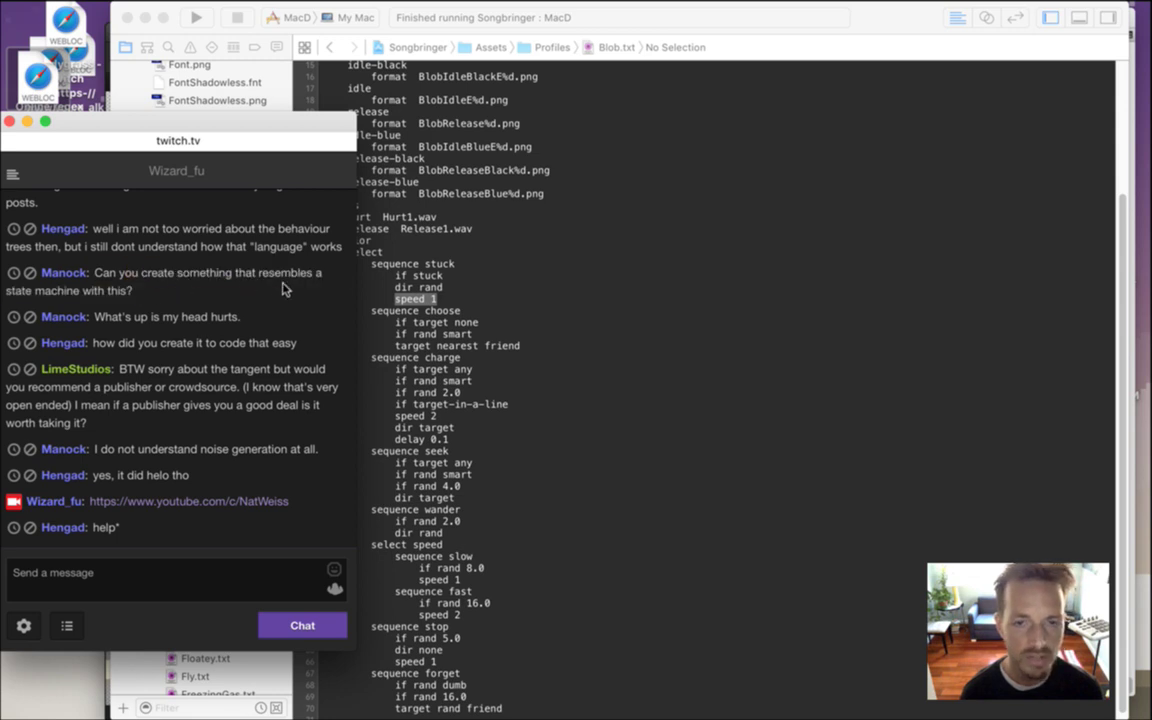
left_click_drag(95, 273, 134, 291)
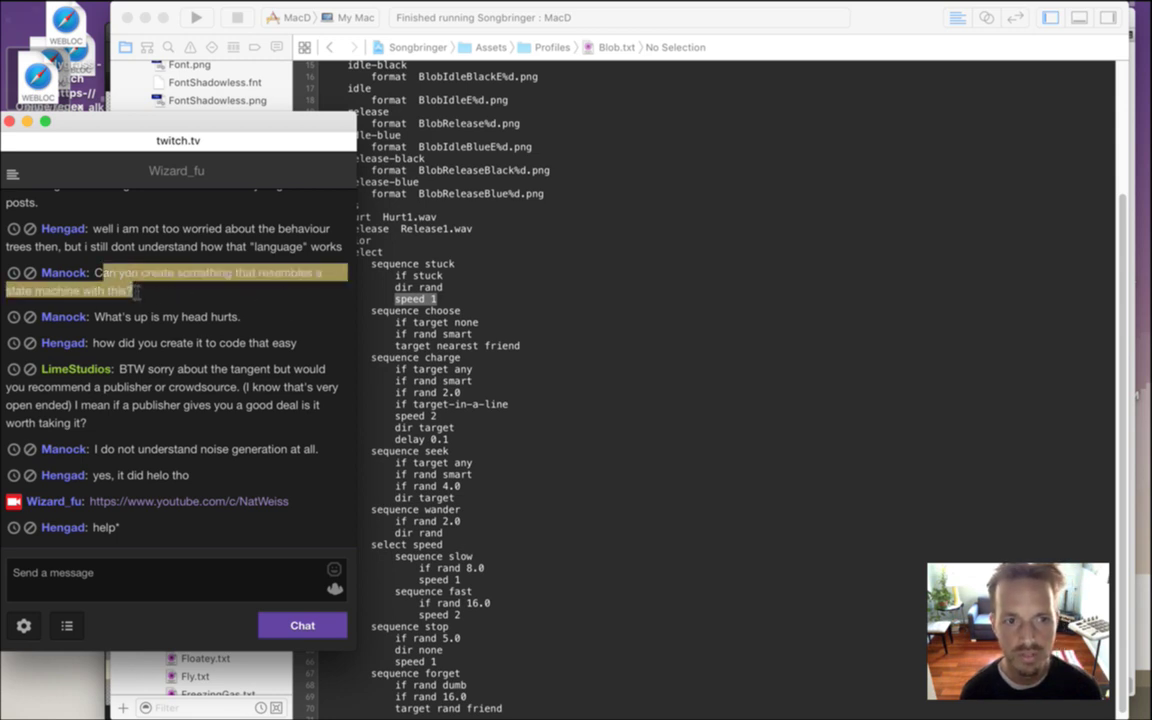
left_click(465, 300)
left_click_drag(372, 266, 435, 299)
left_click(75, 278)
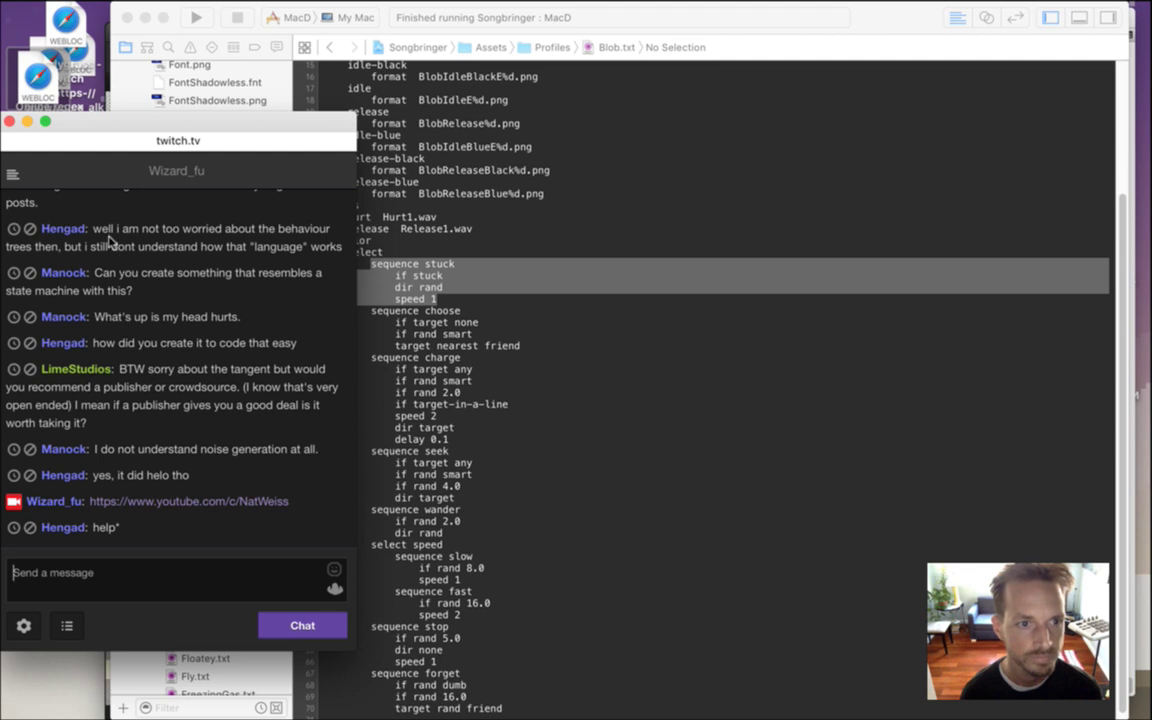
Read the chat message about how the behaviour tree "language" works and return to Blob.txt in Xcode
left_click_drag(108, 229, 275, 258)
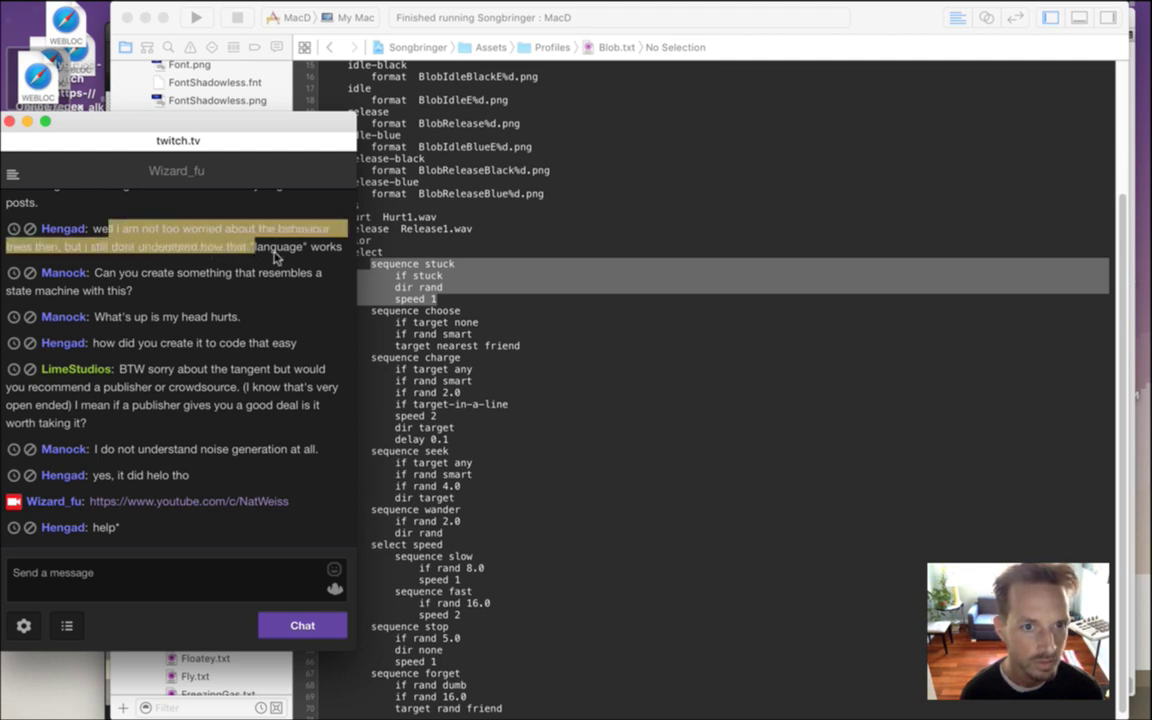
left_click(270, 244)
left_click_drag(215, 234, 289, 255)
left_click(390, 268)
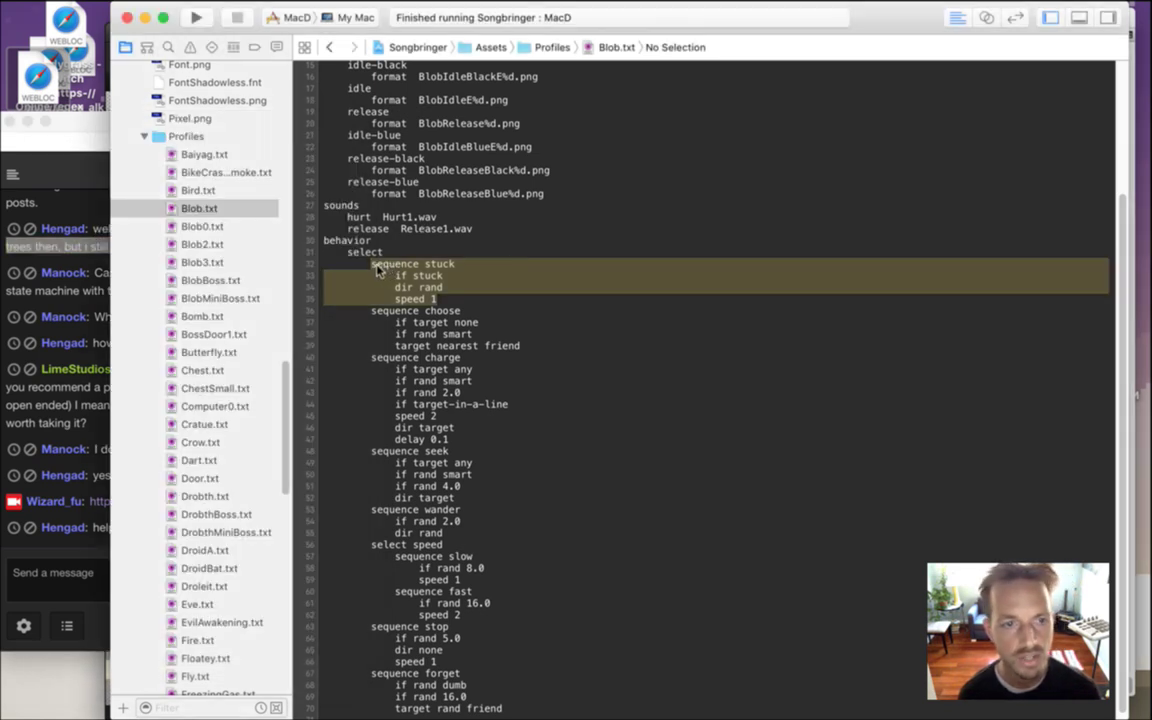
Examine the behavior block in Blob.txt from its heading through the sequence stuck lines
left_click(360, 280)
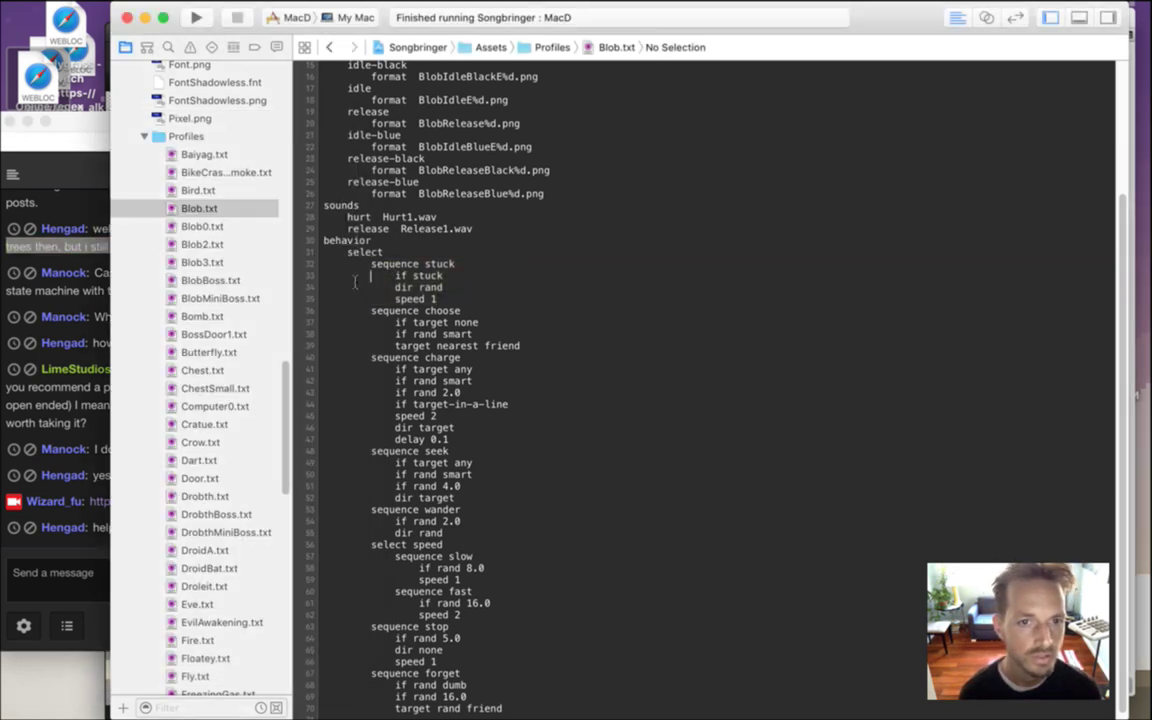
left_click_drag(322, 240, 463, 300)
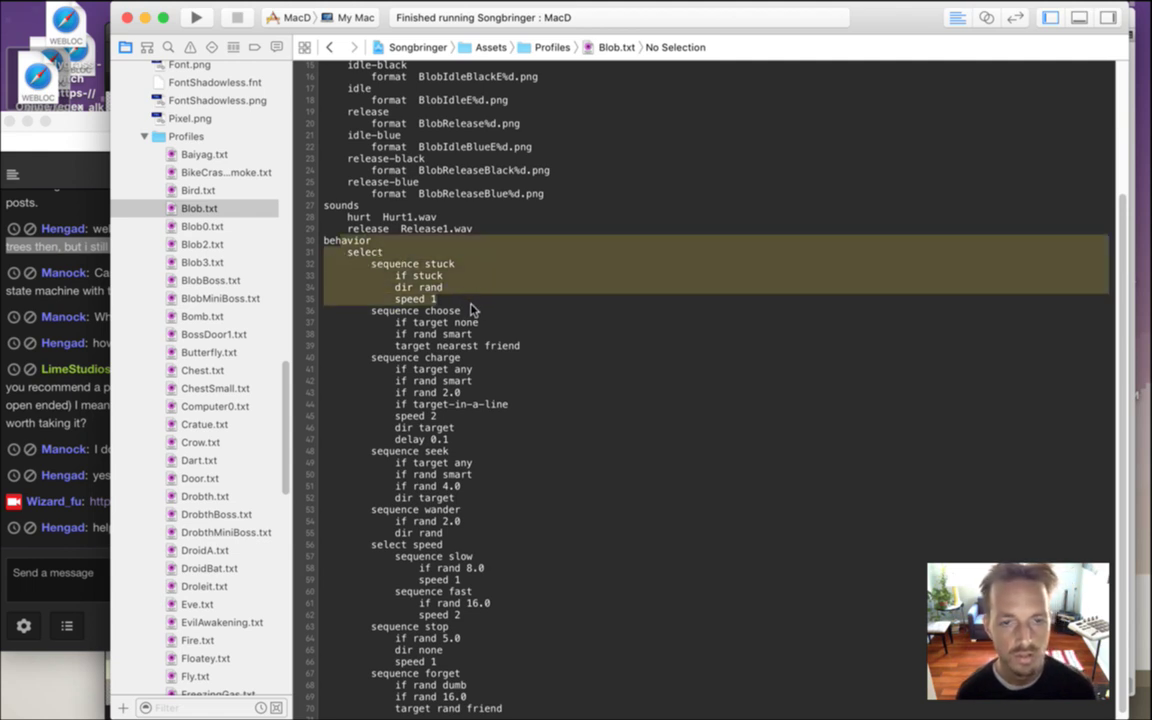
left_click_drag(442, 230, 429, 241)
Read the Twitch chat messages asking how the "language" works and how it was created to code that easily
left_click(75, 238)
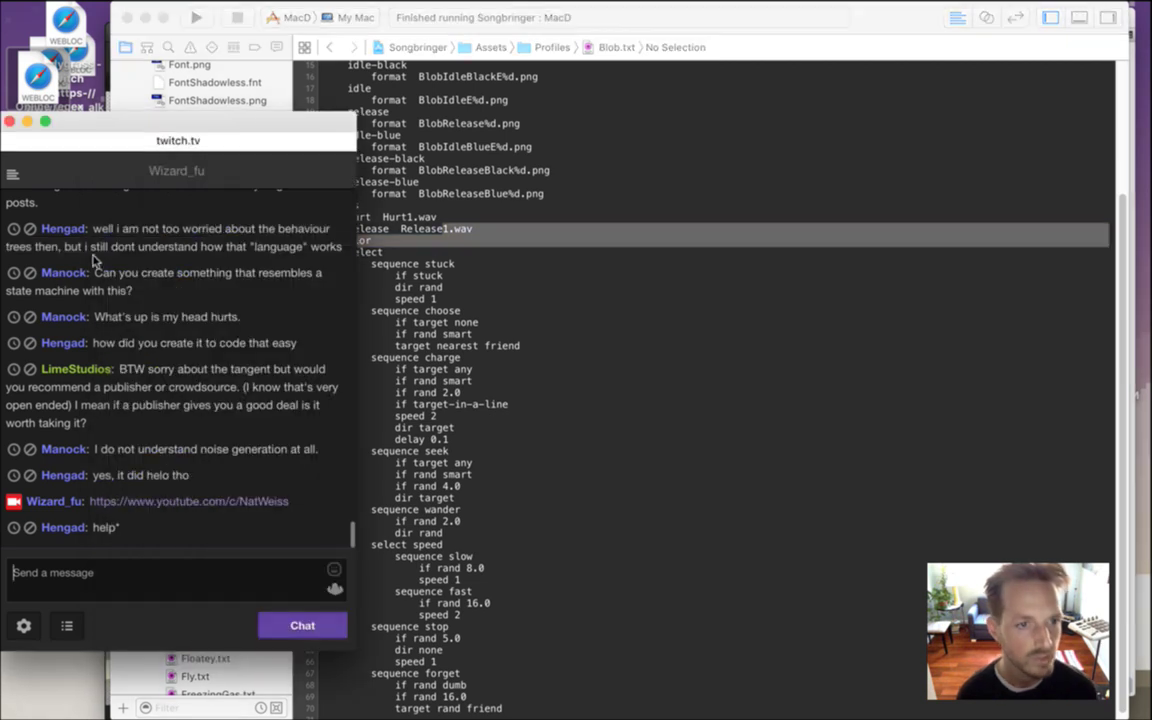
left_click_drag(139, 247, 248, 255)
left_click(249, 298)
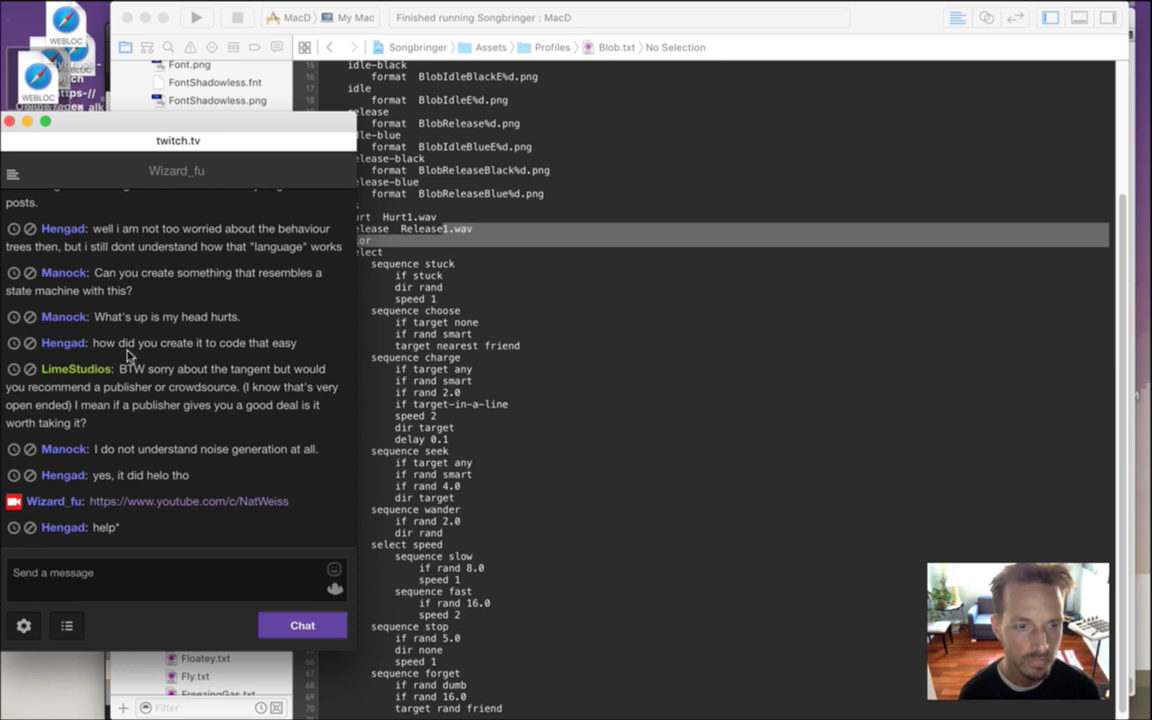
left_click_drag(203, 343, 118, 345)
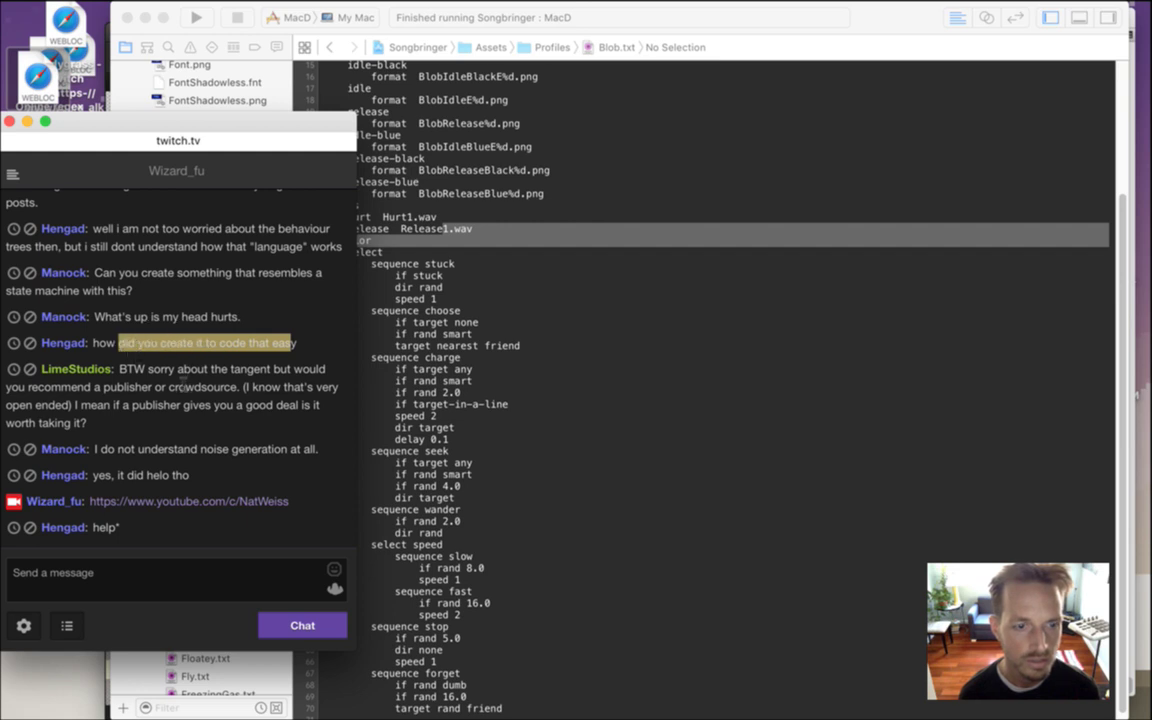
left_click(184, 376)
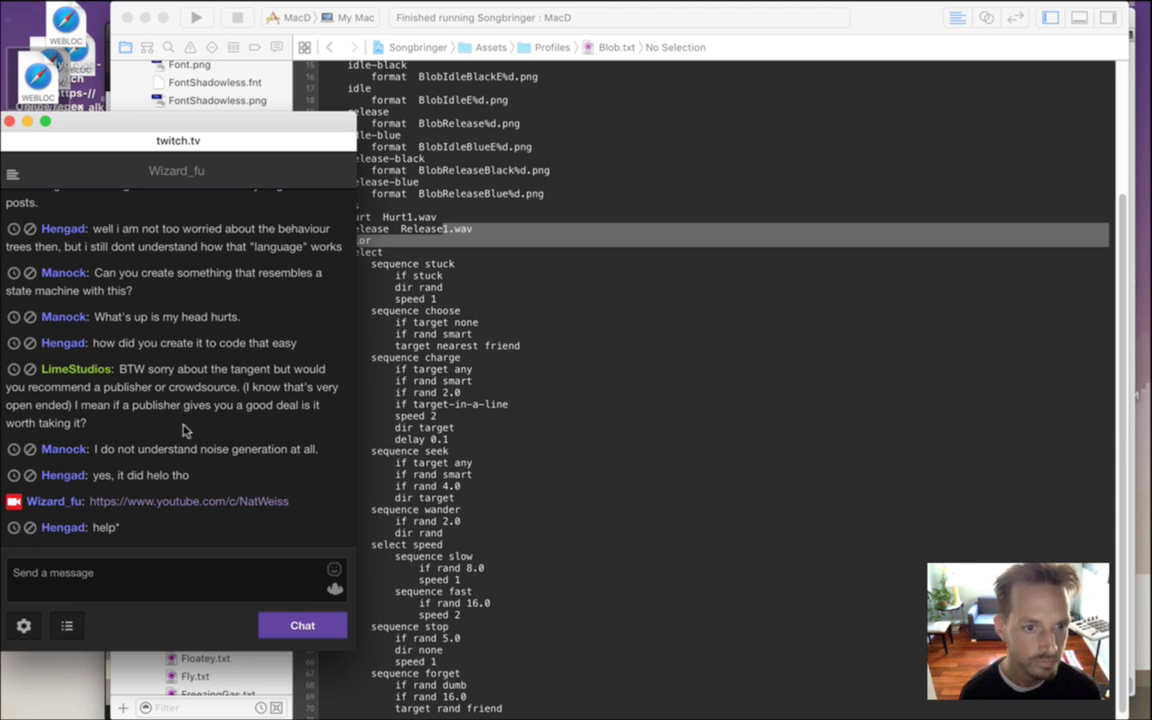
Read the chat question about whether to choose a publisher or crowdsource, and whether a good publisher deal is worth taking
left_click_drag(128, 369, 186, 385)
left_click(172, 390)
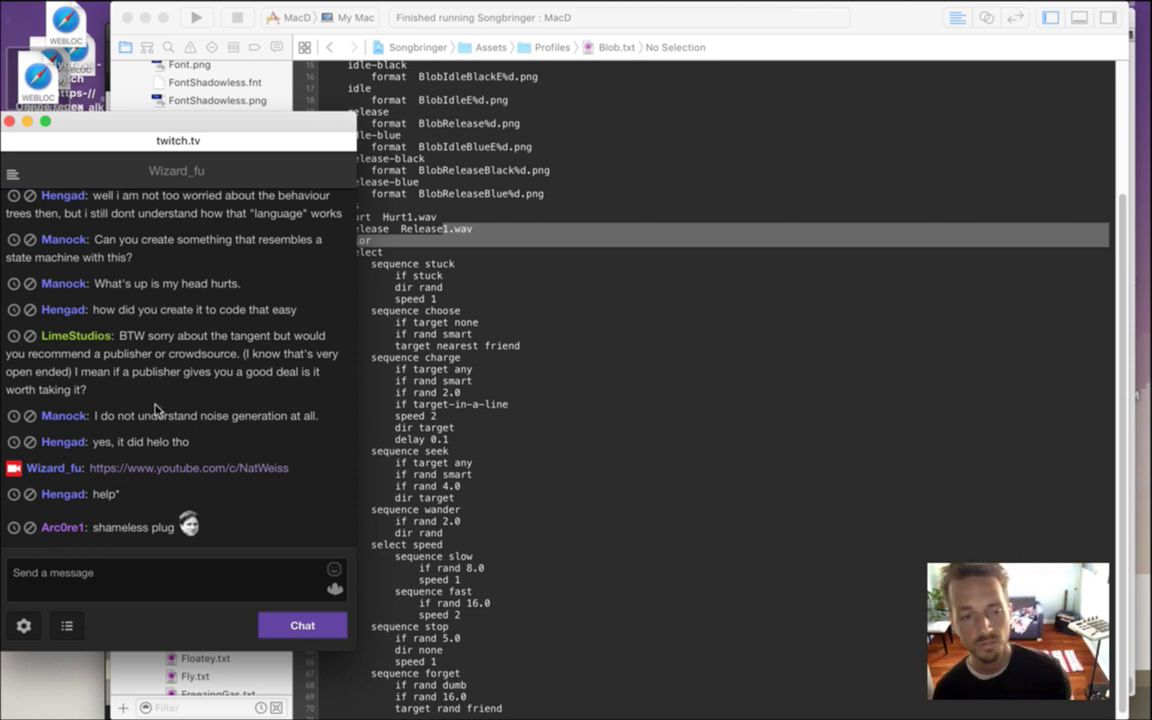
left_click_drag(126, 337, 185, 375)
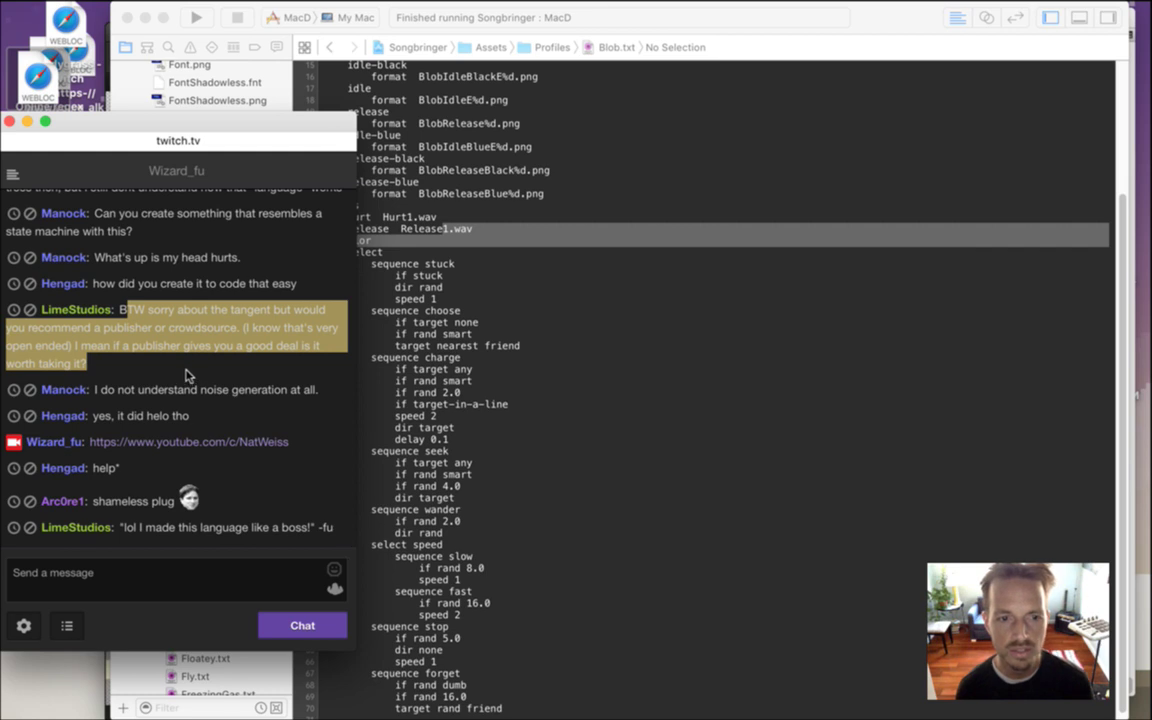
left_click(183, 366)
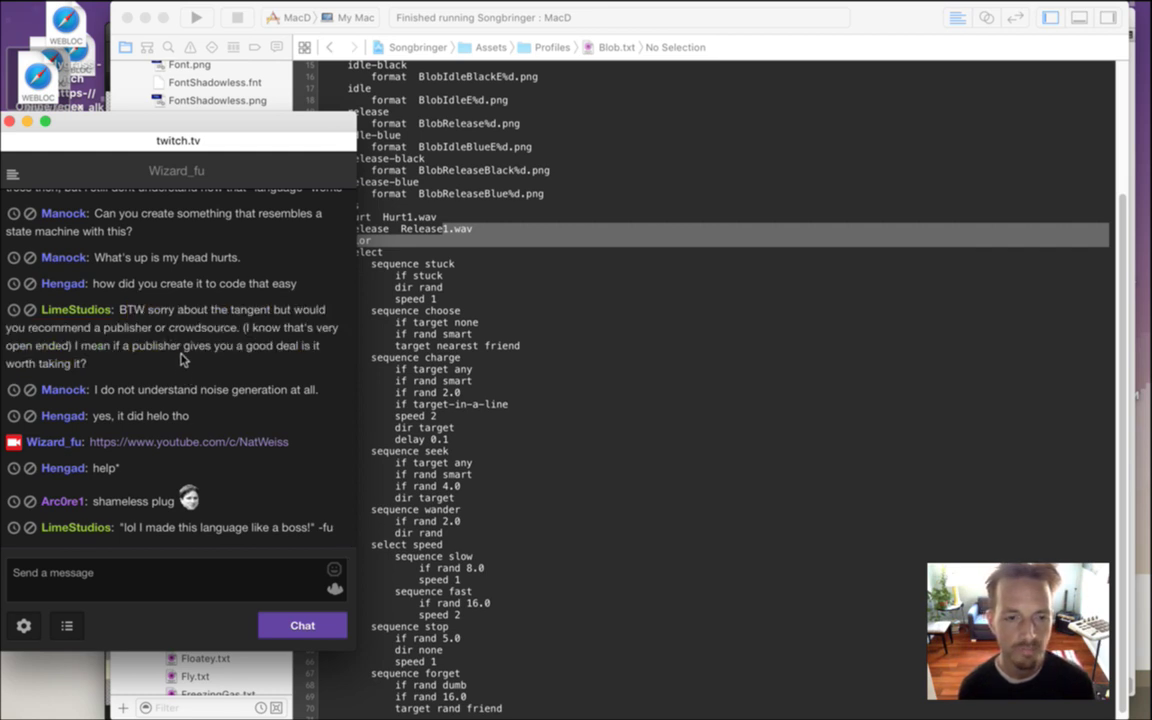
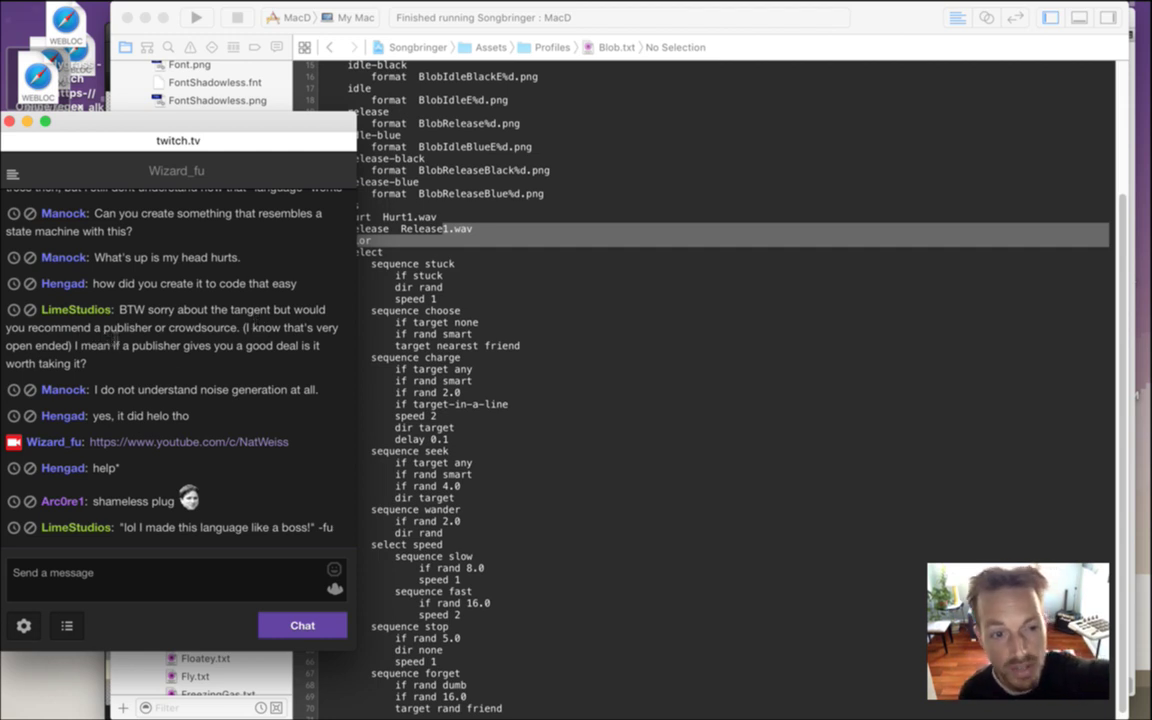
left_click_drag(104, 331, 148, 333)
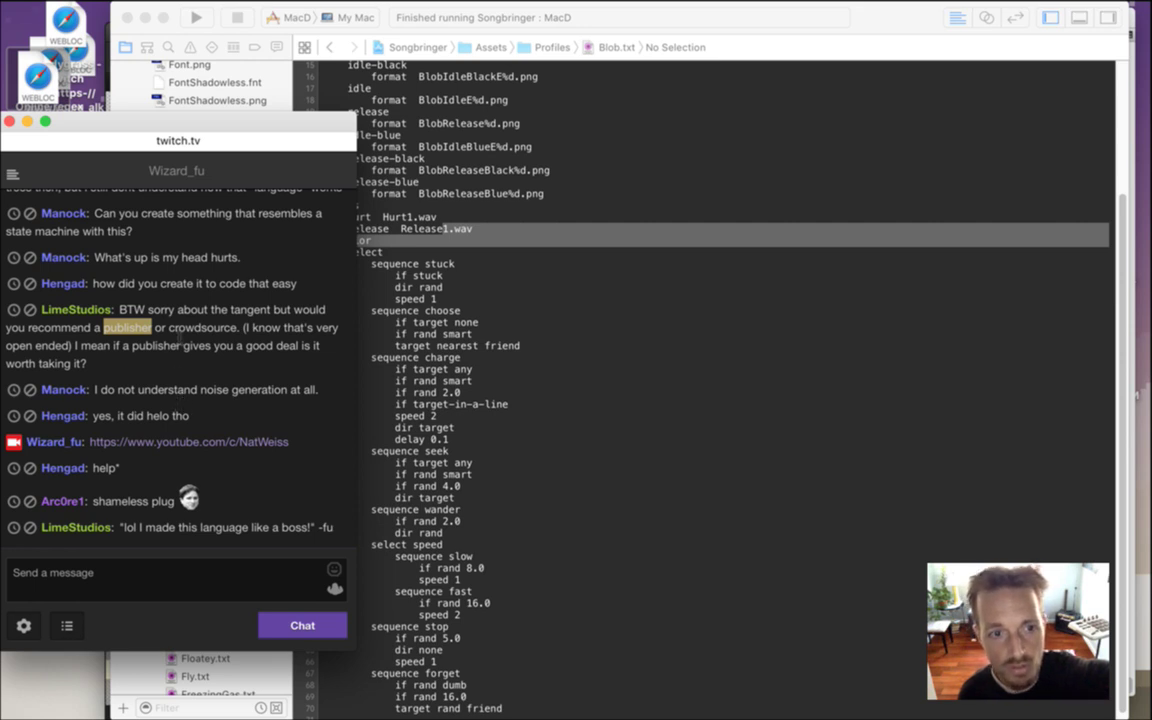
left_click(200, 341)
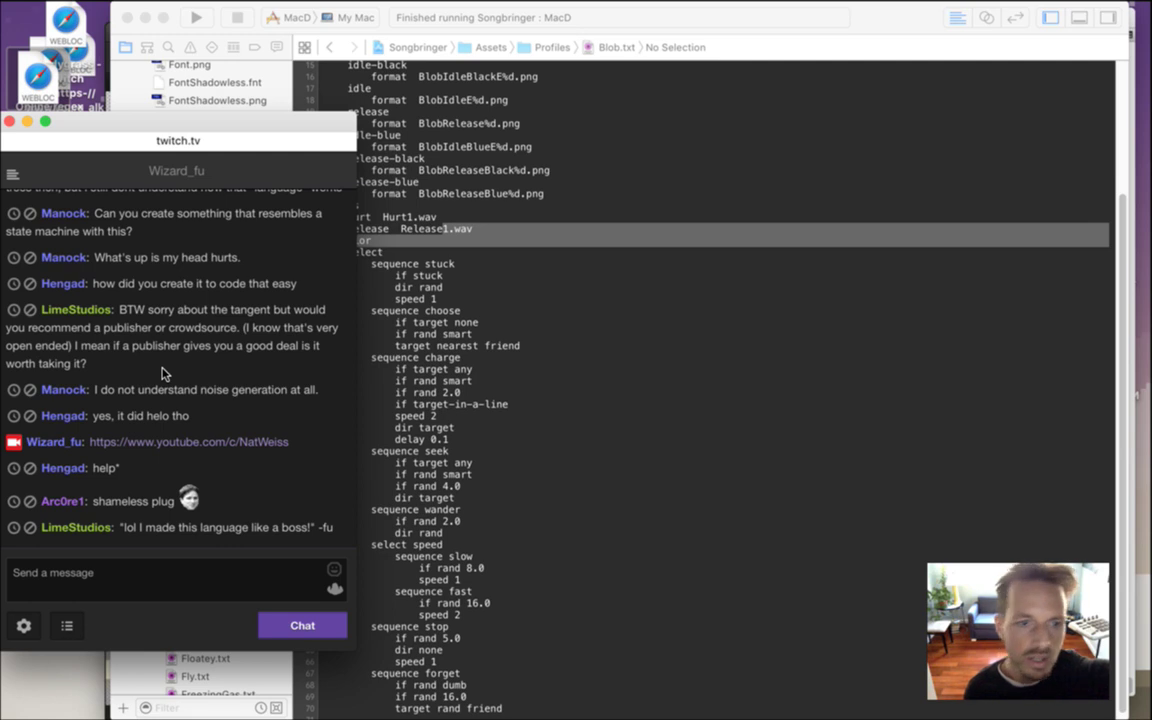
left_click_drag(179, 328, 229, 328)
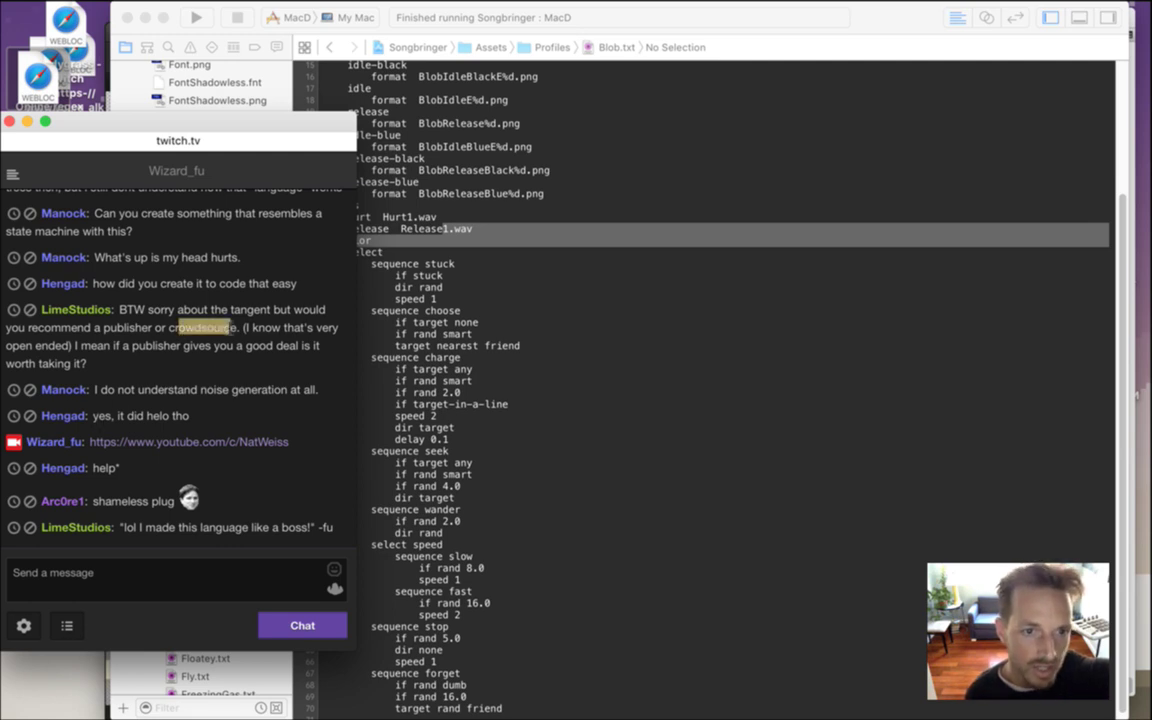
left_click(237, 358)
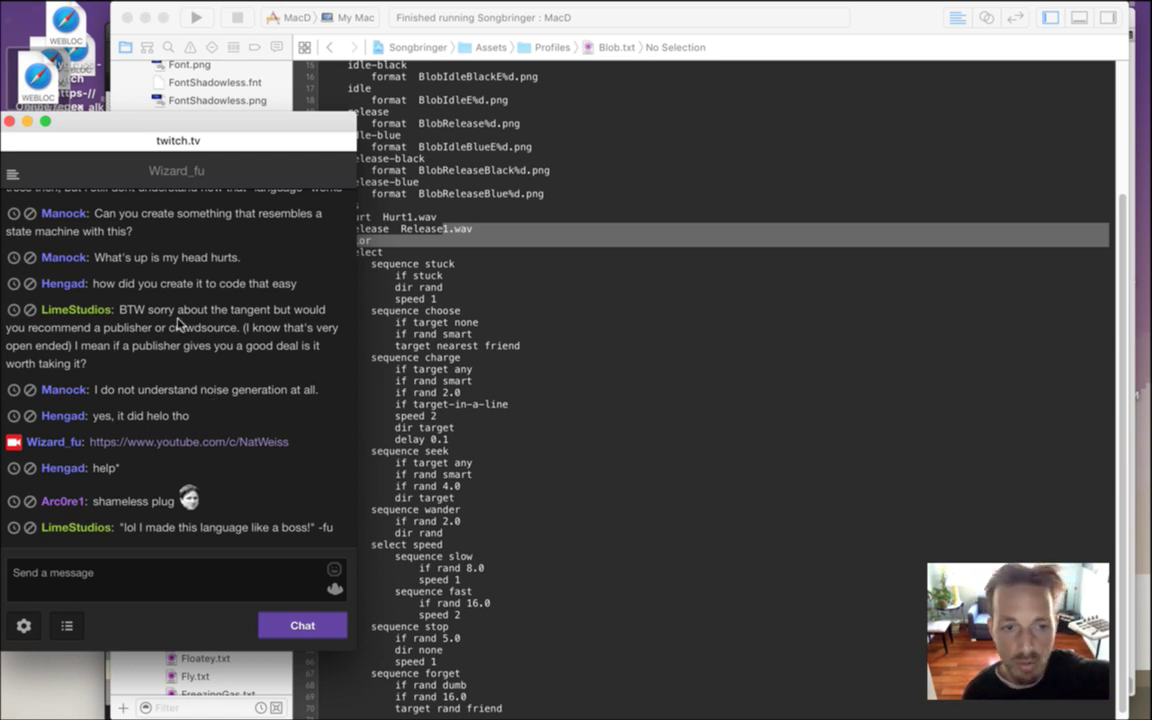
left_click_drag(169, 265, 205, 320)
left_click(206, 332)
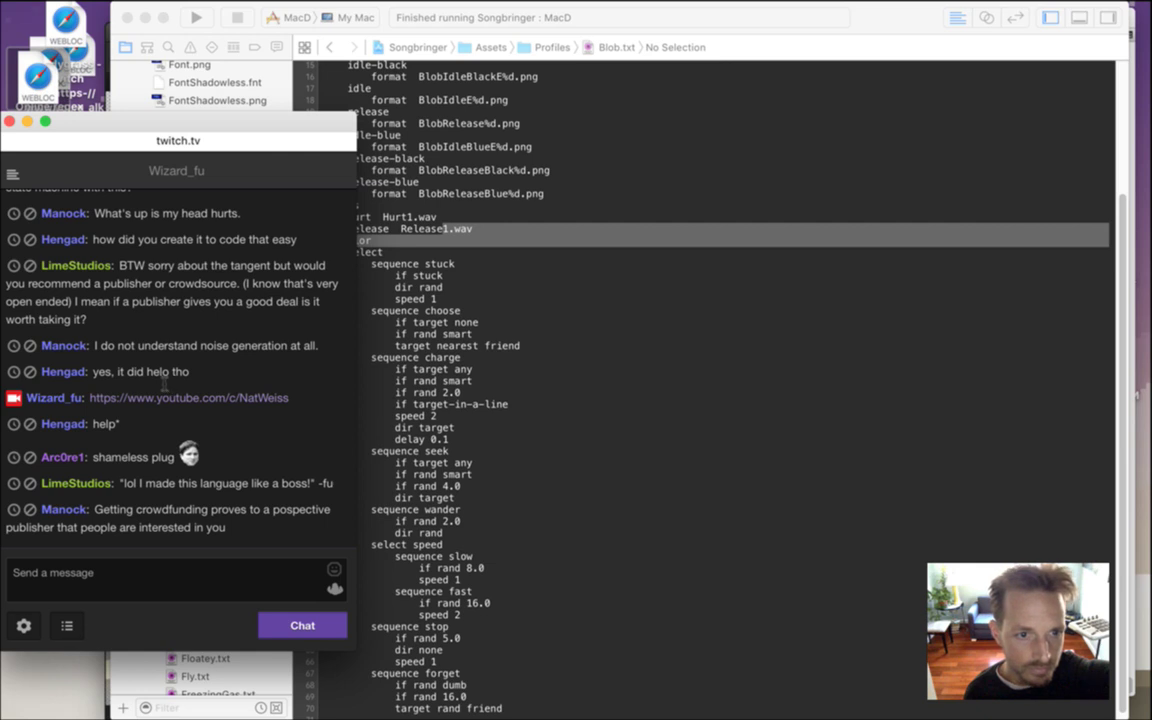
Read the chat messages about not understanding noise generation and about crowdfunding proving interest to a prospective publisher
left_click_drag(106, 346, 266, 352)
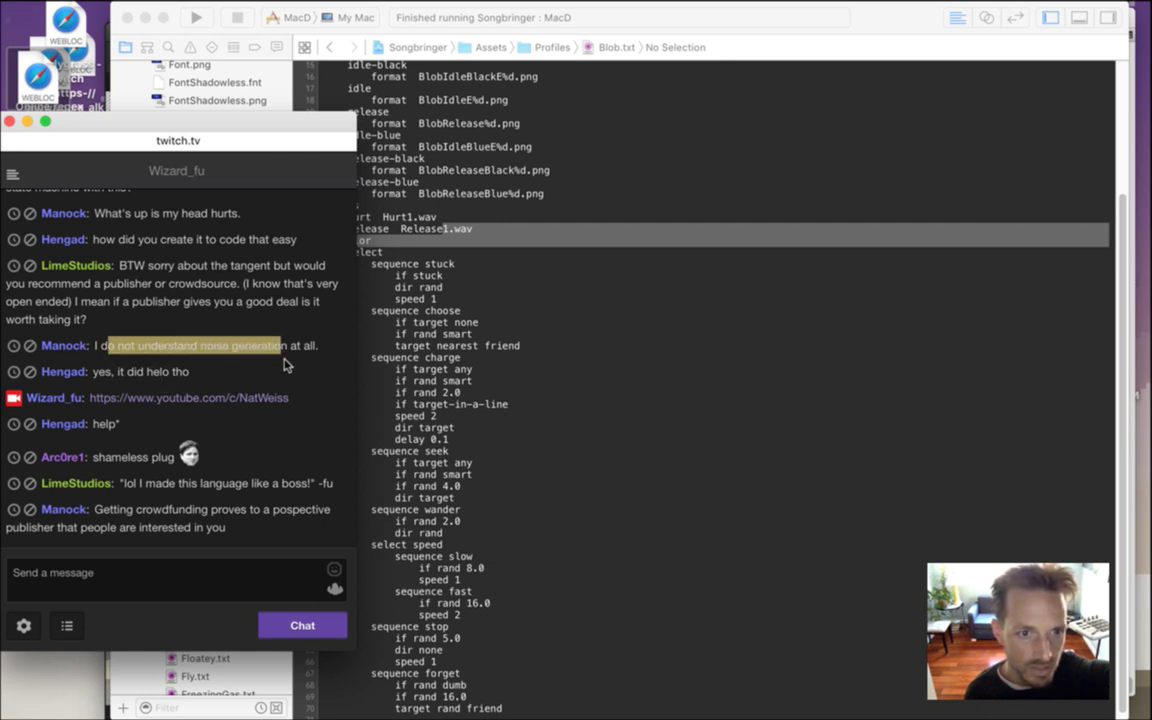
left_click(266, 352)
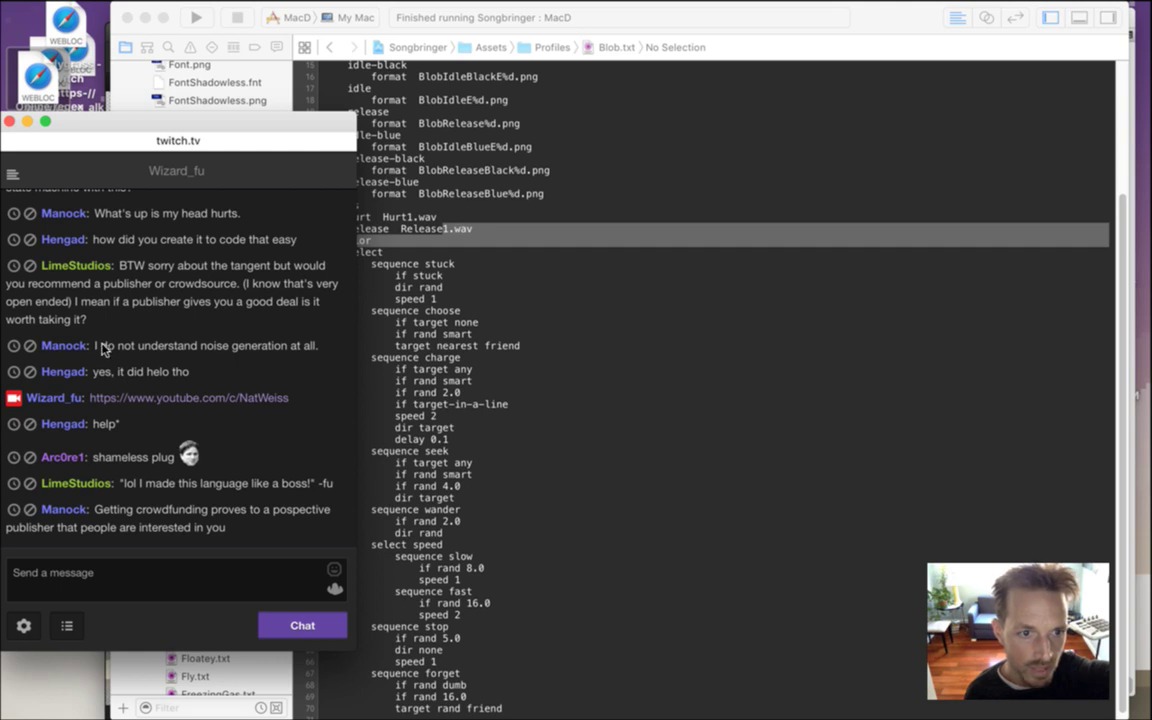
left_click_drag(233, 346, 211, 366)
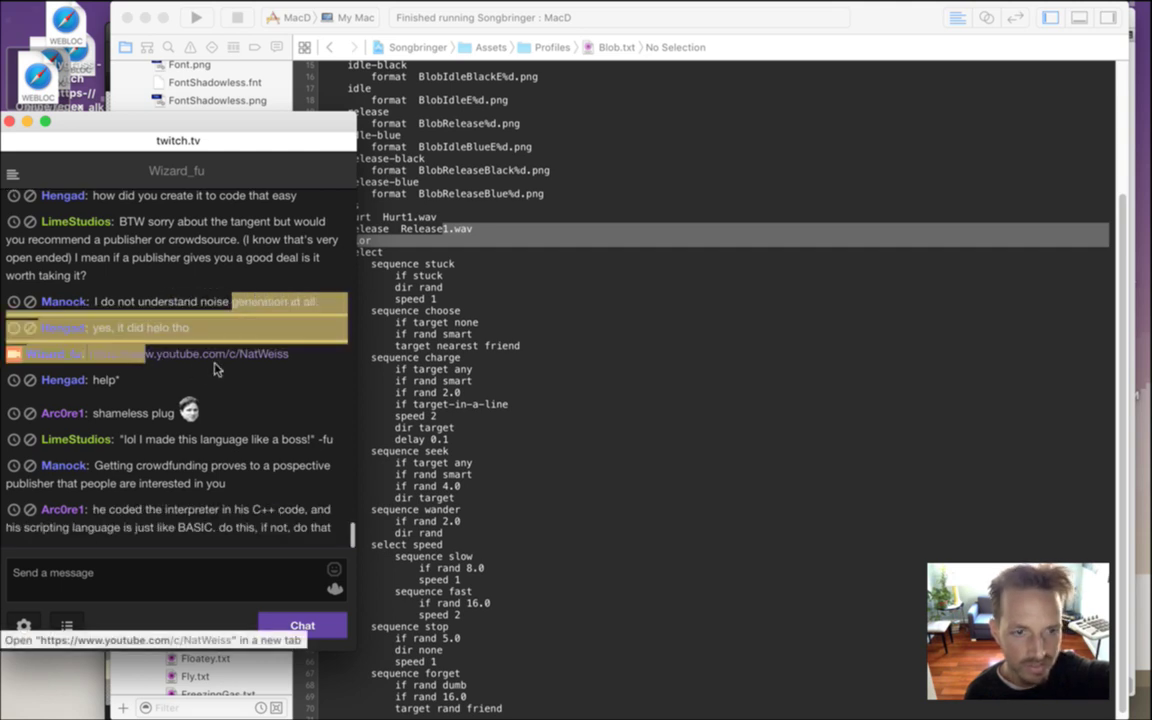
left_click(239, 411)
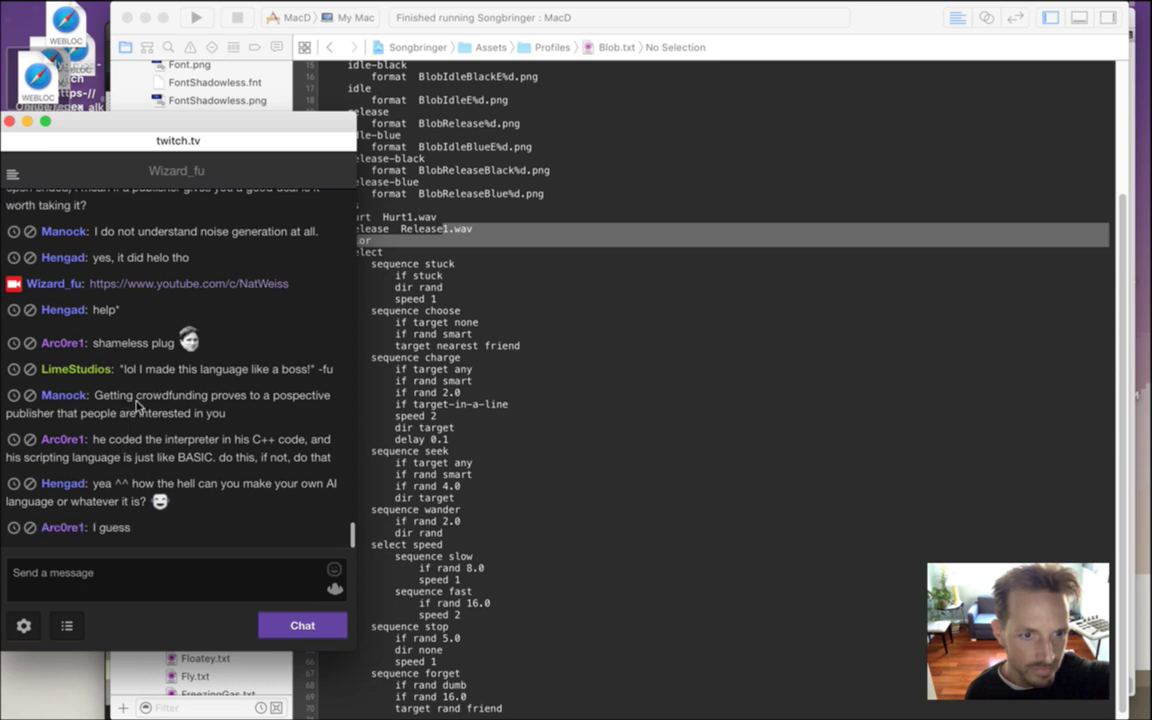
left_click_drag(133, 395, 230, 412)
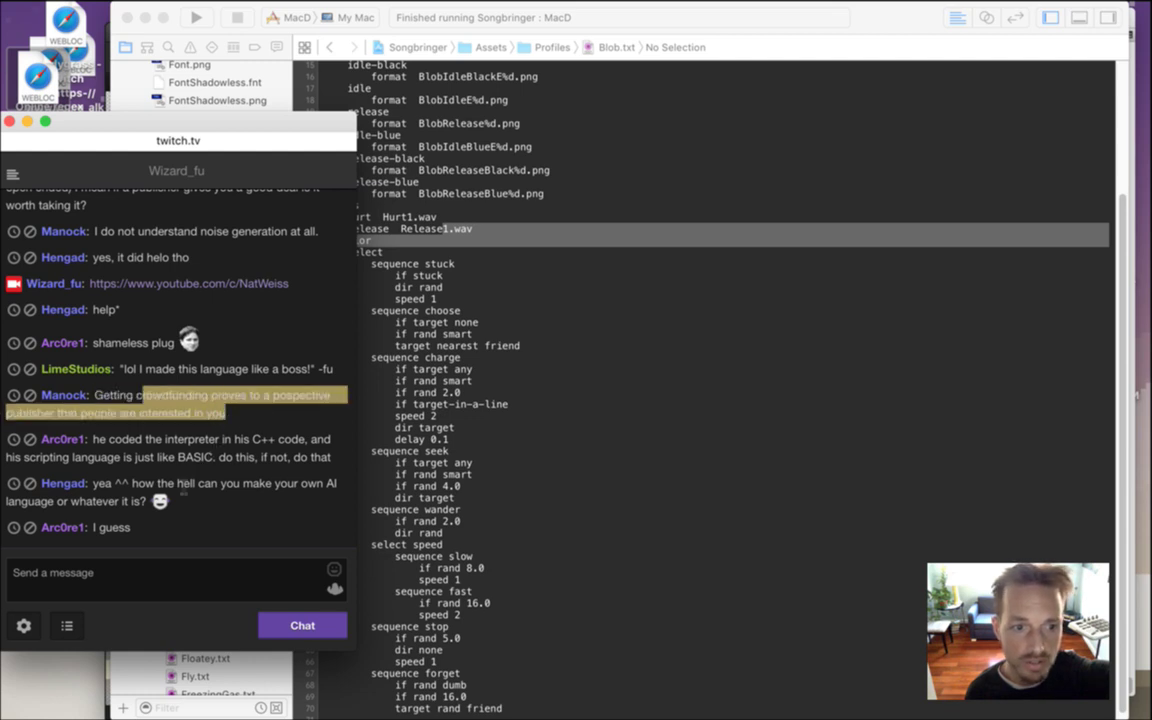
Read the chat messages about the C++ interpreter with its BASIC-like scripting and about making your own AI language
left_click_drag(107, 440, 197, 474)
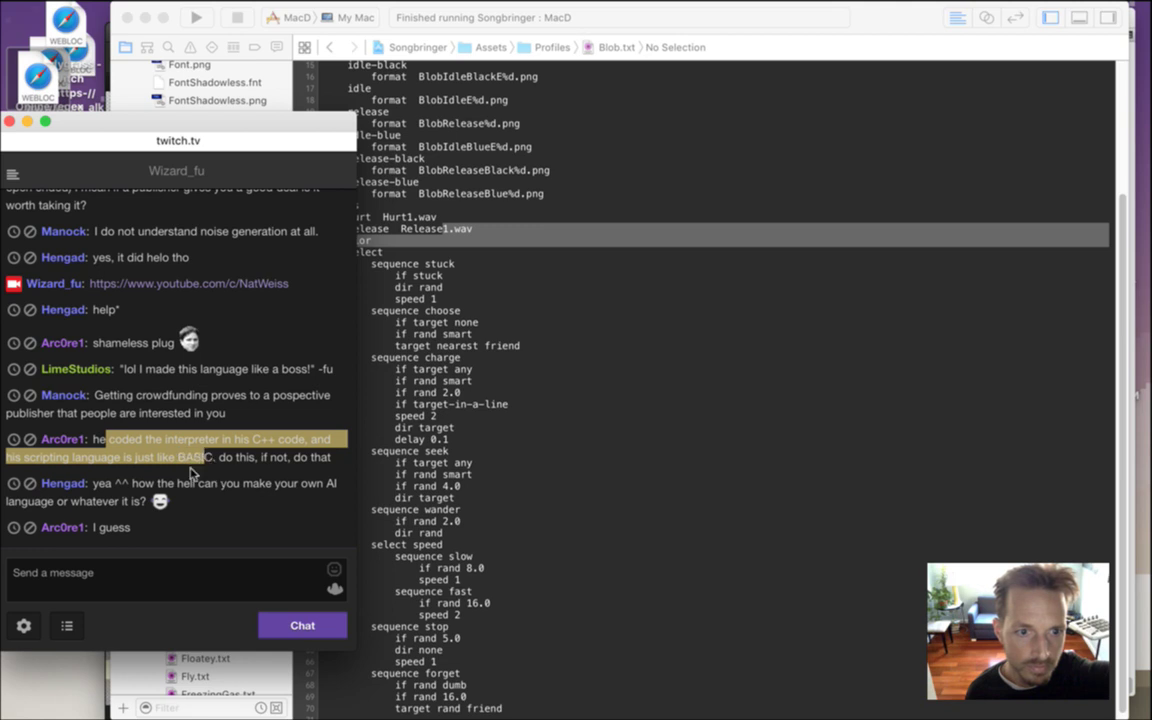
left_click(104, 455)
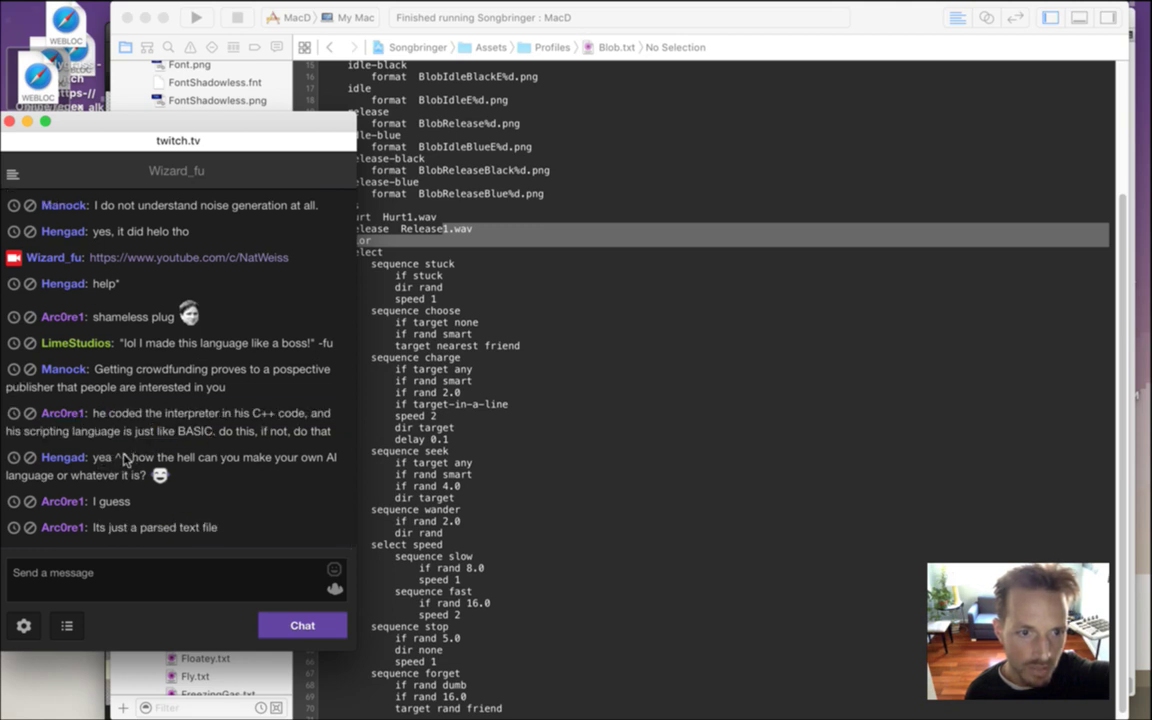
left_click_drag(100, 457, 167, 501)
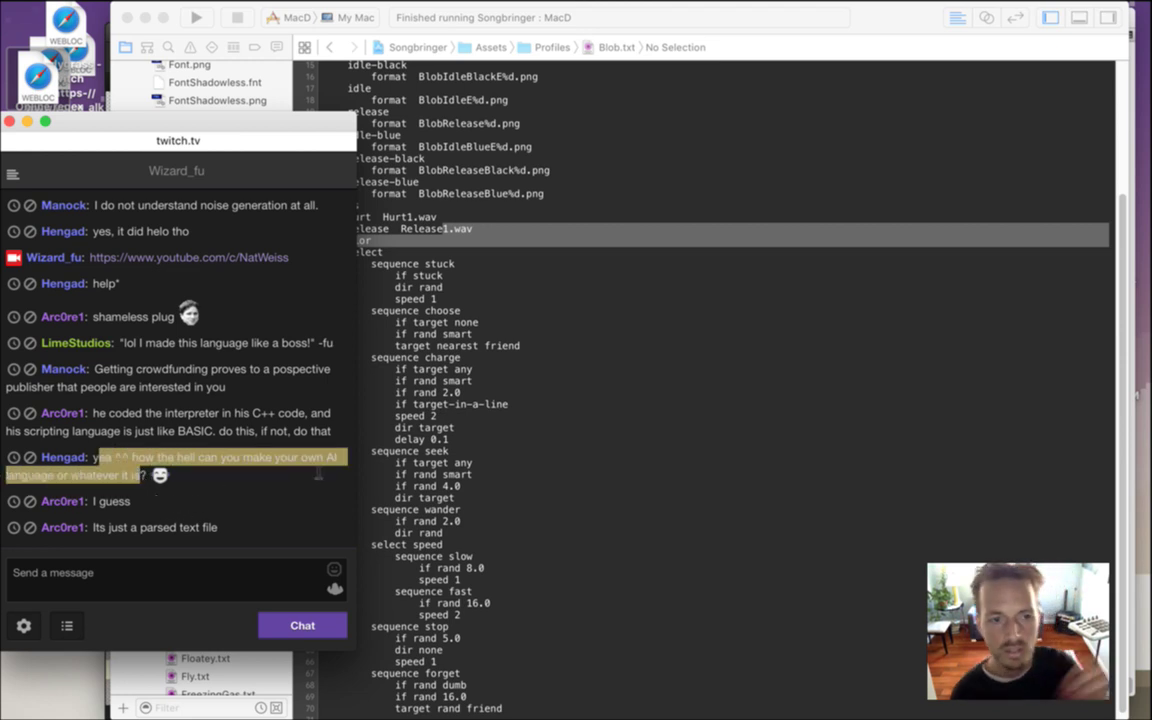
key("super+Tab")
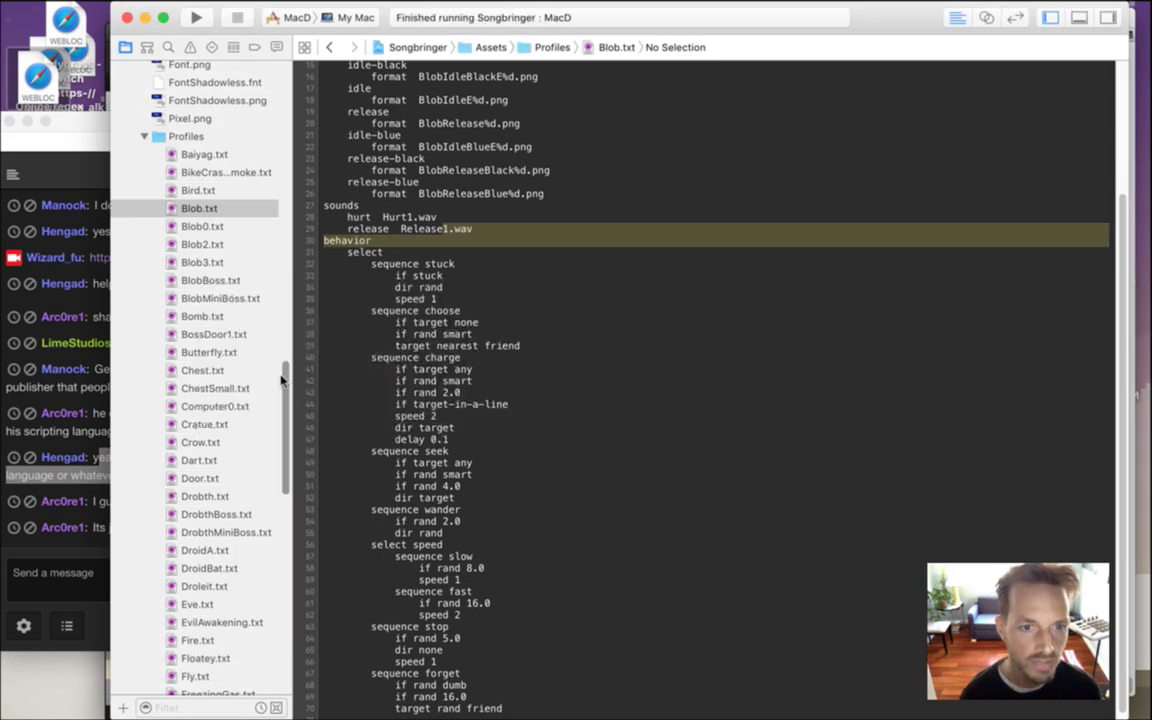
key("super+Tab")
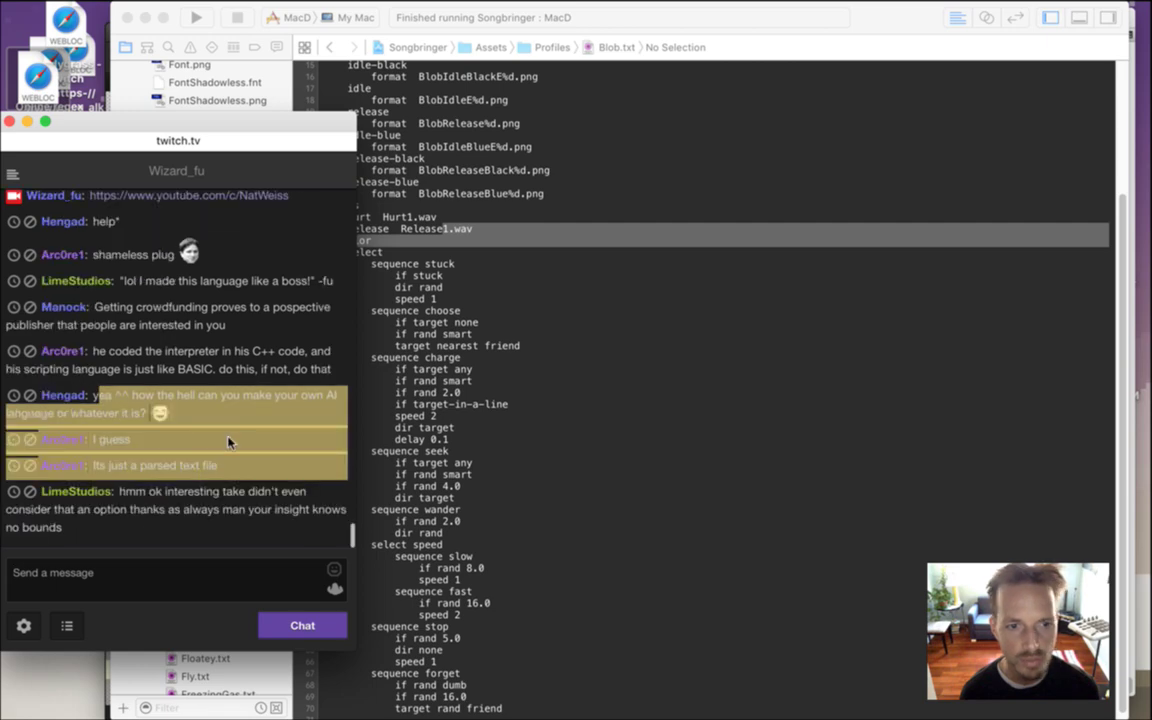
Return to Blob.txt in Xcode and highlight the entire select block under behavior through the end of the file
key("super+Tab")
double_click(401, 253)
left_click_drag(349, 253, 606, 486)
key("shift+super+Down")
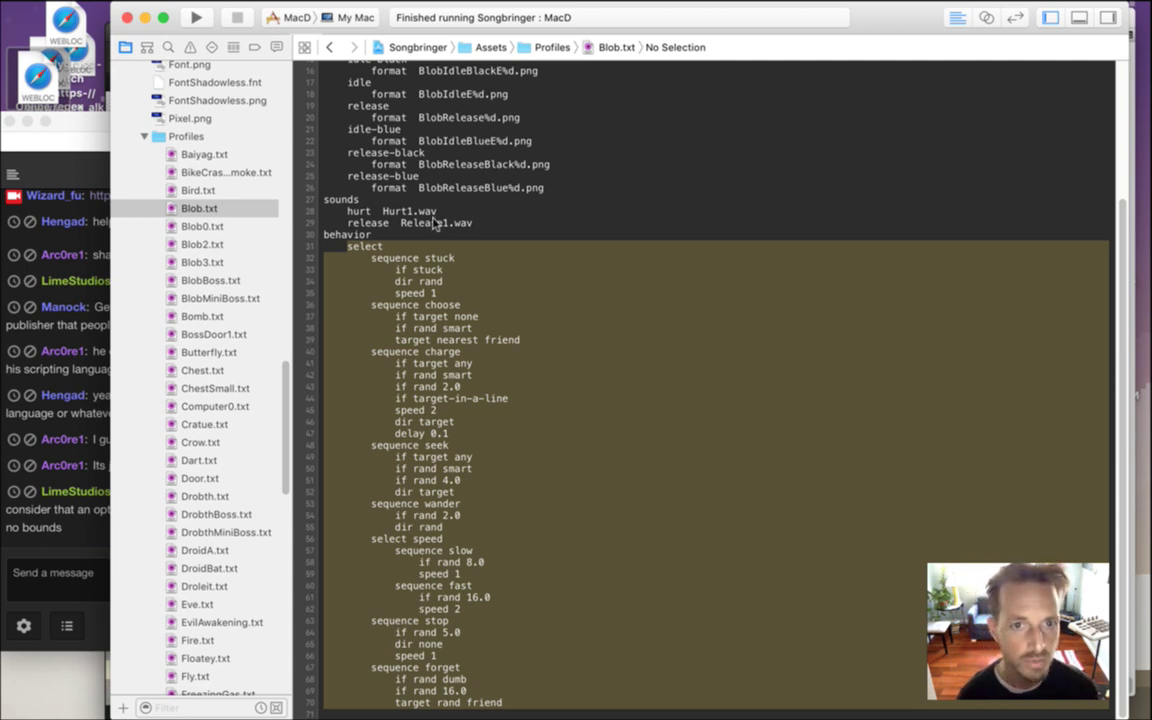
Walk through the select node and its sequence stuck lines: if stuck, dir rand and speed 1
left_click_drag(448, 221, 442, 213)
left_click(353, 239)
double_click(350, 246)
left_click_drag(371, 258, 441, 258)
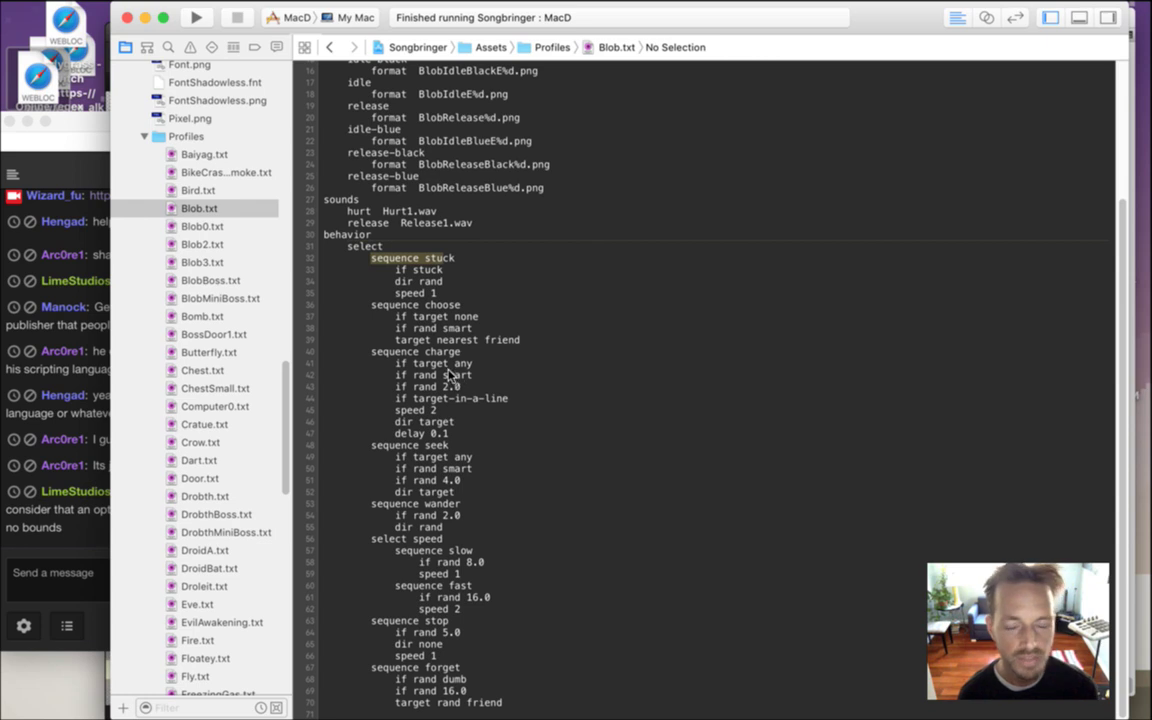
key("Down")
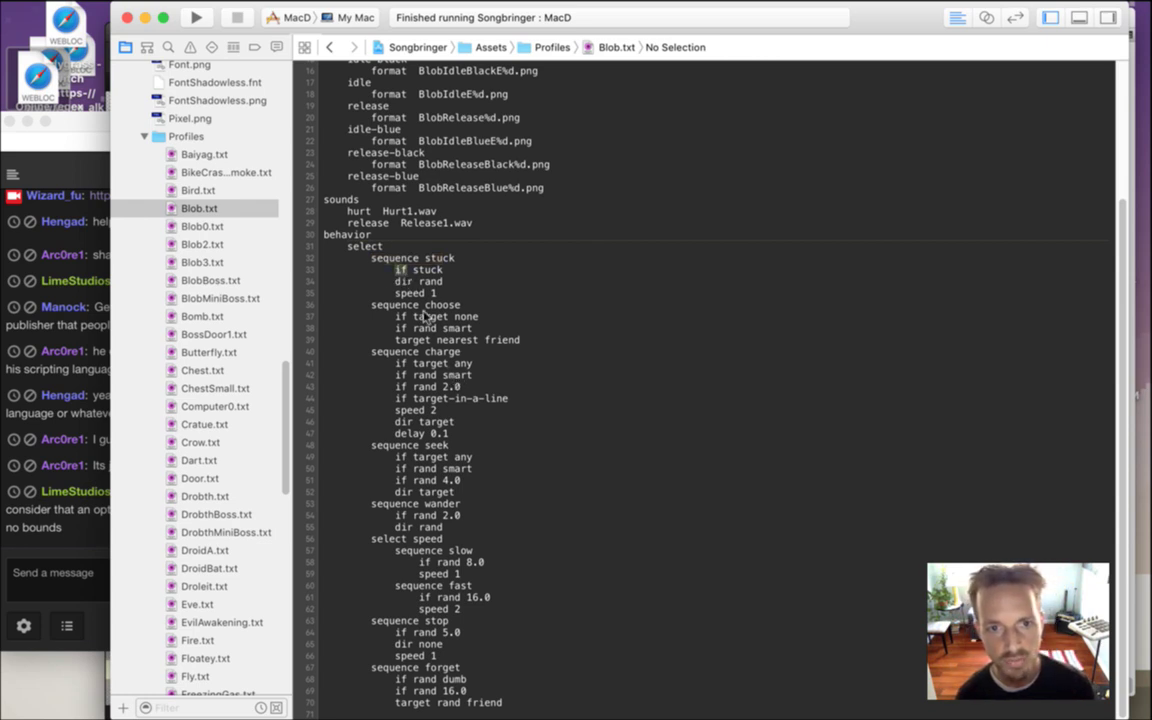
double_click(364, 245)
key("Down")
key("Down")
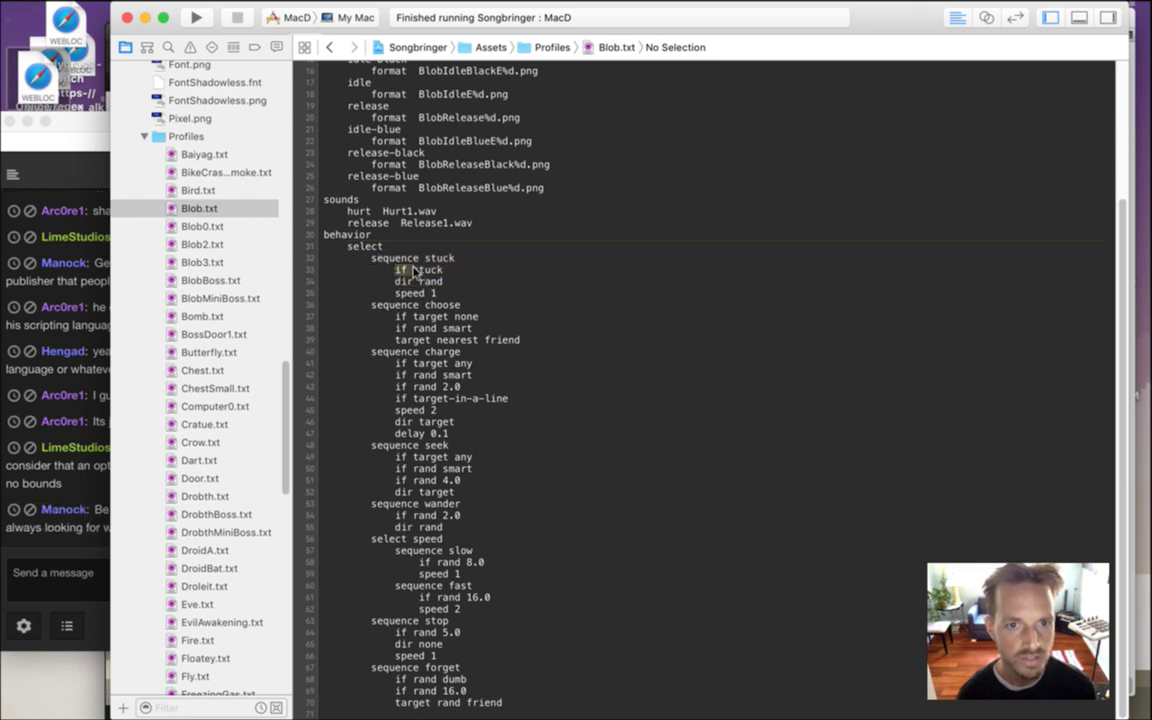
key("Down")
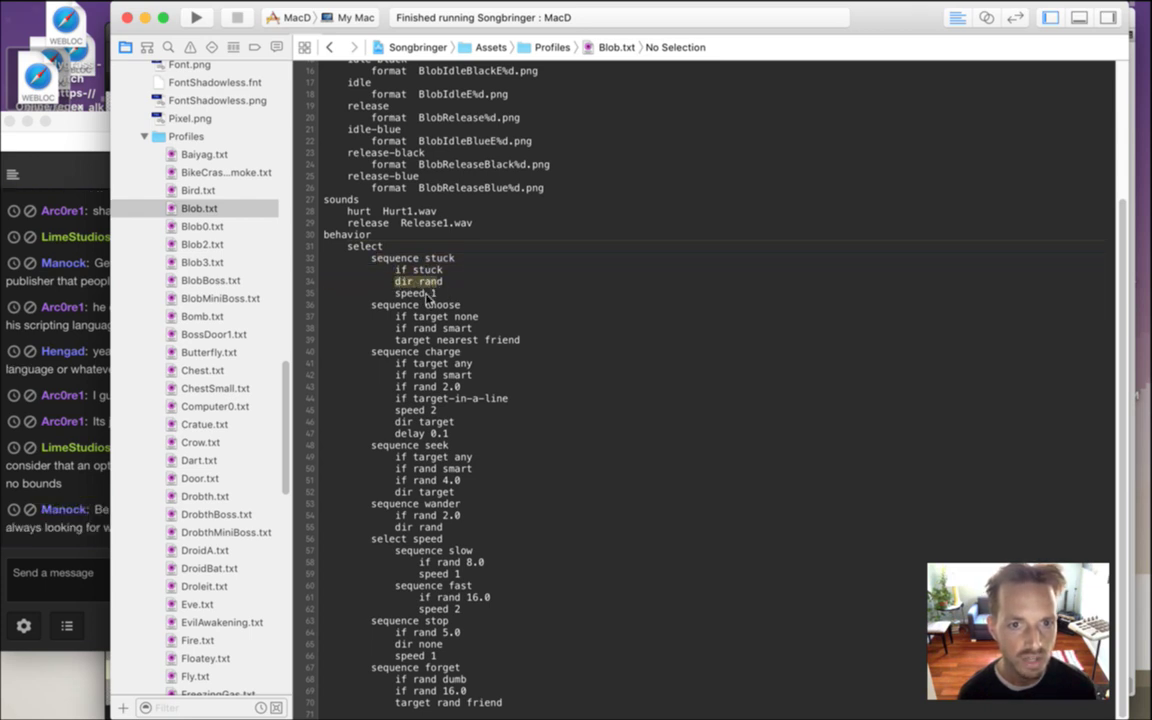
key("Down")
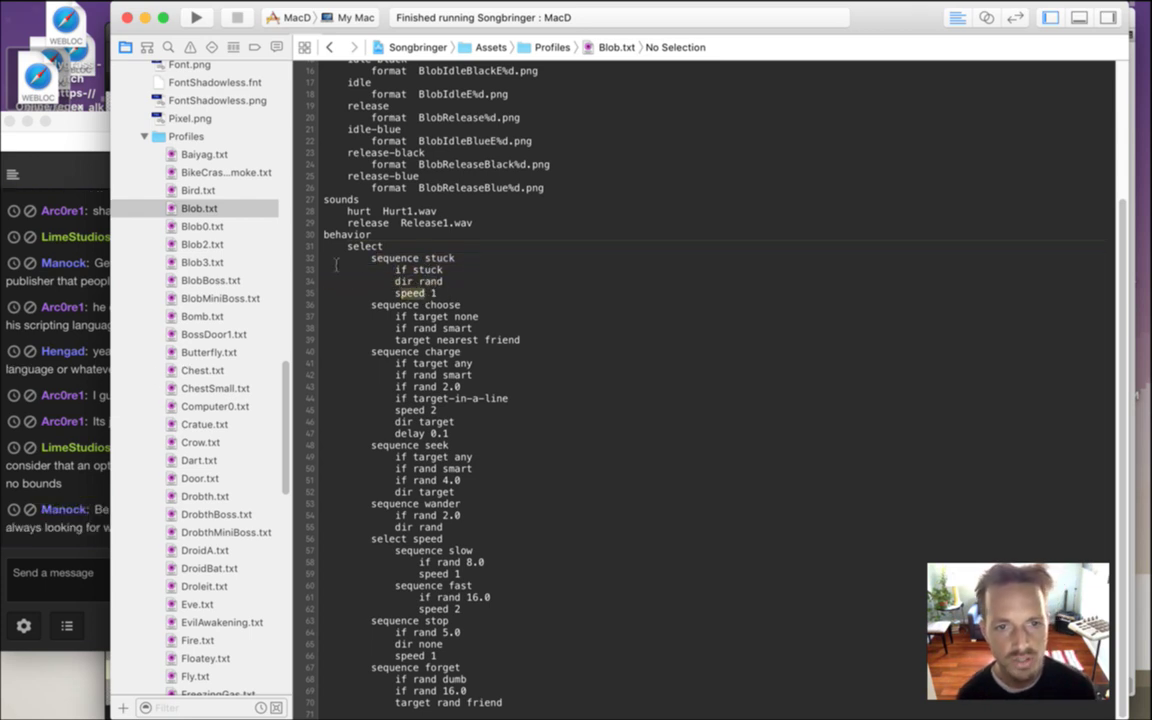
left_click_drag(361, 247, 431, 282)
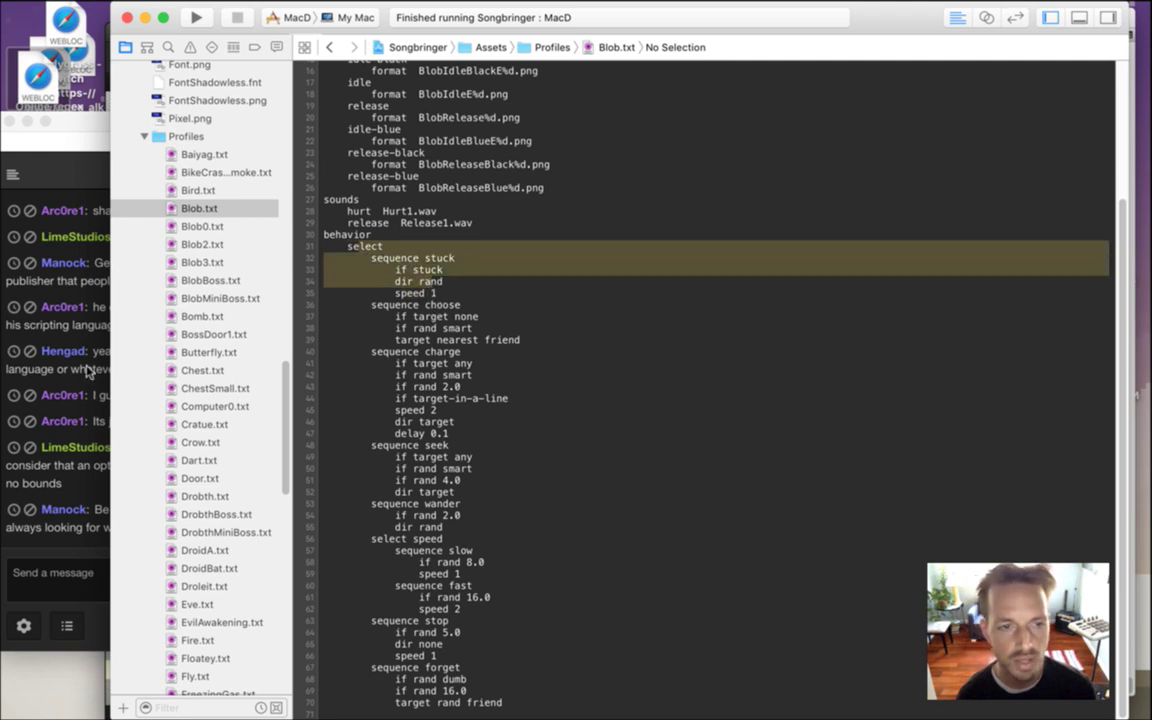
Return to the Twitch chat and read the AI language question and the replies about publishers lining their own pockets
left_click(88, 371)
left_click_drag(114, 351, 140, 370)
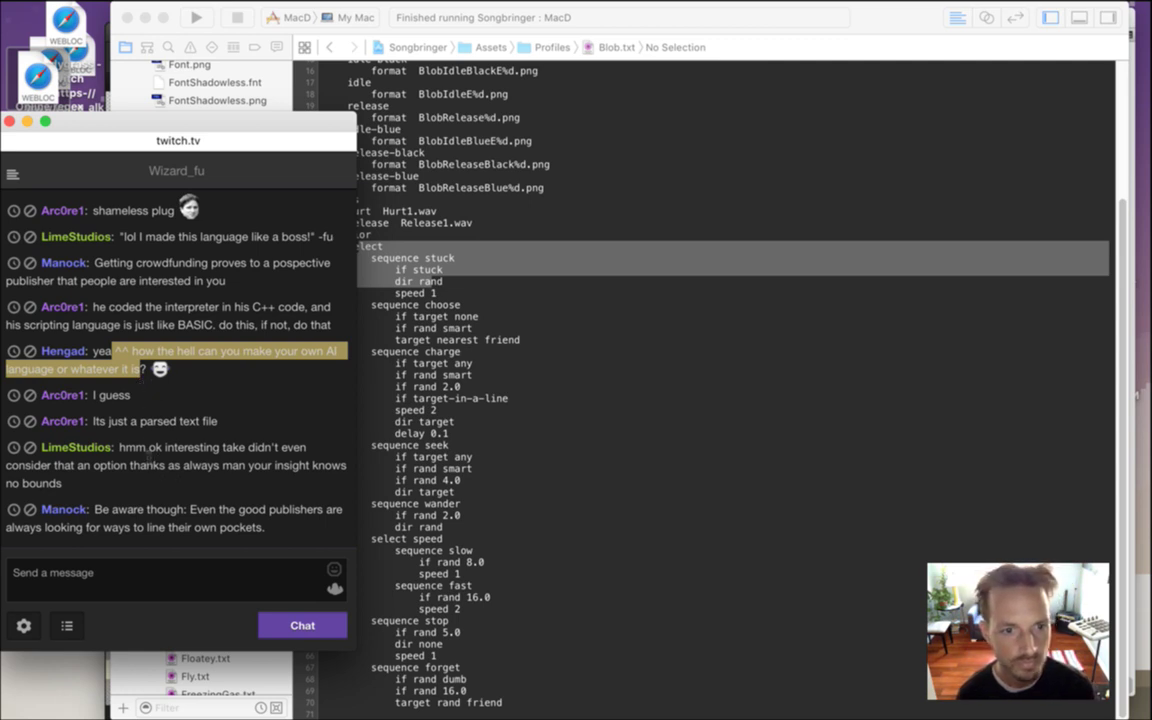
left_click_drag(135, 449, 166, 465)
left_click(168, 487)
left_click(188, 488)
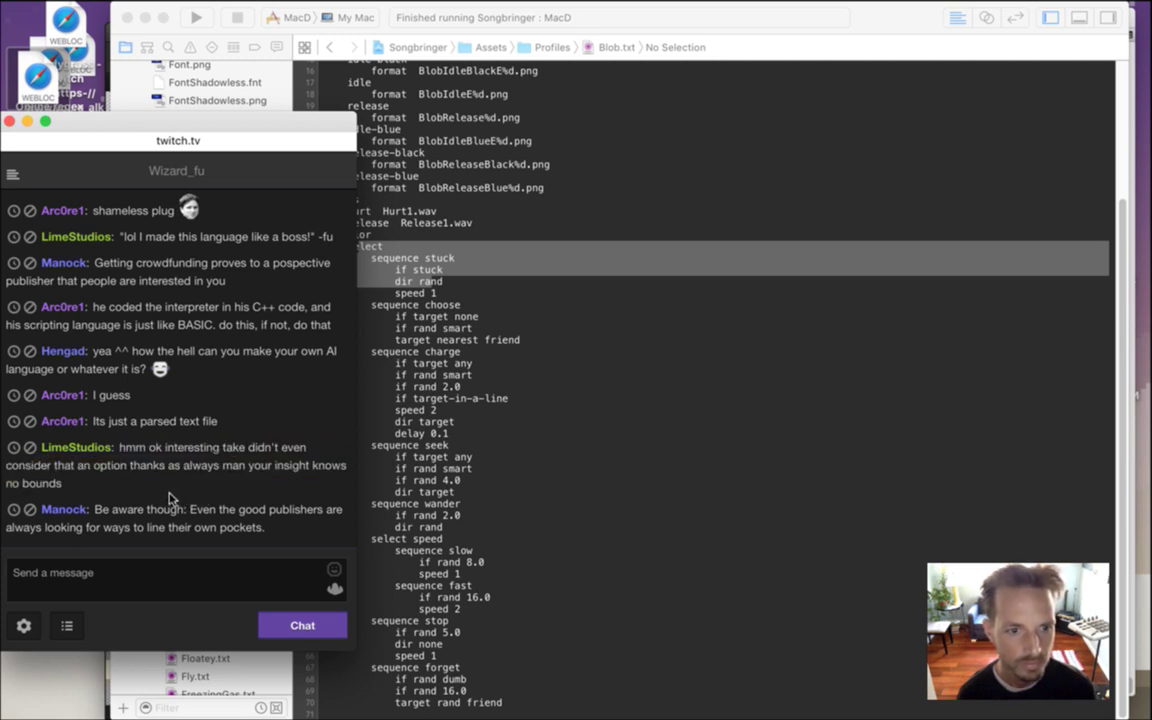
left_click_drag(117, 510, 265, 540)
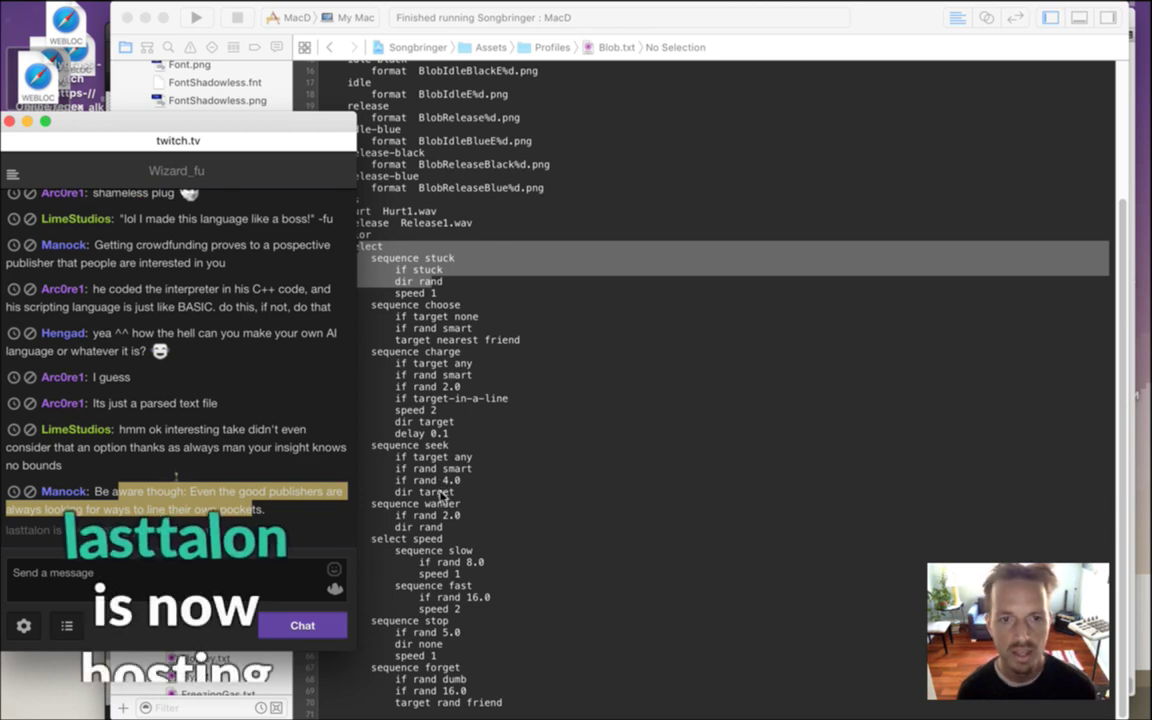
Switch to Hud.psd in Photoshop, marquee the area around the red cup and clear the selection
left_click(168, 497)
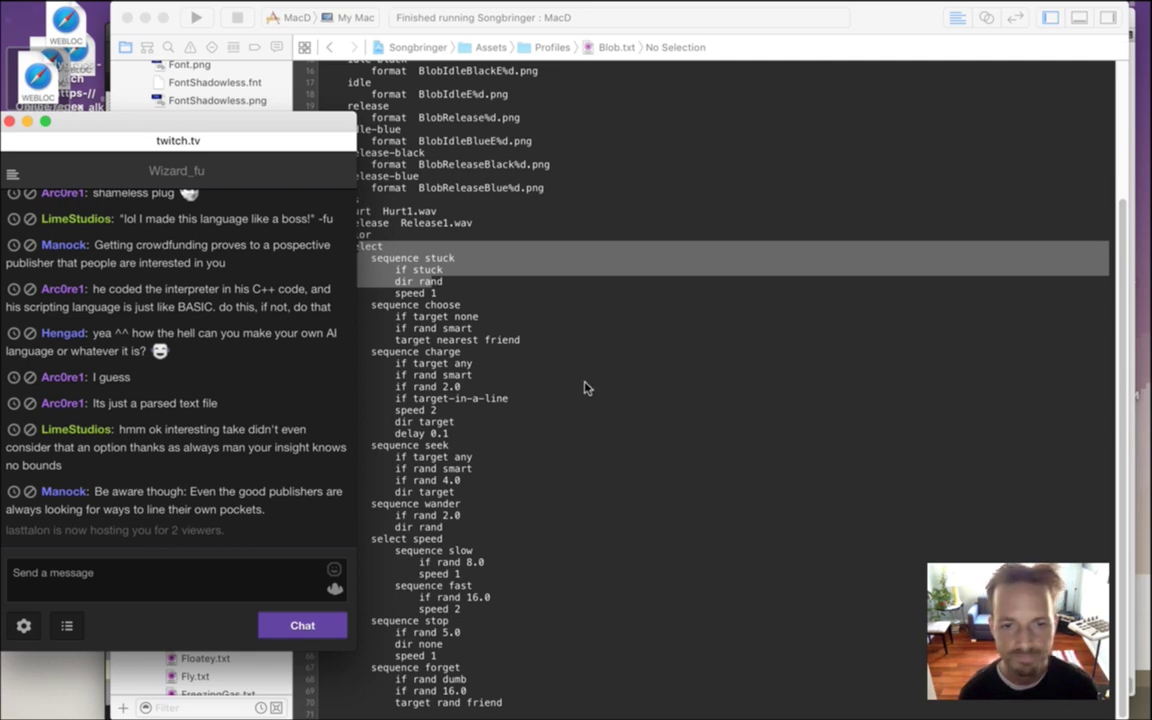
left_click(574, 311)
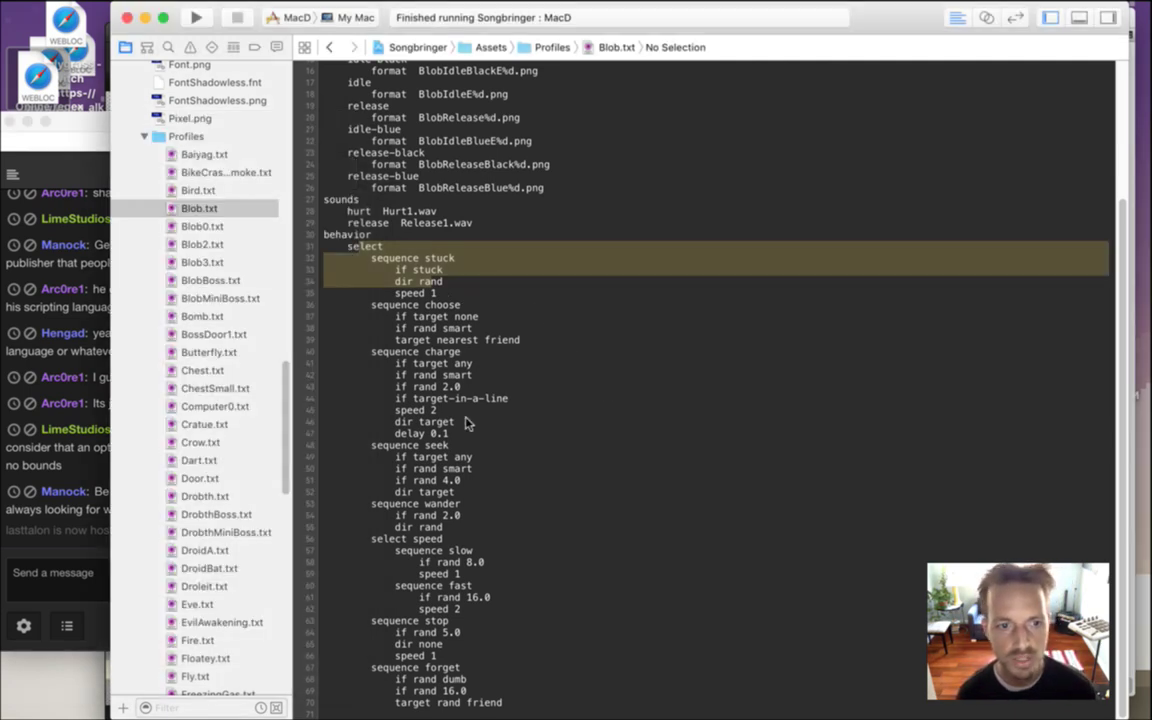
key("super+Tab")
key("super+Tab")
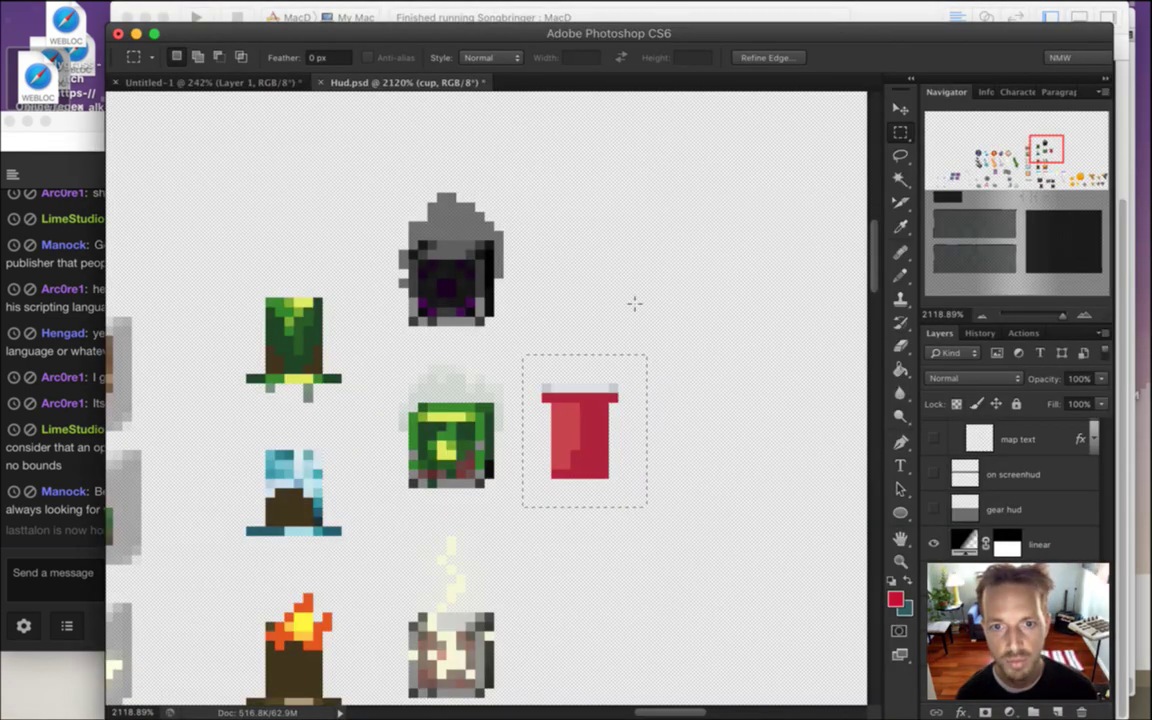
left_click_drag(513, 363, 674, 554)
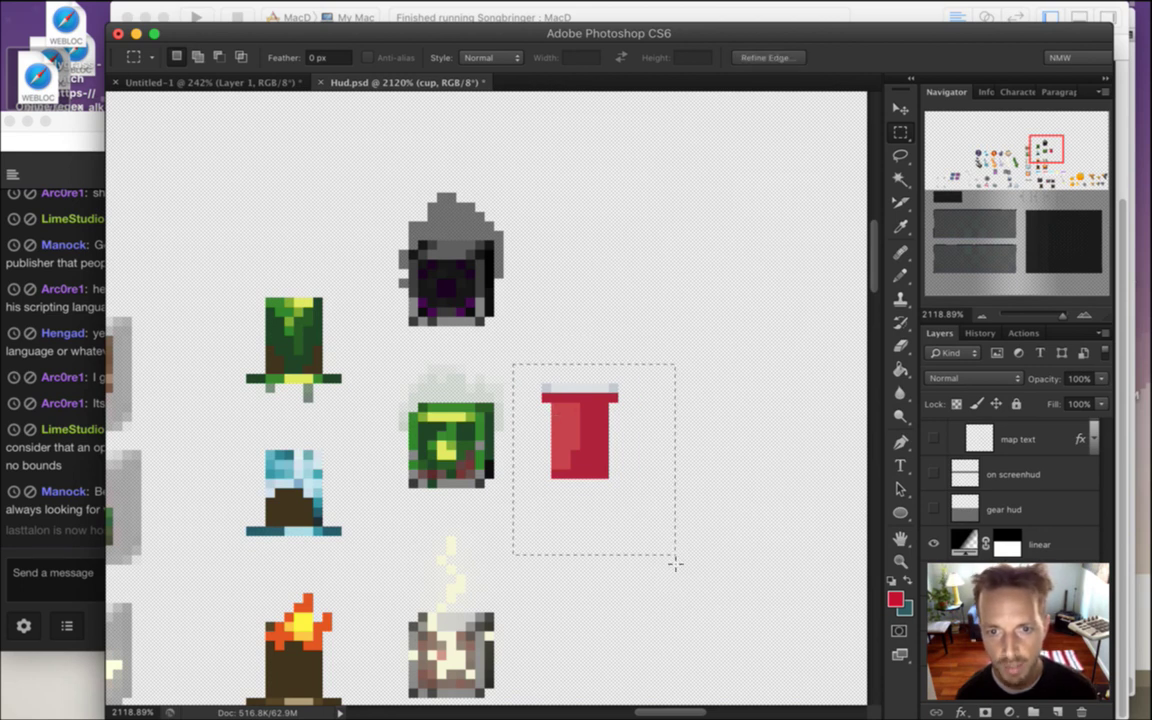
key("super+h")
Return to the Twitch chat and read the new greeting and the message about a small host
left_click(60, 515)
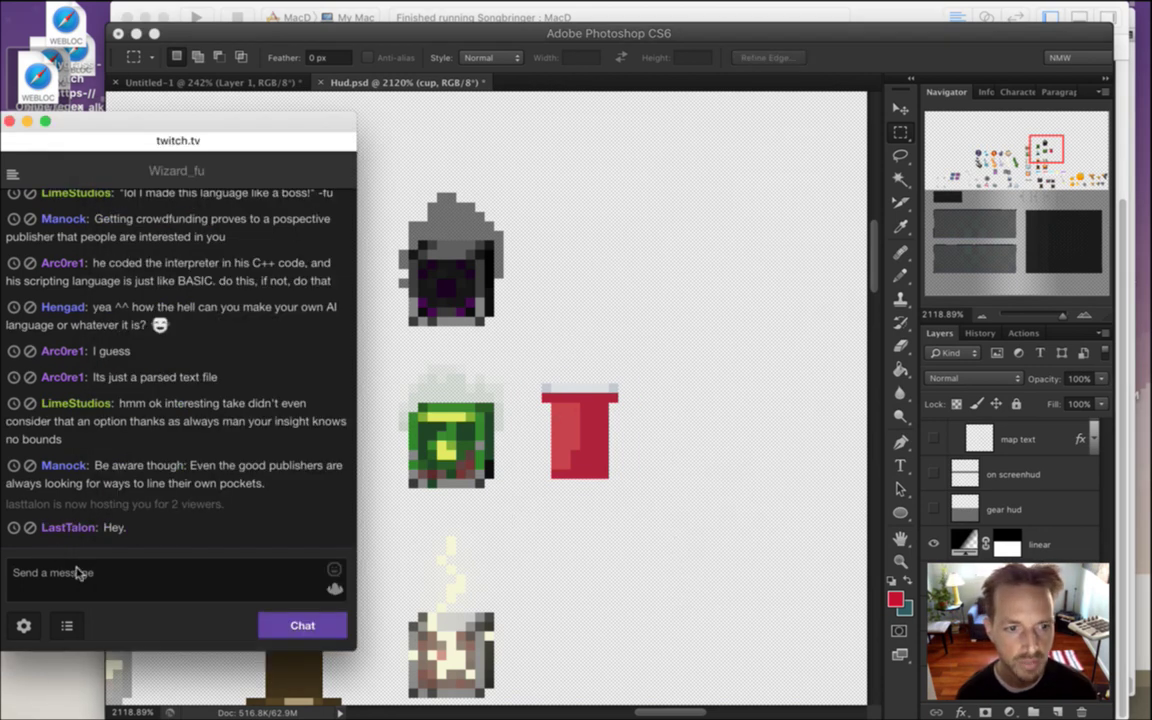
left_click_drag(104, 528, 190, 560)
left_click(168, 535)
left_click(178, 532)
left_click_drag(102, 528, 128, 530)
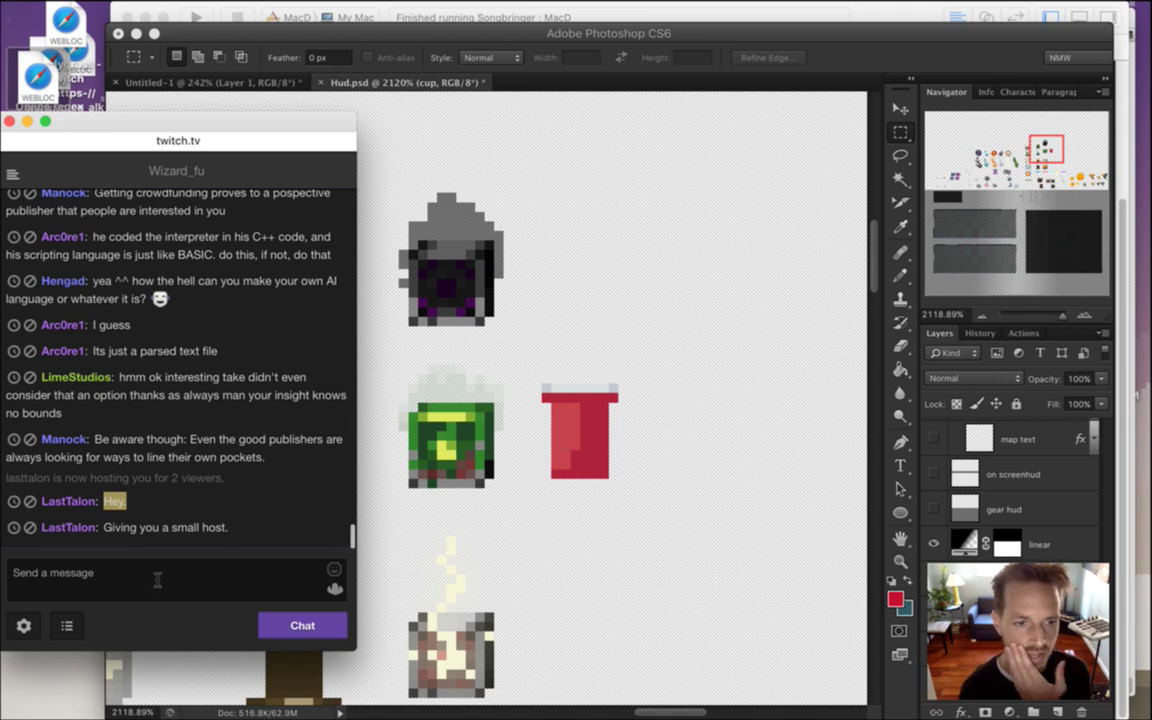
left_click(141, 534)
left_click_drag(141, 534, 222, 527)
left_click(224, 504)
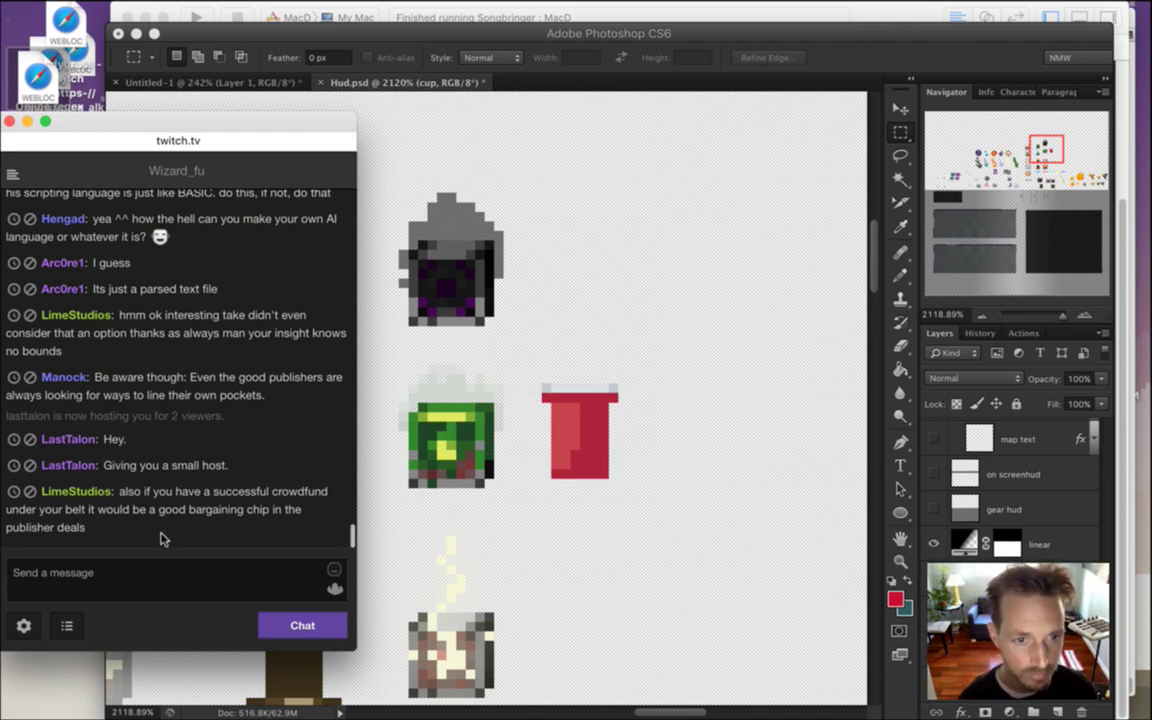
Read the chat messages about crowdfunding as a bargaining chip and staying in control when negotiating with a publisher
left_click_drag(128, 496, 167, 497)
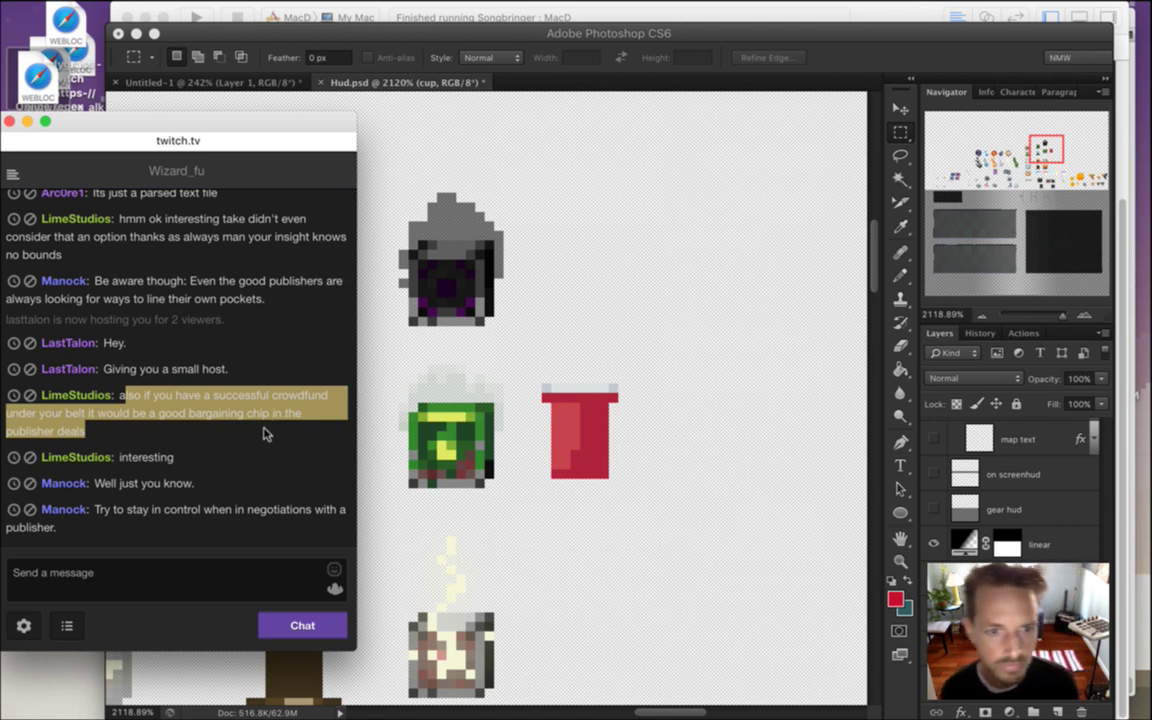
left_click_drag(100, 510, 230, 530)
left_click(138, 511)
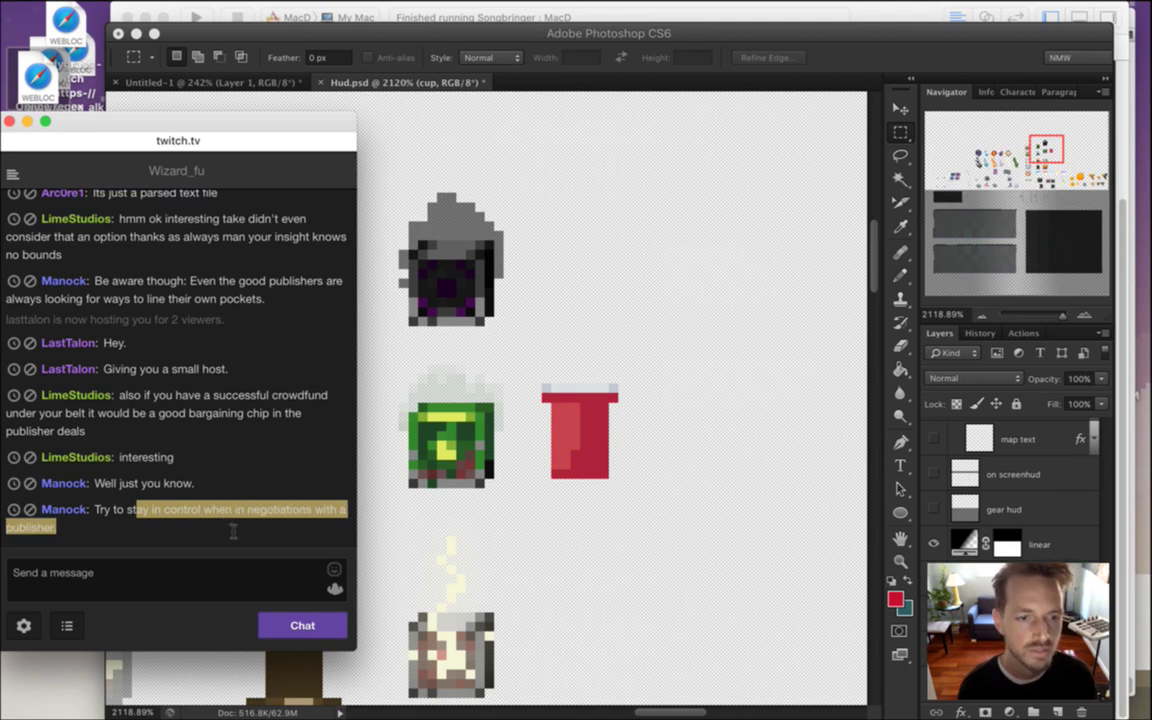
left_click(252, 541)
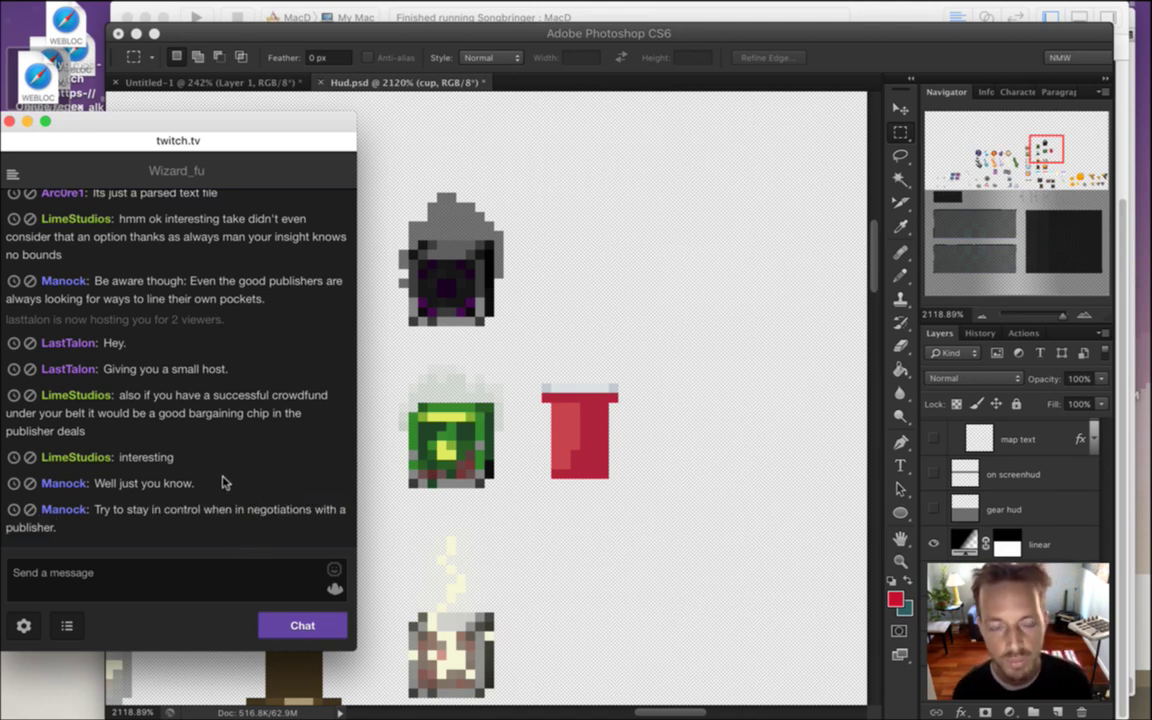
left_click_drag(117, 483, 210, 530)
left_click(231, 540)
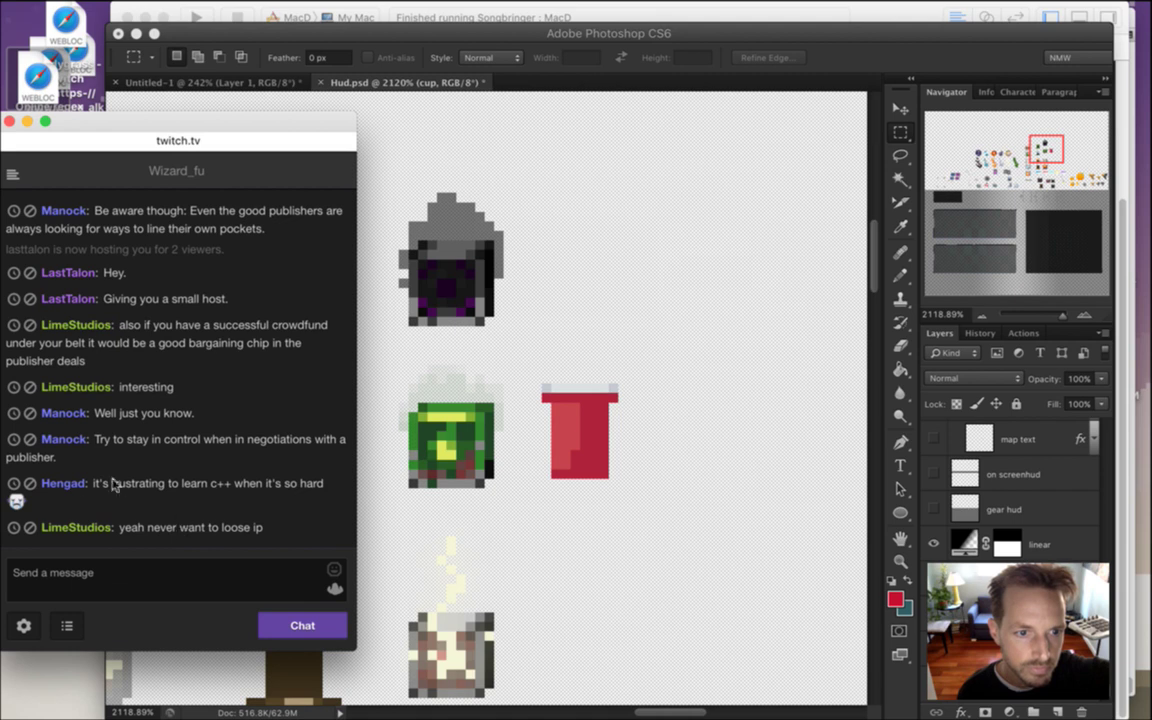
Read the chat messages about never losing IP and the frustration of learning C++
left_click_drag(137, 527, 270, 529)
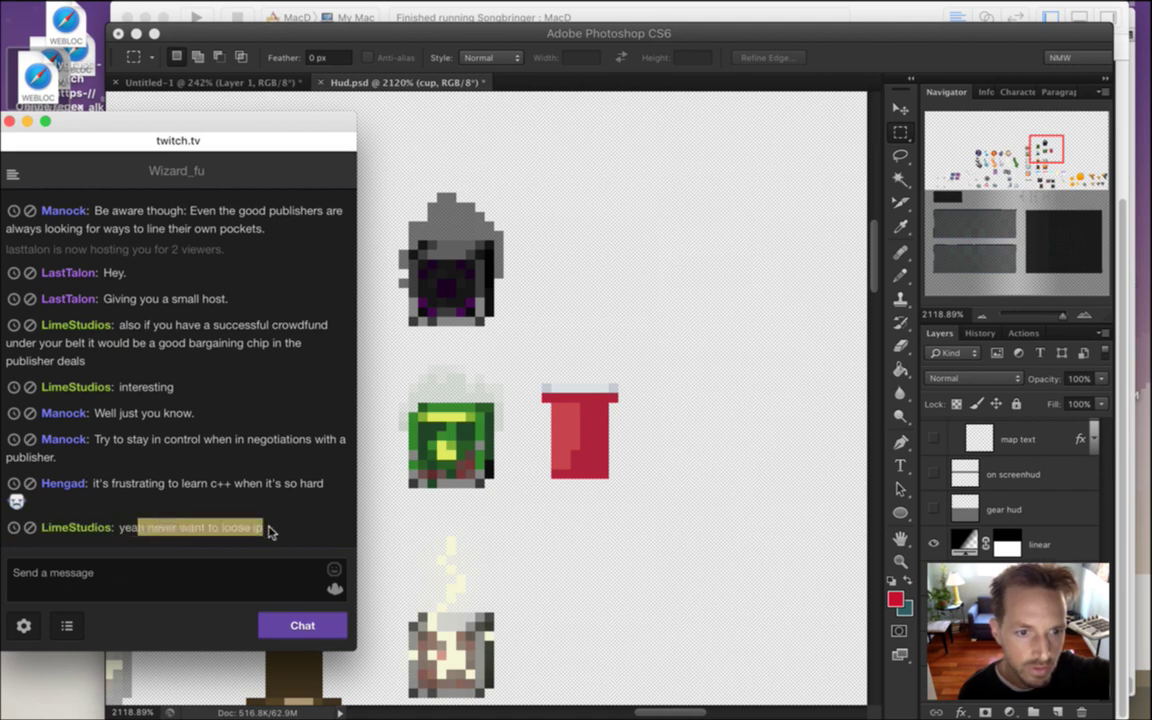
left_click(162, 499)
left_click_drag(121, 483, 315, 518)
left_click(146, 500)
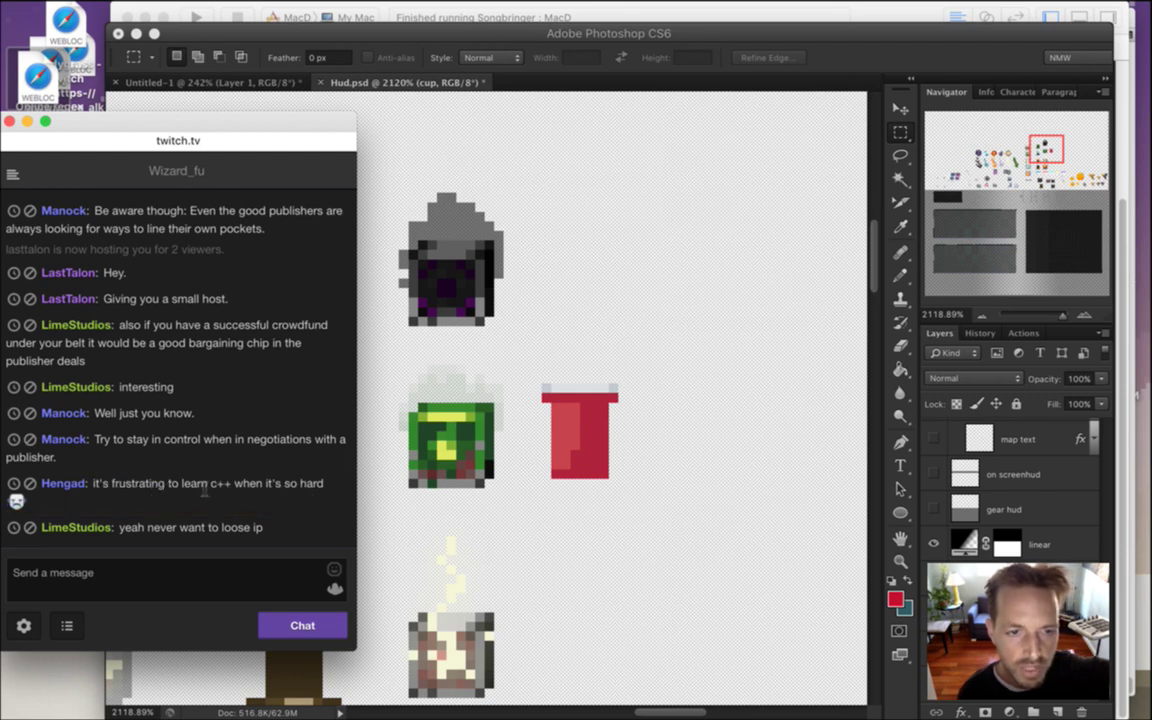
left_click_drag(180, 484, 234, 486)
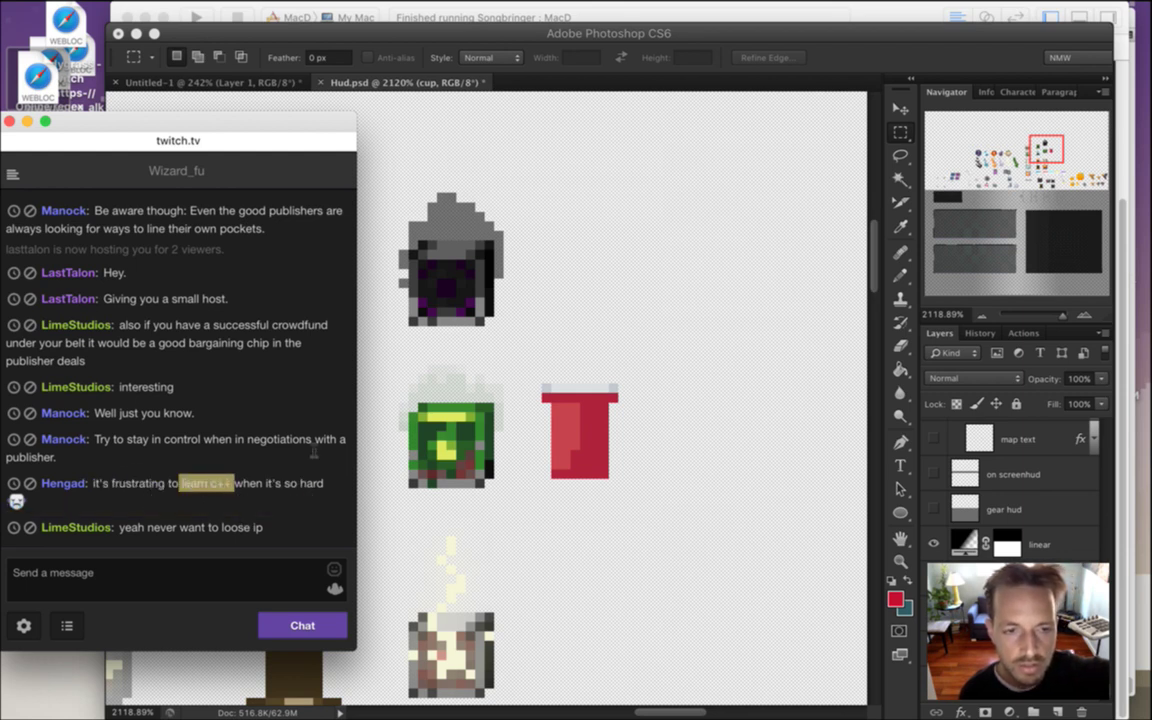
Run Songbringer from Xcode, check the red cup's icon and description in the inventory, and quit the game
left_click(810, 95)
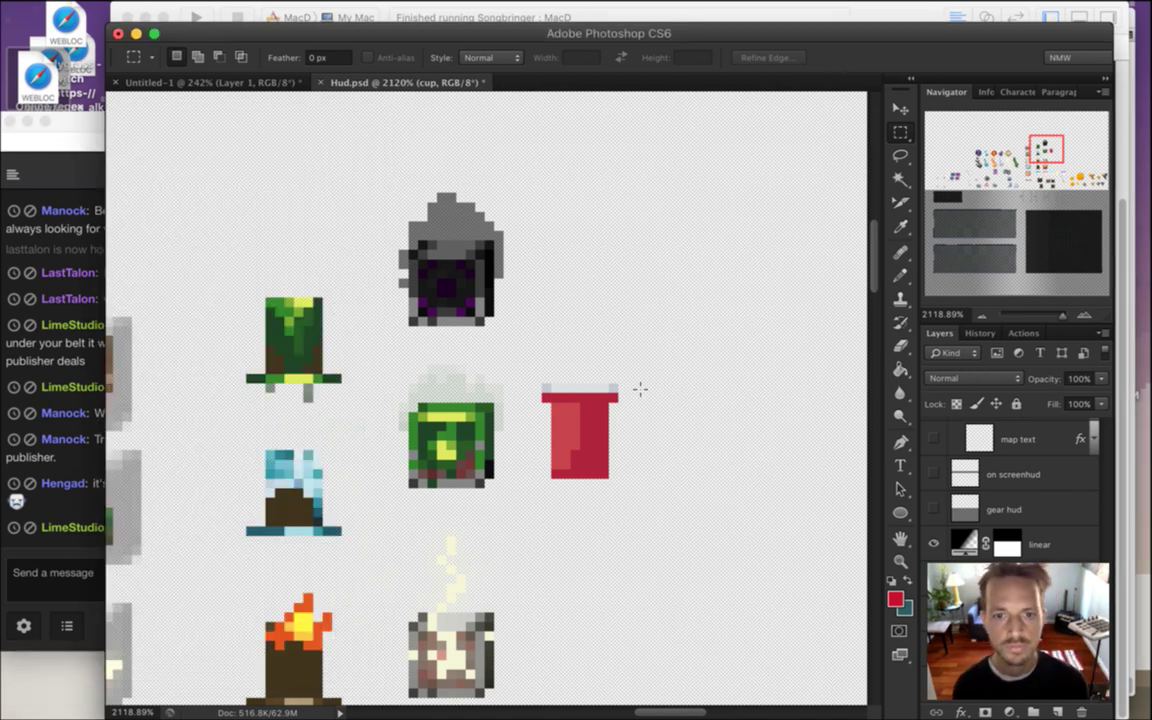
key("super+Tab")
key("super+Tab")
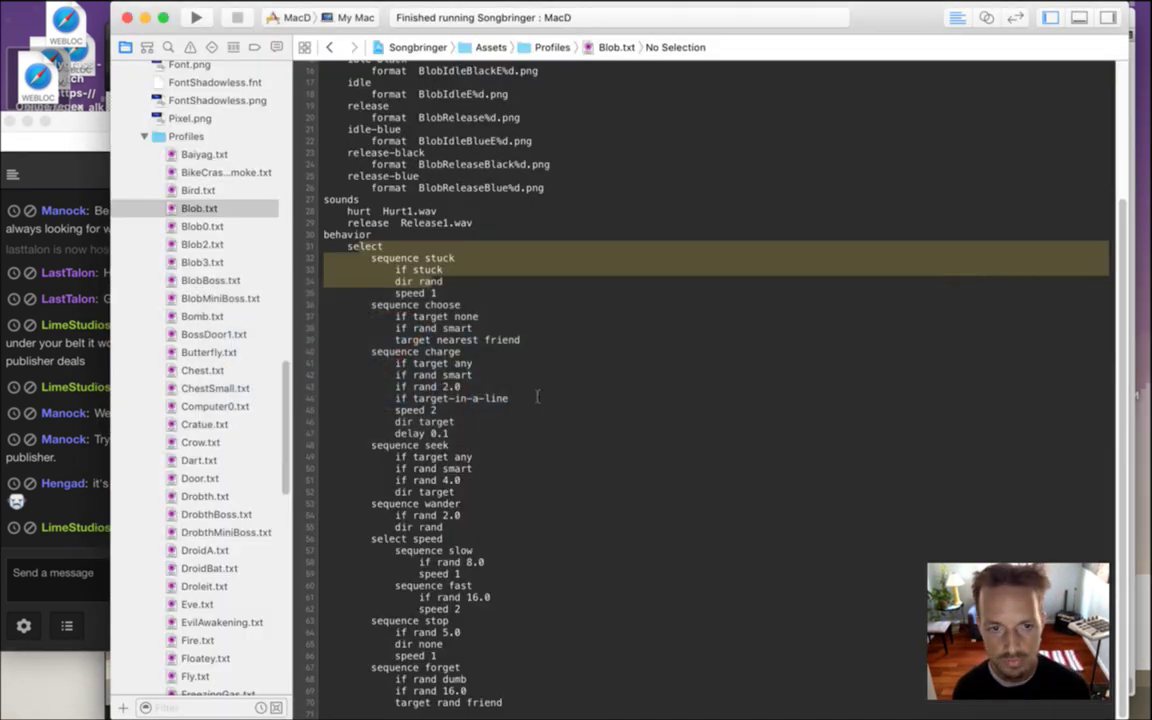
key("super+r")
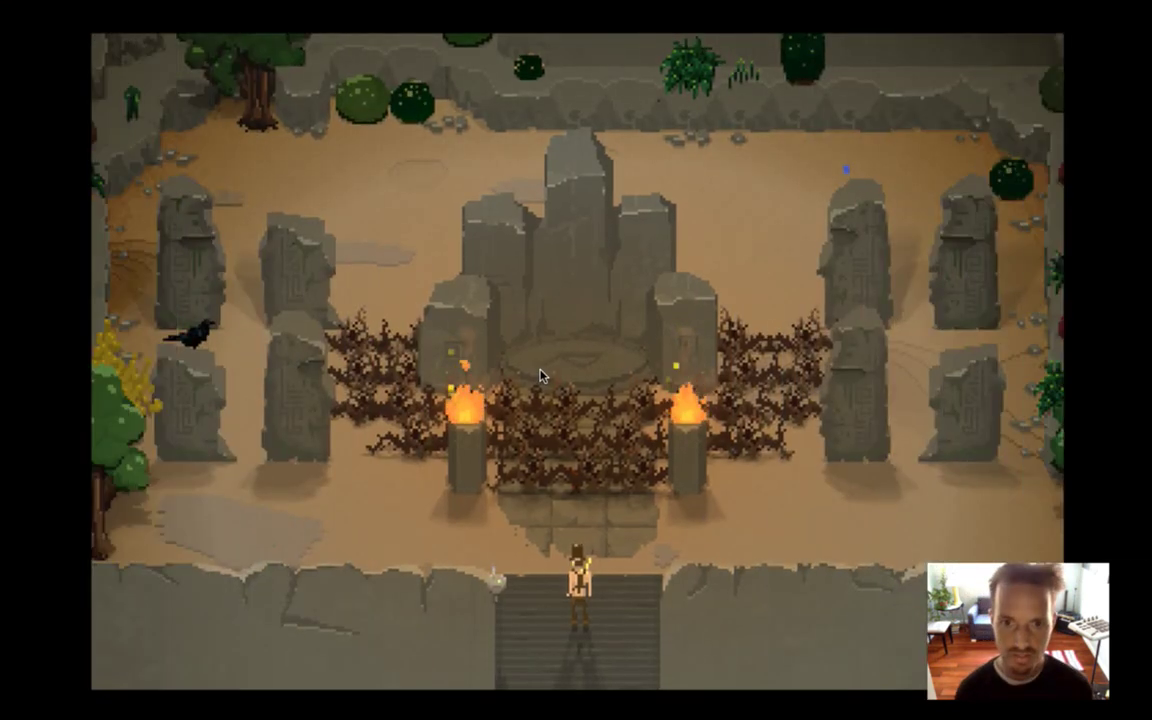
key("Return")
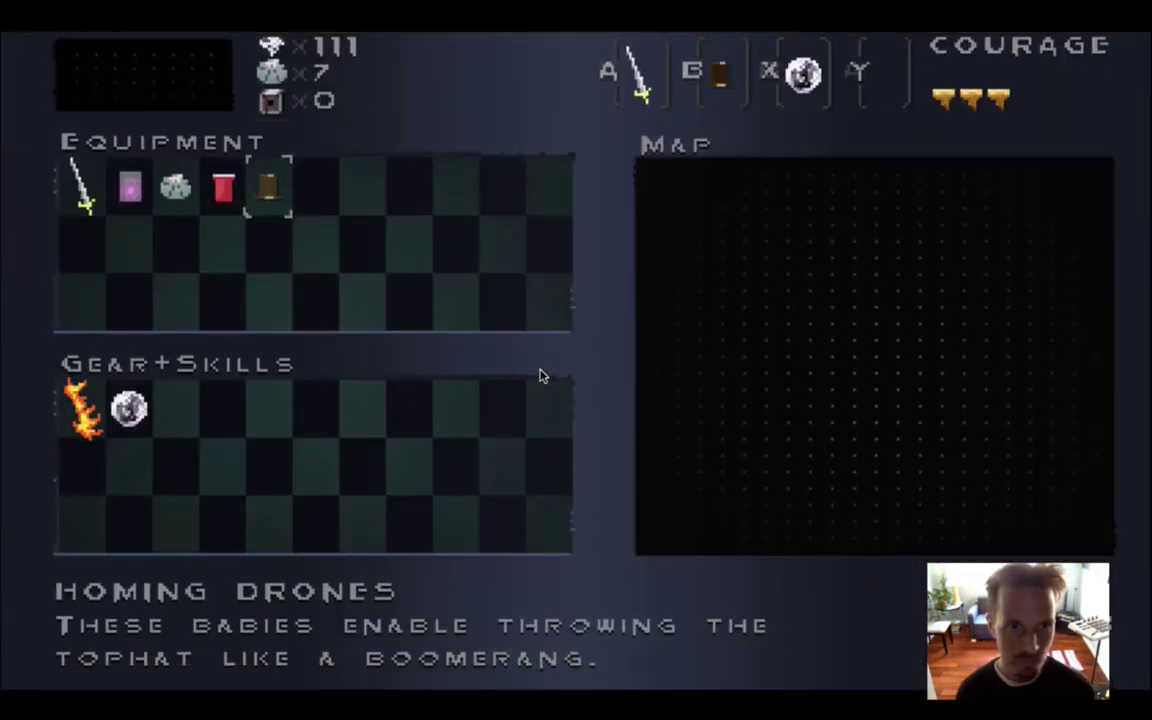
key("Left")
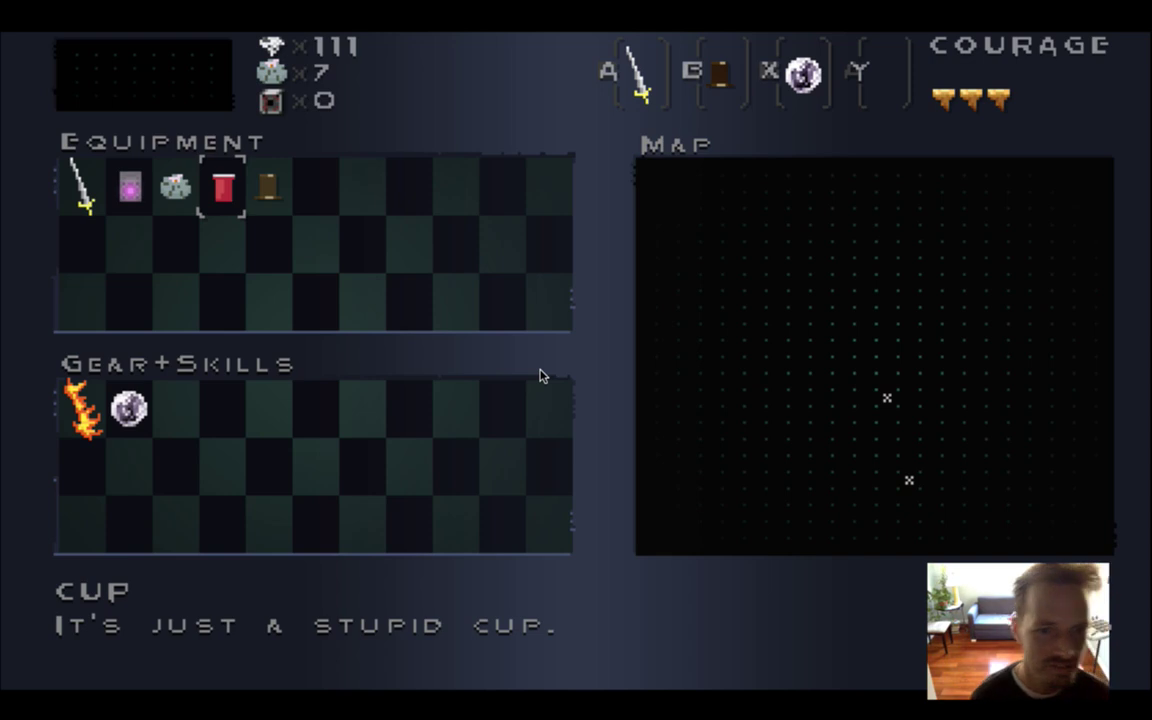
key("Left")
key("Right")
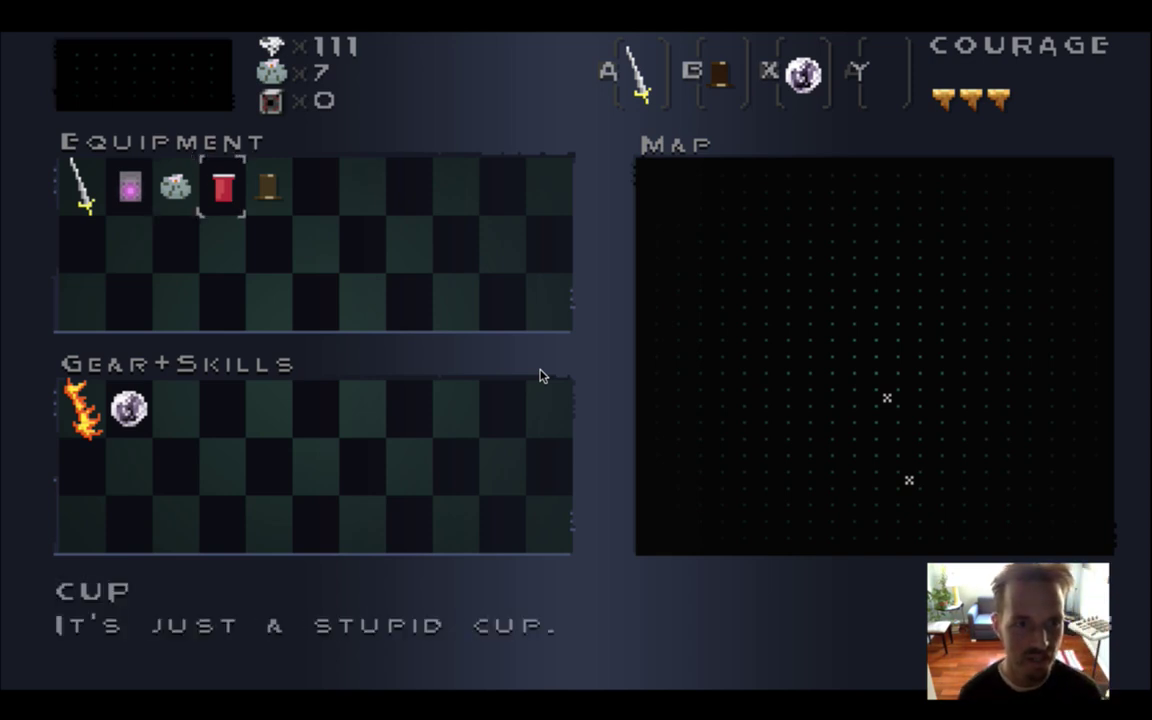
key("super+q")
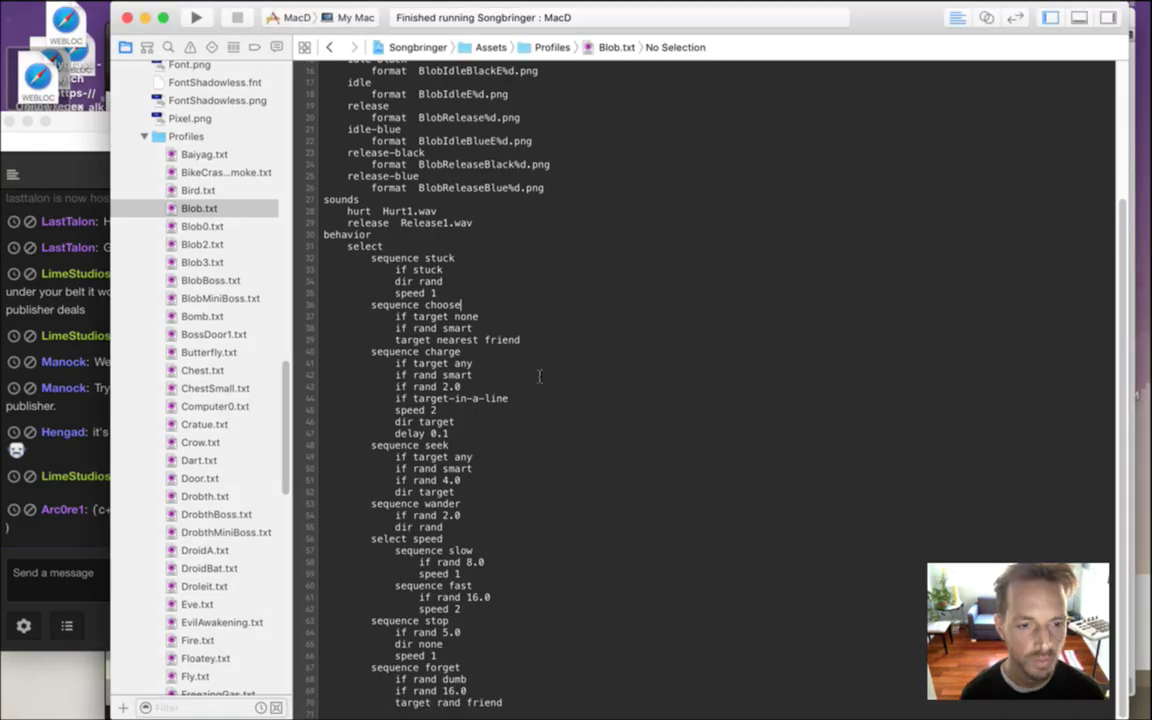
Switch to Photoshop and save Hud.psd
key("super+Tab")
key("Tab")
mouse_move(385, 347)
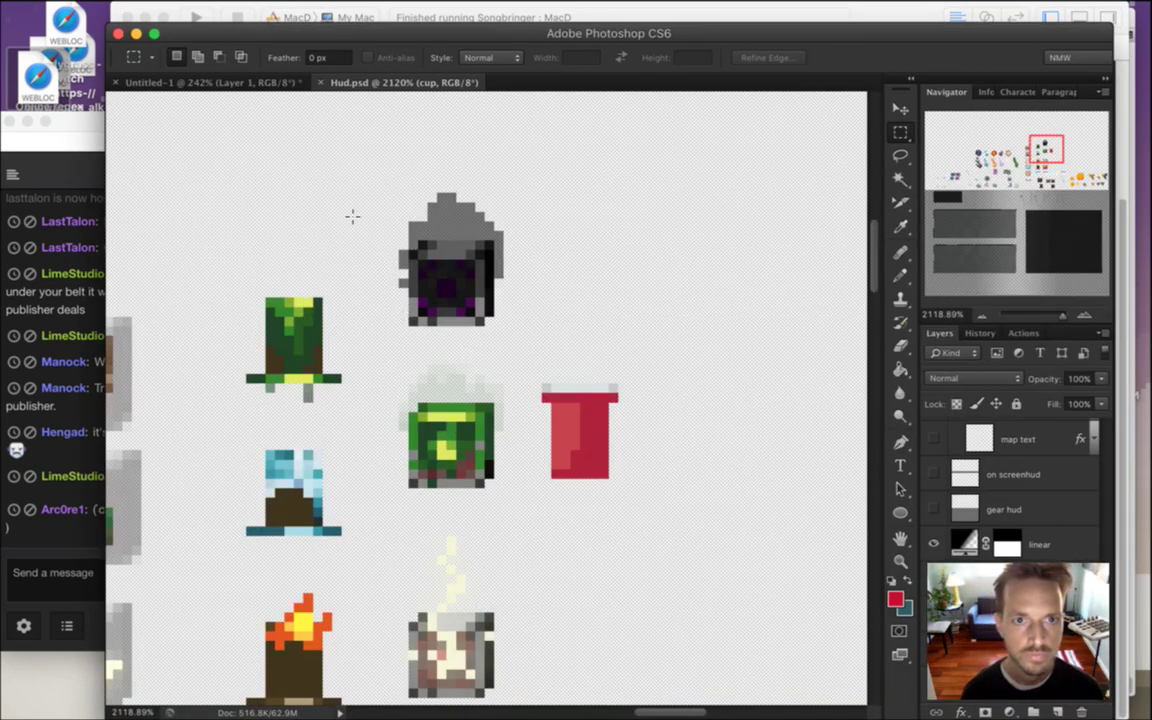
Return to Xcode and open Saves.txt from the Songbringer project
key("super+Tab")
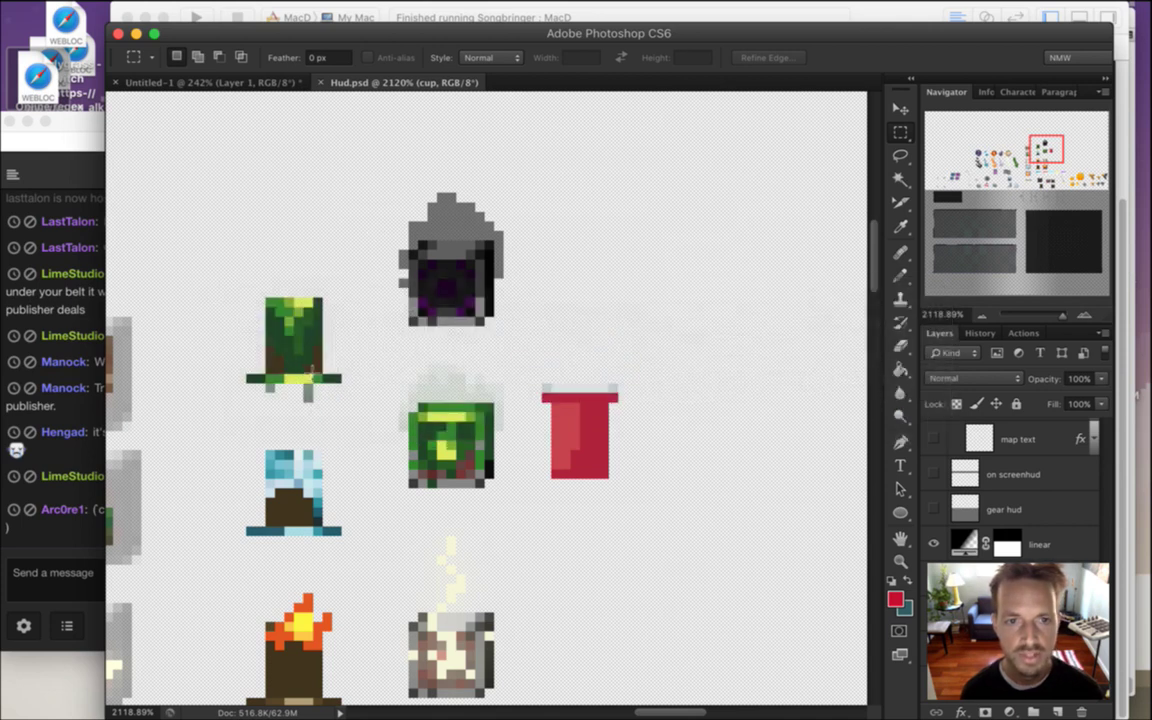
key("super+Tab")
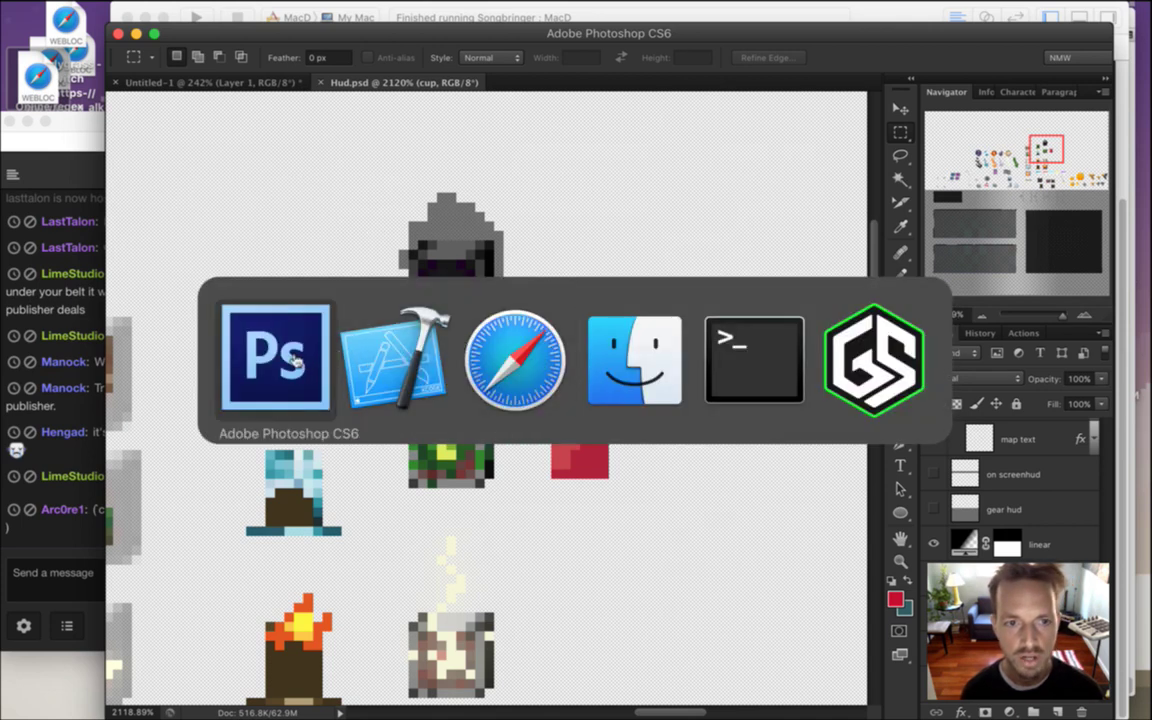
left_click(395, 360)
left_click(468, 247)
left_click(435, 212)
scroll(197, 97, "up", 15)
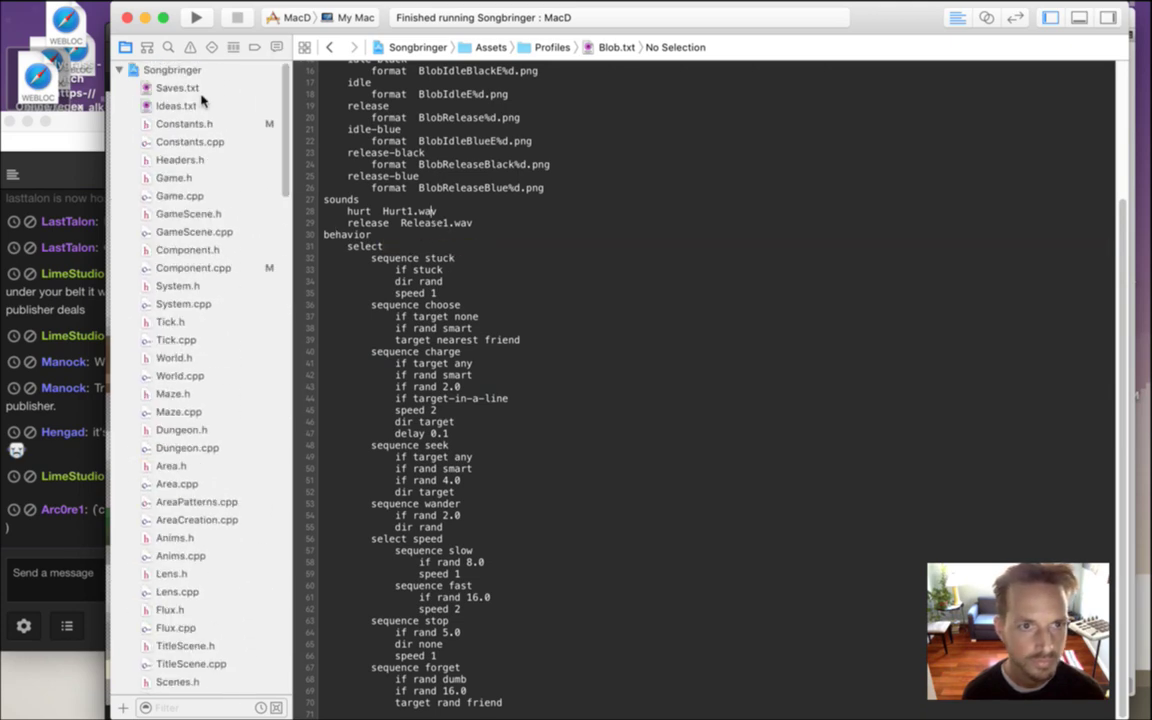
left_click(180, 88)
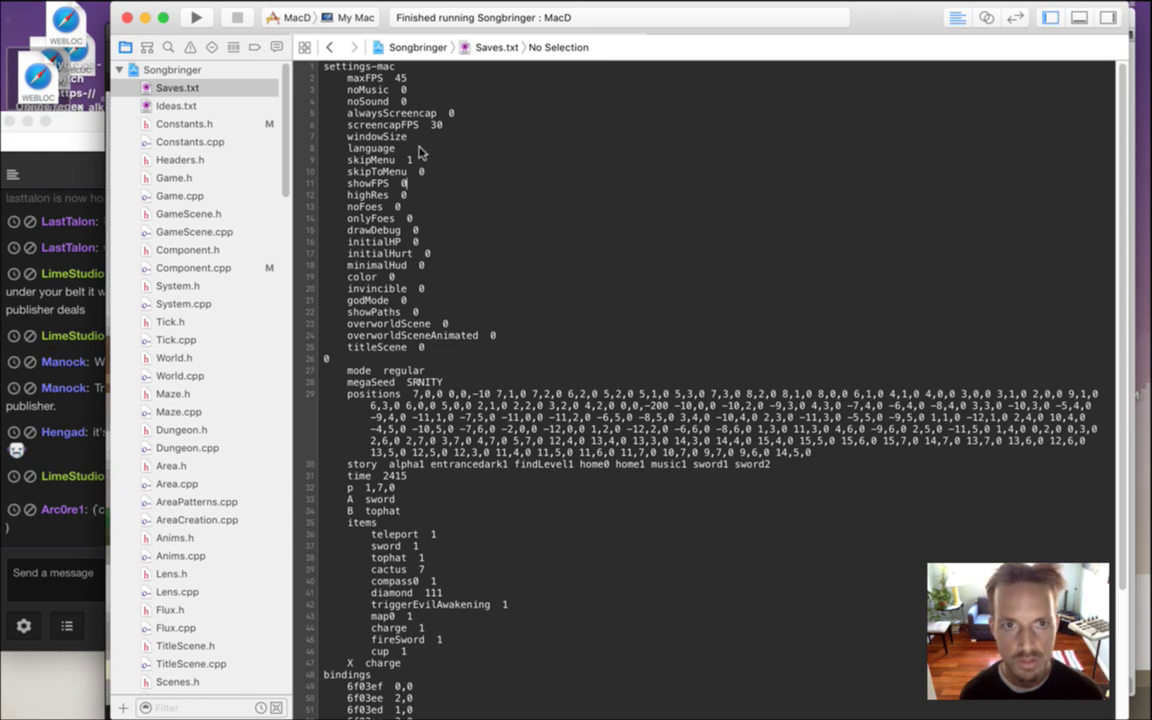
Set alwaysScreencap to 1 in Saves.txt, run Songbringer to capture frames, and quit the game
left_click(440, 136)
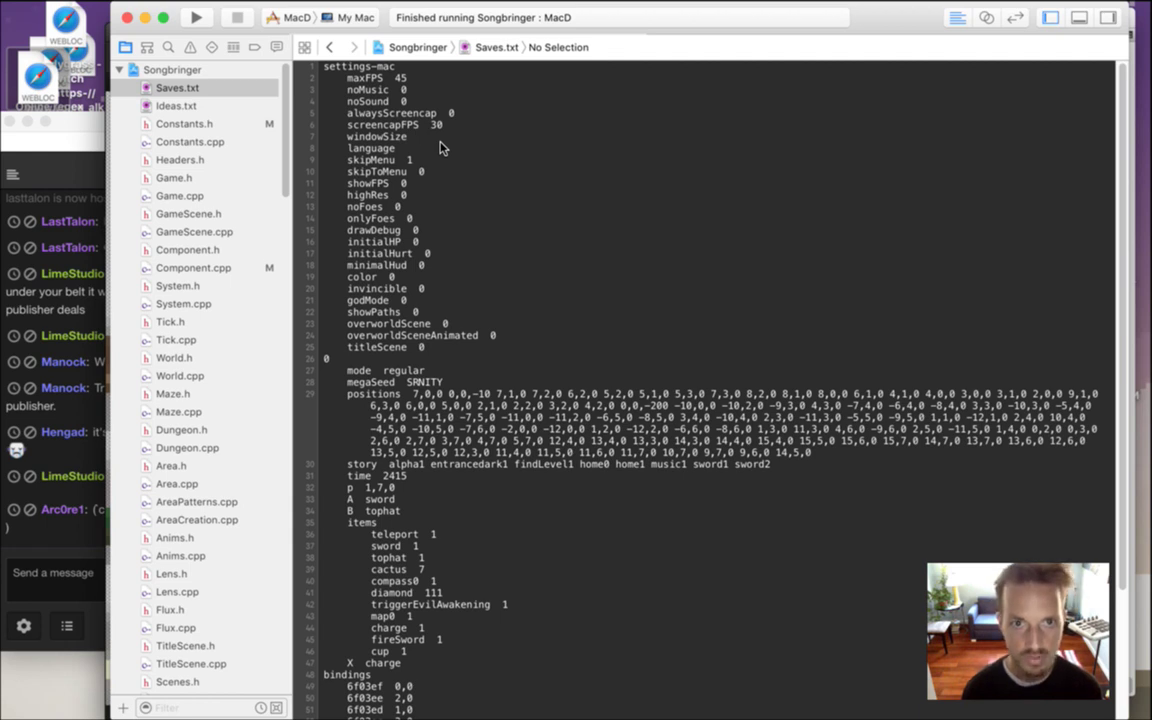
key("BackSpace")
type("1")
key("super+r")
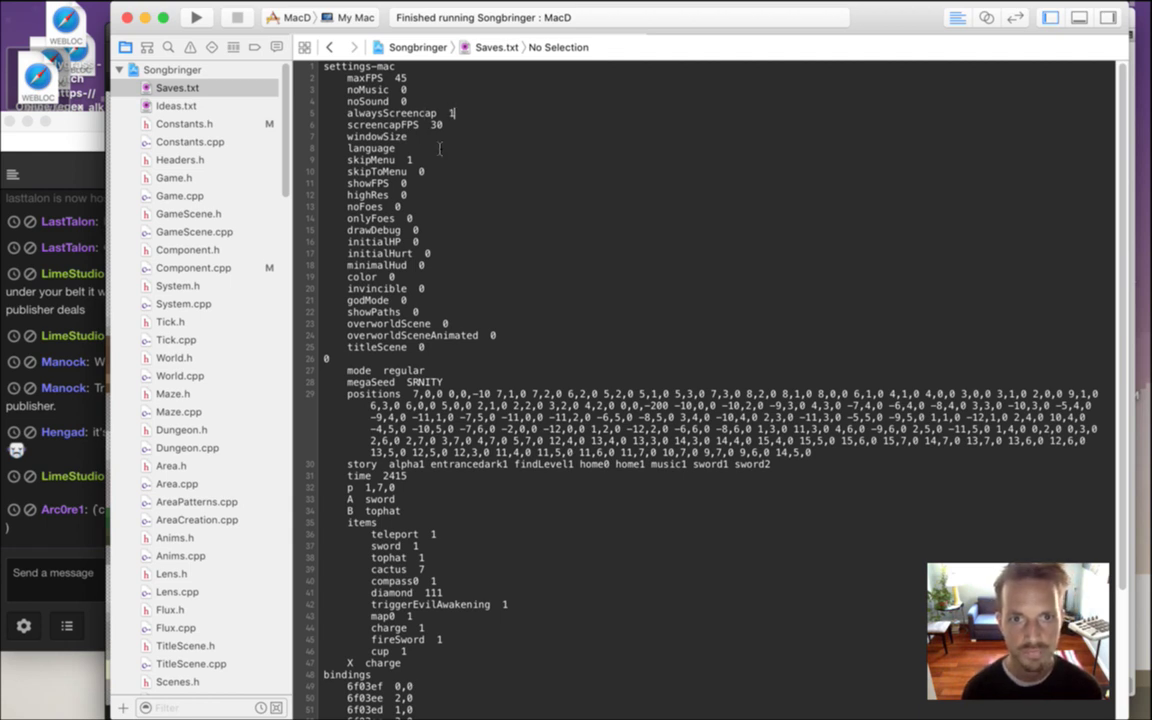
left_click(80, 535)
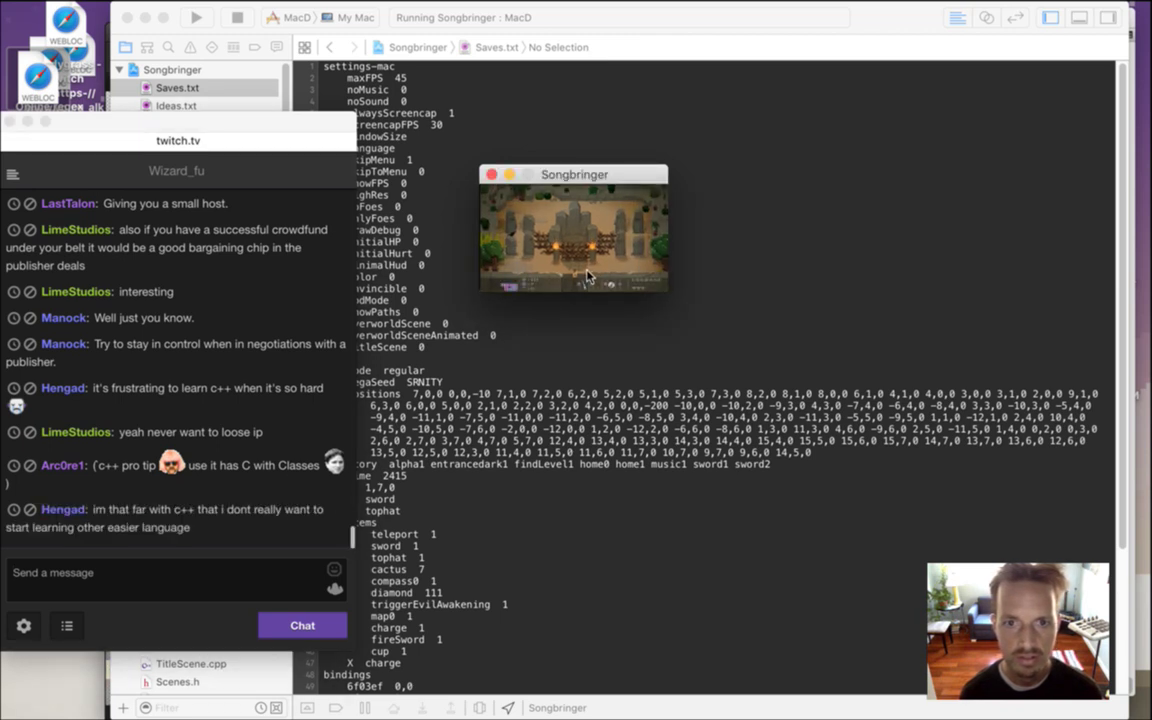
key("super+q")
Set alwaysScreencap back to 0 in Saves.txt and save the file
left_click(481, 154)
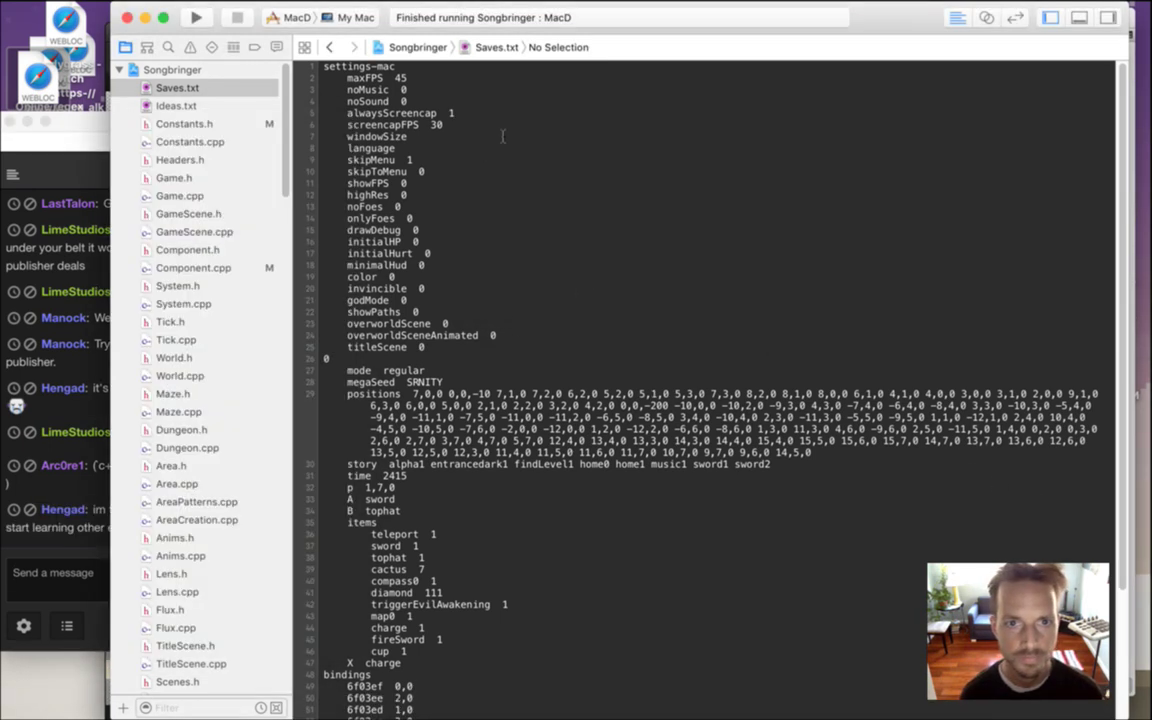
key("BackSpace")
type("0")
key("super+s")
key("super+Tab")
left_click(705, 303)
left_click(705, 303)
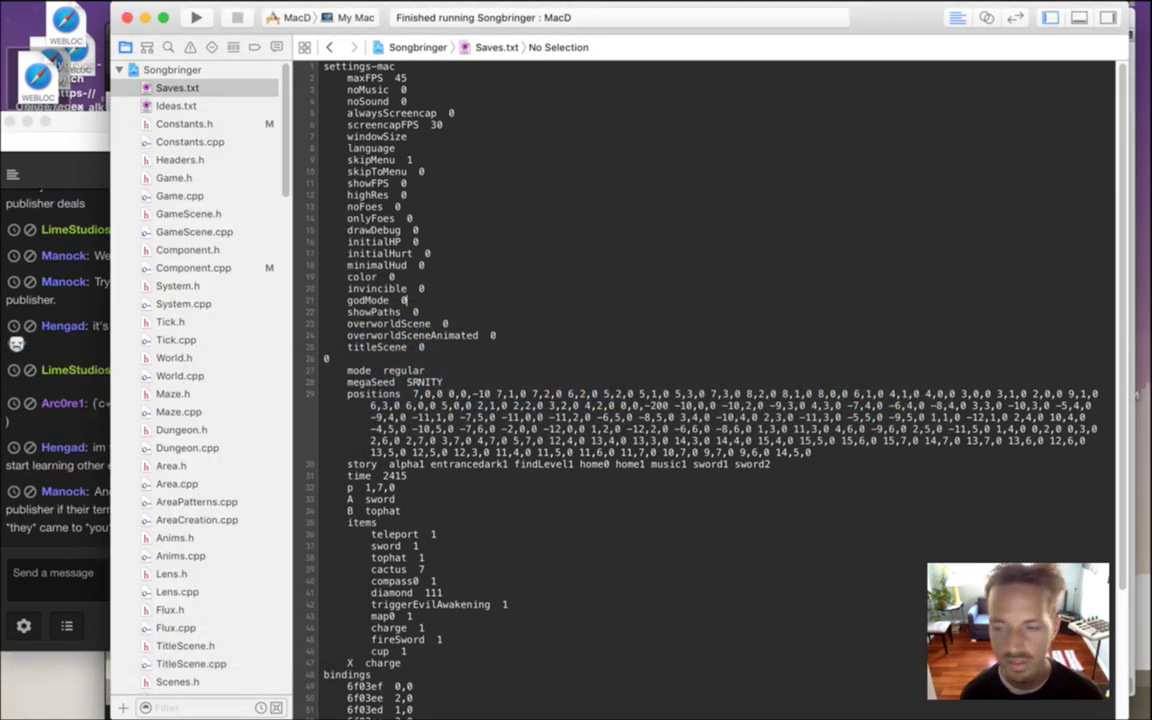
Reveal the desktop, open the 11-06-15 folder and preview the captured frame Screen035.png
mouse_move(1149, 716)
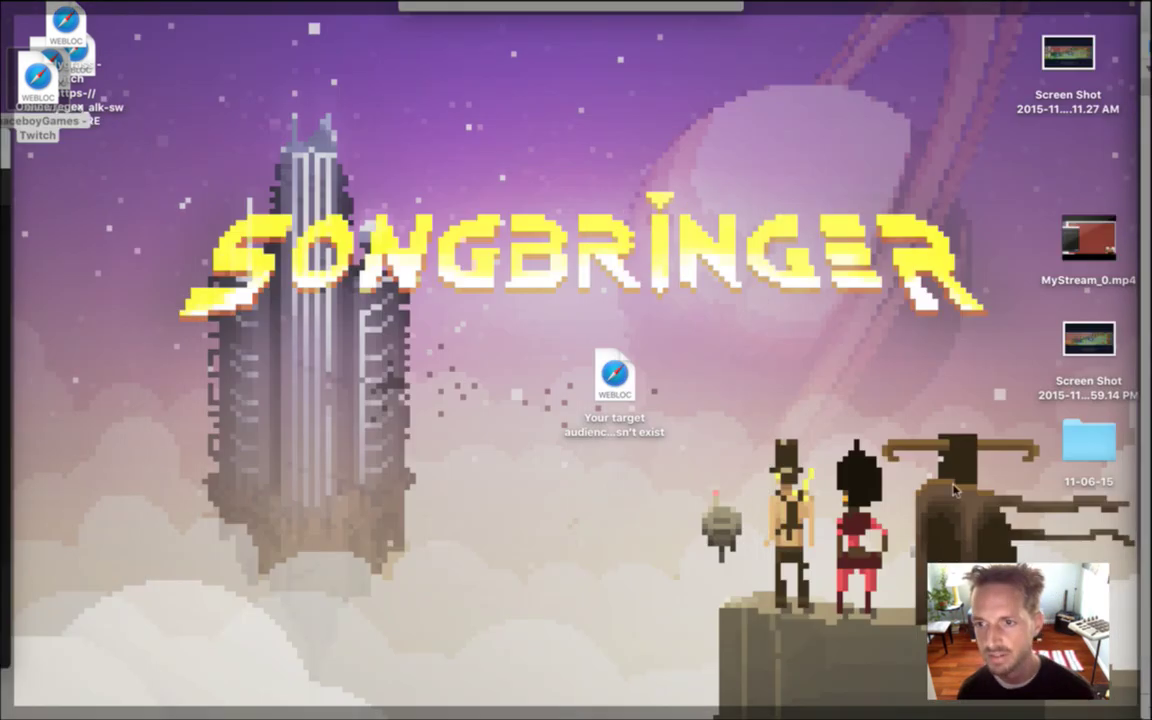
left_click(1083, 446)
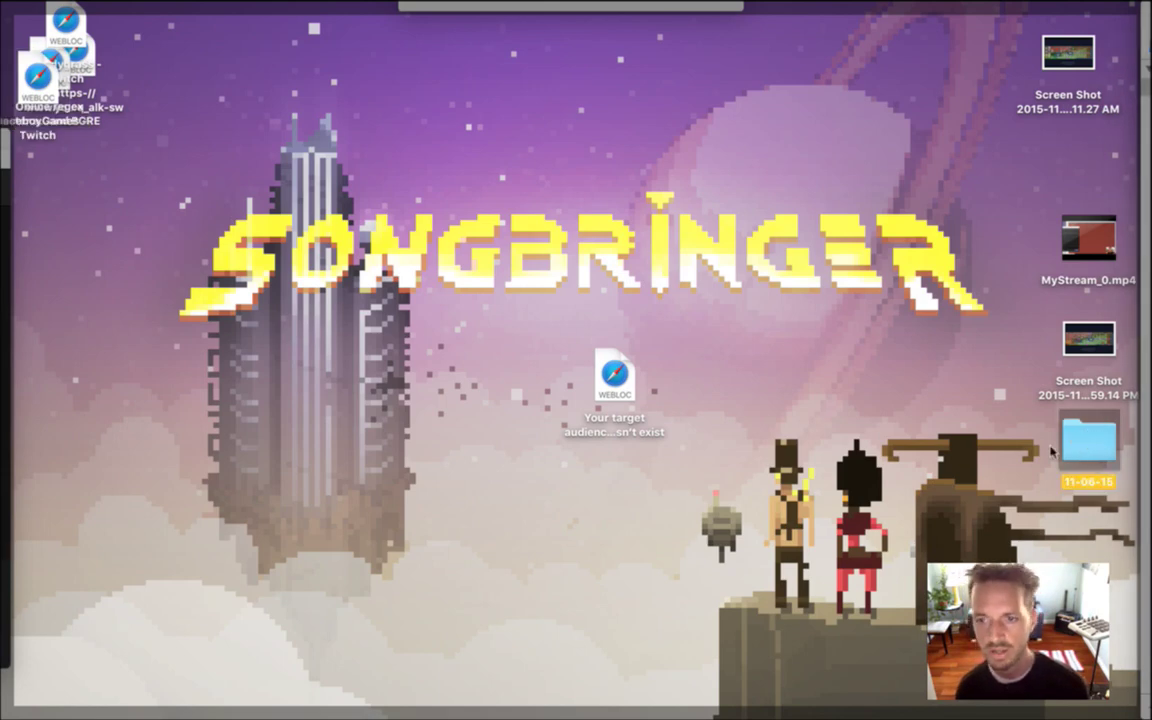
double_click(1083, 446)
scroll(910, 232, "down", 10)
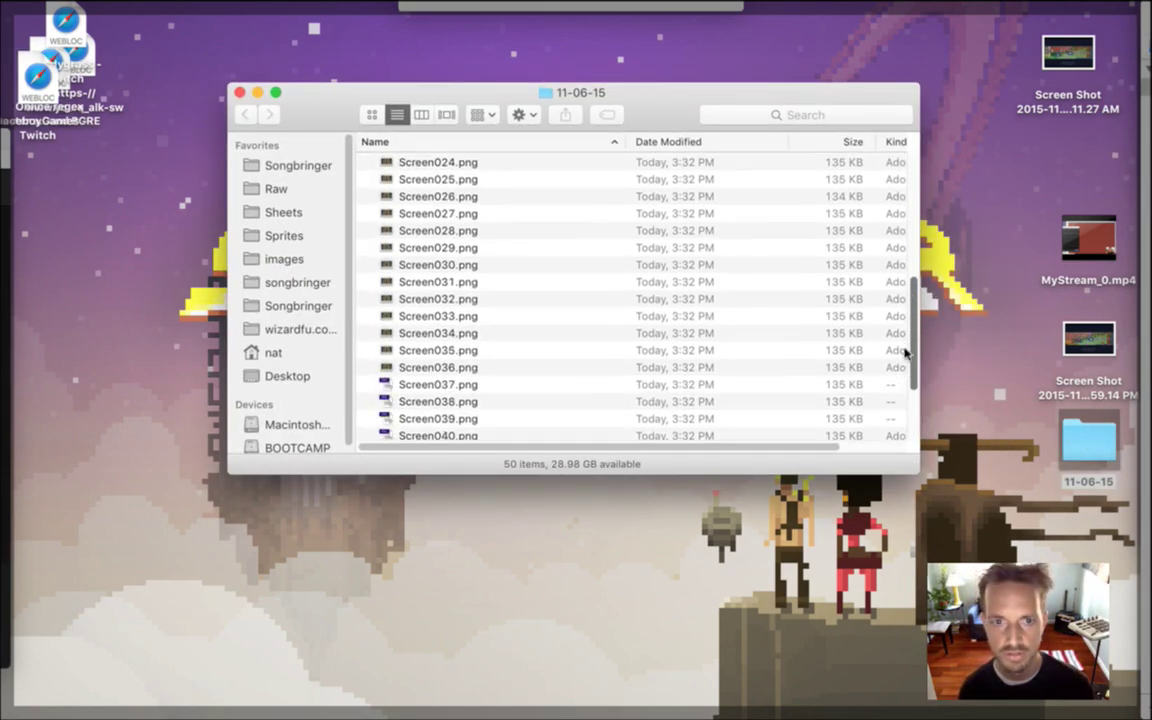
left_click(528, 337)
key("space")
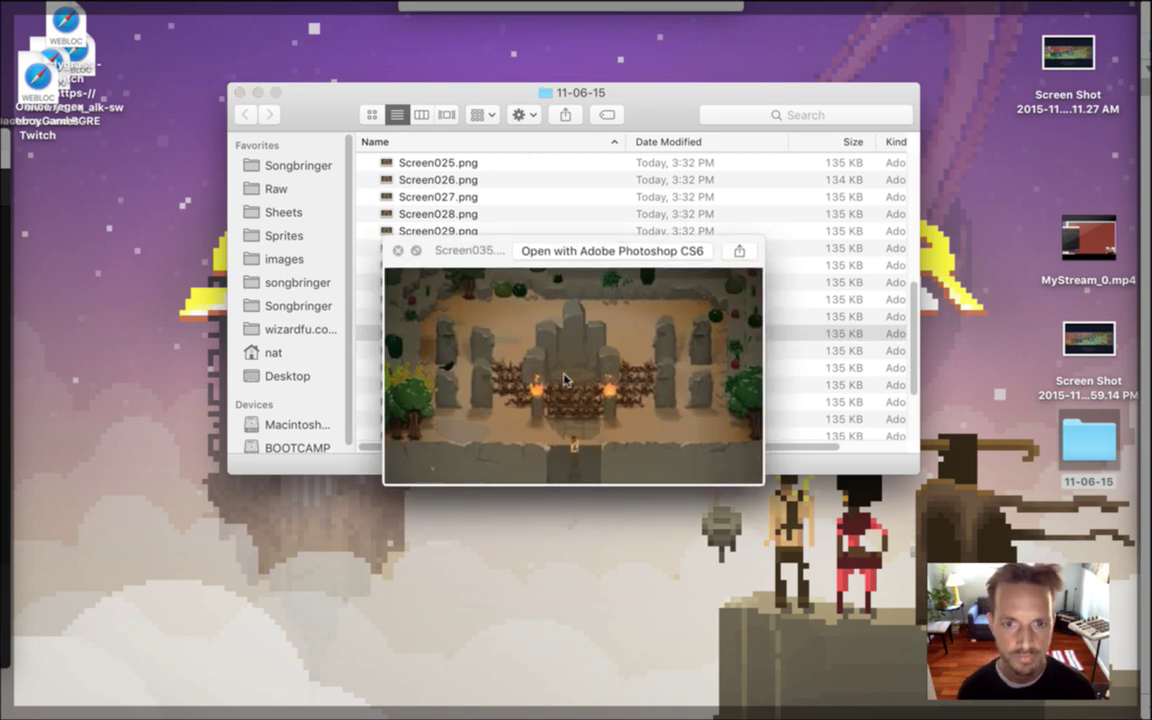
Close the preview and open the captured frame Screen035.png in Adobe Photoshop CS6, enlarged to about 430%
key("space")
right_click(508, 333)
mouse_move(578, 342)
left_click(775, 340)
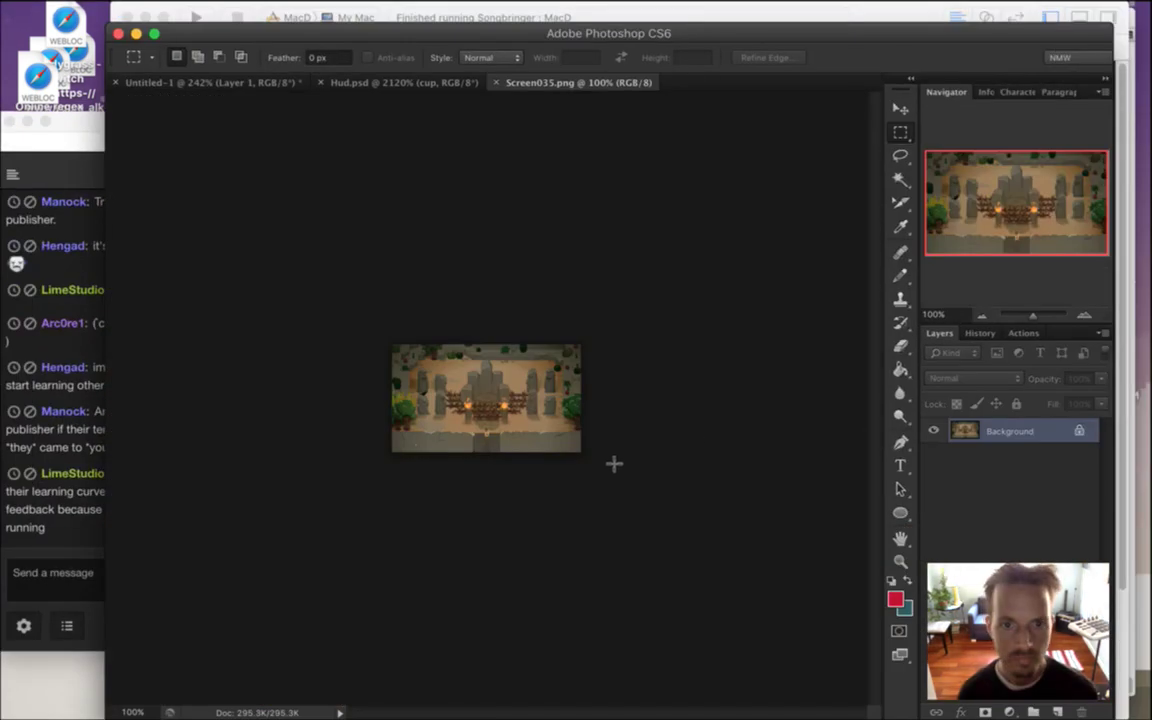
scroll(470, 400, "up", 3)
scroll(538, 422, "up", 2)
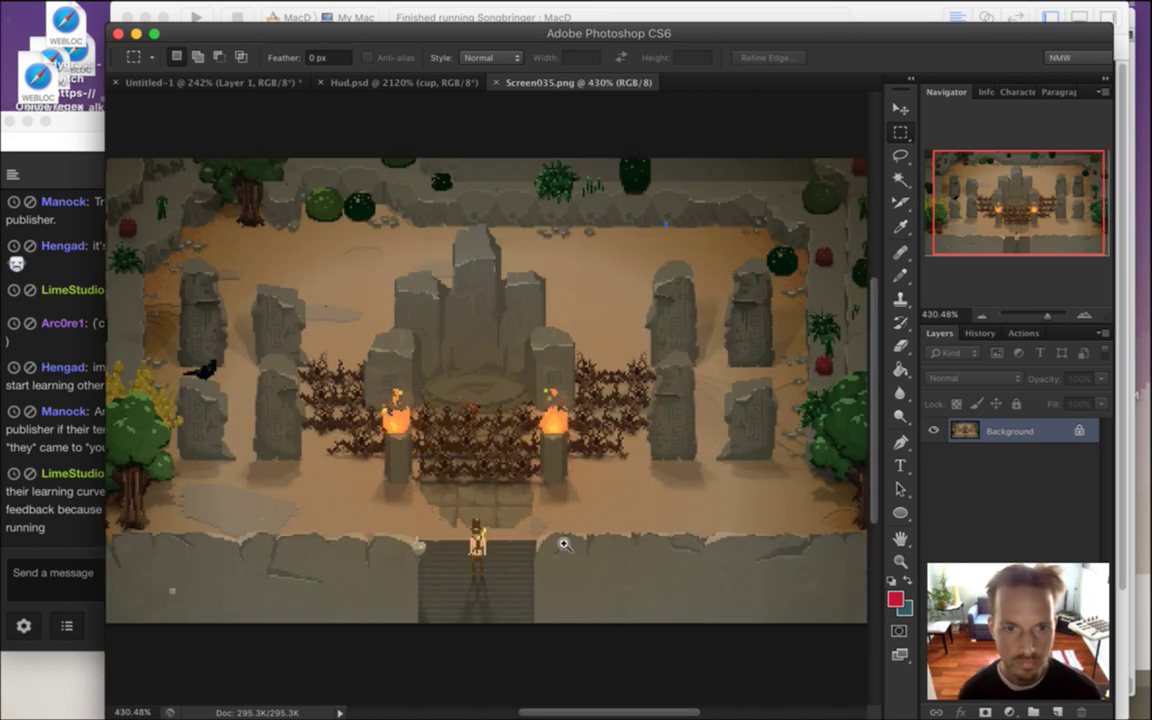
Read the Twitch chat messages about saying no to publishers and about learning C++
left_click(72, 540)
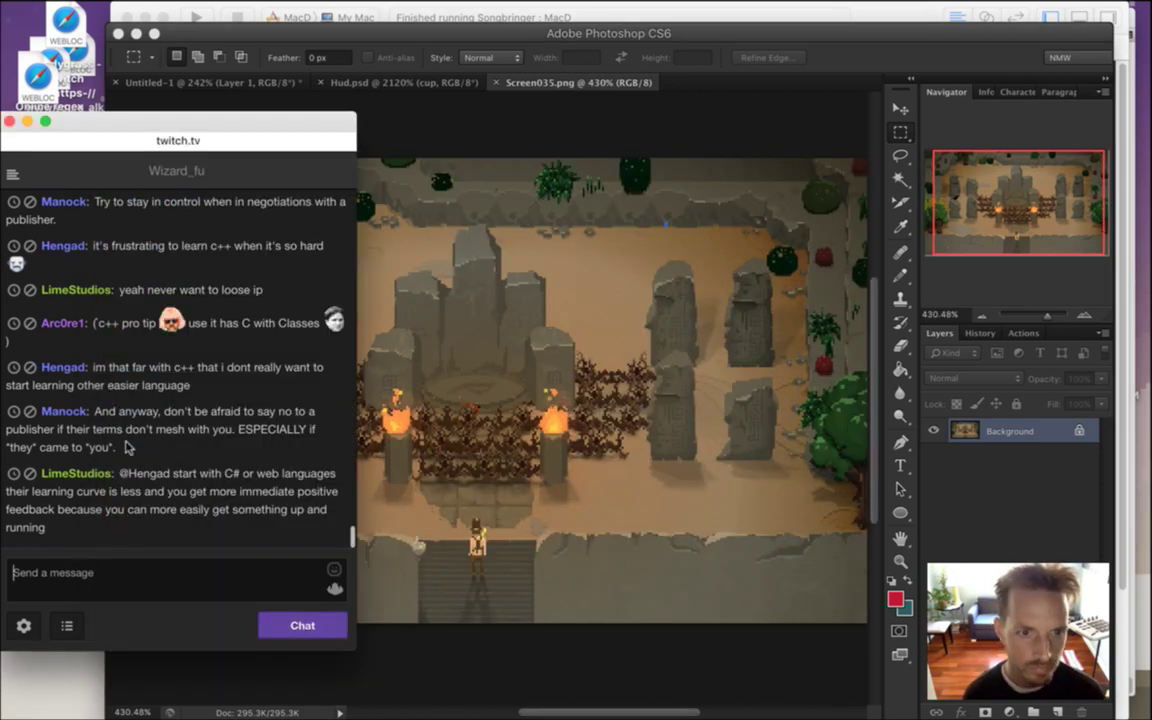
left_click_drag(109, 410, 157, 446)
left_click(157, 442)
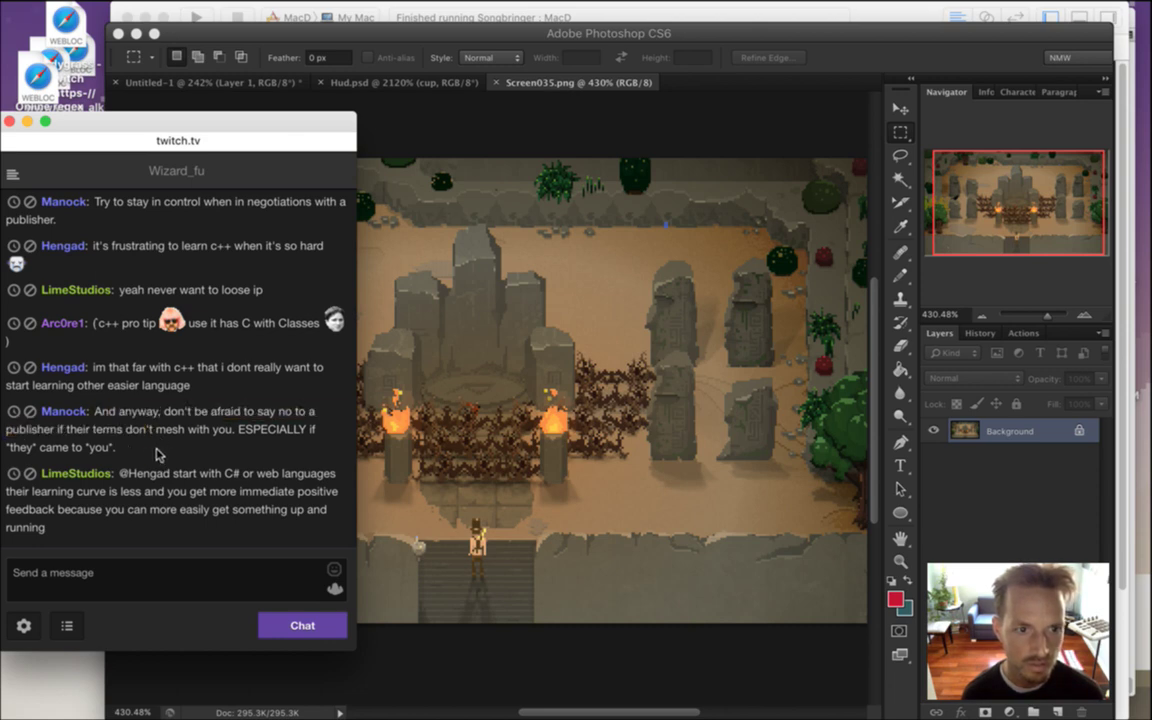
left_click_drag(245, 429, 280, 449)
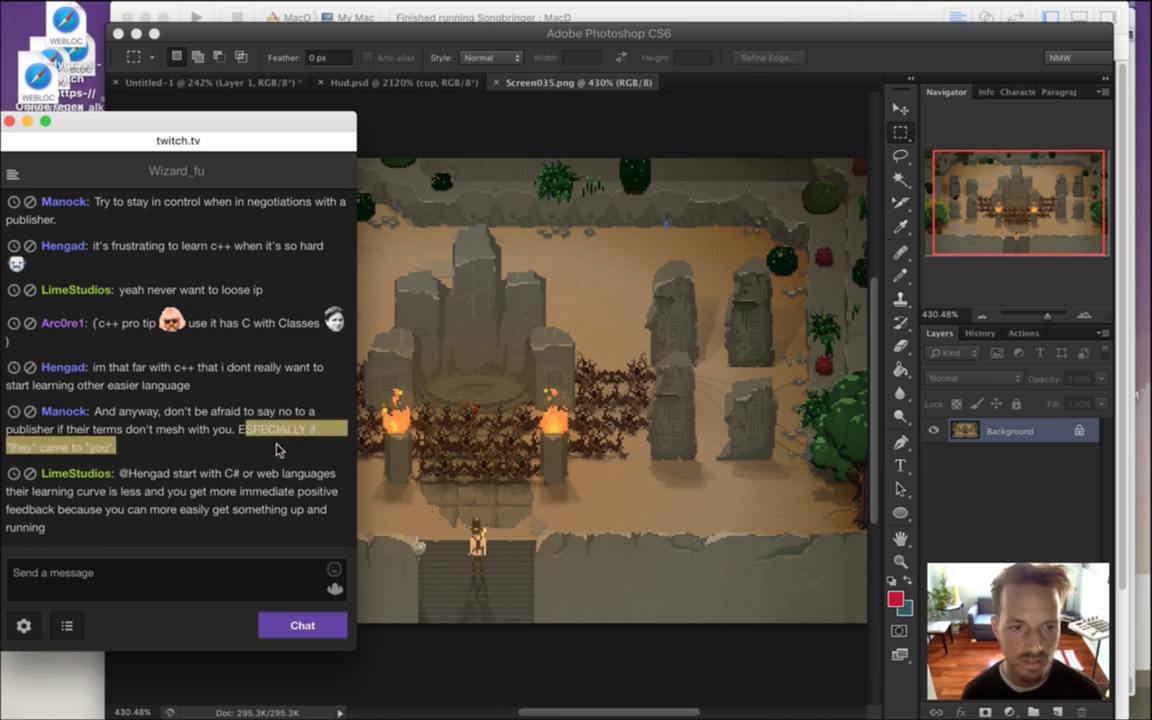
left_click(268, 461)
left_click_drag(108, 412, 163, 453)
left_click(153, 406)
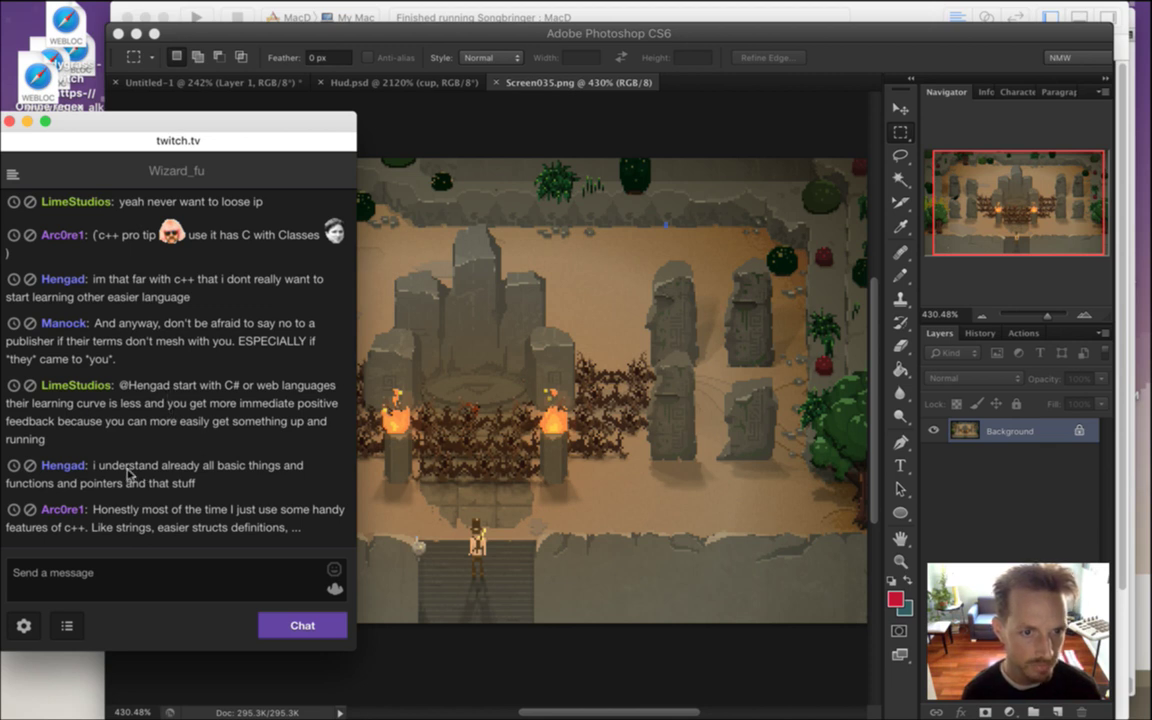
left_click_drag(113, 468, 212, 503)
left_click(214, 482)
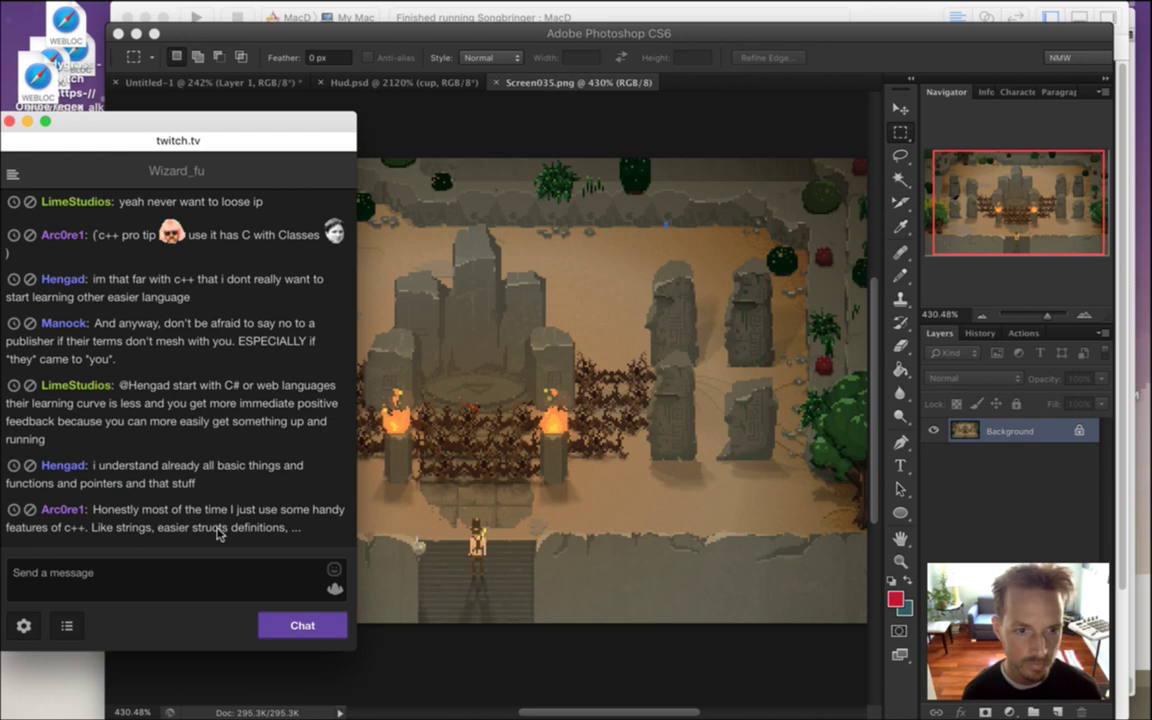
left_click_drag(115, 509, 260, 522)
left_click(258, 515)
In Photoshop, sample the sandy ground colour and paint over the right-hand brambles and inner right statues with a 30 px pencil, undoing stray strokes
left_click(510, 440)
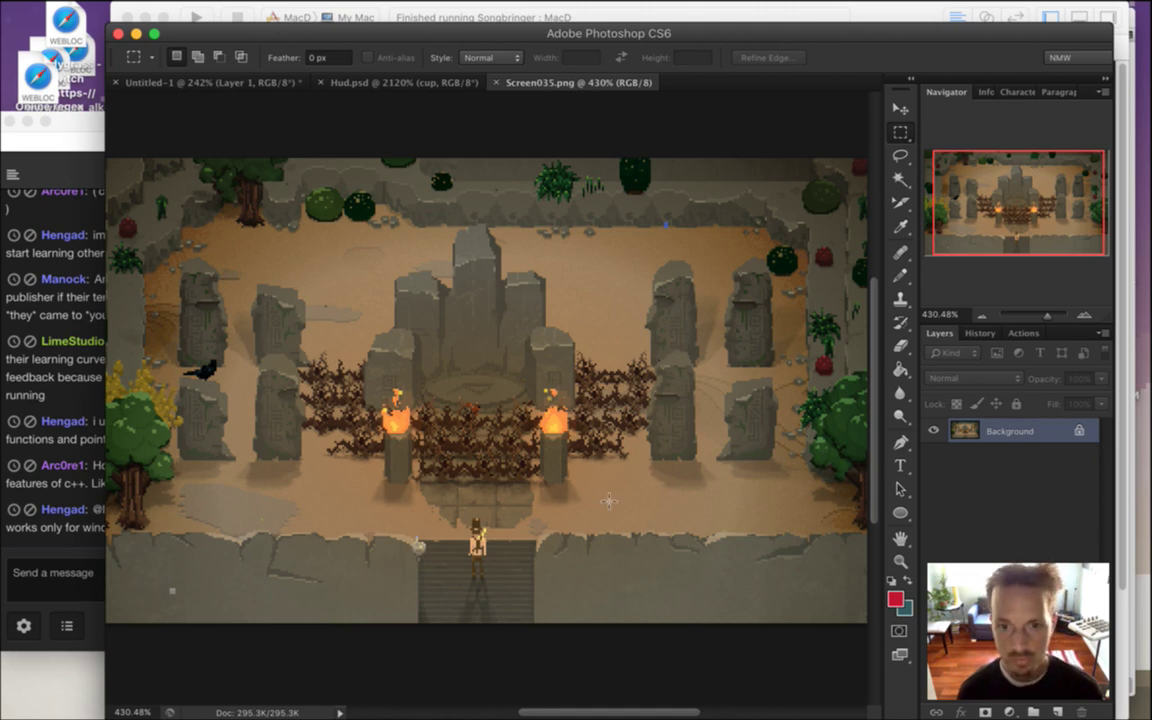
key("i")
left_click(543, 442)
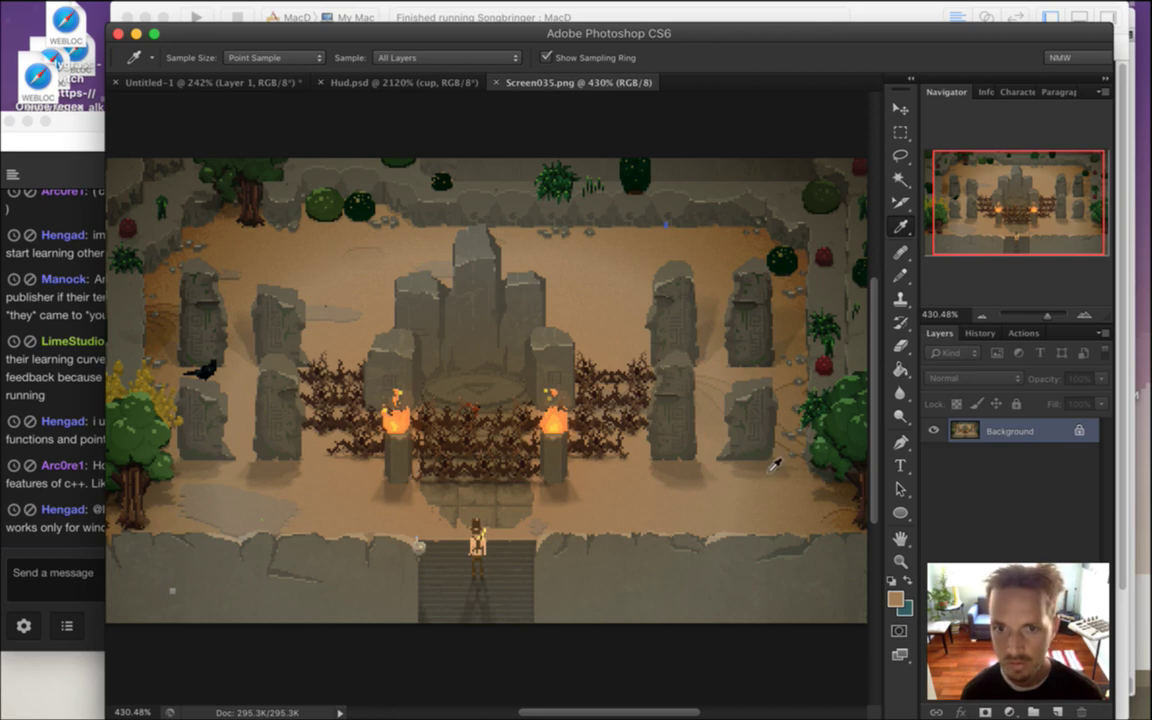
key("m")
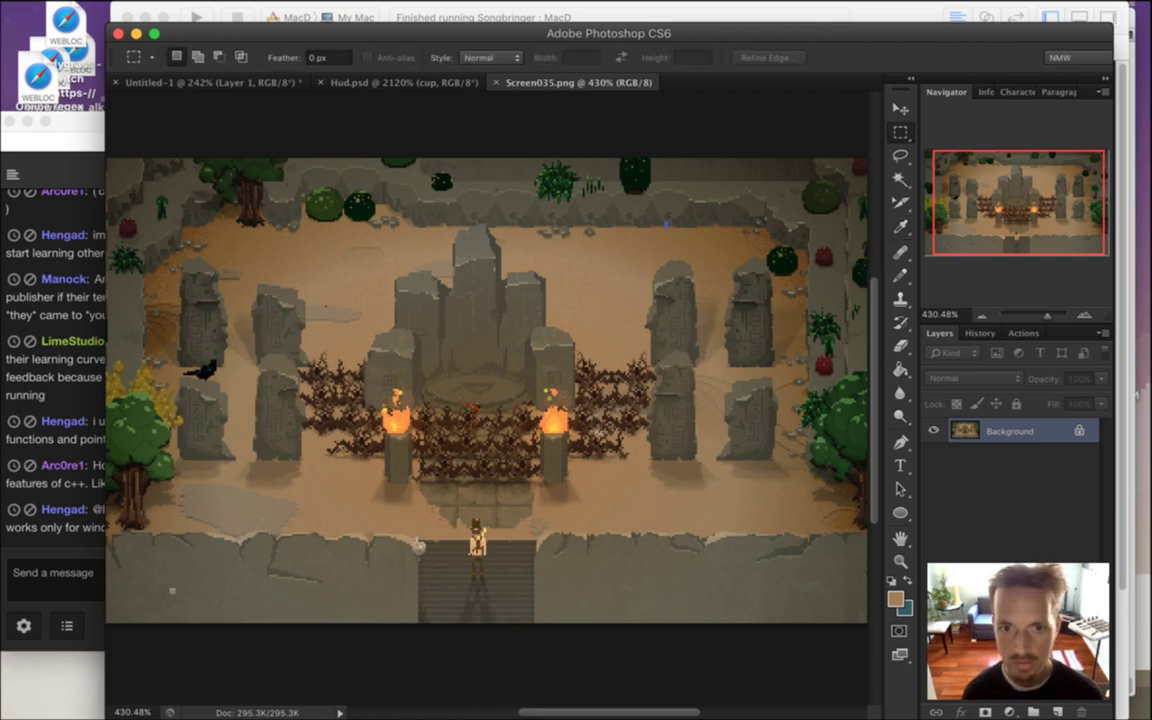
key("b")
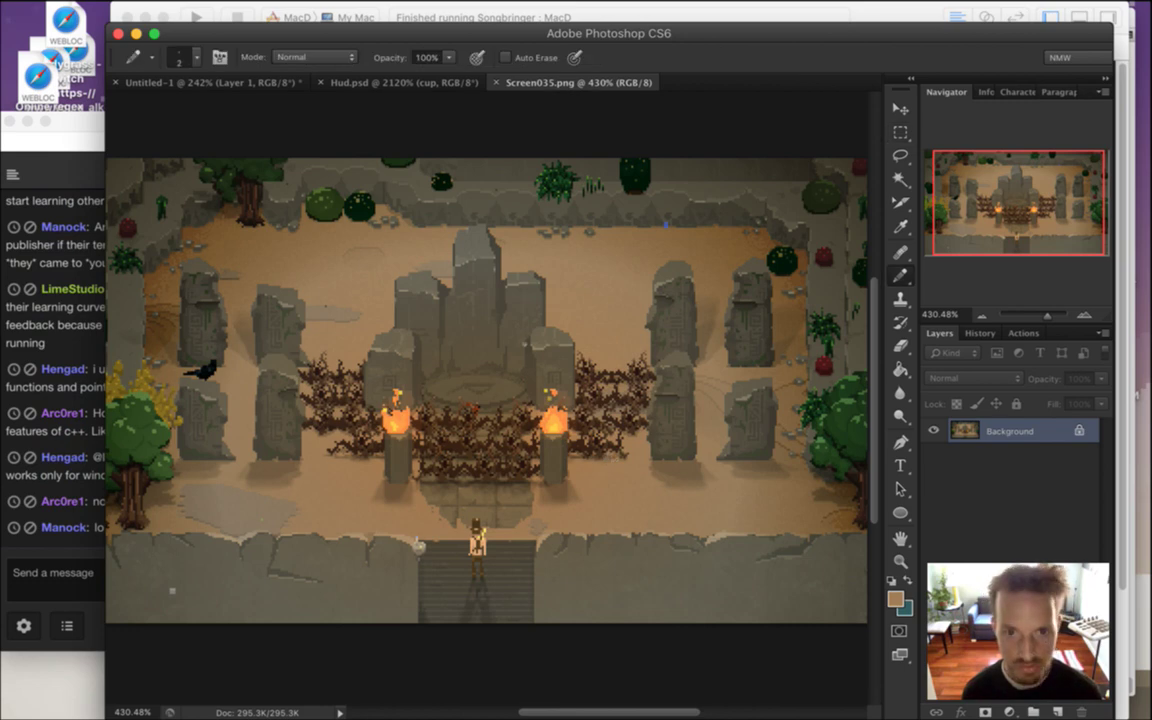
key("bracketright")
key("bracketright")
key("bracketright")
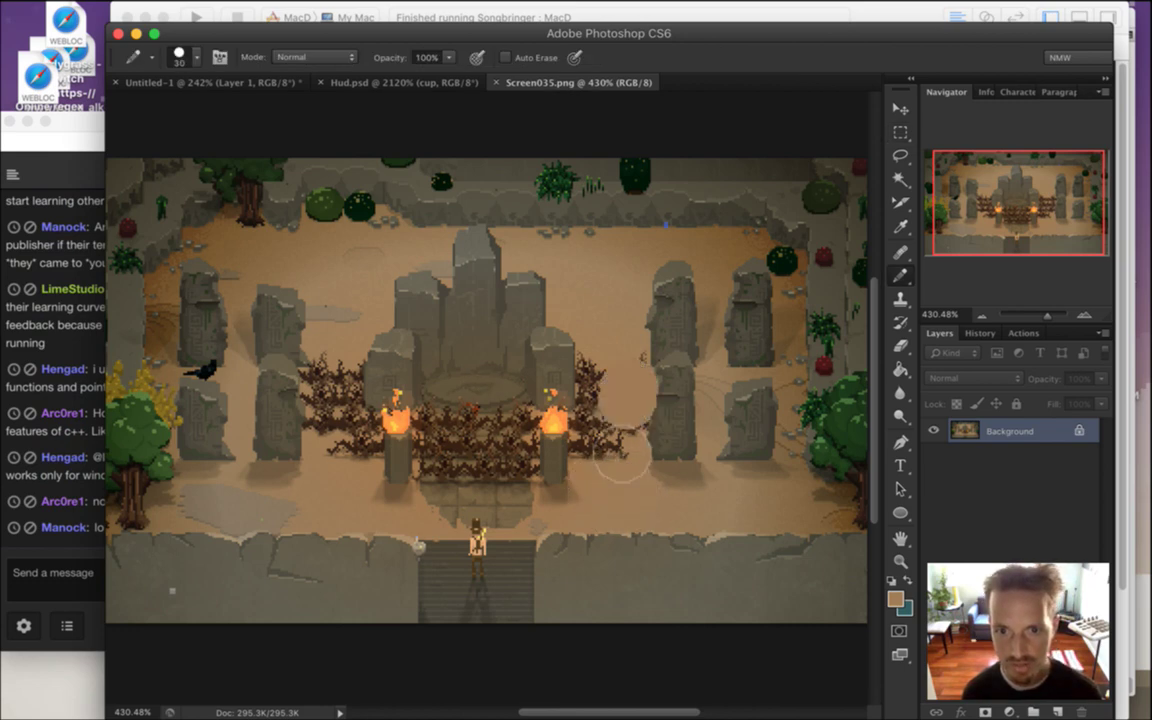
mouse_move(660, 460)
left_mouse_down()
mouse_move(665, 255)
mouse_move(672, 380)
mouse_move(712, 440)
left_mouse_up()
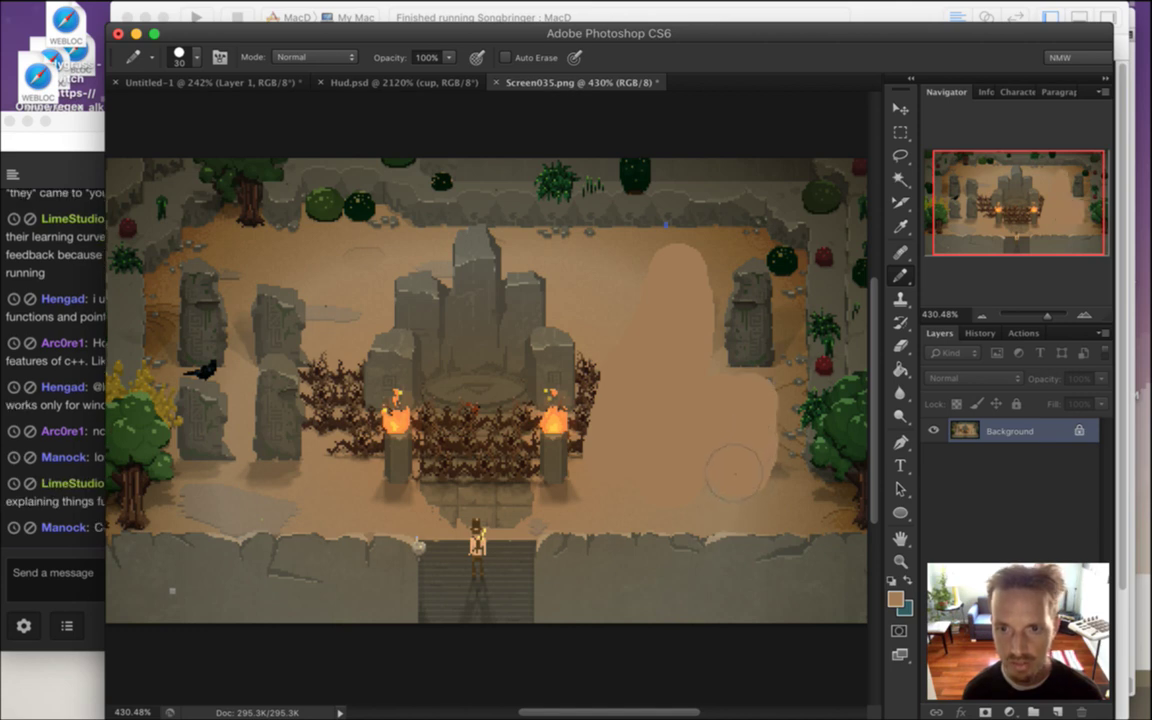
key("super+z")
key("super+z")
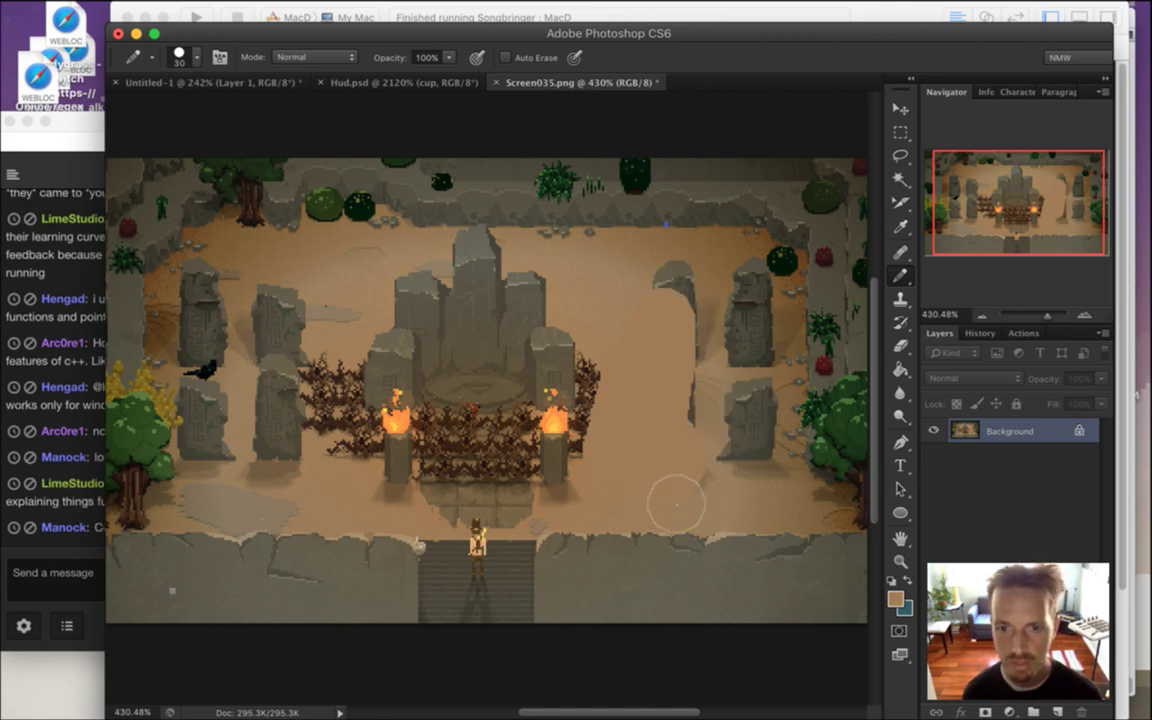
mouse_move(678, 470)
left_mouse_down()
mouse_move(670, 270)
mouse_move(678, 323)
left_mouse_up()
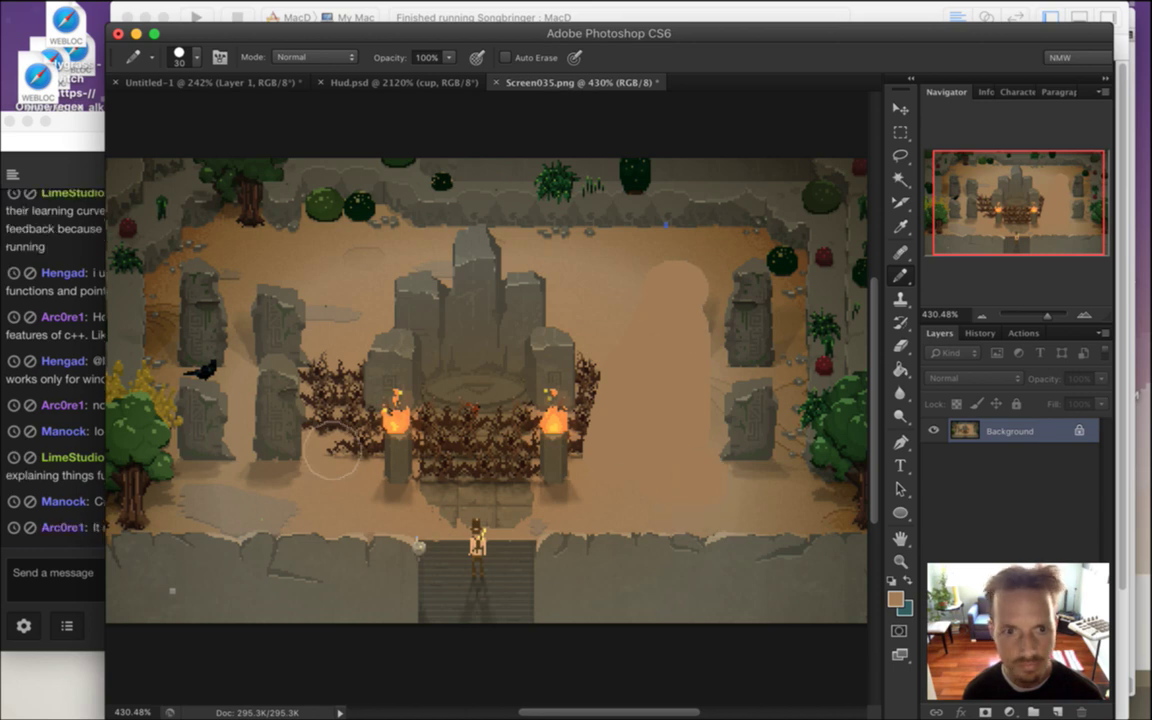
Paint sand colour over the inner left statues and the left-hand brambles, undoing the stroke across the outer left statues
mouse_move(268, 476)
left_mouse_down()
mouse_move(256, 280)
mouse_move(240, 340)
left_mouse_up()
mouse_move(222, 480)
left_mouse_down()
mouse_move(205, 440)
mouse_move(210, 448)
mouse_move(211, 372)
mouse_move(190, 305)
left_mouse_up()
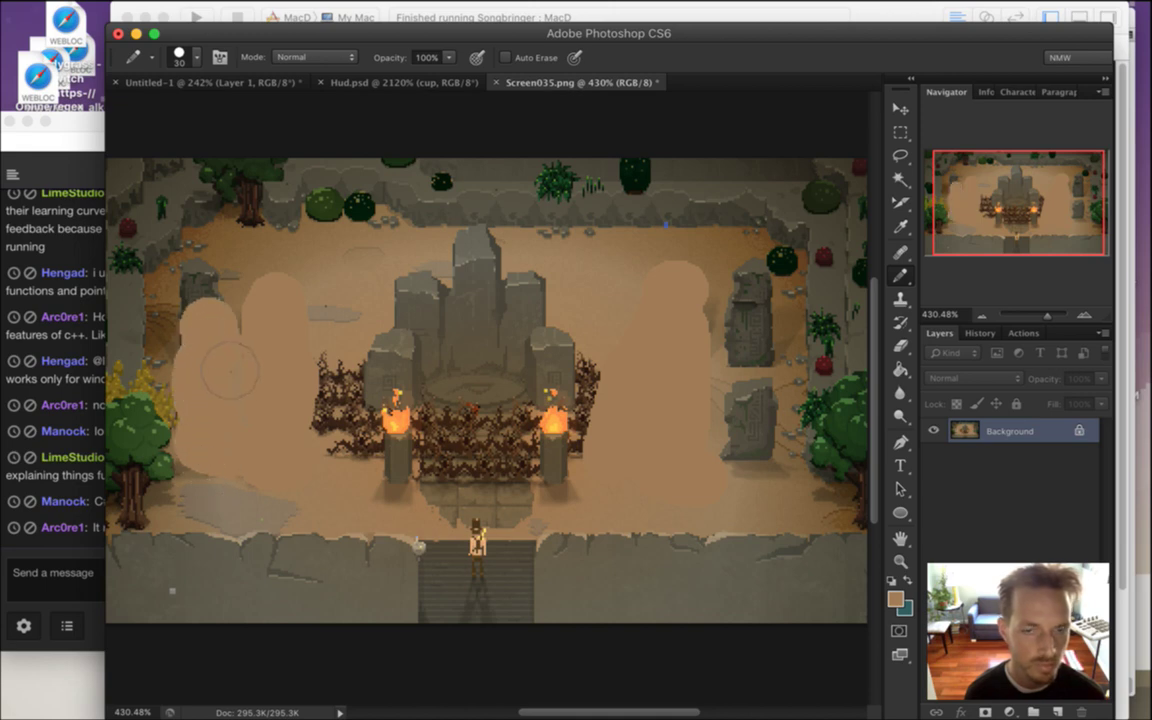
key("ctrl+z")
mouse_move(285, 360)
left_mouse_down()
mouse_move(301, 428)
mouse_move(315, 385)
mouse_move(328, 378)
mouse_move(340, 400)
left_mouse_up()
Paint out the brambles and stone paving between the two torch pillars, reducing the pencil to 10 px around the pillars
mouse_move(455, 497)
left_mouse_down()
mouse_move(430, 470)
mouse_move(440, 440)
mouse_move(465, 455)
mouse_move(446, 518)
mouse_move(470, 460)
mouse_move(445, 440)
mouse_move(500, 480)
mouse_move(532, 553)
left_mouse_up()
key("[")
key("[")
key("[")
key("[")
mouse_move(394, 538)
left_mouse_down()
mouse_move(448, 520)
mouse_move(565, 525)
mouse_move(550, 375)
mouse_move(555, 265)
mouse_move(470, 250)
mouse_move(372, 308)
mouse_move(298, 268)
left_mouse_up()
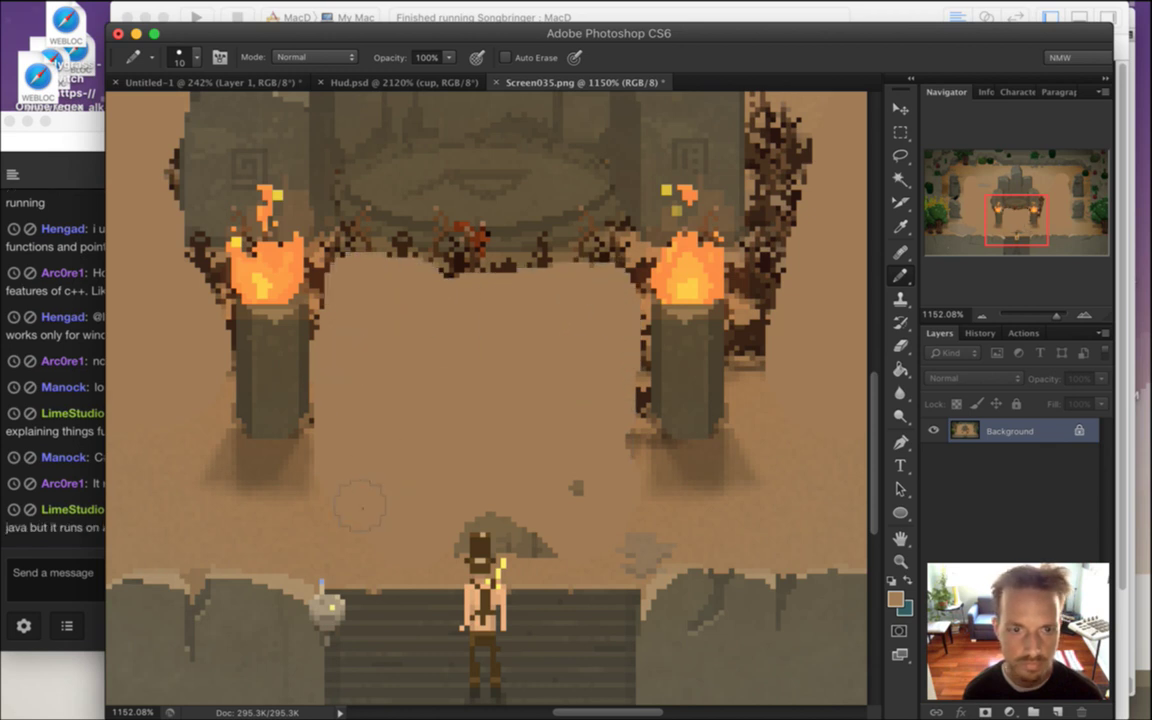
Read the Twitch chat messages about C# running on many platforms and about publishers owning a game
left_click(60, 480)
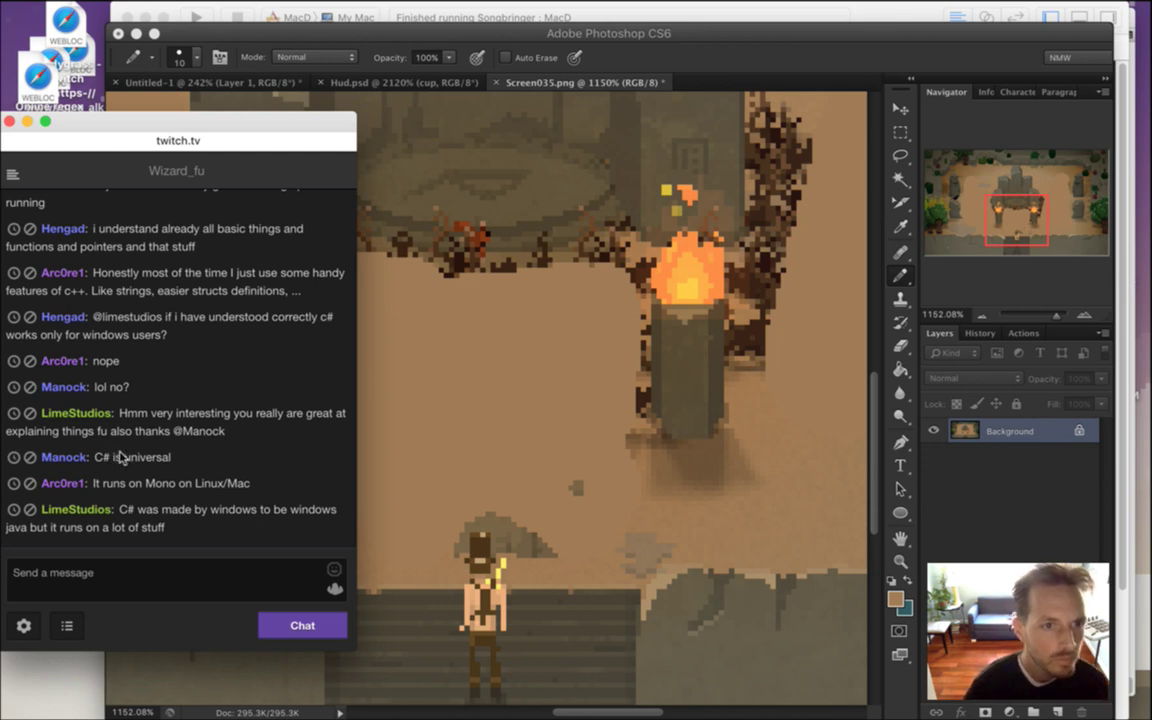
mouse_move(103, 435)
left_mouse_down()
mouse_move(175, 419)
mouse_move(126, 438)
mouse_move(103, 432)
left_mouse_up()
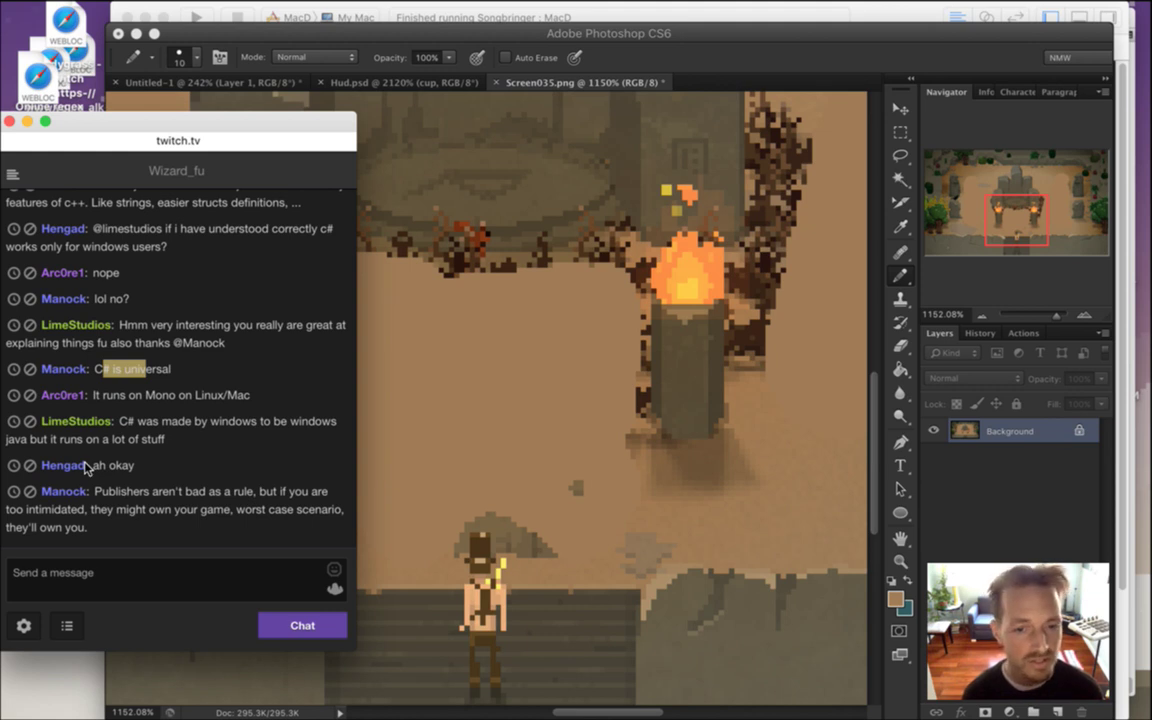
left_click(86, 373)
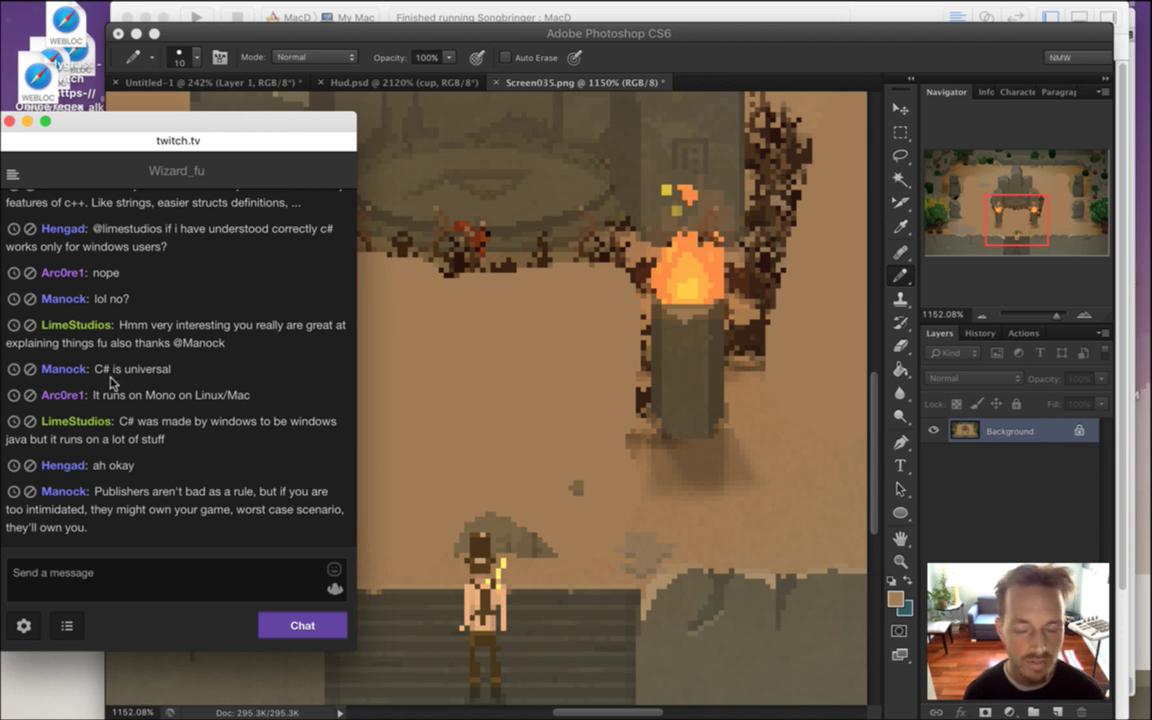
left_click_drag(102, 369, 121, 369)
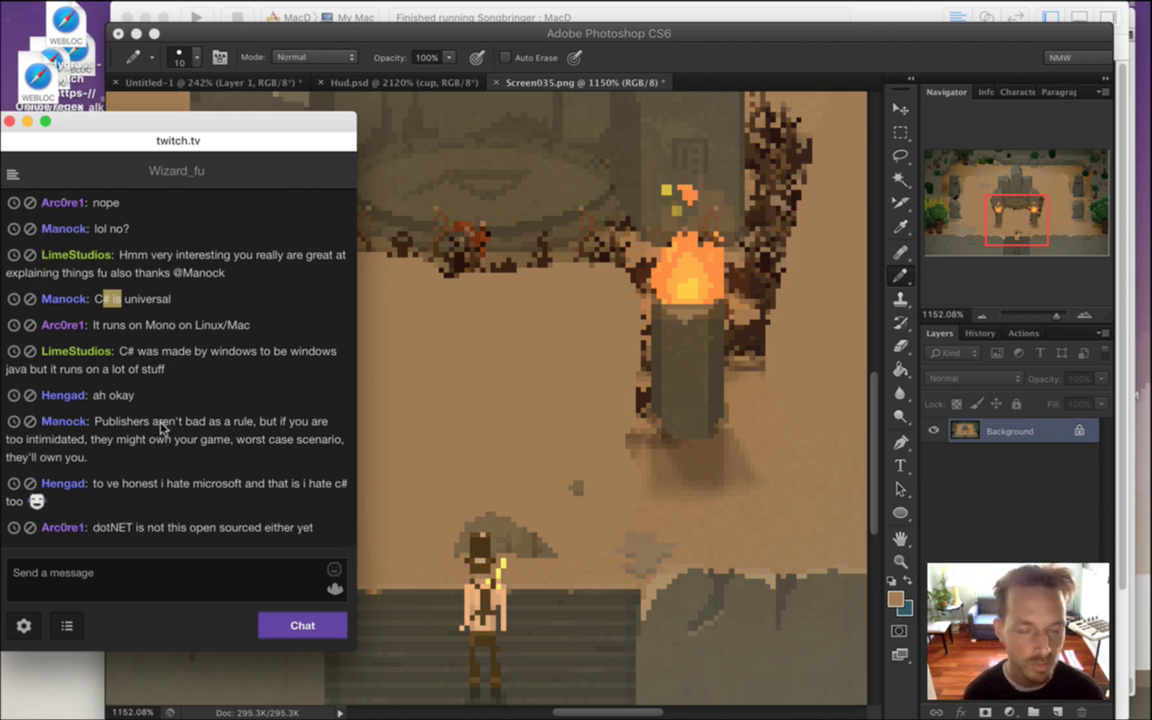
left_click(161, 375)
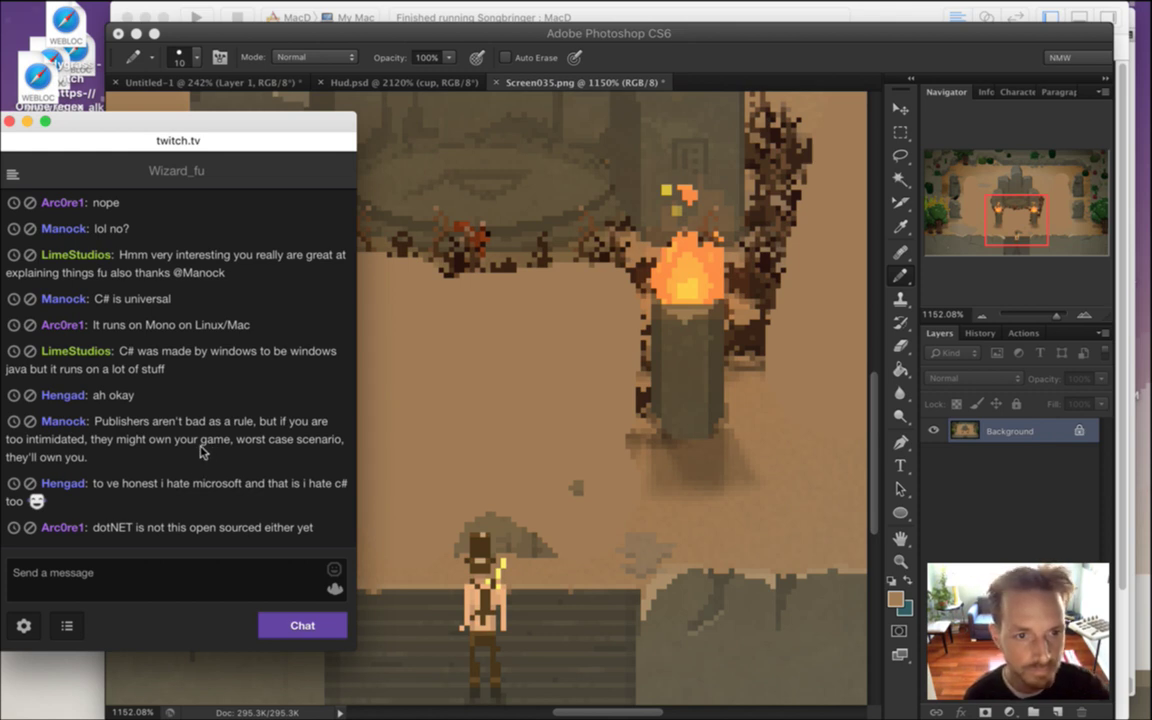
left_click_drag(152, 368, 154, 370)
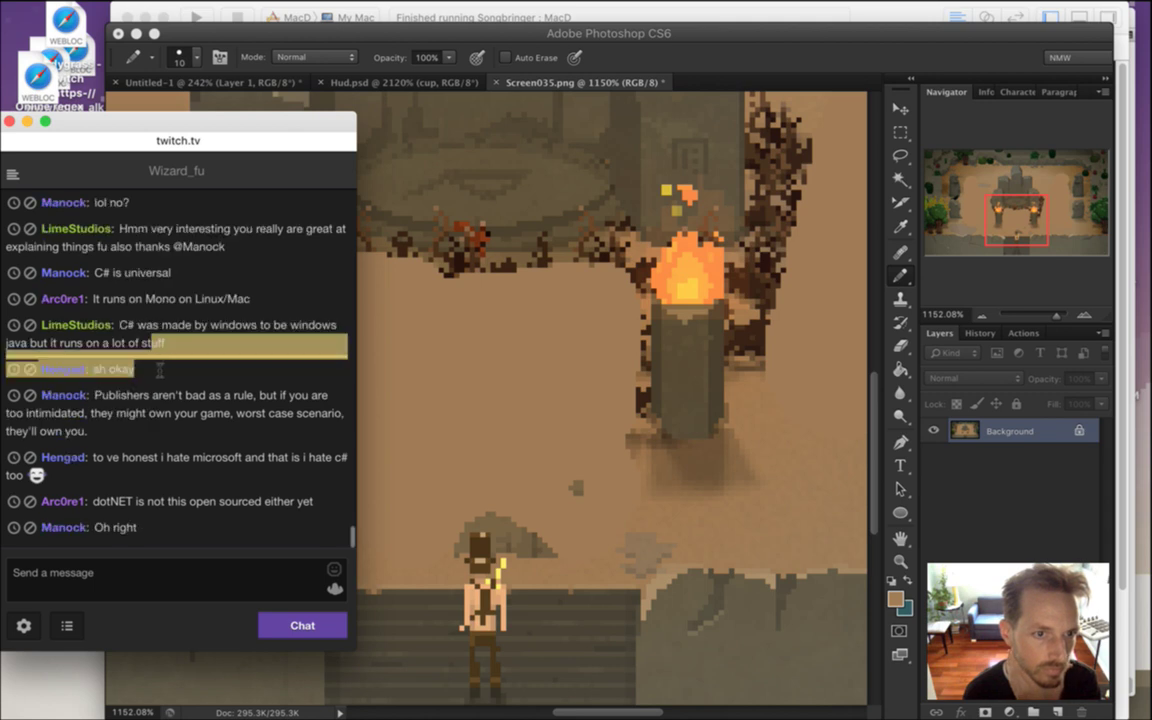
left_click_drag(135, 325, 168, 343)
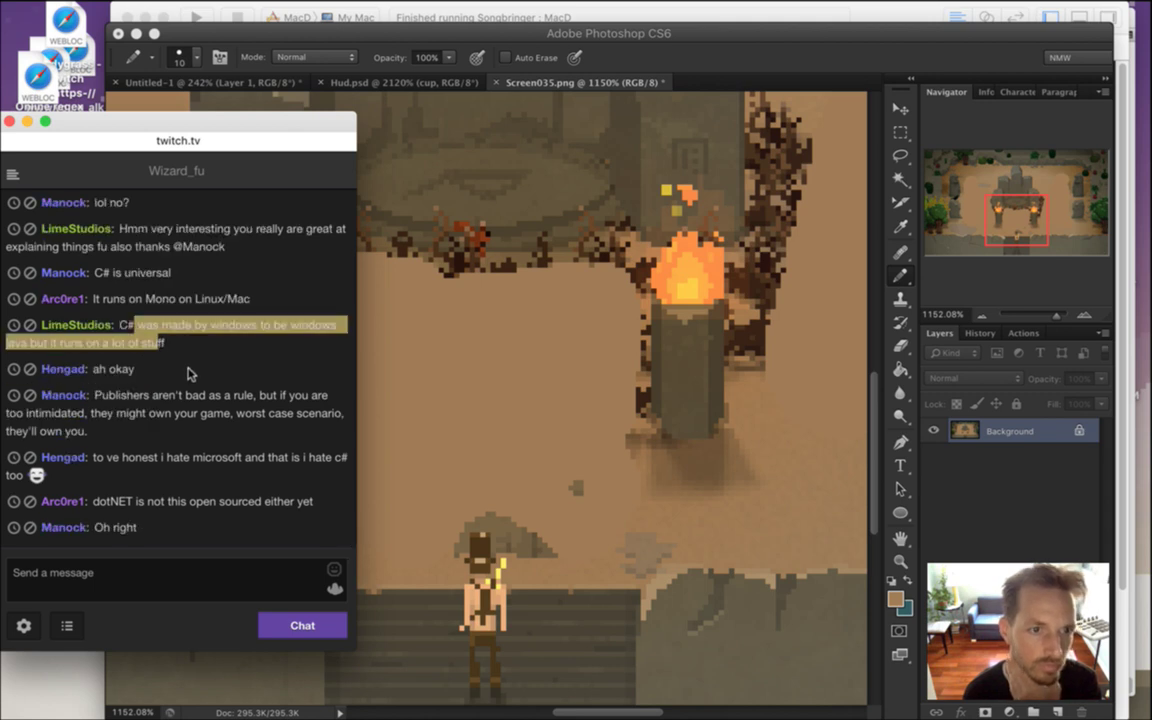
left_click(192, 374)
left_click_drag(122, 396, 145, 411)
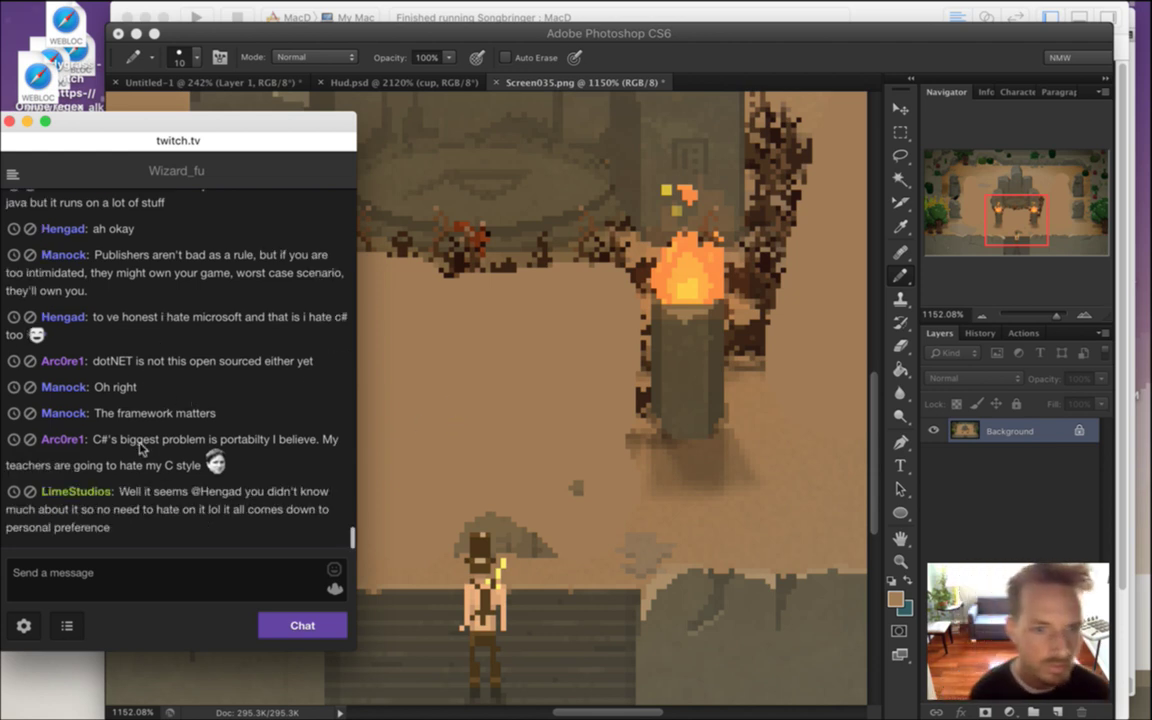
Read the newer chat messages about C# portability and Unity using C# for scripting
left_click_drag(128, 441, 165, 463)
left_click(188, 462)
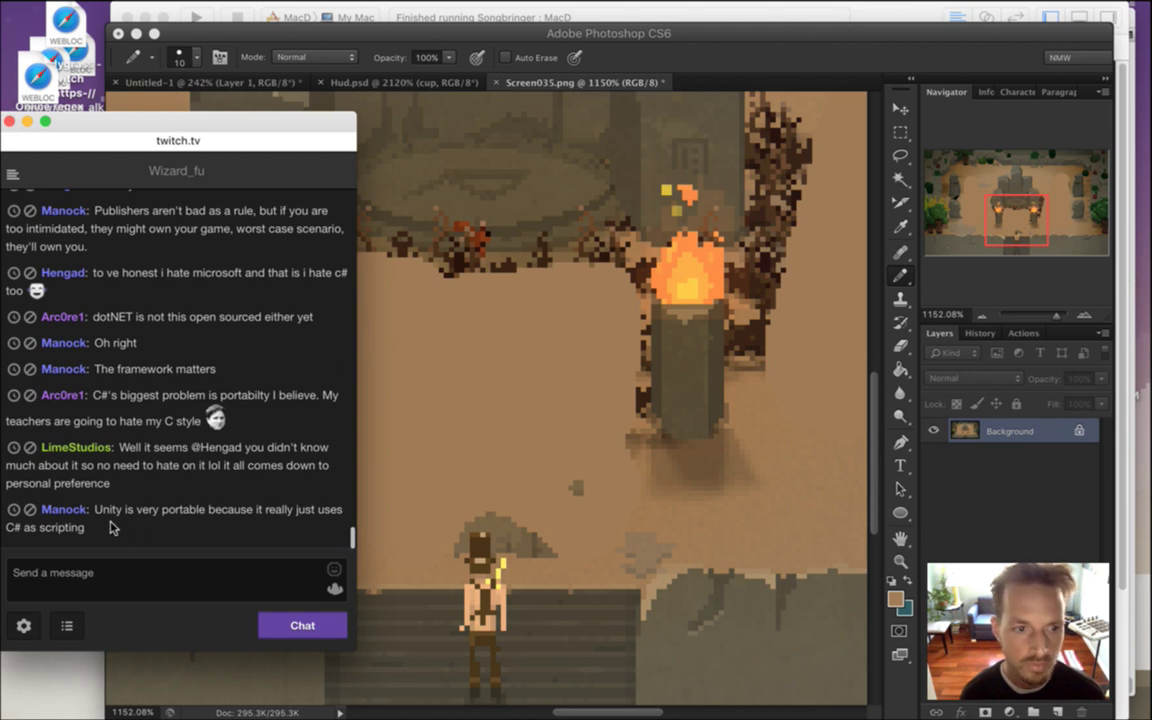
left_click_drag(110, 509, 127, 524)
left_click(147, 527)
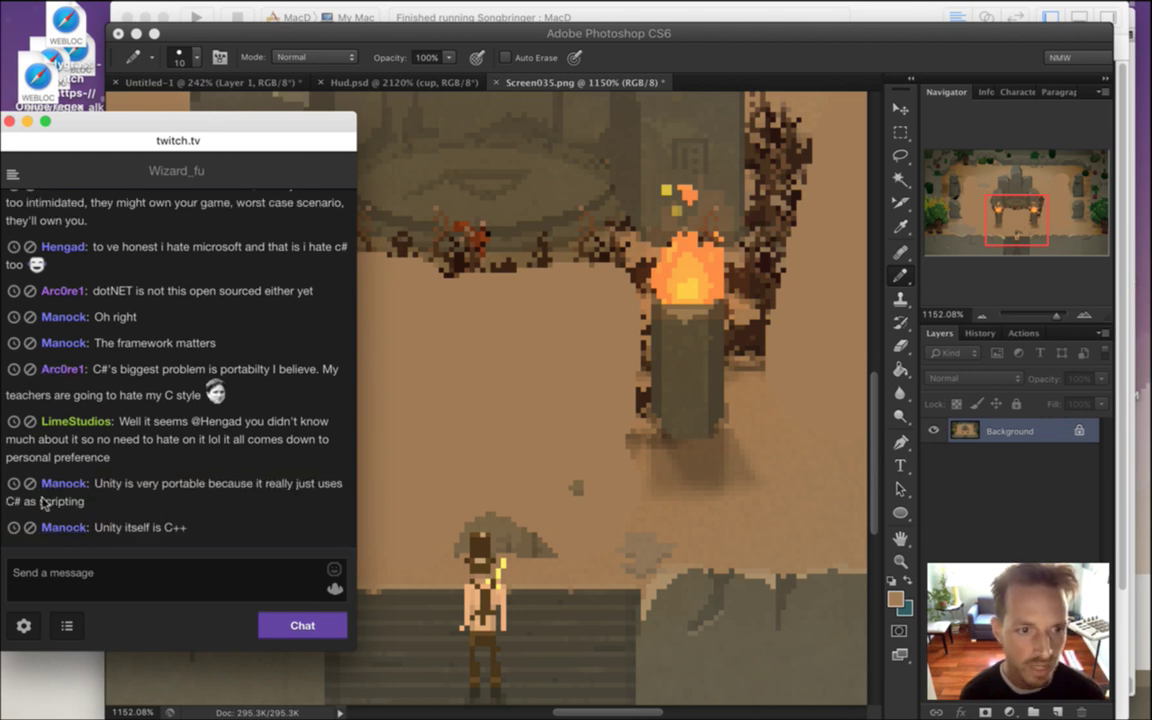
left_click_drag(7, 501, 88, 505)
left_click(110, 506)
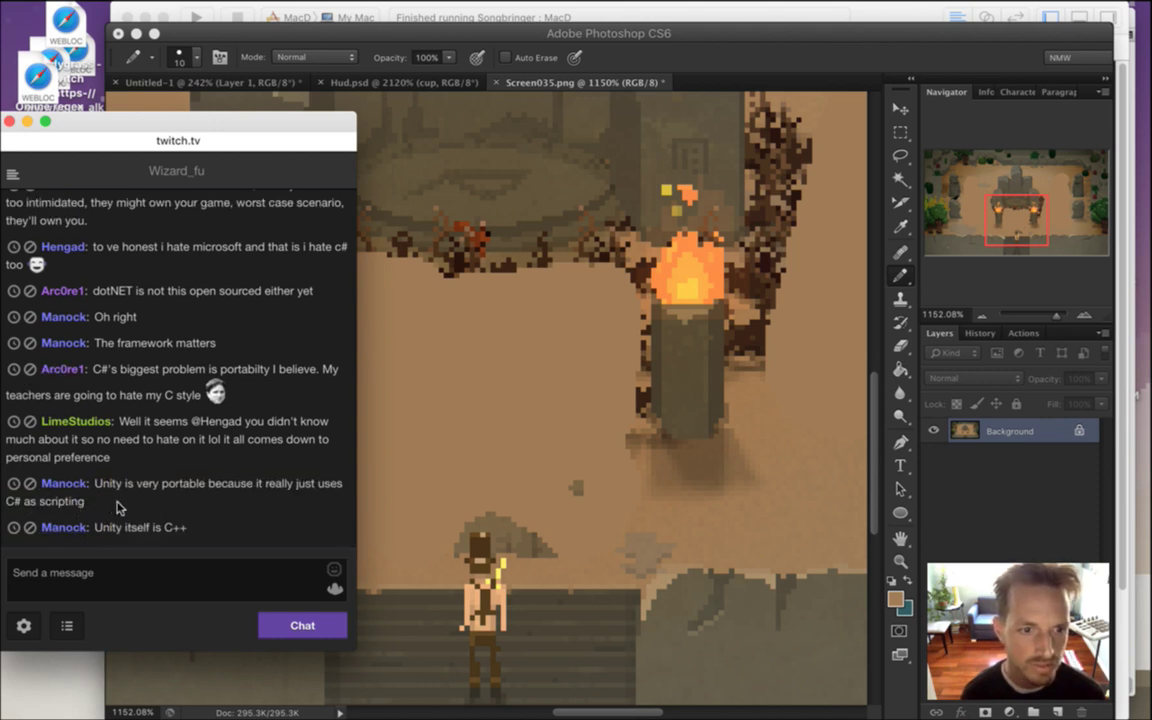
left_click_drag(172, 530, 95, 528)
left_click(190, 472)
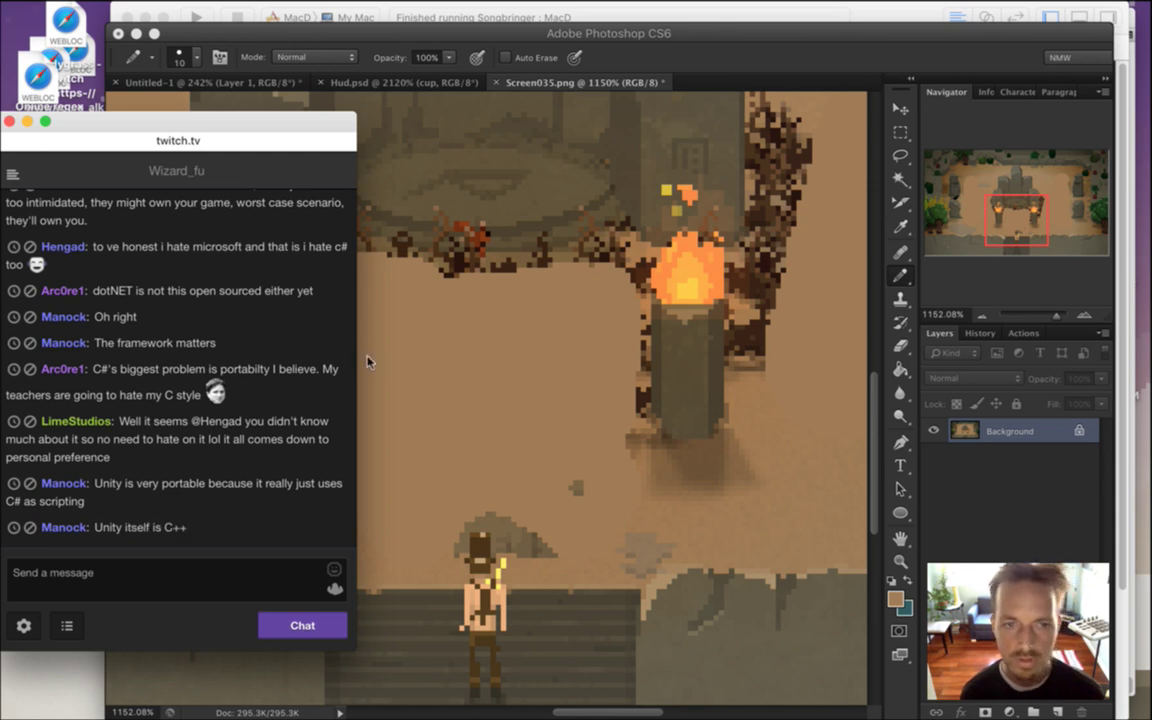
In Photoshop, paint out the paving remnants behind the character with a 7 px pencil and the dark pixels beside the right torch pillar at 1 px
left_click(680, 47)
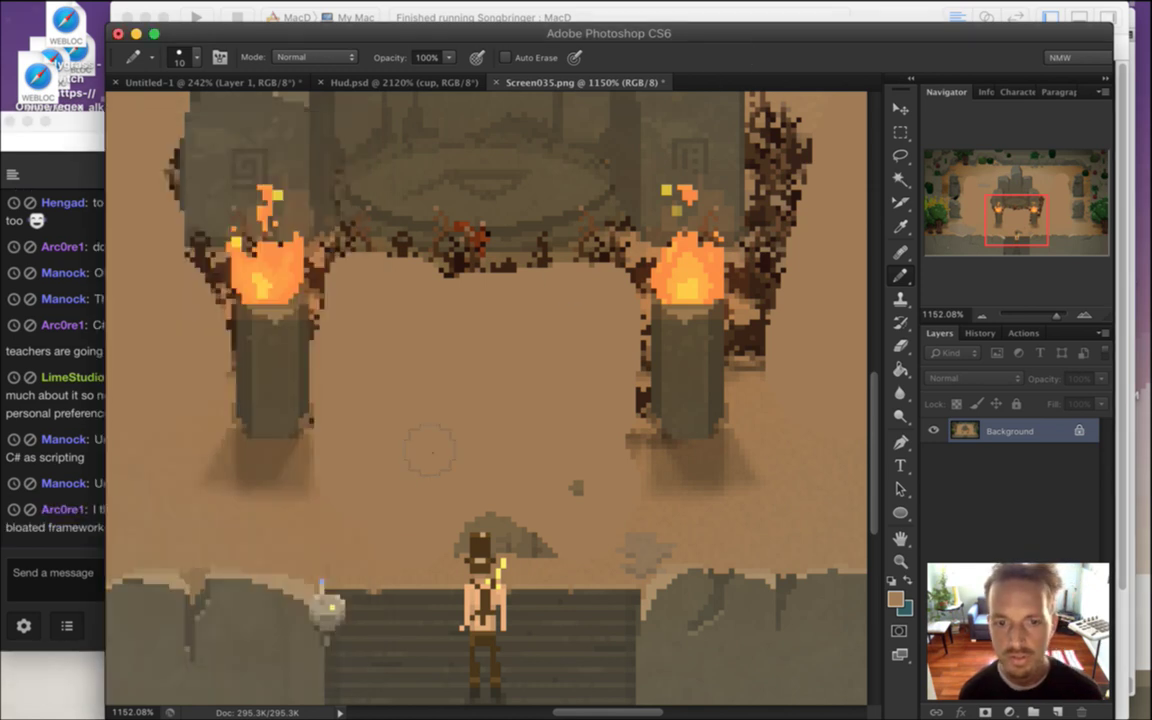
left_click(461, 574, "alt")
key("[")
key("[")
key("[")
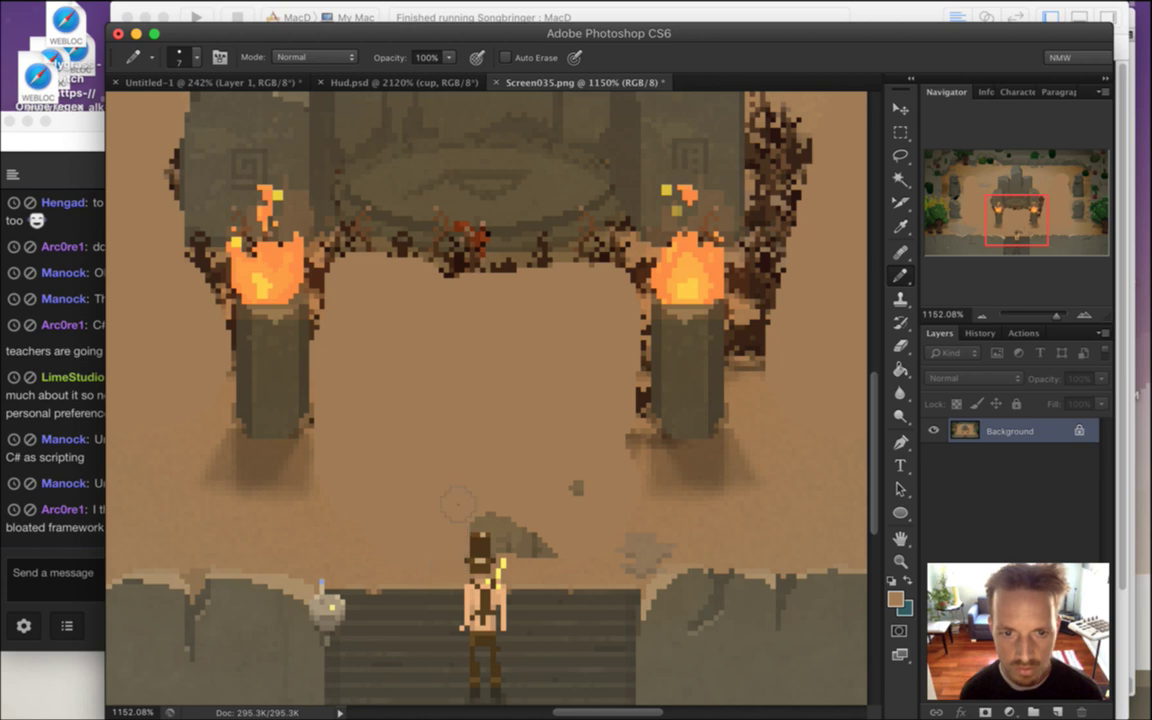
mouse_move(468, 532)
left_mouse_down()
mouse_move(527, 521)
mouse_move(531, 566)
left_mouse_up()
key("bracketright")
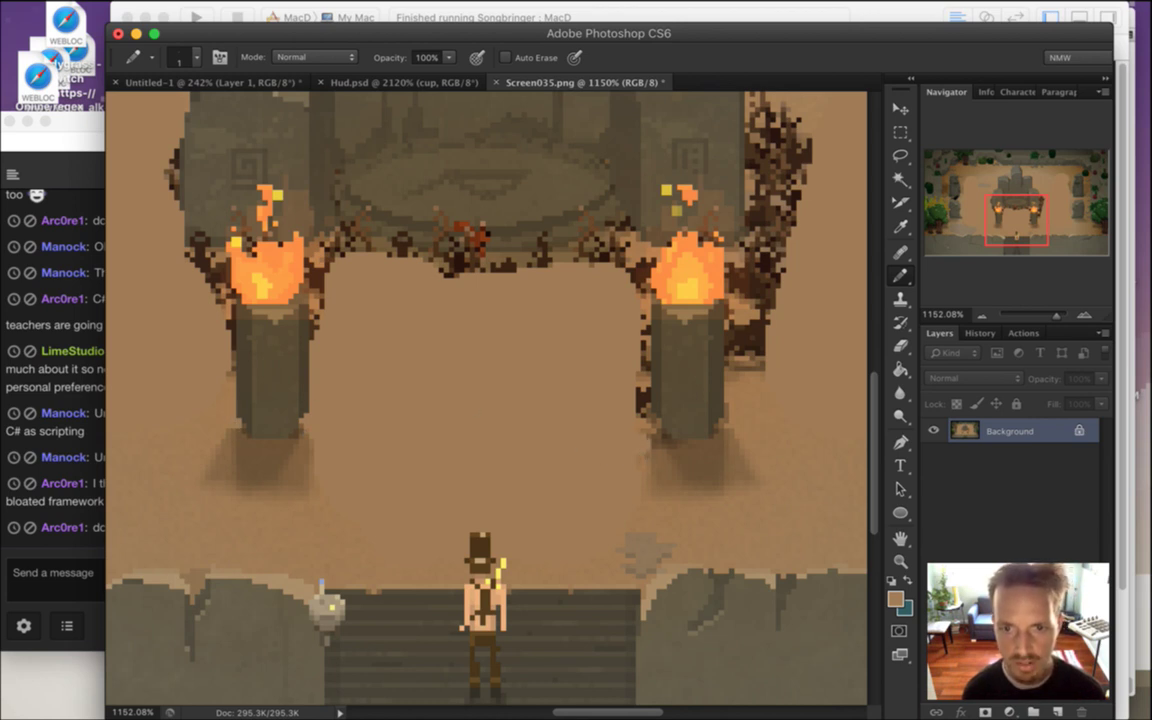
left_click_drag(638, 391, 638, 412)
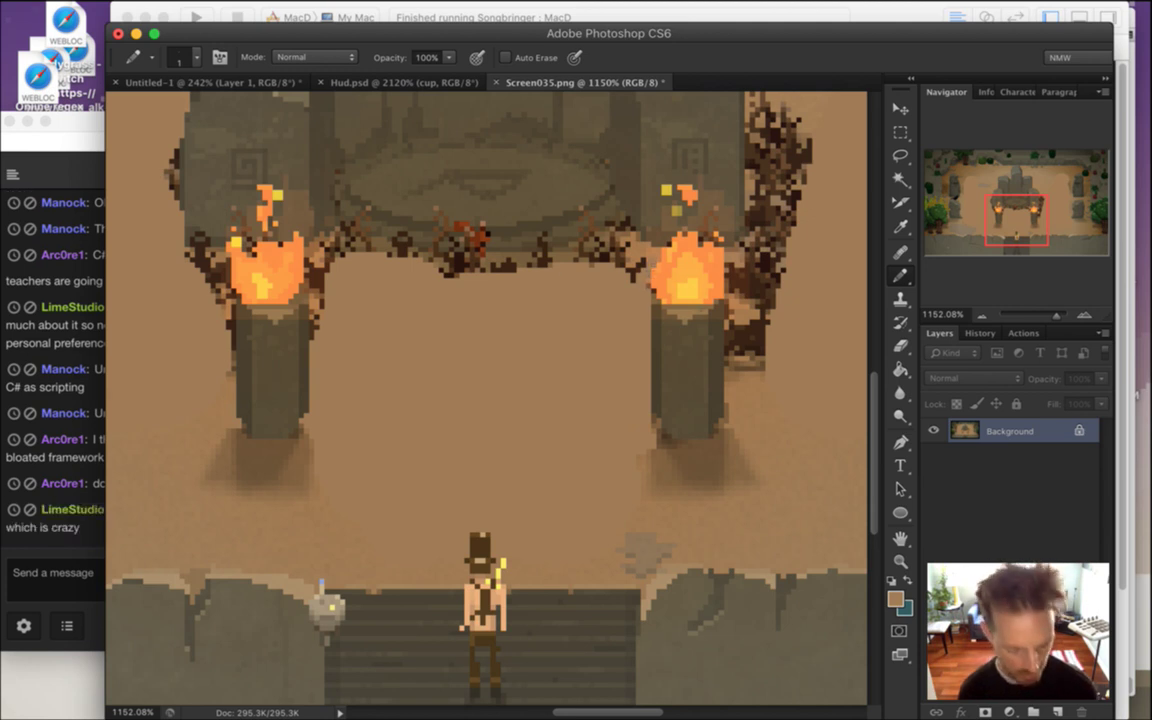
Paint out the brambles beside the right torch and along the lower right of the stone throne with a 4 px pencil
key("bracketright")
key("bracketright")
mouse_move(746, 388)
left_mouse_down()
mouse_move(748, 356)
mouse_move(753, 389)
mouse_move(761, 350)
mouse_move(740, 322)
left_mouse_up()
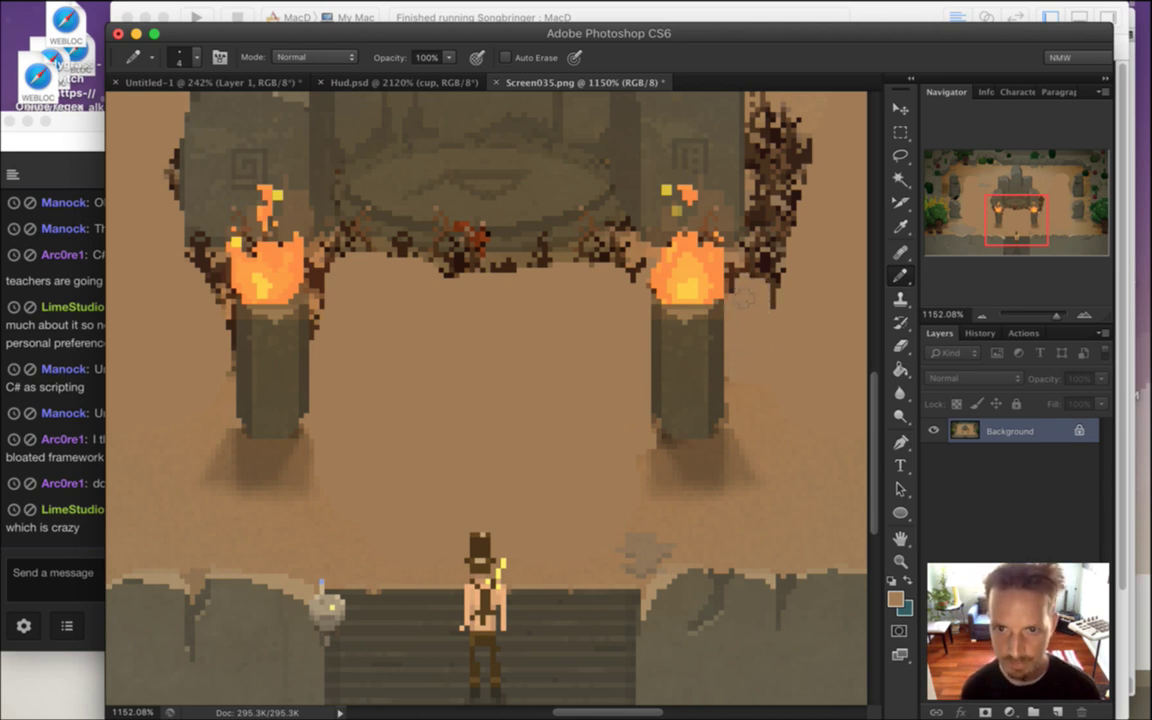
mouse_move(737, 289)
left_mouse_down()
mouse_move(784, 235)
mouse_move(751, 272)
mouse_move(757, 300)
mouse_move(781, 247)
left_mouse_up()
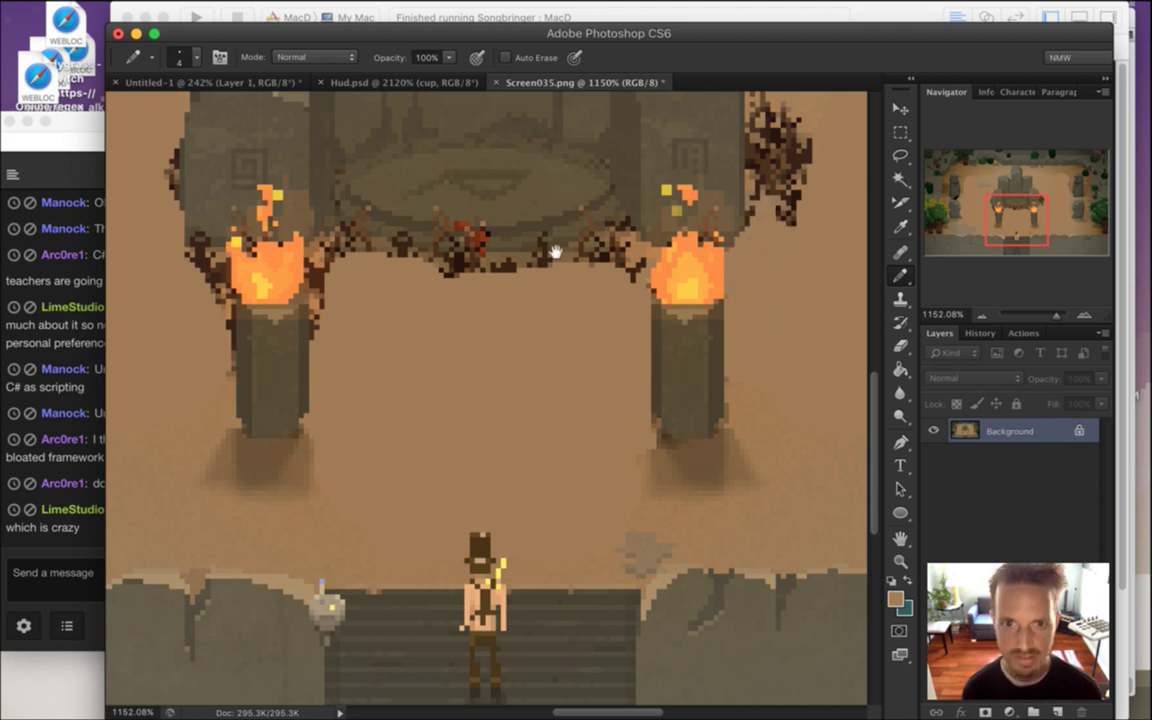
Paint out the brambles around the left torch, beneath the throne's round stone base and beside its right block
scroll(576, 391, "up", 5)
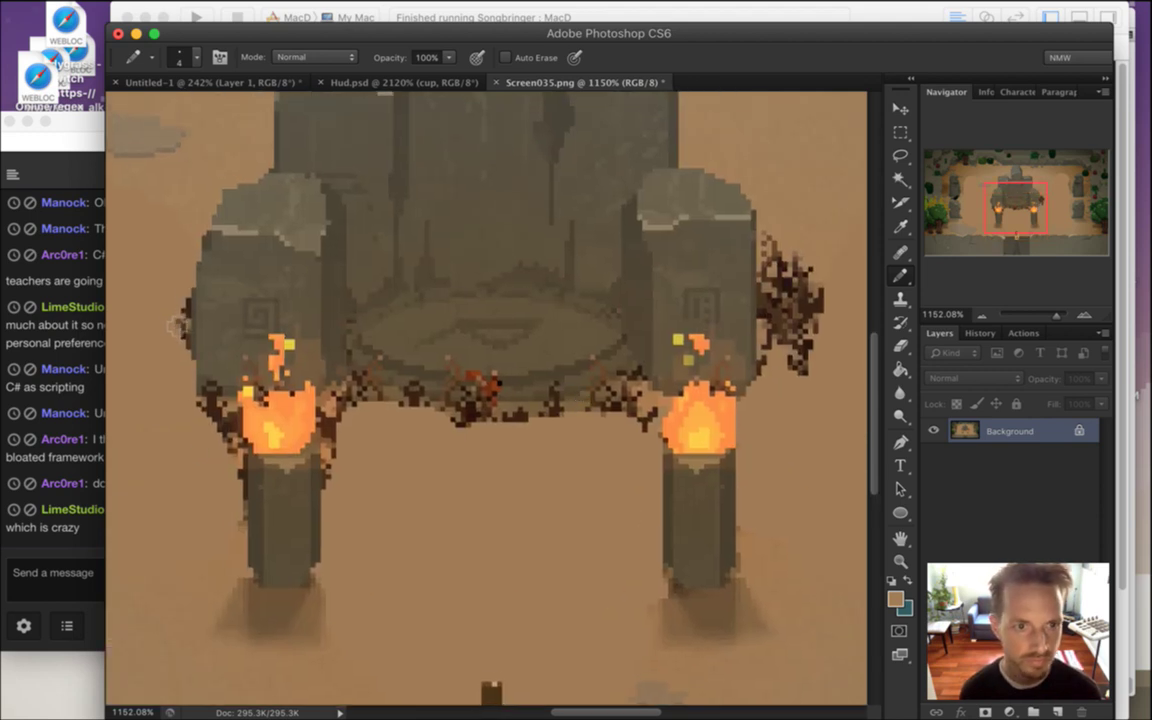
mouse_move(199, 424)
left_mouse_down()
mouse_move(213, 400)
mouse_move(240, 508)
left_mouse_up()
mouse_move(340, 484)
left_mouse_down()
mouse_move(298, 420)
mouse_move(298, 362)
mouse_move(318, 352)
mouse_move(340, 441)
left_mouse_up()
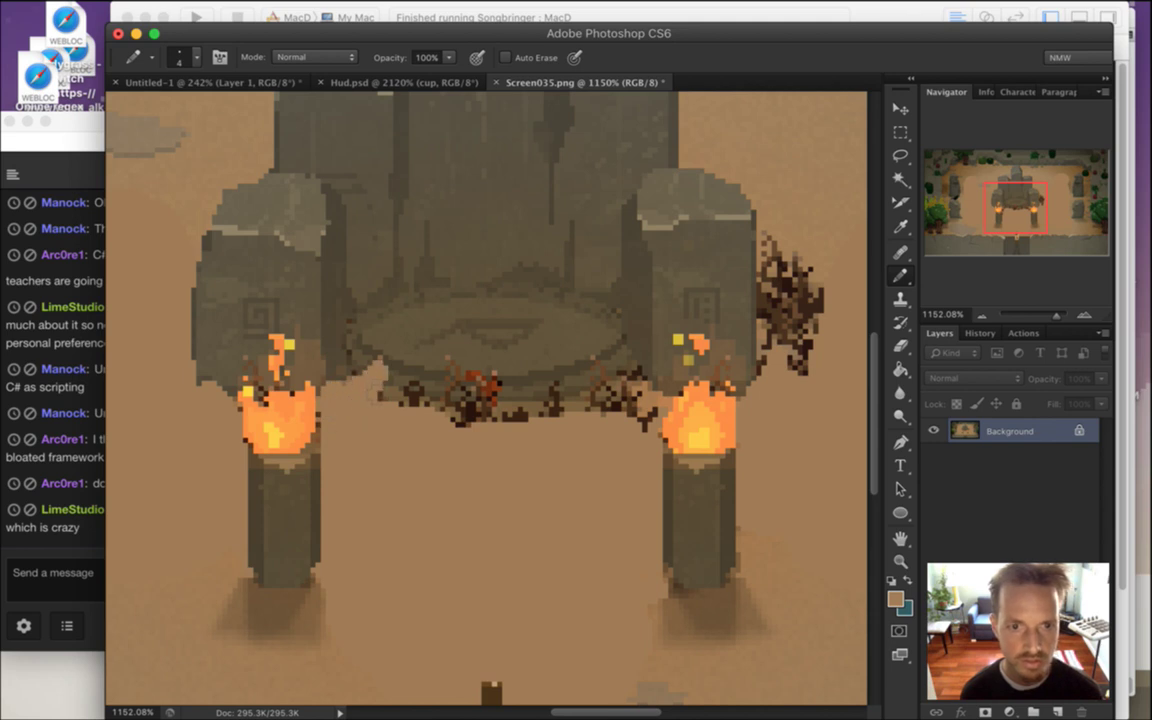
mouse_move(372, 378)
left_mouse_down()
mouse_move(420, 400)
mouse_move(463, 389)
mouse_move(522, 425)
mouse_move(570, 405)
mouse_move(620, 410)
mouse_move(628, 374)
mouse_move(660, 434)
left_mouse_up()
mouse_move(773, 372)
left_mouse_down()
mouse_move(806, 384)
mouse_move(780, 257)
mouse_move(811, 342)
mouse_move(758, 265)
mouse_move(762, 244)
mouse_move(792, 385)
mouse_move(772, 314)
mouse_move(770, 444)
left_mouse_up()
scroll(506, 465, "up", 5)
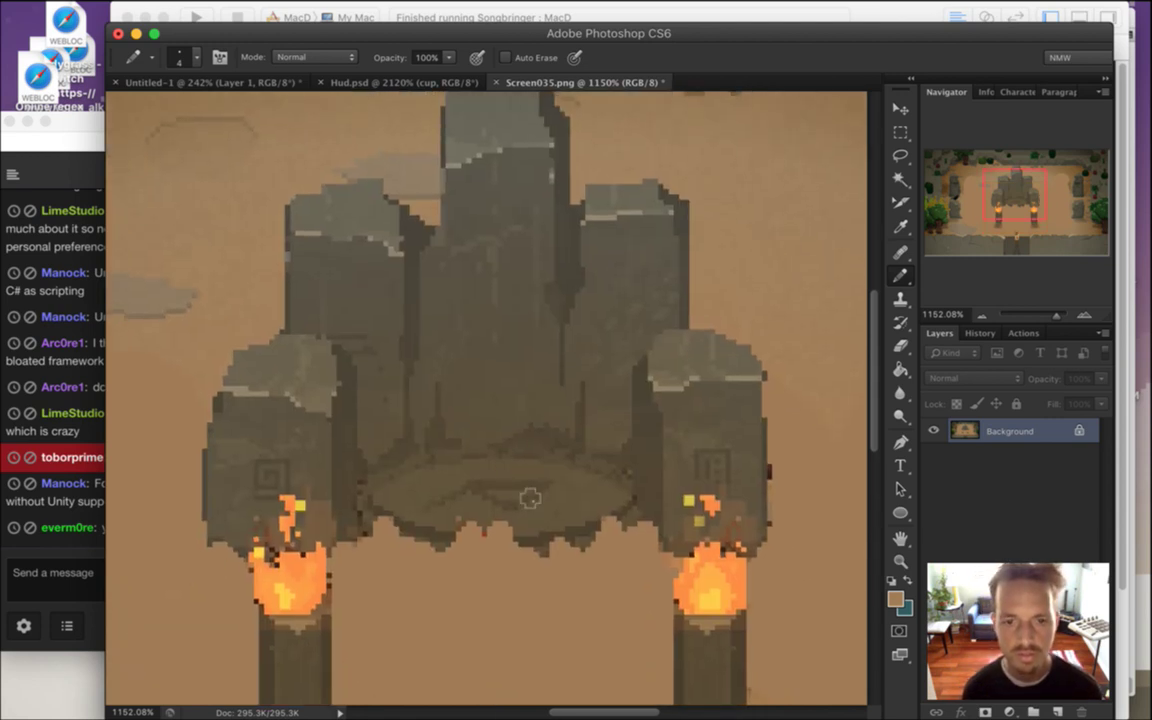
scroll(527, 435, "down", 5)
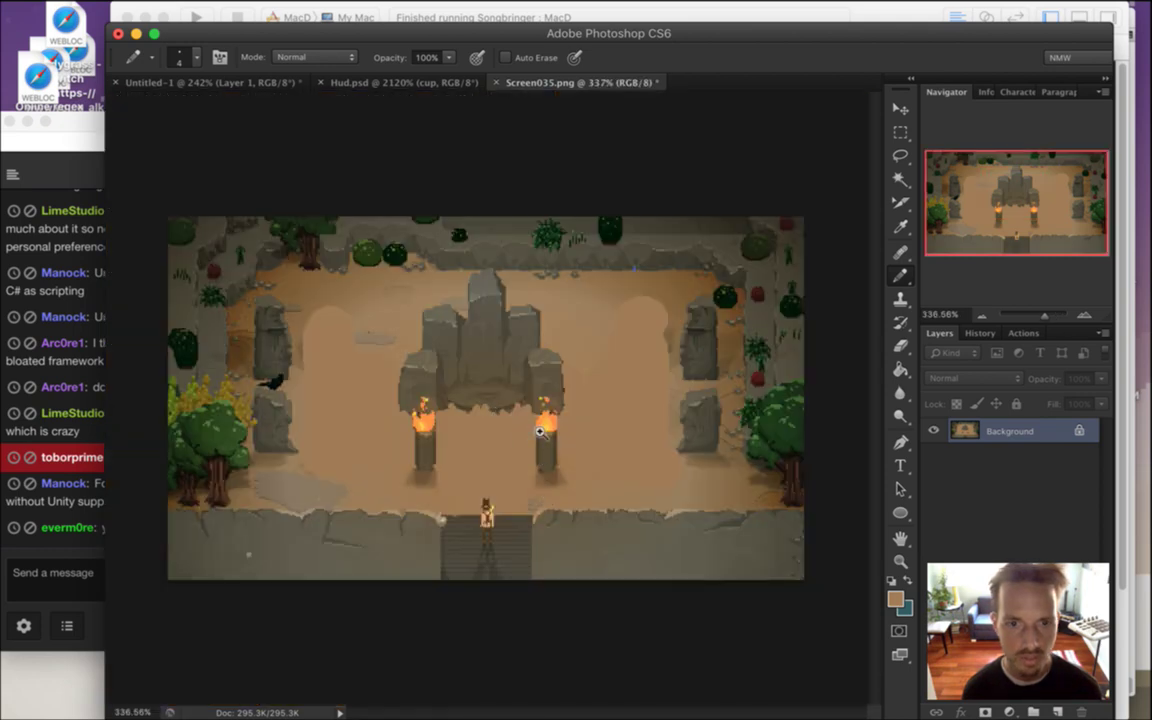
scroll(514, 393, "up", 3)
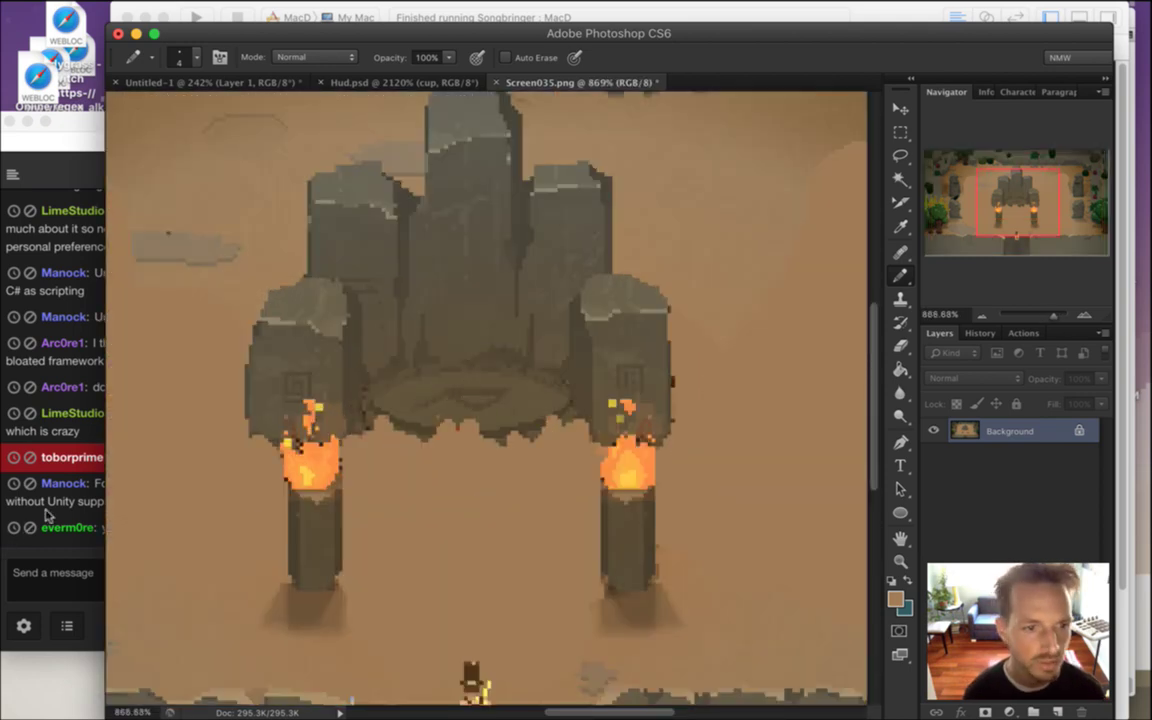
Read the Twitch chat messages about GameMaker tools and whether to learn an easier language before continuing with C++
left_click(45, 468)
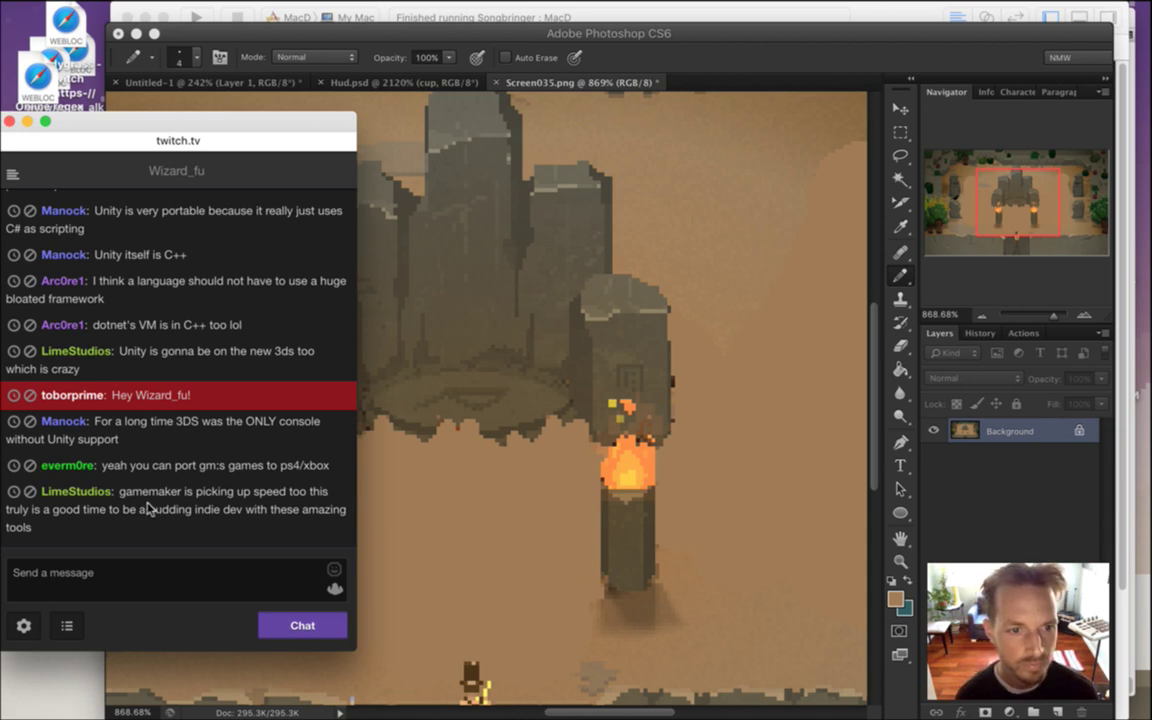
left_click_drag(132, 491, 166, 522)
left_click(167, 527)
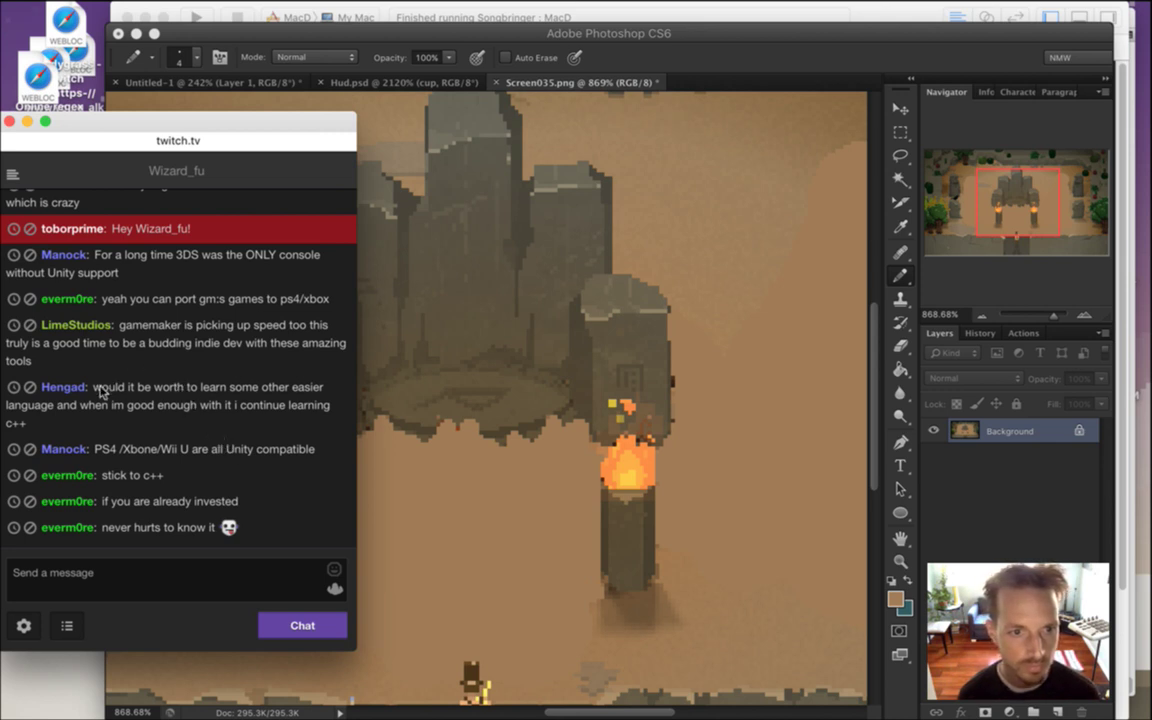
left_click_drag(102, 388, 114, 399)
left_click(136, 408)
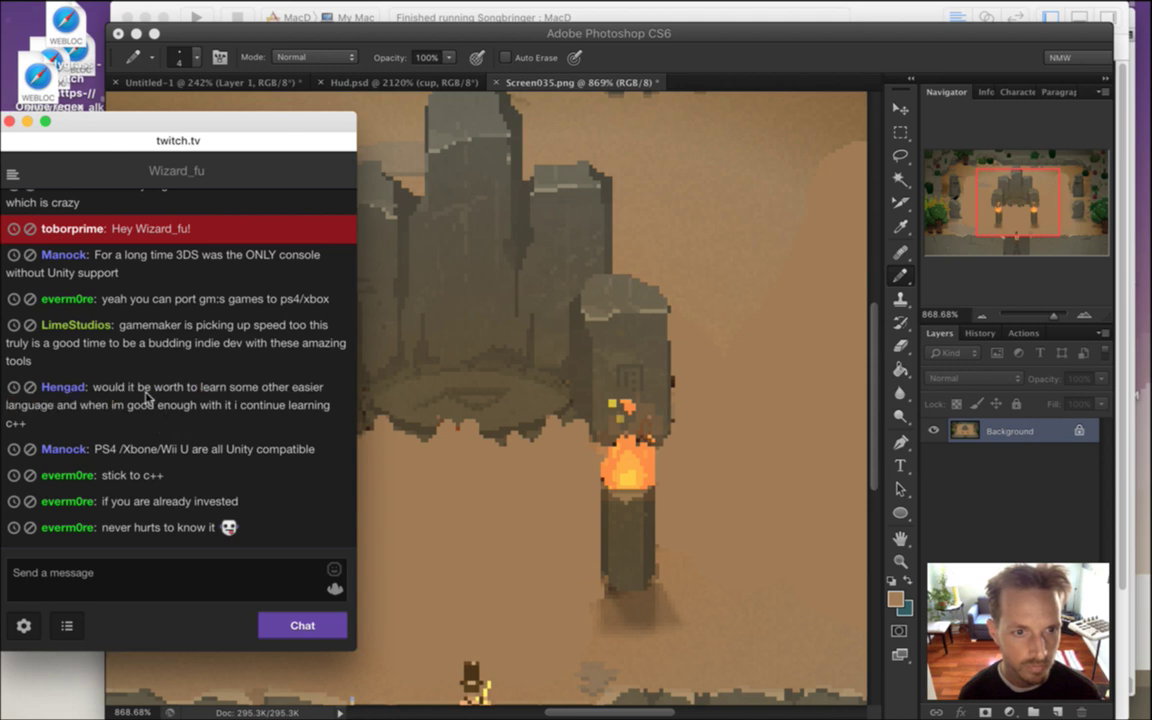
left_click_drag(128, 388, 155, 316)
left_click(153, 324)
left_click(163, 329)
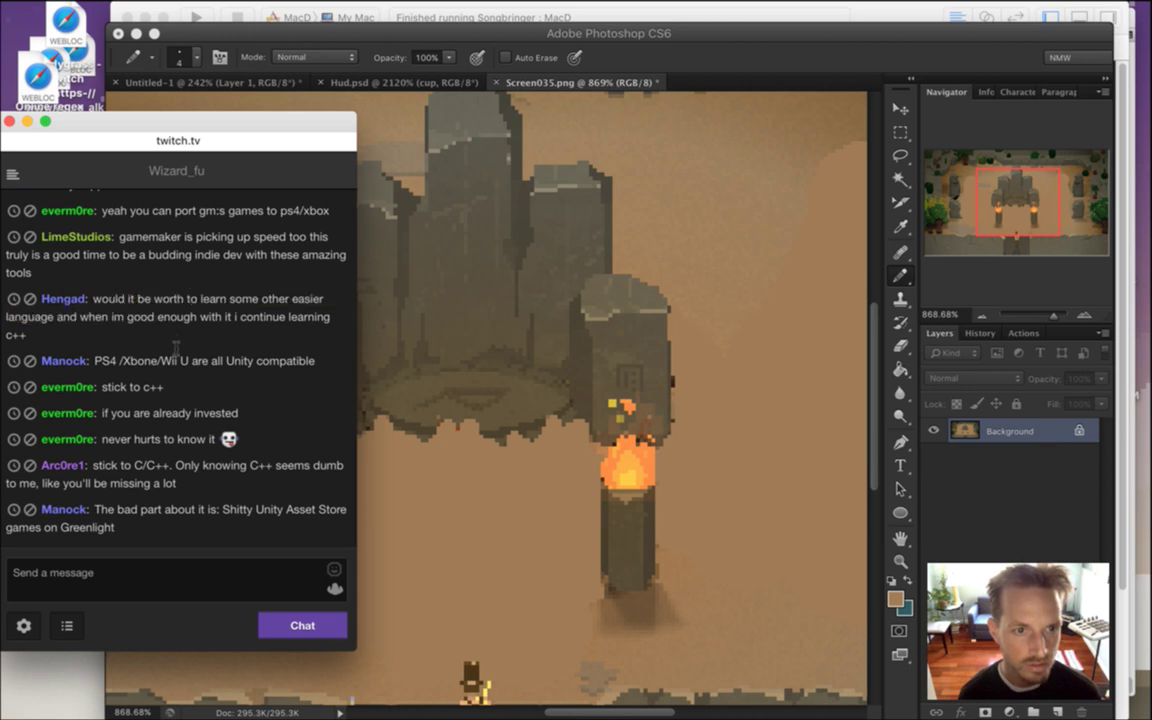
left_click_drag(4, 336, 36, 340)
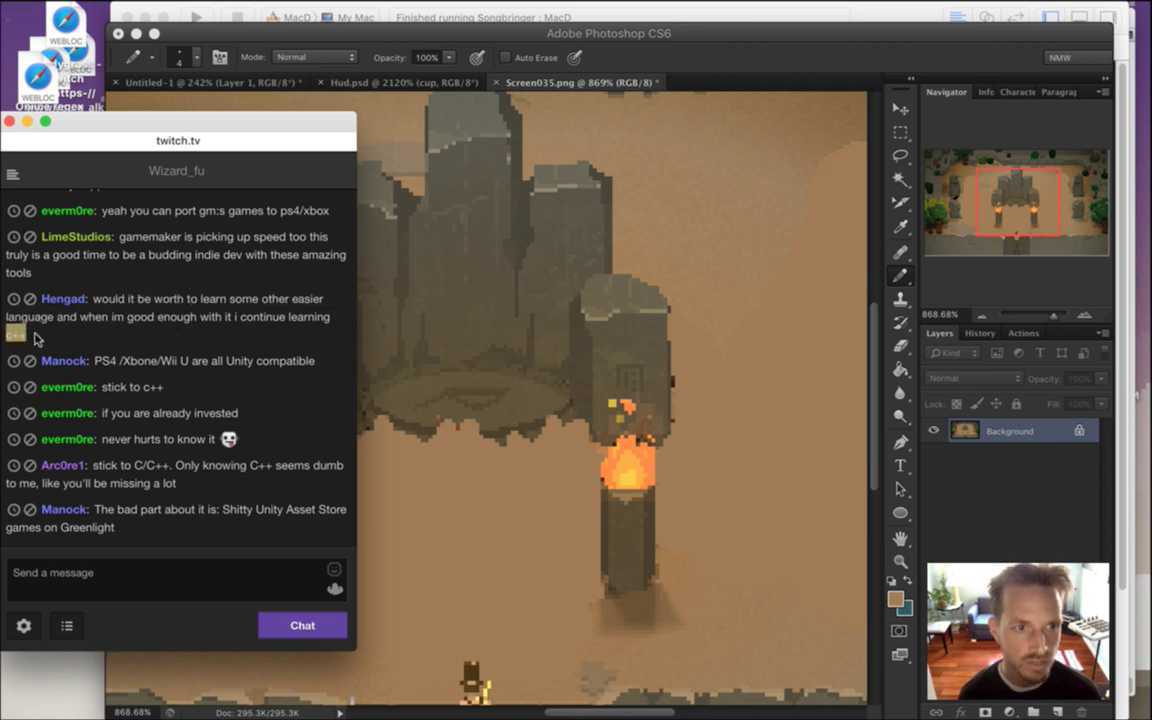
left_click(120, 338)
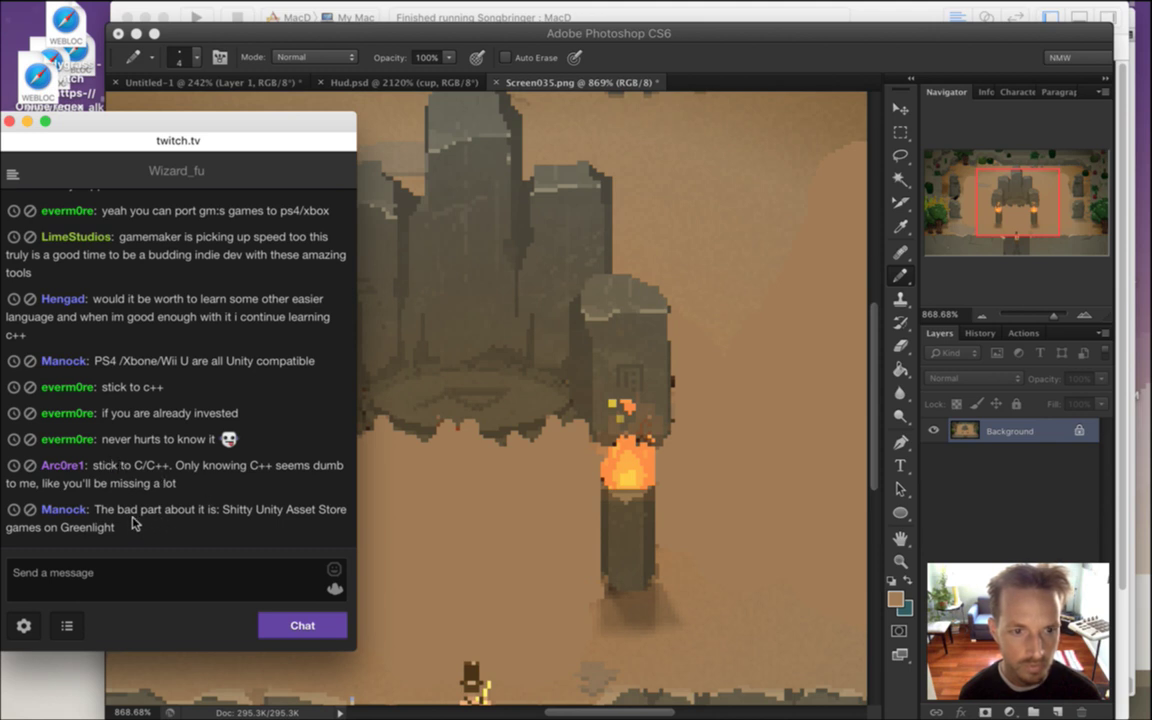
Read the chat message about poor Unity Asset Store games appearing on Greenlight
left_click_drag(95, 510, 206, 532)
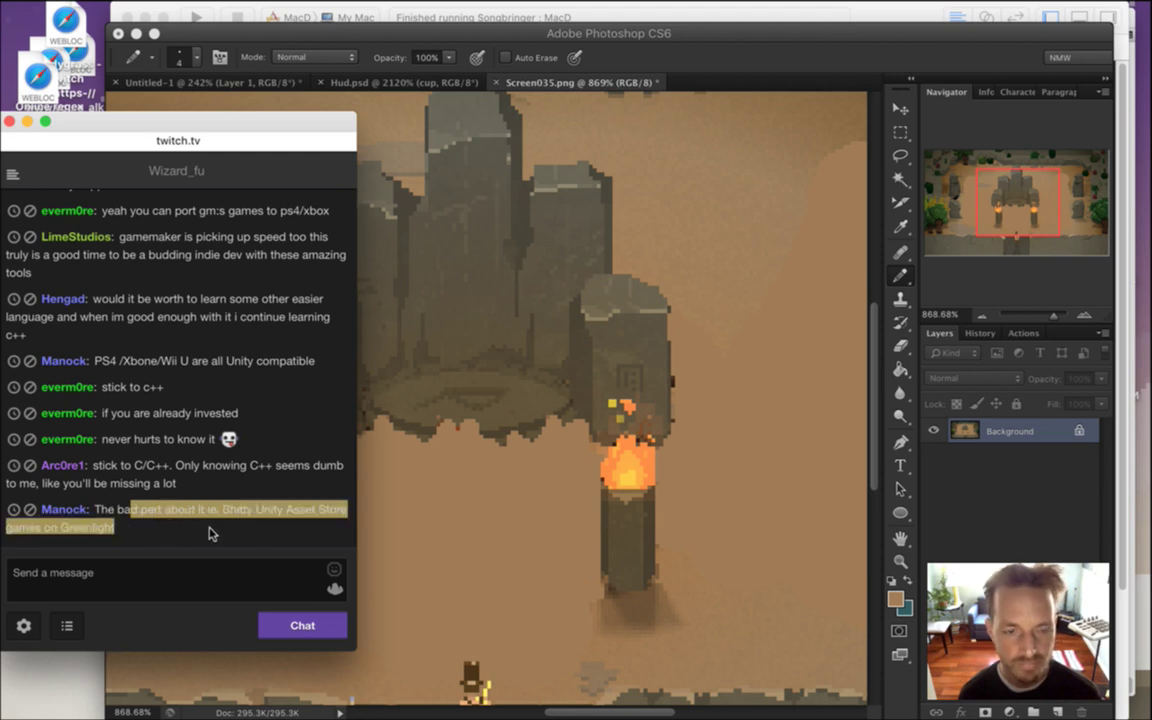
left_click(200, 532)
left_click_drag(222, 510, 315, 515)
left_click_drag(342, 514, 255, 519)
left_click(264, 546)
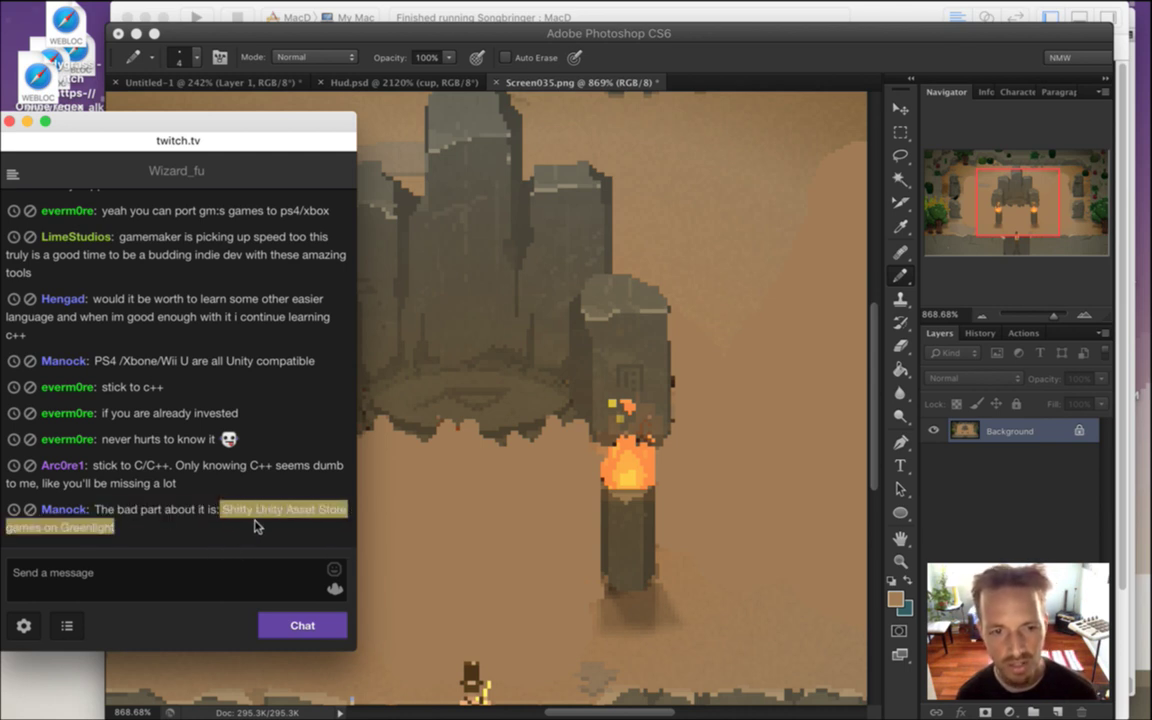
left_click(264, 539)
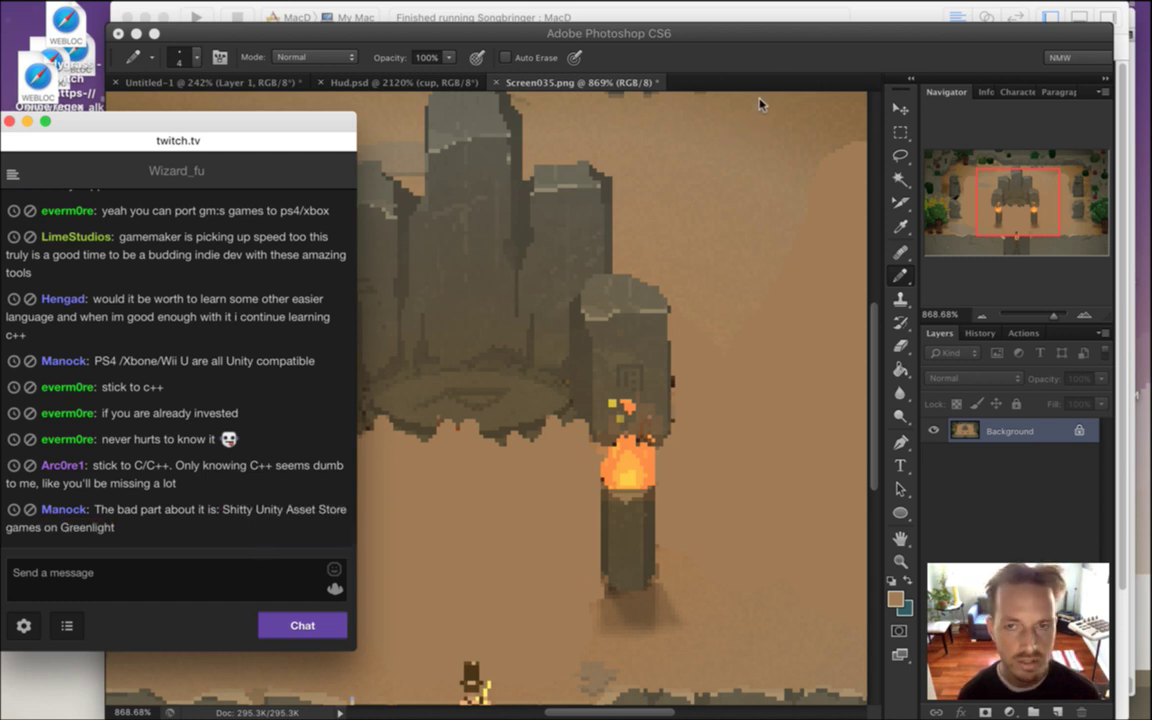
left_click_drag(114, 540, 67, 543)
left_click(86, 551)
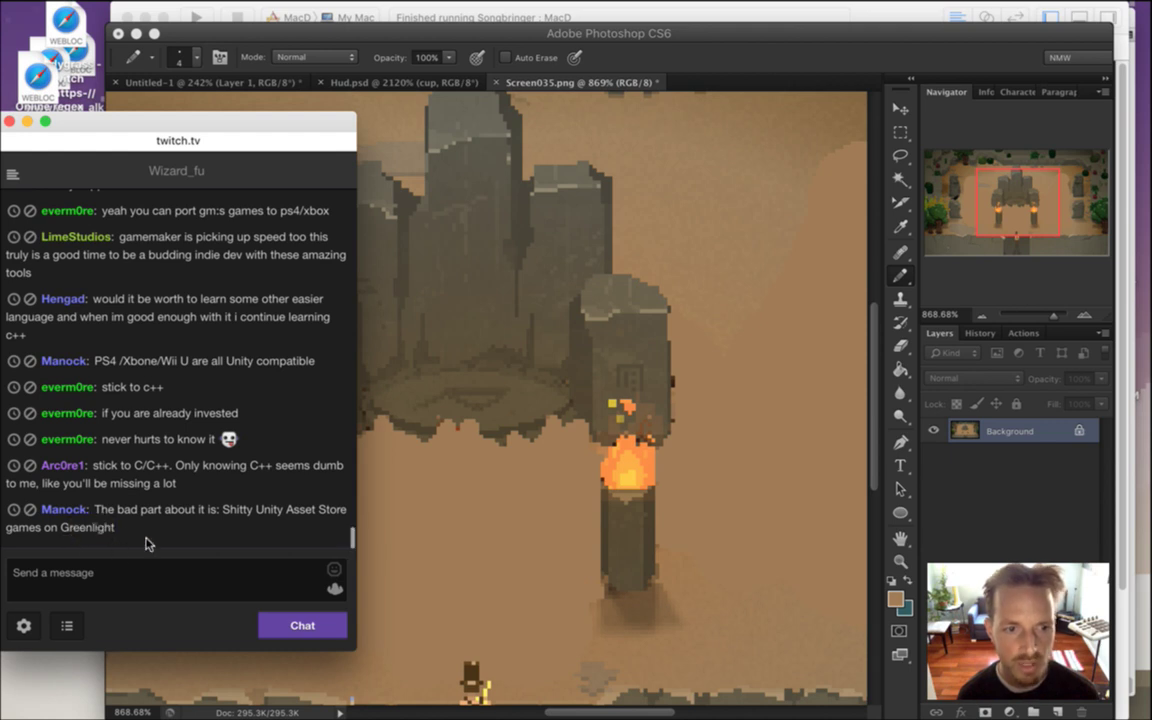
Back in Photoshop, add an empty layer and pencil a dark stone-coloured swatch on the sand right of the throne
left_click(721, 48)
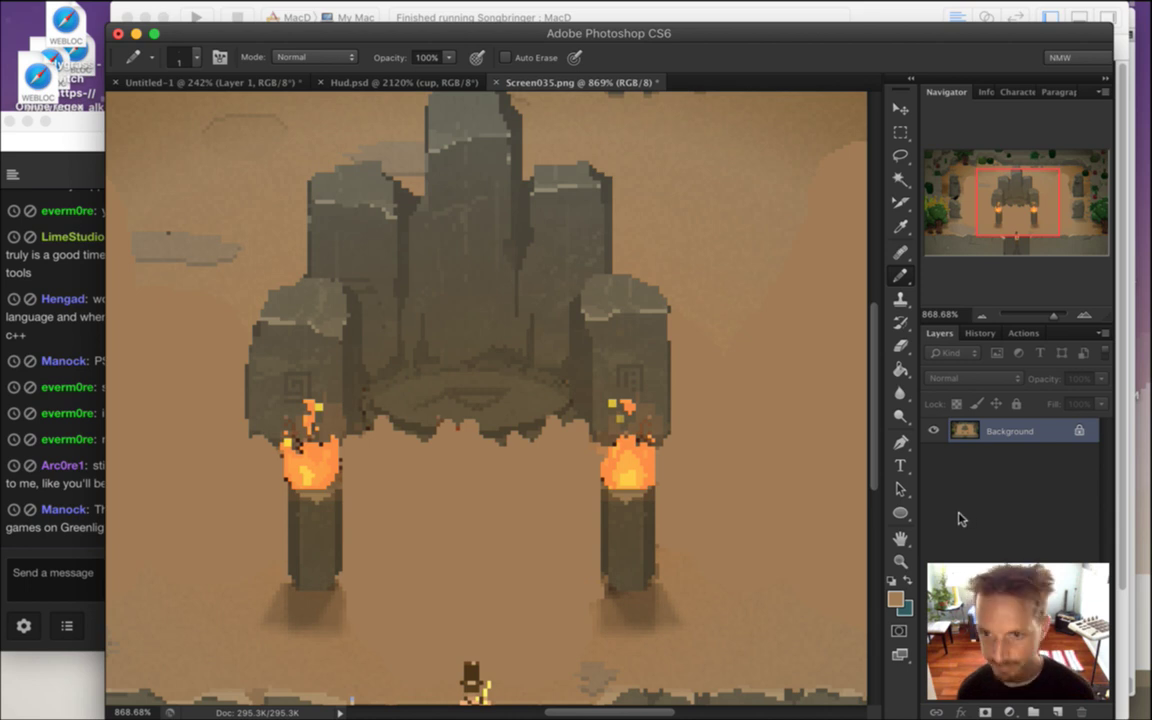
key("super+j")
key("super+z")
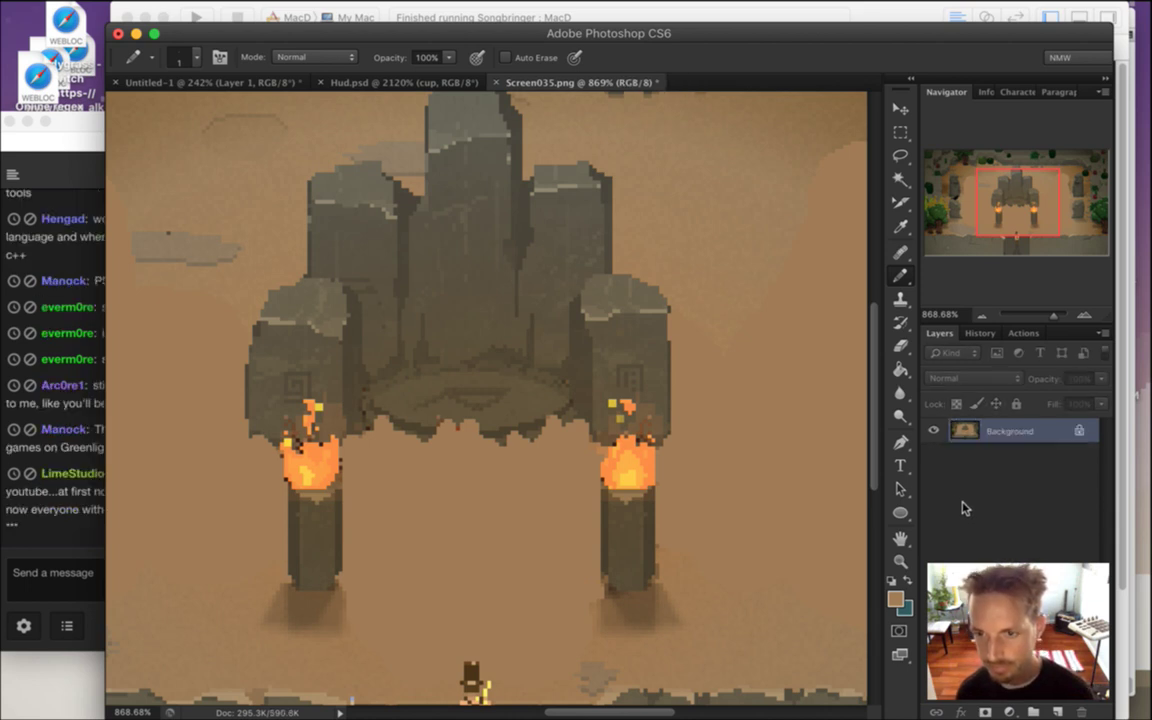
left_click(1058, 710)
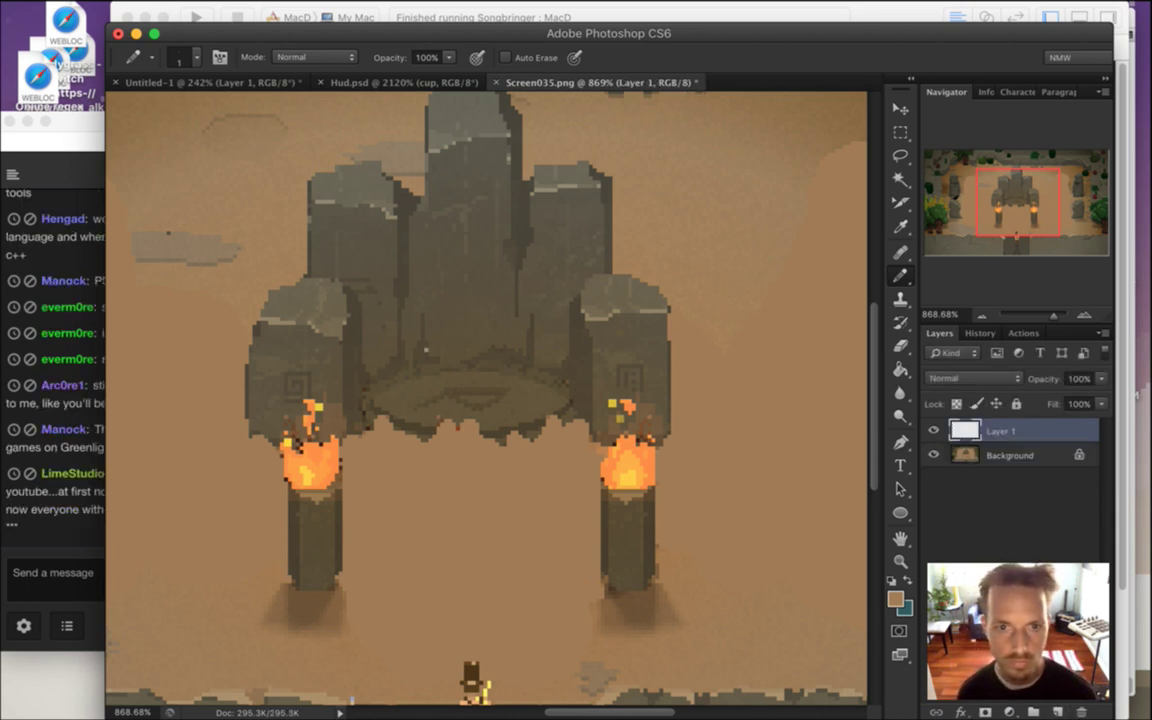
key("i")
left_click(458, 429)
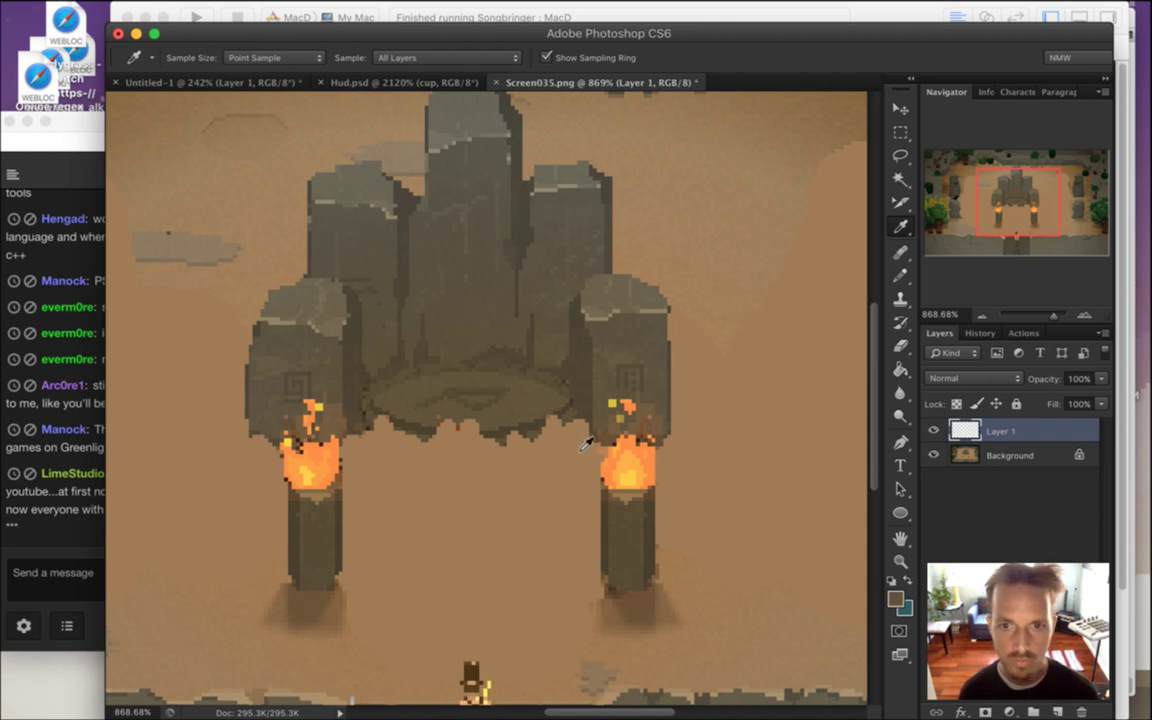
key("b")
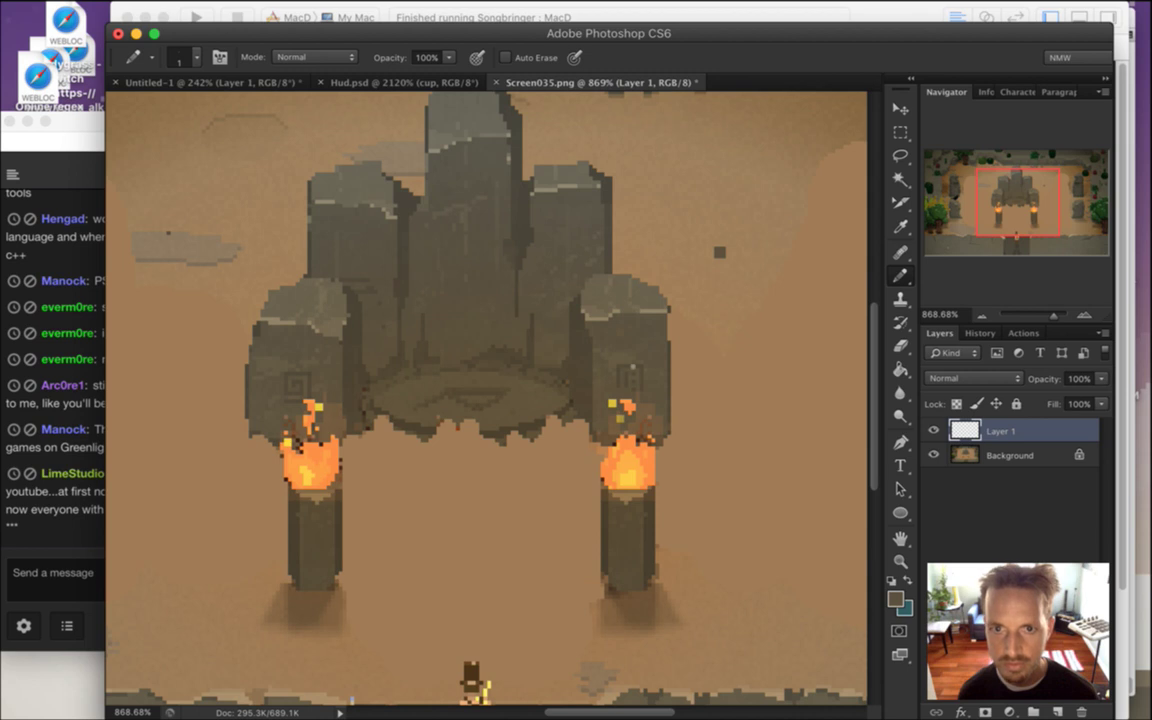
Sample further stone shades from the throne and pencil them around the first swatch as a small two-by-two palette
key("i")
left_click(622, 320)
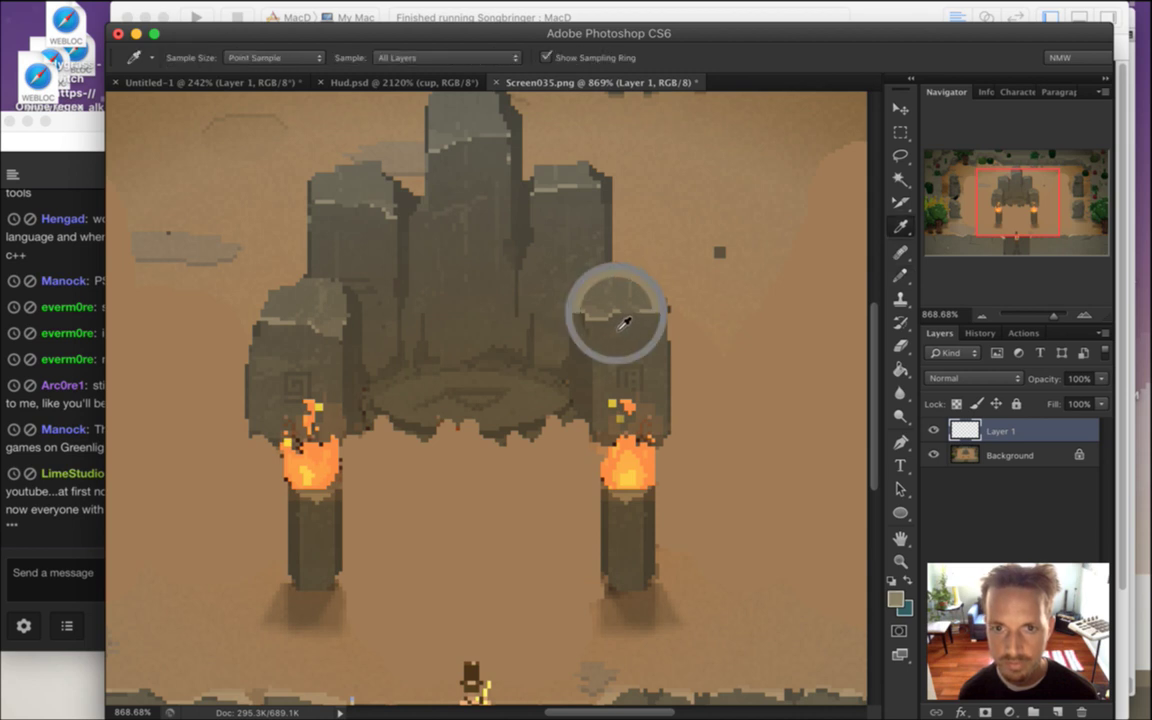
key("b")
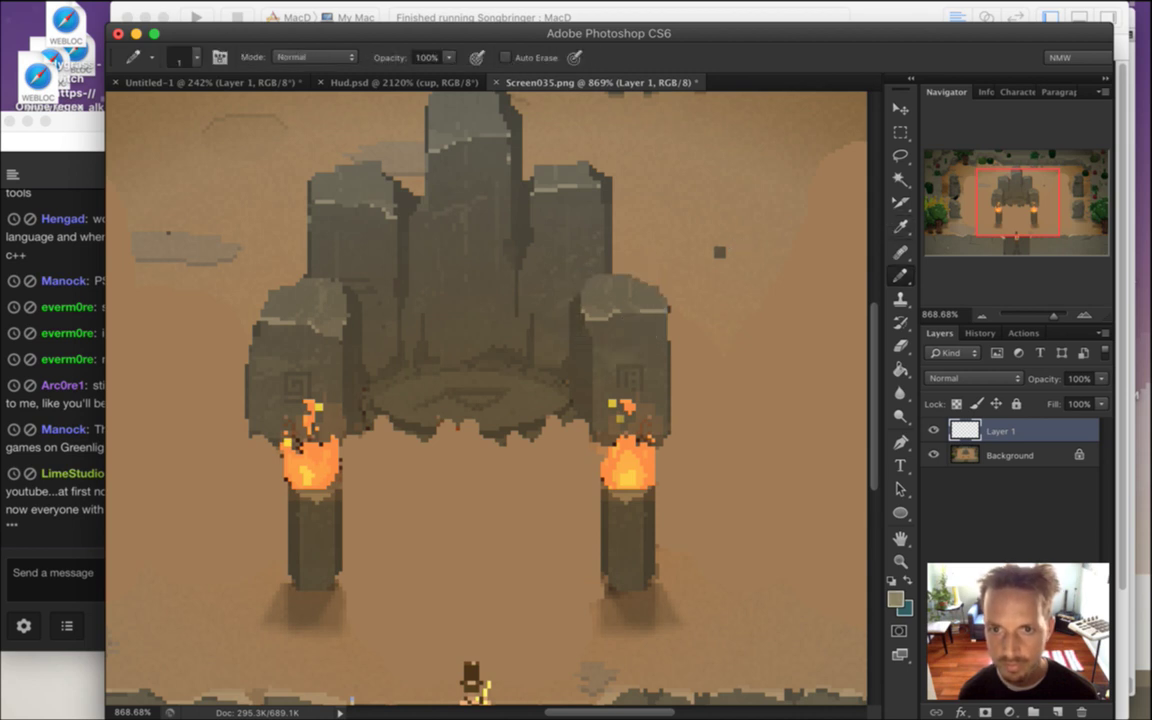
key("i")
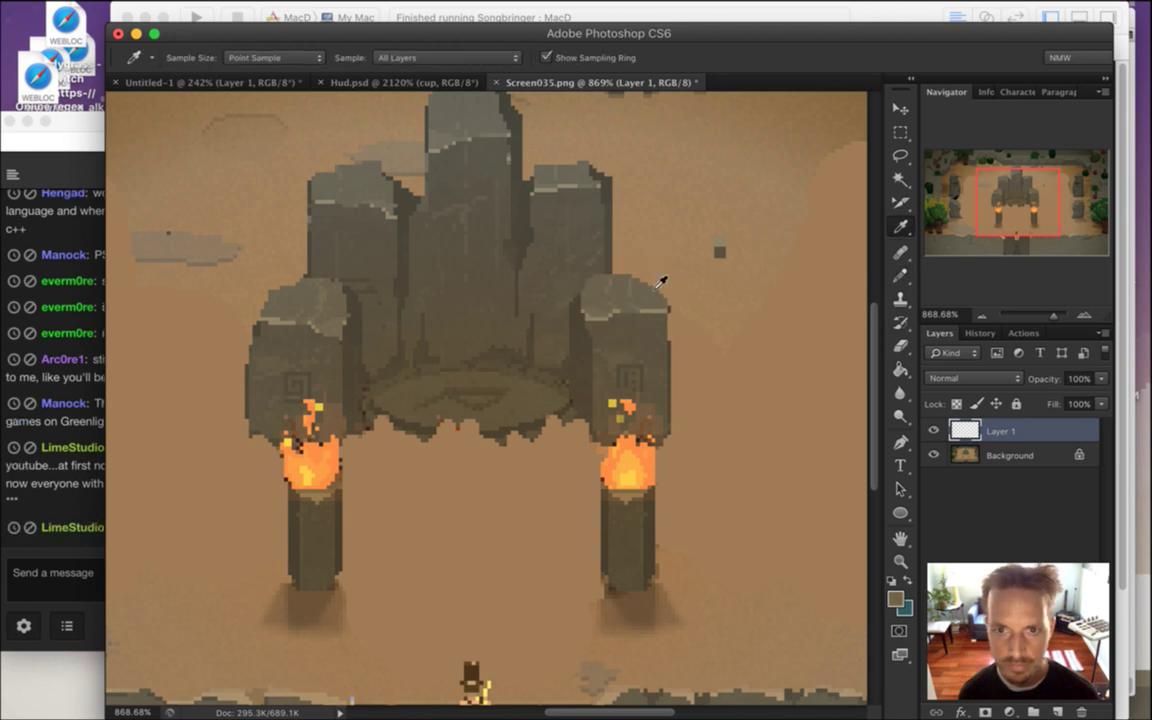
key("b")
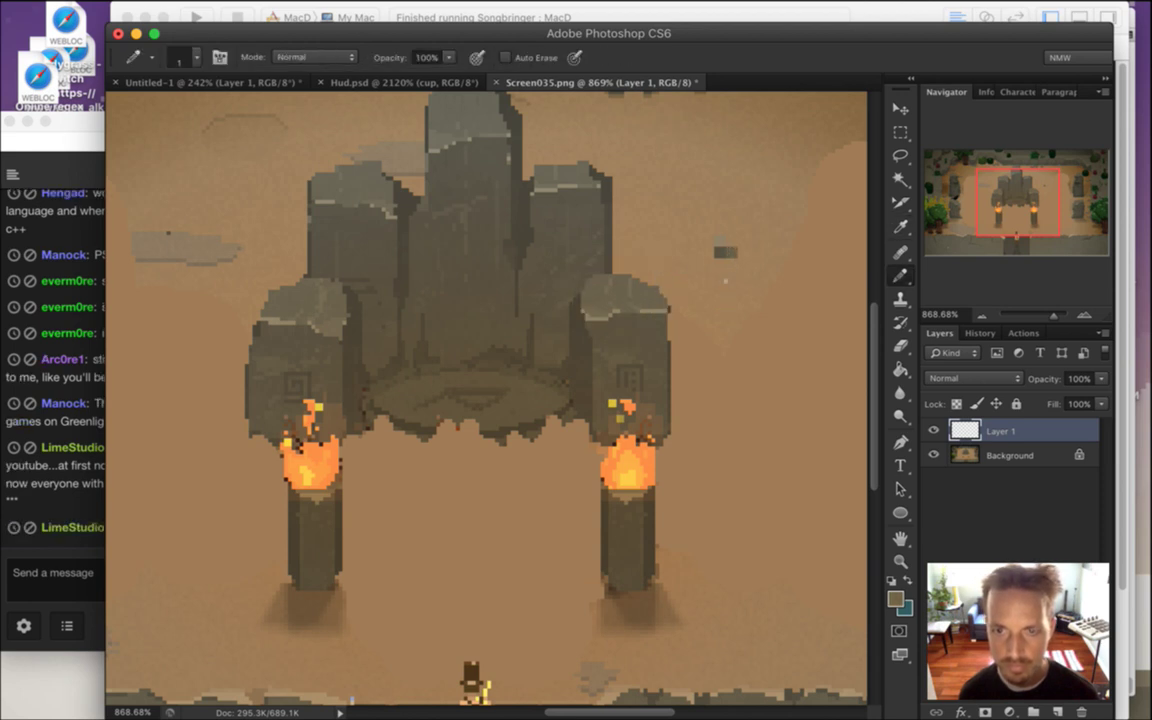
key("i")
key("b")
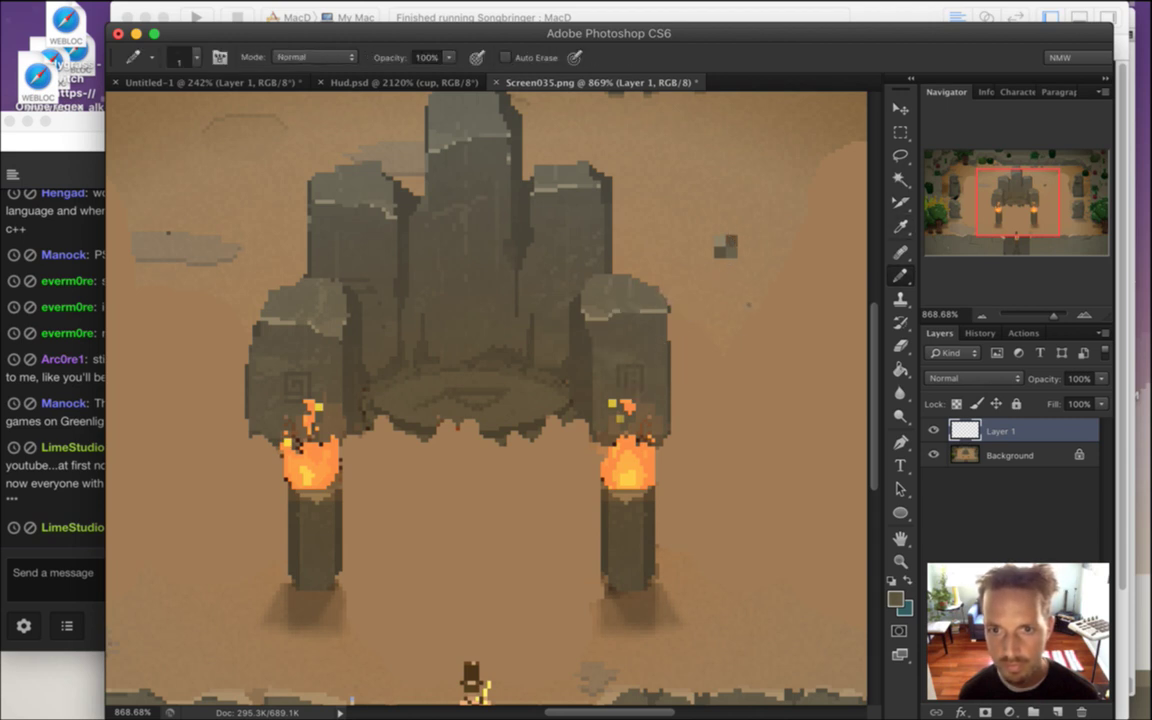
key("i")
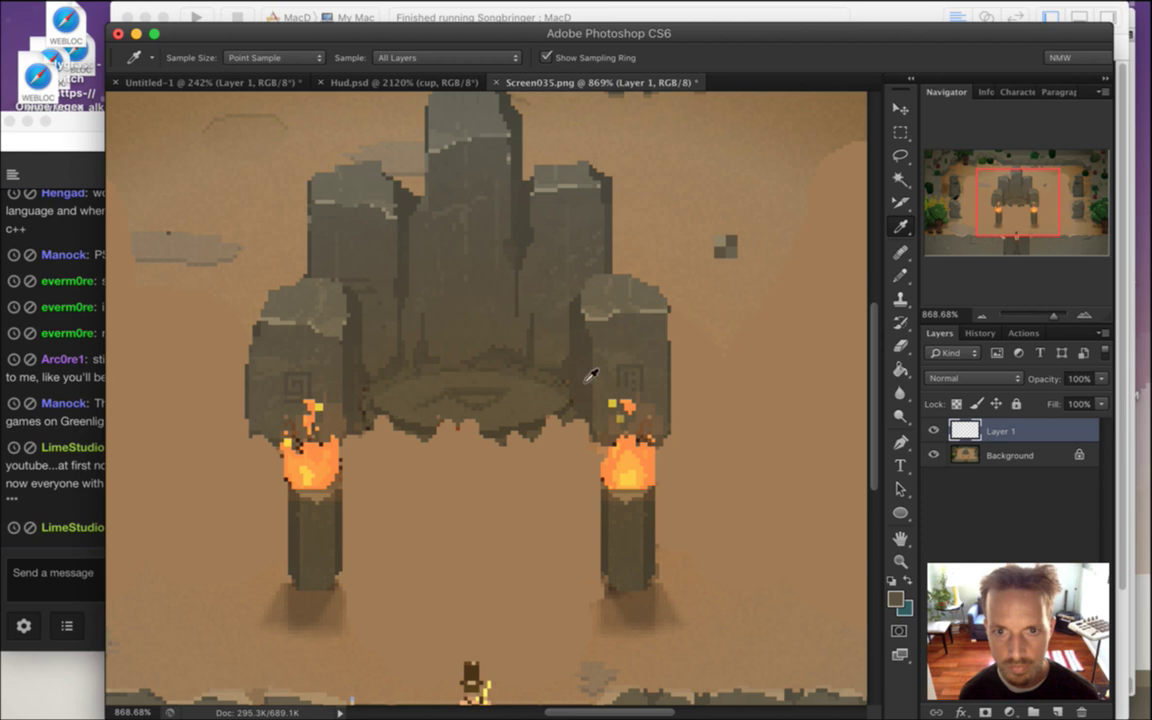
key("b")
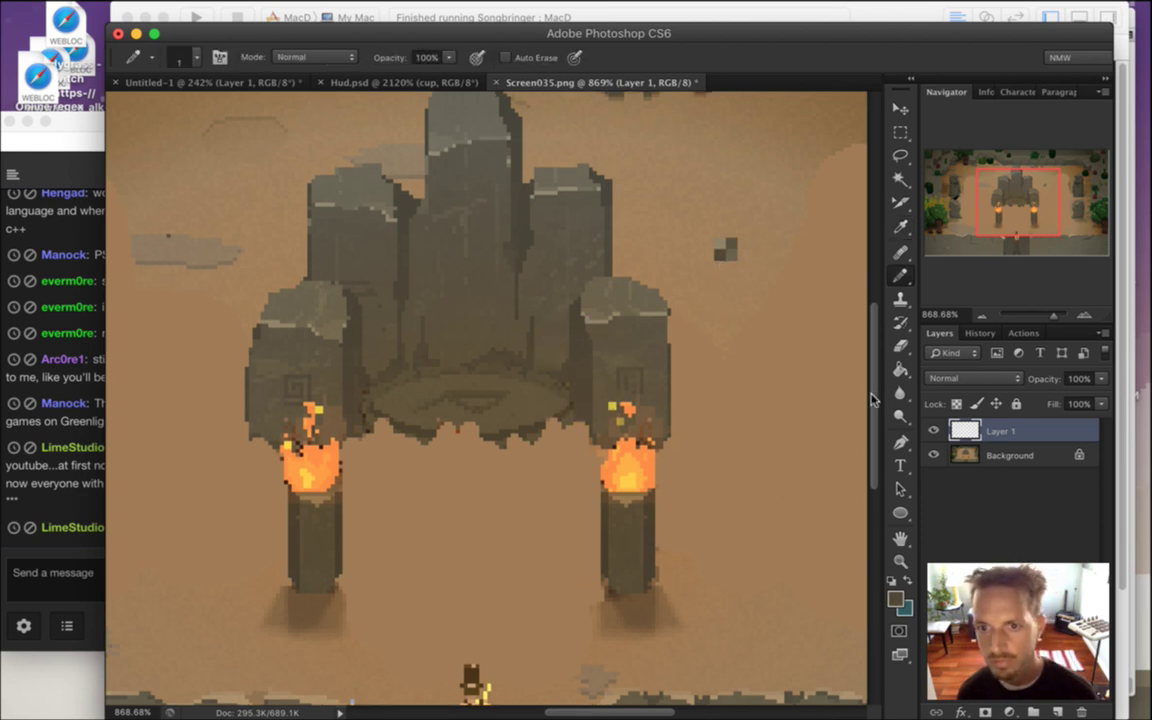
Sample the sand colour and paint over the stone throne and torches on a new layer above Background, using a 15 px pencil
scroll(790, 360, "up", 3)
key("i")
left_click(259, 535)
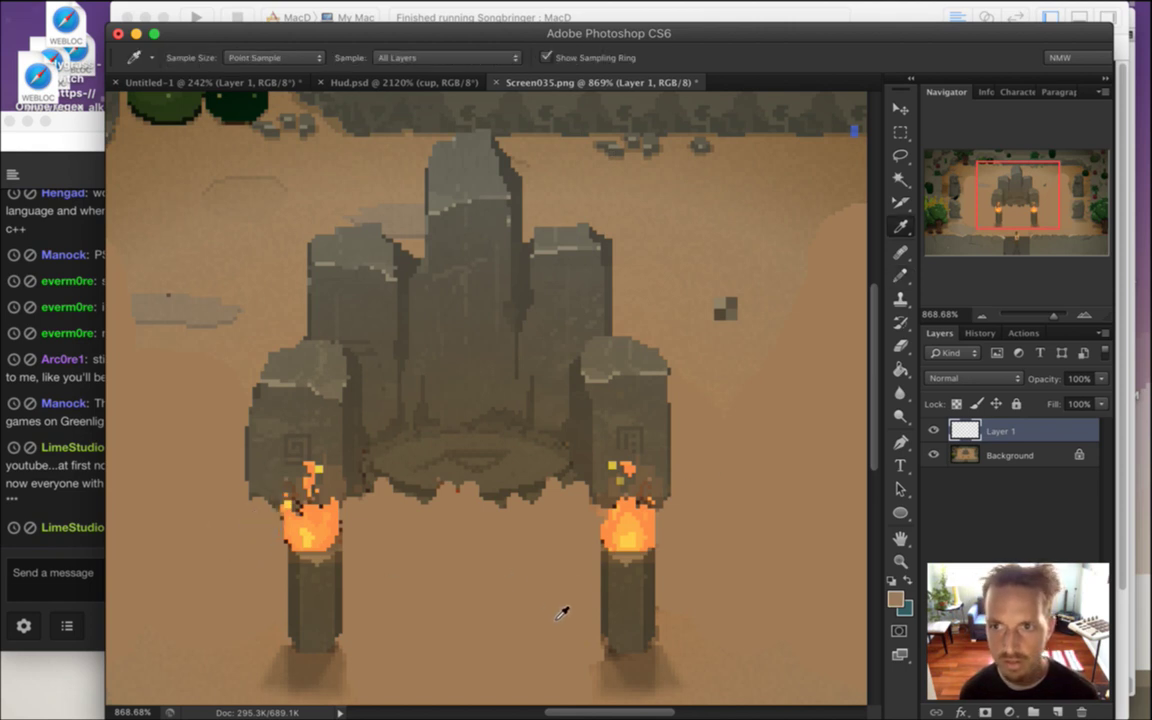
scroll(789, 400, "down", 3)
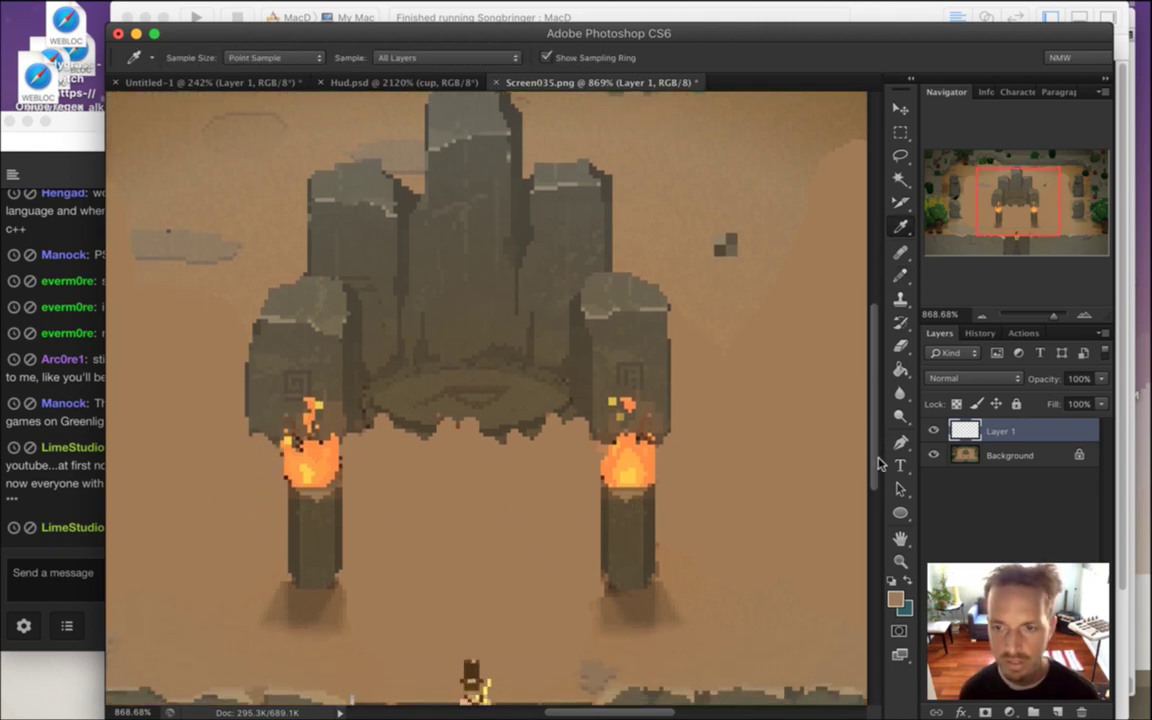
left_click(960, 452)
key("b")
key("bracketright")
key("bracketright")
key("bracketright")
key("bracketright")
key("bracketright")
key("bracketright")
key("bracketright")
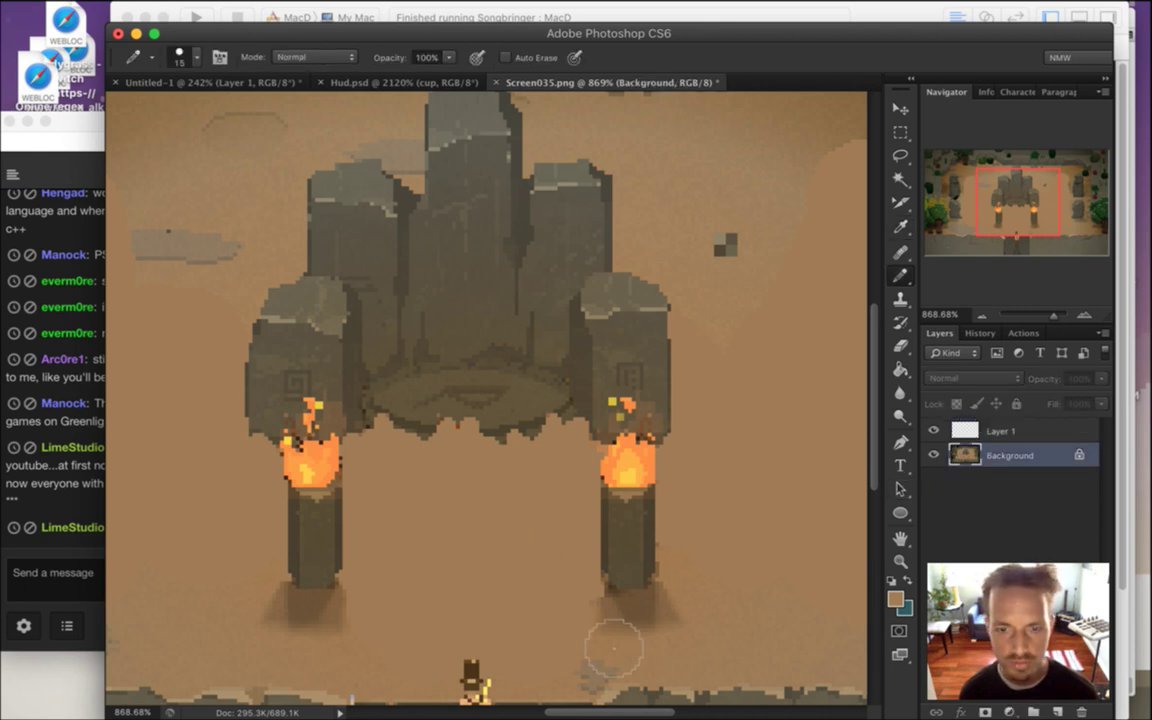
left_click(1058, 710)
mouse_move(628, 500)
left_mouse_down()
mouse_move(629, 592)
mouse_move(575, 400)
mouse_move(580, 280)
mouse_move(592, 420)
mouse_move(455, 370)
mouse_move(325, 380)
mouse_move(276, 634)
mouse_move(270, 300)
mouse_move(310, 370)
mouse_move(298, 327)
mouse_move(378, 303)
mouse_move(470, 303)
mouse_move(537, 353)
left_mouse_up()
left_click_drag(876, 358, 876, 322)
mouse_move(588, 374)
left_mouse_down()
mouse_move(575, 332)
mouse_move(495, 295)
mouse_move(455, 250)
mouse_move(481, 230)
mouse_move(400, 200)
mouse_move(405, 330)
mouse_move(340, 260)
mouse_move(293, 311)
left_mouse_up()
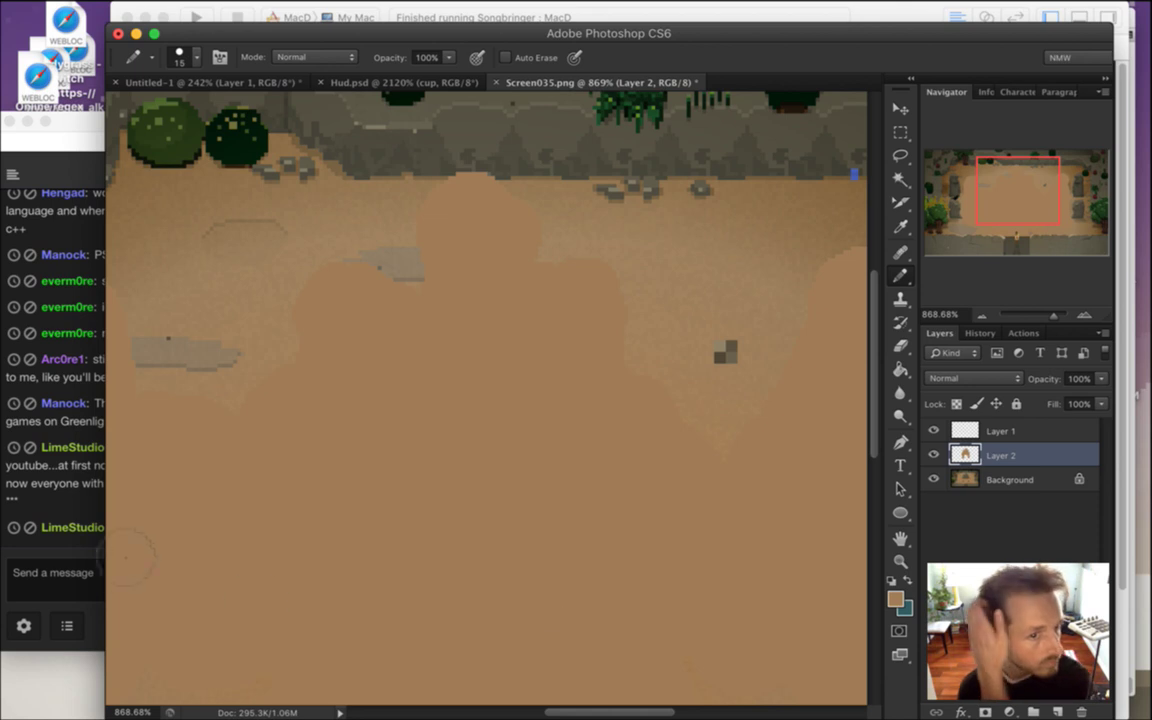
Read the Twitch chat messages comparing the influx of games with short films on YouTube
left_click(67, 452)
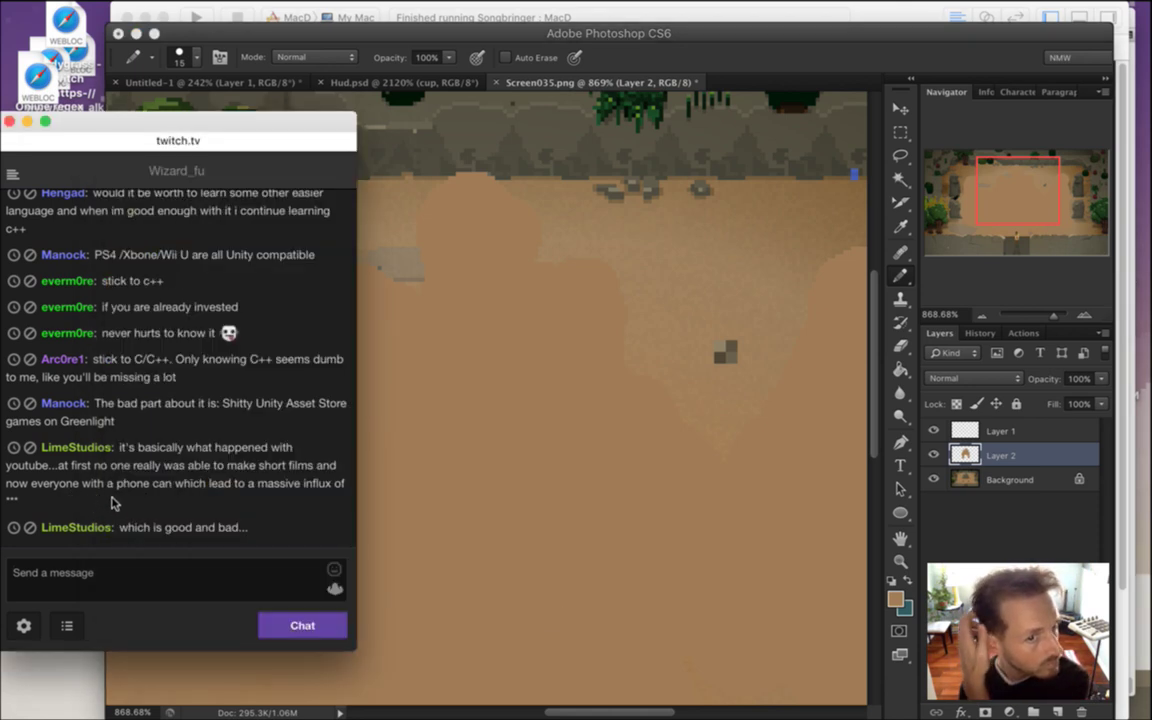
left_click_drag(137, 447, 227, 522)
double_click(196, 513)
left_click(155, 526)
left_click(247, 500)
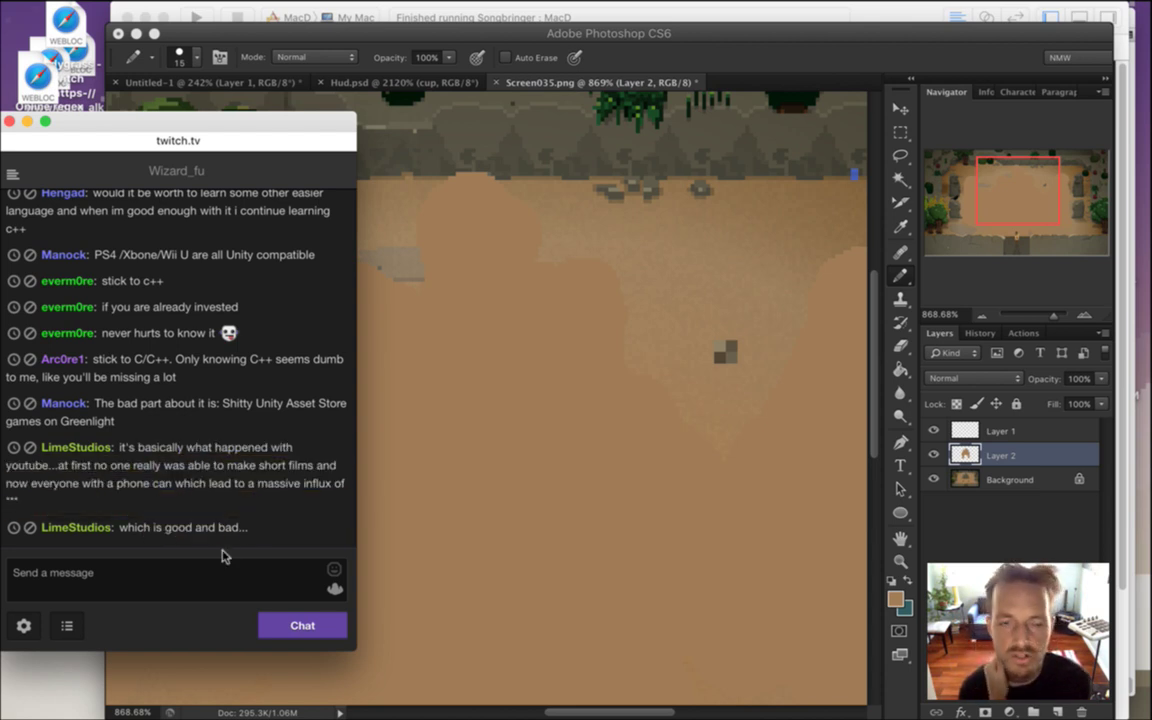
Back in Photoshop, marquee-select the hatted character at the entrance stairs on Background and copy it to a new layer
left_click(836, 109)
scroll(880, 358, "down", 3)
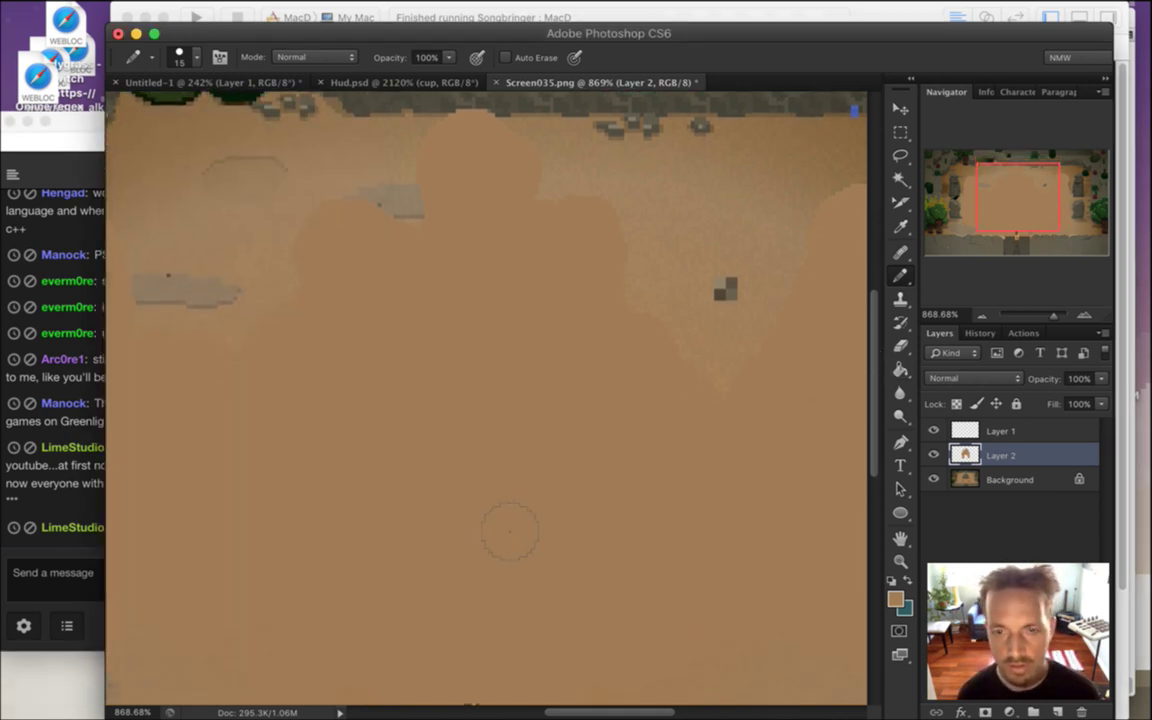
left_click_drag(526, 492, 576, 612)
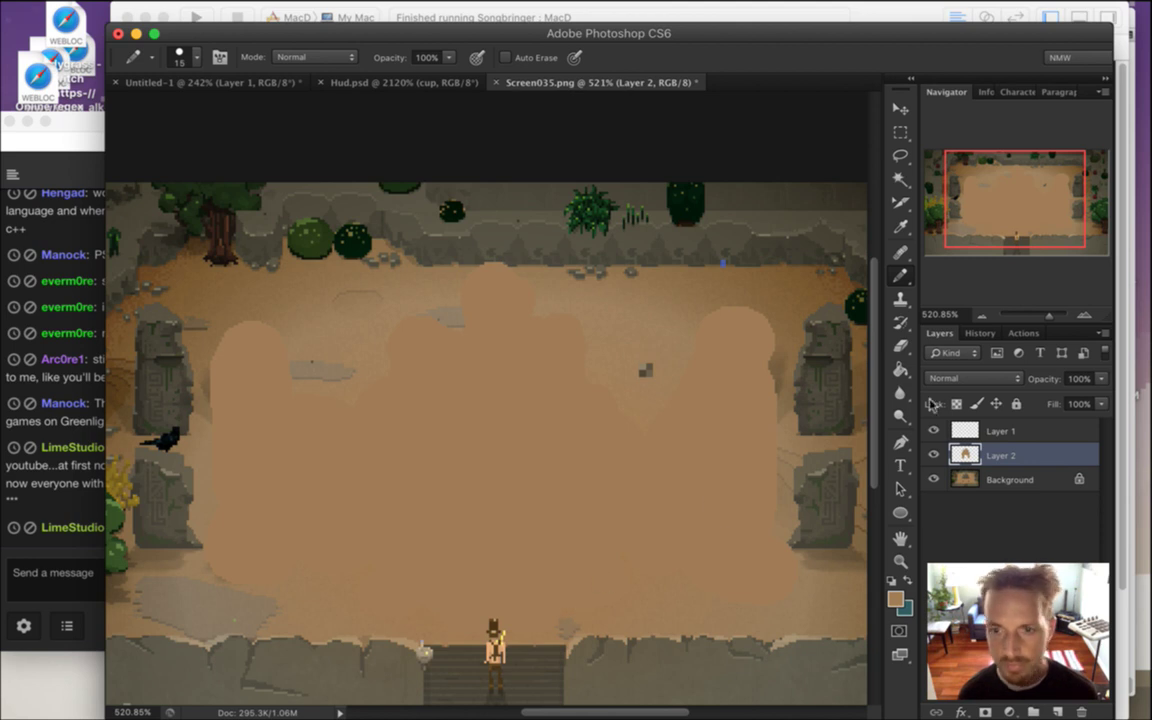
scroll(795, 362, "down", 6)
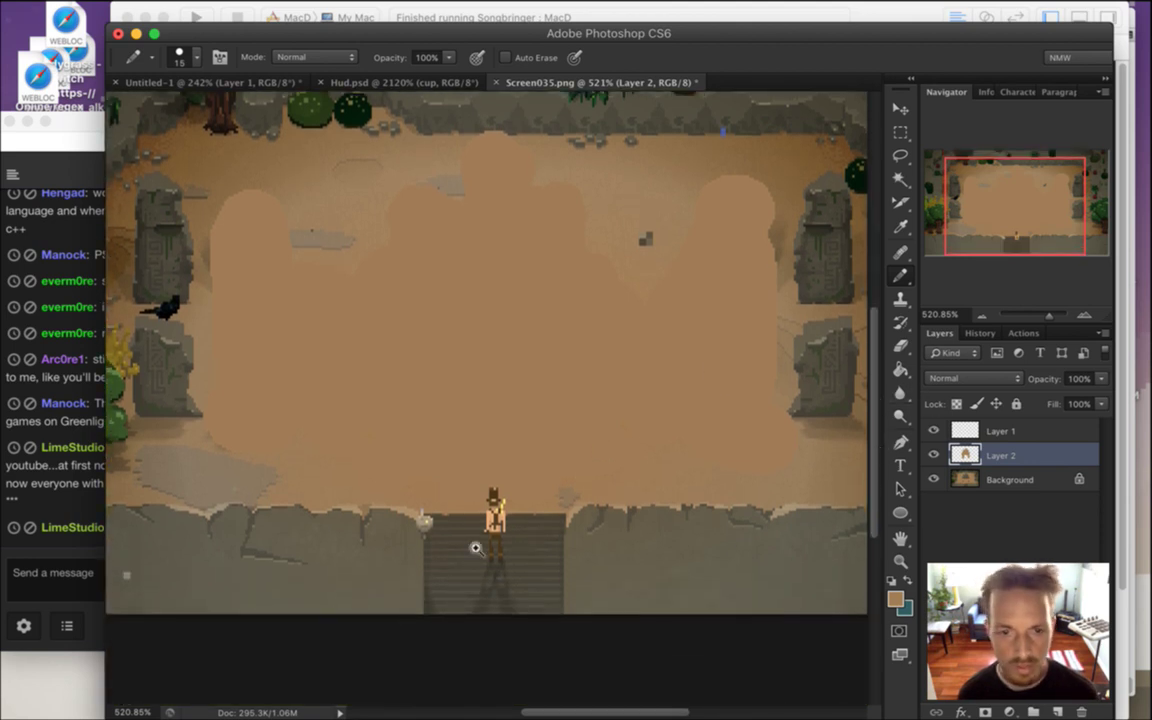
scroll(478, 545, "up", 4)
key("m")
mouse_move(459, 428)
left_mouse_down()
mouse_move(480, 440)
mouse_move(565, 578)
left_mouse_up()
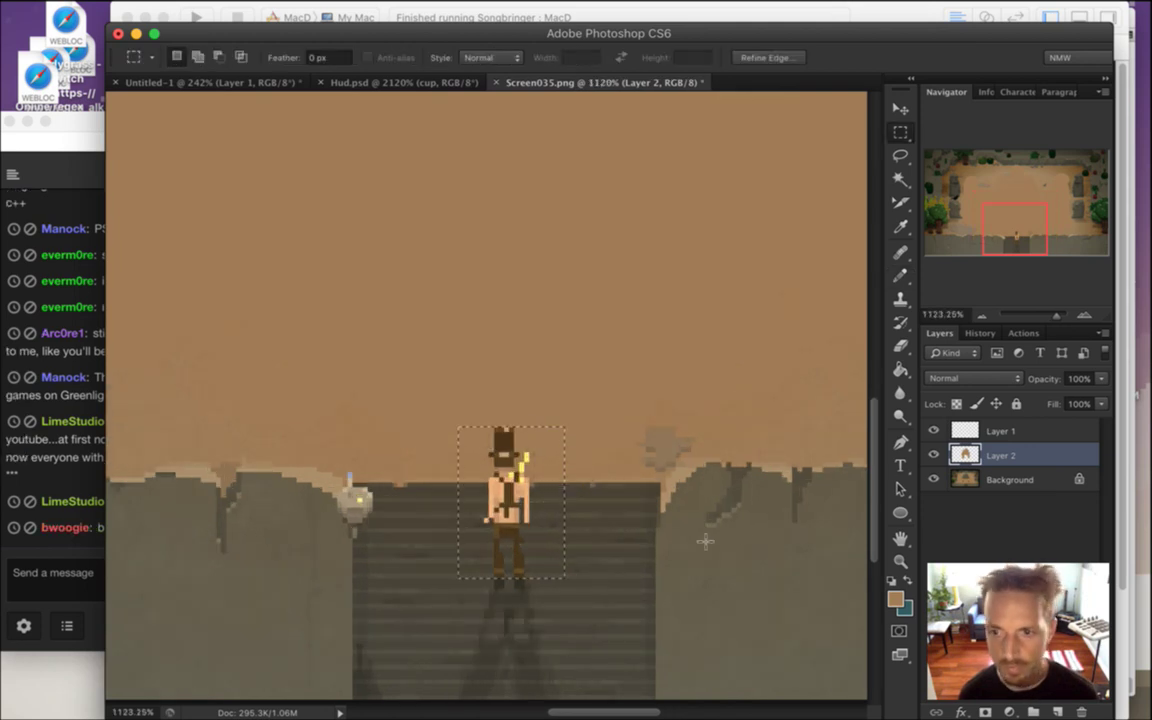
left_click(972, 480)
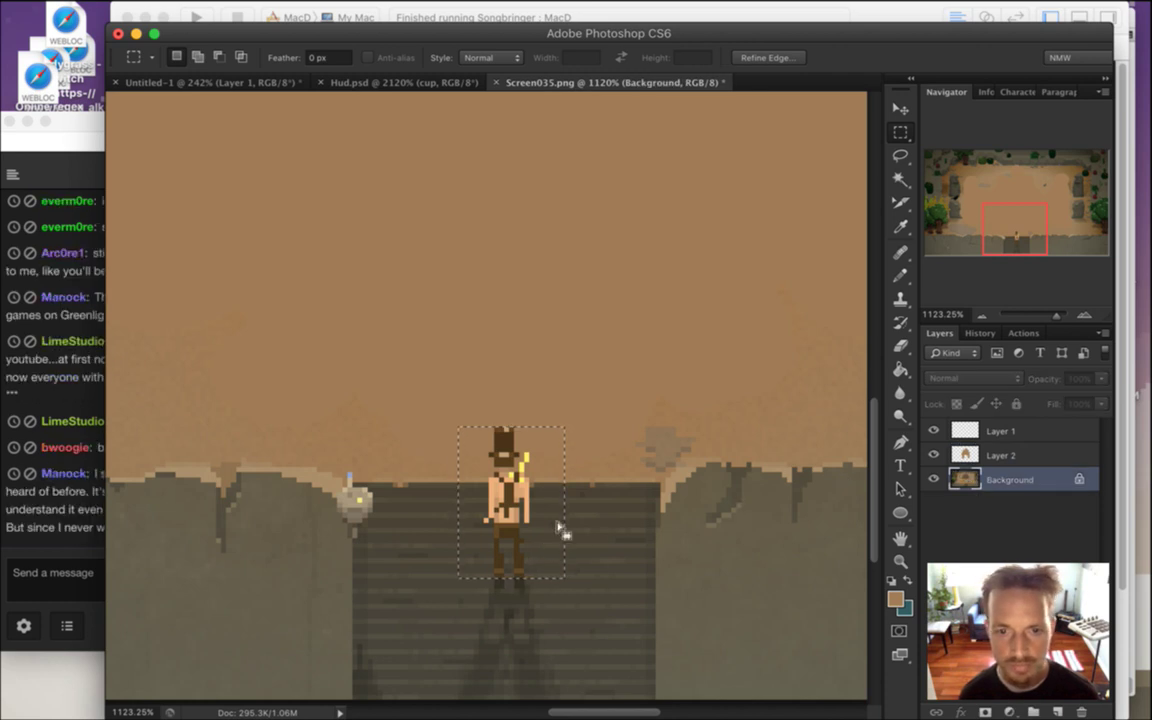
left_click_drag(874, 442, 869, 381)
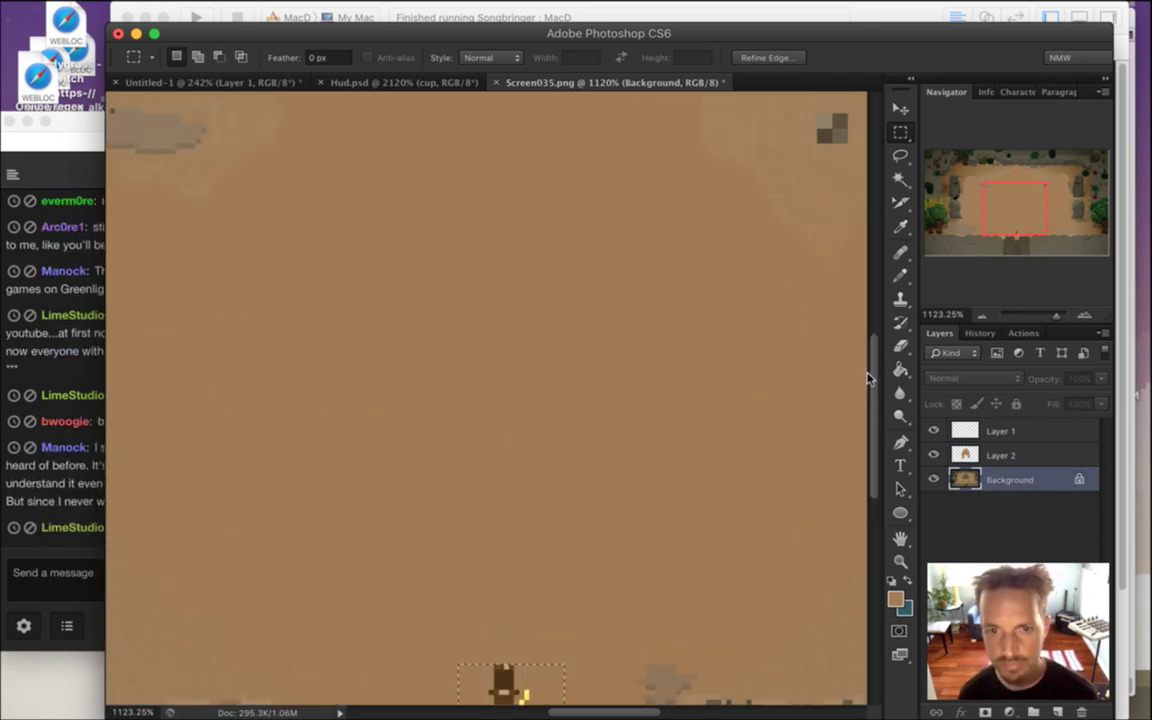
key("ctrl+j")
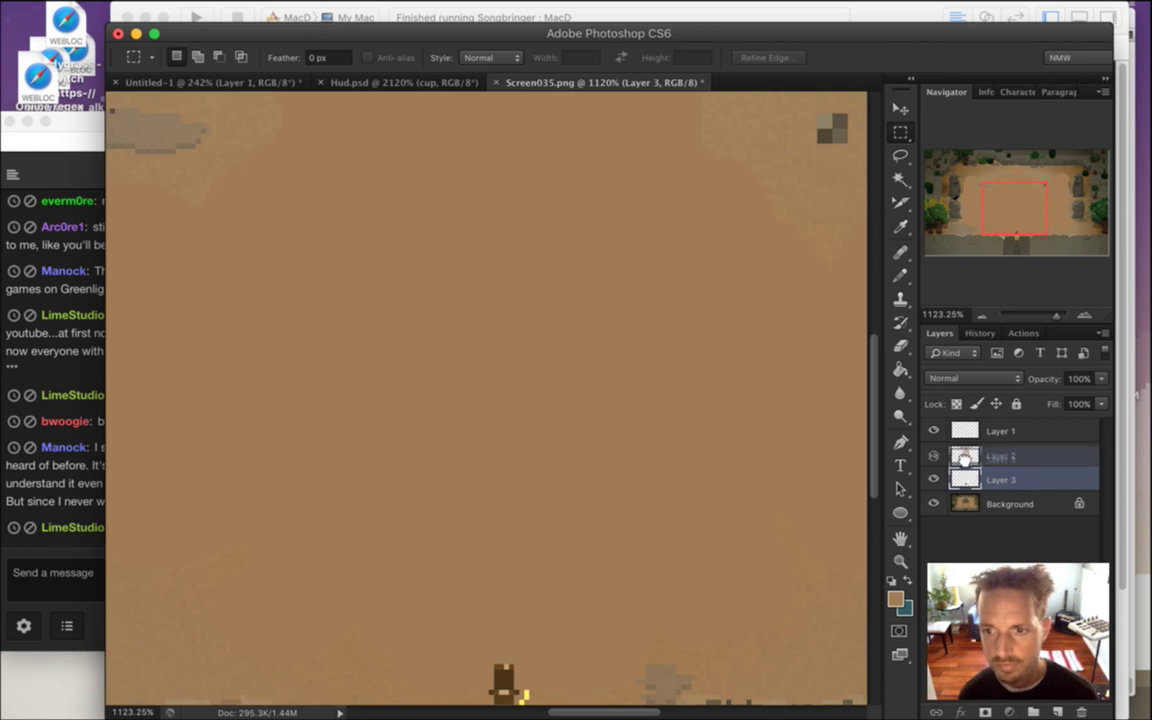
Raise the character copy's layer above the sand-painted Layer 2 and move the copy up onto the open sand, right of centre
key("ctrl+bracketright")
key("v")
left_click_drag(588, 498, 760, 224)
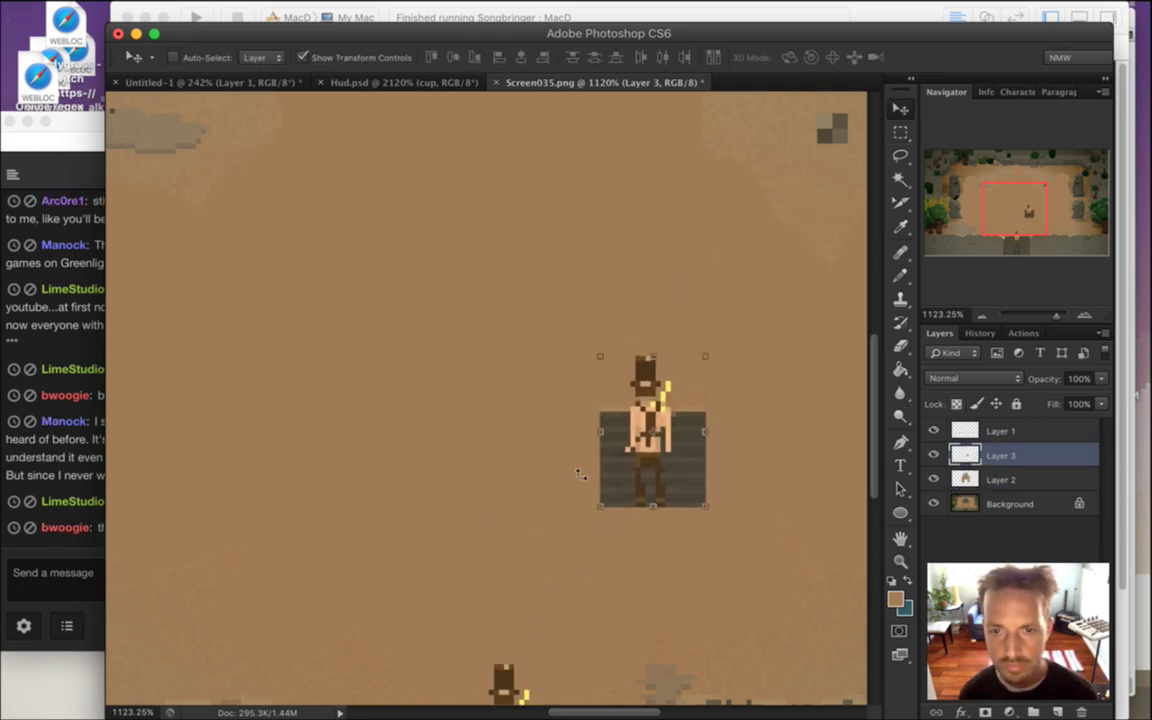
left_click_drag(705, 392, 687, 337)
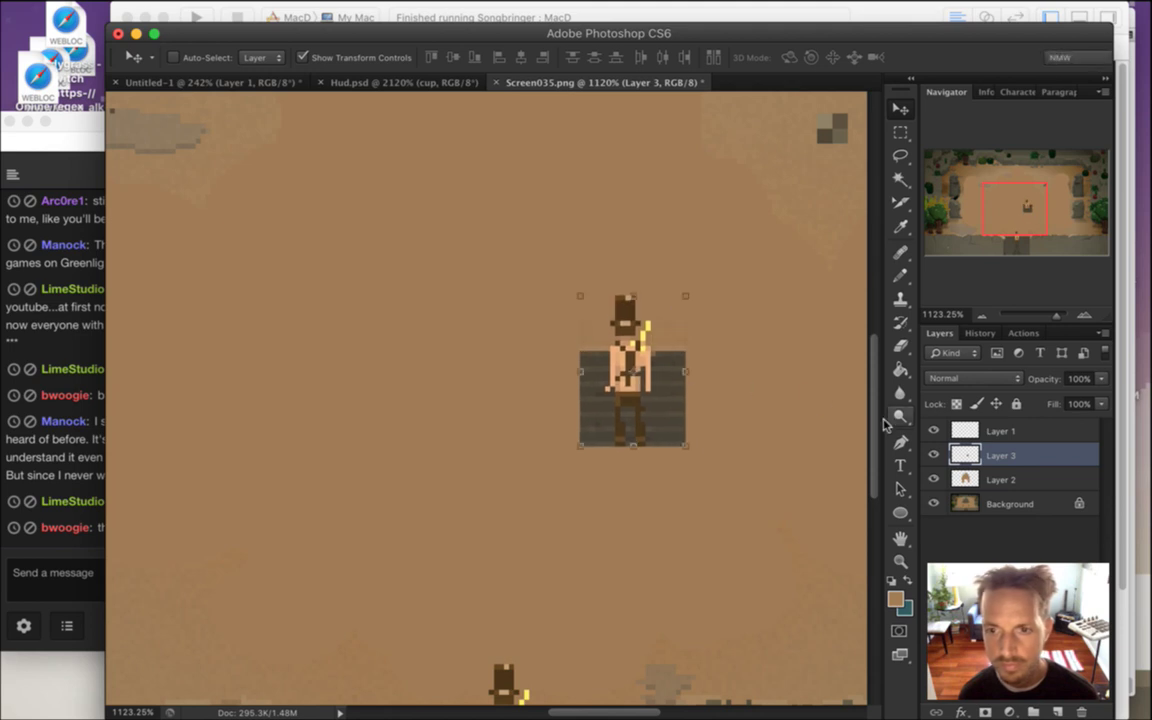
scroll(872, 397, "up", 2)
scroll(690, 405, "up", 2)
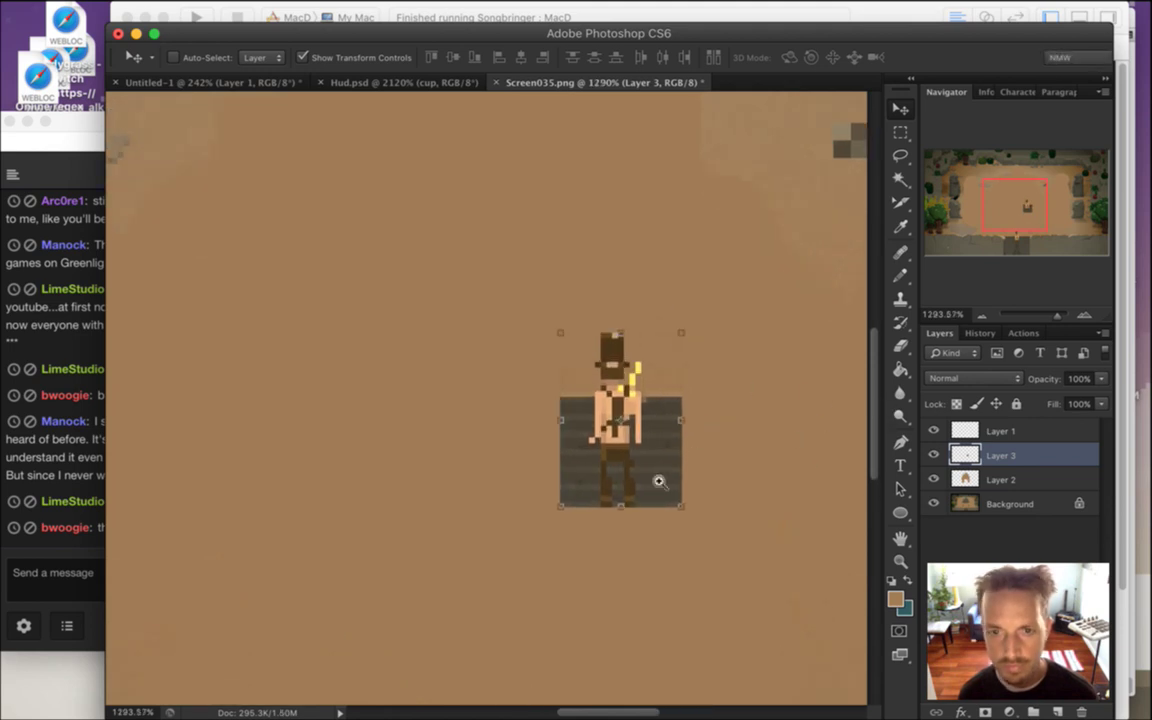
key("m")
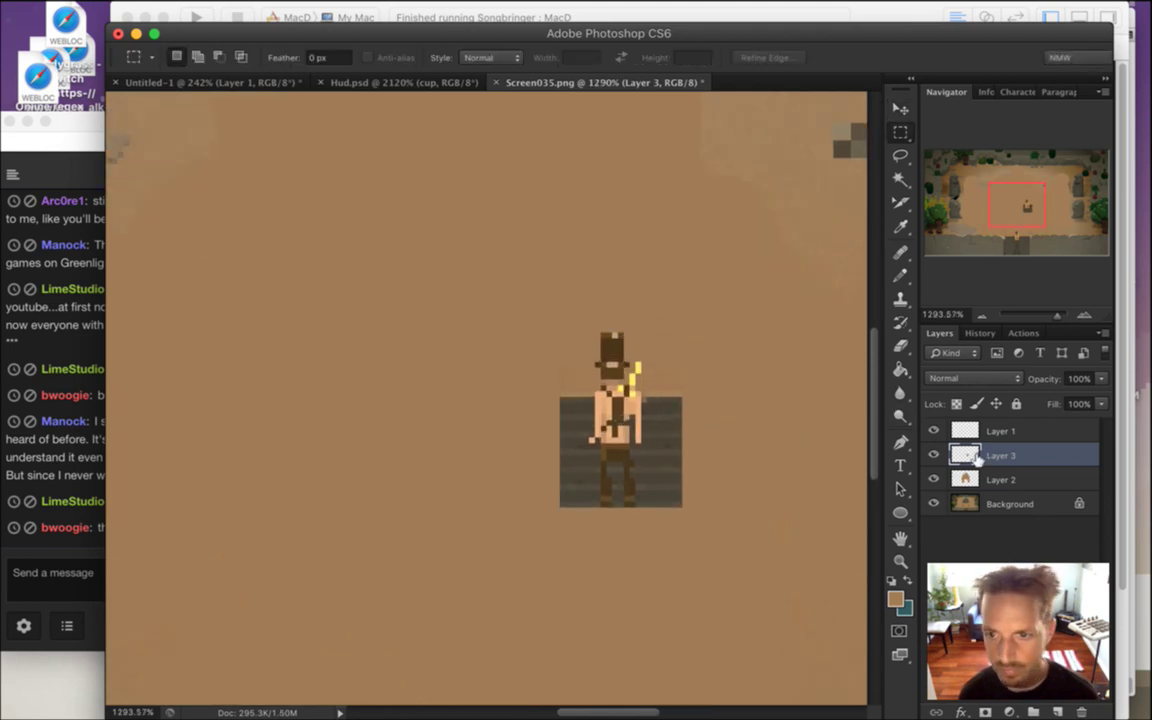
Read the Twitch chat messages about threading concepts and whether the cup is done
left_click(43, 519)
left_click_drag(97, 369, 212, 451)
left_click_drag(111, 501, 170, 503)
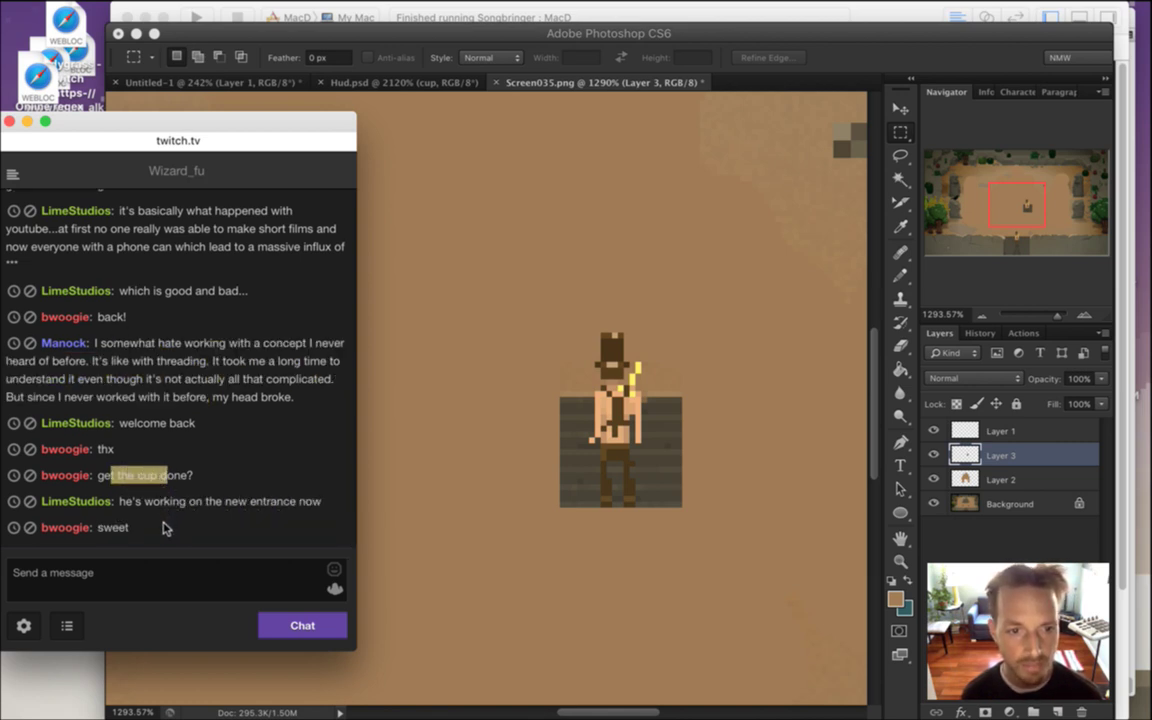
Back in Photoshop, erase most of the copied stair background on both sides of the character, enlarging the eraser to 3 px
left_click(793, 107)
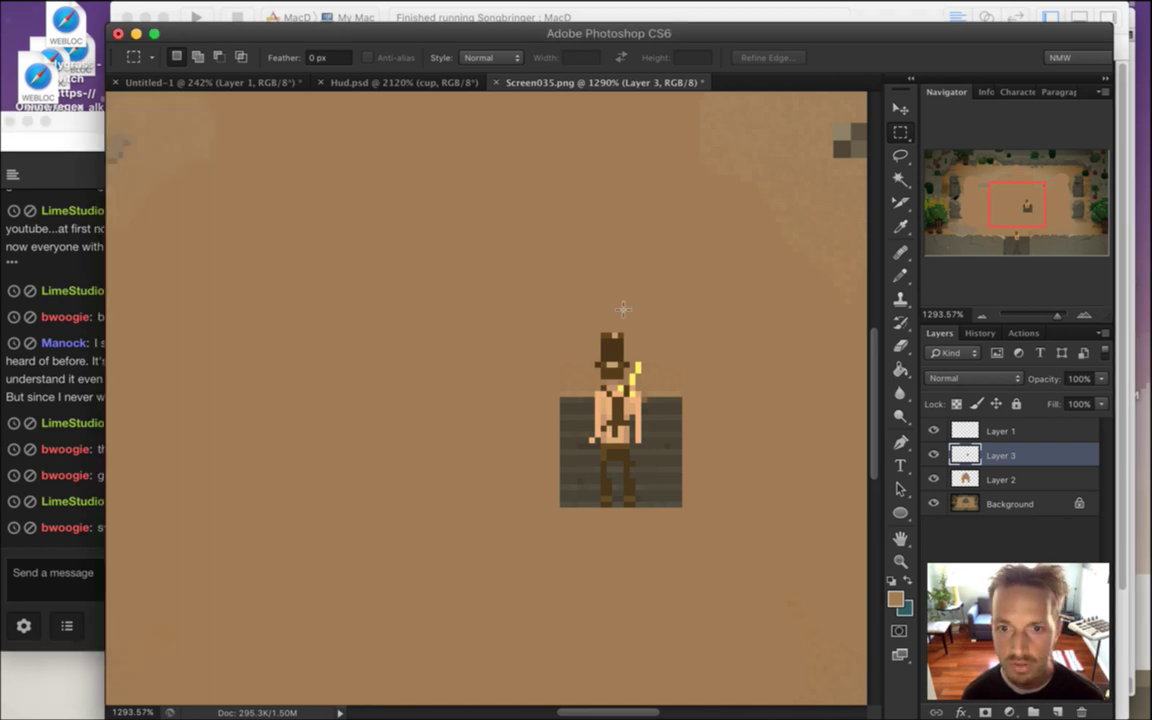
key("e")
left_click_drag(674, 404, 679, 504)
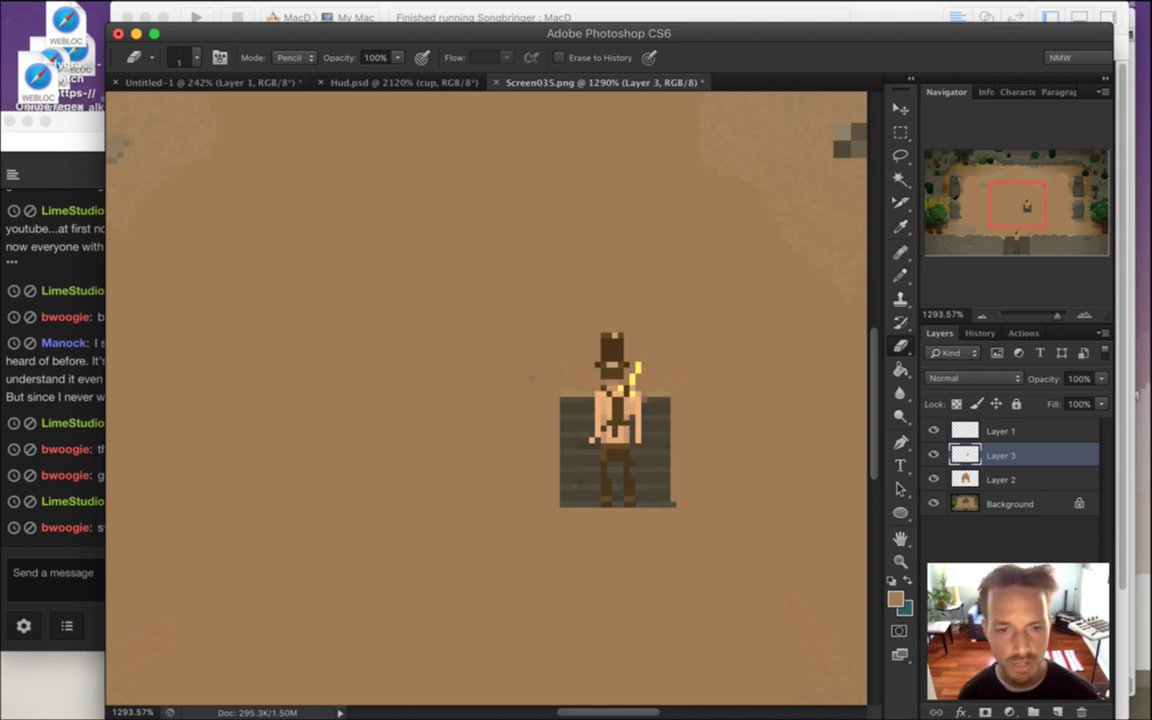
mouse_move(663, 408)
left_mouse_down()
mouse_move(645, 405)
mouse_move(645, 465)
mouse_move(656, 431)
left_mouse_up()
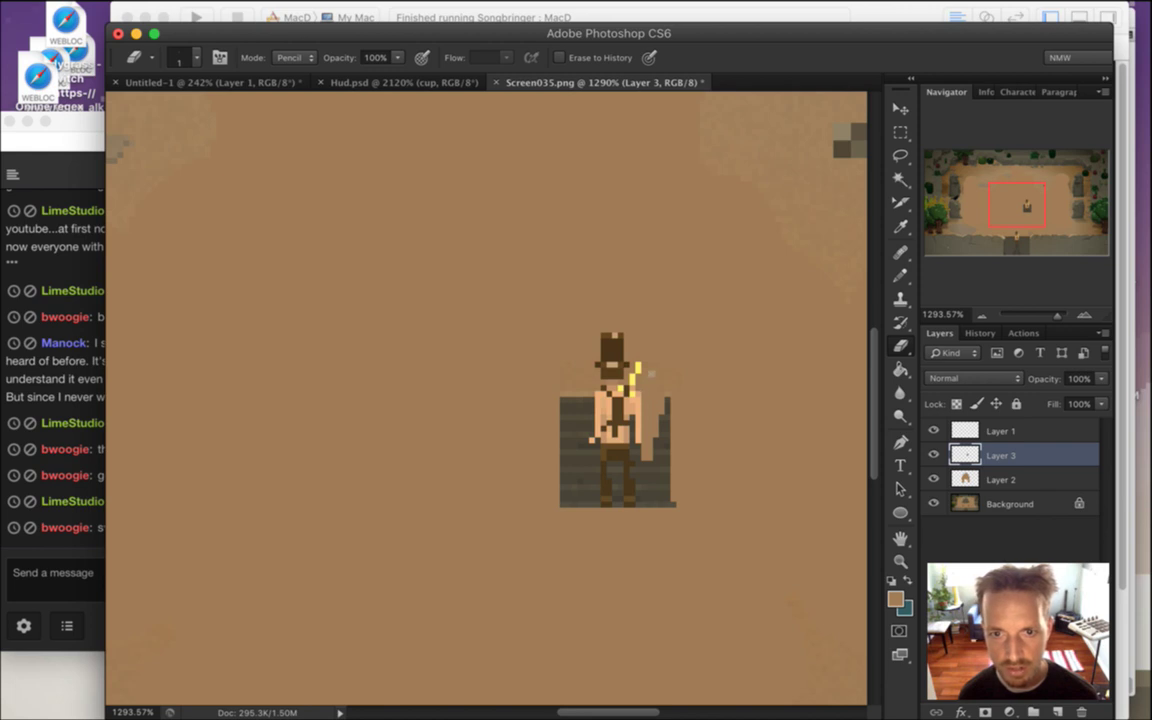
key("]")
mouse_move(670, 410)
left_mouse_down()
mouse_move(658, 452)
mouse_move(653, 436)
mouse_move(657, 499)
mouse_move(646, 462)
mouse_move(644, 493)
left_mouse_up()
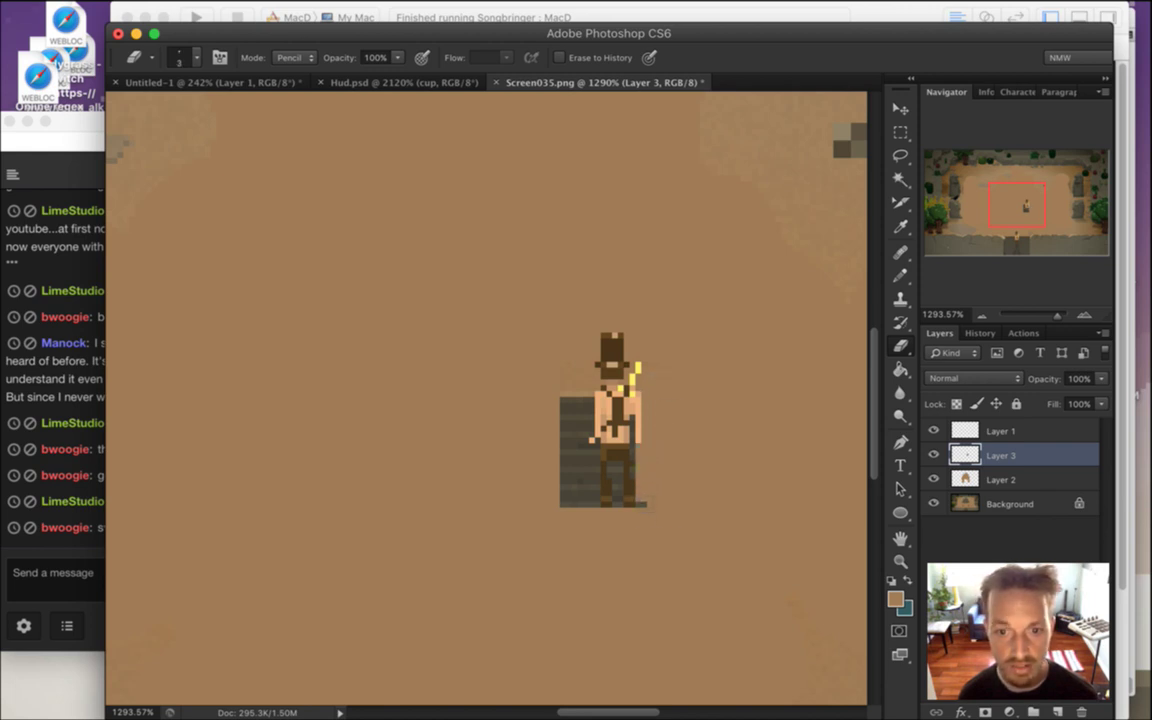
scroll(645, 450, "up", 3)
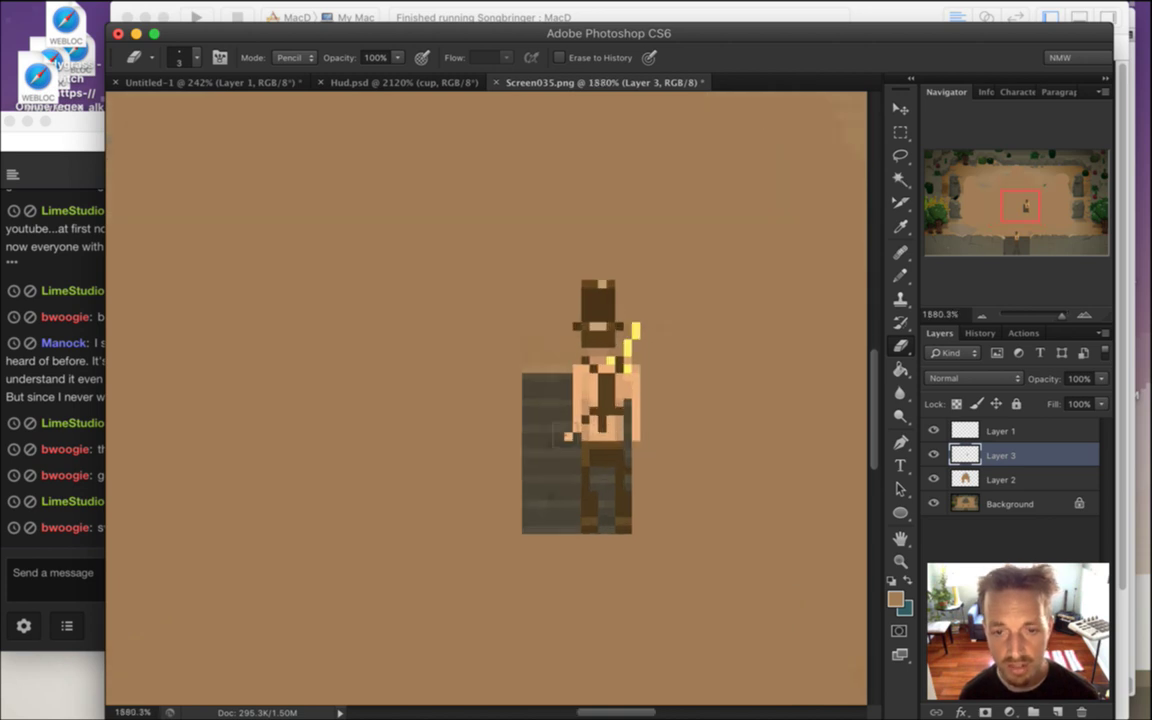
mouse_move(534, 382)
left_mouse_down()
mouse_move(532, 560)
mouse_move(548, 532)
mouse_move(546, 352)
left_mouse_up()
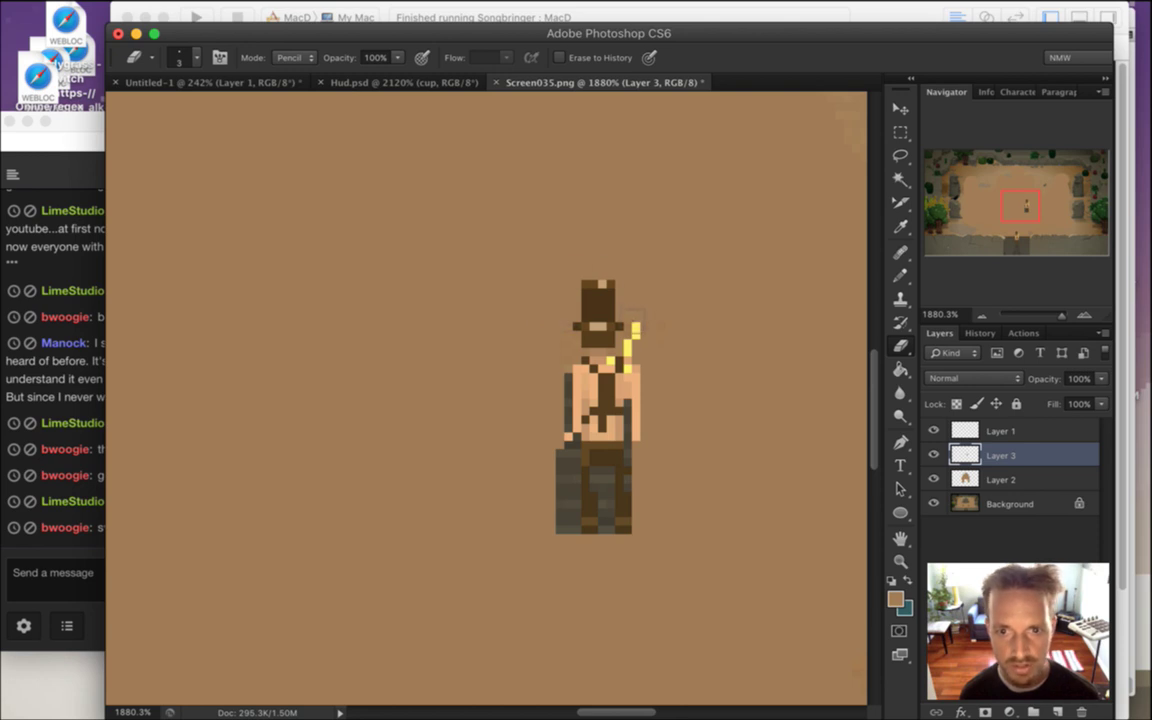
Pencil over the remaining stair pixels beside the character's arms and between the legs in the sand colour with a 1 px pencil
key("b")
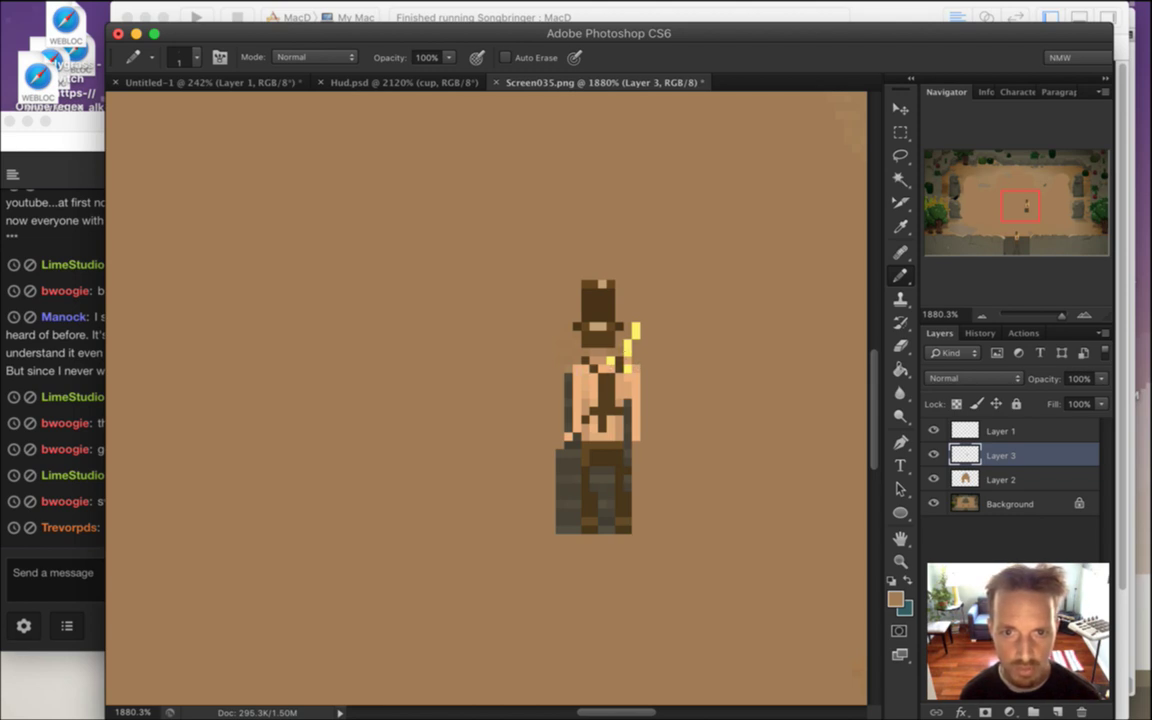
mouse_move(568, 378)
left_mouse_down()
mouse_move(576, 562)
mouse_move(571, 454)
mouse_move(560, 530)
left_mouse_up()
mouse_move(595, 470)
left_mouse_down()
mouse_move(595, 488)
mouse_move(610, 491)
mouse_move(613, 541)
left_mouse_up()
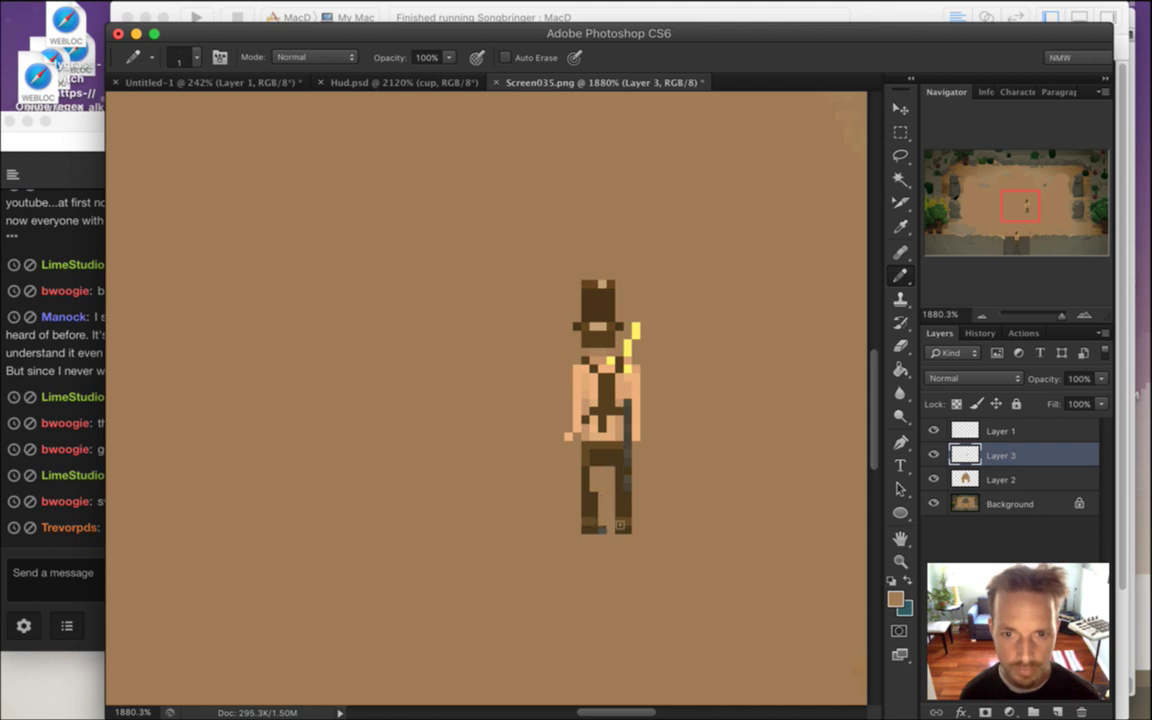
left_click_drag(628, 472, 627, 428)
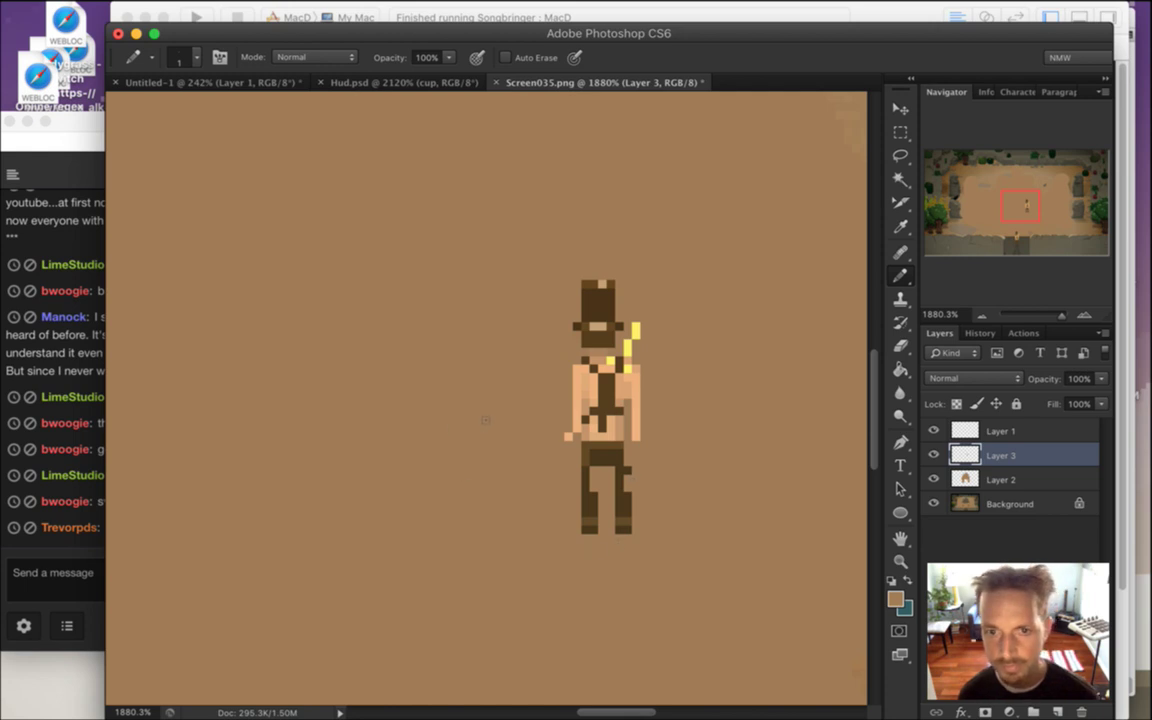
scroll(470, 452, "down", 3)
left_click_drag(432, 441, 524, 445)
scroll(600, 431, "down", 3)
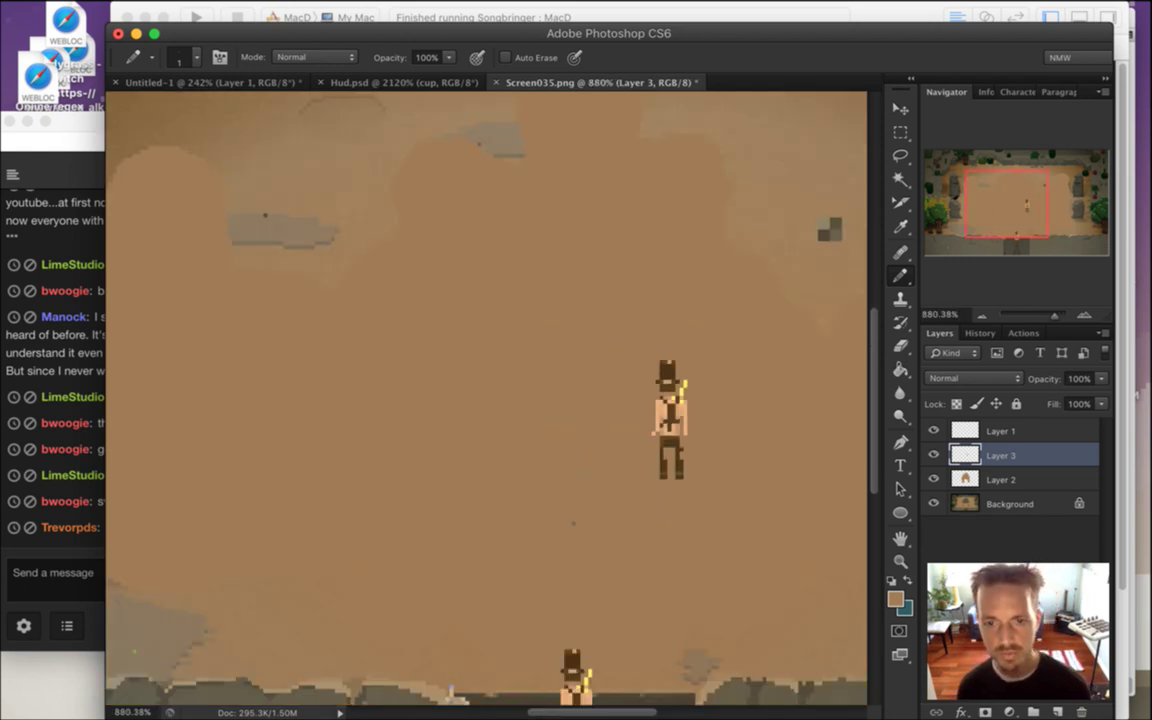
left_click_drag(648, 419, 614, 450)
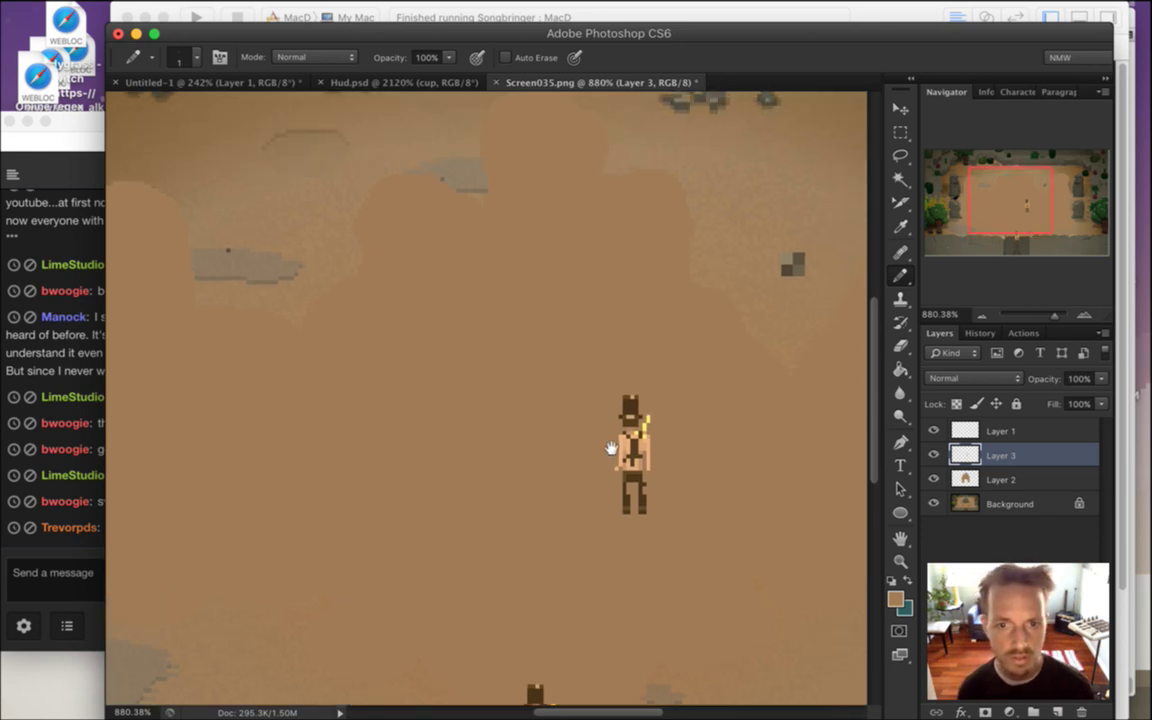
Check the newest Twitch chat message and return to Screen035.png in Photoshop
left_click(75, 552)
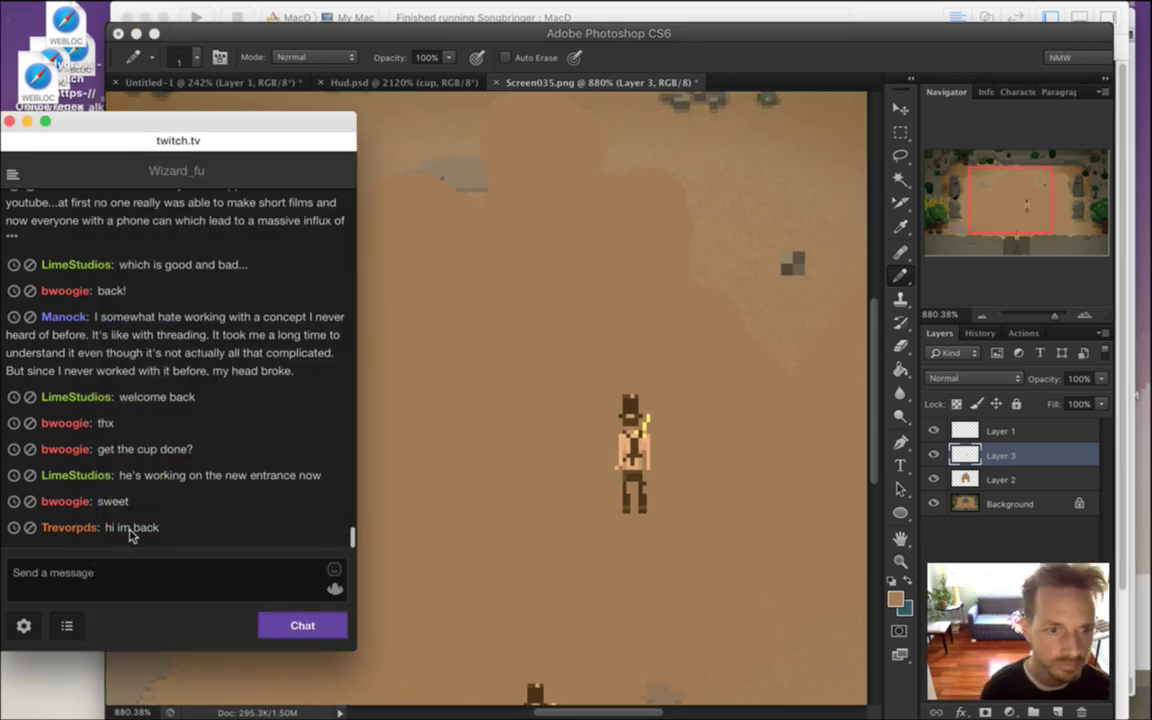
left_click(808, 54)
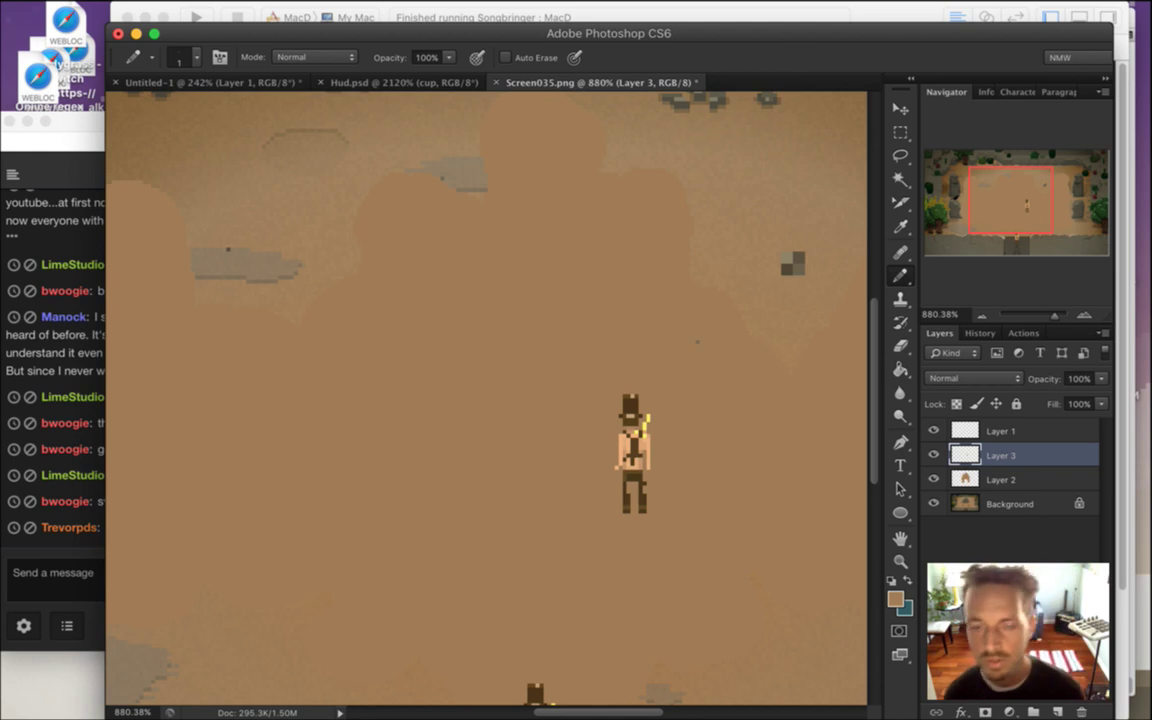
scroll(480, 395, "up", 1)
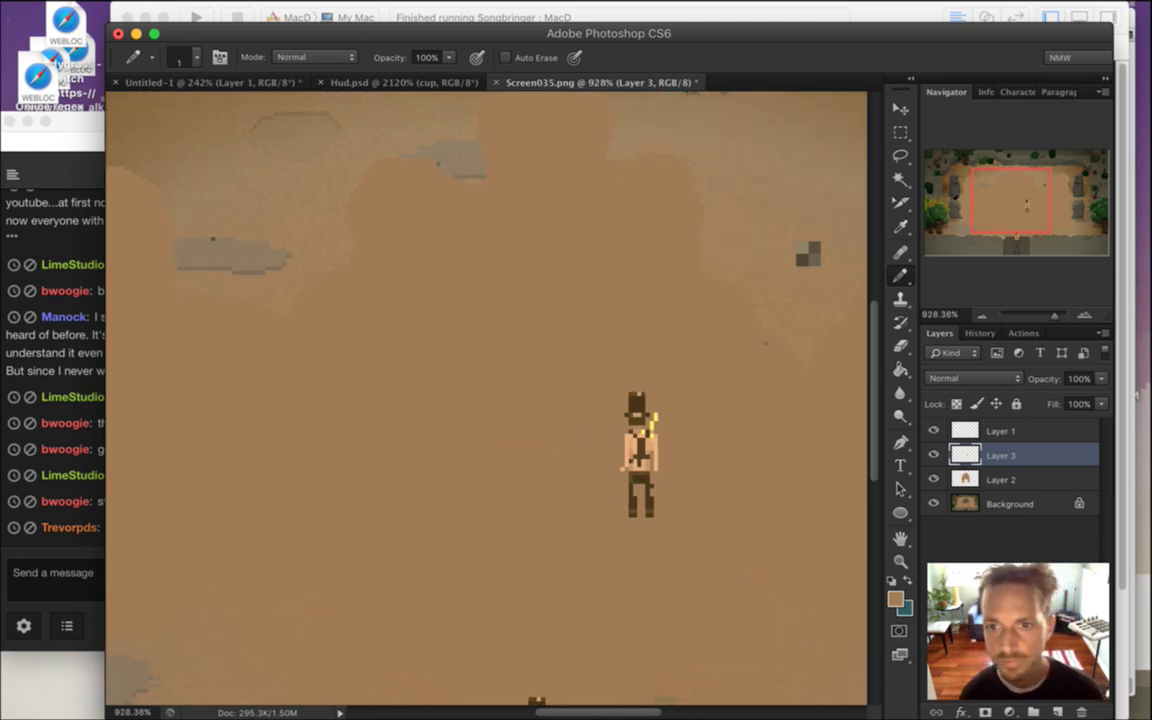
Move the two-by-two stone palette on Layer 1 to the plain sand on the character's left and clear the selection
left_click(936, 430)
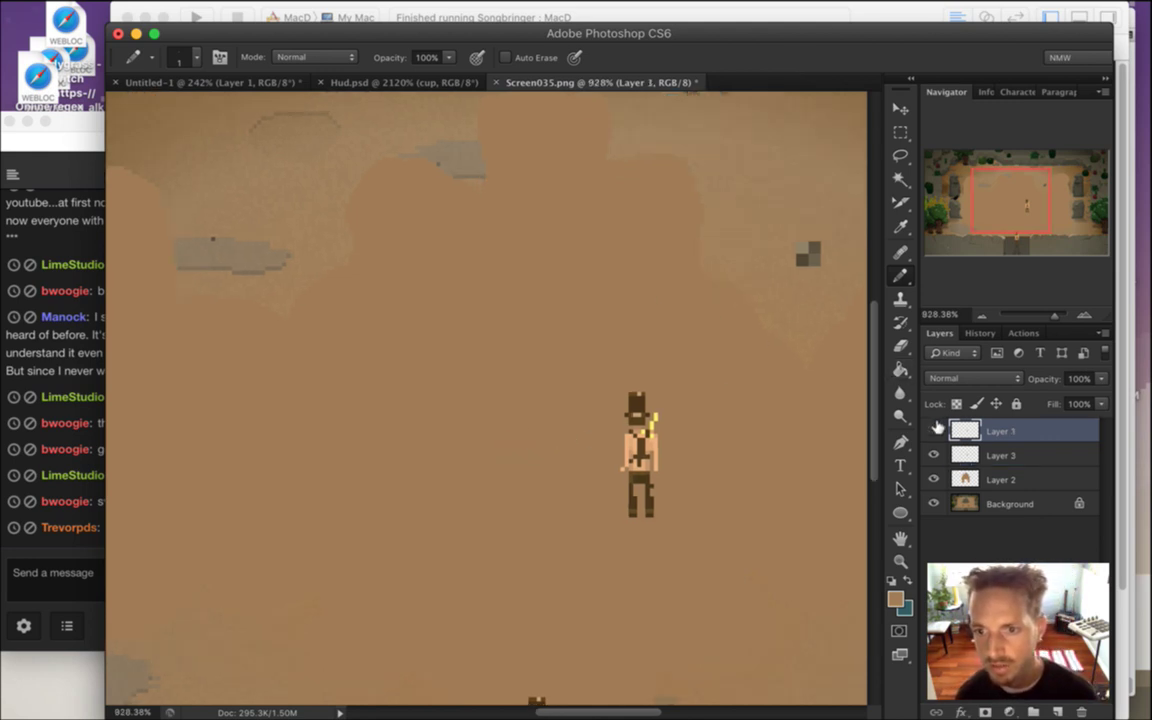
left_click(935, 428)
key("m")
left_click_drag(783, 230, 432, 311)
key("v")
left_click_drag(394, 312, 394, 312)
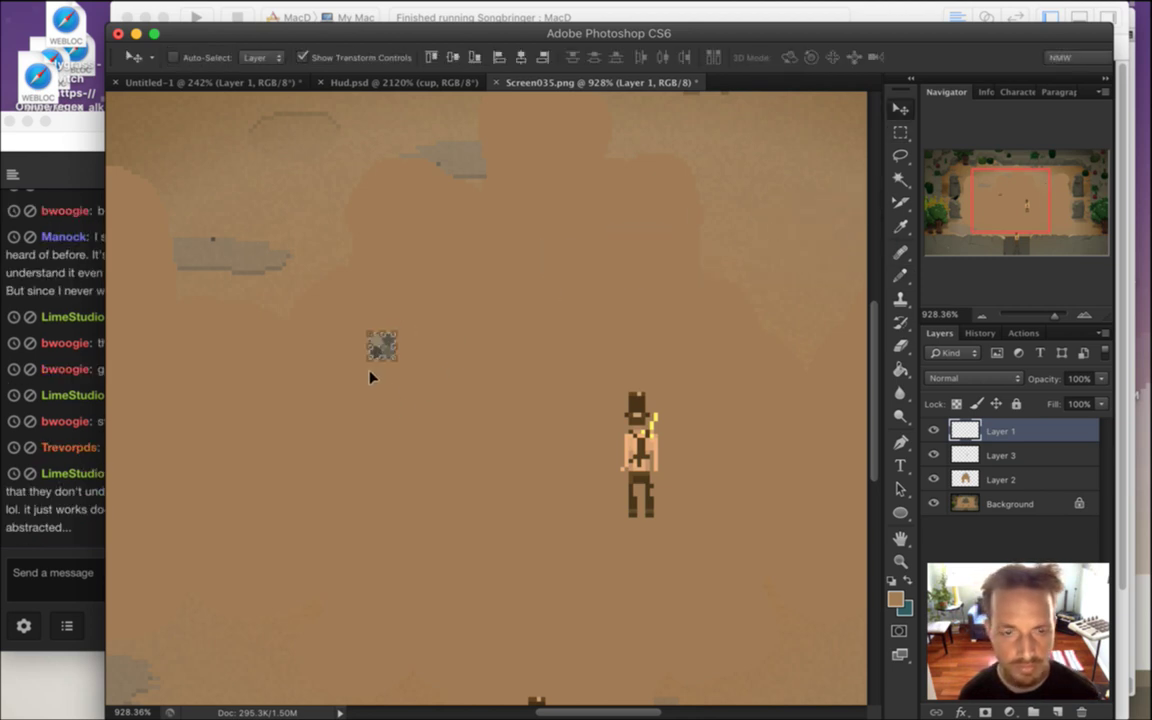
key("m")
key("ctrl+d")
Sample the brownish stone shade from the palette's lower-right swatch and ready the 1 px Pencil tool
key("i")
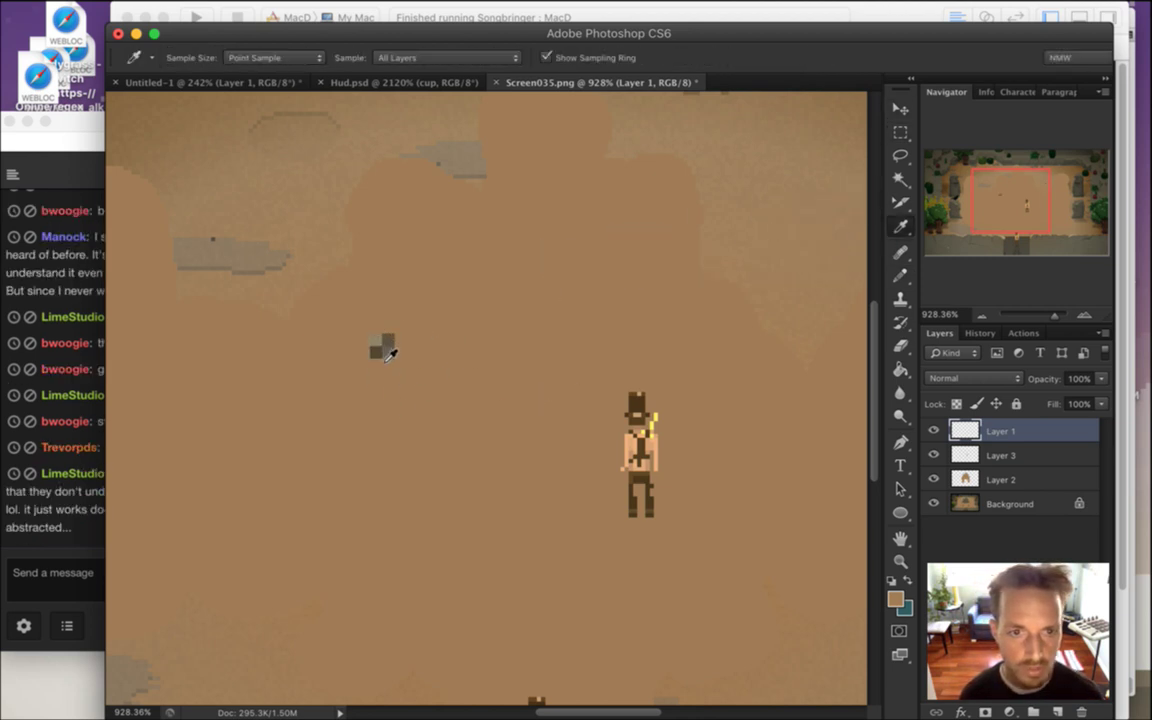
left_click(390, 356)
key("b")
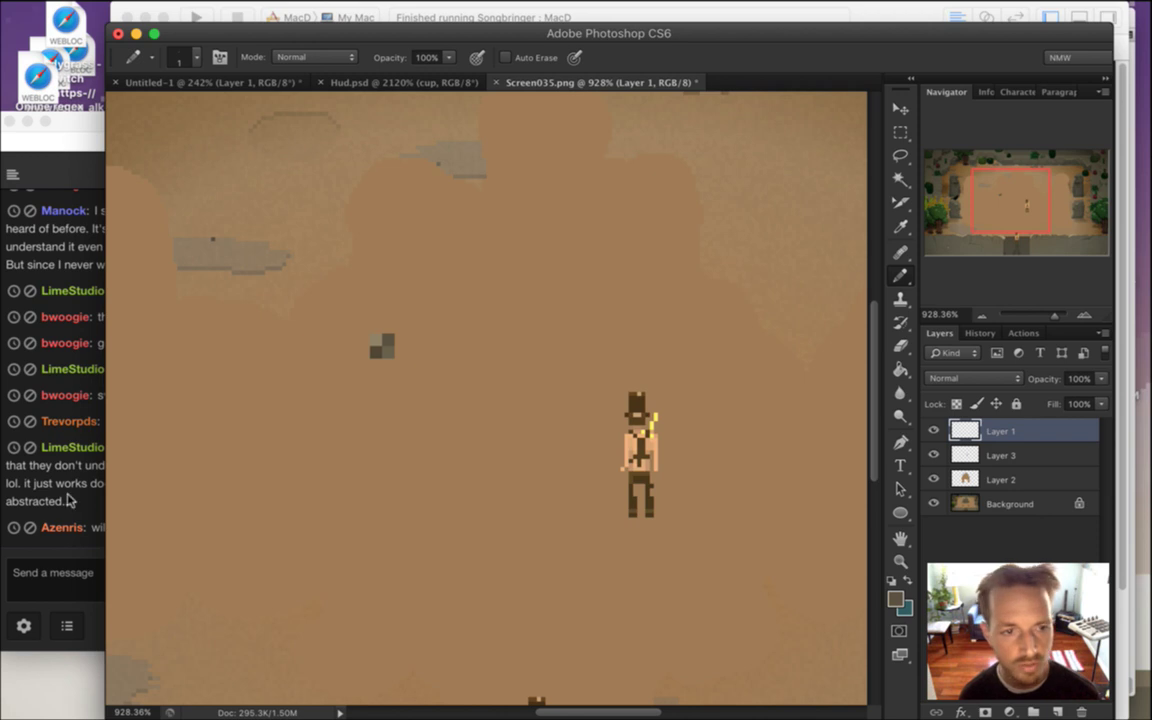
Read the Twitch chat messages about abstracted code, inspiration and crazy shaders, and return to Photoshop
left_click(67, 447)
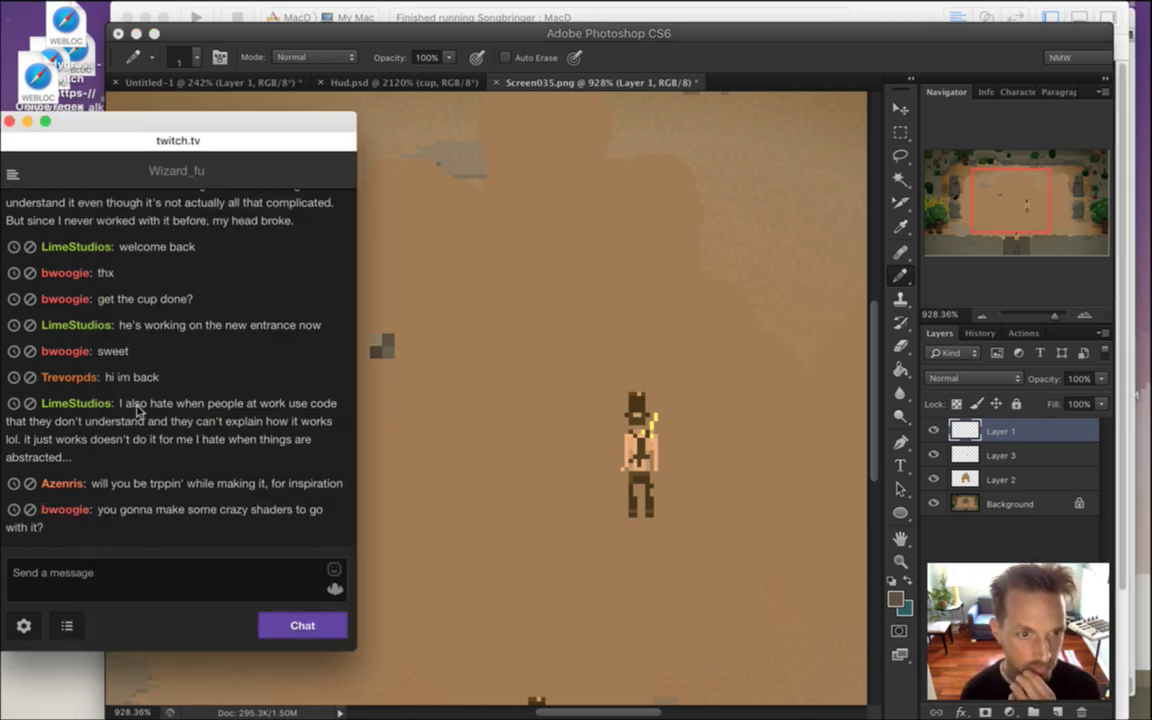
left_click_drag(141, 404, 190, 497)
left_click(120, 484)
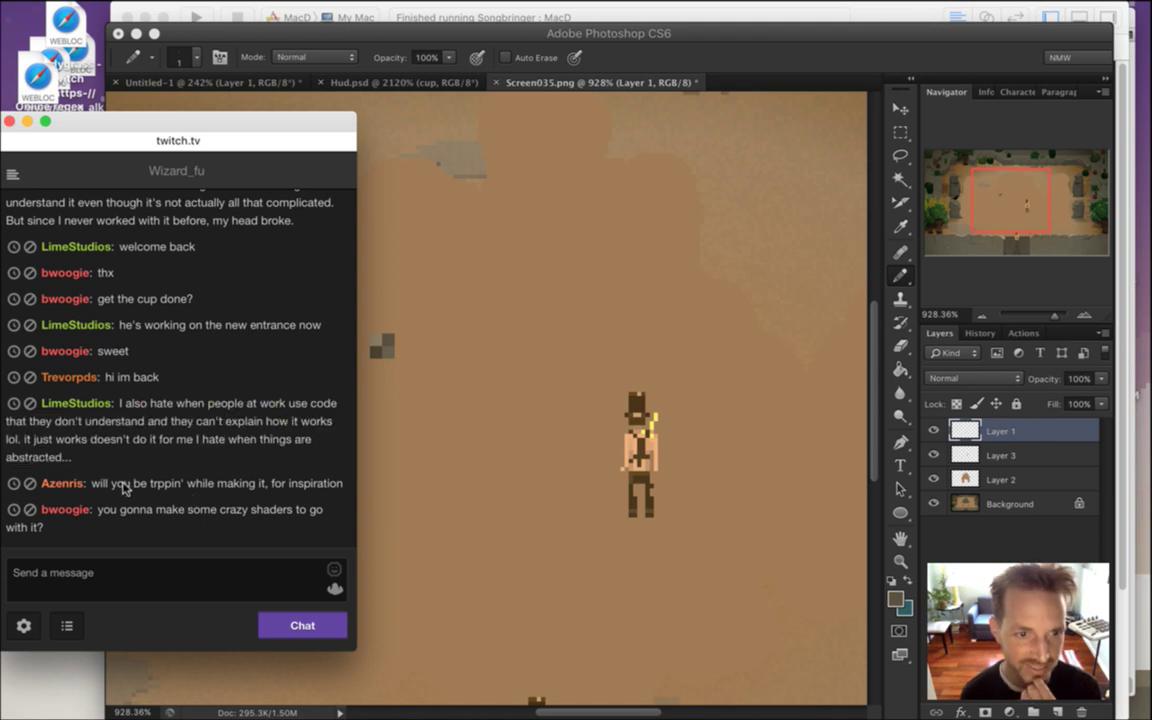
left_click_drag(195, 484, 233, 498)
left_click(105, 482)
left_click(229, 508)
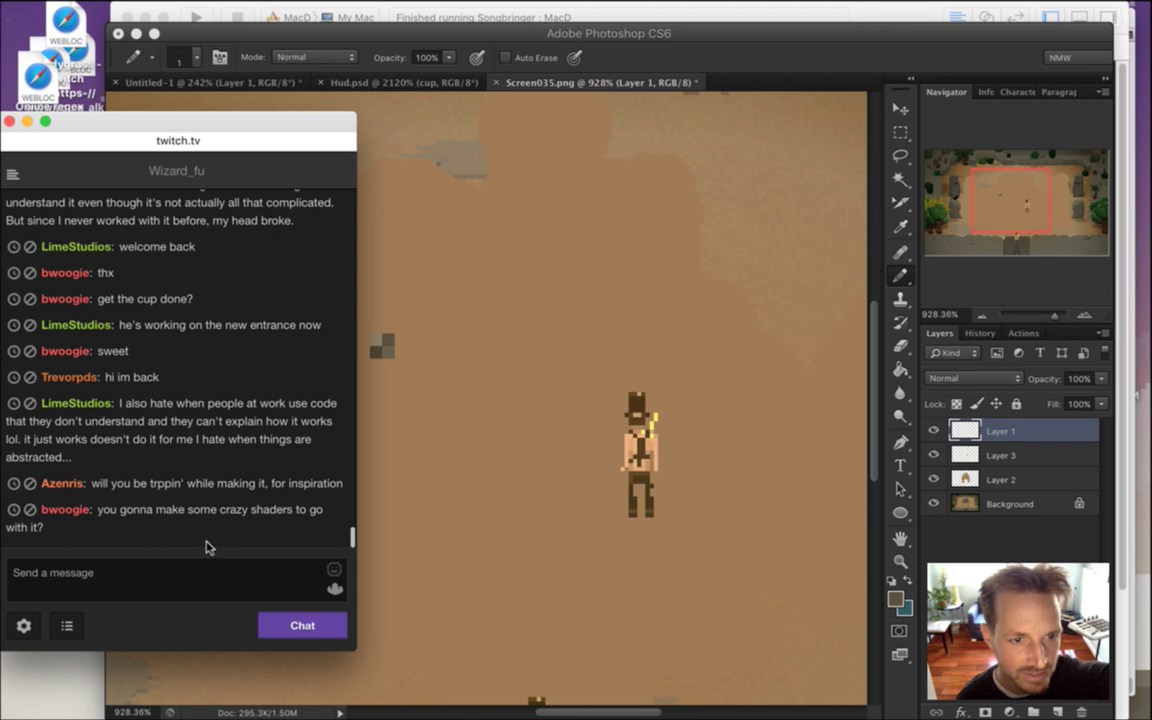
left_click_drag(145, 512, 190, 535)
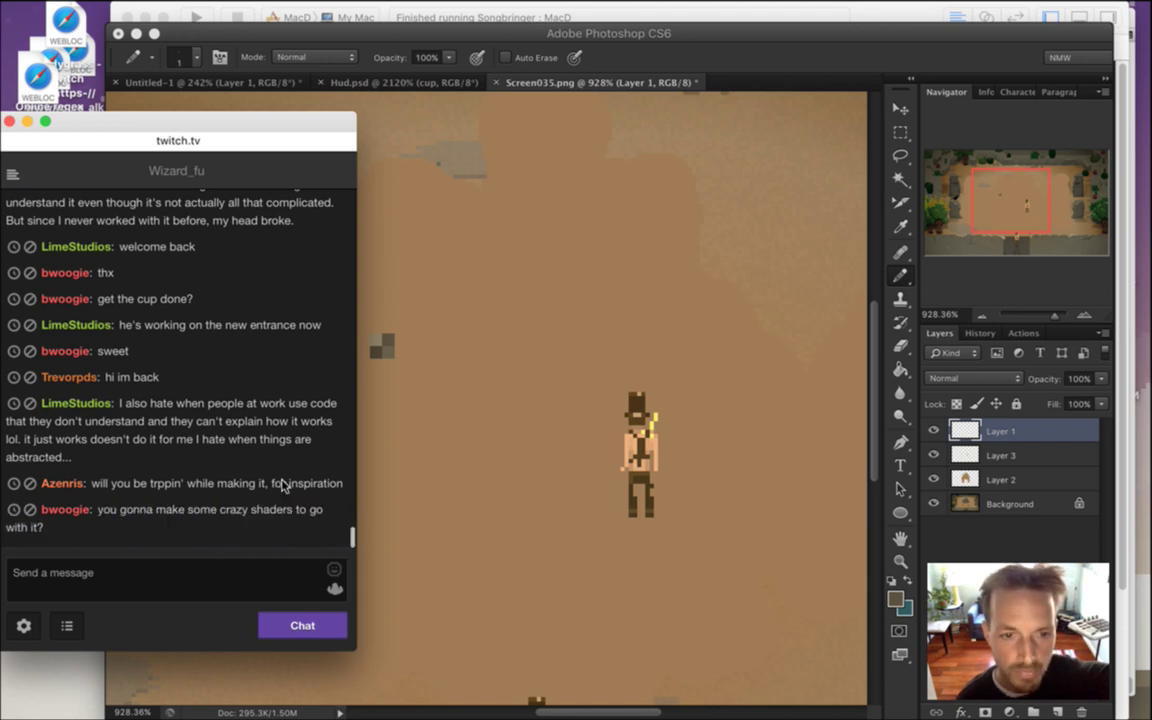
left_click(656, 58)
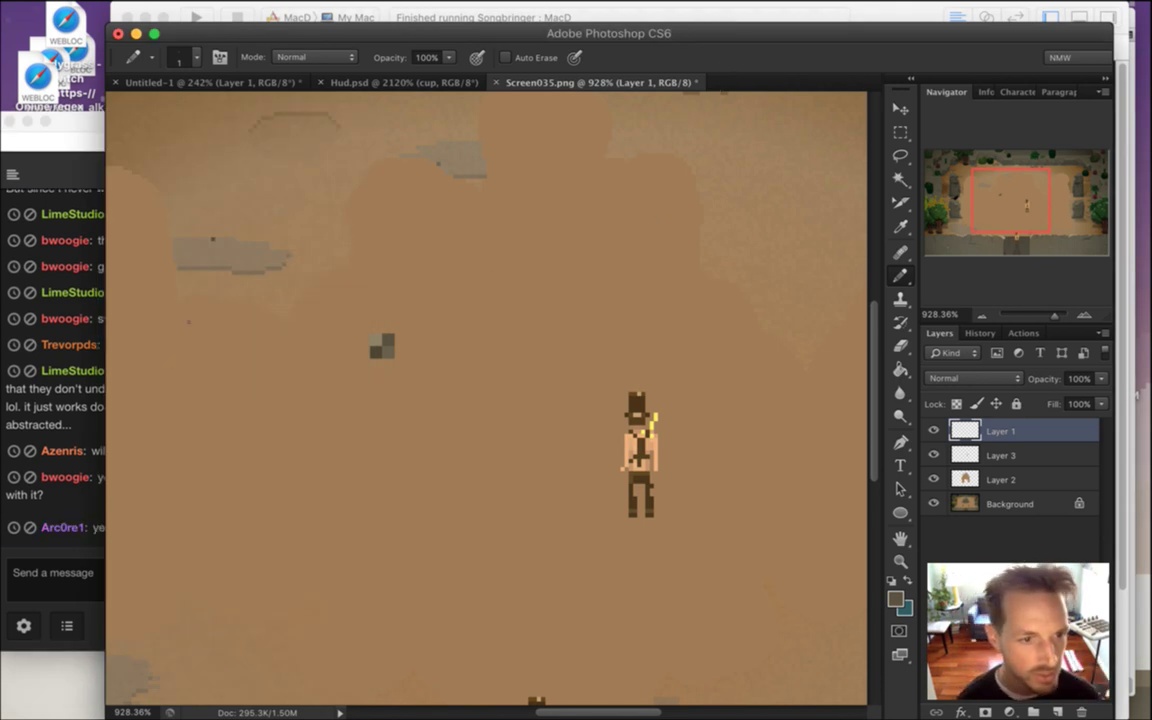
Read the newest Twitch chat messages about shaders and return to Screen035.png in Photoshop
left_click(87, 417)
left_click_drag(112, 451, 176, 503)
left_click(175, 503)
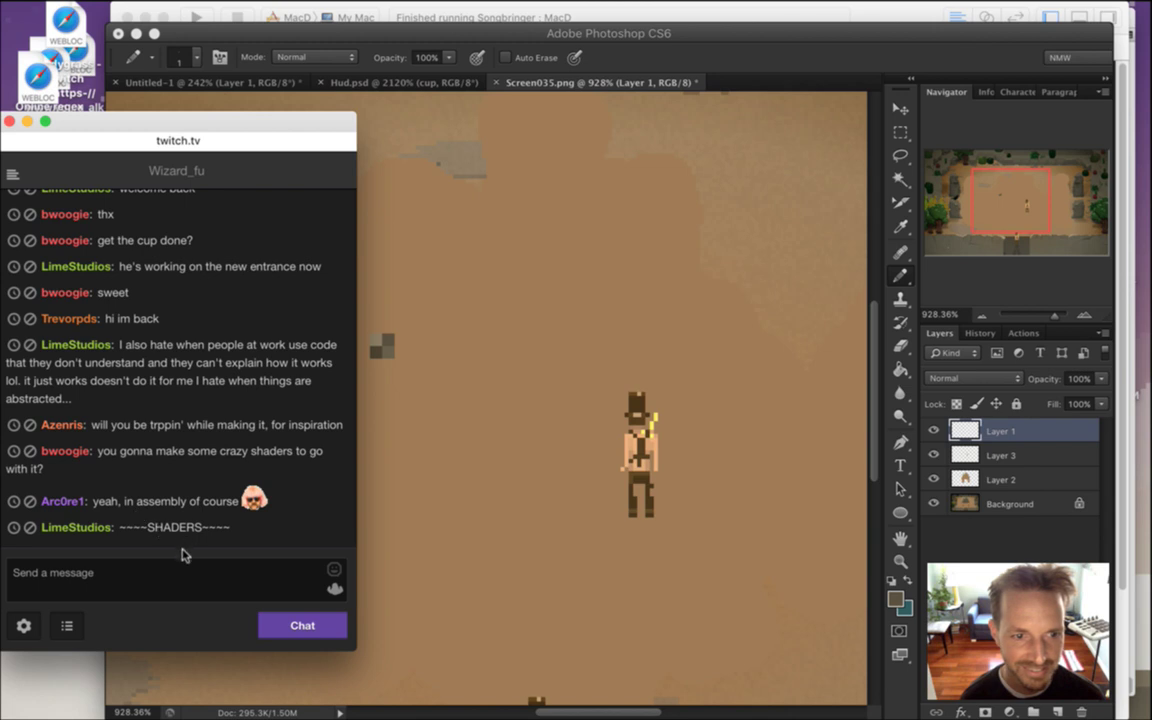
left_click(744, 81)
Pencil a wide basin with a tall narrow column beside the character on Layer 1 and fill it with the brownish stone shade
key("alt")
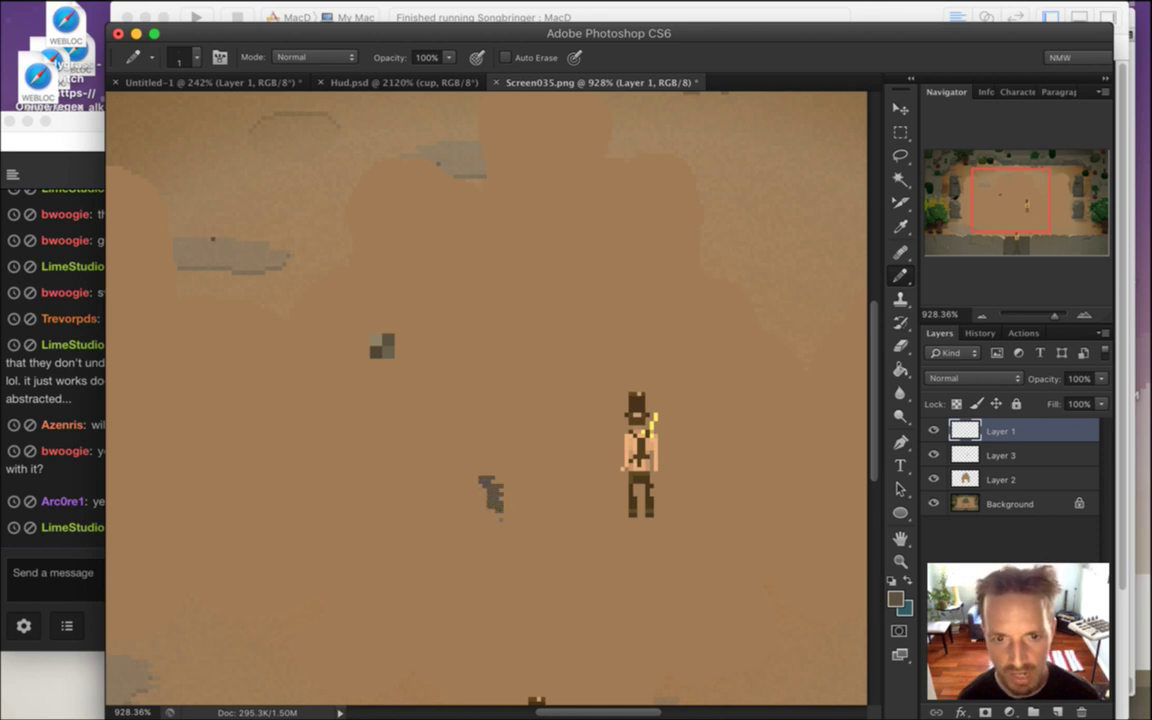
mouse_move(532, 507)
left_mouse_down()
mouse_move(569, 503)
mouse_move(567, 514)
left_mouse_up()
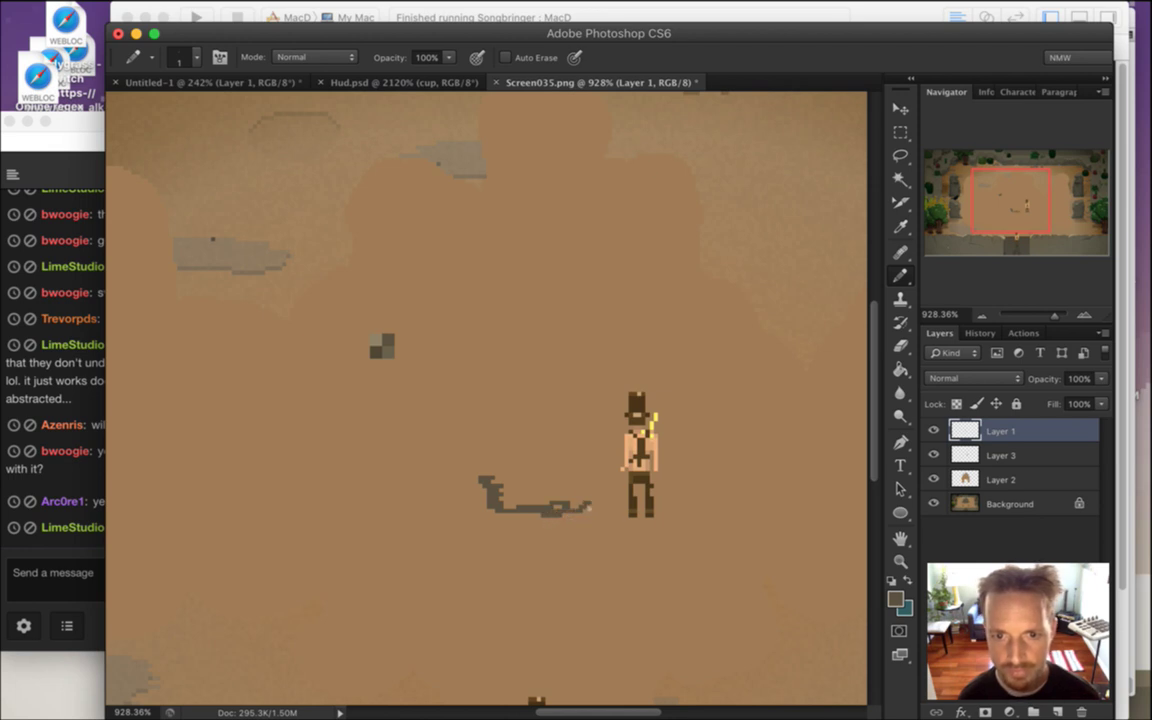
mouse_move(603, 468)
left_mouse_down()
mouse_move(545, 425)
mouse_move(552, 370)
mouse_move(518, 383)
mouse_move(527, 437)
mouse_move(487, 476)
left_mouse_up()
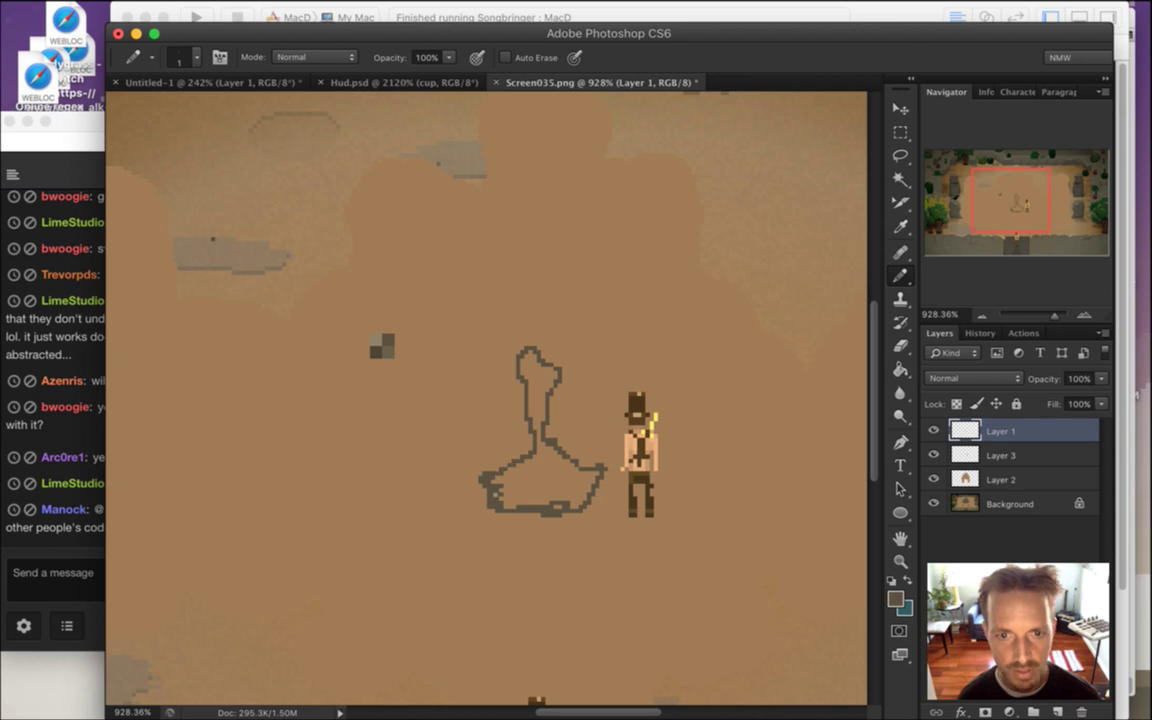
key("g")
left_click(565, 493)
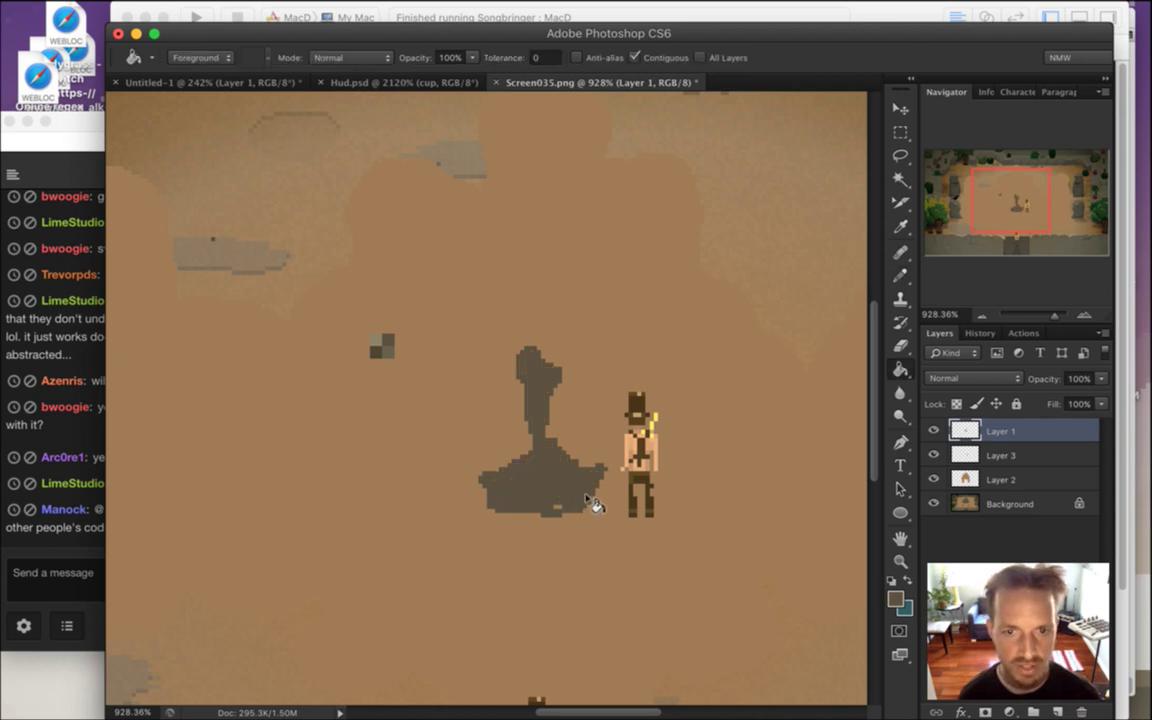
key("b")
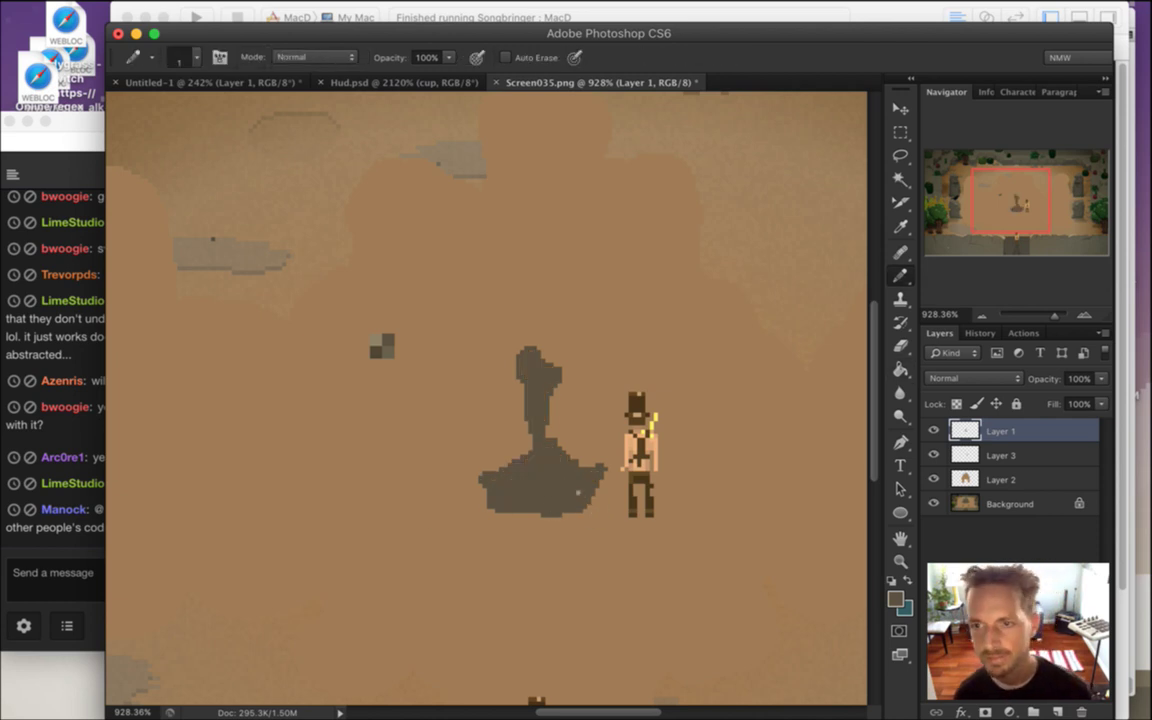
scroll(609, 489, "down", 3)
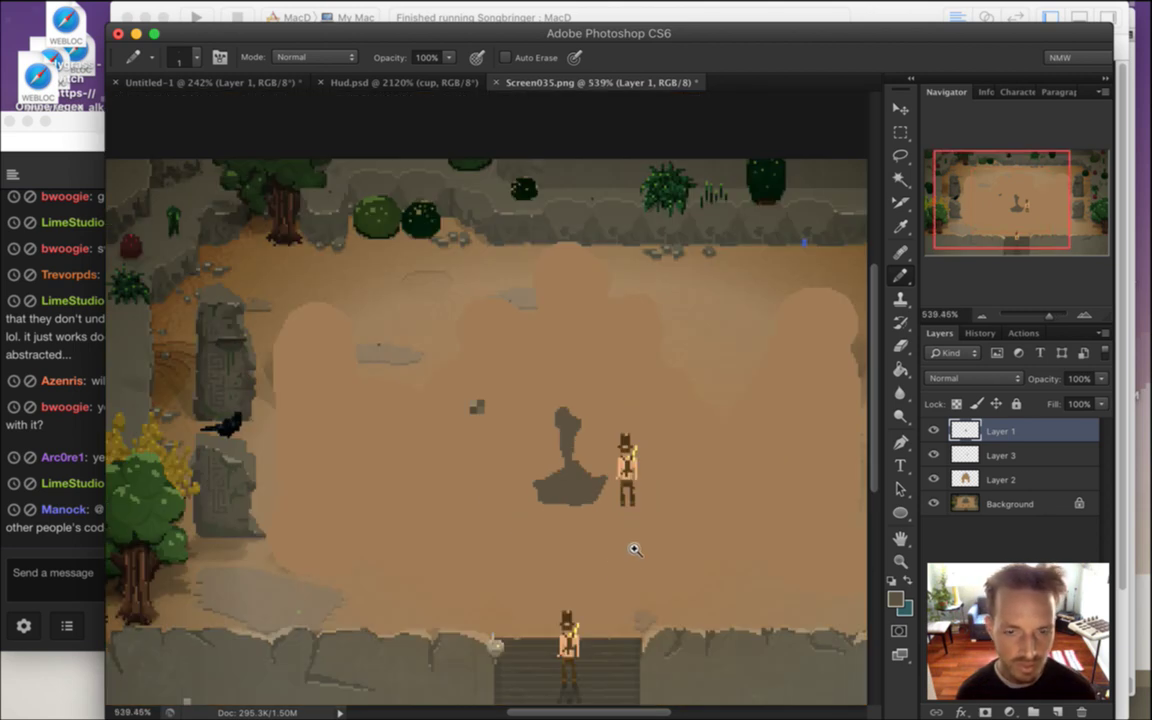
scroll(630, 550, "up", 4)
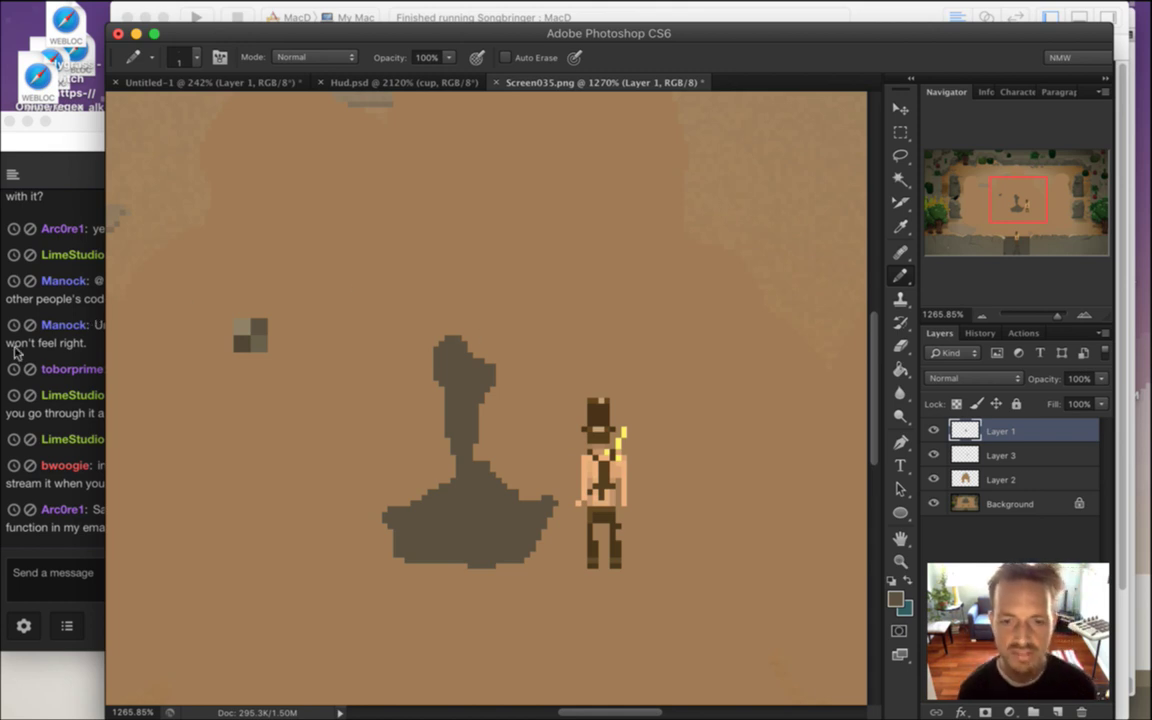
Read the Twitch chat messages about shaders and copying code that is not understood, and return to Photoshop
left_click(83, 518)
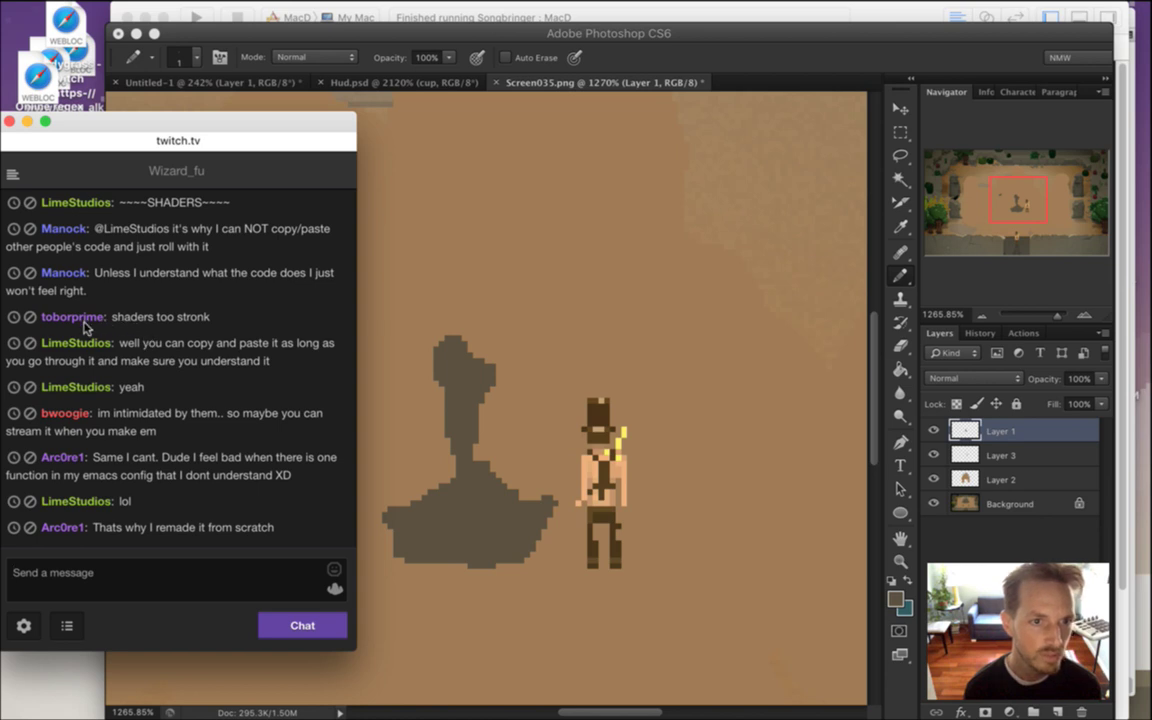
left_click_drag(124, 316, 186, 318)
left_click(206, 318)
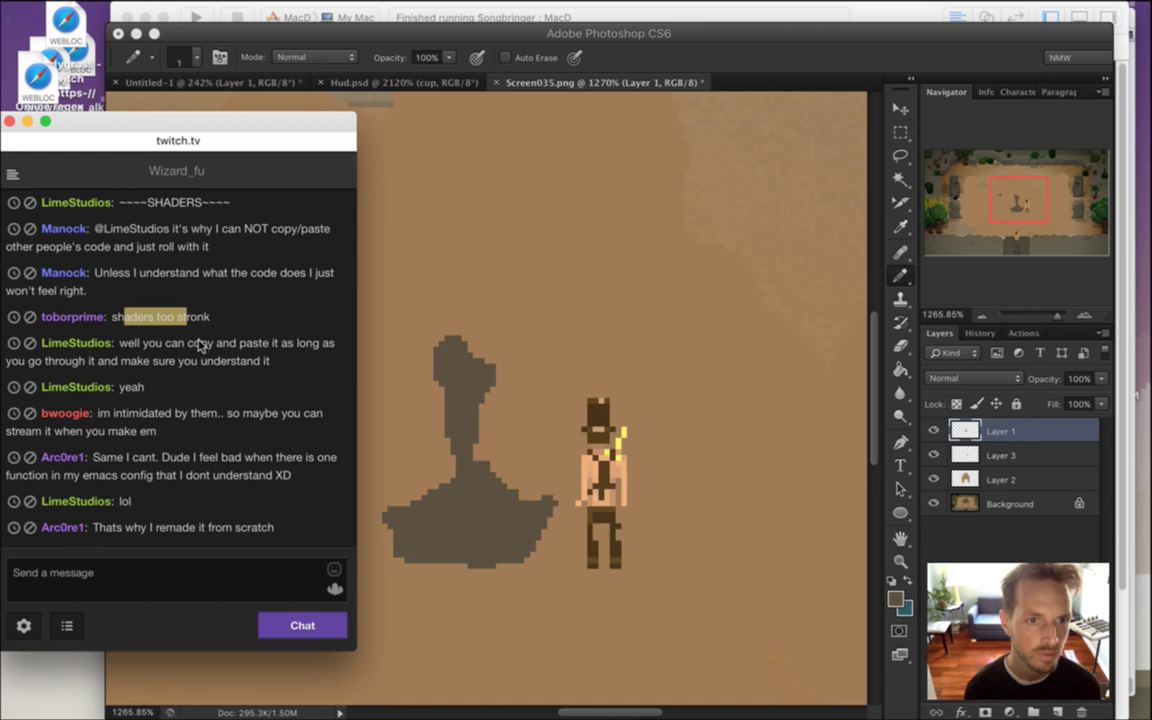
left_click(270, 320)
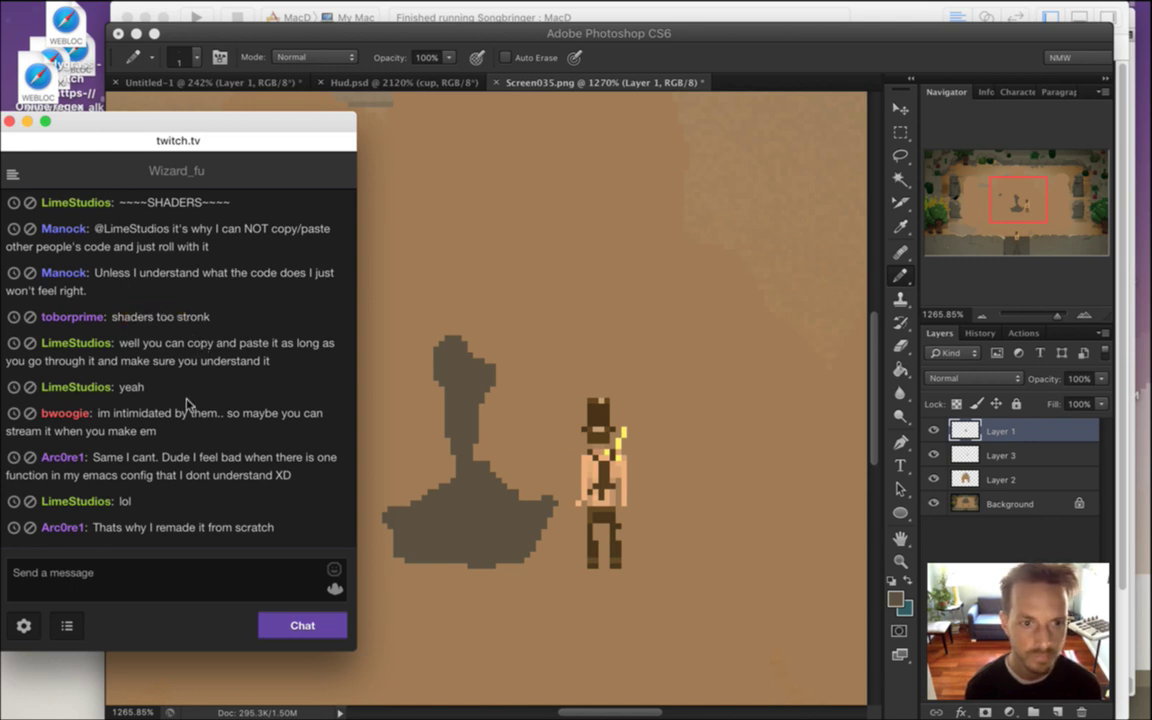
triple_click(118, 414)
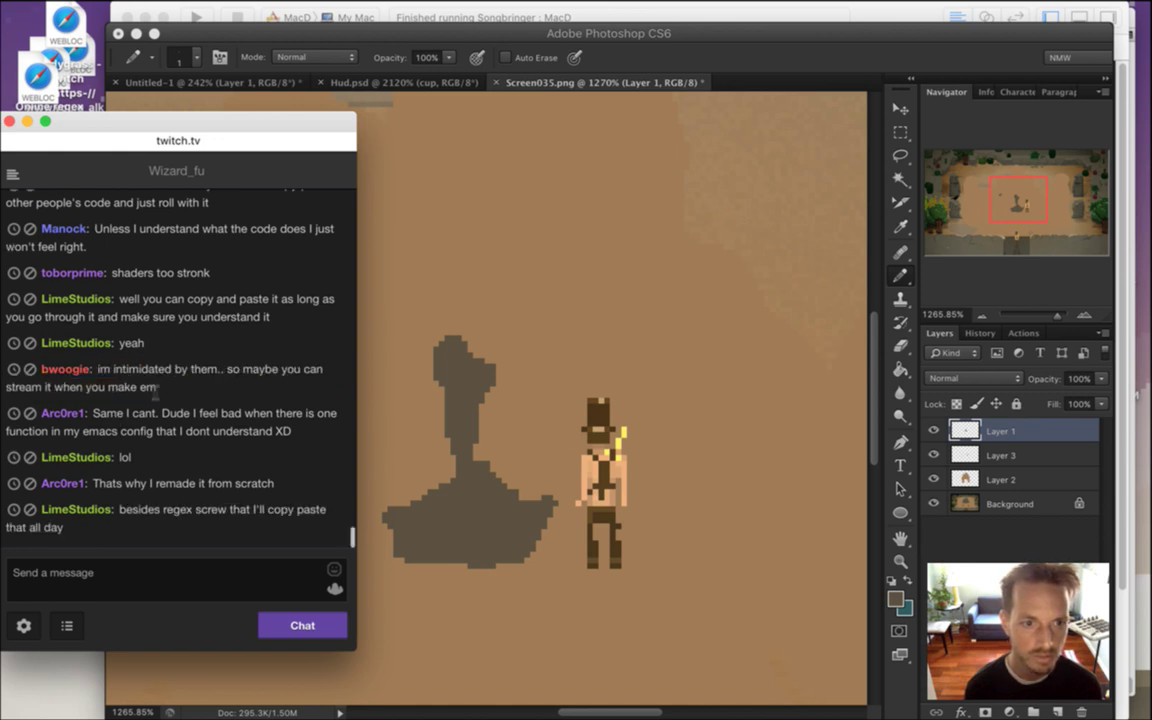
triple_click(165, 386)
left_click(203, 401)
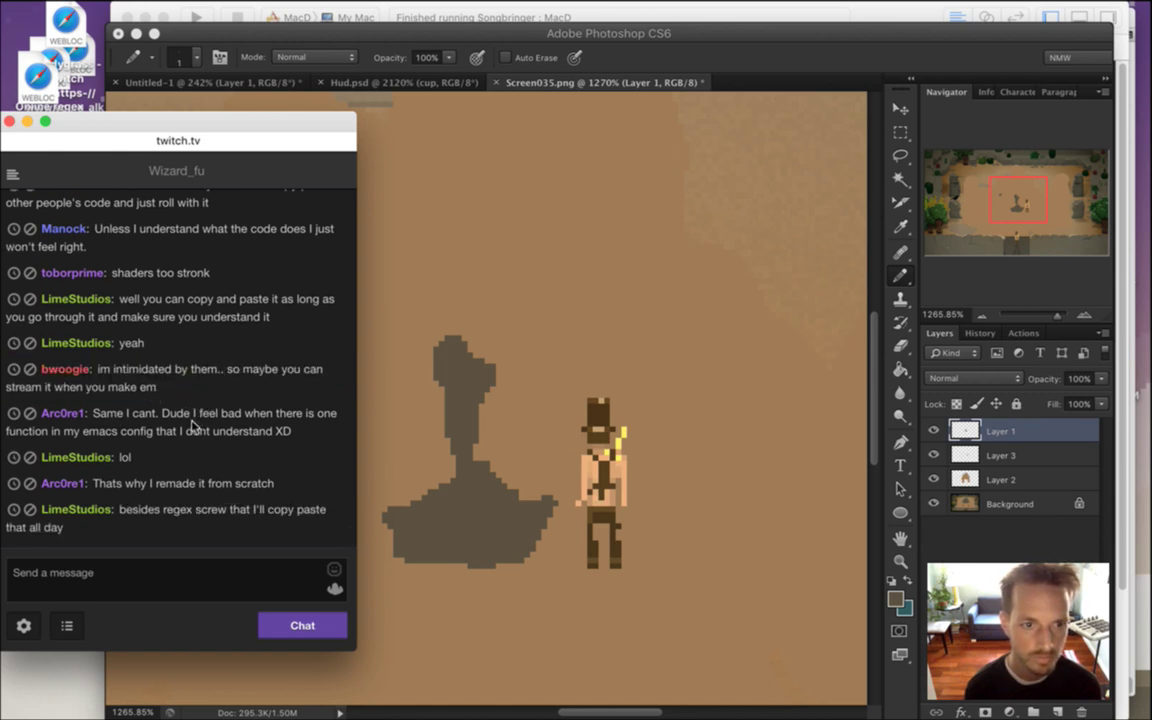
left_click_drag(128, 413, 155, 429)
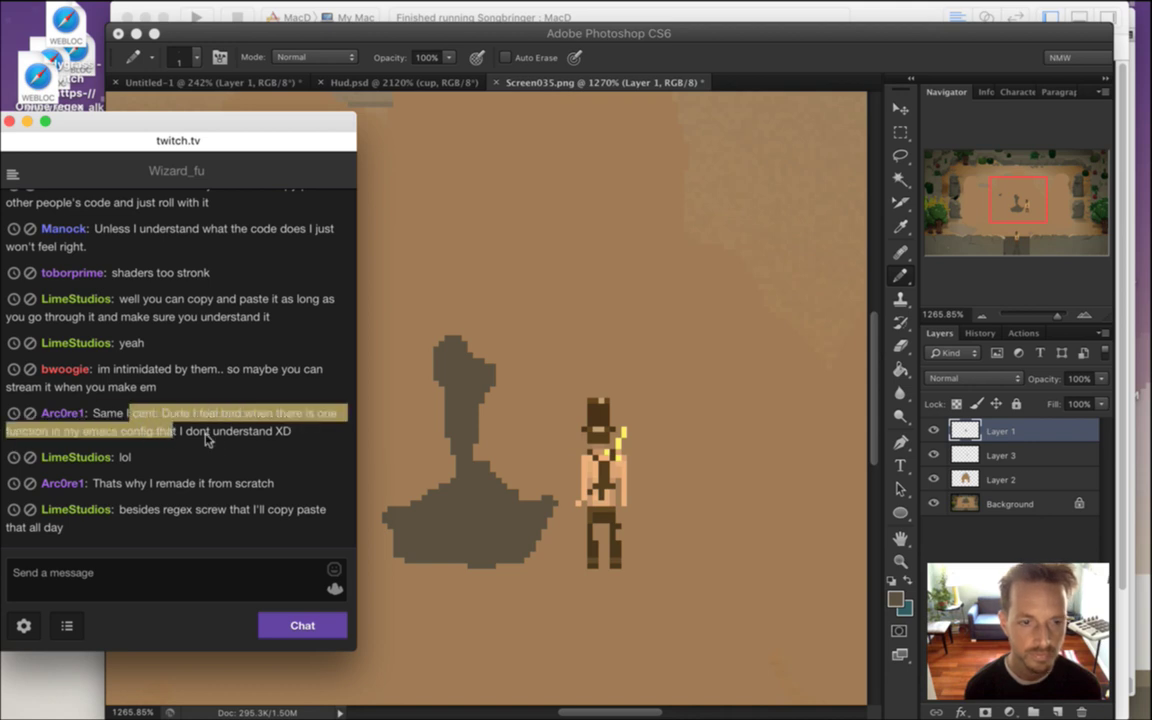
left_click(210, 405)
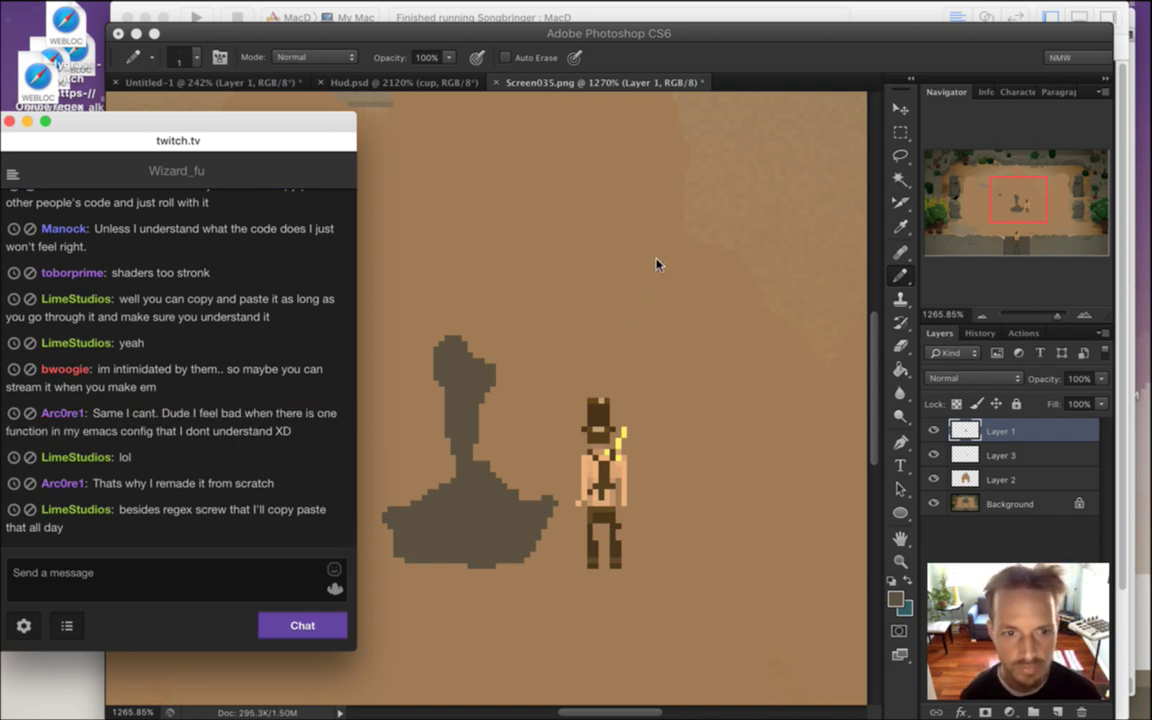
left_click(812, 65)
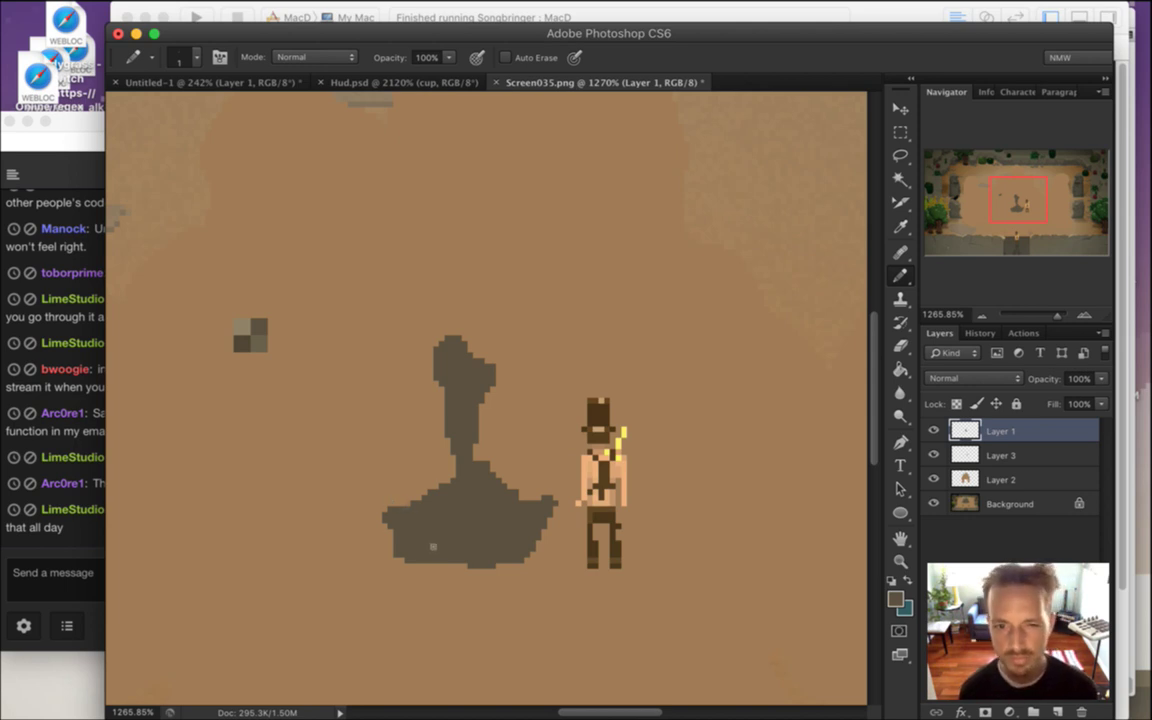
Erase the column above the stone basin and extend the basin's two ends into a wider, more even block reaching toward the character
key("e")
mouse_move(440, 368)
left_mouse_down()
mouse_move(445, 409)
mouse_move(464, 381)
mouse_move(477, 404)
mouse_move(501, 380)
mouse_move(456, 415)
mouse_move(462, 474)
left_mouse_up()
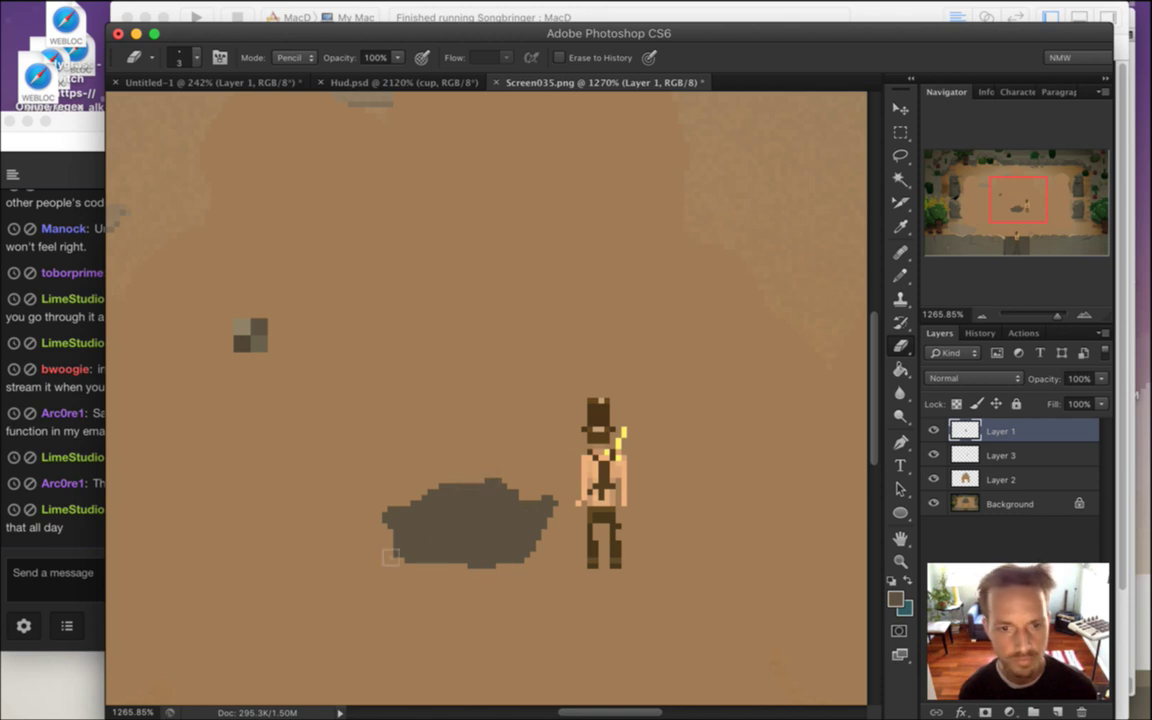
key("b")
left_click_drag(383, 526, 389, 559)
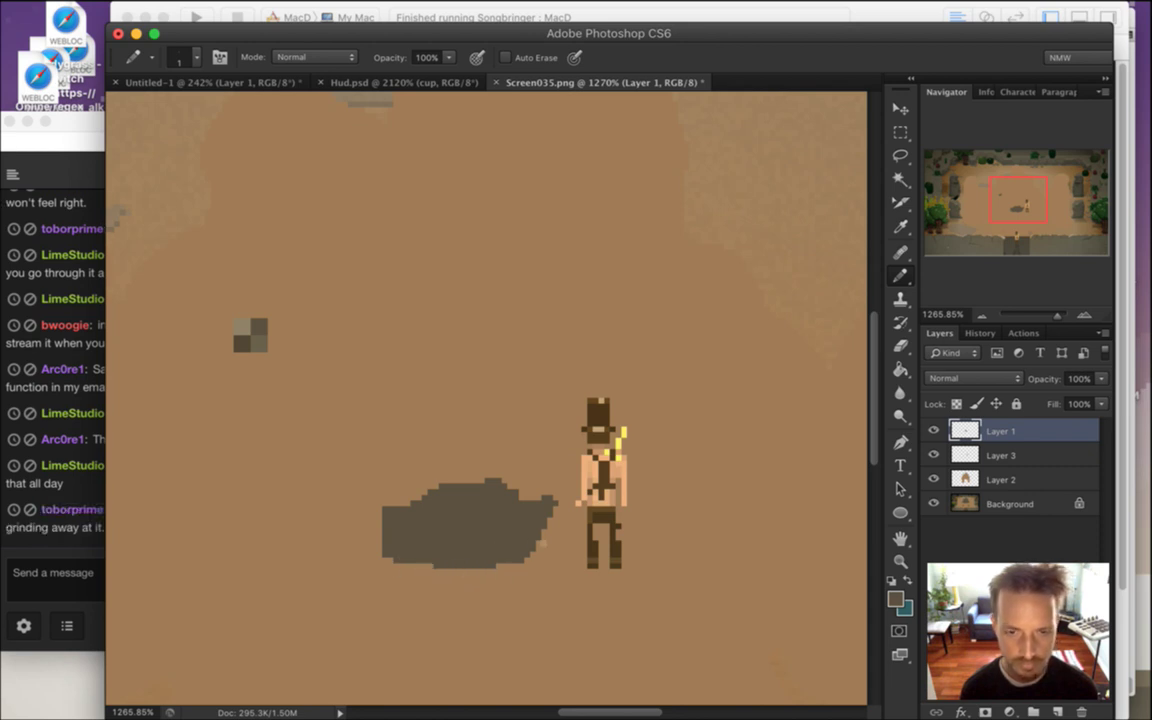
mouse_move(525, 572)
left_mouse_down()
mouse_move(547, 556)
mouse_move(558, 565)
left_mouse_up()
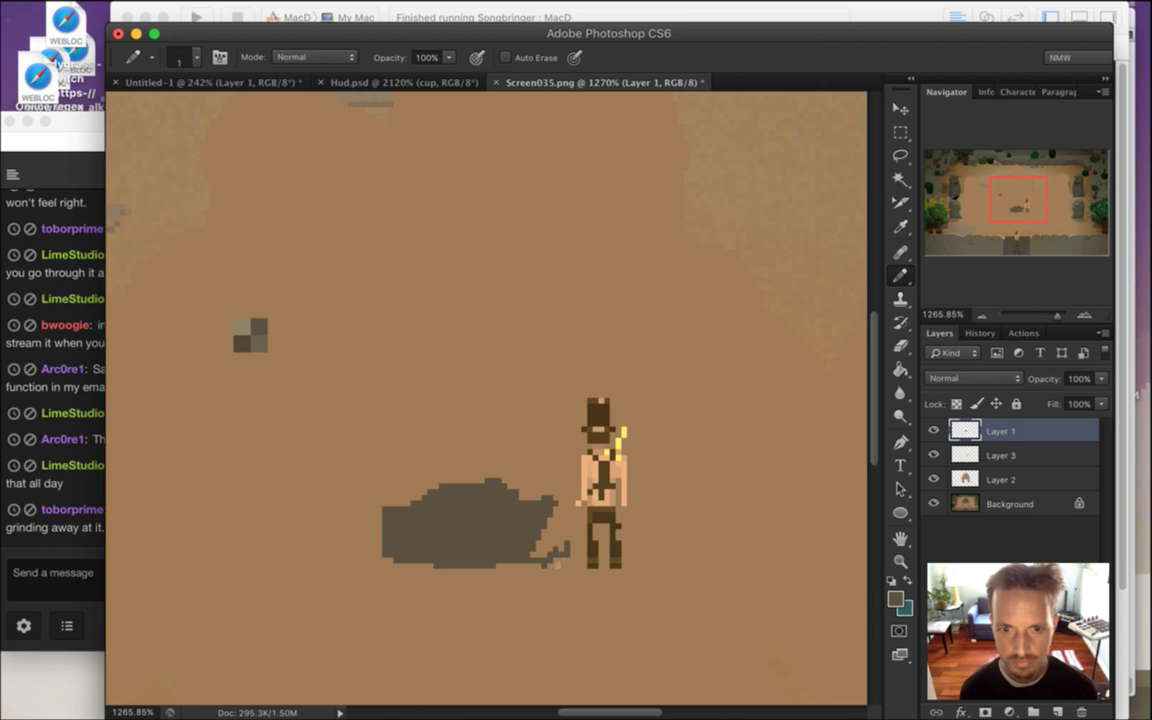
mouse_move(567, 550)
left_mouse_down()
mouse_move(557, 518)
mouse_move(559, 556)
mouse_move(540, 566)
mouse_move(551, 560)
left_mouse_up()
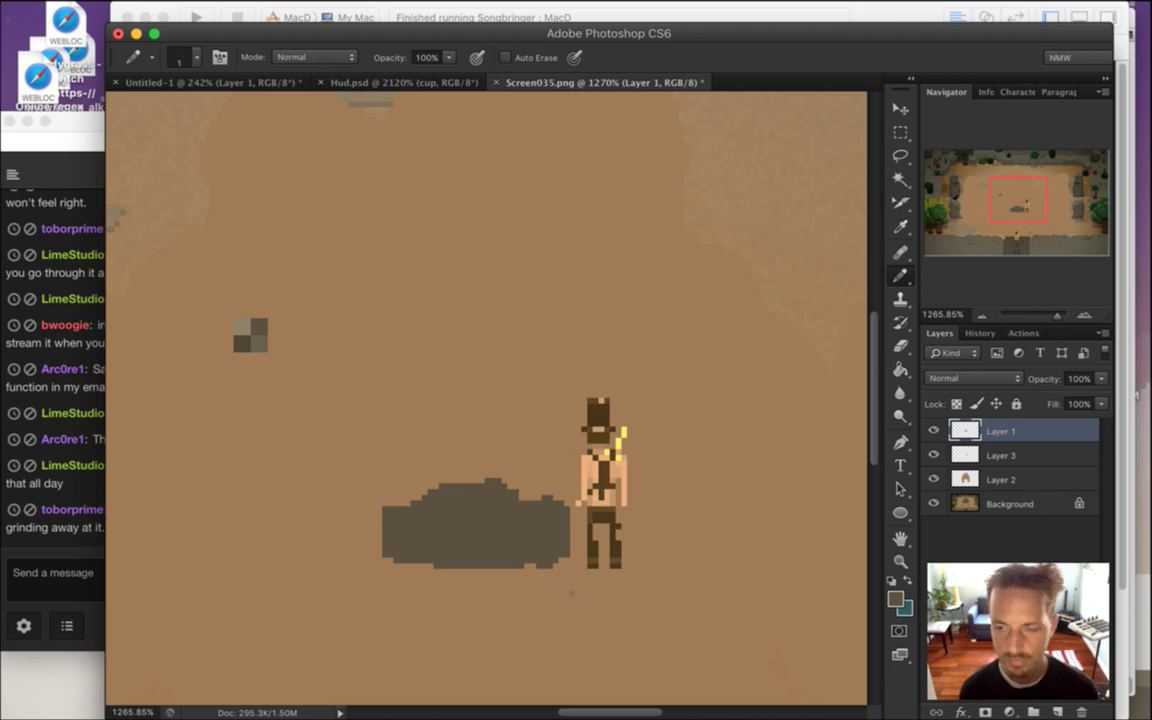
key("e")
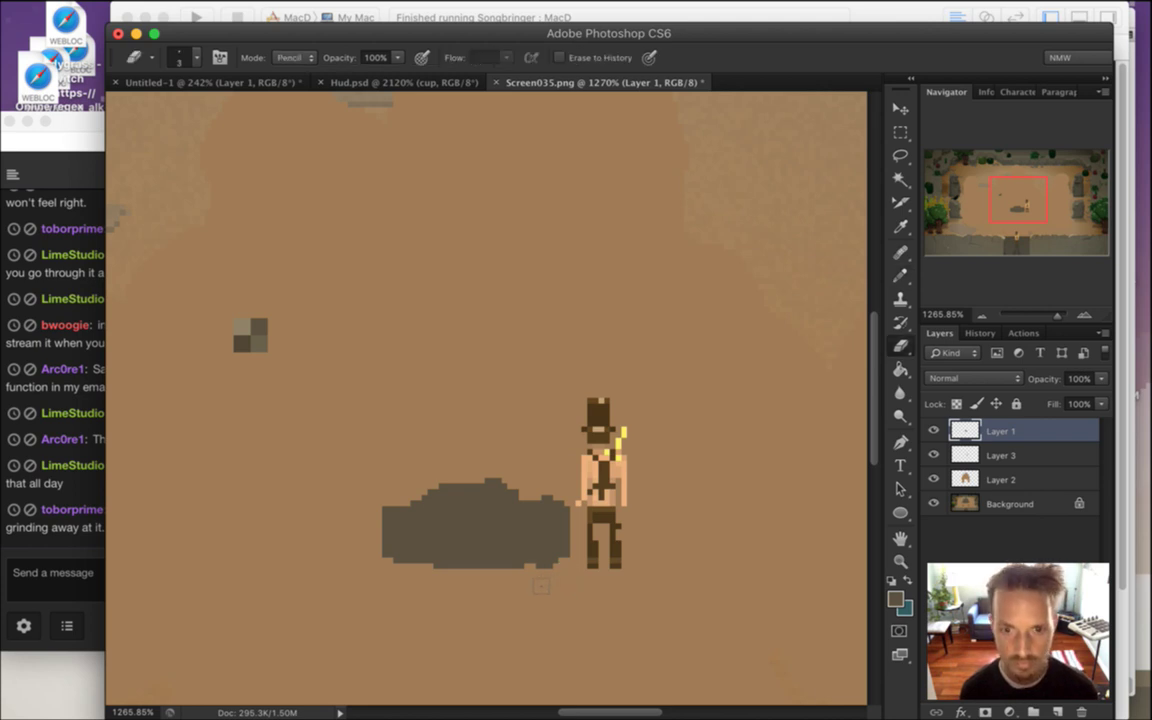
key("b")
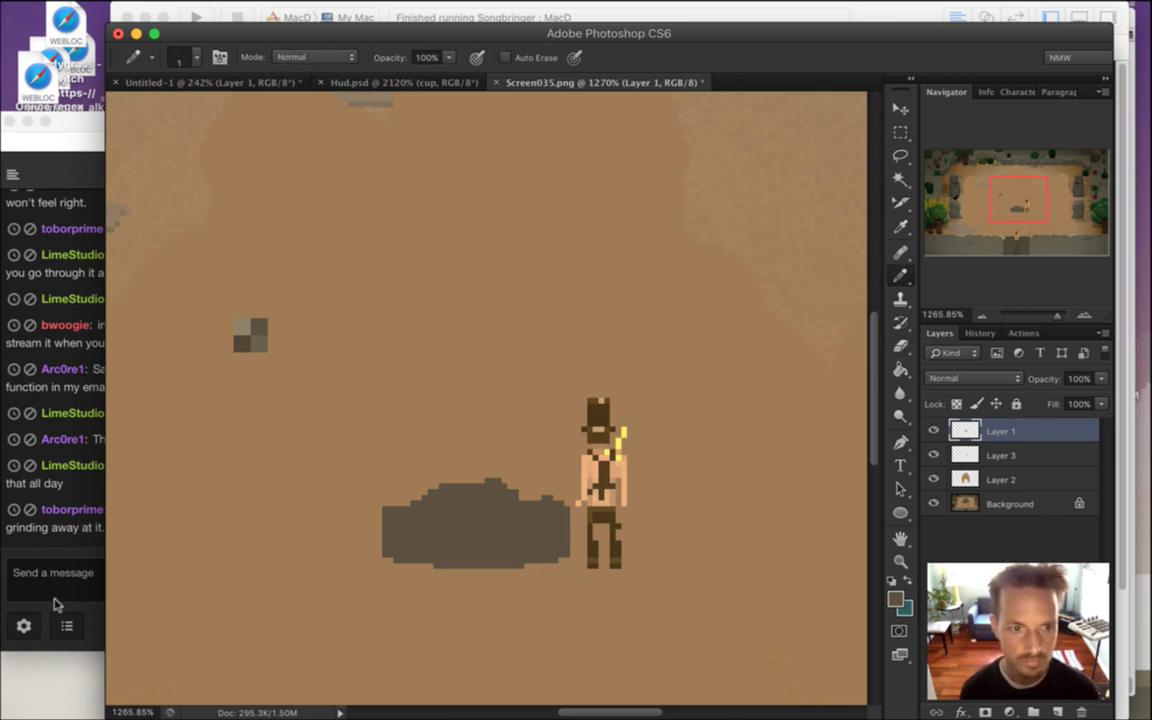
Read the Twitch chat greeting and the suggestion for an enemy statue with water, and return to Photoshop
left_click(88, 549)
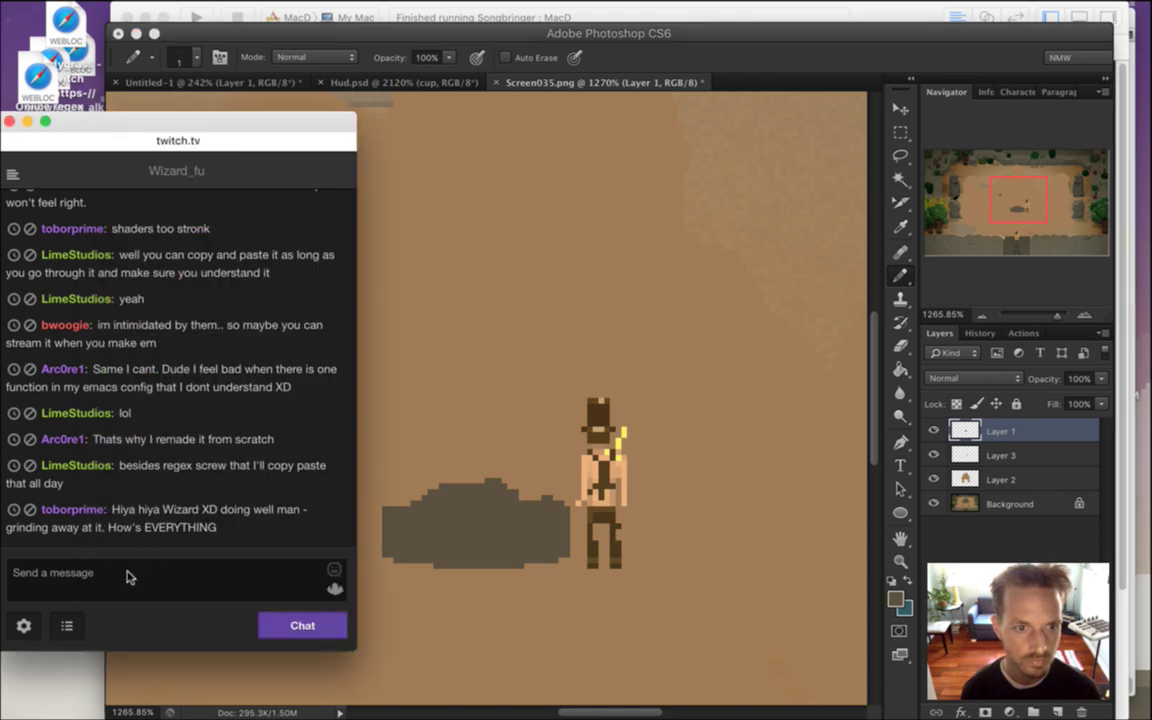
left_click_drag(139, 510, 208, 532)
left_click(164, 533)
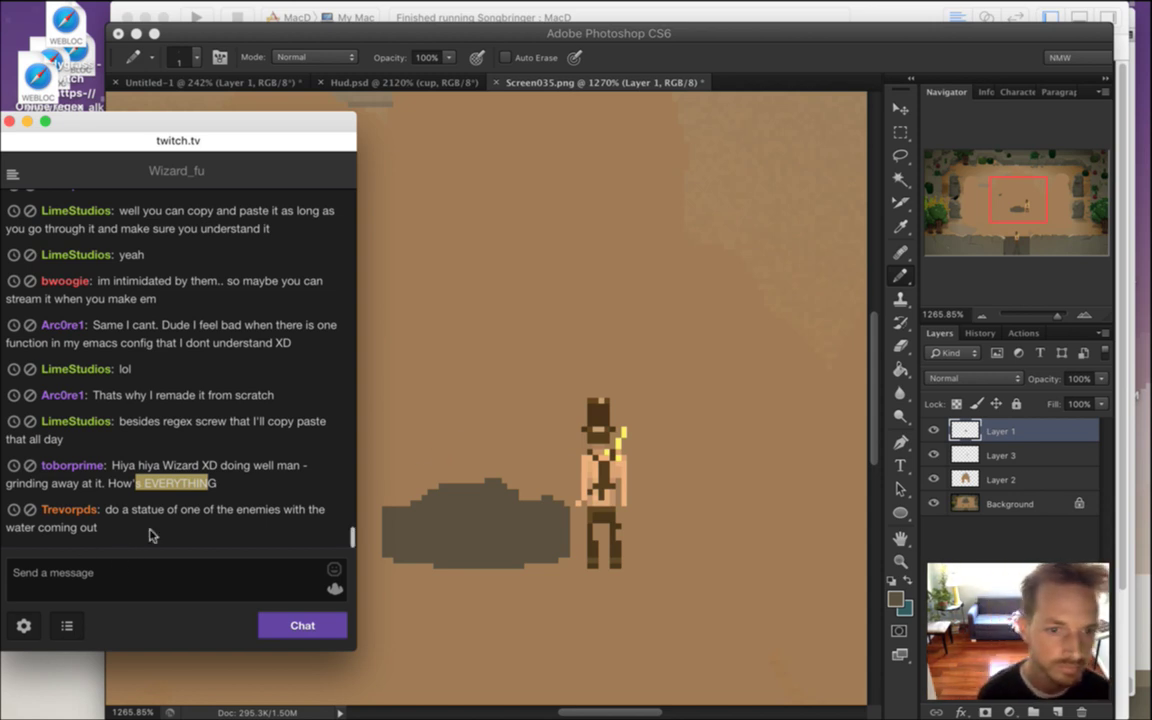
left_click_drag(121, 512, 180, 523)
left_click(188, 540)
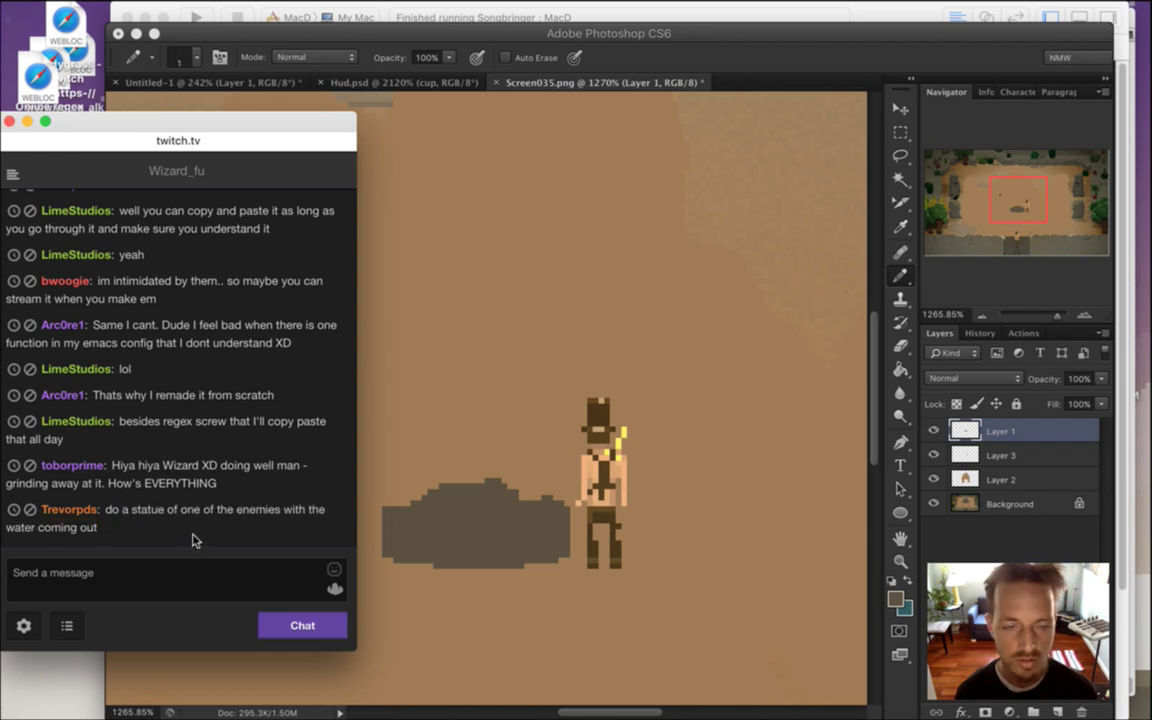
left_click(828, 36)
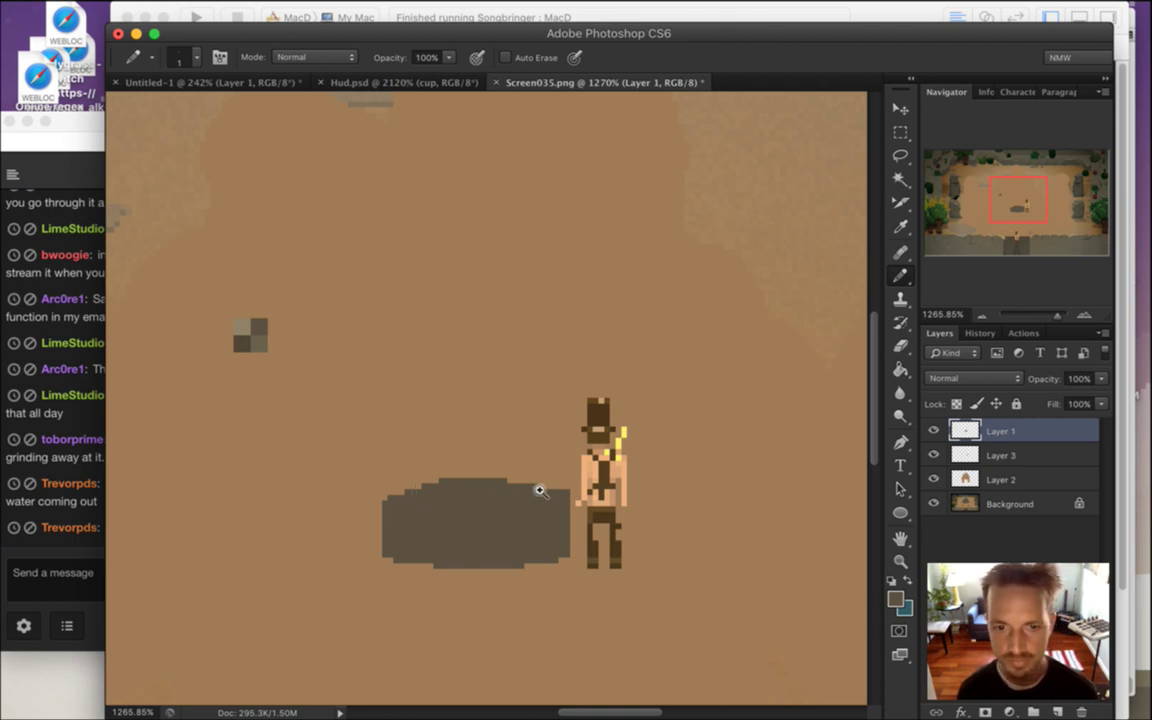
Compare the stone basin's size with the whole clearing and check the newest Twitch chat message
left_click_drag(542, 493, 561, 663)
left_click_drag(512, 537, 566, 620)
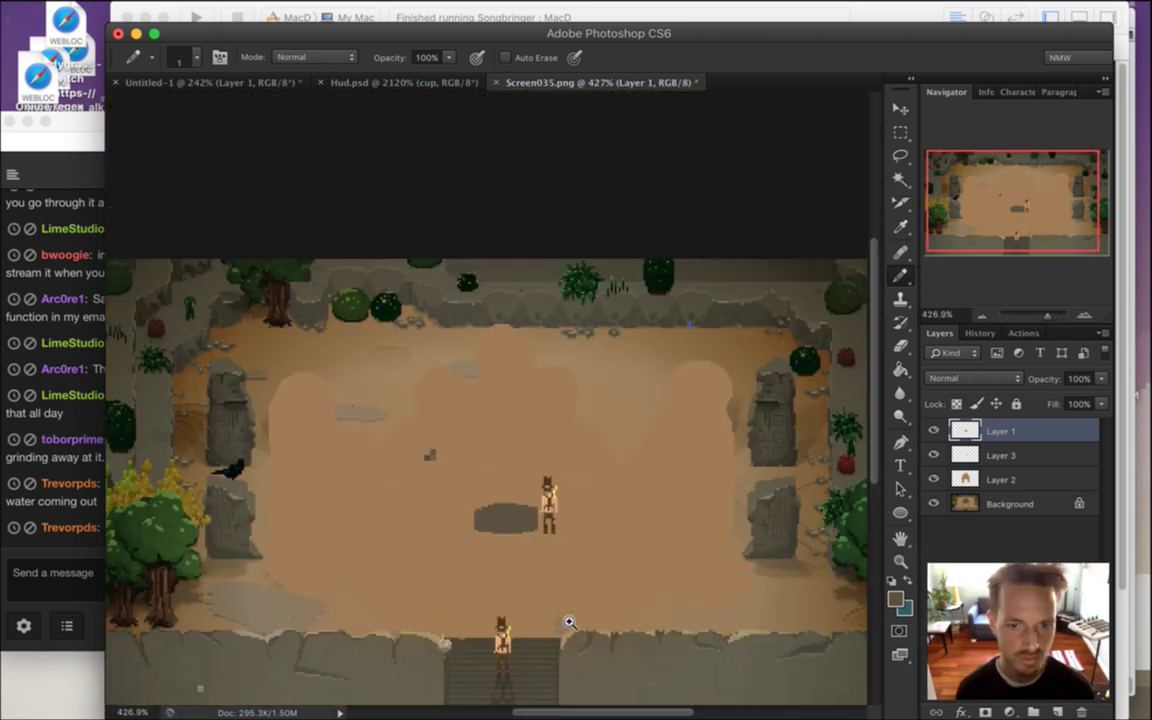
scroll(560, 545, "up", 2)
scroll(543, 522, "up", 2)
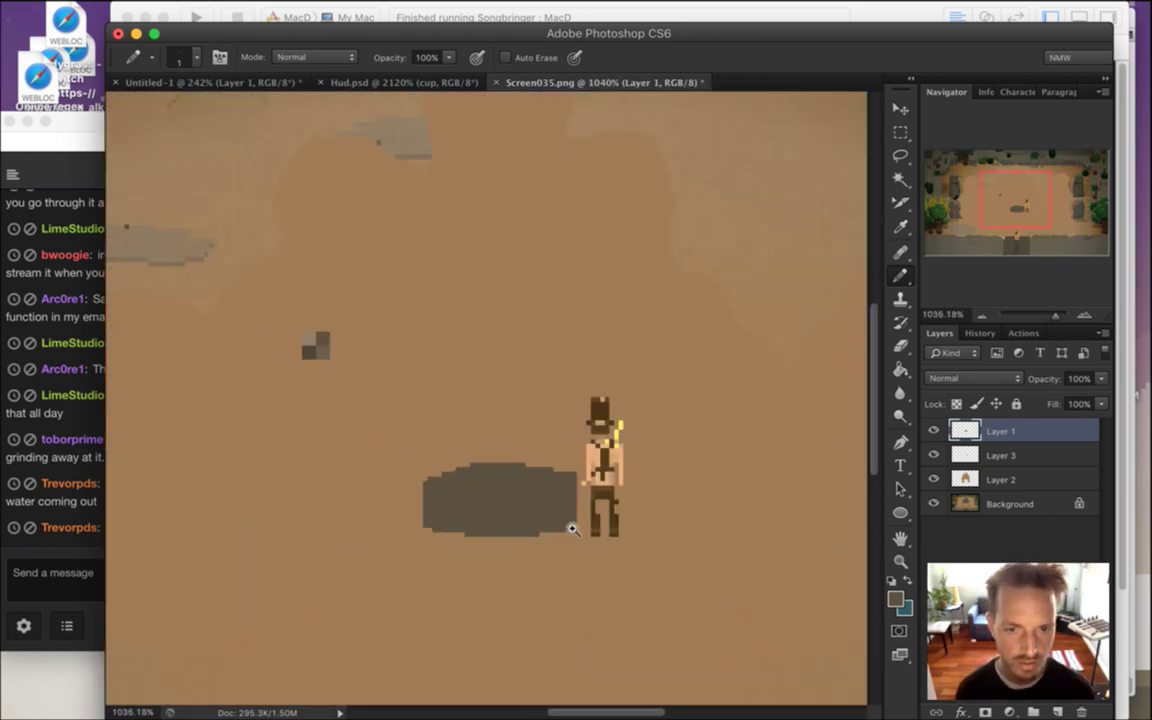
scroll(557, 522, "up", 1)
left_click(64, 568)
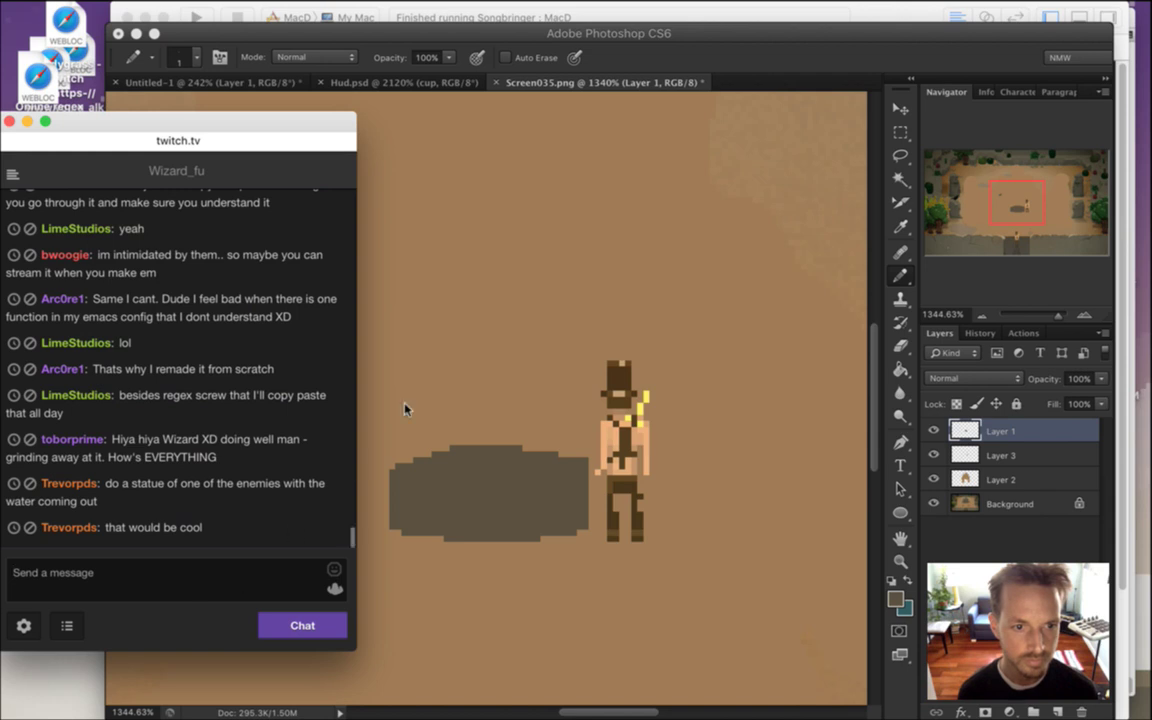
left_click(368, 455)
Select the stone basin on Layer 1, nudge it slightly down and left, clear the selection and ready the Eraser
key("v")
key("m")
left_click_drag(346, 415, 590, 546)
key("v")
key("Down")
key("ctrl+d")
key("m")
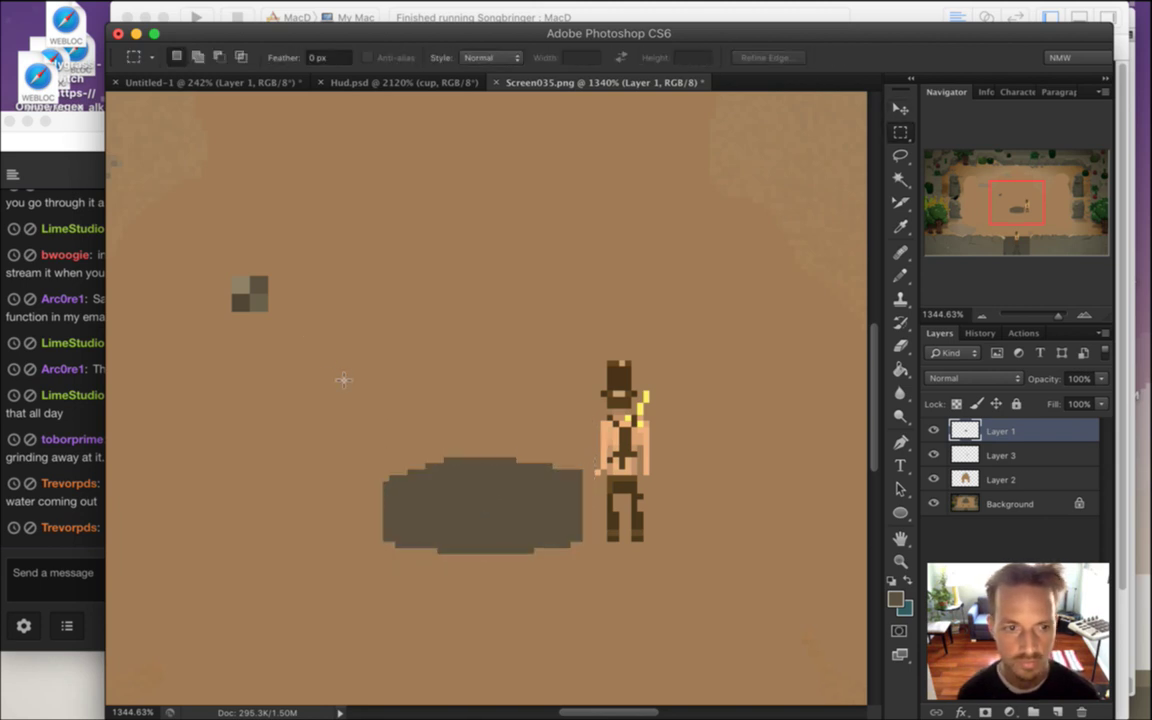
key("e")
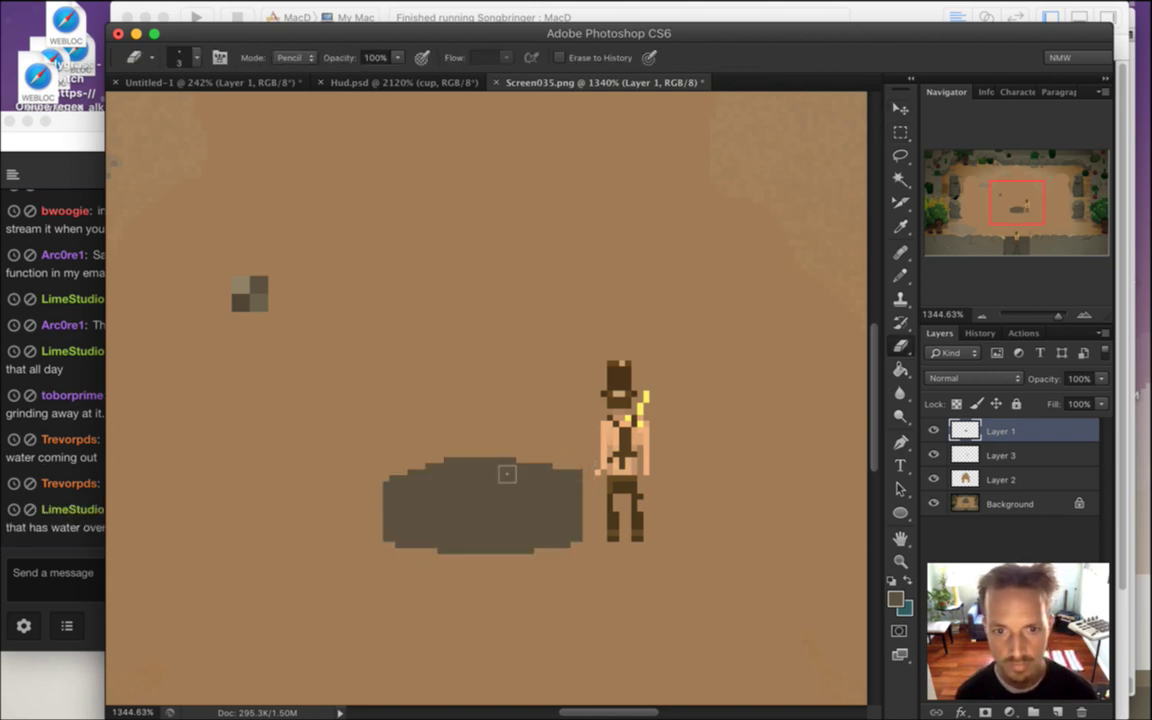
Read the Twitch chat suggestions for a giant stone cup overflowing with water and a figure pouring from a vase
left_click(68, 531)
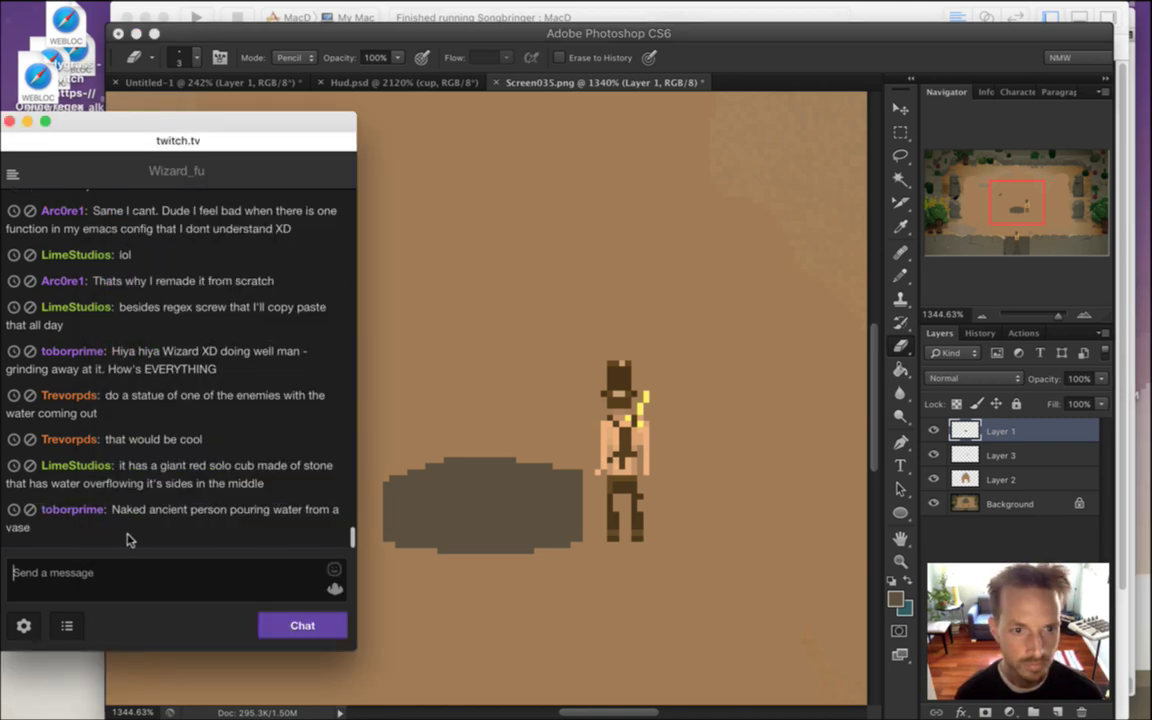
left_click_drag(177, 467, 197, 481)
left_click(208, 488)
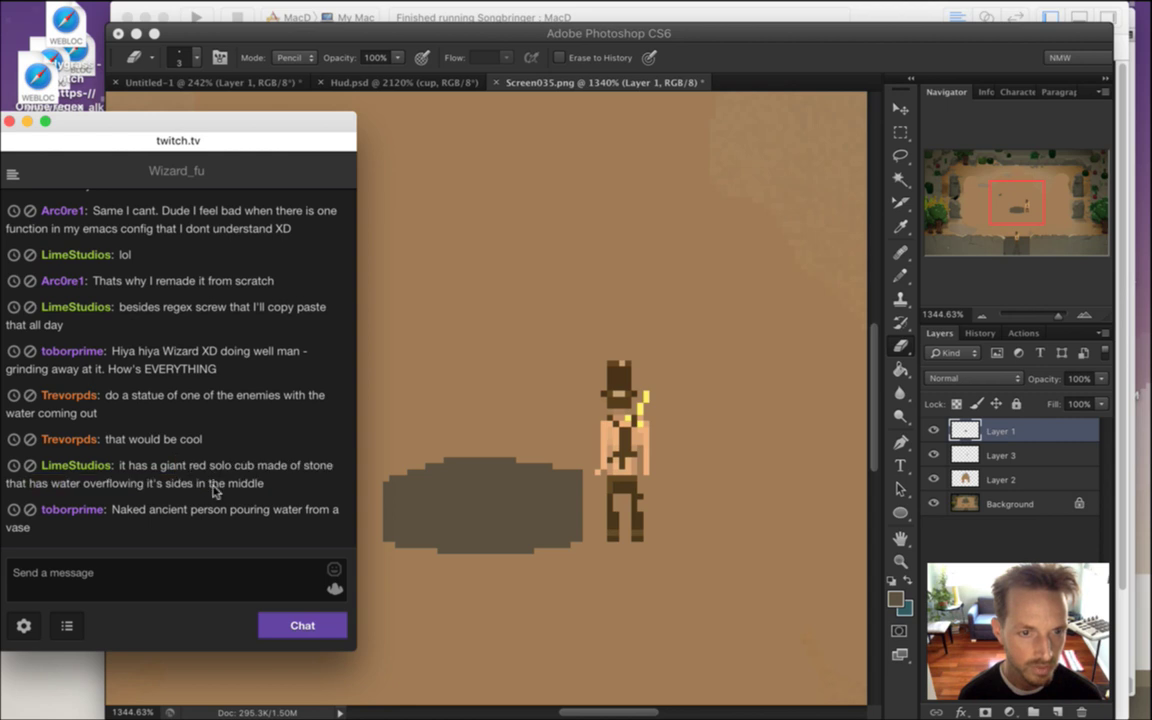
left_click_drag(165, 466, 207, 482)
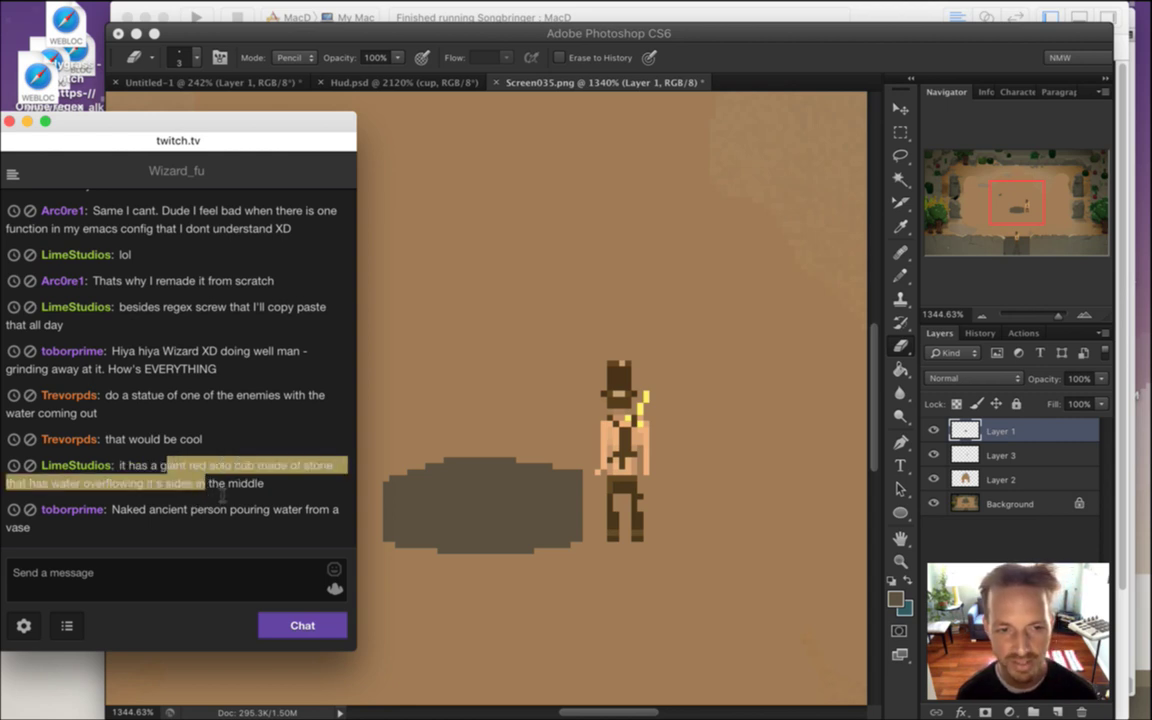
left_click(218, 490)
left_click_drag(142, 421, 222, 443)
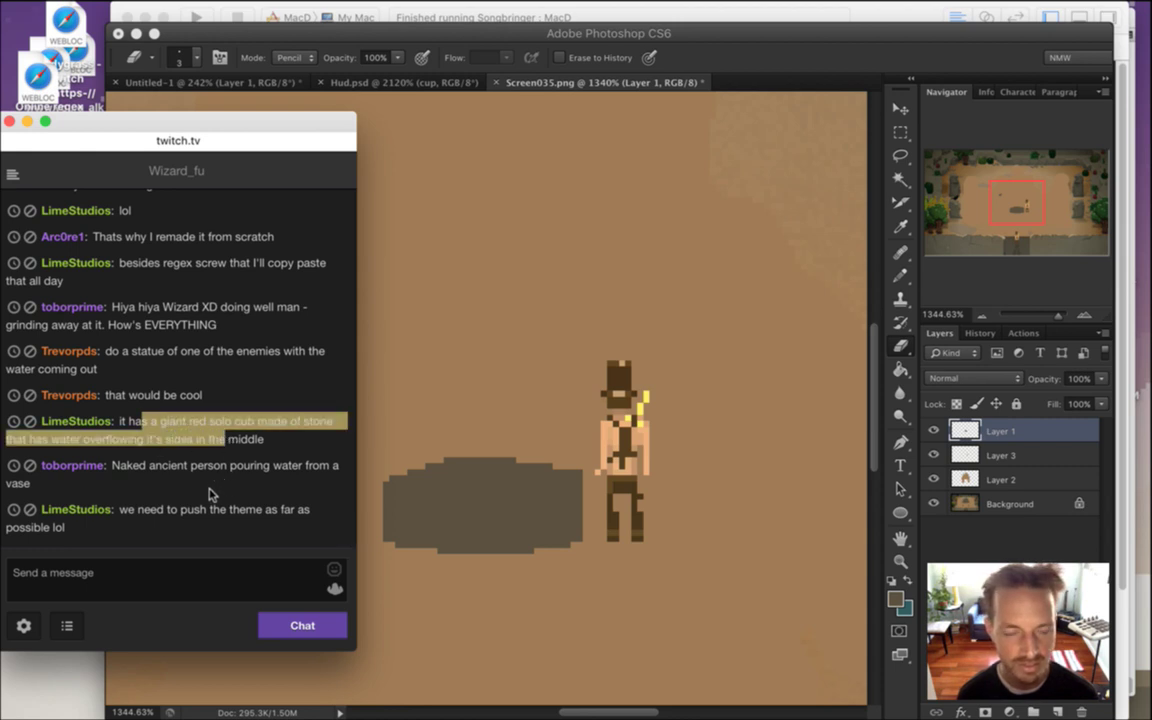
Read the newest Twitch chat suggestions about the ancient figure pouring water and pushing the theme further
left_click(136, 468)
left_click_drag(163, 466, 222, 455)
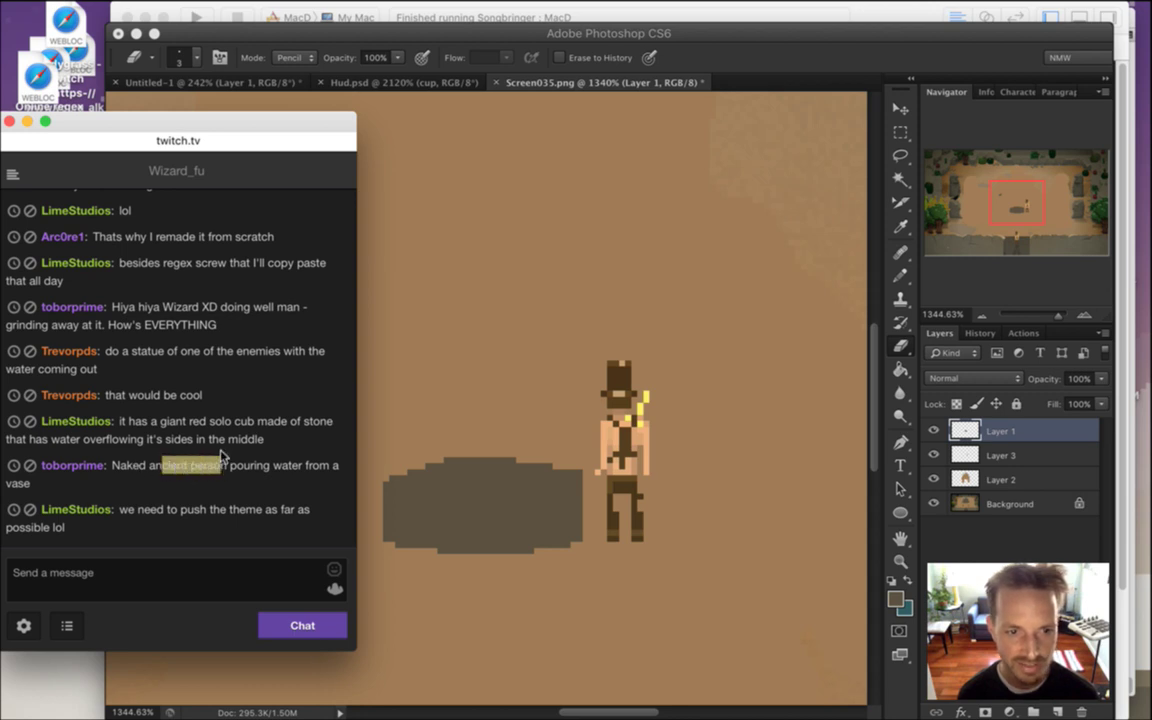
left_click(140, 517)
left_click_drag(179, 515, 227, 498)
left_click(228, 503)
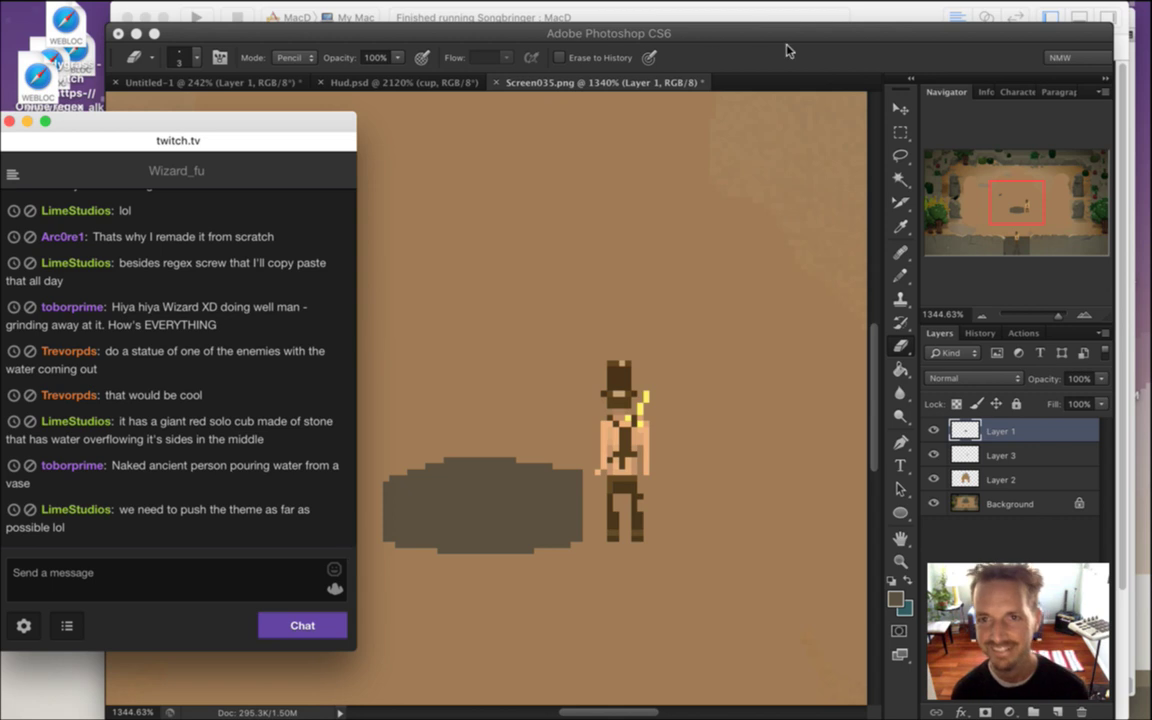
Try to outline a tall curved shape rising from the stone basin with the Pencil tool in Photoshop
left_click(478, 413)
key("b")
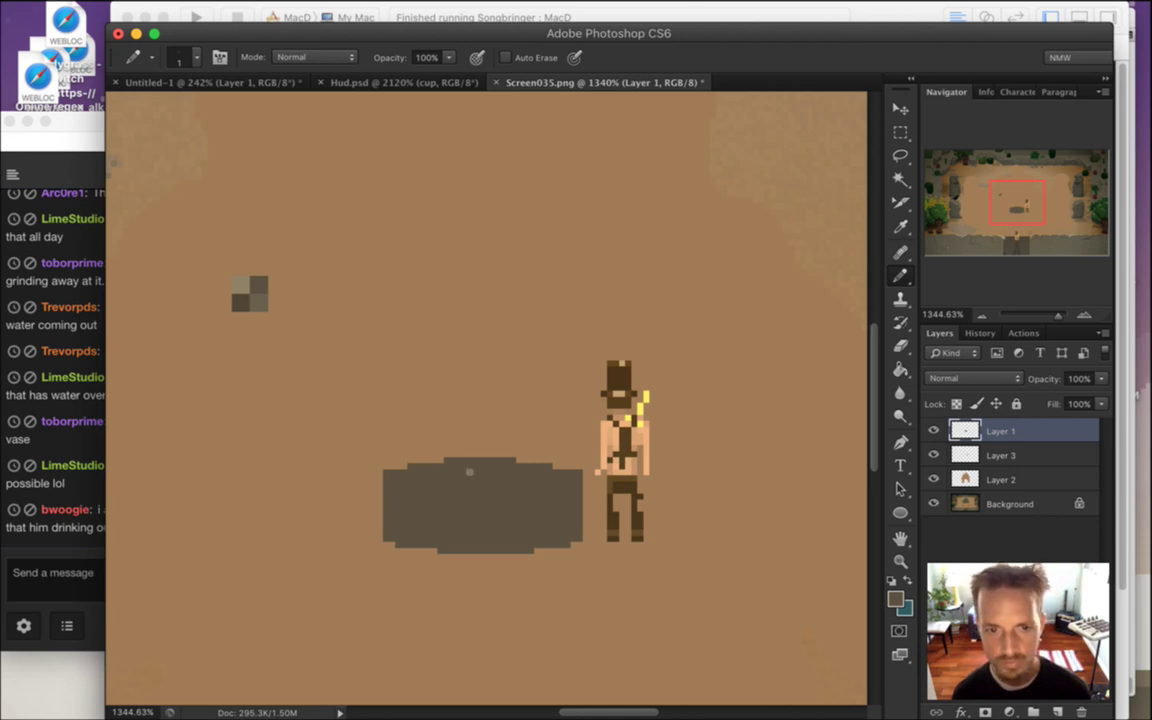
mouse_move(470, 428)
left_mouse_down()
mouse_move(440, 339)
mouse_move(459, 303)
mouse_move(505, 282)
mouse_move(519, 320)
mouse_move(499, 363)
mouse_move(497, 450)
left_mouse_up()
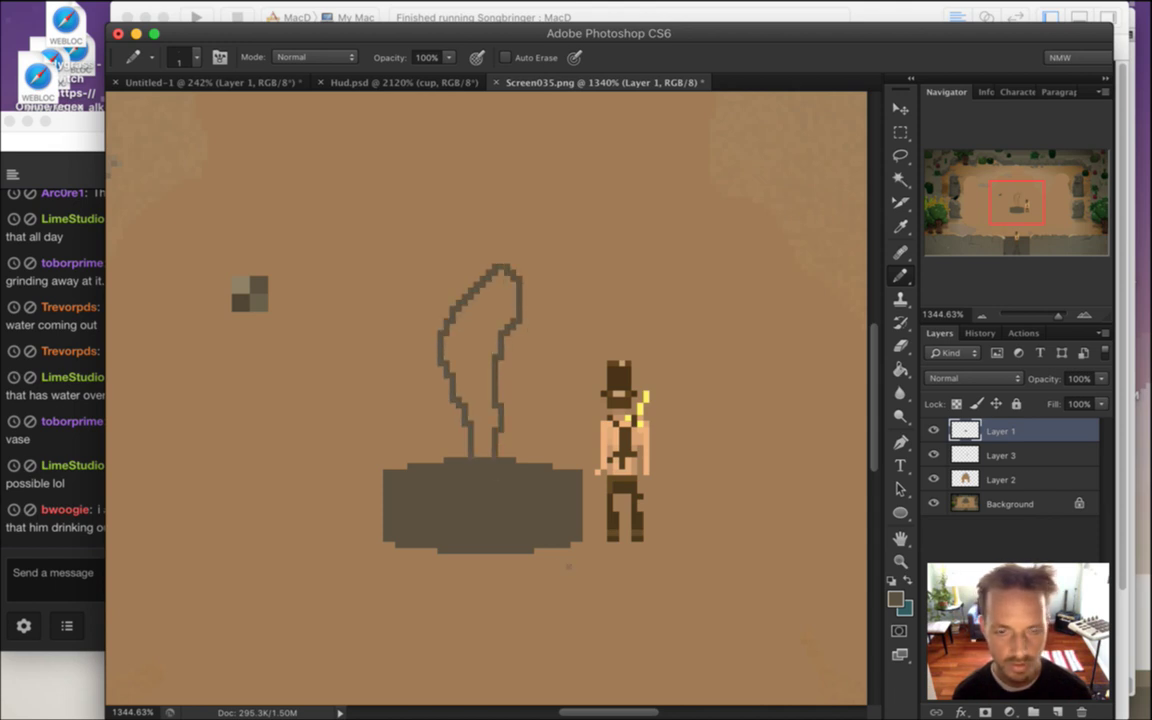
key("super+z")
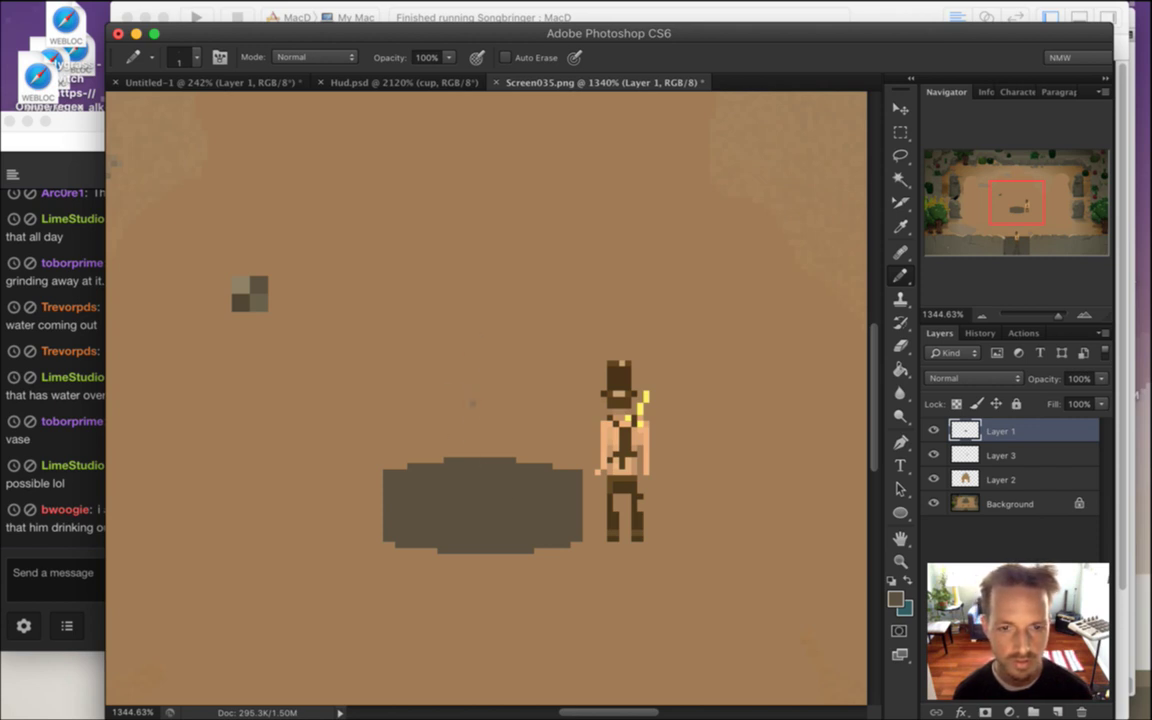
Read the Twitch chat comment about drinking from an exotic fountain with the stupid red cup, and return to Photoshop
left_click(68, 546)
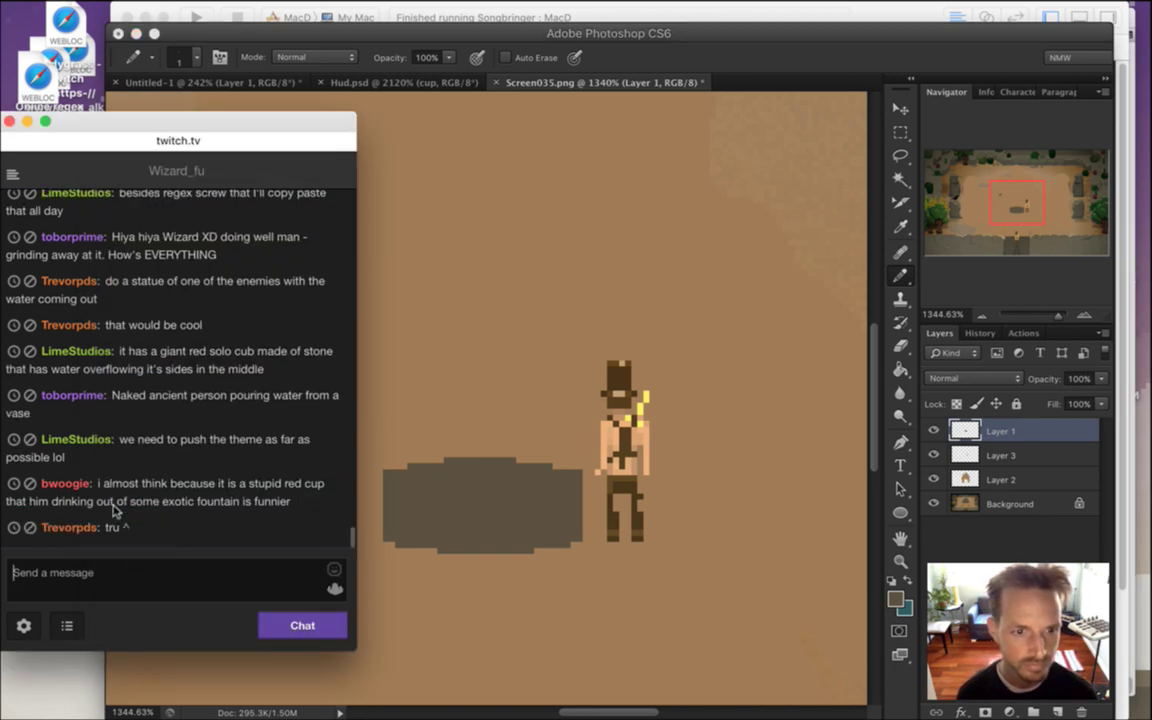
left_click_drag(170, 488, 259, 534)
left_click(248, 519)
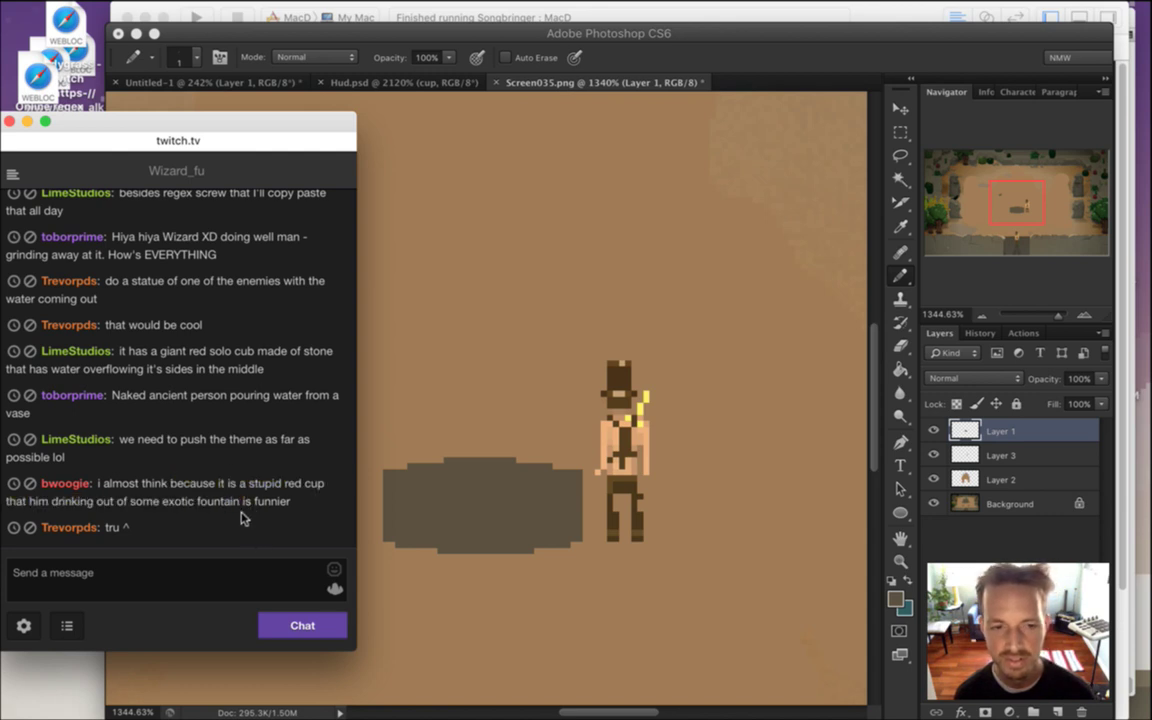
left_click_drag(135, 488, 287, 514)
left_click(289, 525)
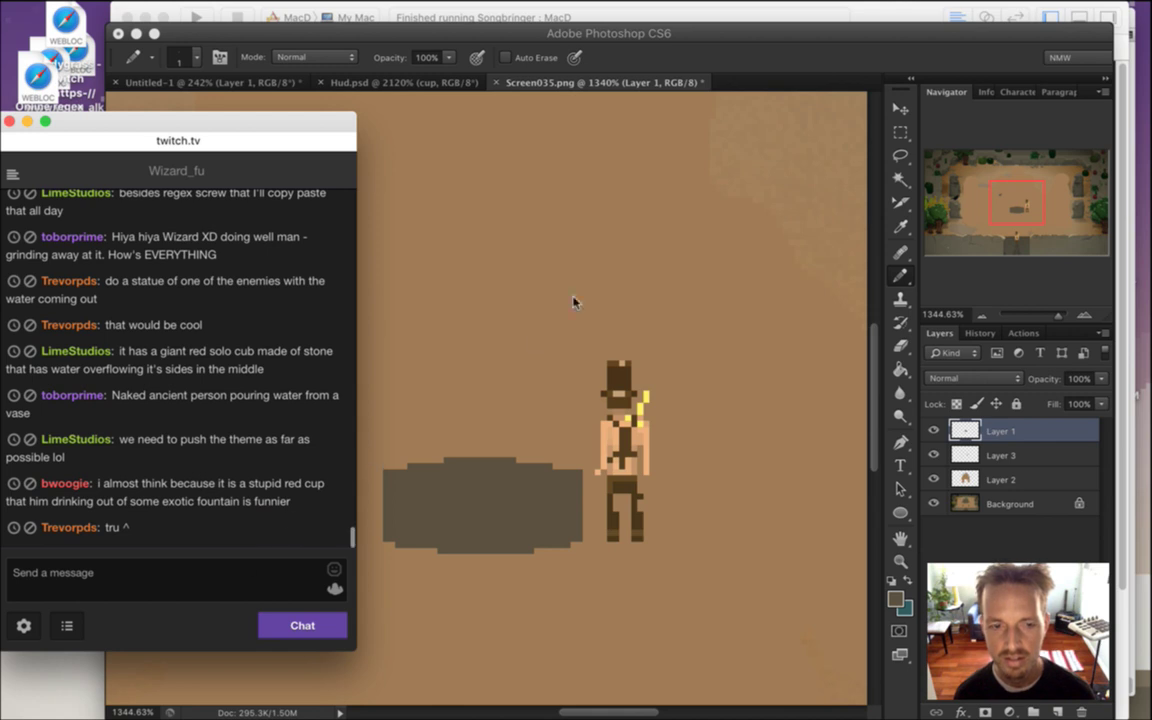
left_click(697, 48)
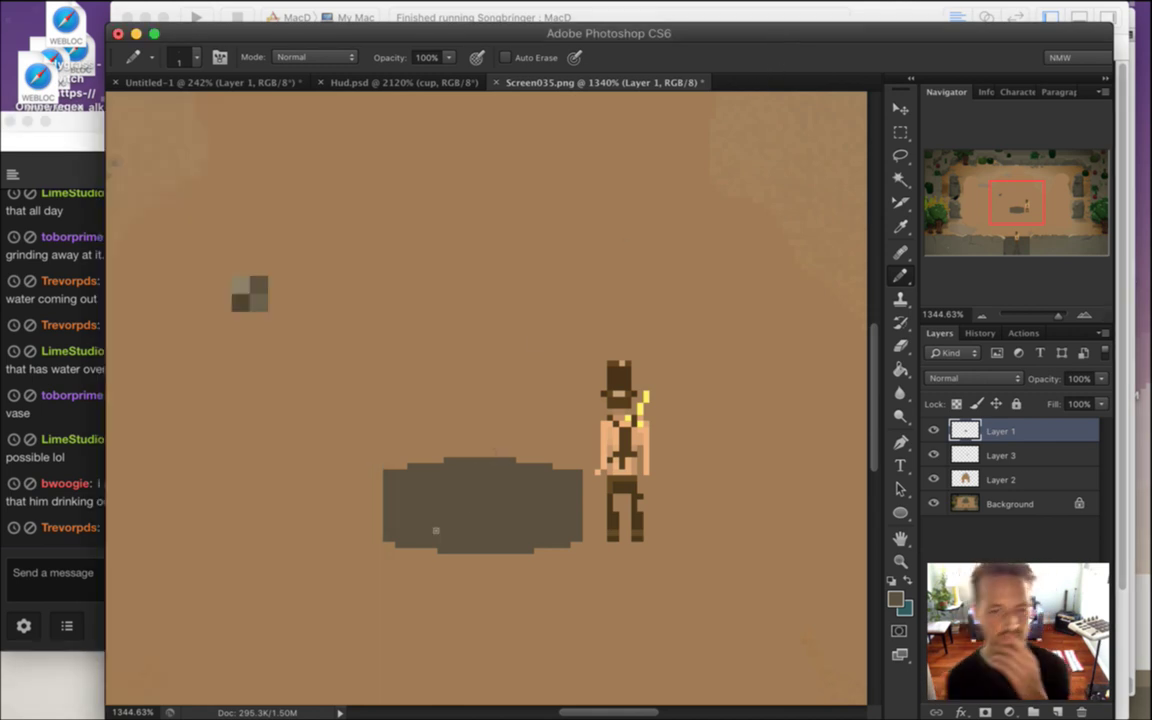
Sample the darkest stone swatch and pencil a shadow along the basin's lower edge
key("i")
left_click(241, 284)
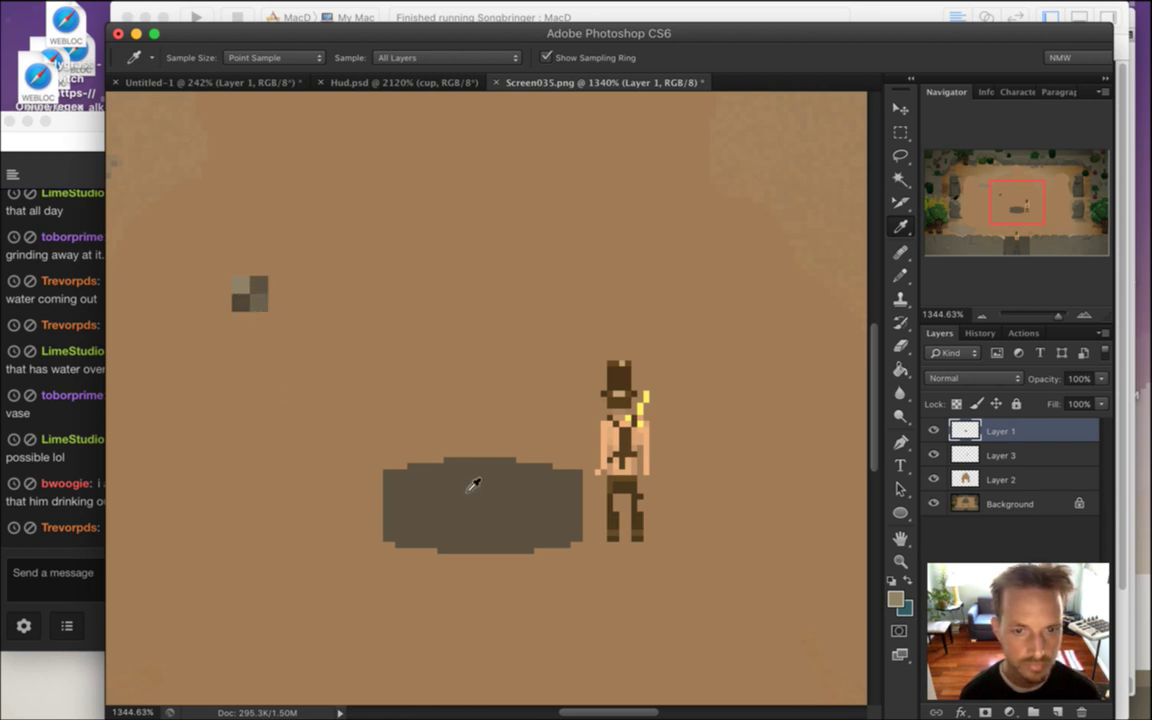
left_click_drag(478, 505, 555, 506)
left_click(153, 244)
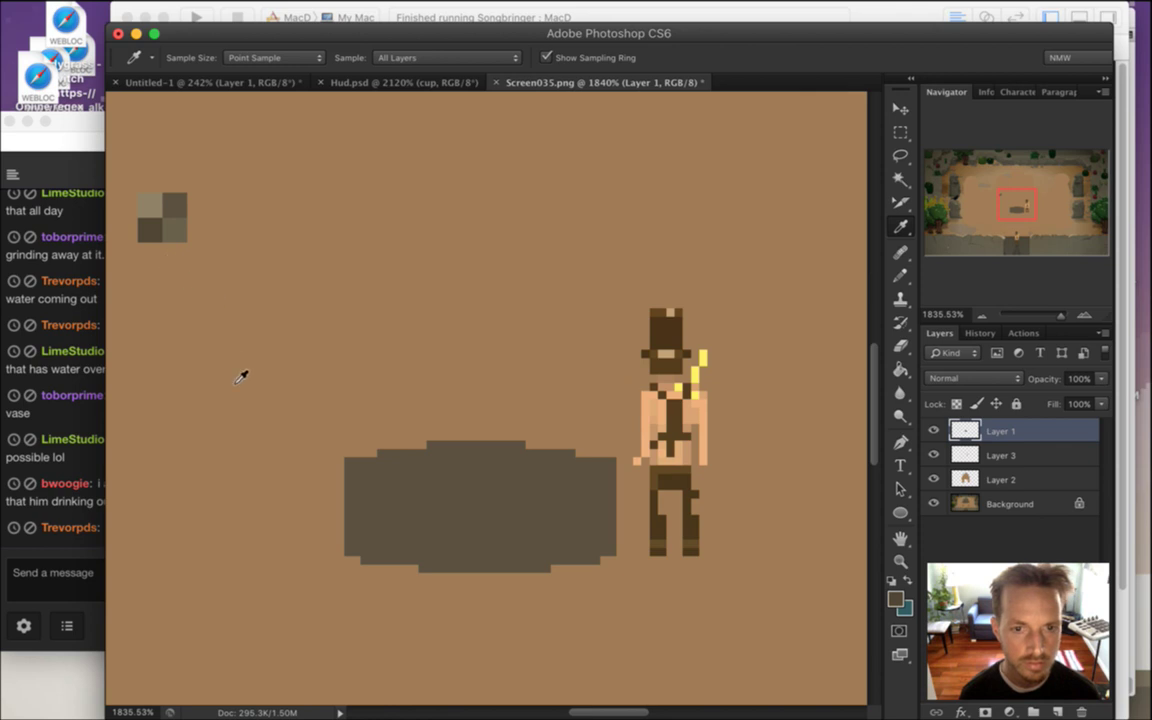
key("b")
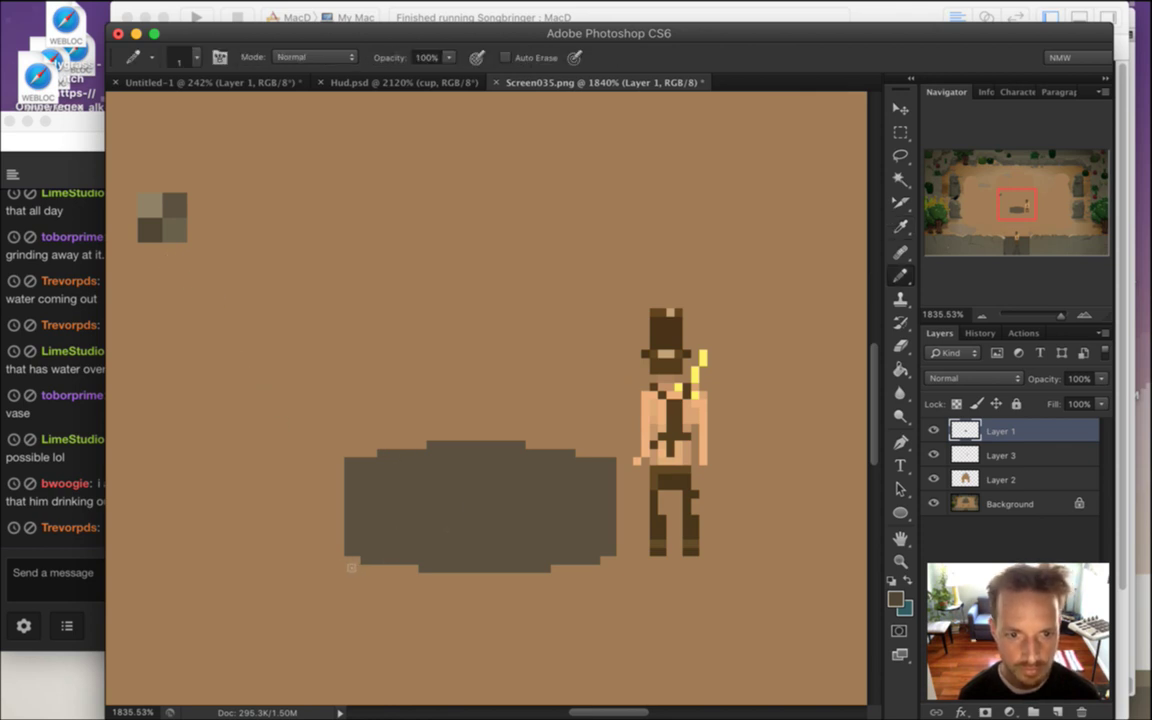
mouse_move(365, 573)
left_mouse_down()
mouse_move(516, 582)
mouse_move(497, 583)
left_mouse_up()
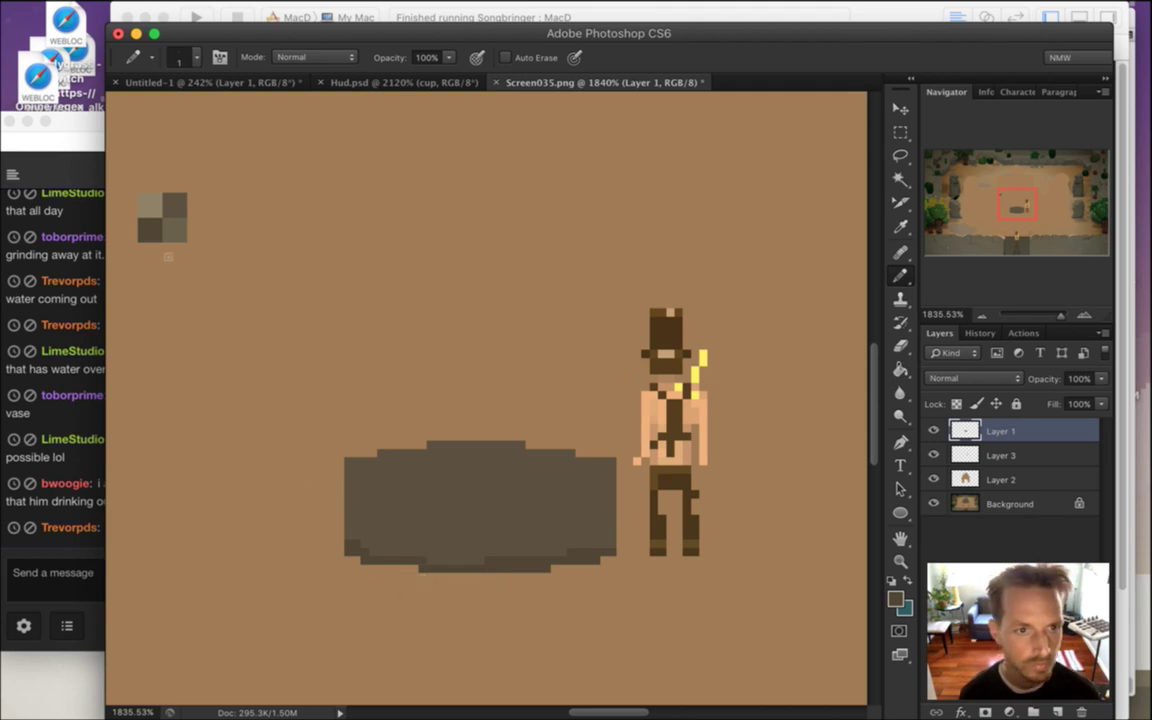
Pencil a highlight along the basin's front rim with the lightest stone swatch and blend it using the lighter mid-tone swatch
left_click(146, 200, "alt")
mouse_move(350, 460)
left_mouse_down()
mouse_move(410, 498)
mouse_move(609, 486)
left_mouse_up()
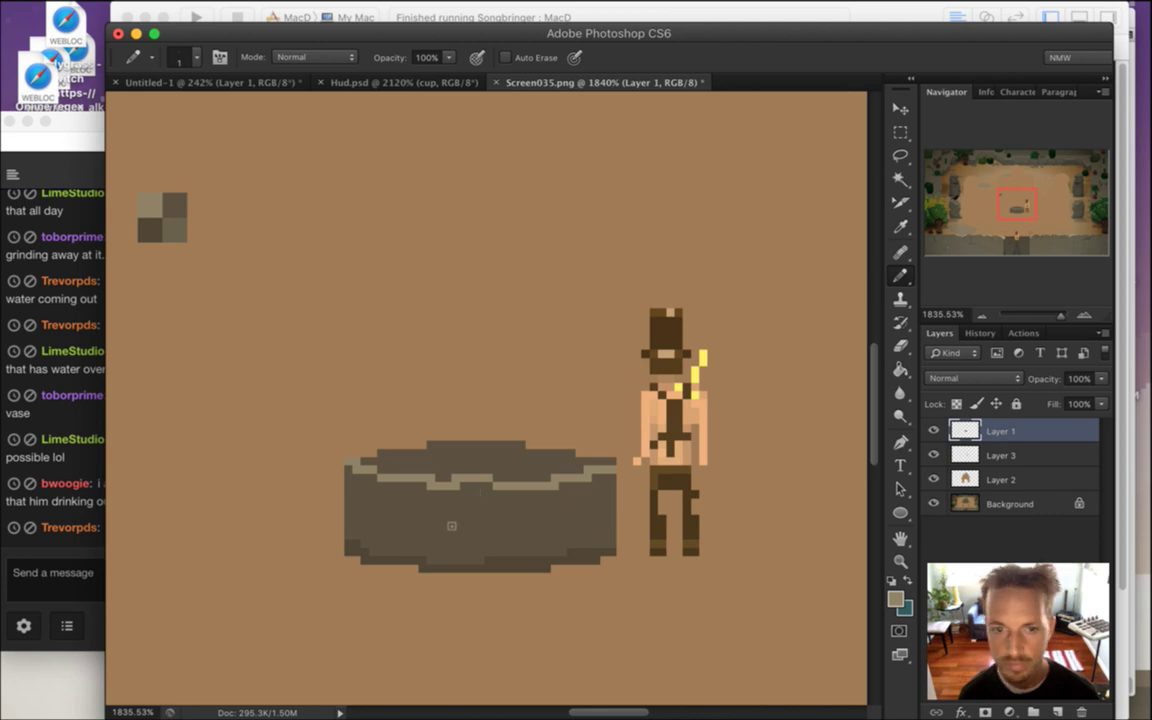
left_click(171, 206, "alt")
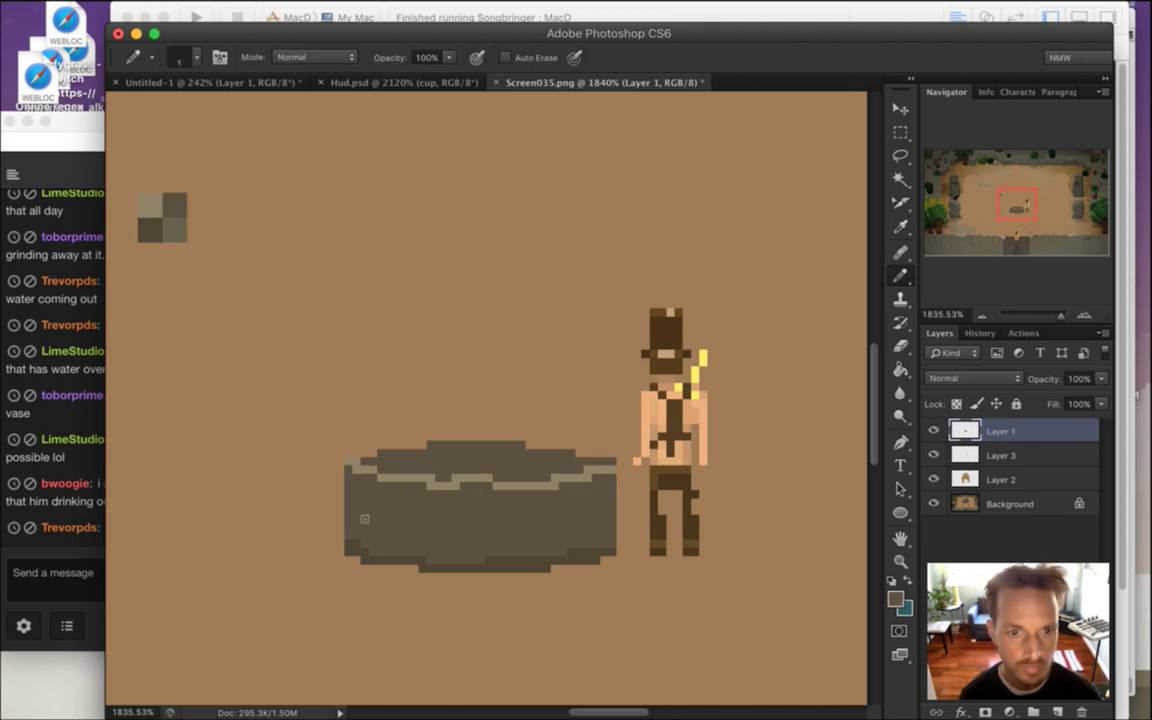
left_click(174, 230, "alt")
left_click_drag(389, 502, 413, 511)
key("super+z")
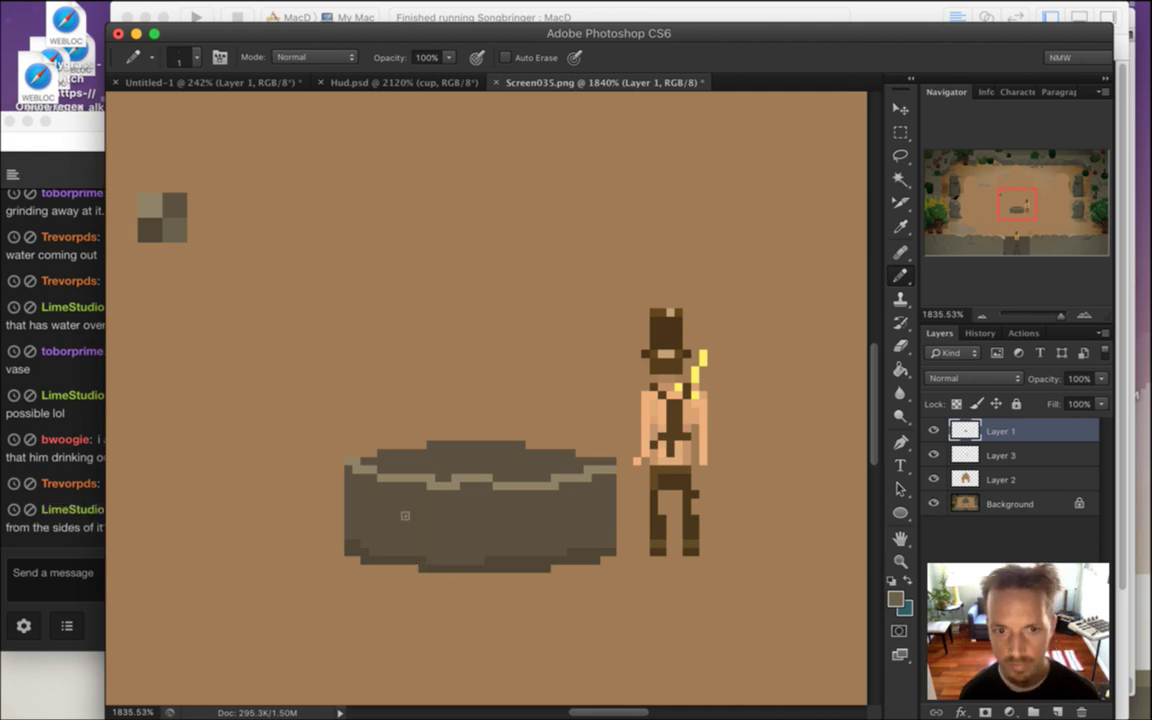
mouse_move(367, 479)
left_mouse_down()
mouse_move(472, 486)
mouse_move(482, 494)
mouse_move(473, 503)
mouse_move(606, 462)
left_mouse_up()
Read the Twitch chat messages about stone tentacles on the basin's sides and a new tileset mockup
left_click(60, 440)
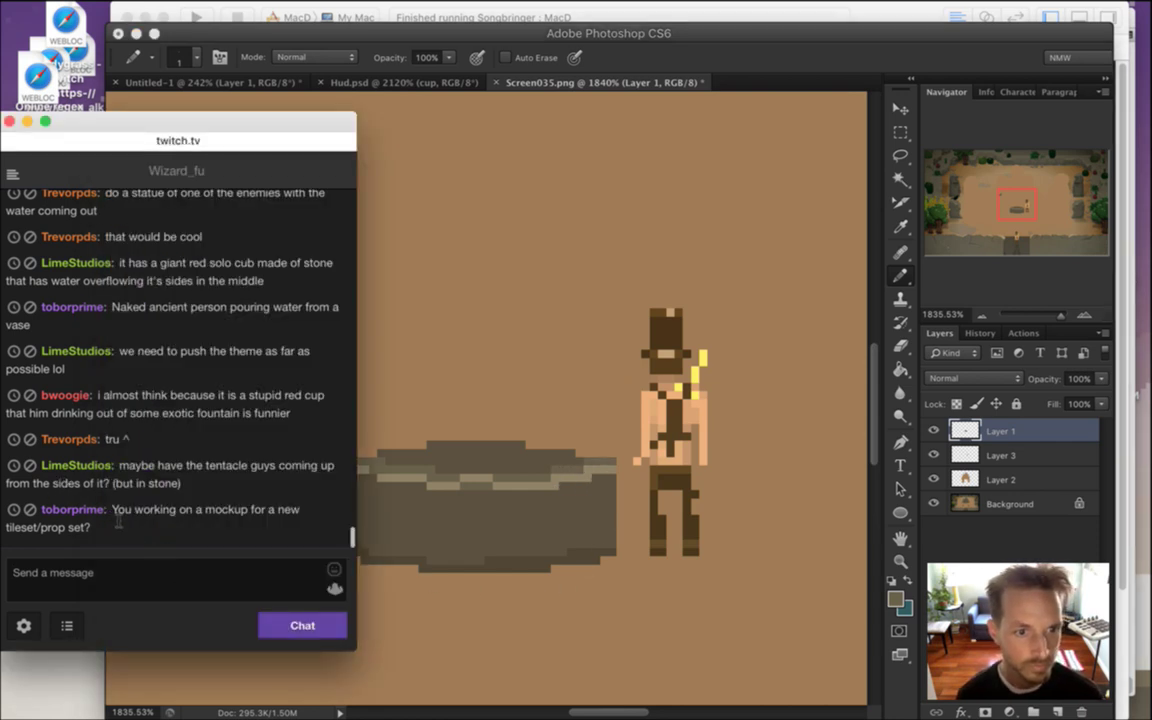
left_click_drag(115, 509, 150, 537)
left_click(151, 535)
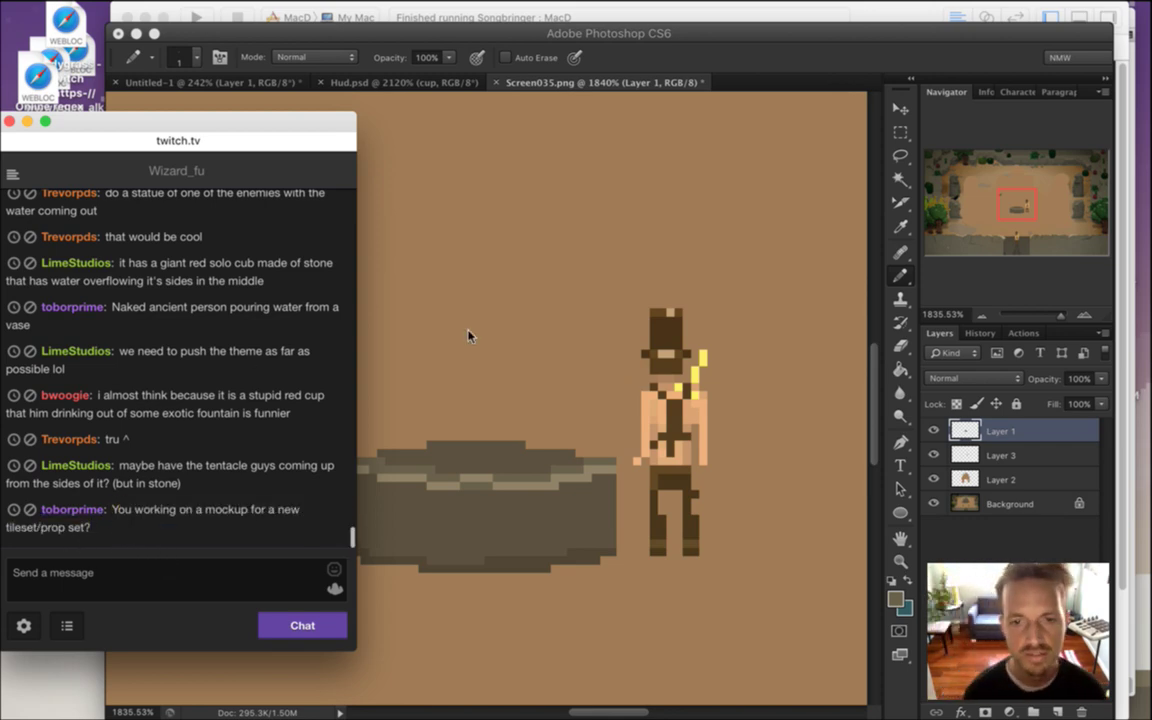
Switch to Xcode, run Songbringer and view the cup's description in the in-game equipment inventory
key("super+Tab")
key("super+Tab")
key("super+Tab")
key("super+r")
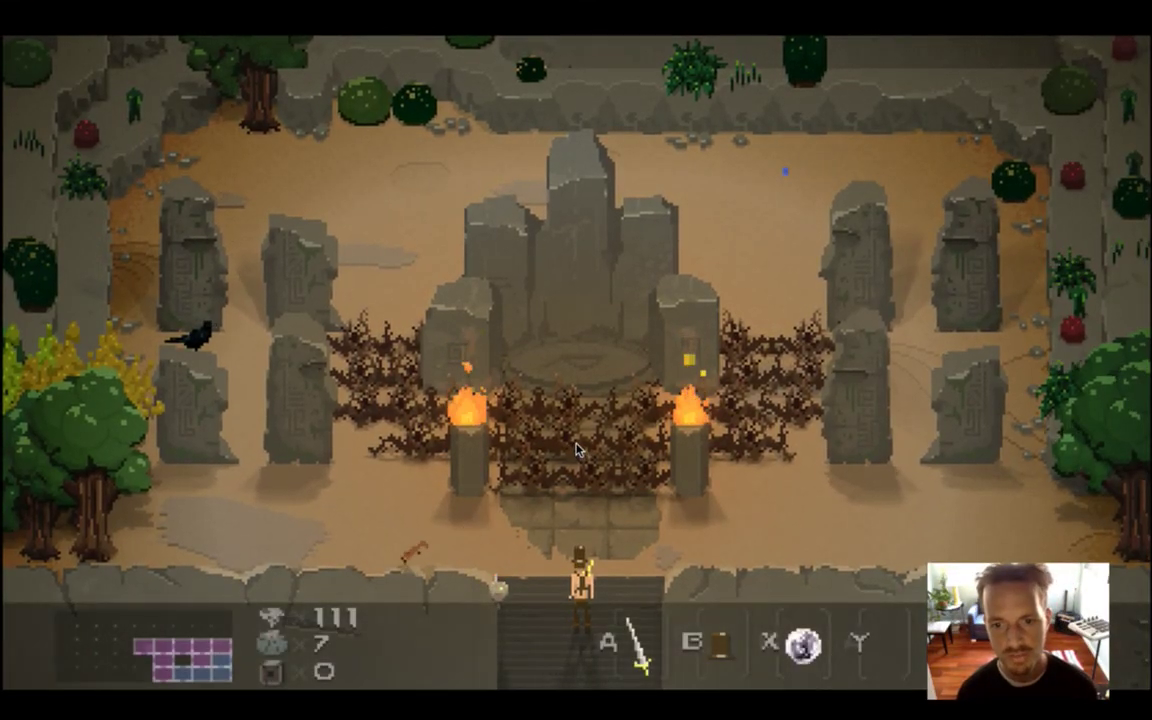
key("Right")
key("Return")
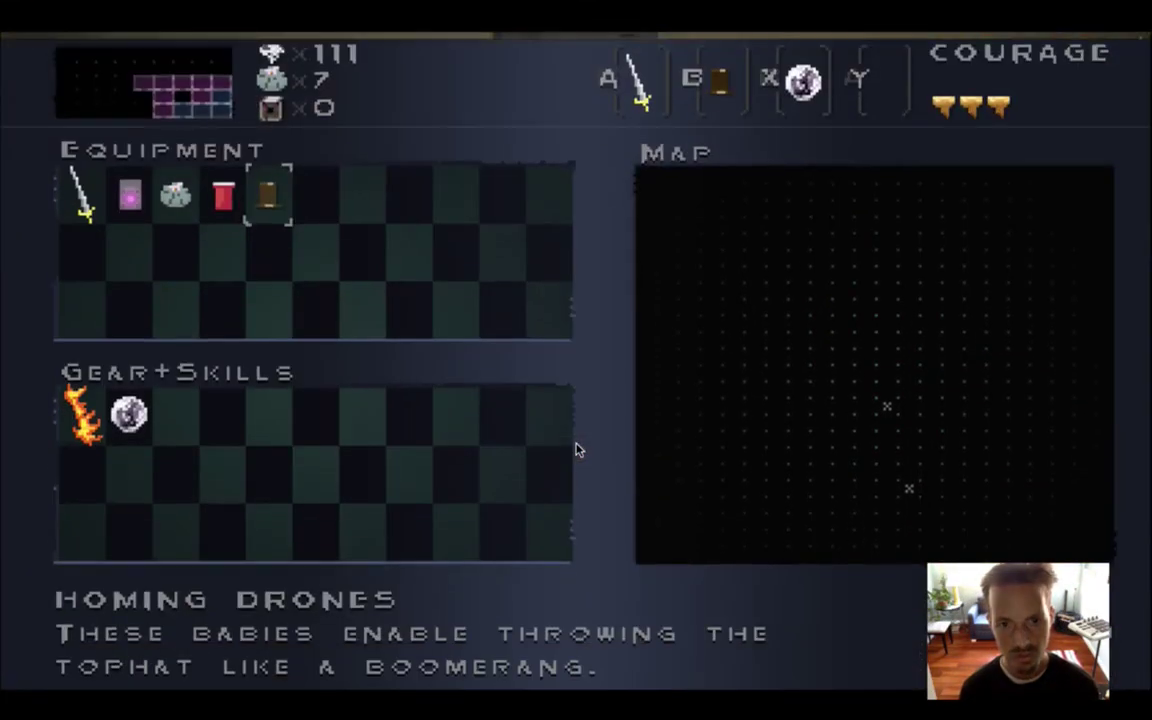
key("Left")
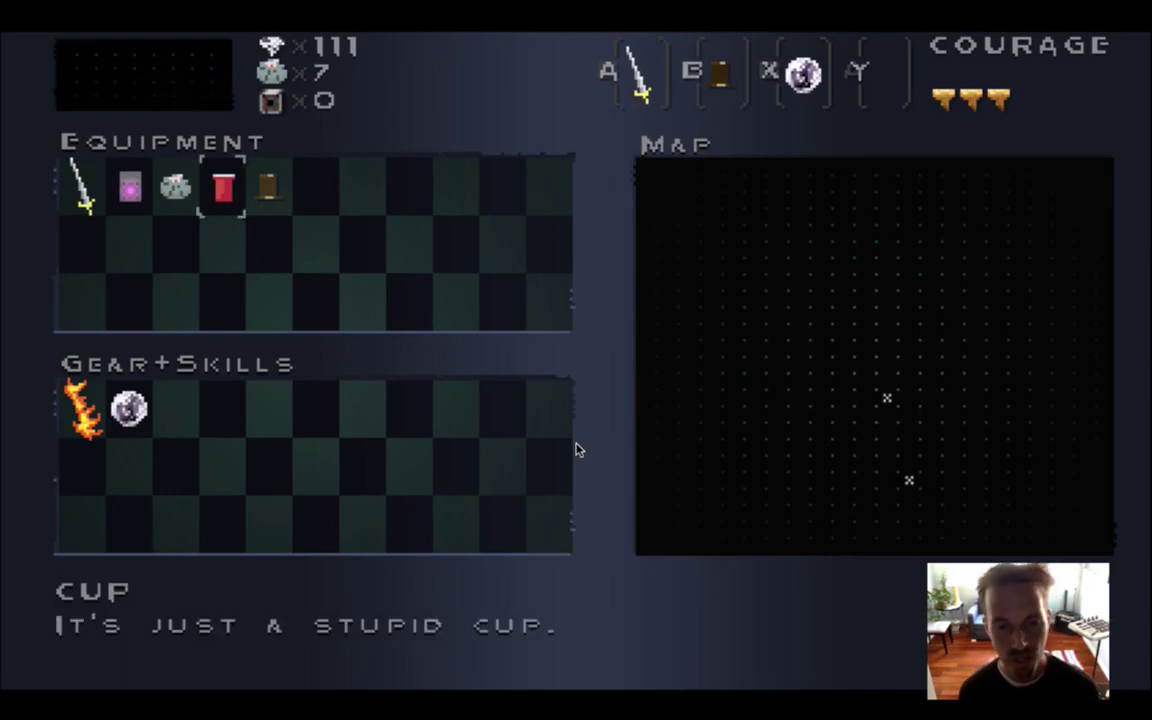
key("Escape")
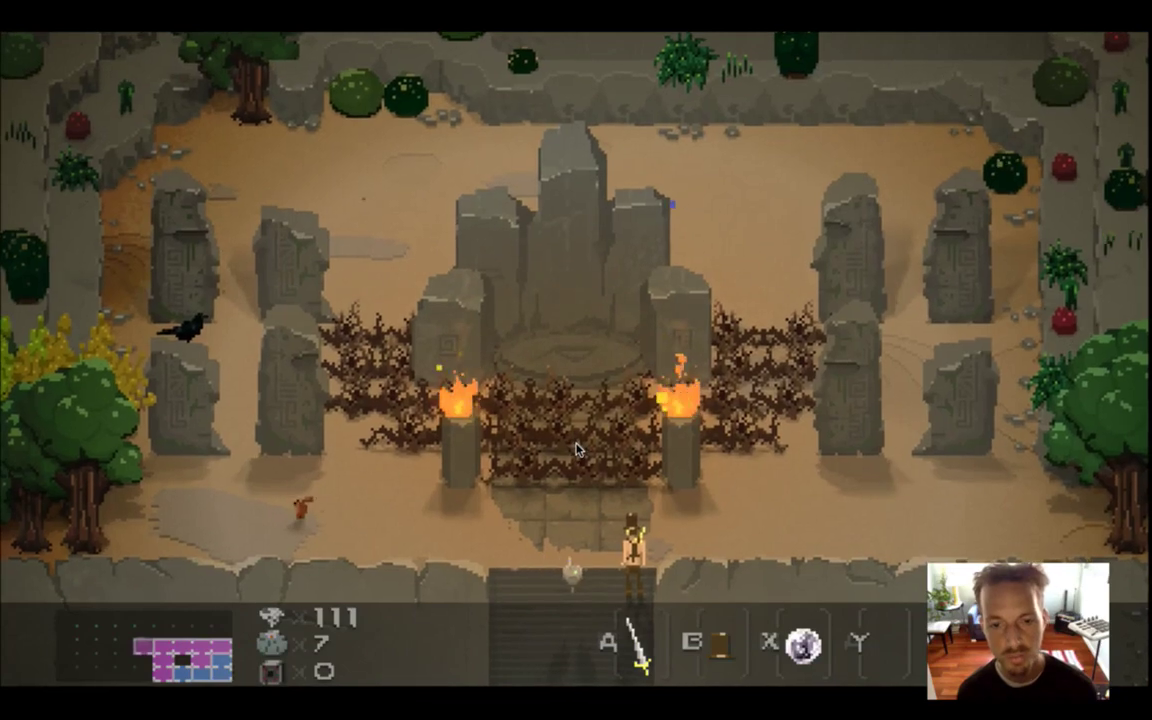
Cut a path through the thorny brambles with the sword and walk up toward the stone entrance
key("Up")
key("Left")
key("Right")
key("a")
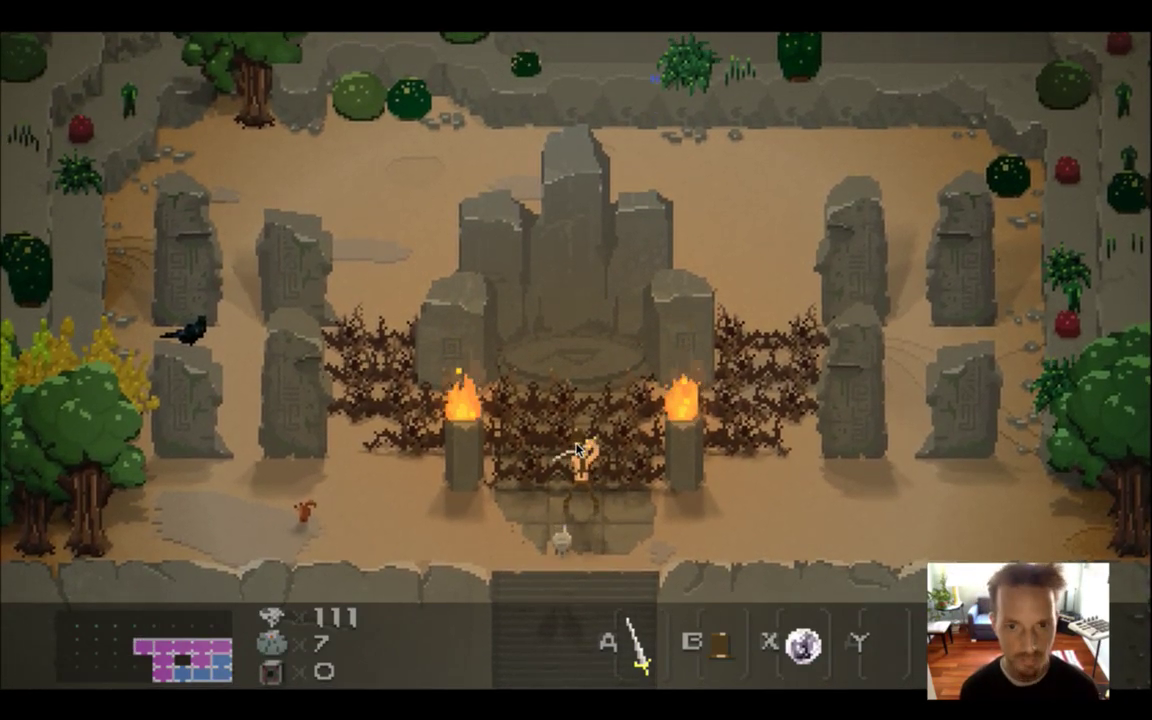
key("a")
key("a")
key("Left")
key("a")
key("Right")
key("Up")
key("z")
key("z")
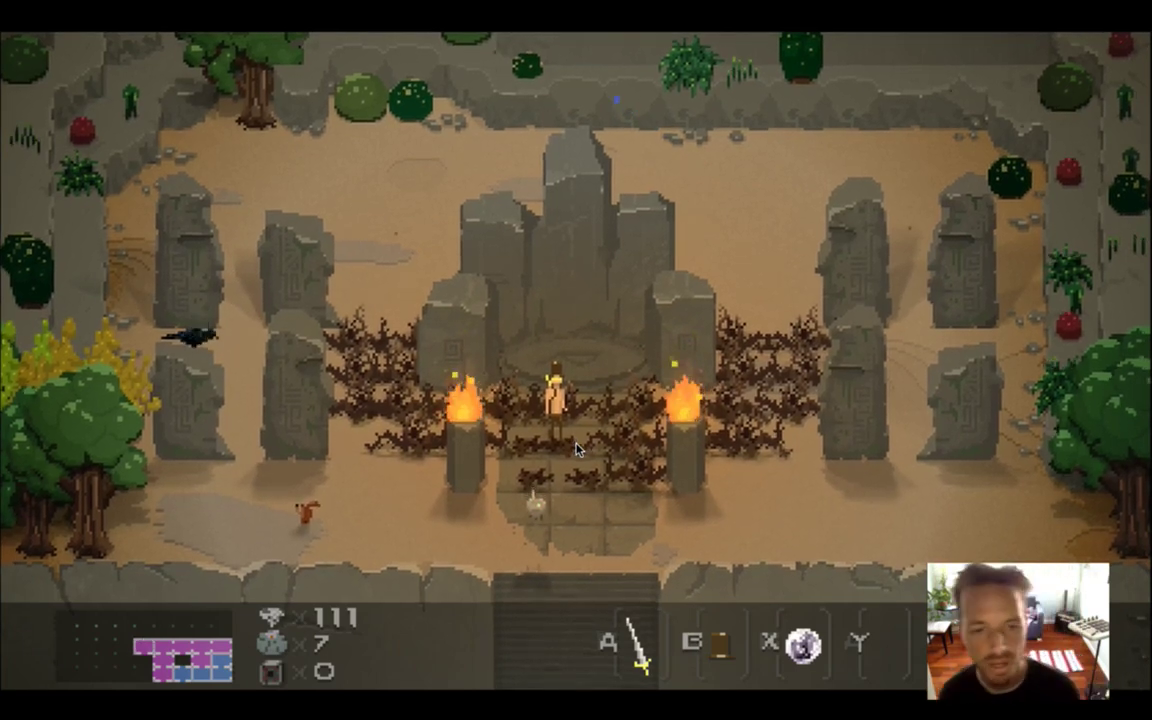
Leave the game, read the Twitch chat question about drawing with a mouse, and return to Saves.txt in Xcode
key("super+Tab")
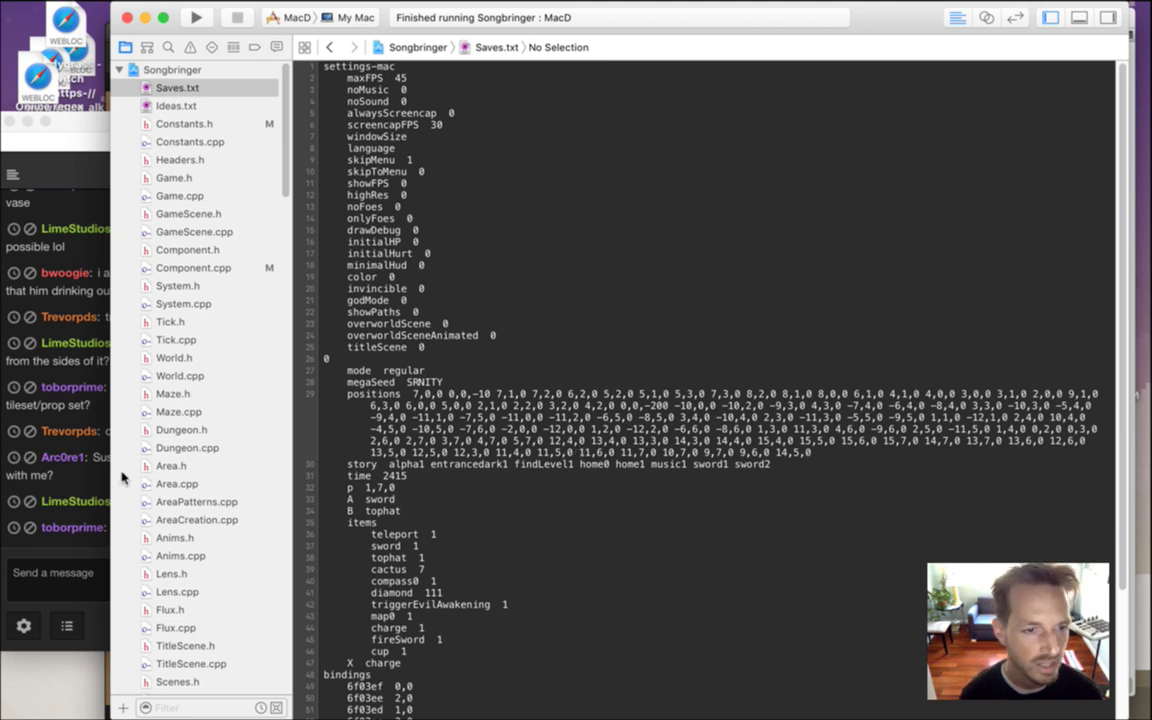
left_click(80, 432)
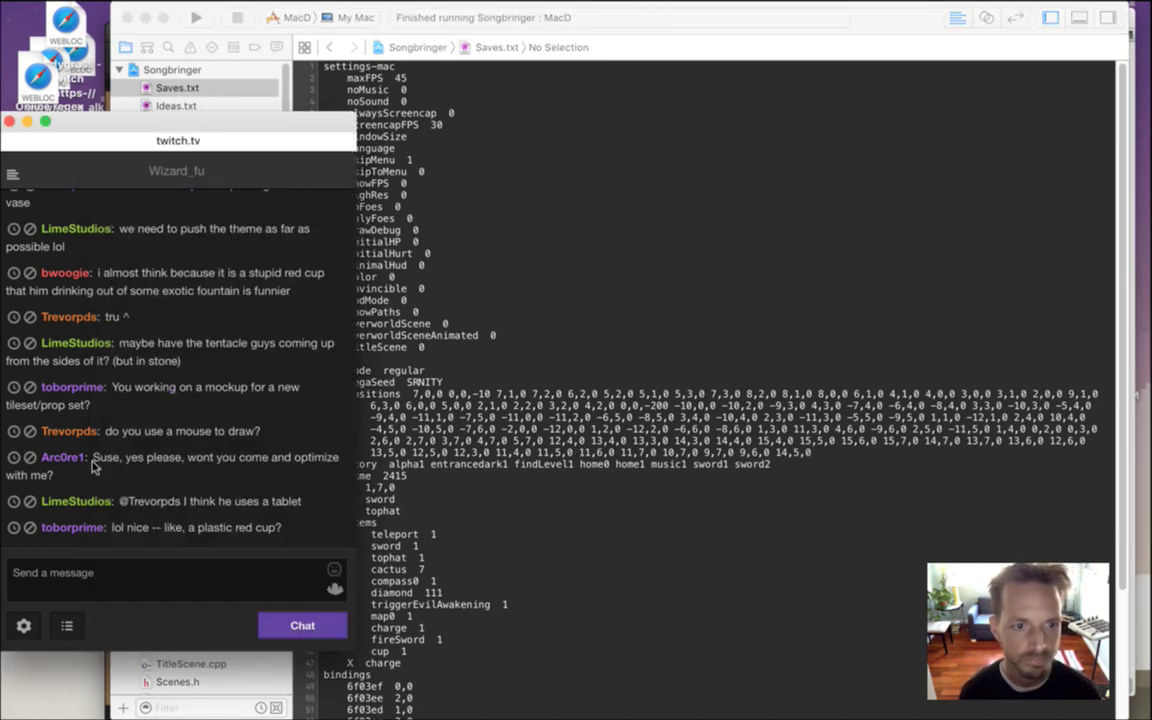
left_click_drag(120, 431, 262, 431)
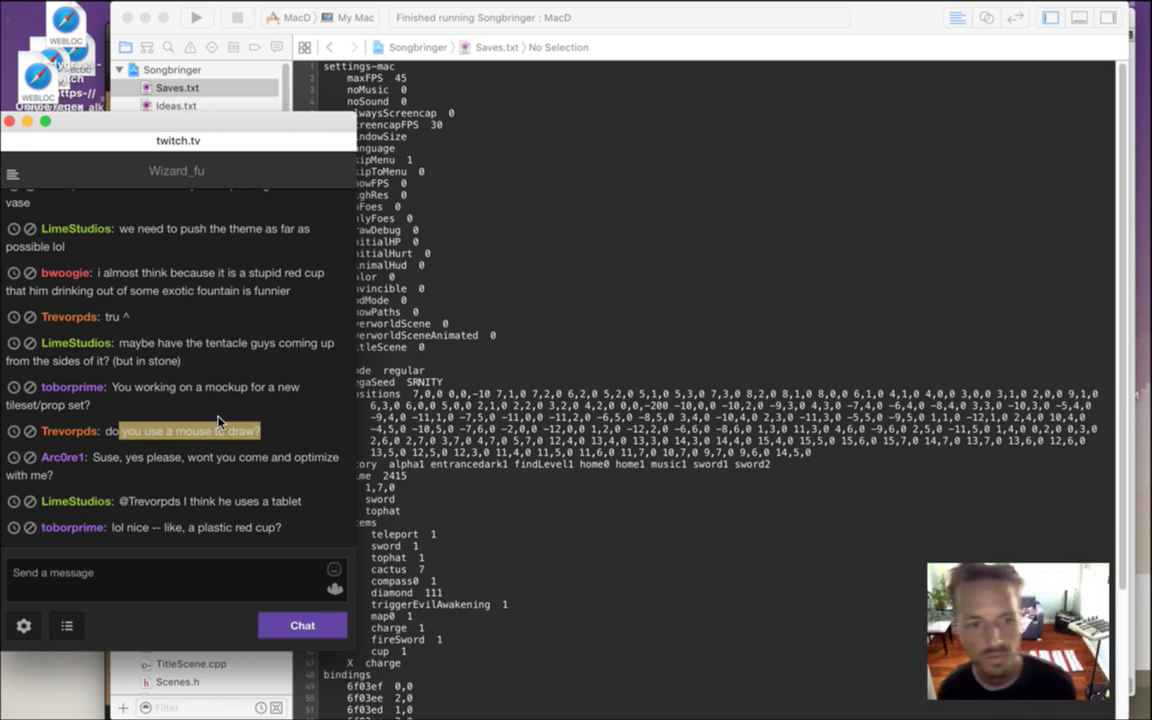
left_click(572, 462)
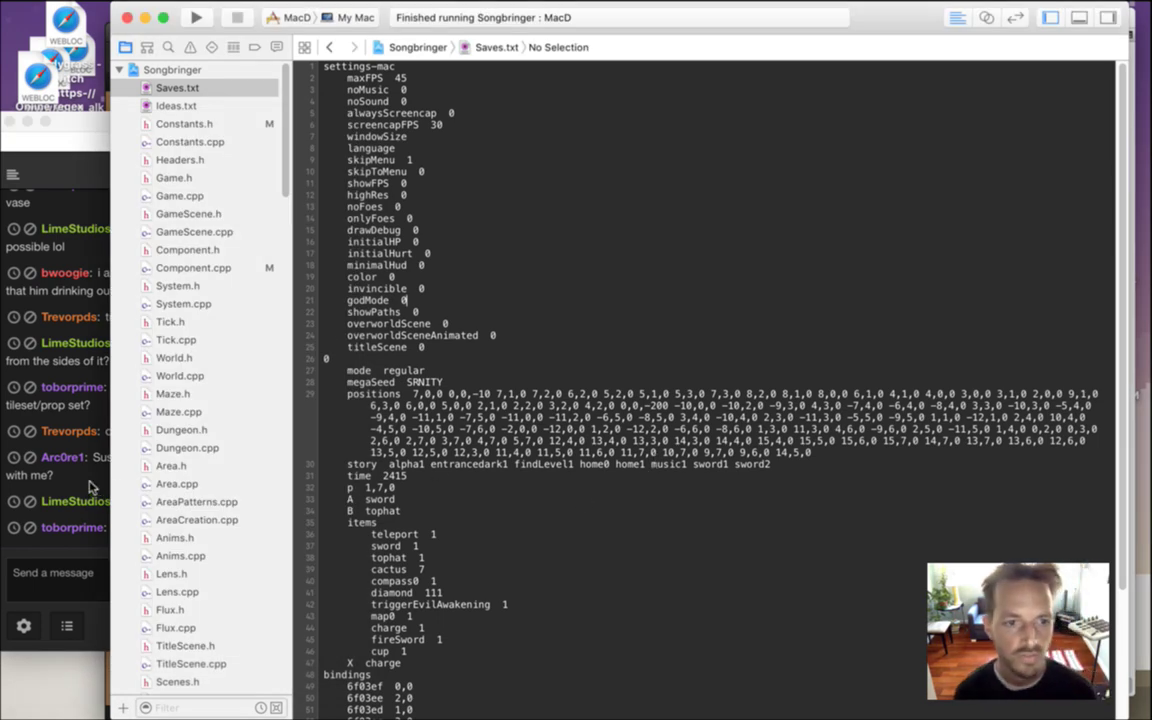
Read the latest viewer messages in the Twitch chat, including the questions about drawing with a mouse and the plastic red cup
left_click(92, 438)
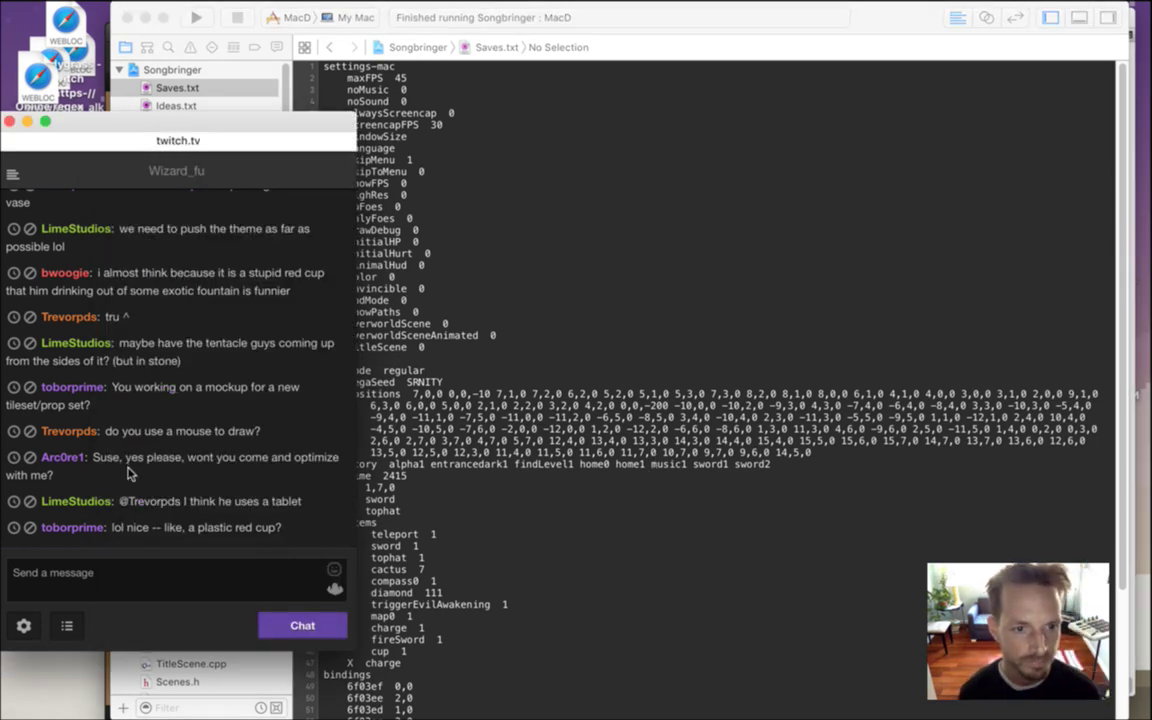
left_click_drag(127, 457, 163, 457)
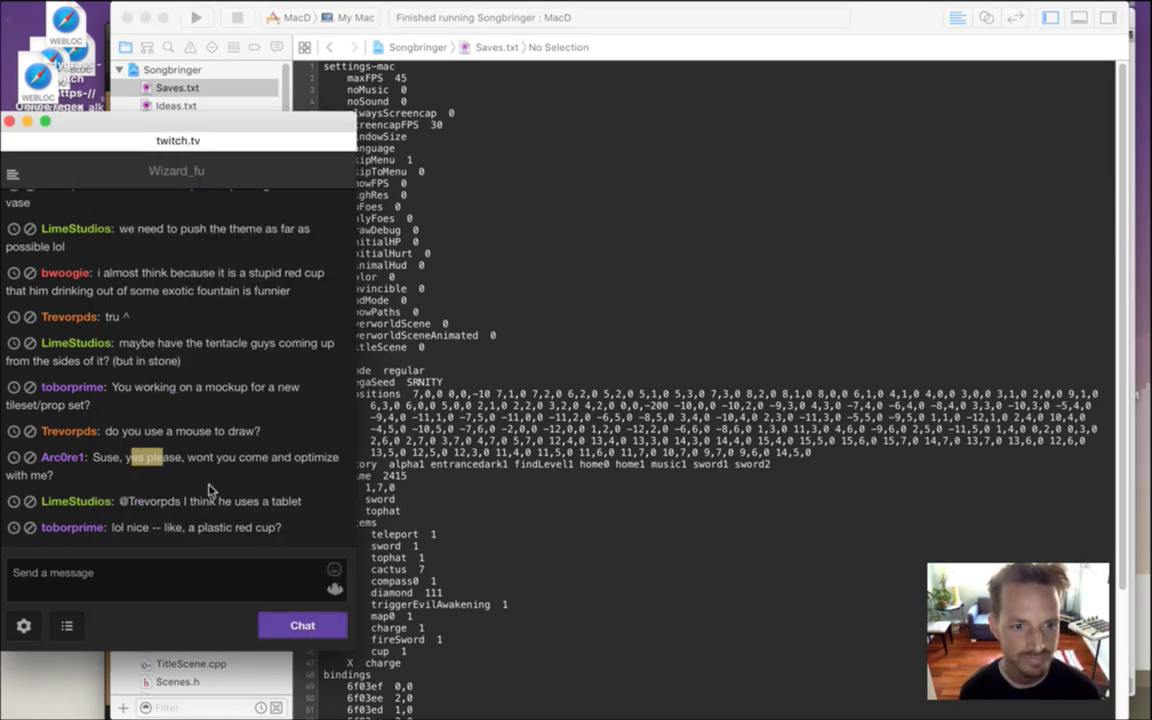
left_click_drag(143, 527, 258, 533)
triple_click(289, 516)
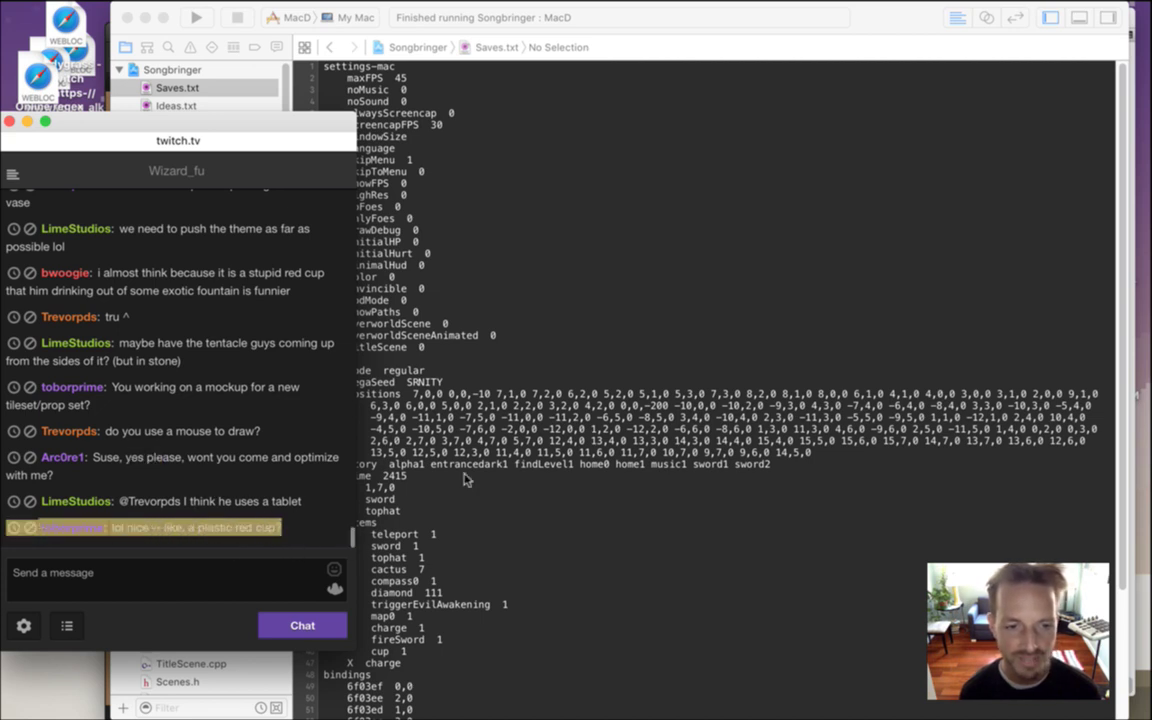
left_click(234, 503)
Switch to Photoshop, sample the basin's dark stone colour, and pencil extra rows above its back edge from the left end to the middle
key("super+Tab")
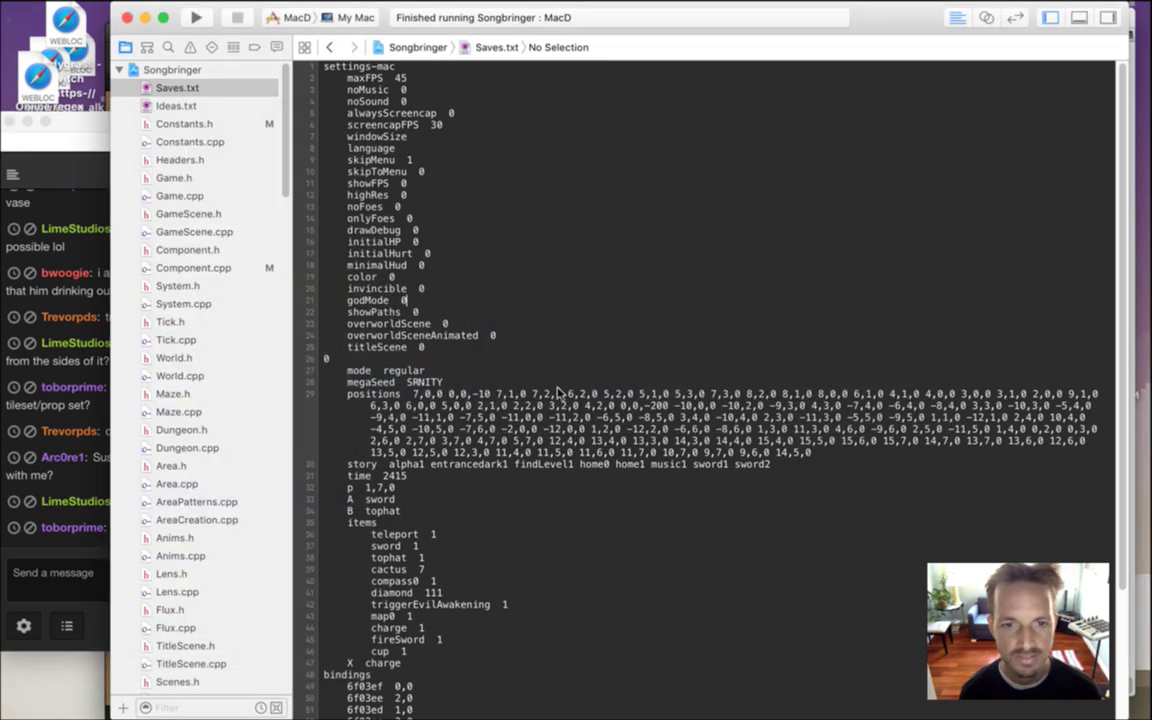
key("super+Tab")
left_click(535, 368)
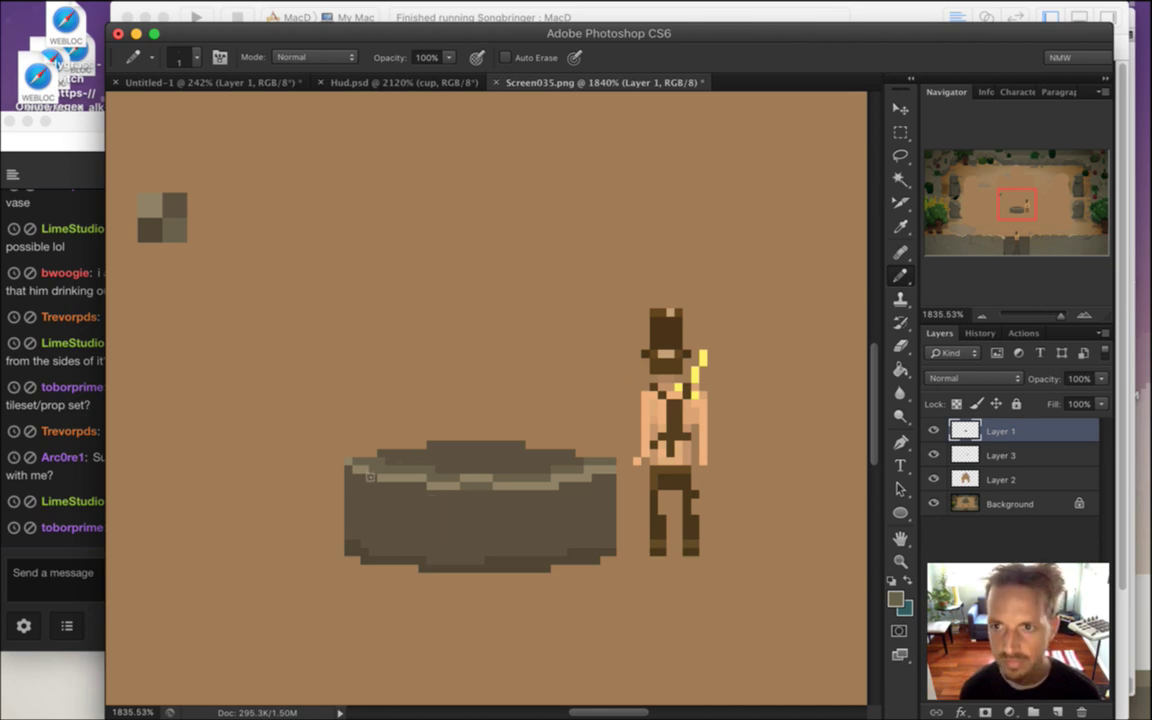
left_click(416, 463, "alt")
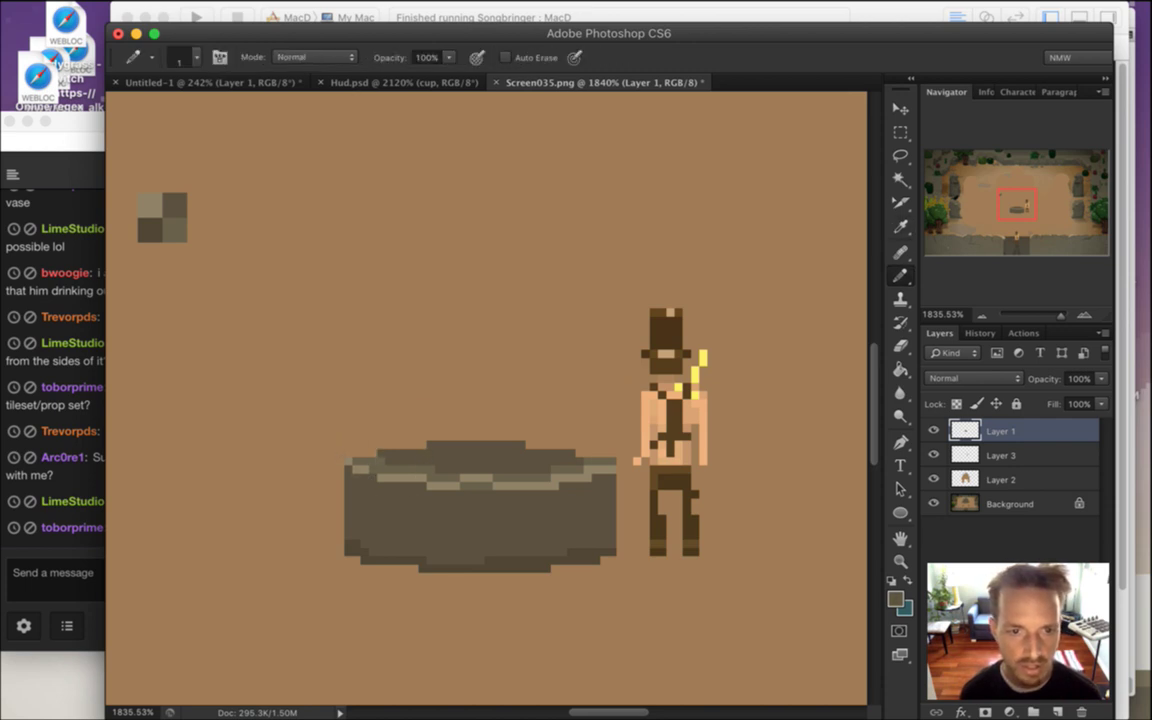
mouse_move(356, 446)
left_mouse_down()
mouse_move(426, 460)
mouse_move(404, 428)
mouse_move(525, 427)
mouse_move(463, 419)
mouse_move(490, 419)
mouse_move(495, 438)
mouse_move(536, 420)
left_mouse_up()
left_click_drag(414, 437, 482, 437)
Check the chat briefly, trim the basin's upper-left corner into pixel steps, and pencil a matching raised back edge on its right half
left_click(82, 546)
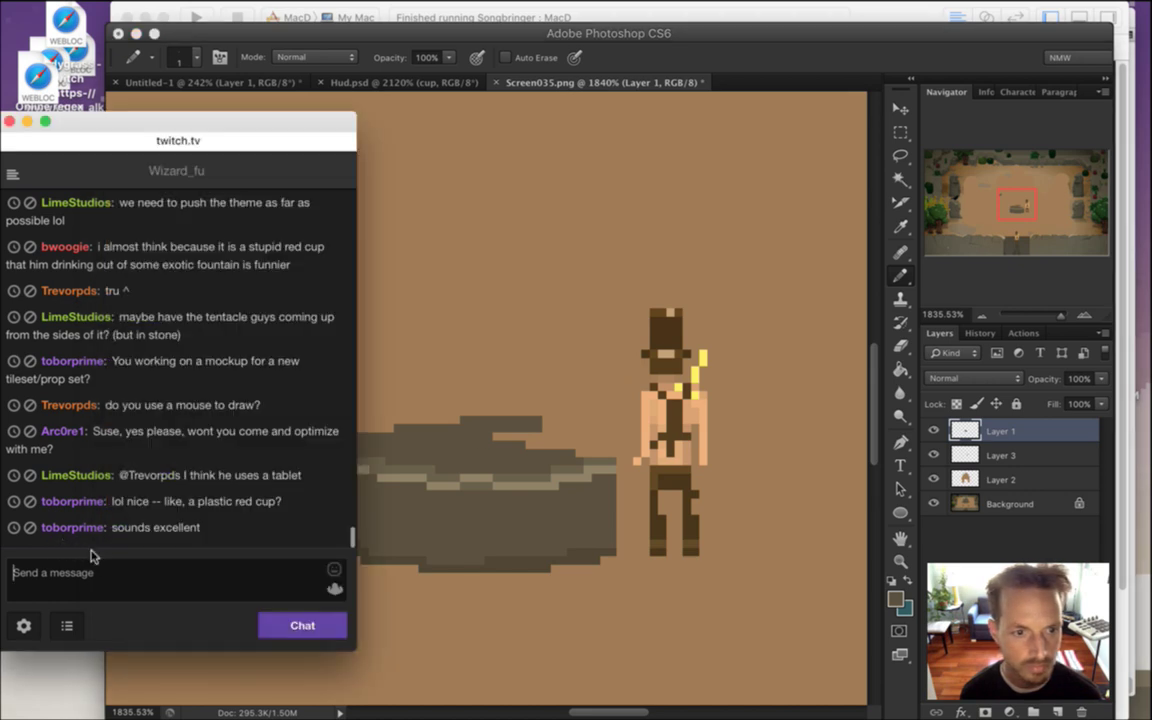
left_click(797, 46)
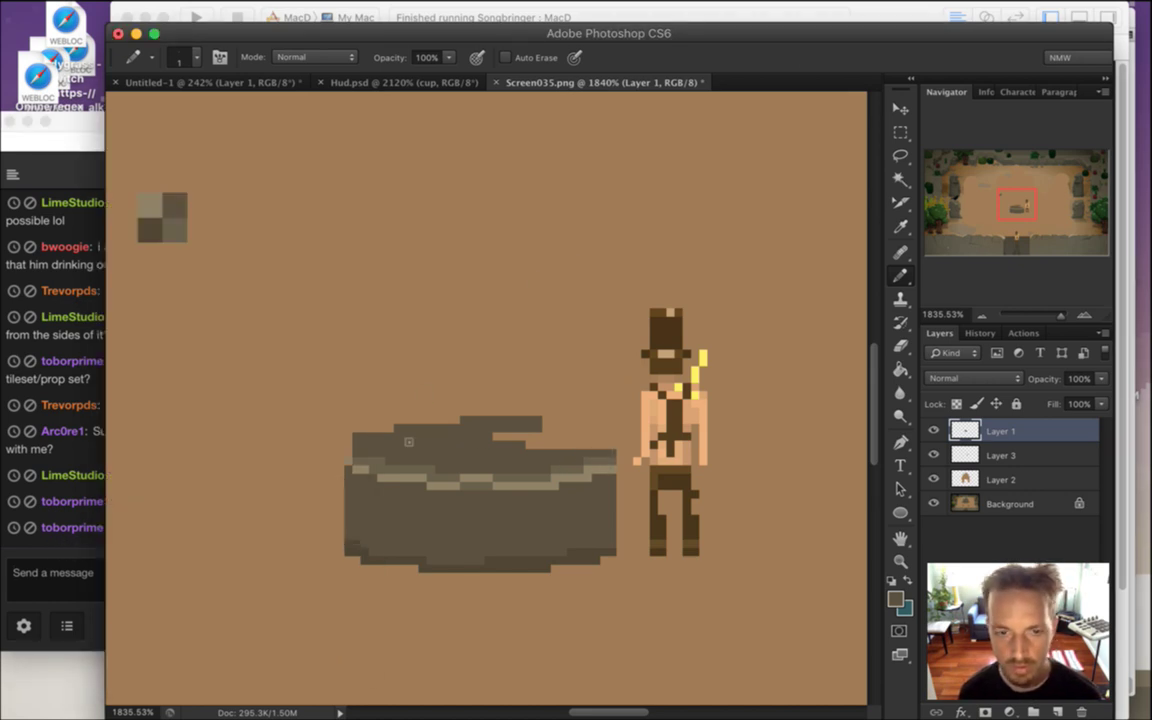
key("e")
left_click(357, 450)
key("super+z")
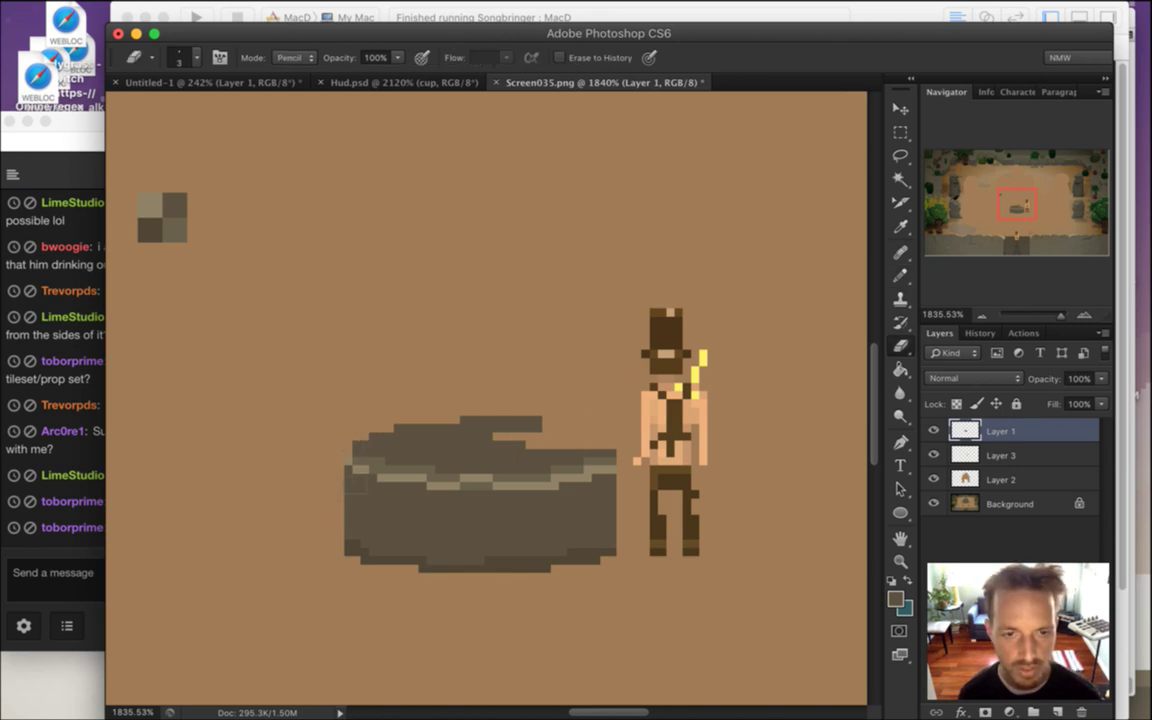
key("b")
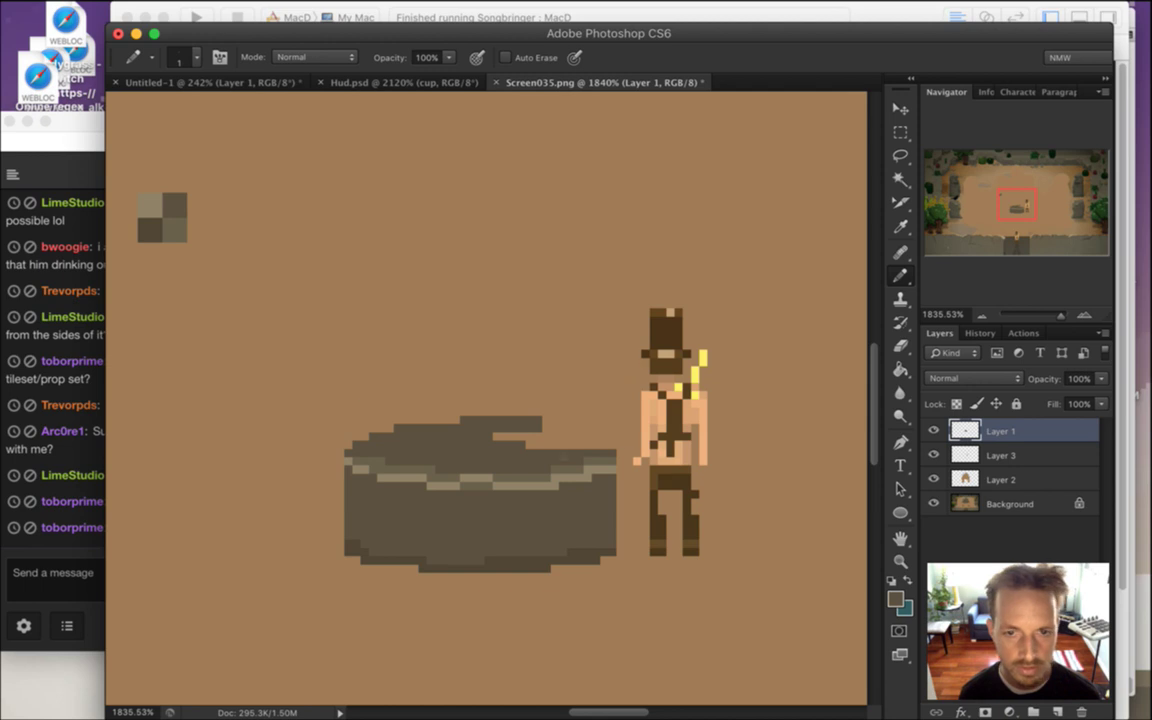
left_click_drag(511, 451, 594, 461)
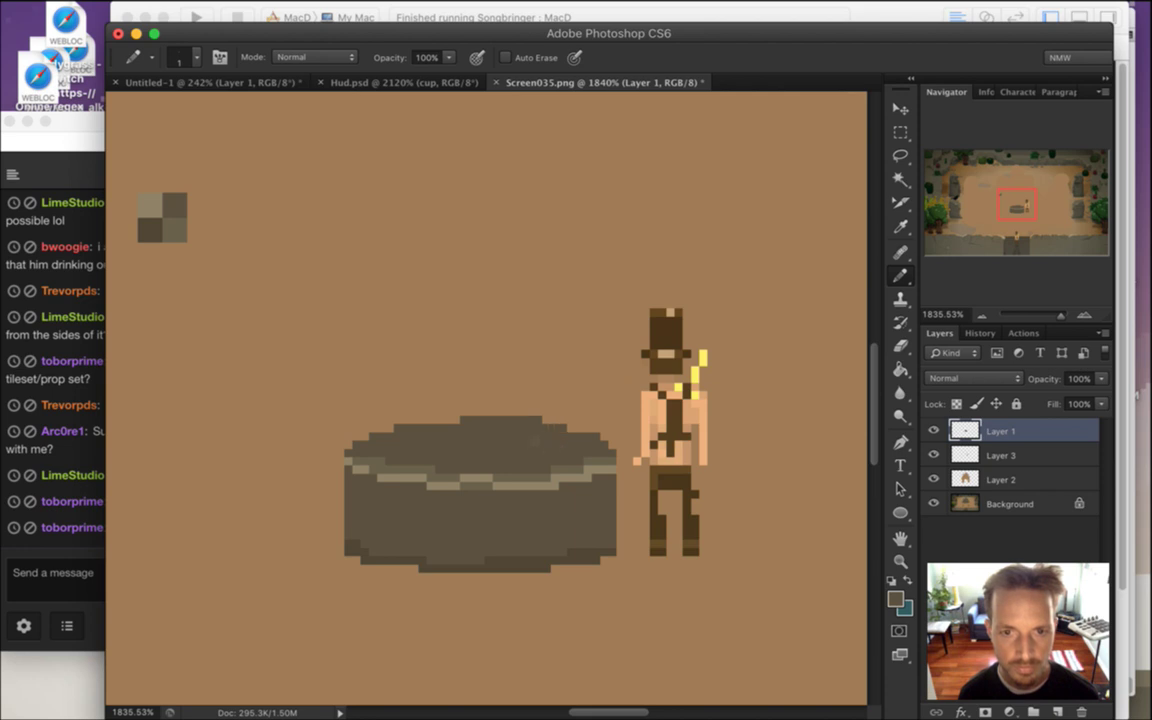
Erase part of the topmost pixel row so the basin's back edge curves more evenly
key("e")
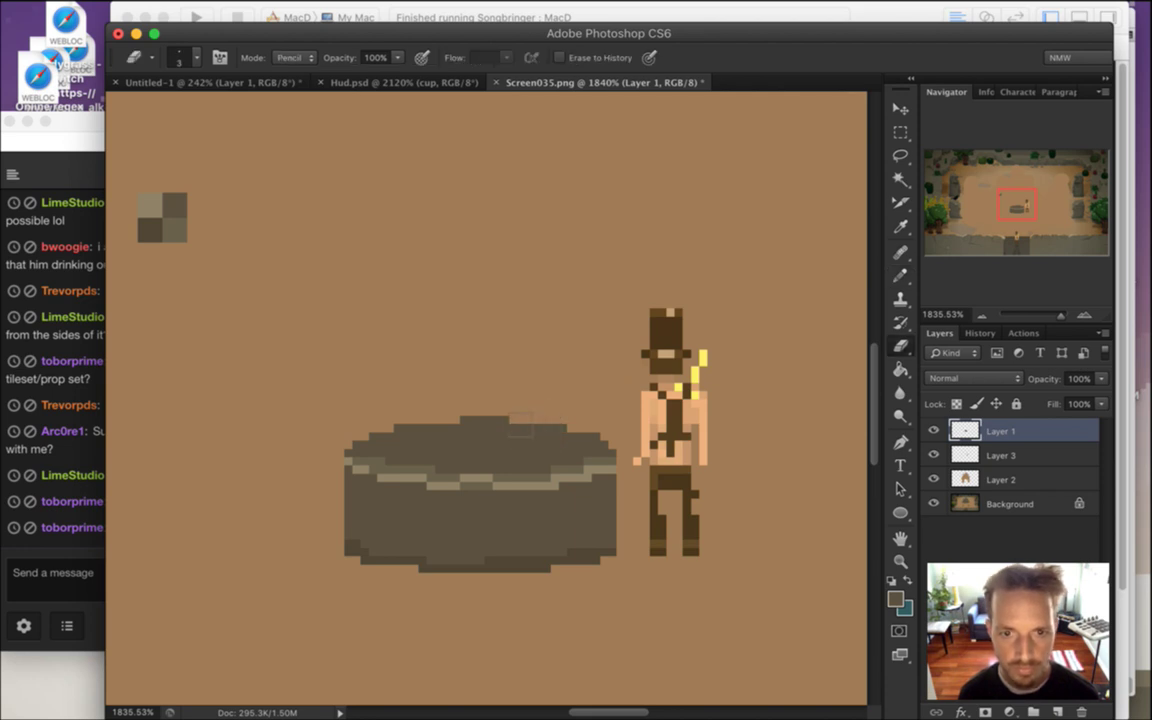
left_click_drag(535, 534, 482, 560)
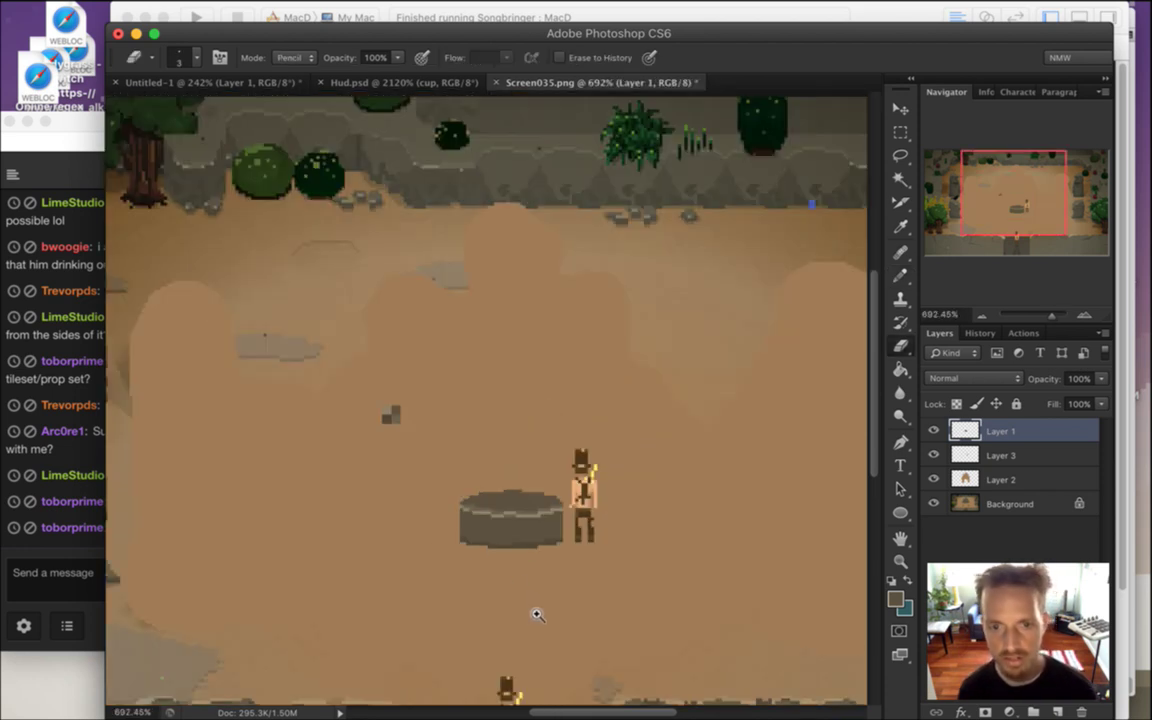
left_click(503, 541, "super")
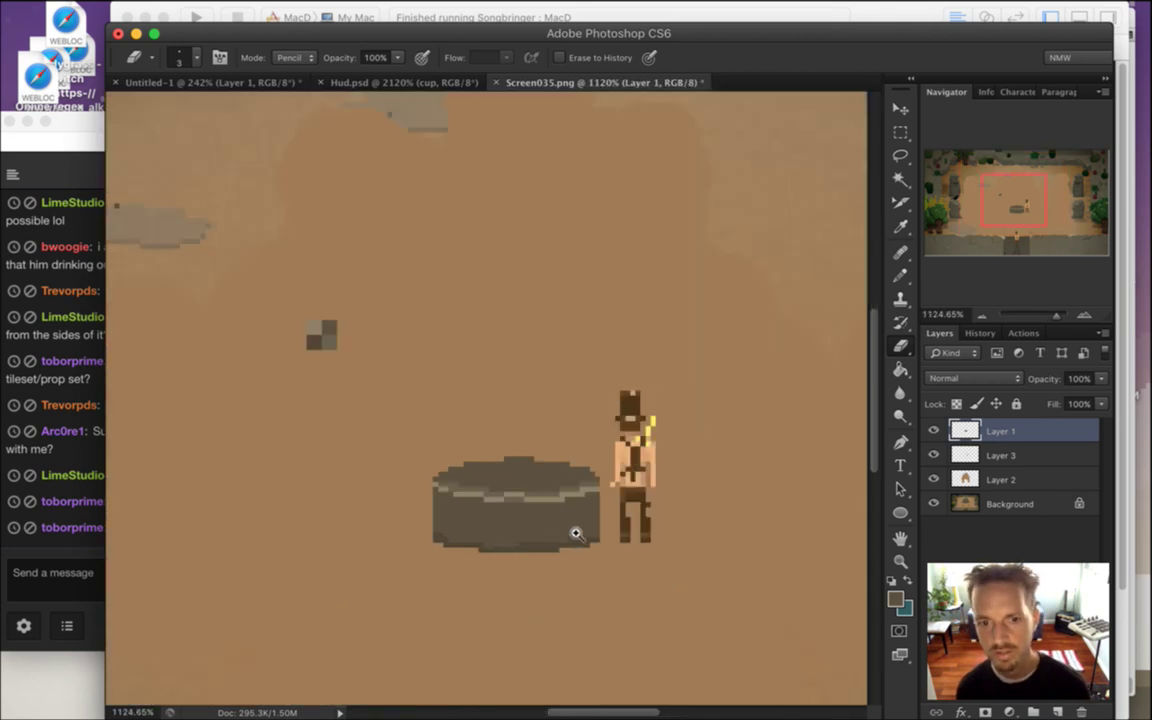
left_click(563, 567, "super")
Round out the basin's underside with an extra darker pixel row and pencil a dark shadow strip inside the left of the rim
key("b")
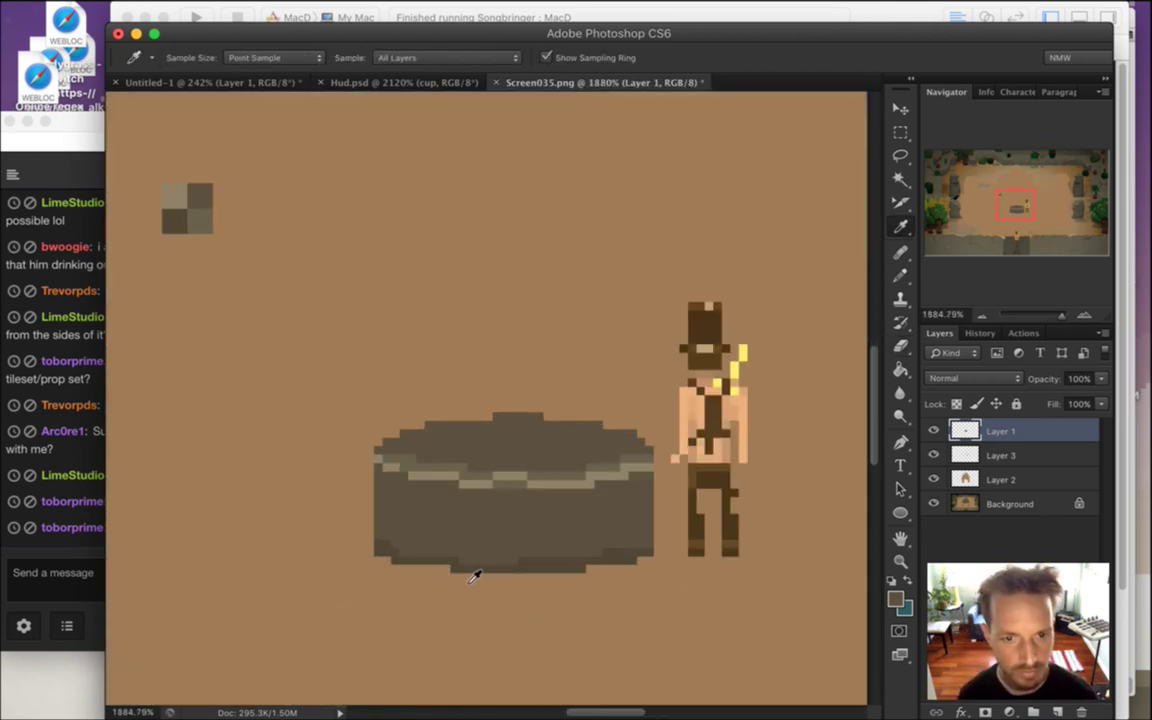
left_click_drag(463, 594, 561, 591)
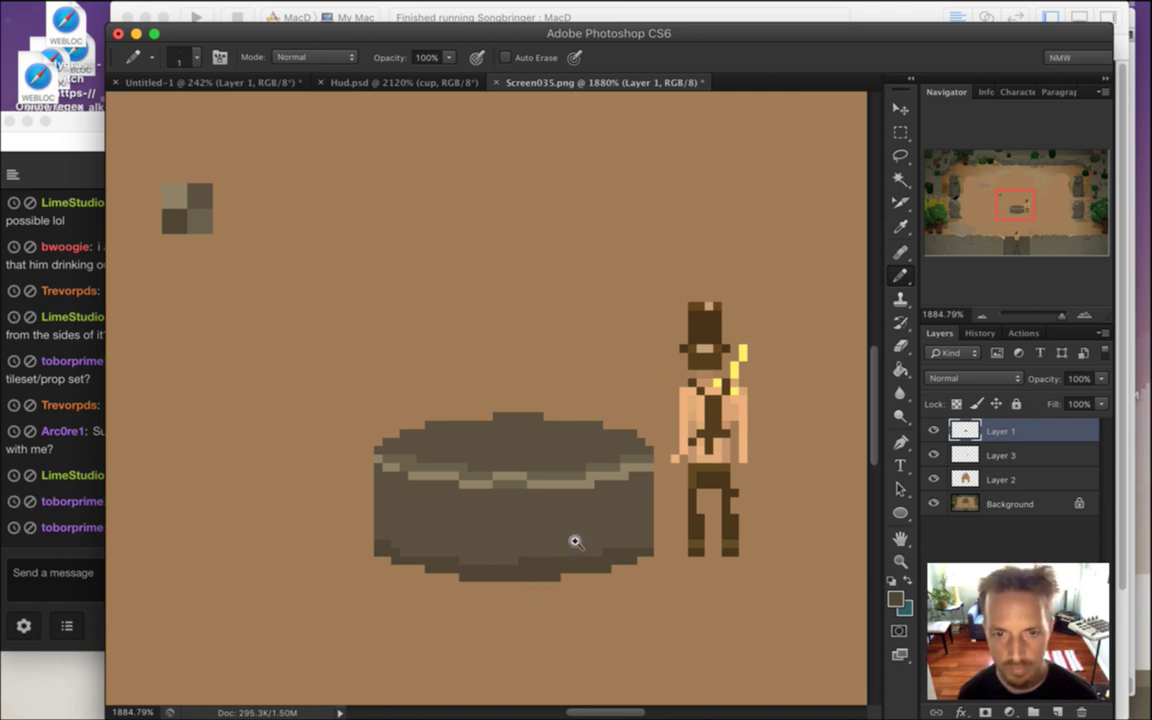
left_click_drag(575, 541, 508, 657)
left_click_drag(530, 545, 530, 648)
scroll(547, 537, "up", 5)
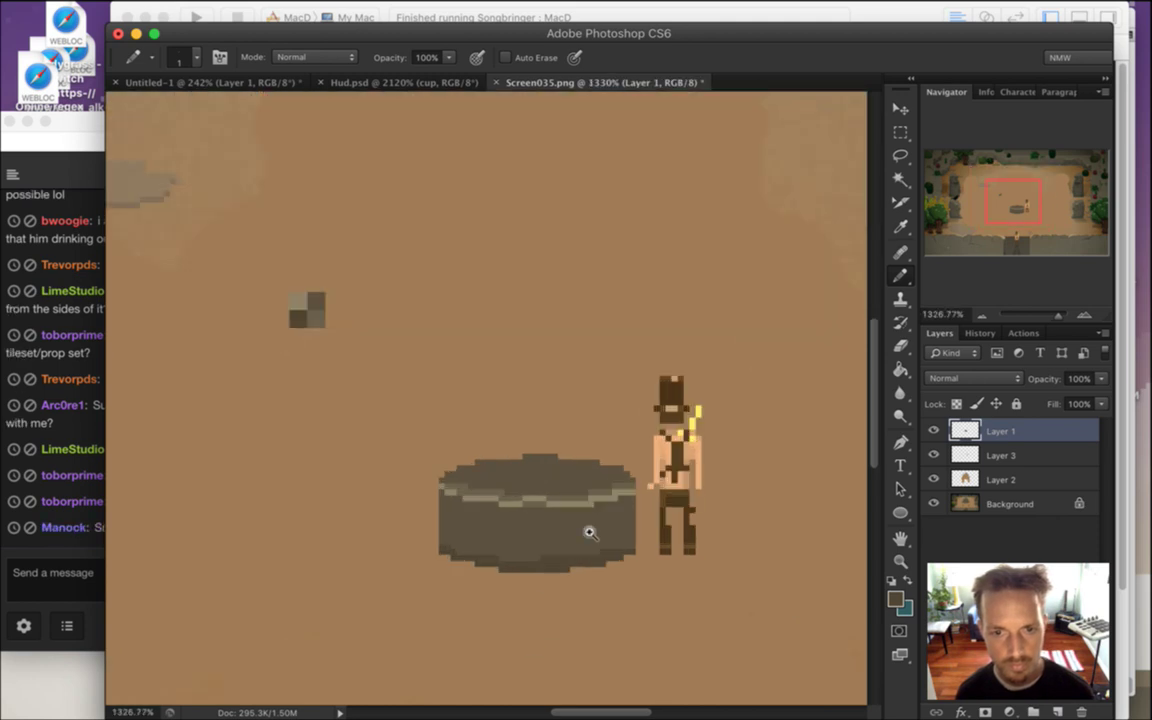
mouse_move(416, 458)
left_mouse_down()
mouse_move(475, 477)
mouse_move(446, 466)
left_mouse_up()
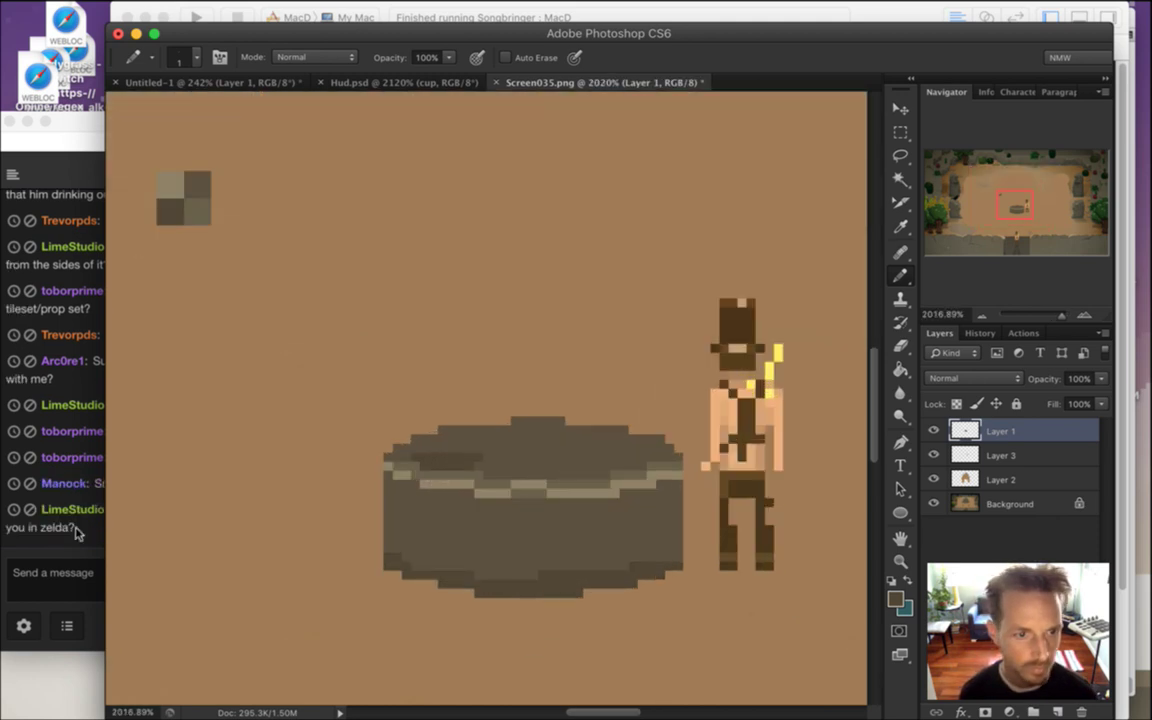
Read the chat suggestions about the fountain's look and save the shared YouTube link to the desktop
left_click(66, 490)
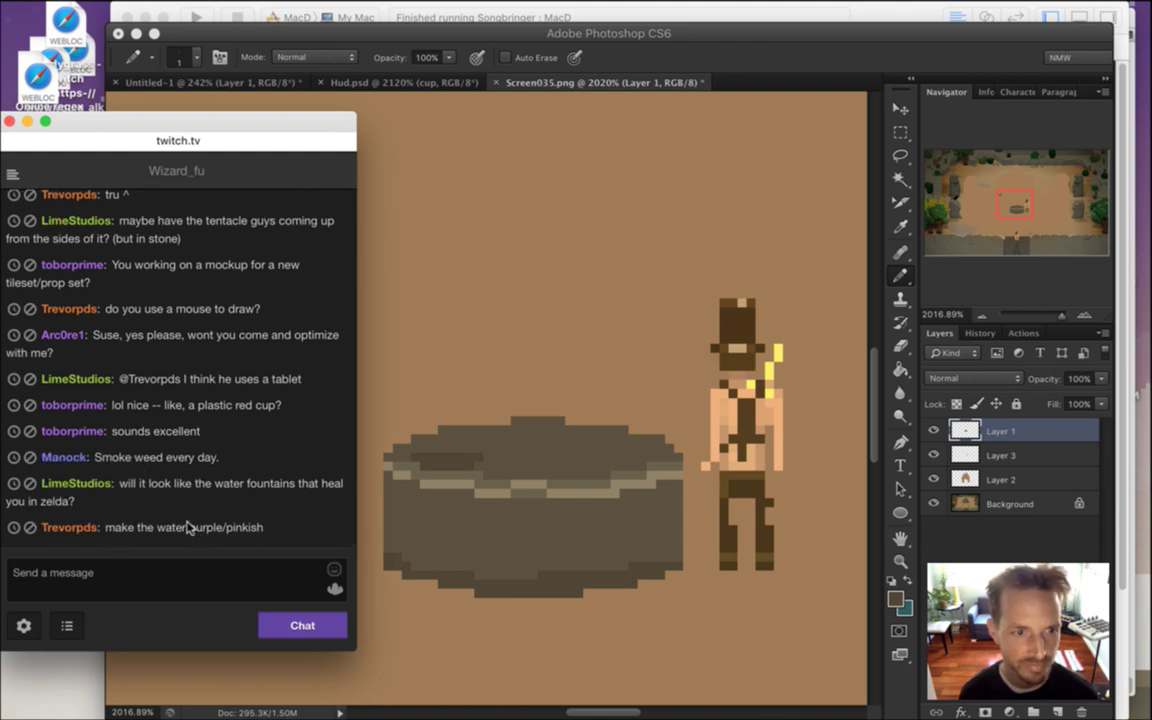
left_click_drag(147, 483, 182, 507)
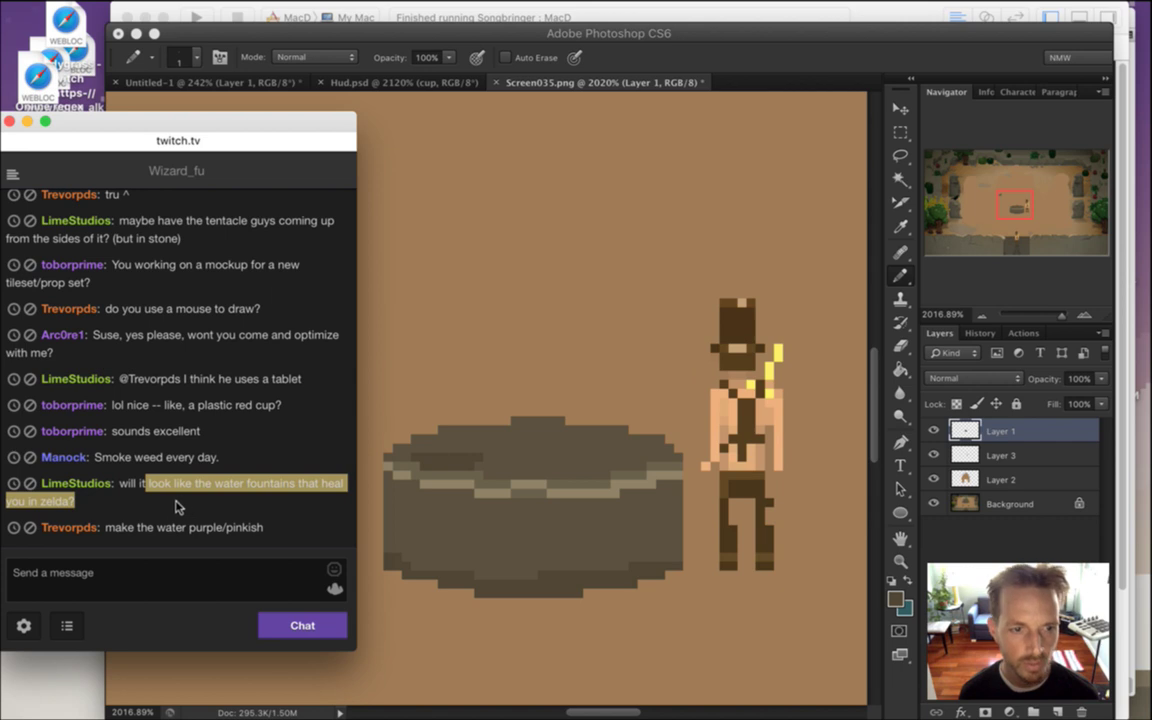
left_click(167, 507)
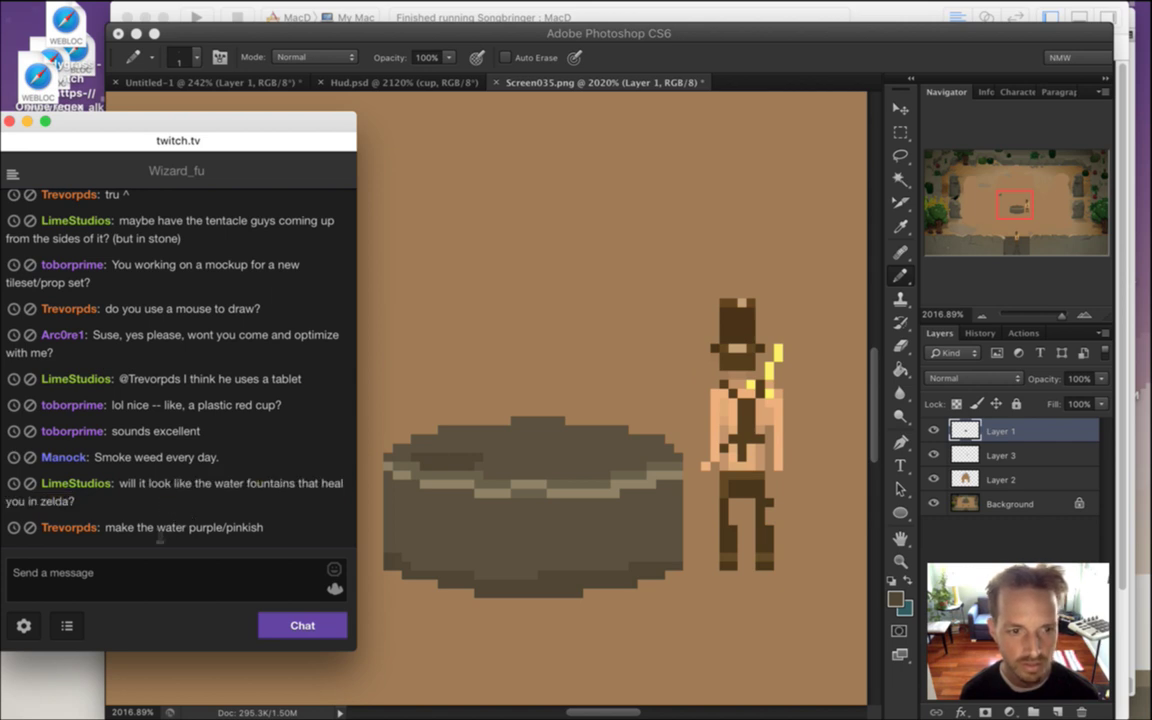
left_click_drag(202, 502, 135, 502)
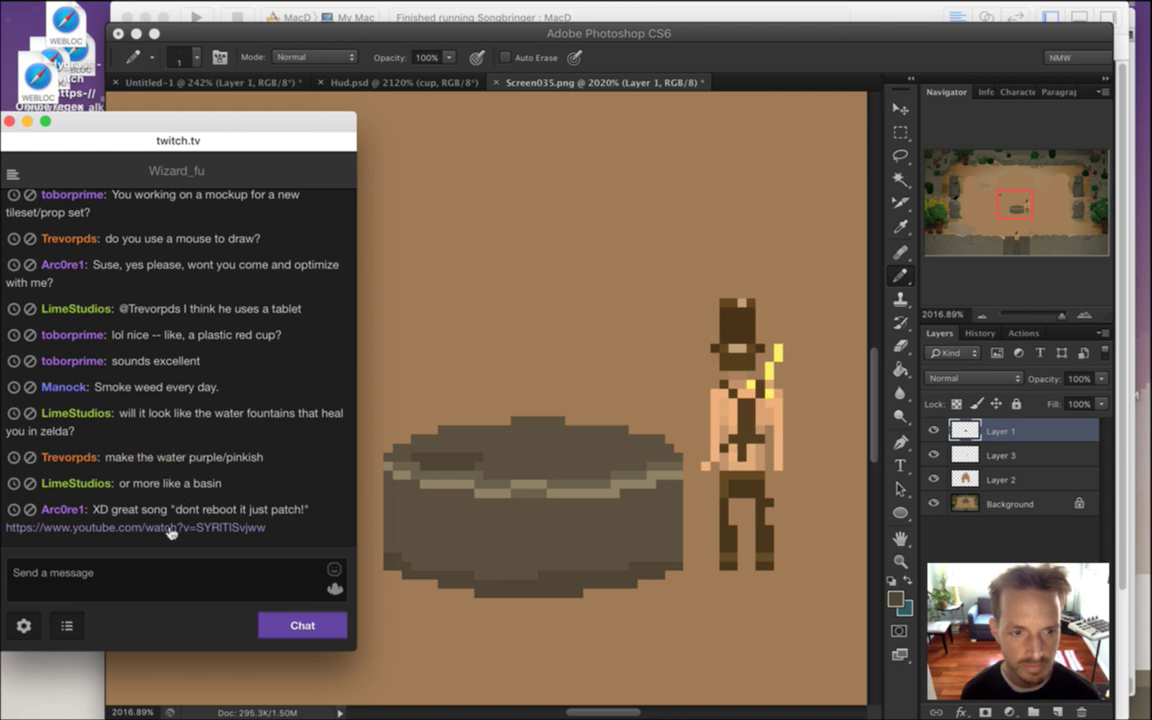
mouse_move(157, 529)
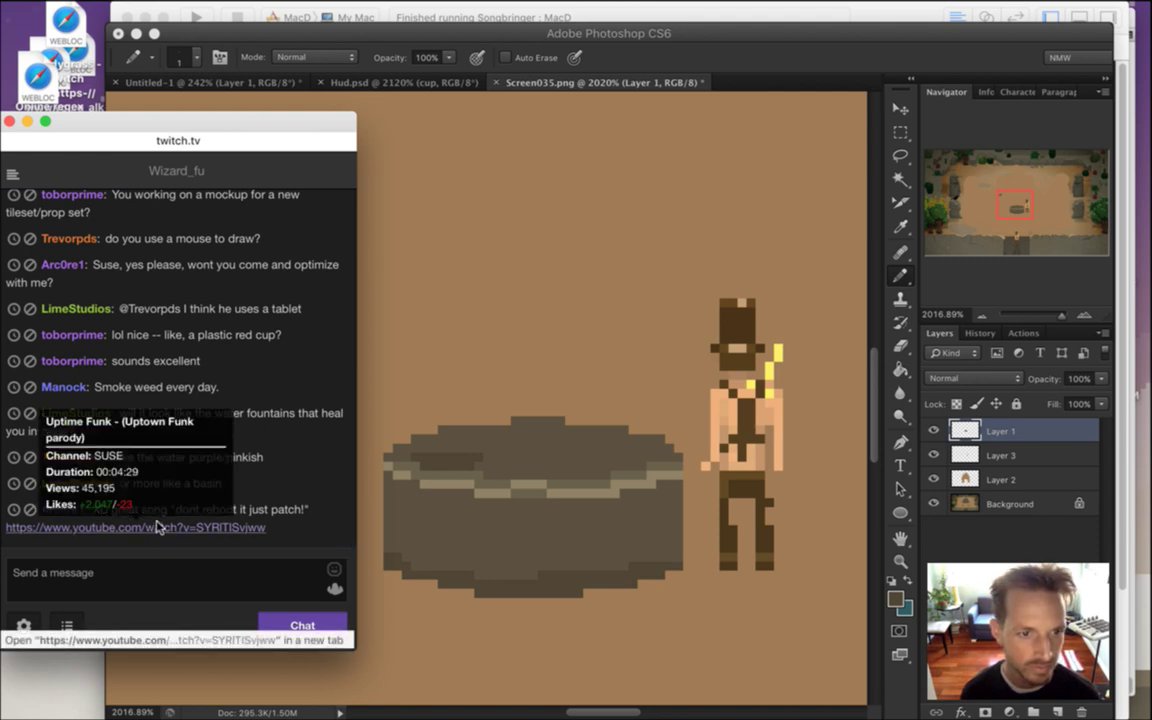
left_click_drag(148, 528, 55, 682)
Read the chat messages about Zelda's healing fountains, making a well, and the recommended Axiom Verge game
mouse_move(196, 538)
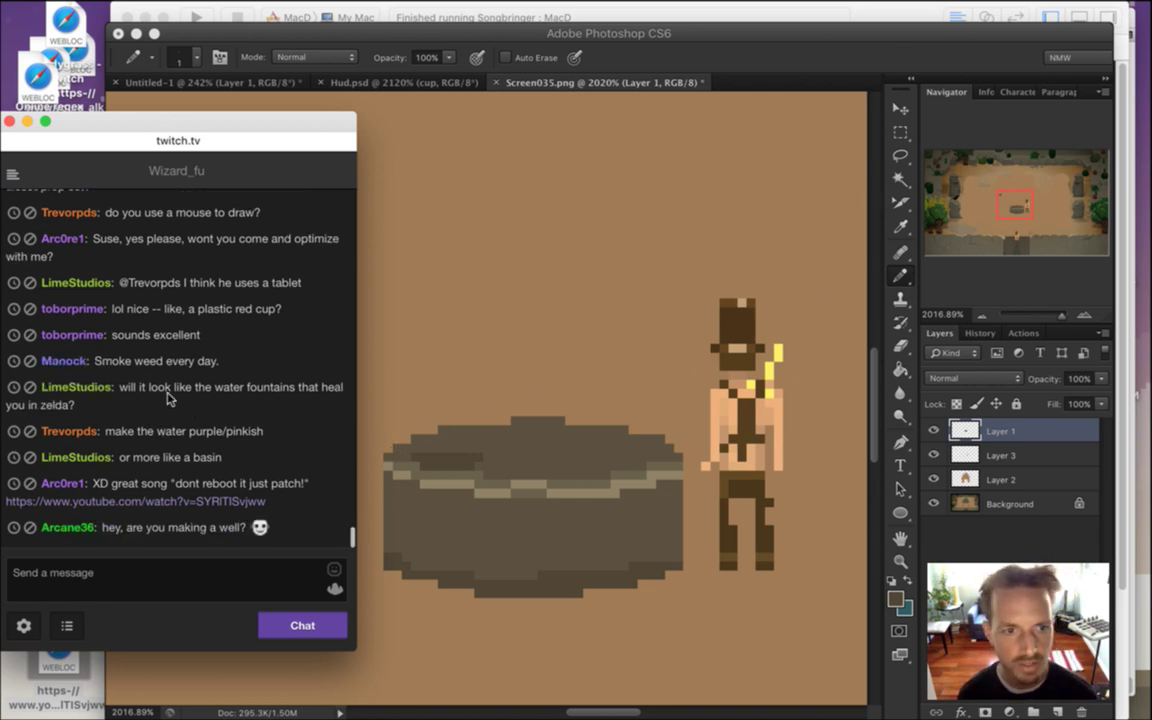
mouse_move(148, 343)
left_mouse_down()
mouse_move(238, 352)
mouse_move(240, 362)
left_mouse_up()
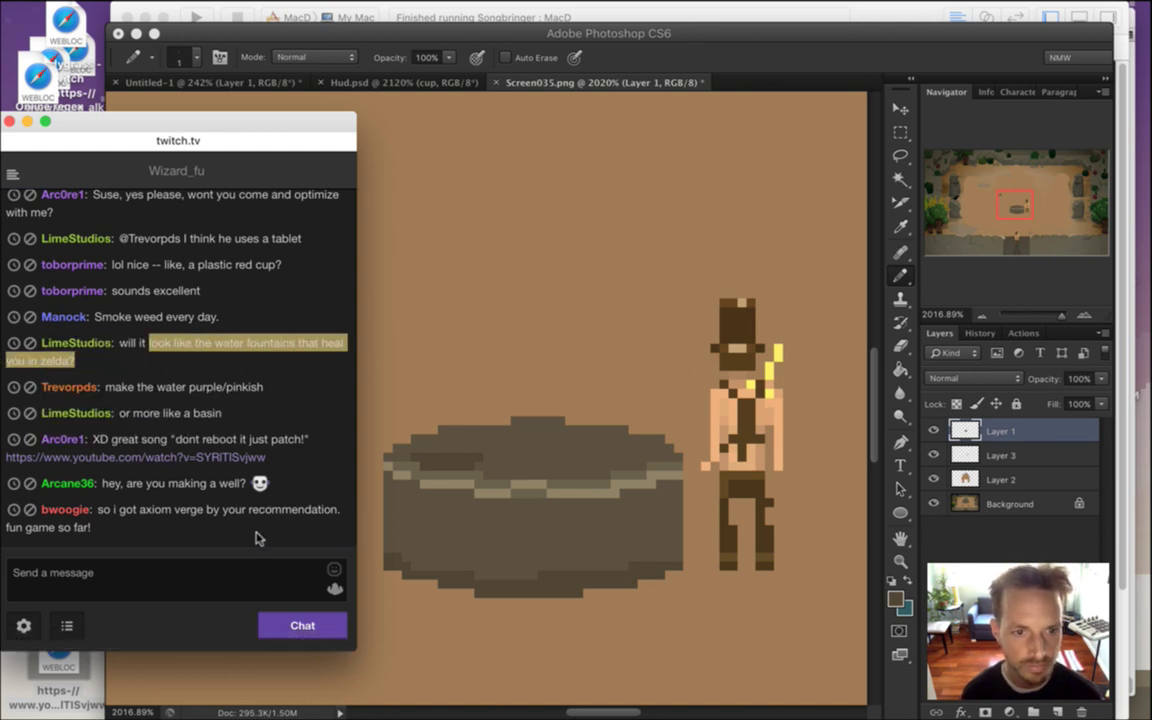
left_click_drag(113, 483, 228, 485)
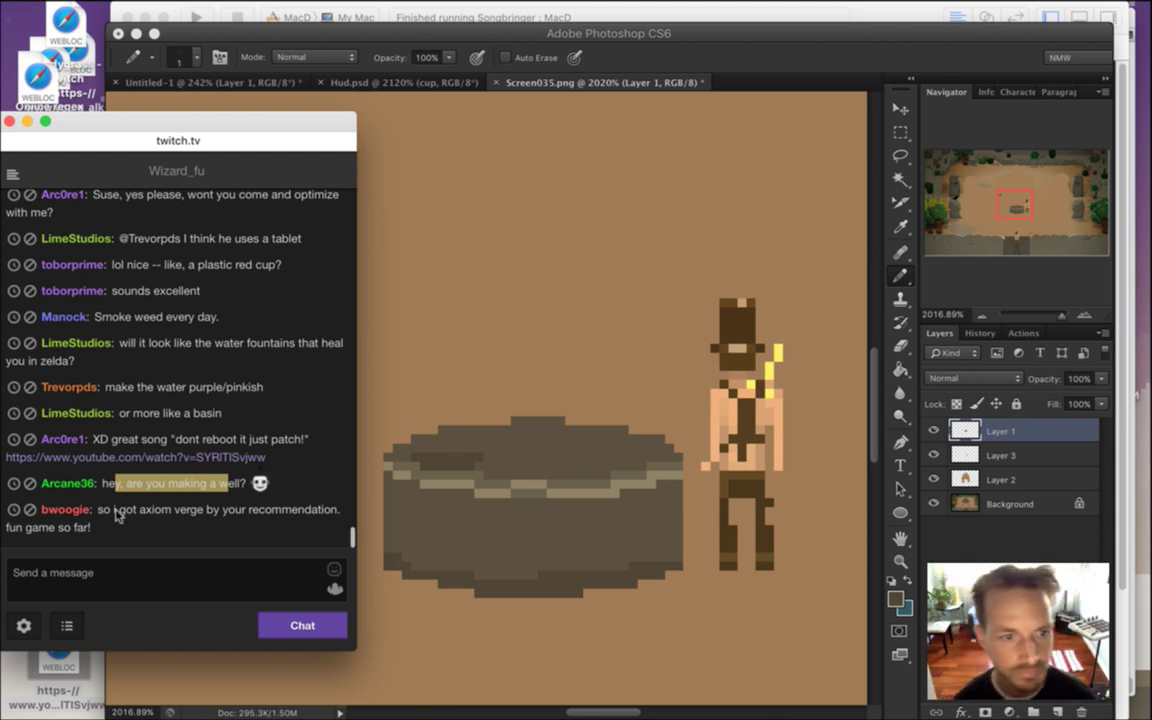
left_click_drag(110, 480, 212, 492)
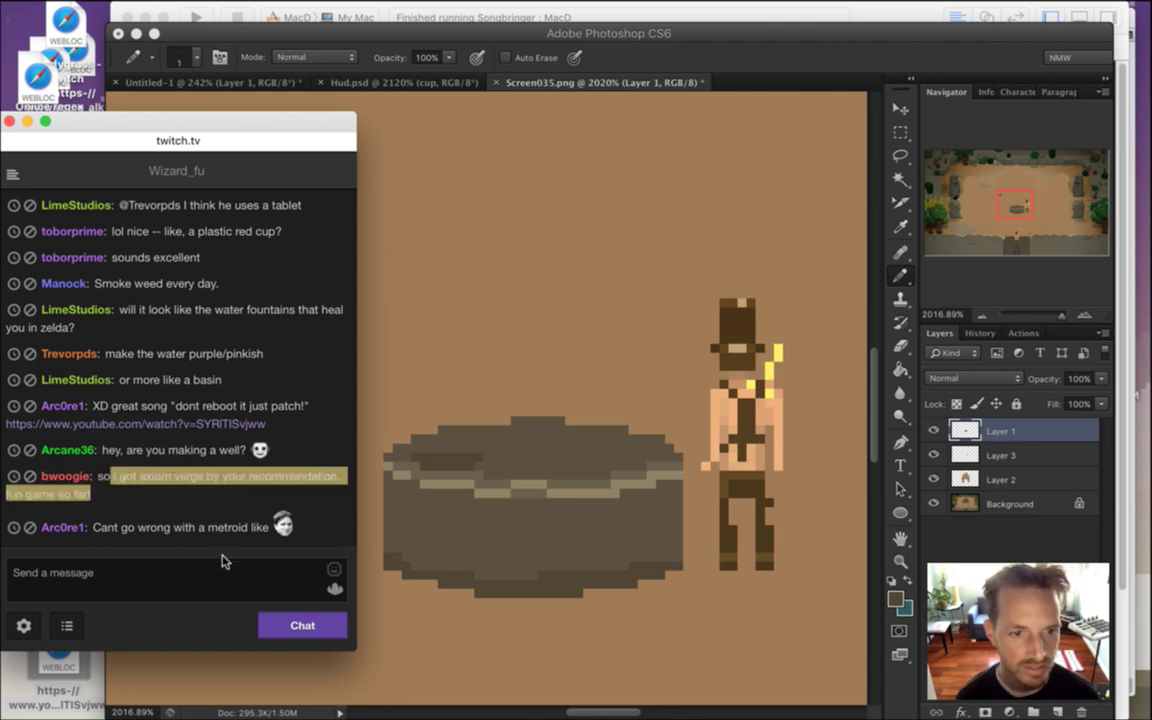
left_click_drag(135, 528, 238, 535)
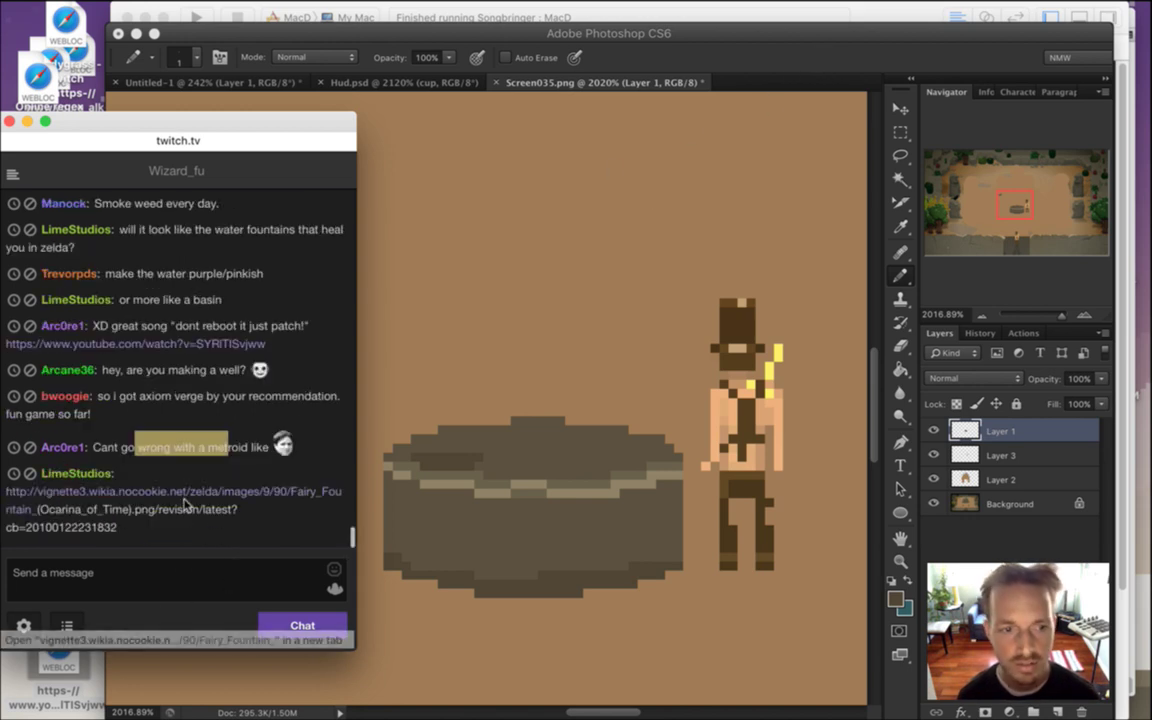
Open the full Fairy Fountain (Ocarina of Time) image address shared in the chat in the browser
left_click(182, 533)
left_click_drag(118, 528, 5, 490)
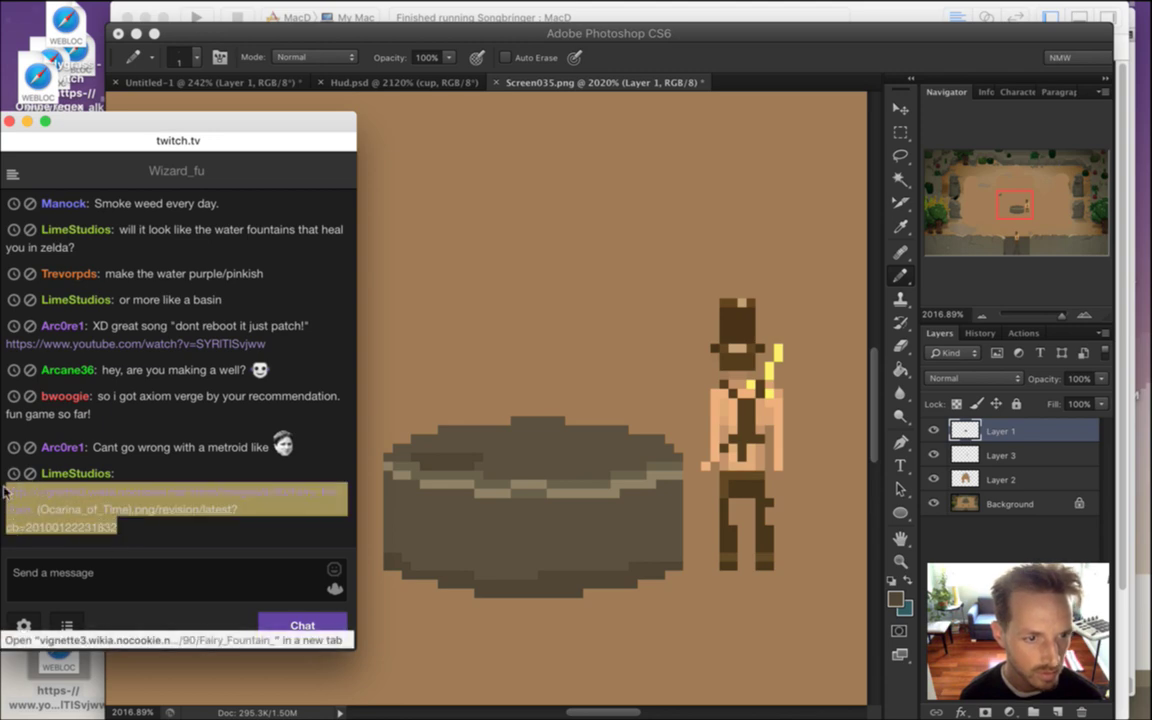
left_click(62, 515)
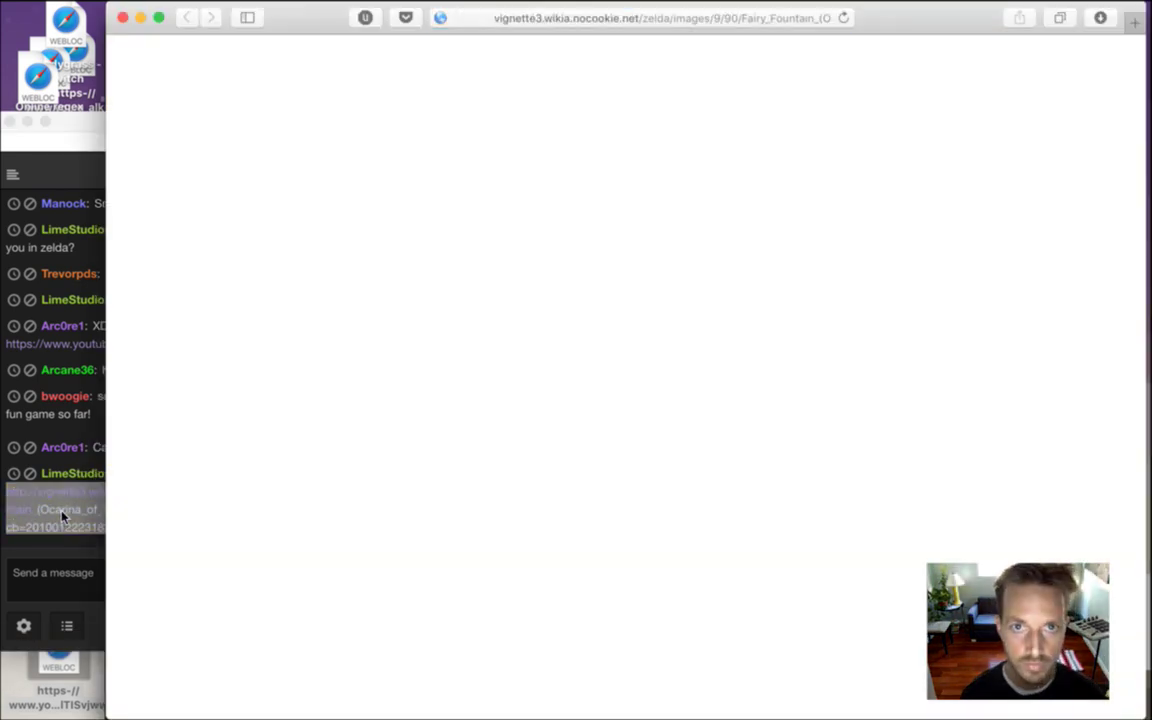
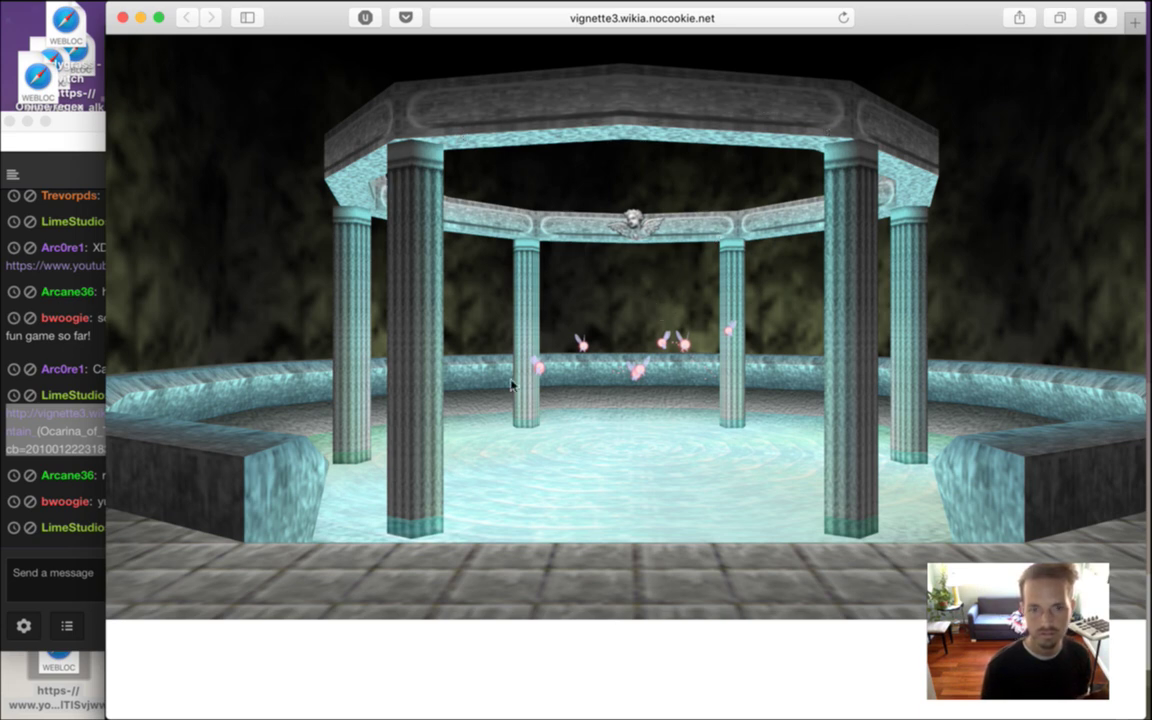
Read the newest chat replies about the red cup and the structure around the fountain, and return to the Fairy Fountain reference image
left_click(70, 498)
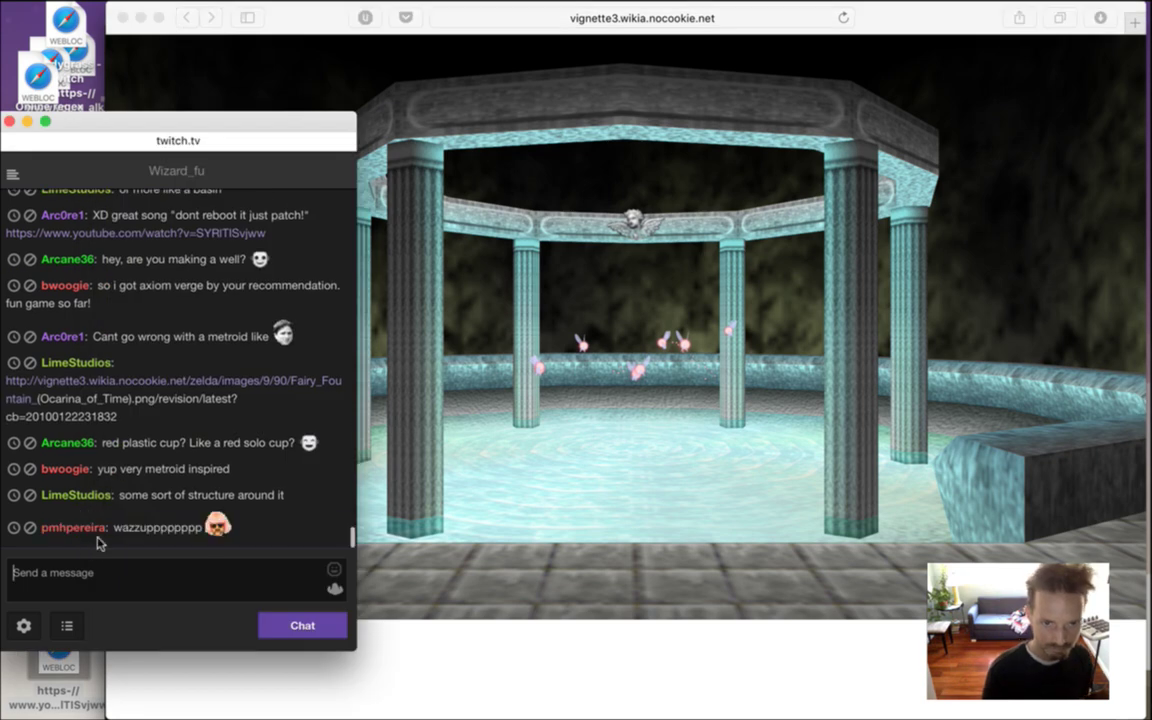
left_click_drag(223, 444, 104, 448)
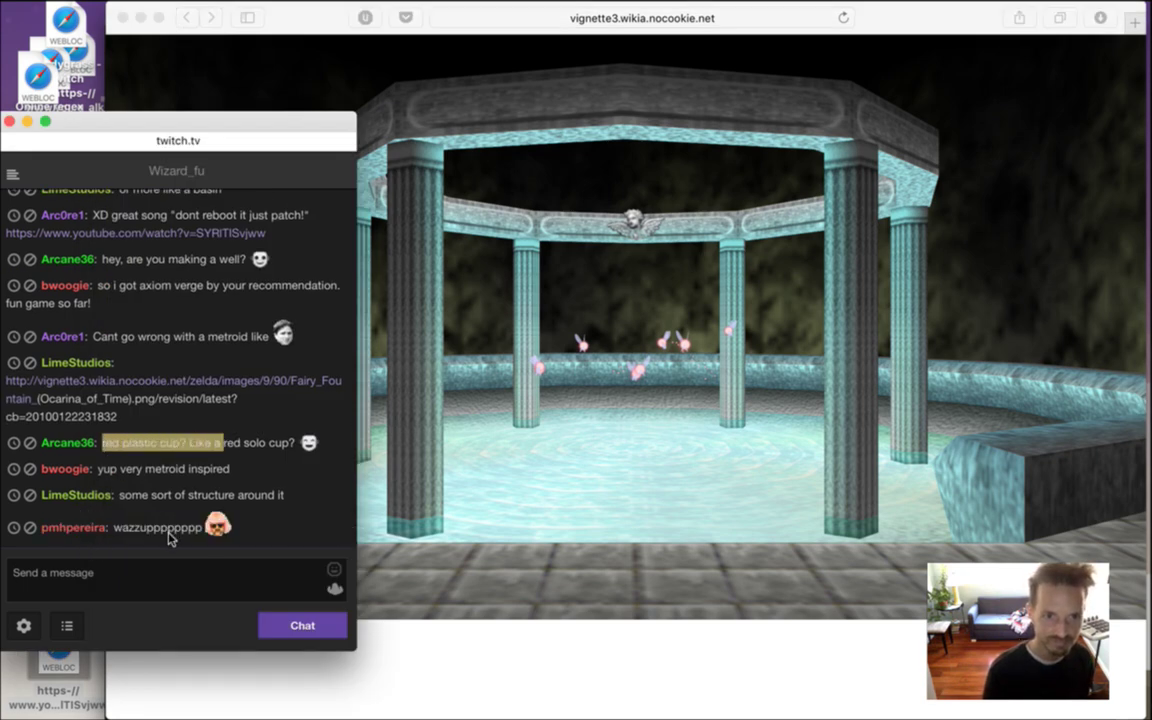
mouse_move(134, 530)
left_mouse_down()
mouse_move(159, 530)
mouse_move(199, 569)
mouse_move(181, 531)
mouse_move(135, 528)
left_mouse_up()
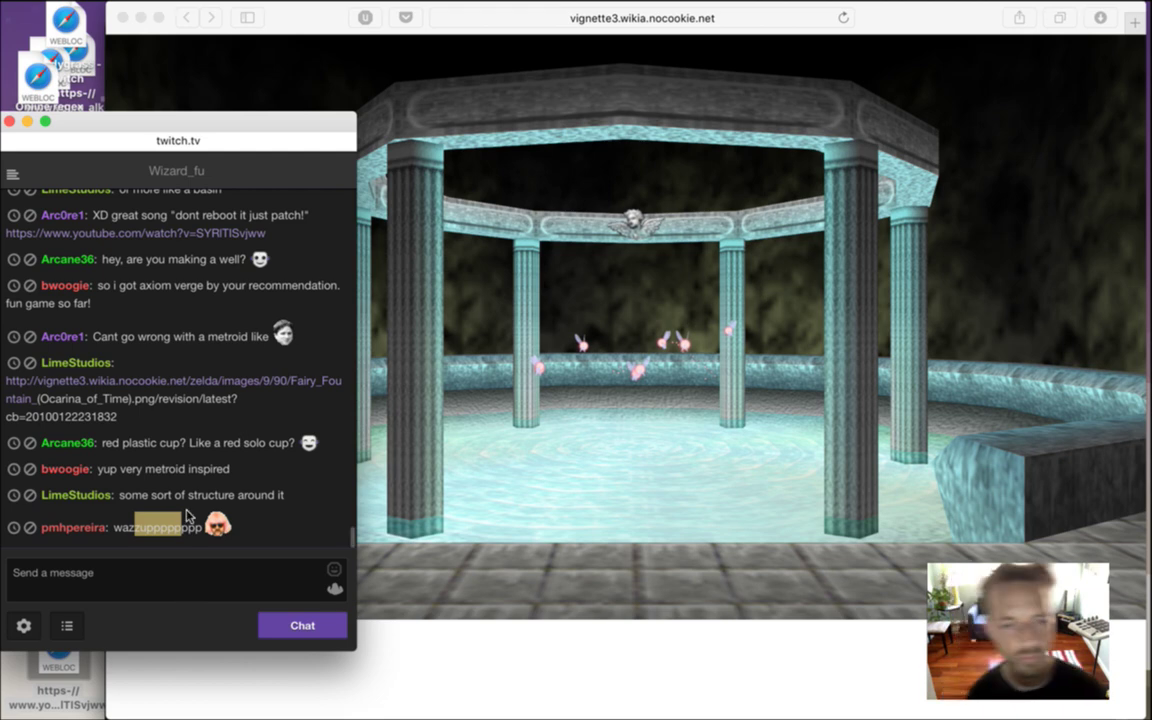
left_click(573, 428)
key("super+Tab")
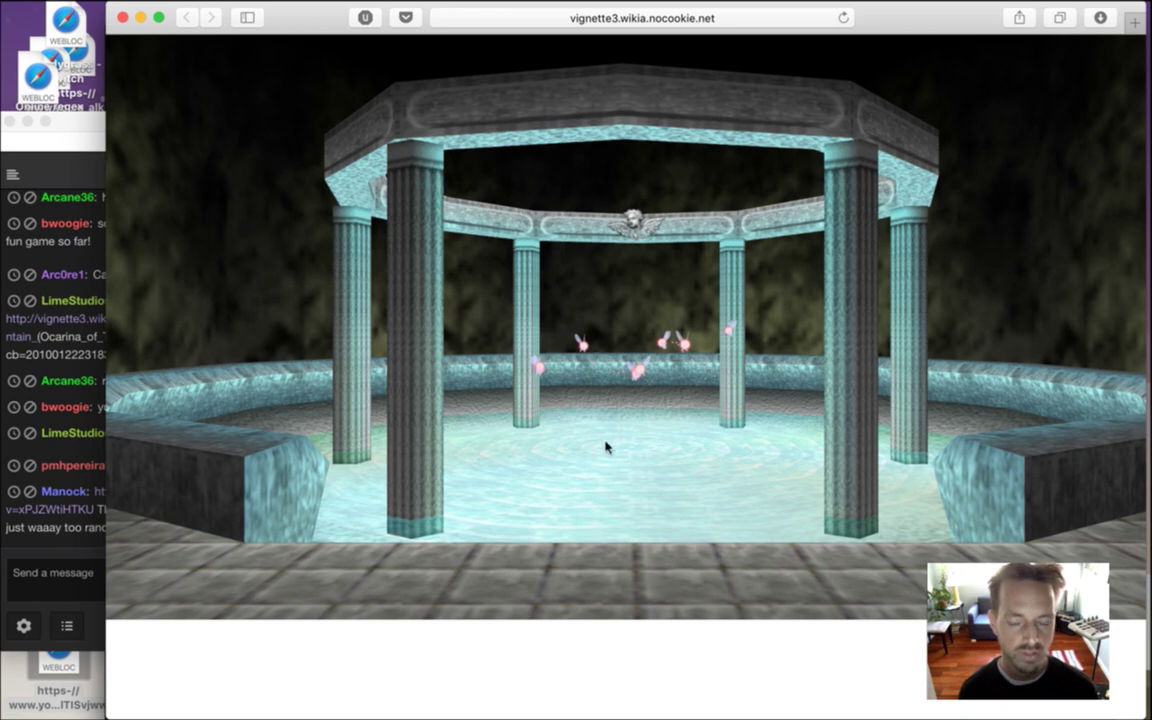
Switch back to the Screen035.png document in Photoshop and hide Layer 1 with the stone basin
key("super+Tab")
key("super+Tab")
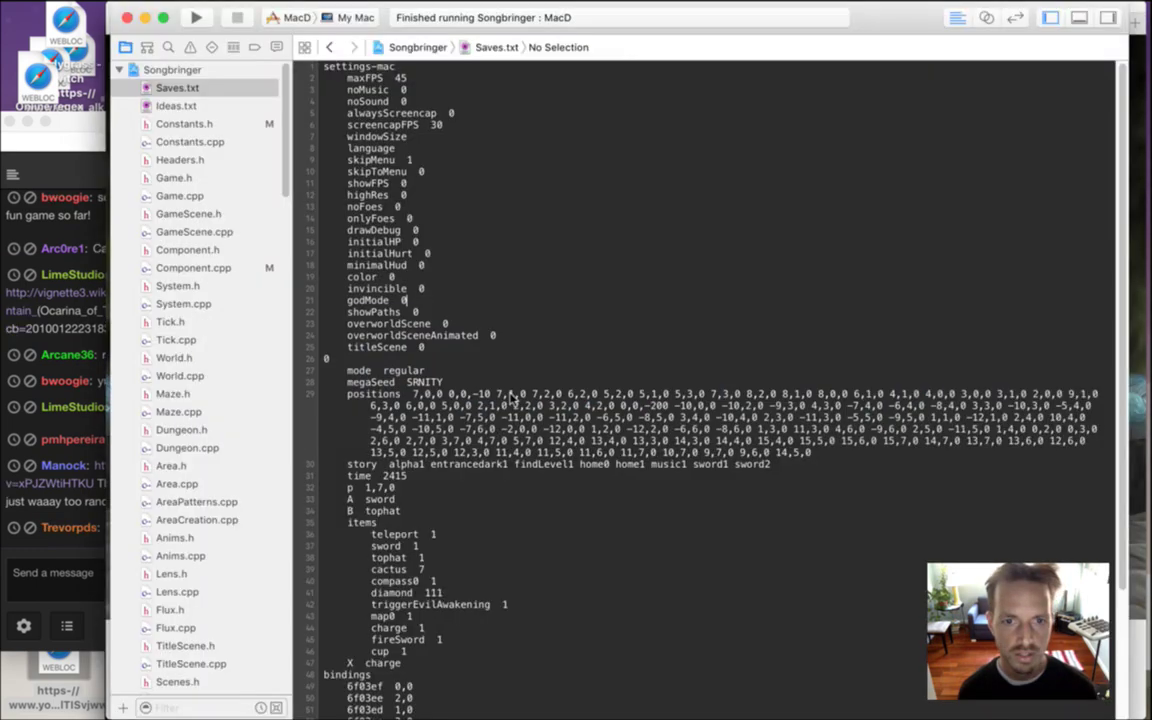
key("super+Tab")
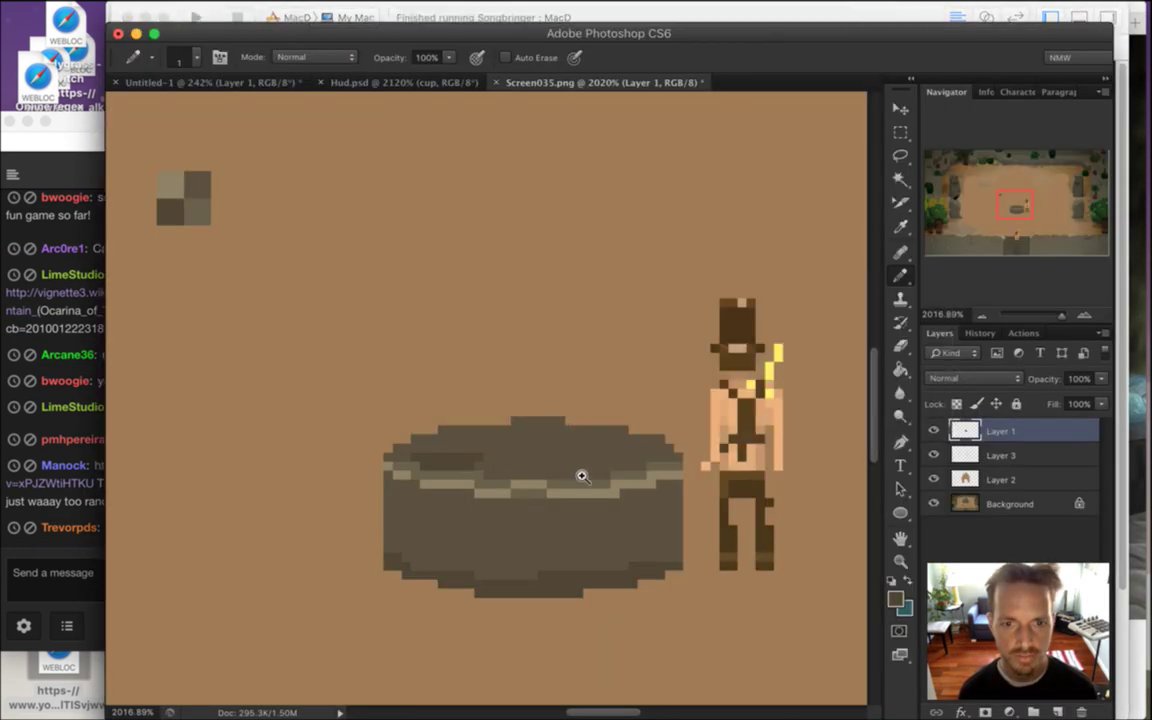
key("super+0")
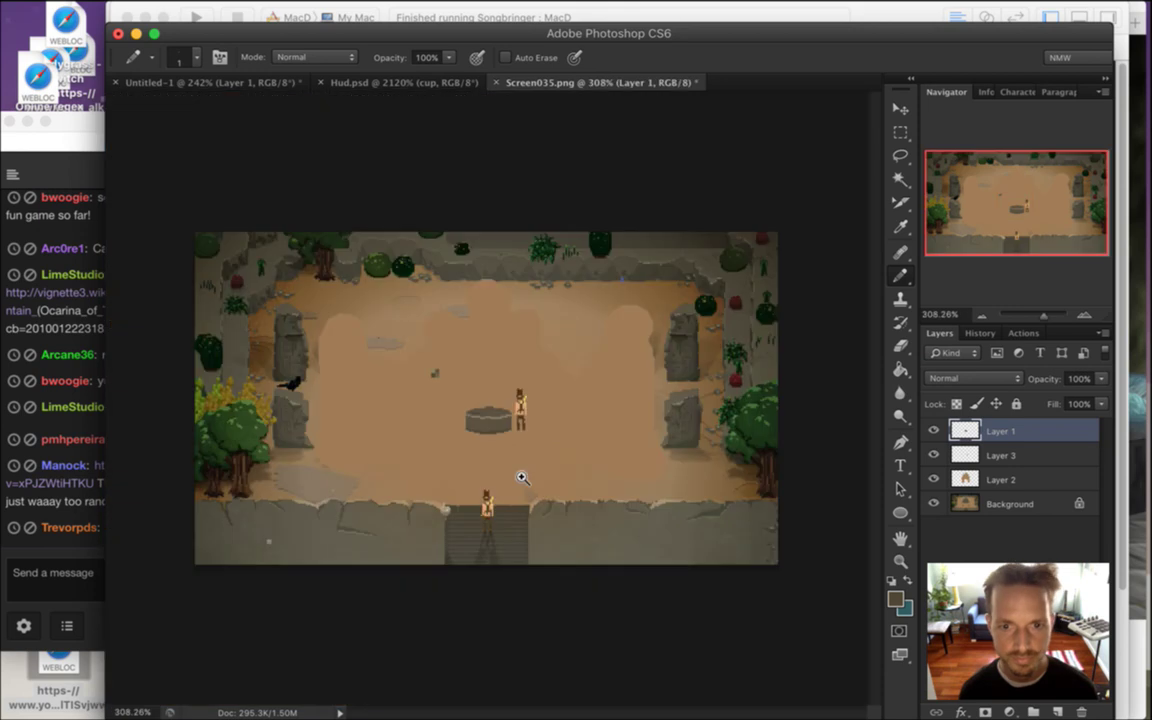
left_click(933, 431)
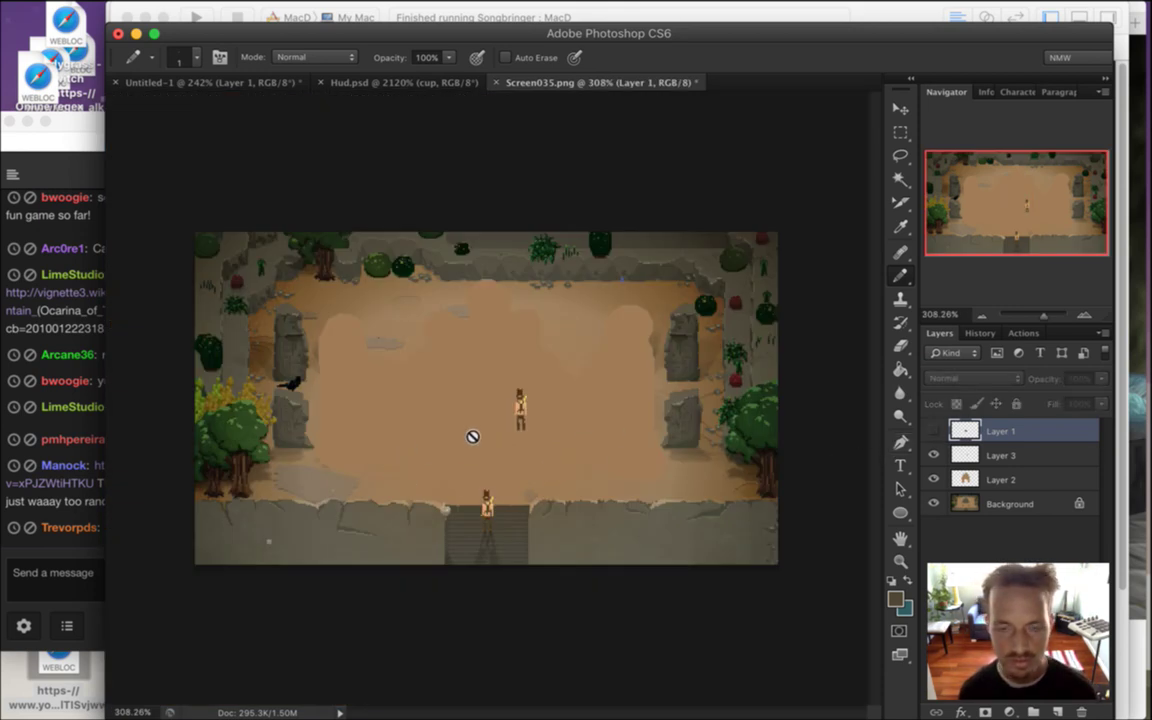
scroll(475, 434, "up", 2)
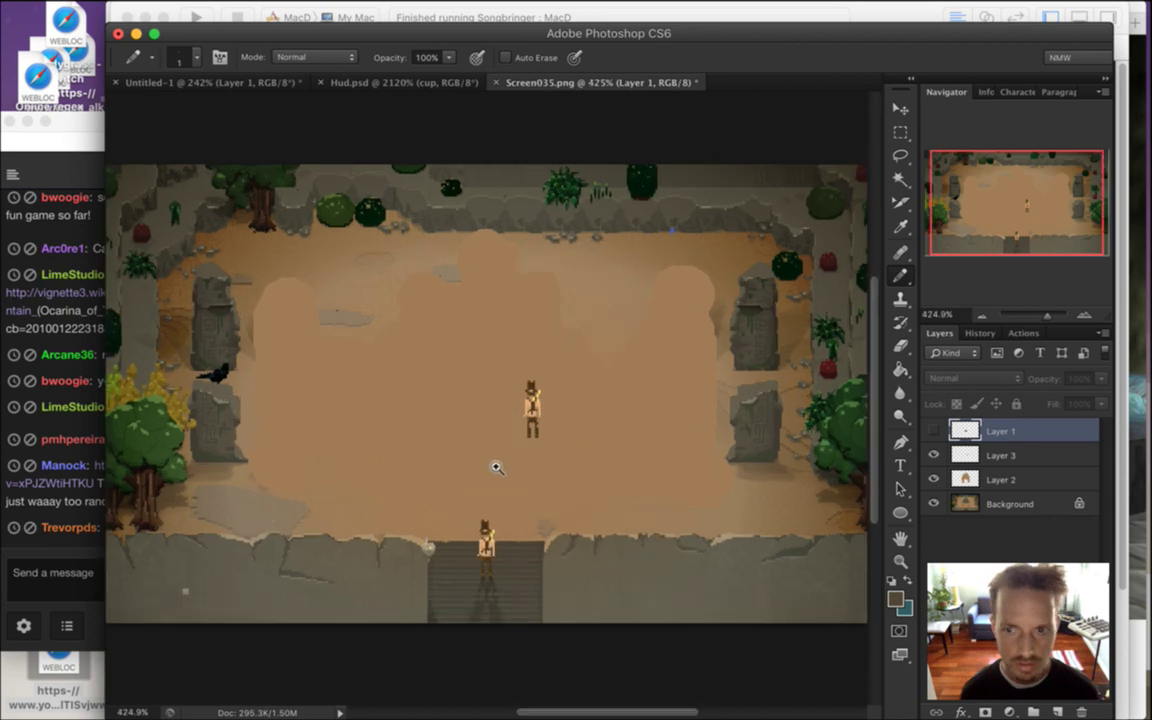
Add a new layer and paint a wide, filled teal oval pool in the middle of the clearing with an 8 px pencil
left_click(1059, 711)
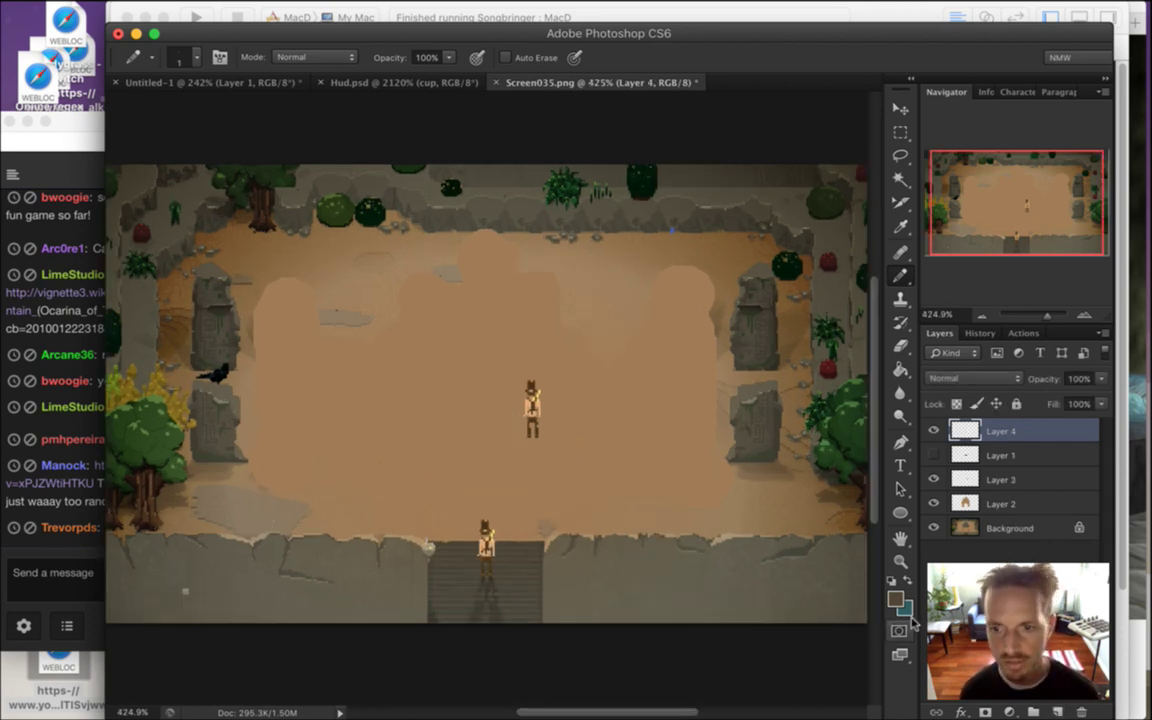
key("x")
key("]")
mouse_move(438, 418)
left_mouse_down()
mouse_move(522, 425)
mouse_move(462, 437)
mouse_move(474, 415)
mouse_move(560, 397)
mouse_move(455, 390)
mouse_move(427, 408)
mouse_move(460, 385)
mouse_move(415, 377)
mouse_move(510, 377)
mouse_move(587, 396)
mouse_move(605, 417)
mouse_move(565, 446)
mouse_move(485, 450)
mouse_move(425, 444)
mouse_move(375, 415)
left_mouse_up()
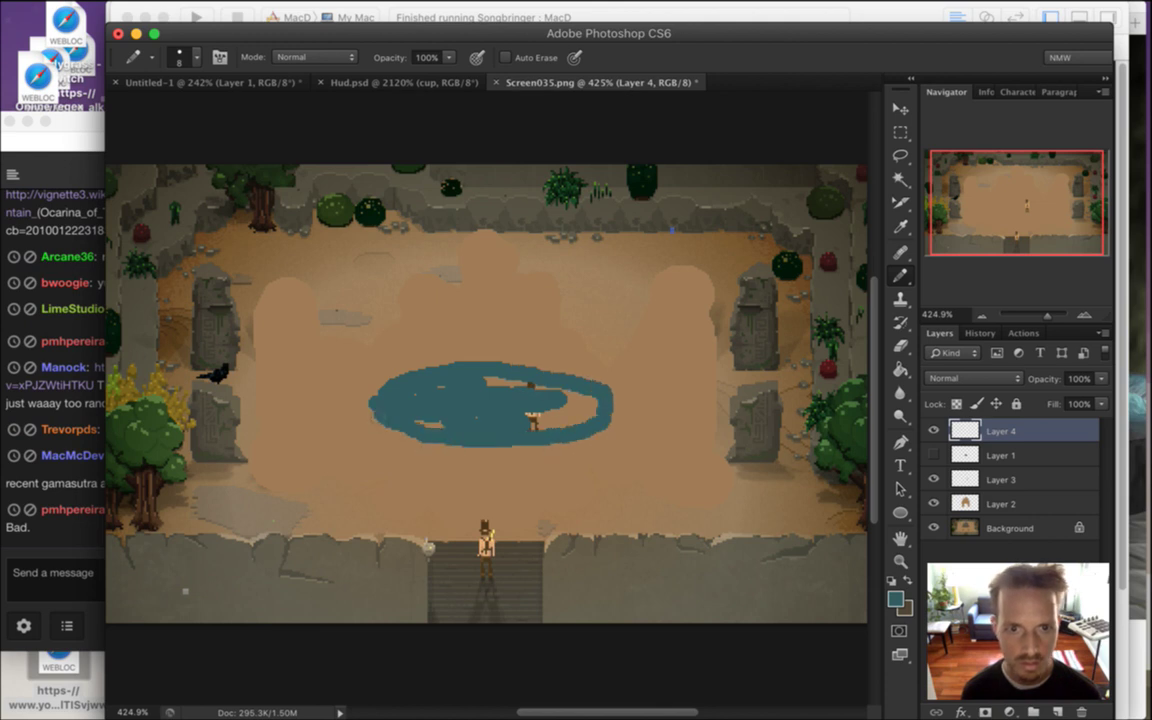
mouse_move(545, 388)
left_mouse_down()
mouse_move(548, 424)
mouse_move(592, 410)
left_mouse_up()
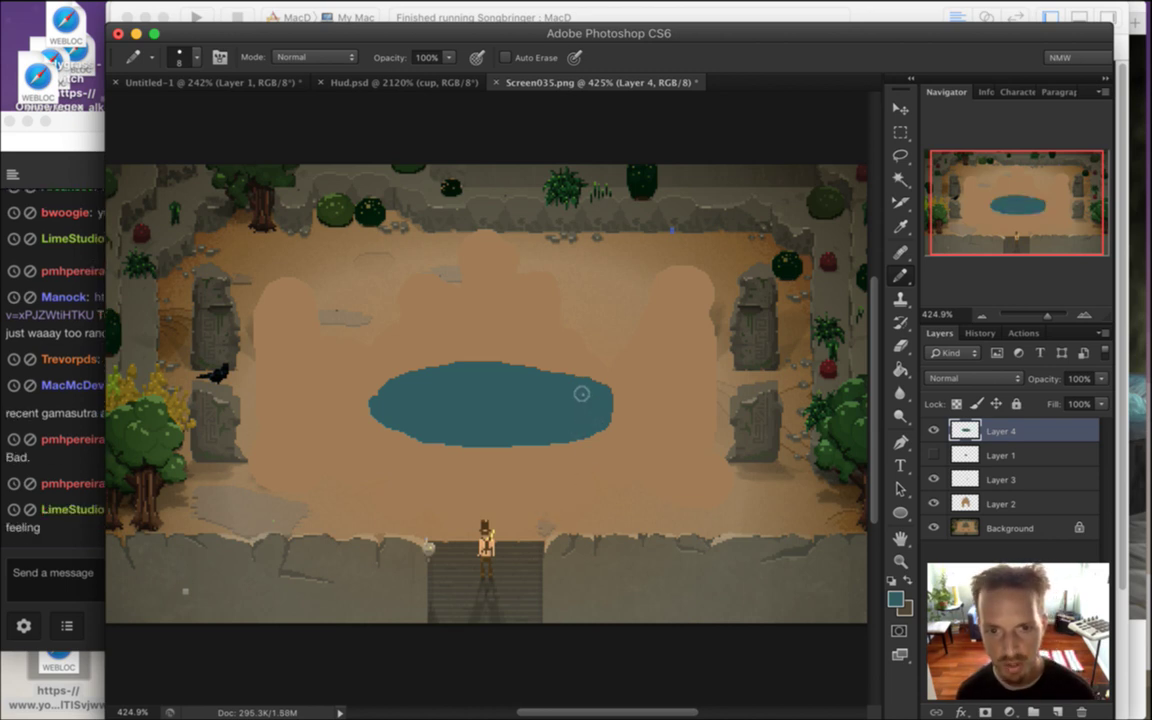
Sample a stone grey and, on another new layer, draw five vertical pillars around the pool's sides and back with a 9 px pencil
key("i")
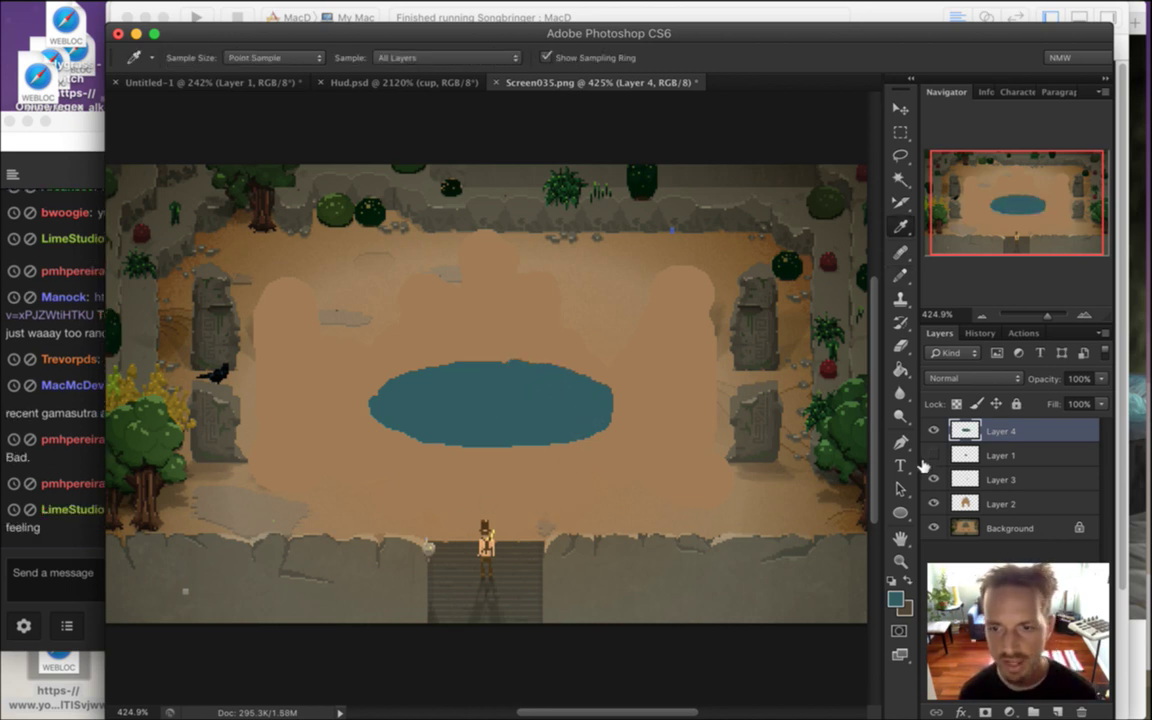
left_click(673, 375)
key("b")
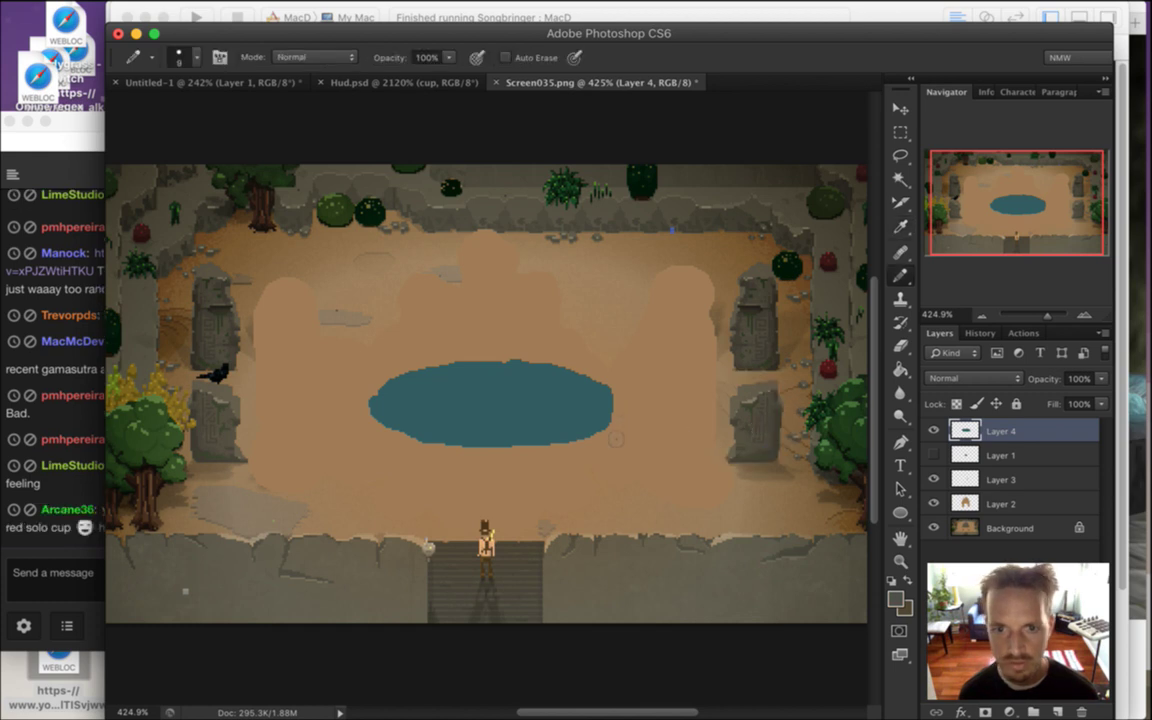
left_click(1060, 708)
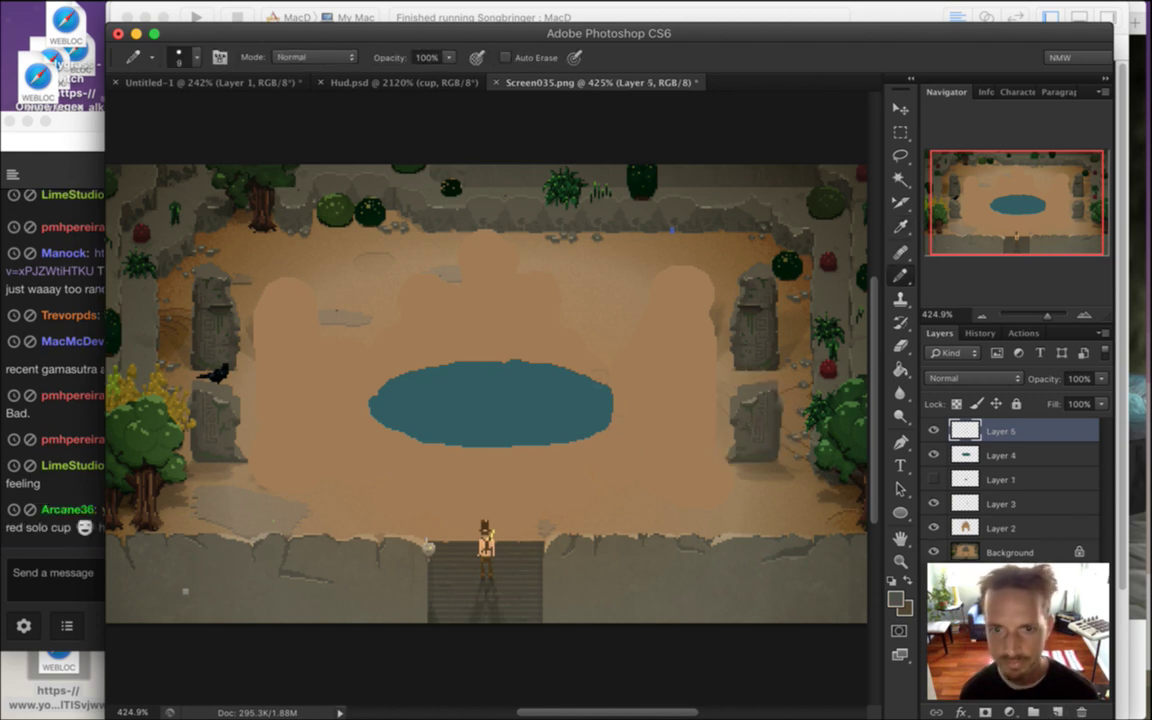
left_click_drag(610, 414, 610, 314)
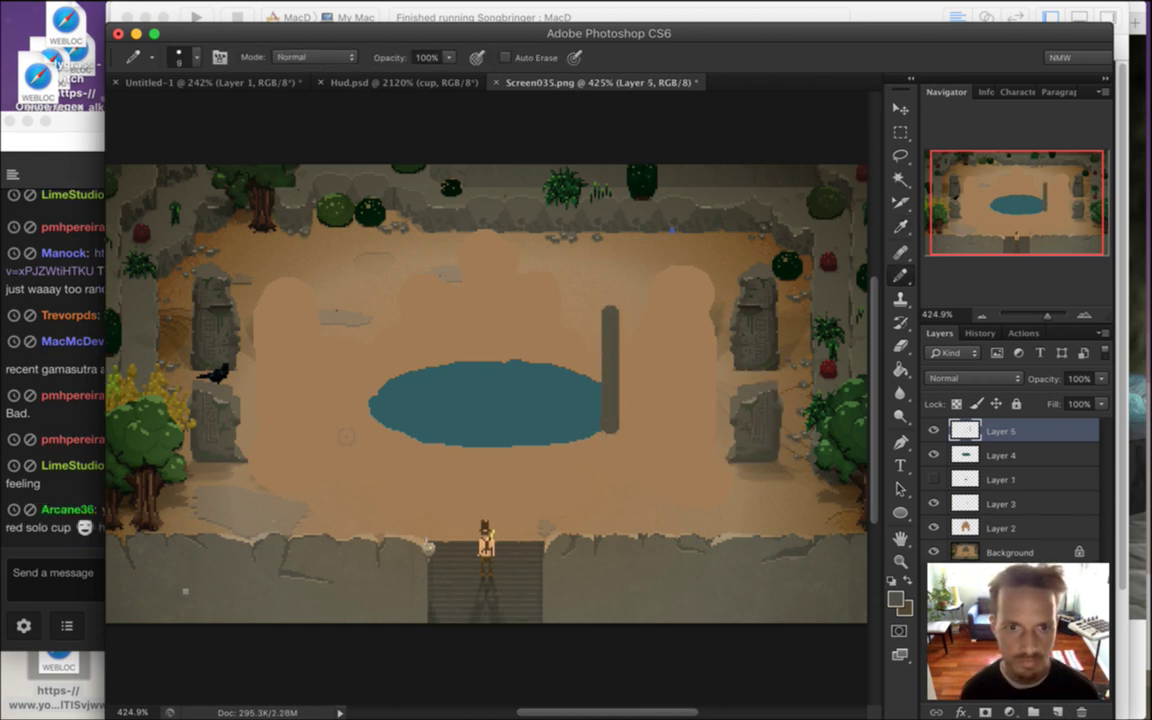
left_click_drag(367, 423, 367, 285)
left_click_drag(426, 365, 426, 233)
left_click_drag(494, 362, 494, 258)
left_click_drag(560, 362, 560, 257)
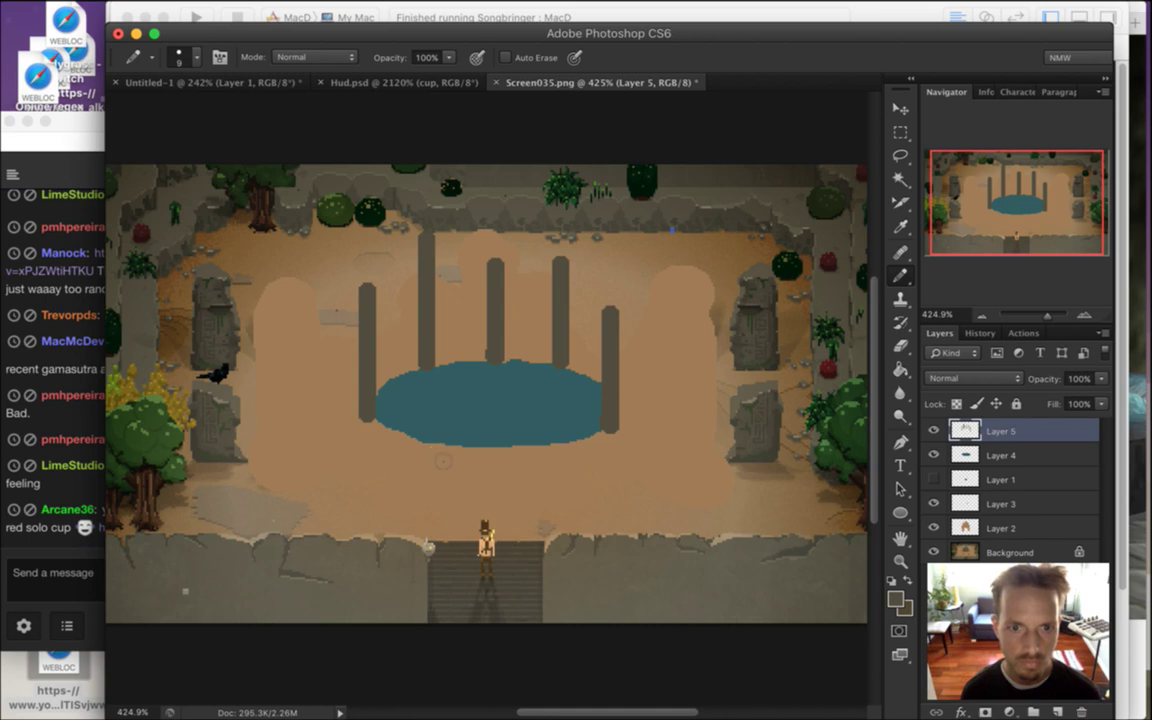
left_click(536, 458, "shift")
left_click_drag(536, 458, 534, 379)
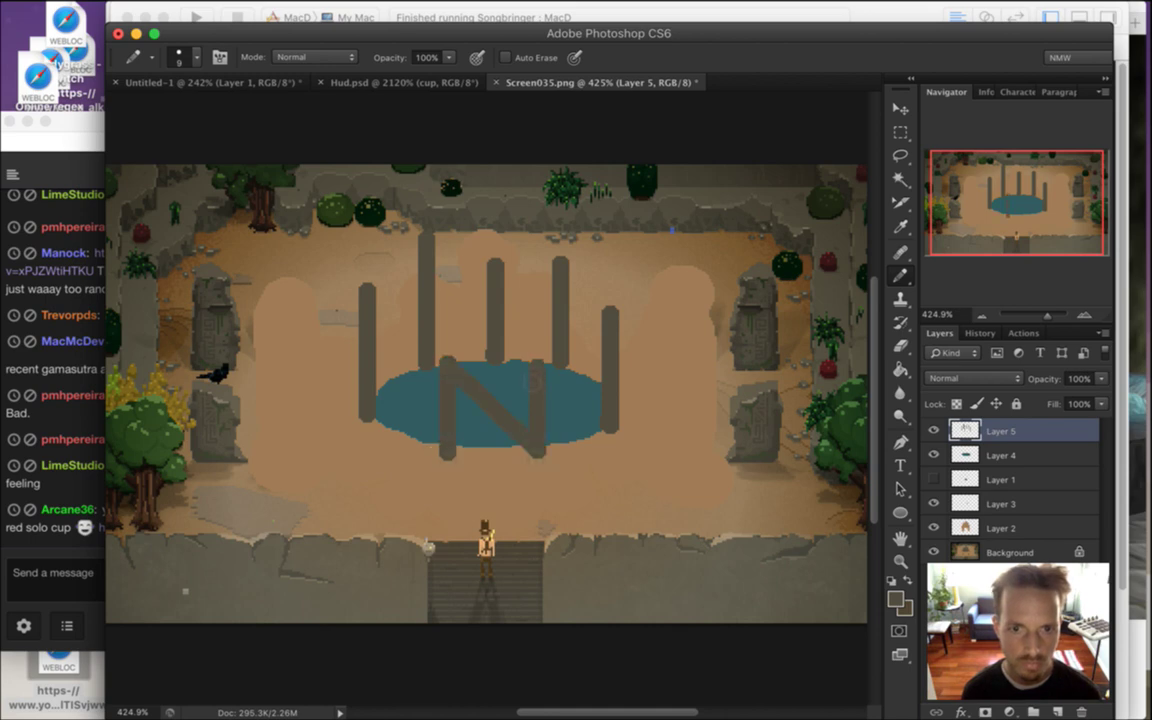
key("super+alt+z")
key("super+alt+z")
key("super+alt+z")
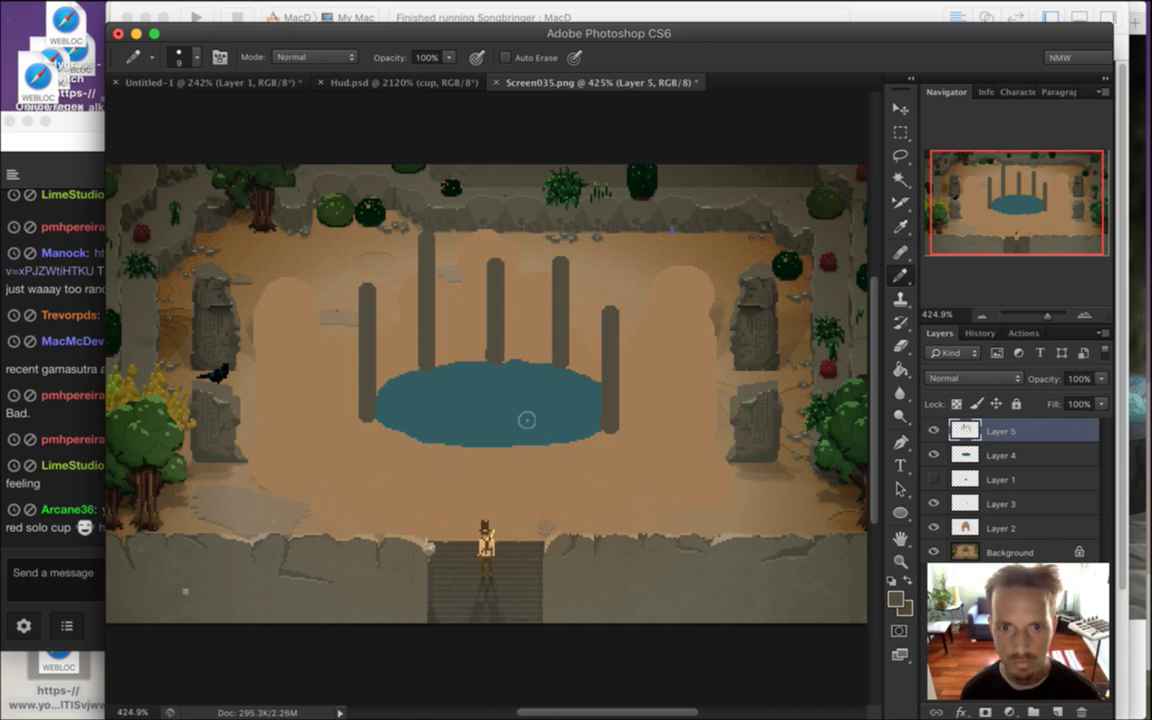
Glance at the chat and draw a curved stone beam across the pillar tops from the leftmost to the rightmost pillar
left_click(73, 495)
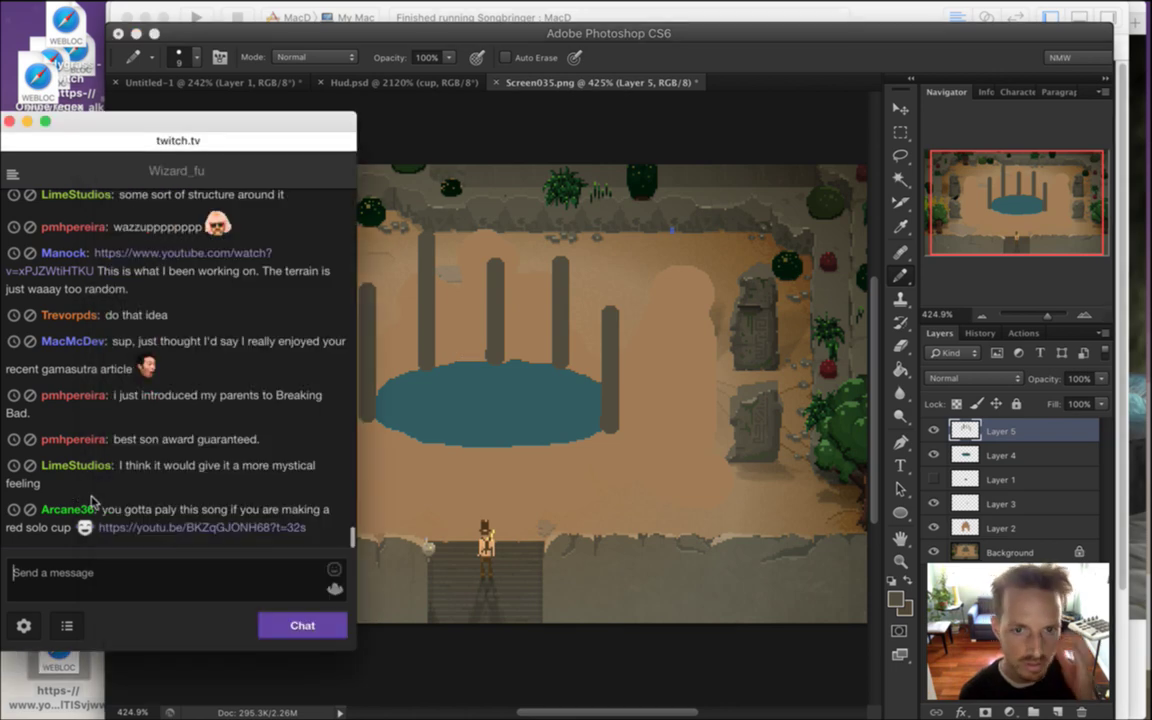
left_click(766, 55)
mouse_move(369, 292)
left_mouse_down()
mouse_move(481, 267)
mouse_move(557, 279)
mouse_move(610, 320)
left_mouse_up()
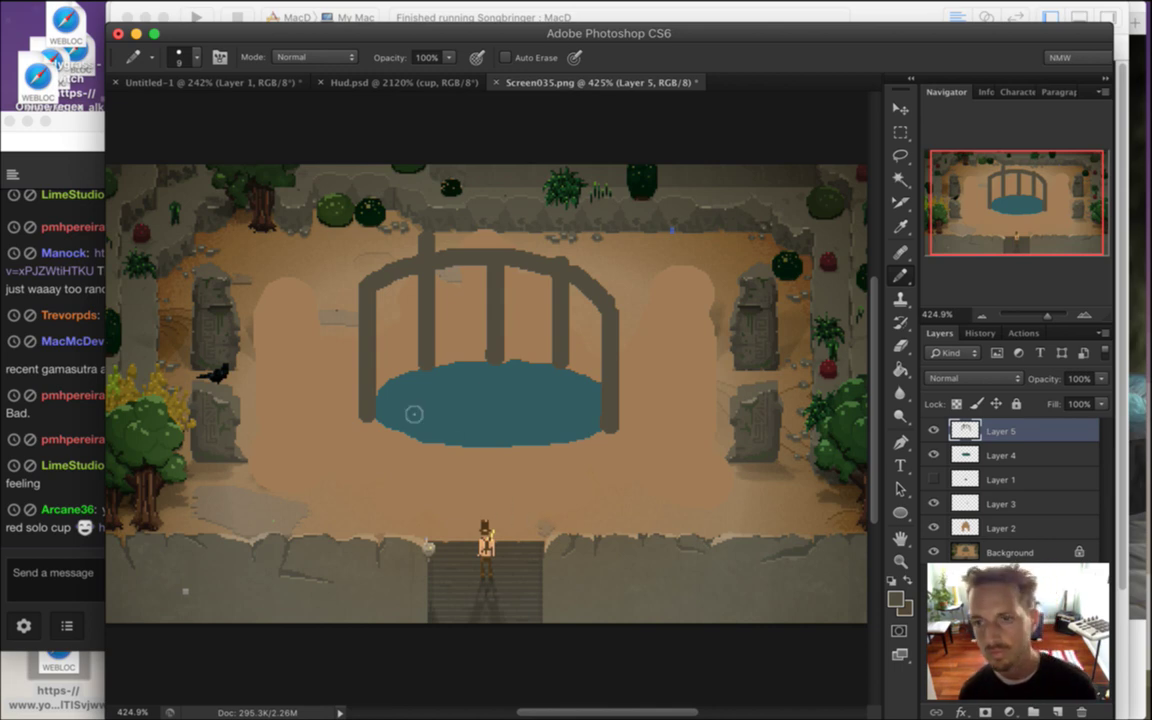
Read the recent chat messages, open the YouTube link to a viewer's own project, and close its browser window
left_click(56, 436)
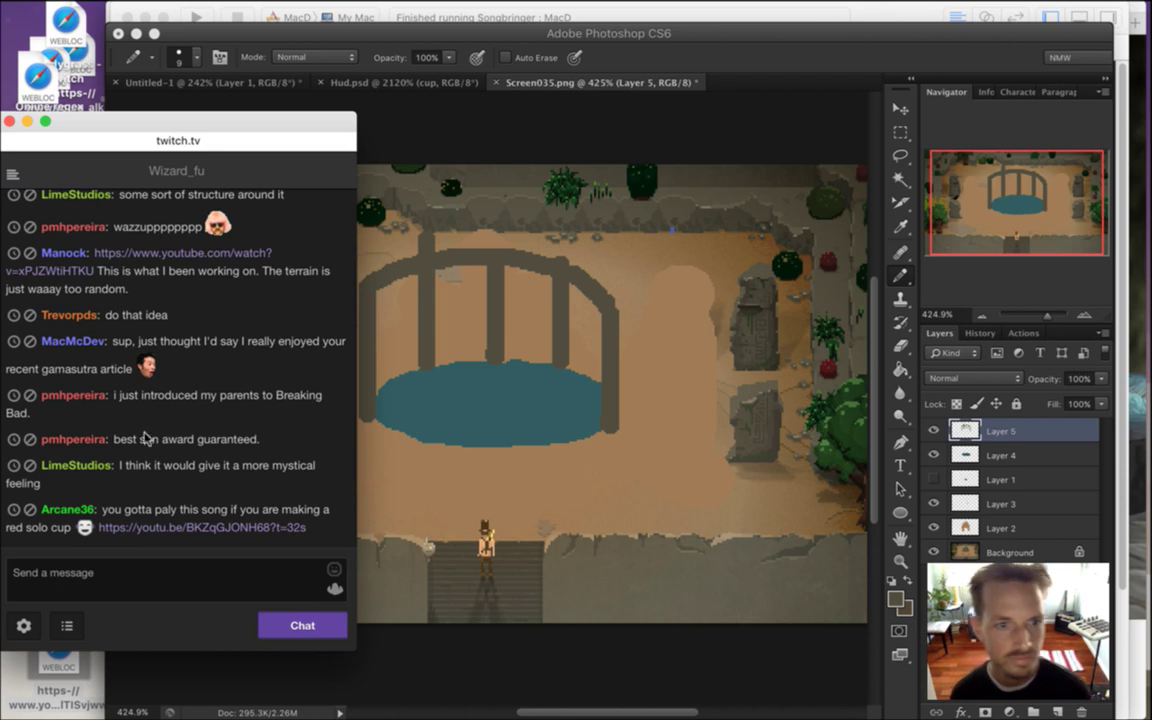
left_click_drag(139, 395, 183, 408)
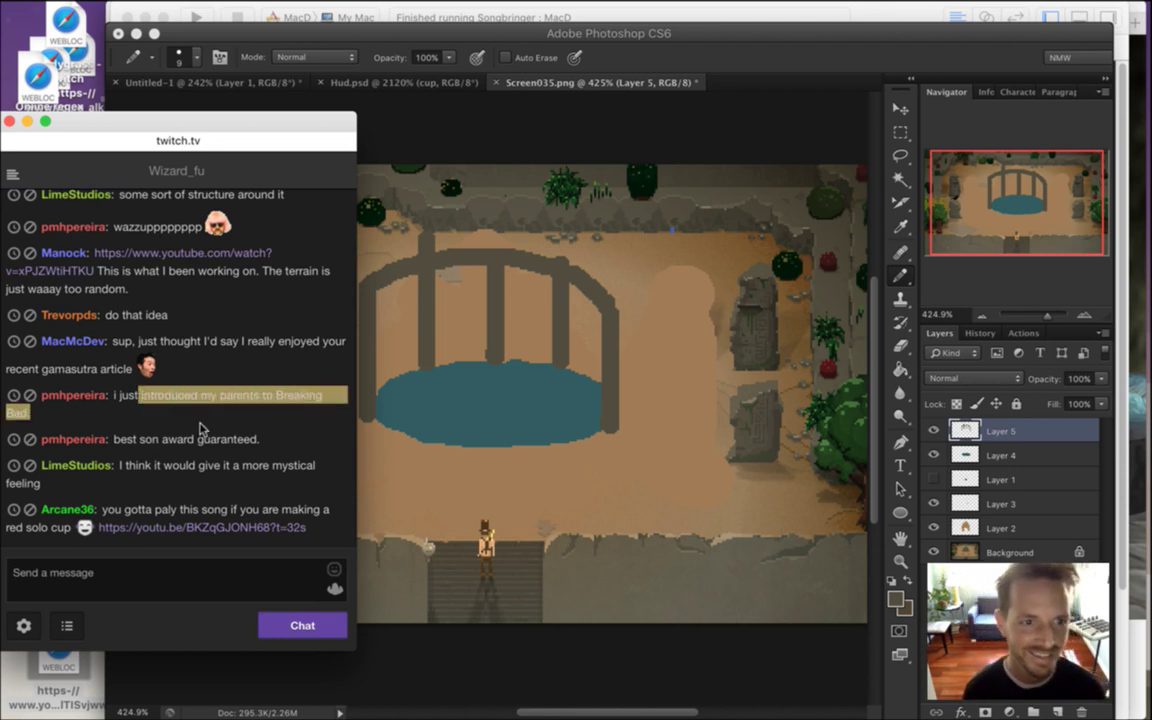
left_click(170, 407)
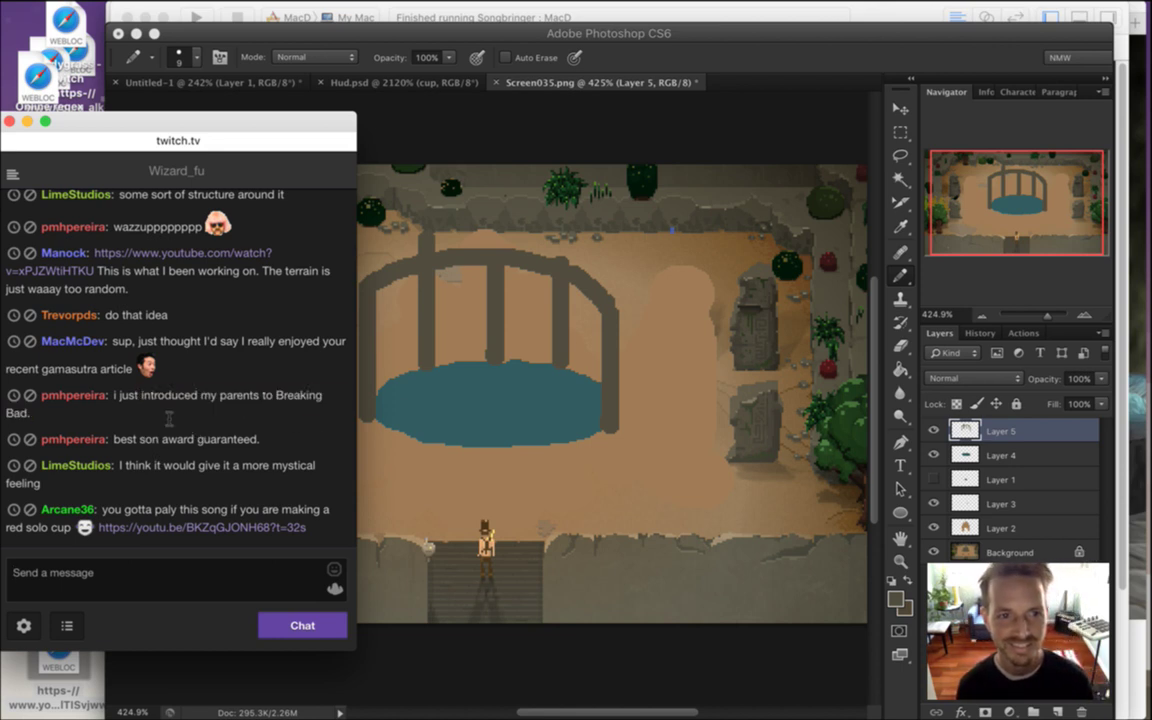
left_click_drag(124, 314, 105, 316)
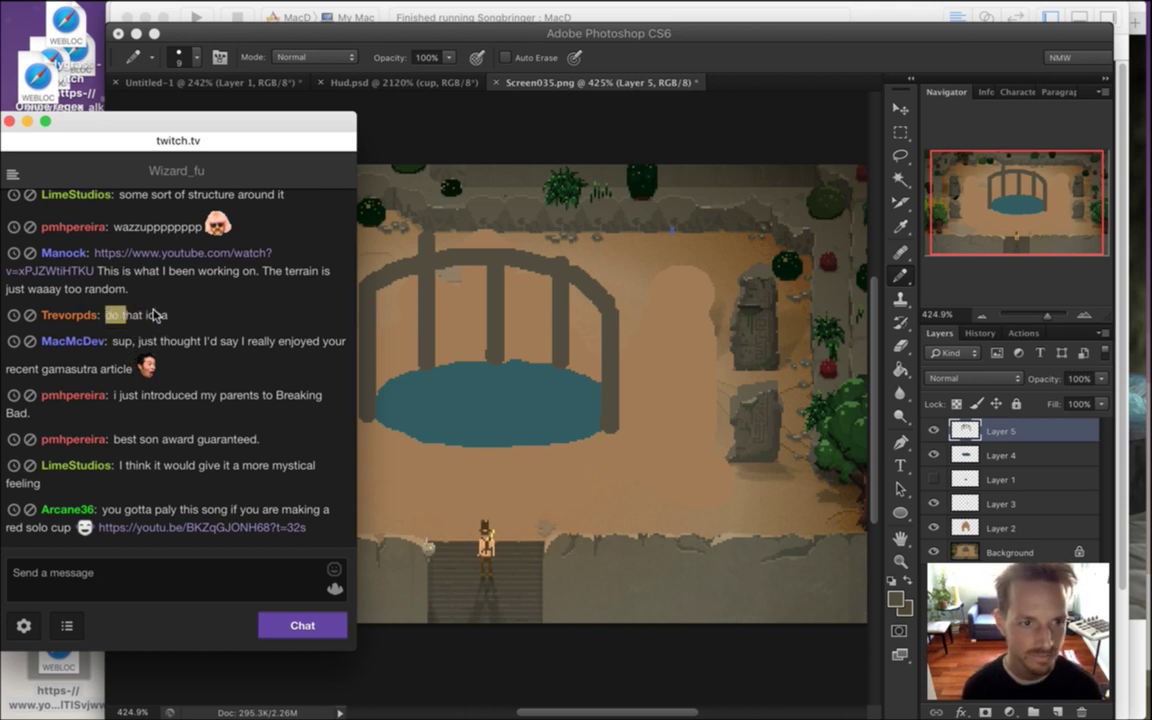
left_click(143, 279)
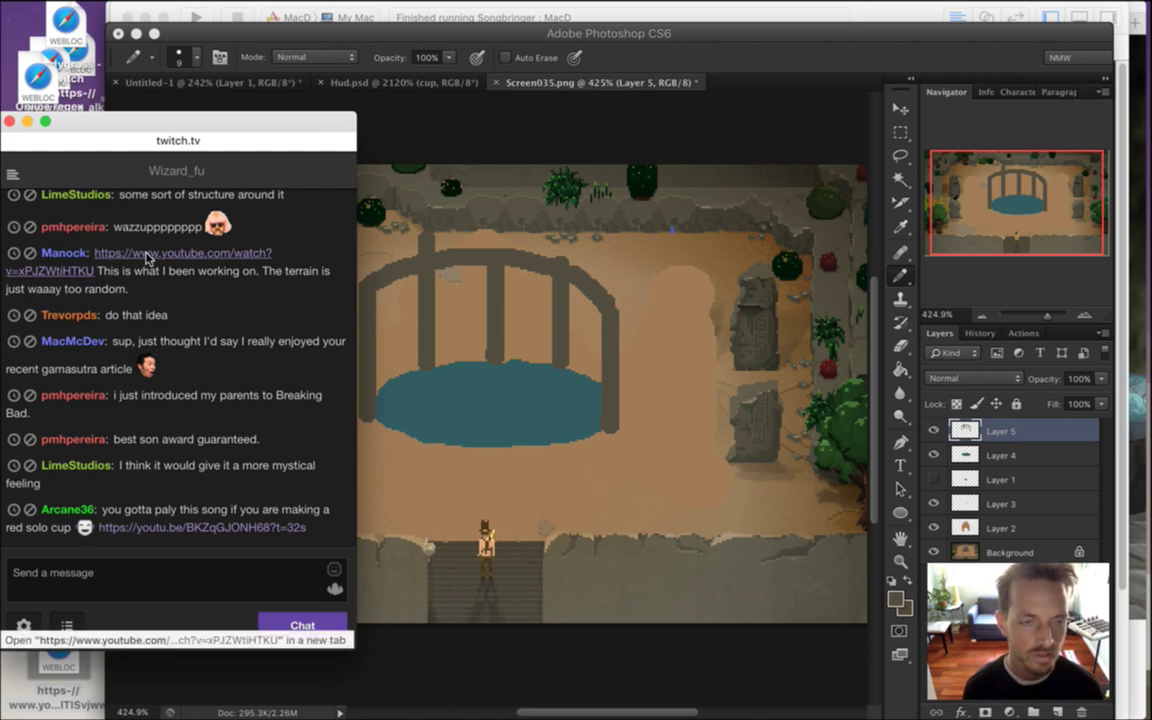
left_click(146, 258)
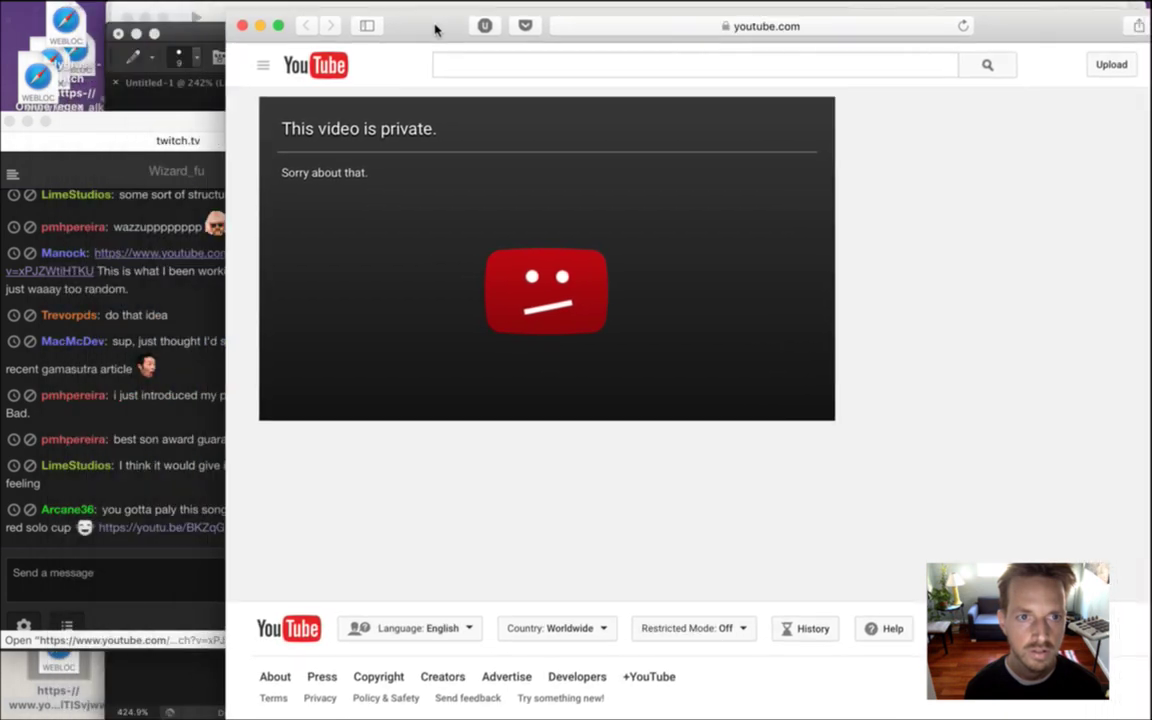
left_click(245, 25)
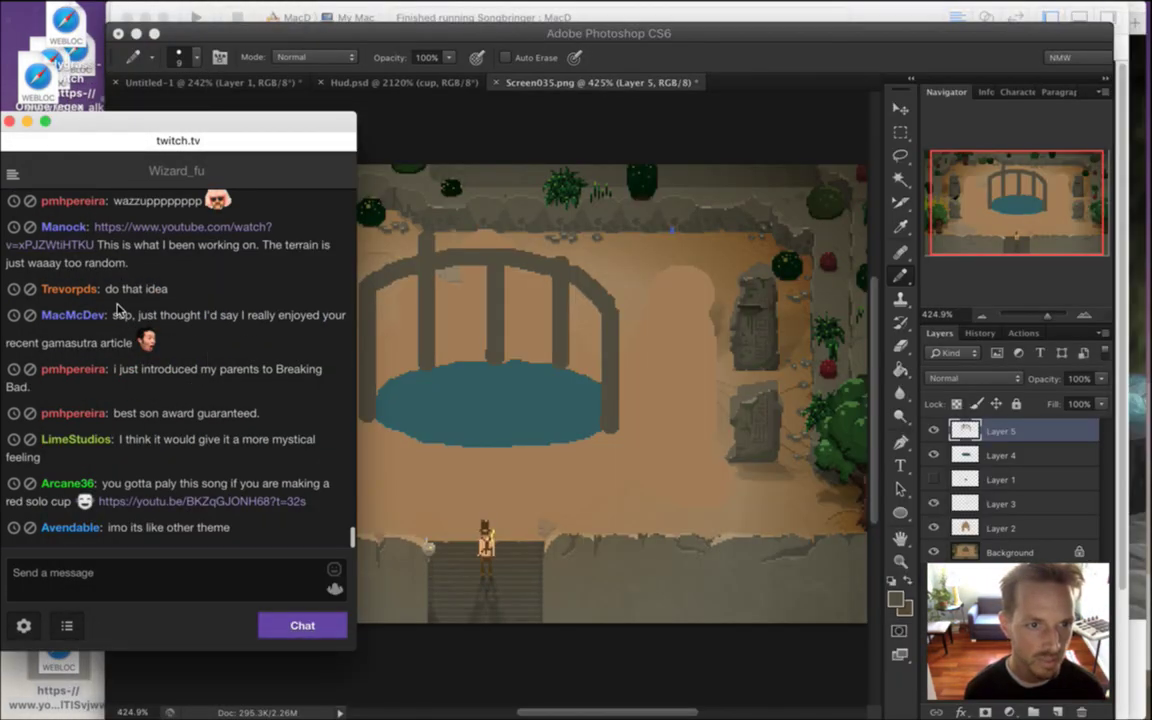
Read the chat messages about the Gamasutra article, the best son award and the fountain's mystical feeling
triple_click(122, 316)
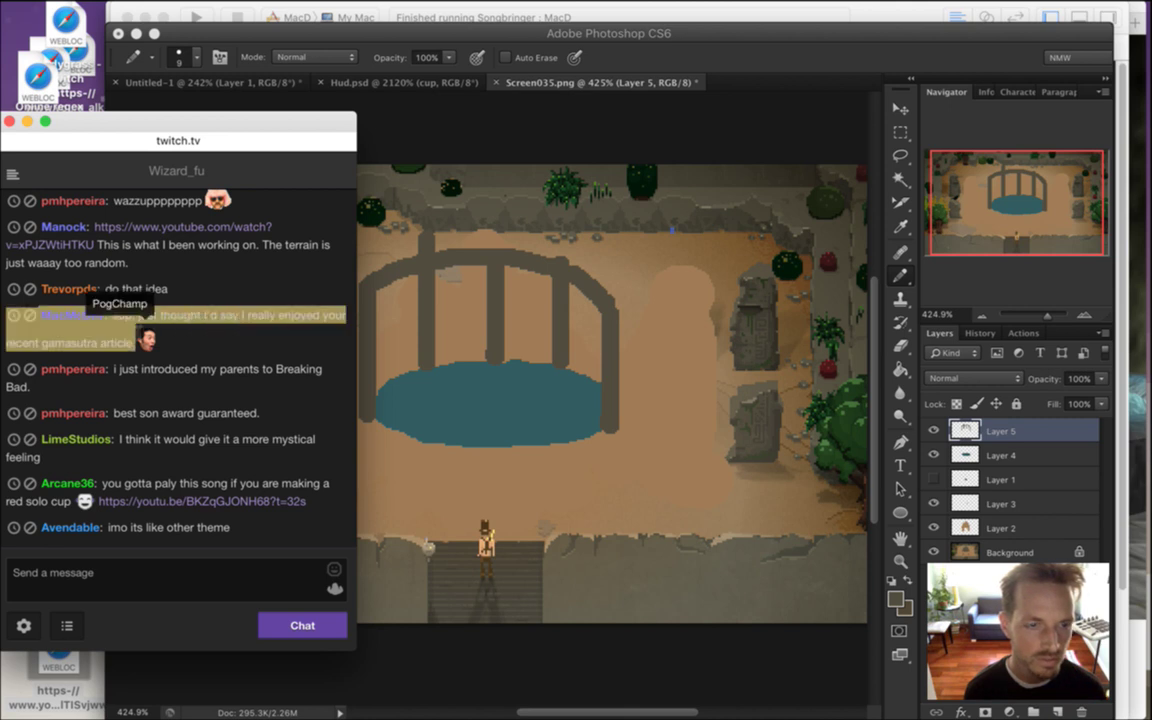
left_click(121, 318)
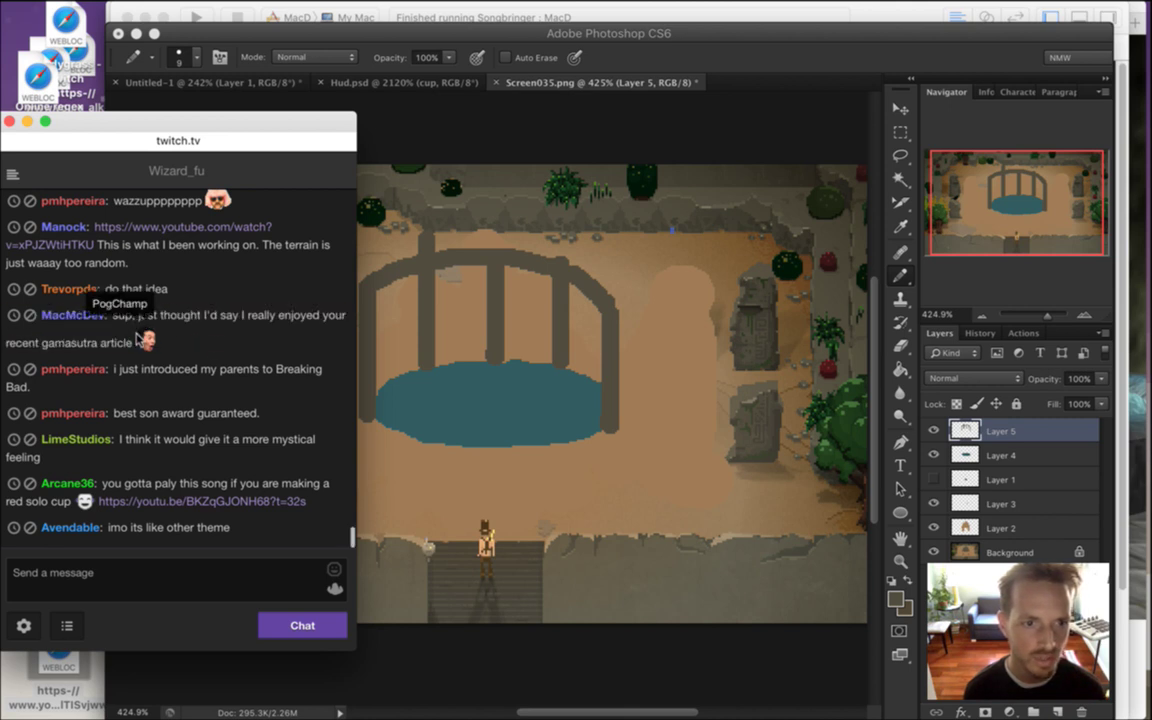
left_click_drag(124, 317, 130, 343)
left_click(218, 351)
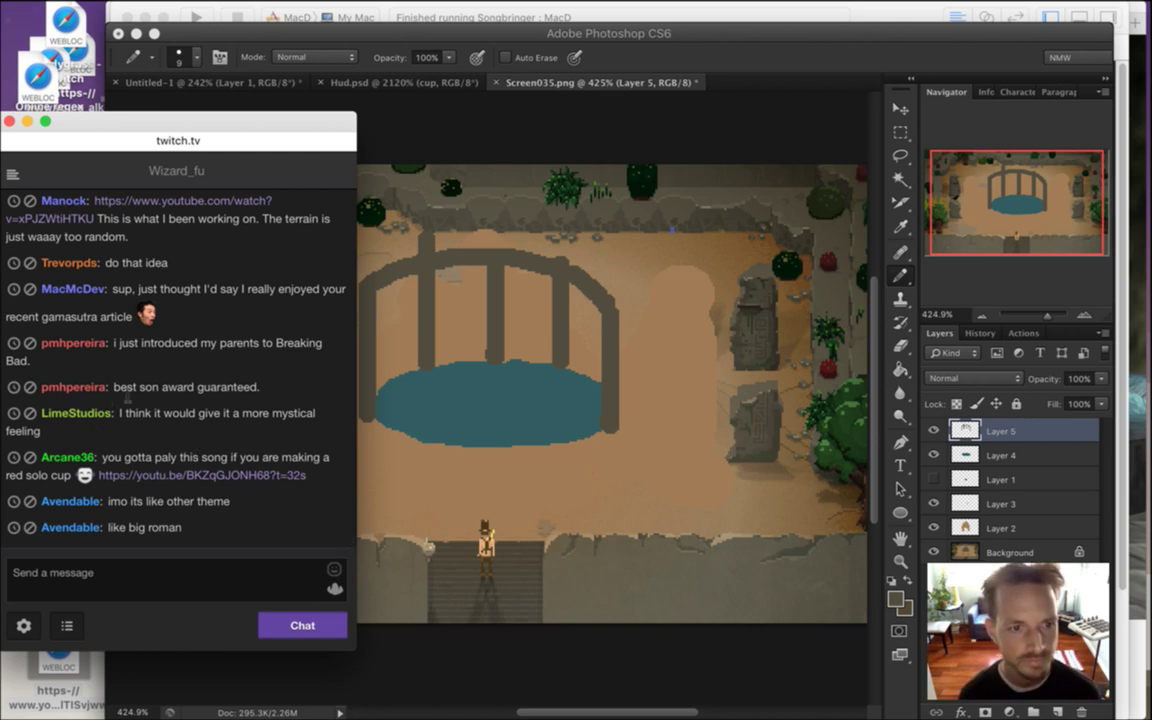
left_click_drag(136, 387, 266, 420)
left_click_drag(119, 387, 290, 405)
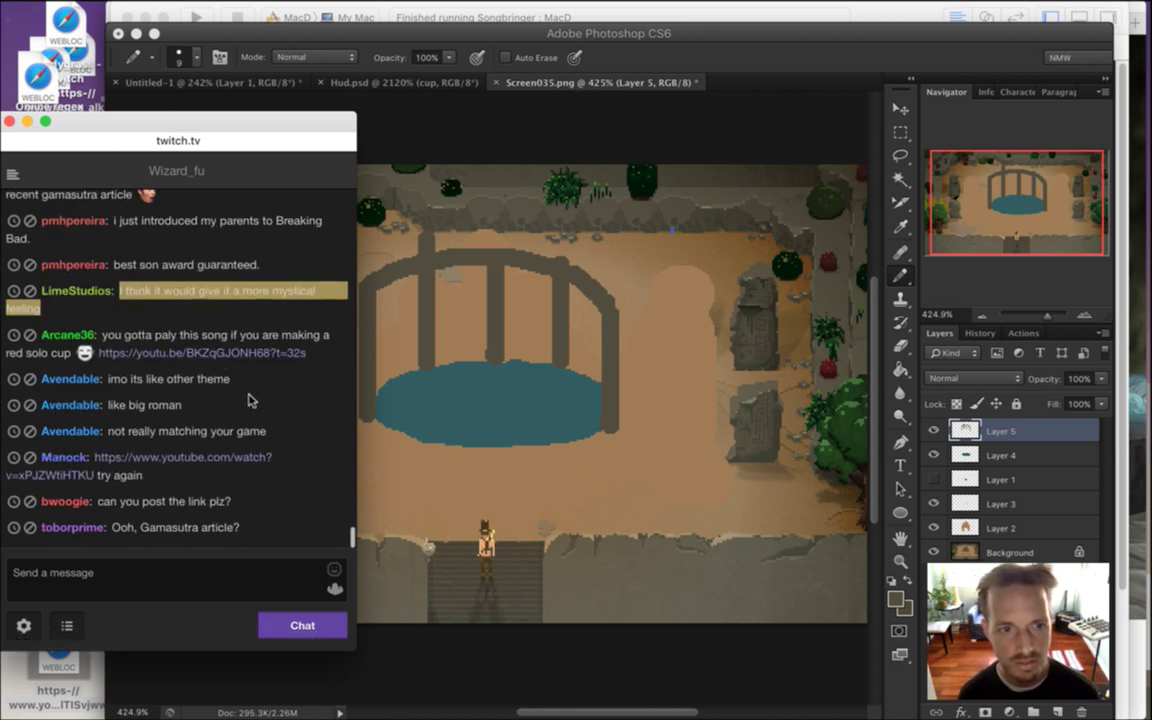
Save the shared youtu.be song link to the desktop and read the chat comments about the Roman theme and the Gamasutra article
left_click_drag(180, 326, 38, 80)
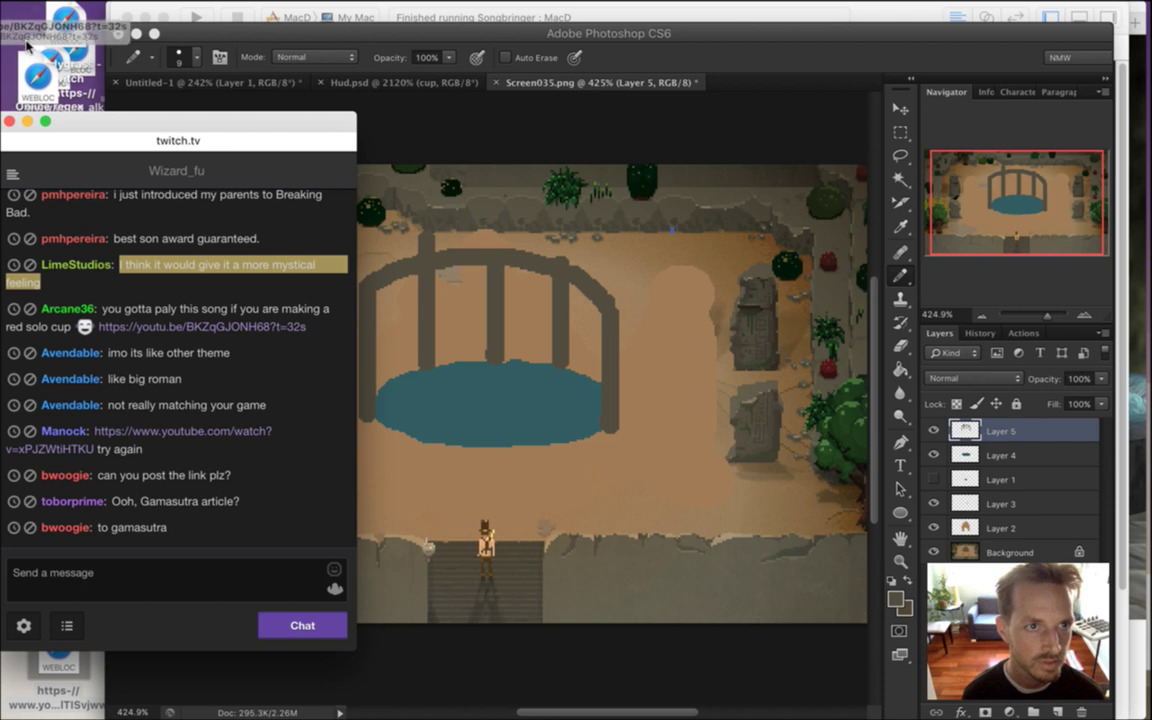
left_click(210, 378)
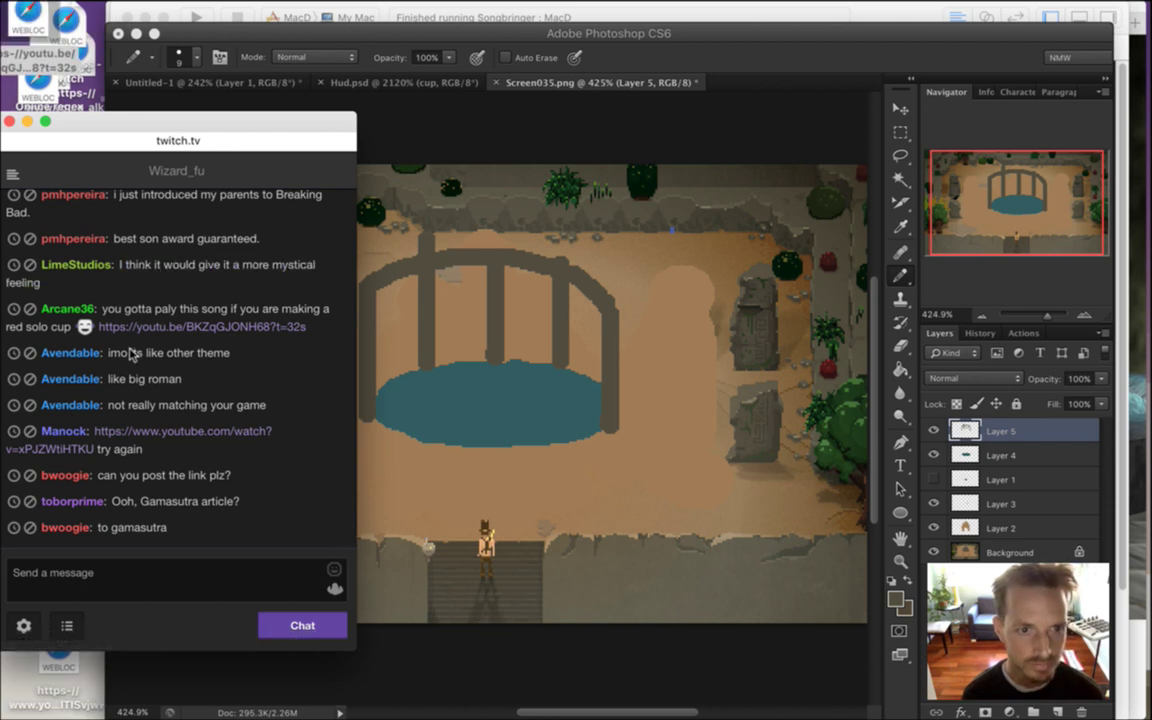
left_click_drag(128, 354, 192, 410)
left_click(193, 396)
left_click(194, 404)
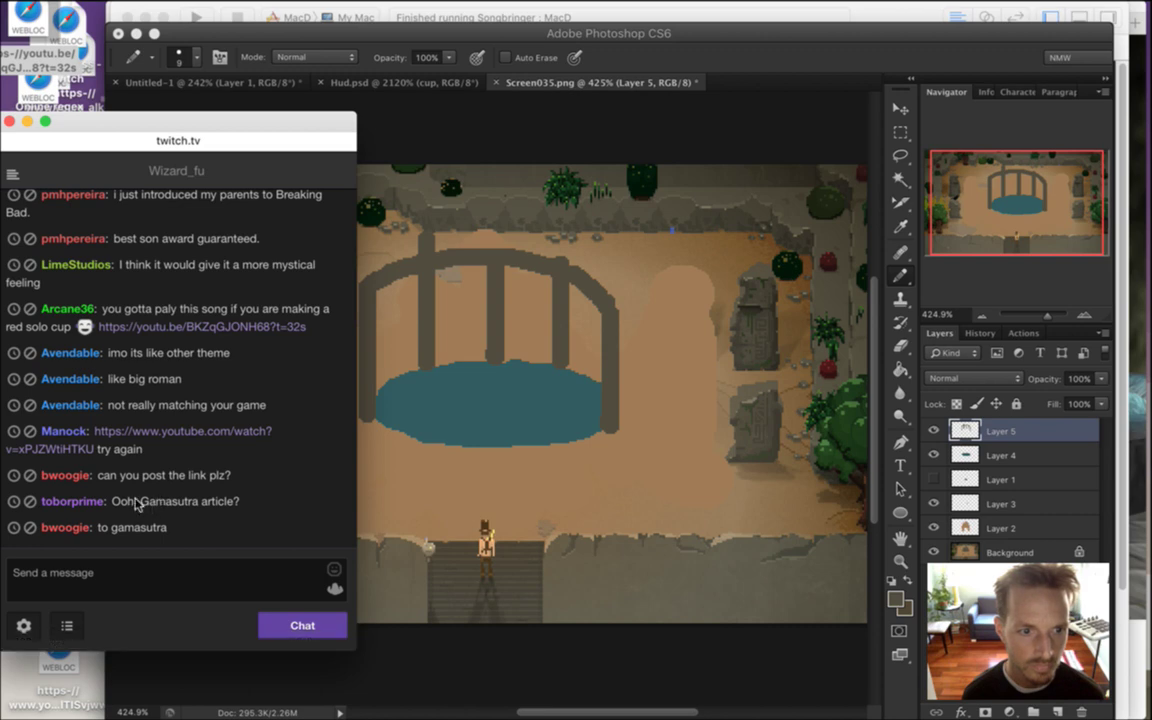
left_click_drag(137, 503, 192, 502)
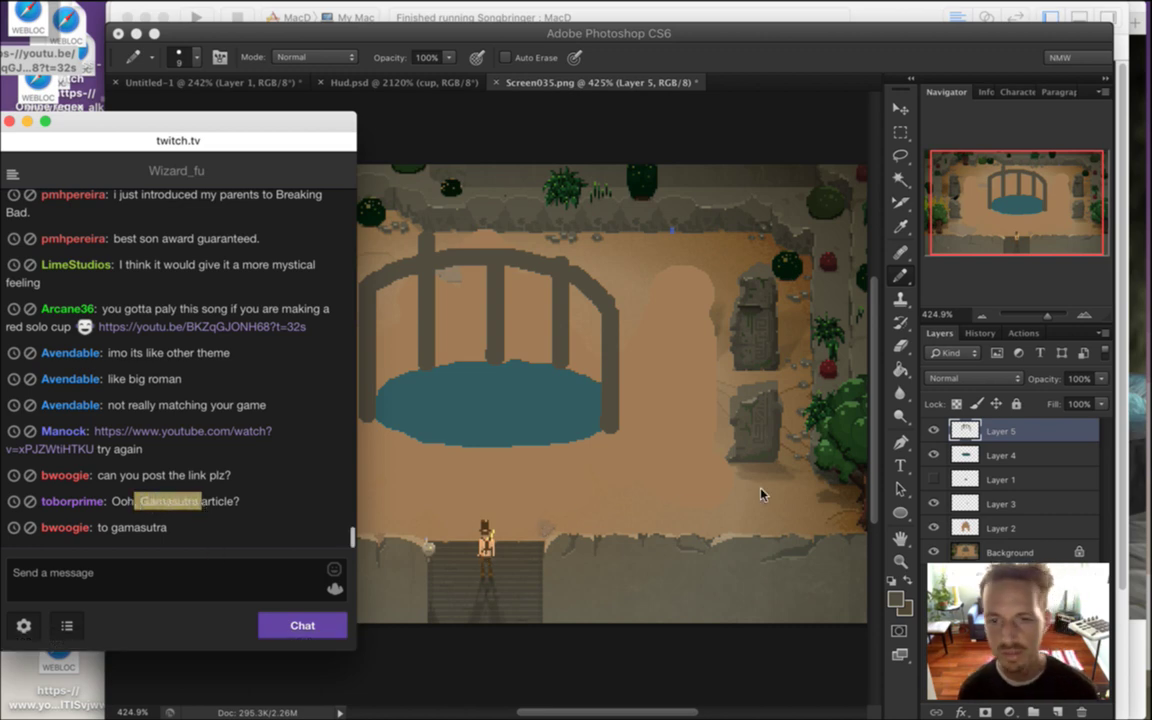
Open a new browser window and load the Gamasutra blog article "The cure for indie game failure" from the address suggestions
key("super+n")
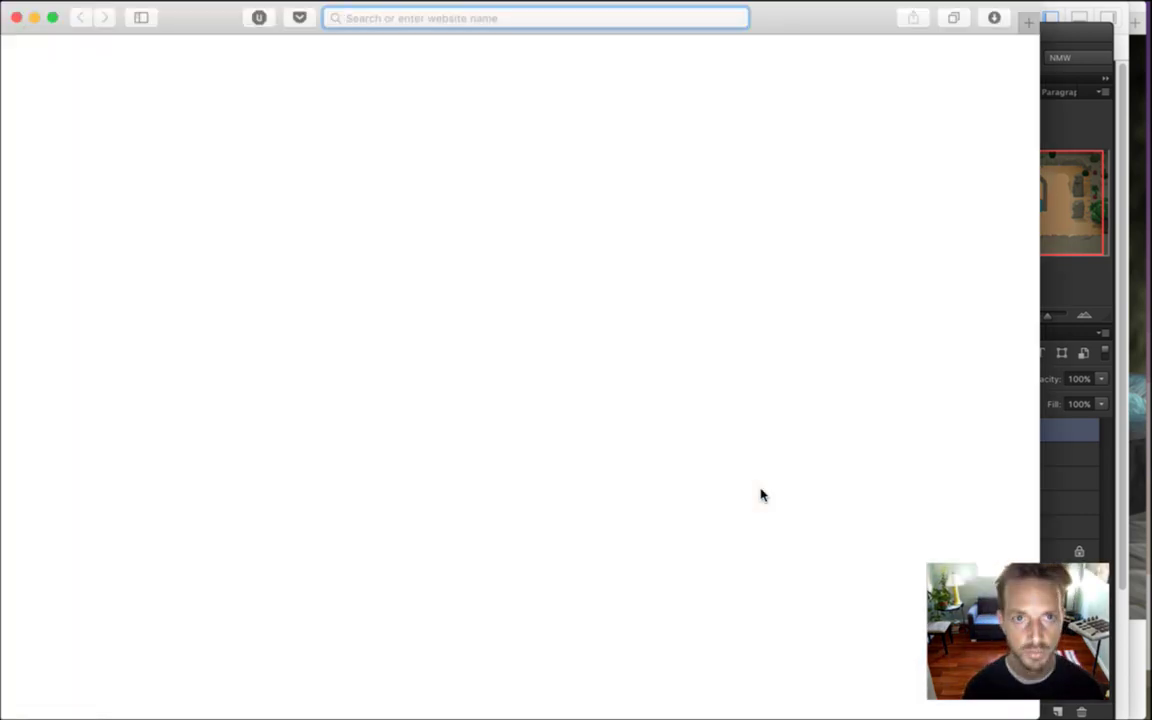
left_click_drag(208, 21, 323, 40)
type("gamasutra.com")
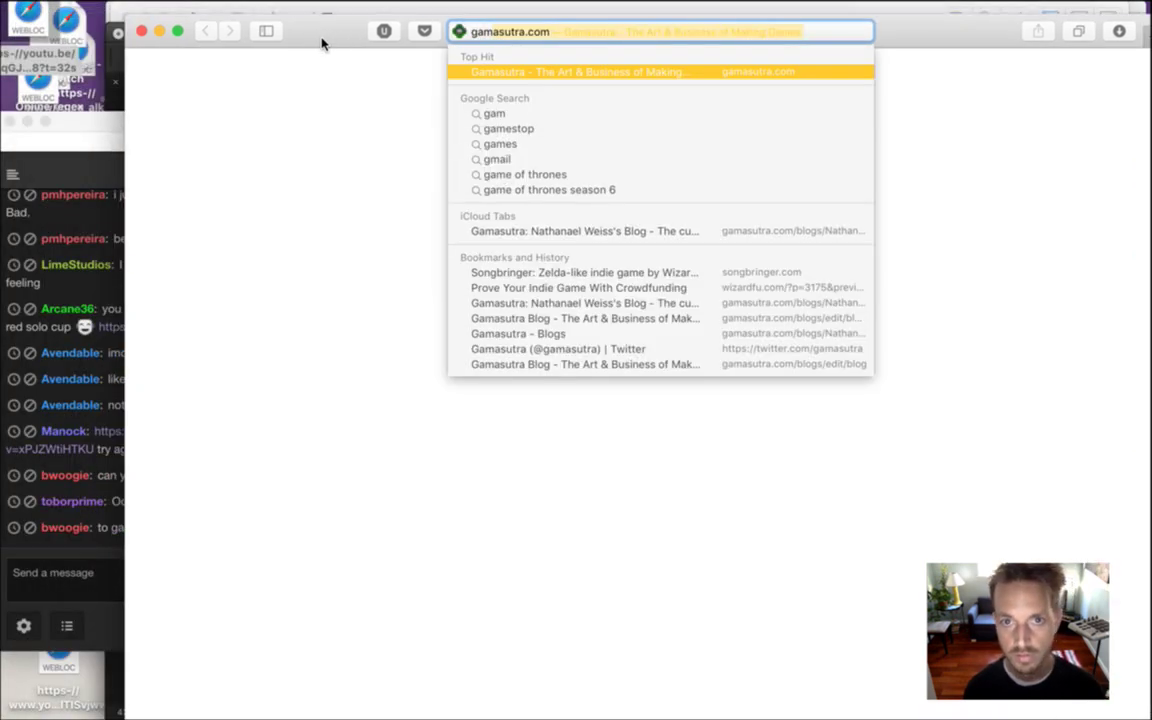
key("Down")
key("Down")
key("Down")
key("Down")
key("Down")
key("Down")
key("Down")
key("Down")
key("Down")
key("Down")
key("Up")
key("Up")
key("Up")
key("Up")
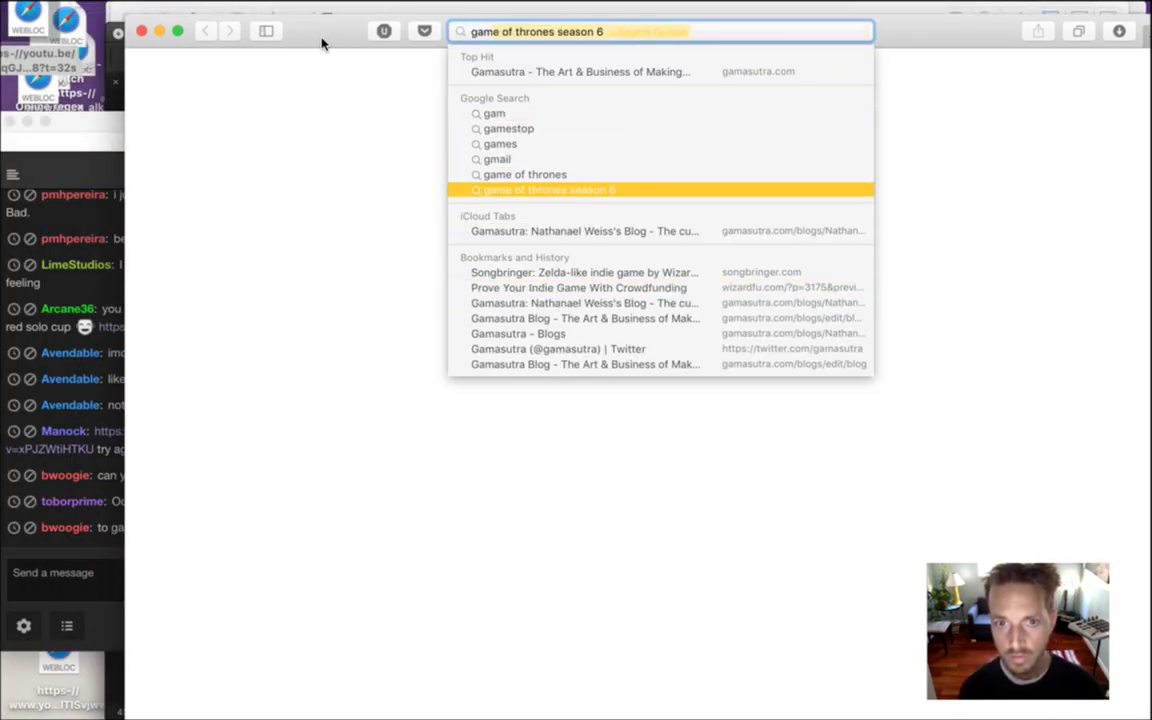
key("Down")
key("Return")
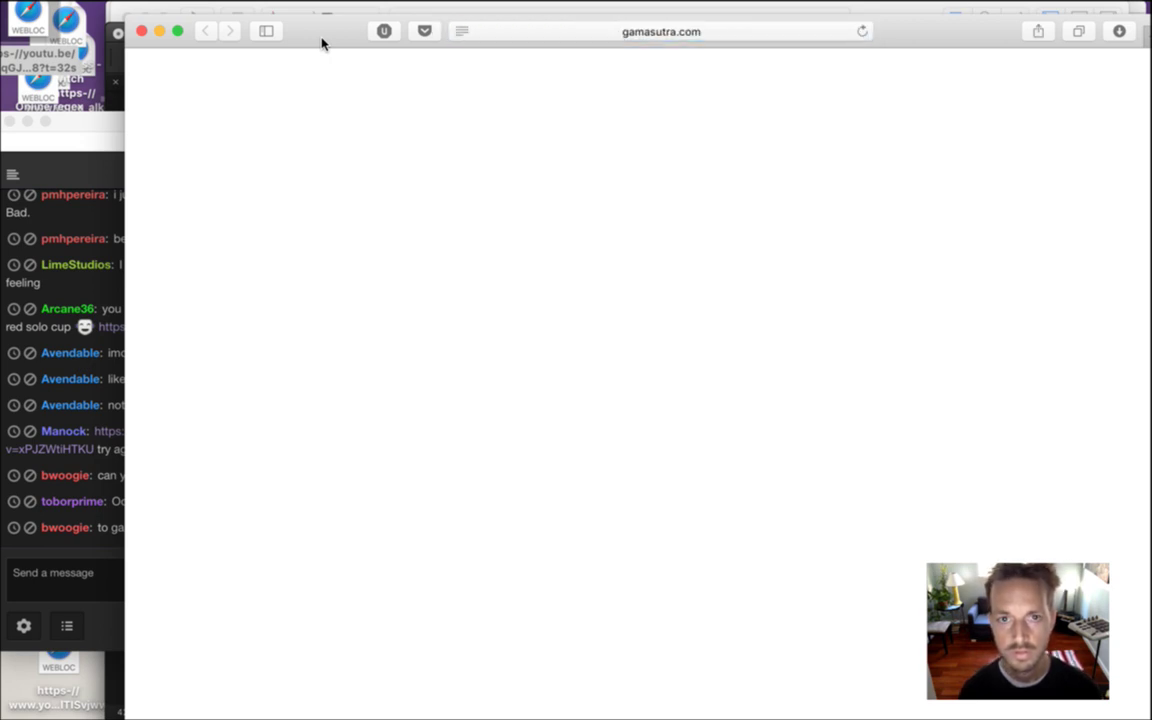
key("super+Up")
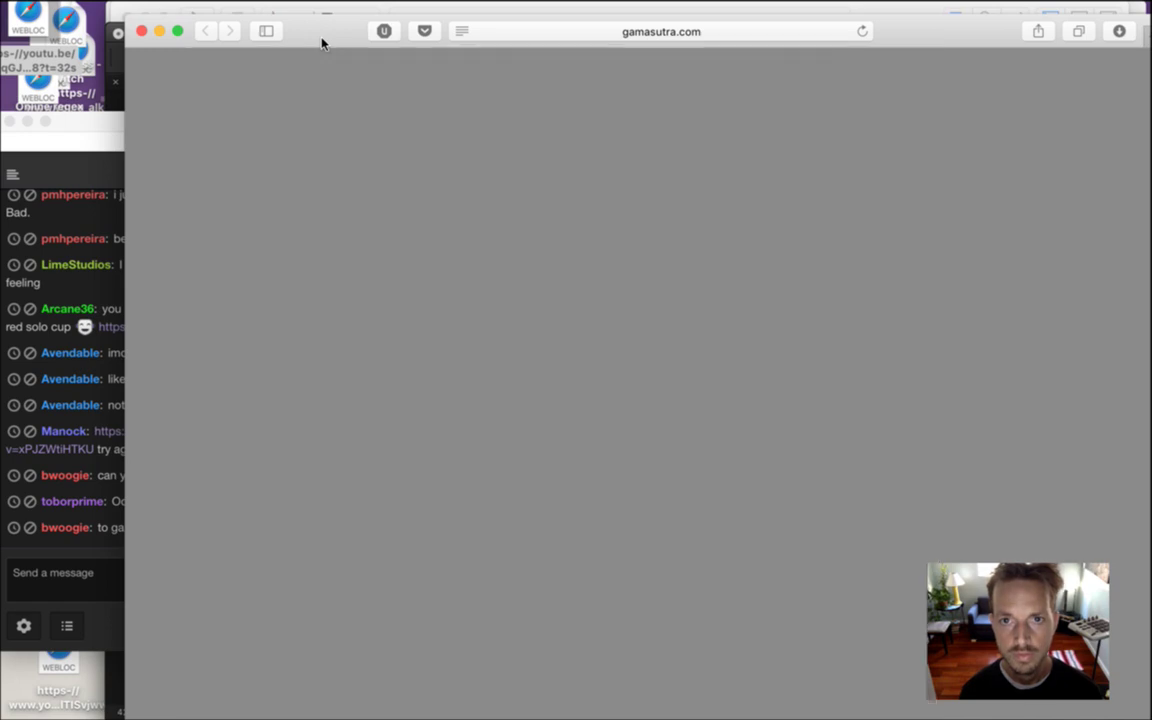
Strip the utm tracking parameters after ".php" from the article's address, then copy and load the shortened link
key("super+l")
key("Right")
key("BackSpace")
key("BackSpace")
key("BackSpace")
key("BackSpace")
key("BackSpace")
key("BackSpace")
key("BackSpace")
key("BackSpace")
key("BackSpace")
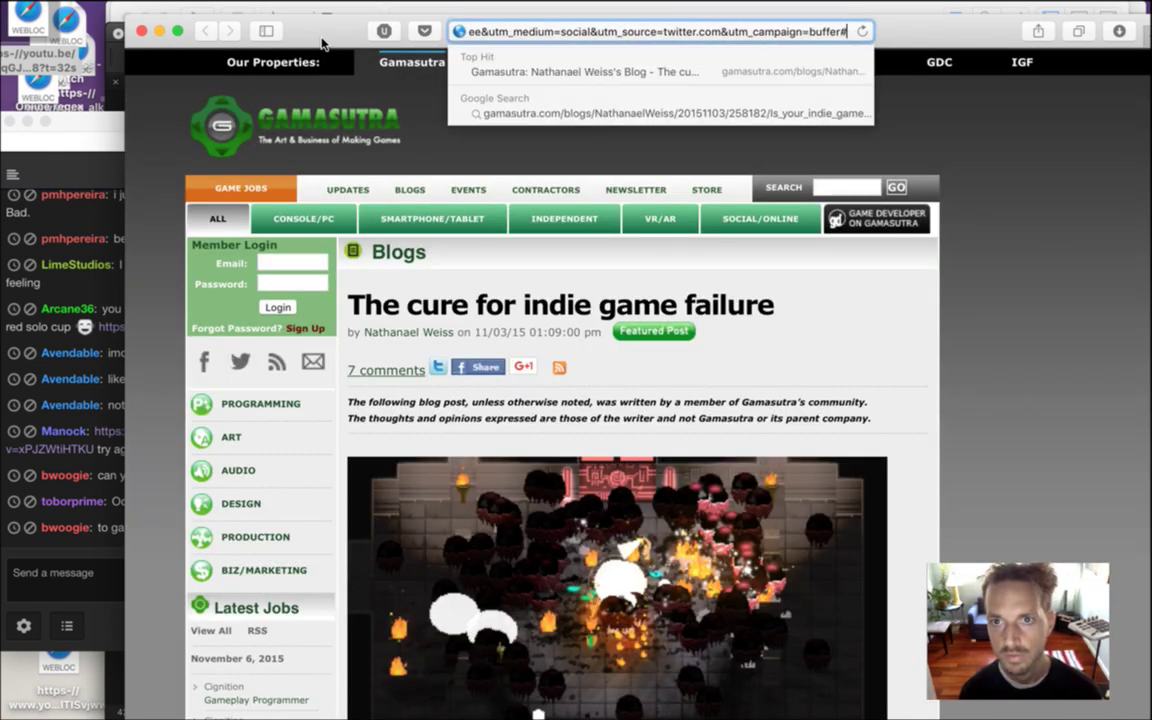
key("BackSpace")
key("BackSpace")
key("BackSpace")
key("BackSpace")
key("BackSpace")
key("BackSpace")
key("BackSpace")
key("BackSpace")
key("BackSpace")
key("BackSpace")
key("BackSpace")
key("BackSpace")
key("BackSpace")
key("BackSpace")
key("BackSpace")
key("BackSpace")
key("BackSpace")
key("BackSpace")
key("BackSpace")
key("BackSpace")
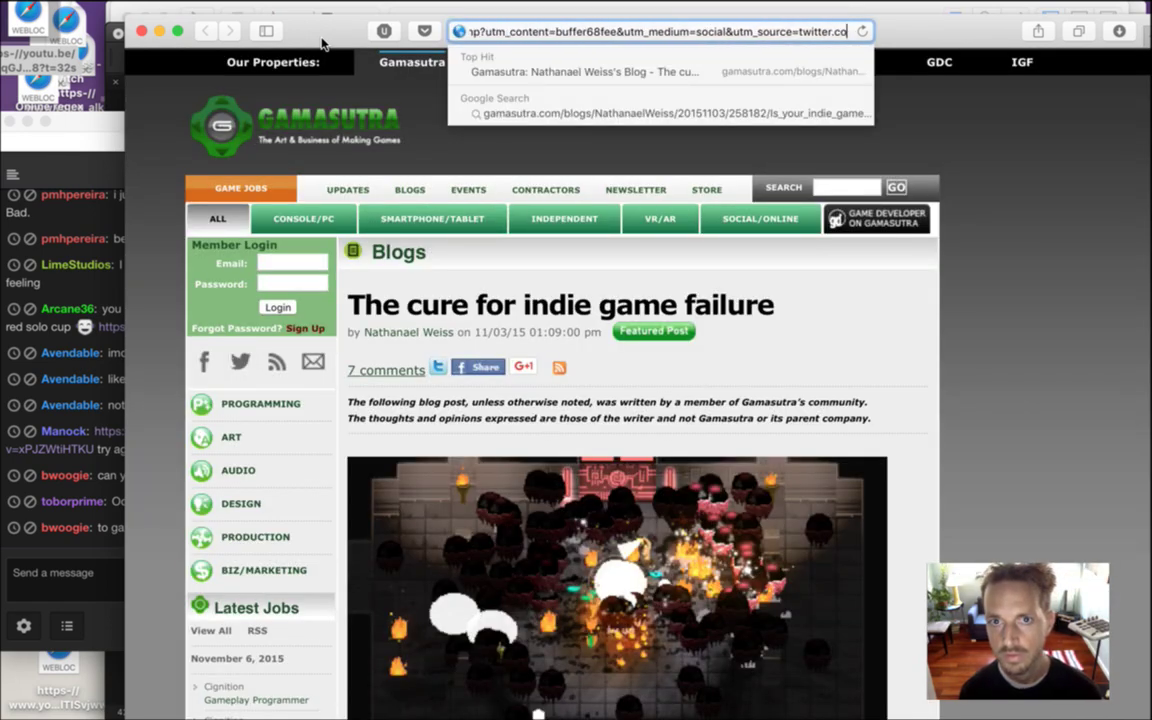
key("BackSpace")
key("BackSpace")
key("BackSpace")
key("BackSpace")
key("BackSpace")
key("BackSpace")
key("BackSpace")
key("BackSpace")
key("BackSpace")
key("BackSpace")
key("BackSpace")
key("BackSpace")
key("BackSpace")
key("BackSpace")
key("BackSpace")
key("BackSpace")
key("BackSpace")
key("BackSpace")
key("BackSpace")
key("BackSpace")
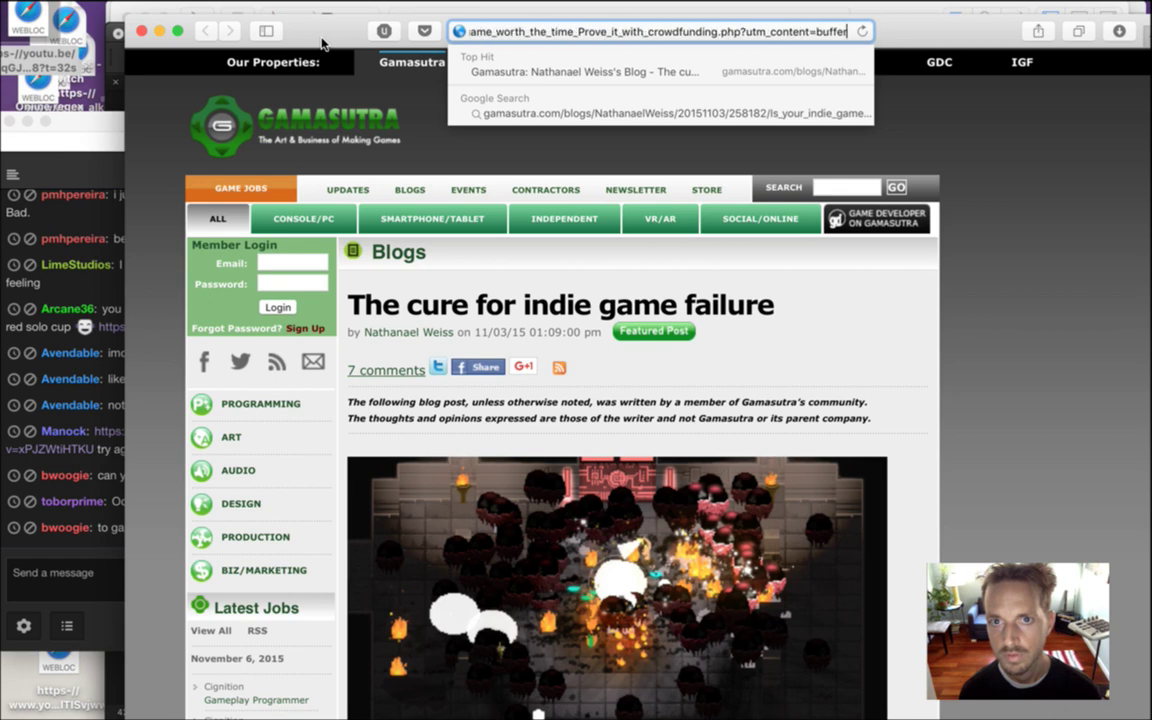
key("BackSpace")
key("BackSpace")
key("super+a")
key("super+c")
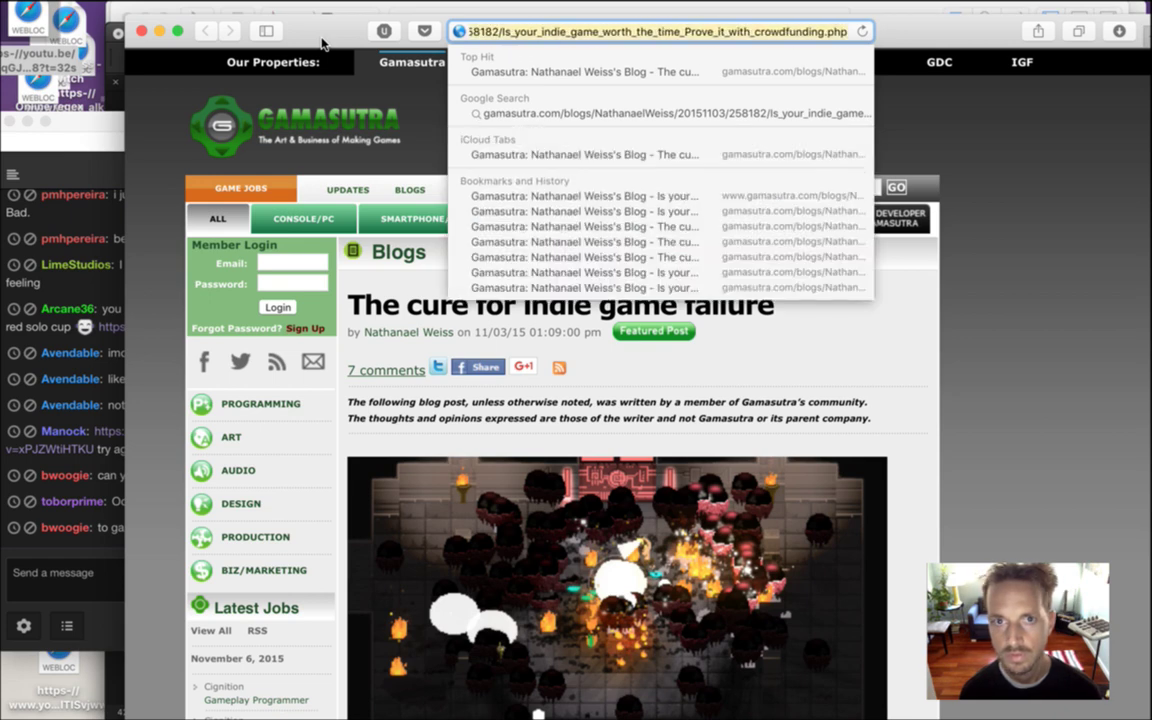
key("Return")
Post the copied Gamasutra article link in the Twitch chat and close the article's browser window
left_click(70, 580)
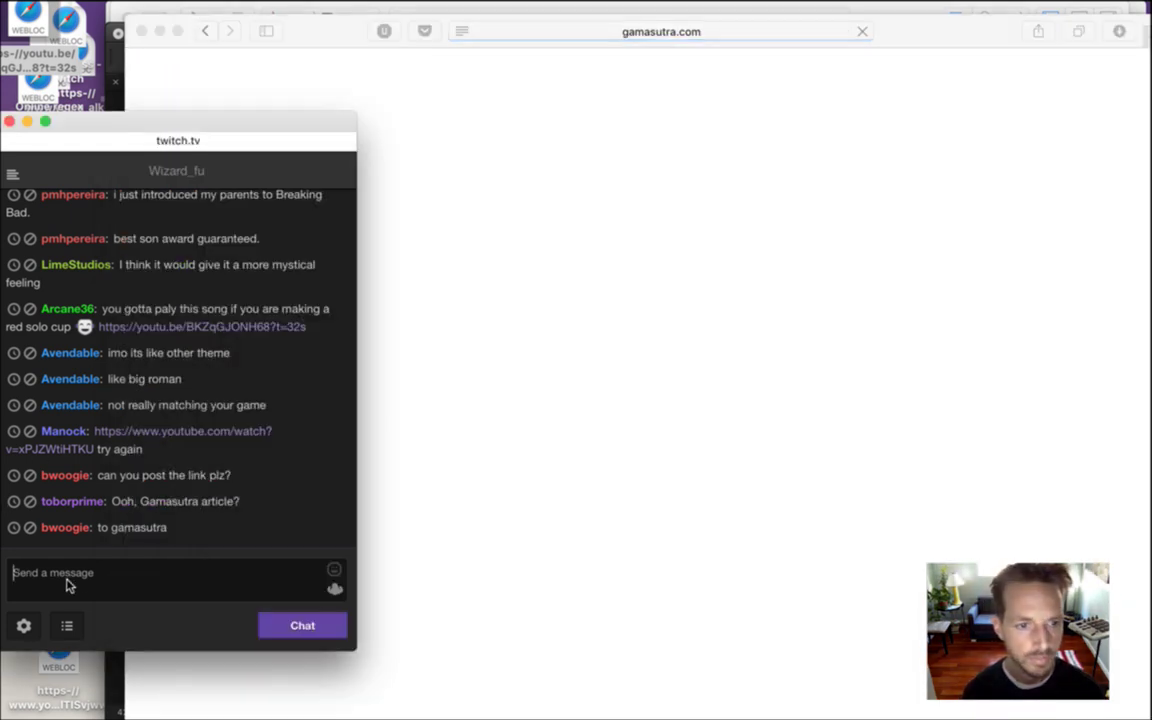
key("super+v")
key("Return")
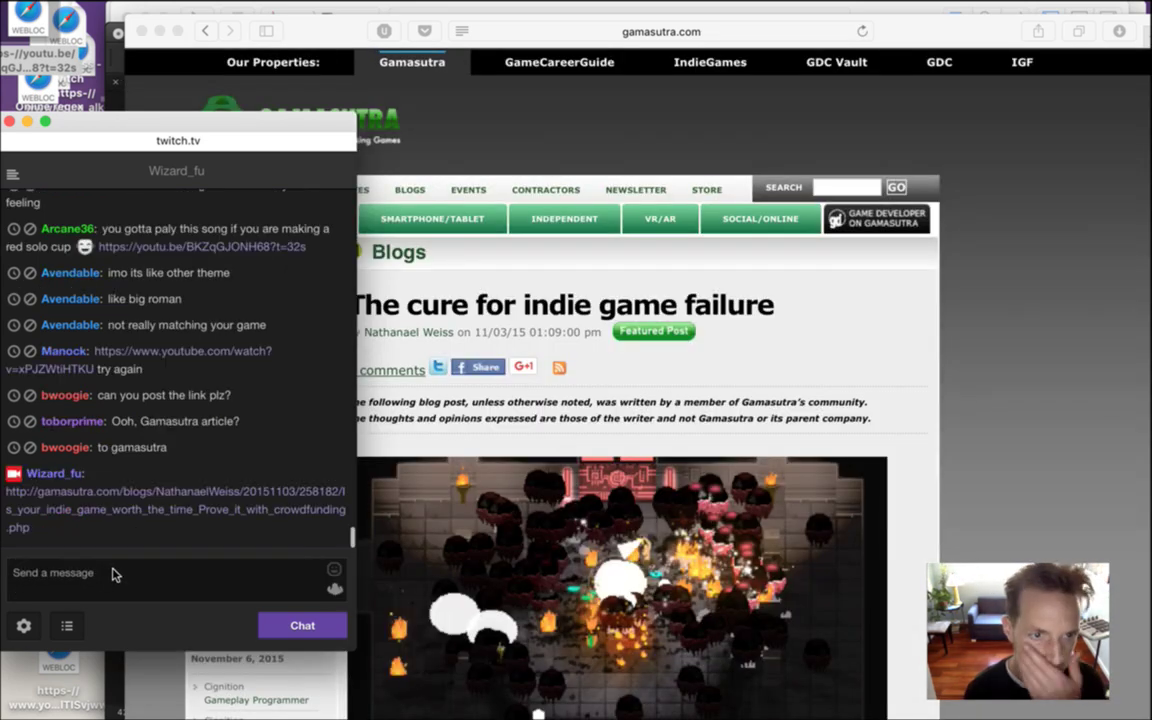
left_click(949, 368)
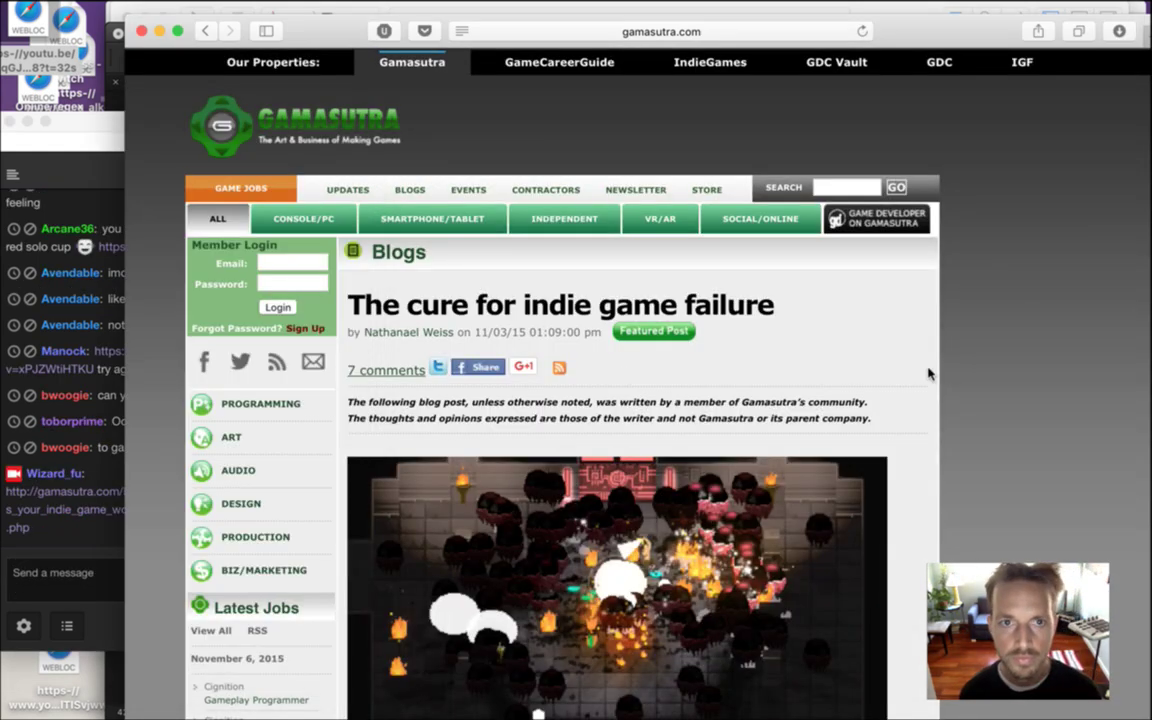
key("super+w")
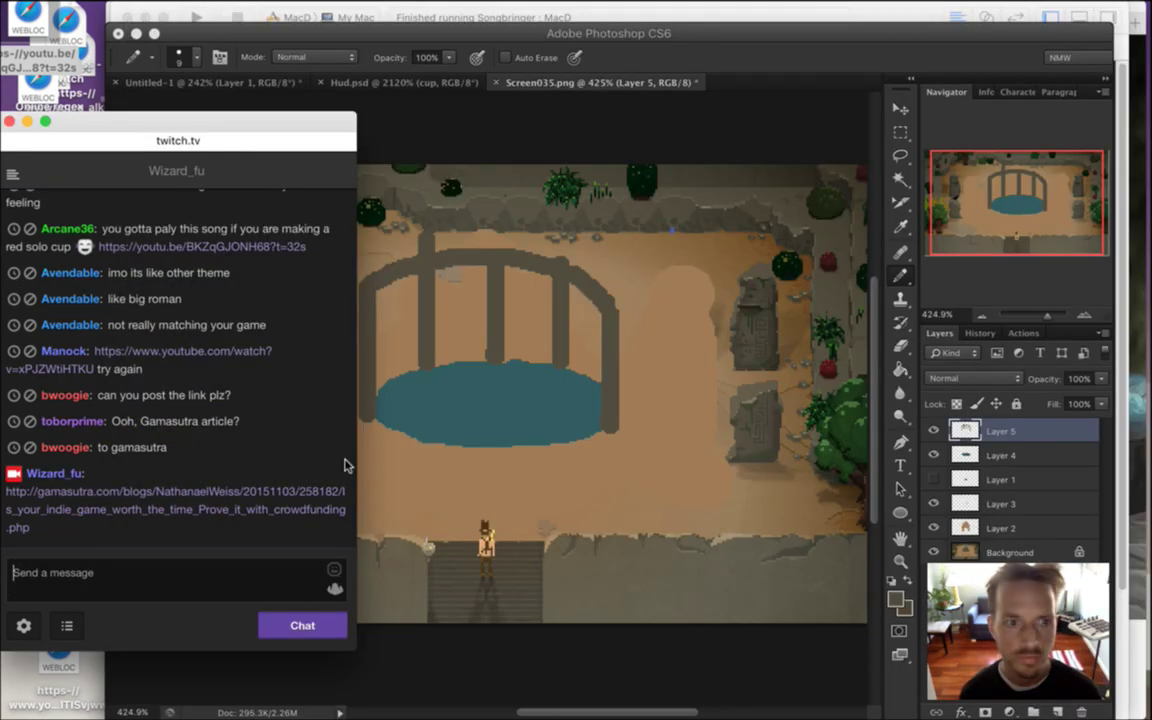
Open the YouTube link from the chat, skim through the "Testing HexGrid 3" video and close its window
left_click(145, 366)
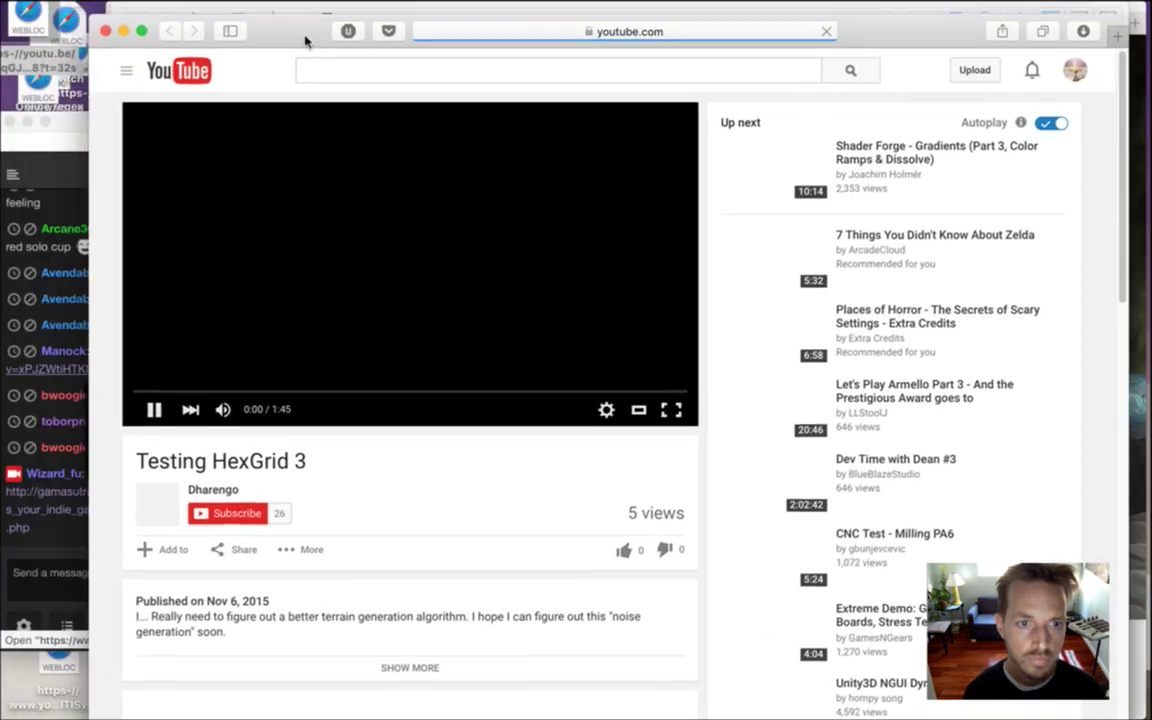
left_click_drag(306, 40, 411, 36)
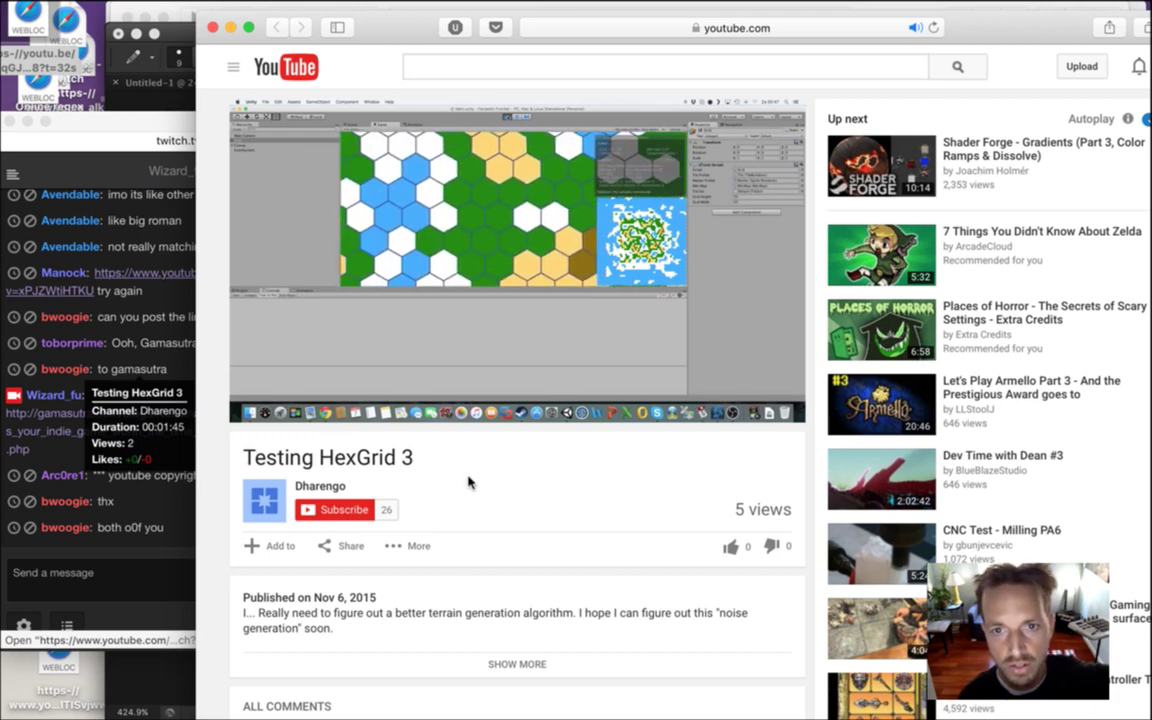
mouse_move(452, 288)
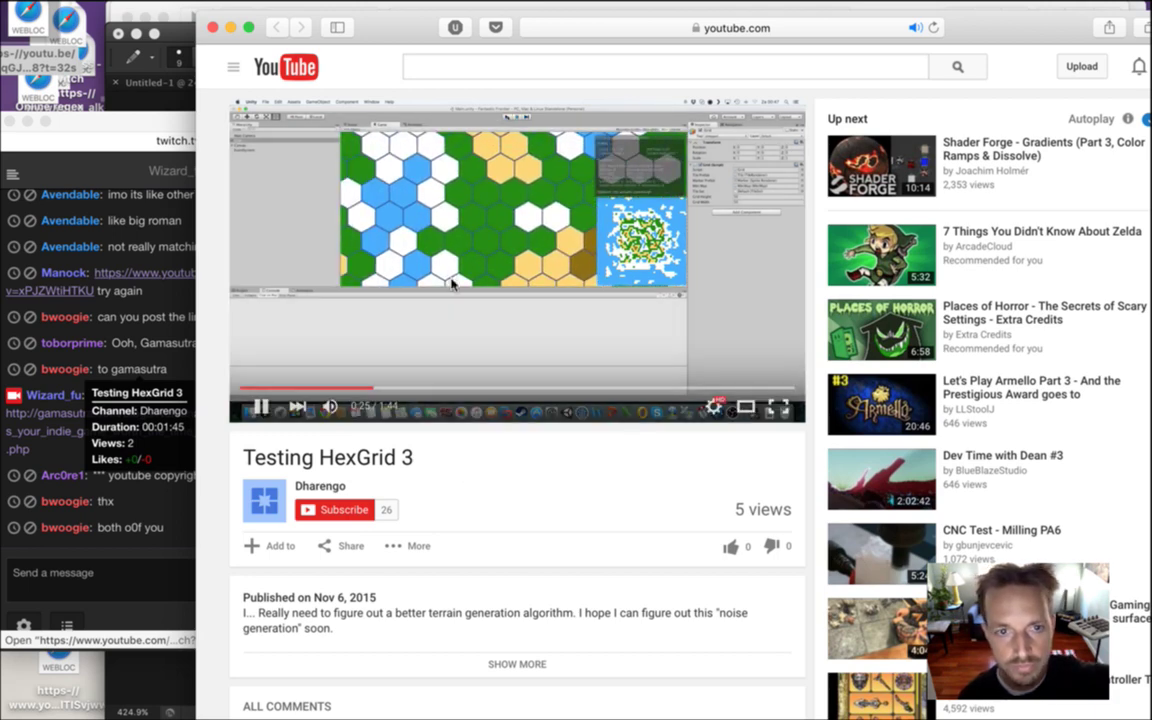
left_click(542, 389)
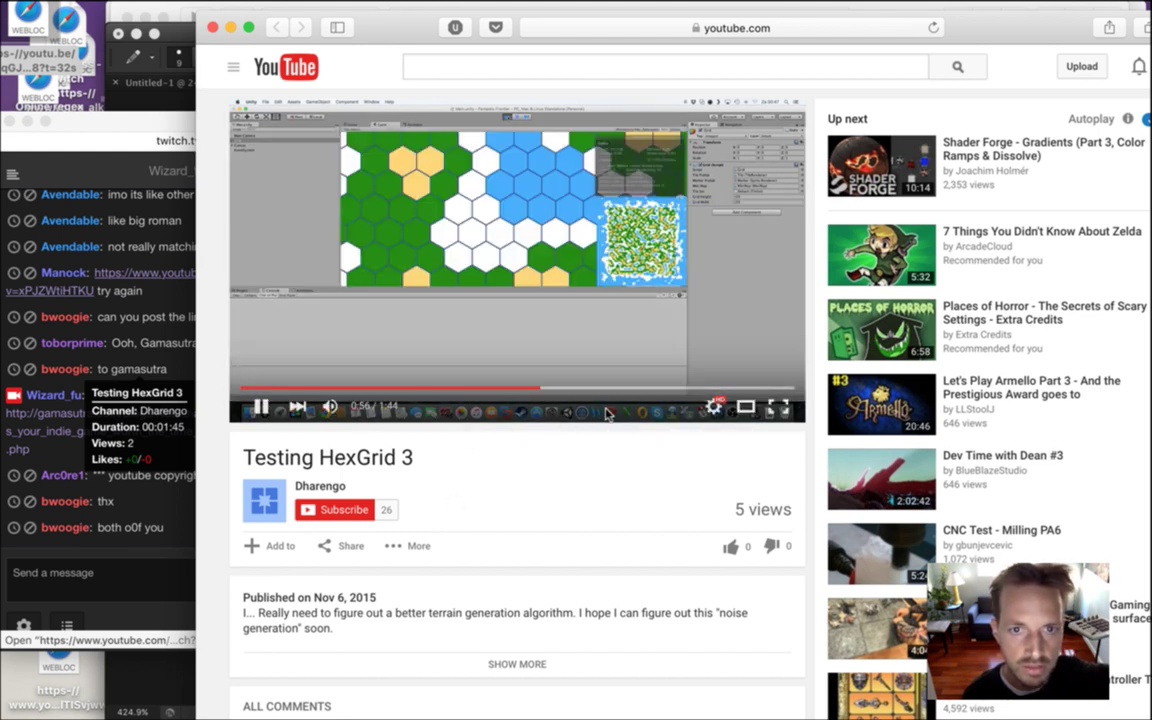
left_click(668, 389)
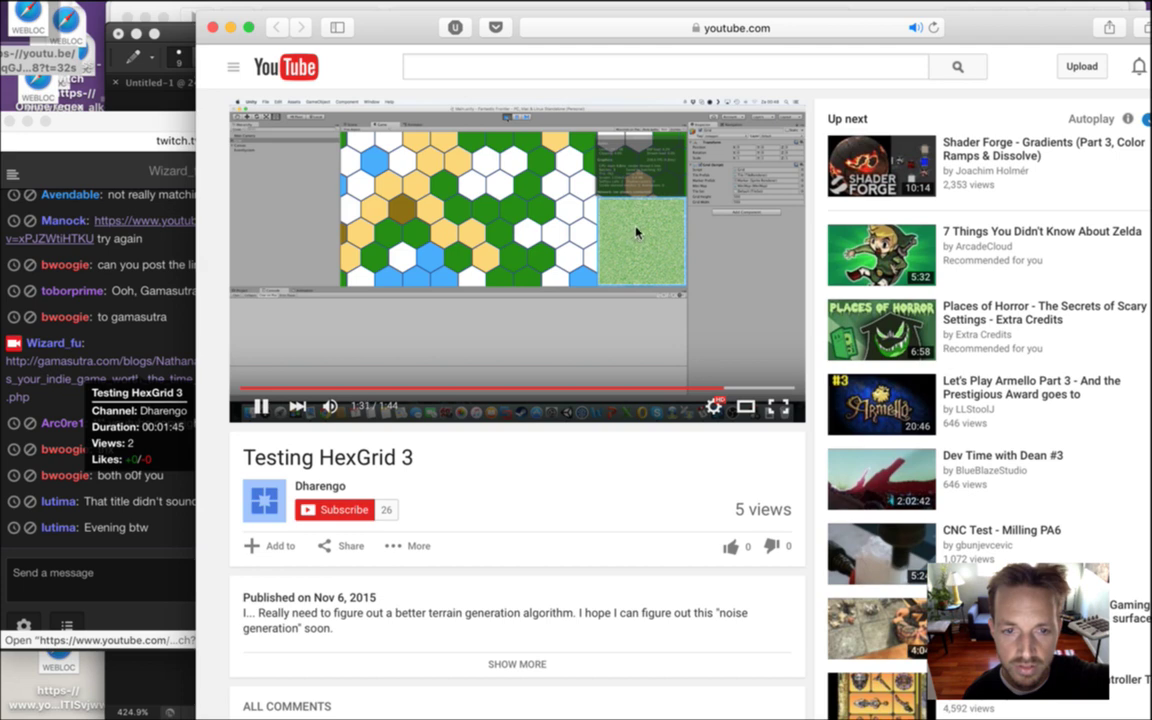
left_click(213, 27)
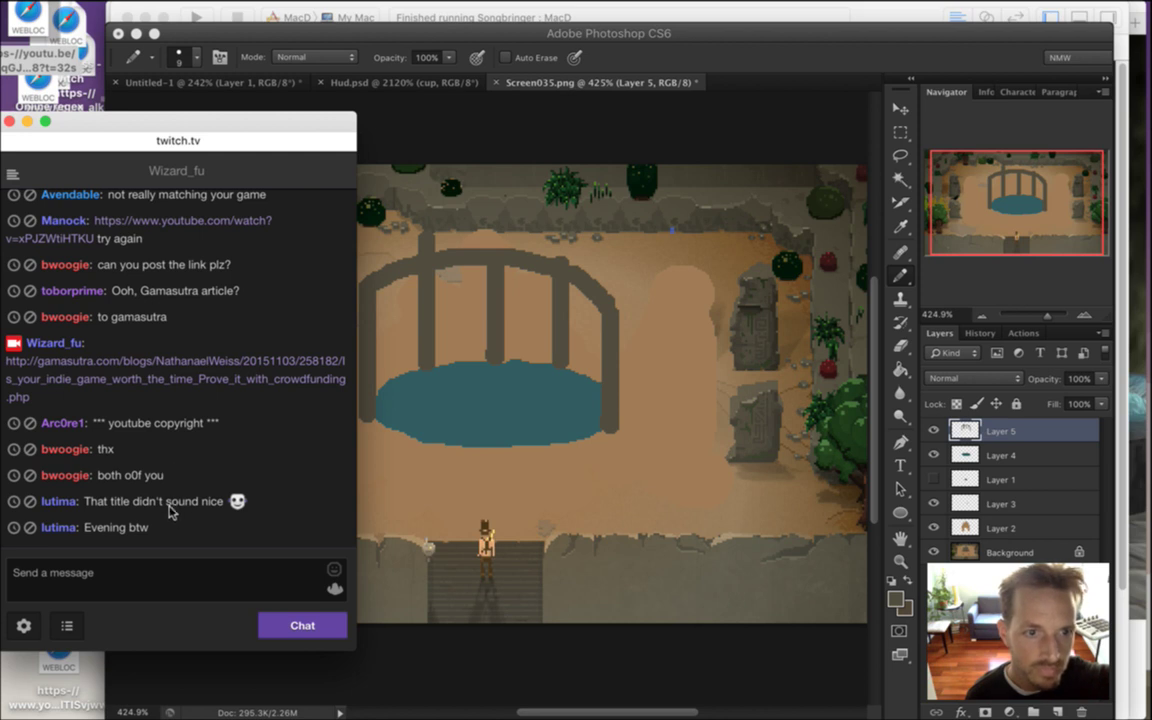
Read the latest chat messages about the title and the Toby Keith song Red Solo Cup
left_click_drag(108, 503, 183, 500)
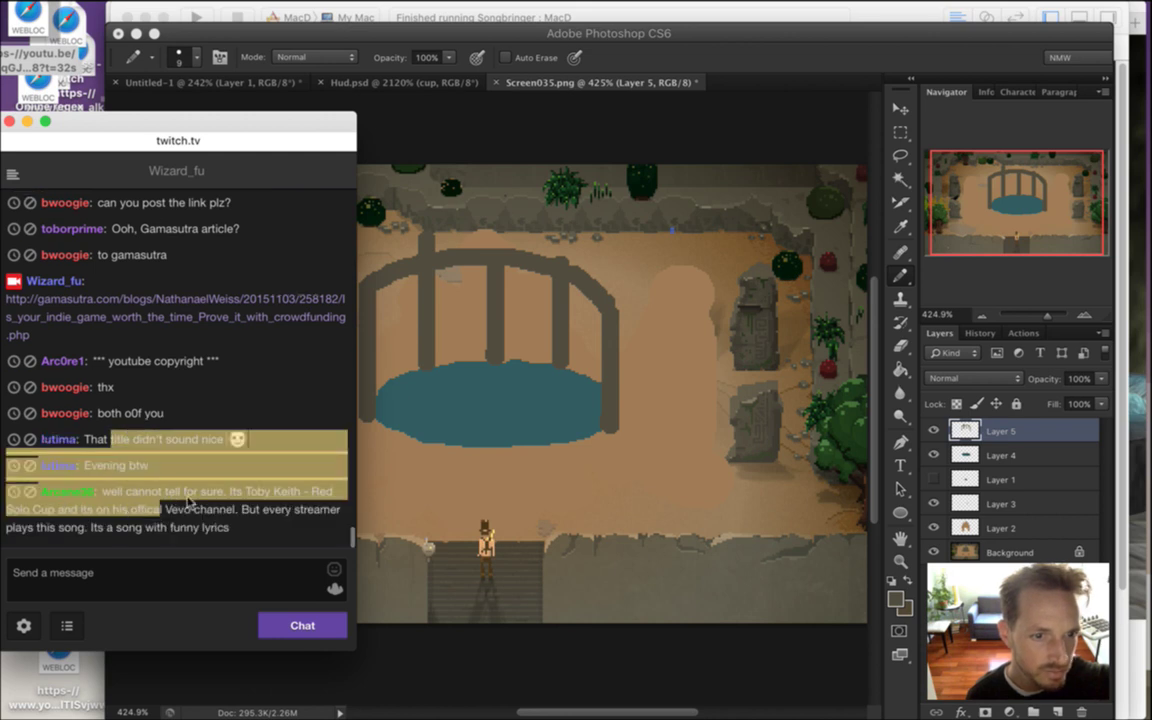
left_click(208, 513)
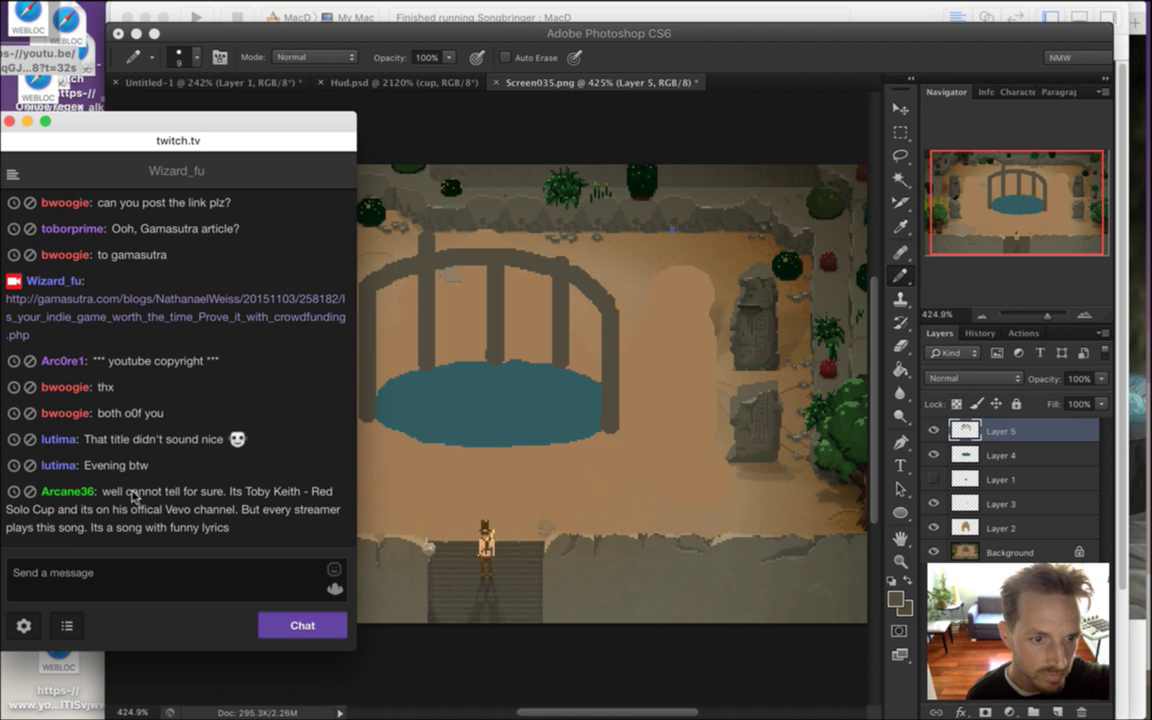
left_click_drag(132, 490, 194, 526)
left_click(237, 528)
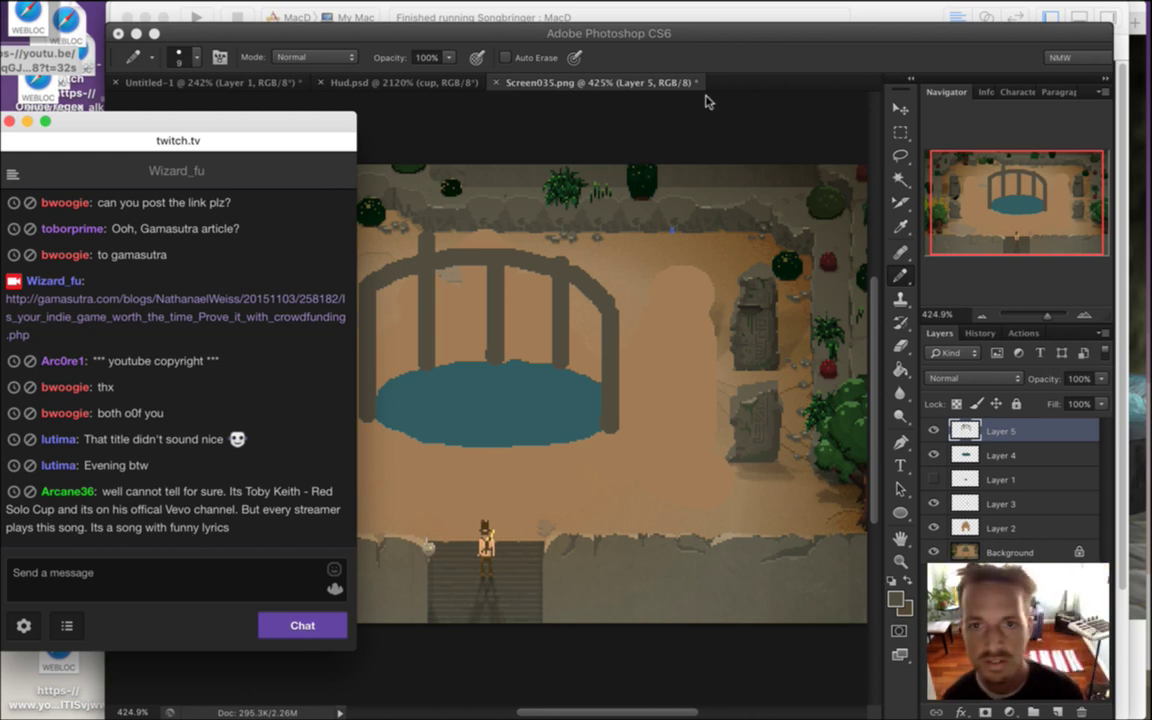
Return to Photoshop, hide Layer 5 and Layer 4 with the pillars and pool, and show Layer 1
left_click(688, 64)
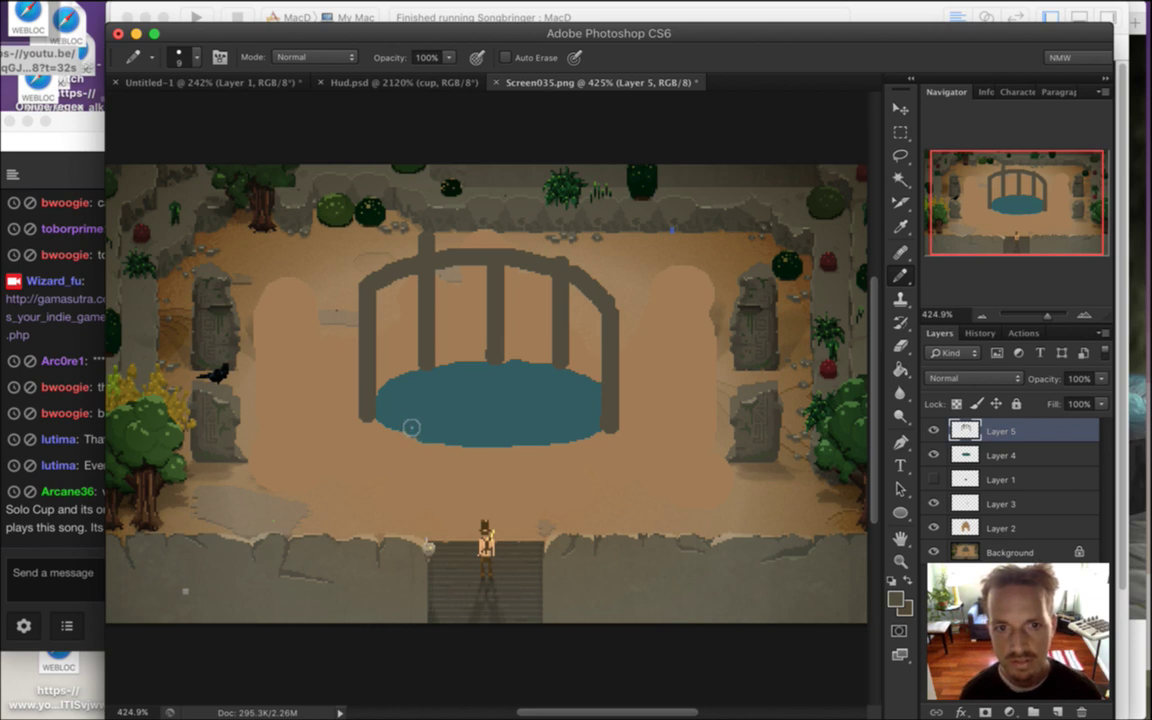
left_click(933, 455)
left_click(934, 431)
left_click(933, 479)
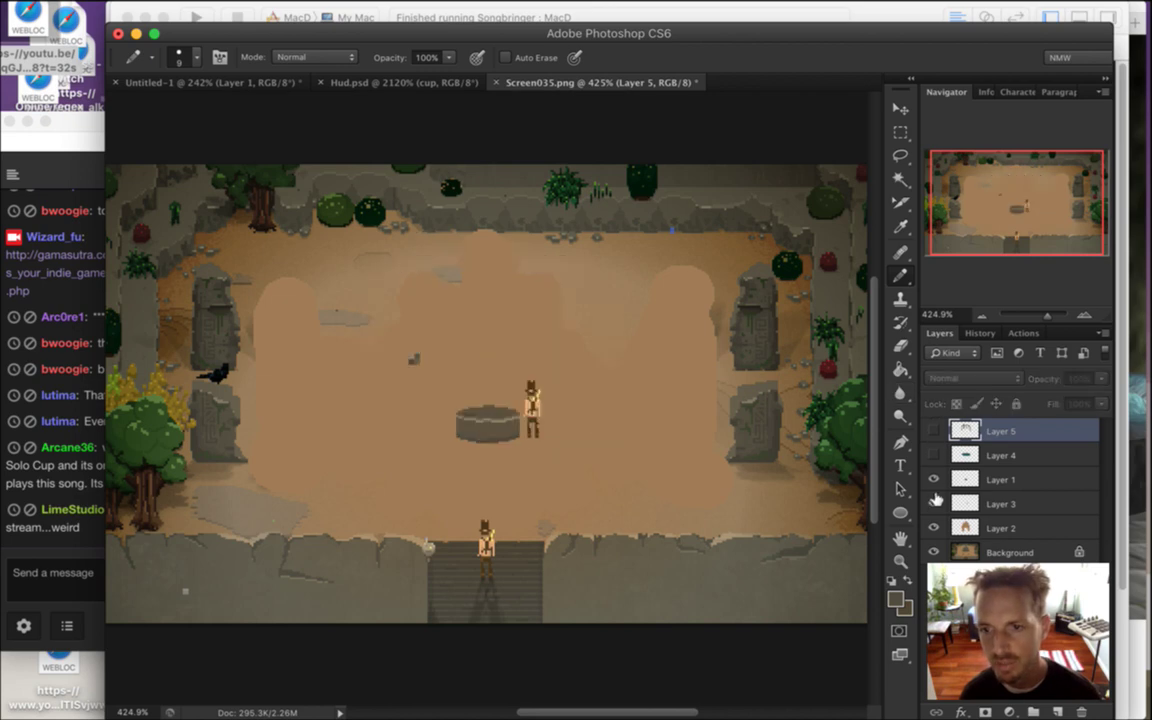
Marquee-select the small round stone basin beside the upper character and make Layer 1 the active layer
left_click_drag(478, 428, 506, 478)
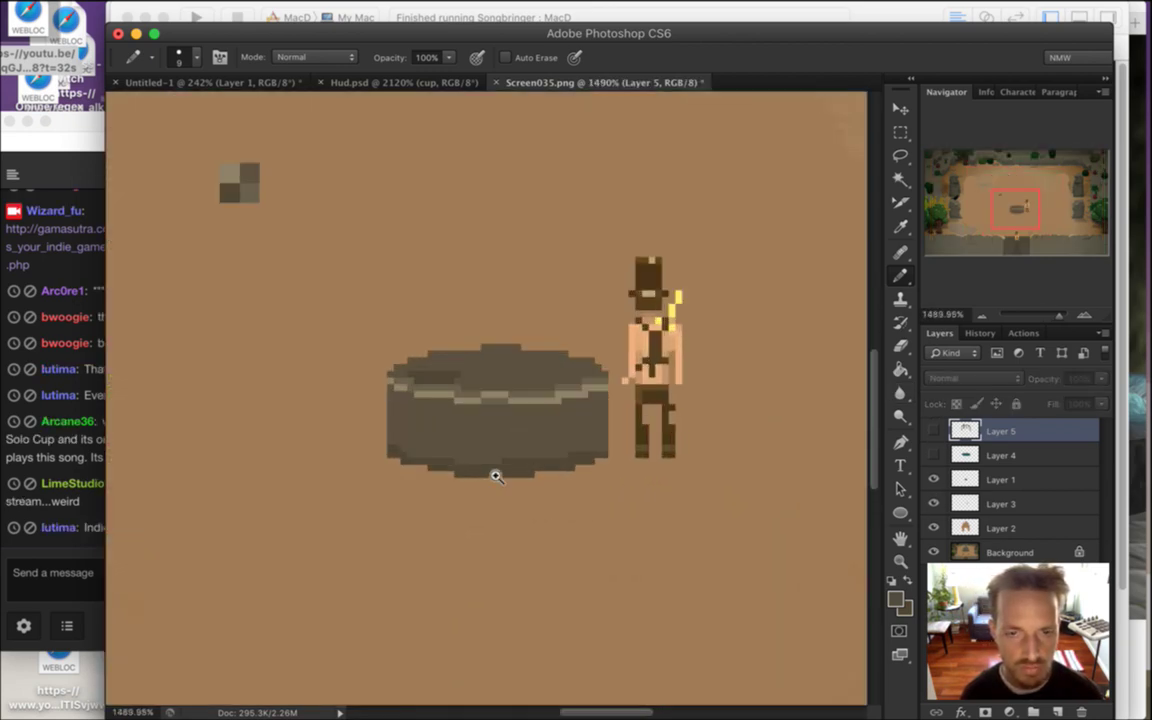
scroll(793, 382, "up", 3)
scroll(785, 390, "down", 2)
left_click_drag(590, 465, 556, 492)
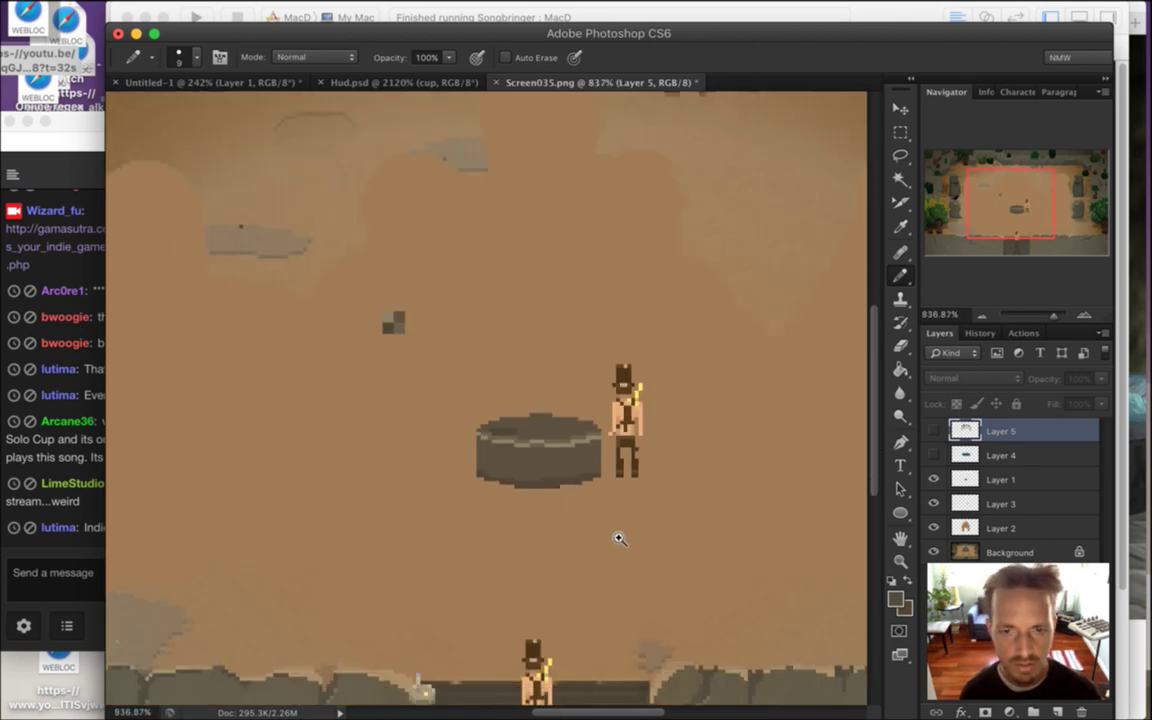
key("m")
left_click_drag(447, 383, 610, 503)
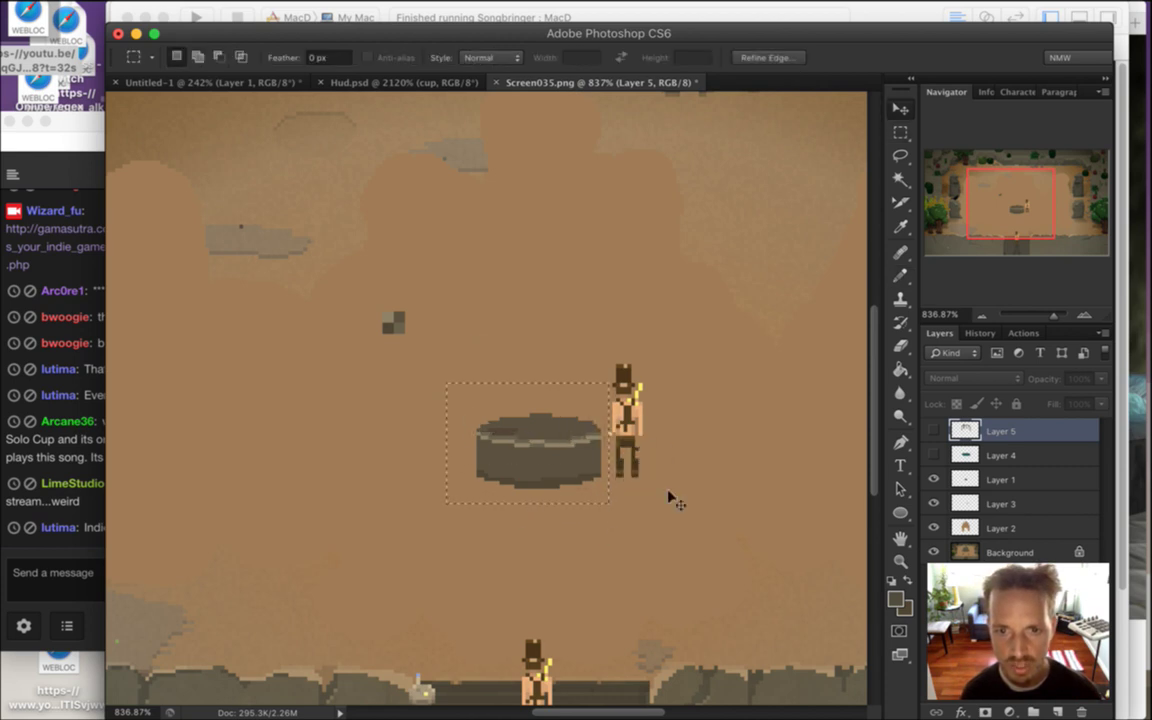
key("v")
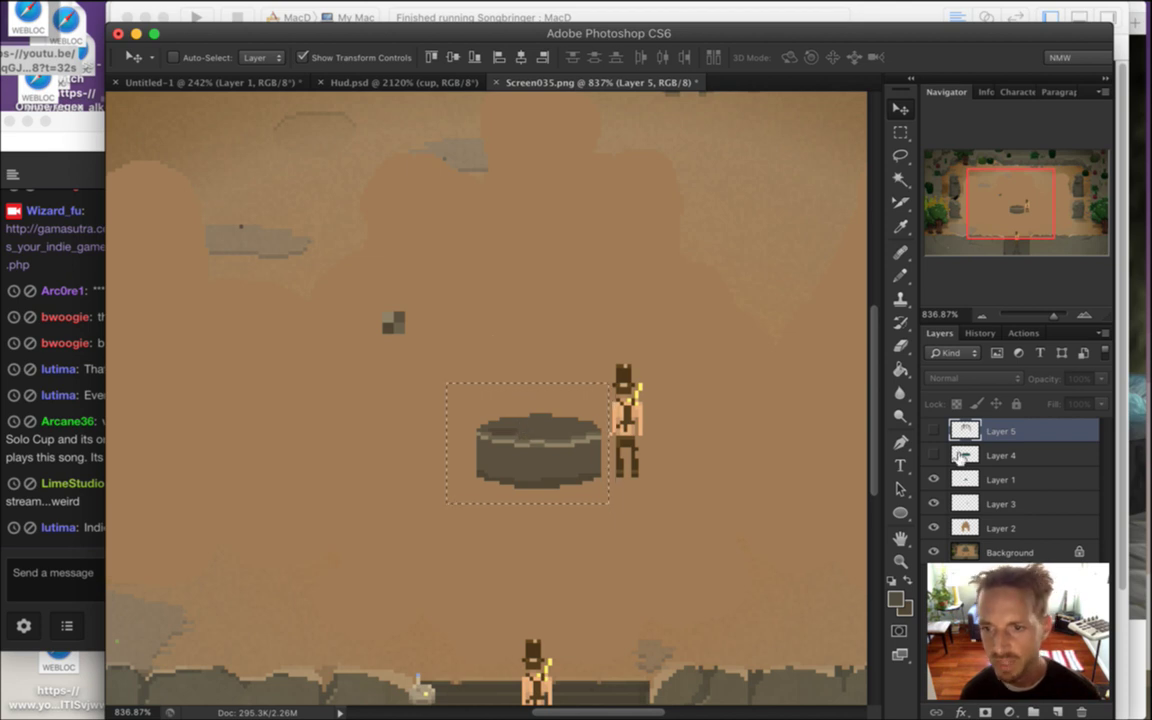
left_click(975, 481)
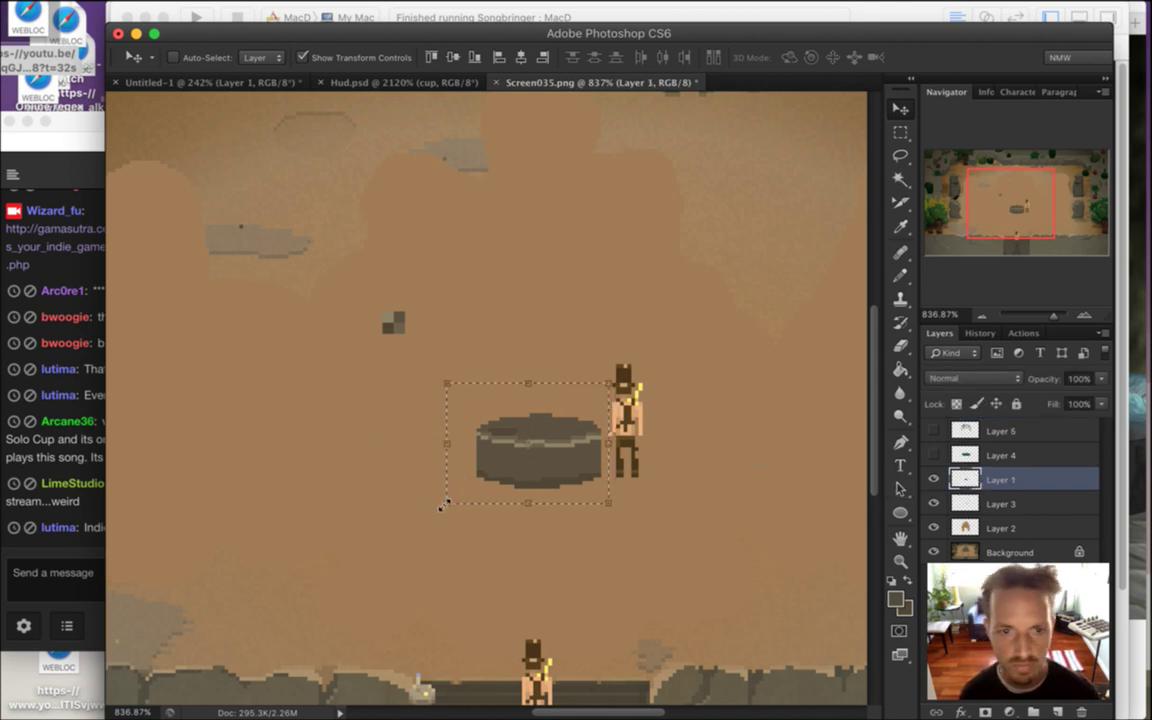
Scale the selected stone basin to 165.12% width and 125% height, place it at X 191.5 px, Y 133 px, apply and deselect
left_click(446, 388)
left_click_drag(446, 388, 371, 326)
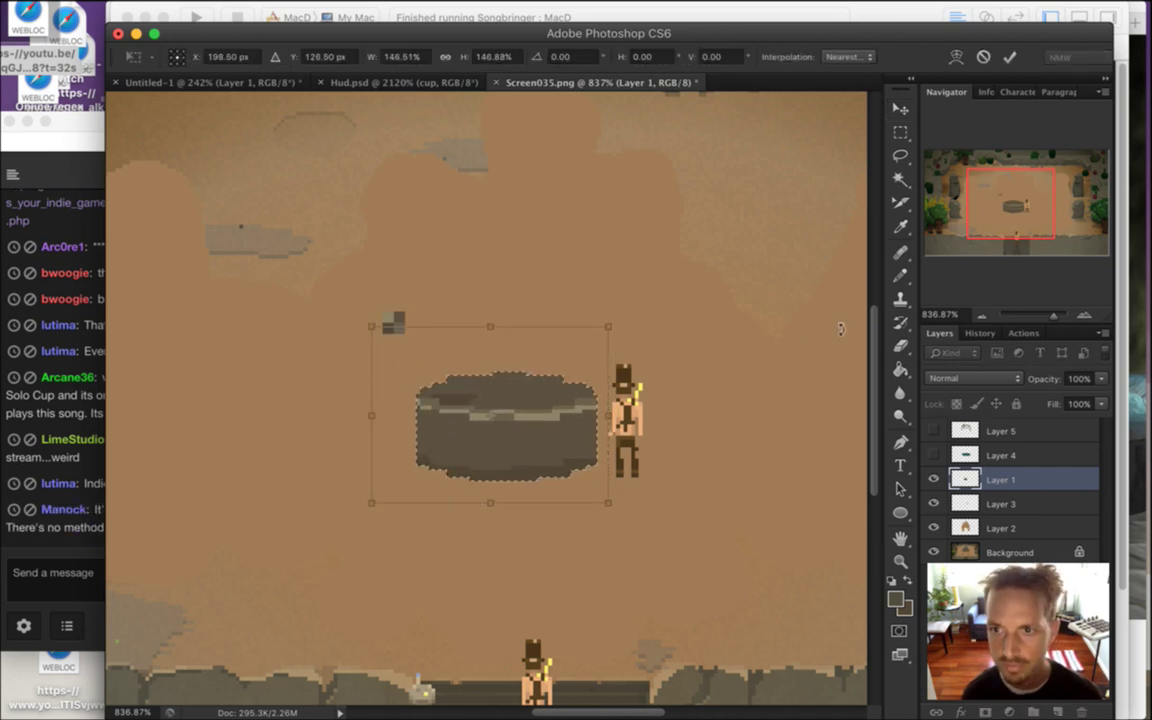
left_click_drag(491, 333, 488, 352)
left_click_drag(371, 428, 338, 431)
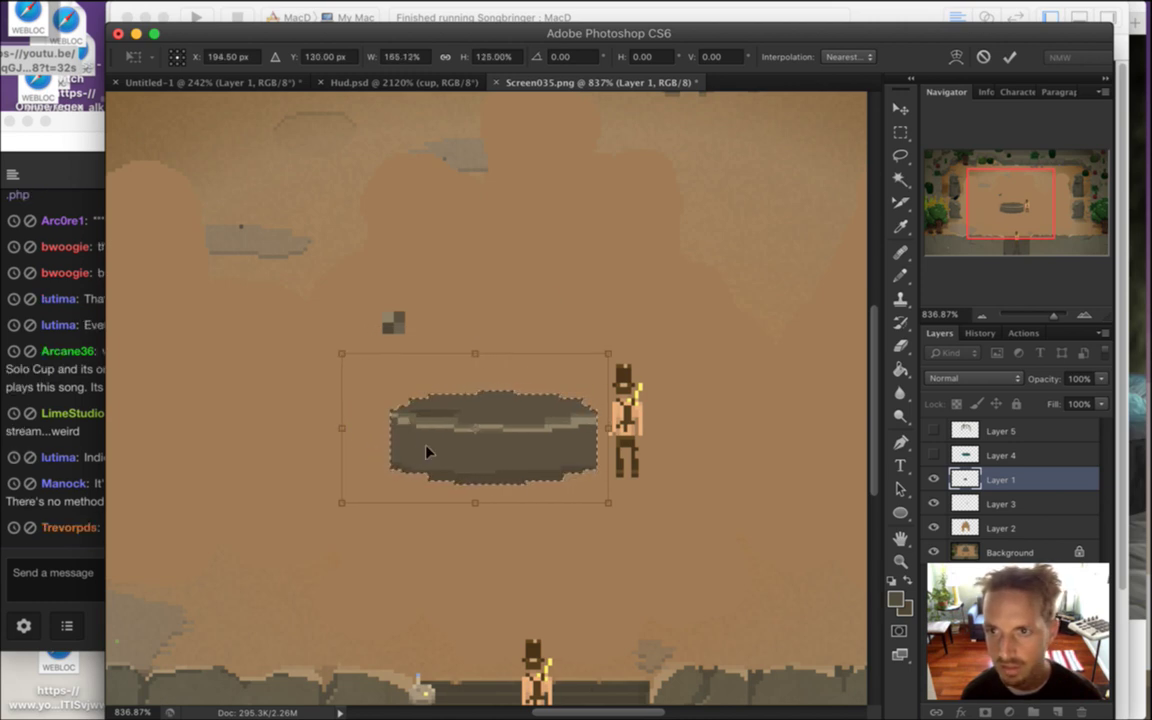
left_click_drag(488, 429, 478, 440)
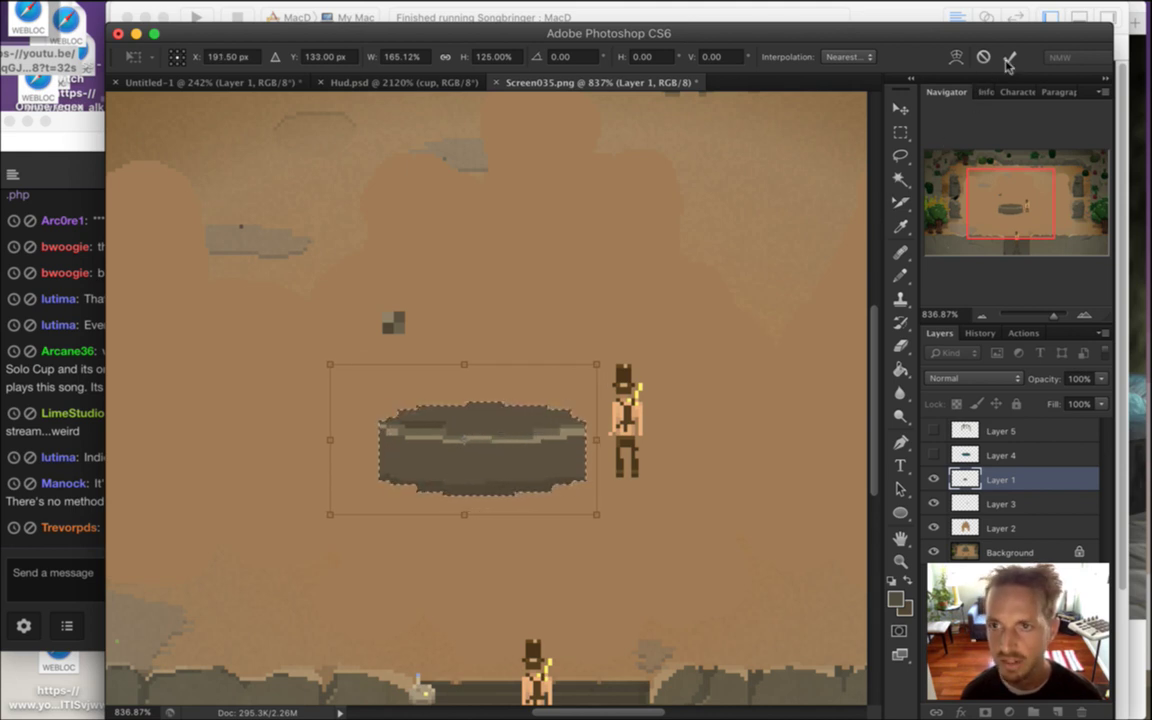
left_click_drag(462, 366, 463, 388)
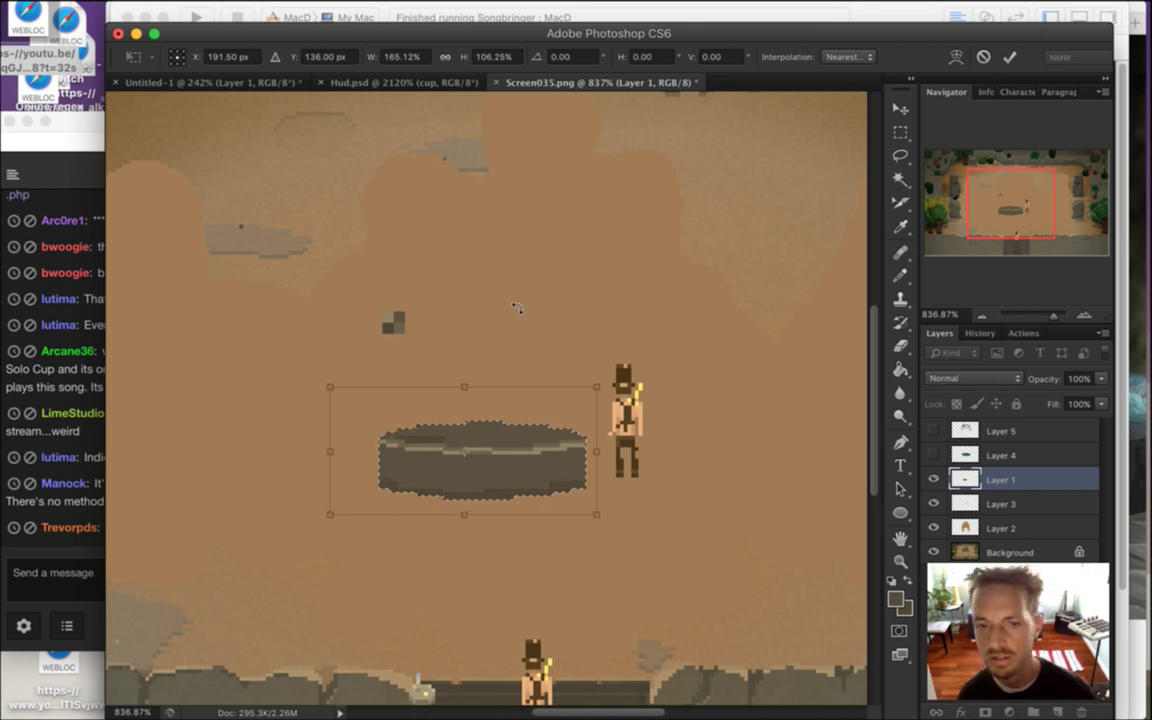
left_click_drag(464, 388, 465, 364)
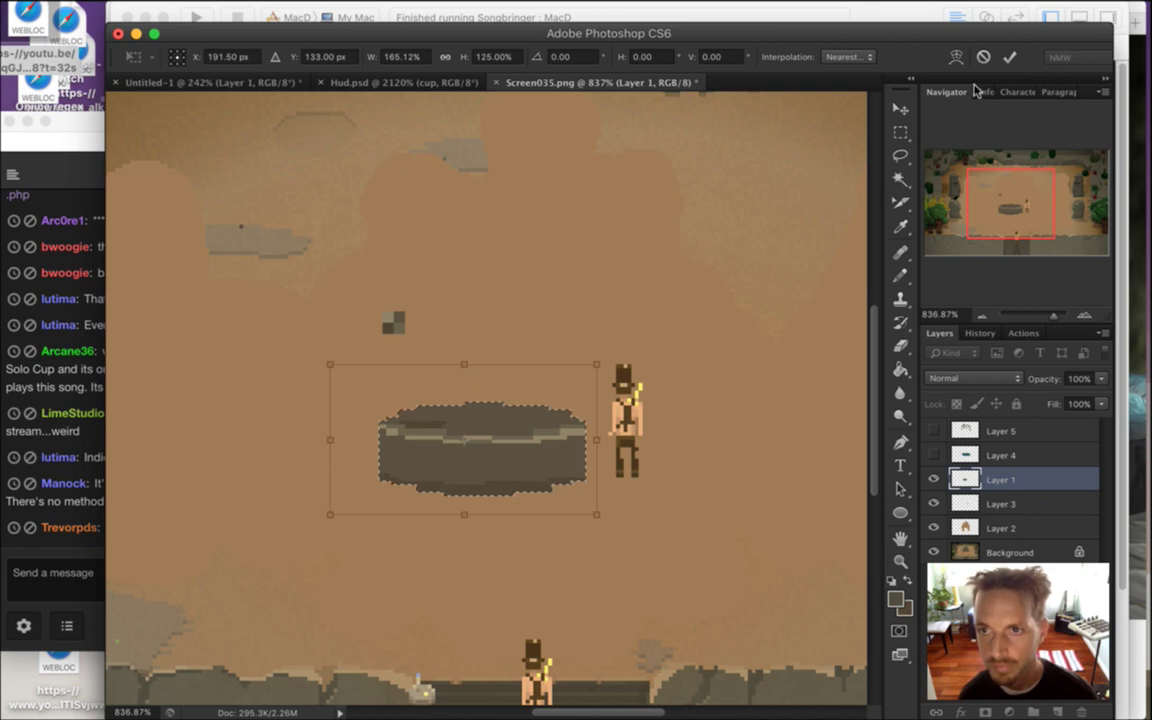
left_click(1007, 58)
key("ctrl+d")
key("m")
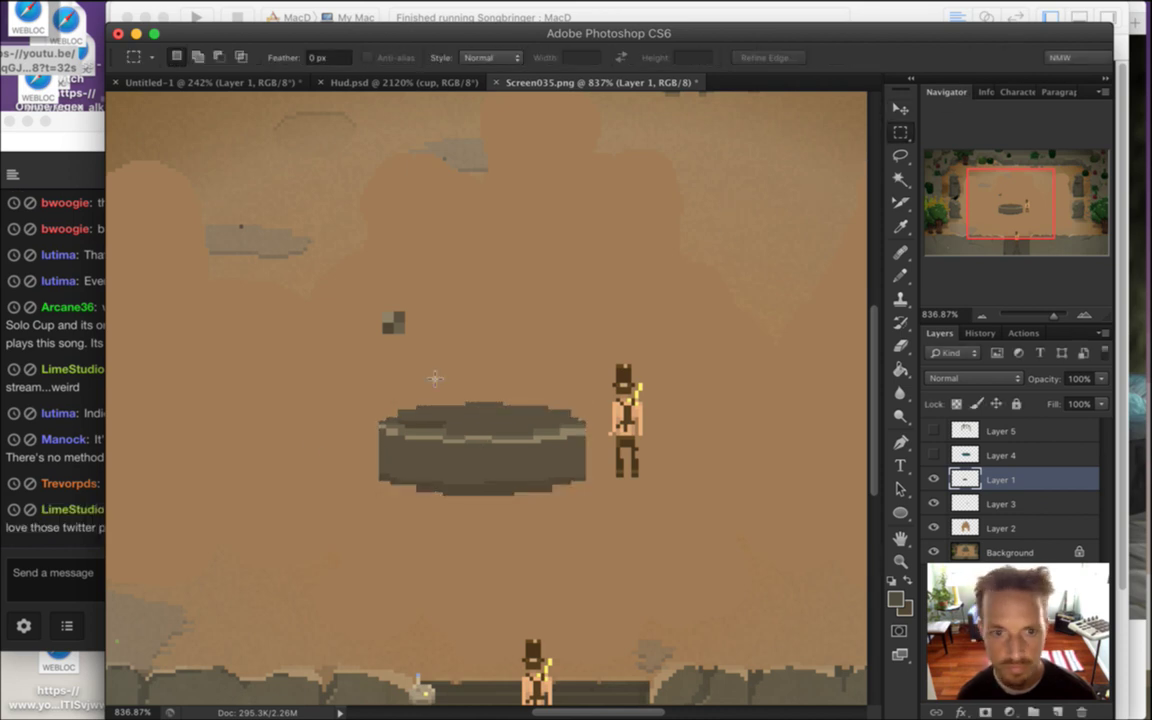
Switch to the Twitch chat and read the messages about the title and indie failure
left_click(45, 551)
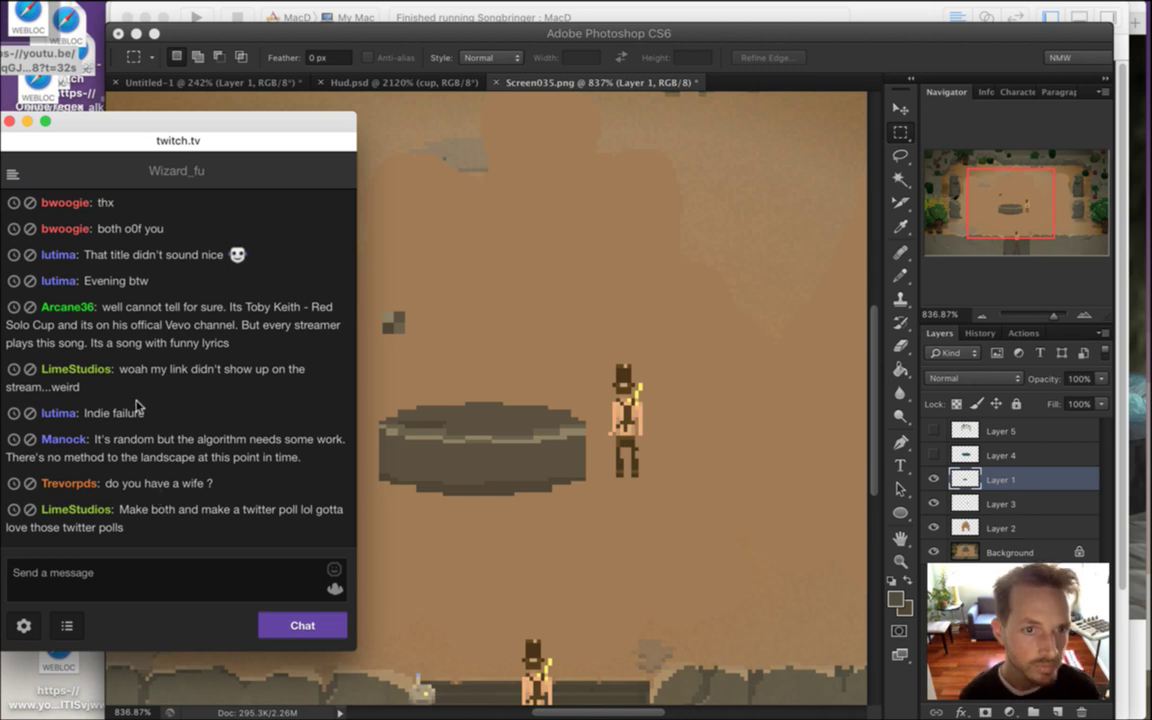
left_click_drag(85, 412, 150, 390)
left_click(134, 264)
left_click_drag(190, 254, 110, 254)
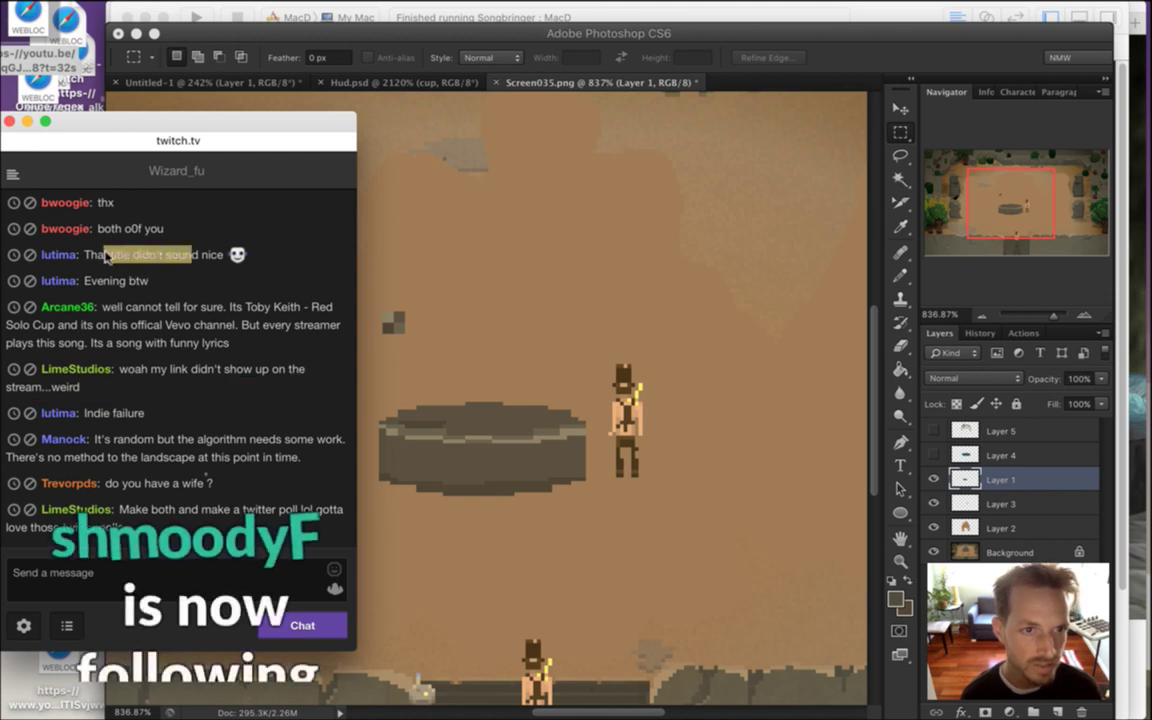
left_click(174, 436)
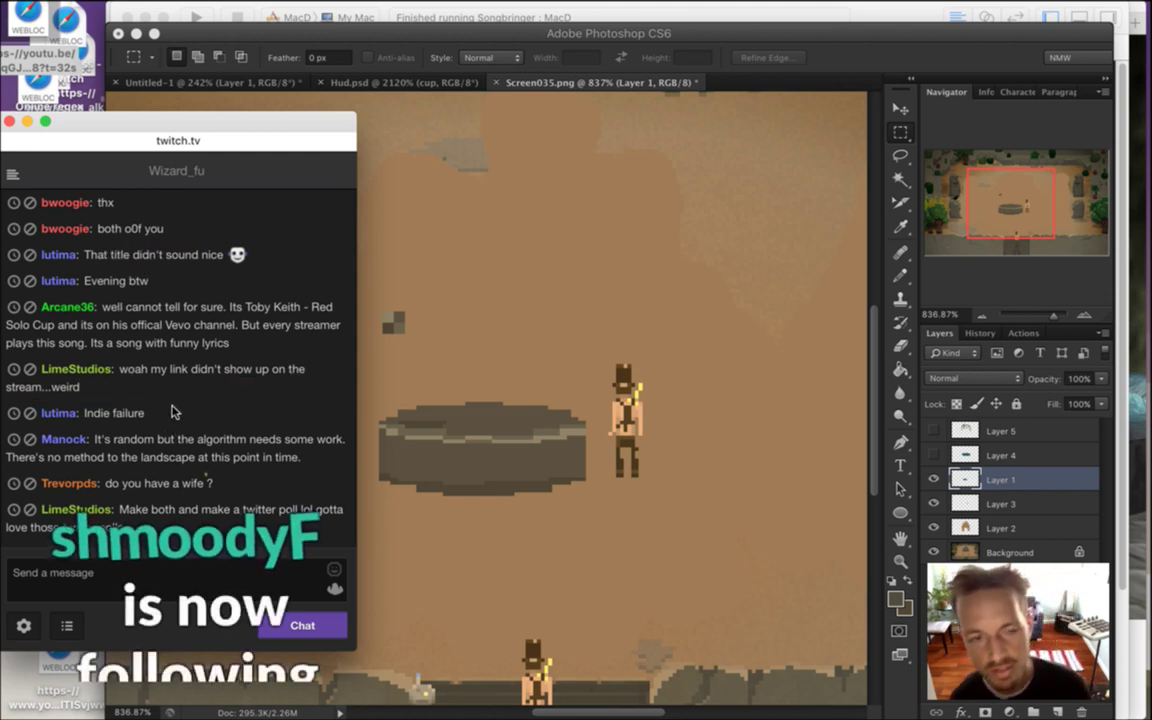
left_click_drag(93, 412, 170, 438)
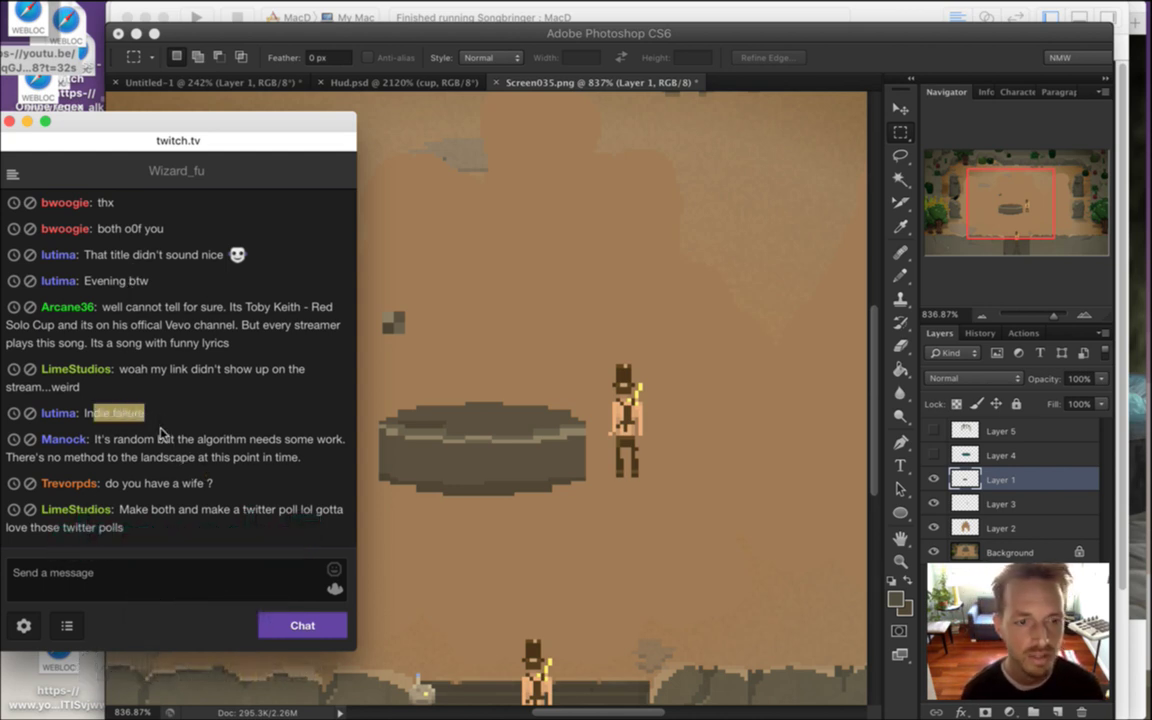
left_click(170, 419)
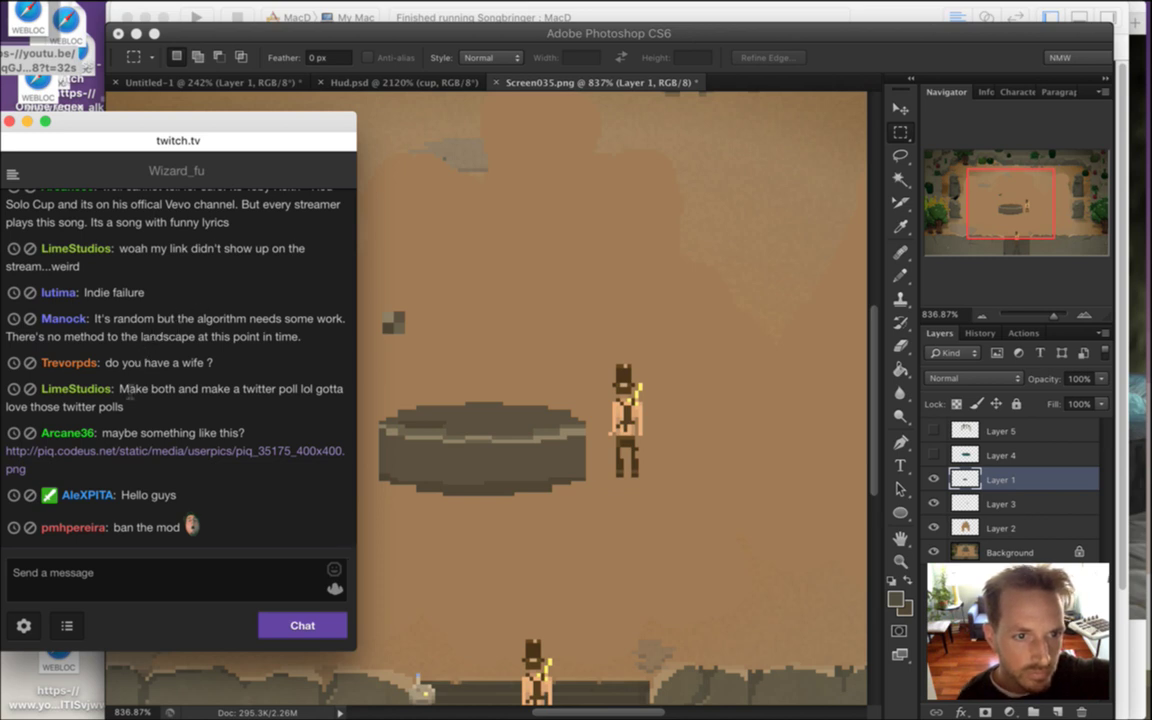
Read the chat messages about having a wife, making both versions for a Twitter poll, and the greeting
left_click_drag(120, 366, 204, 363)
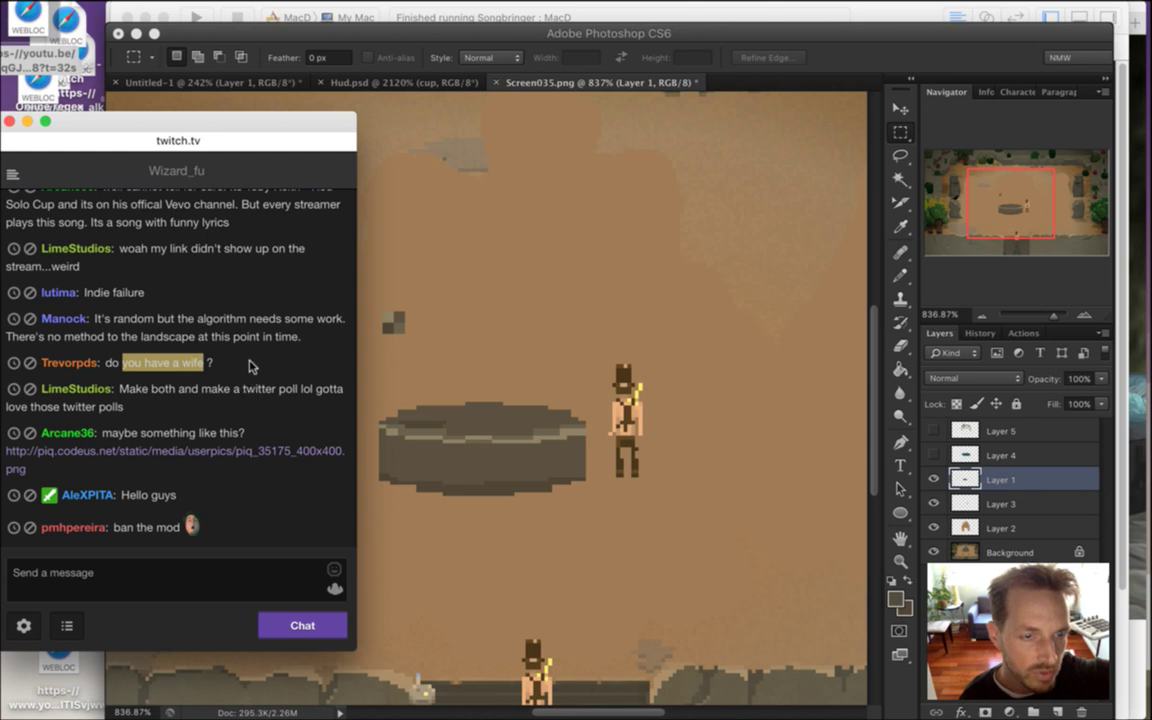
left_click(221, 398)
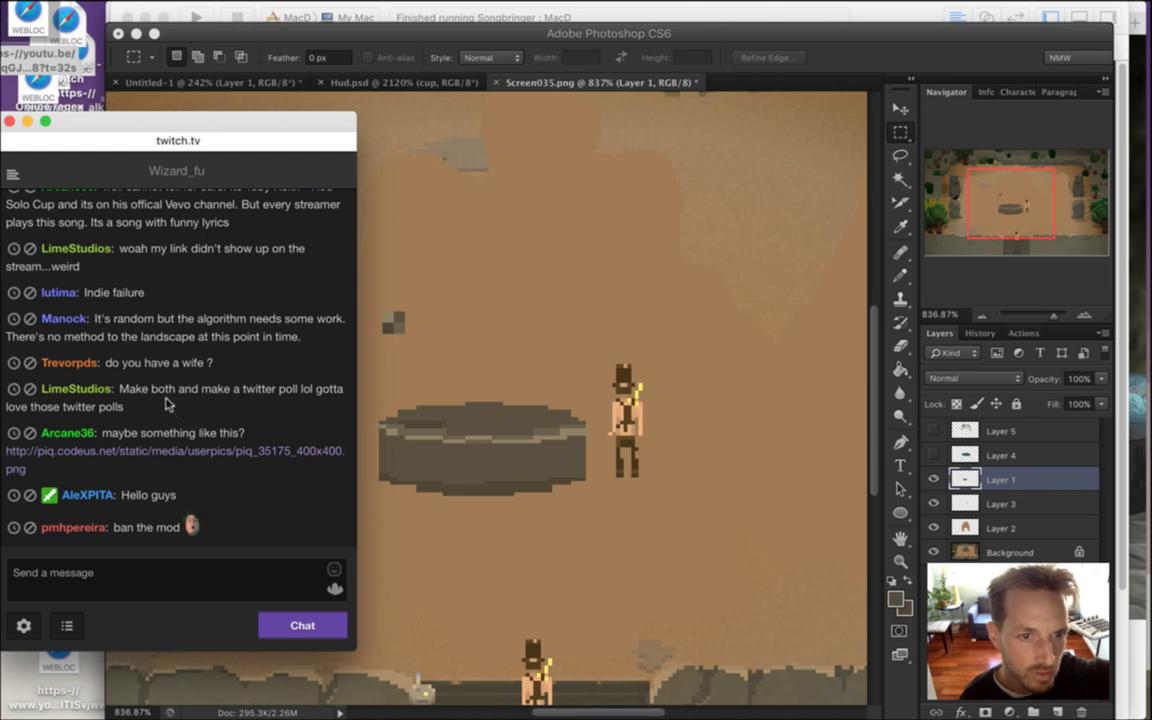
left_click_drag(150, 396, 197, 405)
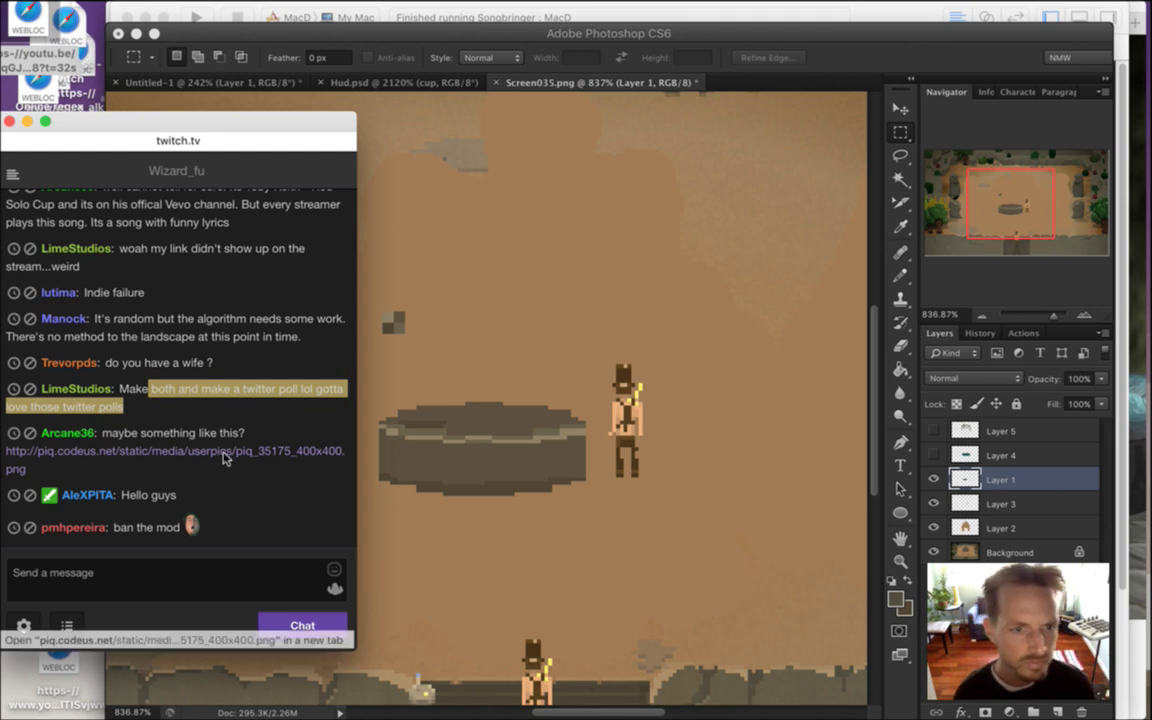
mouse_move(224, 450)
left_click(152, 495)
left_click_drag(143, 496, 186, 496)
left_click(205, 472)
Open the piq.codeus.net image link from the chat, examine the pixel-art fountain reference, and close it
right_click(200, 446)
left_click(180, 448)
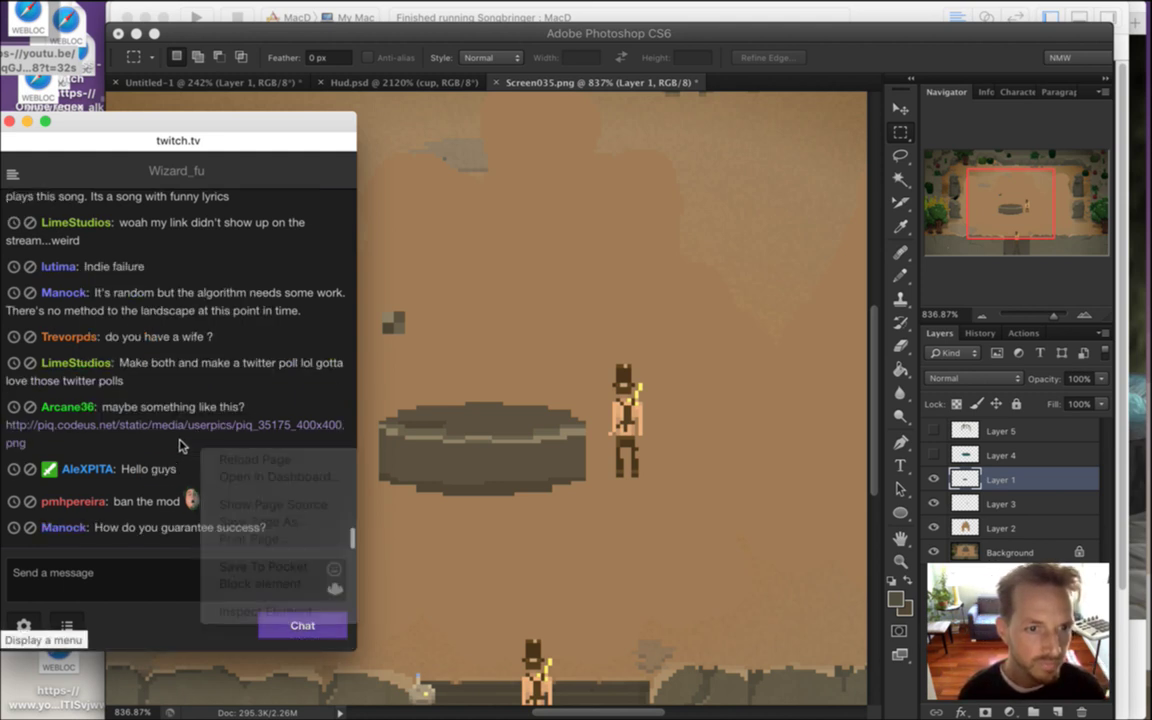
right_click(201, 423)
left_click(288, 416)
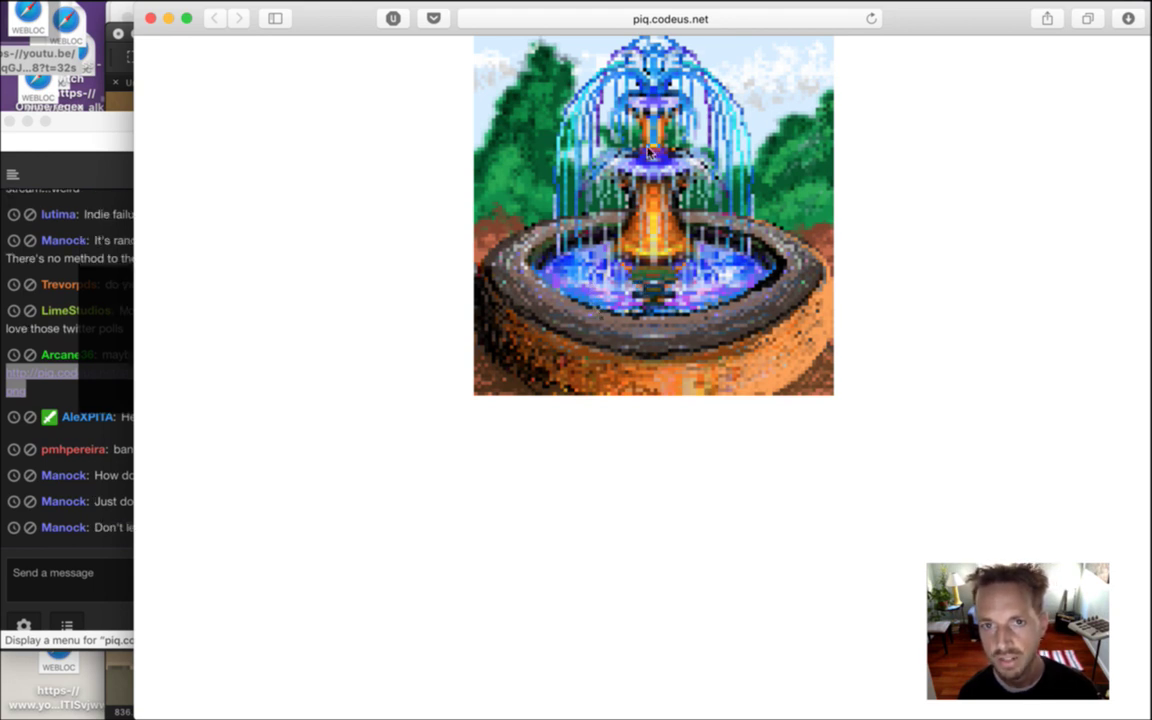
key("super+w")
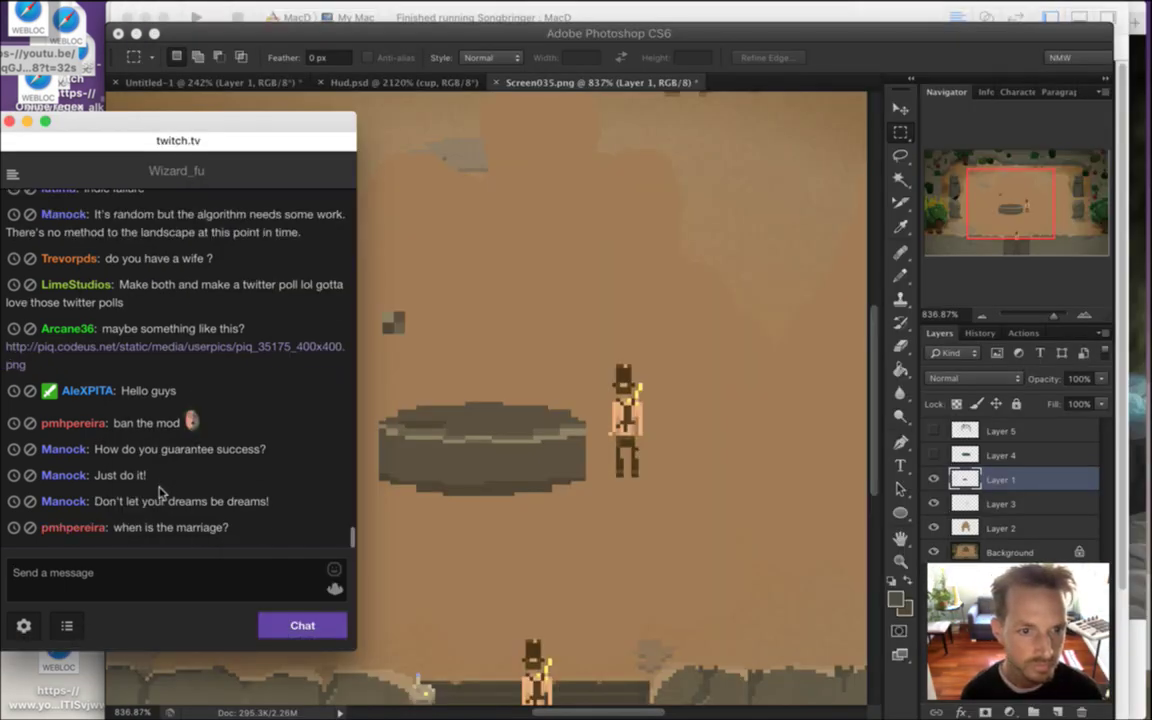
Read the newest chat messages about guaranteeing success, following dreams and the marriage invitation
left_click_drag(130, 450, 221, 500)
left_click(257, 488)
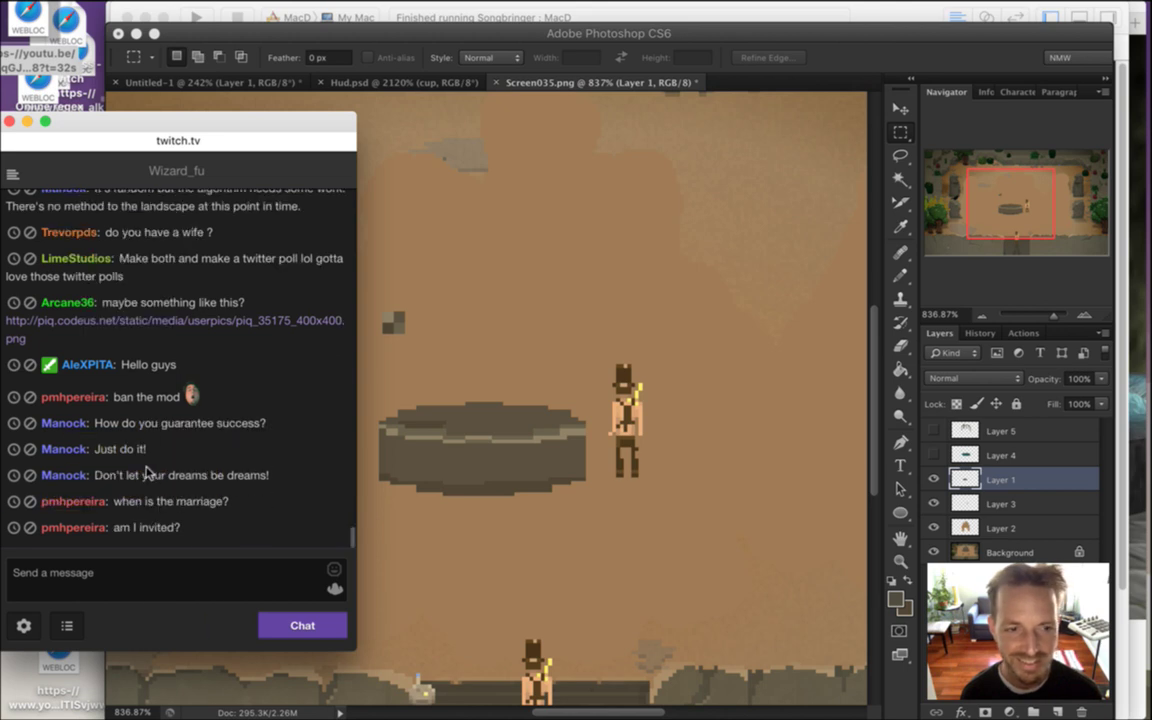
left_click_drag(110, 424, 218, 486)
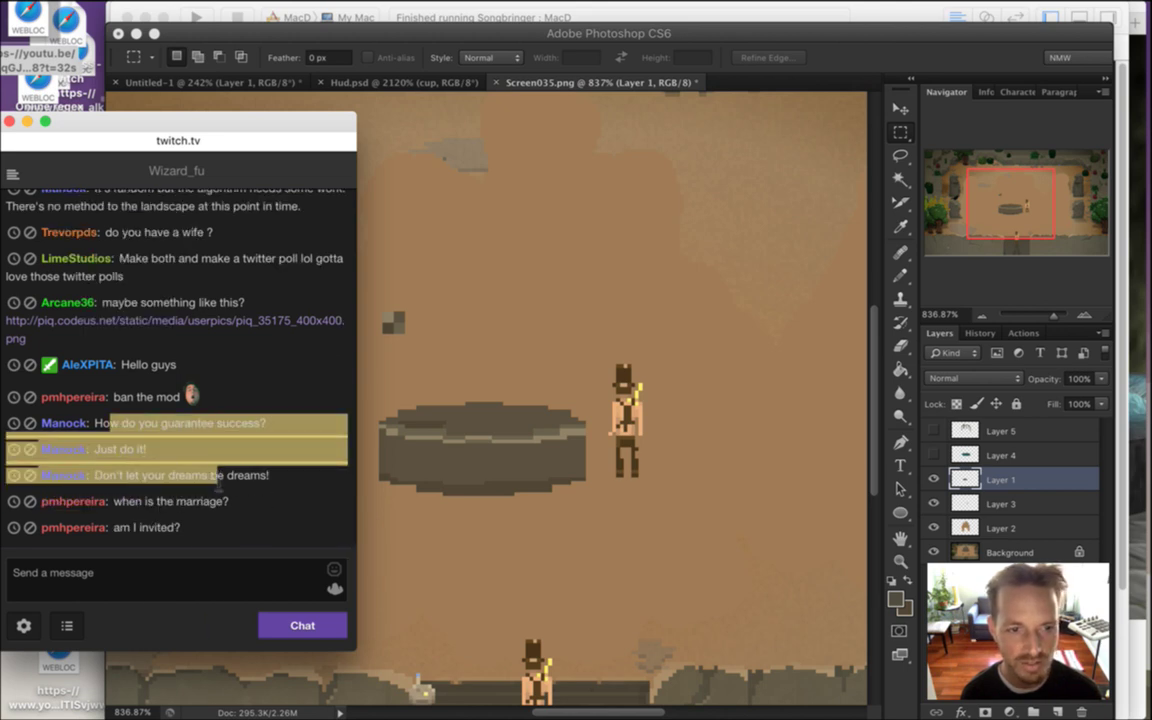
left_click(184, 459)
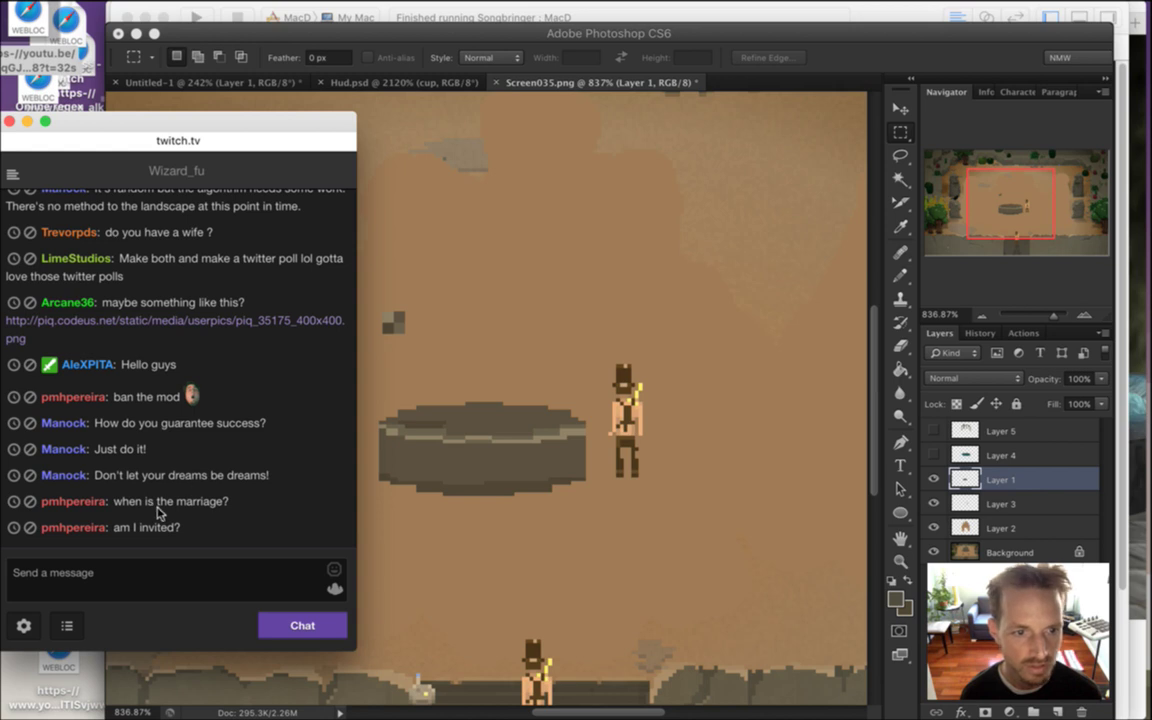
left_click_drag(129, 501, 211, 509)
left_click(206, 522)
left_click_drag(120, 528, 172, 532)
left_click(188, 536)
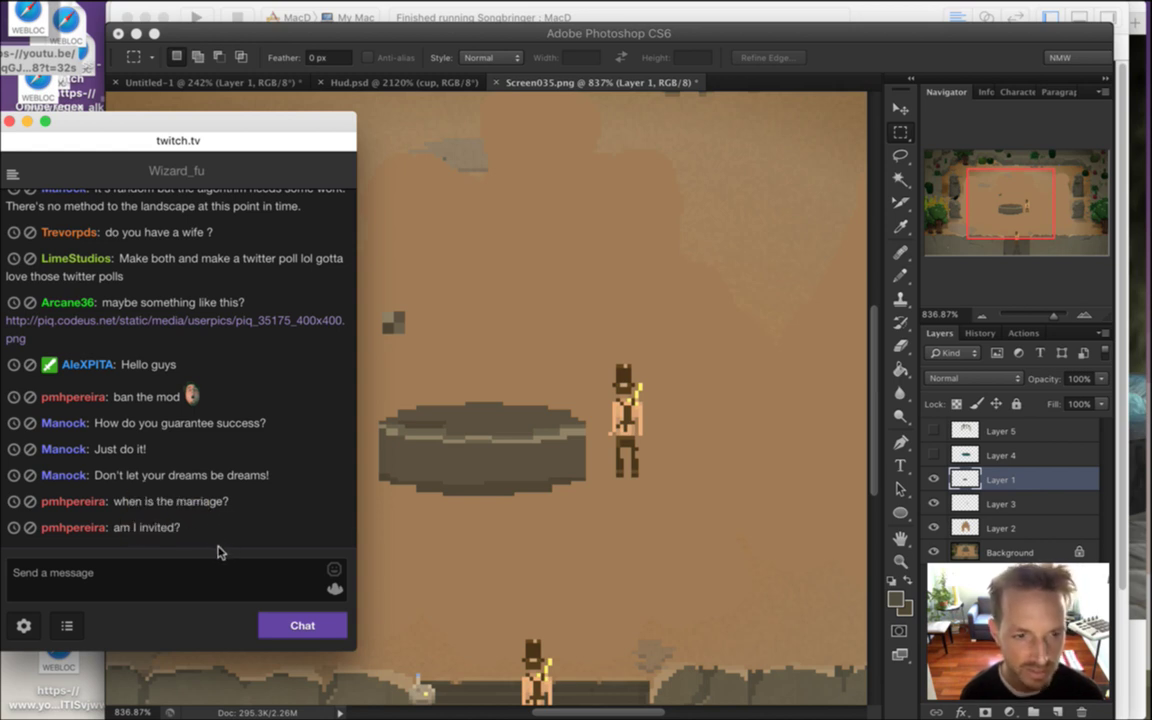
Return to Photoshop, marquee-select the stone basin's upper part, nudge it down to shorten the wall, and deselect
left_click(571, 268)
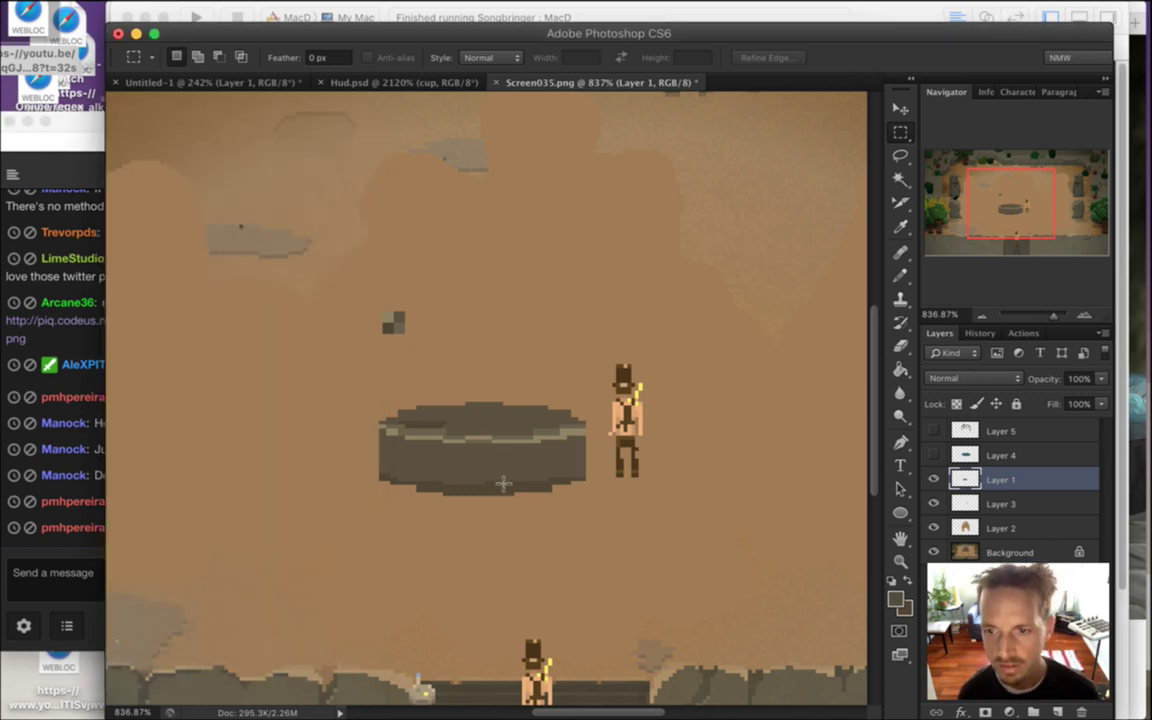
left_click_drag(348, 383, 562, 425)
key("v")
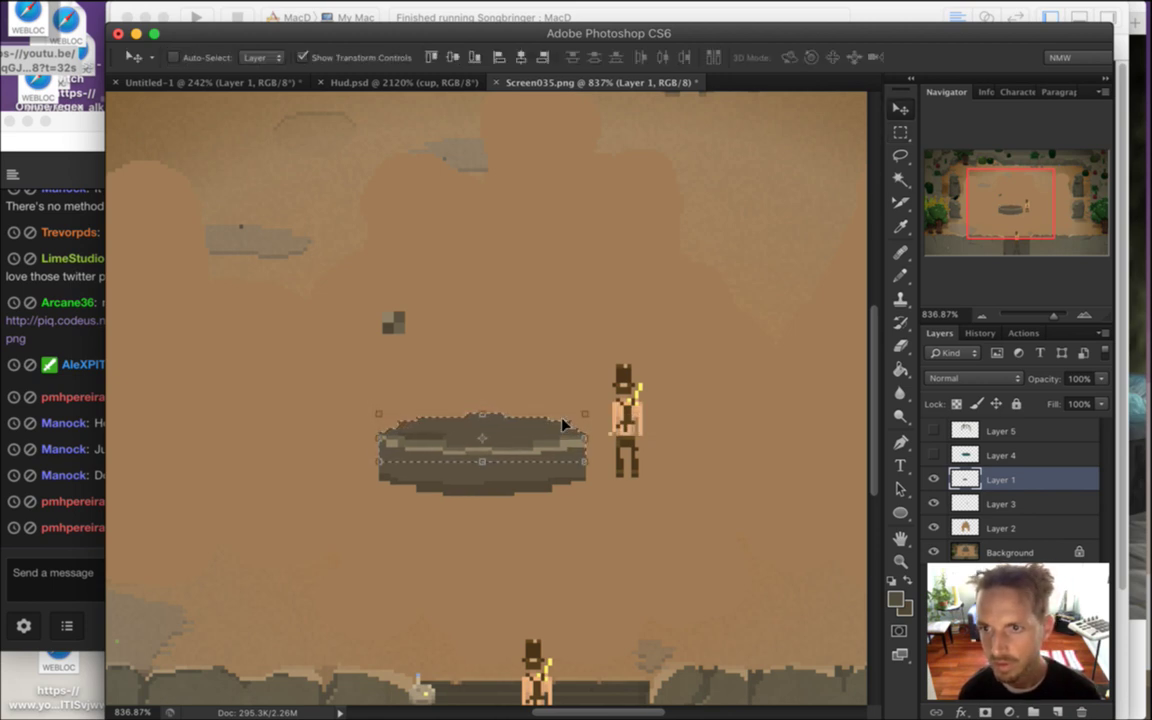
key("Down")
key("Down")
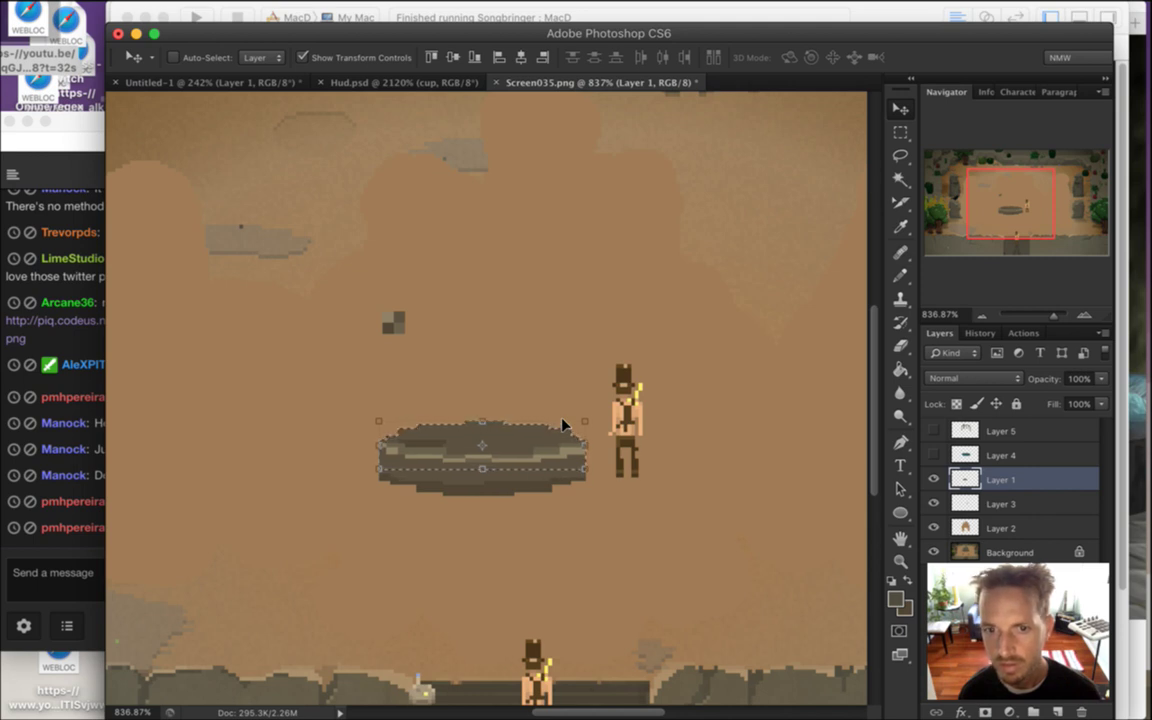
key("Up")
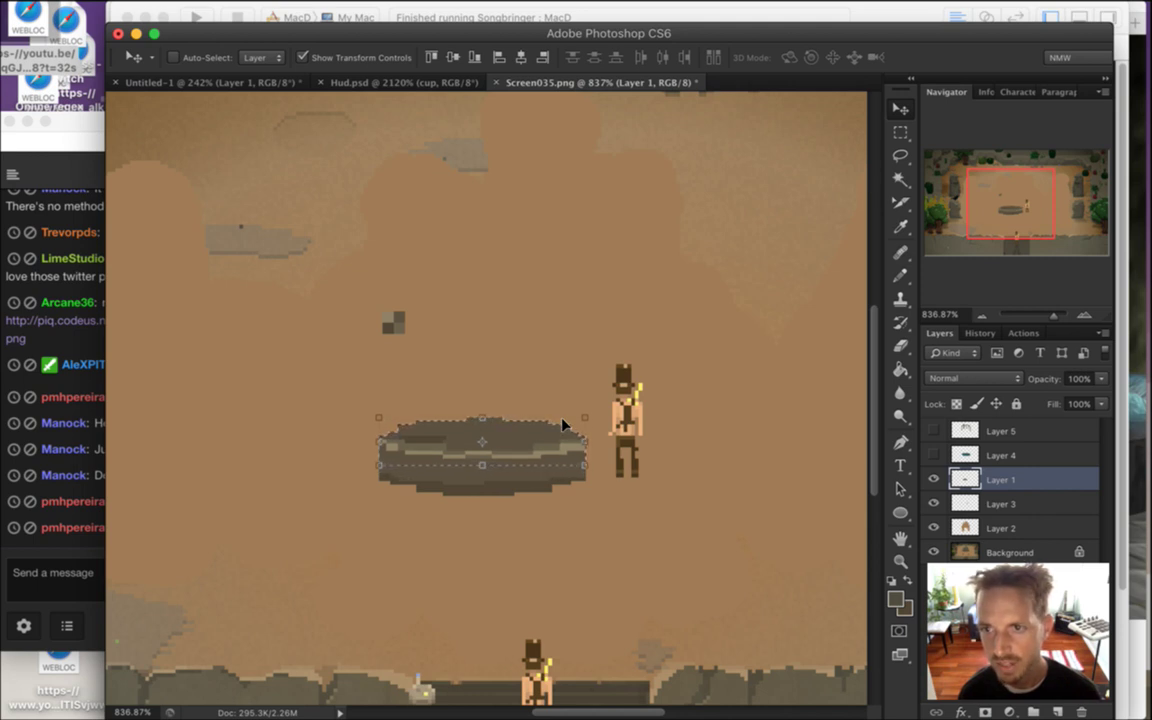
key("m")
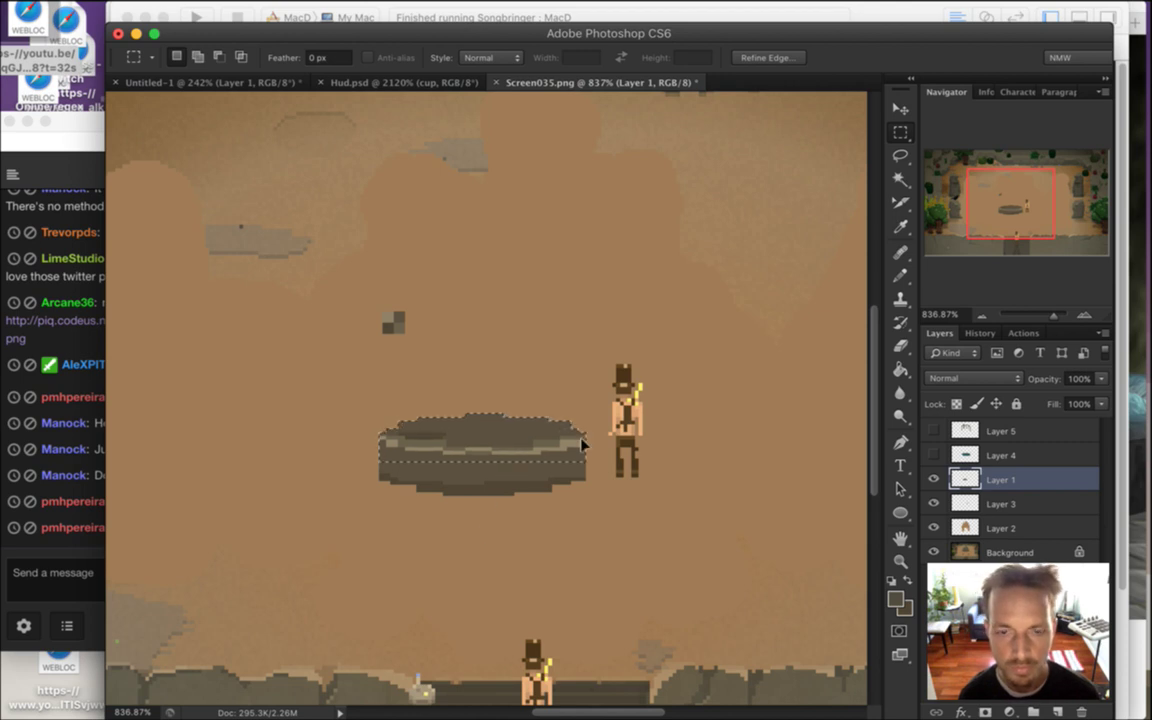
key("super+d")
Move the Layer 1 artwork with the stone basin slightly up and to the right
left_click_drag(539, 501, 589, 509)
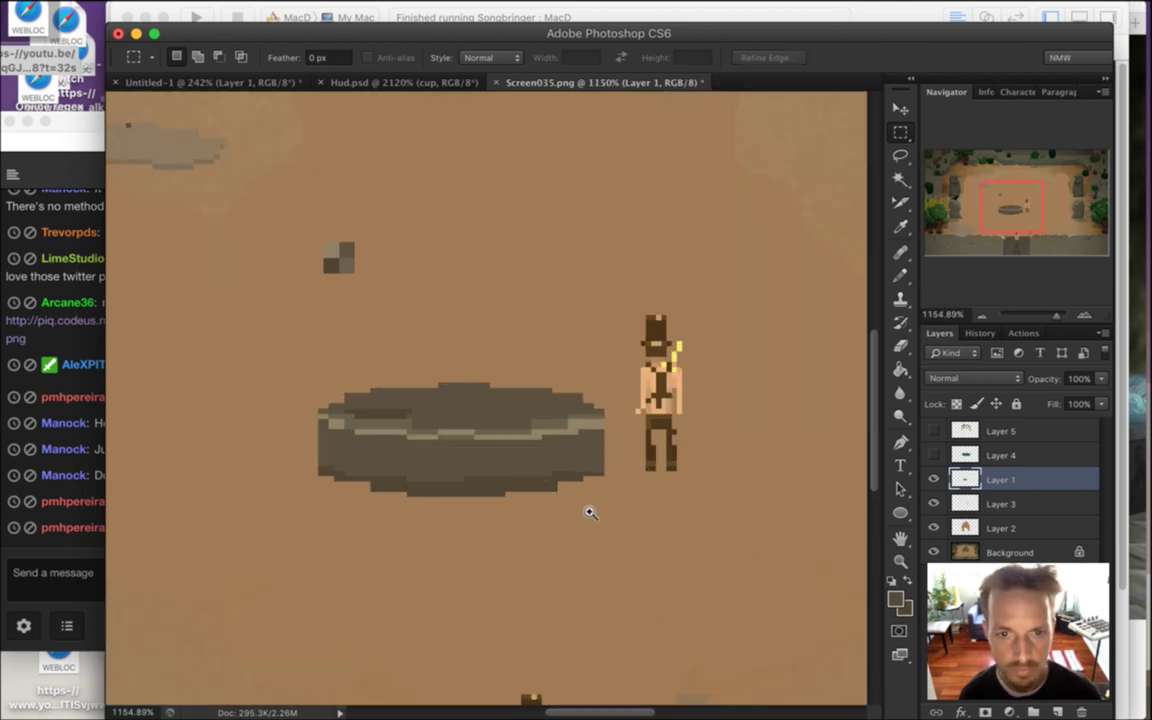
key("v")
left_click_drag(539, 432, 556, 422)
key("m")
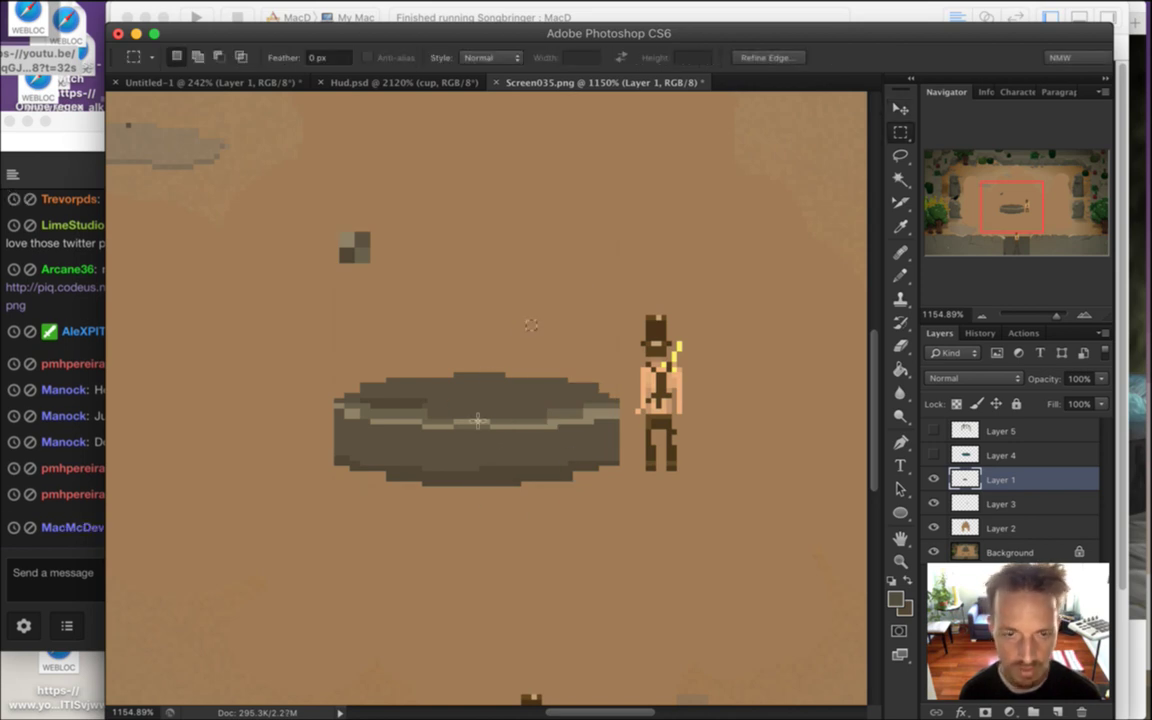
Draw a vertical dark stone pillar rising from the basin's centre with the 9 px Pencil, using a sampled stone colour
key("i")
key("b")
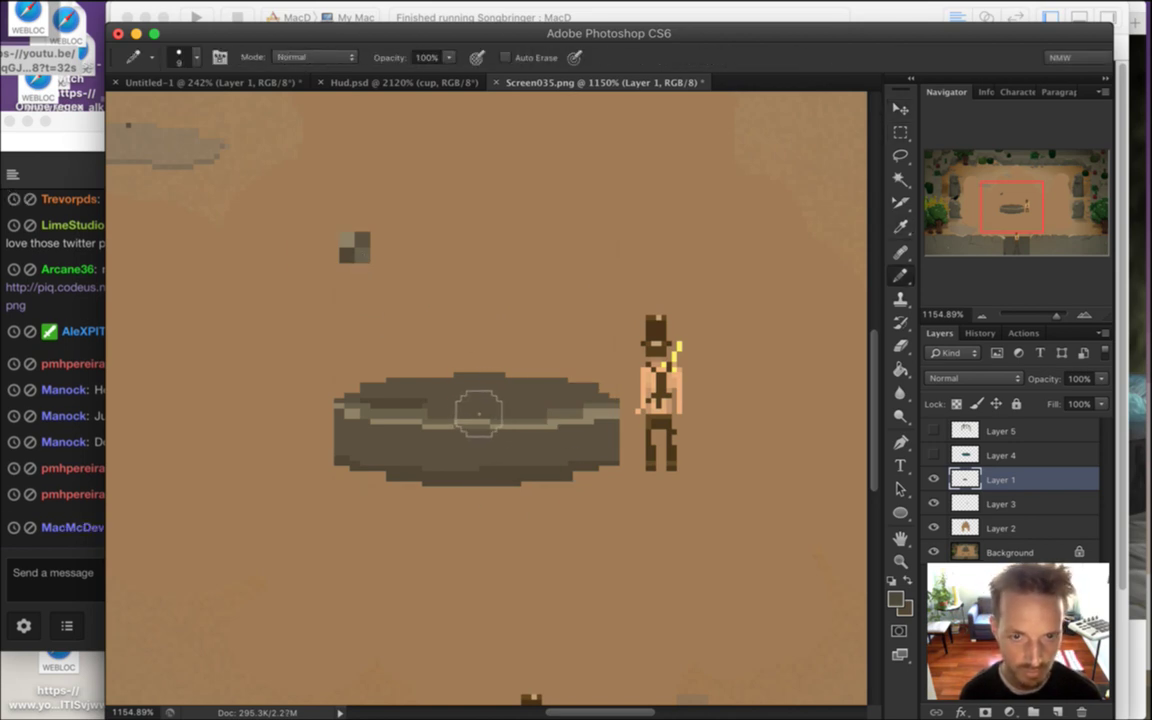
left_click_drag(481, 369, 481, 224)
left_click_drag(522, 462, 509, 514)
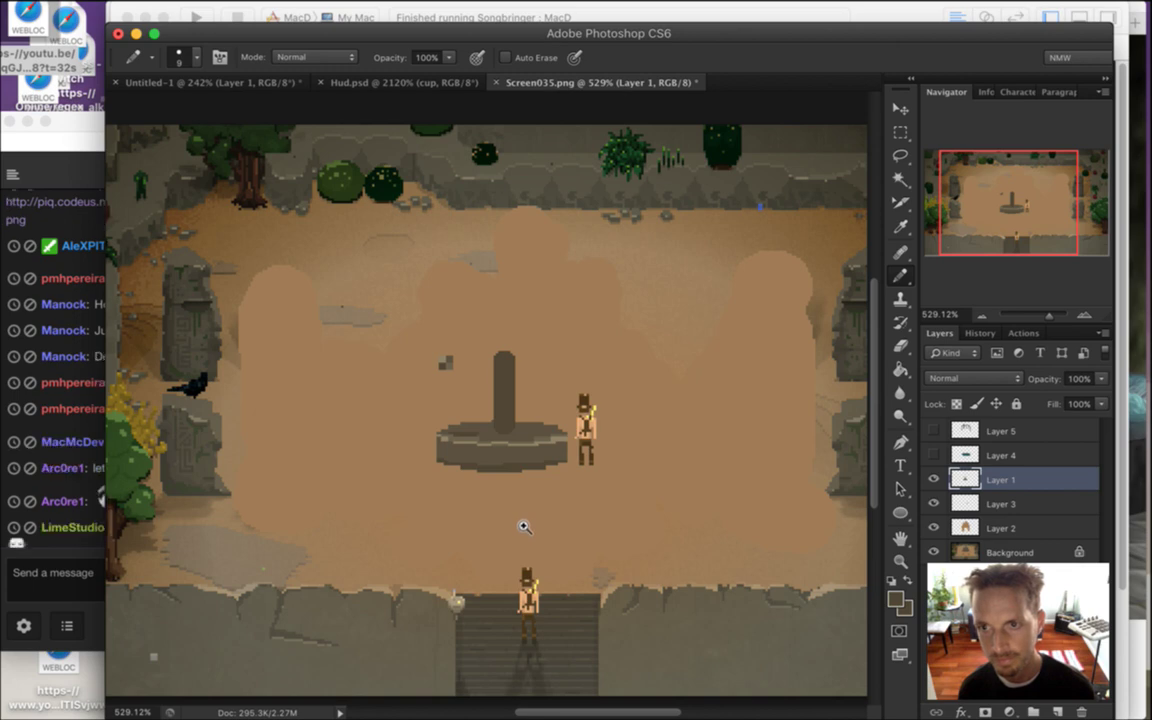
scroll(500, 424, "up", 2)
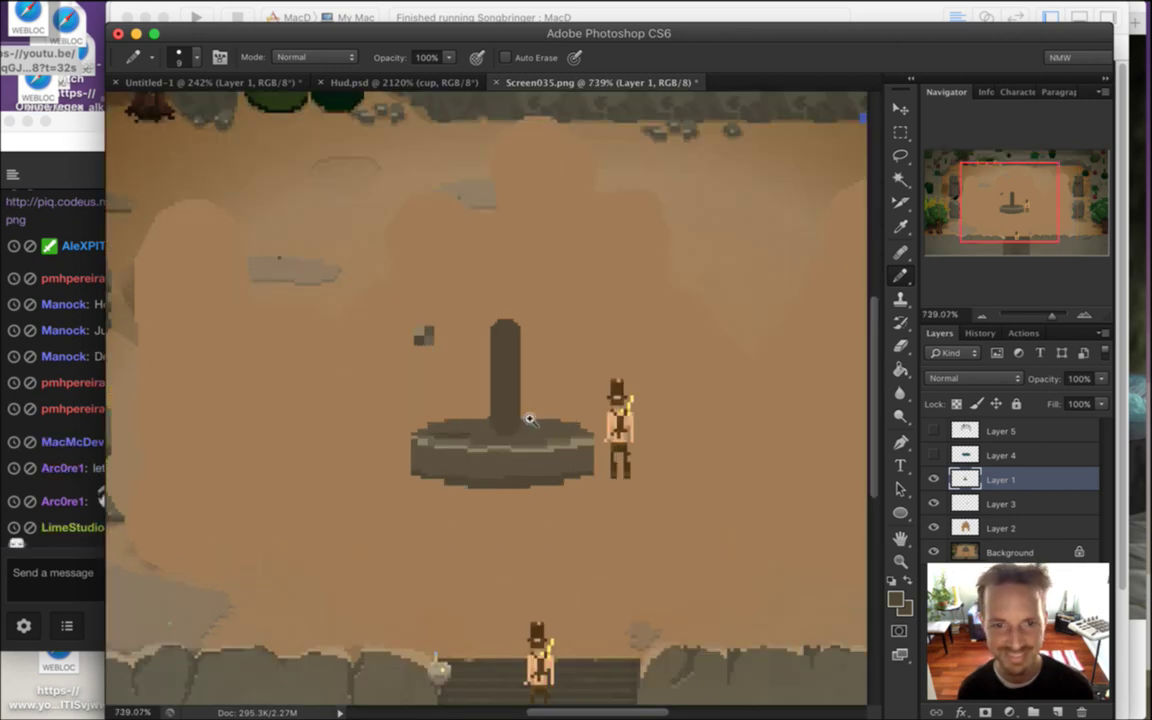
scroll(528, 463, "up", 1)
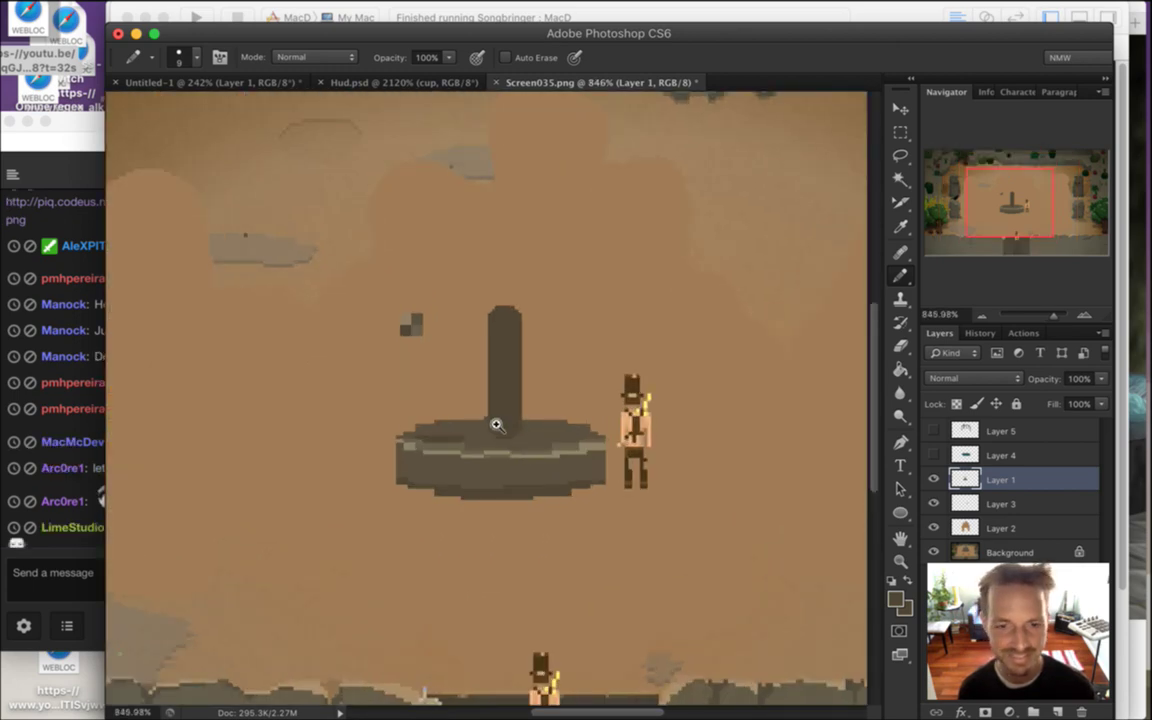
scroll(496, 465, "up", 1)
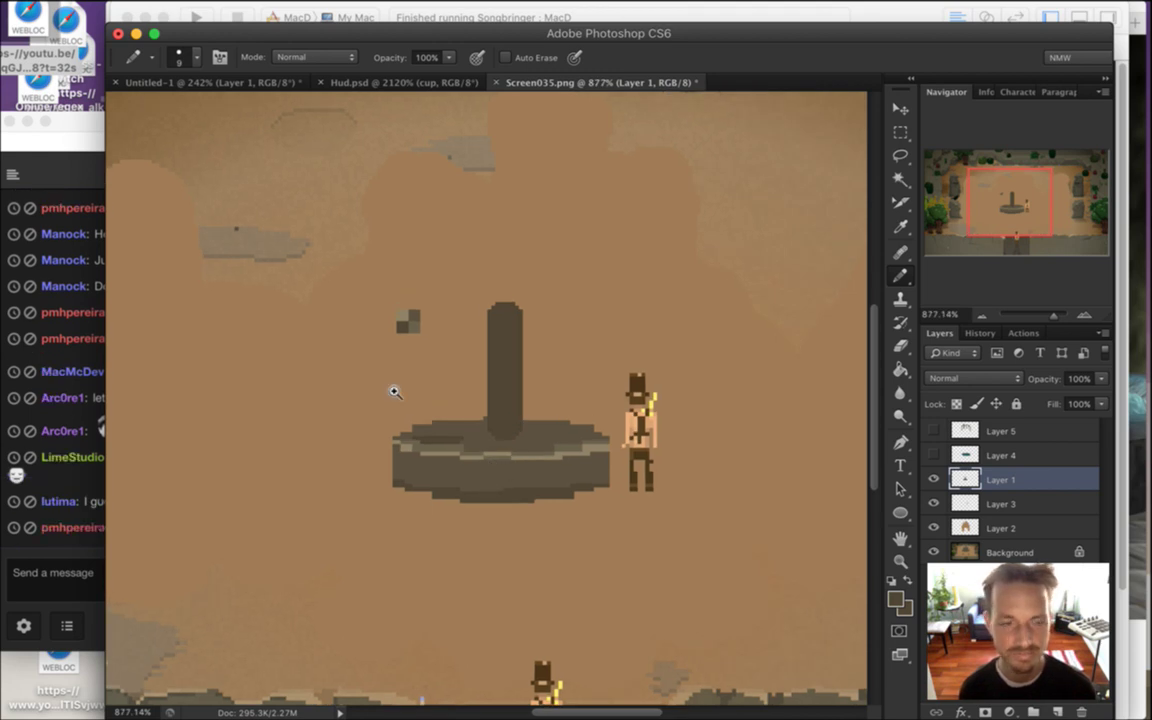
Switch to the Twitch chat and read the messages about everyone showing up, a virtual marriage and a Songbringer theme wedding
left_click(64, 440)
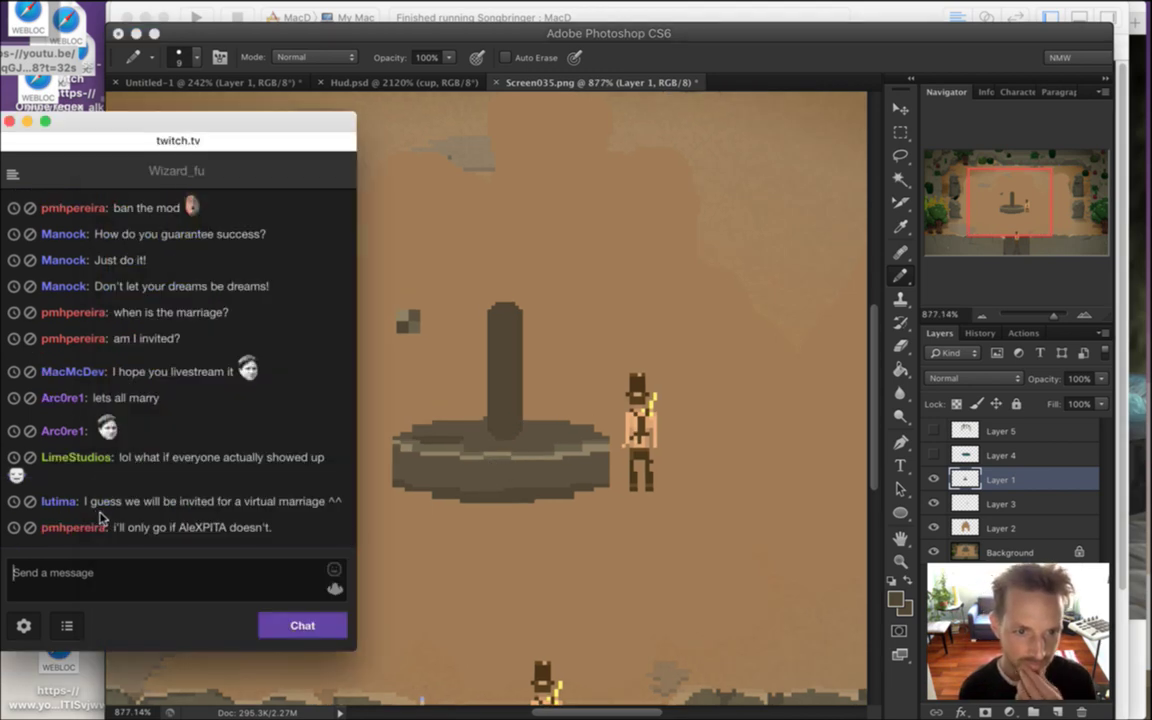
left_click_drag(141, 455, 205, 490)
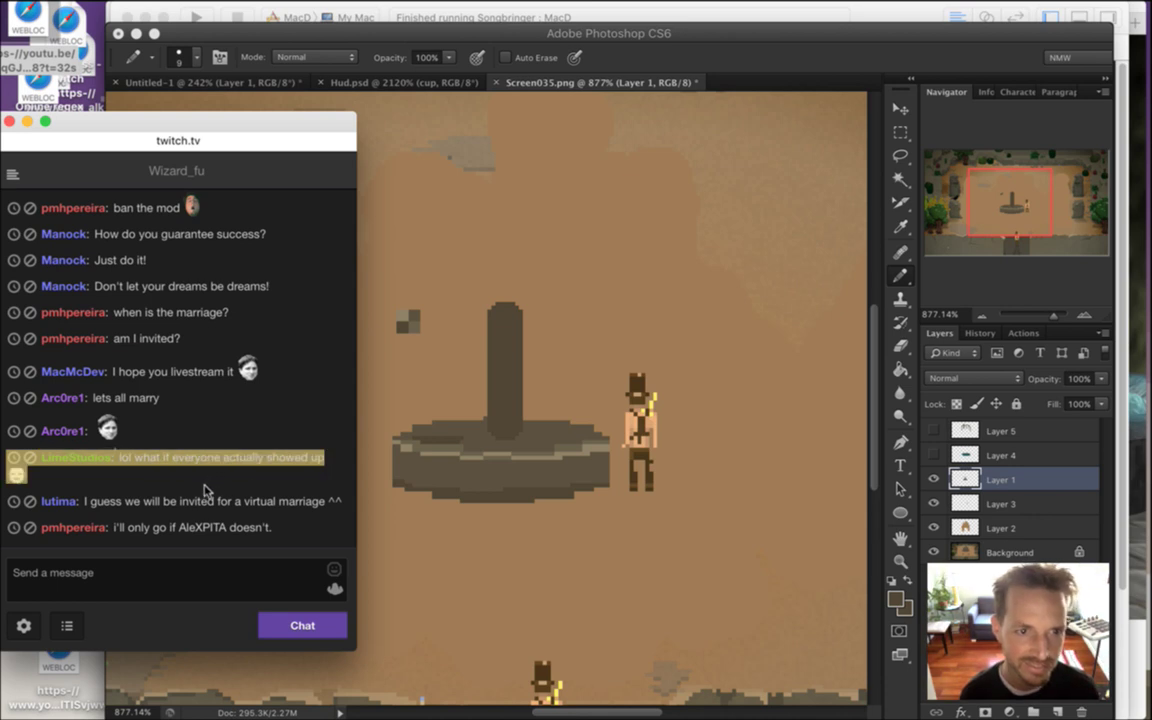
left_click(181, 435)
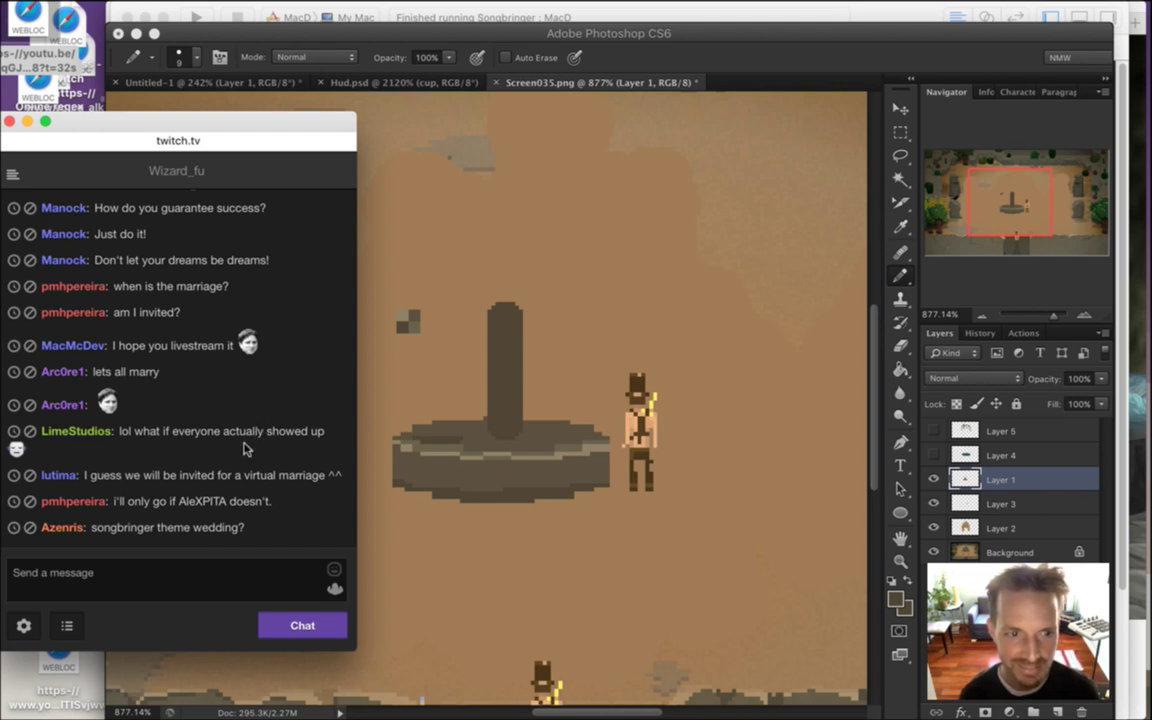
left_click_drag(134, 500, 257, 460)
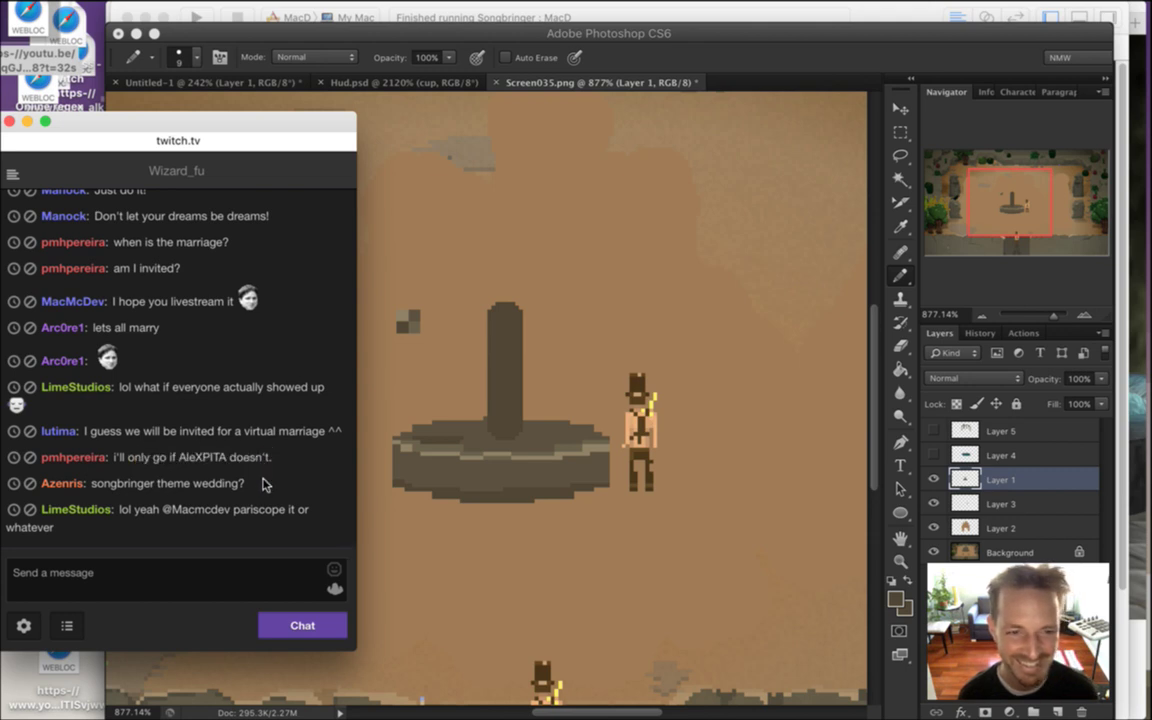
left_click_drag(125, 450, 215, 447)
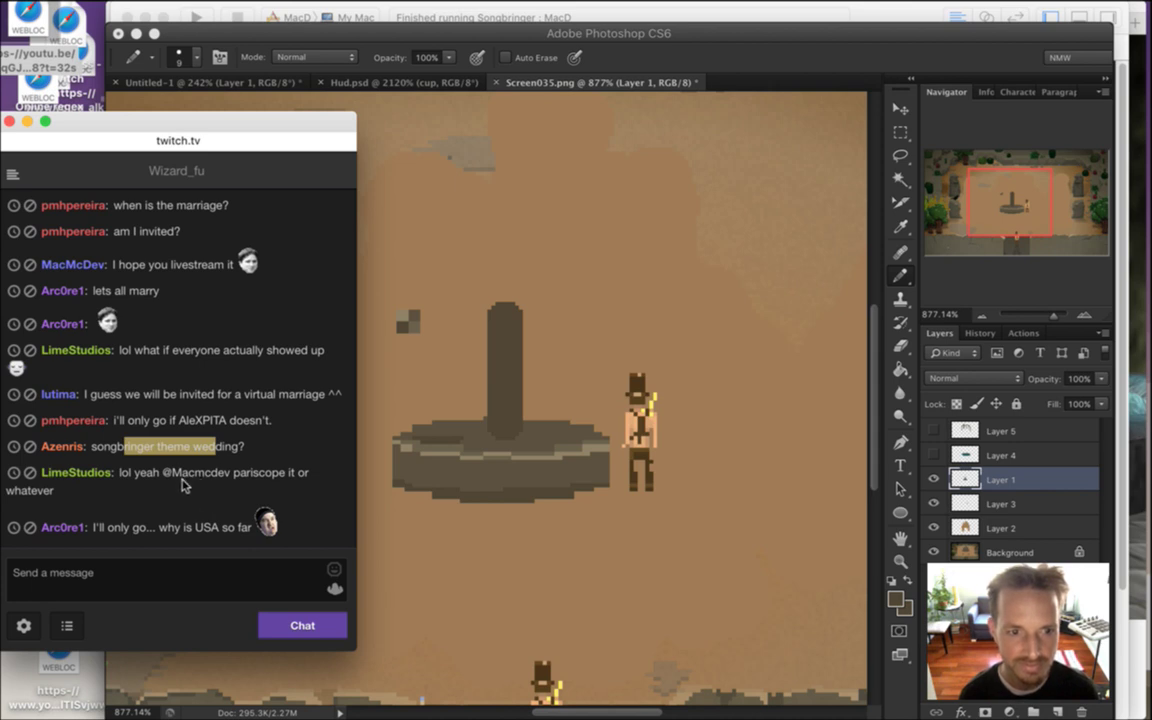
left_click(125, 509)
left_click_drag(200, 503, 228, 527)
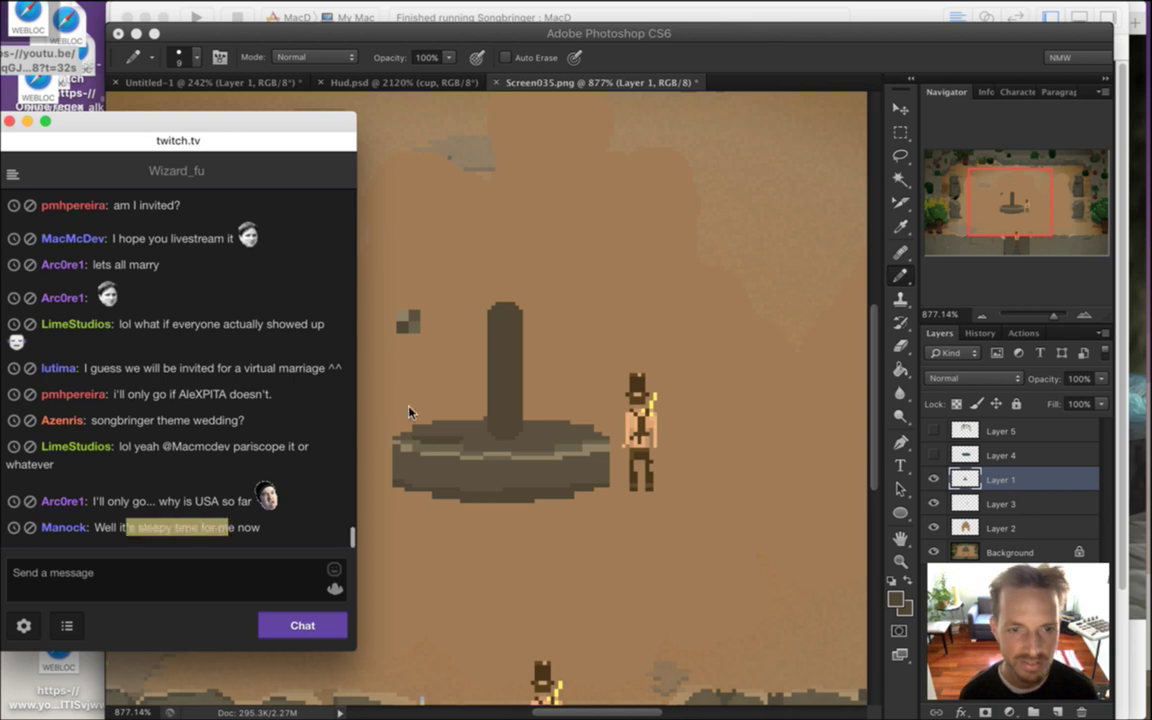
left_click(295, 455)
Return to Photoshop, sample a stone colour from the basin and reduce the Pencil size to 2 px
left_click(795, 100)
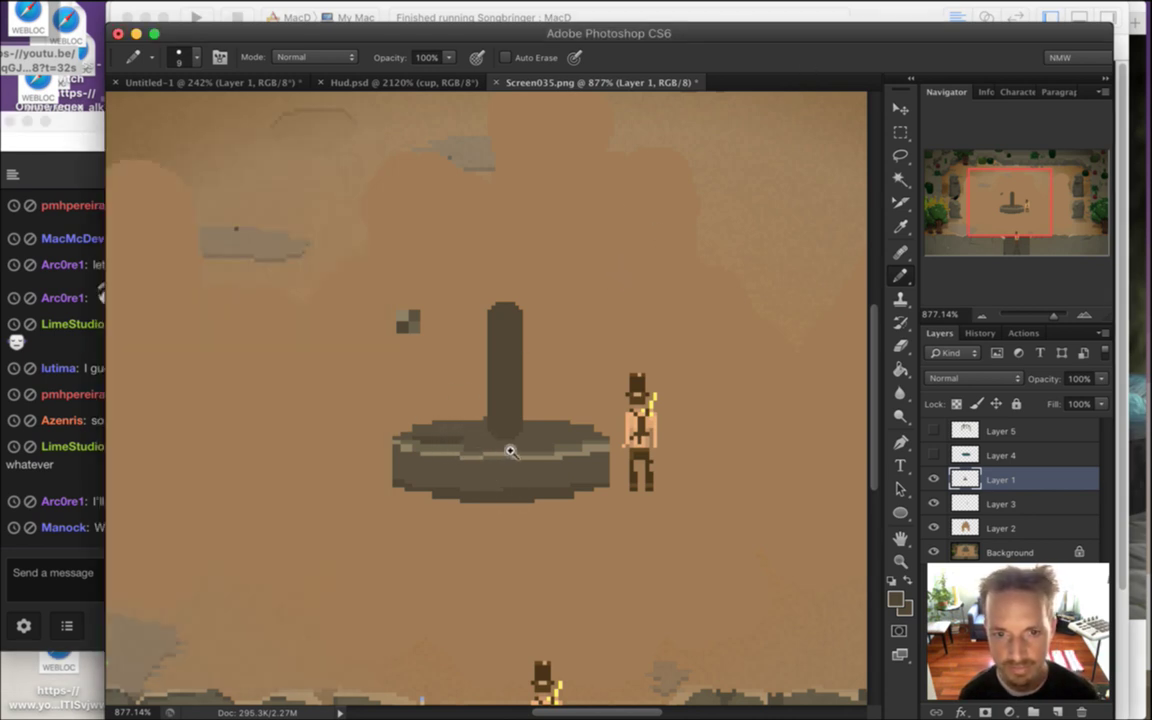
scroll(512, 455, "up", 2)
key("i")
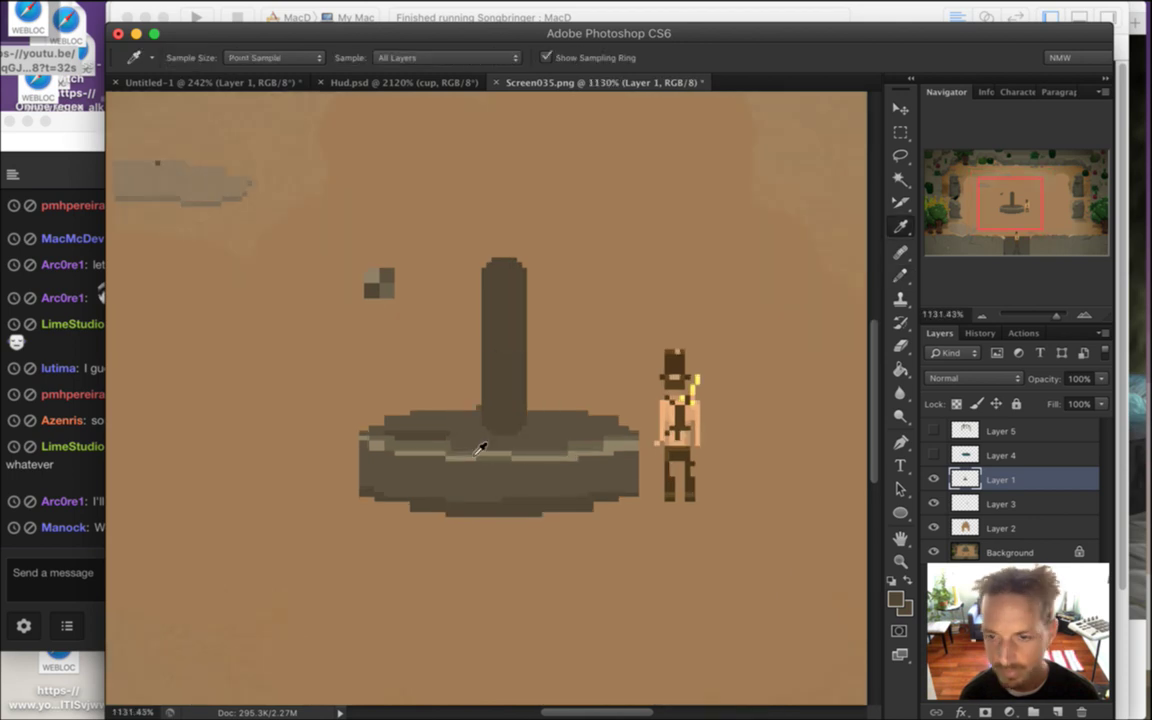
key("b")
key("bracketleft")
key("bracketleft")
key("bracketleft")
key("bracketleft")
key("bracketleft")
key("bracketleft")
key("bracketleft")
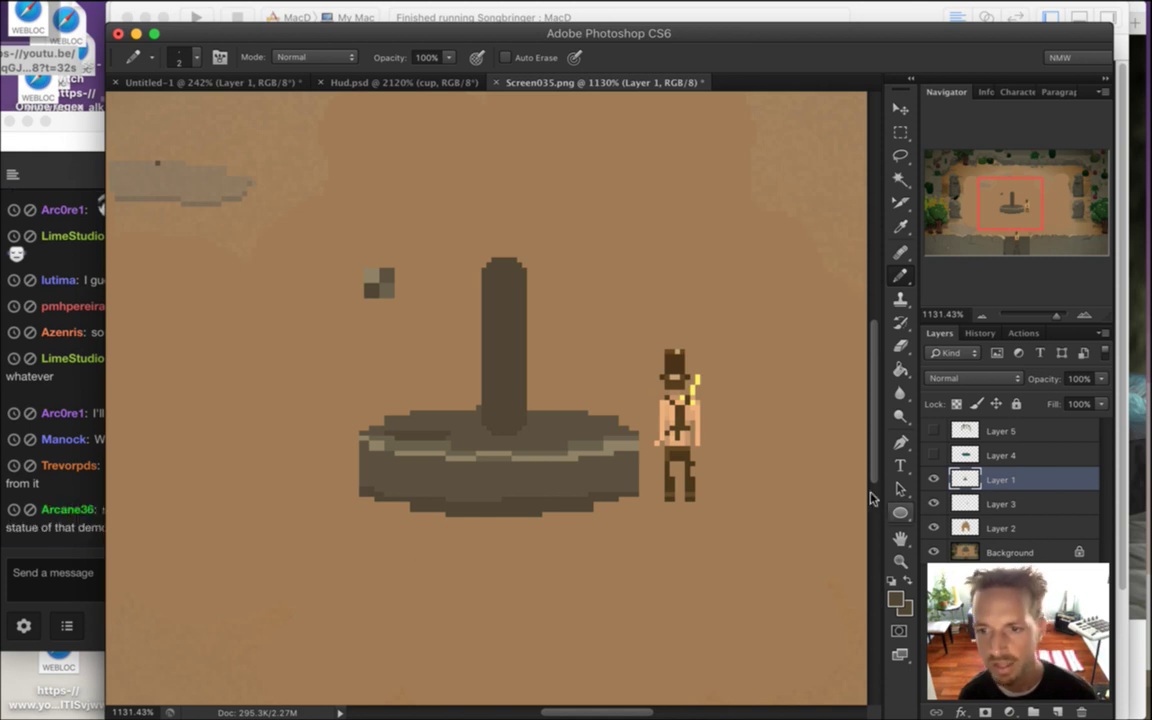
Undo the dark pillar drawn at the basin's centre
key("super+z")
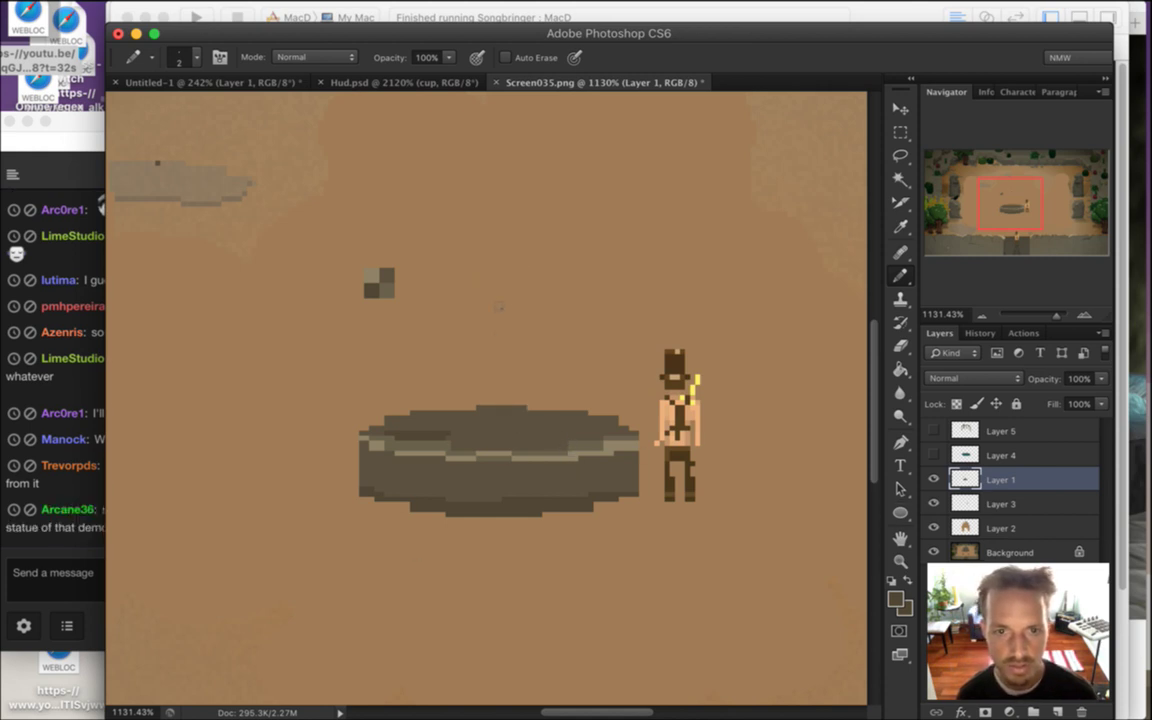
key("super+z")
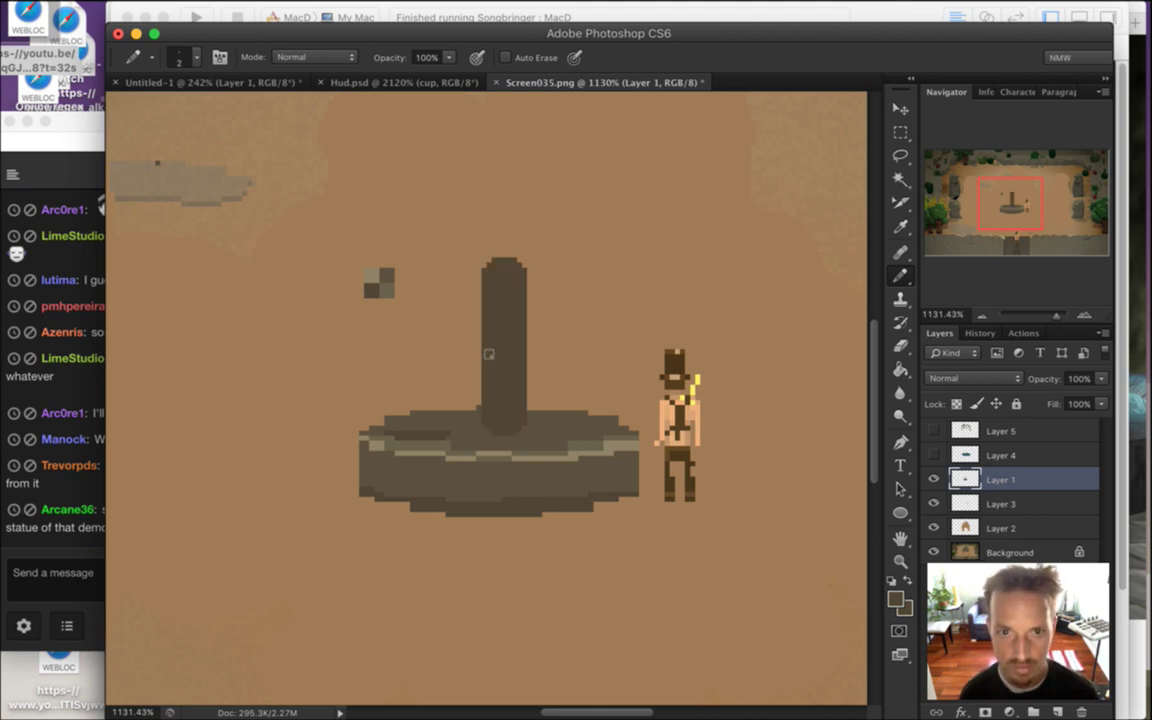
key("super+z")
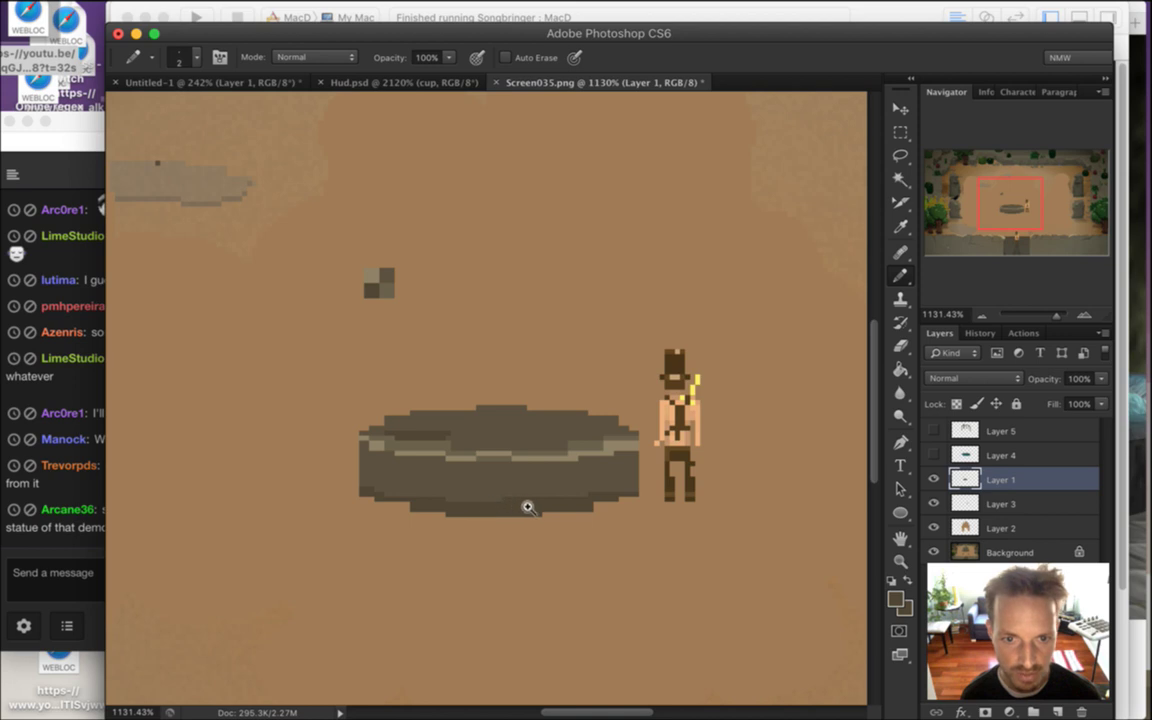
Extend the basin's dark bottom edge to the right with the 1 px Pencil and erase the stray pixel below it
scroll(527, 506, "up", 3)
key("i")
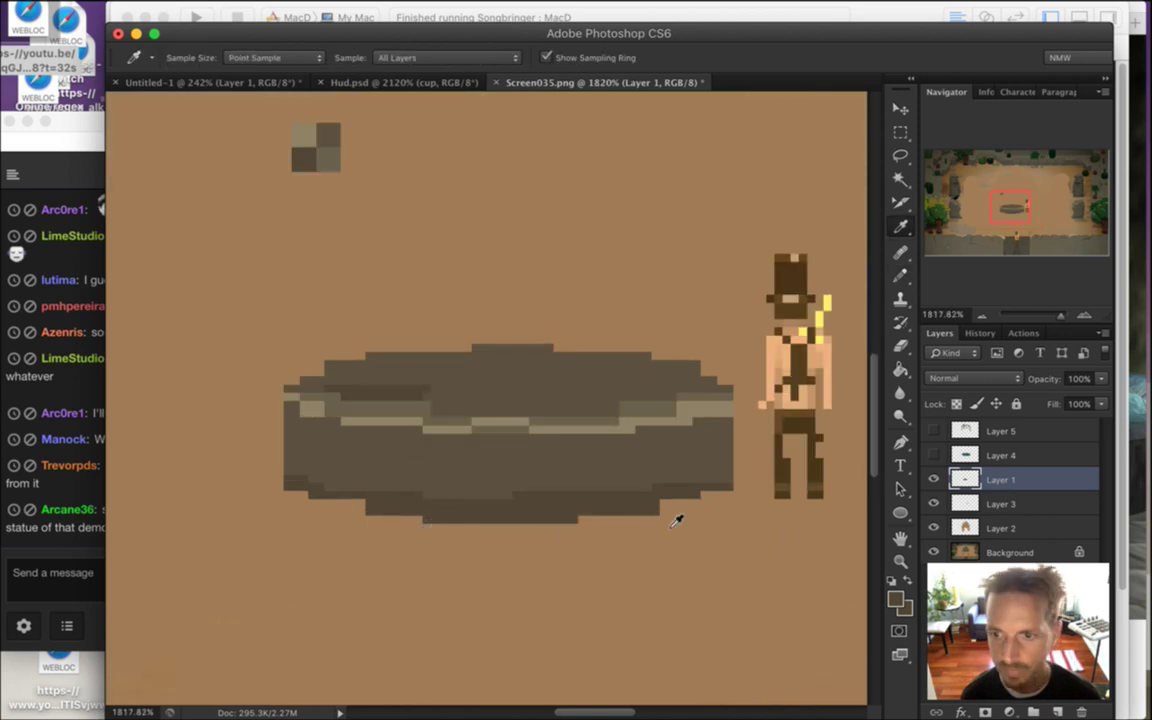
key("b")
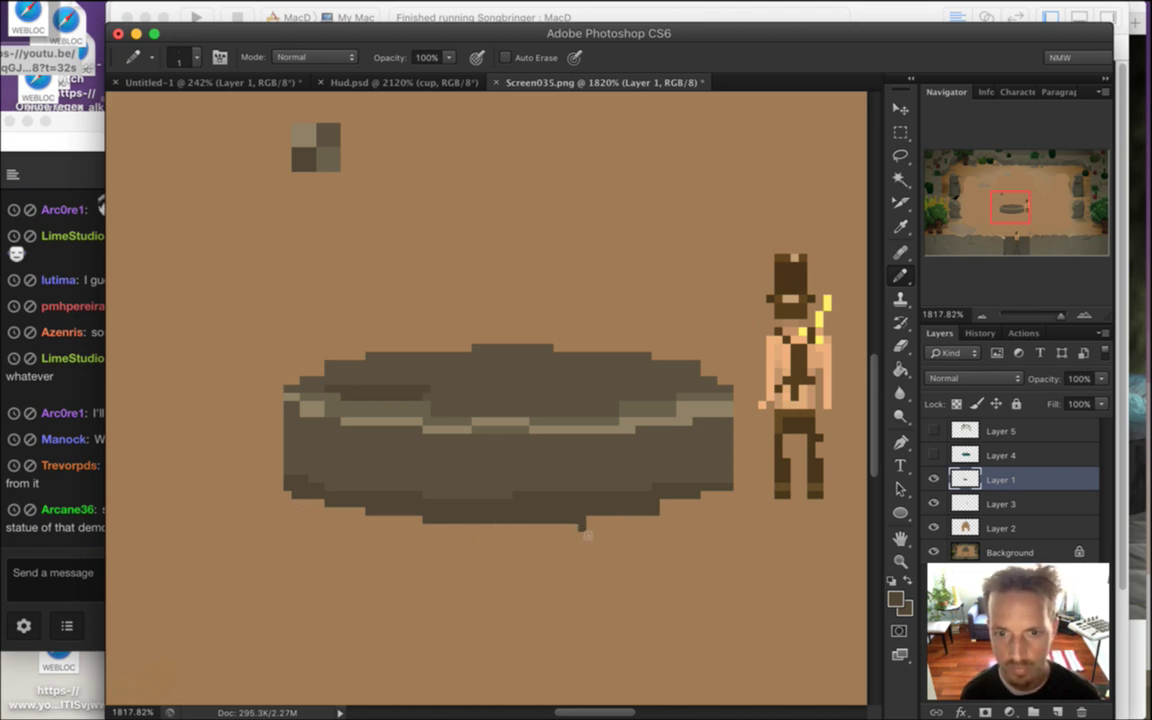
key("e")
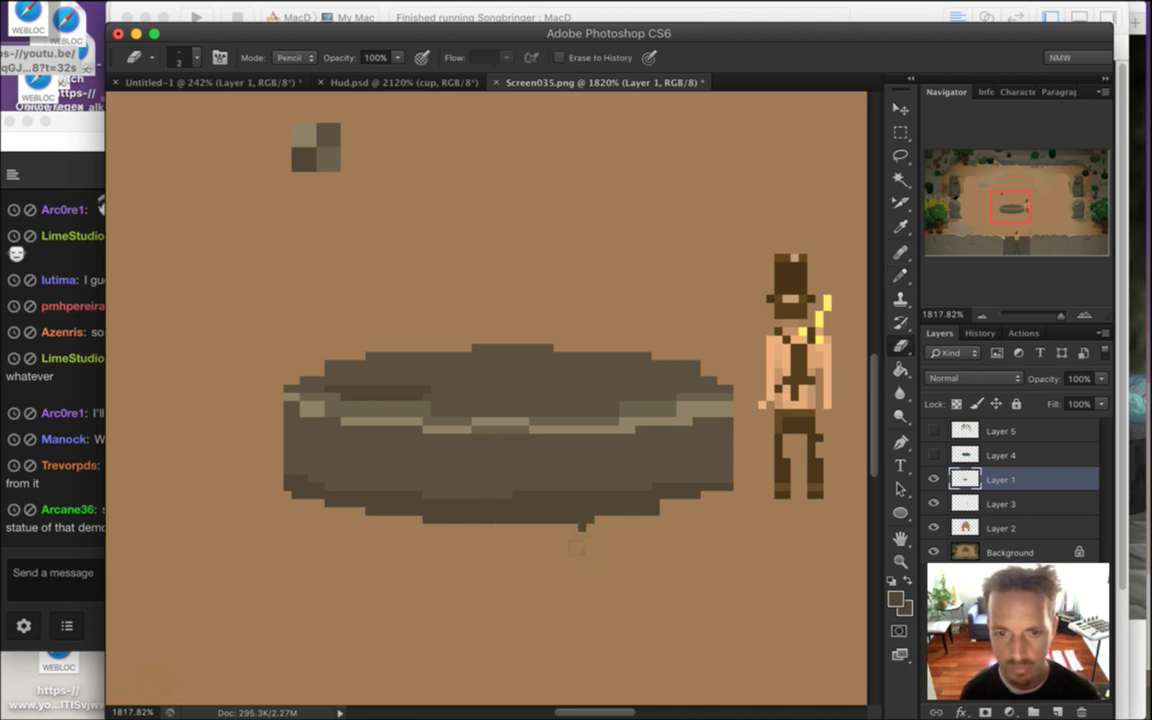
key("b")
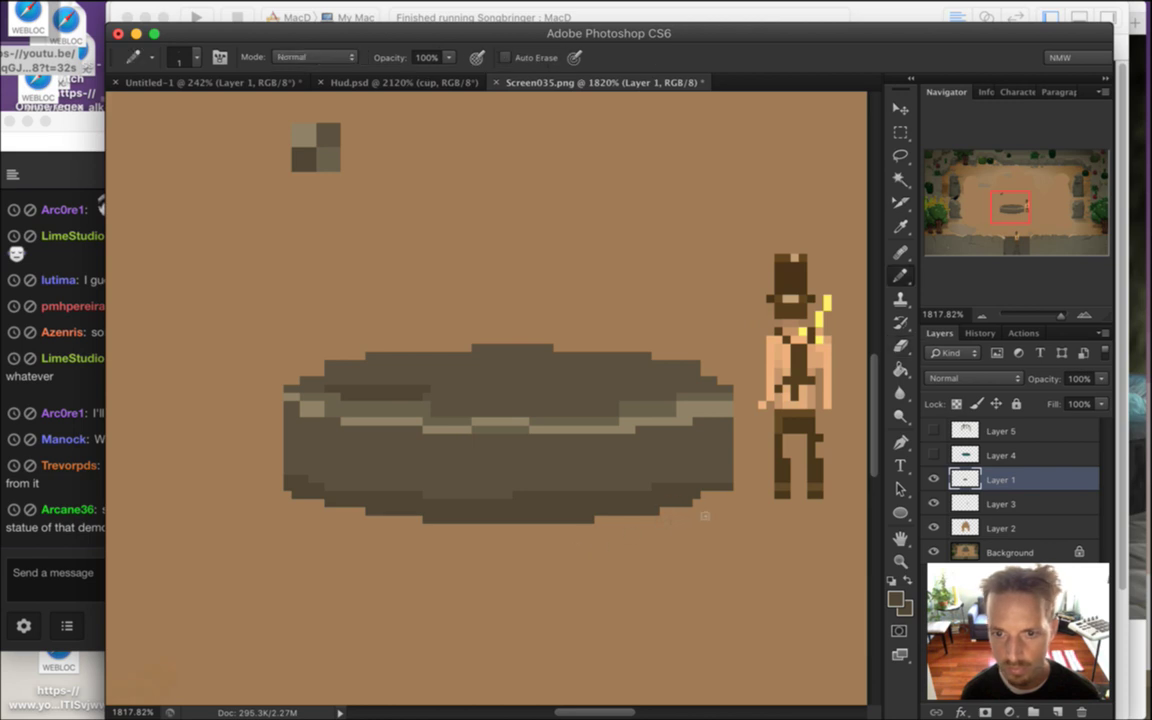
Thin the shadow band under the wall with the mid stone colour and shade the wall's left end with the darker stone colour
left_click(470, 478, "alt")
left_click_drag(517, 495, 598, 495)
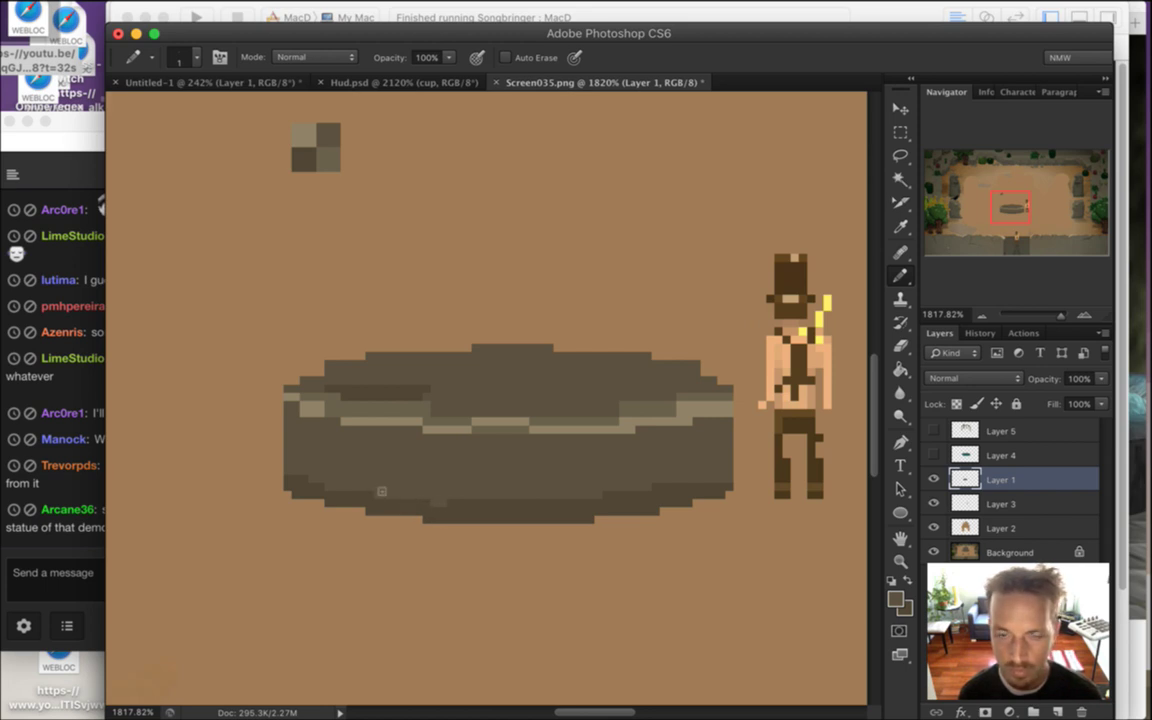
left_click(315, 493, "alt")
mouse_move(289, 414)
left_mouse_down()
mouse_move(294, 484)
mouse_move(312, 483)
left_mouse_up()
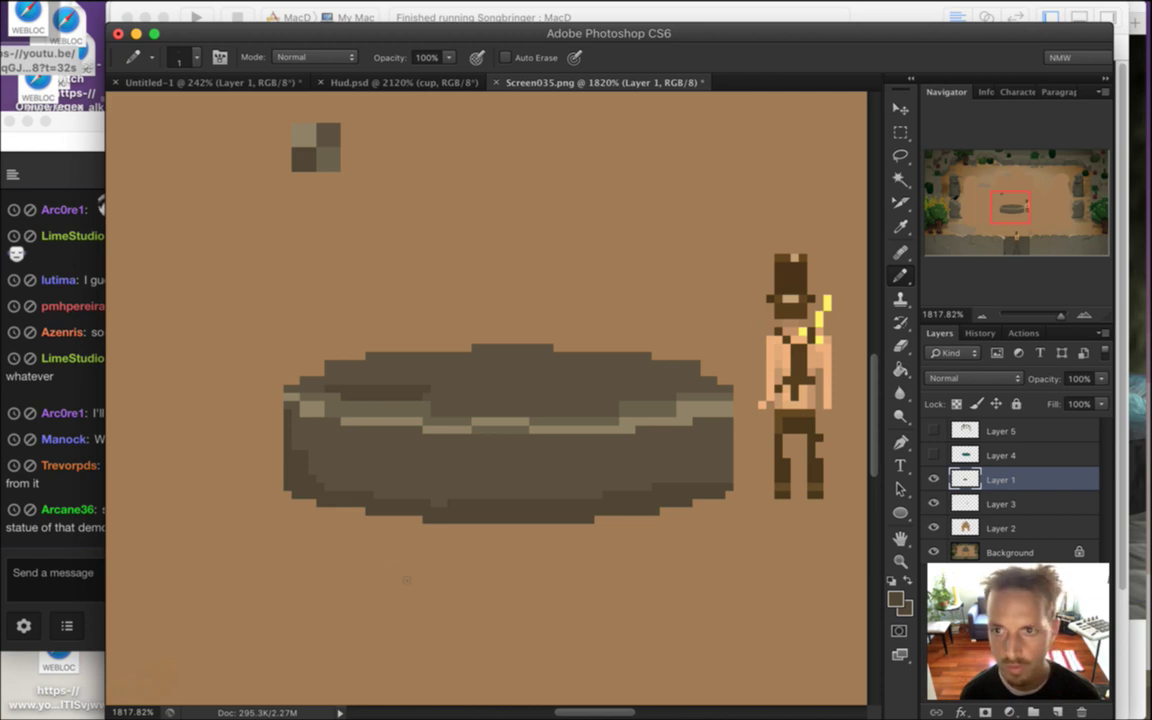
key("e")
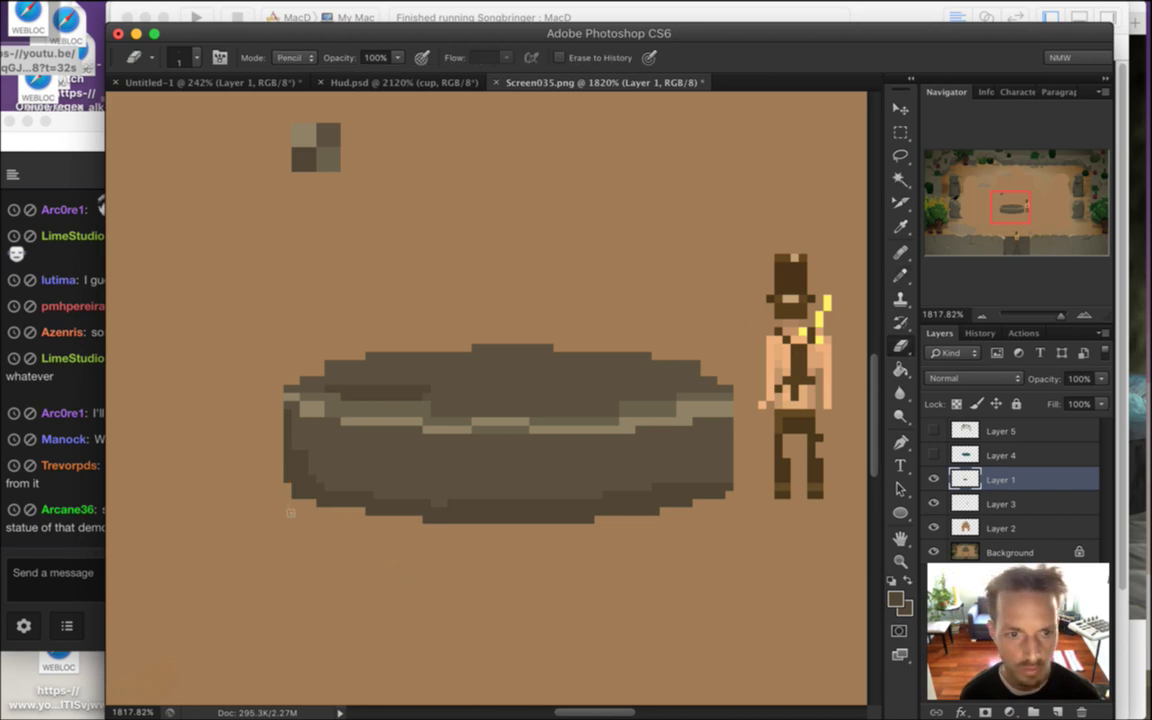
Switch to the Twitch chat and read the messages about keeping the fountain short for roq and adding a demon boss statue
left_click(66, 540)
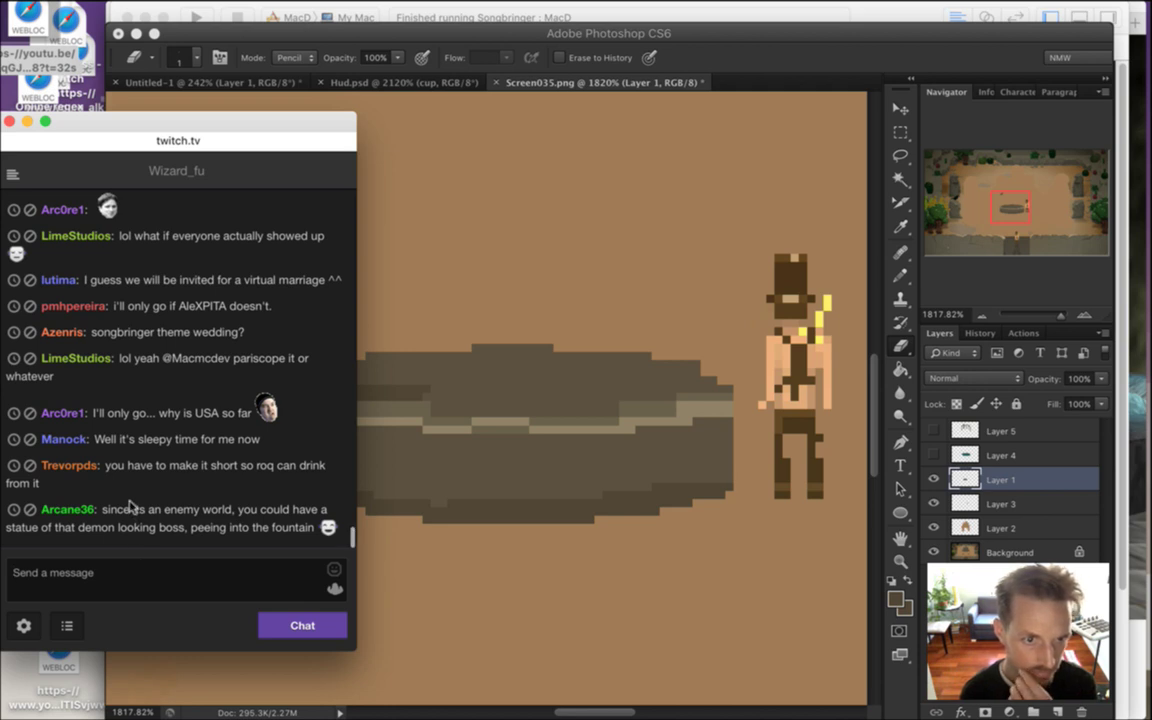
left_click_drag(126, 466, 178, 478)
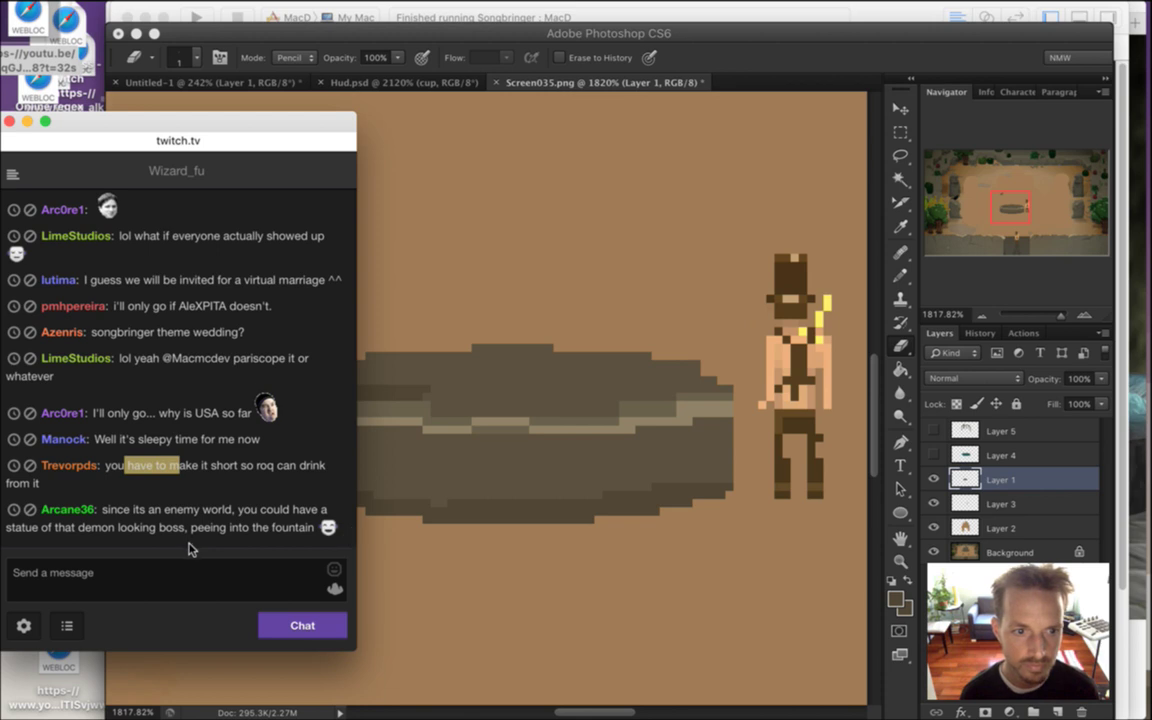
left_click(136, 506)
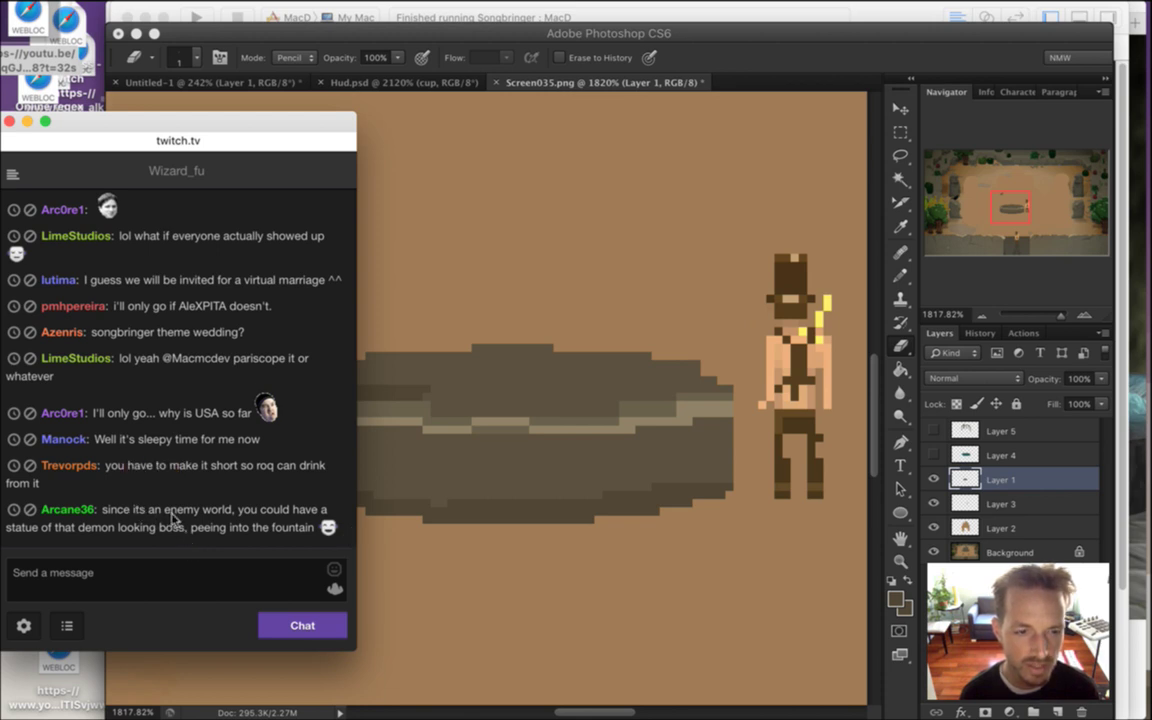
left_click_drag(150, 507, 200, 518)
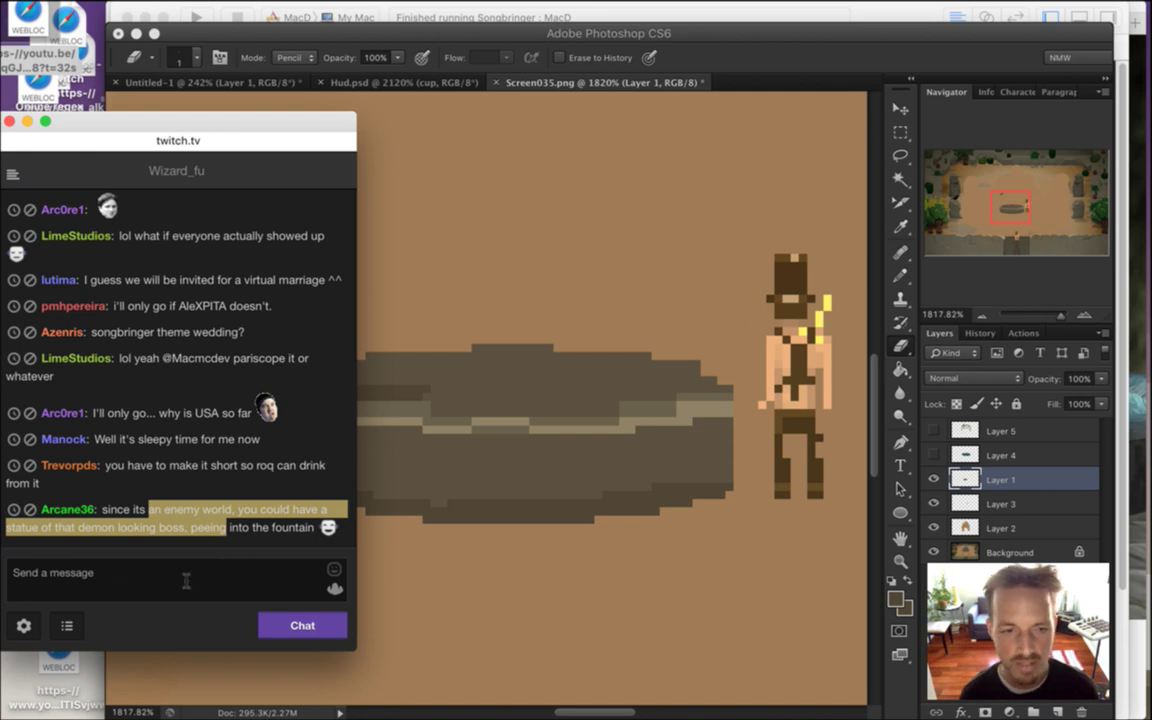
Return to Photoshop and smooth the shadow band's upper edge with the sampled mid stone colour and the Pencil
left_click(775, 72)
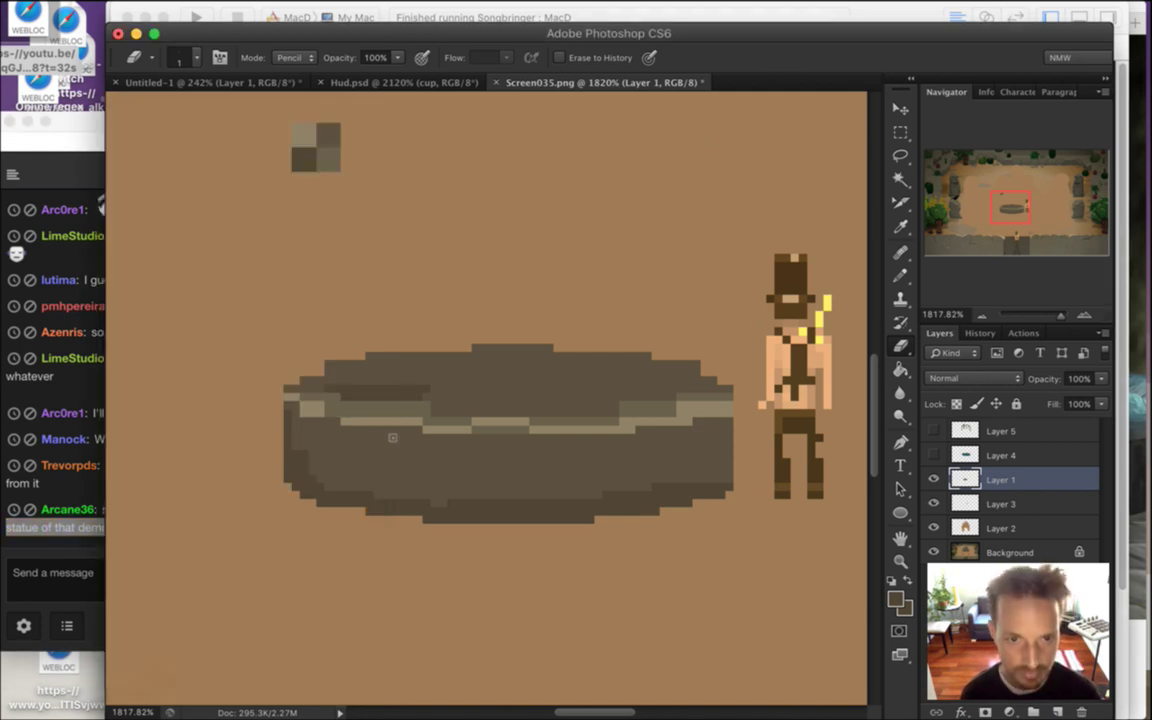
key("i")
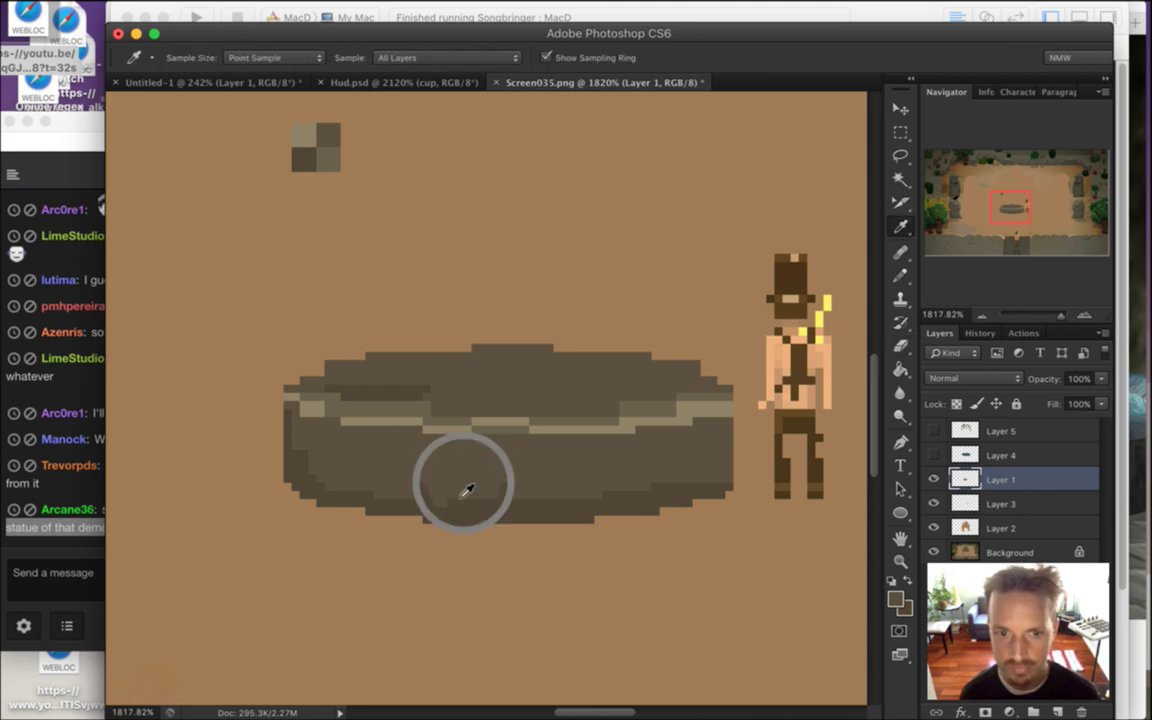
key("b")
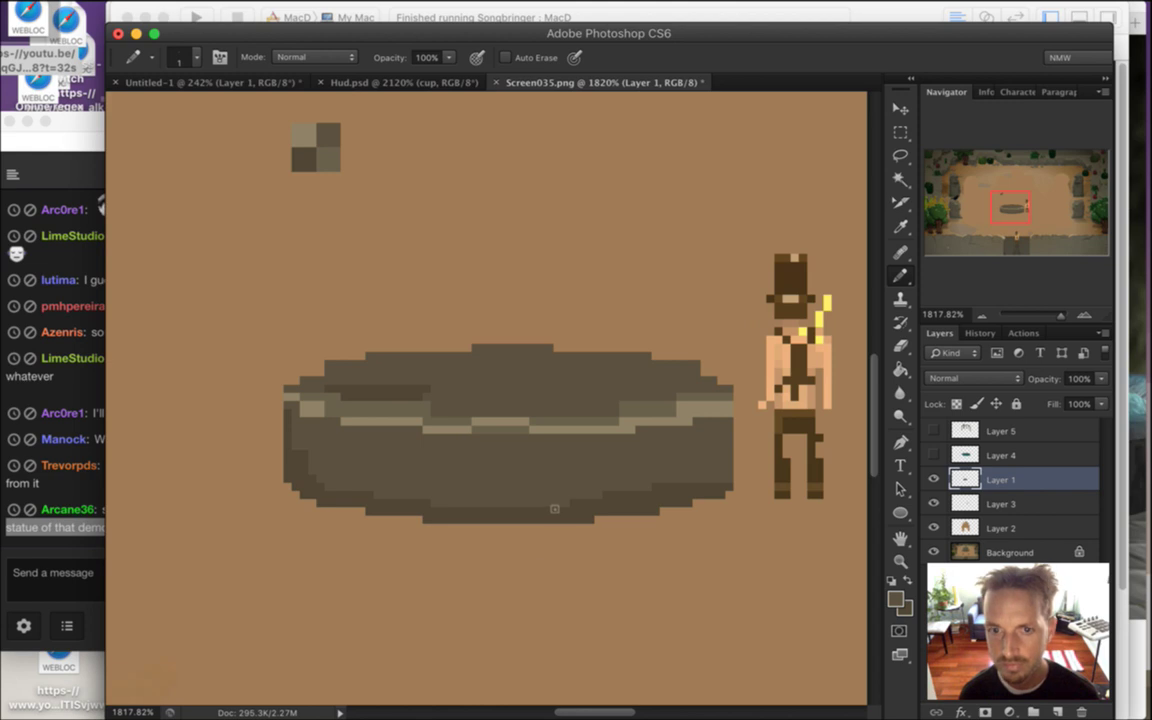
Paint a lighter grey-green stone patch over the left-centre of the basin's front wall with the 1 px Pencil
key("i")
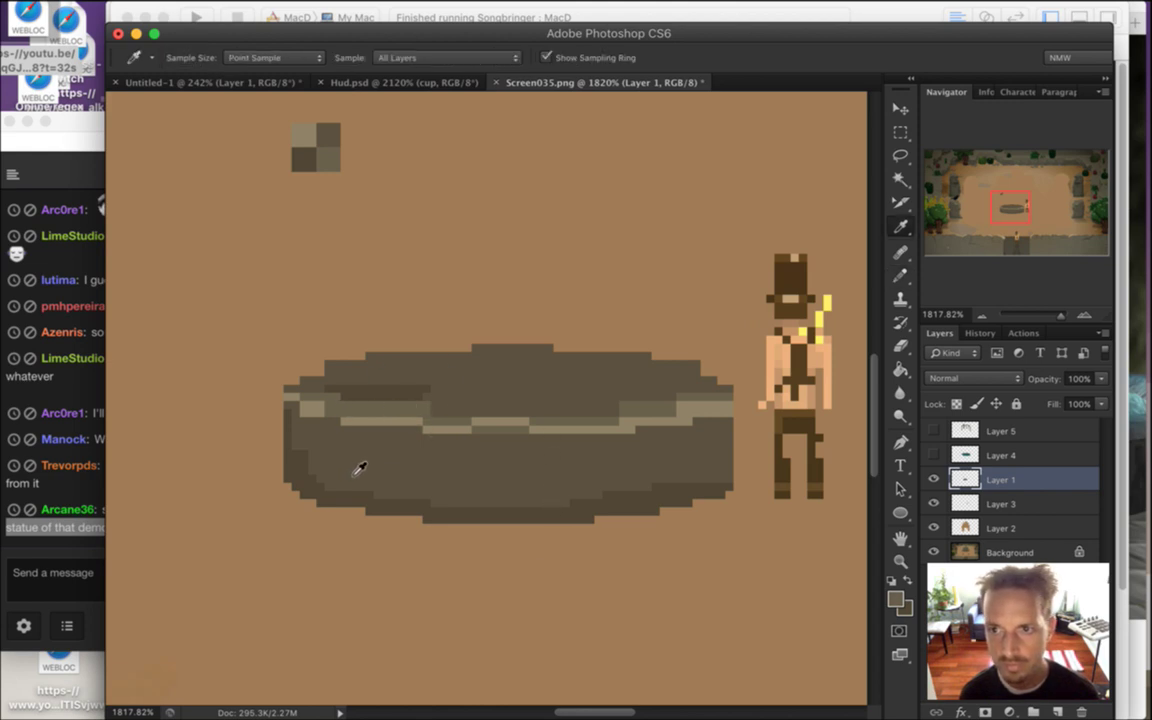
key("b")
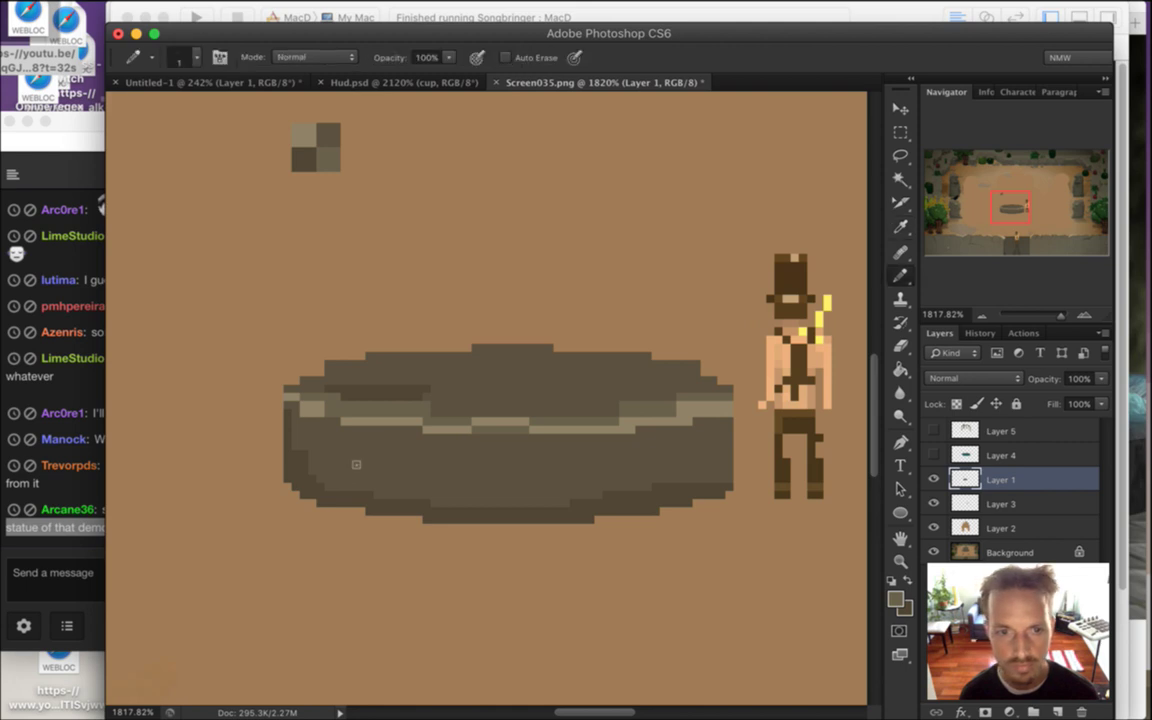
mouse_move(365, 450)
left_mouse_down()
mouse_move(379, 516)
mouse_move(391, 470)
mouse_move(415, 520)
mouse_move(431, 496)
mouse_move(467, 498)
mouse_move(487, 521)
mouse_move(531, 485)
mouse_move(502, 556)
left_mouse_up()
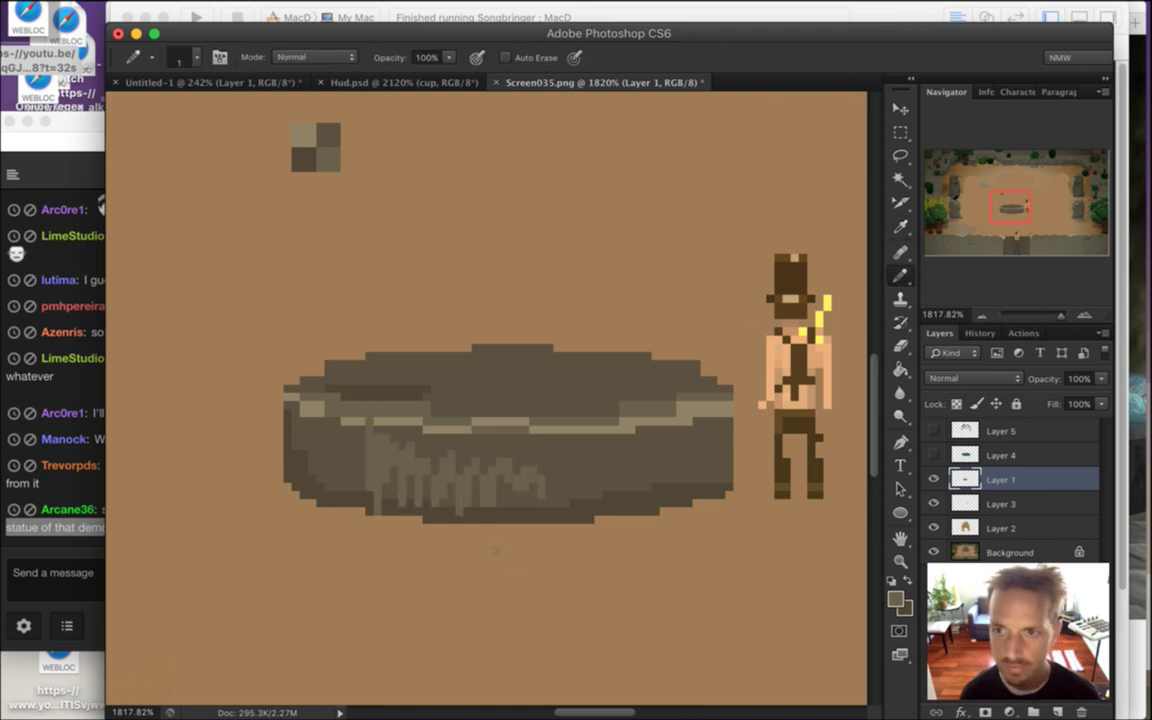
mouse_move(402, 508)
left_mouse_down()
mouse_move(391, 494)
mouse_move(395, 530)
mouse_move(426, 533)
mouse_move(386, 470)
mouse_move(398, 460)
mouse_move(410, 516)
left_mouse_up()
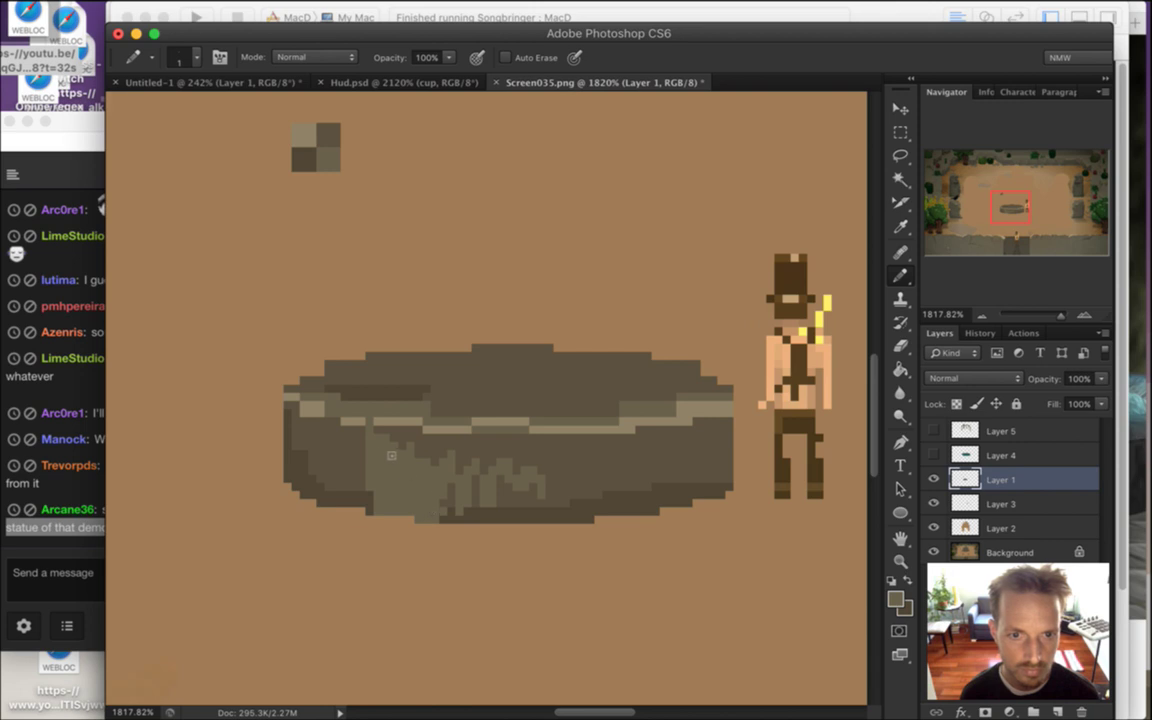
mouse_move(426, 455)
left_mouse_down()
mouse_move(466, 463)
mouse_move(431, 475)
mouse_move(504, 477)
mouse_move(446, 483)
mouse_move(465, 511)
mouse_move(449, 510)
mouse_move(467, 500)
mouse_move(443, 517)
mouse_move(454, 530)
mouse_move(487, 490)
mouse_move(467, 527)
mouse_move(513, 504)
left_mouse_up()
mouse_move(508, 441)
left_mouse_down()
mouse_move(496, 464)
mouse_move(507, 598)
left_mouse_up()
left_click_drag(527, 499, 502, 611)
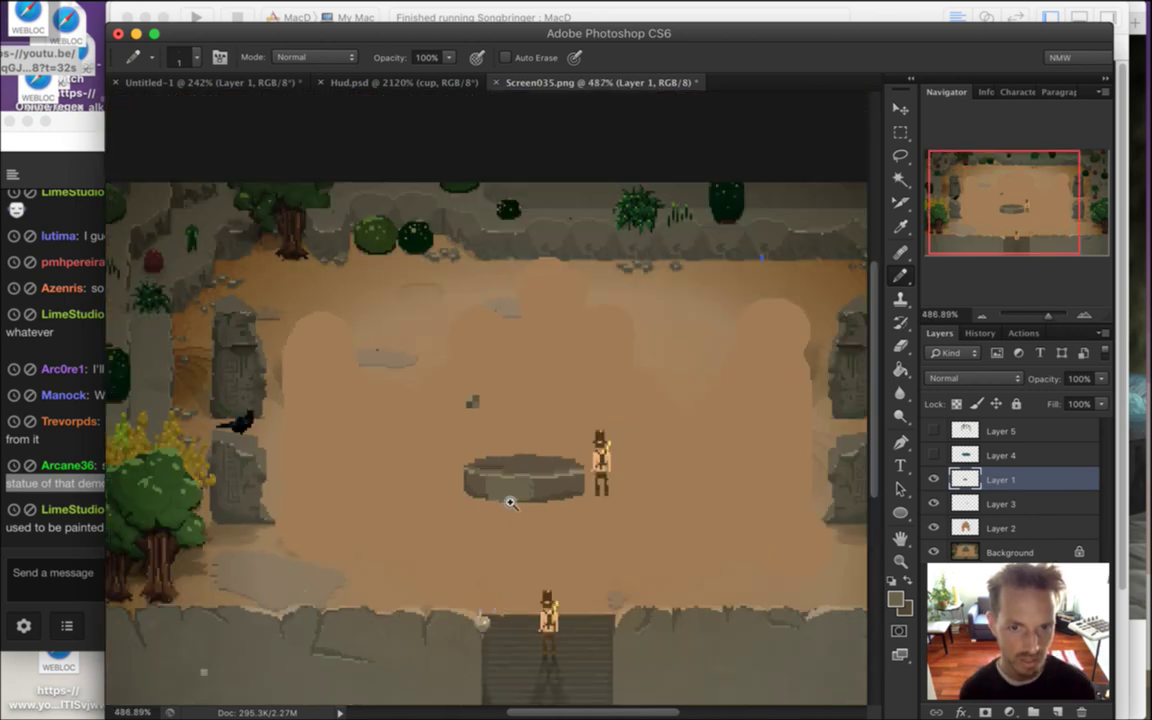
Inspect the lightened basin wall and read the Twitch chat suggestion about hints of light pastel paint or jewels
scroll(506, 486, "up", 5)
scroll(500, 464, "up", 1)
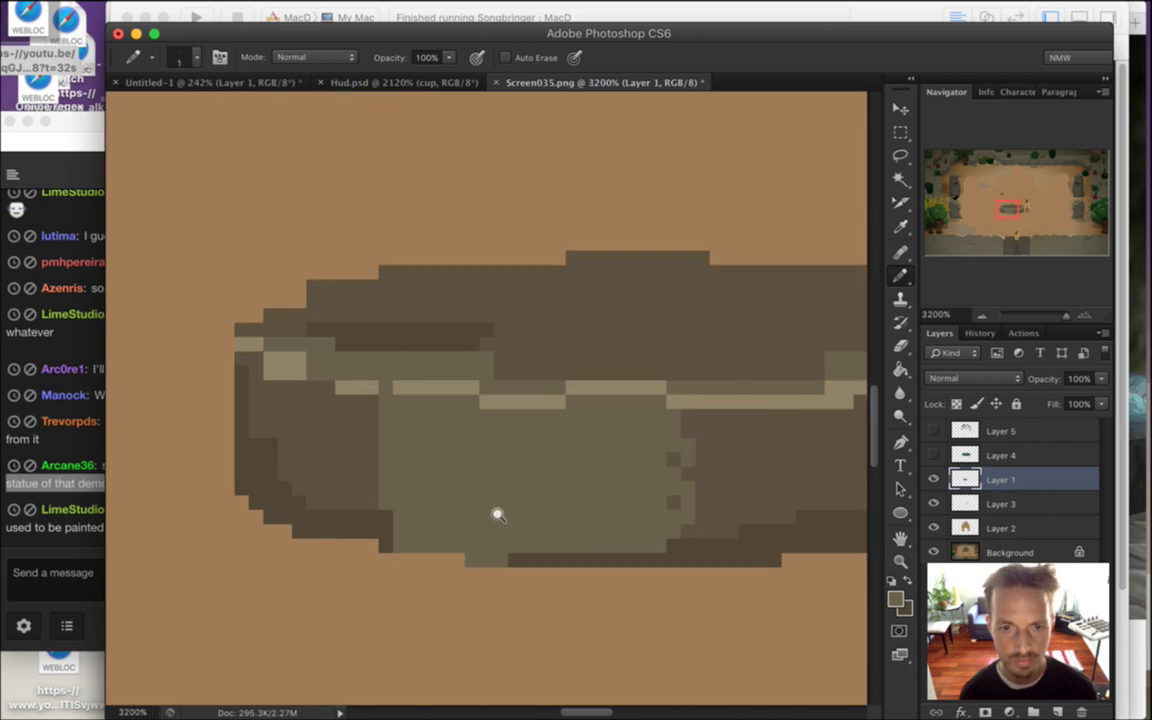
scroll(395, 481, "down", 2)
left_click(91, 555)
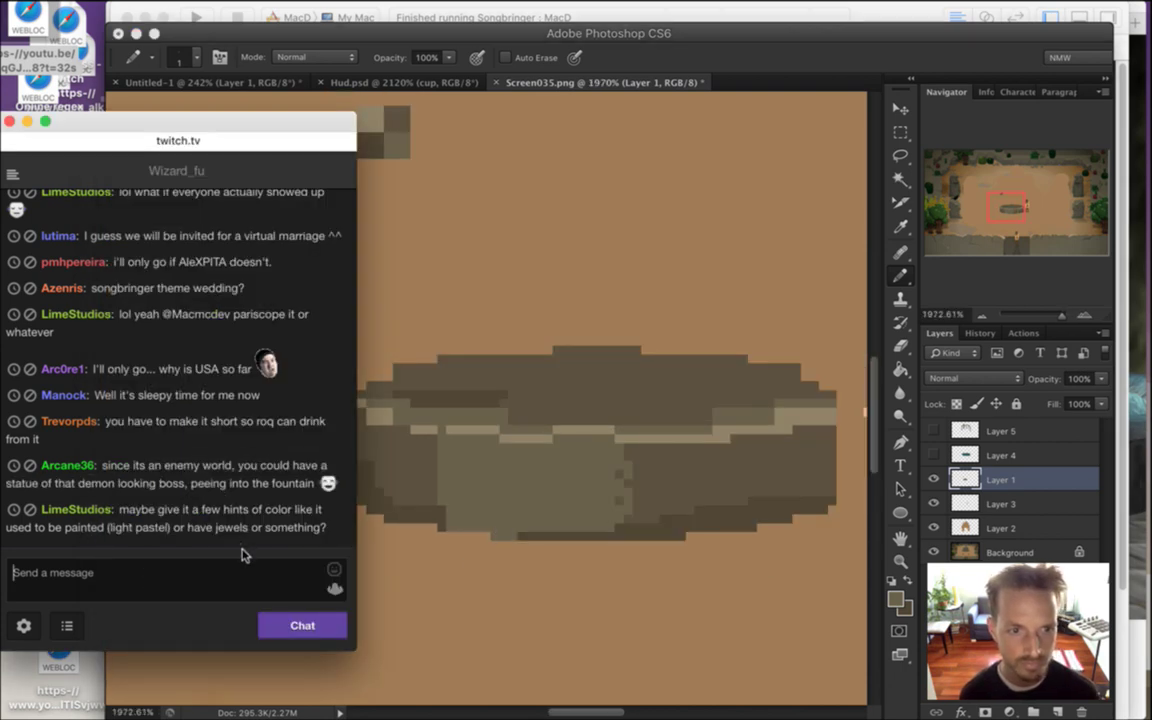
left_click_drag(185, 512, 247, 540)
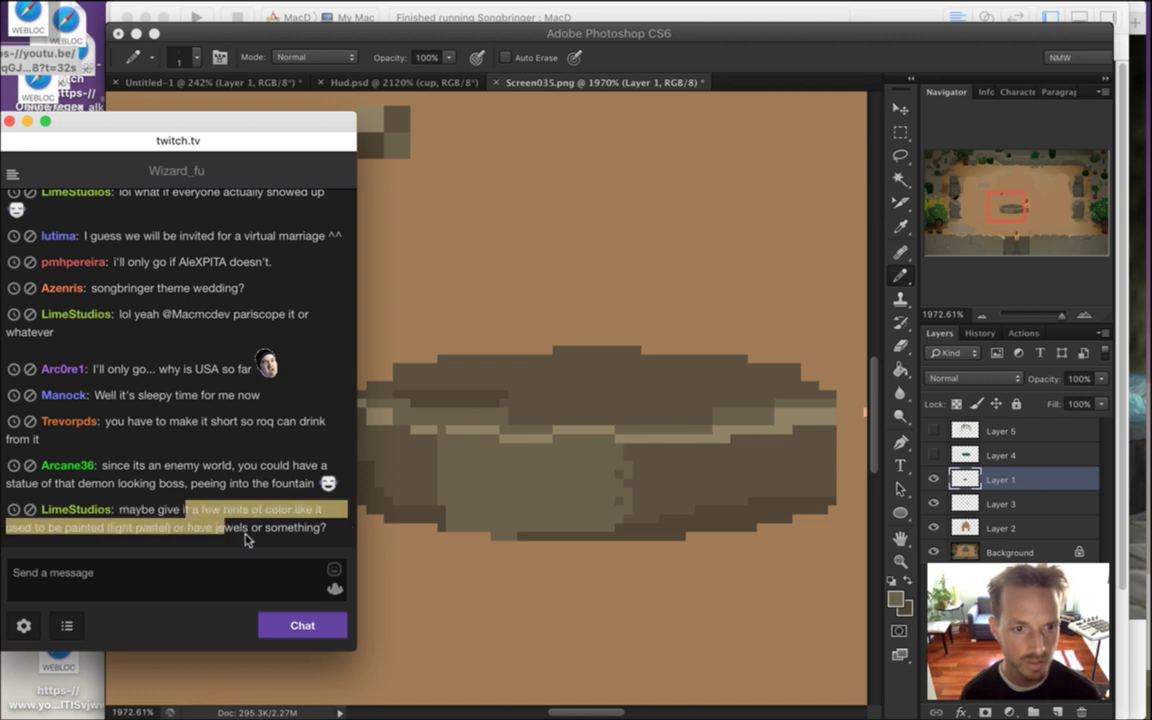
Return to Photoshop and fill the basin wall's left end, including its dark edge, with the lighter grey-green stone colour
left_click(443, 457)
mouse_move(433, 448)
left_mouse_down()
mouse_move(445, 542)
mouse_move(411, 528)
mouse_move(398, 506)
mouse_move(432, 524)
mouse_move(403, 505)
mouse_move(432, 459)
mouse_move(427, 487)
mouse_move(408, 456)
mouse_move(365, 452)
mouse_move(397, 488)
left_mouse_up()
left_click(424, 510)
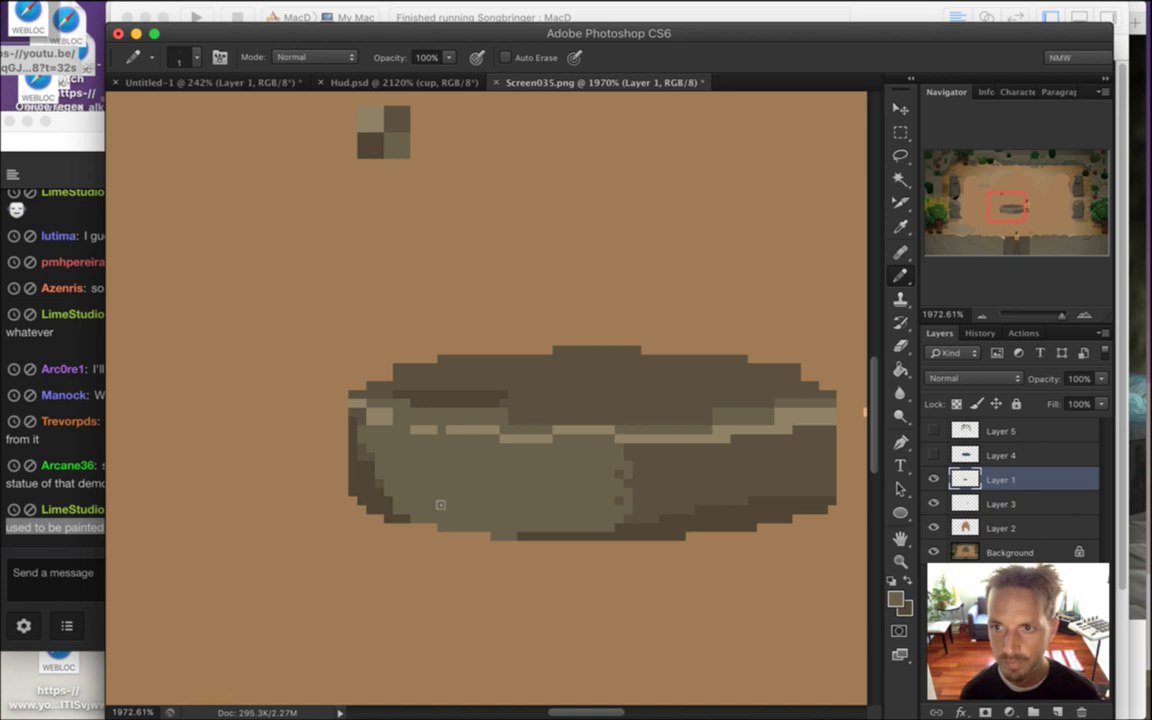
mouse_move(366, 448)
left_mouse_down()
mouse_move(357, 462)
mouse_move(371, 511)
left_mouse_up()
left_click(380, 511)
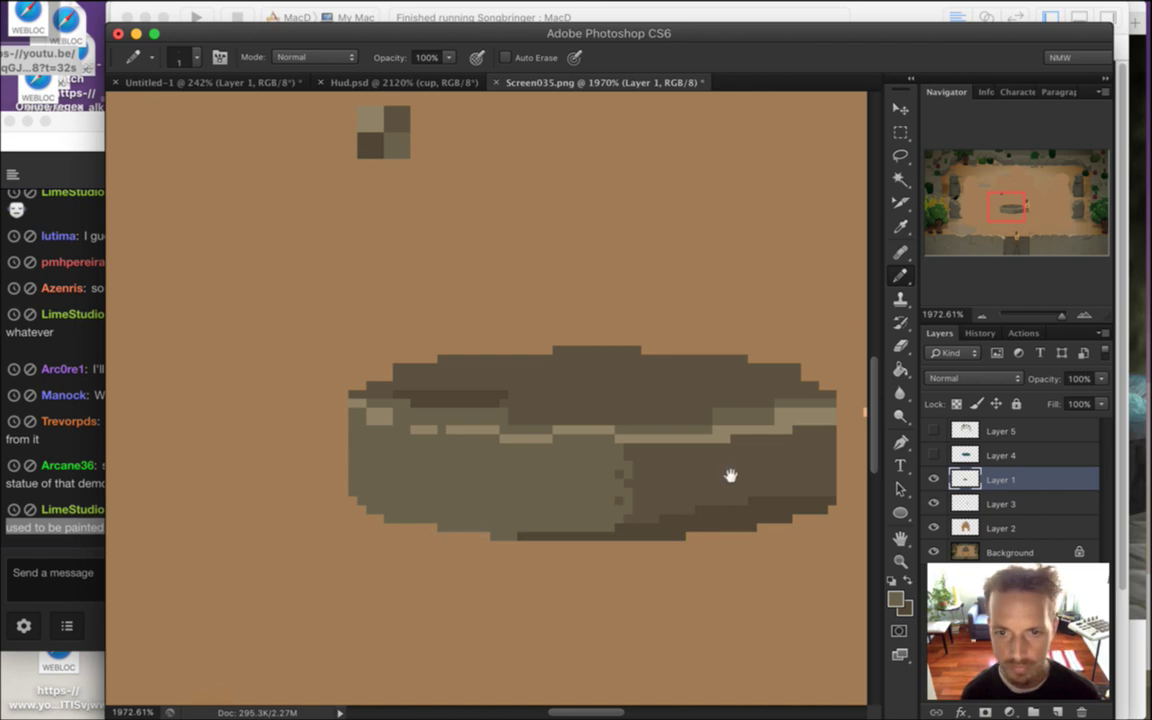
Extend the lighter stone along the wall's bottom and past its centre, erasing the extra pixels below the basin's bottom edge
scroll(728, 476, "right", 4)
mouse_move(441, 530)
left_mouse_down()
mouse_move(495, 537)
mouse_move(590, 519)
left_mouse_up()
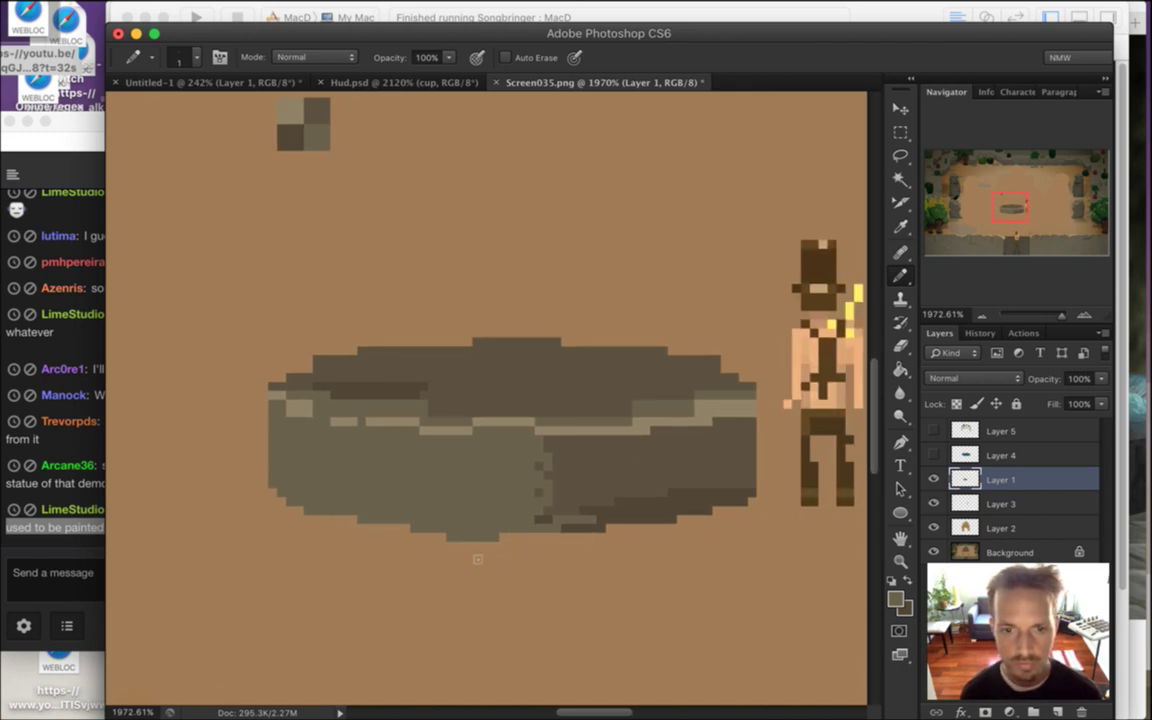
key("e")
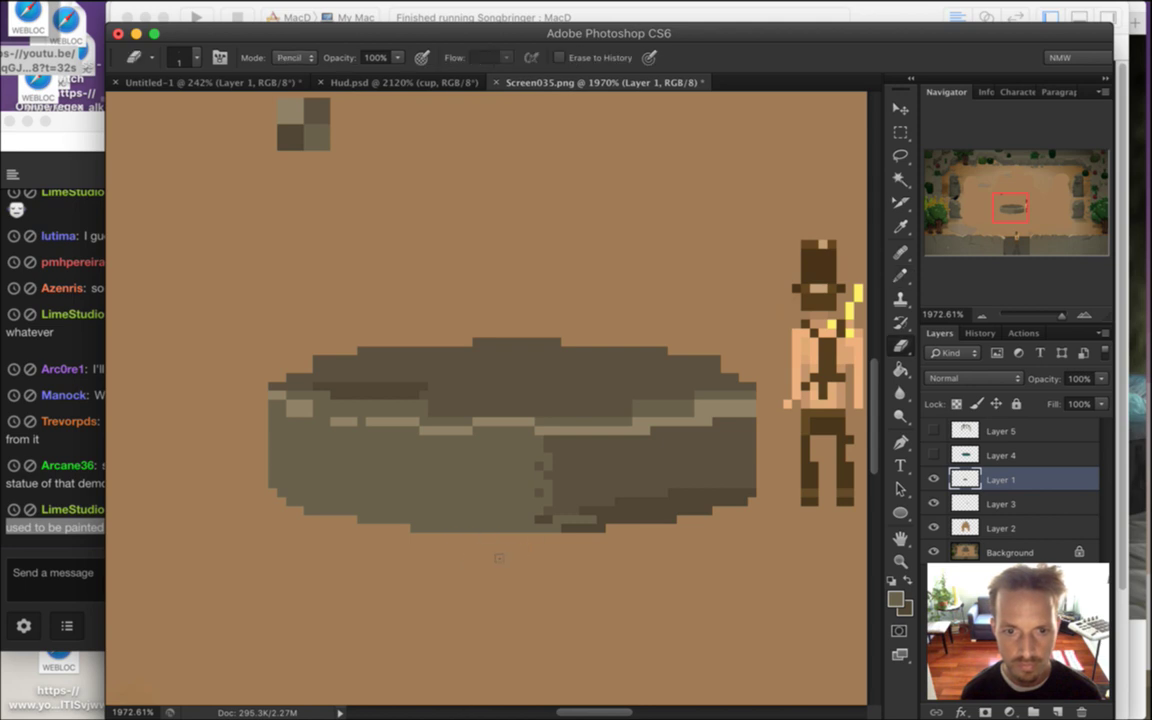
key("b")
left_click_drag(549, 444, 547, 510)
Enlarge the Pencil to 7 px and paint the lighter stone over the wall's right half, keeping a dark shadow along its right edge
key("bracketright")
key("bracketright")
key("bracketright")
key("bracketright")
key("bracketright")
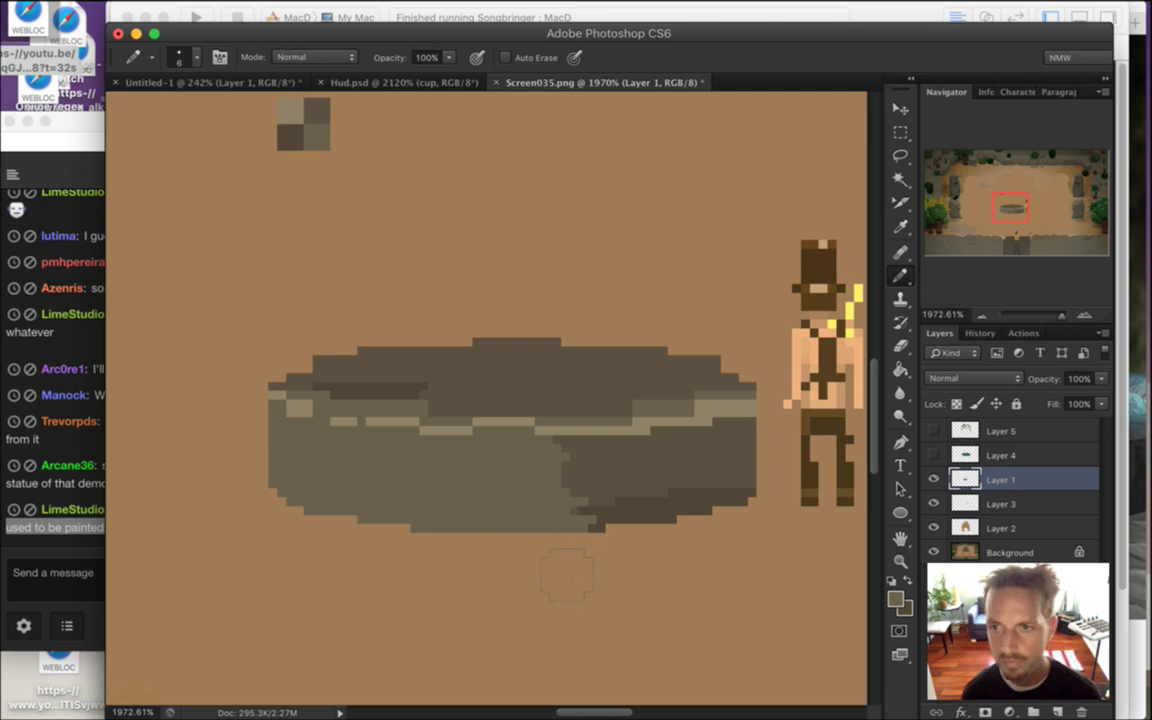
key("bracketright")
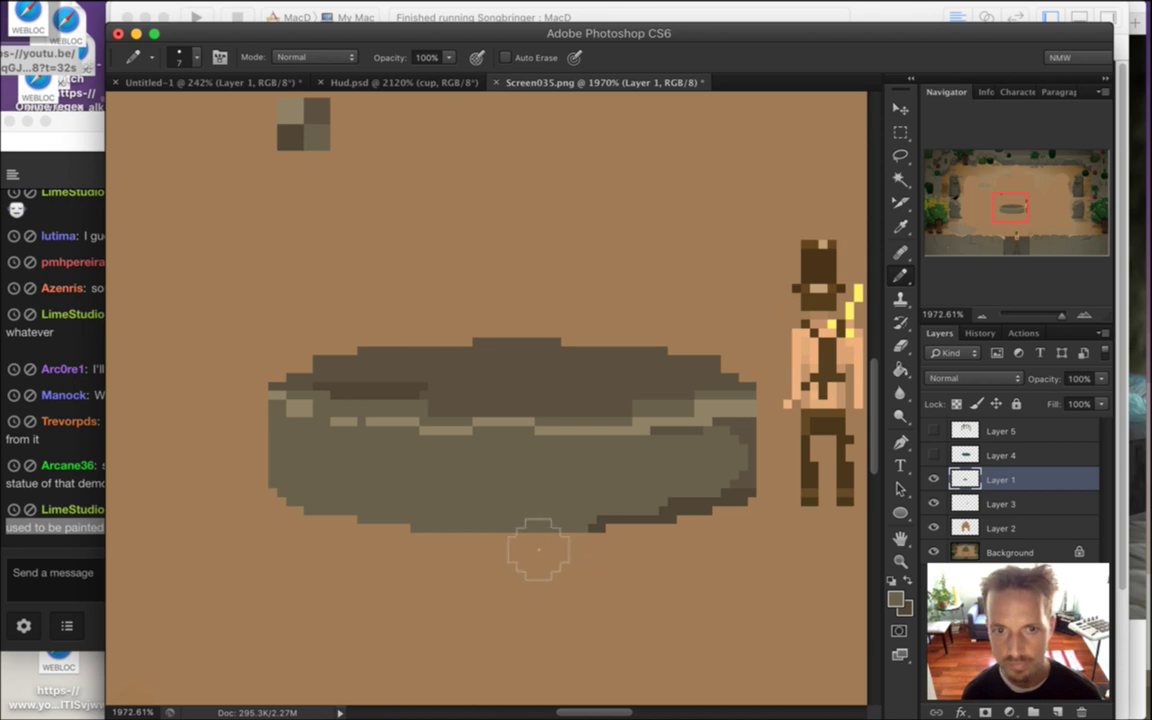
Reduce the Pencil to 1 px and paint the lighter stone over the remaining dark shadow at the basin wall's right end and bottom
key("bracketleft")
key("bracketleft")
key("bracketleft")
key("bracketleft")
key("bracketleft")
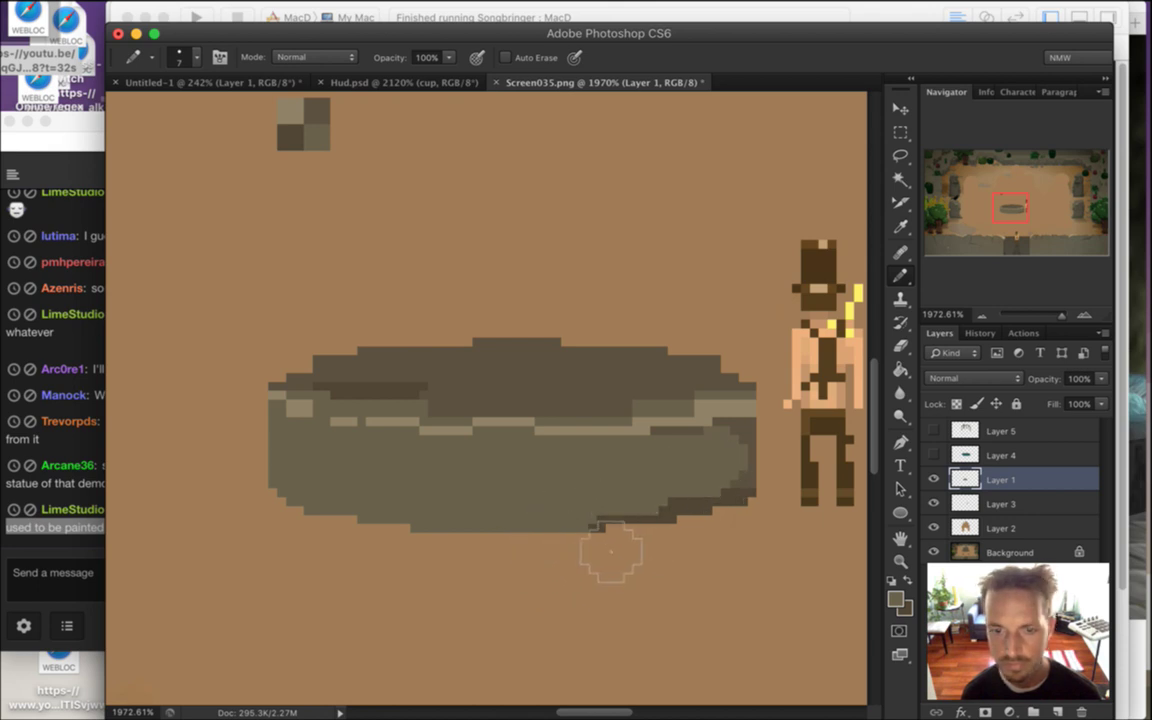
mouse_move(607, 540)
left_mouse_down()
mouse_move(747, 508)
mouse_move(751, 445)
mouse_move(724, 450)
mouse_move(747, 455)
mouse_move(739, 495)
mouse_move(730, 448)
mouse_move(652, 431)
left_mouse_up()
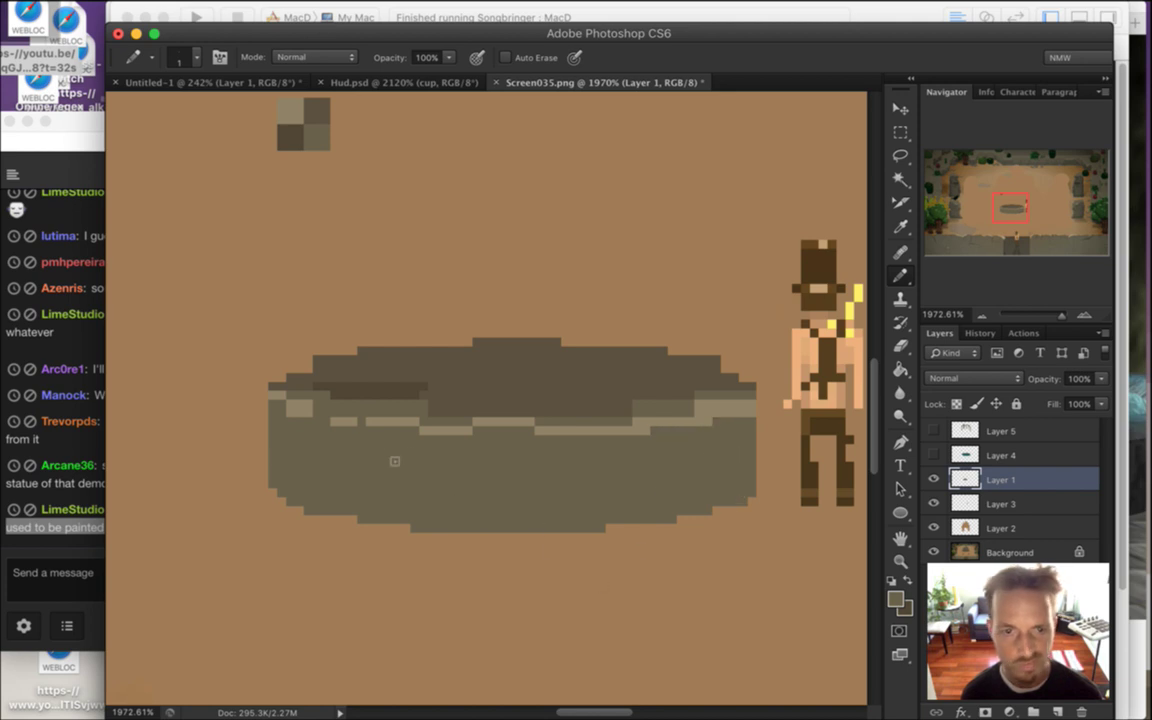
Redraw the left part of the basin's light rim highlight as a continuous stepped line, cleaning up the surrounding pixels with sampled stone colours
left_click(305, 413, "alt")
left_click_drag(289, 396, 314, 413)
left_click(326, 421)
left_click(322, 403, "alt")
left_click(301, 404)
left_click(317, 412)
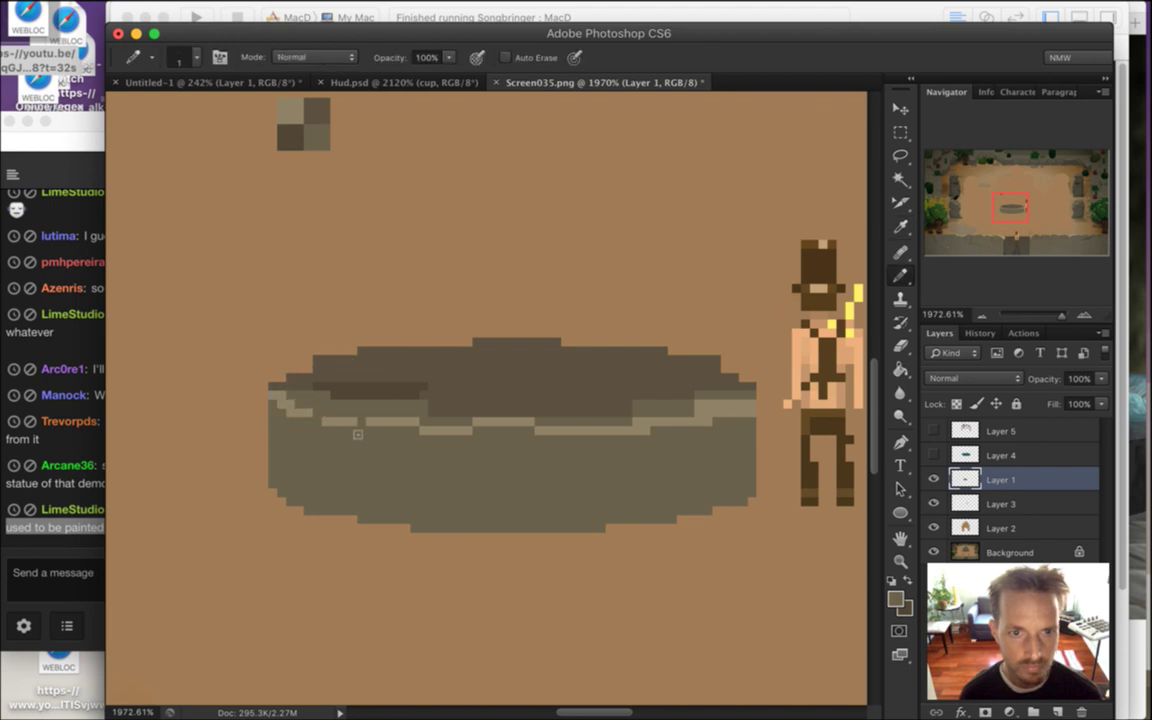
left_click(310, 415, "alt")
left_click(317, 413)
left_click(362, 421)
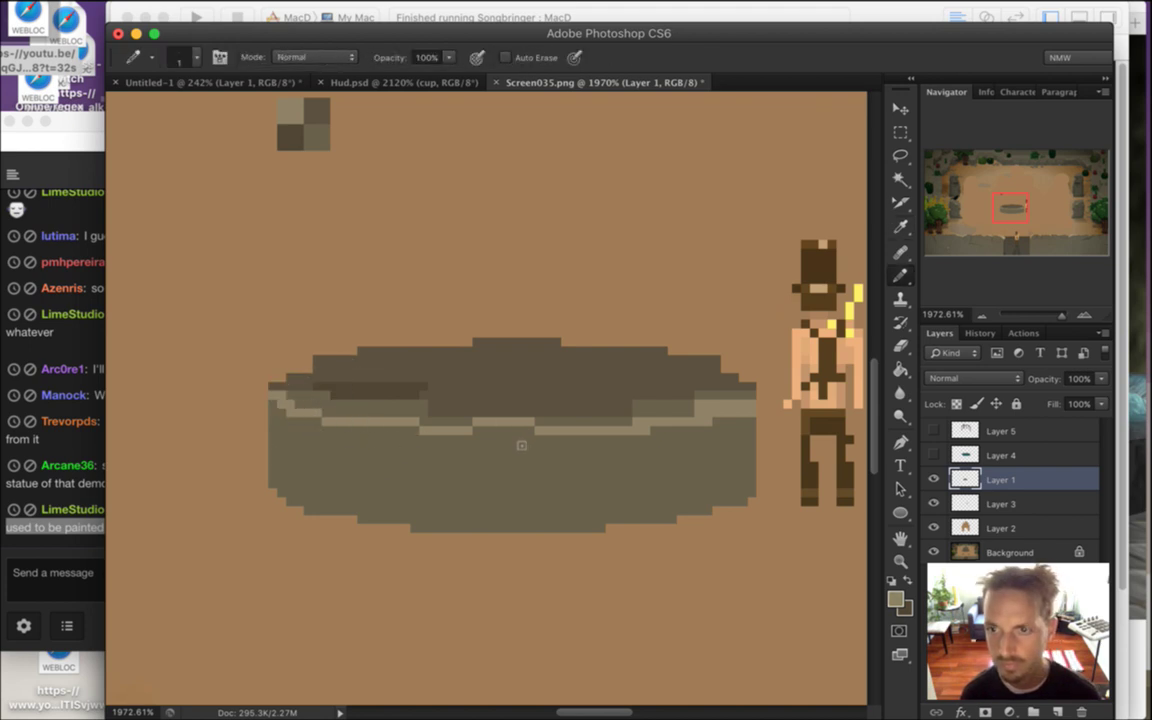
Sample the dark brown inside the basin and extend it across the lower interior towards the right side, undoing a stray stroke
left_click(344, 398, "alt")
left_click_drag(300, 387, 439, 418)
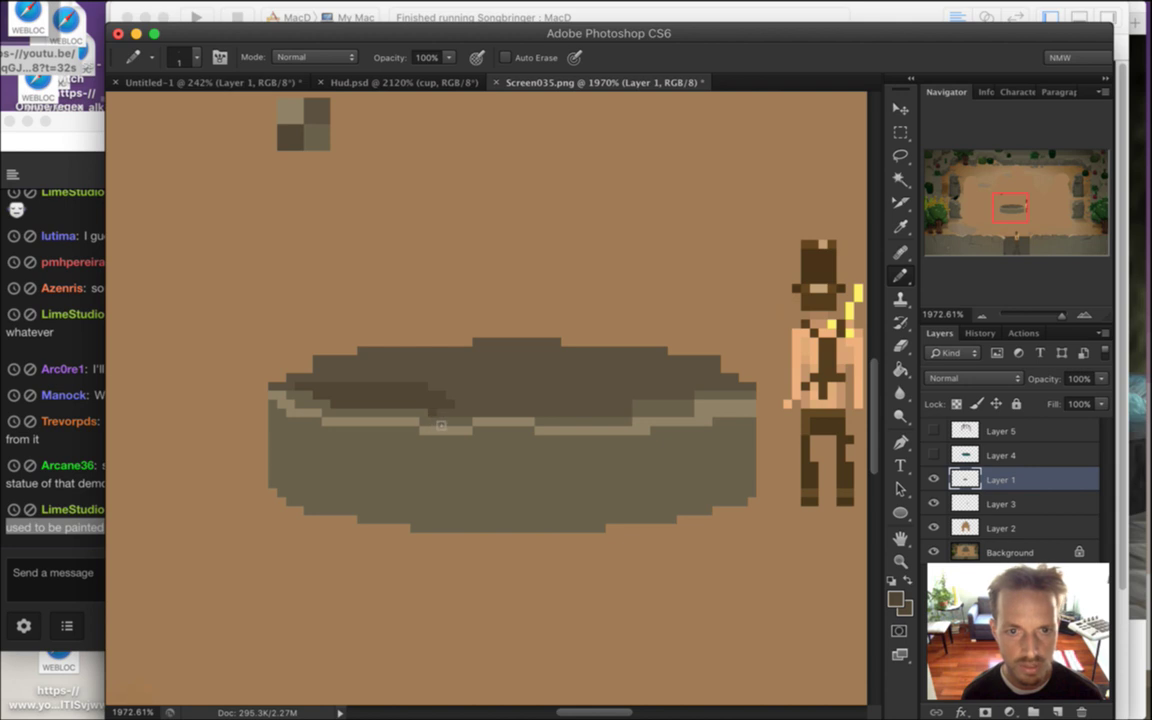
left_click_drag(436, 420, 489, 418)
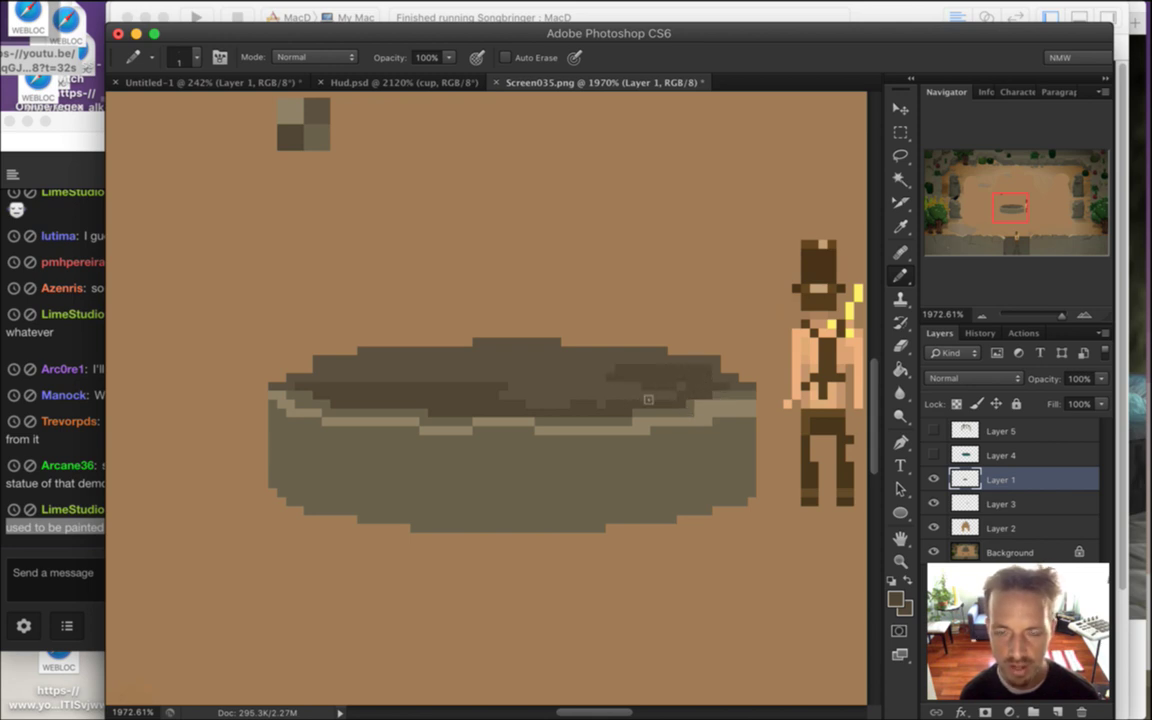
mouse_move(565, 410)
left_mouse_down()
mouse_move(509, 413)
mouse_move(560, 423)
mouse_move(533, 404)
mouse_move(623, 397)
left_mouse_up()
key("super+z")
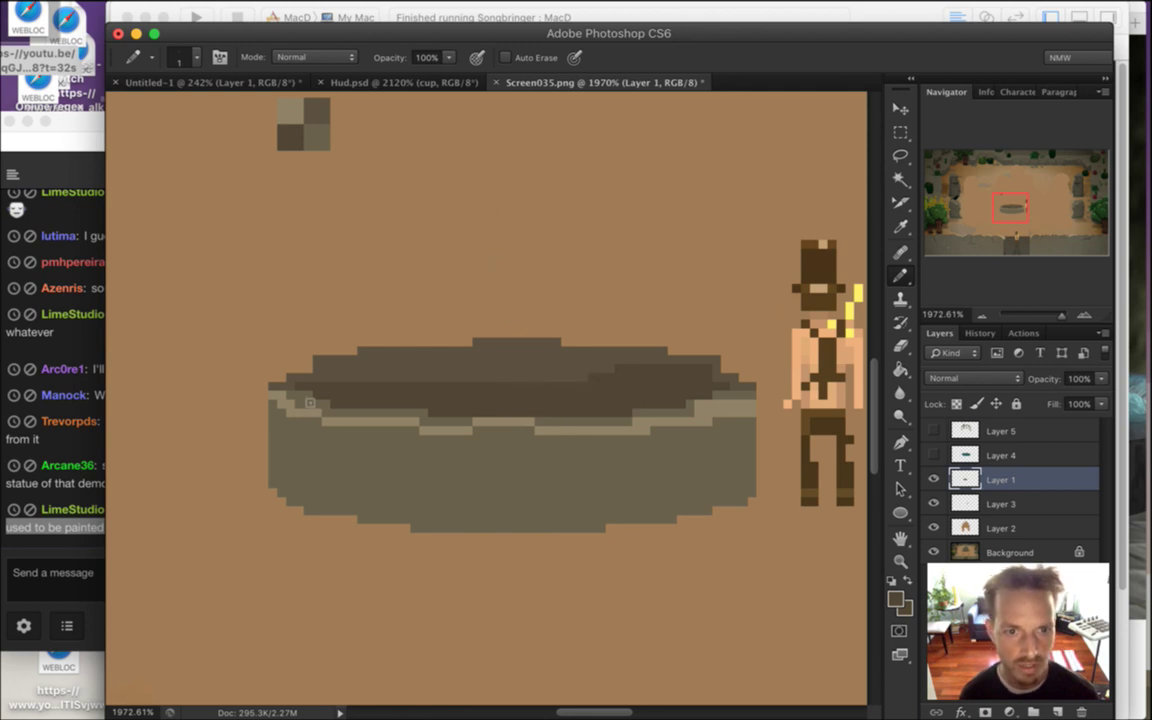
Fill the rest of the basin's interior with dark brown, leaving a lighter band along the back rim, and review it against the scene
mouse_move(318, 400)
left_mouse_down()
mouse_move(508, 392)
mouse_move(449, 386)
left_mouse_up()
mouse_move(546, 397)
left_mouse_down()
mouse_move(588, 394)
mouse_move(548, 392)
mouse_move(636, 390)
left_mouse_up()
left_click_drag(543, 381, 475, 381)
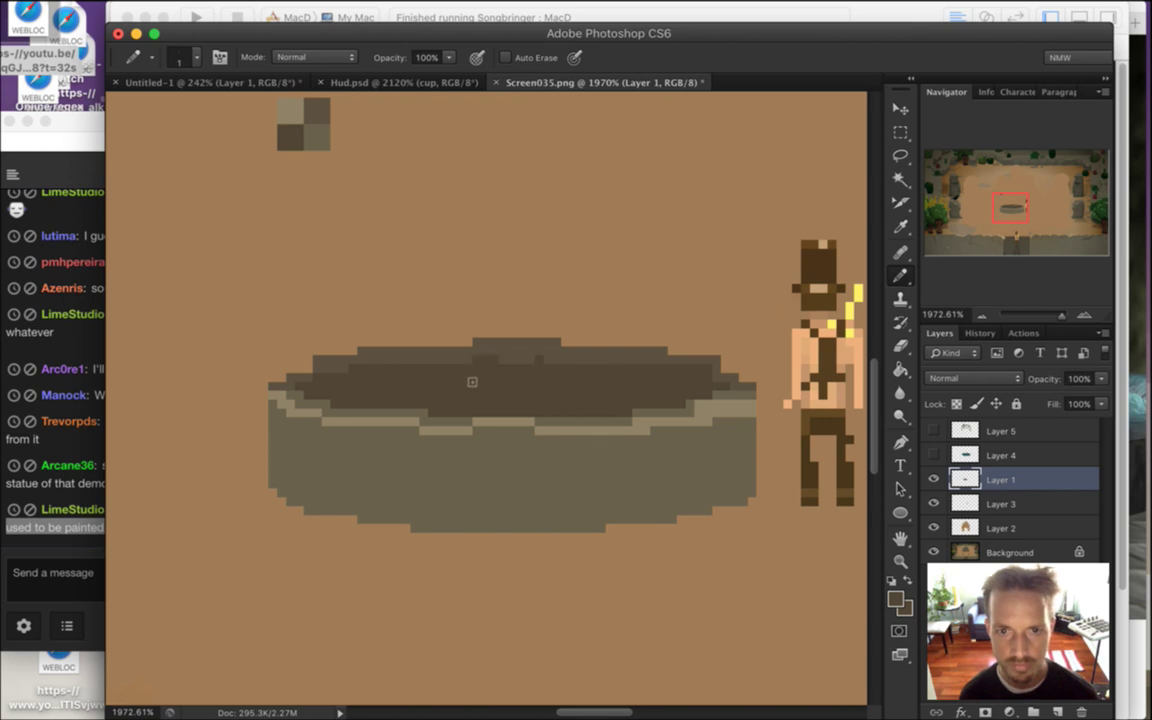
key("i")
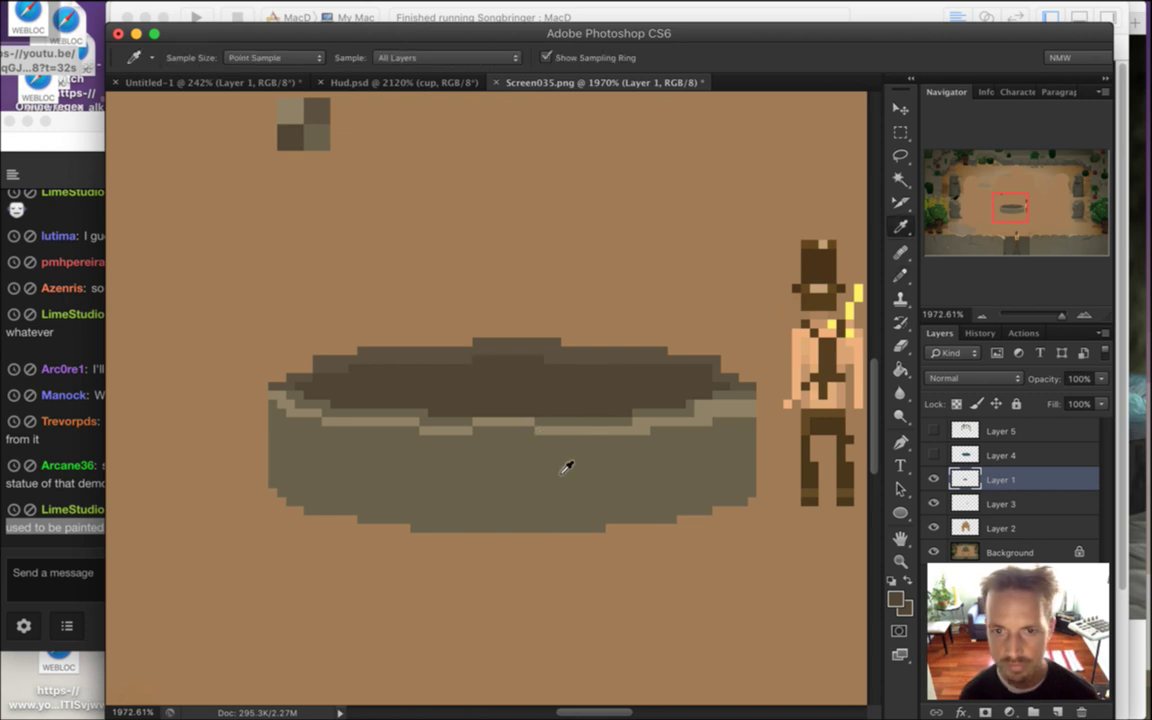
scroll(530, 445, "down", 3)
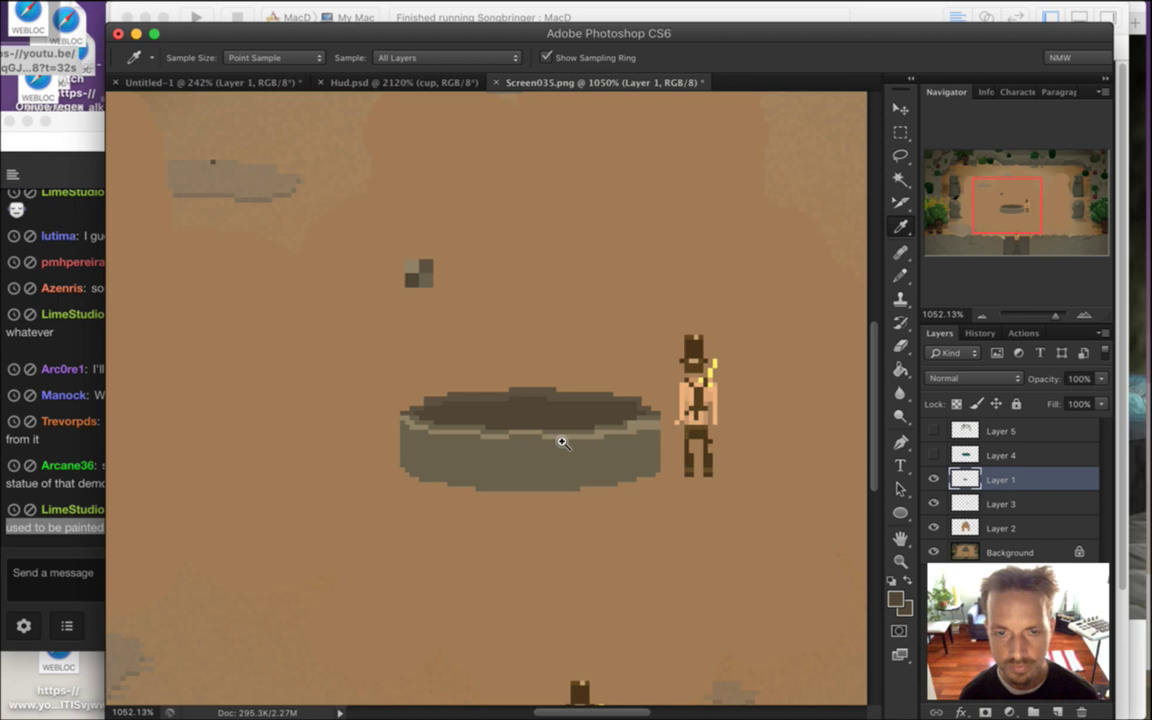
scroll(570, 470, "down", 3)
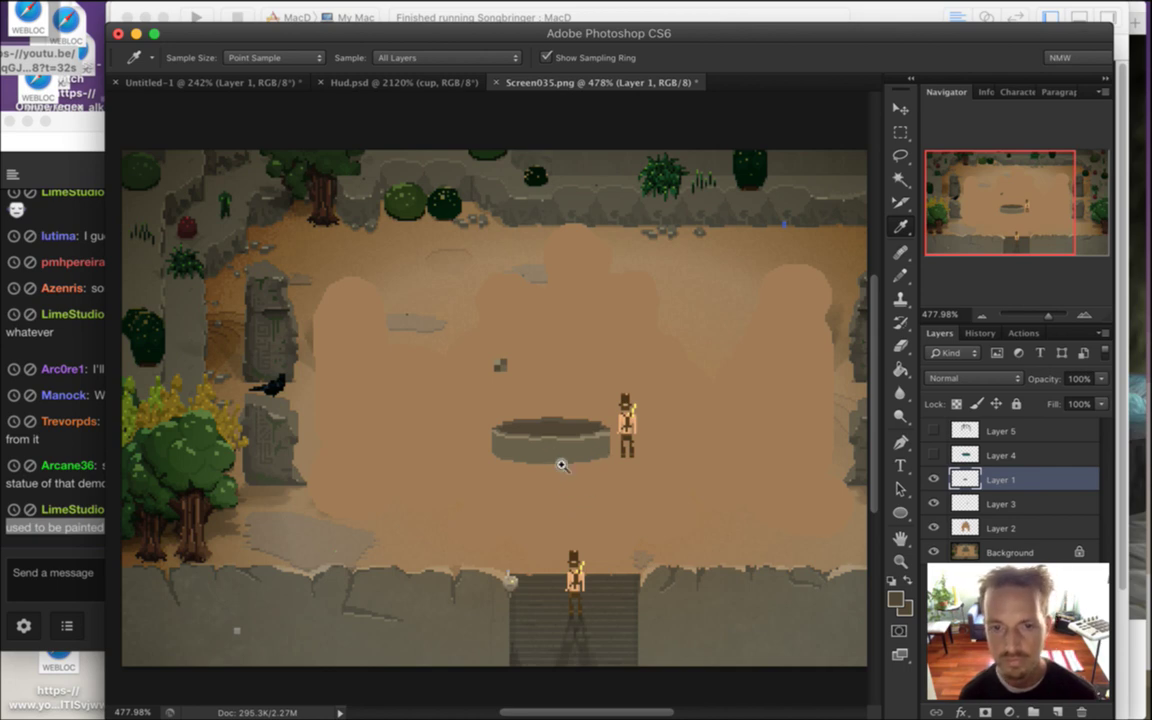
scroll(550, 445, "up", 2)
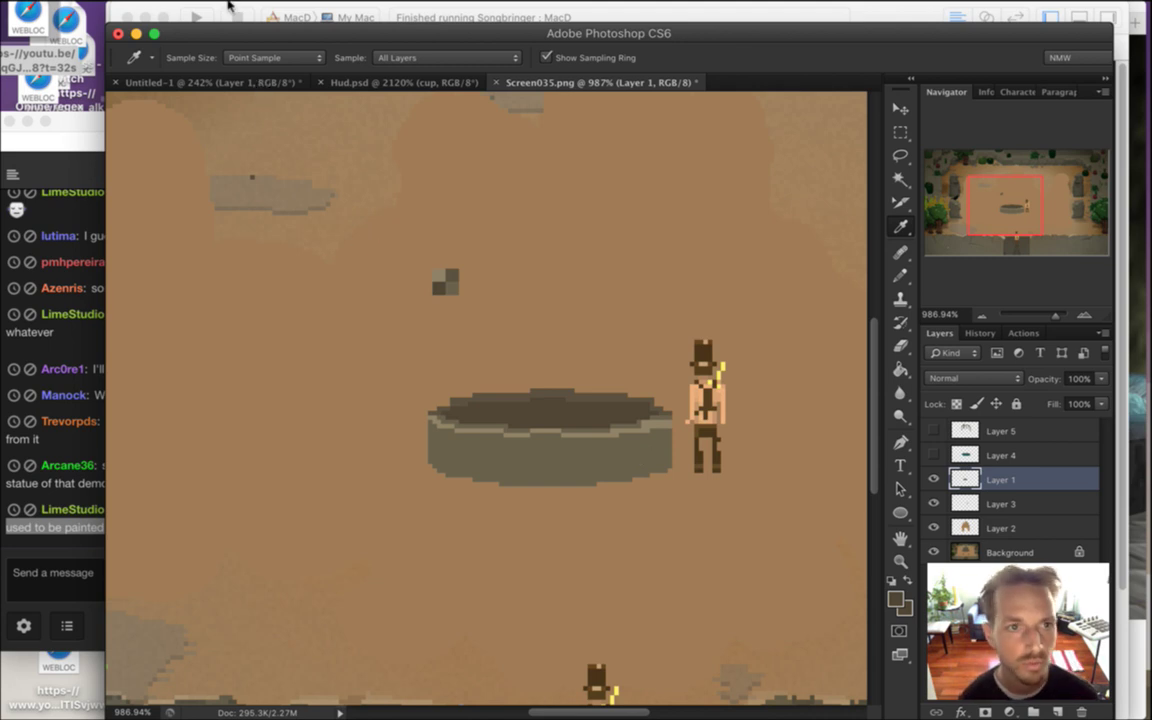
Bring up the file-opening dialog on the Sprites folder
mouse_move(215, 9)
left_click(143, 11)
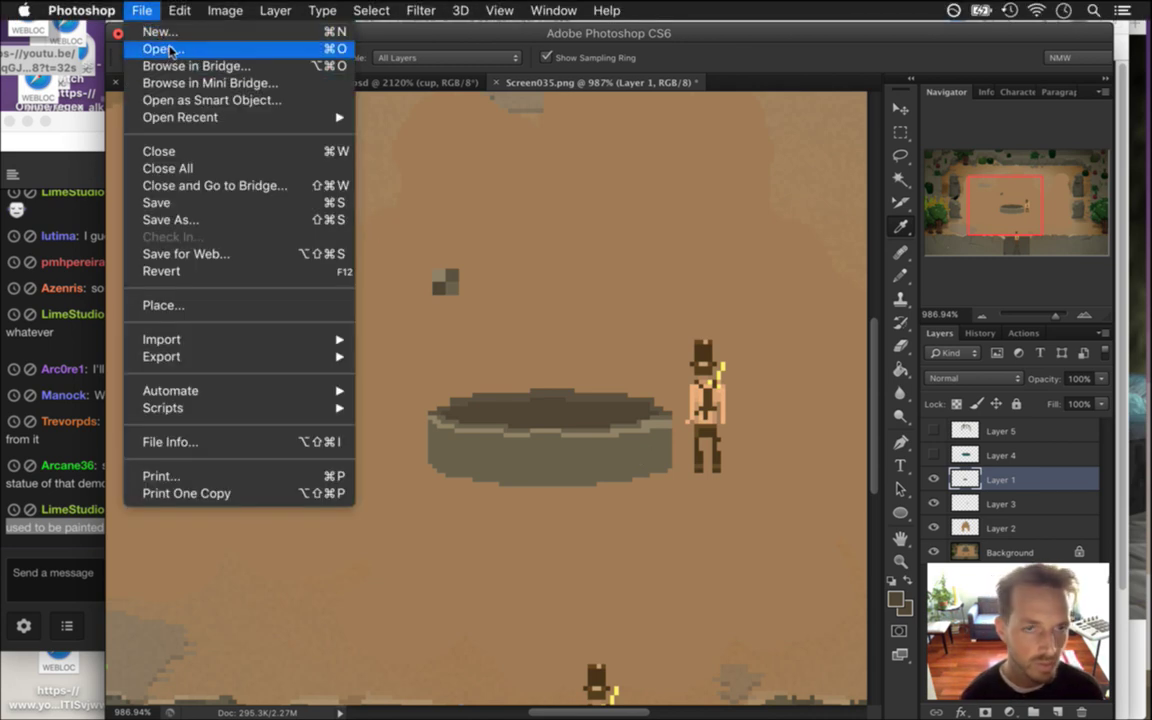
left_click(172, 49)
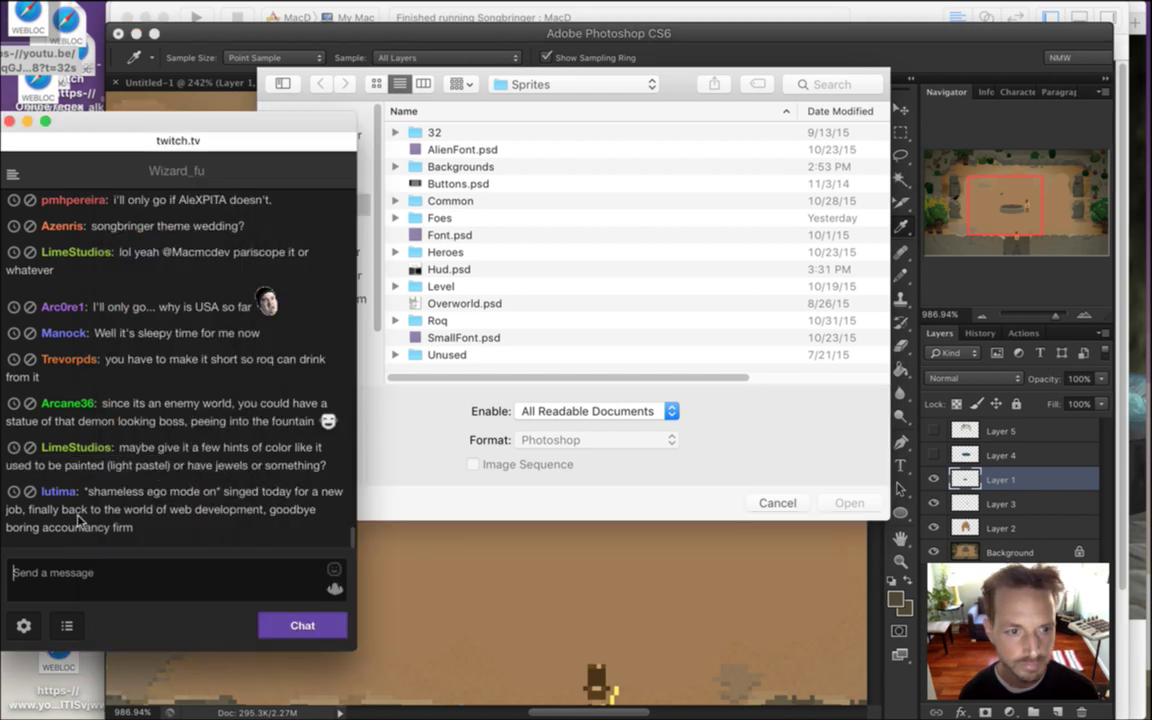
Switch to the Twitch chat, read the newest message about a web development job, and return to Photoshop's file-opening dialog
left_click(62, 466)
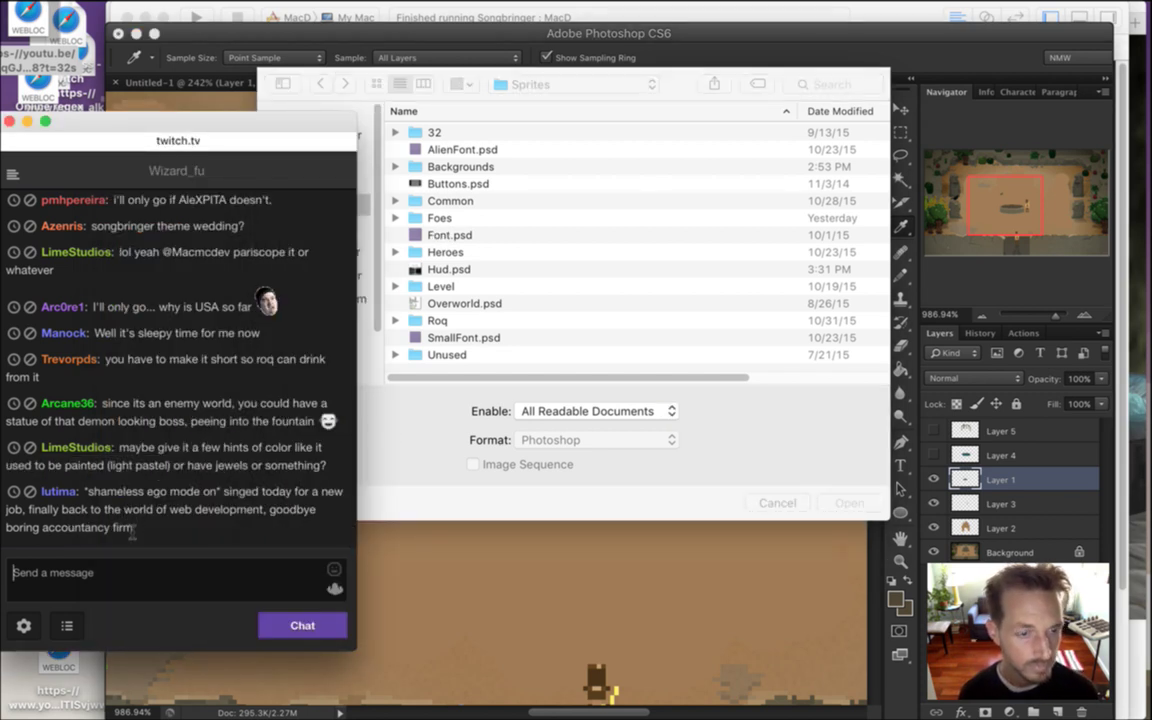
left_click_drag(103, 498, 174, 528)
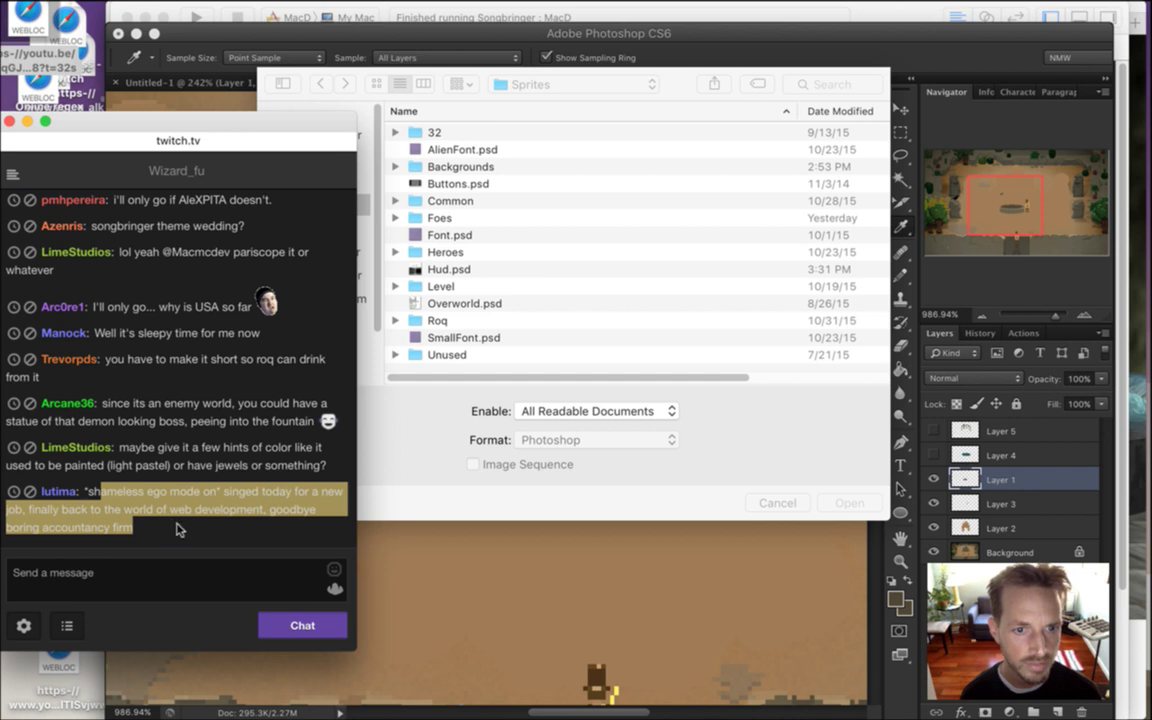
triple_click(130, 515)
left_click(191, 552)
left_click(632, 452)
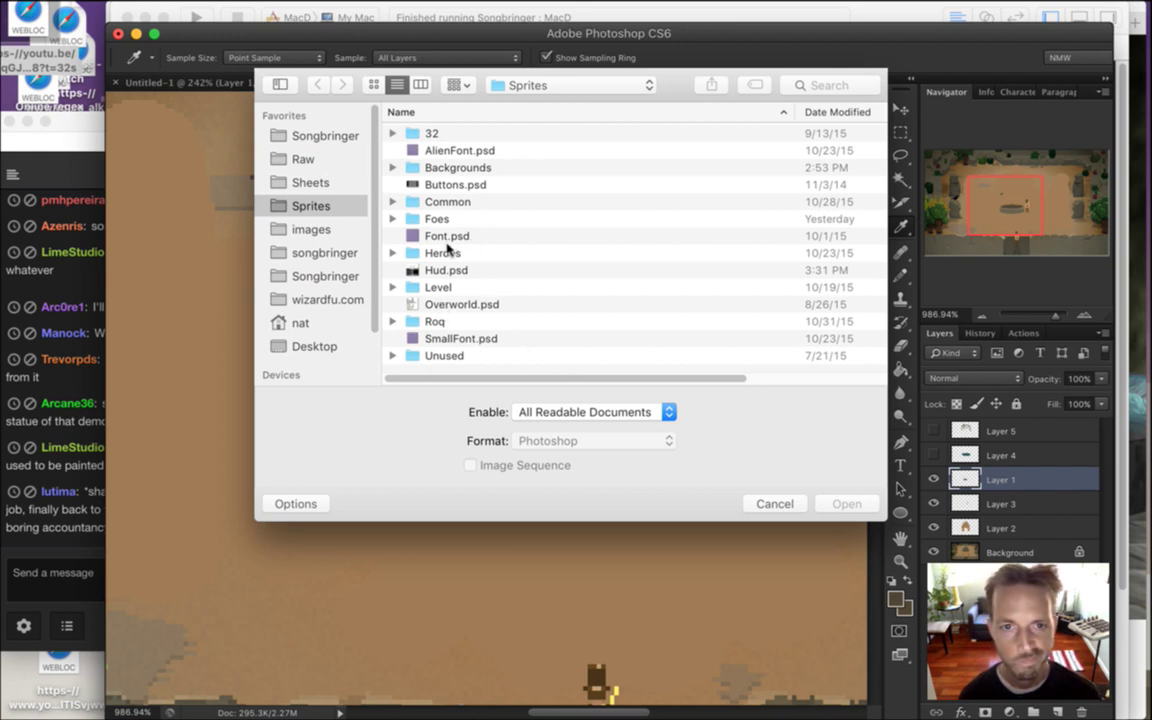
Expand the Level folder in Sprites and preview the pillar sprites 1Pillar.psd and 2Pillar.psd
left_click(451, 306)
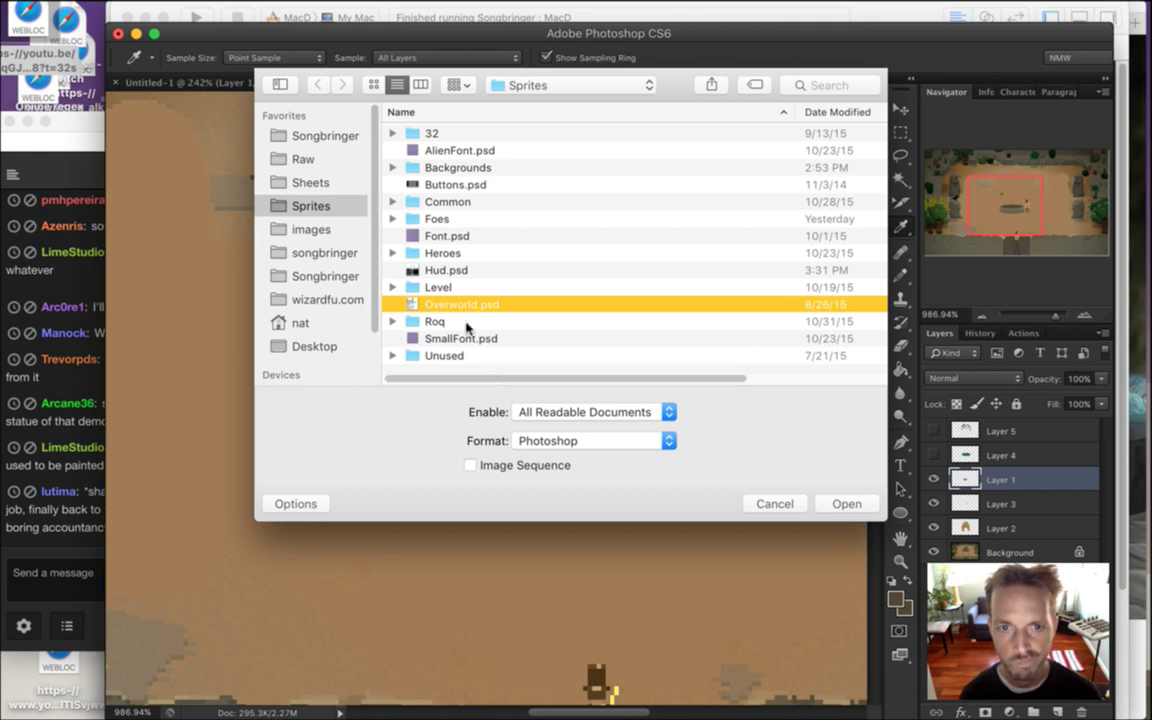
left_click(393, 287)
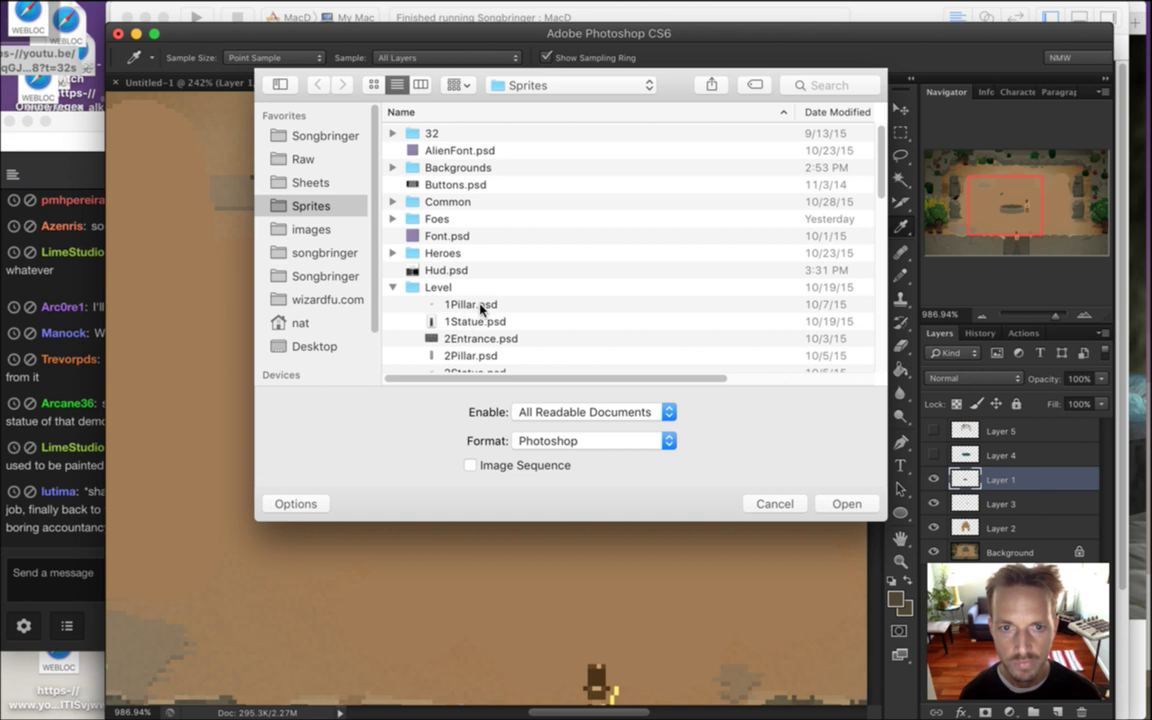
left_click(479, 305)
left_click(493, 322)
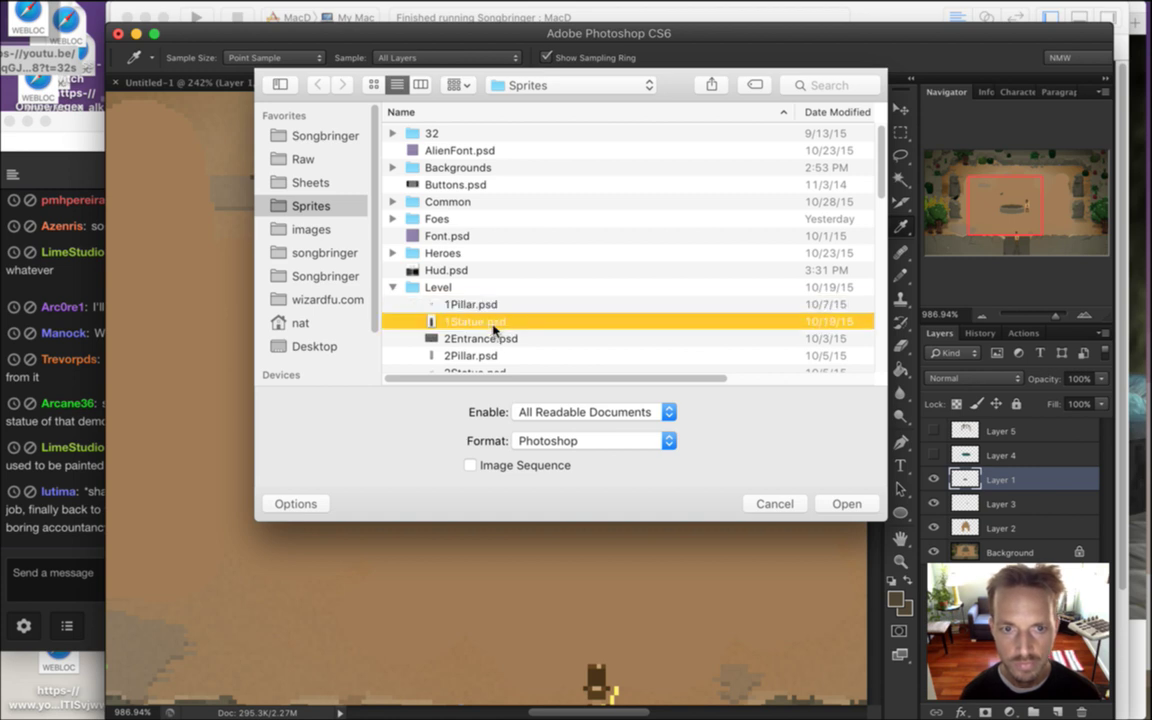
left_click(492, 306)
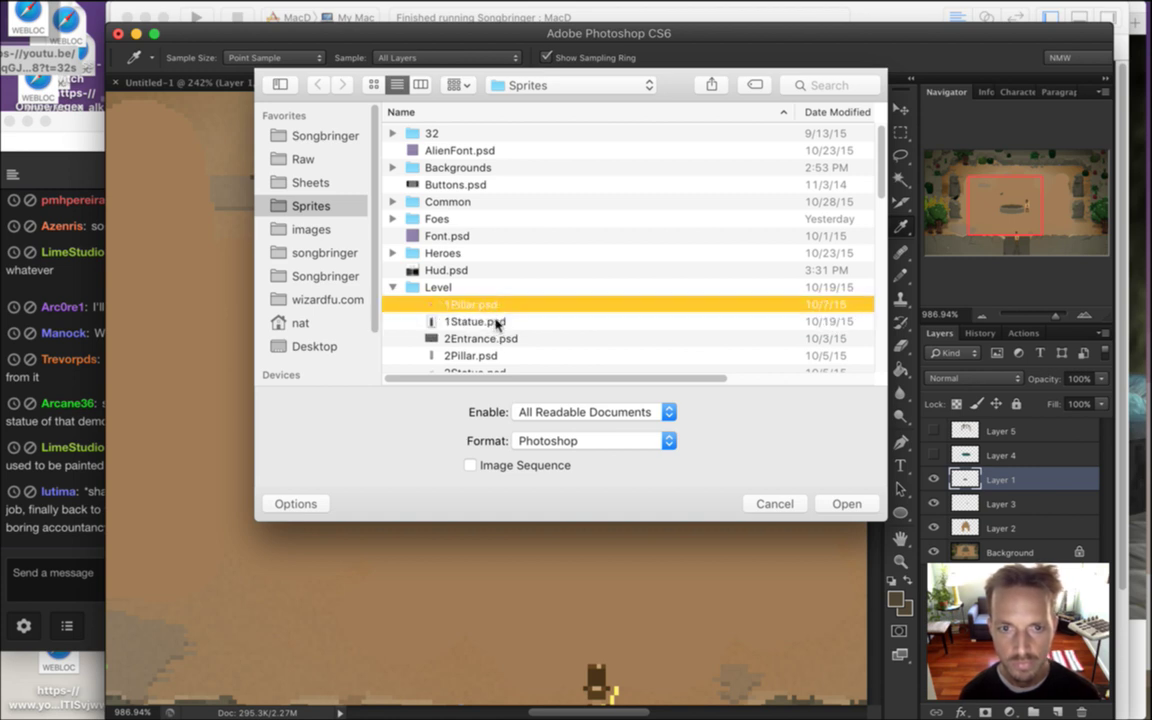
key("space")
key("space")
left_click(496, 359)
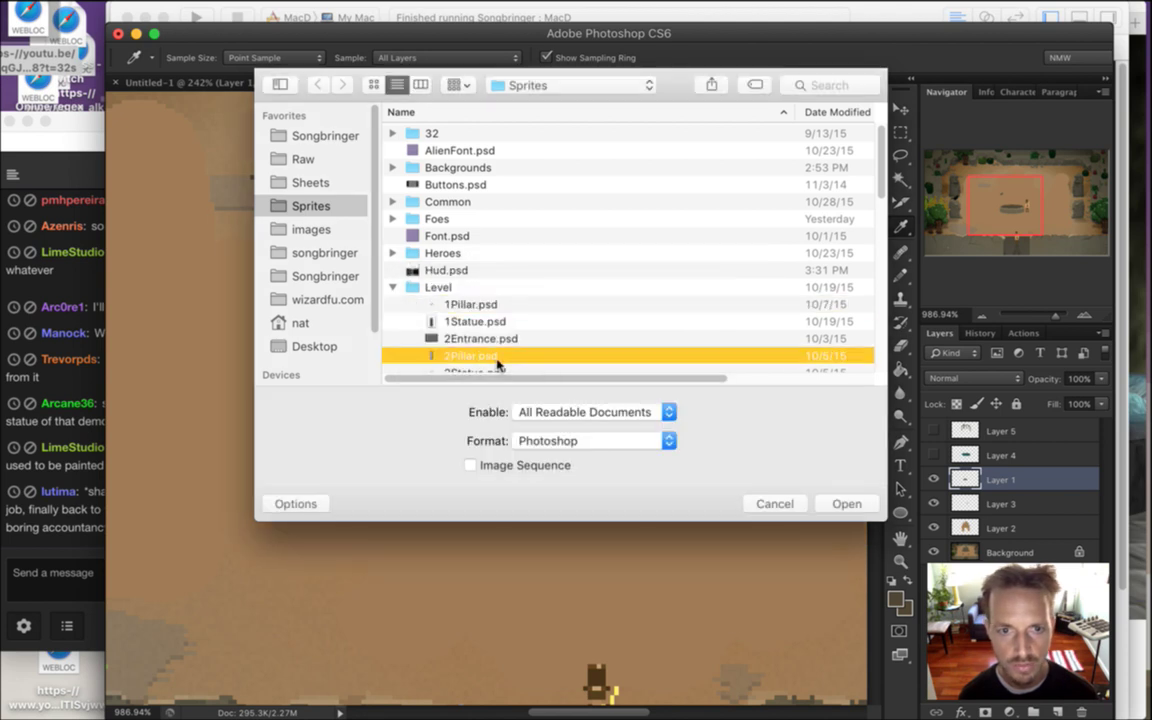
key("space")
key("space")
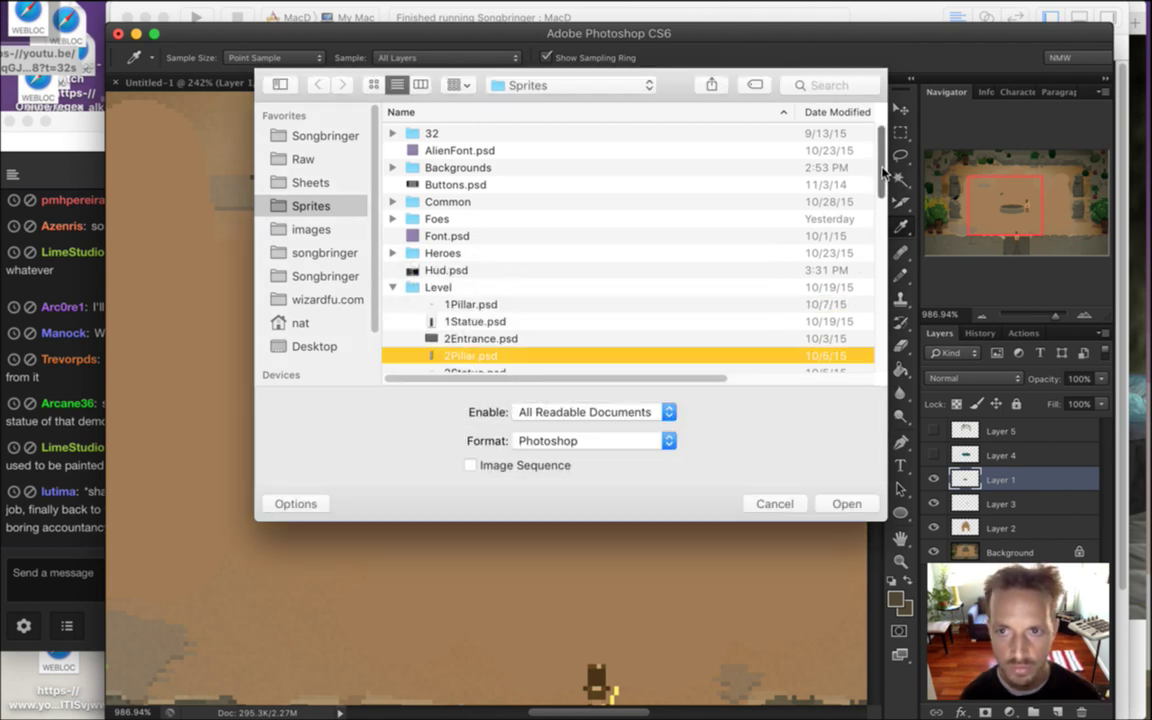
Preview the statue sprites 1Statue.psd and 2Statue.psd in the Level folder
scroll(882, 173, "down", 5)
left_click(481, 240)
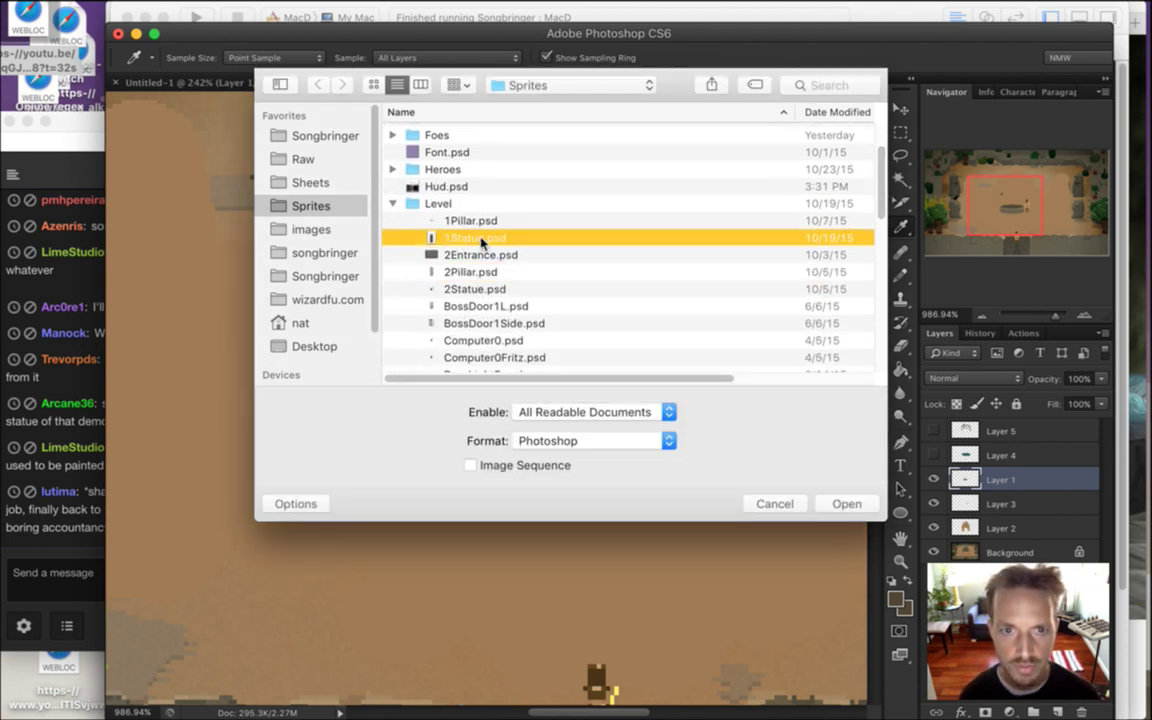
key("space")
key("space")
key("Down")
key("Down")
key("Down")
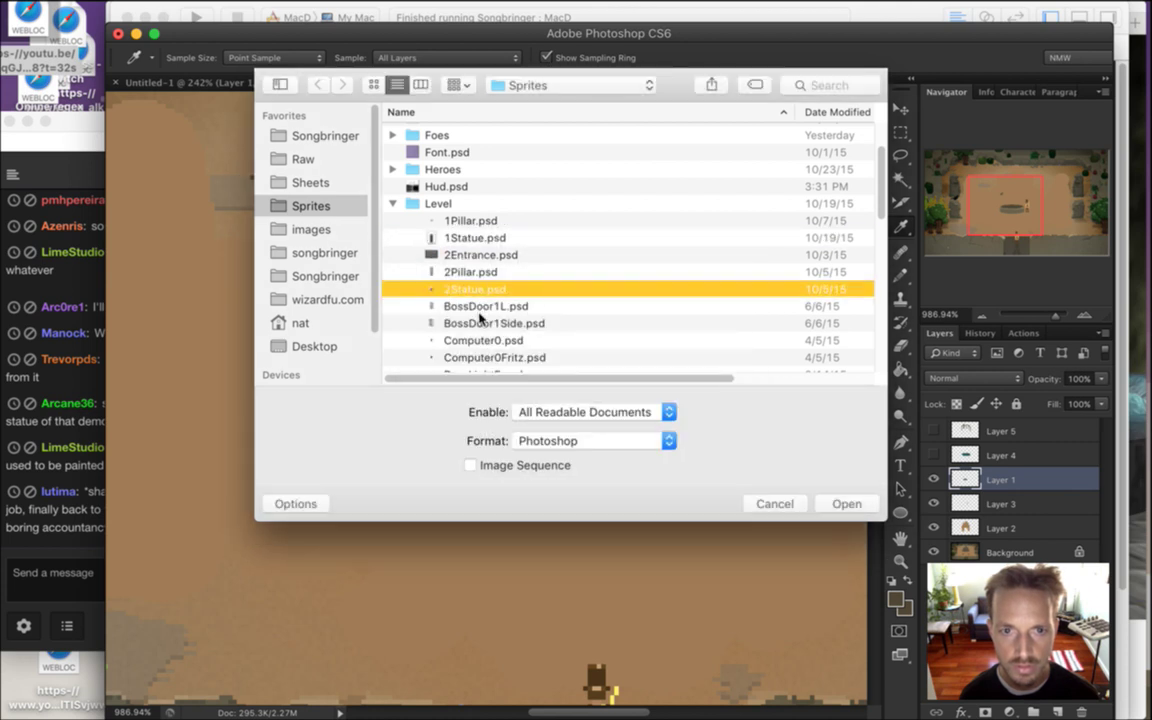
key("space")
key("space")
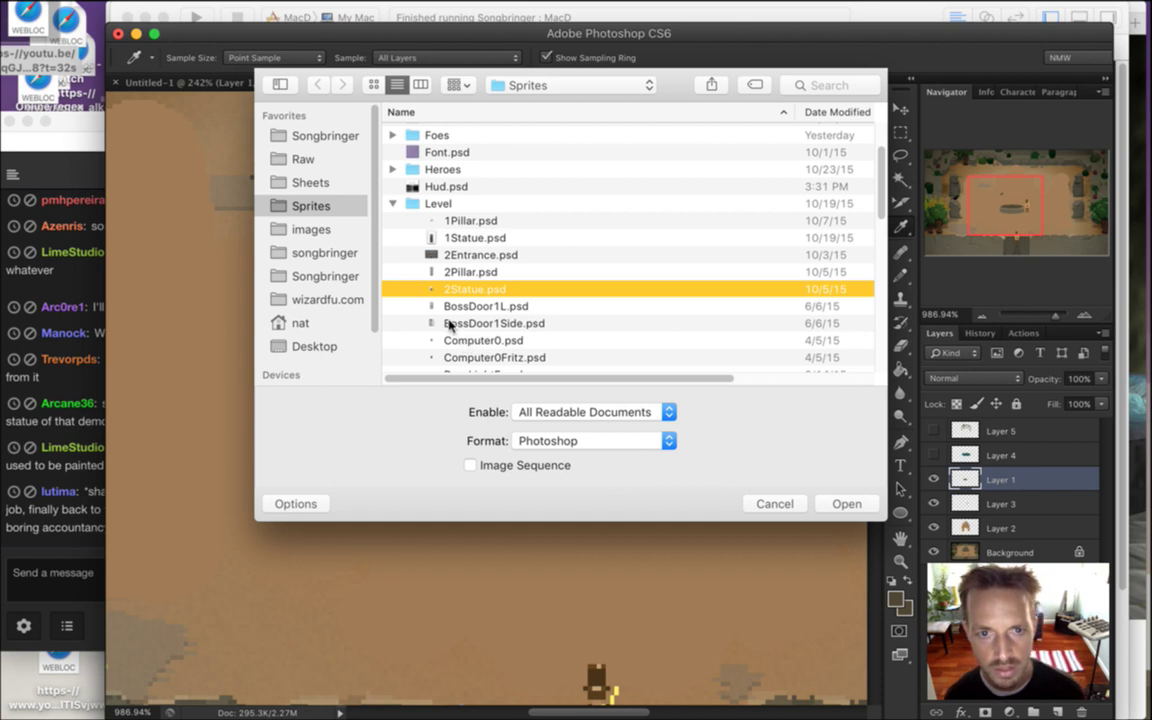
Expand the Common folder in Sprites and open 0Statue.psd
left_click(606, 237)
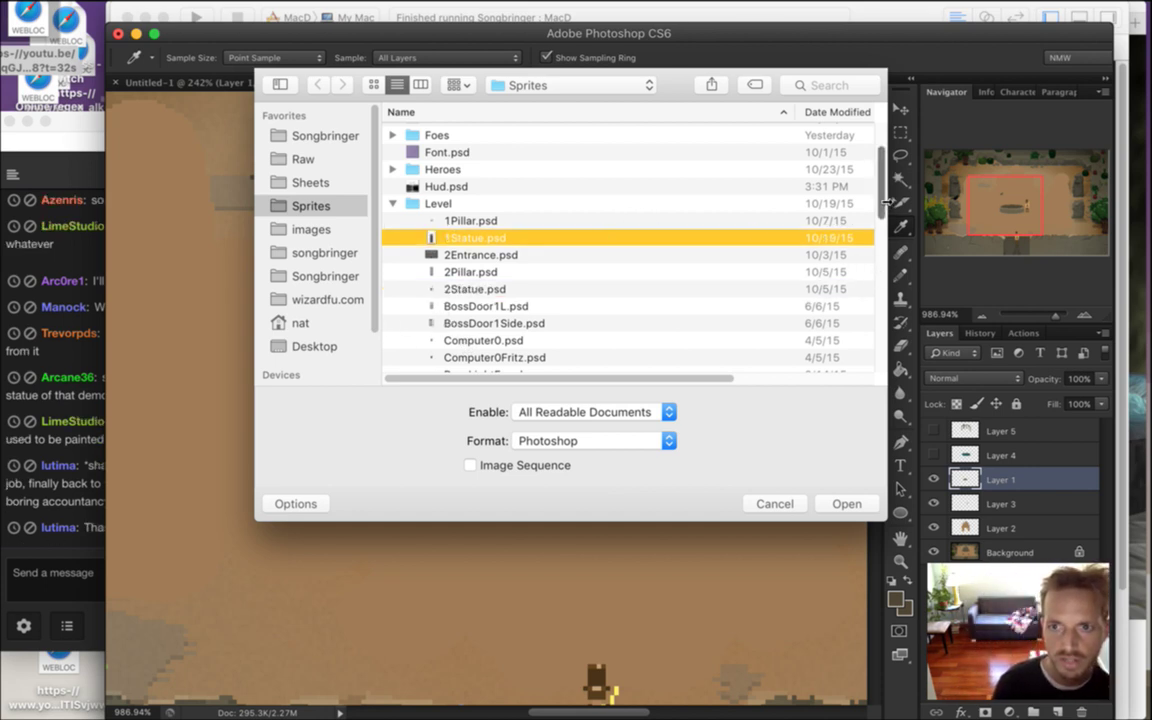
mouse_move(884, 197)
left_mouse_down()
mouse_move(855, 360)
mouse_move(869, 185)
left_mouse_up()
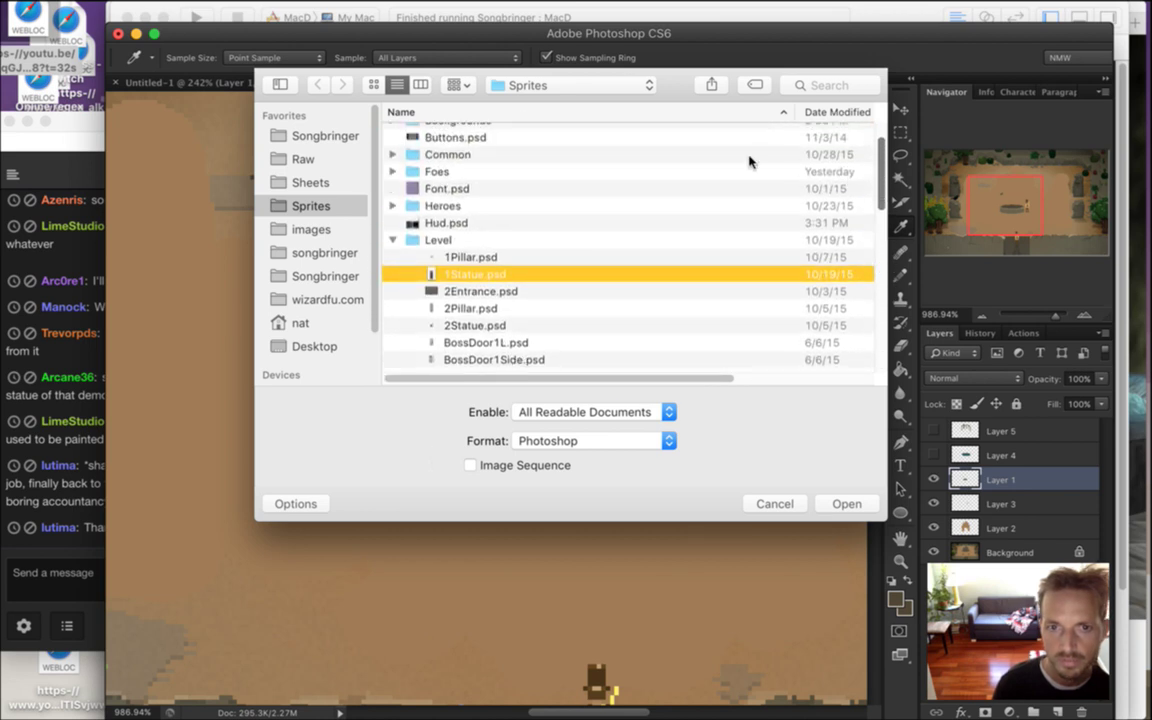
left_click(392, 154)
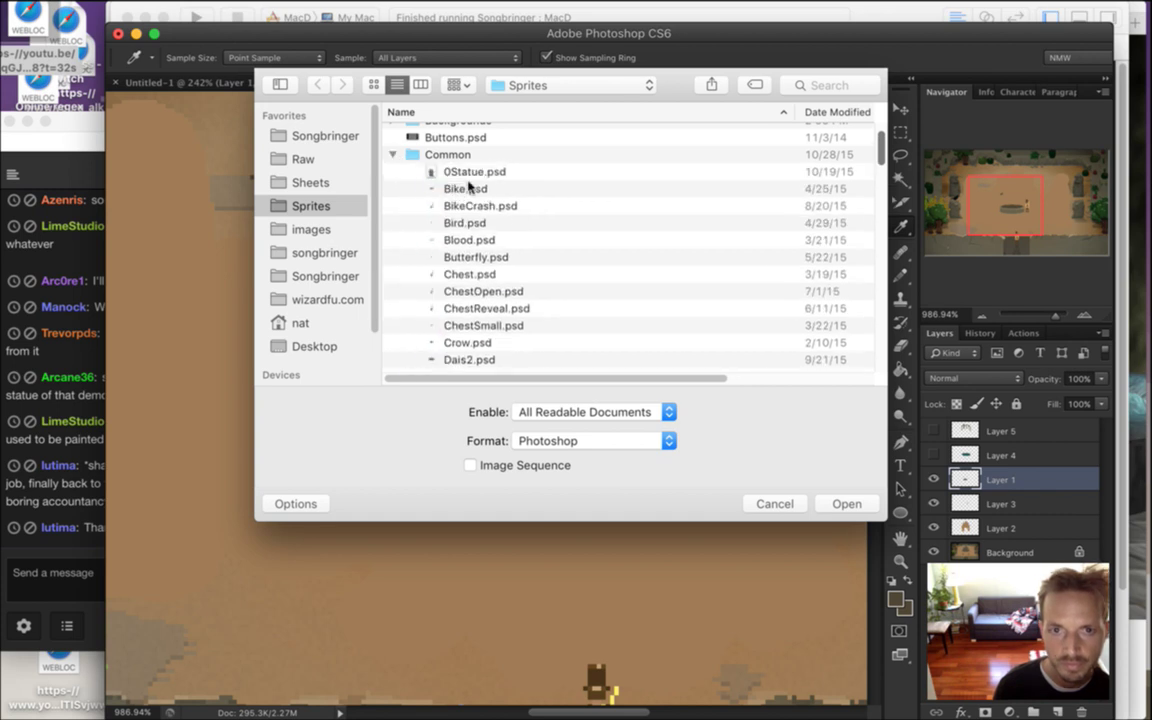
left_click(476, 172)
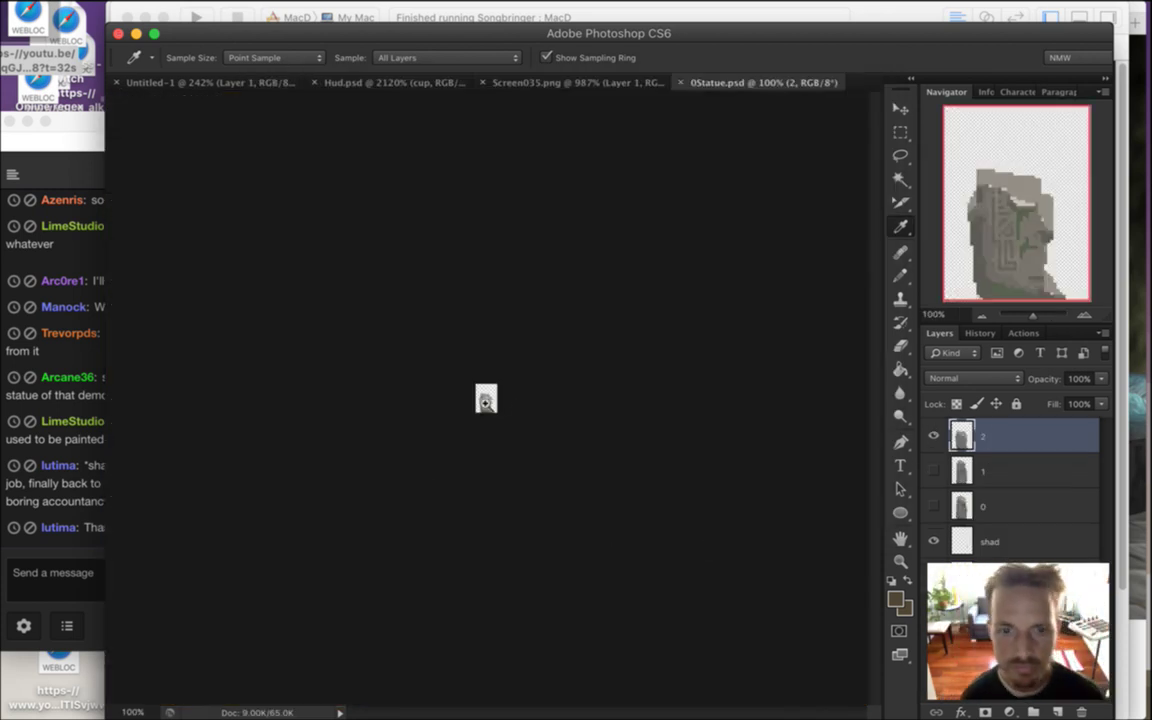
Inspect the carved, mossy stone statue up close, check the newest Twitch chat message, and return to Photoshop
left_click(539, 414, "super")
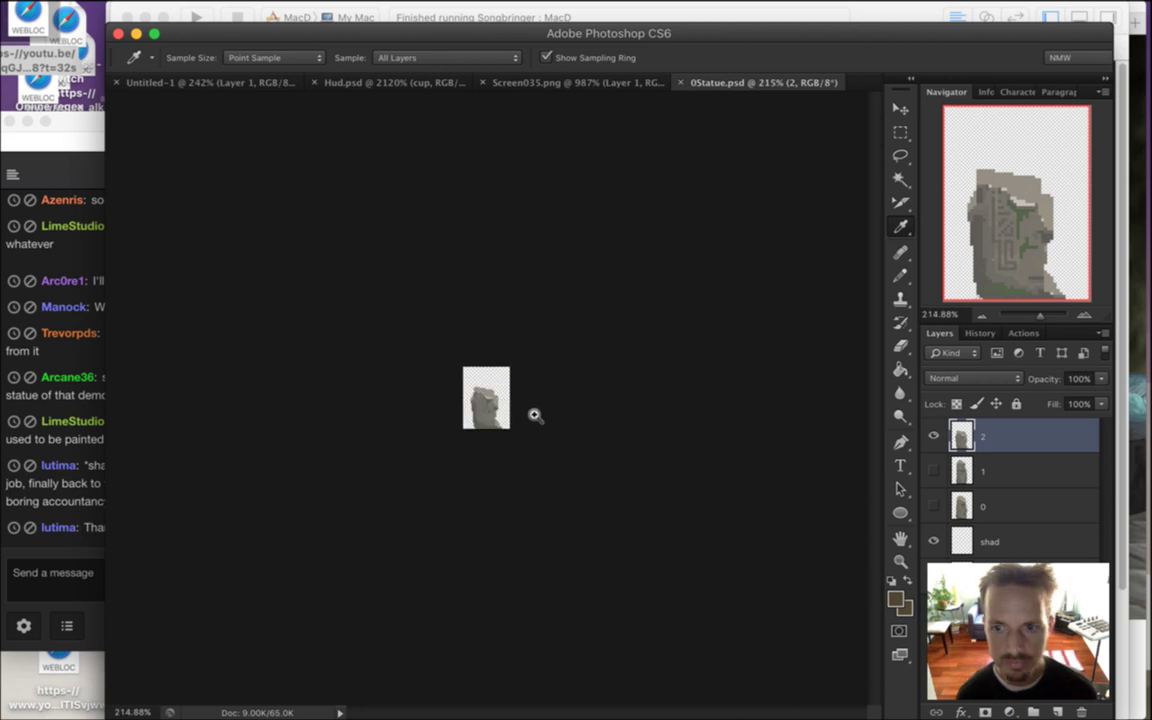
left_click_drag(524, 411, 557, 486)
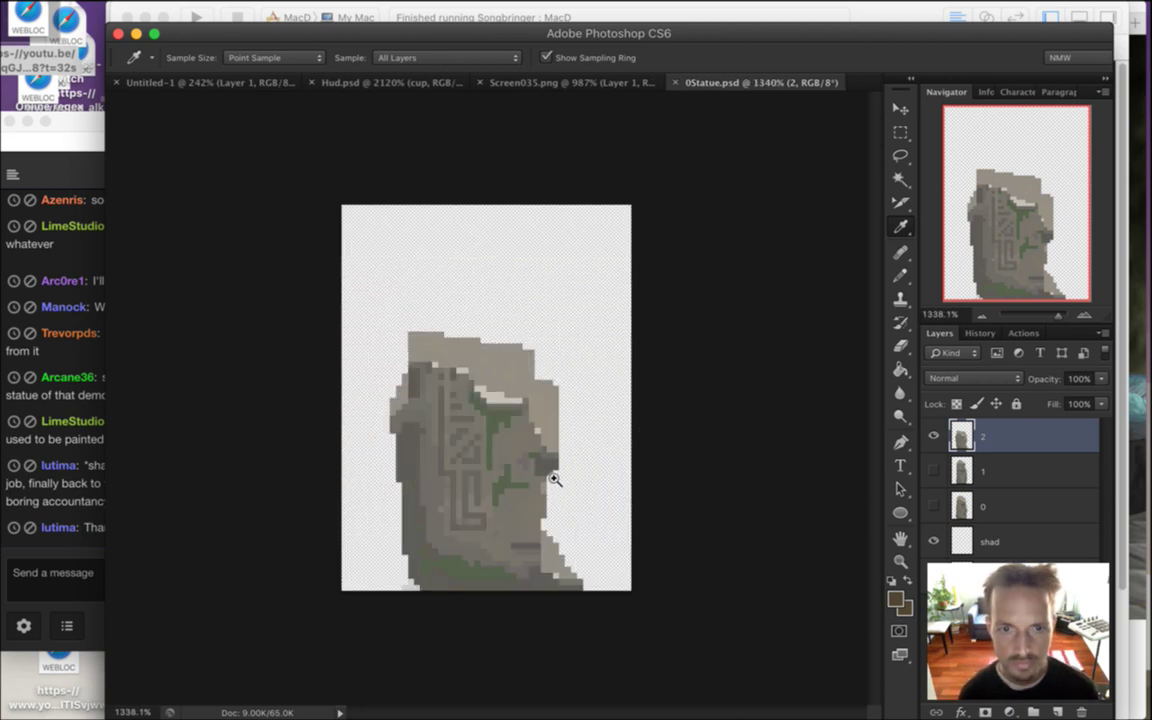
left_click_drag(561, 417, 553, 486)
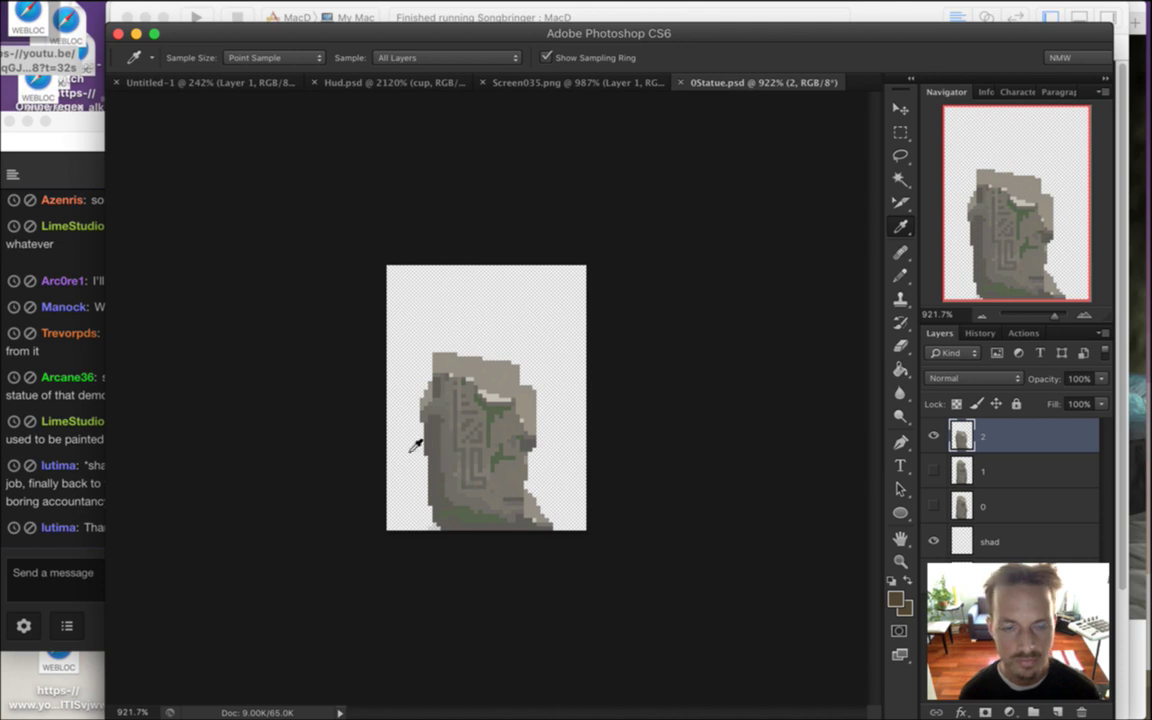
left_click(72, 456)
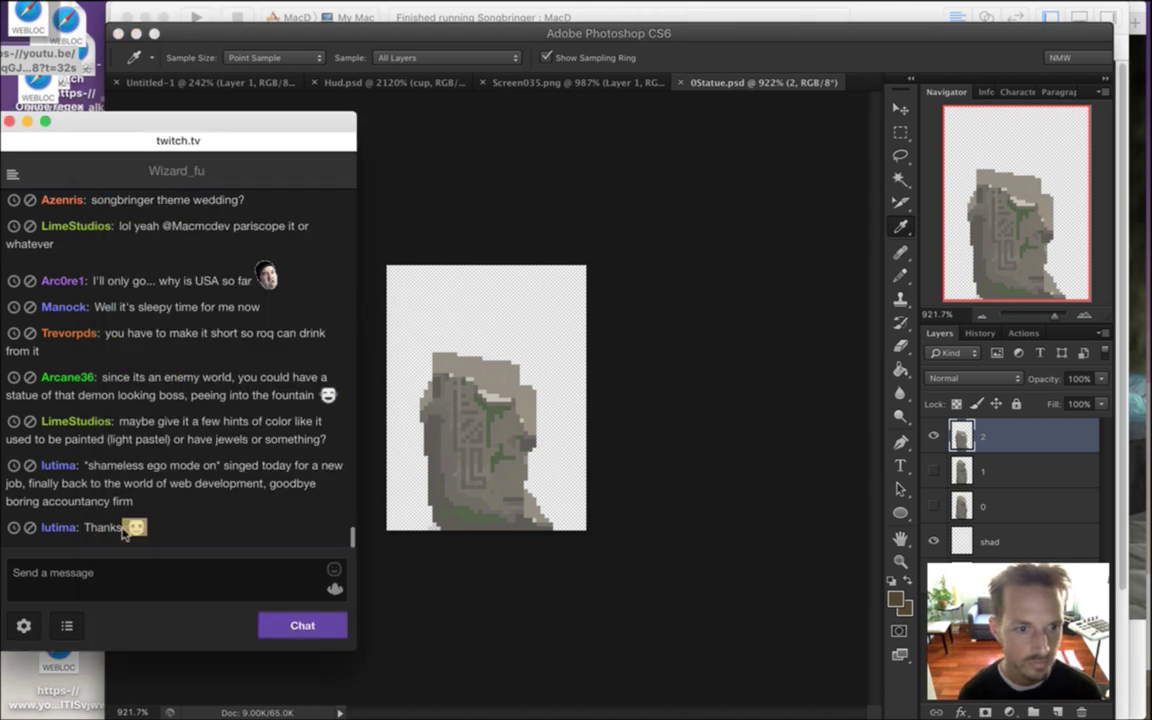
left_click(678, 103)
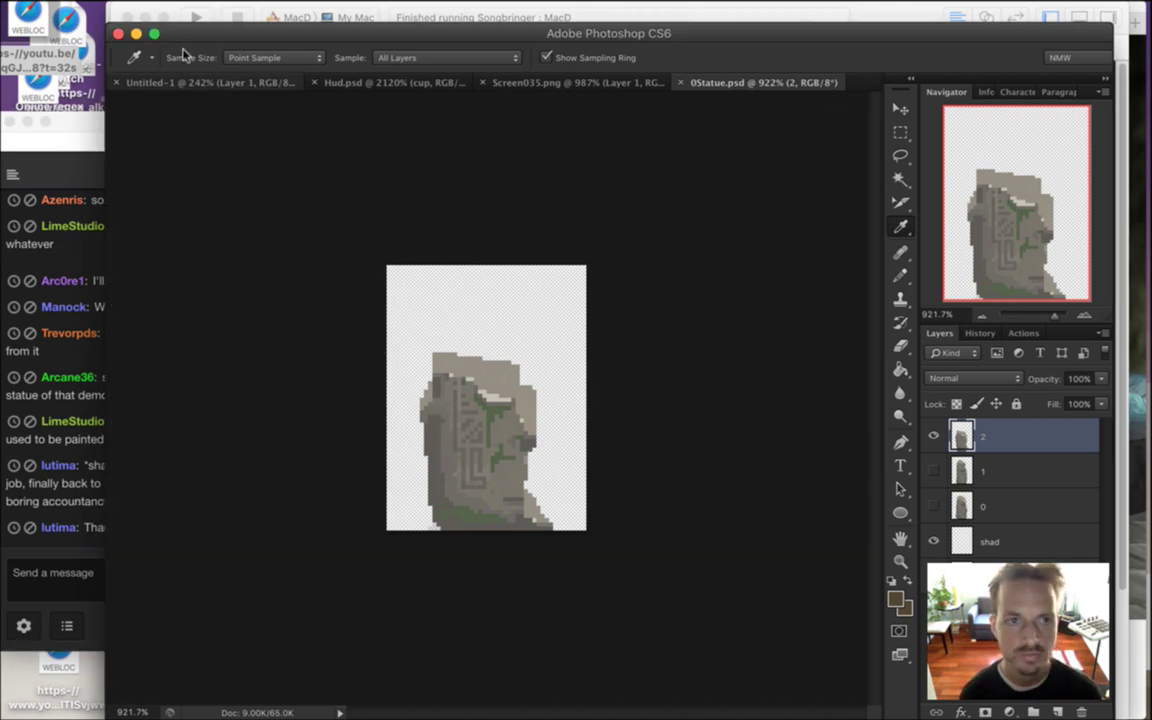
Begin saving the 0Statue document under a new name and choose the Level folder within Sprites as the destination
left_click(141, 10)
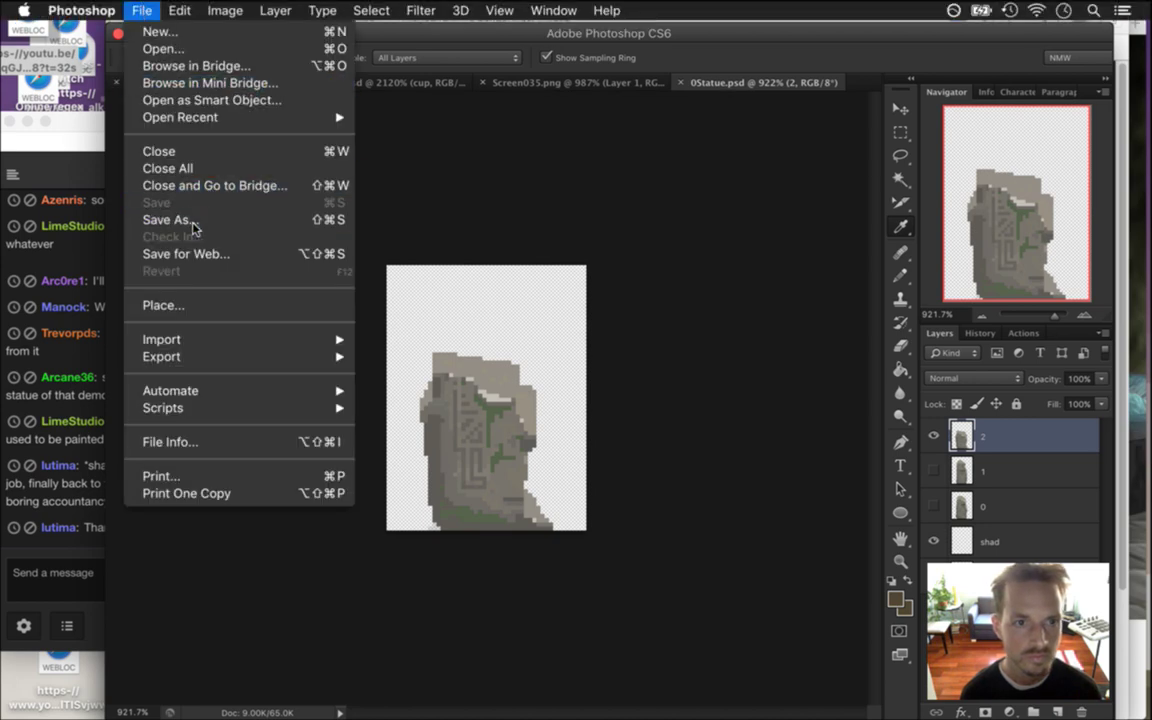
left_click(193, 220)
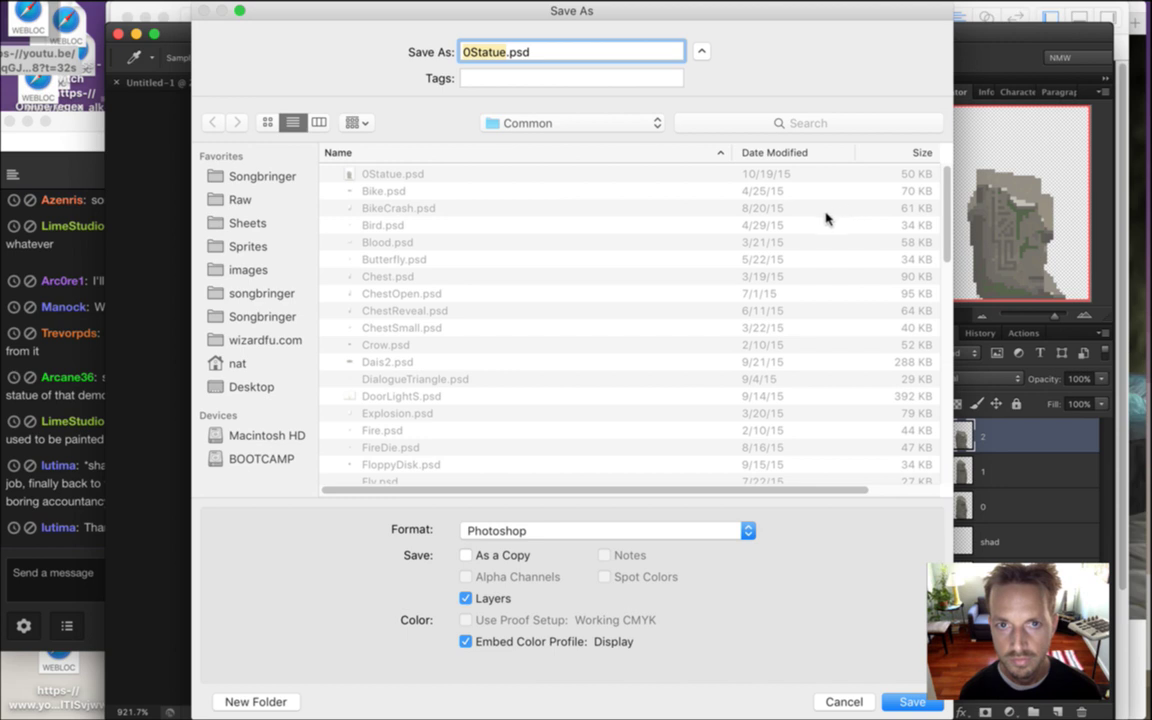
key("Right")
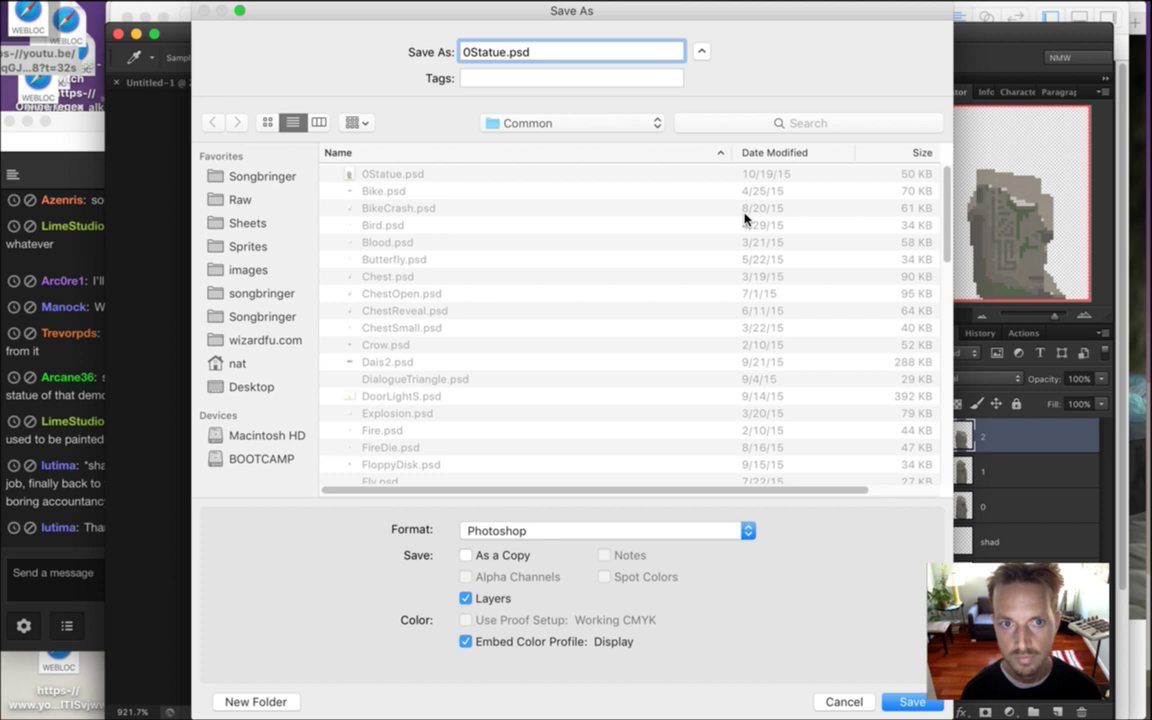
left_click(568, 123)
left_click(559, 142)
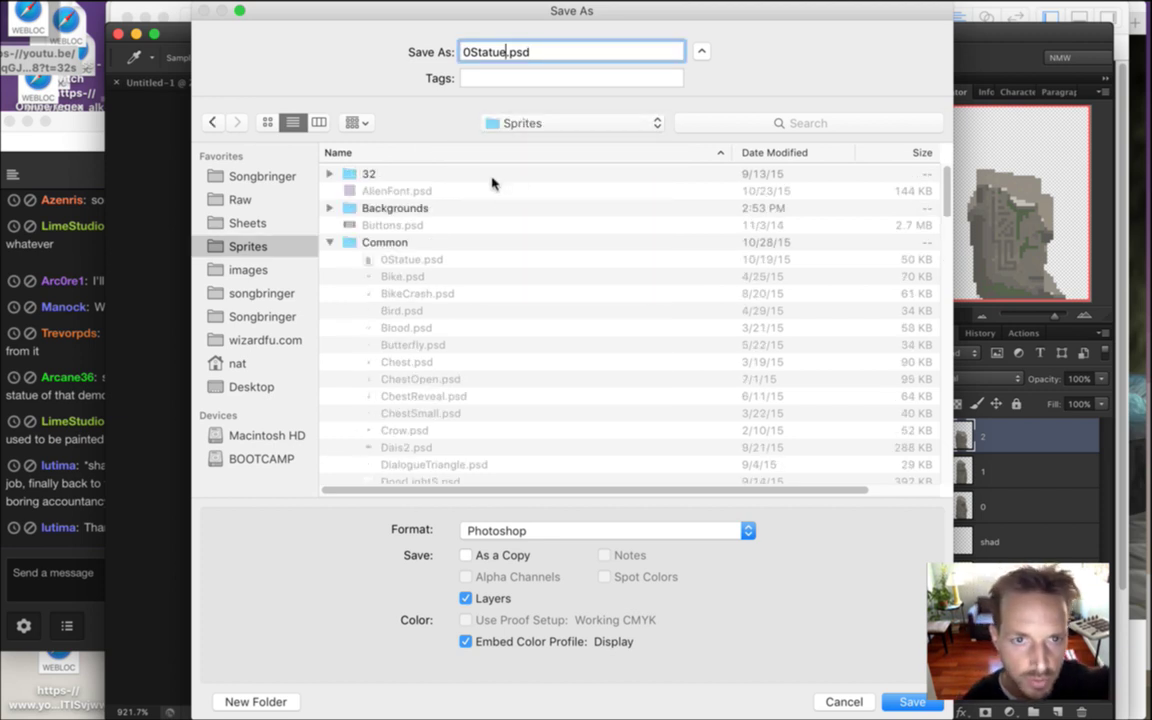
left_click(331, 243)
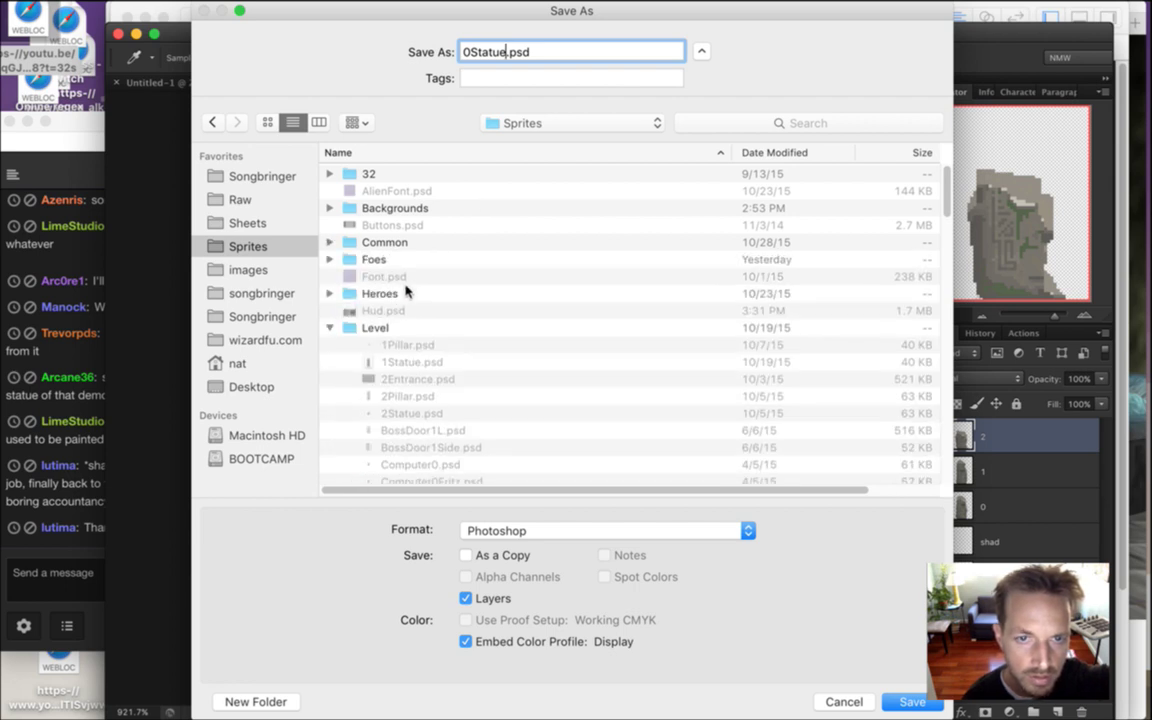
double_click(400, 326)
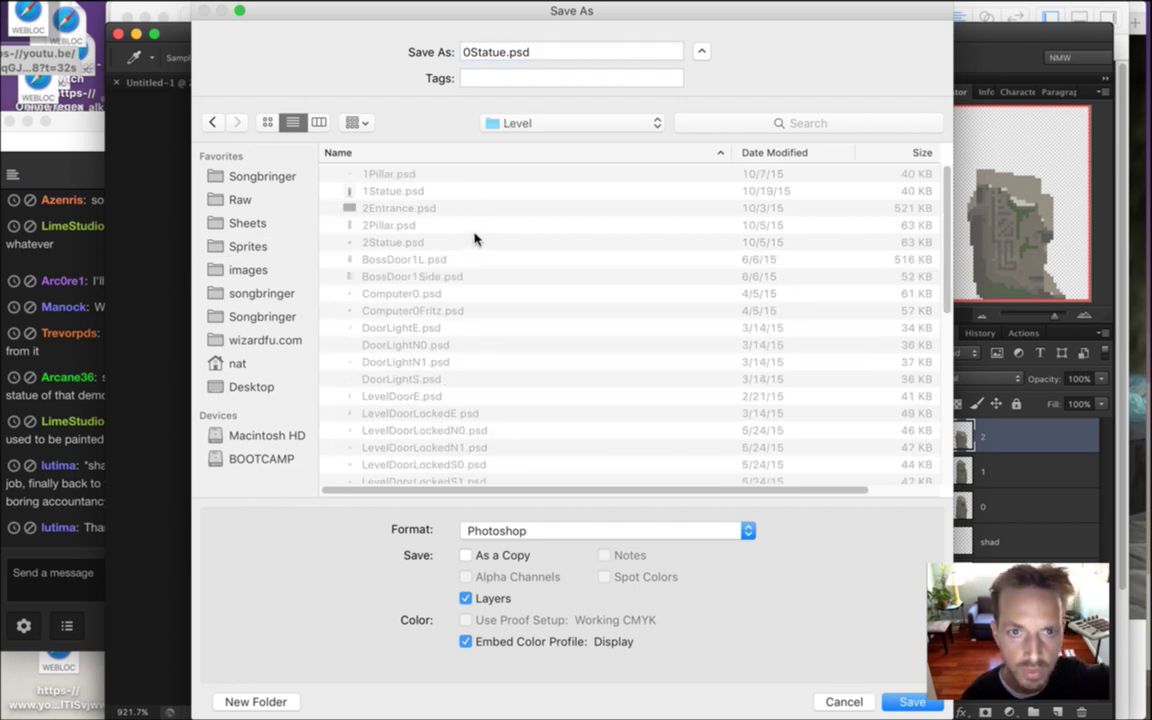
Name the file 3Fountain.psd and save it in the Level folder in Photoshop format
left_click_drag(471, 58, 456, 58)
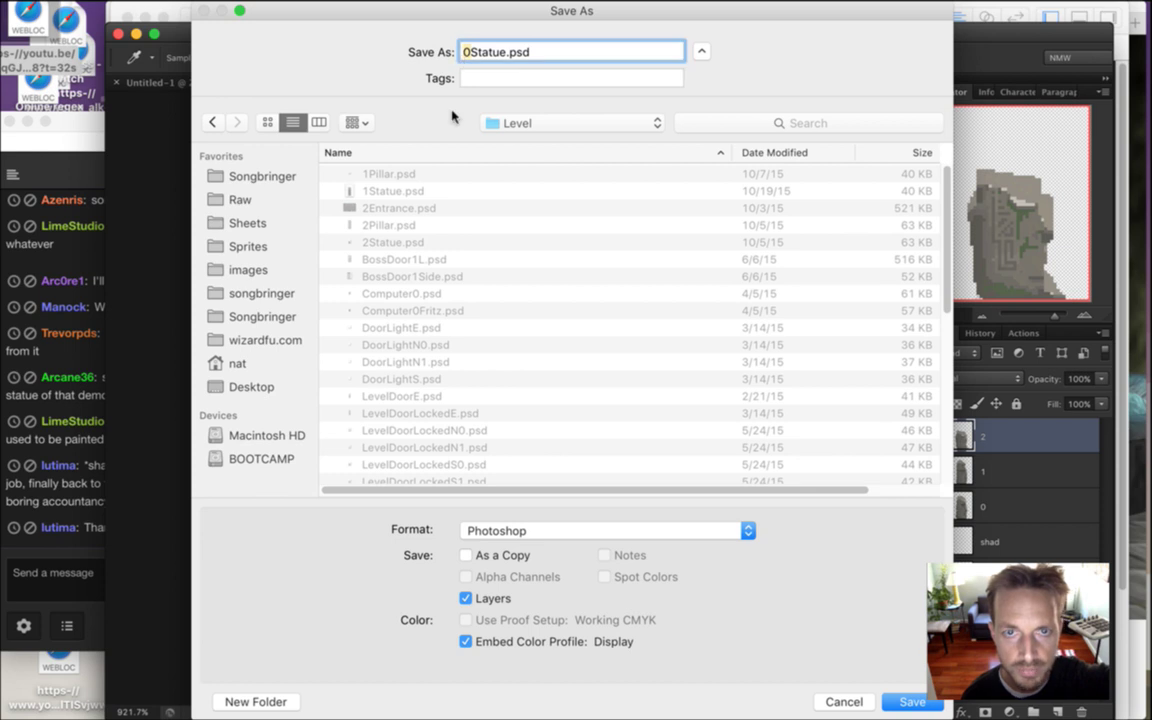
type("3")
key("Delete")
key("Delete")
key("Delete")
key("Delete")
key("Delete")
key("Delete")
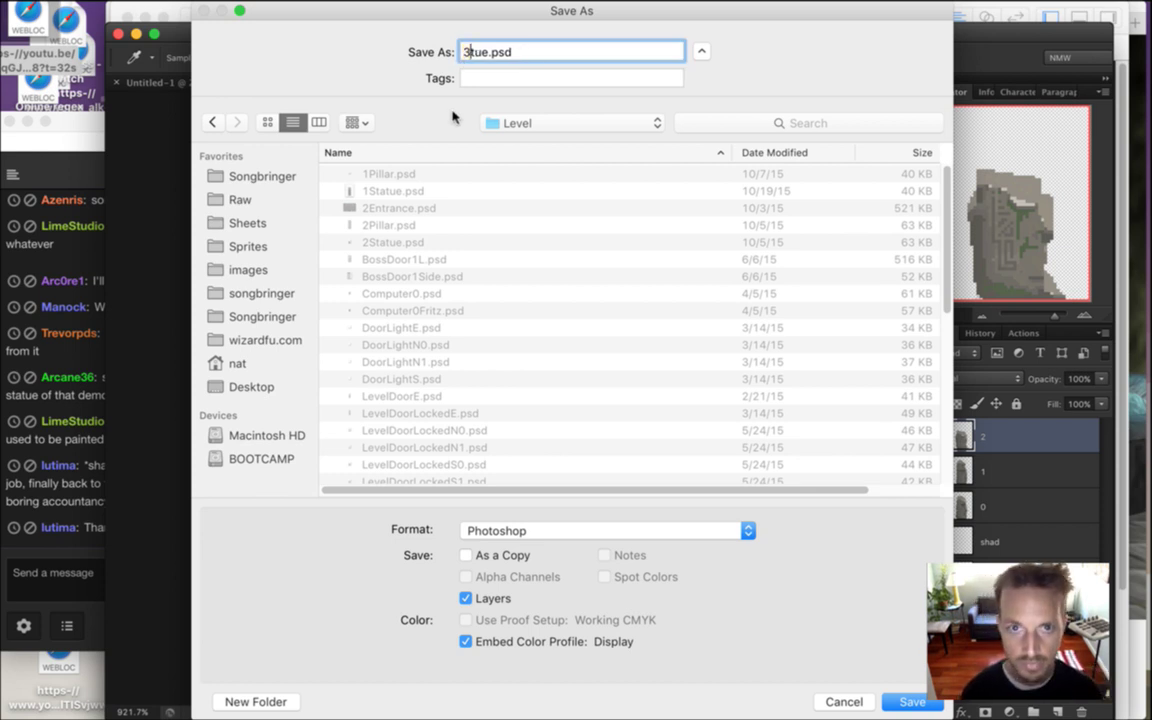
type("Fountain")
key("Return")
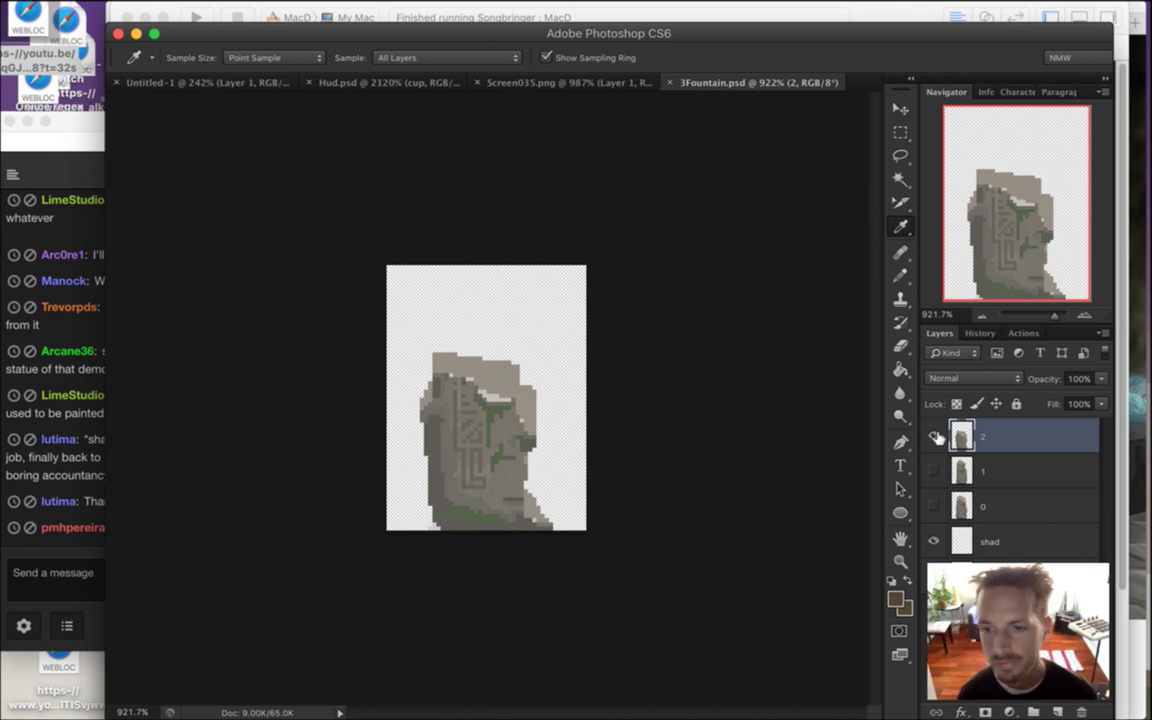
Mark out the stone basin in Screen035.png with a rectangular selection to gauge its size, and check the Twitch chat
left_click(549, 86)
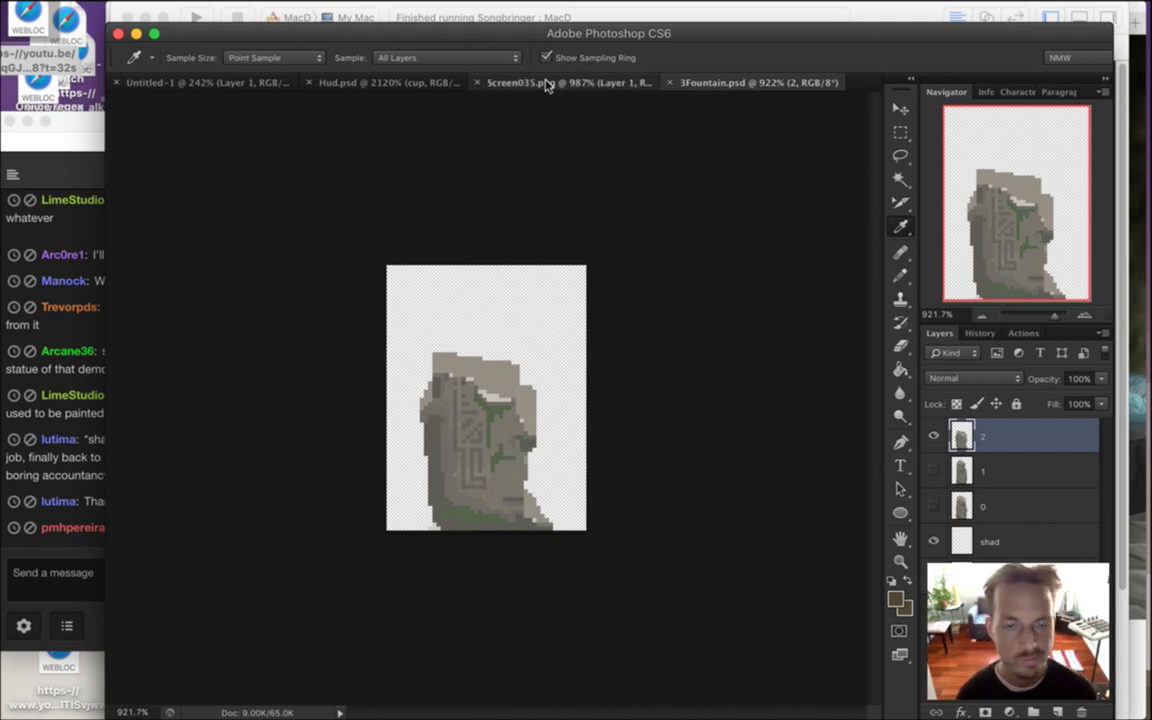
key("m")
left_click_drag(430, 380, 670, 482)
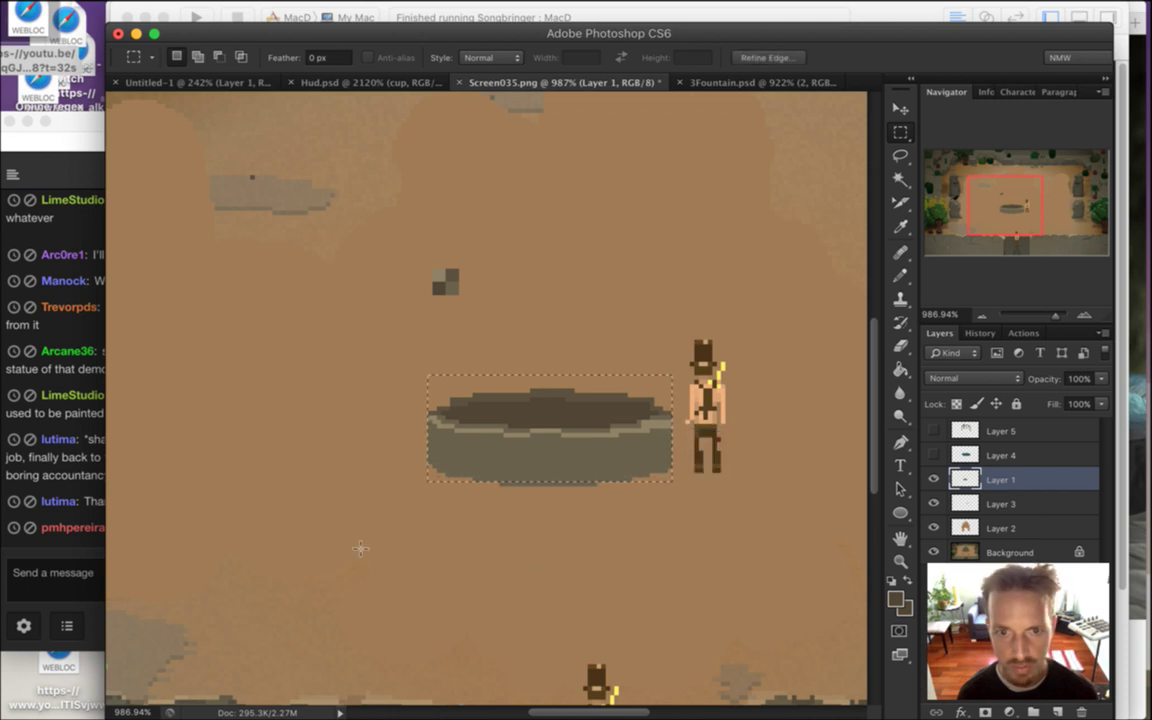
left_click(66, 470)
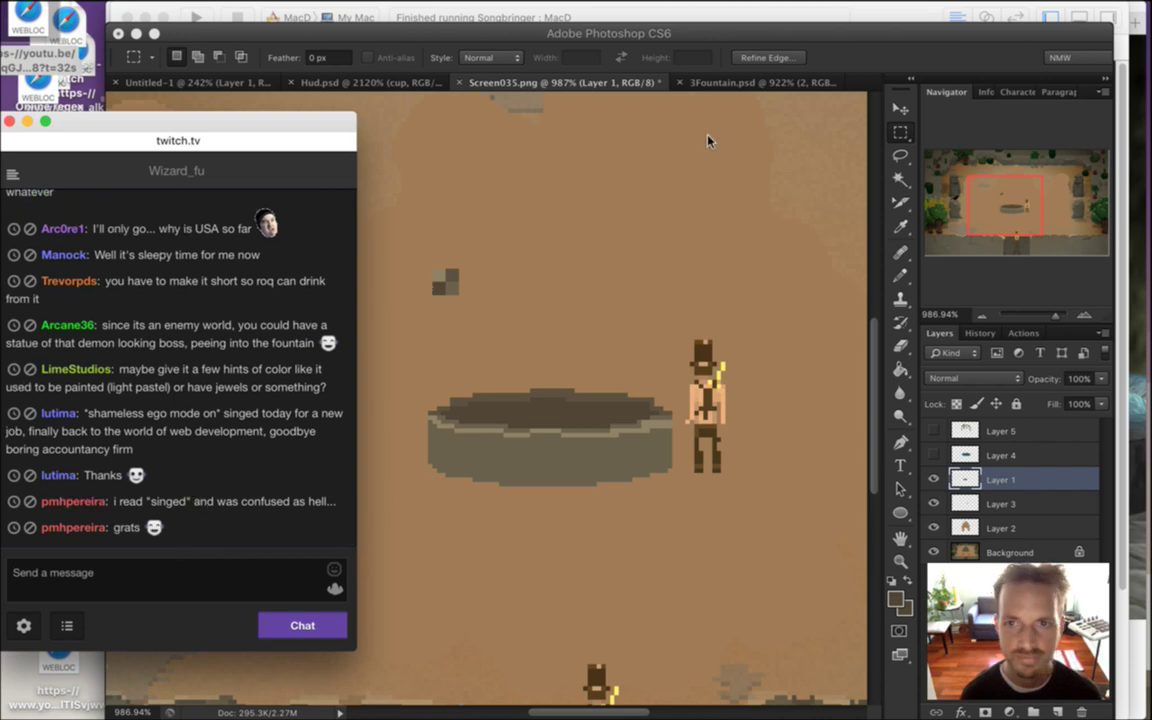
left_click(540, 178)
Widen the 3Fountain.psd canvas to 64 pixels and hide the shad layer
left_click(754, 84)
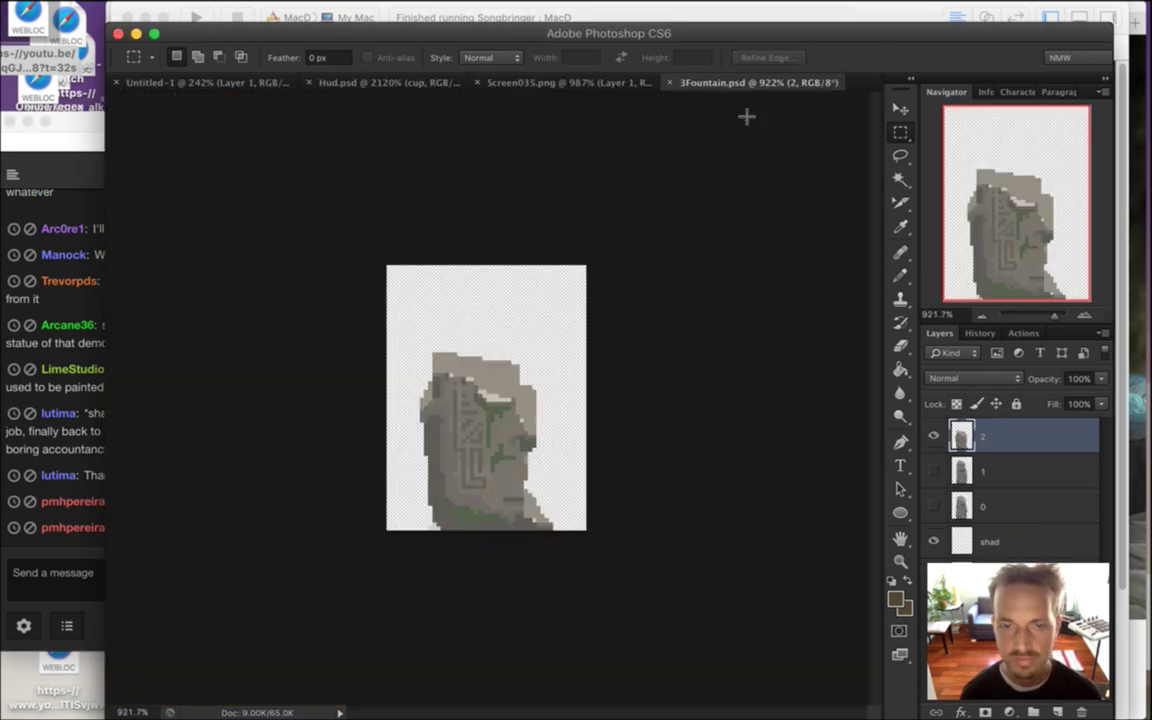
key("super+alt+c")
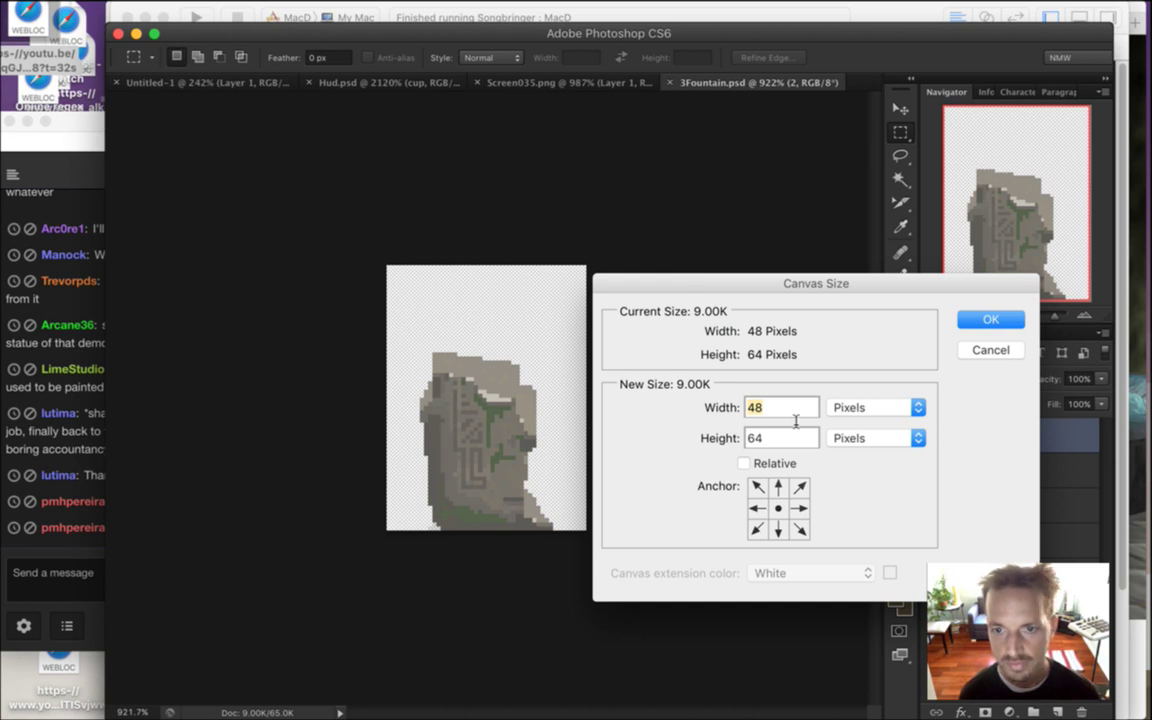
type("64")
key("Return")
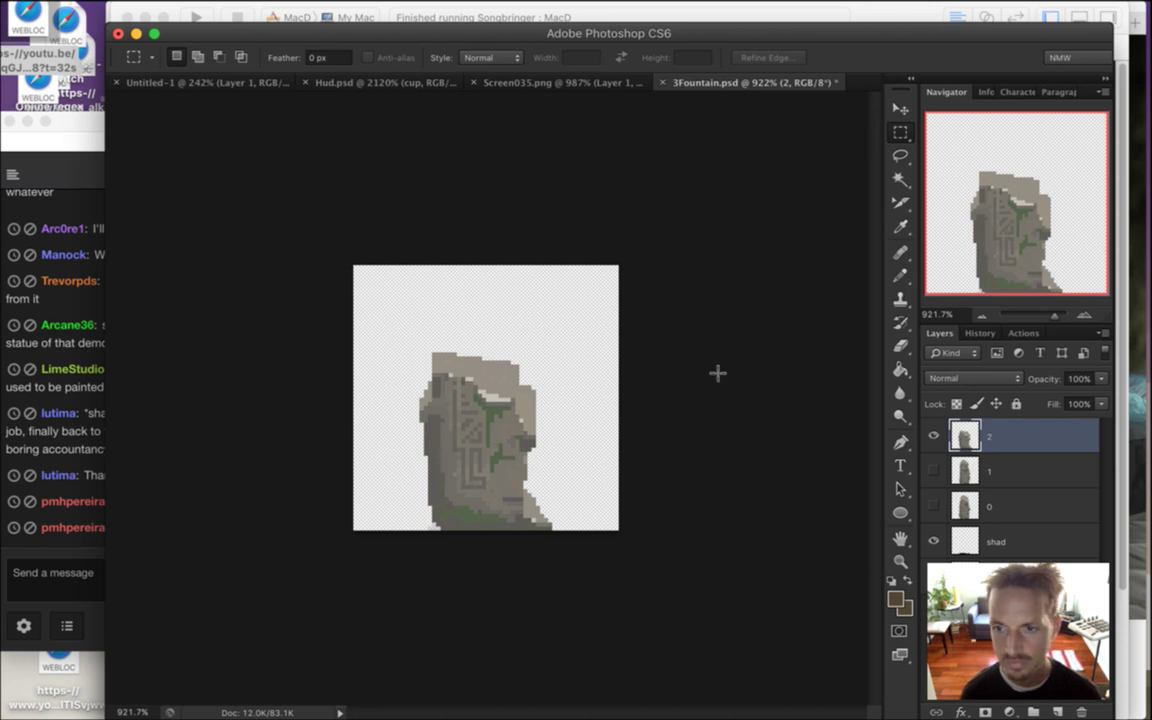
left_click(936, 540)
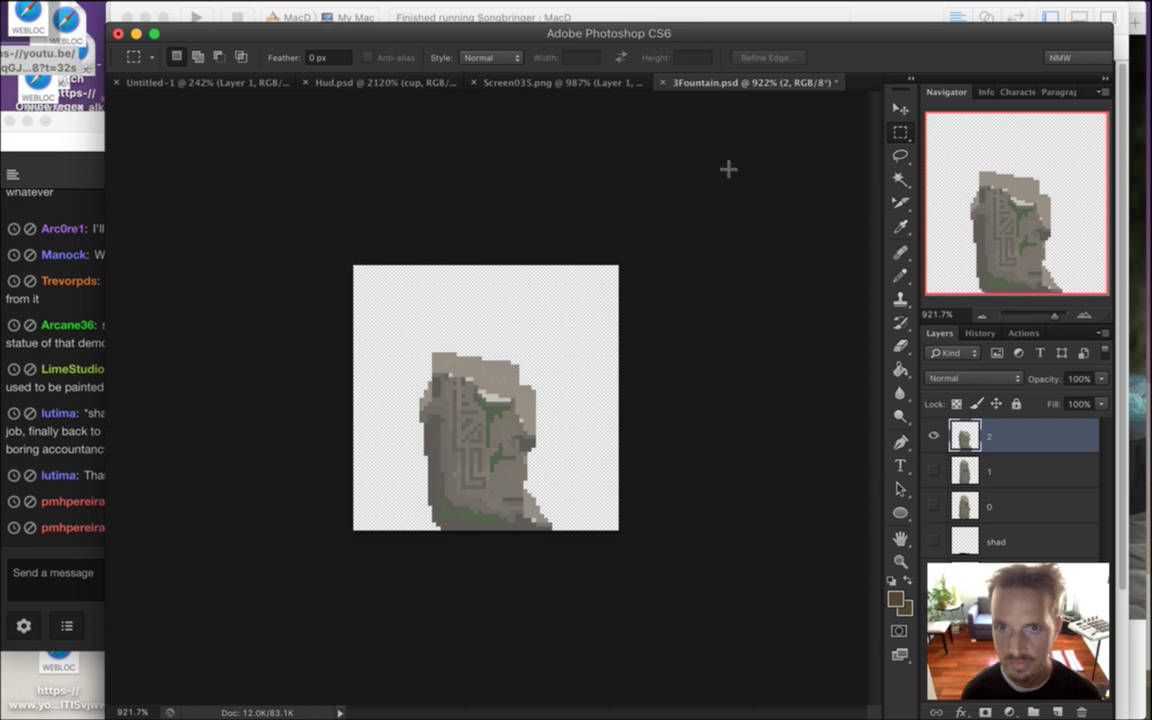
Copy the stone basin from Screen035.png into 3Fountain.psd and position it along the bottom edge of the canvas
left_click(586, 84)
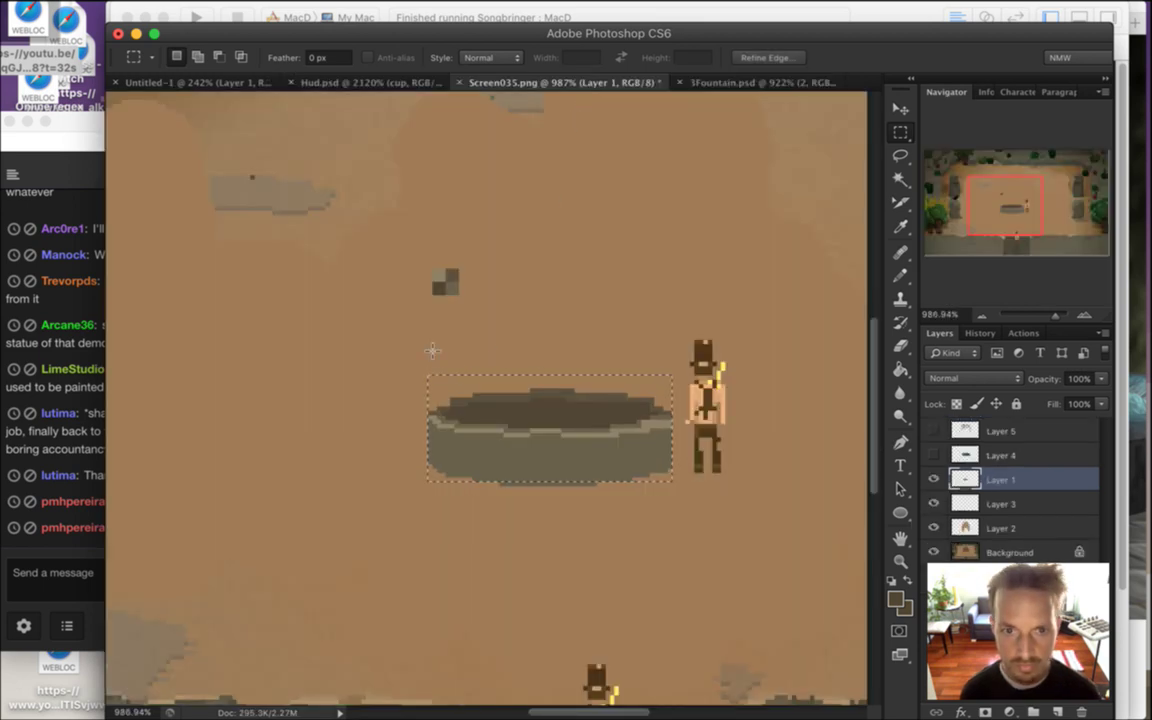
left_click_drag(397, 337, 648, 527)
left_click(711, 80)
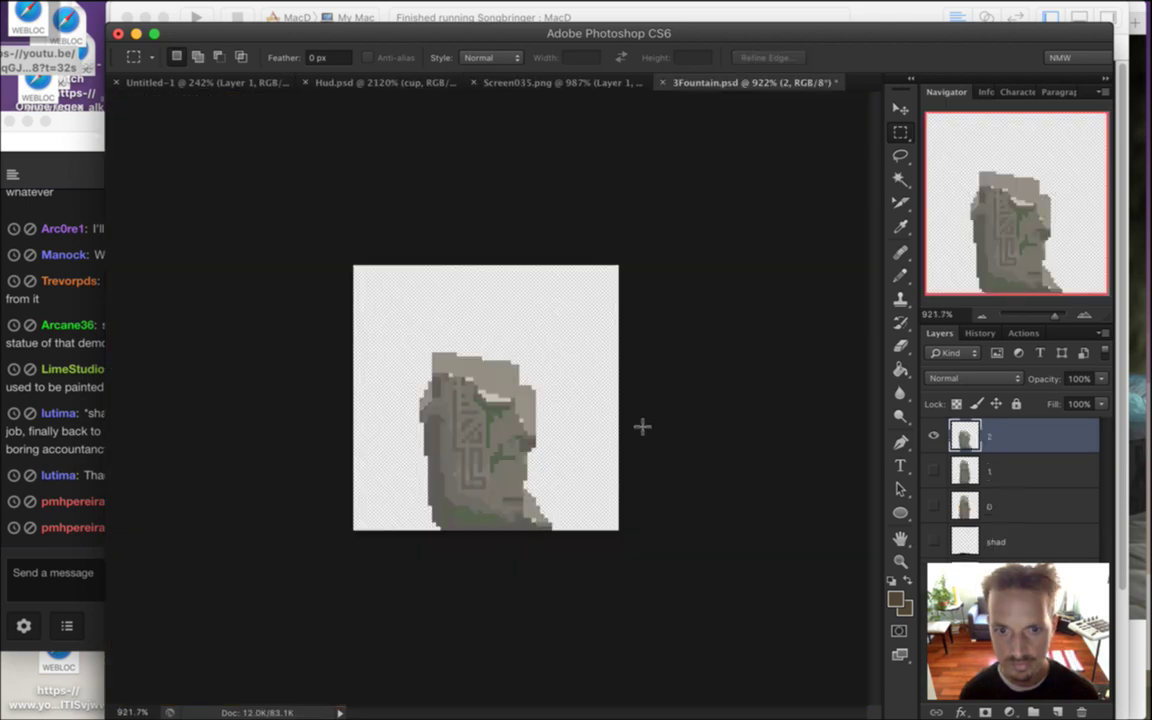
key("super+v")
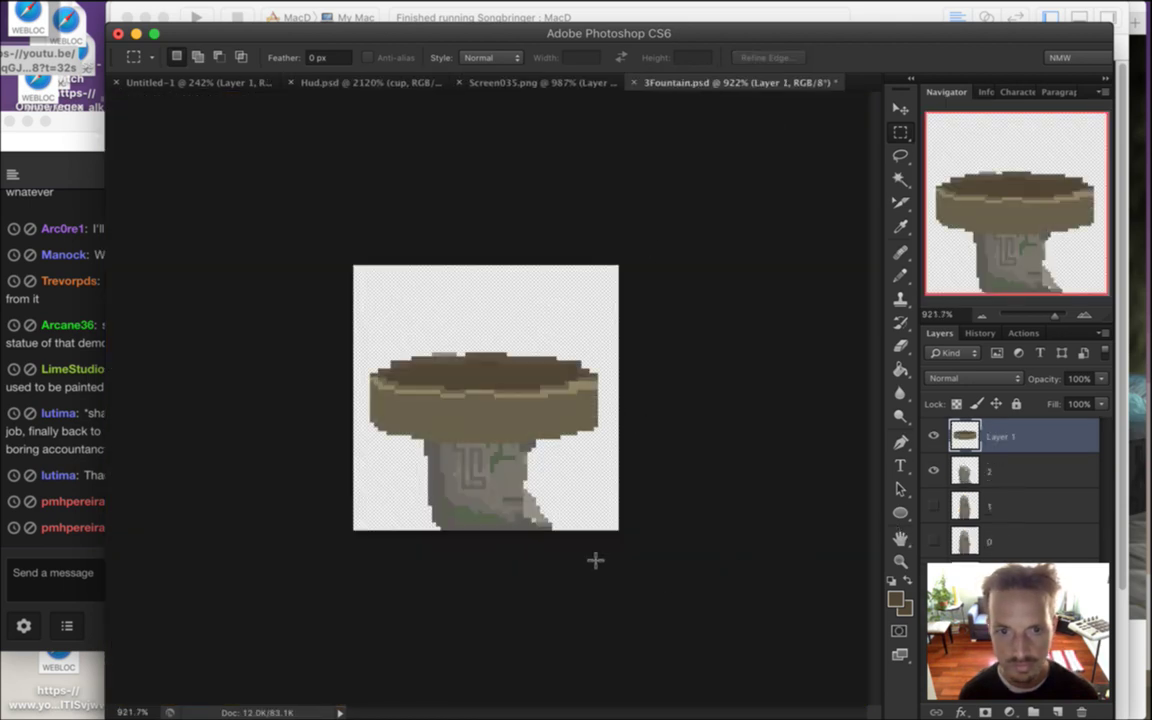
key("v")
left_click_drag(566, 381, 566, 470)
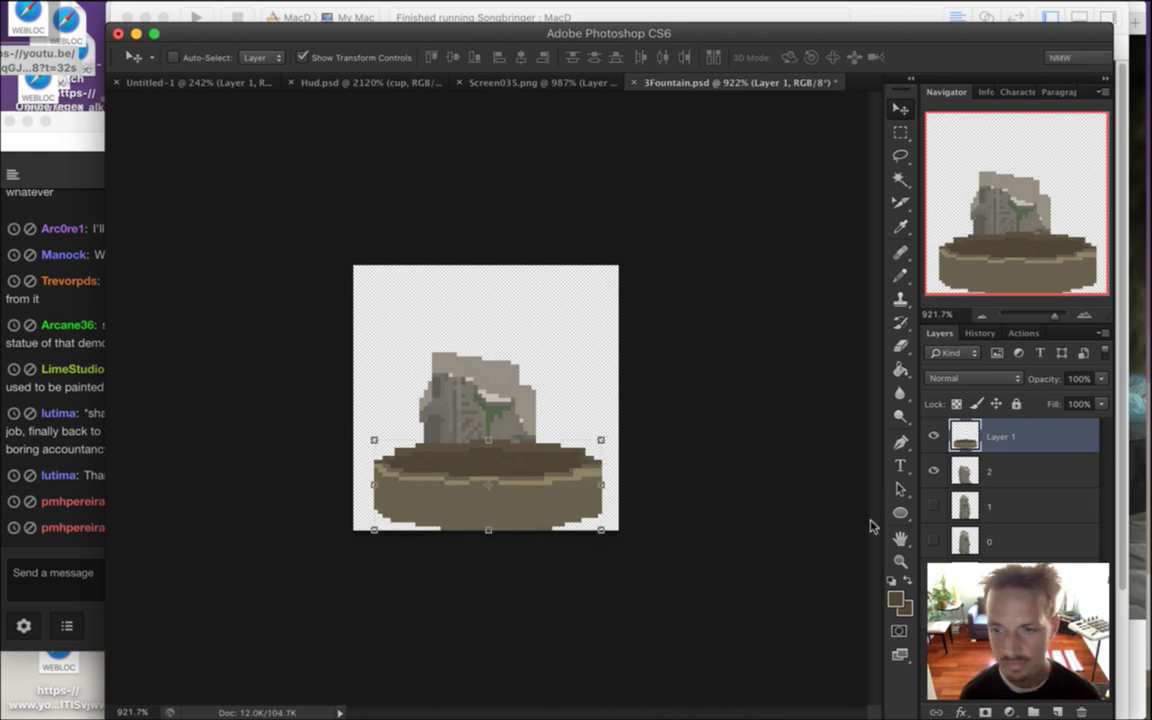
Raise the statue on layer 2 so it stands behind the basin, trying it above Layer 1 before restoring it below
left_click(975, 478)
left_click_drag(510, 462, 540, 310)
left_click_drag(968, 470, 979, 432)
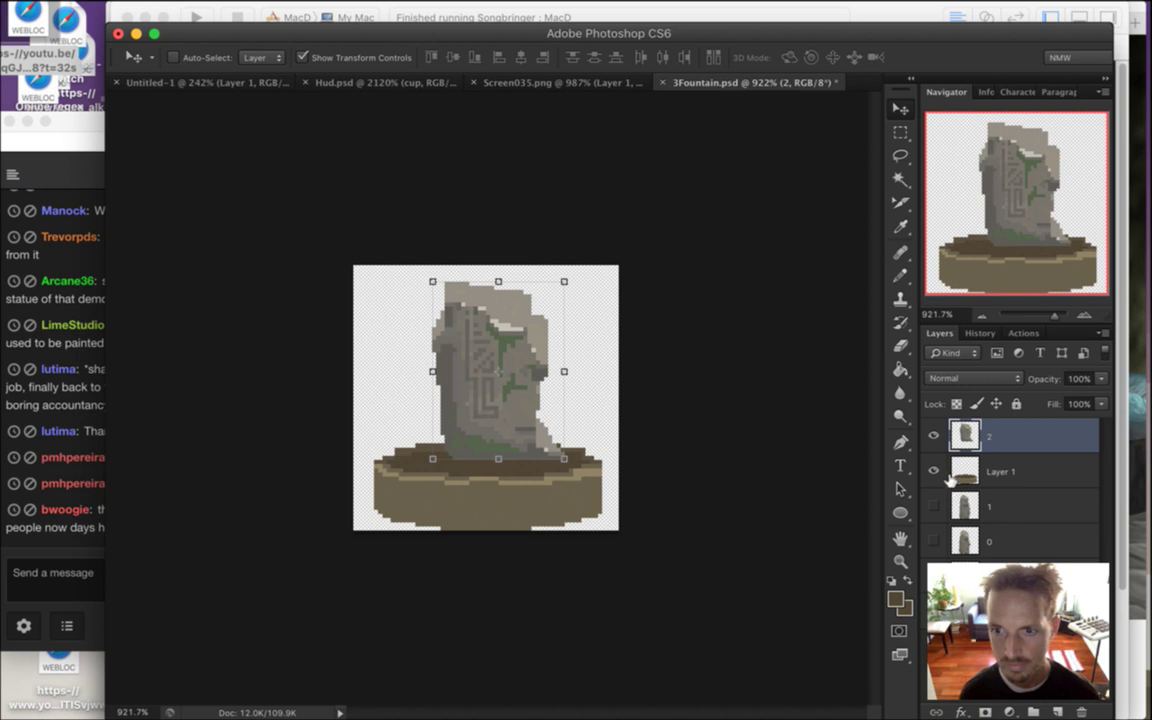
left_click_drag(950, 425, 955, 472)
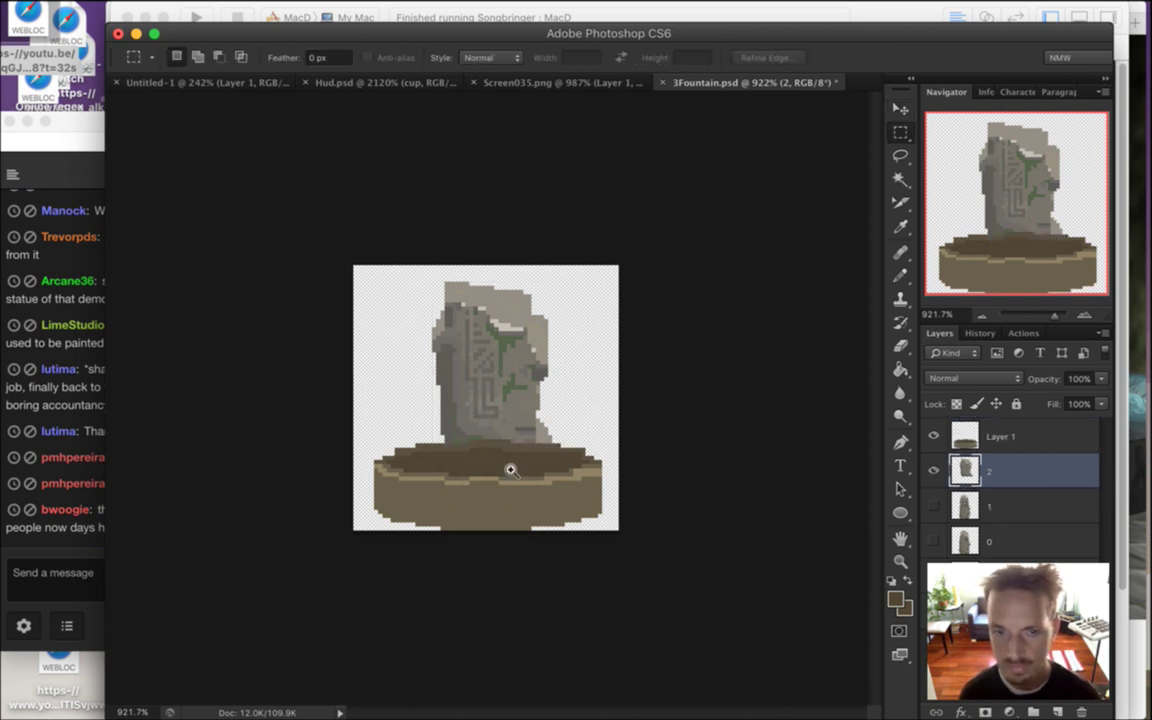
Examine the combined statue and basin at a larger scale, check the Twitch chat, and return to Photoshop
key("super+0")
left_click_drag(576, 487, 560, 489)
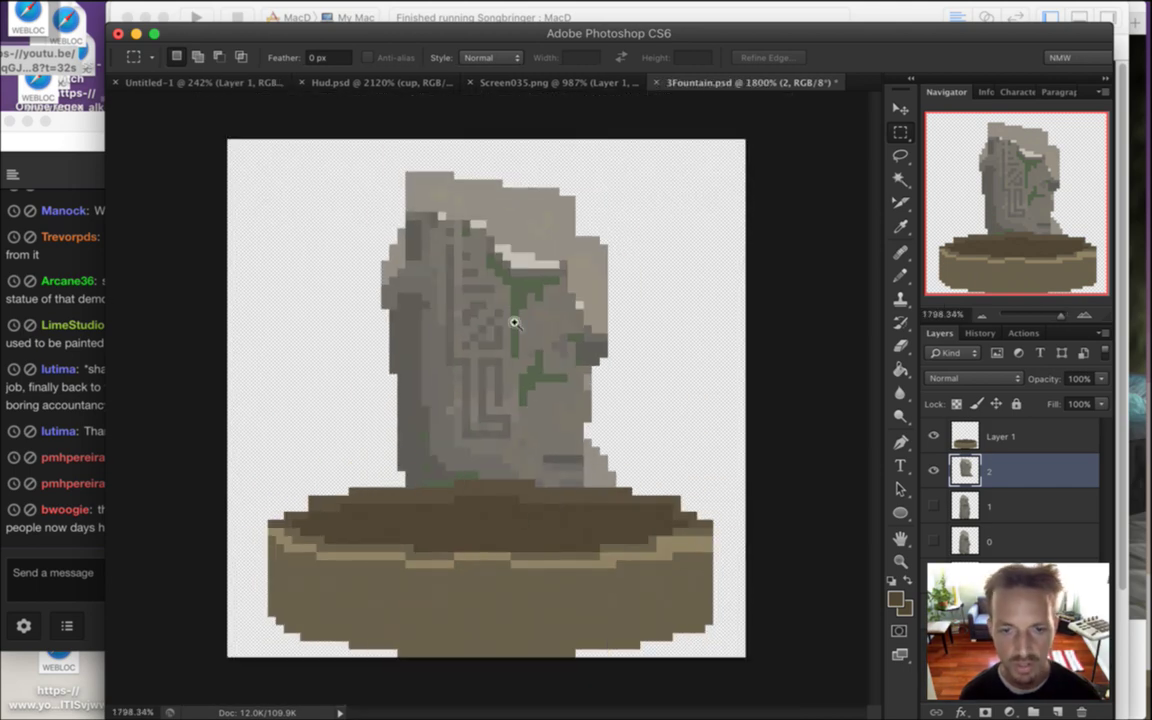
left_click(12, 556)
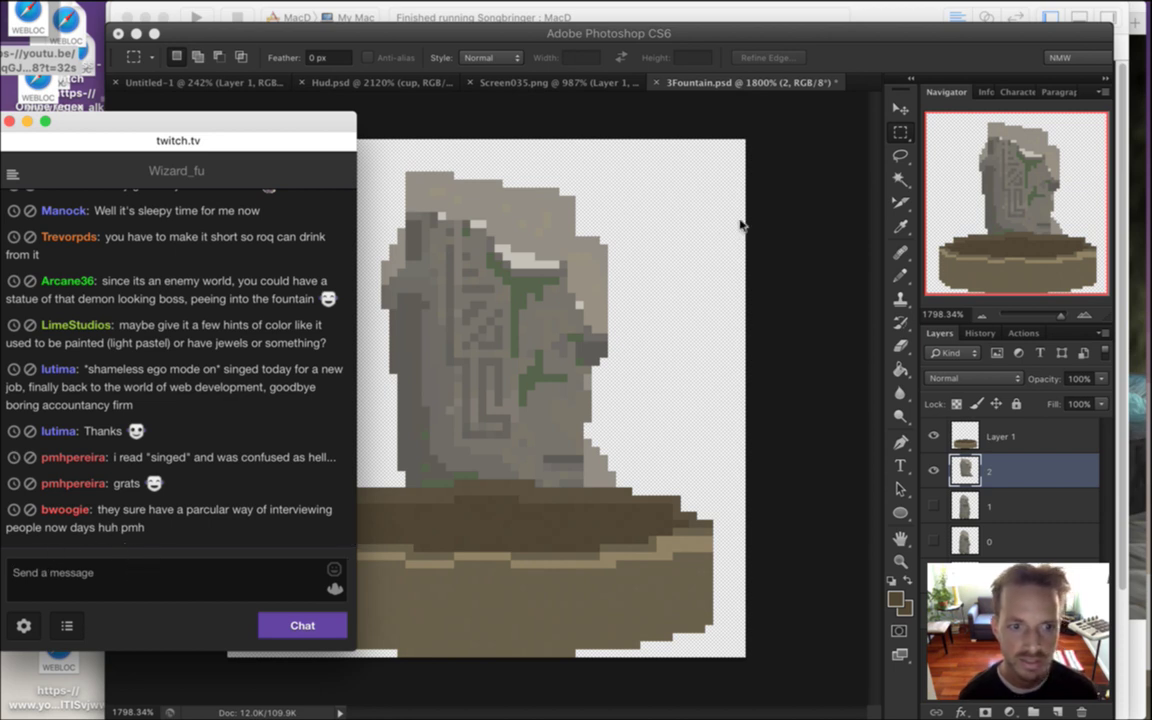
left_click(875, 57)
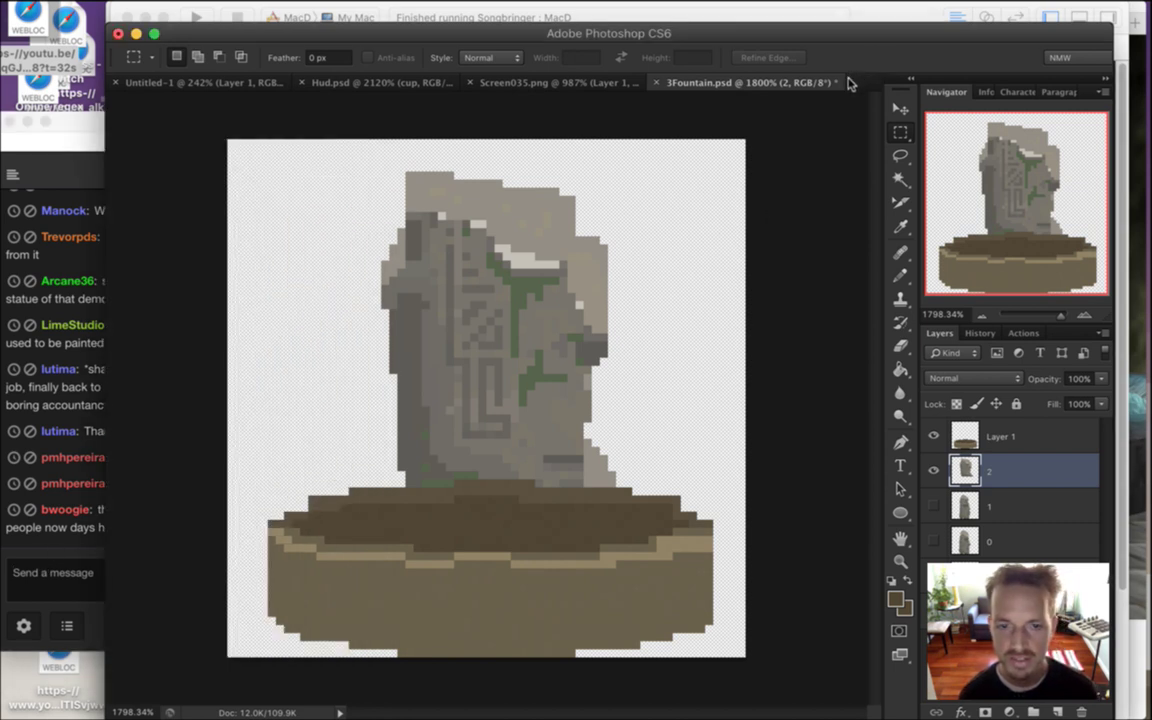
Make the basin's Layer 1 active, compare the artwork with that layer hidden and shown, and inspect the basin up close
key("i")
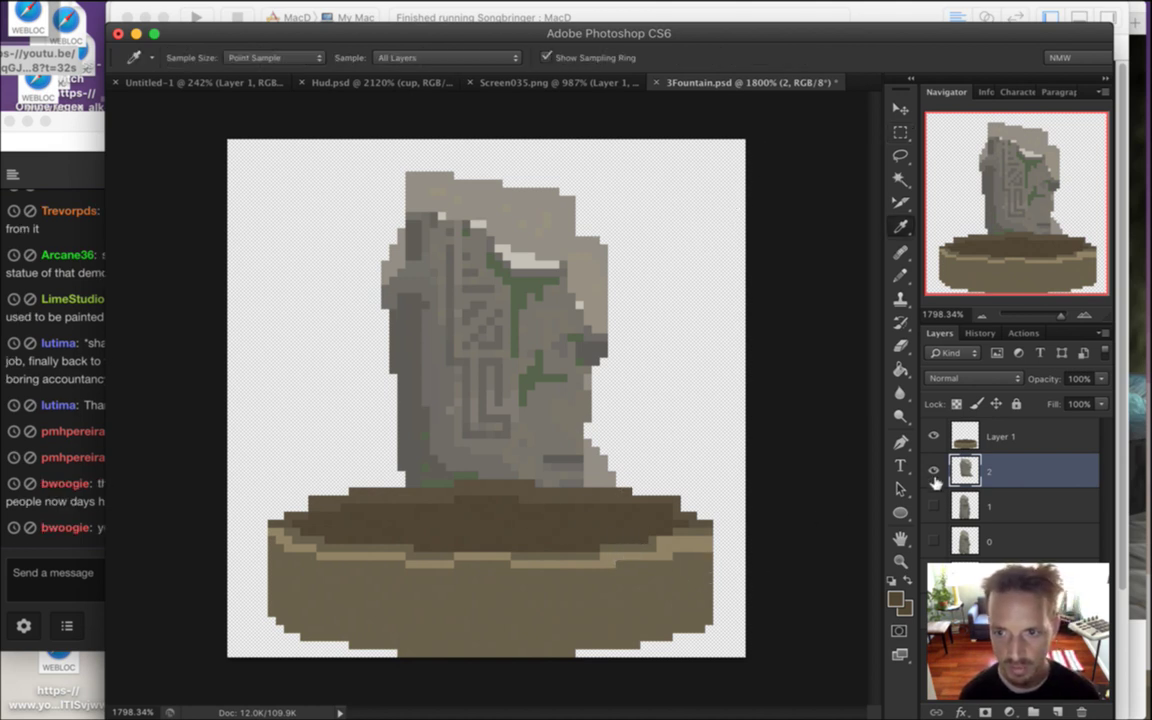
left_click(976, 434)
left_click(934, 435)
left_click(934, 435)
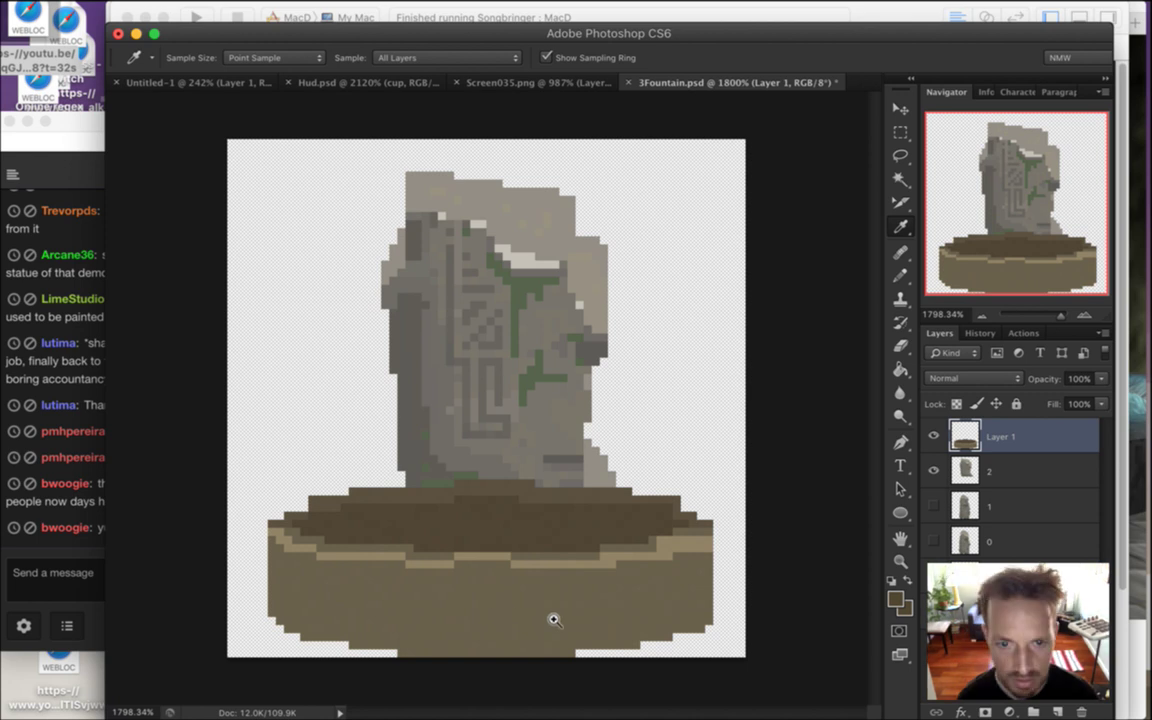
left_click(522, 612, "super")
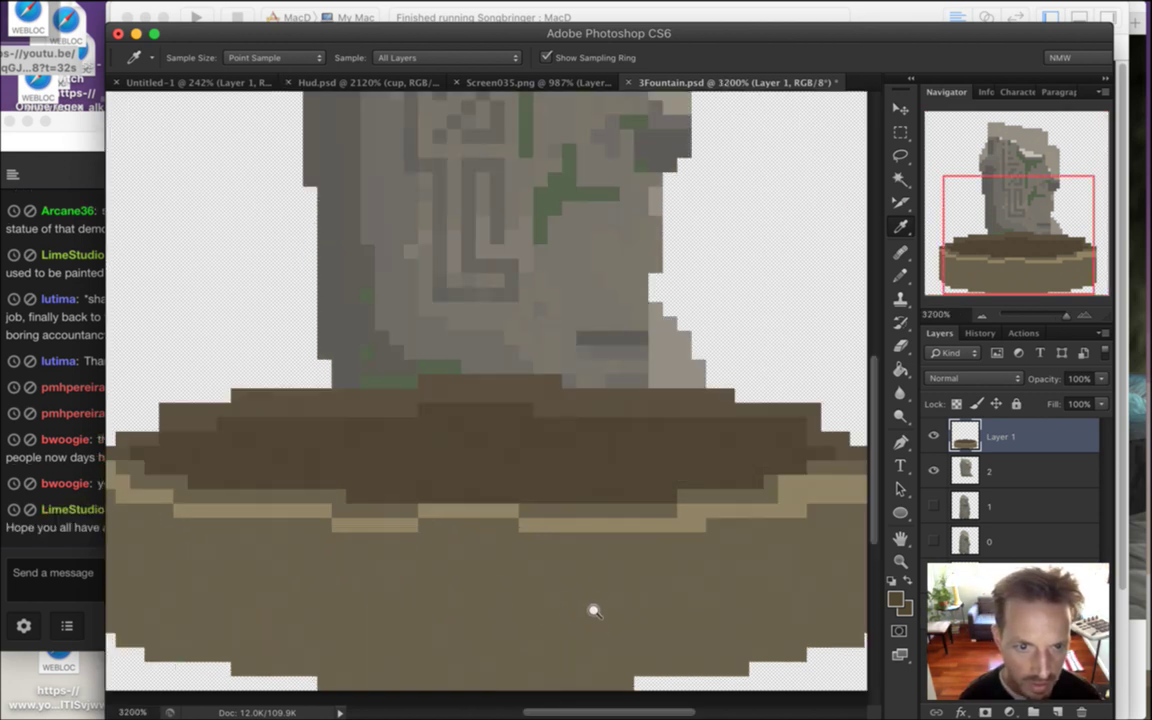
left_click_drag(573, 586, 529, 584)
left_click(544, 560)
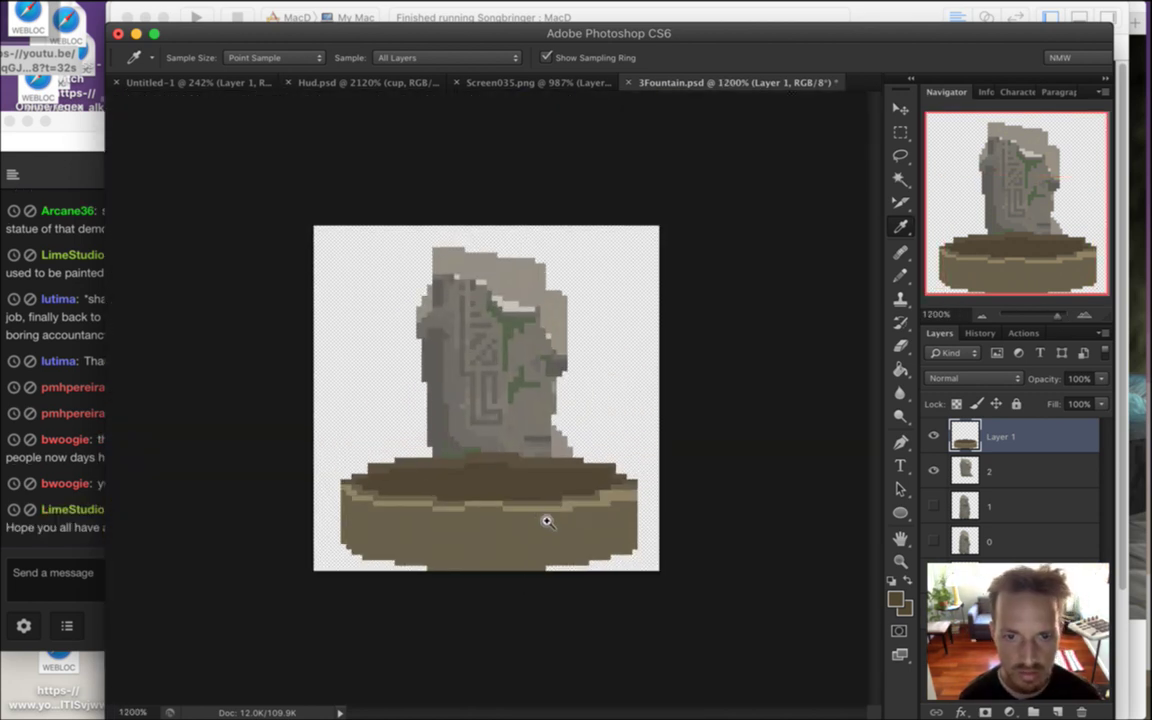
left_click_drag(547, 532, 553, 532)
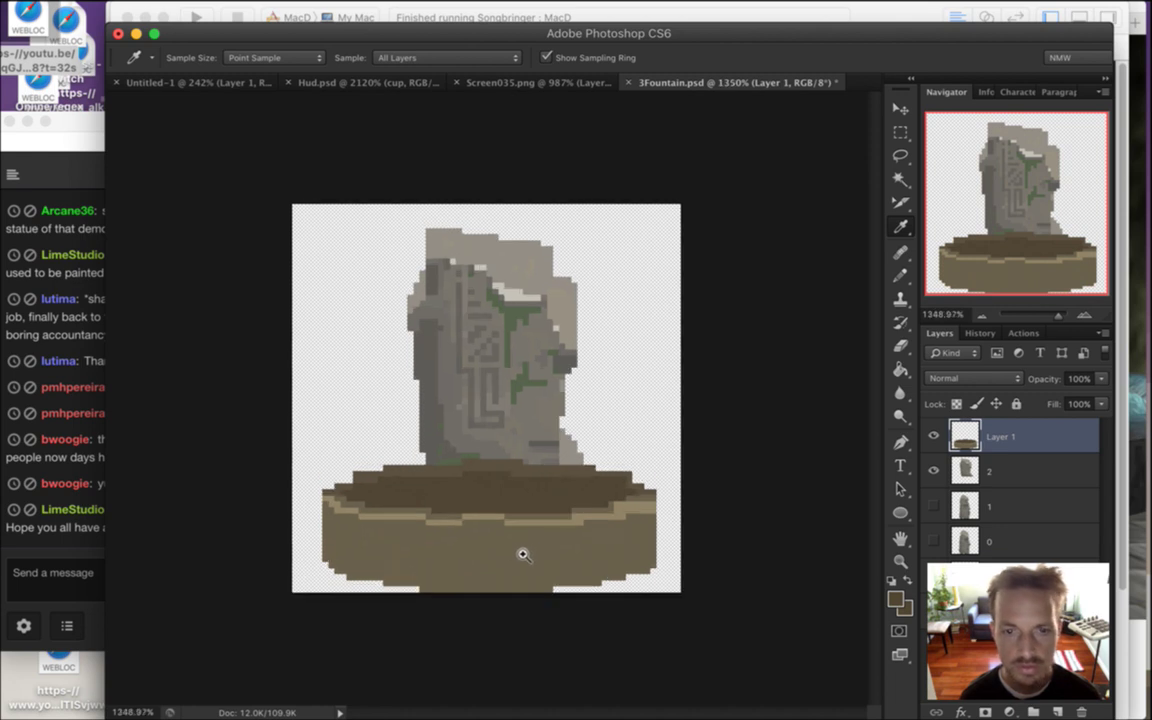
Read the newest Twitch chat messages, switching briefly back to Photoshop before checking the chat again
left_click(52, 550)
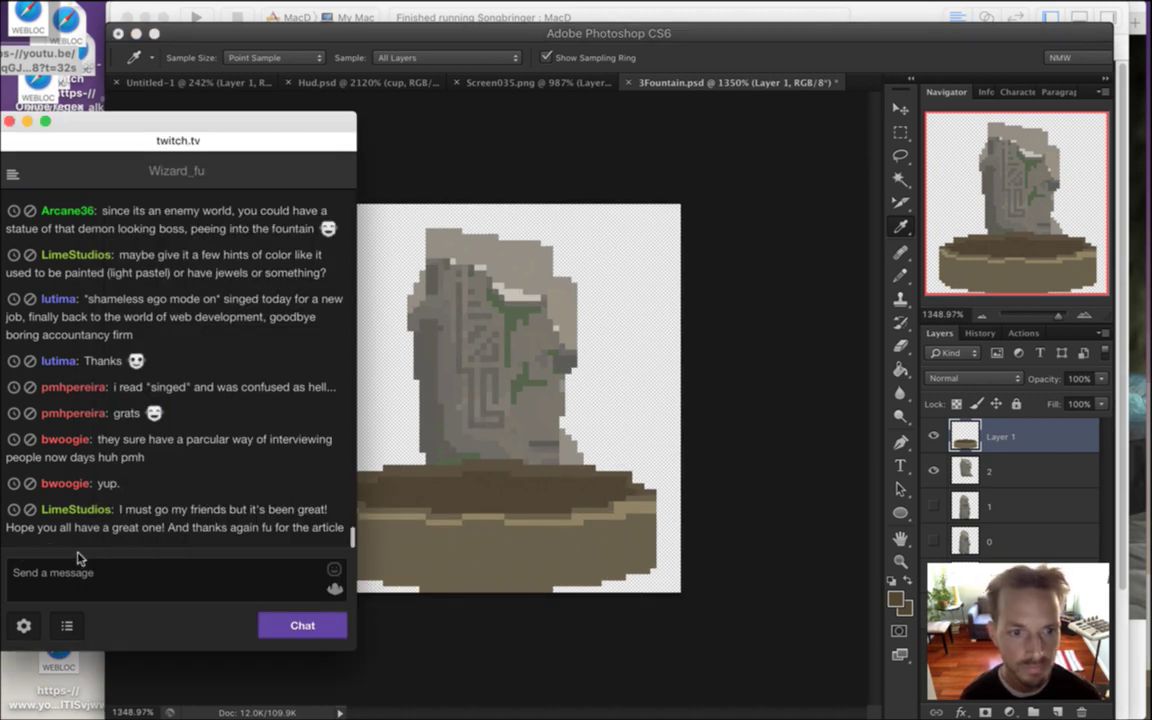
left_click_drag(143, 510, 203, 527)
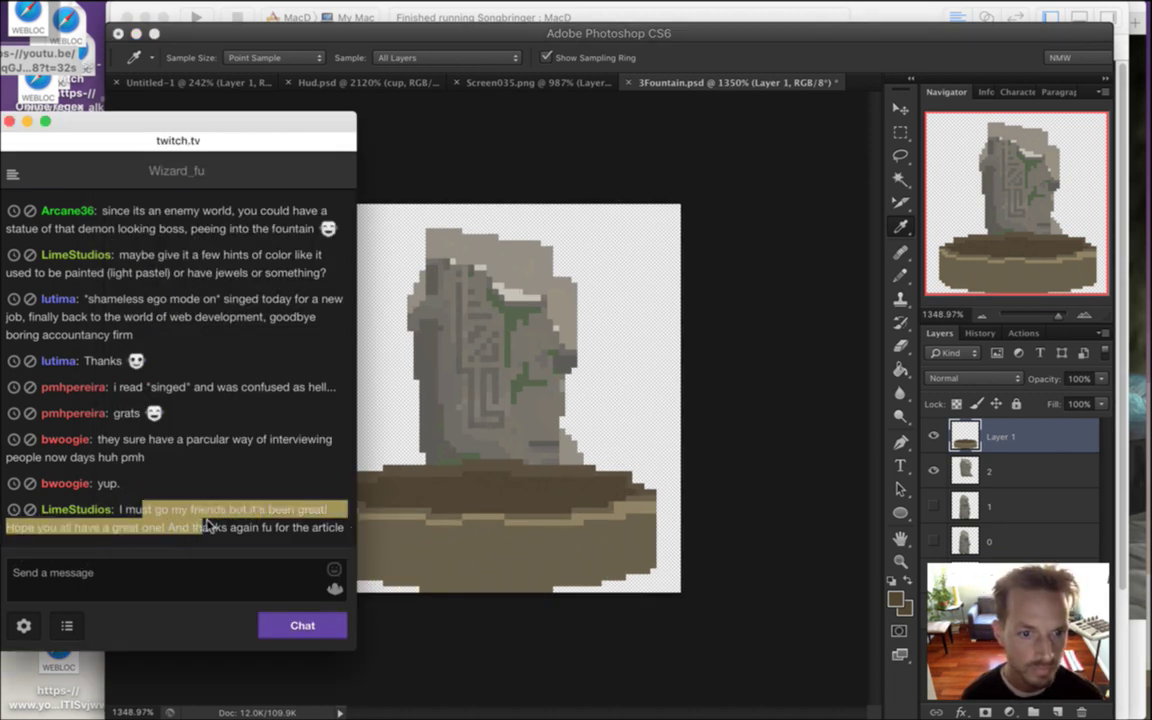
left_click_drag(312, 525, 230, 524)
left_click_drag(150, 509, 176, 530)
left_click_drag(301, 473, 304, 465)
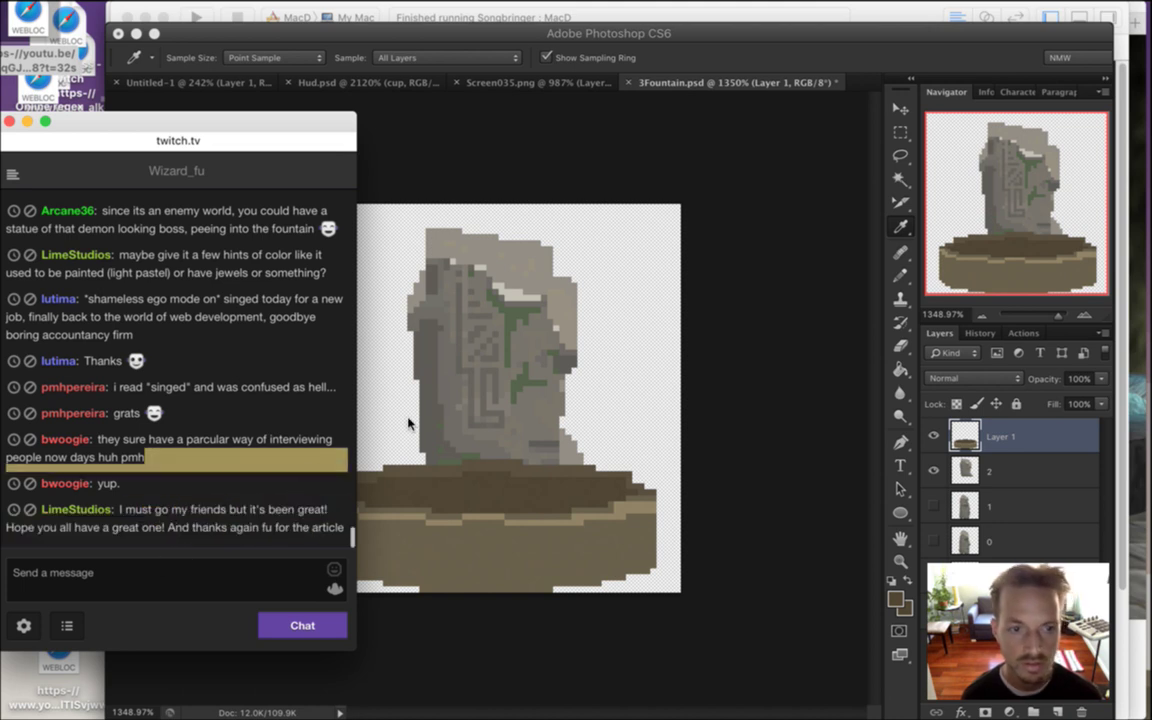
left_click(829, 76)
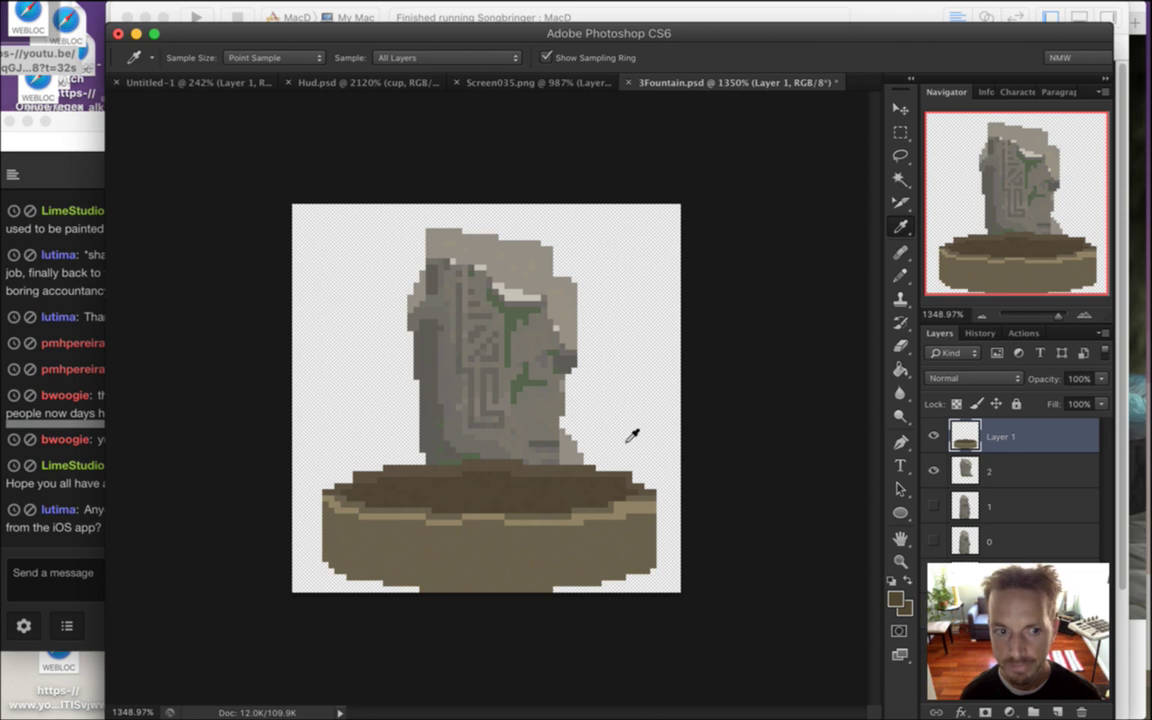
left_click(88, 478)
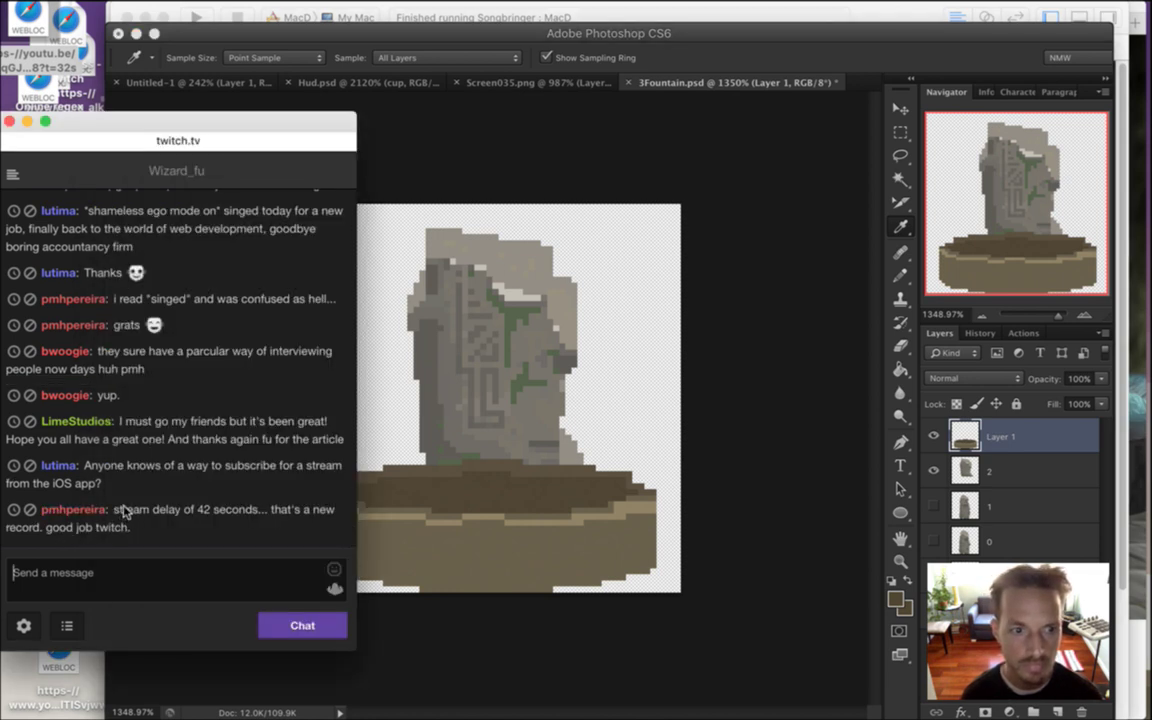
Read the latest Twitch chat messages about iOS subscribing and the stream delay, and return to Photoshop
left_click_drag(109, 467, 133, 487)
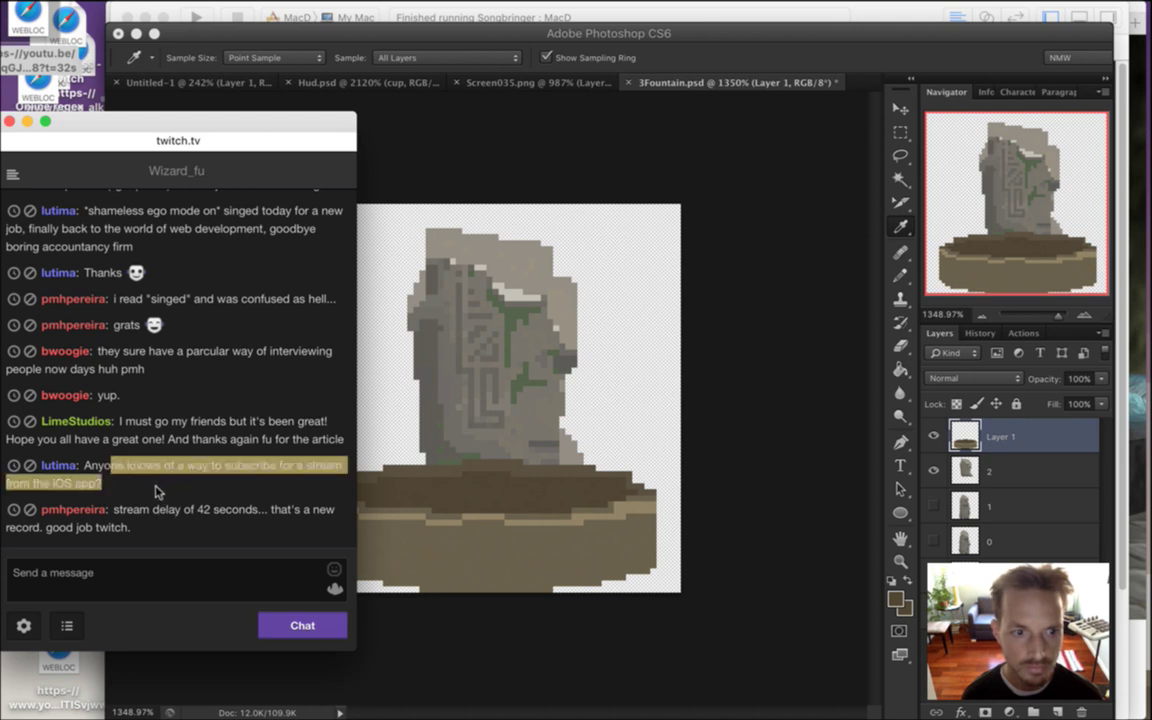
left_click_drag(121, 508, 135, 528)
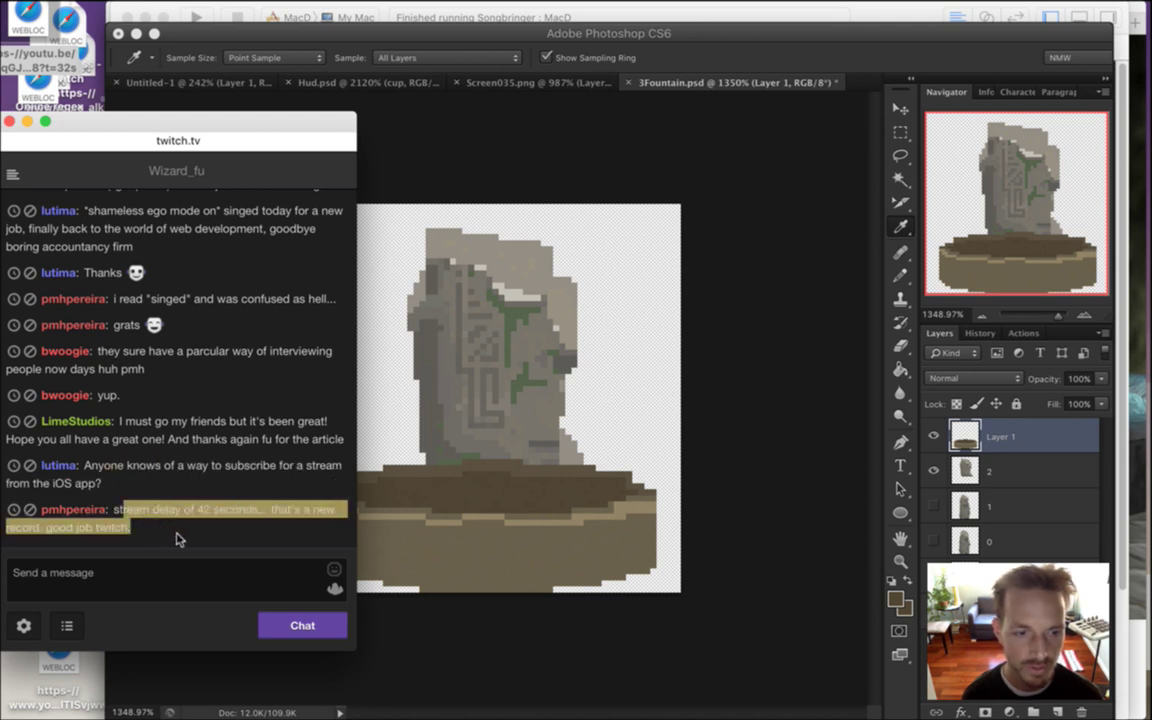
left_click(830, 77)
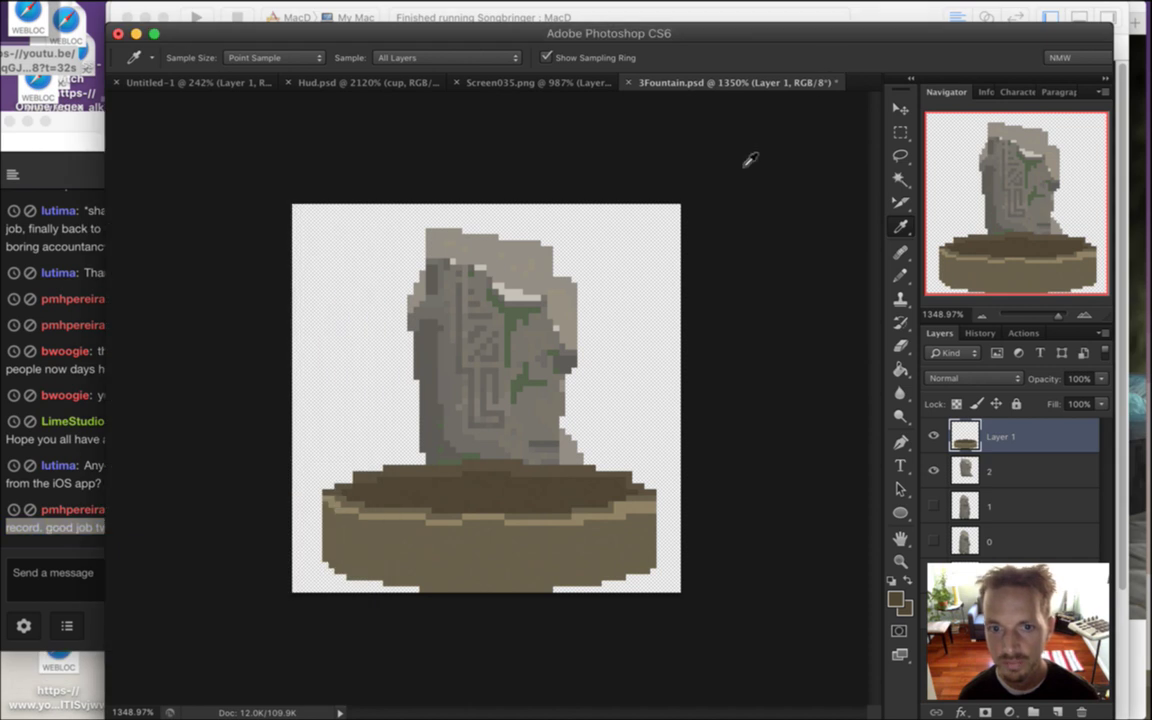
Recolour the basin's front wall on Layer 1 with a mid grey from the statue, selecting the wall by colour and painting it with the Pencil
left_click(965, 467)
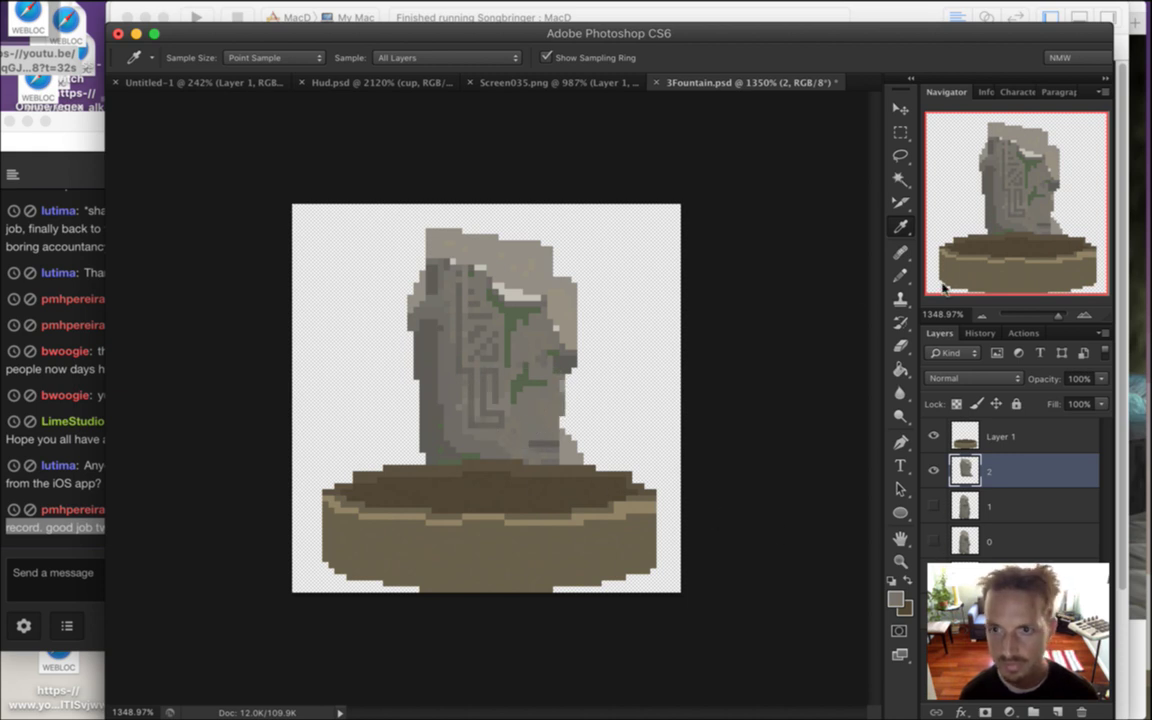
left_click(960, 428)
left_click(899, 182)
left_click(590, 563)
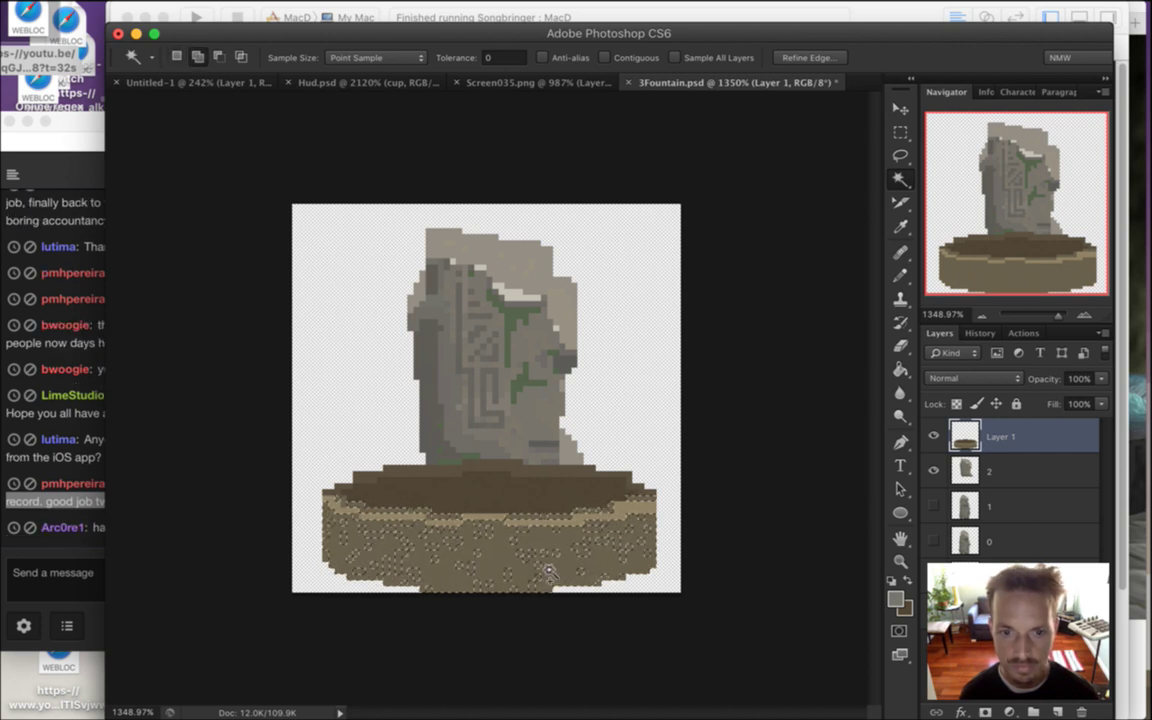
key("alt+BackSpace")
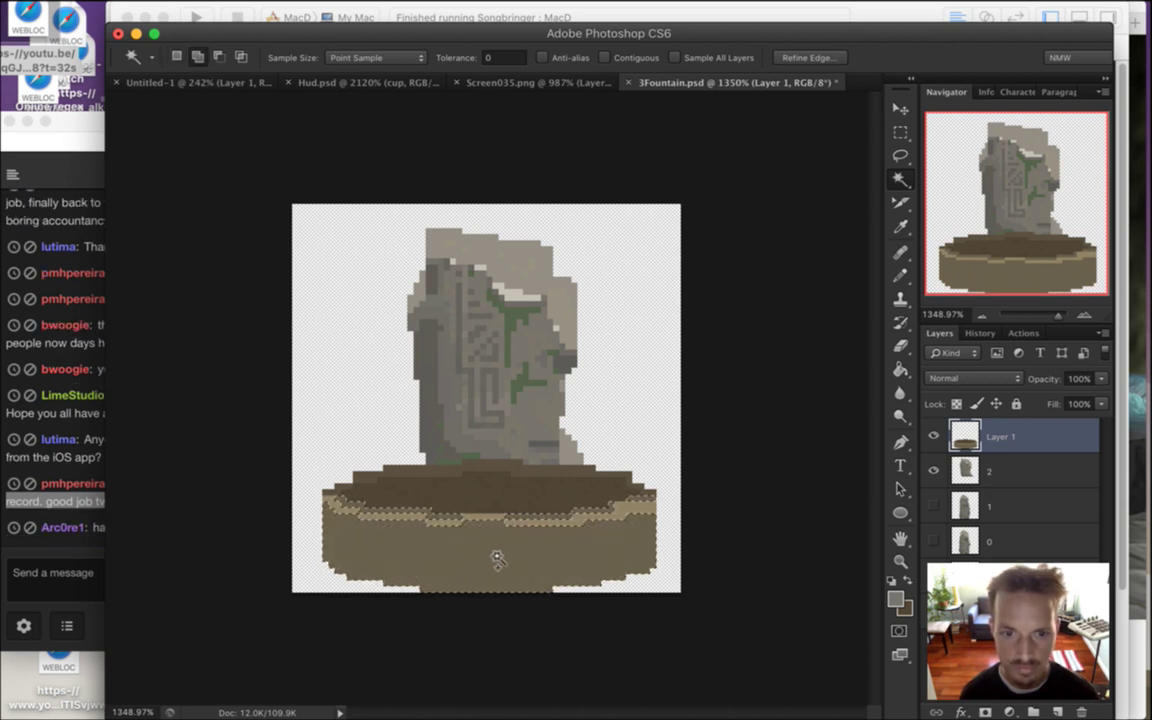
key("b")
mouse_move(324, 622)
left_mouse_down()
mouse_move(625, 606)
mouse_move(591, 643)
left_mouse_up()
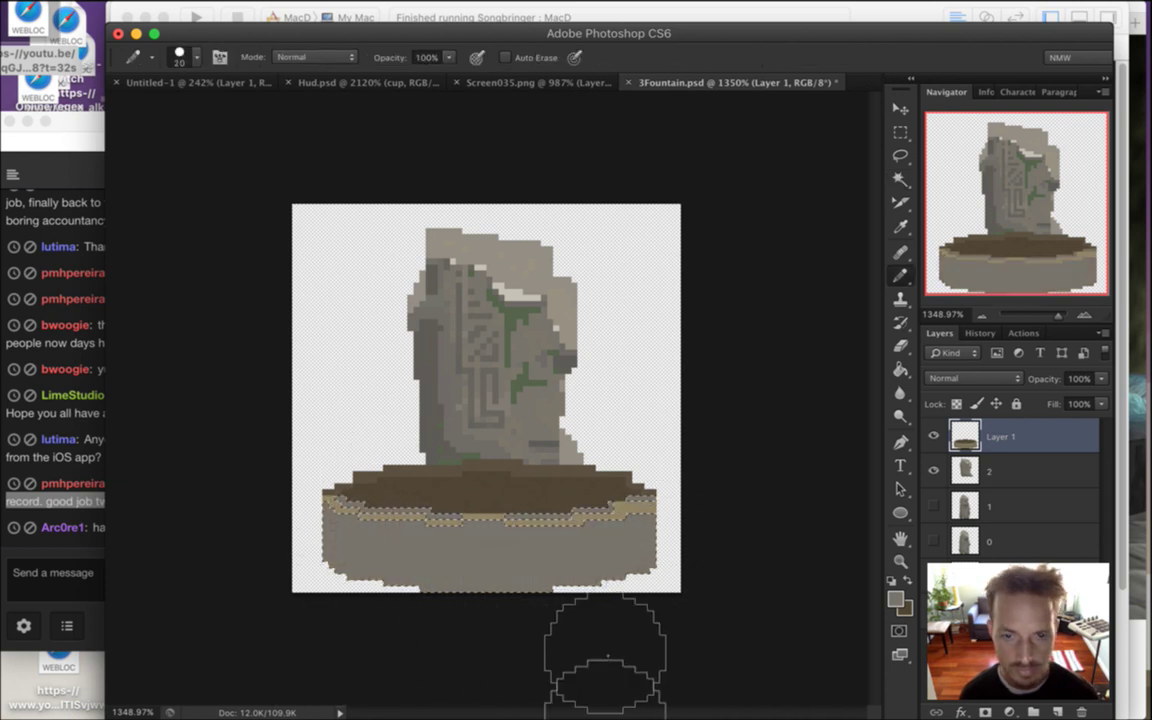
Check the Twitch chat for a new reply and return to the fountain artwork
left_click(66, 603)
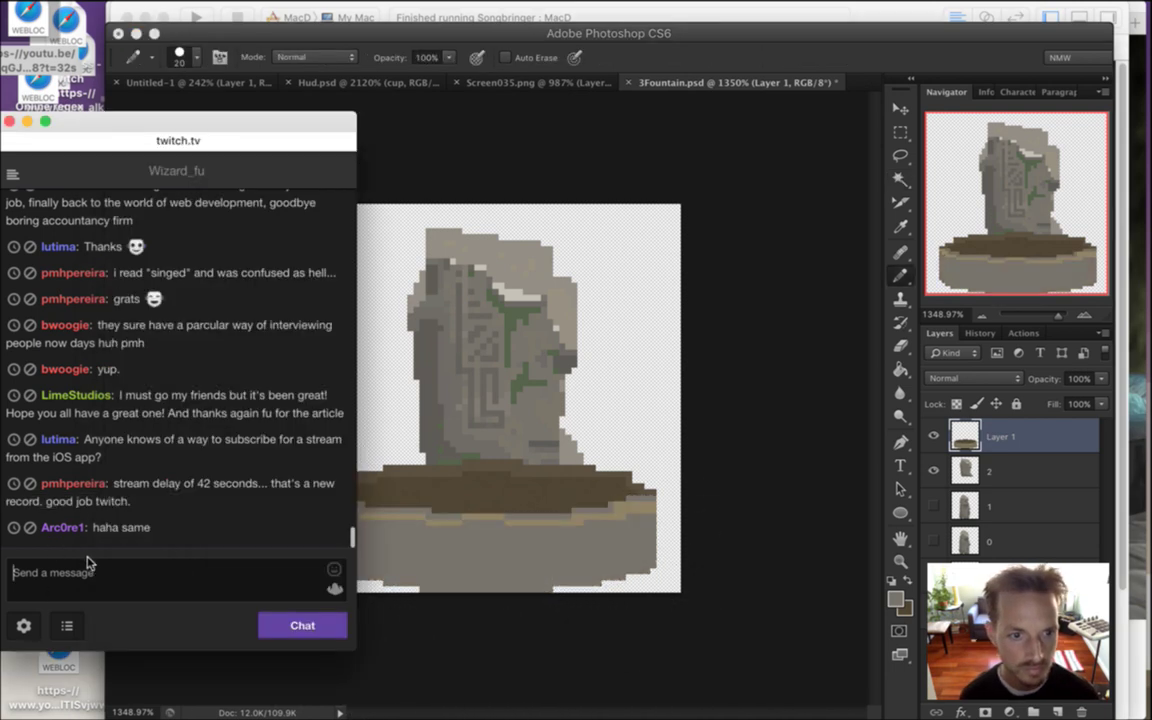
left_click(776, 64)
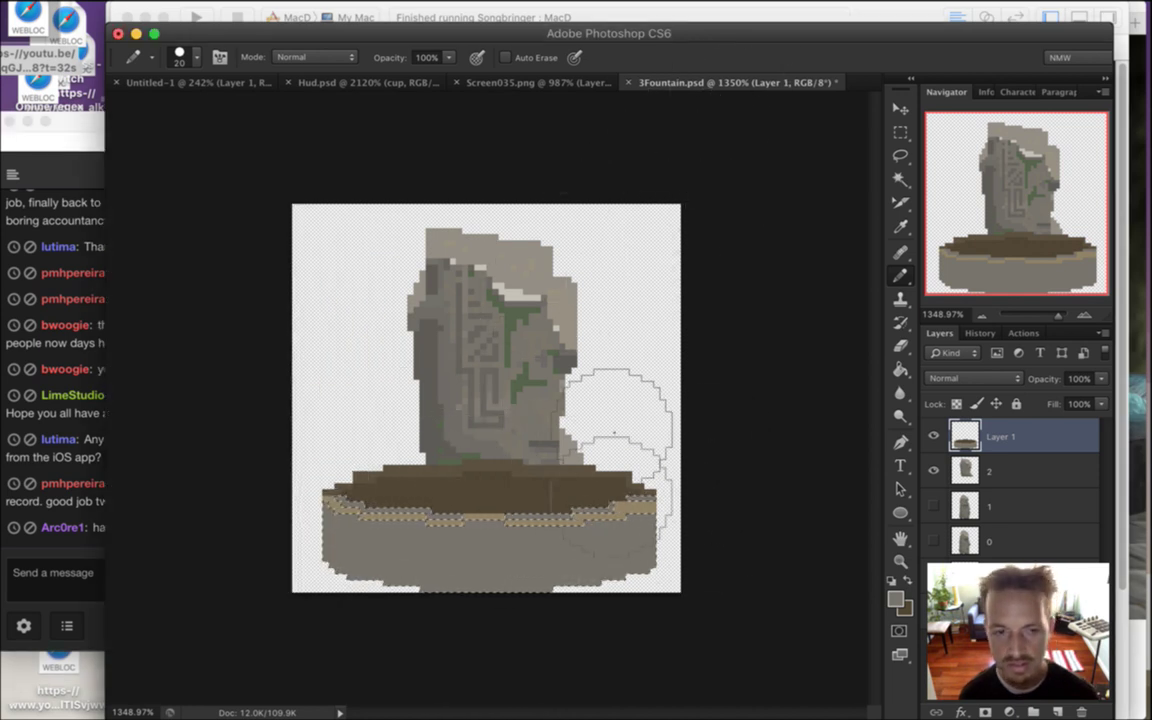
left_click(902, 133)
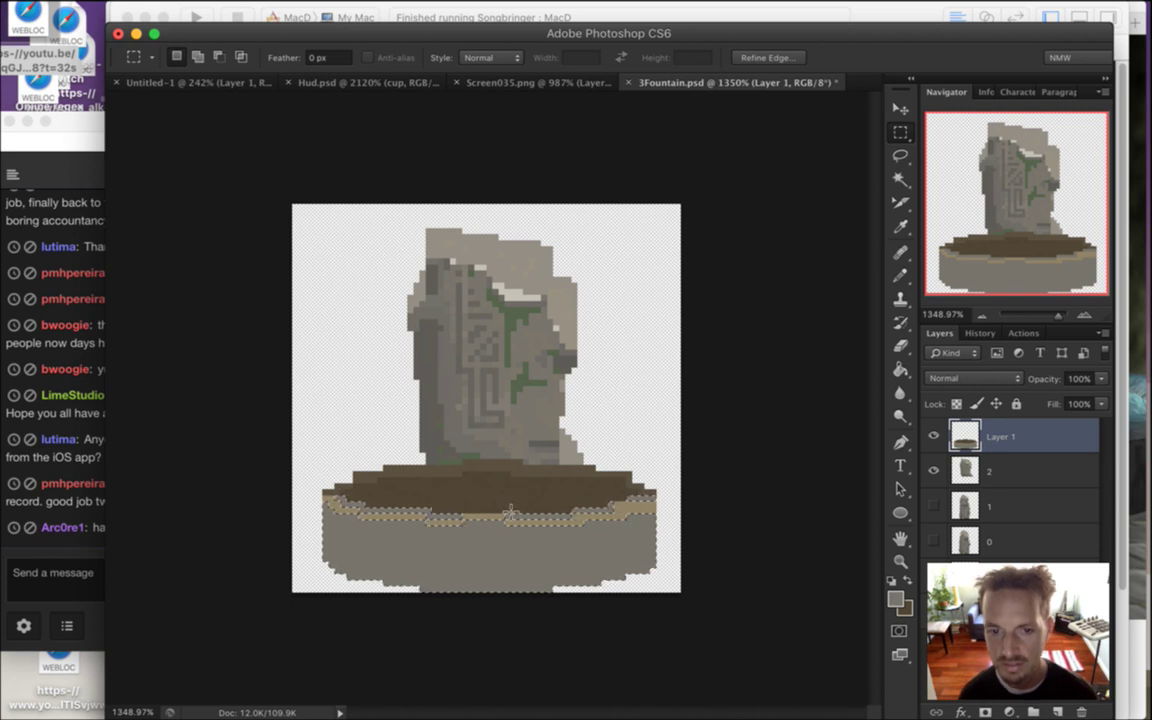
Recolour the basin's front rim highlight with the light grey sampled from the statue, selecting the tan edge pixels by colour
key("i")
left_click(465, 268)
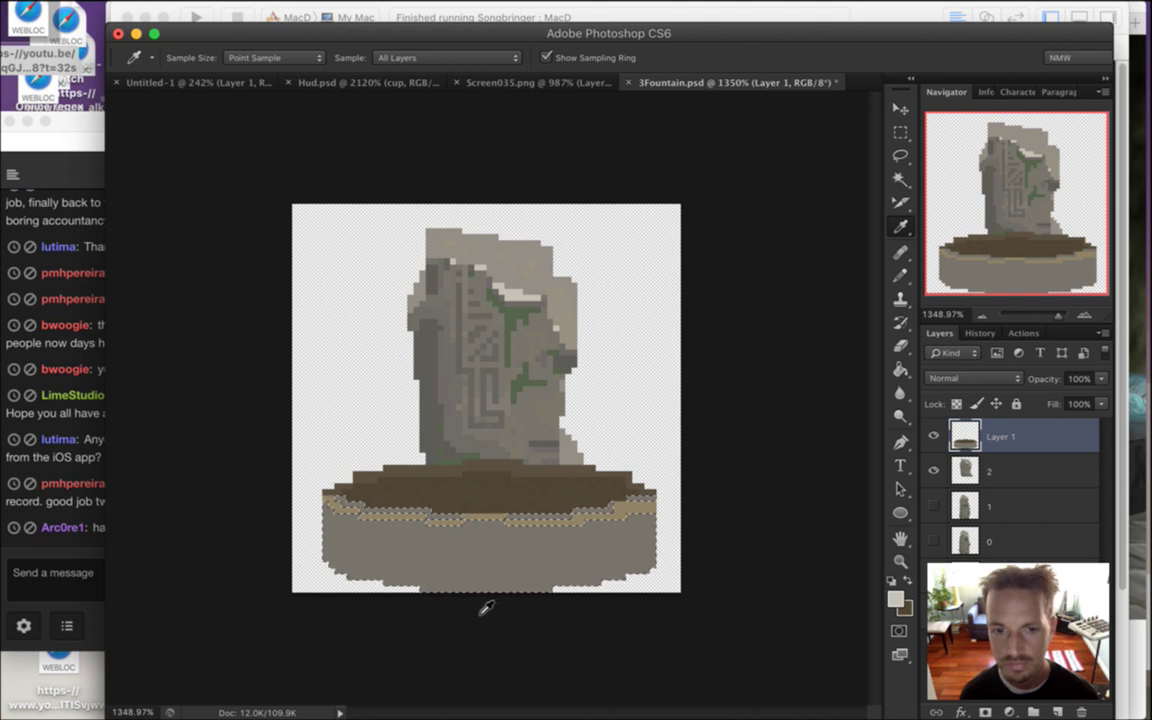
key("b")
key("w")
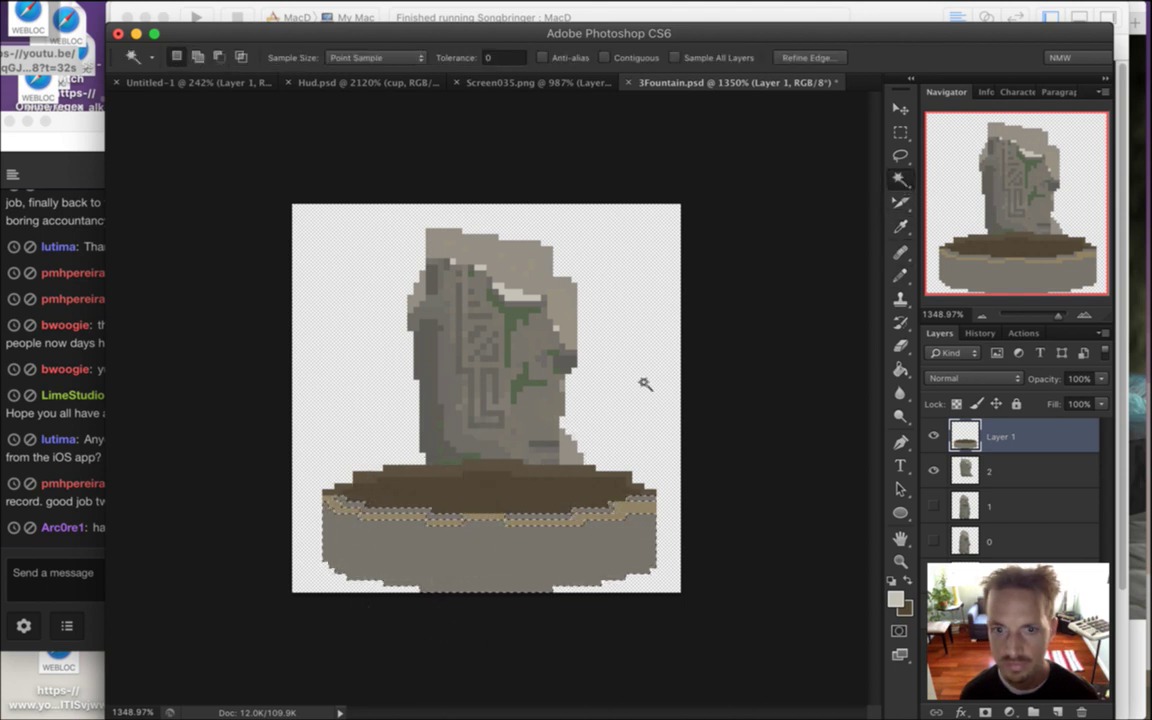
left_click(610, 478)
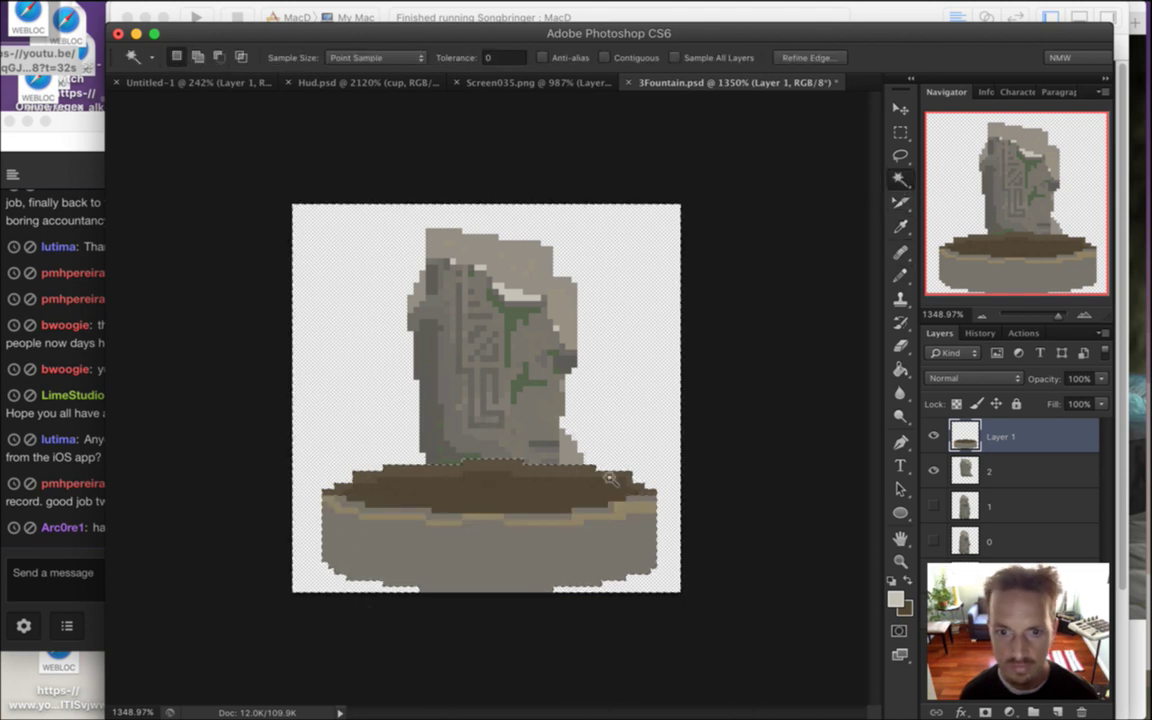
left_click(638, 520, "shift")
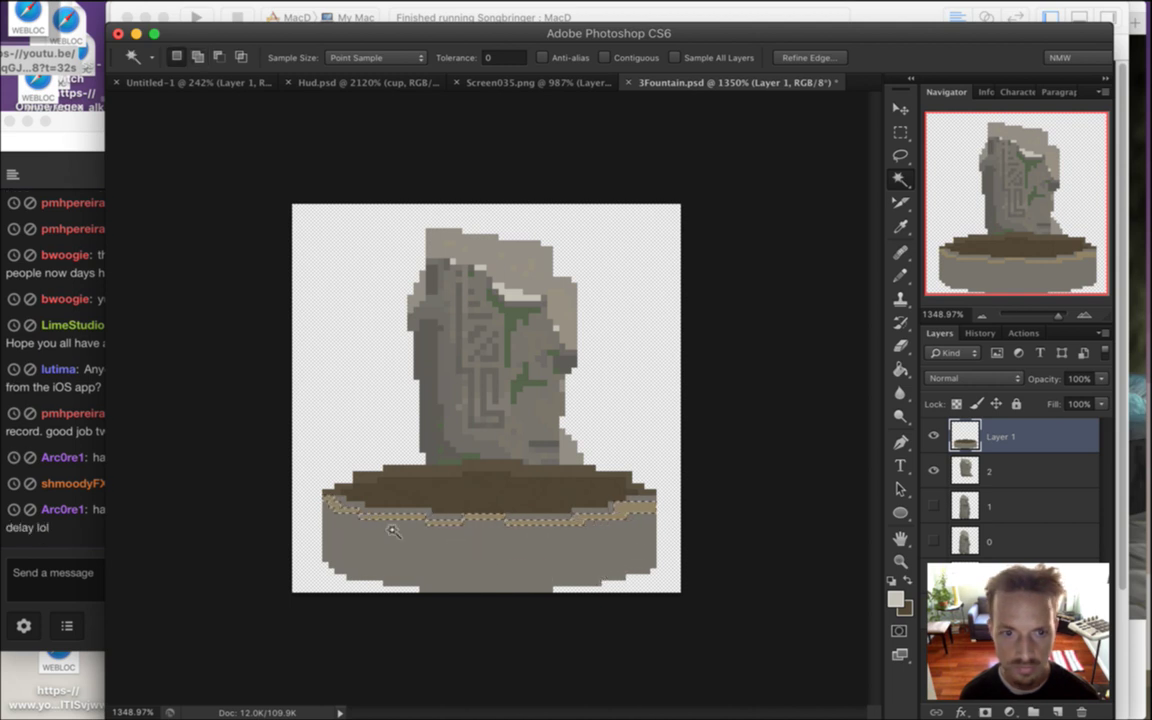
key("b")
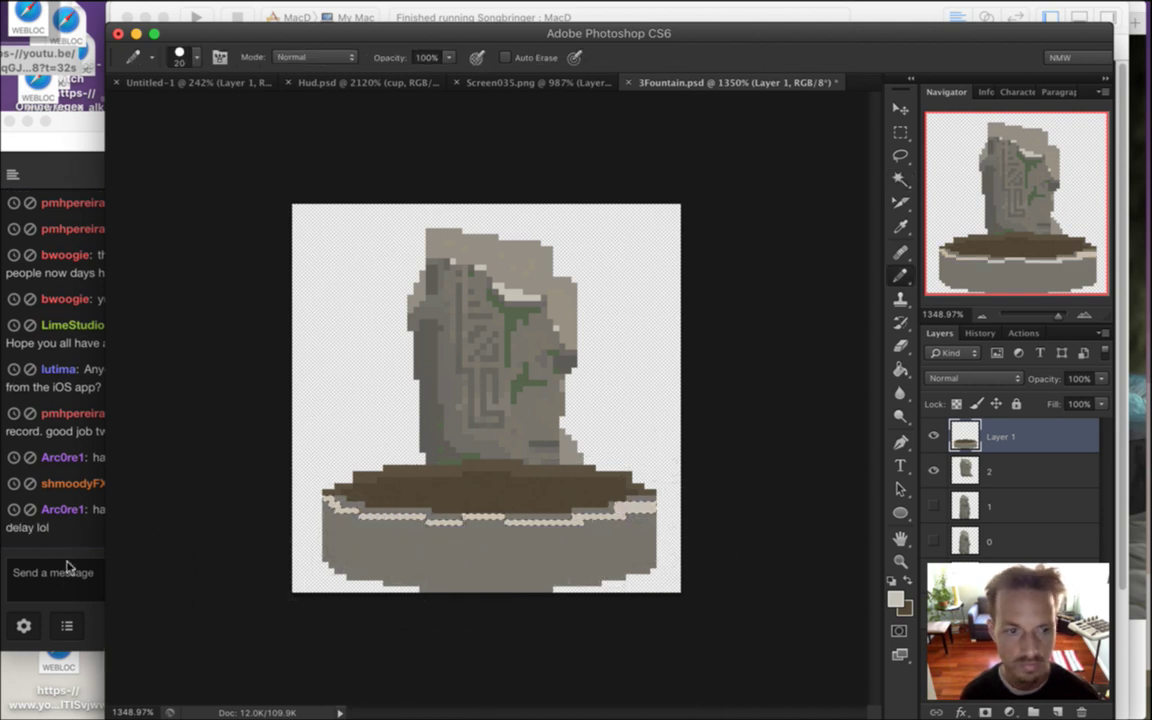
Read the Twitch chat messages about livecoding.tv and the suggested pig head, and return to Photoshop
left_click(55, 485)
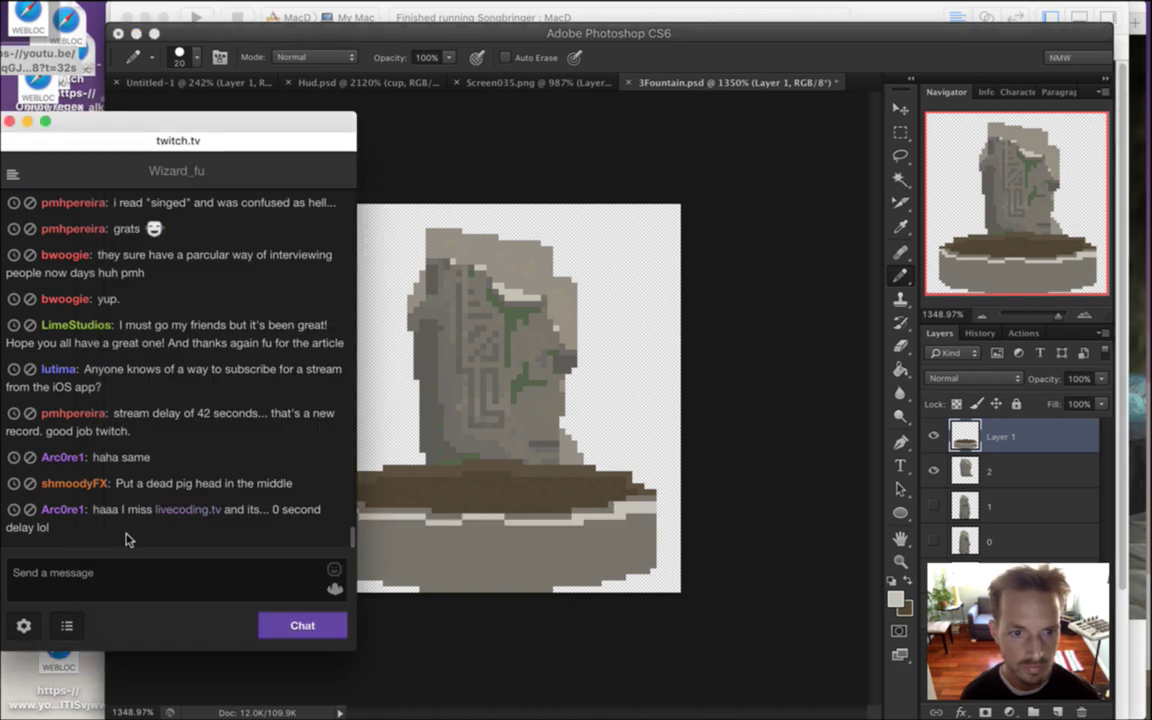
left_click_drag(114, 509, 140, 522)
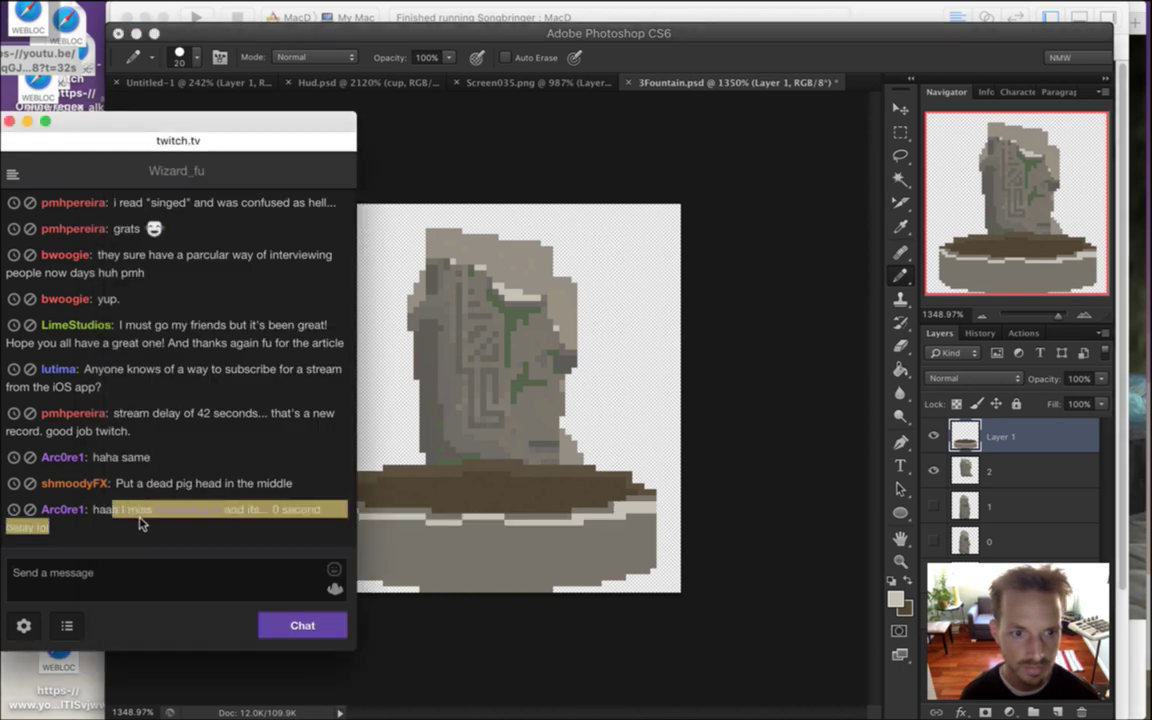
left_click(156, 540)
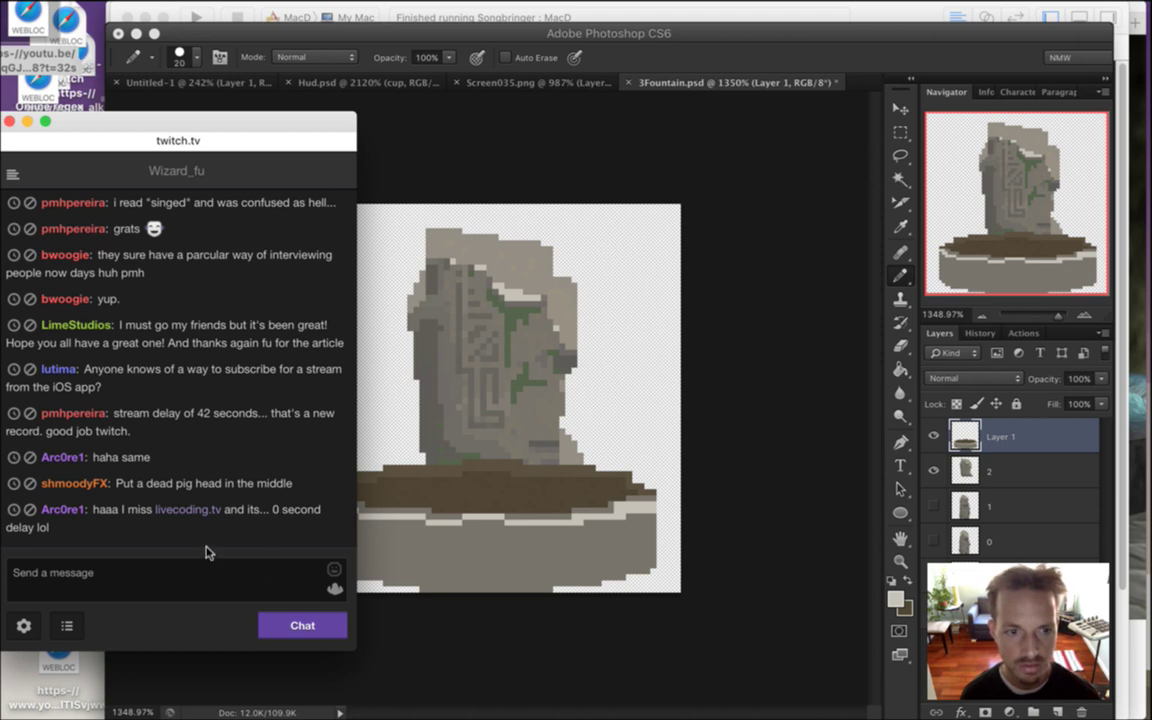
left_click_drag(137, 483, 286, 492)
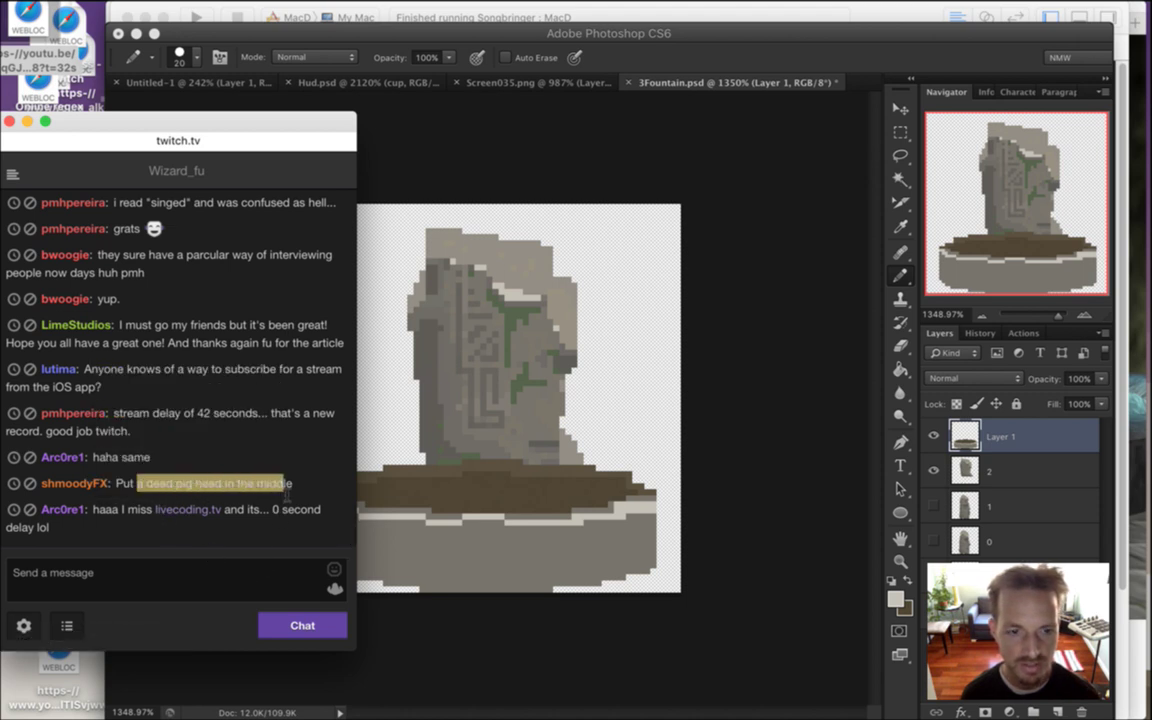
left_click(257, 459)
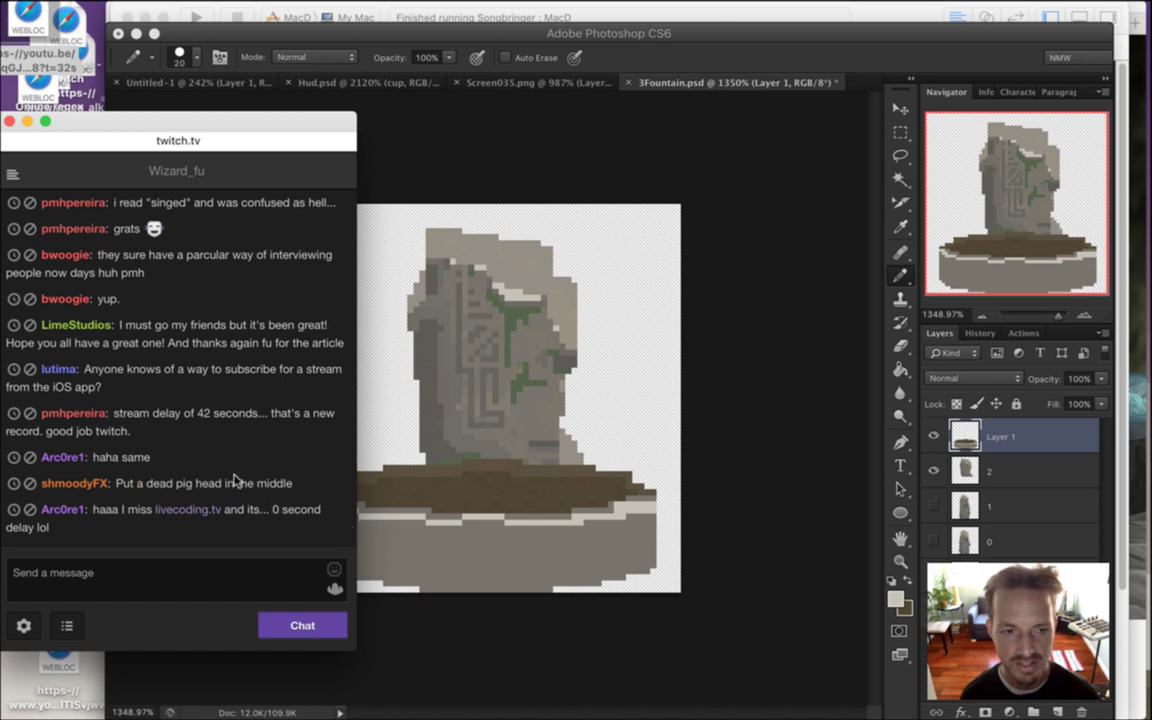
left_click(895, 60)
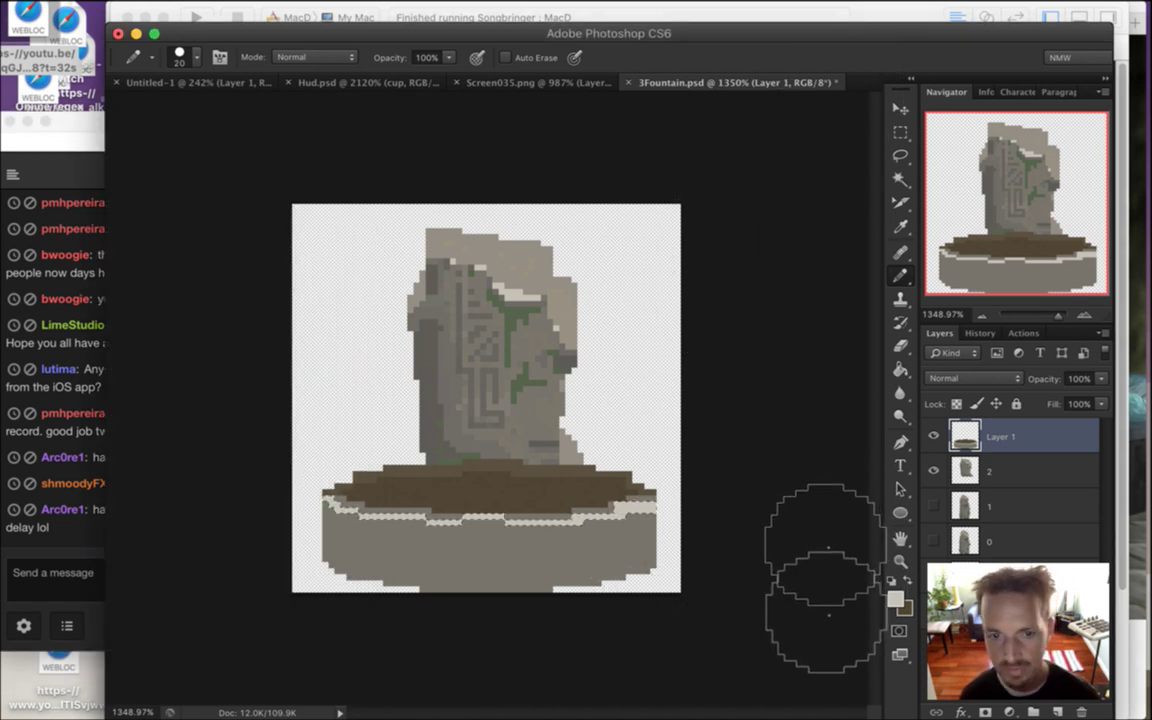
Read the highlighted Twitch chat message about undelivered messages, switching between the chat and Photoshop
left_click(66, 576)
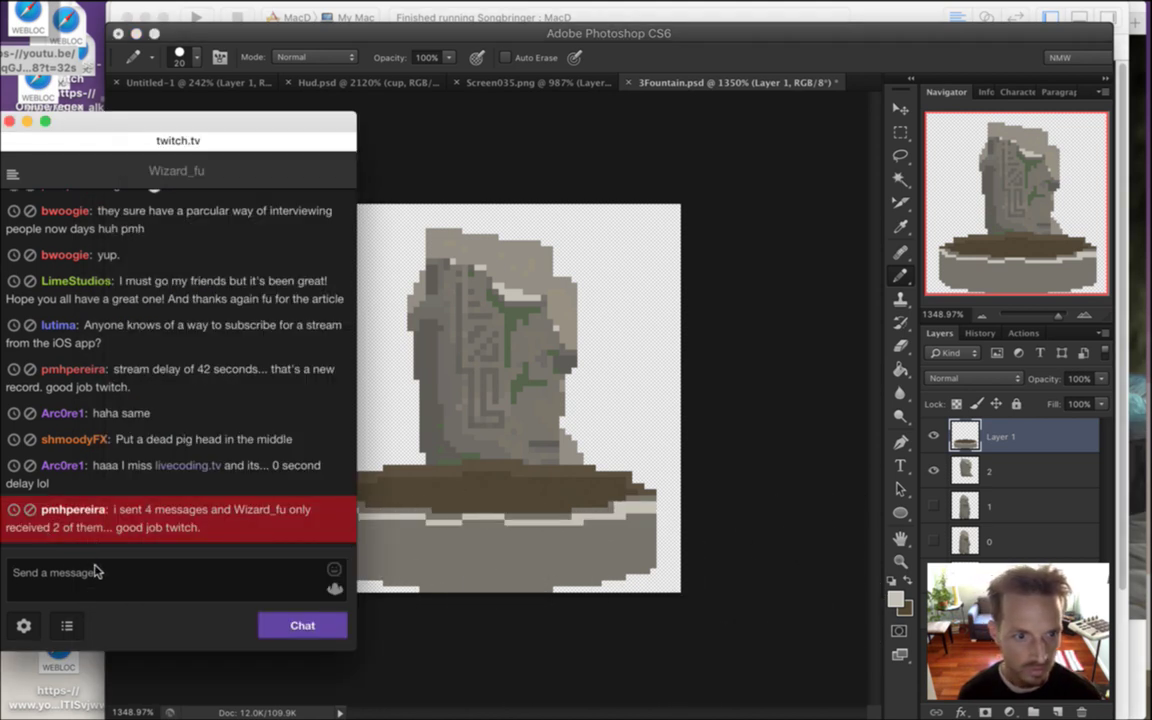
left_click_drag(131, 512, 198, 516)
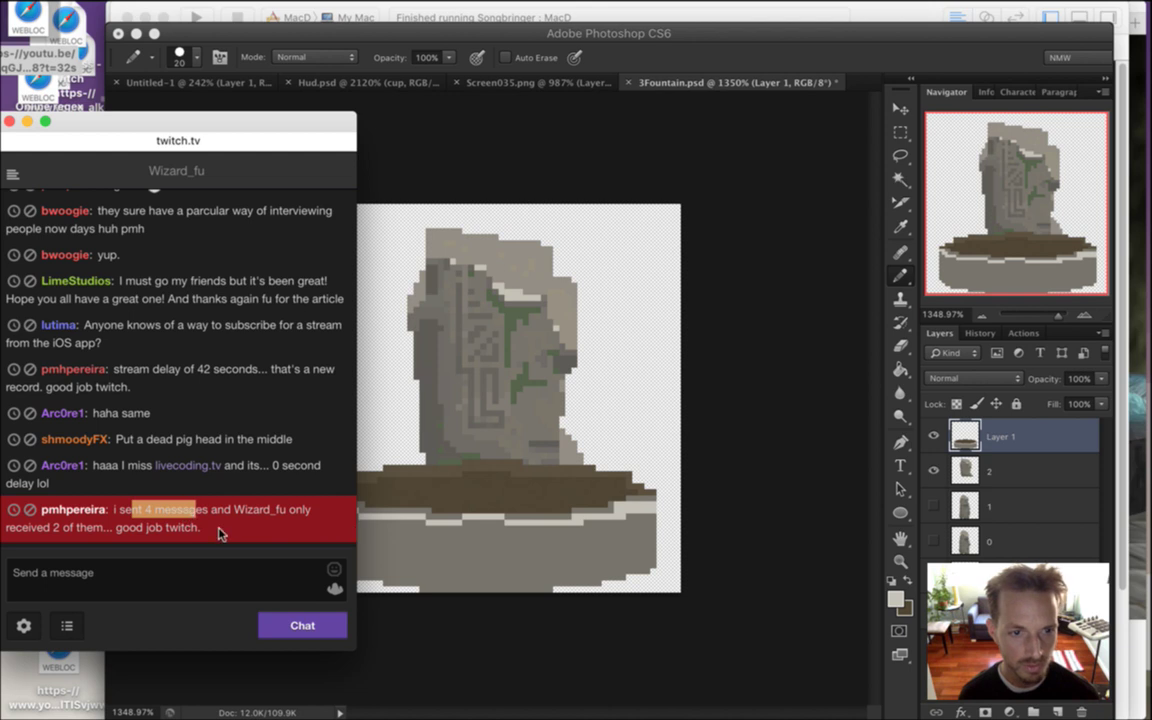
left_click(222, 531)
left_click(864, 62)
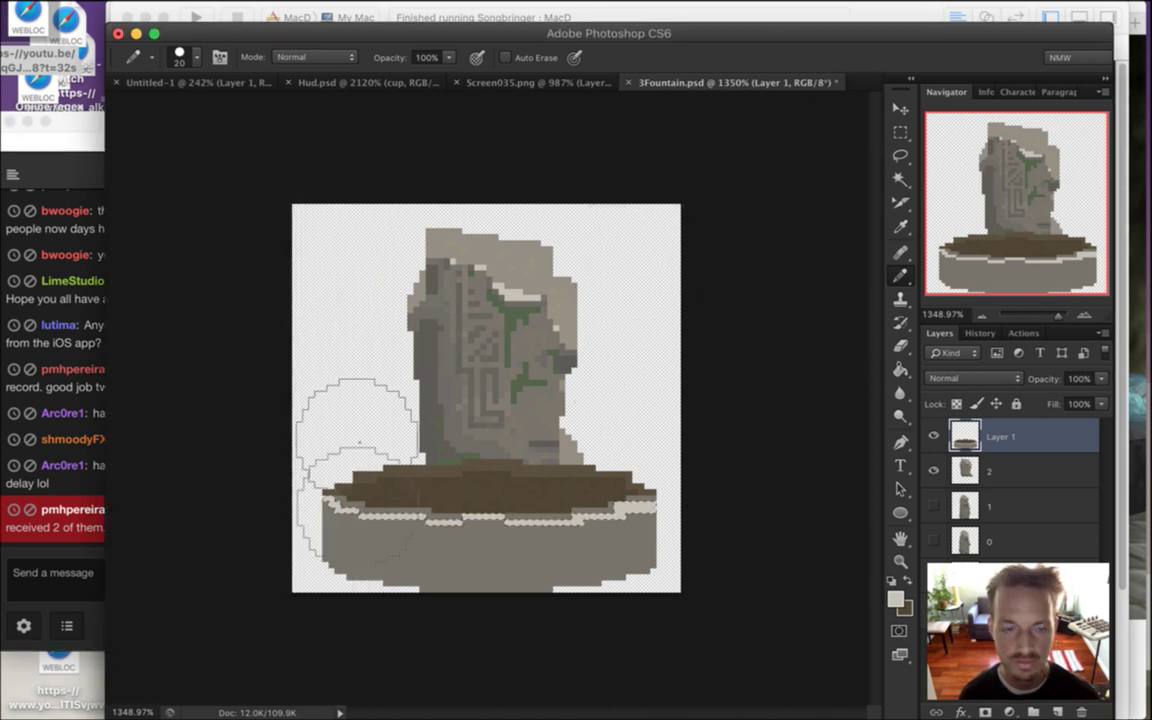
left_click(46, 570)
double_click(148, 510)
left_click_drag(157, 513, 216, 571)
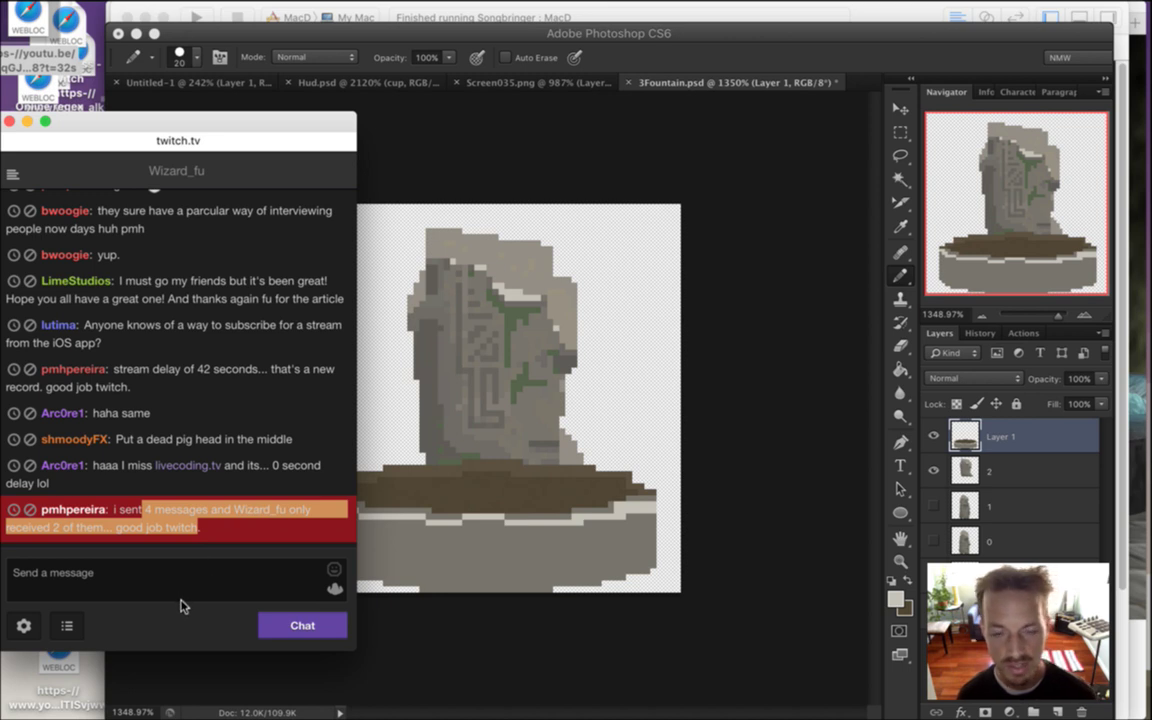
left_click(726, 50)
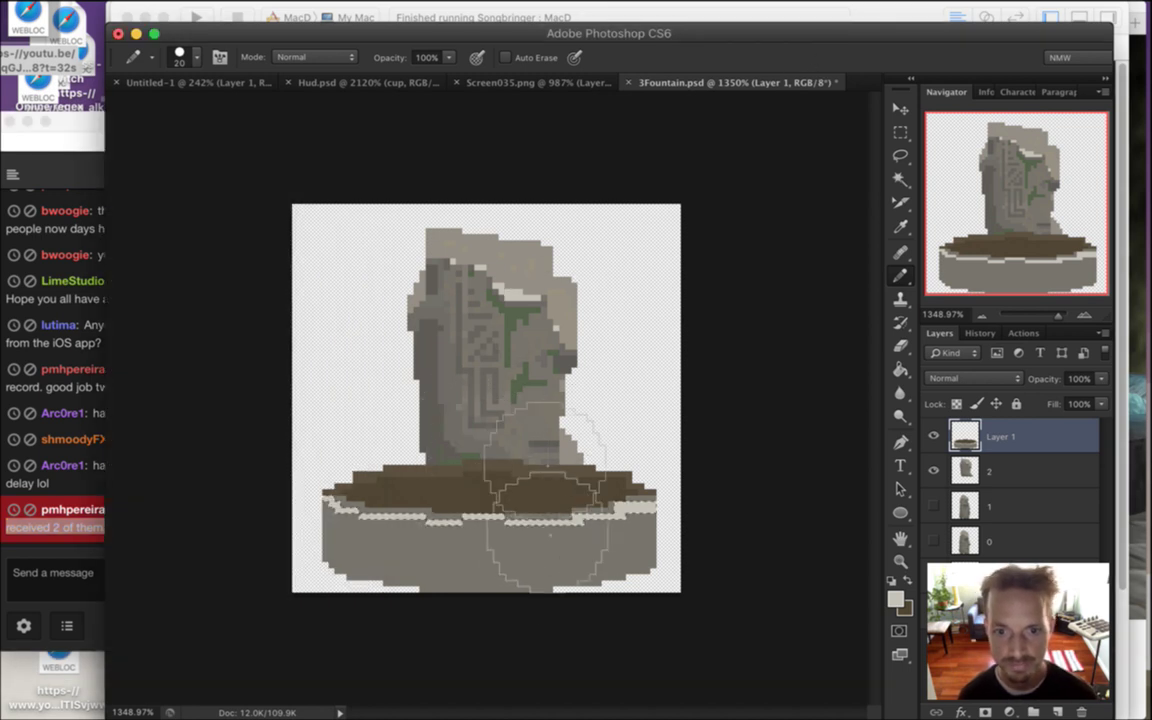
Clear the selection and recolour the basin's brown interior with a dark grey sampled from the statue, using Magic Wand and Pencil
key("m")
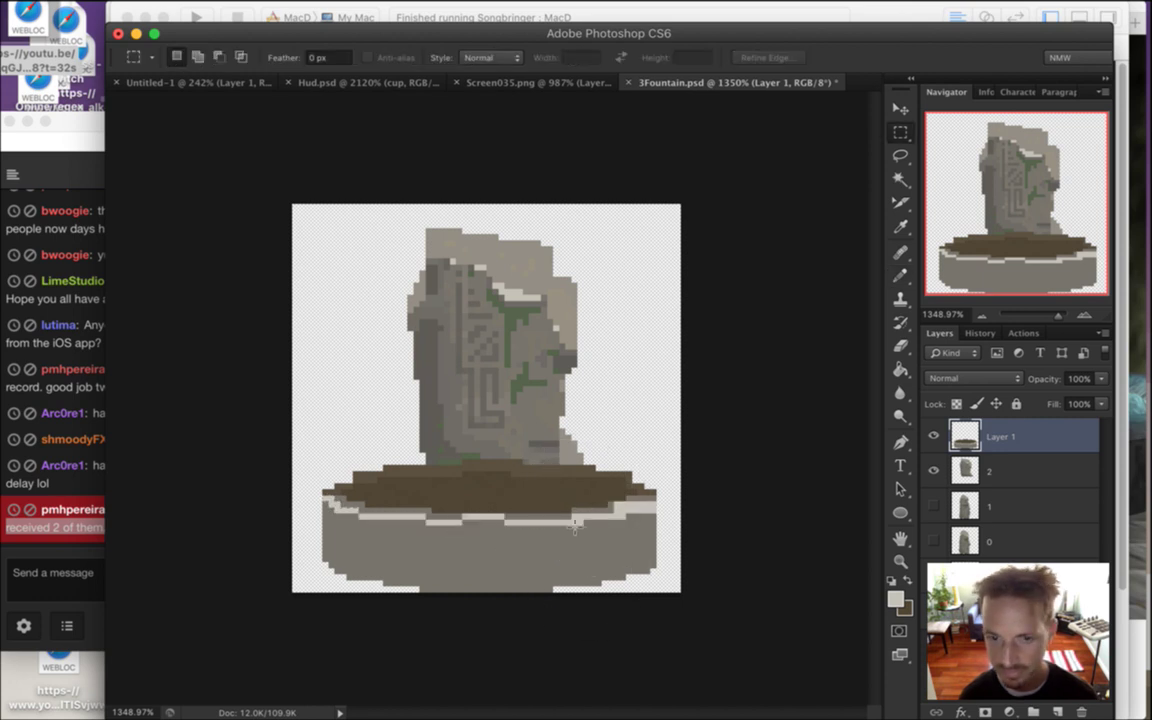
key("i")
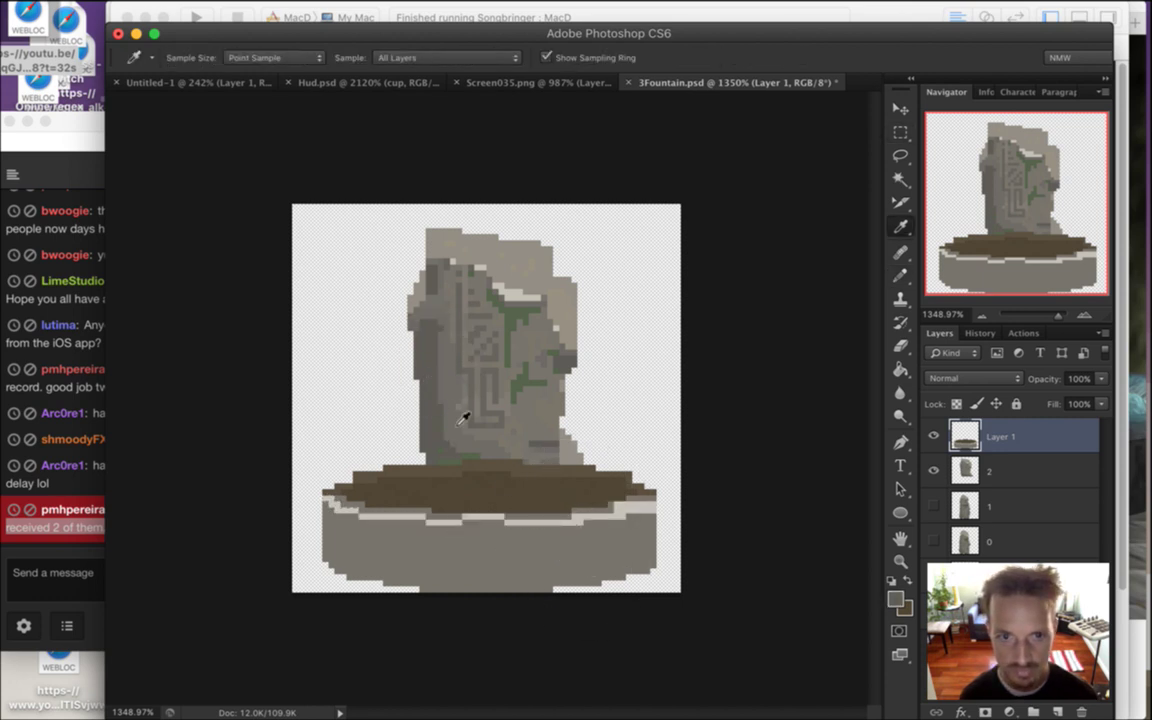
left_click(902, 182)
left_click(558, 490)
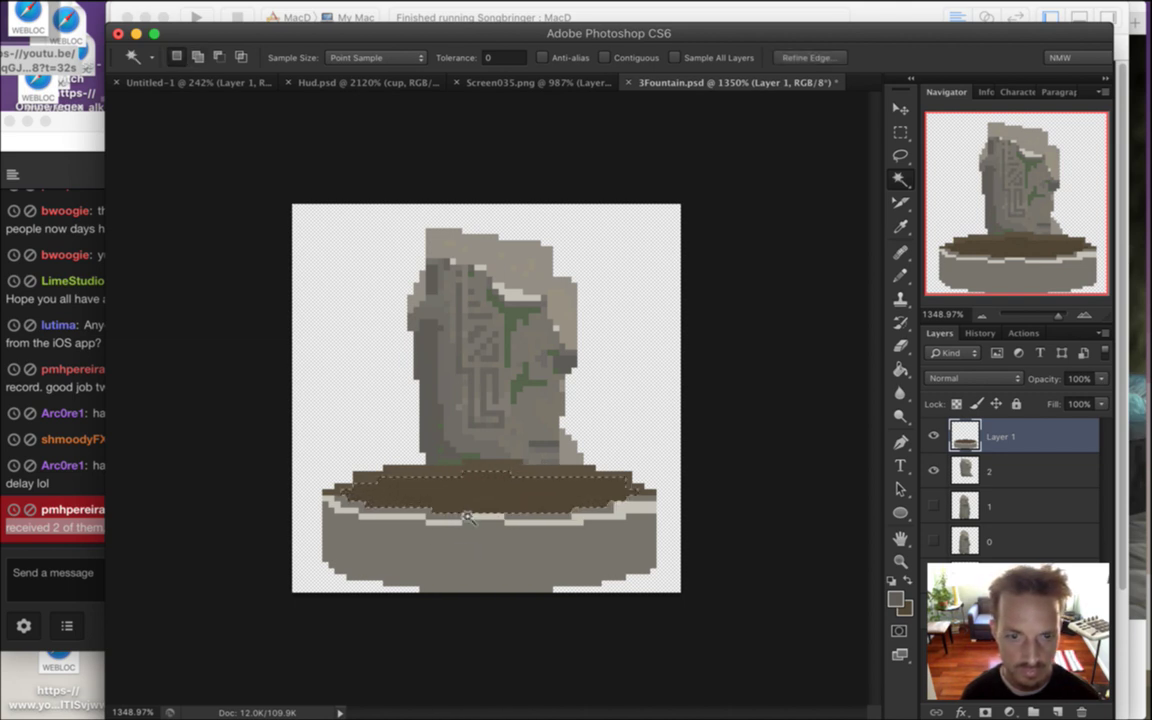
key("b")
left_click_drag(368, 494, 610, 485)
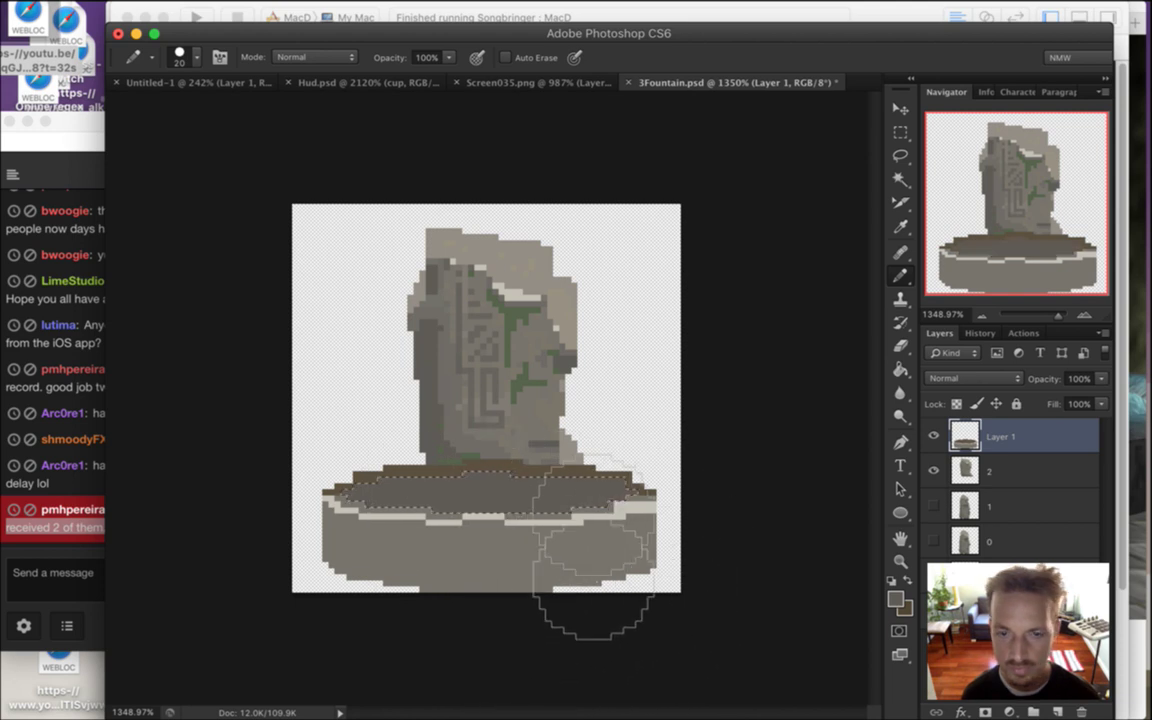
Recolour the basin's brown back rim with the lighter grey from the statue's upper part, and clear the selection
key("i")
left_click(475, 235)
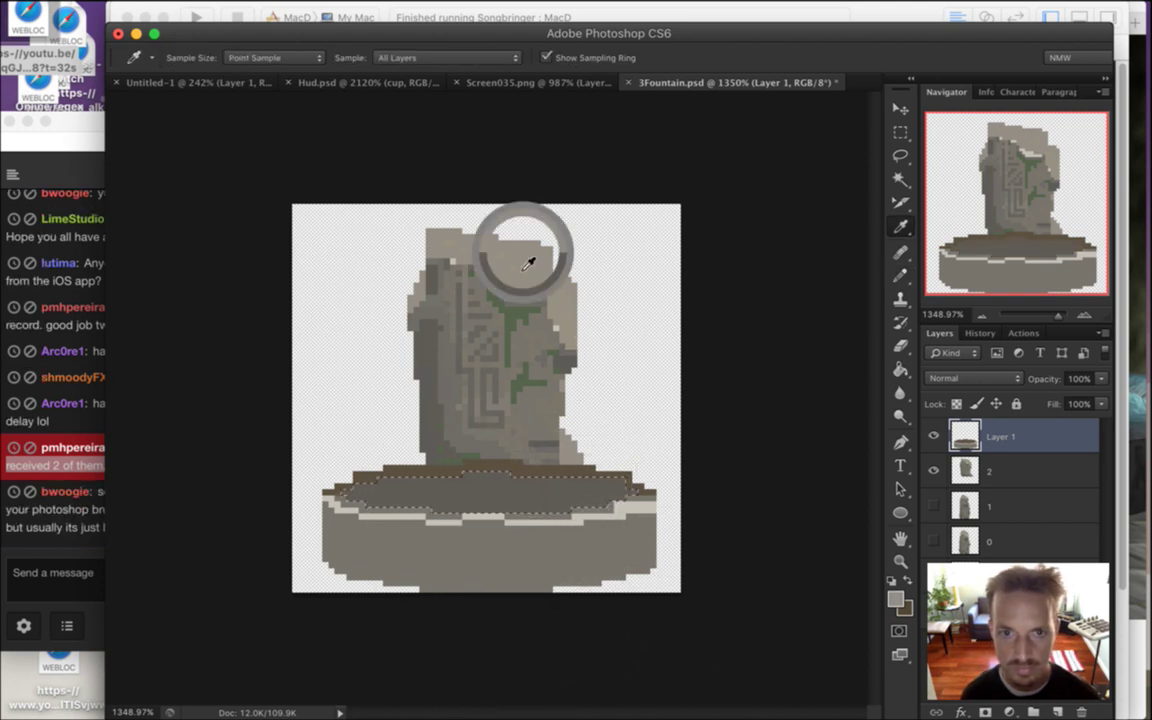
left_click(900, 179)
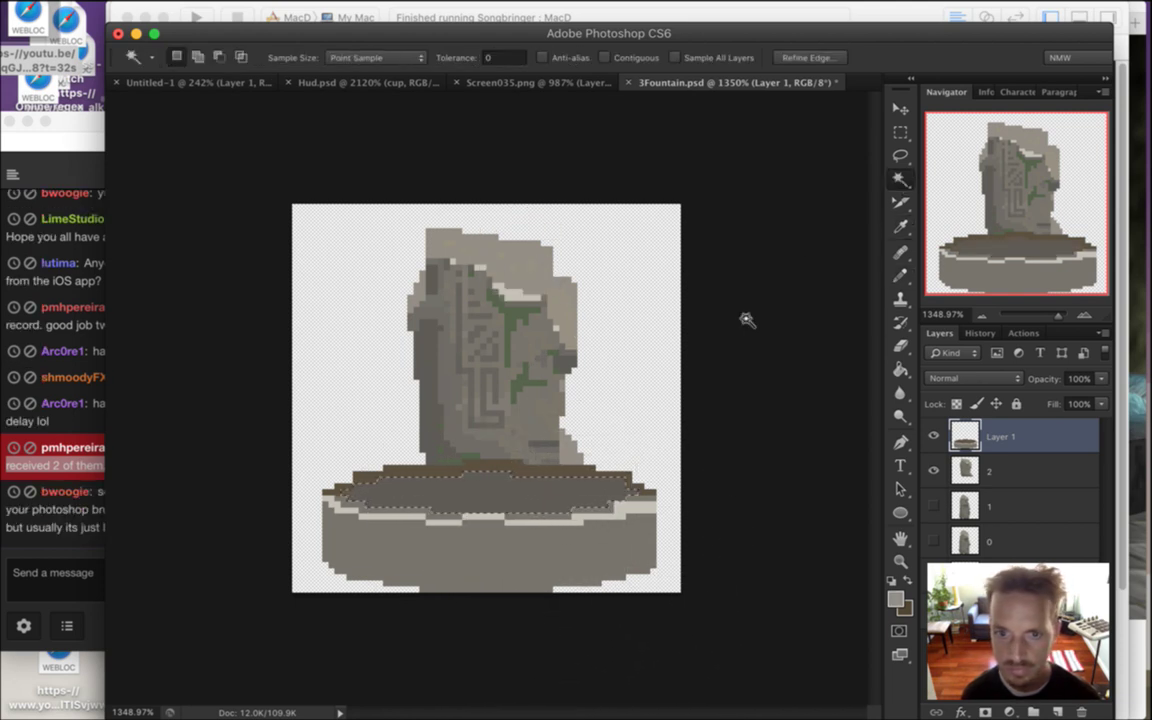
left_click(560, 476, "shift")
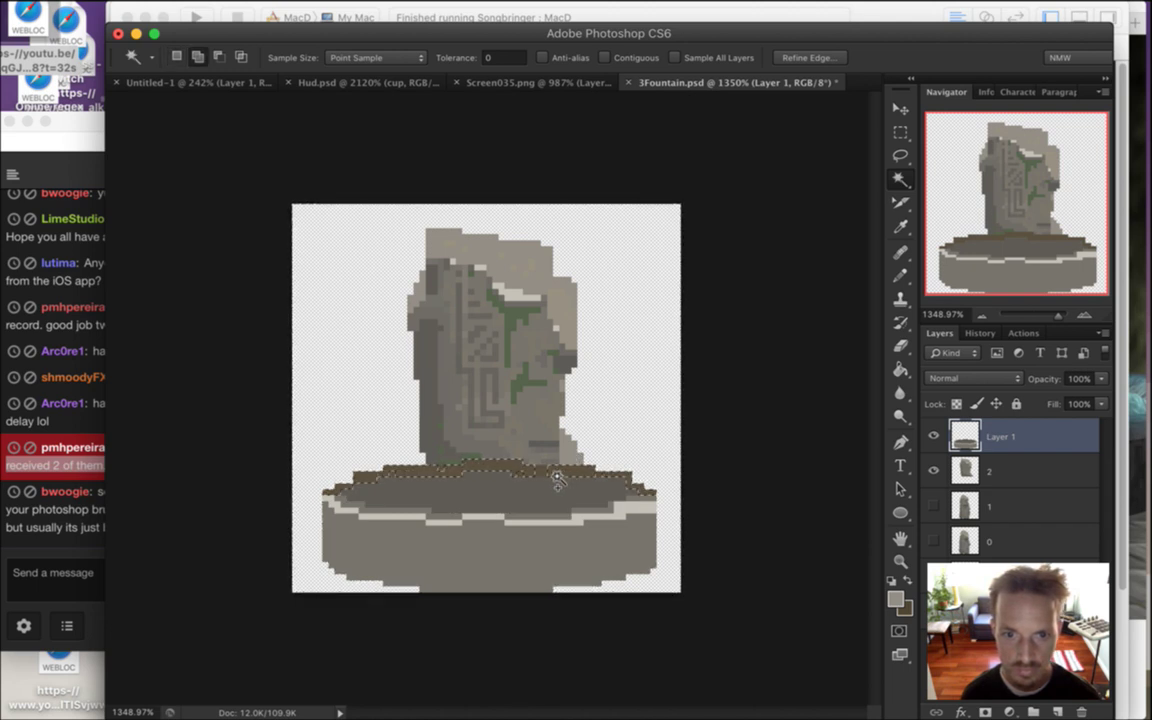
key("b")
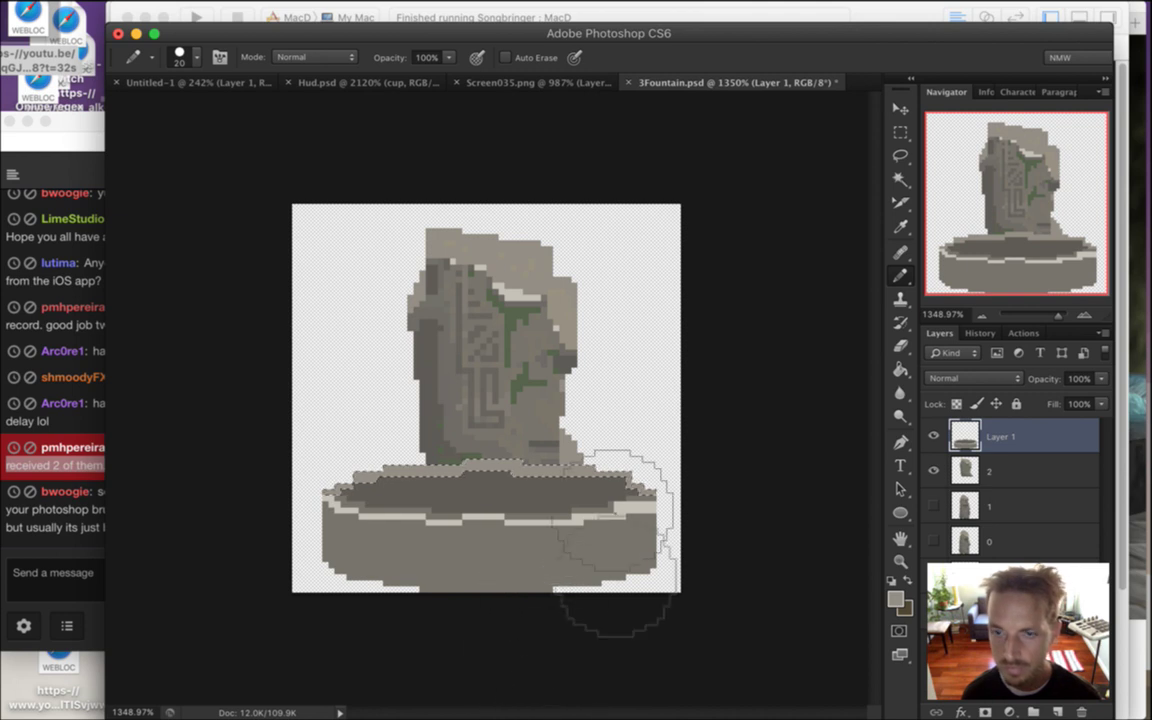
key("m")
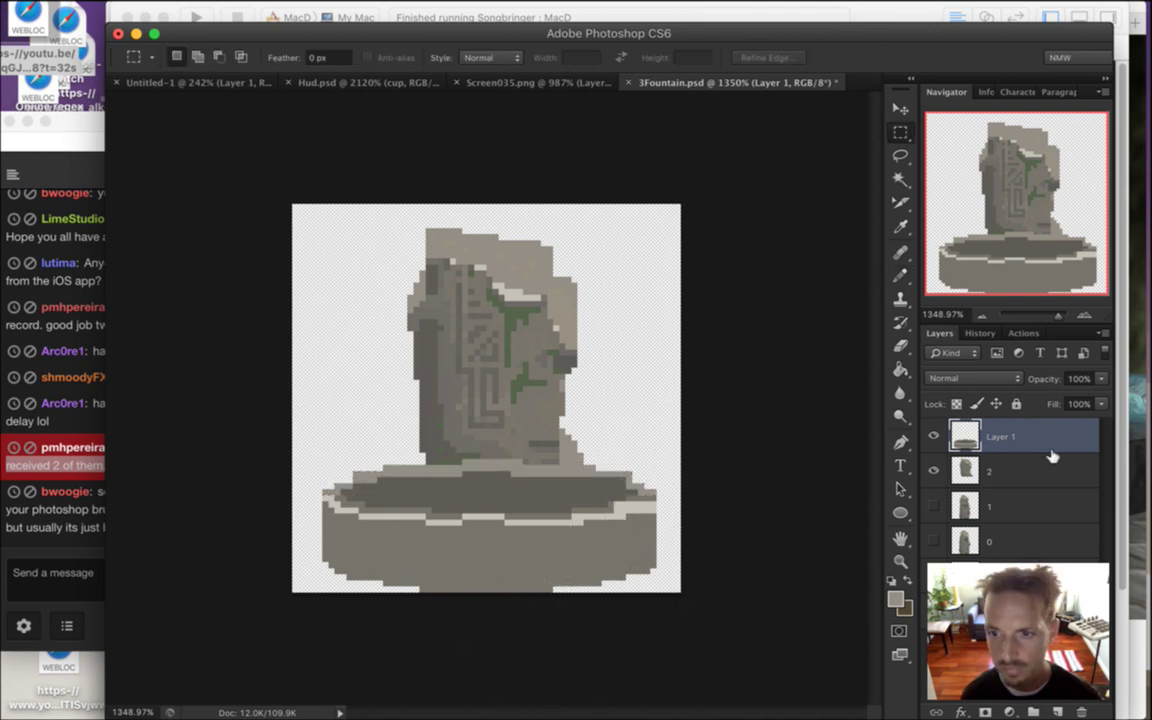
Hide layer 2 so only the basin shows, and save the file
left_click(934, 468)
key("super+s")
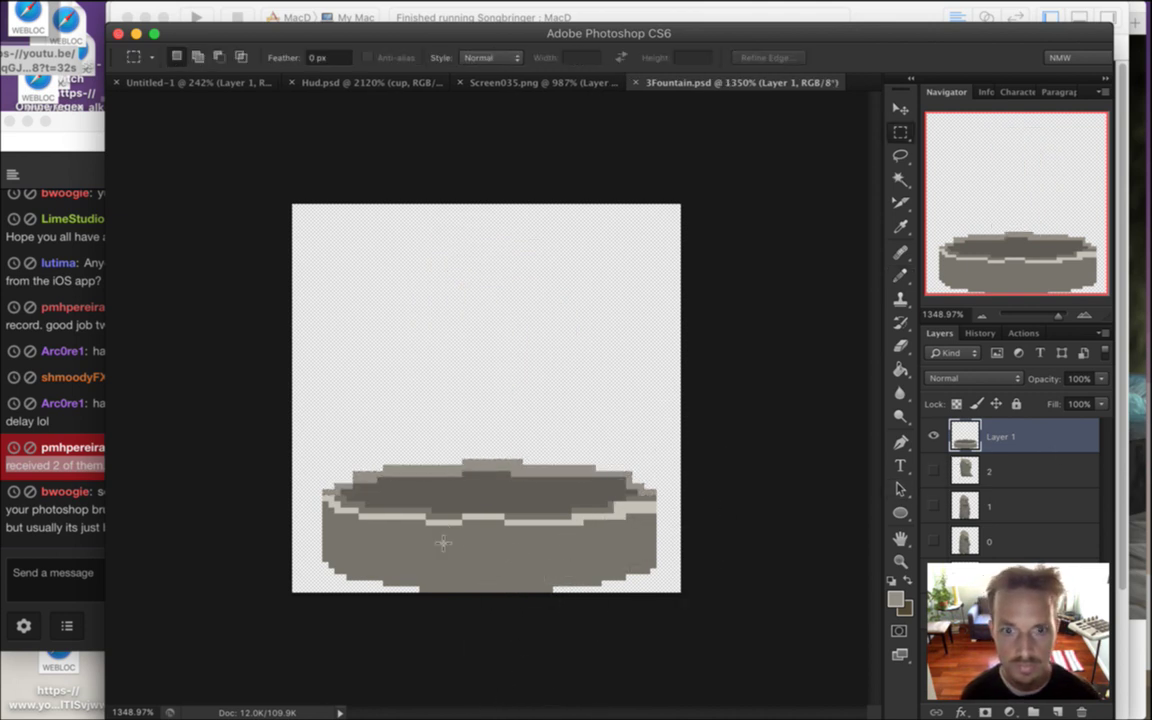
left_click_drag(406, 522, 458, 530)
left_click_drag(542, 519, 555, 568)
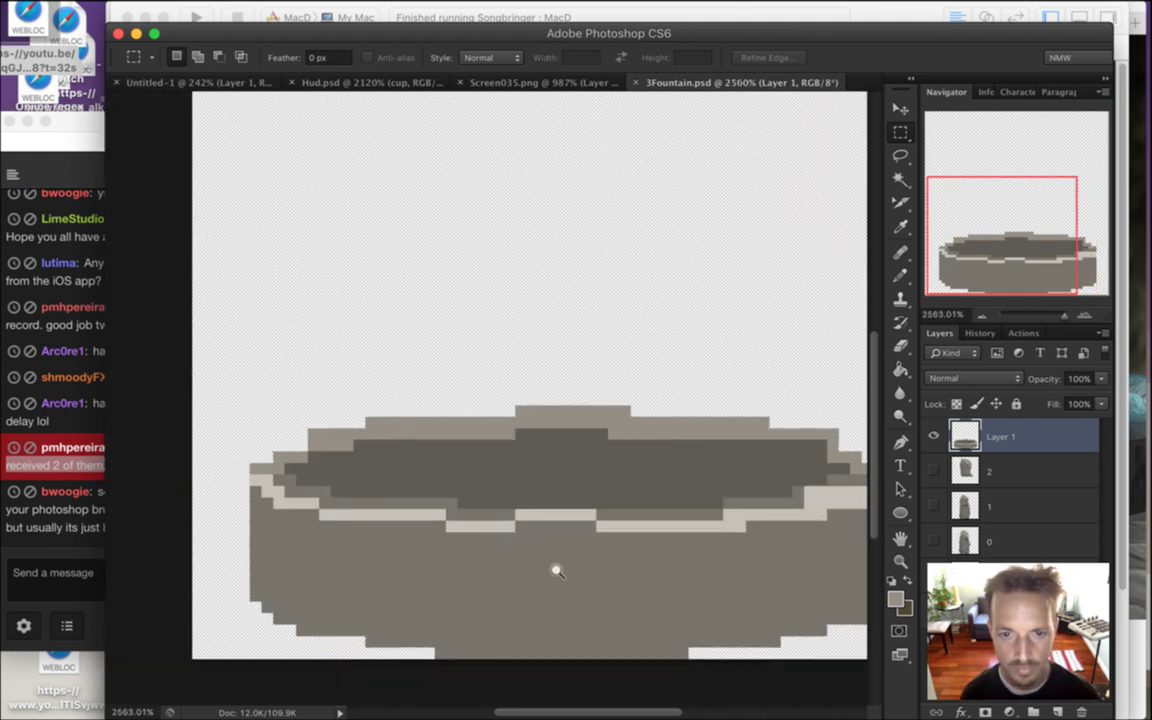
left_click_drag(590, 516, 537, 478)
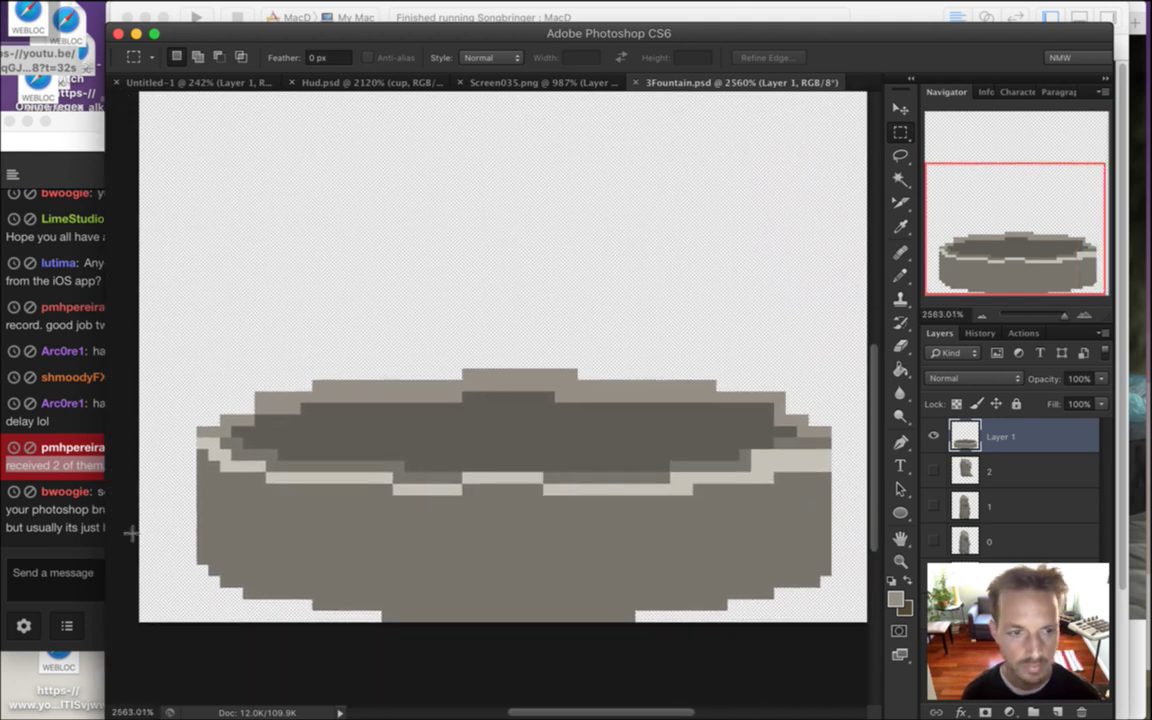
Read the Twitch chat messages about the offset Photoshop brush, the word "singed" and gender and racial equality, and return to Photoshop
left_click(78, 462)
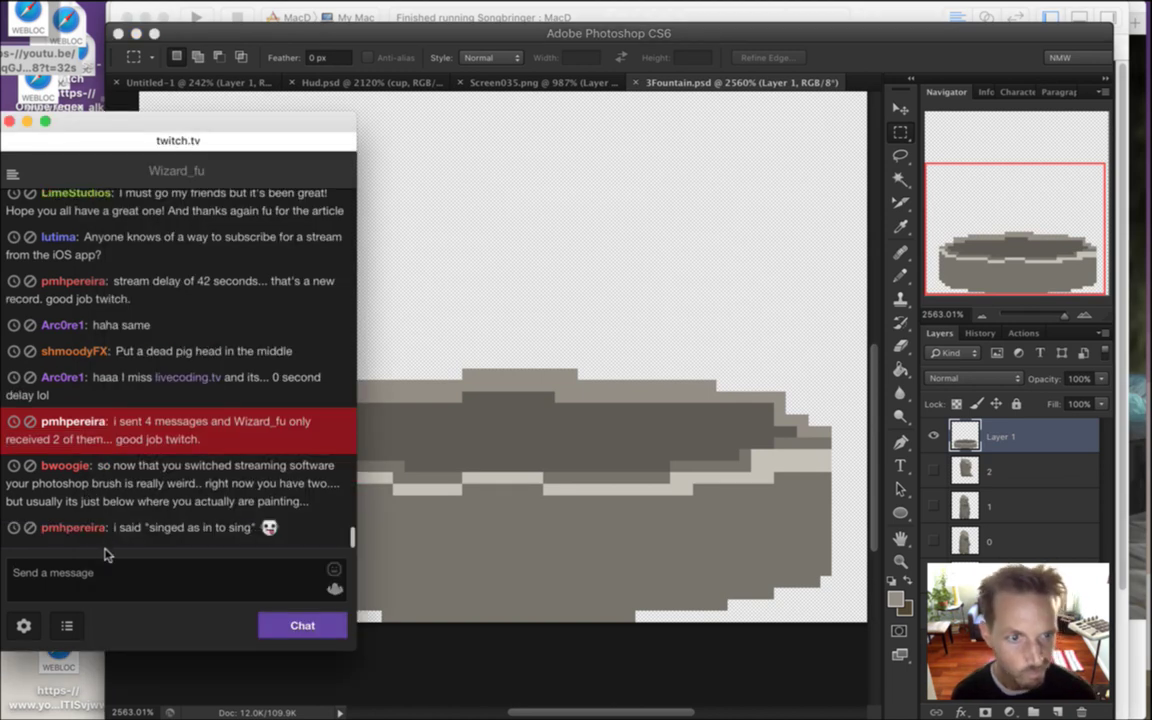
left_click(104, 570)
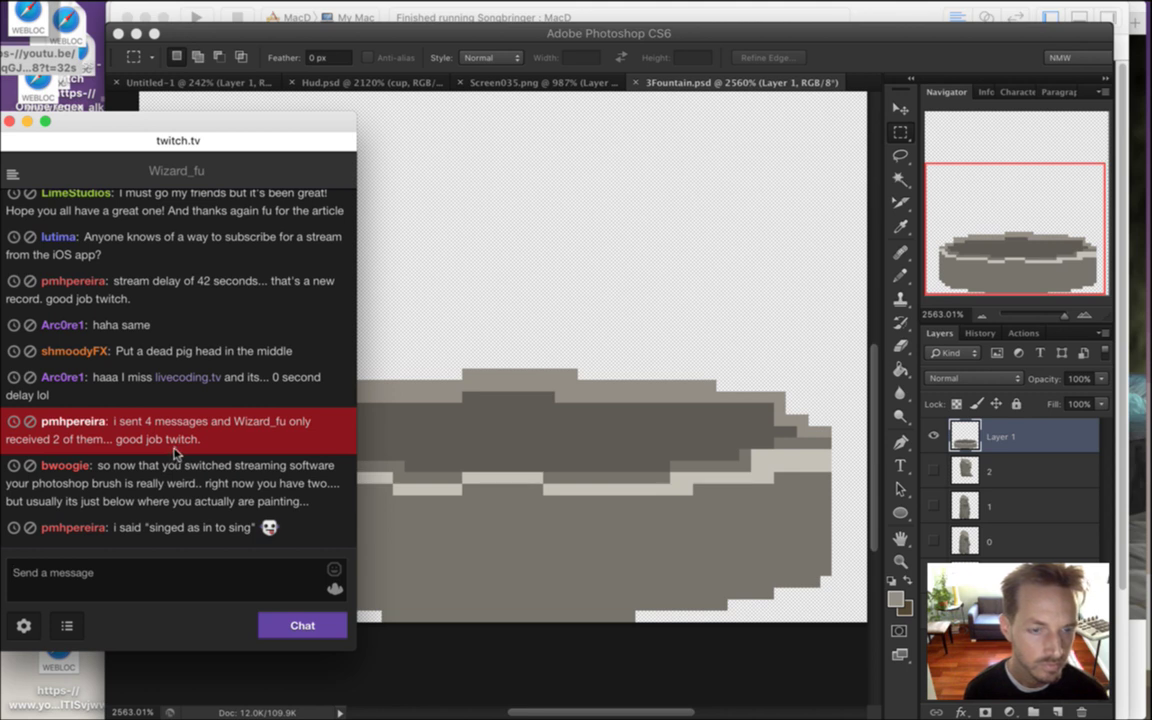
left_click_drag(126, 466, 215, 501)
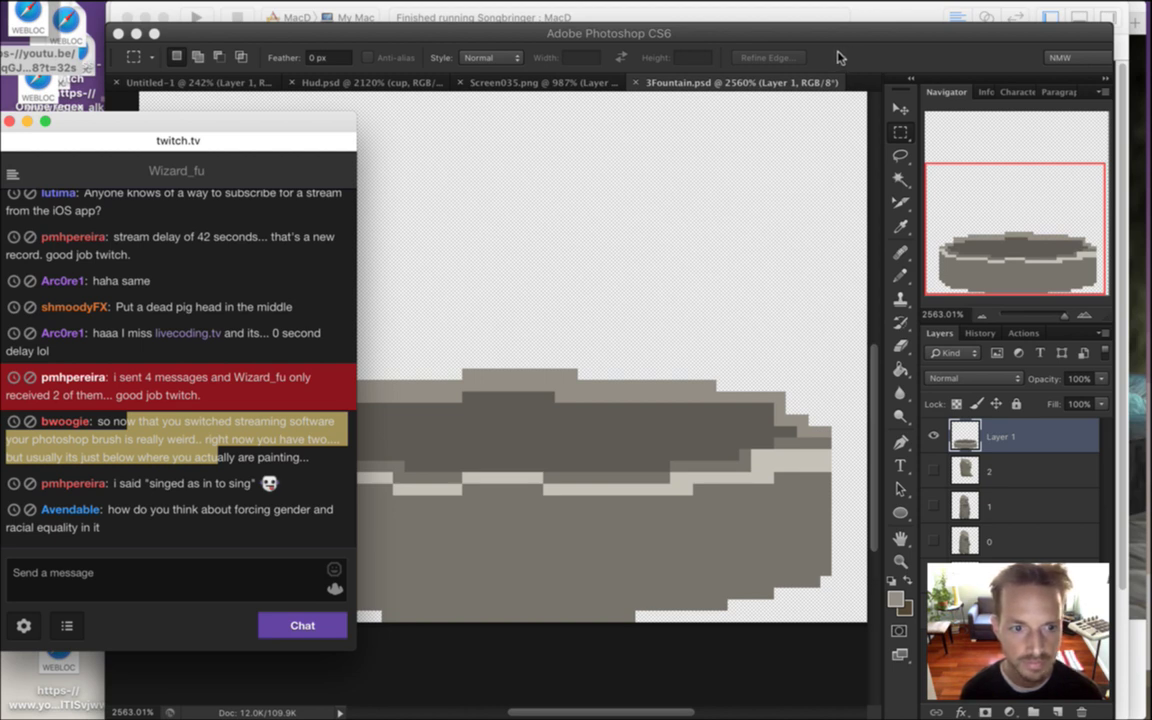
left_click_drag(164, 484, 219, 499)
left_click_drag(148, 483, 185, 483)
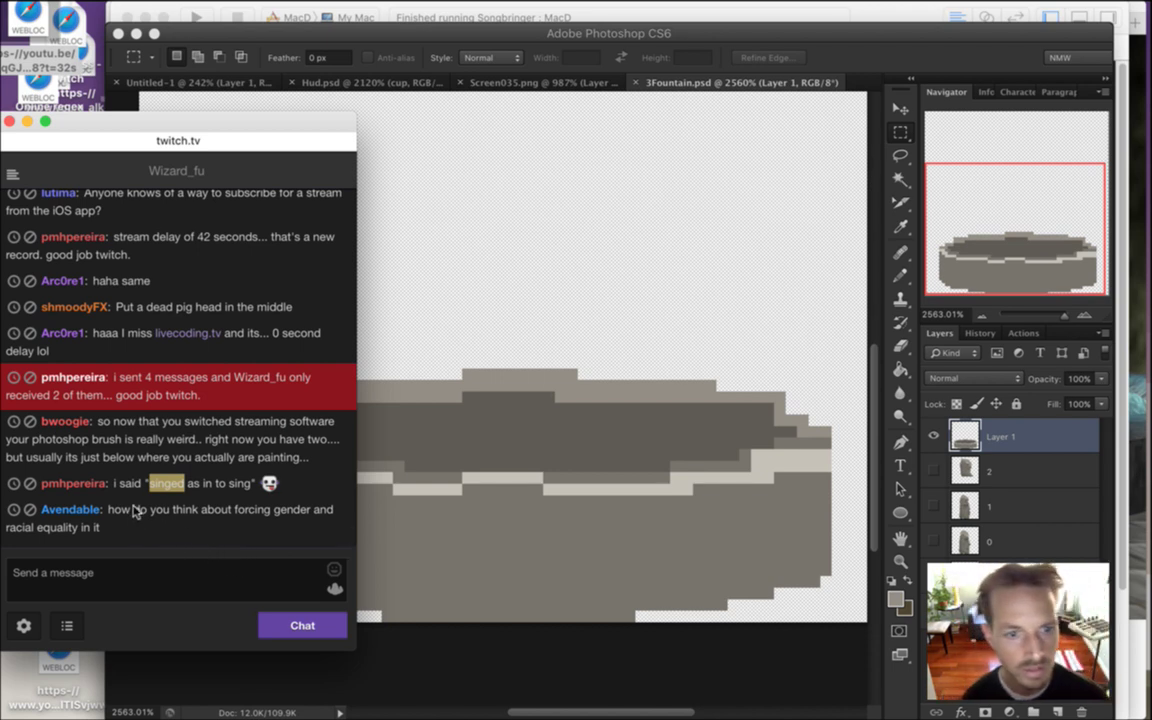
left_click_drag(120, 511, 148, 524)
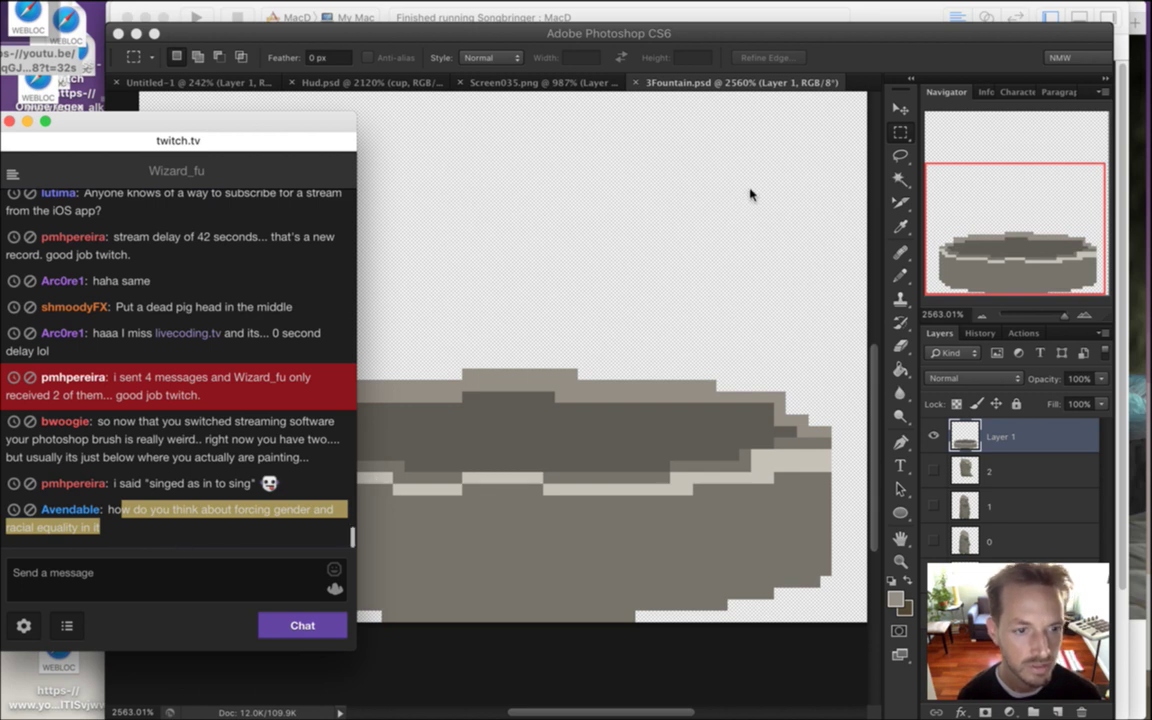
left_click(790, 126)
Paint over the shading and highlight pixels on the rim's left side and front left half in light grey with a 1 px Pencil
key("i")
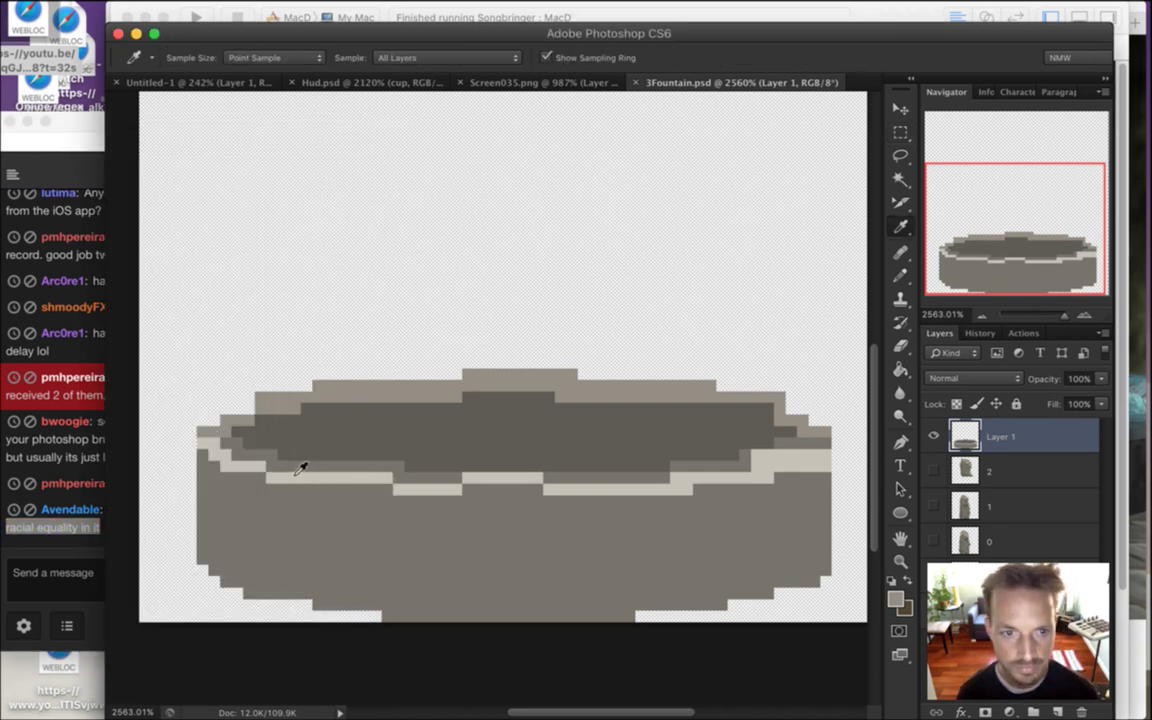
key("b")
key("bracketleft")
key("bracketleft")
key("bracketleft")
key("bracketleft")
key("bracketleft")
key("bracketleft")
key("bracketleft")
key("bracketleft")
key("bracketleft")
key("bracketleft")
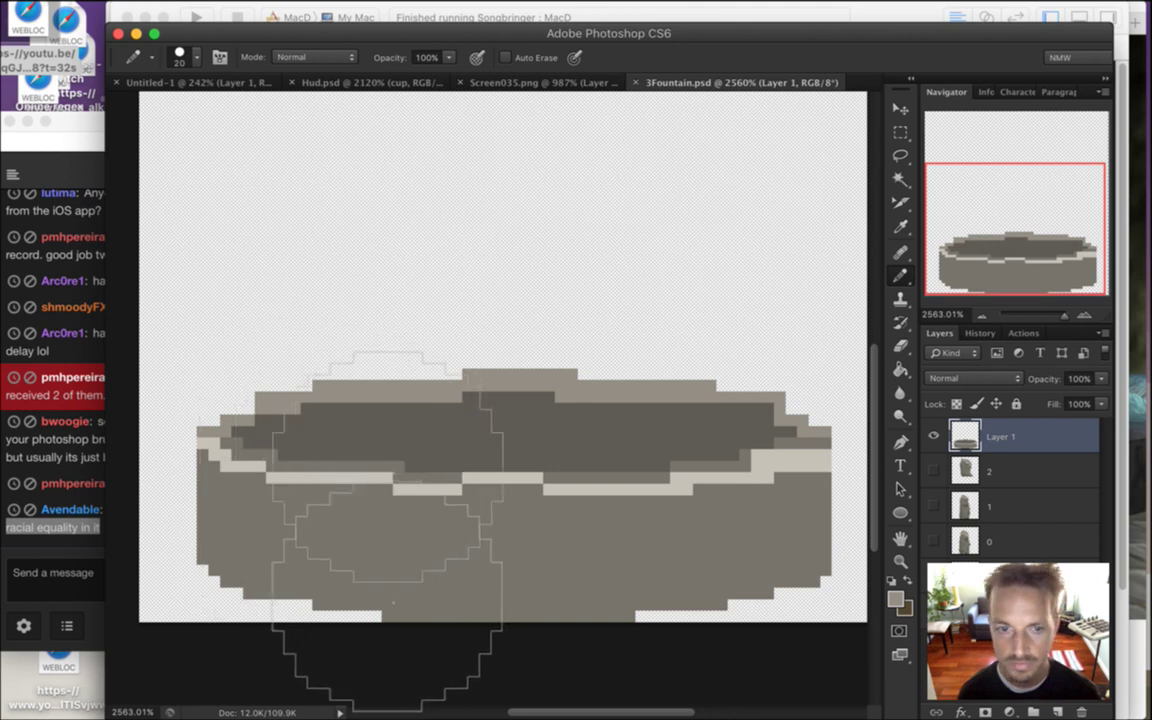
left_click(226, 432)
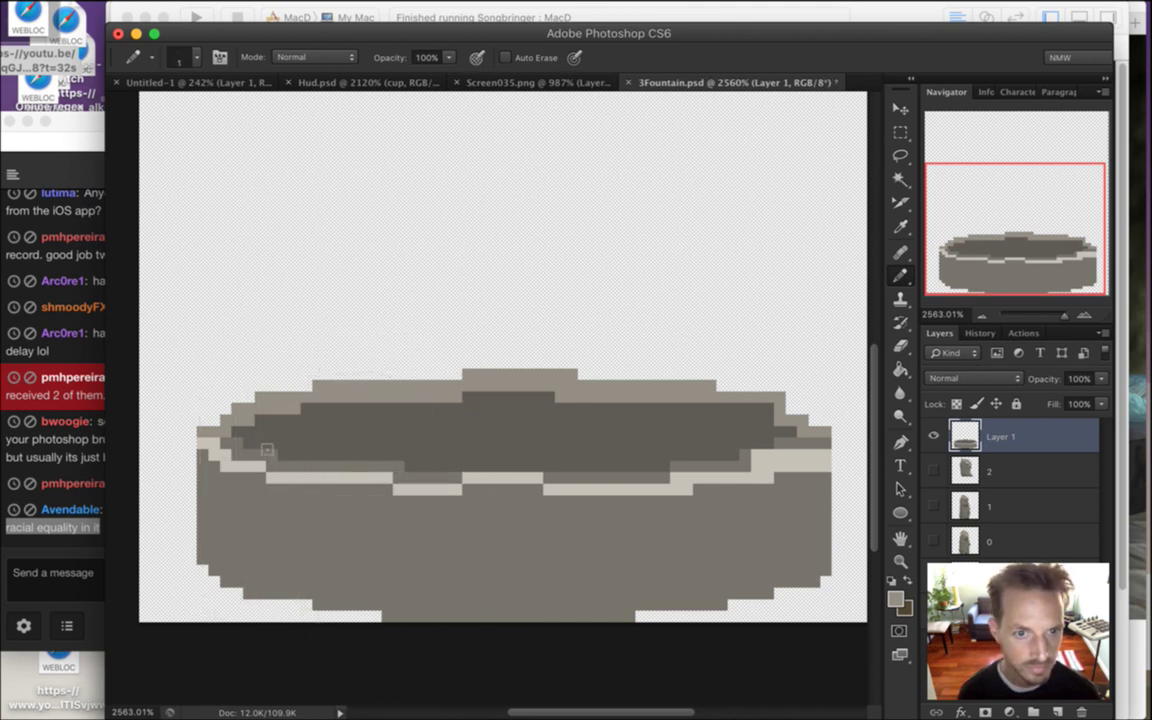
mouse_move(237, 443)
left_mouse_down()
mouse_move(247, 478)
mouse_move(210, 471)
mouse_move(247, 493)
mouse_move(241, 484)
mouse_move(276, 481)
mouse_move(262, 488)
mouse_move(285, 499)
mouse_move(380, 496)
mouse_move(370, 491)
mouse_move(410, 514)
mouse_move(447, 510)
mouse_move(413, 509)
mouse_move(440, 502)
mouse_move(541, 505)
mouse_move(476, 514)
left_mouse_up()
left_click(248, 454)
left_click(260, 467)
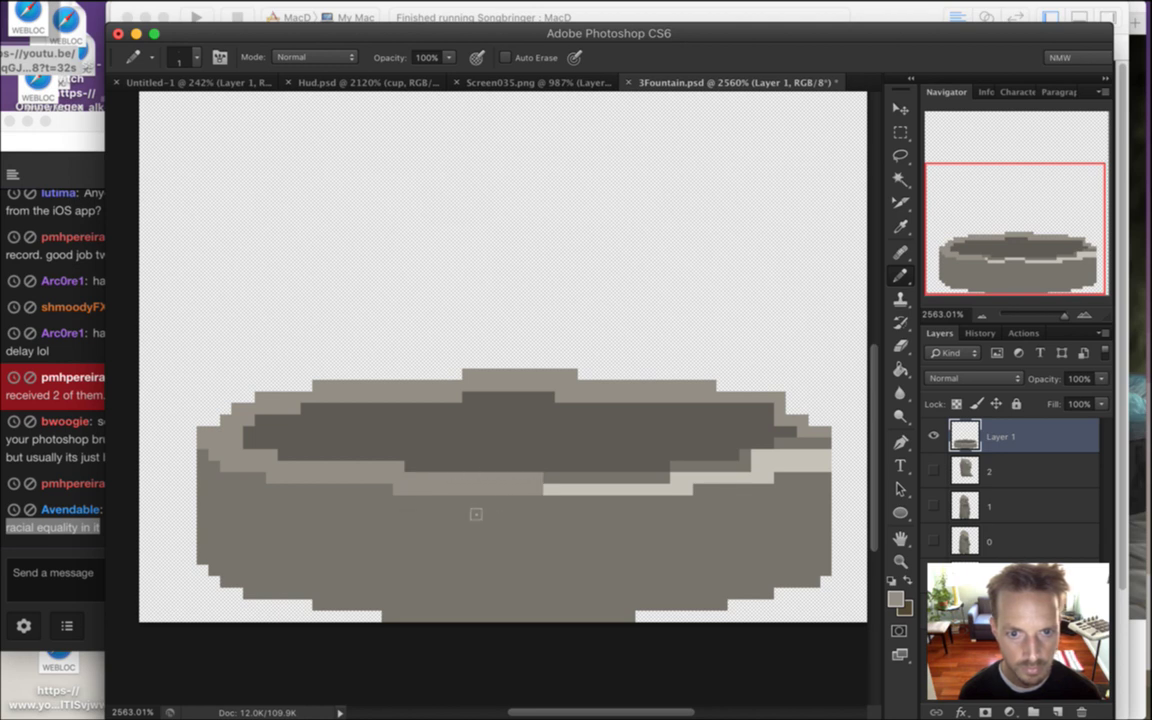
Show layer 2 and paint two adjacent palette swatches in the canvas's upper-left corner, using light tones sampled from the statue's top
left_click_drag(615, 384, 555, 384)
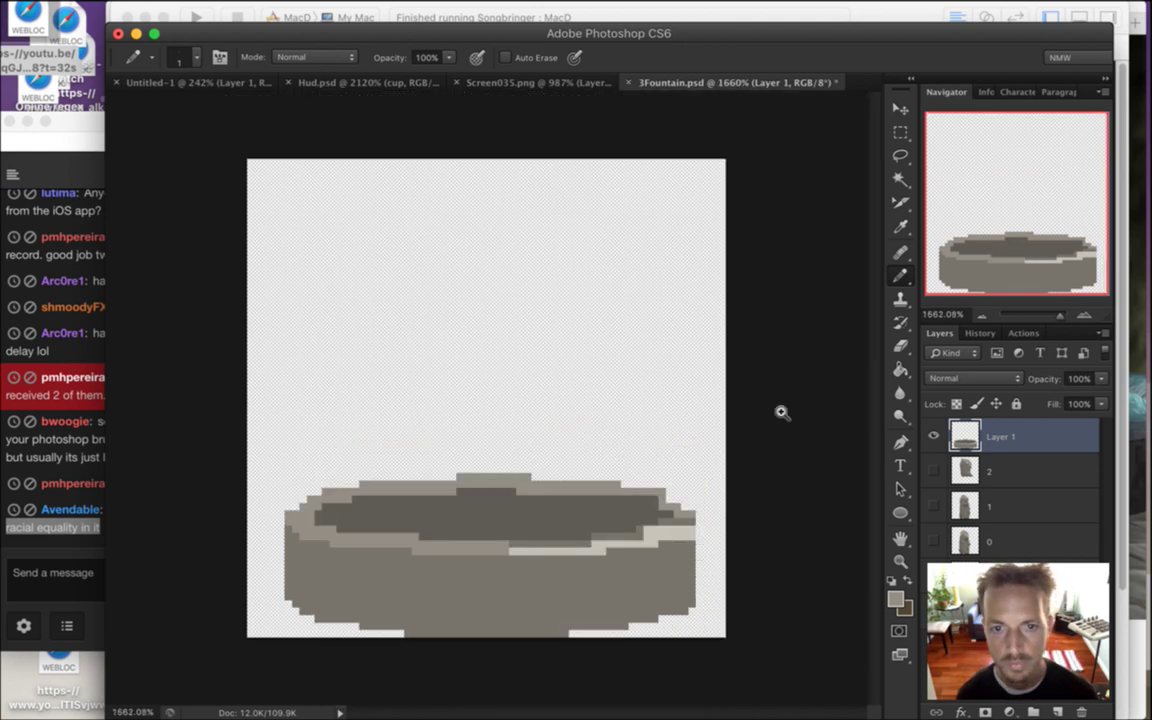
left_click(933, 470)
left_click(441, 205, "alt")
left_click(266, 189)
left_click(449, 218, "alt")
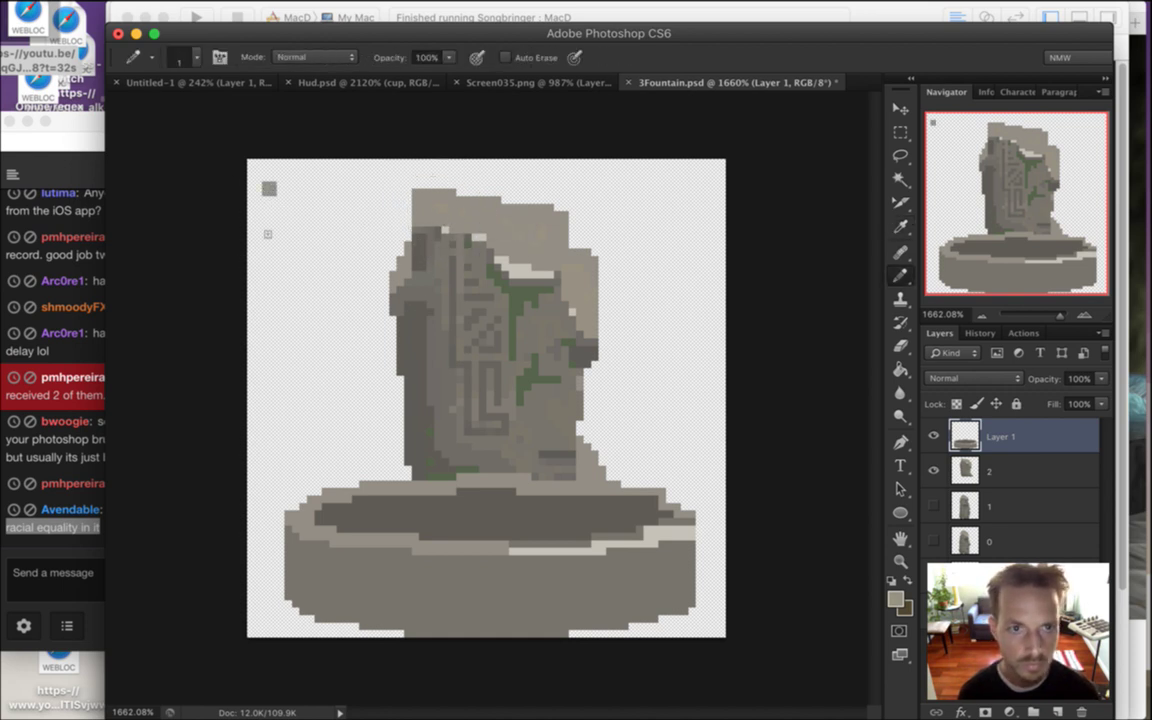
left_click(268, 205)
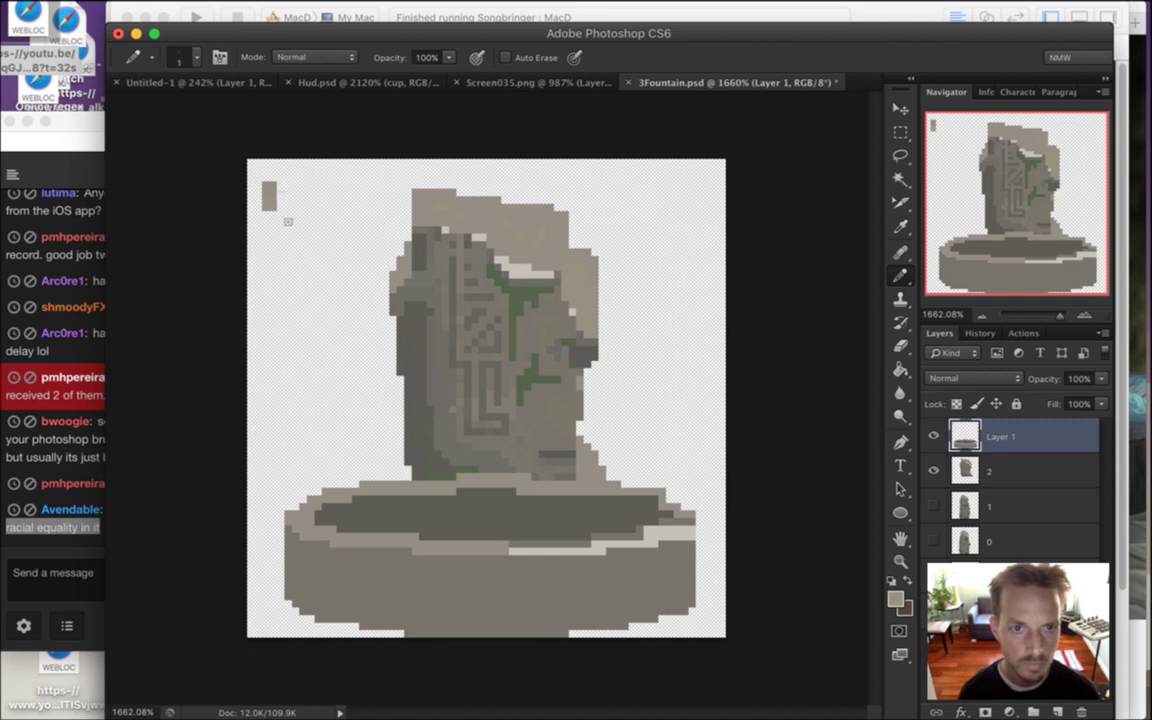
key("super+z")
left_click_drag(280, 185, 288, 185)
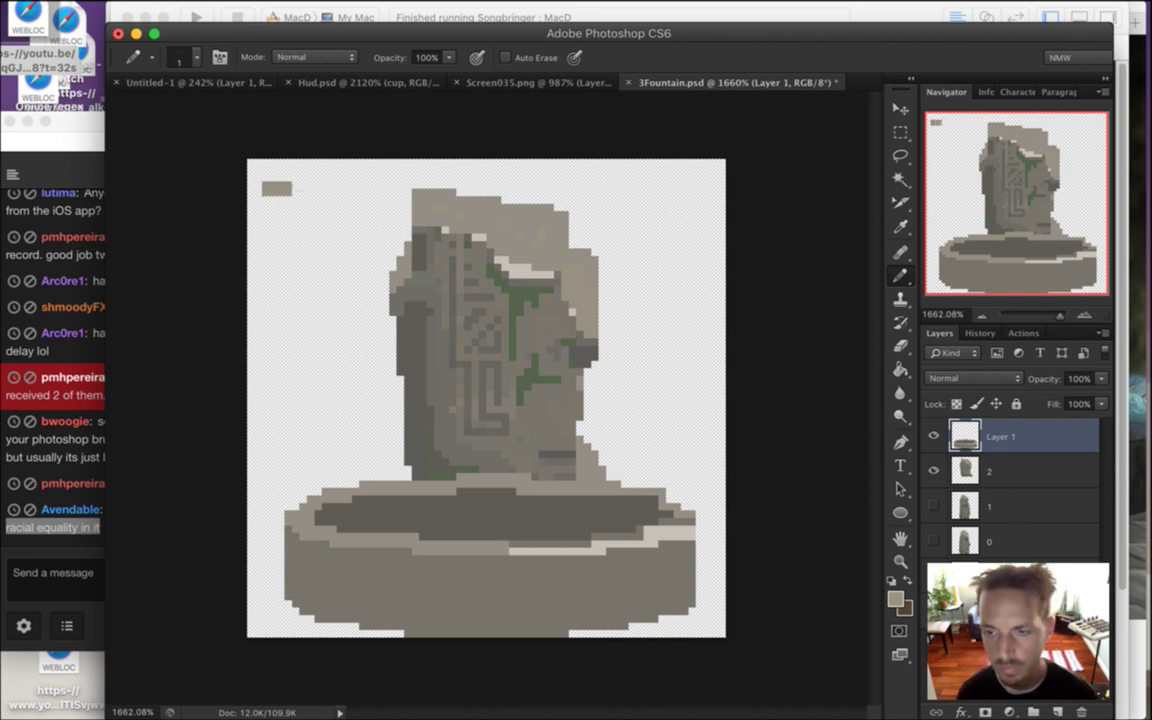
Add a Solid Color fill layer behind the artwork in a neutral dark grey with 0% saturation
left_click(1038, 688)
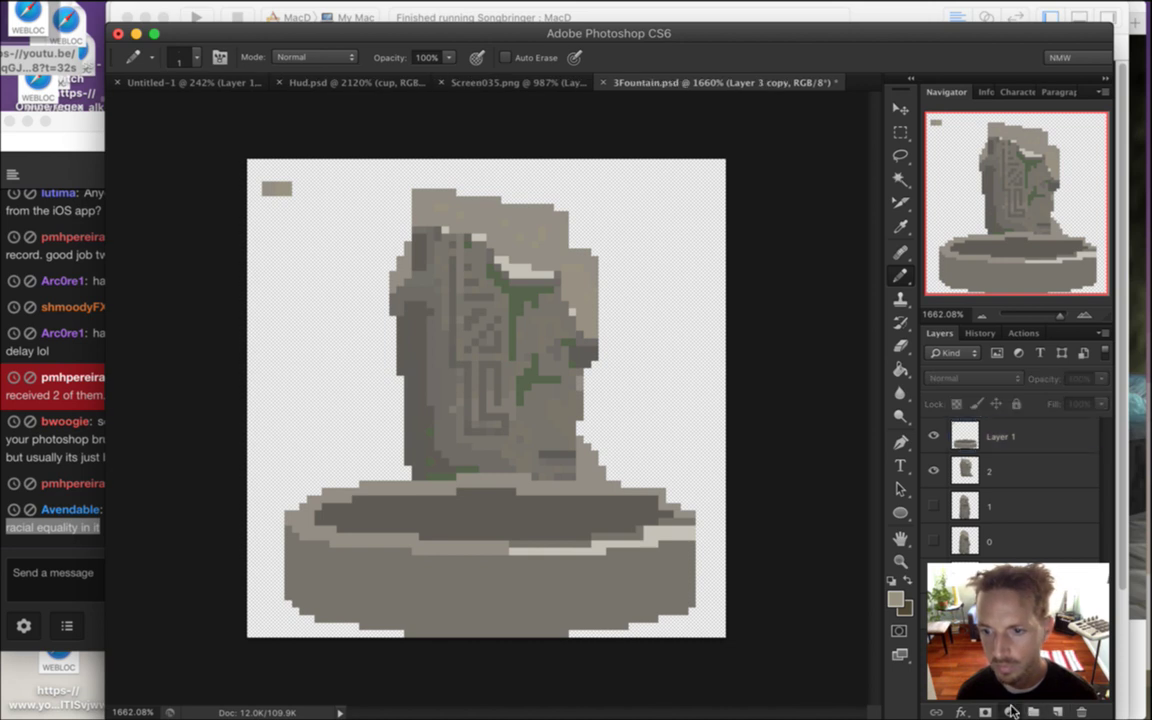
left_click(1011, 709)
left_click(955, 397)
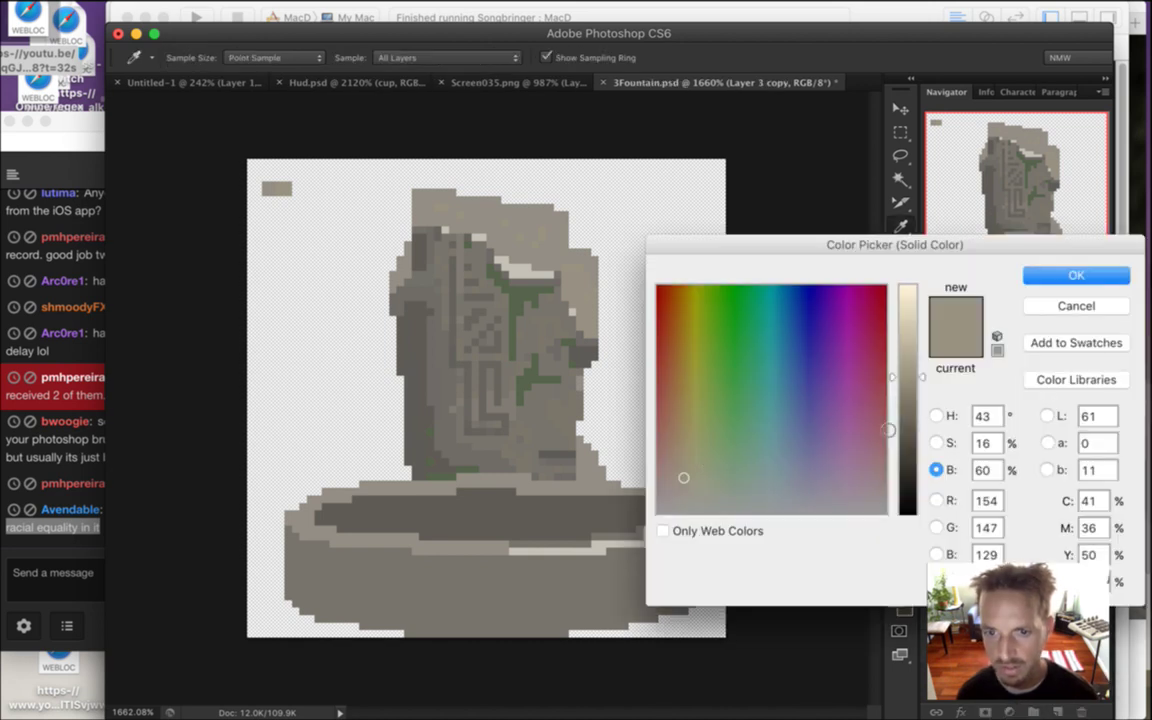
left_click_drag(913, 398, 912, 428)
left_click(936, 443)
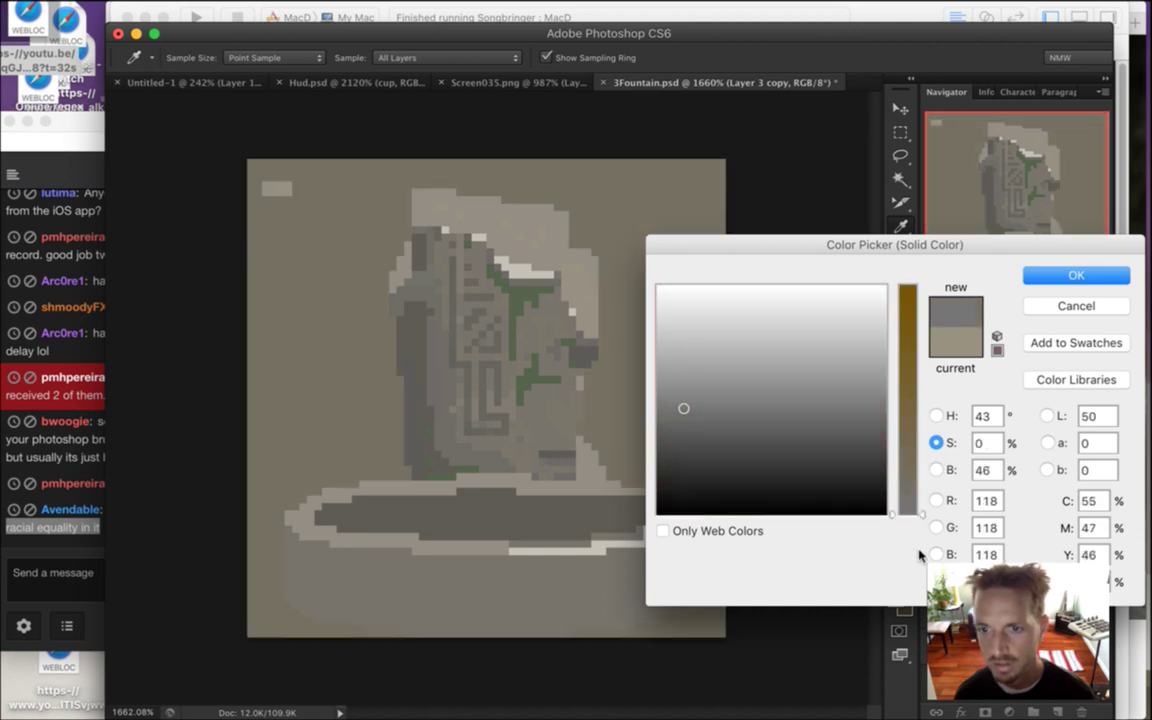
left_click(933, 469)
left_click_drag(913, 410, 915, 448)
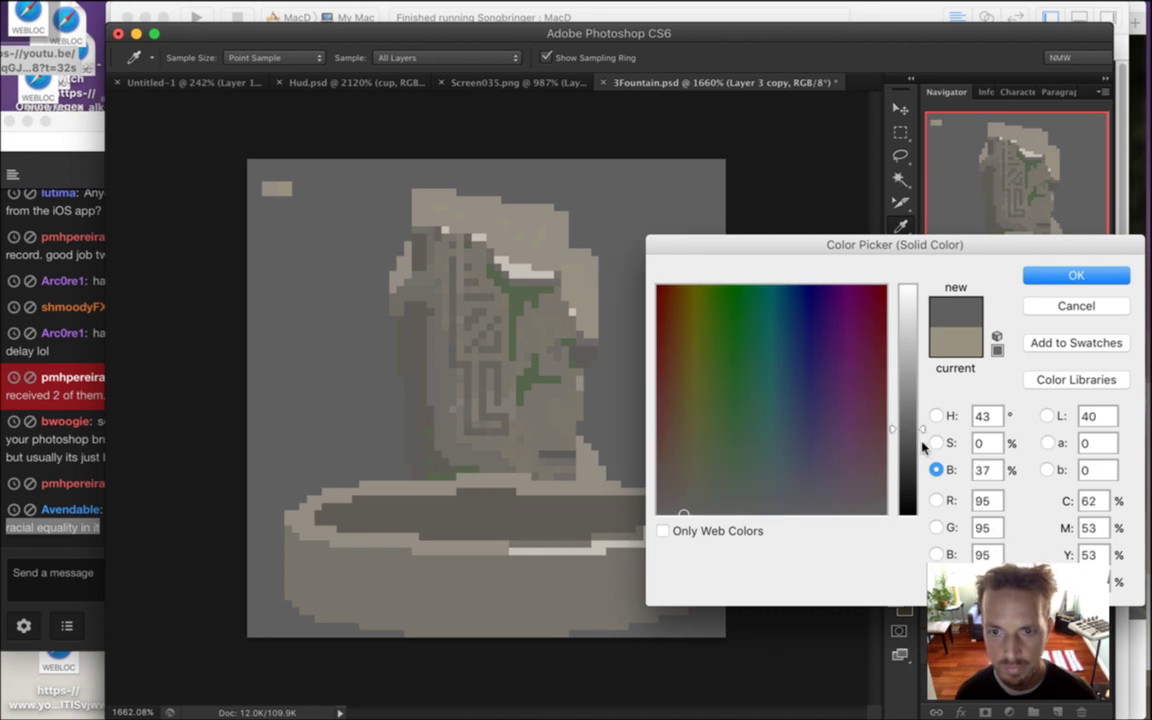
left_click_drag(925, 445, 923, 448)
left_click(1046, 277)
Check the latest Twitch chat message about gender and racial equality, and return to Photoshop
left_click(95, 540)
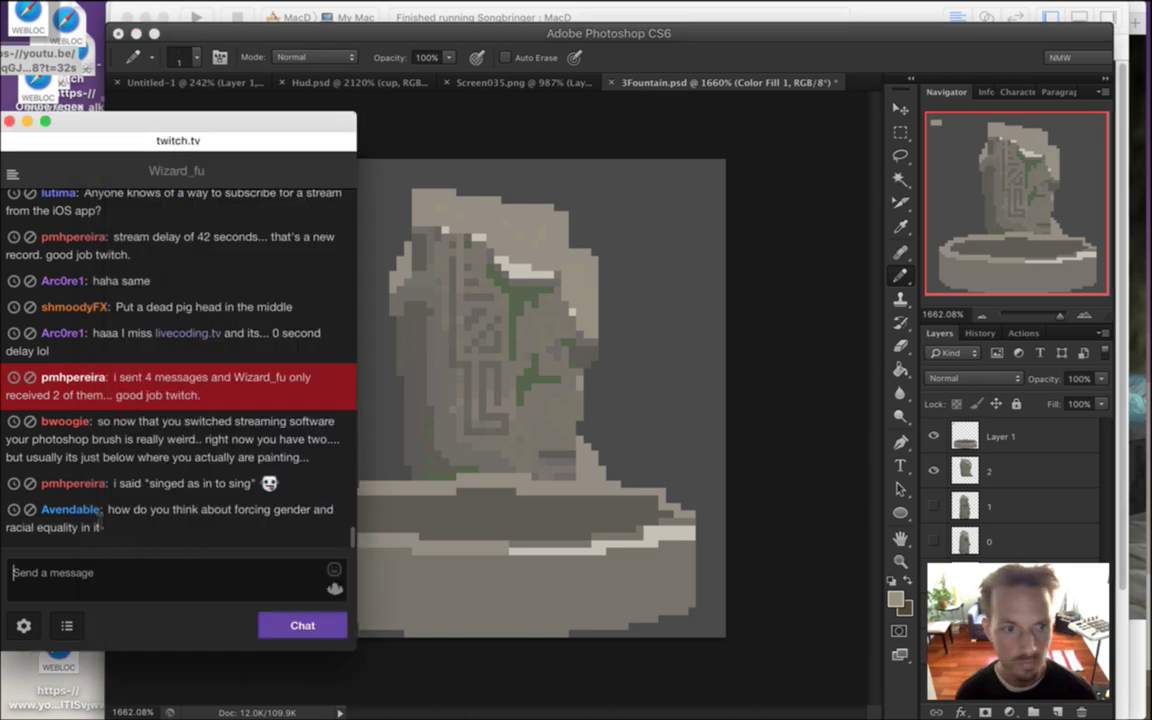
left_click(746, 103)
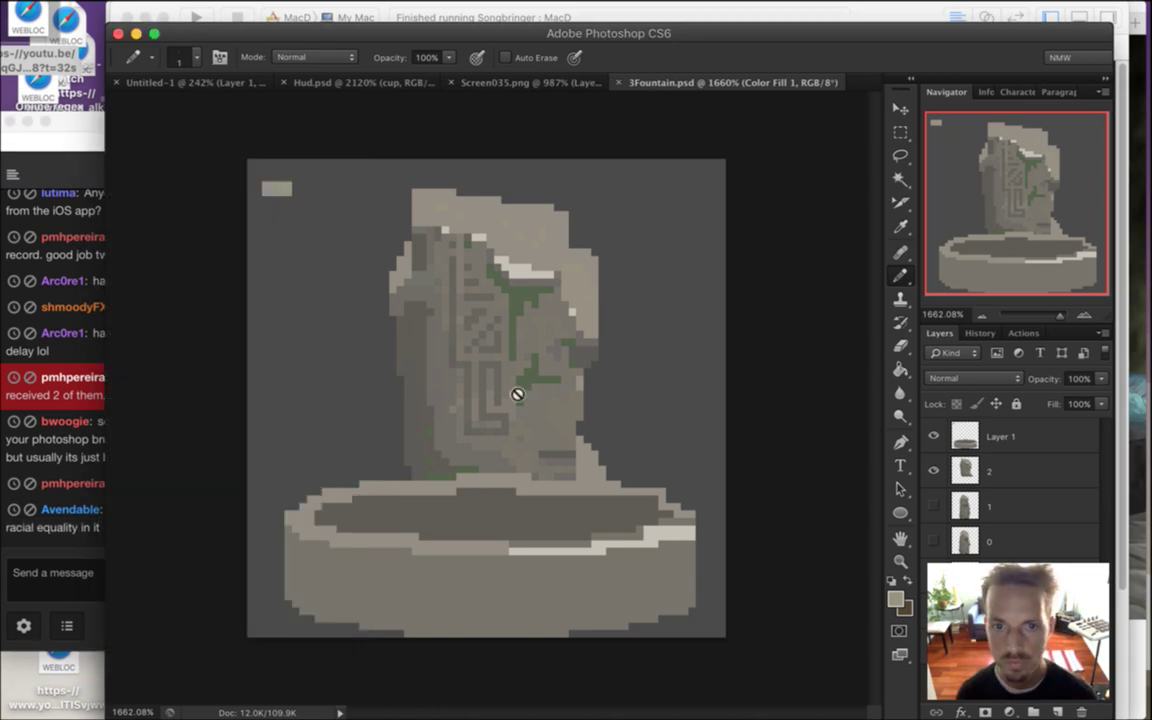
Add a second row of two palette swatches on Layer 1, using mid greys sampled from the statue's carved face
left_click_drag(289, 219, 312, 229, "super")
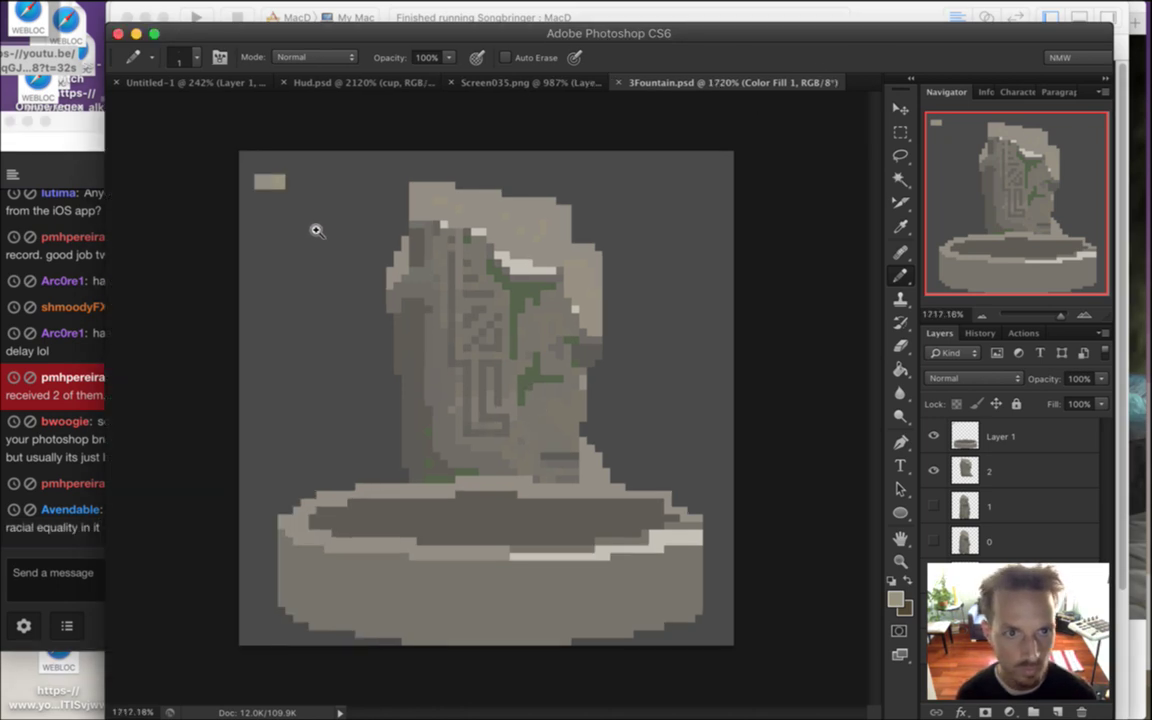
key("i")
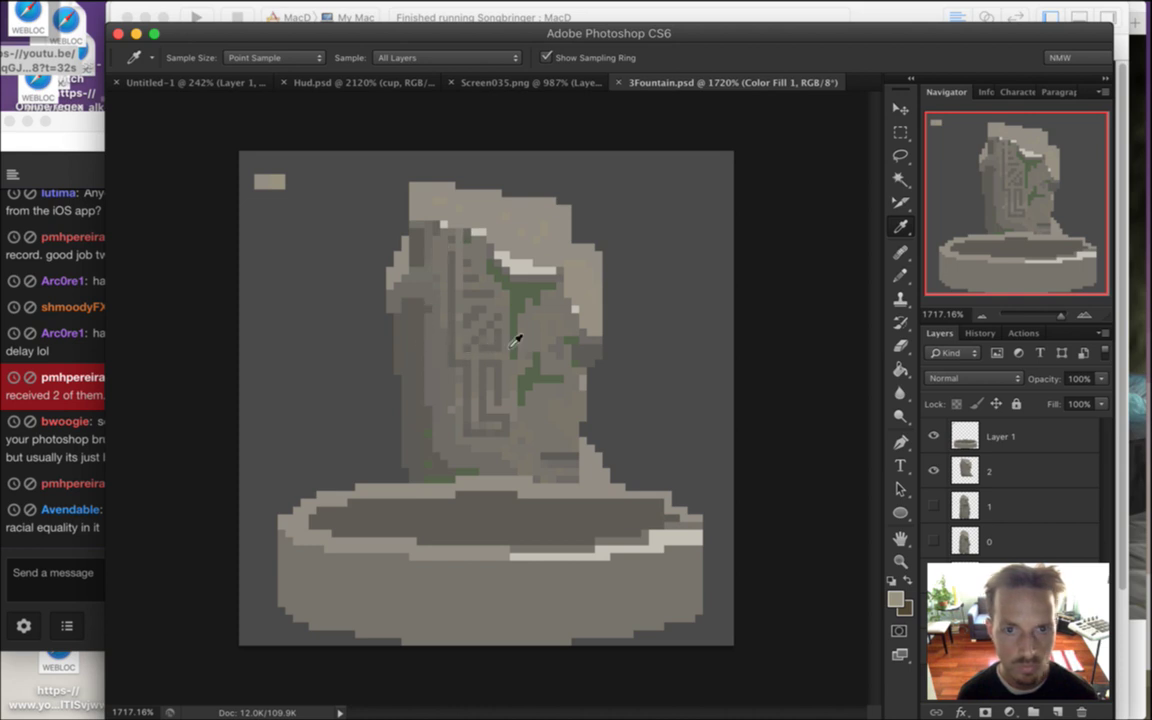
left_click(501, 276)
key("b")
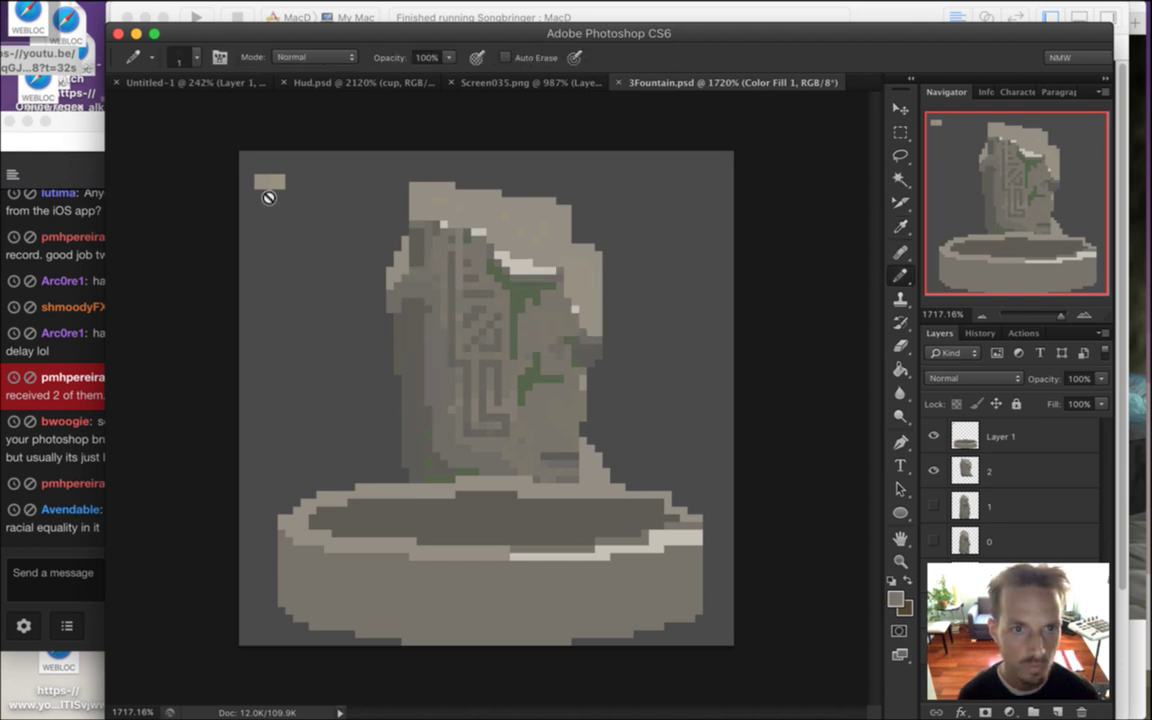
left_click(984, 434)
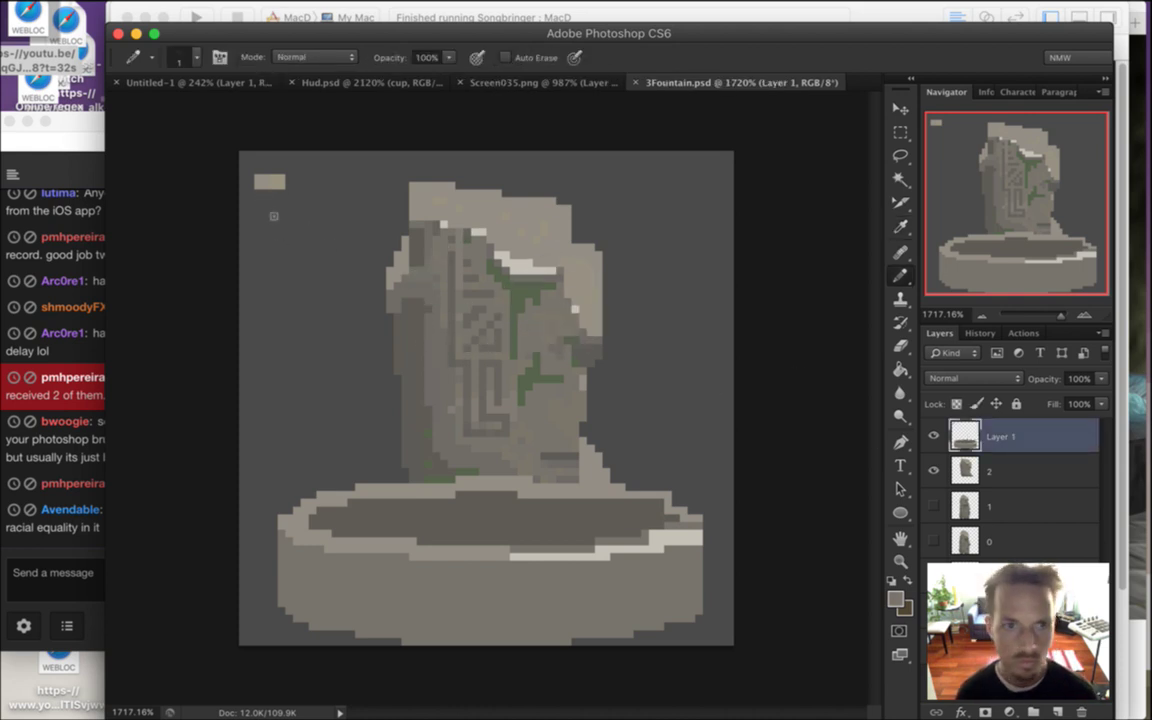
left_click(261, 193)
key("i")
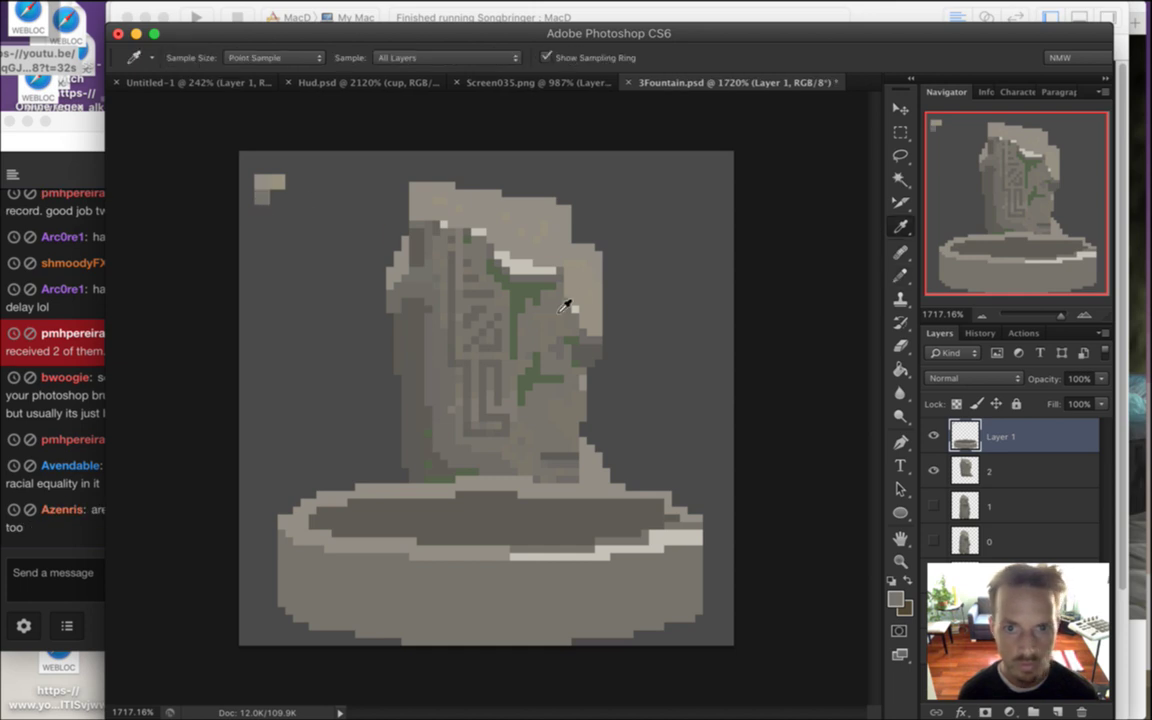
left_click(490, 289)
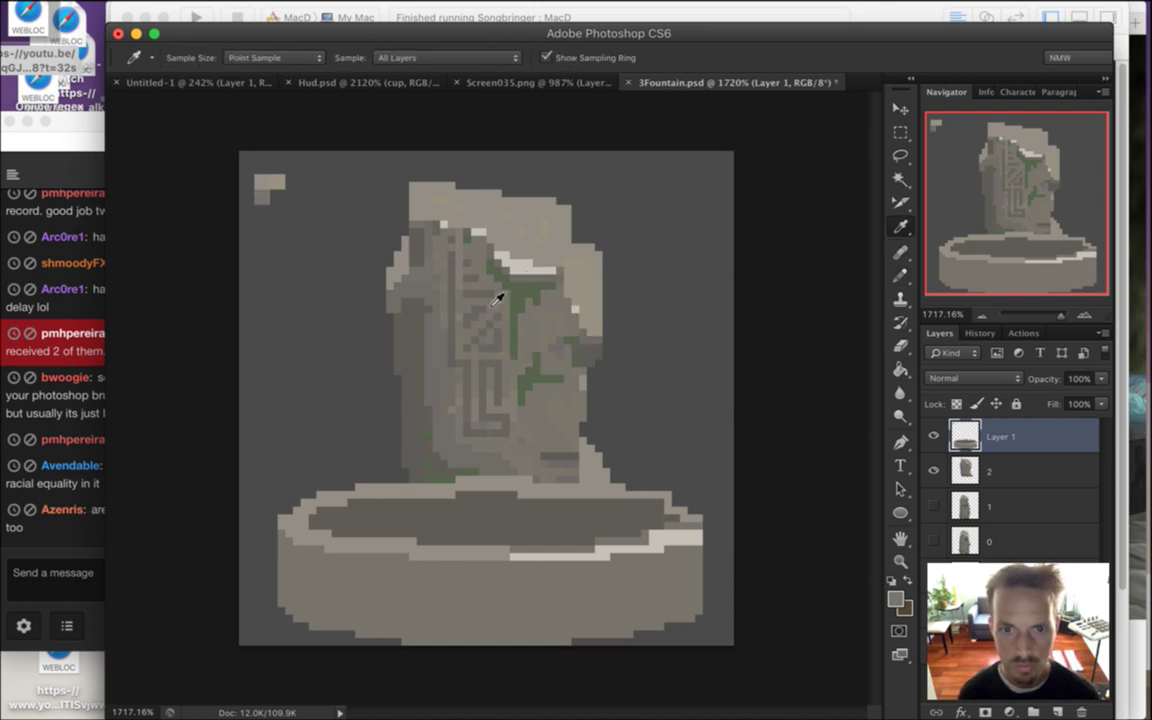
key("b")
left_click(278, 197)
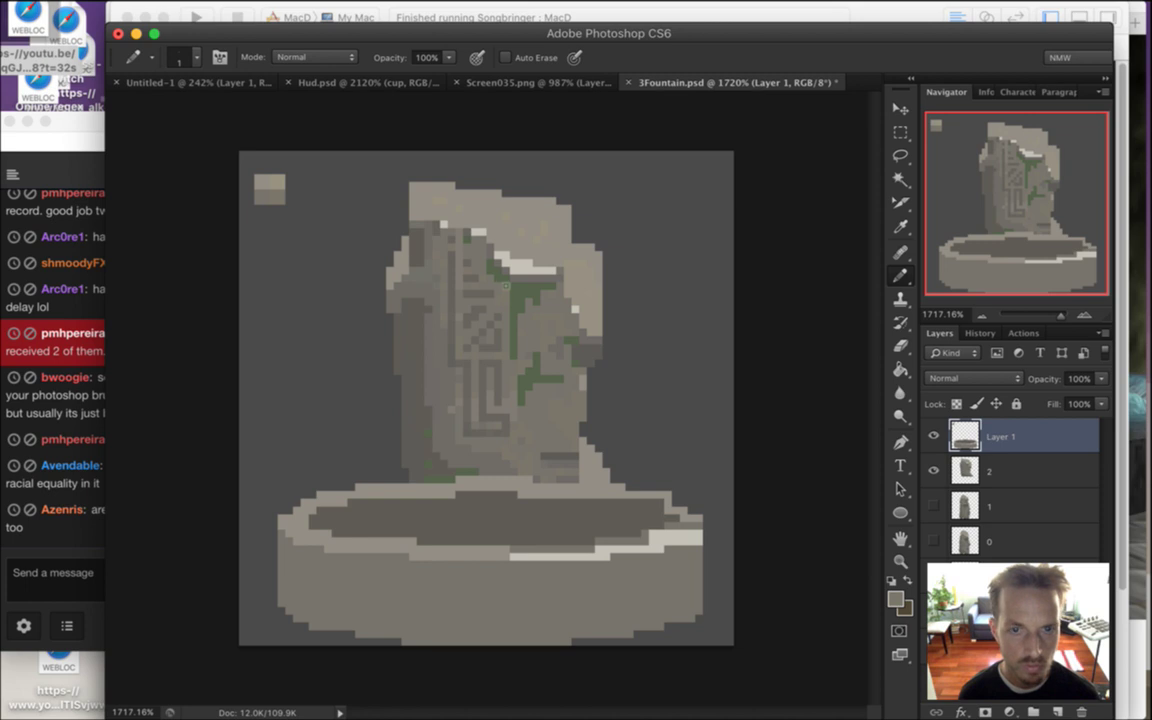
Sample the moss green from the statue and add it as a swatch diagonally below the palette
key("i")
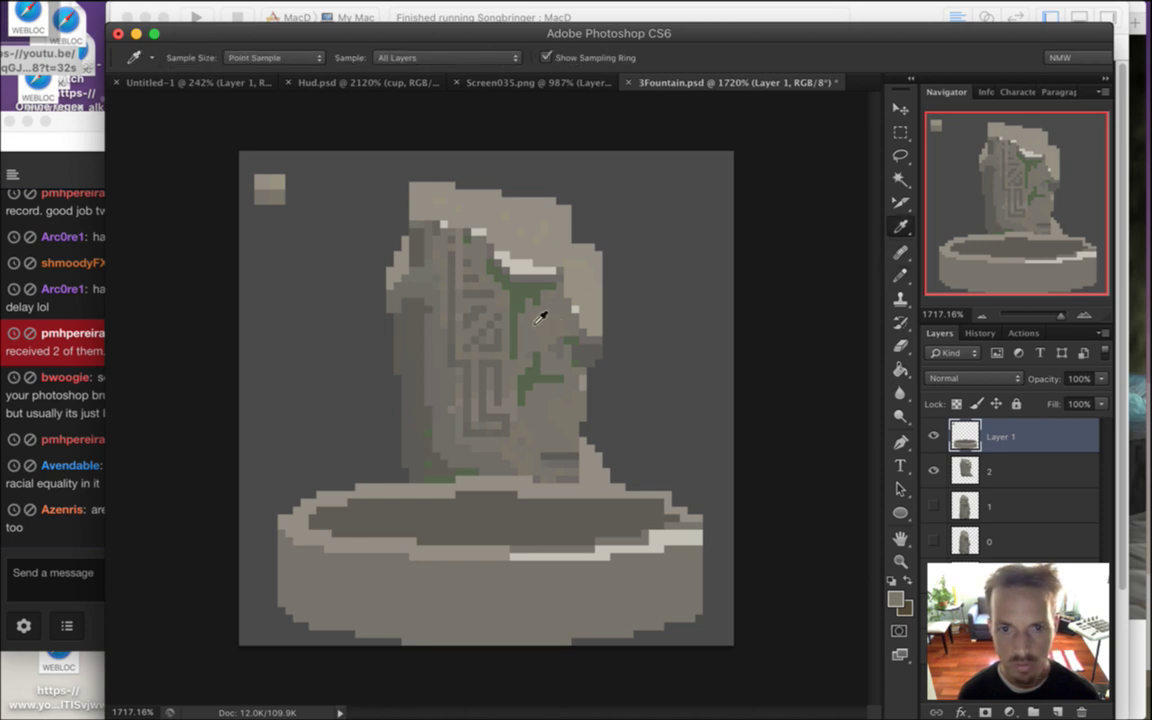
left_click(518, 292)
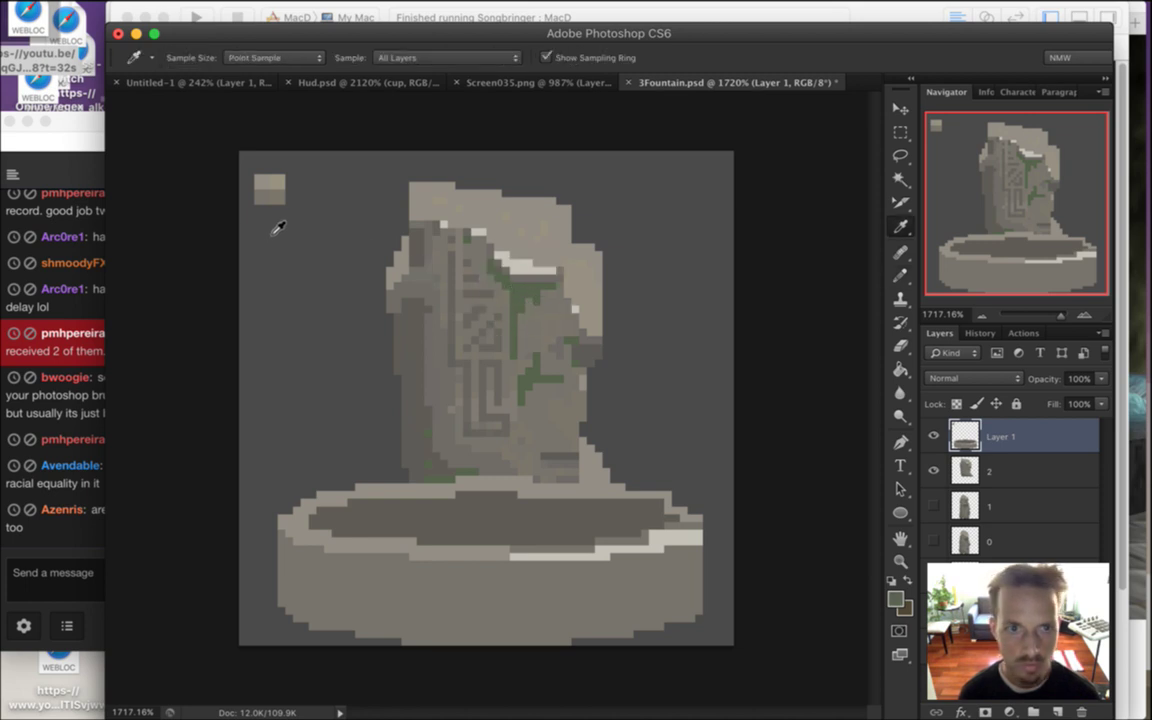
key("b")
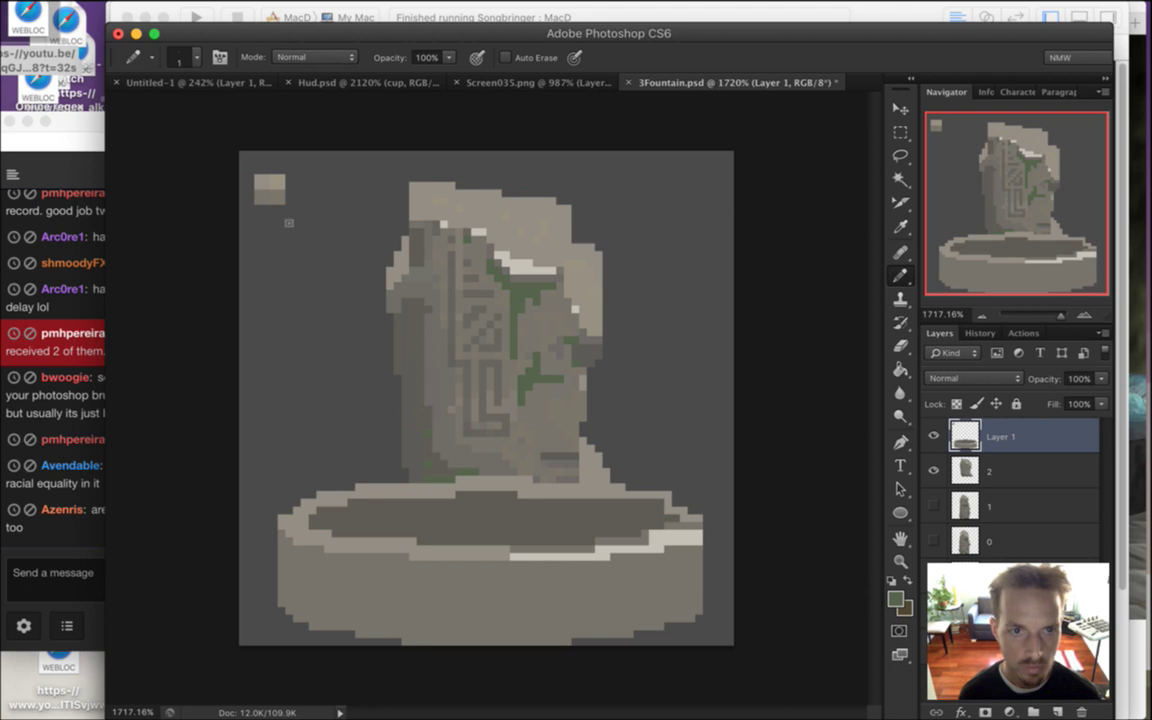
left_click(292, 212)
Sample greys from the statue's upper left edge for a swatch in the palette's third row
key("i")
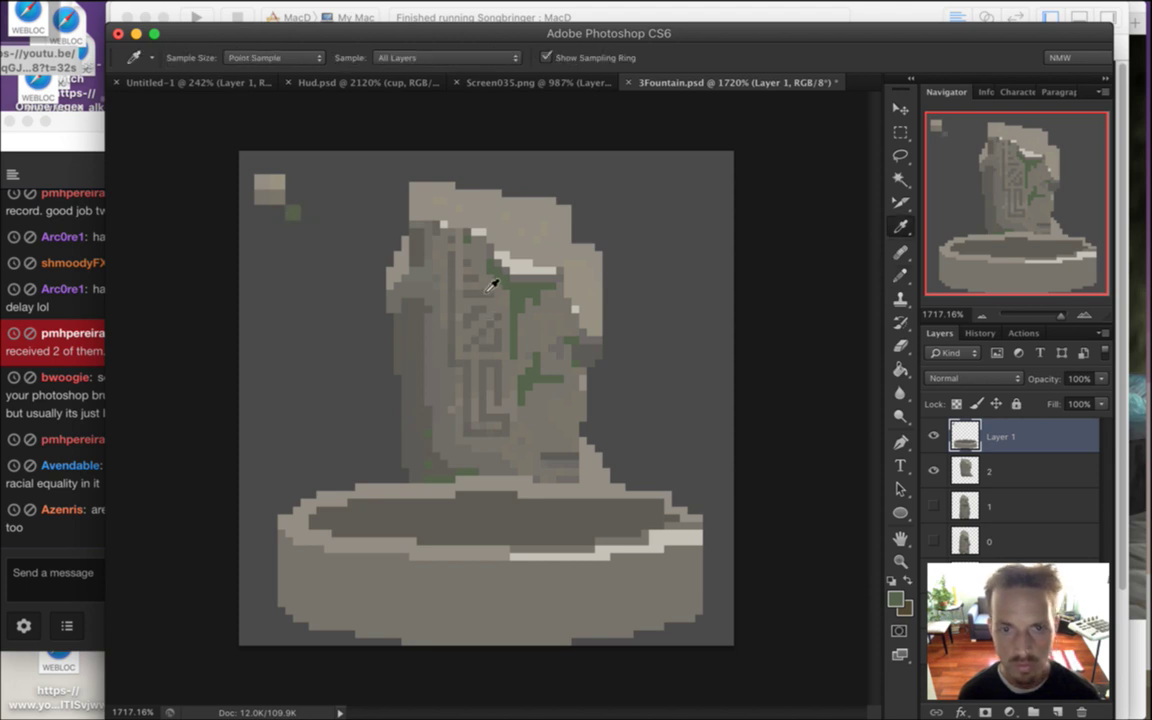
left_click(435, 249)
key("b")
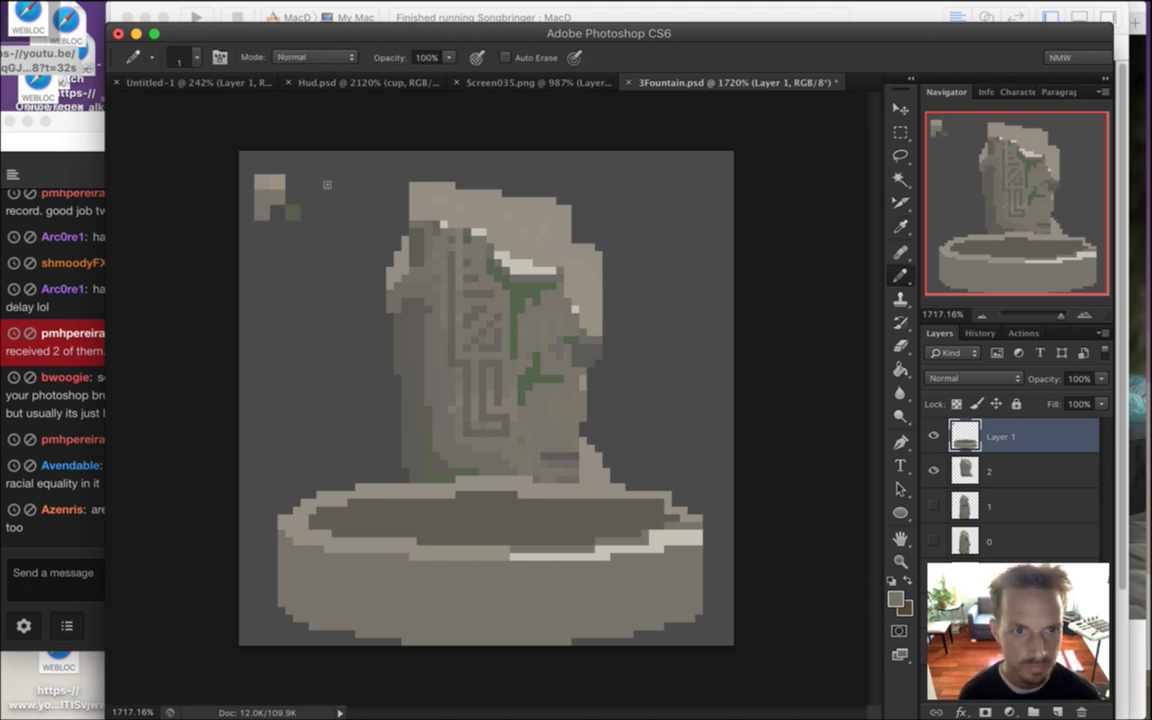
key("i")
left_click(425, 262)
key("b")
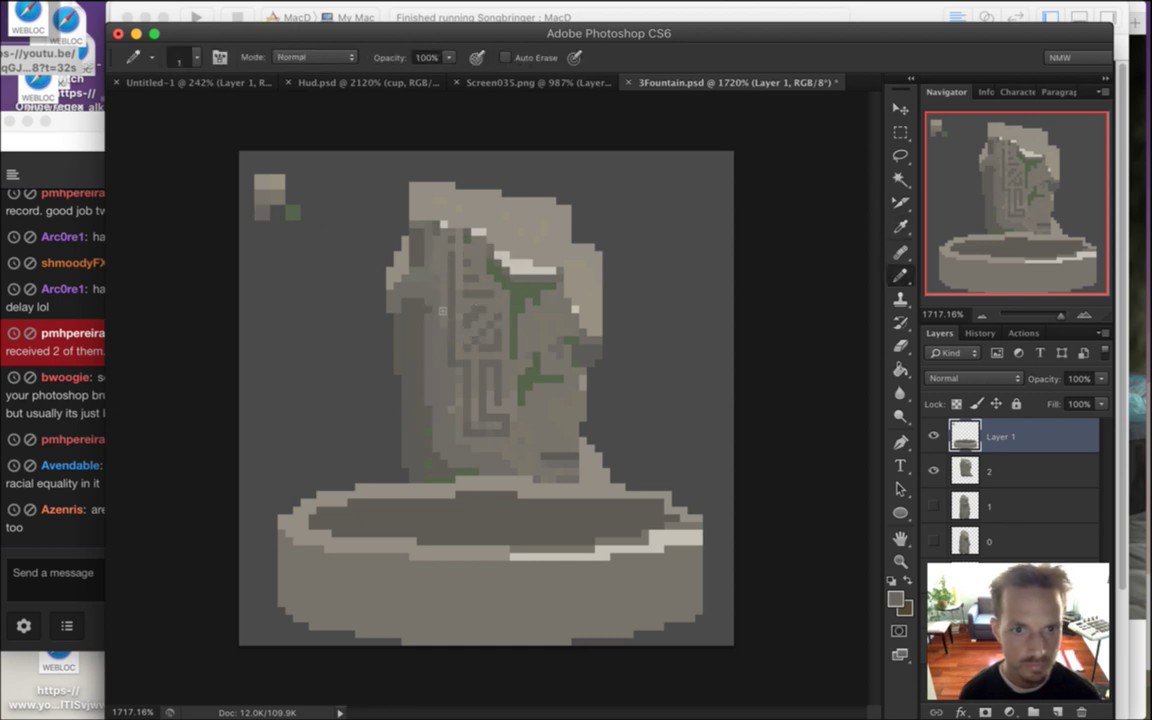
Sample greys from the statue's shaded left side and add them as swatches in the palette's third and fourth rows
key("i")
left_click(397, 306)
key("b")
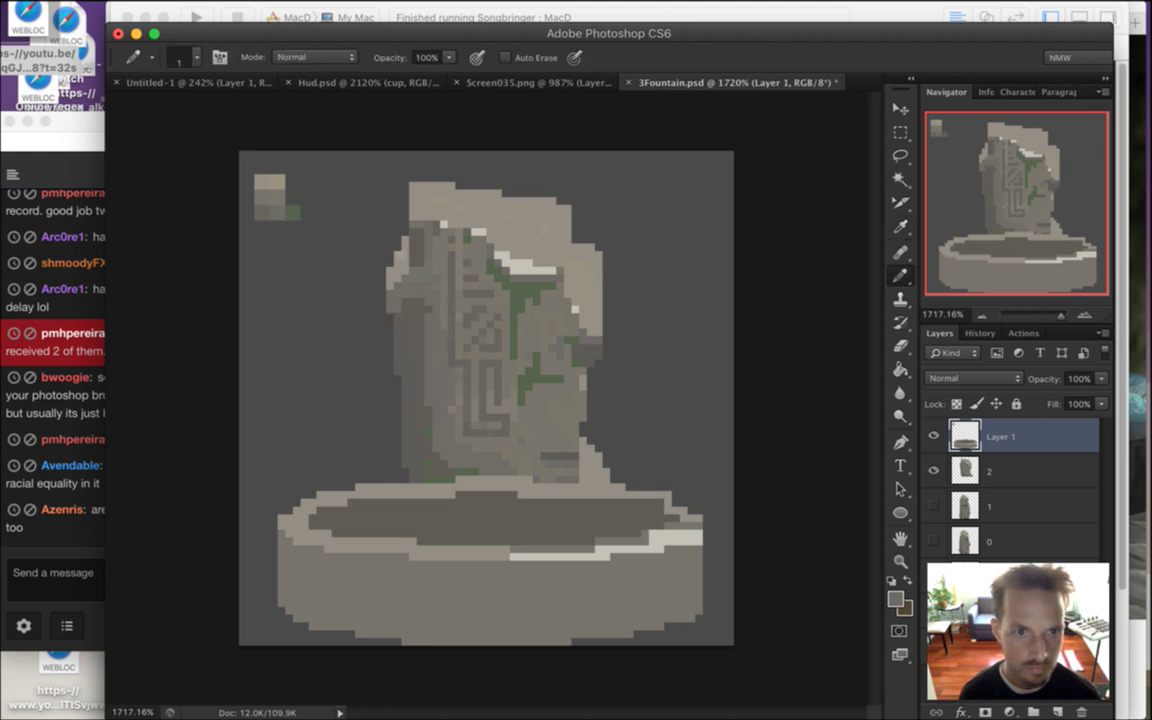
key("i")
left_click(373, 311)
key("b")
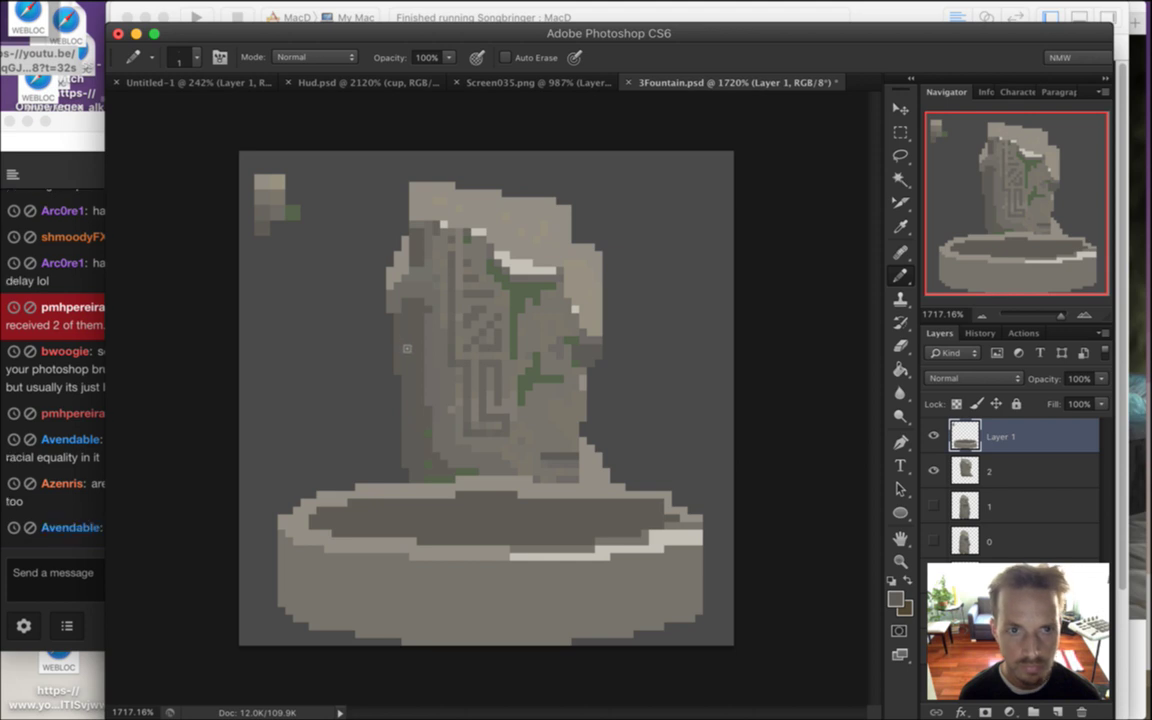
Repaint the moss green swatch as the fourth row's second swatch and erase the original green swatch outside the column
key("i")
left_click(296, 219)
key("b")
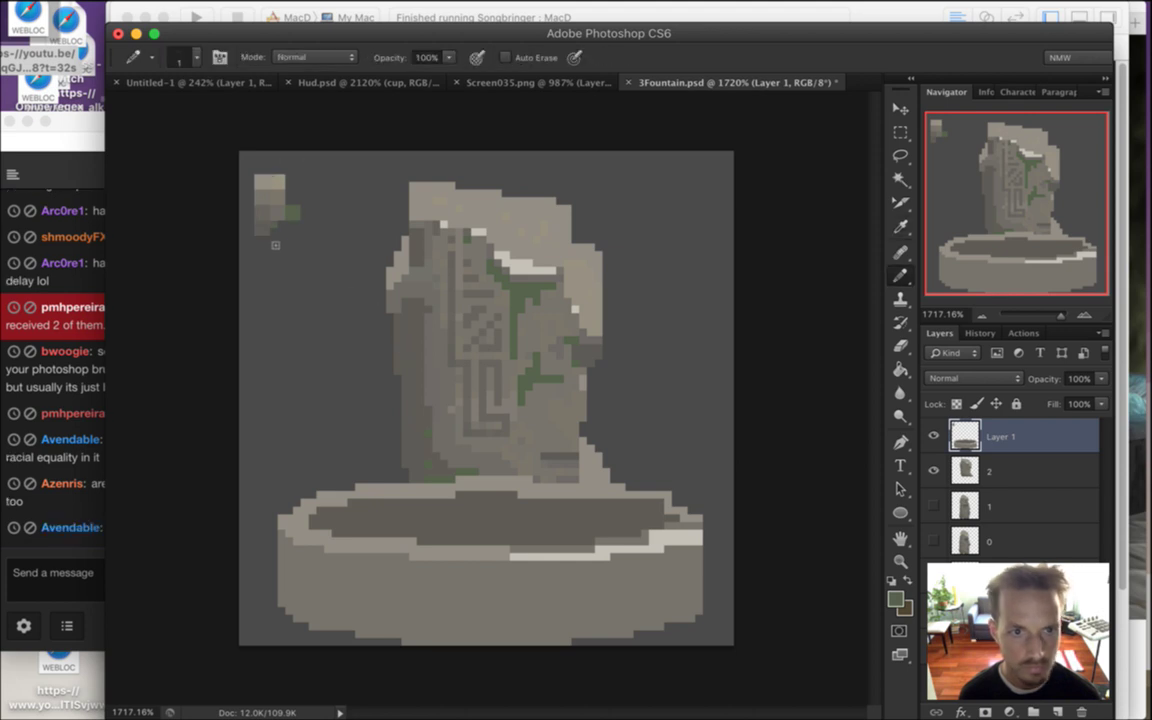
key("e")
left_click(296, 209)
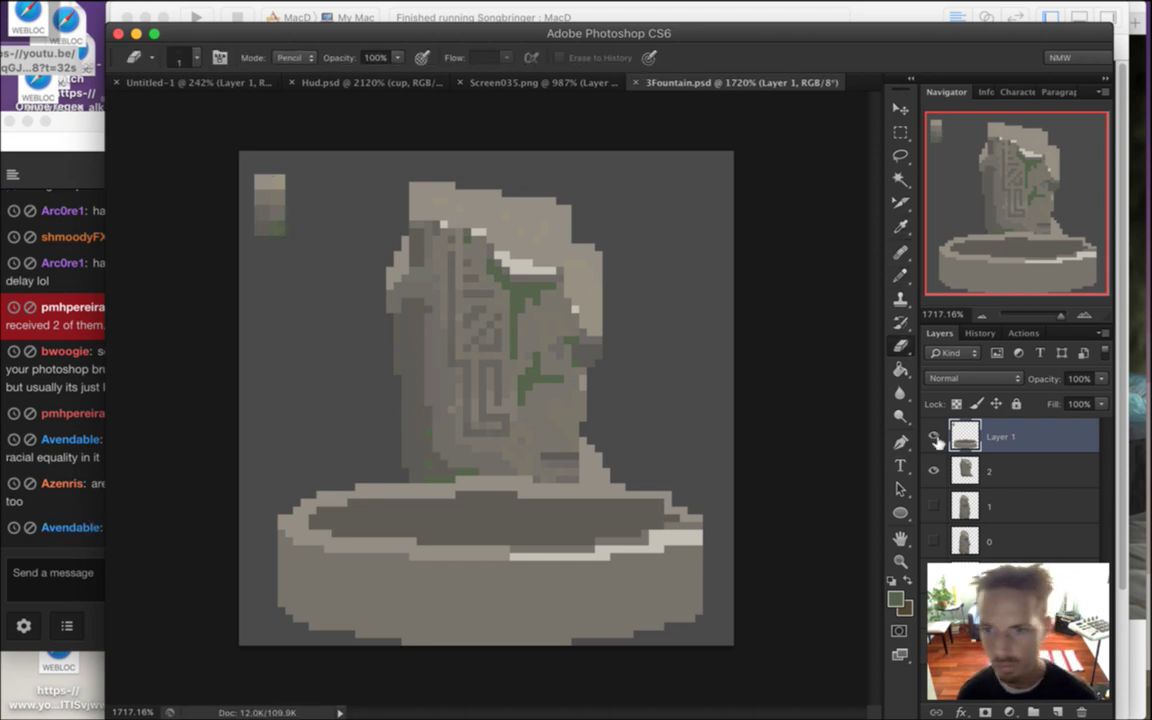
Hide layer 2 and move the palette swatches on Layer 1 down to just above the basin's left end
left_click(933, 468)
key("m")
left_click_drag(247, 166, 331, 266)
key("v")
left_click_drag(290, 205, 284, 430)
Read the Twitch chat messages about adding green moss and forcing gender and racial equality, and return to Photoshop
left_click(57, 510)
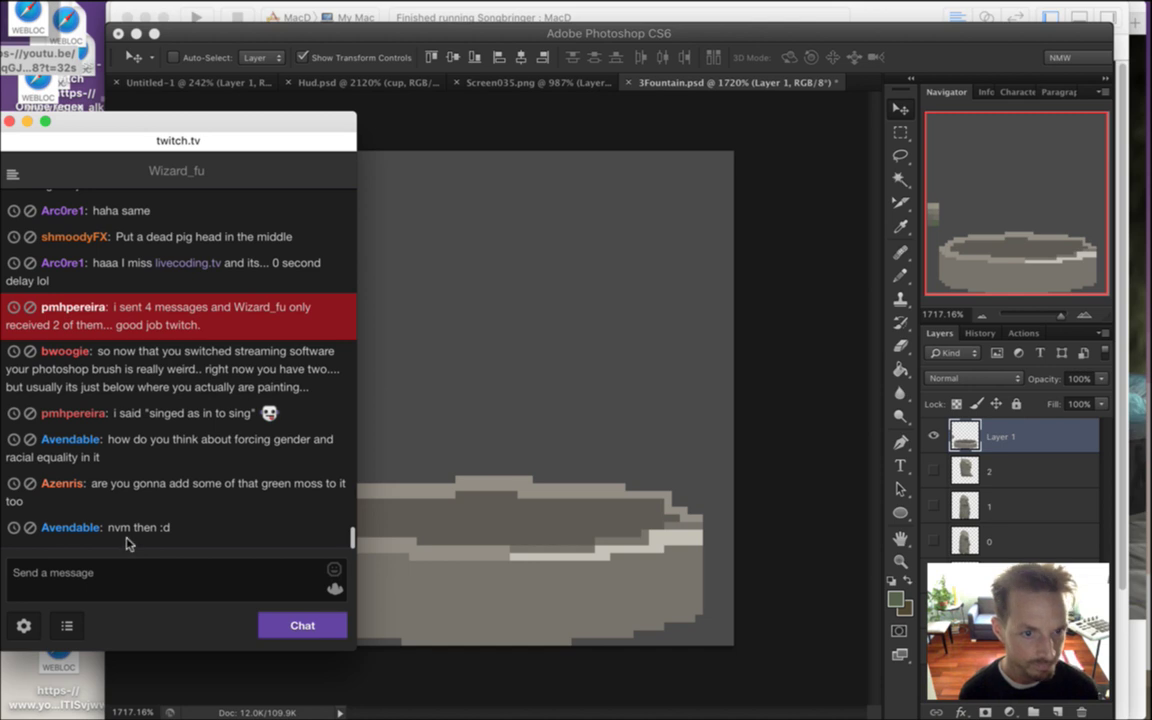
left_click_drag(110, 483, 223, 517)
left_click(224, 520)
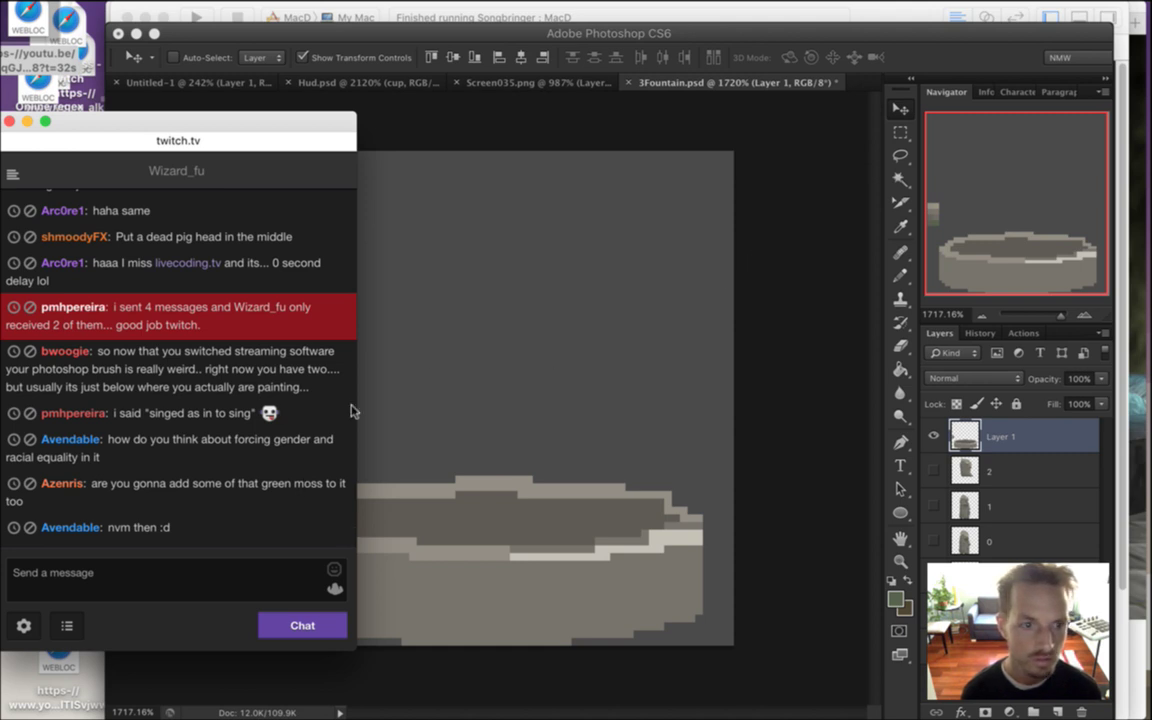
double_click(140, 527)
double_click(119, 440)
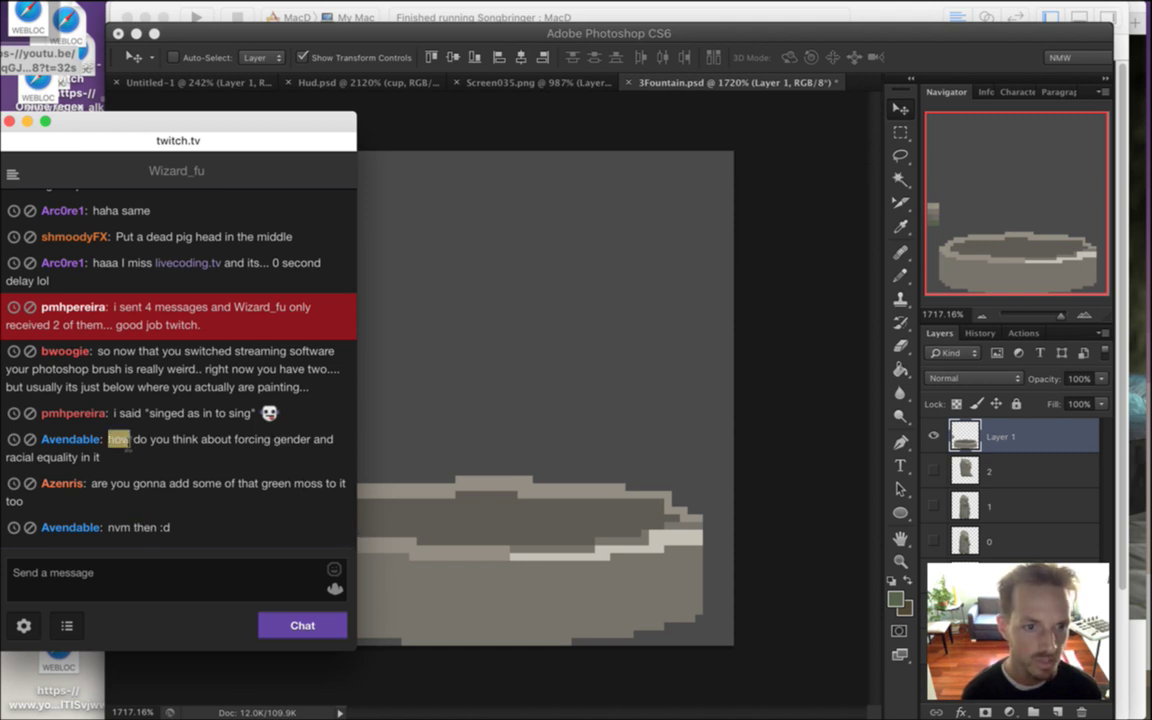
triple_click(119, 440)
left_click(225, 477)
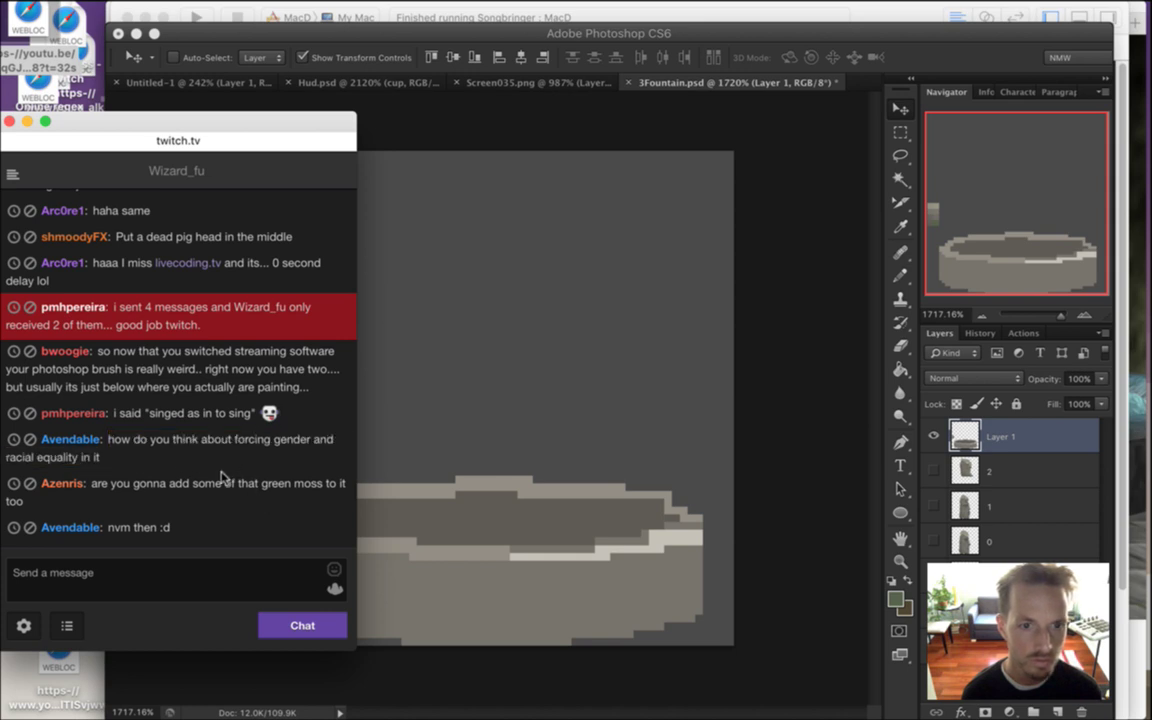
double_click(97, 460)
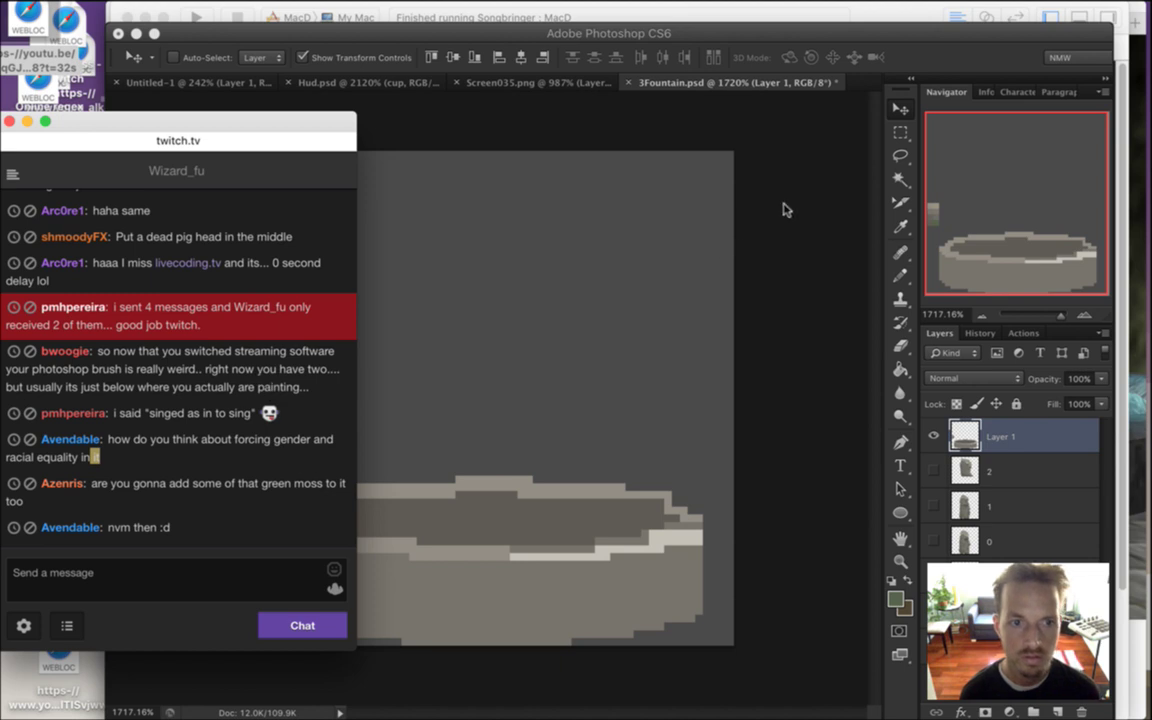
left_click(829, 36)
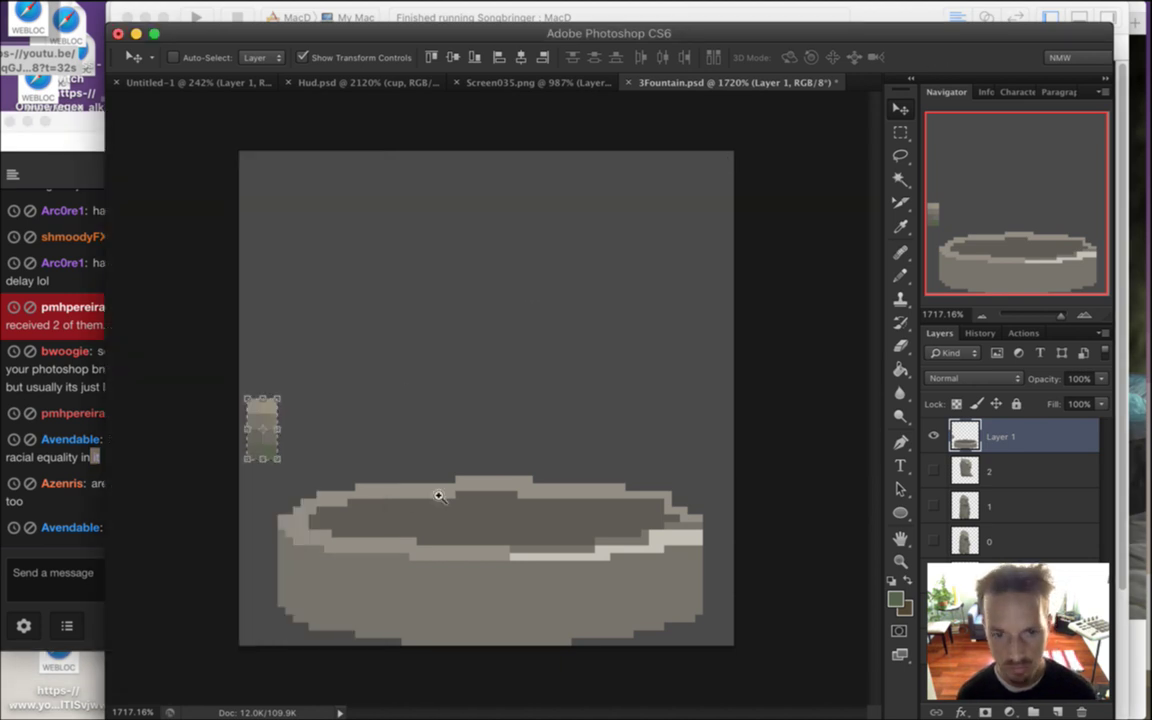
Deselect the palette, sample the rim's light tone, and paint over the white front highlight and the uneven right end of the rim
left_click_drag(438, 495, 463, 491)
key("super+d")
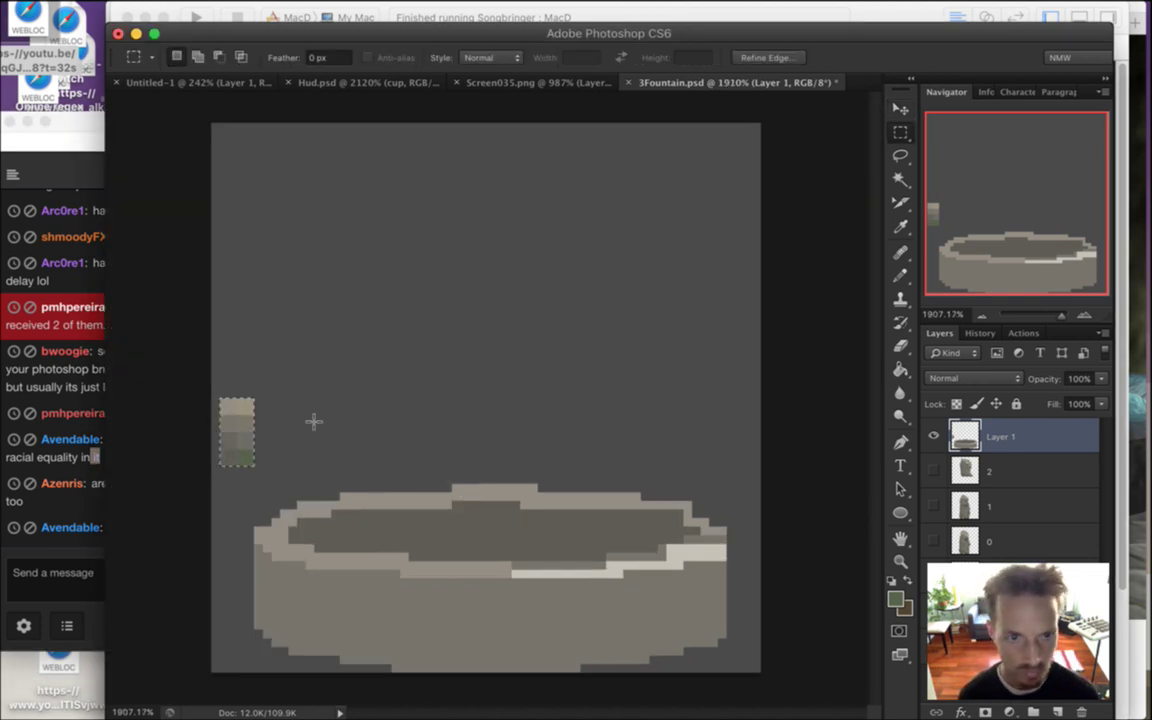
key("i")
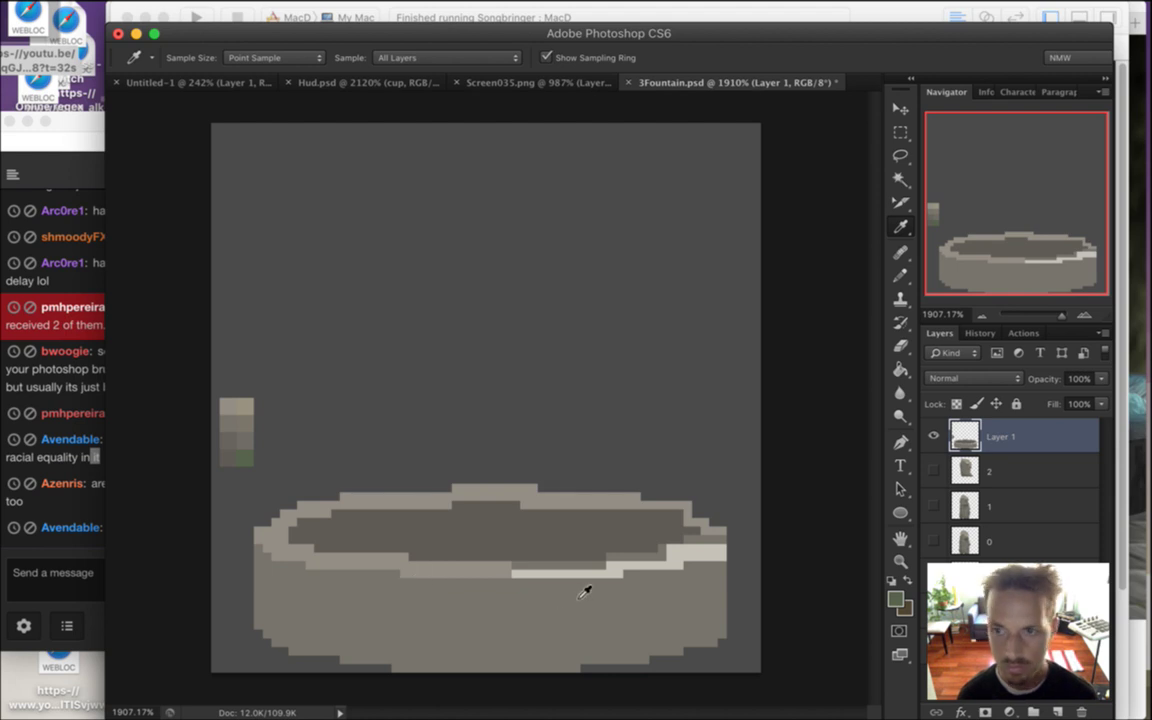
left_click(403, 566)
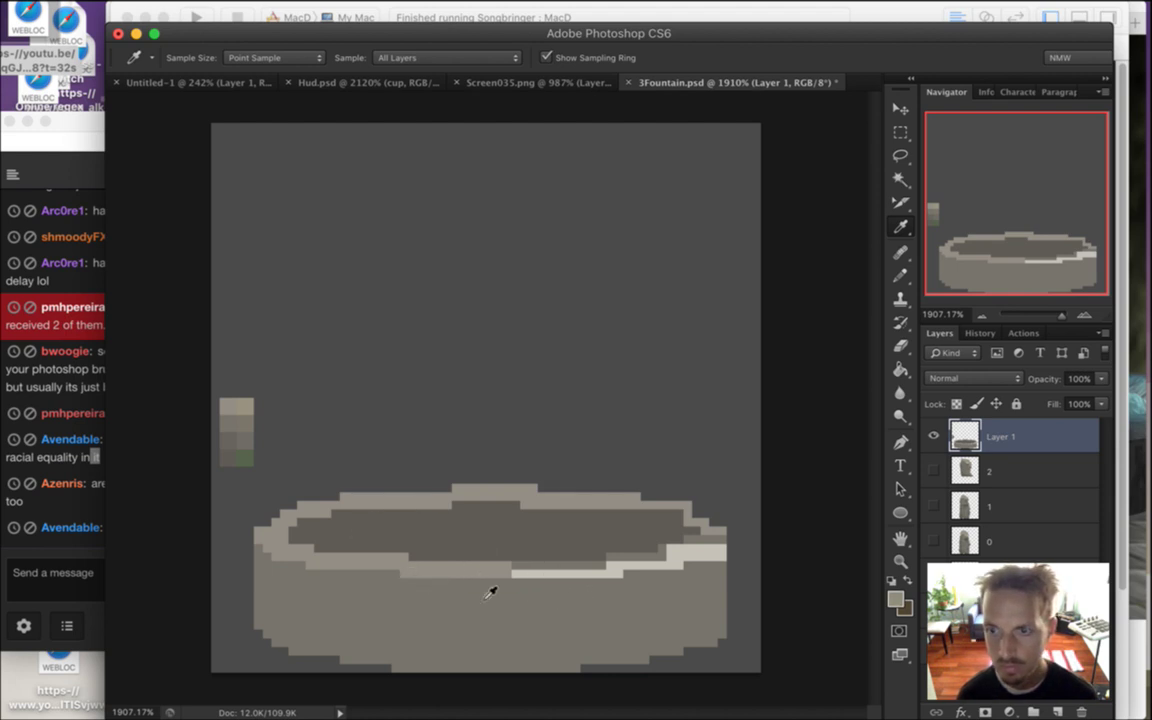
key("b")
left_click_drag(550, 565, 618, 565)
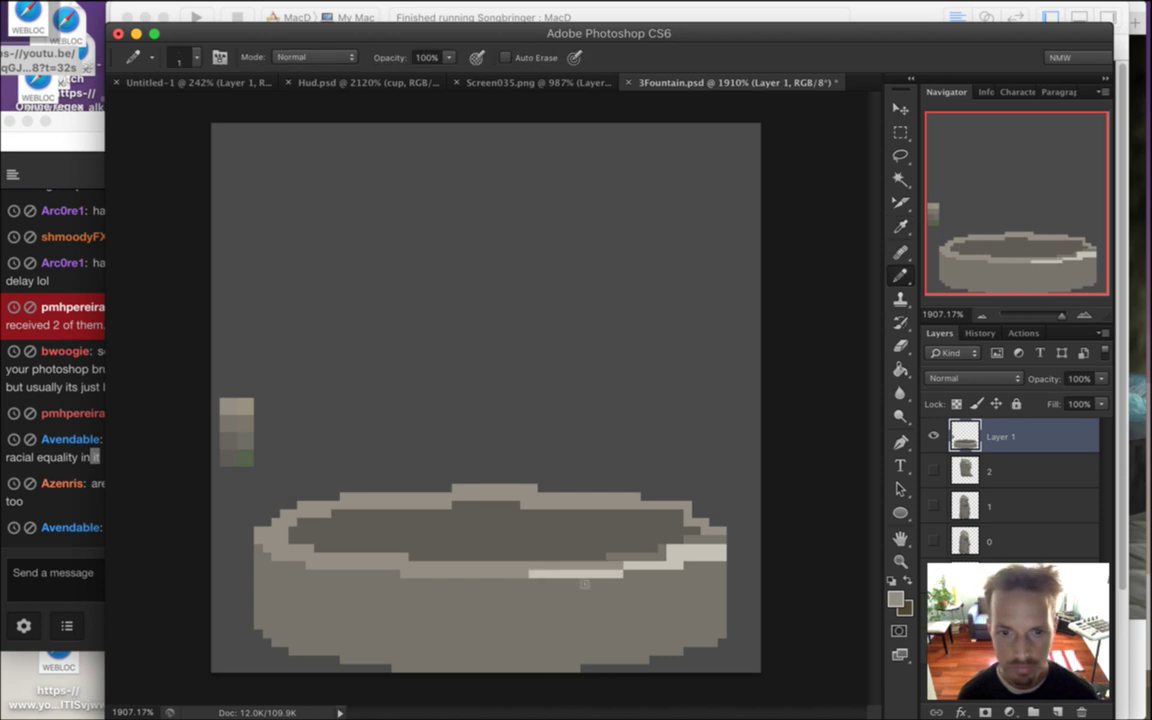
left_click_drag(538, 574, 612, 574)
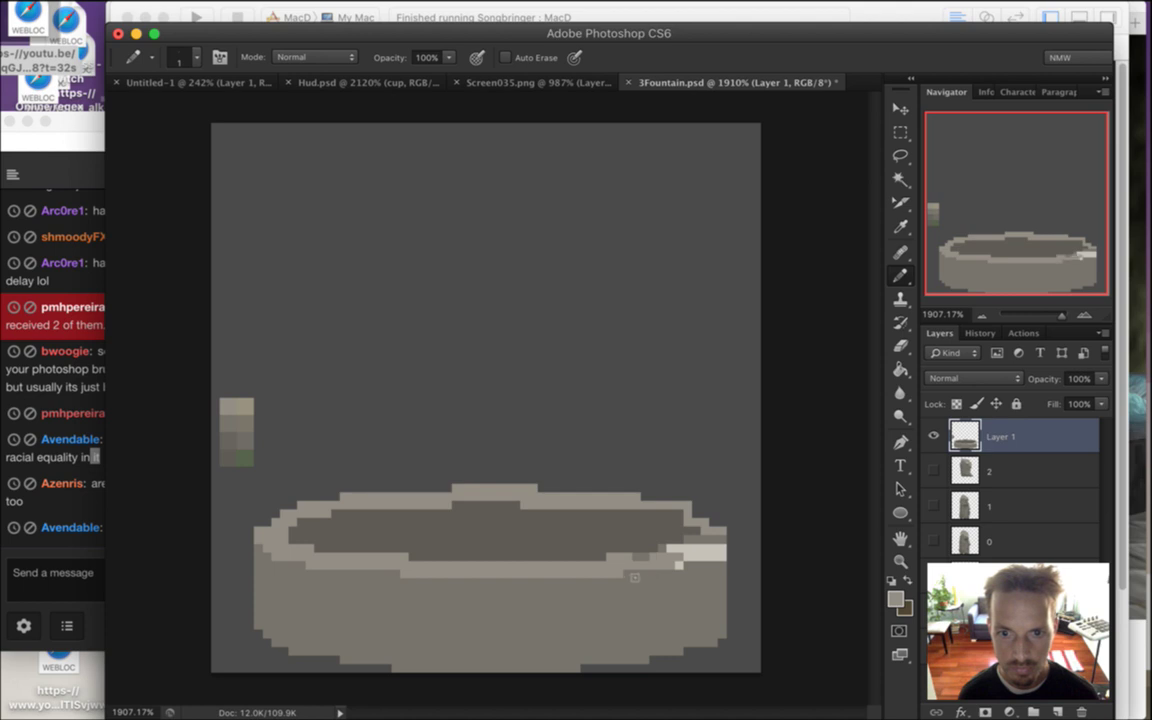
left_click_drag(670, 547, 697, 547)
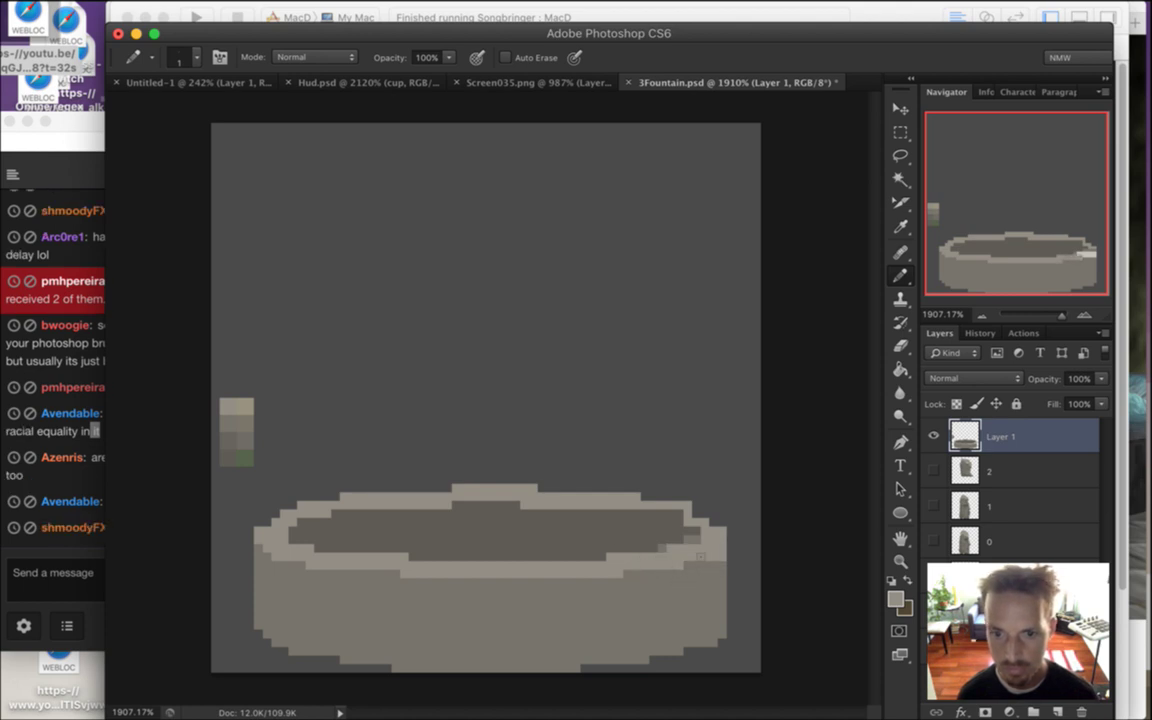
left_click_drag(686, 526, 672, 514)
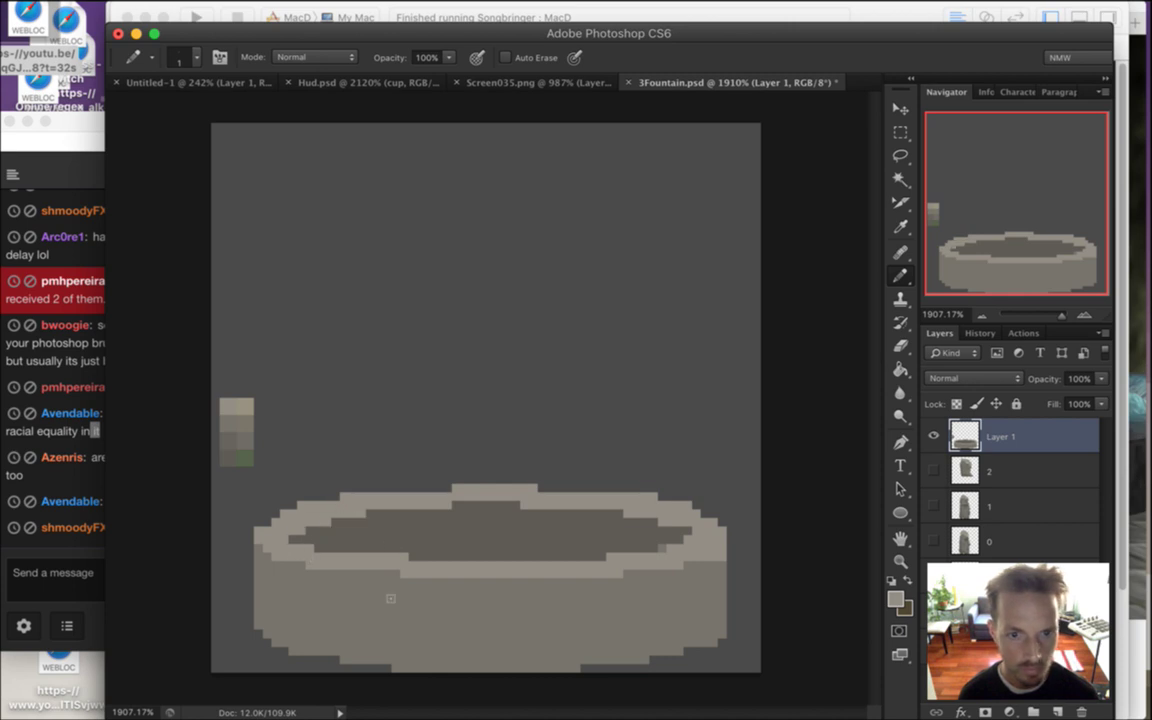
Check the Twitch chat message suggesting blood on the fountain, and return to Photoshop
left_click(52, 488)
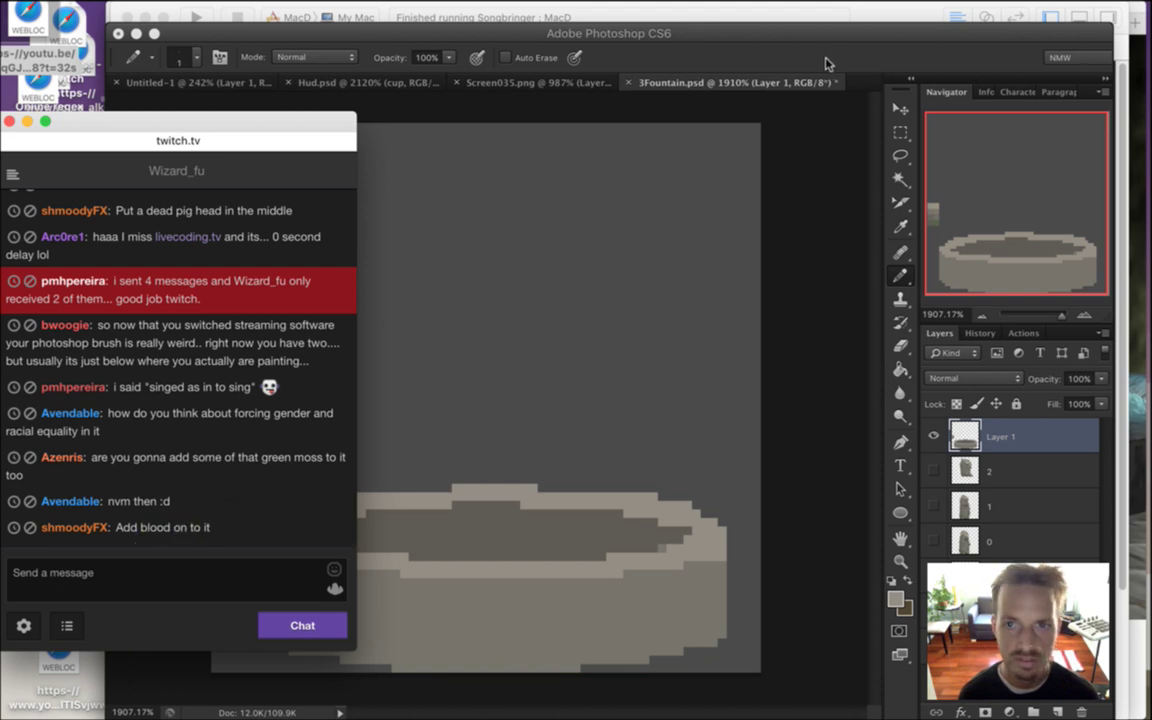
left_click(745, 60)
Widen the raised section of the basin's back rim toward the left with the sampled interior and rim tones
left_click(347, 540, "alt")
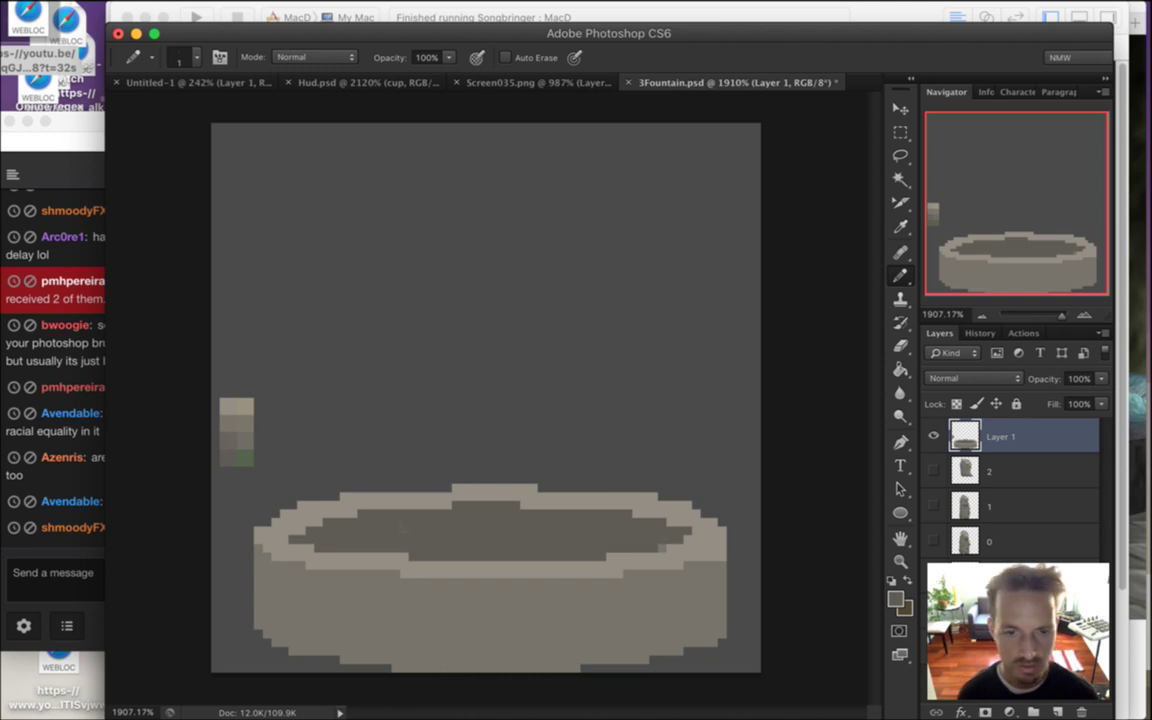
left_click(476, 490, "alt")
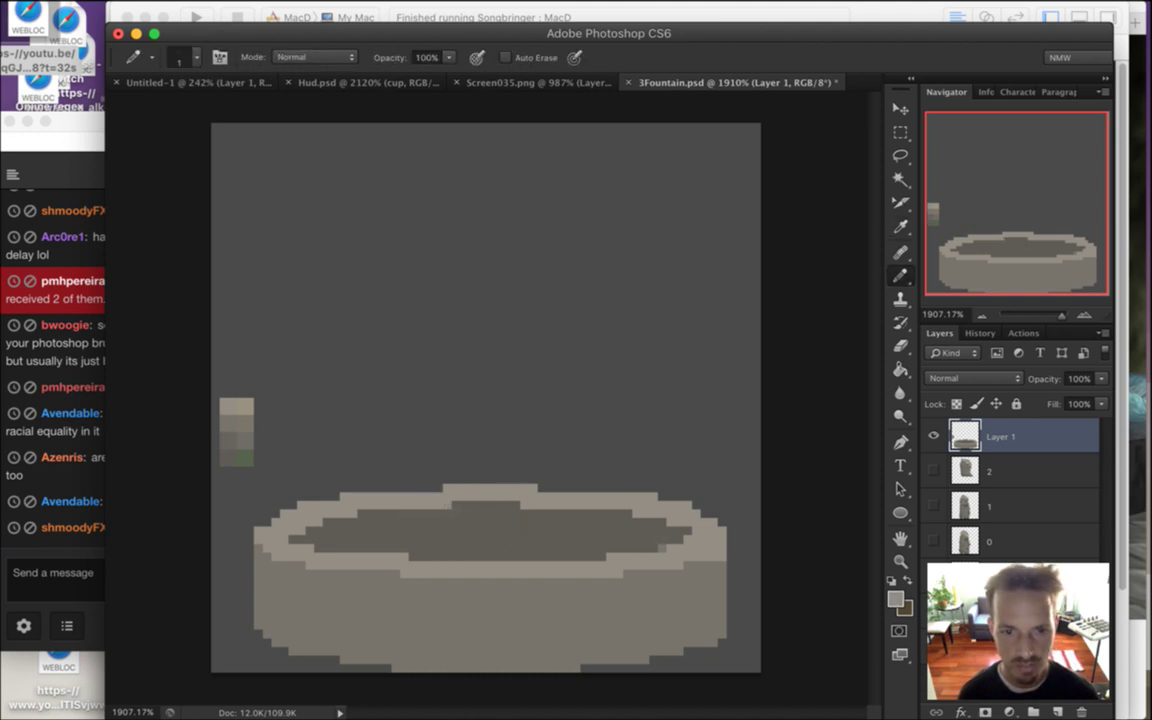
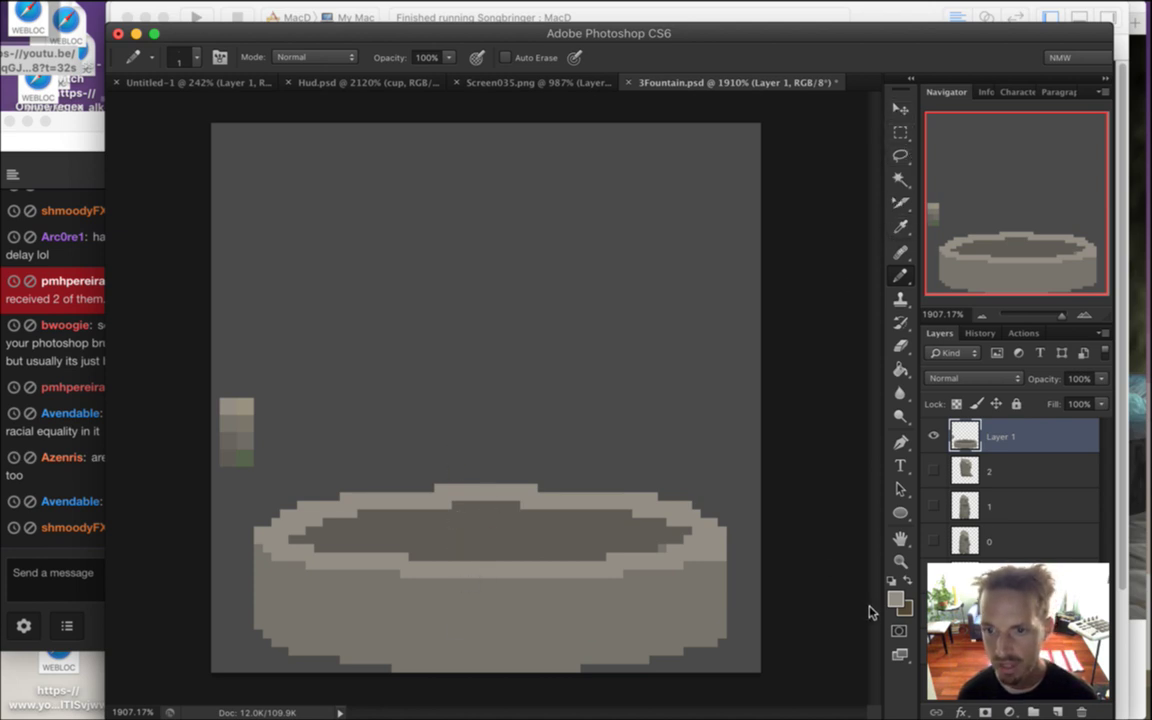
key("h")
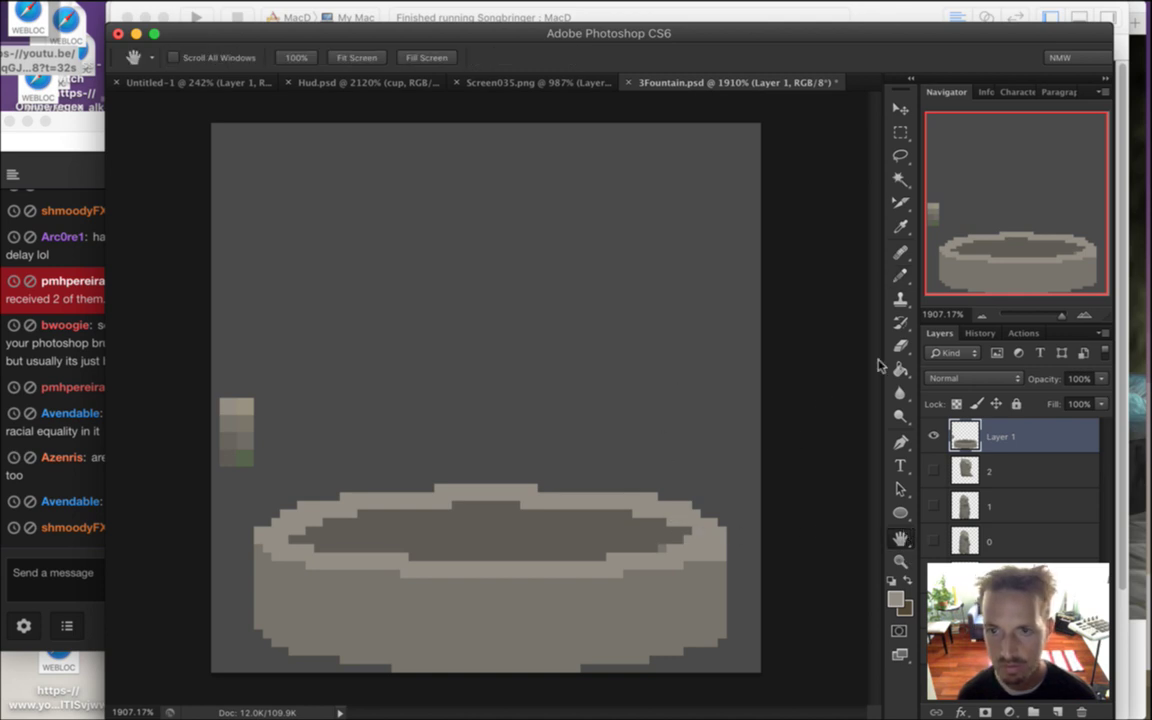
left_click(902, 134)
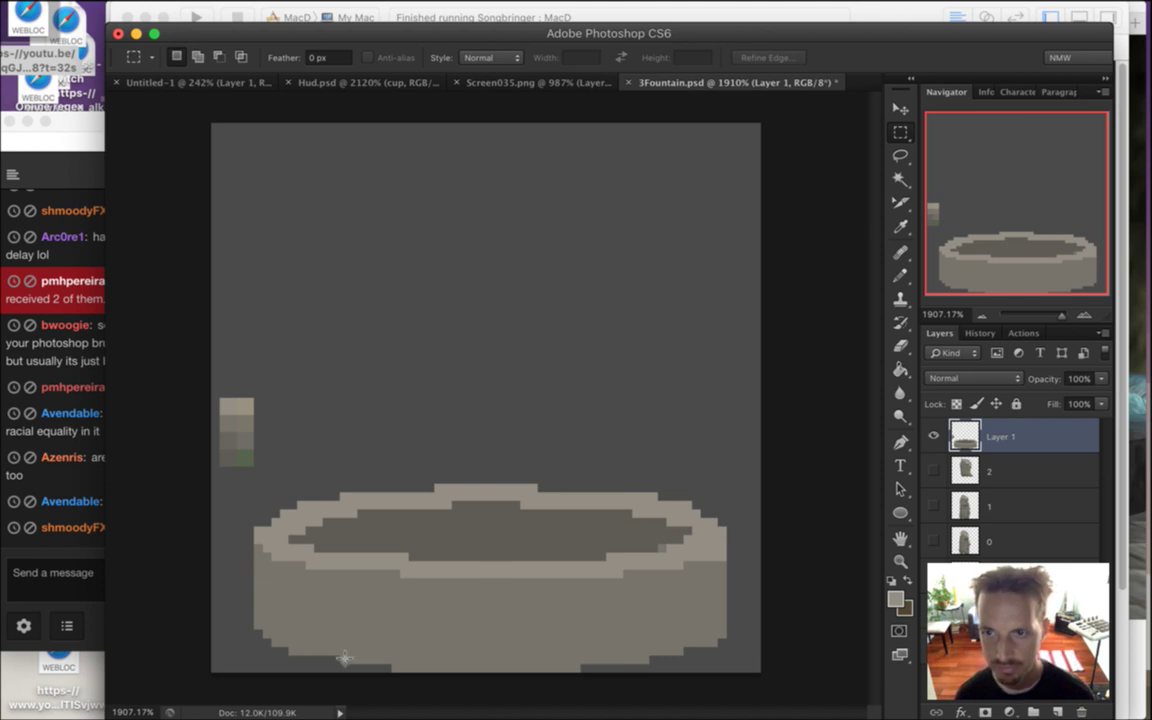
Sample the basin's side tone, and erase the extra pixels on the outer edge of the rim's back right curve
key("i")
left_click(279, 570)
key("b")
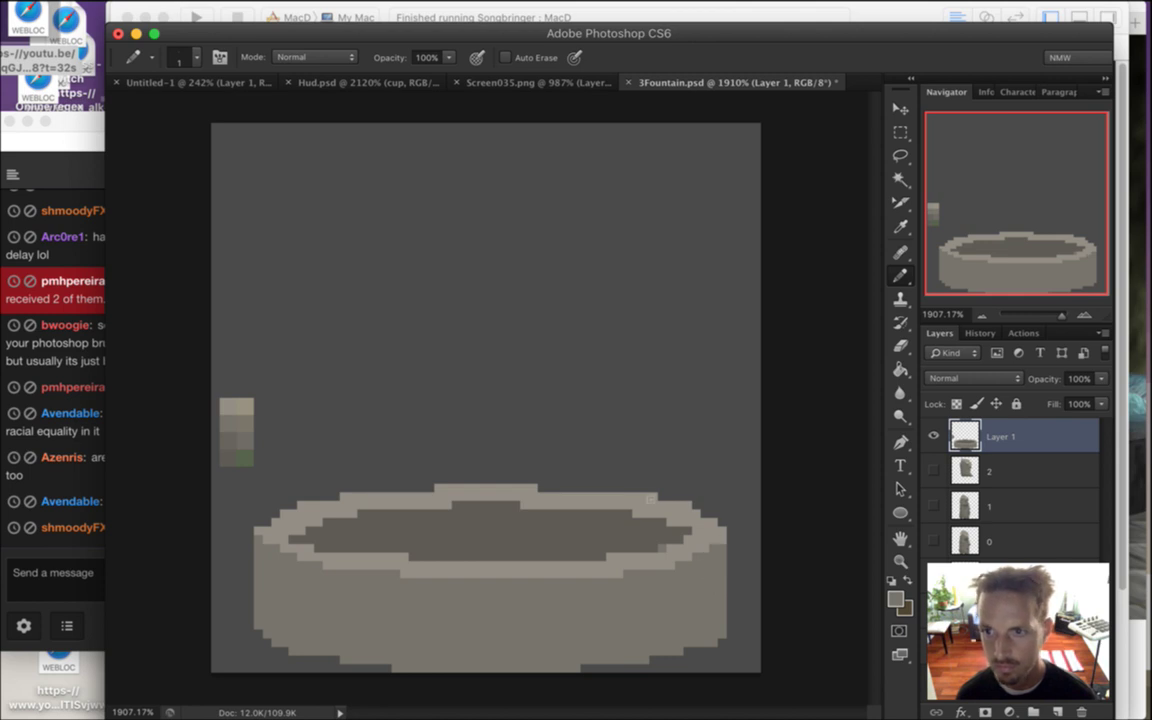
key("e")
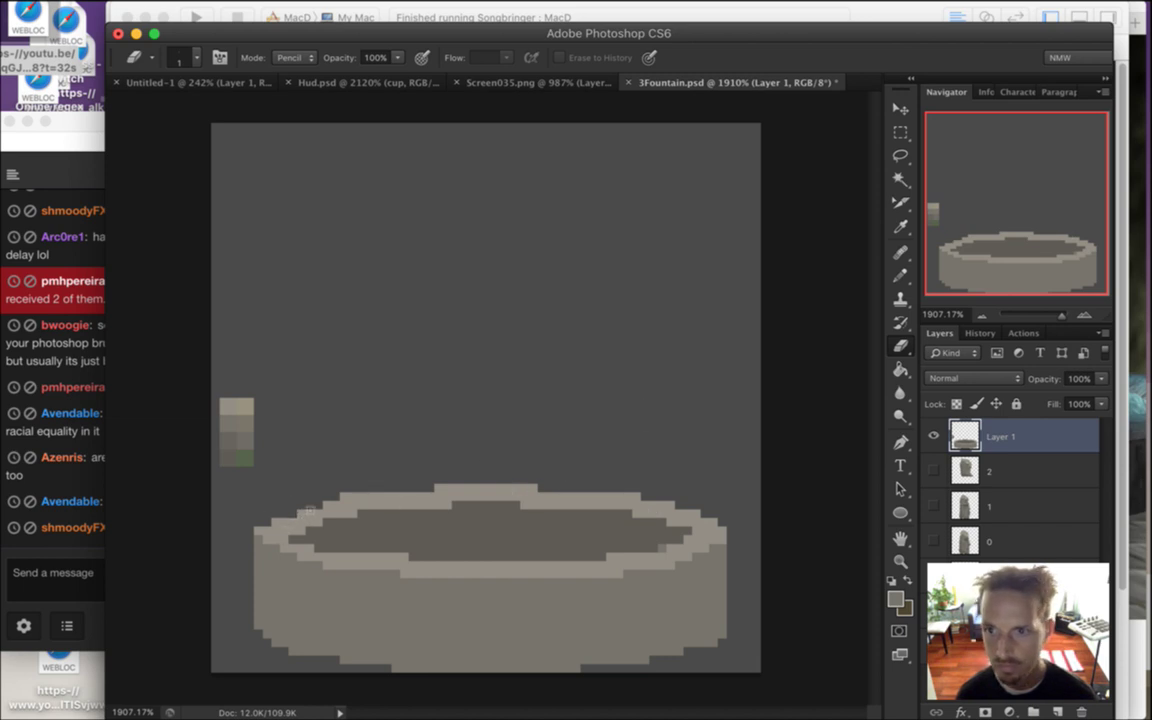
Smooth the left curve of the basin's rim on its outer and inner edges with the sampled rim and interior tones
key("i")
left_click(340, 509)
key("b")
left_click(318, 505)
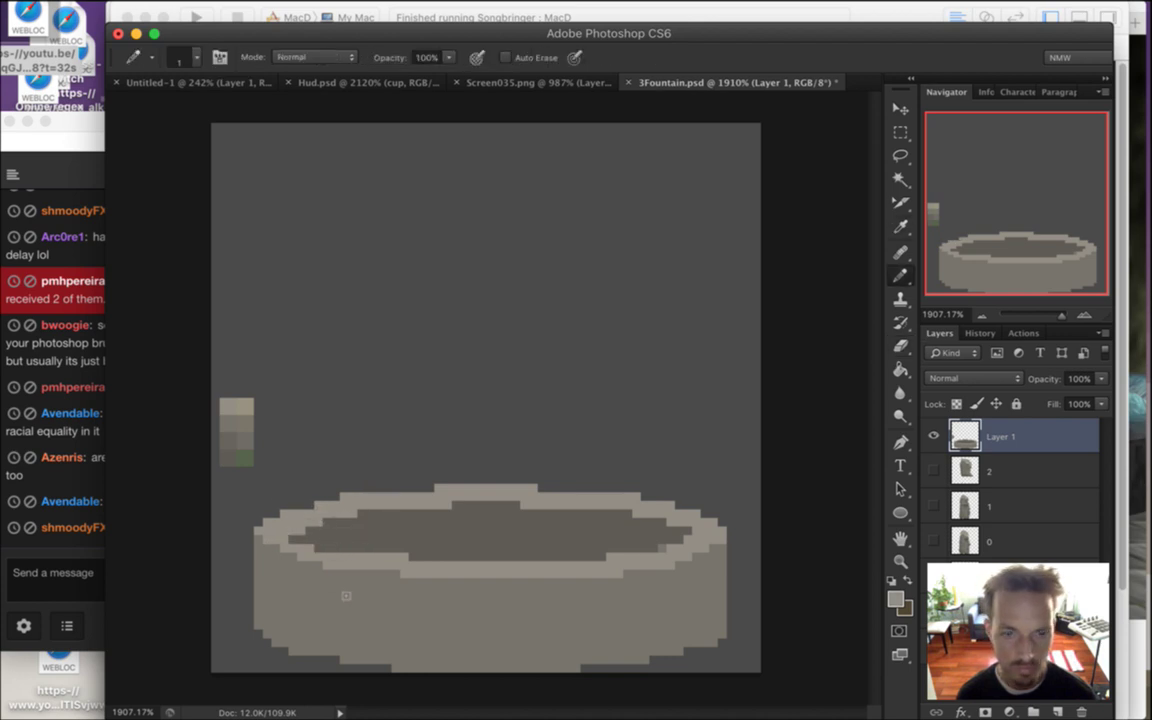
left_click(368, 541, "alt")
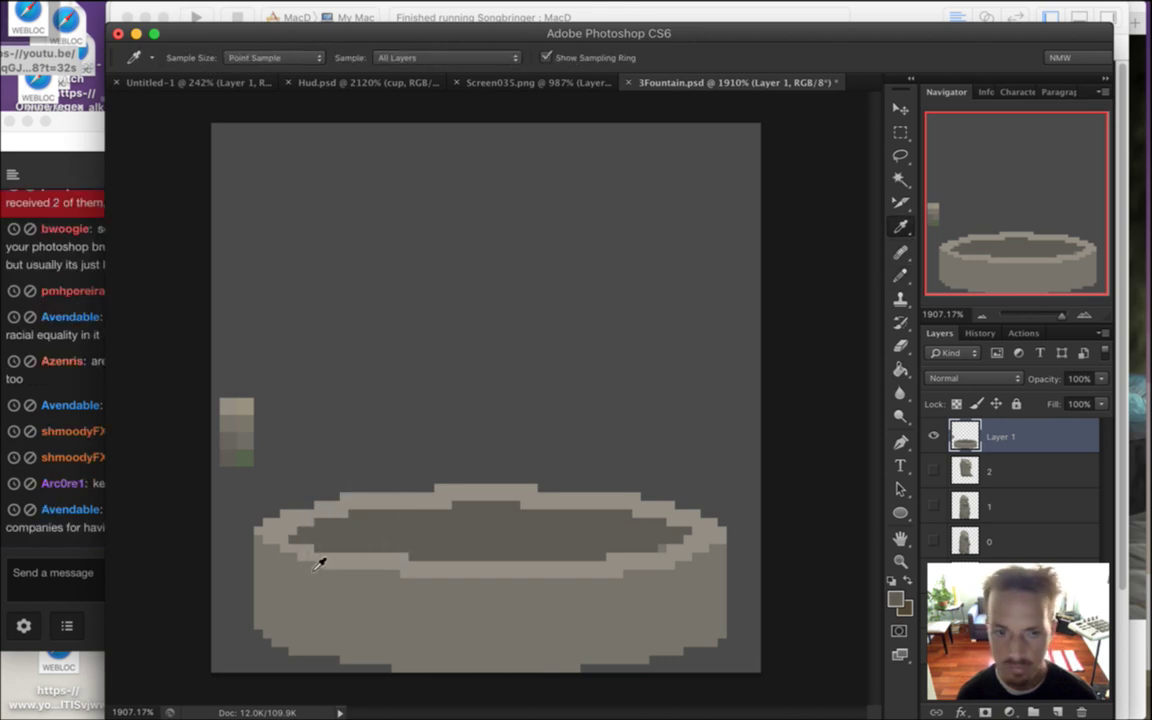
left_click(305, 558, "alt")
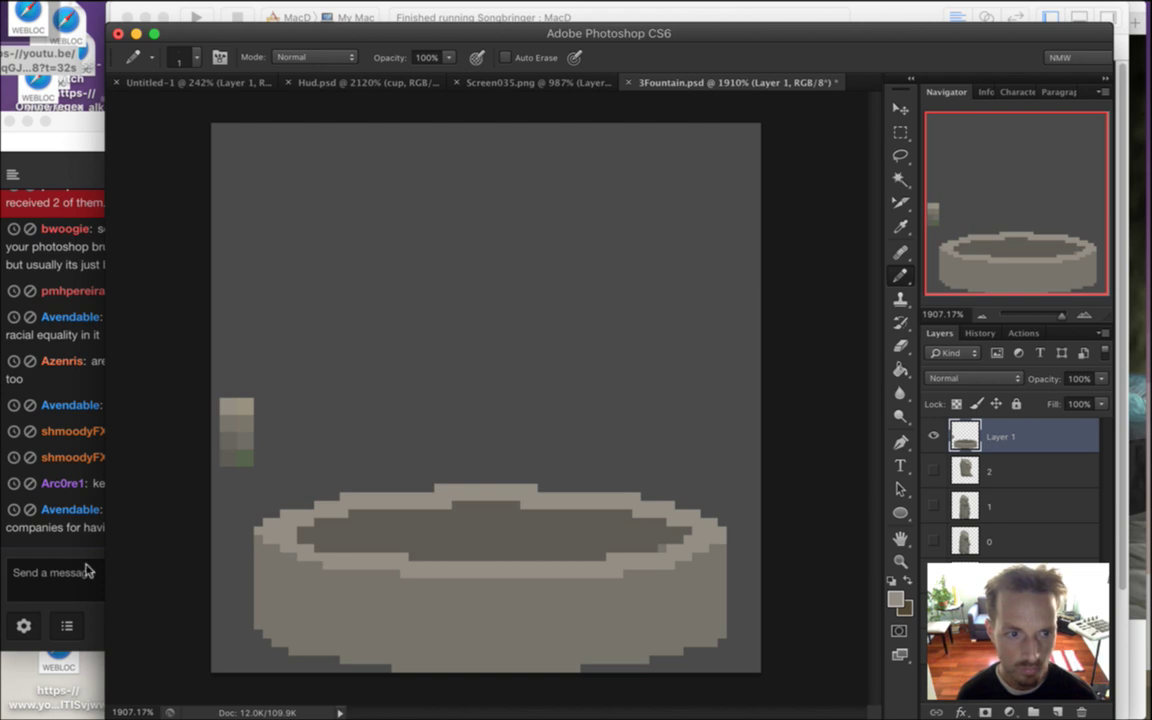
Read the Twitch chat message about the male to female ratio in IT companies, and return to Photoshop
left_click(74, 495)
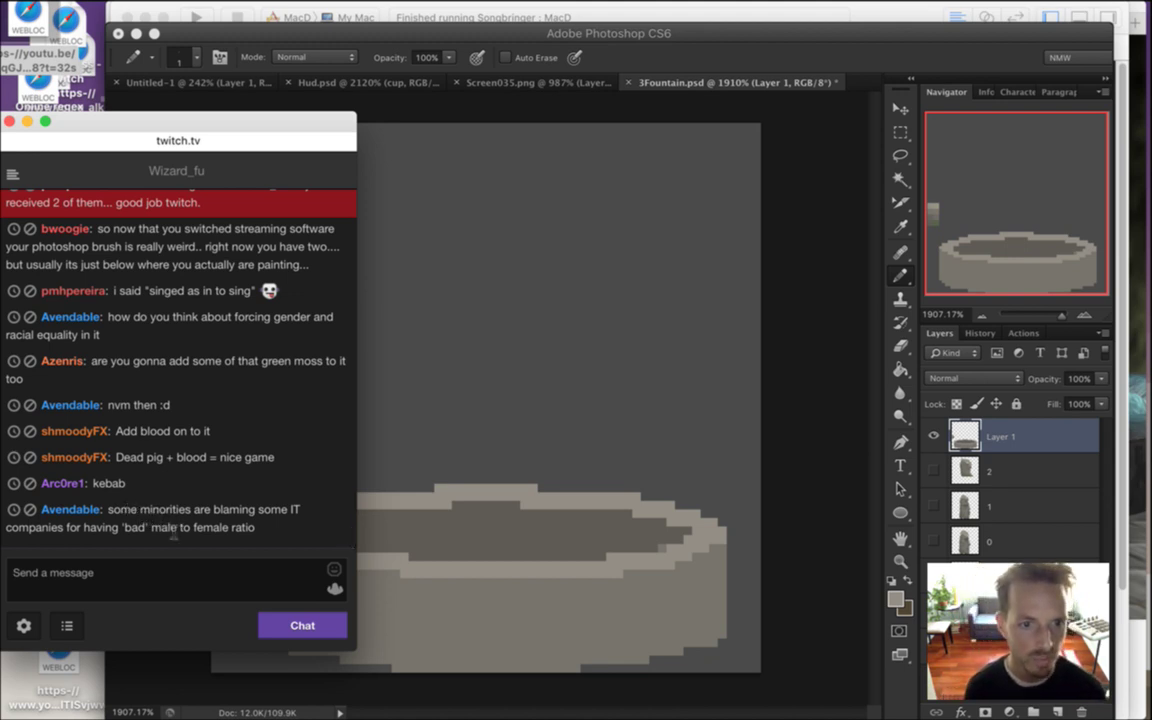
left_click_drag(256, 528, 141, 519)
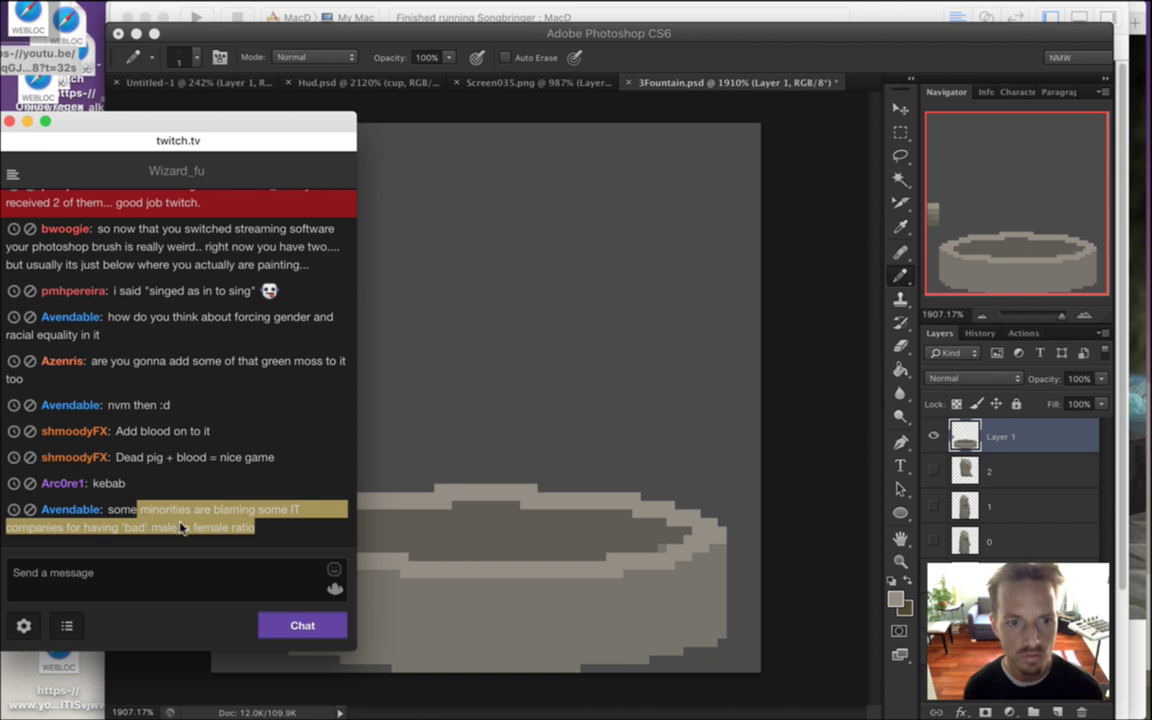
left_click(192, 493)
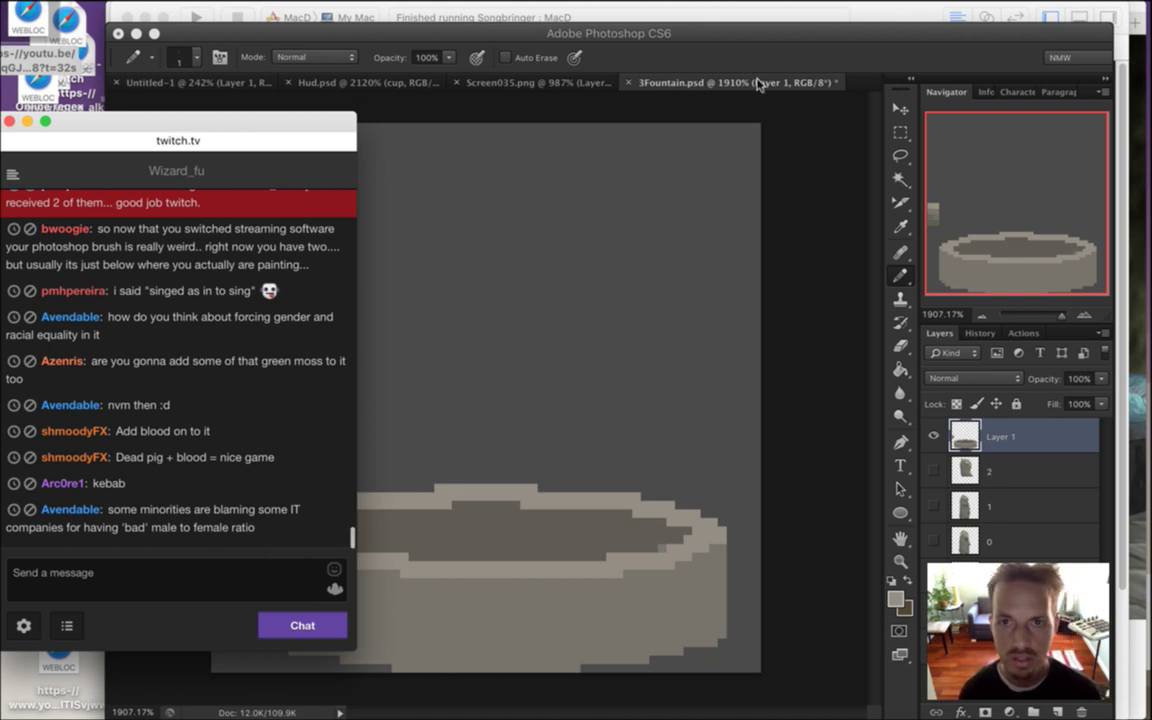
left_click(695, 60)
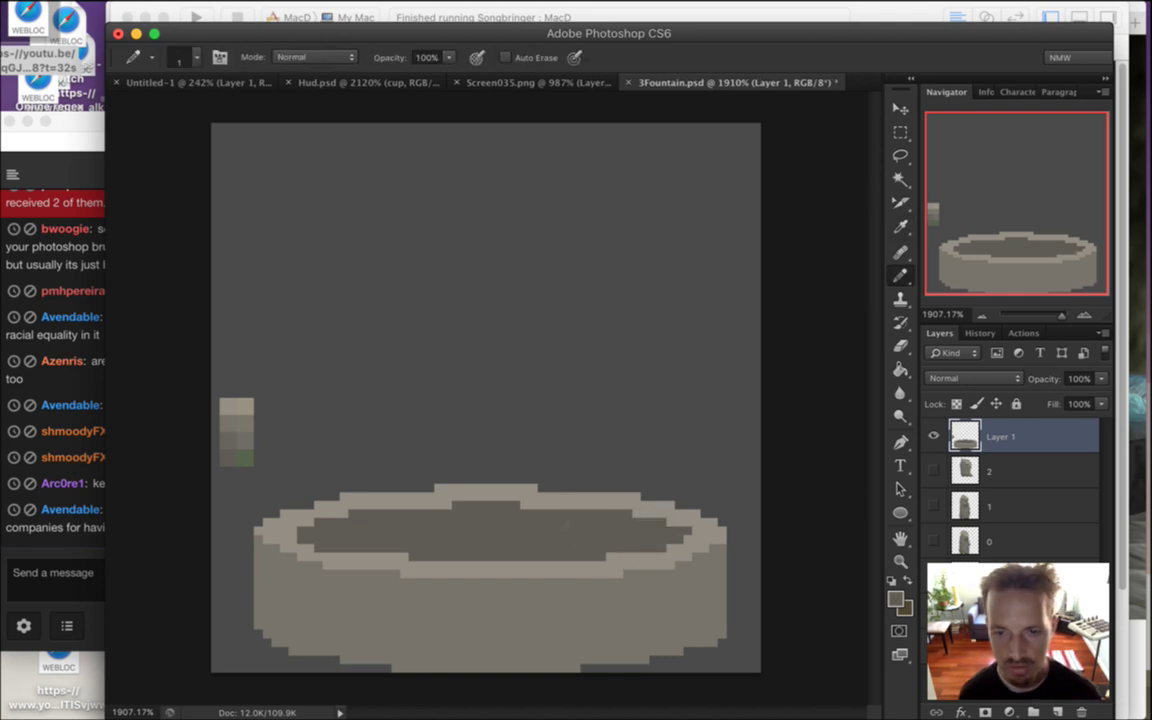
Undo the last pencil mark, sample the palette's moss green and paint a moss drip down the basin's front, left of centre
left_click(696, 574)
key("super+z")
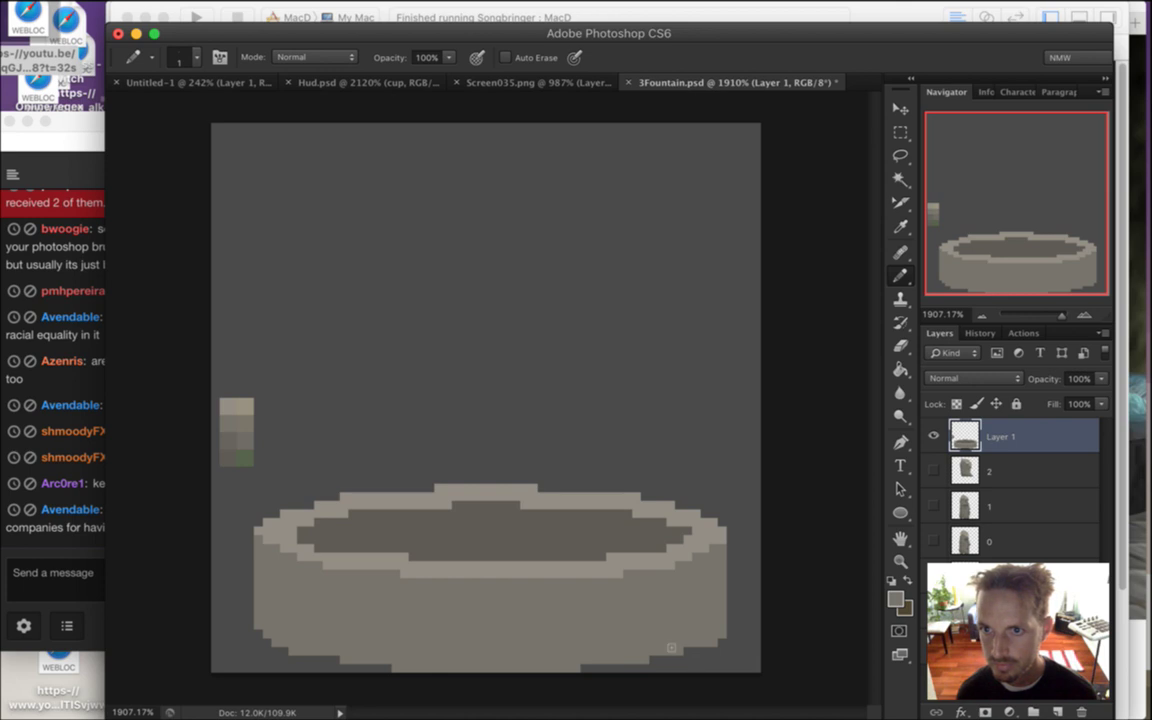
key("i")
left_click(245, 455)
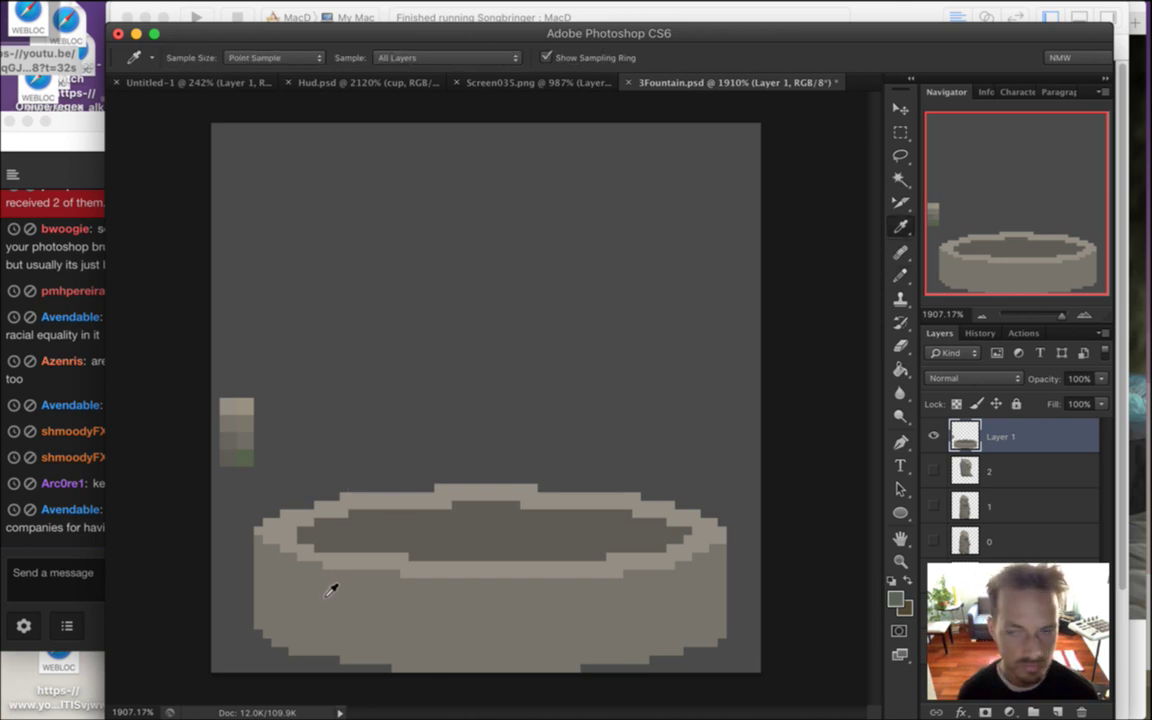
key("b")
mouse_move(396, 574)
left_mouse_down()
mouse_move(392, 632)
mouse_move(388, 583)
left_mouse_up()
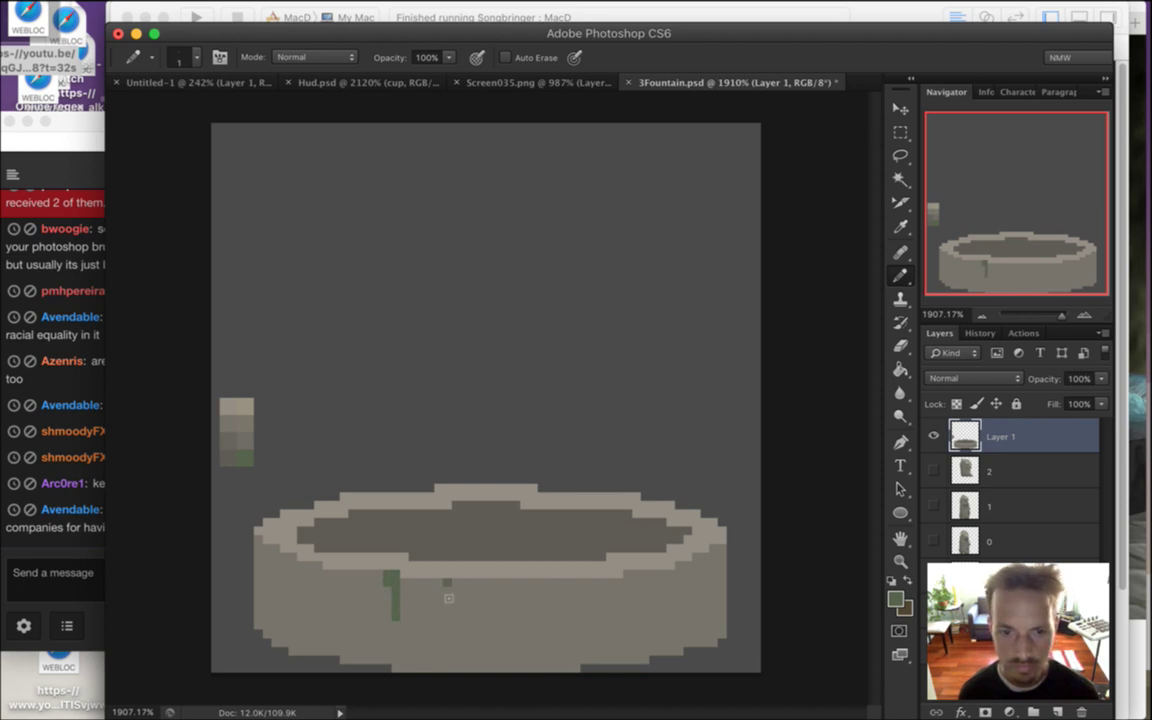
Paint moss along the basin's lower left edge with short upright tufts, and scatter a few moss pixels on the side above it
left_click_drag(267, 616, 265, 633)
left_click(284, 651)
left_click(276, 643)
left_click(301, 633)
mouse_move(293, 651)
left_mouse_down()
mouse_move(323, 667)
mouse_move(333, 643)
mouse_move(350, 670)
mouse_move(326, 663)
mouse_move(370, 660)
left_mouse_up()
left_click(318, 643)
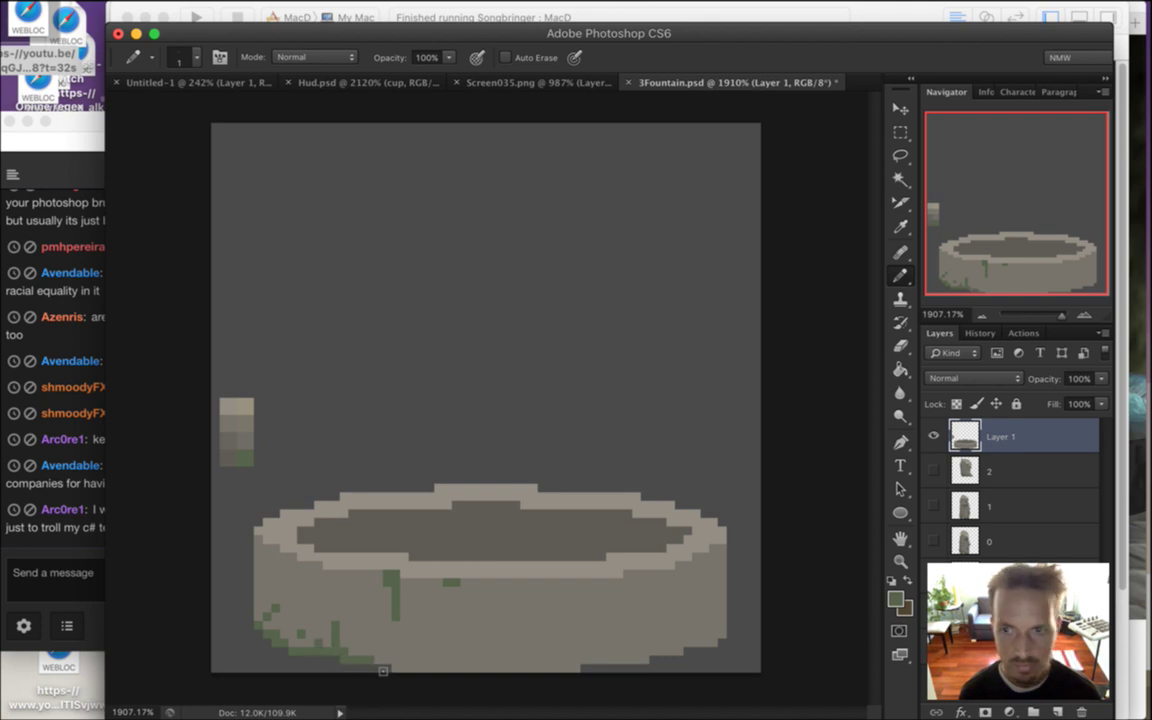
left_click(370, 641)
left_click(387, 651)
left_click(395, 659)
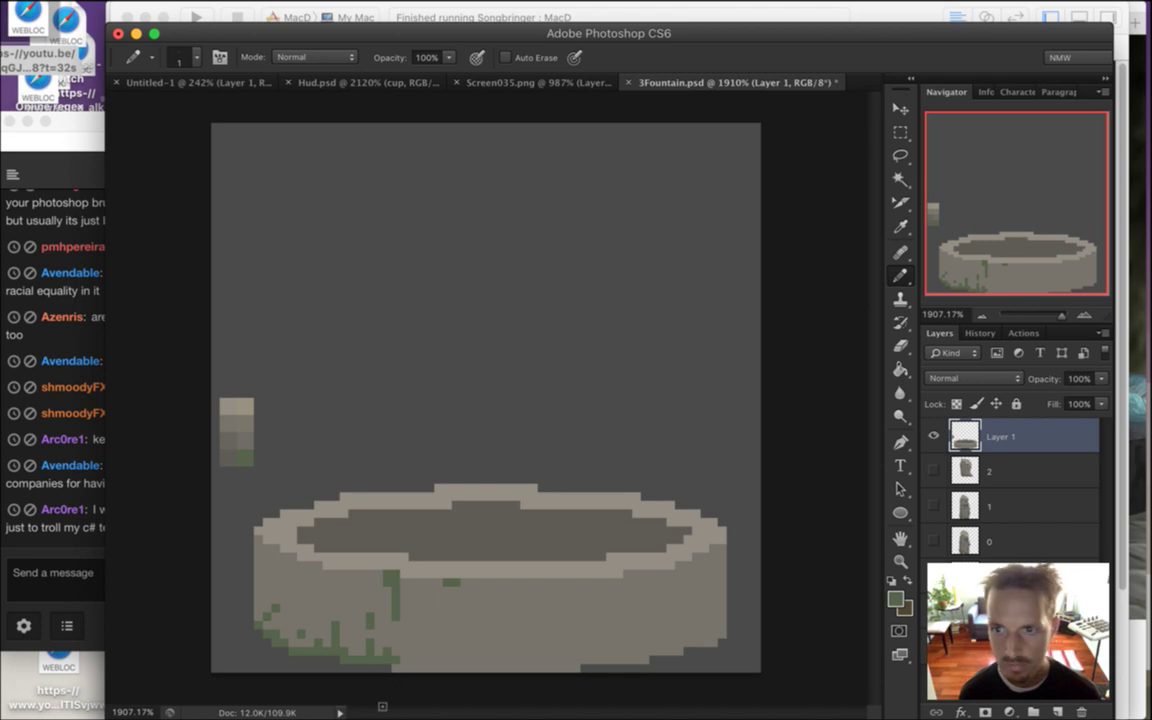
left_click_drag(302, 624, 316, 597)
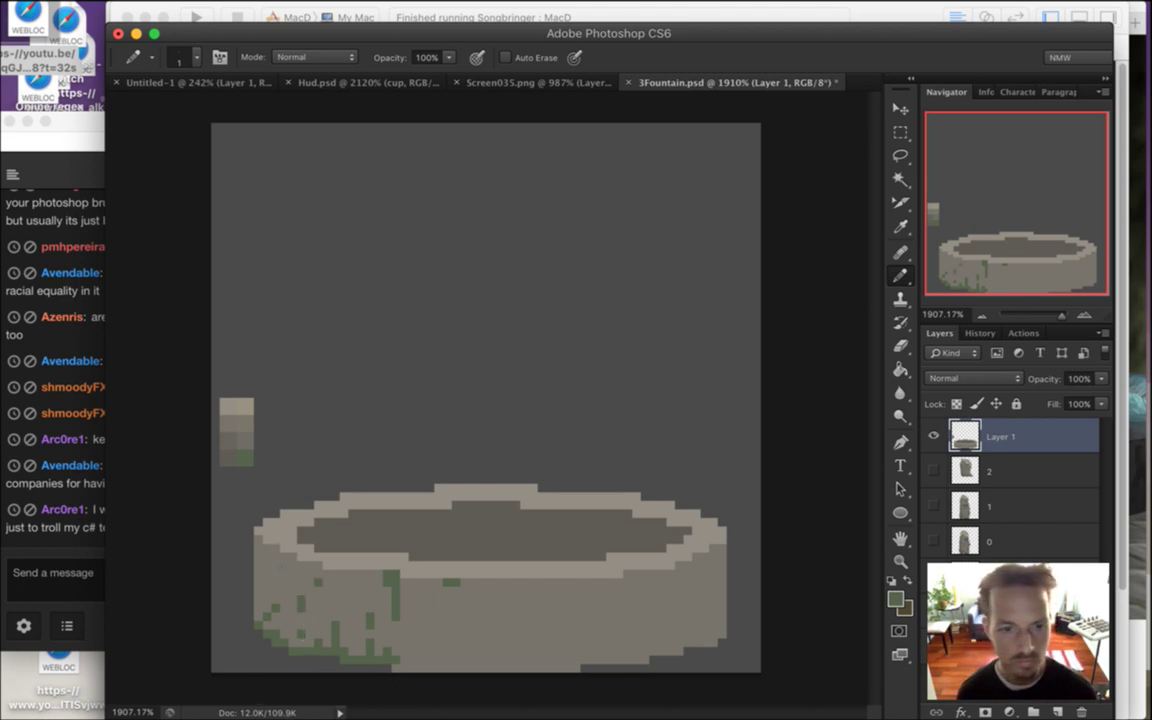
Read the Twitch chat message about wiping a Mac to install Gentoo, and return to Photoshop
left_click(66, 490)
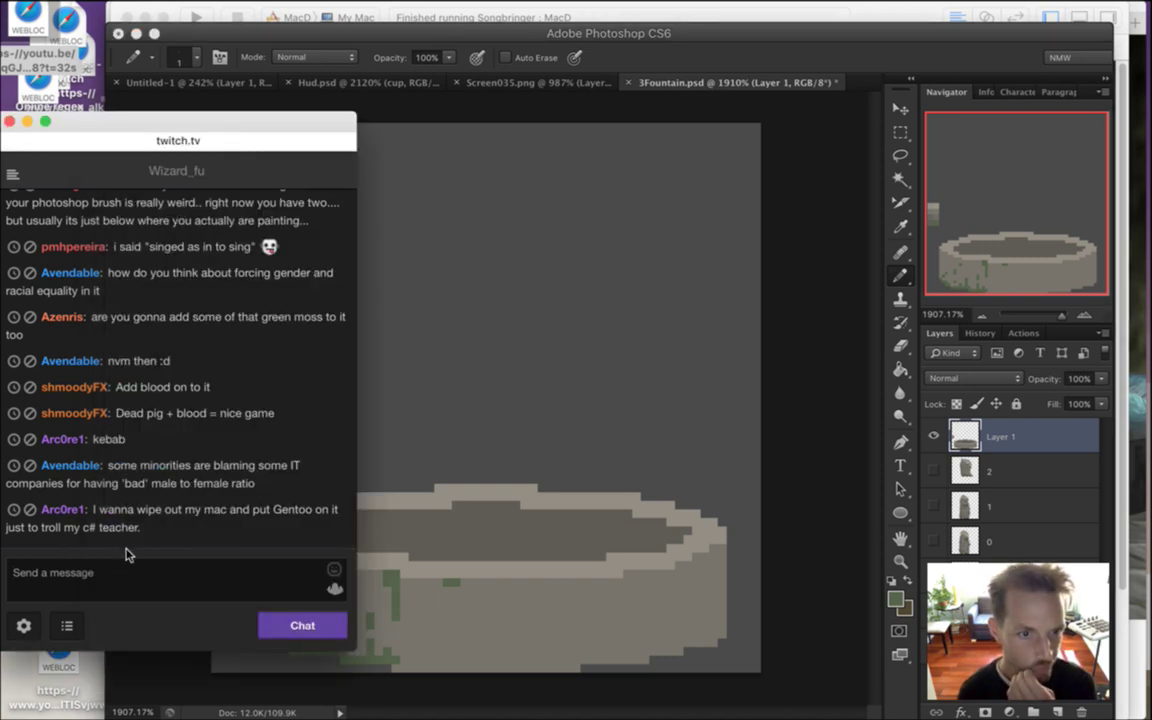
left_click_drag(121, 510, 181, 536)
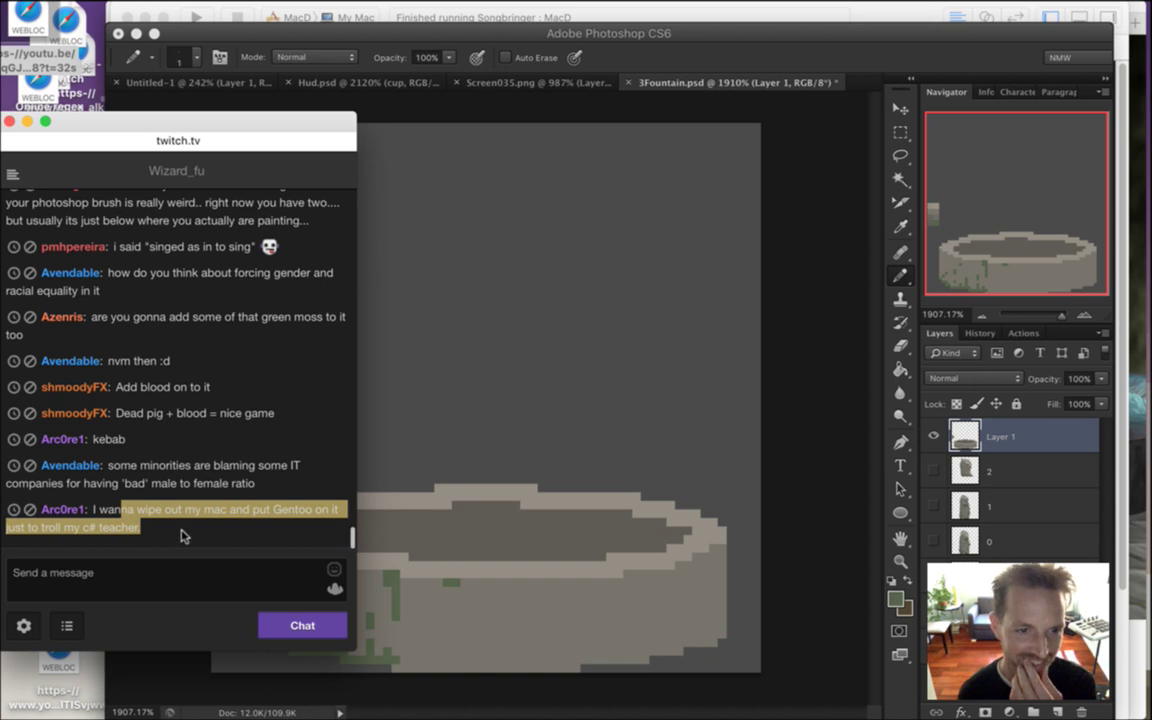
left_click(180, 542)
left_click(777, 42)
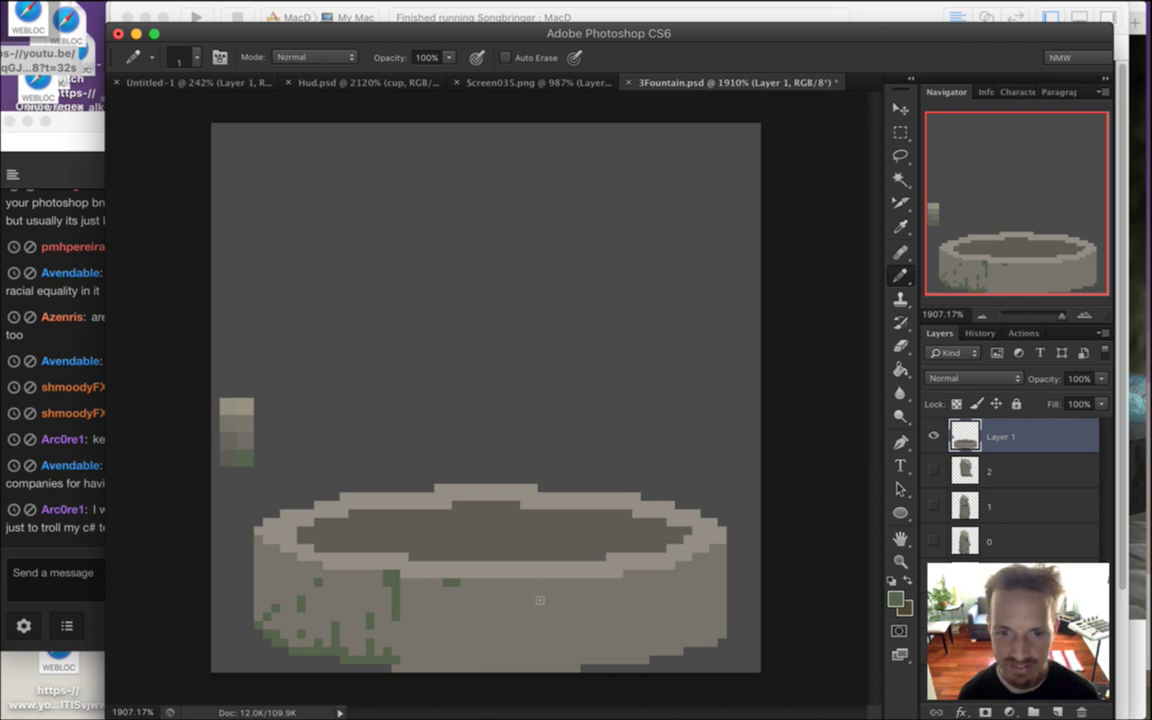
Paint a tapered moss patch, a long thin drip and a short moss strip under the rim on the basin's front right
mouse_move(547, 602)
left_mouse_down()
mouse_move(559, 592)
mouse_move(564, 609)
left_mouse_up()
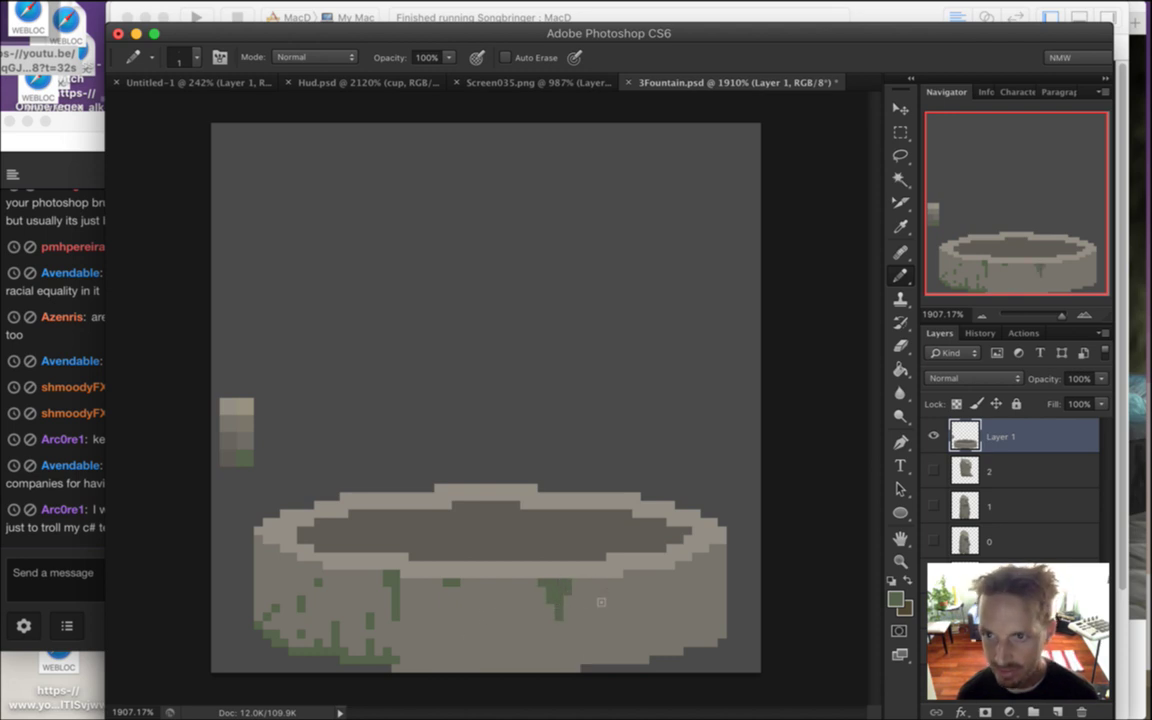
left_click_drag(601, 580, 602, 645)
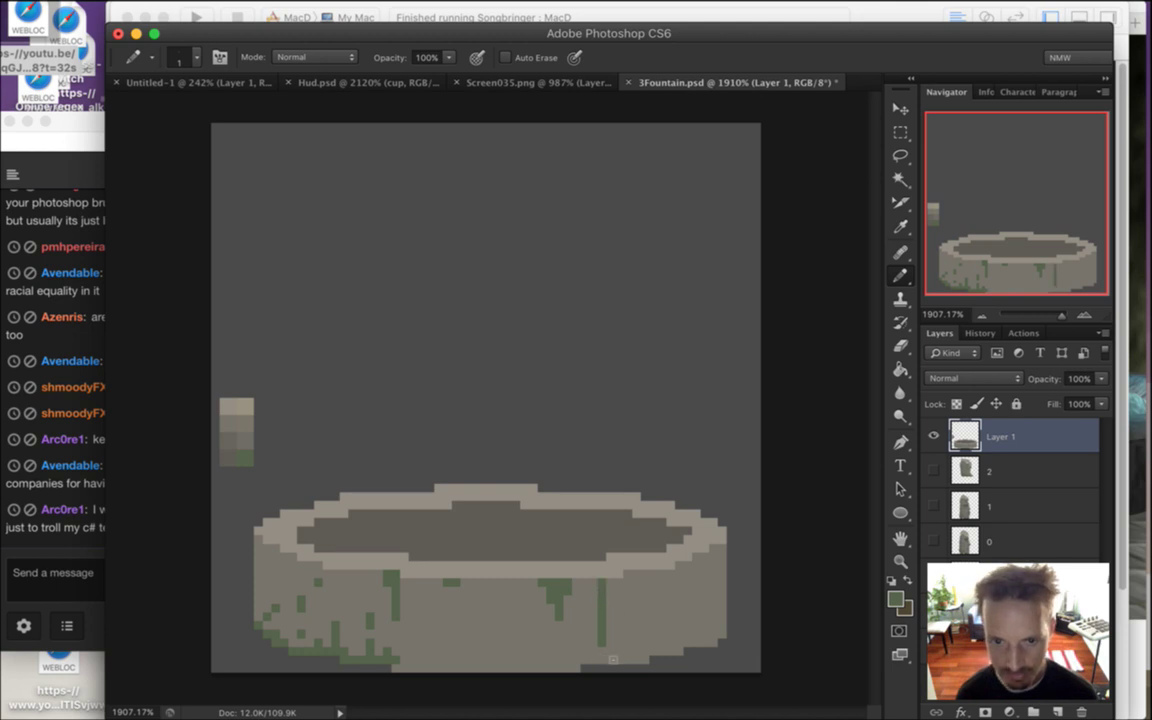
left_click_drag(628, 574, 645, 574)
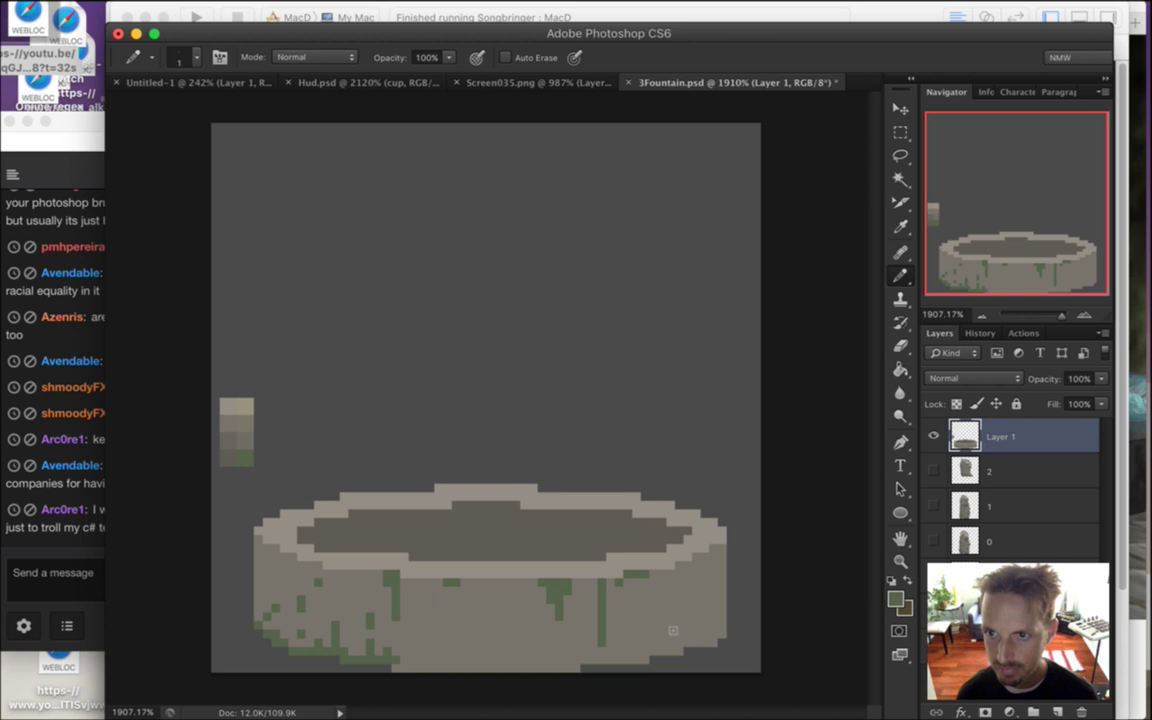
Paint moss clumps and scattered pixels along the basin's lower right edge, and save 3Fountain.psd
left_click(656, 657)
left_click(634, 660)
left_click_drag(642, 659, 662, 625)
left_click(668, 625)
left_click(668, 642)
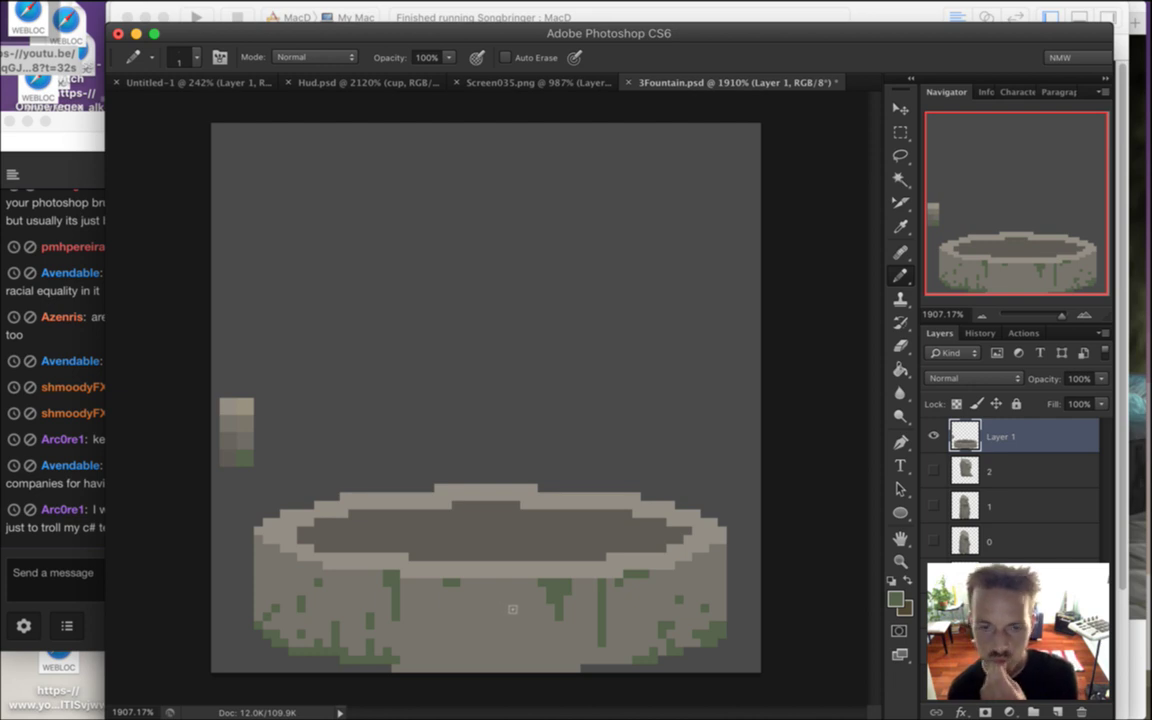
key("super+s")
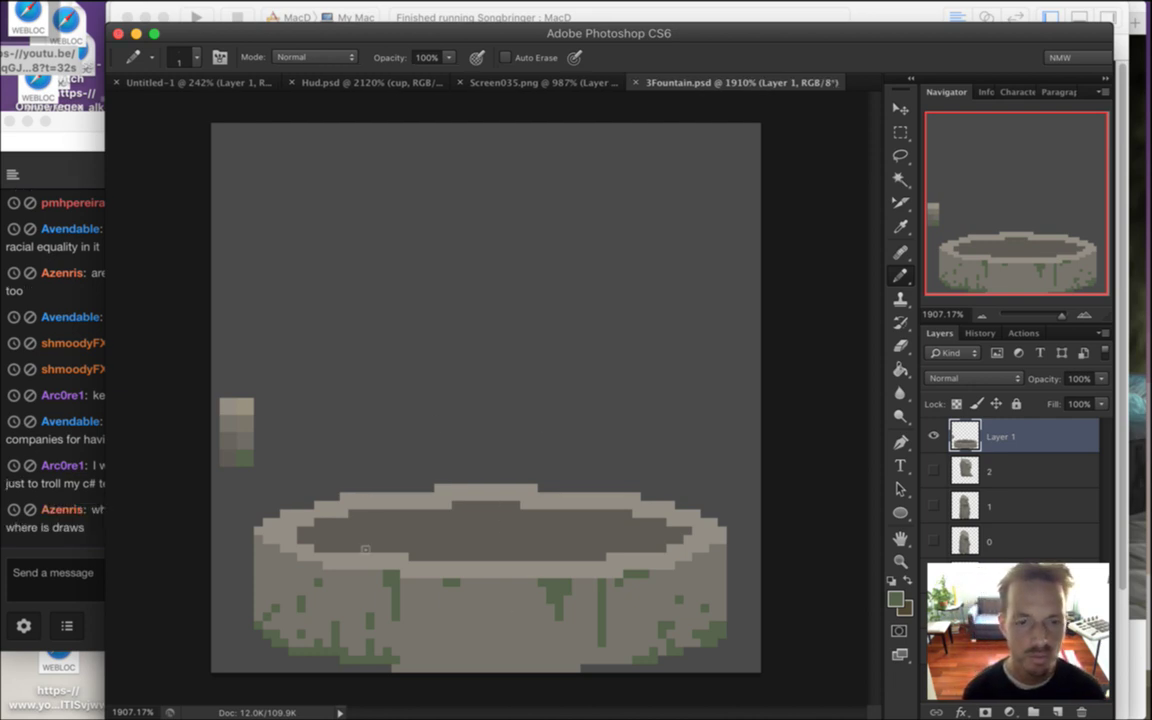
Start opening another file and look through the Level folder's list for a water sprite
left_click(143, 11)
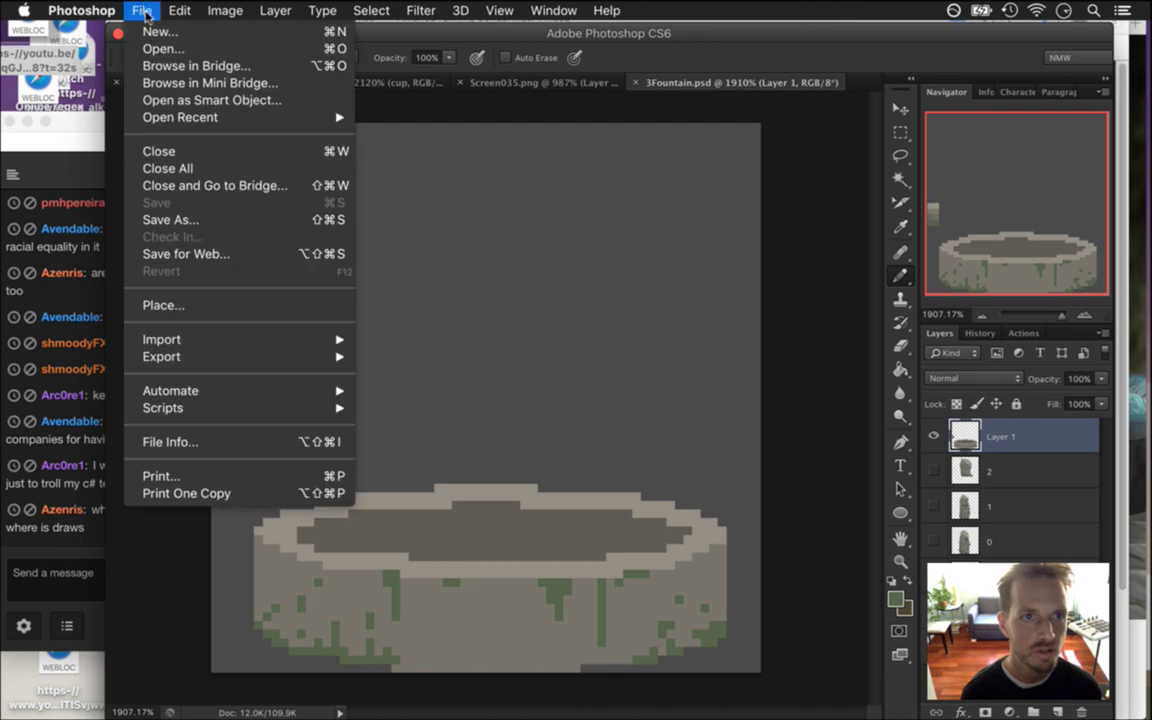
left_click(160, 48)
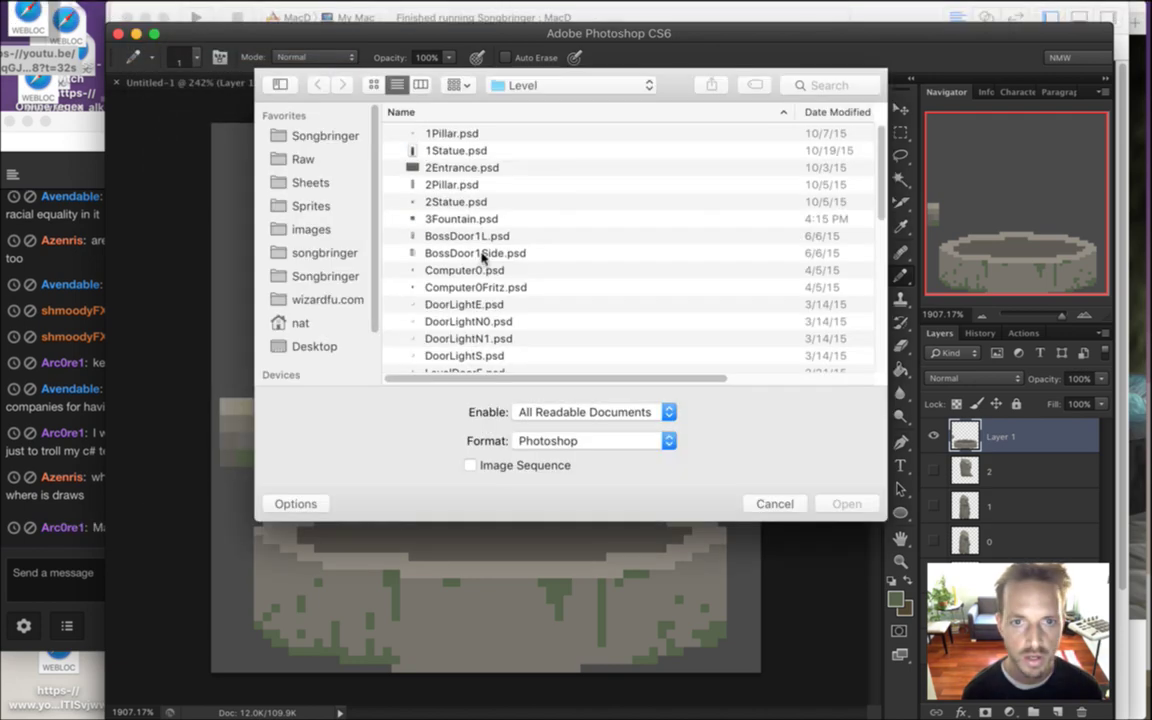
left_click(497, 86)
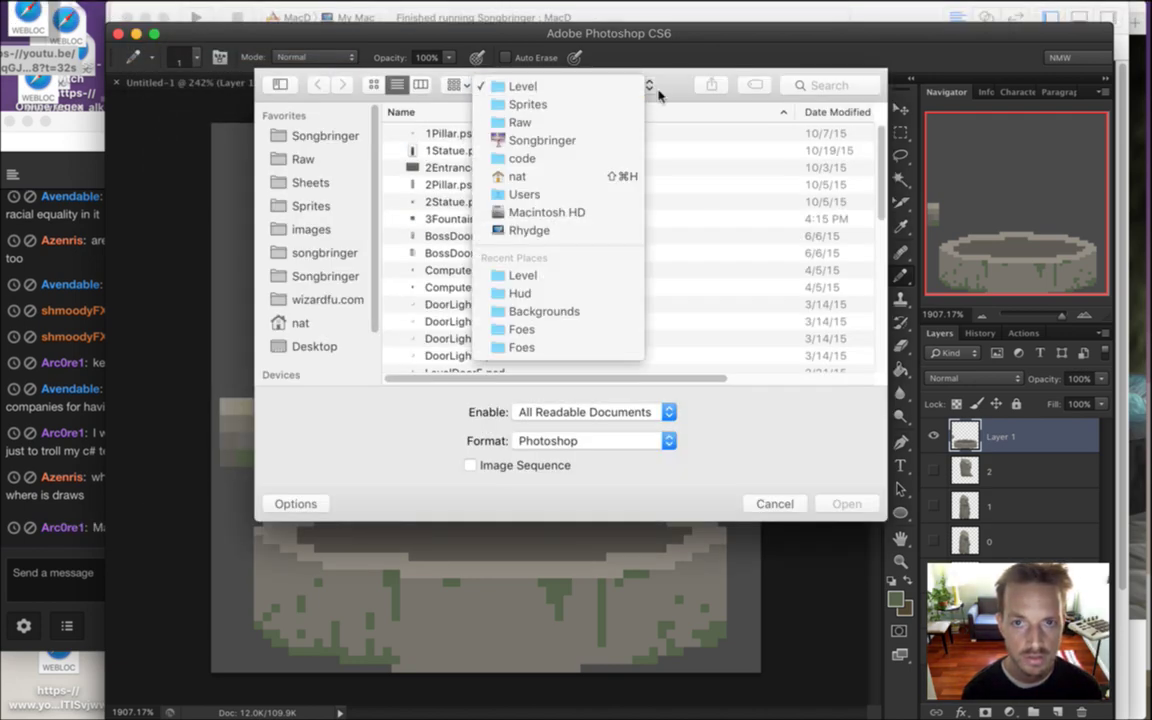
left_click(597, 87)
scroll(884, 190, "down", 3)
left_click_drag(884, 190, 872, 354)
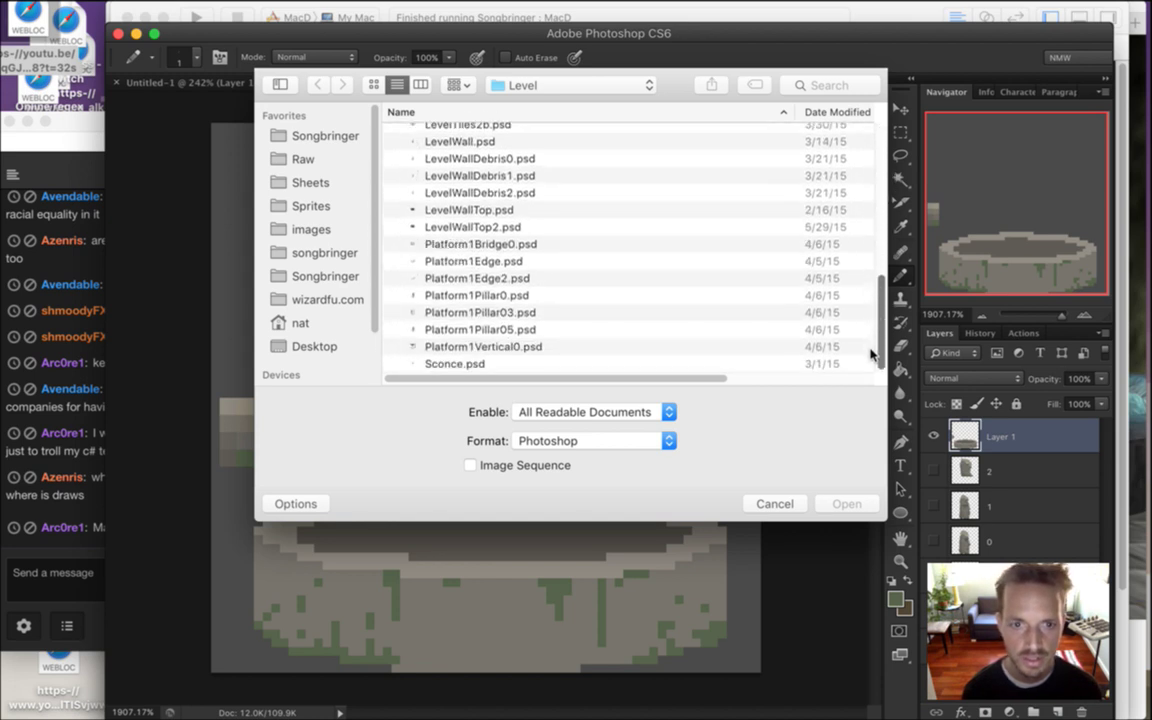
scroll(756, 134, "up", 10)
Open Water.psd and Water2.psd together from the Common folder inside Sprites
left_click(563, 85)
left_click(563, 105)
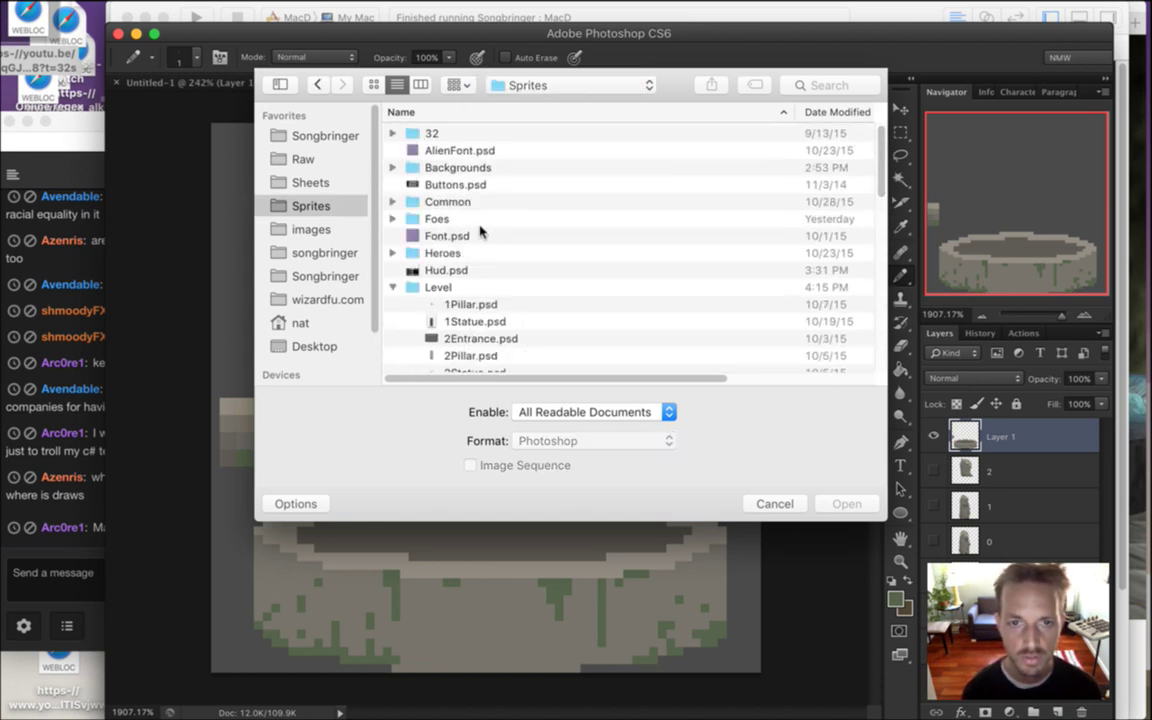
left_click(392, 287)
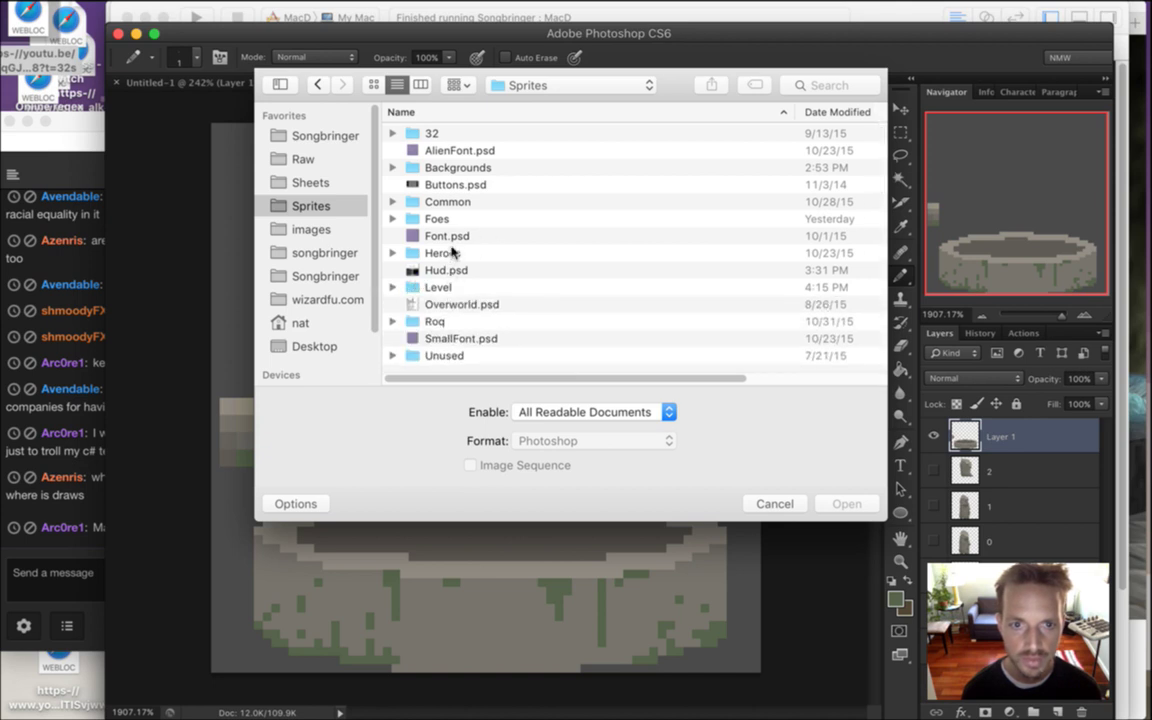
double_click(460, 204)
left_click_drag(879, 140, 872, 330)
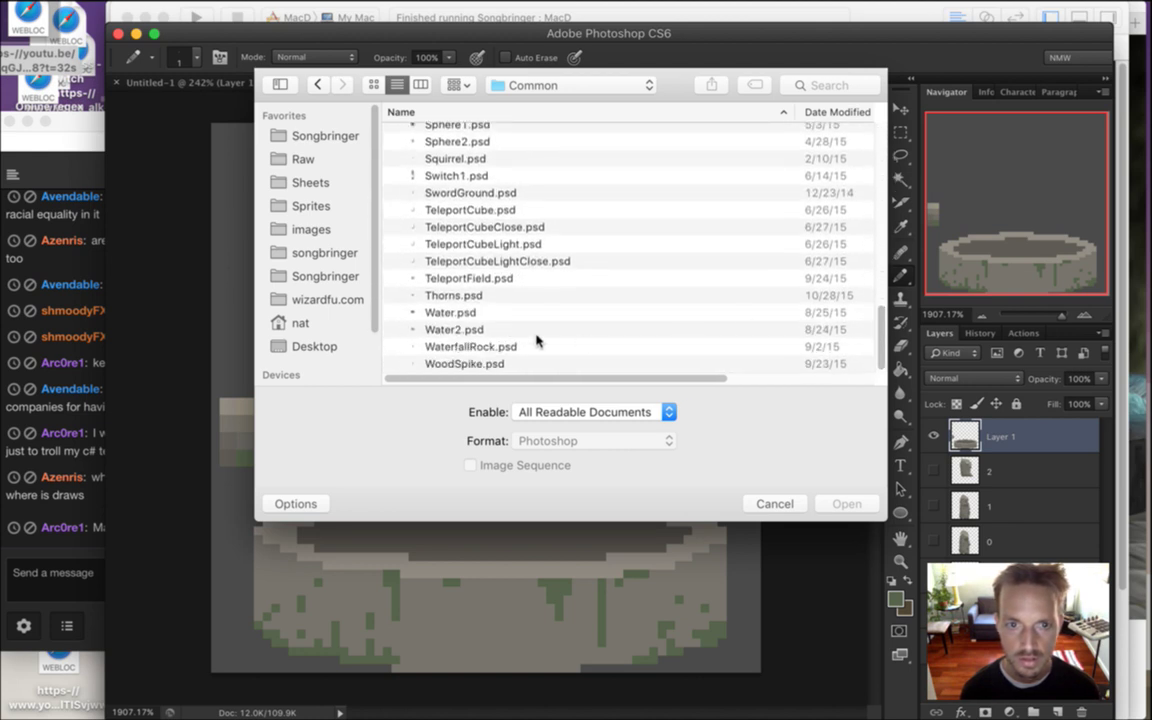
left_click(478, 312)
left_click(486, 329, "shift")
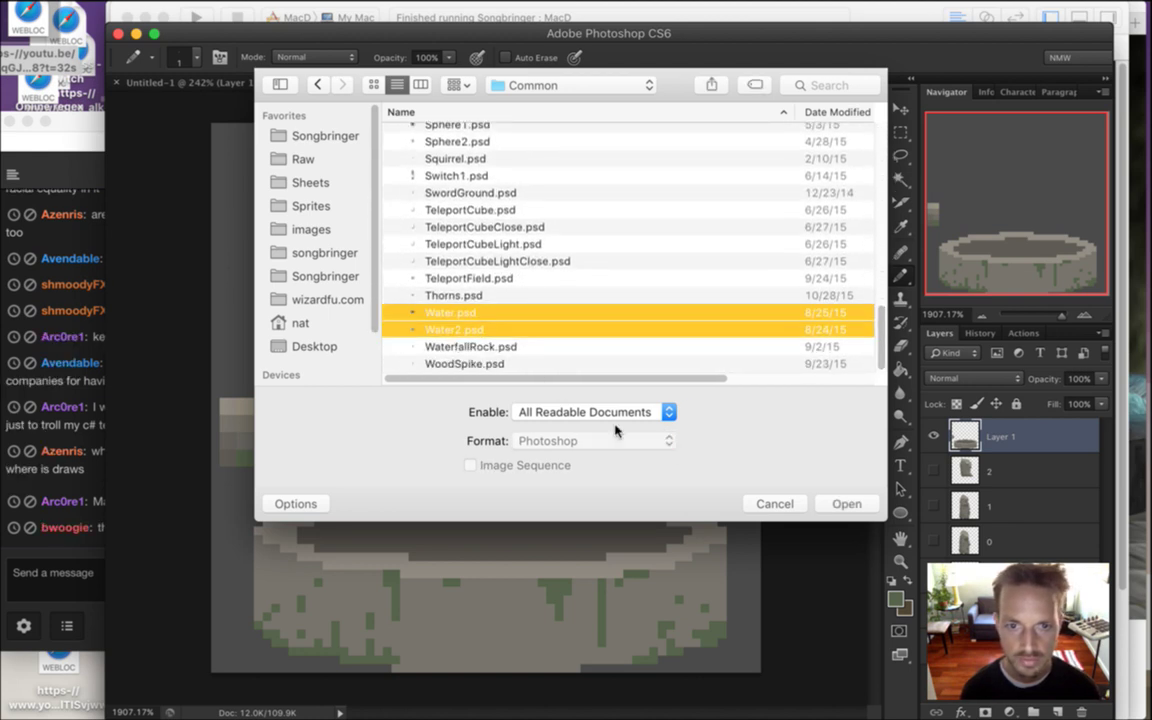
left_click(828, 507)
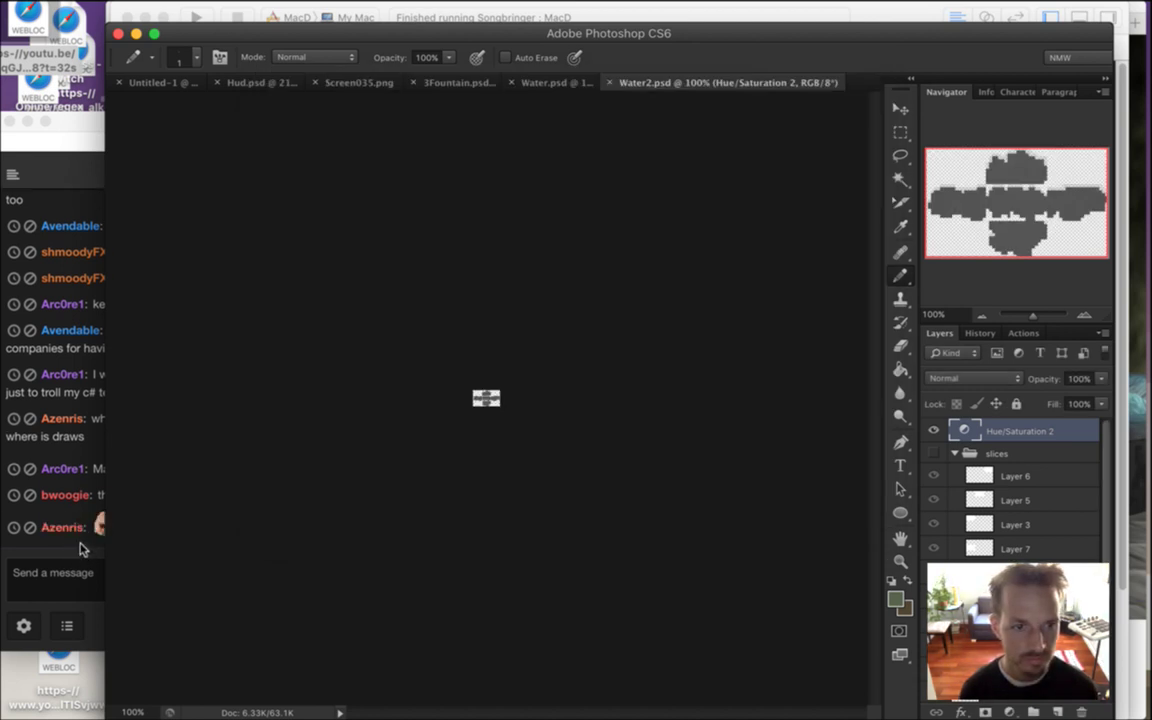
Read the Twitch chat messages about making a game dev studio and the mouse sitting lower than where it draws
left_click(82, 549)
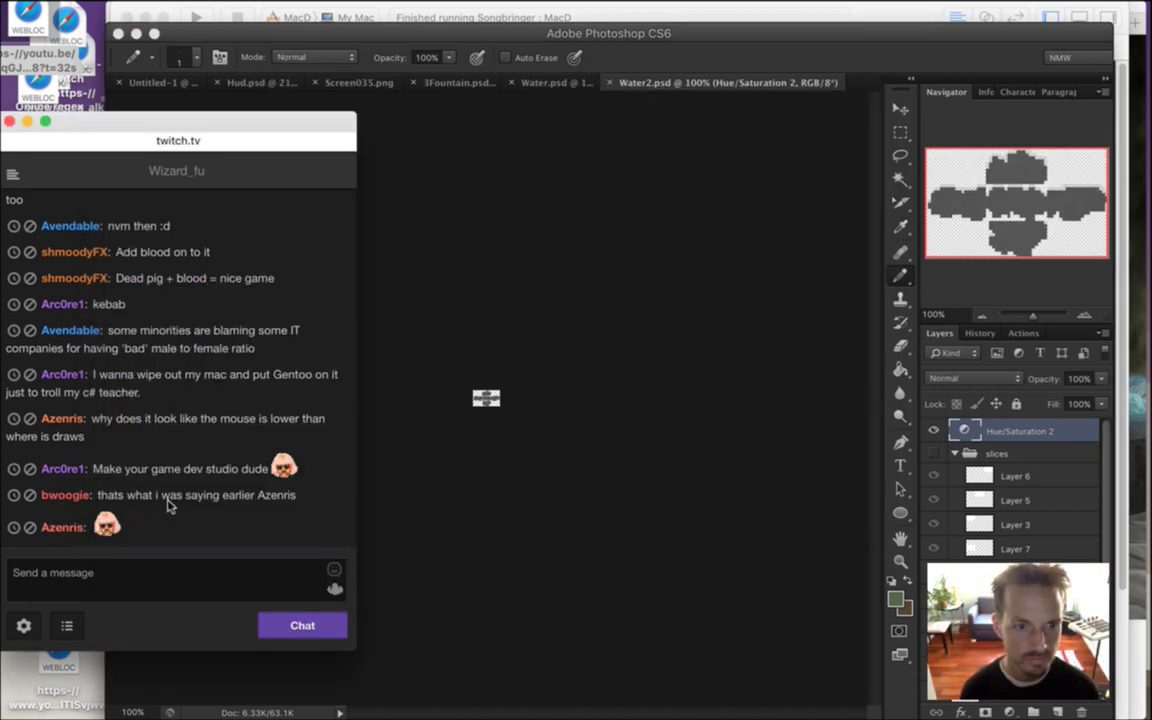
left_click_drag(126, 472, 196, 484)
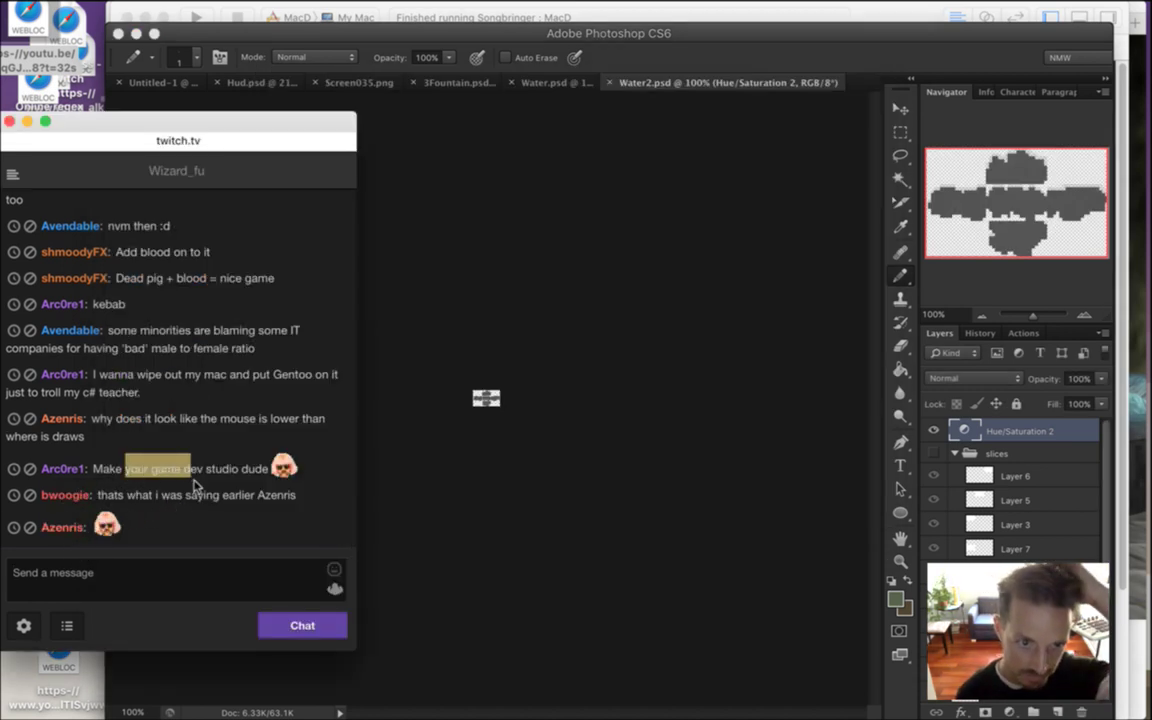
left_click(107, 381)
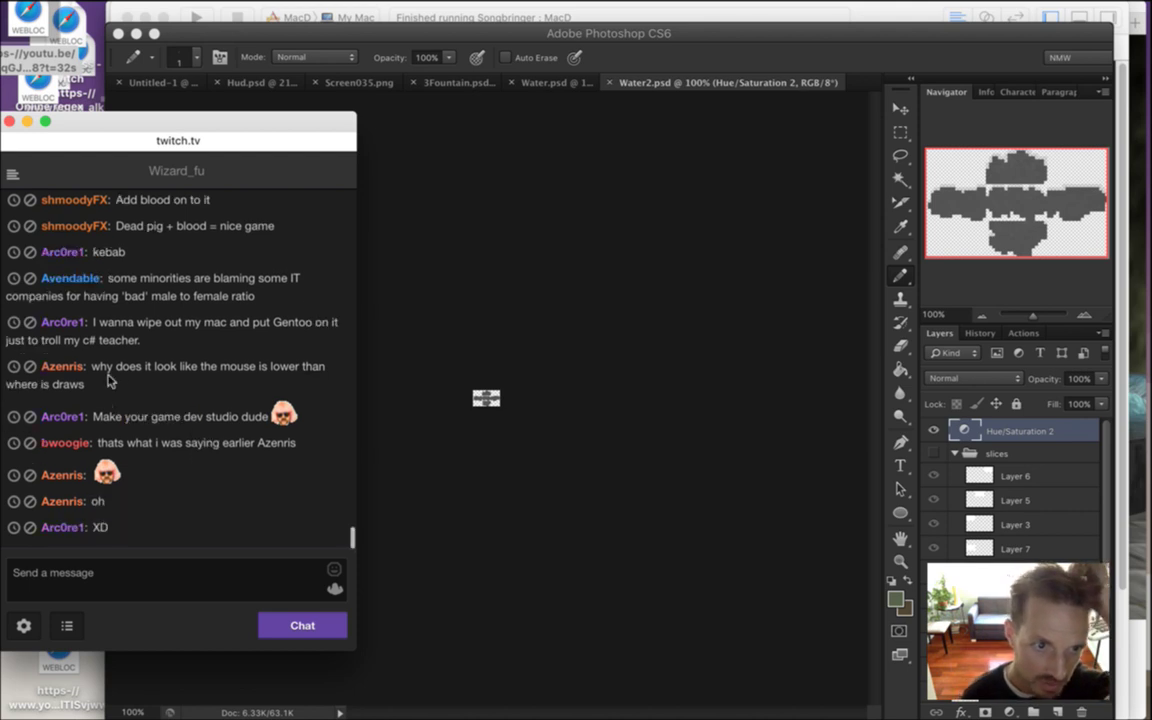
mouse_move(115, 368)
left_mouse_down()
mouse_move(147, 380)
mouse_move(155, 398)
left_mouse_up()
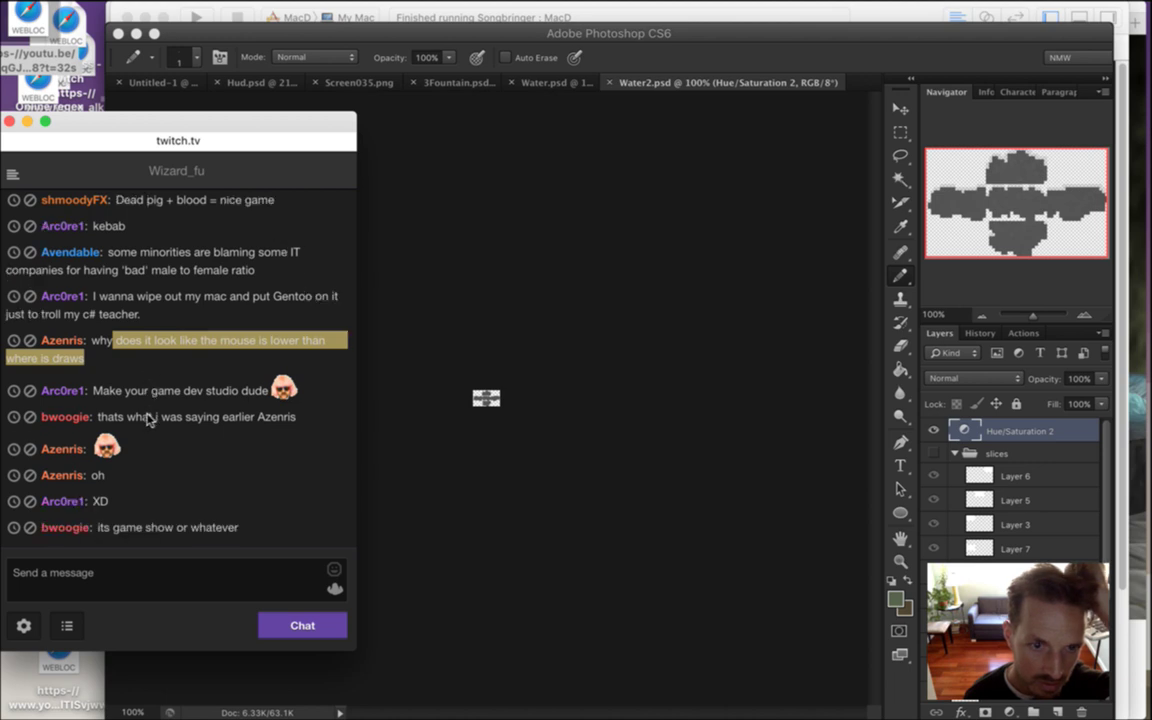
Read the newer chat replies about the game show and the painting sessions, and return to Water2.psd in Photoshop
left_click(160, 527)
left_click_drag(222, 527, 130, 522)
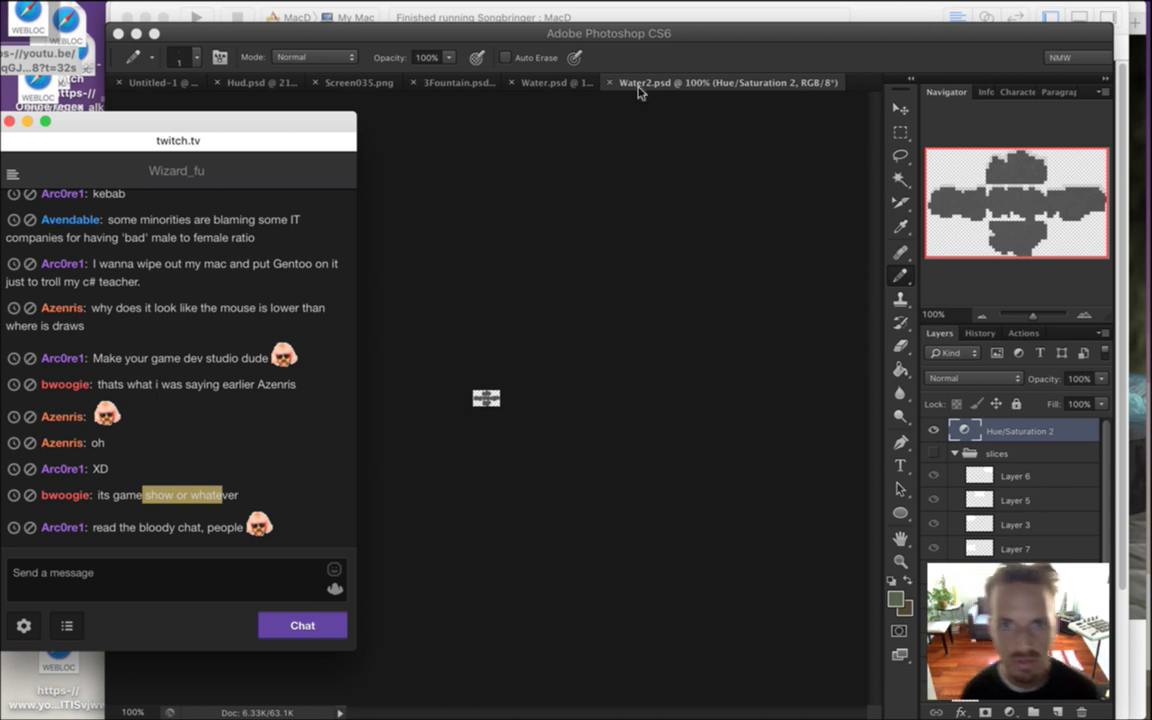
mouse_move(1141, 440)
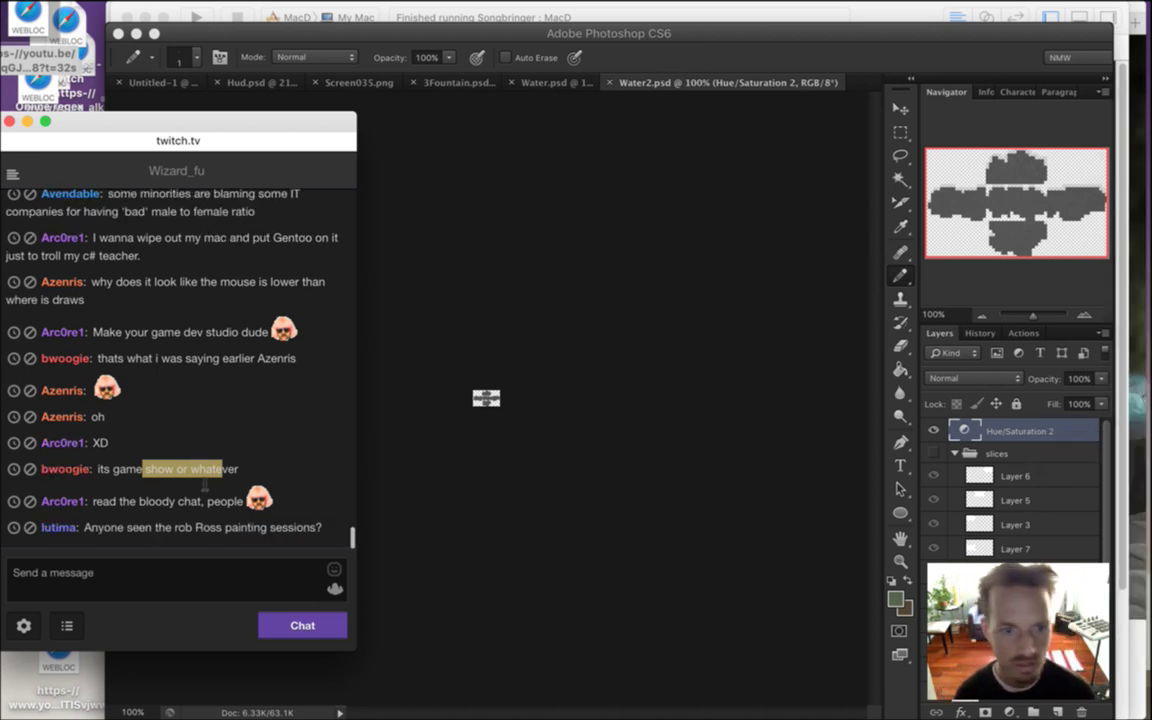
left_click(200, 515)
left_click_drag(146, 469, 222, 473)
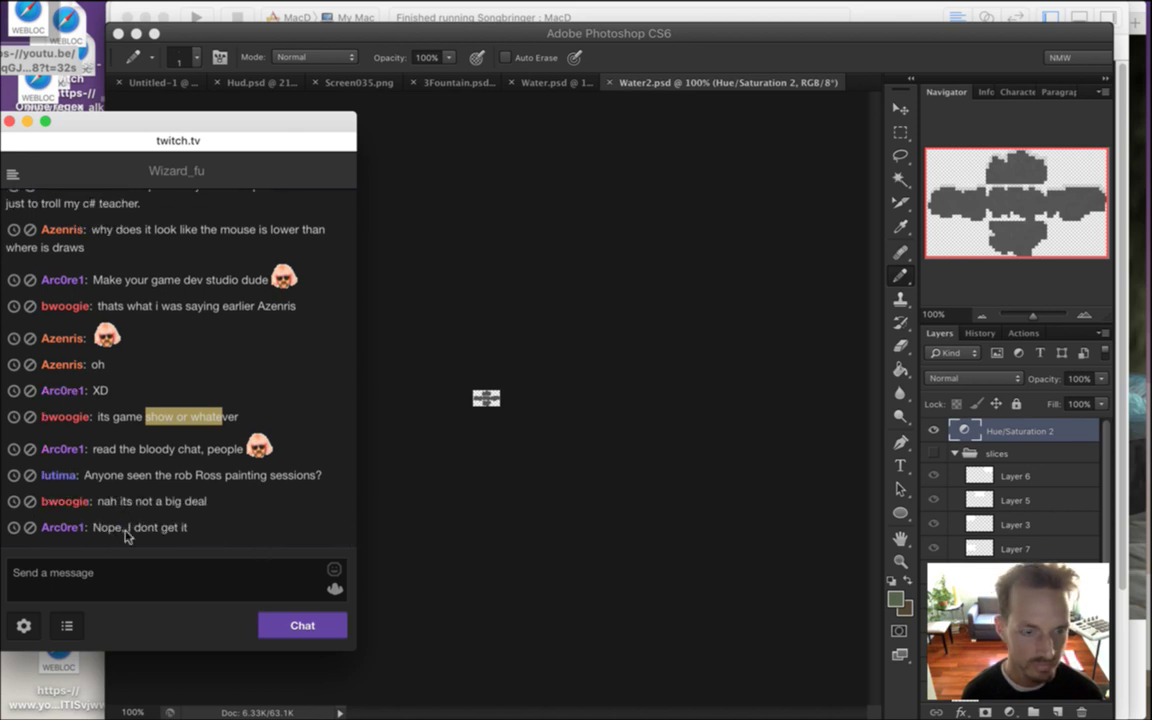
mouse_move(110, 476)
left_mouse_down()
mouse_move(296, 486)
mouse_move(288, 474)
mouse_move(165, 489)
left_mouse_up()
left_click(233, 493)
left_click(737, 66)
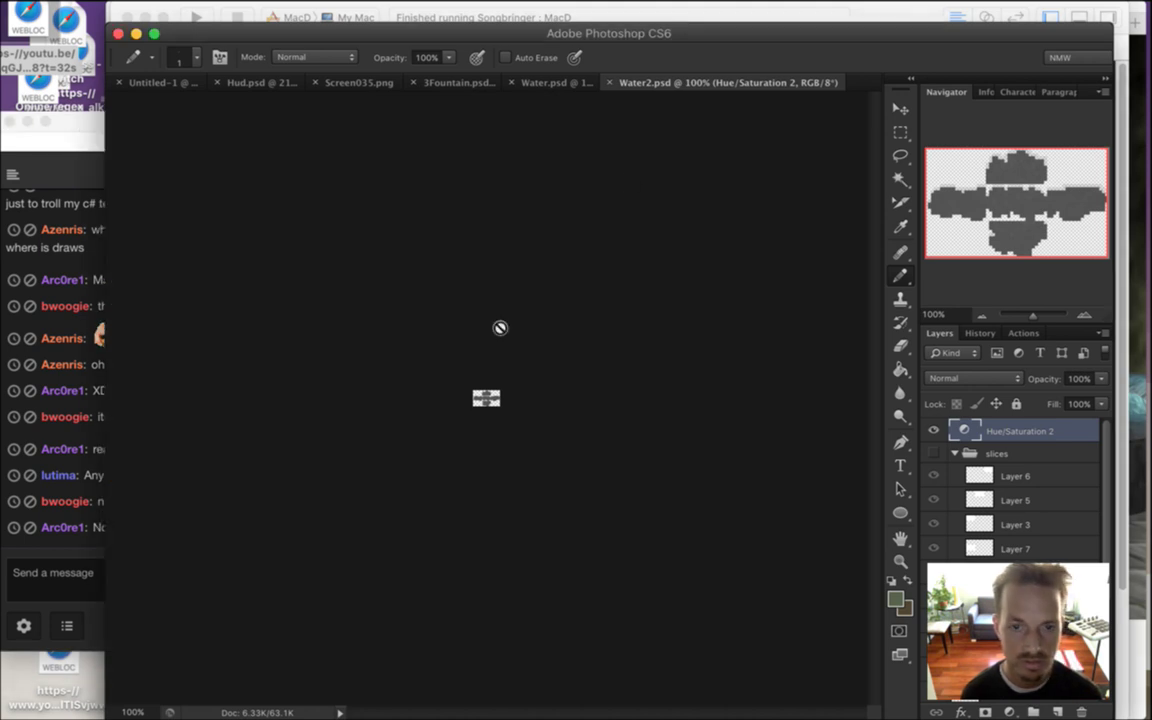
left_click_drag(486, 398, 563, 459)
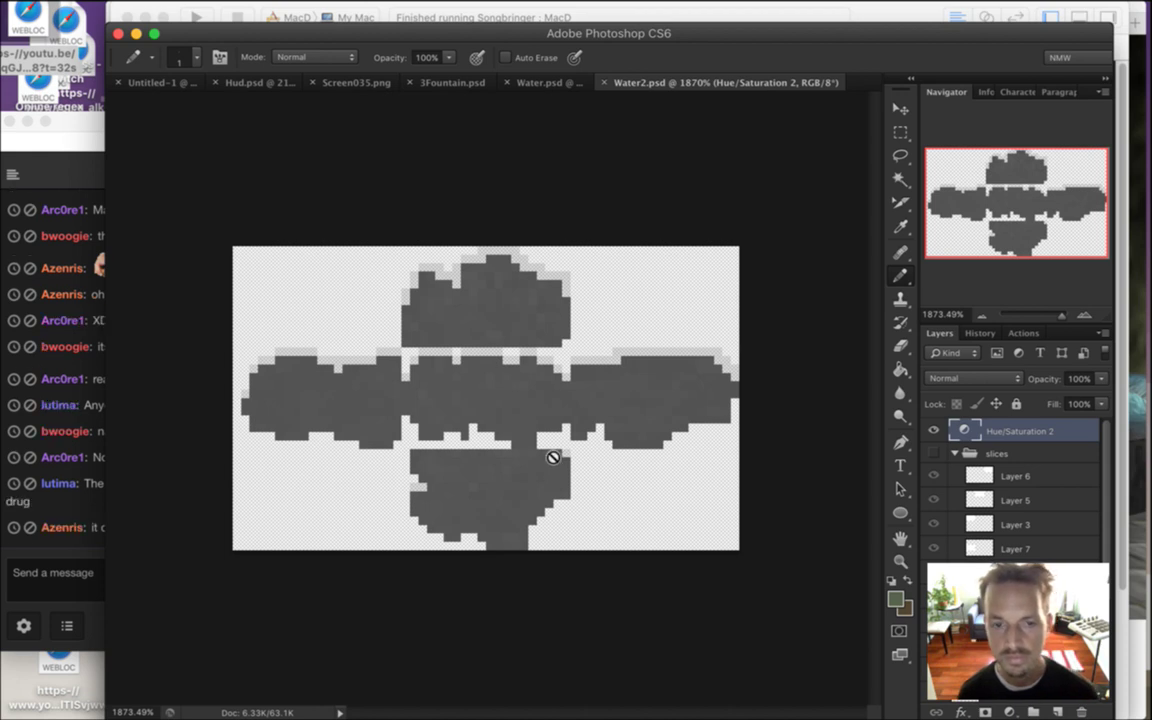
Read the chat messages about the sound of the brush and the pointer offset not being a bother, and return to Photoshop
left_click(86, 472)
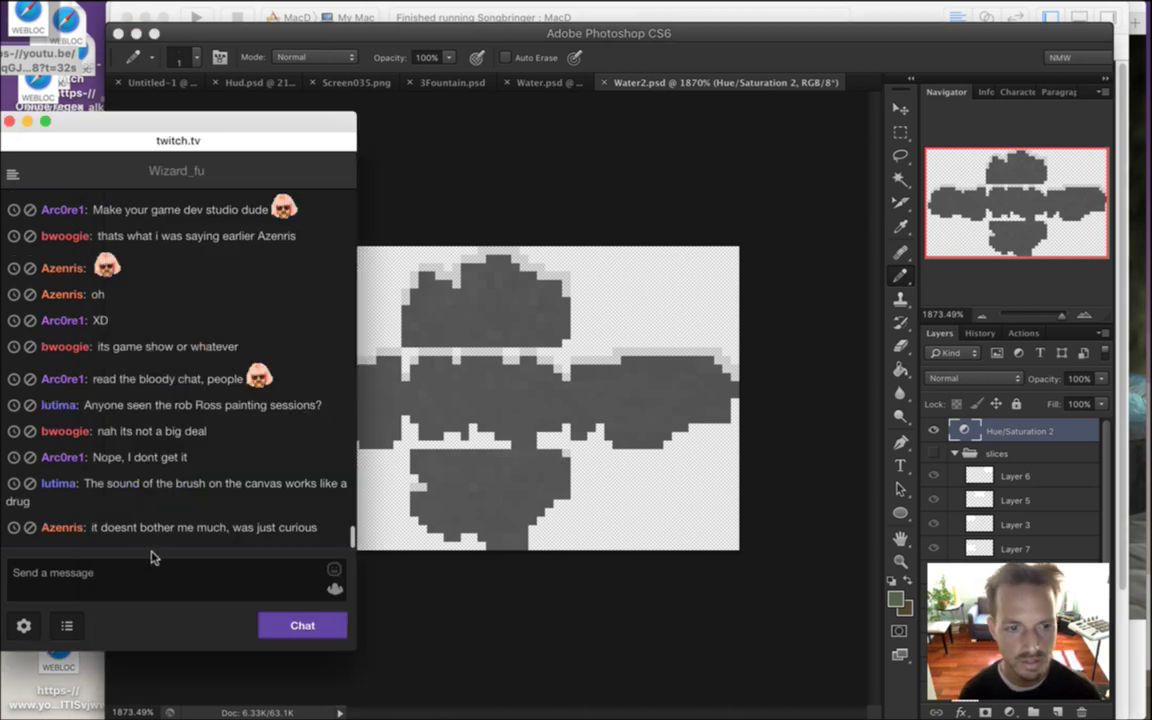
left_click_drag(213, 527, 113, 537)
left_click(220, 537)
left_click_drag(229, 528, 205, 492)
left_click(148, 435)
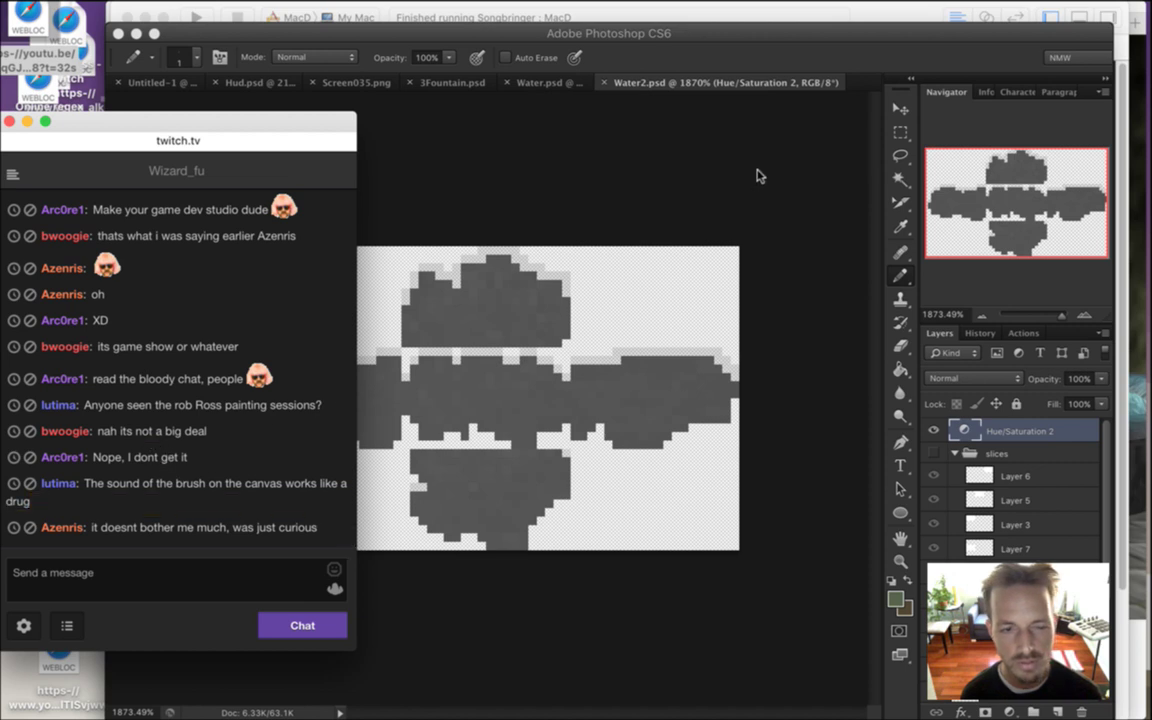
left_click(701, 32)
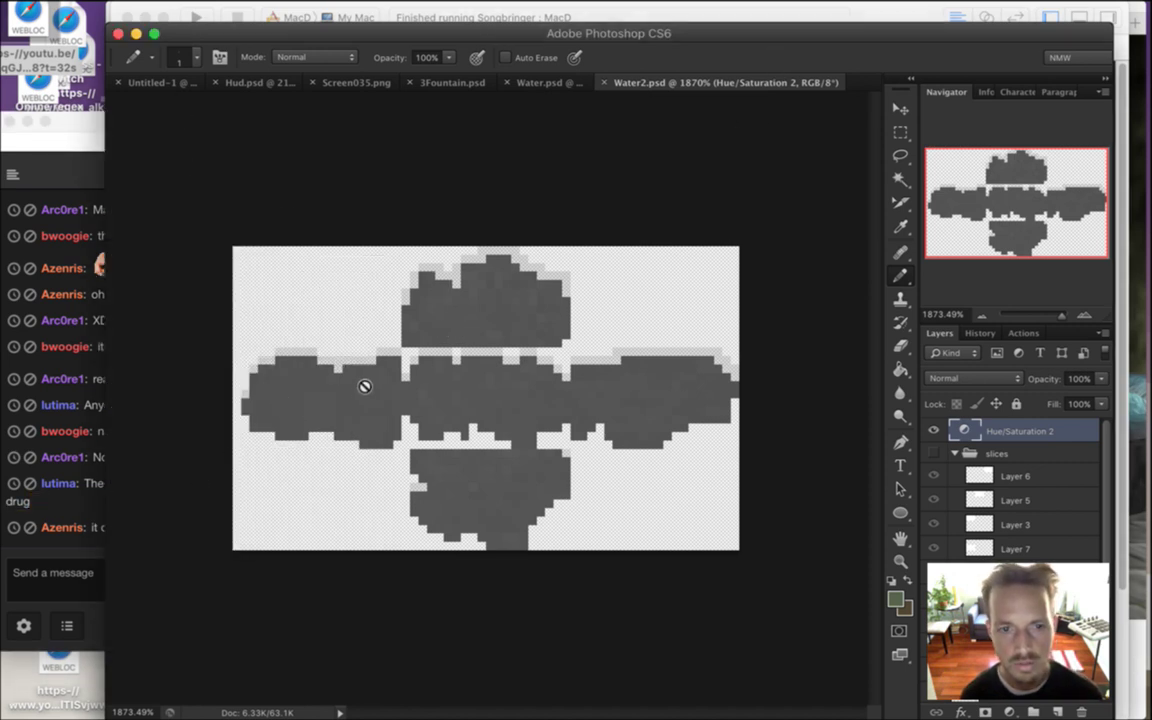
Sample a dark gray water tone from the left part of the sprite in Water2.psd with the Eyedropper
key("i")
left_click(330, 358)
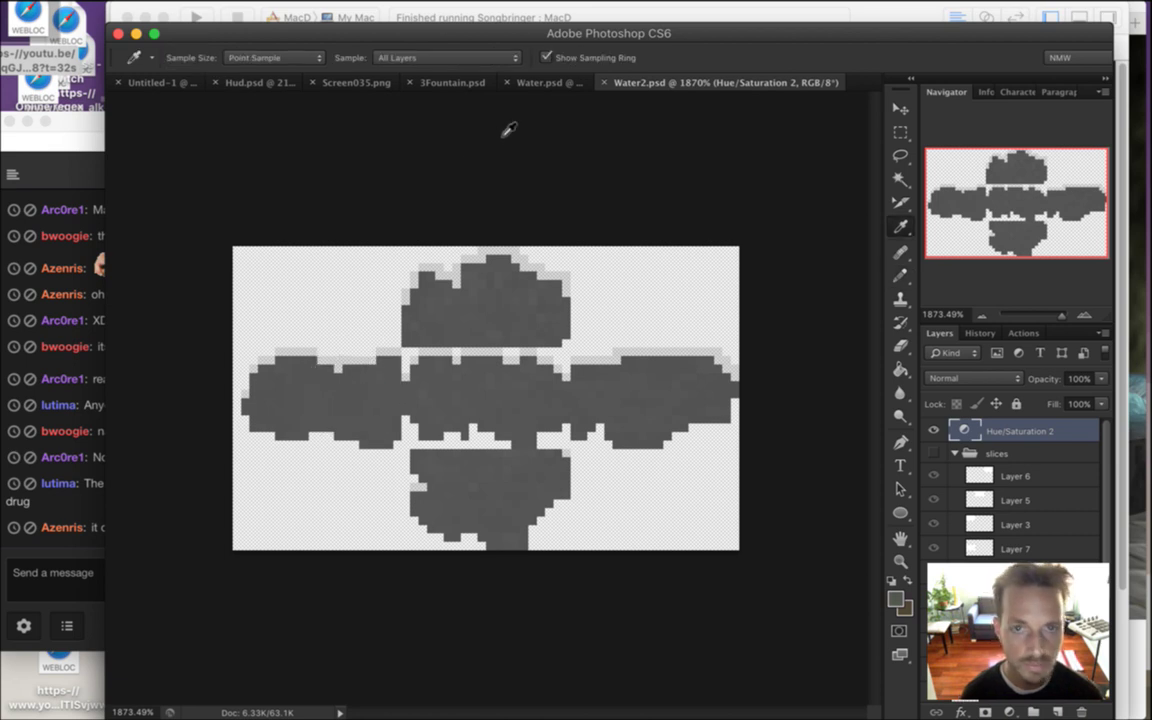
Bring up the 3Fountain.psd document and pencil a few grey test strokes inside the fountain basin
left_click(545, 83)
left_click(457, 83)
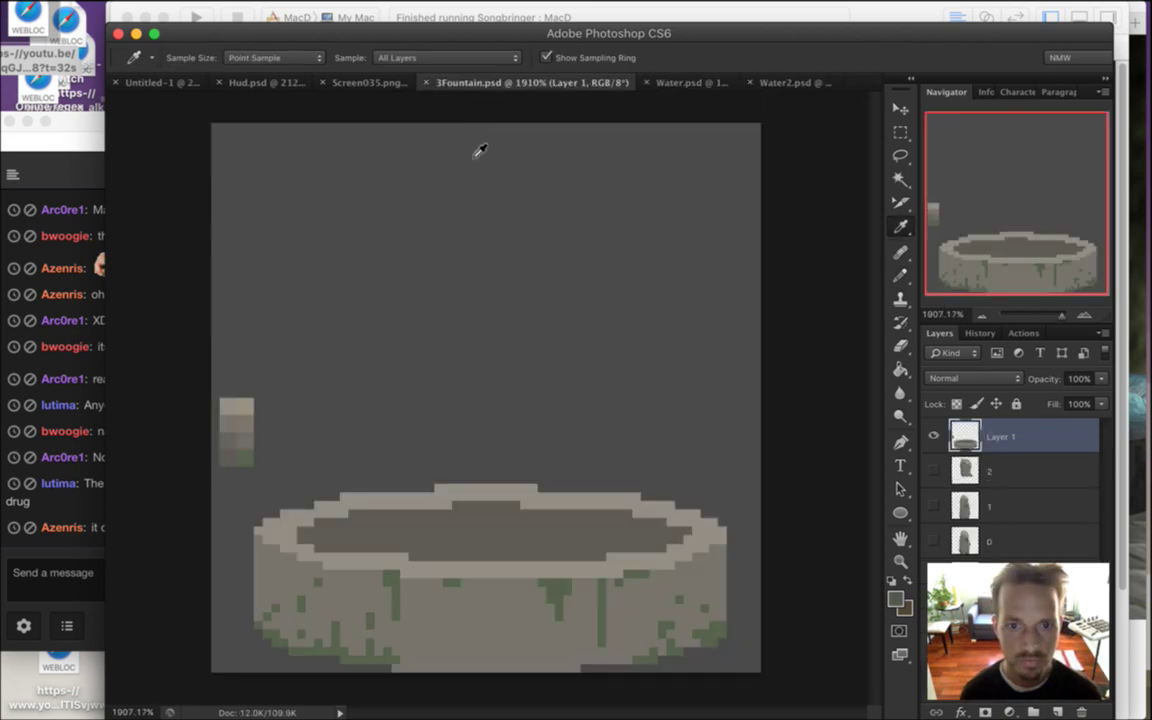
key("b")
left_click_drag(356, 551, 412, 549)
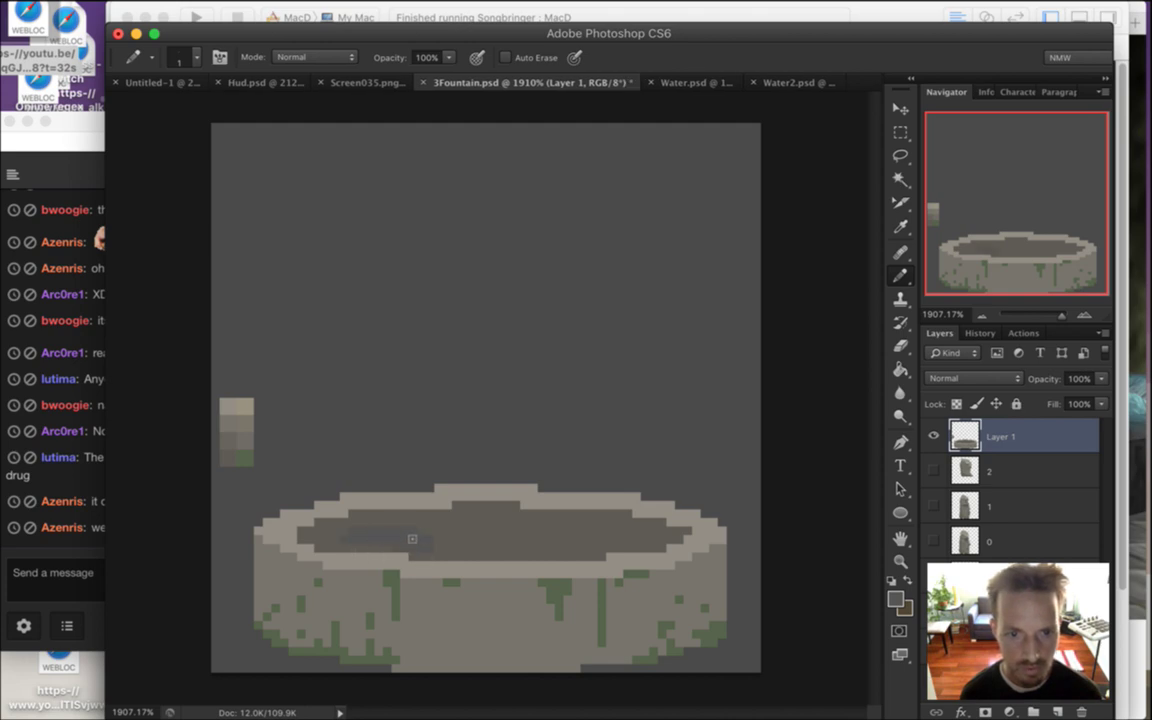
Switch to Xcode, open Colors.txt from the Assets folder, and copy the dark1 water colour 8bffc2 for use in Photoshop
key("super+Tab")
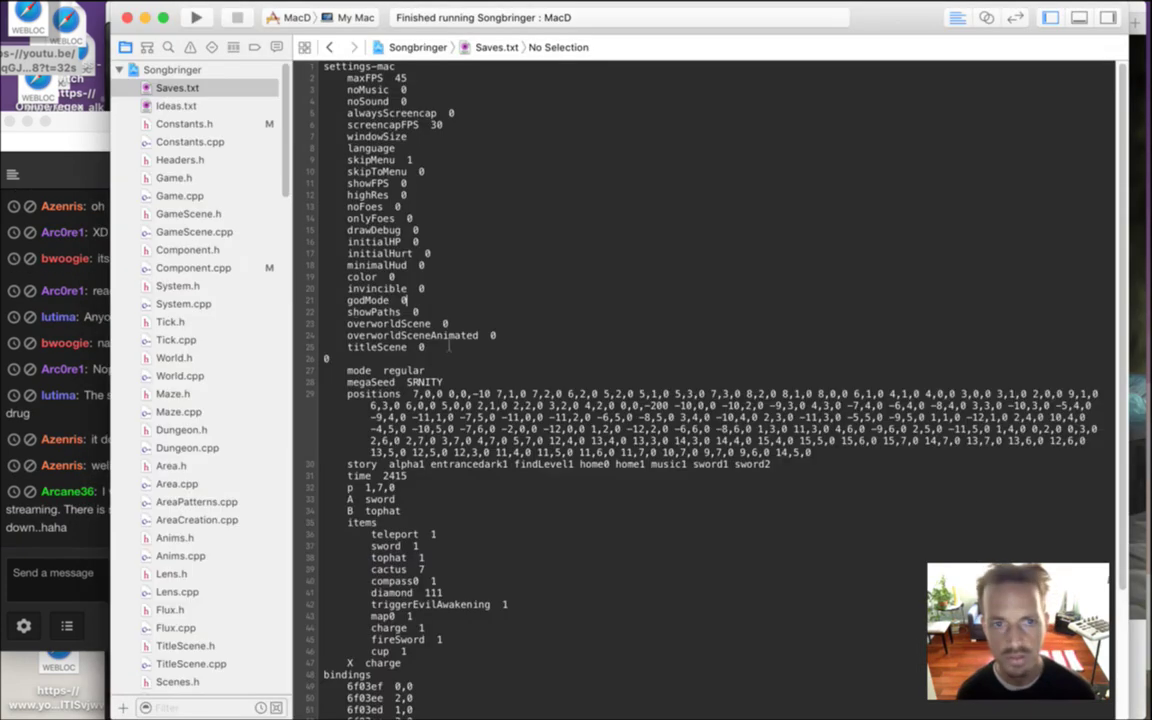
scroll(285, 142, "down", 5)
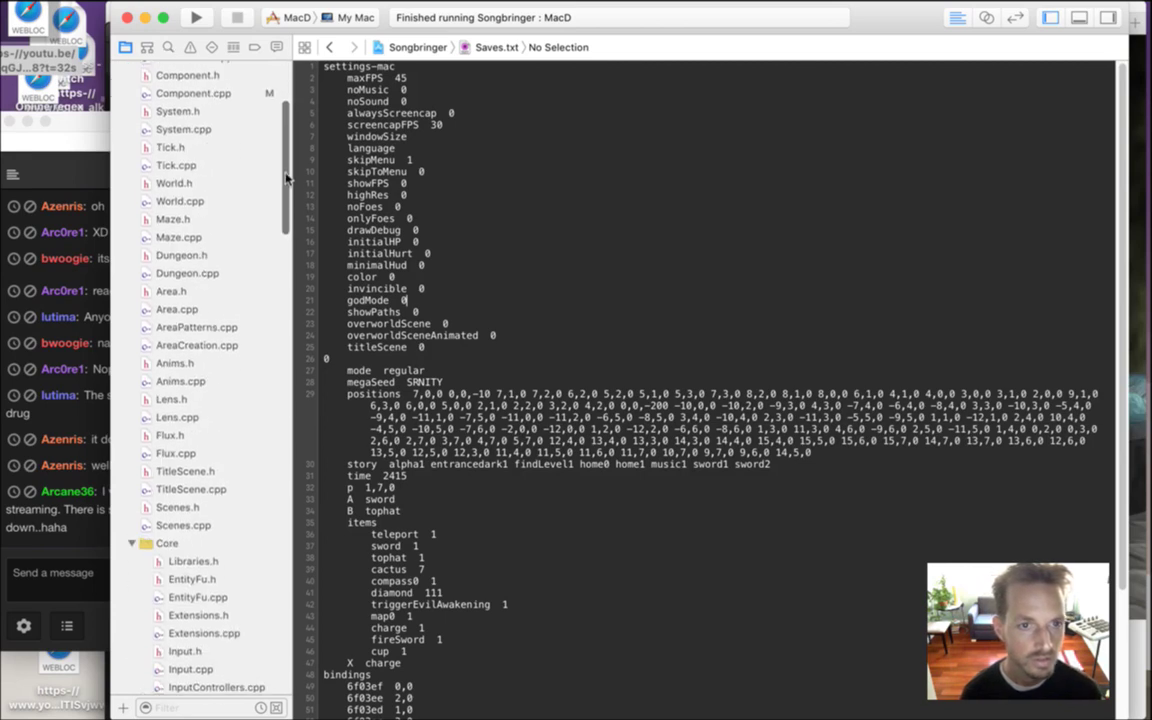
scroll(292, 138, "up", 5)
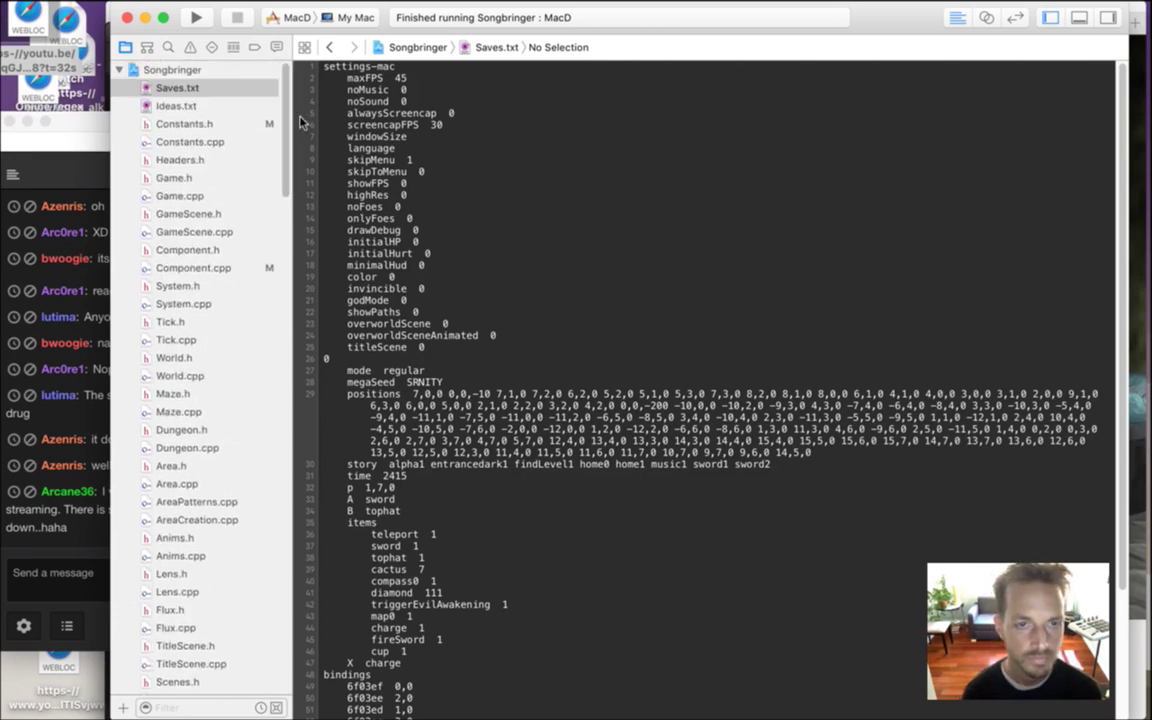
scroll(282, 160, "down", 5)
scroll(285, 197, "down", 10)
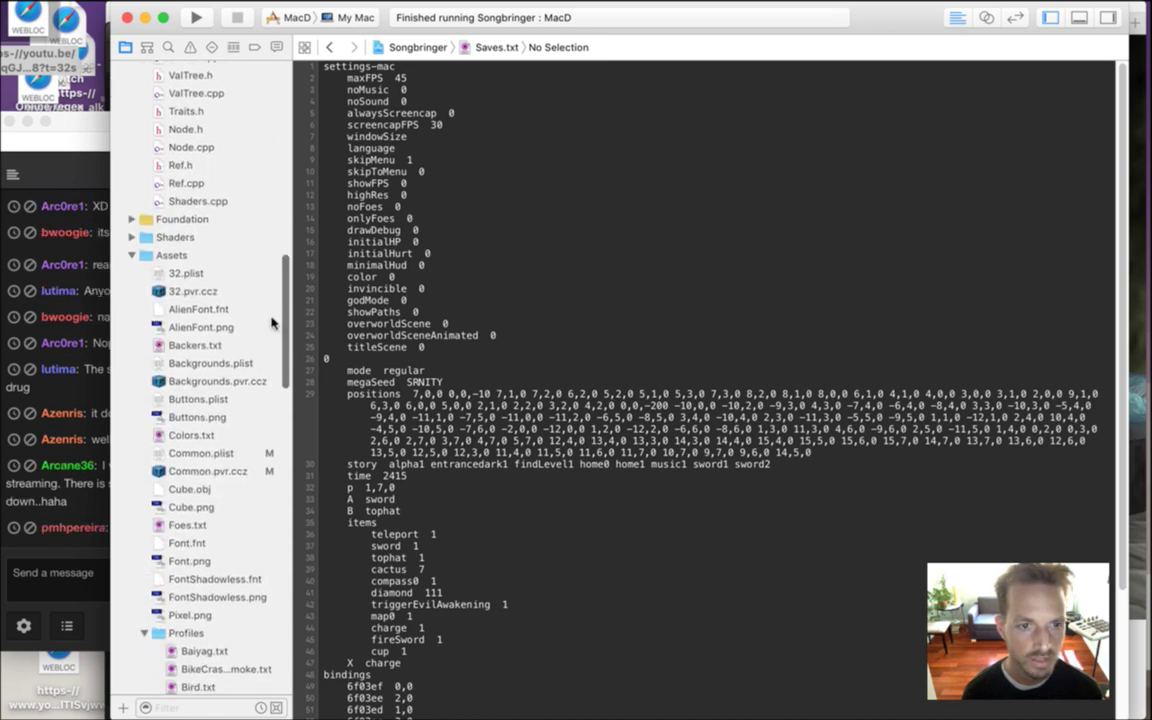
left_click(252, 430)
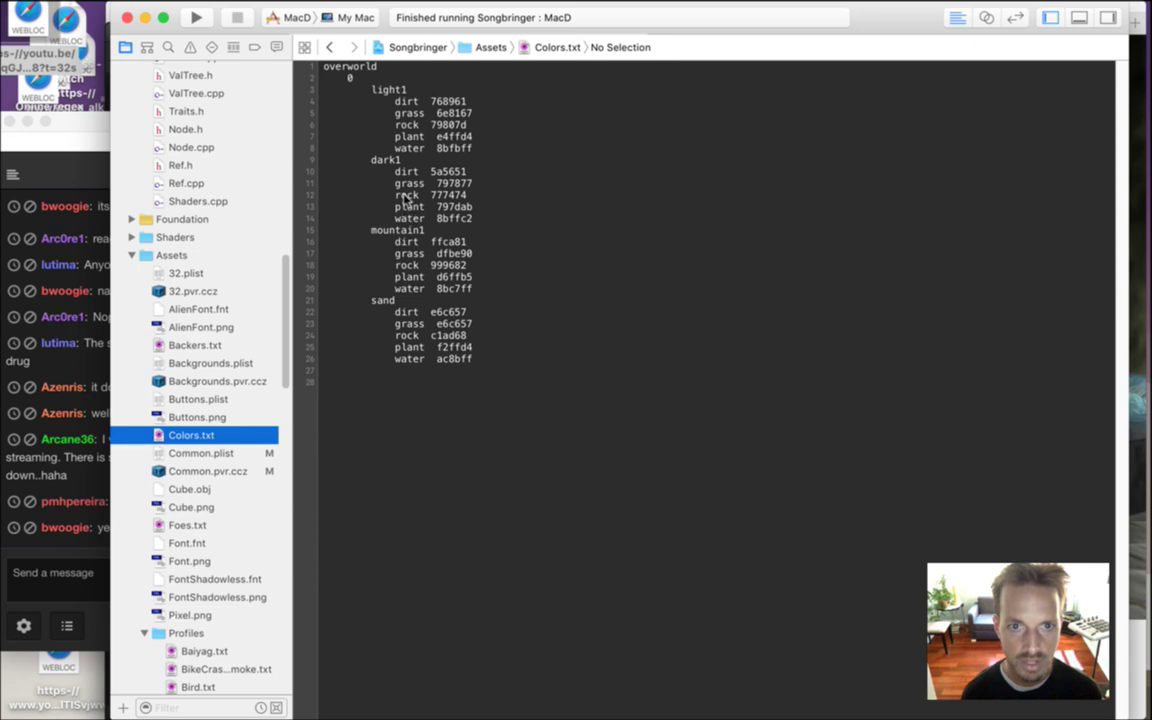
double_click(470, 219)
key("super+Tab")
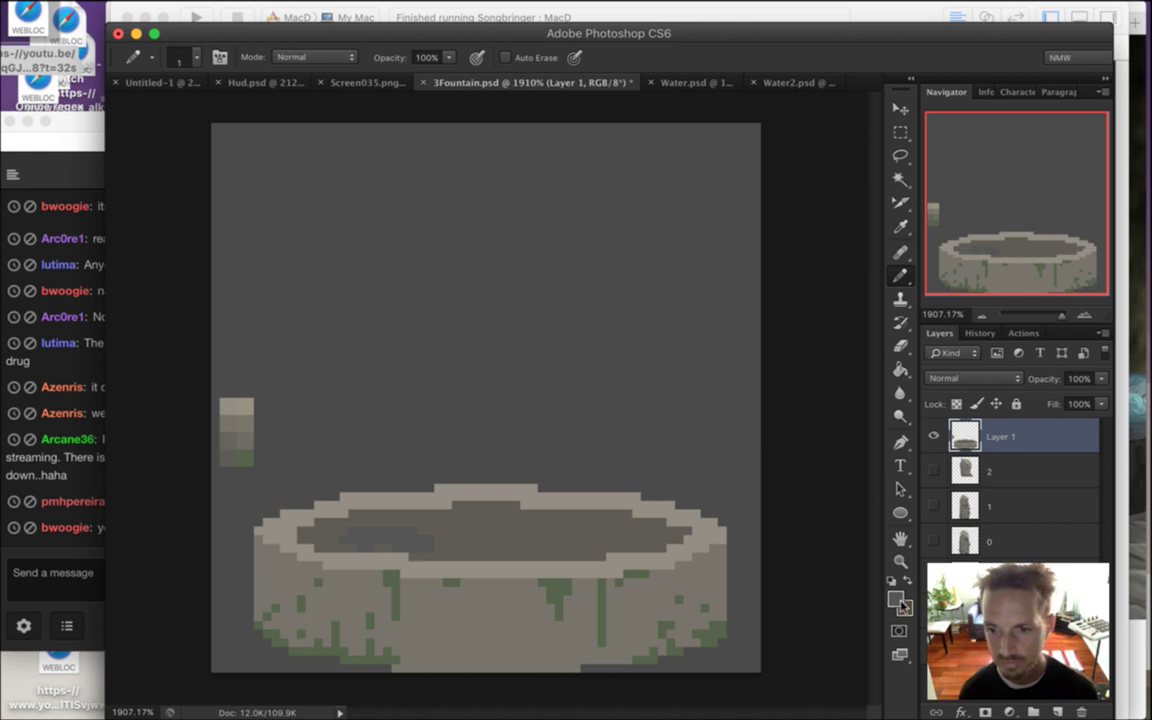
Set the foreground colour to the copied water green and lower its brightness to 60%
left_click(897, 599)
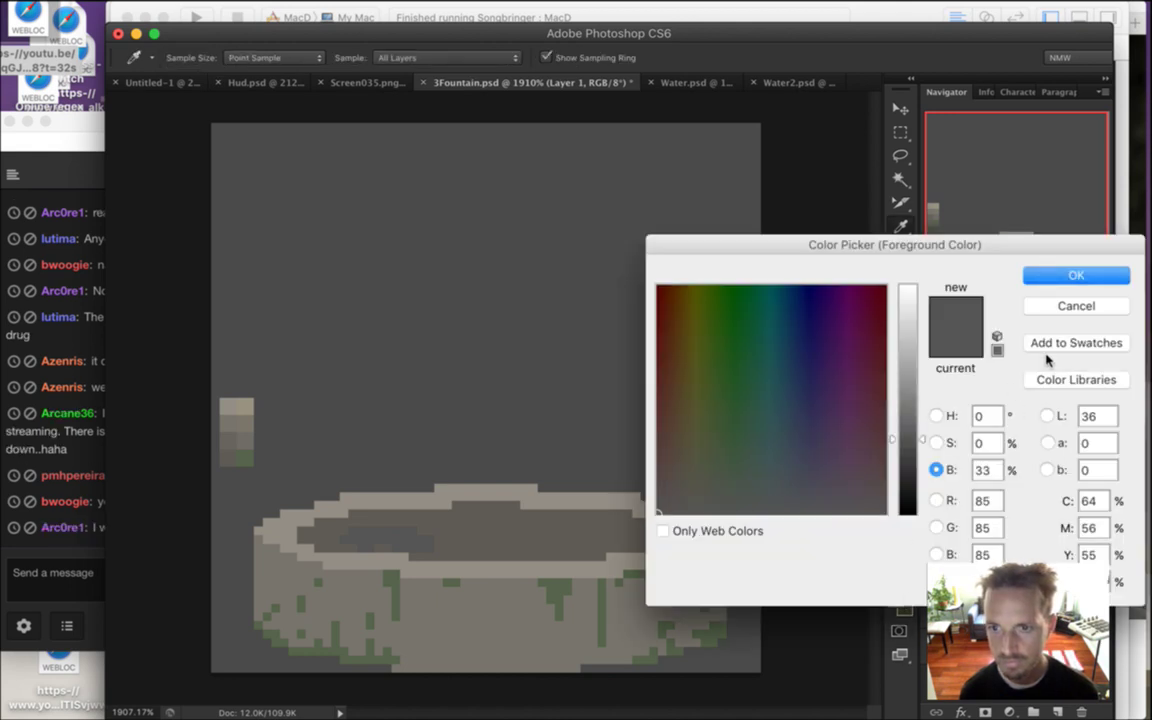
left_click(1071, 278)
left_click(911, 583)
left_click(897, 597)
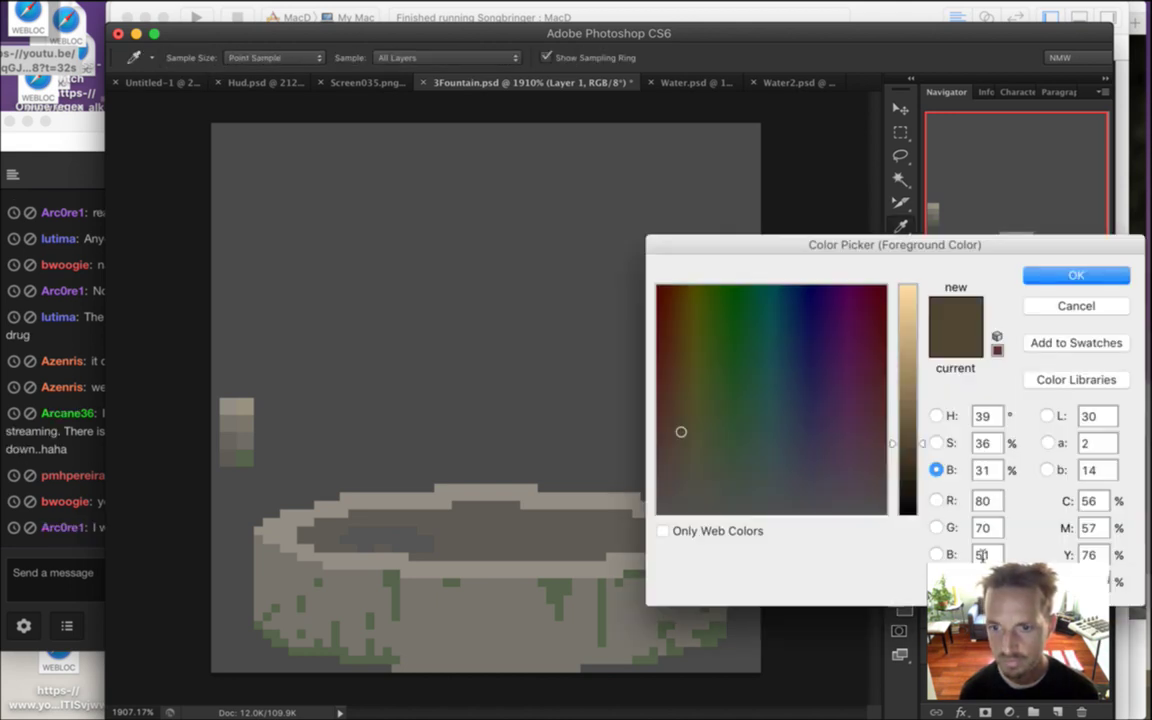
key("super+v")
left_click_drag(905, 287, 905, 380)
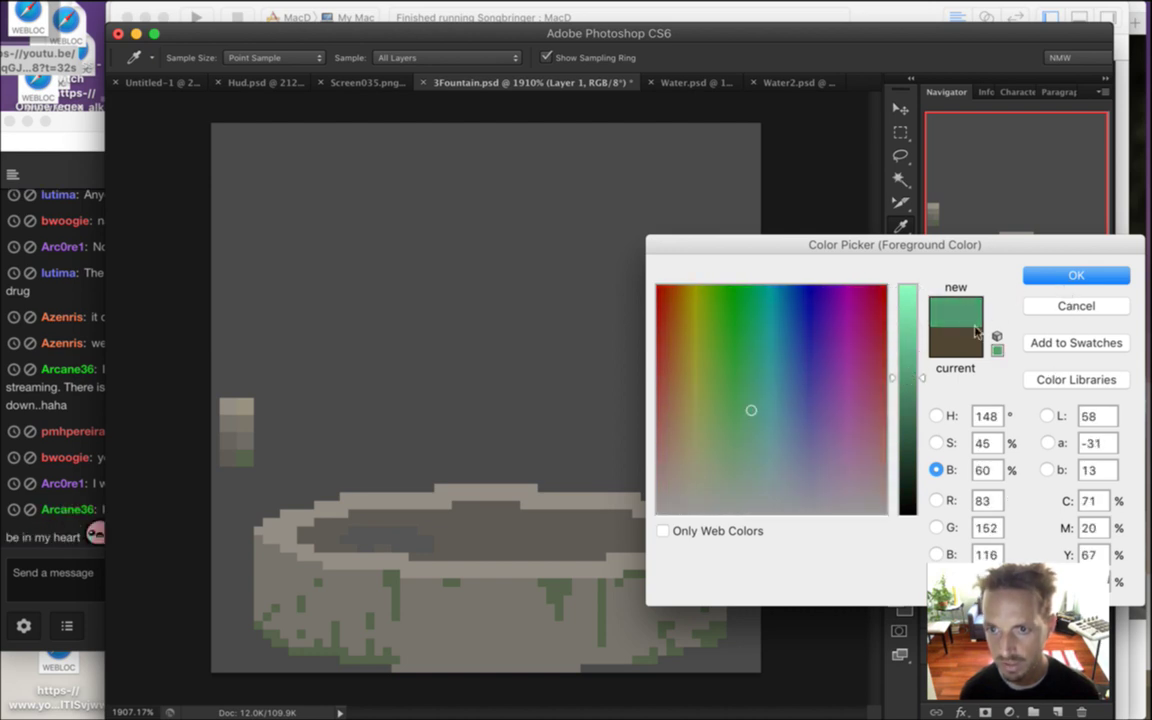
left_click(1042, 278)
Darken the foreground green slightly and pencil the first patches of water over the grey strokes in the basin
left_click(909, 610)
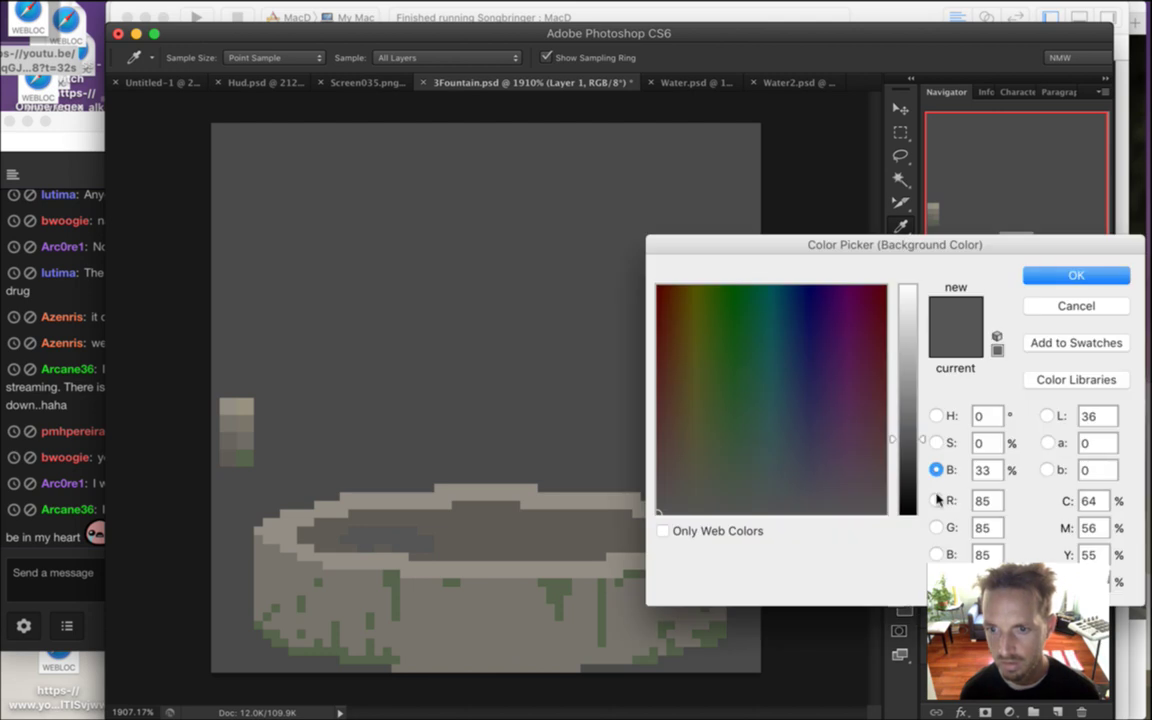
left_click(1076, 278)
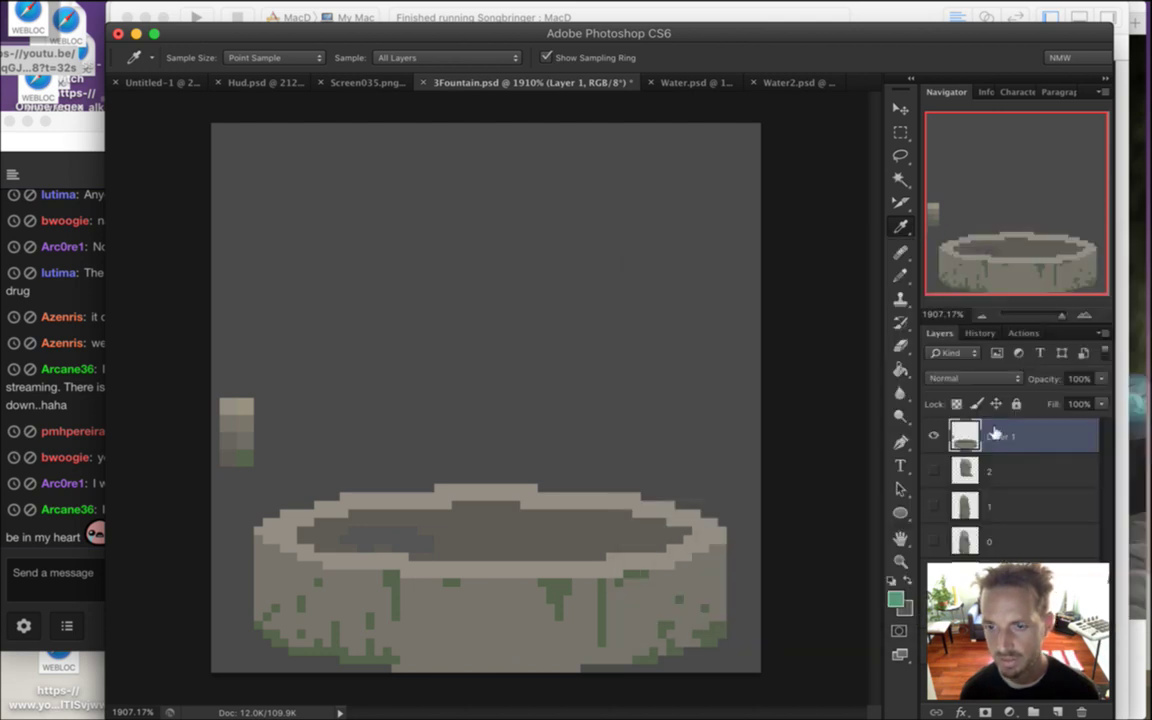
left_click(901, 599)
left_click_drag(924, 379, 920, 405)
left_click(1074, 275)
key("b")
mouse_move(454, 540)
left_mouse_down()
mouse_move(345, 540)
mouse_move(374, 541)
left_mouse_up()
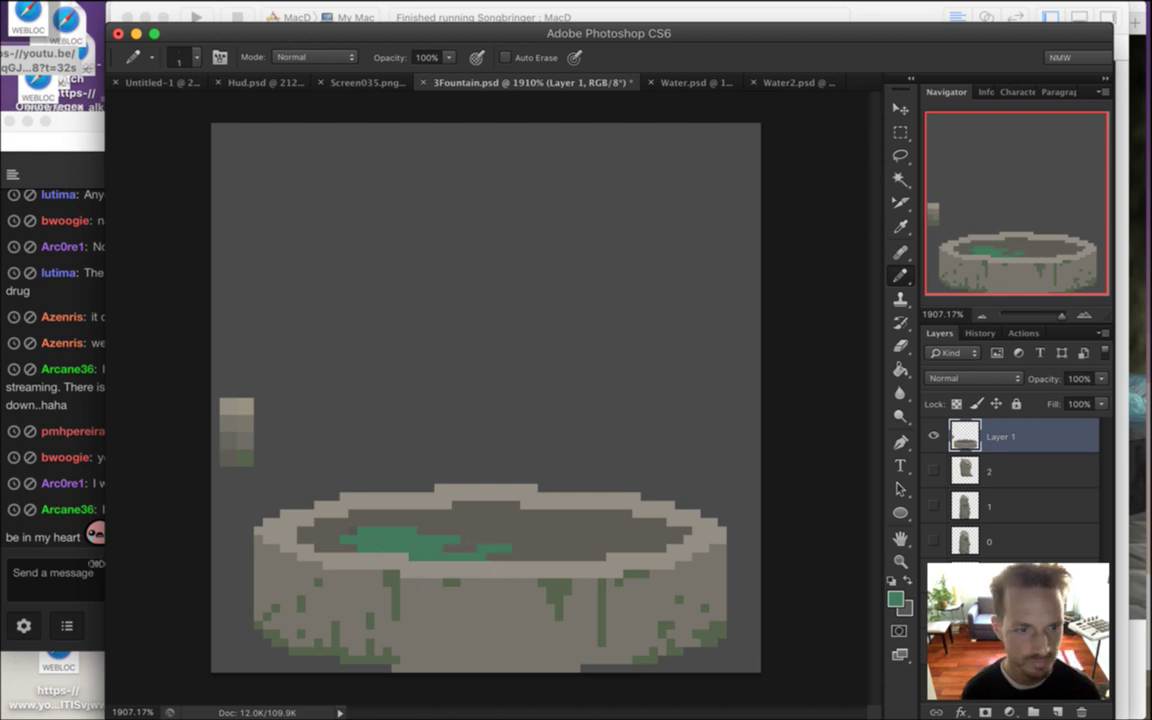
Read through the recent viewer messages in the Twitch chat, and return to the fountain document
left_click(61, 505)
left_click_drag(113, 484, 209, 490)
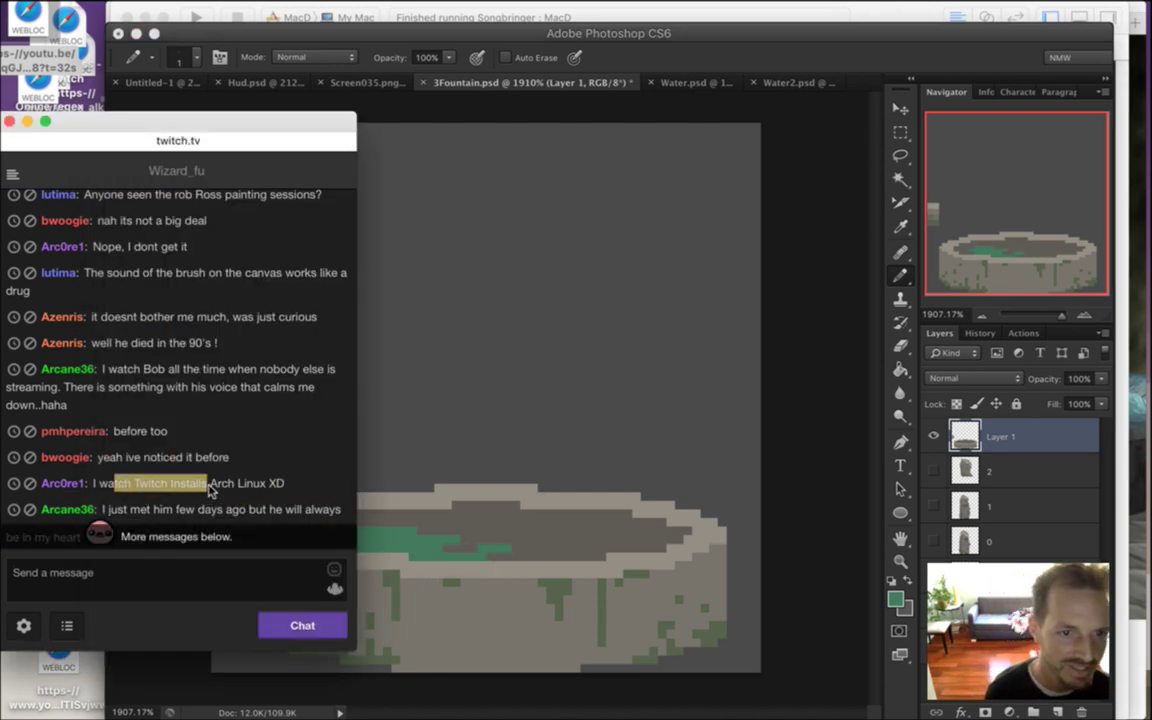
left_click(200, 446)
left_click_drag(118, 458, 185, 463)
left_click_drag(114, 431, 165, 450)
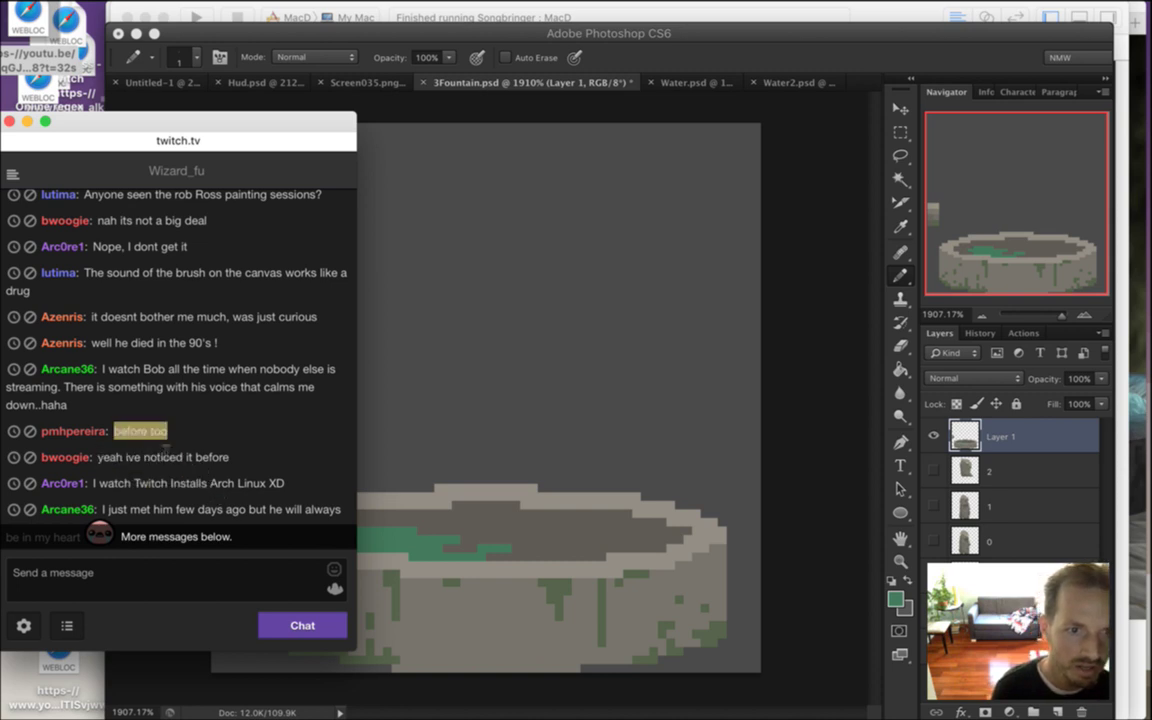
left_click_drag(135, 369, 157, 410)
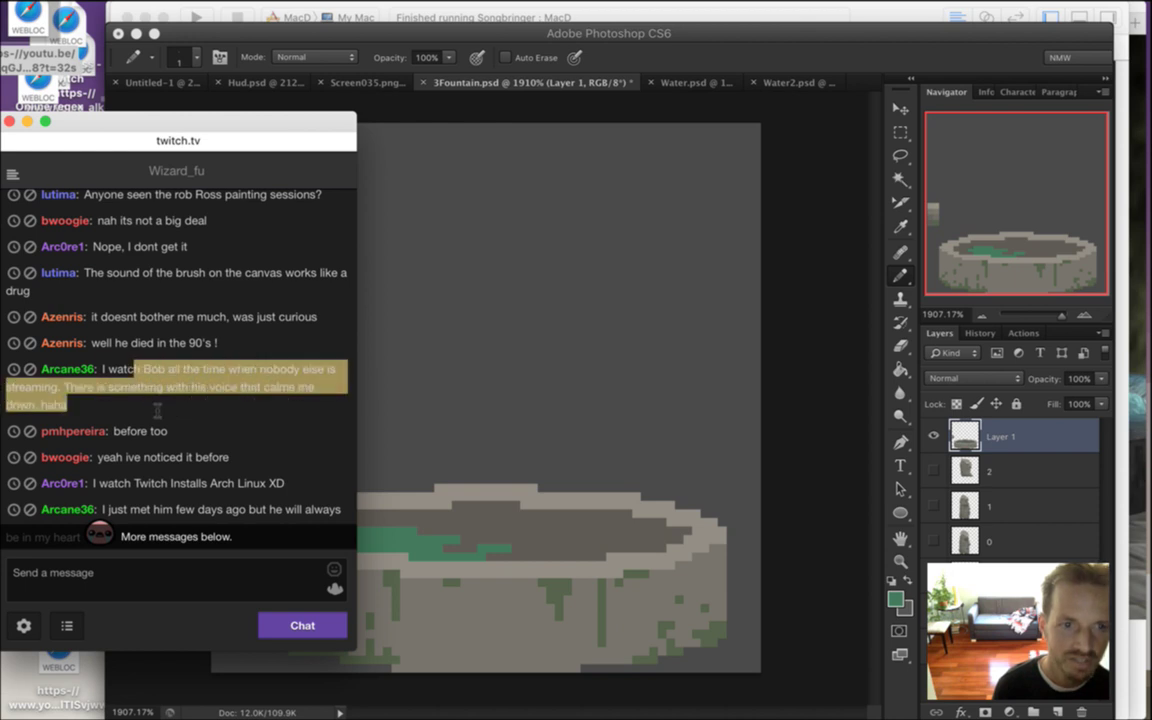
left_click_drag(138, 346, 246, 360)
left_click(187, 372)
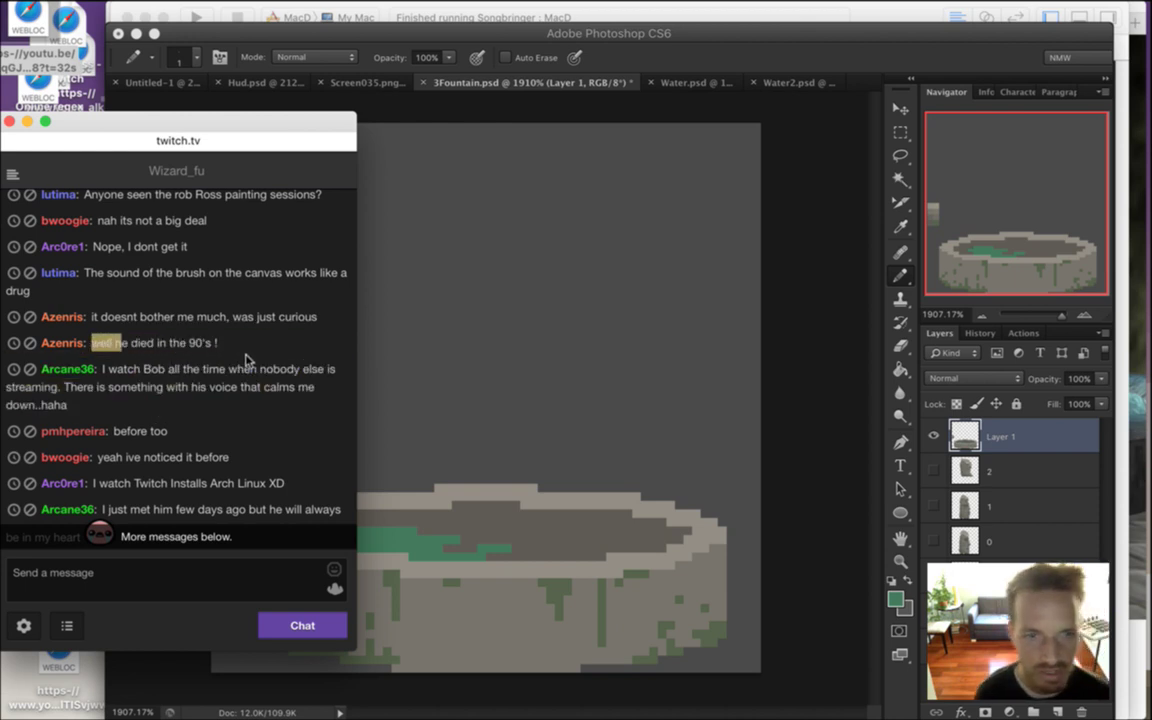
left_click(246, 360)
left_click(181, 537)
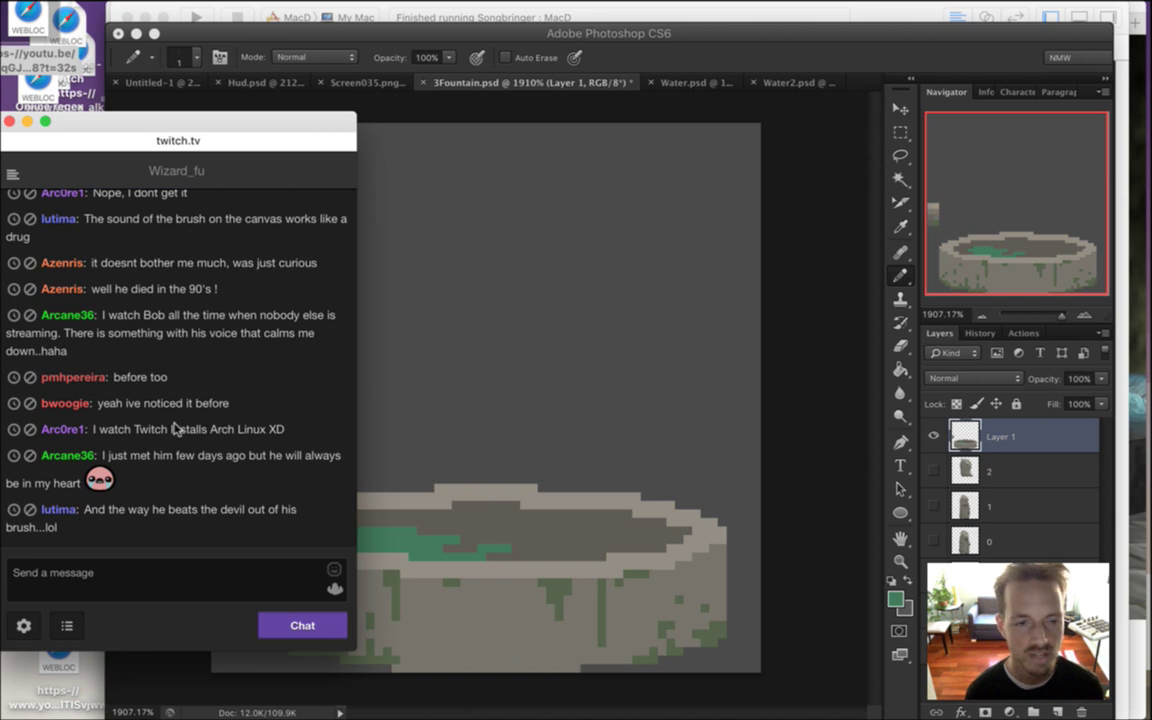
left_click_drag(162, 459, 193, 473)
left_click(241, 492)
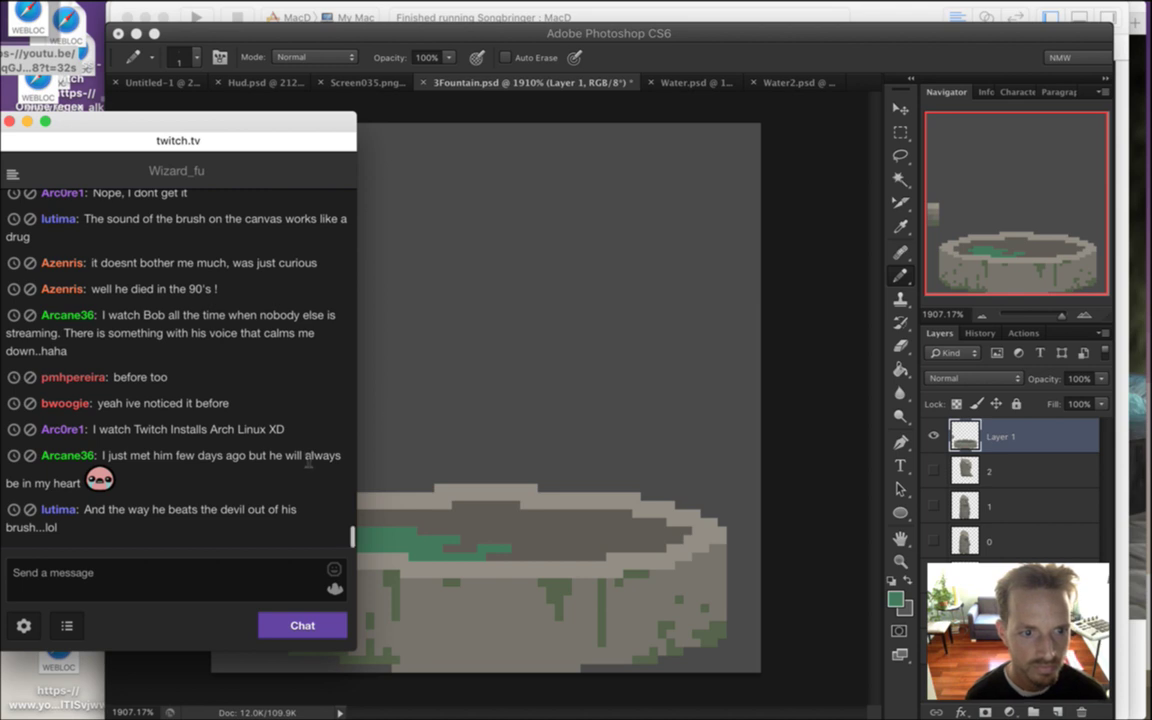
left_click_drag(168, 510, 205, 525)
left_click(207, 522)
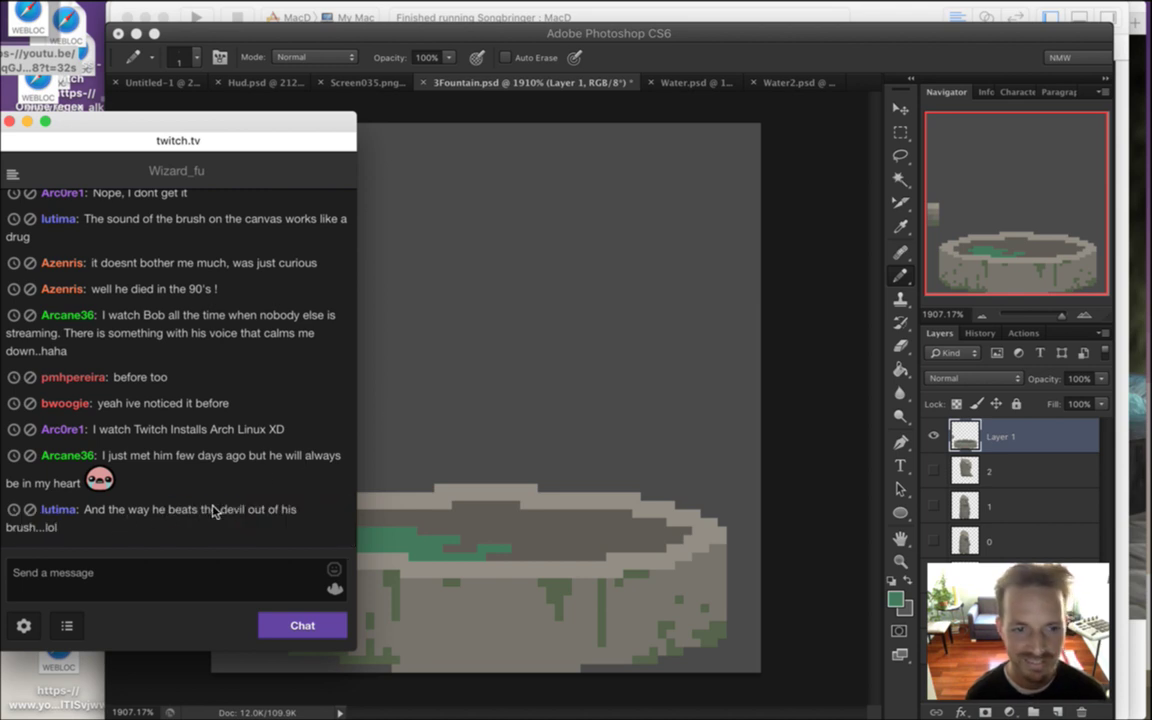
left_click(664, 60)
Save the fountain file and cover the whole basin interior with the green water colour using the pencil and Paint Bucket
key("super+s")
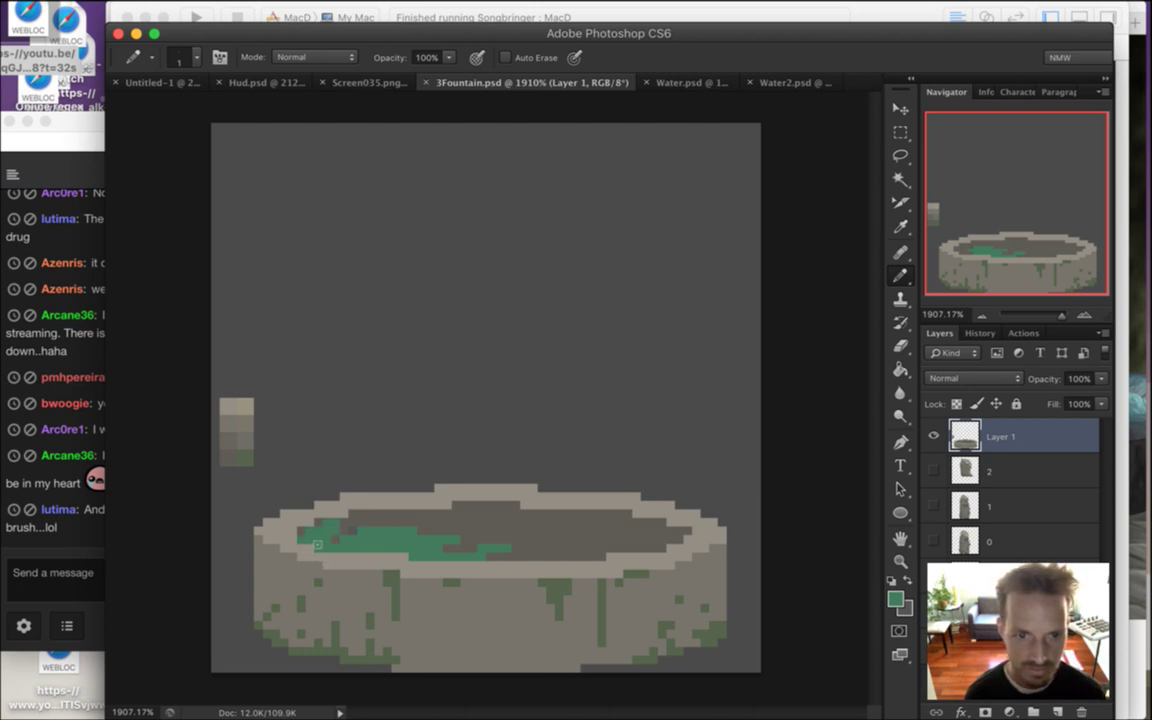
left_click(320, 541)
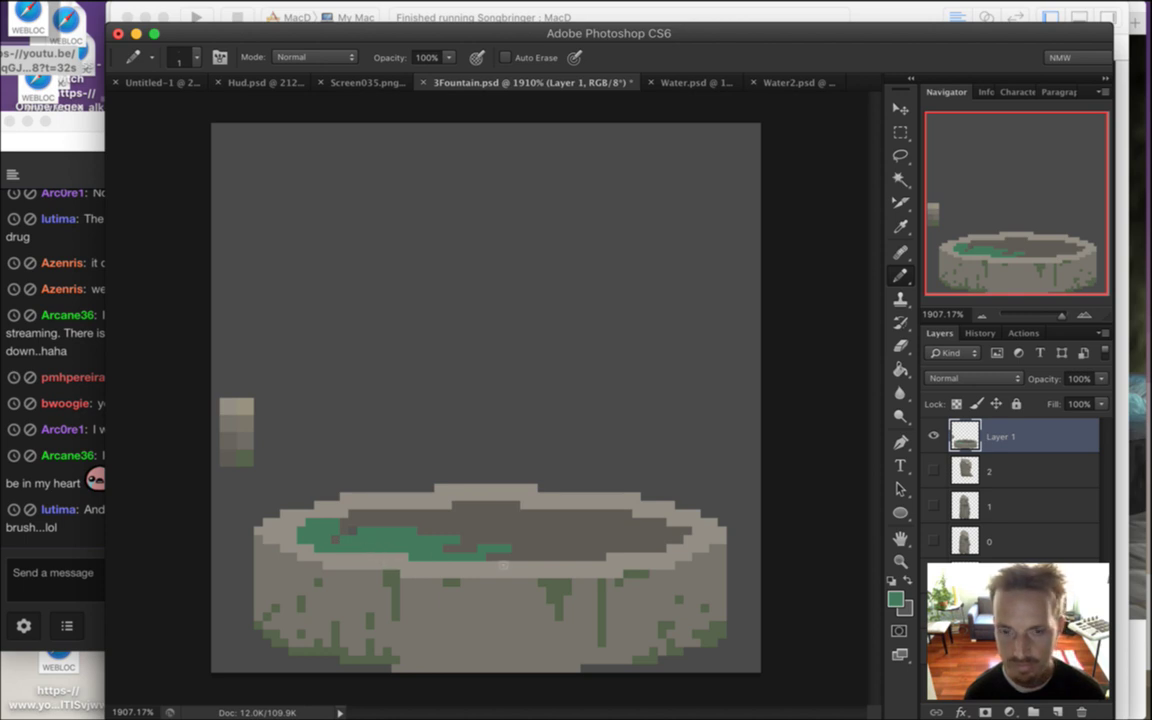
key("g")
left_click(535, 532)
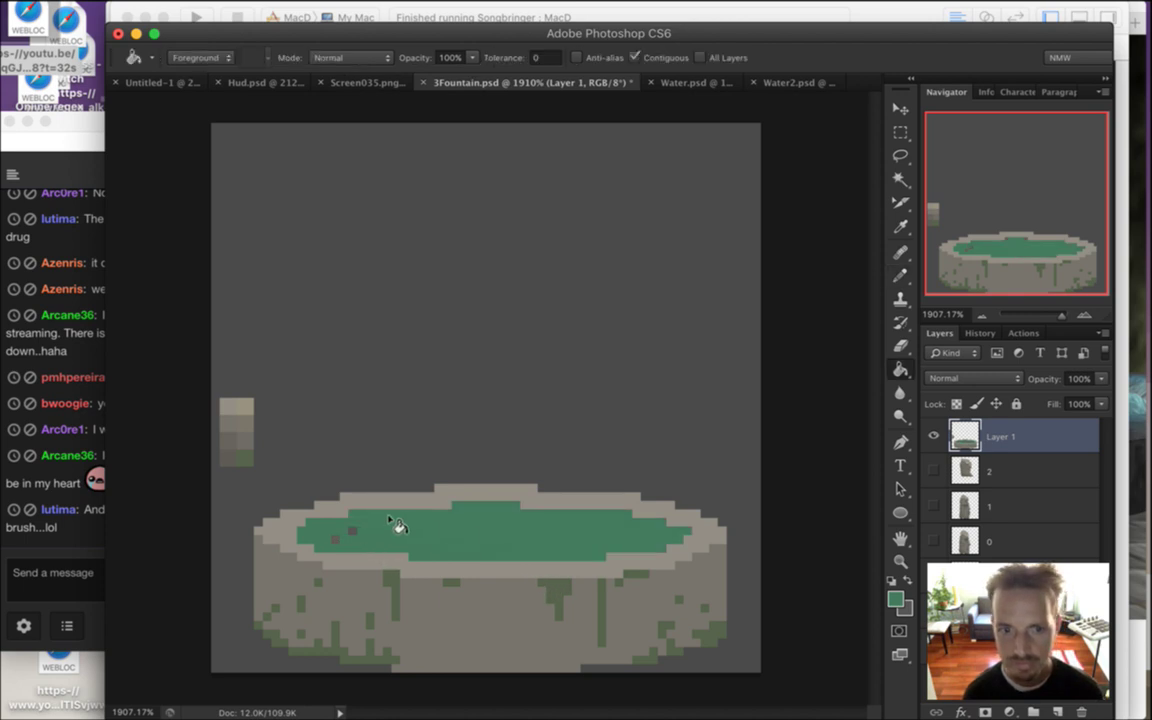
key("b")
Sample a dark stone shade from the palette swatches and pencil a shadow line along the basin's inner back edge
key("i")
left_click(232, 468)
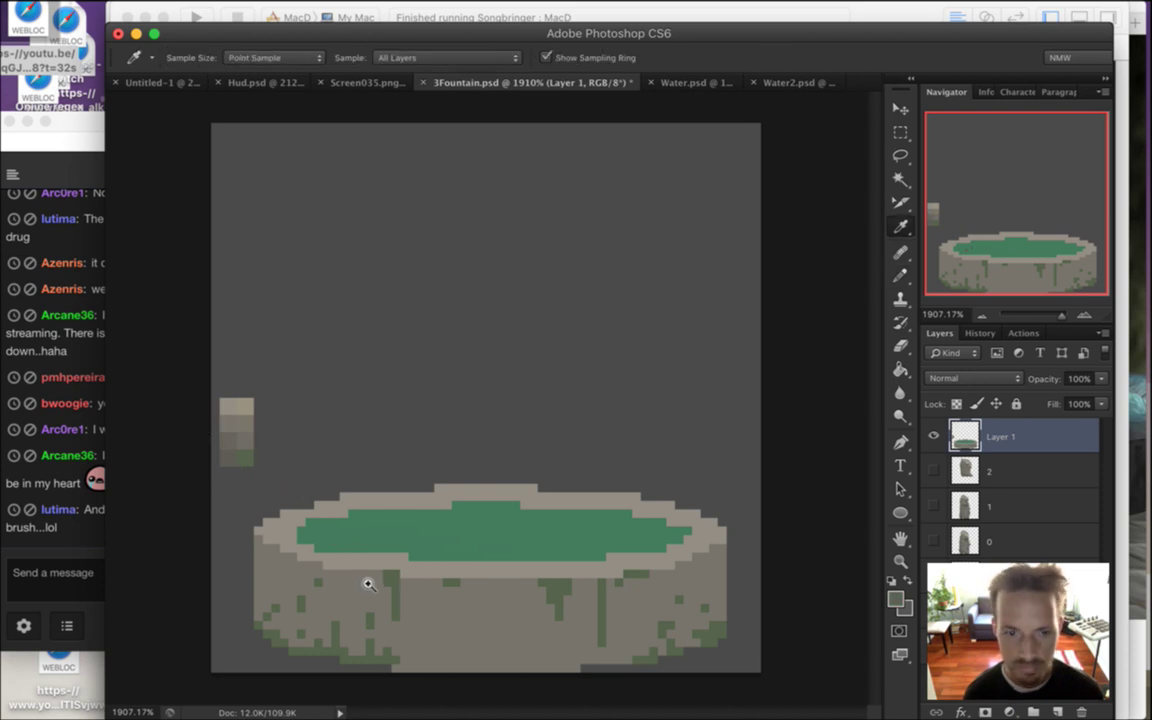
mouse_move(321, 533)
left_mouse_down()
mouse_move(553, 521)
mouse_move(561, 494)
mouse_move(576, 536)
mouse_move(568, 530)
mouse_move(695, 532)
left_mouse_up()
key("b")
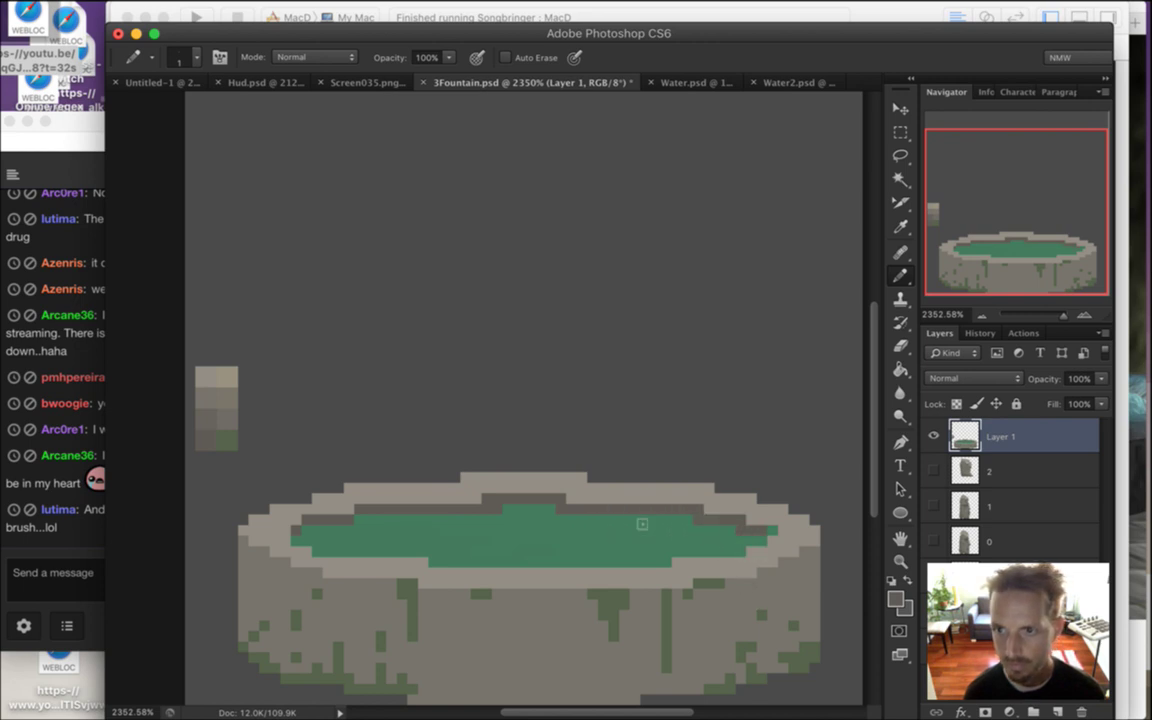
left_click_drag(558, 528, 501, 527)
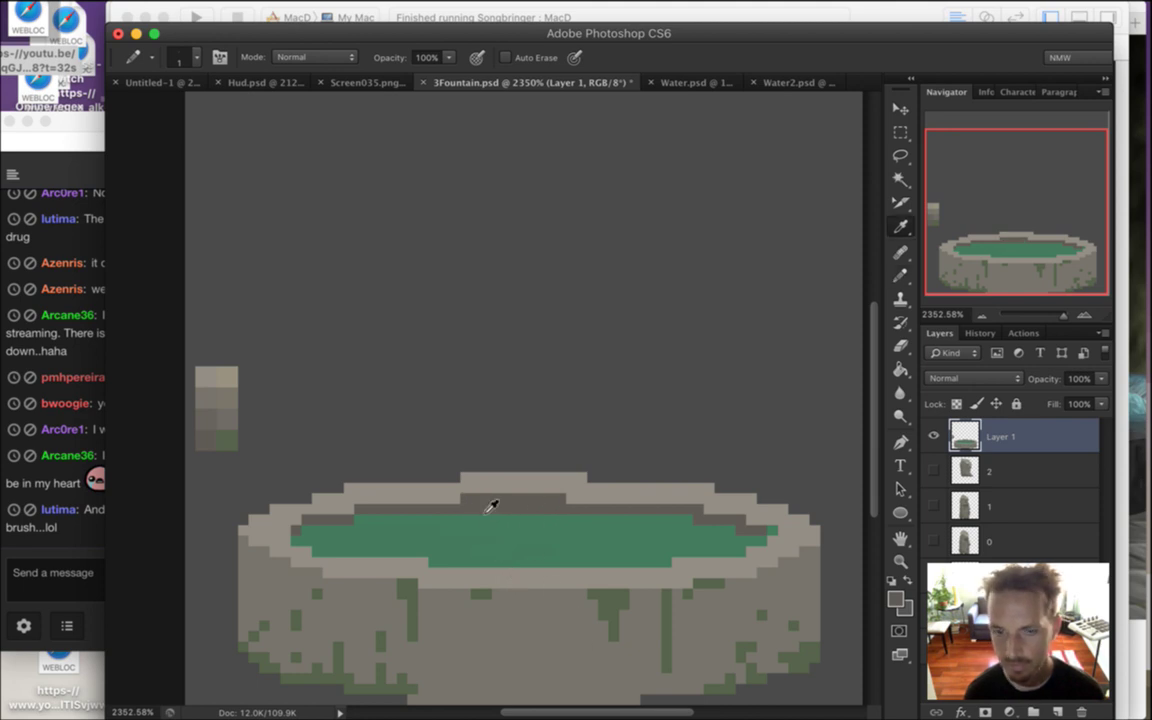
Try to flatten the back rim by painting its recess in the rim colour and erasing the raised middle section
left_click(561, 498)
left_click(545, 501, "alt")
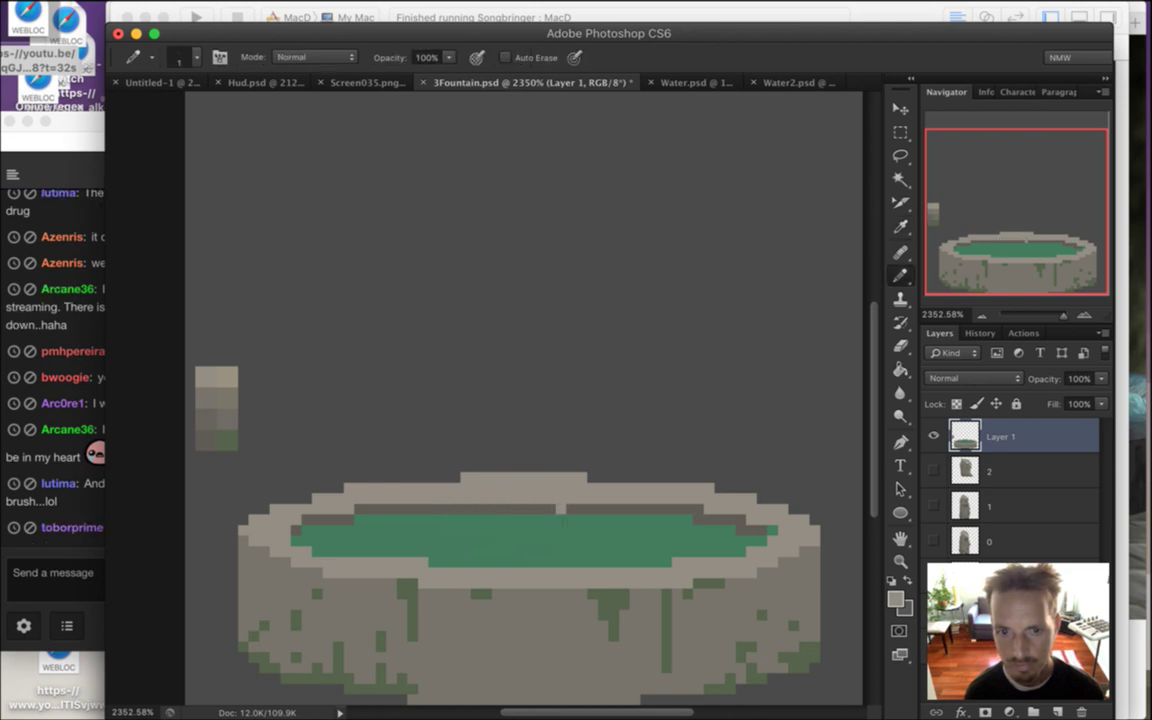
key("e")
left_click_drag(465, 480, 598, 498)
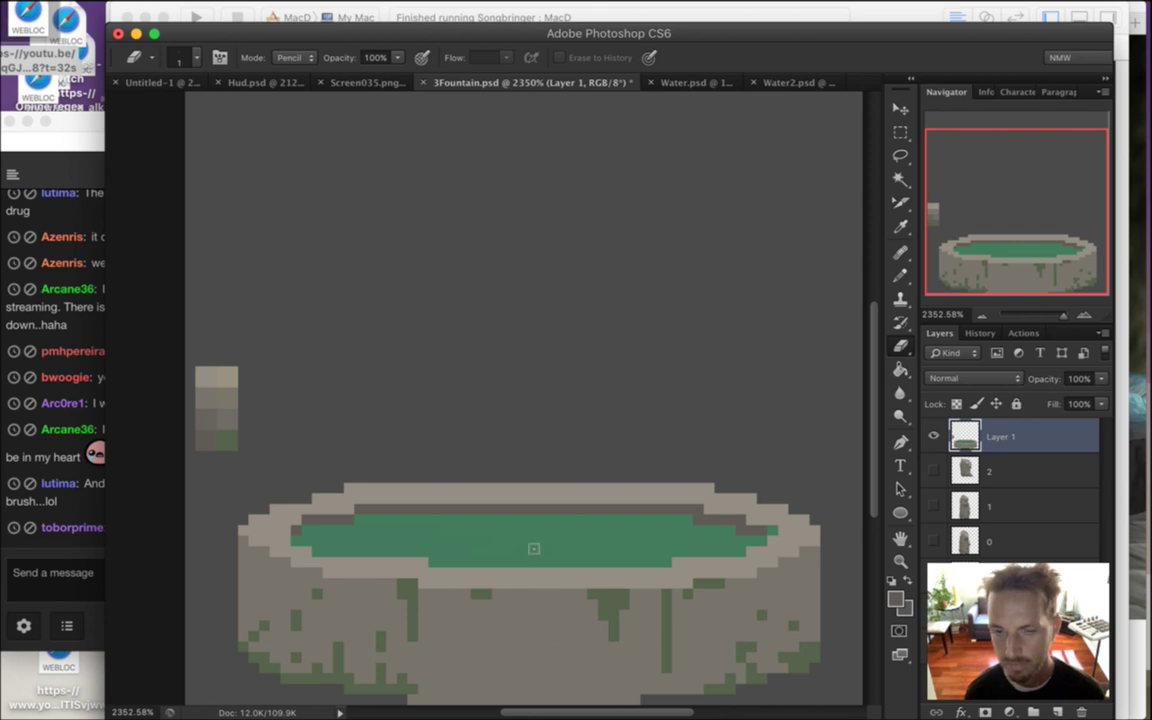
left_click_drag(516, 525, 497, 638)
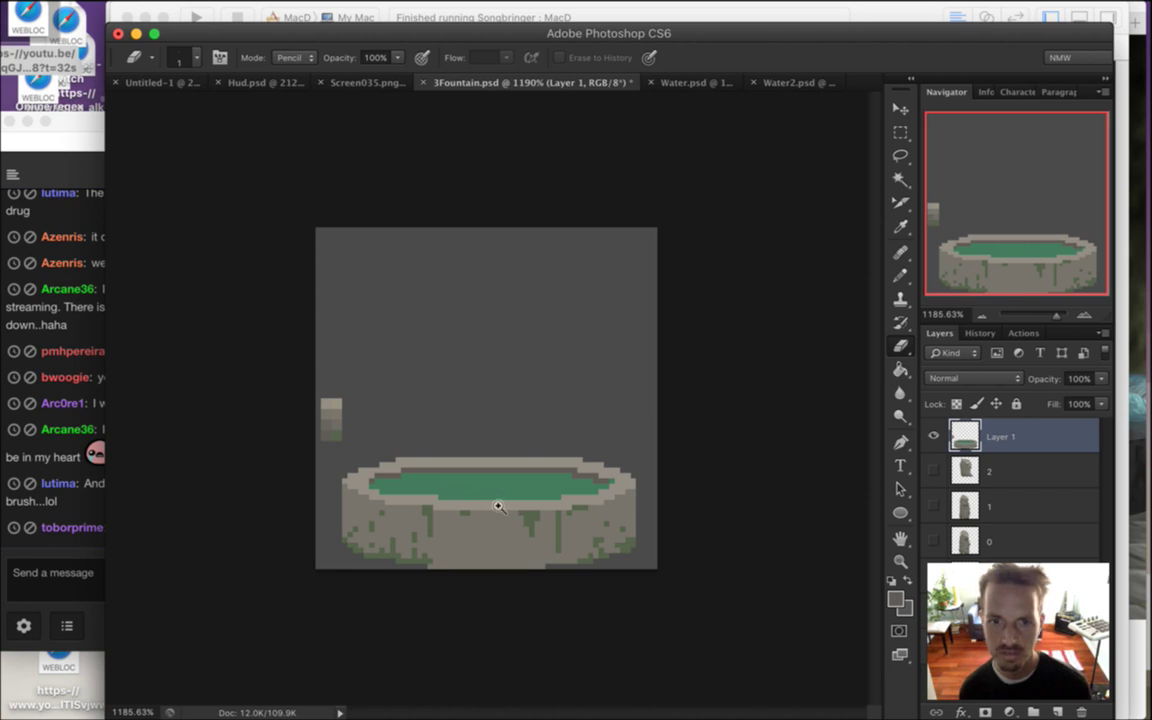
scroll(496, 501, "up", 2)
scroll(518, 510, "up", 1)
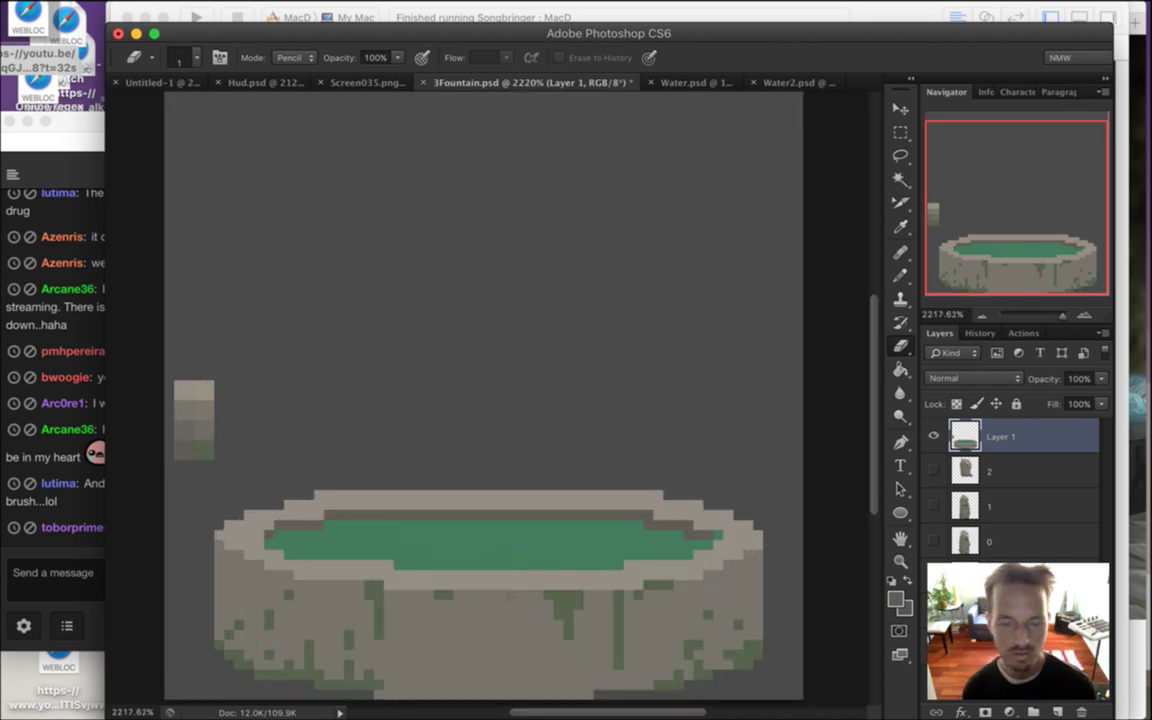
Undo the flattening of the fountain's back rim
key("alt+super+z")
key("alt+super+z")
key("alt+super+z")
key("alt+super+z")
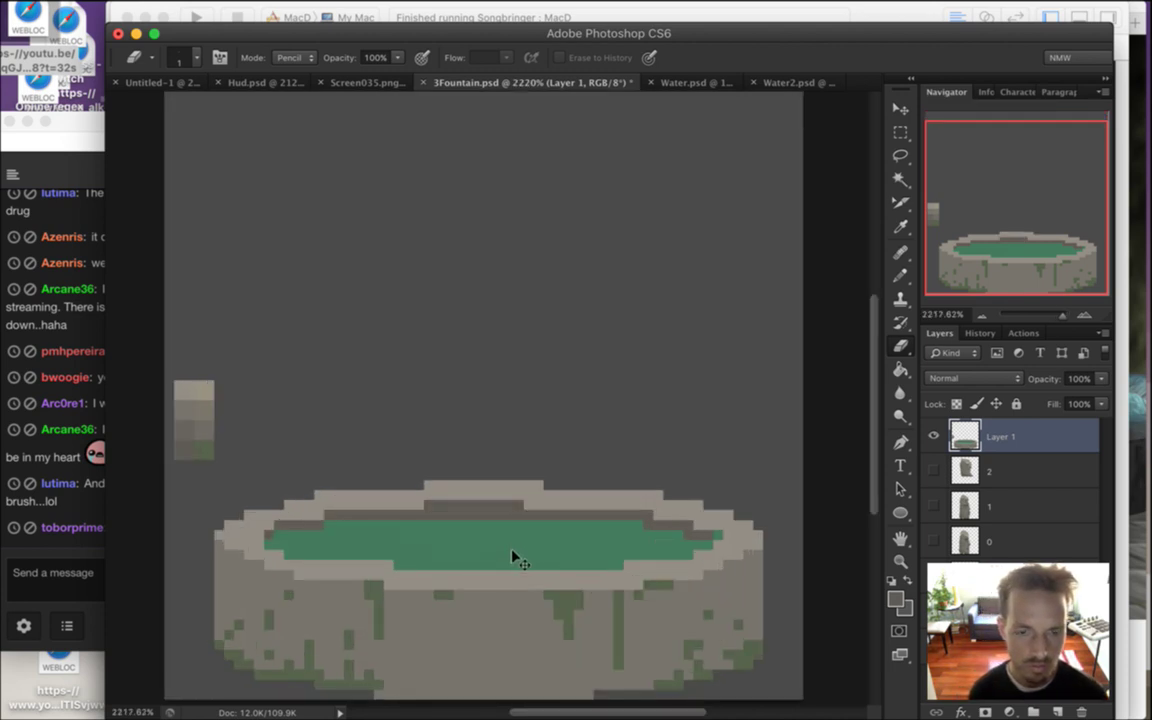
Check the newest Twitch chat messages, including the question about water reflections, and return to the fountain document
left_click(80, 568)
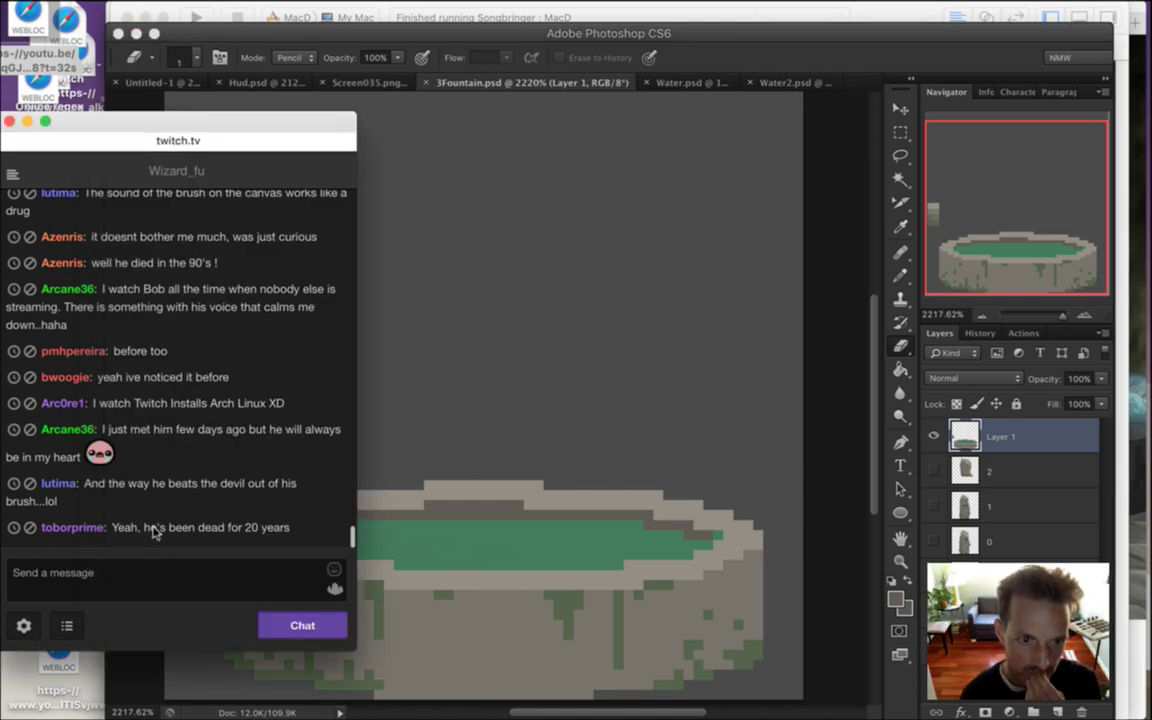
left_click_drag(197, 541, 262, 517)
left_click(261, 500)
left_click_drag(112, 527, 196, 528)
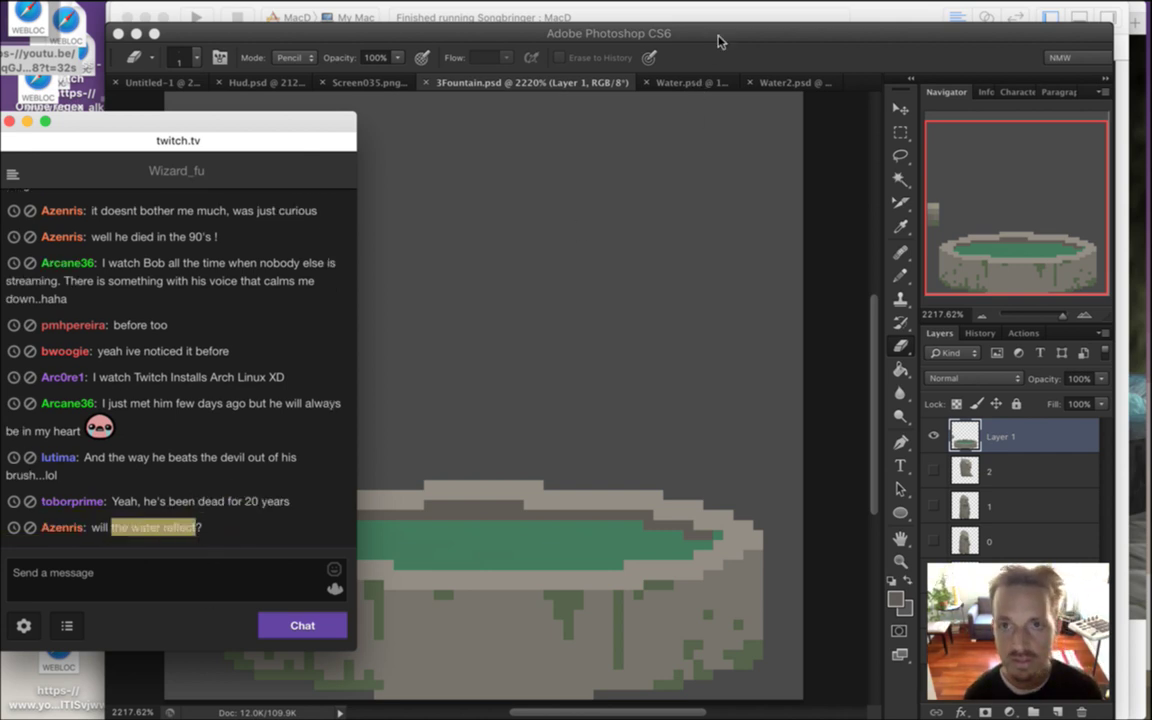
left_click(681, 44)
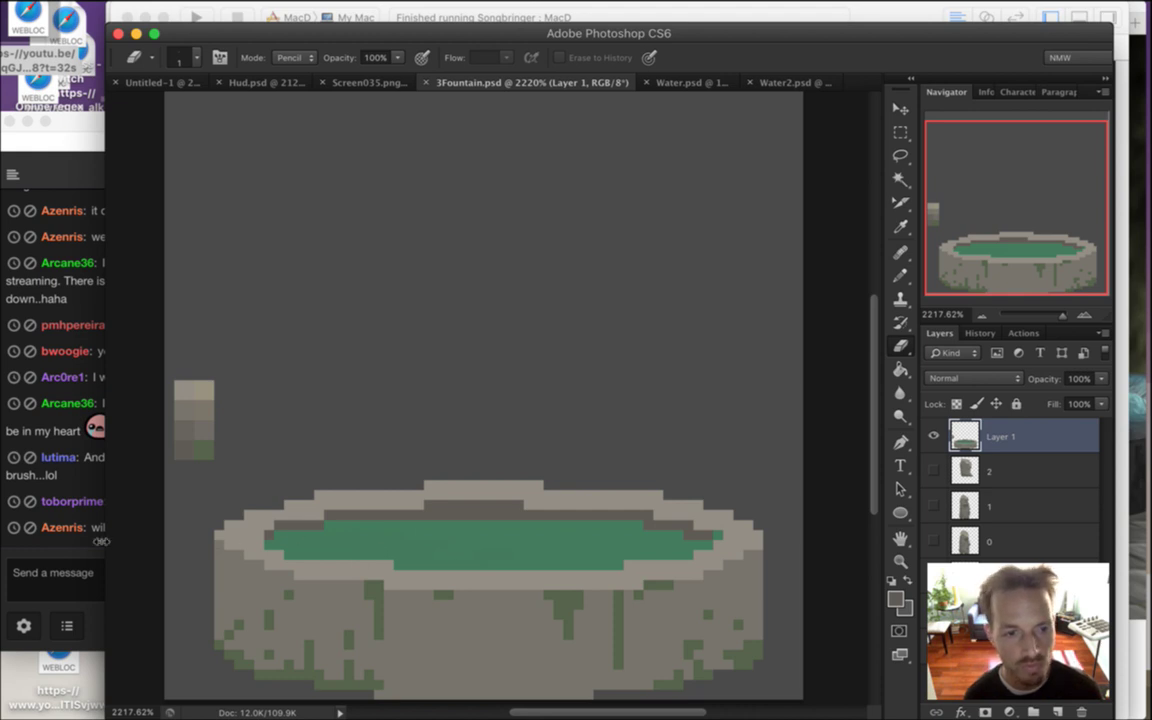
Bring up the Twitch chat to reread the question about water reflections, and go back to the fountain document
left_click(66, 498)
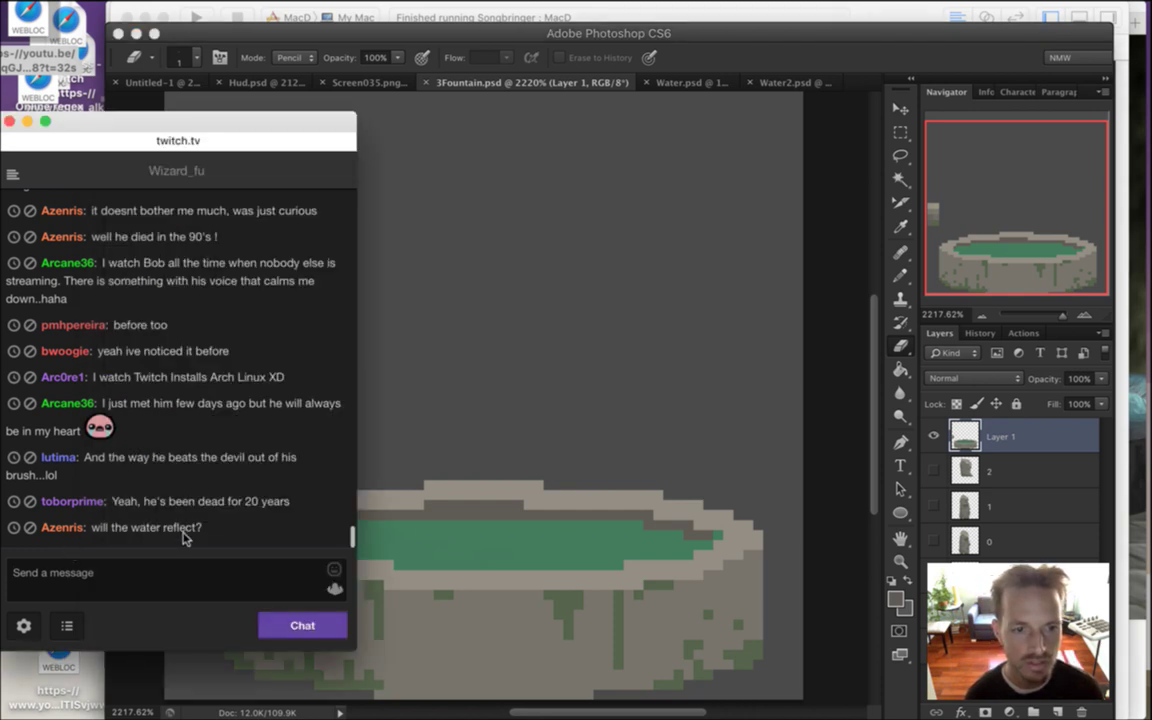
left_click(742, 54)
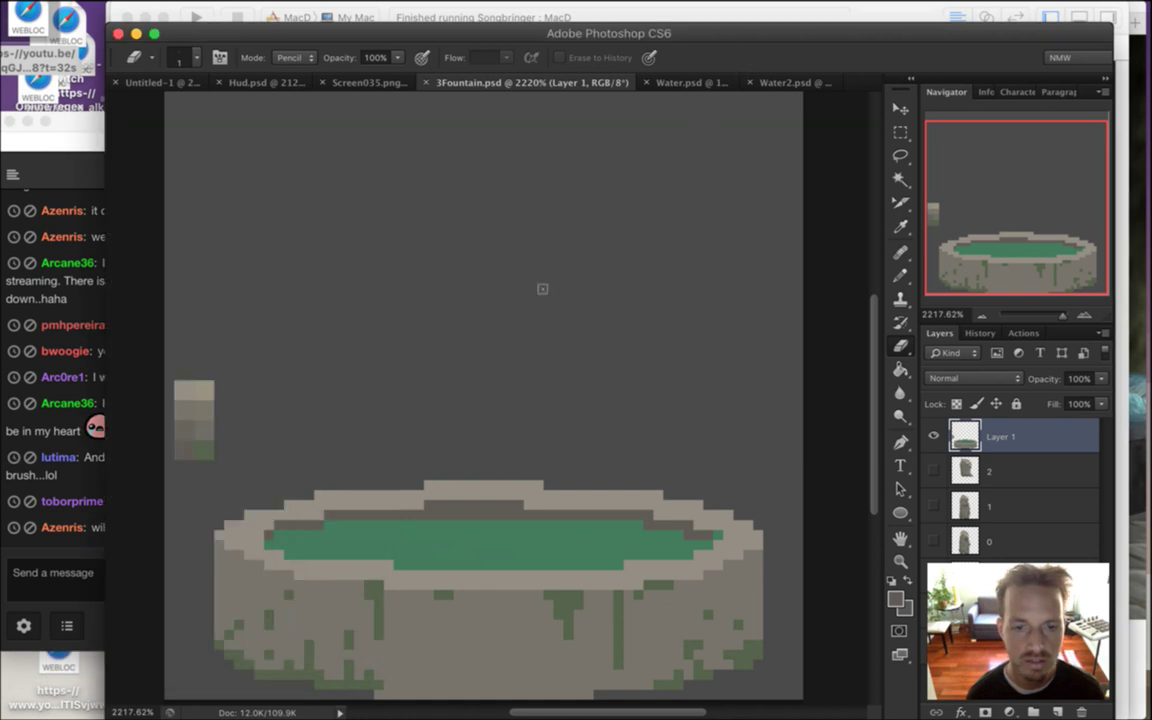
Sample the dark stone shade and pencil it over the stray green pixel at the right end of the basin's inner shadow
key("i")
left_click(505, 552)
left_click(703, 537)
key("b")
left_click(718, 535)
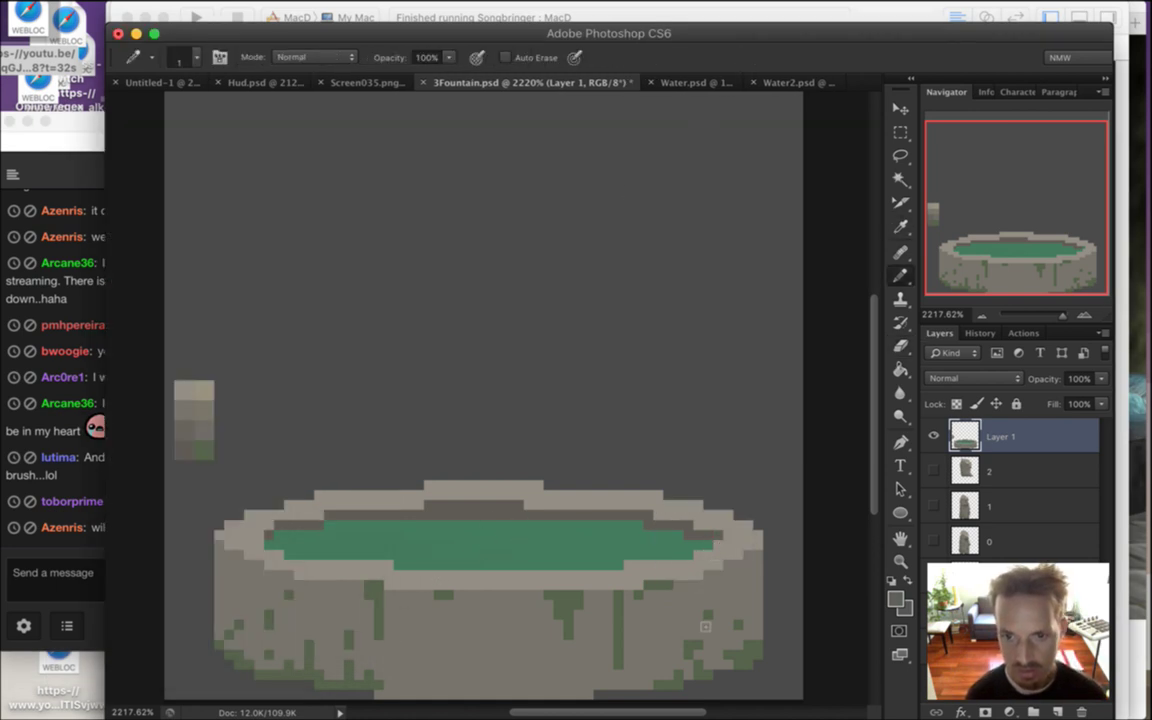
Try to extend the green water upward into the middle of the basin's inner back shadow
key("i")
left_click(514, 545)
key("b")
left_click_drag(455, 515, 490, 515)
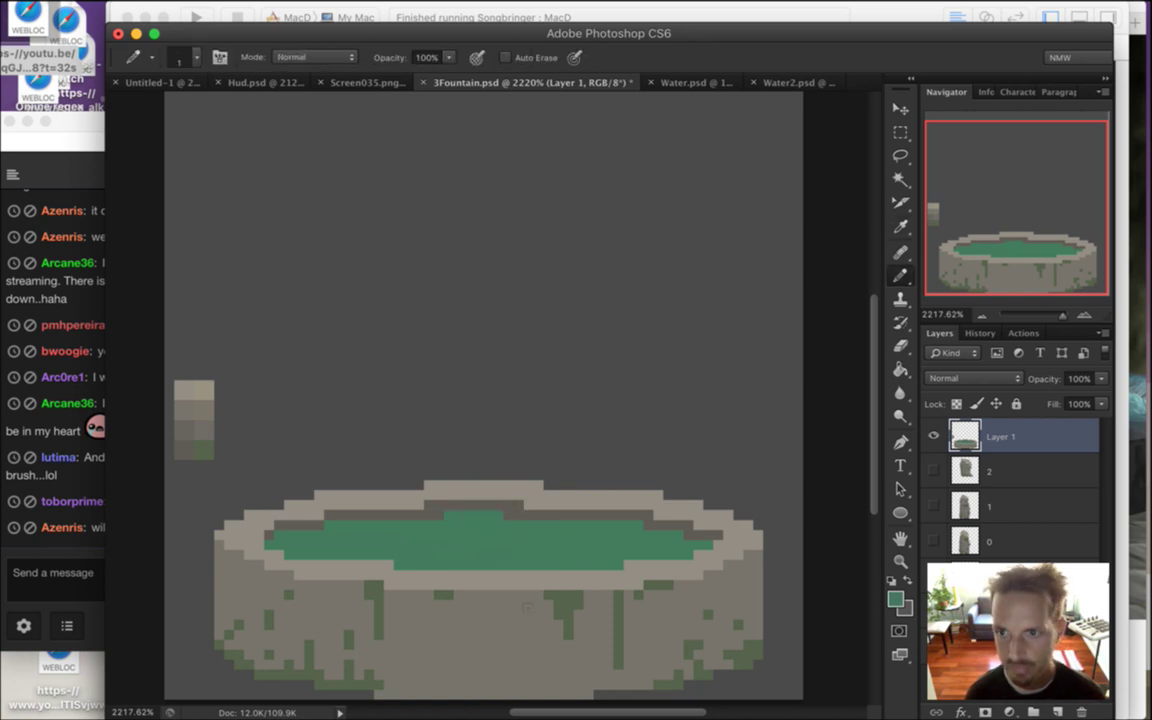
Resample the dark shadow shade, restore the middle of the inner back shadow, and thicken it over the water on both sides
key("i")
left_click(530, 514)
key("b")
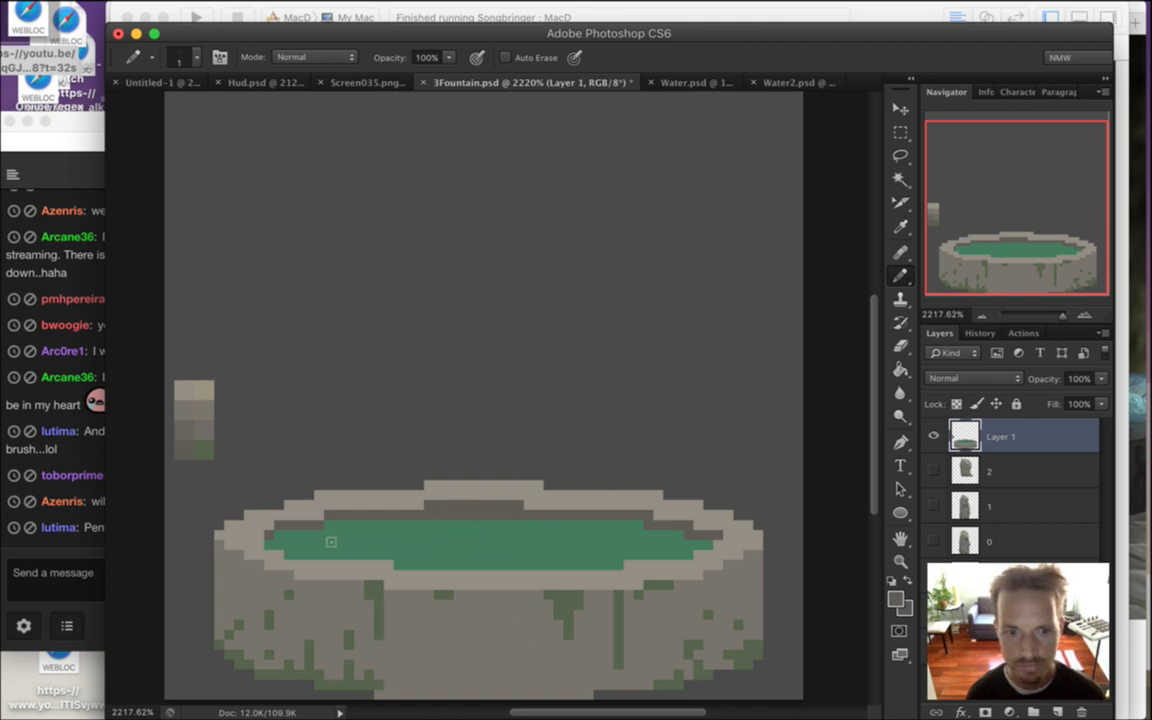
left_click_drag(326, 524, 340, 524)
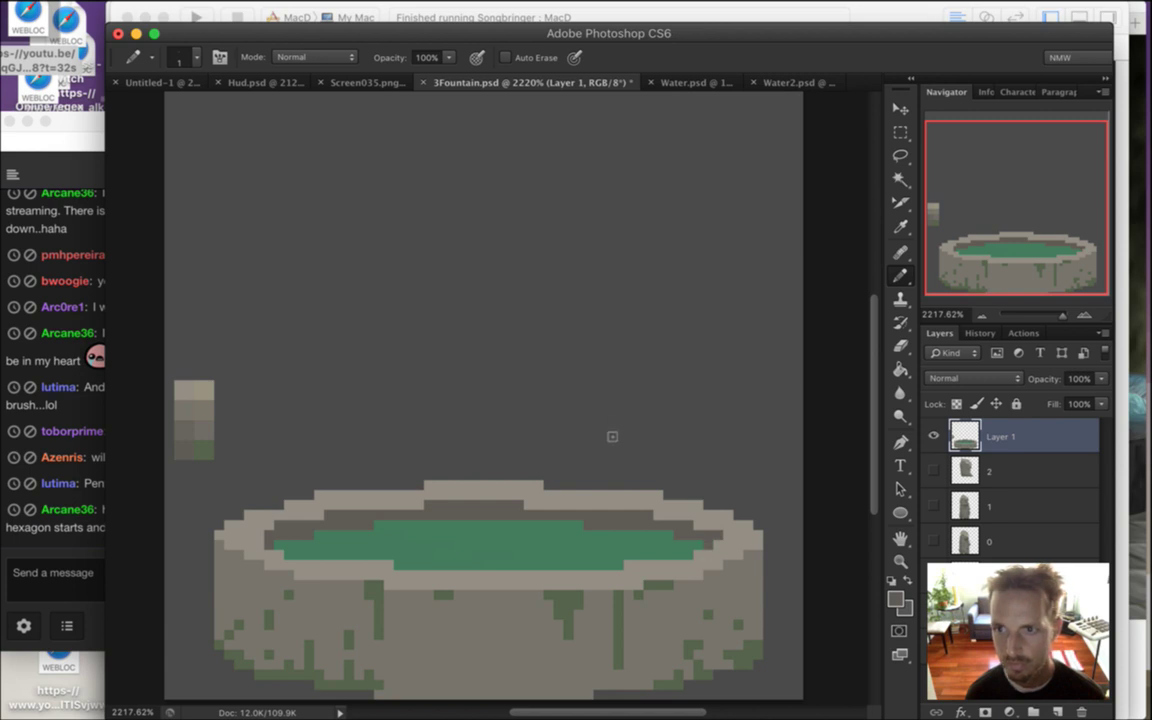
Extend the raised middle of the back rim one pixel to the right in the rim colour and save the file
key("alt")
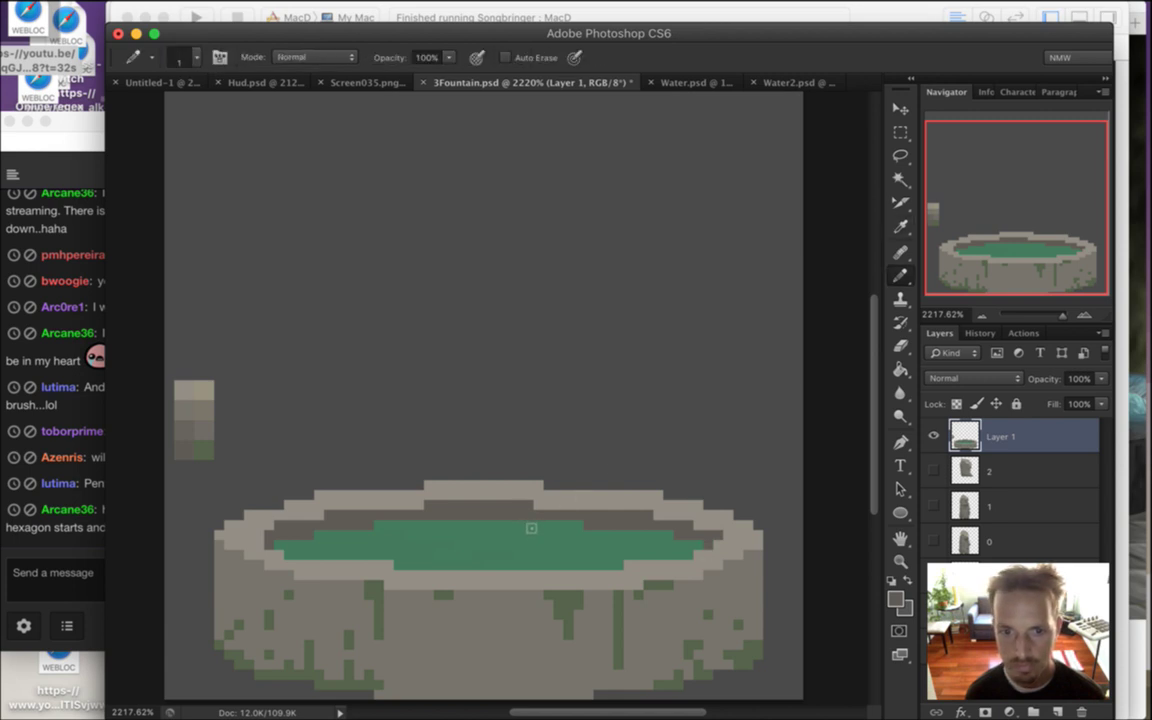
left_click(543, 492, "alt")
key("super+s")
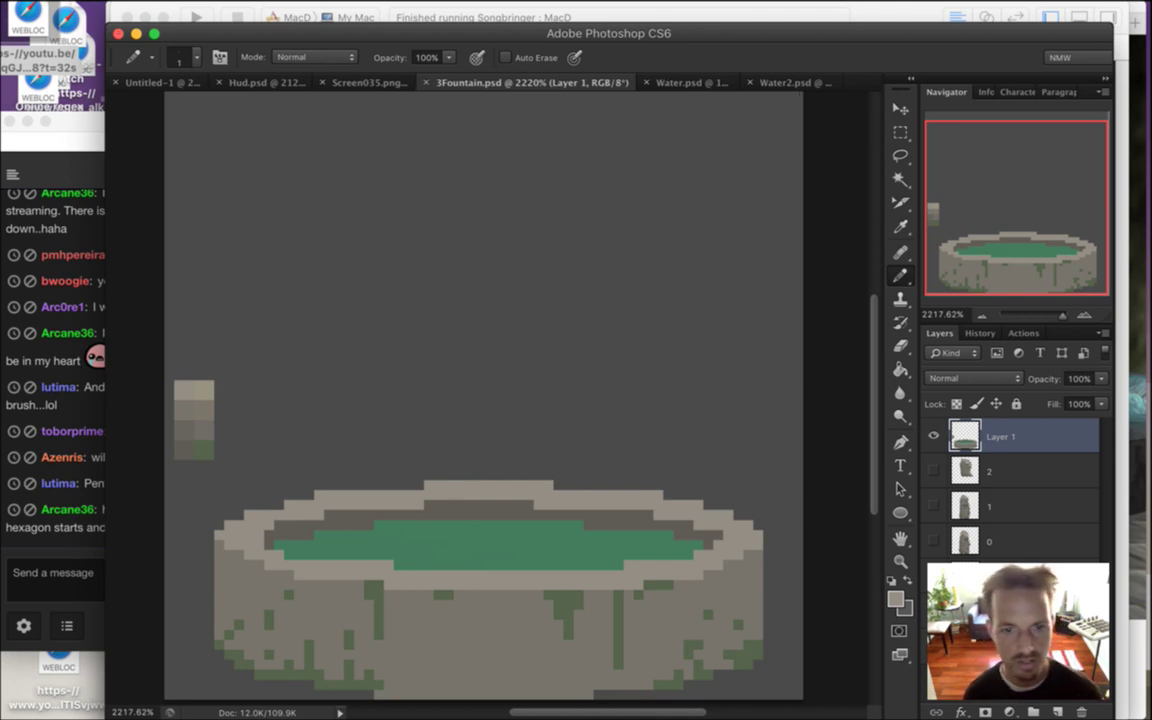
Read the new Twitch chat messages about pentagram and hexagon fountain shapes, and return to the fountain document
left_click(57, 488)
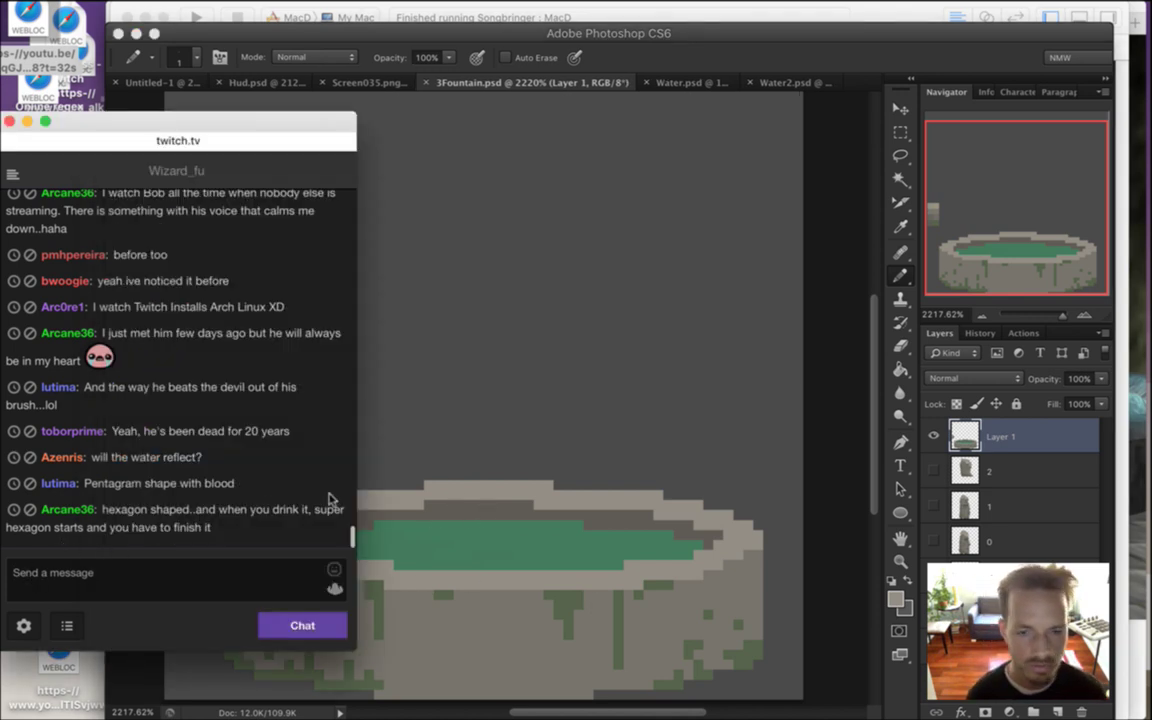
left_click_drag(115, 484, 228, 489)
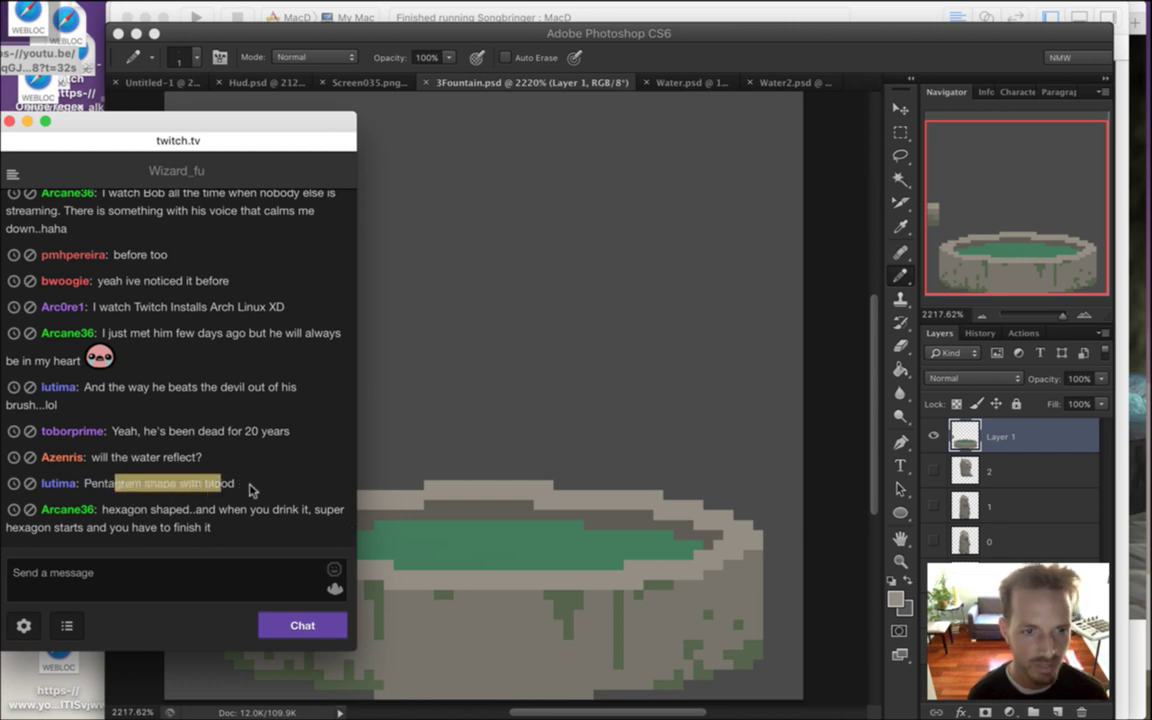
left_click(236, 489)
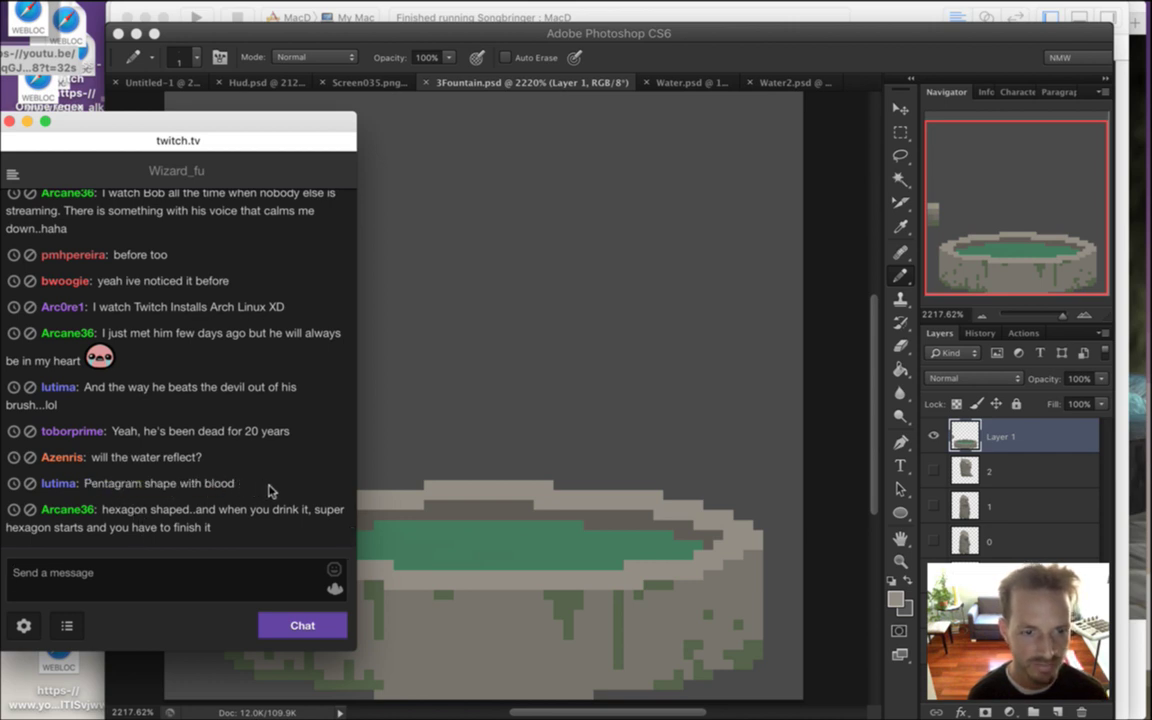
left_click_drag(127, 510, 250, 545)
left_click(251, 541)
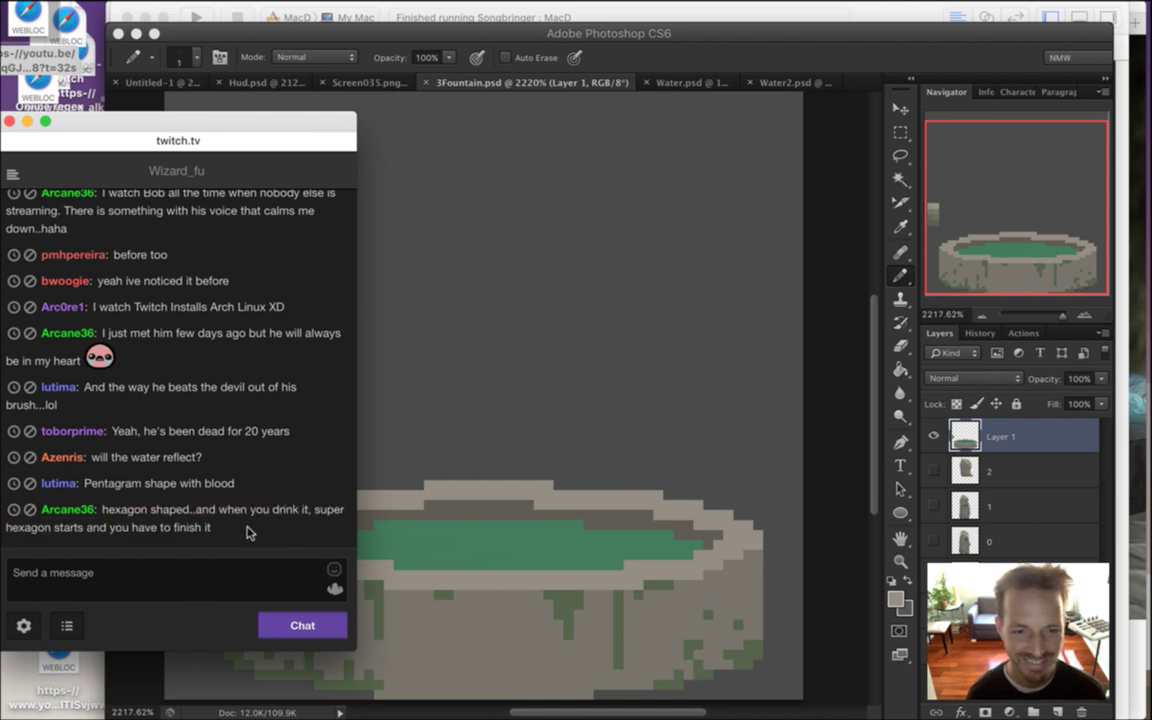
left_click(681, 170)
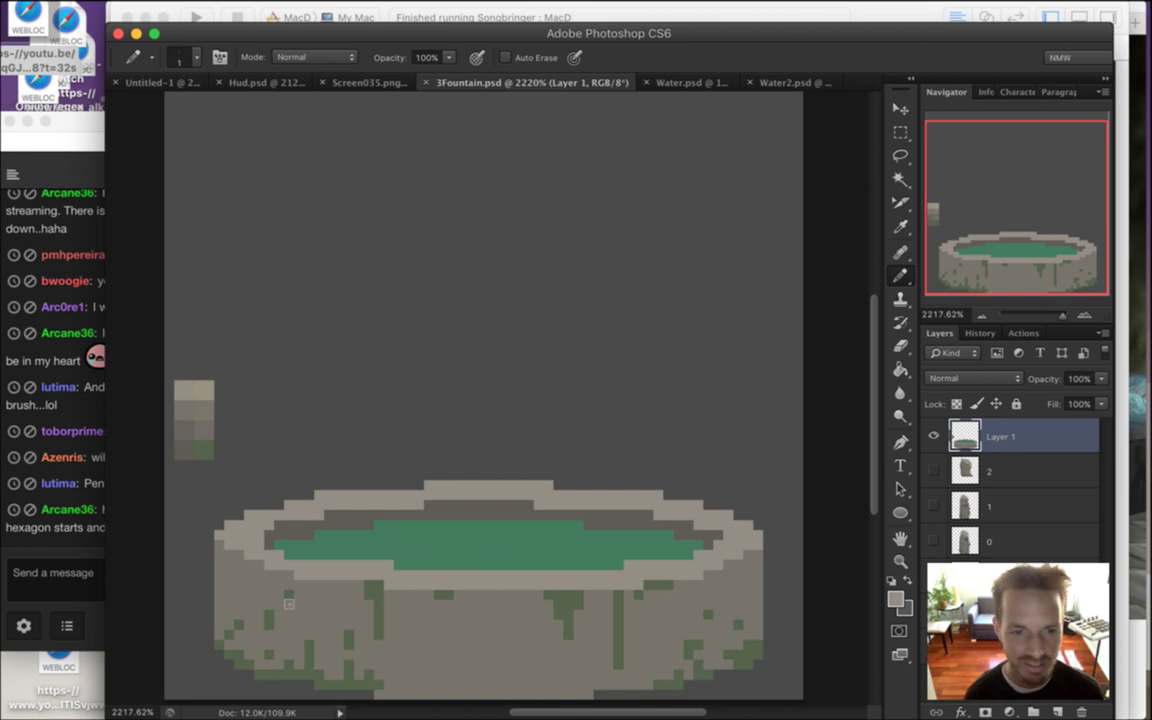
Reshape the lower edge of the front-left rim by penciling in the stone wall colour, sampling the rim colour for corrections
scroll(790, 335, "down", 3)
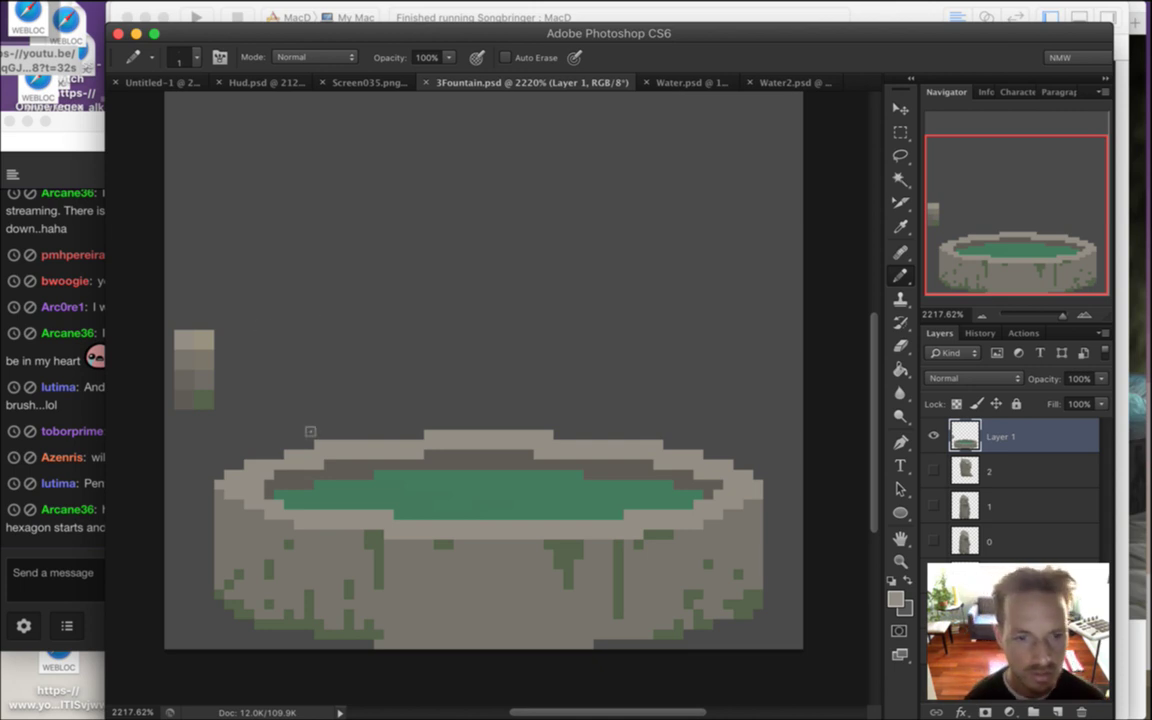
key("i")
left_click(300, 494)
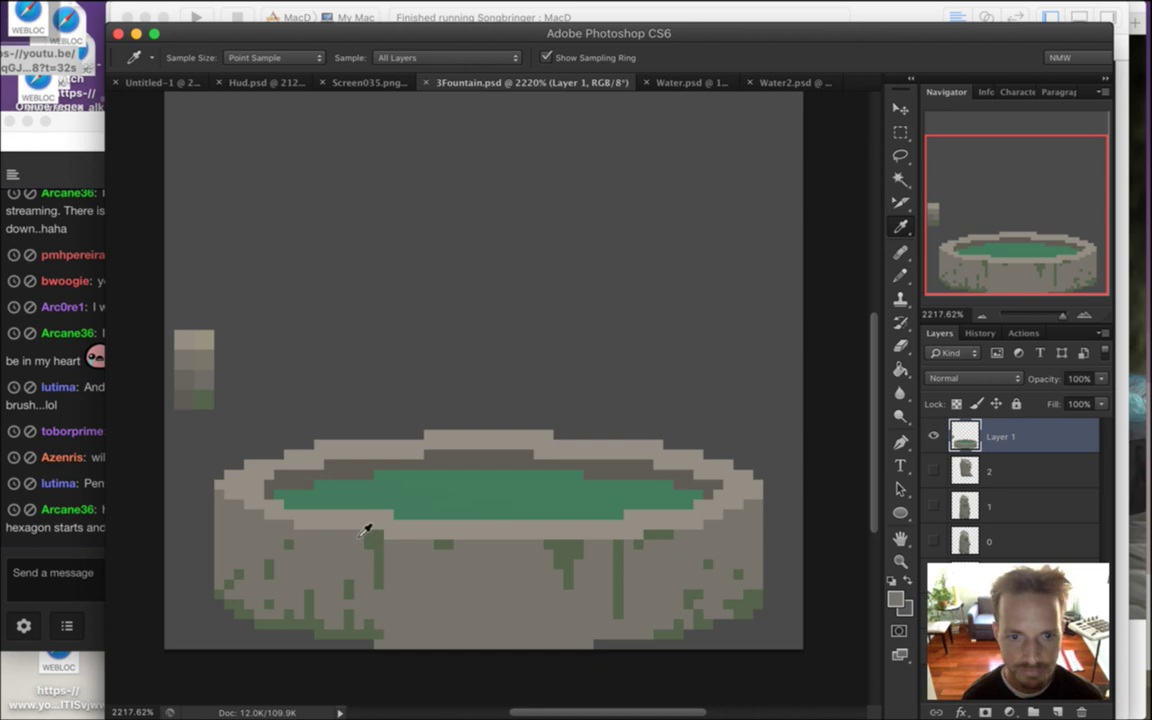
key("b")
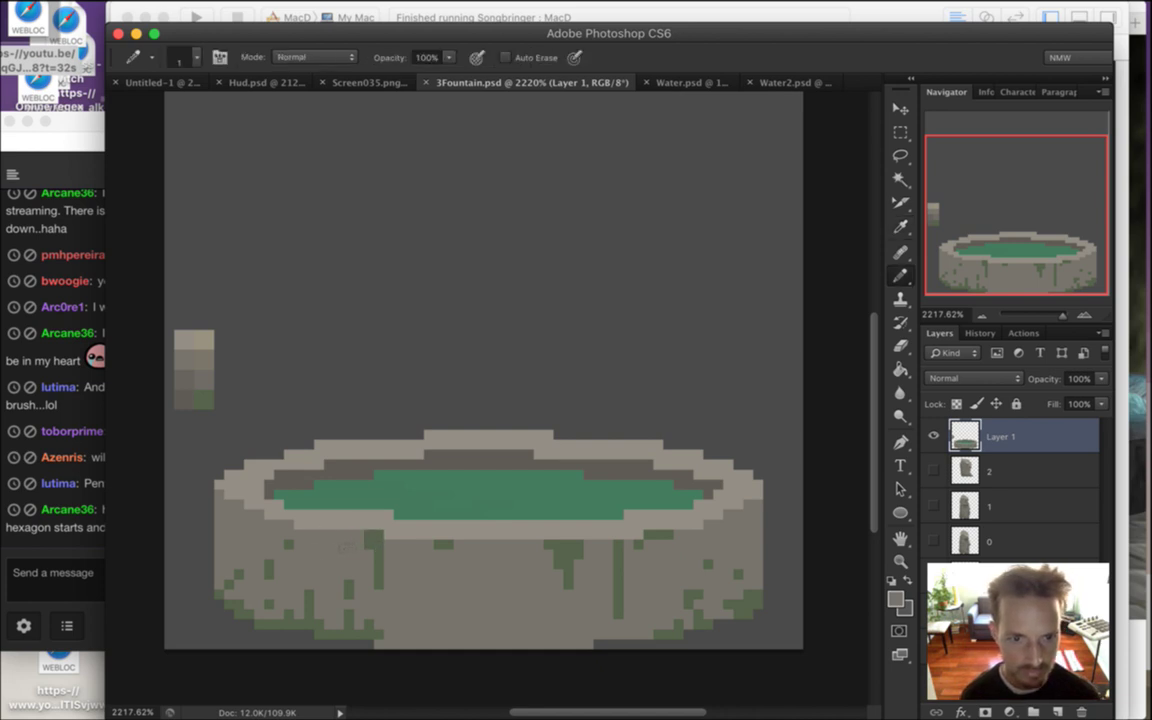
left_click(329, 525)
left_click_drag(319, 525, 309, 525)
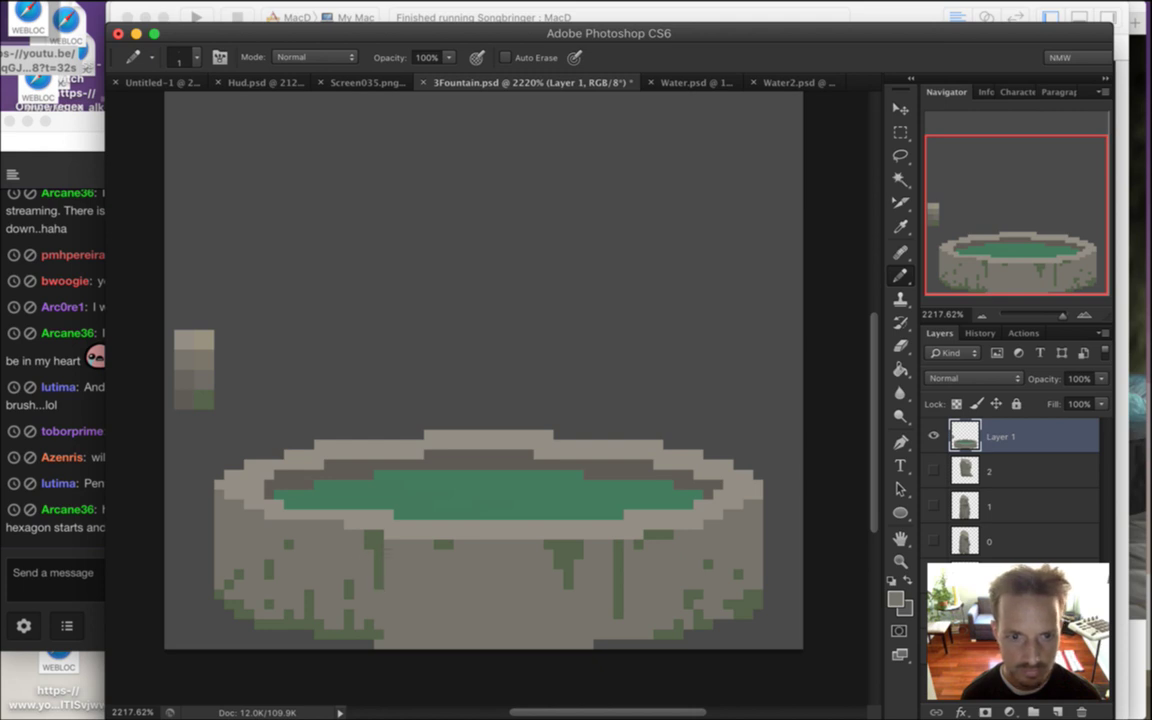
left_click(346, 478, "alt")
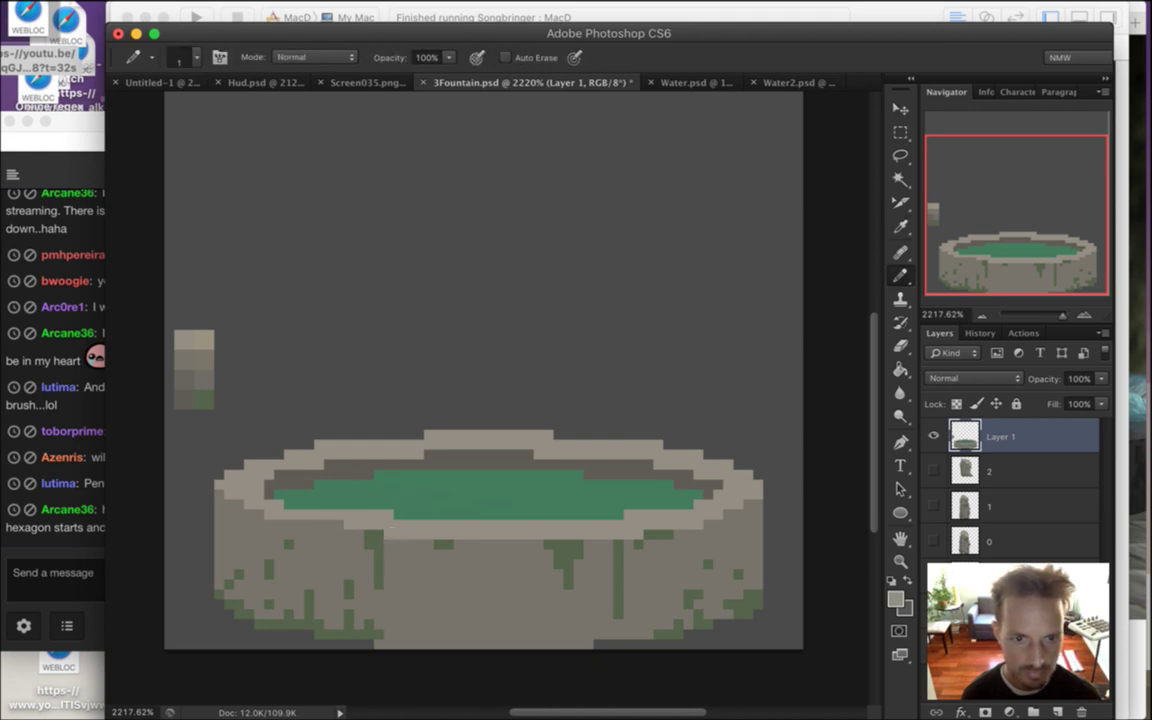
left_click(334, 539, "alt")
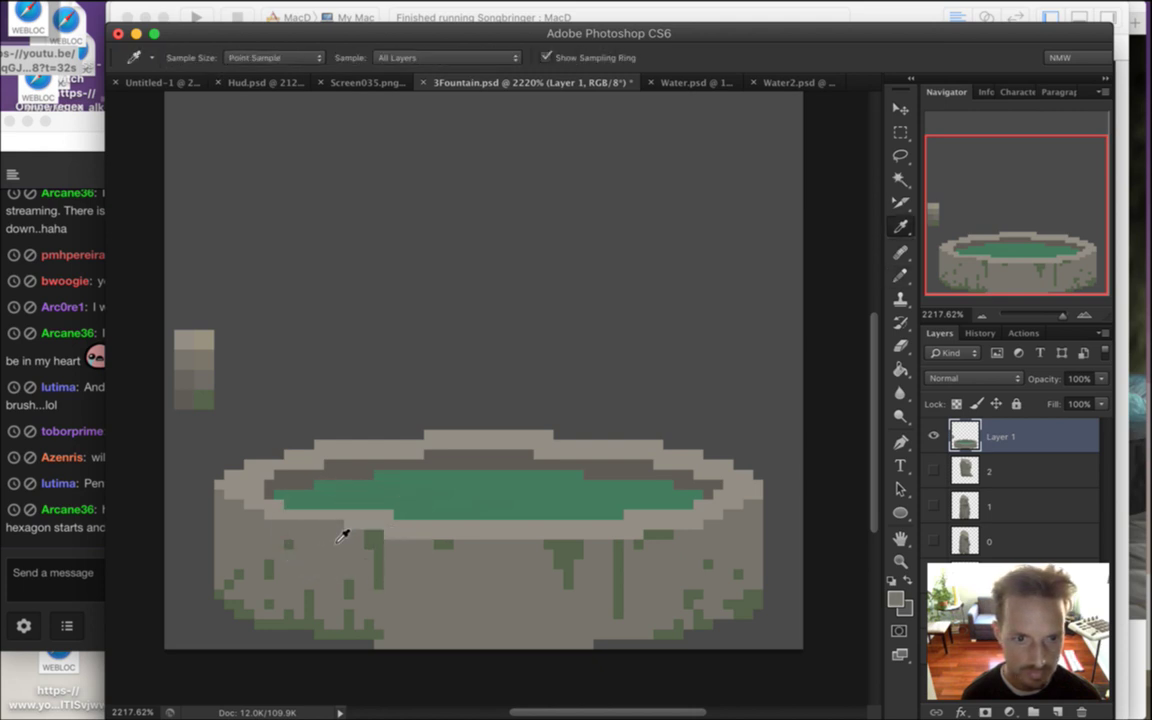
Refine the pixel steps around the rim's left end and front-left curve, alternating between the sampled rim and stone wall colours
left_click(309, 515)
left_click(320, 525, "alt")
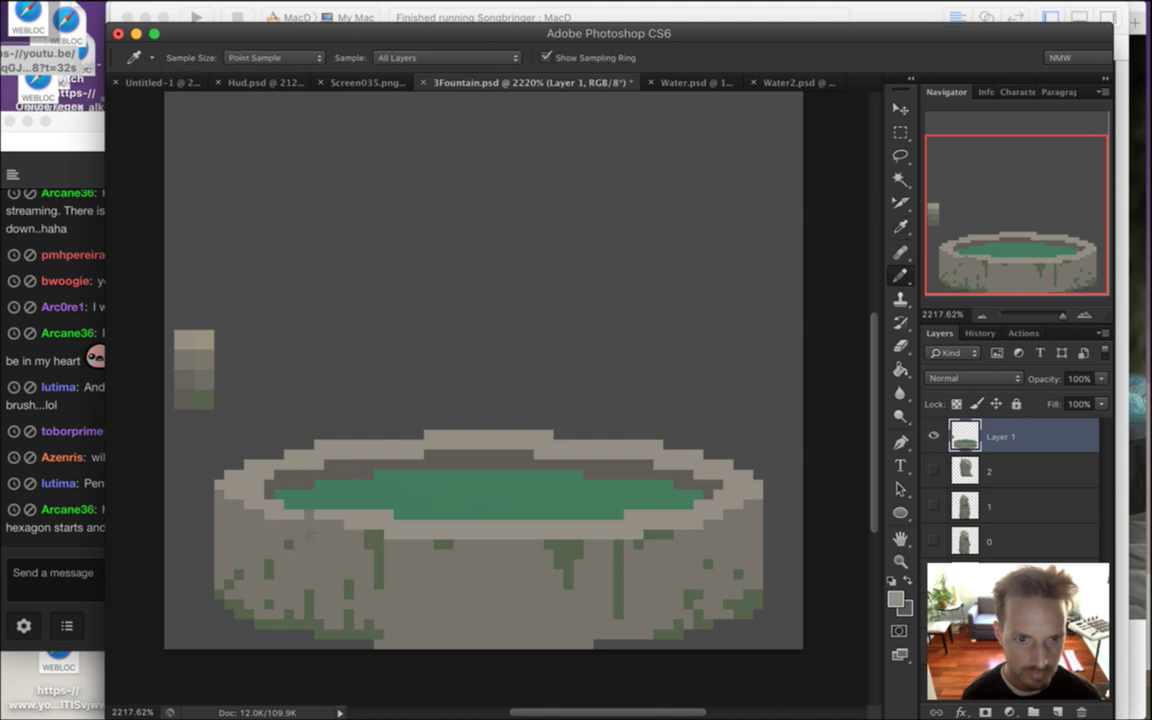
left_click(314, 532, "alt")
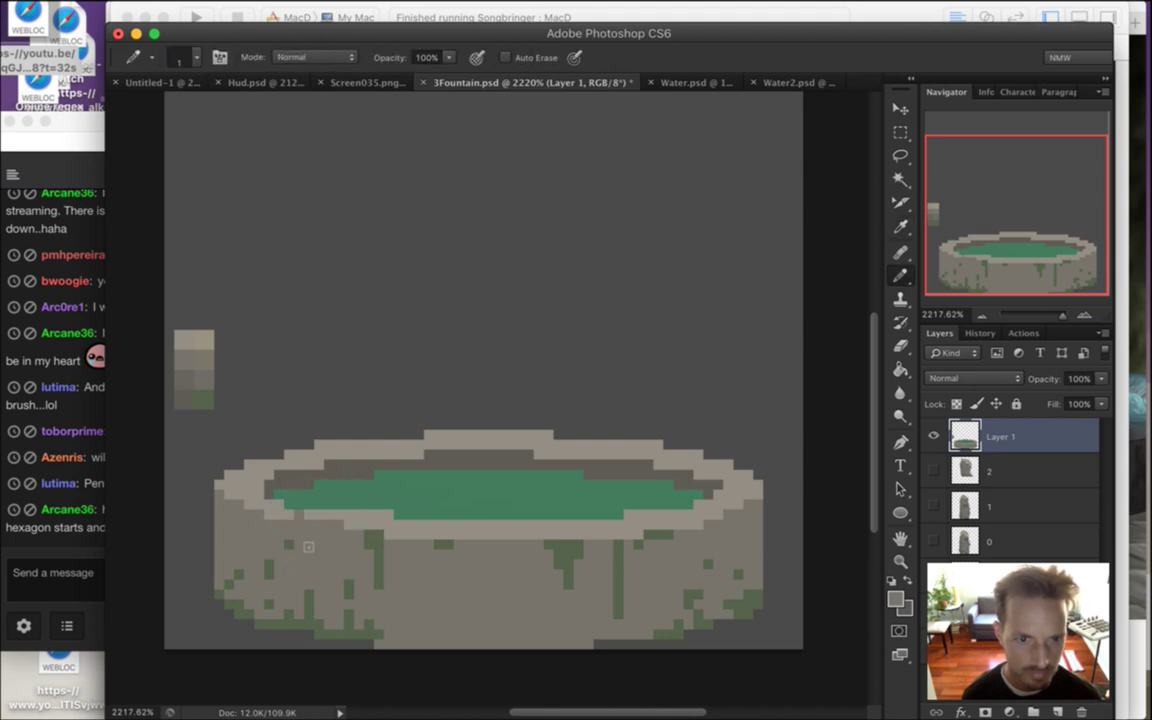
left_click(255, 478, "alt")
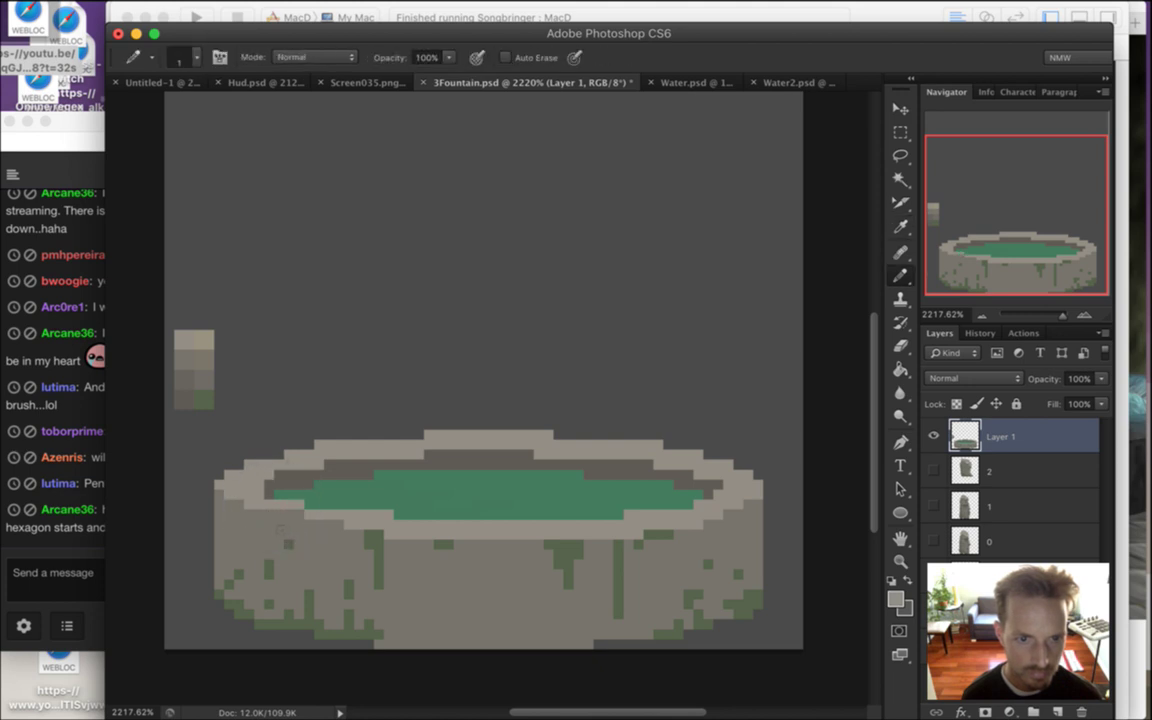
left_click(266, 532, "alt")
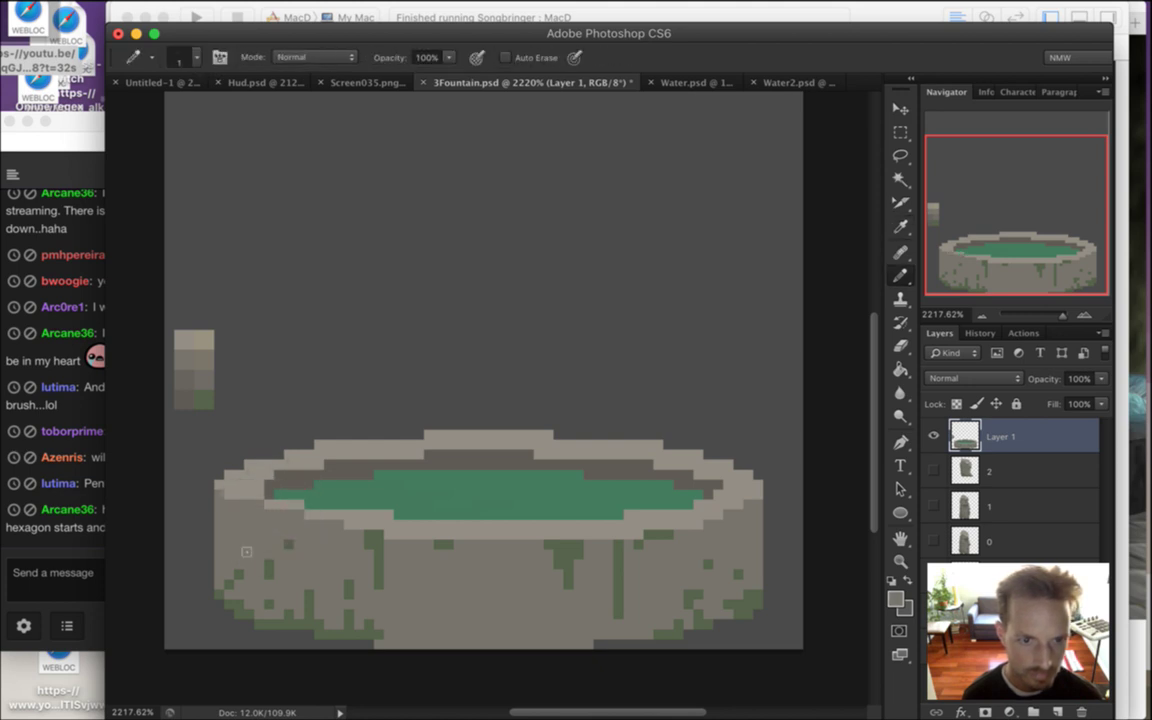
left_click(243, 511, "alt")
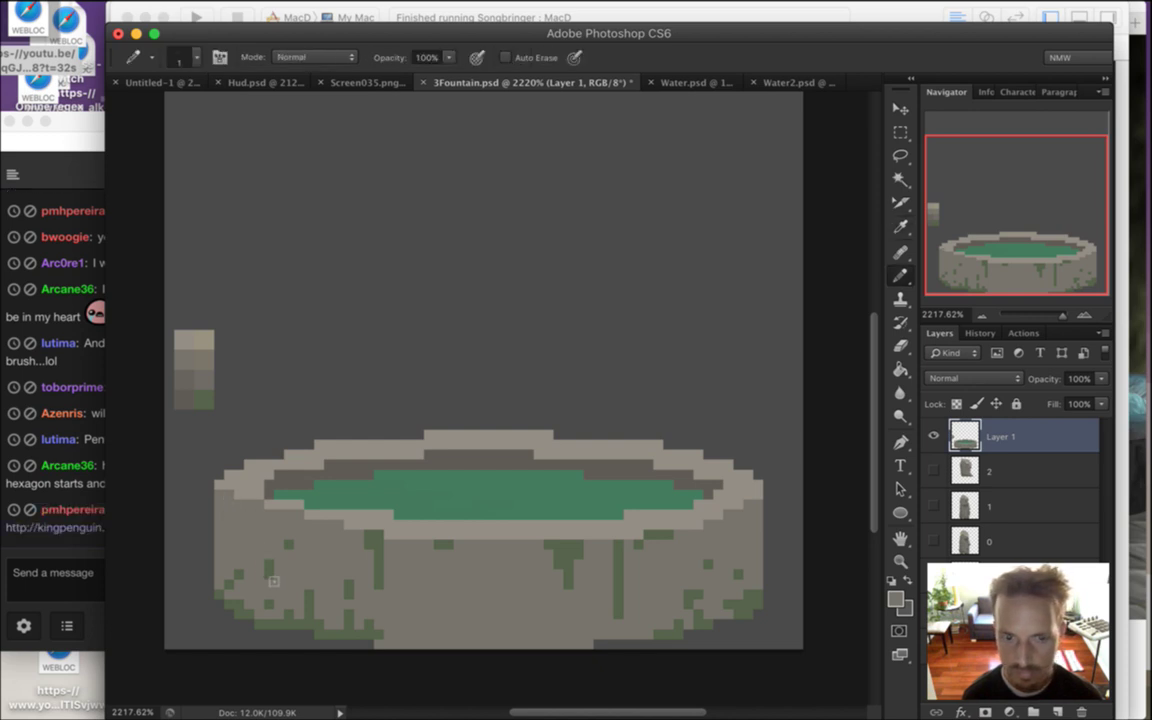
left_click(255, 495, "alt")
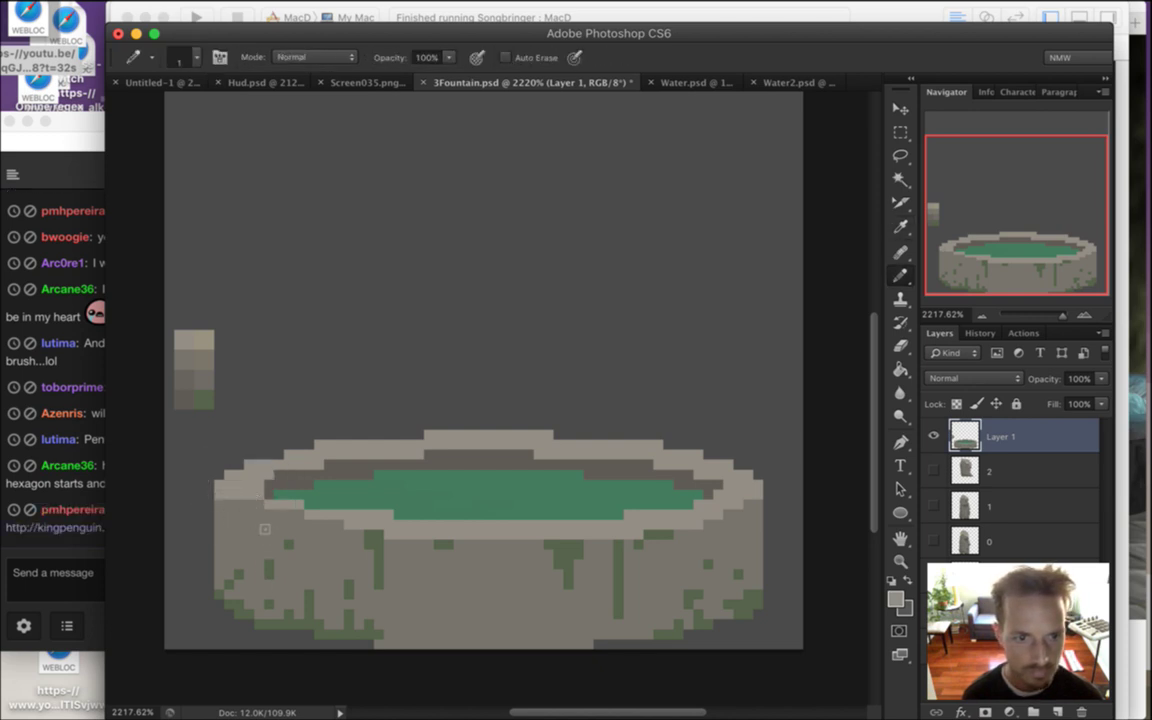
left_click(266, 522, "alt")
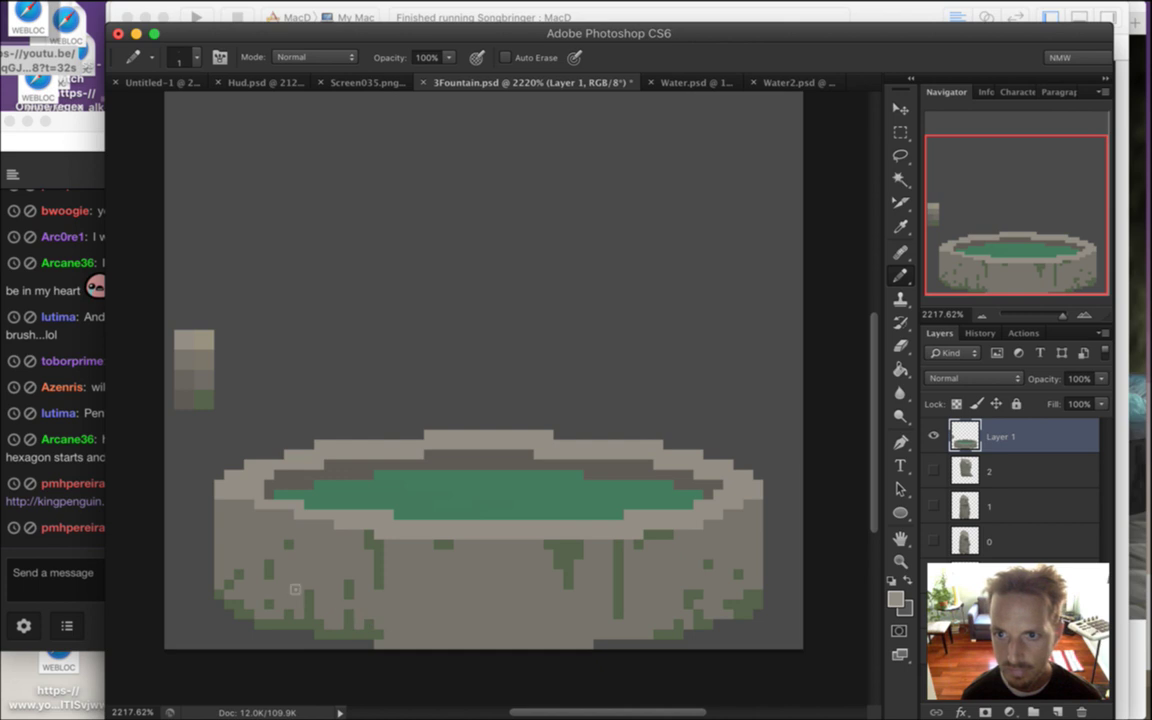
key("i")
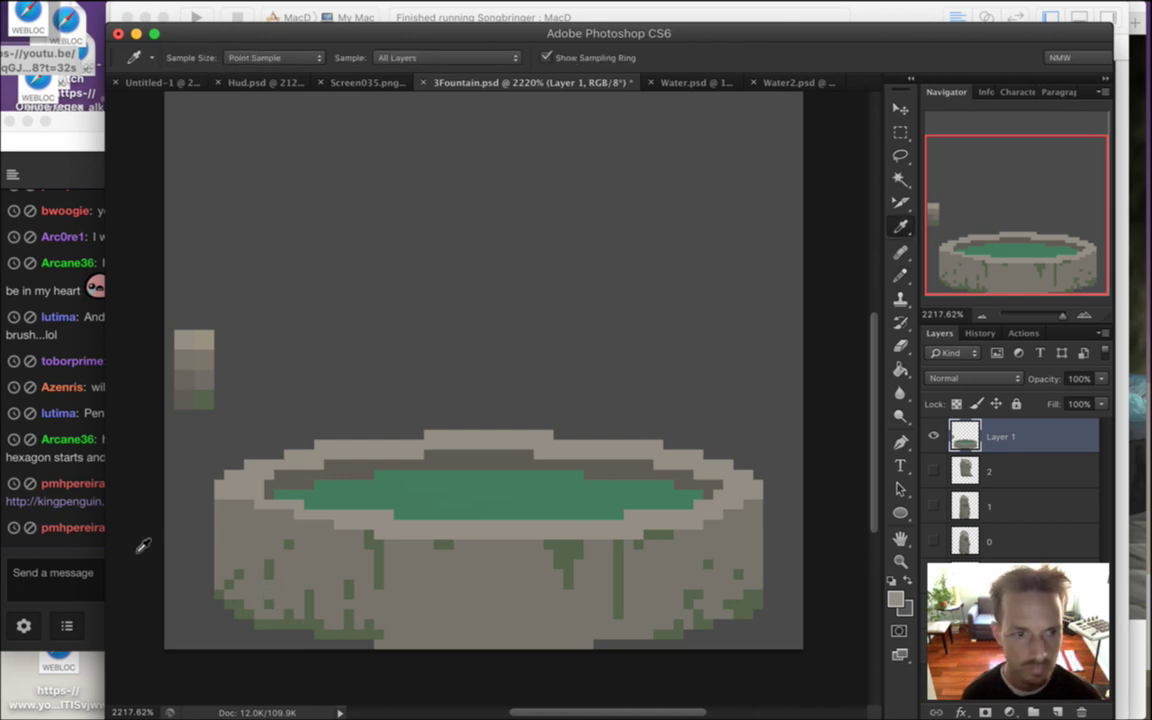
Open the Pacapong link from the Twitch chat in a new browser tab and close the fountain reference image's tab
left_click(70, 468)
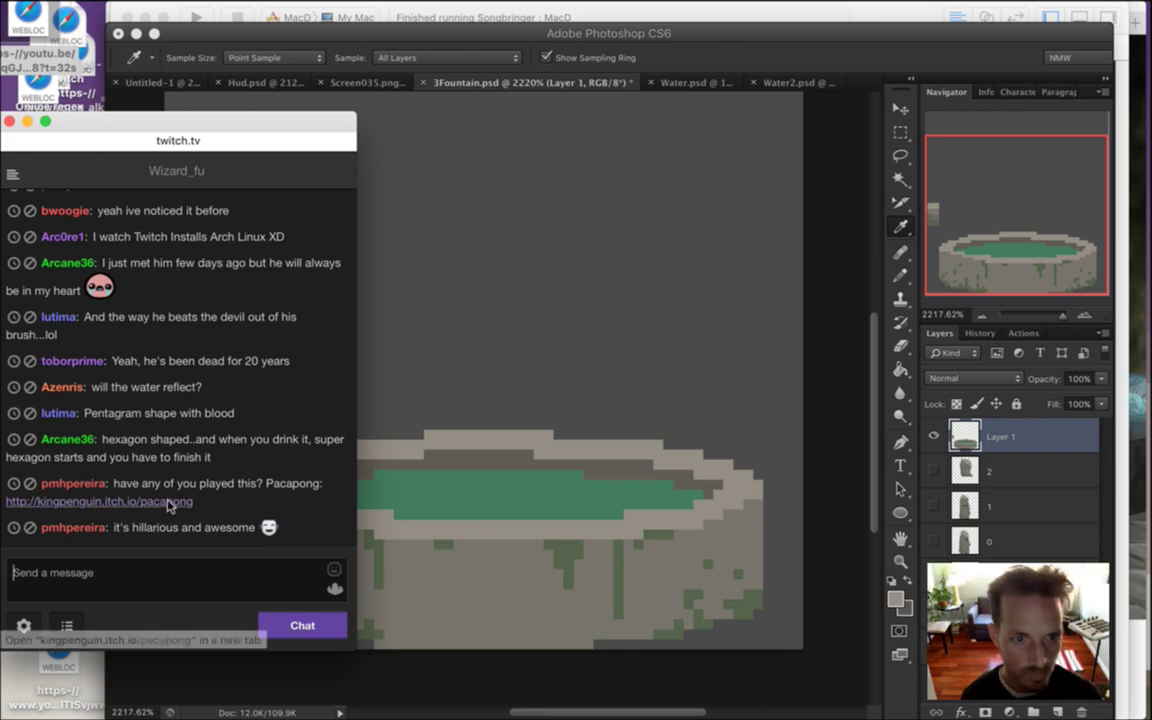
left_click(168, 505, "ctrl")
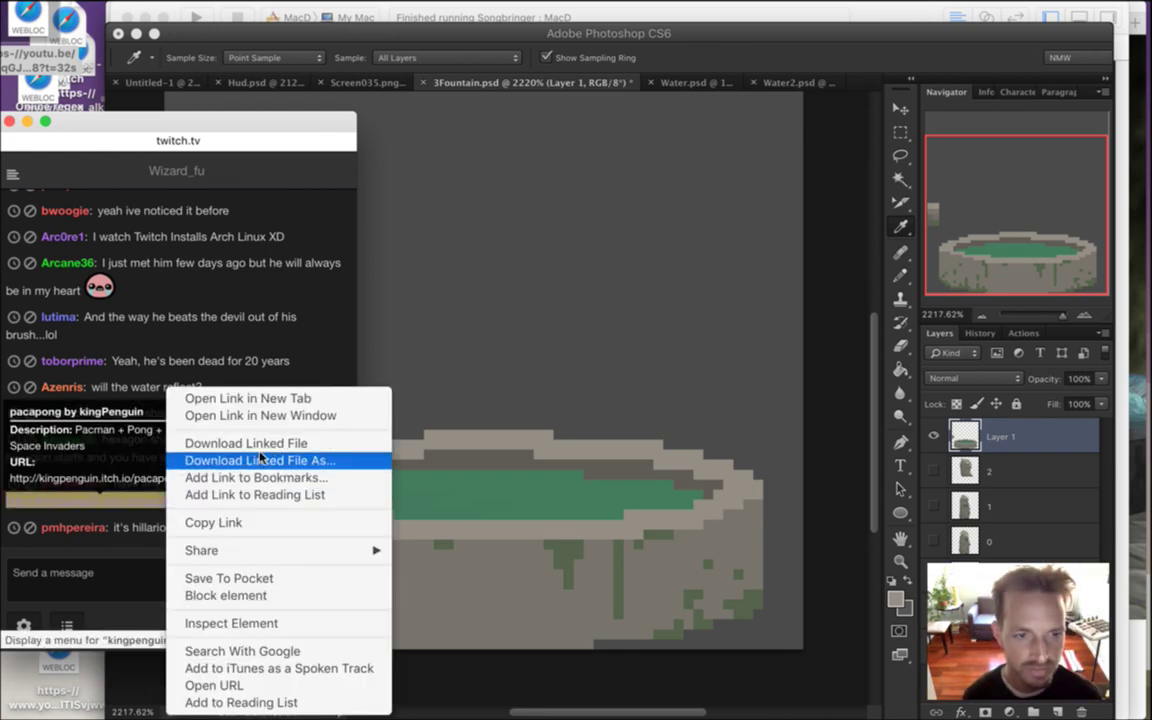
left_click(280, 400)
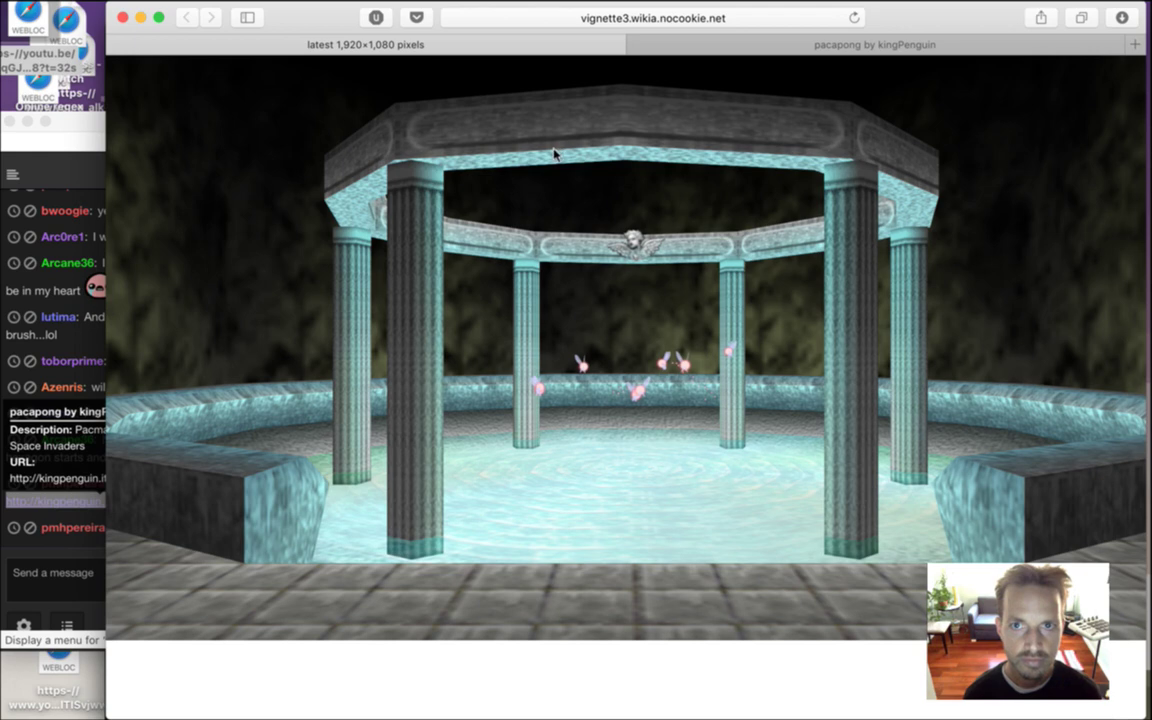
left_click(116, 44)
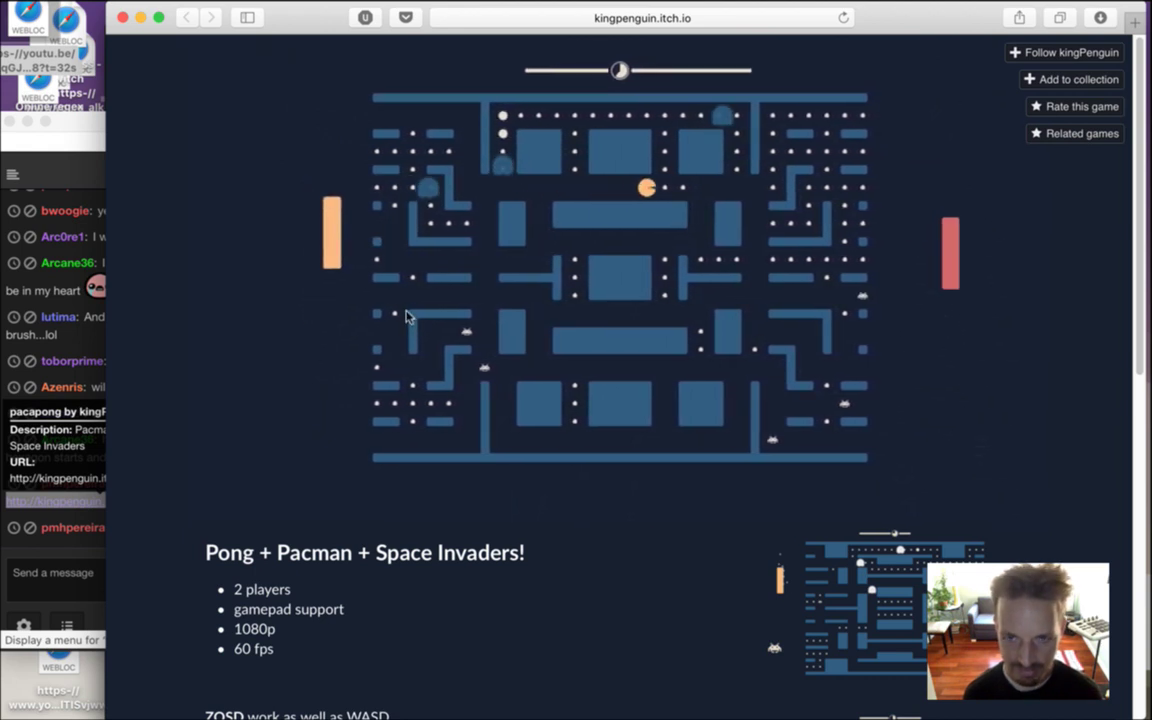
Save the Pacapong page's address as a desktop shortcut, close the browser window, and return to the fountain document
left_click(467, 20)
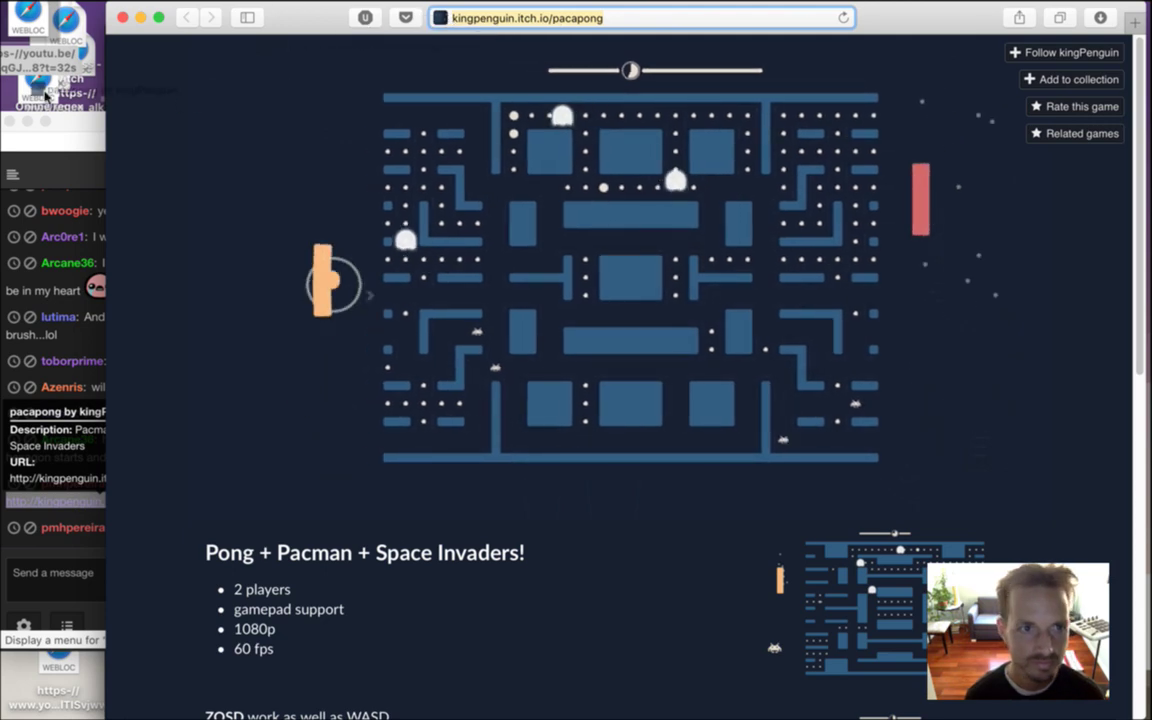
left_click(122, 18)
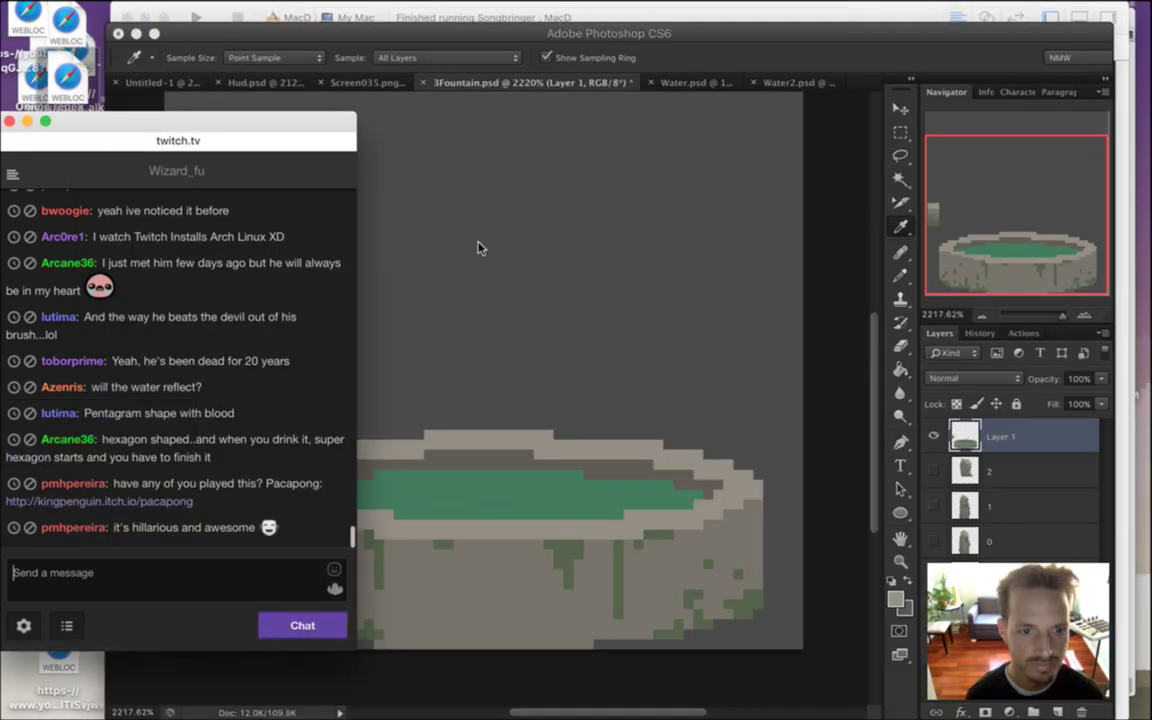
left_click(827, 48)
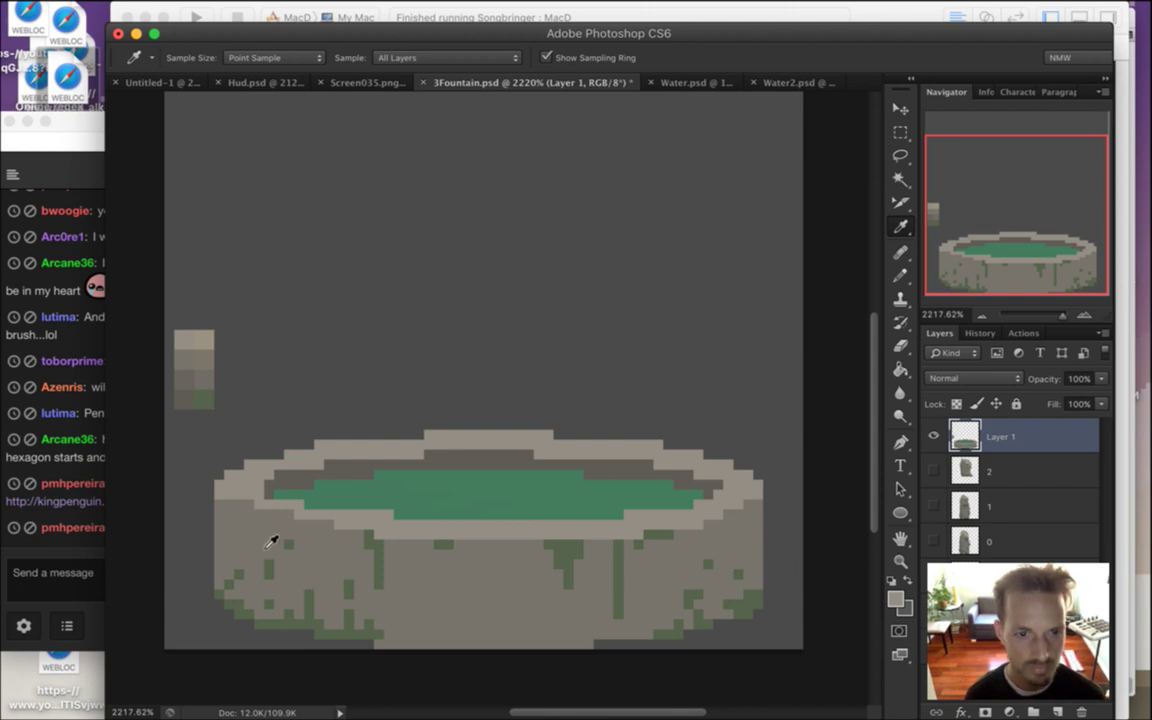
Sample the rim colour and pencil over the water's left tip to thicken the rim's inner front-left edge
left_click(263, 507)
key("b")
key("b")
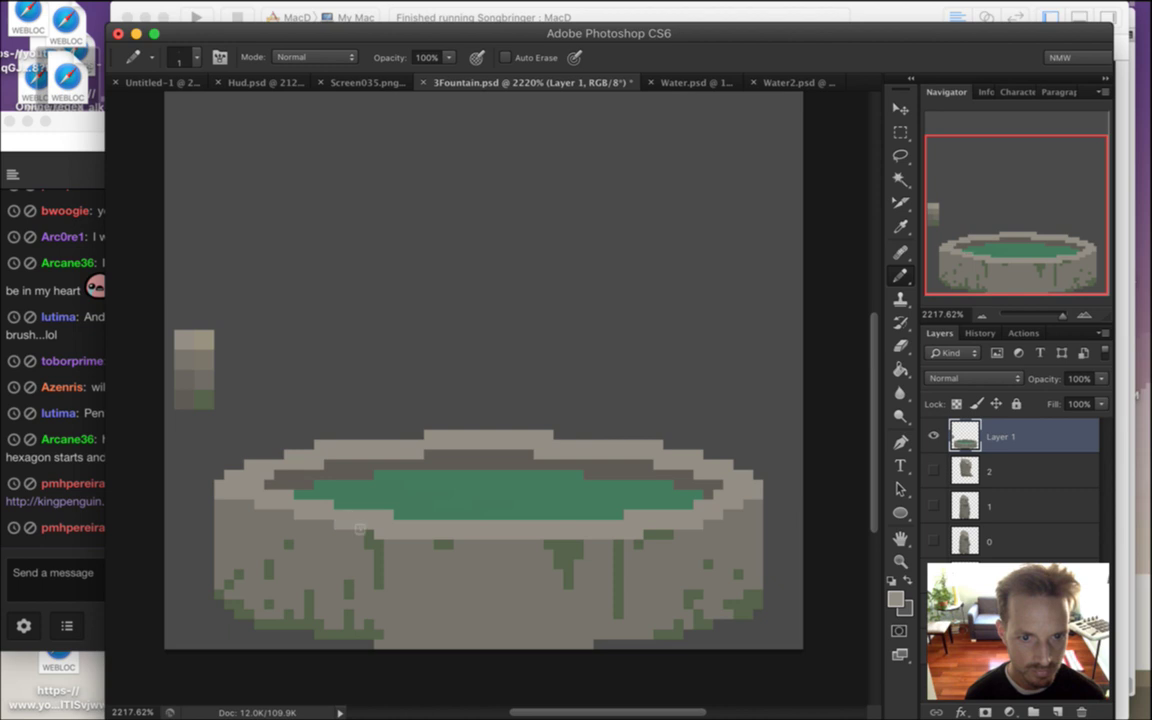
Extend the green water along the basin's front-left inner edge and refine the wall's lower-left pixels with sampled stone, moss green and the eraser
left_click(418, 508, "alt")
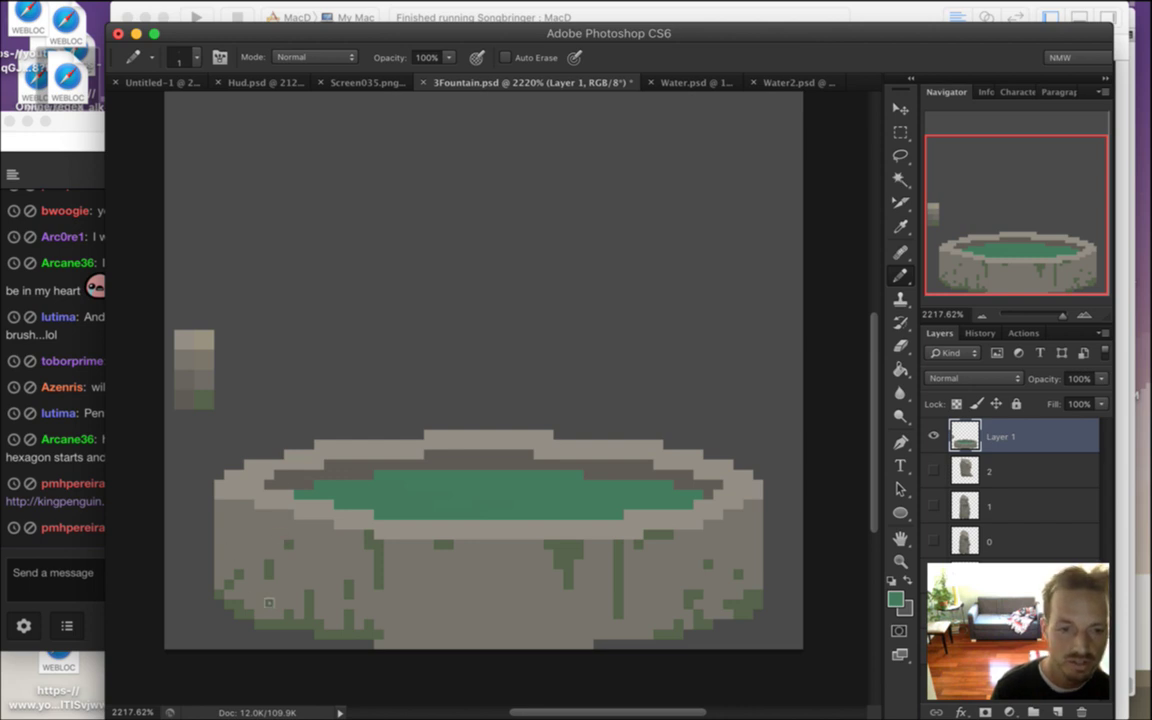
key("i")
left_click(449, 606)
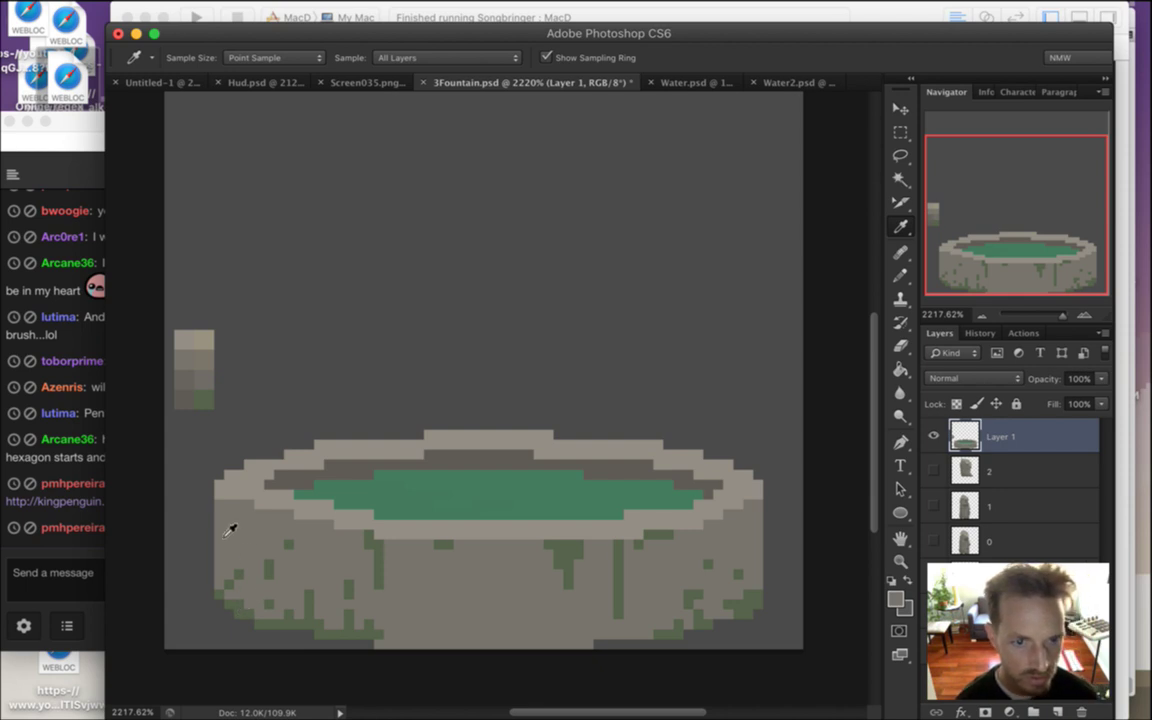
key("b")
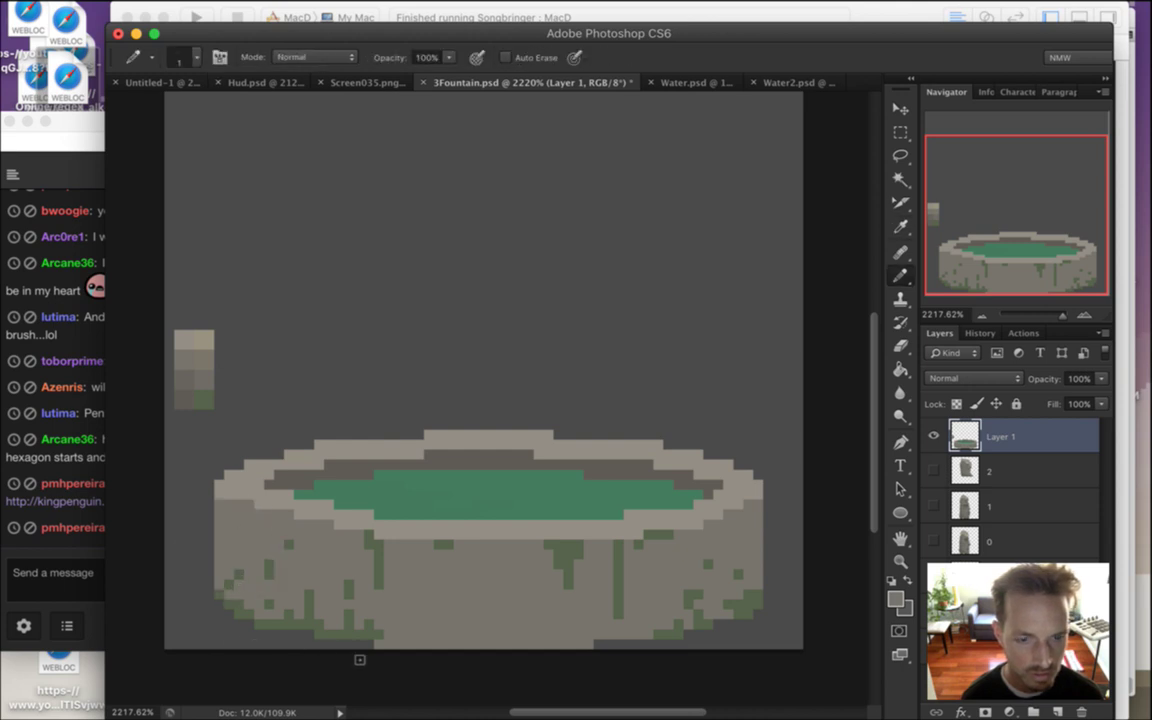
left_click(231, 609, "alt")
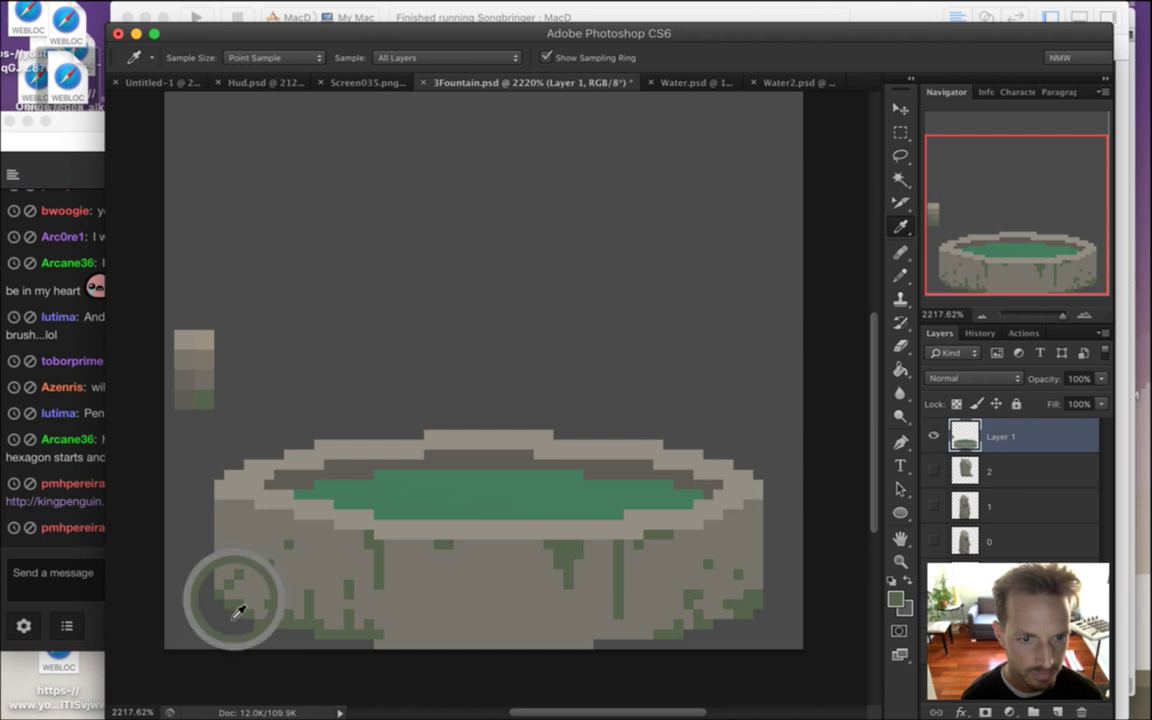
key("e")
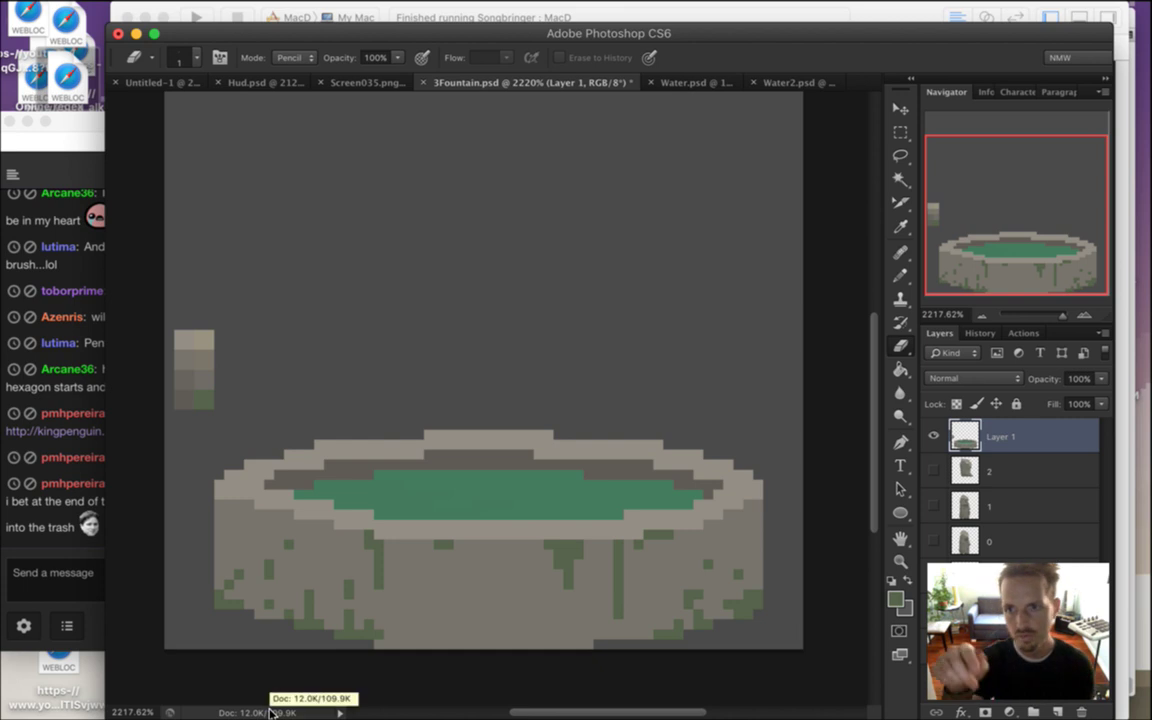
Switch to the Twitch chat and read the newest messages about the saved link pile and the fountain's water
left_click(22, 482)
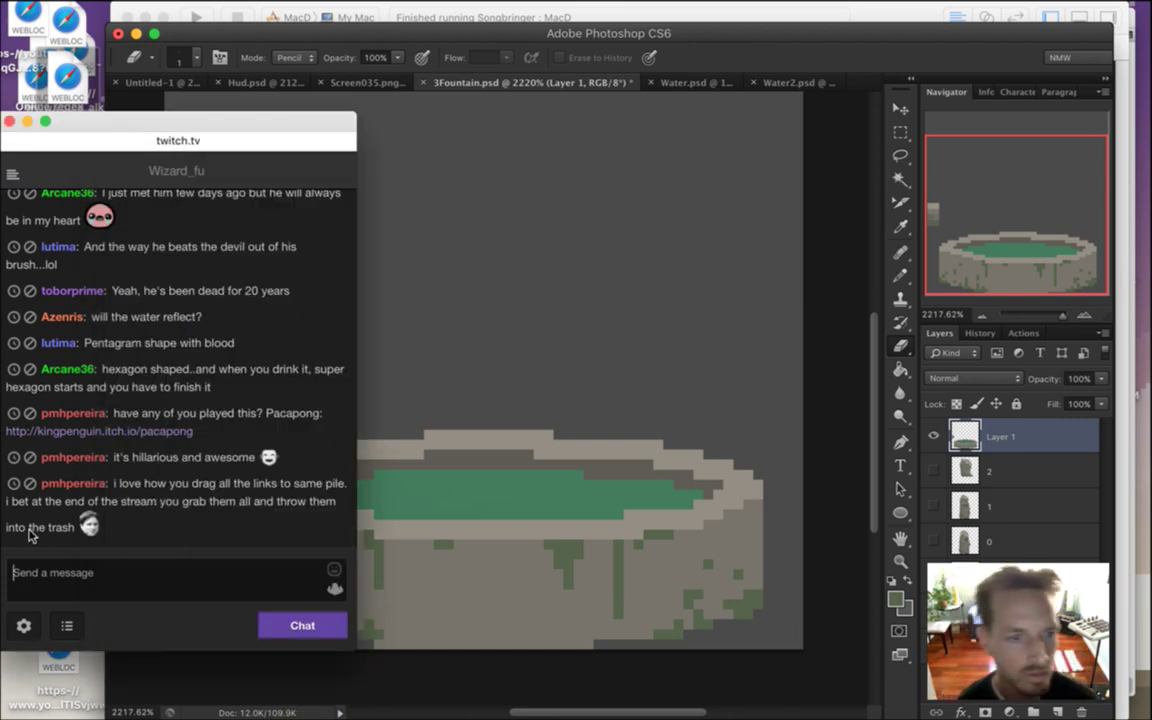
left_click_drag(114, 484, 162, 530)
left_click(164, 527)
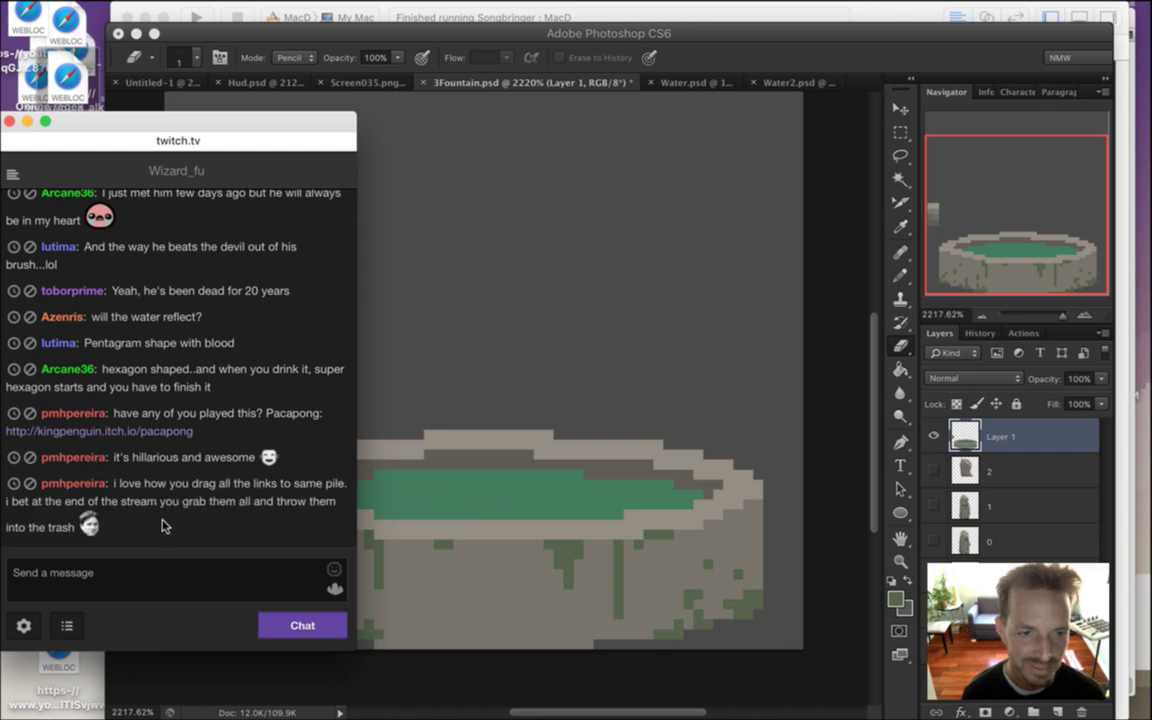
left_click_drag(135, 487, 167, 535)
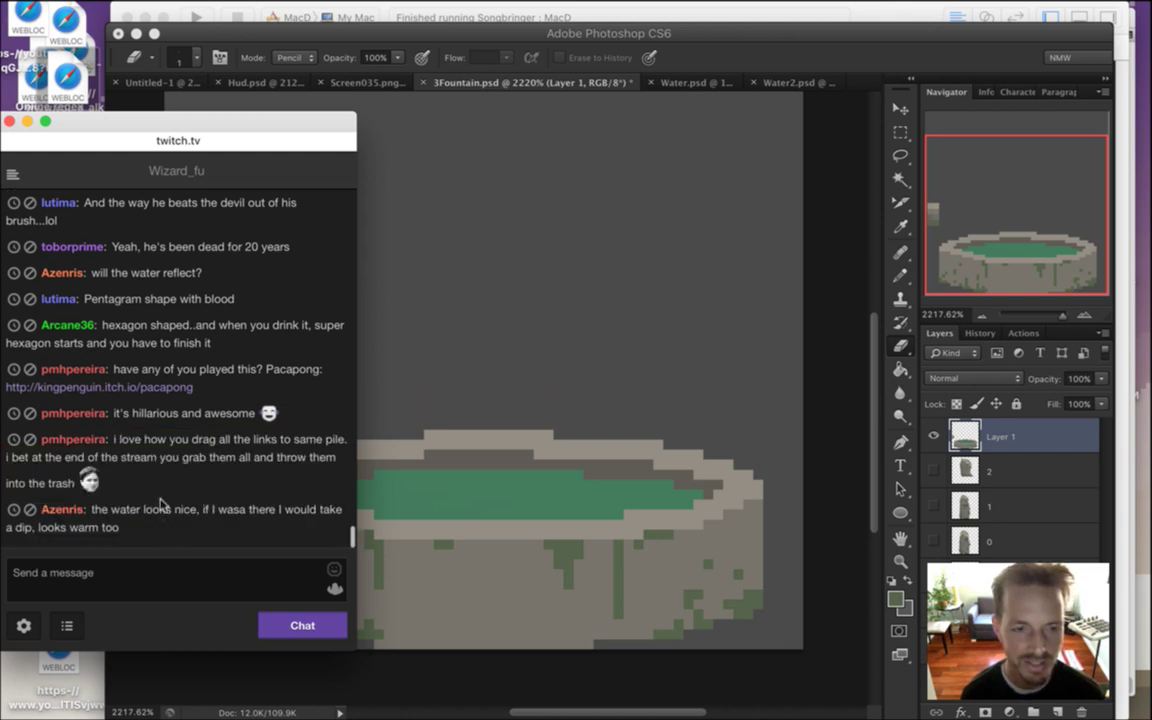
left_click(166, 476)
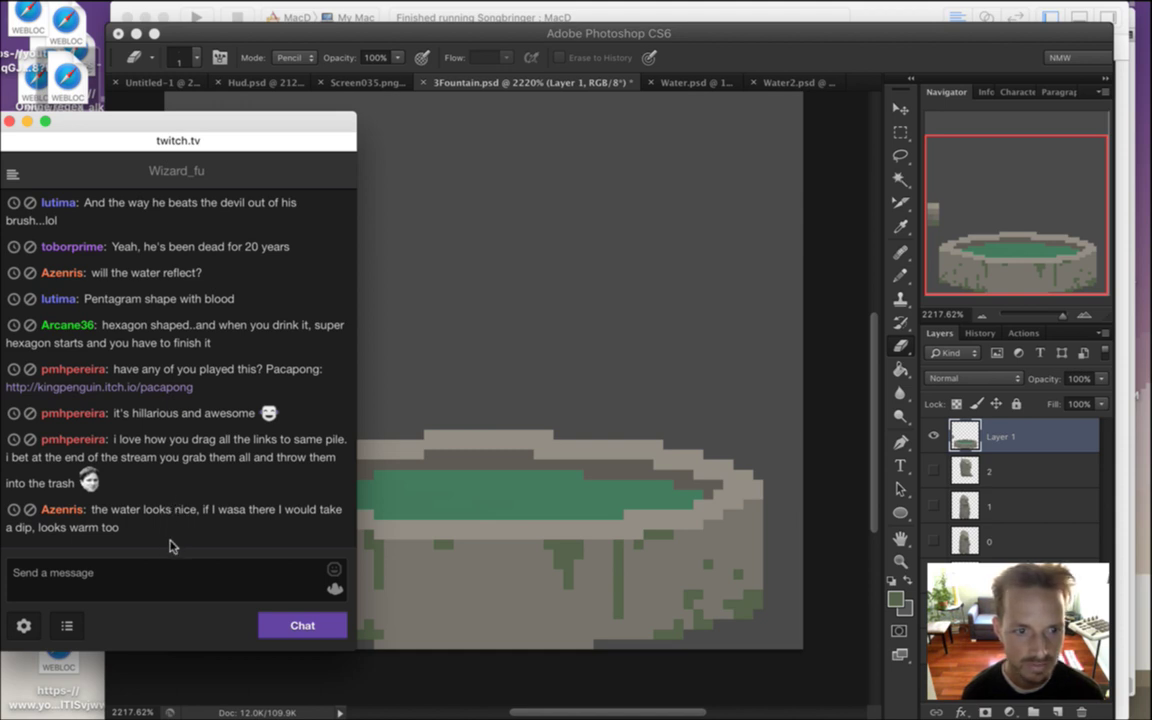
left_click_drag(119, 510, 152, 532)
left_click(171, 522)
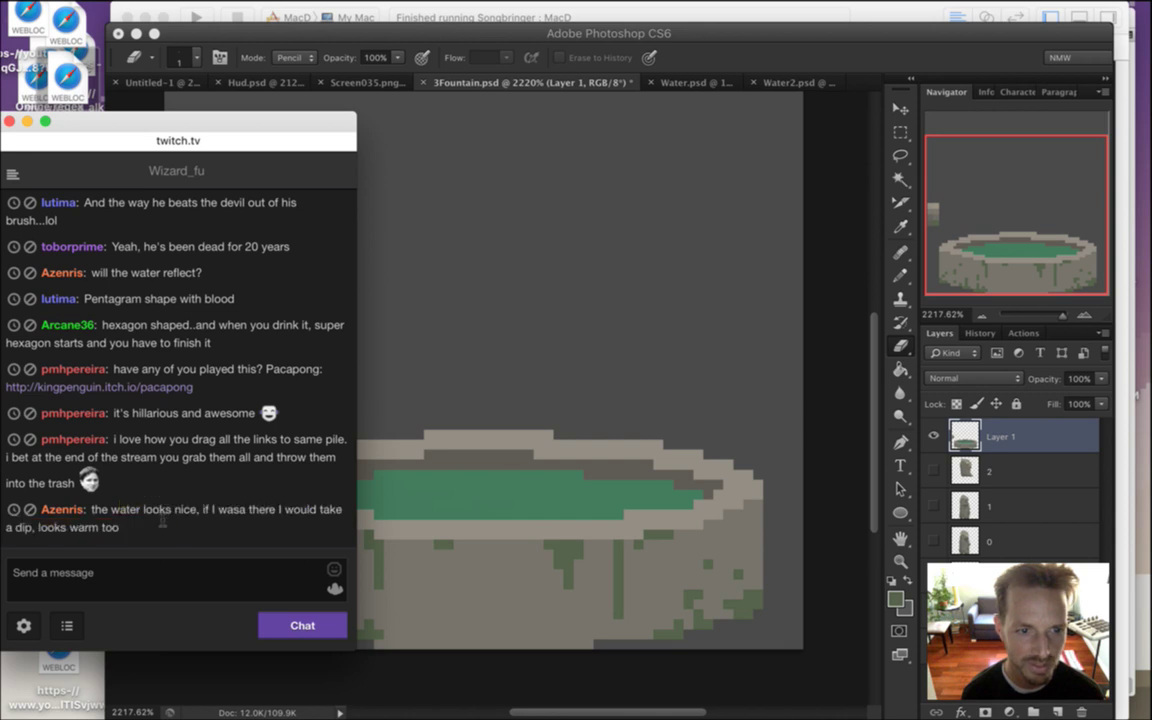
Return to Photoshop and pencil more moss green pixels onto the fountain wall's lower-left edge
left_click(693, 44)
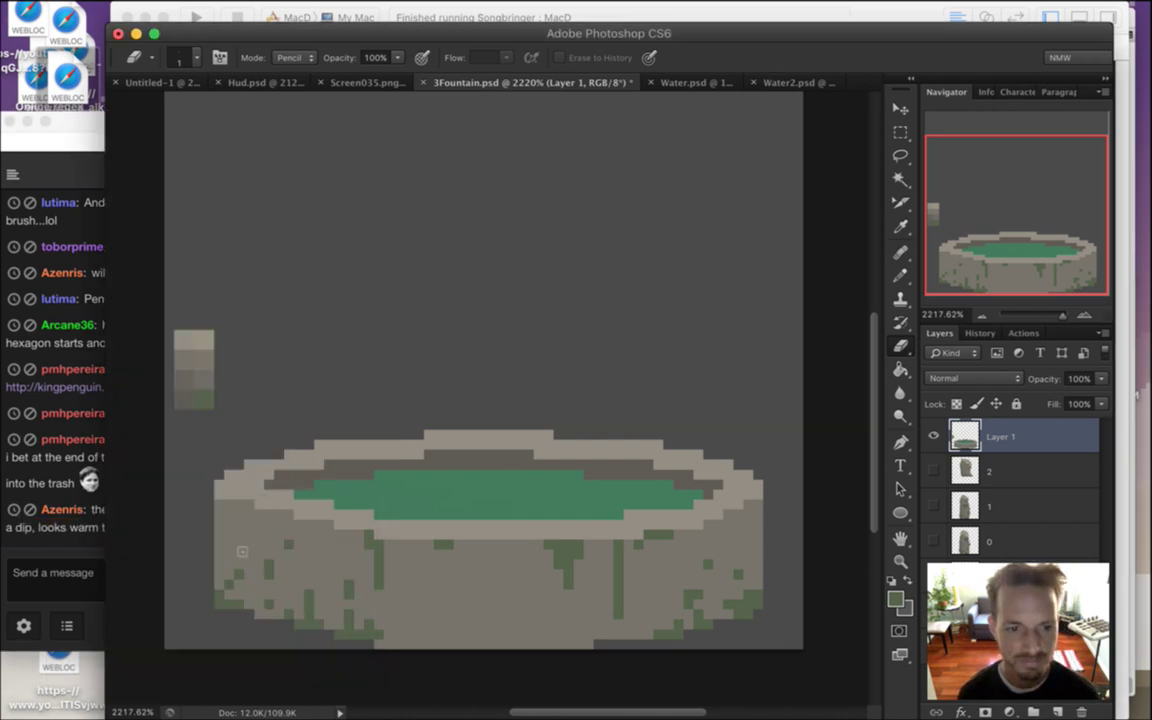
key("i")
key("b")
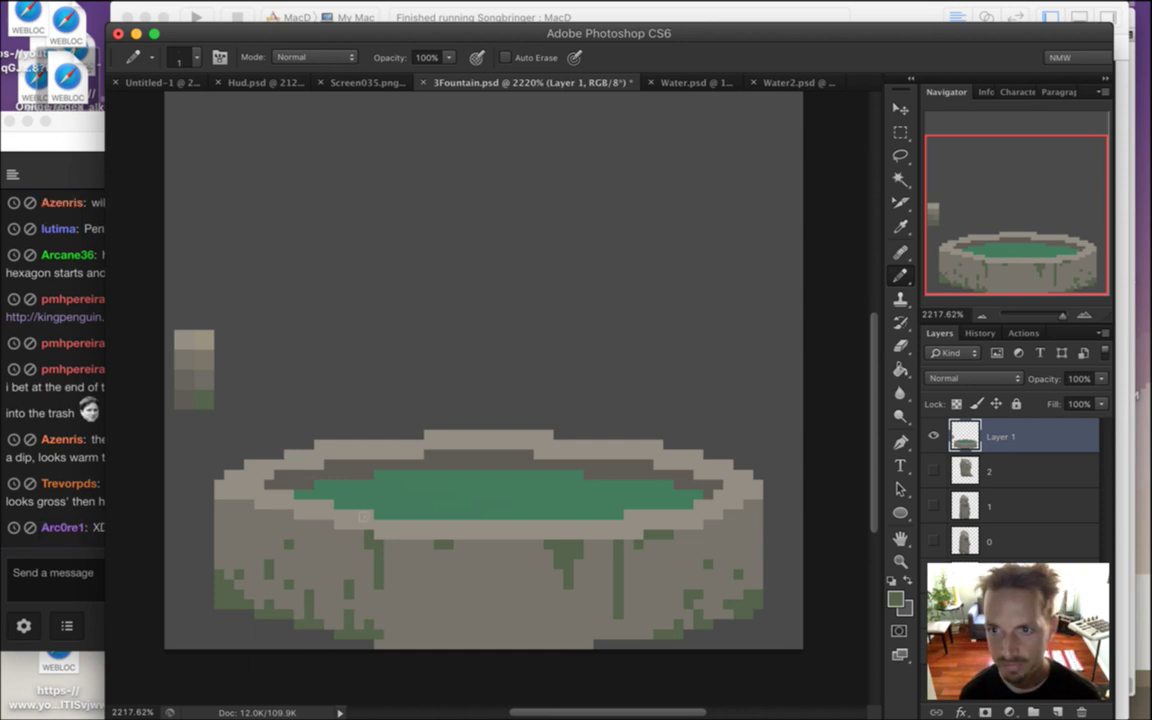
Reshape the rim's outer back-left pixel steps, erasing stray pixels and extending the top back edge with the sampled rim colour
left_click(244, 488, "alt")
left_click(219, 475)
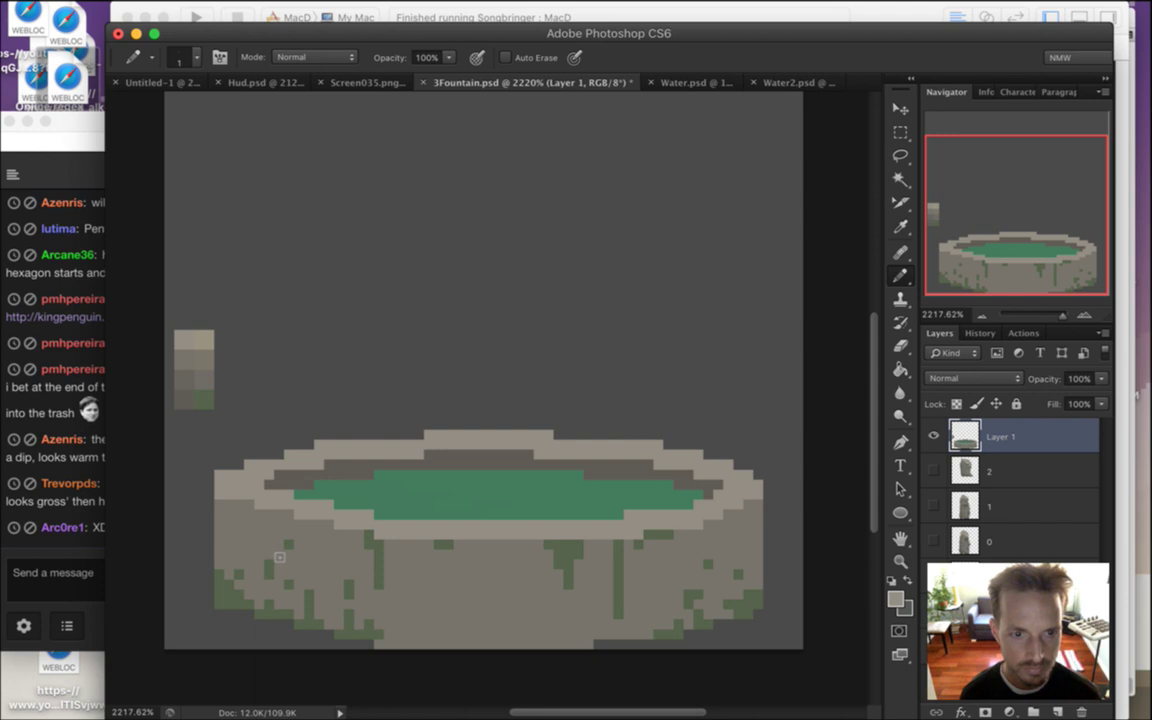
key("e")
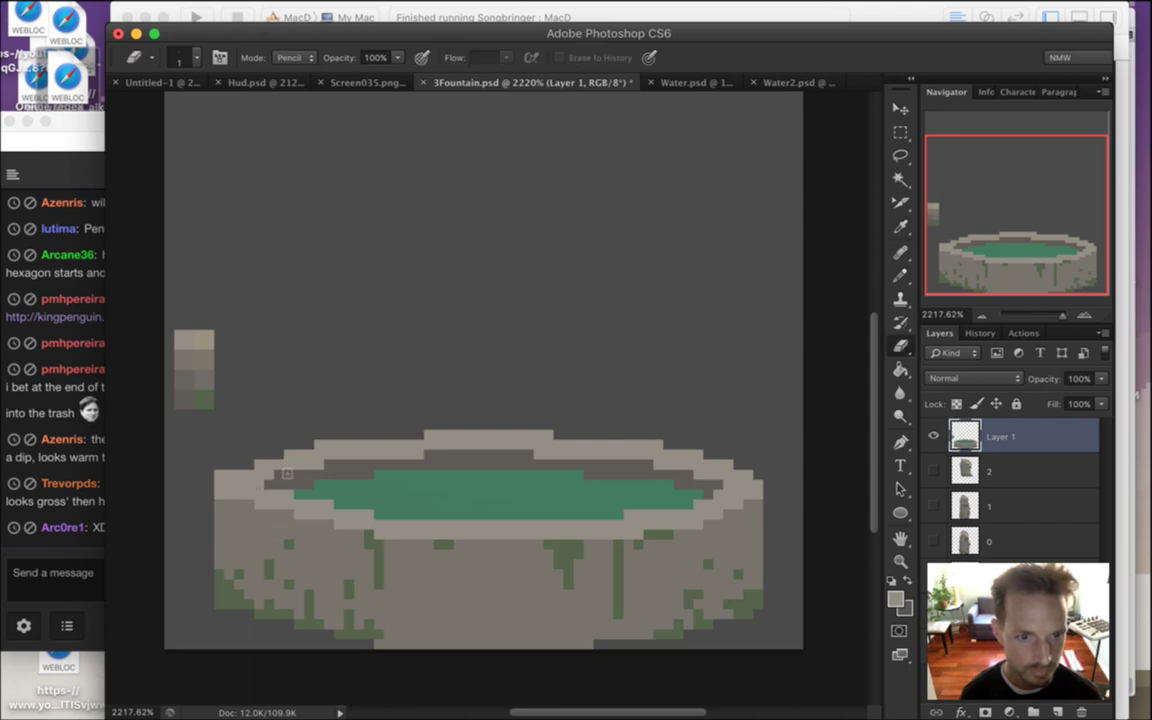
left_click(323, 445)
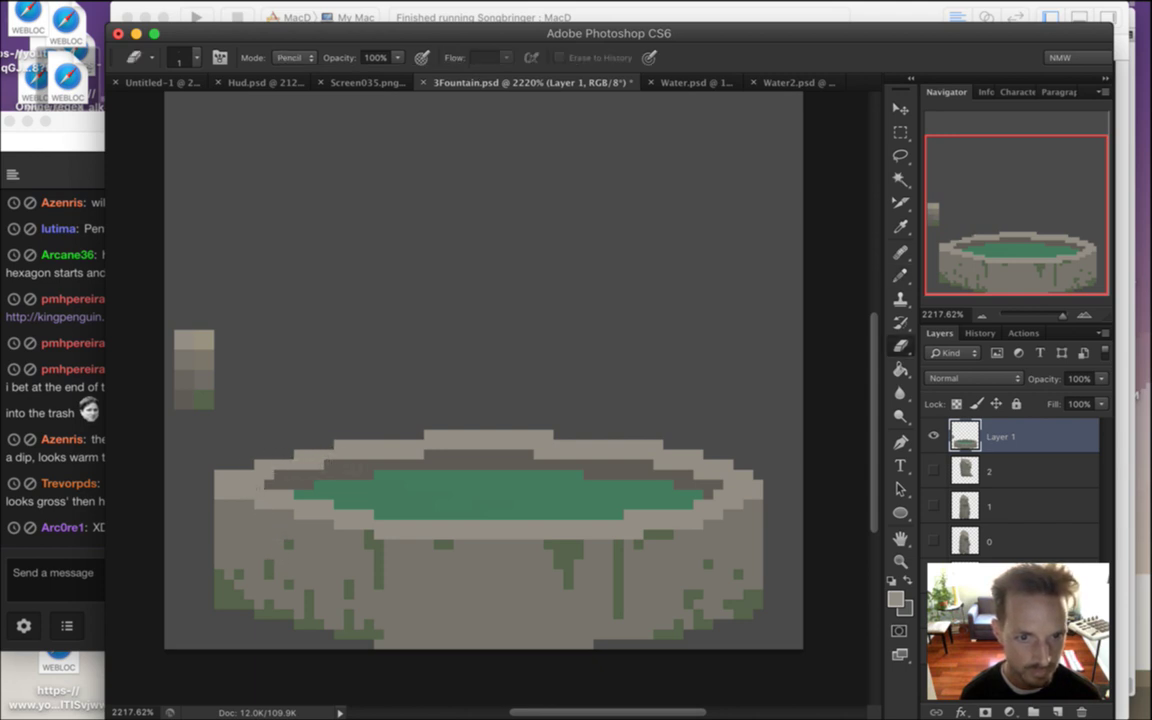
key("b")
left_click(378, 433)
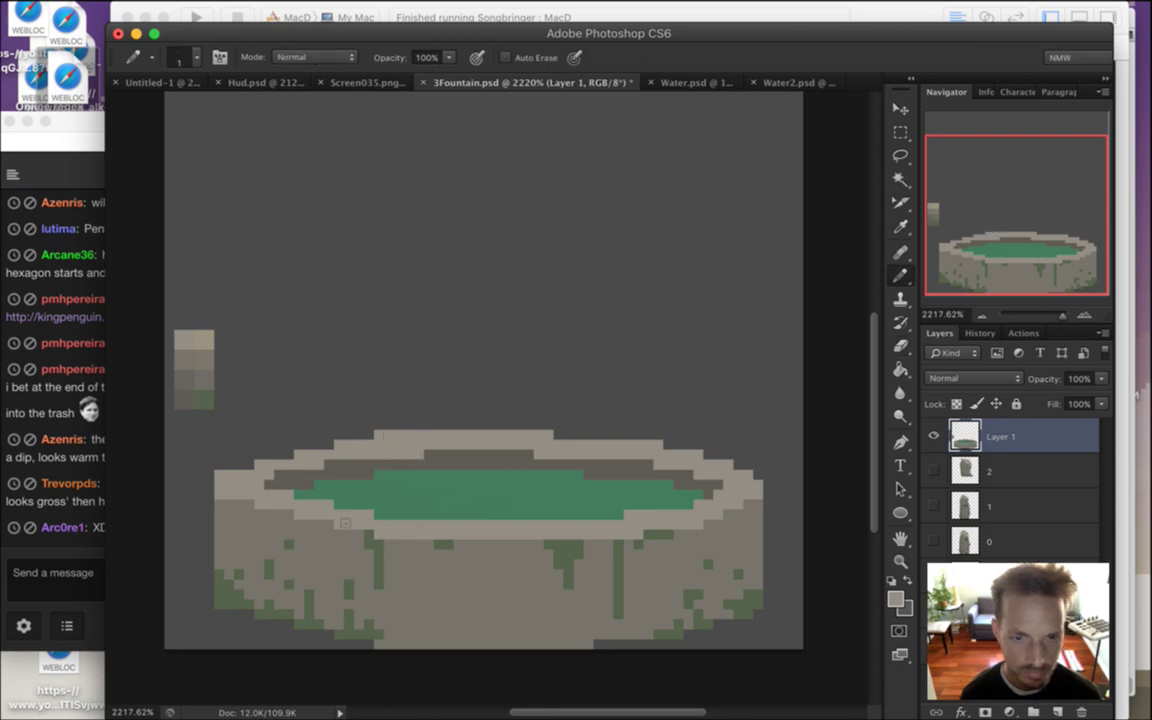
Refine the rim's inner back-left edge with sampled rim and dark inner-wall colours, covering the water's upper-left pixels with the dark shade
left_click(265, 480, "alt")
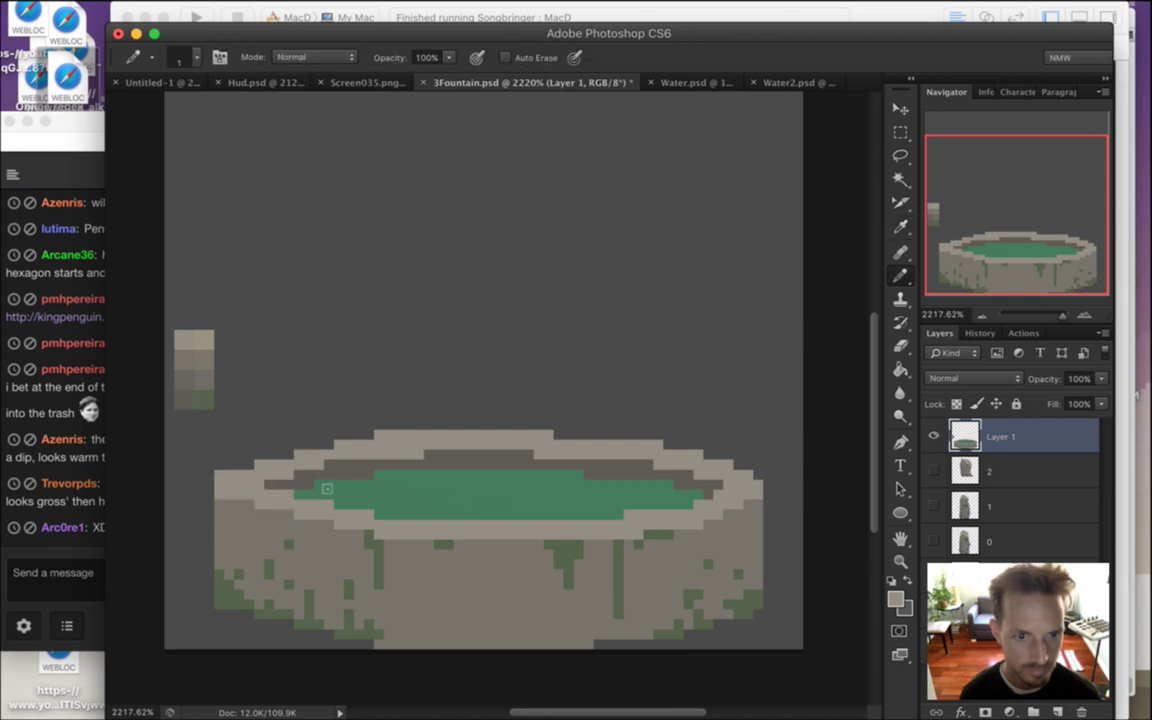
left_click(354, 414, "alt")
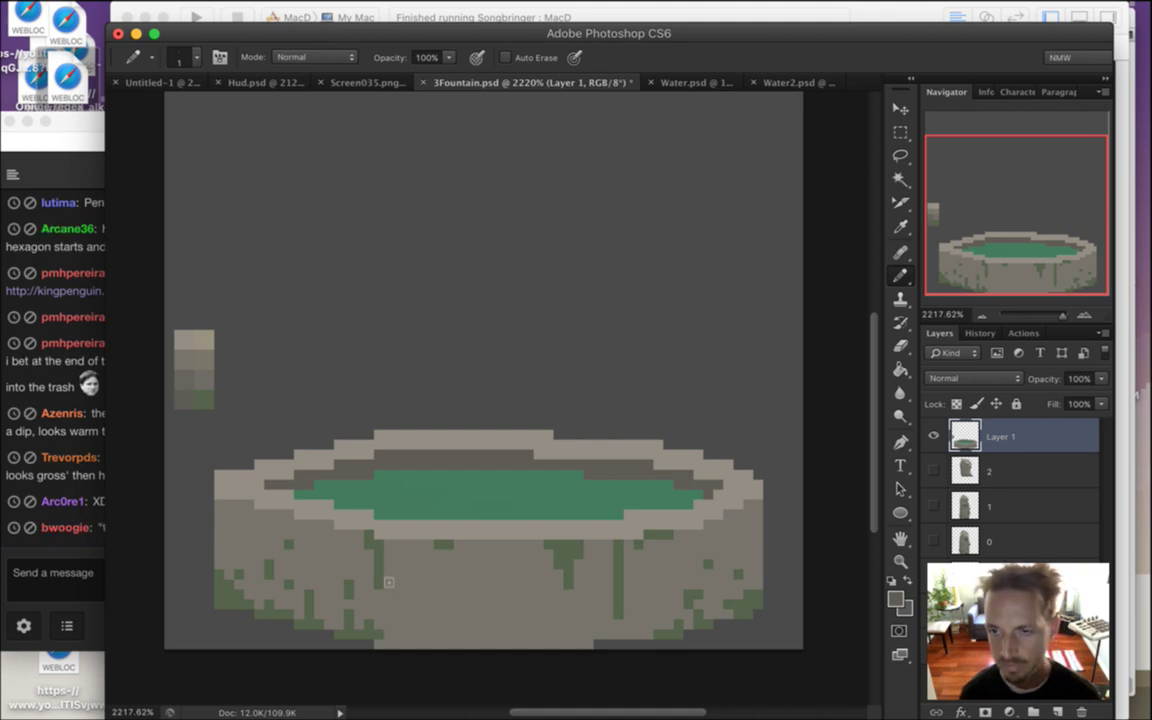
left_click(354, 469, "alt")
left_click_drag(329, 485, 319, 485)
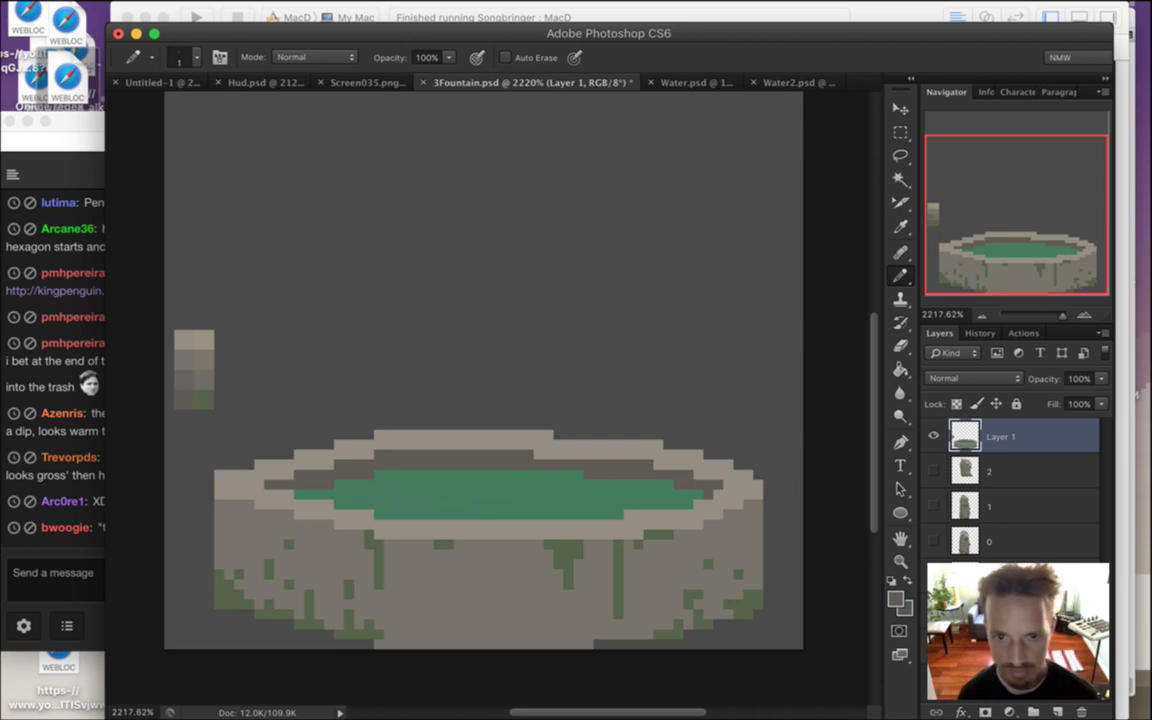
scroll(755, 479, "down", 3)
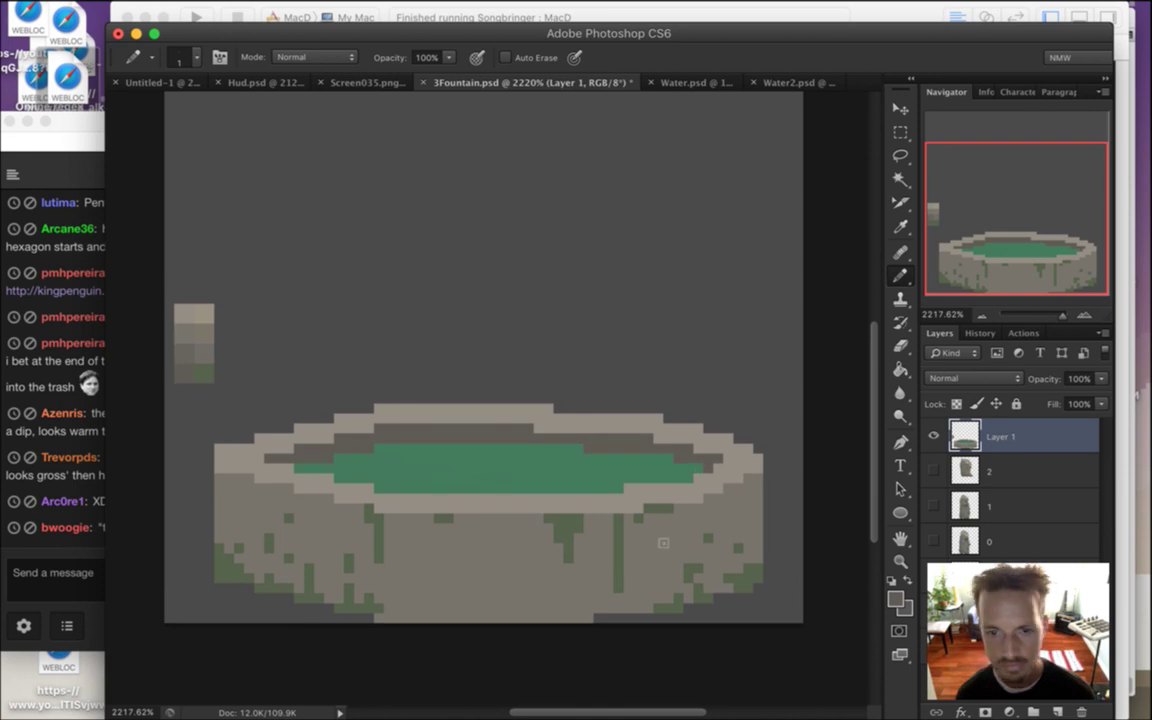
Switch to the Twitch chat and read the comments about drinking the water and the fountain resembling a bathtub
left_click(101, 572)
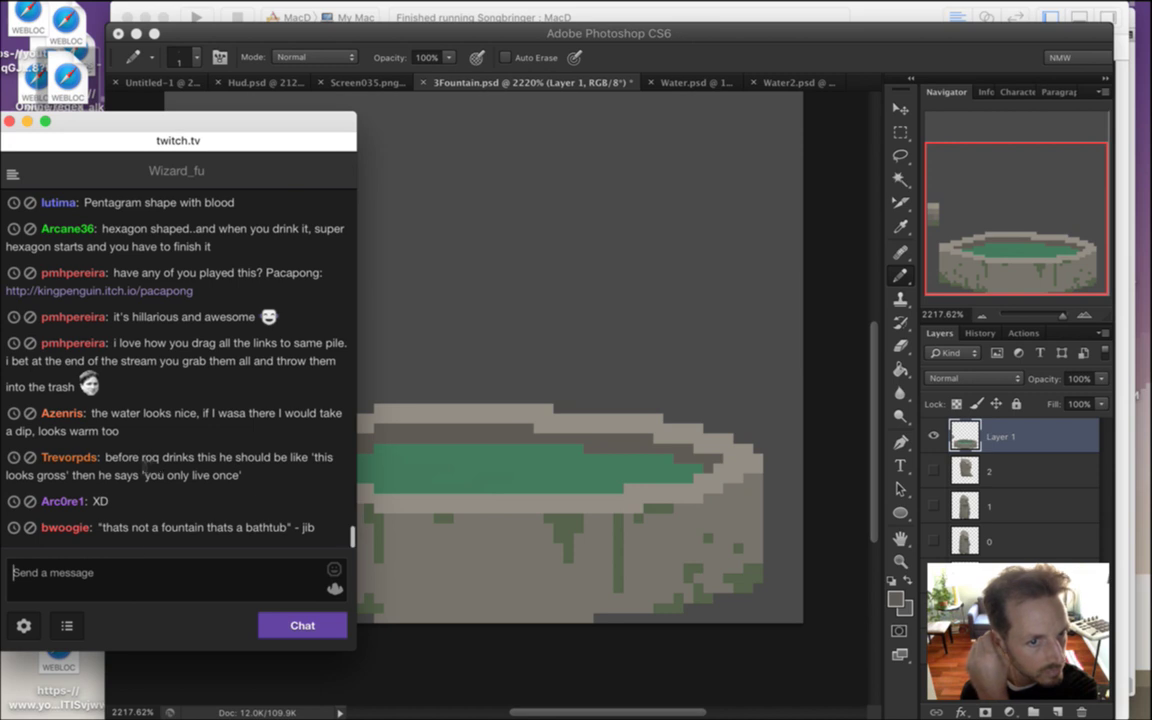
left_click_drag(140, 457, 239, 478)
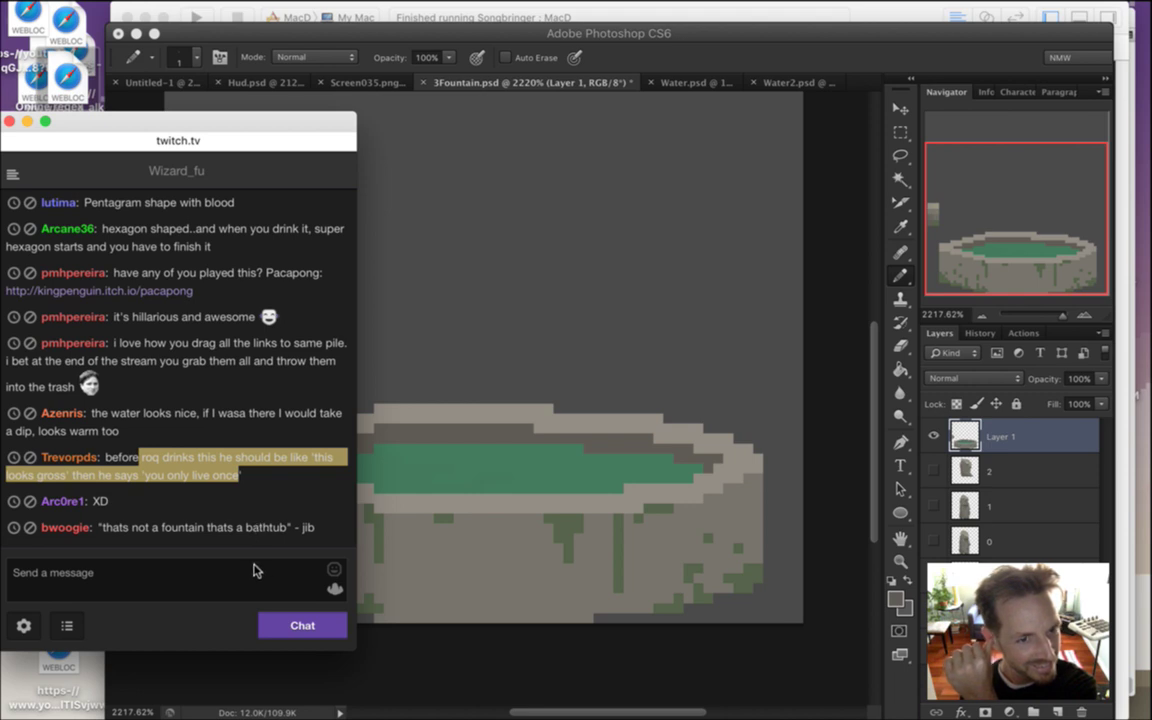
left_click(130, 527)
left_click_drag(139, 527, 287, 530)
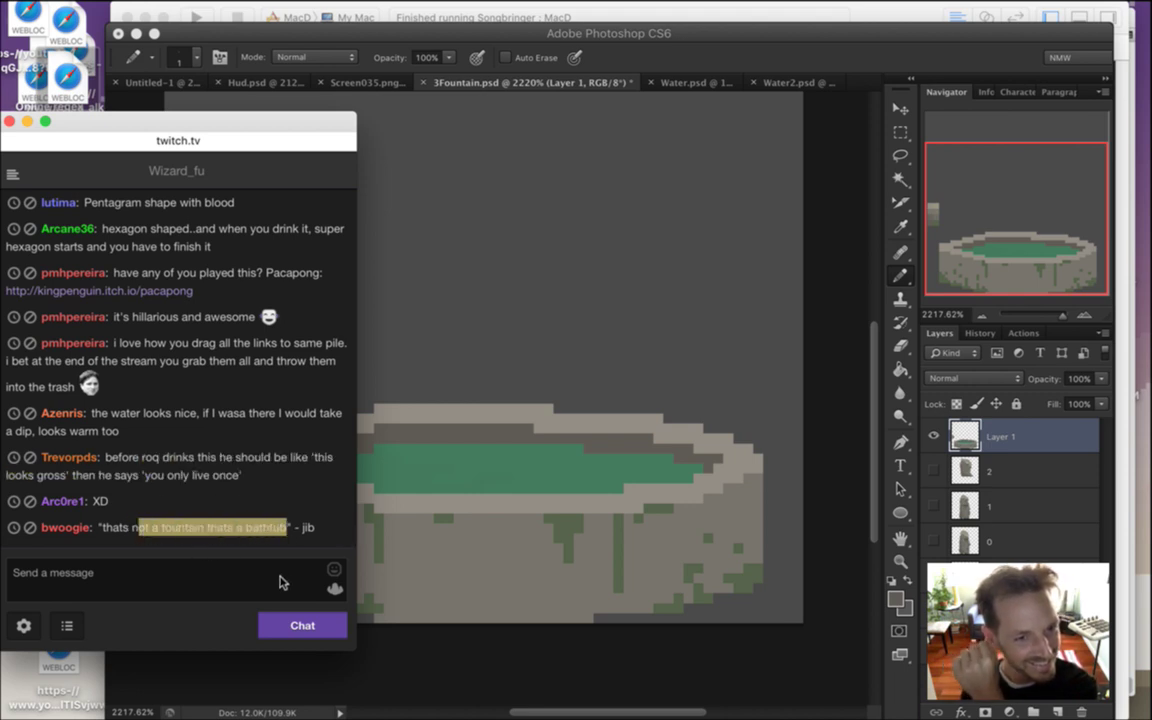
Return to Photoshop, sample the moss green and pencil moss pixels along the fountain wall's lower-right edge
left_click(797, 60)
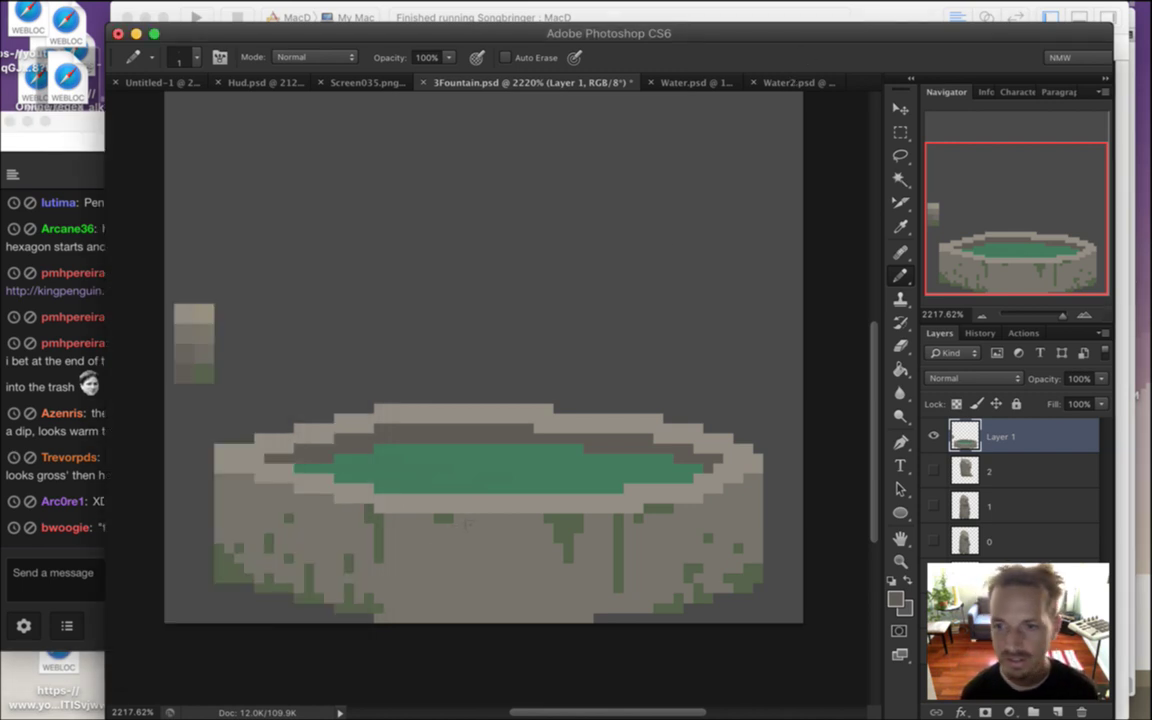
key("i")
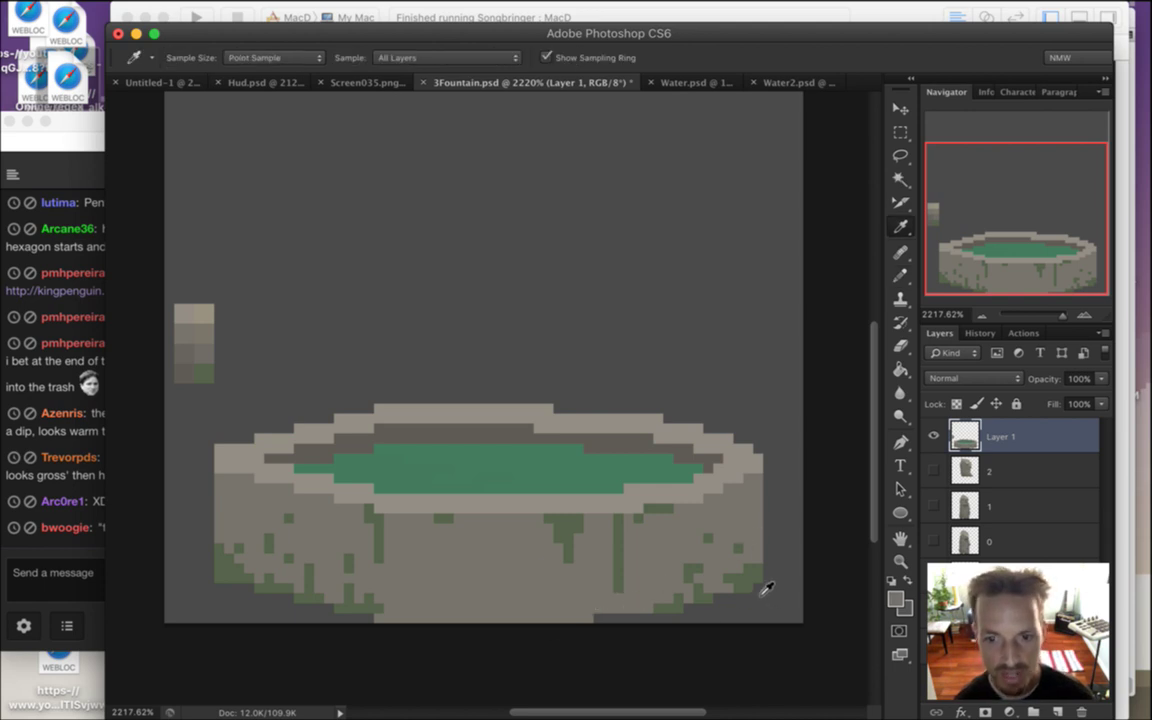
left_click(679, 520)
key("b")
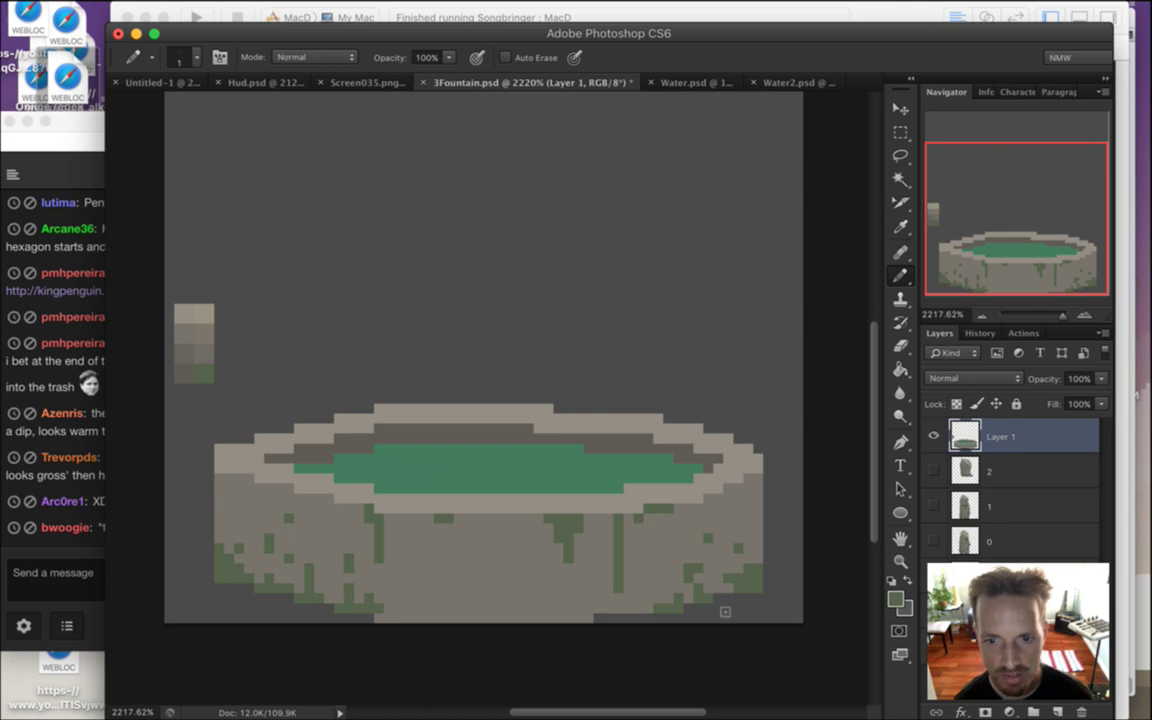
Reshape the fountain's lower-right outline into smoother pixel steps, adding sampled stone pixels along the base and erasing excess pixels
key("i")
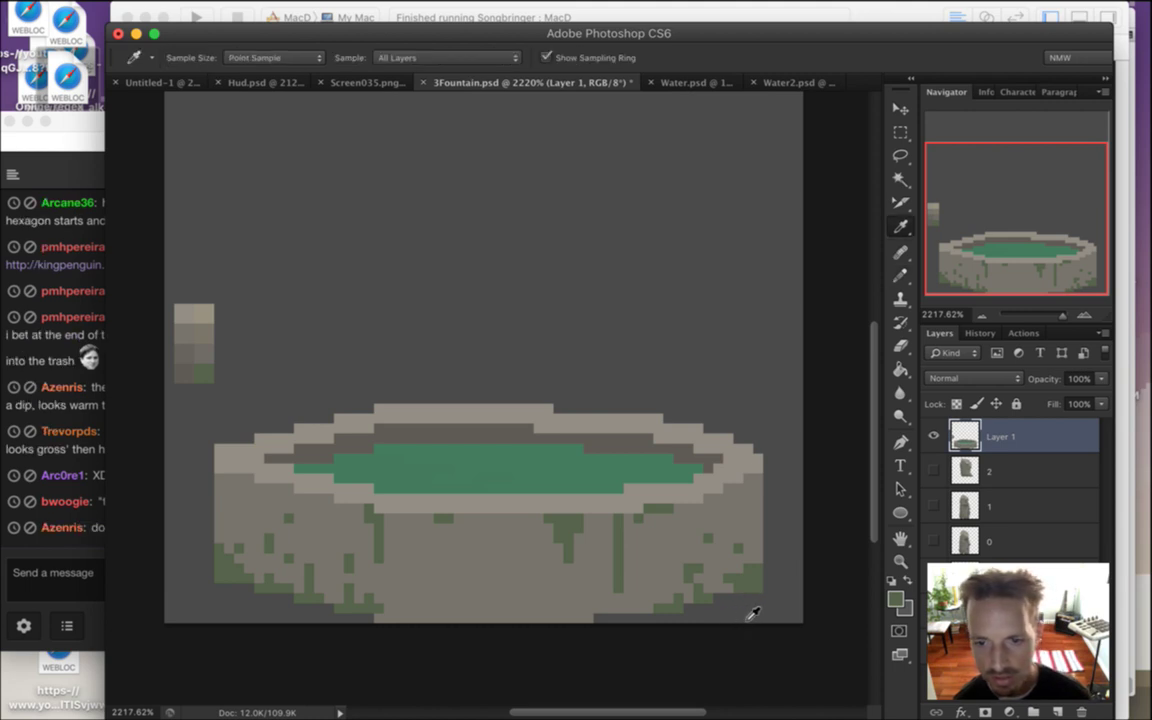
left_click(750, 614)
key("b")
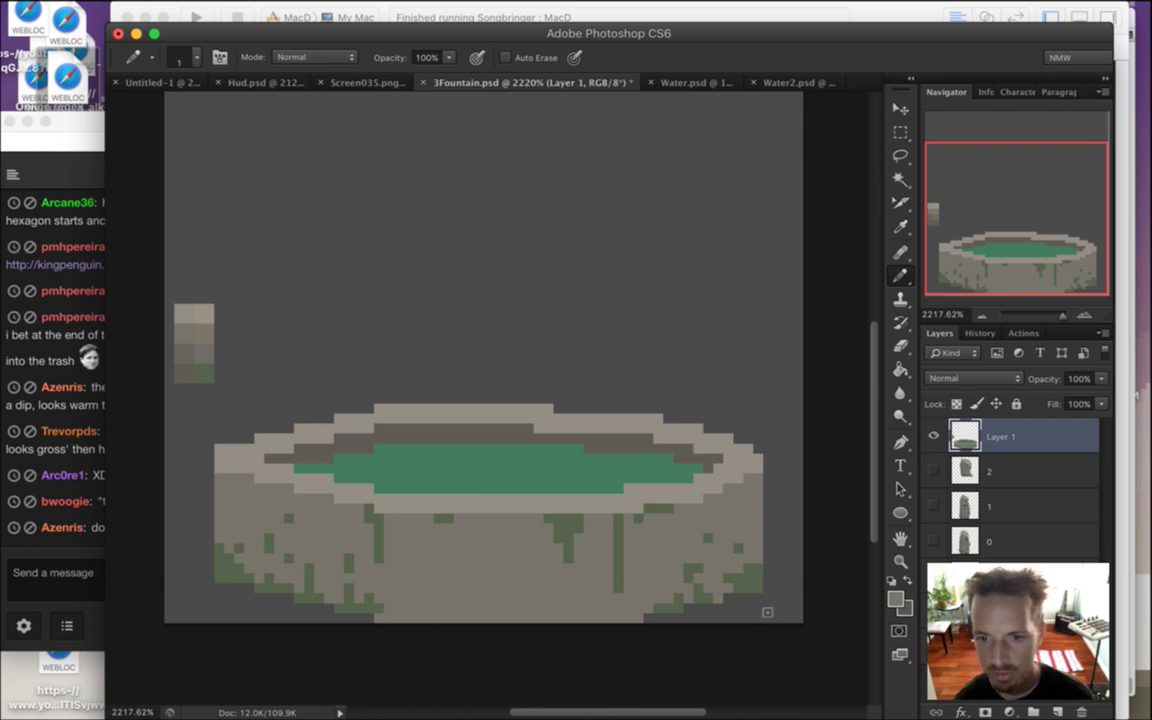
key("e")
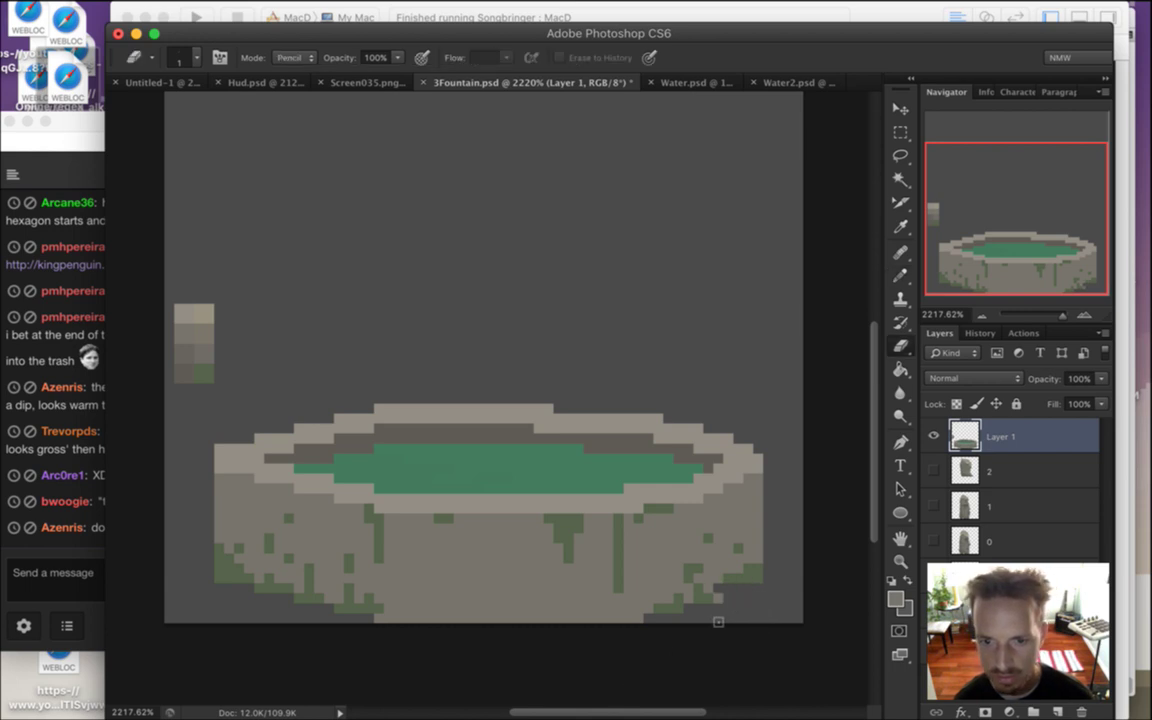
key("i")
key("b")
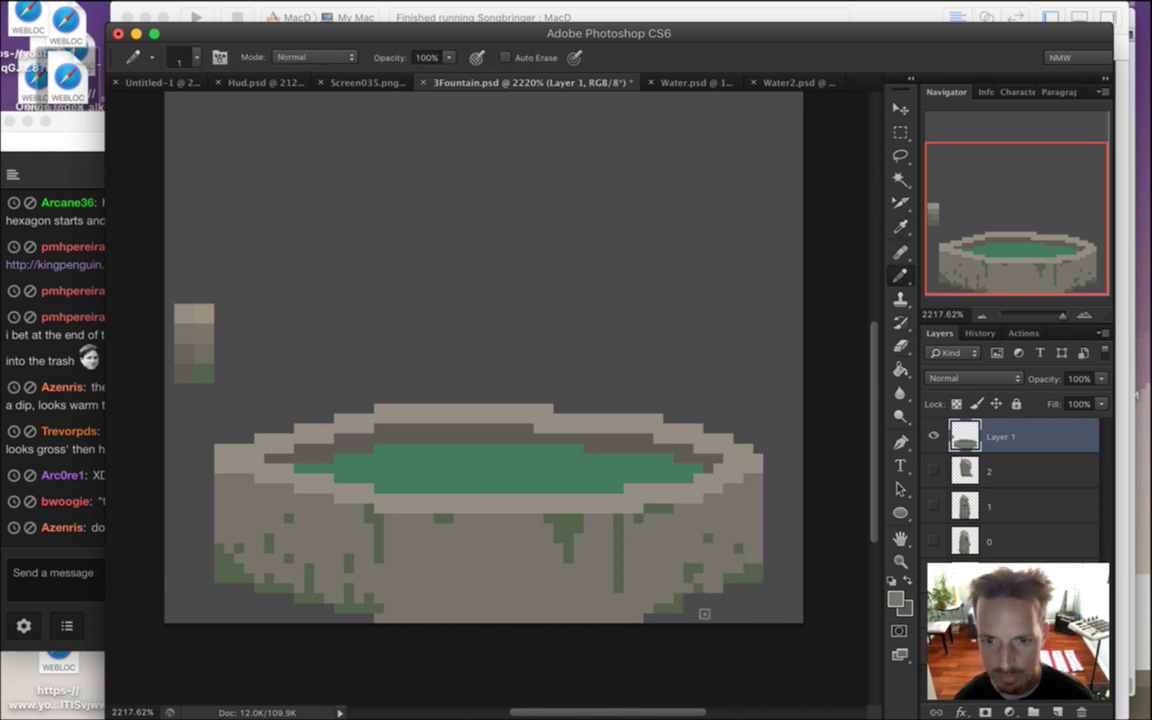
key("e")
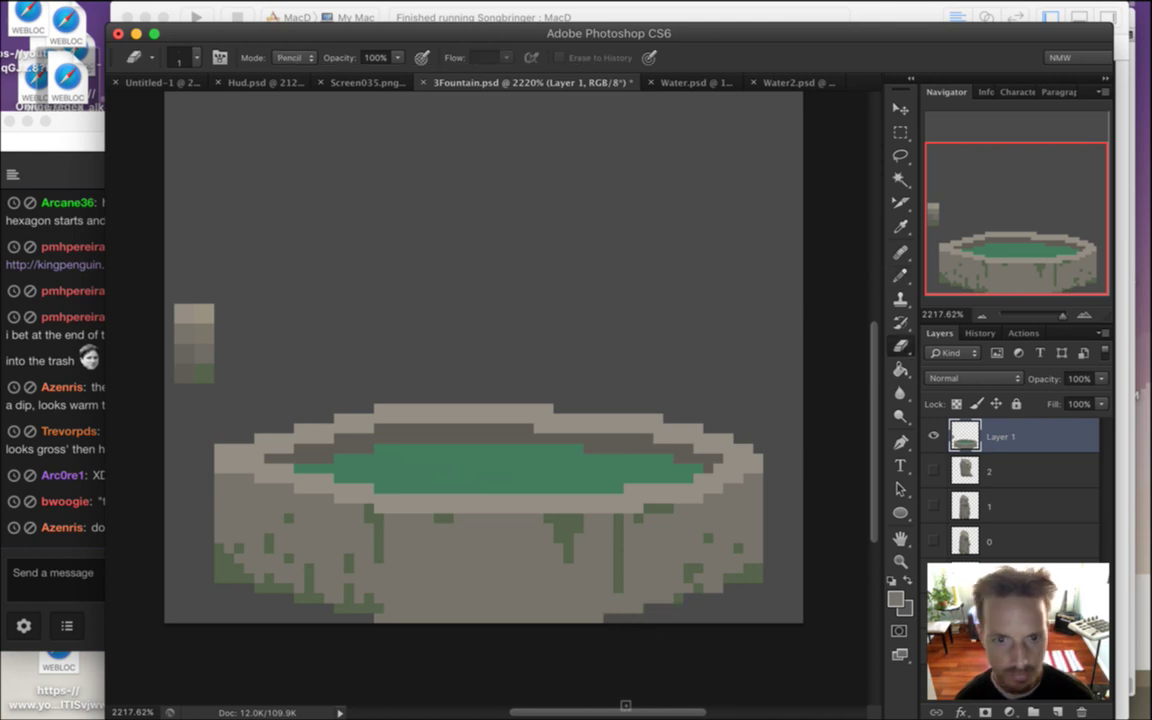
key("i")
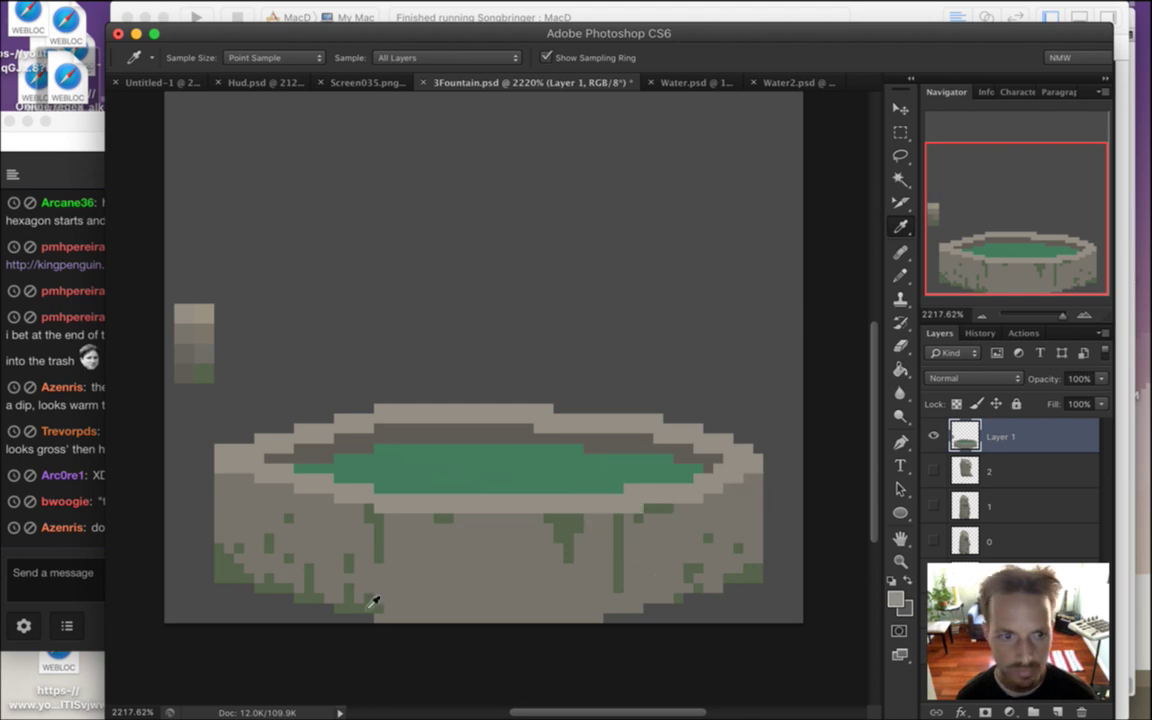
Switch to the Twitch chat and read the question about Jib's power source and the messages following it
left_click(62, 502)
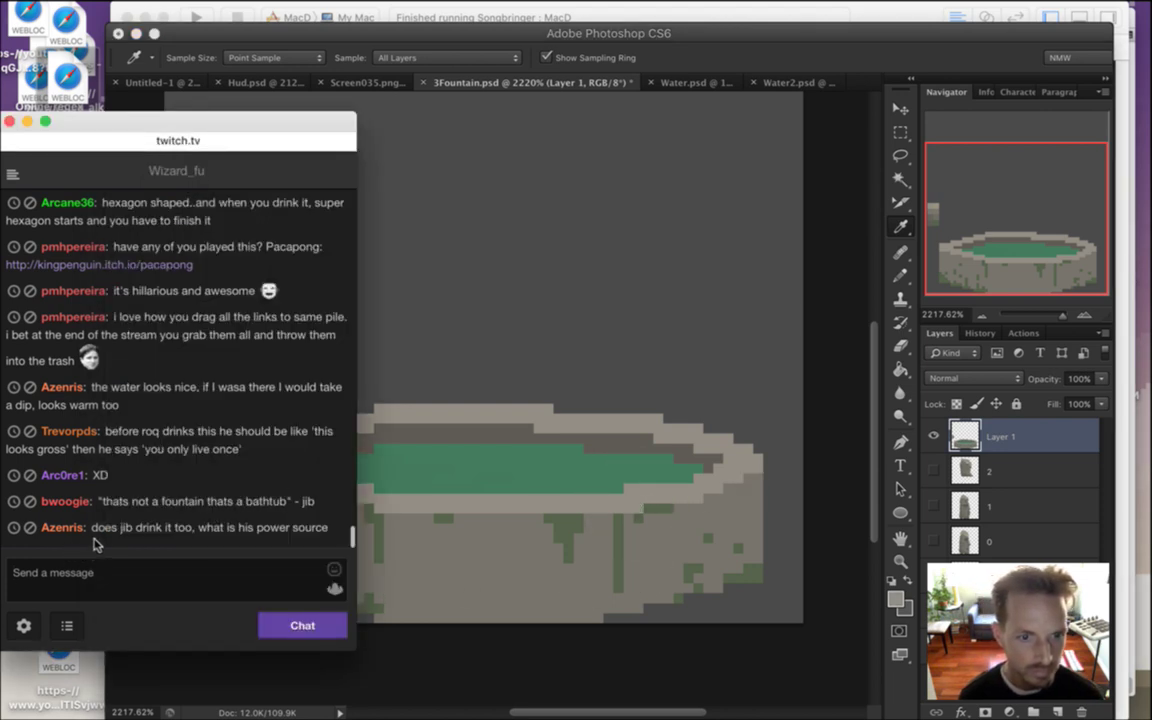
left_click_drag(111, 528, 211, 568)
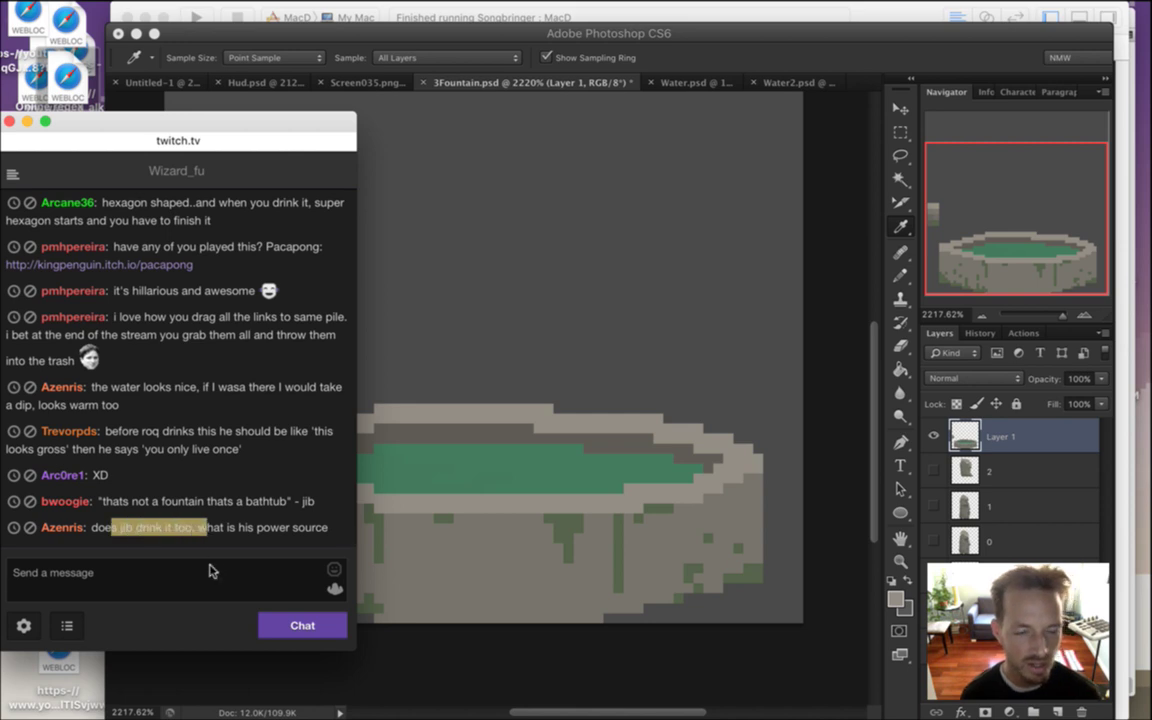
left_click(214, 500)
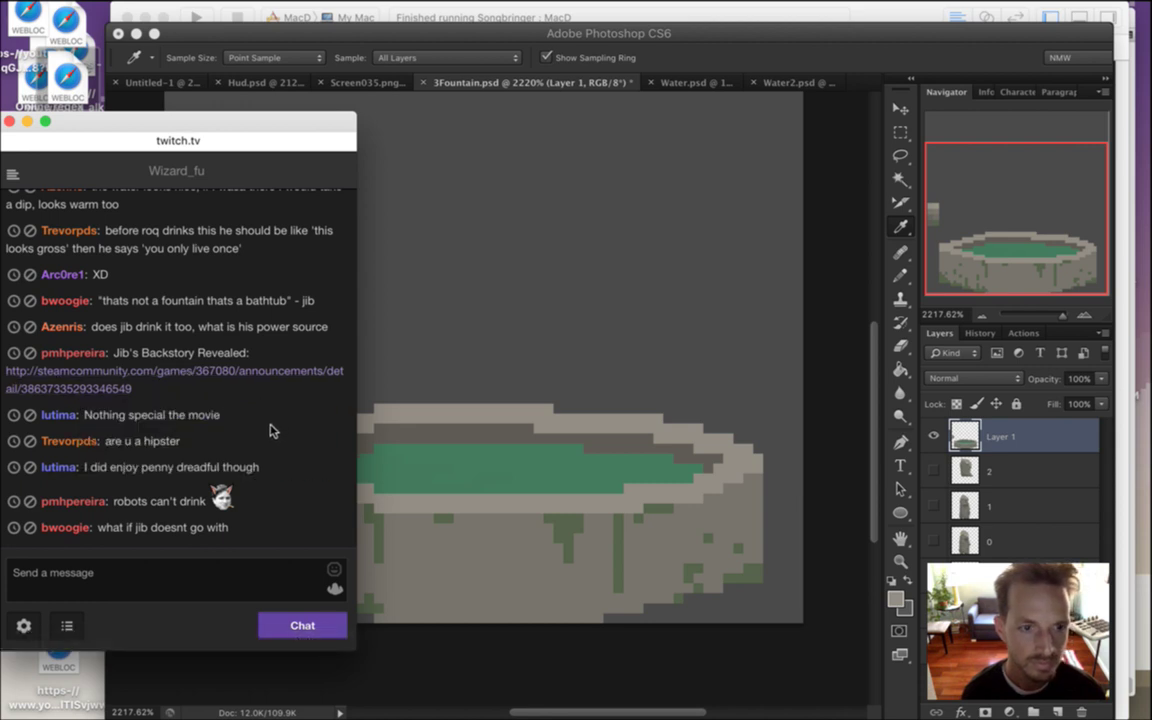
Read the chat messages about the movie, robots not drinking and Jib not going along
left_click_drag(130, 414, 222, 420)
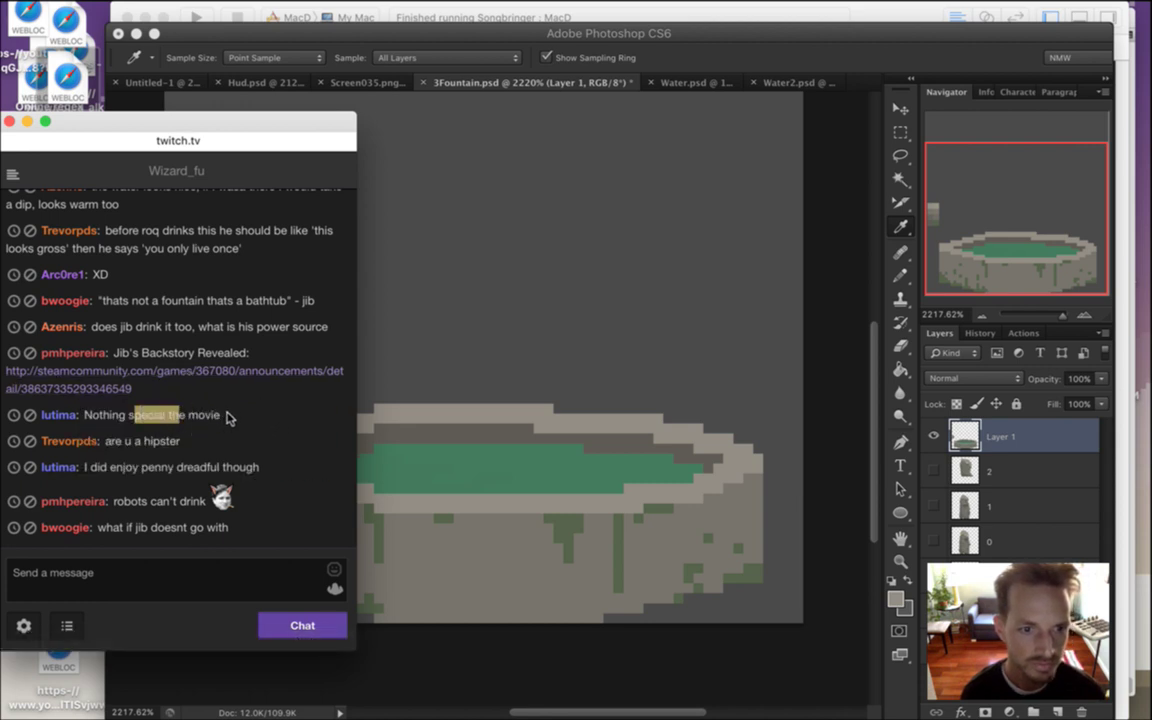
left_click_drag(139, 499, 198, 509)
left_click(223, 458)
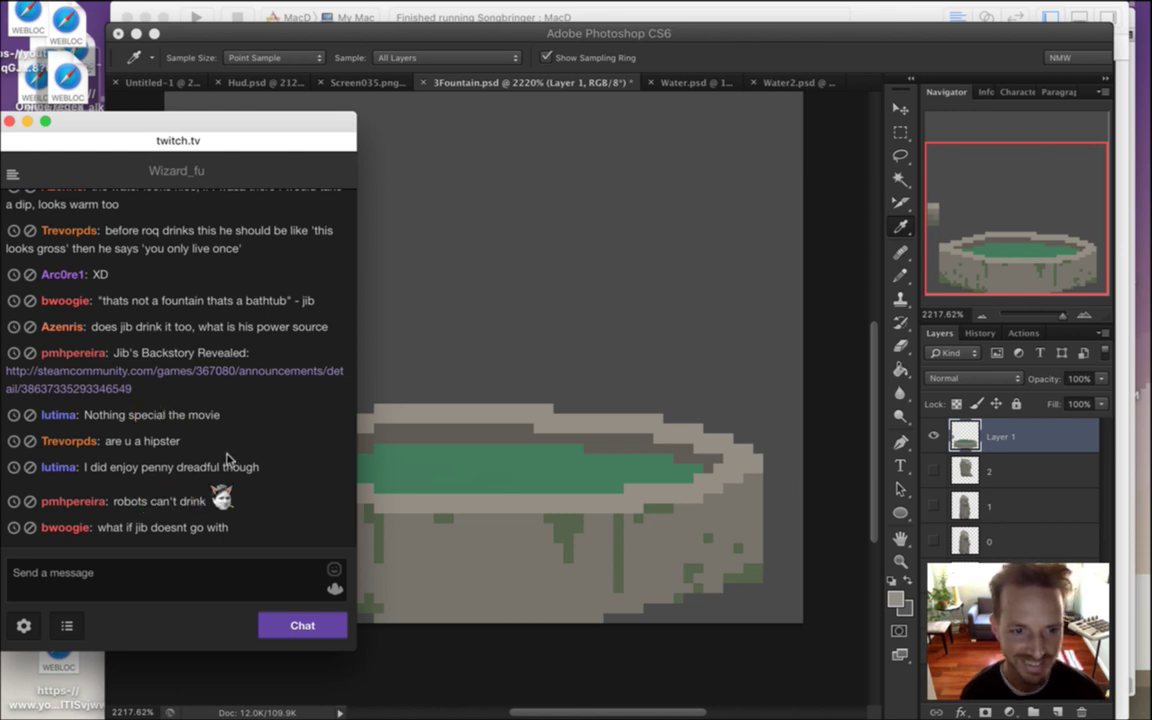
left_click_drag(120, 527, 199, 527)
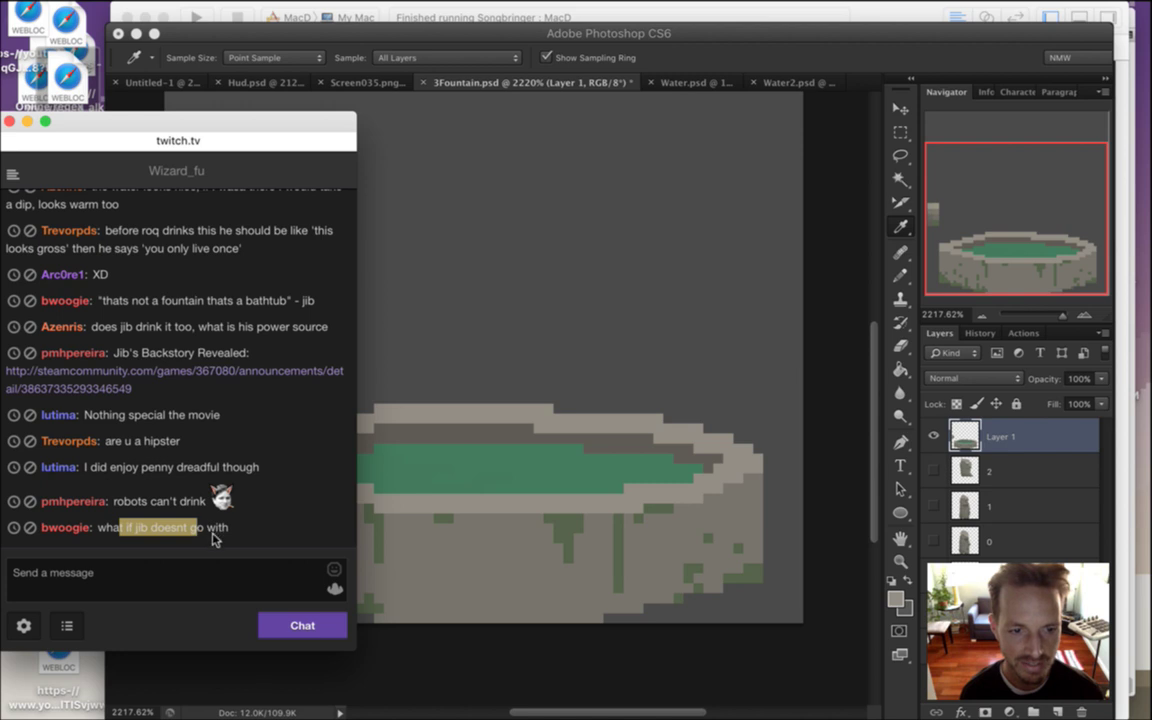
left_click(226, 496)
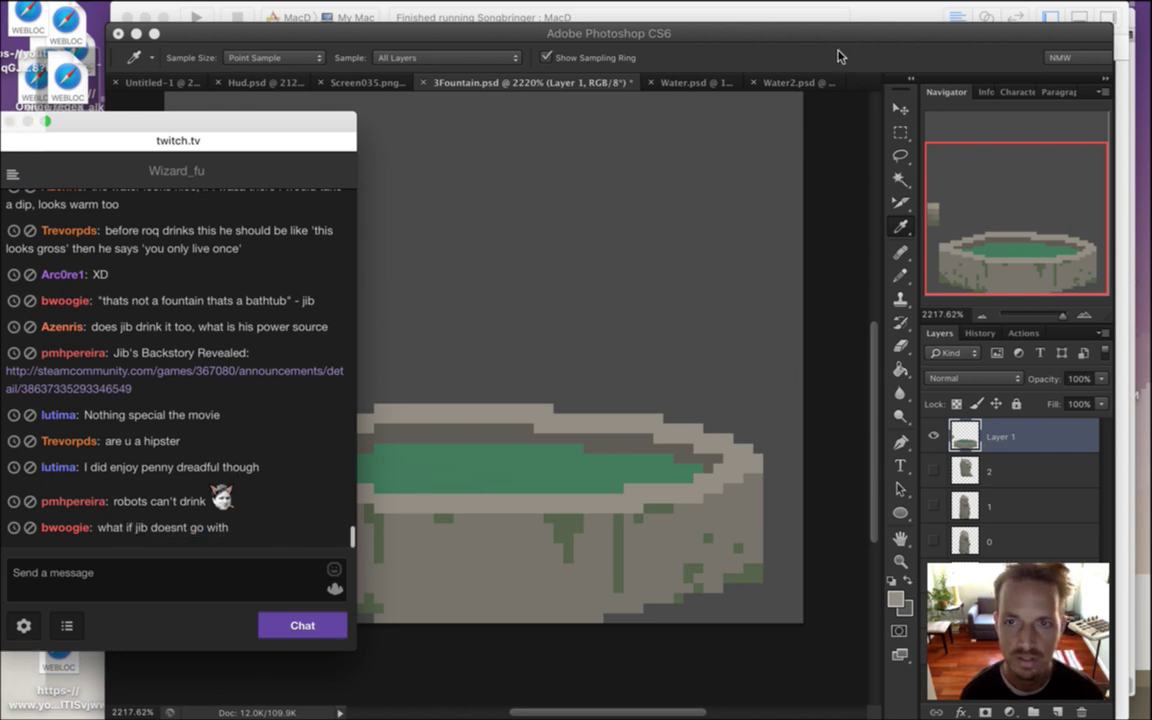
Return to Photoshop, pencil sampled rim stone along the basin's front-right inner edge, and extend the dark inner shading at the far left
left_click(838, 56)
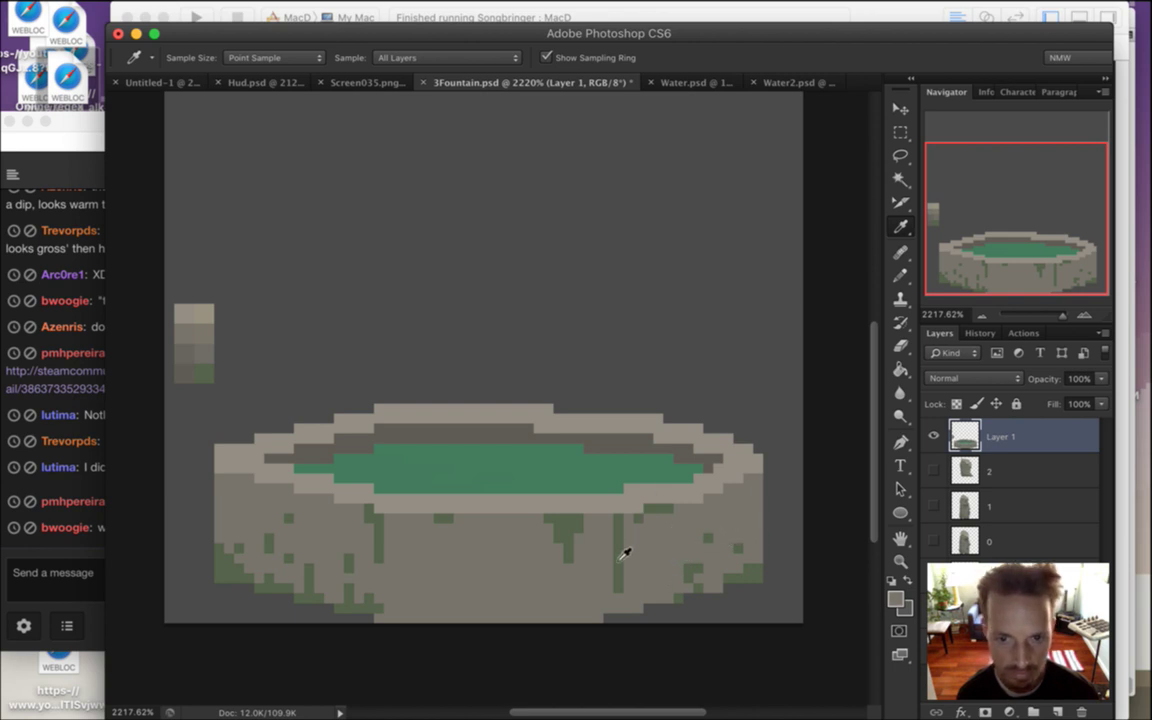
key("b")
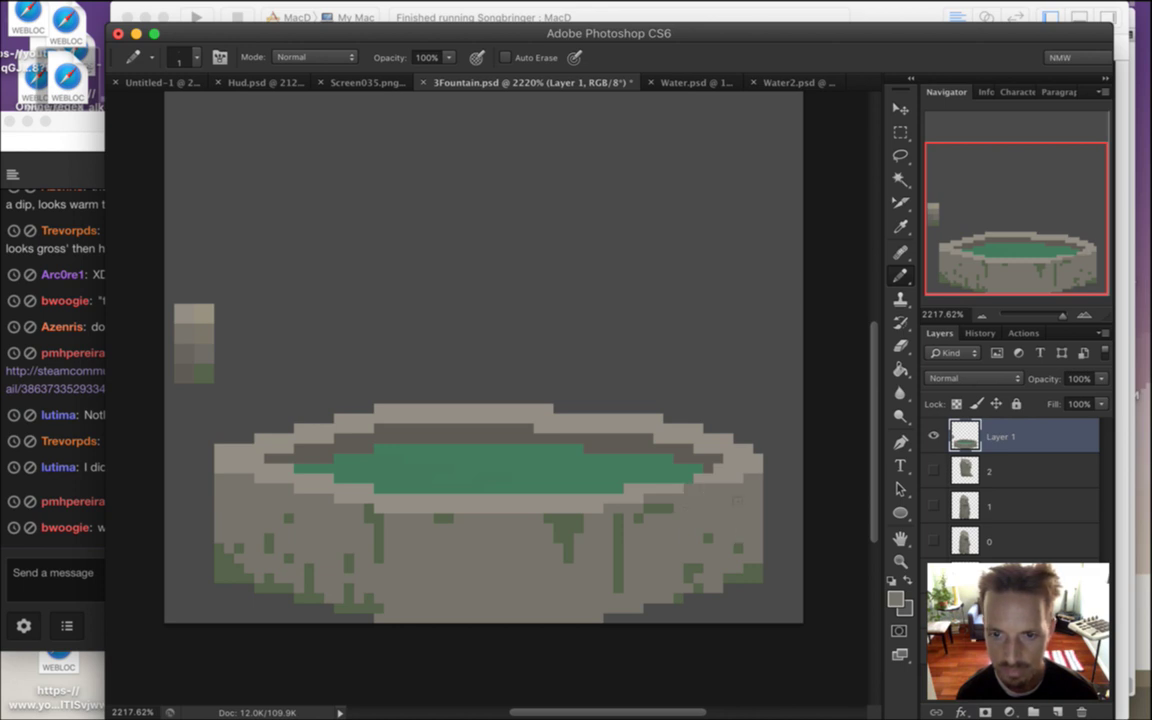
left_click(712, 480, "alt")
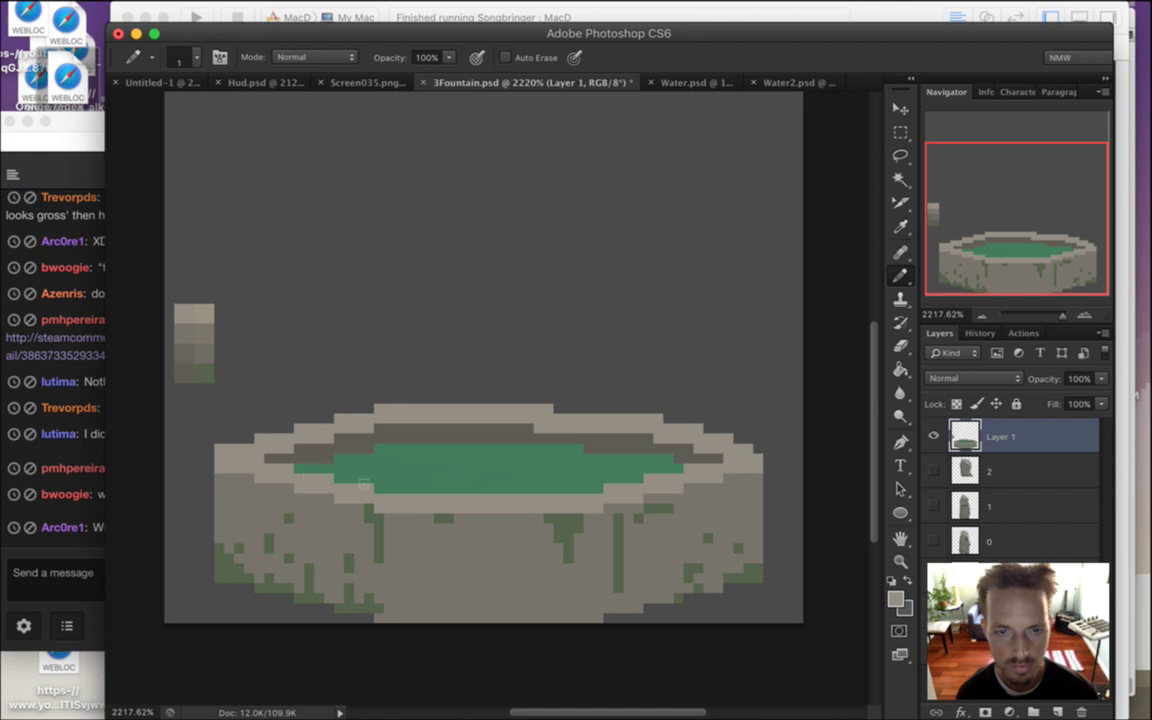
left_click(273, 460, "alt")
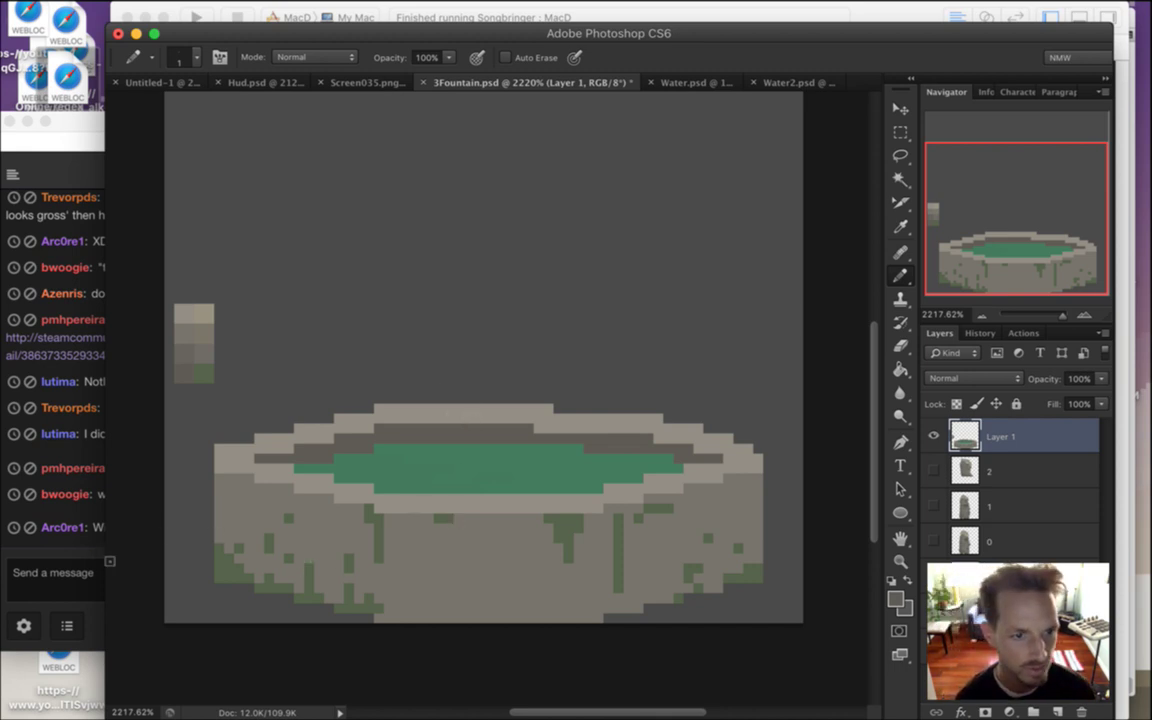
Read the newest Twitch chat message about inventing hipsters and return to Photoshop
left_click(64, 494)
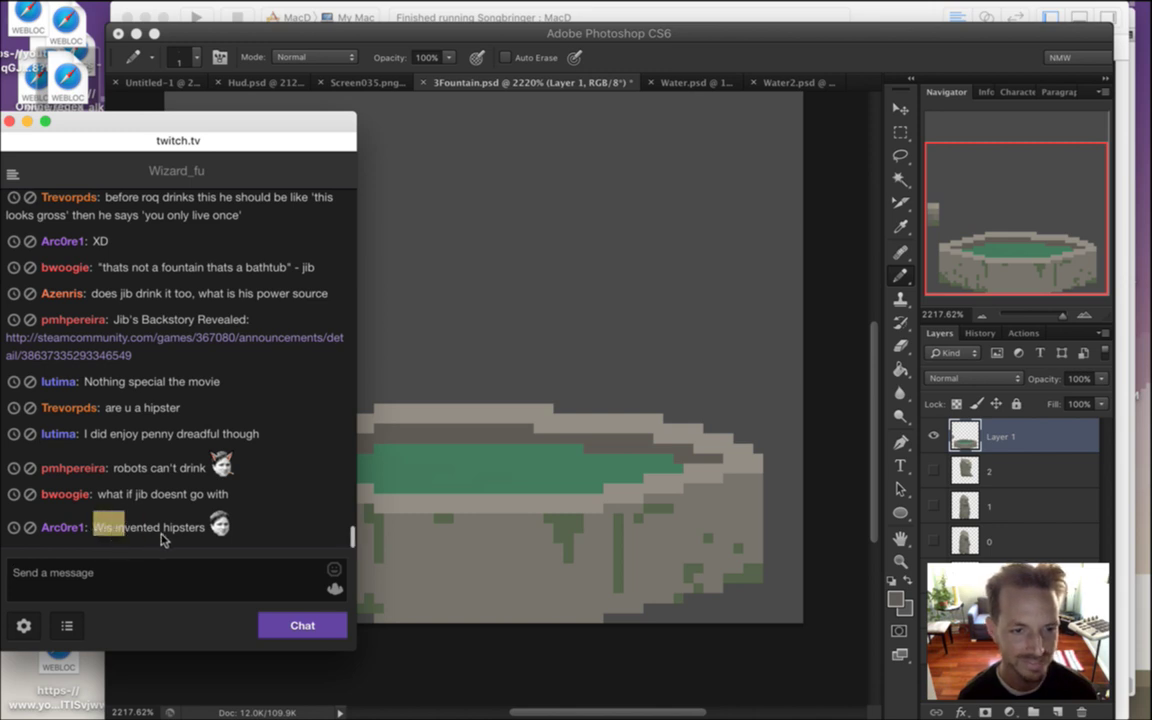
left_click(740, 52)
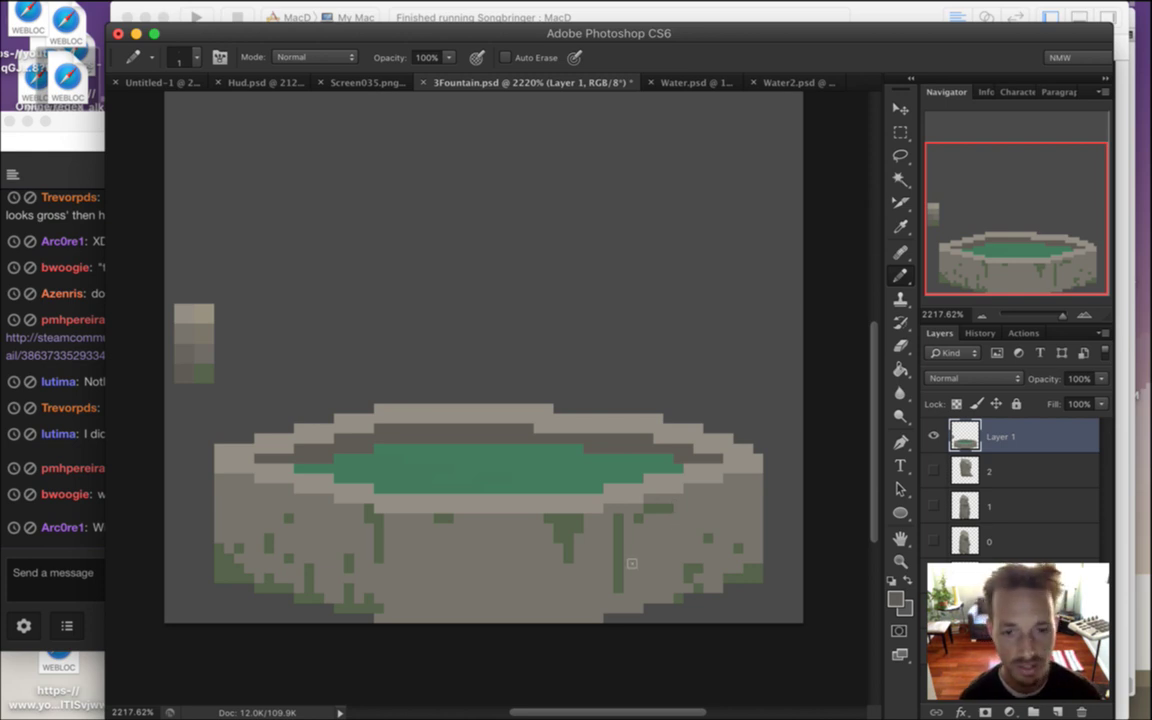
Trim the outer pixel steps of the rim's back-right edge and sample the light rim stone for the pencil
left_click(758, 470, "alt")
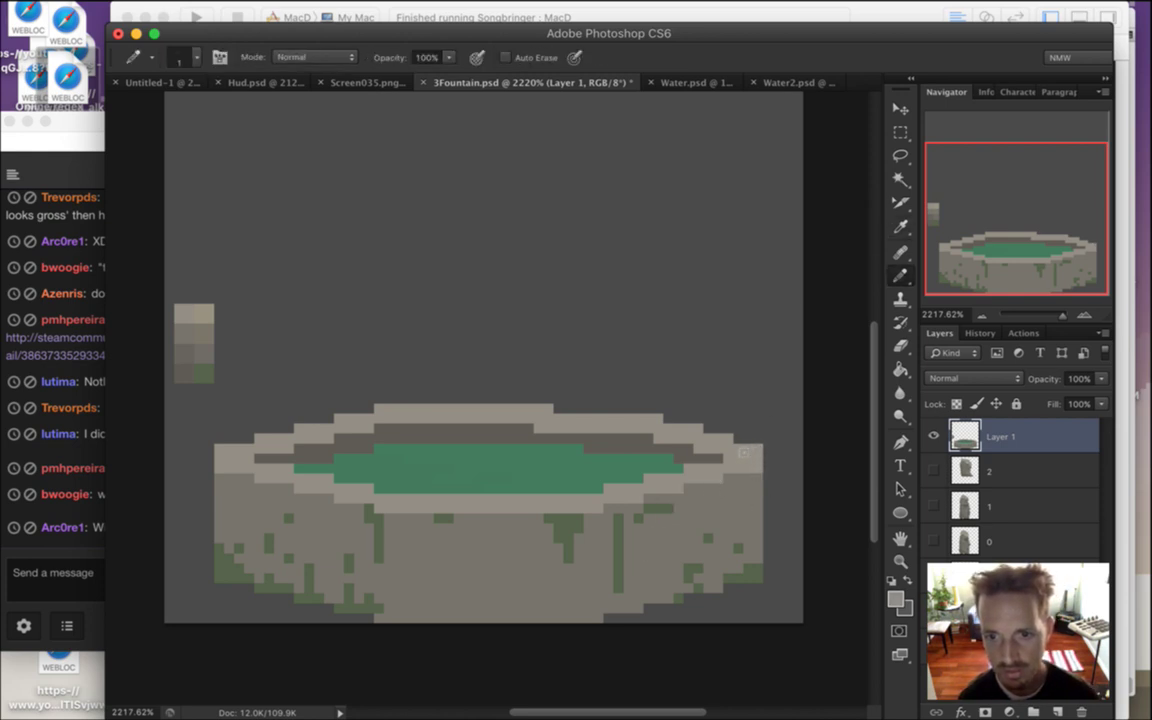
key("e")
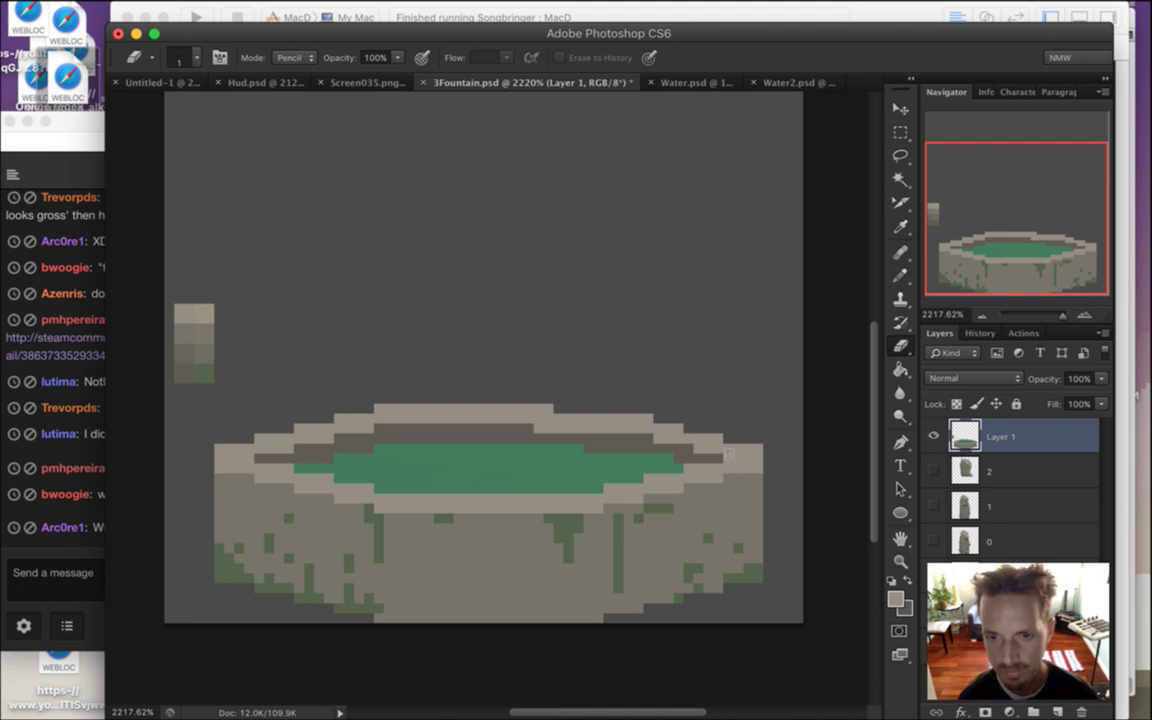
key("i")
left_click(731, 460)
key("b")
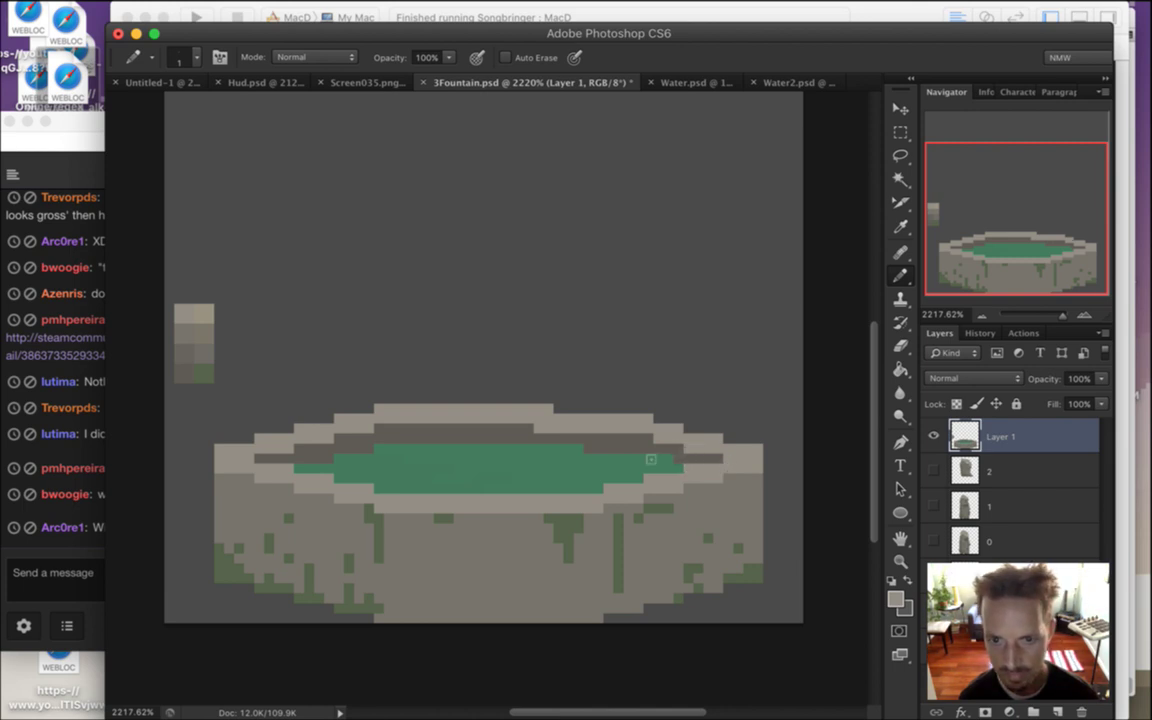
Rebuild the rim's back-right curve with sampled stone and inner shading pixels, erasing the excess along its top row
left_click(534, 410, "alt")
left_click(533, 441)
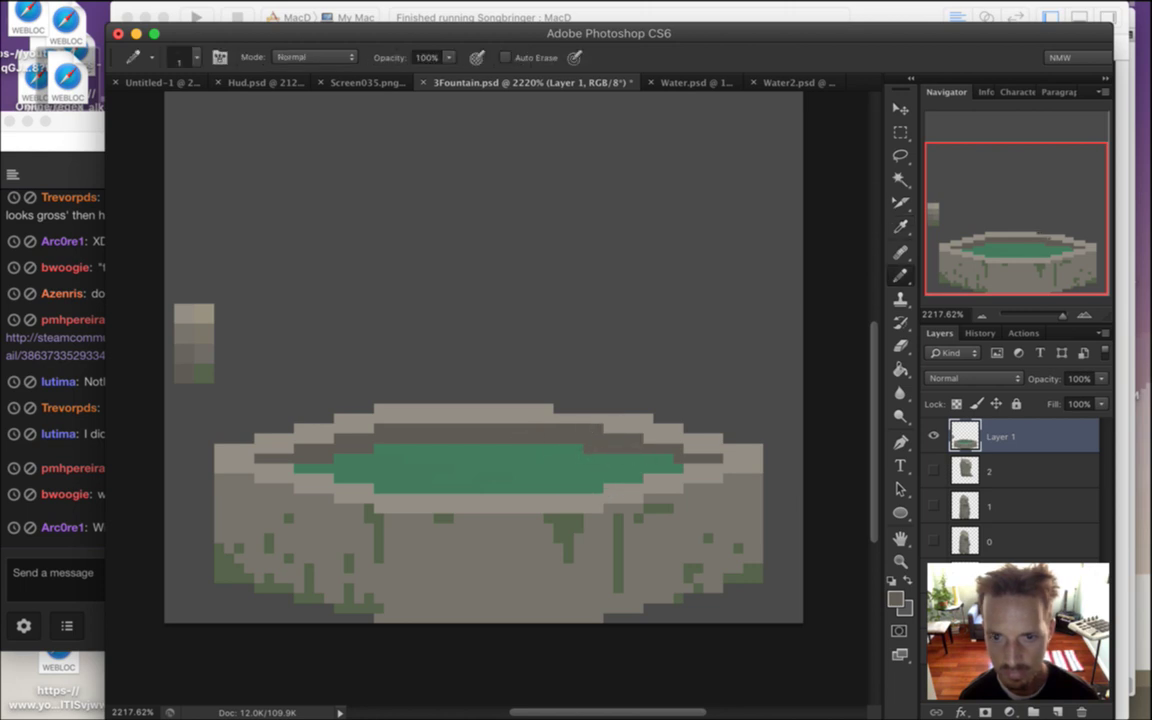
left_click(637, 432, "alt")
left_click_drag(638, 409, 608, 409)
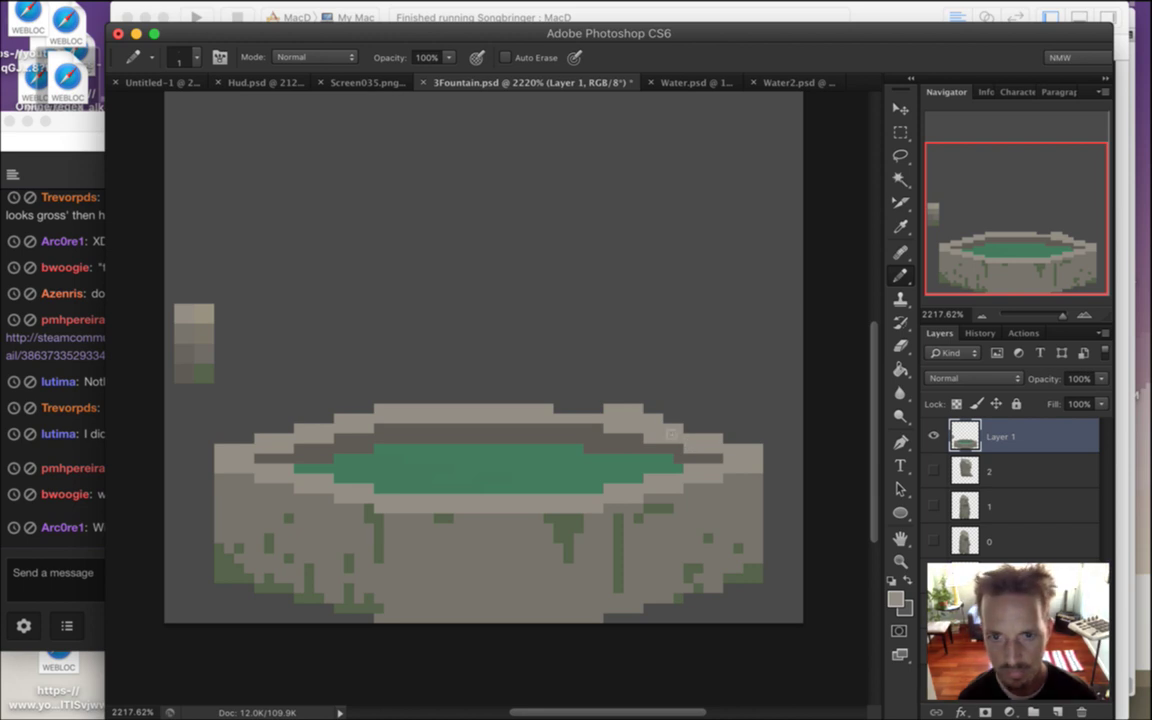
key("e")
mouse_move(639, 409)
left_mouse_down()
mouse_move(596, 408)
mouse_move(593, 432)
mouse_move(559, 409)
left_mouse_up()
key("b")
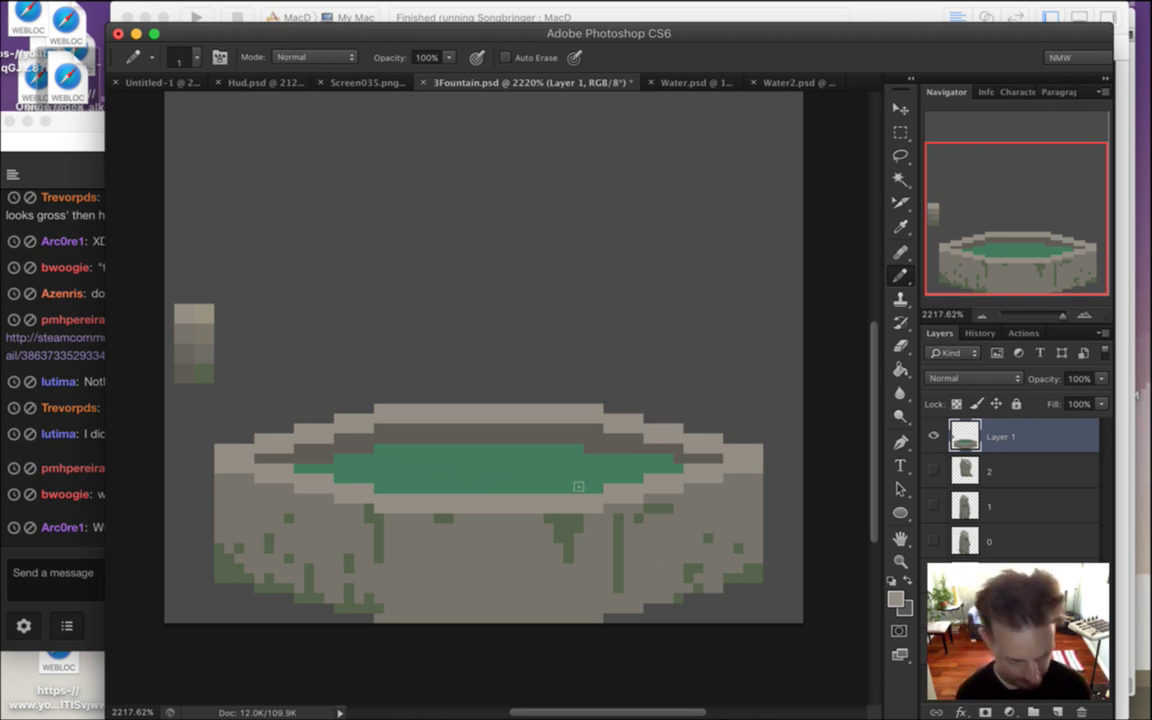
Reshape the water's back-right edge with sampled dark shading and green water pixels, and save the document
left_click(595, 447, "alt")
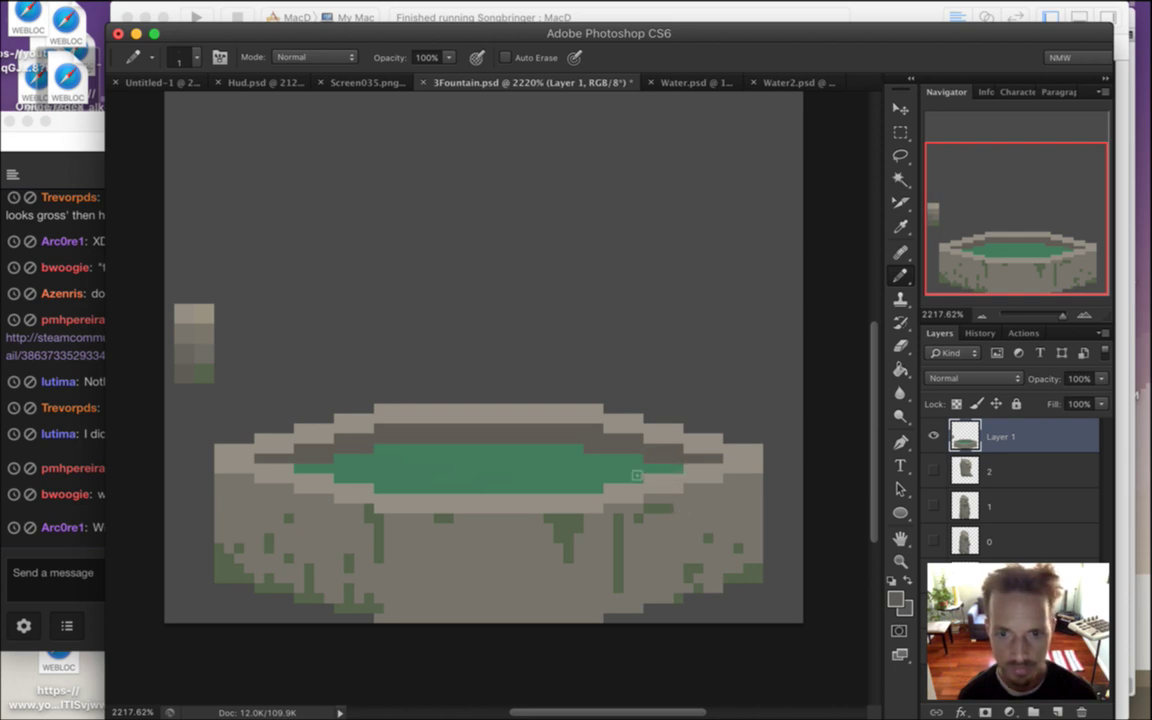
left_click(535, 448, "alt")
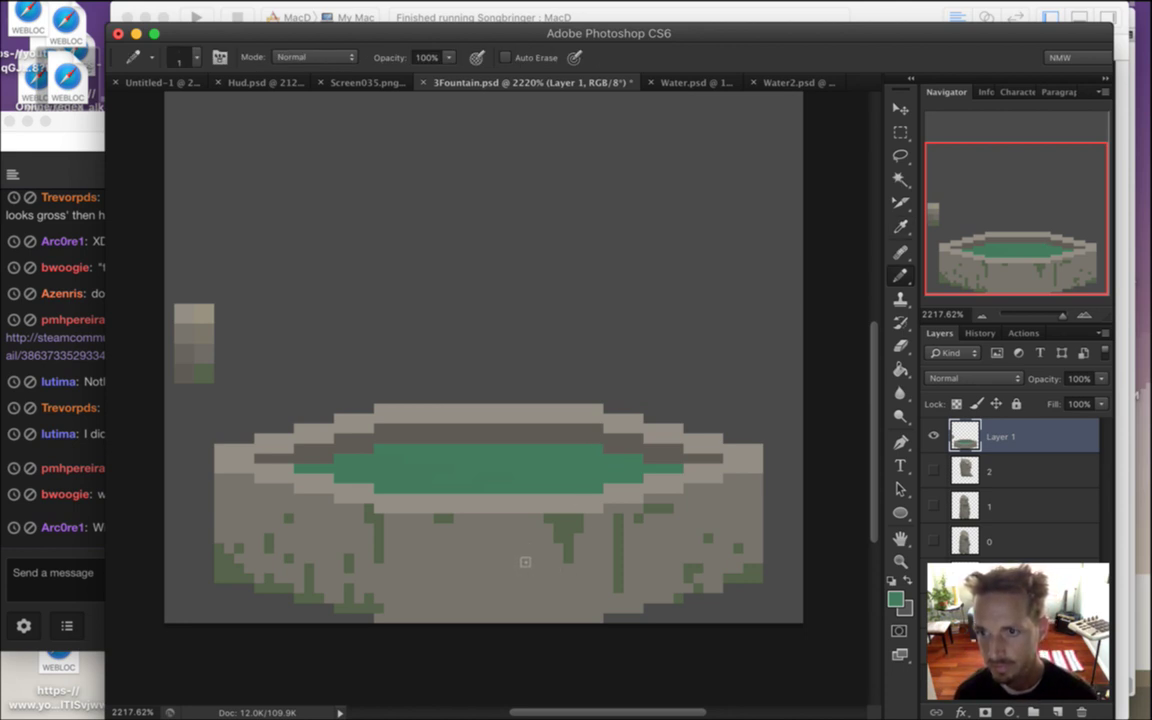
key("super+s")
key("i")
left_click(193, 322)
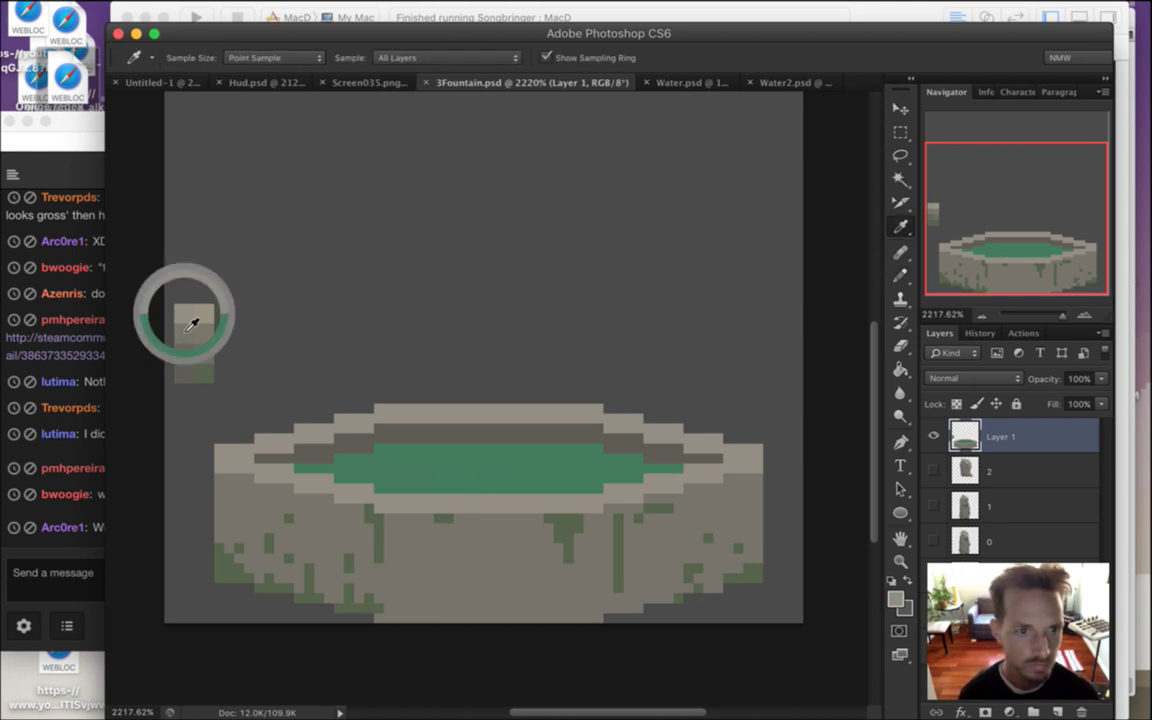
key("b")
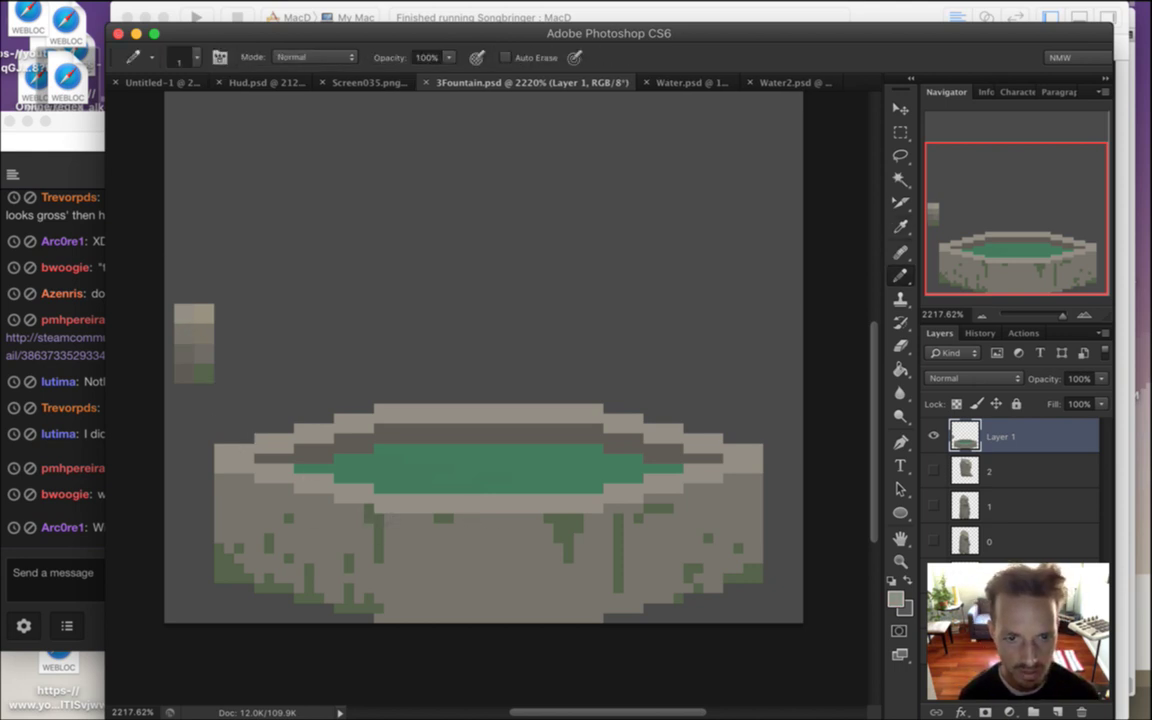
left_click(390, 529)
key("i")
left_click(211, 318)
left_click(243, 463)
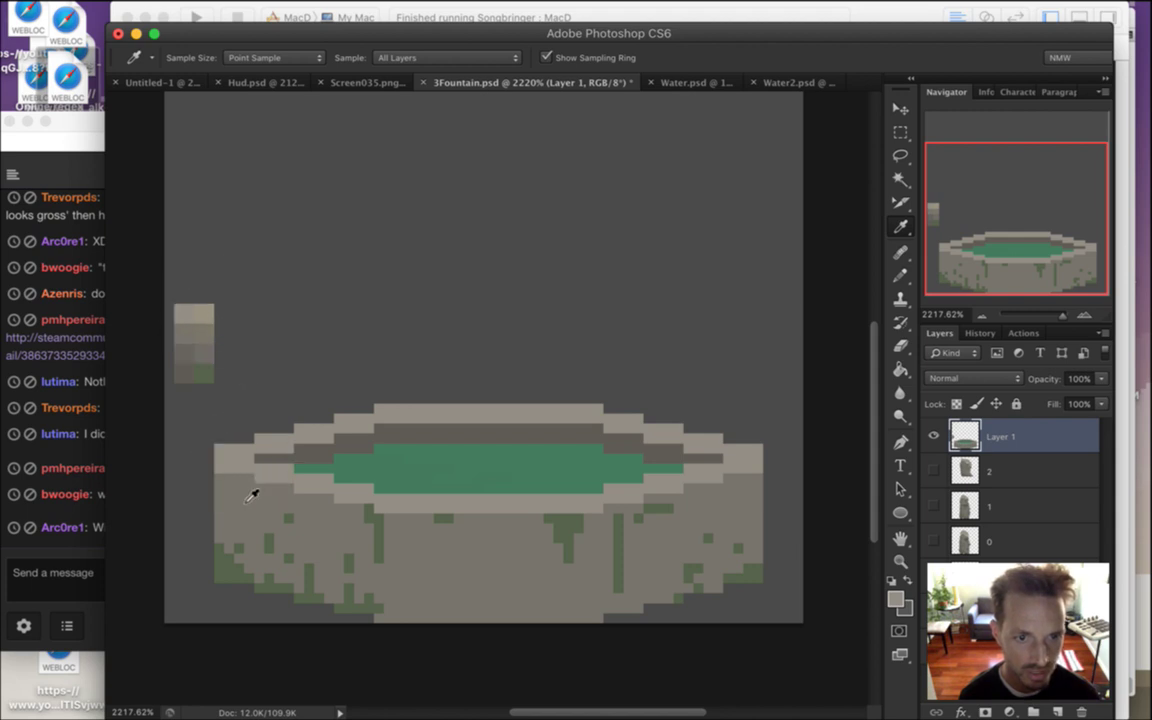
Show layer 2, sample the pale highlight from its carved stone, and pencil it as a new swatch above the palette
scroll(877, 422, "up", 1)
scroll(877, 422, "down", 1)
left_click(934, 470)
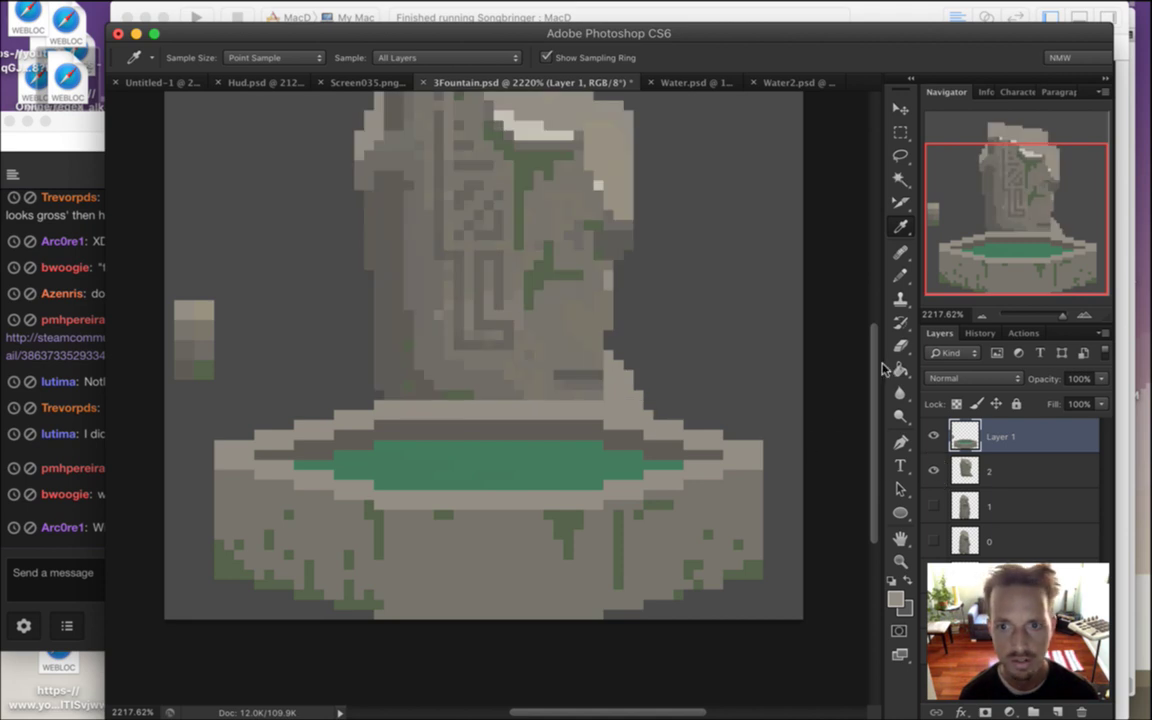
scroll(820, 330, "up", 3)
left_click(482, 182)
key("b")
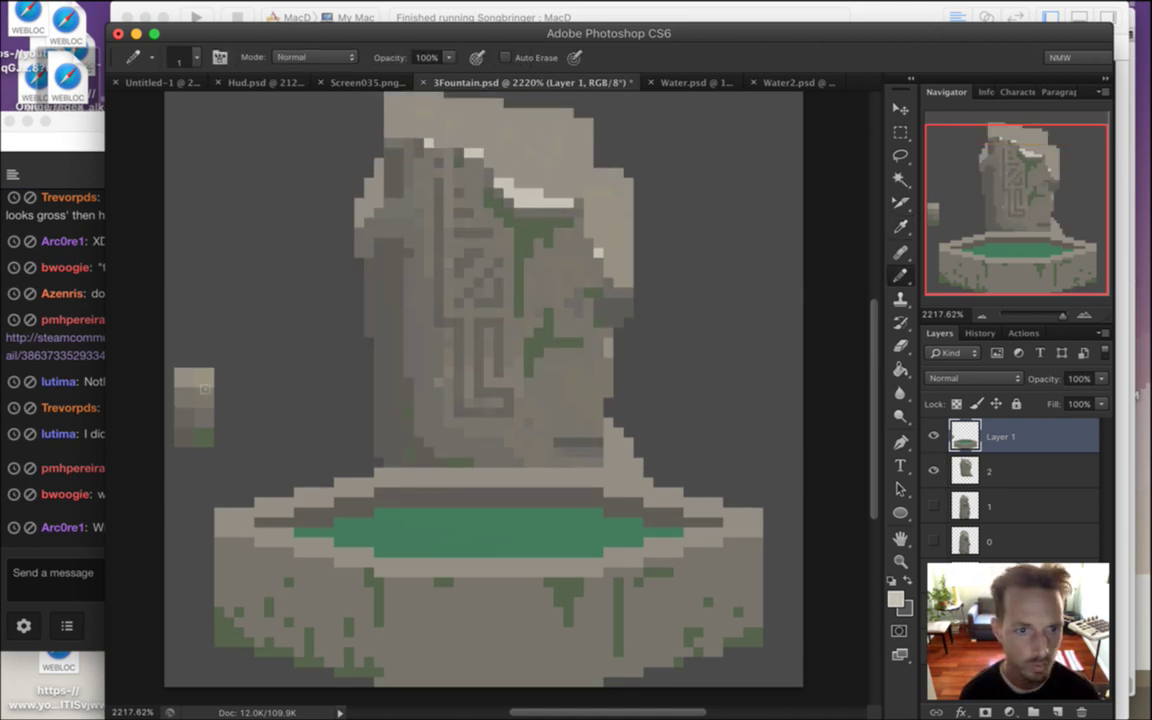
left_click(178, 362)
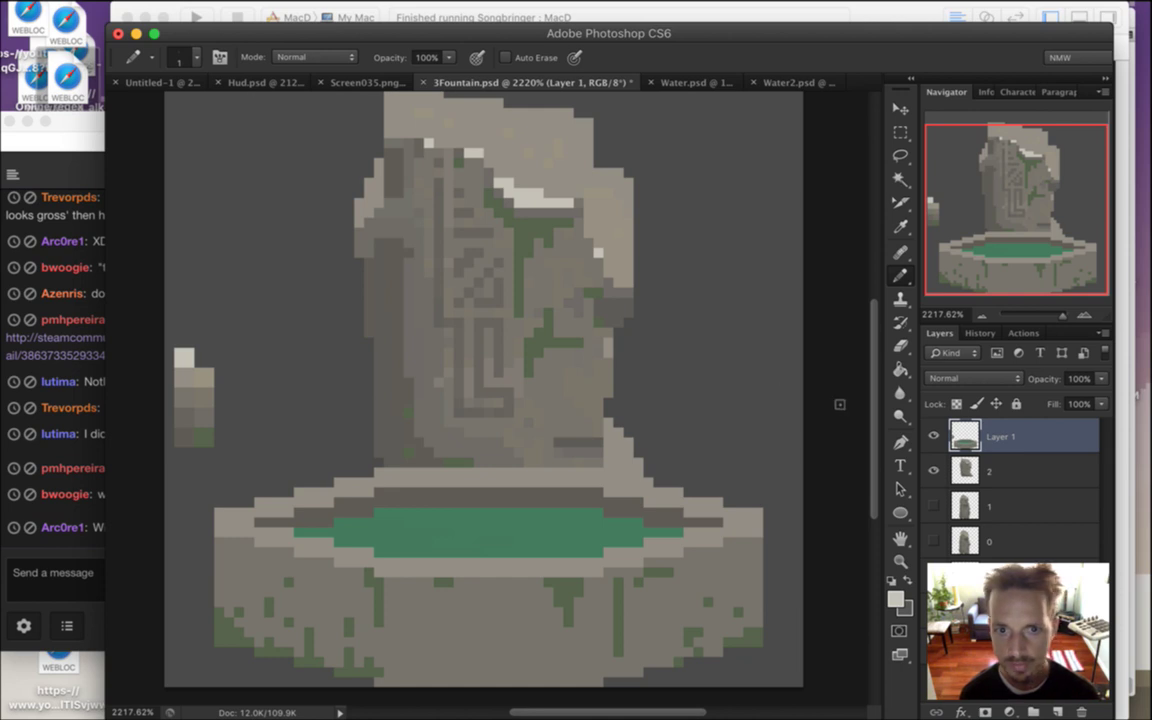
Toggle Layer 1 off and on to compare it with the carved stone, and hide layer 2
left_click(934, 435)
left_click(934, 435)
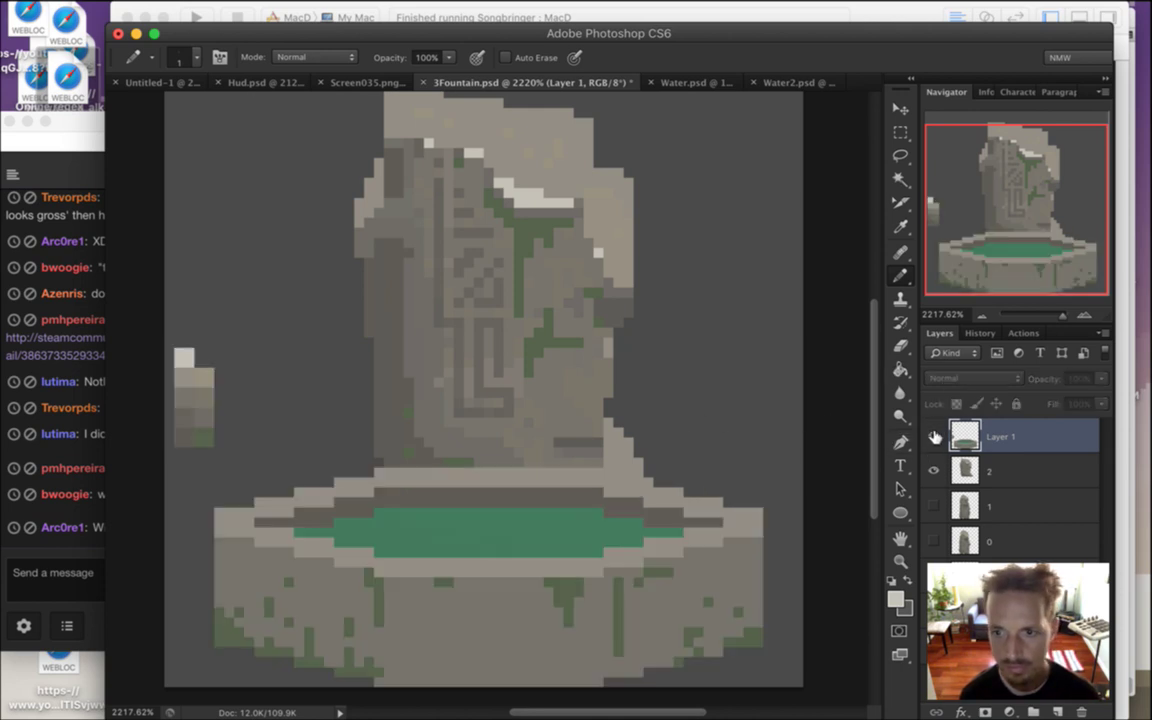
left_click(933, 470)
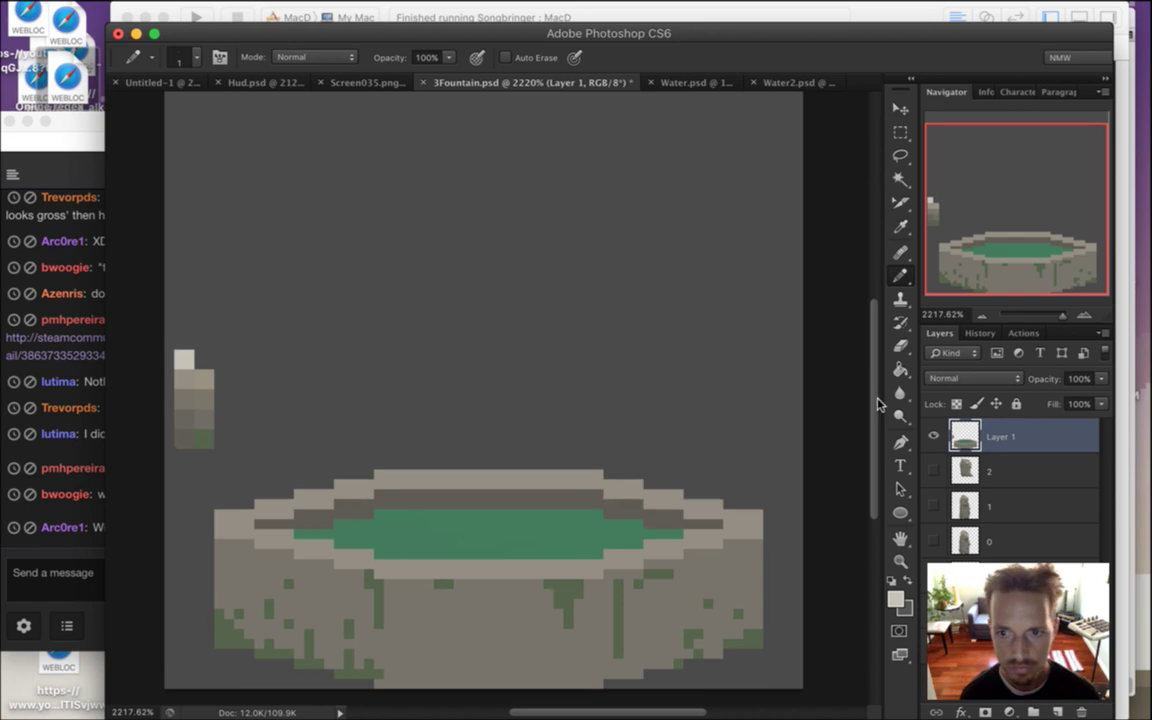
Pencil broken pale highlight dashes along the lower edge of the basin's front rim
scroll(790, 420, "down", 2)
left_click_drag(378, 511, 441, 511)
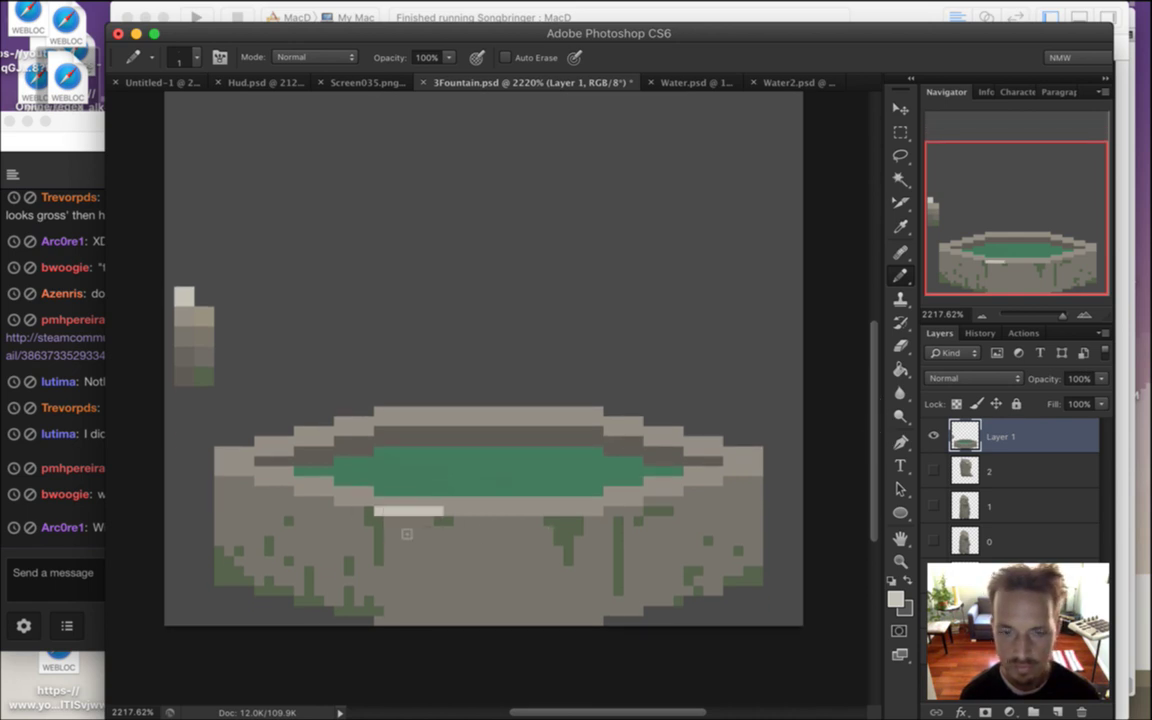
left_click(344, 501)
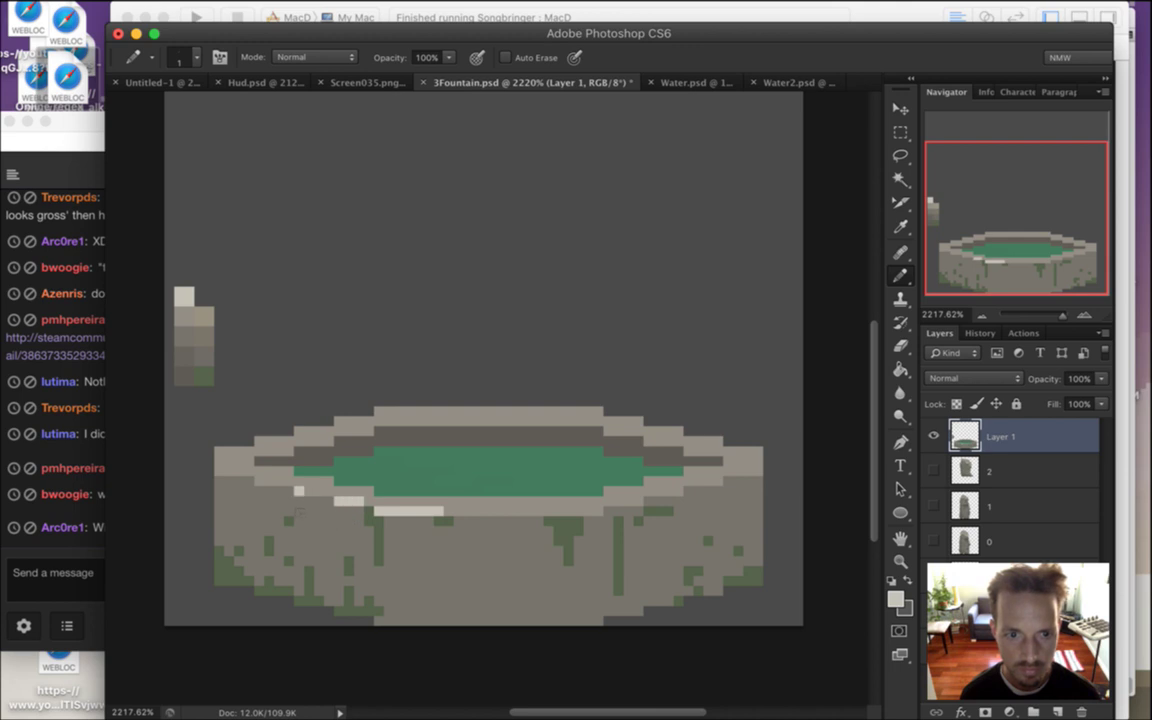
left_click(498, 511)
left_click(573, 511)
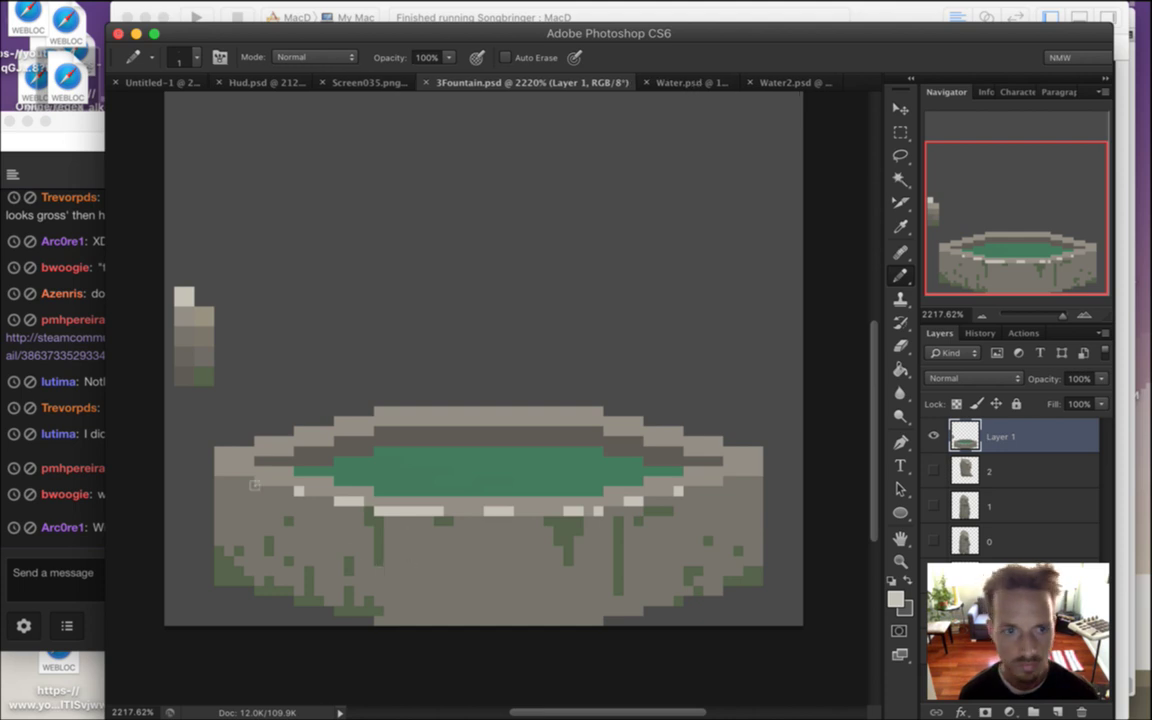
Sample a darker stone from the palette and pencil a maze-like carved pattern on the centre of the fountain's front wall
key("i")
left_click(188, 360)
key("b")
left_click(432, 568)
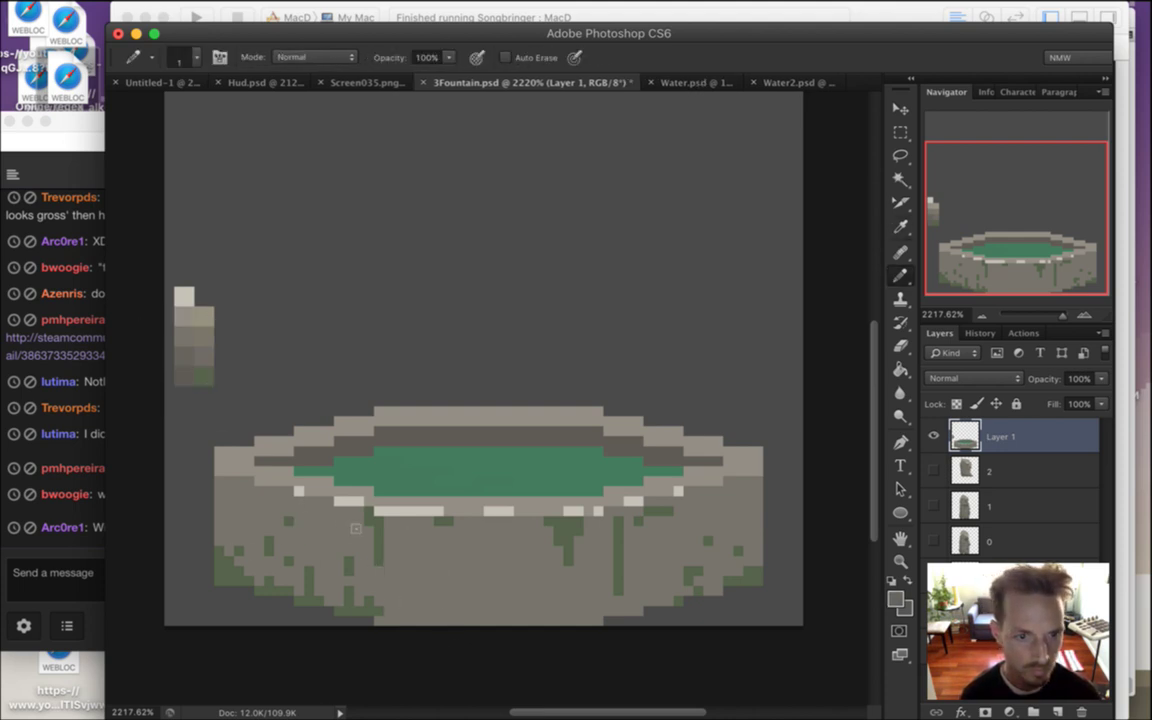
mouse_move(398, 541)
left_mouse_down()
mouse_move(396, 624)
mouse_move(419, 602)
left_mouse_up()
mouse_move(408, 541)
left_mouse_down()
mouse_move(415, 595)
mouse_move(443, 608)
mouse_move(437, 617)
mouse_move(436, 602)
mouse_move(437, 619)
mouse_move(438, 551)
left_mouse_up()
left_click(439, 541)
left_click(459, 541)
left_click(459, 561)
left_click(459, 601)
left_click(479, 601)
left_click(479, 581)
left_click(489, 581)
mouse_move(479, 565)
left_mouse_down()
mouse_move(479, 541)
mouse_move(509, 541)
mouse_move(509, 551)
left_mouse_up()
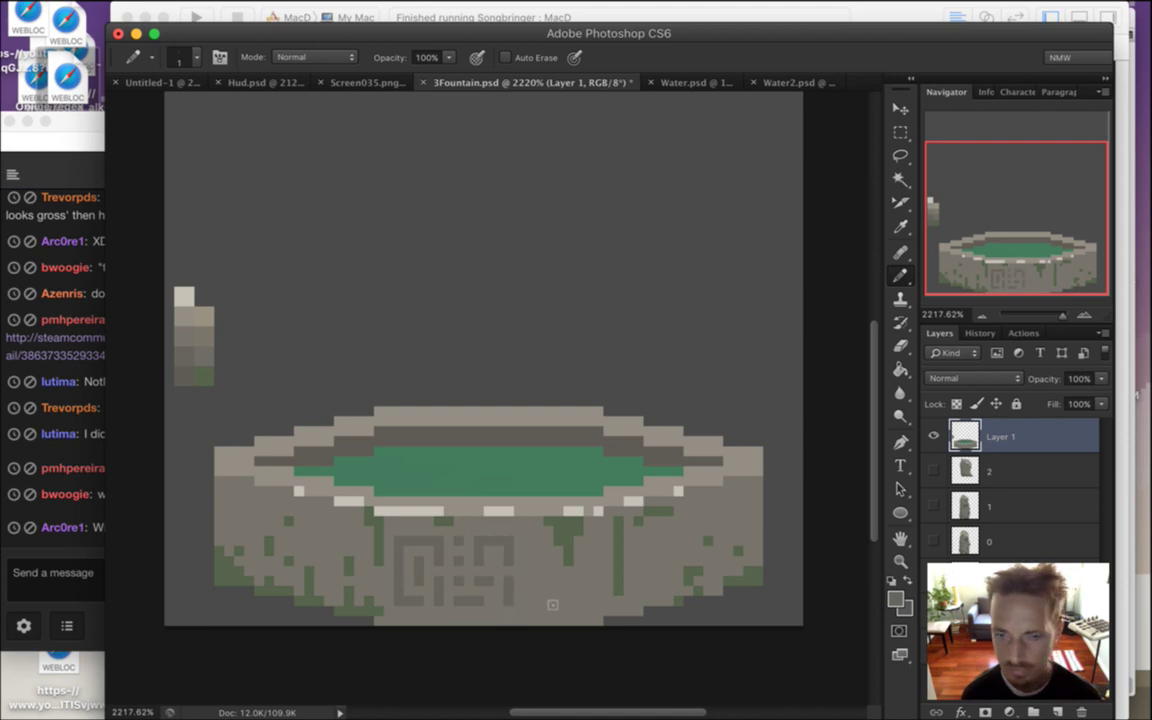
Extend the dark carved pattern to the right of the wall's centre and across its left portion
mouse_move(529, 541)
left_mouse_down()
mouse_move(549, 541)
mouse_move(549, 563)
left_mouse_up()
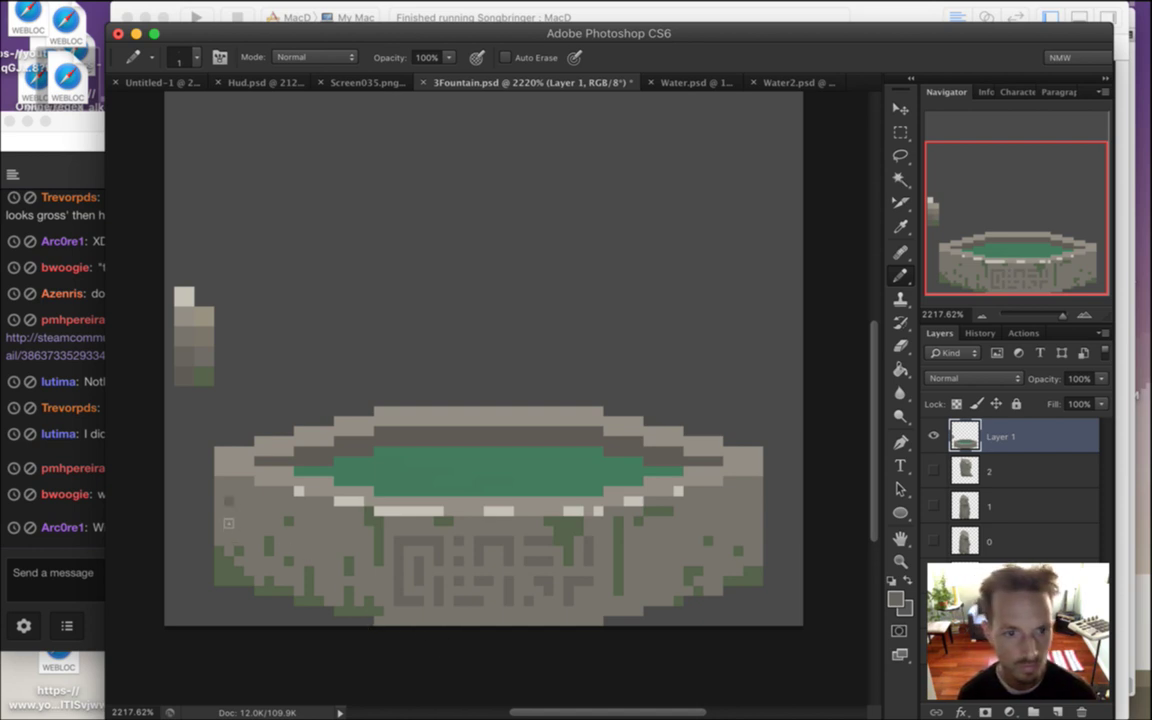
mouse_move(230, 501)
left_mouse_down()
mouse_move(251, 501)
mouse_move(274, 546)
left_mouse_up()
left_click(279, 511)
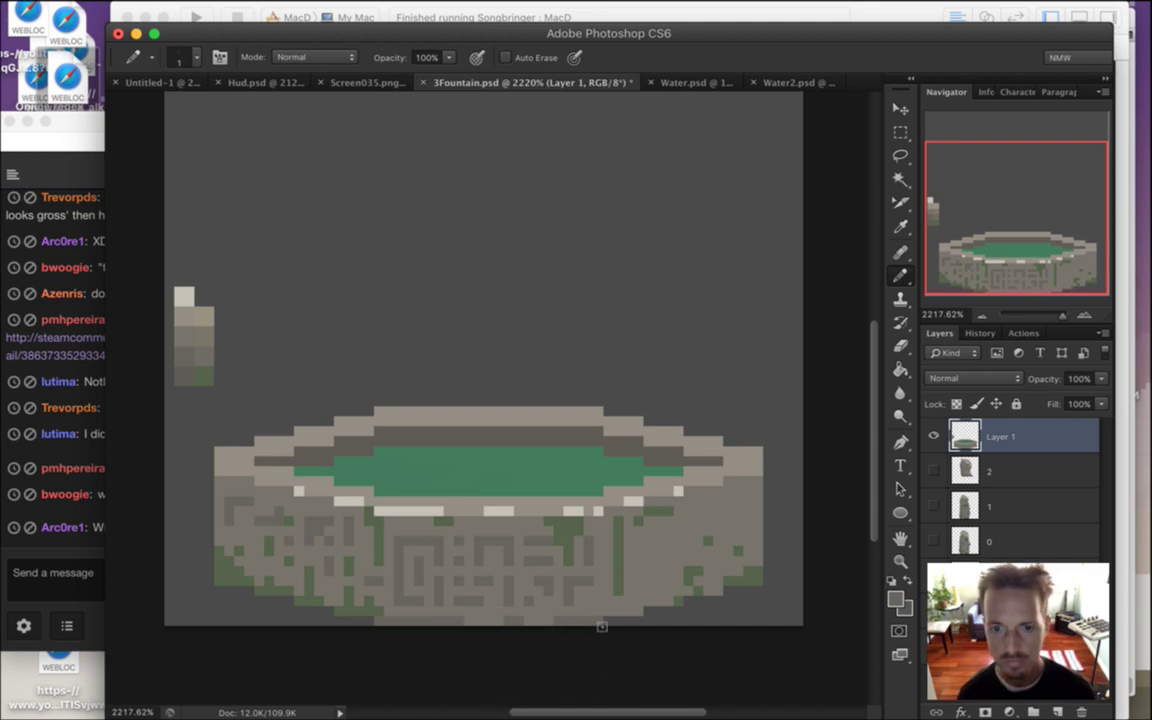
Continue the maze-like carving across the wall's right portion in dark stone, adjusting the pencil size and resampling colours
key("bracketright")
left_click(621, 617, "alt")
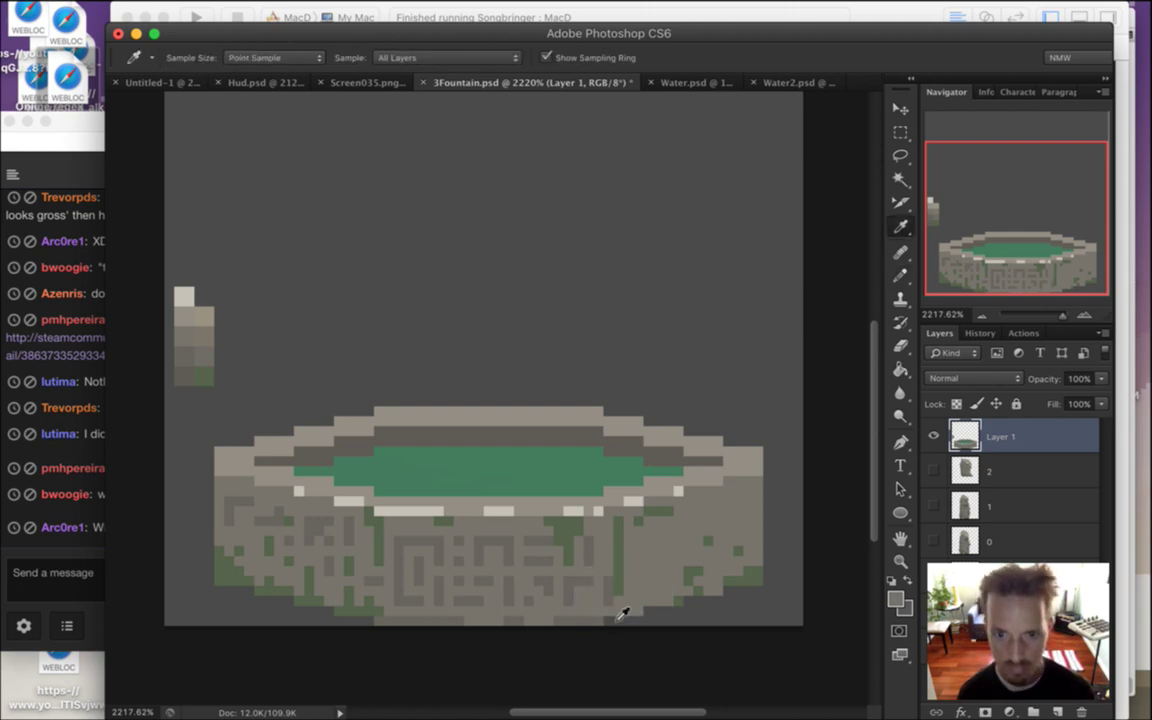
key("bracketleft")
left_click(612, 588, "alt")
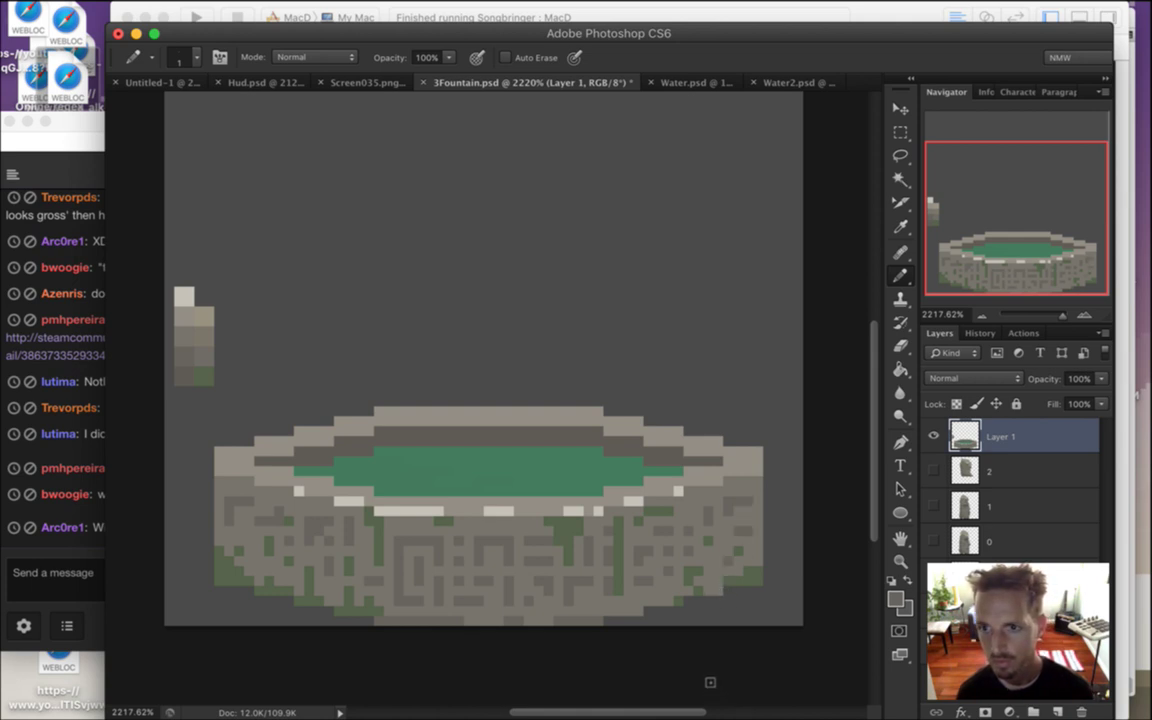
Save the document, sample the tan stone colour from the palette and pencil subtle tan speckles along the basin's rim
key("super+s")
left_click(222, 450)
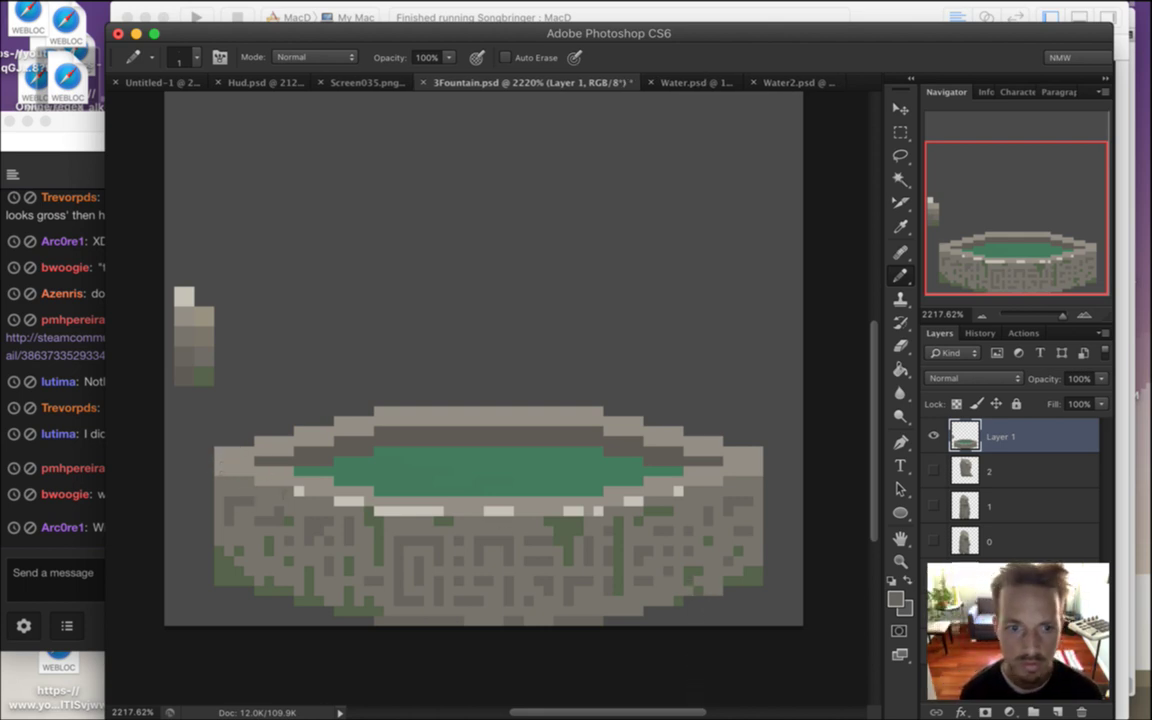
left_click(193, 322, "alt")
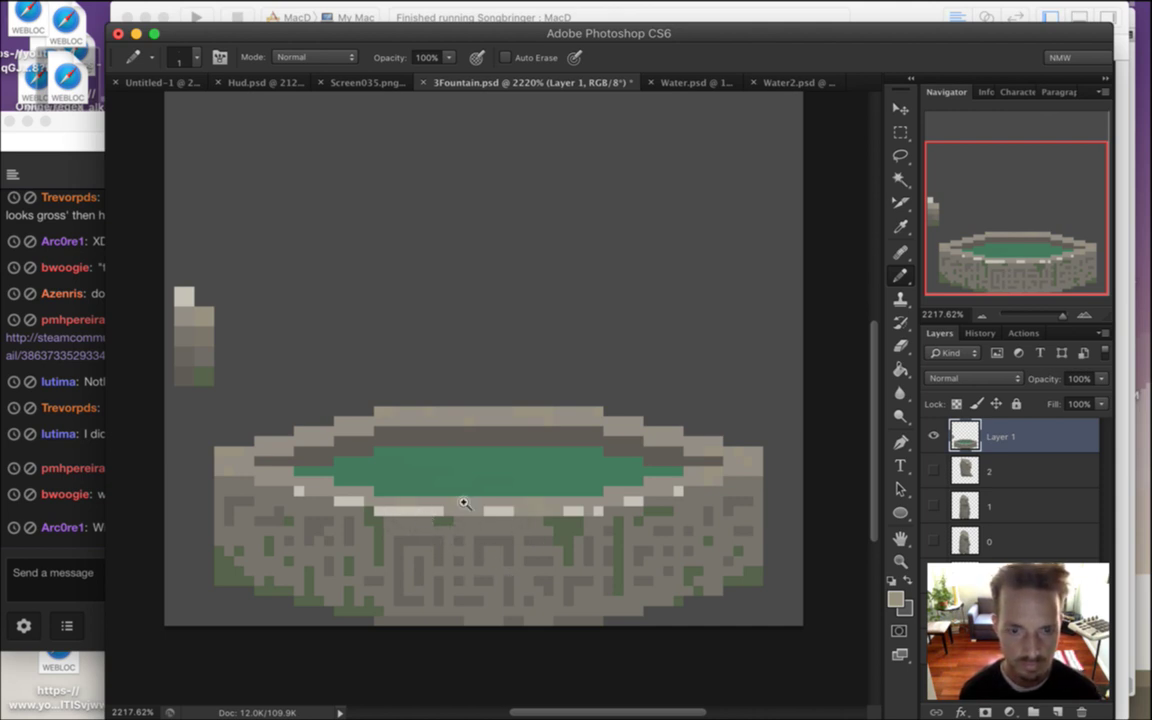
scroll(506, 504, "down", 5)
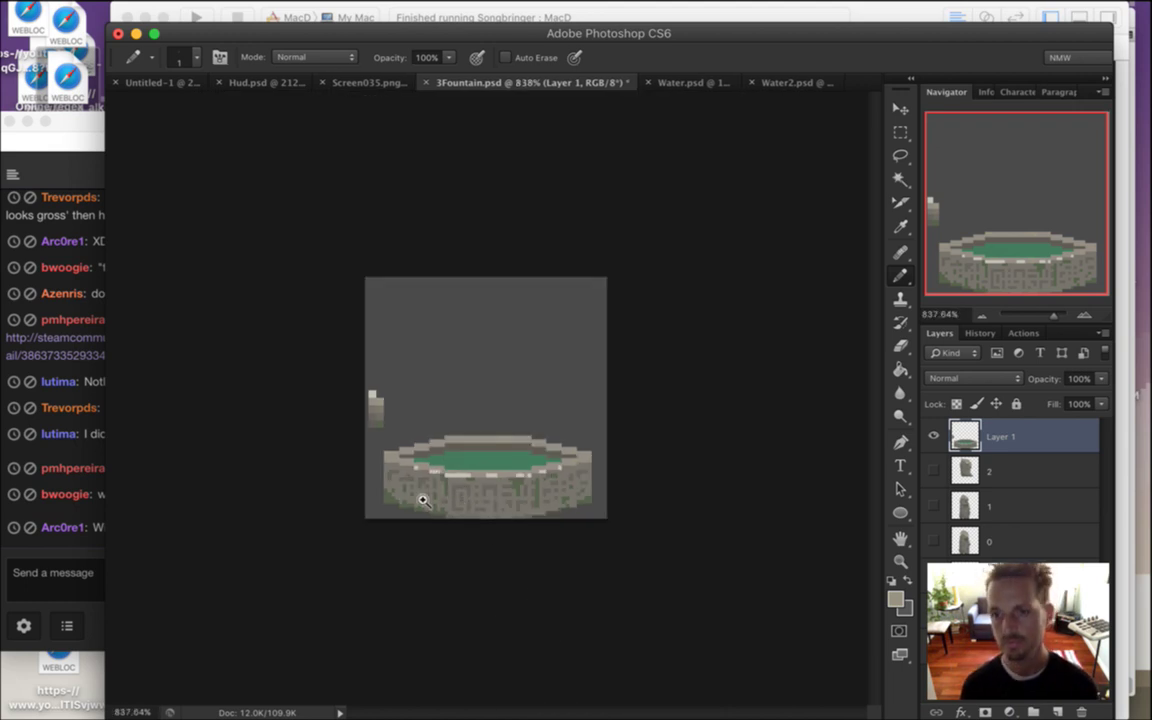
scroll(425, 490, "up", 4)
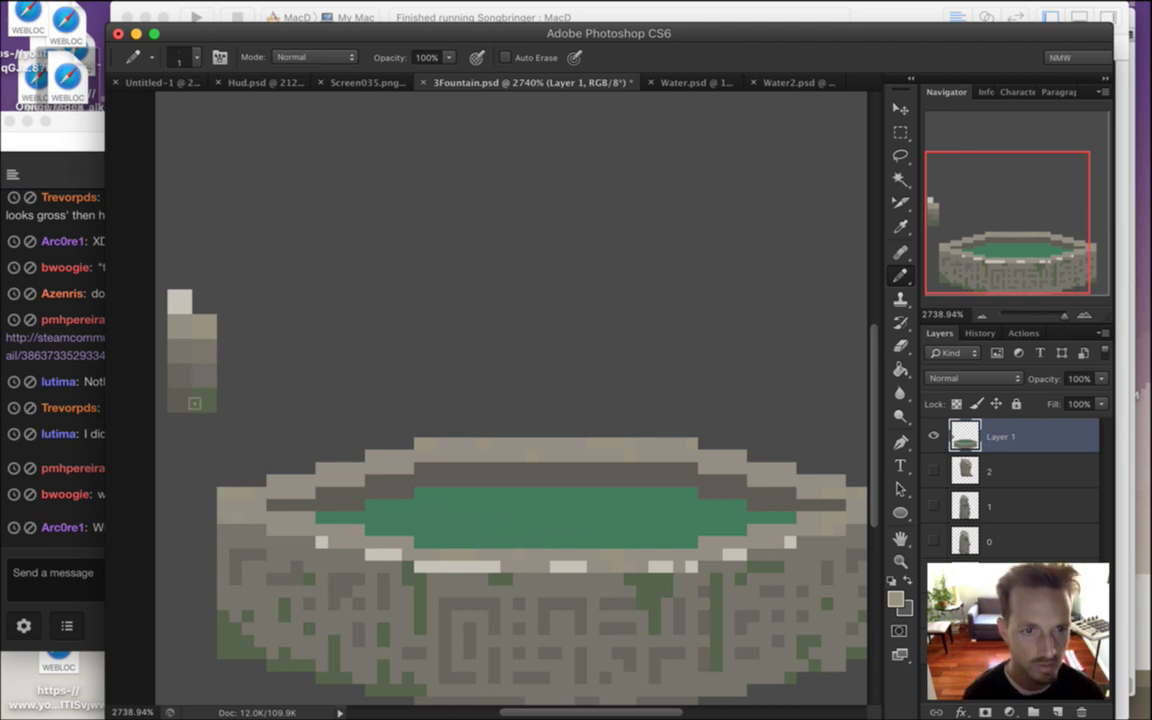
Sample a darker brown stone from the palette and pencil single shading pixels at the stepped corners of the basin's rim
left_click(204, 359, "alt")
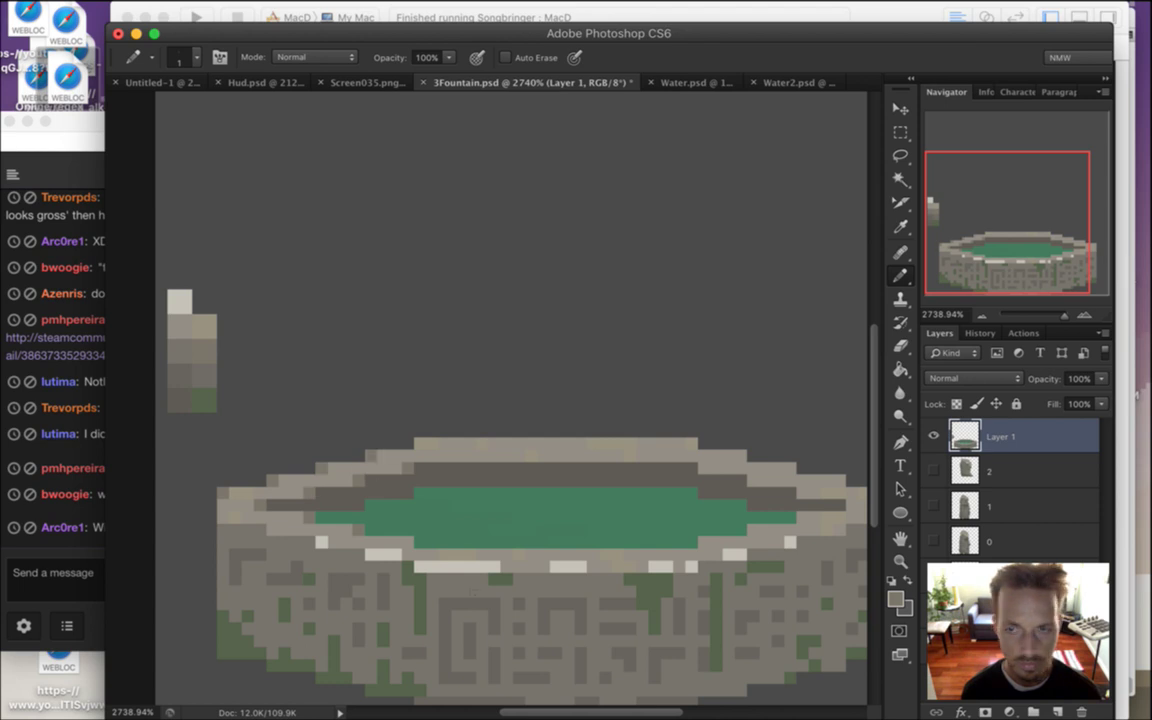
left_click_drag(695, 522, 568, 445)
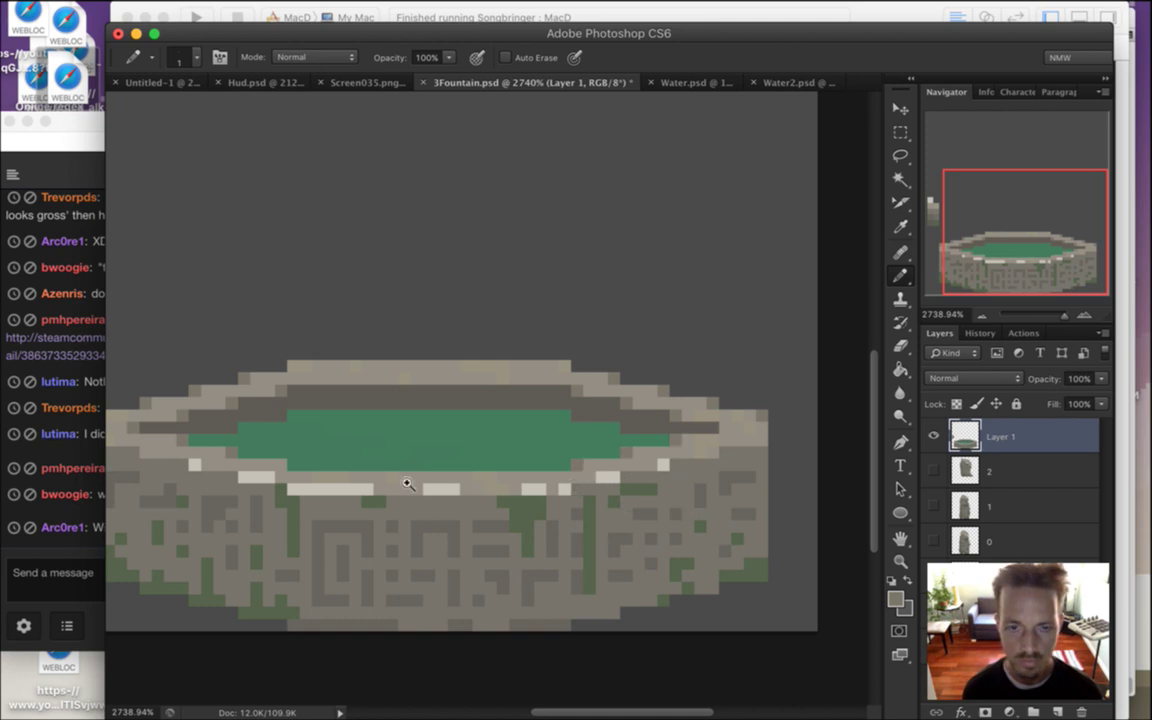
scroll(450, 500, "down", 2)
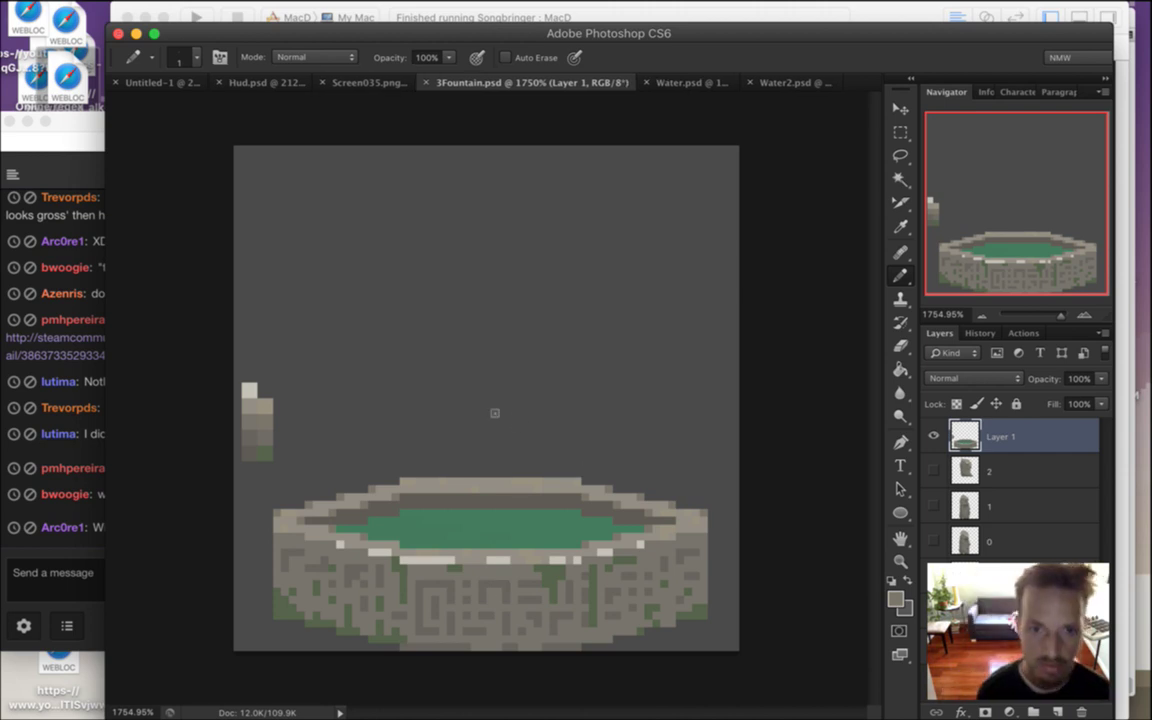
Switch to the Twitch chat window to check viewers' messages, and return to the fountain document
left_click(50, 462)
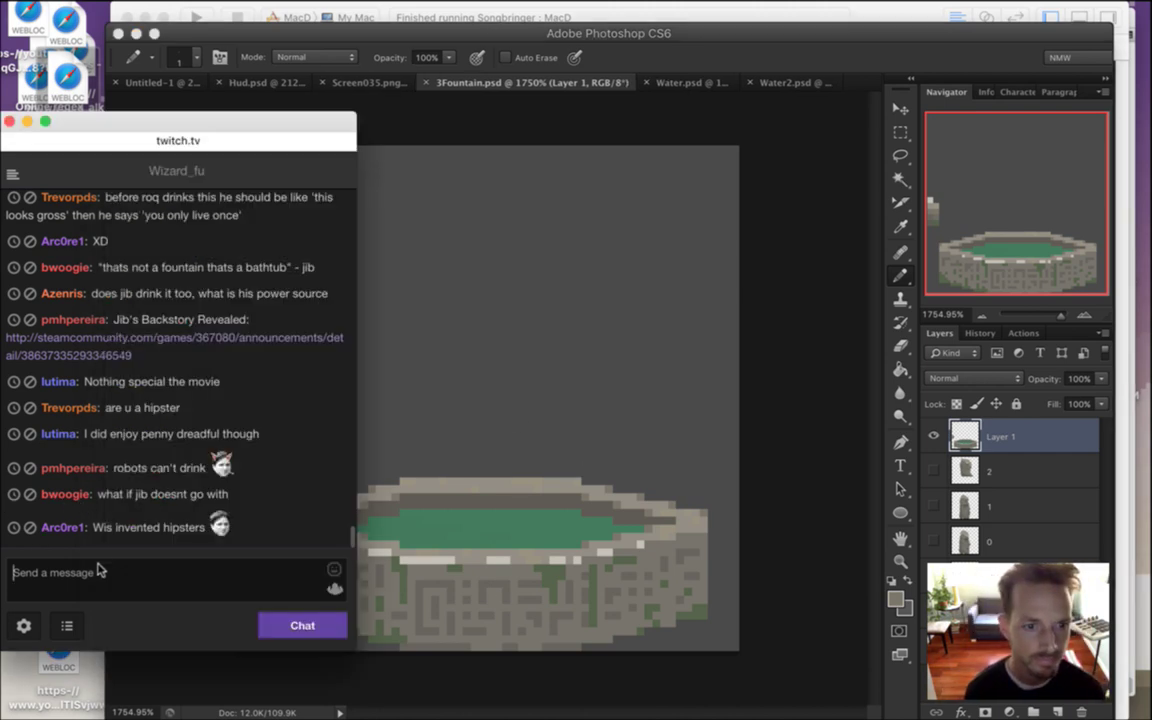
left_click(782, 34)
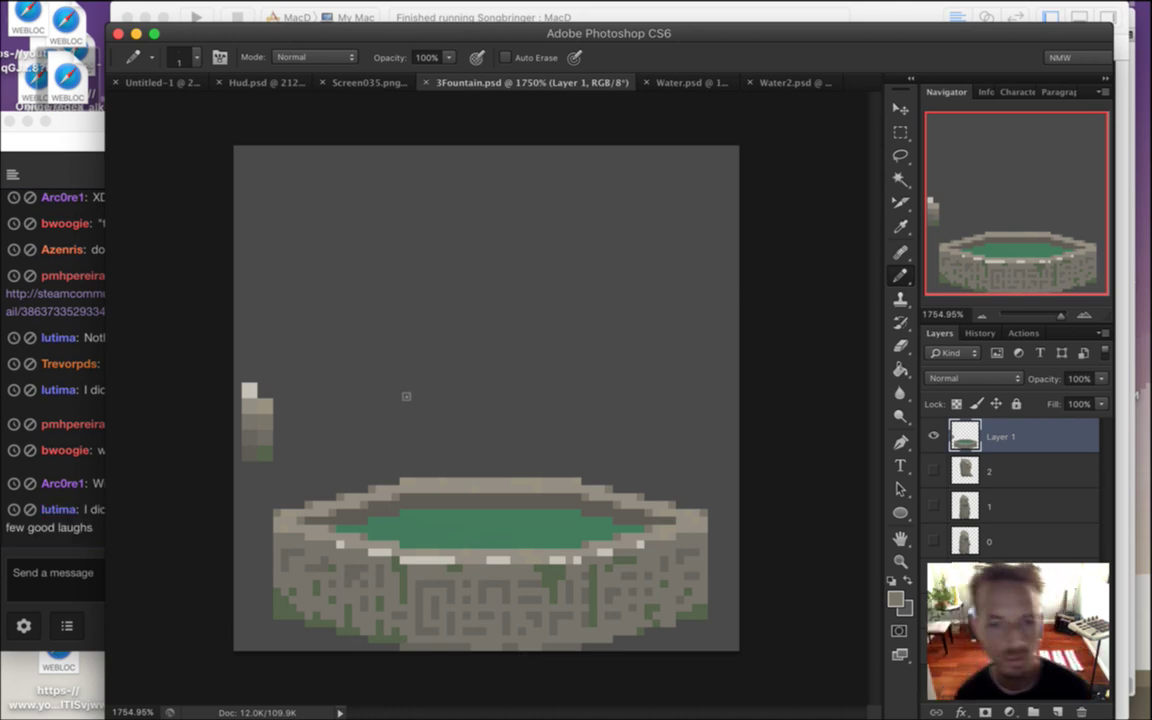
Try pencilling a tall statue-like figure rising from the centre of the pool, and undo it
mouse_move(466, 252)
left_mouse_down()
mouse_move(455, 429)
mouse_move(498, 494)
mouse_move(497, 270)
mouse_move(545, 425)
mouse_move(485, 517)
mouse_move(469, 520)
left_mouse_up()
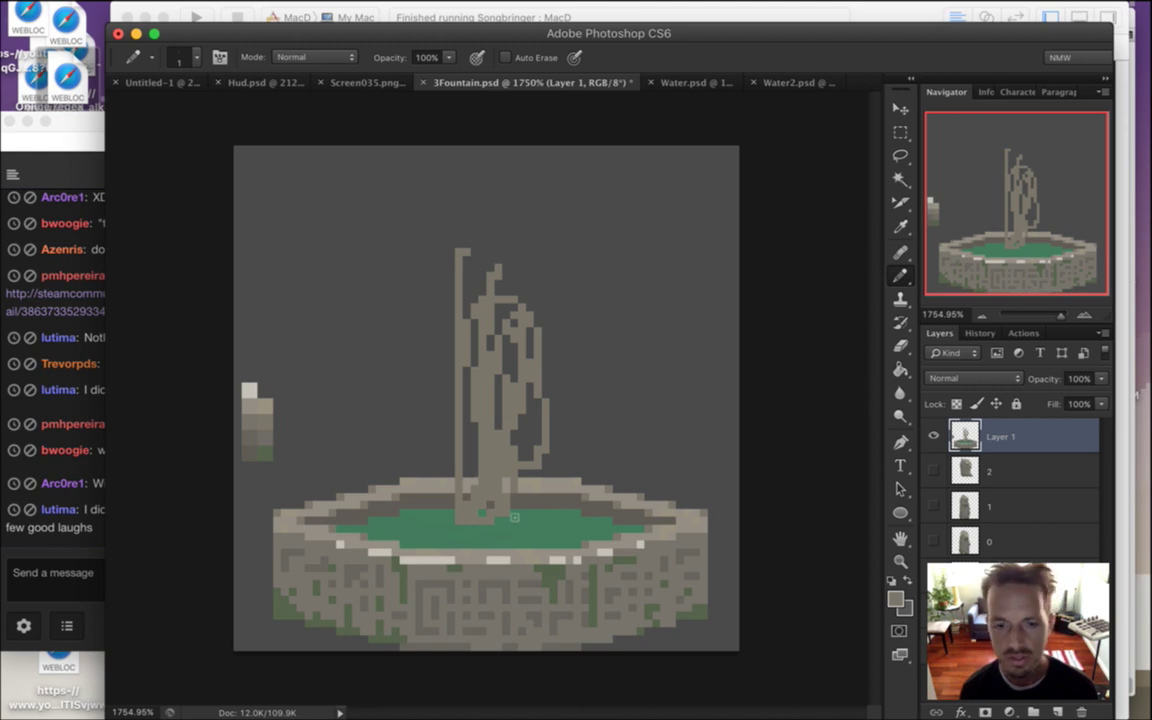
key("super+z")
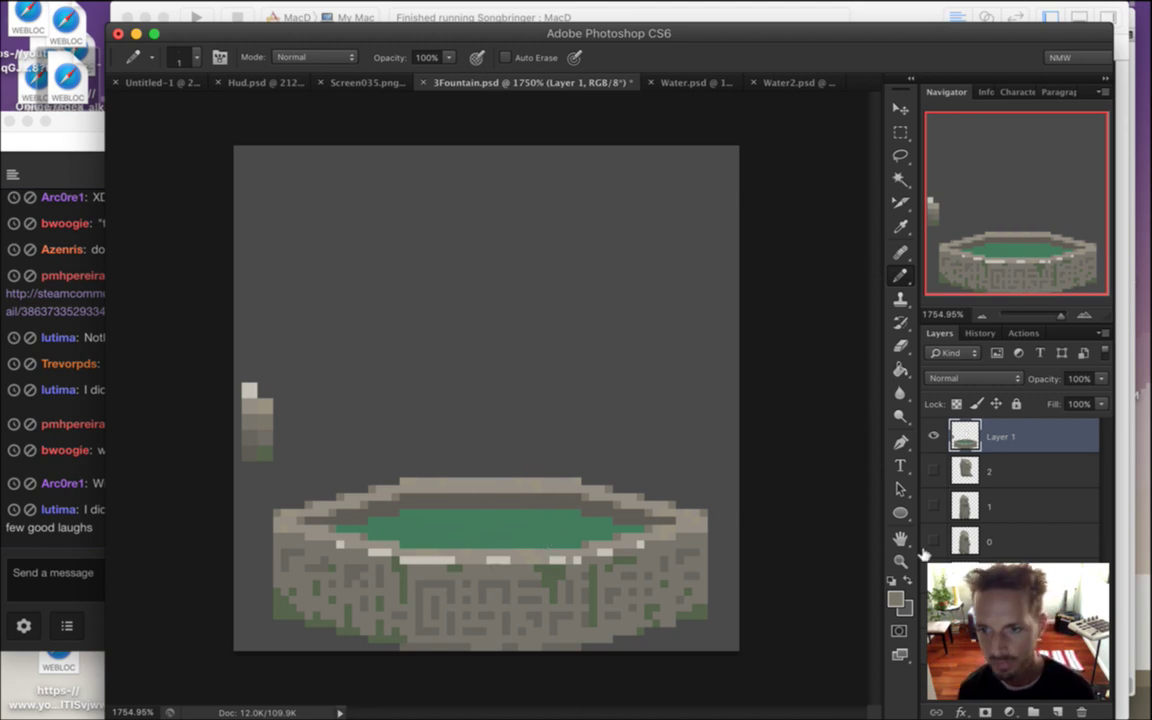
left_click_drag(539, 425, 509, 499)
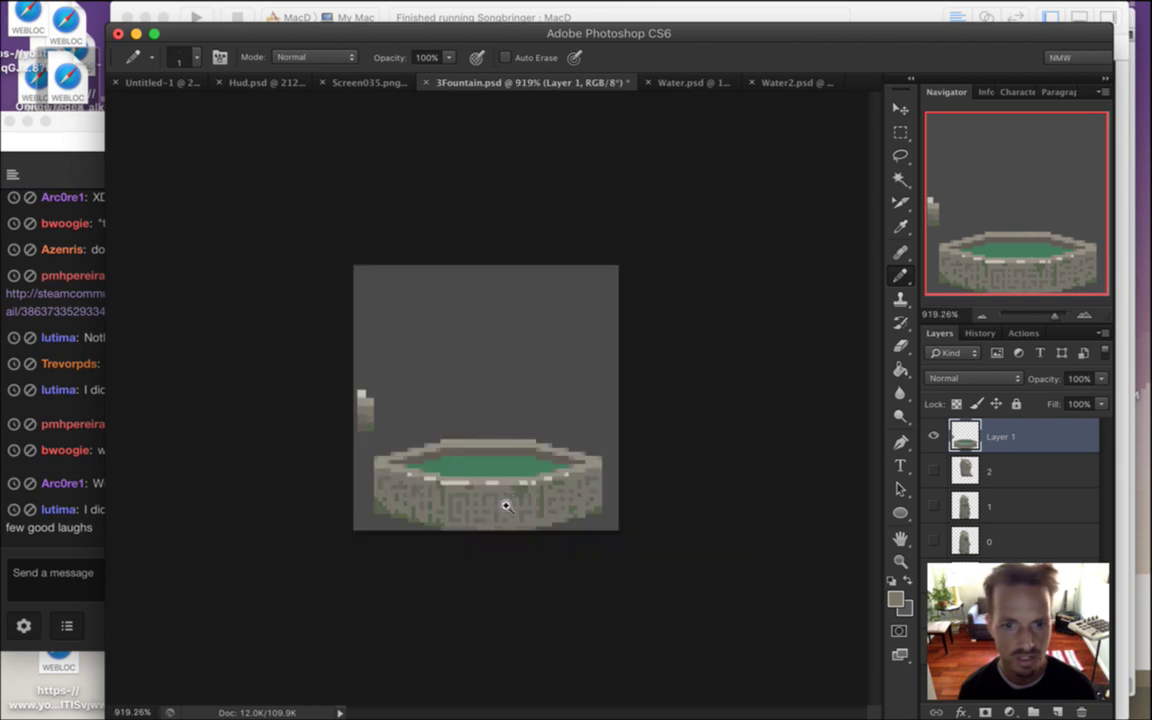
Read the newest viewer message in the Twitch chat window and return to Photoshop
left_click(73, 583)
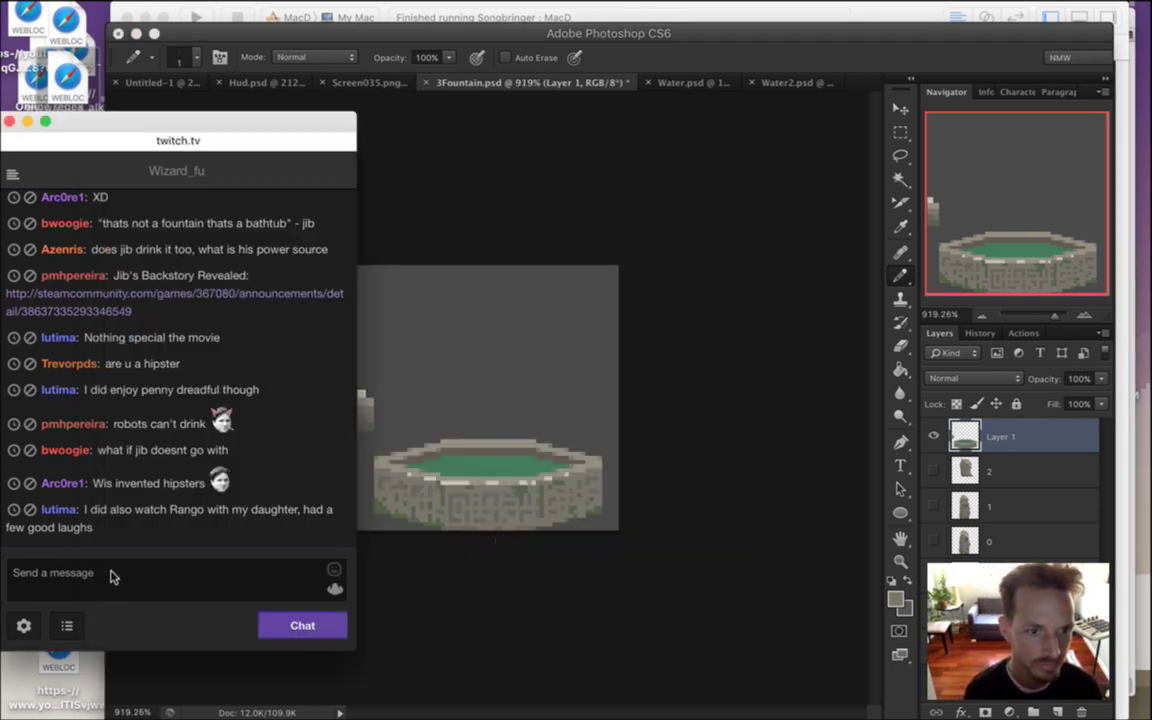
left_click_drag(94, 528, 98, 512)
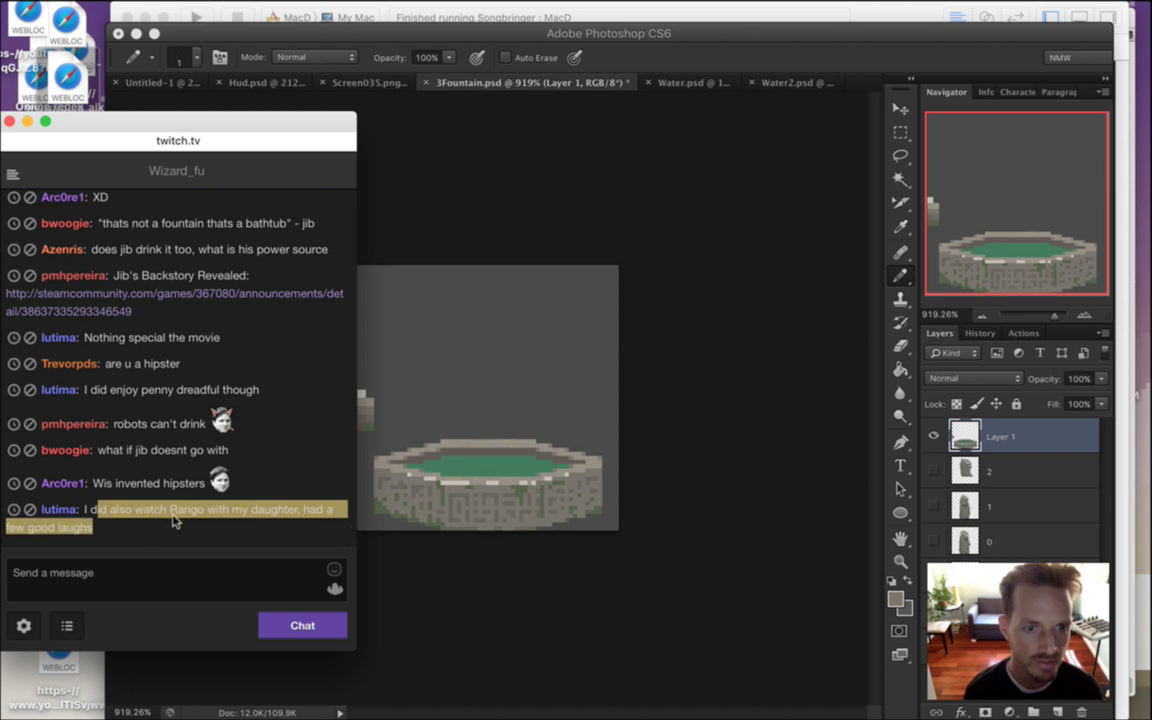
left_click(170, 512)
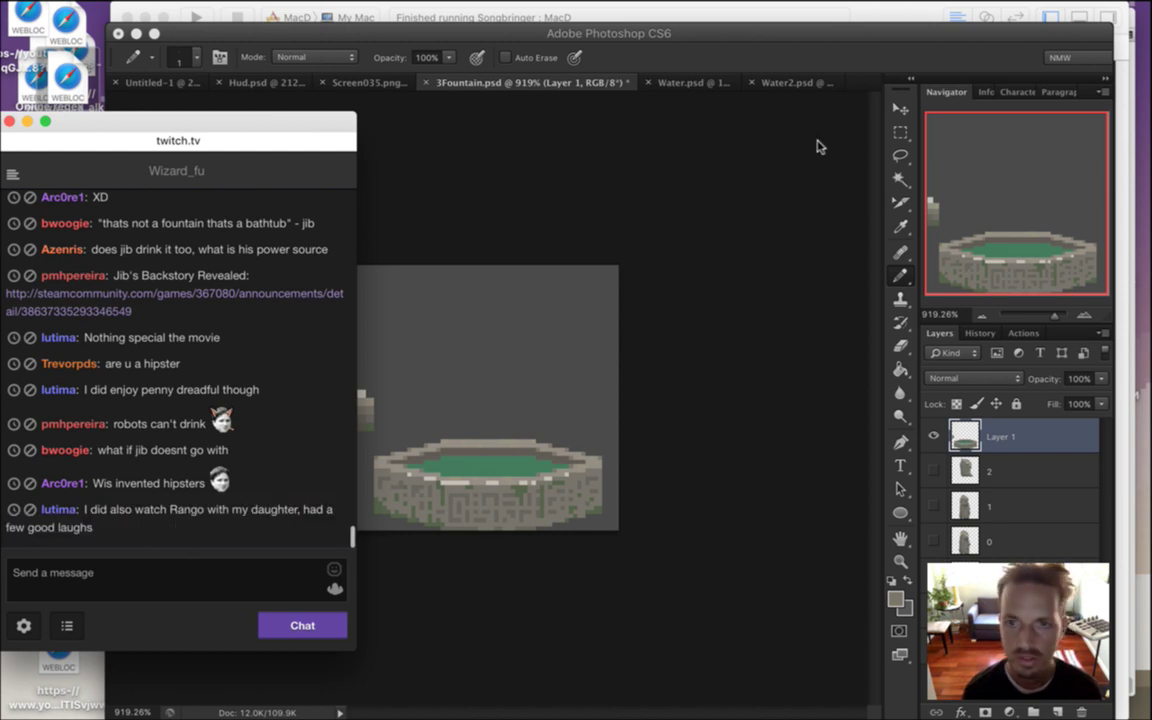
left_click(843, 55)
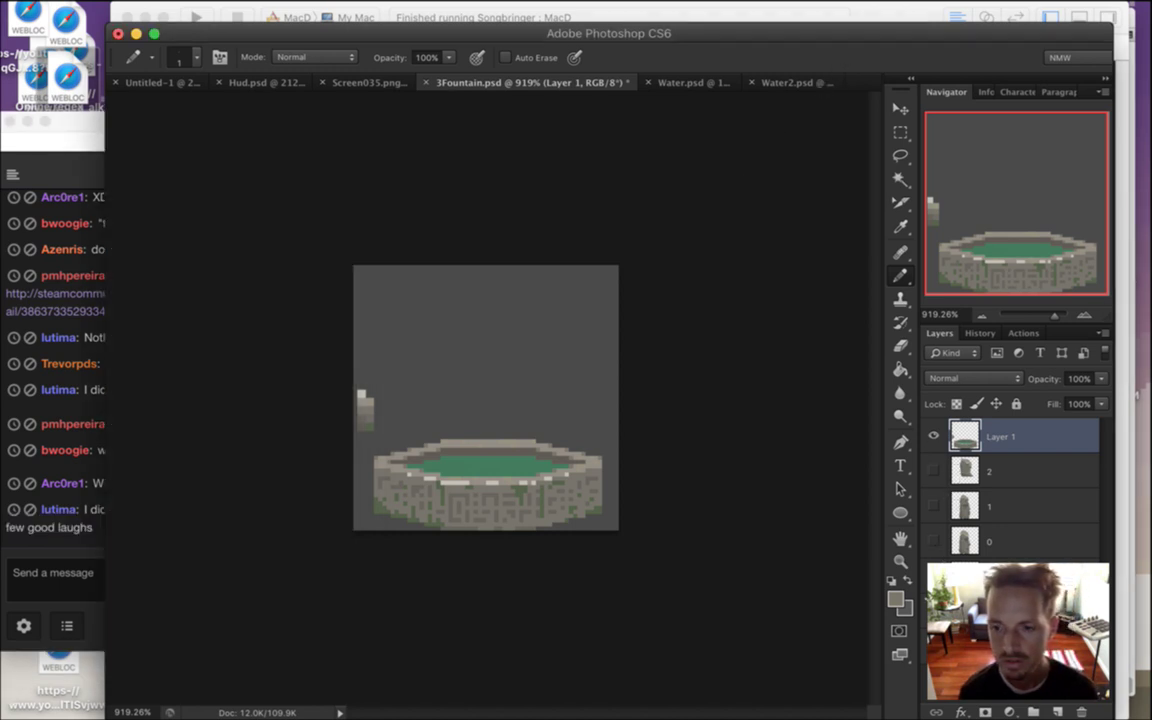
Select the colour palette swatches beside the basin and separate them from the fountain artwork onto a new layer
key("v")
mouse_move(385, 425)
left_mouse_down()
mouse_move(393, 438)
mouse_move(408, 425)
left_mouse_up()
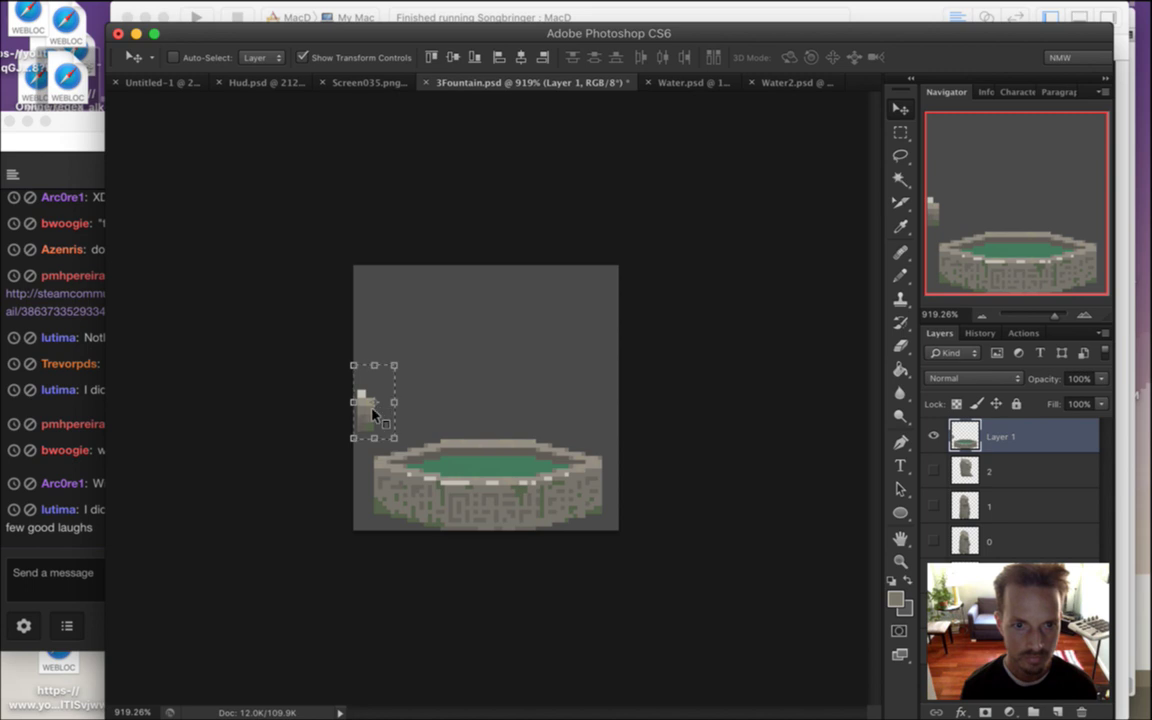
key("m")
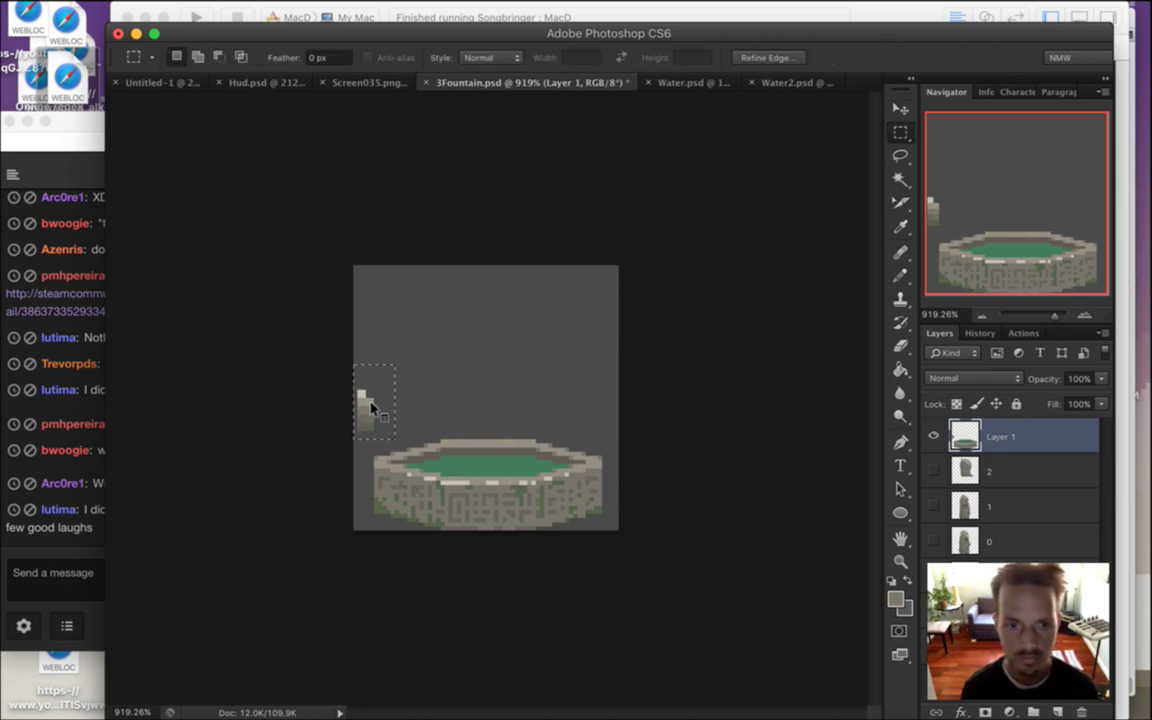
right_click(375, 412)
left_click(445, 512)
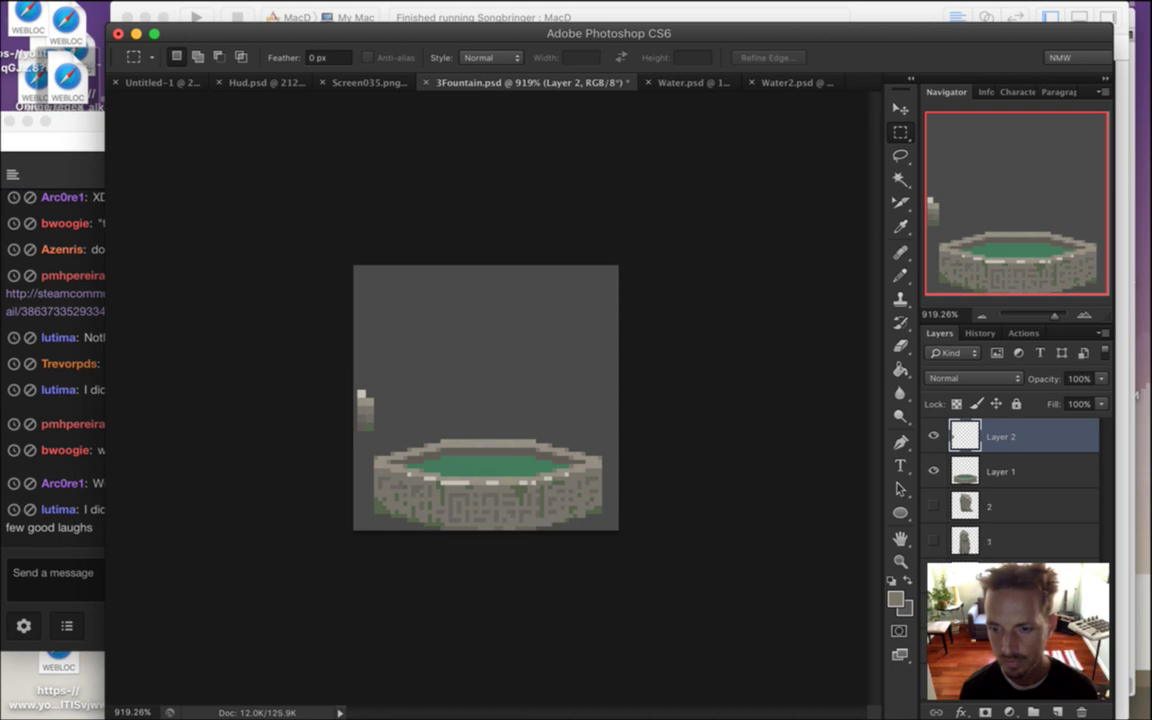
Delete the old hidden layers 1, 0 and shad from the layer stack
left_click(992, 576)
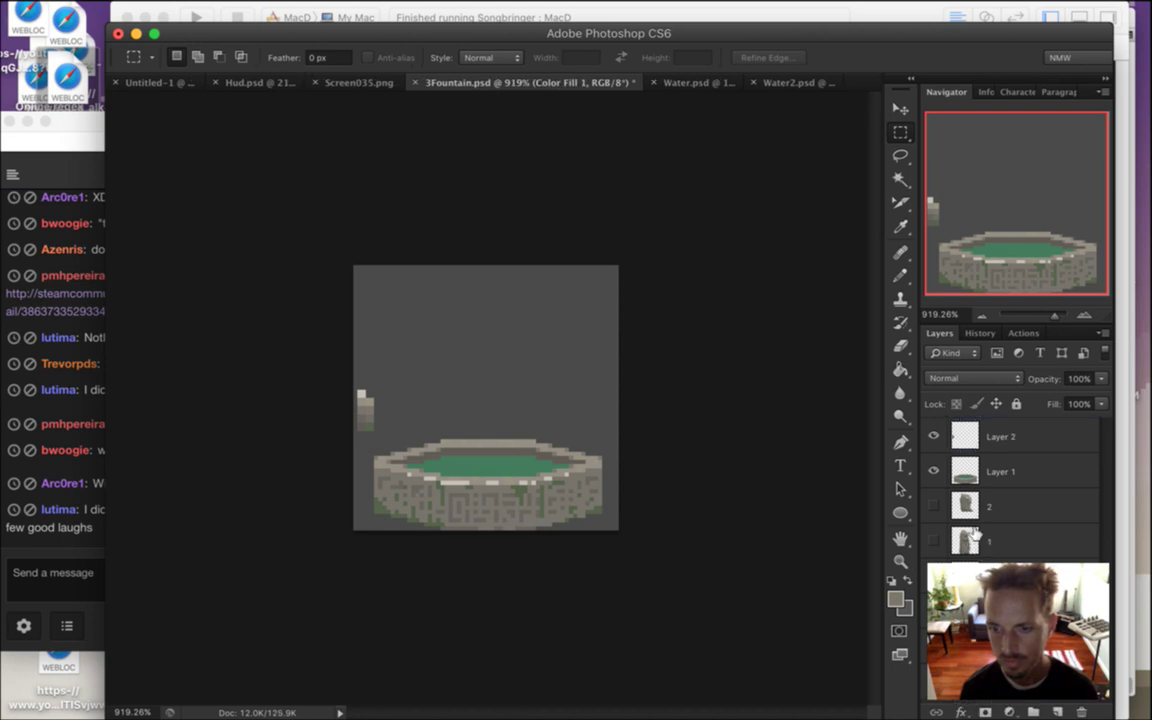
left_click(976, 539)
left_click(1084, 709)
left_click(1084, 709)
left_click(1084, 709)
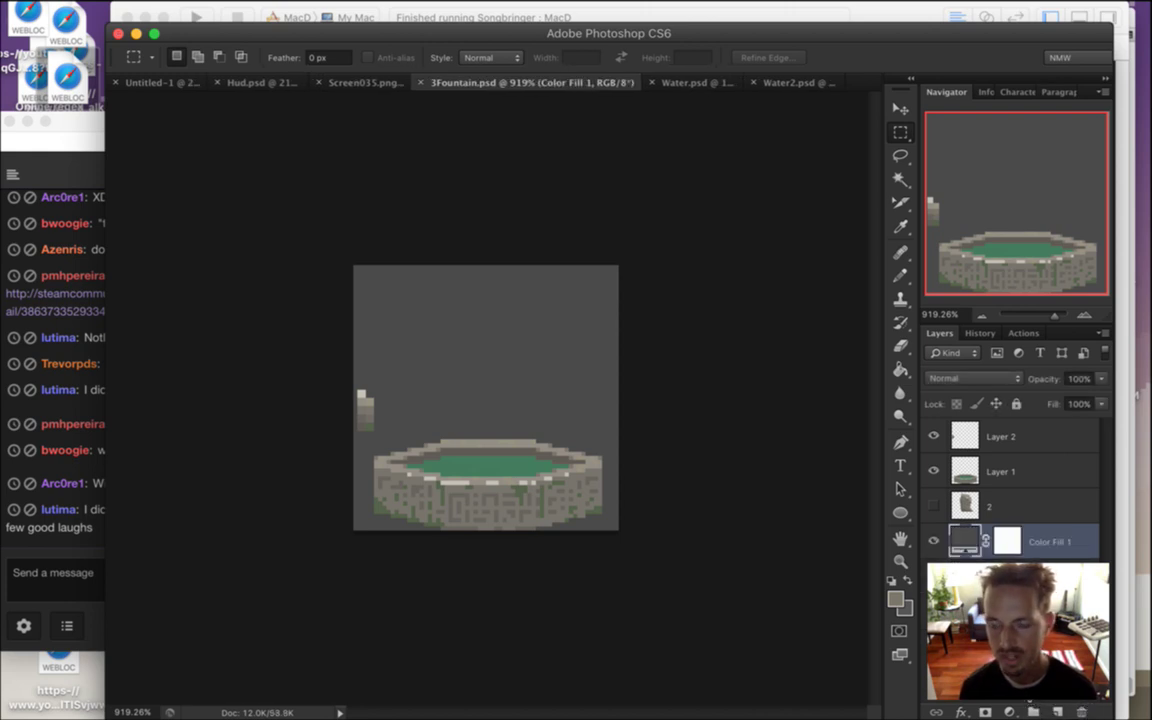
Step back through the layer deletions to recover the shad layer, removing only layers 1 and 0
key("super+alt+z")
key("super+alt+z")
key("super+alt+z")
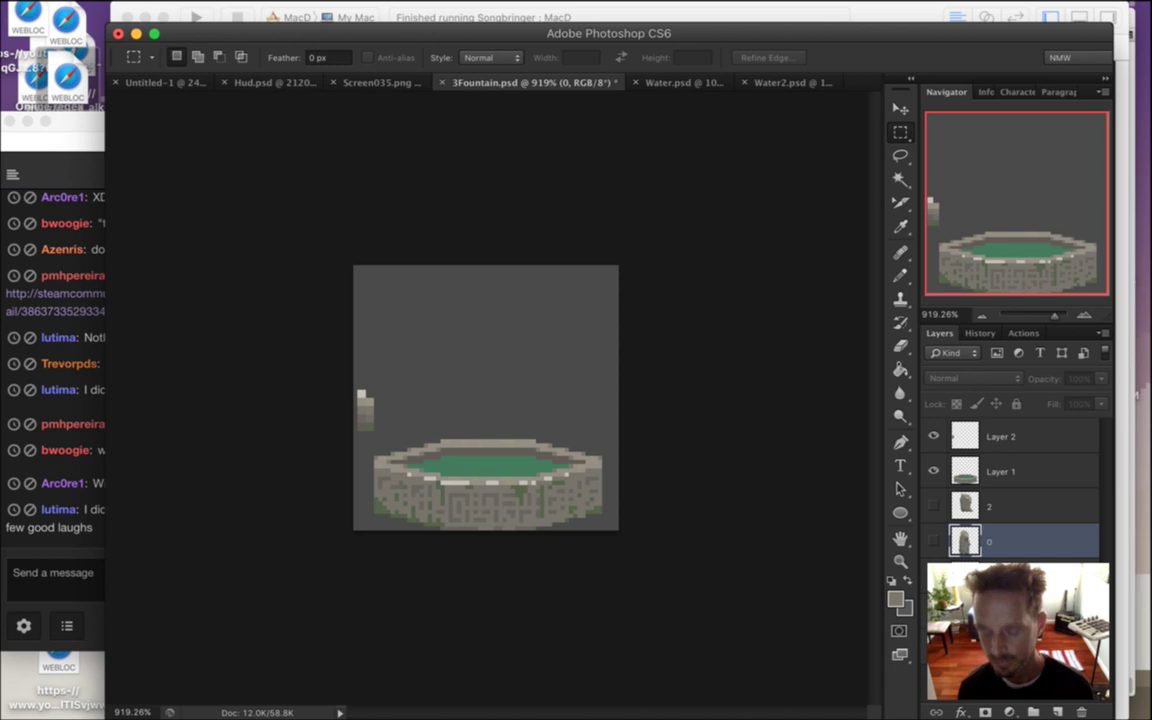
key("super+z")
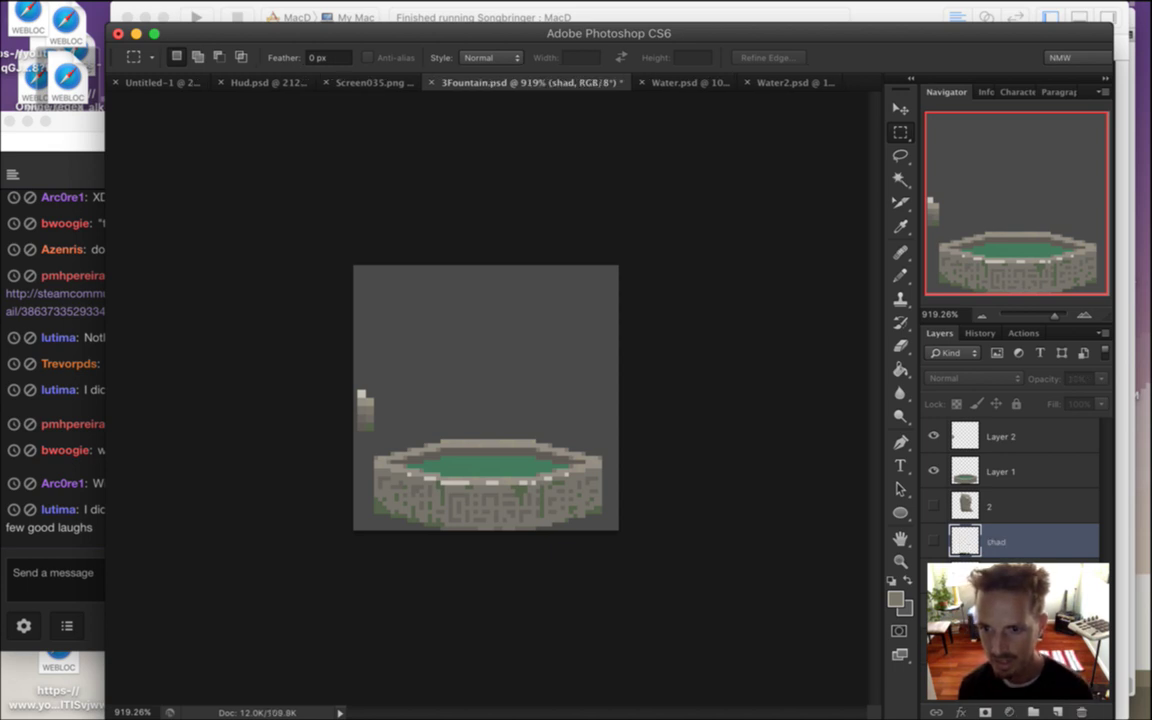
left_click(975, 541)
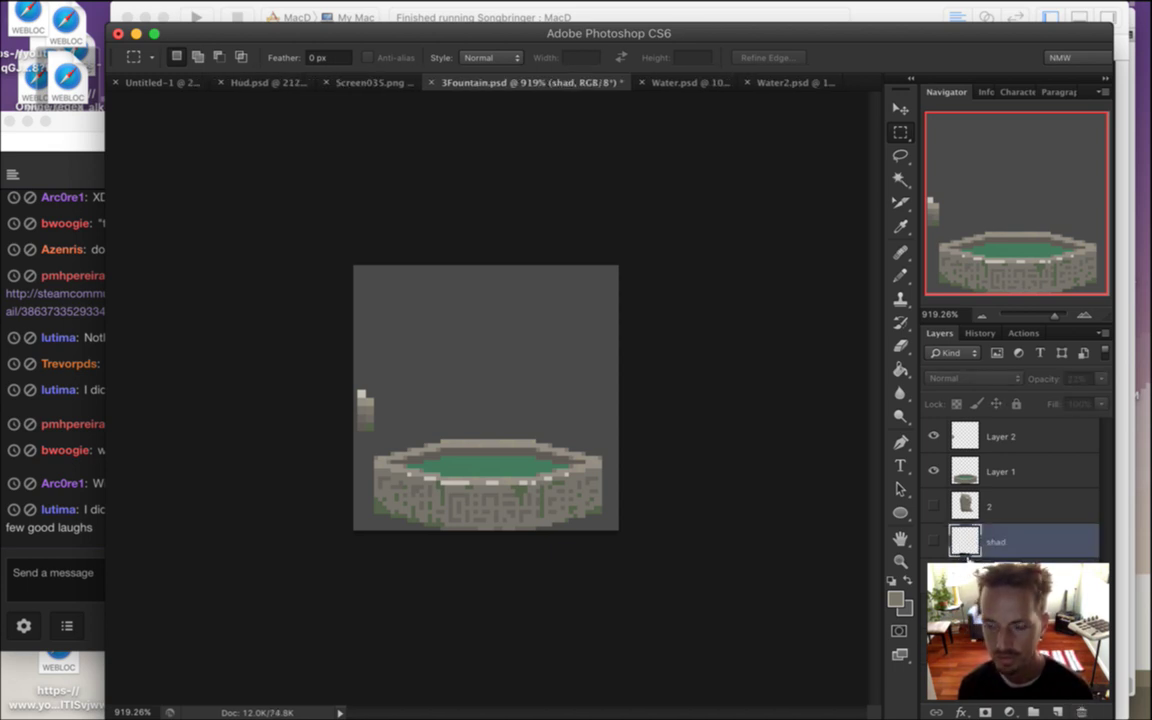
Make the shad layer visible and set its opacity to 100%
left_click(970, 512)
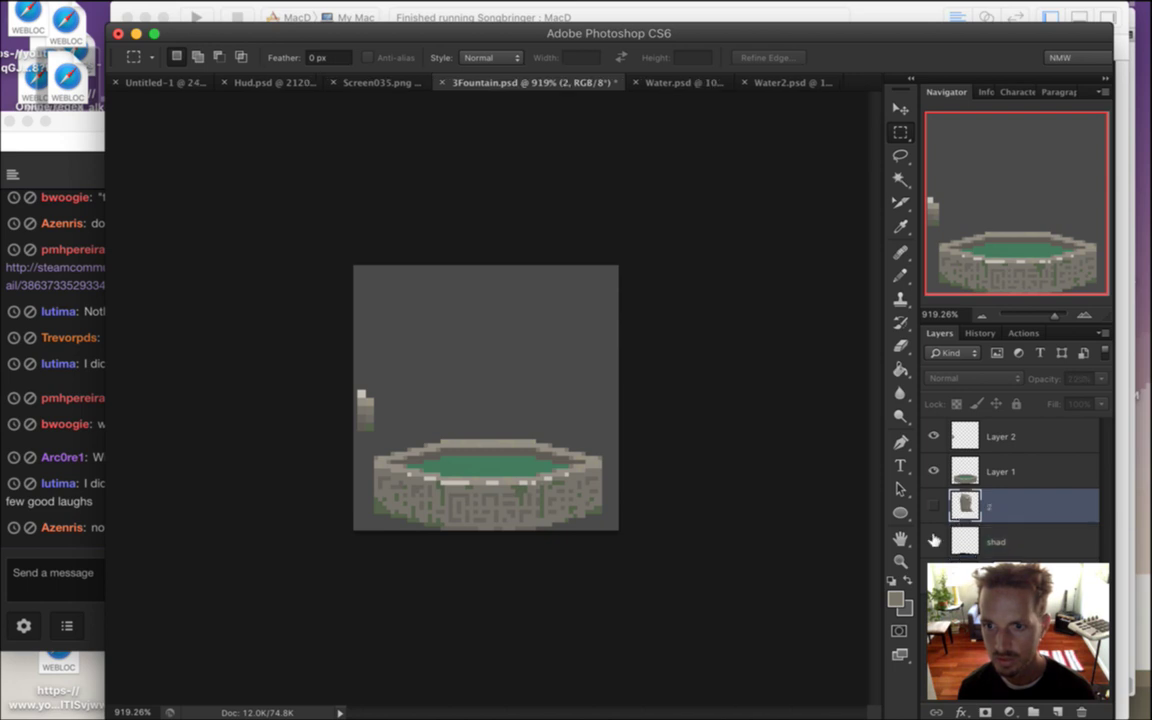
left_click(970, 538)
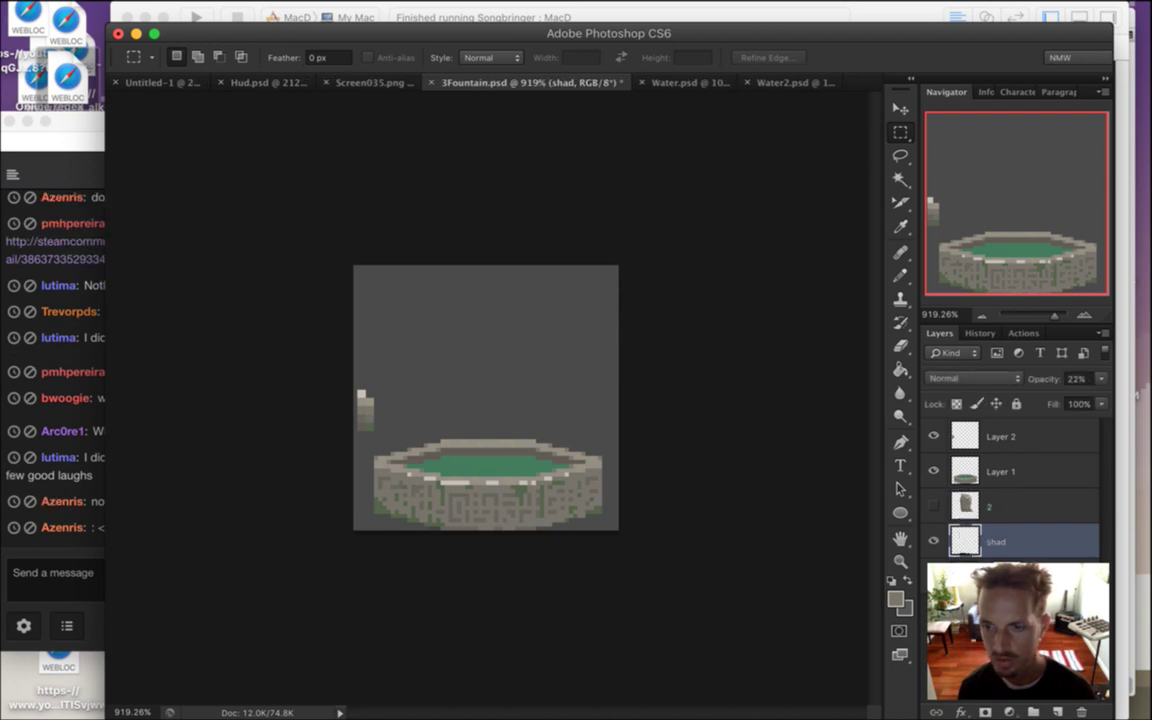
double_click(1076, 380)
type("100")
key("Return")
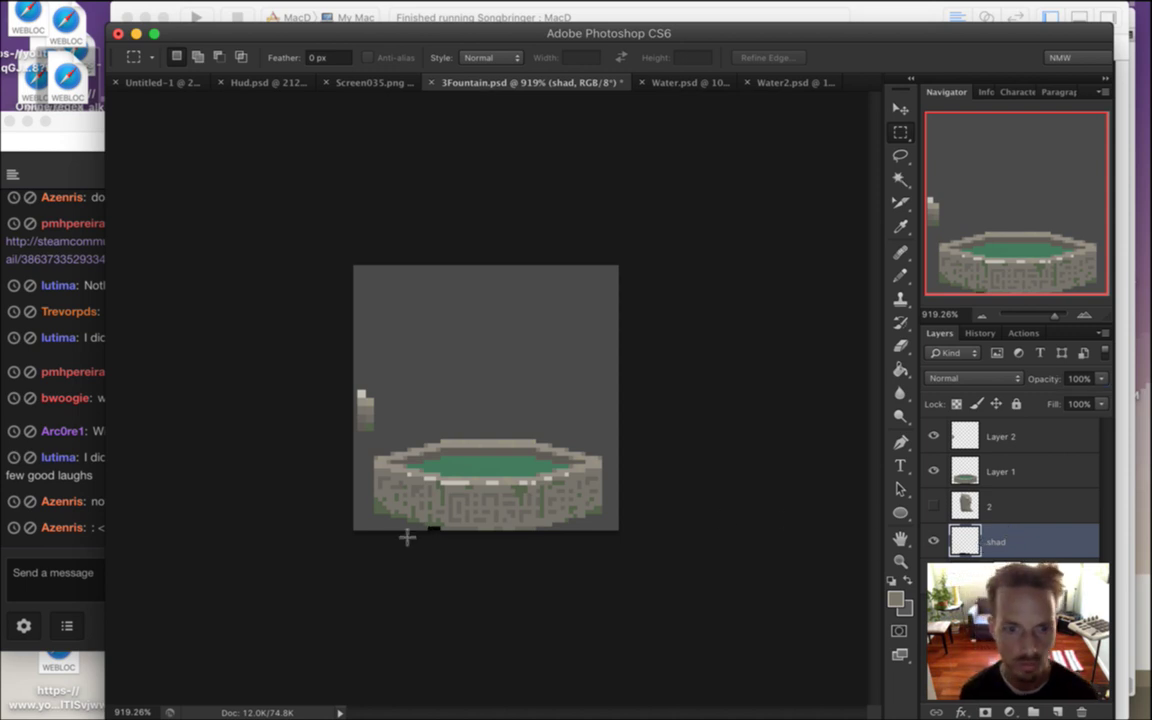
Read the viewer question about the mockup in the Twitch chat and return to the fountain document
left_click(85, 558)
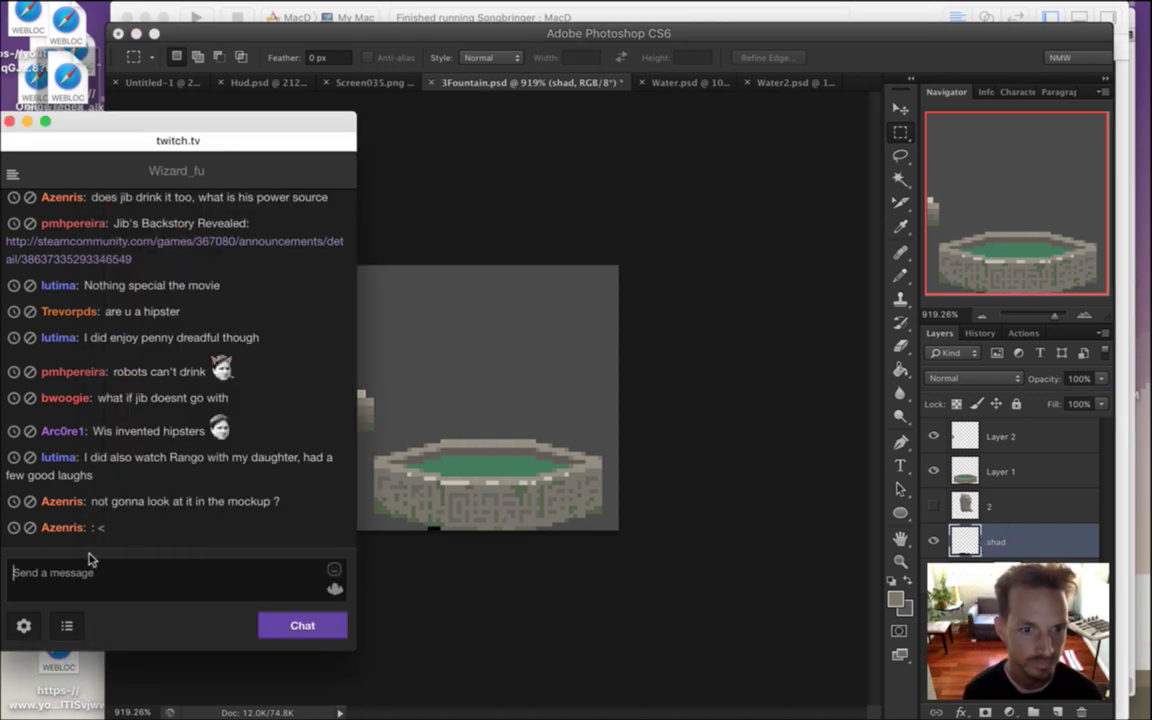
left_click_drag(110, 501, 256, 514)
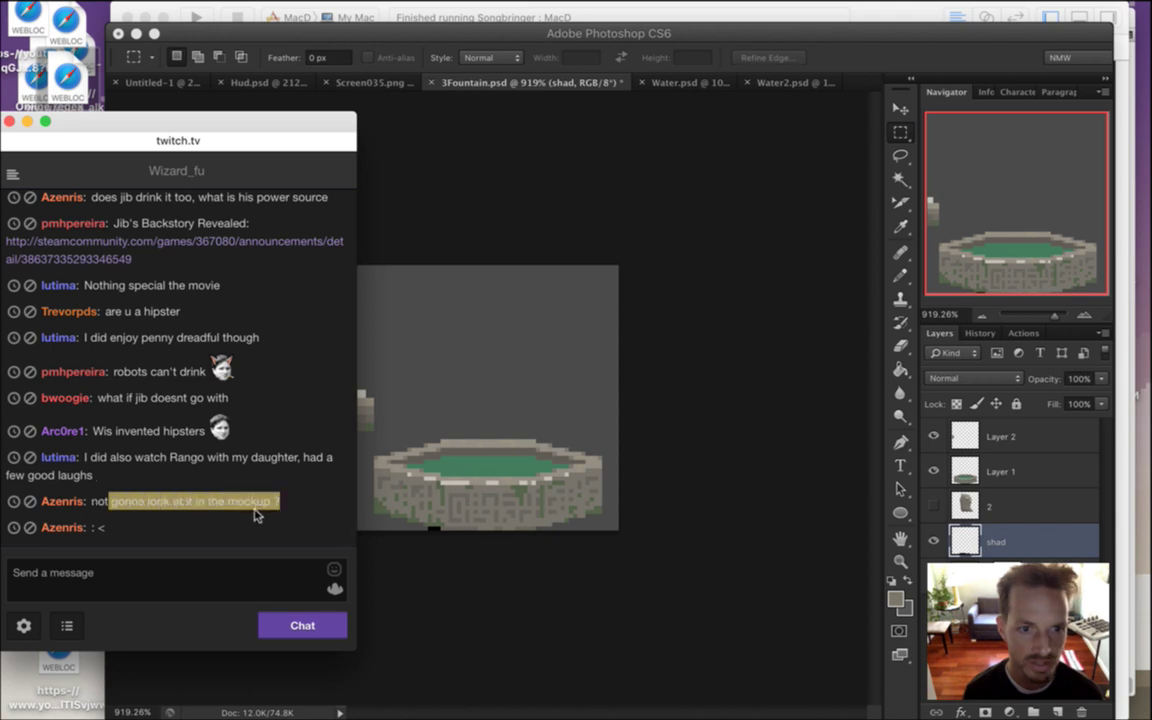
left_click(219, 533)
left_click(859, 57)
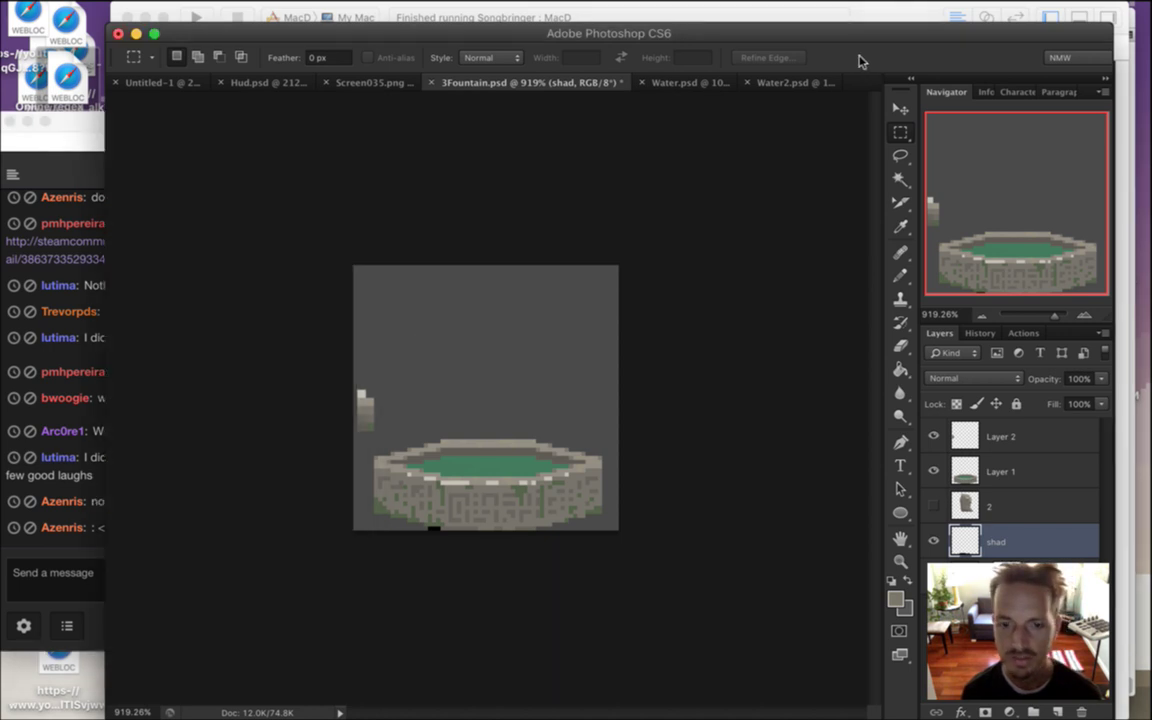
Sample the shadow's black and pencil stepped shadow blocks on the shad layer along the basin's lower-left edge, erasing excess pixels
scroll(494, 496, "up", 5)
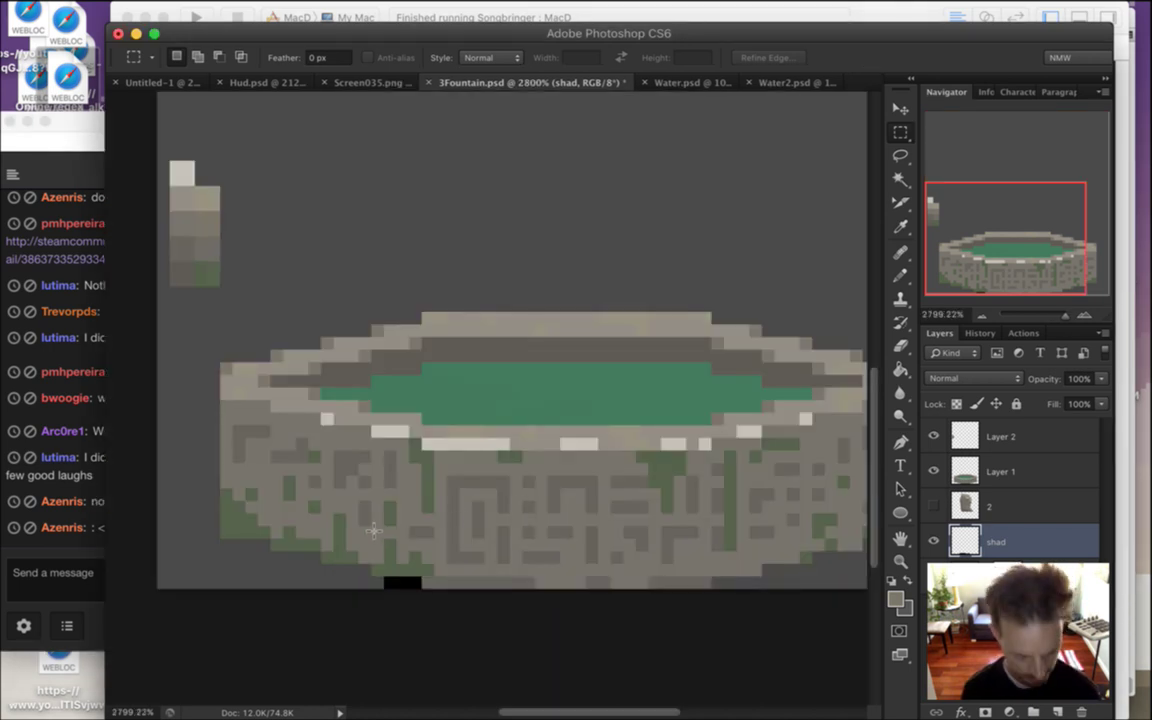
key("i")
left_click(399, 585)
key("b")
mouse_move(366, 597)
left_mouse_down()
mouse_move(336, 578)
mouse_move(265, 578)
left_mouse_up()
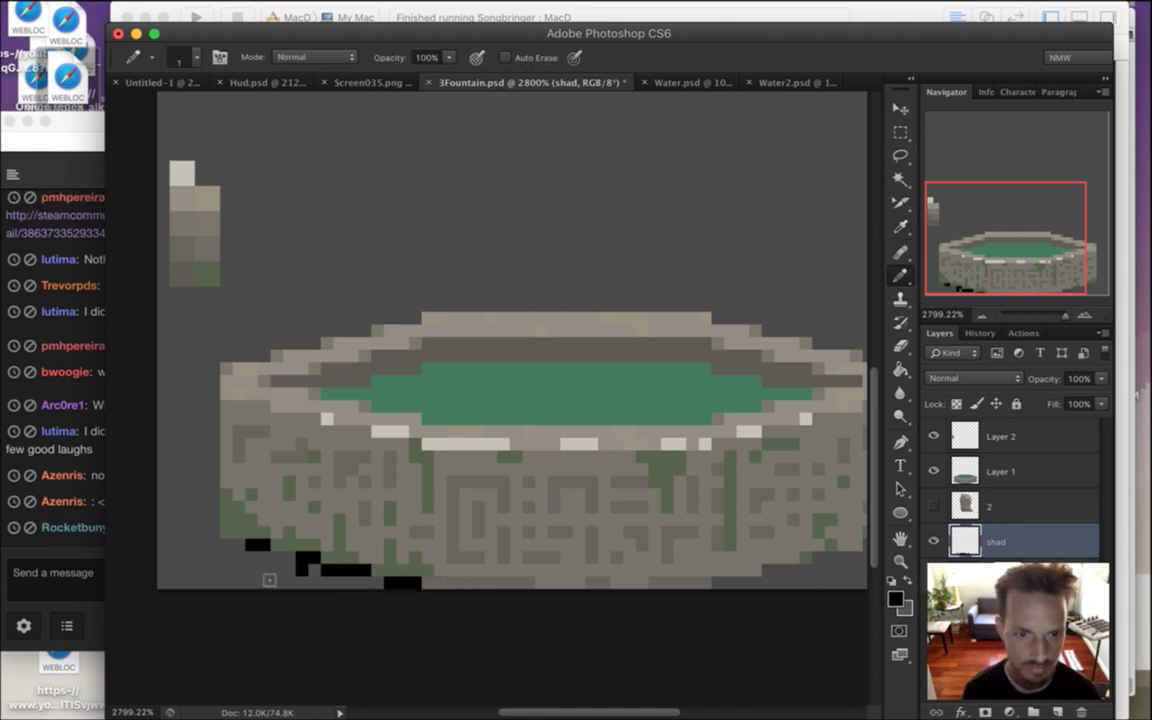
key("e")
key("b")
left_click(238, 544)
key("e")
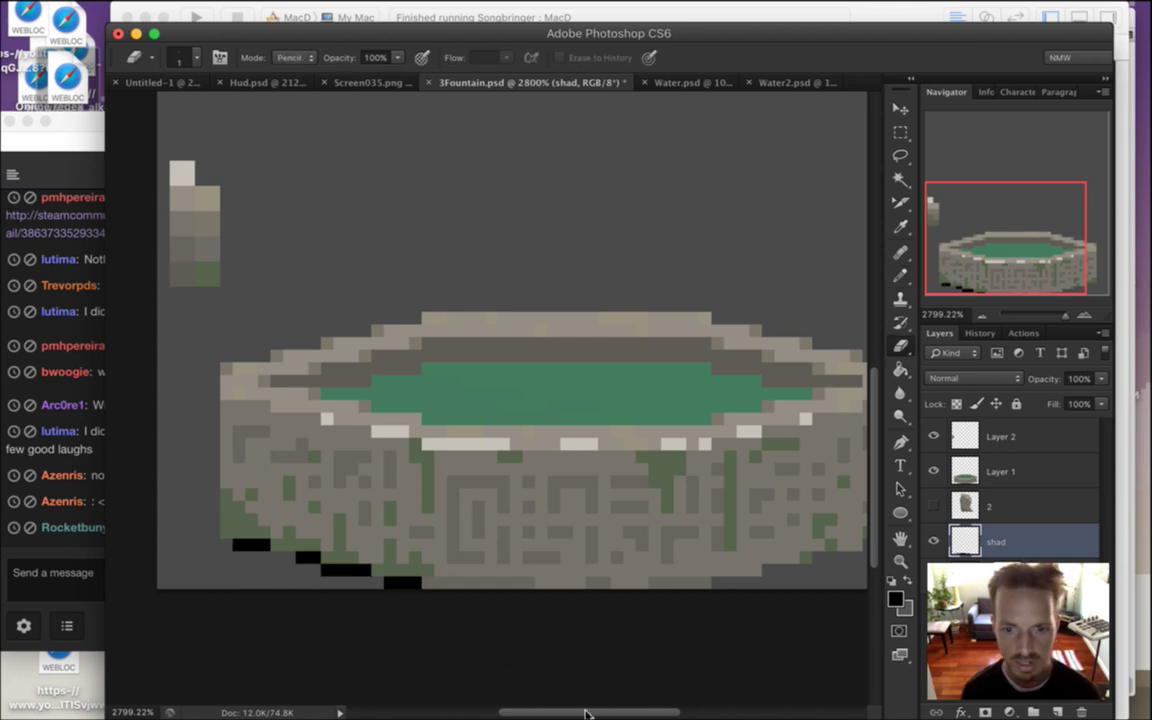
Pencil matching black shadow blocks on the shad layer along the steps of the basin's lower-right edge
left_click_drag(583, 714, 614, 712)
key("b")
left_click(599, 583)
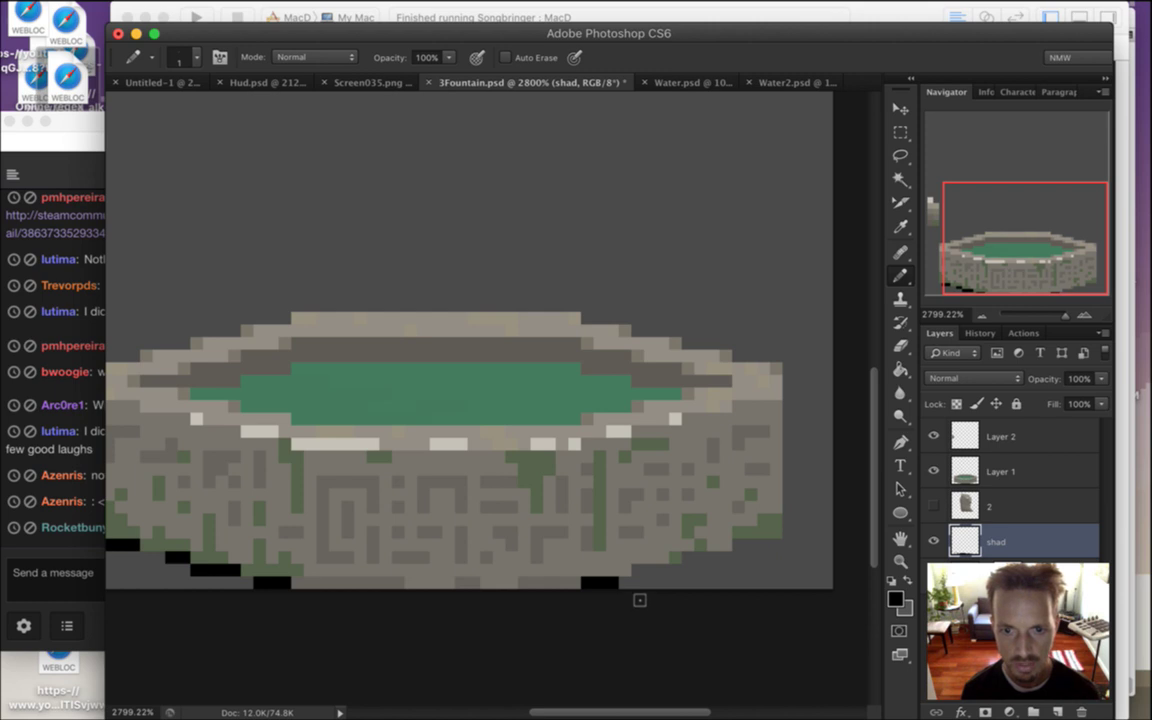
left_click(650, 569)
left_click(693, 556)
left_click(744, 544)
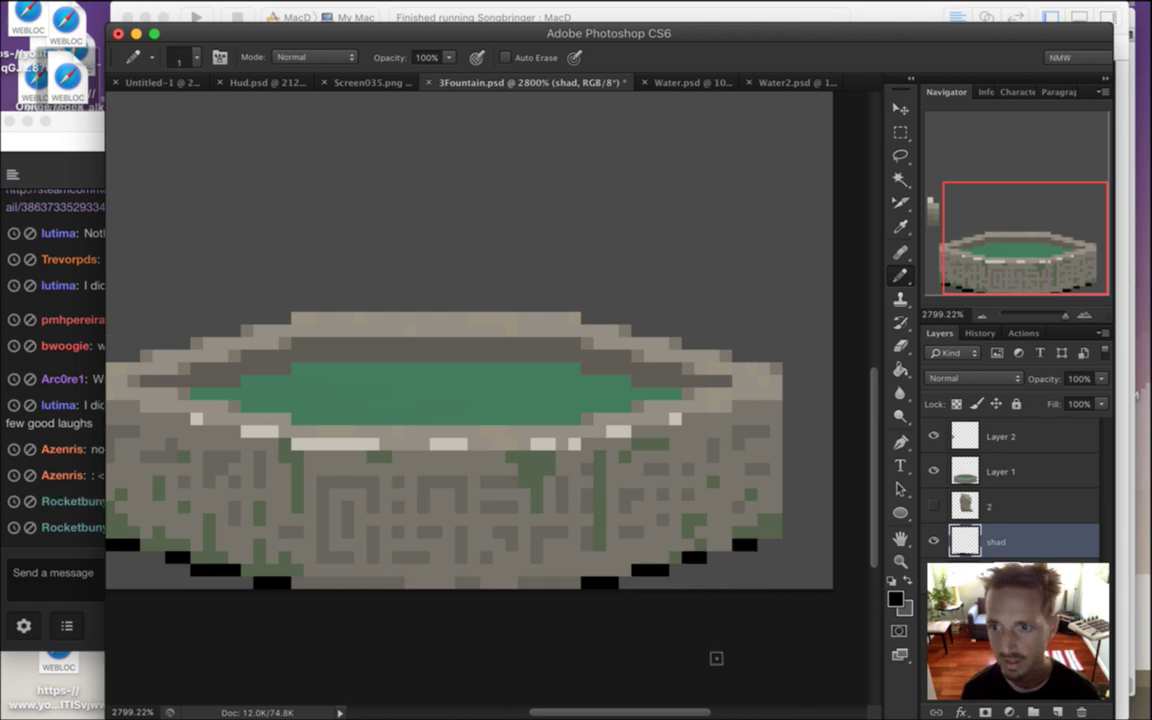
Set the shad layer's opacity to 20% and save the fountain document
scroll(525, 508, "down", 2)
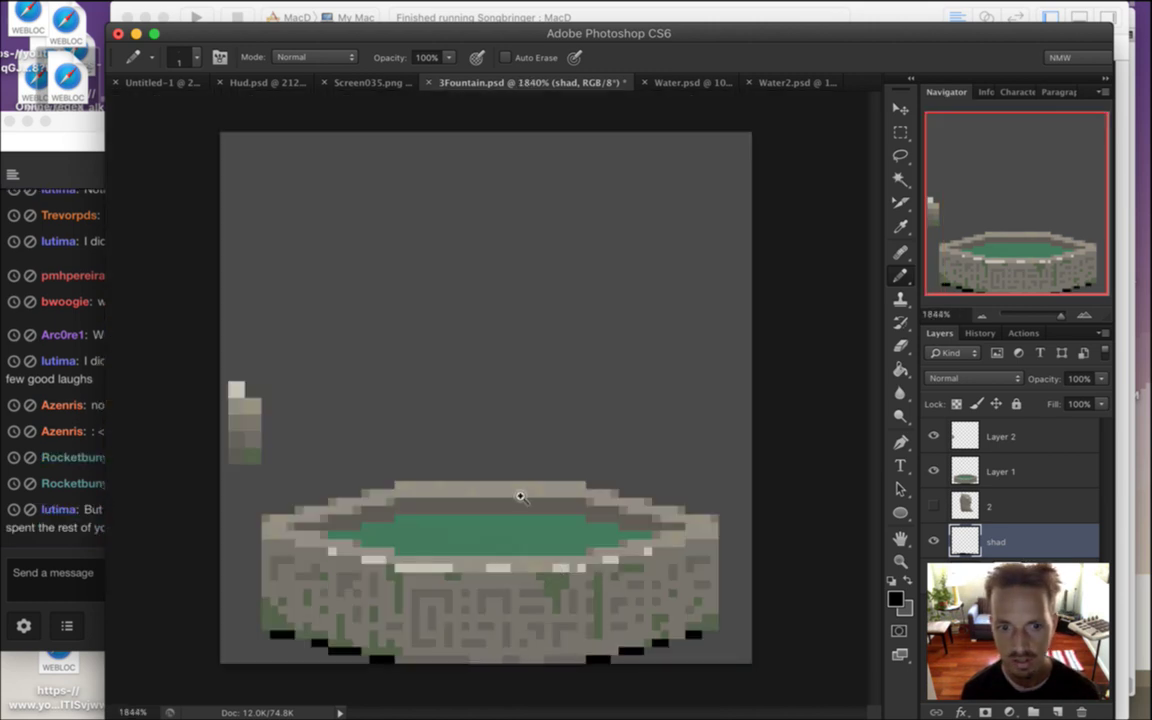
scroll(507, 488, "down", 1)
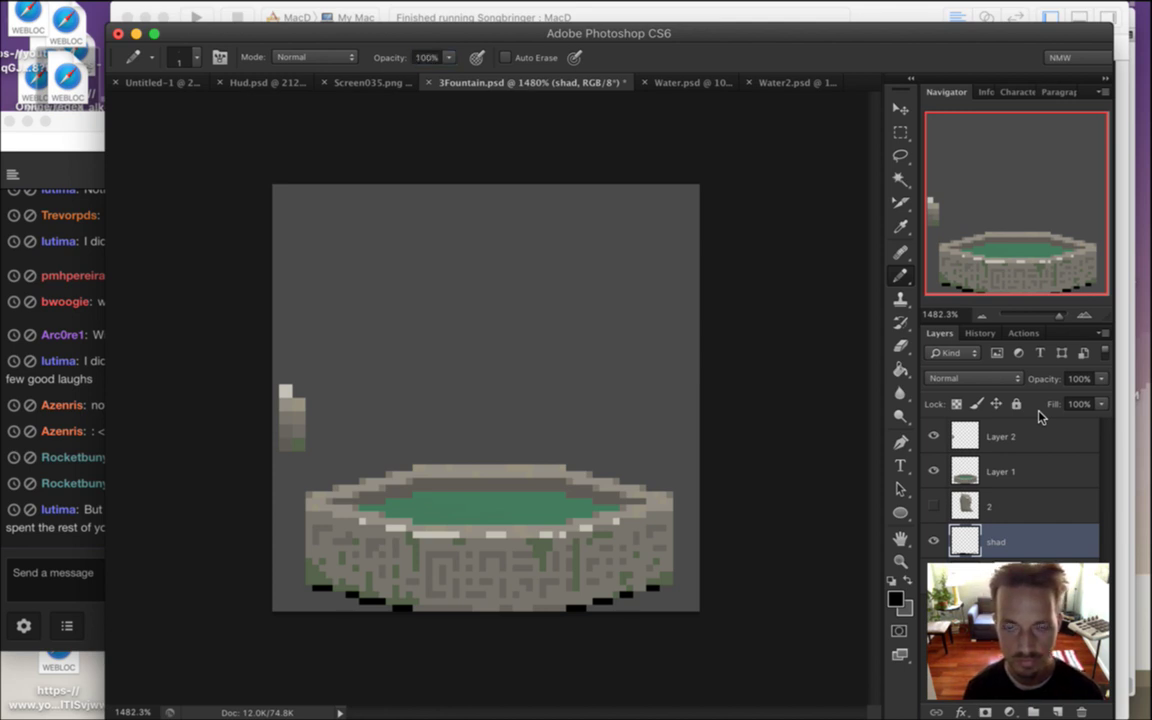
key("m")
key("2")
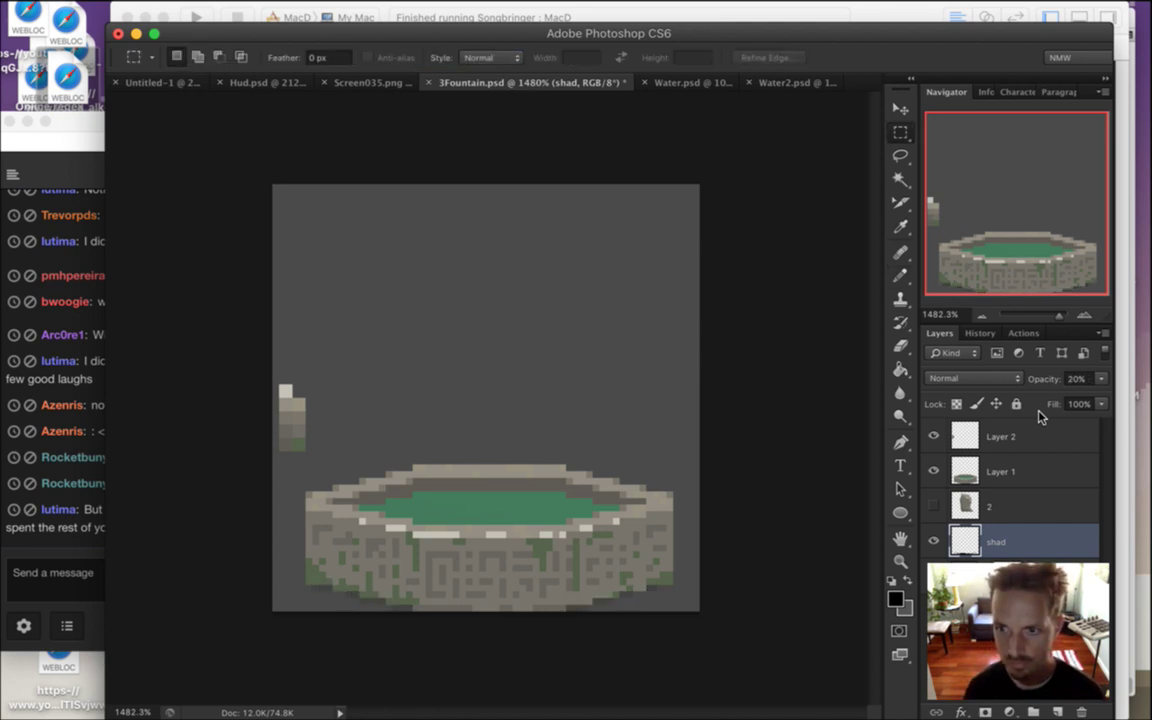
key("super+s")
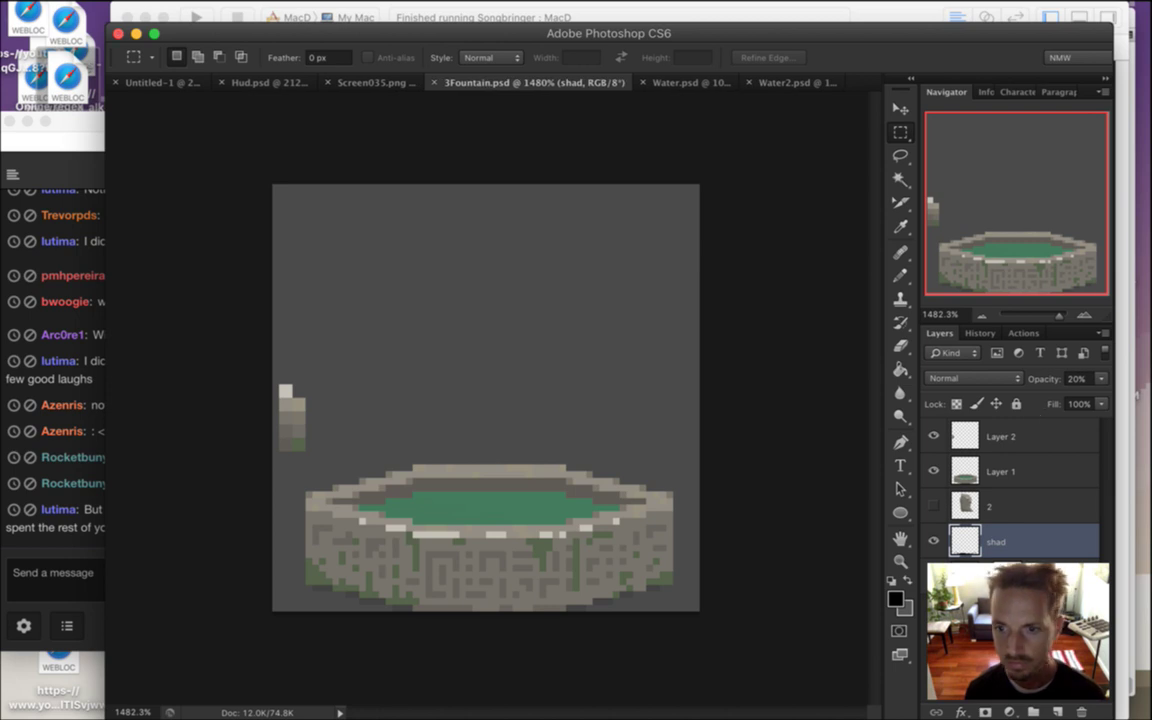
Hide Layer 2 and the grey background, and select the entire fountain canvas
left_click(933, 436)
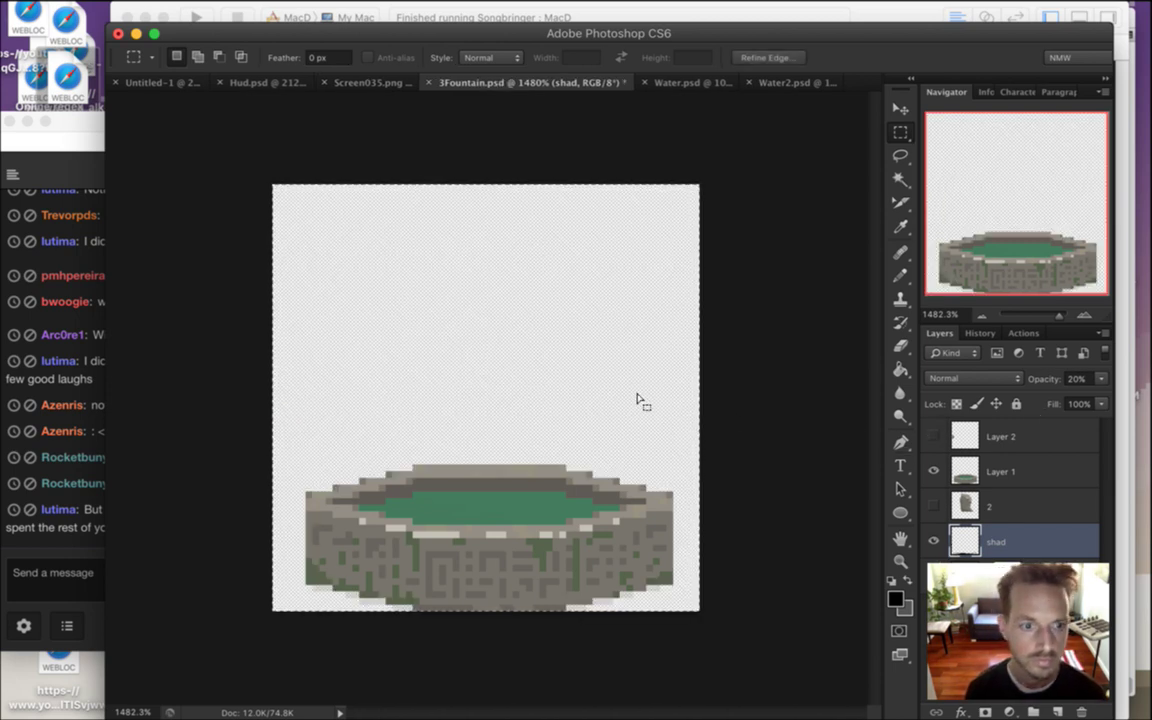
Read the viewers' messages about the current work and Netflix in the Twitch chat, and return to the fountain document in Photoshop
left_click(72, 590)
left_click_drag(129, 457, 207, 488)
left_click_drag(146, 440, 235, 442)
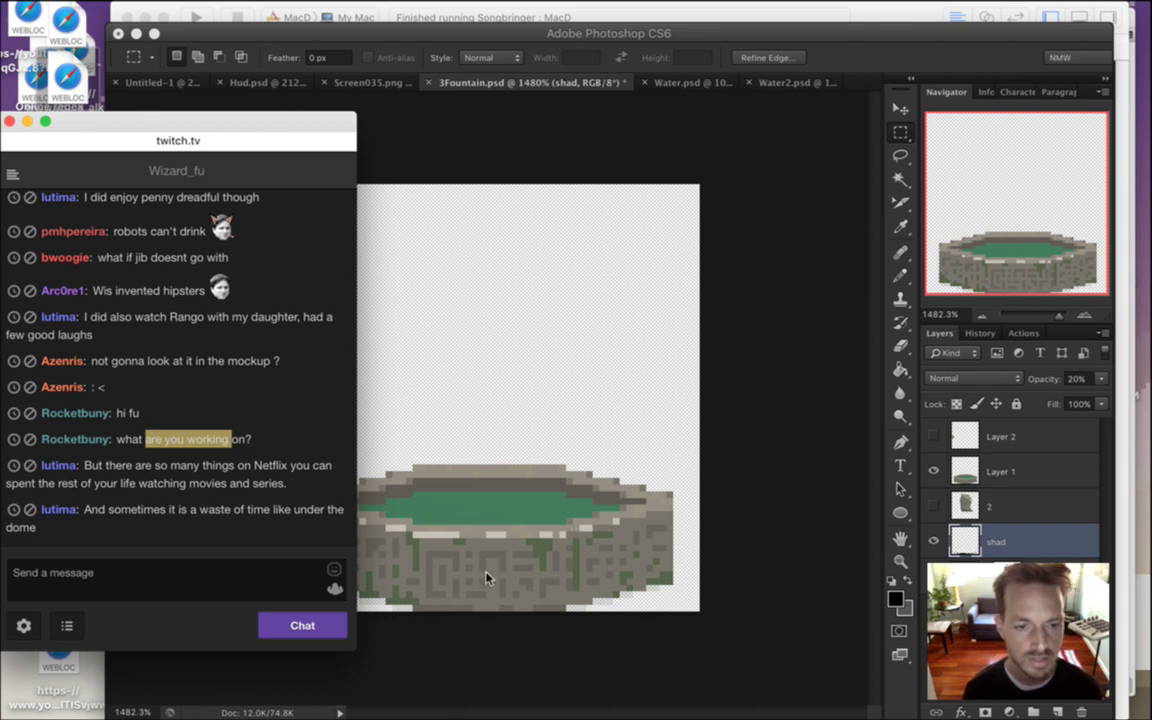
left_click_drag(158, 509, 164, 509)
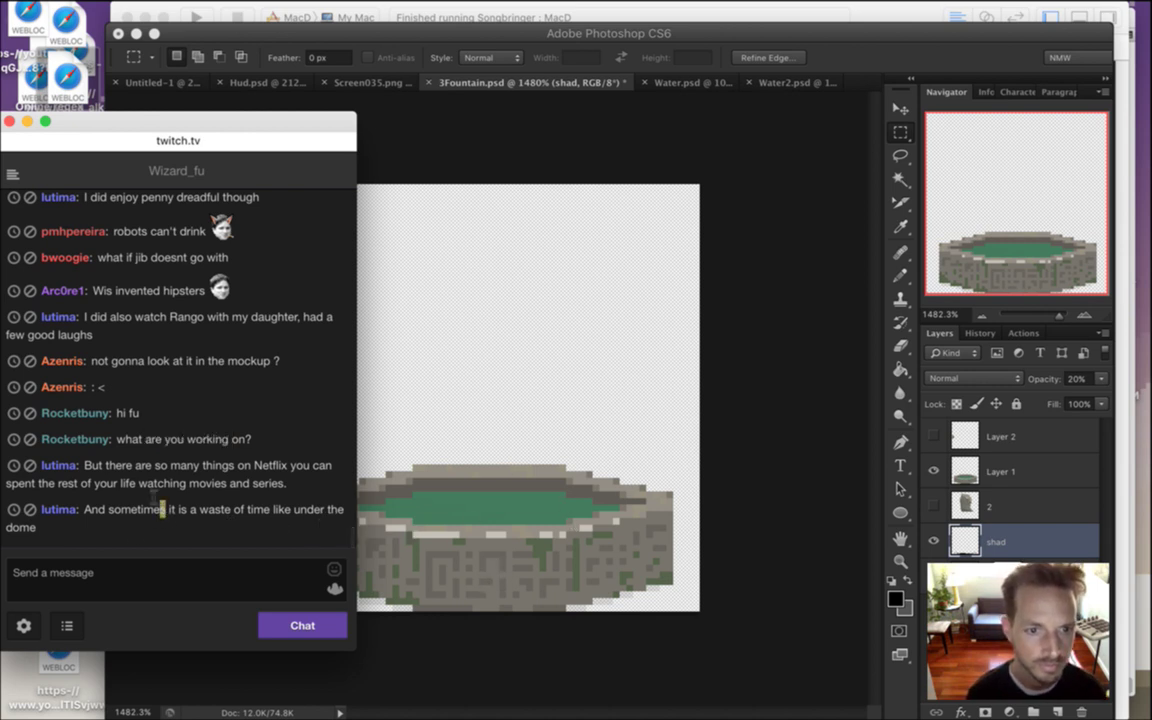
left_click_drag(134, 466, 247, 532)
left_click(241, 532)
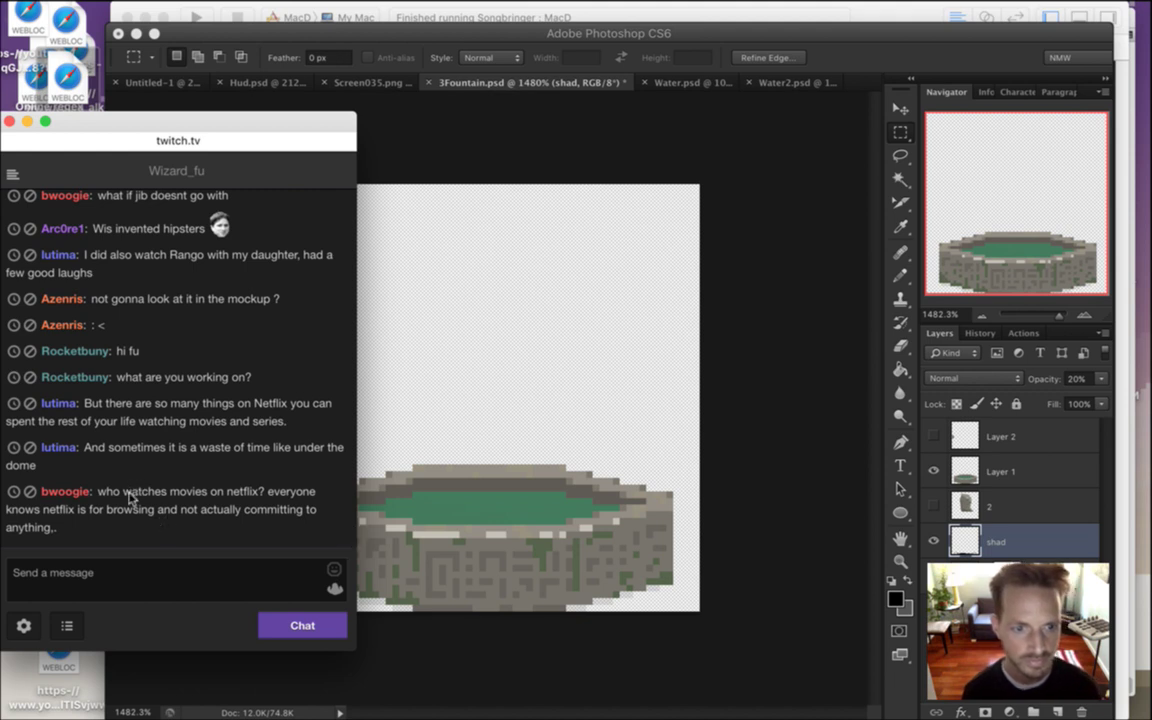
left_click_drag(122, 490, 183, 516)
left_click(204, 525)
left_click_drag(175, 497, 227, 535)
left_click(215, 519)
left_click(955, 52)
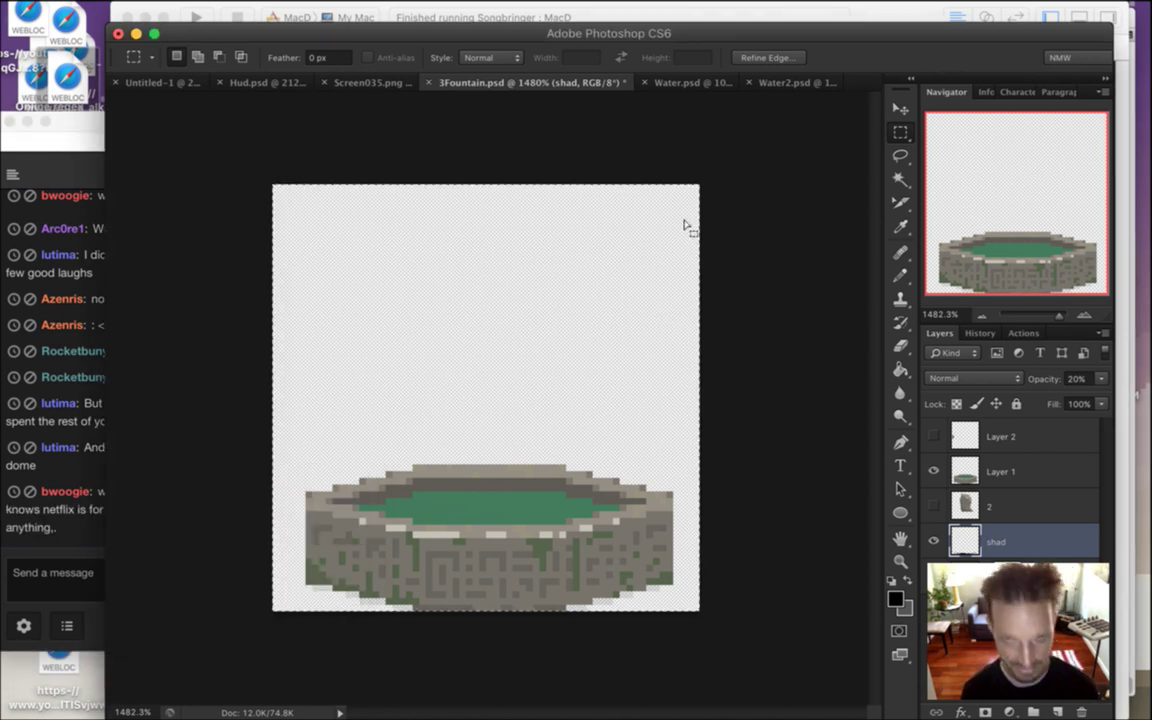
Close the Water.psd and Water2.psd documents
left_click(706, 88)
key("super+w")
left_click(743, 88)
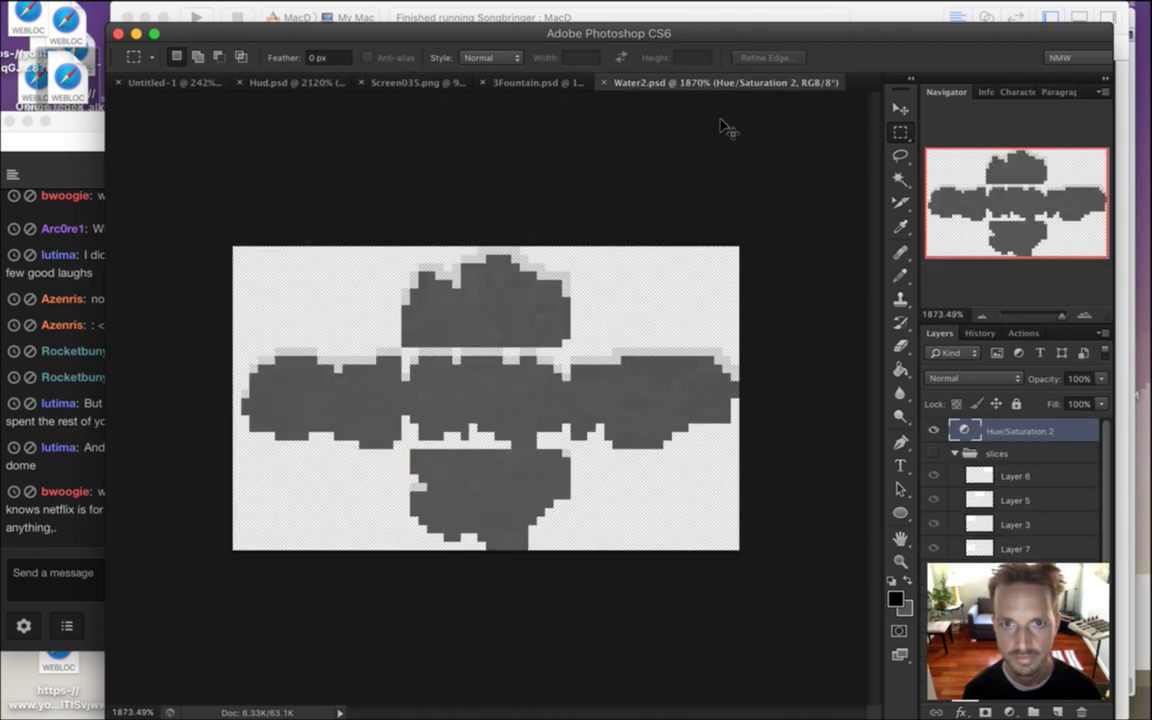
key("super+w")
Switch to the Screen035.png mockup and hide Layer 1, which holds the old rough basin
key("ctrl+shift+Tab")
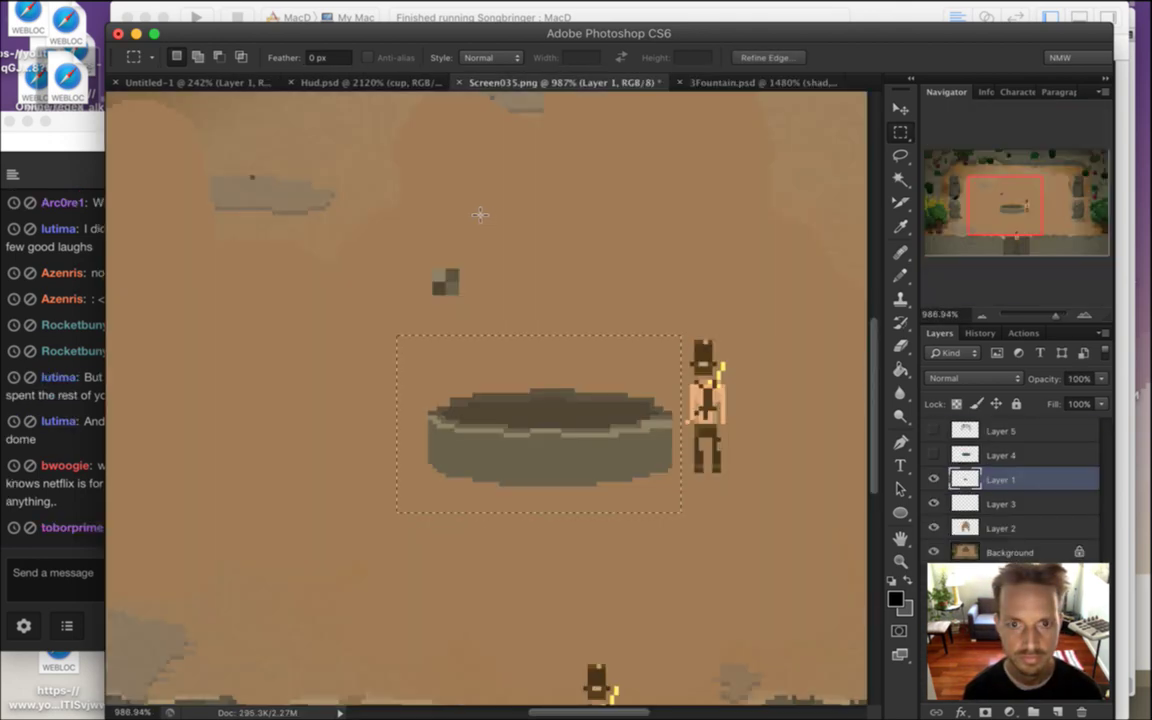
scroll(610, 425, "down", 2)
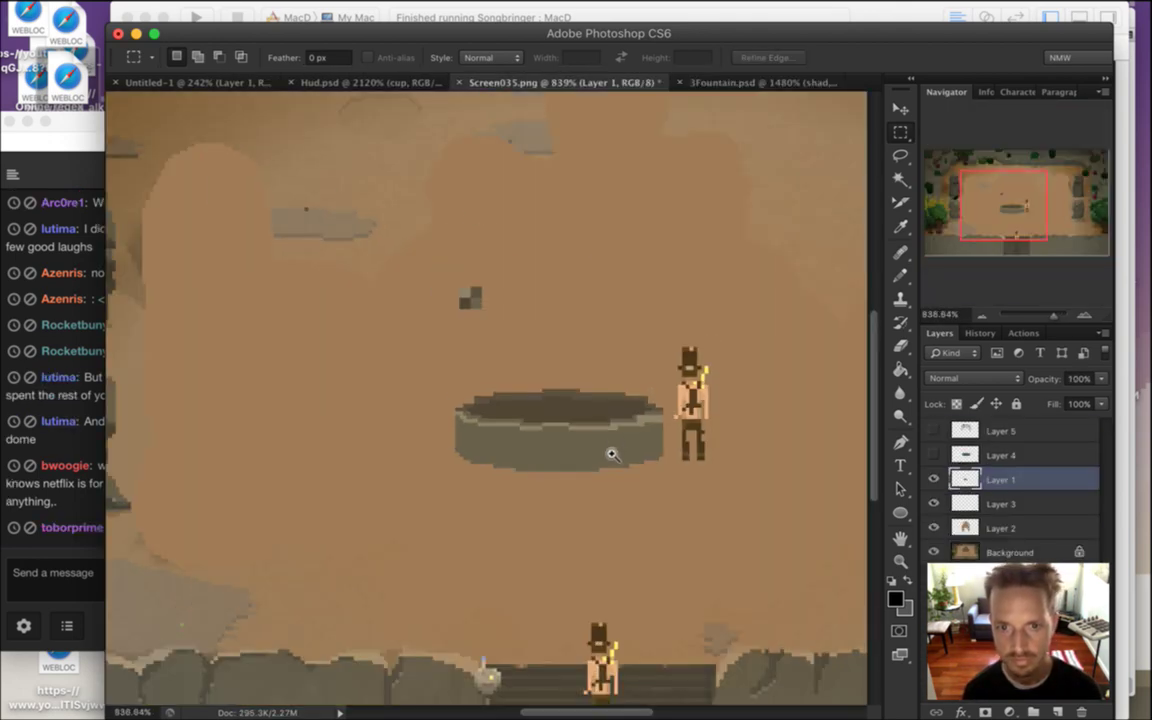
scroll(591, 393, "down", 2)
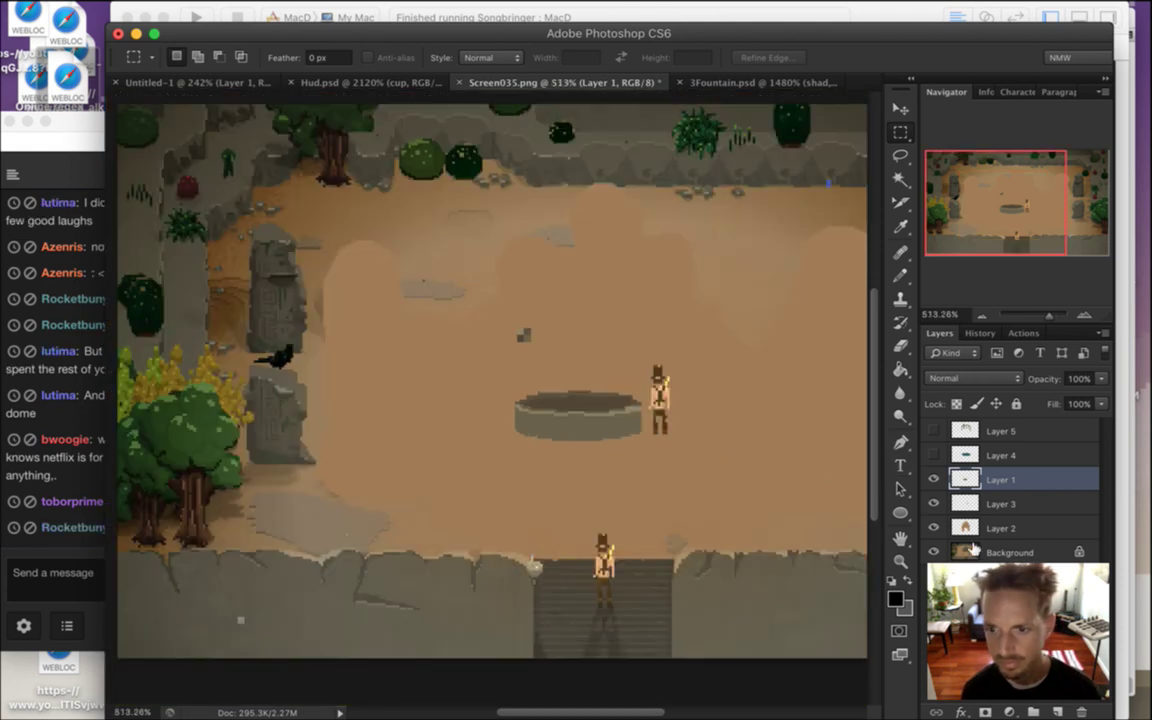
left_click(933, 479)
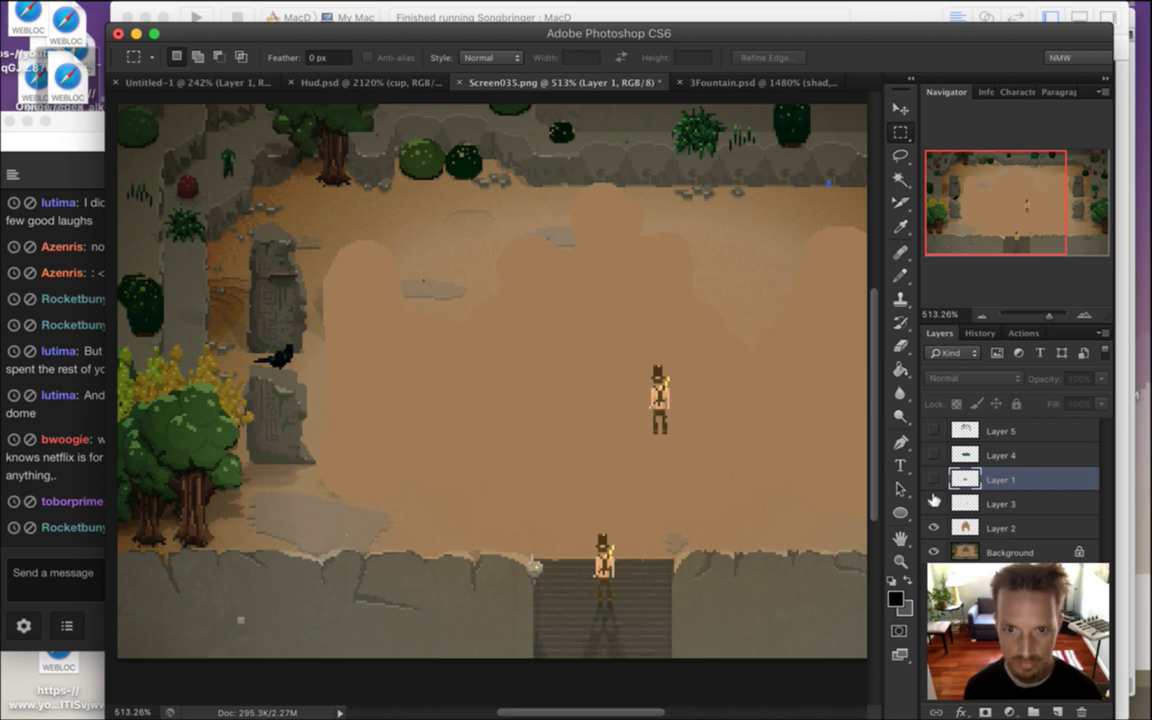
Copy the merged fountain from 3Fountain.psd, paste it into Screen035.png and place it just left of the character in the arena
left_click(700, 86)
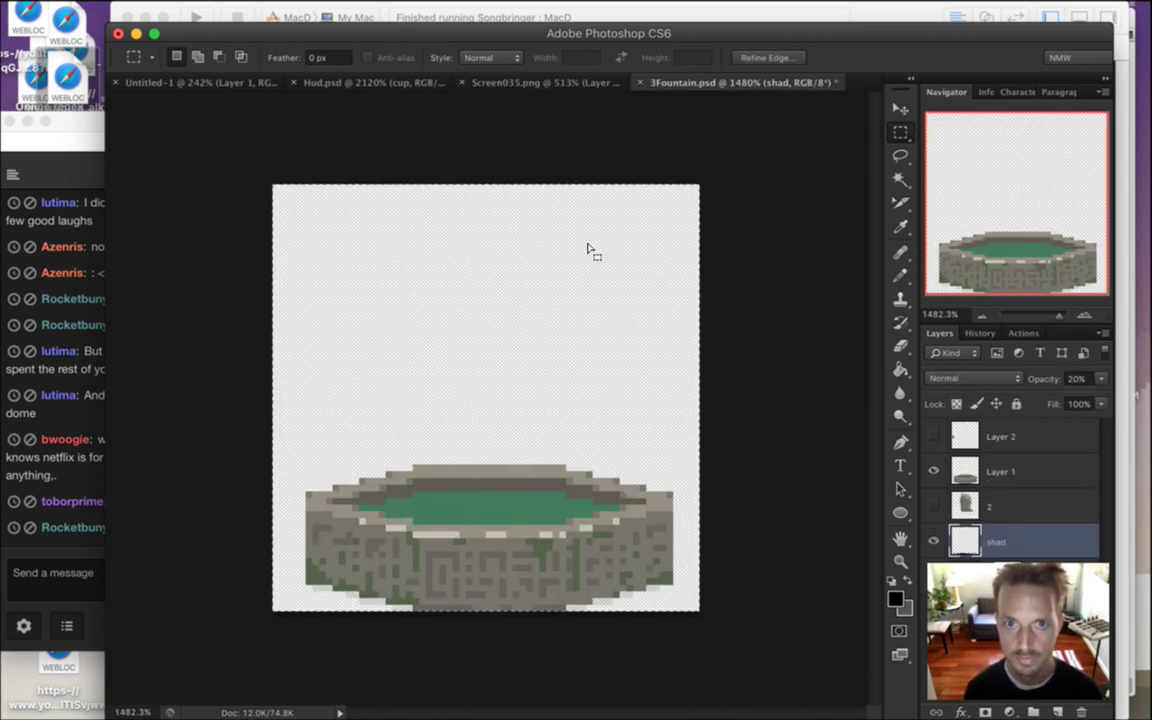
left_click(543, 83)
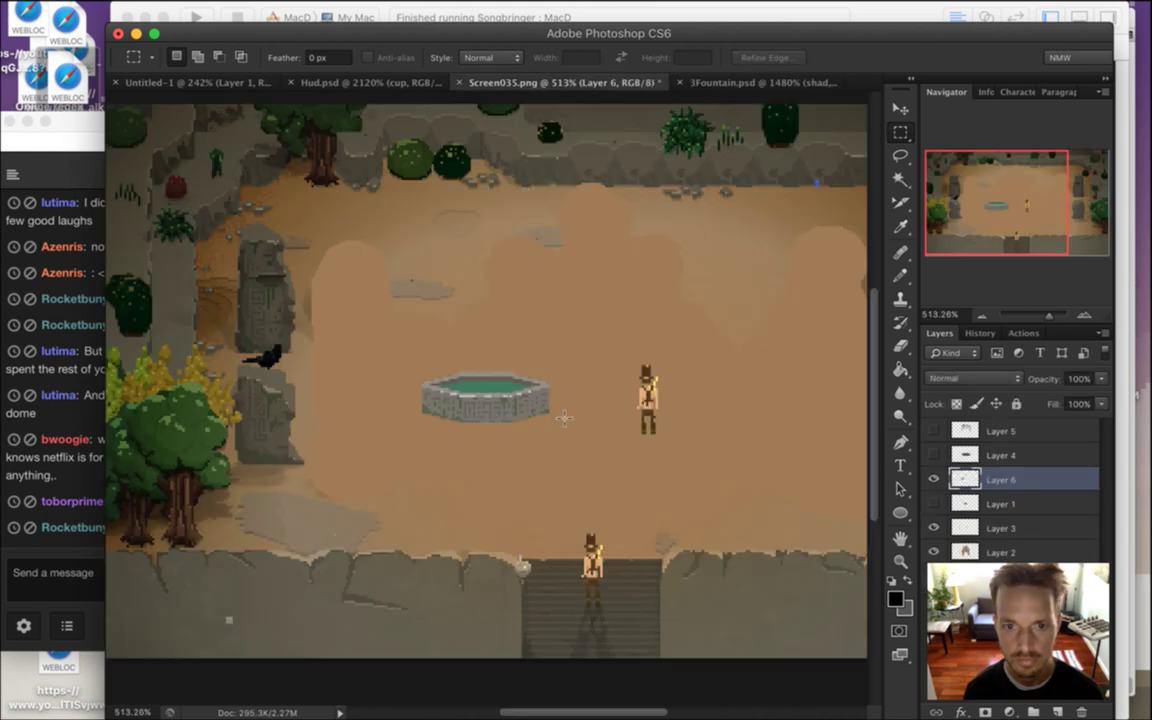
key("v")
left_click_drag(527, 391, 604, 408)
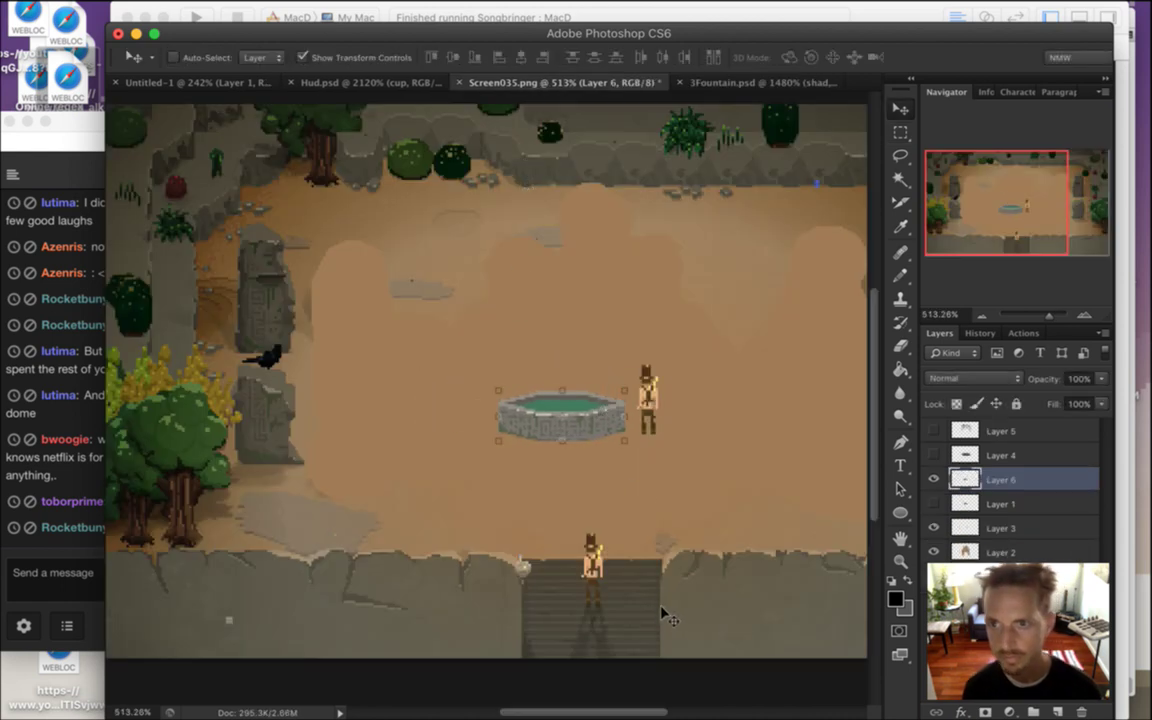
left_click_drag(659, 474, 600, 474)
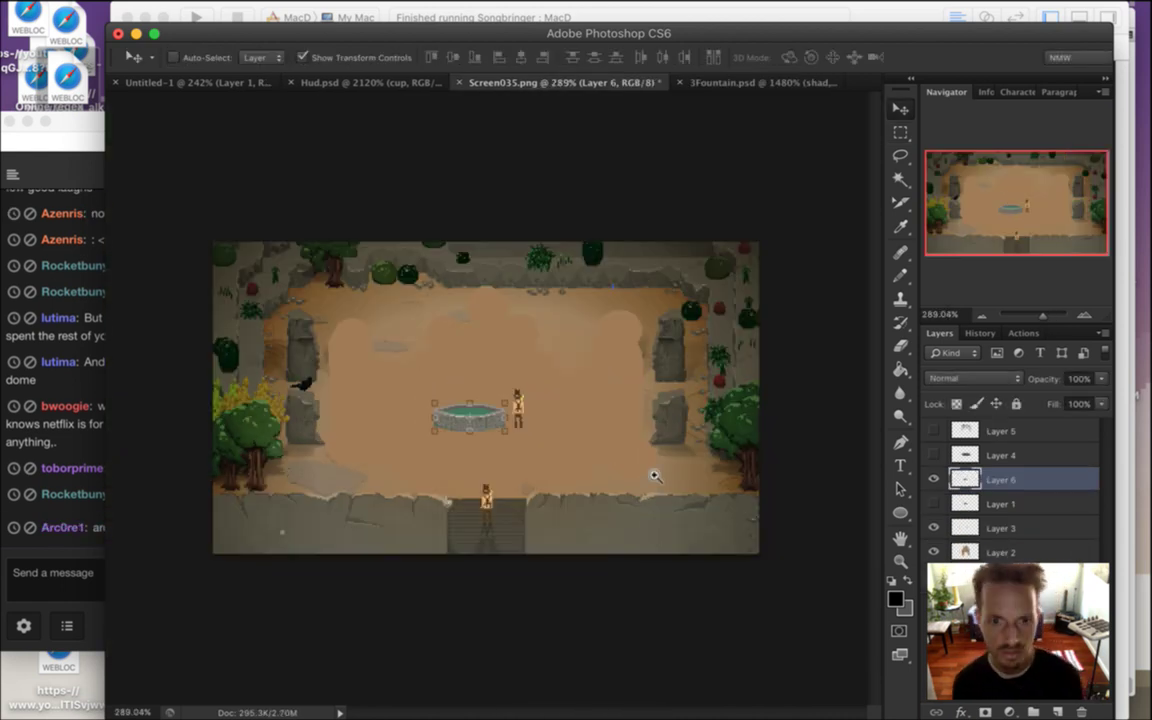
key("m")
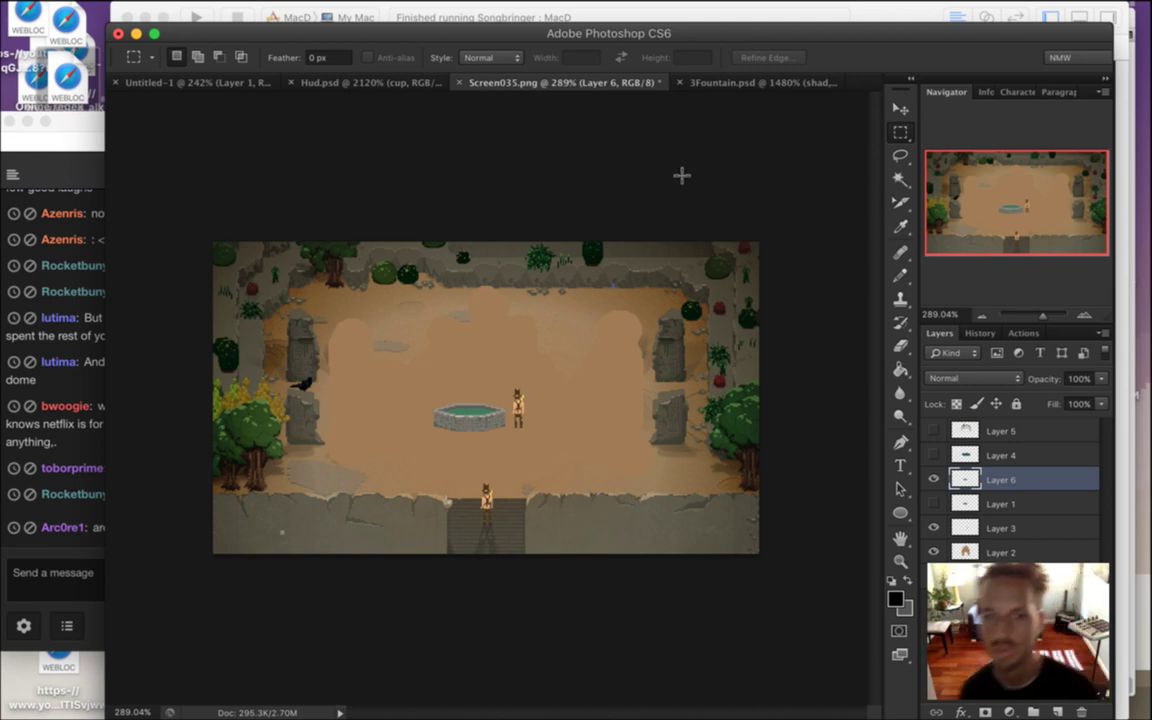
Return to 3Fountain.psd, clear the selection and save the document
left_click(755, 87)
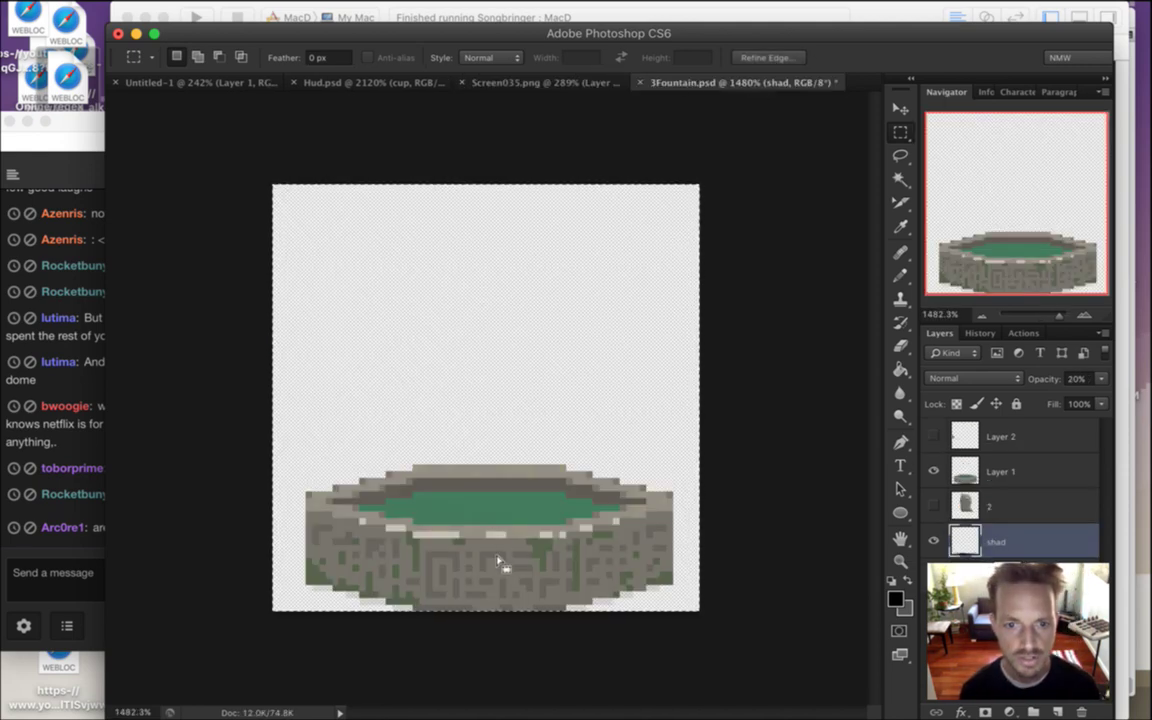
key("ctrl+d")
key("ctrl+s")
Read the viewer's question about free movies in the Twitch chat and return to the fountain document in Photoshop
left_click(97, 549)
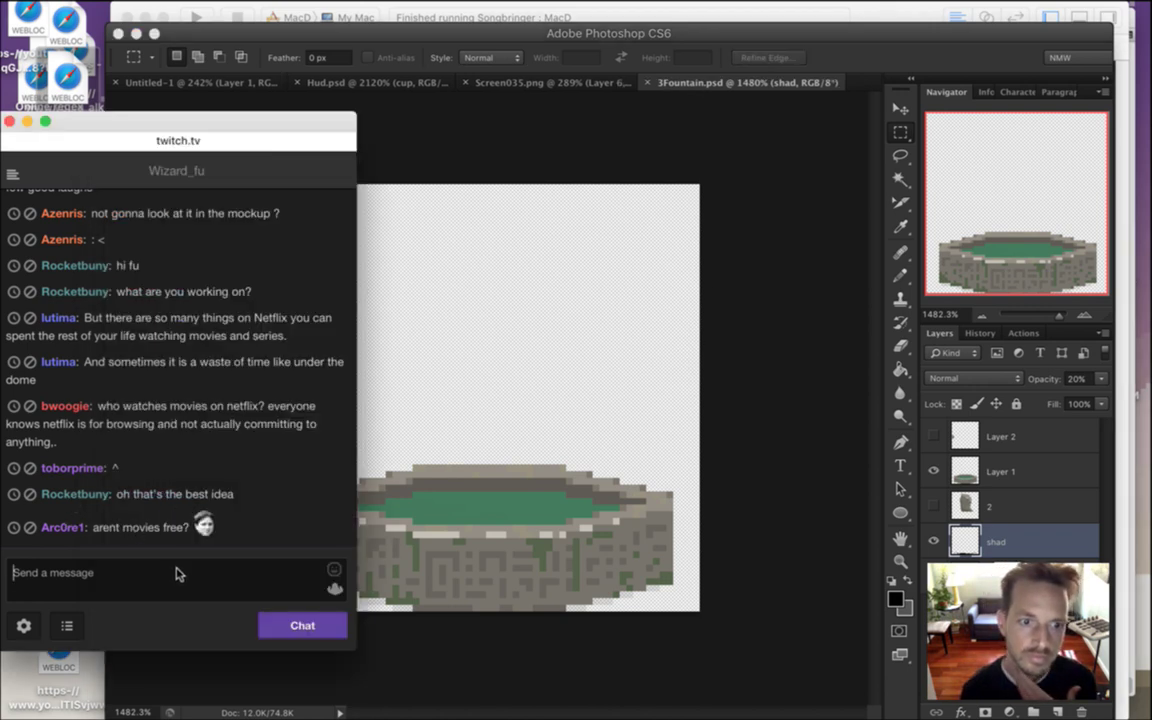
left_click_drag(123, 527, 173, 532)
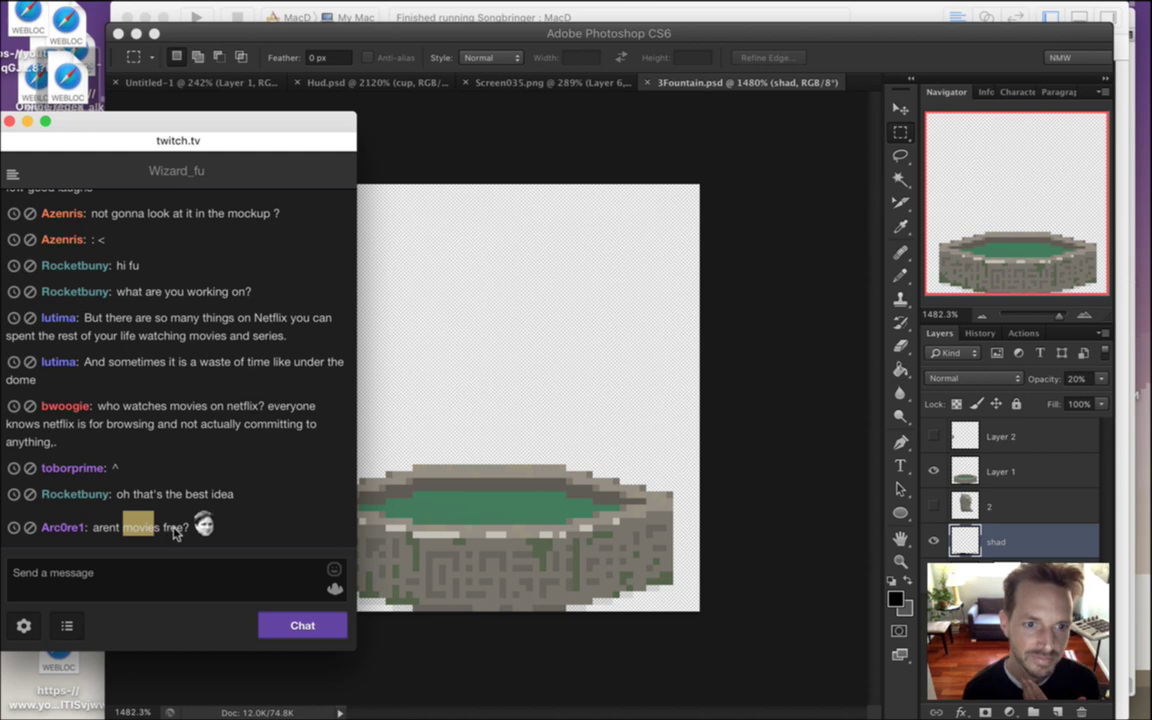
left_click(834, 111)
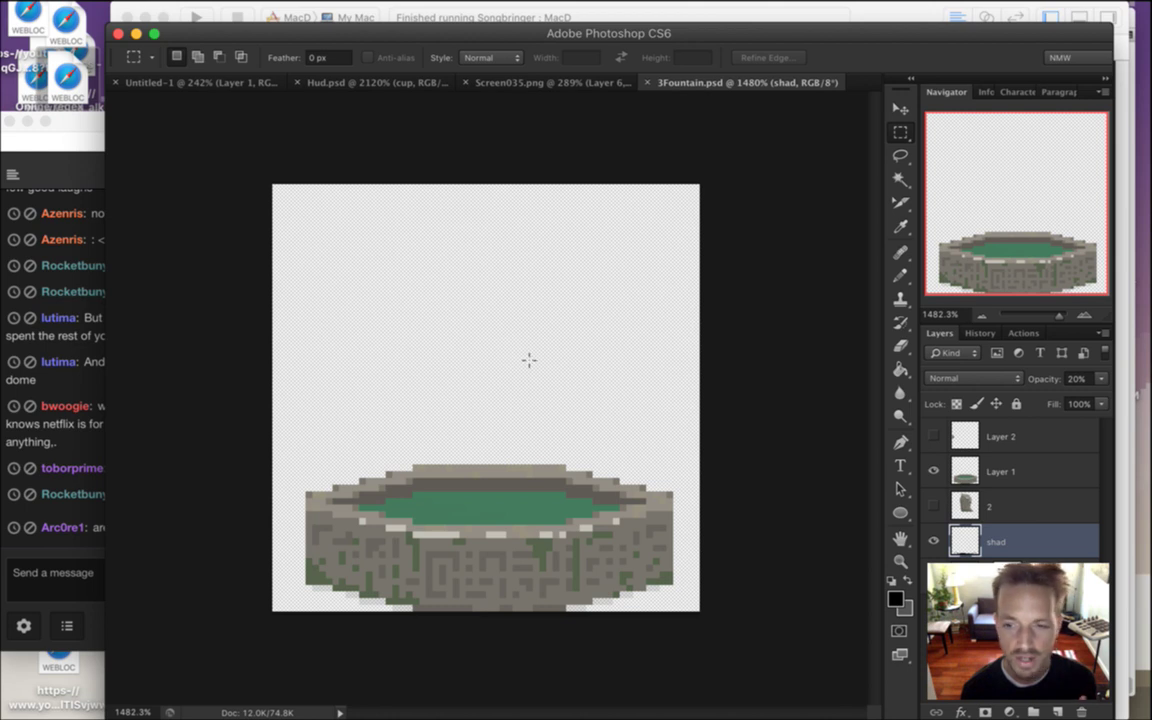
Try the fountain against the grey background and undo it
key("alt+BackSpace")
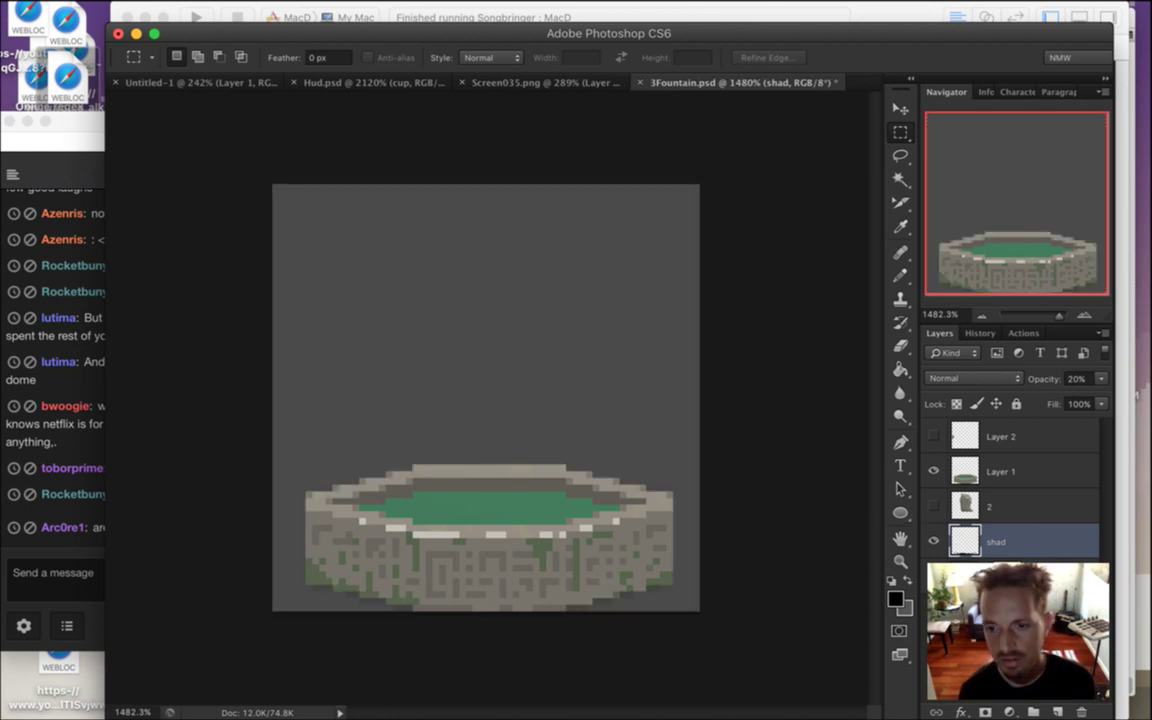
key("super+z")
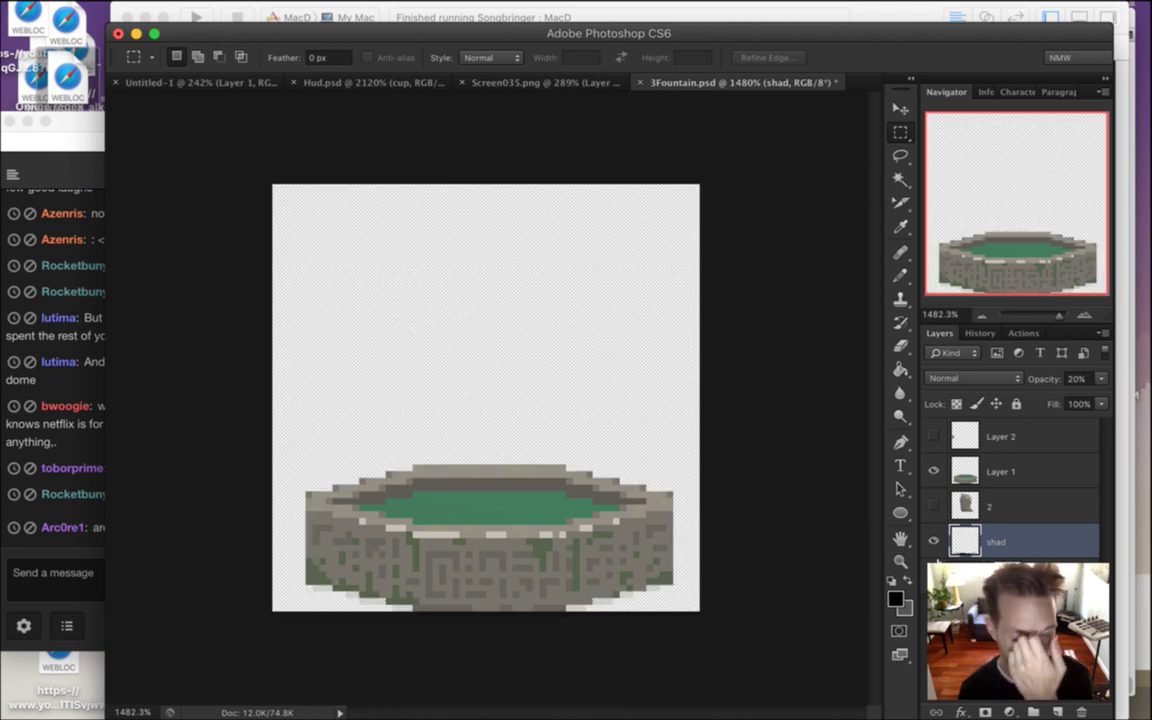
Open RoqIdleSheathE.psd from the Roq folder inside Sprites
left_click(142, 10)
left_click(162, 49)
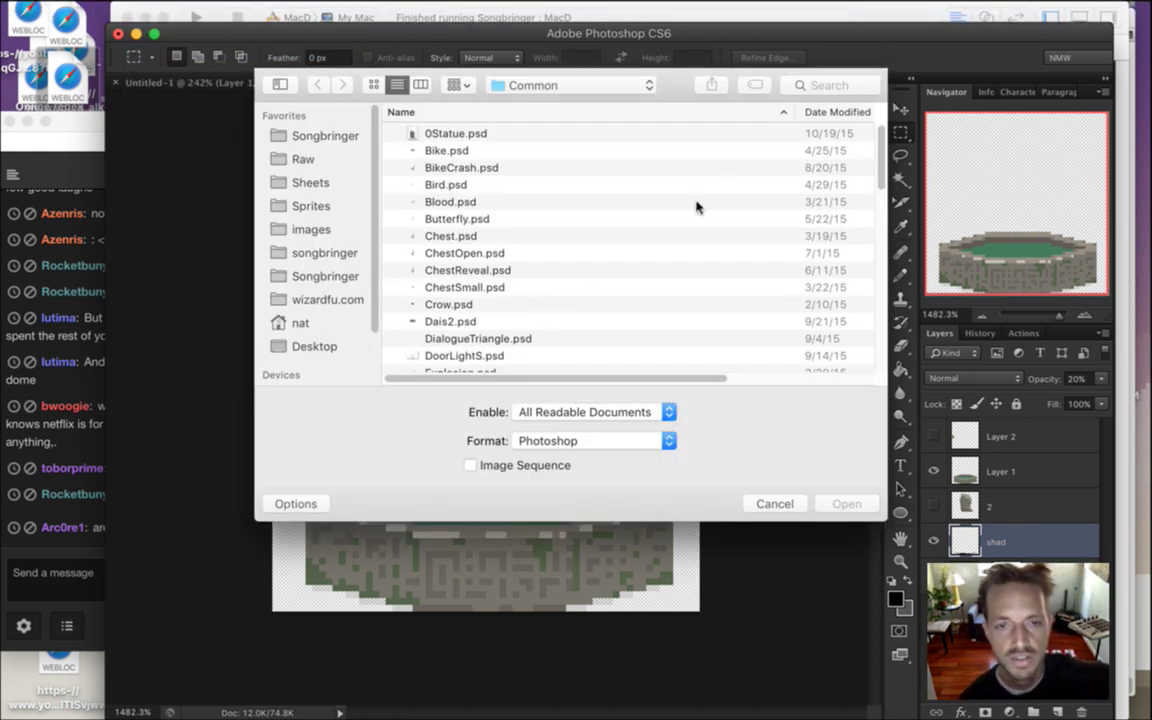
scroll(880, 190, "down", 3)
scroll(880, 190, "down", 2)
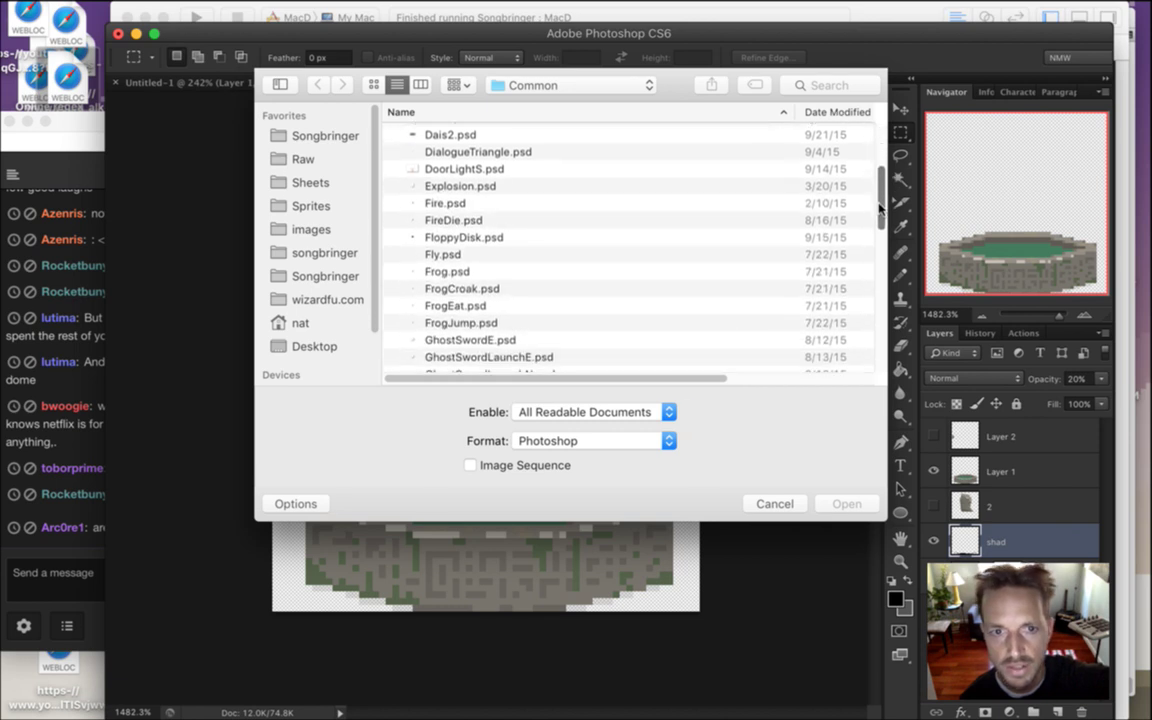
scroll(880, 190, "up", 5)
left_click(535, 88)
left_click(528, 105)
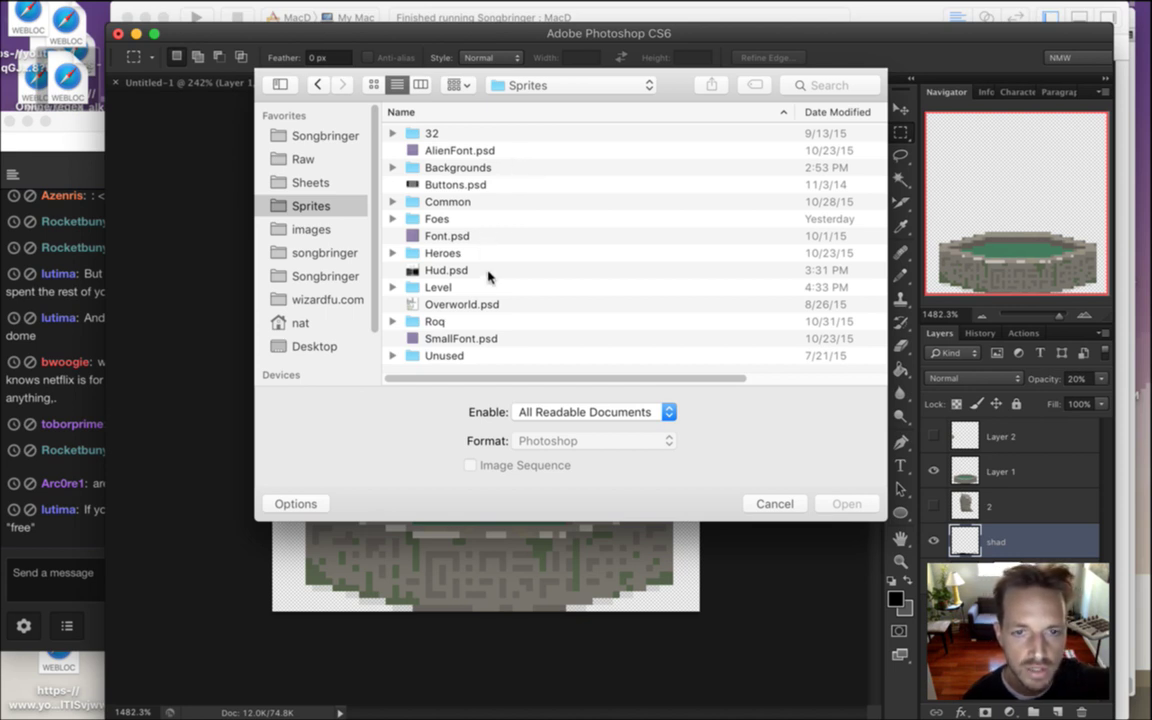
double_click(440, 321)
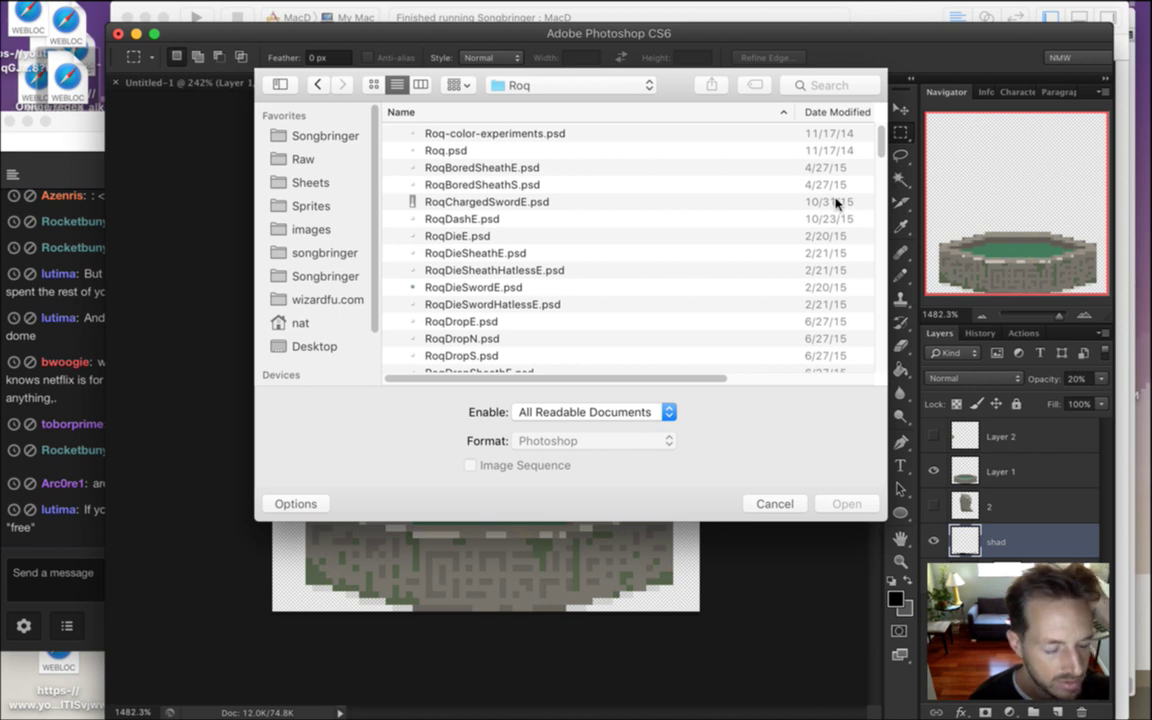
left_click_drag(880, 140, 882, 222)
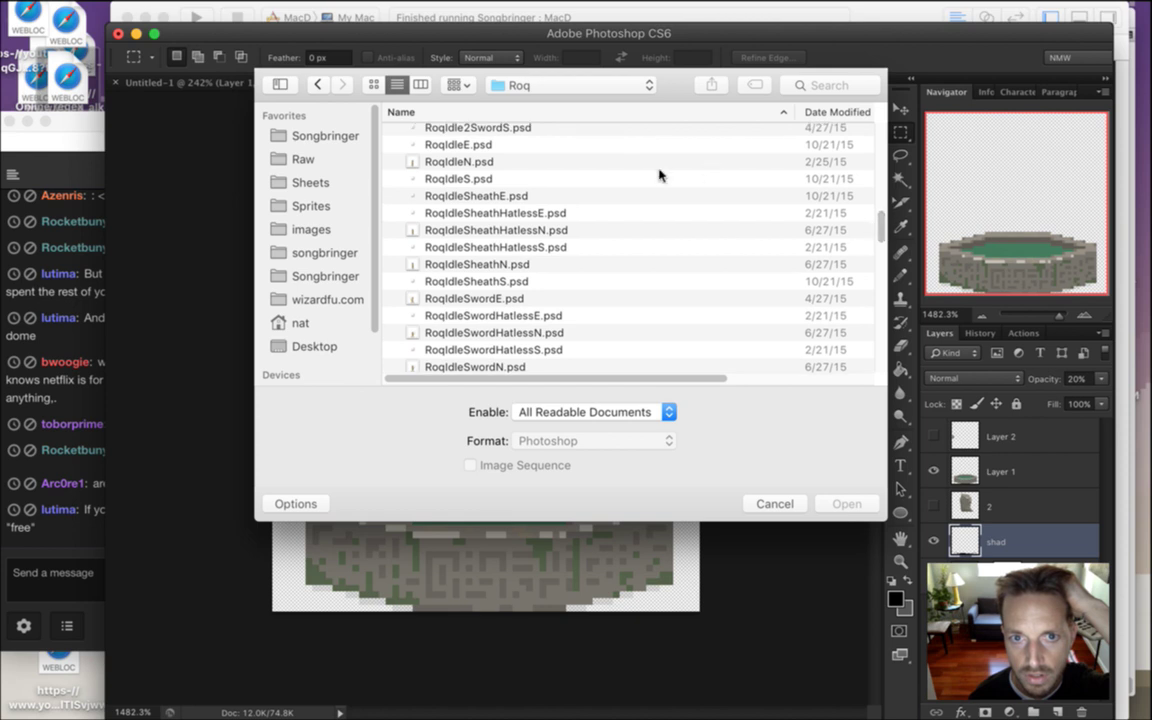
left_click(466, 195)
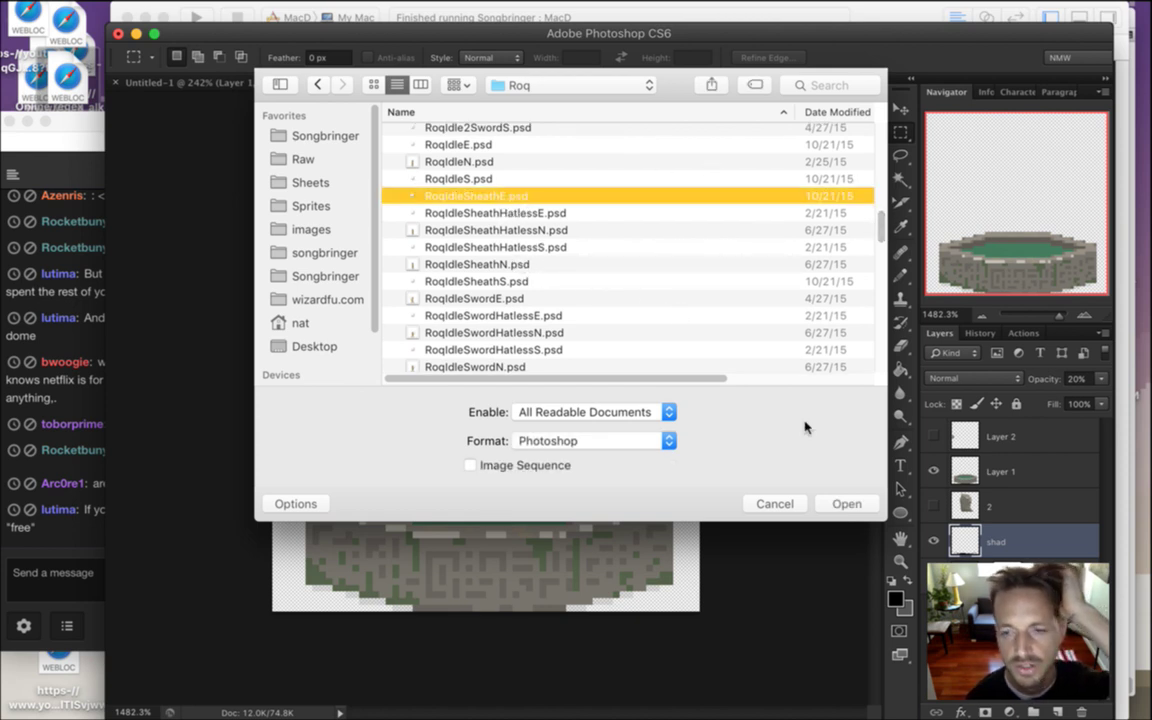
left_click(840, 505)
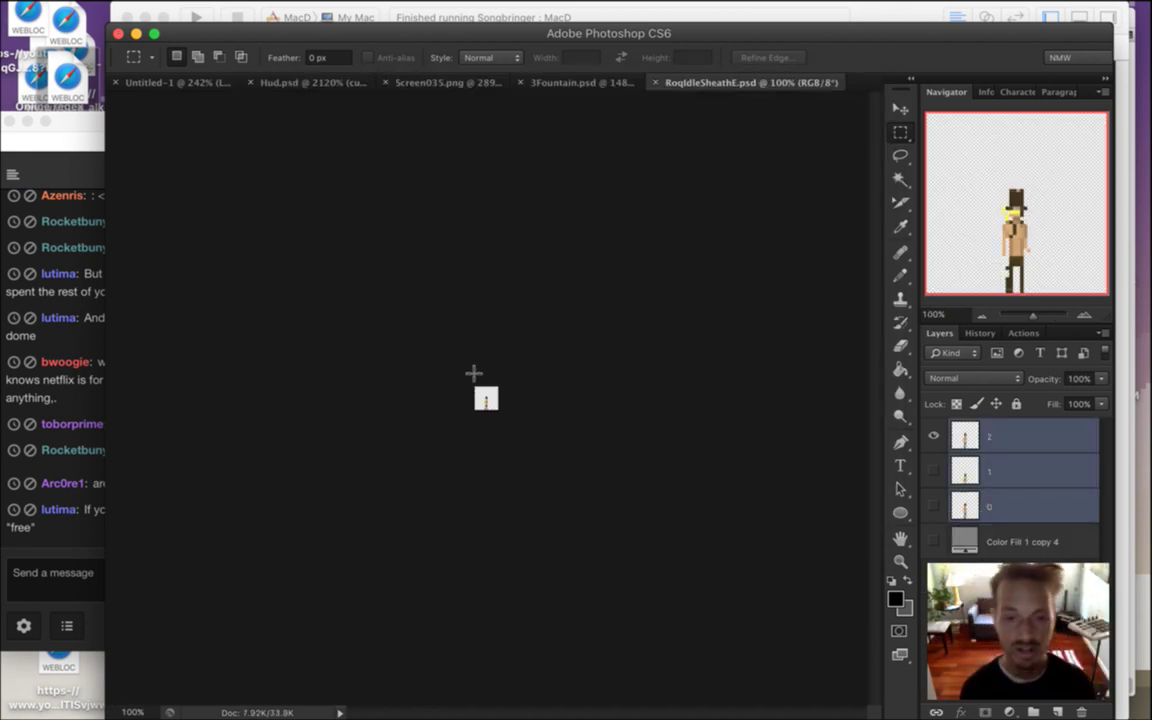
left_click_drag(560, 401, 437, 545)
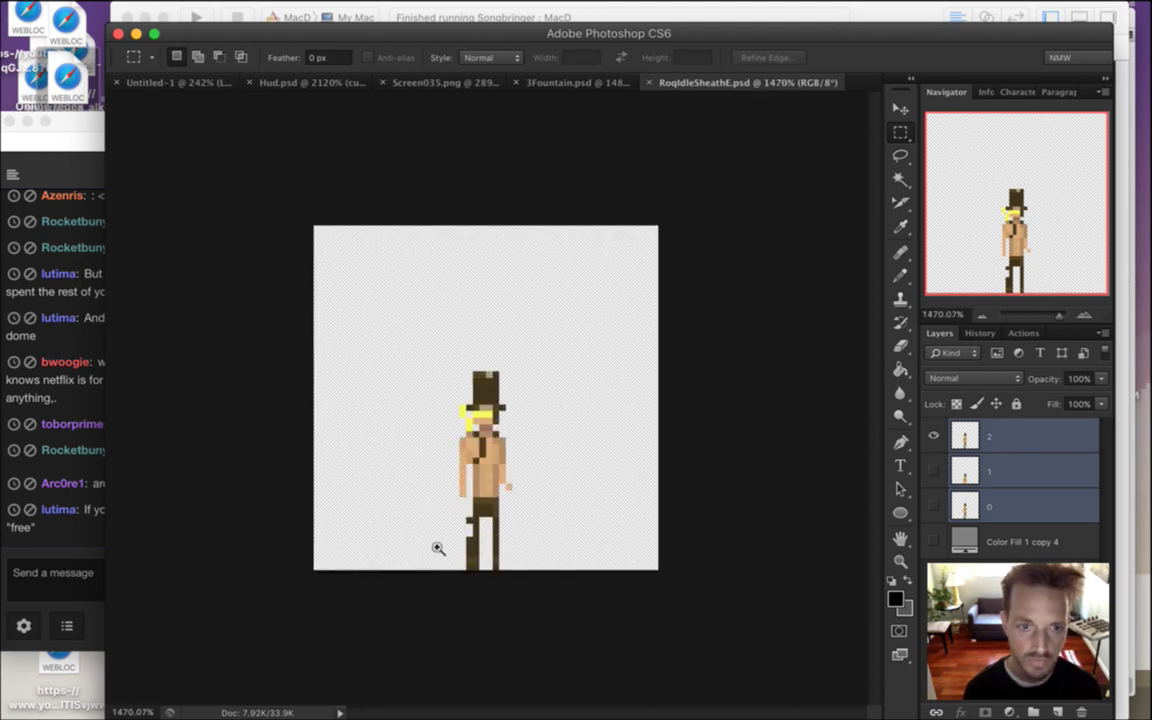
Read the viewer's reply about Netflix accounts in the Twitch chat and return to the Roq sprite in Photoshop
left_click(70, 545)
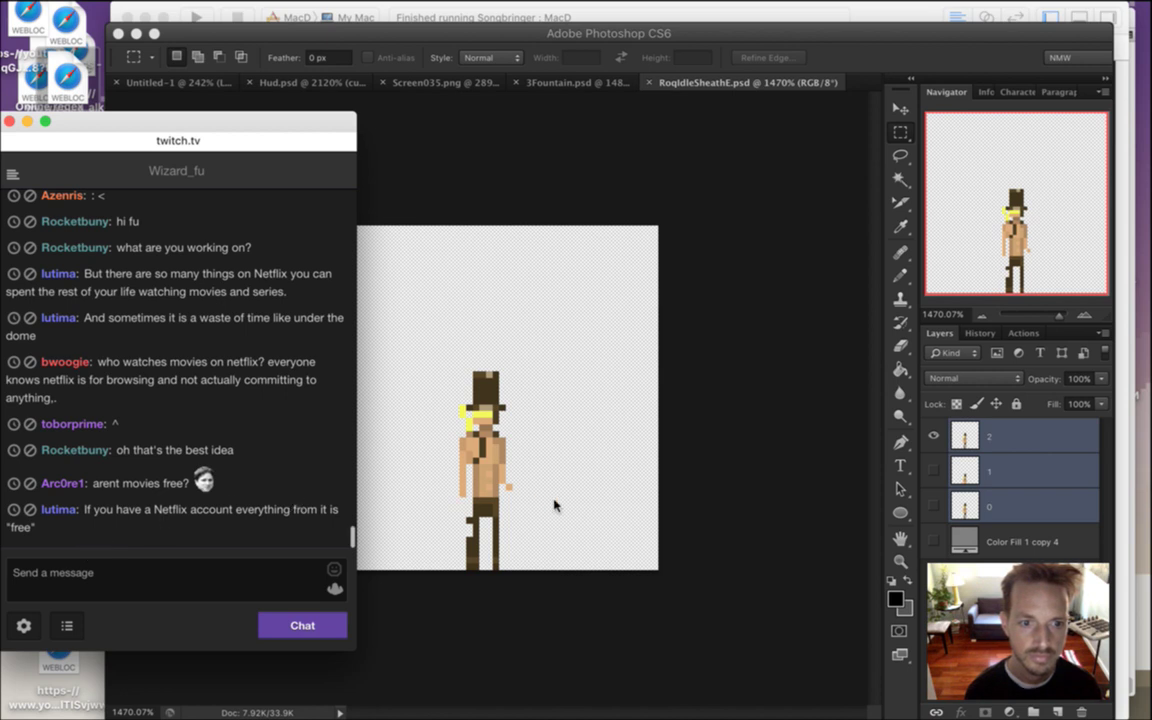
left_click(828, 119)
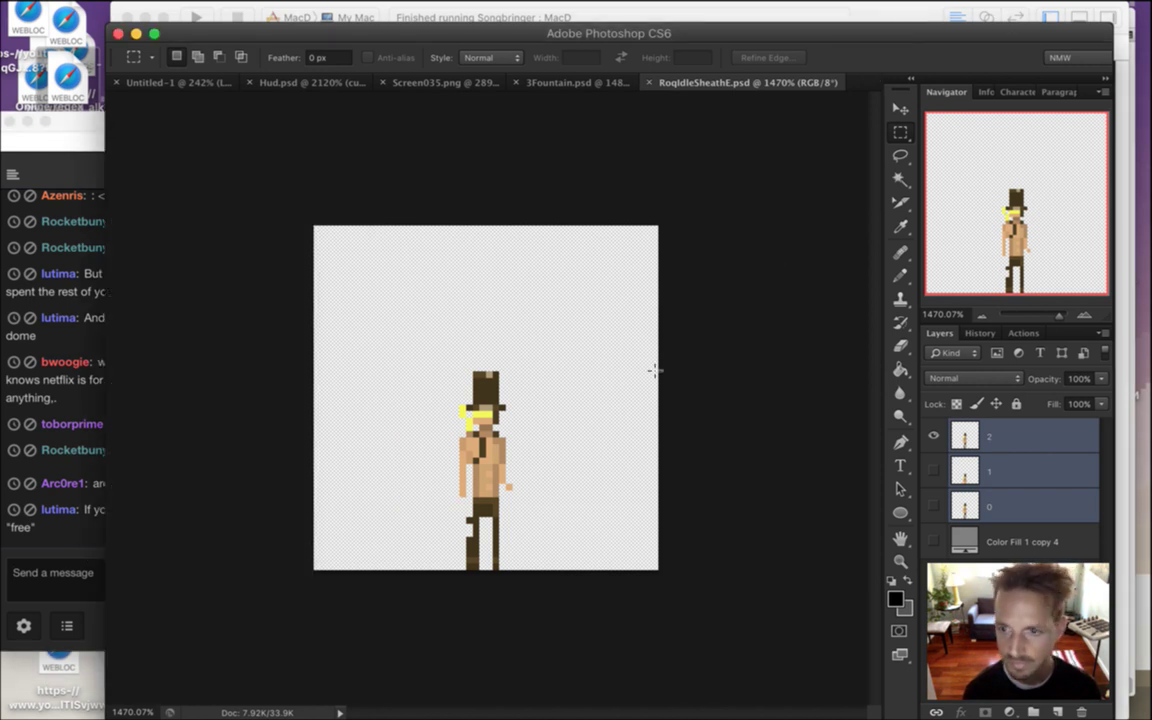
Select the whole canvas on layer 2 of the Roq sprite to copy the figure, hide that layer and show layer 0
left_click(968, 441)
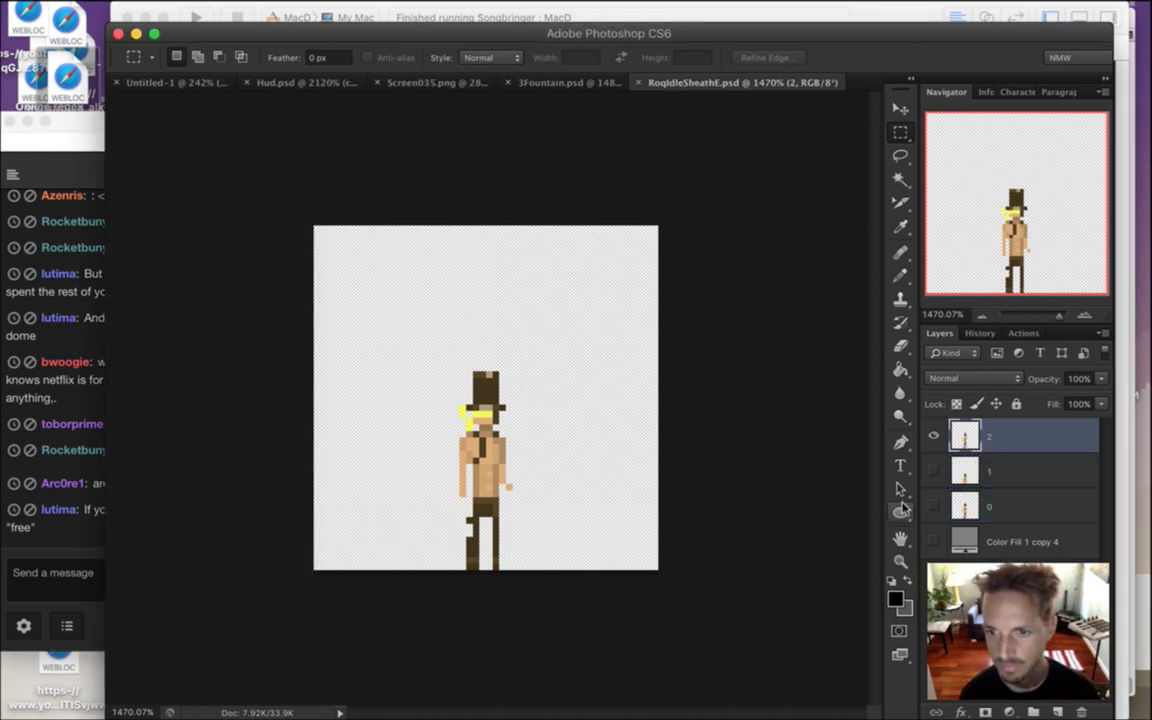
key("ctrl+a")
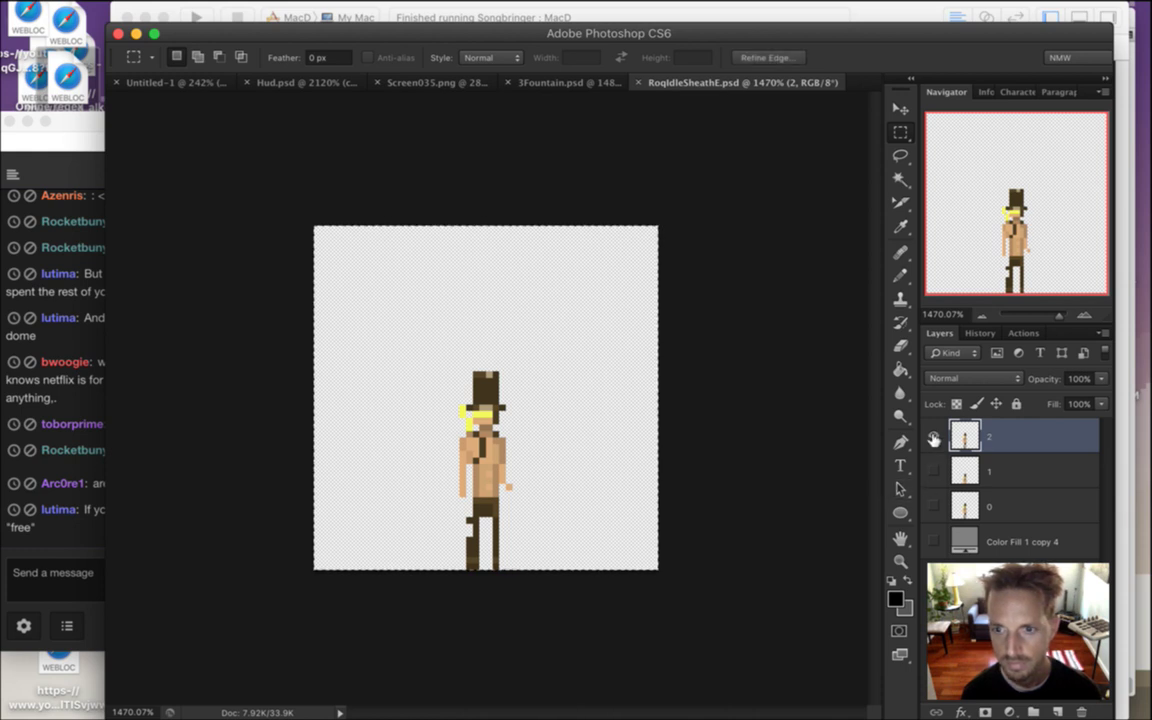
left_click(934, 436)
left_click(935, 506)
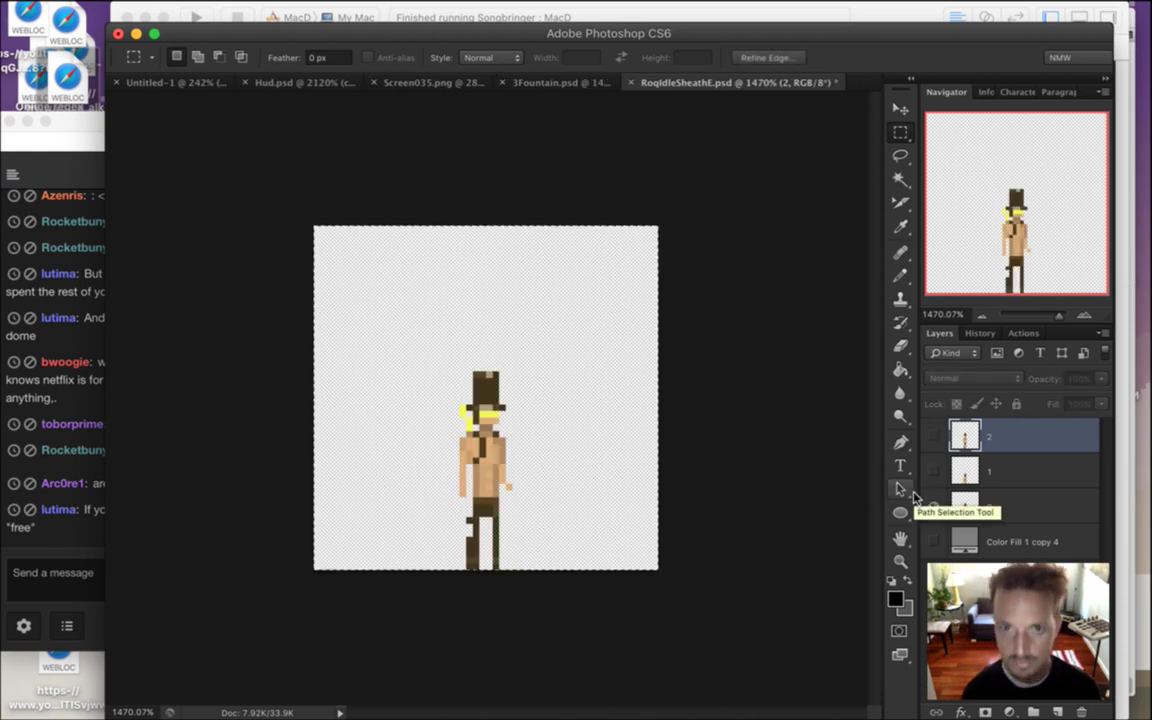
Save a copy of the fountain document as RoqDrinkSheathE.psd in the Roq folder inside Sprites
left_click(549, 85)
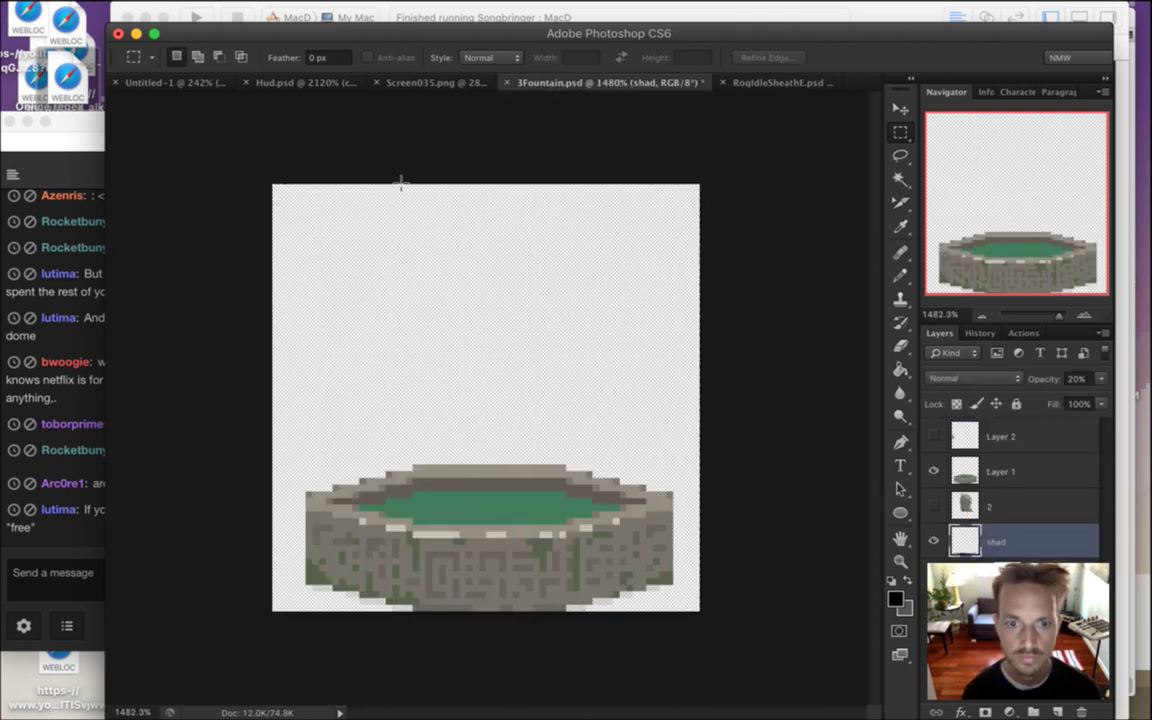
left_click(141, 10)
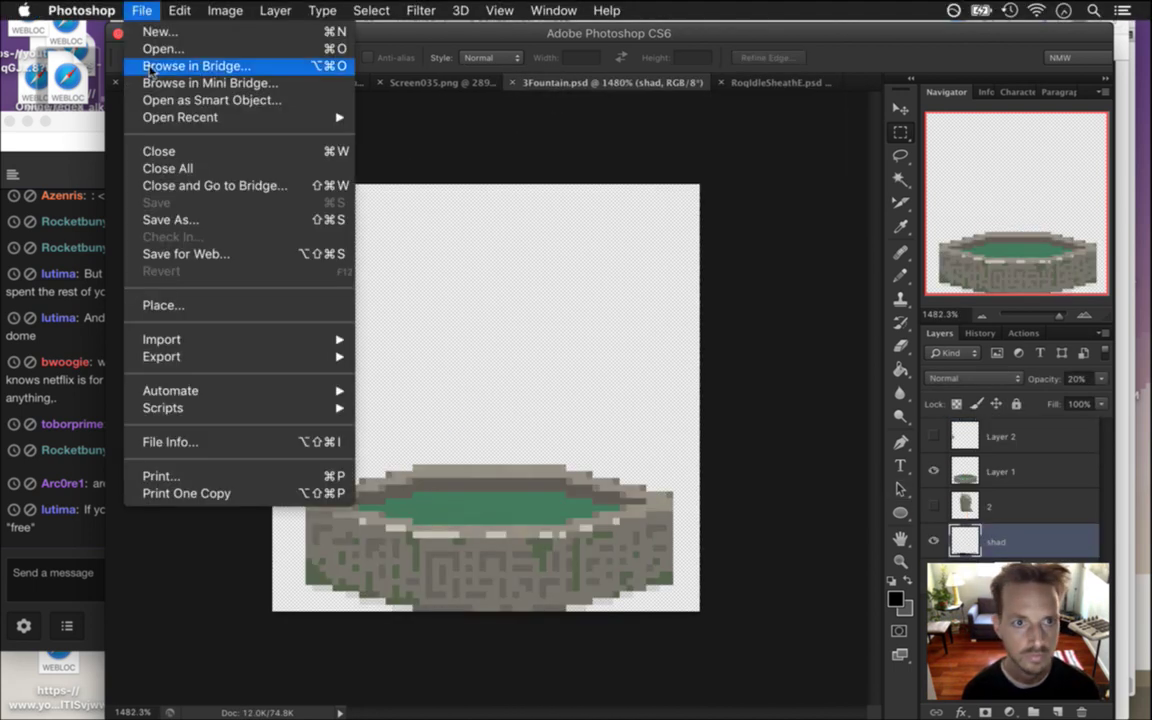
left_click(168, 200)
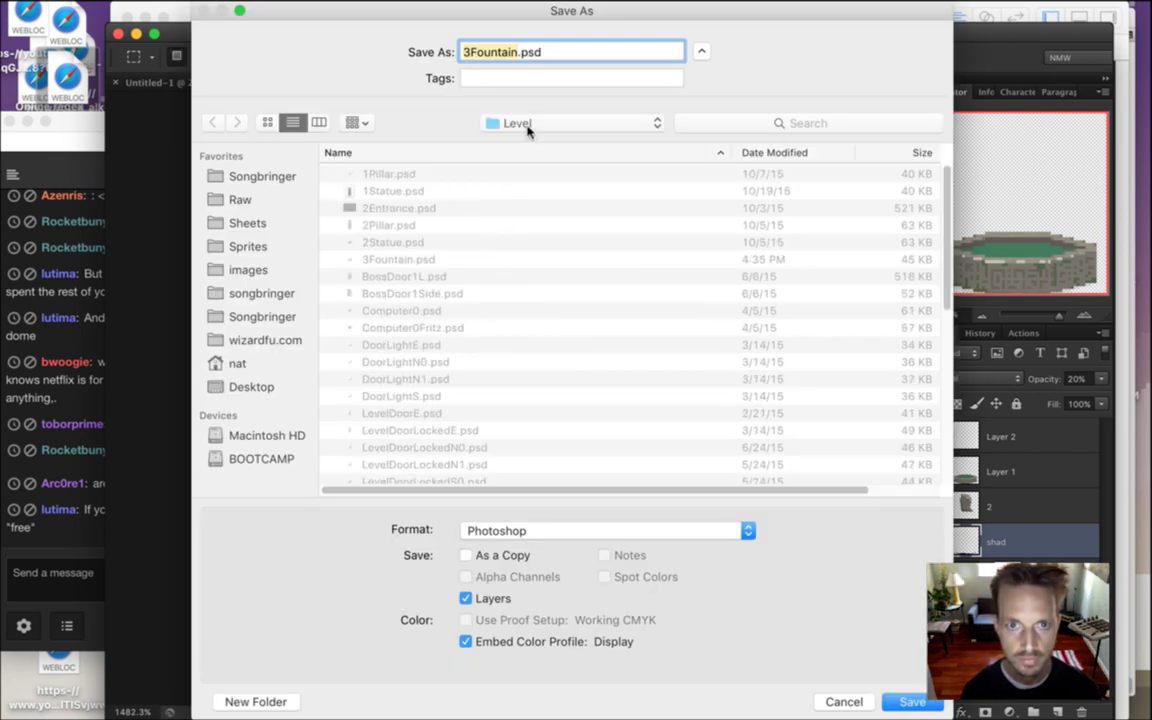
left_click(485, 121)
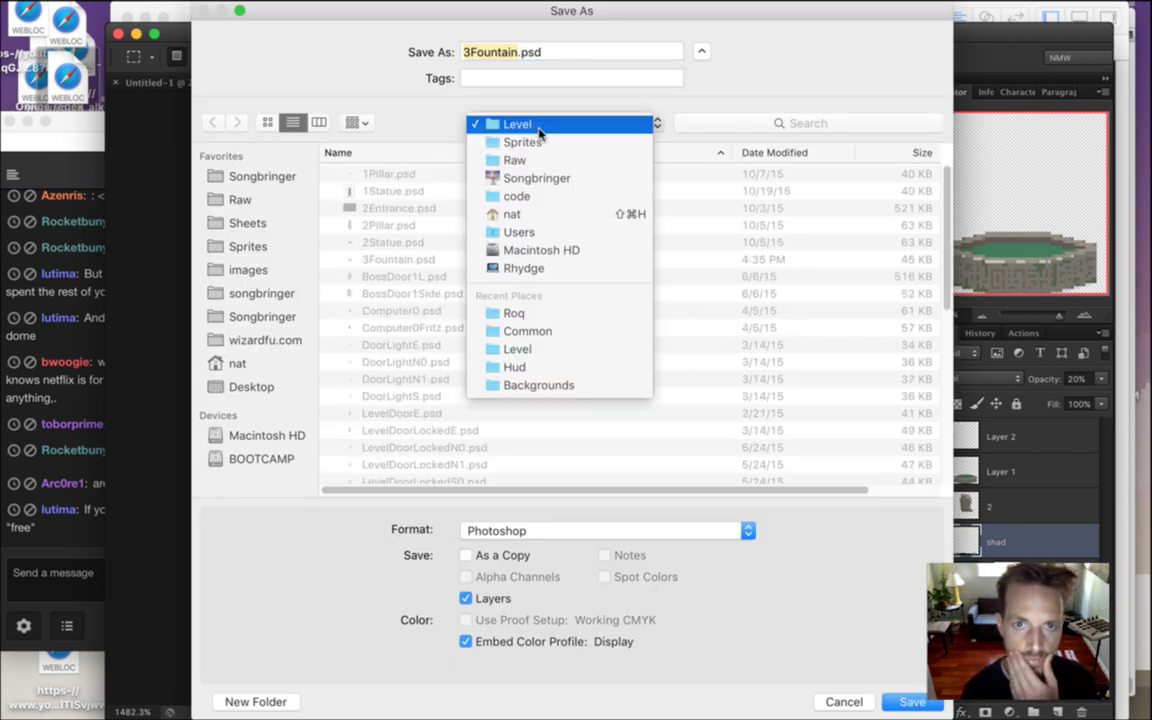
left_click(488, 142)
double_click(400, 362)
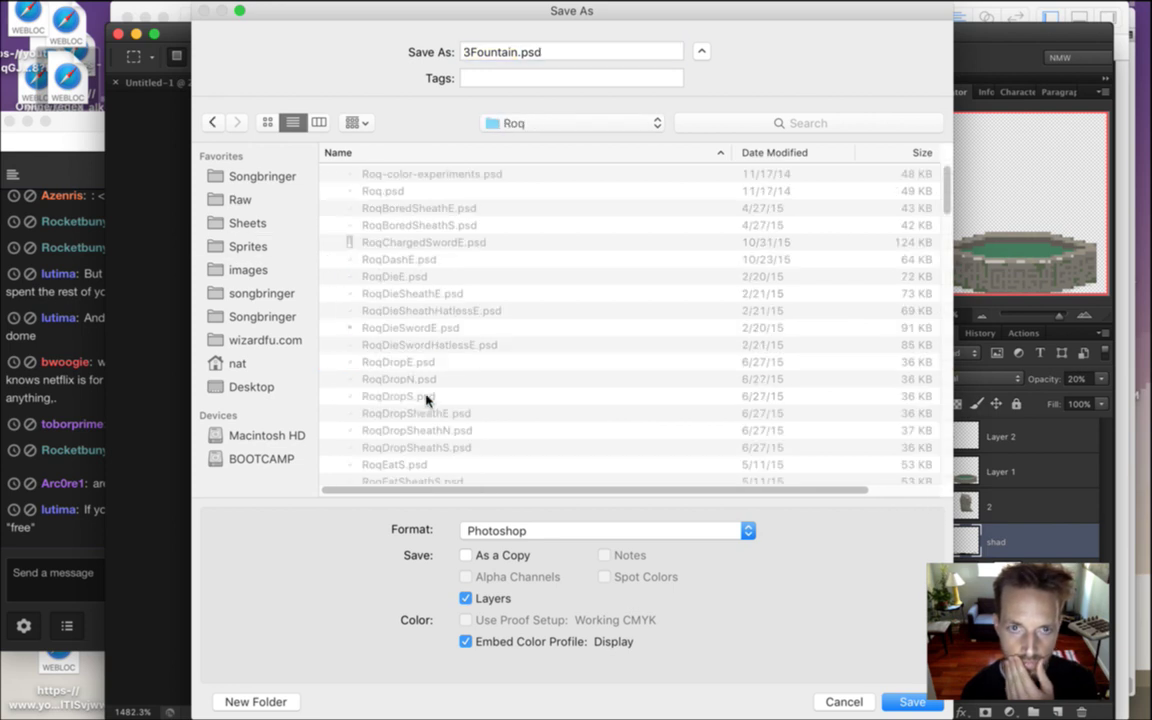
double_click(464, 56)
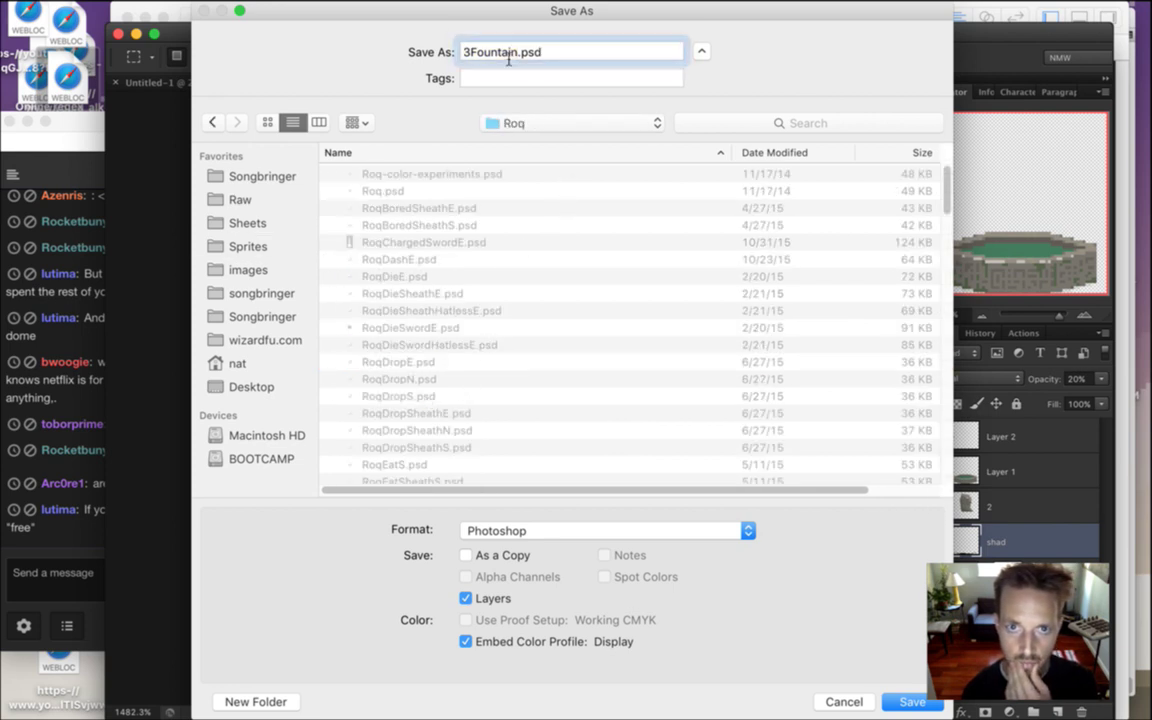
type("RoqDrink")
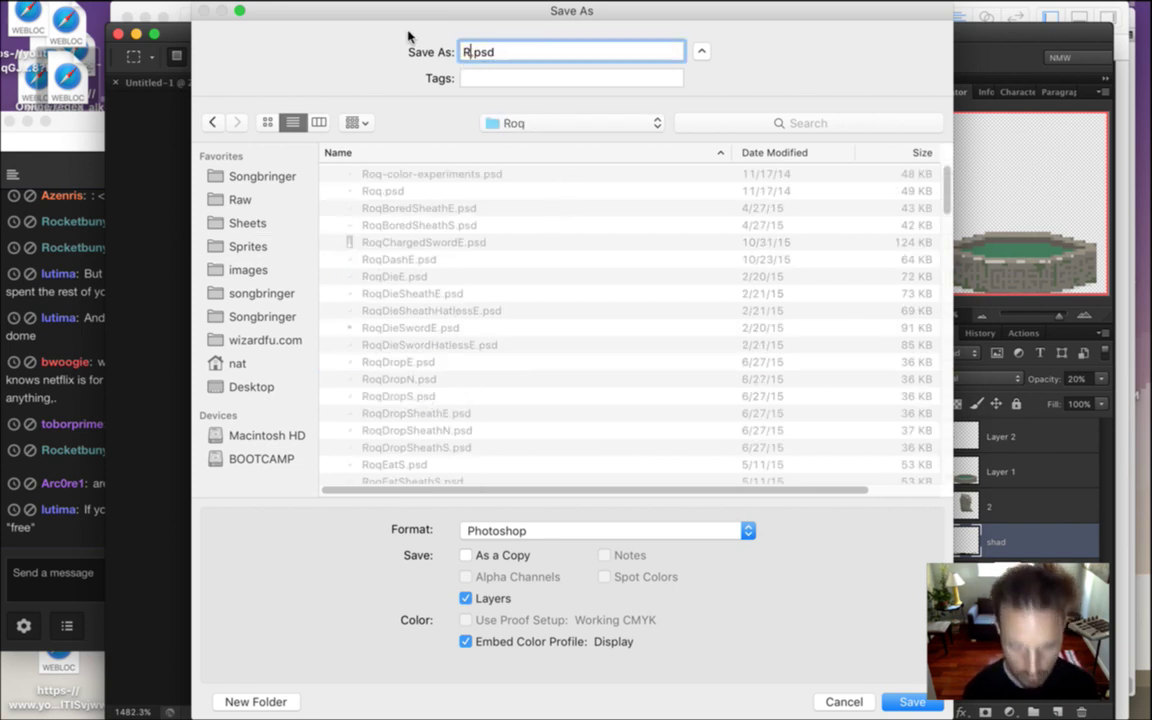
type("SheathE")
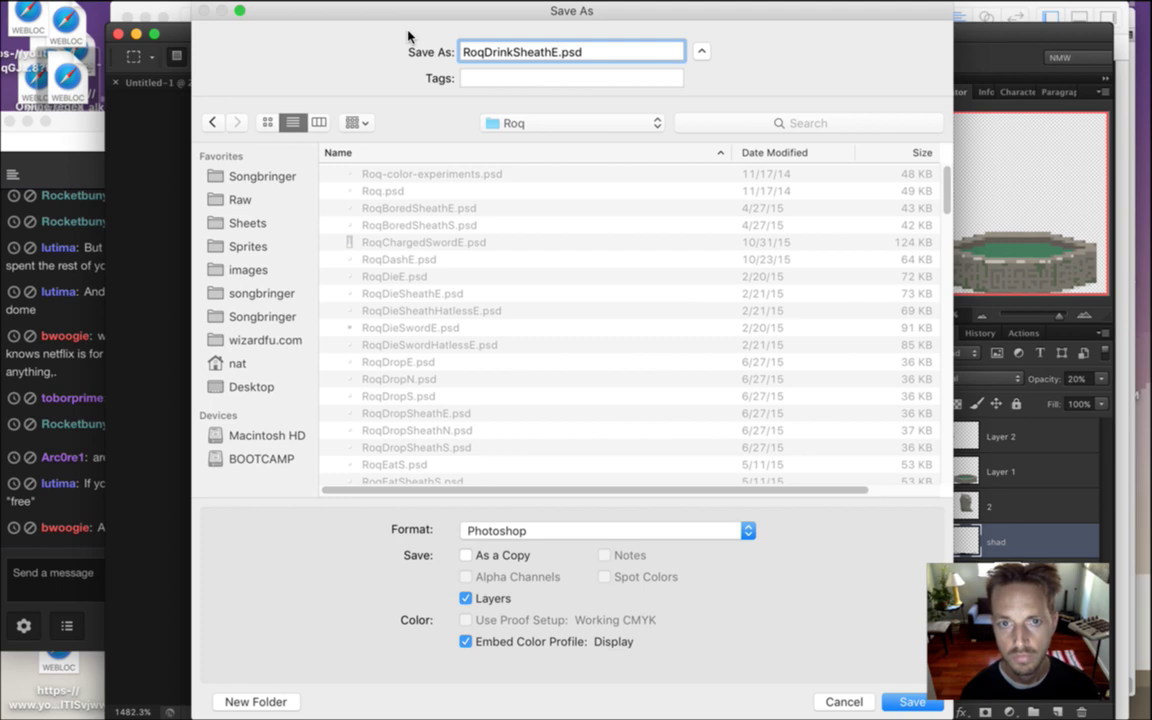
key("Return")
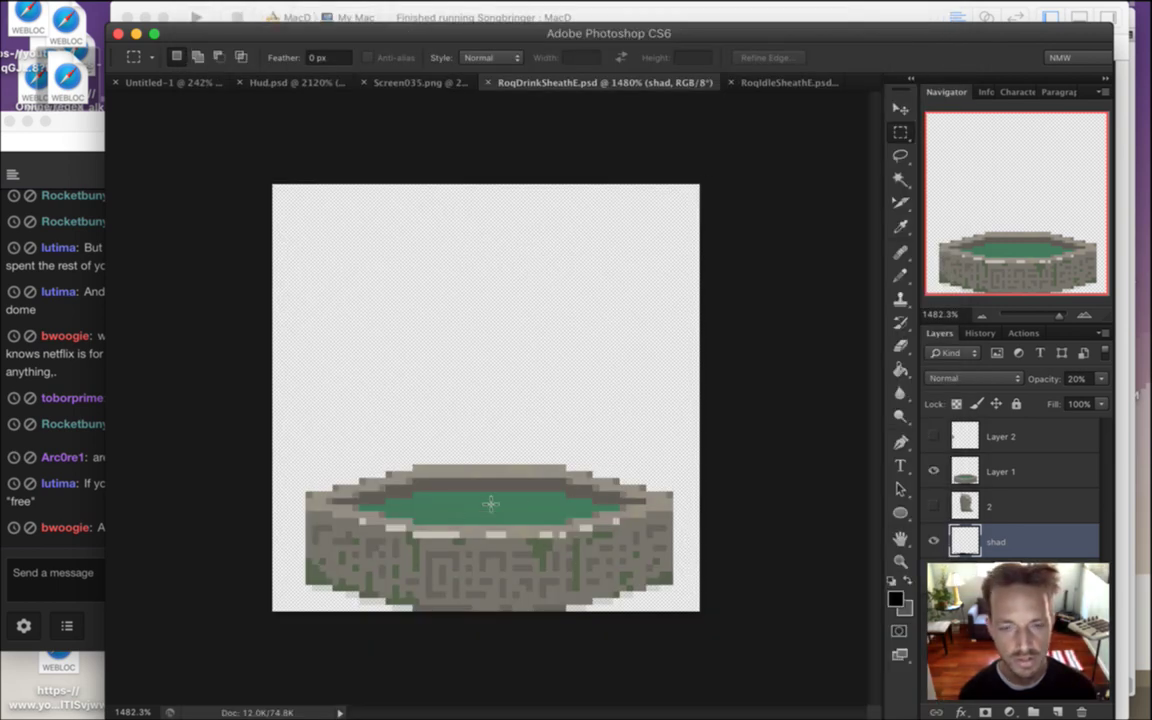
Widen the canvas to 80 pixels and paste the Roq figure, placing it just left of the fountain
key("super+alt+c")
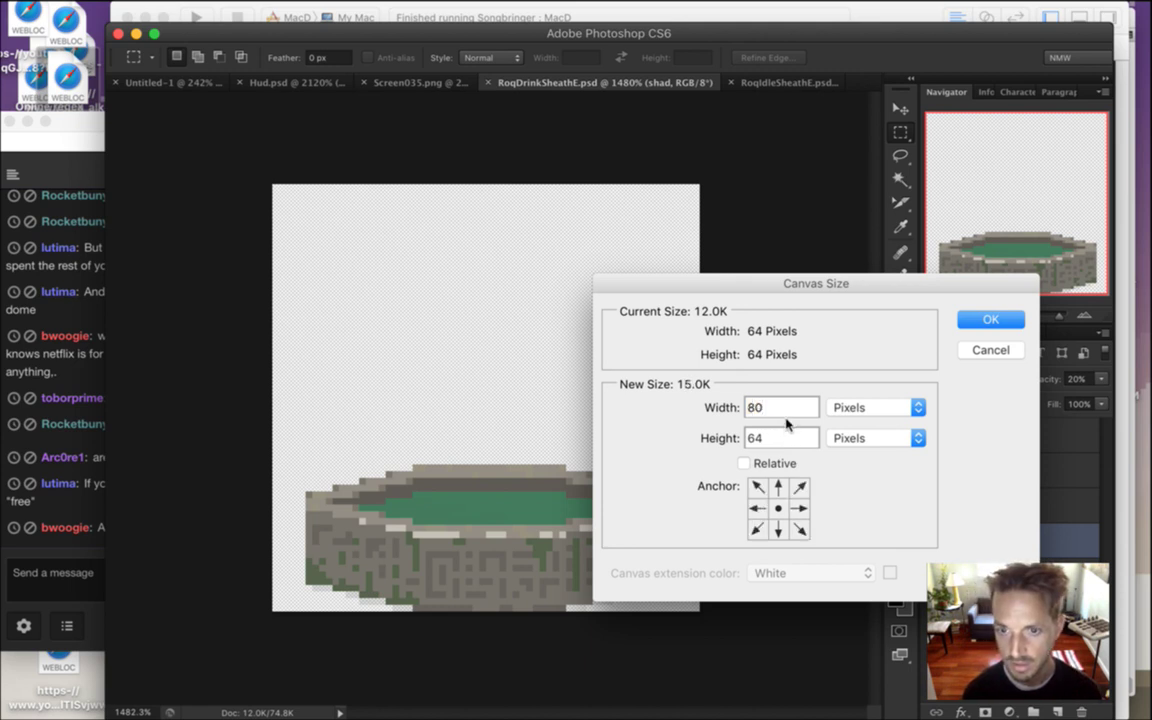
key("Return")
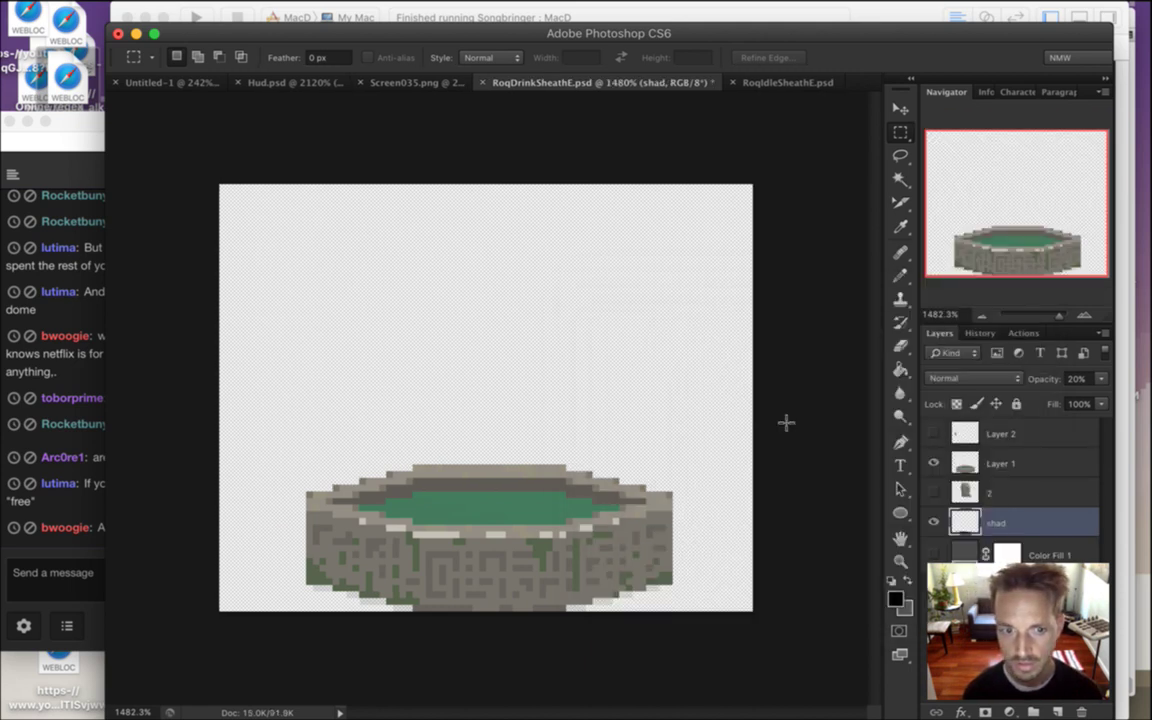
key("super+v")
key("v")
left_click_drag(553, 339, 328, 392)
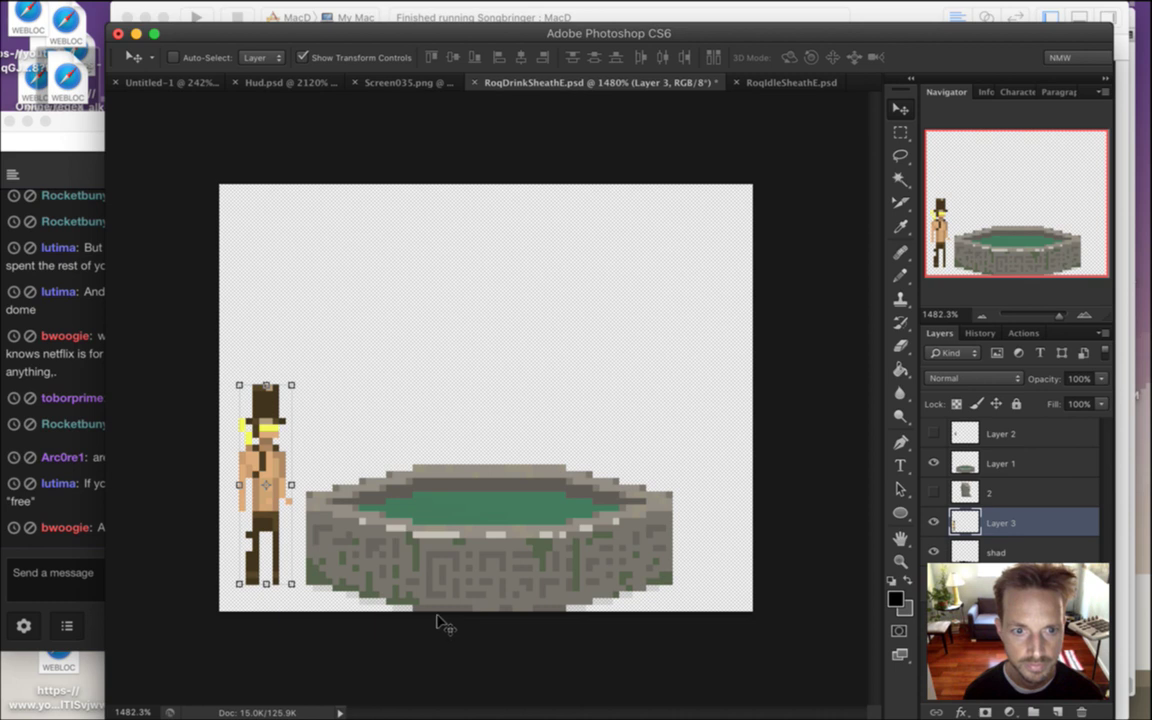
Read the viewer's message about a no-weapons mode in the Twitch chat and return to the Roq drink sprite in Photoshop
left_click(69, 550)
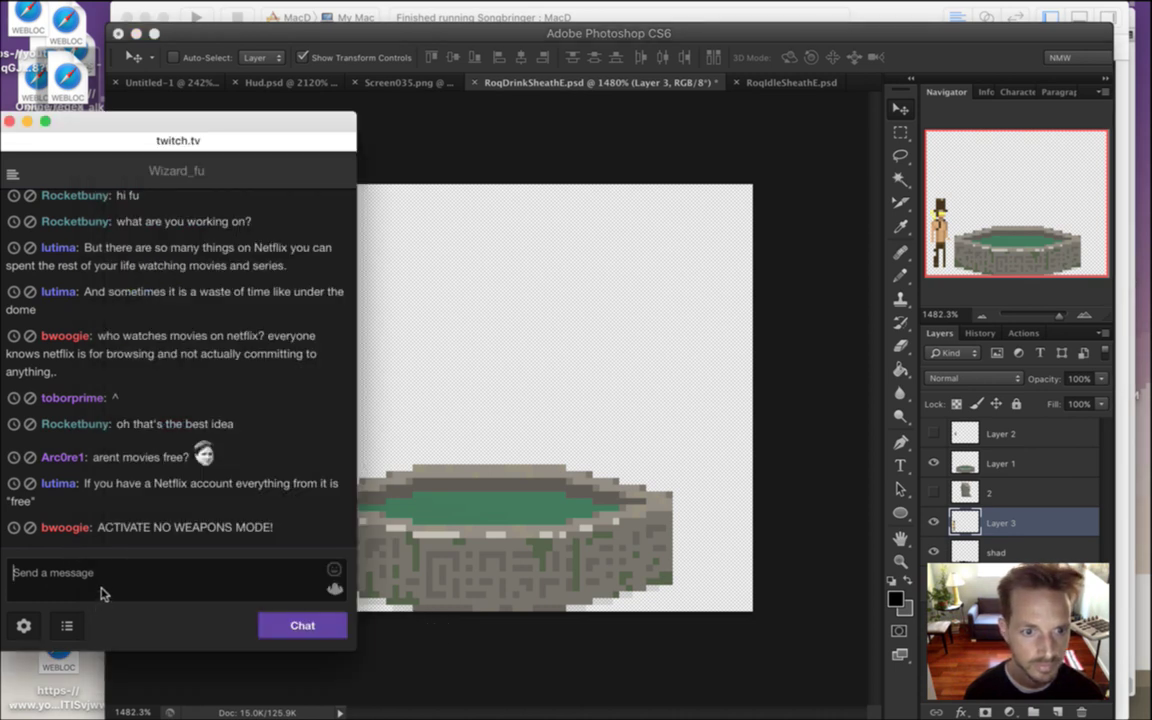
left_click_drag(134, 530, 261, 535)
left_click(260, 530)
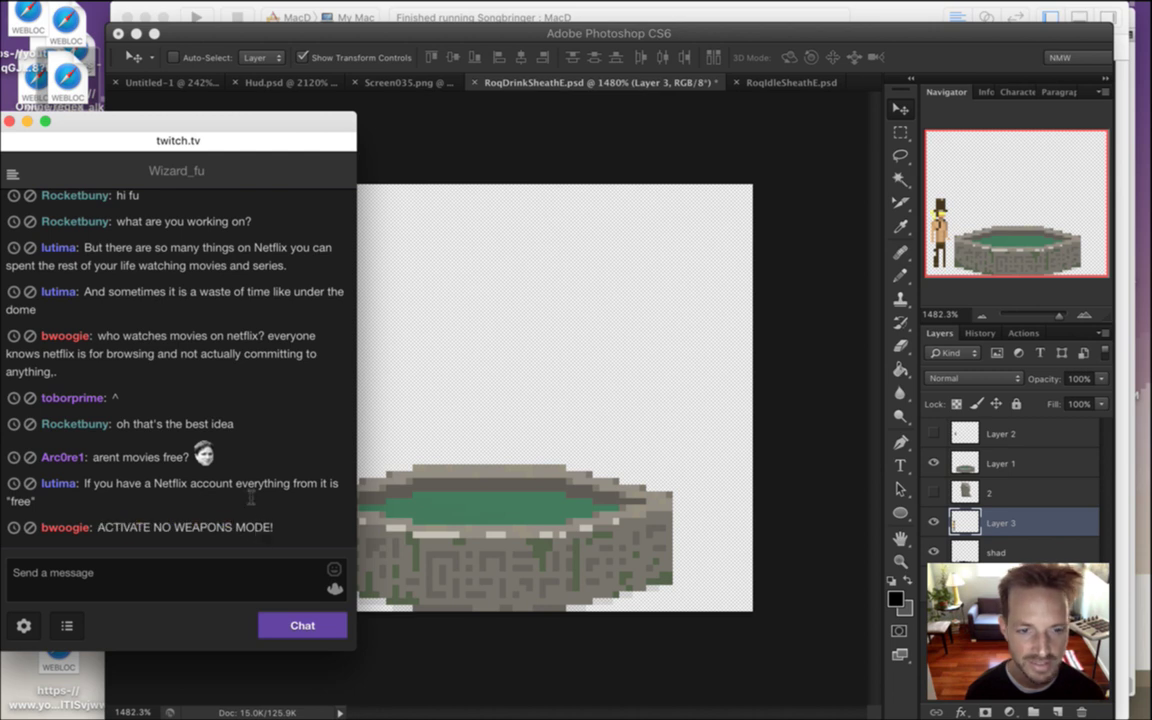
left_click(925, 60)
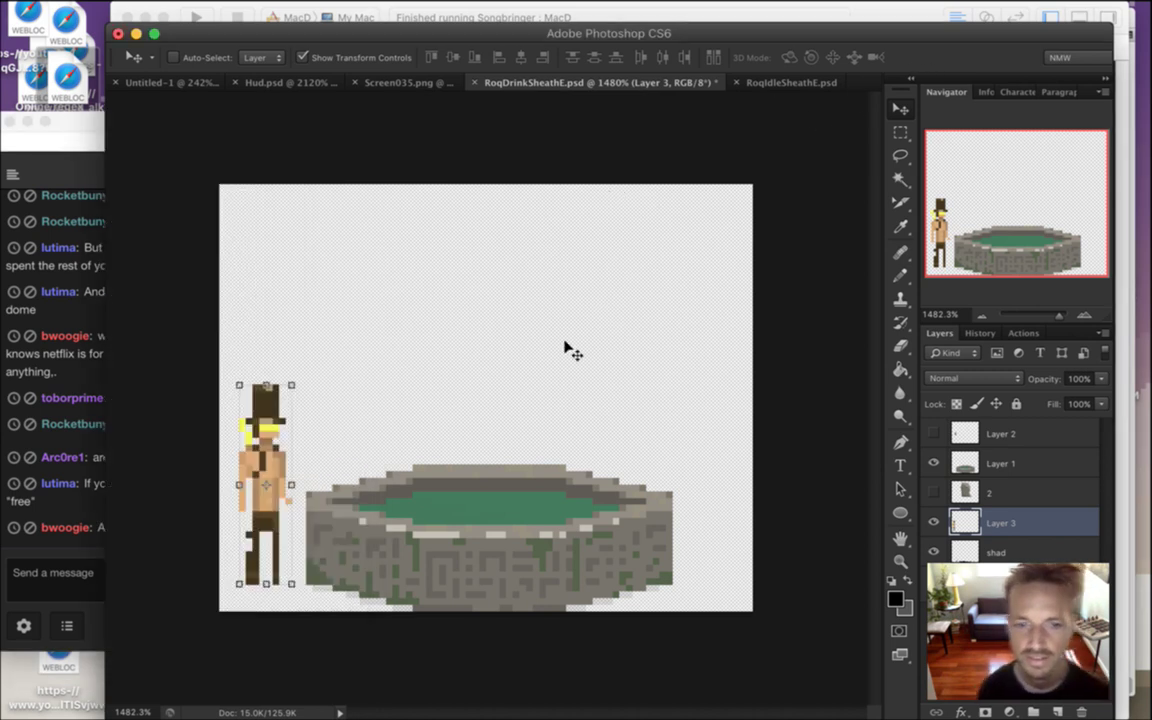
Nudge the Roq figure two pixels right and two pixels up so its hand meets the fountain's rim, and switch to the Rectangular Marquee tool
key("Right")
key("Up")
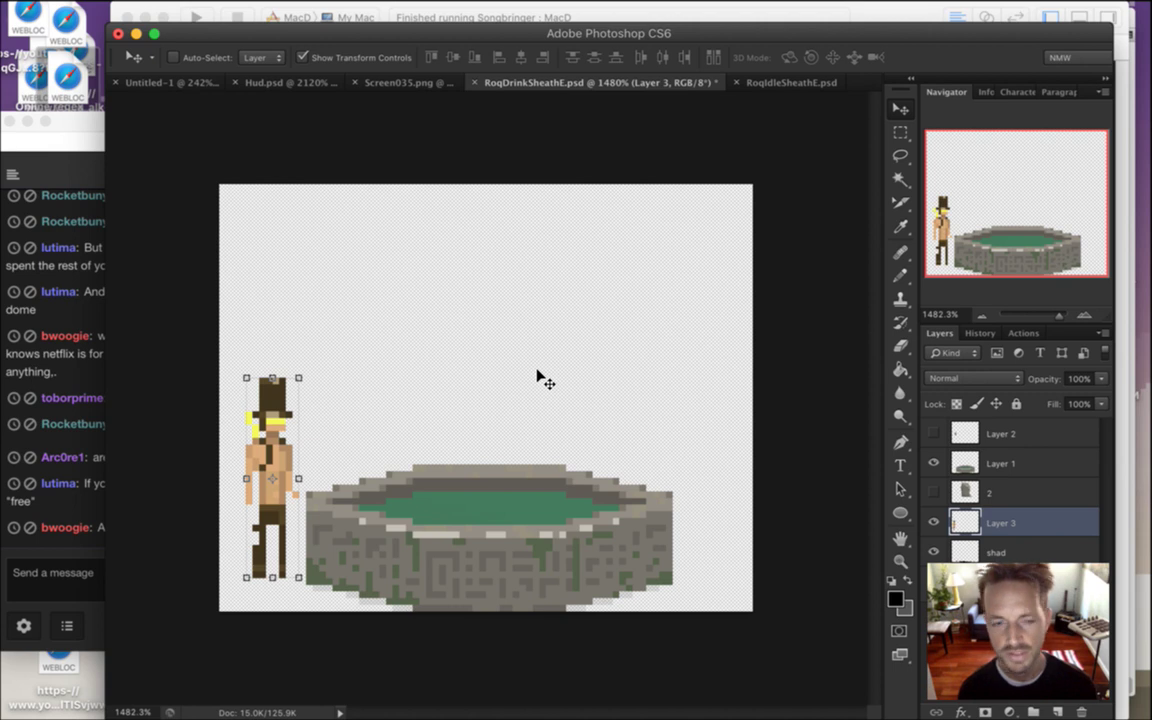
key("Up")
key("Right")
key("Down")
key("Left")
key("Left")
key("Up")
key("Right")
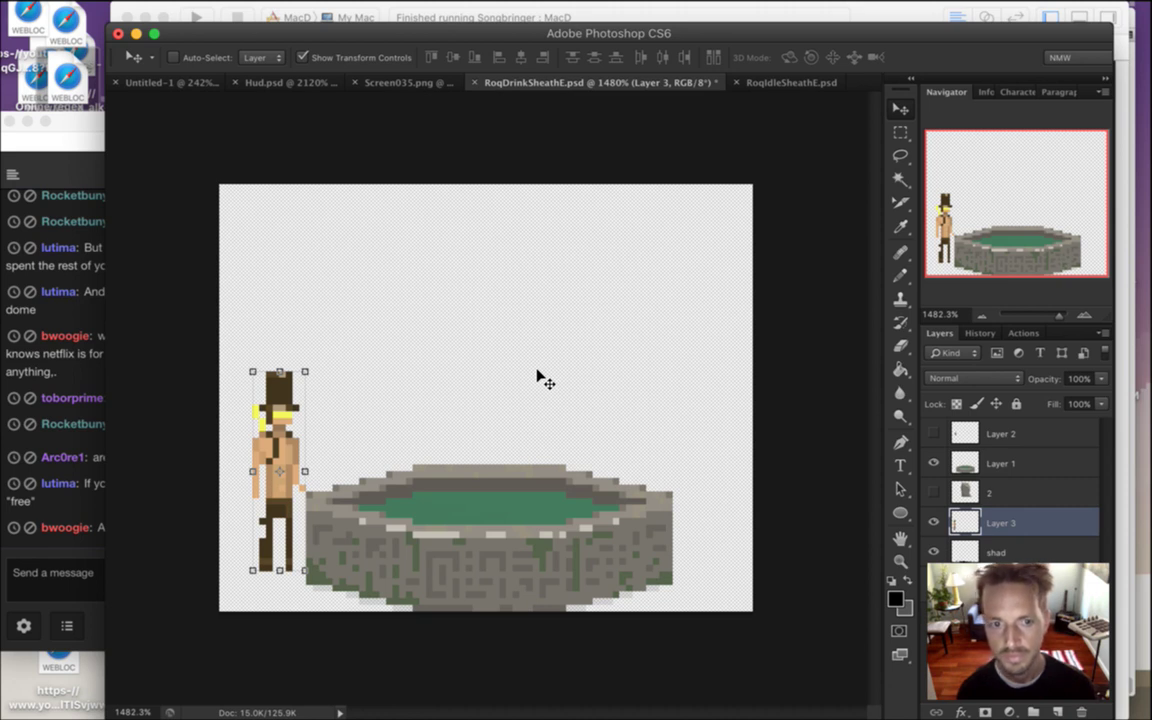
key("Right")
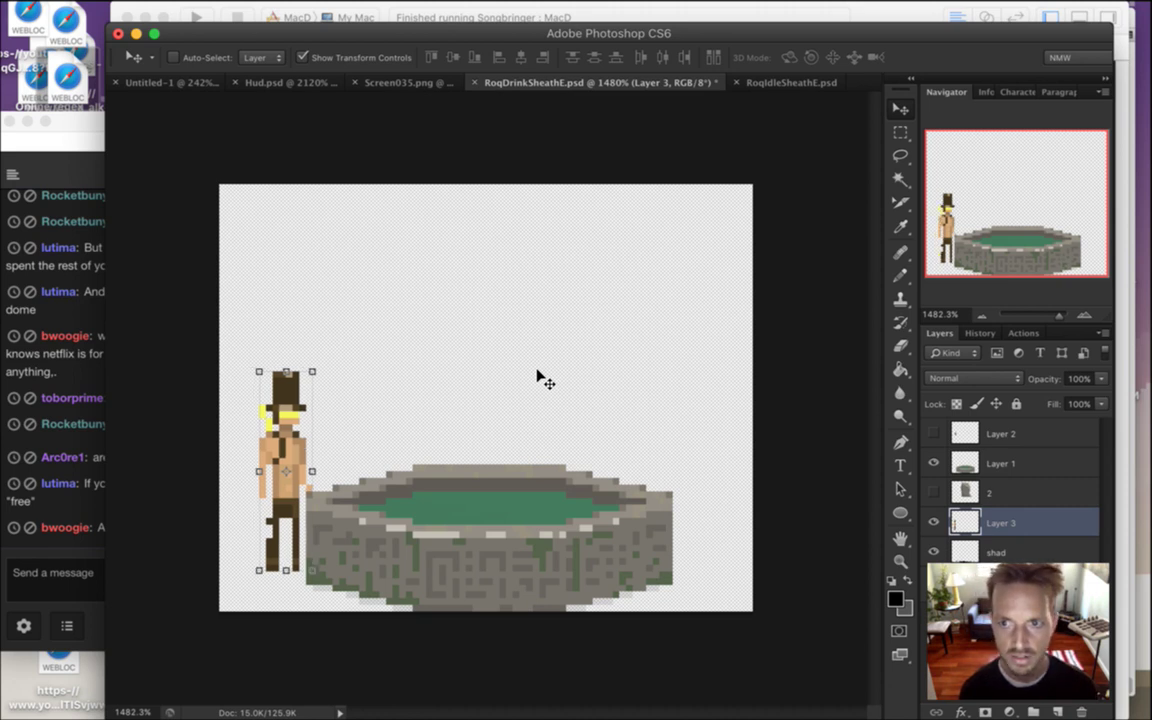
key("Left")
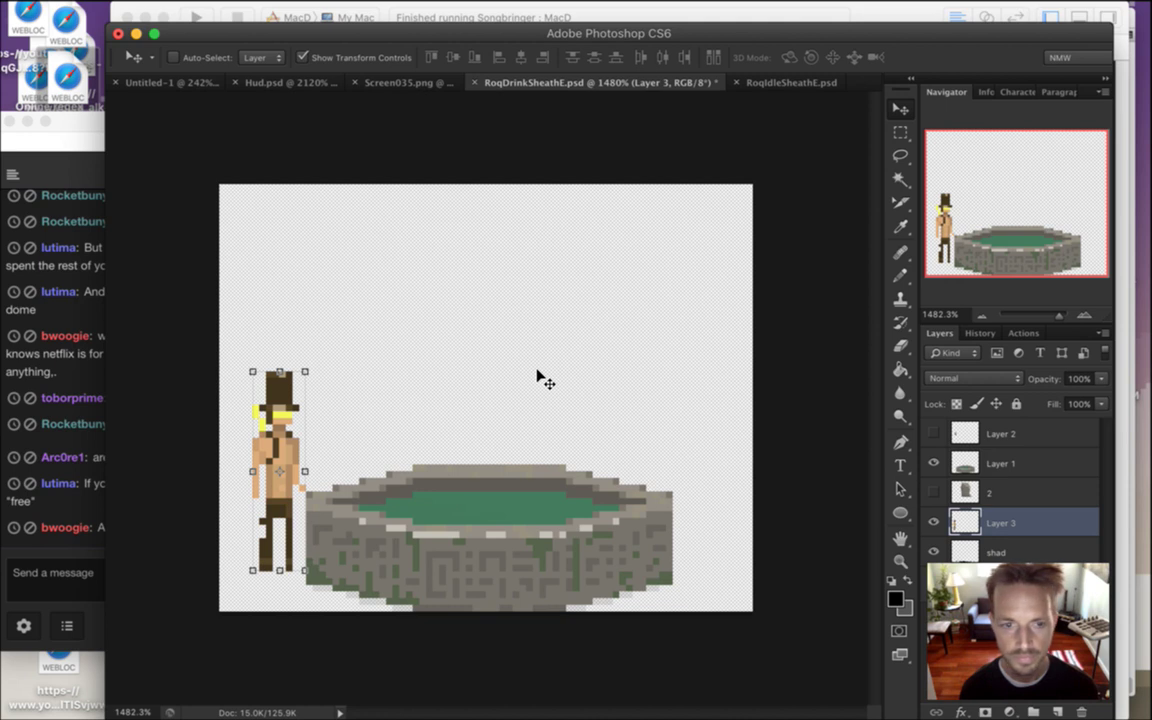
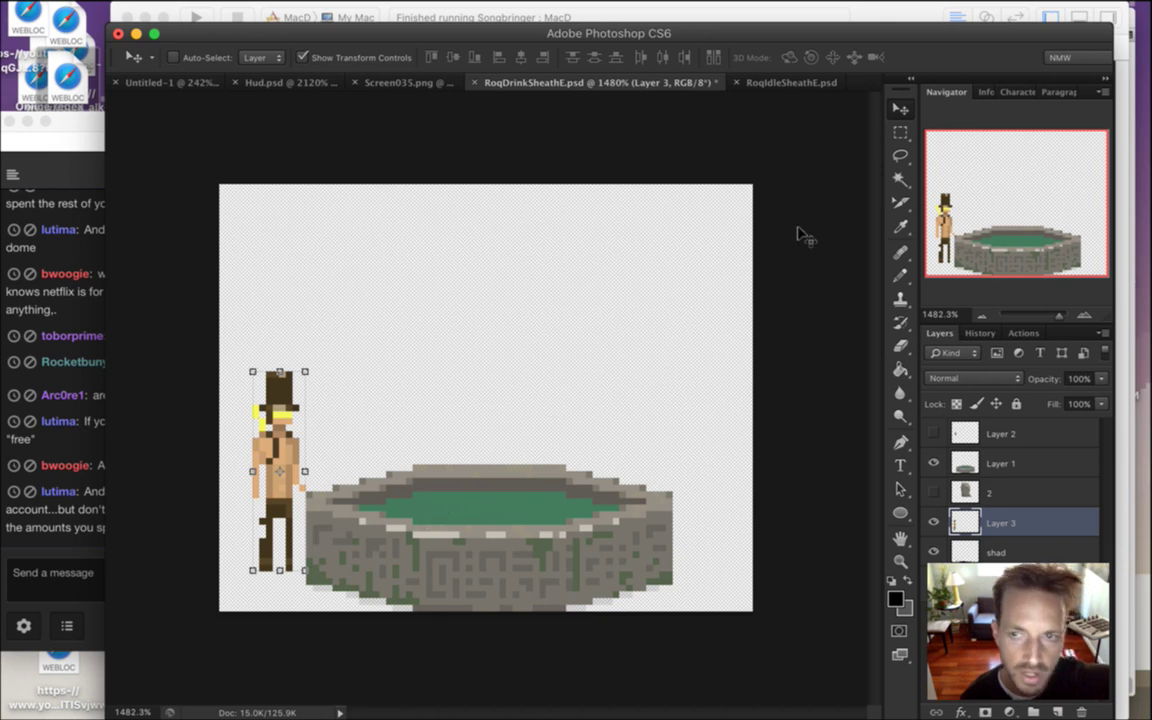
left_click(903, 134)
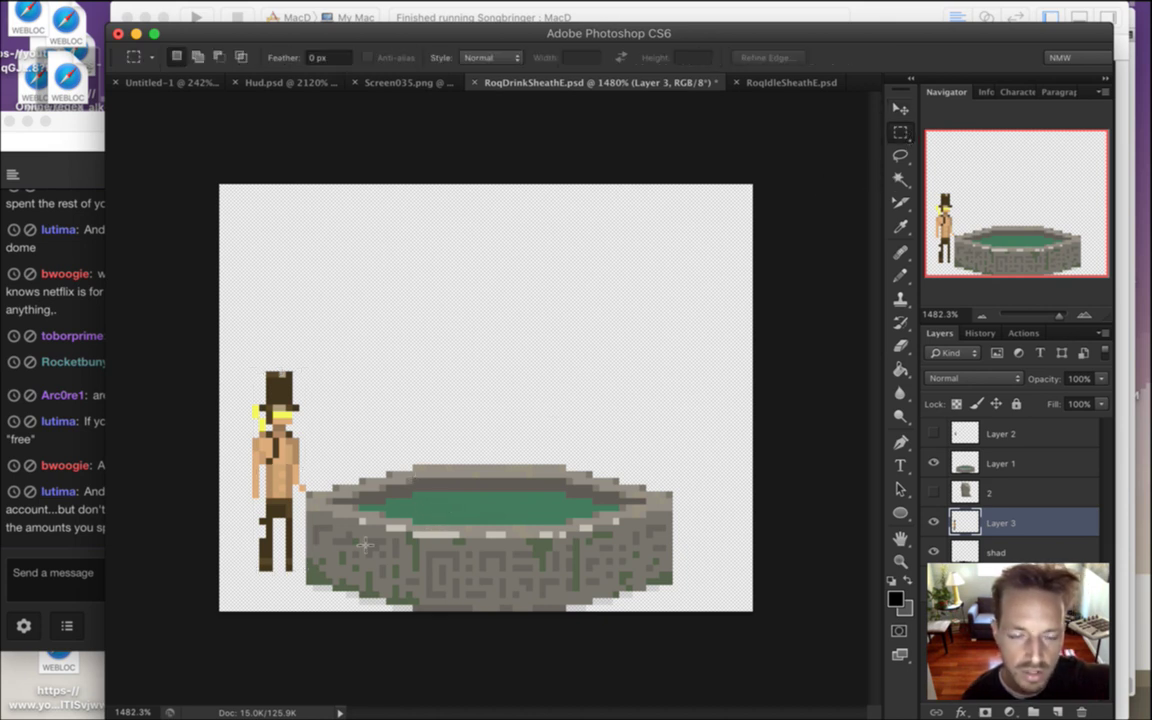
Read the viewer's message about micro subscriptions in the Twitch chat and return to Photoshop
left_click(83, 571)
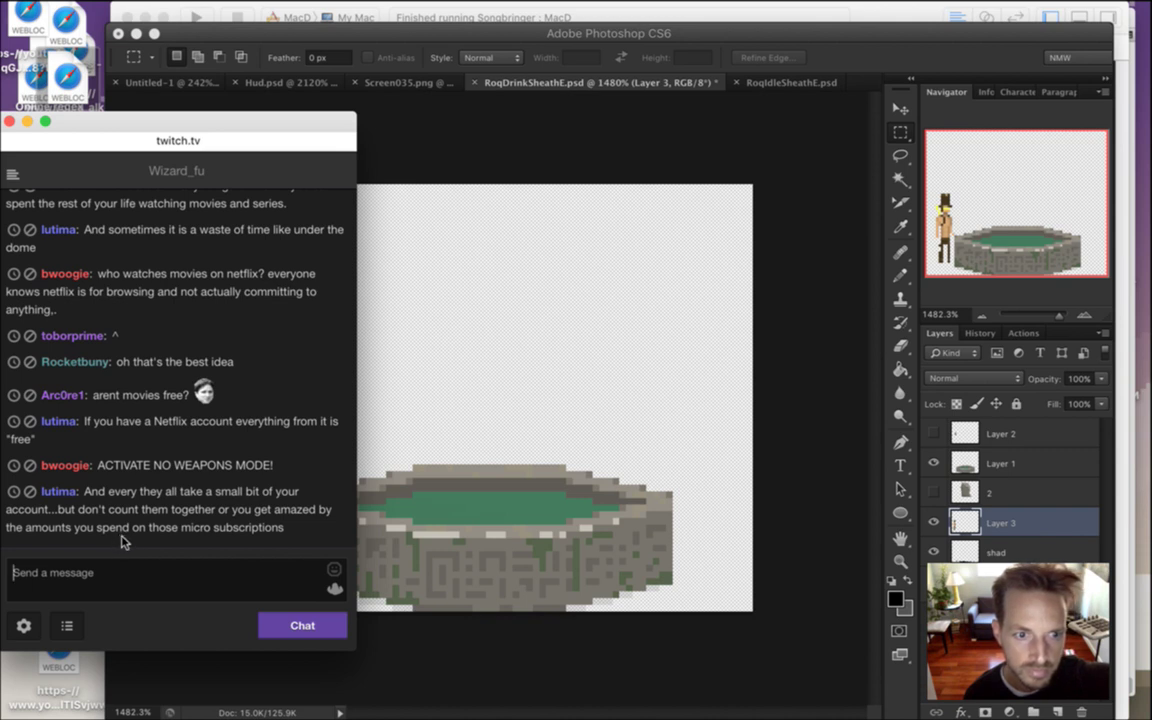
left_click(875, 72)
Show the dark grey background fill behind Roq and the fountain and save RoqDrinkSheathE.psd
left_click(933, 582)
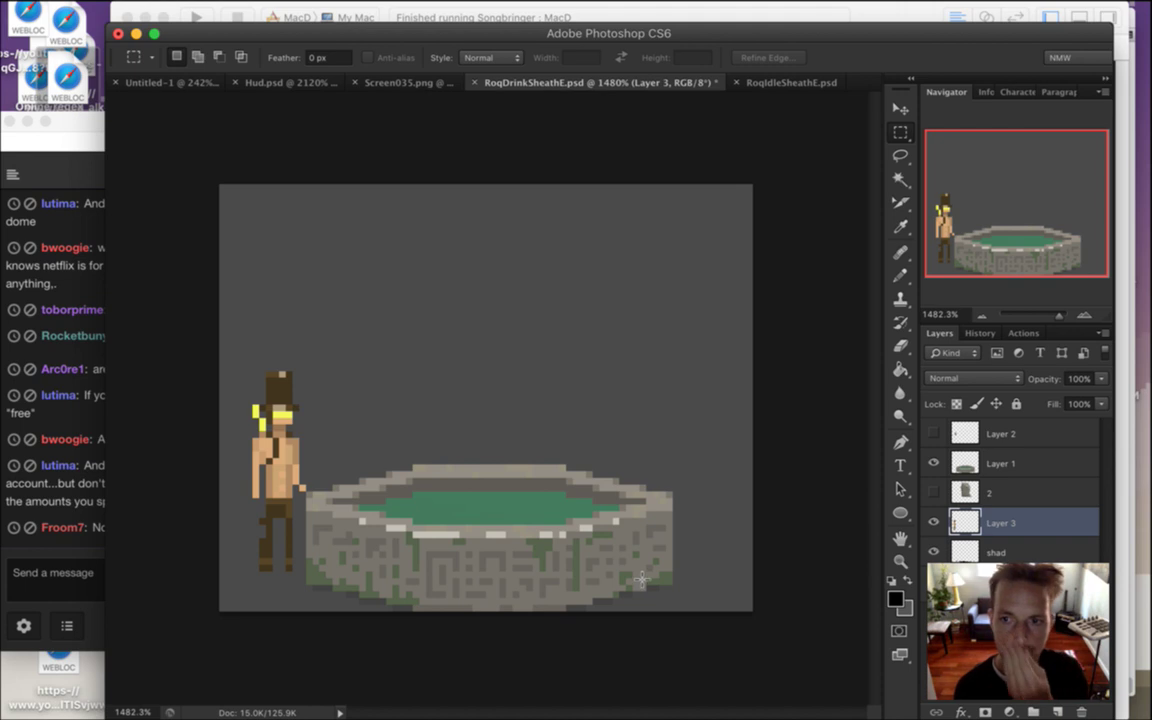
key("ctrl+s")
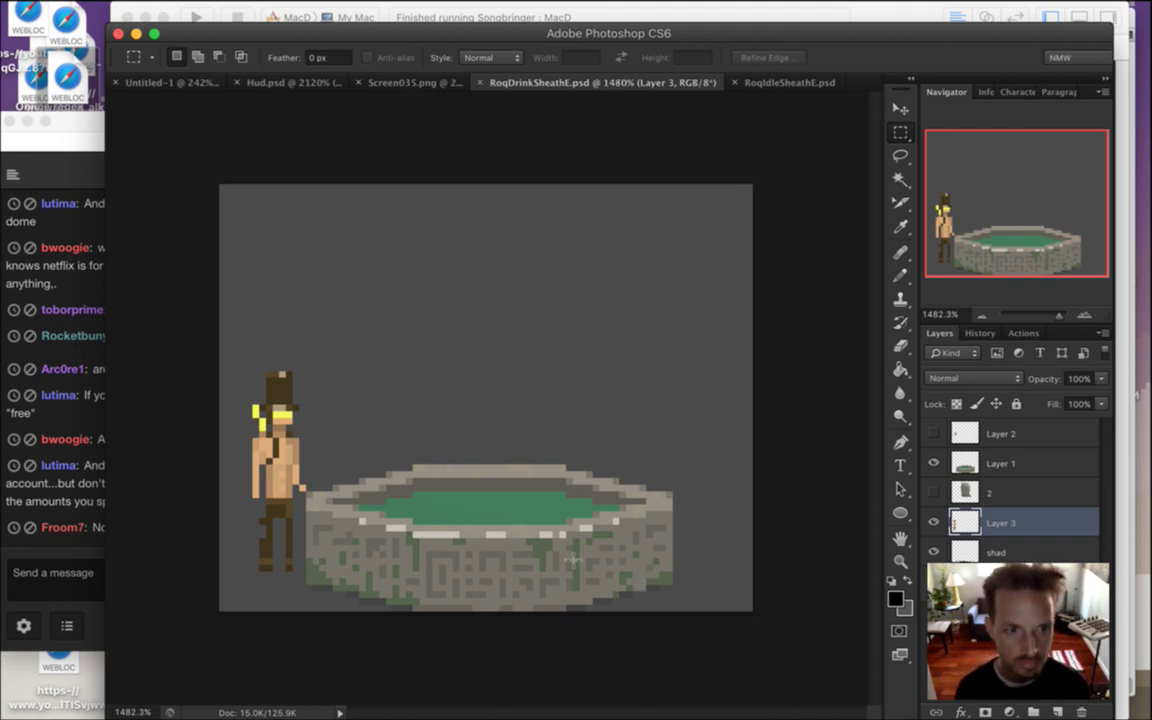
Switch to the Twitch chat and read the viewer's reply about the no-weapons, one-life challenge
left_click(83, 586)
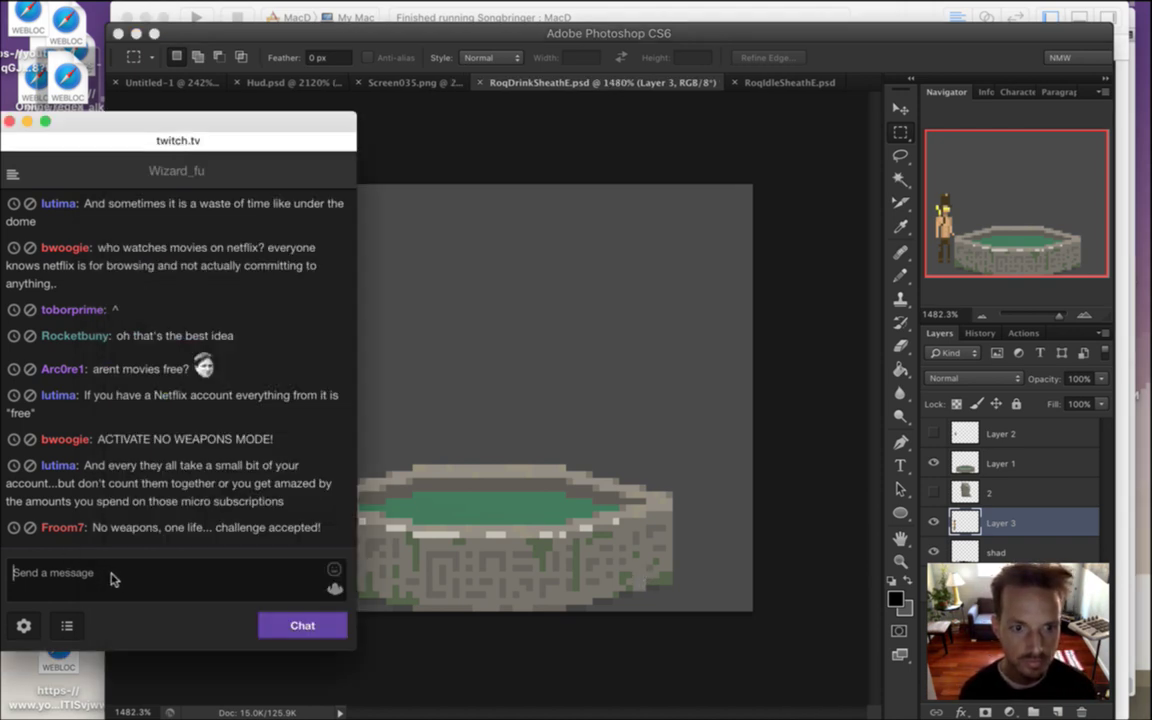
left_click_drag(119, 527, 210, 538)
left_click(140, 518)
left_click_drag(125, 505, 203, 509)
left_click(209, 540)
left_click_drag(128, 500, 214, 540)
left_click(215, 540)
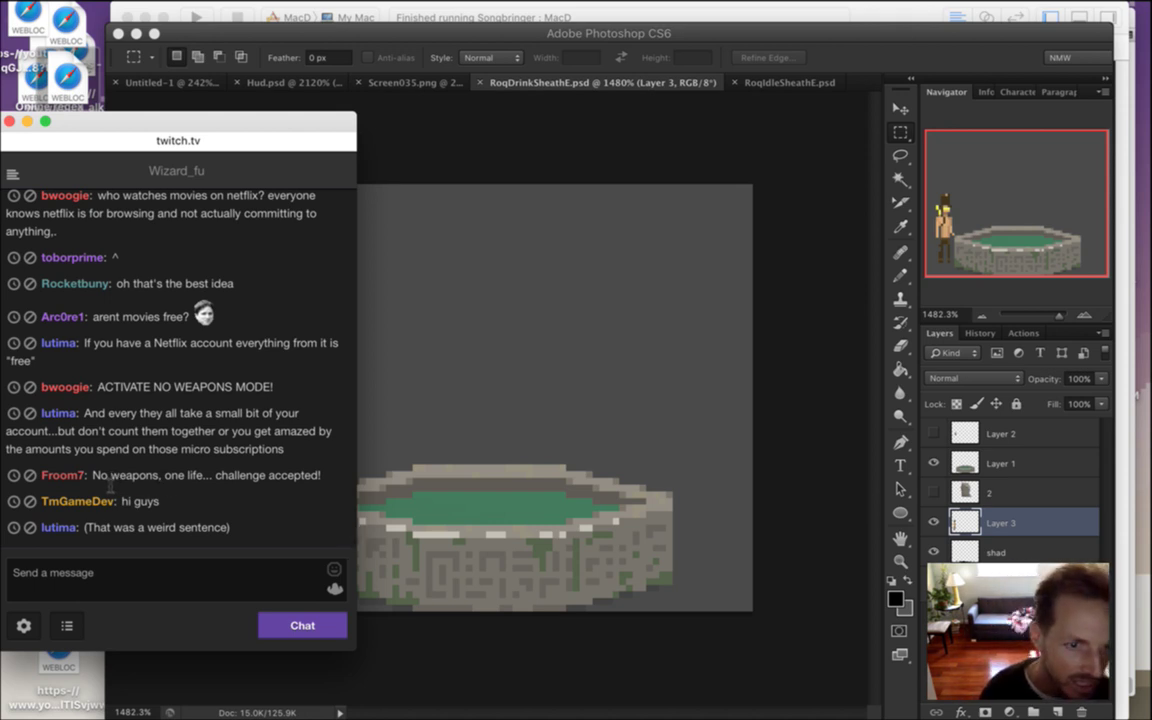
left_click_drag(93, 477, 157, 478)
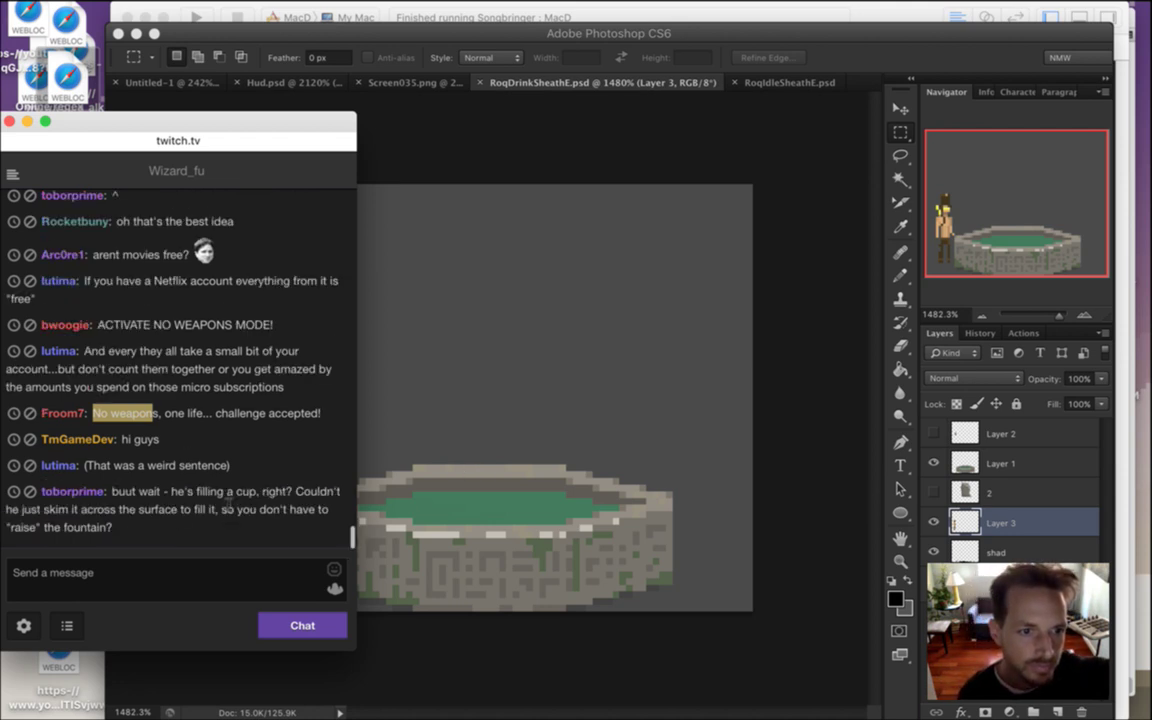
left_click(222, 451)
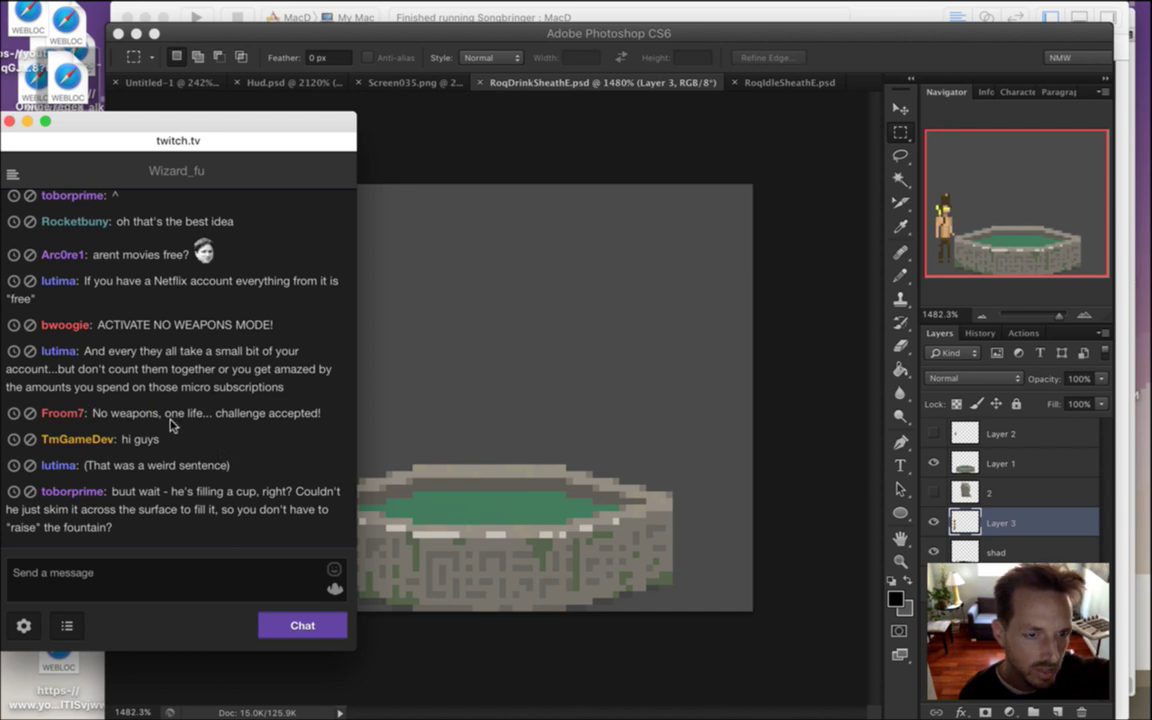
left_click_drag(112, 412, 151, 415)
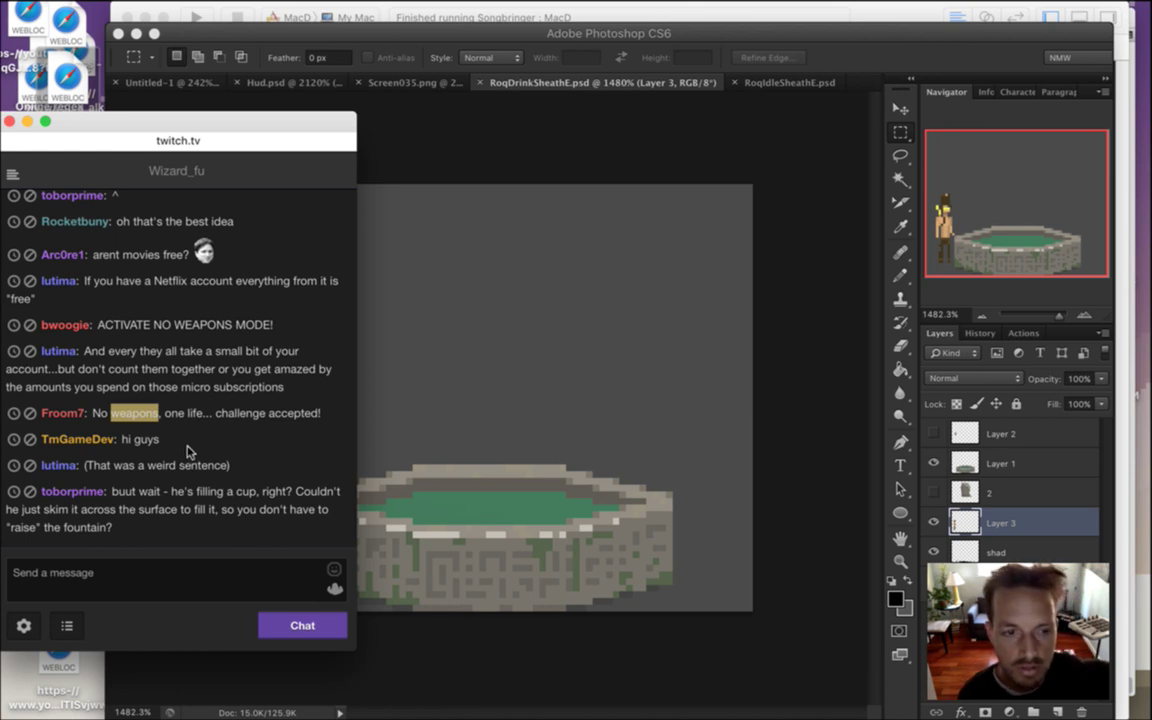
left_click(192, 446)
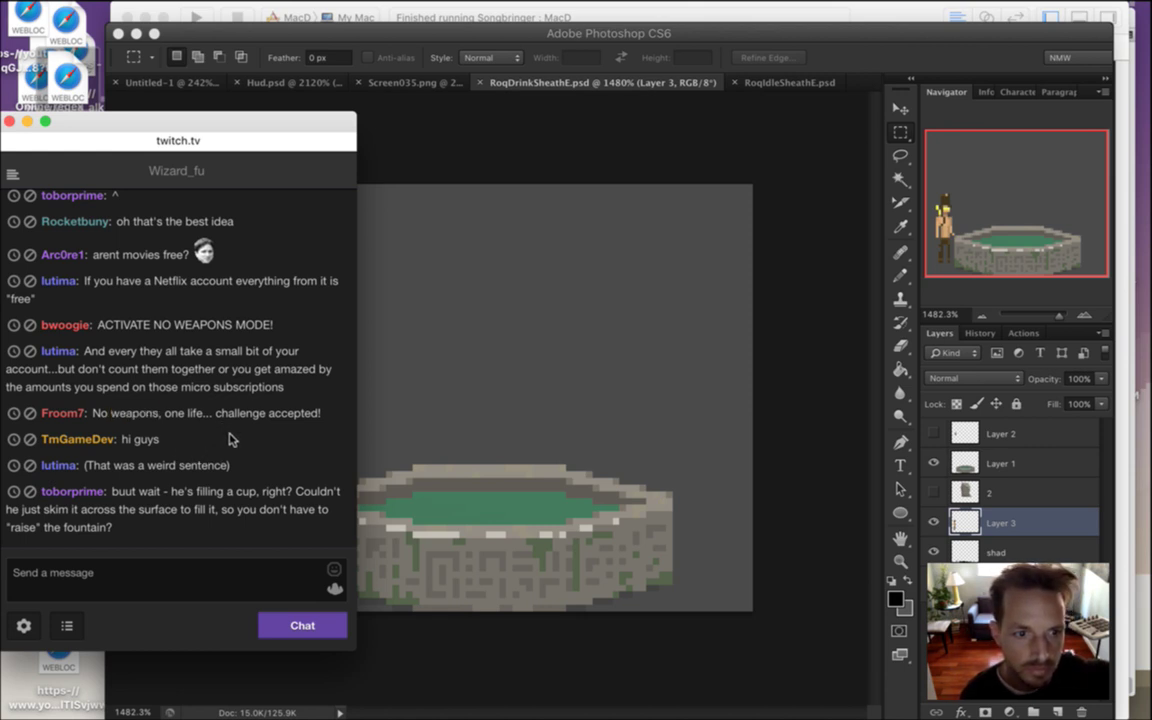
Read the viewer's message about skimming a cup across the fountain's surface and return to Photoshop
left_click_drag(134, 438, 178, 440)
left_click(200, 441)
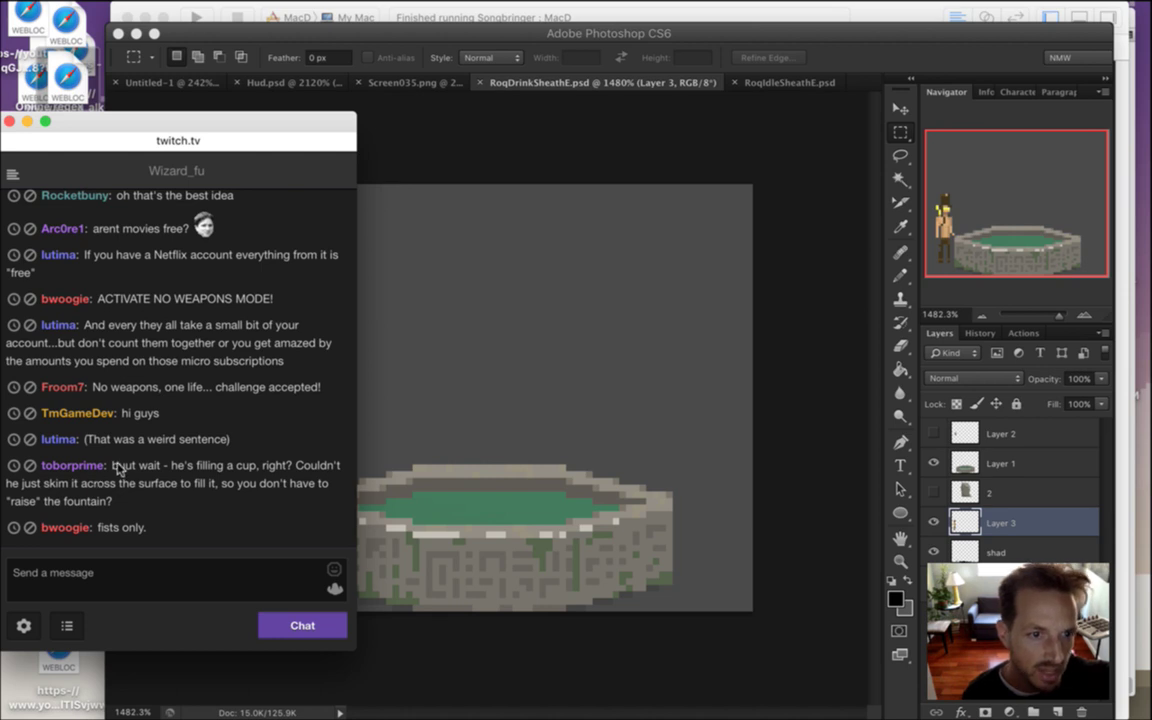
left_click_drag(118, 466, 145, 495)
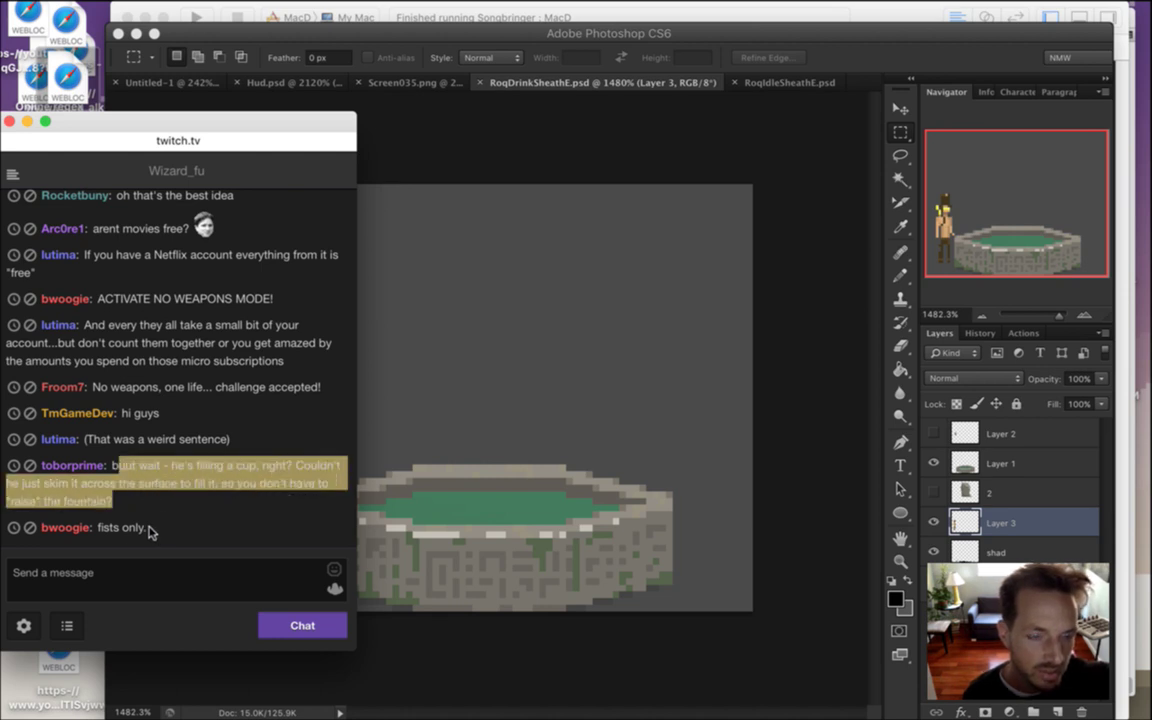
left_click(853, 57)
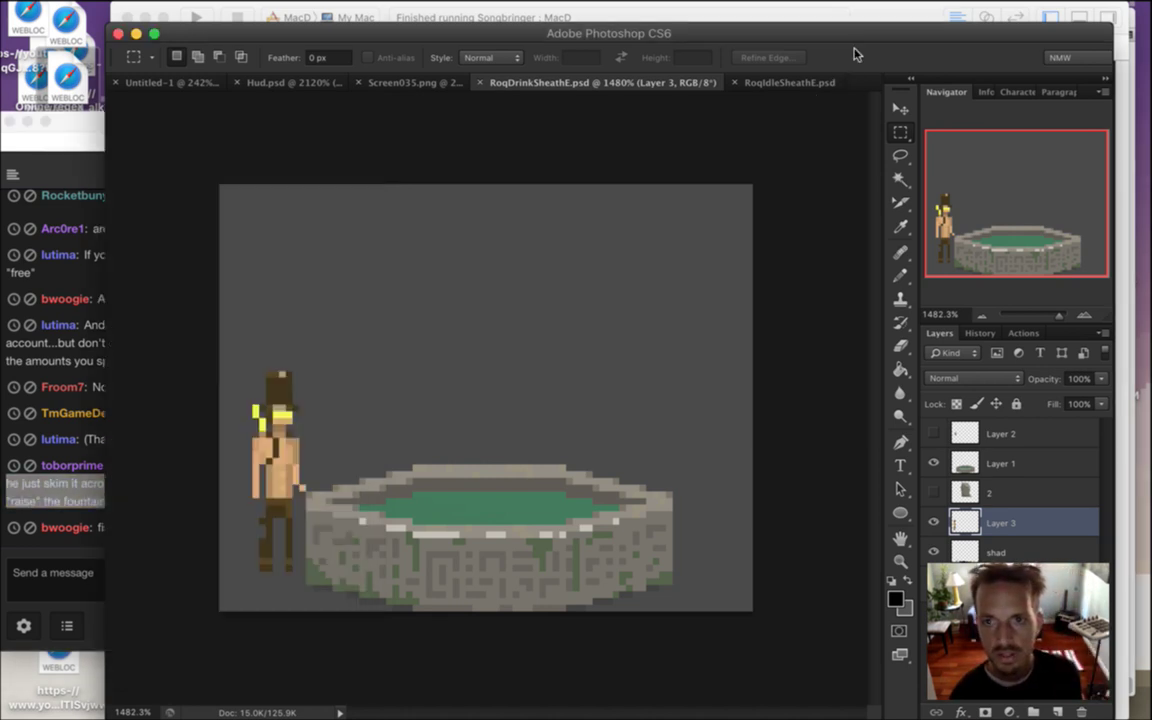
Duplicate Roq's Layer 3 and hide the original, leaving the copy active for editing
left_click_drag(233, 356, 312, 585)
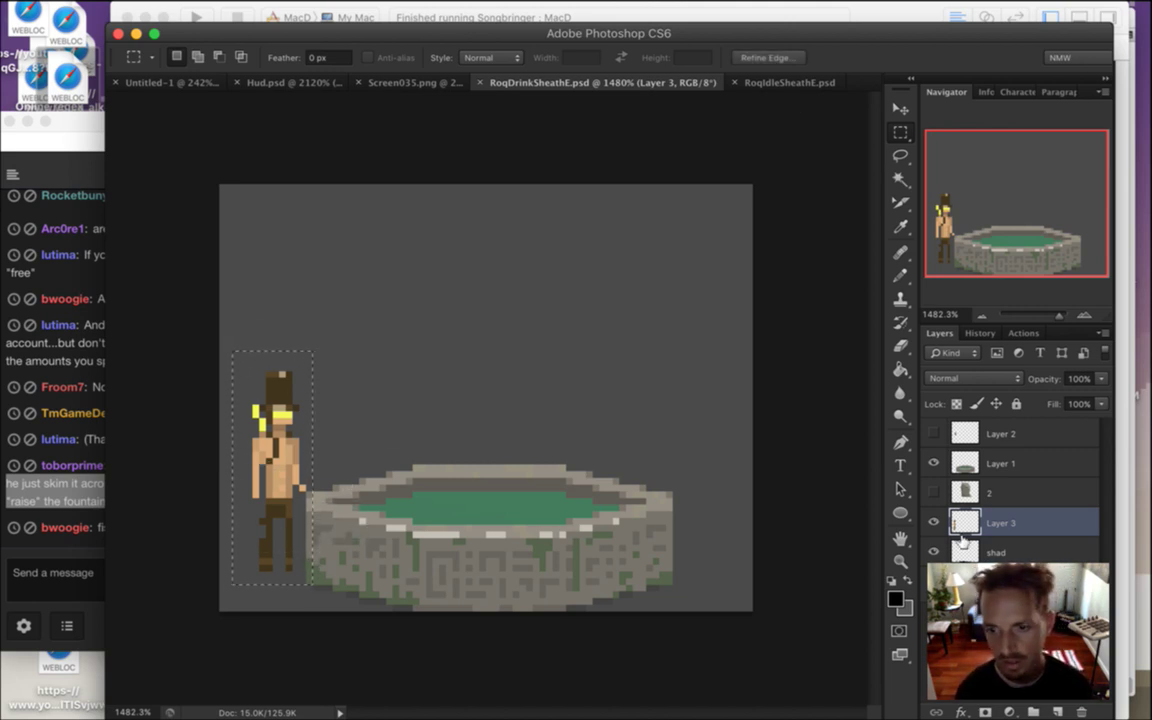
left_click_drag(637, 299, 644, 305)
key("super+d")
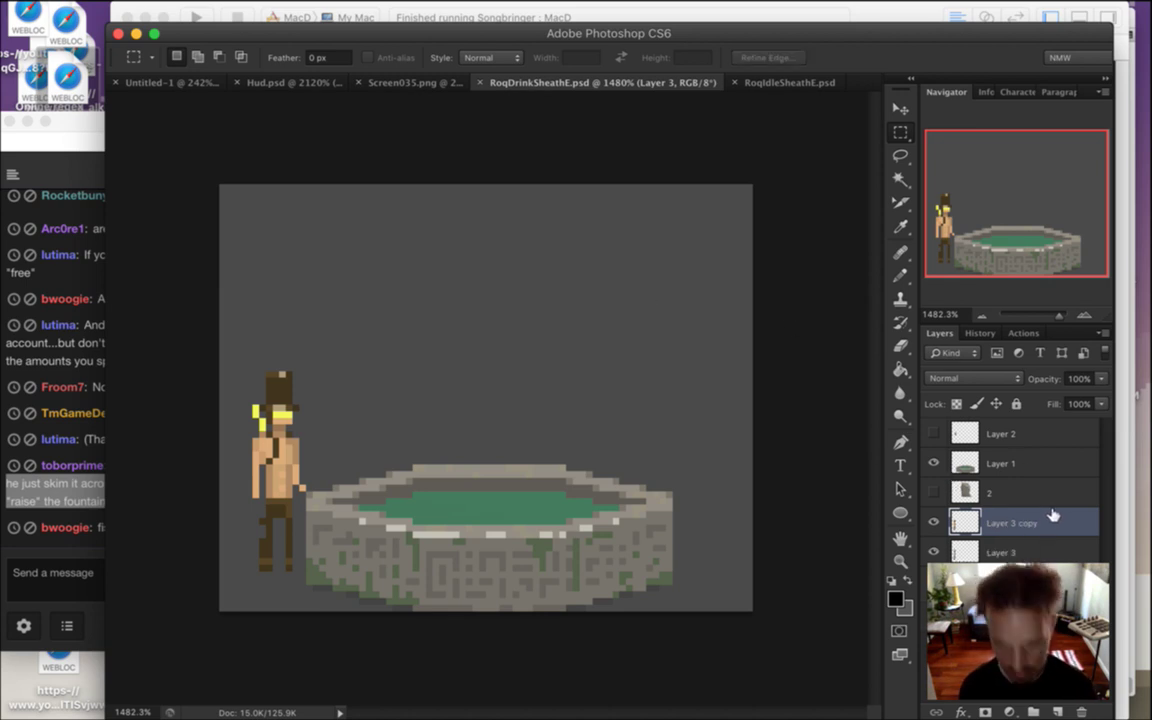
key("super+j")
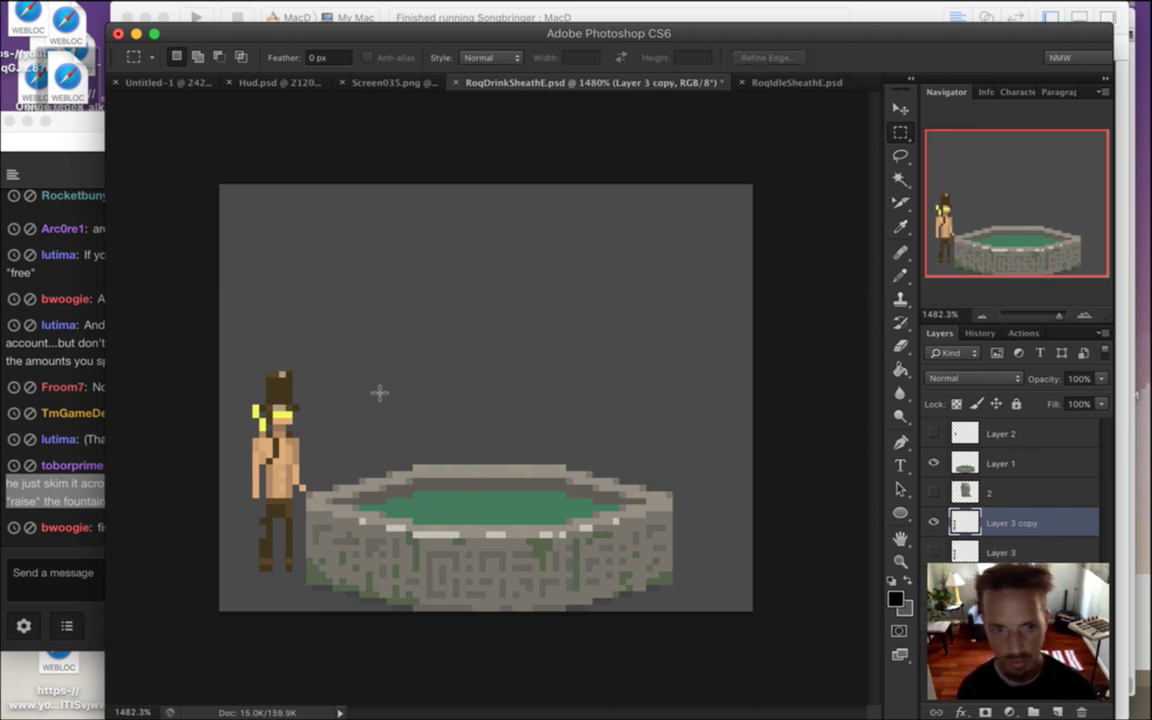
key("v")
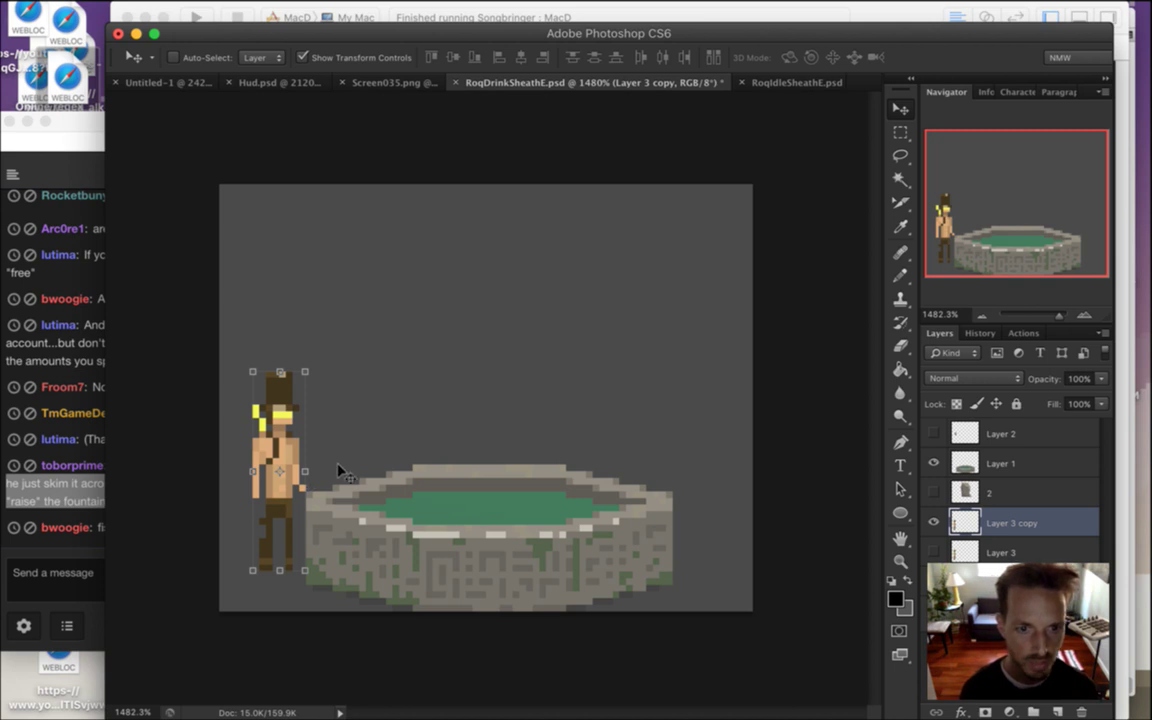
key("m")
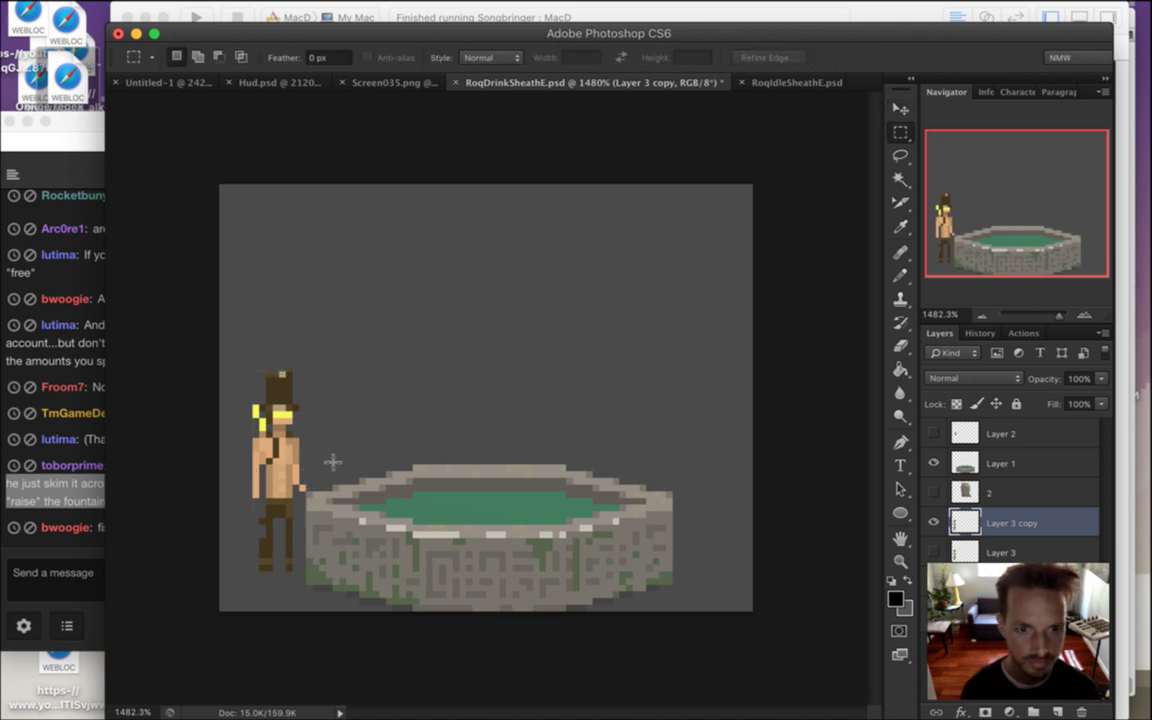
Repaint Roq's arm on the layer copy in his sampled skin tone, reaching toward the fountain, and erase the lowered arm
left_click_drag(317, 478, 332, 478)
key("i")
left_click(293, 497)
key("b")
left_click_drag(290, 441, 324, 452)
left_click(335, 464)
key("e")
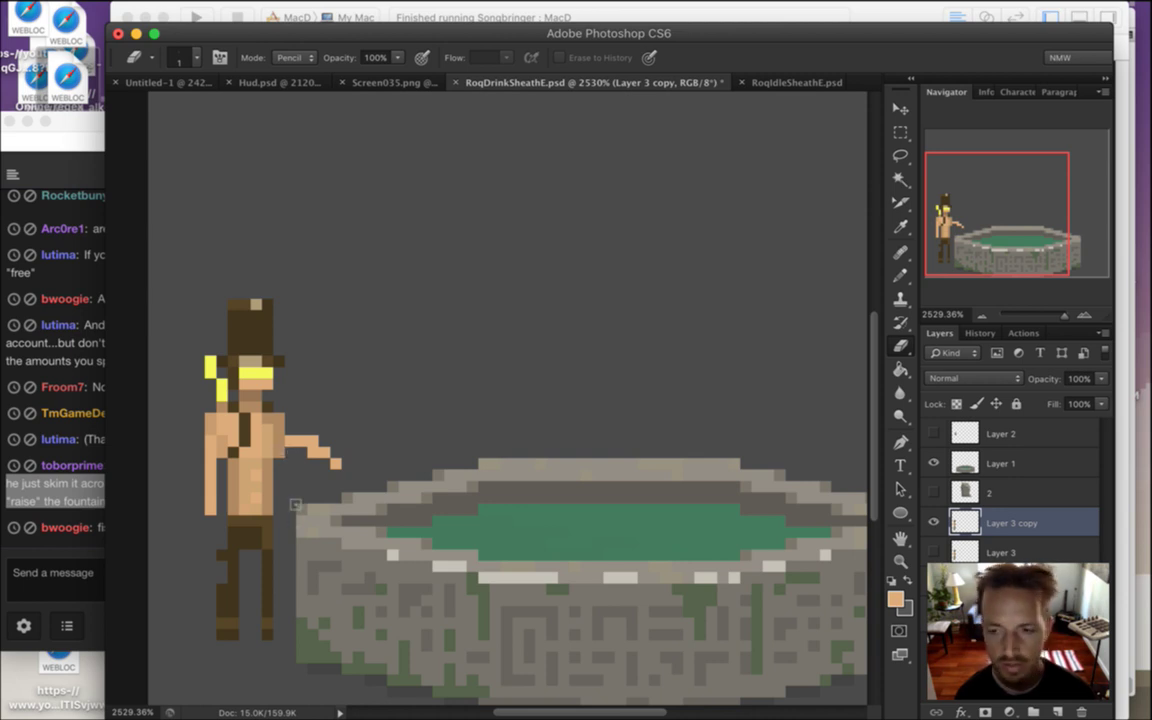
key("b")
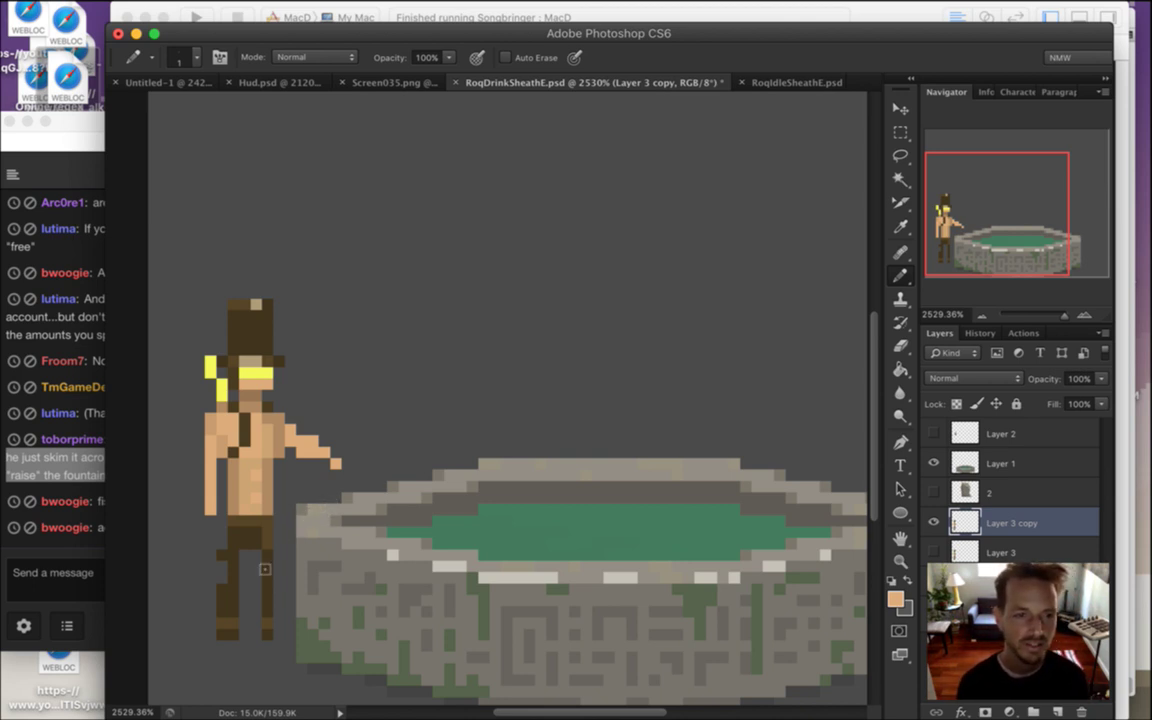
Read the latest fists-only and Stretch Armstrong messages in the Twitch chat and return to Photoshop
left_click(86, 445)
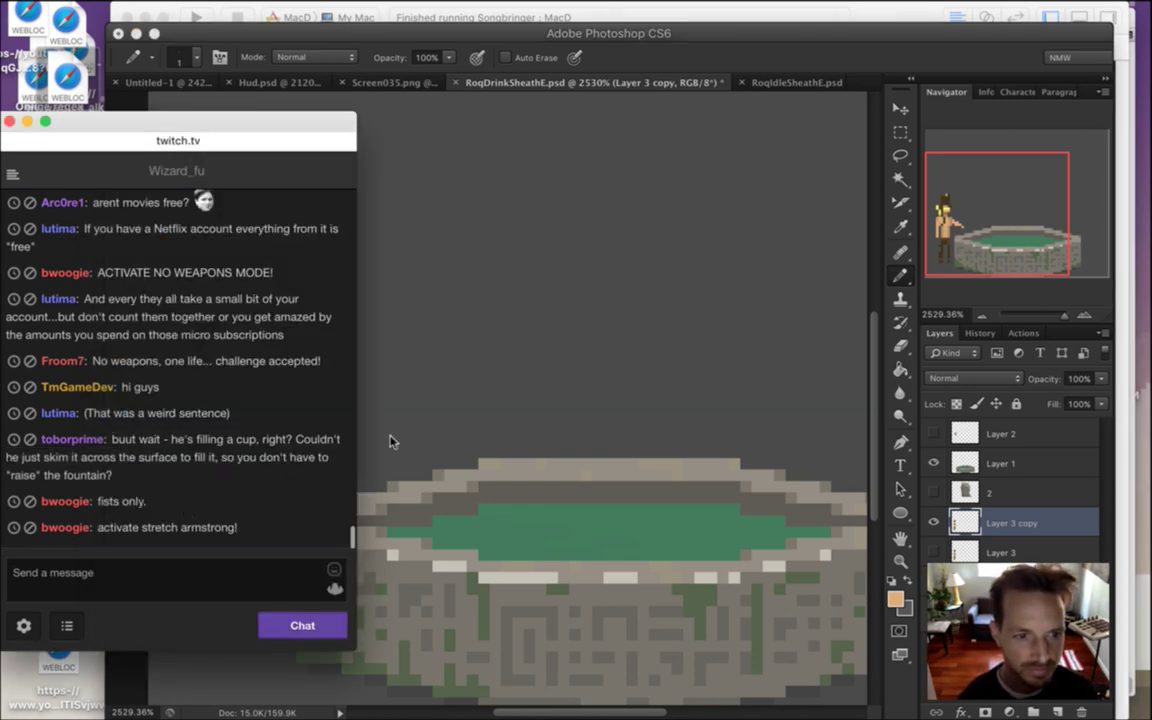
left_click_drag(98, 502, 178, 529)
left_click(822, 54)
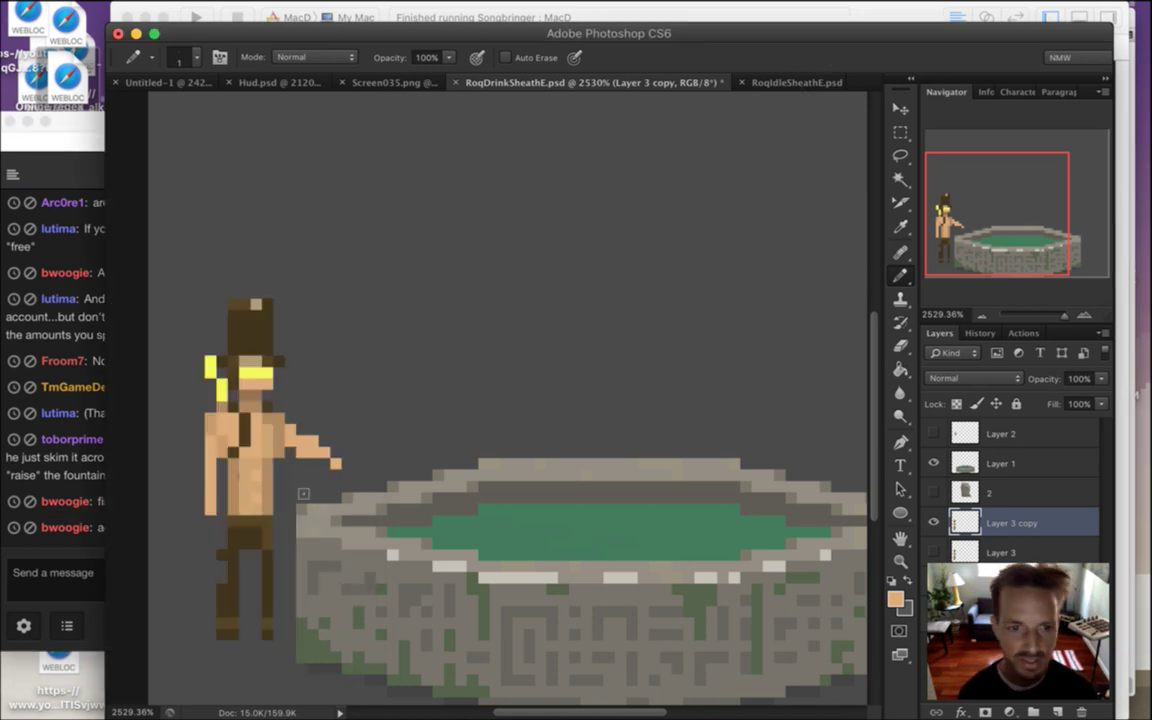
Try moving the layer copy above the fountain and stretching Roq's arm over the rim into the green water
left_click_drag(365, 462, 420, 478)
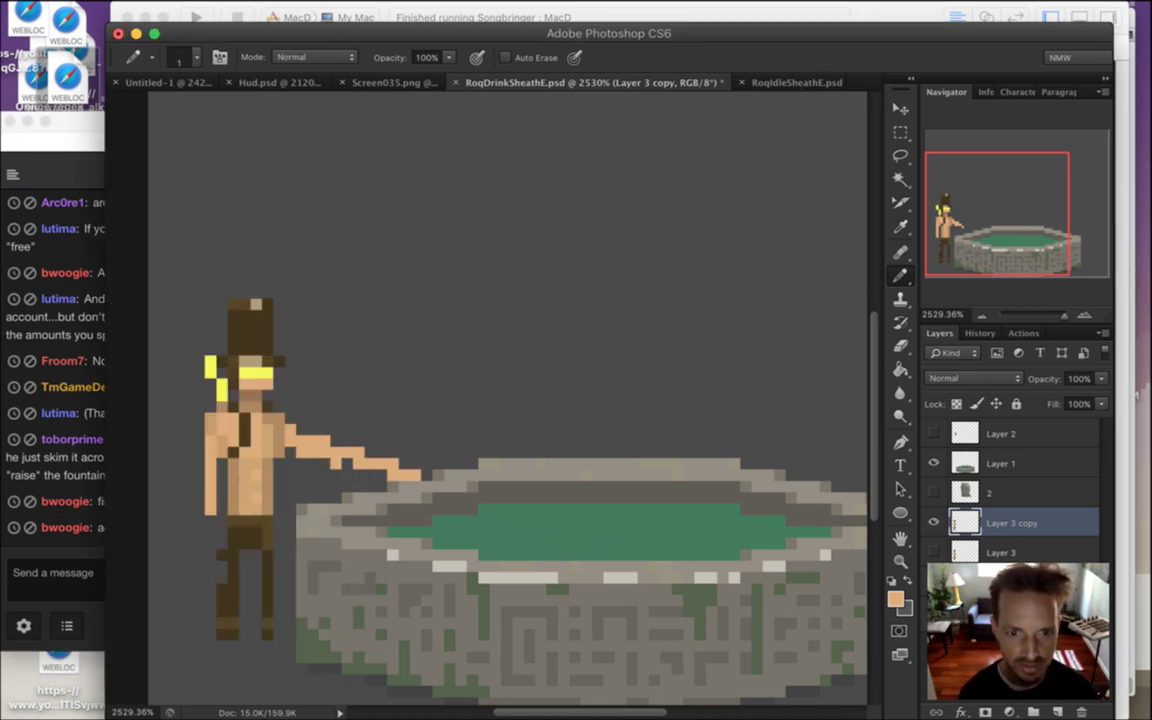
left_click_drag(1005, 522, 960, 448)
left_click_drag(450, 487, 506, 519)
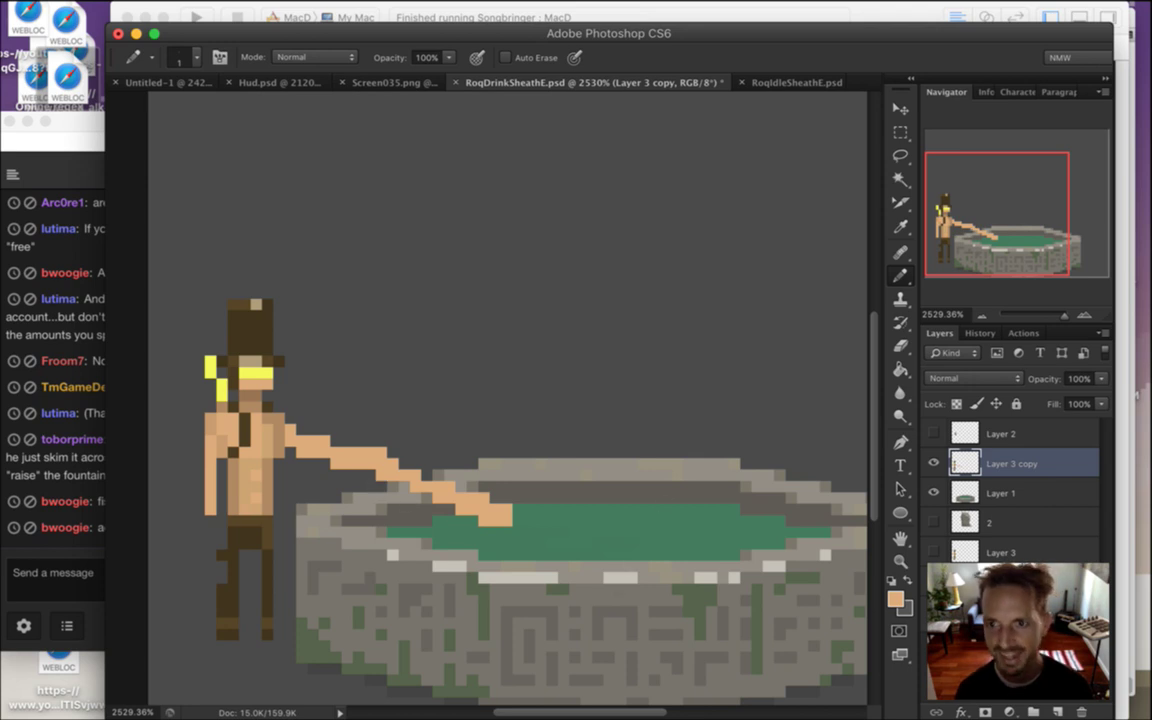
left_click_drag(600, 515, 614, 566)
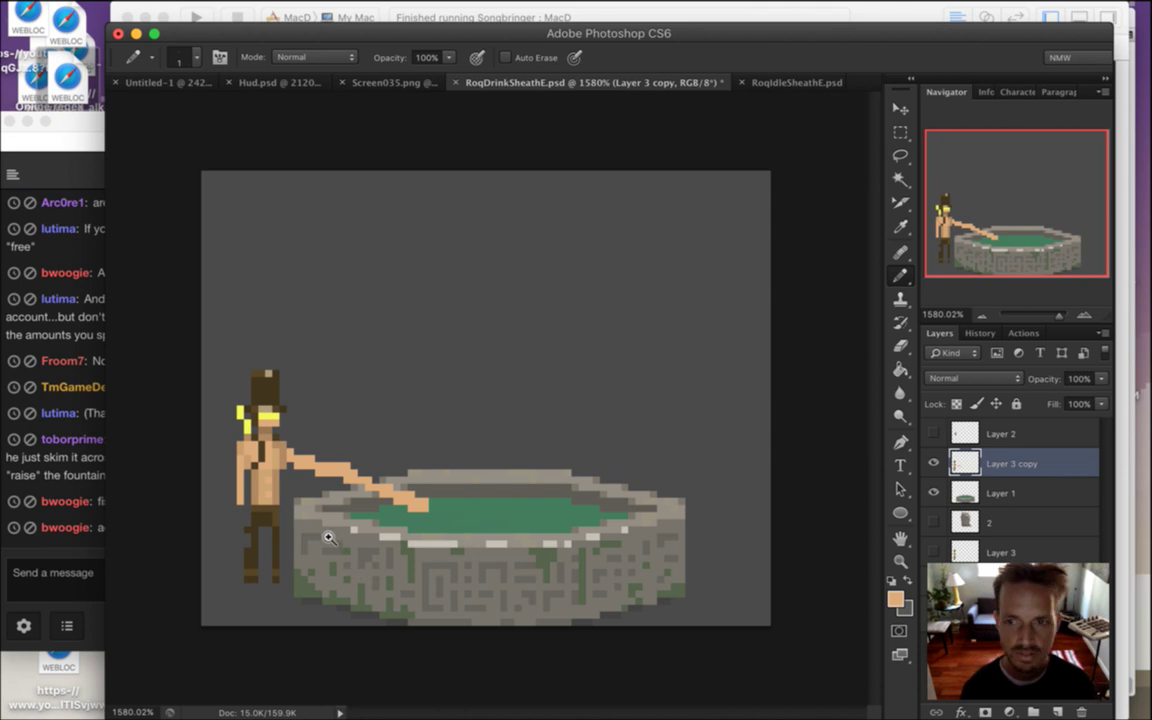
scroll(305, 528, "up", 2)
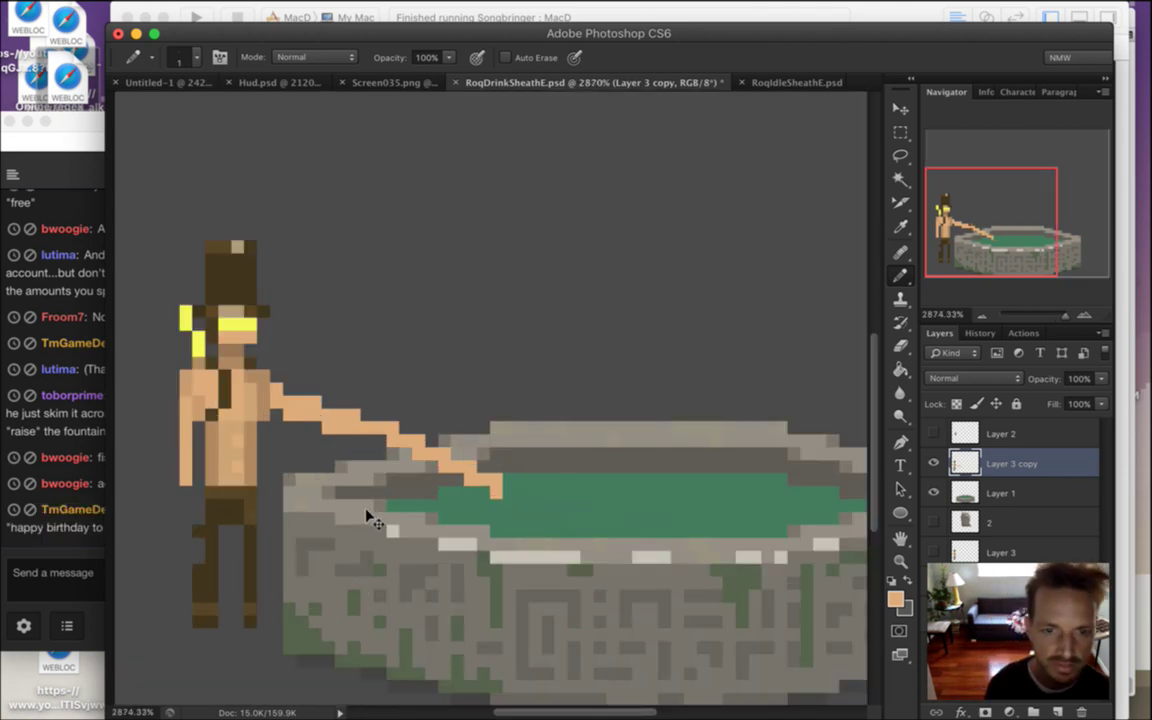
key("super+bracketleft")
key("super+bracketleft")
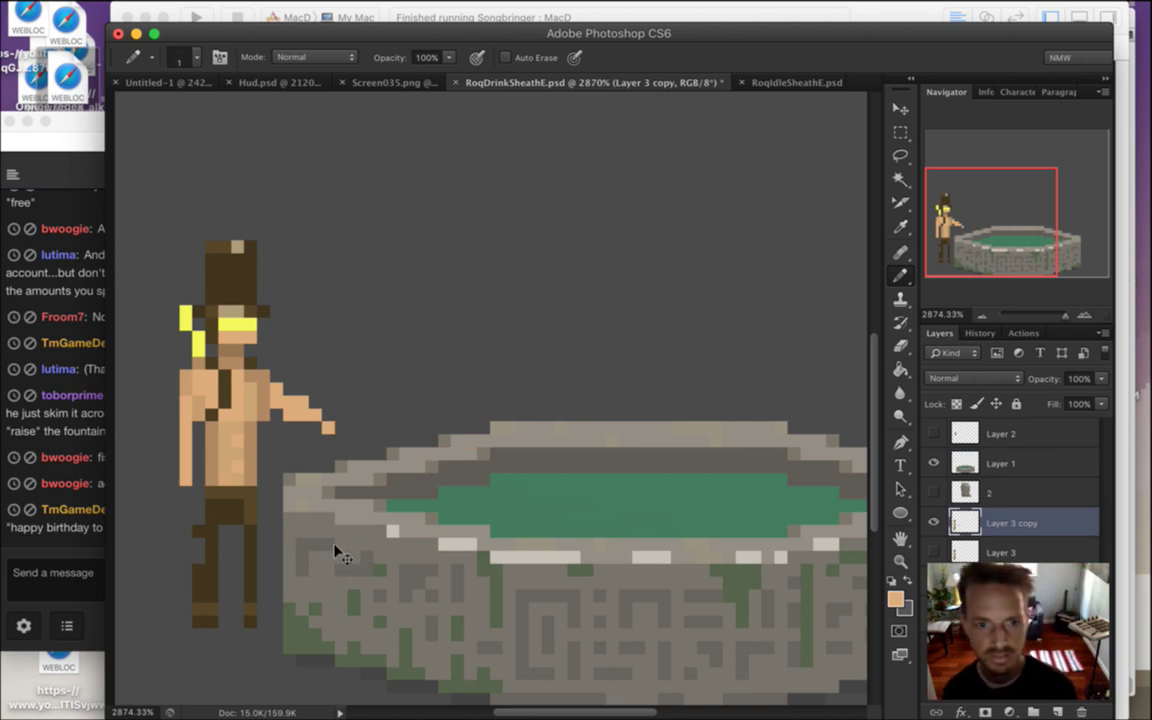
Switch to the Twitch chat and read the viewer's birthday greeting request and the replies to it
left_click(63, 583)
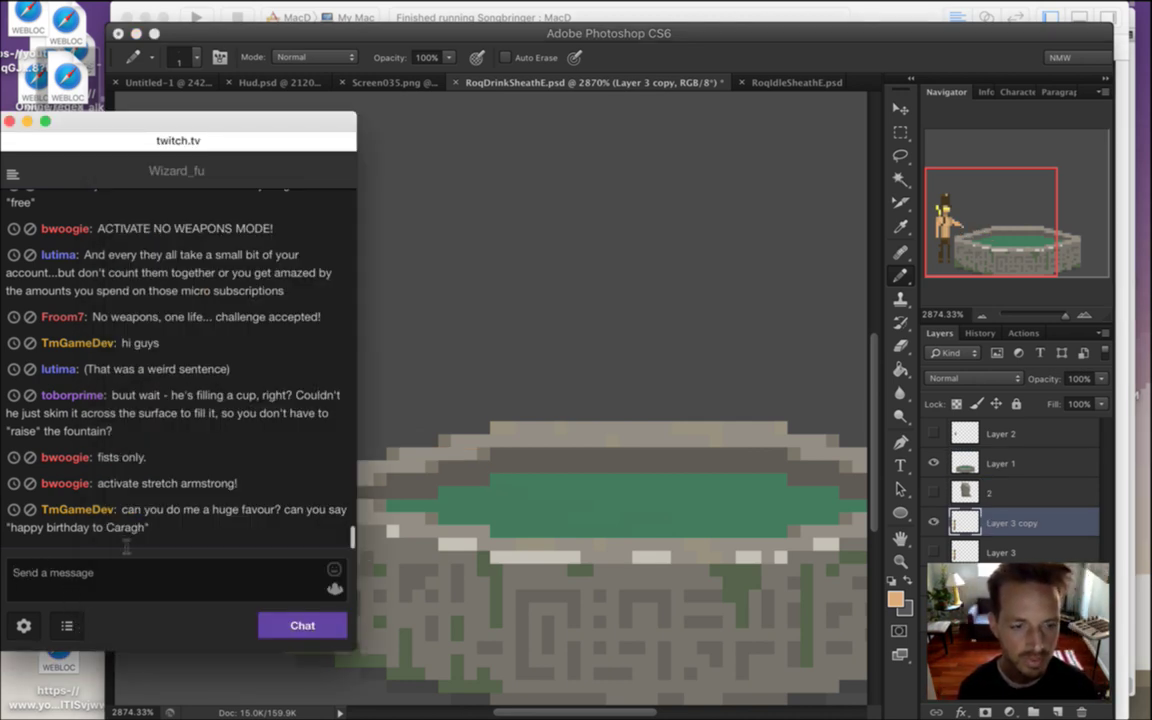
left_click_drag(107, 527, 147, 530)
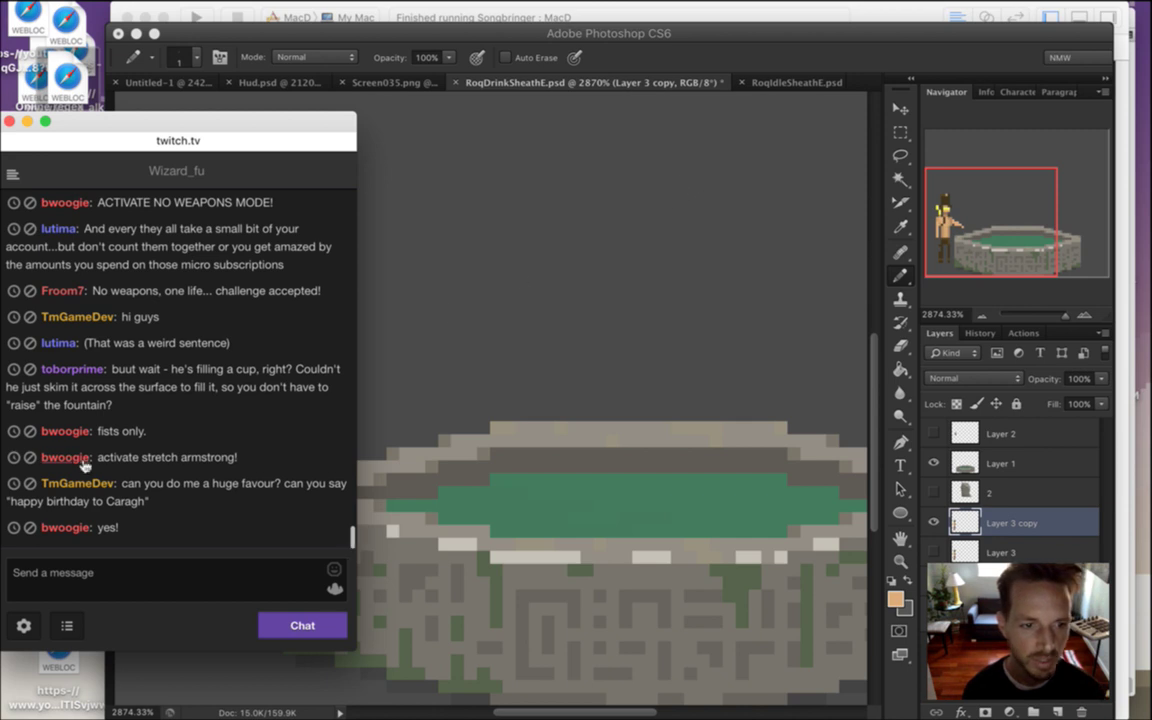
left_click_drag(10, 501, 141, 507)
left_click(125, 503)
left_click(140, 507)
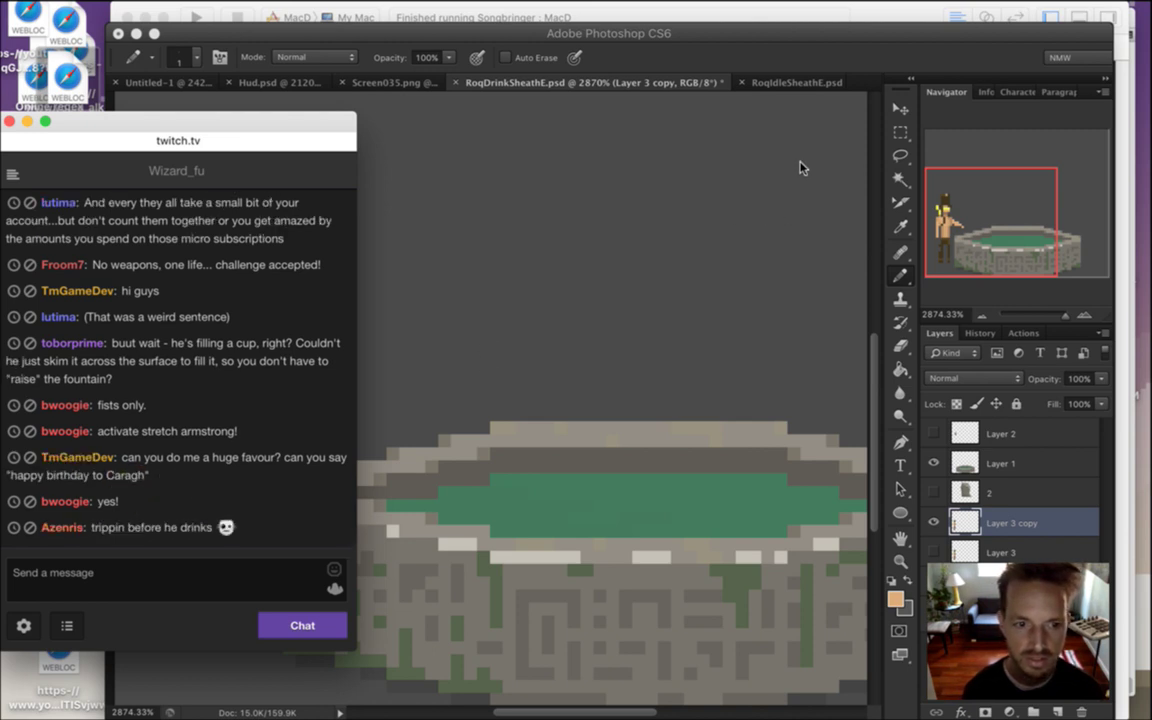
Return to Photoshop, hide Layer 3 copy, and show and select the original Layer 3 with the lowered arm
left_click(726, 50)
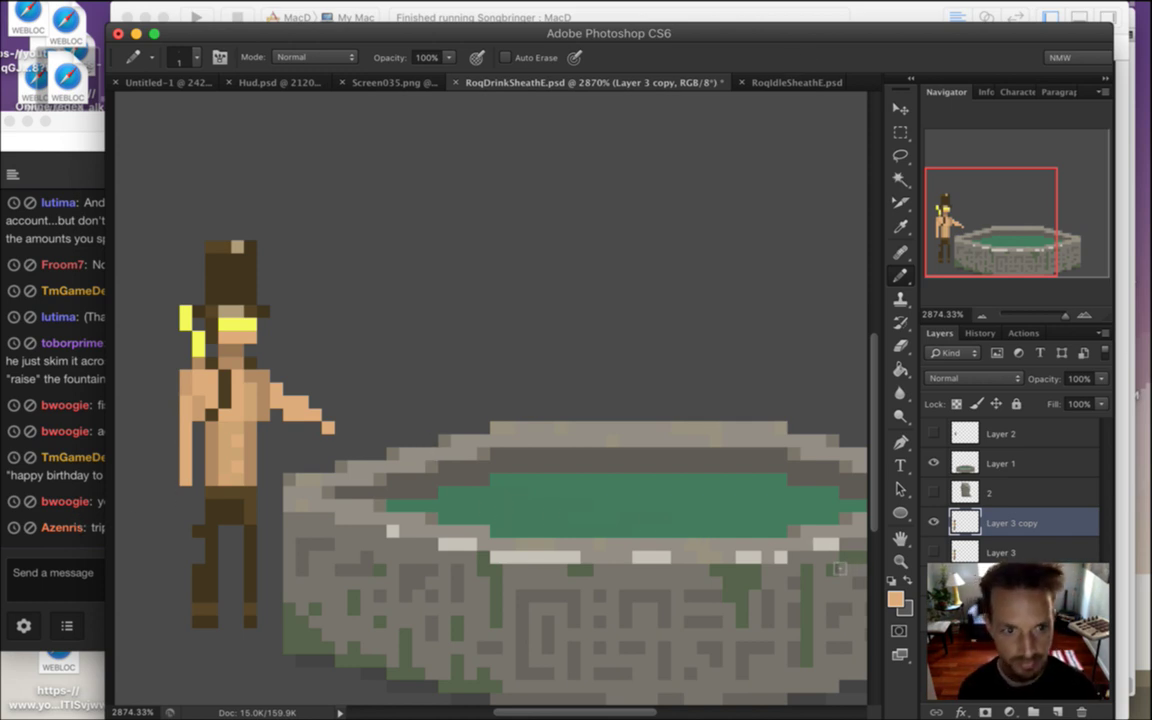
left_click(933, 523)
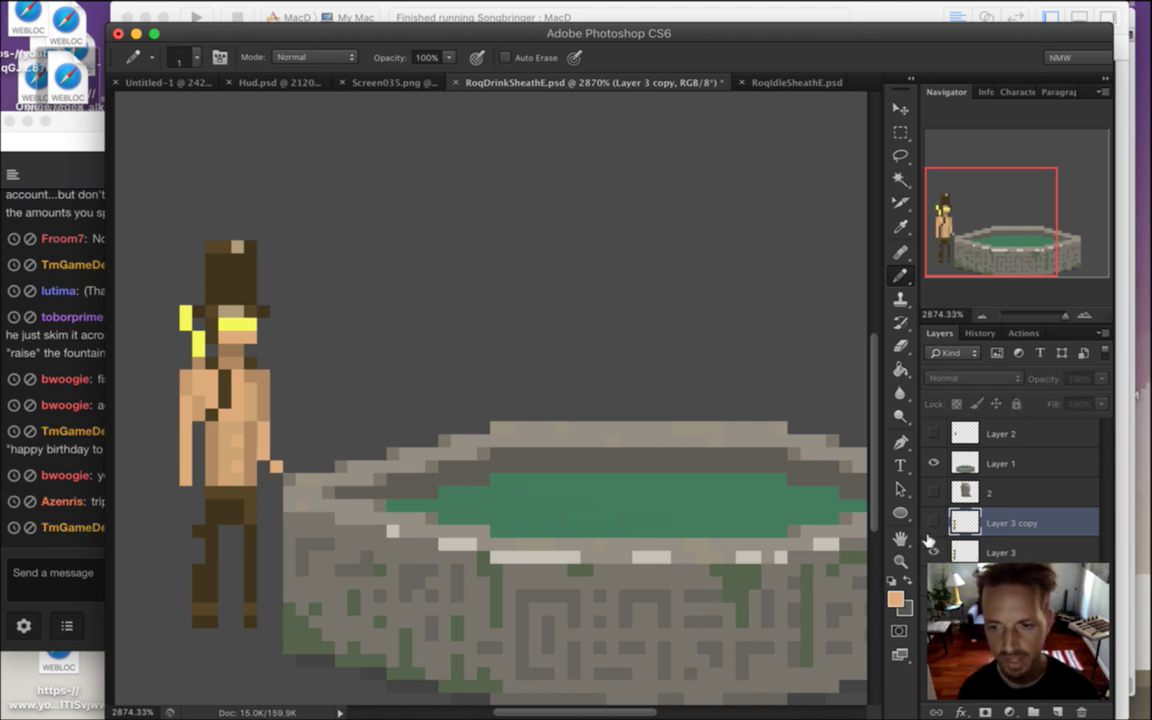
left_click(1000, 552)
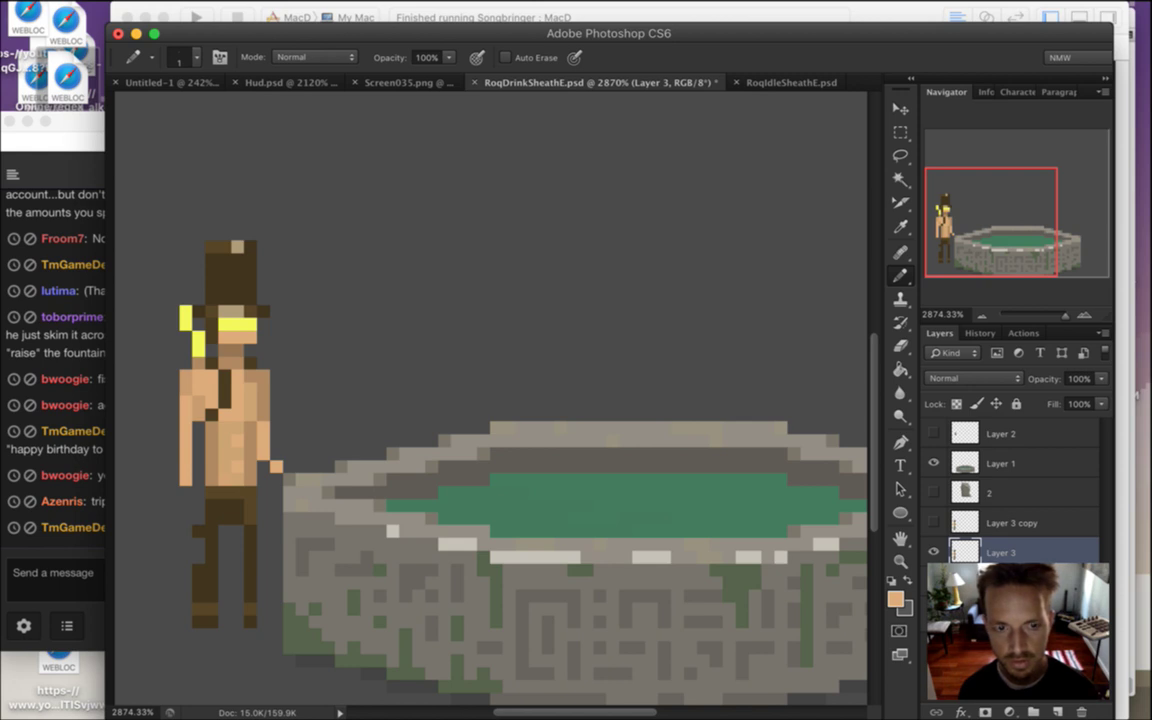
Check the viewer's pronunciation hint against the birthday request in the Twitch chat and return to Photoshop
left_click(45, 562)
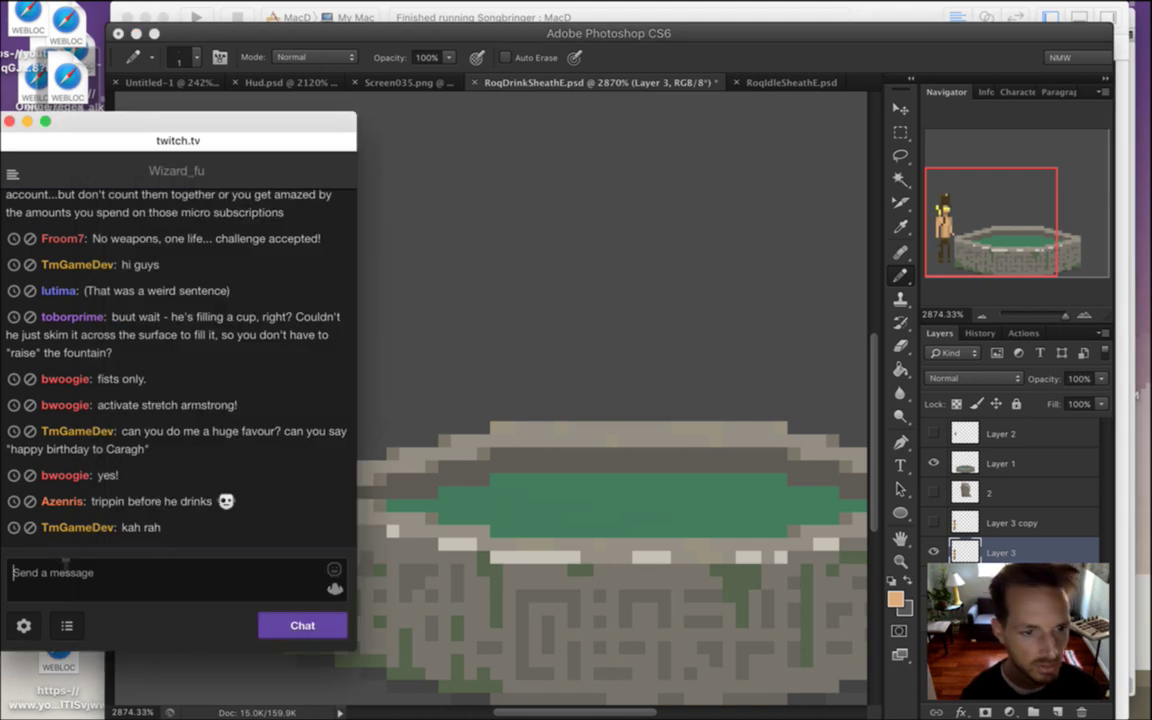
left_click_drag(122, 528, 155, 530)
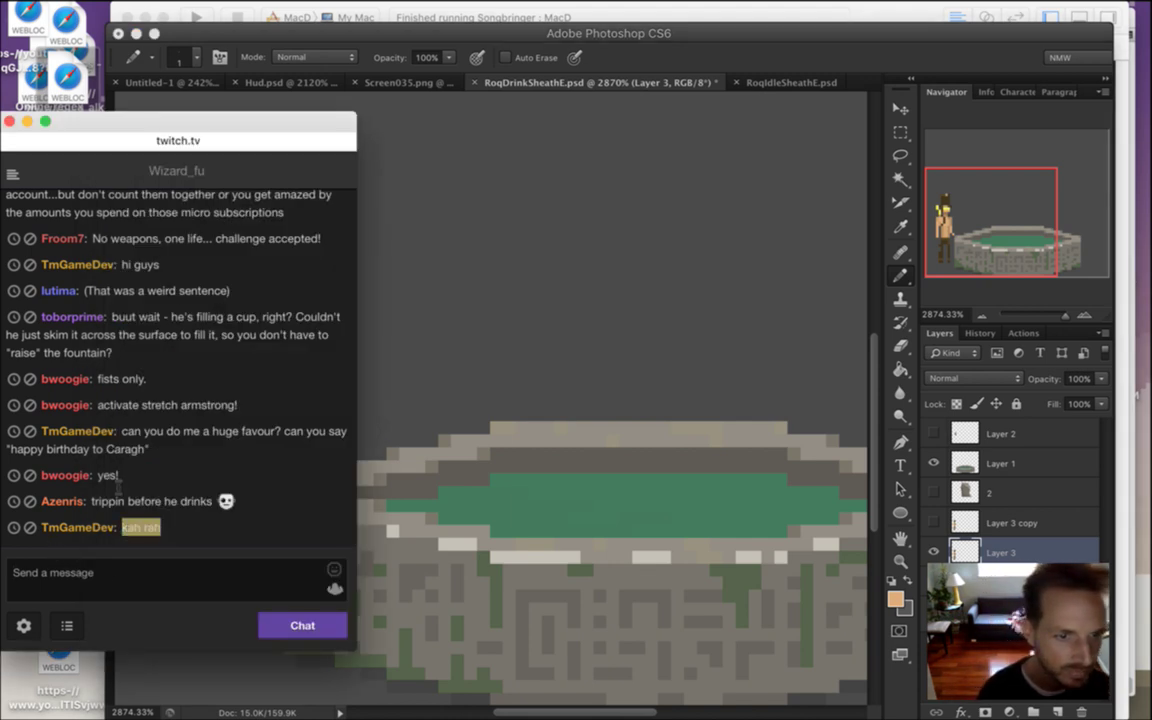
left_click(15, 453)
left_click_drag(15, 453, 150, 452)
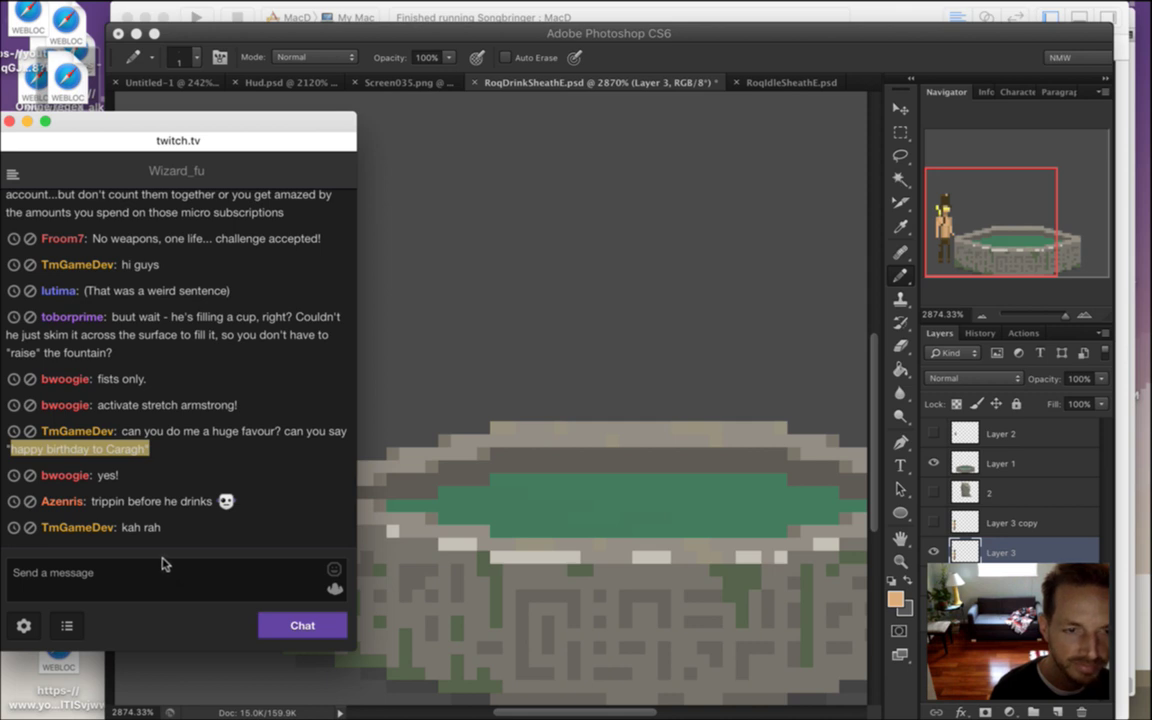
left_click(78, 457)
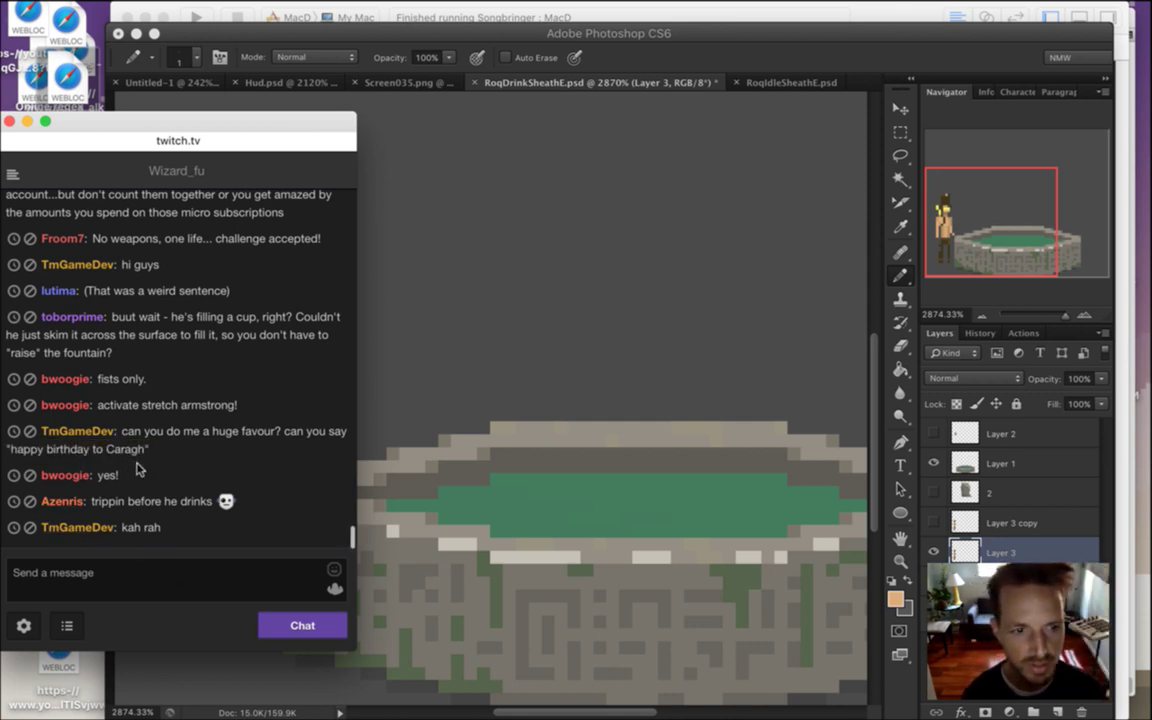
left_click_drag(150, 452, 56, 452)
left_click(175, 467)
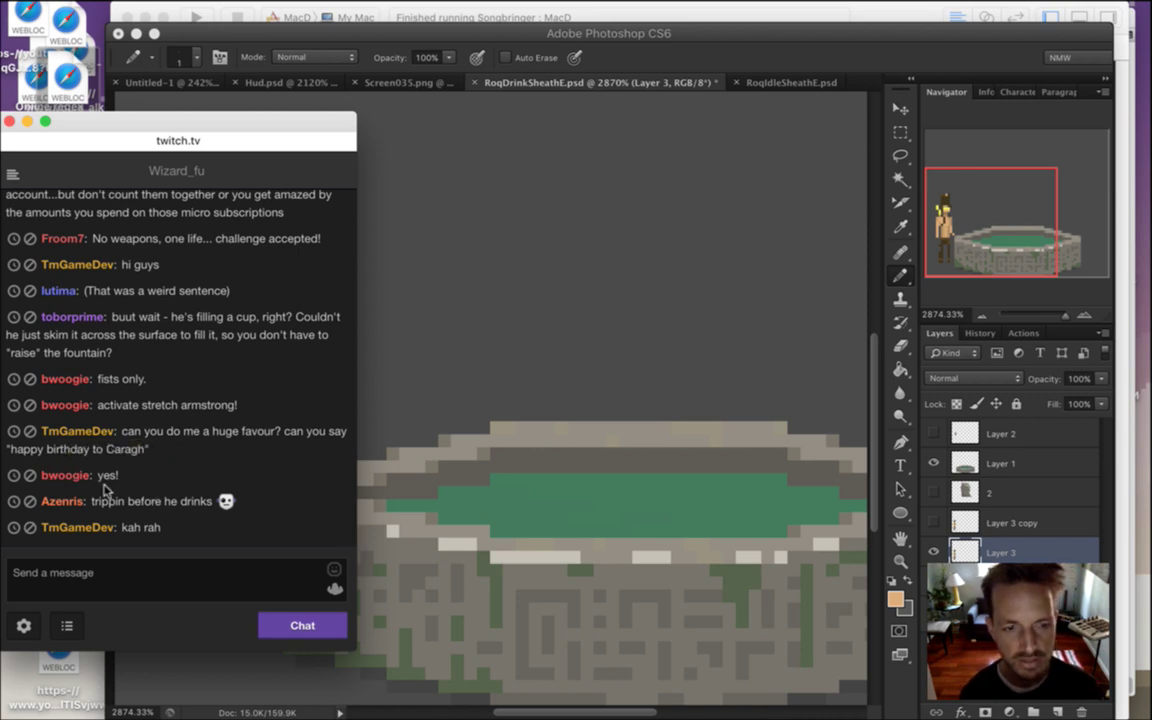
left_click(820, 52)
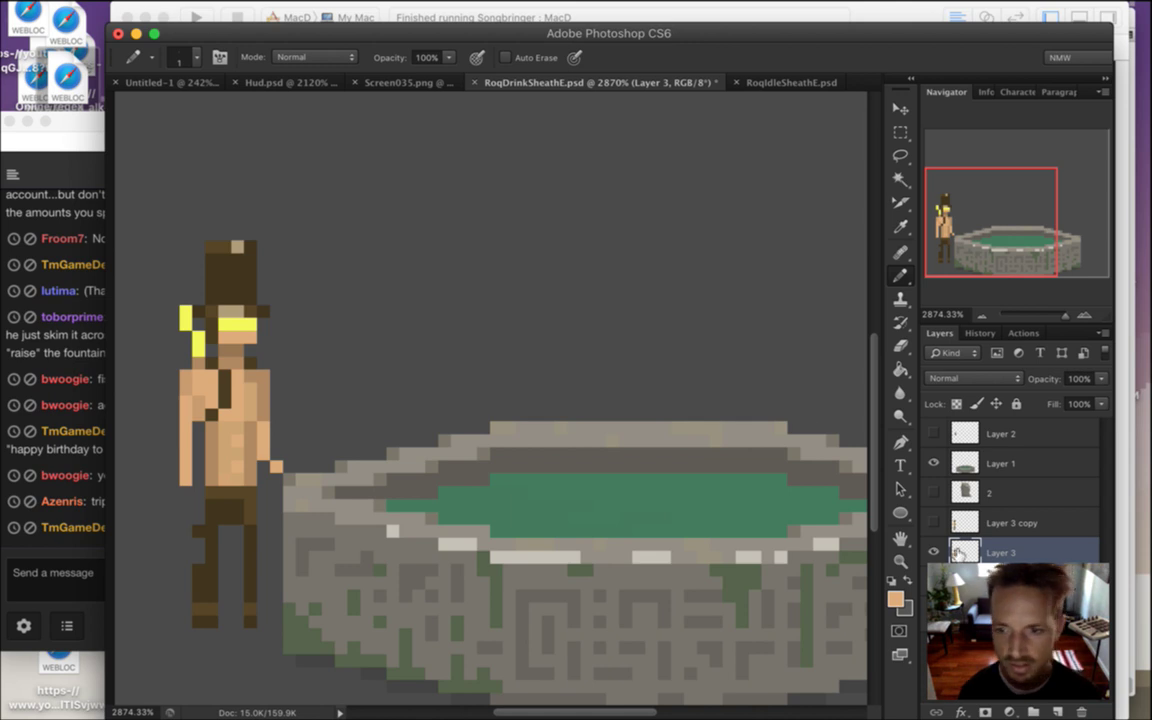
left_click(978, 523)
left_click(978, 552)
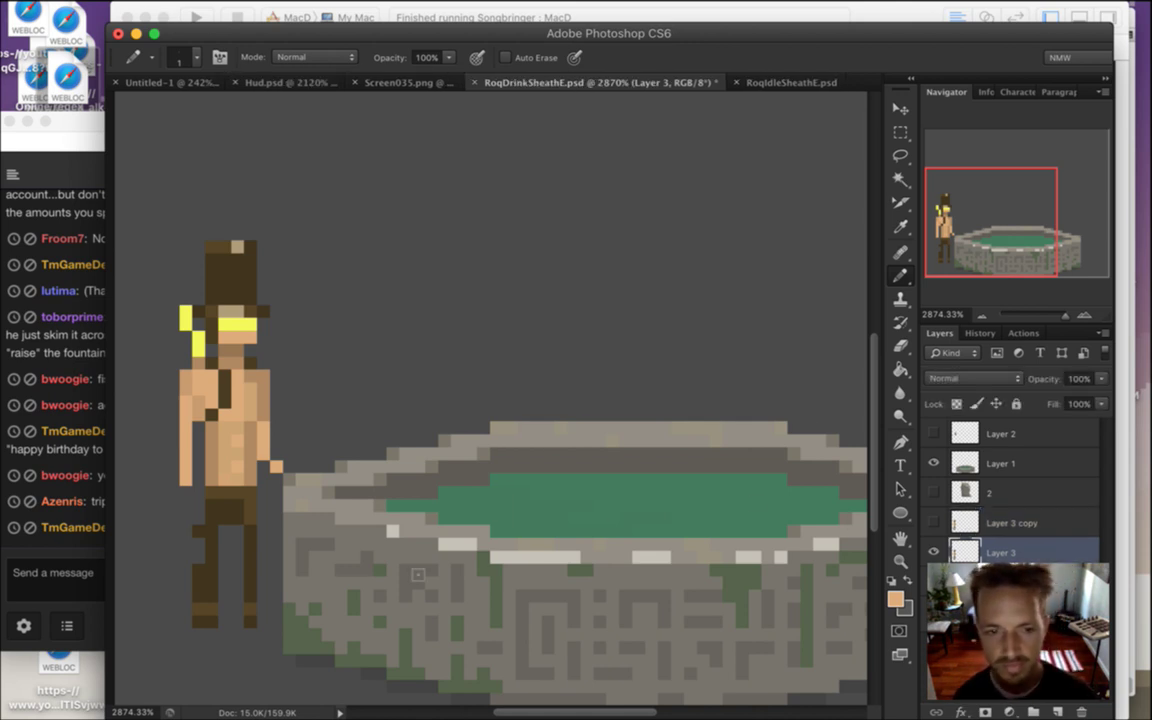
key("m")
left_click_drag(260, 430, 309, 470)
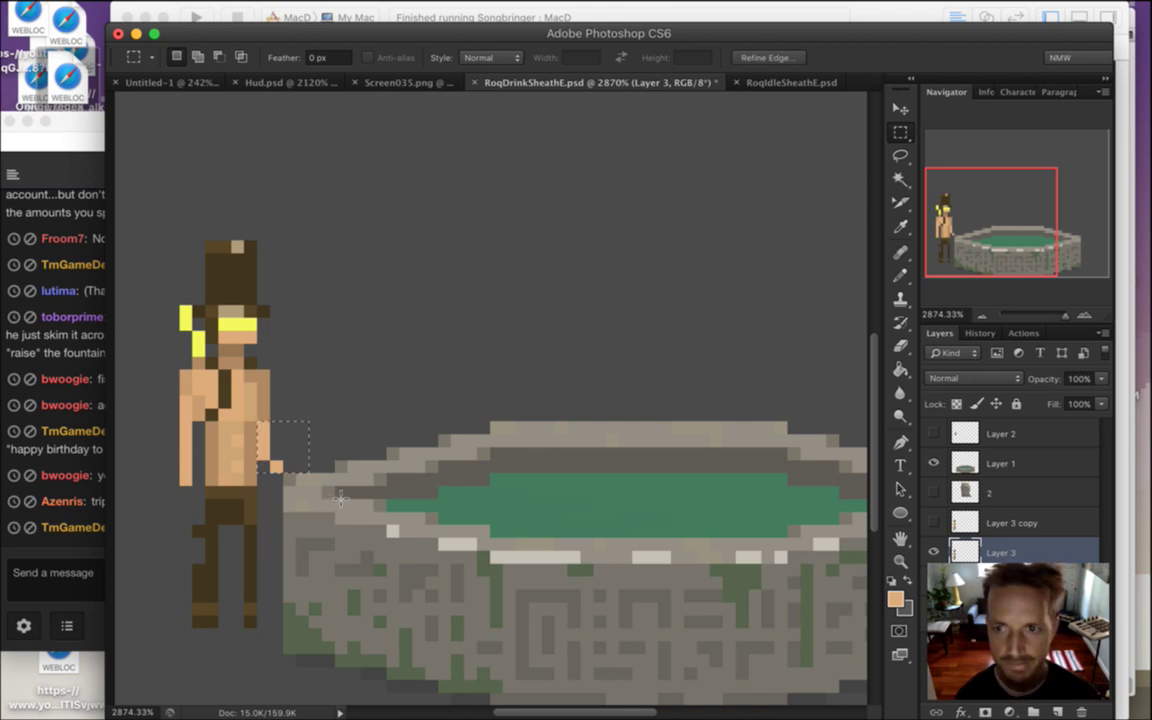
key("super+d")
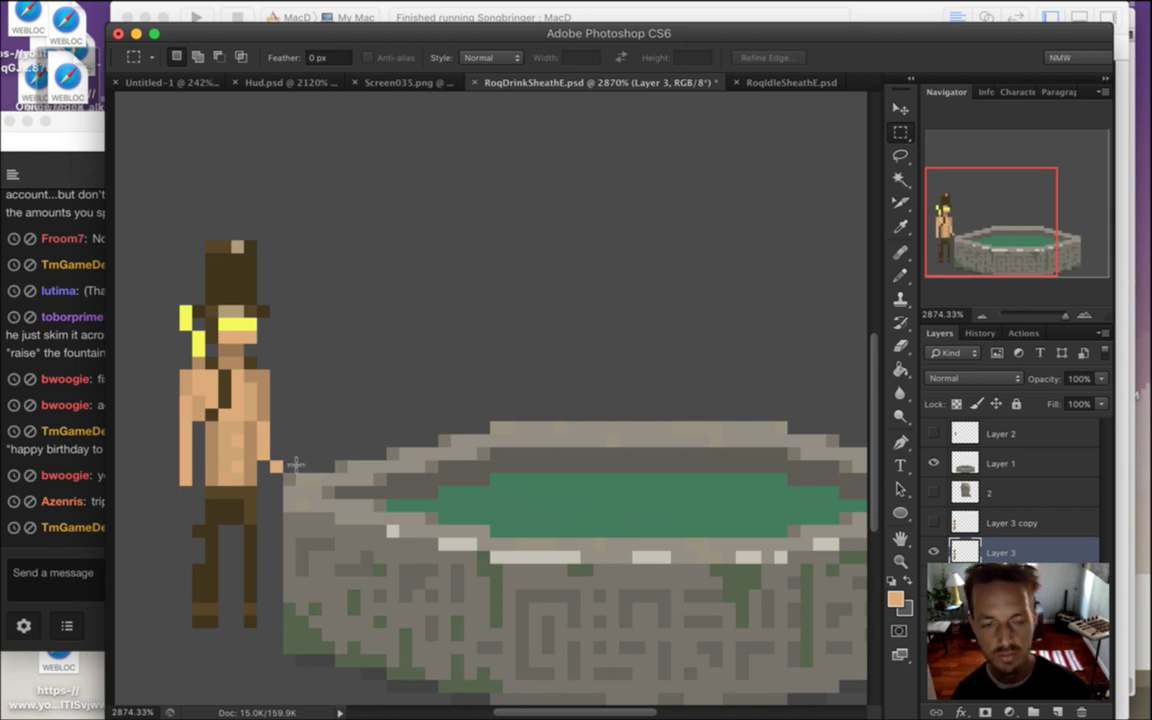
Switch to the Twitch chat and read the thank-you message and the suggestion about Roq falling into the fountain
left_click(58, 490)
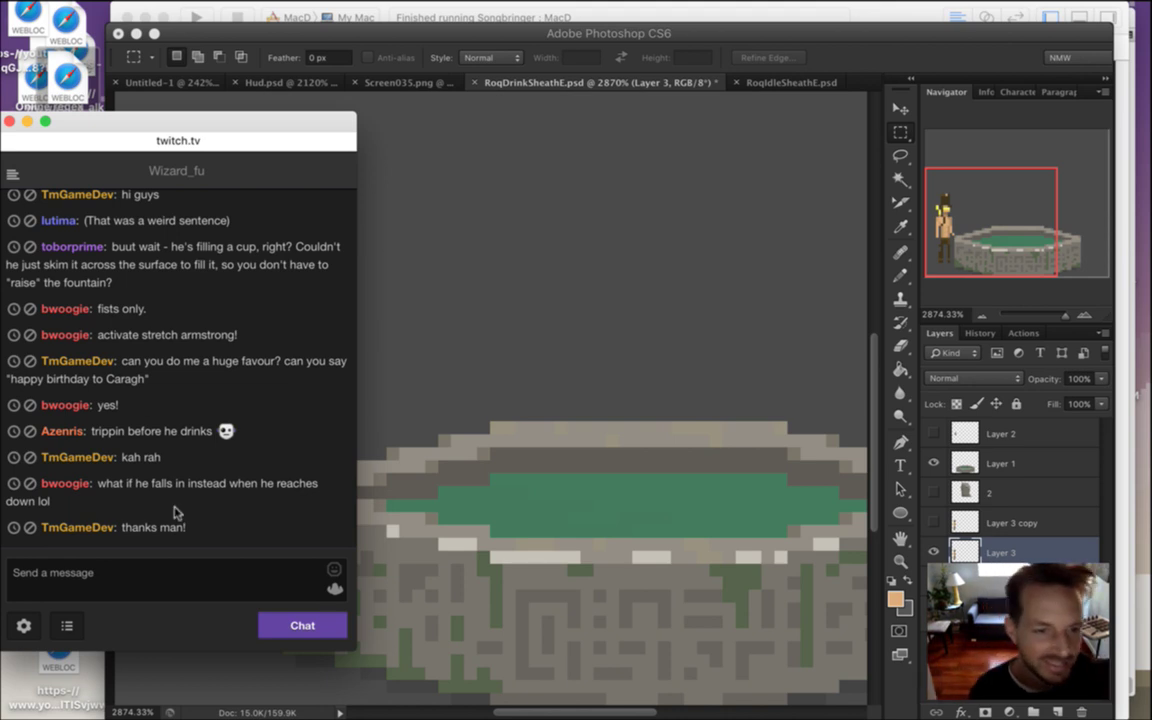
left_click_drag(152, 527, 203, 516)
left_click(156, 498)
left_click_drag(142, 484, 213, 500)
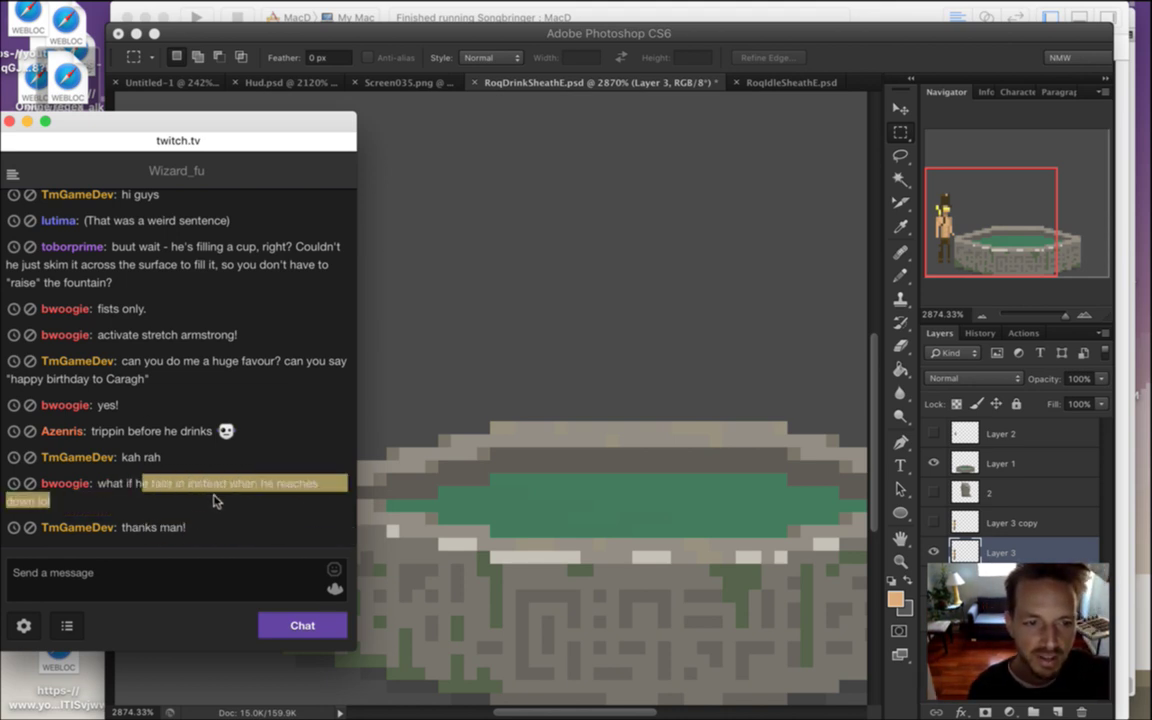
left_click(235, 530)
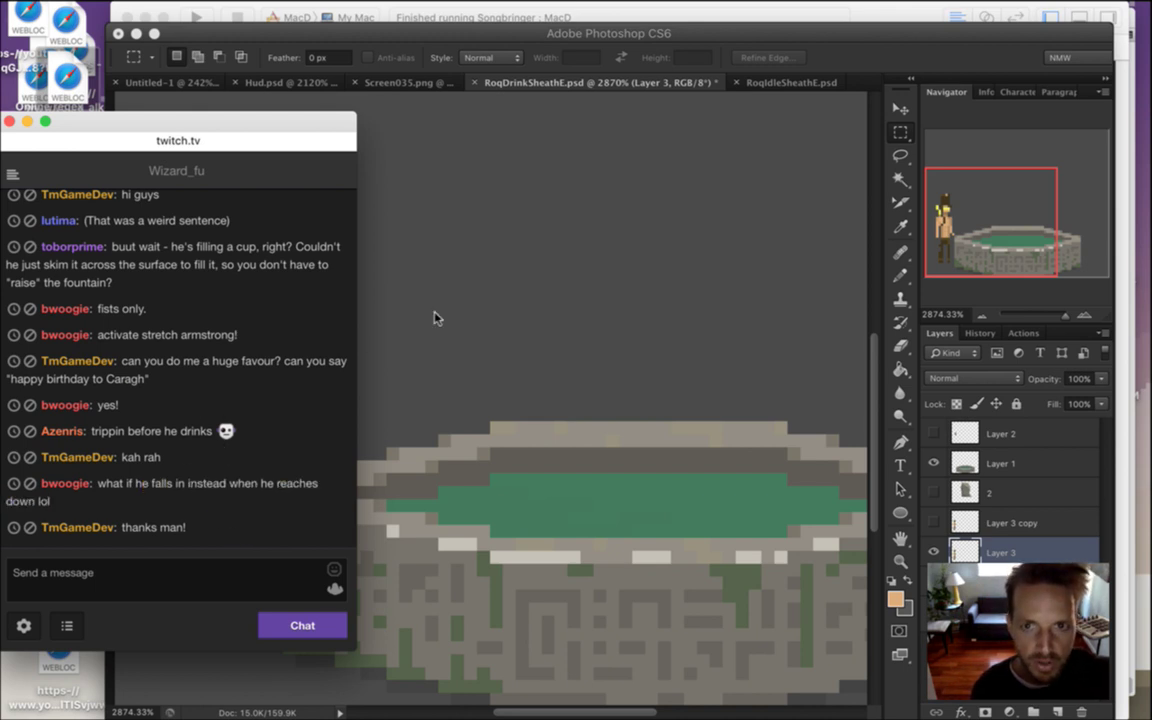
left_click(829, 79)
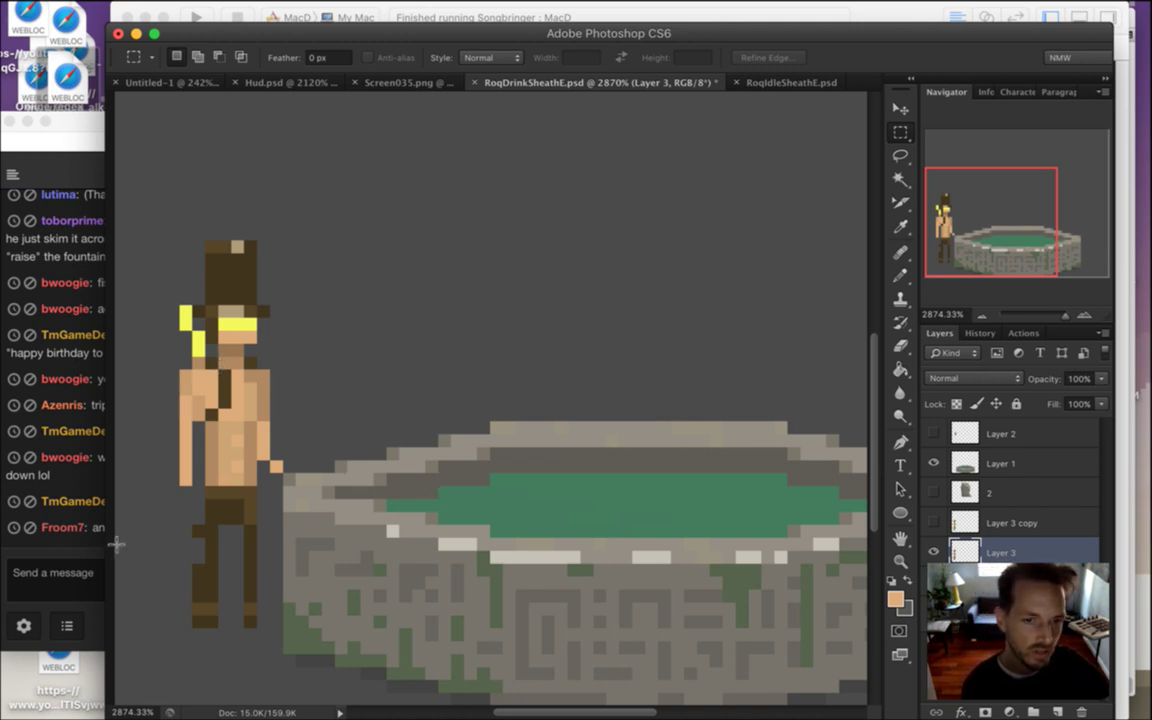
left_click_drag(166, 213, 280, 640)
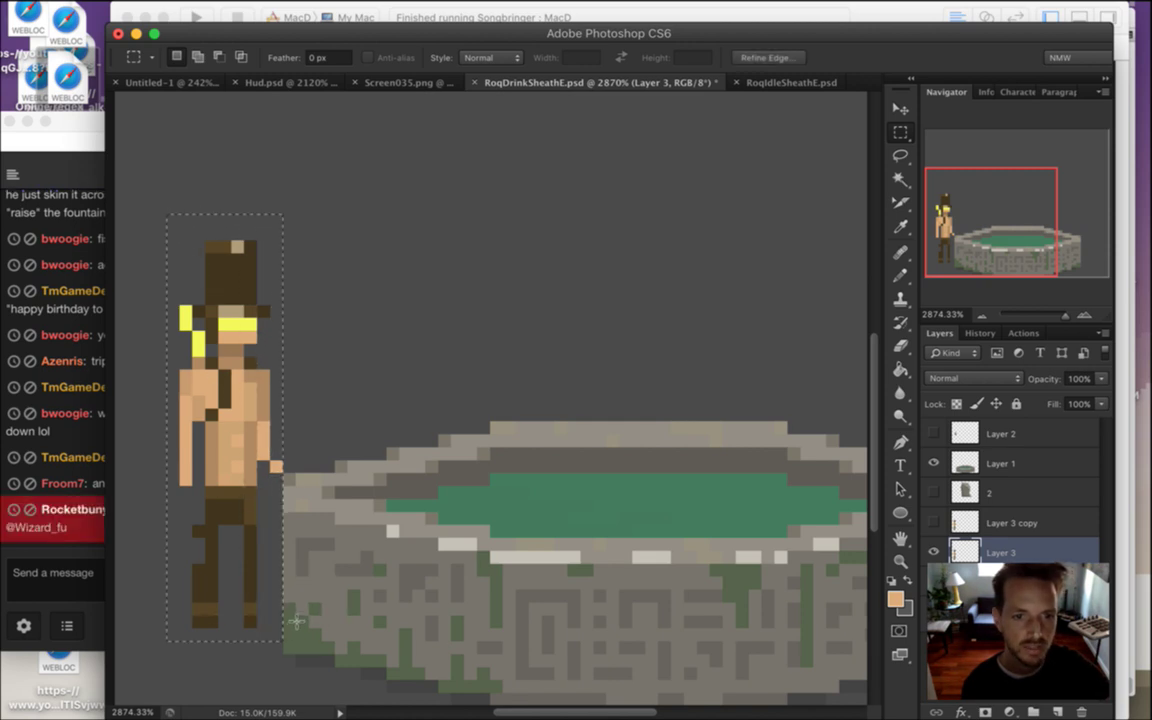
left_click_drag(322, 422, 334, 397)
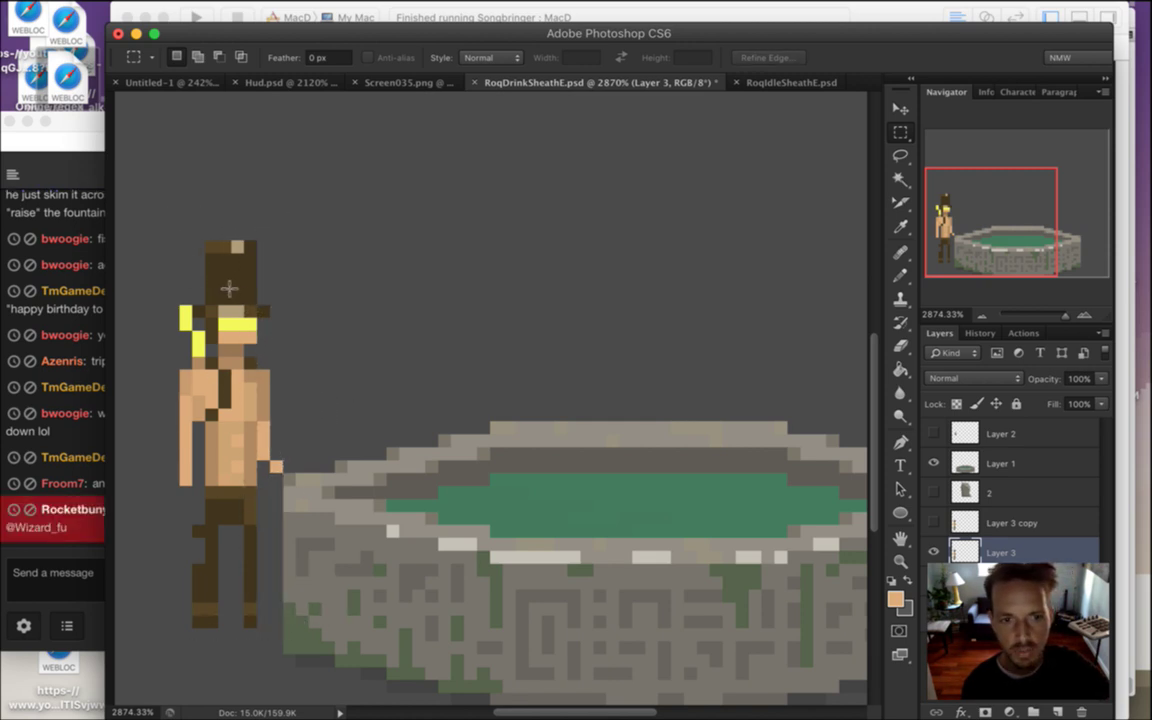
left_click_drag(166, 228, 309, 447)
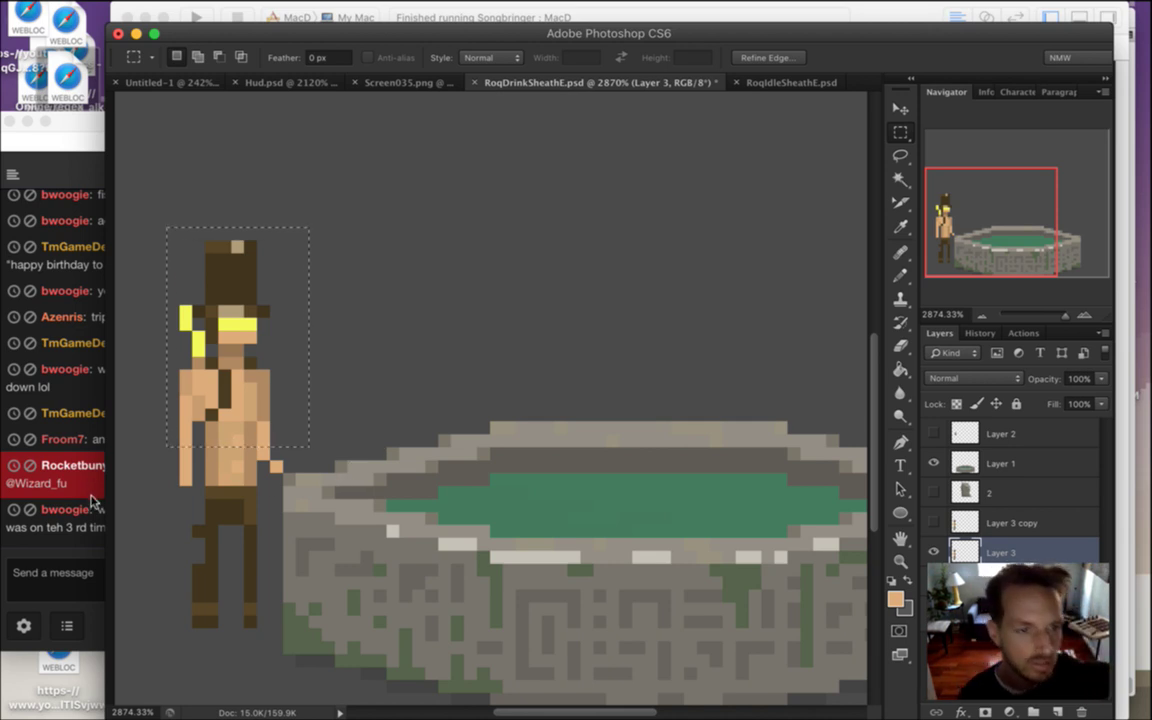
Switch to the Twitch chat, read the messages about the slapstick fall happening on the third drink, and return to Photoshop
left_click(82, 406)
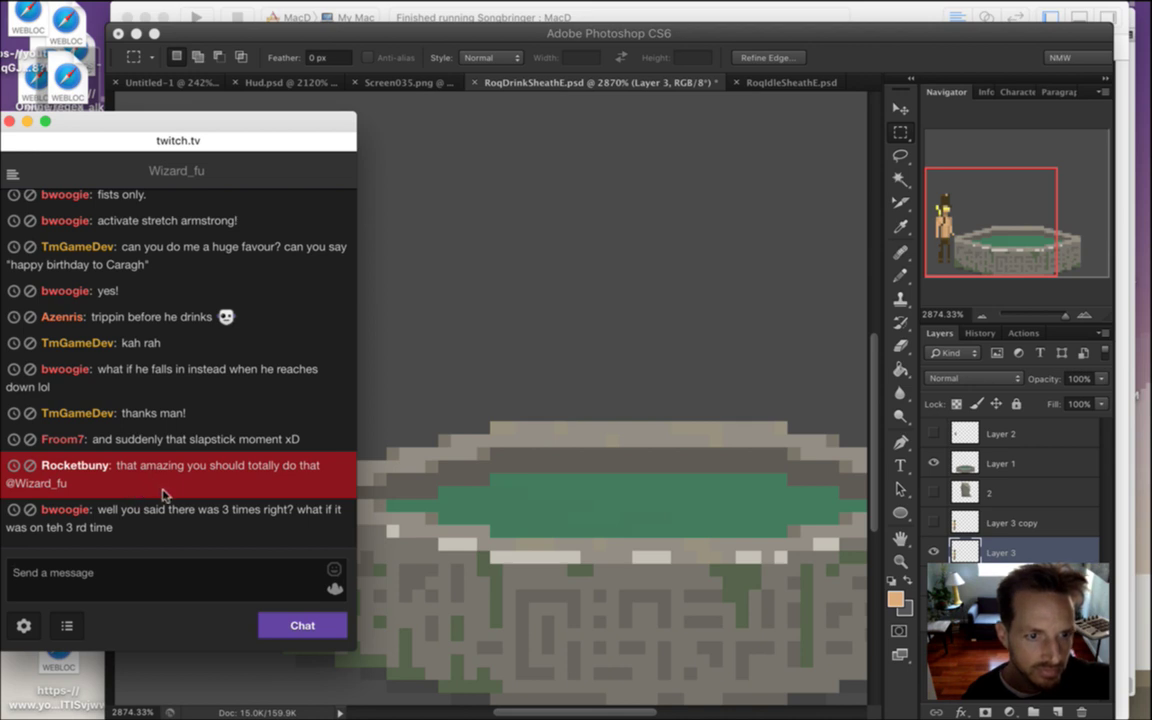
left_click_drag(146, 467, 210, 485)
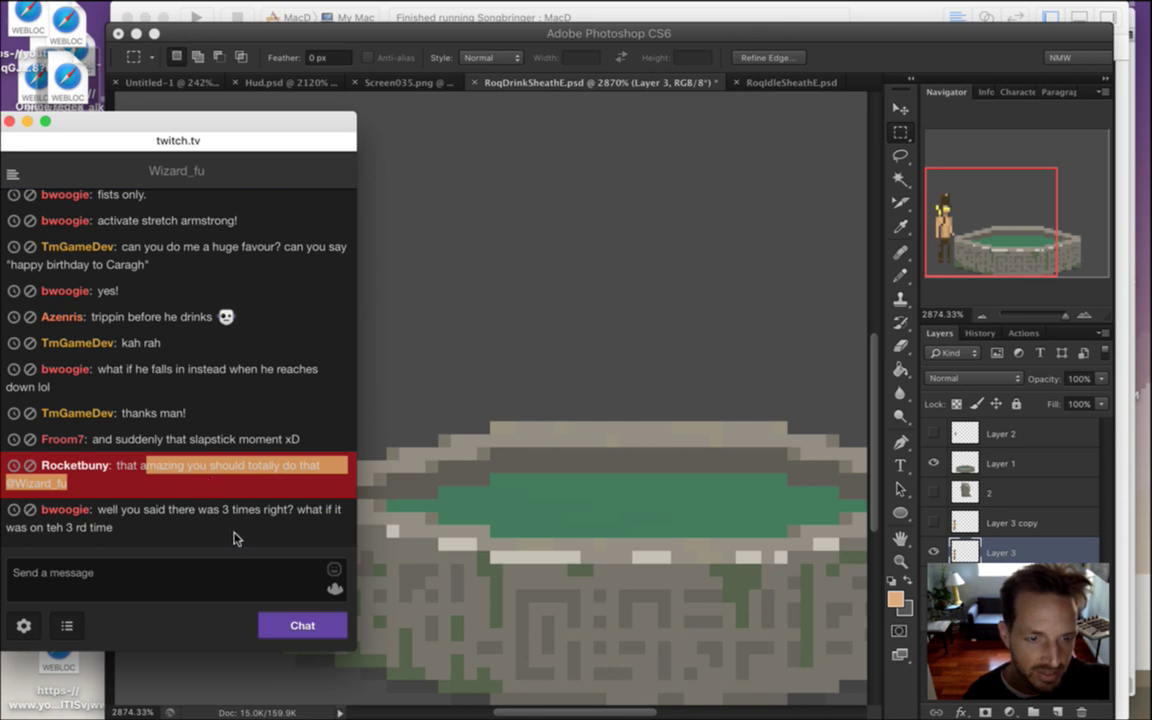
left_click_drag(124, 509, 182, 526)
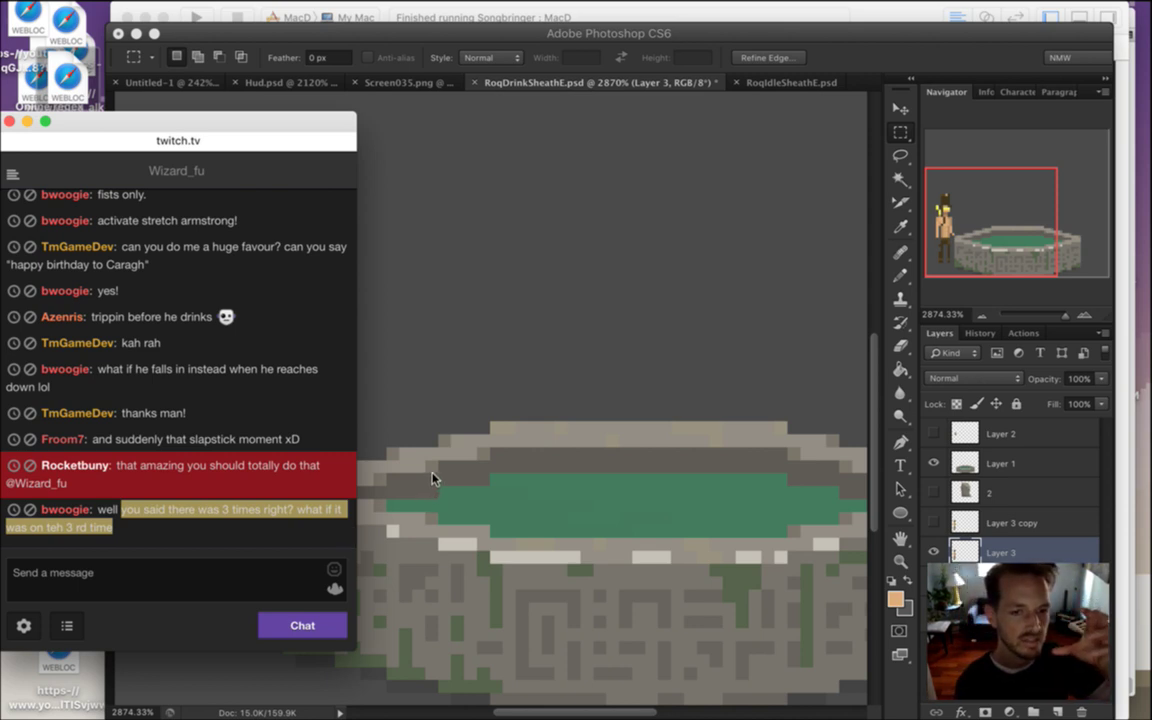
left_click(897, 66)
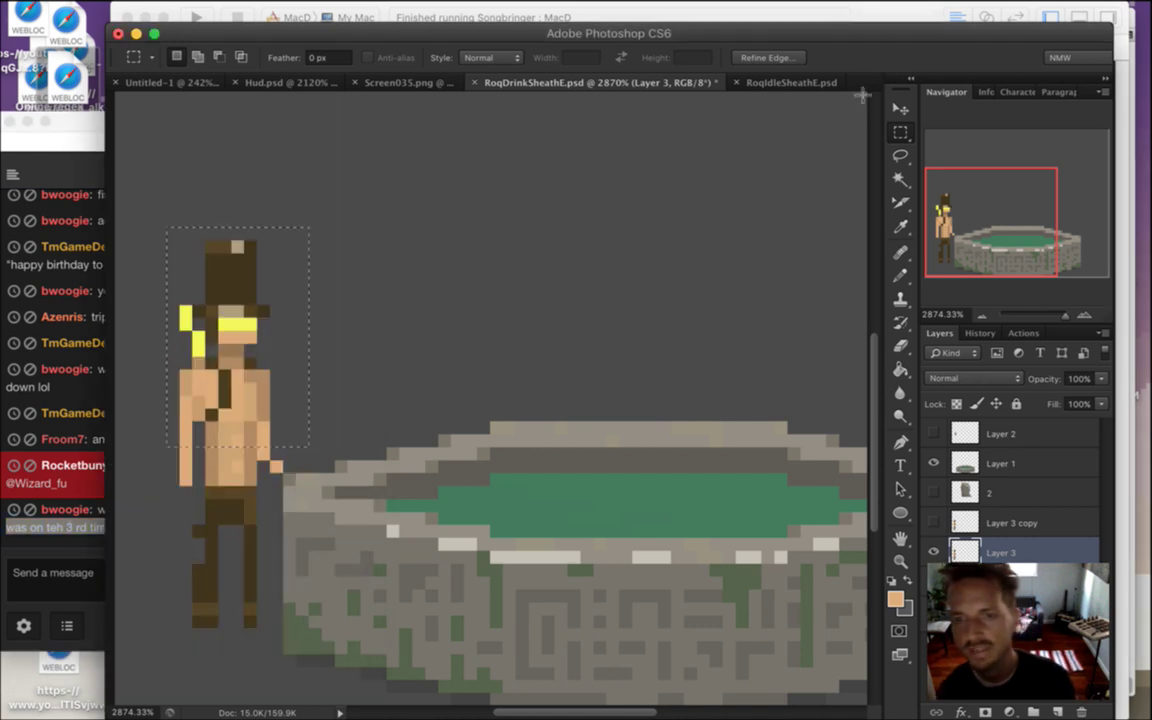
Clear the selection around Roq and widen the RoqDrinkSheathE.psd canvas to 96 pixels
left_click(330, 488)
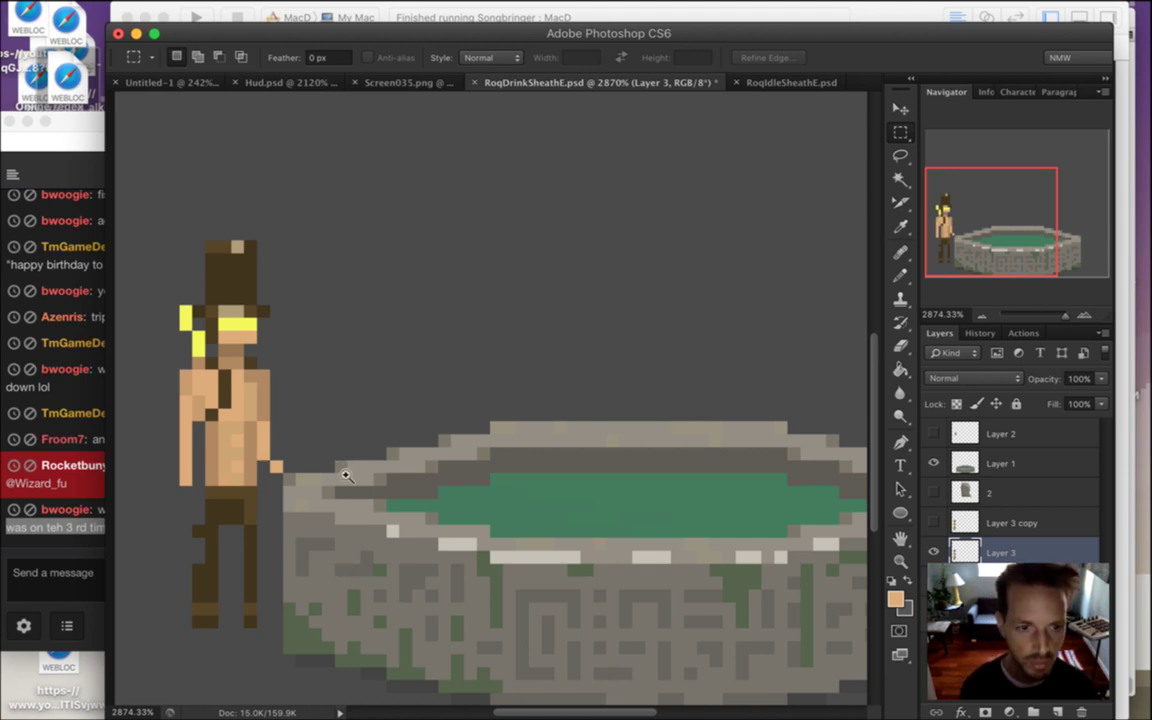
scroll(334, 458, "down", 1)
scroll(340, 455, "down", 1)
scroll(336, 480, "down", 1)
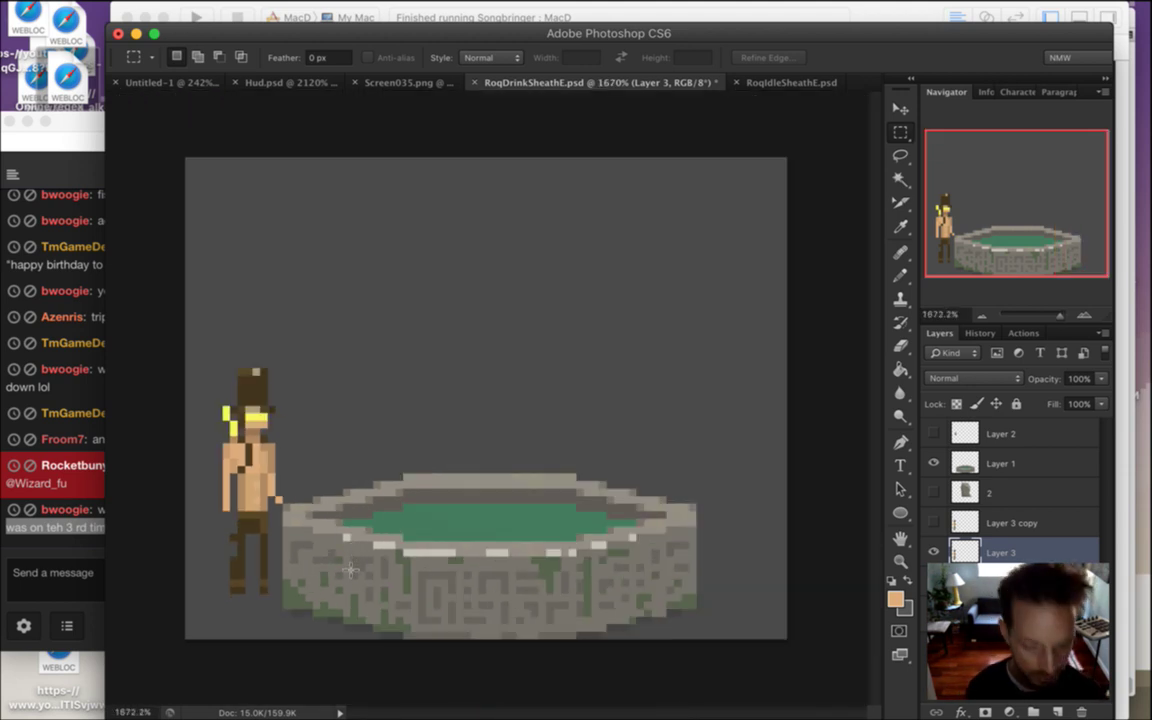
key("super+alt+c")
type("96")
key("Return")
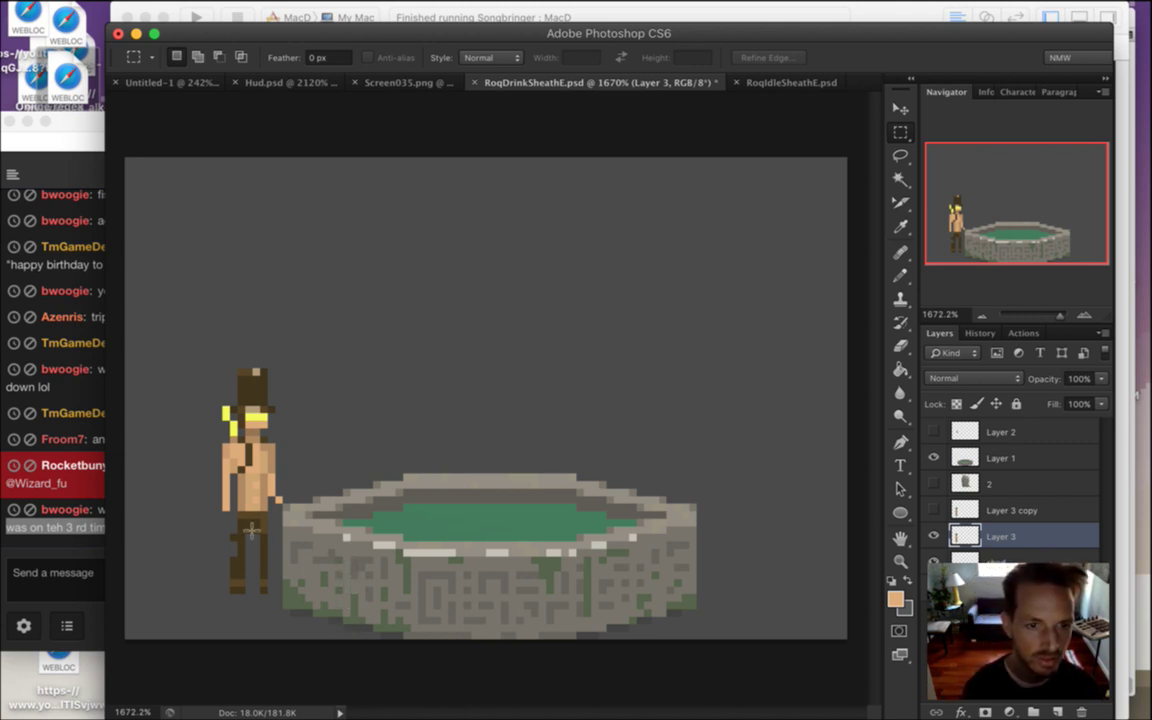
Duplicate Layer 3, which holds Roq with the lowered arm, as the base for another animation frame
left_click_drag(184, 347, 275, 601)
key("super+d")
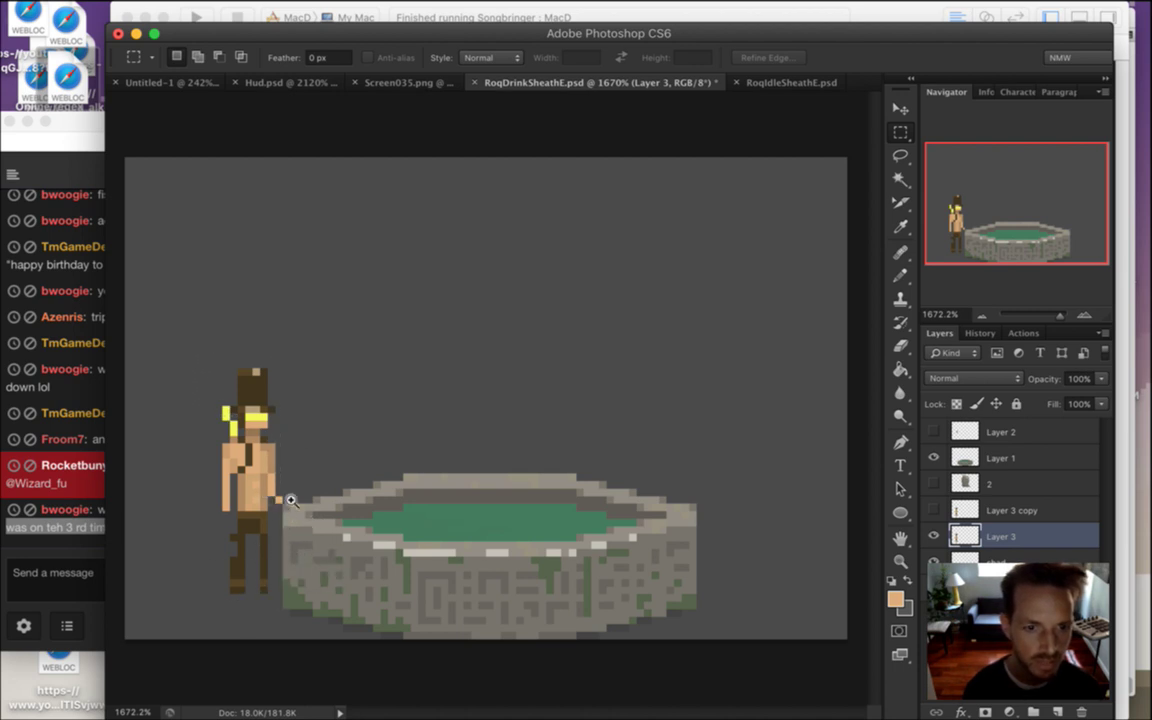
scroll(276, 511, "up", 1)
scroll(269, 508, "up", 1)
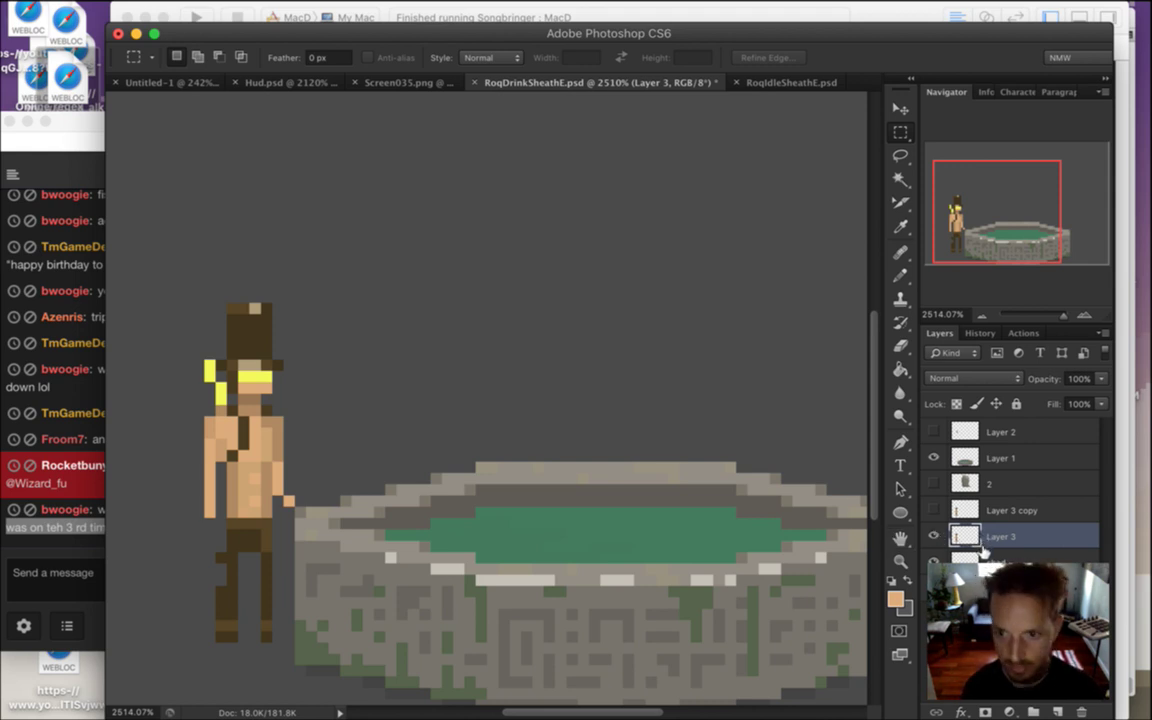
key("ctrl+j")
key("i")
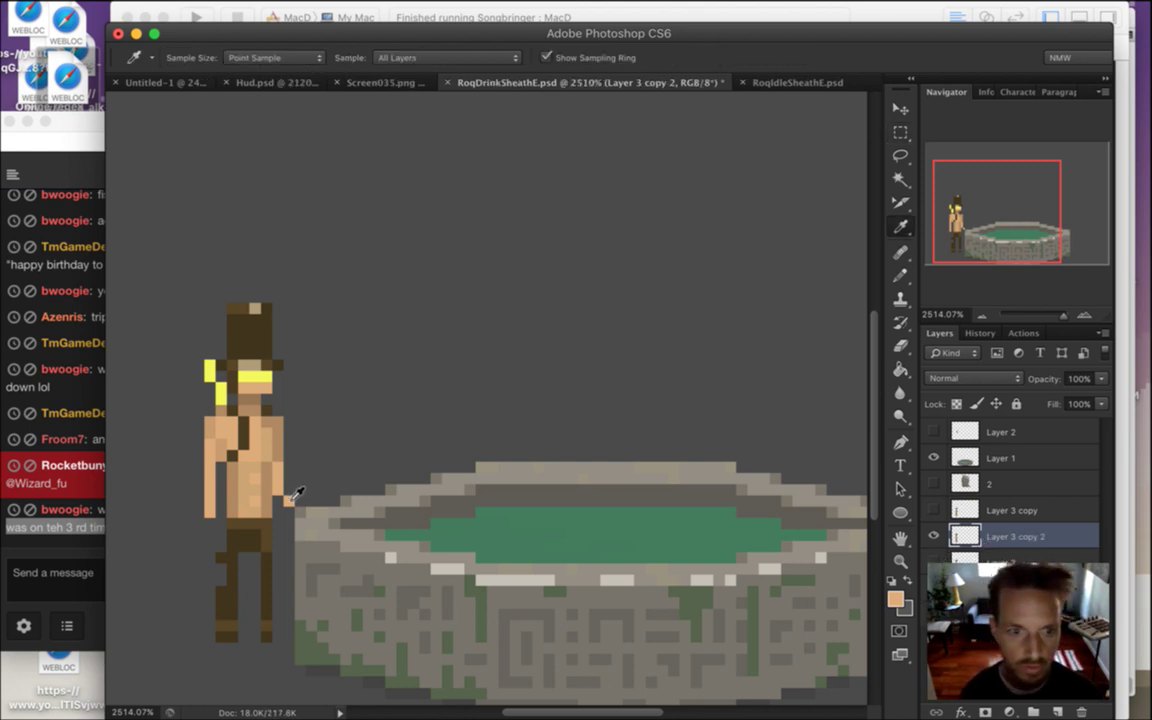
key("e")
left_click(288, 500)
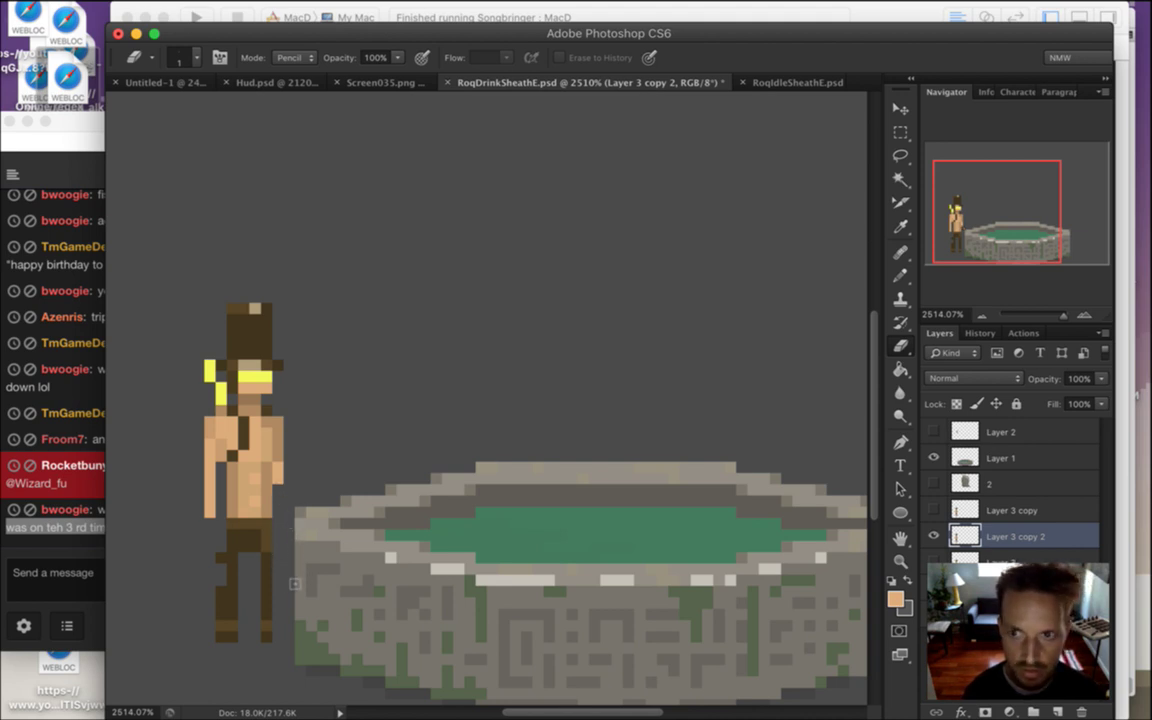
key("i")
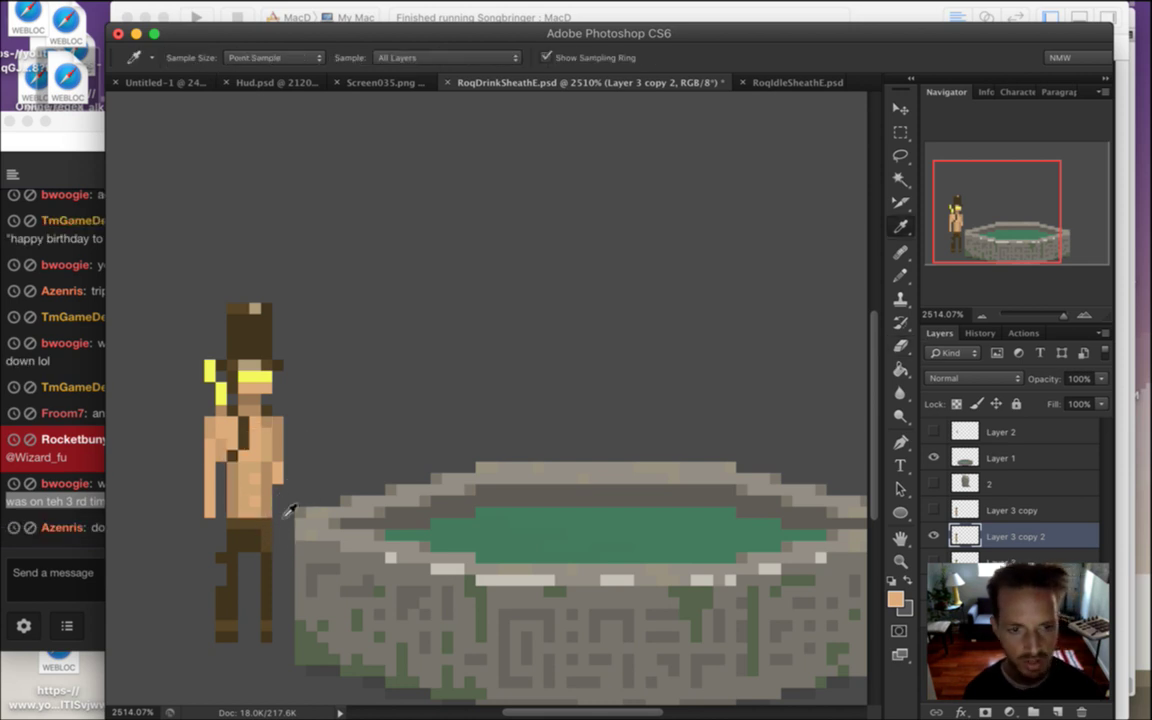
key("alt+super+z")
key("alt+super+z")
key("alt+super+z")
key("alt+super+z")
key("alt+super+z")
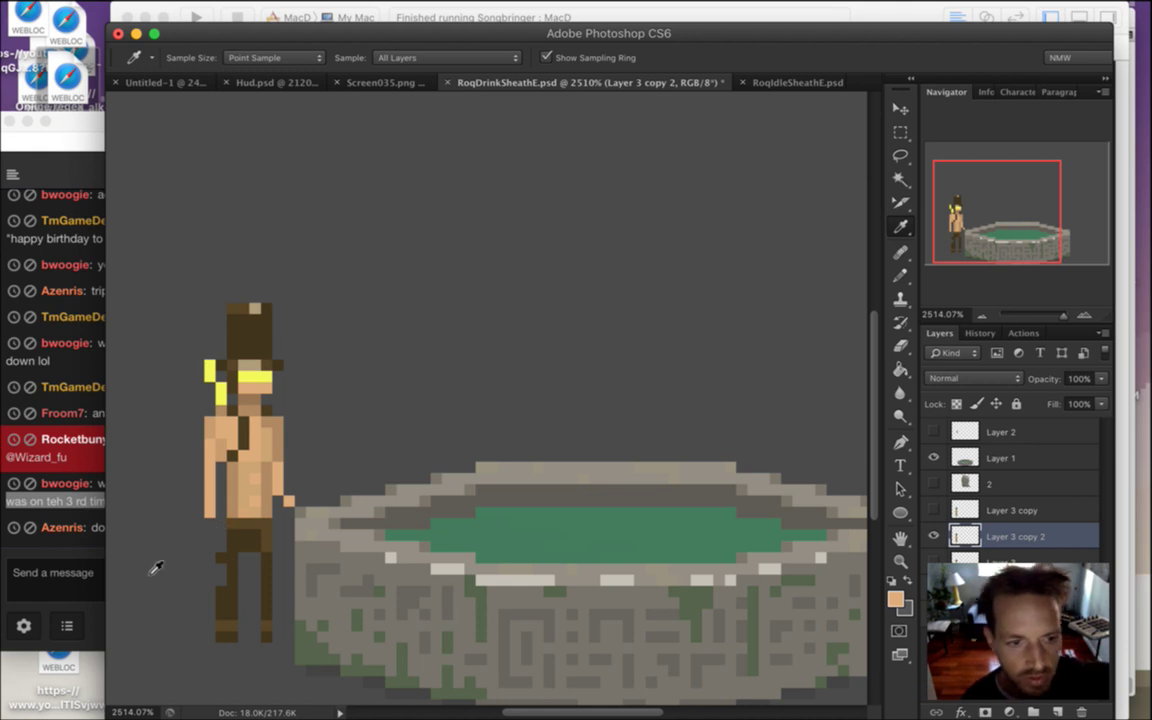
Switch to the Twitch chat, read the question about Roq taking a selfie, and return to Photoshop
left_click(92, 495)
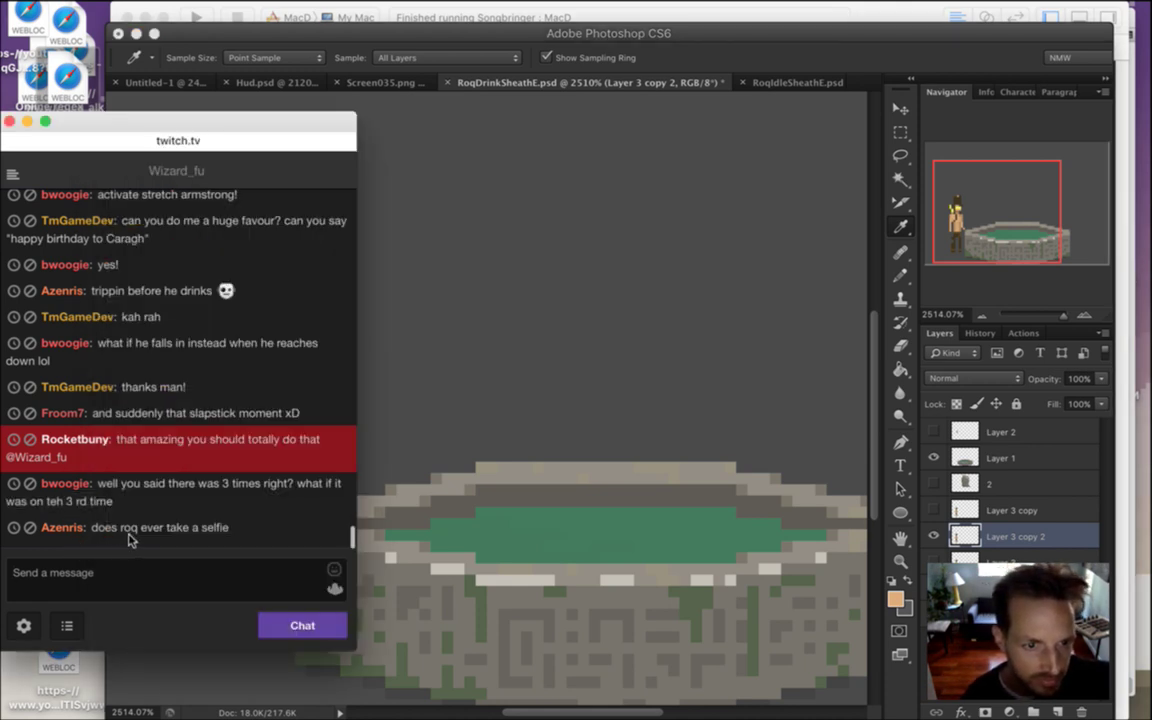
left_click_drag(106, 529, 222, 547)
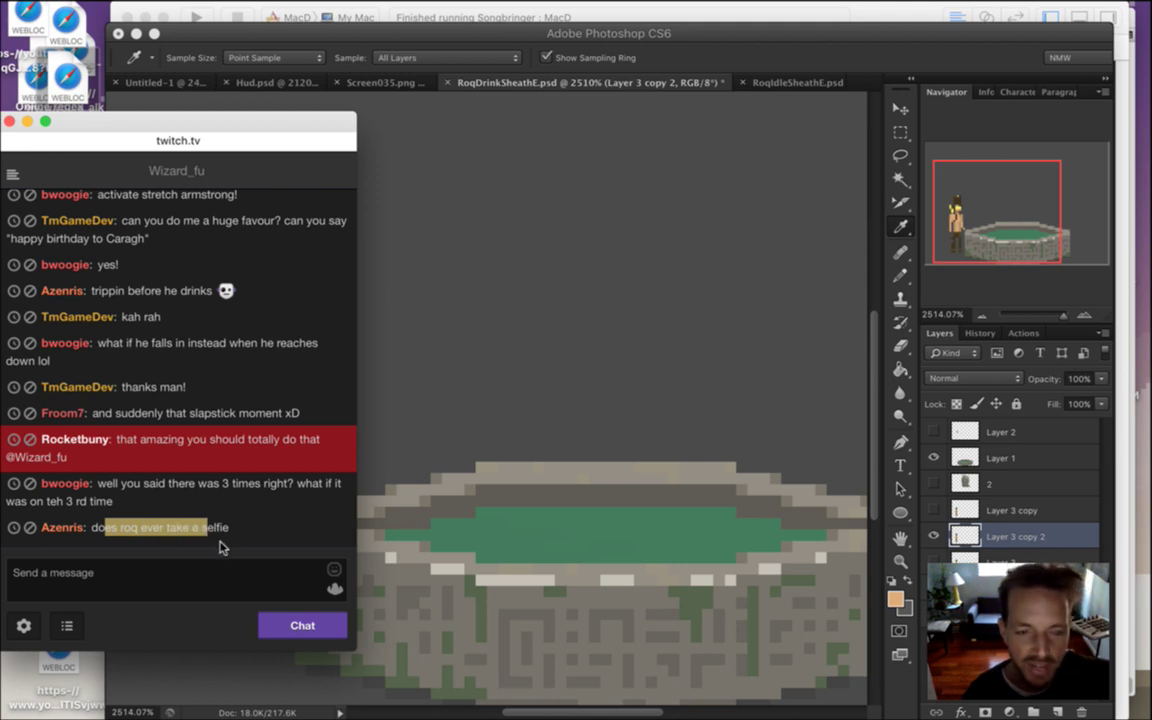
left_click(258, 541)
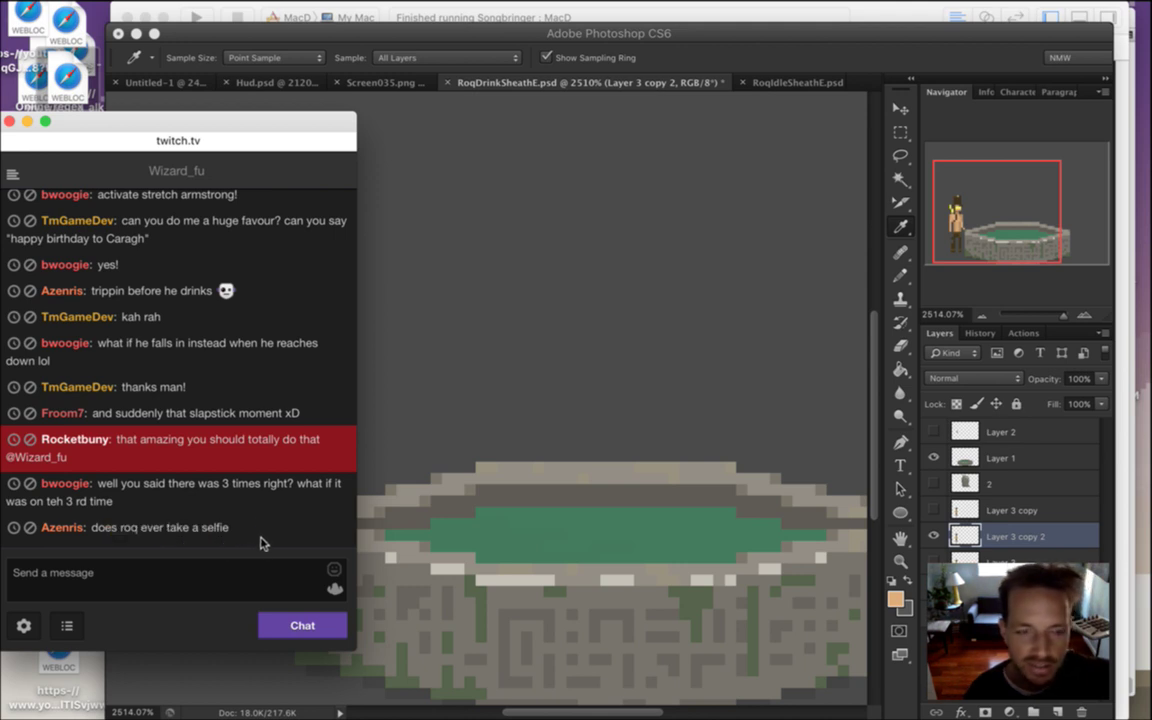
left_click(761, 60)
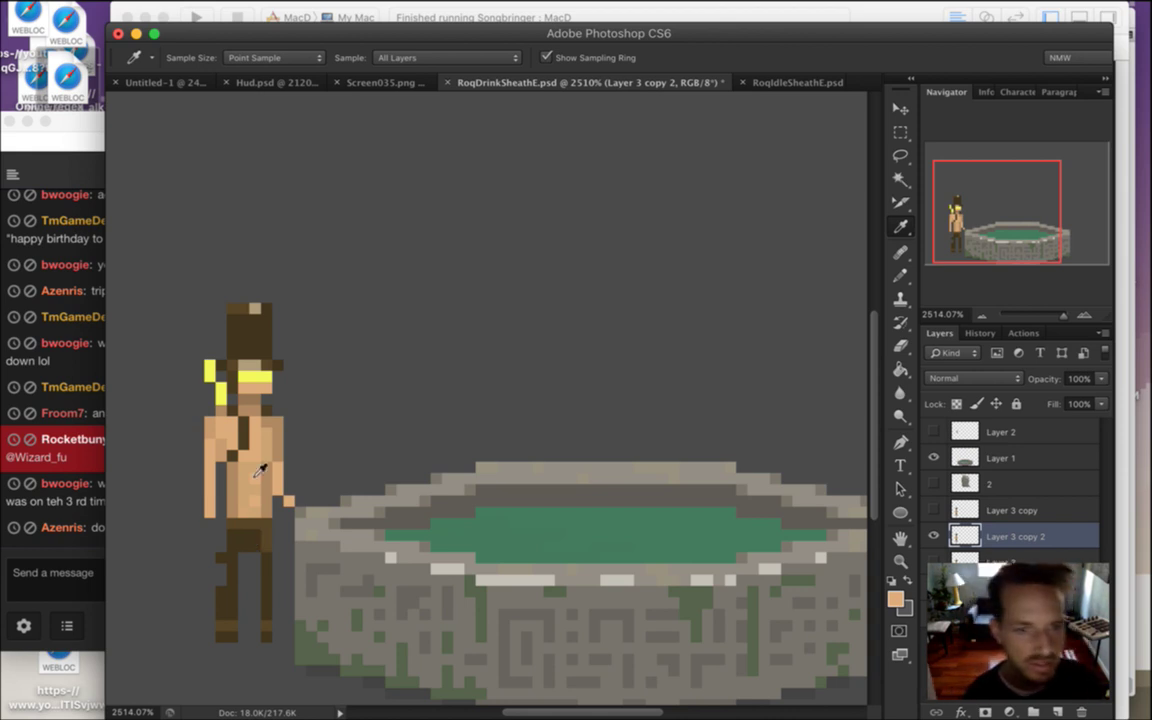
Erase the hand and lower forearm pixels of Roq's fountain-side arm on Layer 3 copy 2
left_click(287, 502)
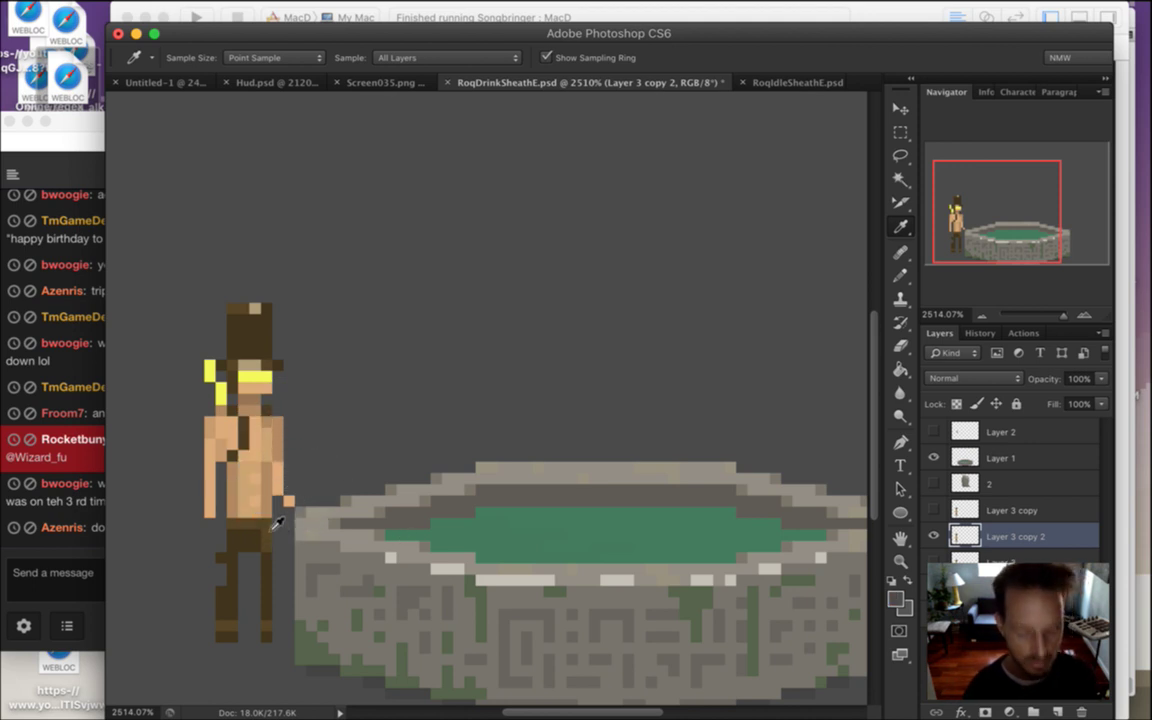
key("e")
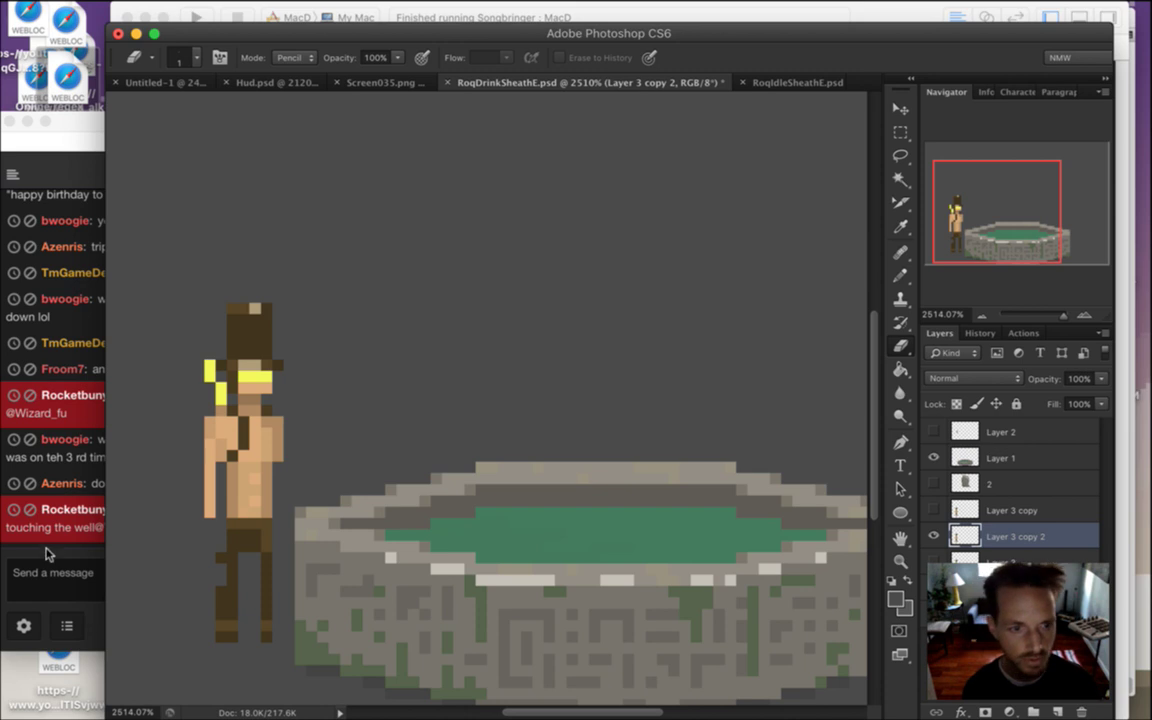
Switch to the Twitch chat, read the suggestion about using Roq's other arm, and return to Photoshop
left_click(40, 497)
left_click(90, 580)
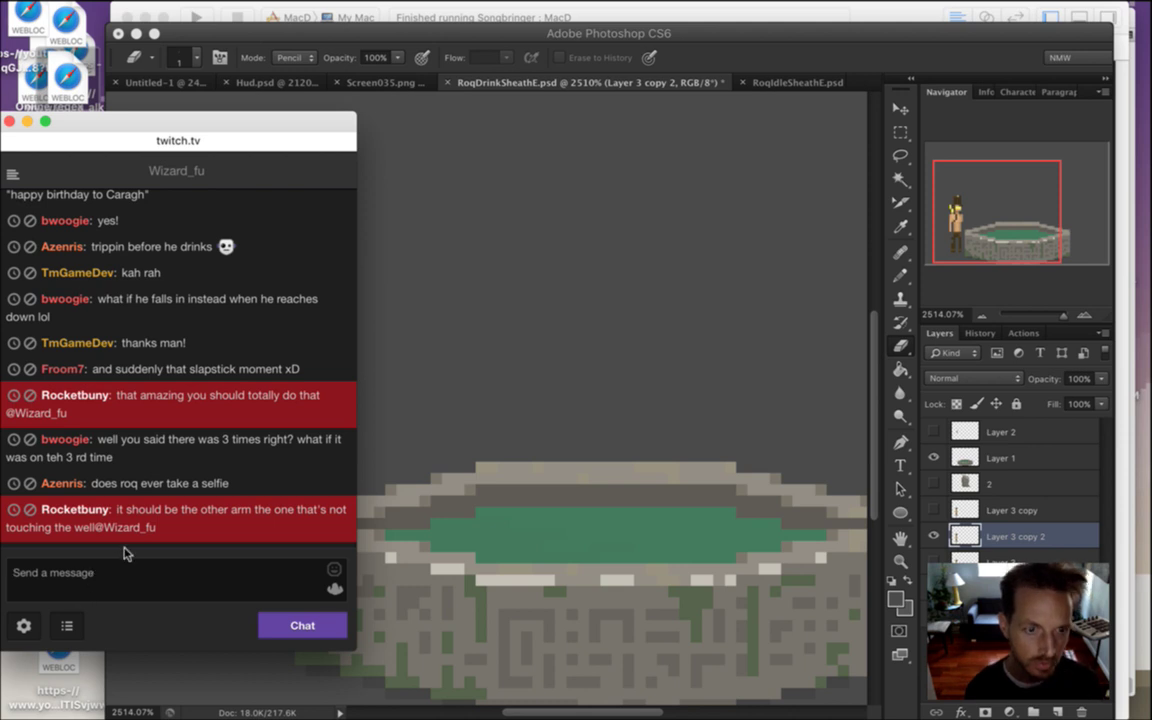
left_click_drag(138, 515, 159, 527)
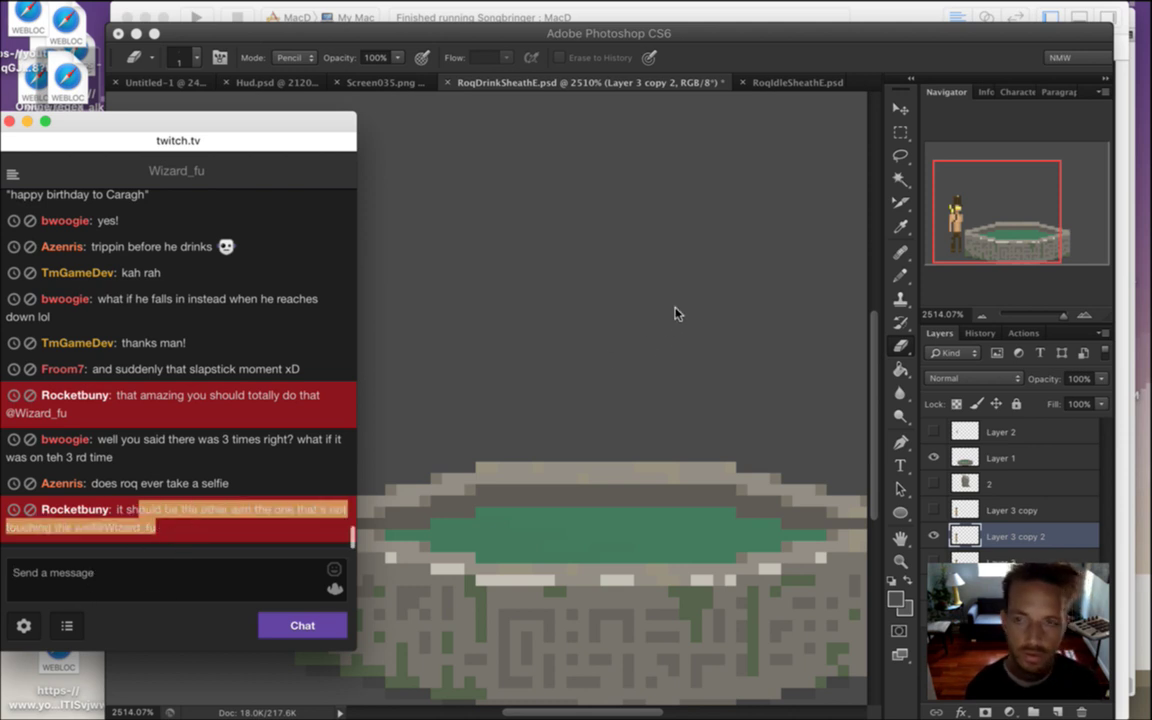
left_click(142, 528)
left_click_drag(138, 510, 175, 521)
left_click(874, 48)
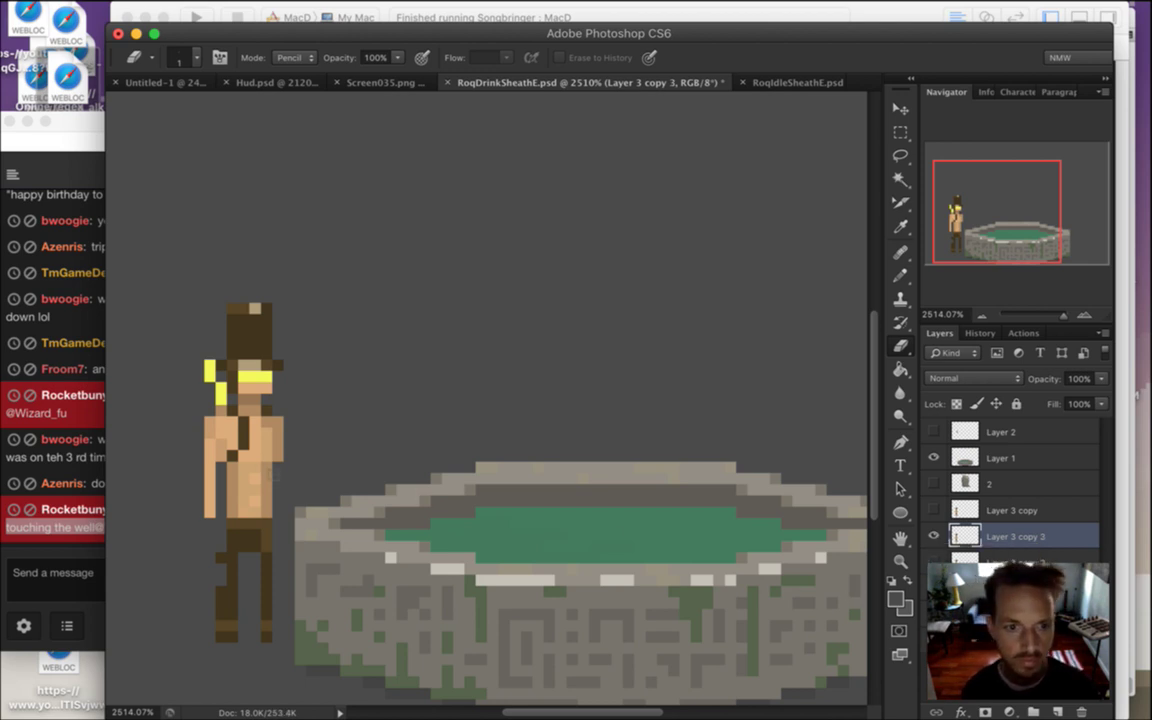
Sample Roq's skin colour and pencil in a forearm reaching horizontally toward the fountain on Layer 3 copy 3
key("i")
left_click(206, 475)
key("b")
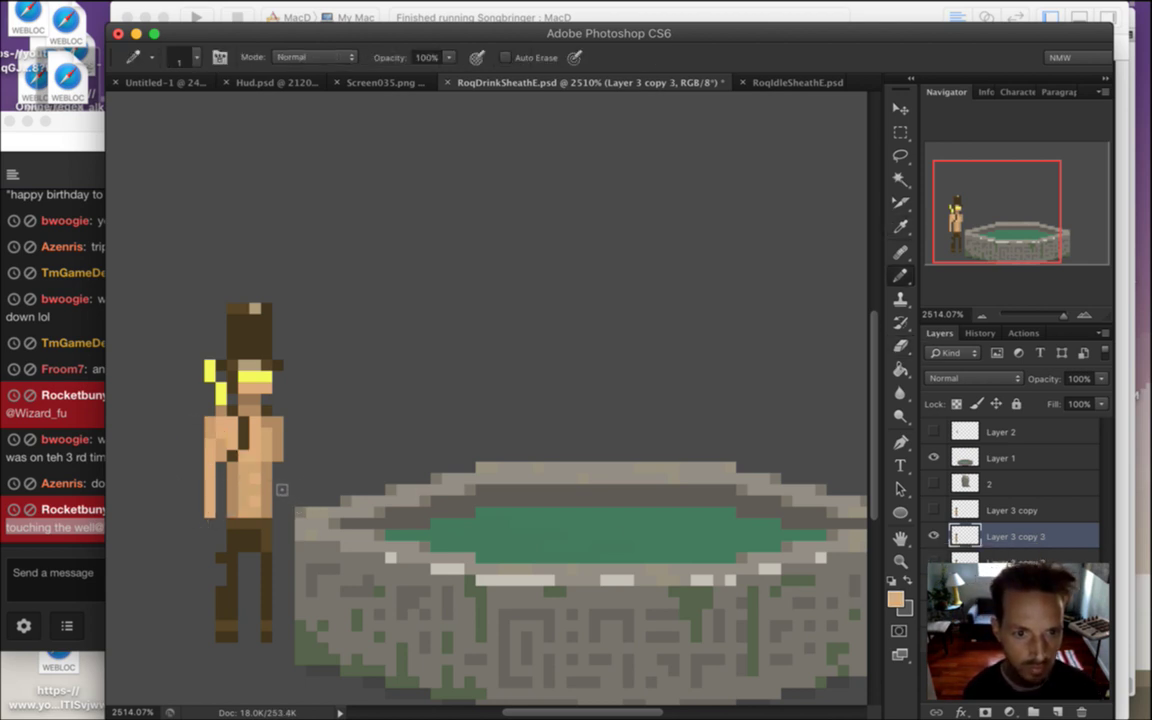
left_click_drag(278, 491, 284, 500)
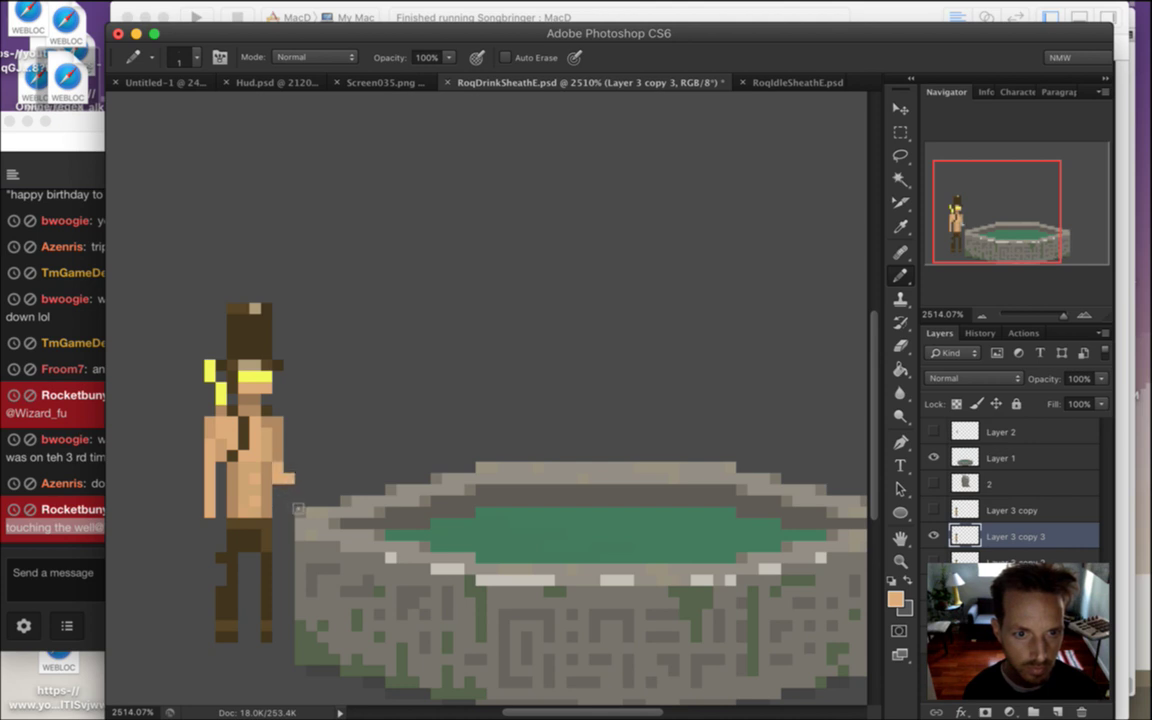
left_click(300, 478)
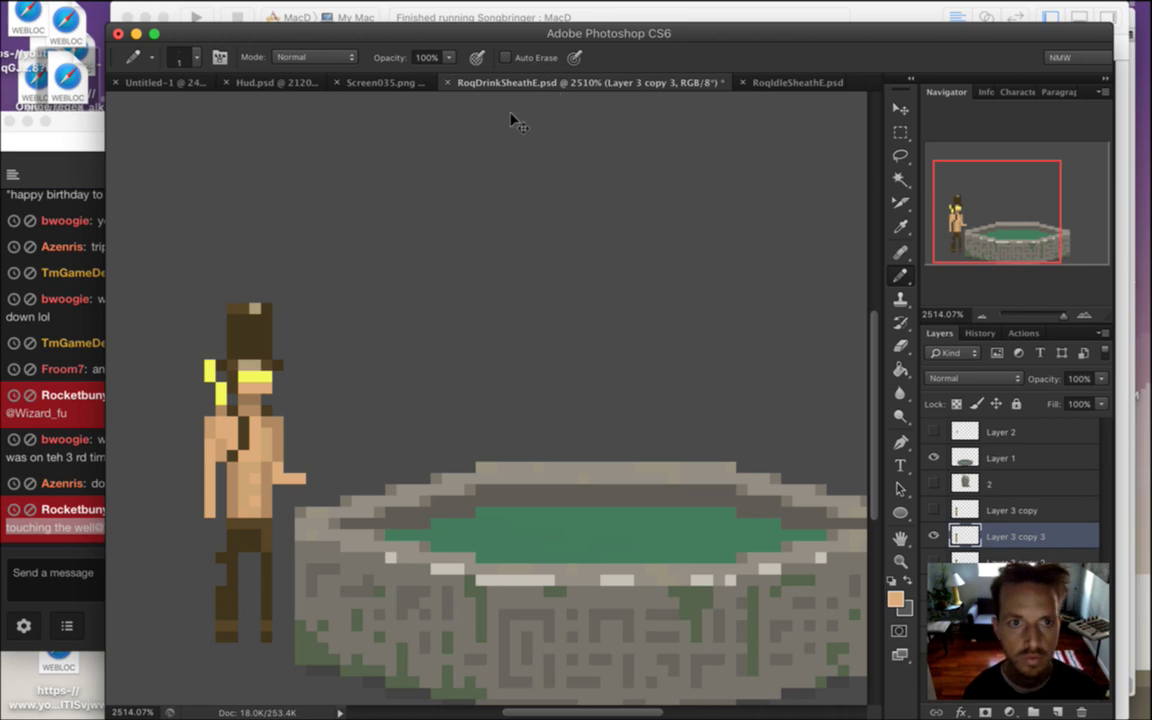
Select the red cup in Hud.psd with a rectangular marquee and copy it
left_click(256, 82)
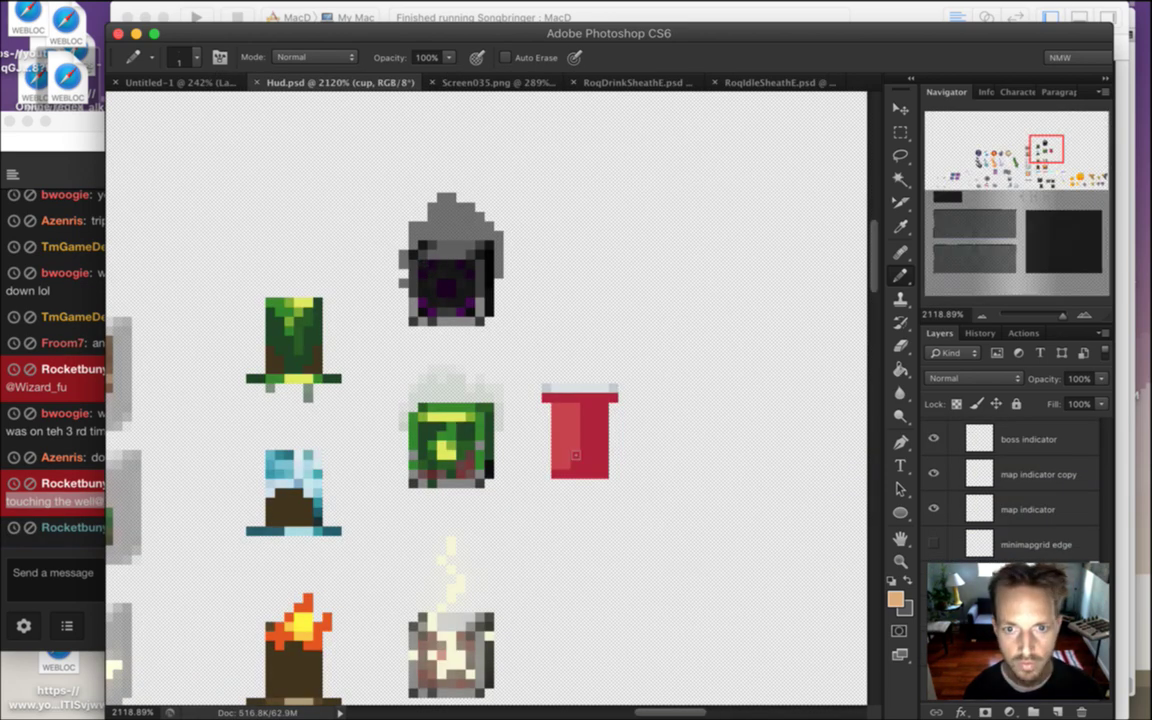
key("m")
mouse_move(522, 365)
left_mouse_down()
mouse_move(625, 483)
mouse_move(665, 507)
left_mouse_up()
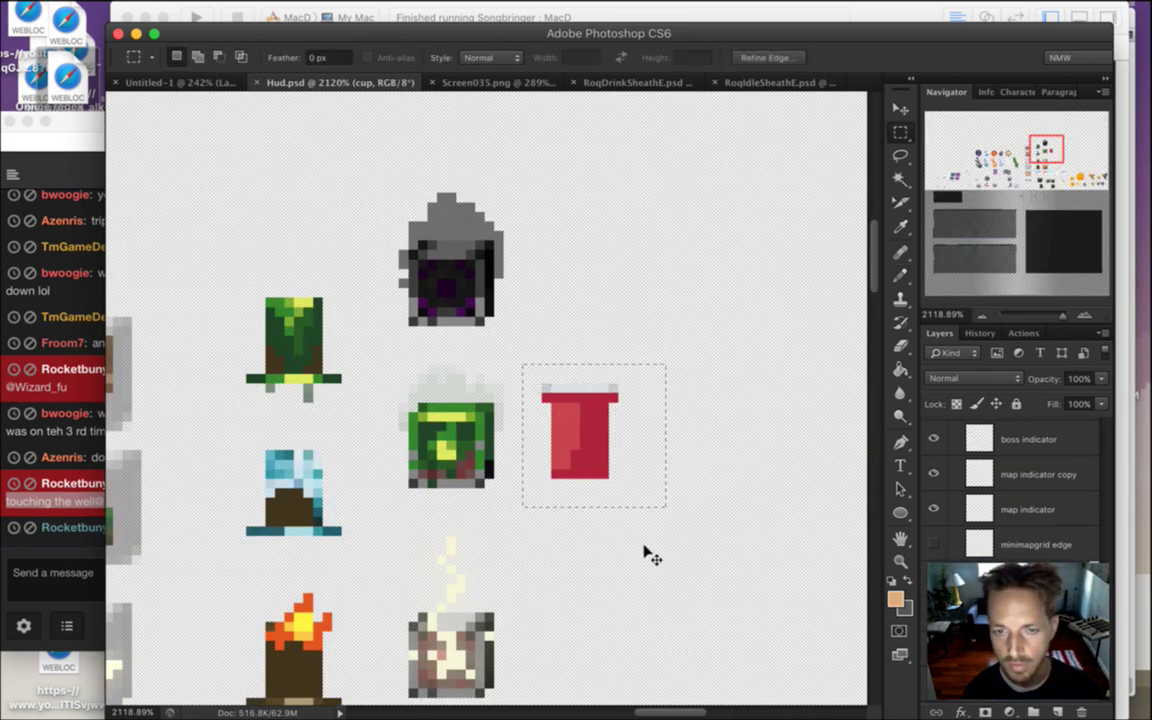
Close RoqIdleSheathE.psd and paste the red cup into RoqDrinkSheathE.psd as a new layer above the fountain
left_click(714, 82)
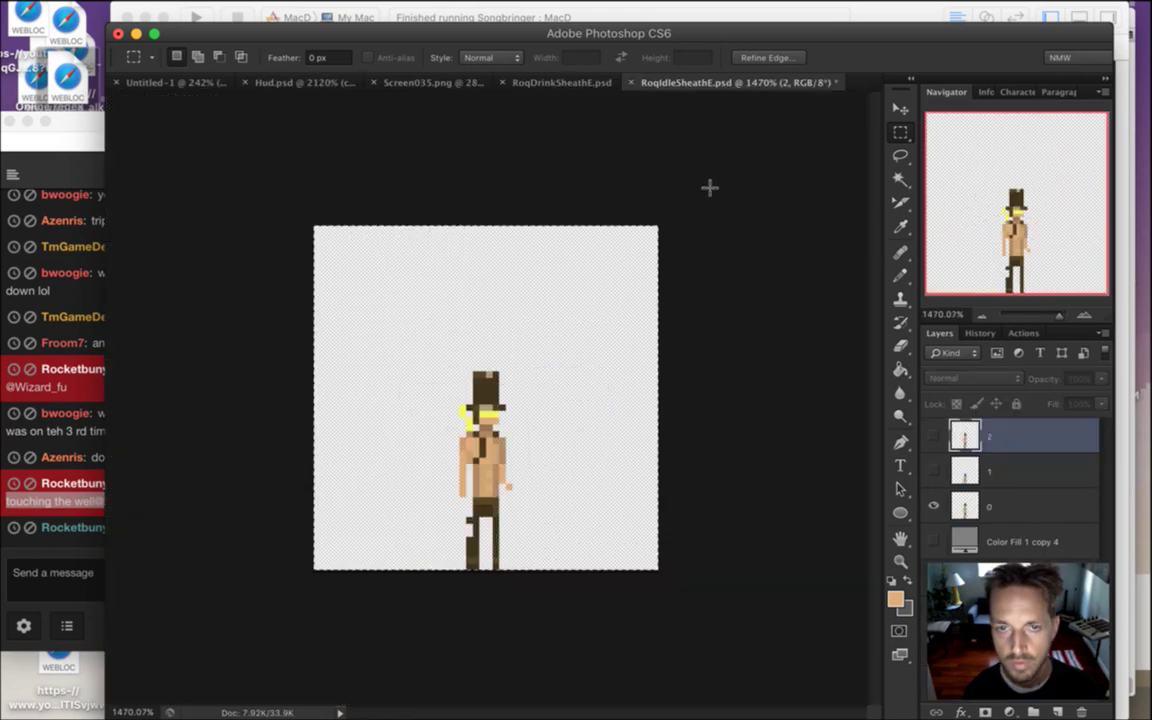
left_click(522, 257)
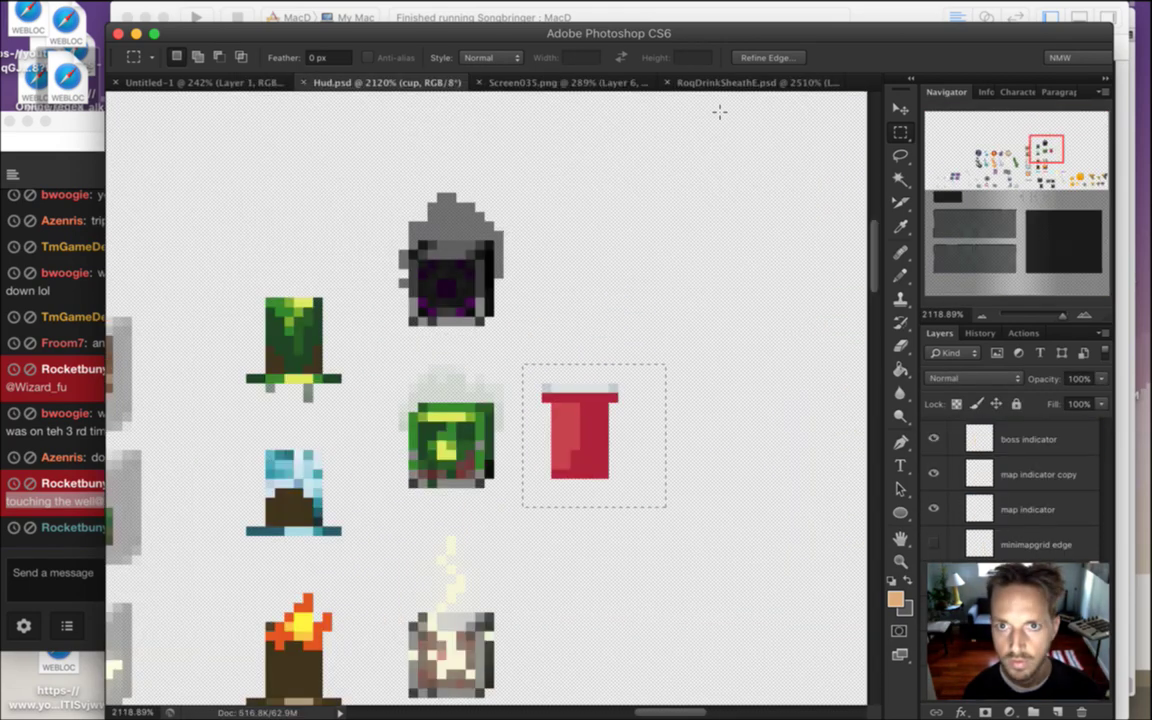
left_click(728, 83)
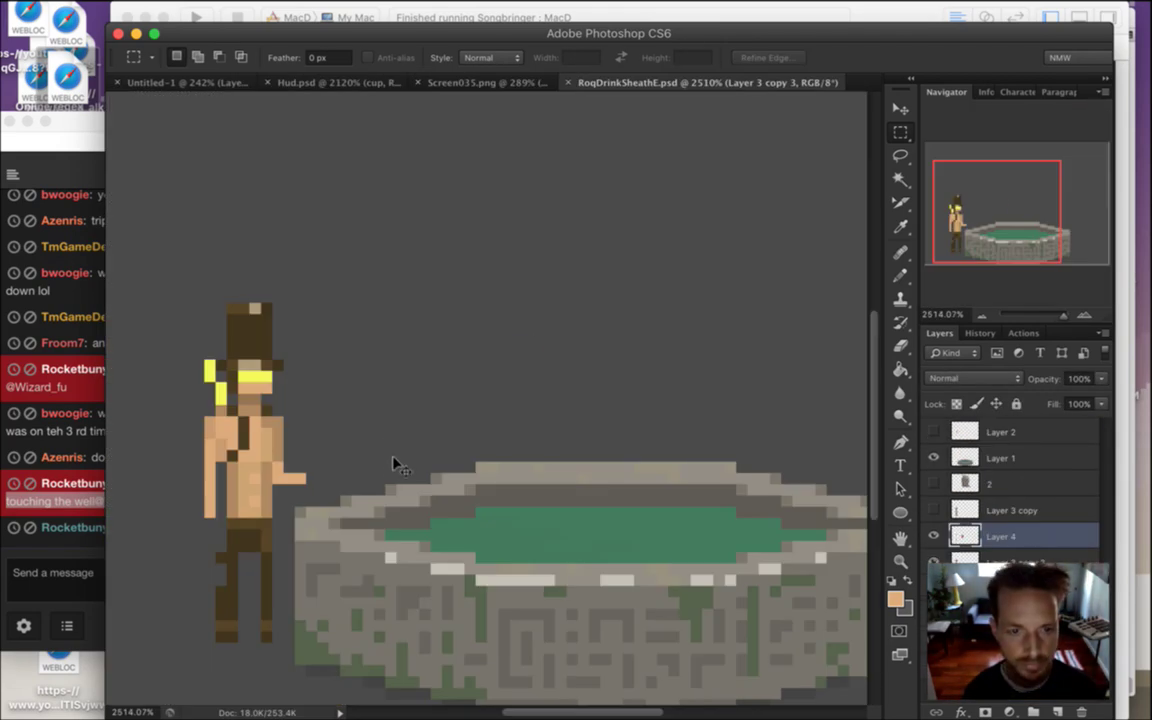
key("super+v")
key("v")
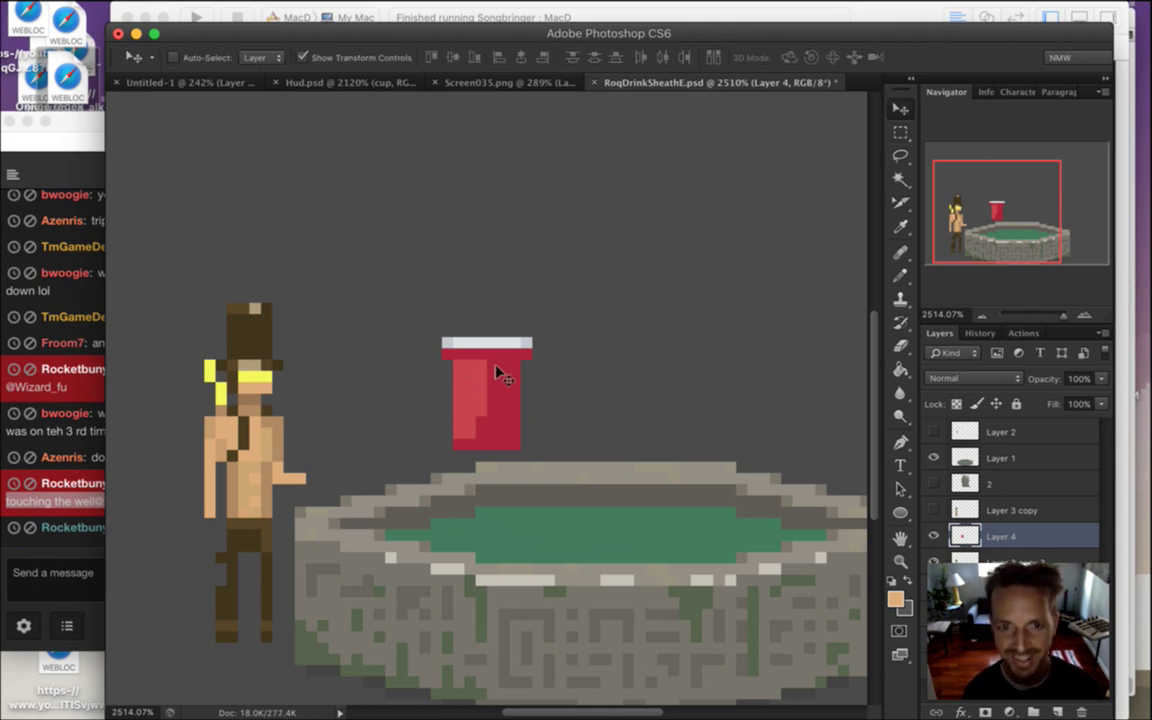
Move the red cup to Roq's outstretched hand and reorder Layer 1, the fountain, below the cup and Roq layers
left_click_drag(510, 378, 365, 456)
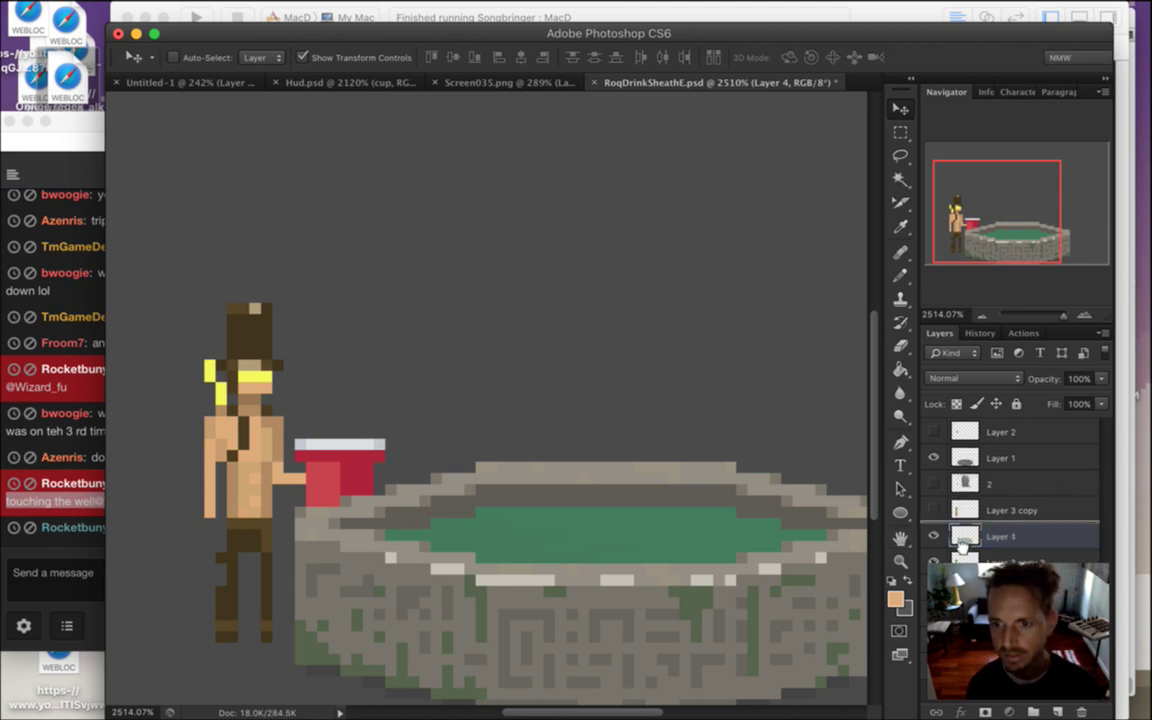
left_click_drag(1001, 458, 1001, 572)
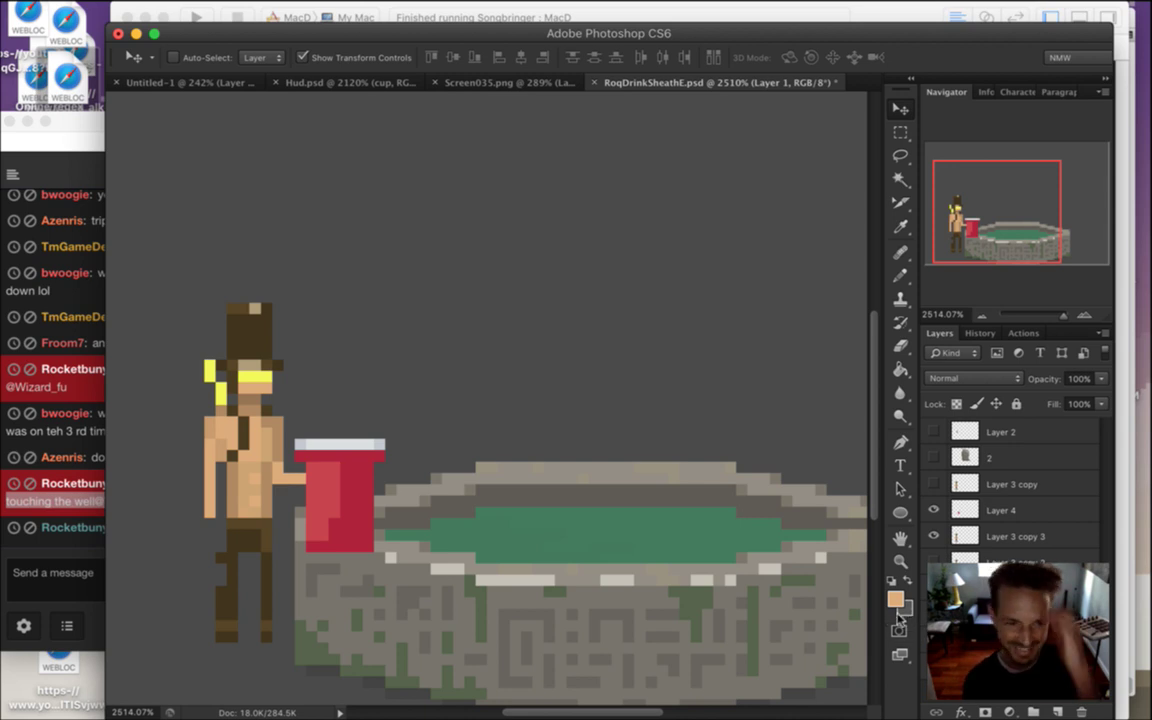
Read the Twitch chat comments on the cup and return to Photoshop
left_click(60, 485)
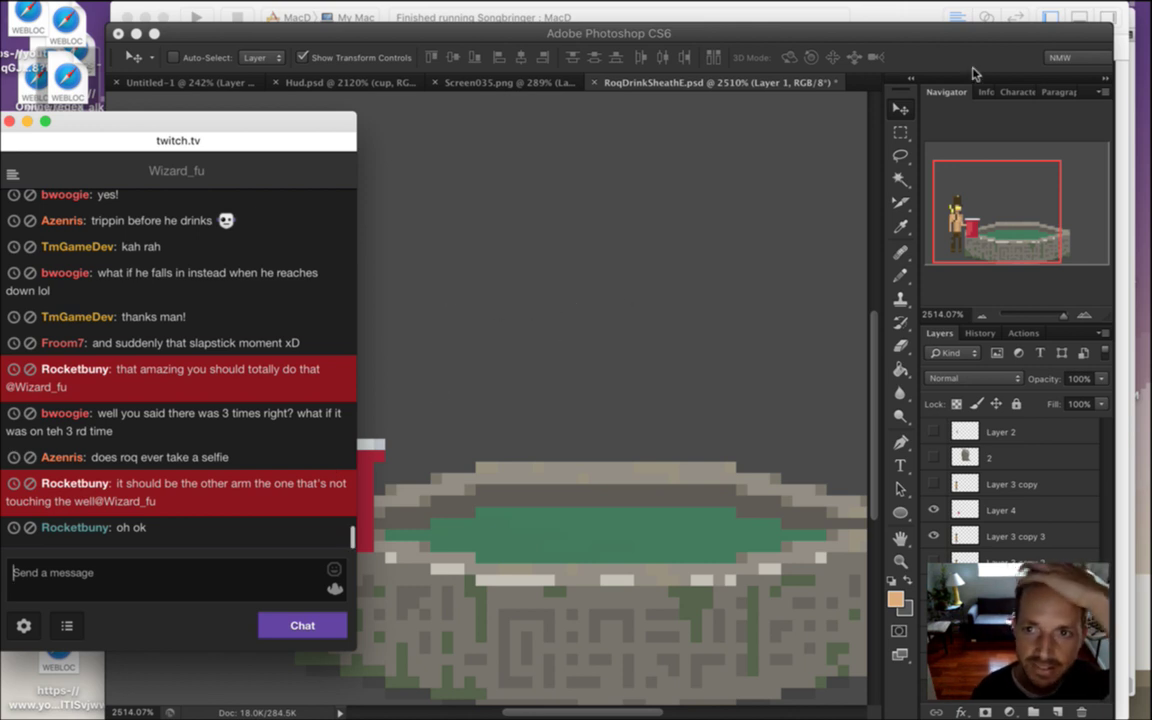
left_click(878, 60)
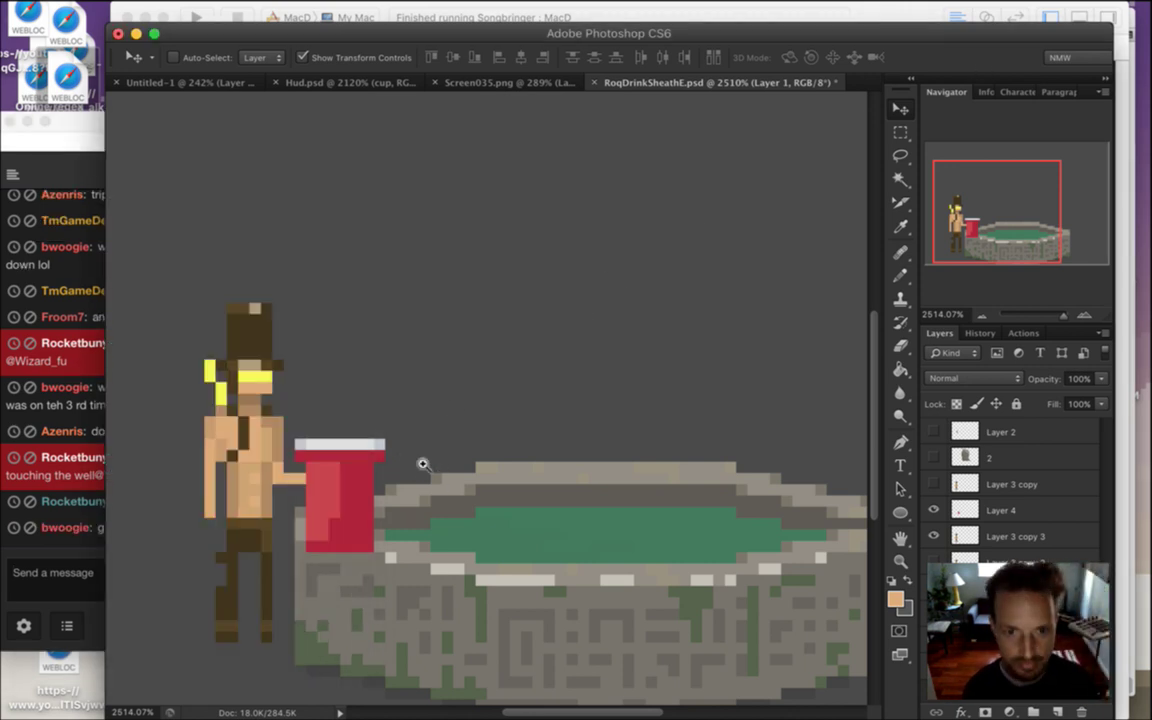
scroll(400, 475, "down", 1)
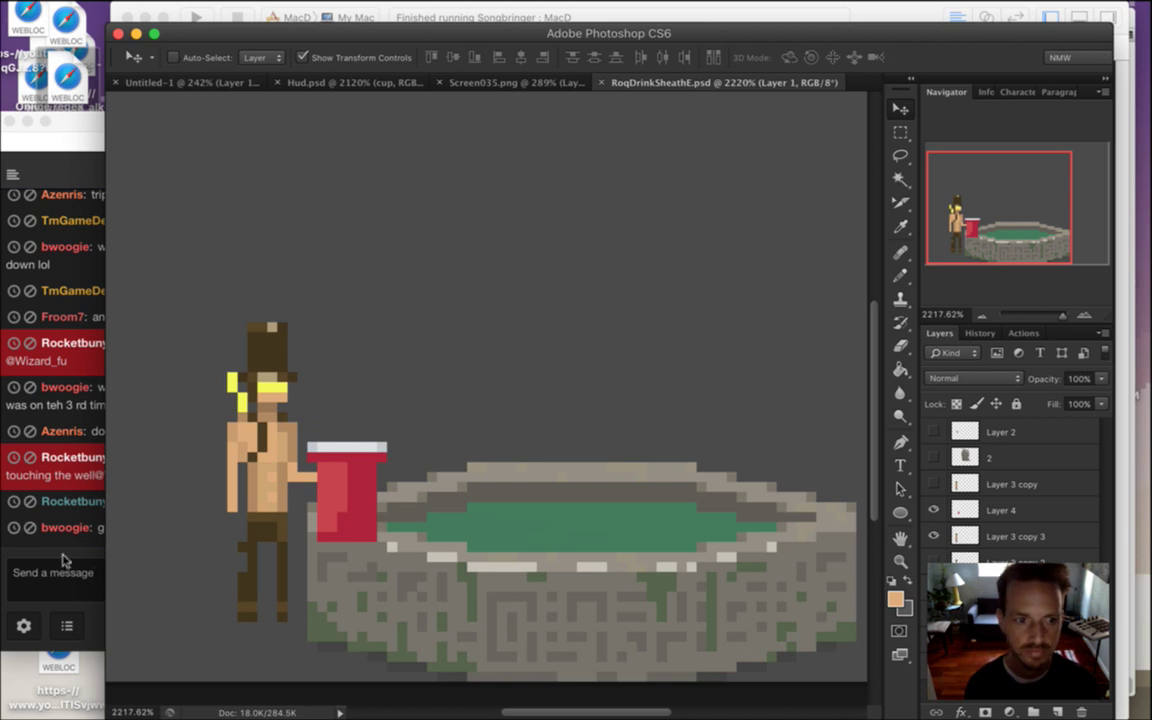
left_click(62, 560)
left_click(908, 59)
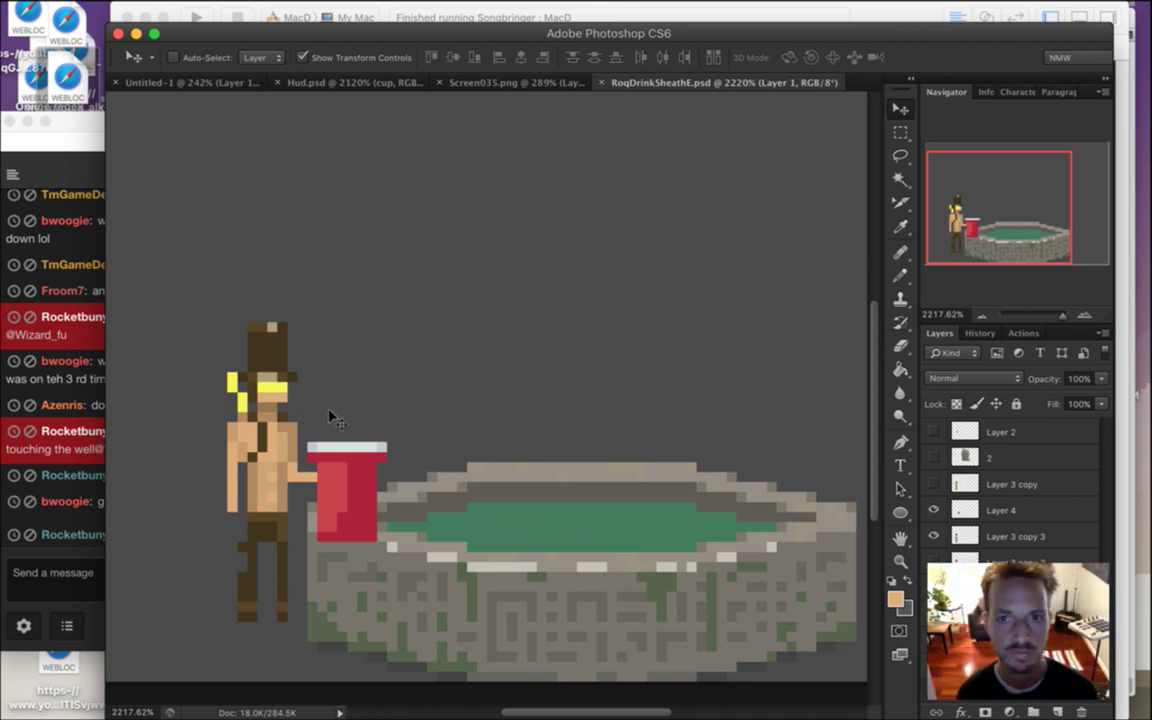
left_click(40, 506)
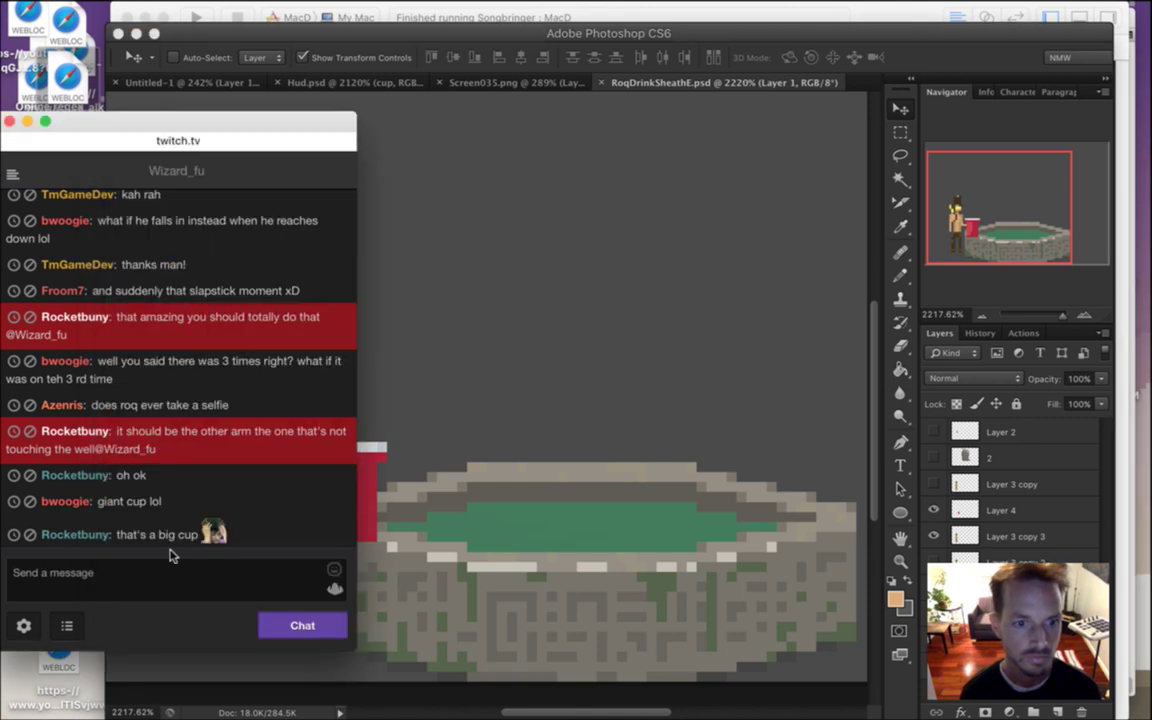
left_click_drag(170, 534, 132, 534)
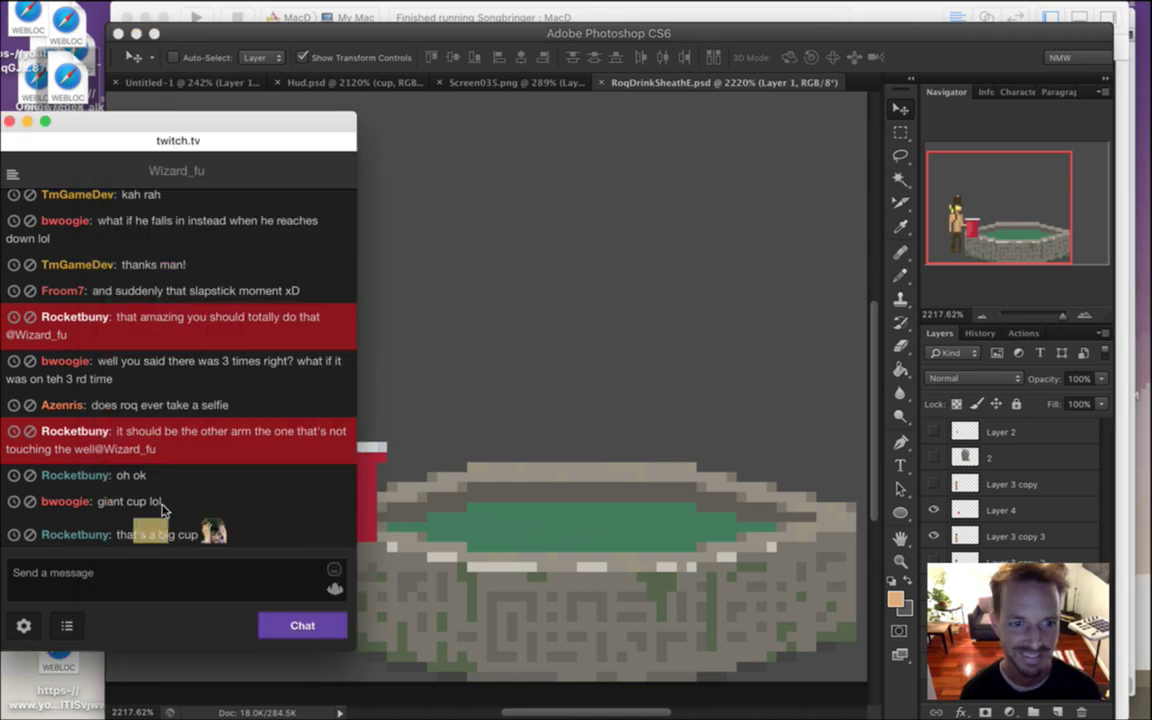
left_click(950, 73)
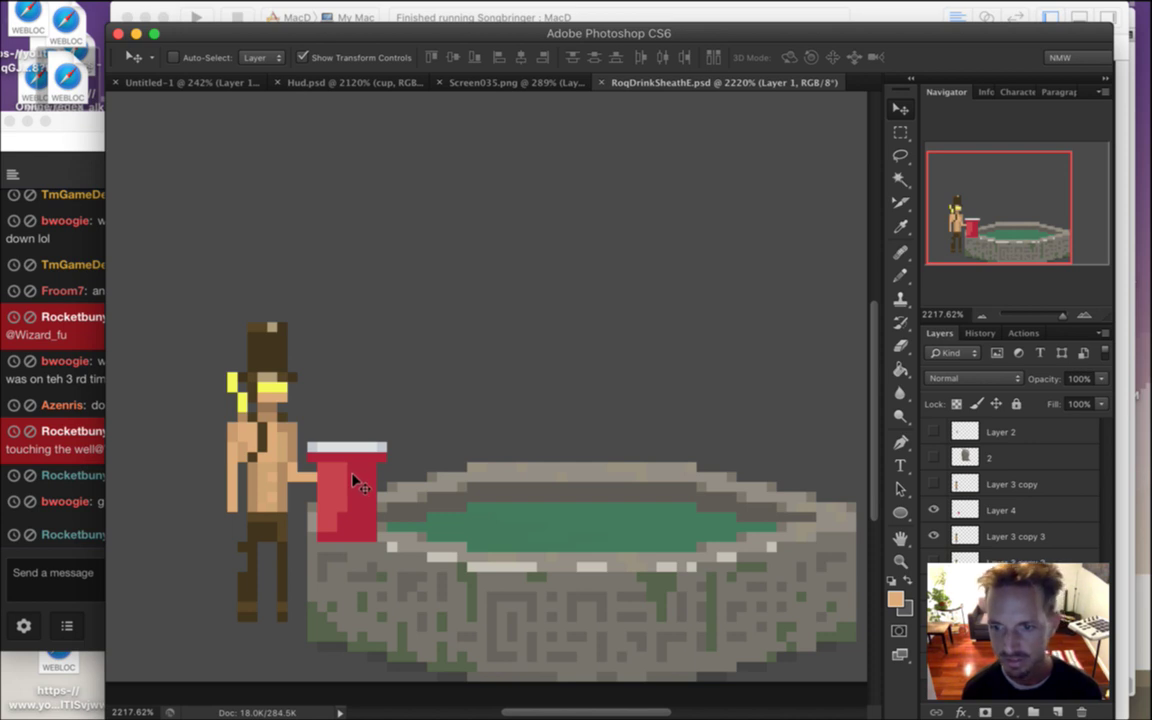
Erase the lower part and the fountain-side edge of the red cup on Layer 4 with a 1-pixel eraser to shrink it
left_click(342, 510, "super")
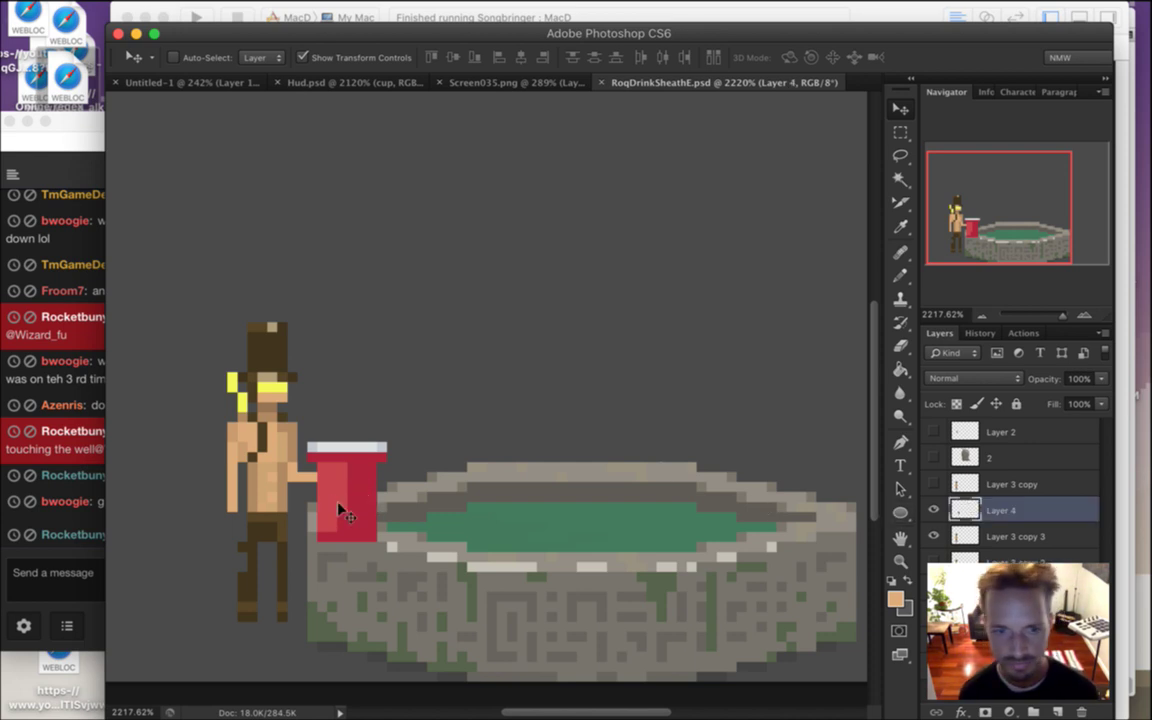
key("m")
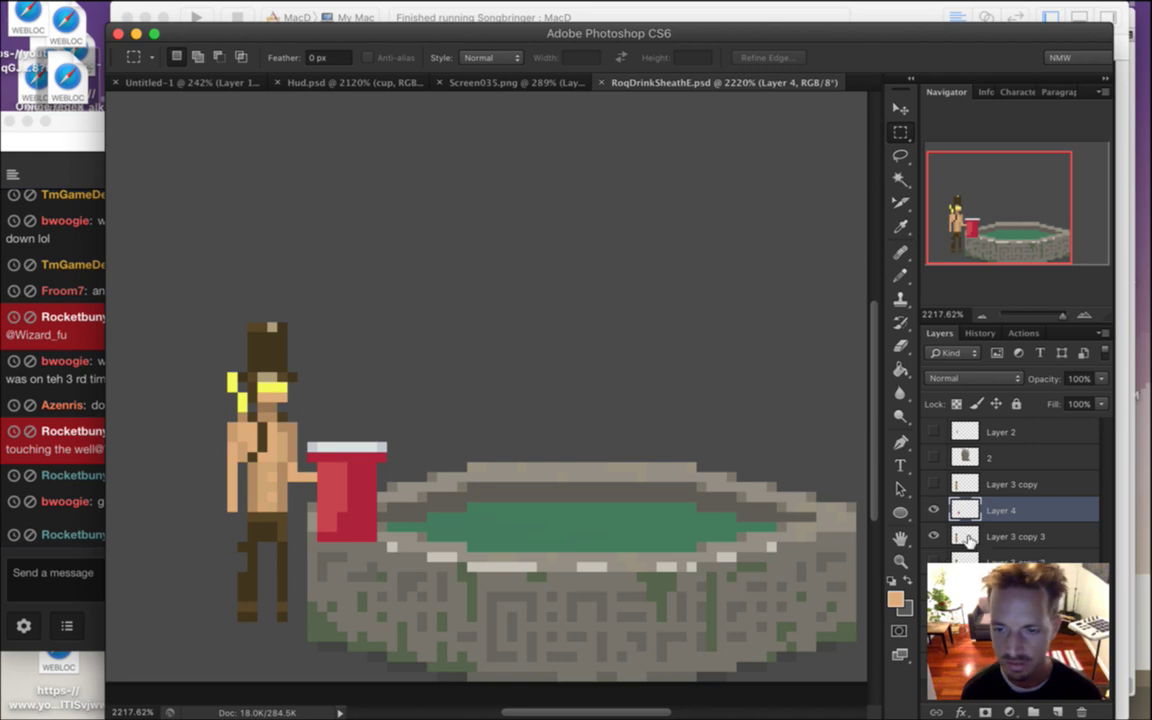
key("e")
mouse_move(353, 537)
left_mouse_down()
mouse_move(372, 527)
mouse_move(372, 537)
mouse_move(372, 477)
mouse_move(363, 517)
mouse_move(326, 527)
mouse_move(356, 507)
left_mouse_up()
left_click(385, 447)
left_click(372, 448)
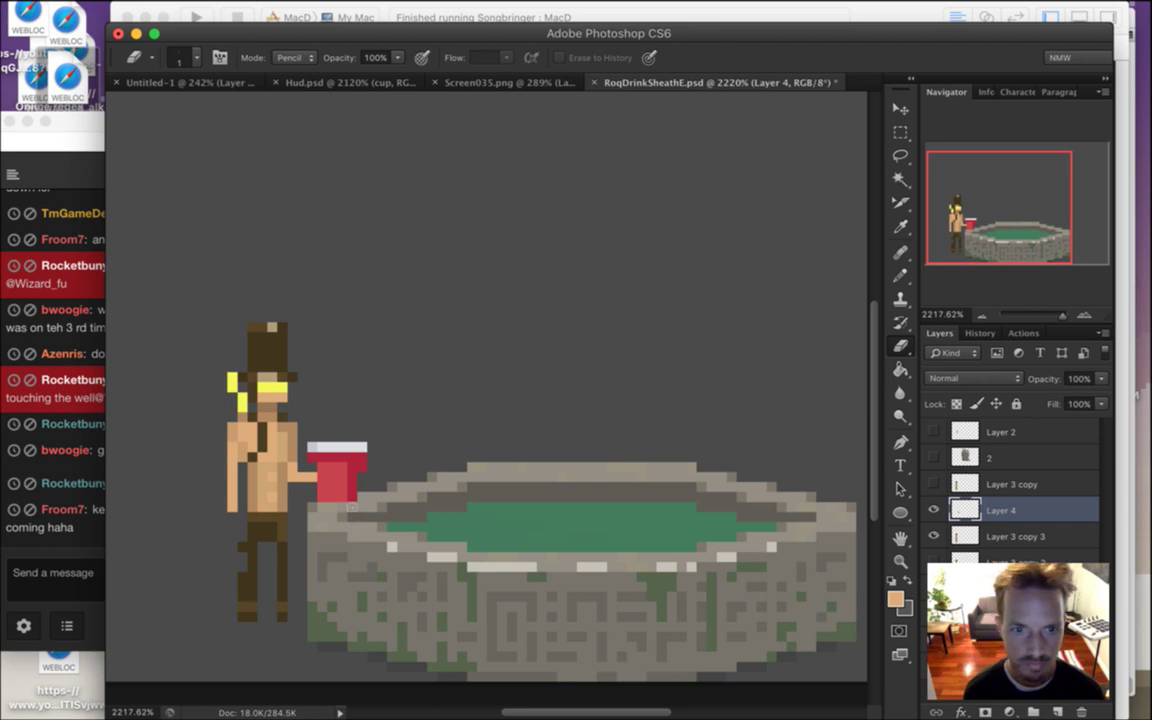
Pencil a sampled dark red shadow down the cup's body and erase the outer pixels to narrow the body and rim
key("b")
left_click(352, 480, "alt")
left_click_drag(342, 477, 341, 498)
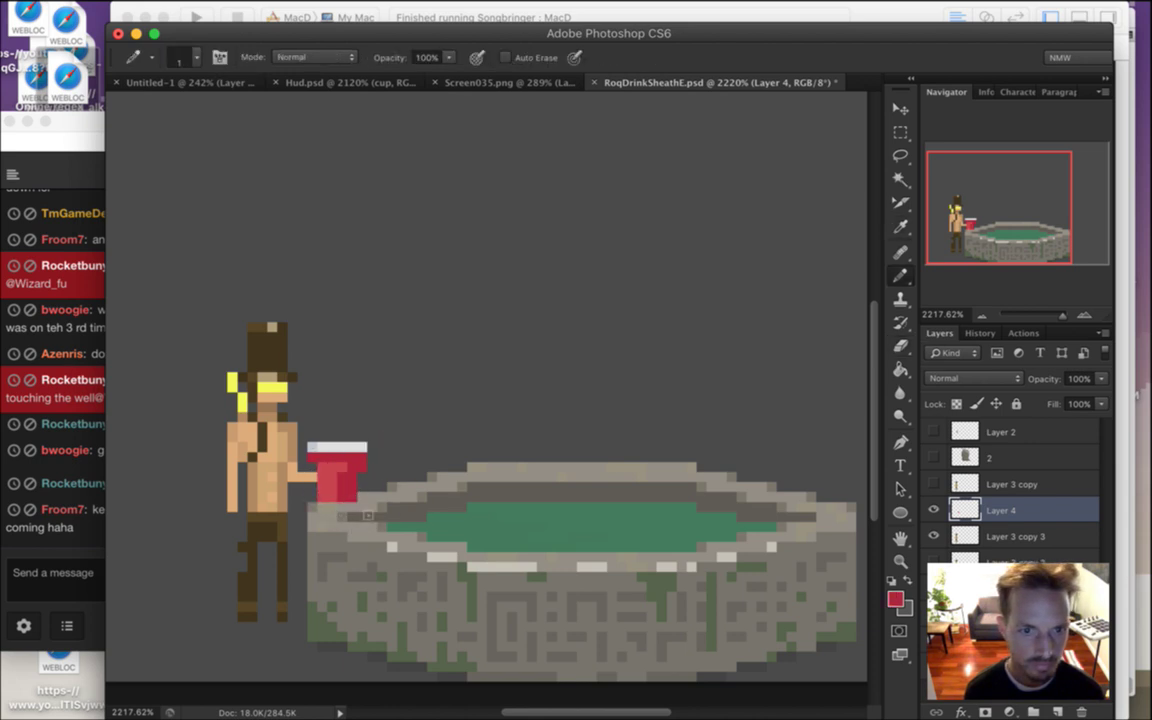
key("e")
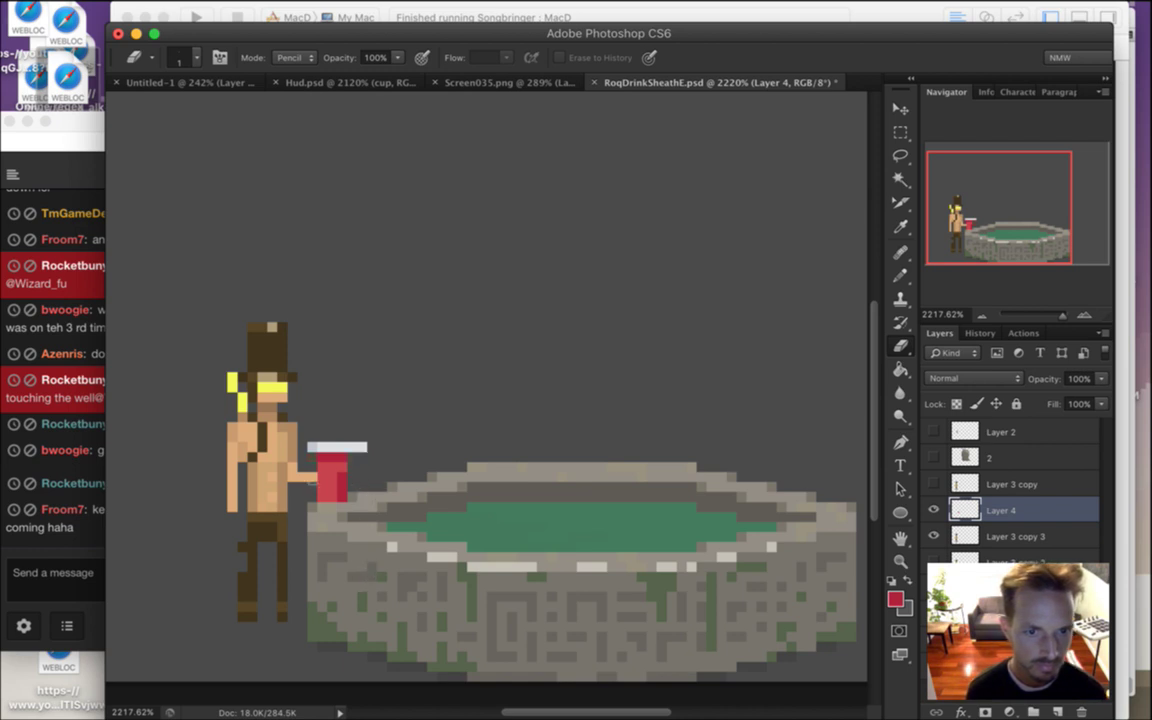
left_click_drag(362, 447, 352, 447)
left_click(312, 447)
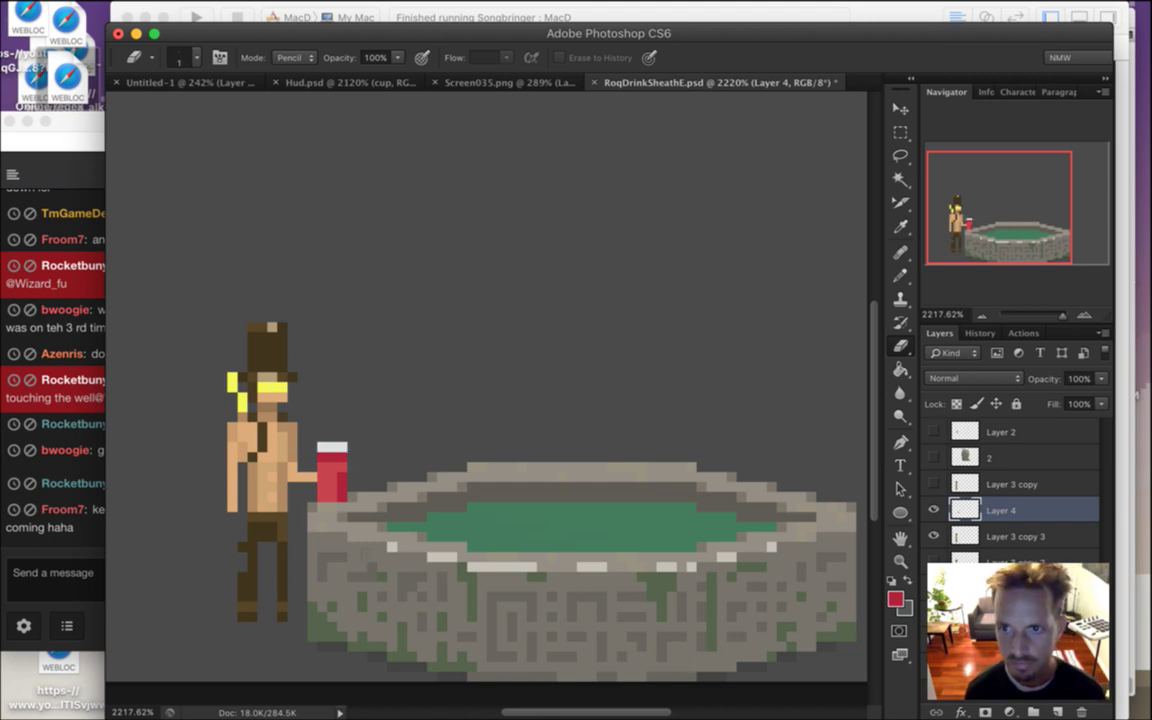
Sample the rim's white, pencil the rim one pixel row lower across the cup, and erase the old rim row
key("i")
key("b")
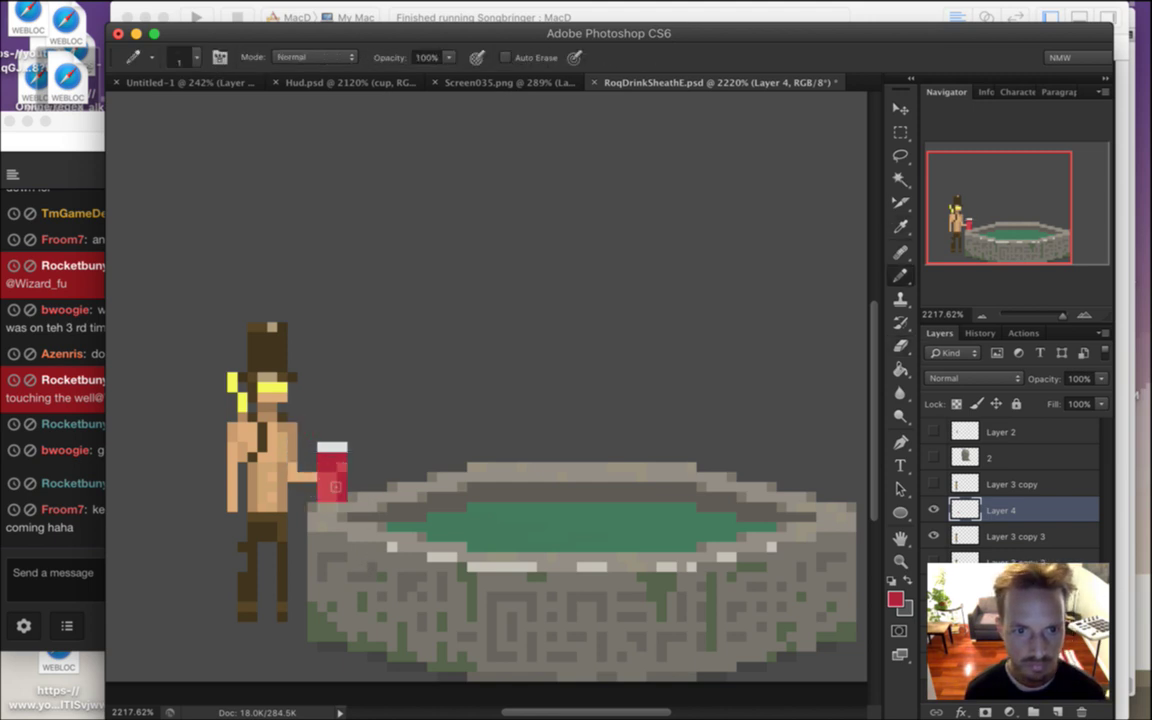
left_click(337, 471, "alt")
left_click(334, 448, "alt")
left_click_drag(322, 457, 342, 457)
key("e")
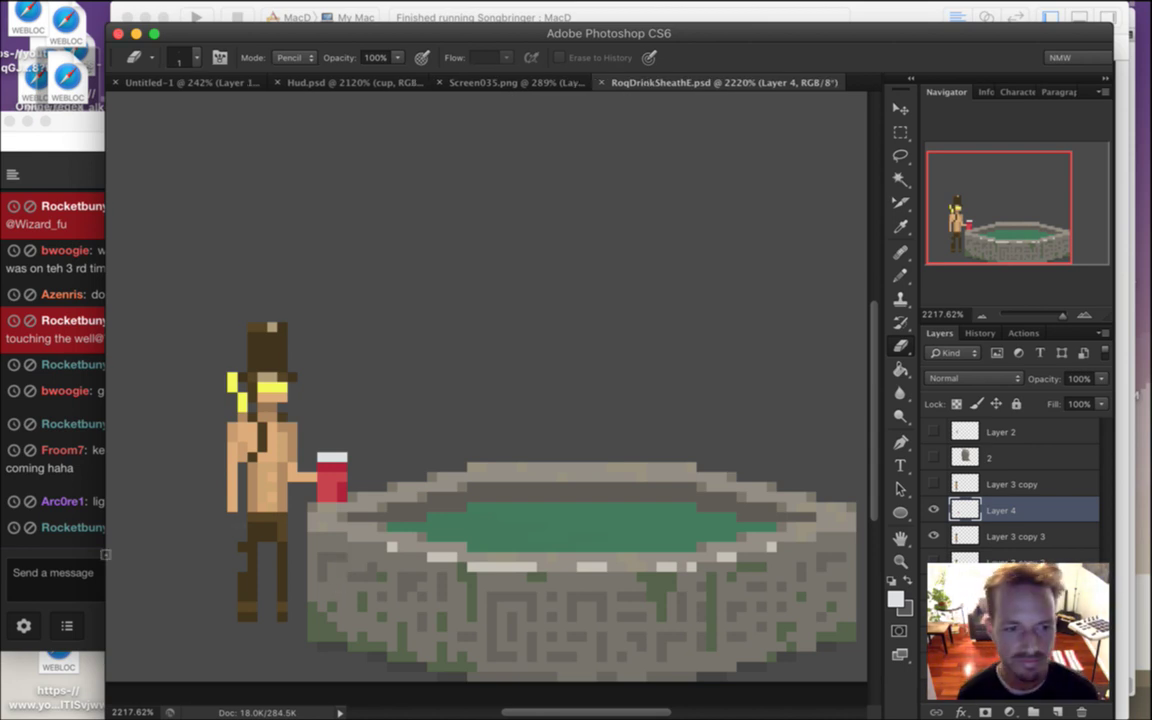
Read the viewers' reactions to the smaller cup in the Twitch chat and return to Photoshop
left_click(63, 484)
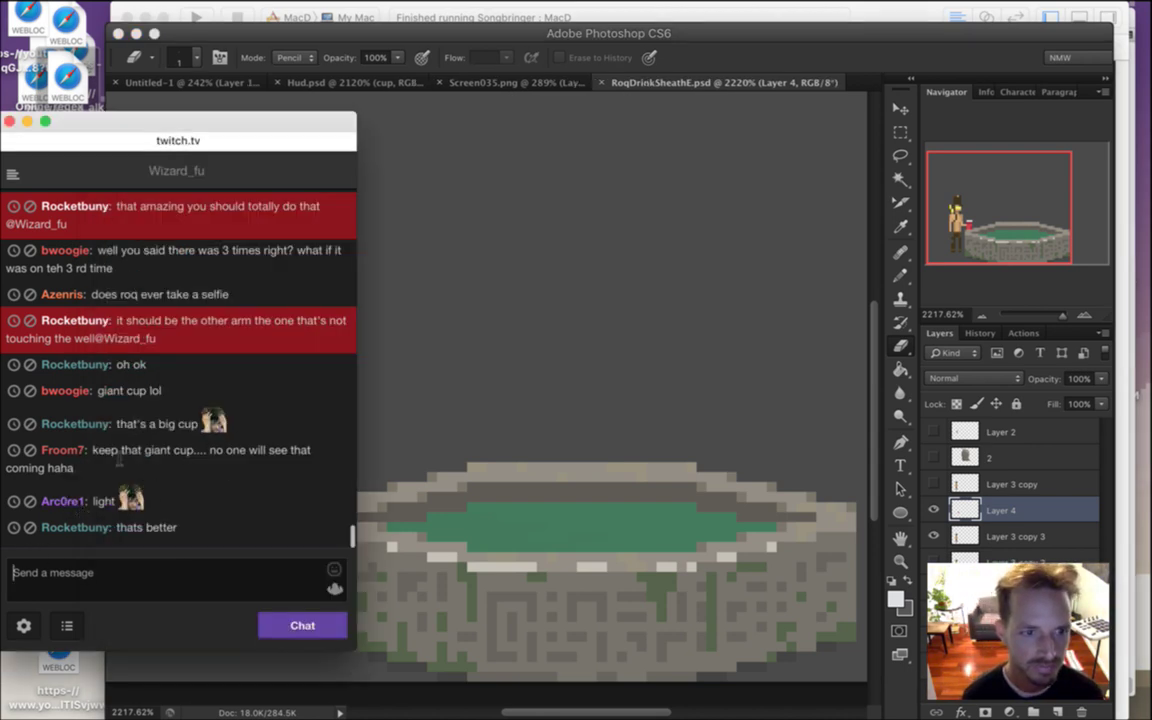
left_click_drag(120, 451, 221, 483)
left_click(242, 514)
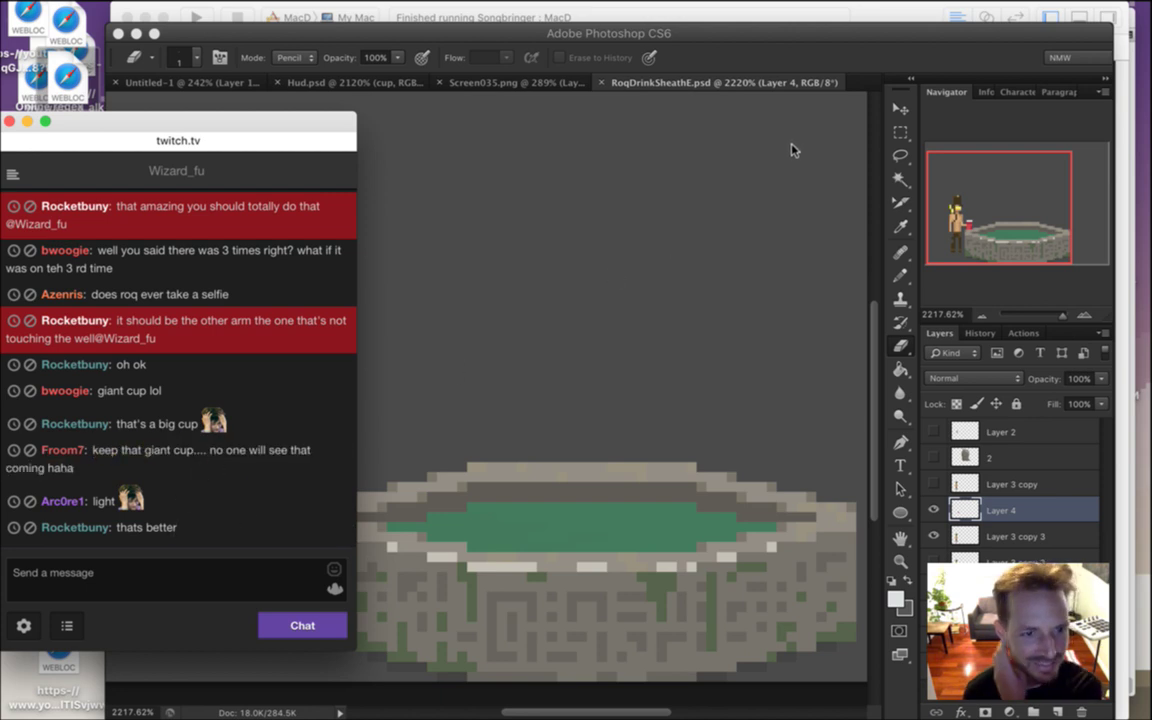
left_click(849, 61)
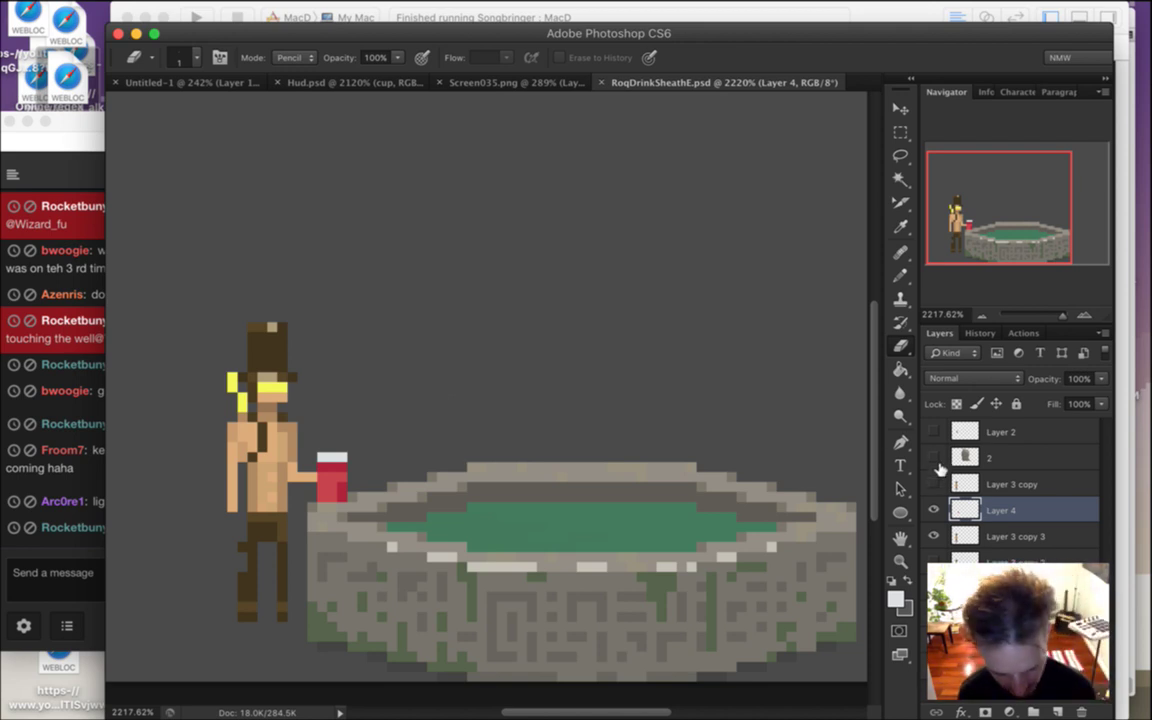
Merge Layer 4 with Layer 3 copy 3 and duplicate the merged layer for the next frame
left_click(1040, 537, "shift")
right_click(1040, 537)
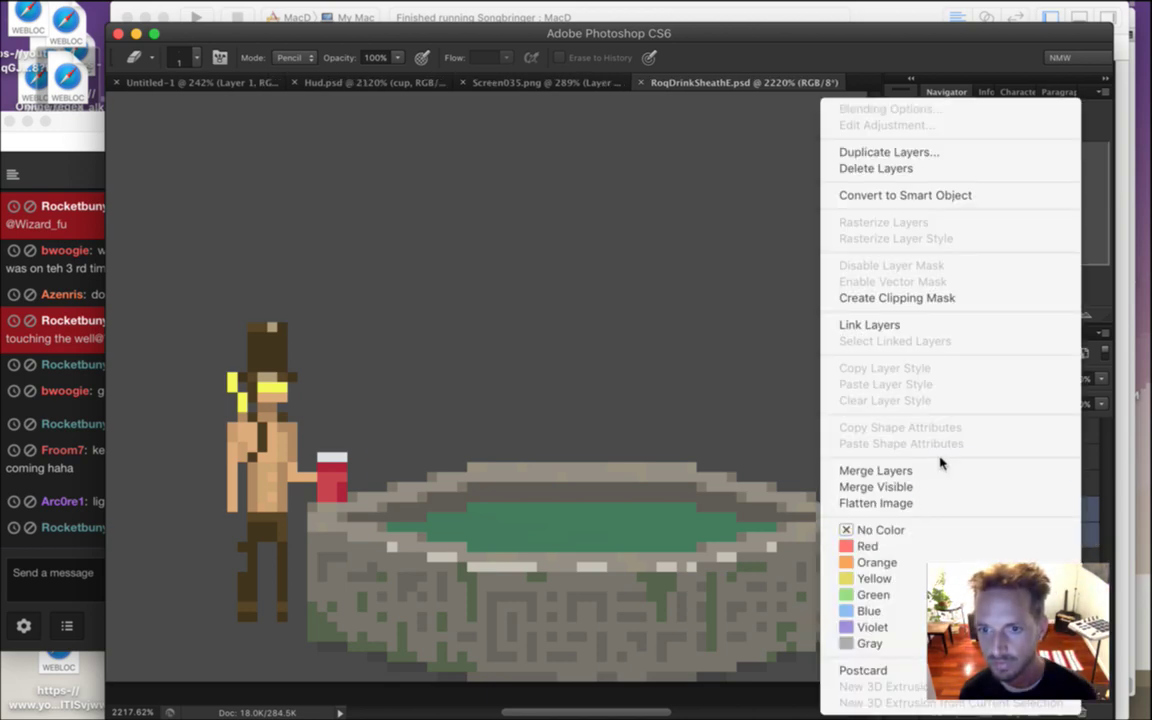
key("Return")
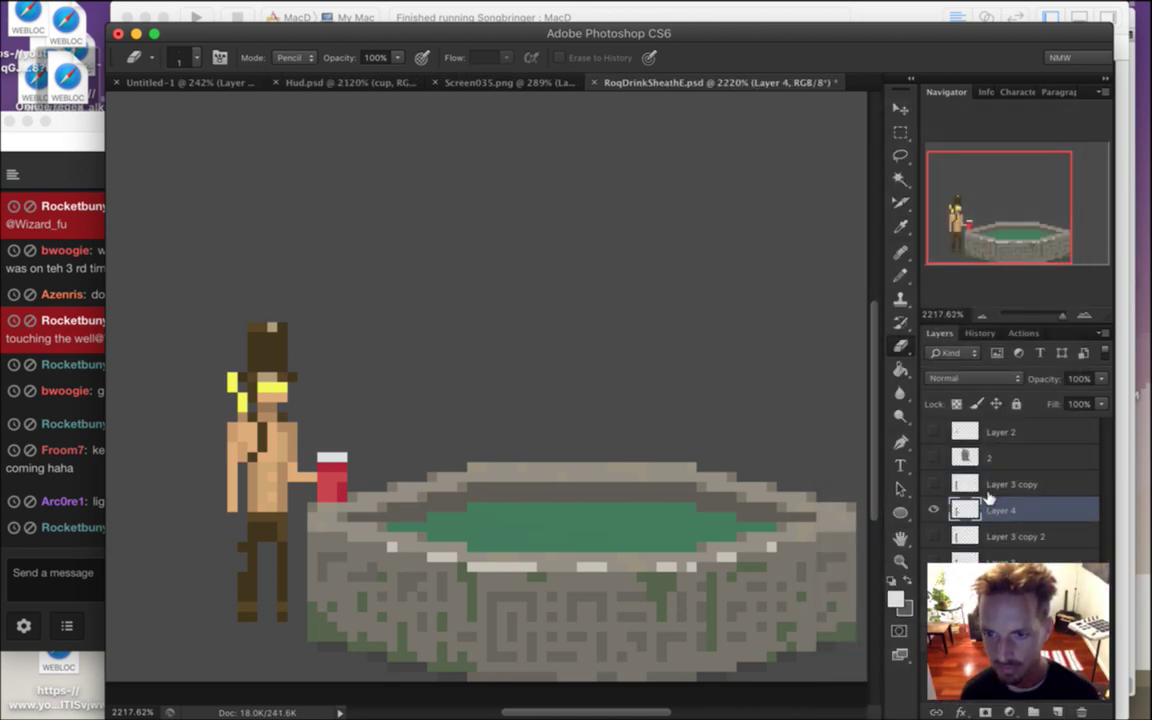
key("super+j")
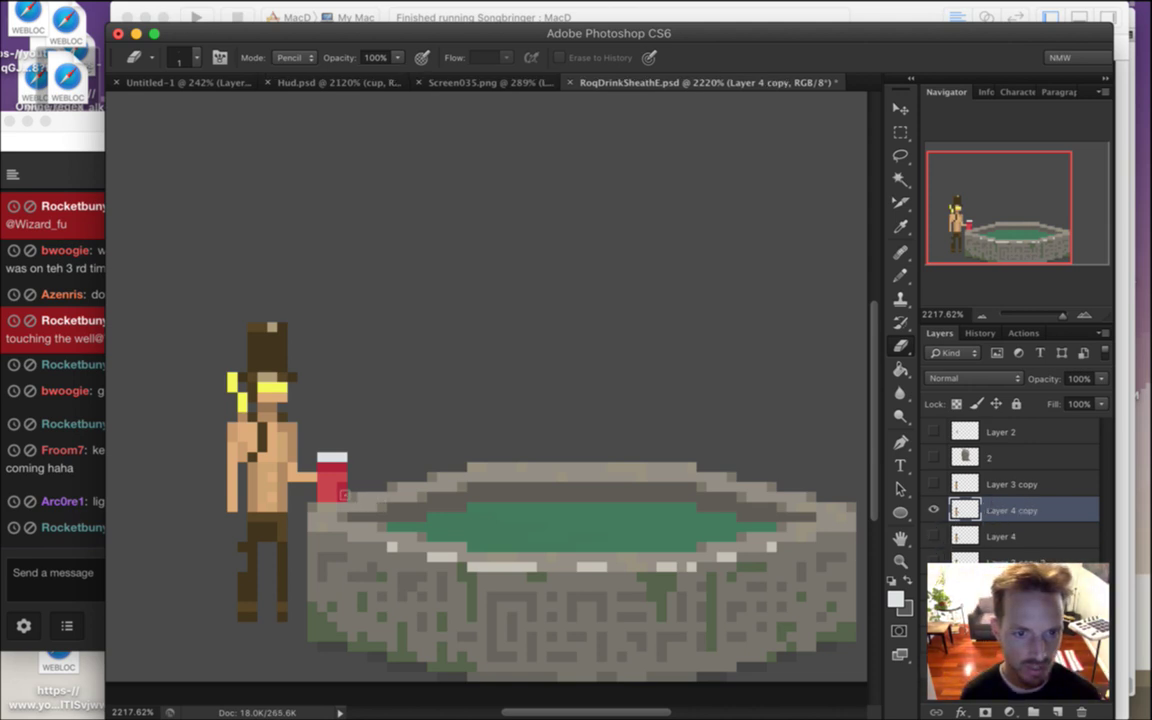
Check the newest Twitch chat message and return to RoqDrinkSheathE.psd
key("m")
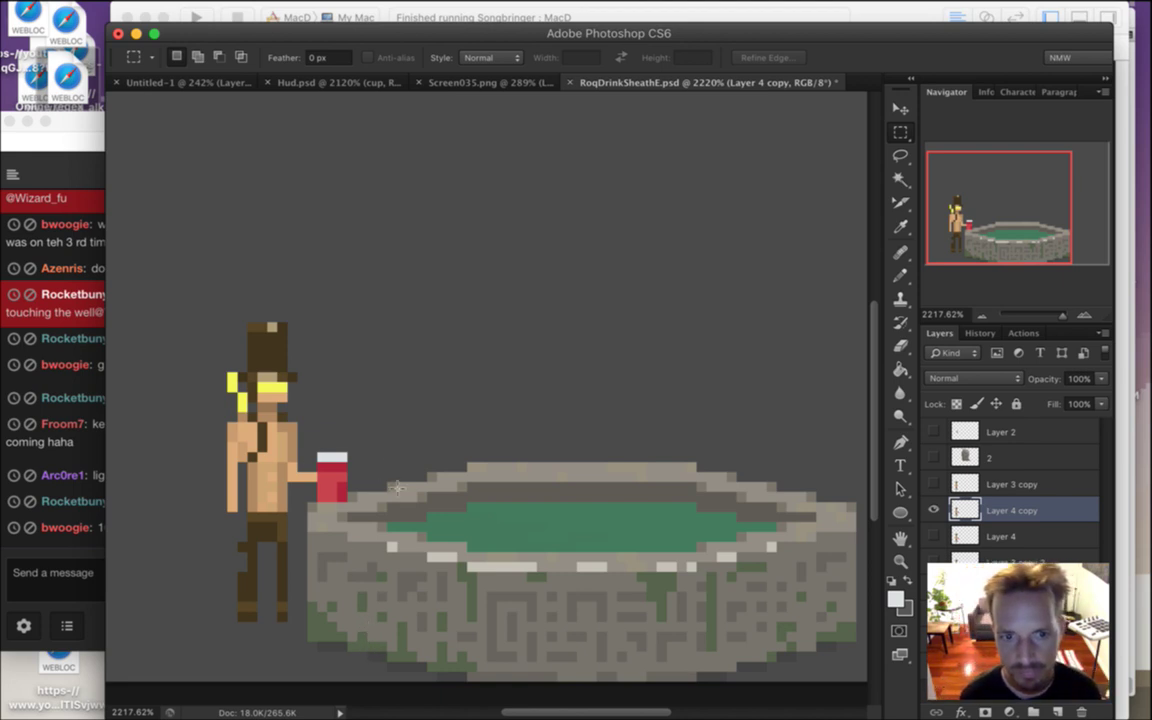
left_click(59, 540)
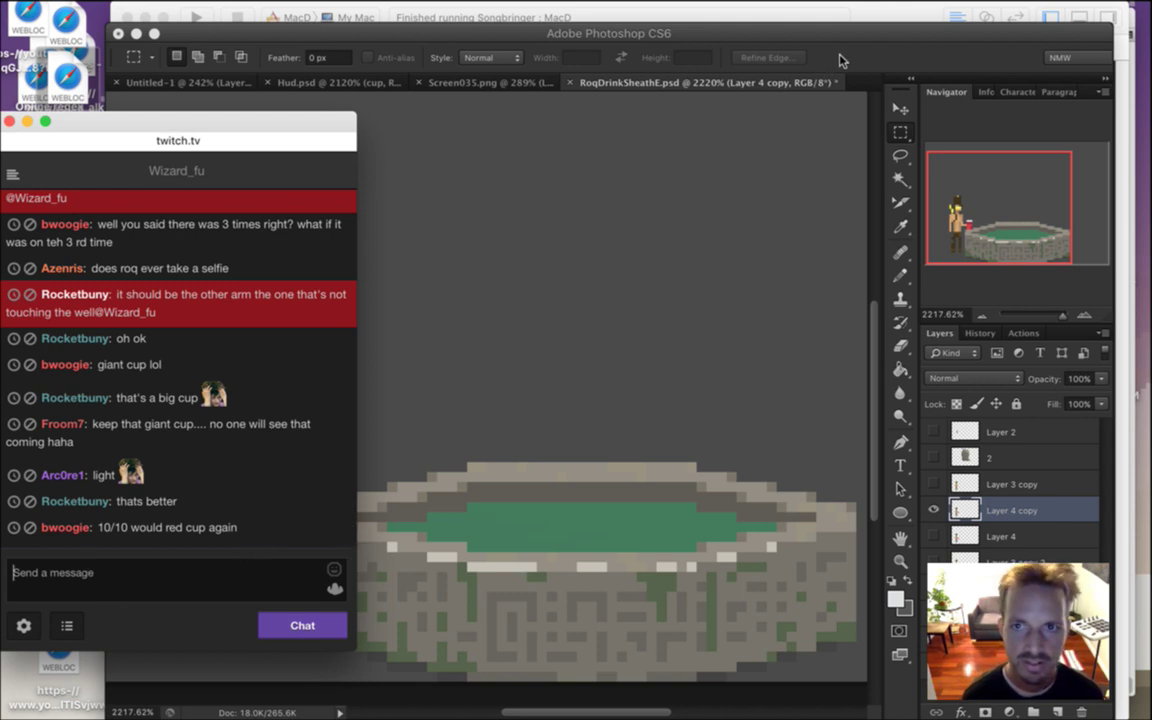
left_click(817, 99)
Select the forearm and cup on Layer 4 copy, move them 3 pixels toward the fountain and 1 pixel up, and deselect
left_click_drag(287, 468, 367, 480)
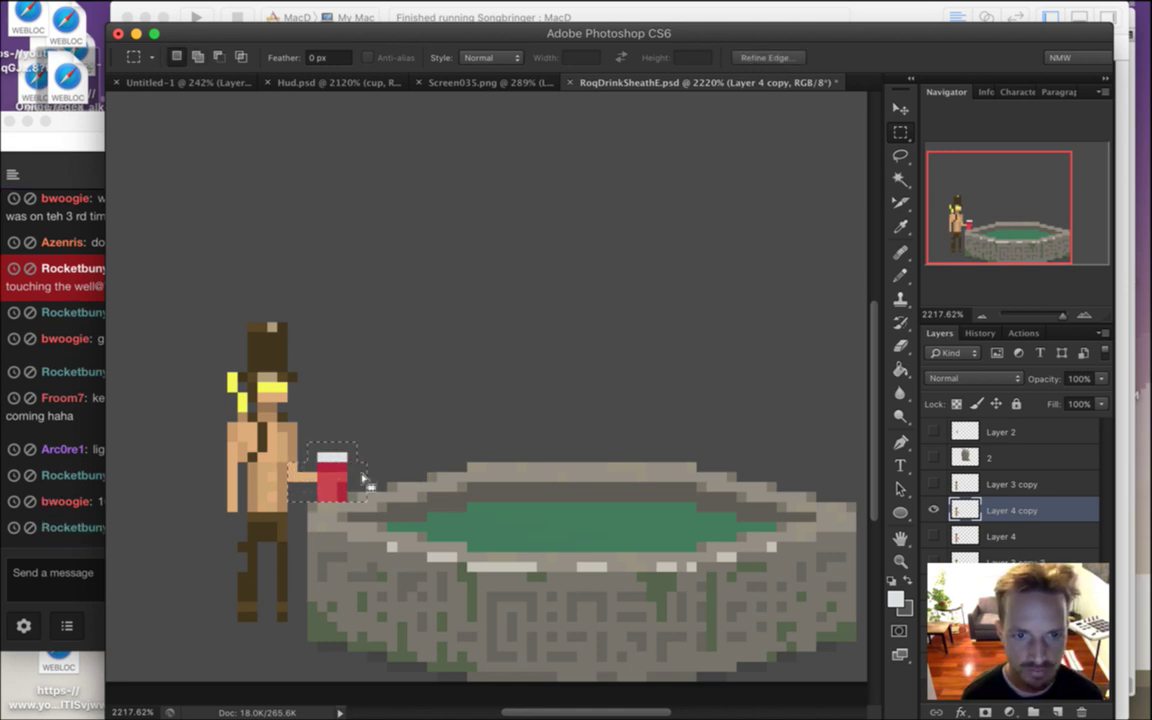
key("v")
key("Right")
key("Right")
key("Right")
key("Up")
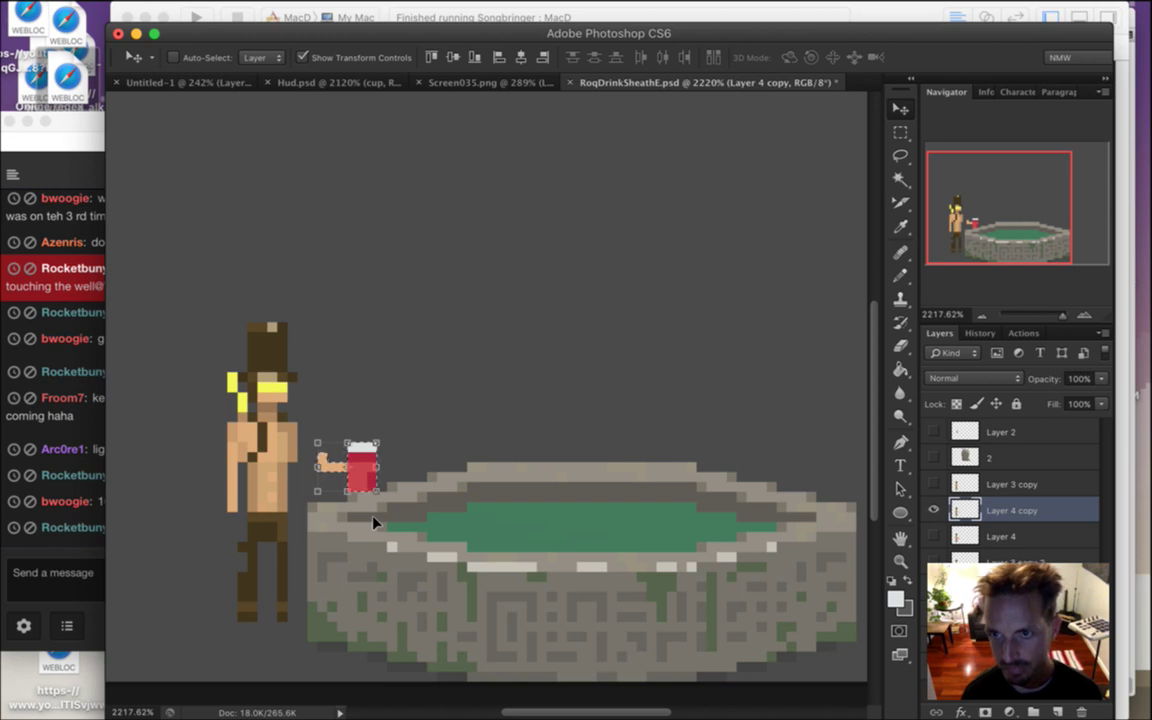
key("ctrl+d")
Glance at the latest Twitch chat reply and return to the drinking frame
key("m")
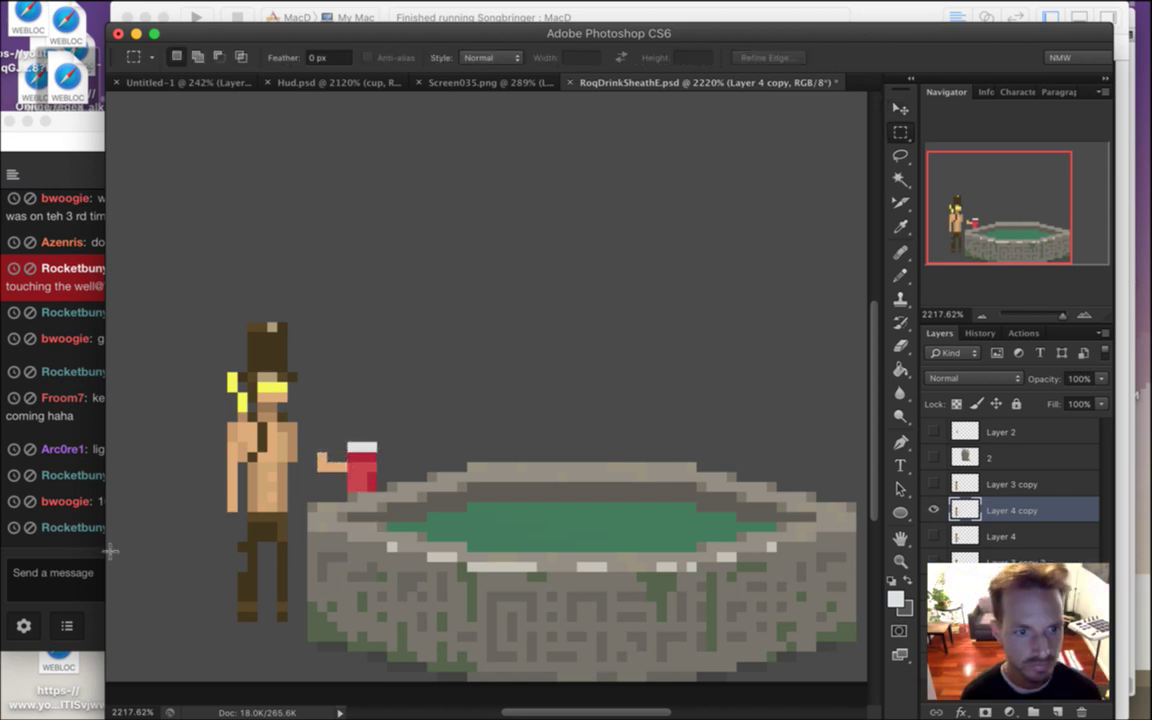
left_click(69, 553)
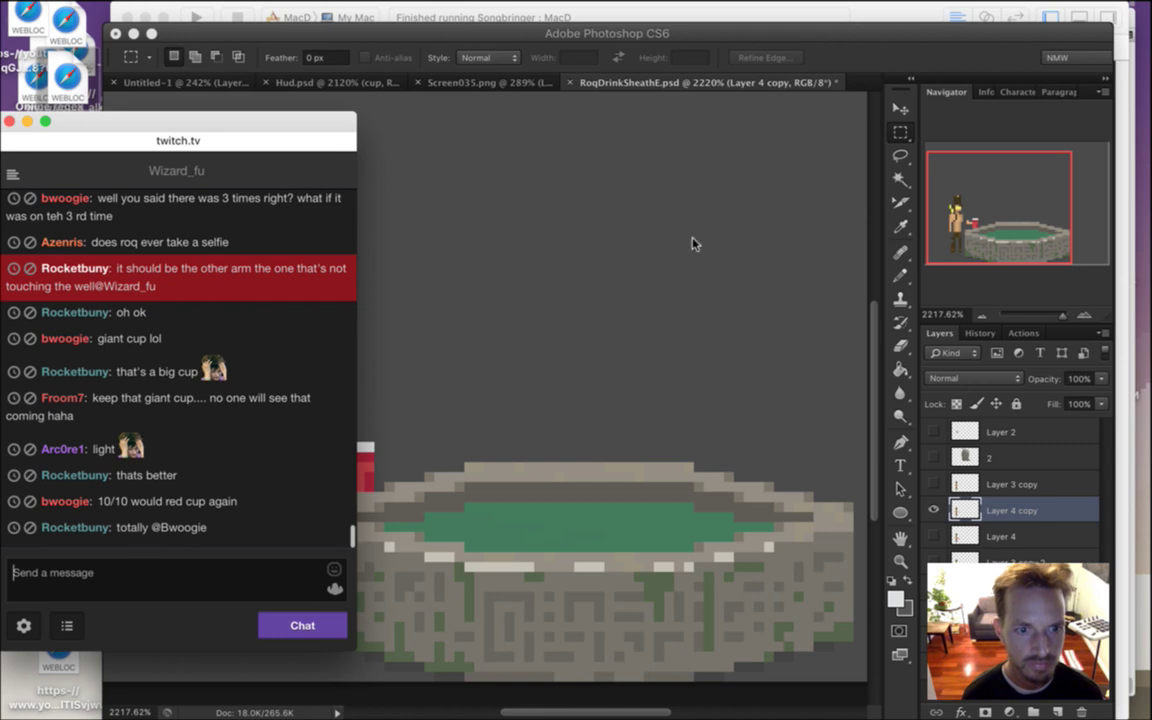
left_click(853, 53)
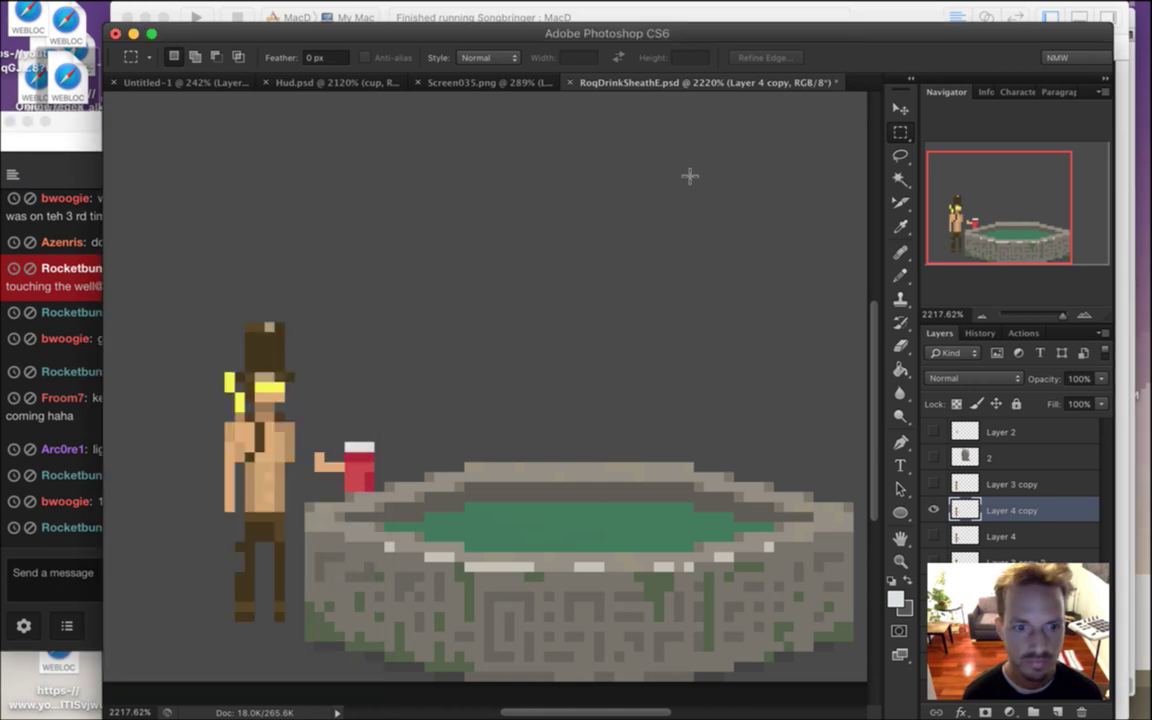
Rotate Roq's head and torso 11.36° toward the fountain on Layer 4 copy, shift them 2 pixels toward it and 1 pixel up, and deselect
left_click_drag(184, 293, 296, 500)
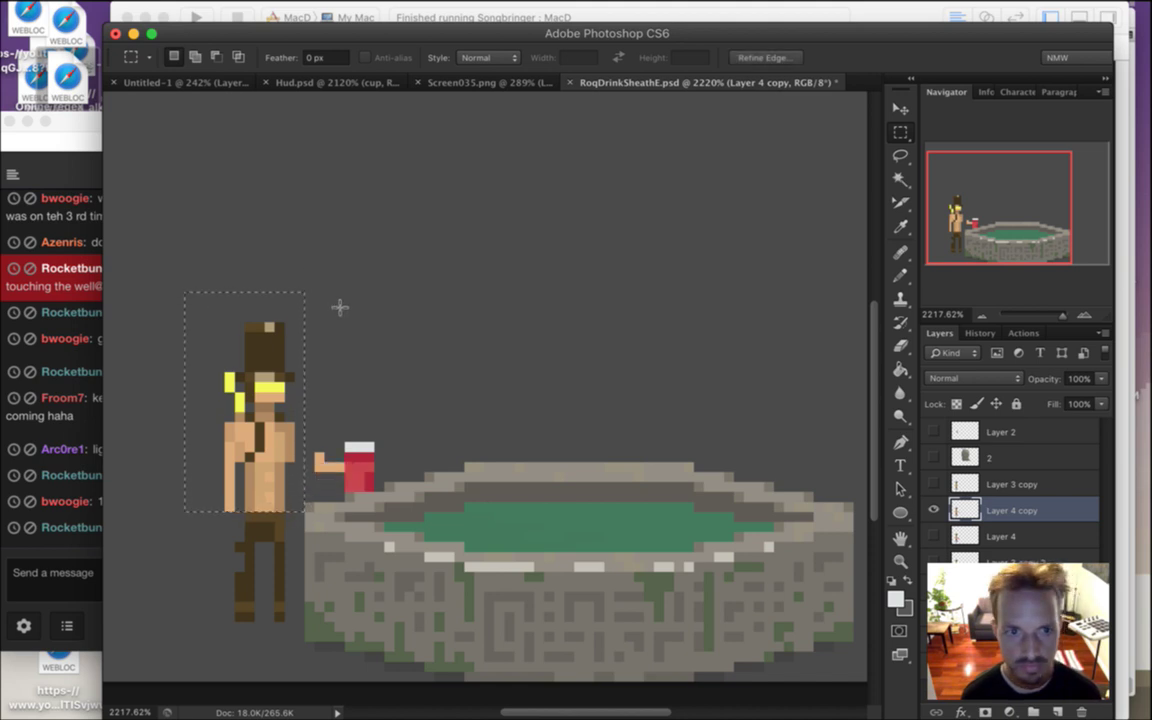
key("ctrl+t")
left_click_drag(311, 273, 346, 297)
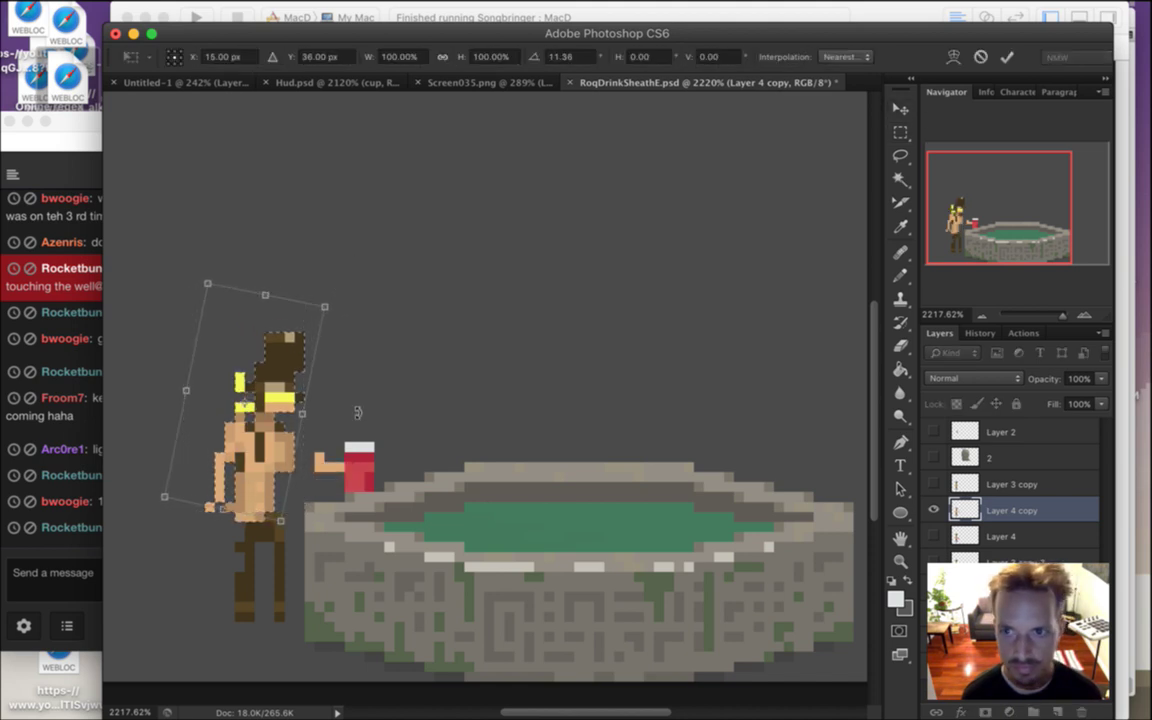
key("Right")
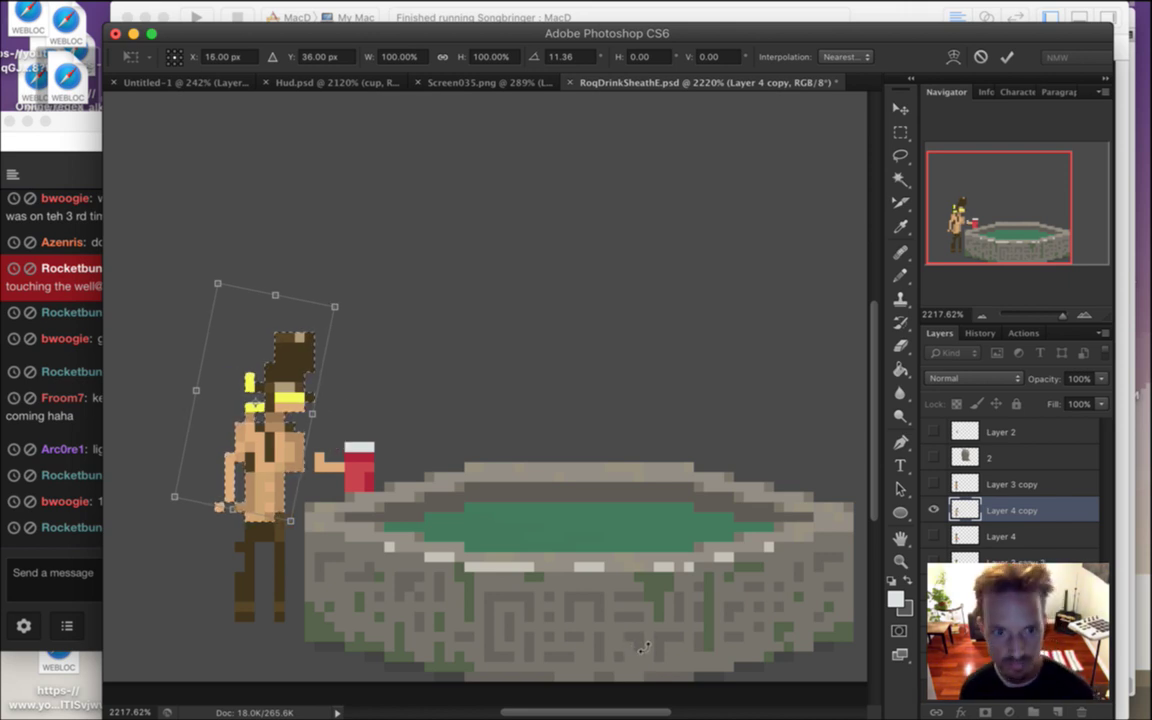
key("Right")
key("Up")
key("Up")
key("Down")
key("Down")
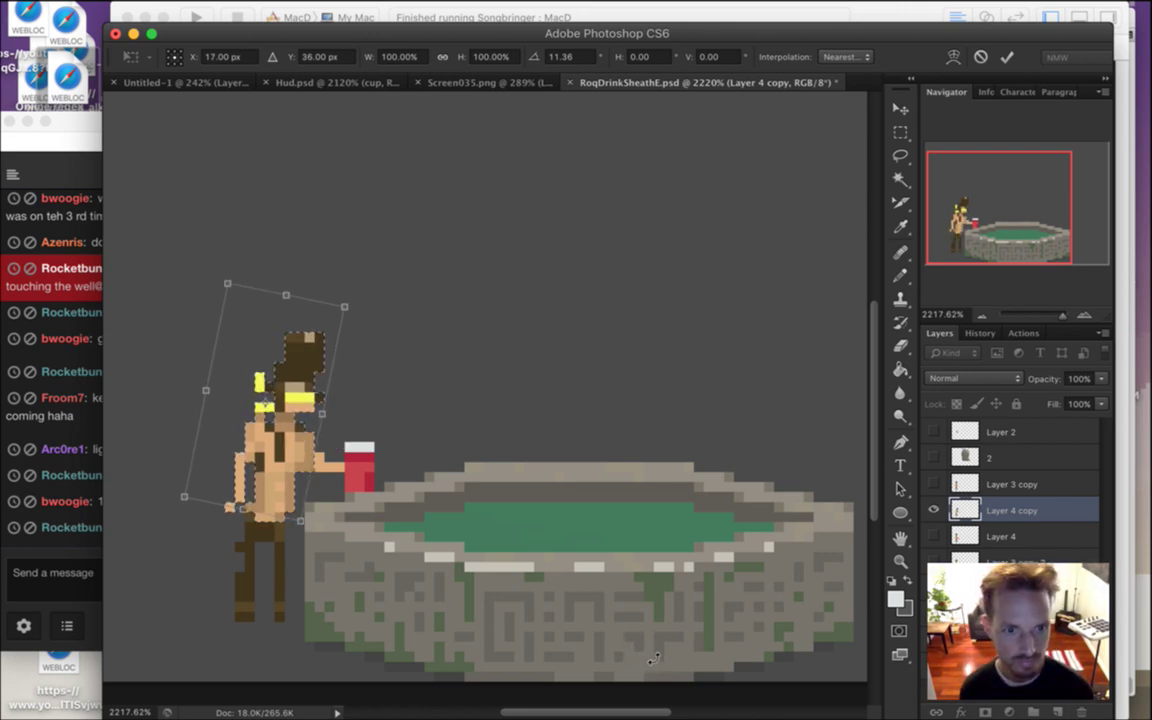
key("Up")
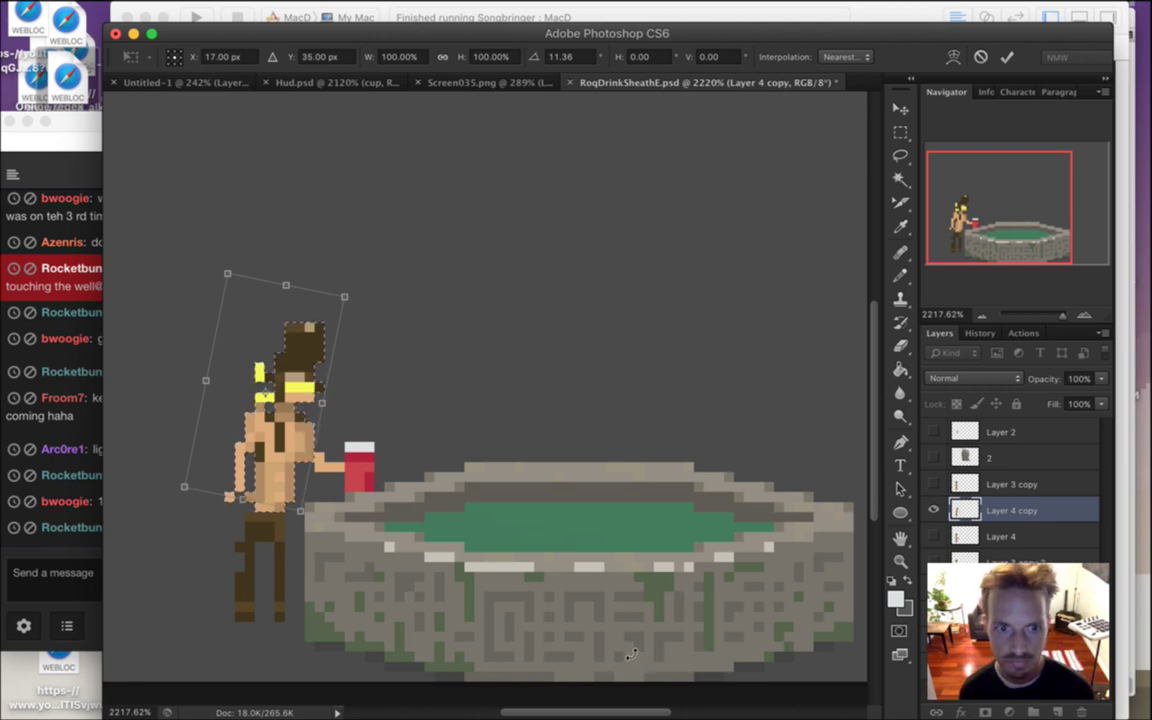
key("Return")
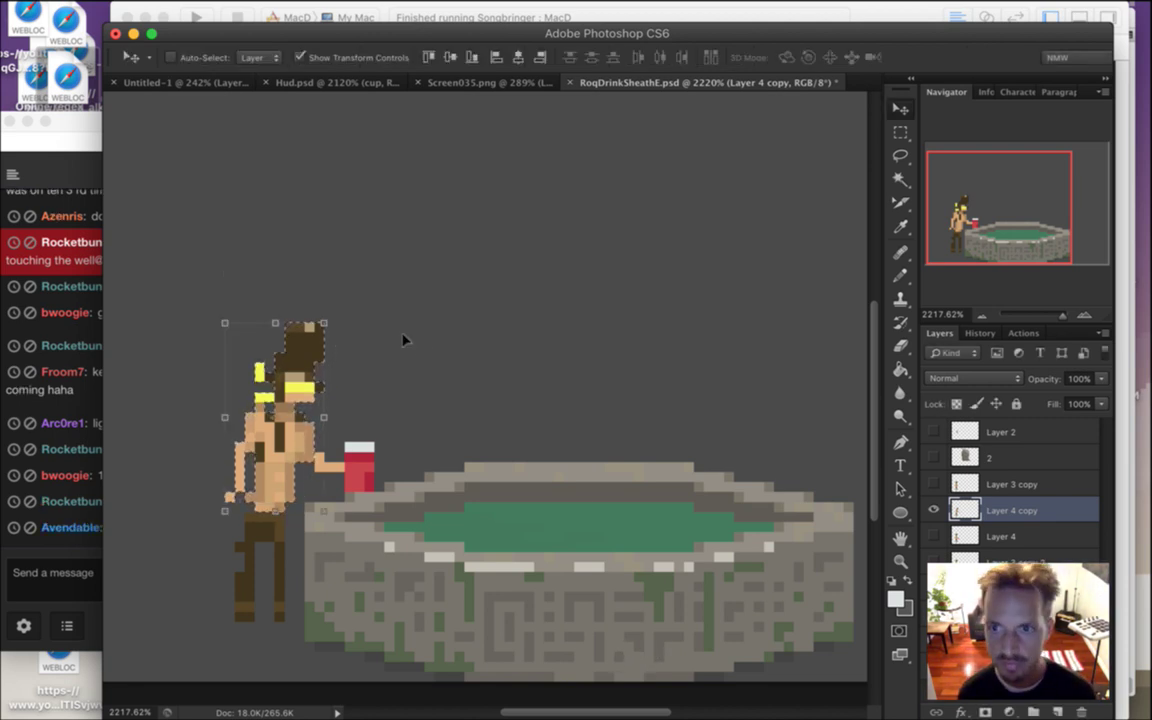
key("m")
key("i")
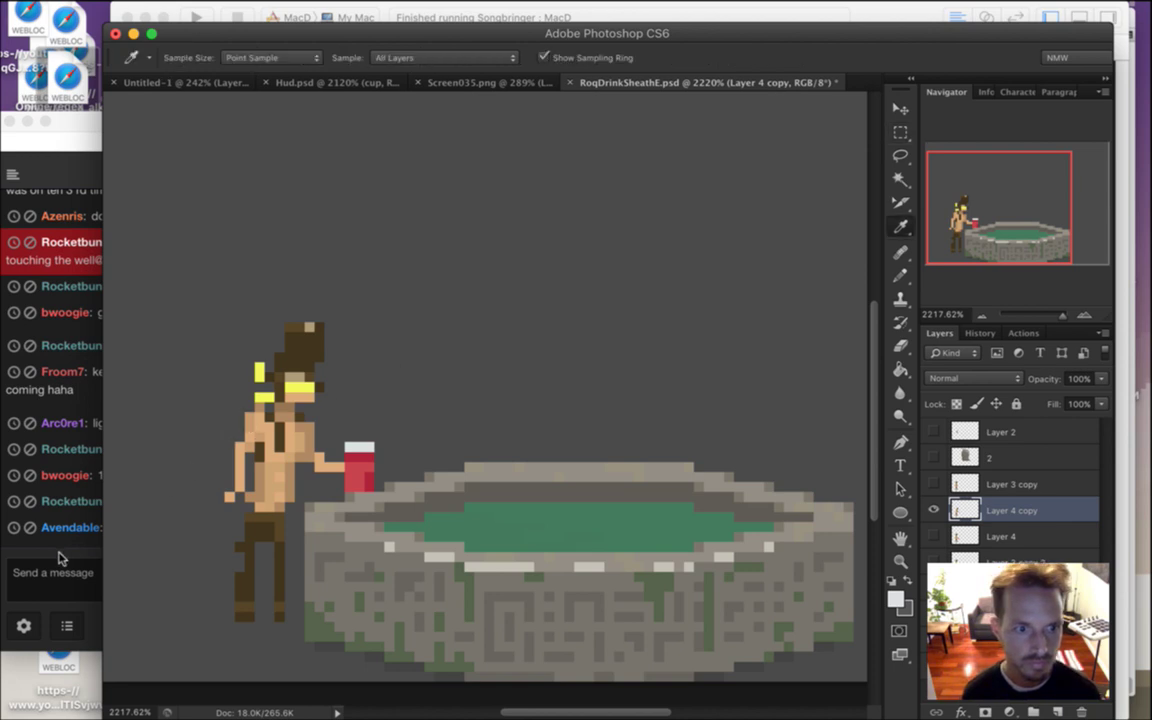
Check the newest Twitch chat message and return to the leaning frame
left_click(131, 600)
left_click_drag(110, 527, 158, 536)
left_click(205, 524)
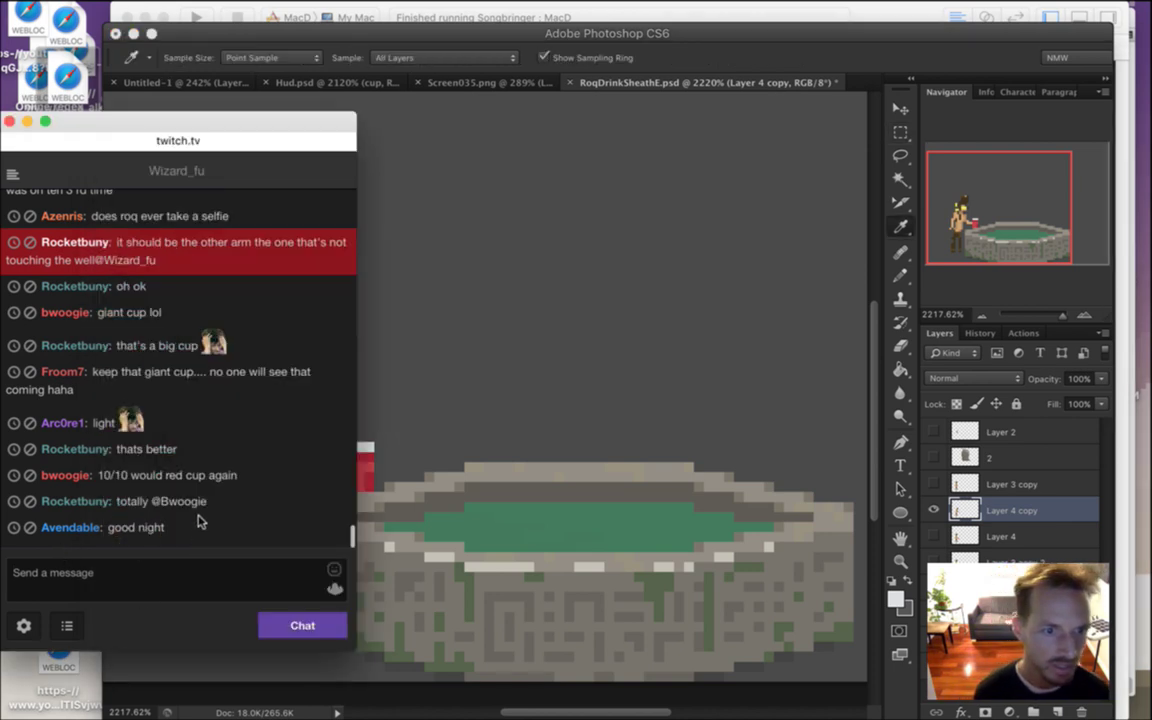
left_click(833, 70)
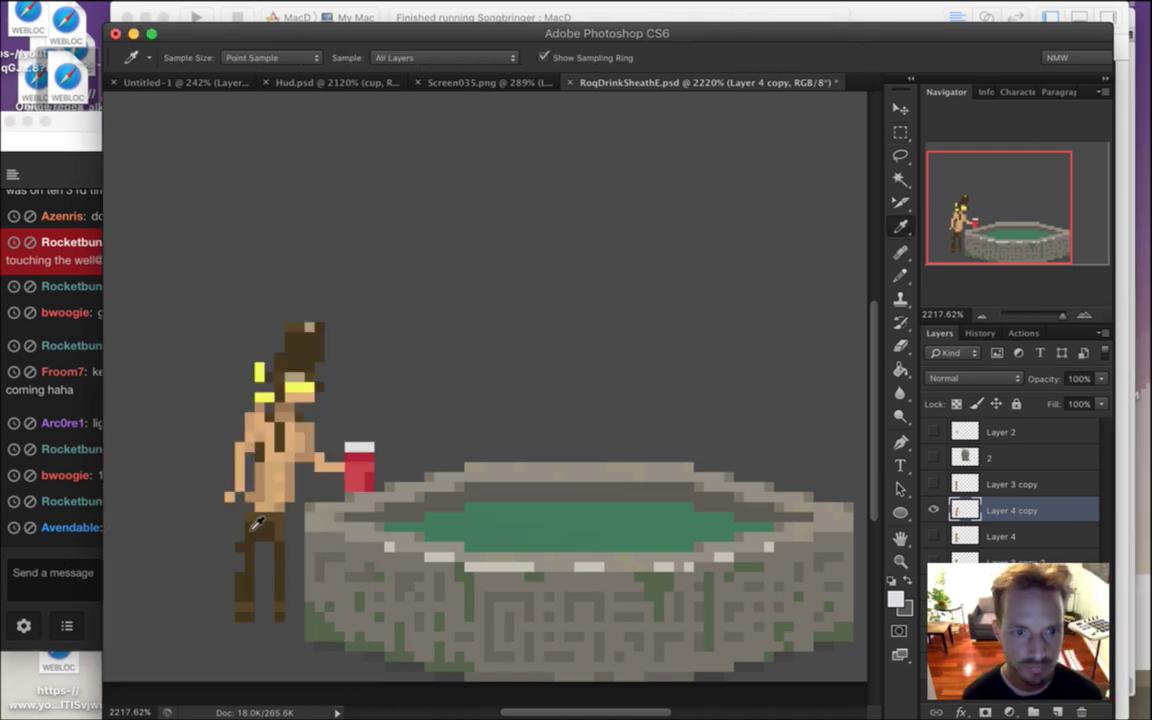
Close the gap in Roq's yellow hair to form a straight vertical strip and erase the stray yellow pixel beside it
left_click(226, 475)
key("b")
key("i")
left_click(258, 372)
key("b")
left_click(259, 387)
key("i")
key("e")
left_click(269, 397)
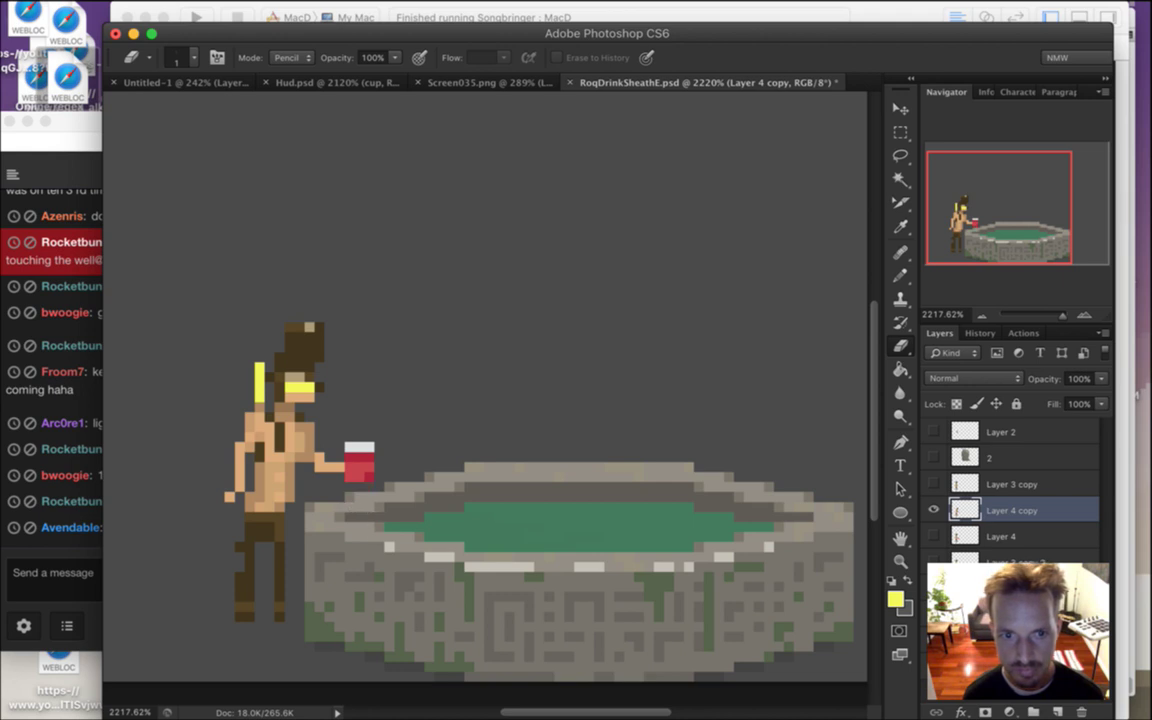
Extend the cup's white opening down one pixel row and repaint its red body with a darker red base
key("i")
left_click(360, 456)
key("b")
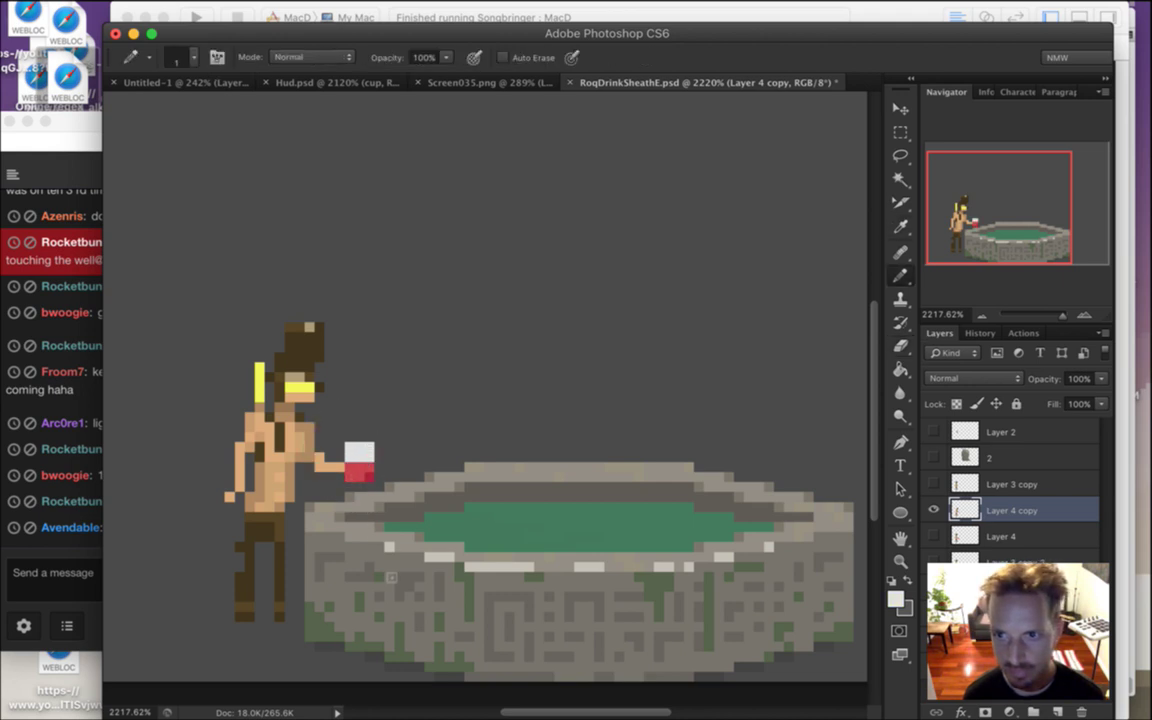
key("e")
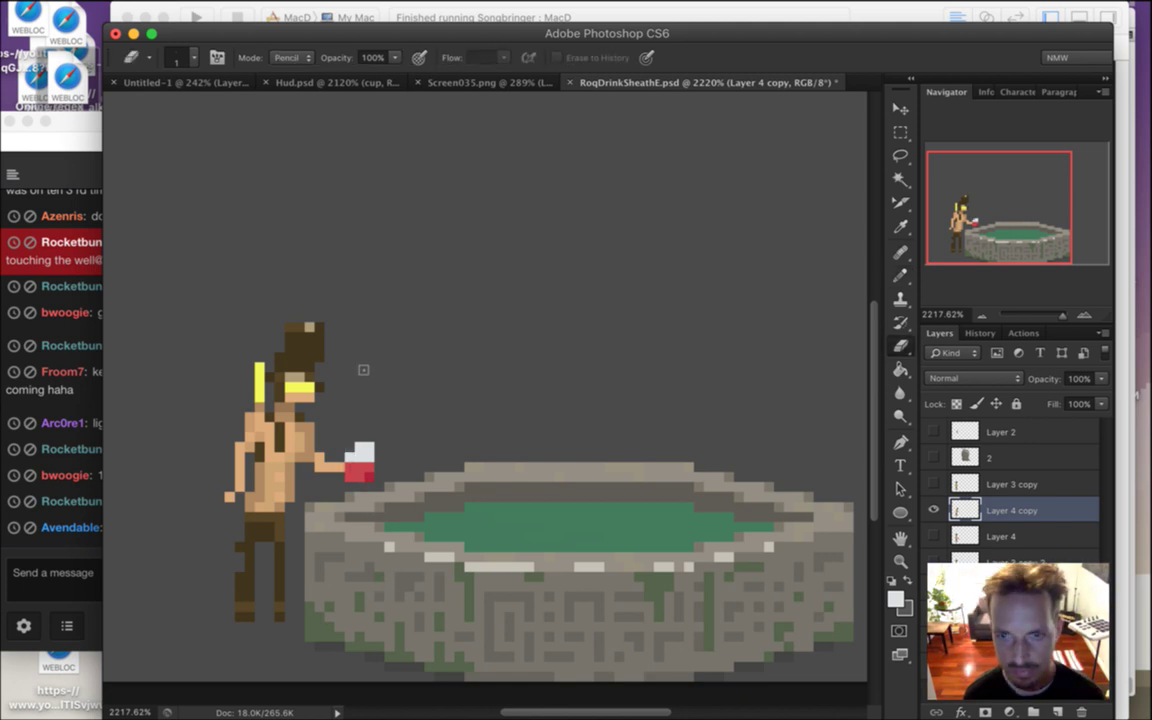
key("b")
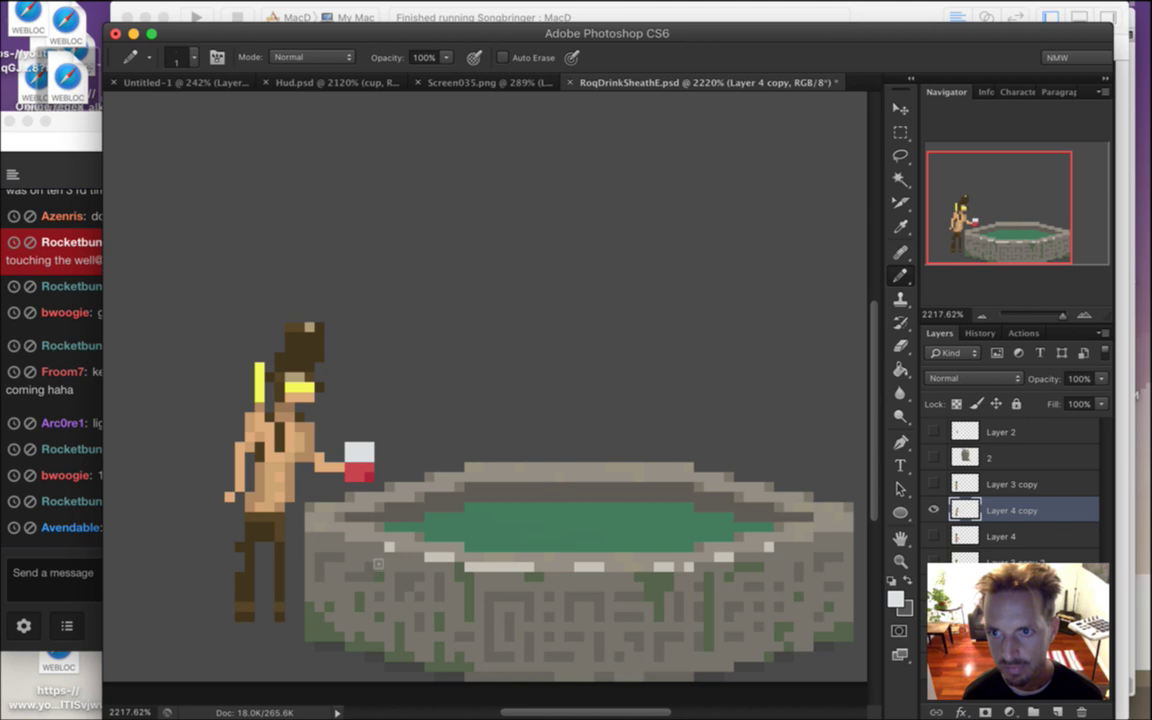
left_click(360, 470, "alt")
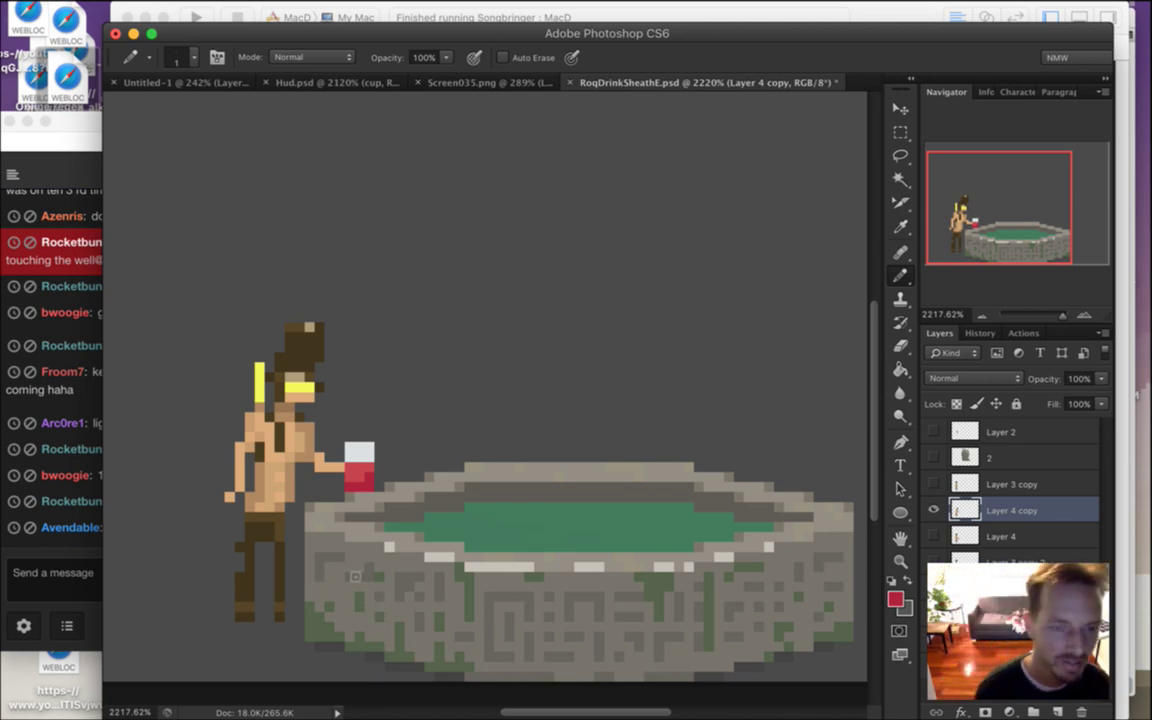
Touch up the brown chest strap and the skin around it using colors sampled from Roq
left_click(265, 458, "alt")
left_click(269, 450)
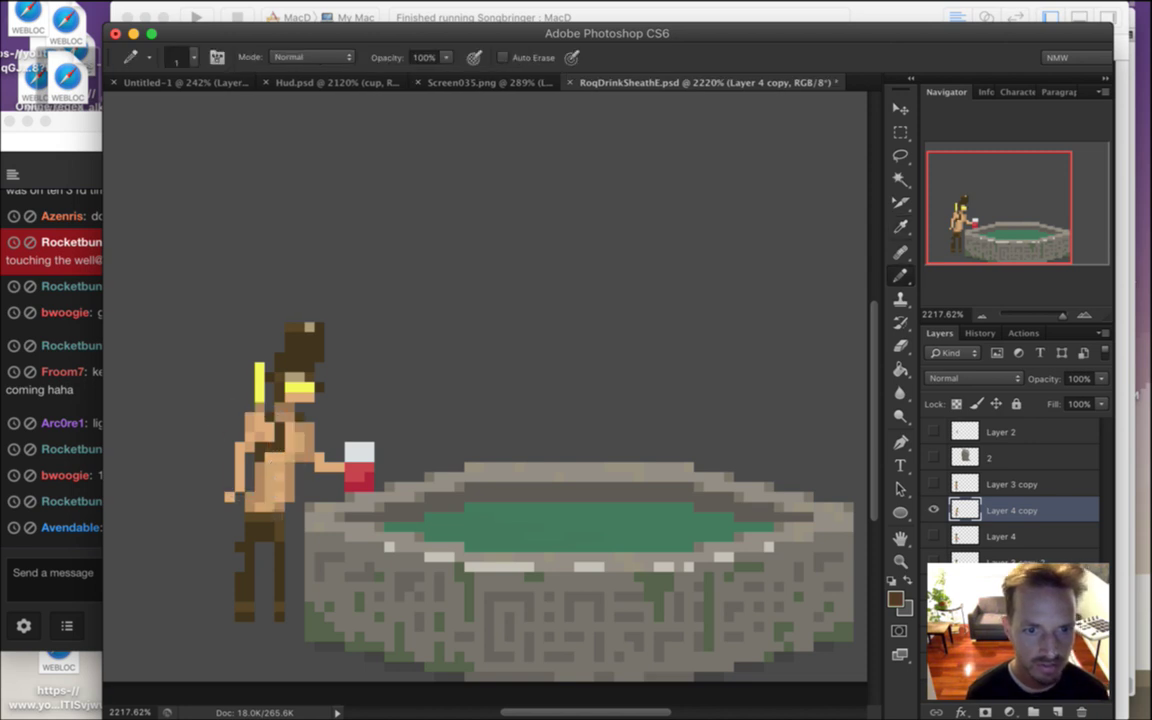
left_click(245, 410, "alt")
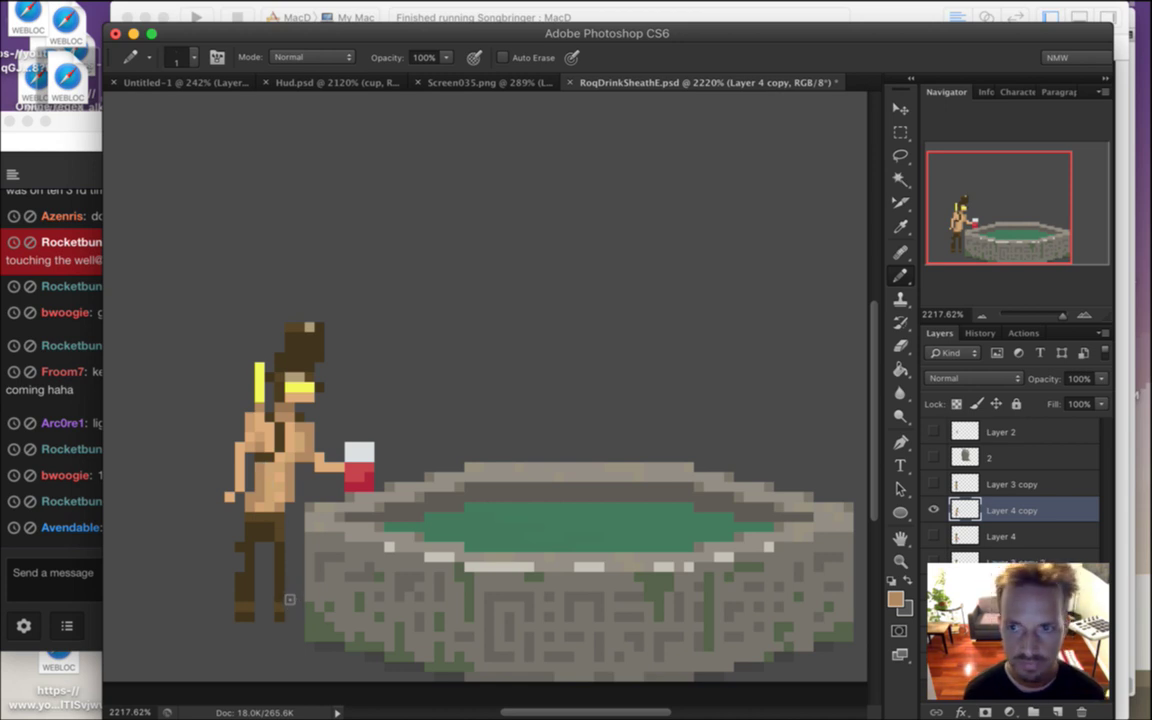
Save the file and duplicate Layer 4 copy for the next frame, hiding the original layer
key("super+s")
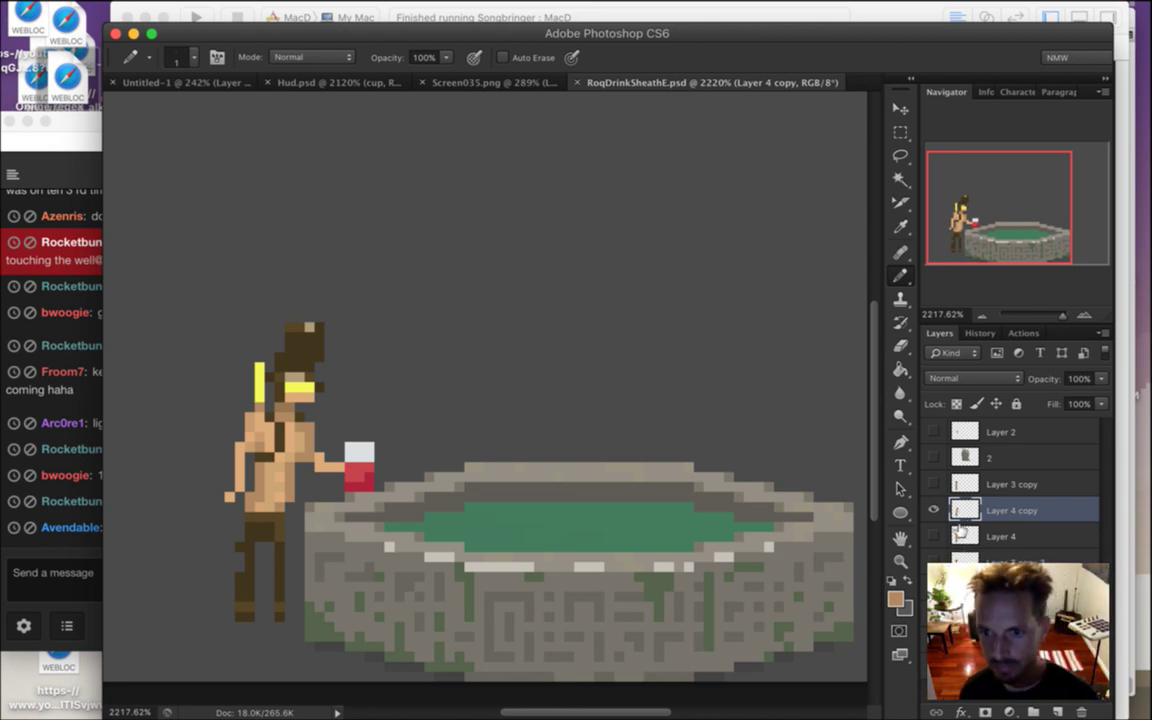
key("super+j")
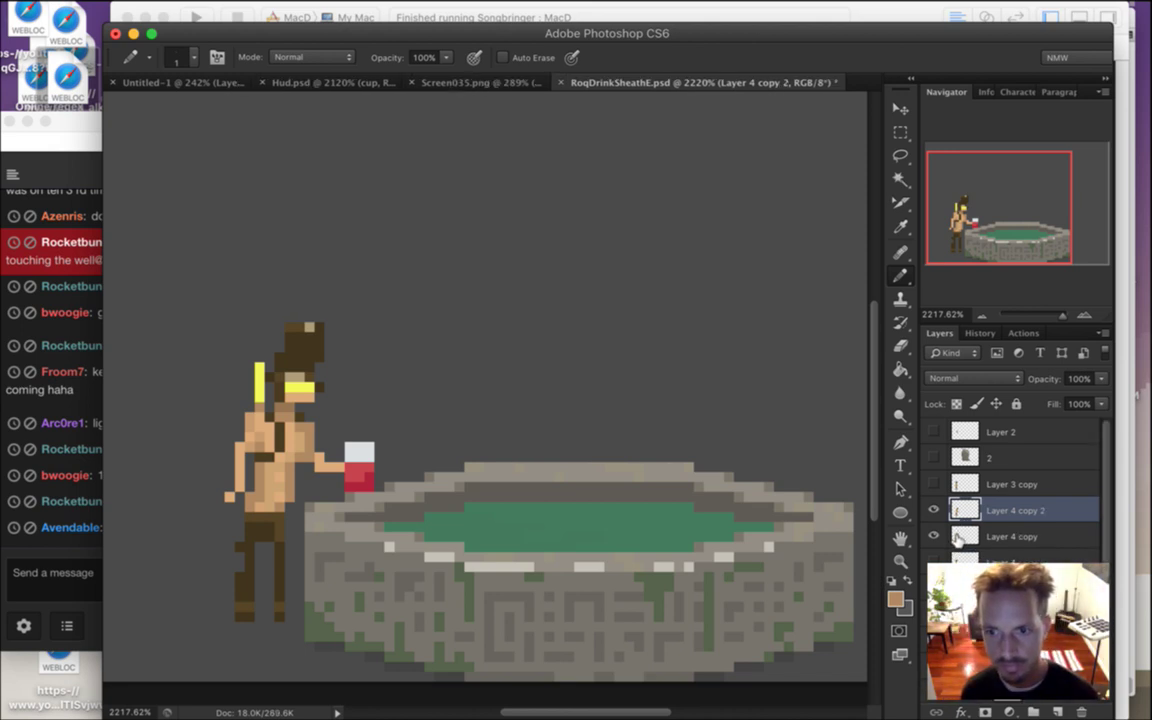
left_click(935, 536)
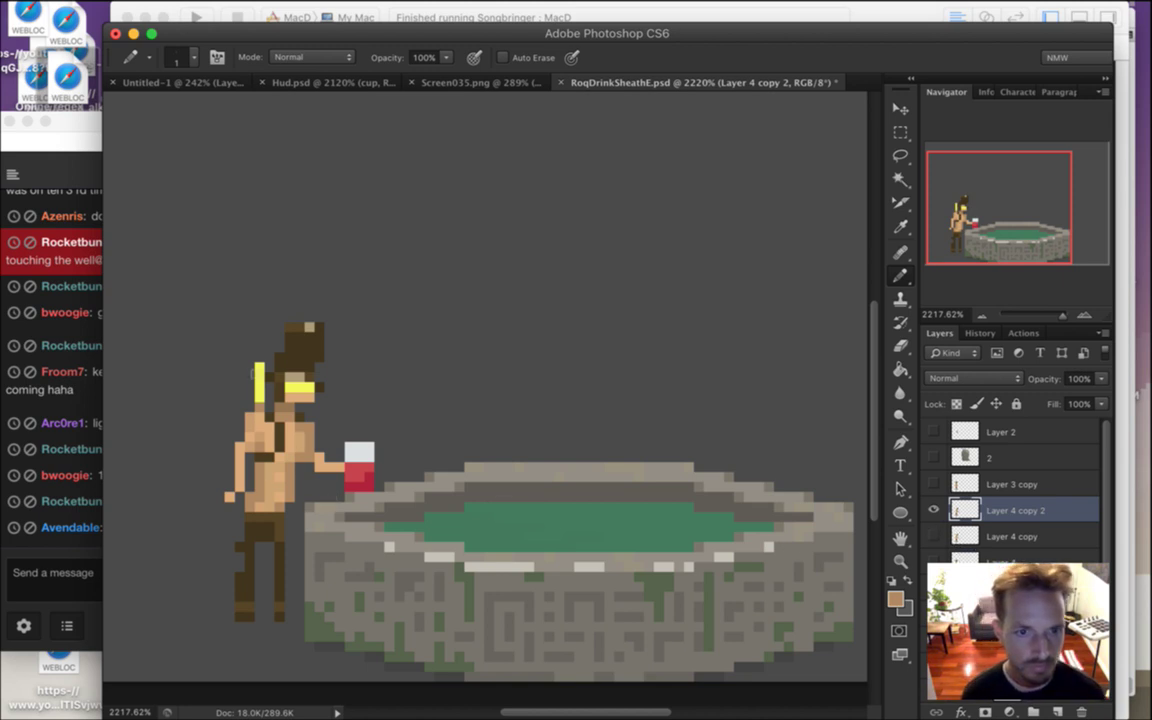
key("m")
left_click_drag(322, 440, 393, 491)
key("v")
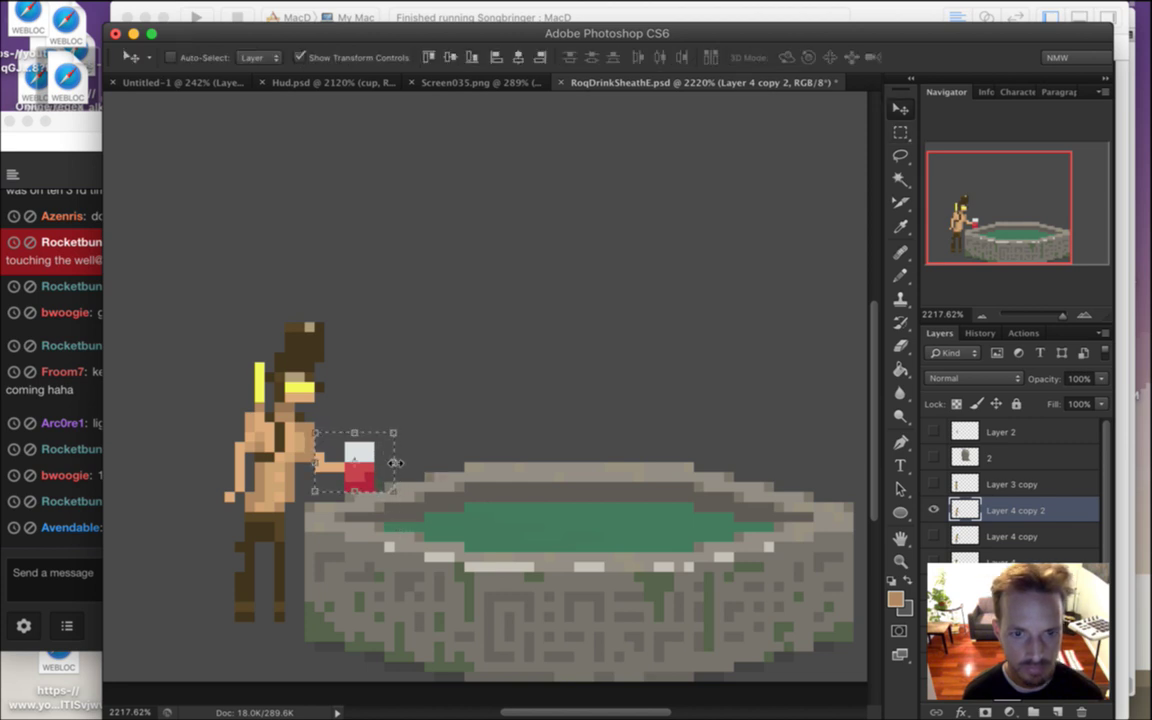
key("m")
left_click(429, 431)
key("i")
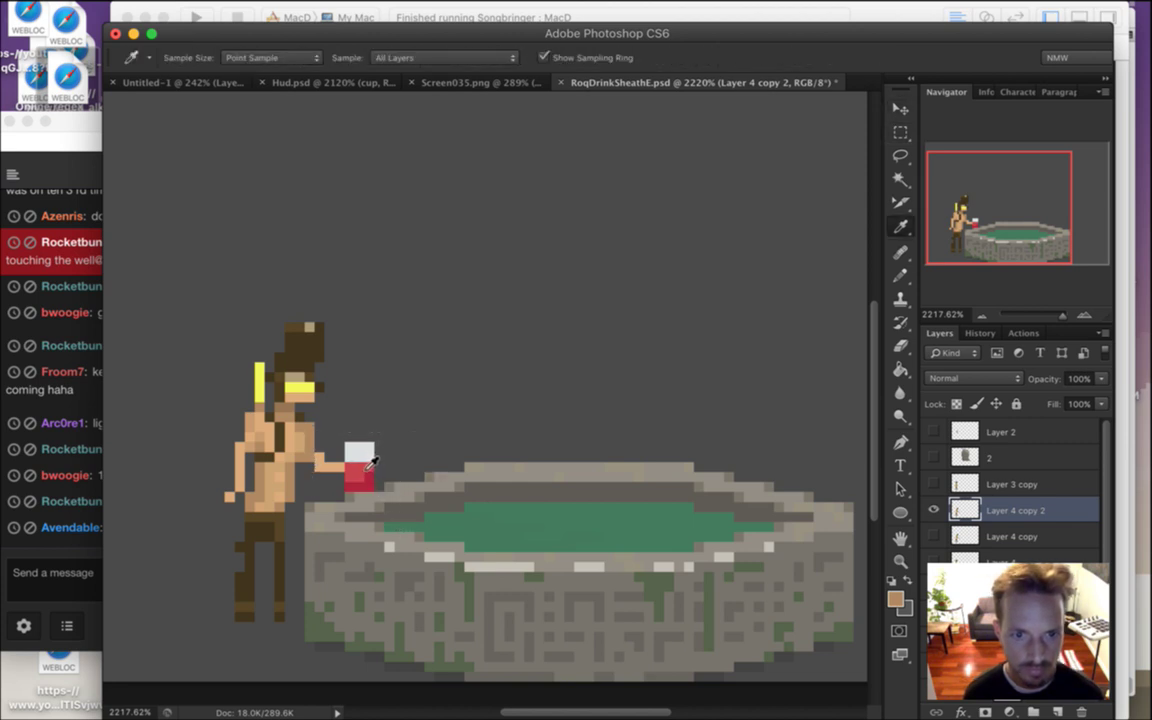
Move the cup's white opening 1 pixel down on Layer 4 copy 2 and deselect
key("m")
left_click_drag(344, 434, 380, 458)
key("v")
key("m")
key("ctrl+d")
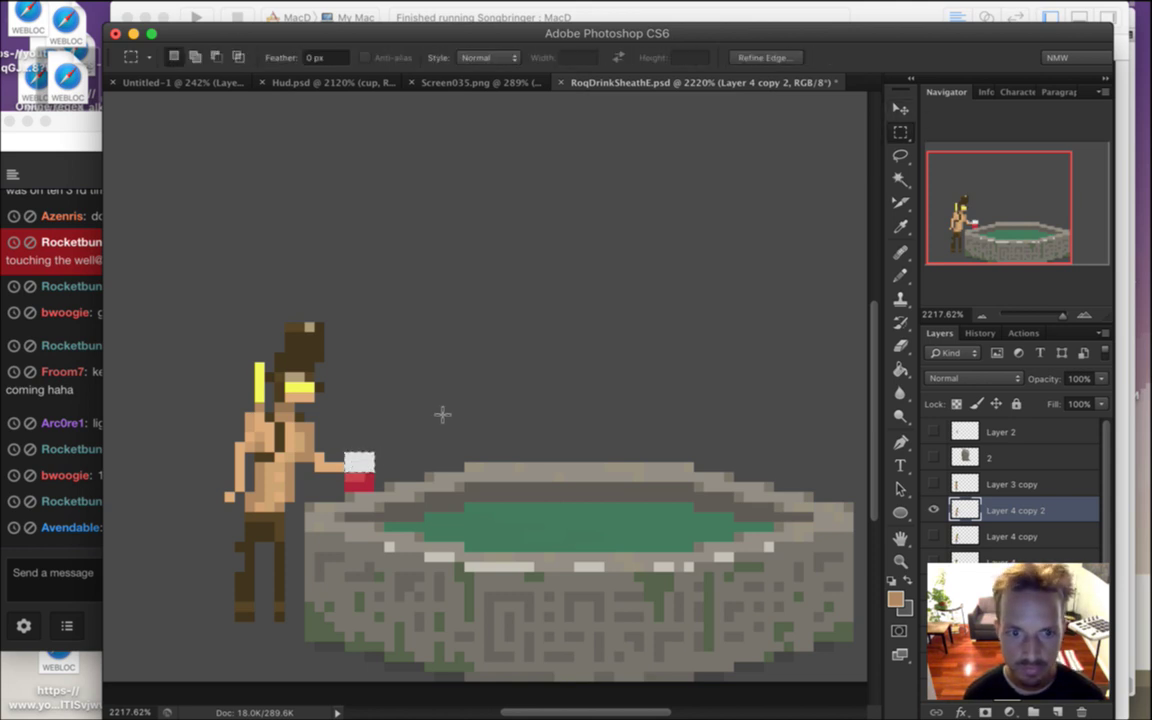
Rework the cup's red base below the white opening, shading its bottom row in dark red
key("e")
key("b")
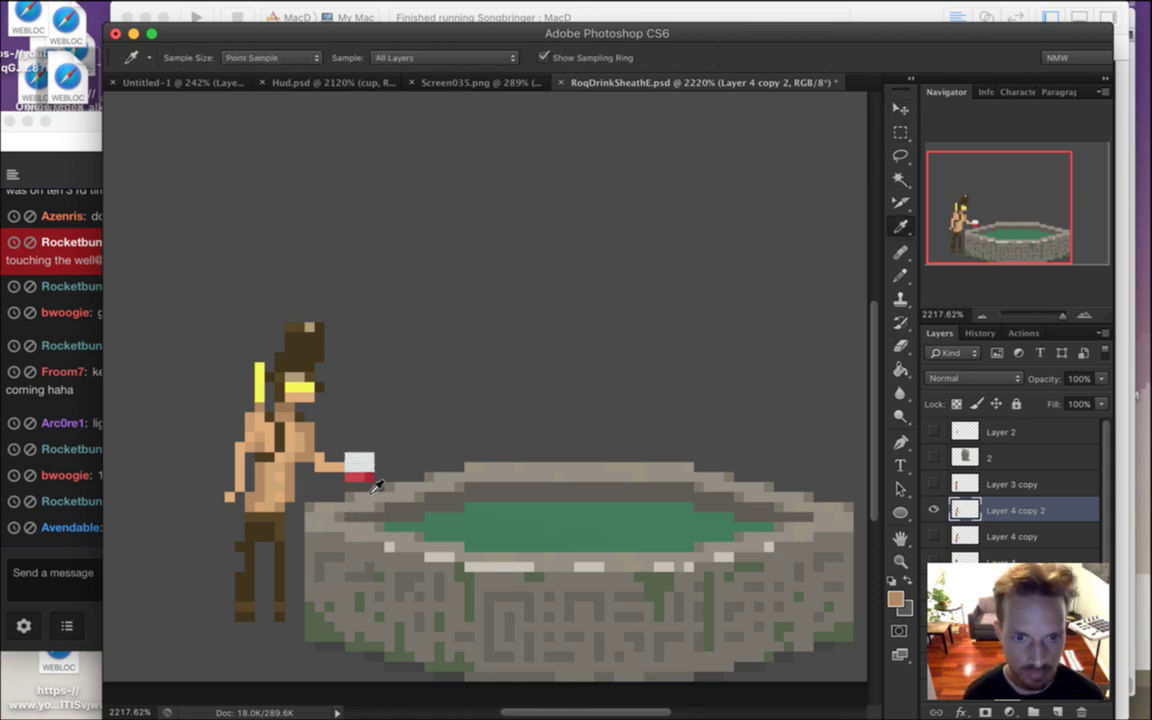
left_click(354, 475, "alt")
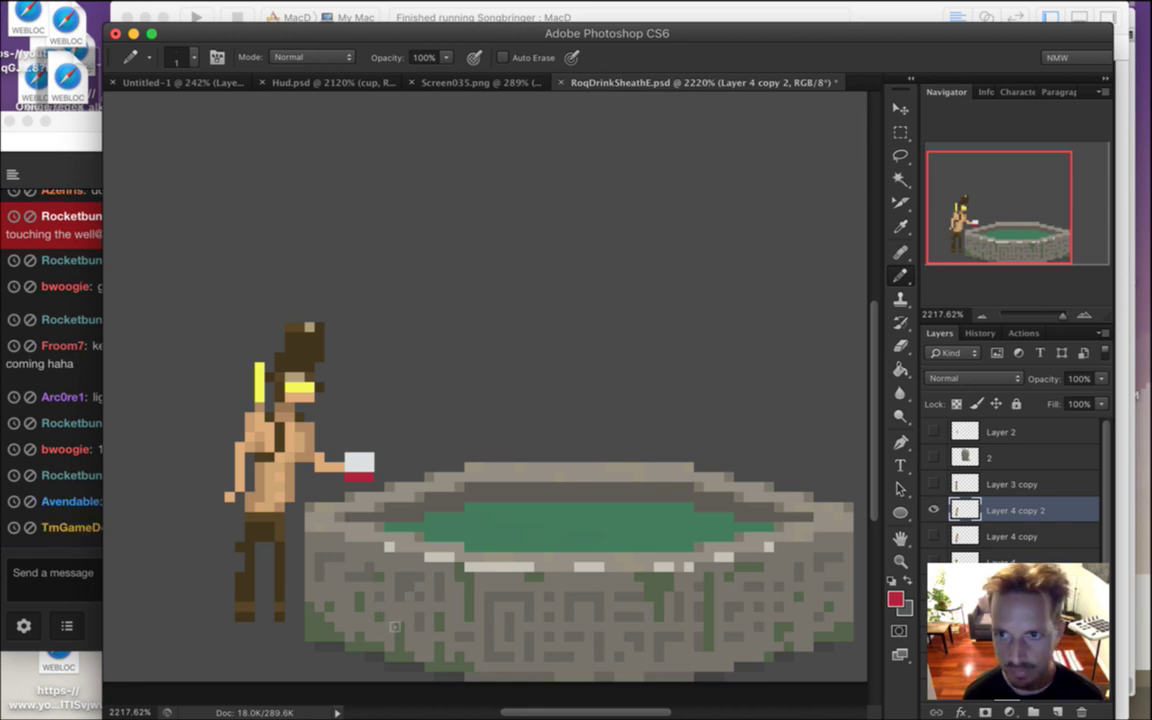
left_click(360, 465, "alt")
left_click(368, 486)
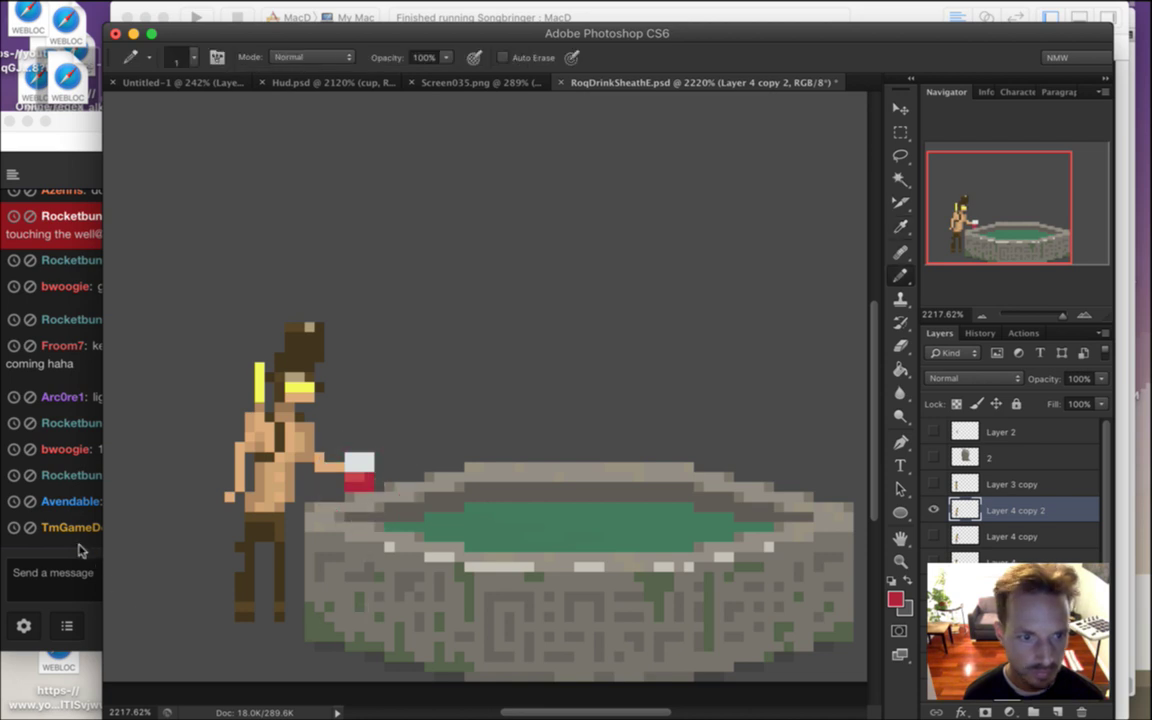
Read the latest Twitch chat messages and return to RoqDrinkSheathE.psd
left_click(81, 499)
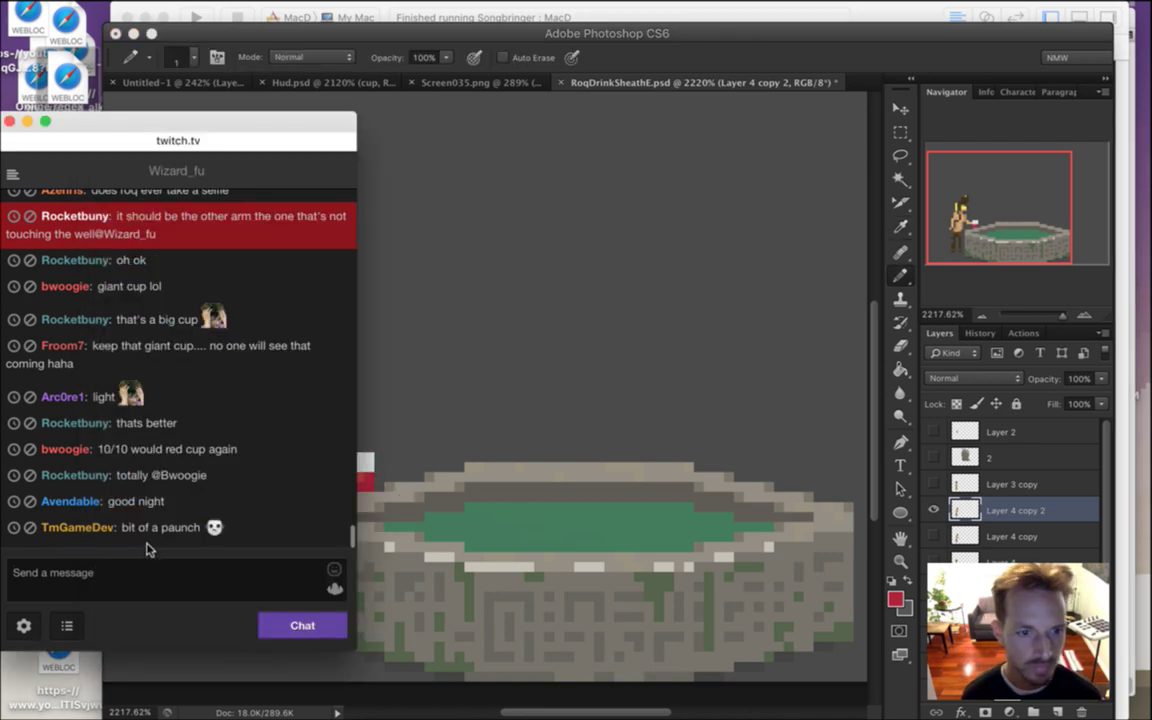
left_click_drag(151, 527, 190, 533)
left_click(186, 531)
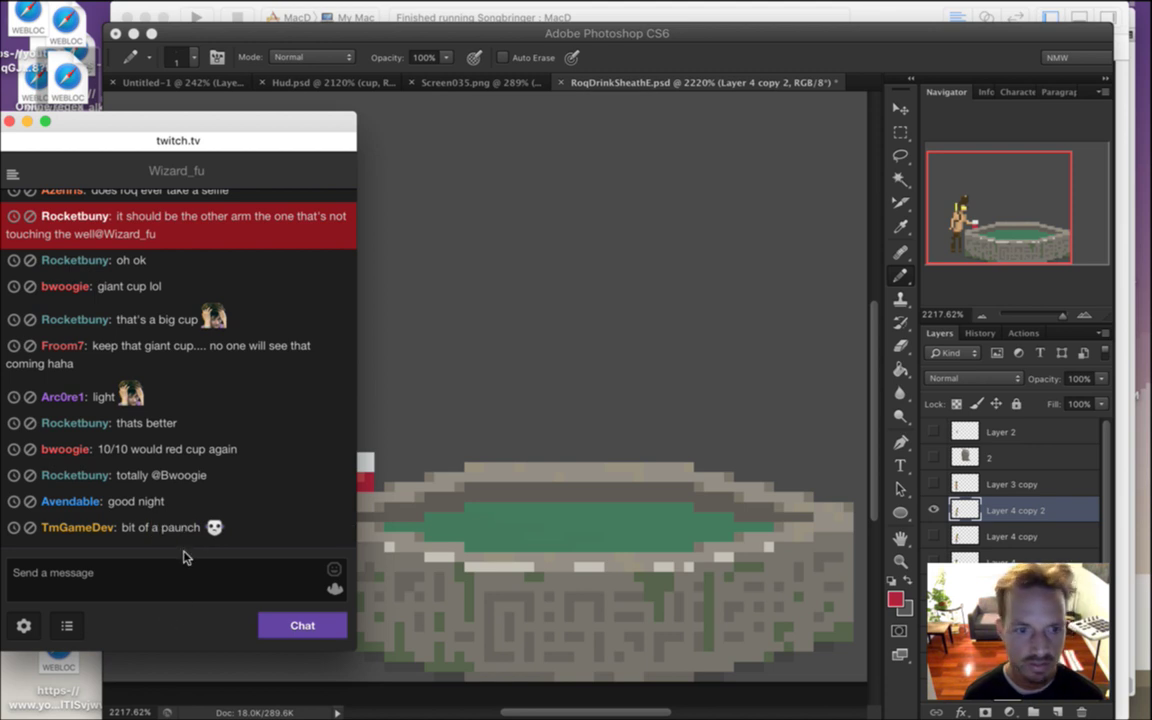
left_click(812, 83)
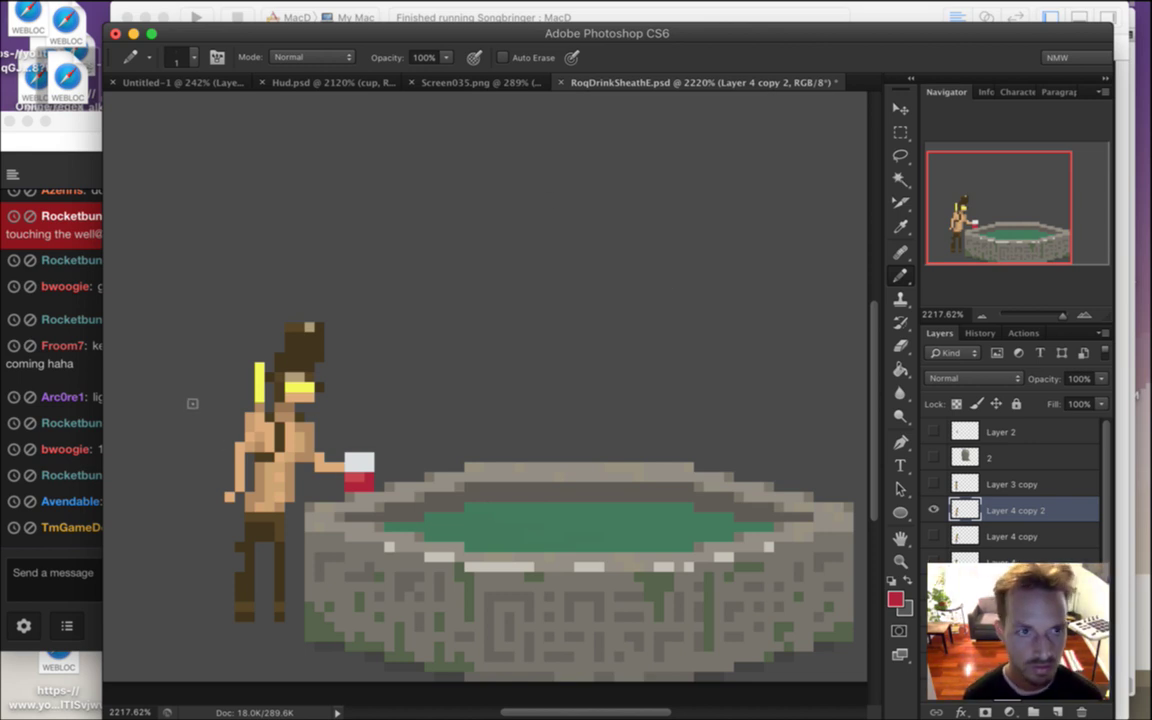
left_click(69, 525)
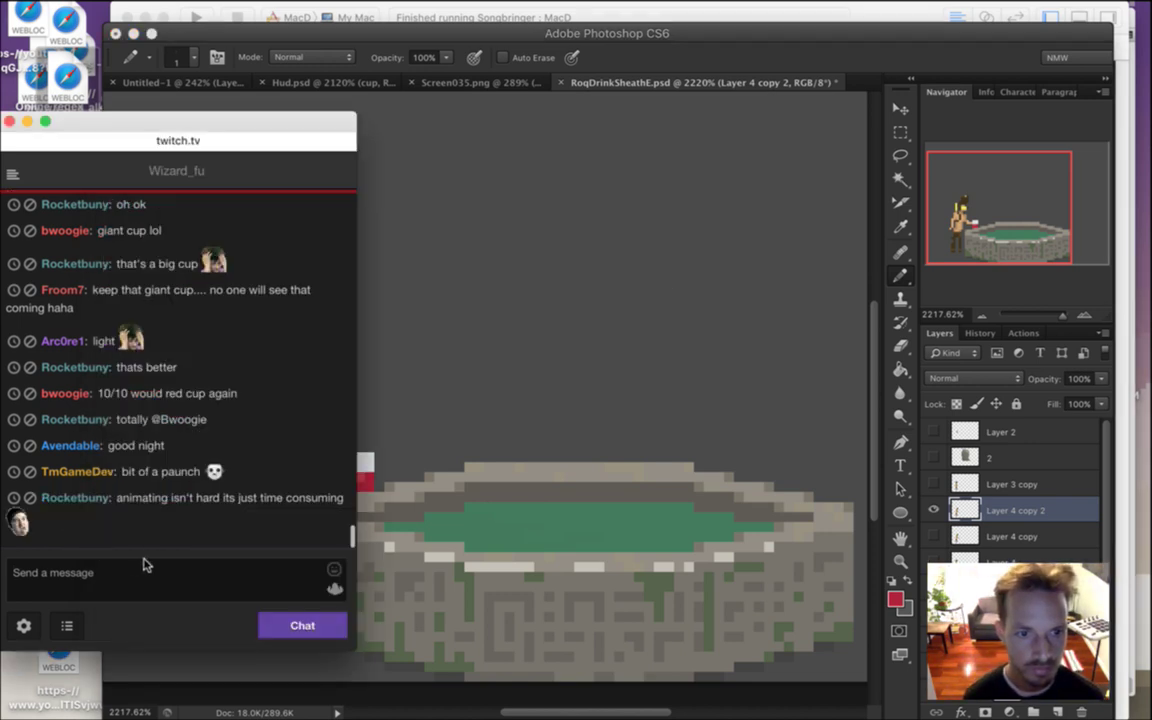
left_click_drag(160, 500, 308, 532)
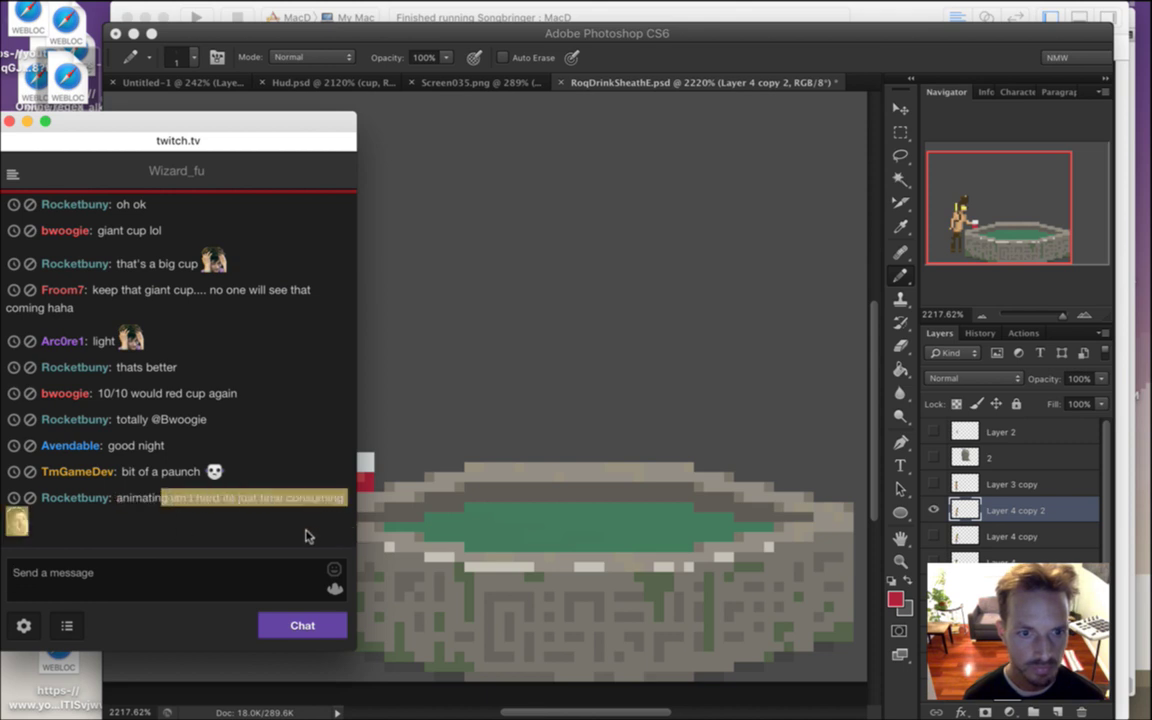
left_click(303, 533)
left_click(815, 64)
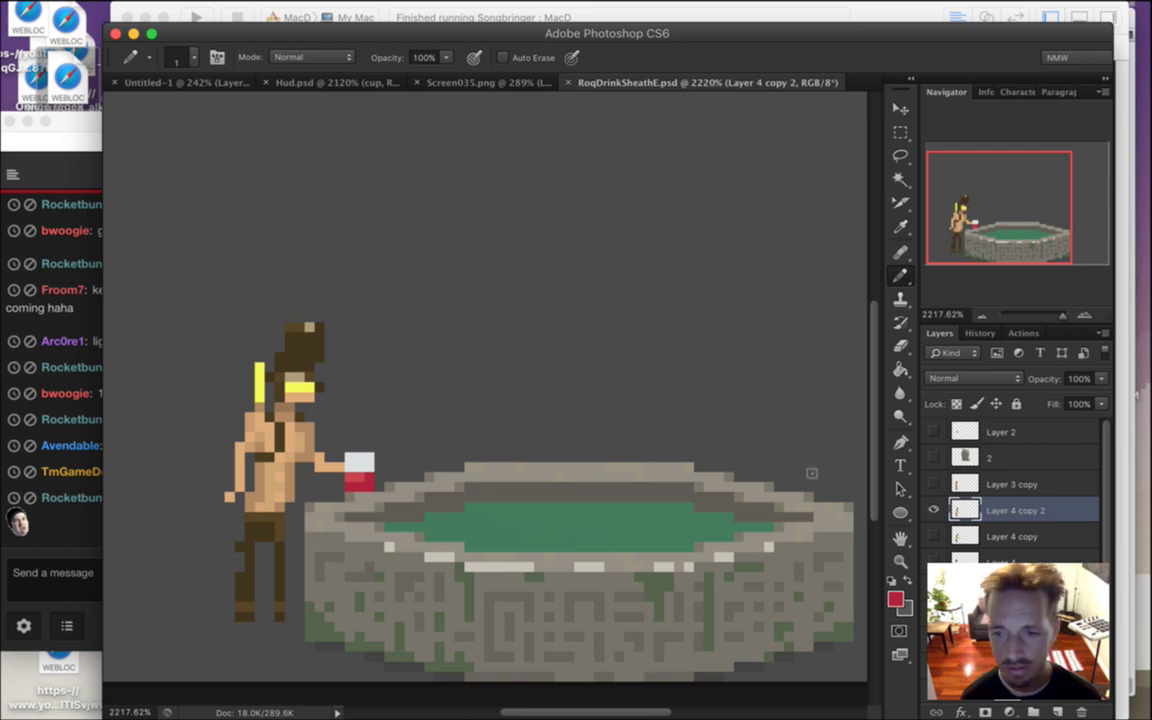
Hide Layer 4 copy 2, show the earlier Layer 4 frame, and make Layer 4 active with the Rectangular Marquee tool
left_click(933, 510)
left_click(933, 560)
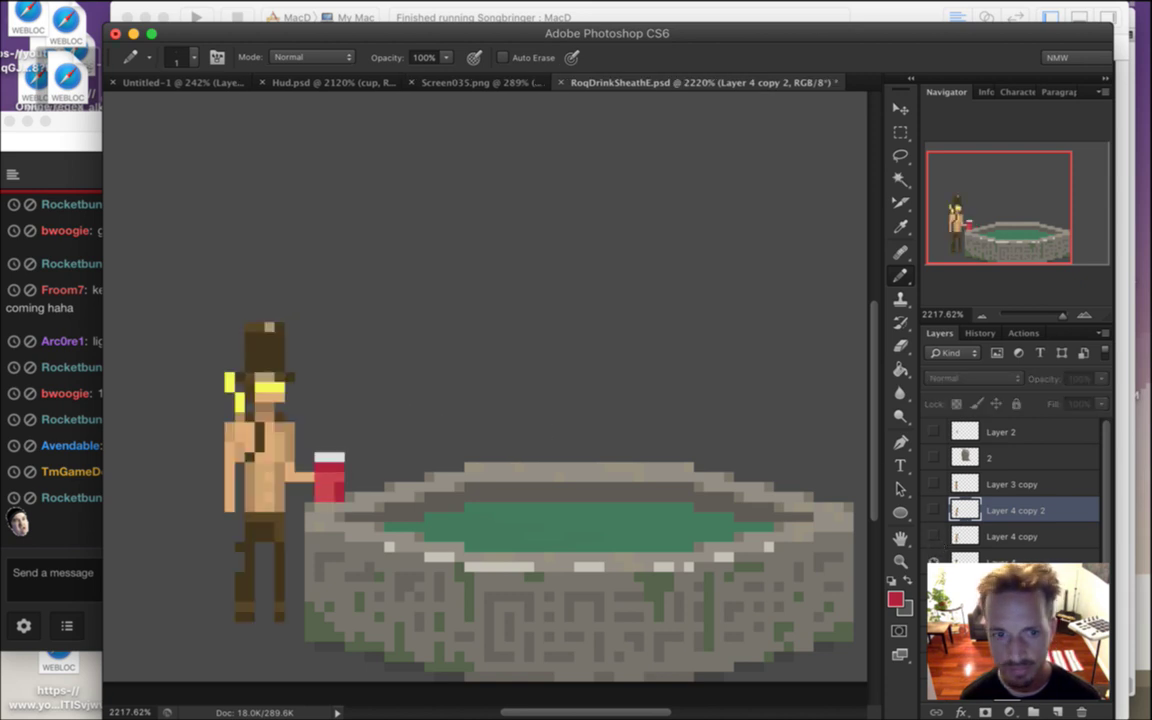
key("m")
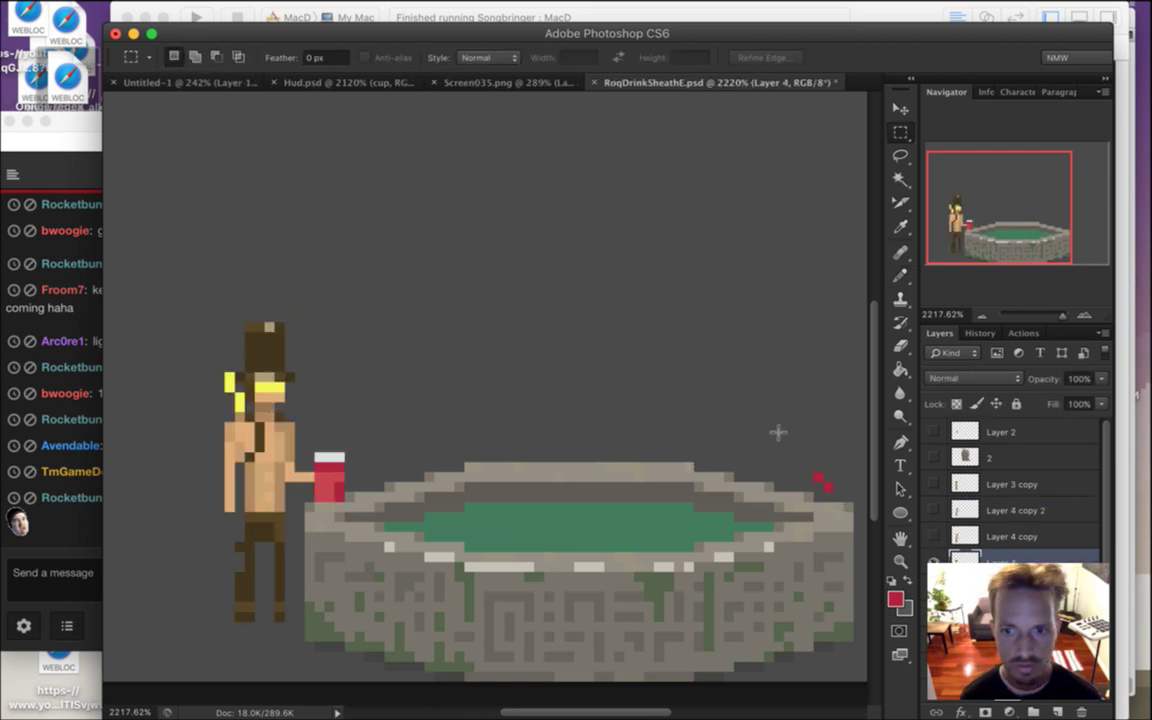
Copy the character's hat, head and torso without the cup-holding arm from Layer 4, and hide that layer
left_click(1005, 559)
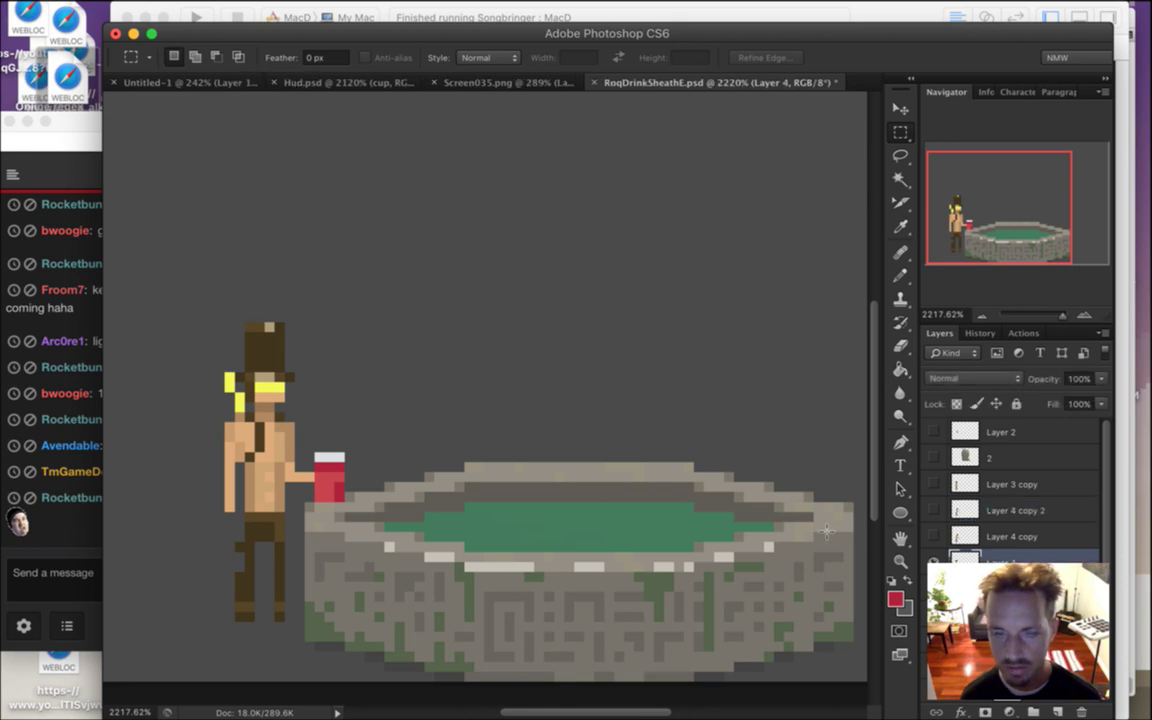
left_click(934, 509)
left_click(933, 510)
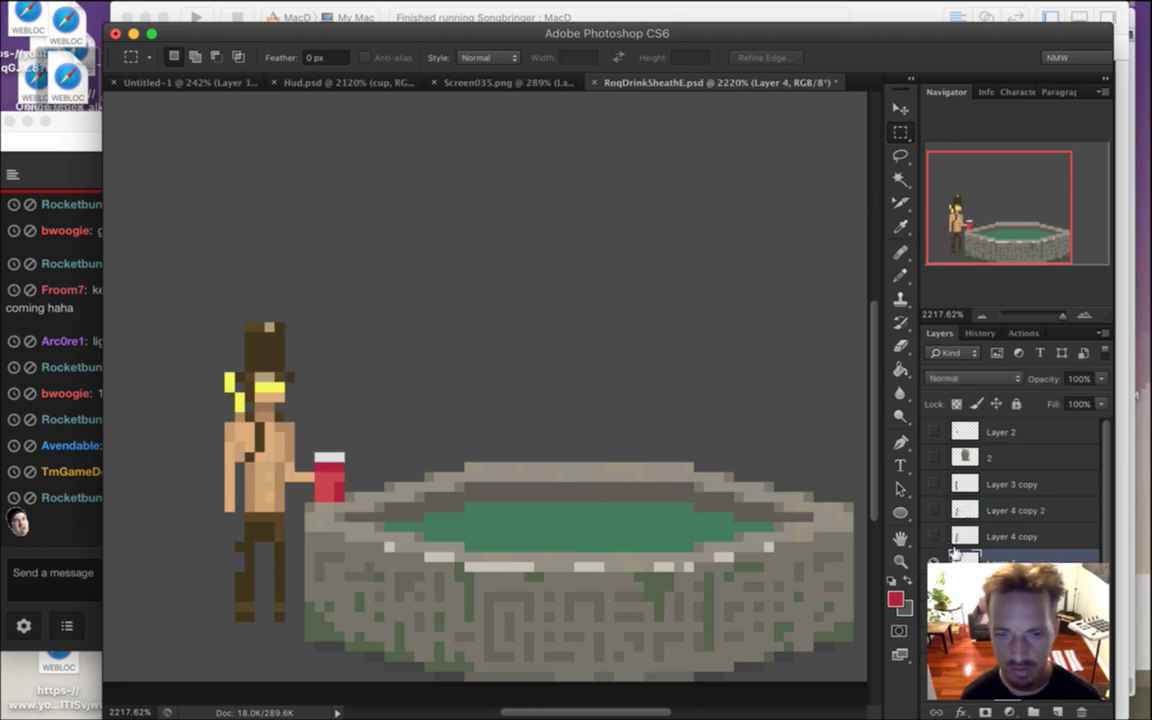
left_click_drag(195, 312, 308, 502)
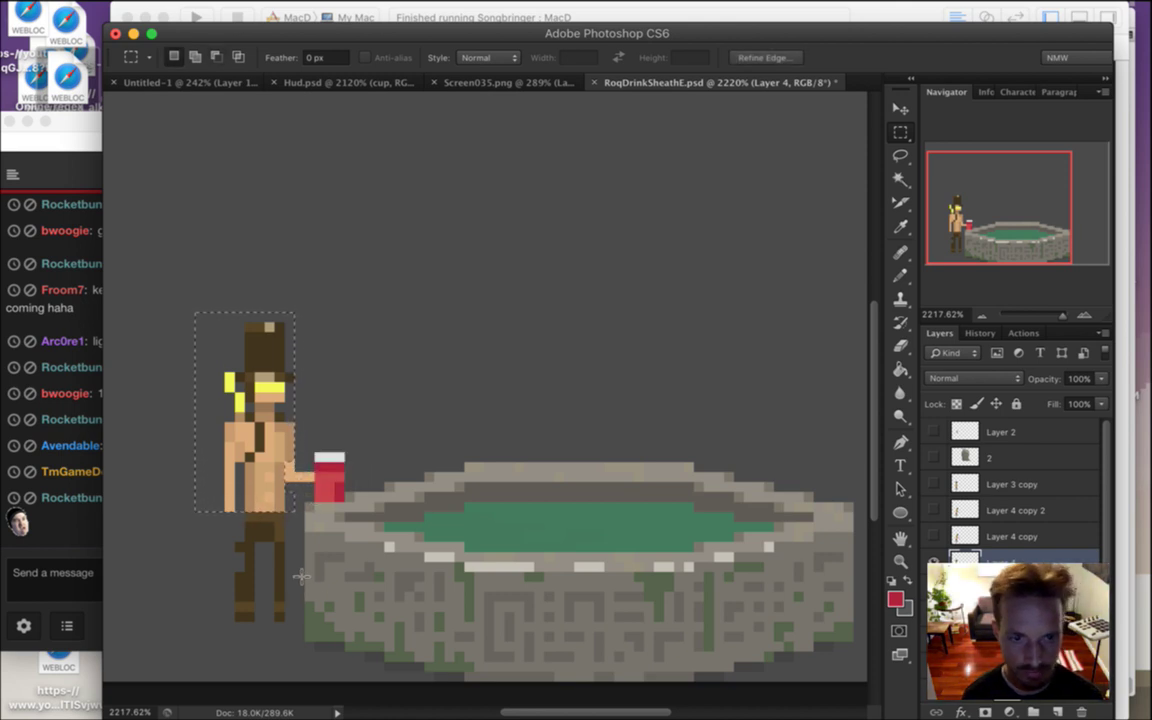
left_click(933, 562)
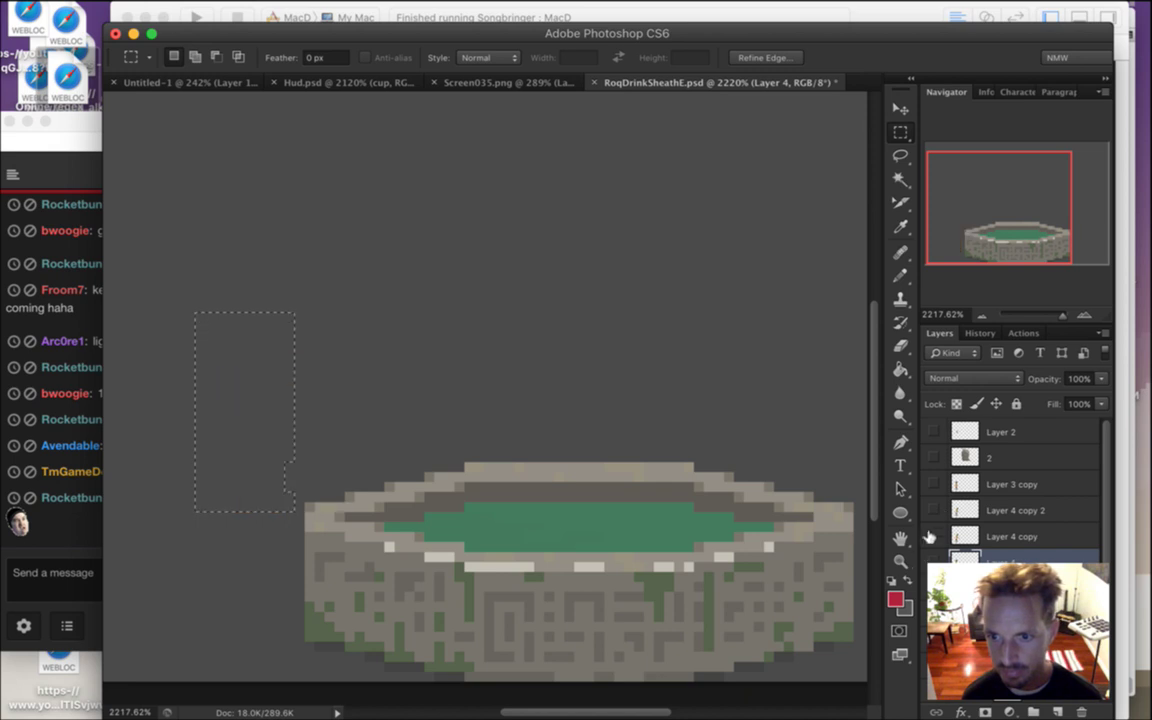
Show Layer 4 copy 2 and paste the copied upper body above it as a new layer, placed over the well's near end
left_click(932, 510)
left_click(960, 510)
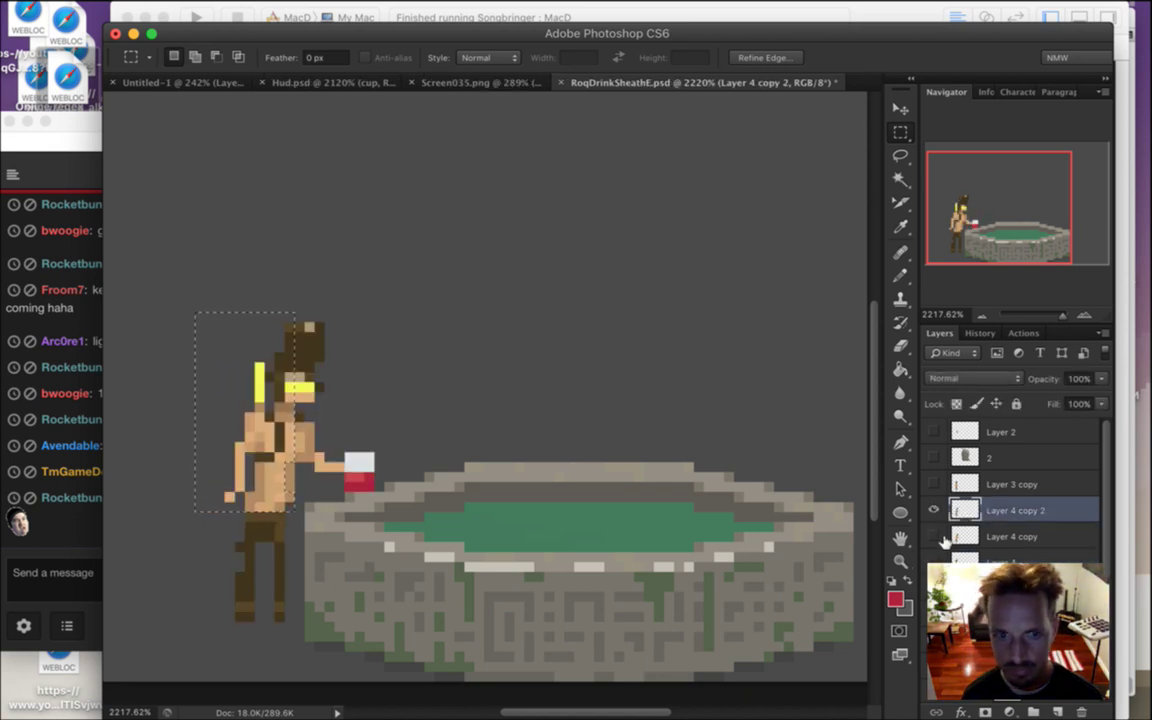
left_click(327, 362)
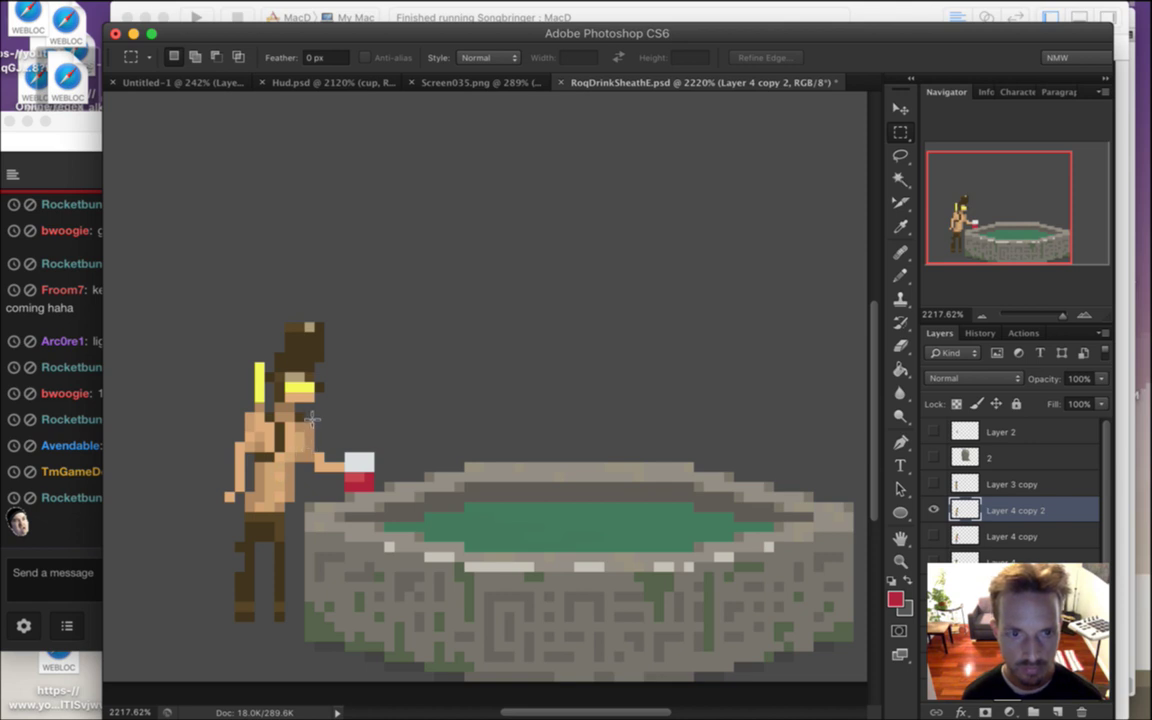
key("super+v")
left_click_drag(480, 305, 410, 225)
Delete the leaning character's old upper body from Layer 4 copy 2, keeping only the legs, forearm and cup
left_click_drag(175, 293, 302, 508)
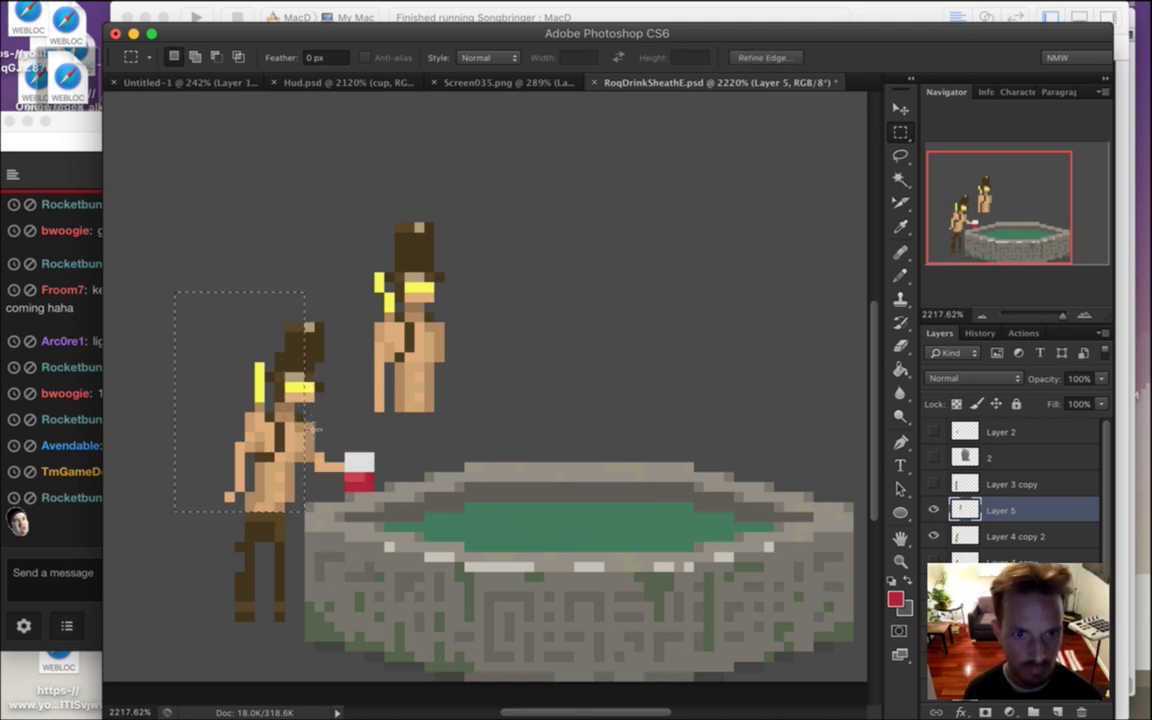
left_click(964, 536)
key("BackSpace")
left_click(283, 347)
left_click_drag(276, 302, 306, 462)
left_click_drag(305, 323, 331, 401)
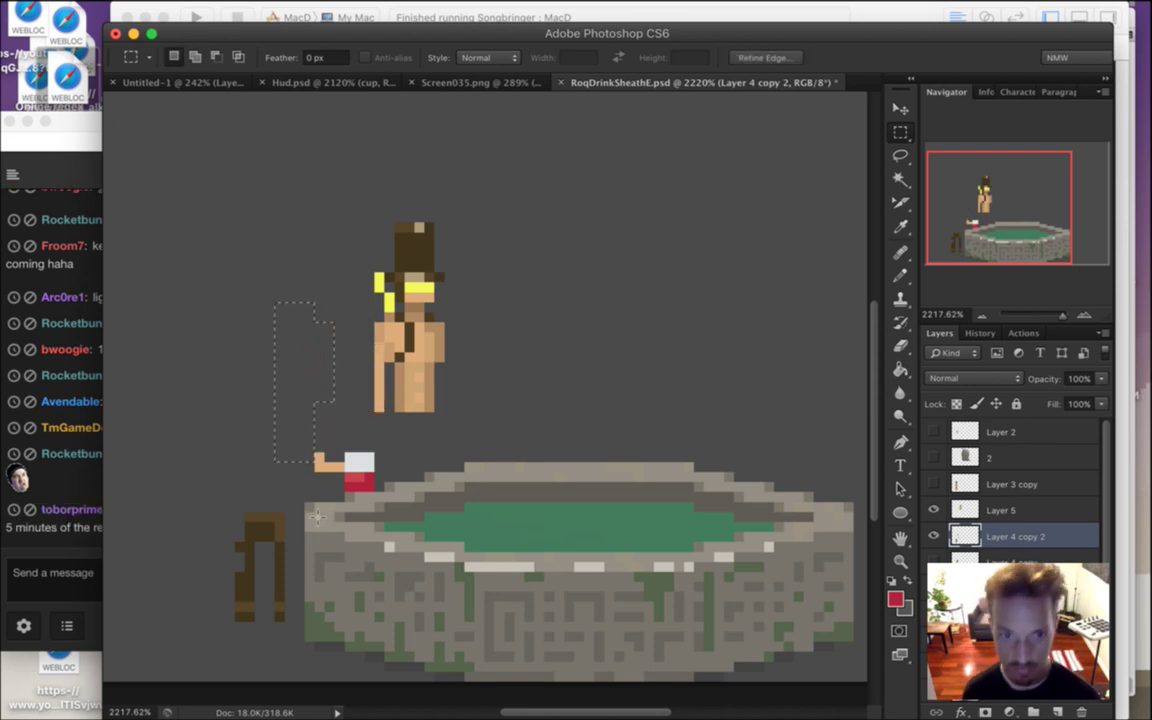
Switch to the Twitch chat window and read the viewers' comments about the animation work
left_click(40, 545)
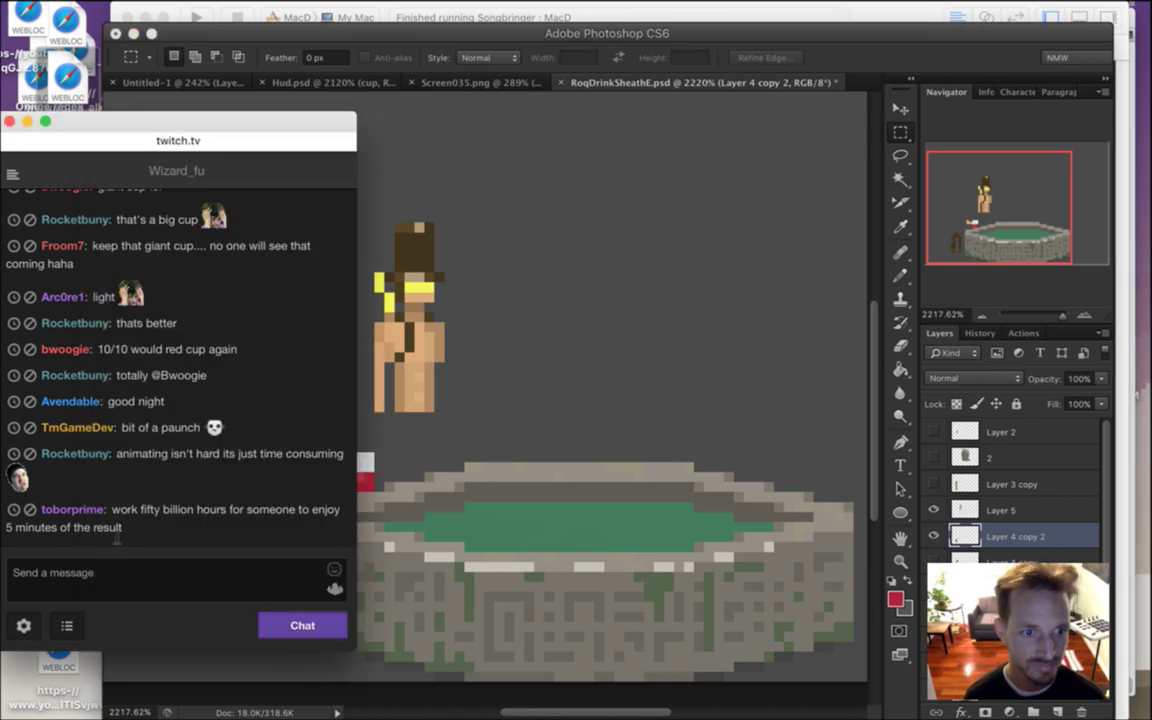
left_click_drag(119, 510, 153, 530)
left_click(153, 538)
left_click(178, 543)
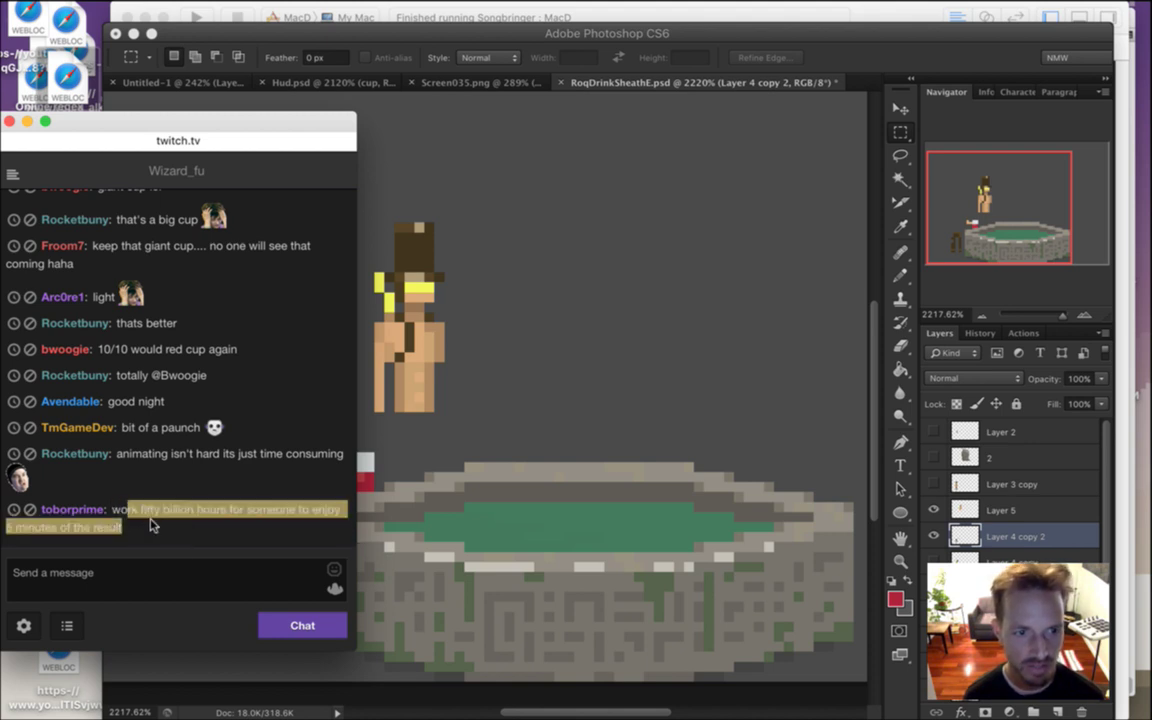
left_click(140, 550)
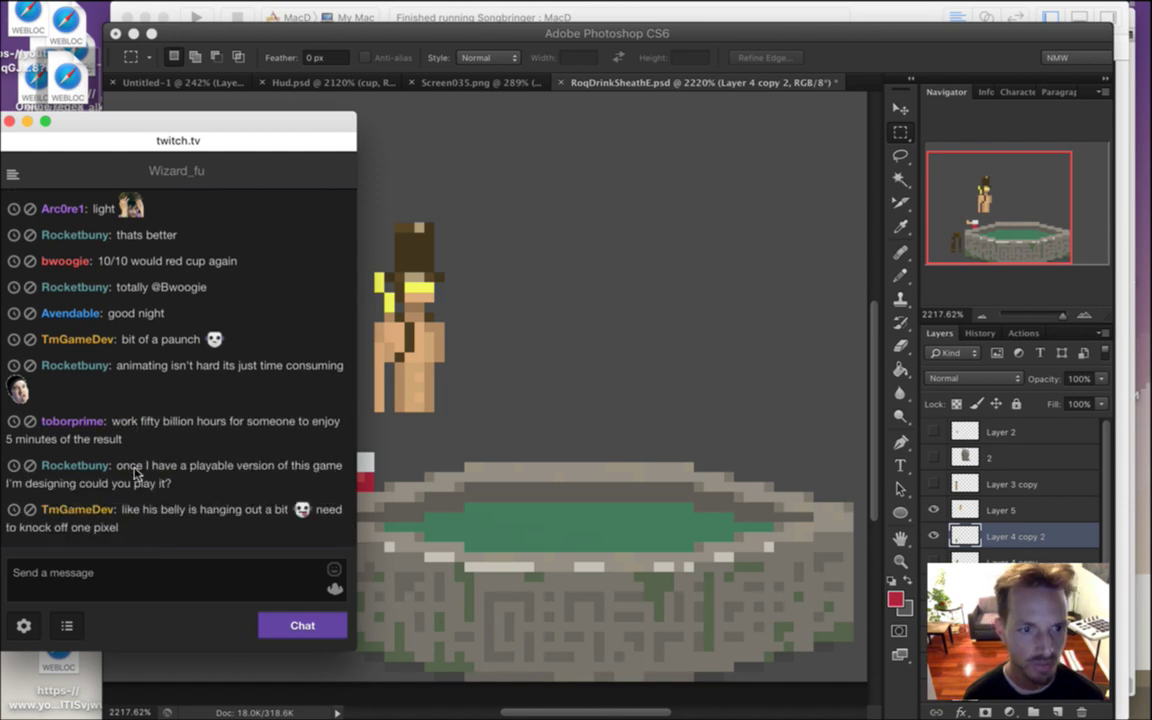
left_click_drag(132, 421, 157, 440)
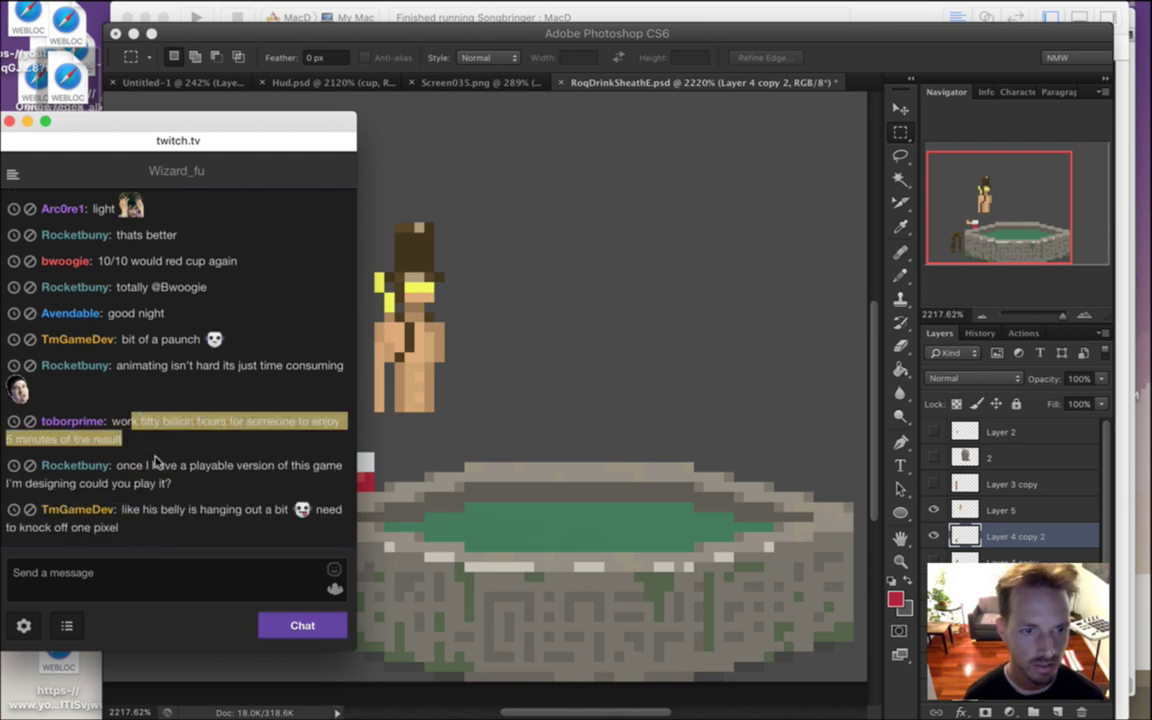
left_click(155, 465)
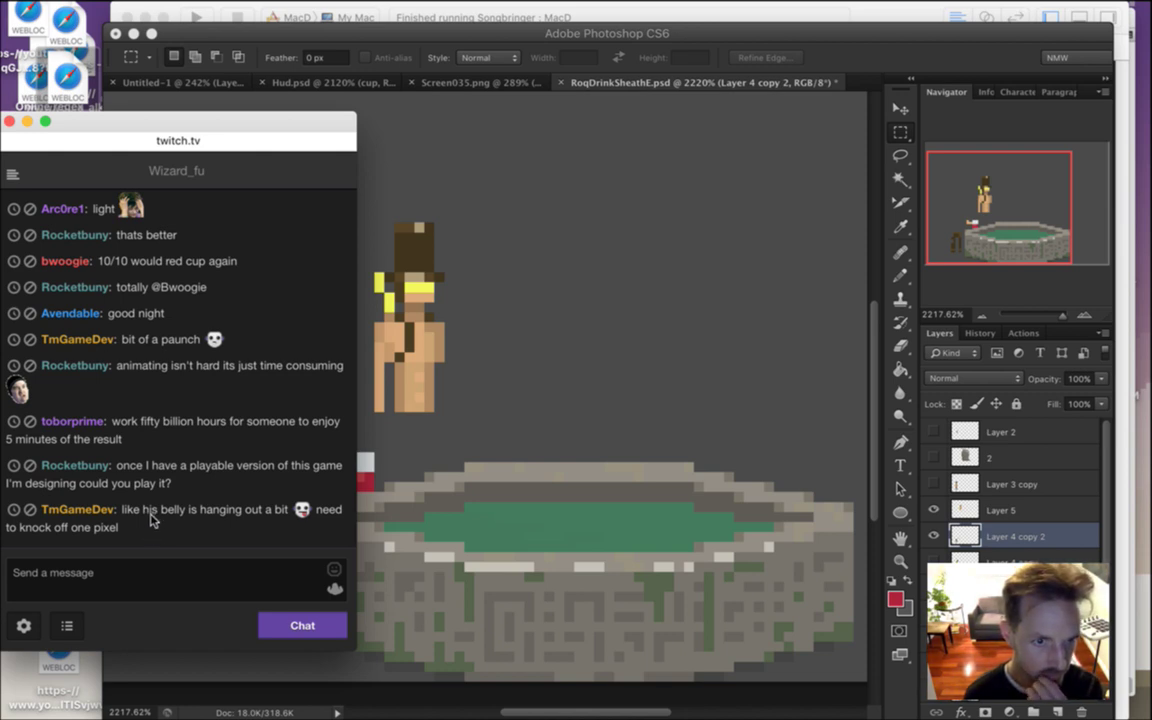
Read the chat question about playing a viewer's game and the remarks on the character's belly
double_click(139, 468)
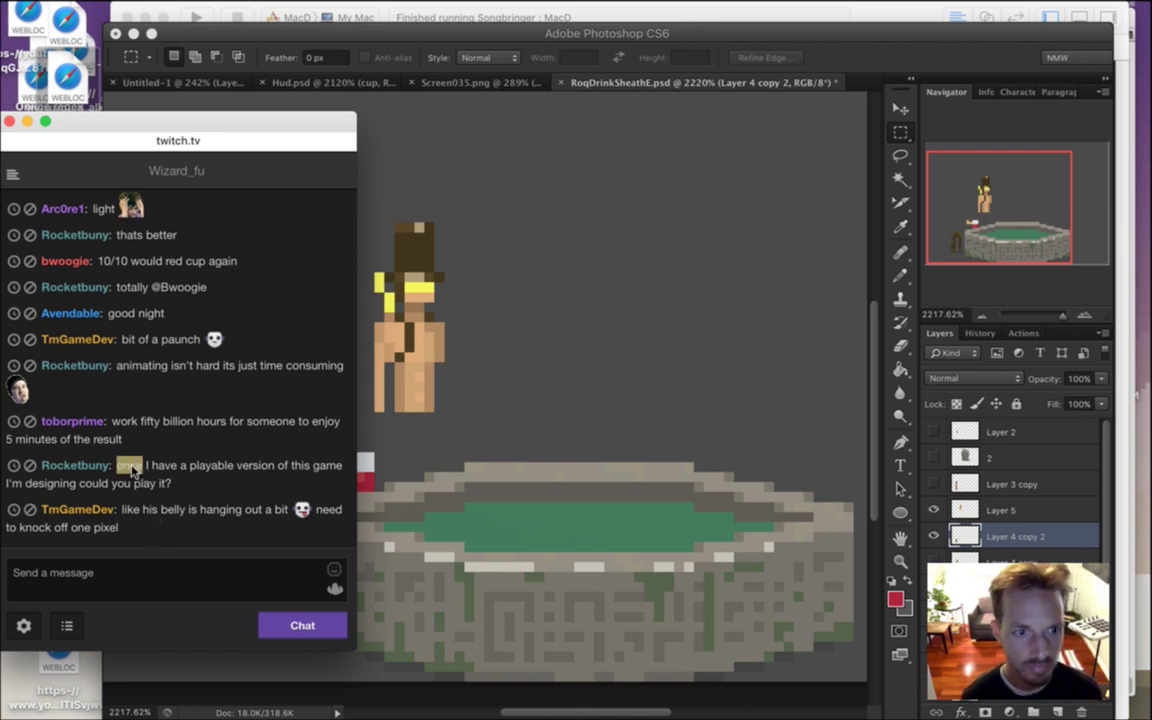
left_click_drag(141, 472, 180, 483)
left_click(194, 501)
left_click(137, 476)
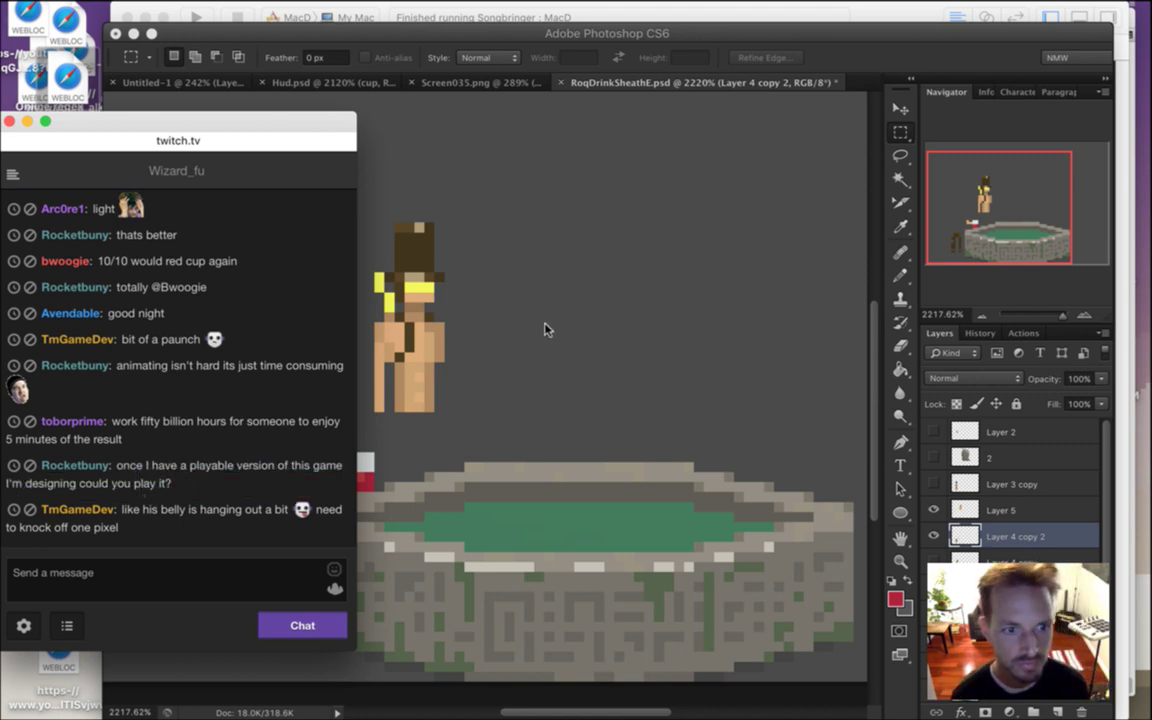
left_click_drag(119, 350, 144, 355)
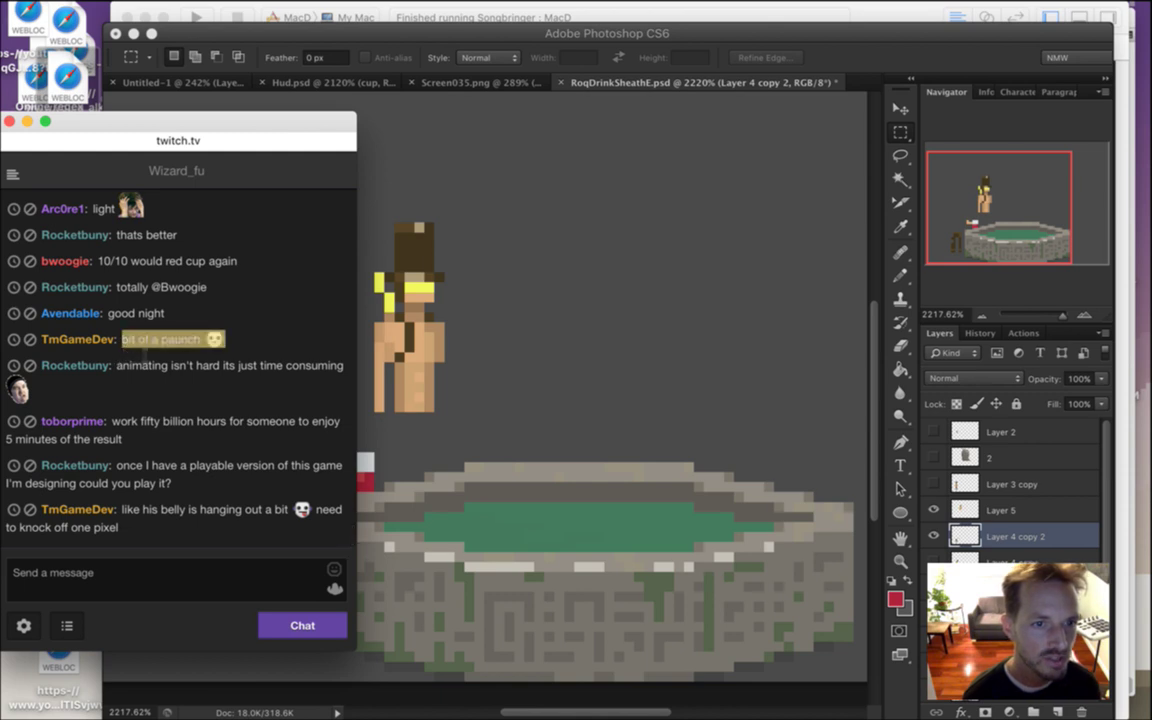
left_click(190, 338)
Switch back to Photoshop, hide Layer 5 and Layer 4 copy 2, and make Layer 4 copy visible and active
left_click(856, 40)
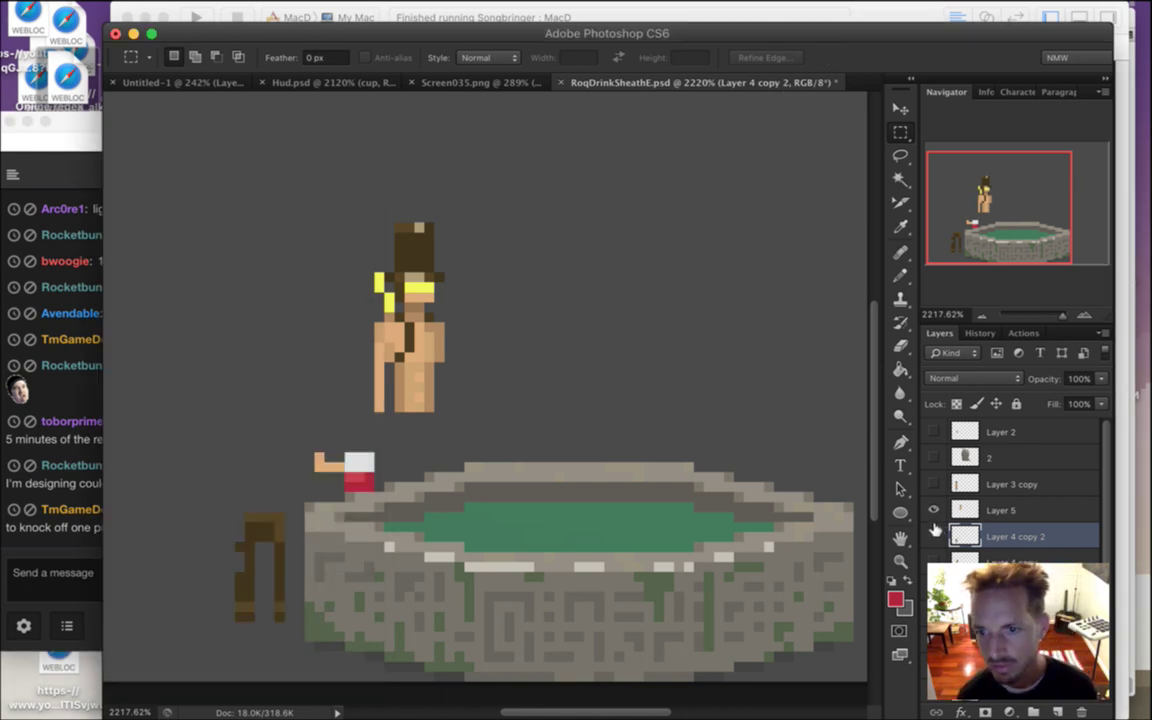
left_click(933, 535)
left_click(933, 510)
left_click(934, 560)
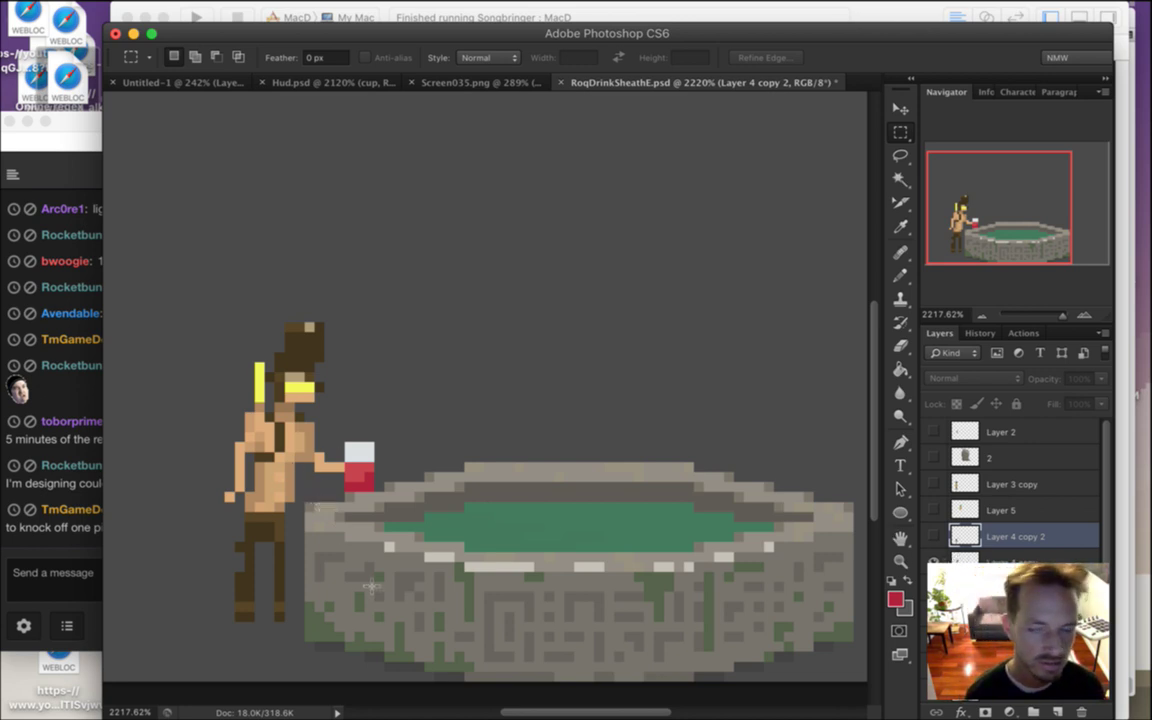
key("alt+[")
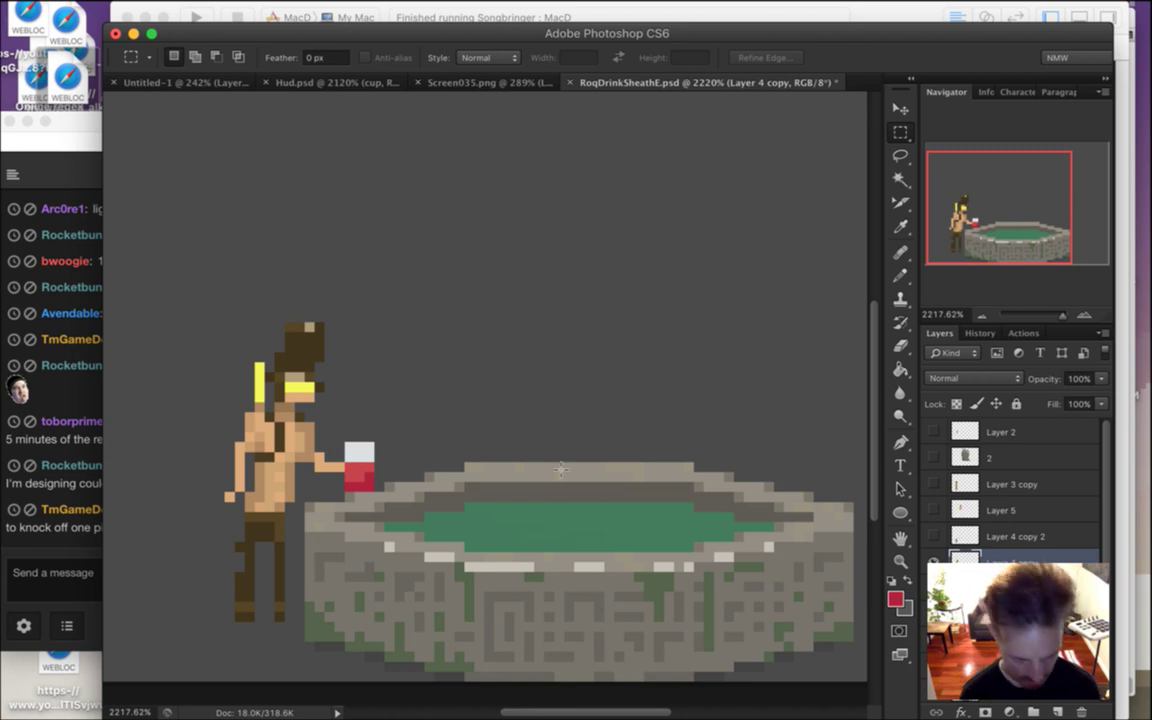
Sample the torso's skin tones for the Pencil on Layer 4 copy, ready the Eraser, and save the document
key("e")
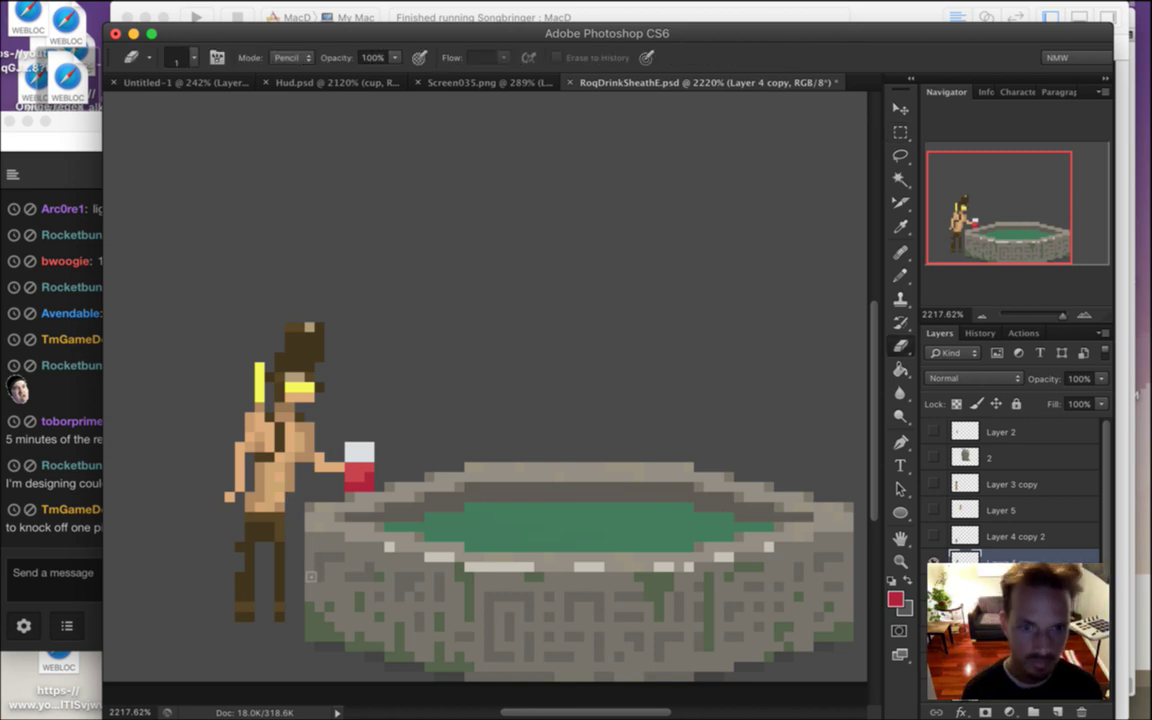
key("b")
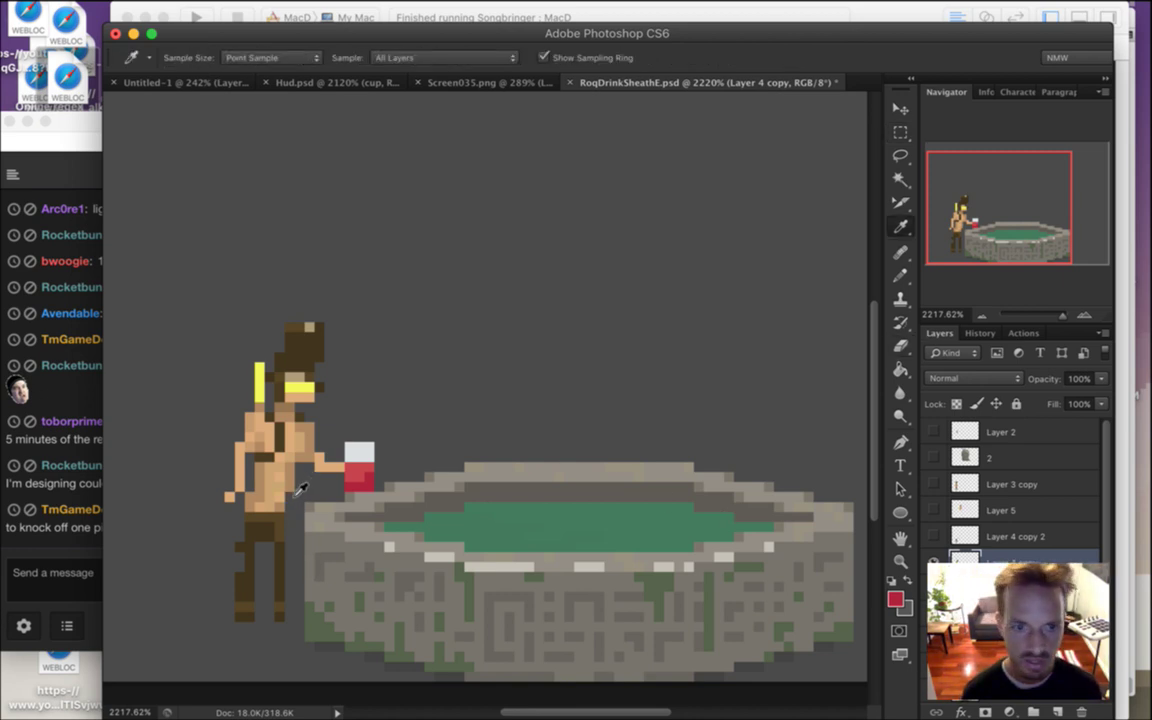
left_click(270, 442, "alt")
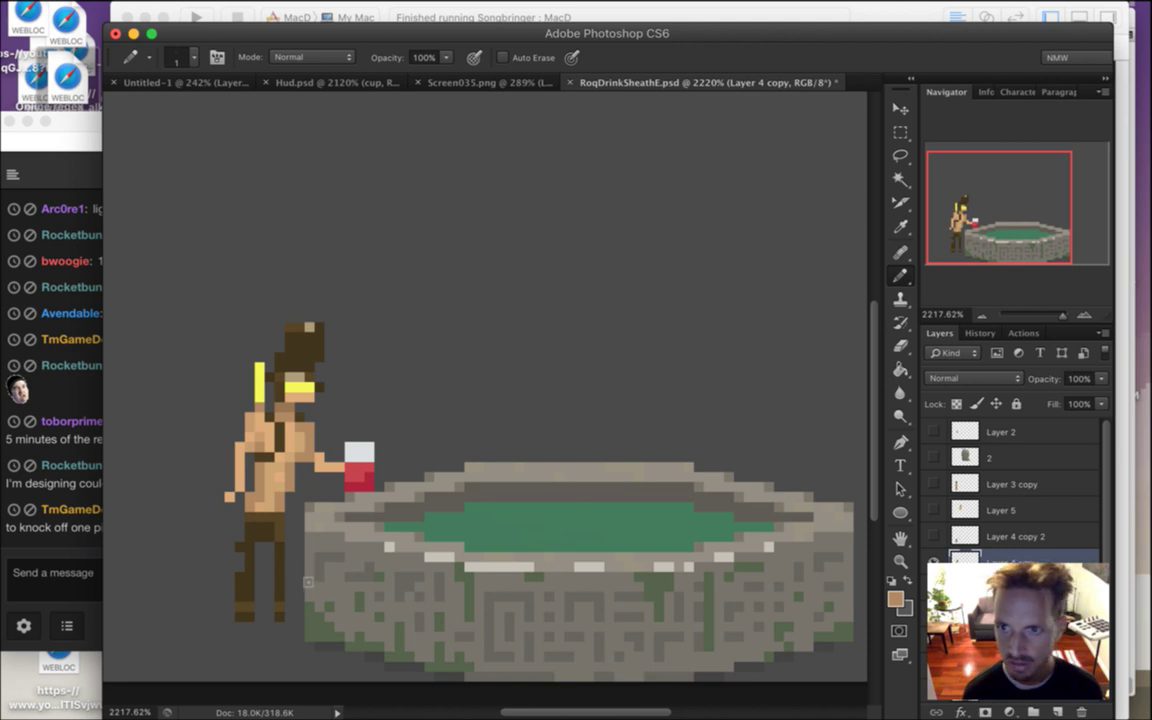
left_click(257, 450, "alt")
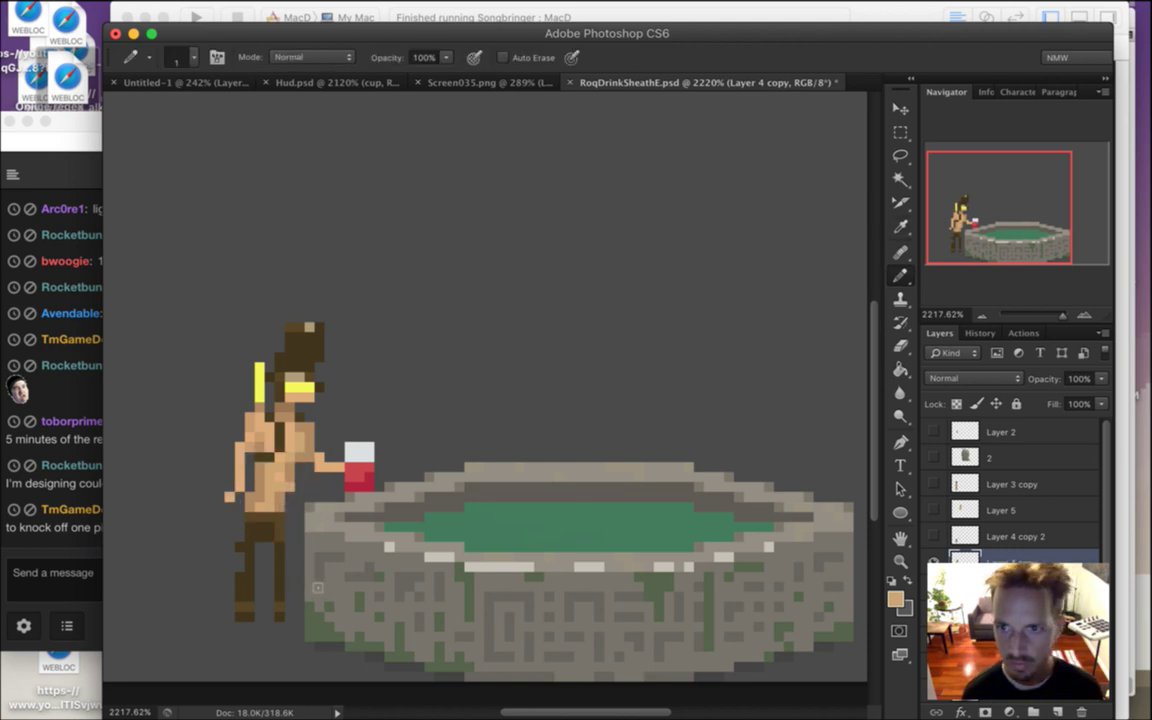
left_click(265, 424, "alt")
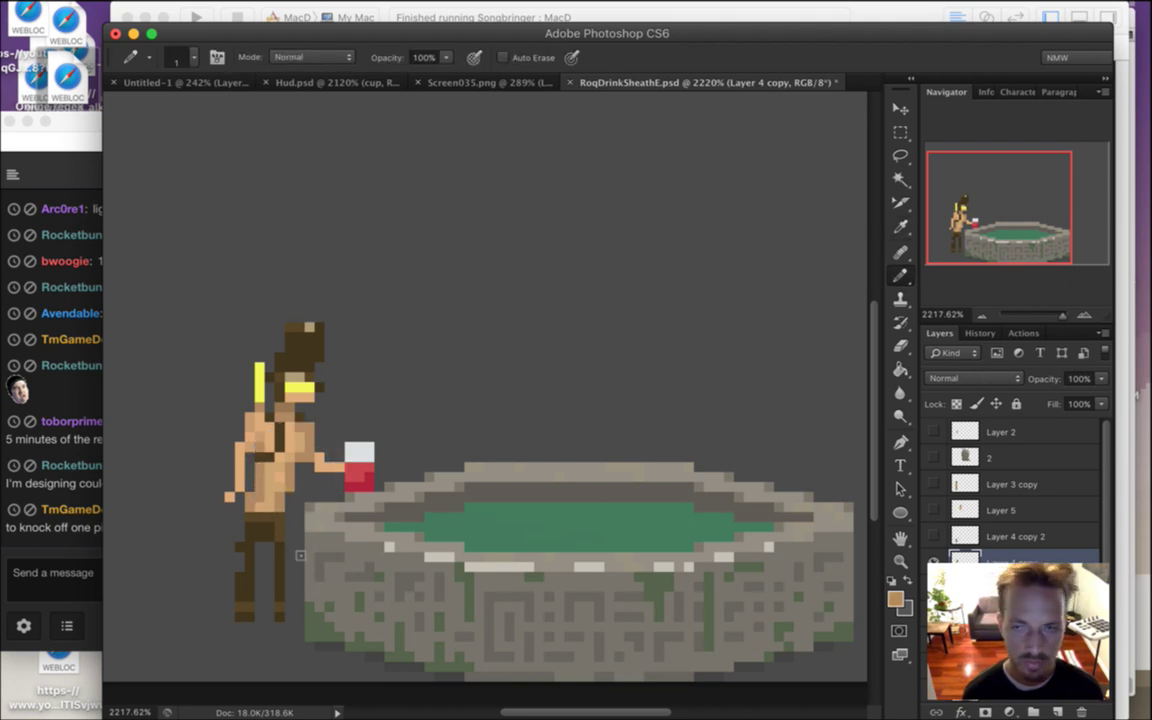
key("e")
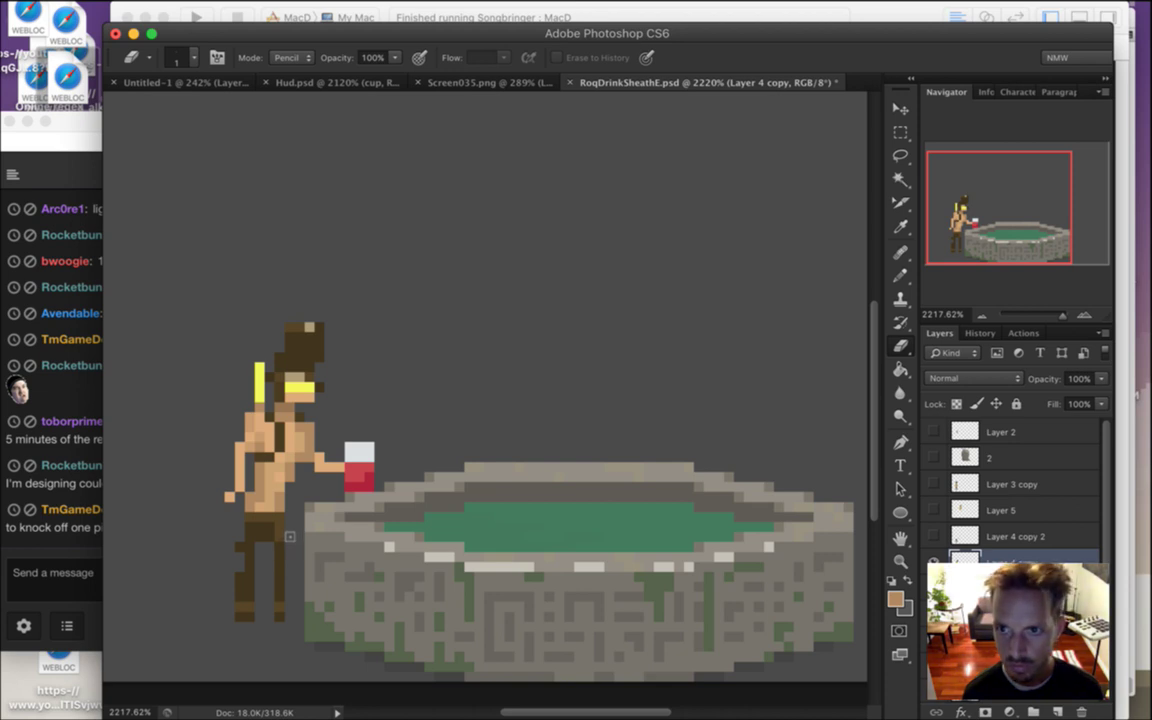
key("super+s")
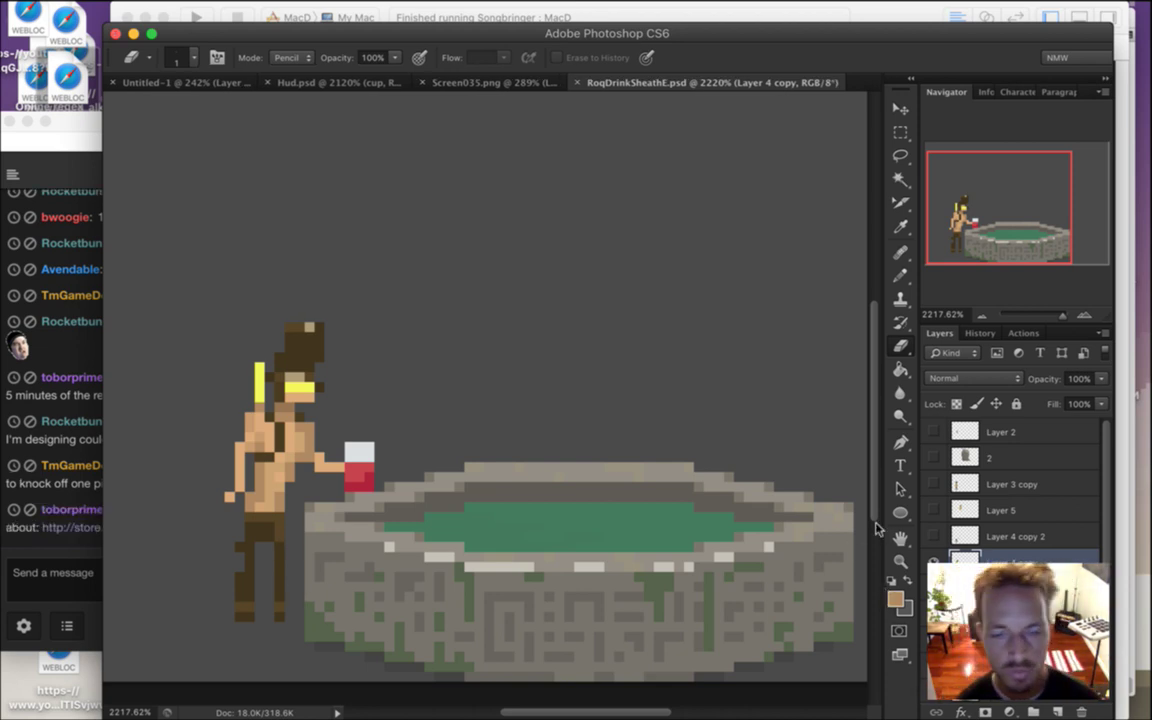
Hide Layer 4 copy and show Layer 4 copy 2 and Layer 5 again
left_click(933, 559)
left_click(933, 536)
left_click(933, 510)
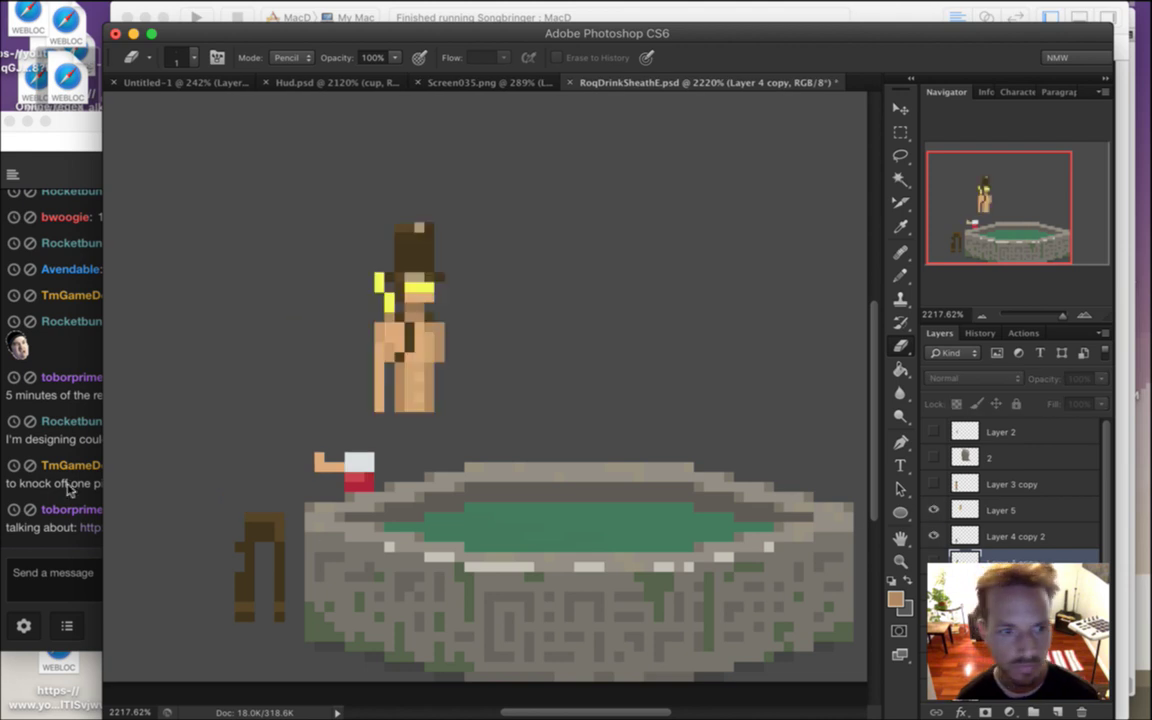
Switch to the Twitch chat and open the posted Steam store link in a new browser tab
left_click(70, 435)
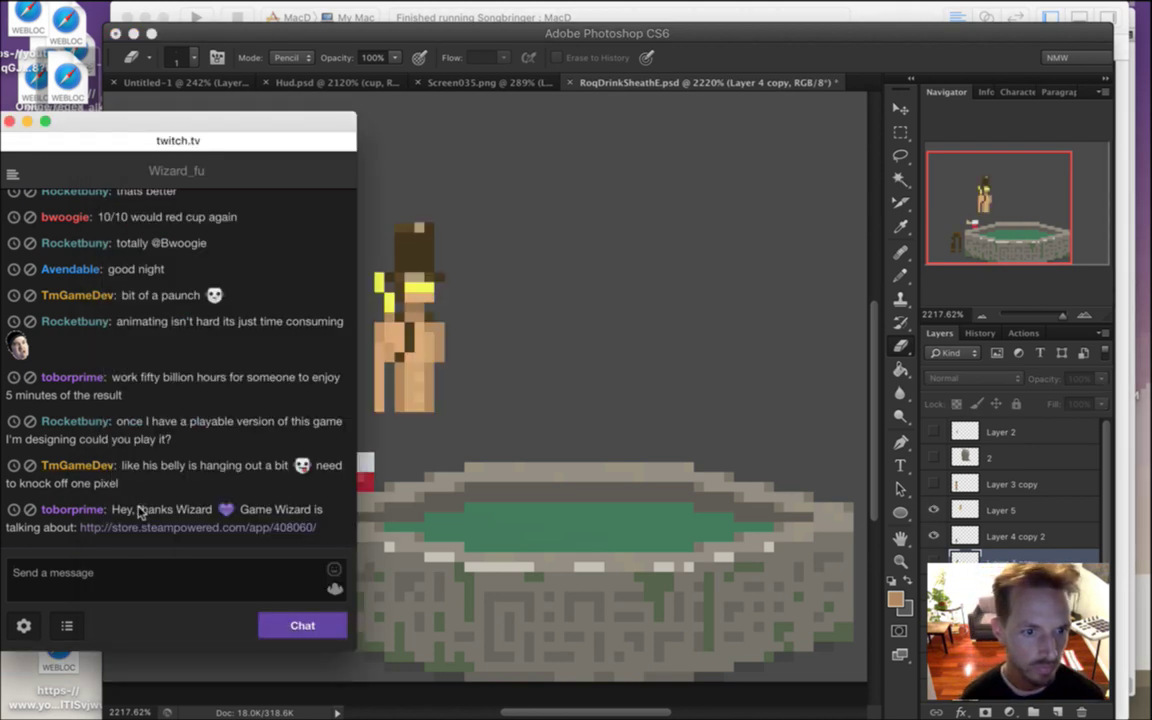
right_click(212, 527)
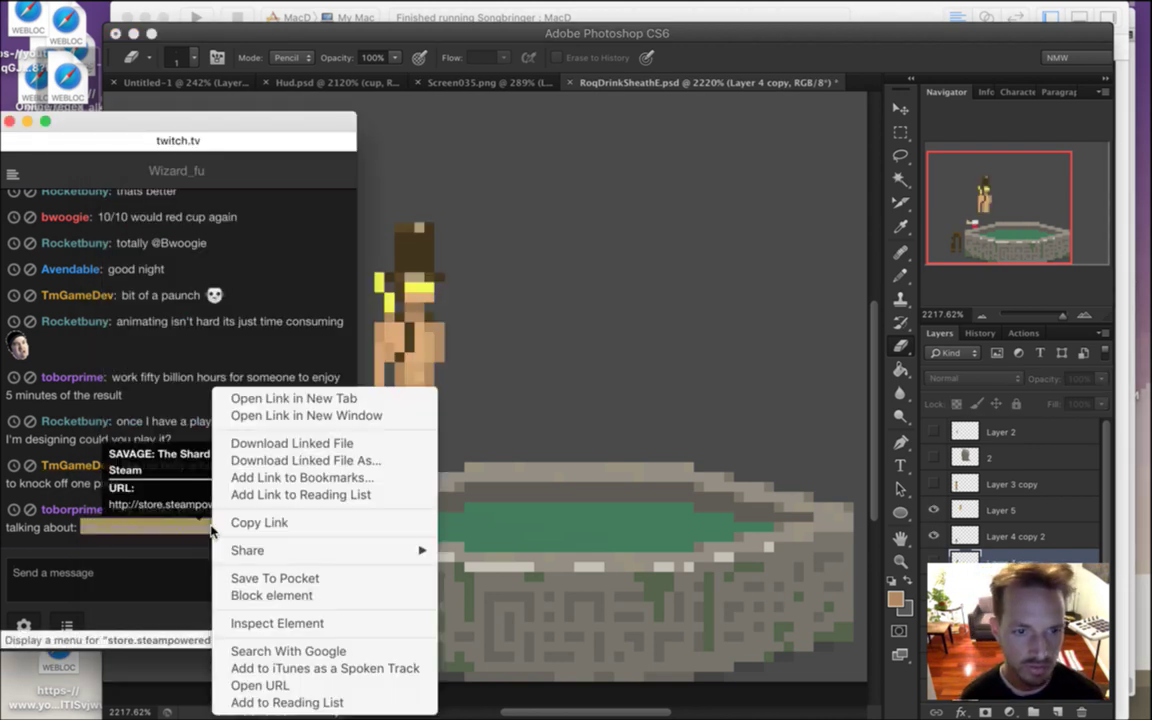
left_click(340, 398)
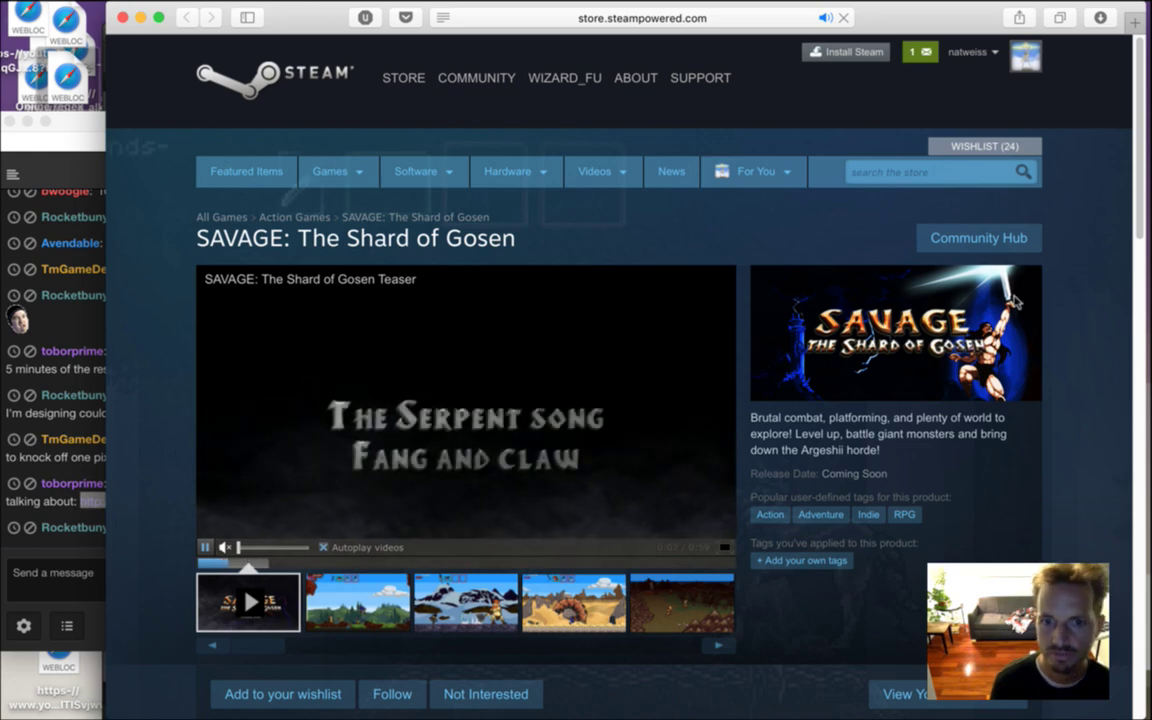
Look through the SAVAGE: The Shard of Gosen store page, pausing the teaser and viewing the snow and desert screenshots
scroll(1123, 200, "down", 9)
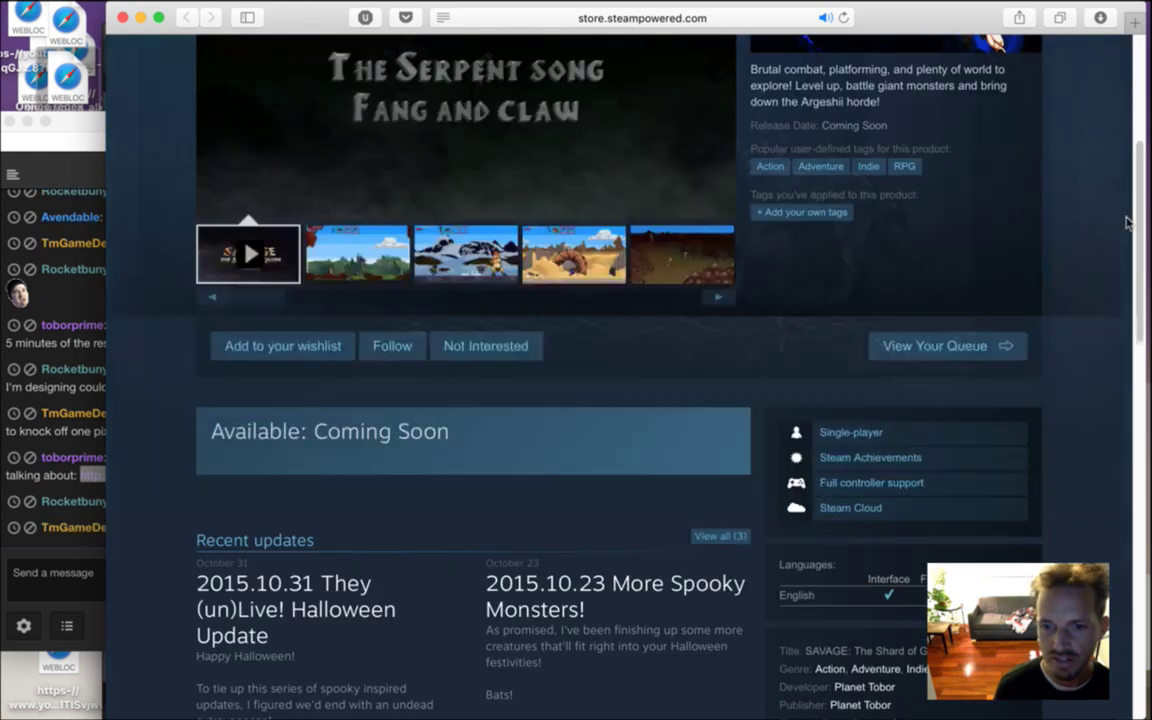
scroll(1123, 230, "up", 7)
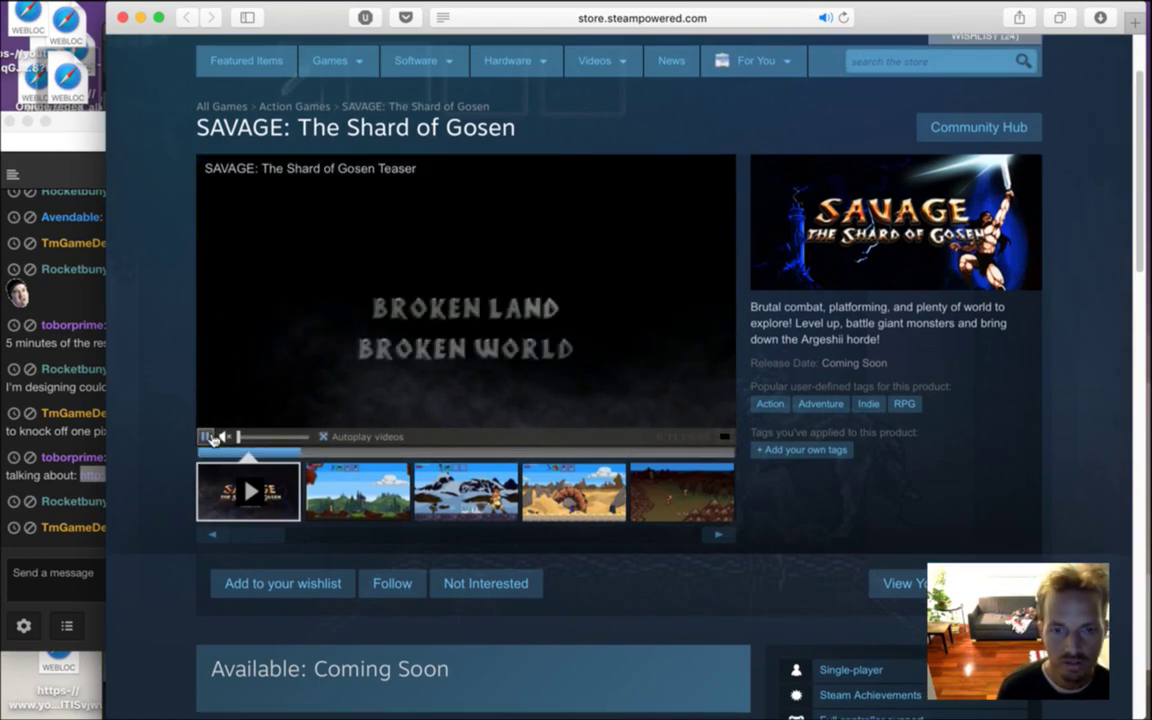
left_click(204, 437)
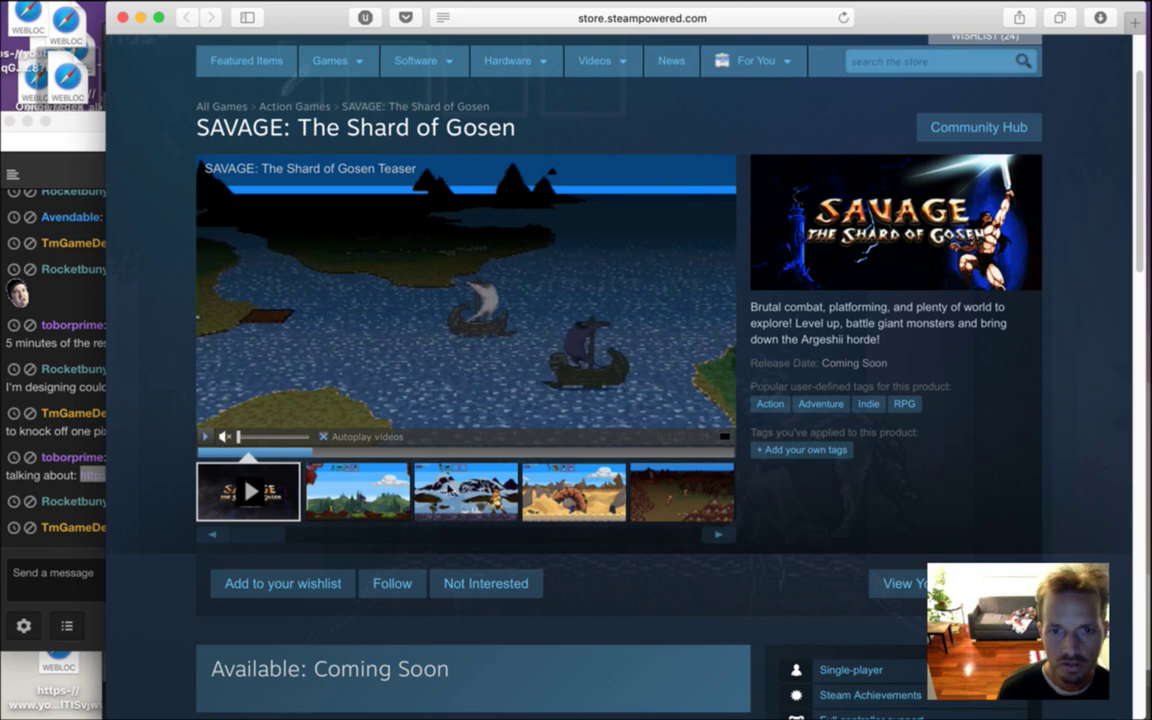
left_click(474, 512)
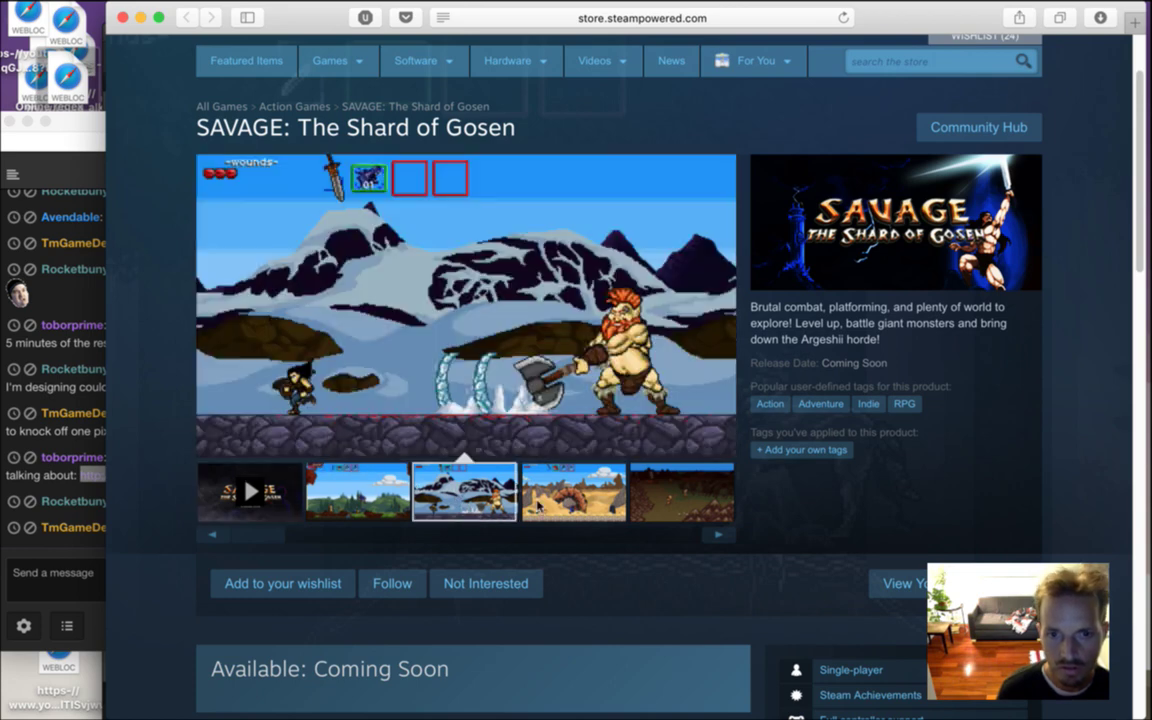
left_click(567, 510)
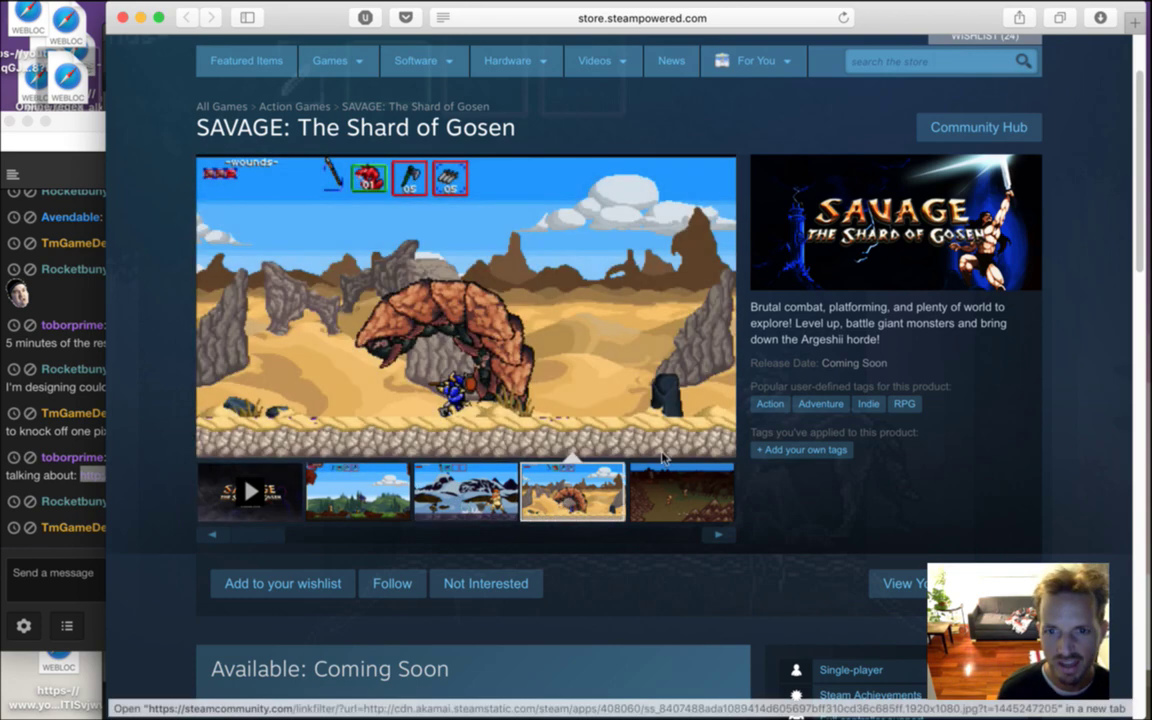
Look through the remaining SAVAGE: The Shard of Gosen screenshots, check the chat in between, and close the store page
left_click(663, 507)
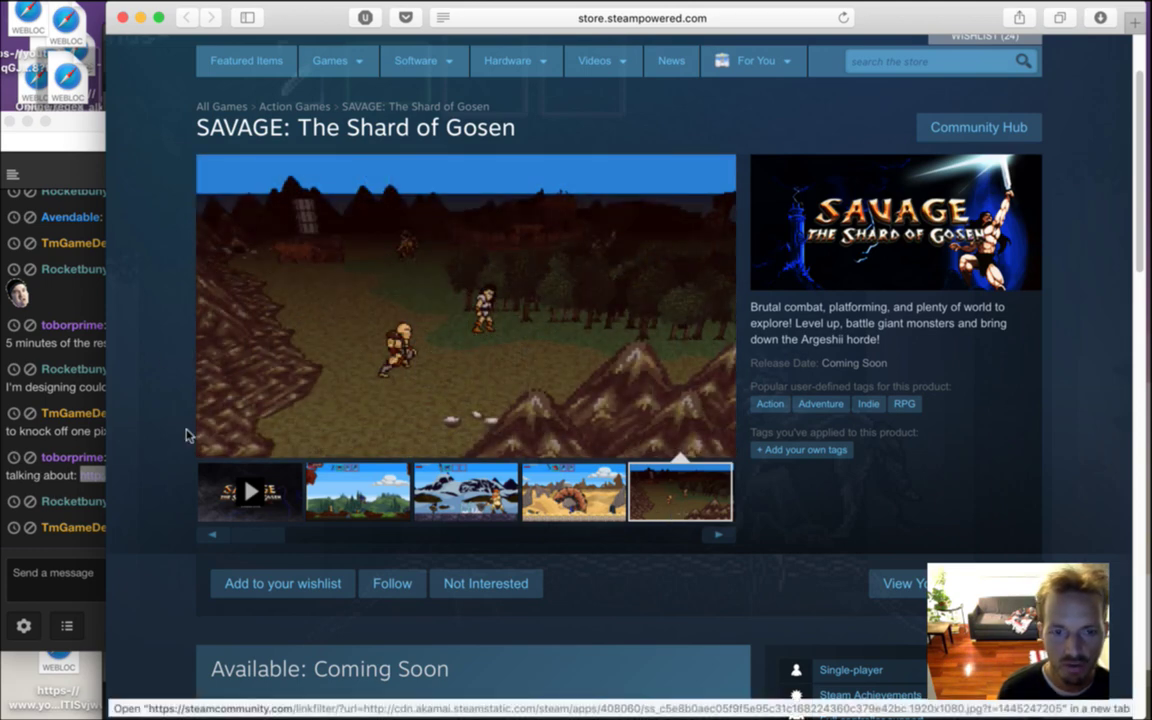
left_click(44, 444)
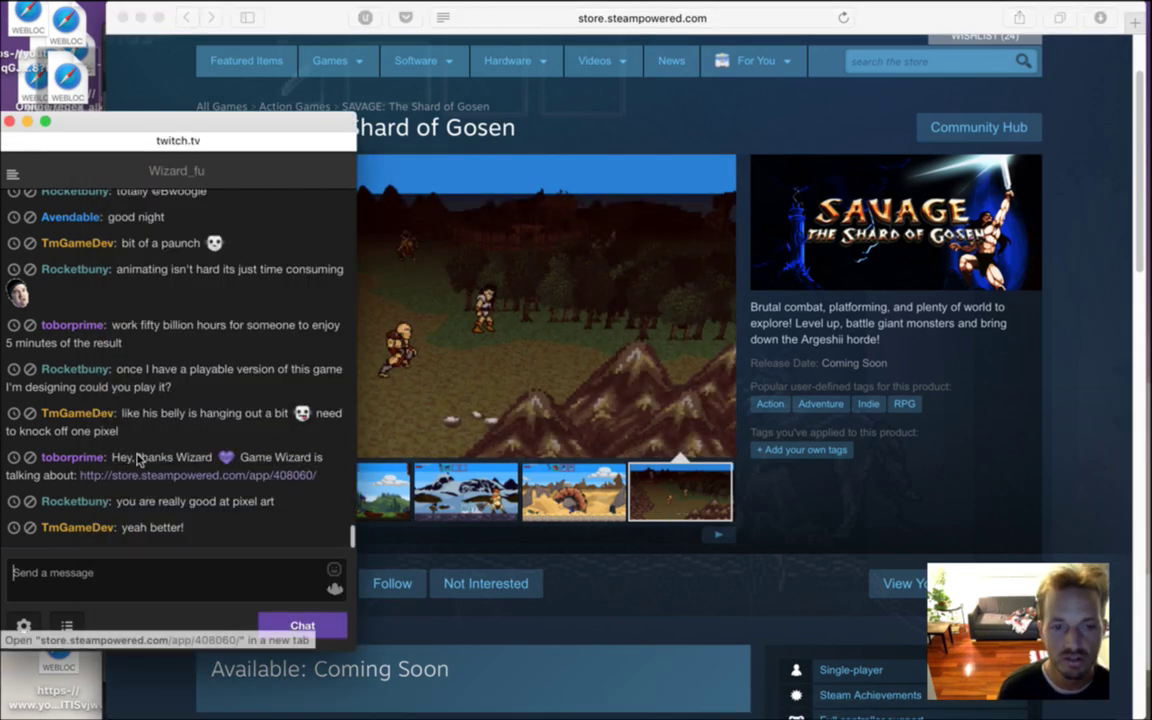
left_click_drag(142, 464, 316, 476)
left_click(267, 509)
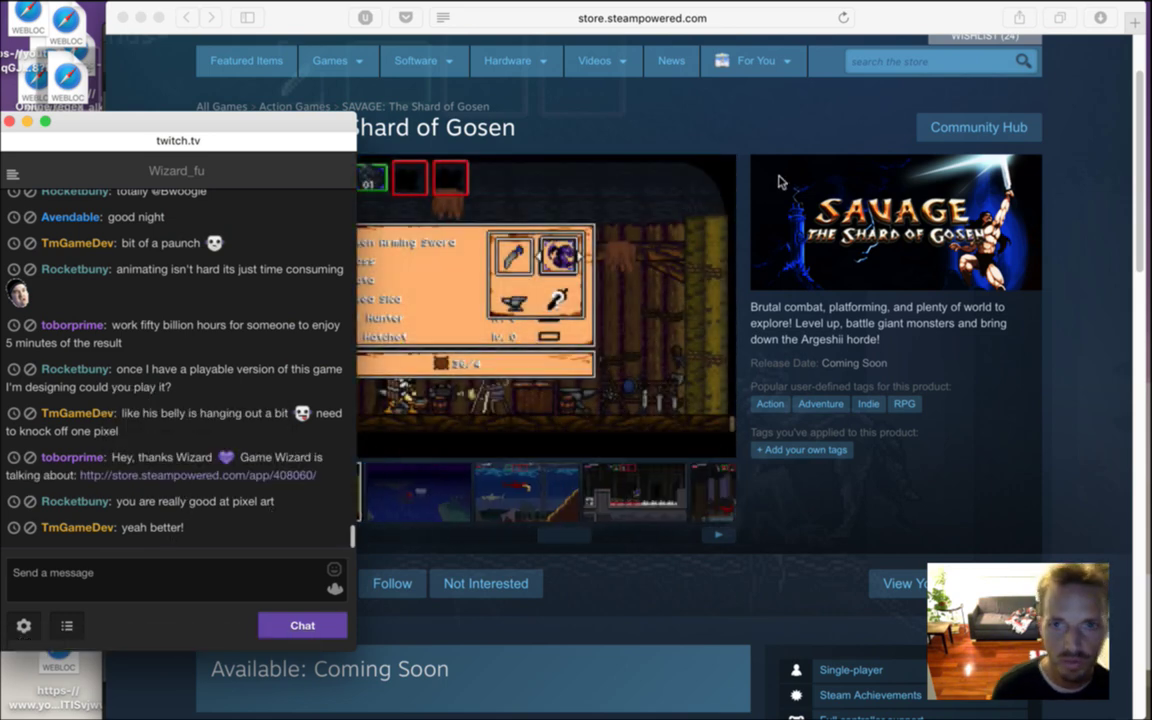
left_click(784, 104)
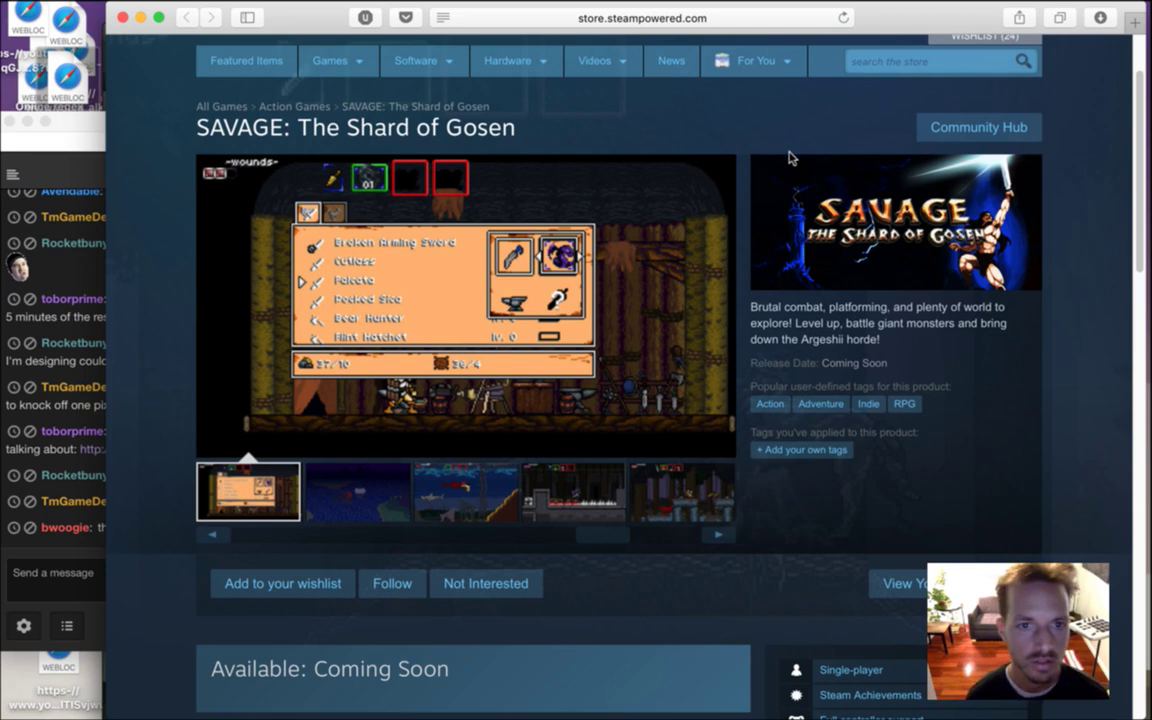
left_click(141, 432)
left_click_drag(141, 432, 213, 452)
left_click(213, 452)
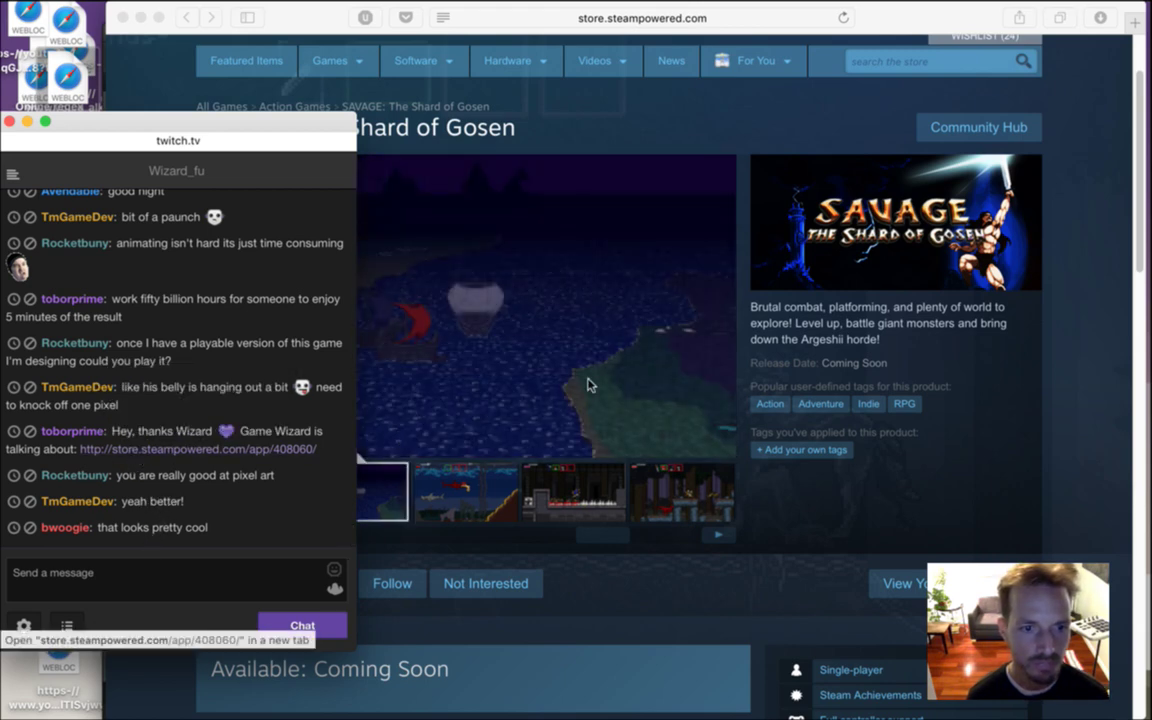
left_click(715, 176)
key("super+w")
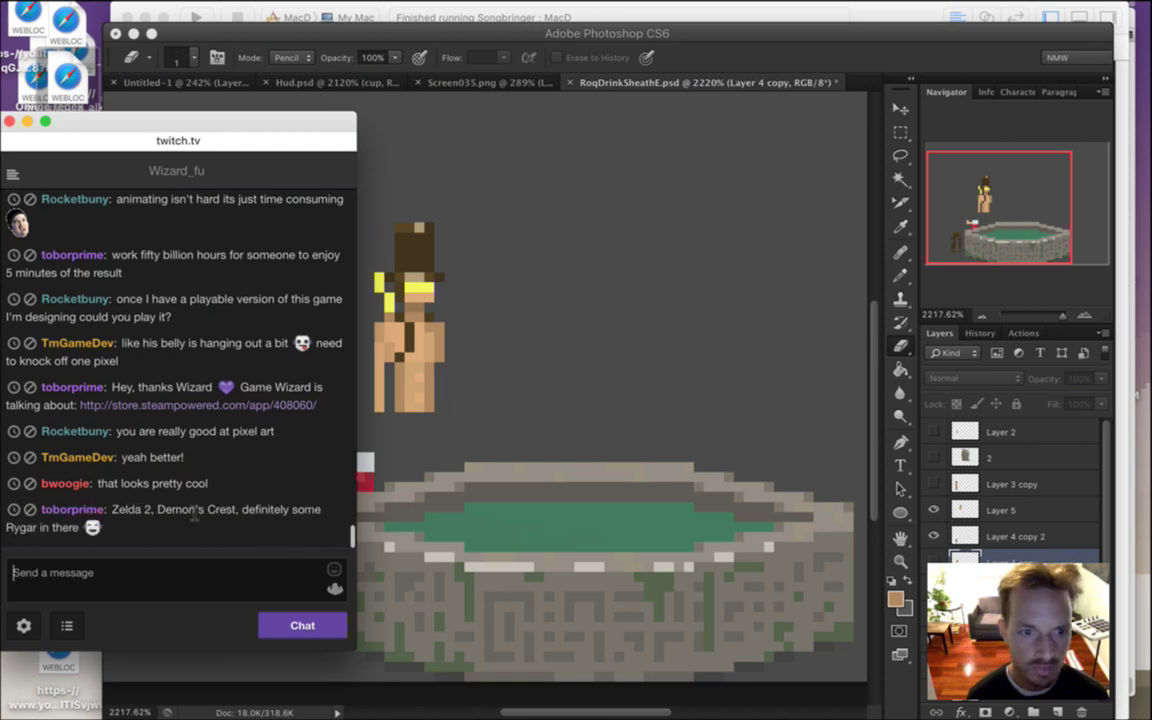
Read the newest Twitch chat message, switch back to Photoshop, and save RoqDrinkSheathE.psd
left_click_drag(112, 510, 196, 528)
left_click(195, 527)
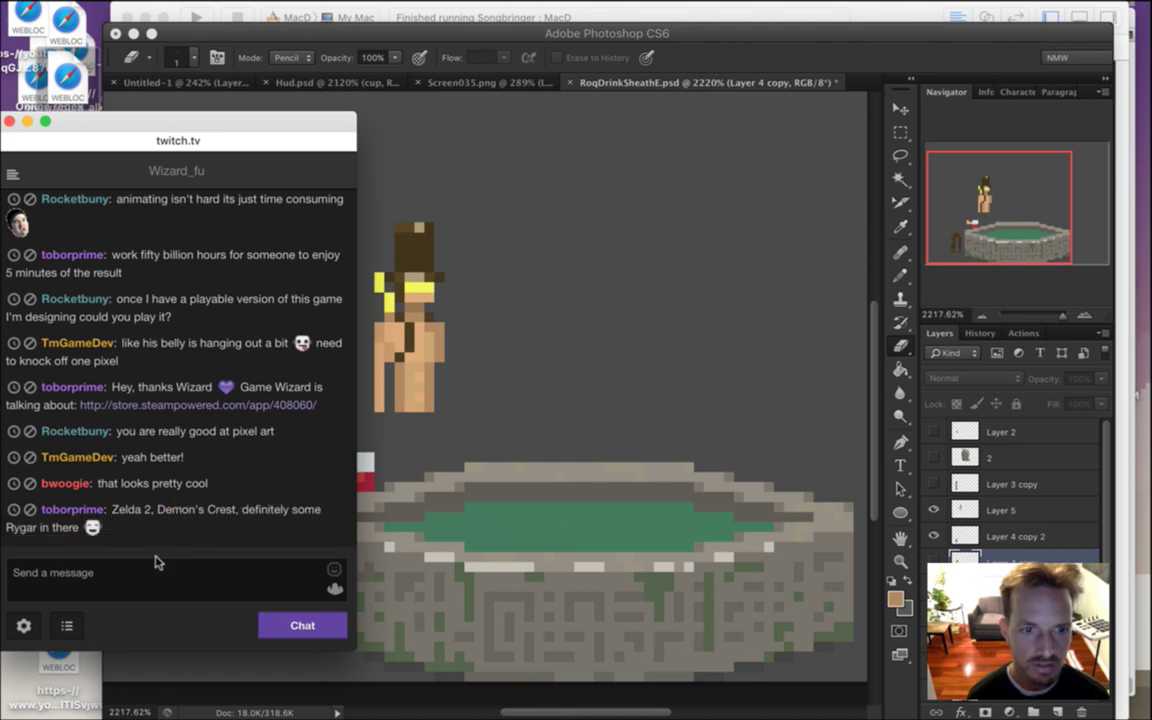
left_click(819, 61)
key("super+s")
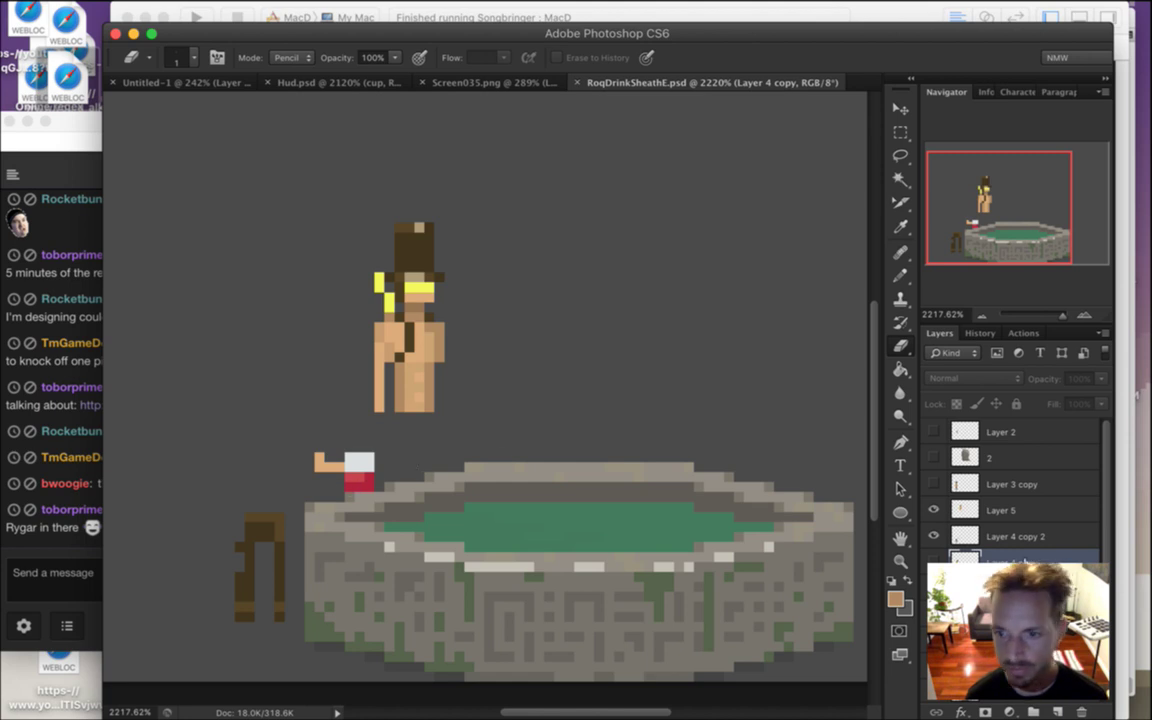
Move the character's head and torso on Layer 5 down onto the brown legs beside the well, and deselect
left_click(1000, 510)
key("m")
left_click_drag(355, 193, 425, 300)
left_click_drag(491, 405, 495, 408)
key("v")
left_click_drag(417, 246, 265, 337)
key("Down")
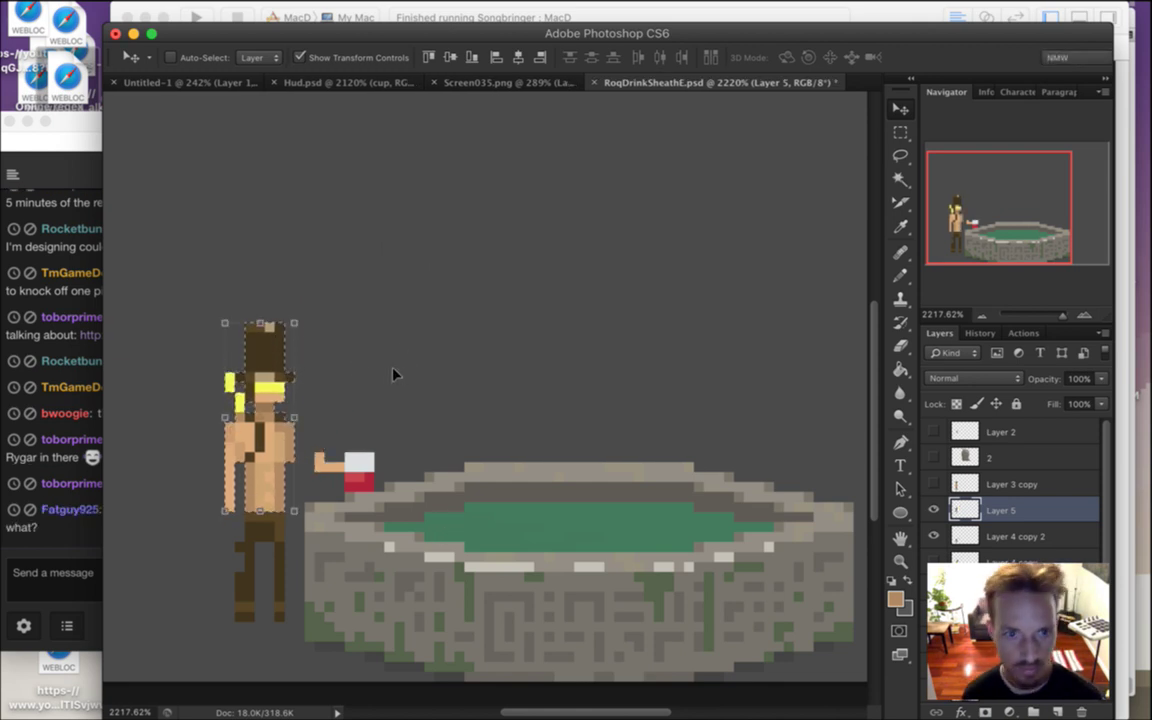
key("m")
key("super+d")
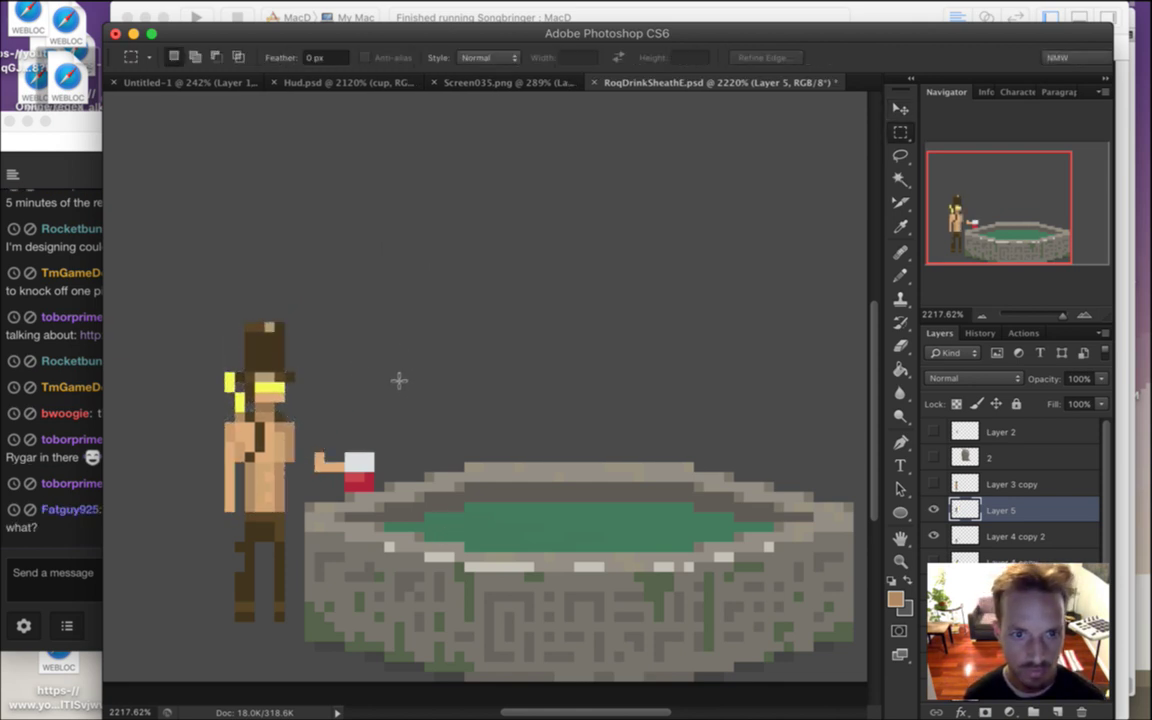
Merge Layer 4 copy 2 with Layer 5, and shift the forearm with the red cup two pixels right and two pixels down
right_click(968, 535)
left_click(933, 473)
left_click_drag(330, 458, 414, 507)
key("v")
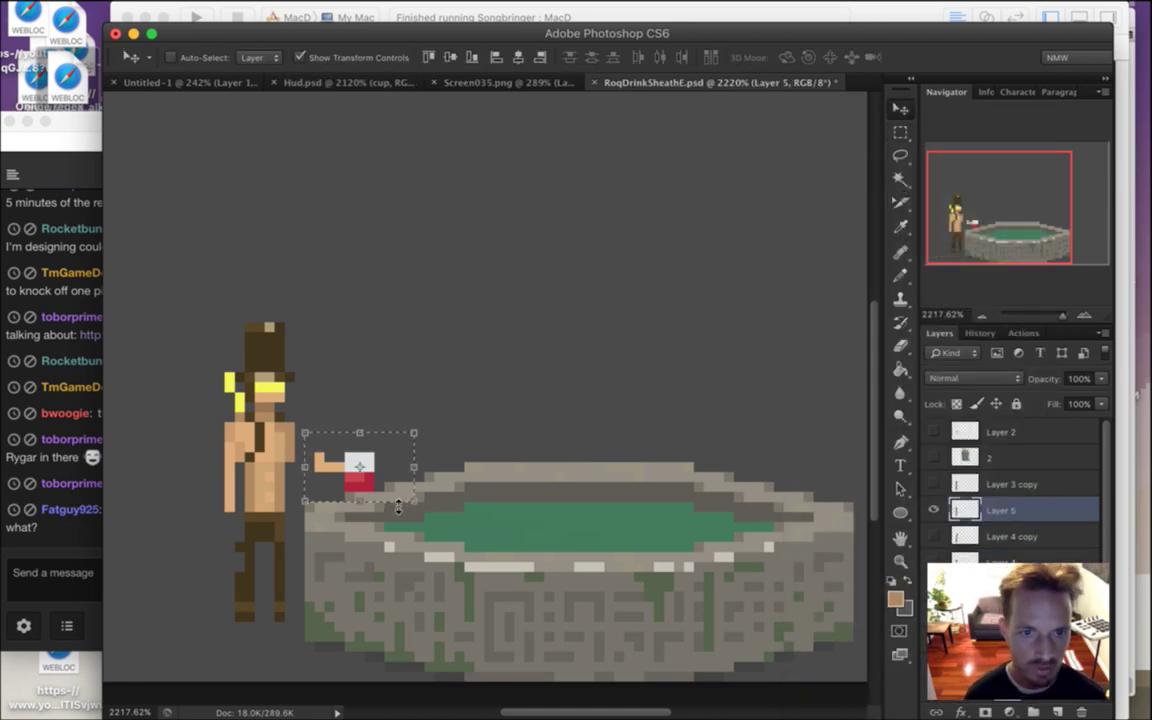
key("Right")
key("Right")
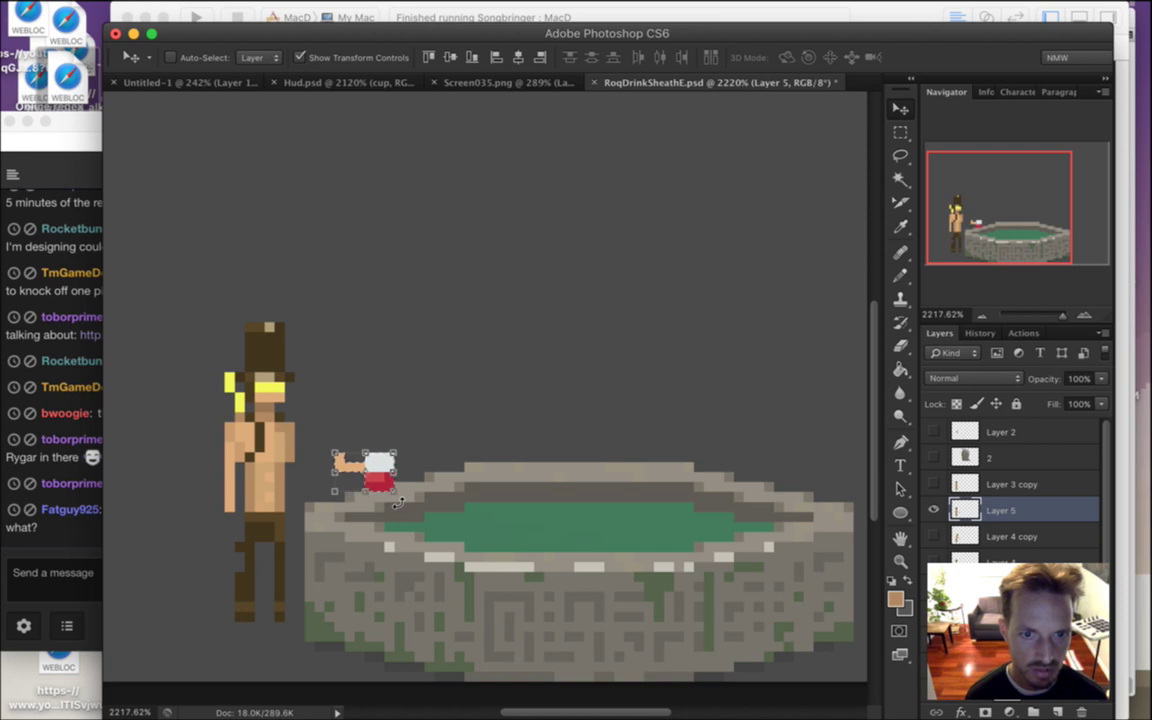
key("Down")
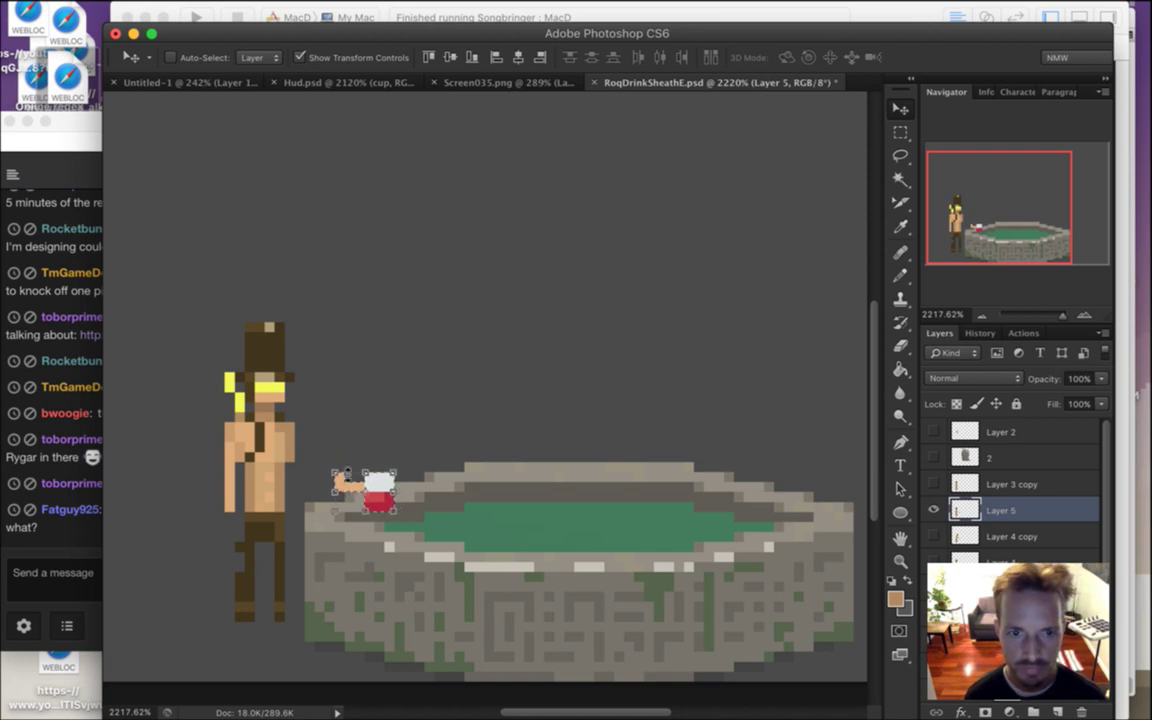
key("m")
left_click_drag(195, 293, 307, 512)
Read the question about the programming language in the Twitch chat and reply "c++"
left_click(70, 488)
left_click(111, 560)
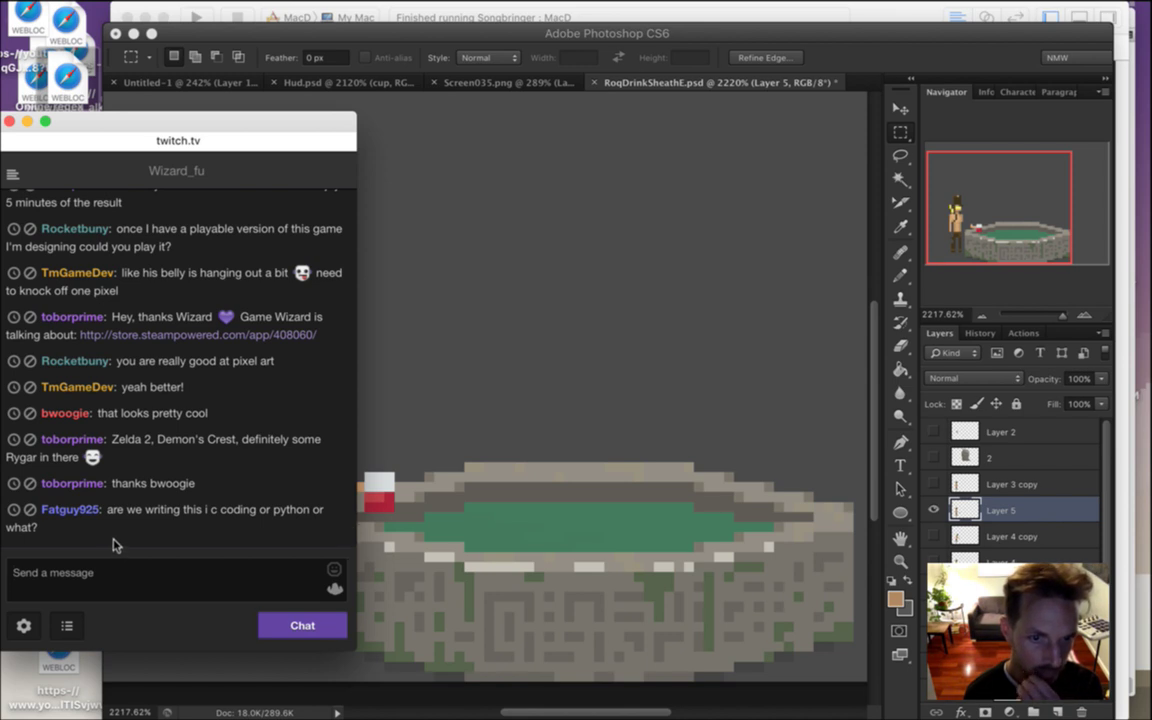
left_click_drag(122, 509, 138, 521)
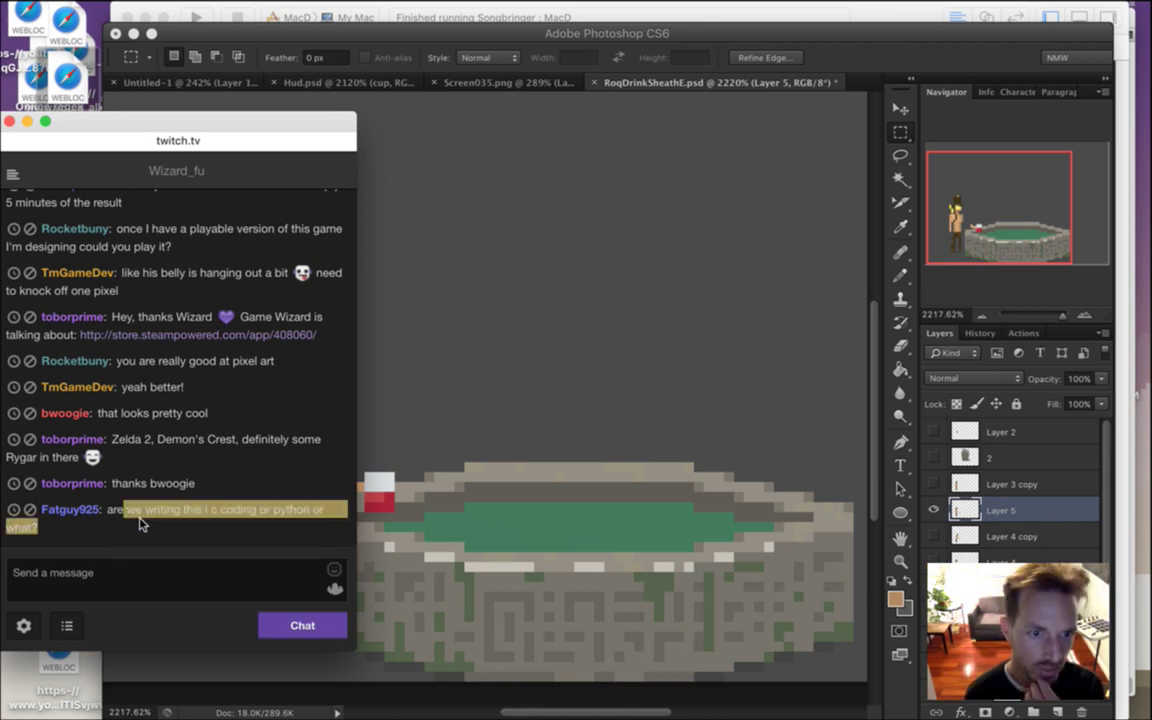
left_click(184, 552)
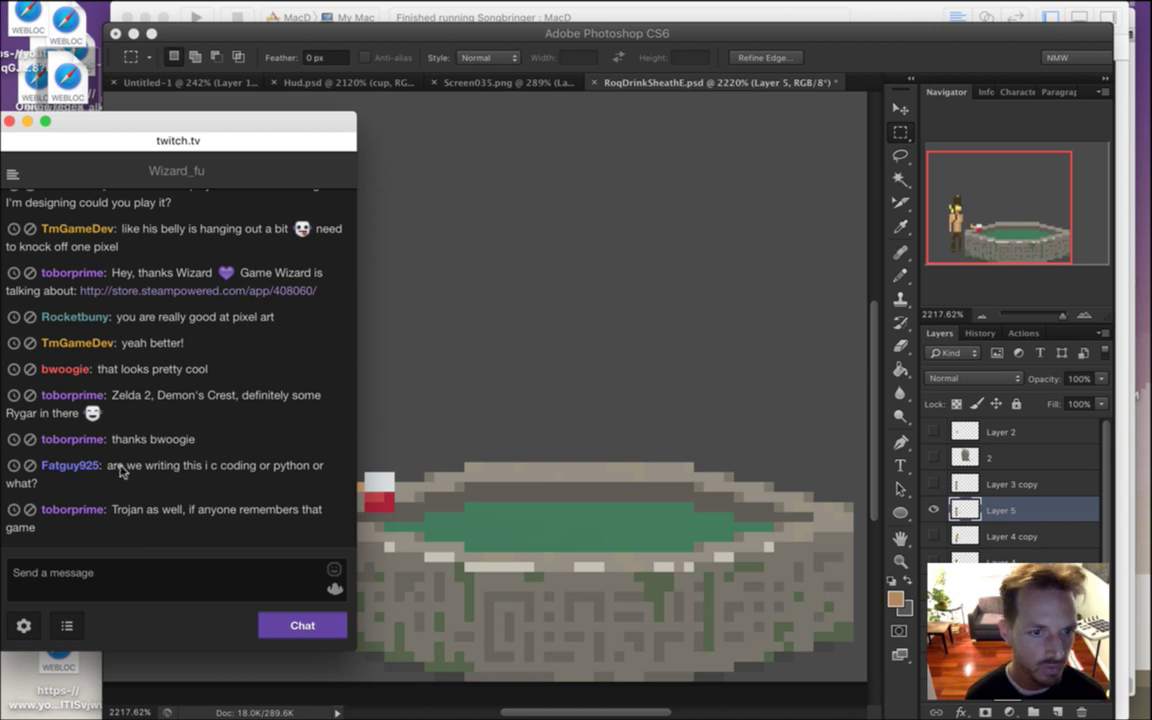
left_click_drag(205, 466, 128, 467)
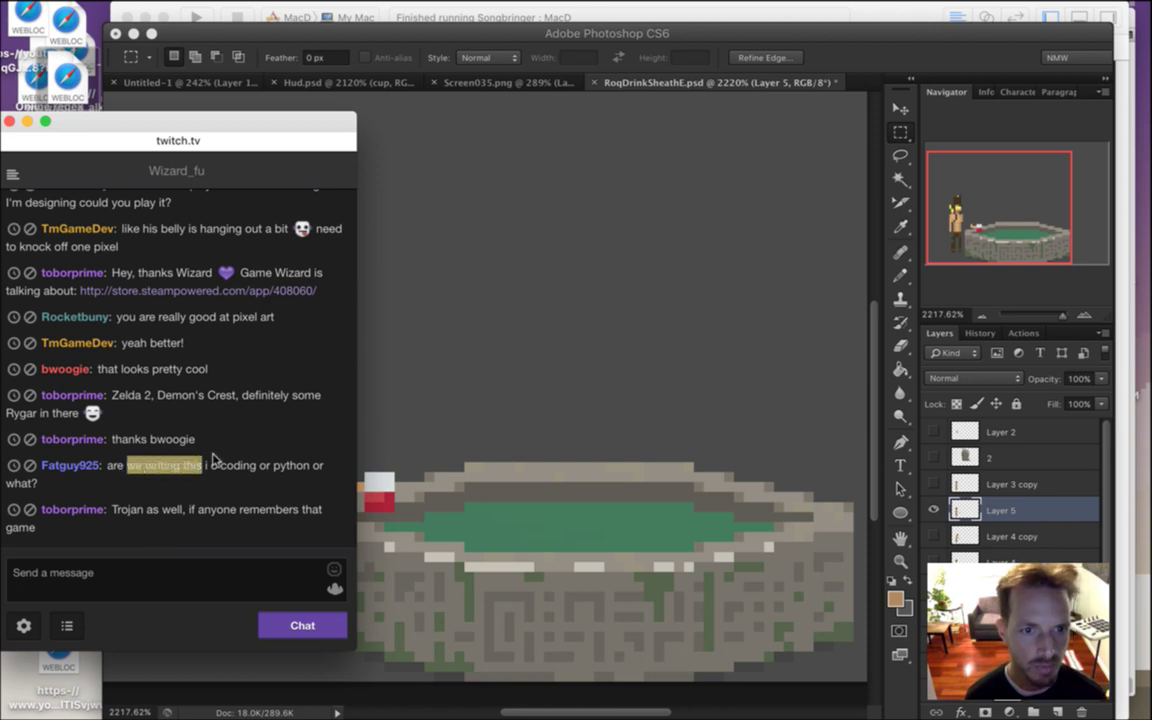
left_click(210, 467)
key("super+Tab")
mouse_move(395, 385)
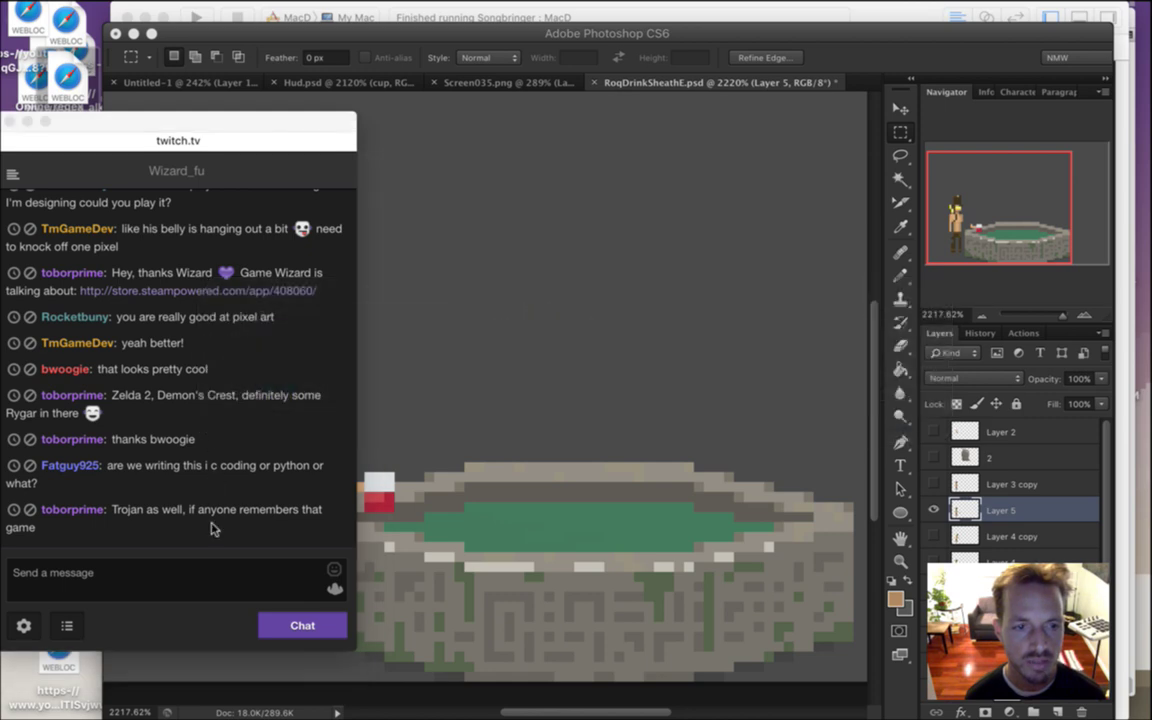
left_click(78, 573)
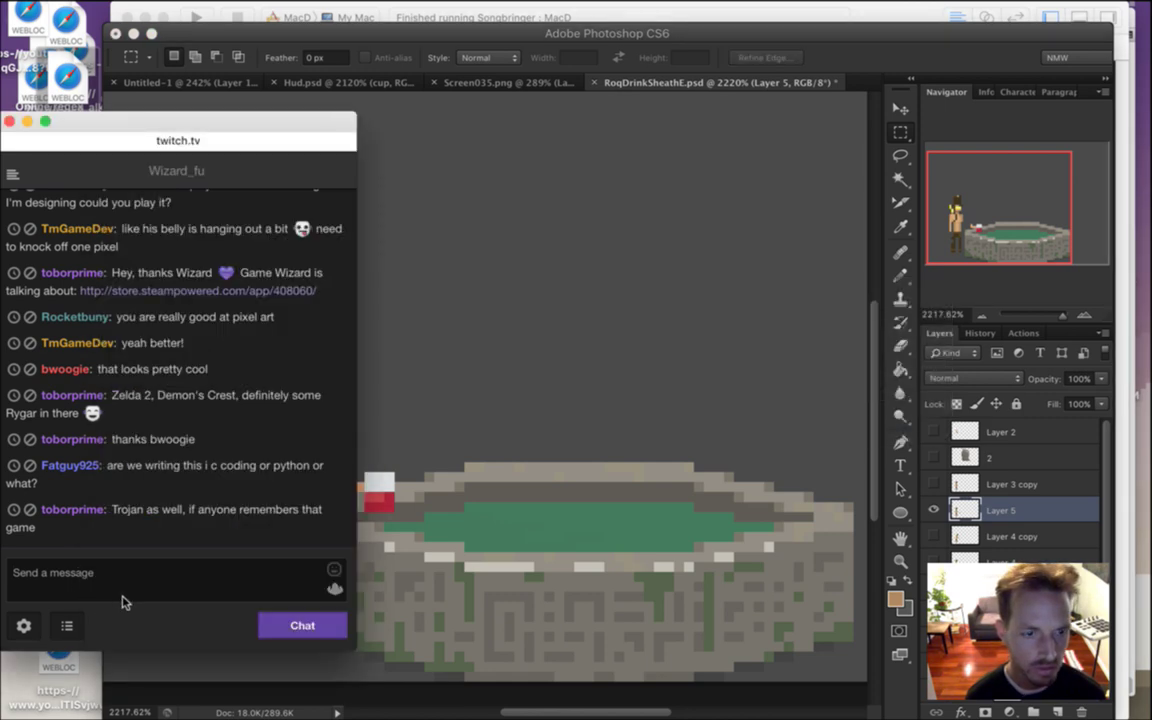
type("c++")
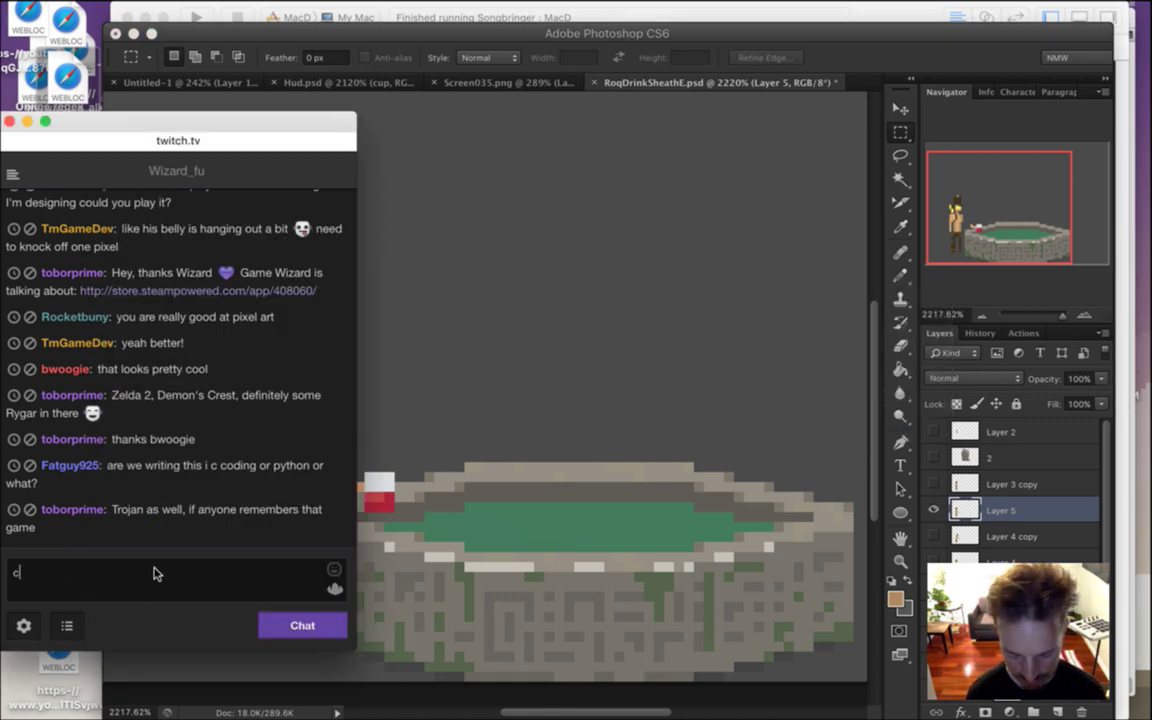
key("Return")
Switch to the Songbringer project in Xcode and view the code in Component.cpp and System.cpp
key("super+Tab")
key("super+Tab")
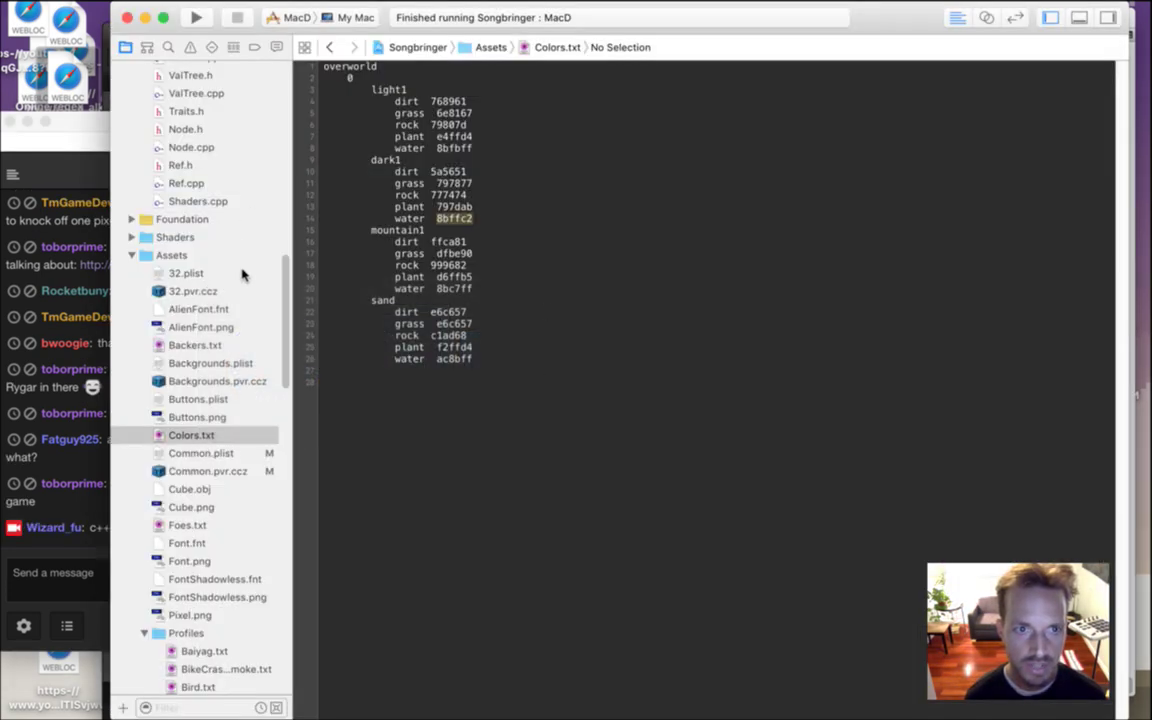
scroll(275, 123, "up", 10)
left_click(221, 237)
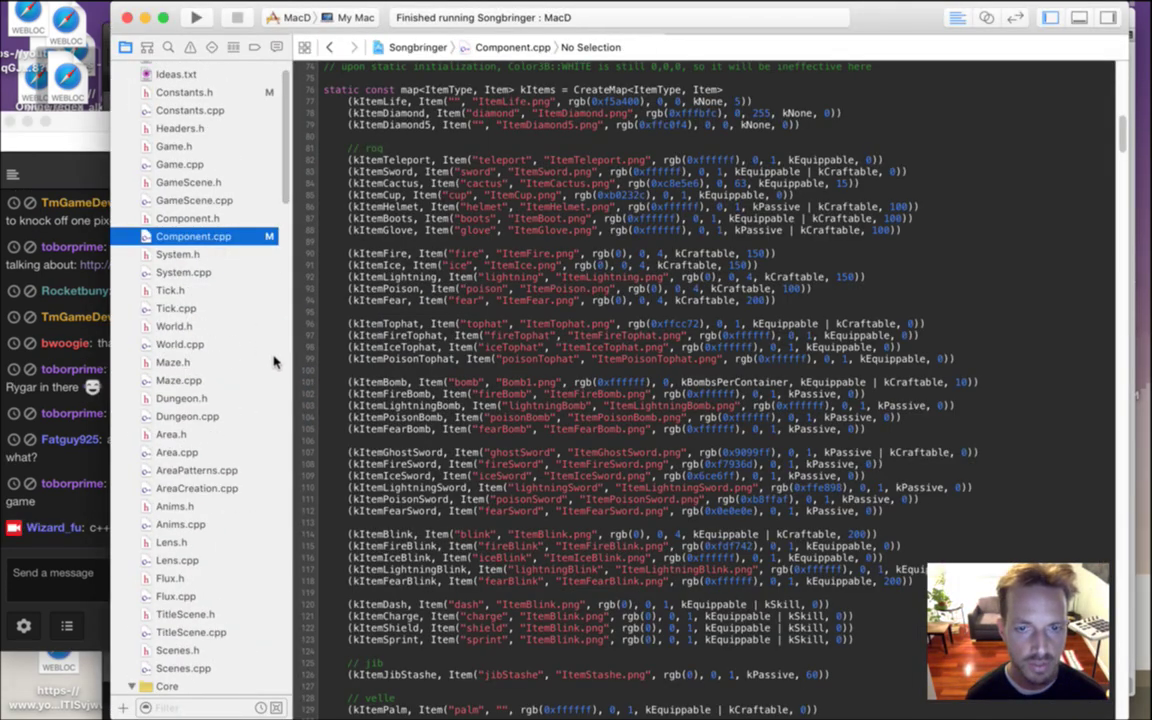
left_click(212, 273)
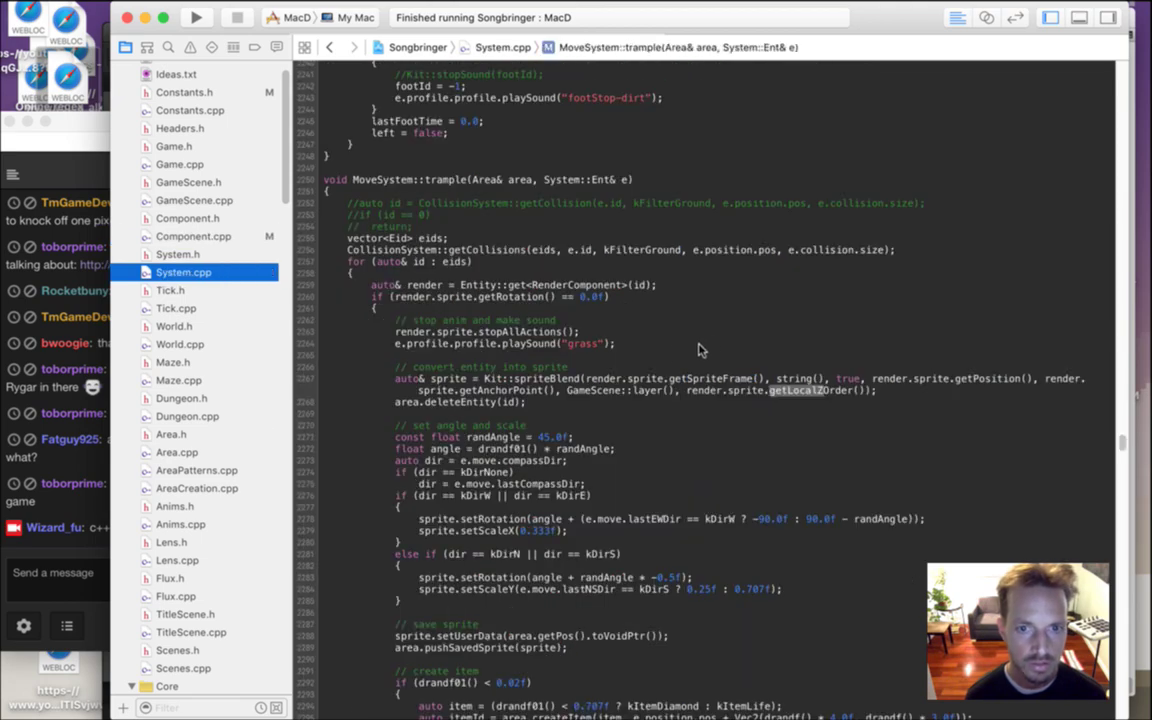
Switch back to Photoshop and rotate the head and torso on Layer 5 forward 31.23° so the character leans toward the well
key("super+Tab")
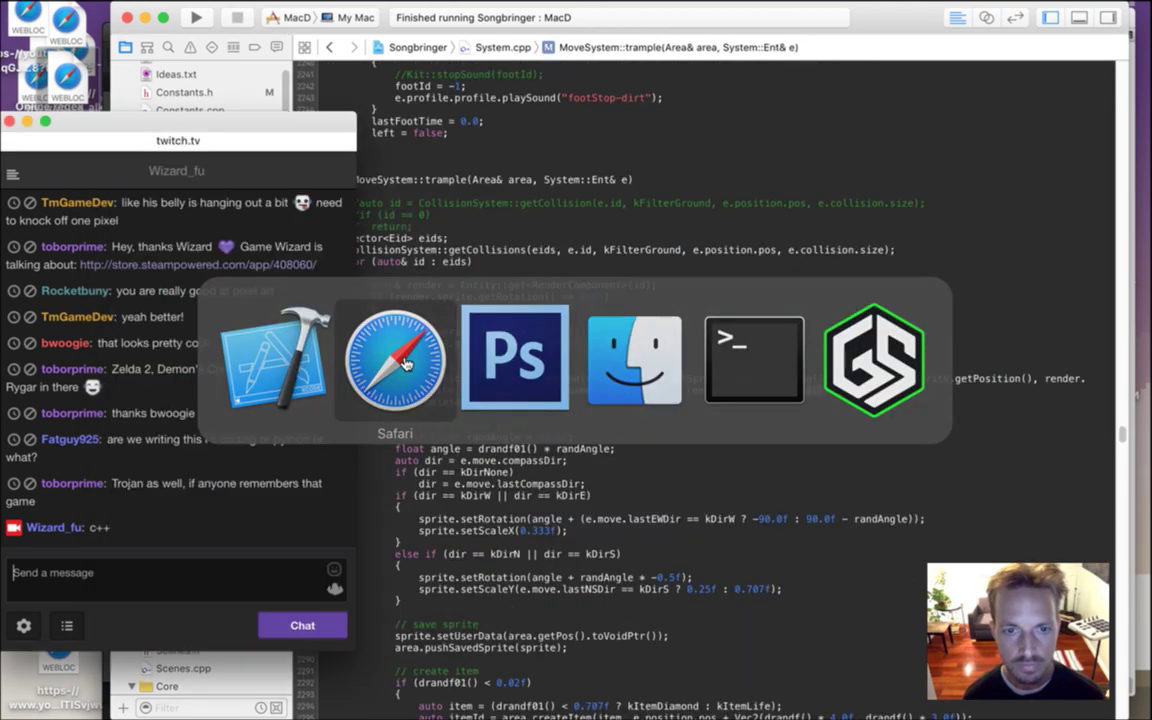
key("super+Tab")
key("super+Tab")
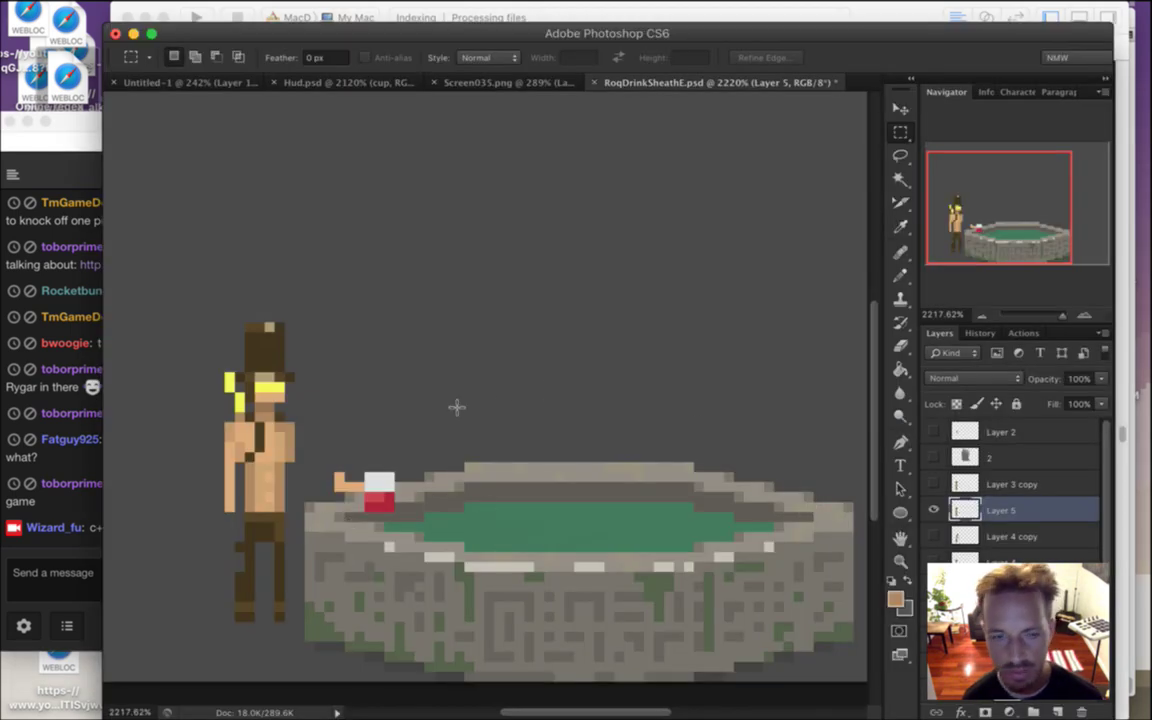
left_click_drag(195, 292, 297, 508)
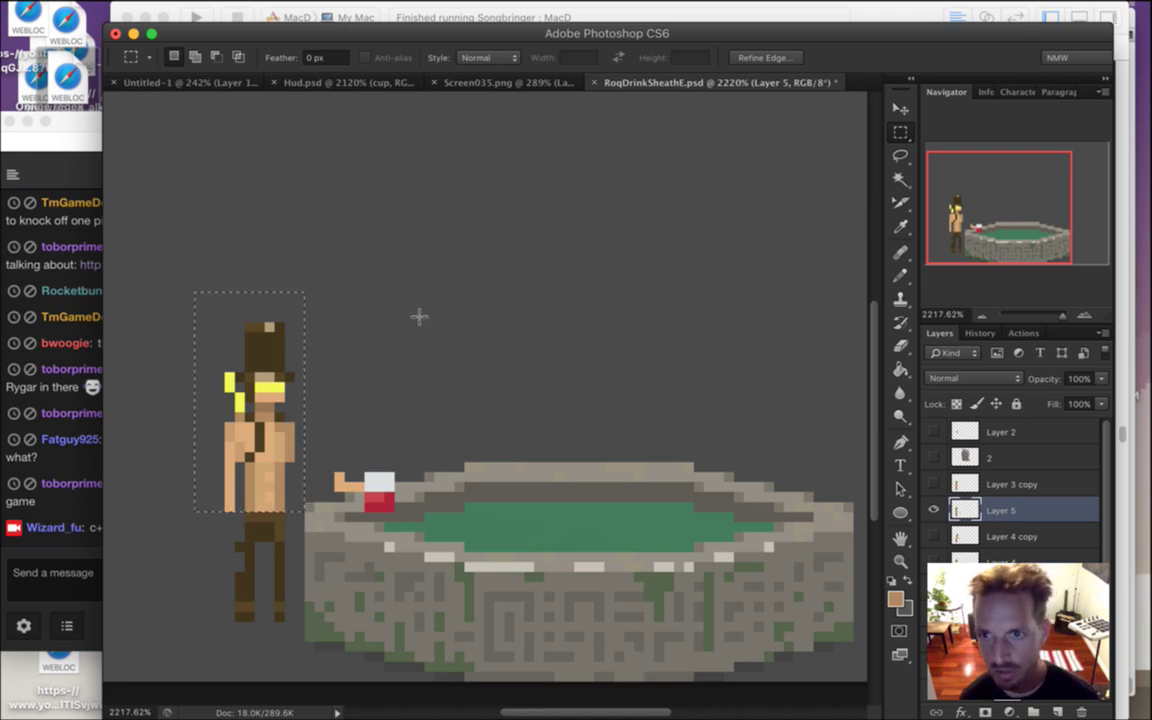
key("v")
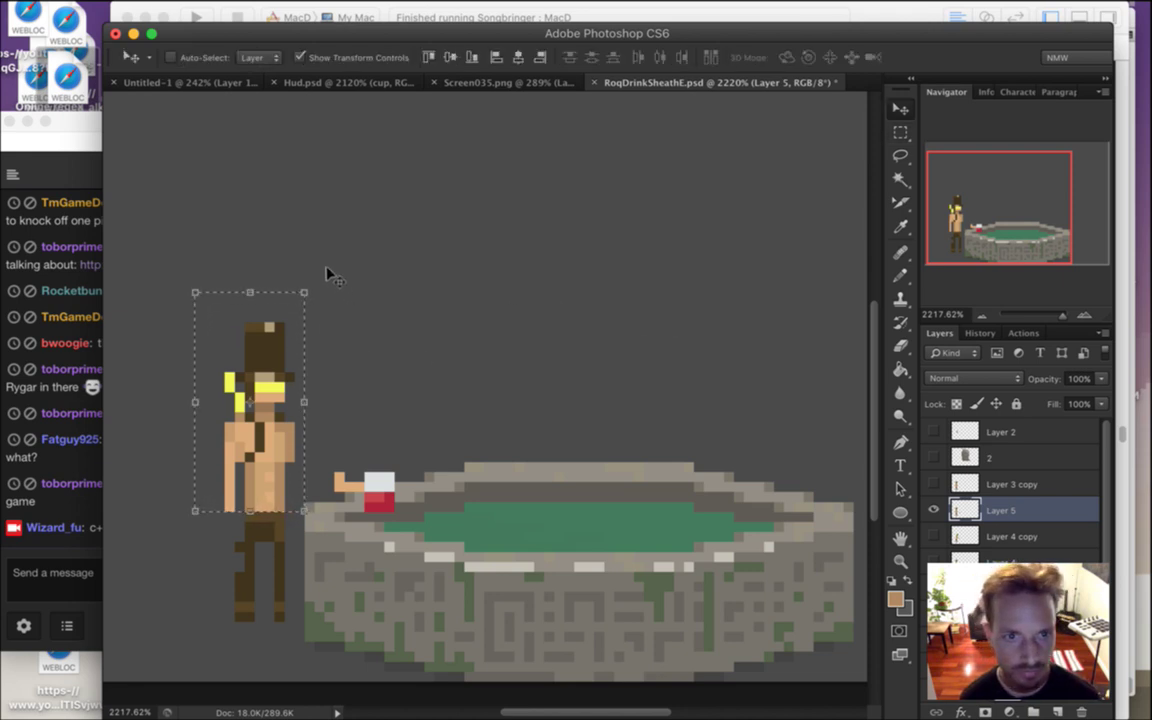
left_click_drag(325, 283, 401, 331)
left_click_drag(309, 398, 336, 393)
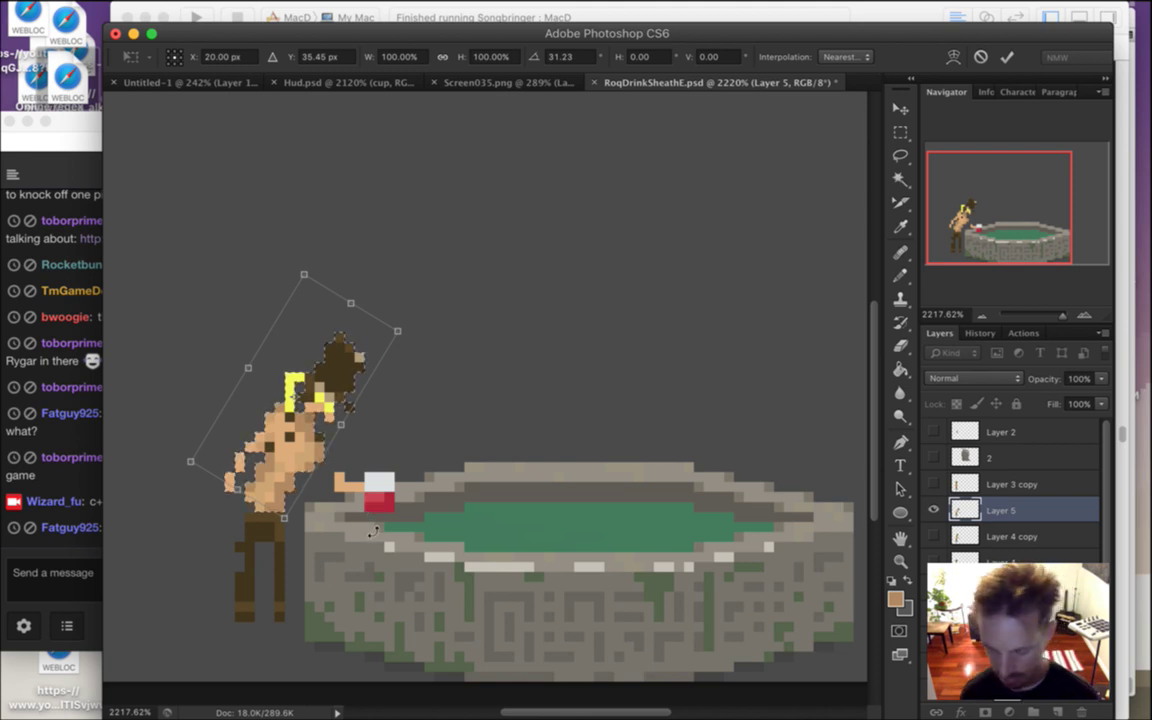
key("Down")
key("Up")
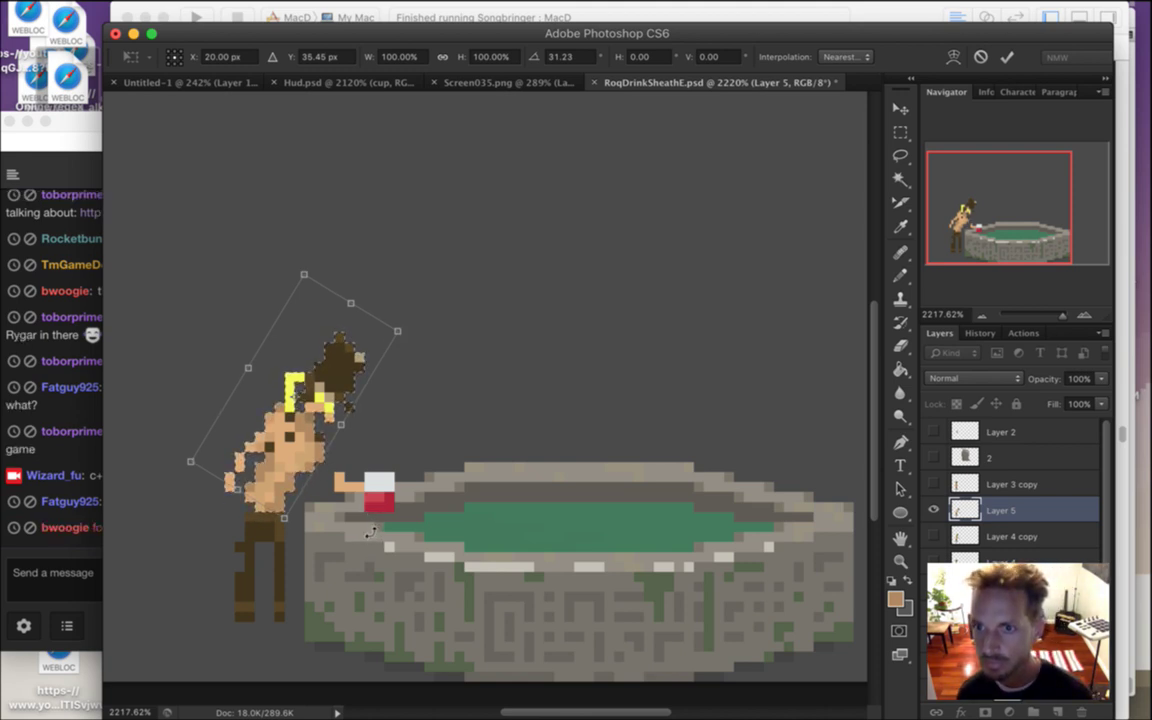
key("Right")
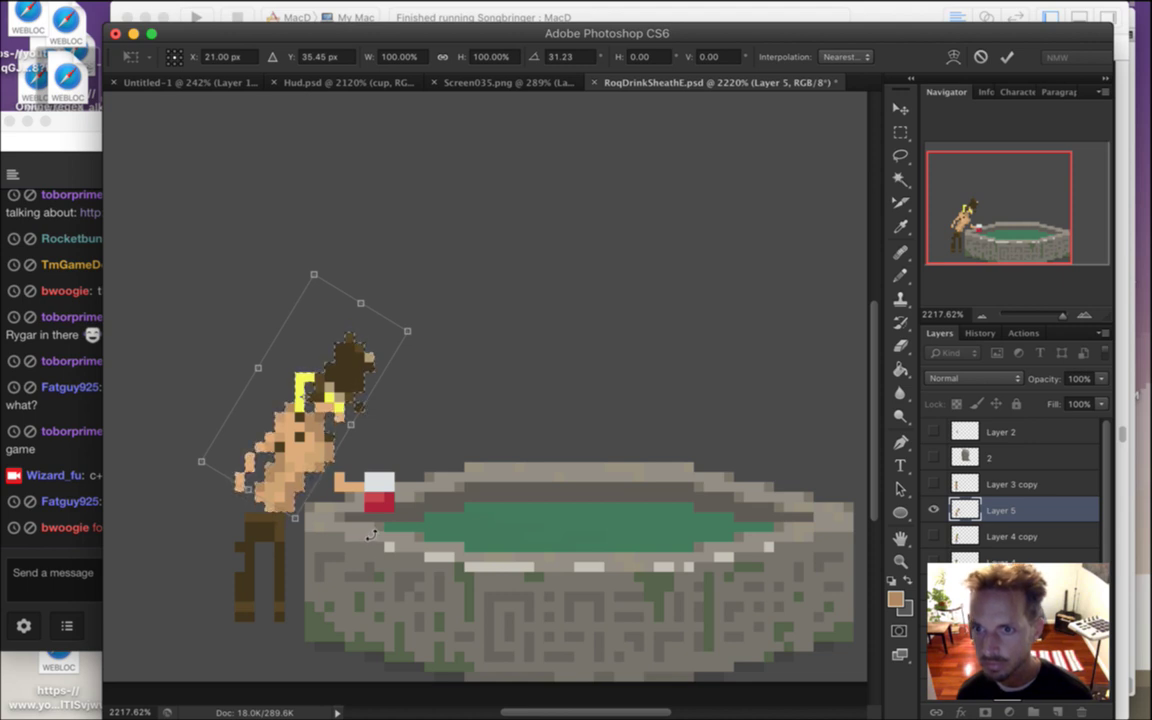
key("Left")
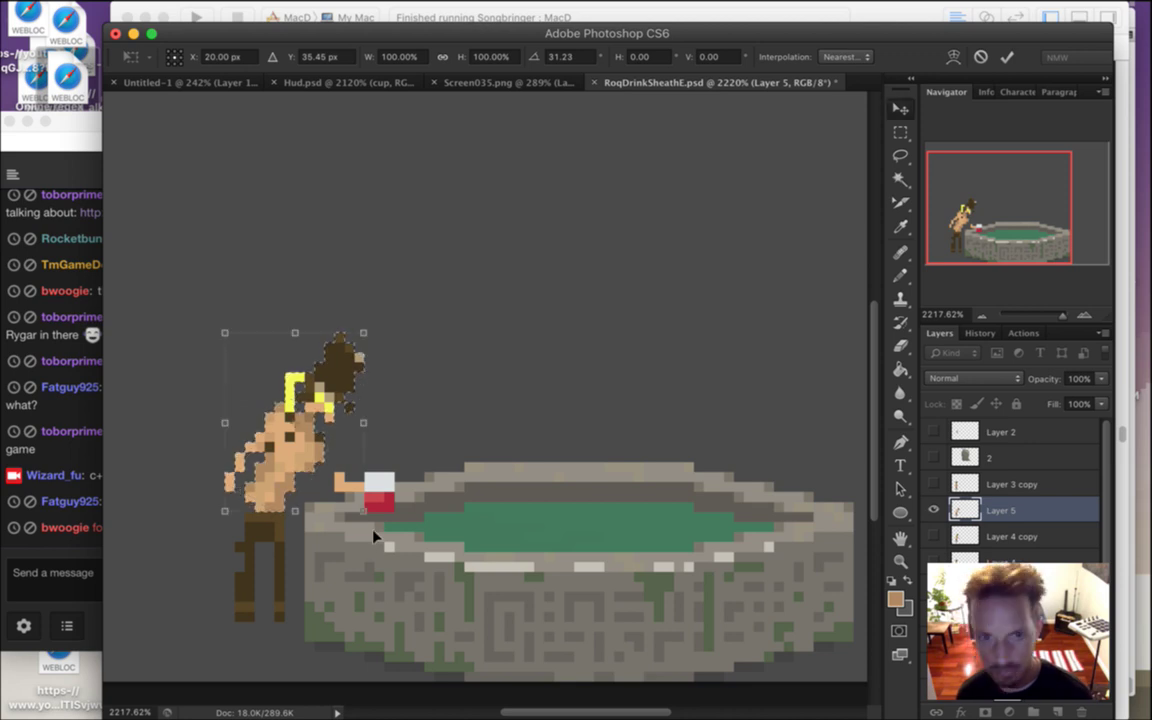
key("Return")
key("m")
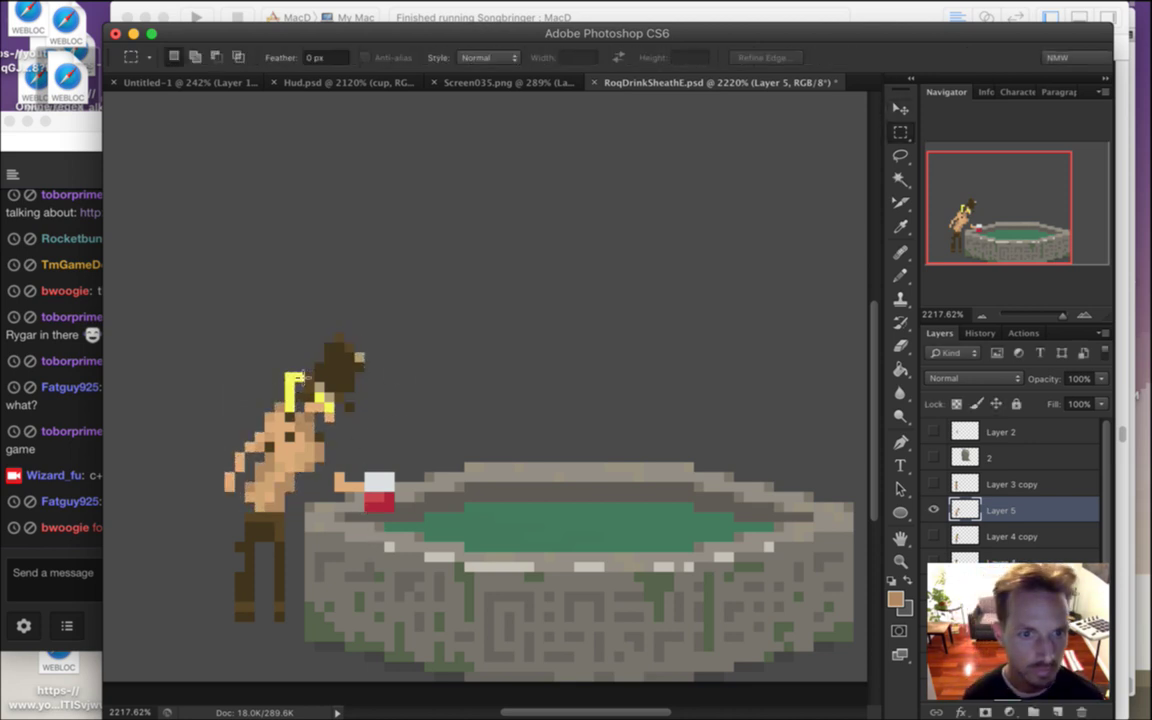
Erase the stray yellow pixel beside the hair braid and extend the chest strap with a sampled brown using the Pencil
key("e")
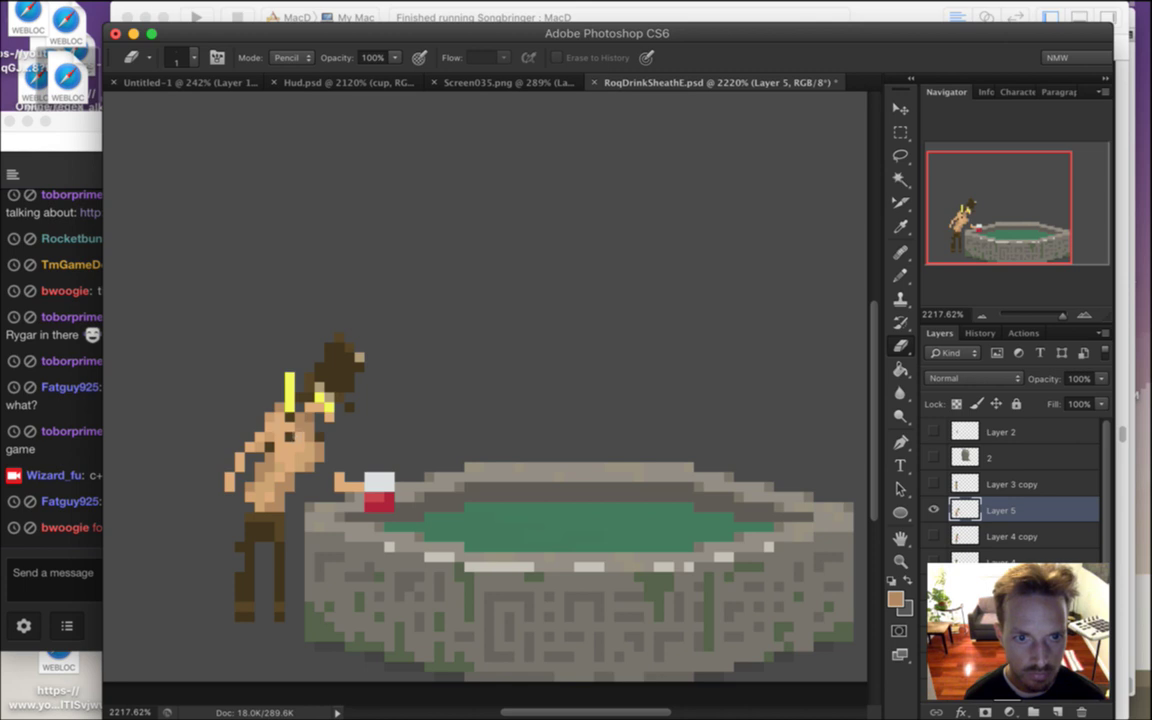
key("i")
left_click(254, 400)
key("b")
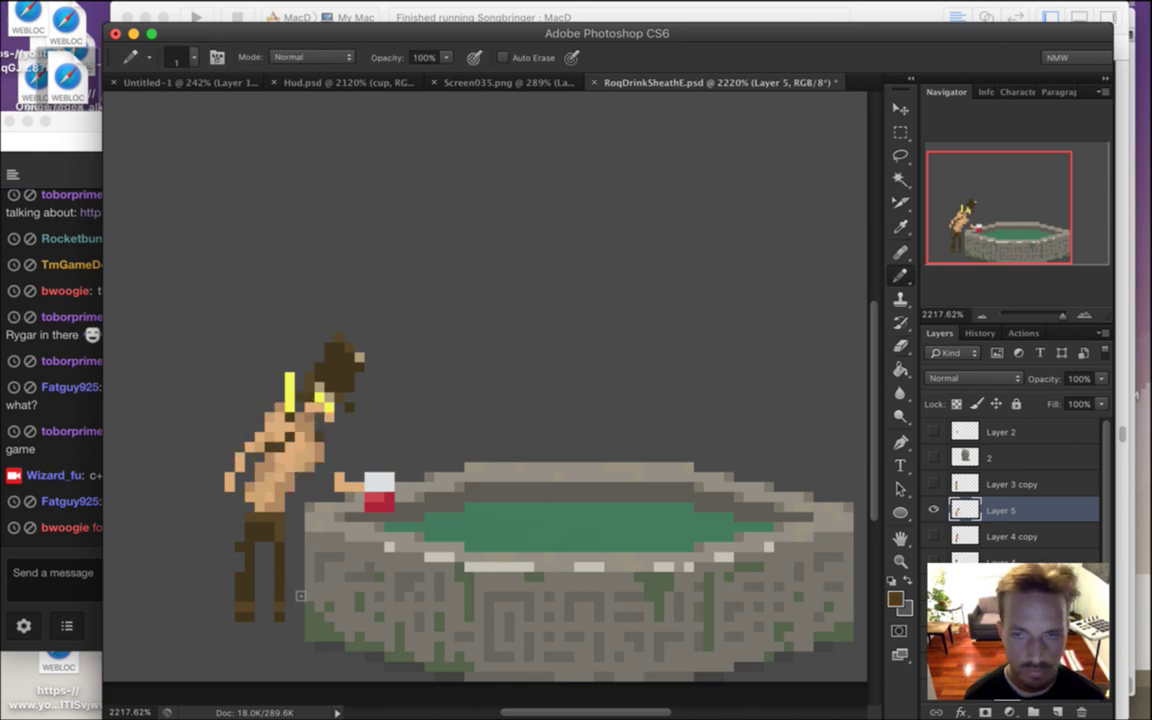
Sample the forearm's skin tone and draw the upper arm that joins the torso to the hand with the cup
key("i")
left_click(337, 480)
key("b")
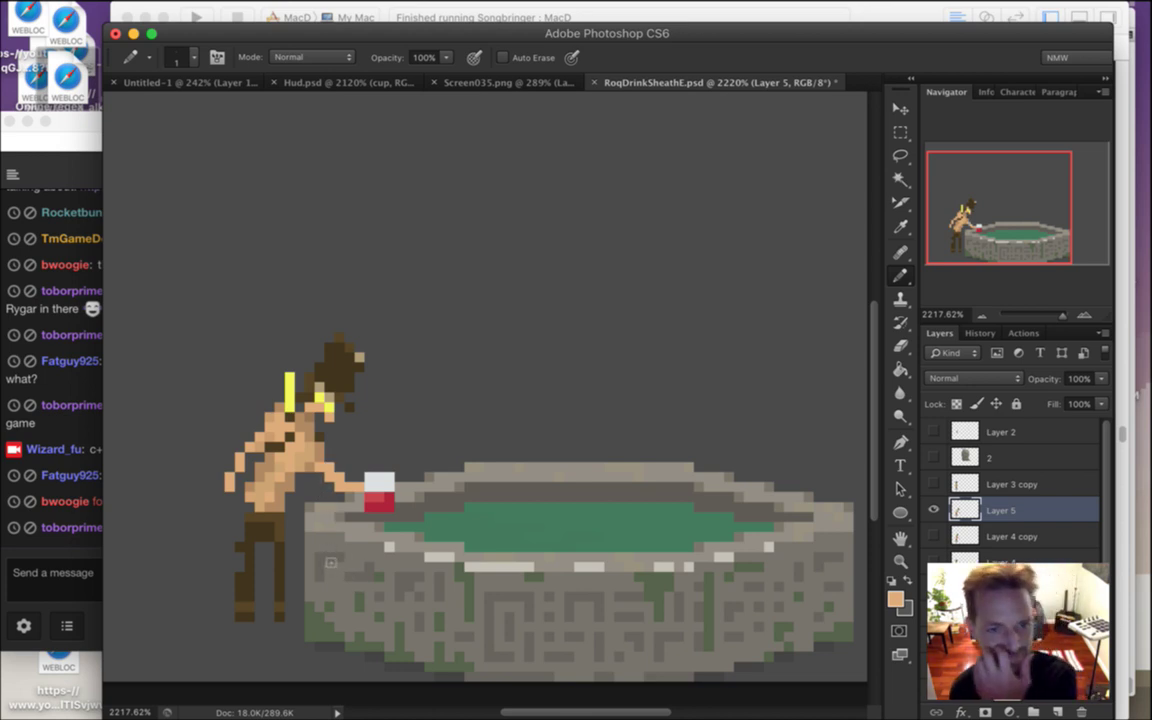
Sample the darker skin tone from the character's back arm as the Pencil colour
key("i")
left_click(238, 465)
key("b")
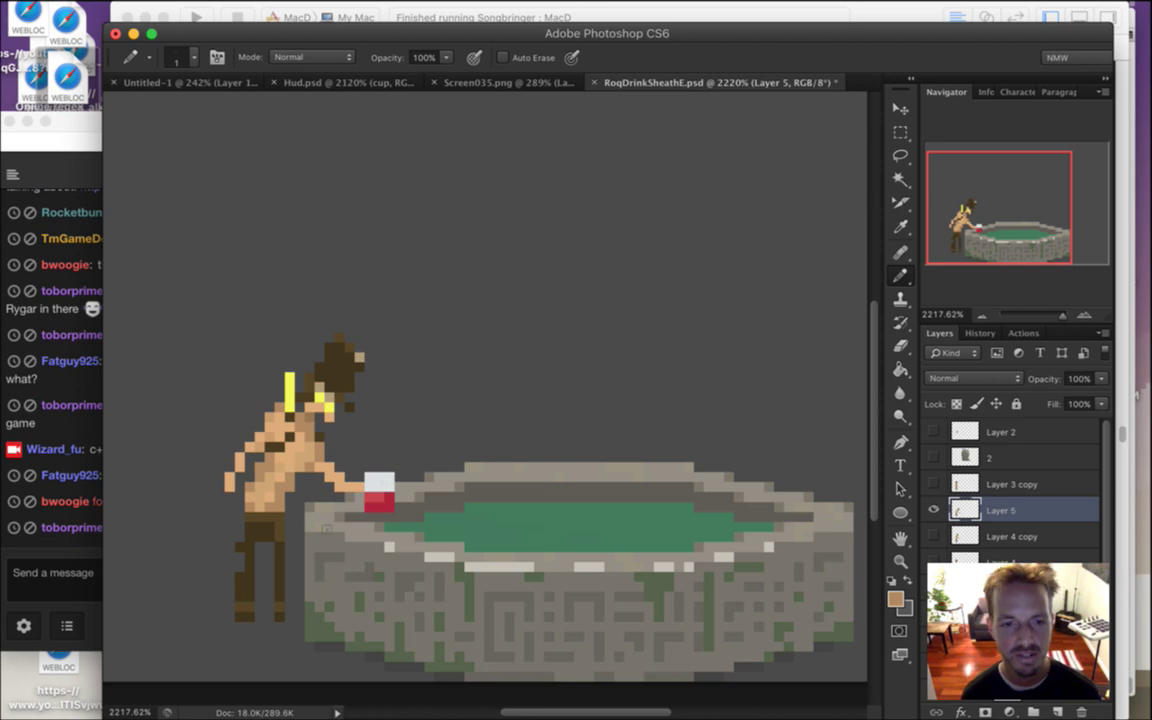
Bring up the Twitch stream chat and read the newest messages, including the one about an Xcode hack
left_click(62, 502)
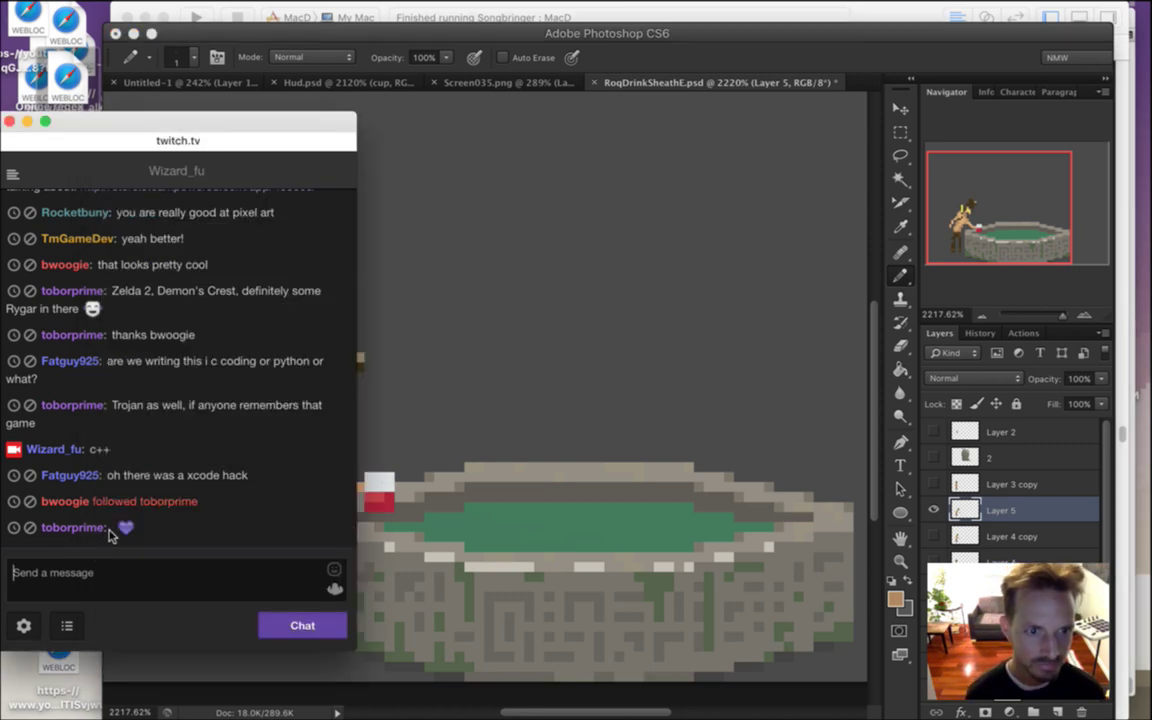
left_click_drag(116, 501, 180, 504)
left_click(178, 503)
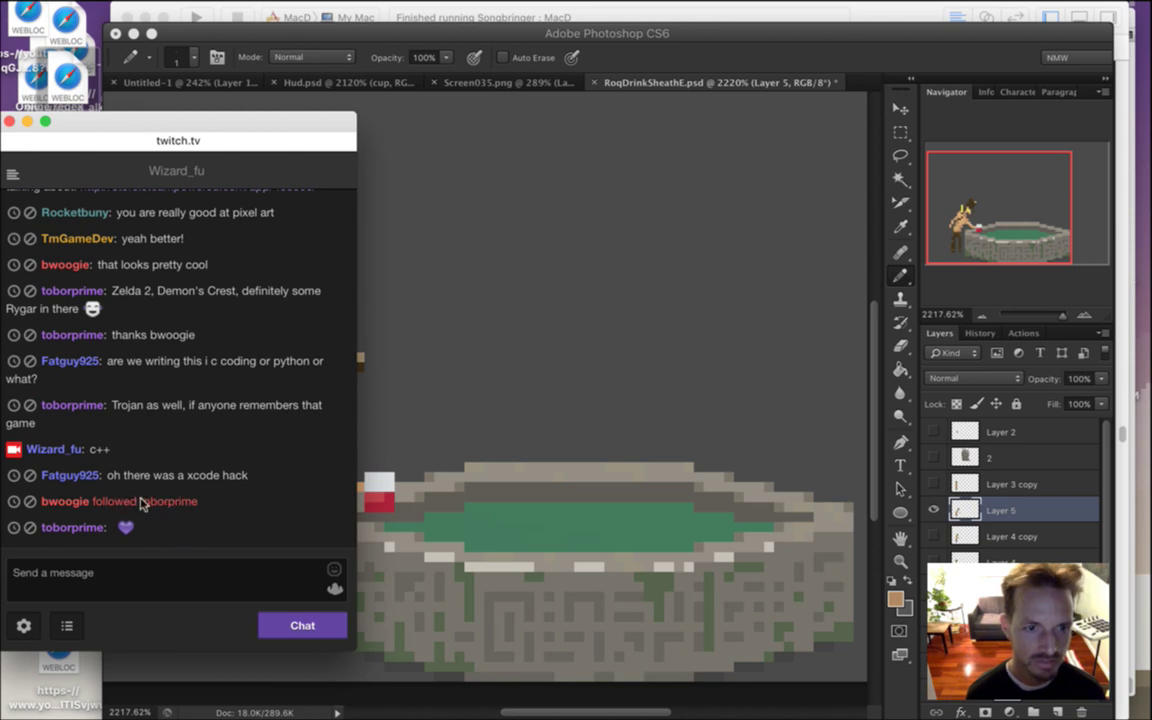
left_click_drag(122, 476, 247, 489)
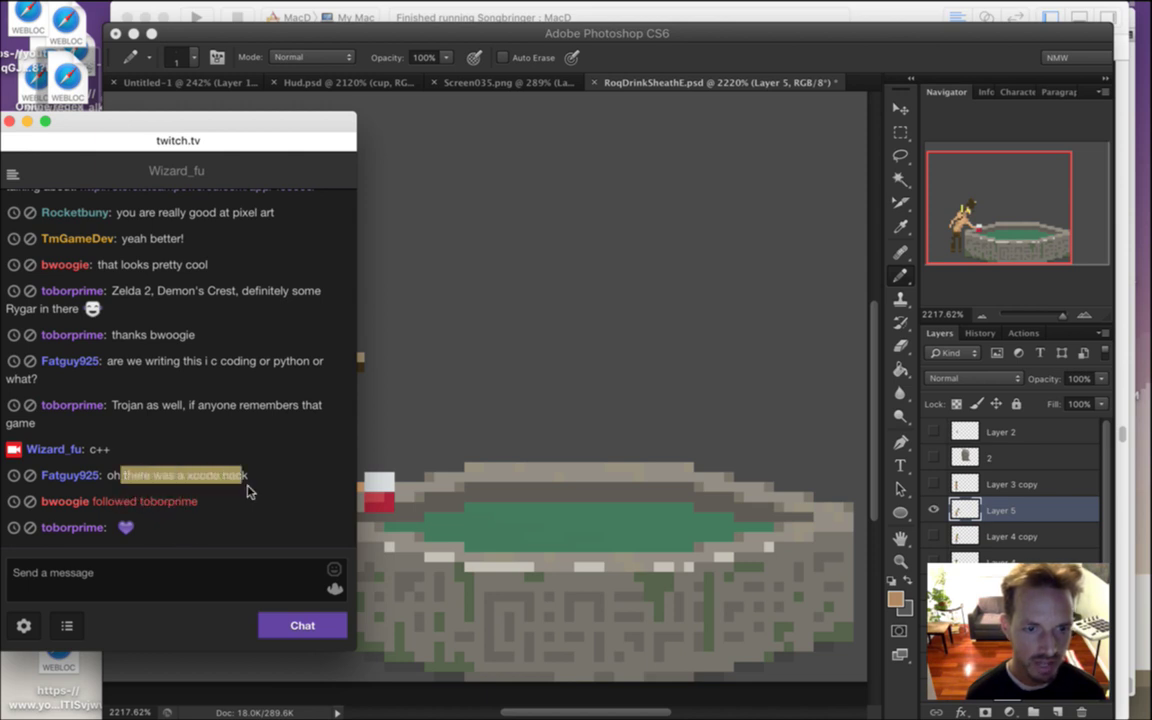
left_click(239, 501)
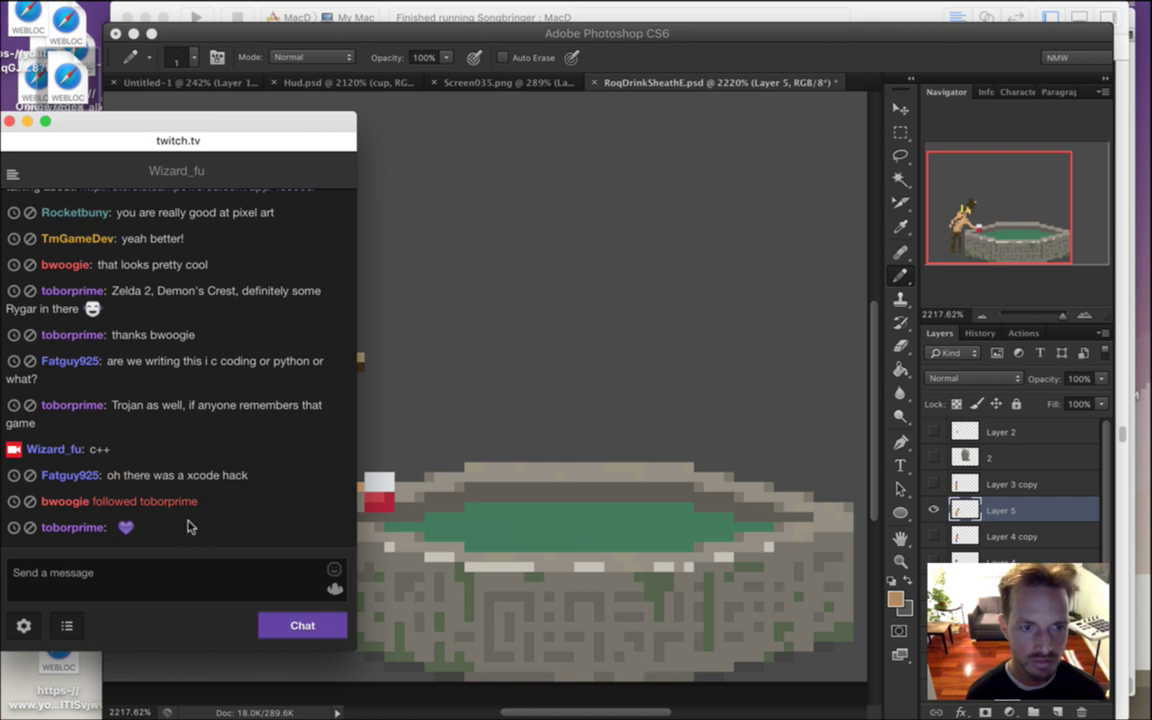
Switch back to Photoshop and duplicate Layer 5 as the next animation frame
left_click(820, 92)
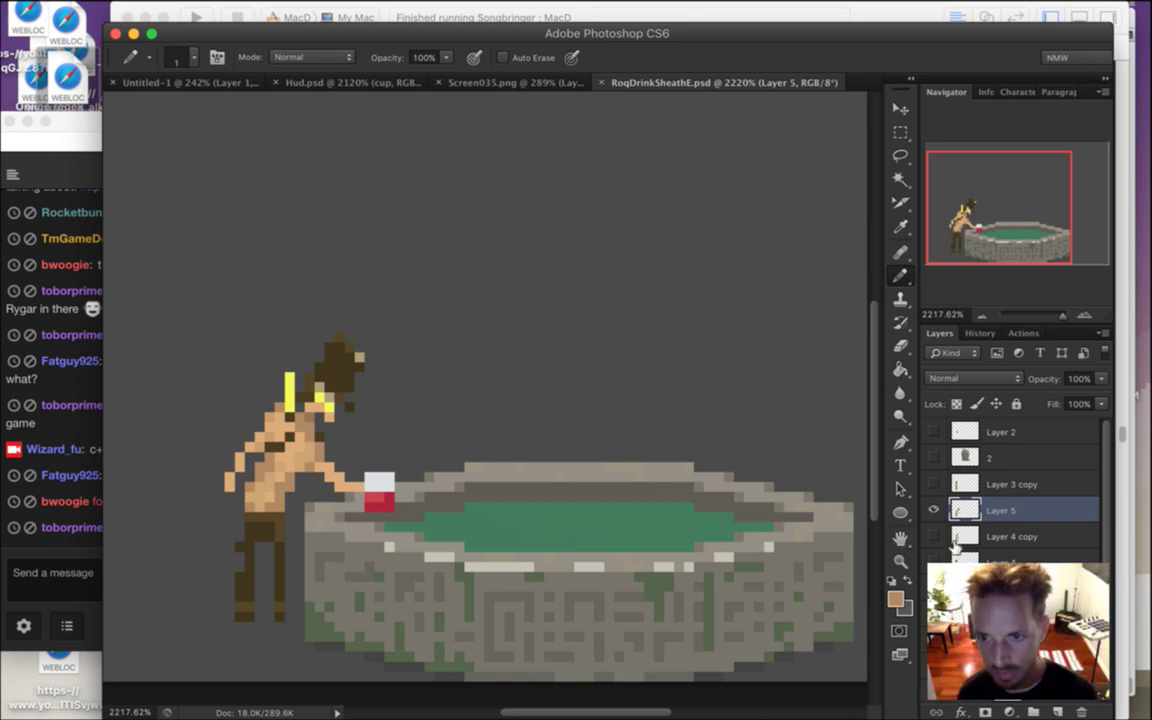
key("super+j")
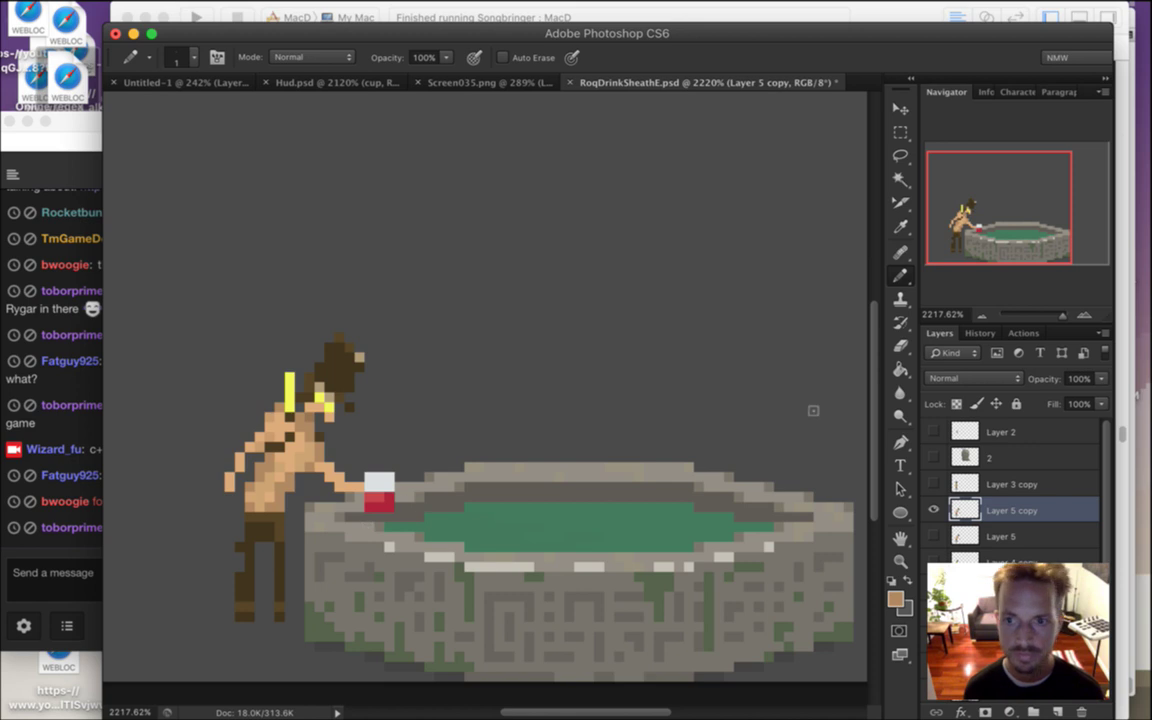
scroll(760, 420, "down", 1)
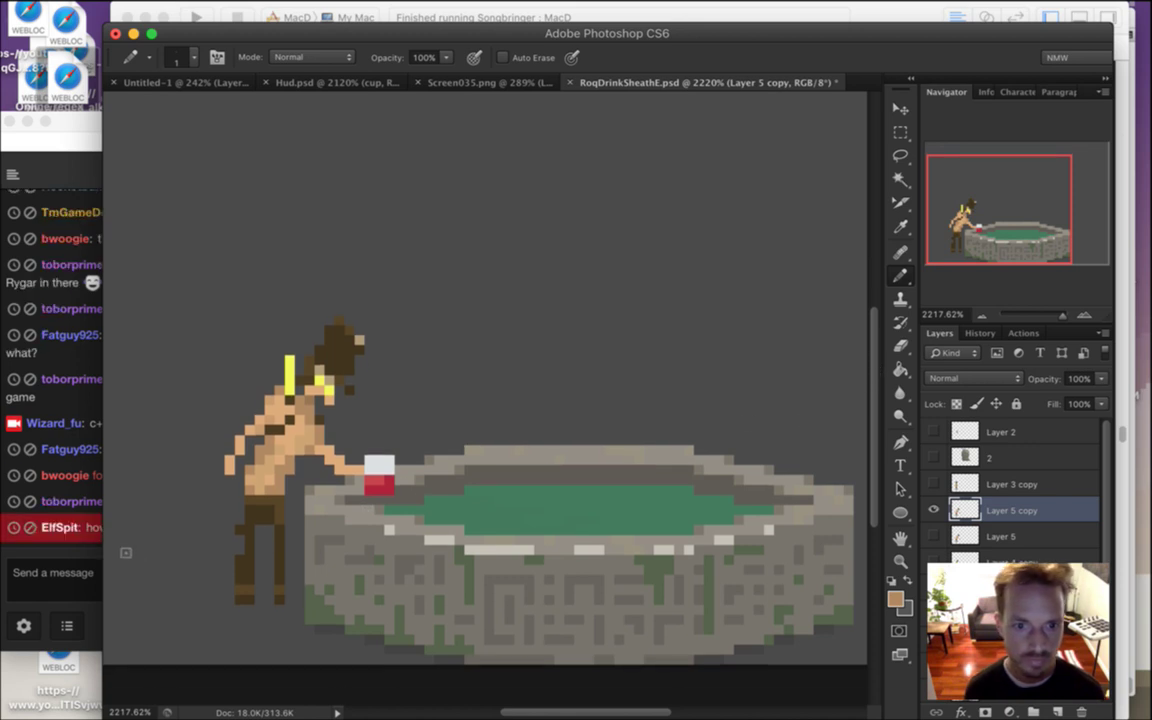
Switch to the Twitch stream chat and read the highlighted greeting
left_click(69, 500)
left_click_drag(99, 530, 142, 530)
left_click(225, 532)
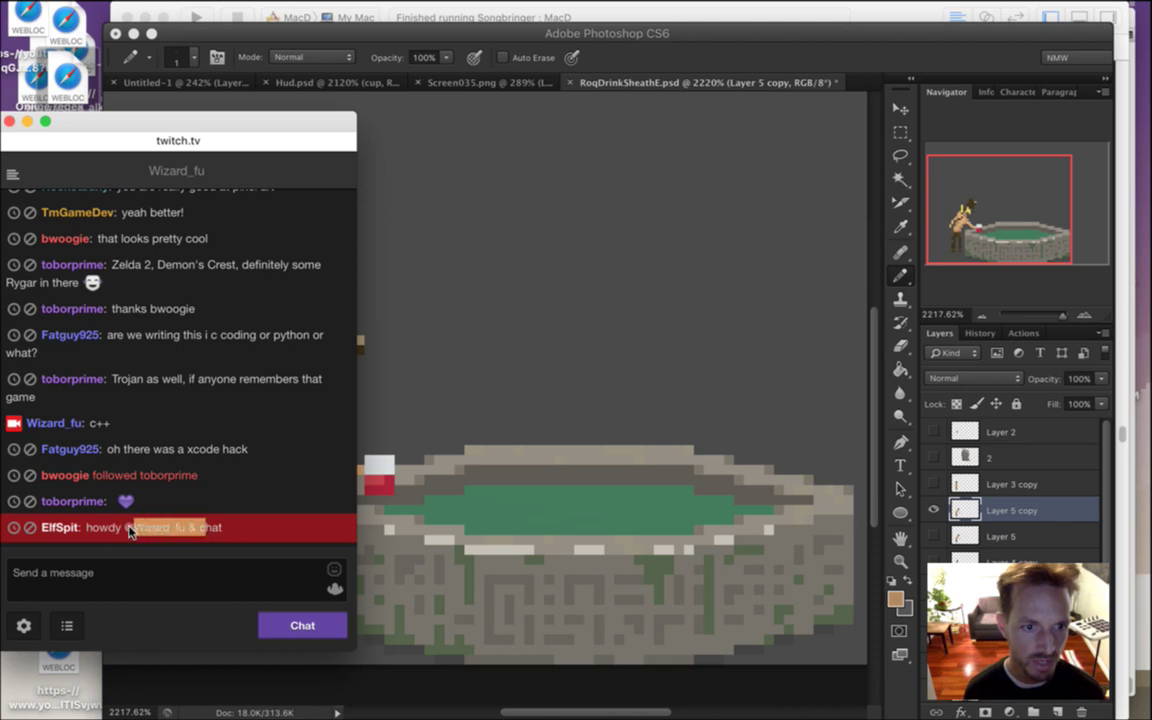
left_click(183, 570)
Return to Photoshop and erase the red cup's bottom pixel row on Layer 5 copy
left_click(806, 60)
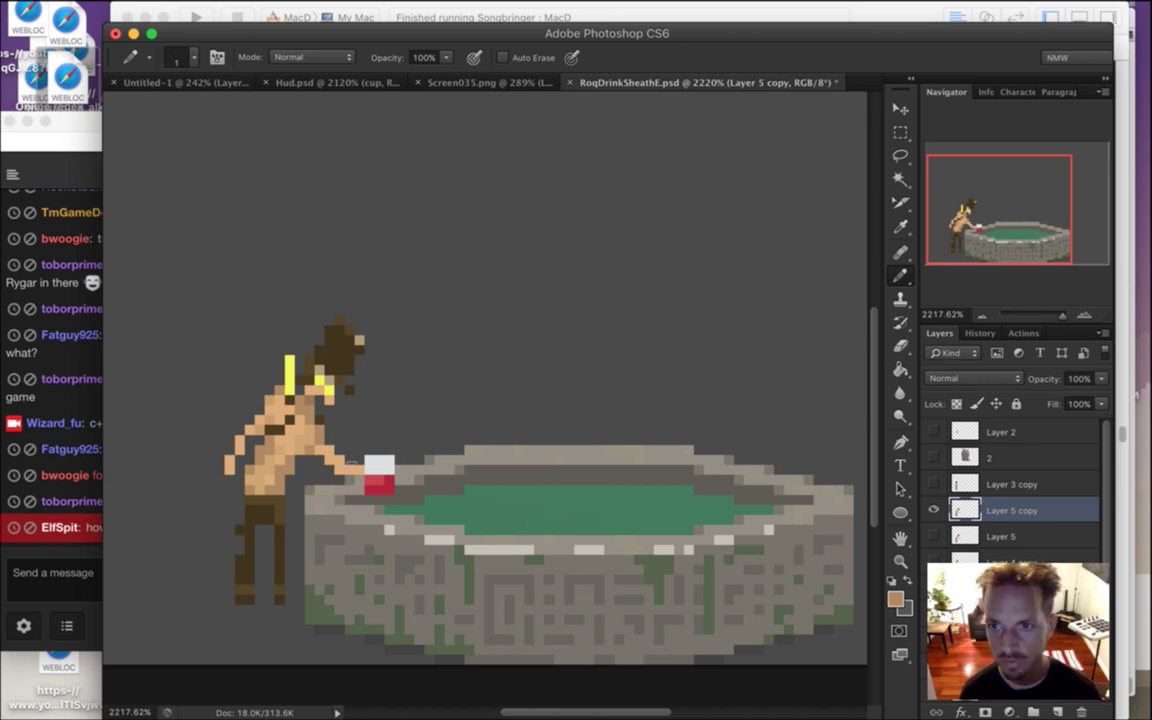
key("m")
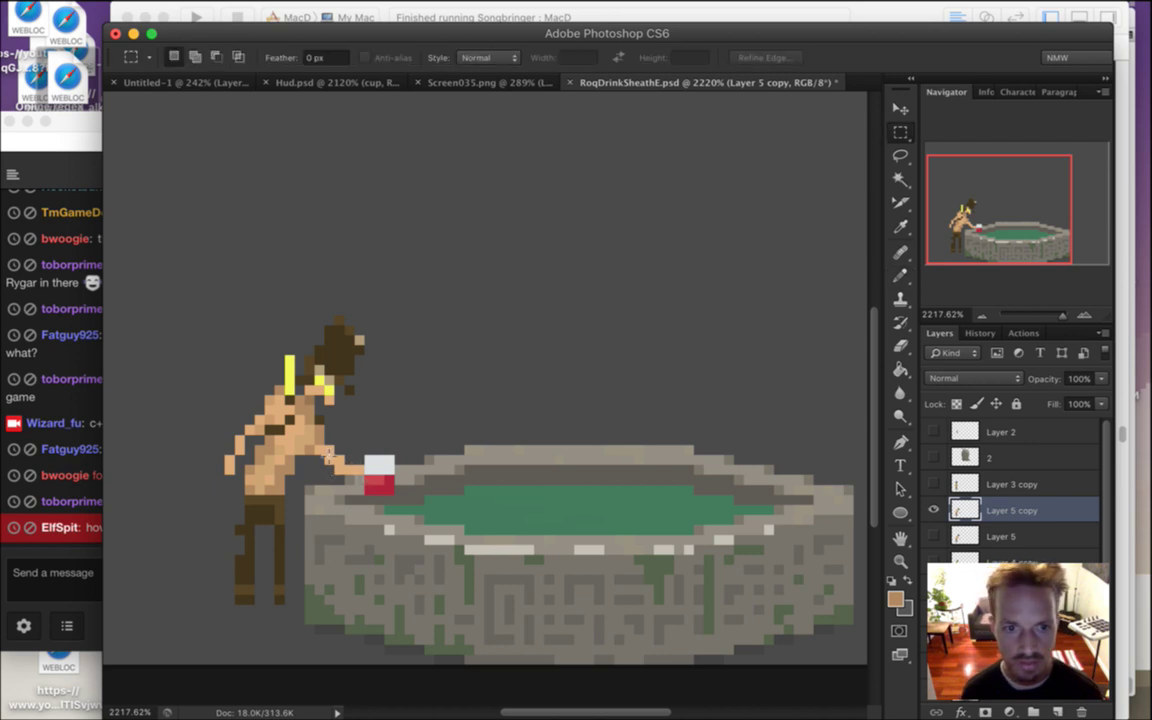
left_click_drag(316, 447, 424, 492)
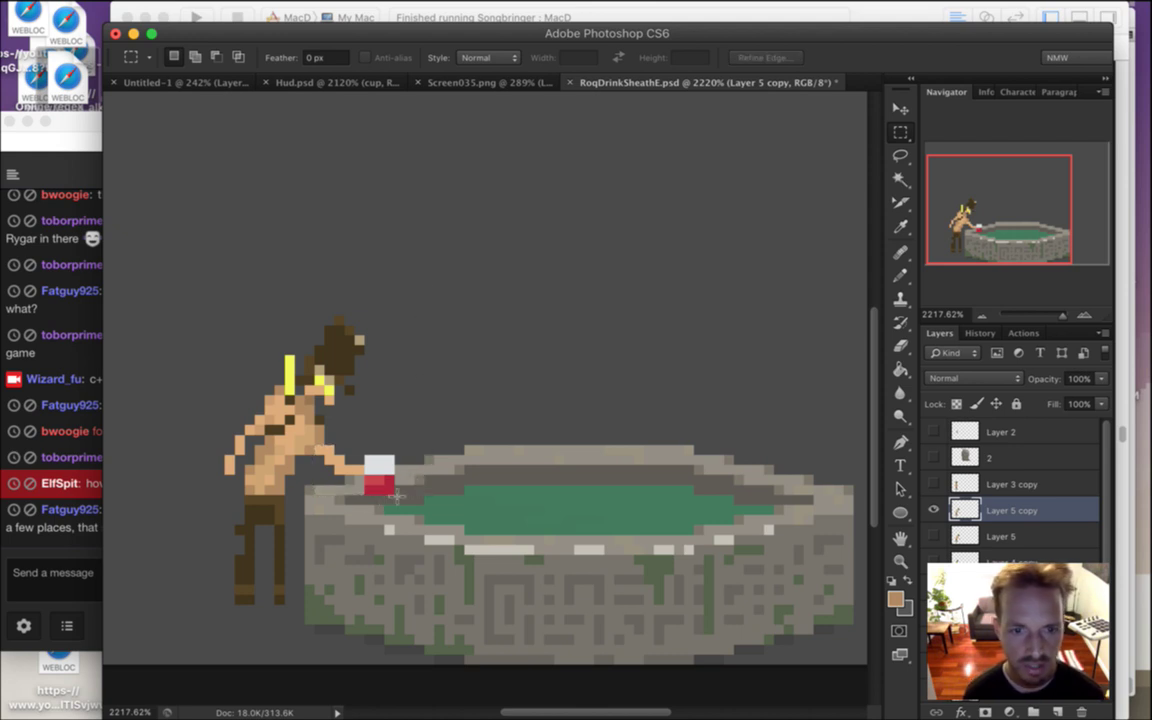
key("b")
left_click(378, 485, "alt")
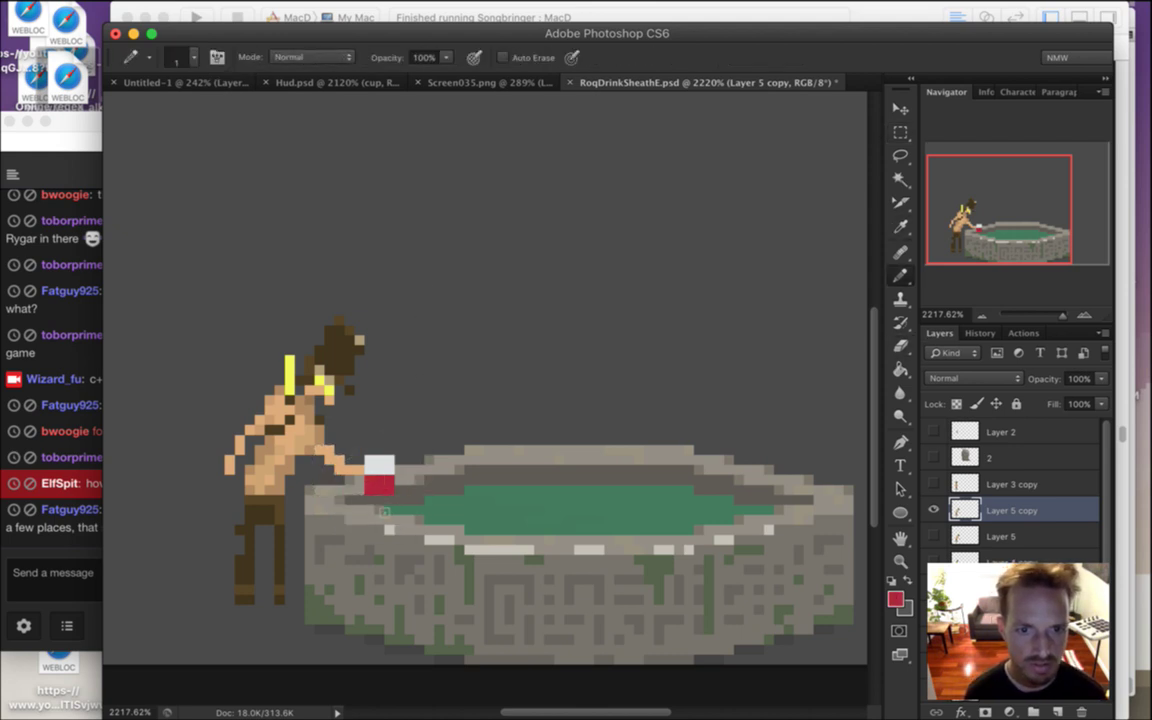
key("e")
key("i")
key("e")
left_click(390, 491)
Try extending the cup's top with sampled white and red pixels, and undo the additions
key("i")
left_click(389, 470)
key("b")
left_click_drag(370, 450, 390, 450)
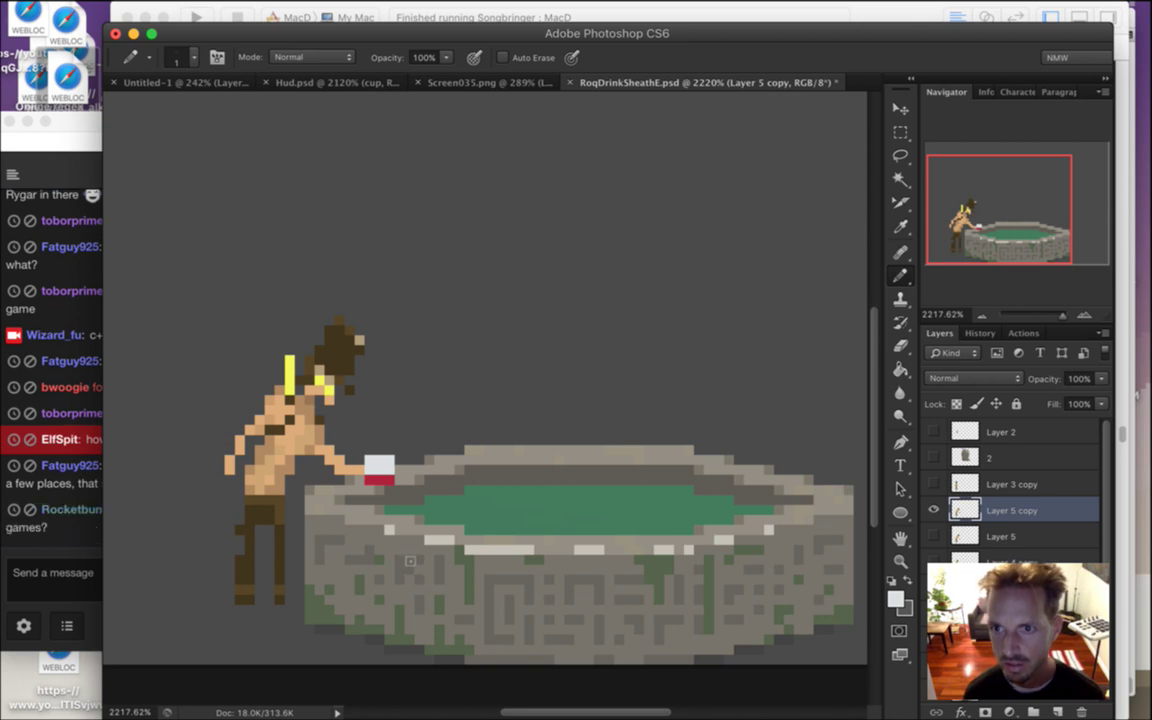
left_click(379, 478, "alt")
left_click(368, 451)
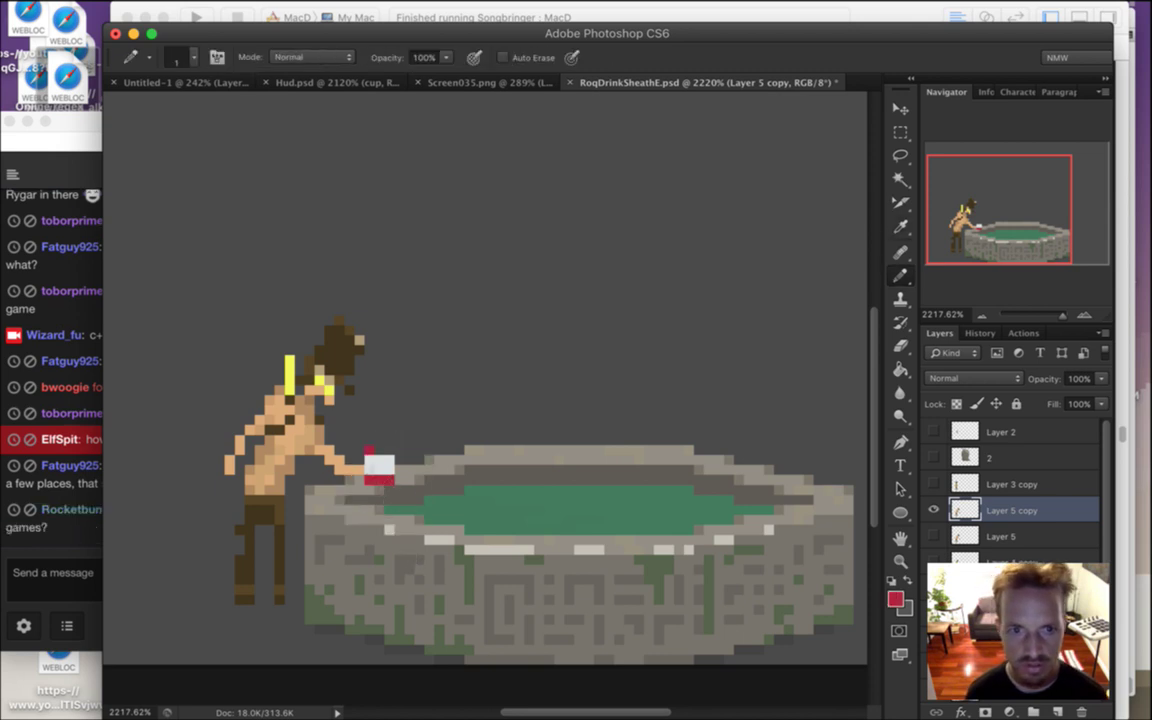
key("super+z")
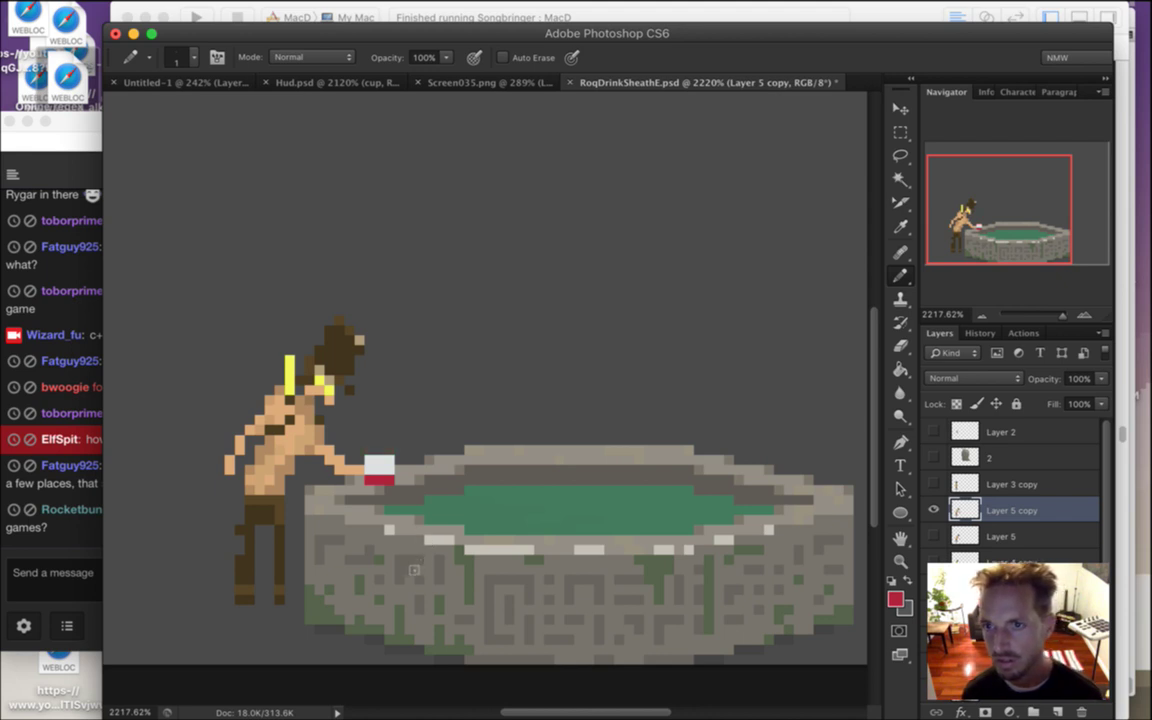
Select the cup with a rectangular marquee and try nudging it one pixel down and back up
key("m")
left_click_drag(366, 446, 414, 490)
key("v")
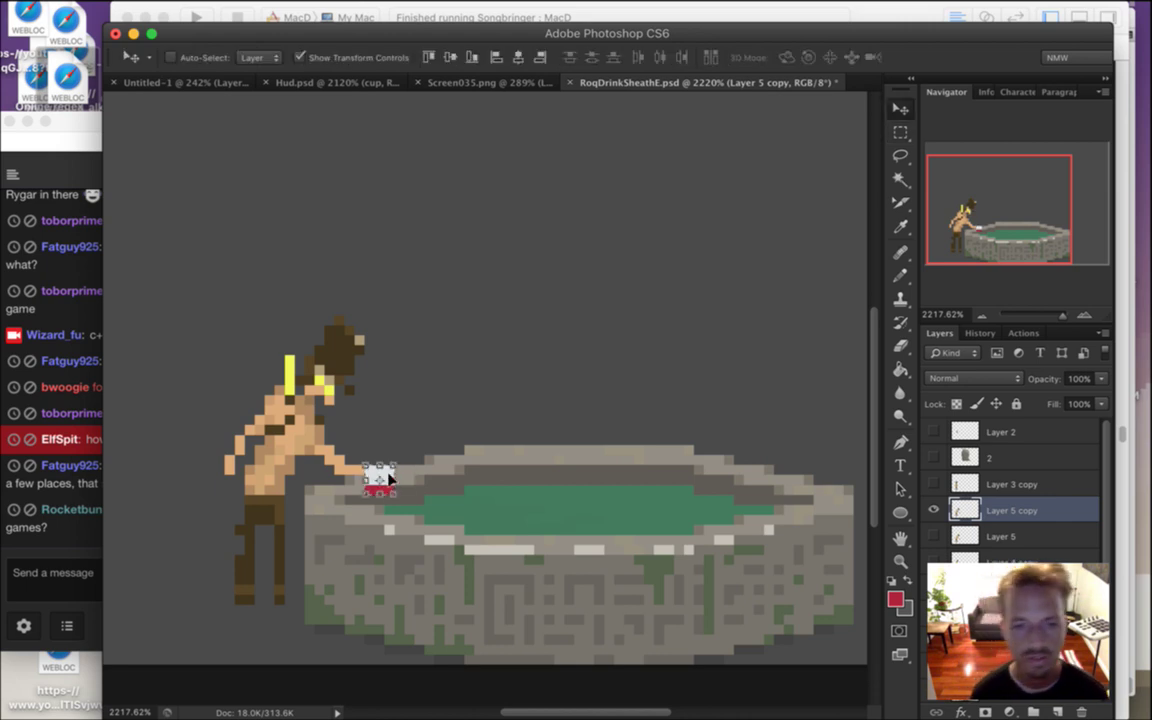
key("Up")
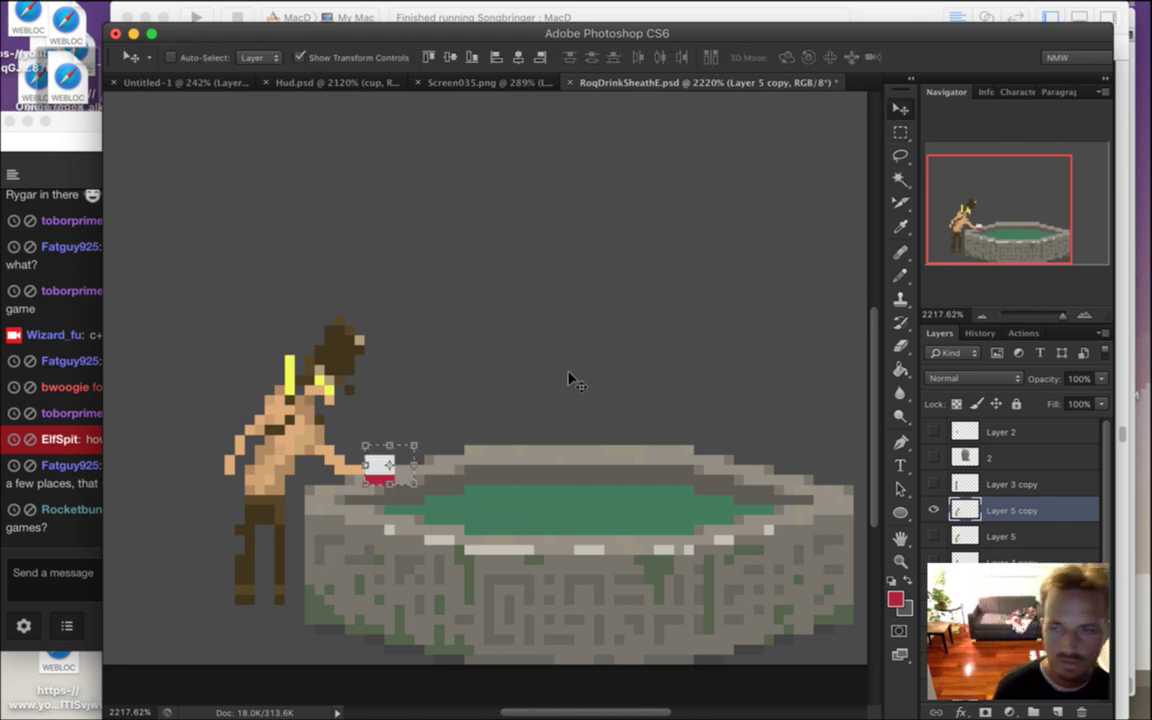
key("m")
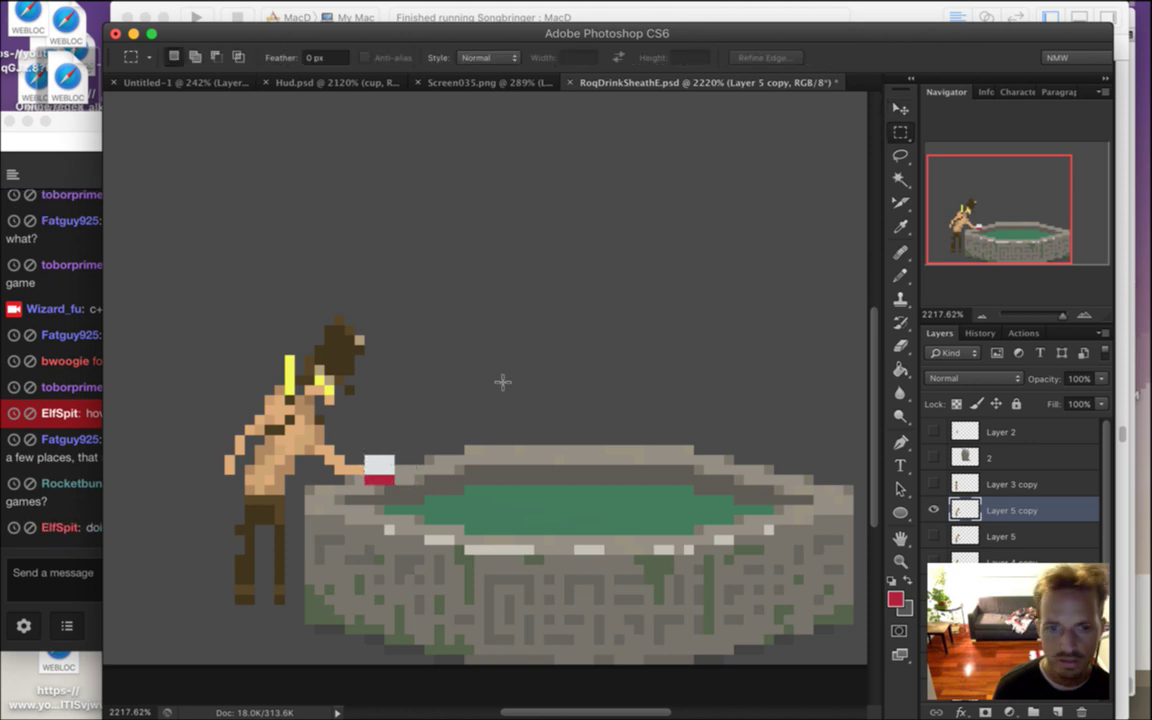
Read the Twitch chat messages about fake Xcode copies and the question on building a following for games
left_click(88, 512)
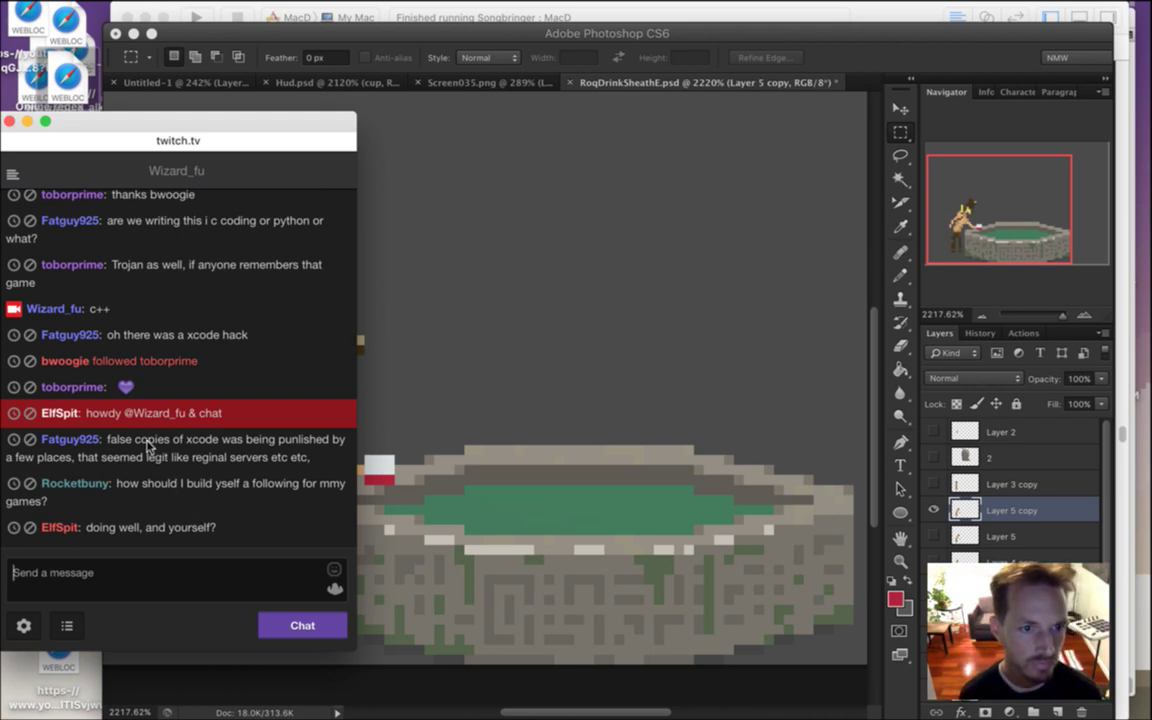
left_click_drag(148, 441, 236, 460)
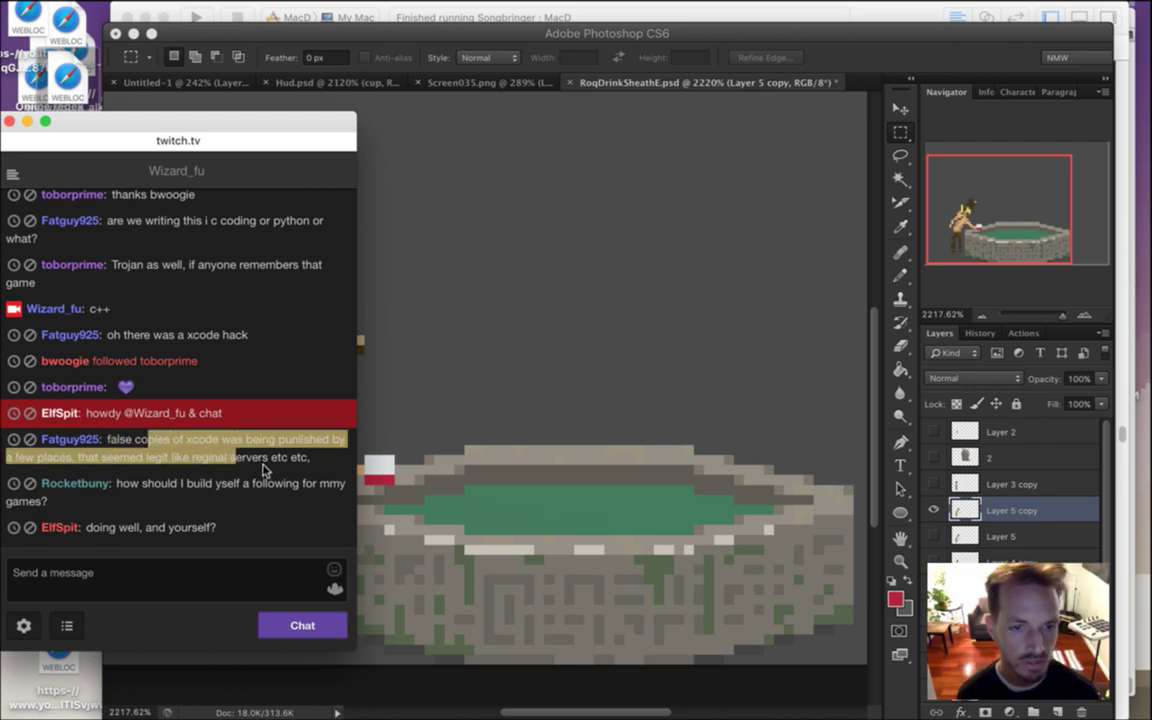
left_click(263, 468)
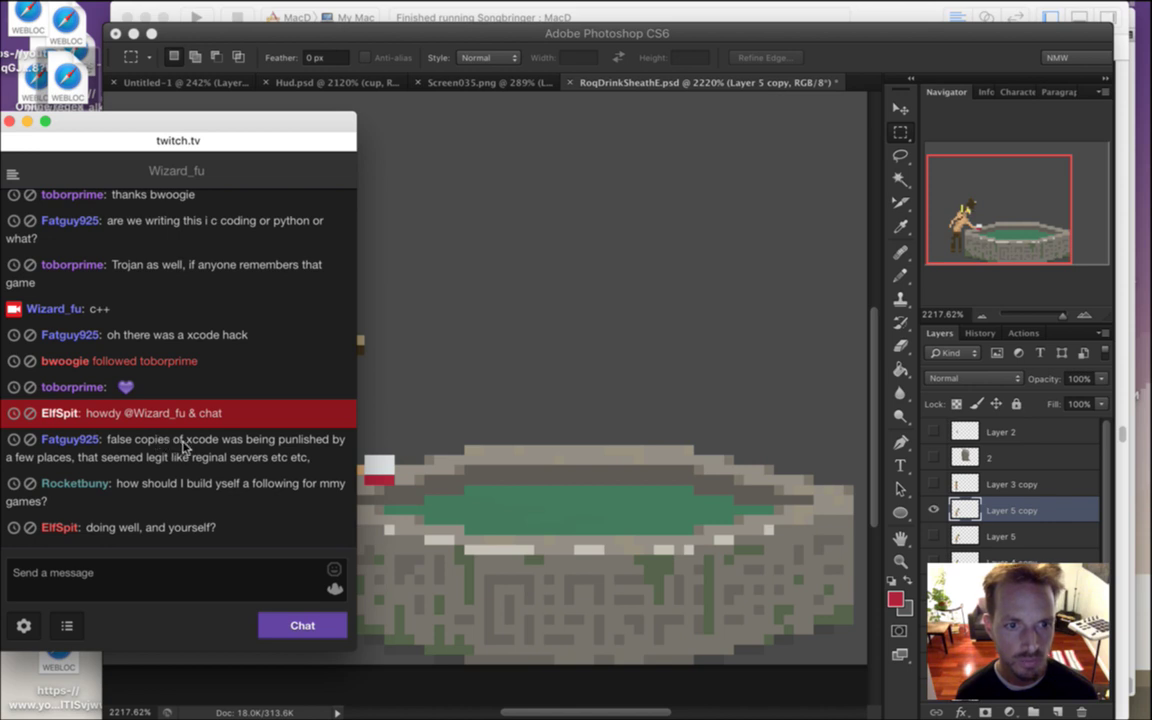
left_click_drag(134, 378, 232, 386)
left_click(251, 432)
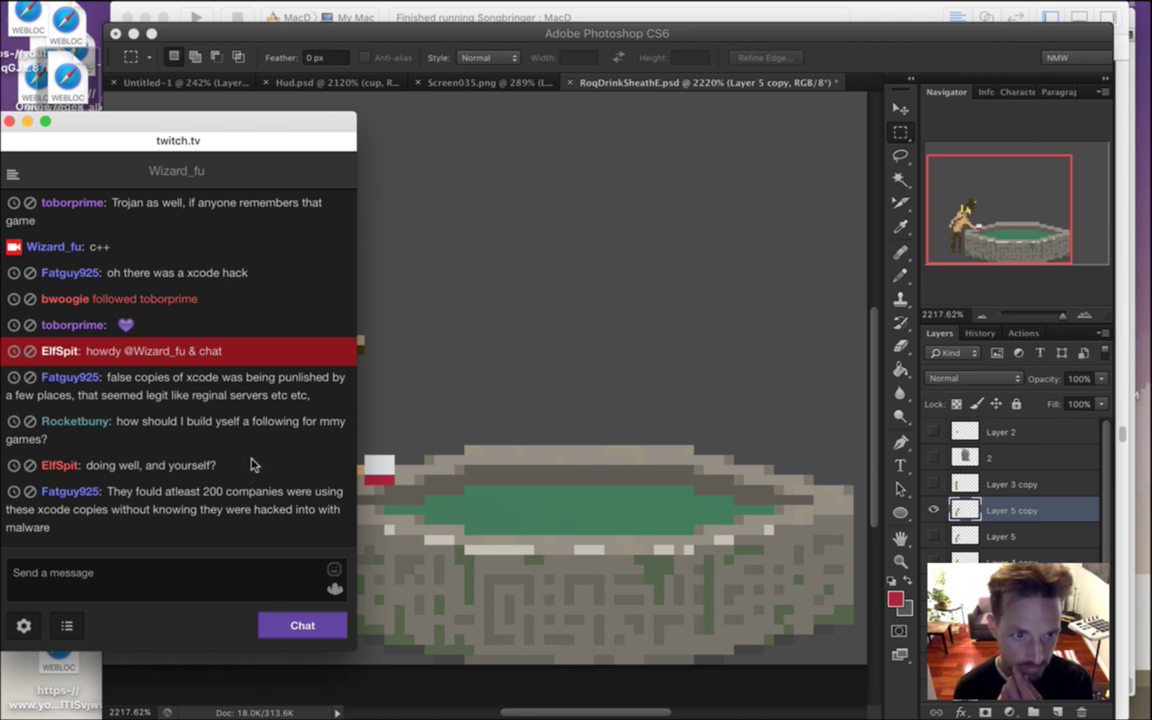
left_click_drag(171, 425, 372, 428)
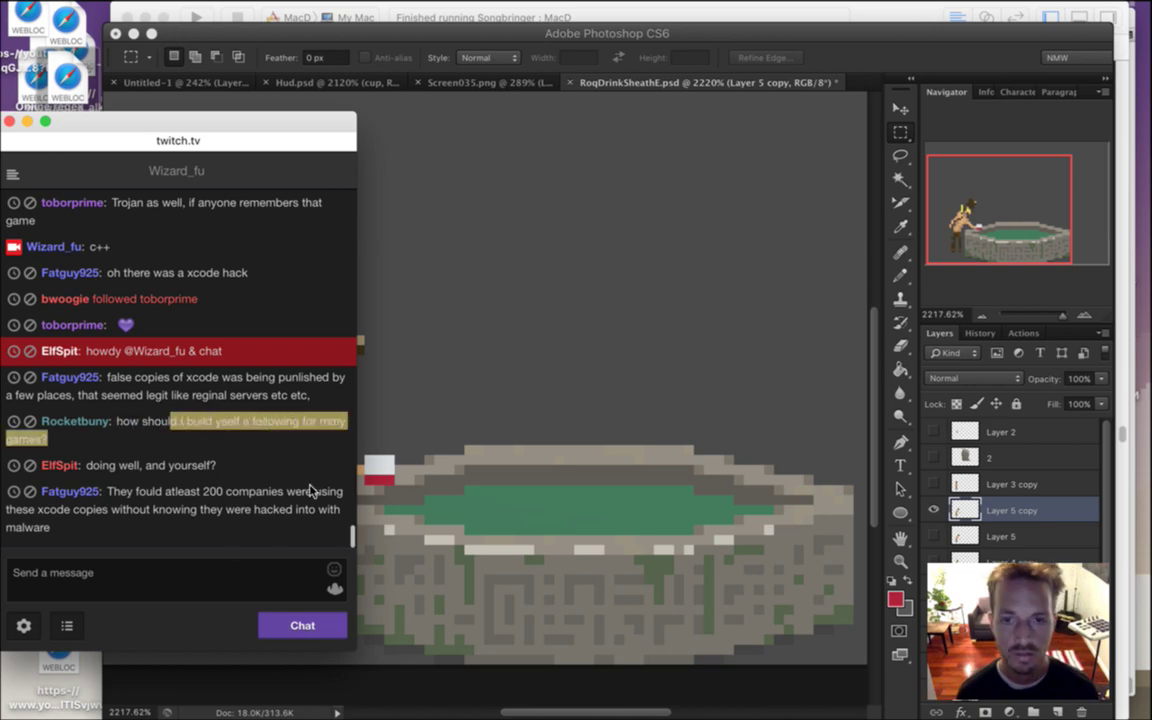
Open a new Safari window, look up "gam" and pick the suggested Gamasutra blog post from the iCloud tabs
key("super+n")
type("g")
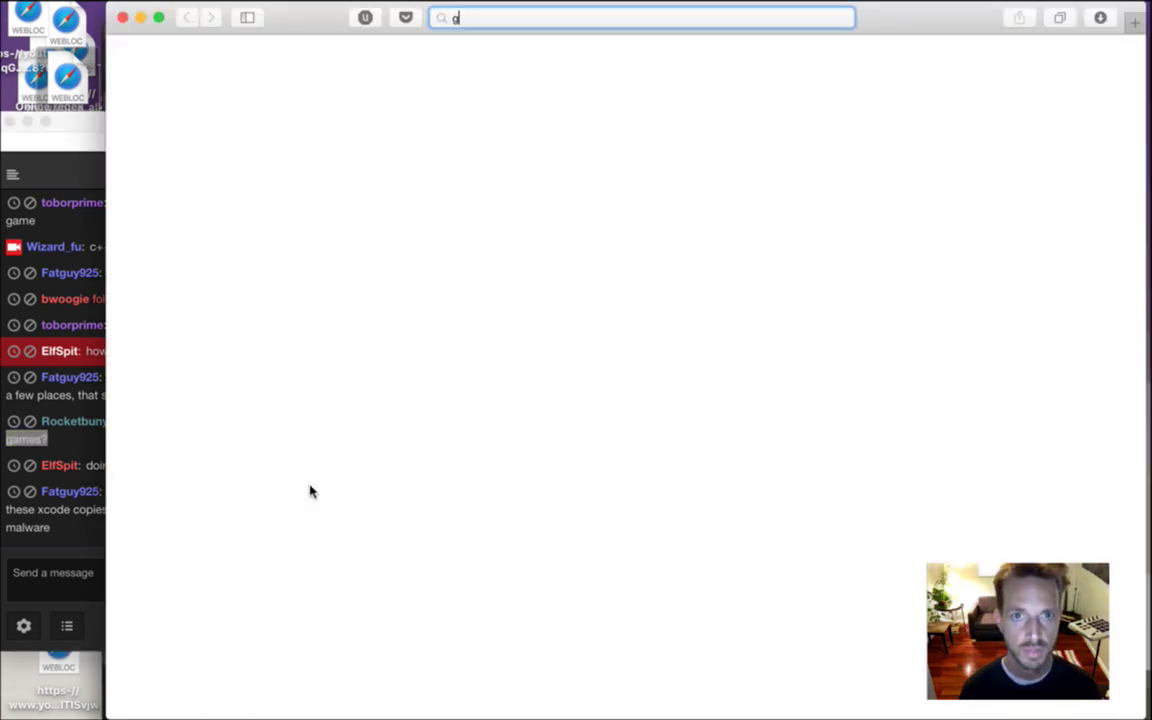
type("ama")
key("BackSpace")
key("BackSpace")
key("BackSpace")
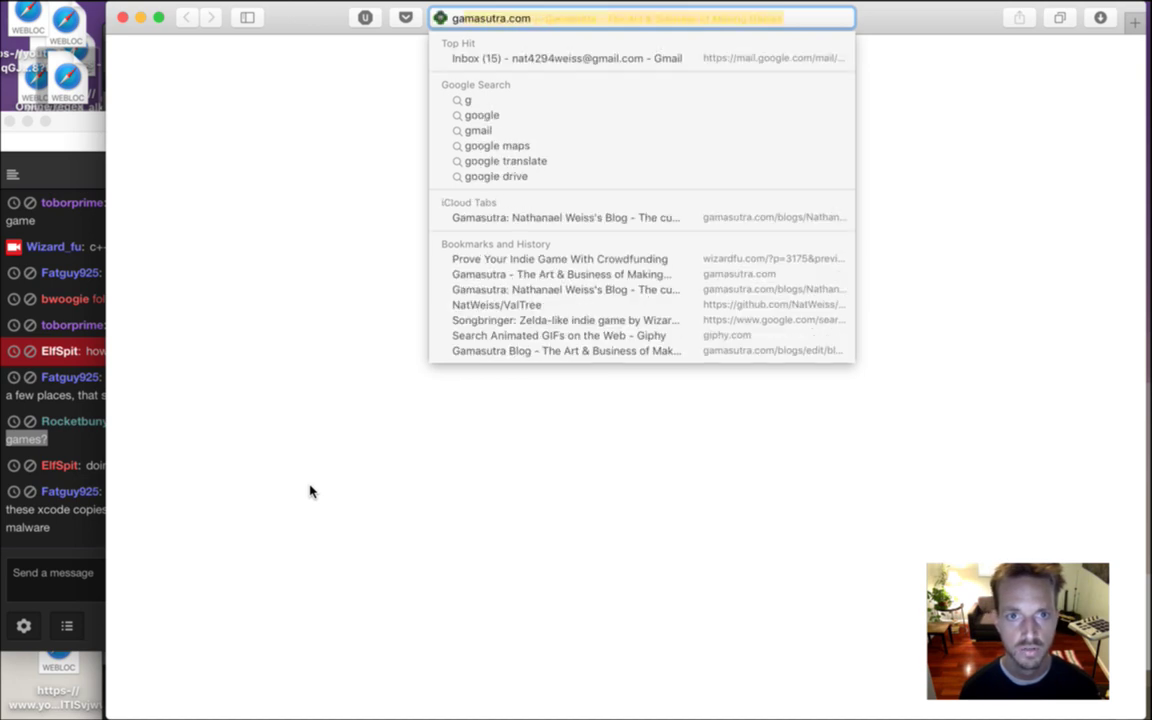
type("am")
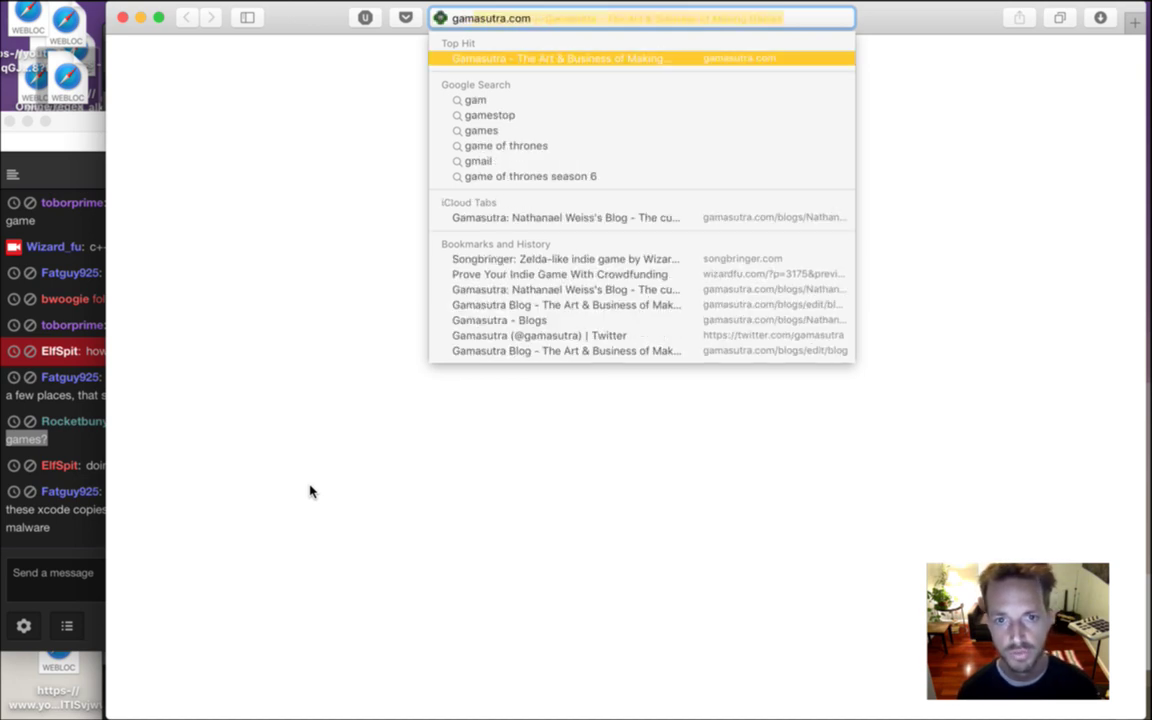
key("Down")
key("Down")
key("Down")
key("Down")
key("Down")
key("Down")
key("Down")
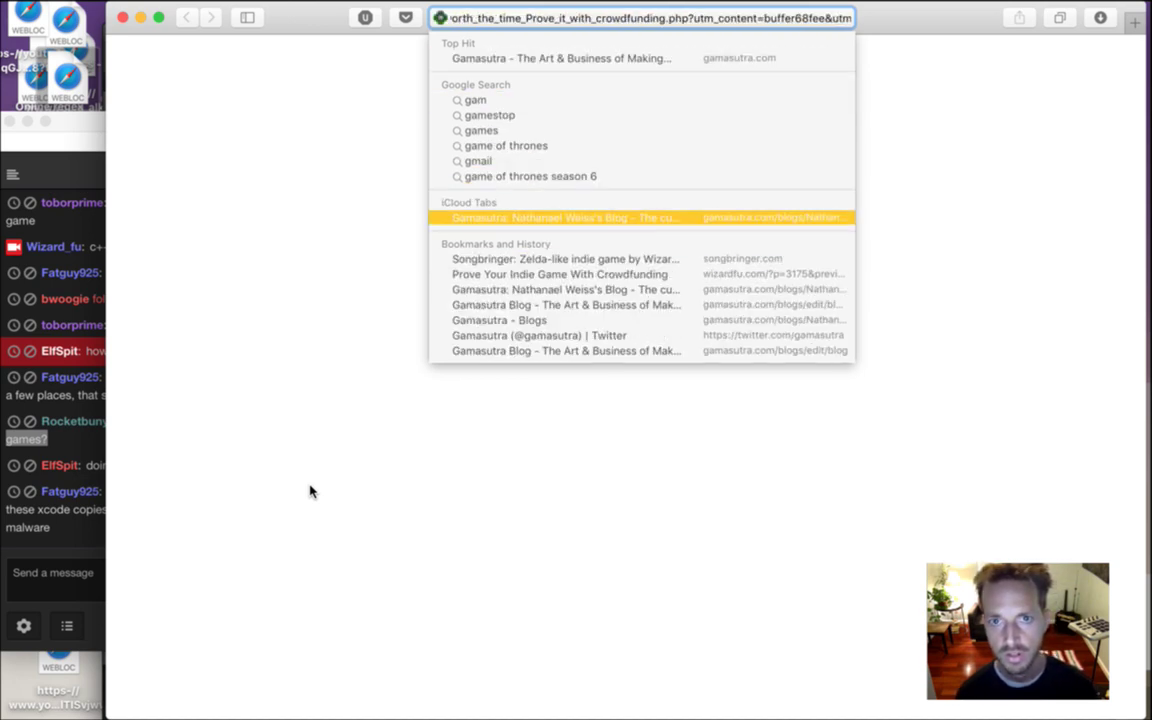
Remove the utm tracking parameters from the end of the blog post's address and load the page
key("BackSpace")
key("BackSpace")
key("BackSpace")
key("BackSpace")
key("BackSpace")
key("BackSpace")
key("BackSpace")
key("BackSpace")
key("BackSpace")
key("BackSpace")
key("BackSpace")
key("BackSpace")
key("BackSpace")
key("BackSpace")
key("BackSpace")
key("BackSpace")
key("BackSpace")
key("BackSpace")
key("BackSpace")
key("BackSpace")
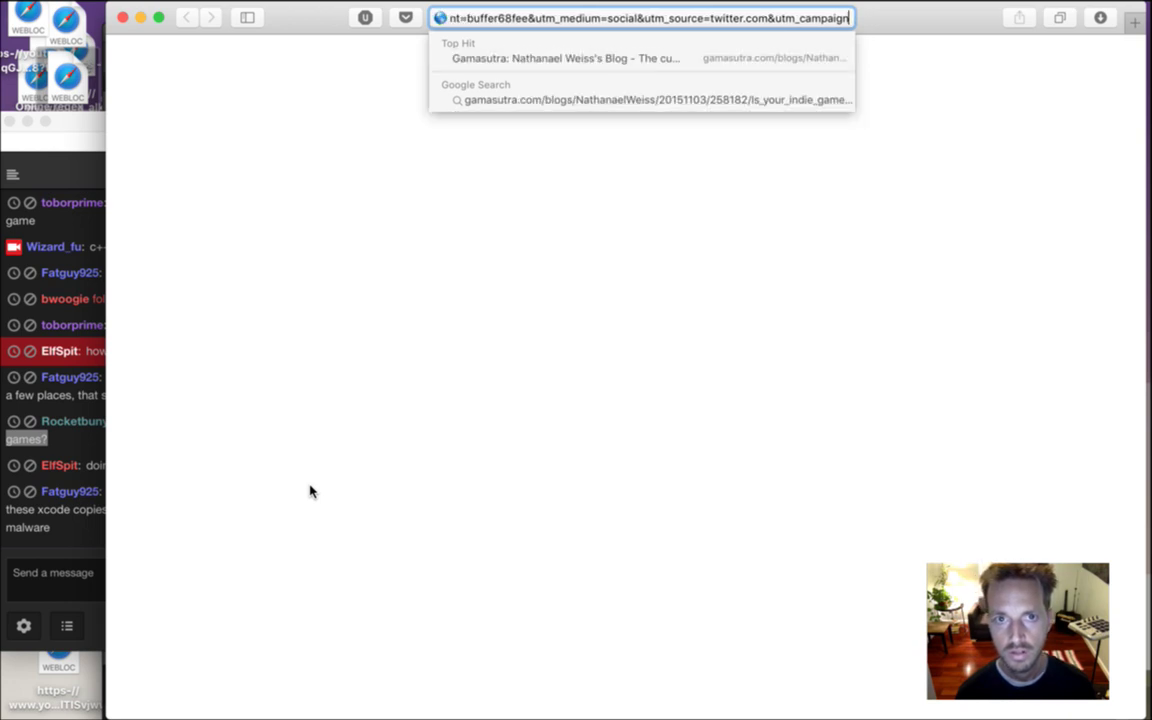
key("Left")
key("Left")
key("Left")
key("Left")
key("Left")
key("Left")
key("Left")
key("Left")
key("Left")
key("Left")
key("Left")
key("Left")
key("Left")
key("Left")
key("Left")
key("Left")
key("Left")
key("Left")
key("Left")
key("Left")
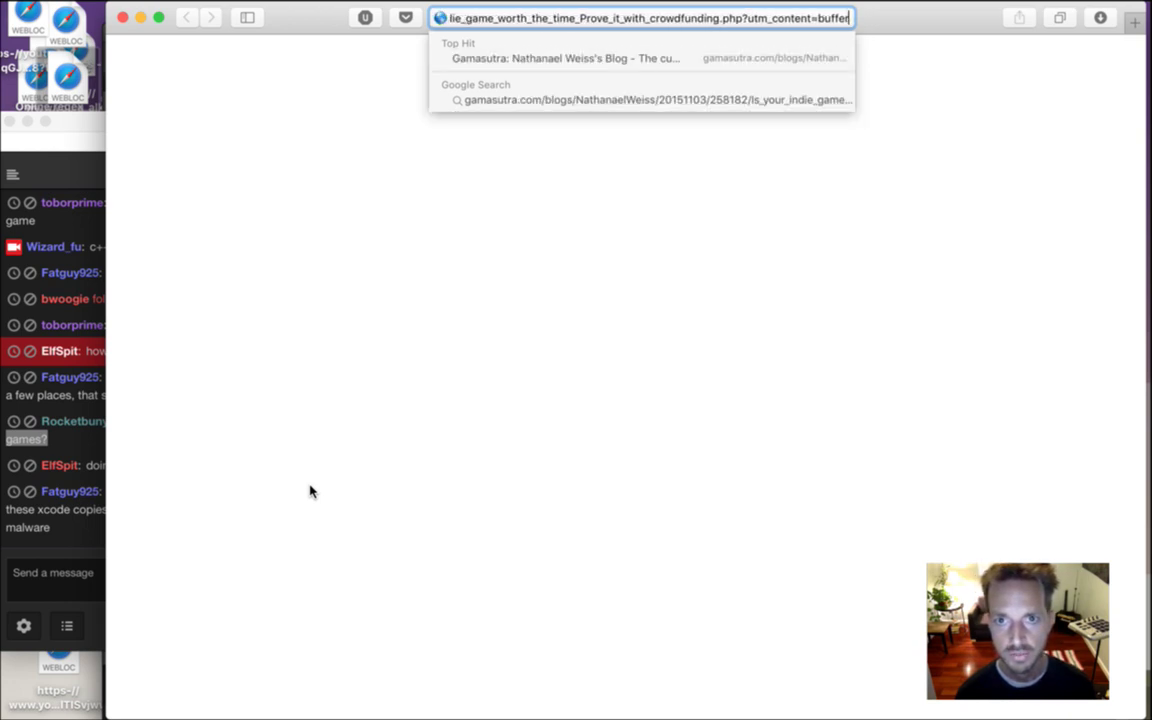
key("BackSpace")
key("BackSpace")
key("BackSpace")
key("BackSpace")
key("BackSpace")
key("BackSpace")
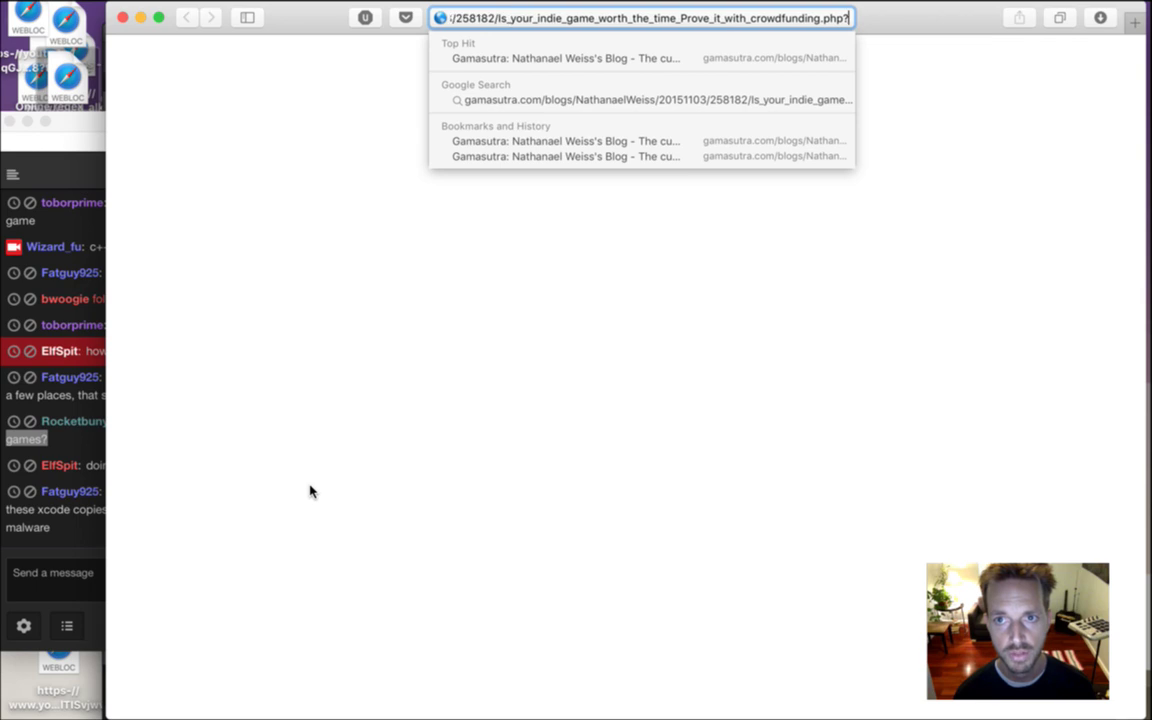
key("Return")
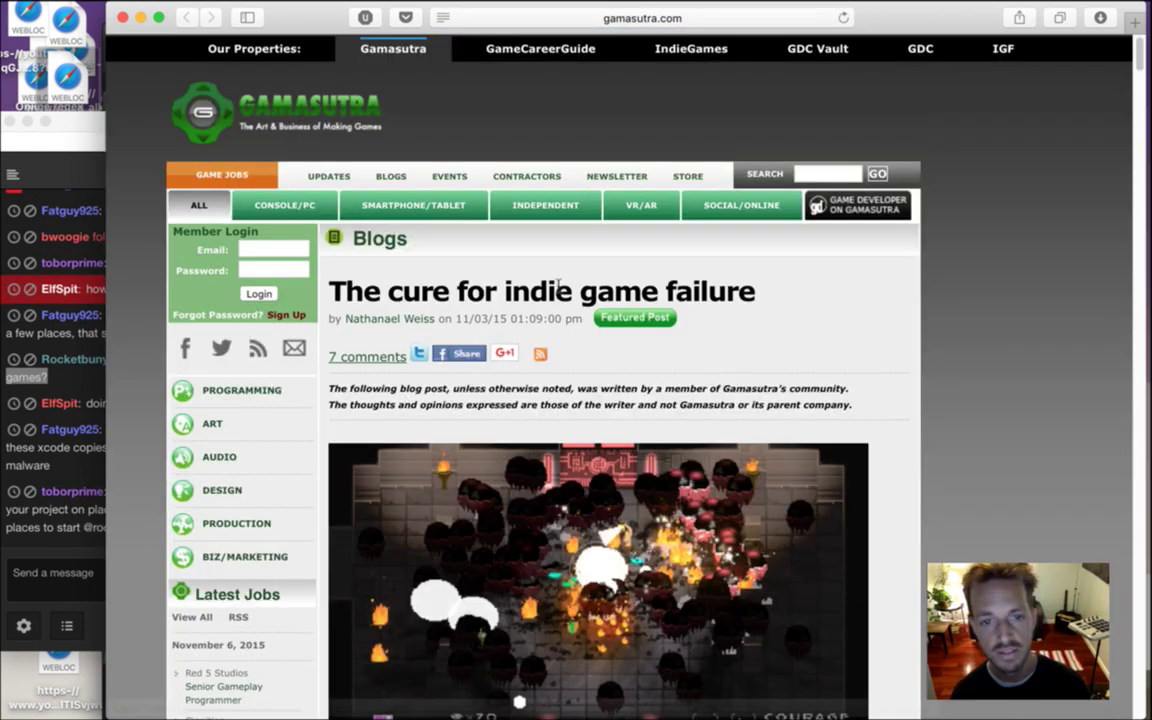
Copy the Gamasutra article's address, post it in the Twitch chat and return to the article in Safari
left_click(689, 18)
key("super+c")
left_click(55, 578)
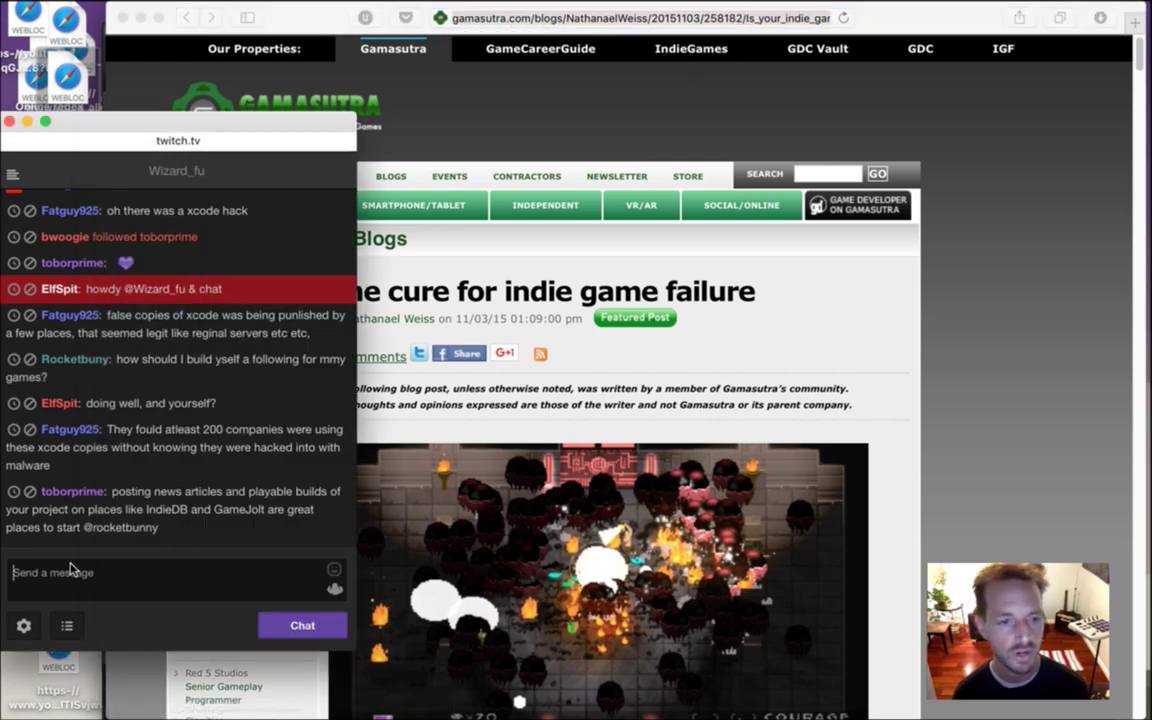
key("super+v")
key("Return")
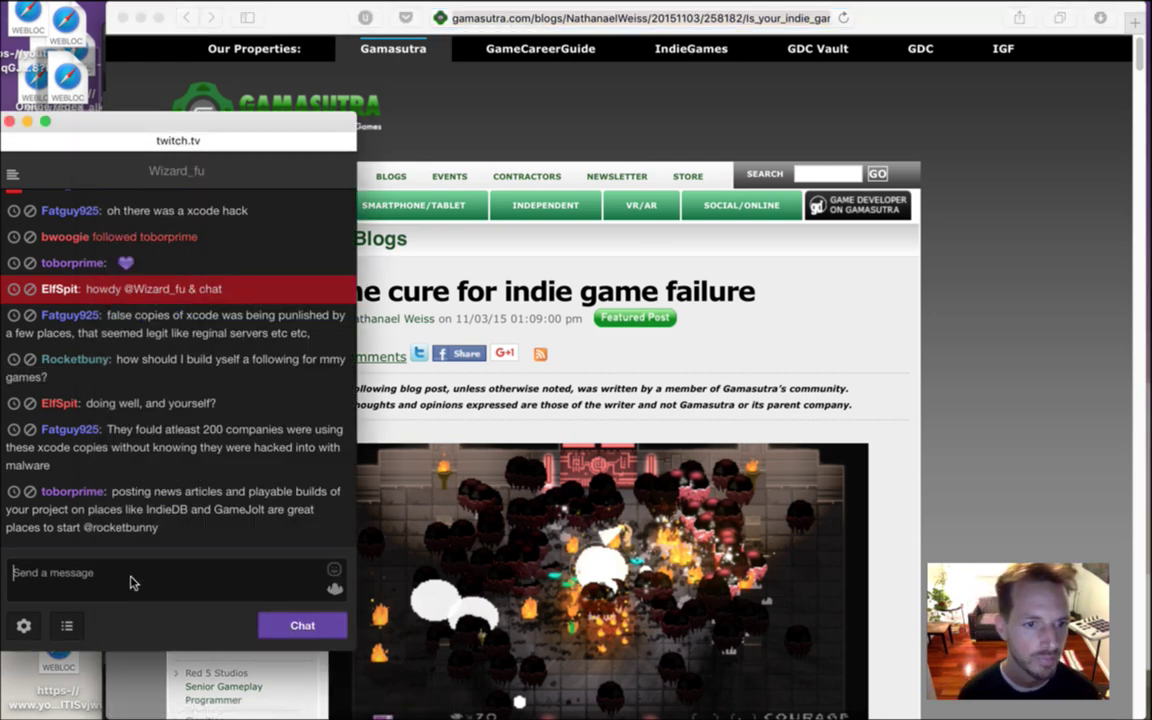
left_click(956, 338)
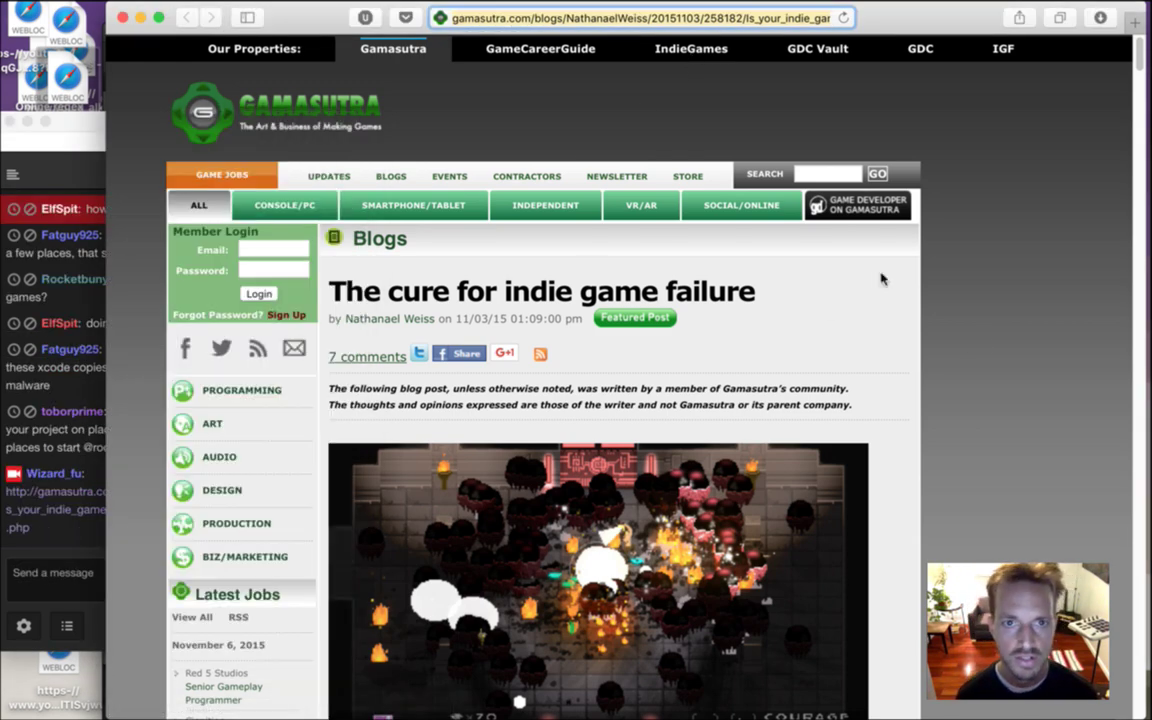
Close the article window and read the chat messages about the compromised Xcode copies and posting news and builds on IndieDB and GameJolt
key("super+w")
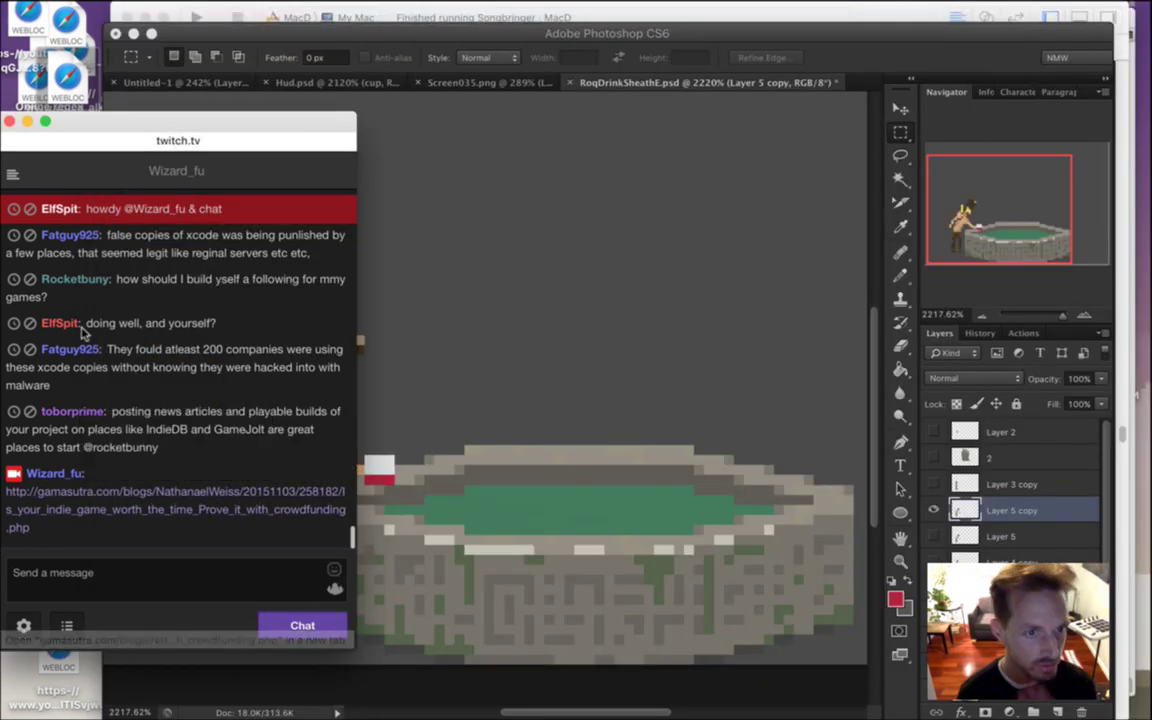
left_click_drag(111, 323, 199, 324)
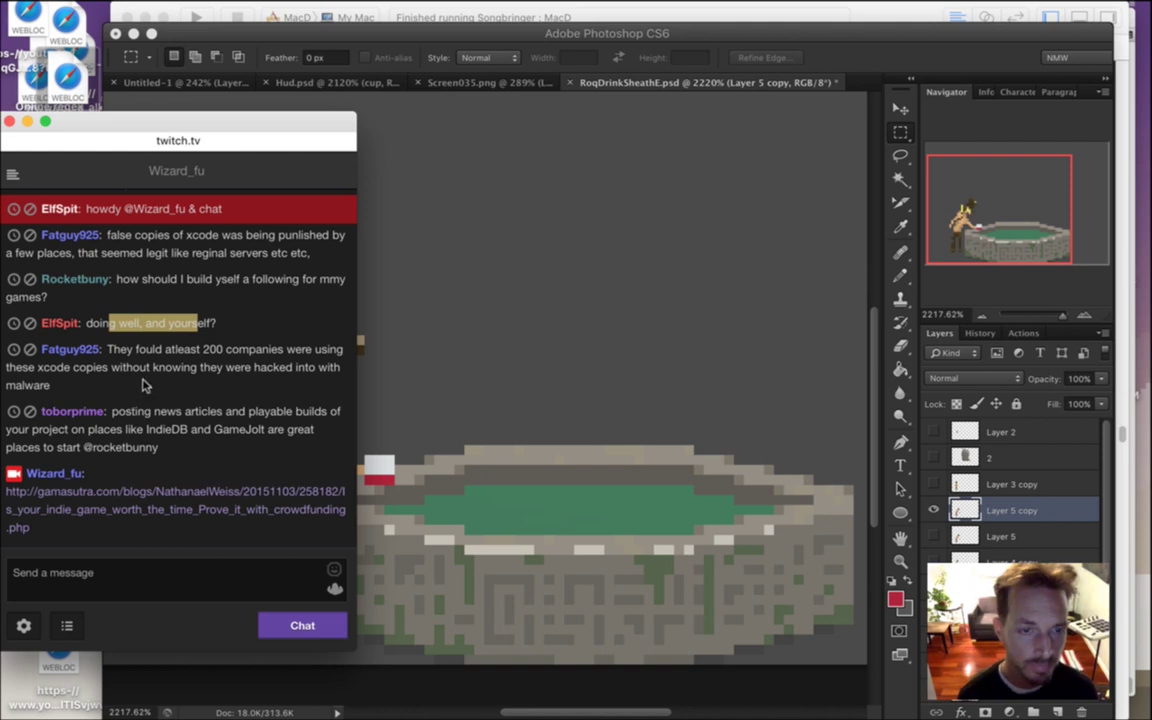
left_click(132, 346)
left_click_drag(137, 347, 183, 394)
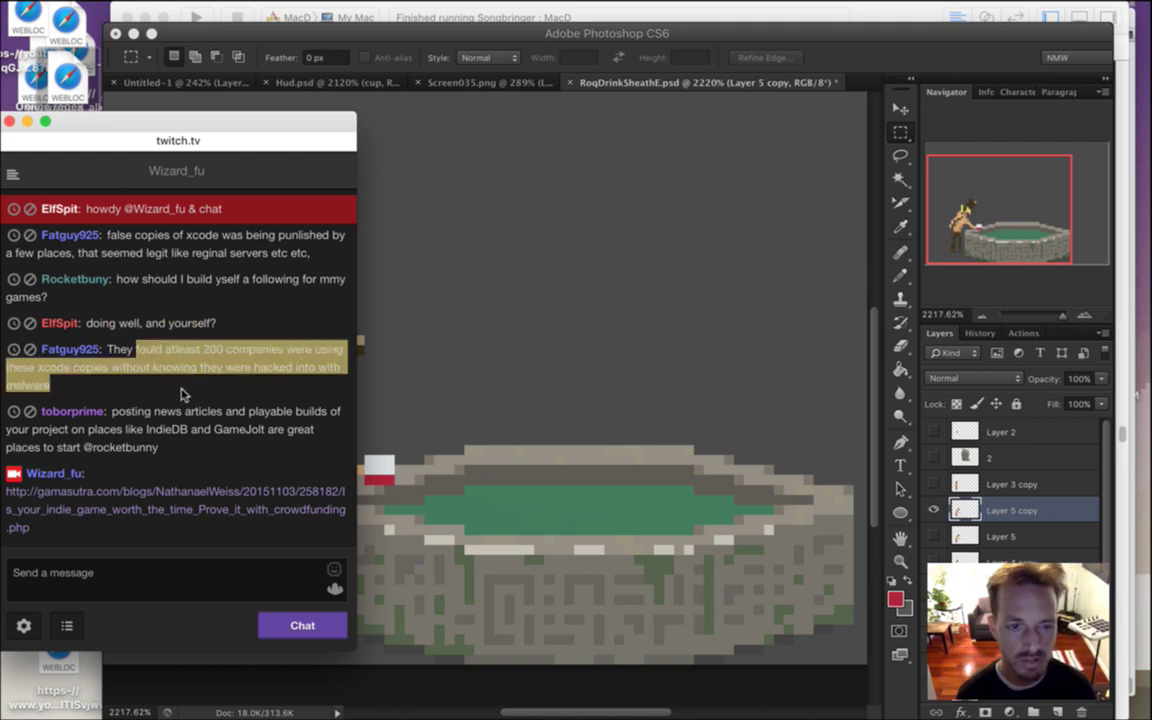
left_click_drag(134, 410, 196, 444)
left_click(196, 440)
left_click_drag(146, 414, 204, 451)
left_click(197, 443)
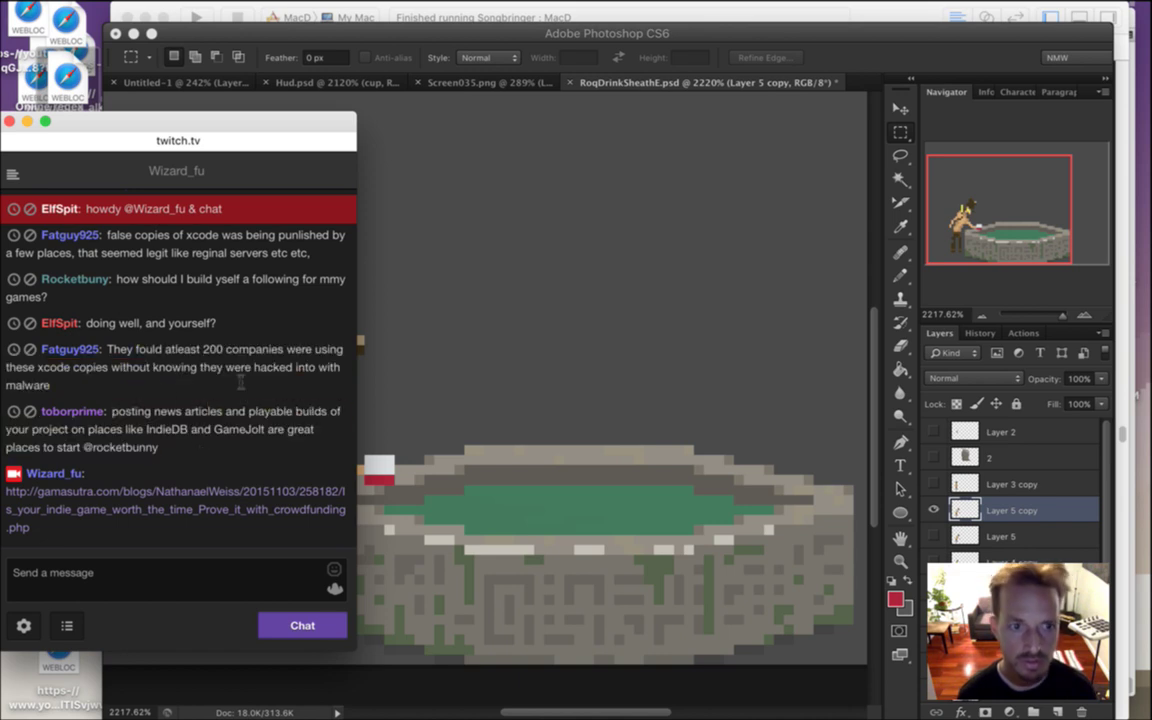
Switch to Photoshop, save RoqDrinkSheathE.psd, and shift the forearm with the cup on Layer 5 copy two pixels down and one pixel right
left_click(840, 78)
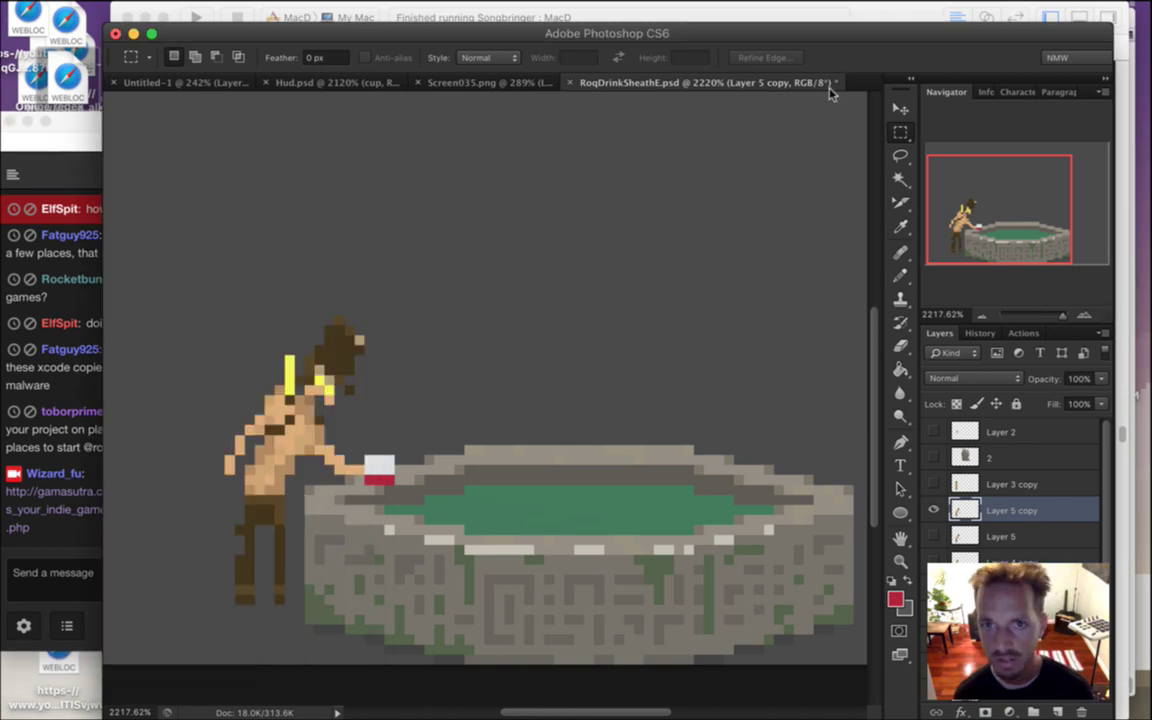
key("super+s")
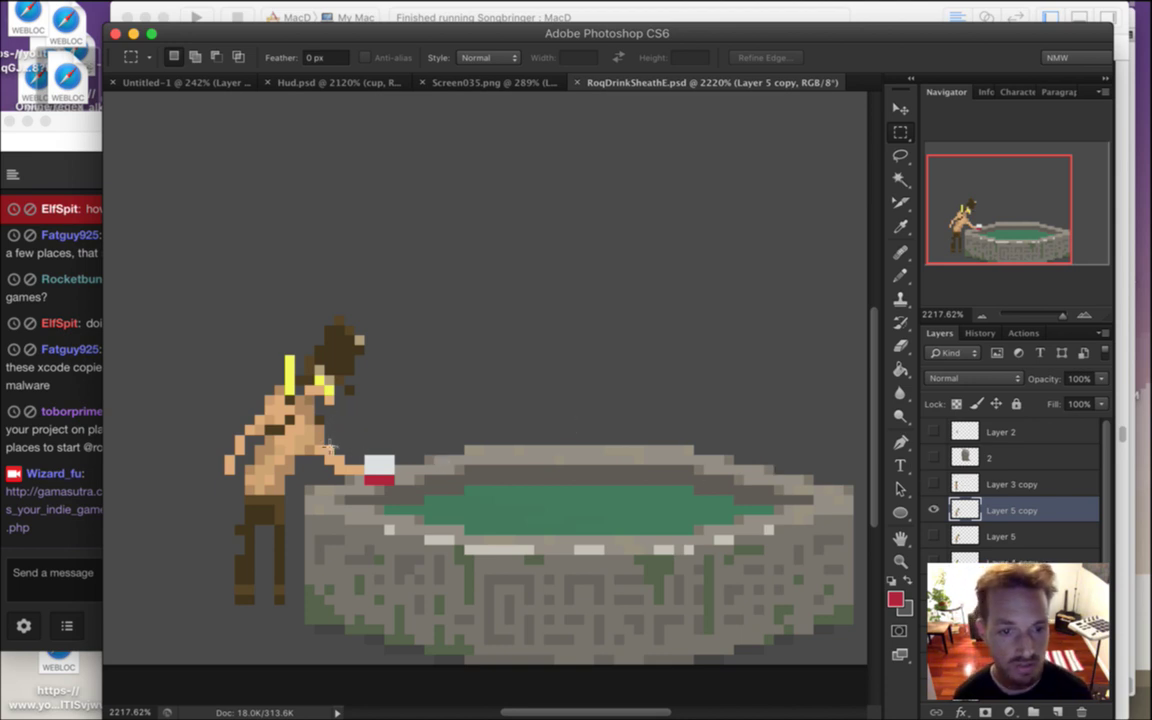
left_click_drag(318, 450, 443, 493)
key("v")
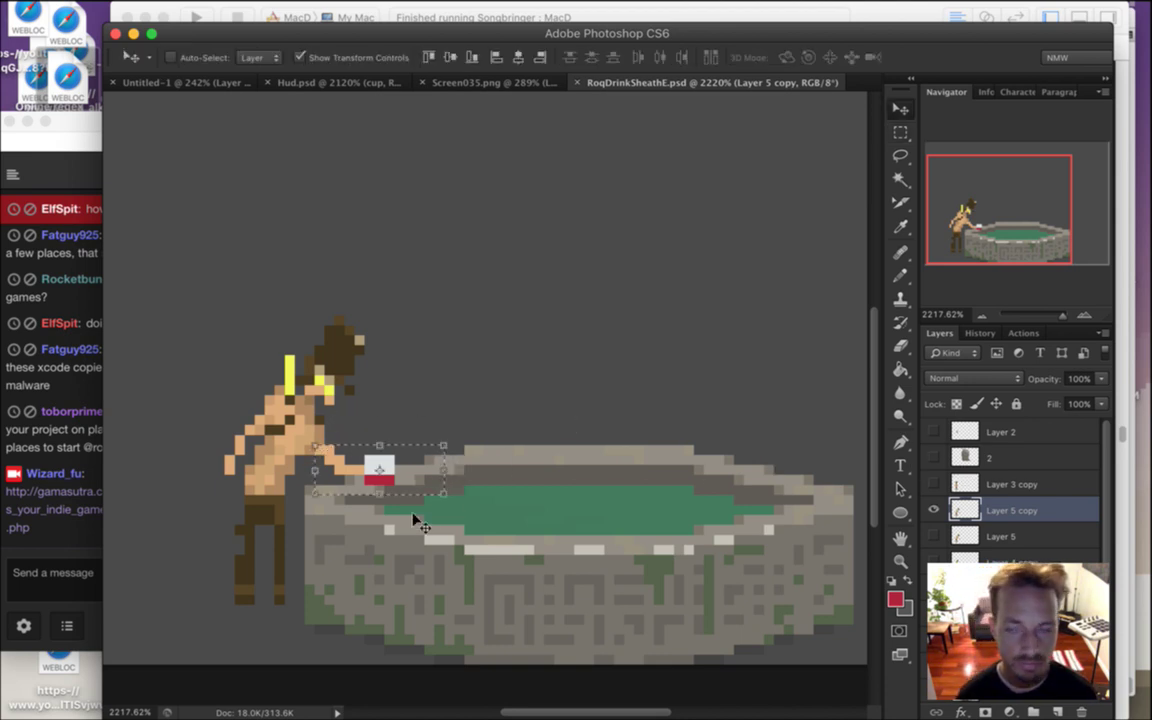
key("Down")
key("Down")
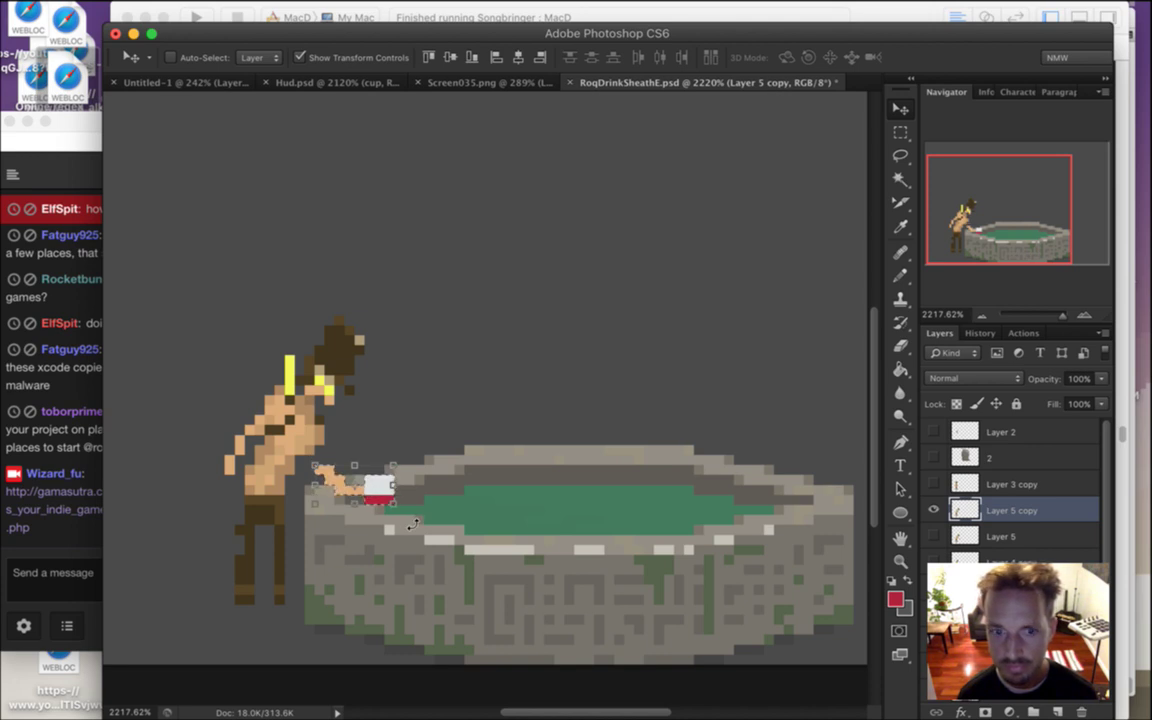
key("Right")
key("Down")
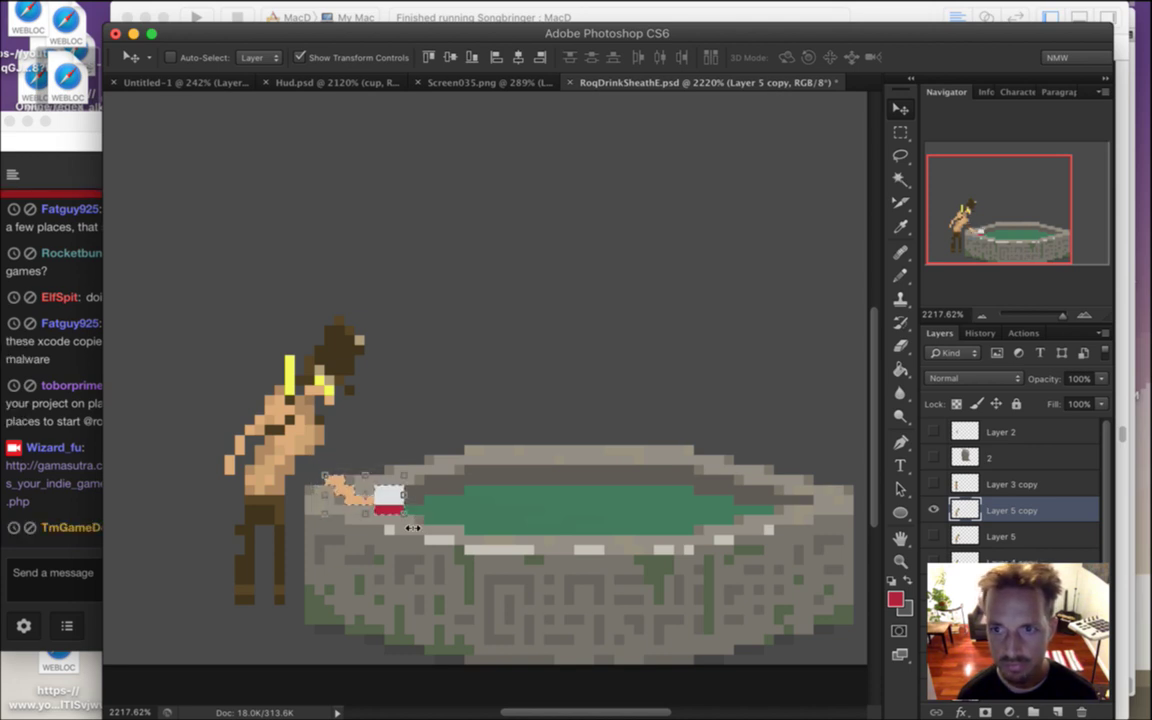
key("Up")
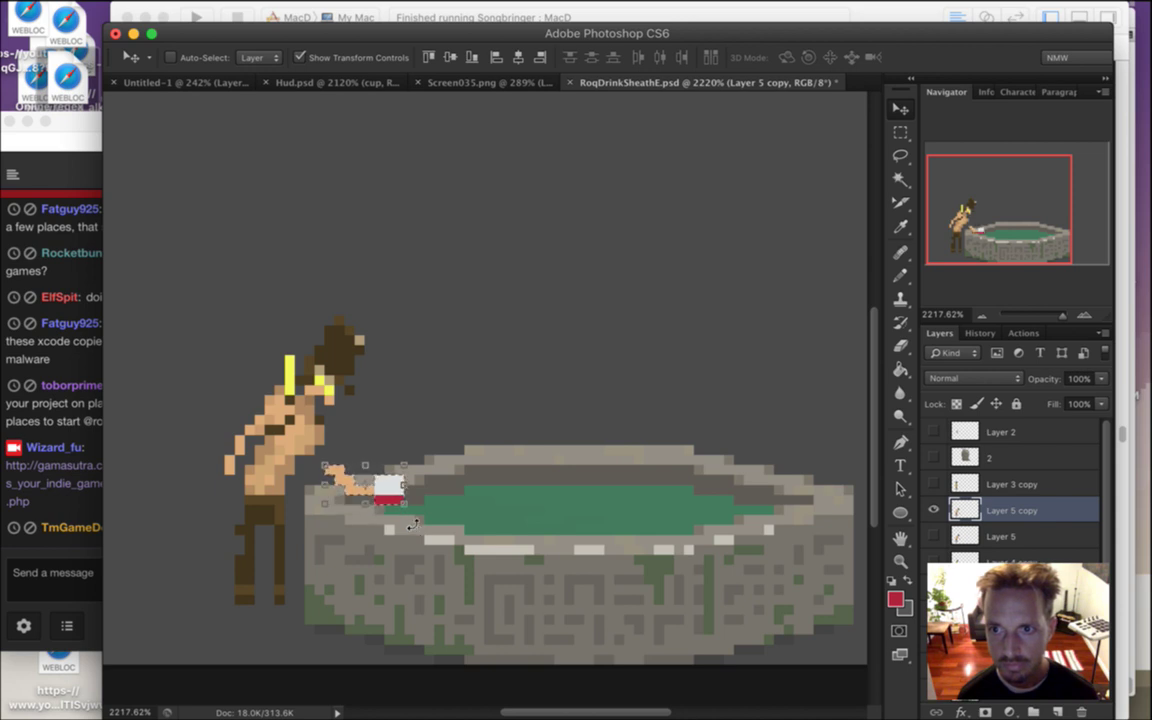
Move only the cup on Layer 5 copy one pixel further down, leaving the forearm in place, and clear the selection
key("m")
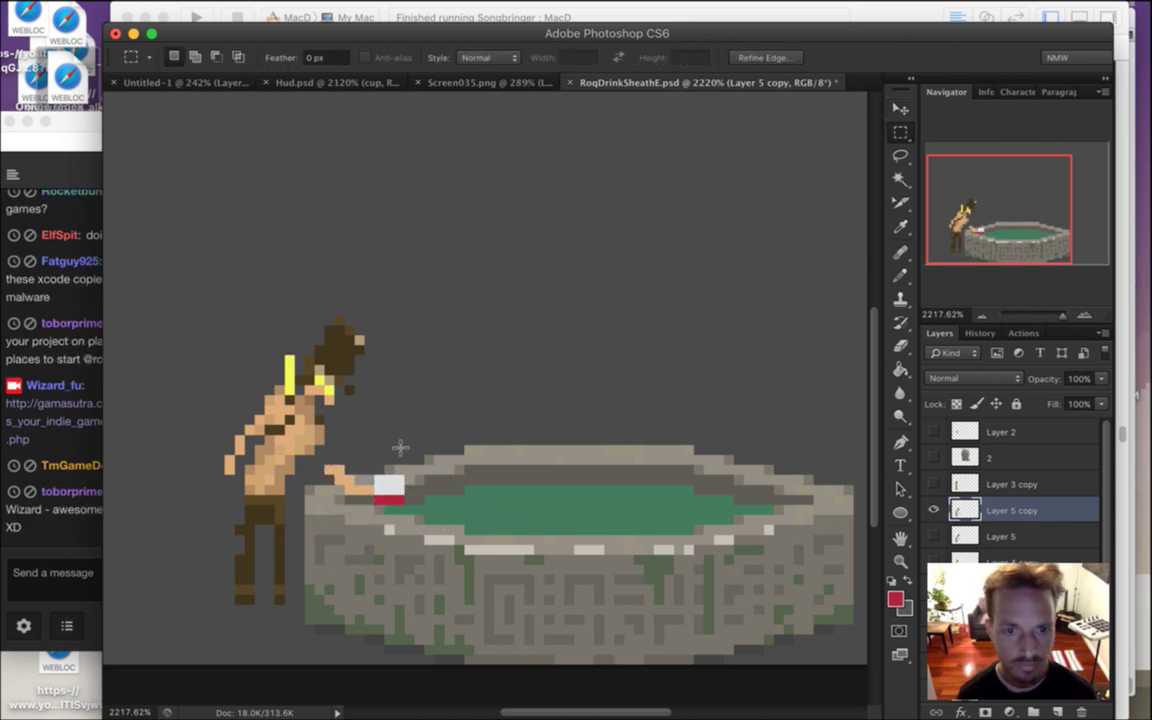
left_click_drag(363, 438, 413, 498)
key("v")
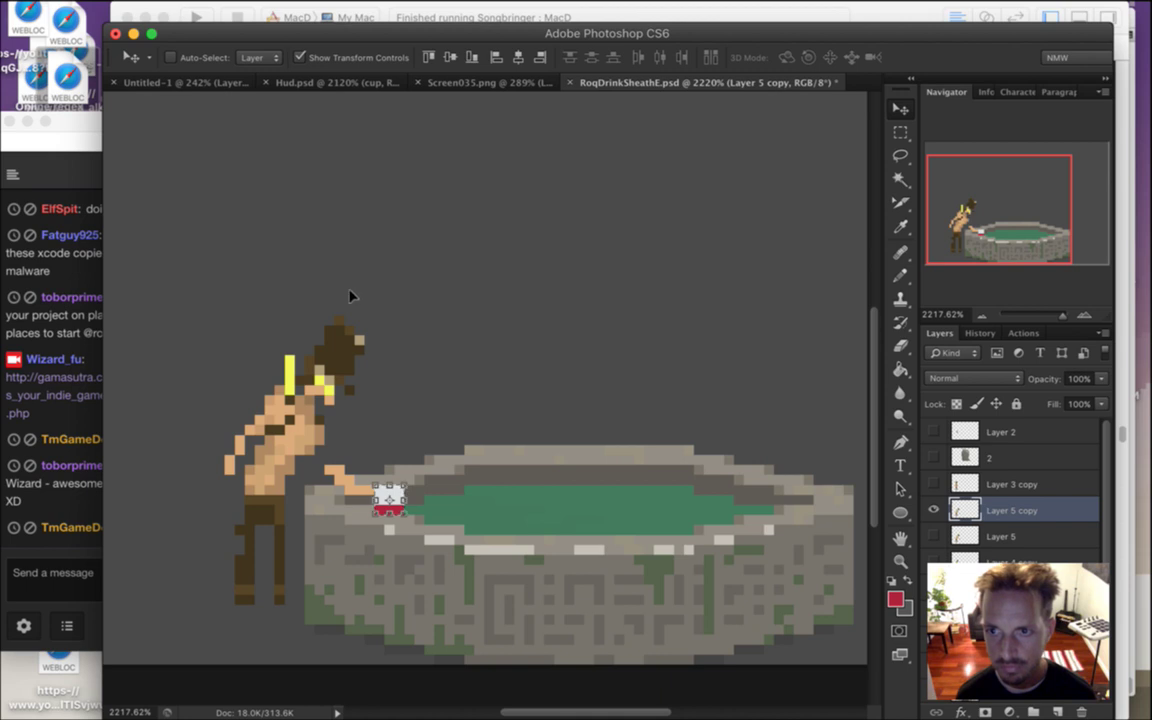
key("m")
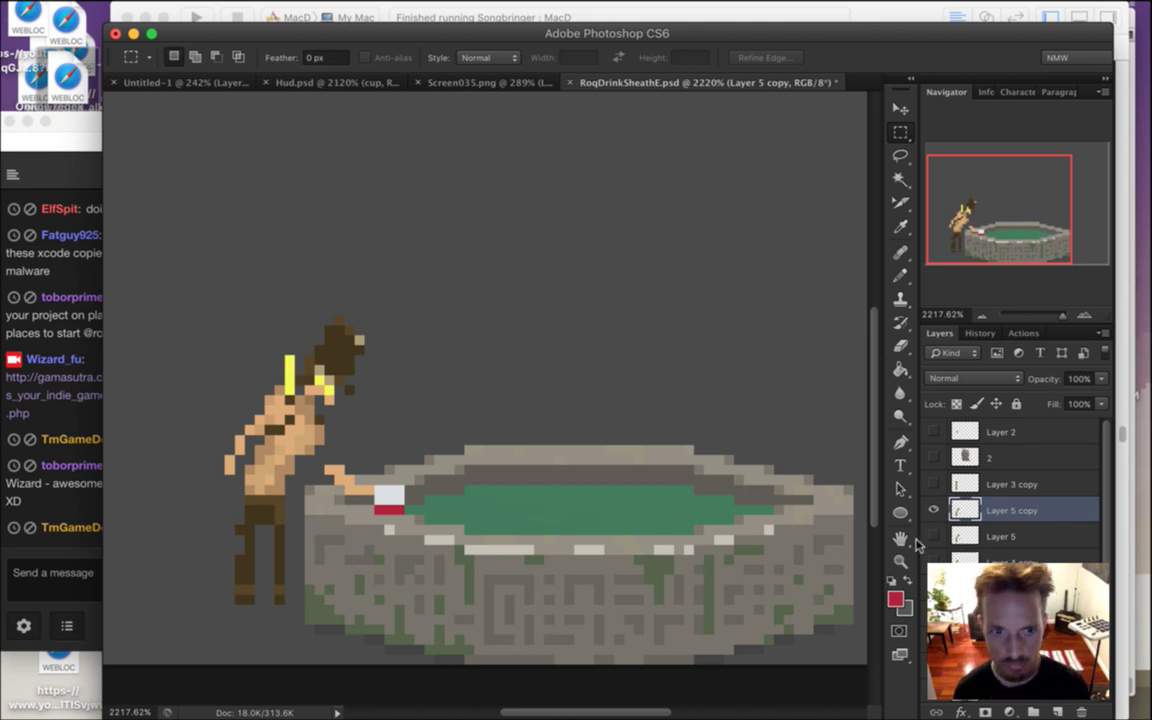
Delete the leaning head and torso from Layer 5 copy, keeping the legs and the forearm with the cup
left_click_drag(174, 266, 304, 492)
left_click_drag(304, 295, 382, 453)
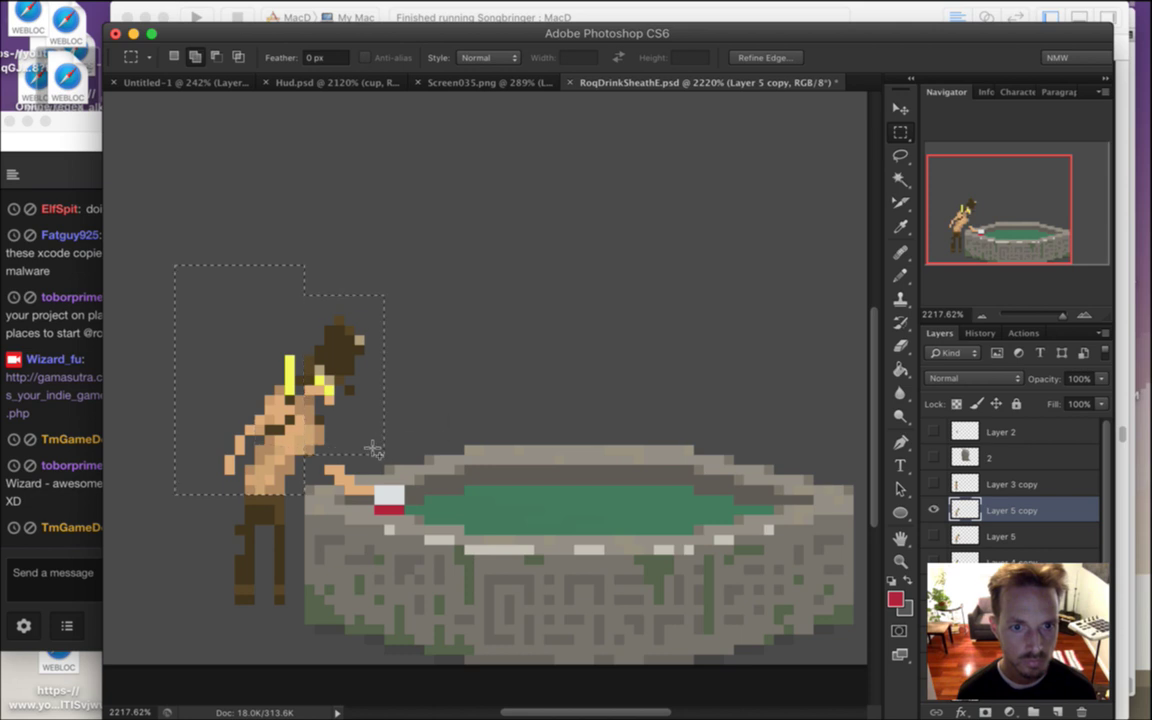
key("BackSpace")
key("super+d")
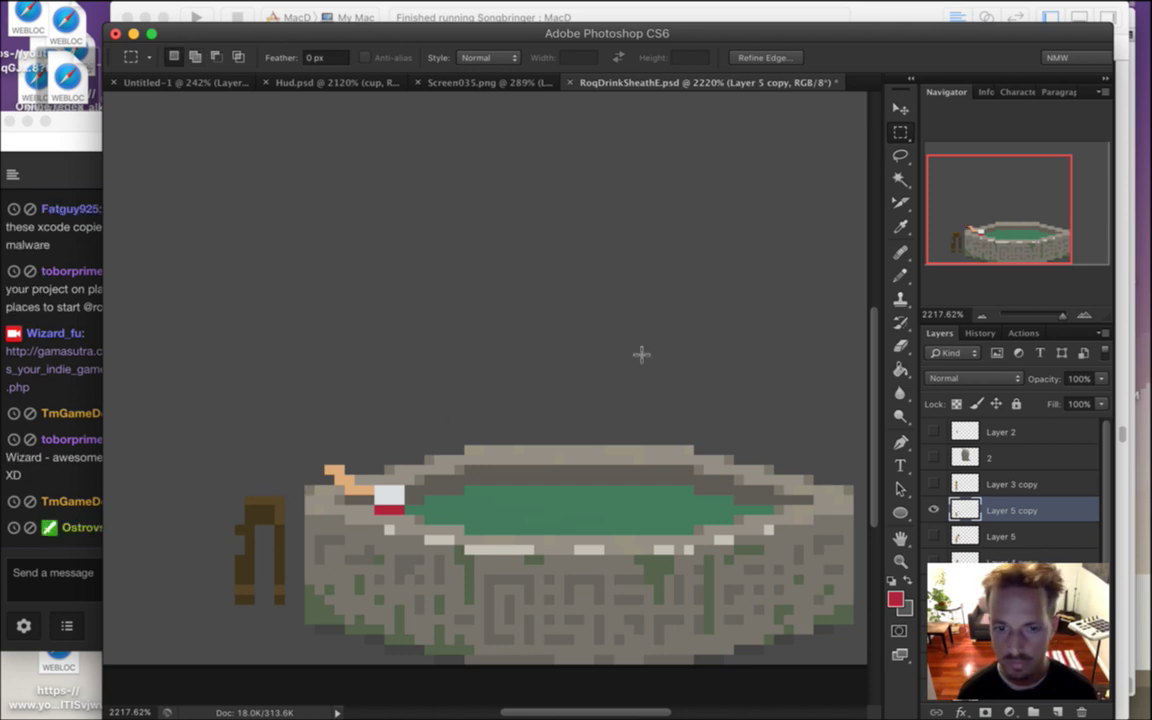
Copy the upright character's head and torso without the cup arm, paste them above Layer 5 copy and place them over the legs
left_click(934, 557)
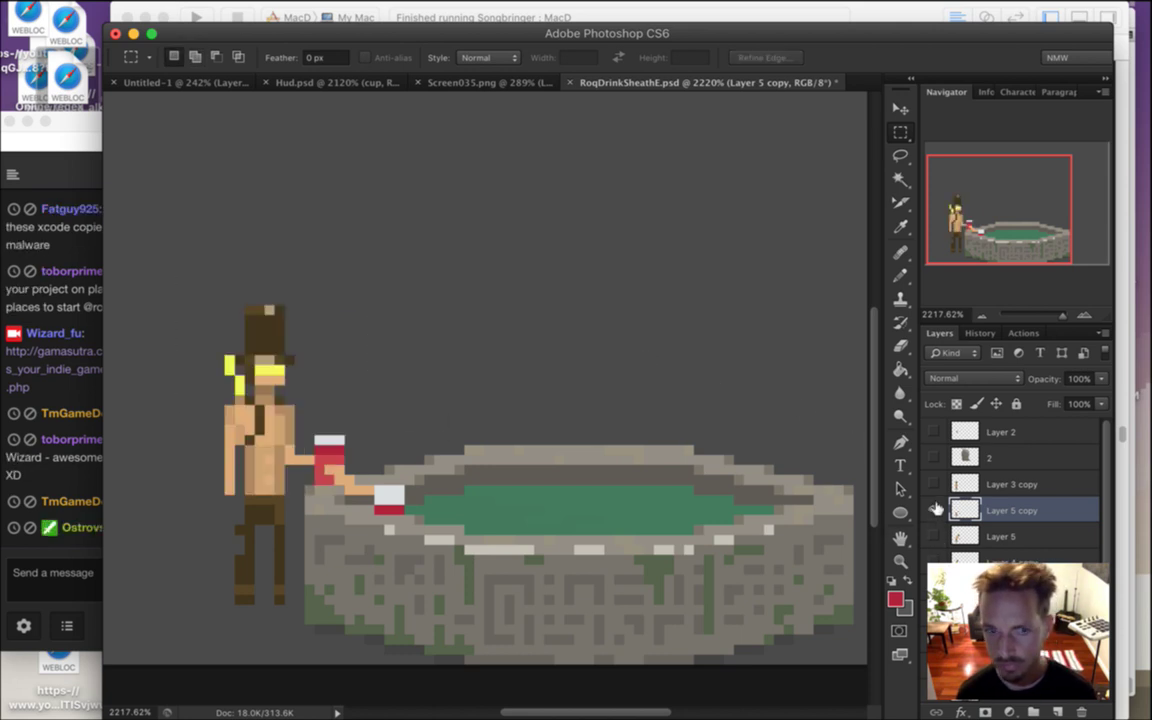
left_click(934, 509)
left_click_drag(196, 276, 285, 493)
left_click_drag(285, 405, 304, 445)
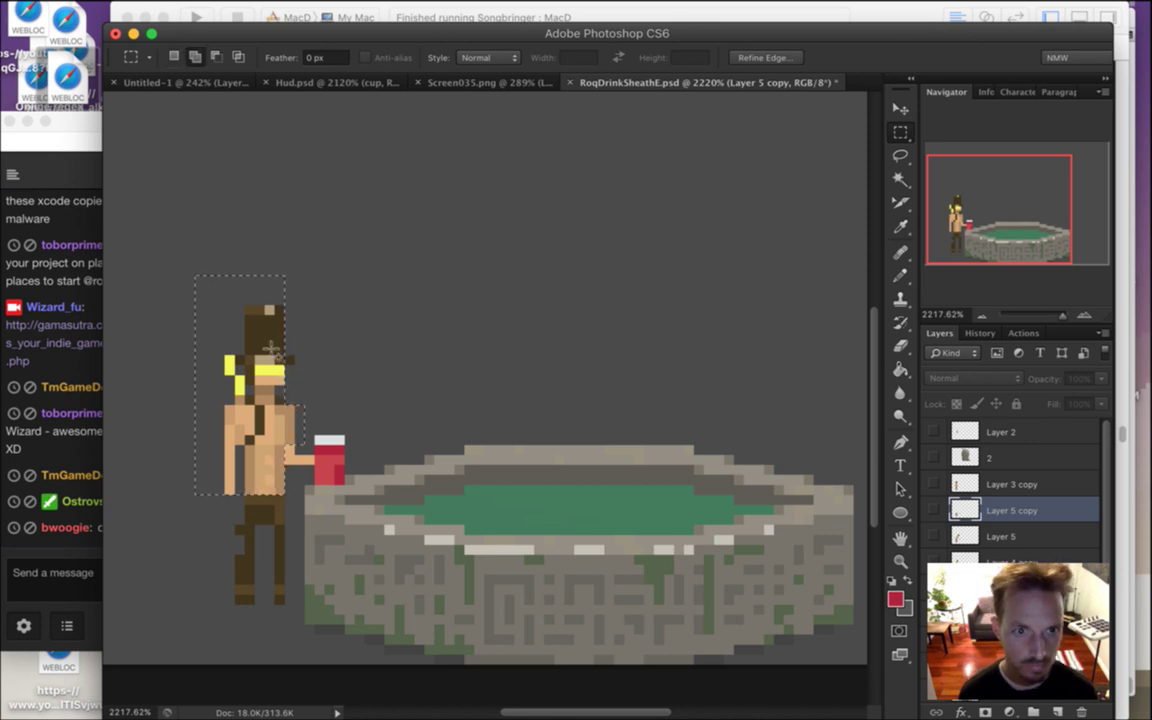
left_click_drag(281, 336, 315, 365)
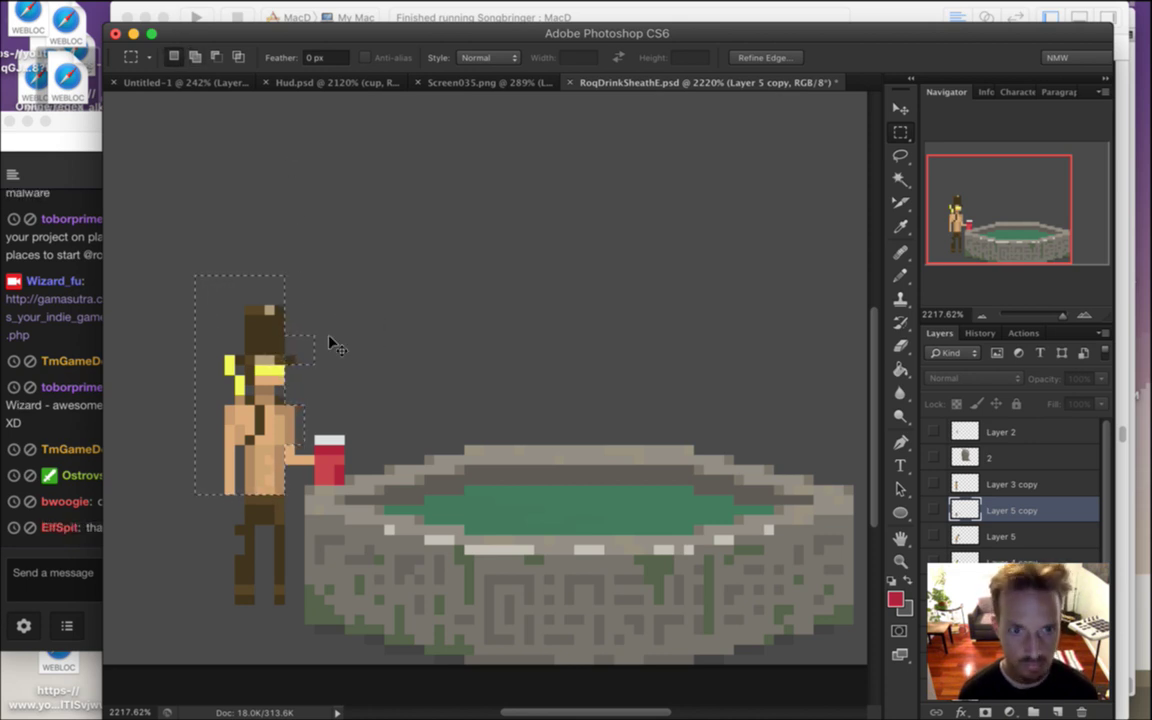
left_click(933, 562)
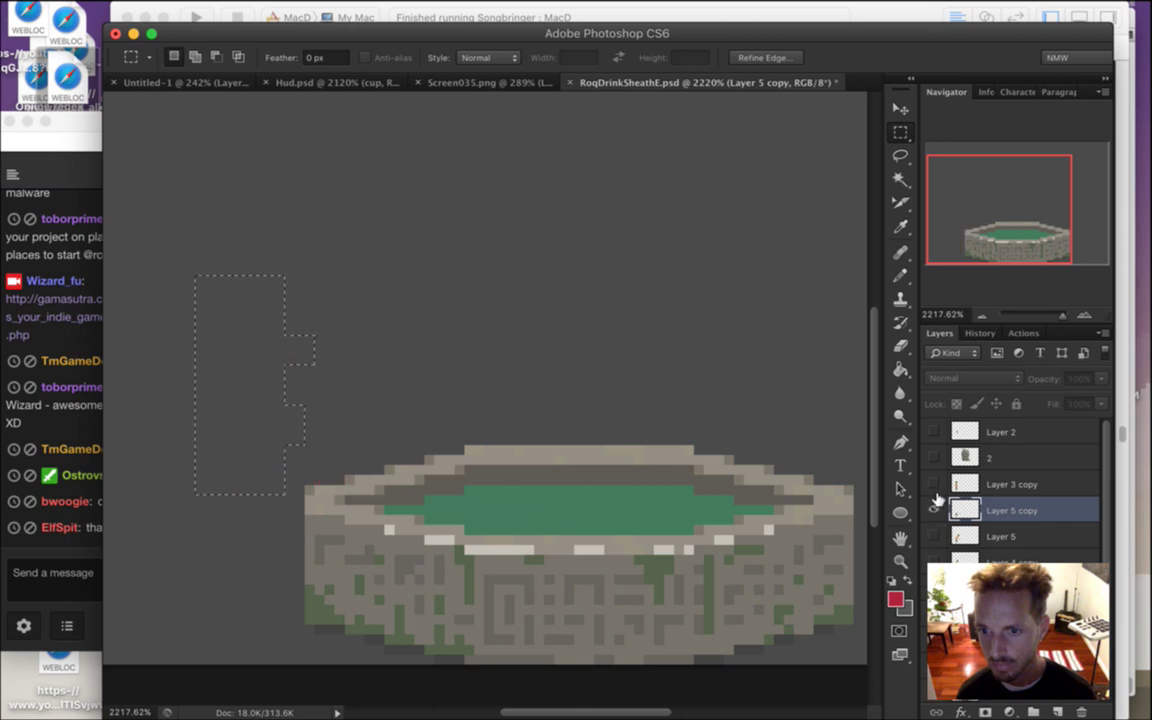
left_click(933, 509)
key("ctrl+v")
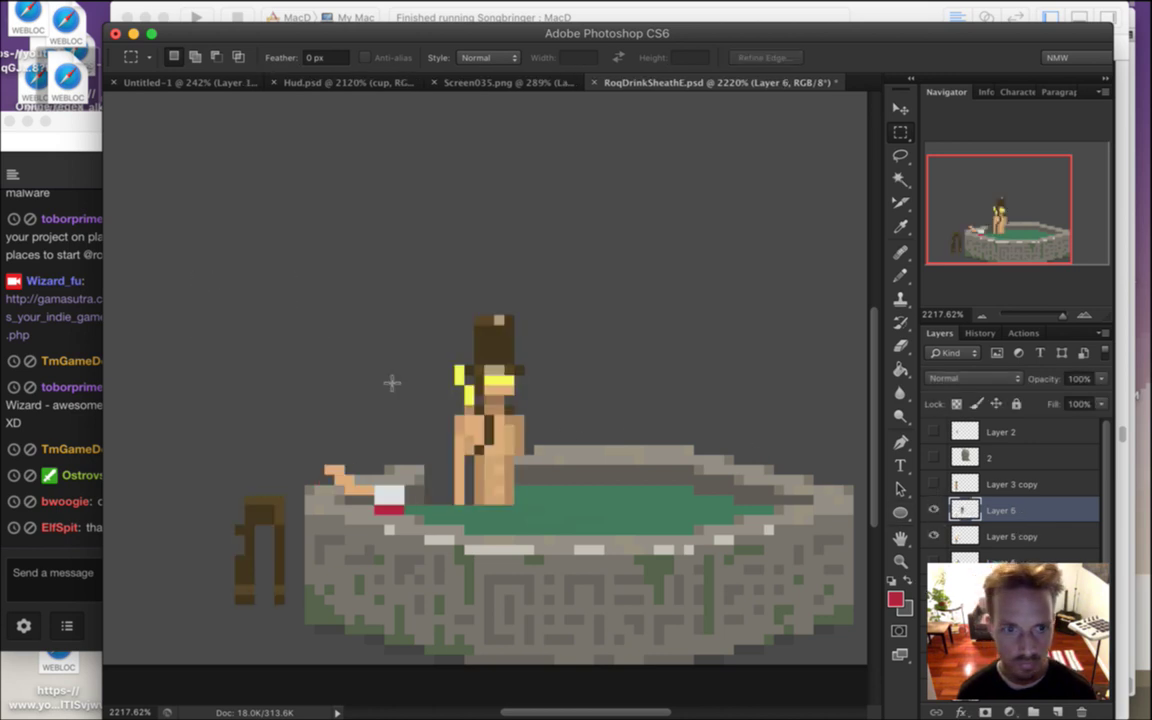
key("v")
left_click_drag(510, 347, 288, 330)
Read the new Twitch chat messages on the article, creating a game without drawing skills, and the Phants video
left_click(45, 428)
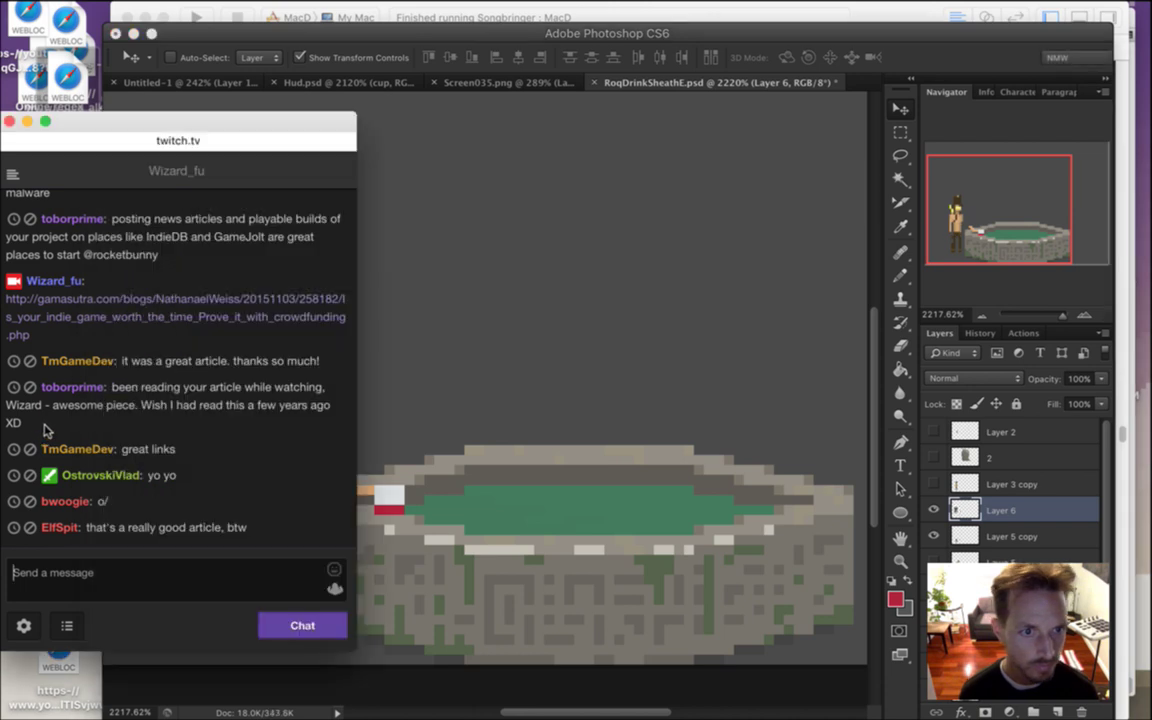
left_click_drag(140, 362, 318, 361)
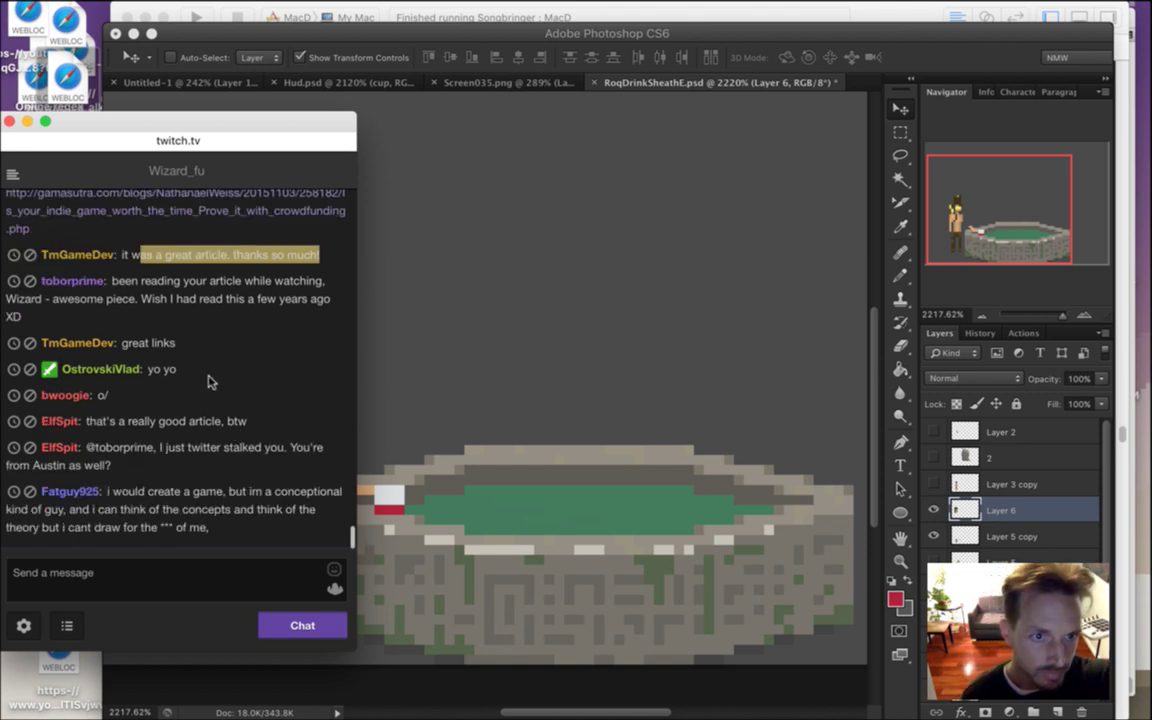
left_click(141, 311)
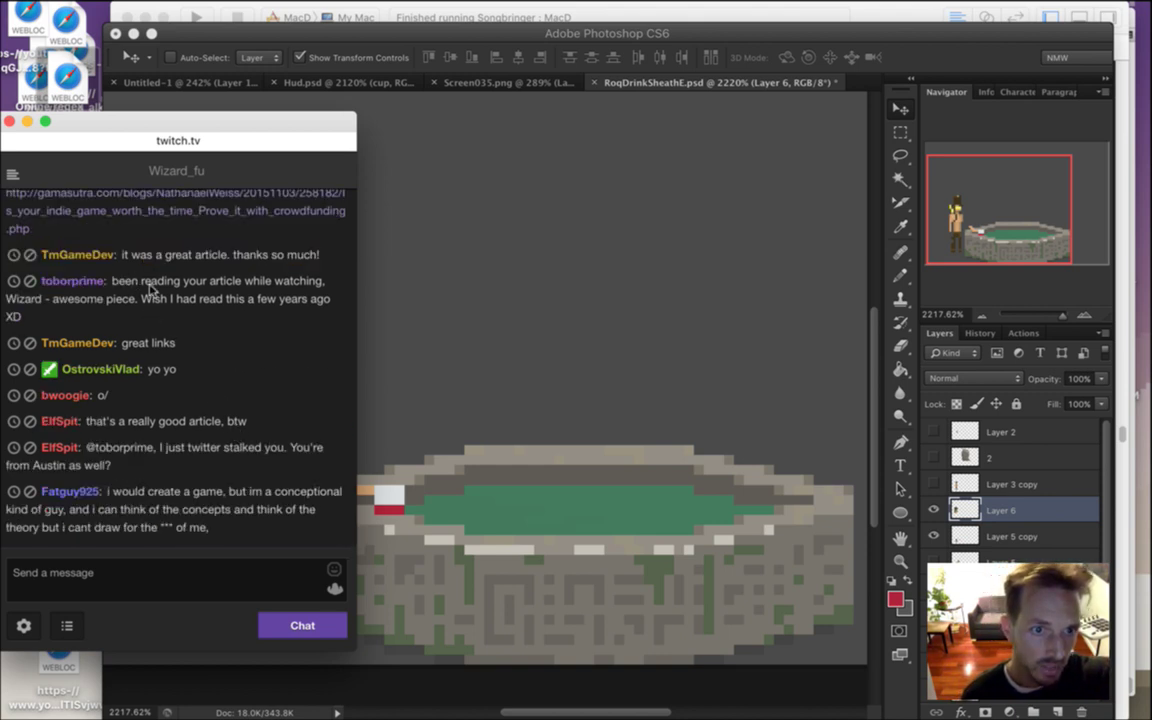
left_click_drag(174, 298, 277, 300)
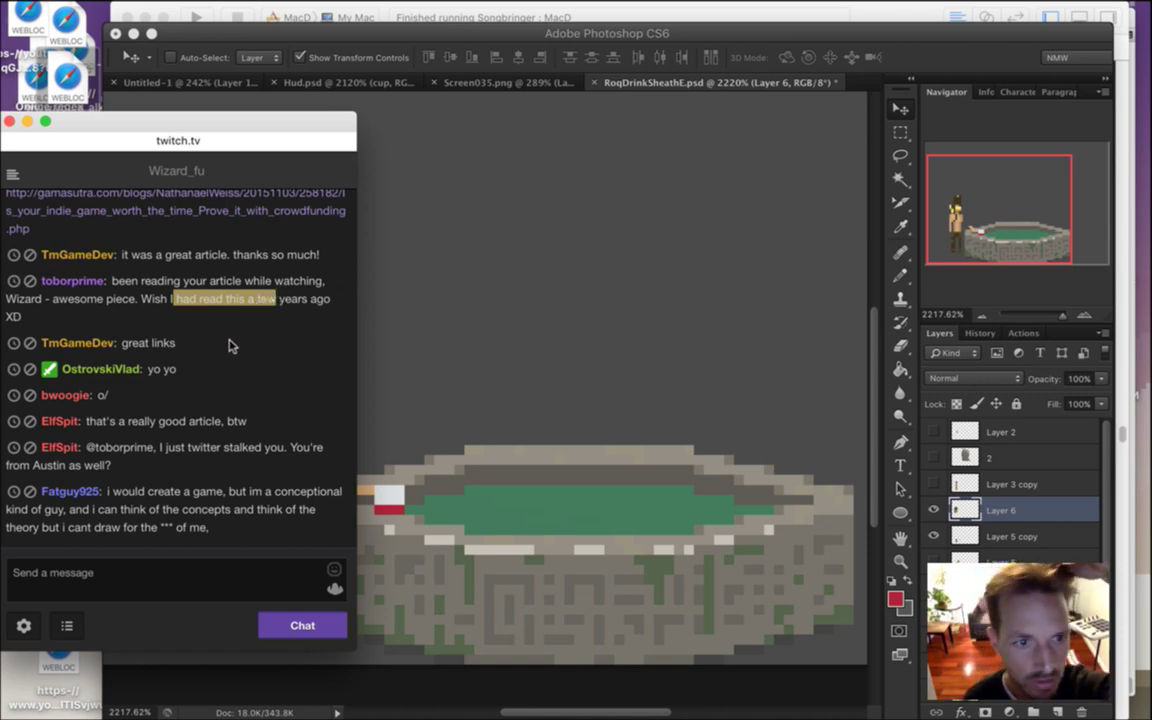
left_click(184, 363)
left_click_drag(149, 369, 192, 377)
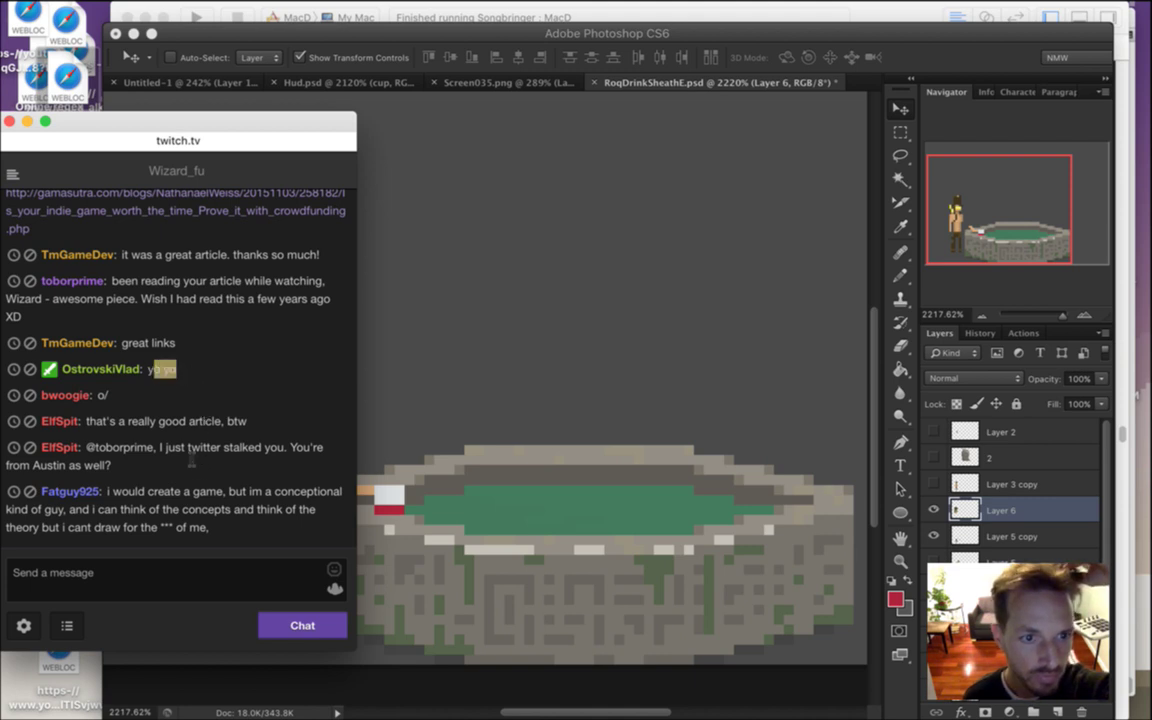
left_click_drag(117, 423, 180, 428)
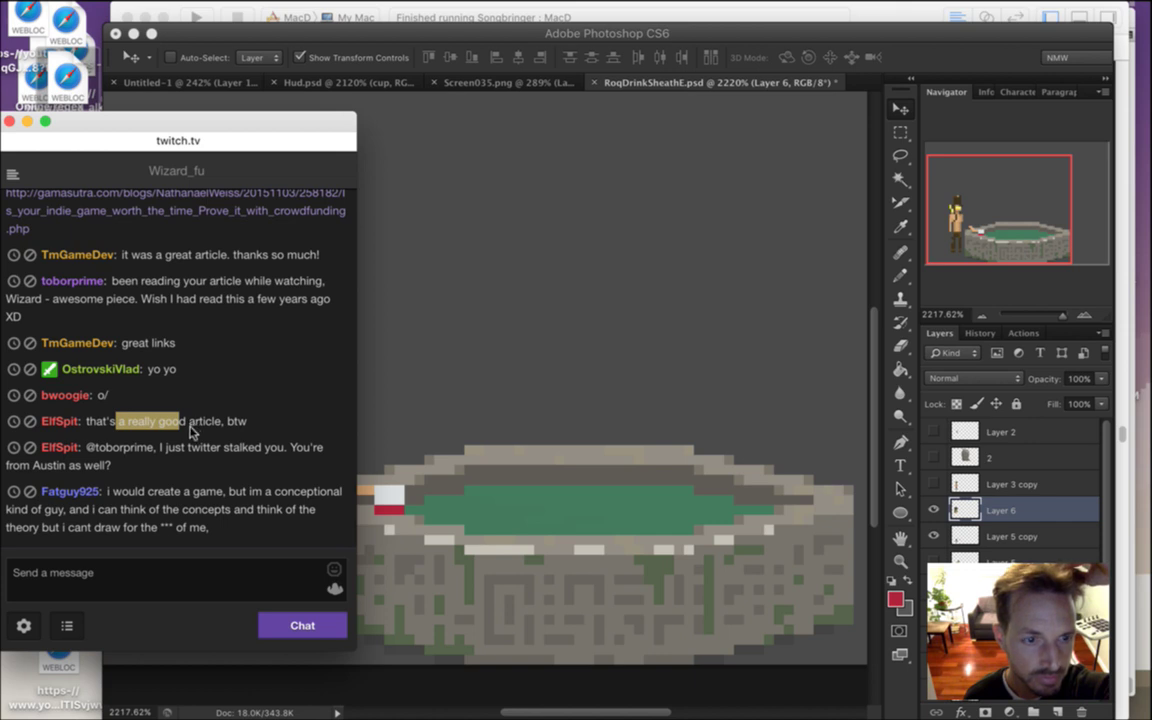
left_click(133, 495)
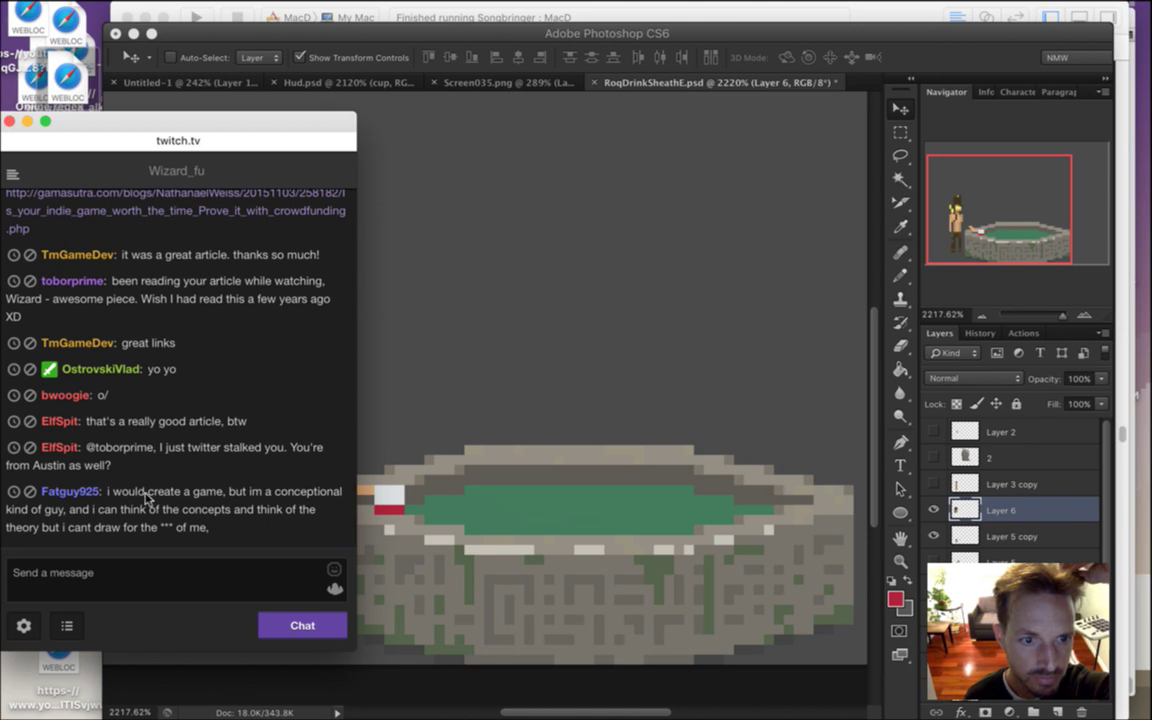
left_click_drag(148, 495, 197, 522)
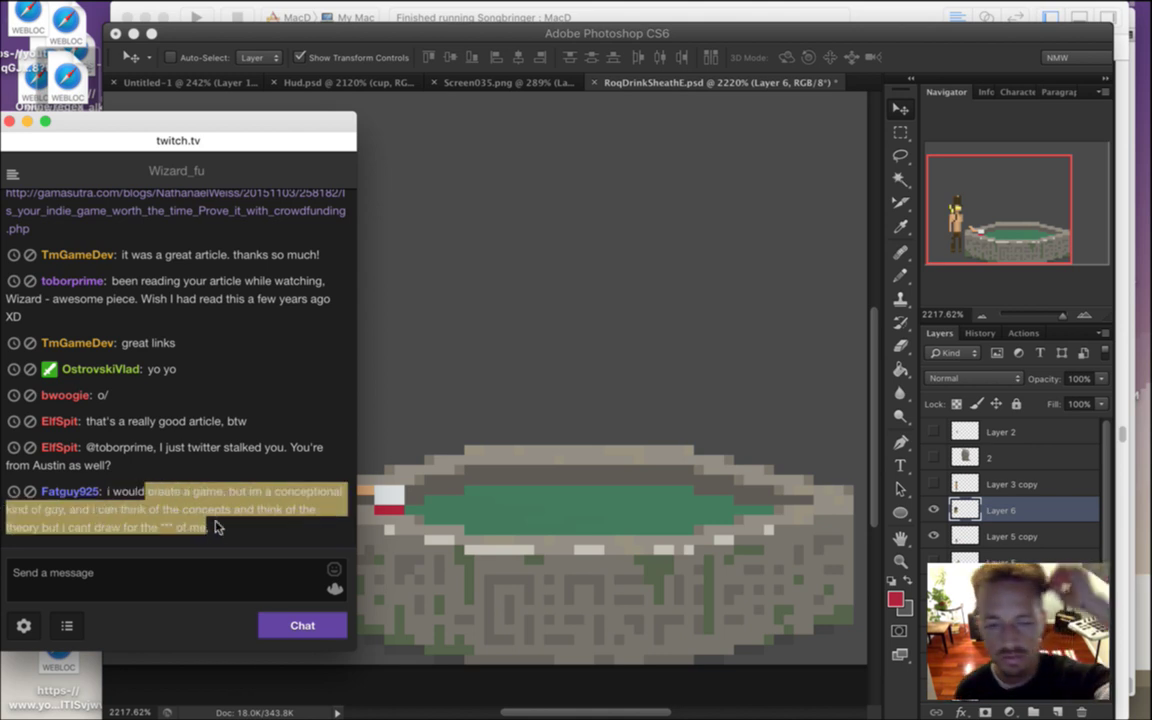
left_click(205, 522)
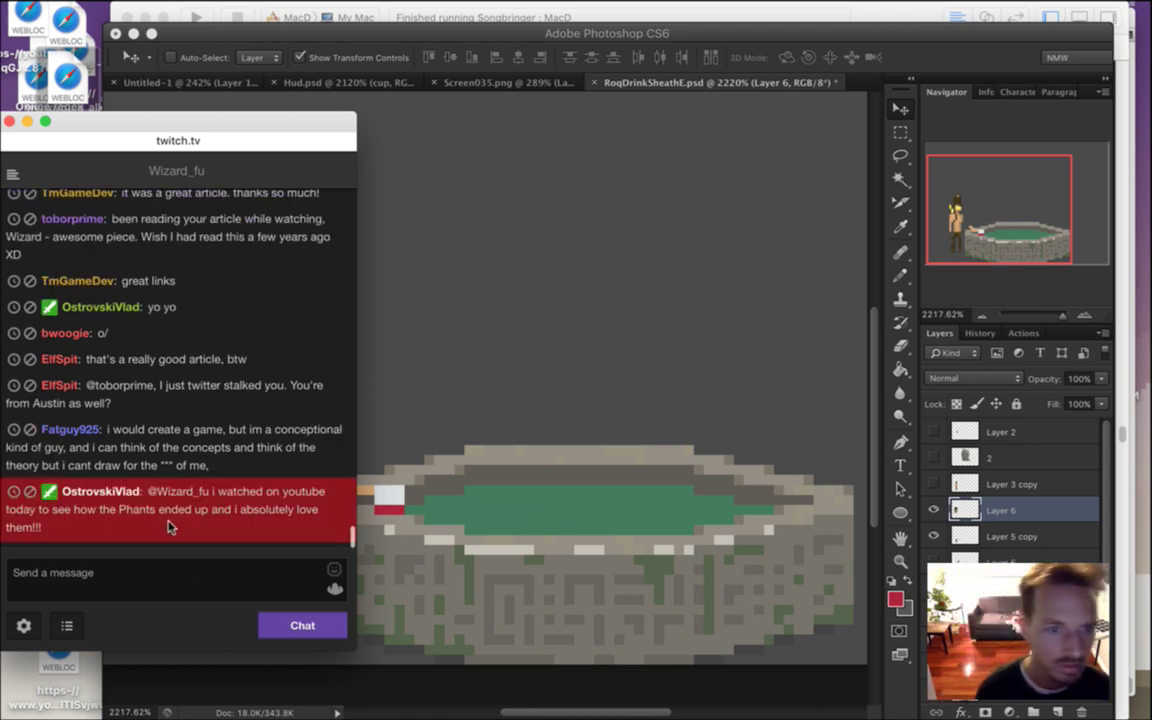
left_click_drag(136, 431, 205, 472)
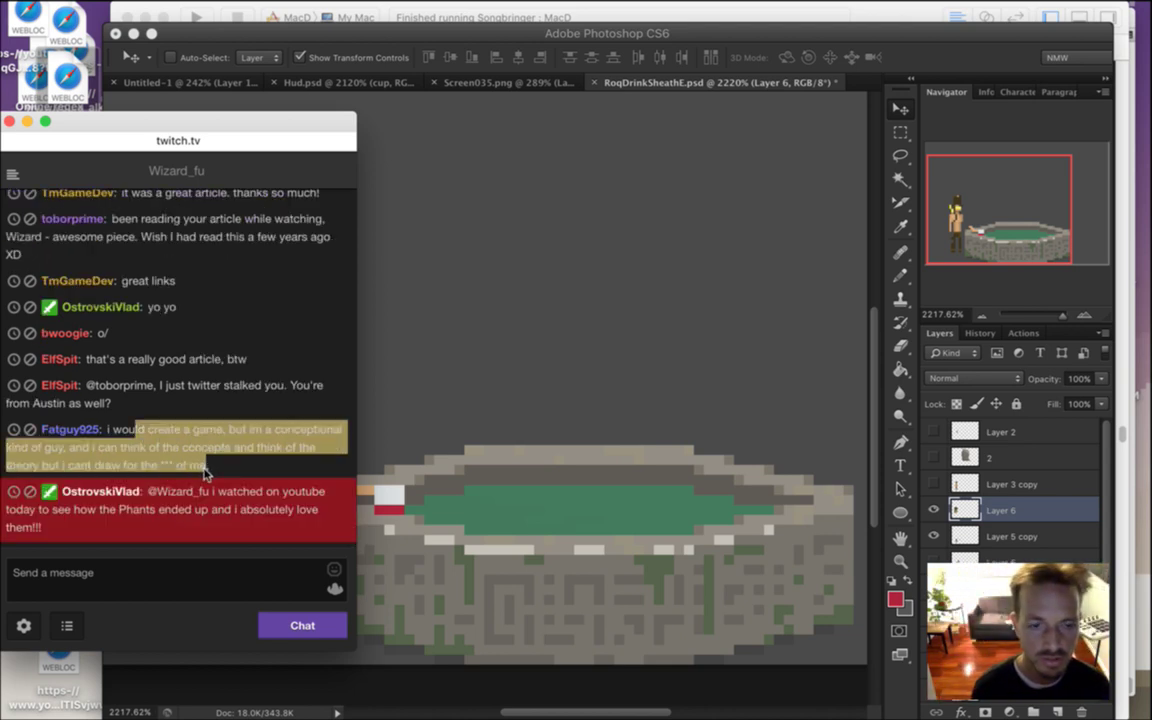
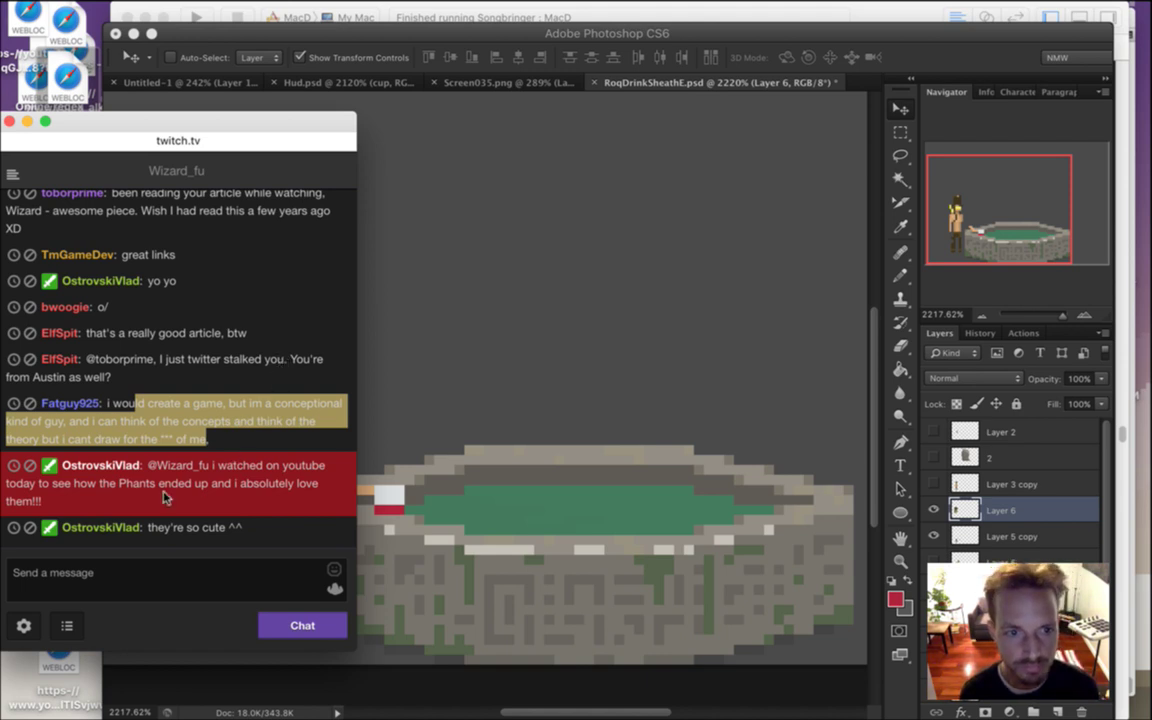
left_click_drag(150, 421, 180, 458)
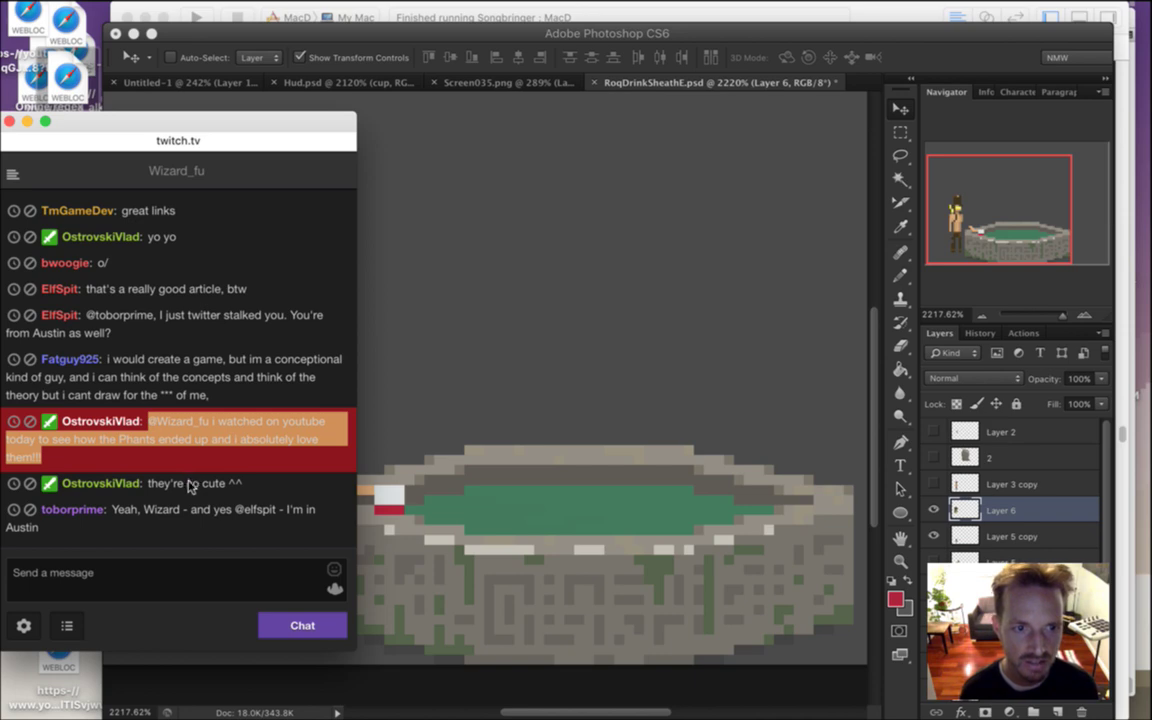
Switch to Finder, open the days folder inside Songbringer and browse to its most recent images
key("super+Tab")
key("super+Tab")
key("super+Tab")
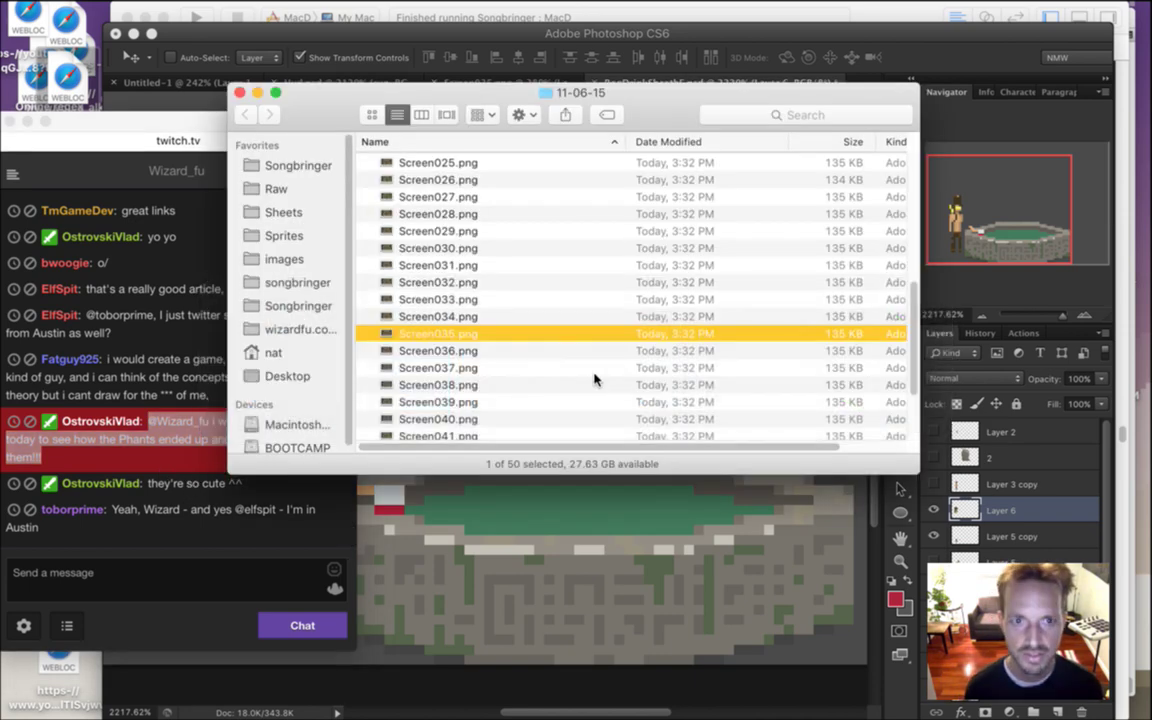
left_click(300, 166)
double_click(425, 232)
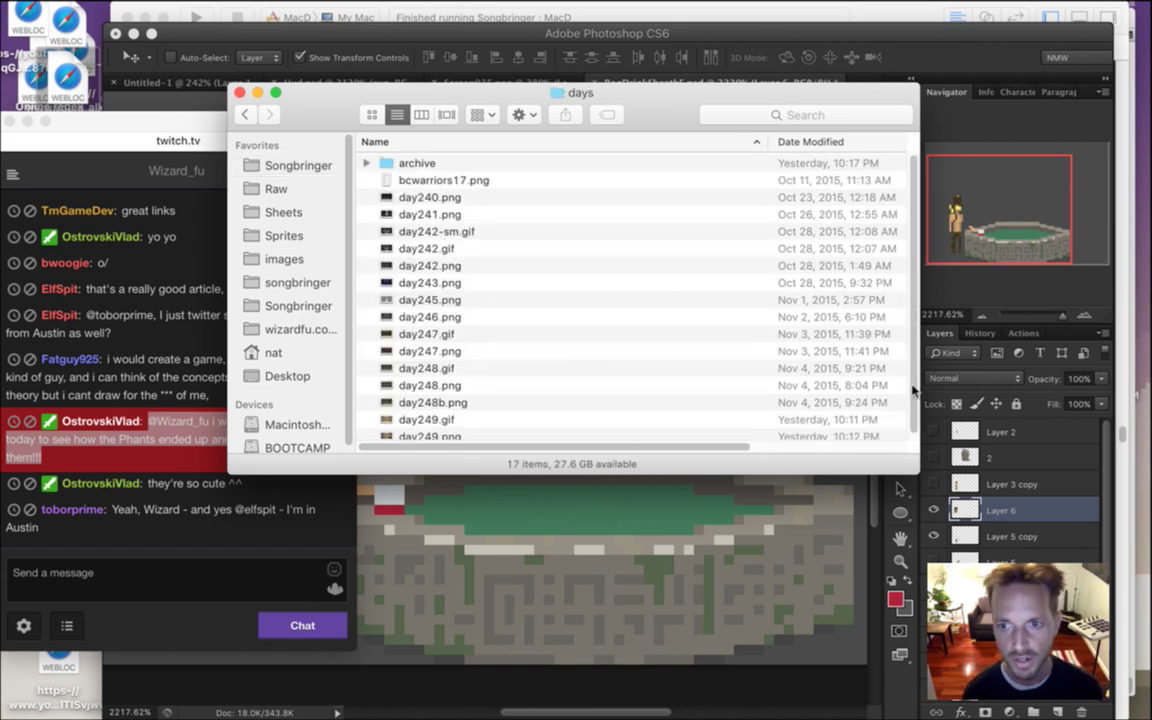
scroll(880, 417, "down", 1)
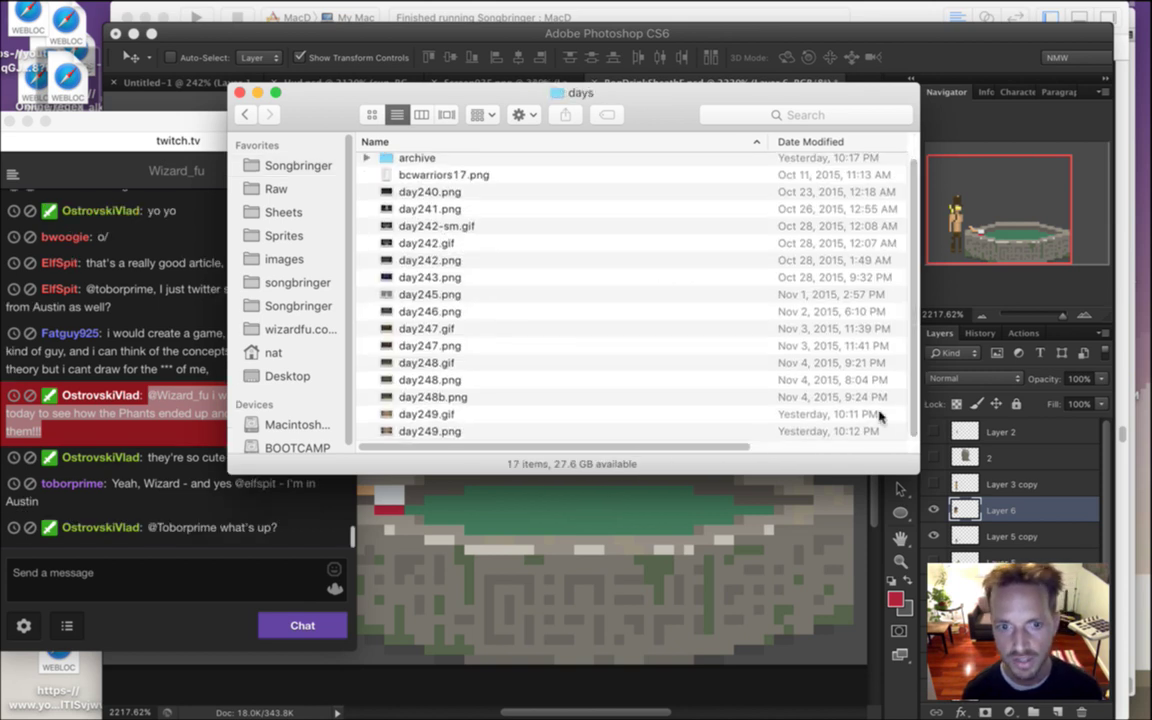
Preview day249.gif, day248.gif and day247.gif in the days folder to look for the Phants animation
left_click(452, 421)
key("space")
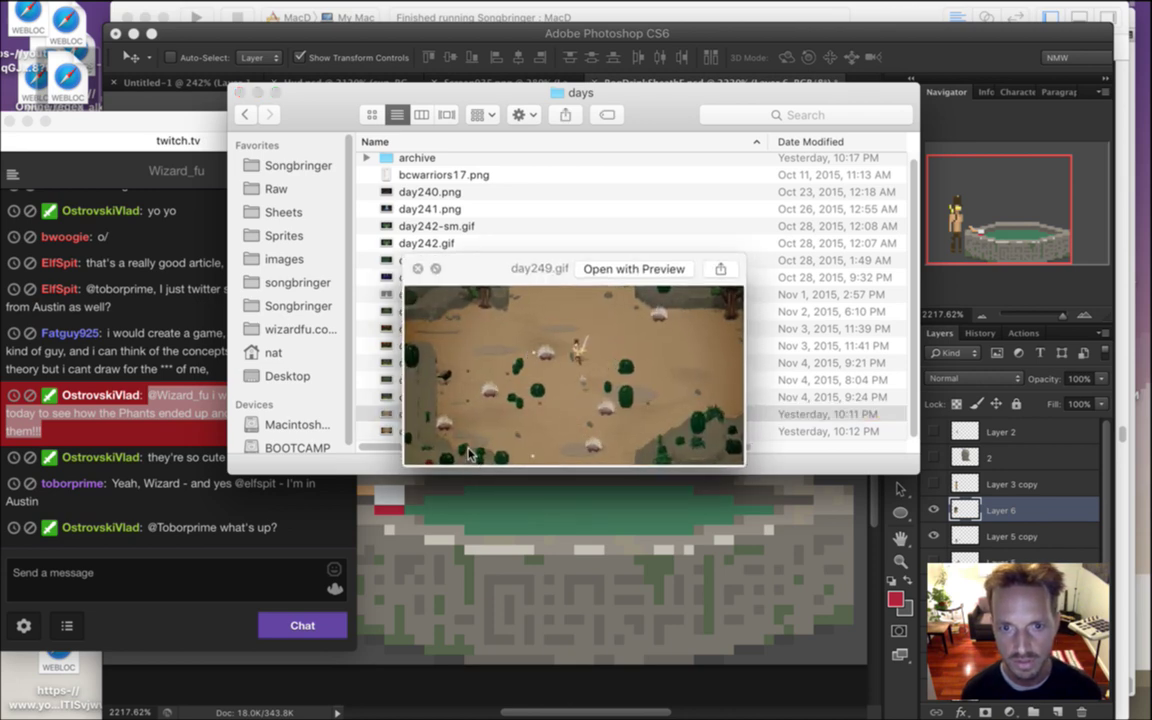
key("space")
key("Up")
key("Up")
key("Up")
key("space")
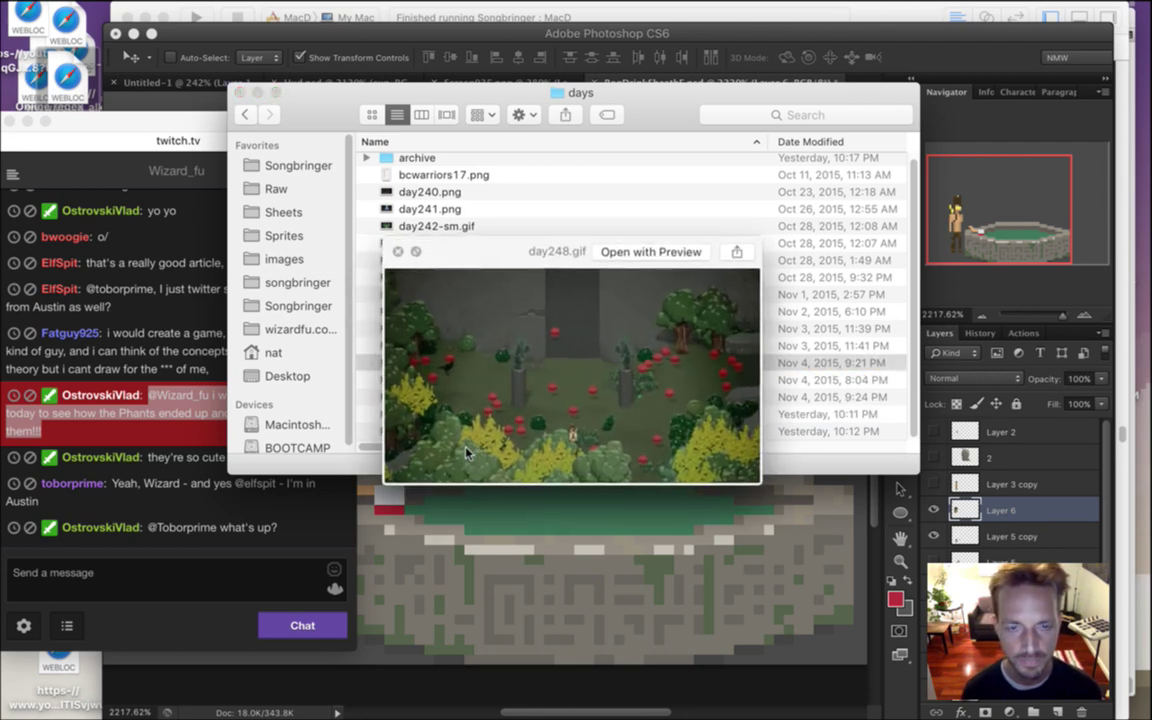
key("space")
left_click(453, 328)
key("space")
key("space")
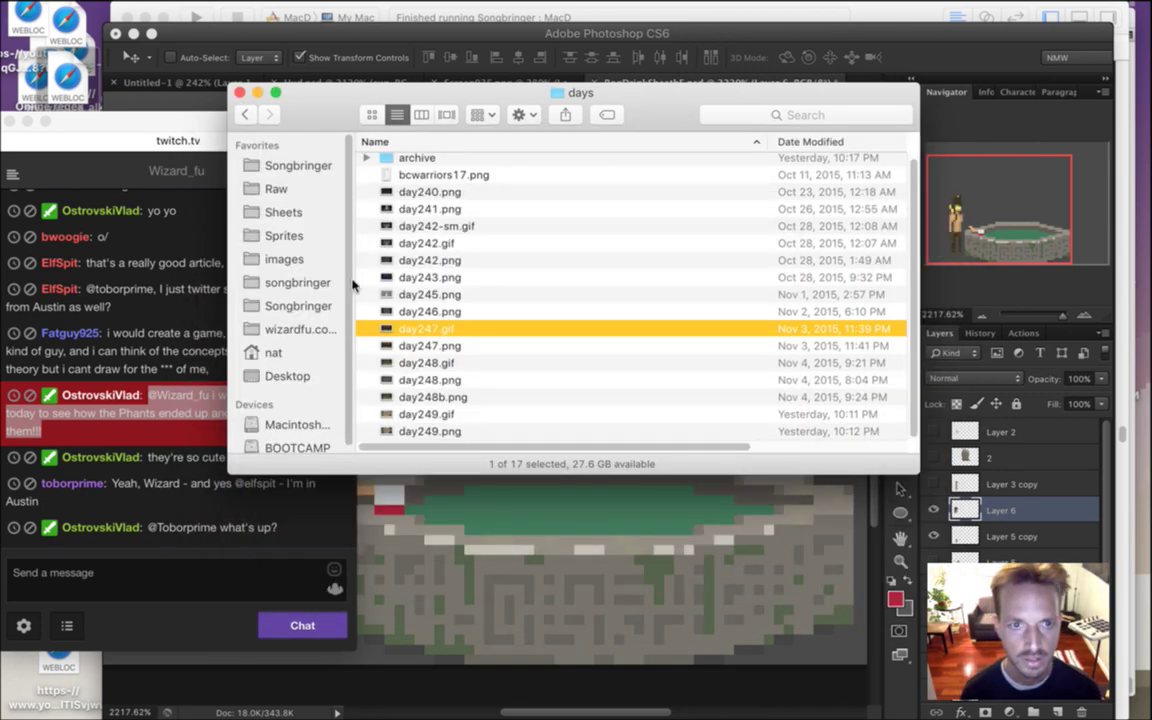
Find SongbringerPhants.gif in the songbringer folder sorted by name, show it in an enlarged preview, and close the Finder window
left_click(297, 283)
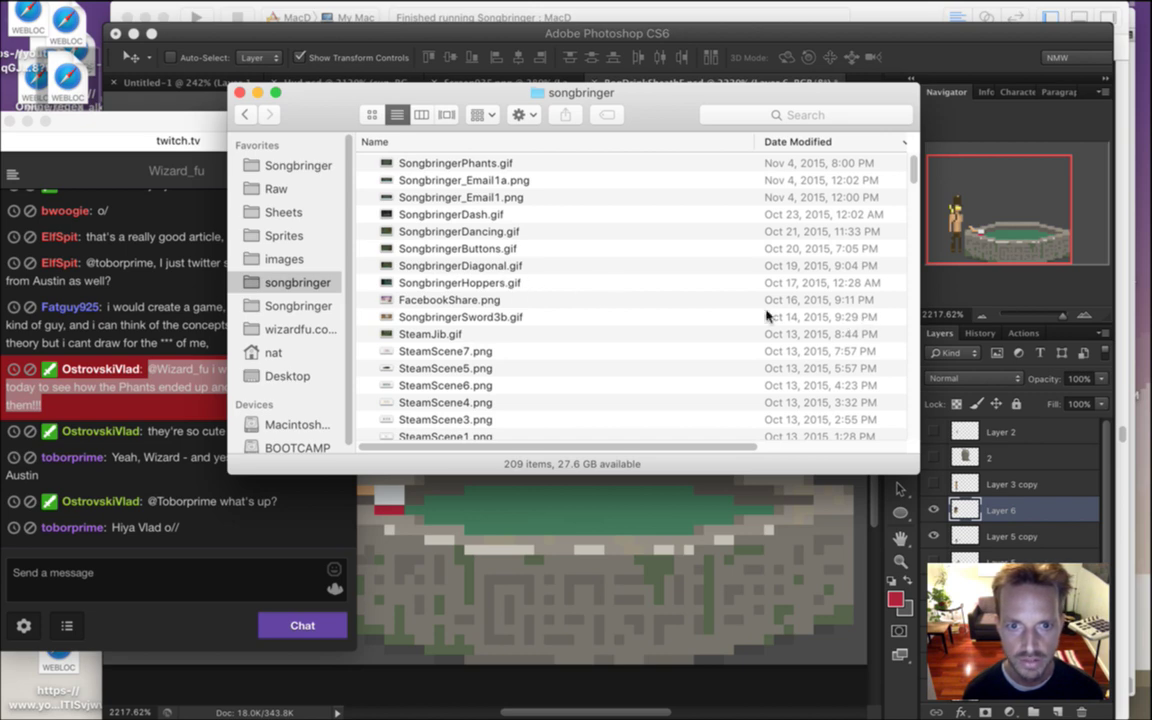
left_click(570, 231)
left_click(540, 141)
left_click_drag(913, 272, 913, 338)
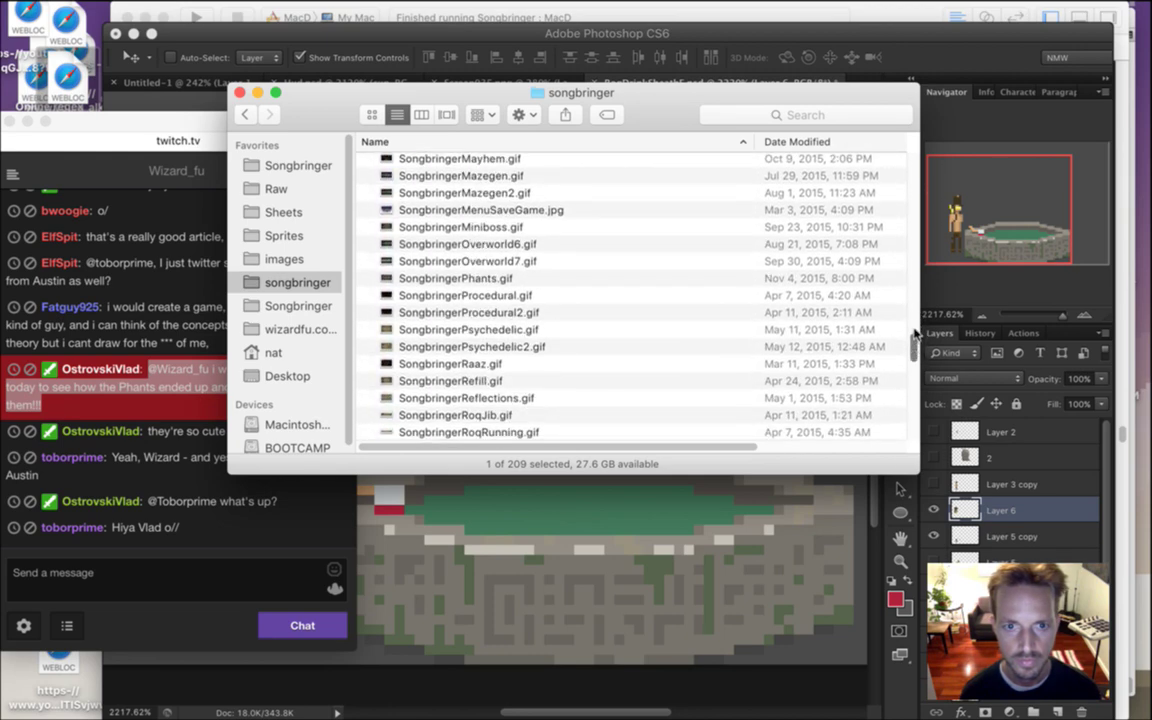
left_click(560, 278)
key("space")
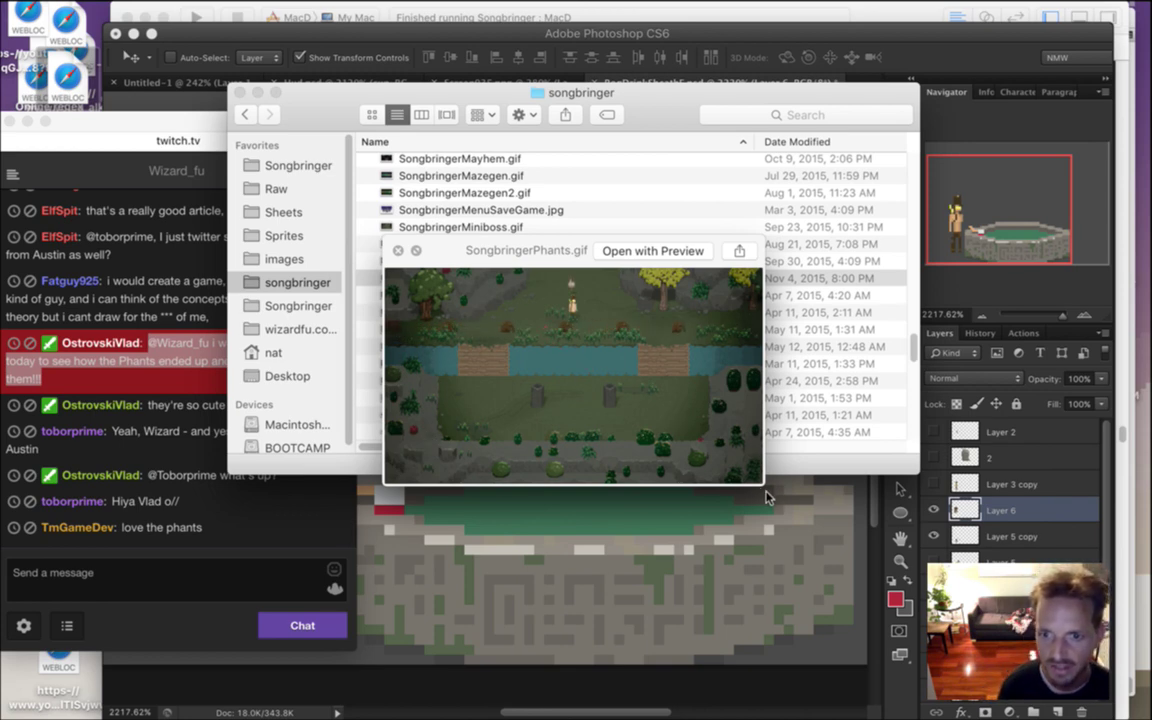
left_click_drag(768, 491, 1075, 684)
left_click_drag(874, 249, 767, 188)
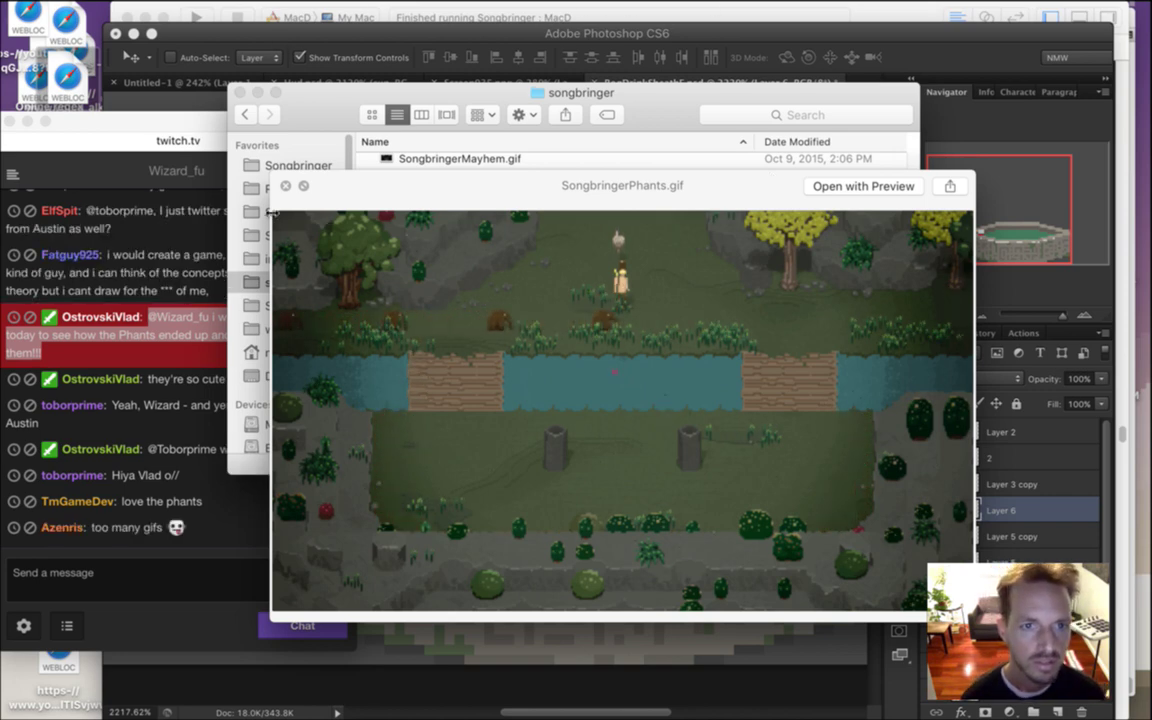
left_click(287, 186)
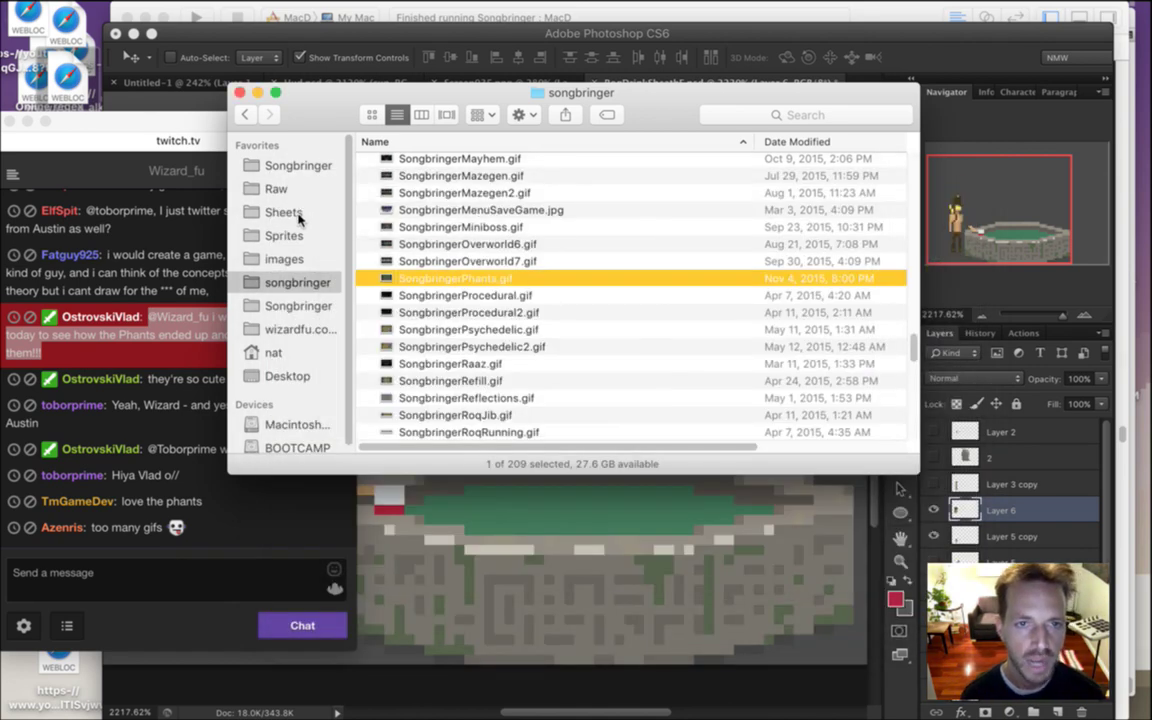
key("super+w")
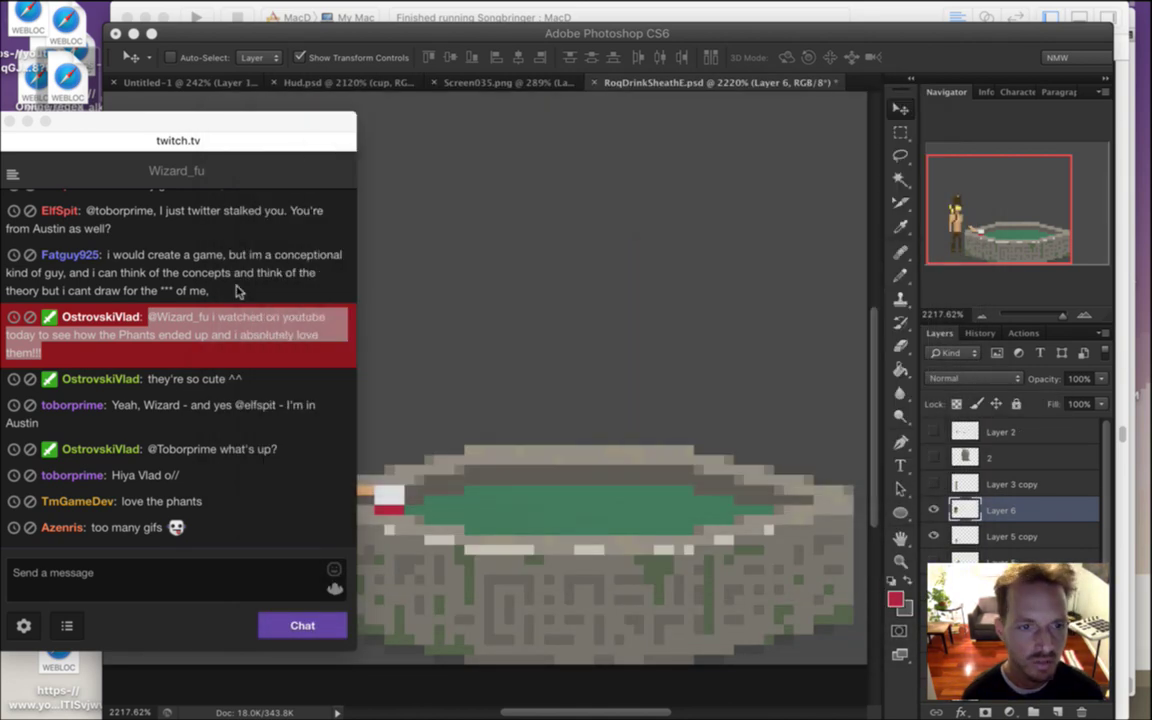
Read the Twitch chat messages on Austin, the number of gifs, and how the streams are recorded
left_click(250, 354)
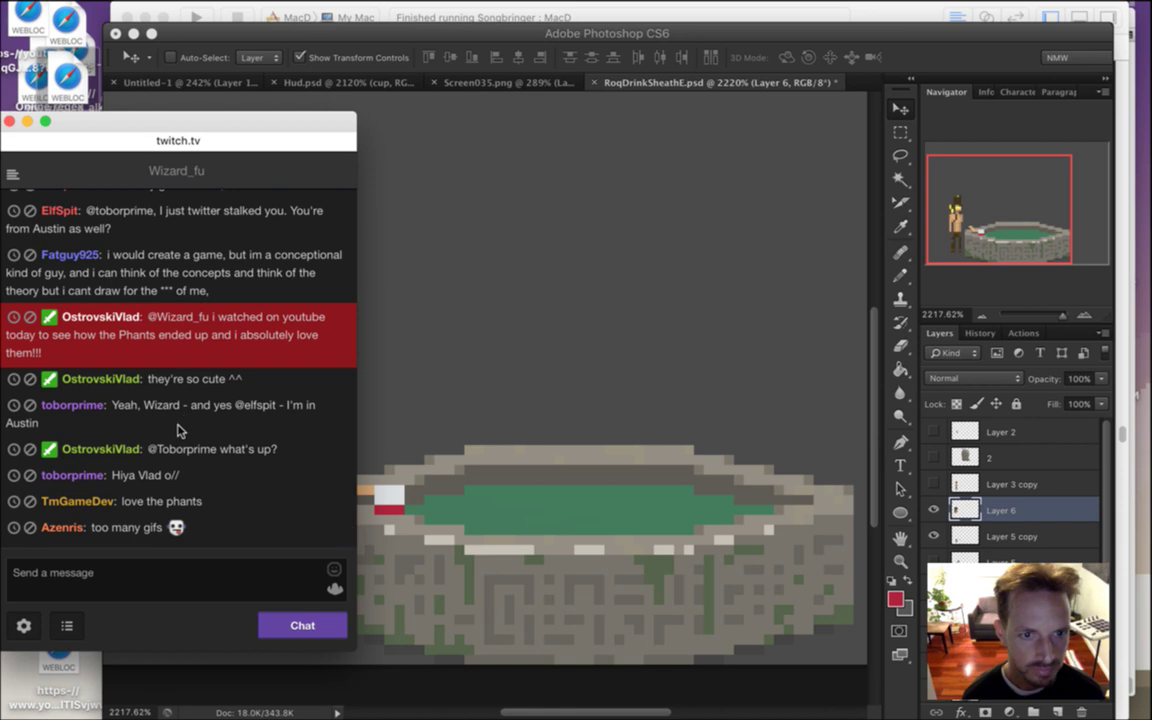
left_click_drag(161, 385, 183, 401)
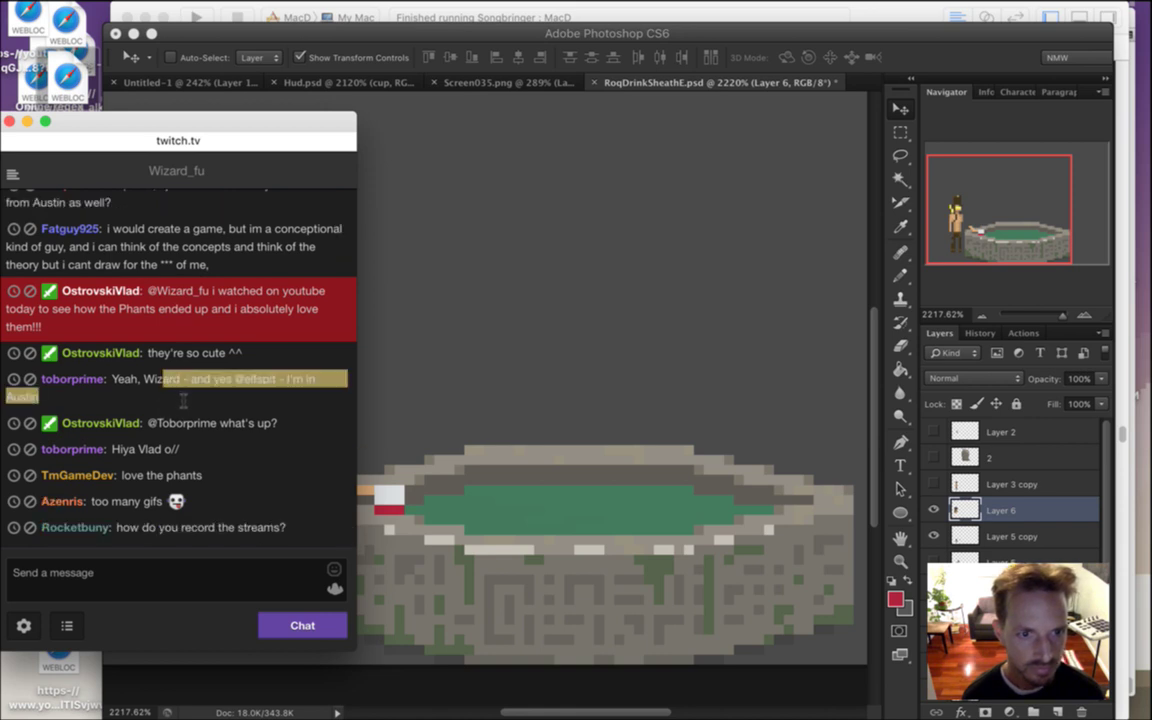
left_click(205, 410)
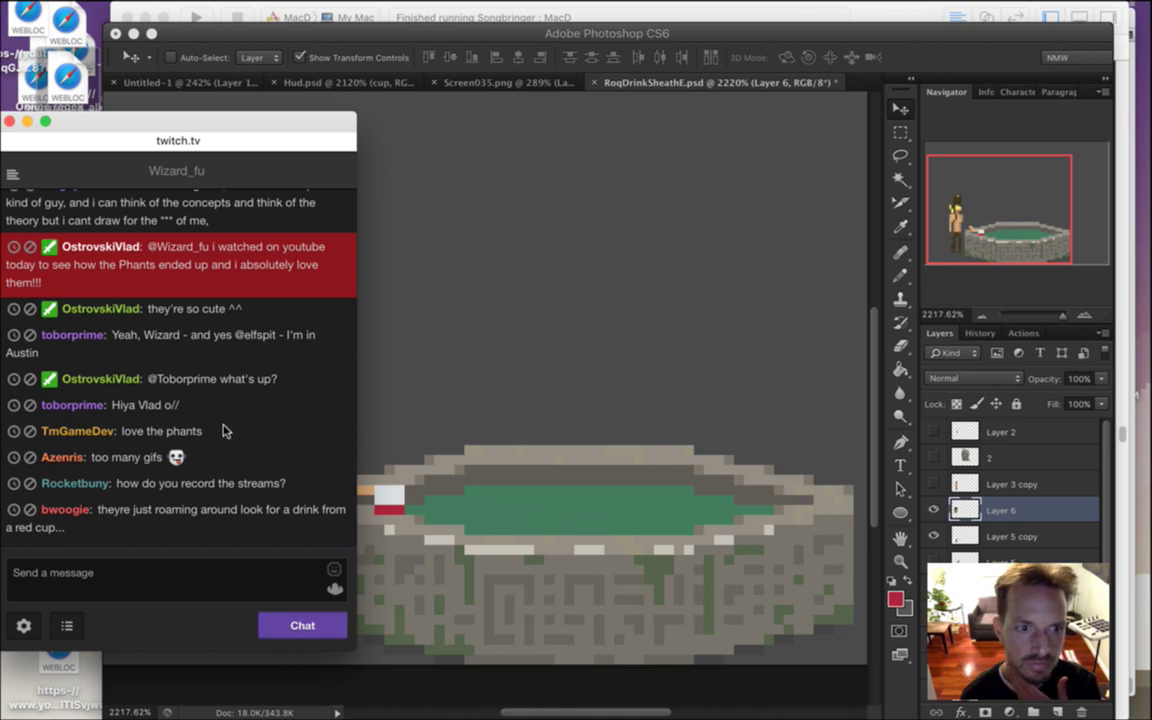
left_click_drag(108, 458, 234, 485)
left_click(250, 449)
left_click(269, 434)
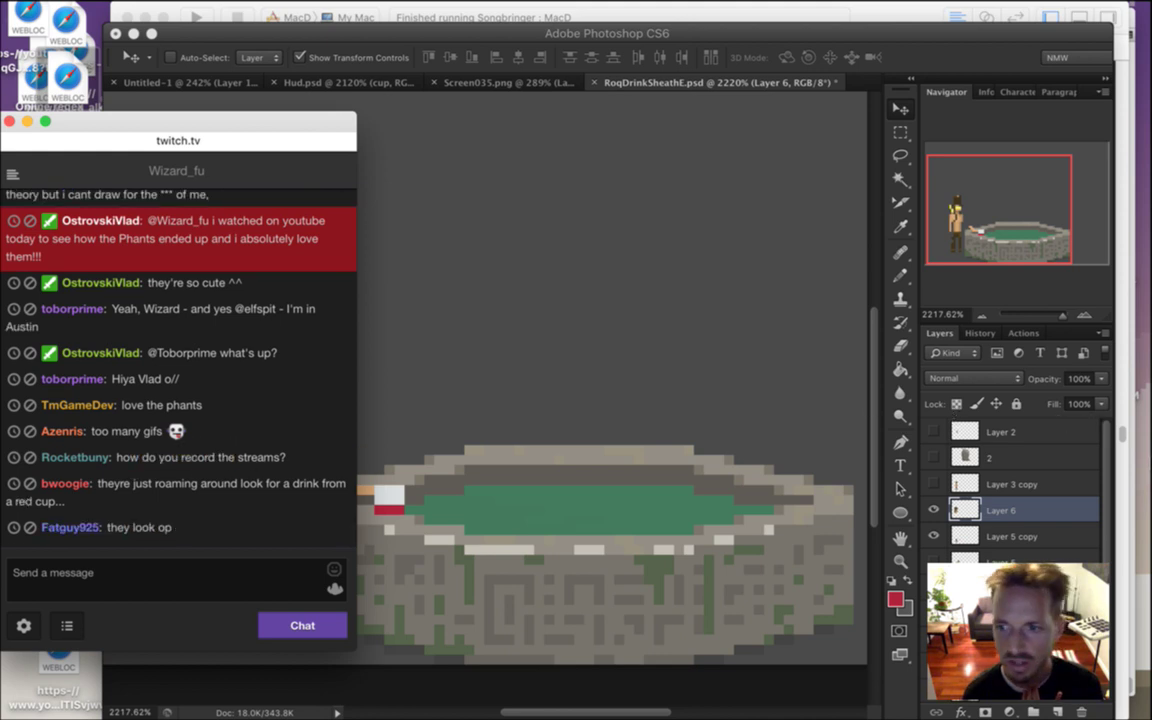
Show the streaming software's Creative window with its stream and record controls, minimize it and return to Photoshop
mouse_move(1136, 465)
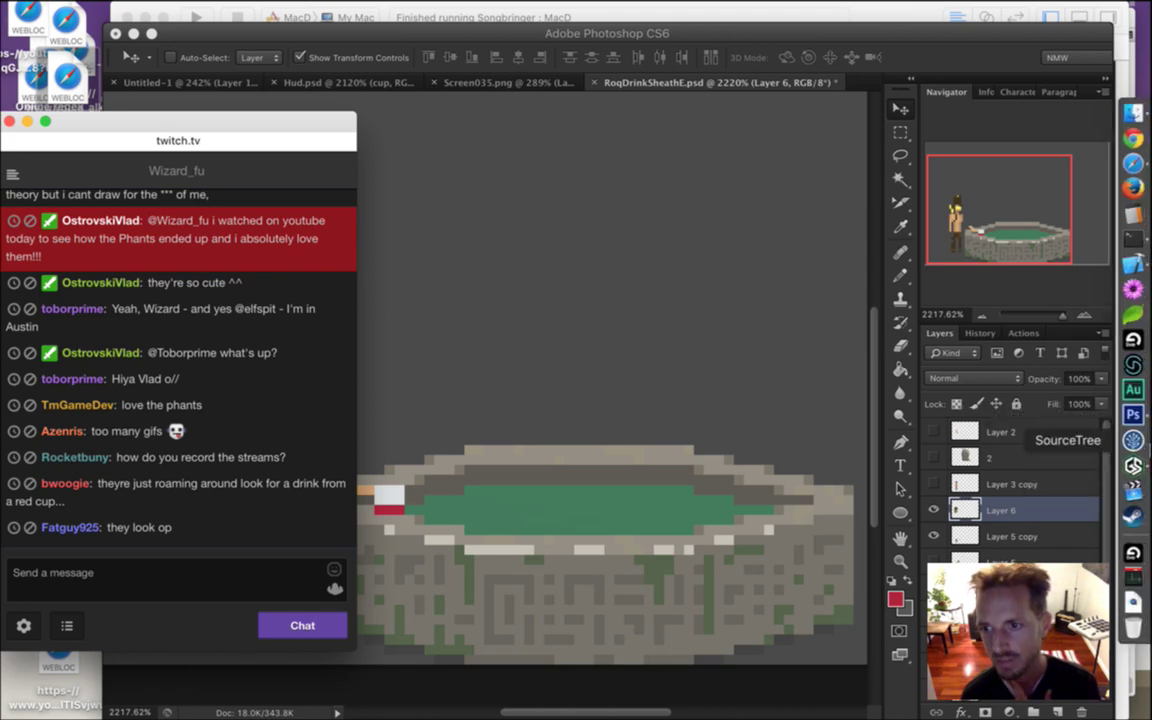
left_click(1133, 465)
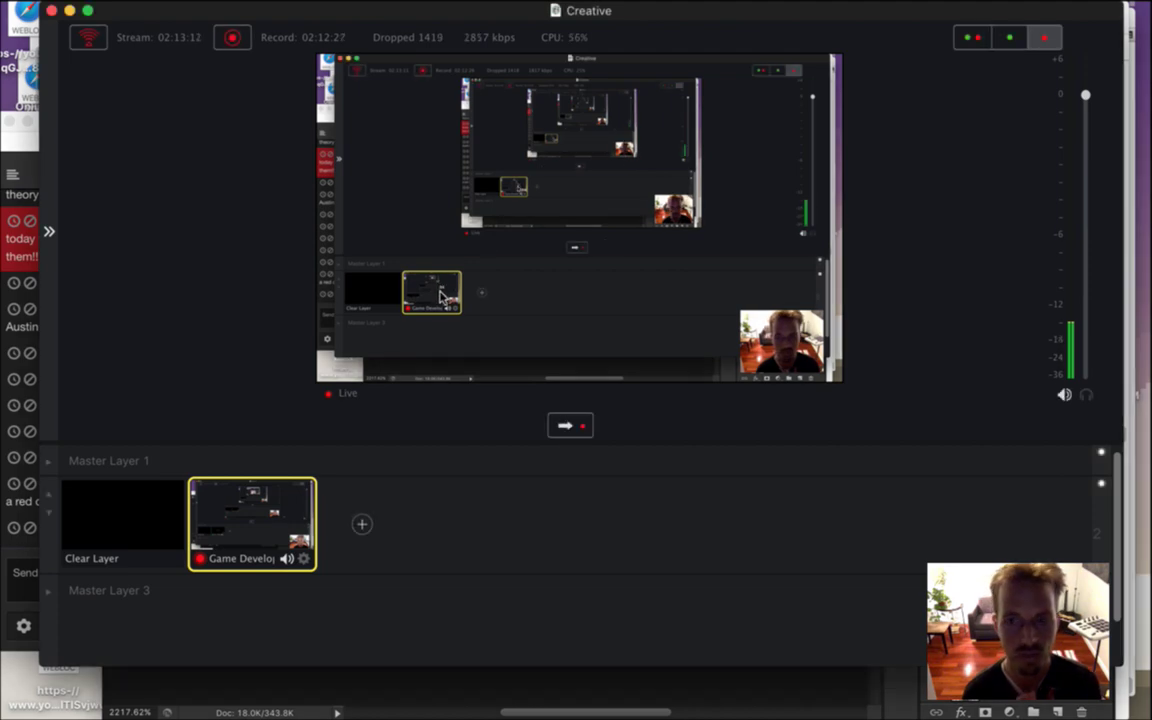
left_click(69, 10)
left_click(940, 68)
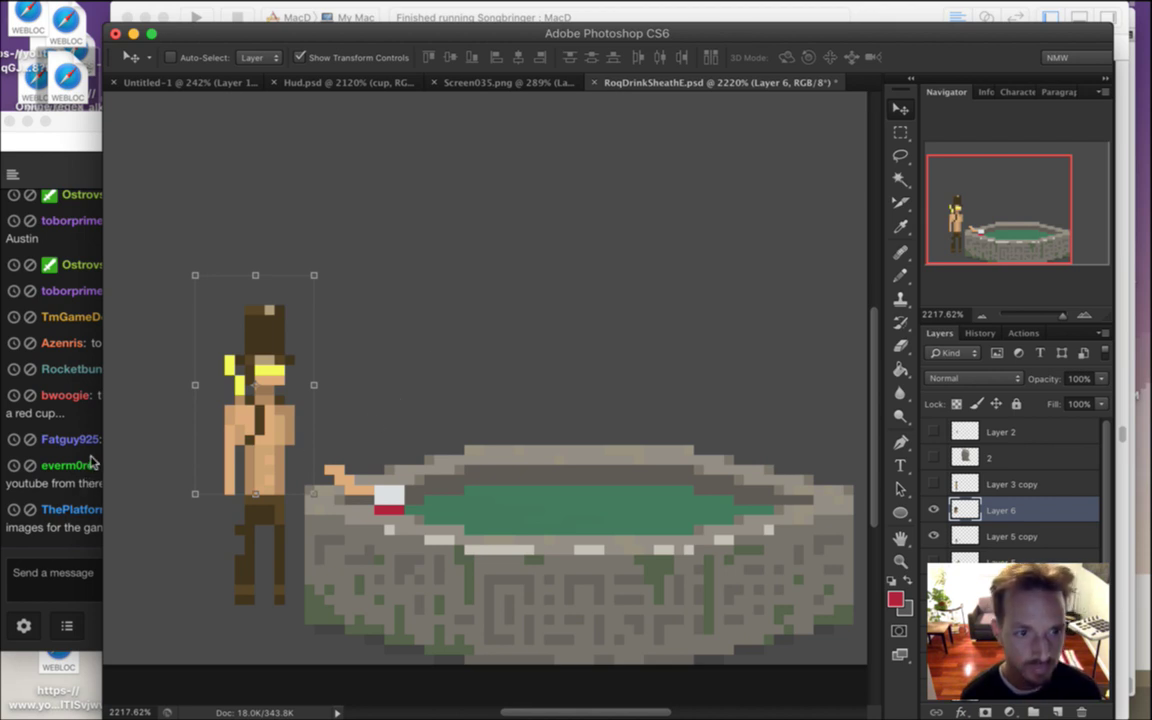
Read the chat messages on the roaming Phants, uploading Twitch recordings to YouTube, and the image formats used for the game
left_click(55, 442)
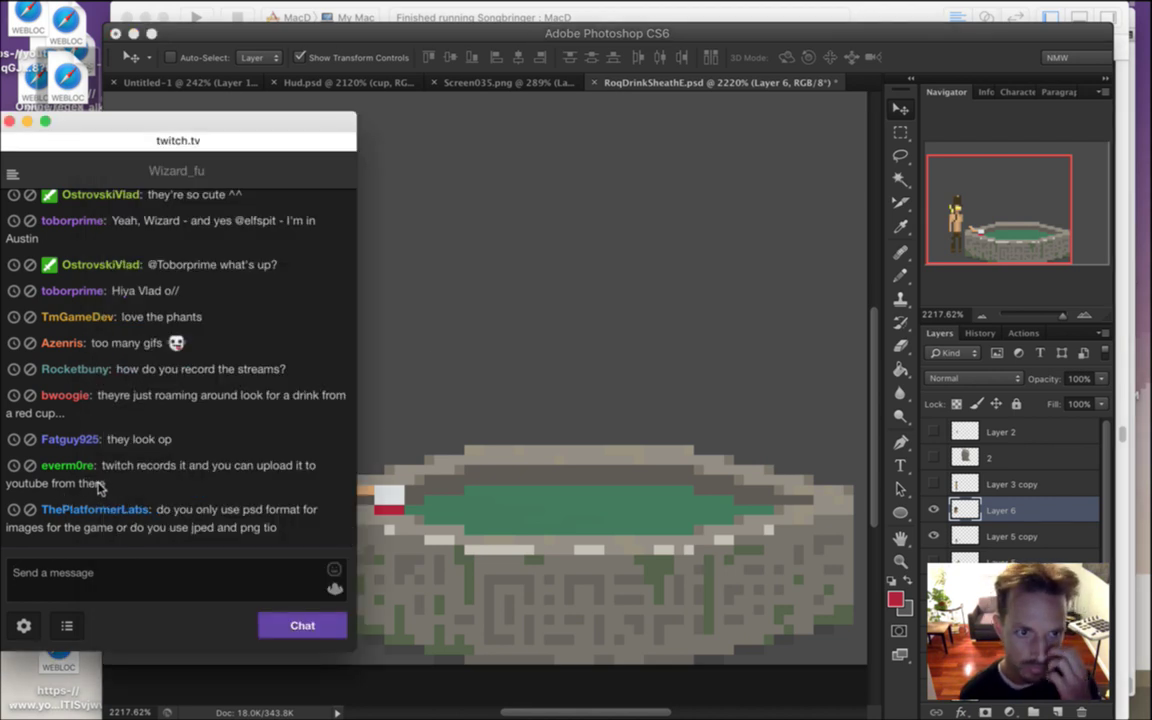
left_click_drag(120, 396, 183, 441)
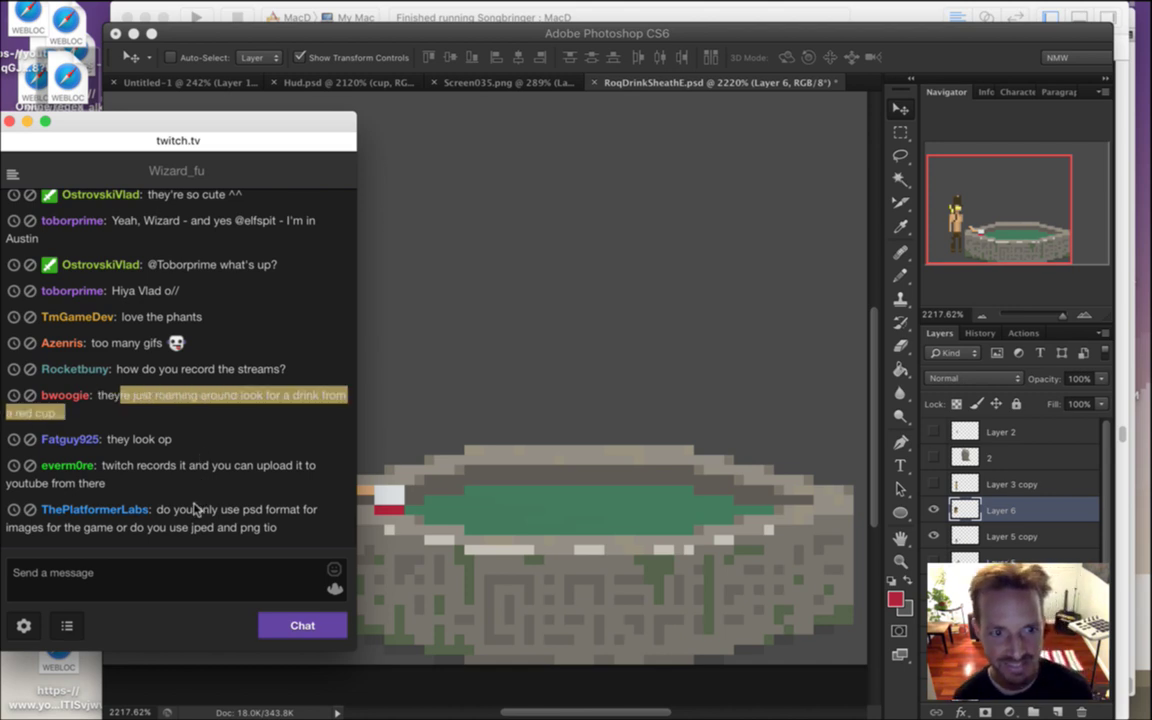
left_click_drag(107, 439, 175, 440)
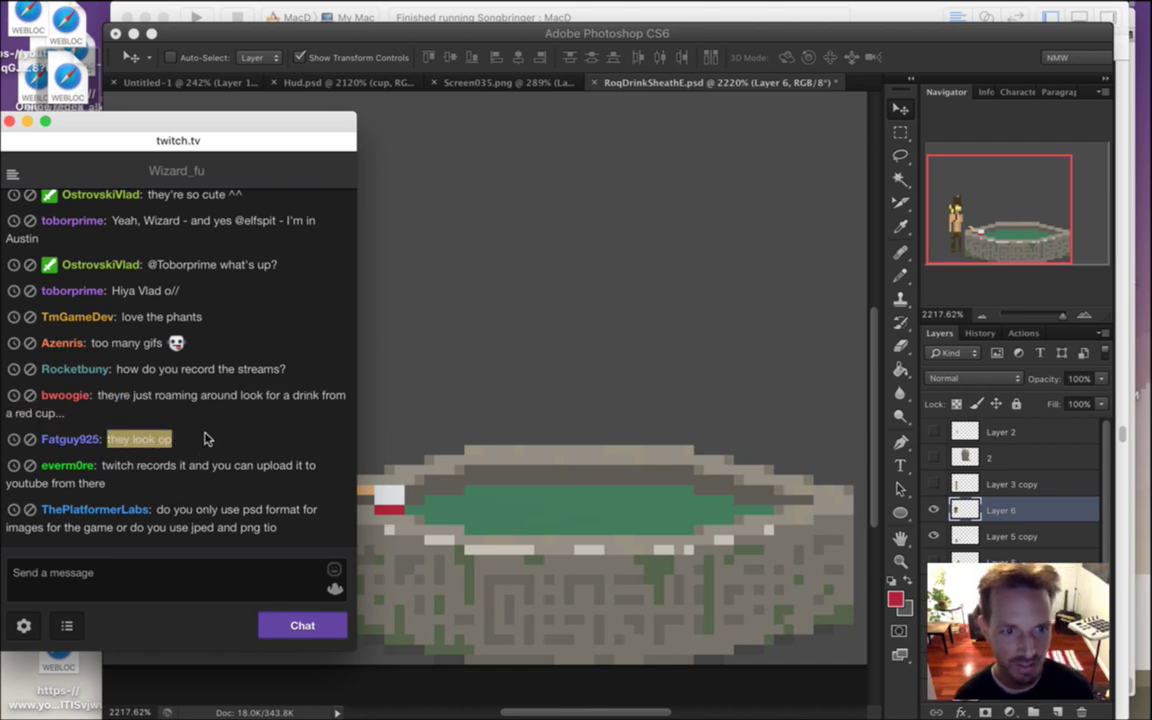
left_click(224, 486)
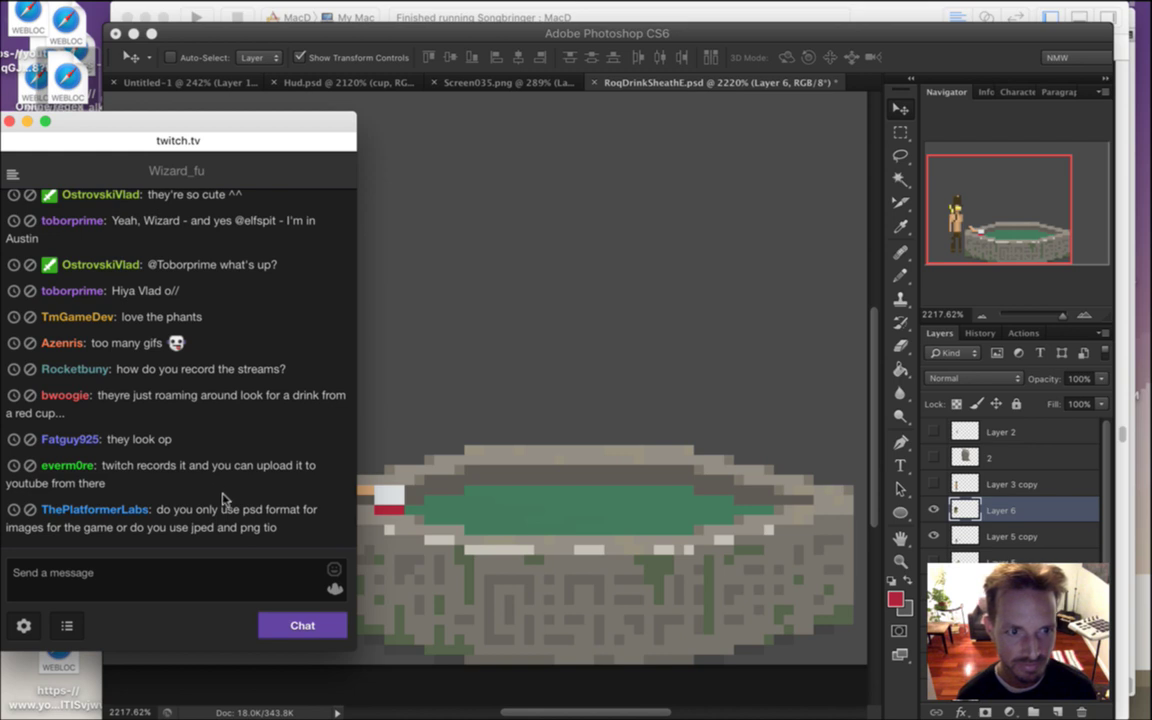
left_click_drag(115, 466, 136, 483)
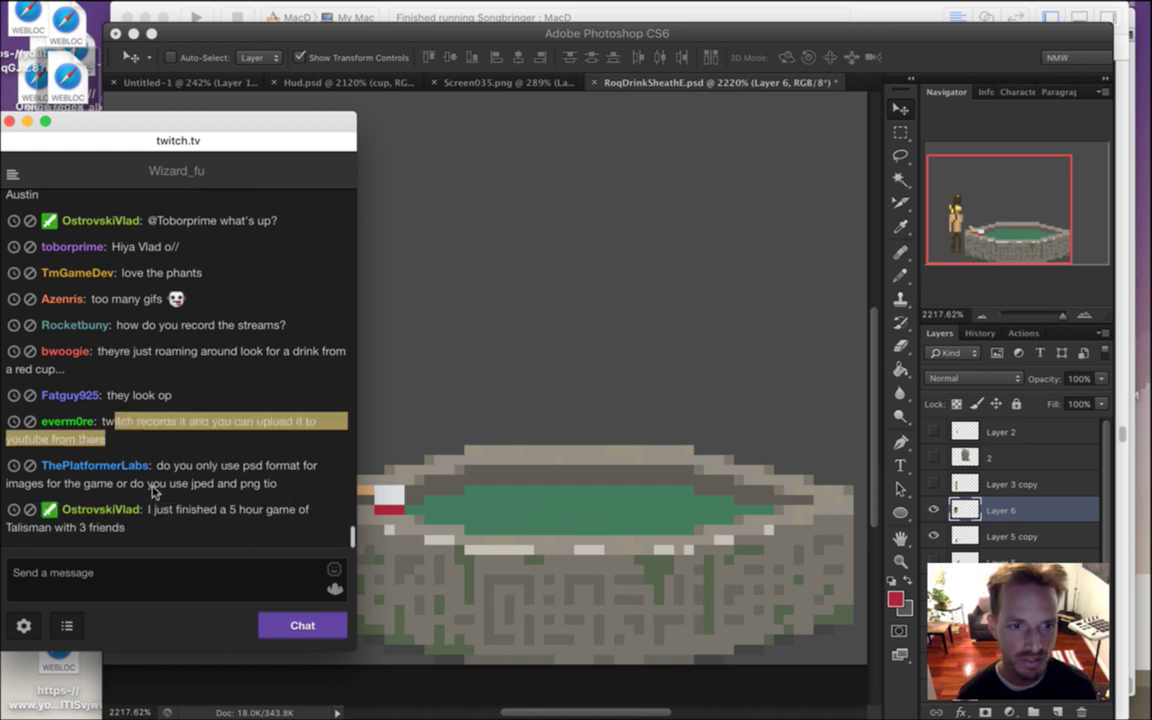
left_click(135, 437)
left_click_drag(128, 425, 155, 437)
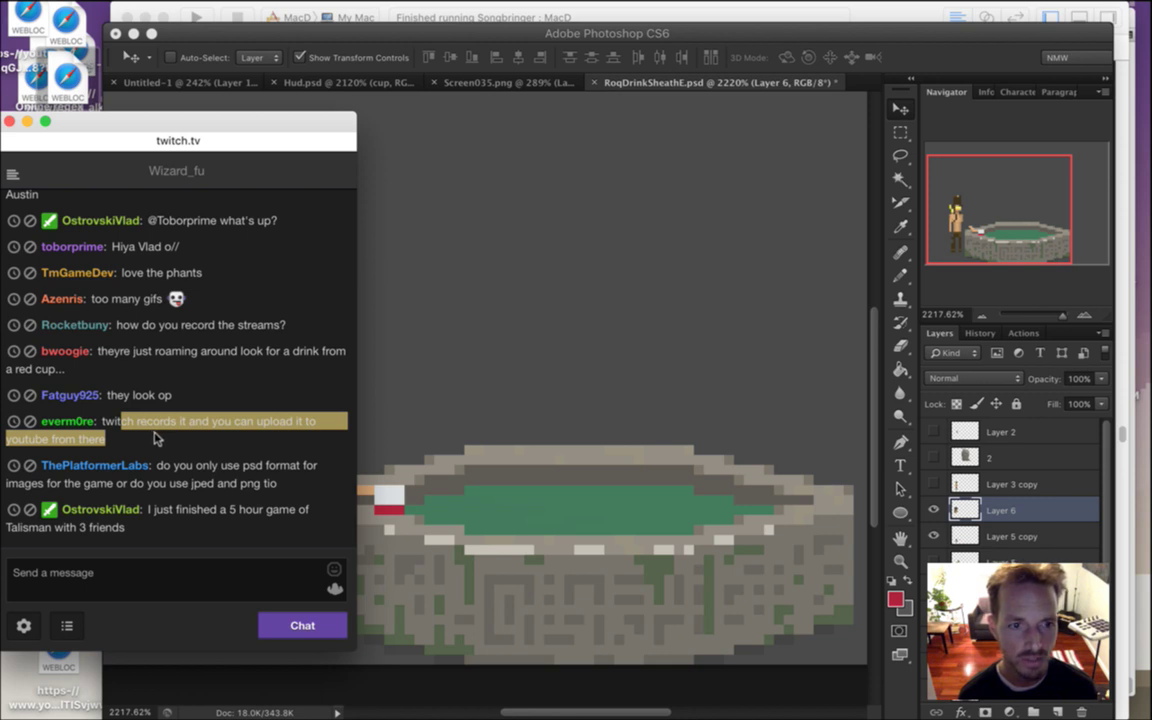
left_click(211, 440)
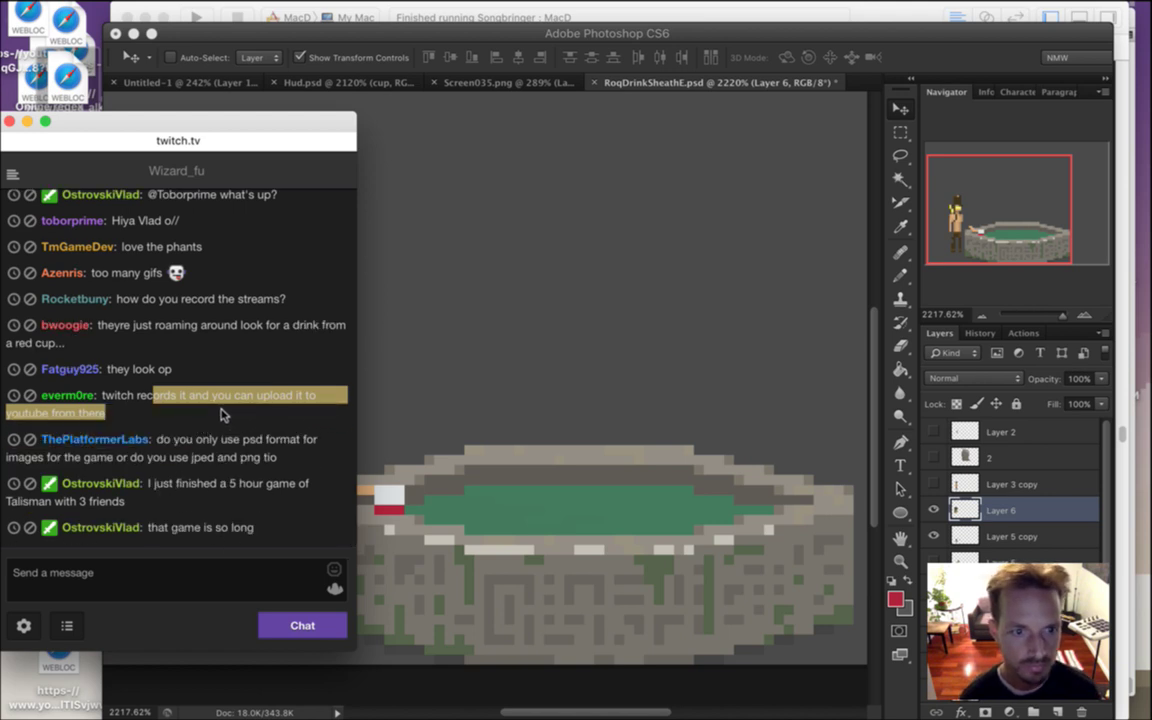
left_click(179, 440)
left_click_drag(250, 440, 263, 444)
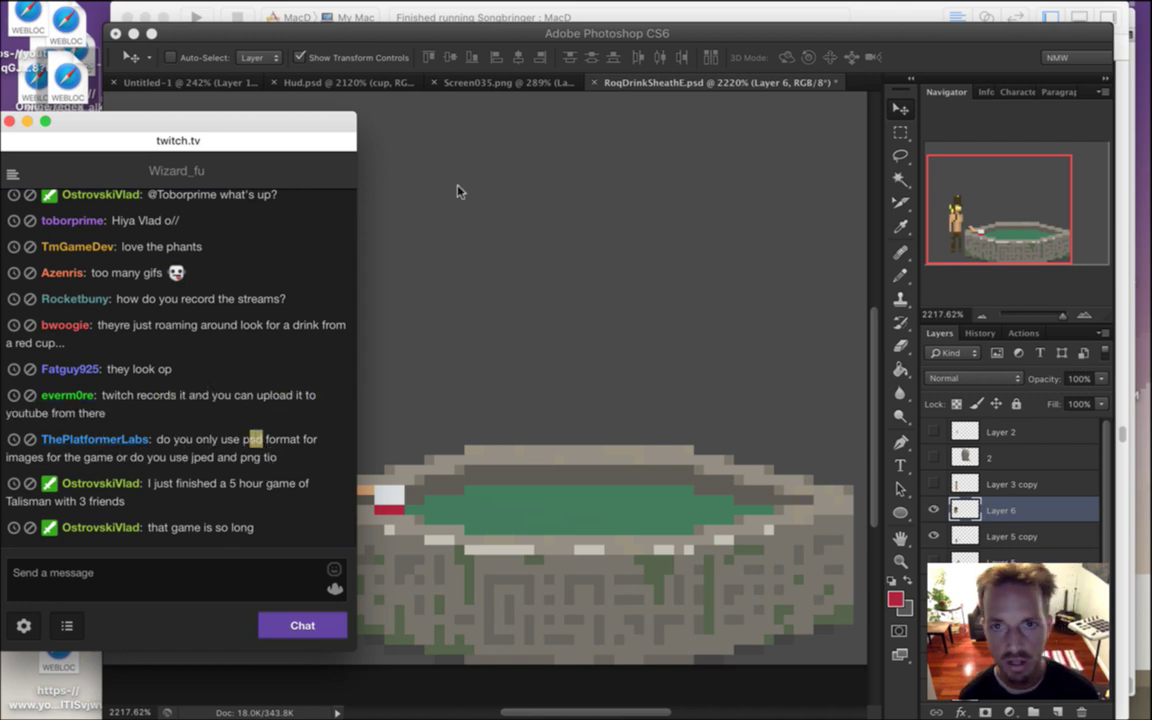
Save RoqDrinkSheathE.psd in Photoshop and show its PNG-24 Save for Web settings without exporting
left_click(941, 57)
key("super+s")
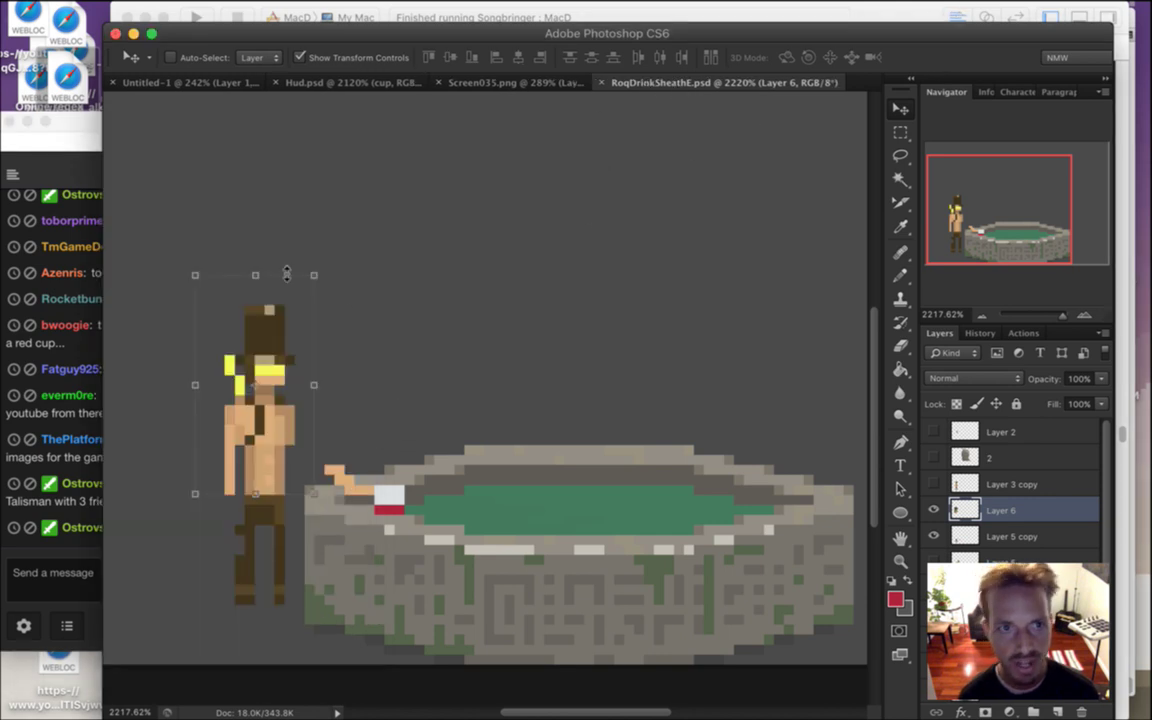
key("super+alt+shift+s")
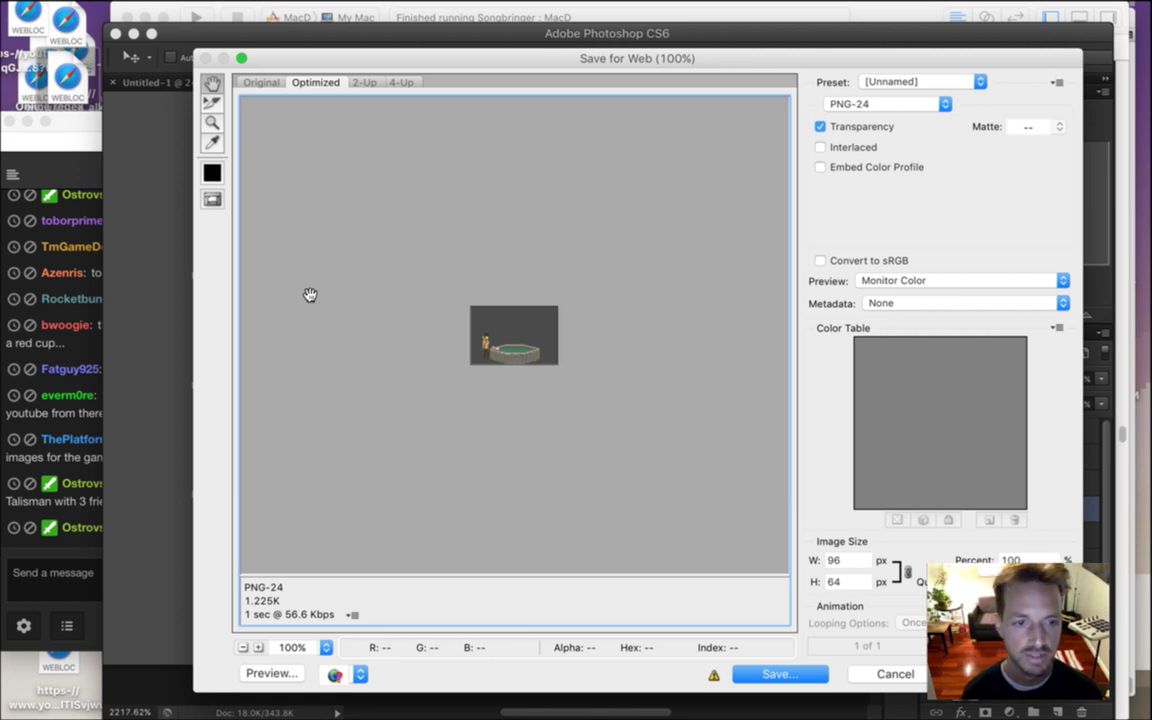
key("Escape")
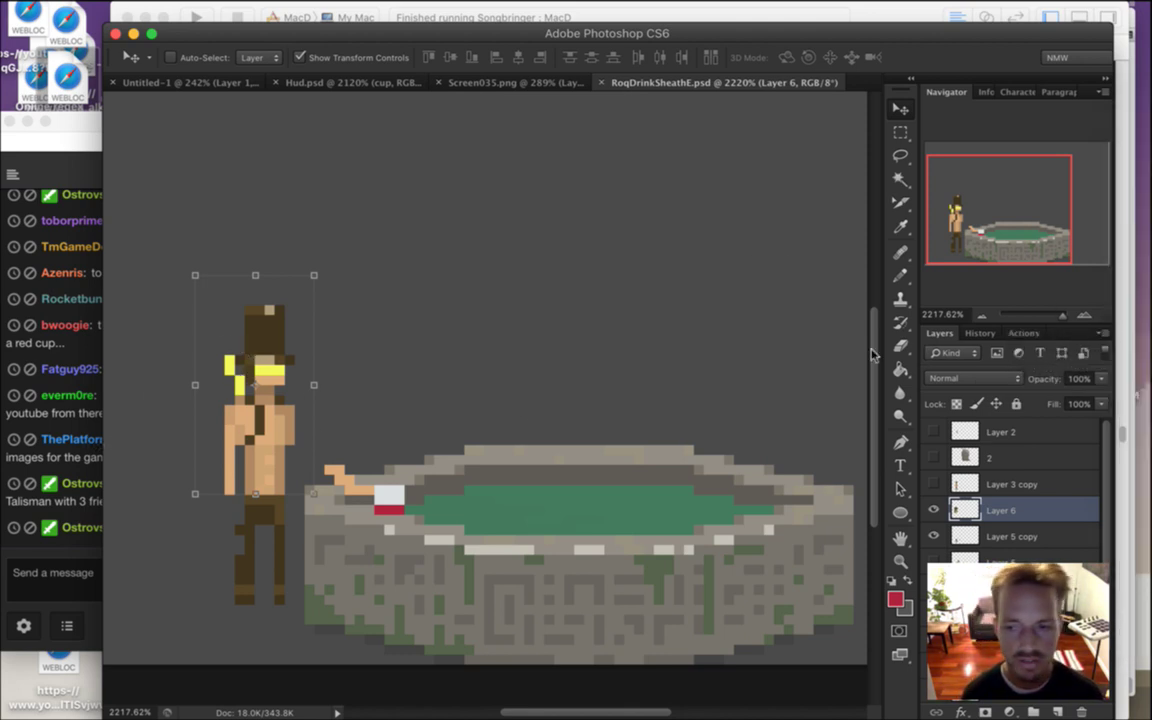
Read the Twitch chat messages on the long game of Talisman
left_click(60, 424)
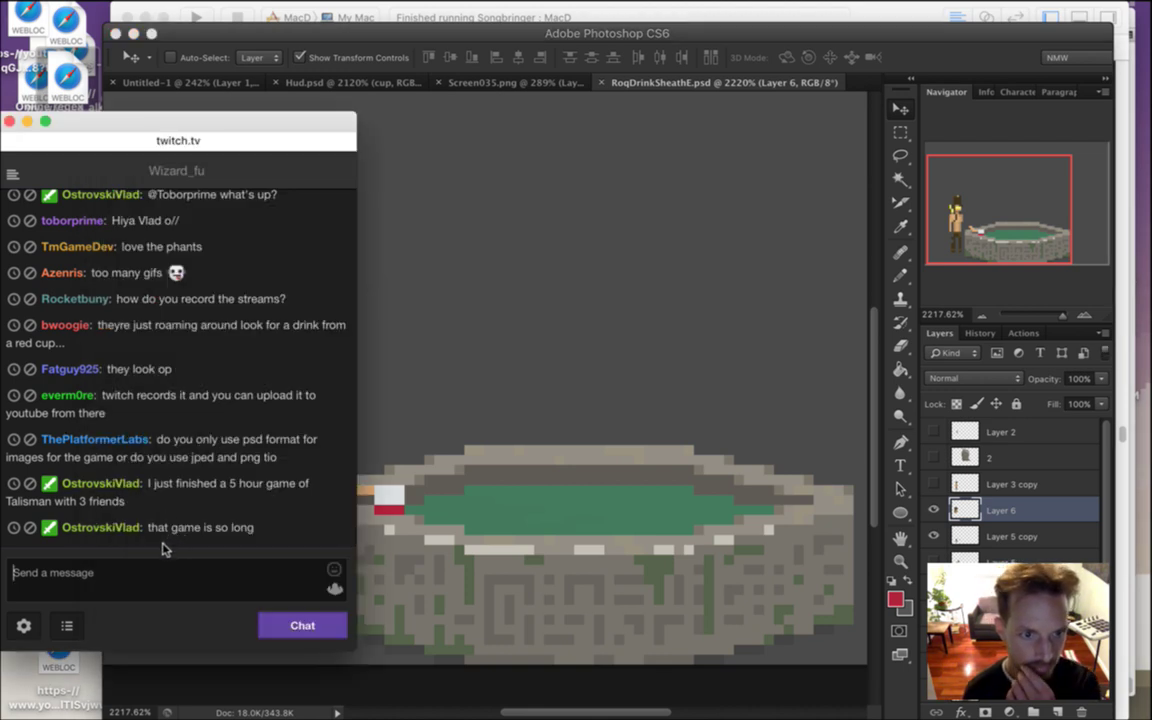
left_click_drag(152, 484, 197, 498)
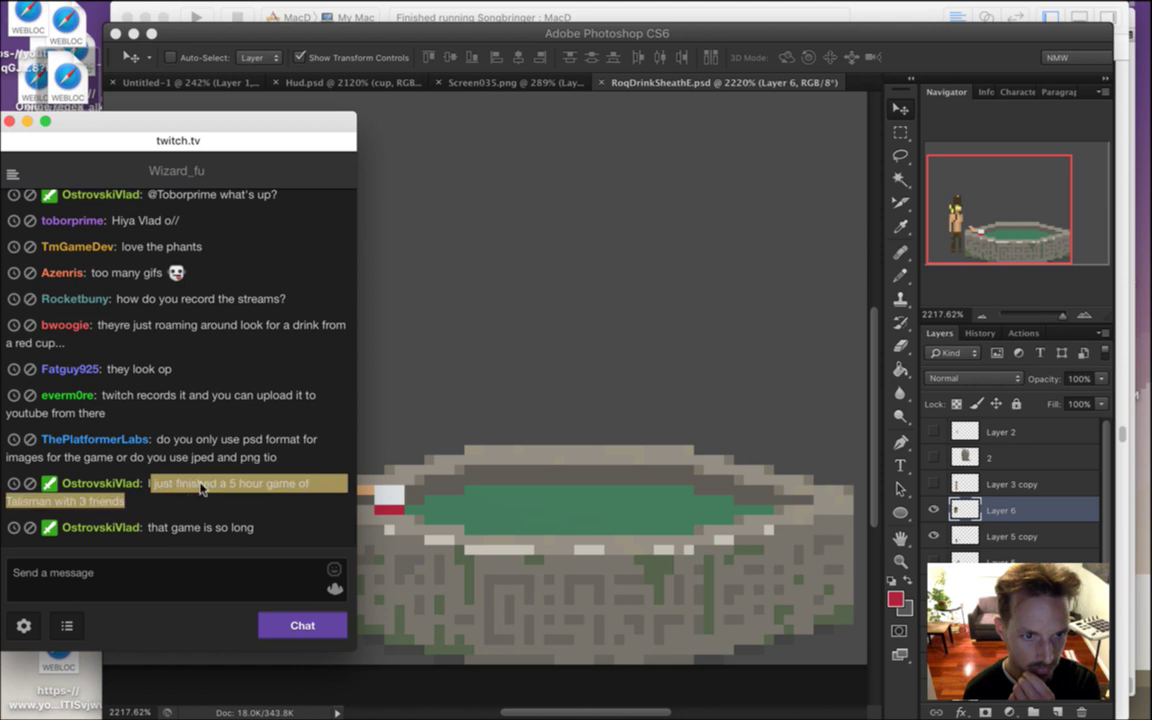
left_click(203, 502)
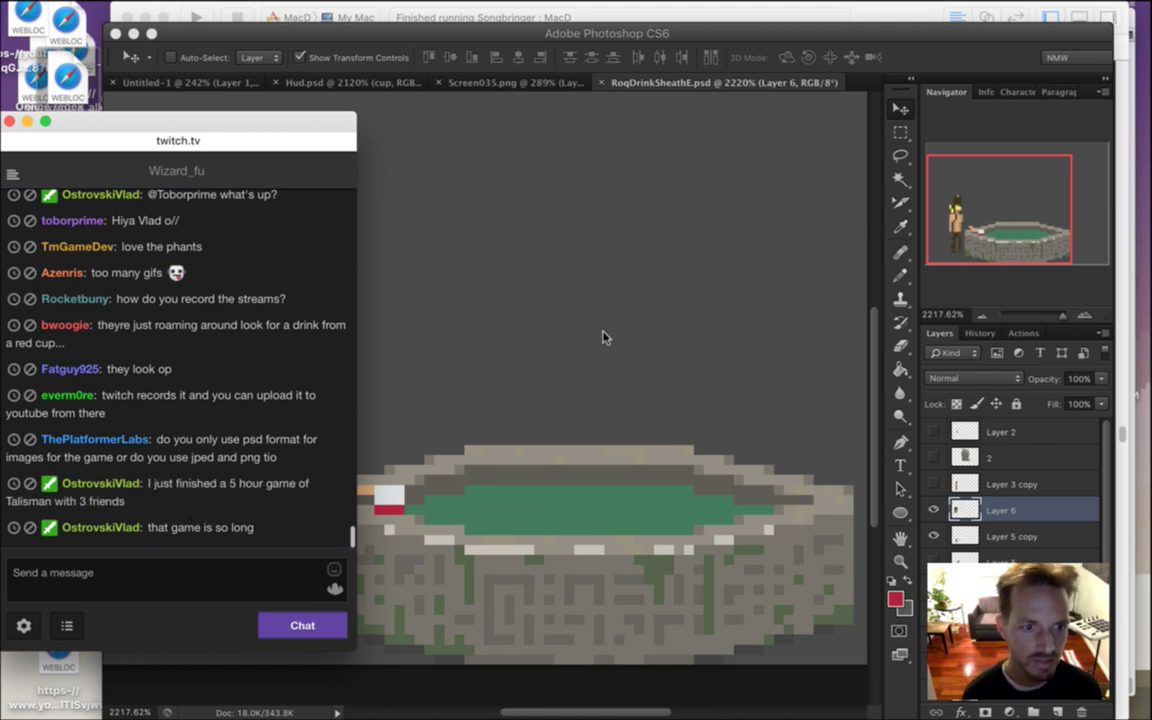
Rotate the character's upper body on Layer 6 about 38.6° toward the well and position it at X 22.50 px, Y 37.14 px
left_click(905, 82)
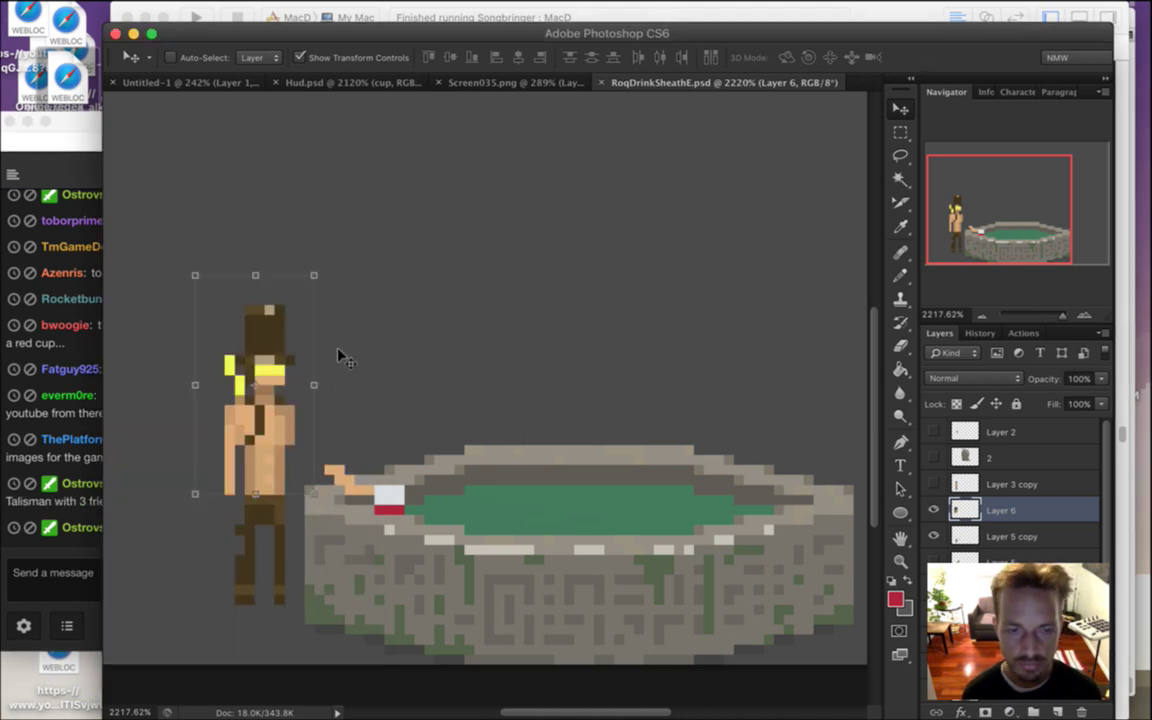
left_click_drag(329, 264, 394, 321)
left_click_drag(282, 364, 333, 380)
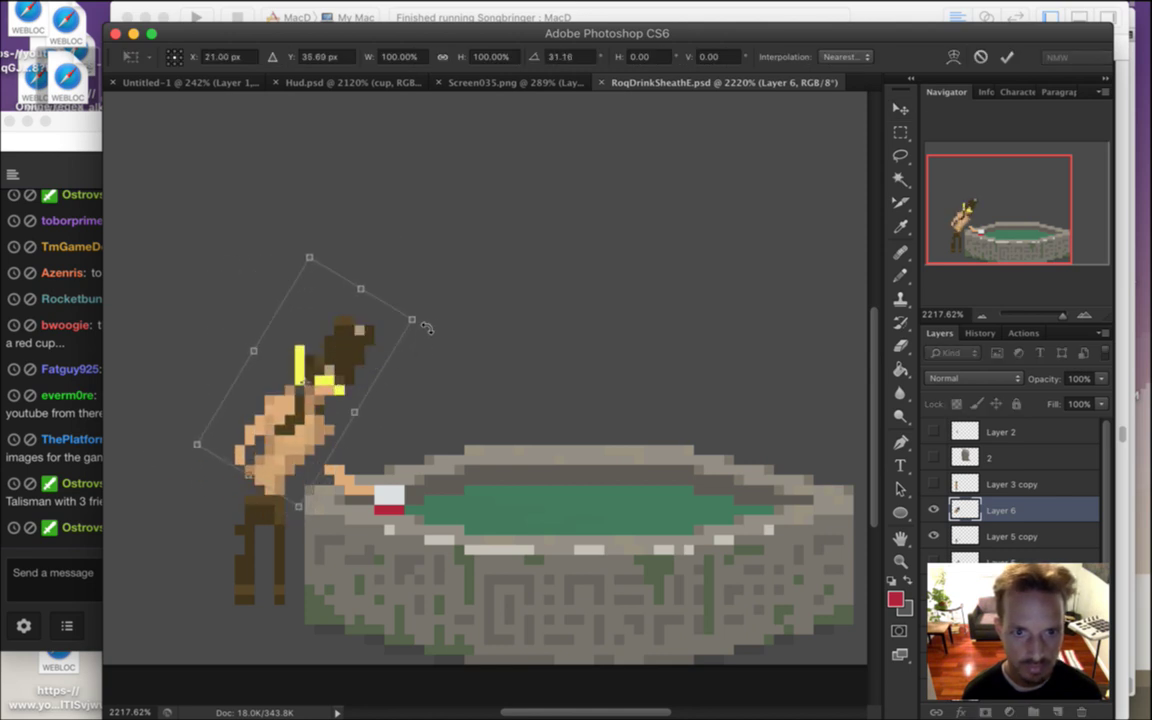
left_click_drag(426, 329, 423, 338)
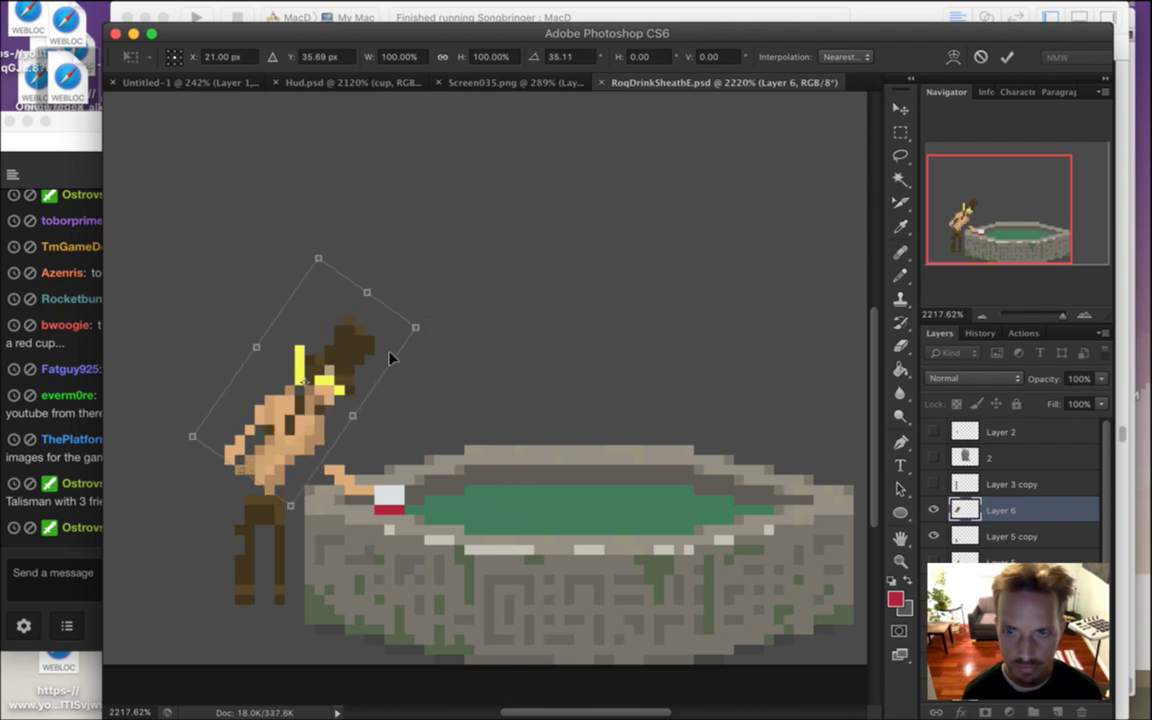
left_click_drag(345, 322, 355, 330)
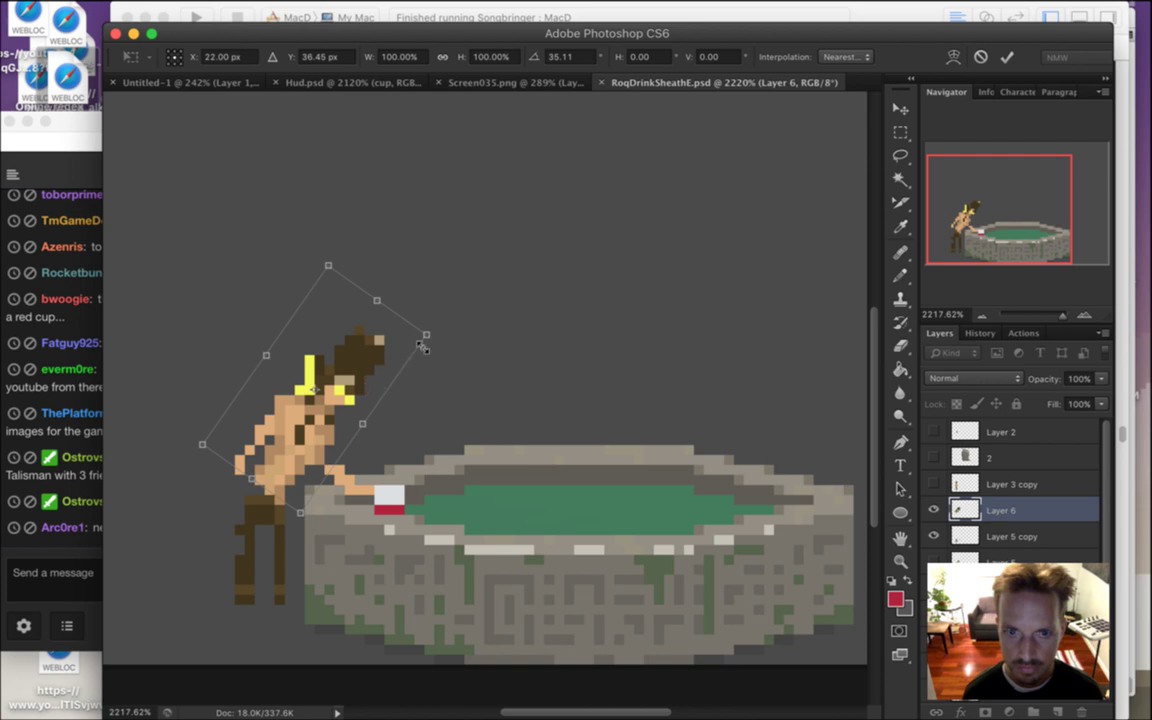
left_click_drag(440, 331, 432, 362)
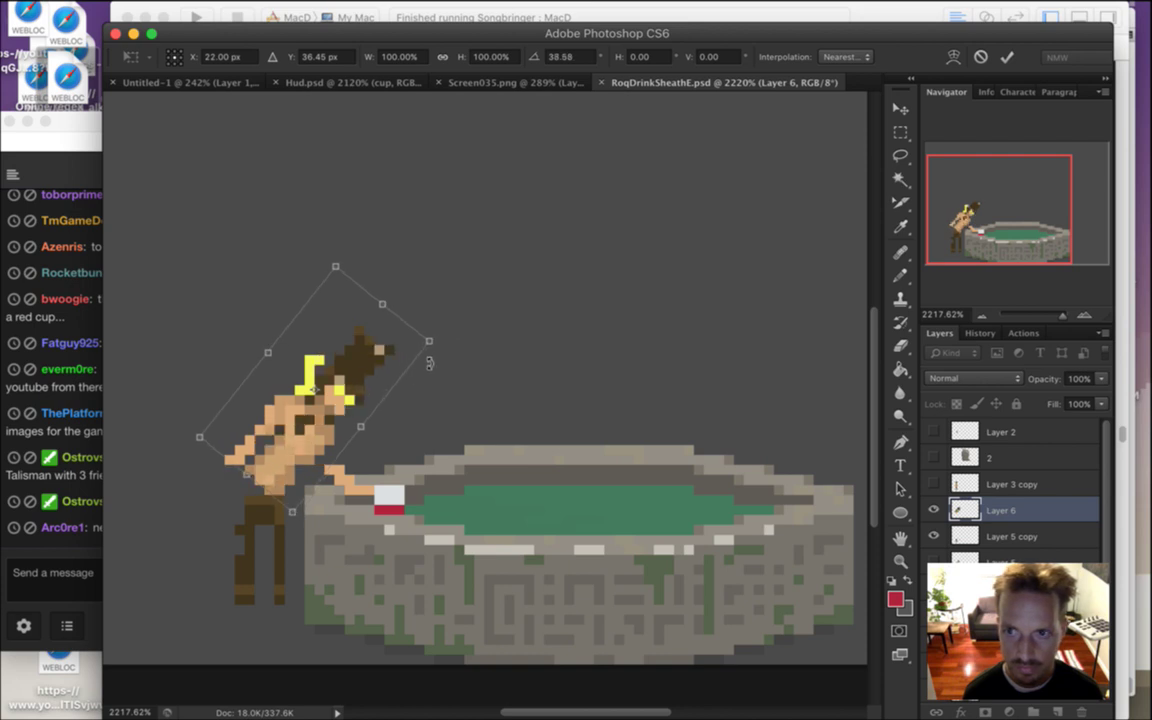
left_click_drag(357, 387, 363, 393)
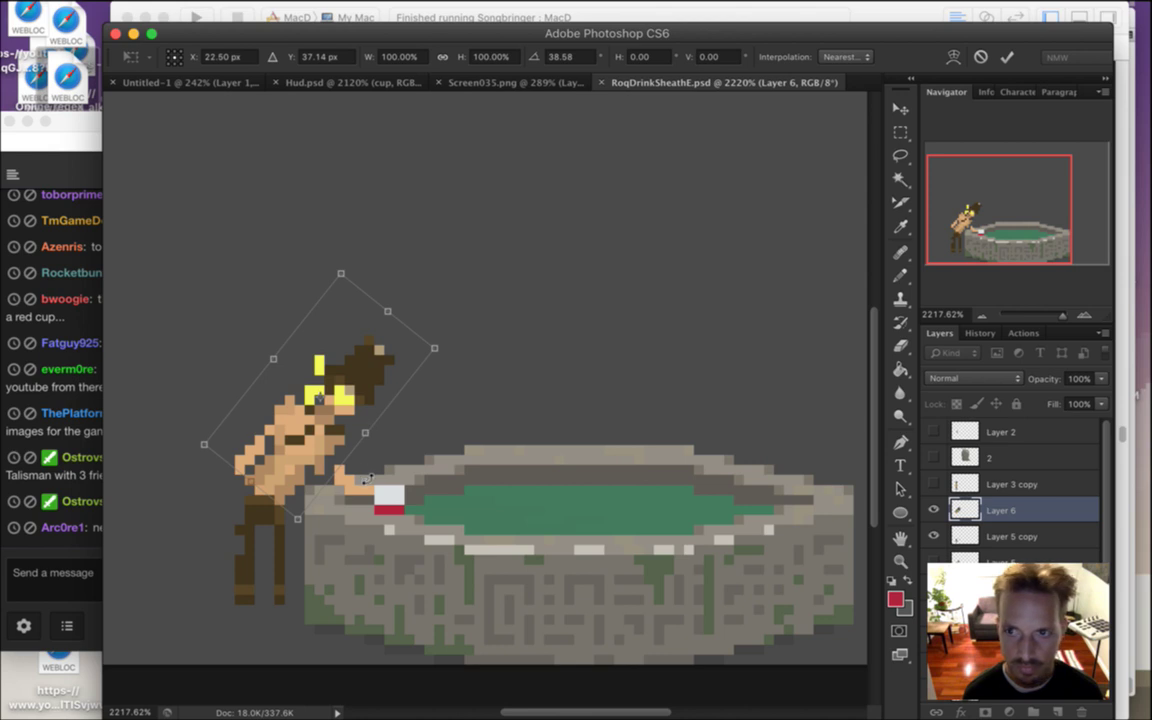
key("Up")
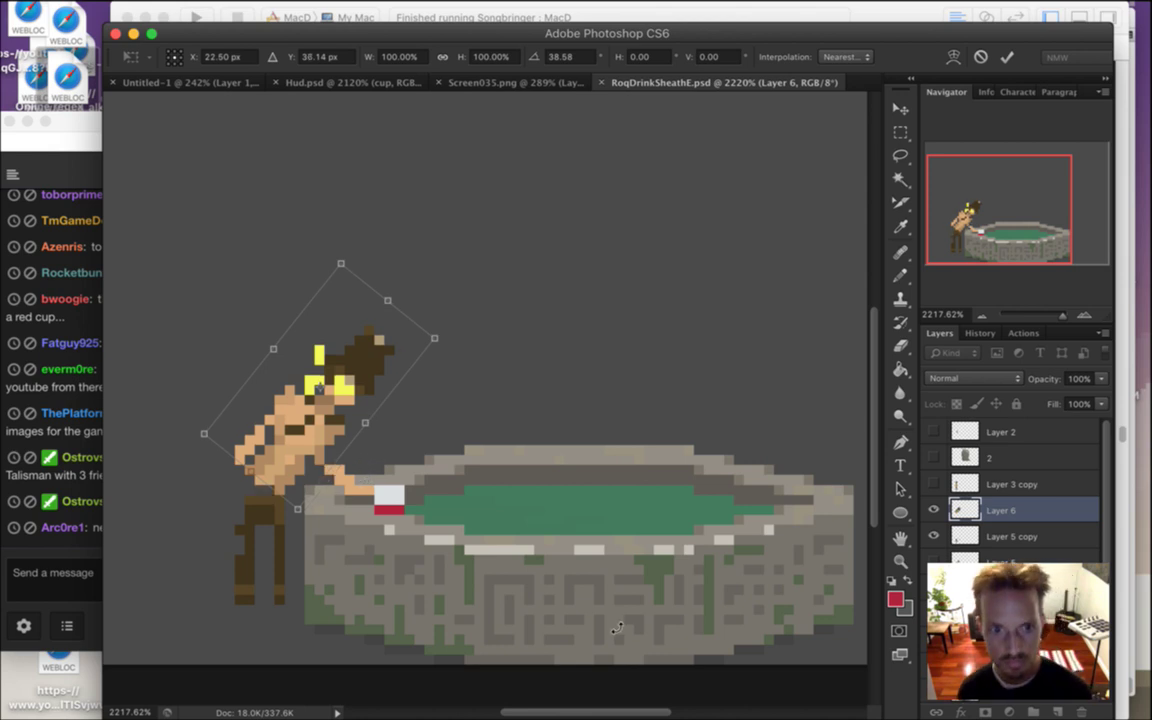
key("Down")
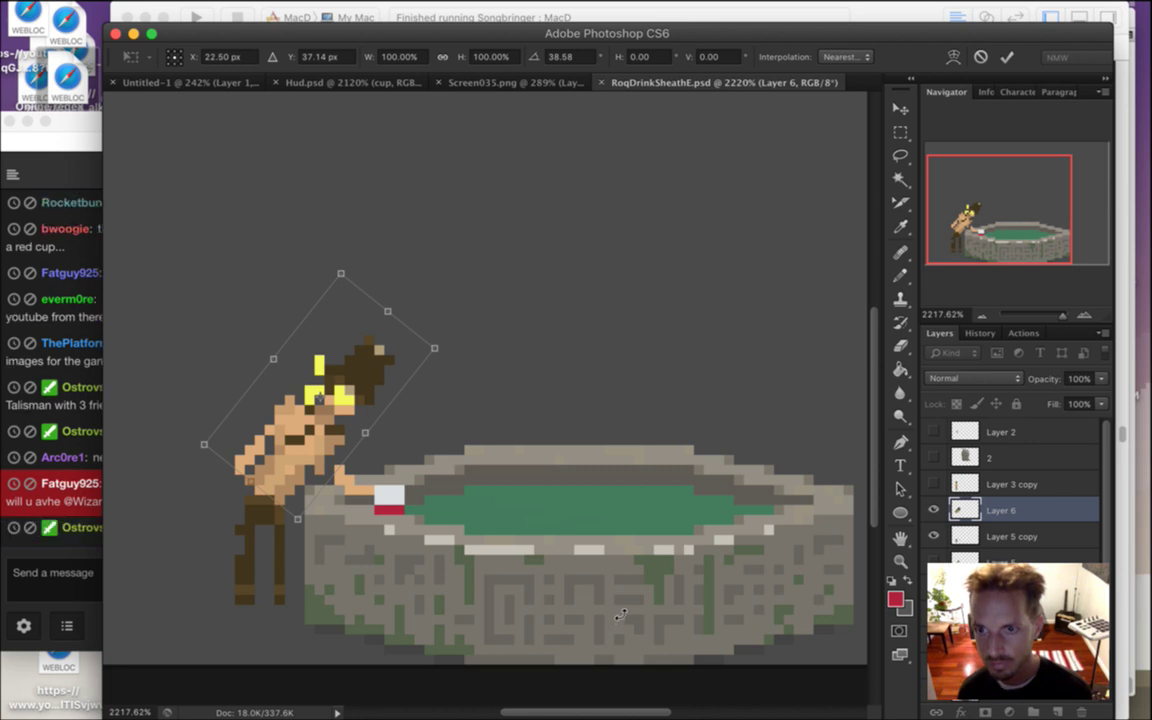
left_click(1006, 57)
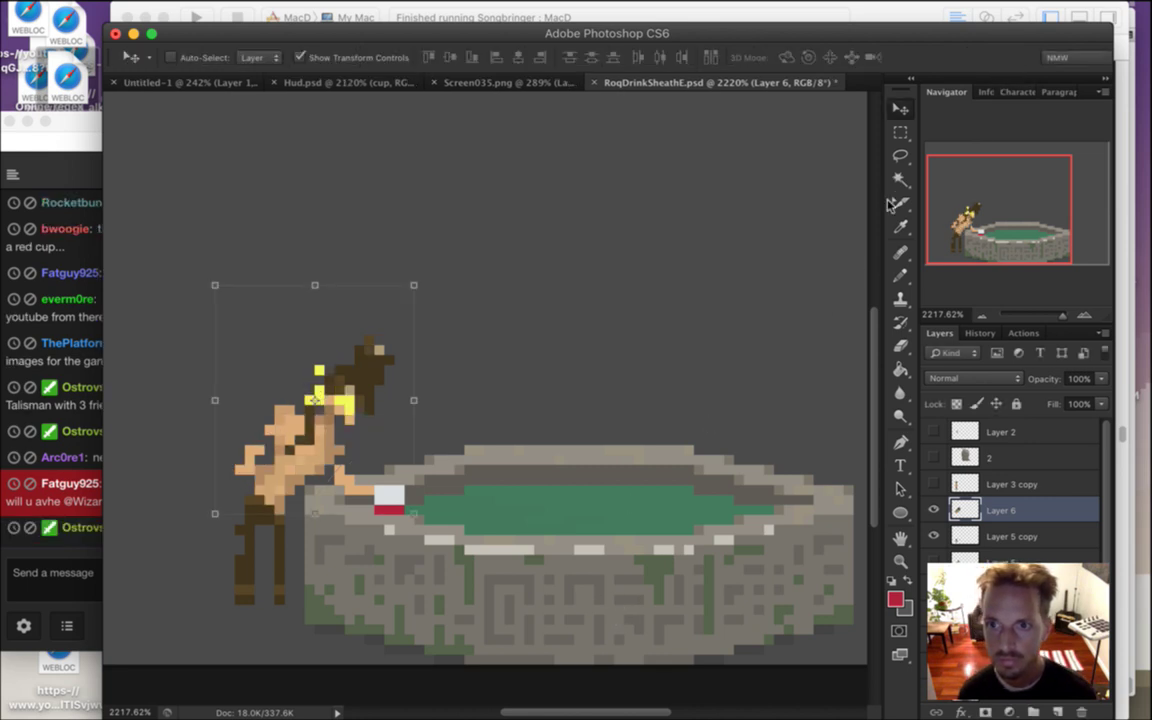
Sample the character's yellow and fill the gap in the vertical yellow strand behind the head with the Pencil
left_click(901, 135)
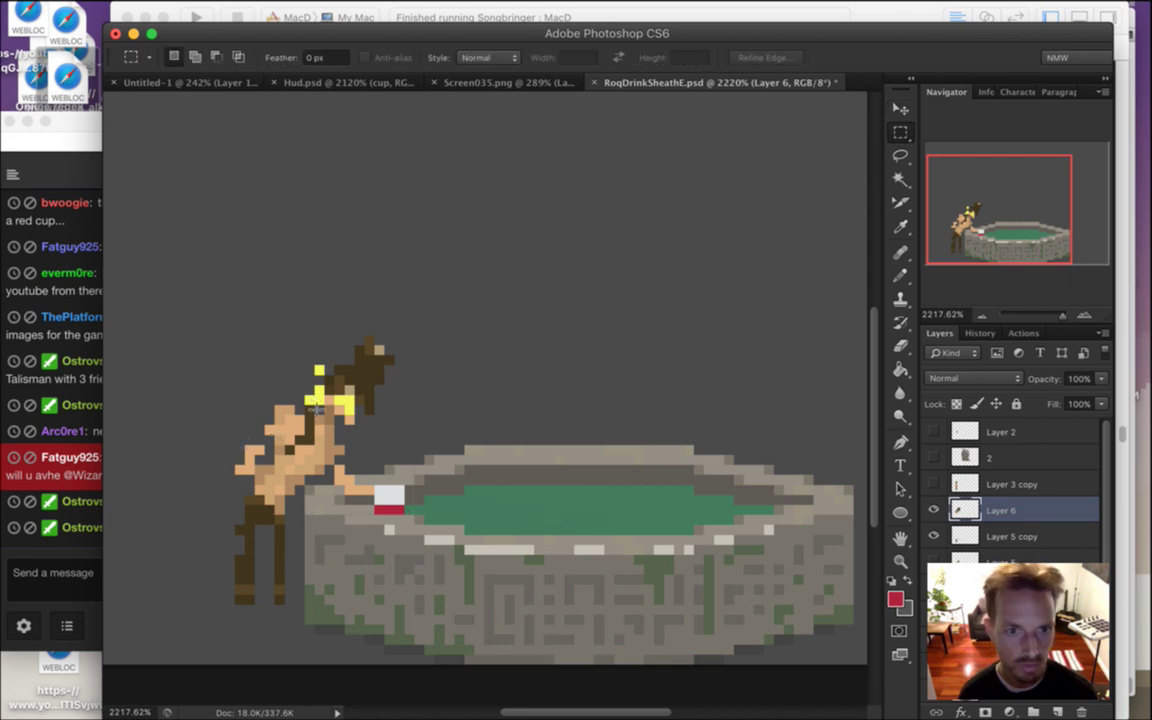
key("i")
left_click(312, 370)
key("b")
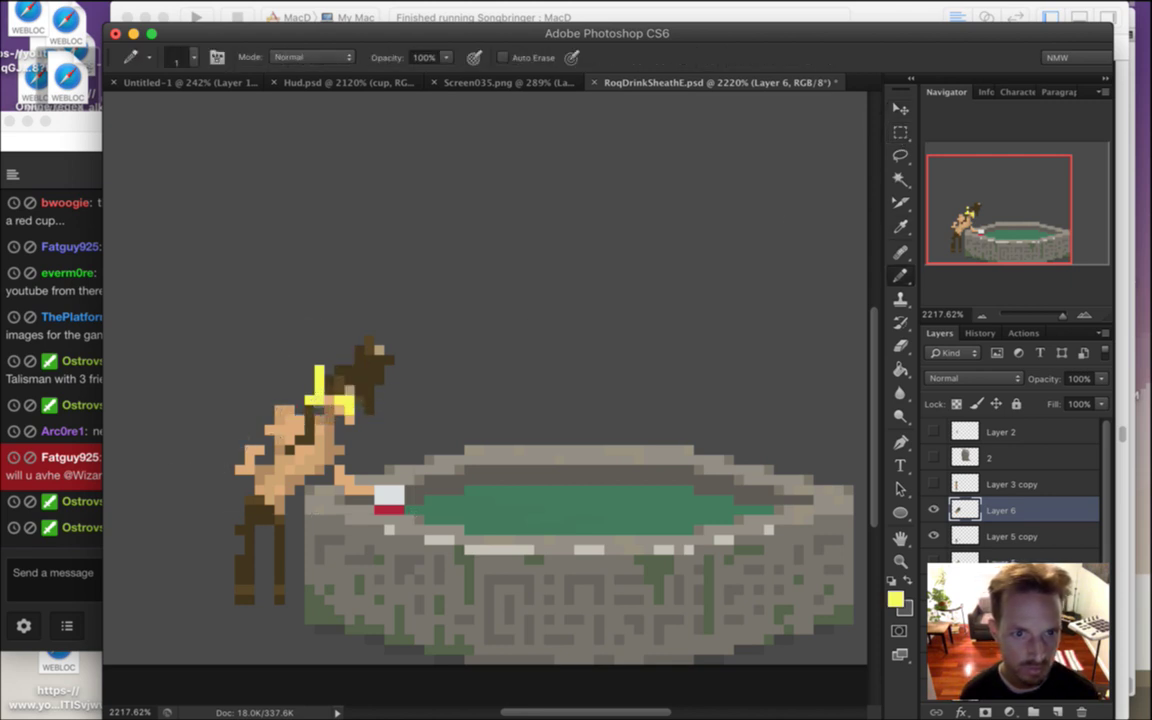
Repair the character's rear arm and shoulder with skin-tone pixels sampled from the body
key("i")
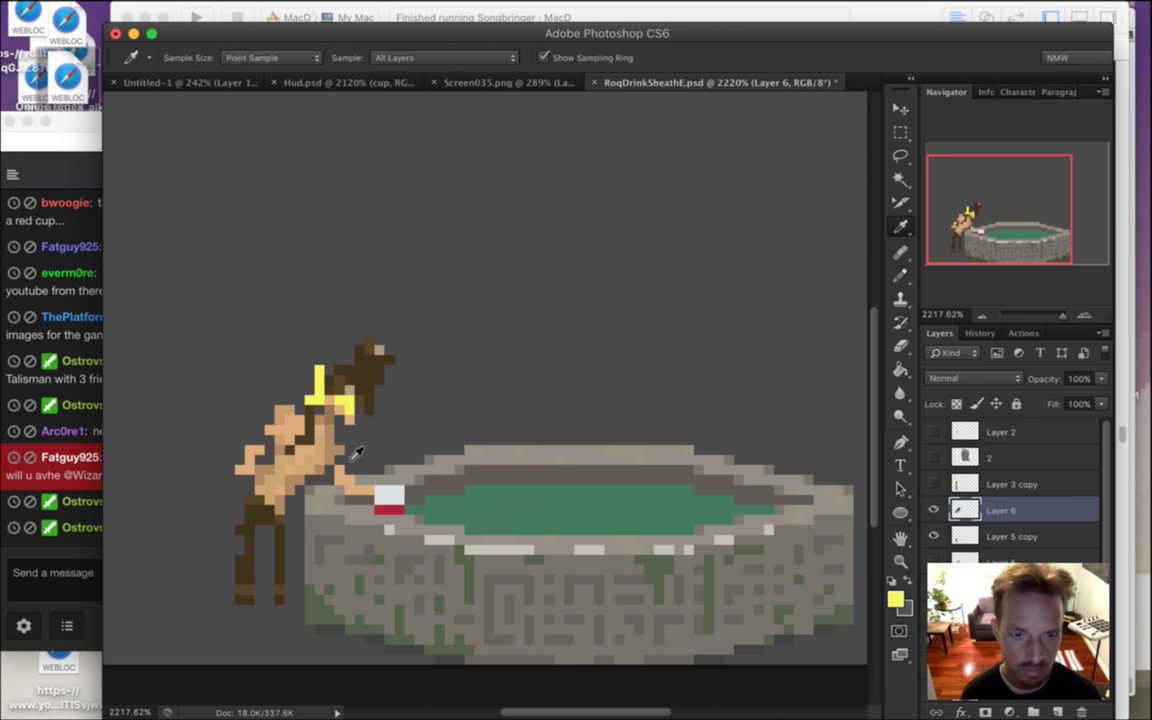
left_click(258, 441)
key("b")
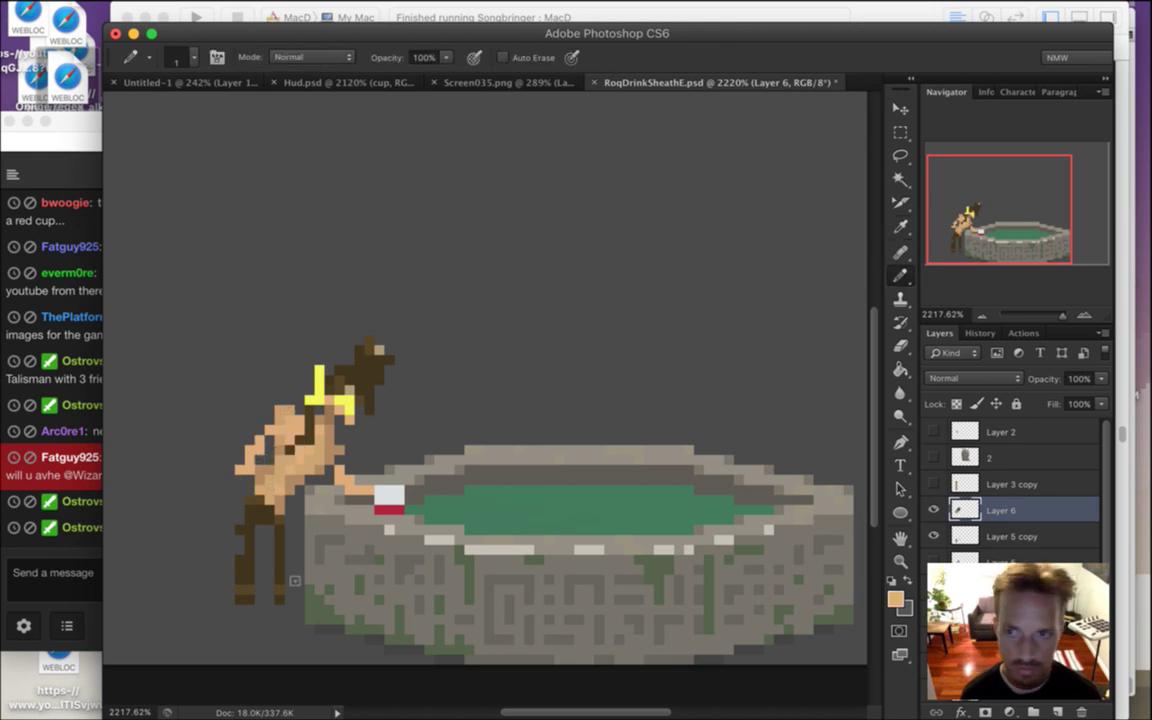
left_click(269, 420)
key("i")
left_click(284, 414)
key("b")
left_click(269, 420)
key("i")
left_click(238, 400)
key("b")
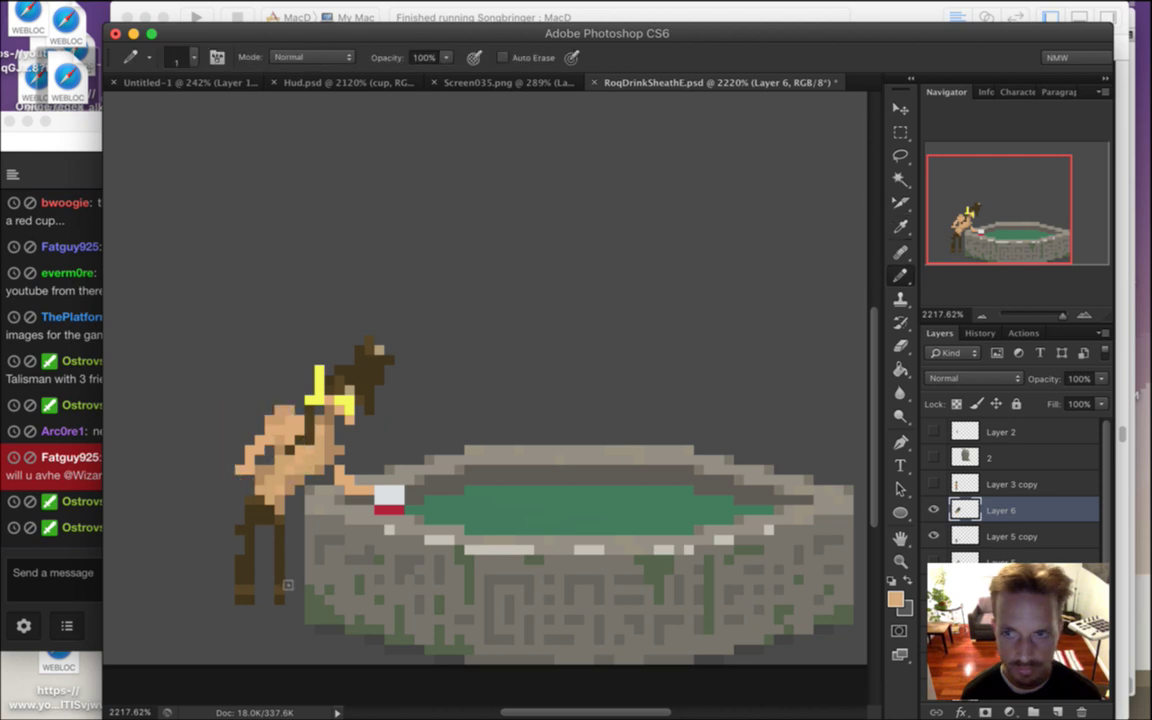
Sample the trousers' dark brown and pencil in knee pixels on both legs
key("i")
left_click(245, 460)
key("b")
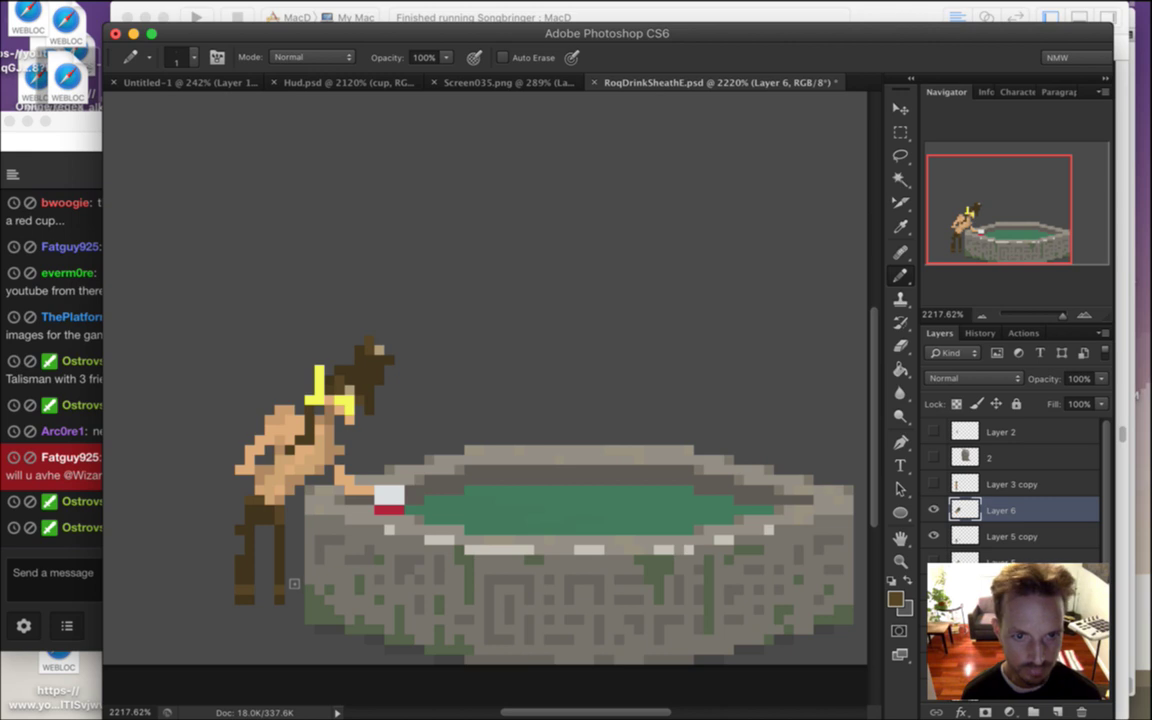
key("i")
left_click(258, 518)
key("b")
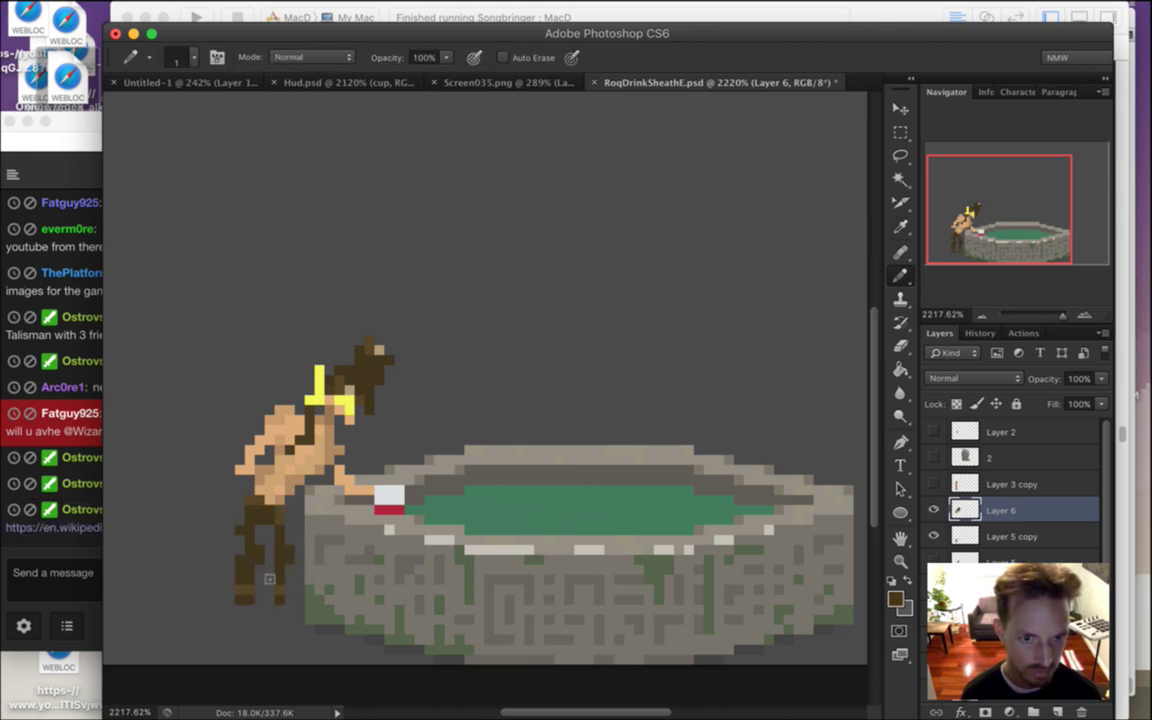
Select the protruding knee pixels on both legs, shift them with the Move tool and clear the selection
key("m")
mouse_move(207, 518)
left_mouse_down()
mouse_move(190, 472)
mouse_move(284, 588)
mouse_move(287, 555)
left_mouse_up()
key("v")
key("super+d")
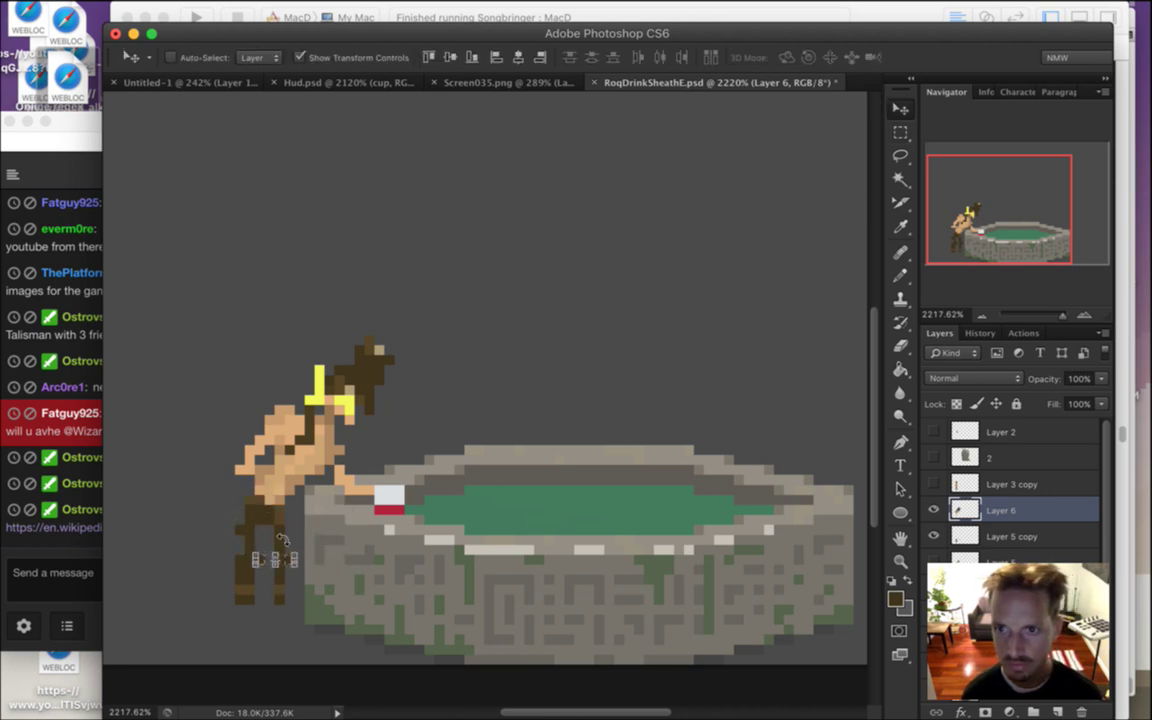
key("m")
key("super+d")
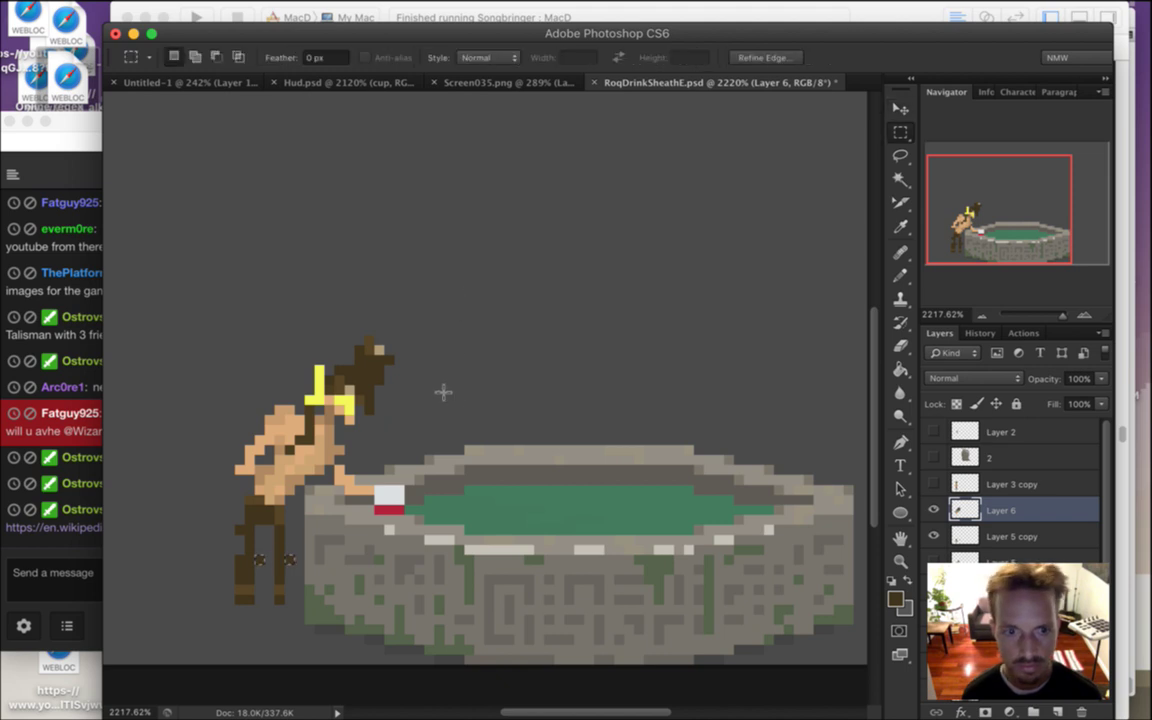
Read the Twitch chat question on how many easter egg bosses and storylines the game will have
left_click(85, 473)
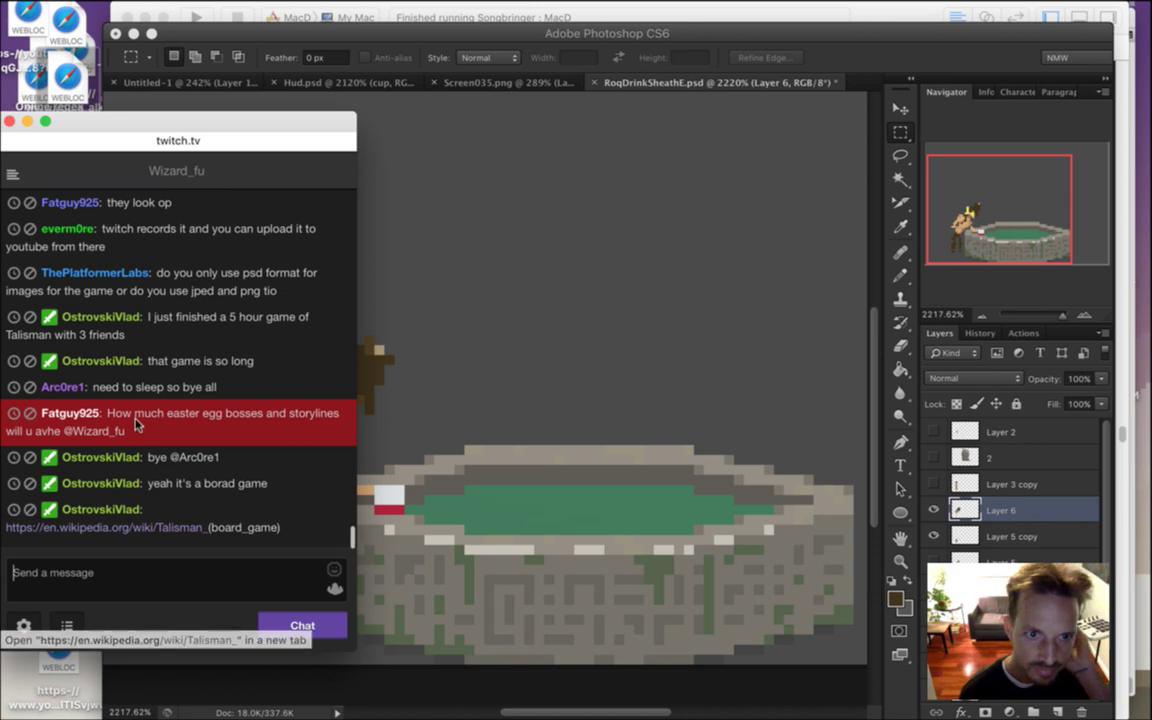
left_click_drag(182, 388, 113, 388)
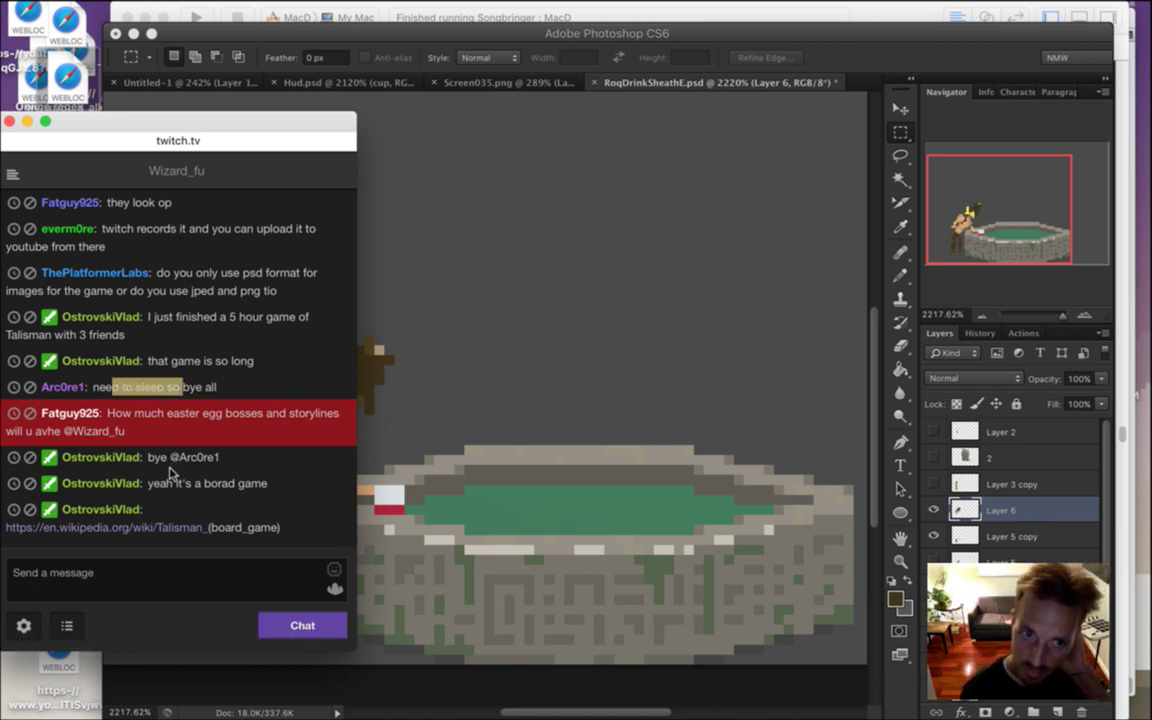
left_click(151, 385)
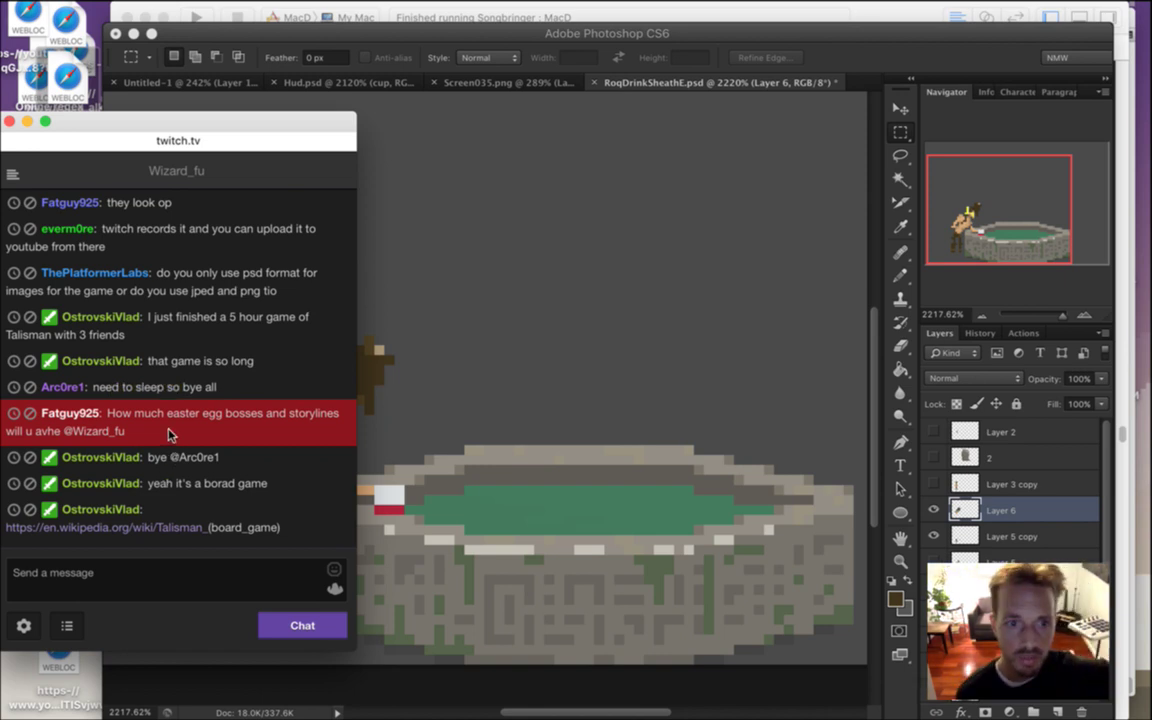
left_click_drag(135, 413, 222, 415)
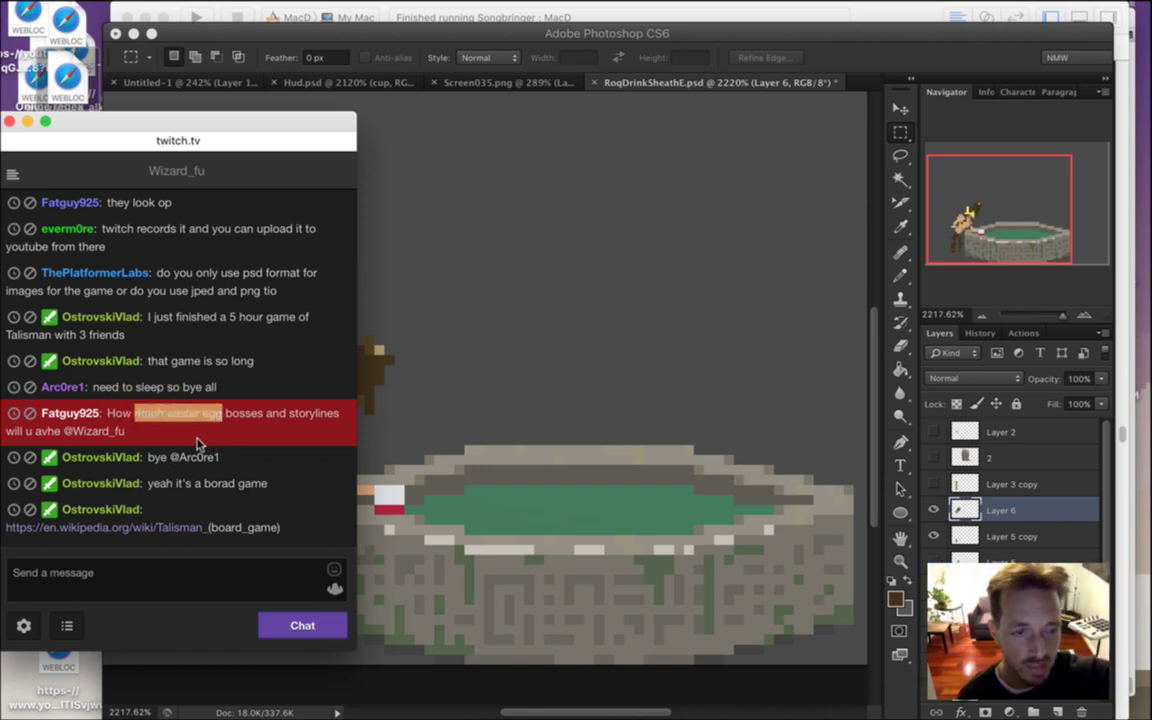
left_click(182, 430)
left_click_drag(167, 413, 218, 418)
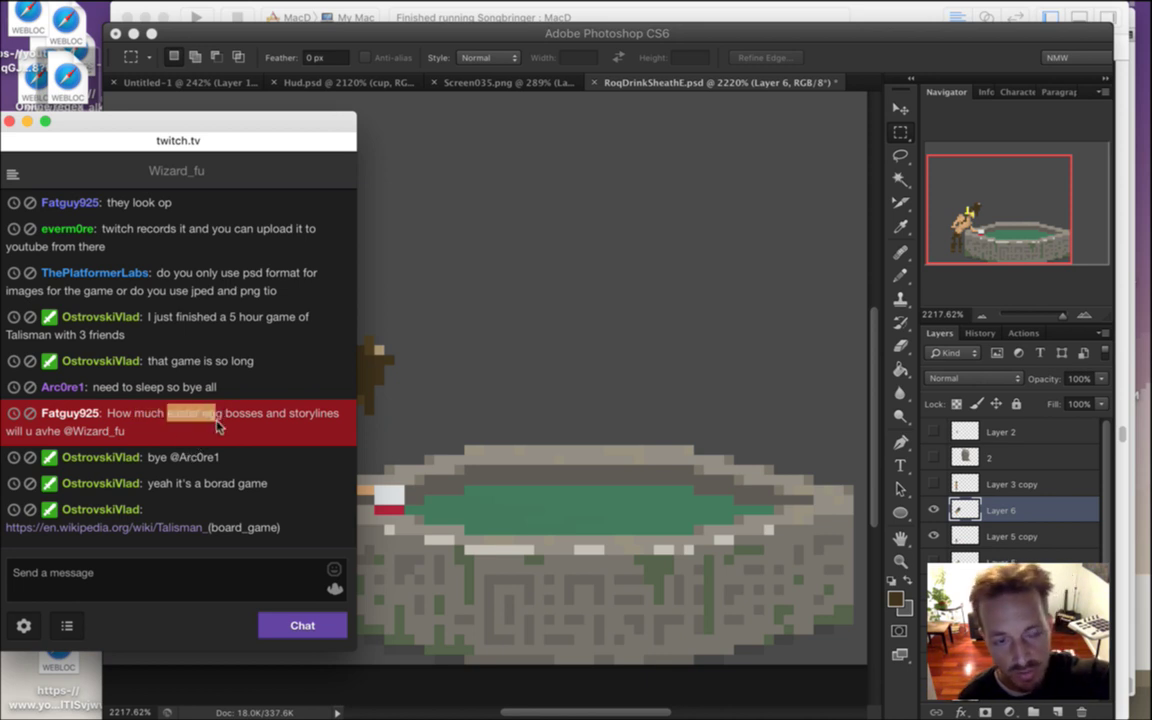
left_click(185, 430)
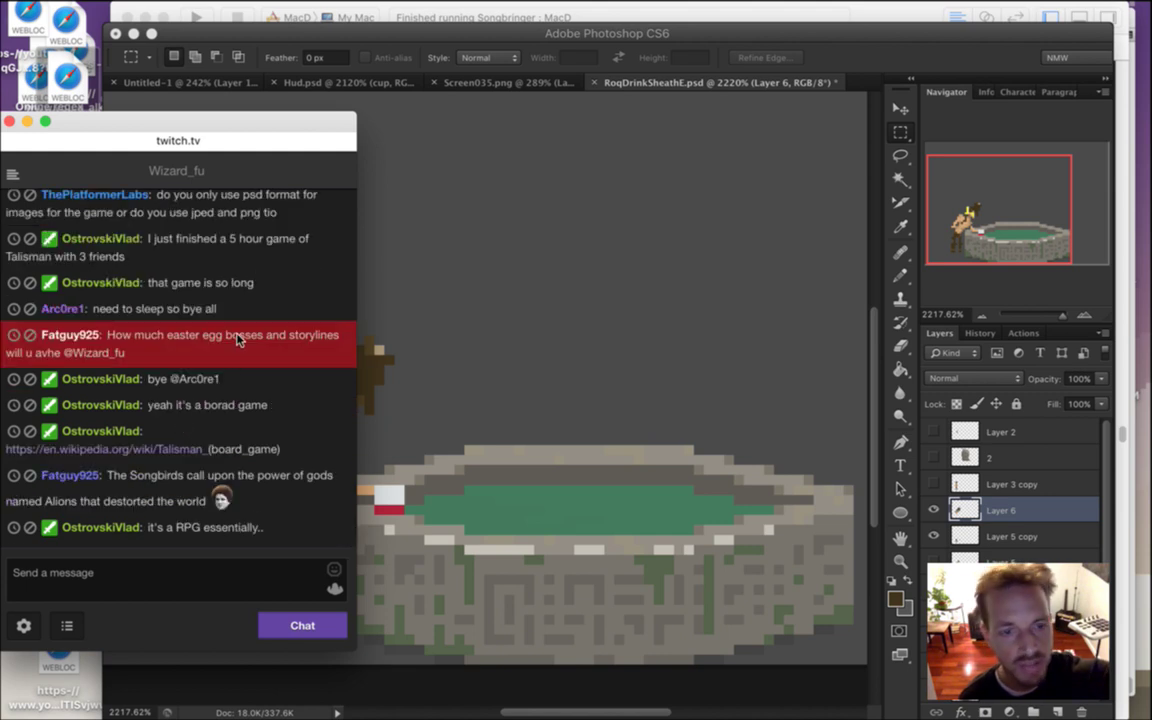
left_click_drag(257, 337, 228, 341)
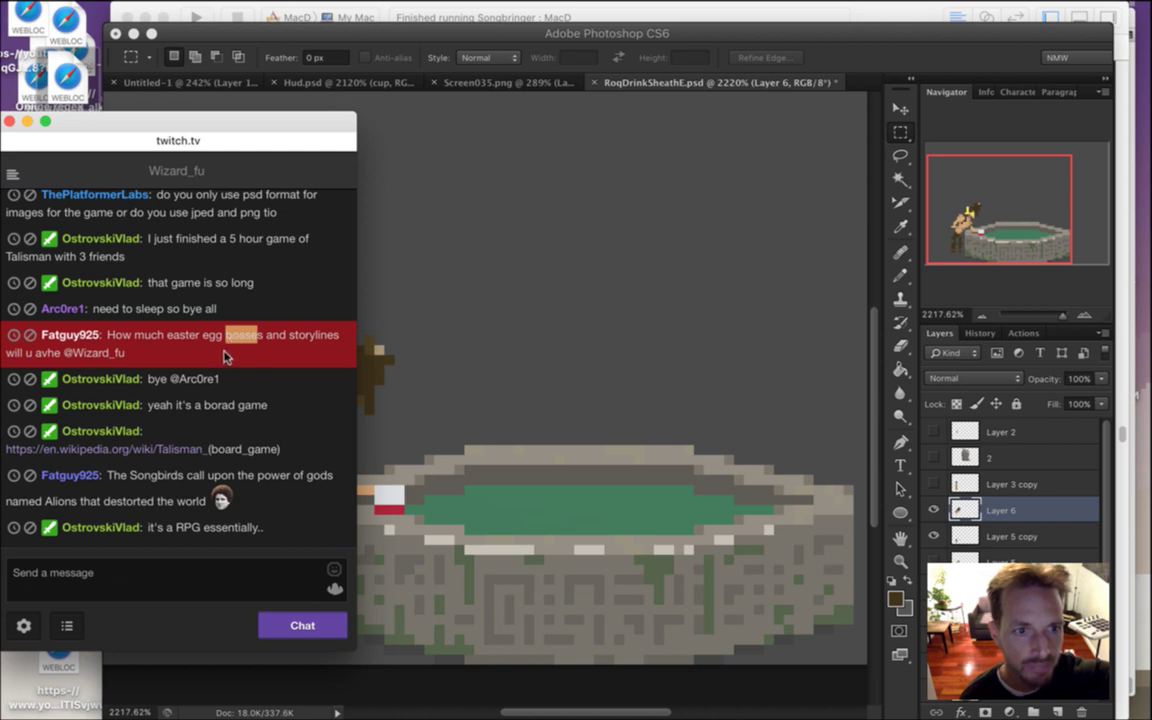
left_click(225, 354)
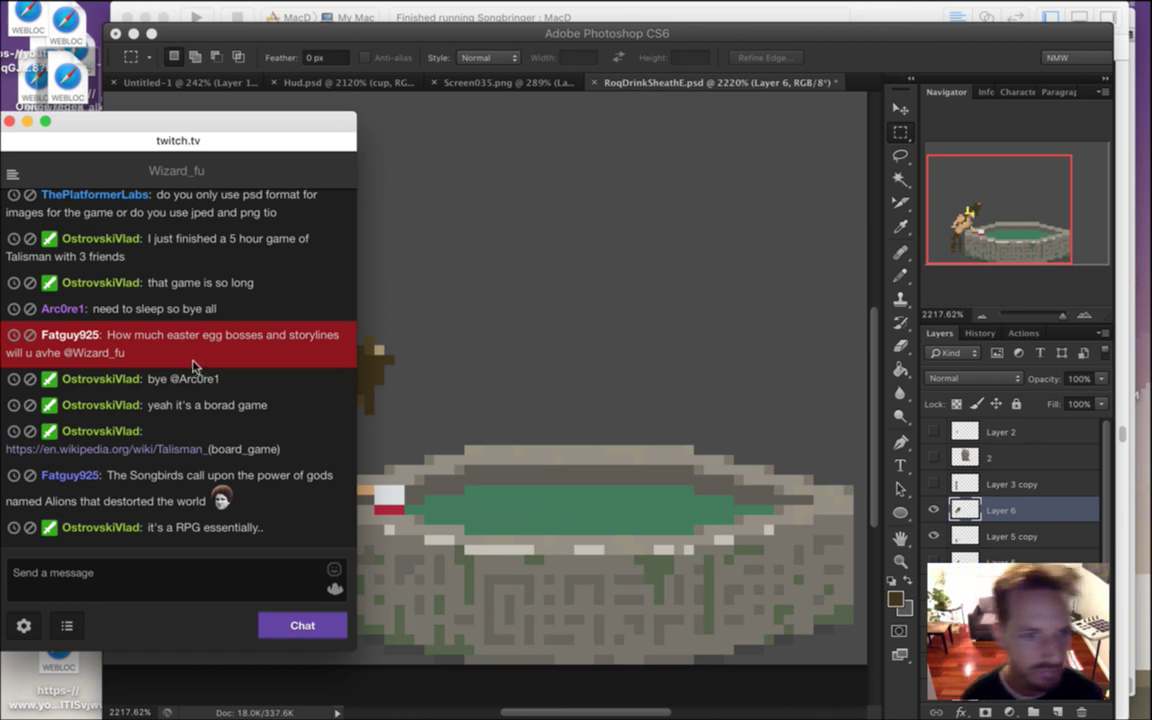
Read the chat messages on the Talisman board game and on the Songbirds calling upon the gods' power
left_click_drag(196, 410, 198, 398)
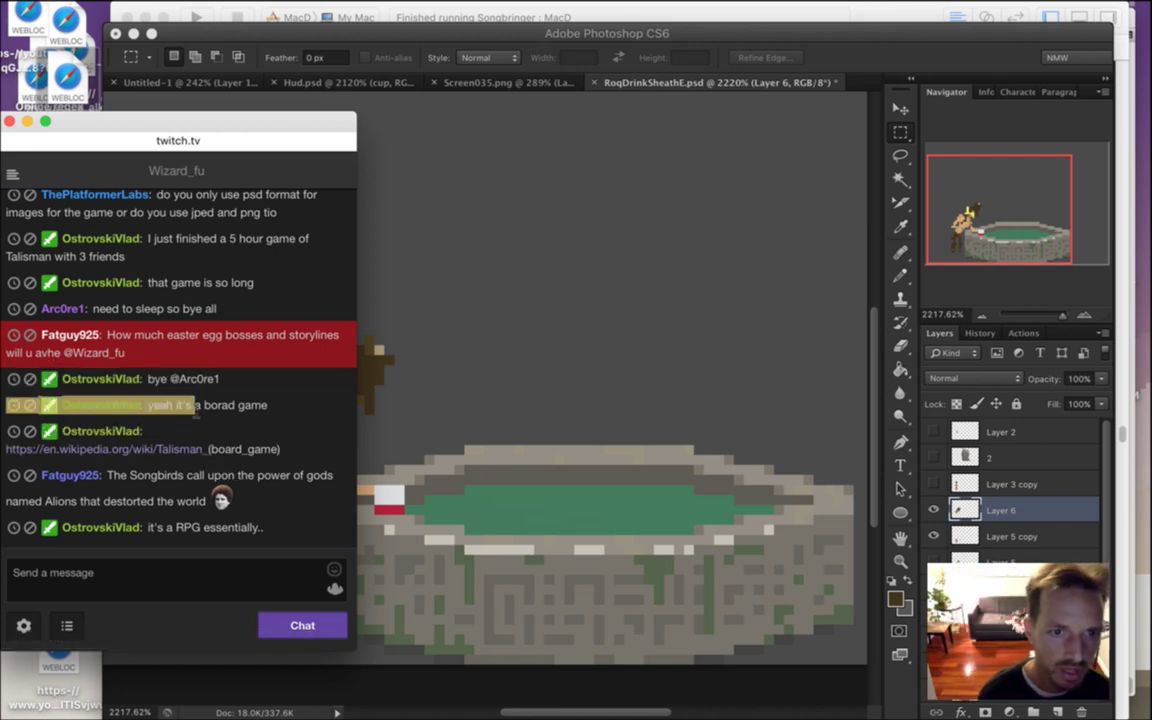
left_click(243, 421)
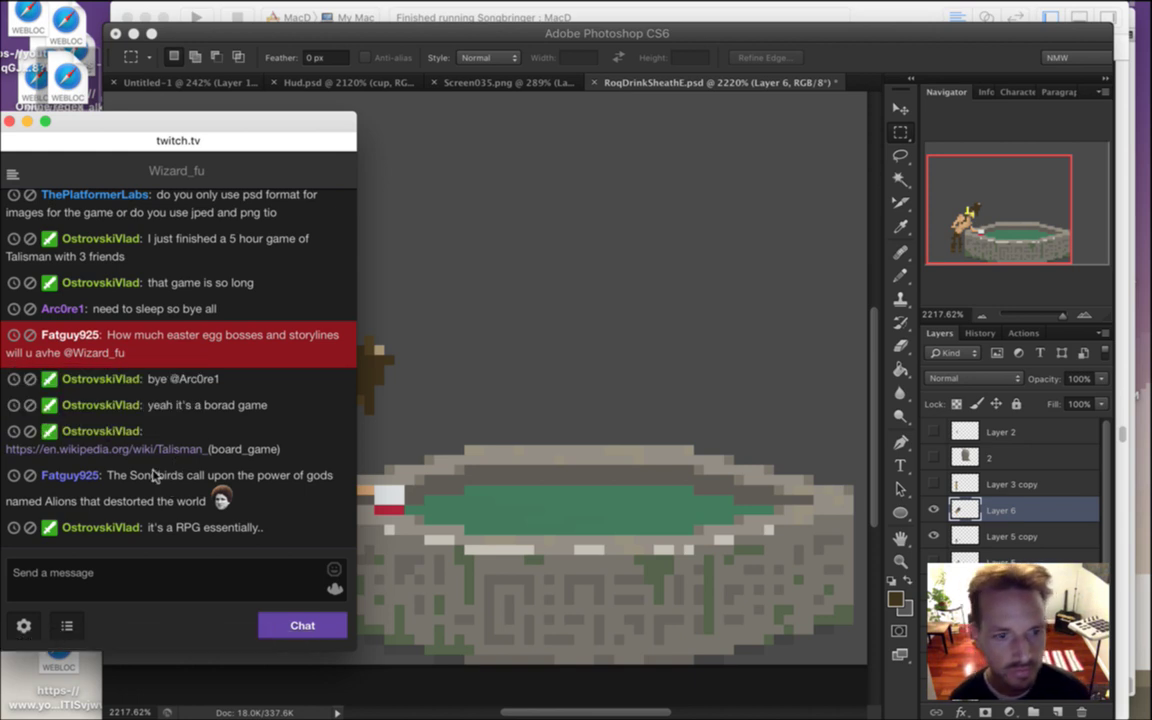
left_click_drag(108, 476, 187, 508)
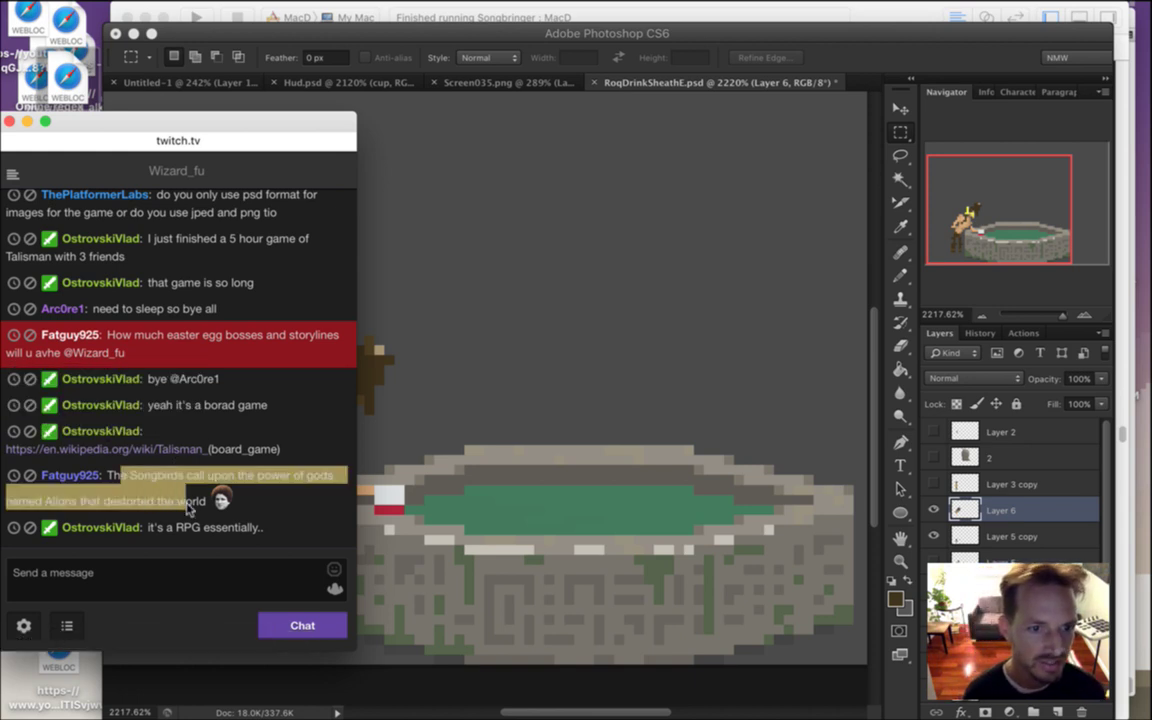
left_click(197, 516)
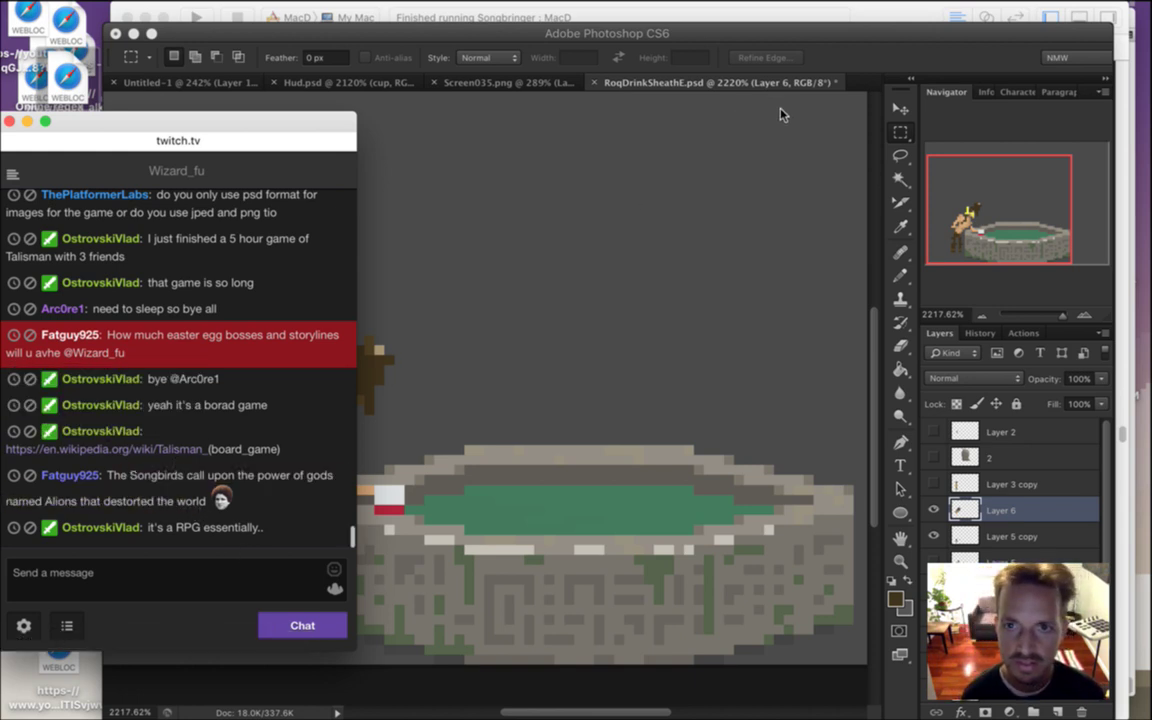
mouse_move(157, 531)
left_mouse_down()
mouse_move(203, 534)
mouse_move(147, 530)
left_mouse_up()
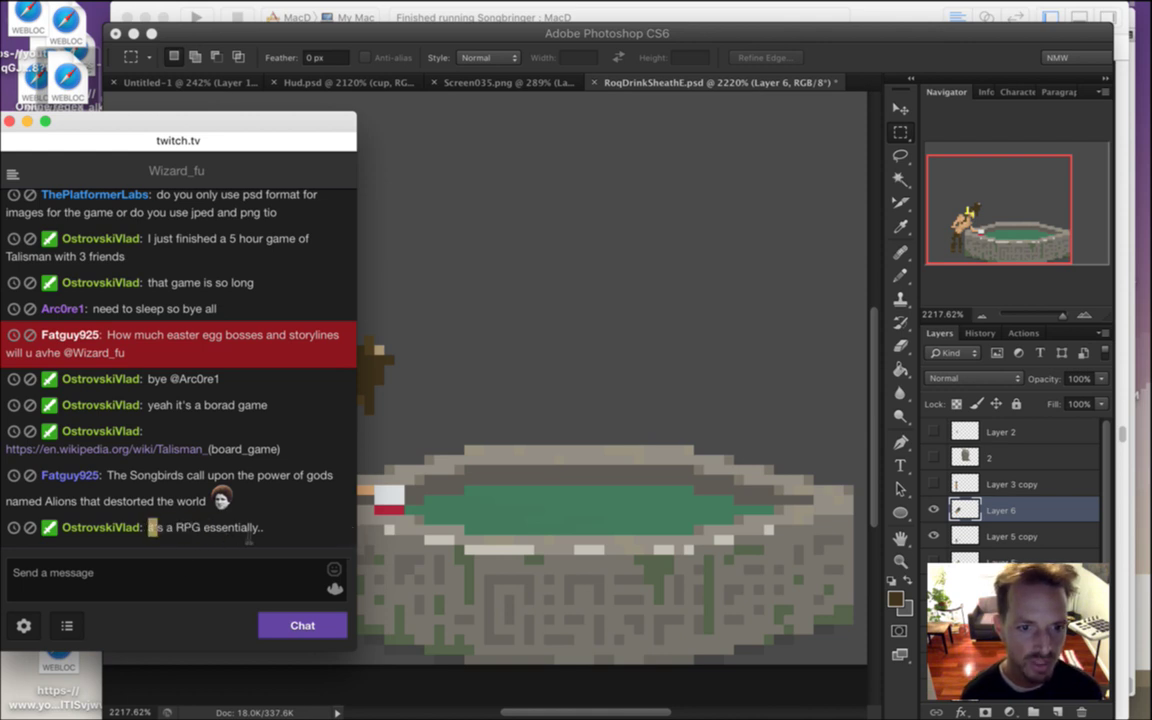
Return to Photoshop and merge Layer 6 with Layer 5 copy
left_click(669, 150)
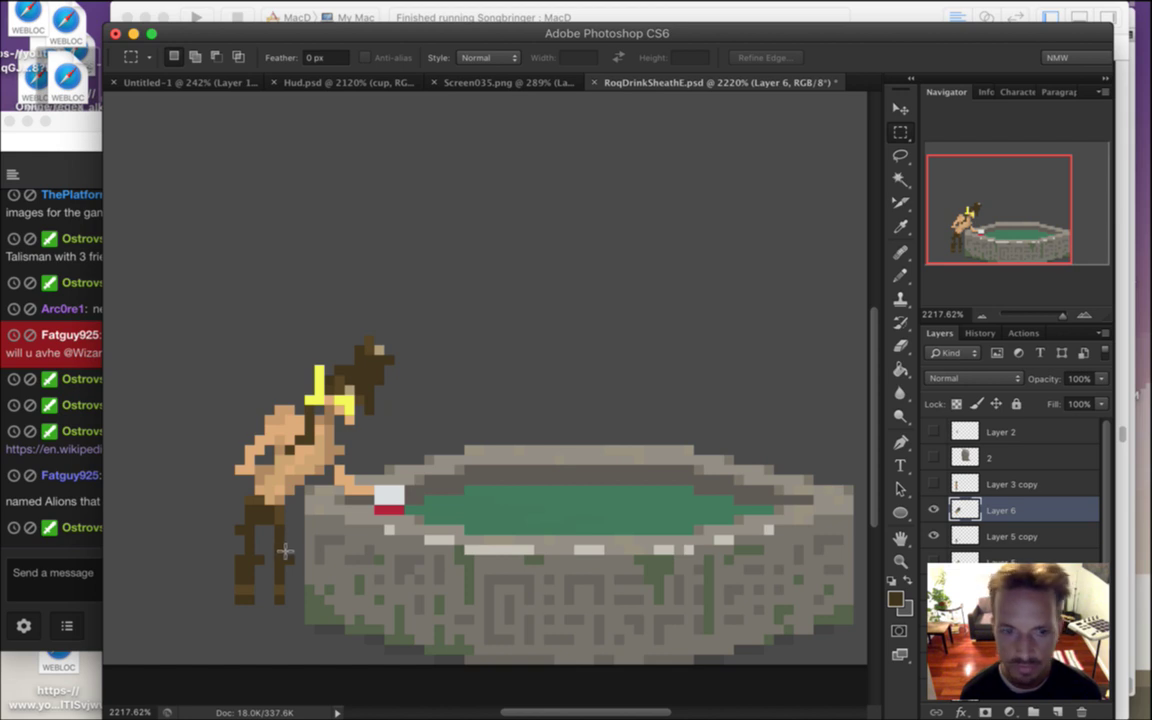
key("i")
key("e")
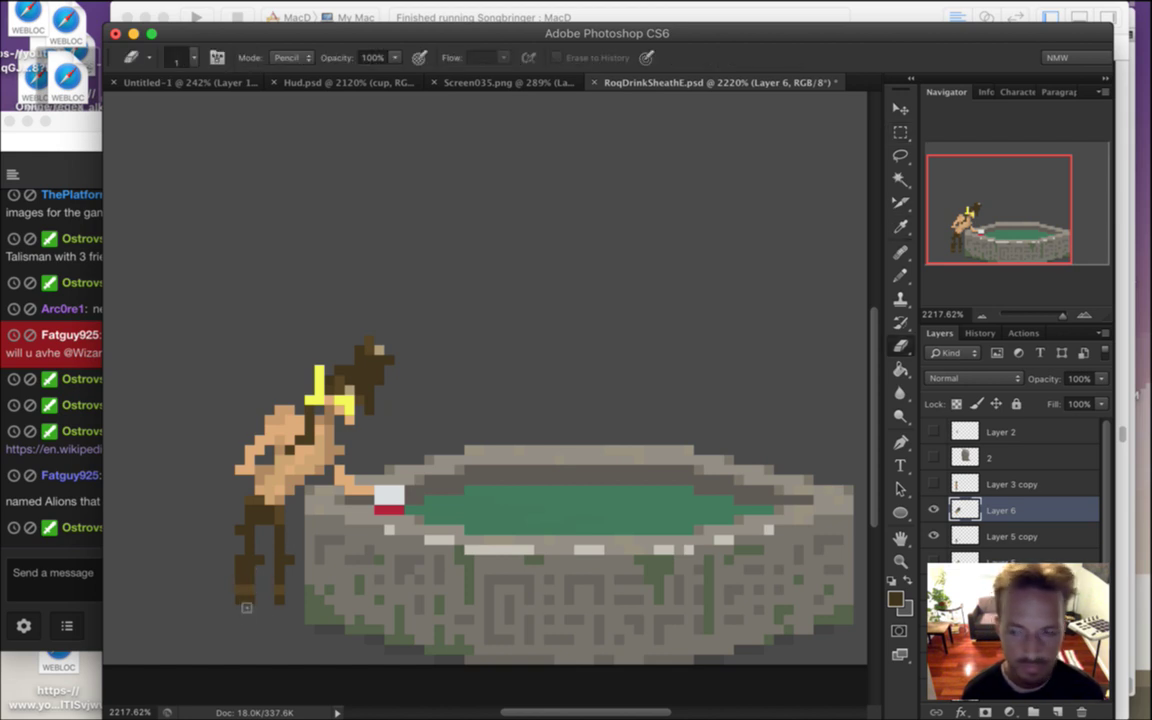
left_click(980, 535, "shift")
right_click(980, 535)
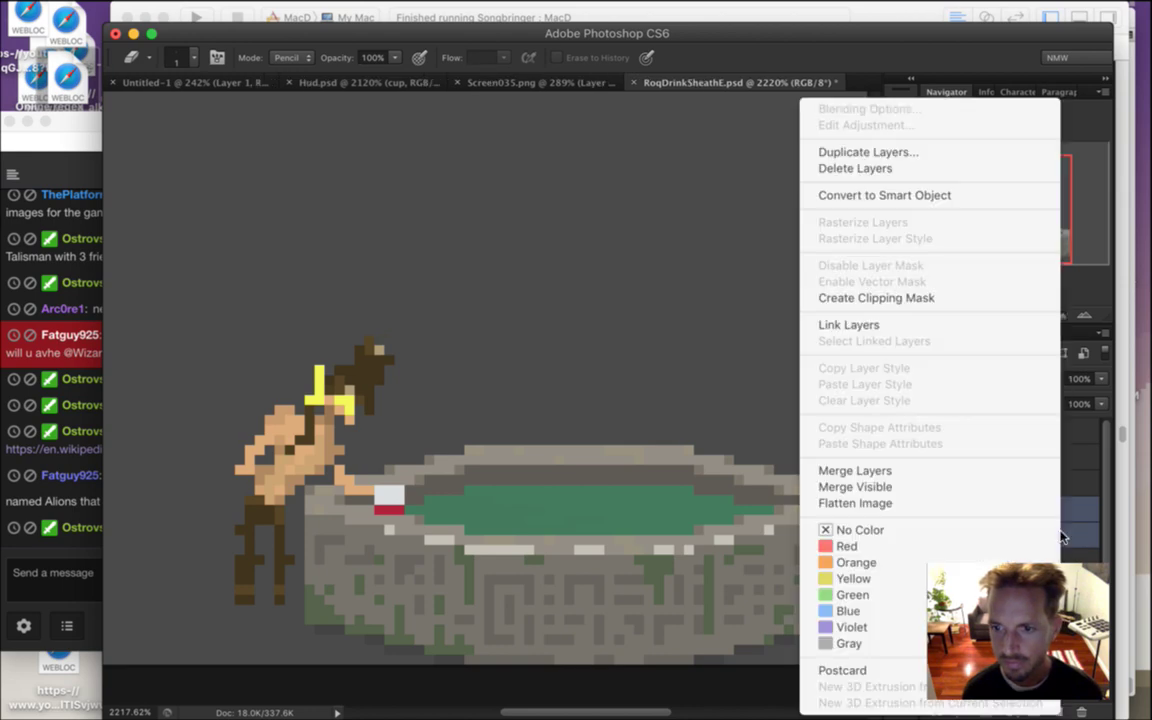
left_click(937, 467)
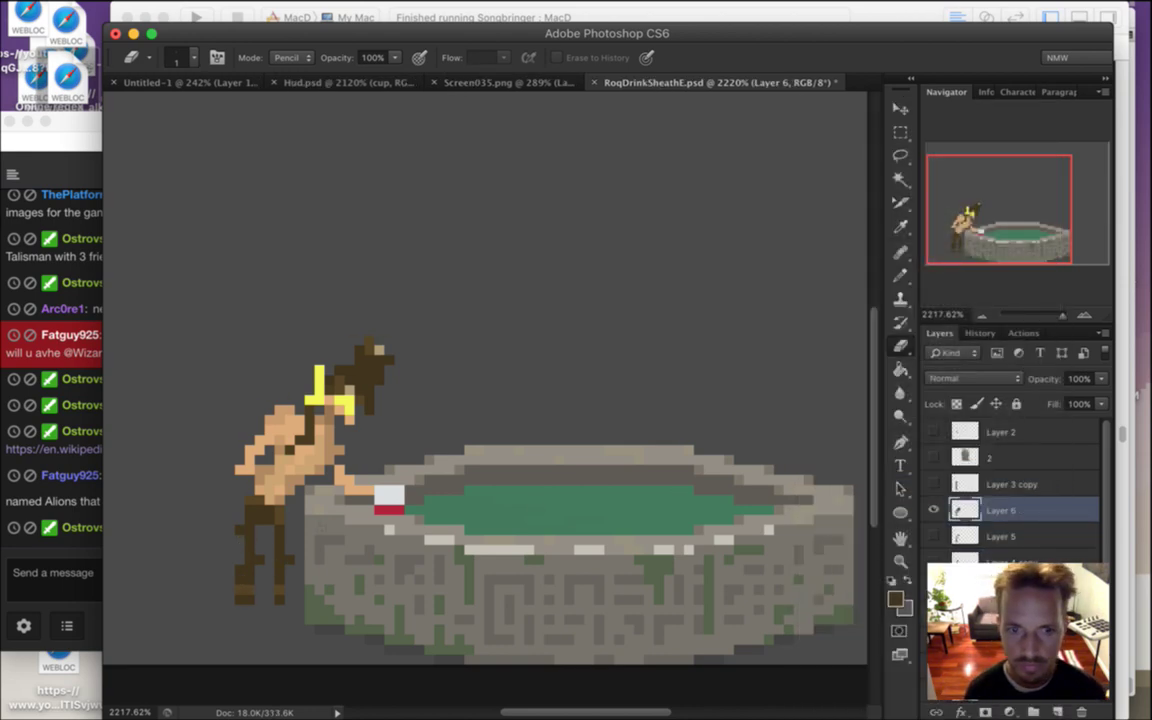
Sample the dark brown of the hair and trim the stray hair pixels beside the face with the Eraser
key("i")
key("b")
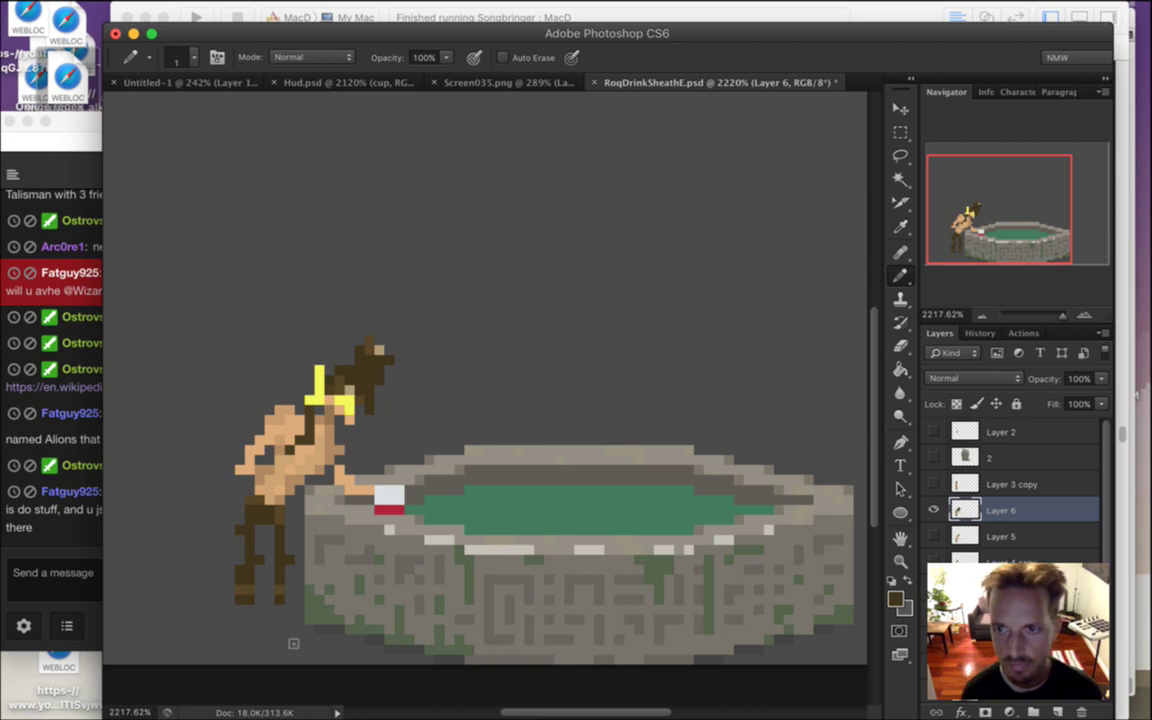
key("i")
left_click(337, 364)
key("e")
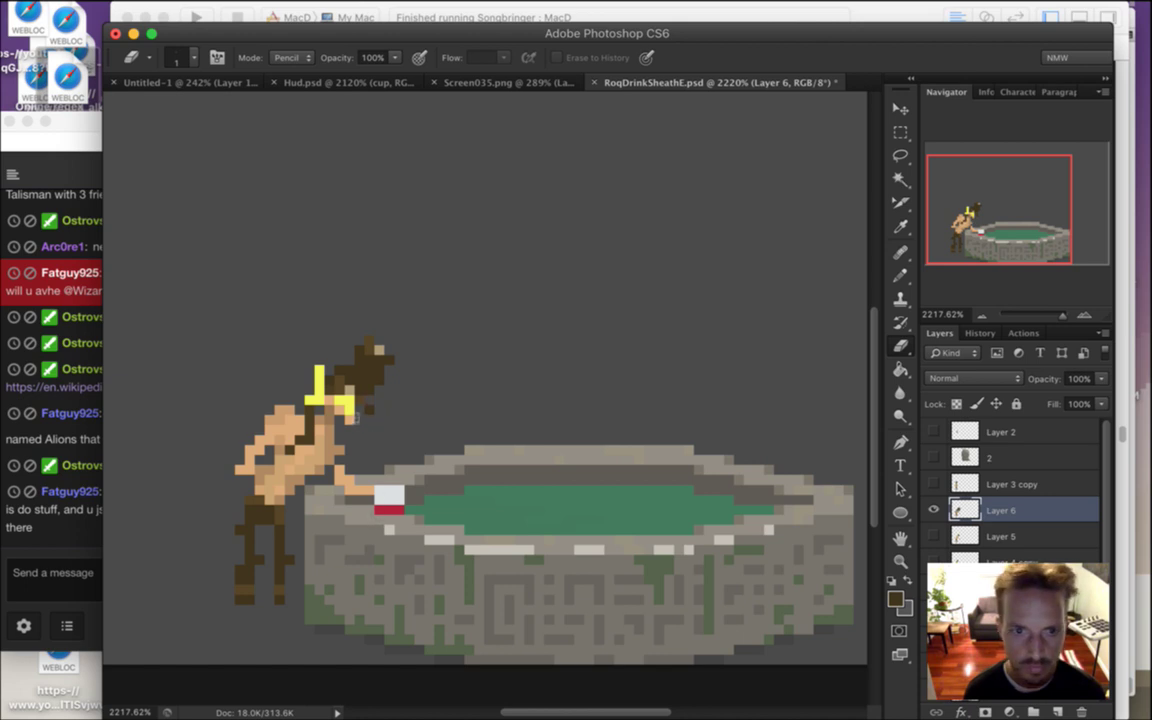
Sample the skin tone from the face and recolour part of the yellow band on the cheek with the Pencil
key("i")
left_click(357, 432)
key("b")
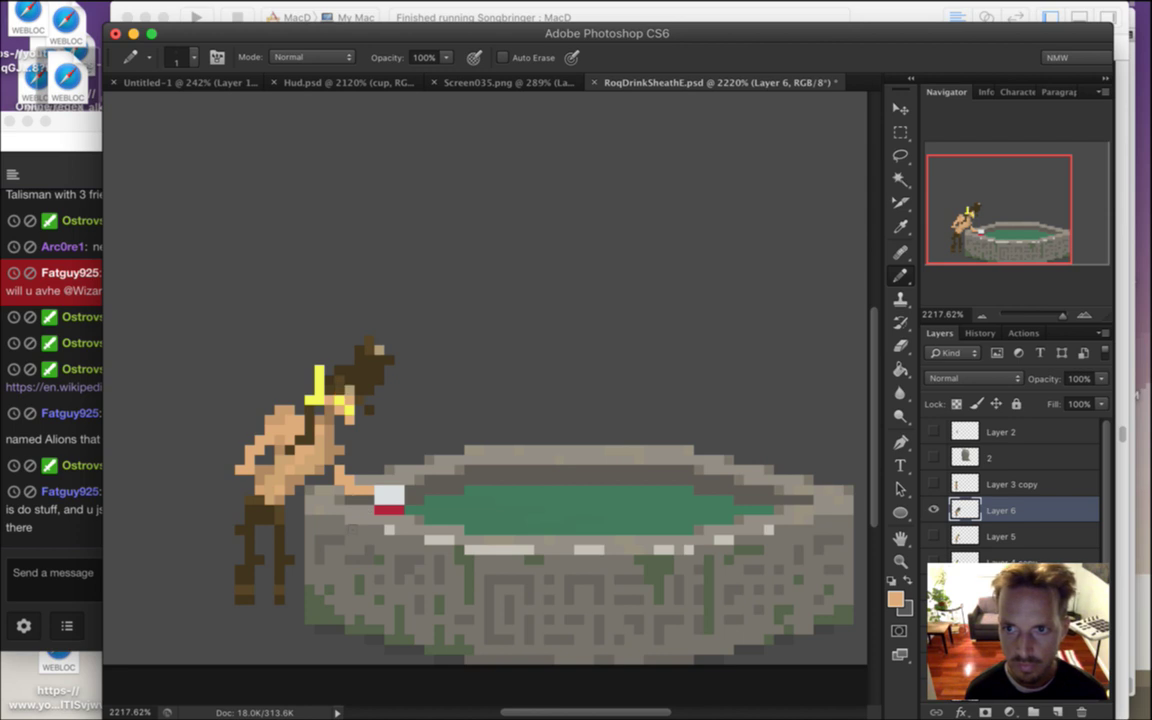
left_click(305, 378, "alt")
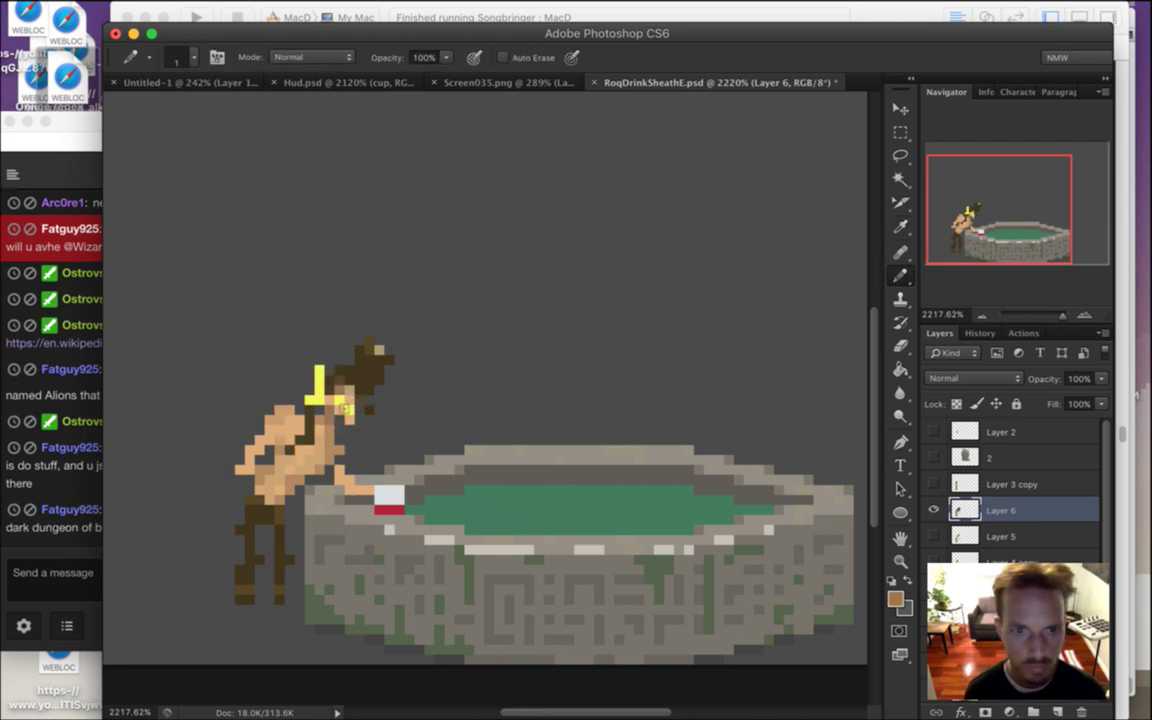
Thin the yellow band at the neck and retouch the shoulder strap area with sampled brown and tan tones
key("i")
left_click(344, 394)
key("b")
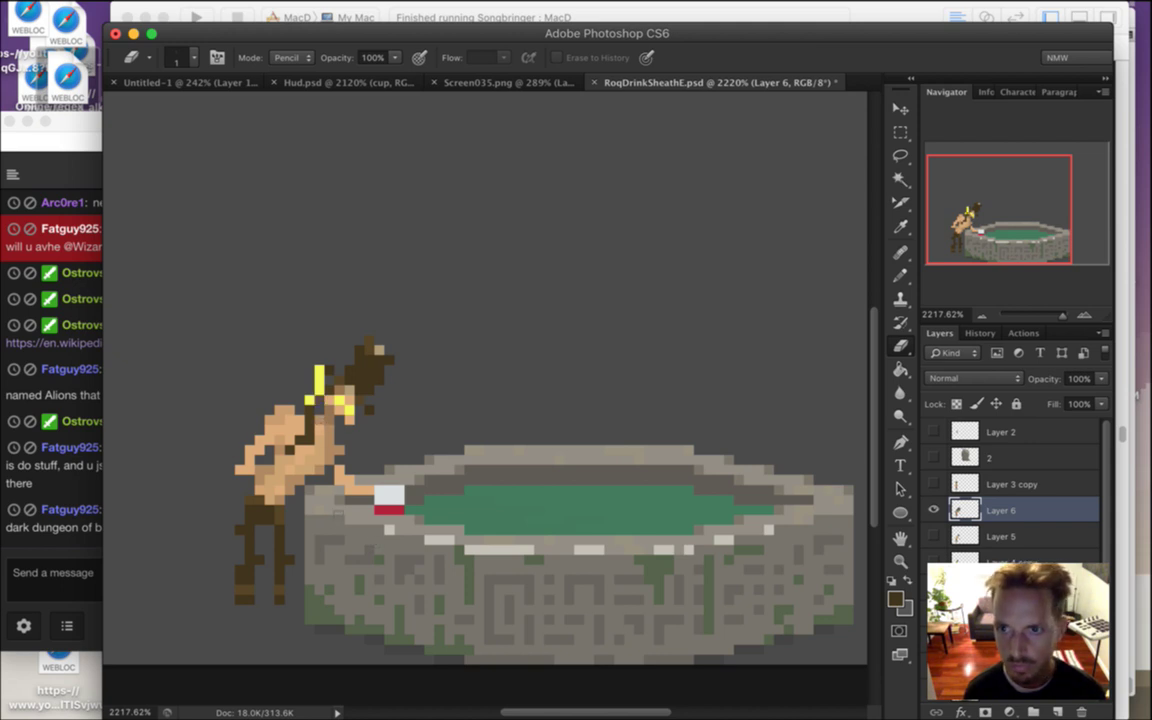
key("i")
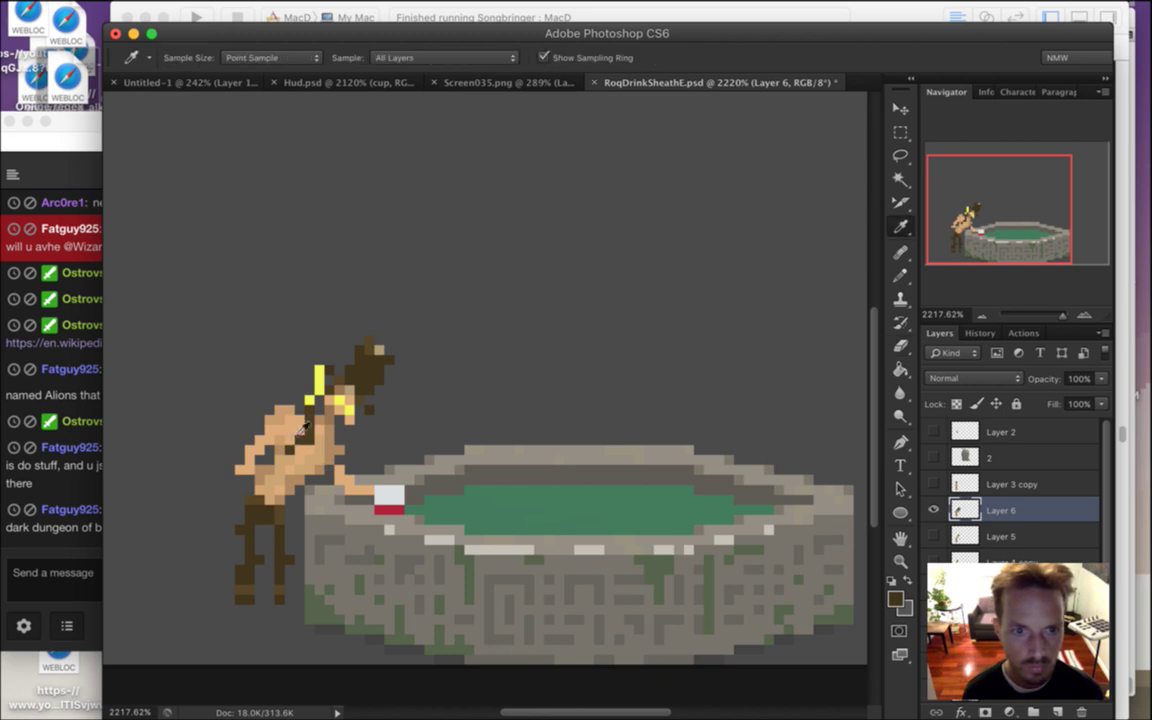
left_click(285, 383)
key("b")
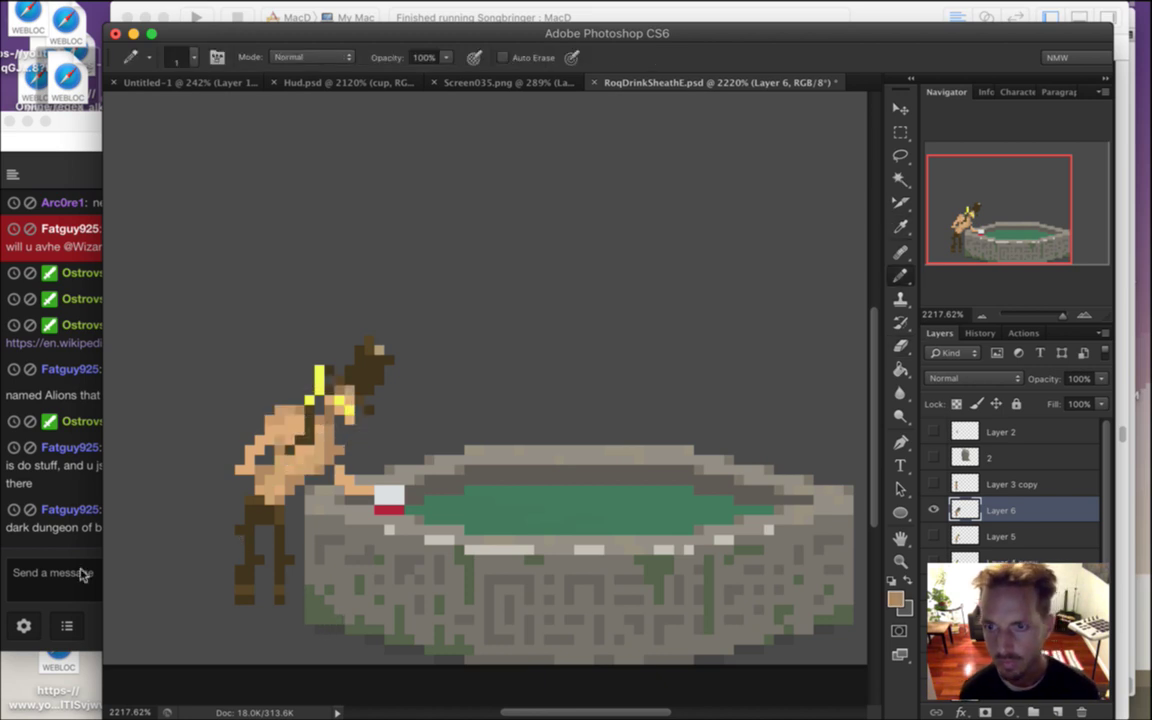
Switch to the Twitch chat and read the messages on a random granny feeding birds in a dungeon
left_click(58, 508)
left_click(99, 568)
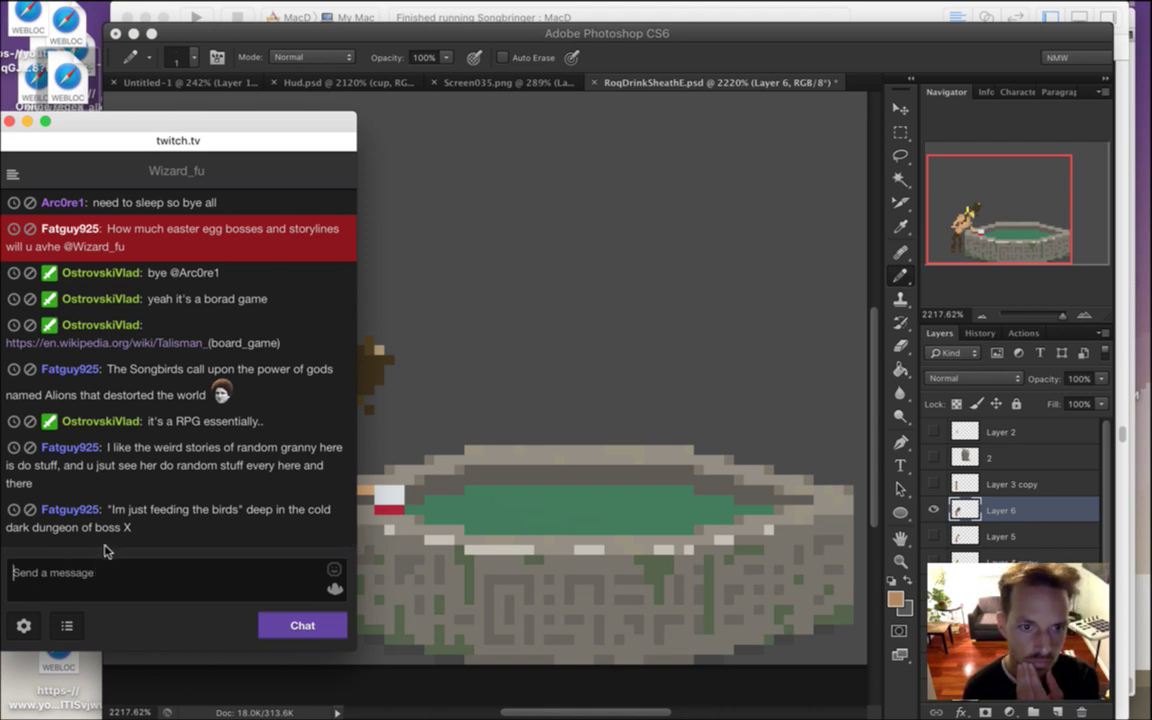
left_click_drag(110, 447, 137, 467)
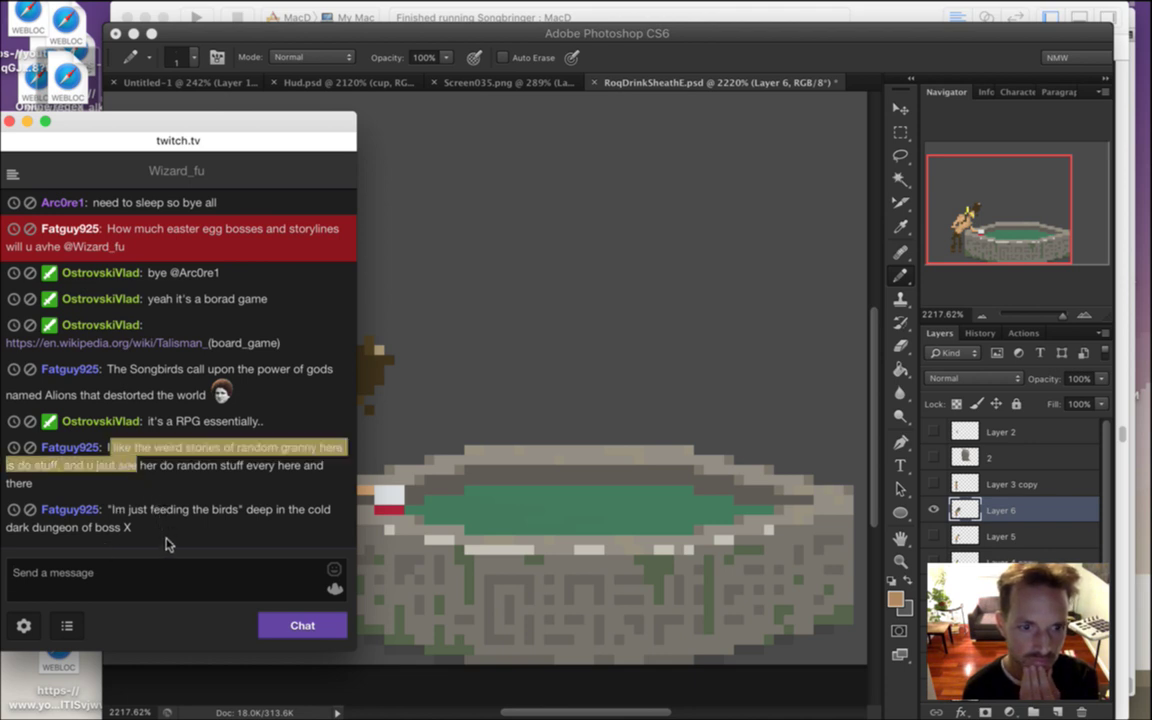
left_click_drag(128, 509, 208, 528)
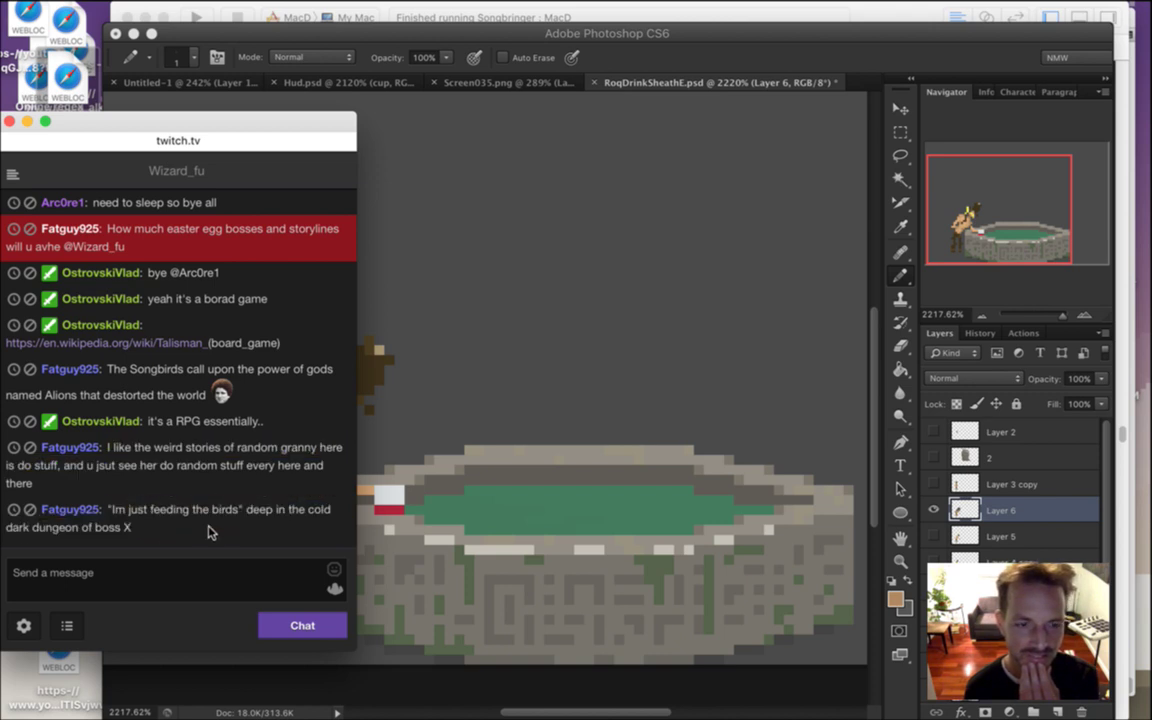
Return to Photoshop, retouch the upper trouser pixels with a sampled brown and save the file
left_click(778, 74)
key("super+s")
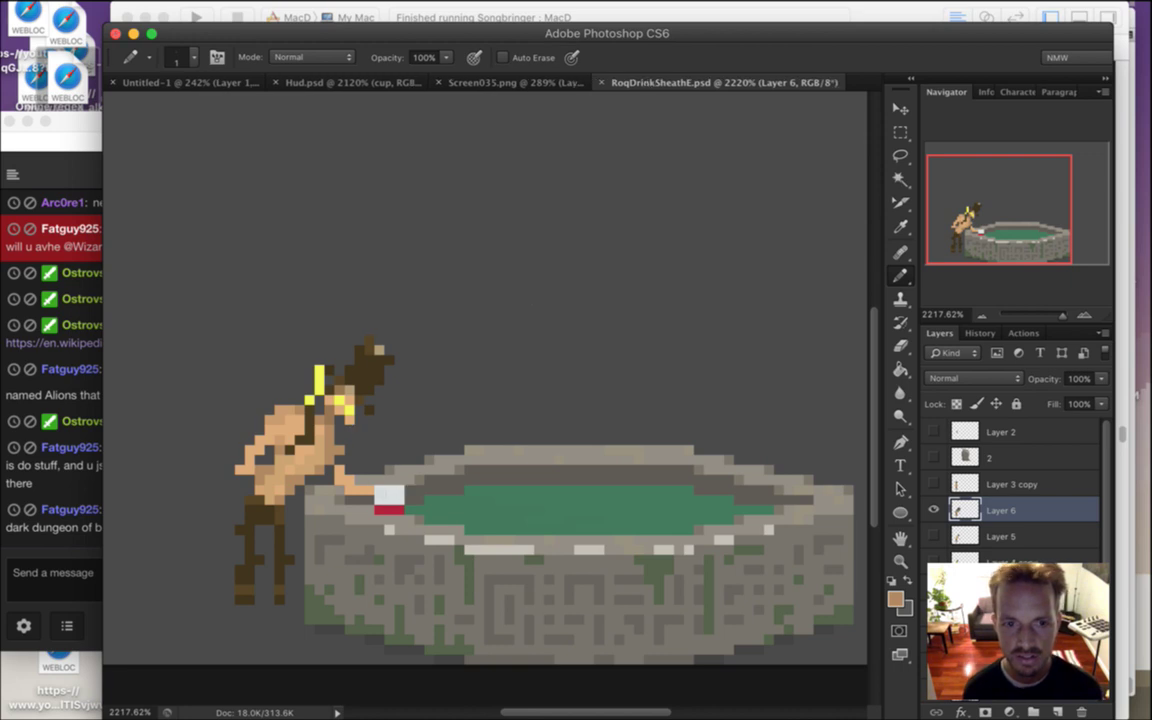
left_click(266, 518, "alt")
left_click(266, 518)
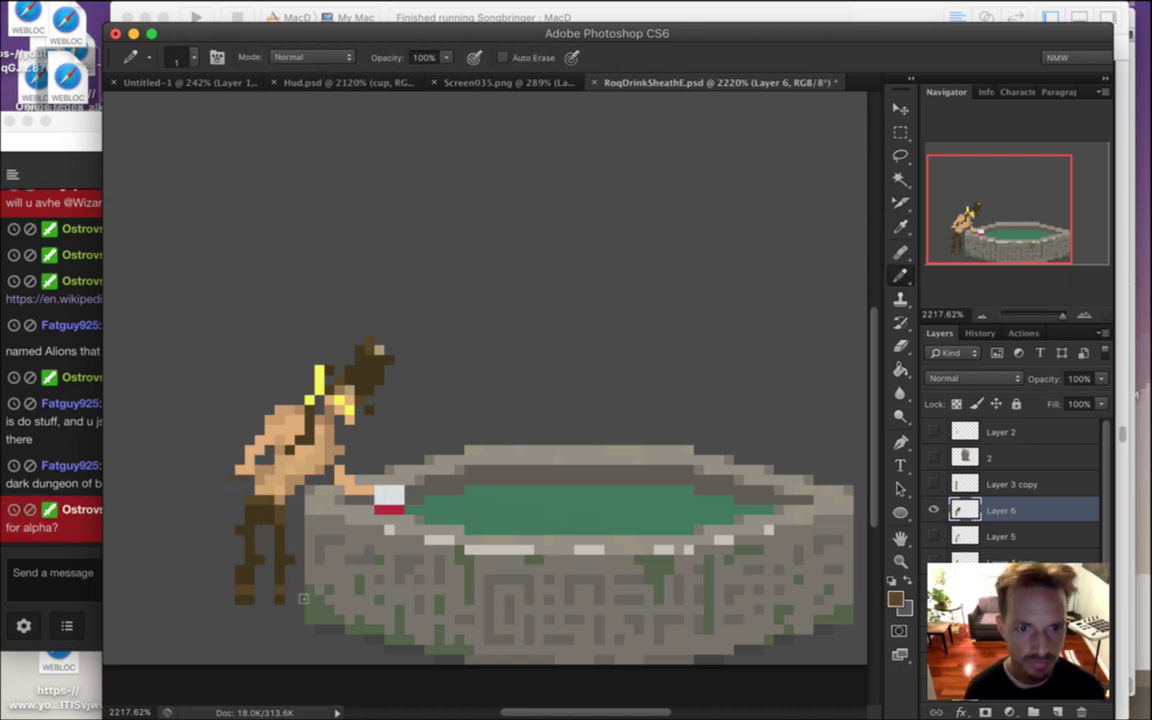
key("super+s")
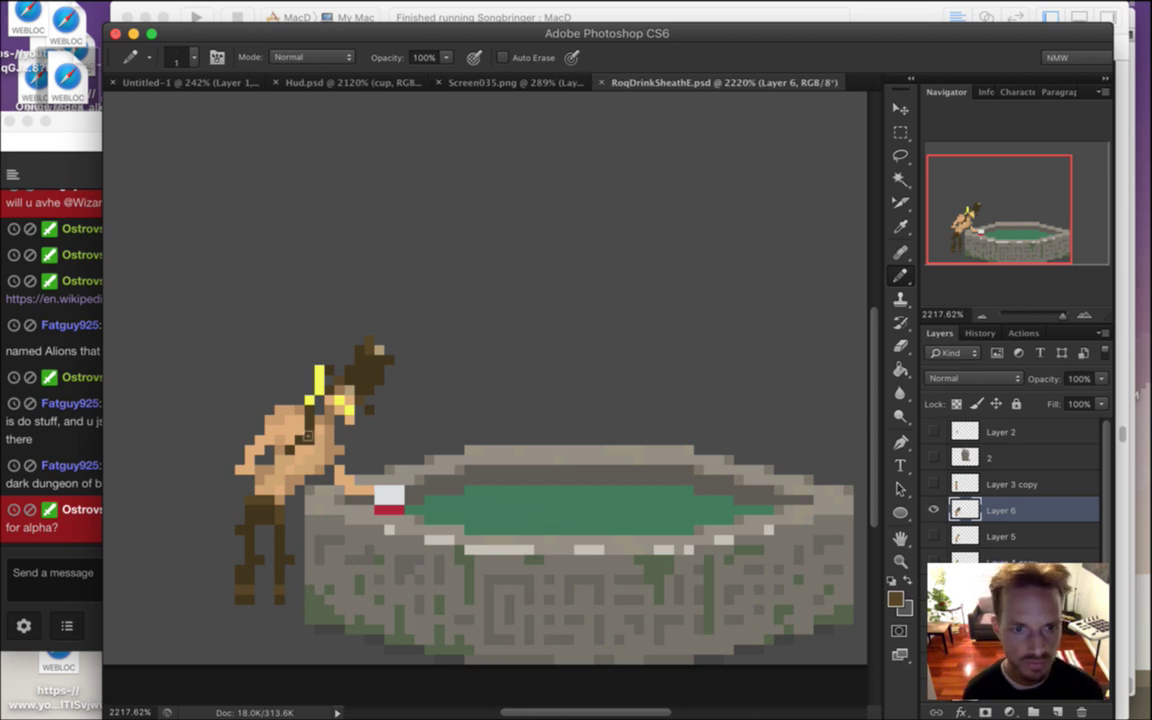
Shift the yellow pixel behind the neck one pixel toward the back, sample a skin tone and save the file
key("e")
left_click(319, 390)
key("b")
left_click(309, 400, "alt")
left_click(309, 390)
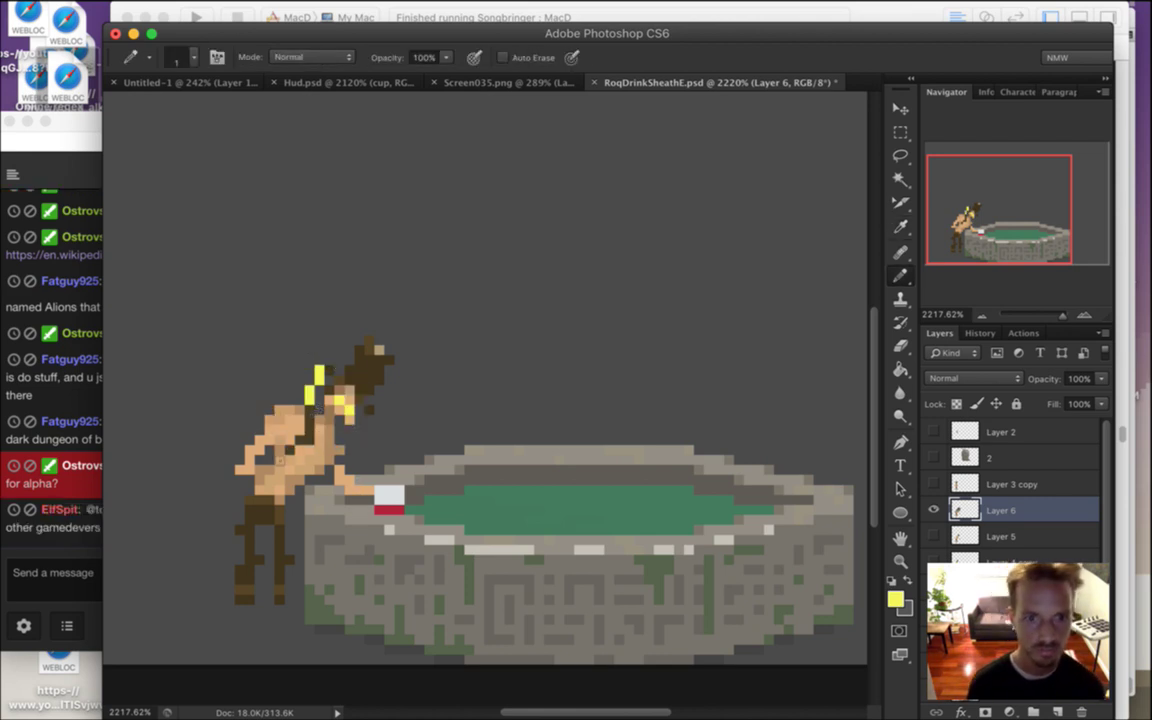
left_click(256, 395, "alt")
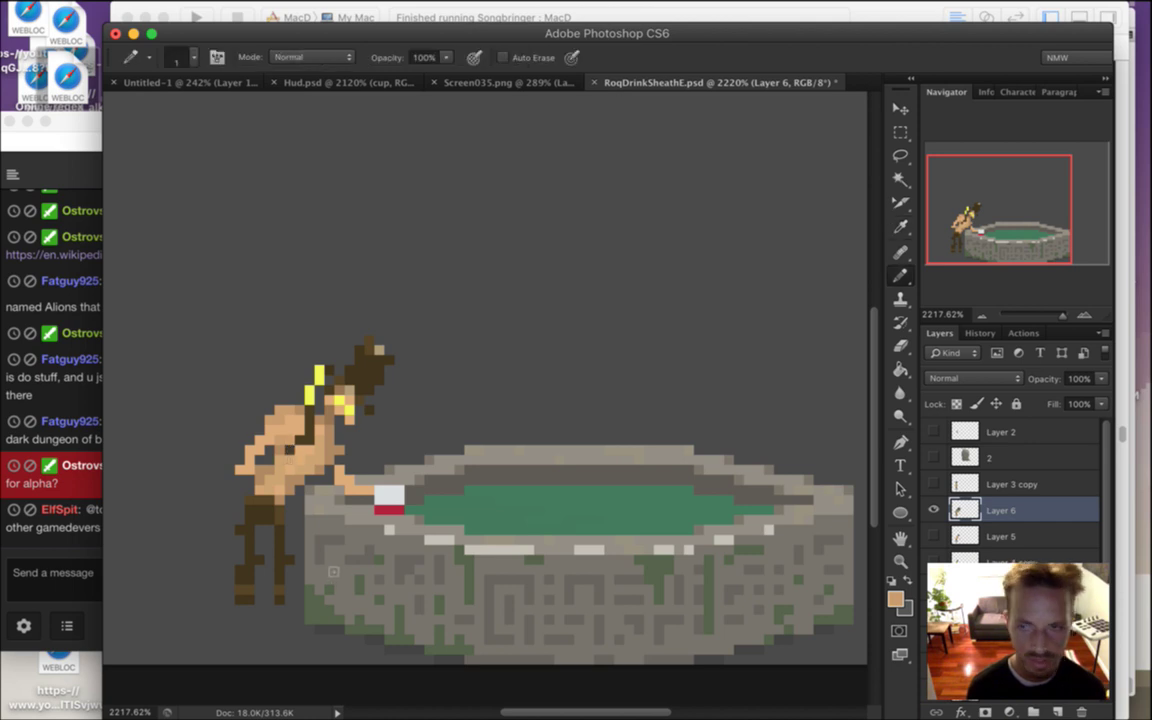
key("ctrl+s")
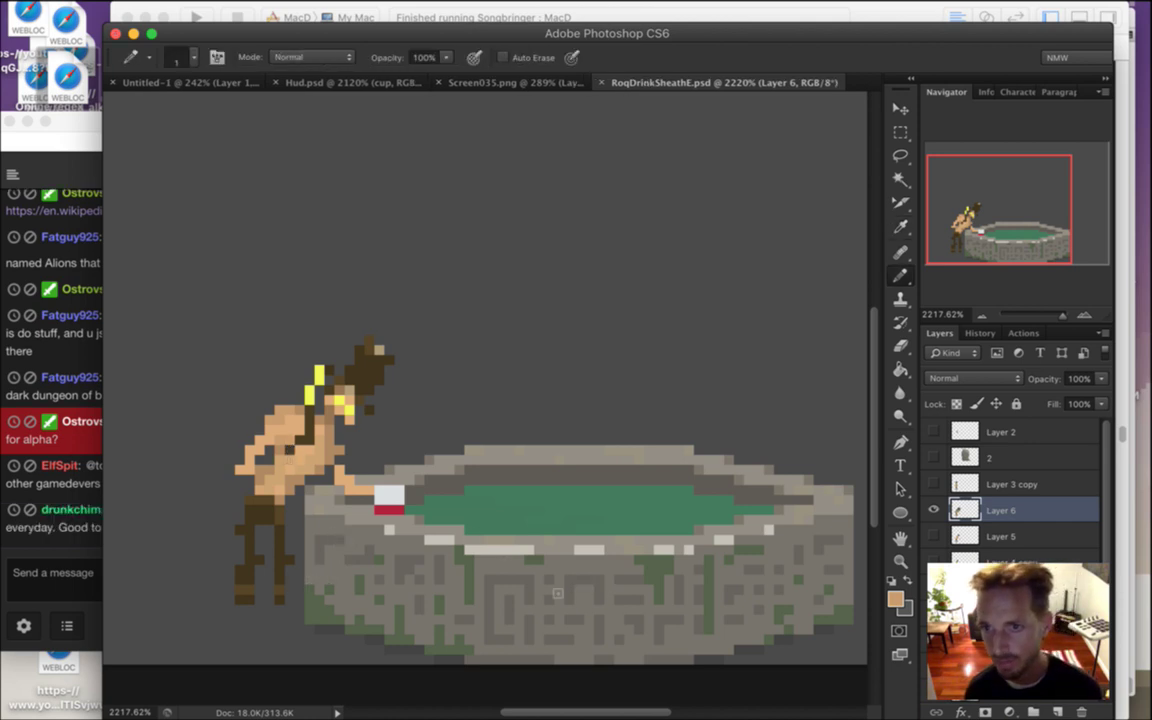
Switch to the Twitch chat and read the messages on alpha updates, Austin game developers, daily streaming and the hard-to-reach granny
left_click(60, 500)
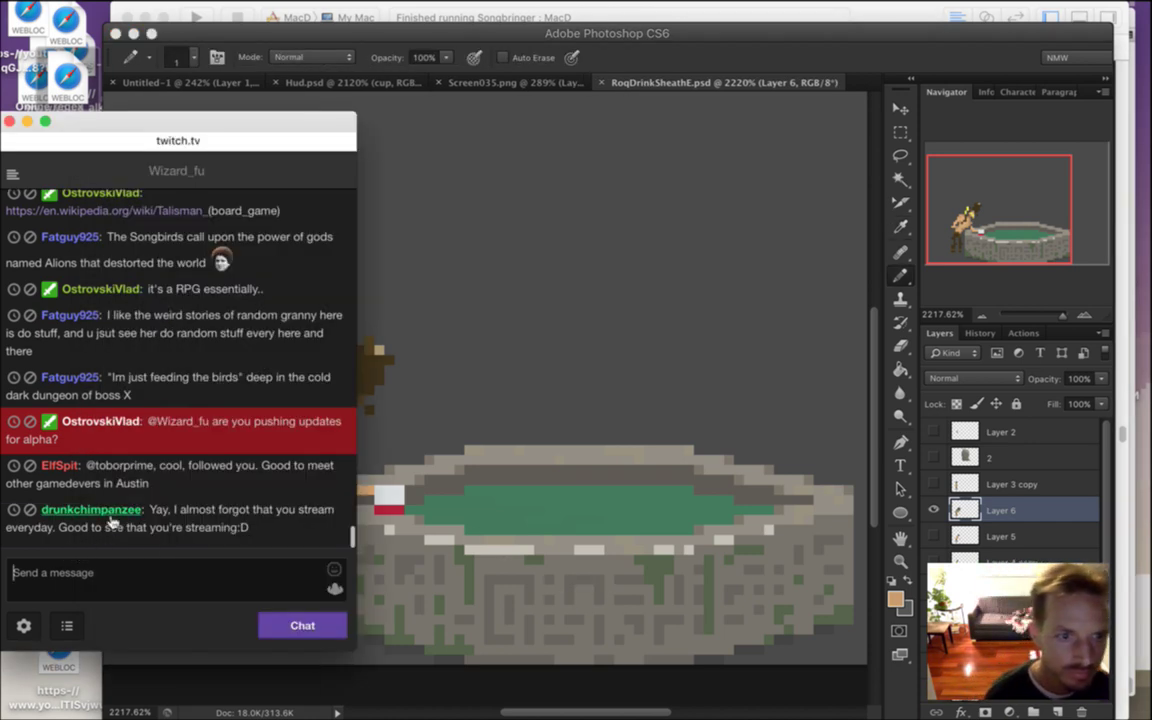
left_click_drag(148, 421, 235, 434)
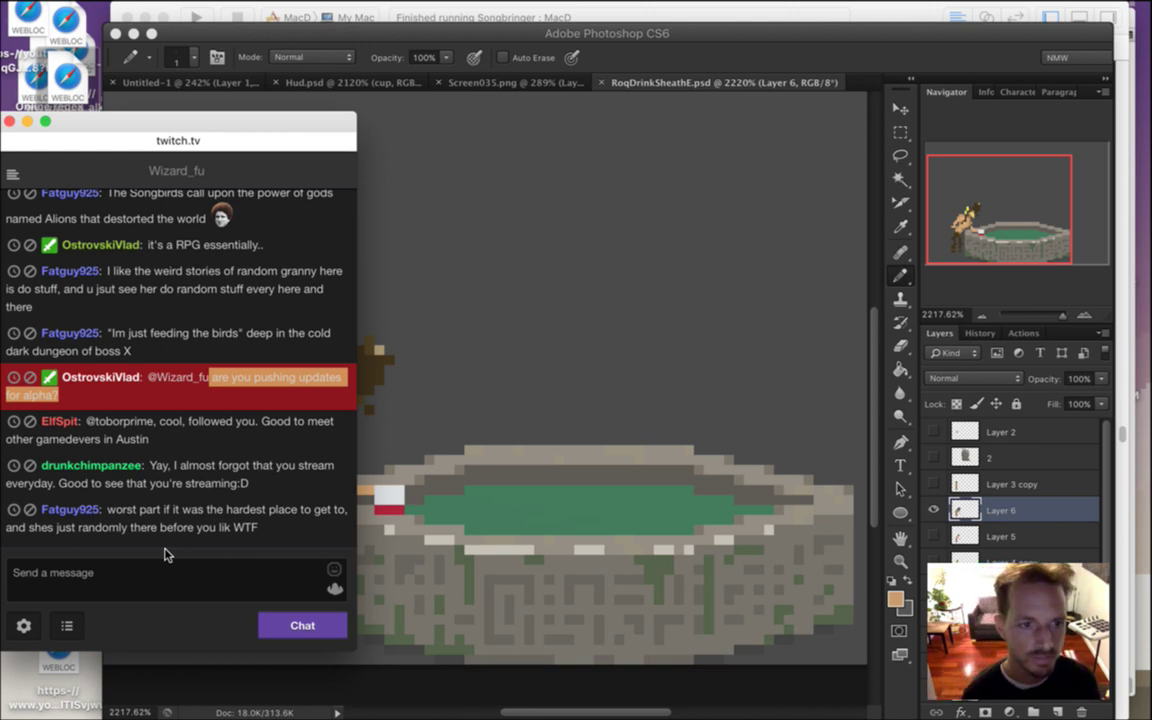
left_click(166, 406)
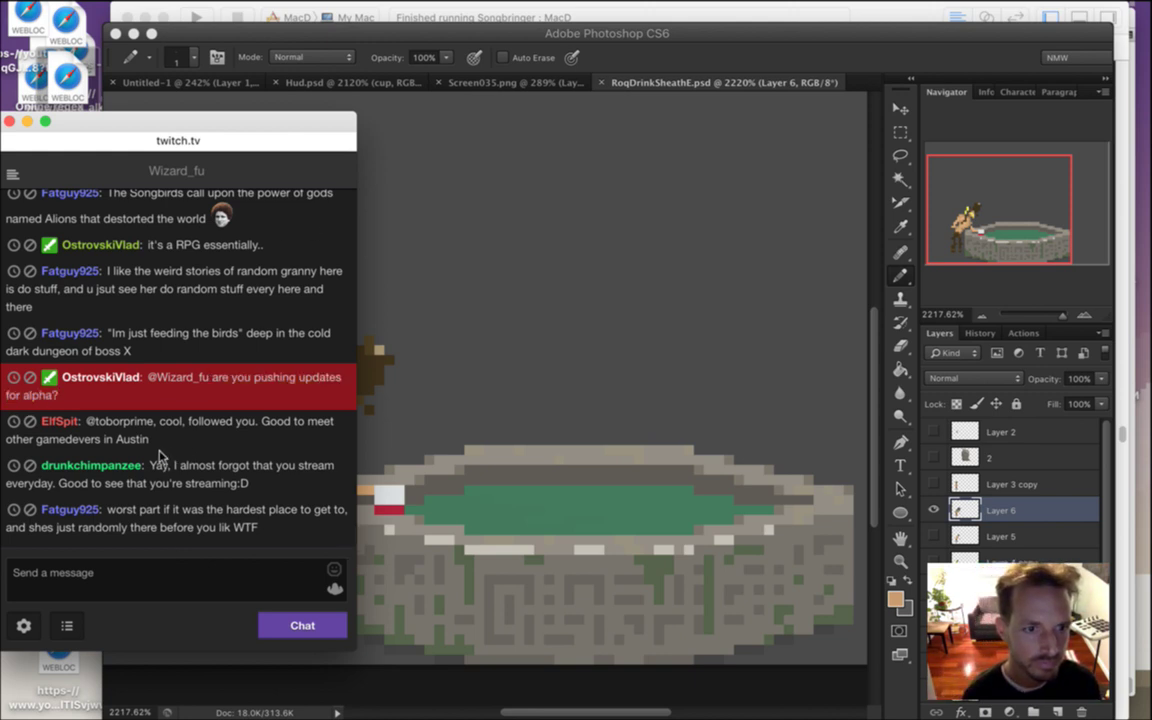
left_click_drag(118, 424, 159, 452)
left_click(218, 502)
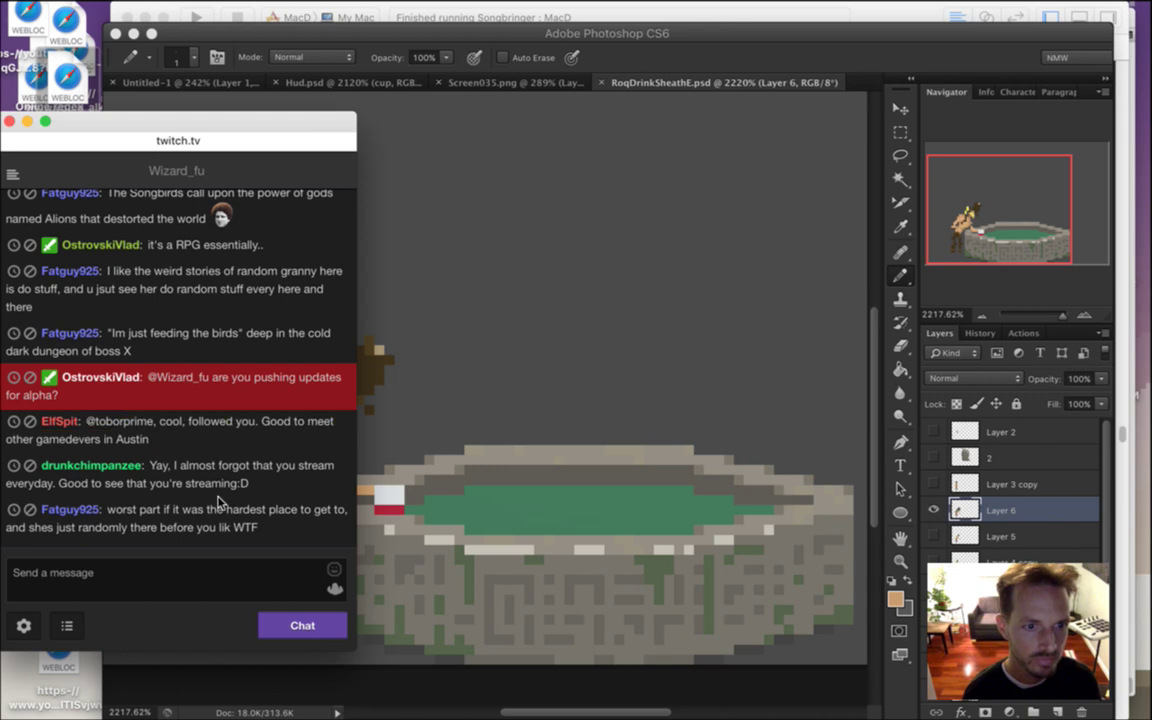
left_click_drag(163, 466, 222, 485)
left_click(225, 496)
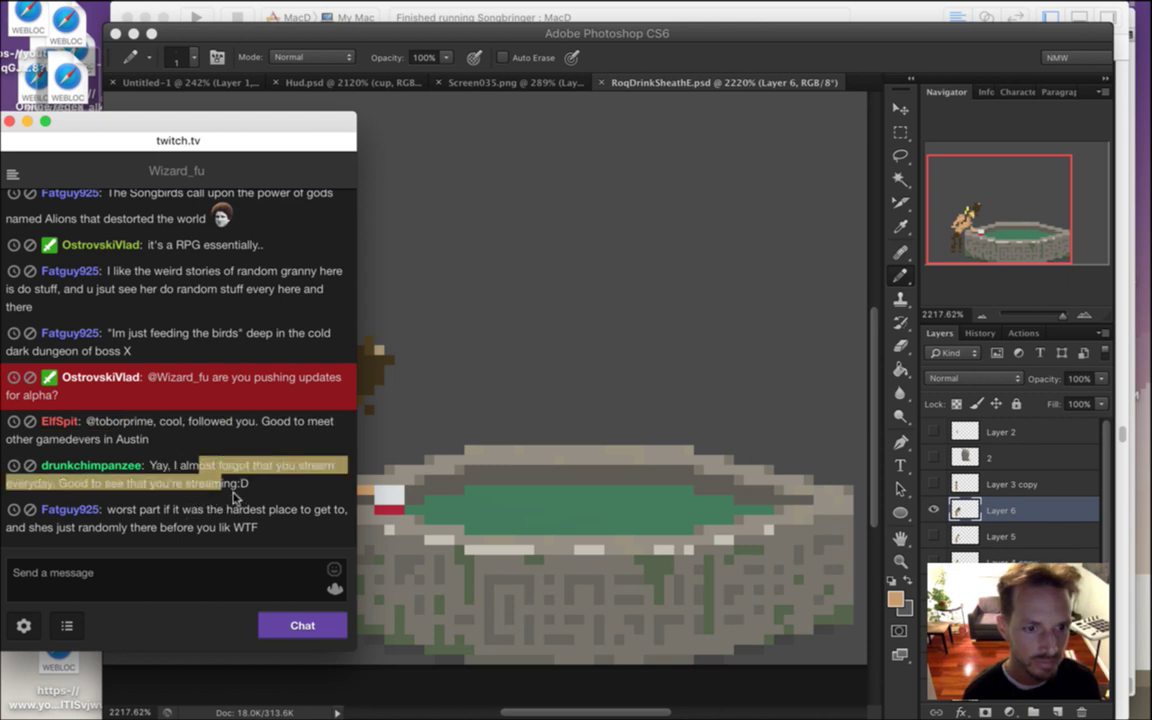
left_click(195, 469)
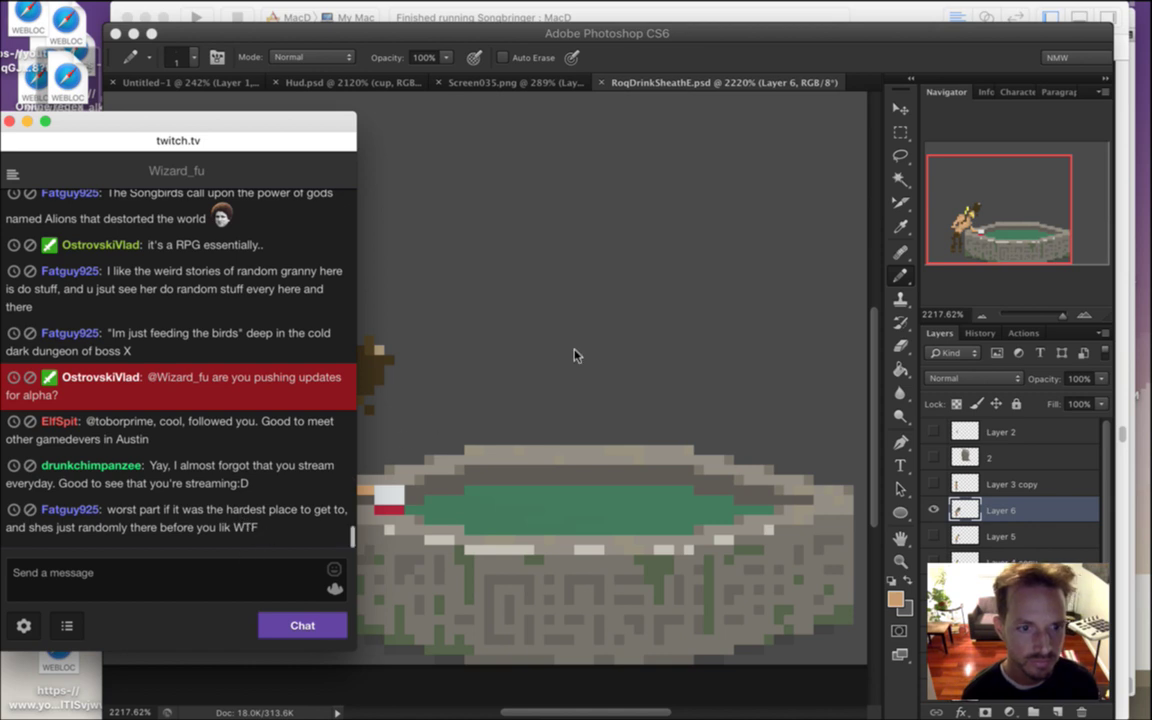
left_click_drag(190, 510, 220, 528)
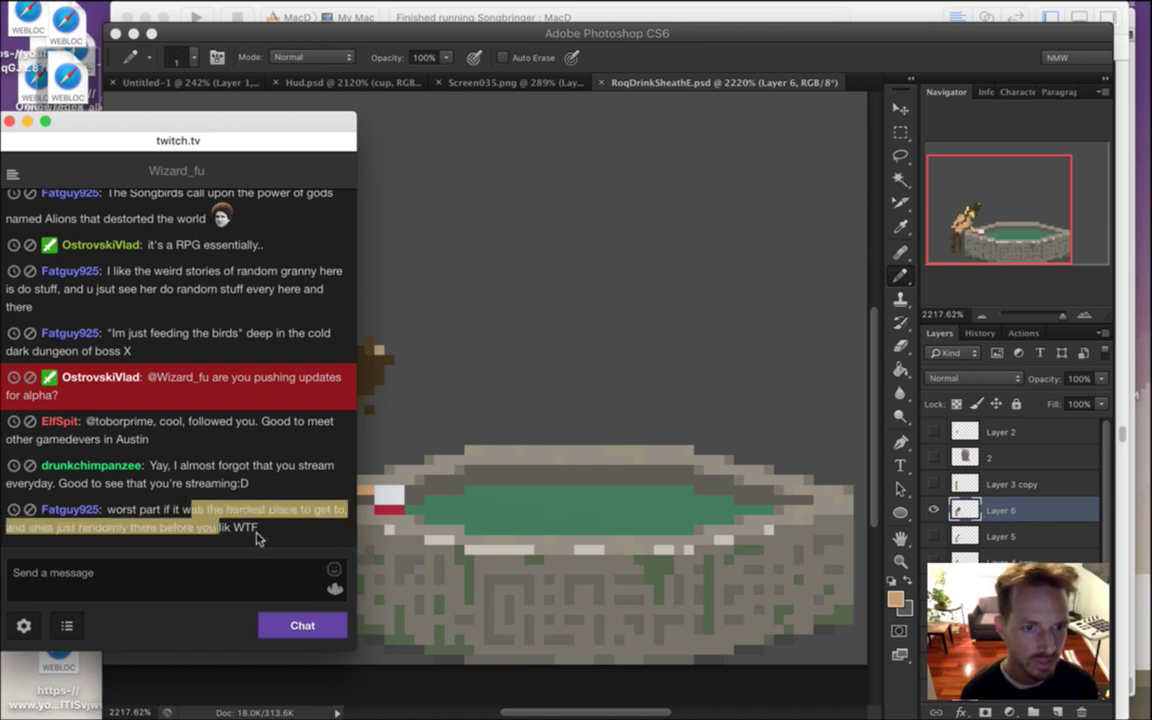
Return to Photoshop and duplicate Layer 6 for the next animation frame
left_click(726, 80)
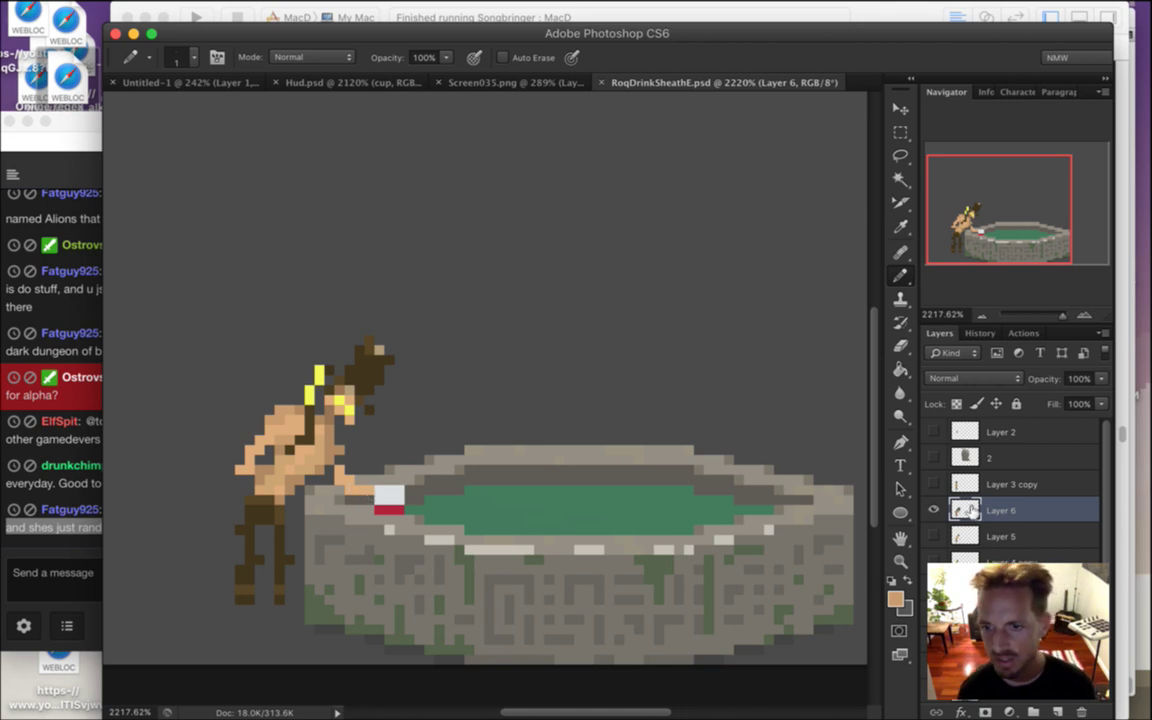
key("super+j")
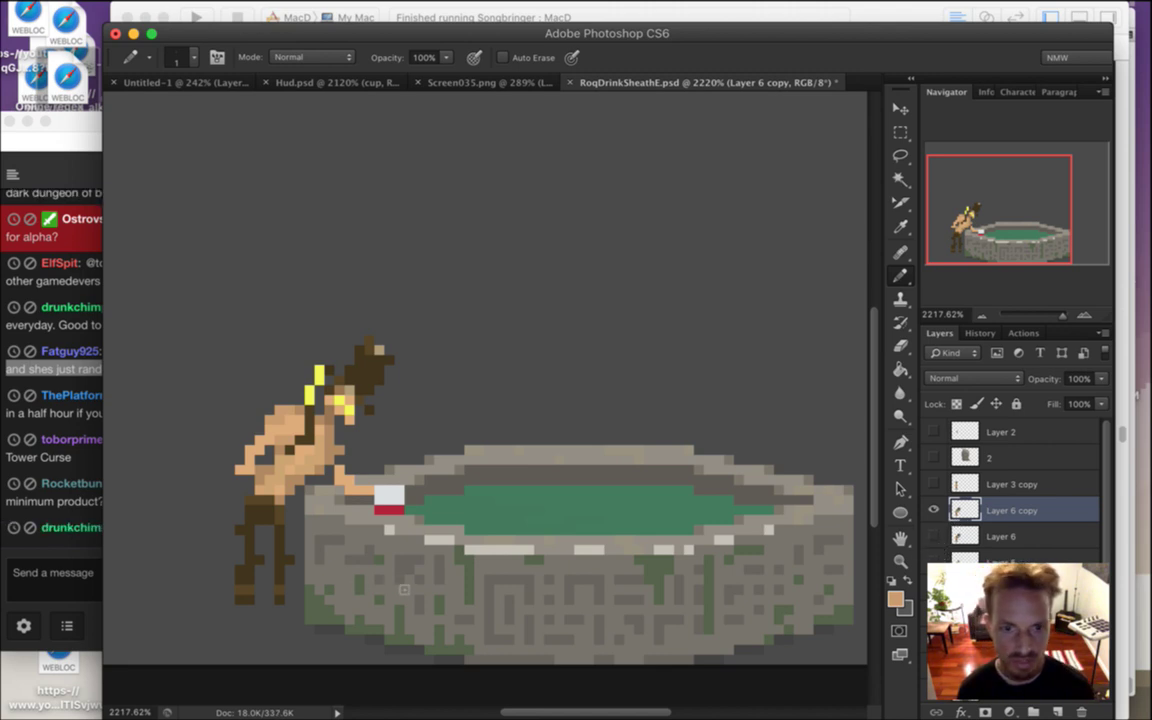
key("e")
mouse_move(379, 490)
left_mouse_down()
mouse_move(379, 501)
mouse_move(398, 495)
mouse_move(389, 490)
mouse_move(399, 510)
left_mouse_up()
key("super+z")
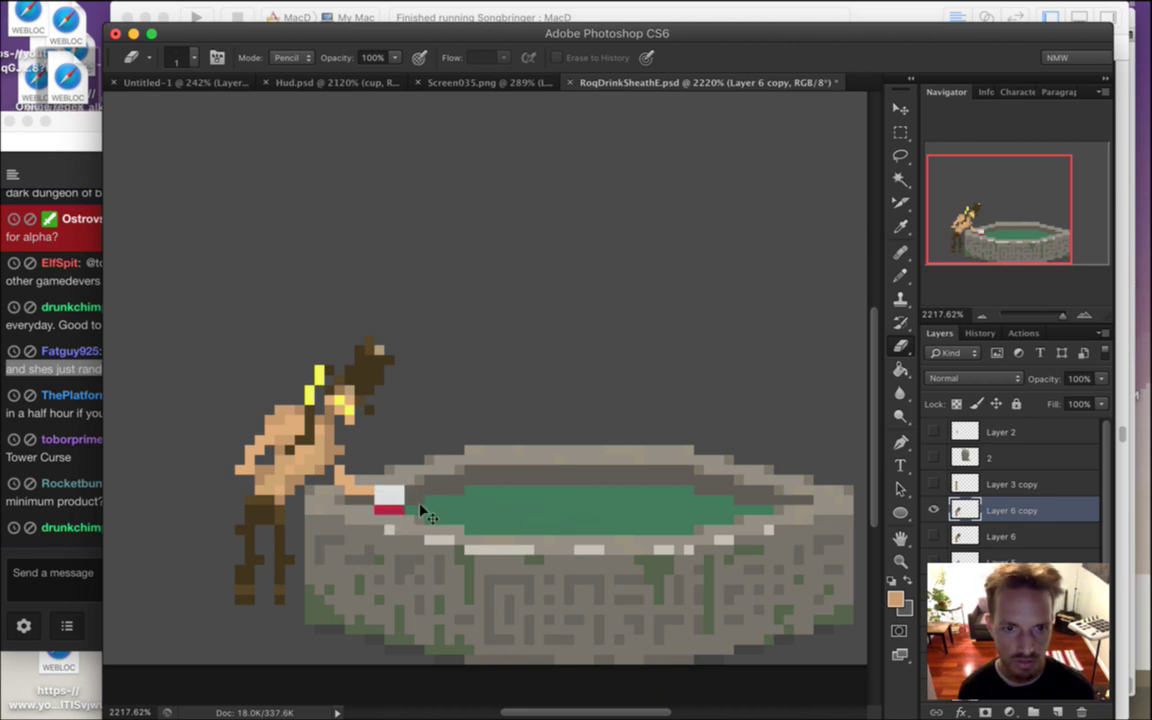
Redraw the cup on Layer 6 copy as a two-pixel white rim in the water, angle the forearm down to it and save
key("b")
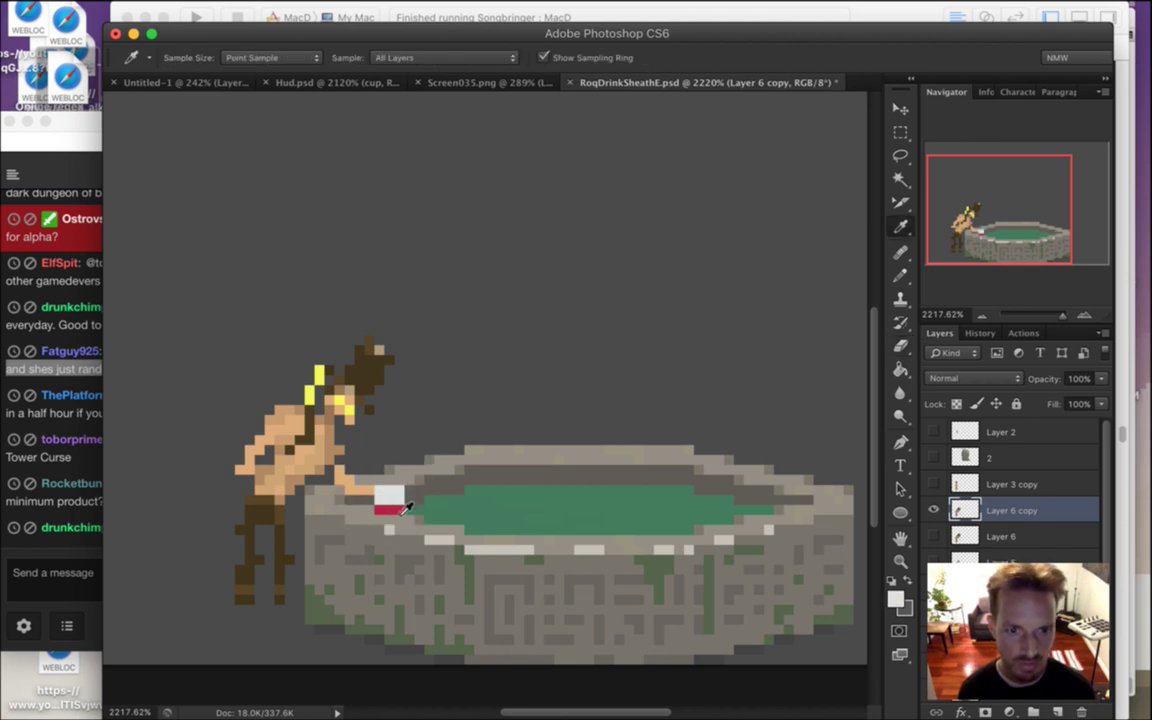
key("x")
mouse_move(399, 510)
left_mouse_down()
mouse_move(379, 510)
mouse_move(399, 490)
mouse_move(359, 500)
mouse_move(359, 490)
left_mouse_up()
key("e")
key("b")
key("x")
key("e")
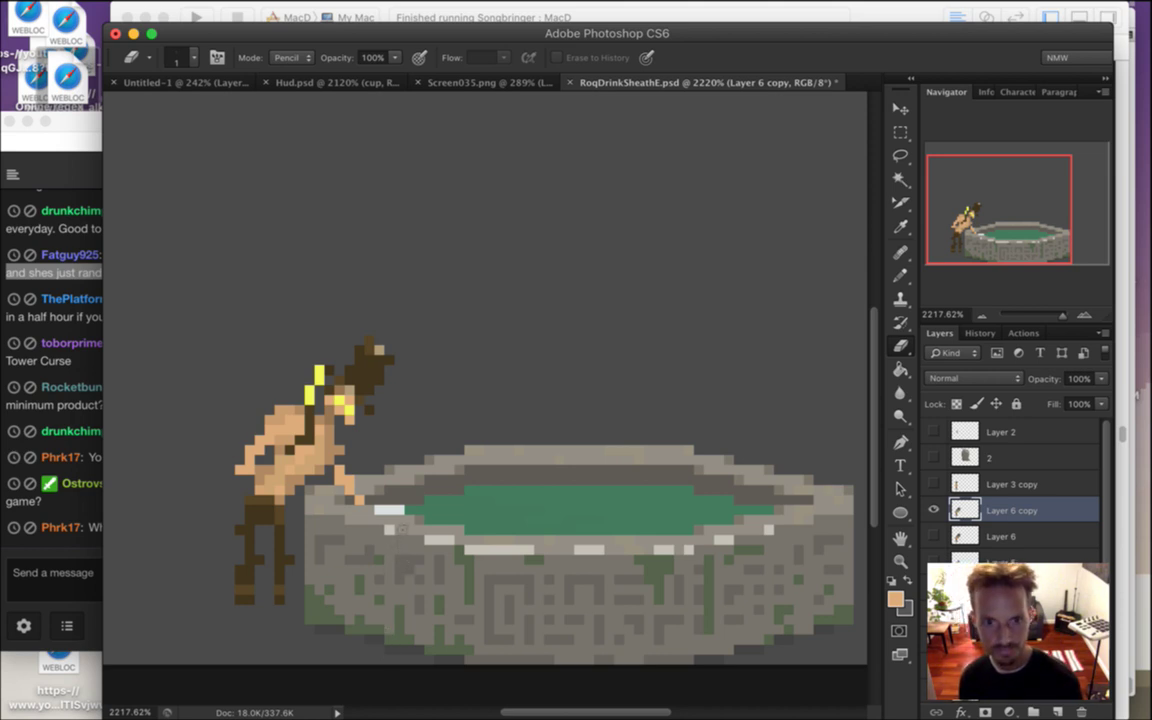
key("ctrl+s")
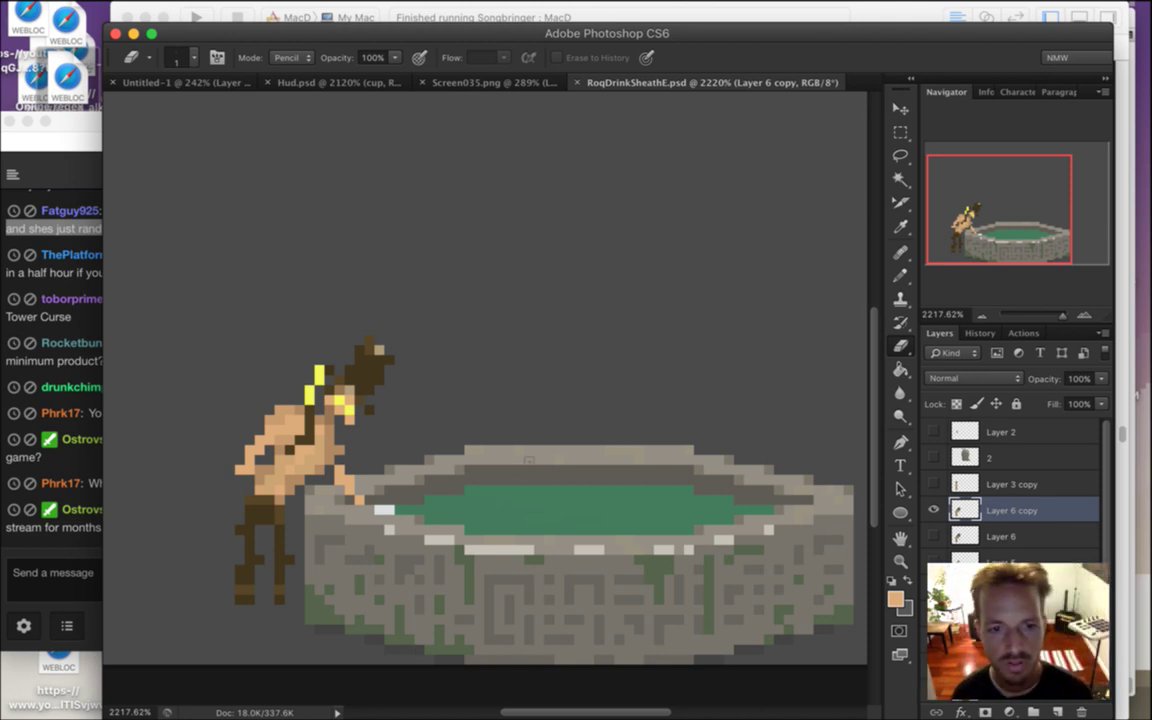
Read the Twitch chat messages on stream length, another developer's game progress and time to spend on a minimum viable product
left_click(74, 420)
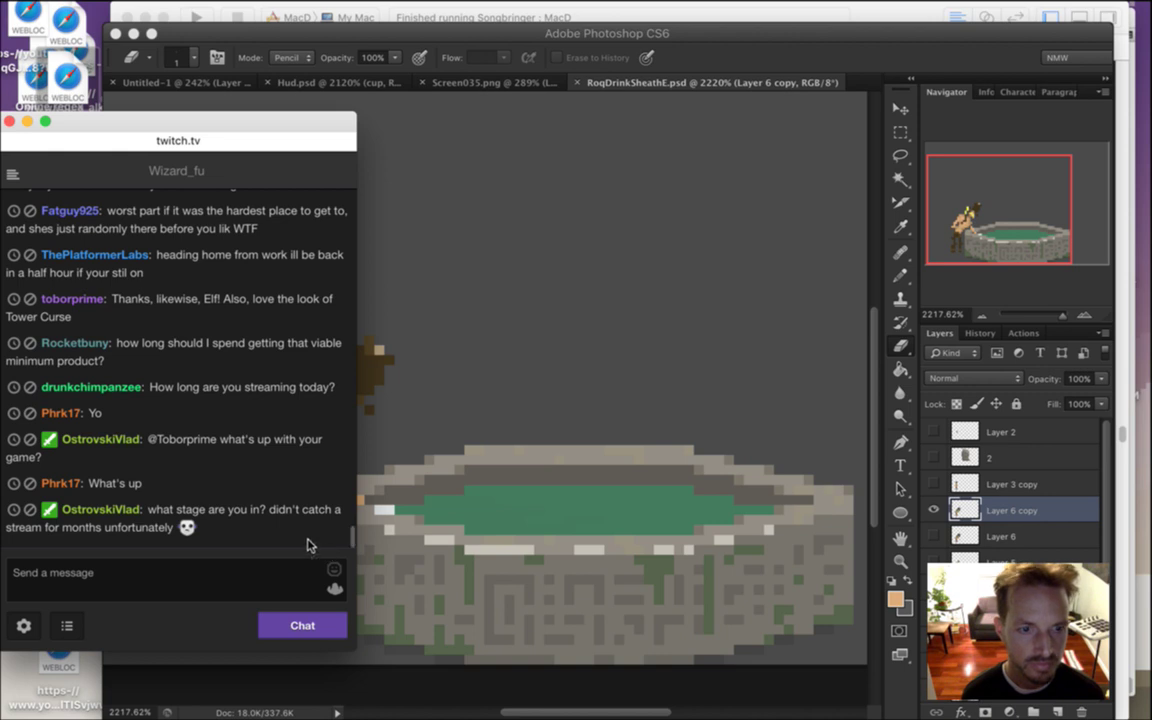
left_click(702, 60)
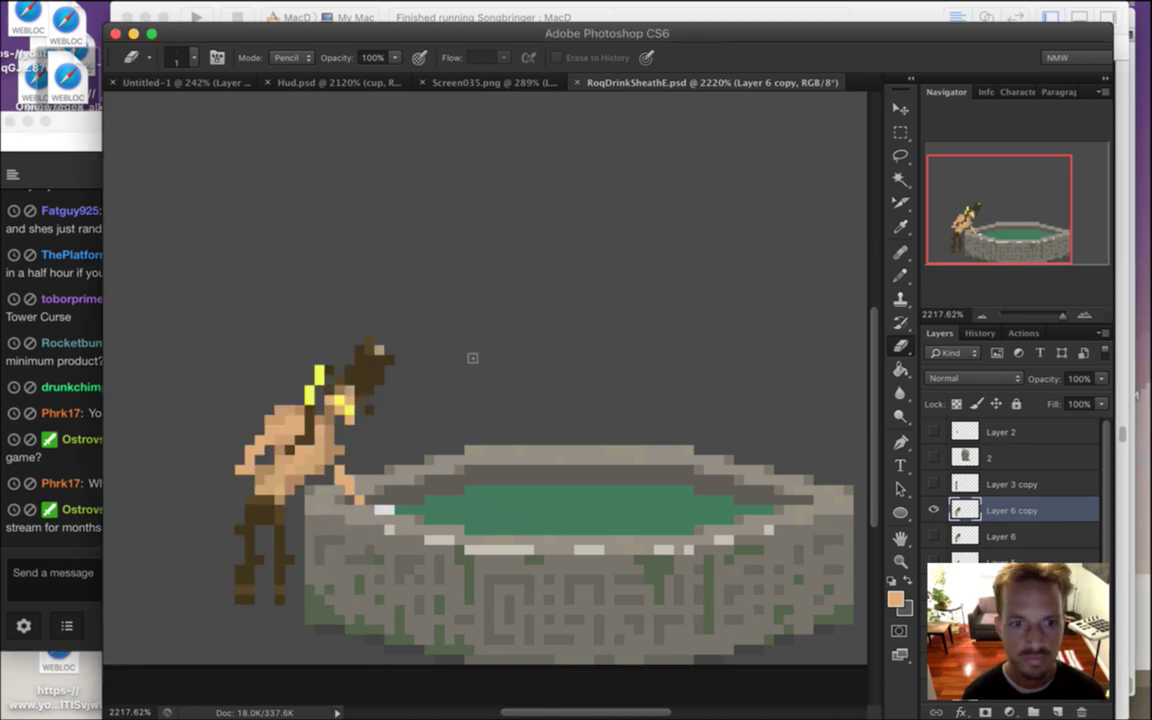
scroll(355, 514, "down", 1)
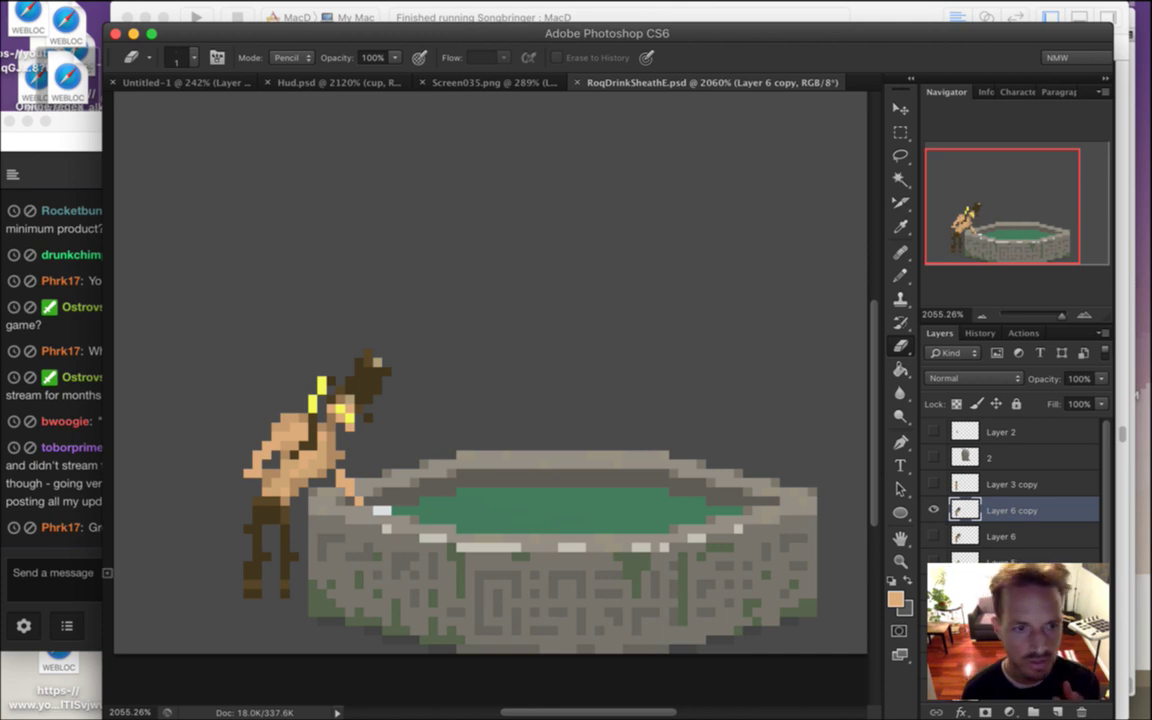
left_click(45, 448)
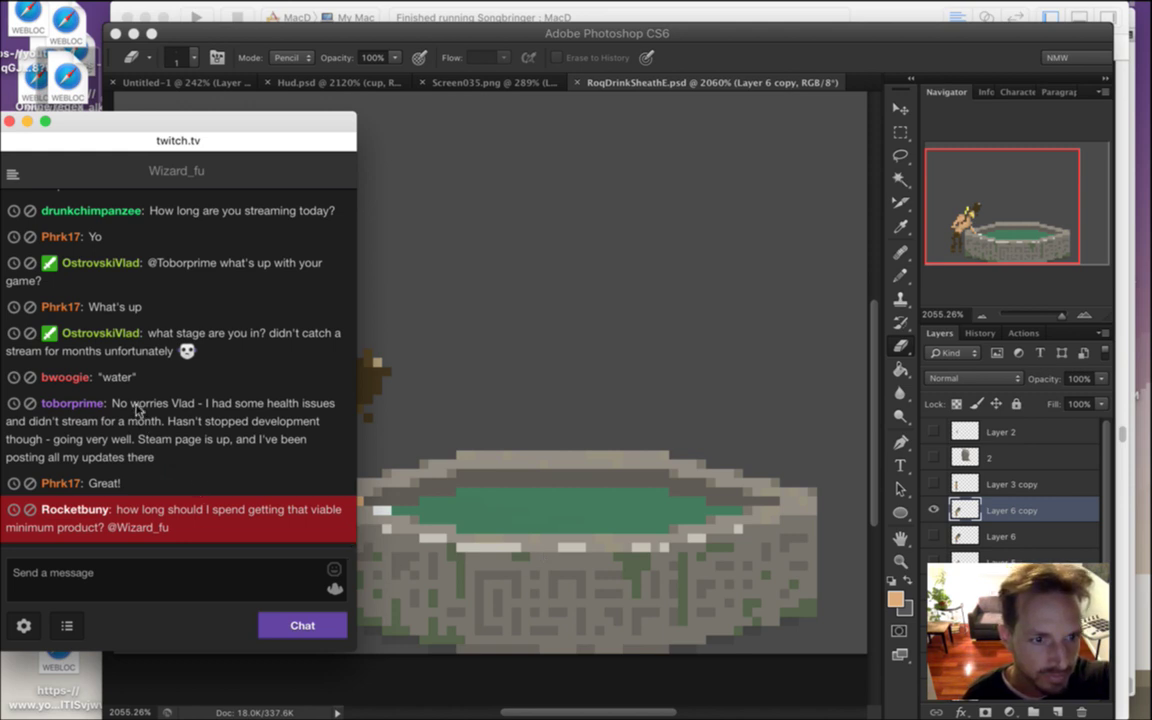
left_click_drag(134, 408, 182, 438)
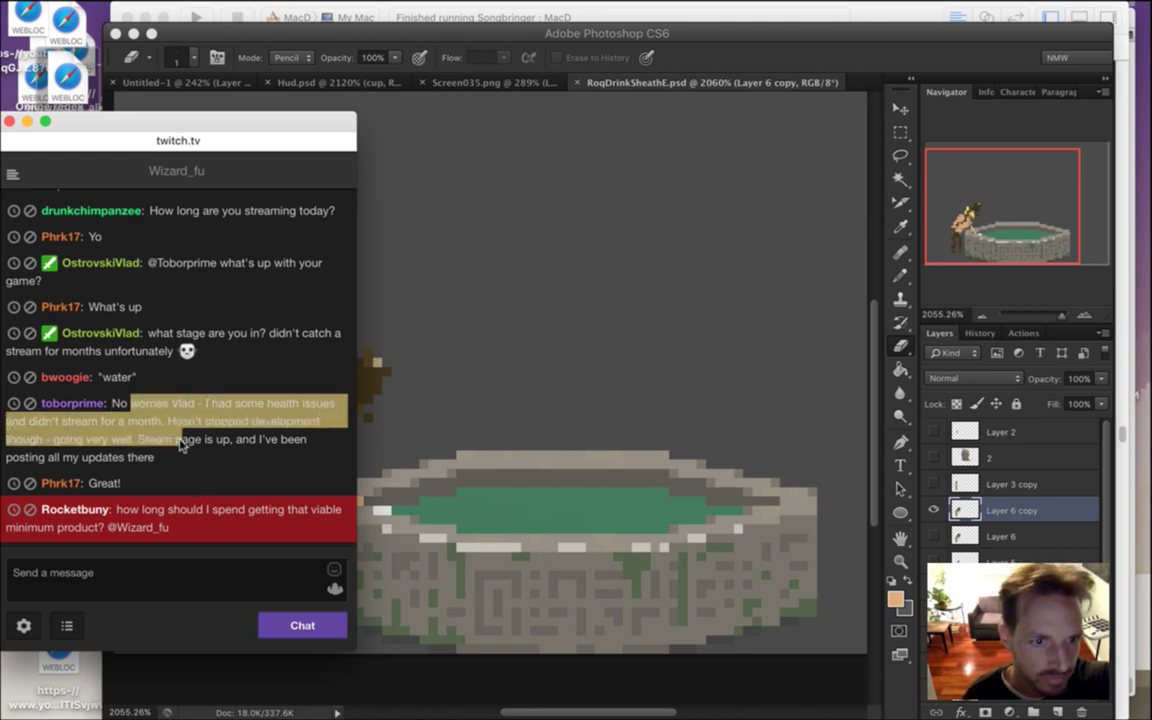
left_click(197, 468)
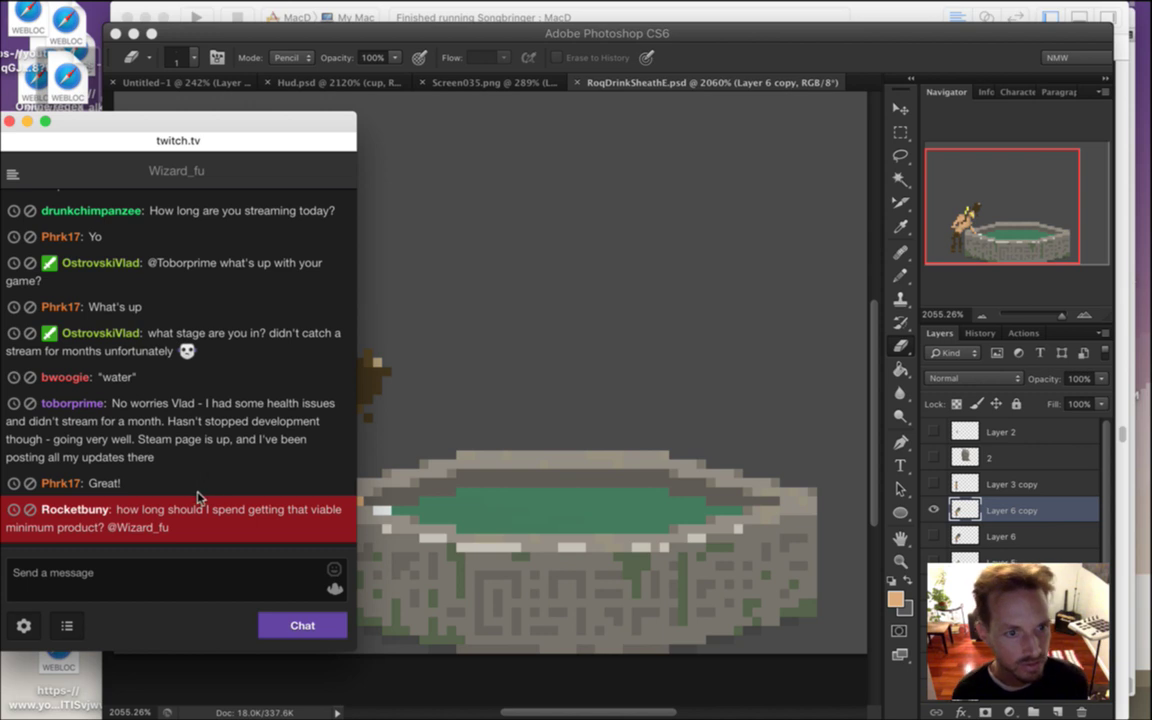
Read the Twitch chat messages on minimum viable product time, drinking the fluid and water ripples, and return to Photoshop
mouse_move(157, 511)
left_mouse_down()
mouse_move(193, 524)
mouse_move(105, 531)
mouse_move(155, 530)
left_mouse_up()
left_click(162, 530)
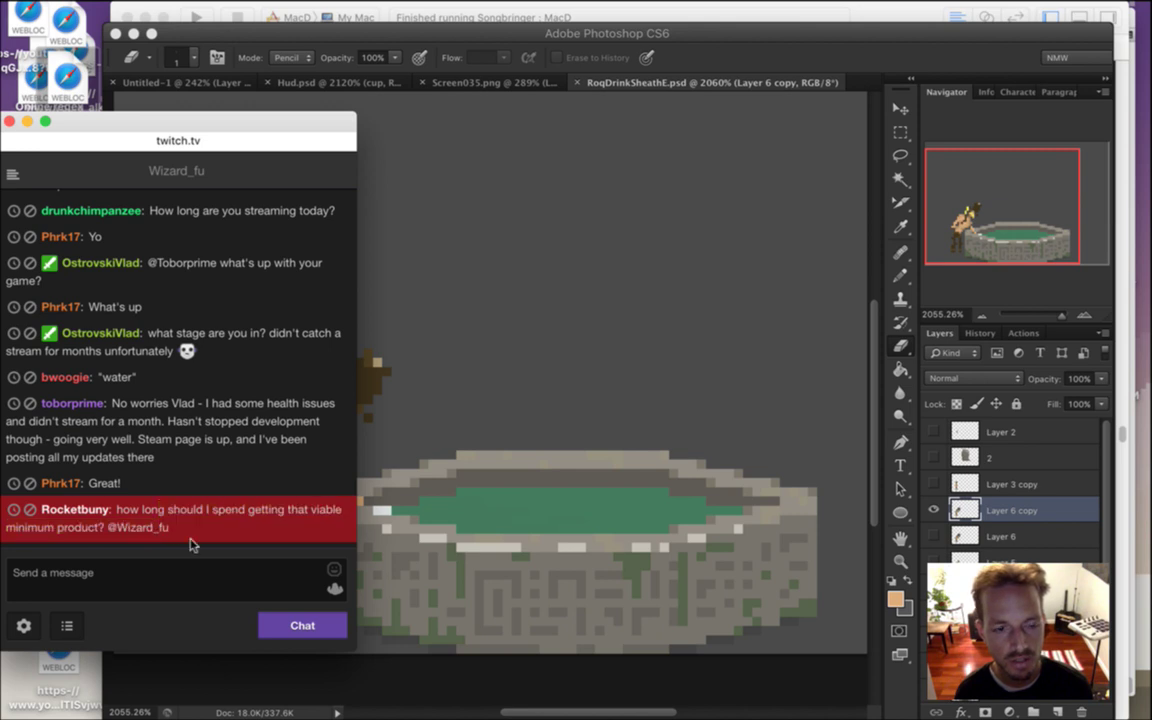
left_click(132, 512)
left_click_drag(117, 466, 226, 474)
left_click(217, 516)
left_click(218, 515)
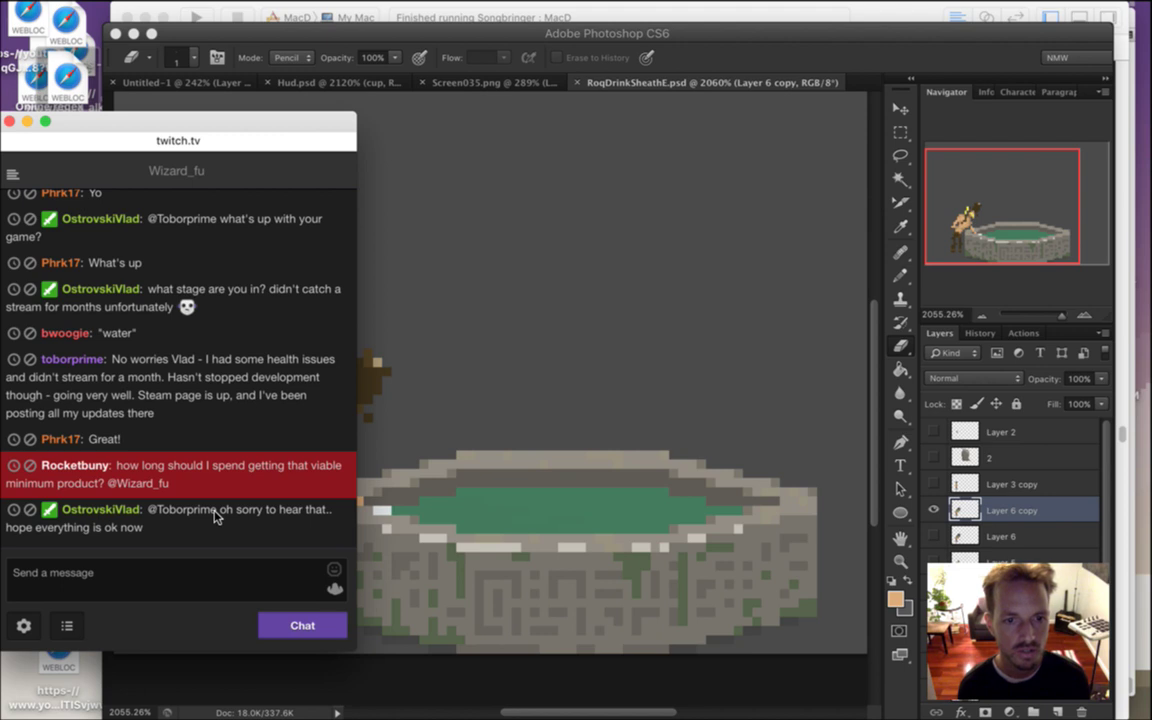
left_click_drag(118, 466, 202, 497)
left_click(212, 499)
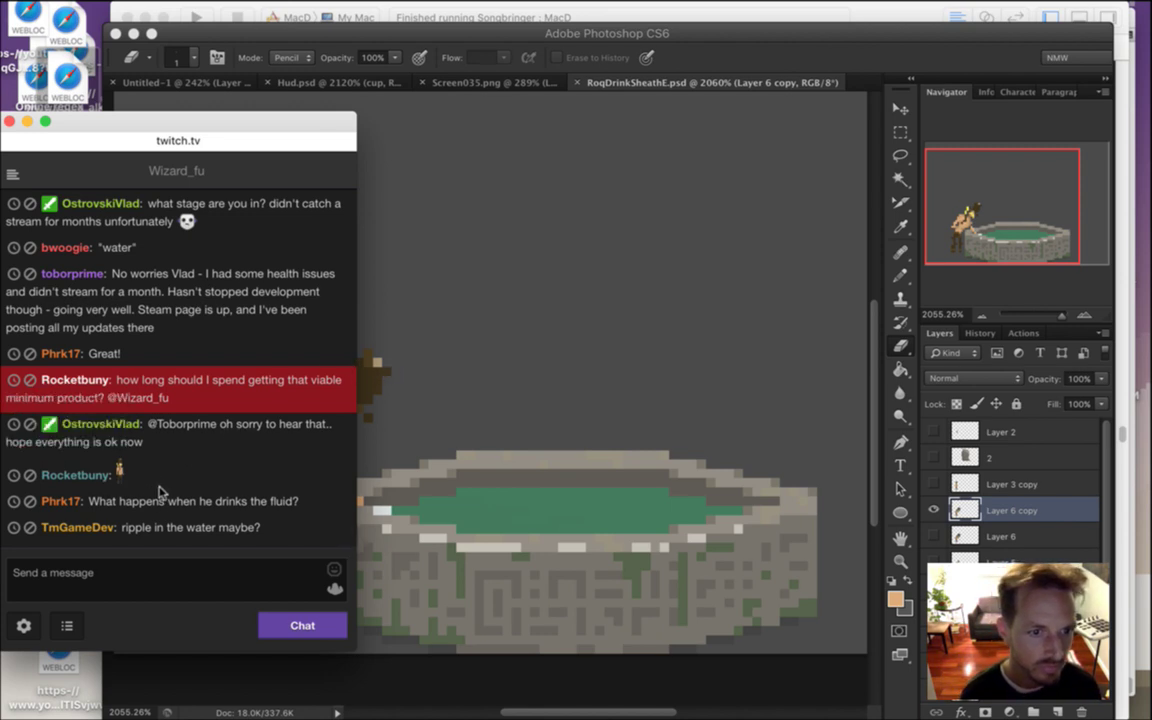
left_click_drag(222, 502, 178, 463)
left_click(838, 52)
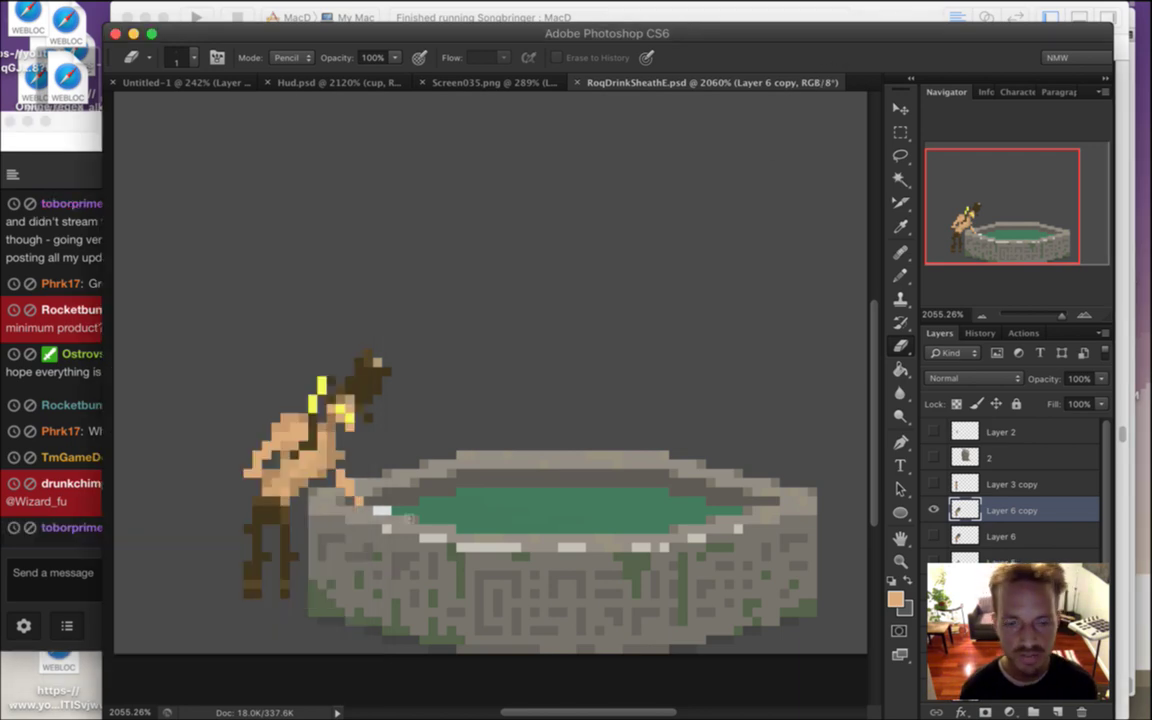
Switch to the running Songbringer game and view the cup's description in the equipment inventory, closing the inventory after reading it
key("super+Tab")
key("super+Tab")
key("super+Tab")
key("super+Tab")
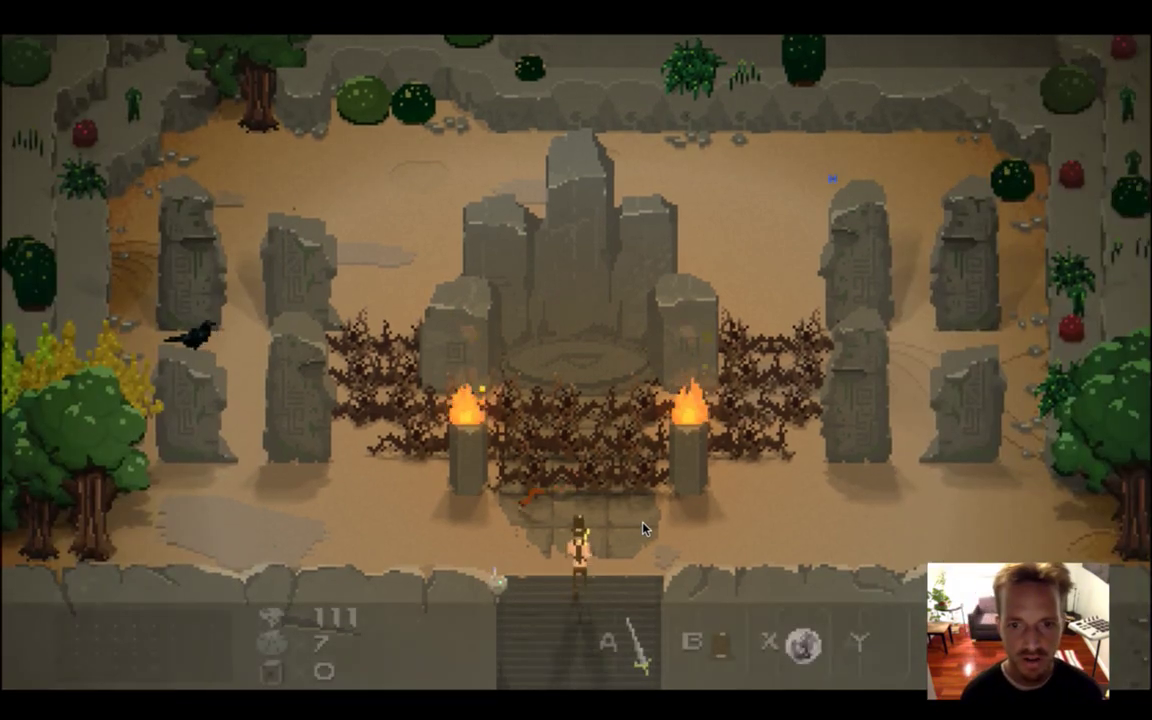
key("Return")
key("Left")
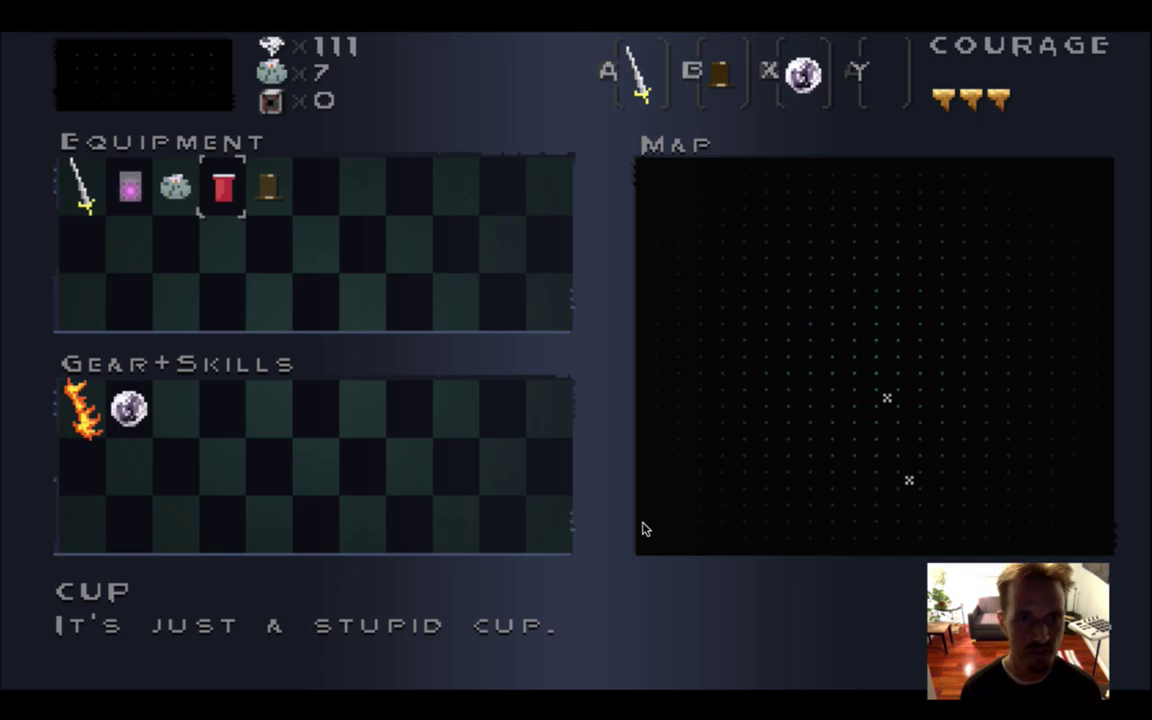
key("Escape")
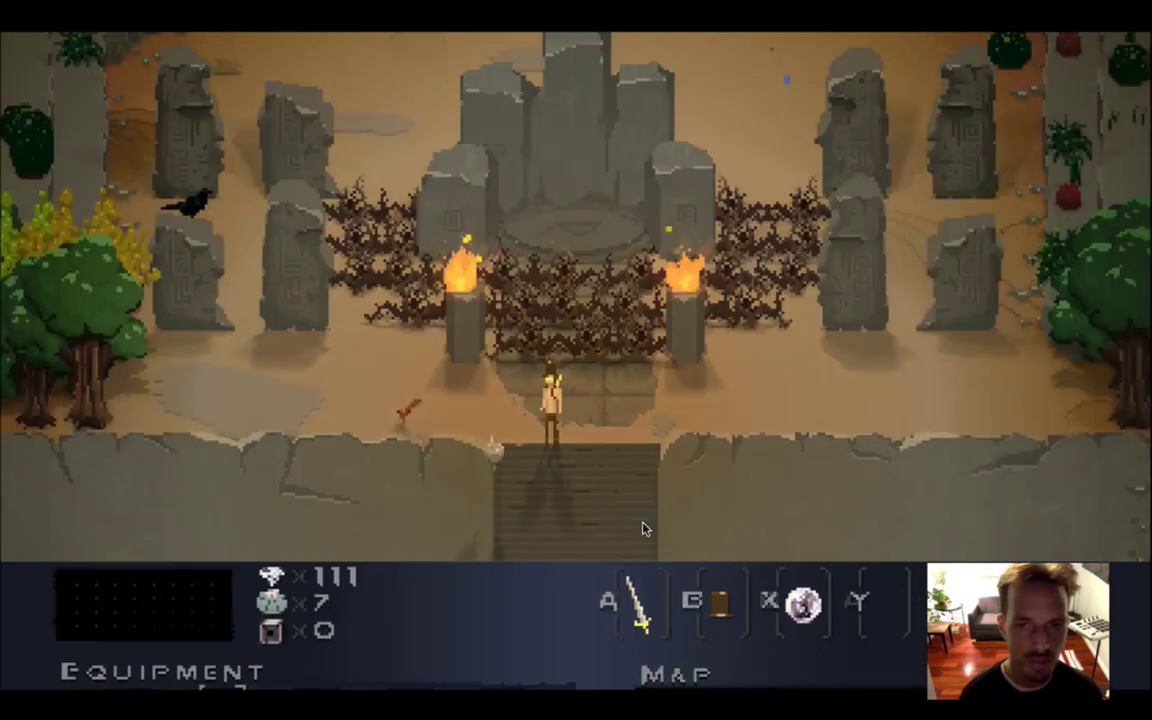
Walk the character around between the two torches, quit the game and return to Photoshop
key("Up")
key("Right")
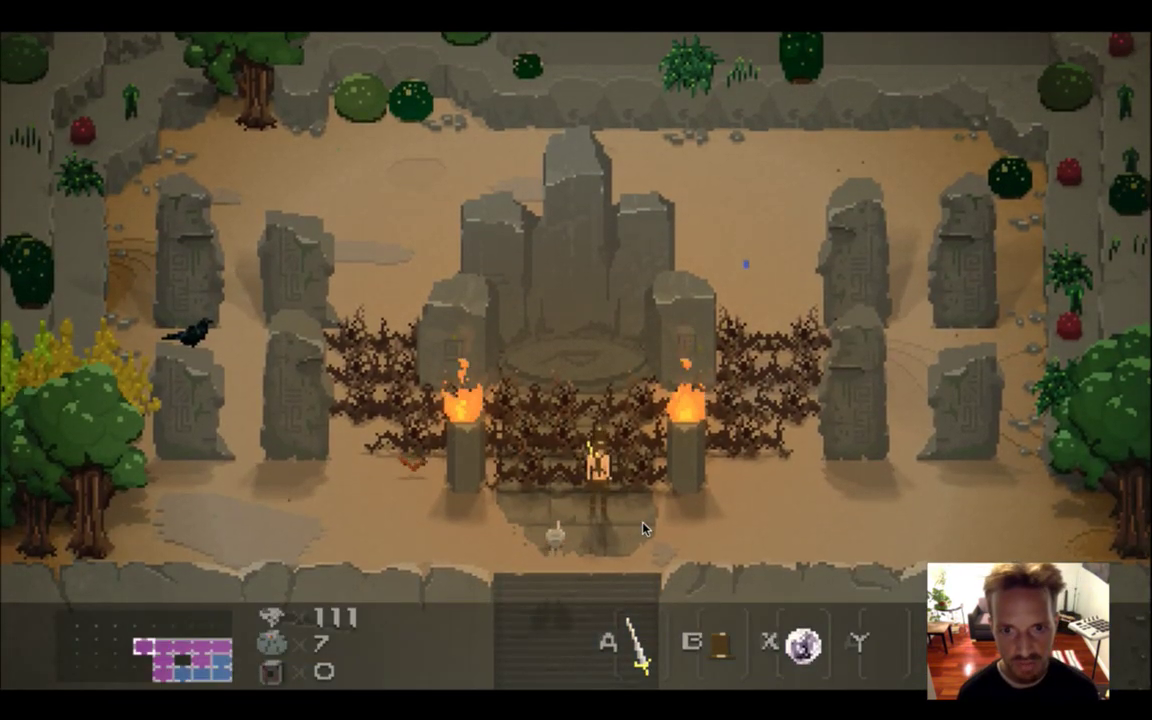
key("Left")
key("Right")
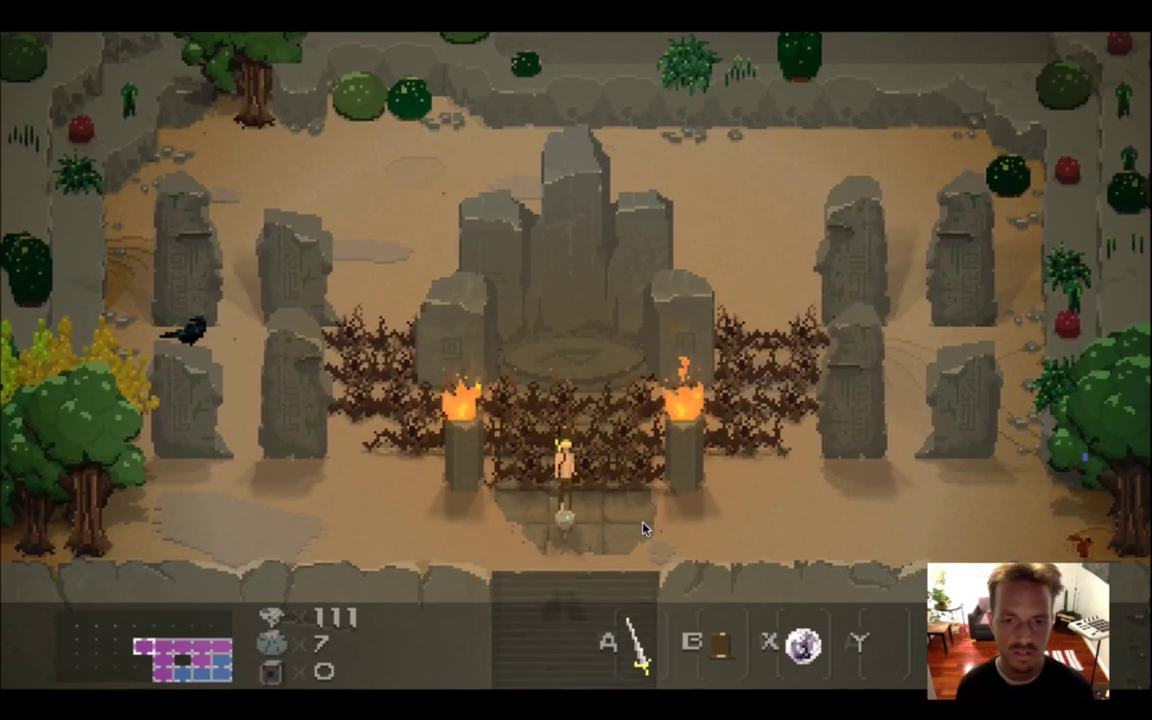
key("super+q")
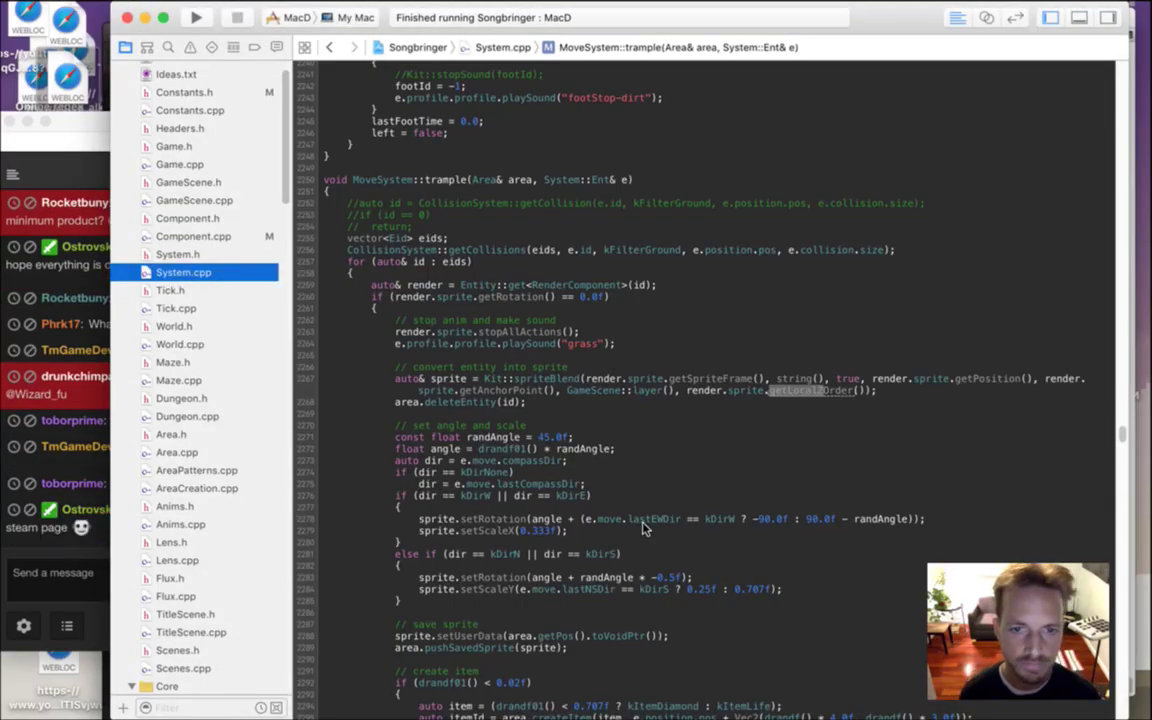
key("super+Tab")
key("super+Tab")
key("super+shift+Tab")
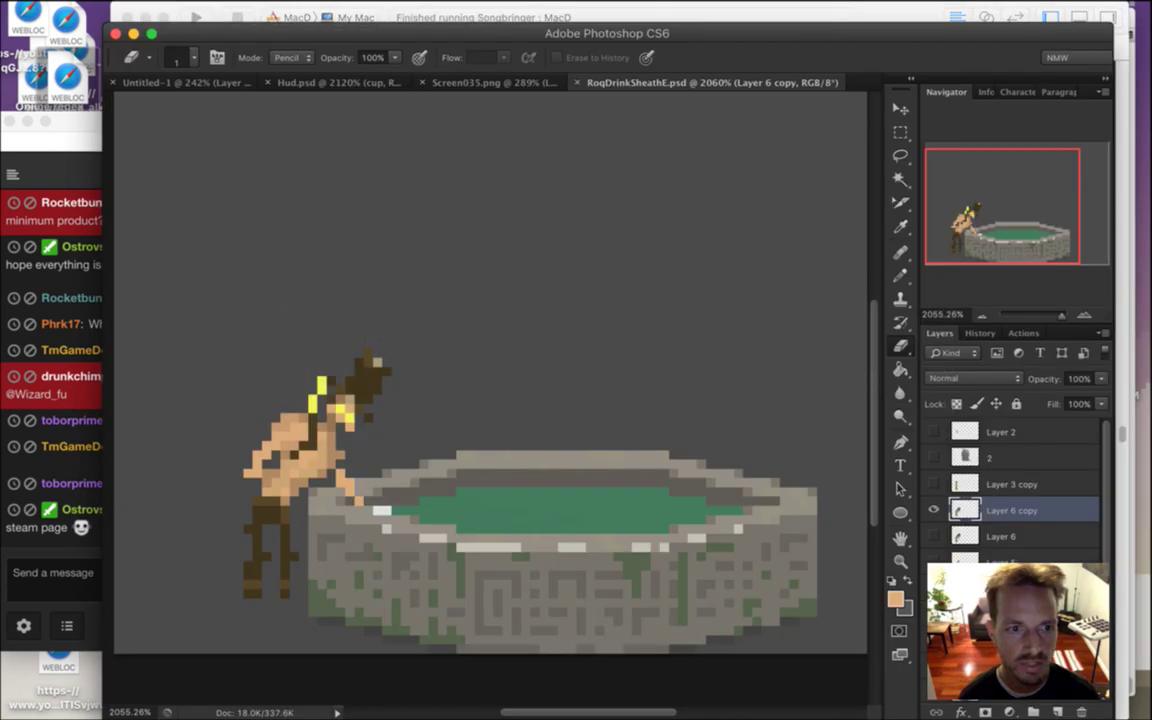
Read the Twitch chat messages on stream length, a ripple in the water and the poison/acid guess
left_click(60, 422)
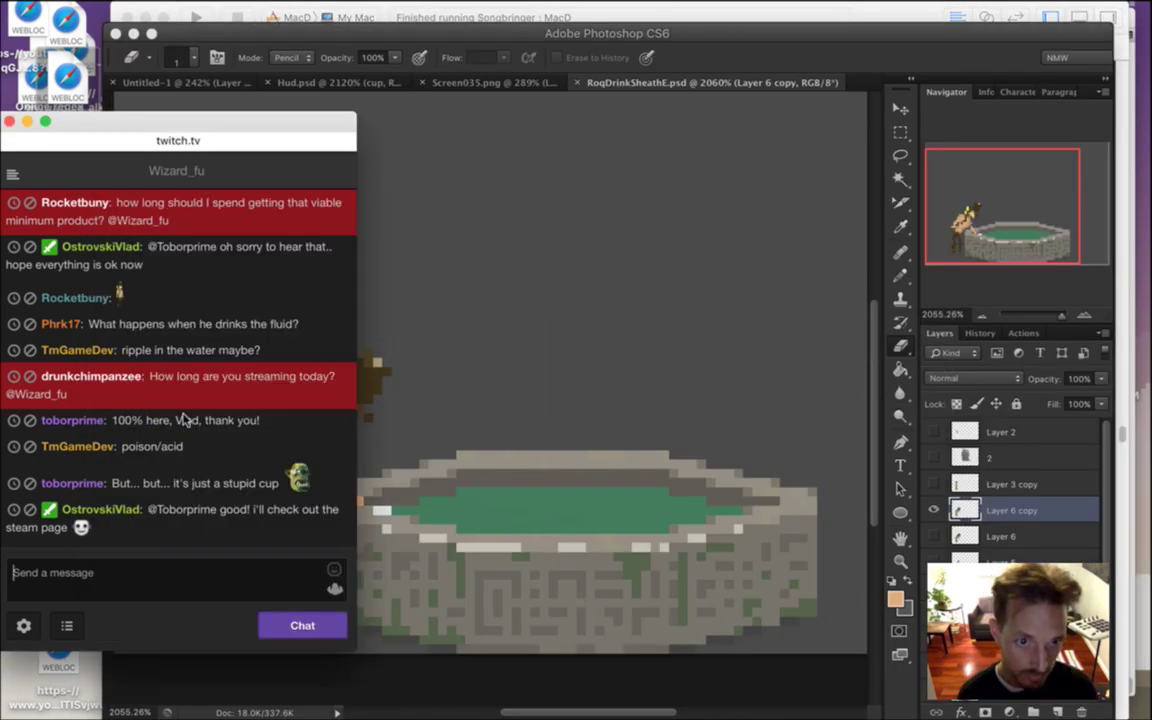
left_click_drag(147, 376, 218, 372)
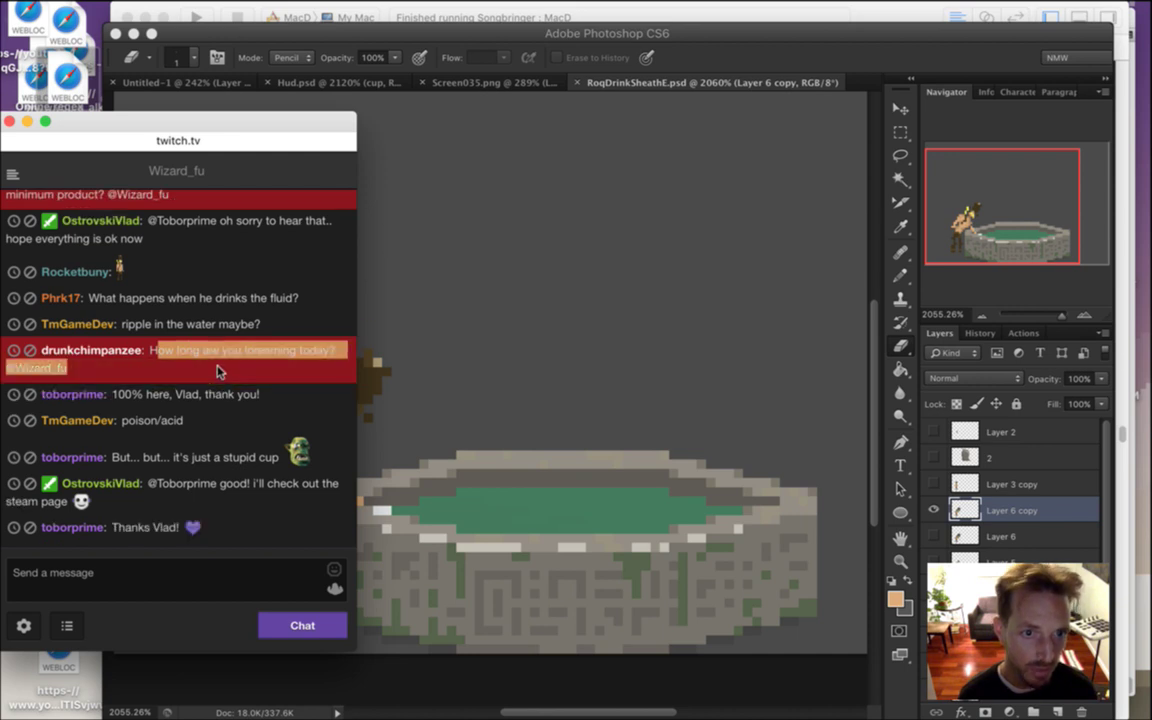
left_click(208, 376)
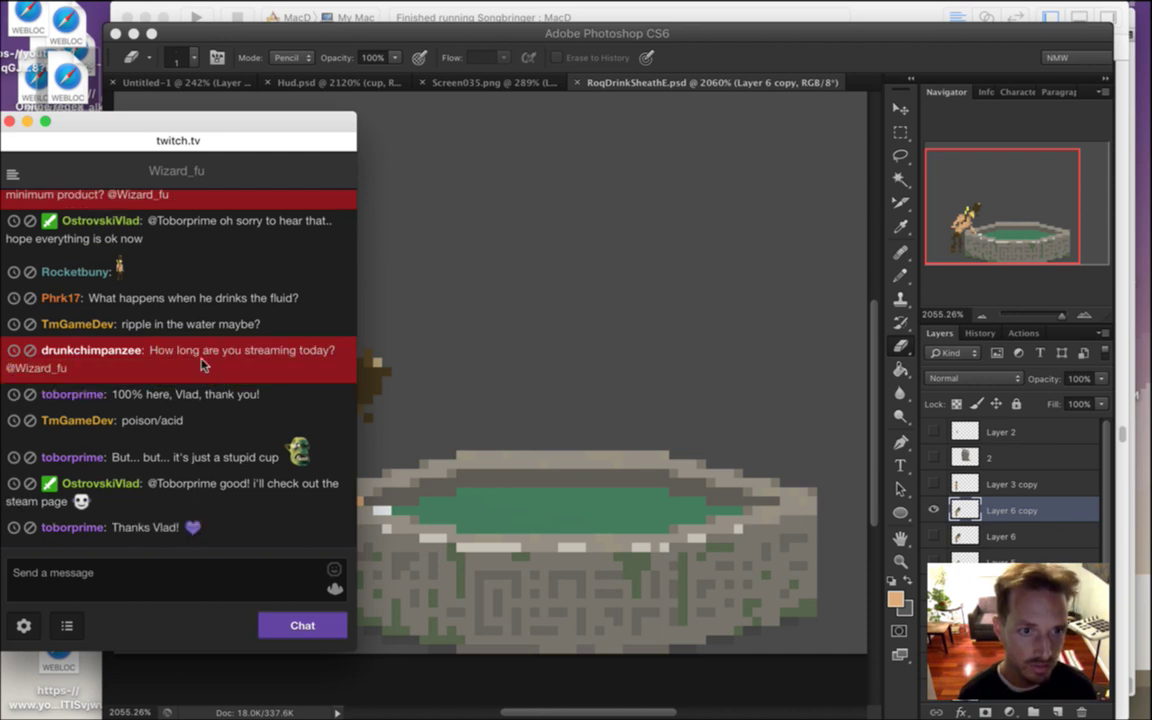
left_click_drag(145, 326, 267, 314)
left_click(273, 313)
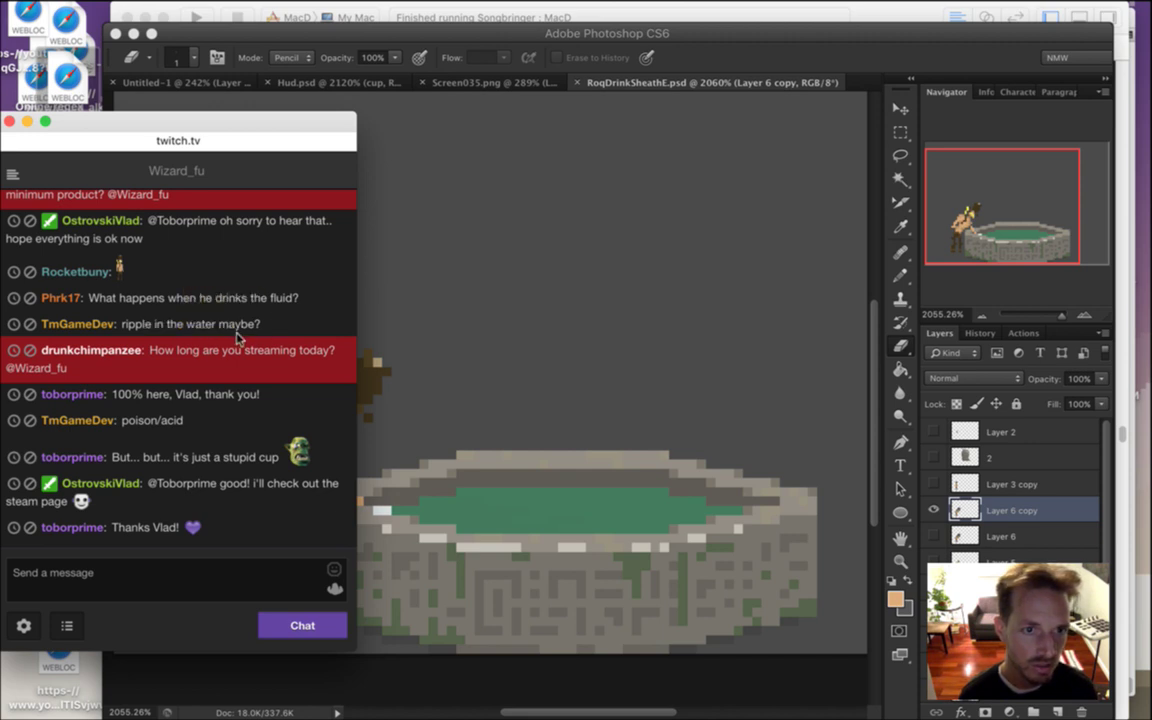
left_click_drag(134, 326, 240, 332)
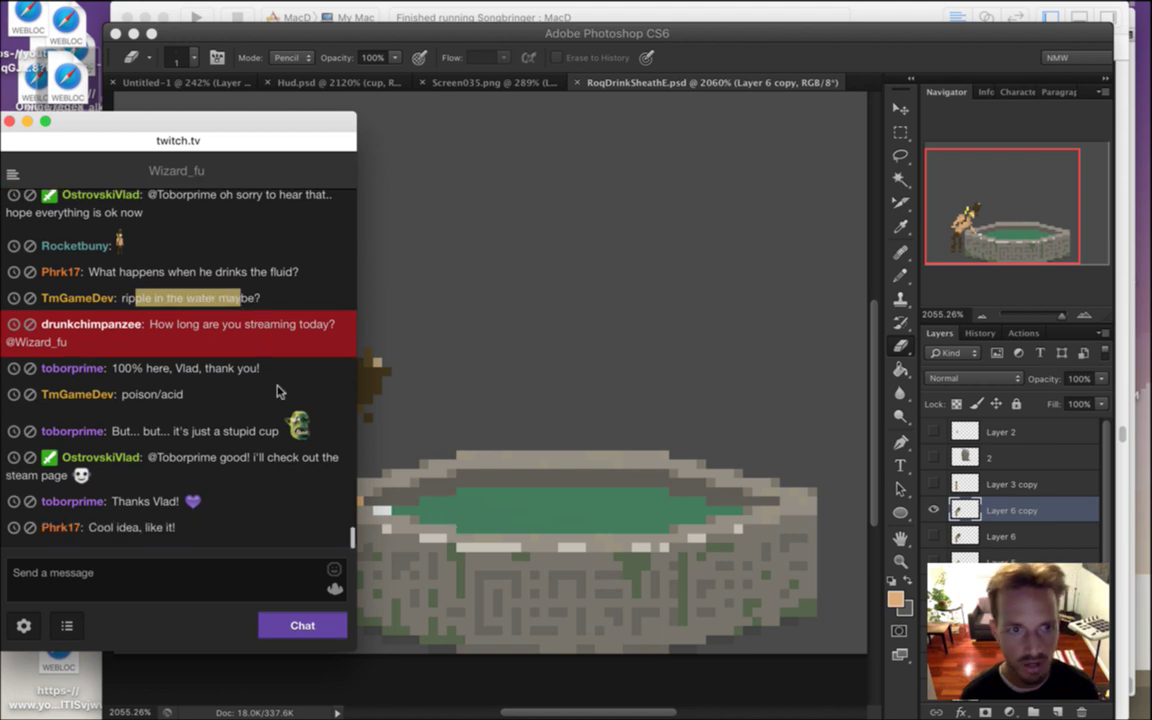
left_click(396, 386)
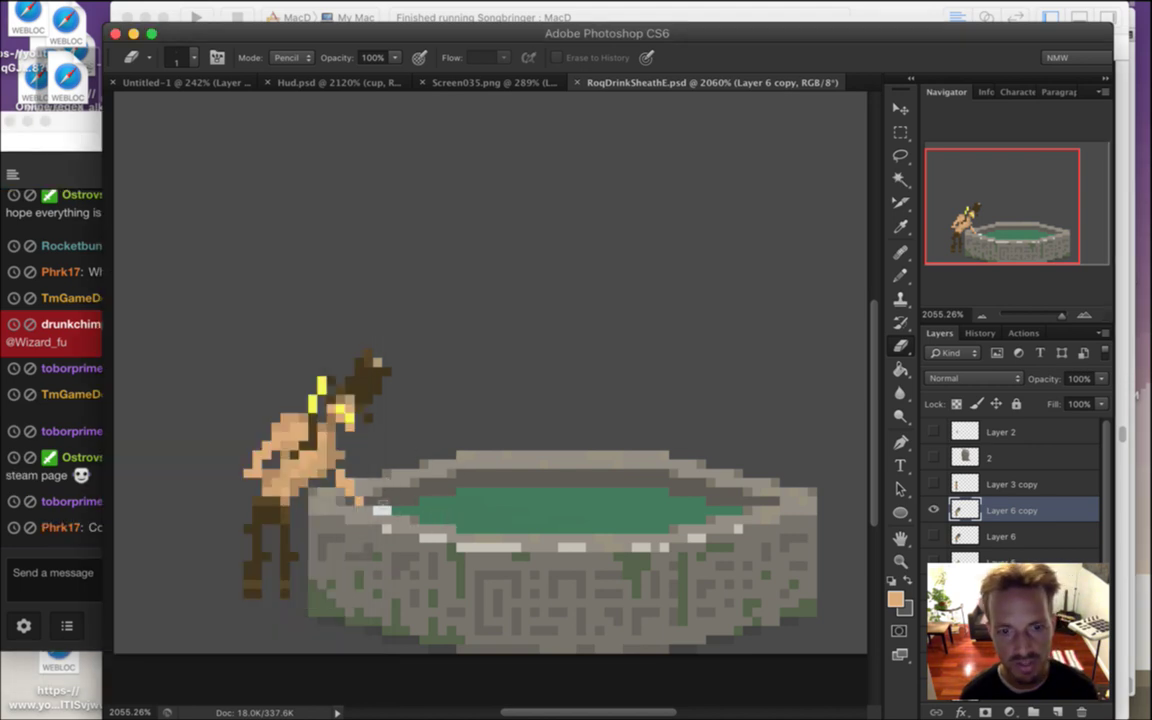
left_click(72, 432)
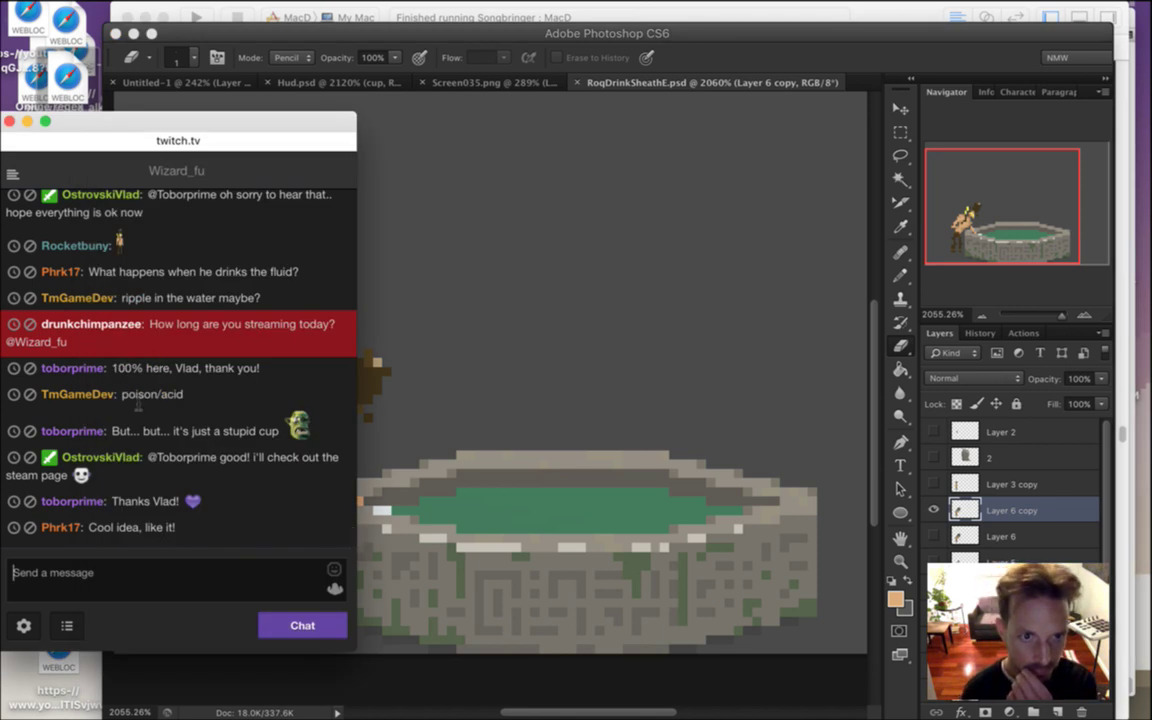
left_click_drag(143, 395, 188, 404)
left_click(208, 408)
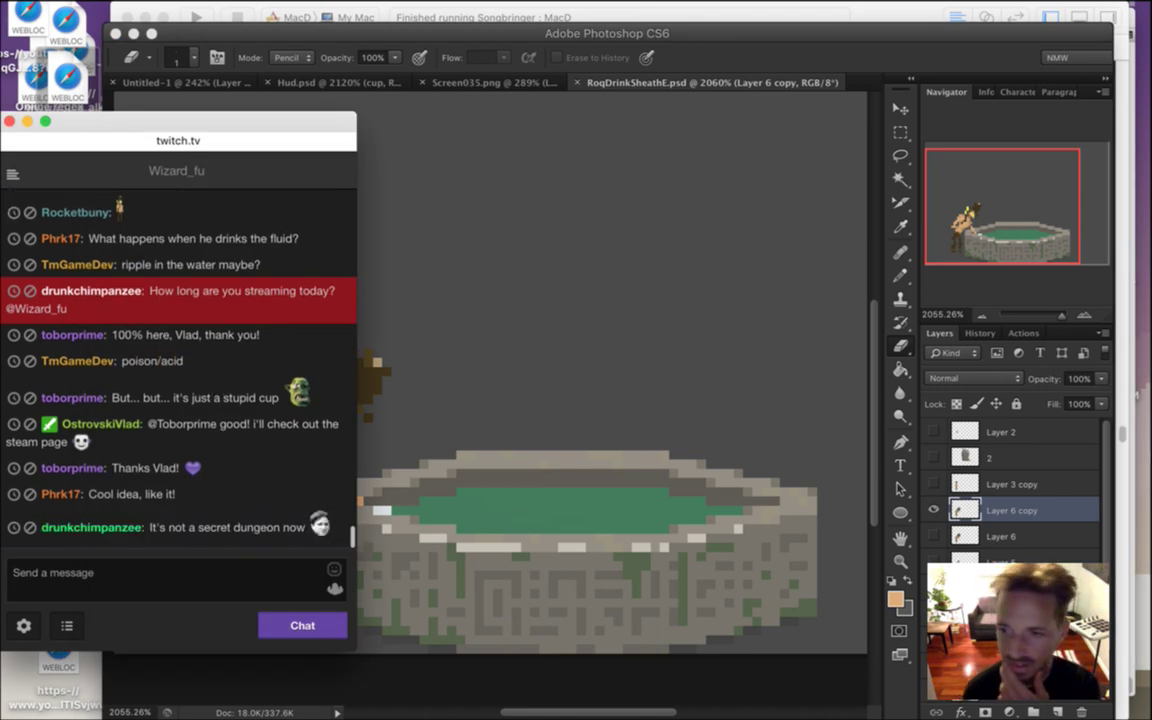
Check the elapsed stream time in Gameshow and minimize its window
mouse_move(1147, 465)
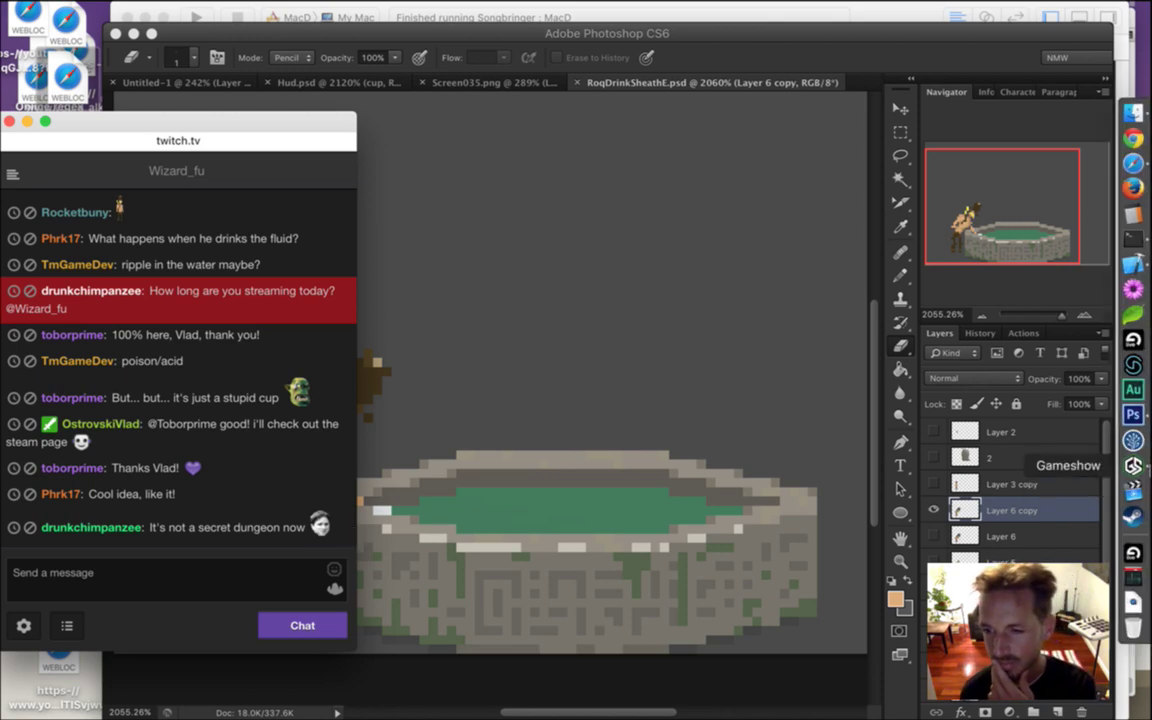
left_click(1134, 466)
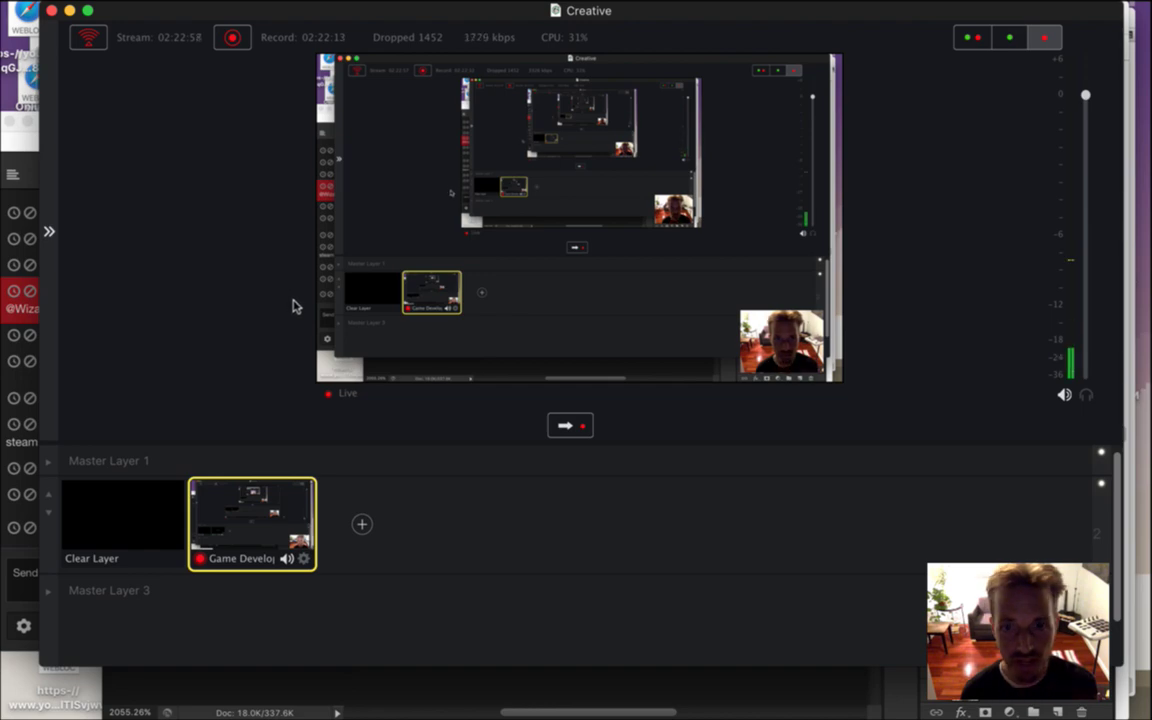
left_click(69, 10)
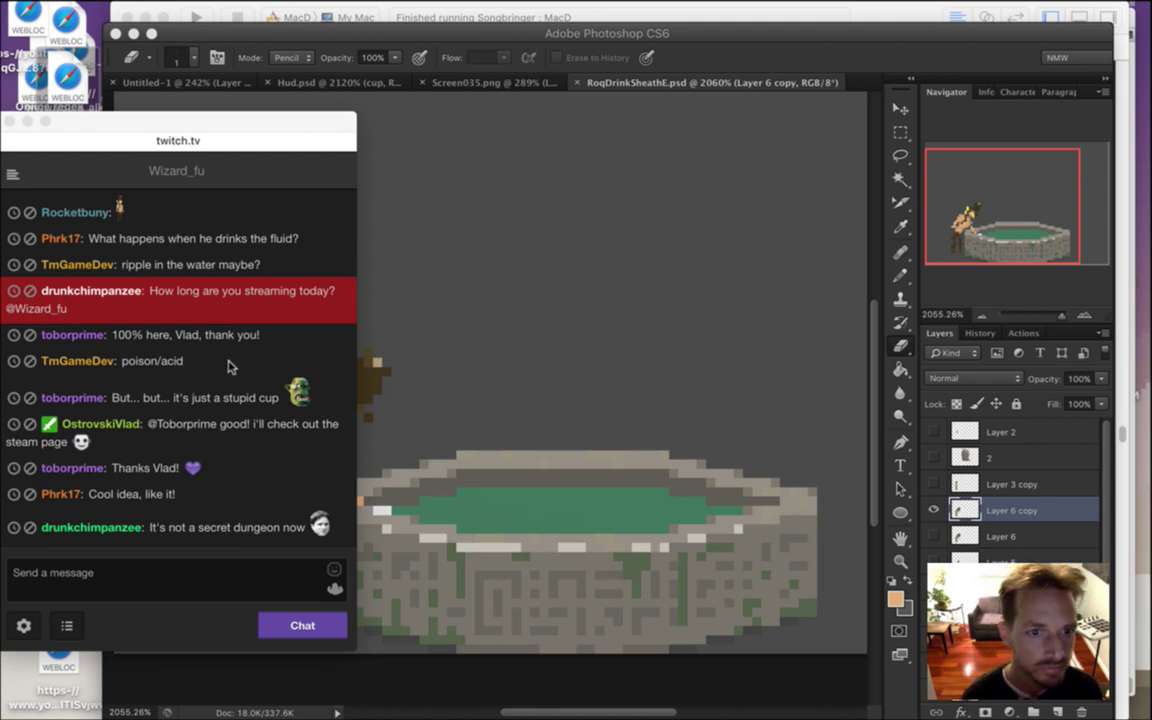
Read the Twitch chat comments about the stupid cup and the secret dungeon, and return to Photoshop
left_click(118, 356)
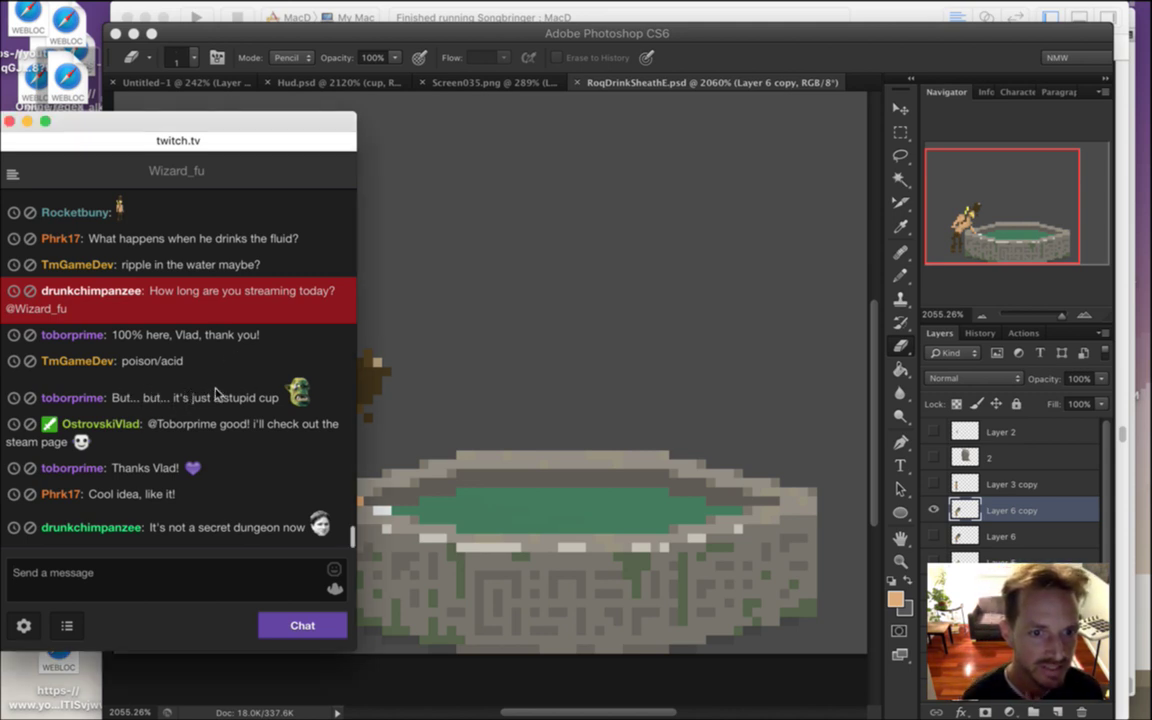
left_click_drag(130, 398, 211, 397)
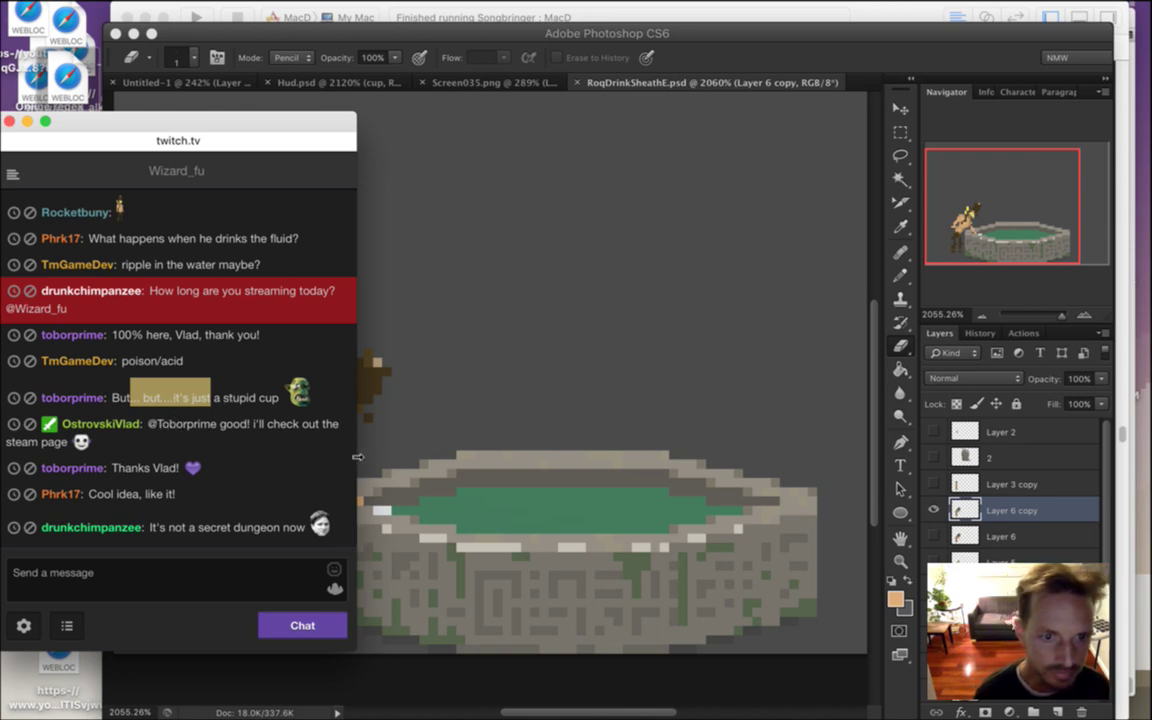
left_click(172, 538)
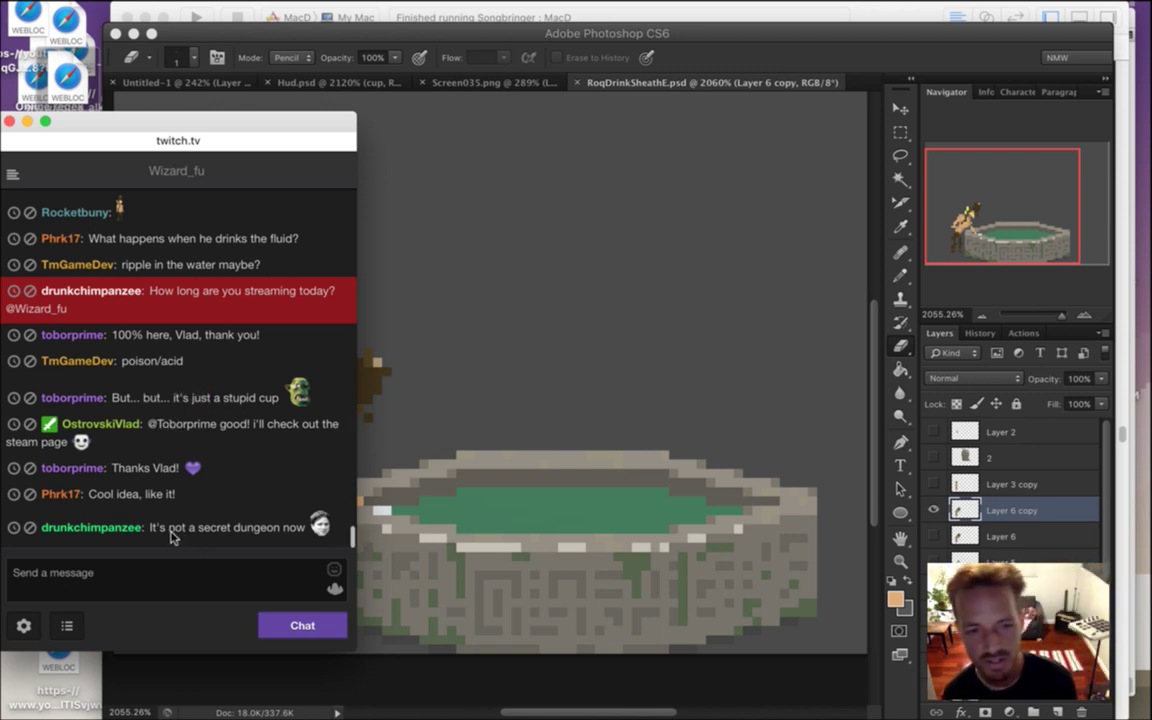
left_click_drag(229, 527, 189, 527)
left_click(229, 504)
left_click(785, 51)
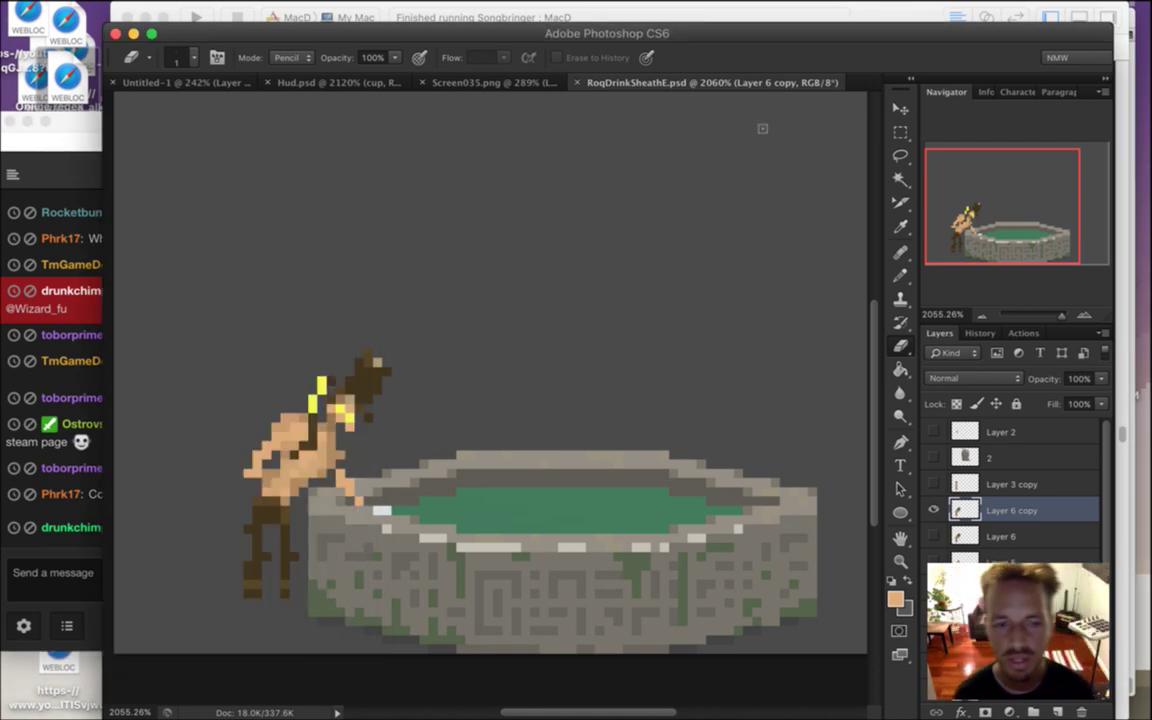
Check the Twitch chat for new messages, including the question about streaming tomorrow, and return to Photoshop
left_click(81, 498)
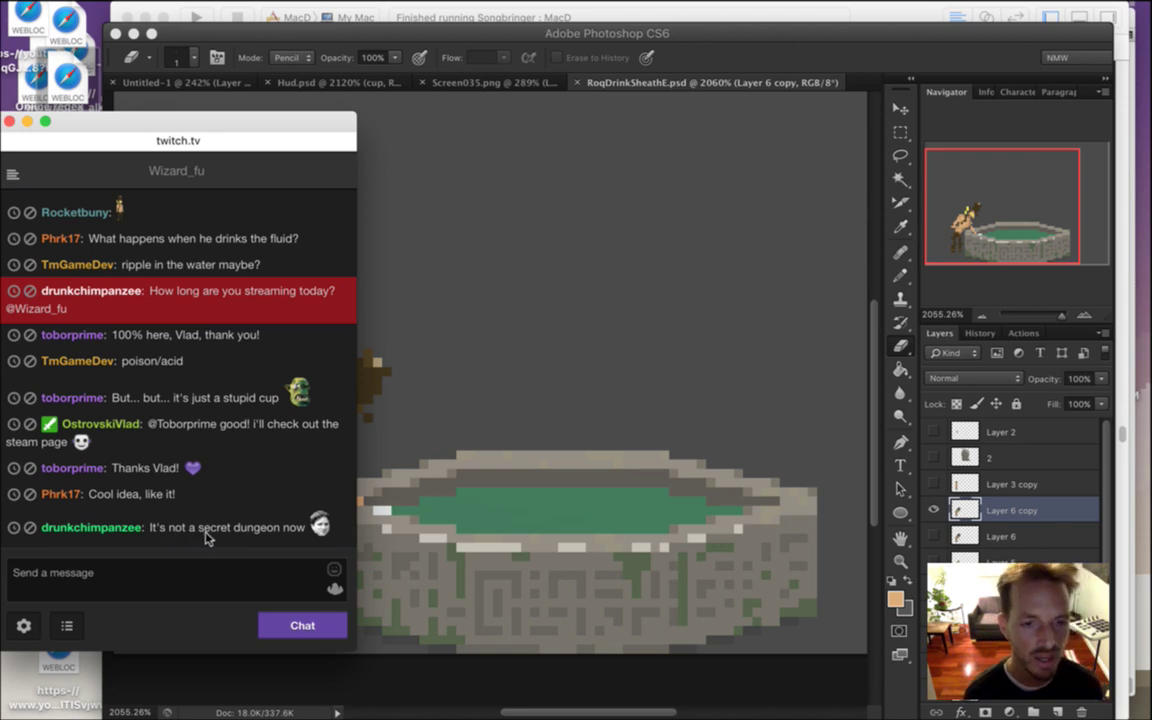
left_click(754, 58)
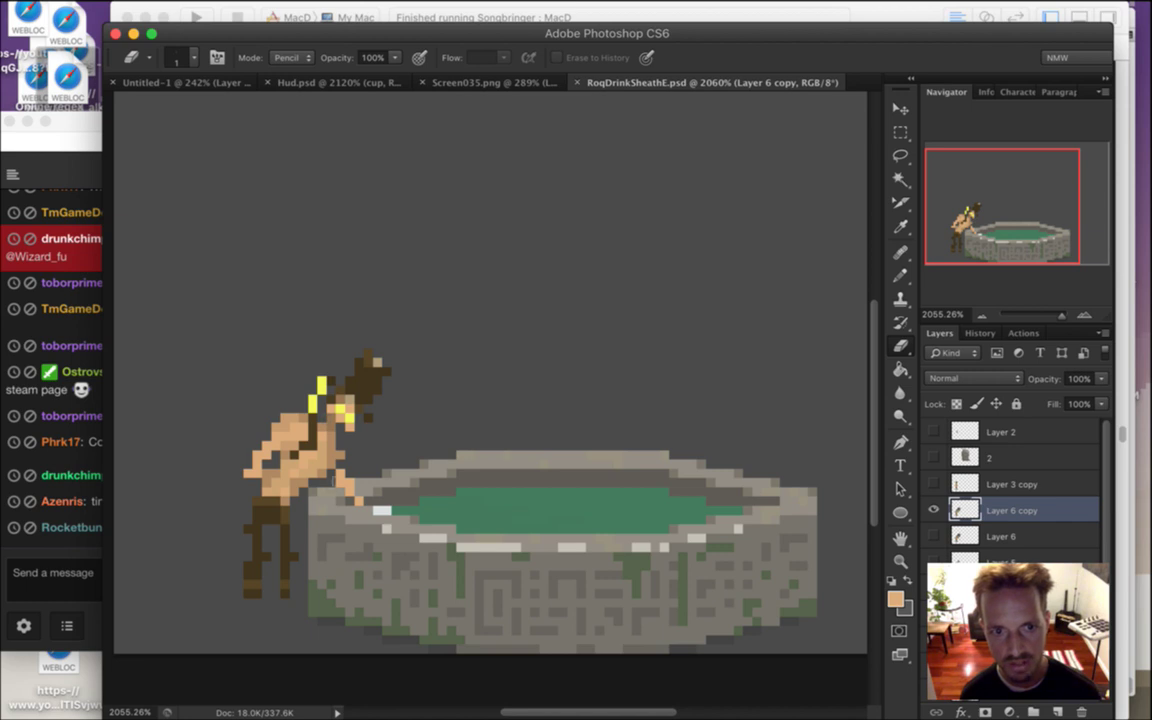
left_click(82, 500)
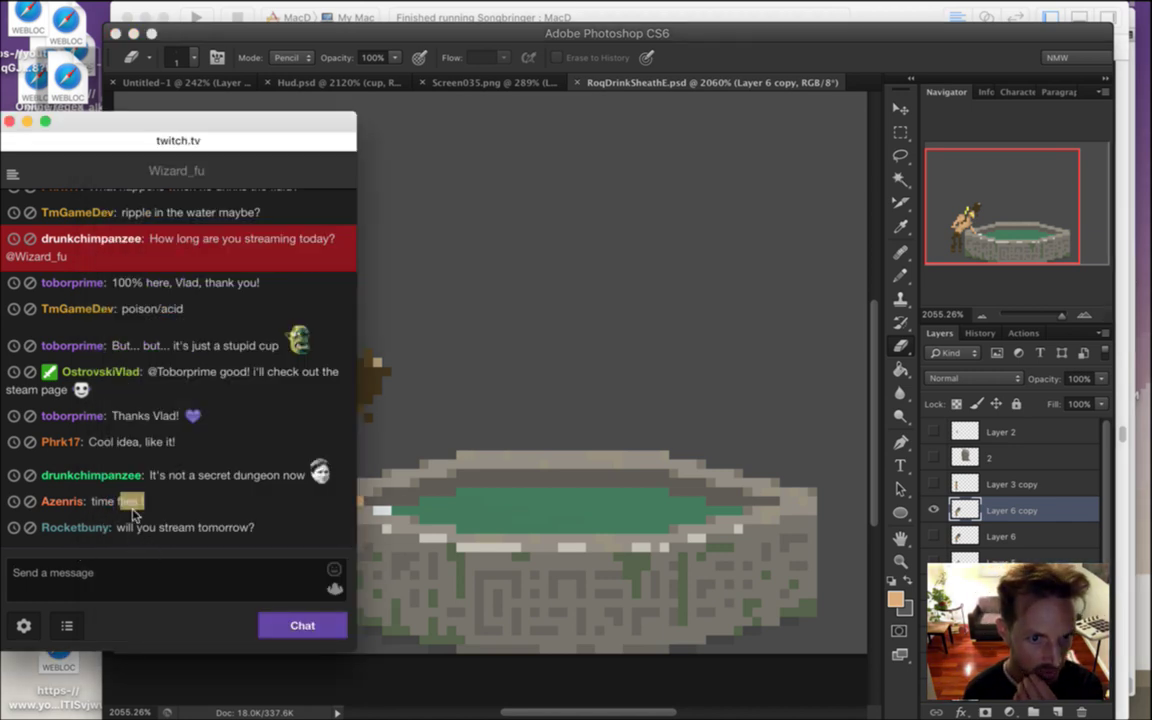
left_click_drag(138, 528, 250, 535)
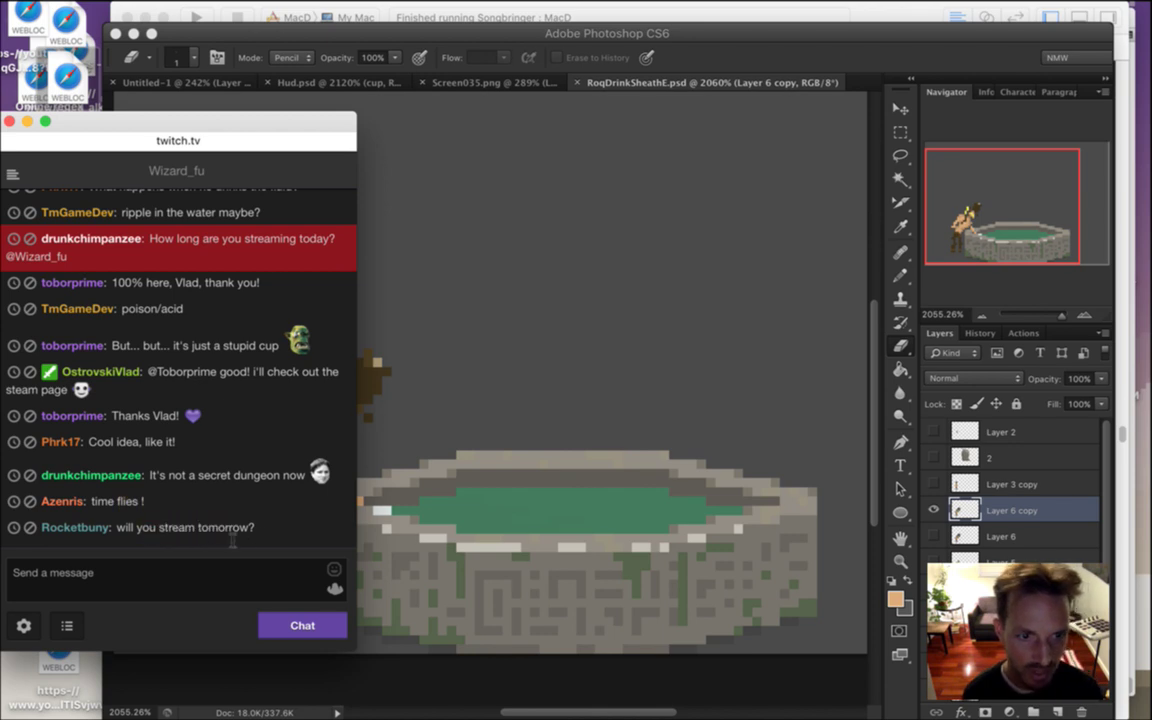
left_click(835, 77)
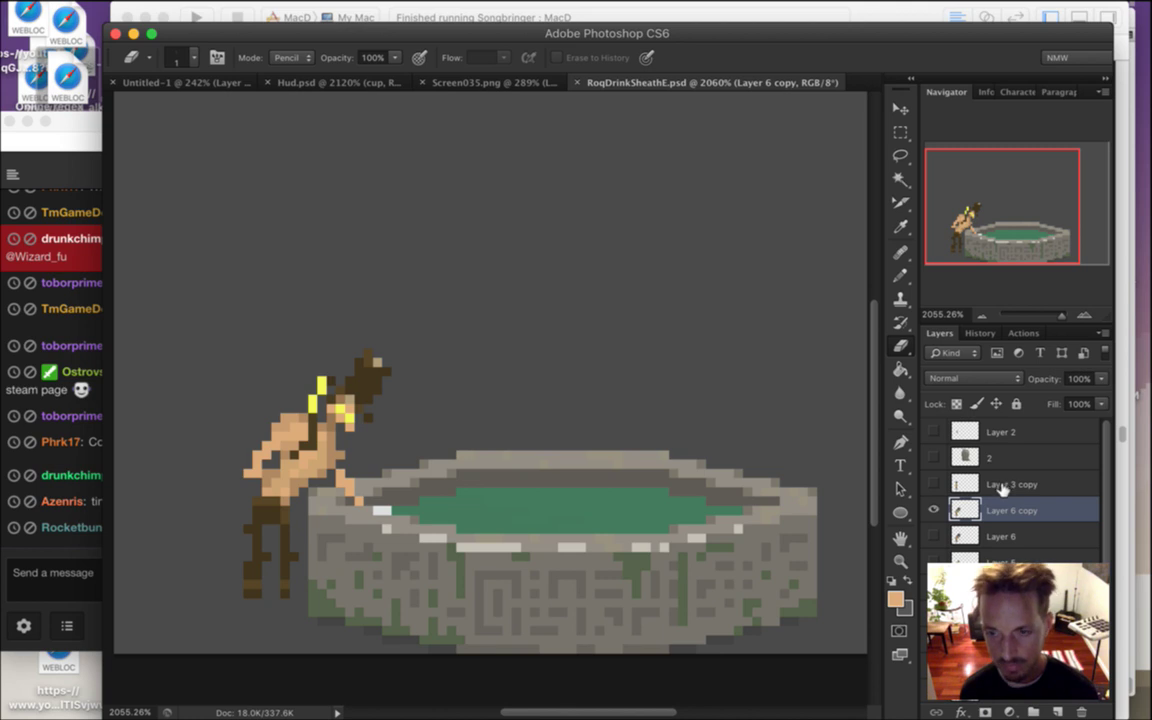
Compare the Layer 6 copy and Layer 6 frames, hide both, show Layer 5 and make it the active layer
left_click(934, 508)
left_click(936, 508)
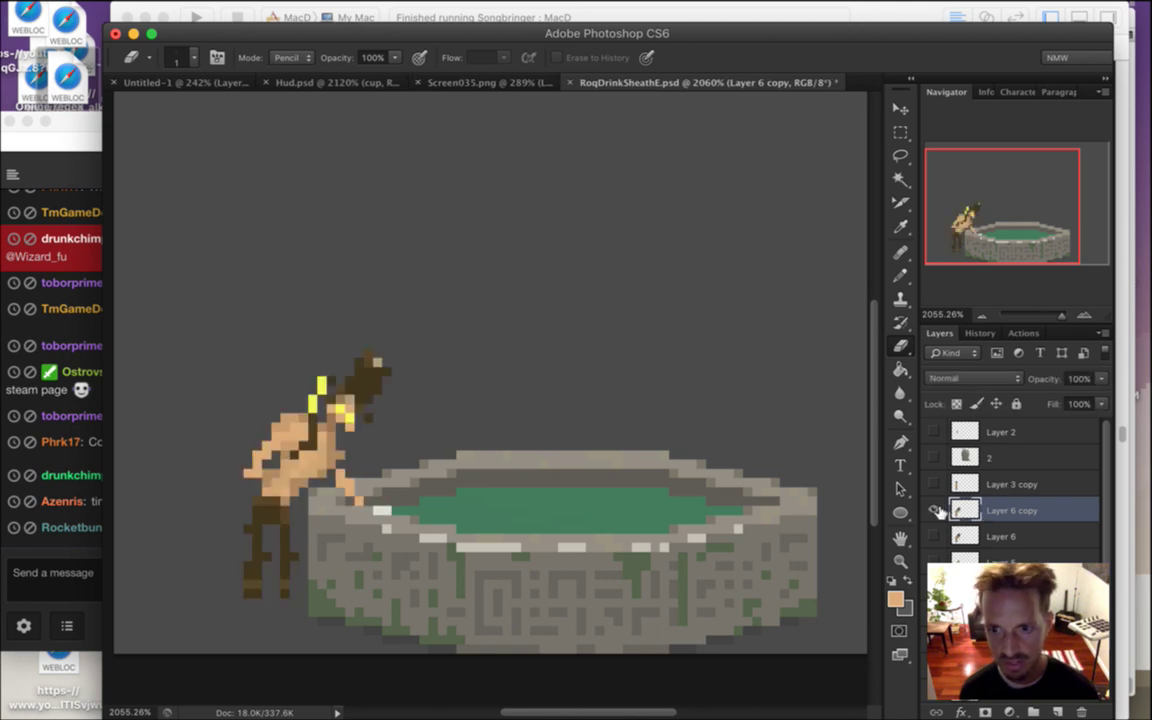
left_click(934, 530)
left_click(935, 510)
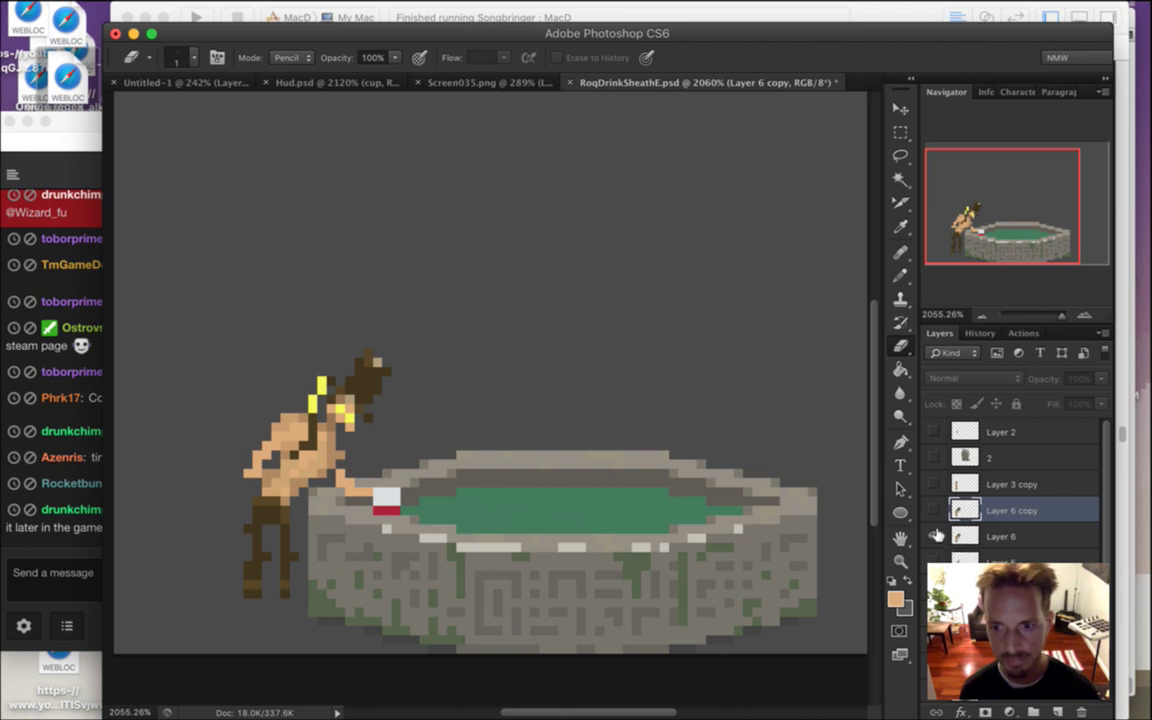
left_click(935, 536)
left_click(935, 561)
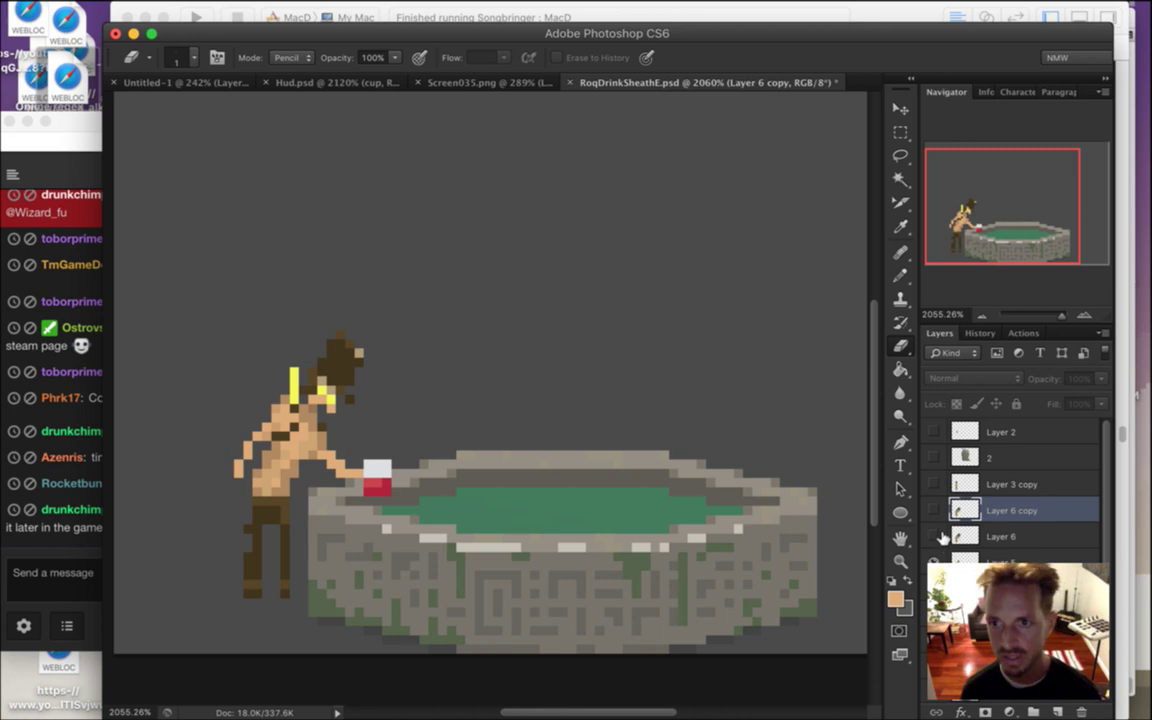
left_click(968, 557)
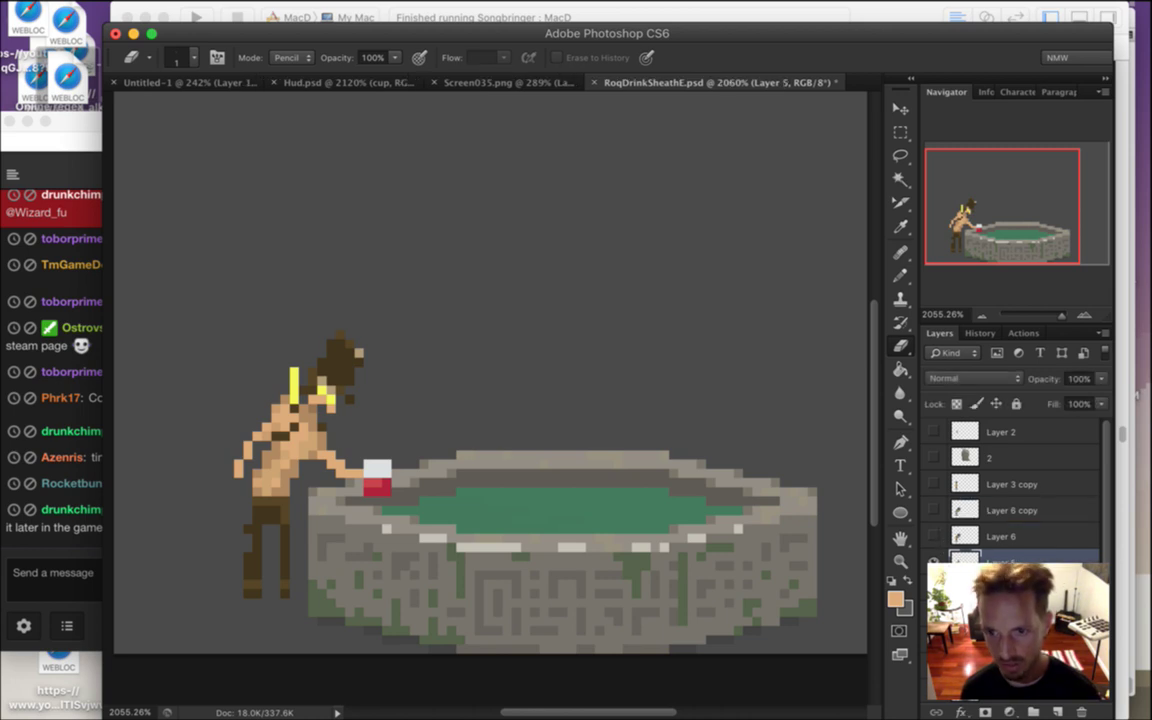
Hide Layer 5, show Layer 6, duplicate it and move the duplicate above Layer 6 copy
left_click(935, 557)
left_click(935, 536)
left_click(968, 543)
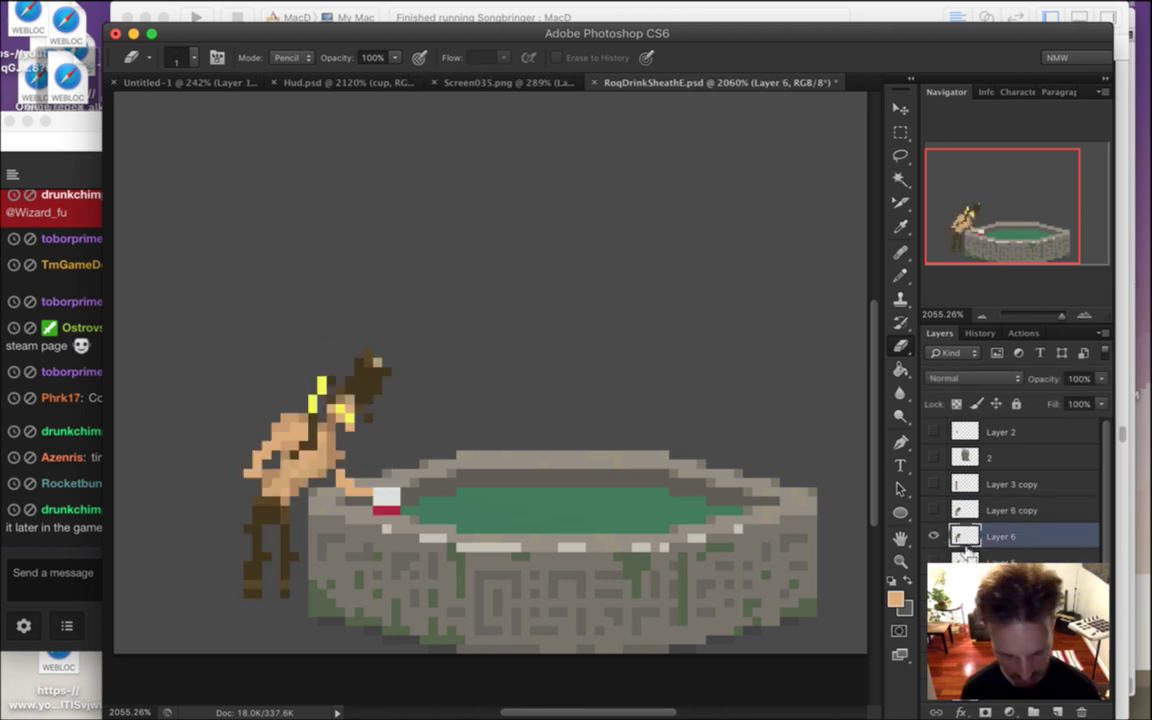
key("super+j")
left_click_drag(967, 540, 966, 500)
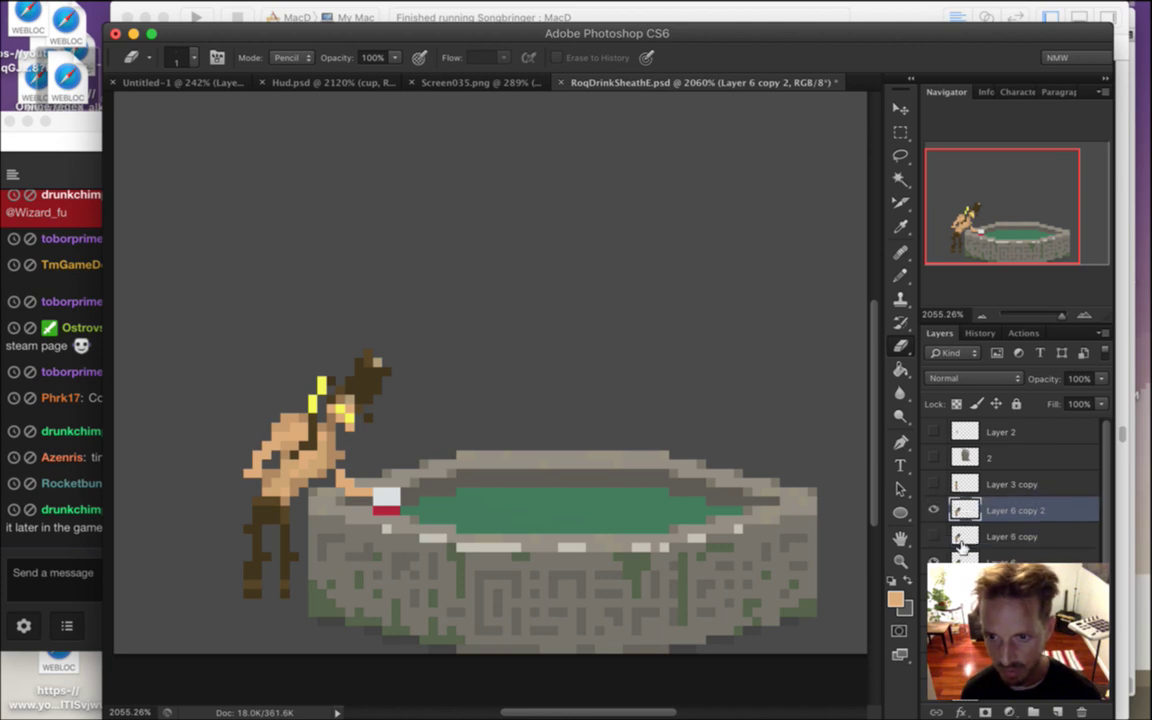
Hide the new Layer 6 duplicate, duplicate the Layer 5 frame and move that duplicate above it
left_click(934, 586)
left_click(934, 511)
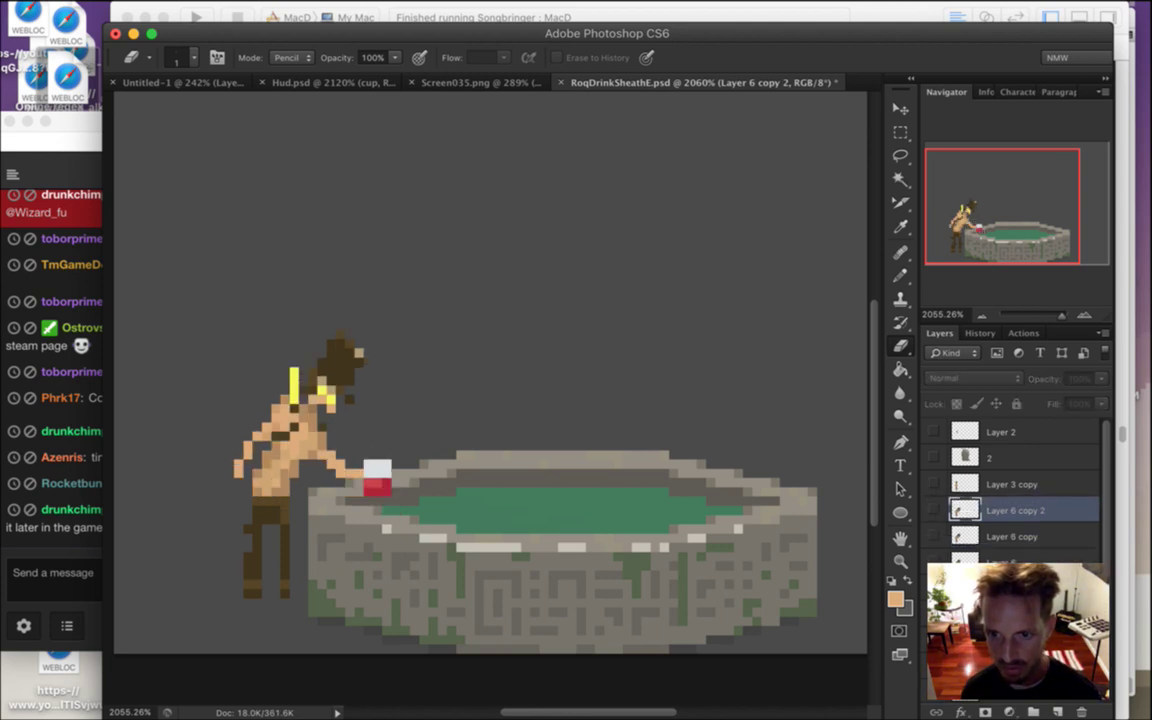
left_click(968, 586)
key("super+j")
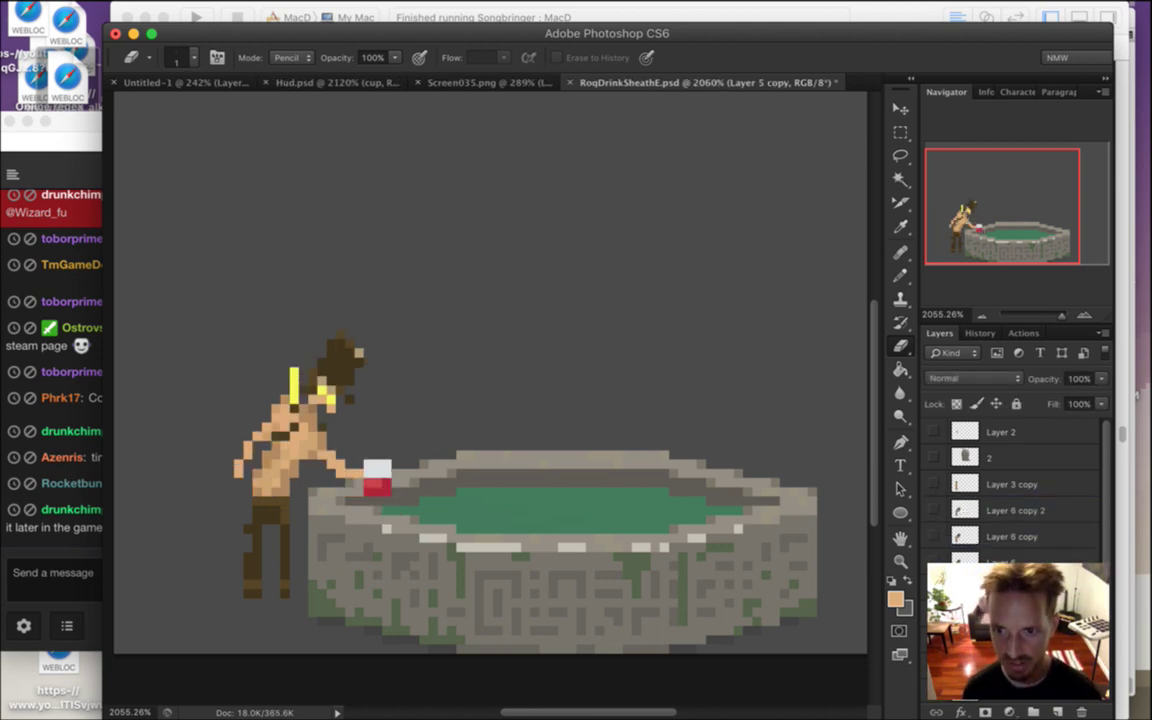
key("super+bracketright")
key("super+bracketright")
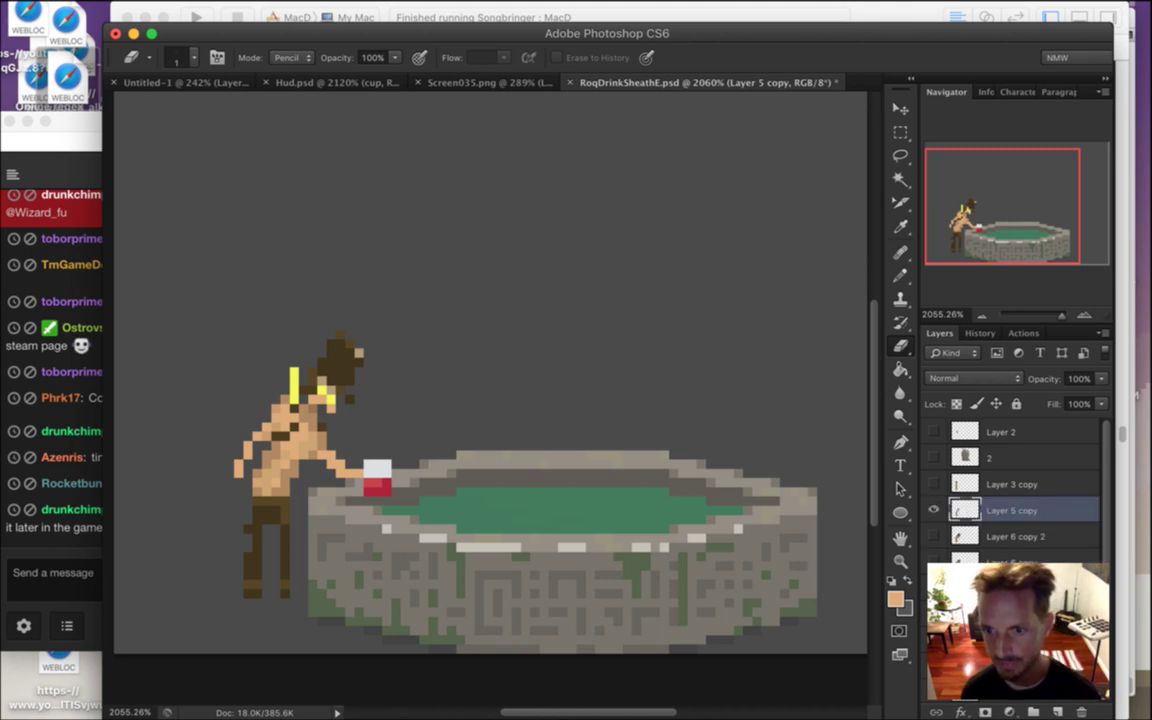
Extend the cup's red body down and up with the Pencil on the Layer 5 duplicate, restore its lighter red highlight and save
key("i")
left_click(378, 488)
key("b")
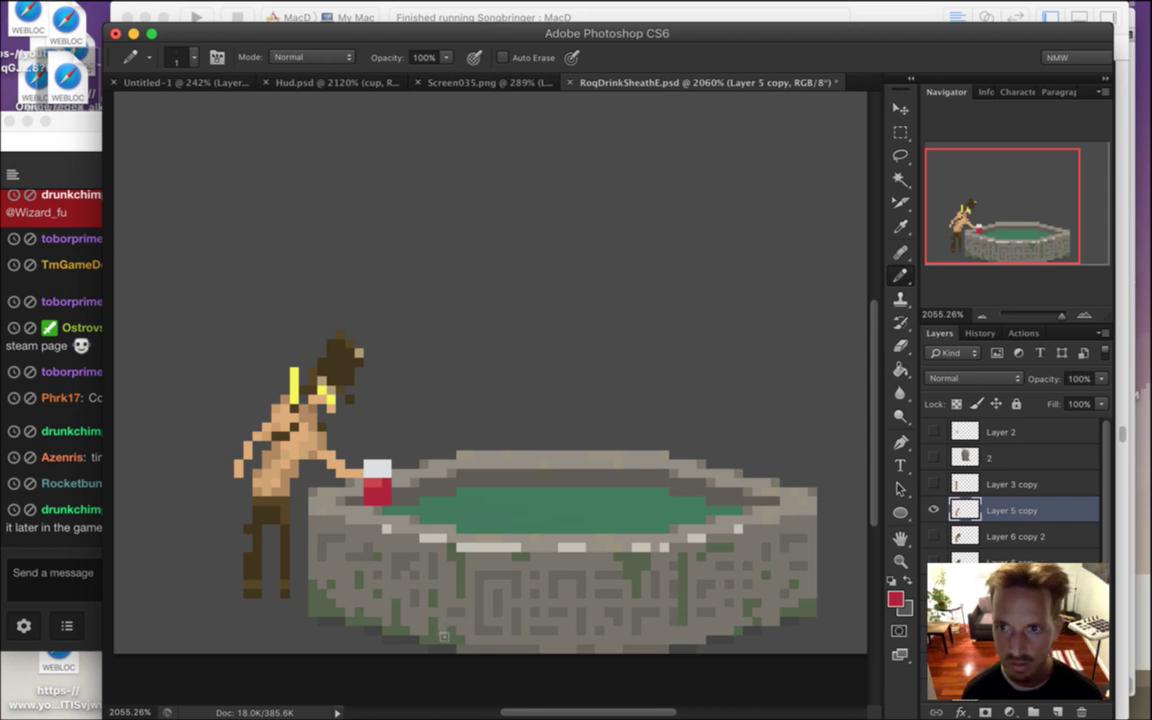
key("i")
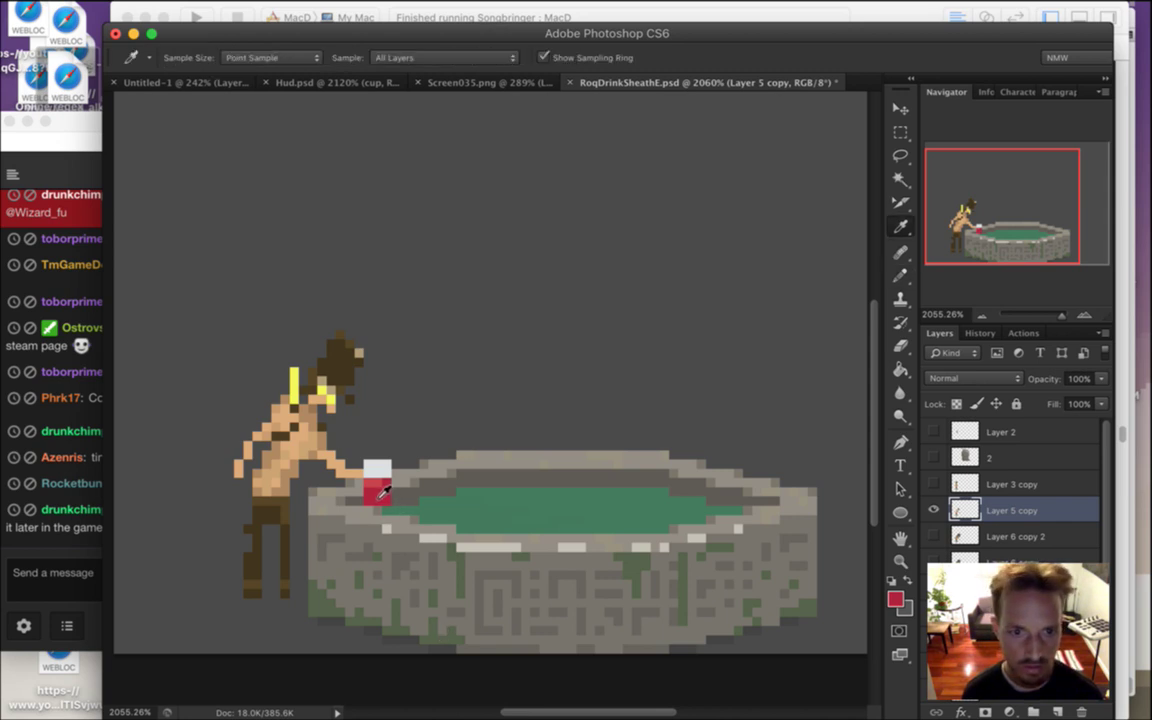
key("b")
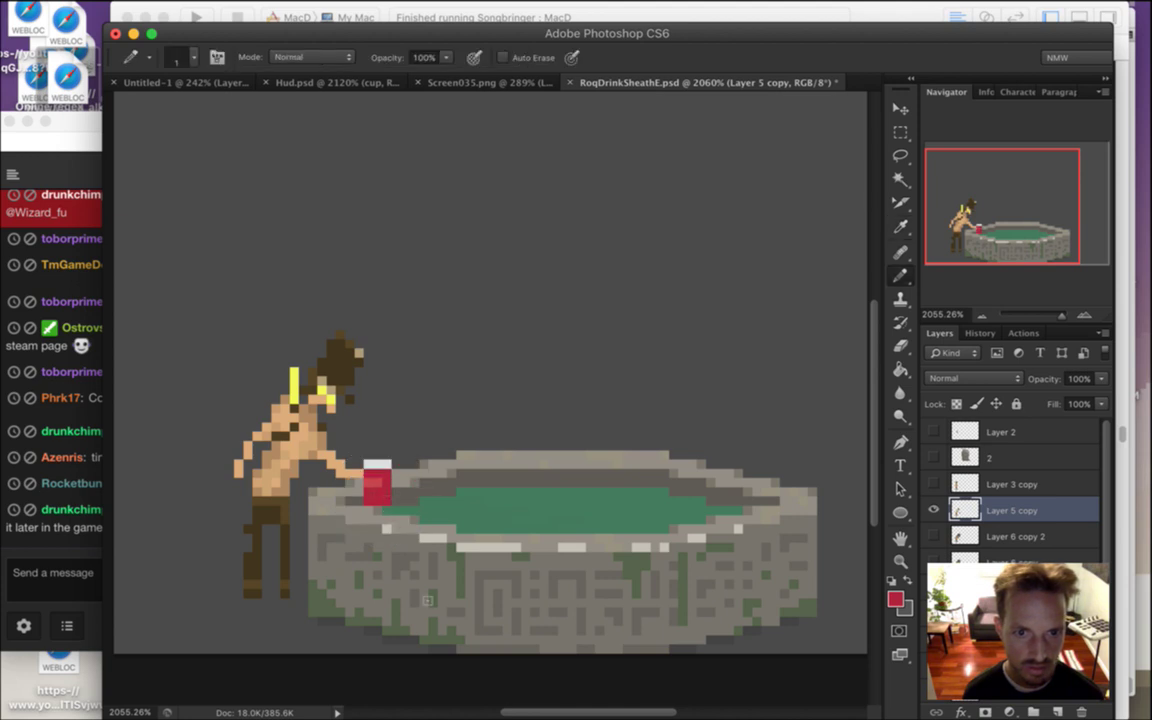
key("i")
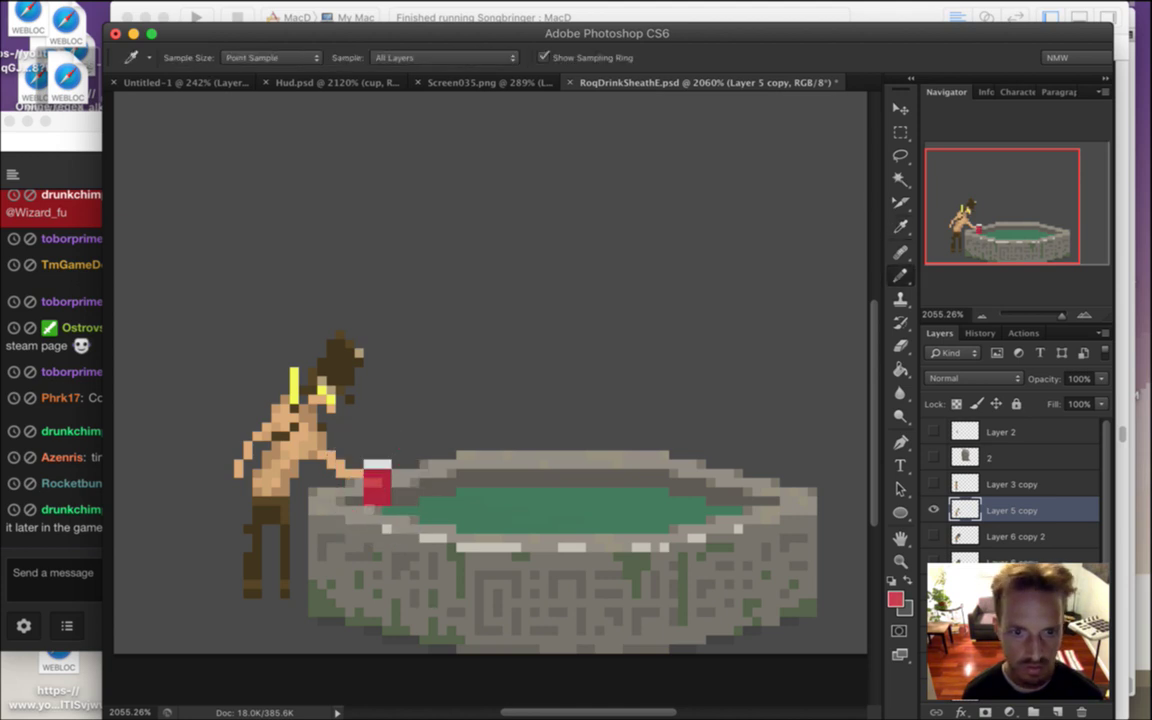
key("b")
key("super+s")
Read the Twitch chat question about getting the cup later in the game, and return to Photoshop
left_click(70, 545)
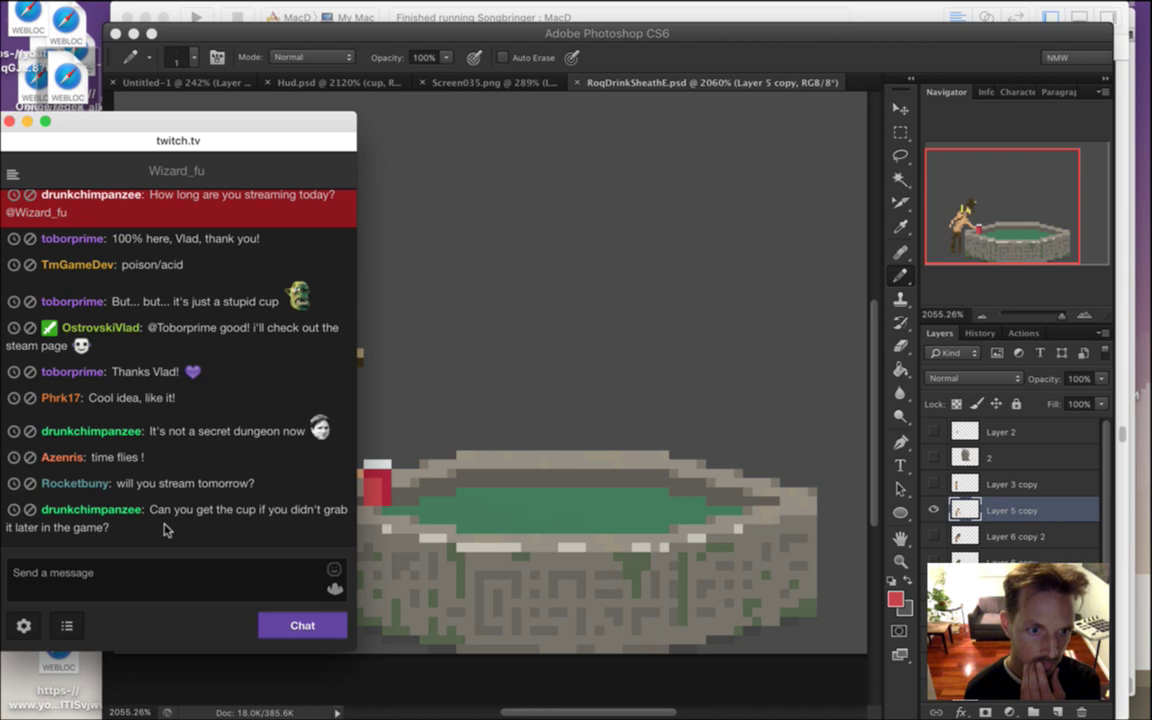
left_click_drag(160, 511, 191, 533)
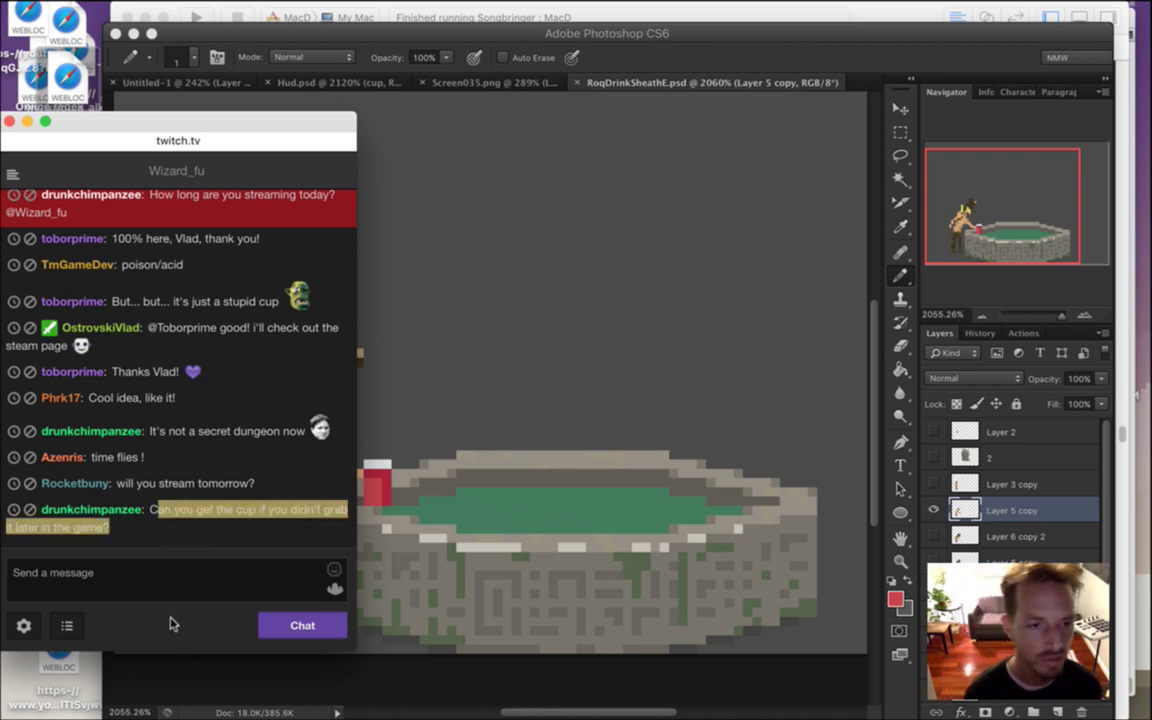
left_click(220, 538)
left_click_drag(170, 511, 301, 590)
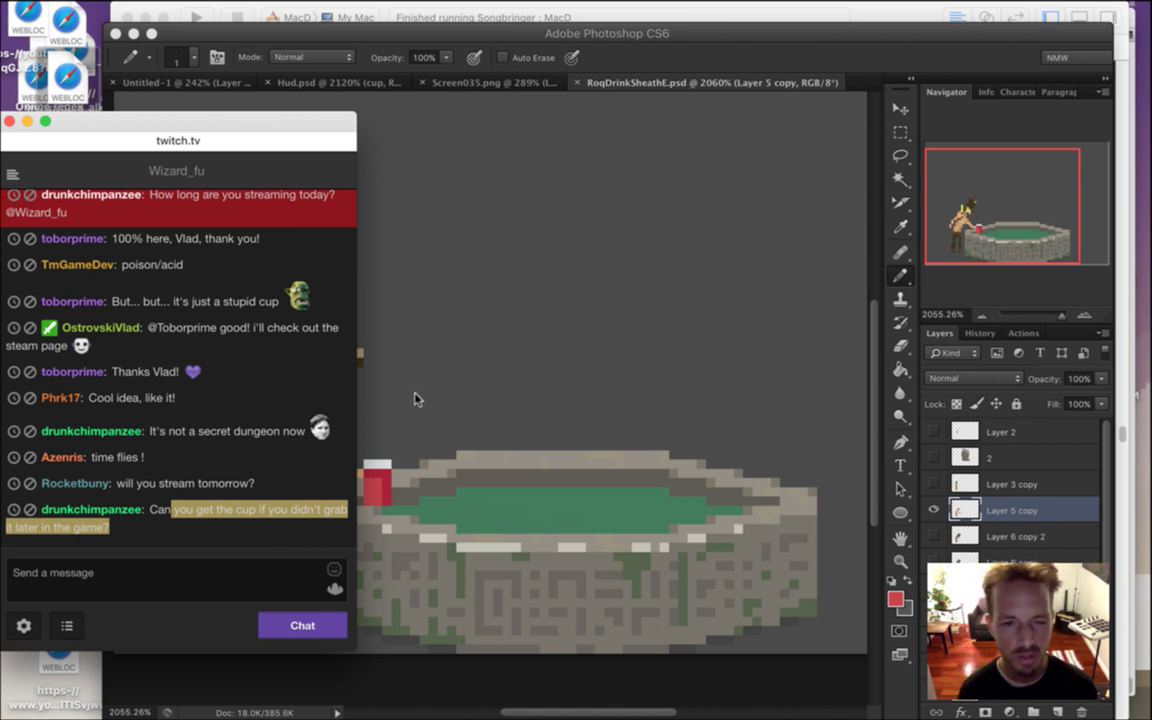
left_click_drag(172, 511, 198, 520)
left_click(232, 538)
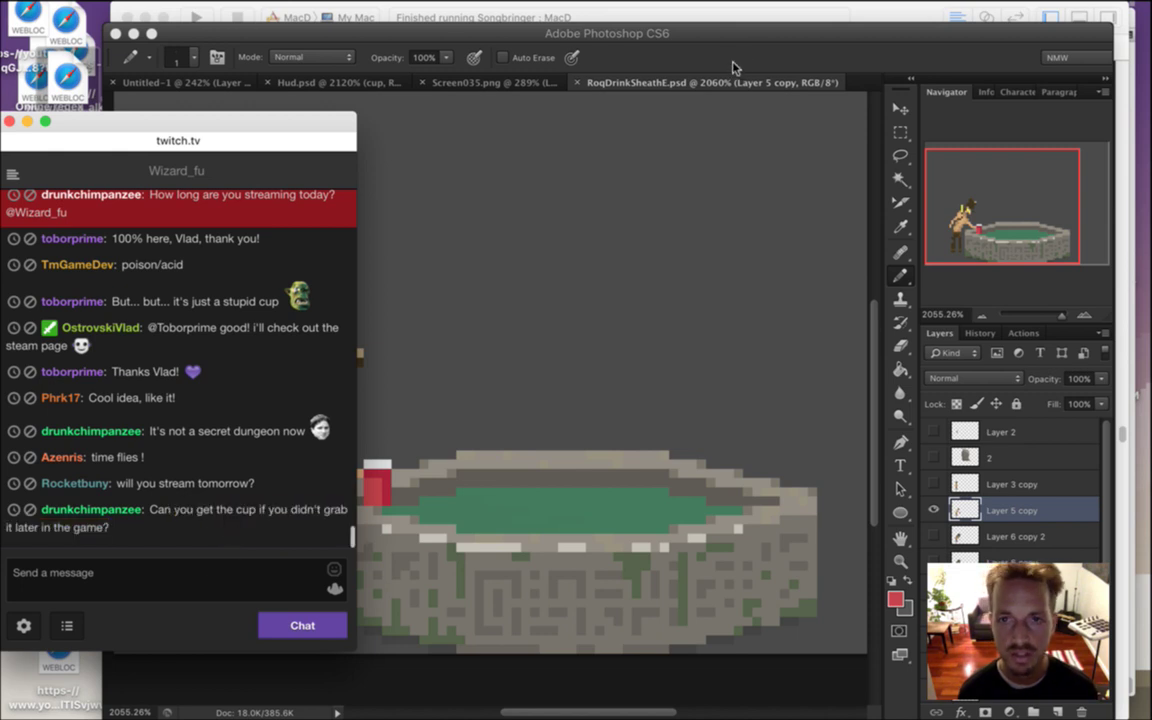
left_click(559, 205)
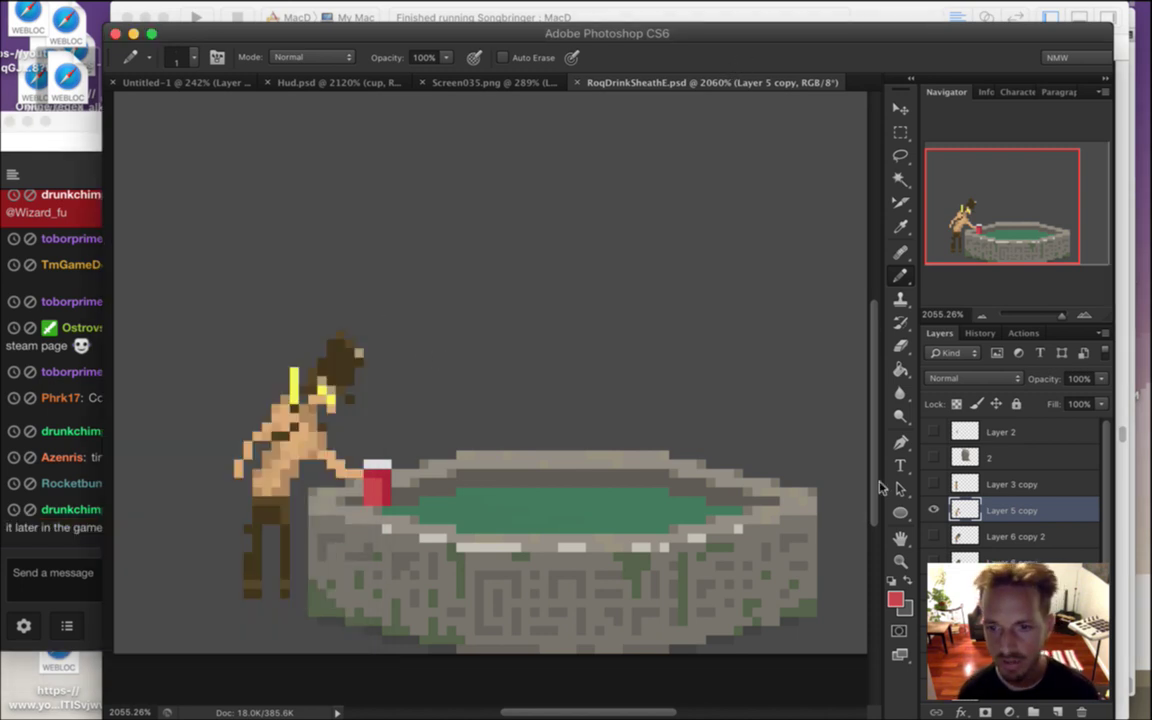
Flip through the animation frames one at a time from Layer 5 copy downward to check the motion
left_click(933, 509)
left_click(933, 563)
left_click(933, 563)
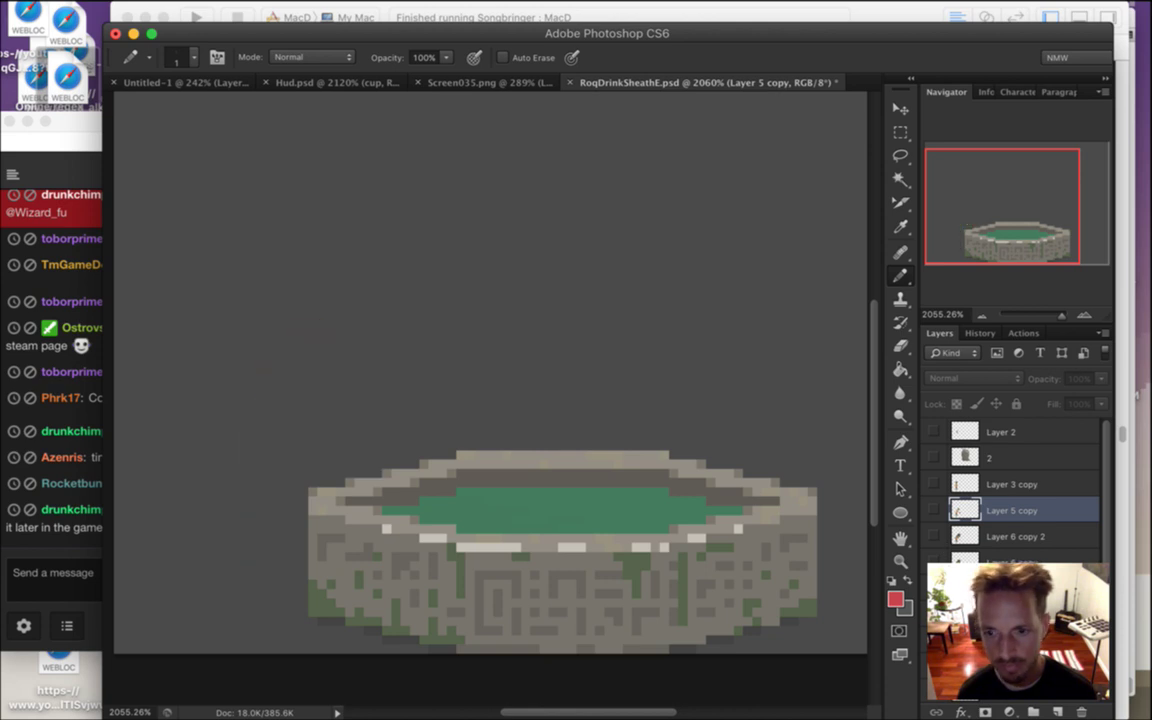
left_click(933, 589)
left_click(933, 589)
left_click(933, 615)
left_click(933, 615)
left_click_drag(1103, 551, 1103, 601)
left_click(933, 563)
left_click(933, 563)
left_click(933, 589)
left_click(933, 589)
left_click(933, 563)
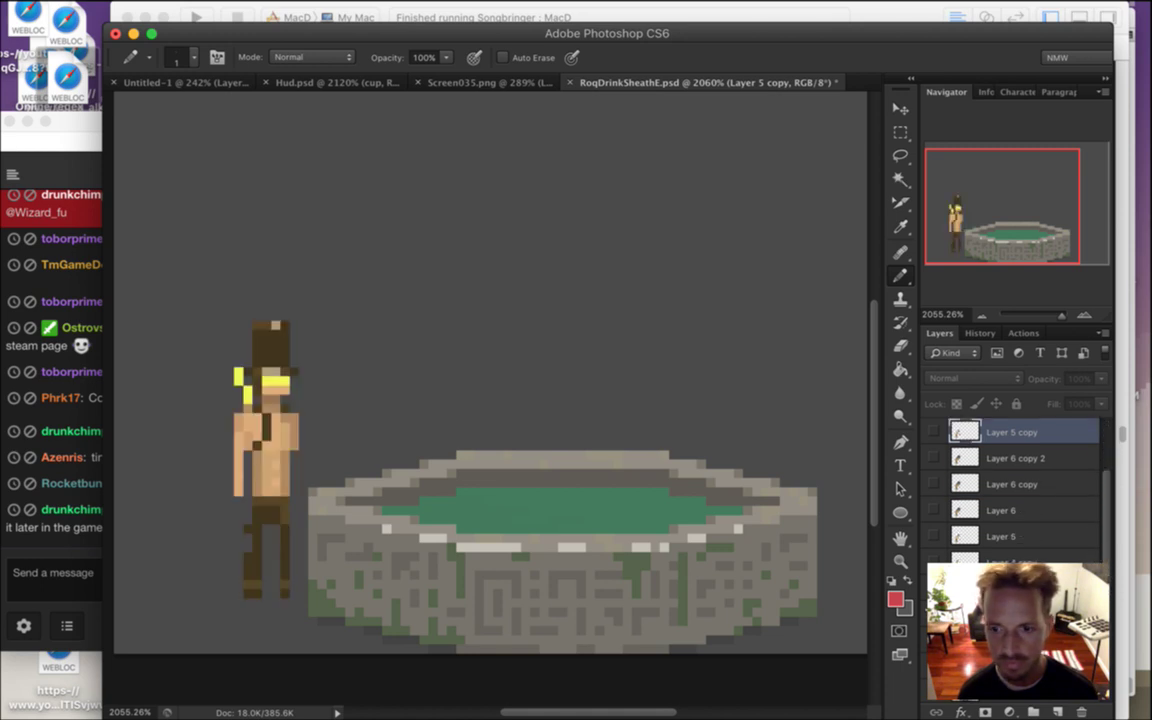
left_click(933, 563)
Check Layer 3 copy 2 against the frame below it, delete Layer 3 copy 2 and show the standing frame holding the cup
left_click(1012, 614)
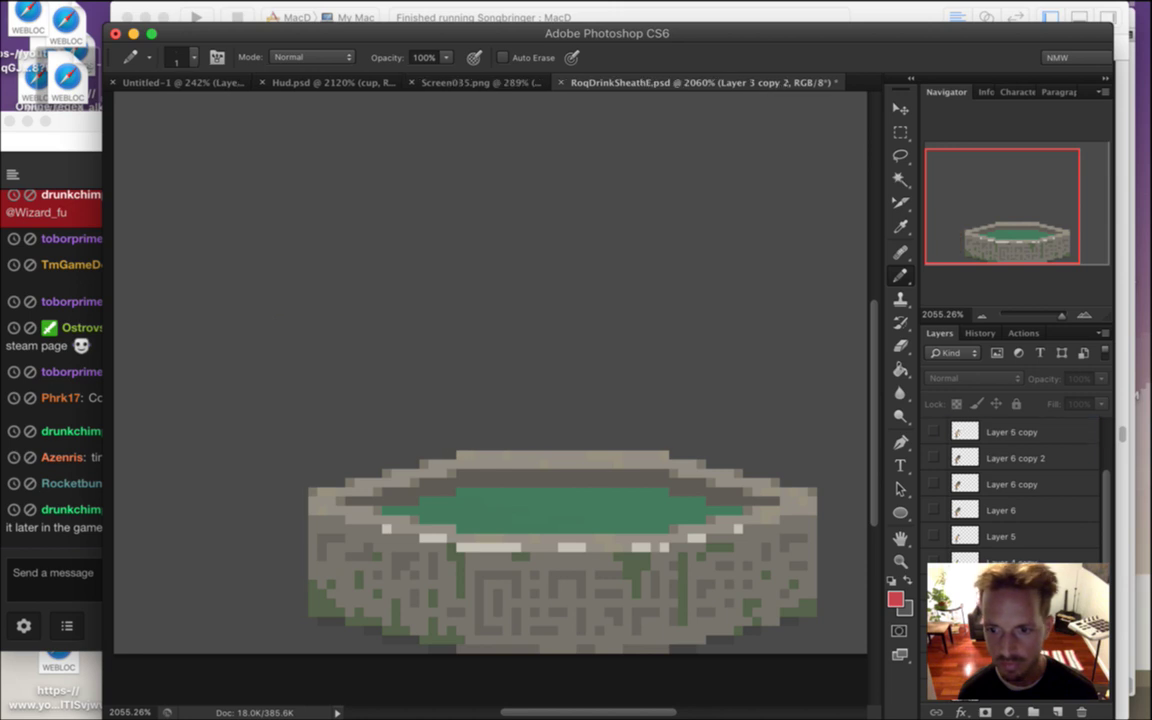
left_click(933, 614)
left_click(933, 640)
left_click(933, 640)
left_click(933, 614)
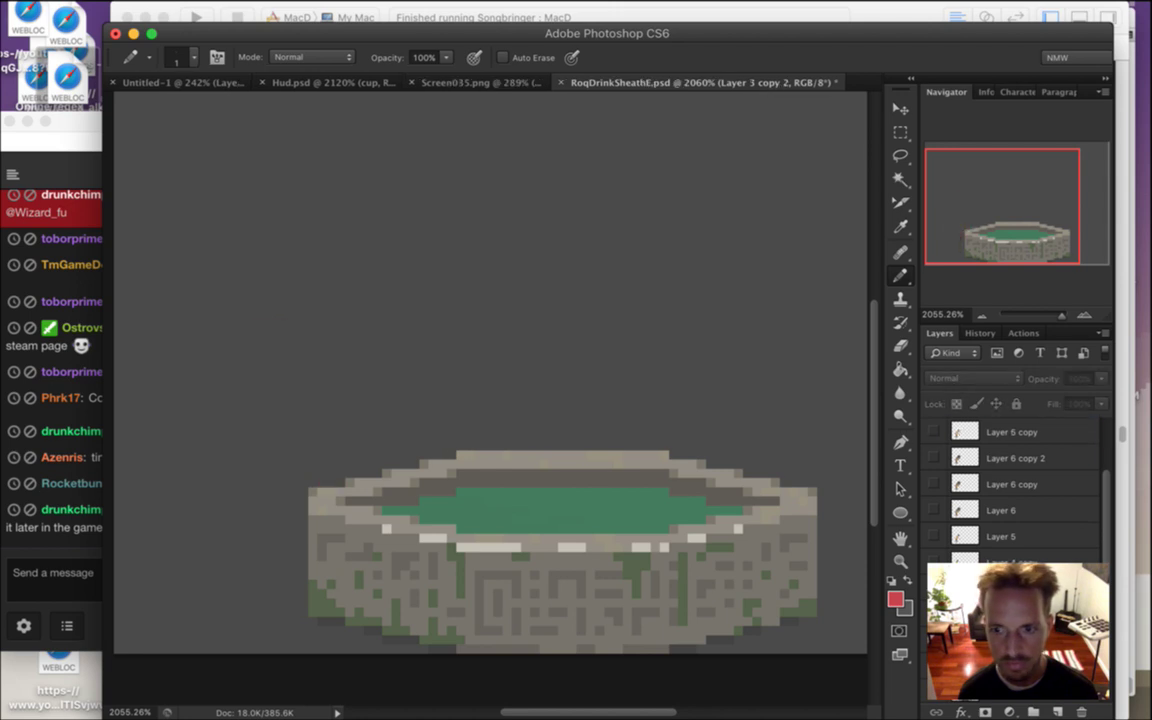
key("super+alt+z")
key("super+alt+z")
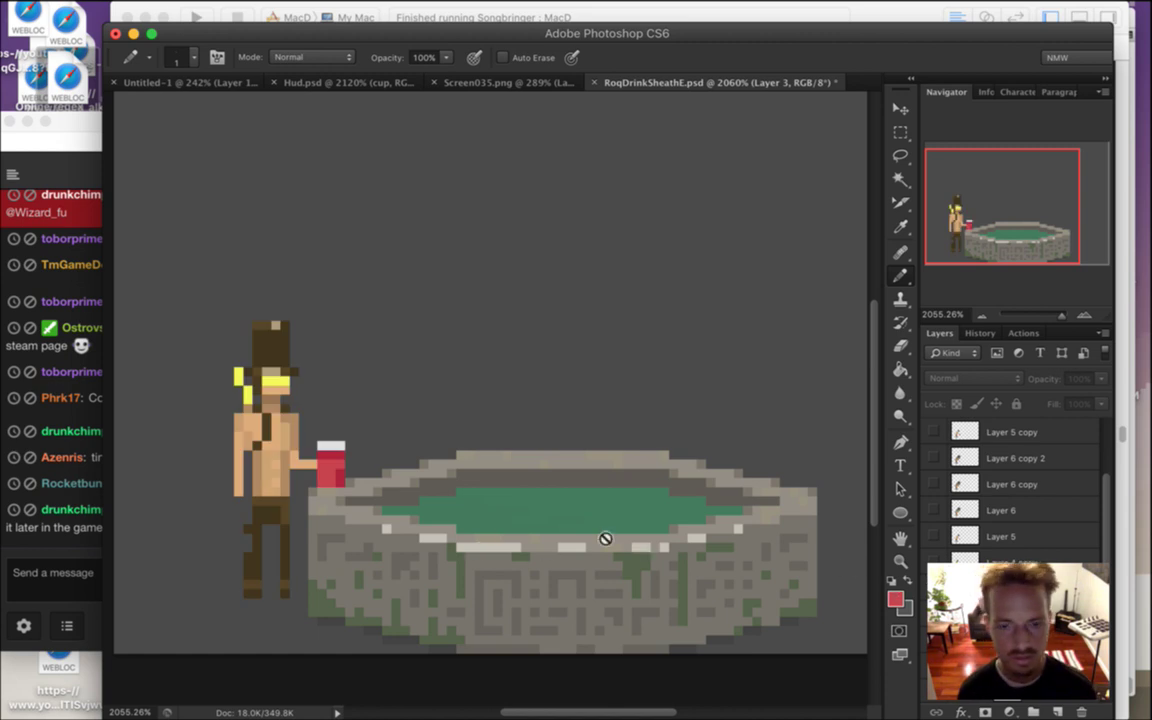
Measure the cup in the standing frame with the Rectangular Marquee tool
key("i")
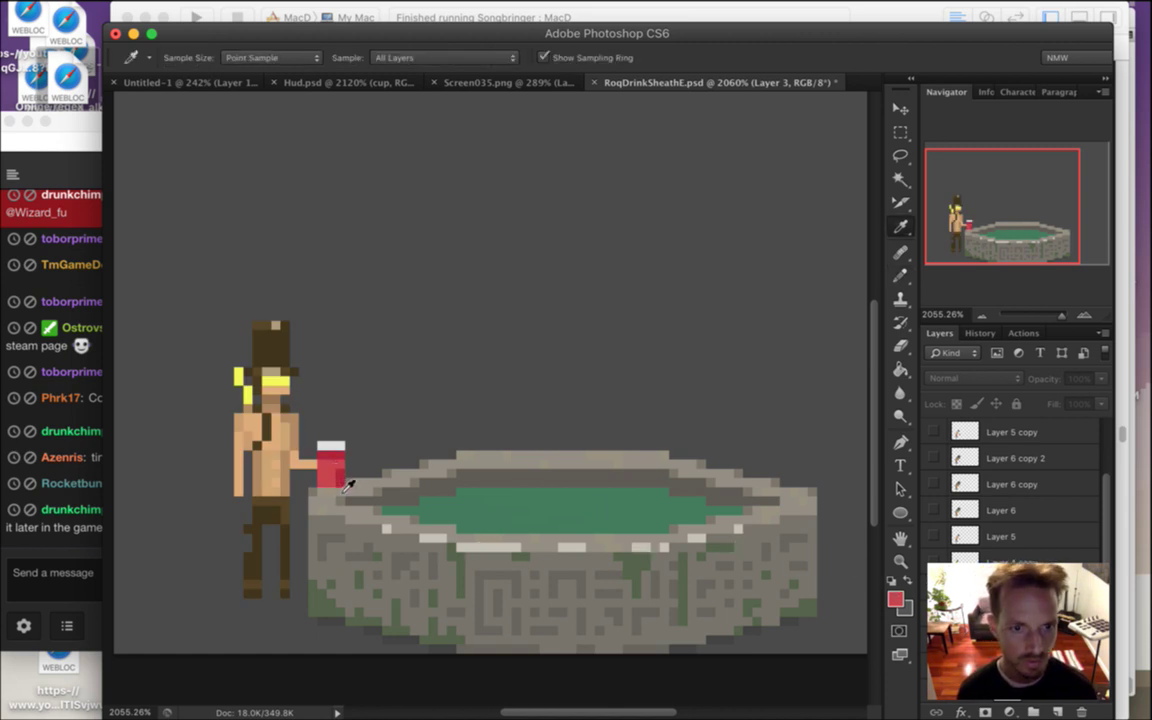
key("m")
left_click_drag(336, 461, 343, 488)
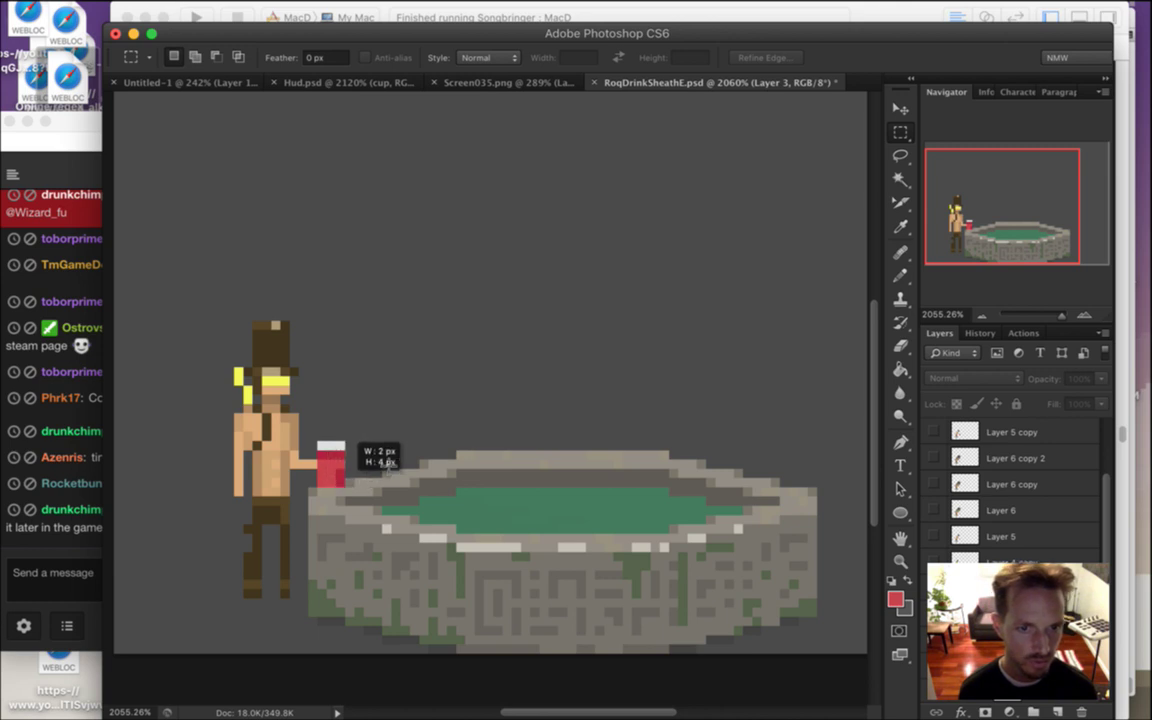
left_click_drag(391, 450, 409, 460)
left_click(692, 430)
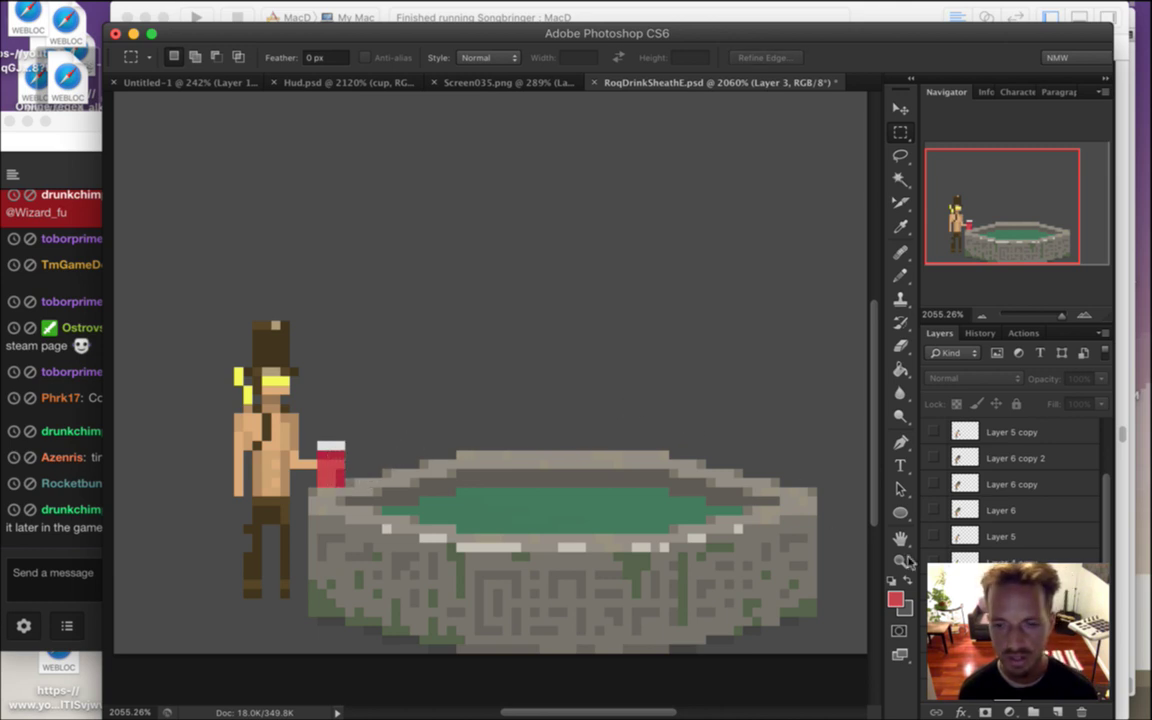
Hide the standing frame, compare Layer 5 copy with Layer 3 copy, and delete Layer 3 copy
left_click(934, 588)
left_click_drag(1105, 564, 1105, 540)
scroll(1104, 540, "up", 1)
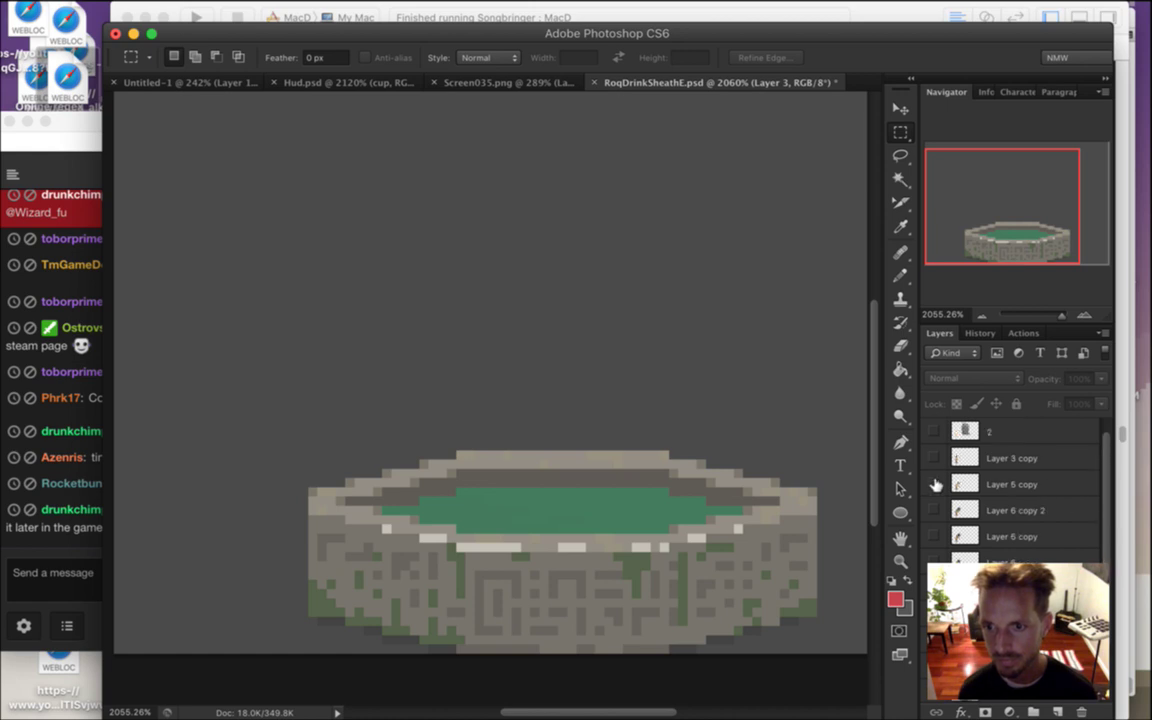
left_click(933, 484)
left_click(933, 484)
left_click(933, 484)
left_click(933, 484)
left_click(933, 460)
left_click(933, 460)
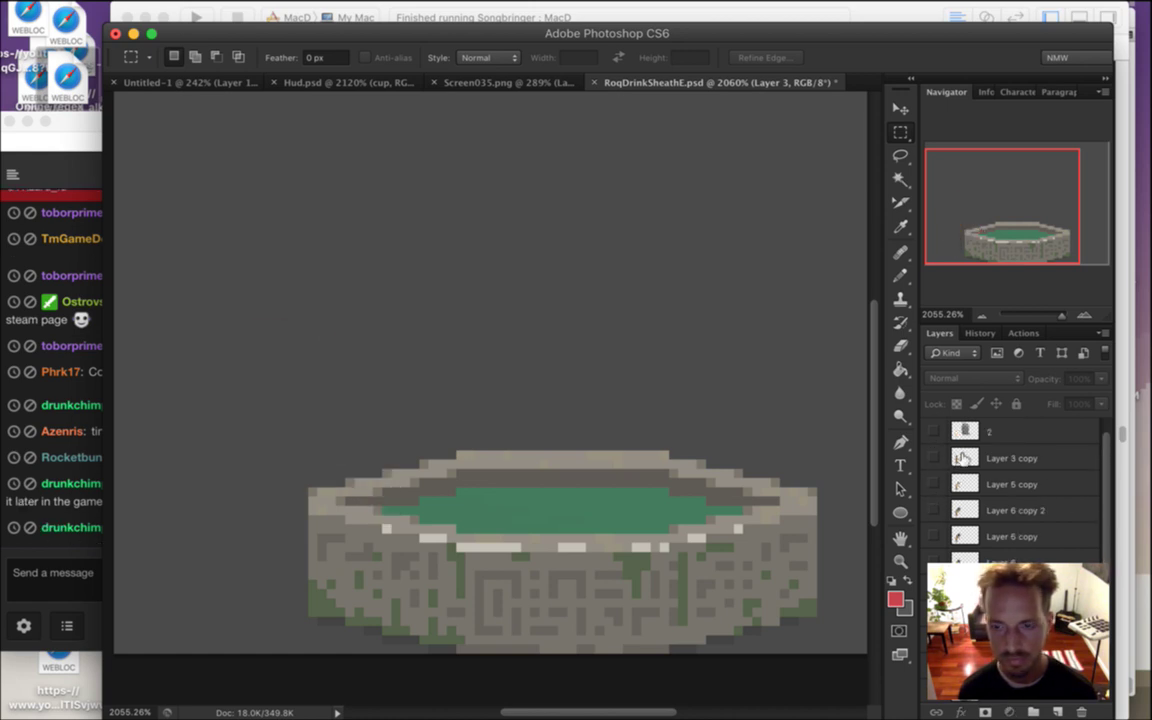
left_click(962, 458)
key("BackSpace")
Show Layer 5 copy, touch up the cup's shading with its darker red using the Pencil, and save the document
left_click(933, 458)
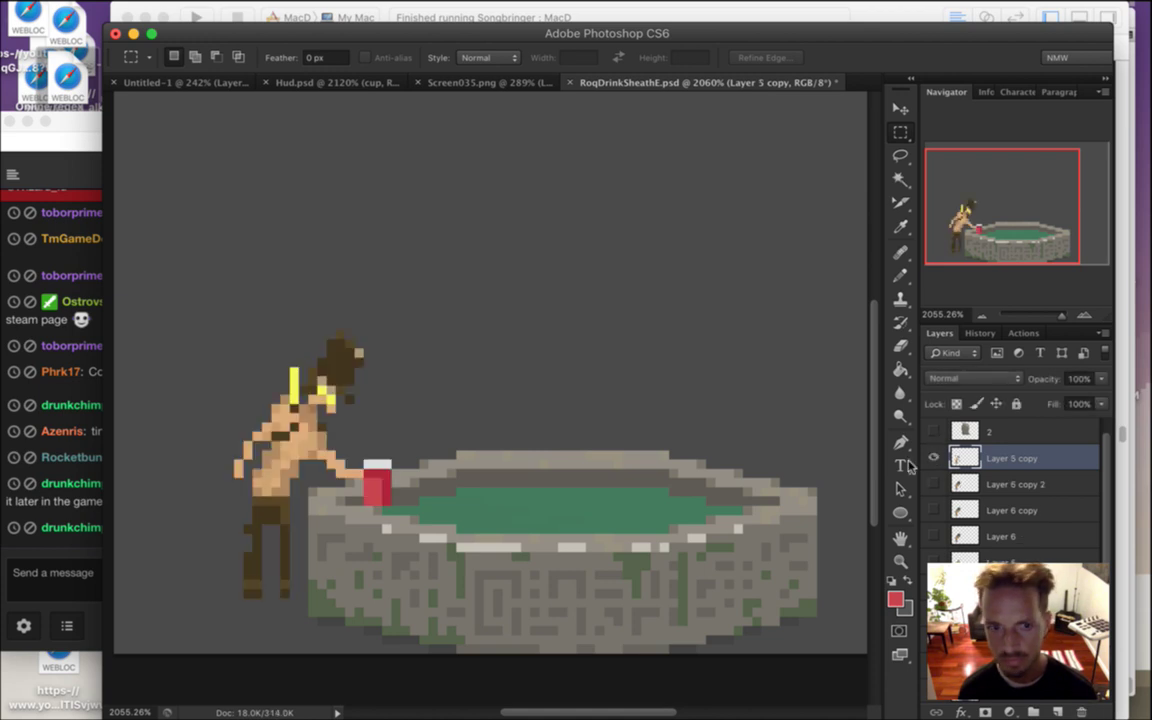
key("i")
key("b")
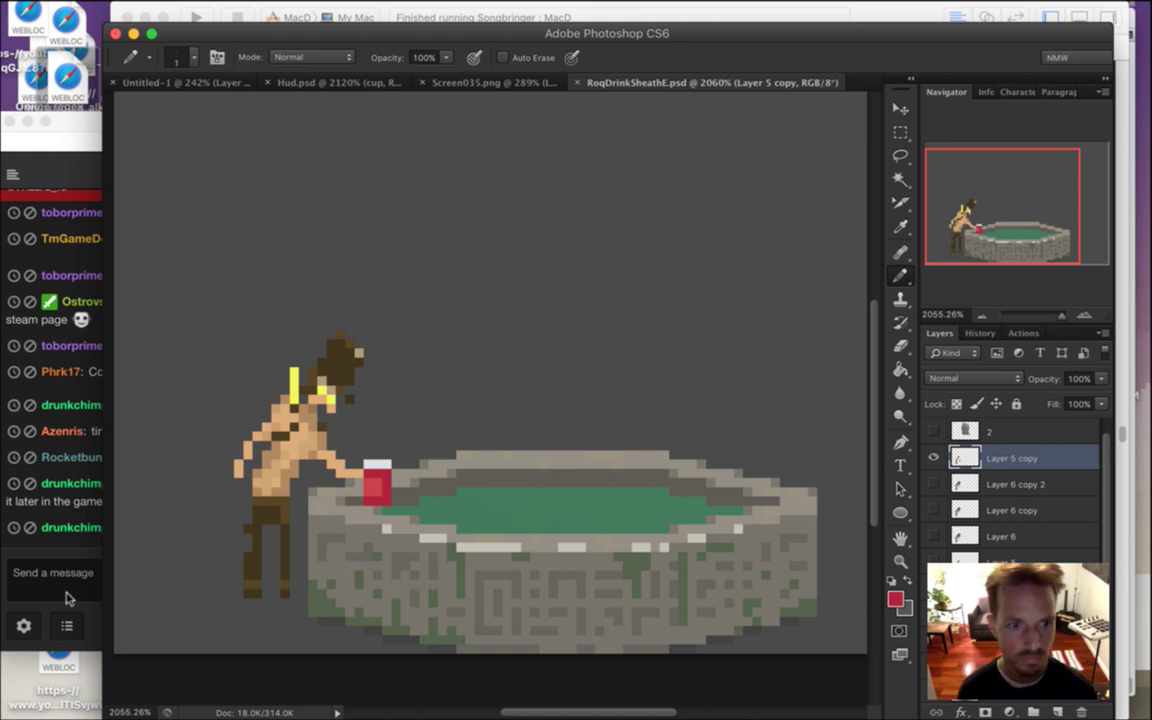
Read the newest Twitch chat message asking whether sanik is finished
left_click(95, 556)
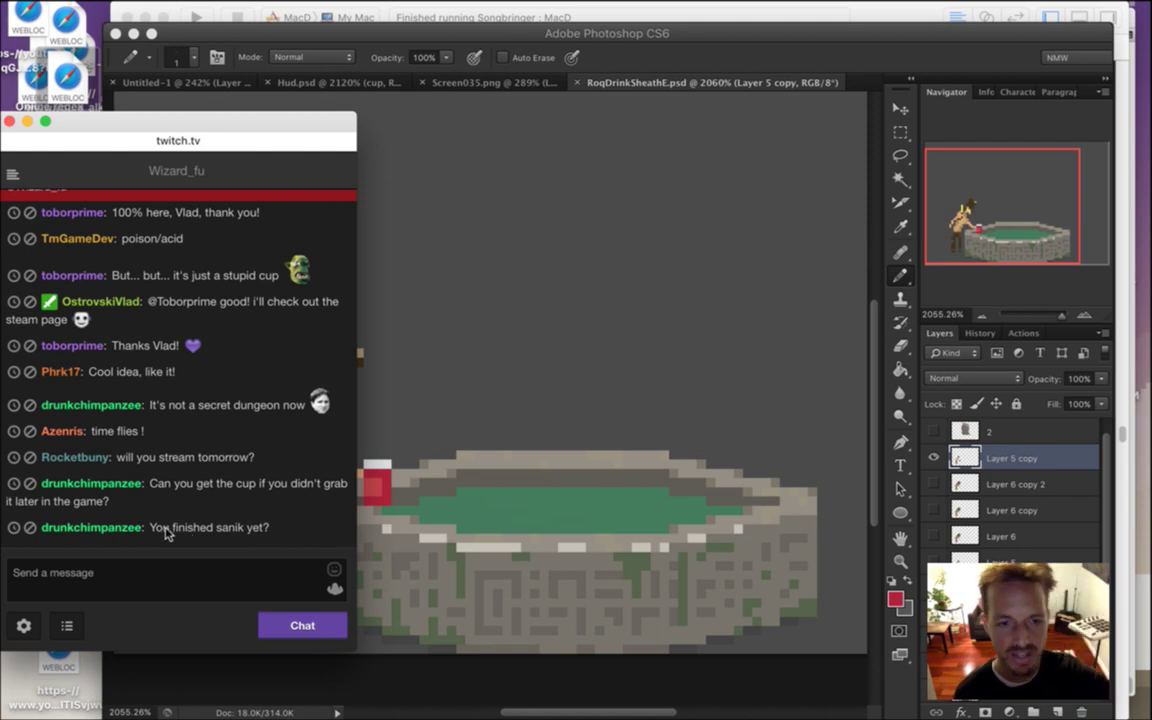
left_click_drag(228, 530, 163, 531)
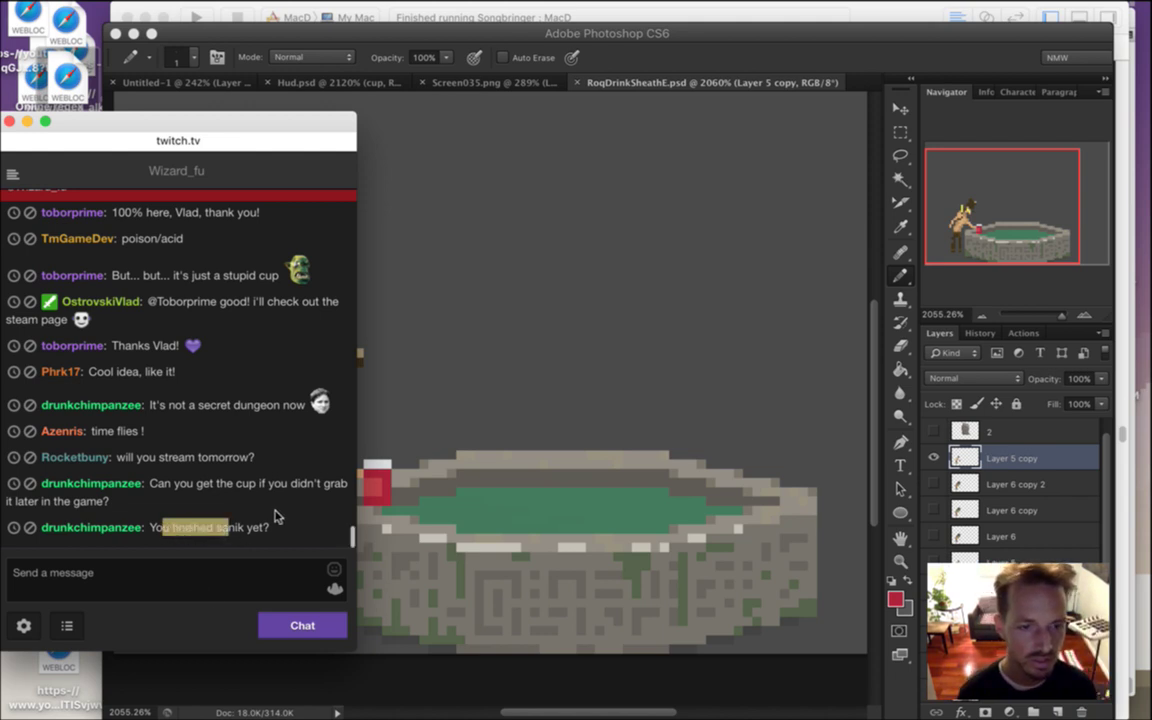
key("super+Tab")
key("super+Tab")
key("super+Tab")
key("super+Tab")
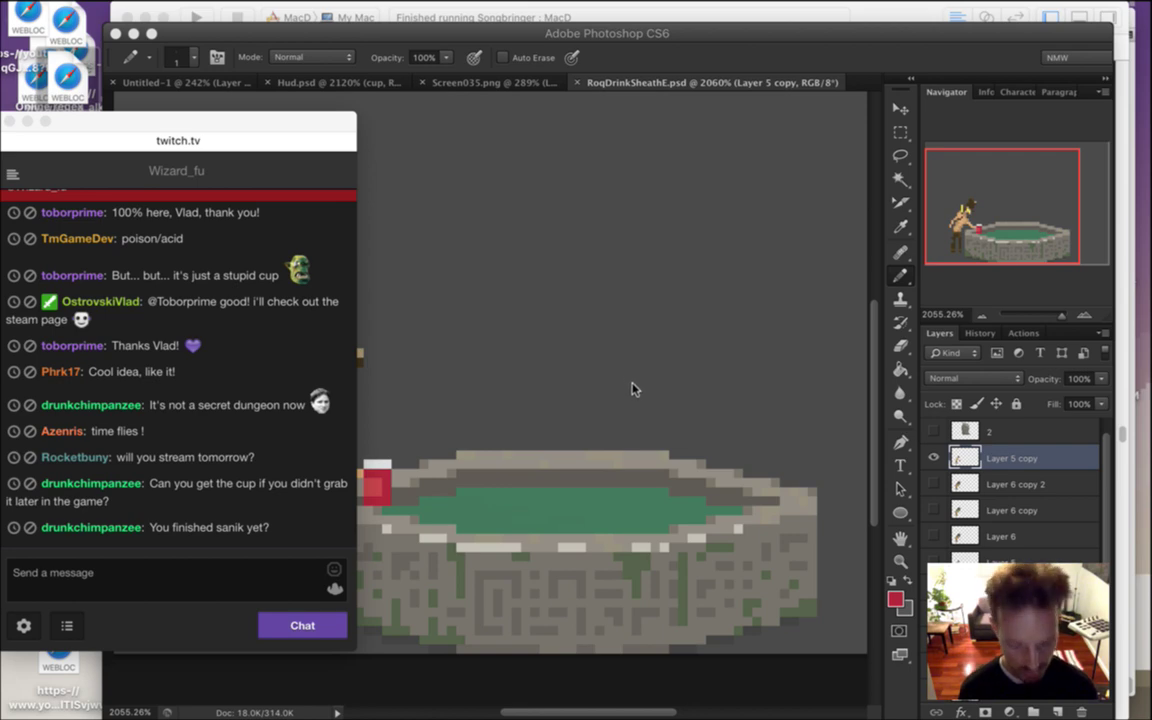
key("super+n")
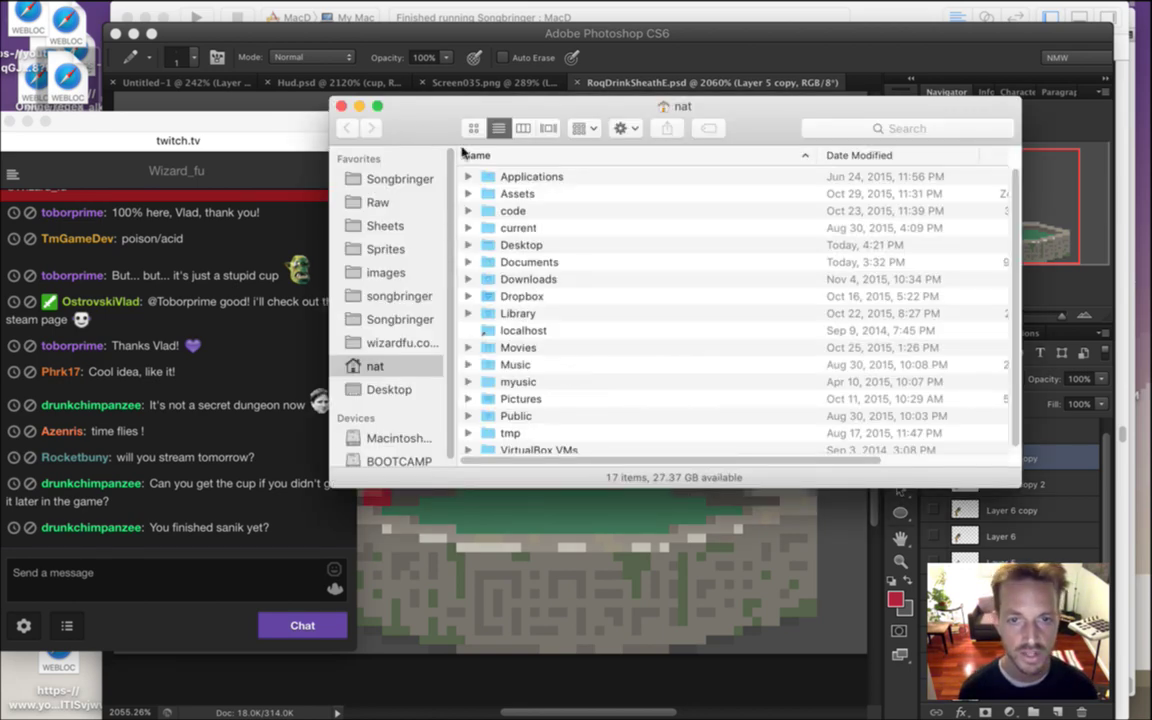
key("super+w")
Switch to Xcode and open Saves.txt from the Songbringer project
key("super+Tab")
key("super+Tab")
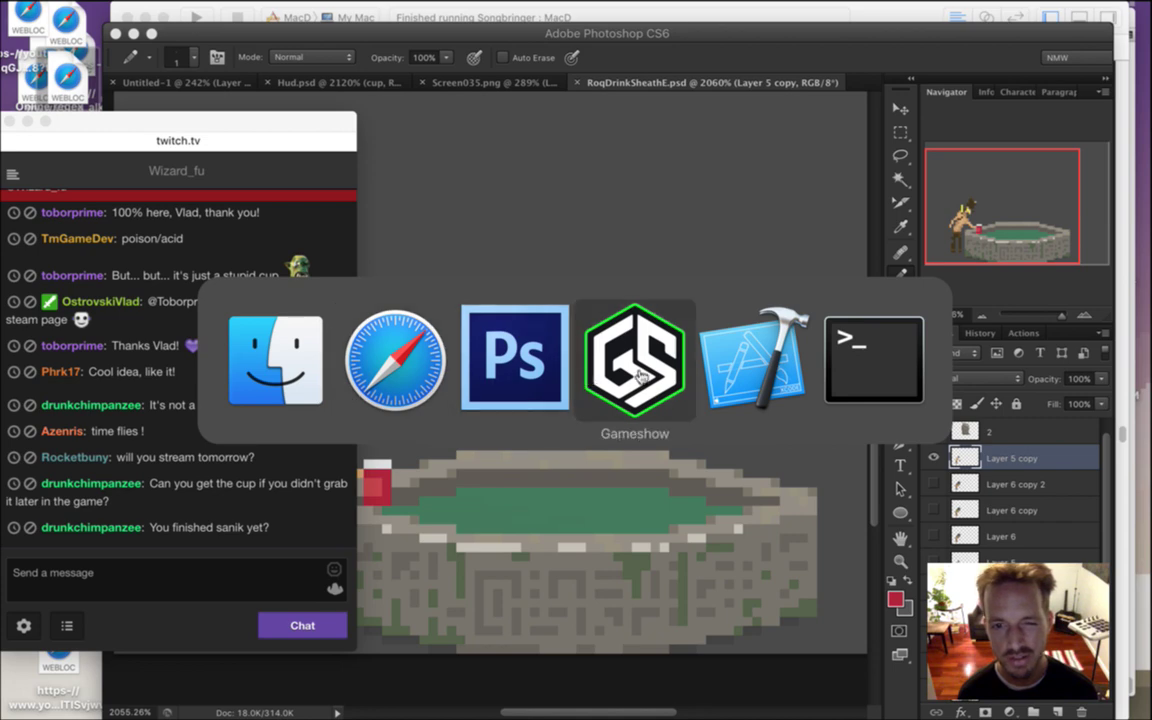
left_click(747, 370)
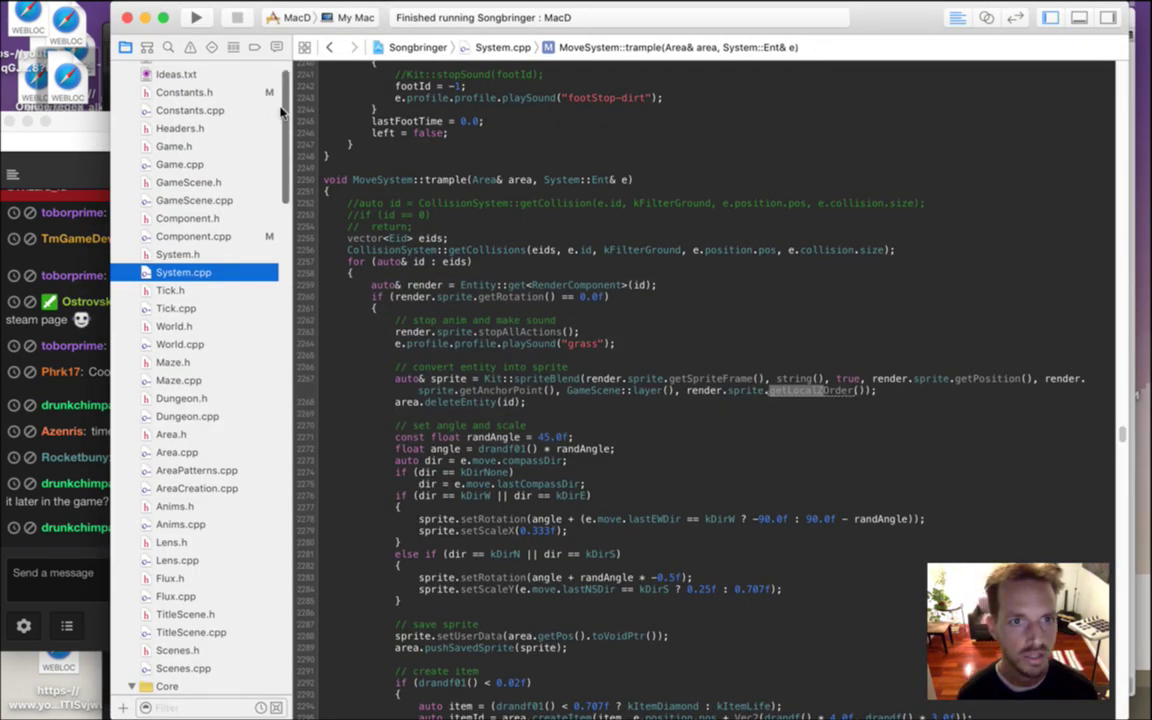
scroll(230, 95, "up", 2)
left_click(242, 91)
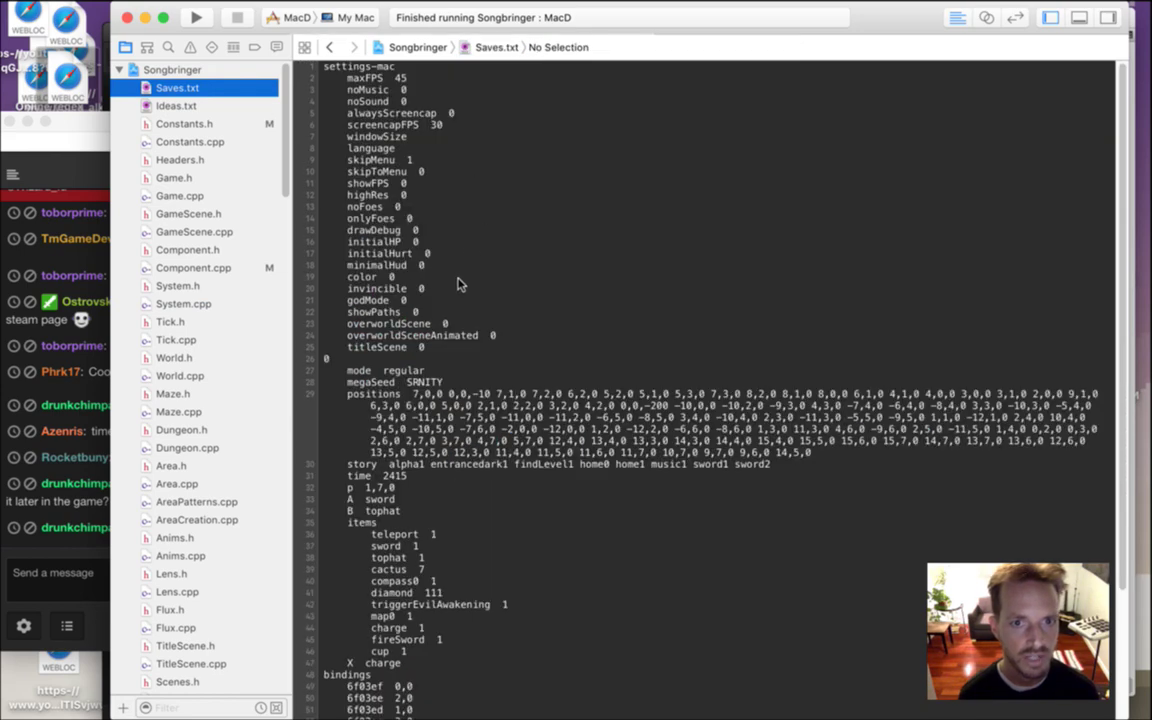
Set godMode to 1 in the settings-mac section of Saves.txt and run the game
left_click(427, 300)
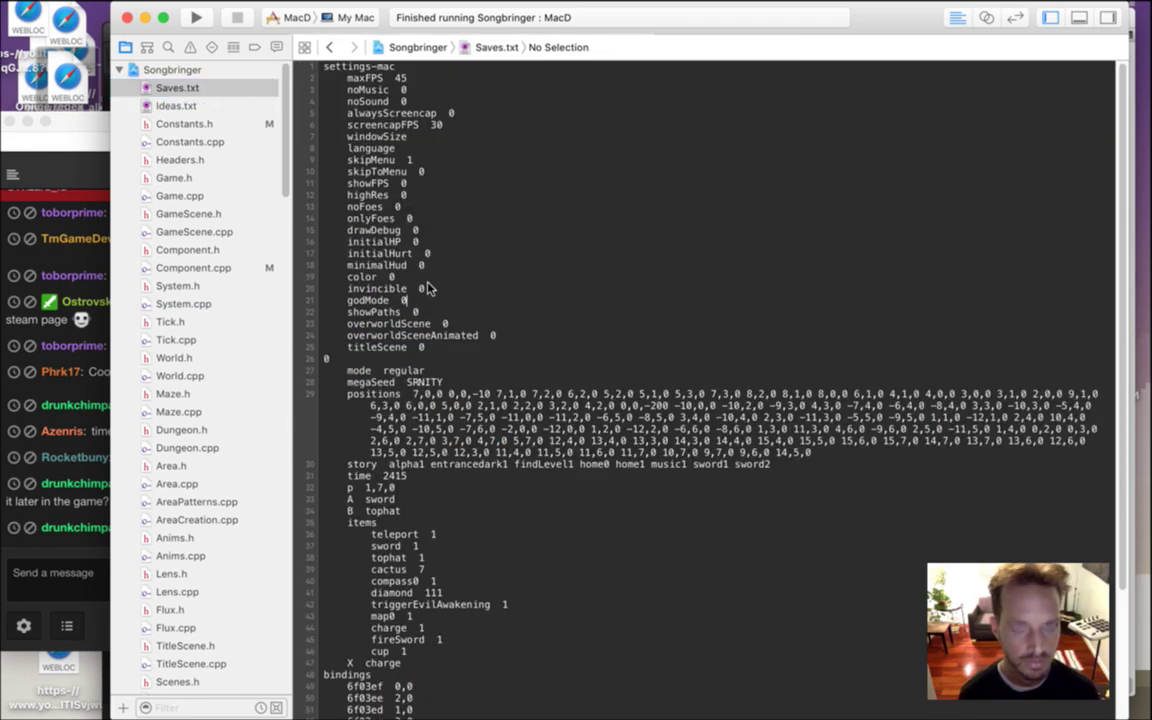
key("BackSpace")
type("1")
key("super+r")
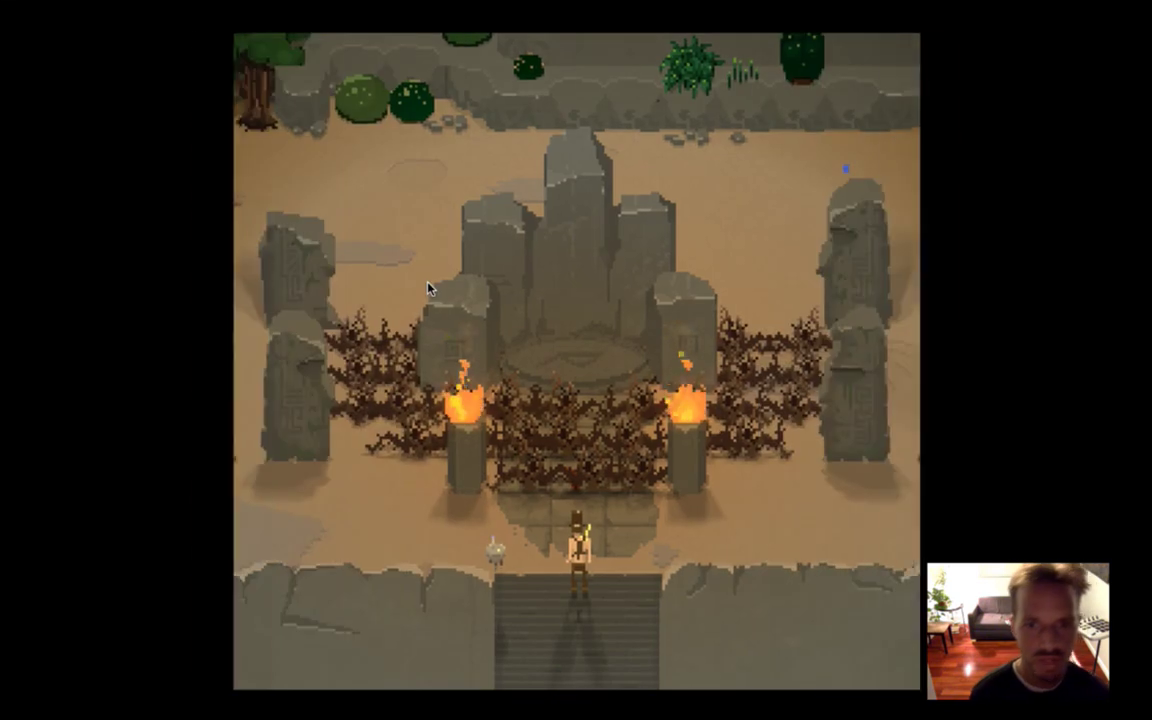
Walk the hero down the stairs from the bramble-covered shrine and on through the desert areas to the south and east
key("Down")
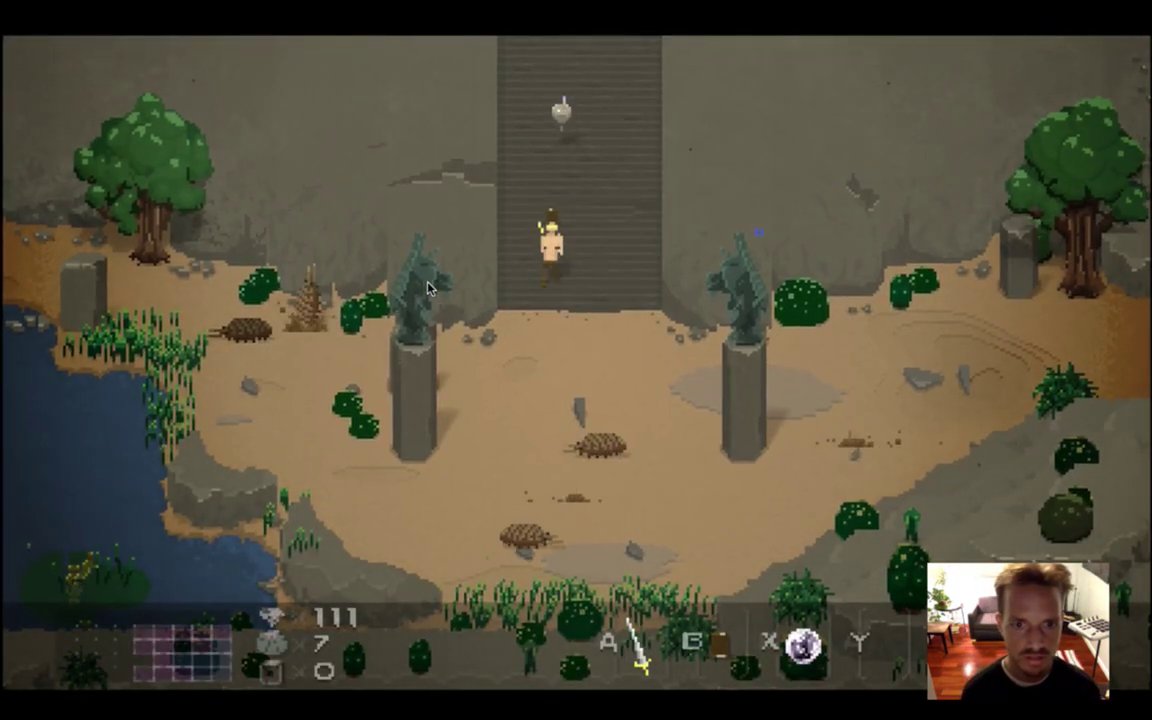
key("Down")
key("Right")
key("Right")
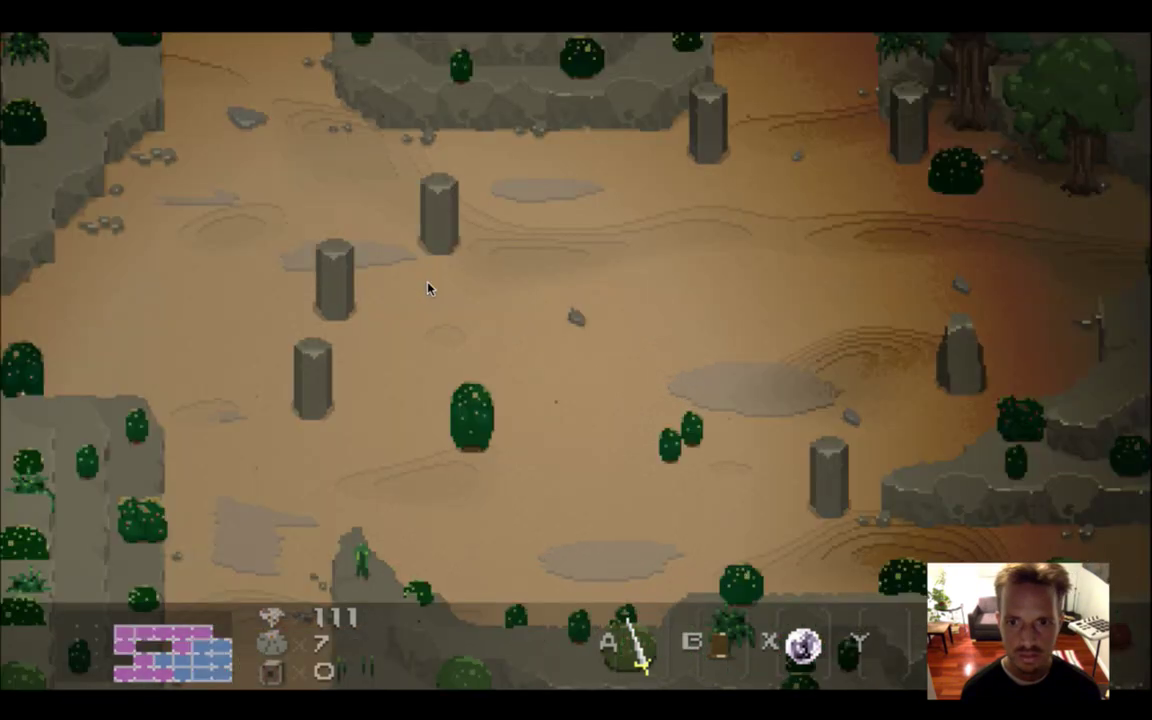
key("Down")
key("Down")
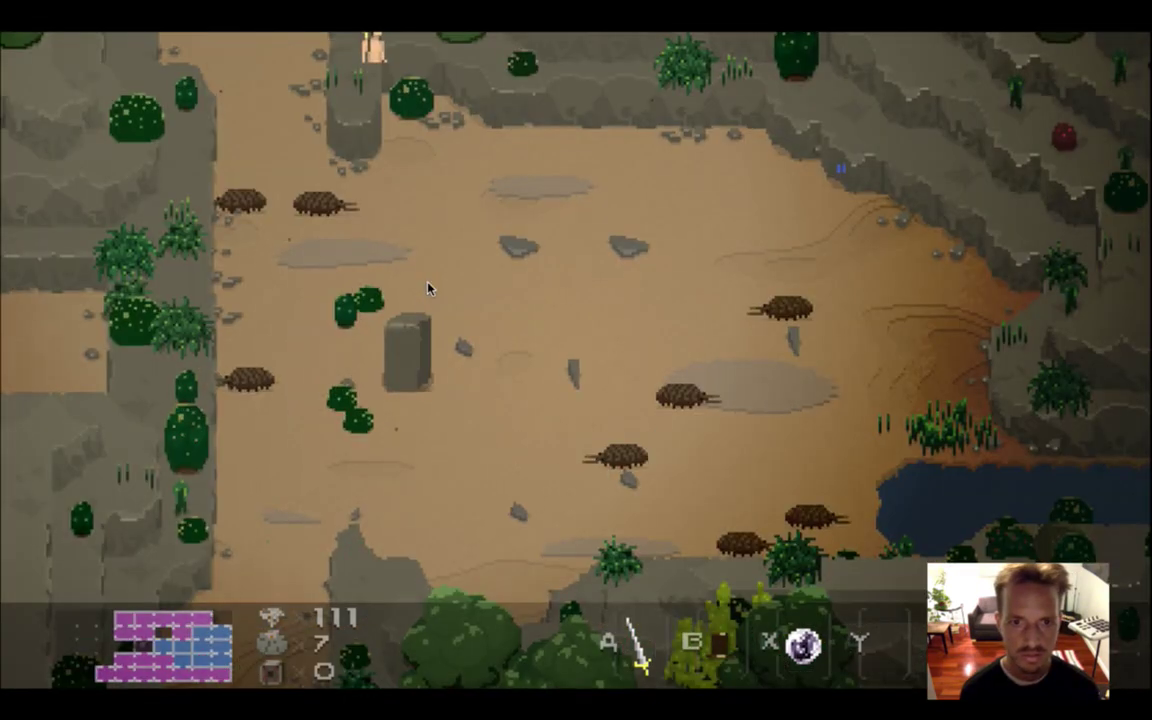
key("Down")
key("Right")
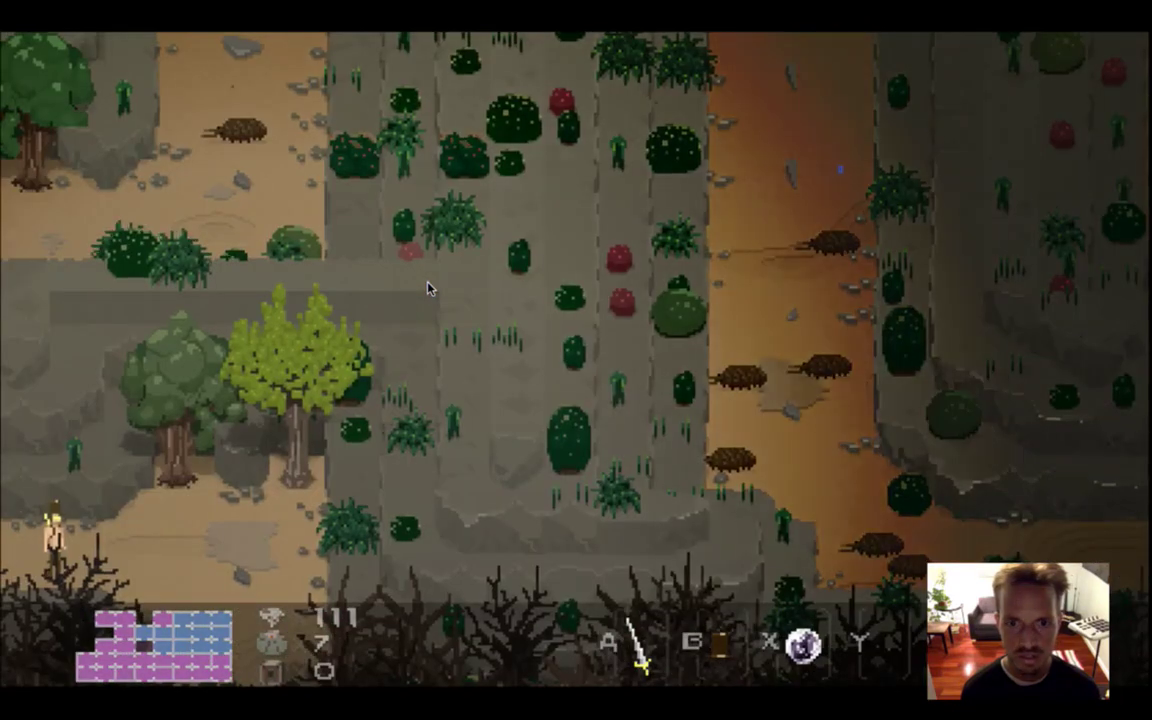
Take the hero south out of the canyon and west through the dark forest clearing into the open desert
key("Down")
key("Down")
key("Left")
key("Left")
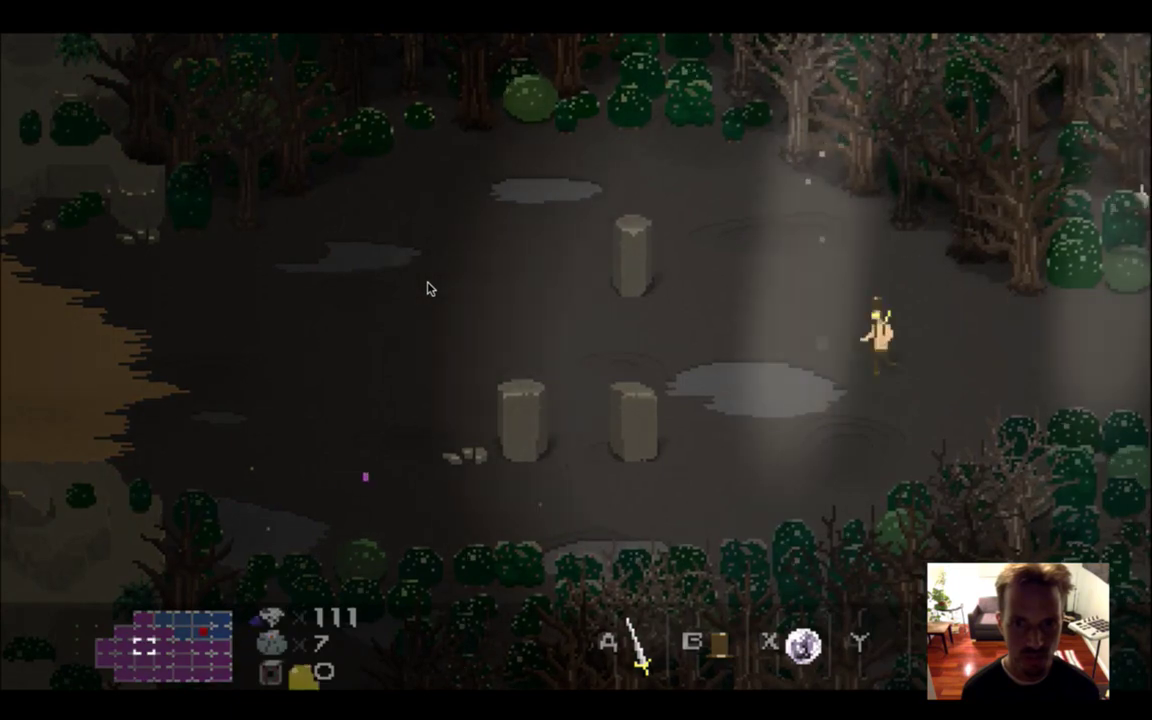
key("Left")
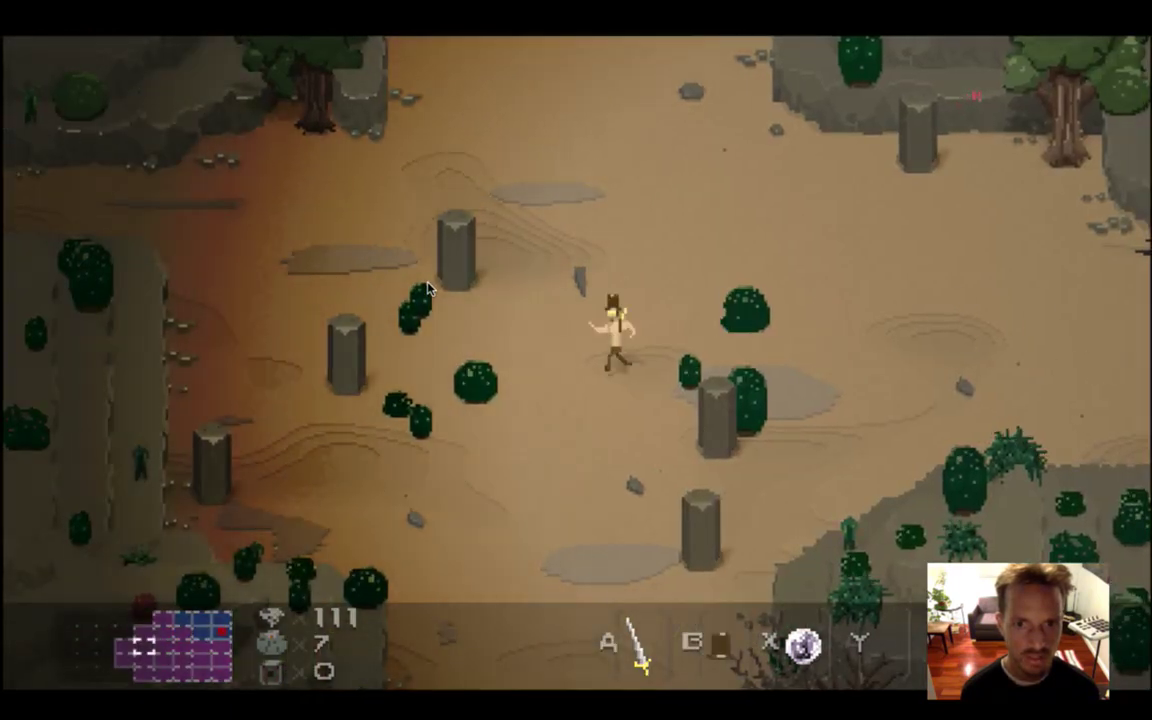
Lead the hero south past the desert beetles and east across the yellow sand toward the swamp
key("Down")
key("Down")
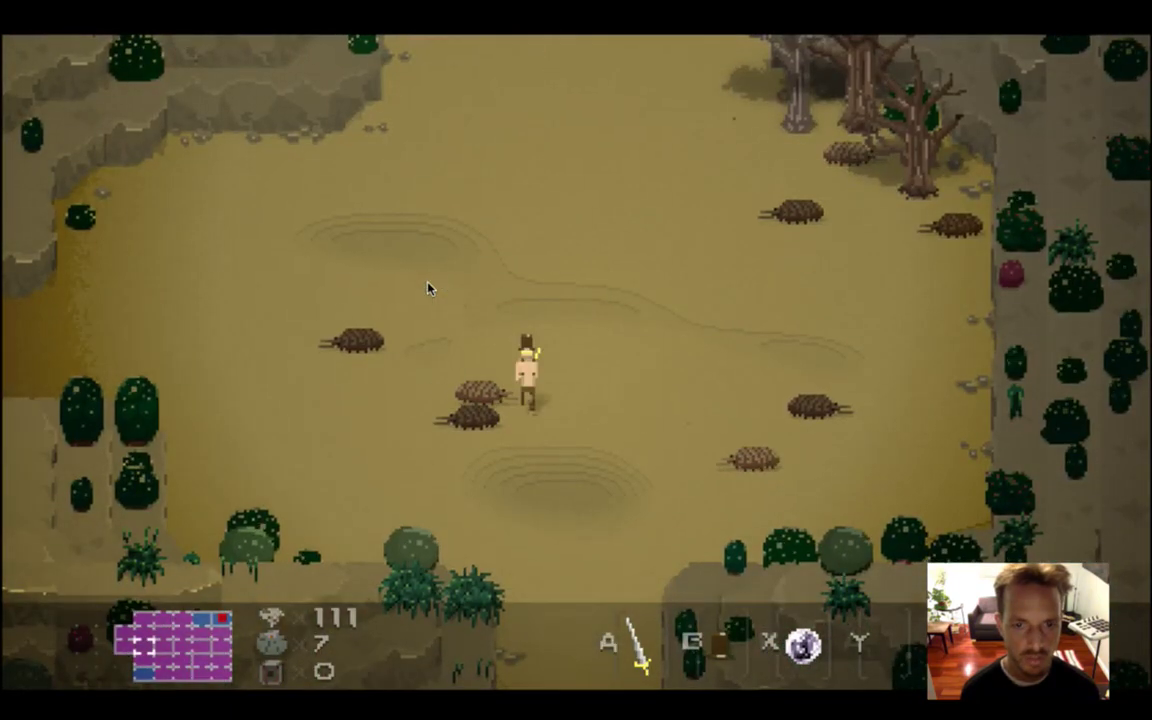
key("Right")
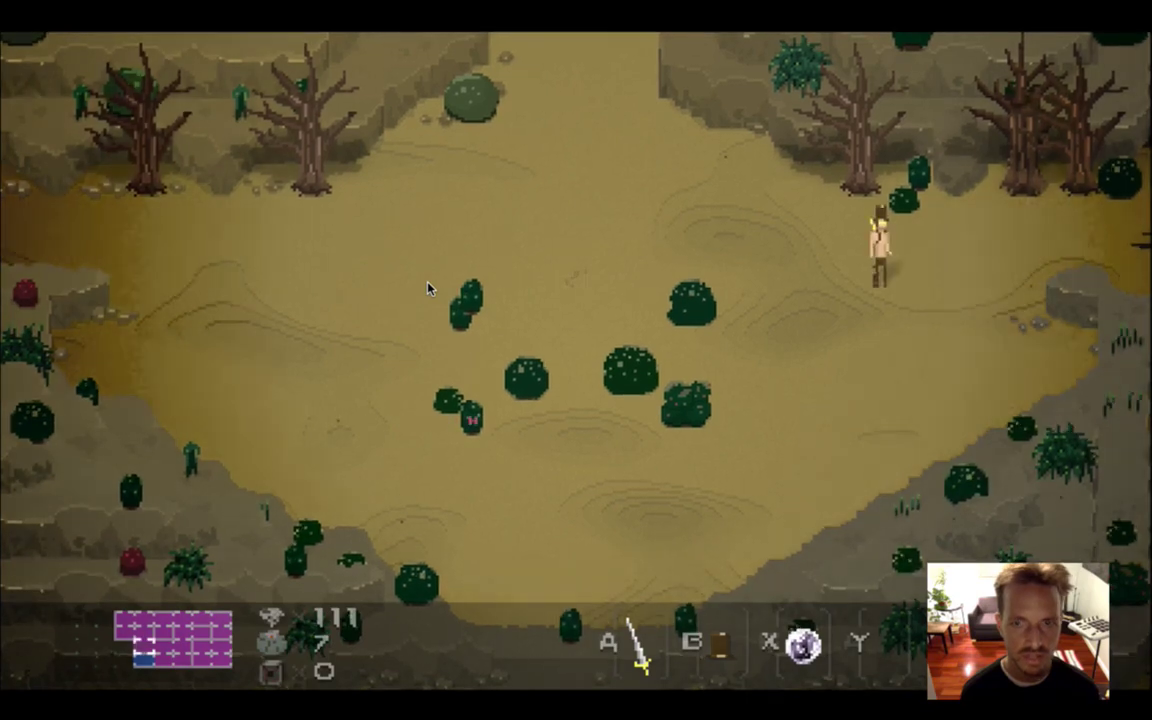
key("Right")
key("Right")
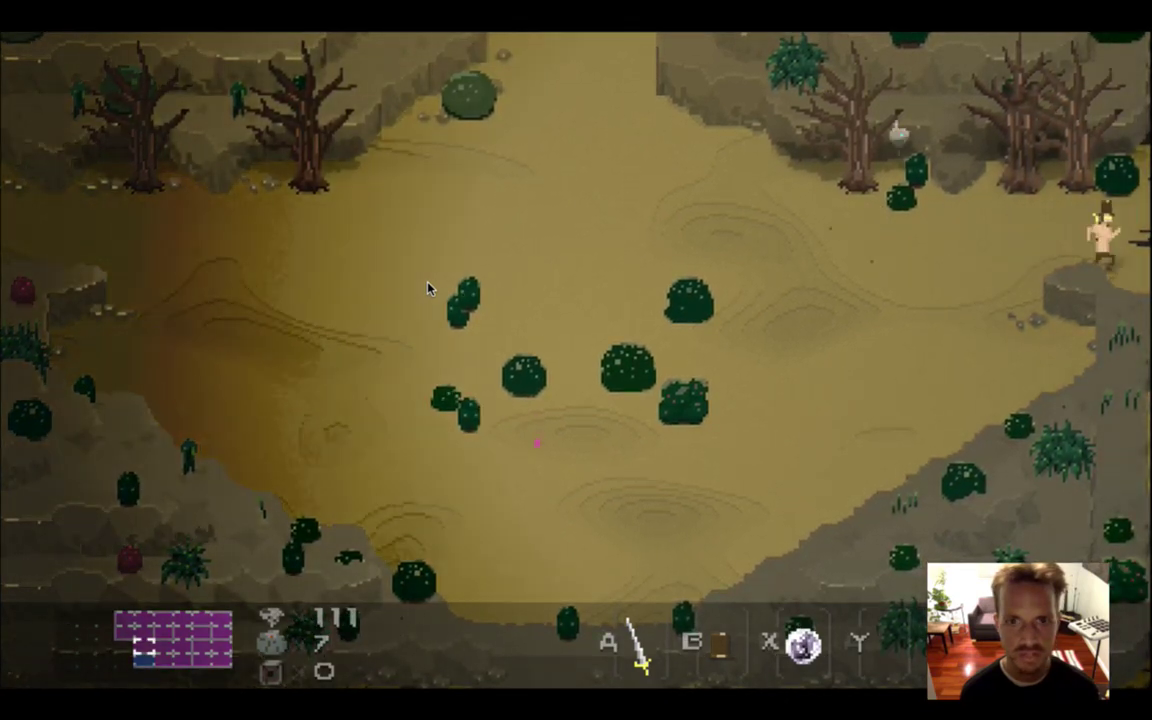
key("Down")
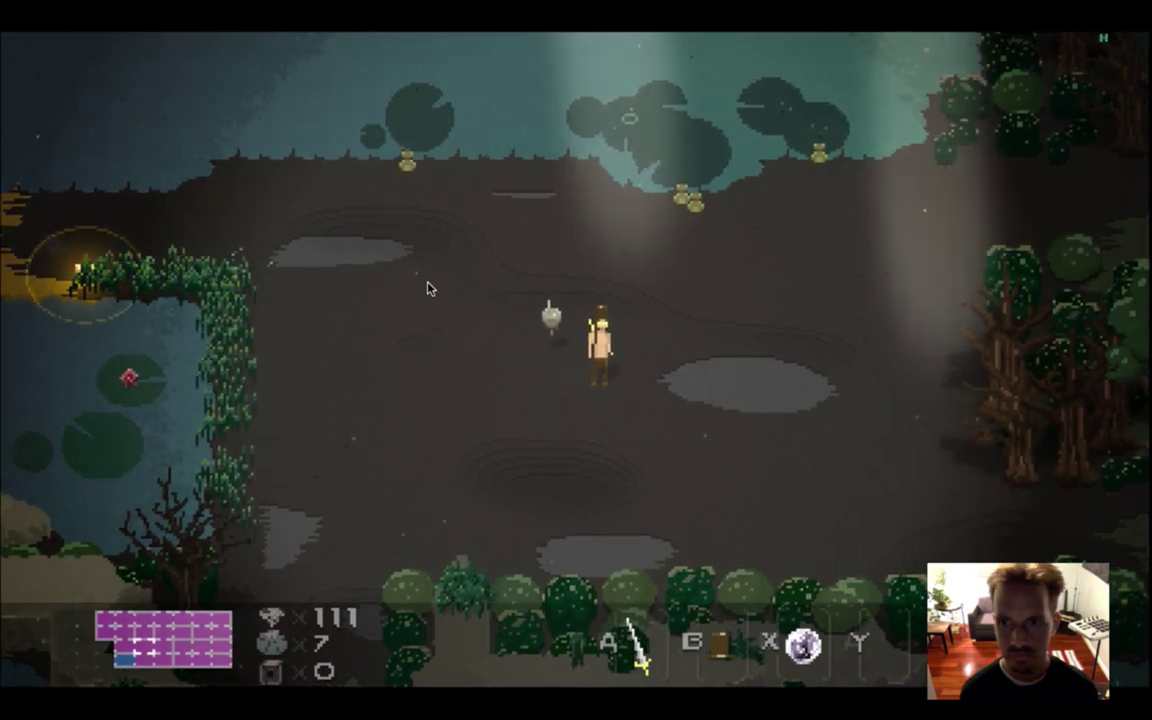
Cross the swamp clearing eastward and explore the grassland and ponds around the dense trees
key("Right")
key("Up")
key("Right")
key("Down")
key("Down")
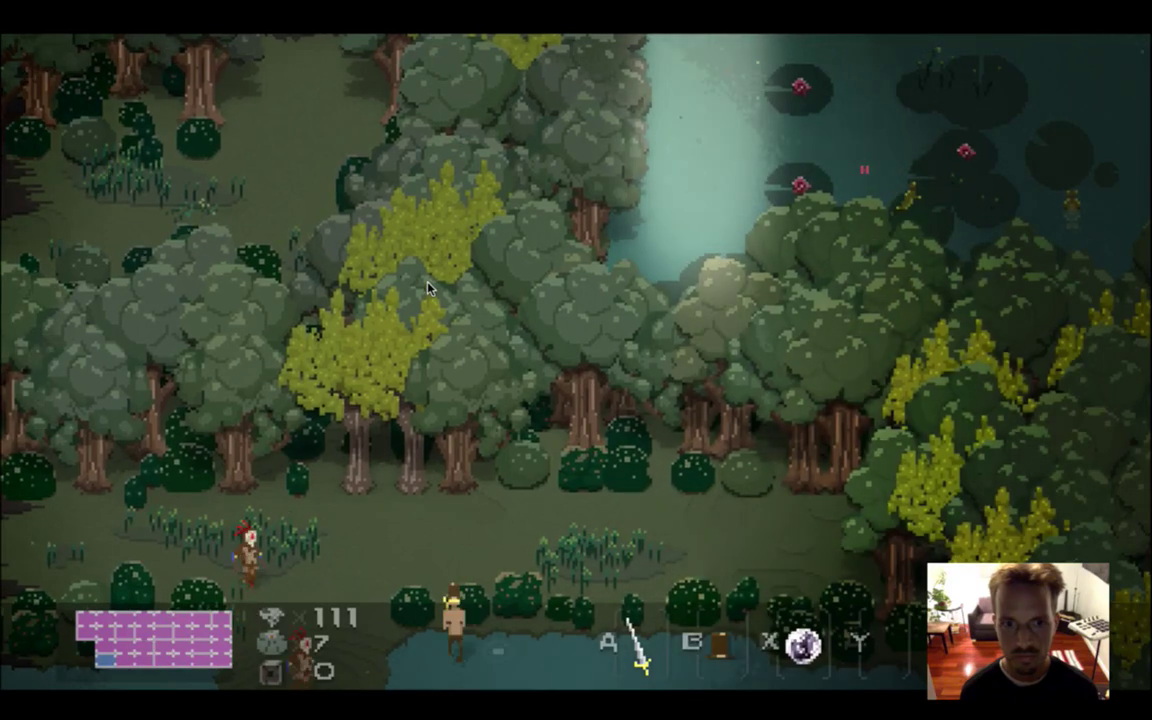
key("Up")
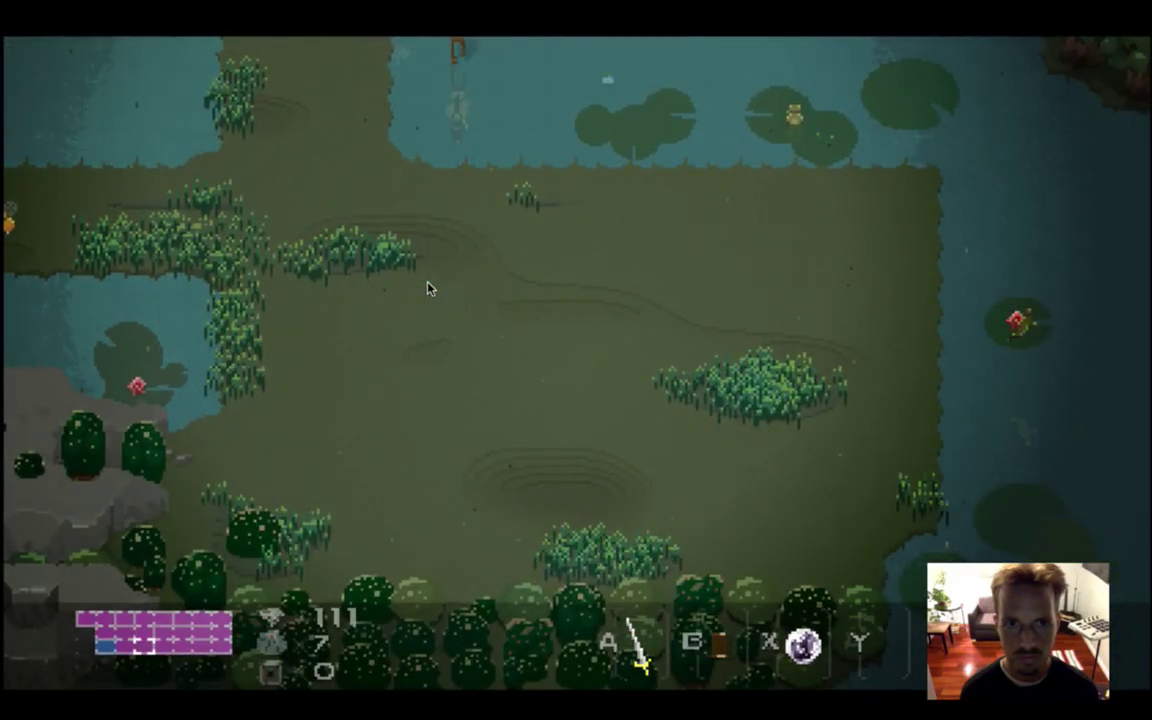
Bring the hero to the wooden bridge by the lily pond and head west into the dark forest path
key("Down")
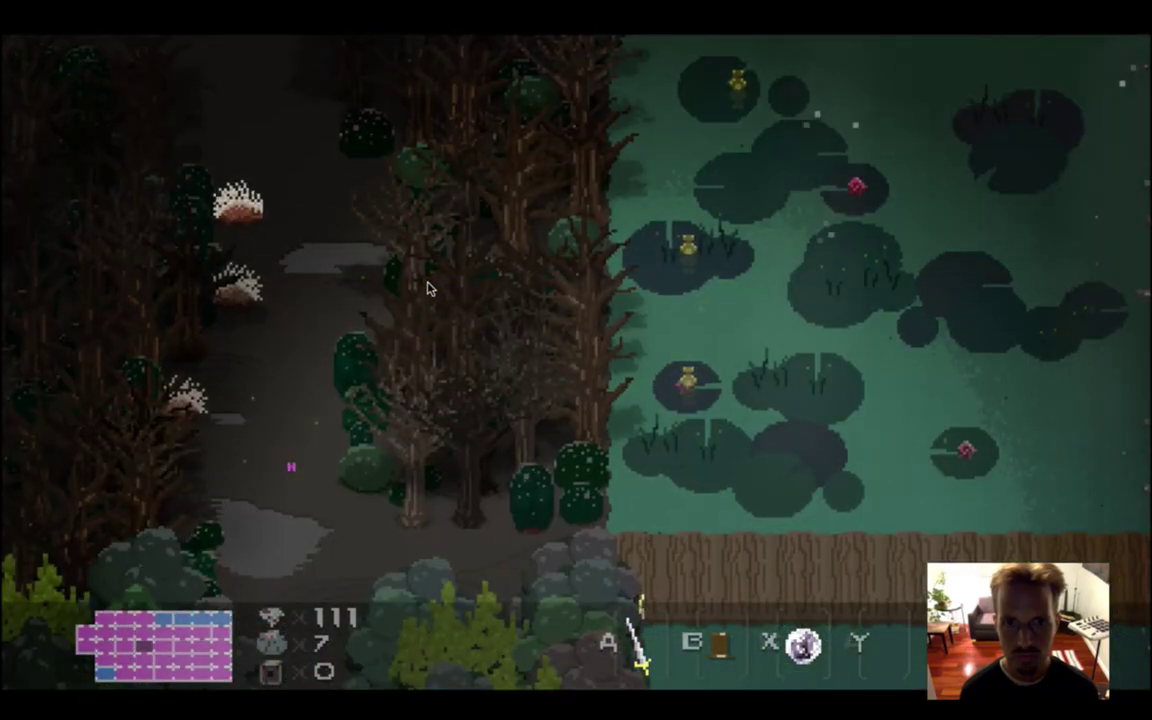
key("Right")
key("Right")
key("Left")
key("Down")
key("Left")
Fight the spiny white creatures on the dark forest path with the sword
key("a")
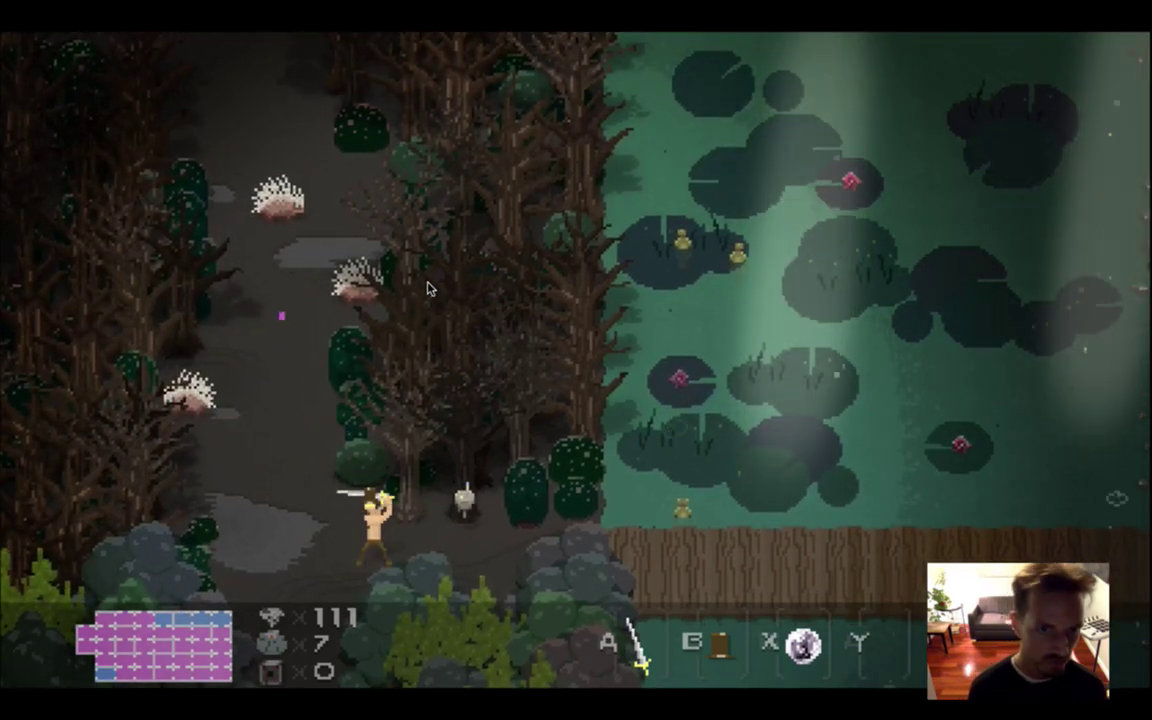
key("Left")
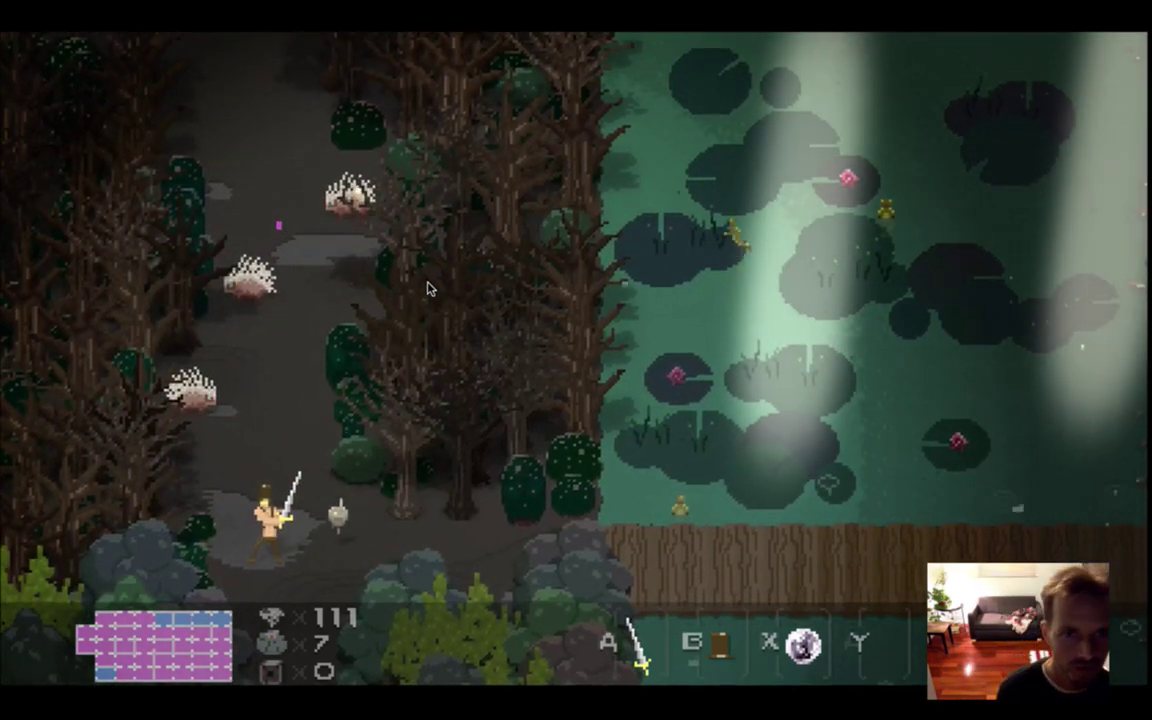
key("Up")
key("a")
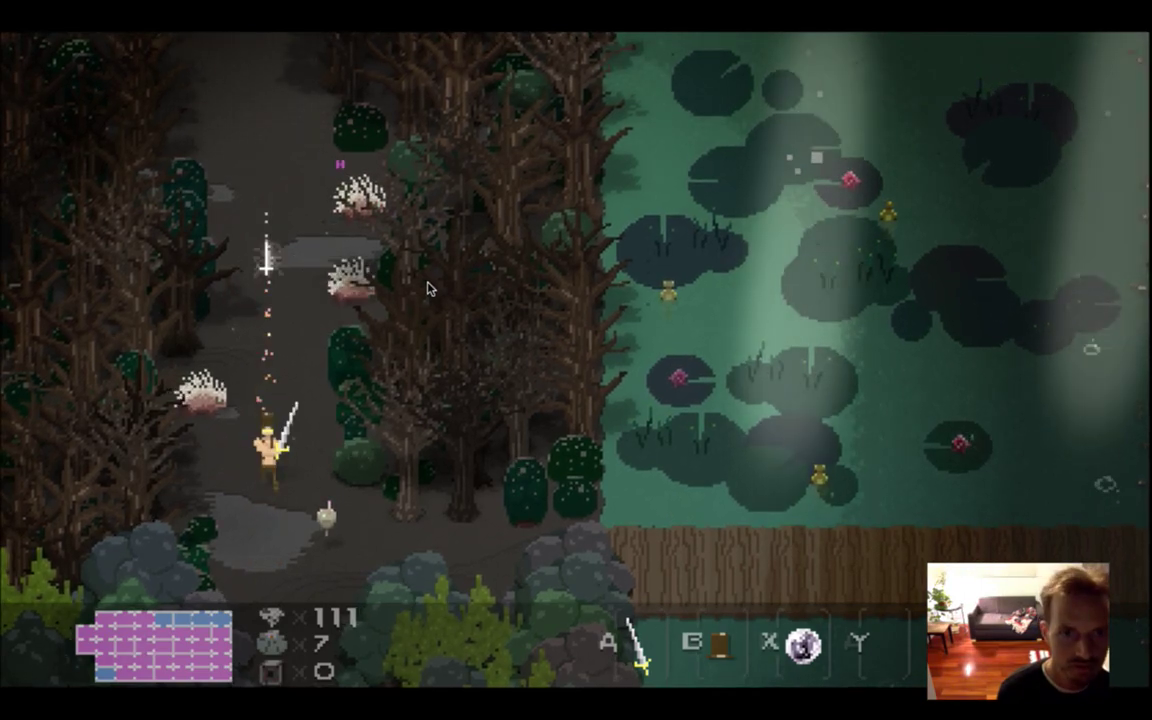
key("Left")
key("a")
key("Up")
key("a")
key("Right")
key("a")
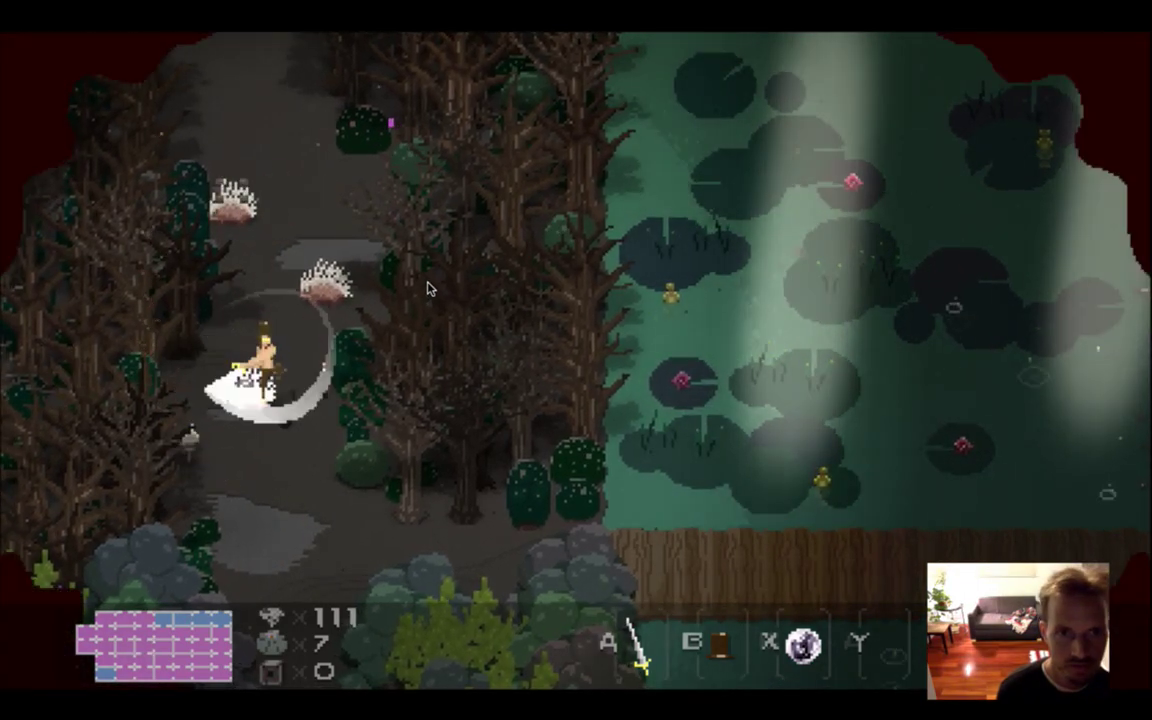
Leave the spiny creatures and cross the lily pond to the bank where the green tendrils grow
key("Down")
key("Down")
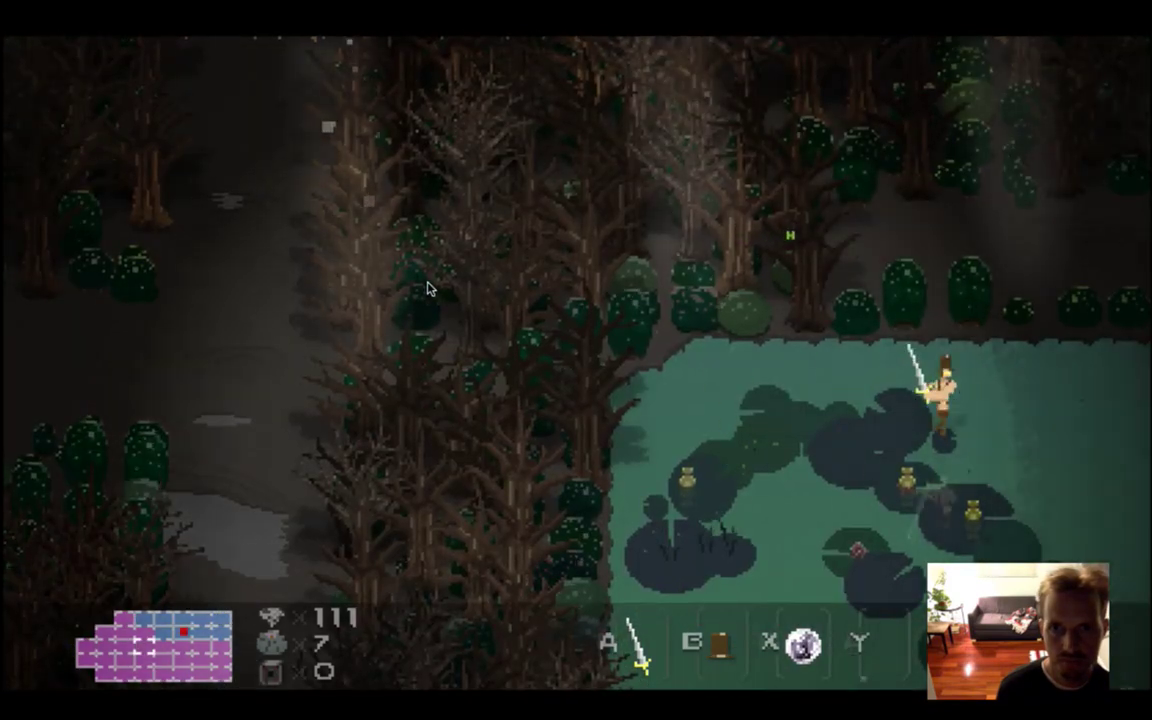
key("Right")
key("Up")
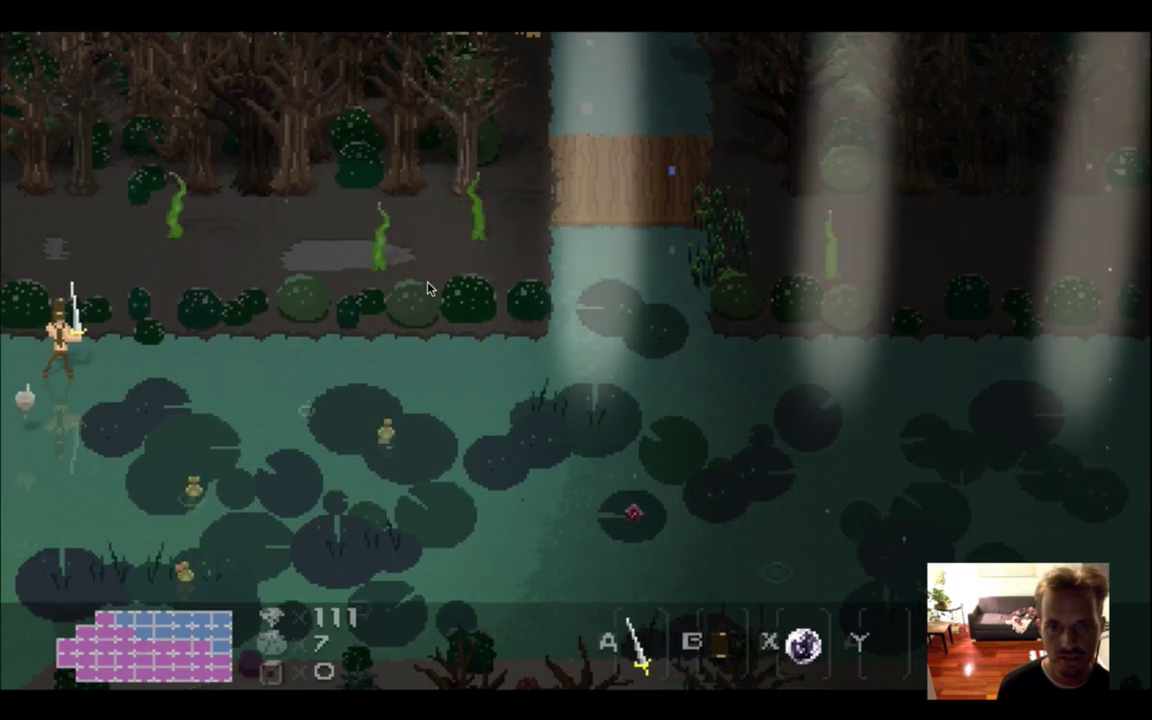
key("Right")
key("Up")
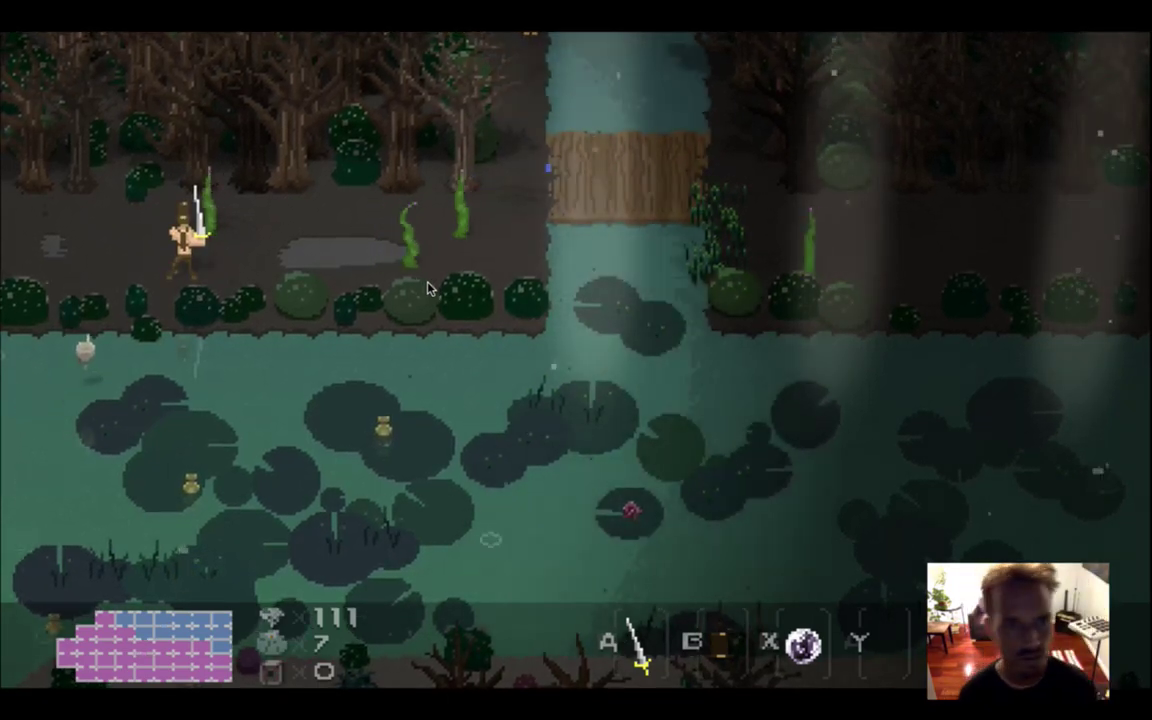
Attack the nearest green tendril on the forest bank with the sword
key("a")
key("a")
key("a")
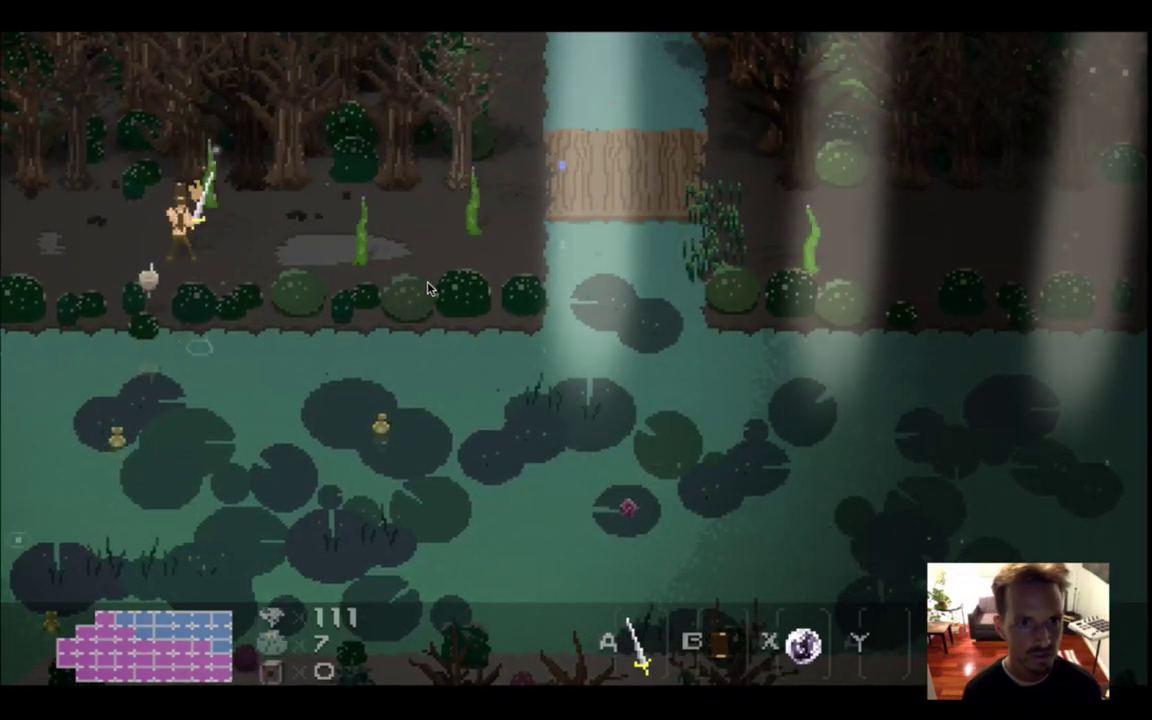
key("Left")
key("Right")
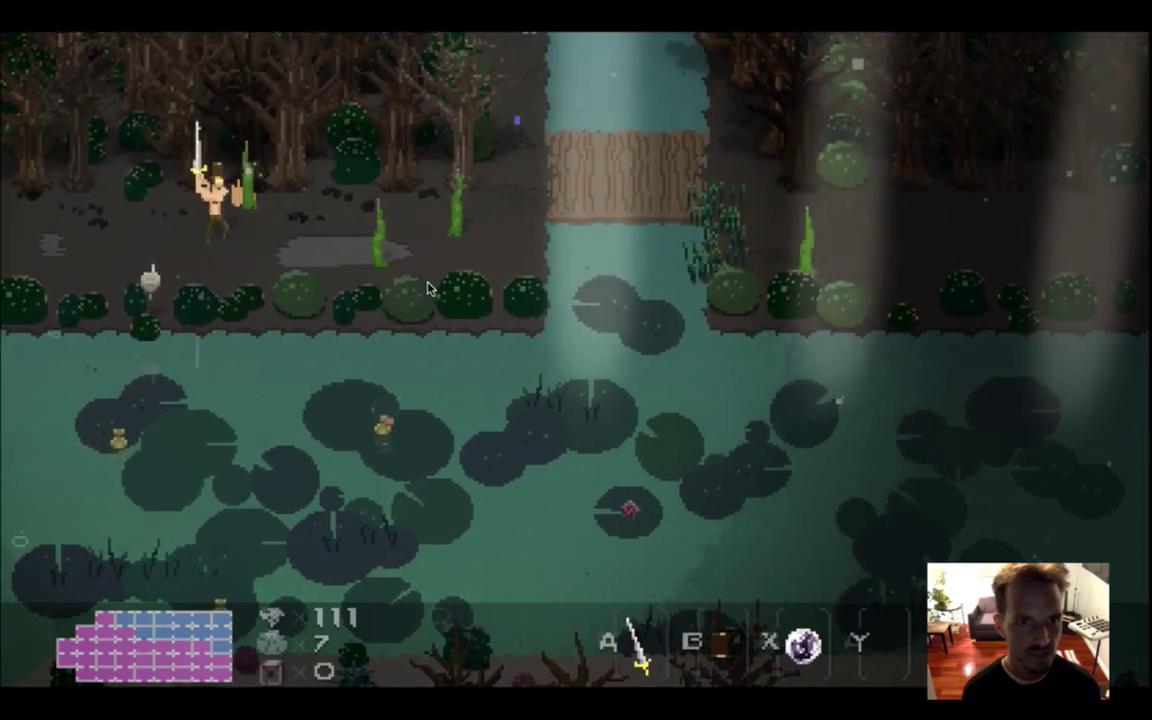
key("z")
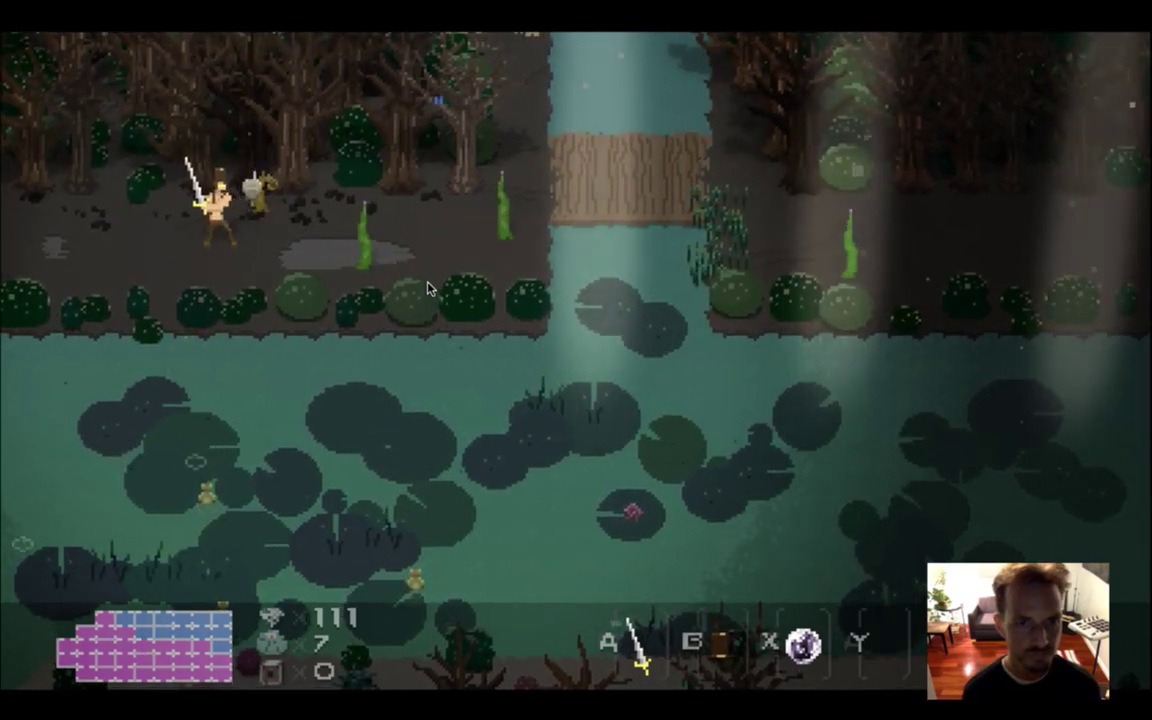
Move the hero east across the lily pond and into the dark forest beyond it
key("Down")
key("Right")
key("Right")
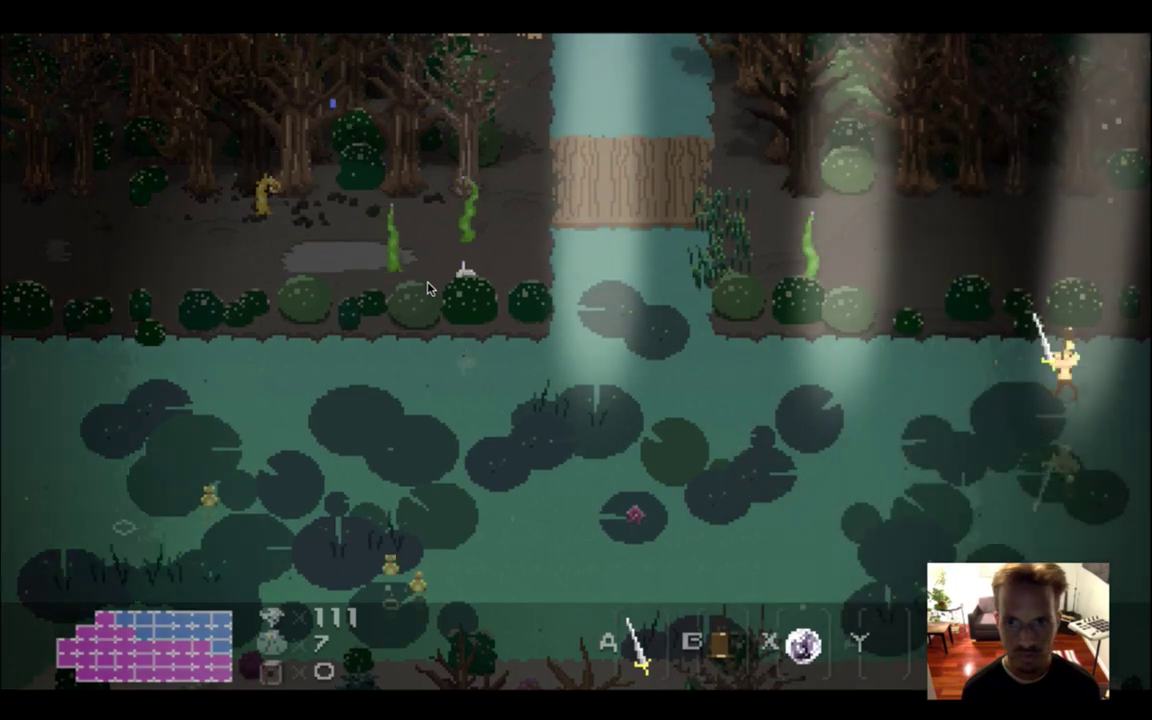
key("Down")
key("Right")
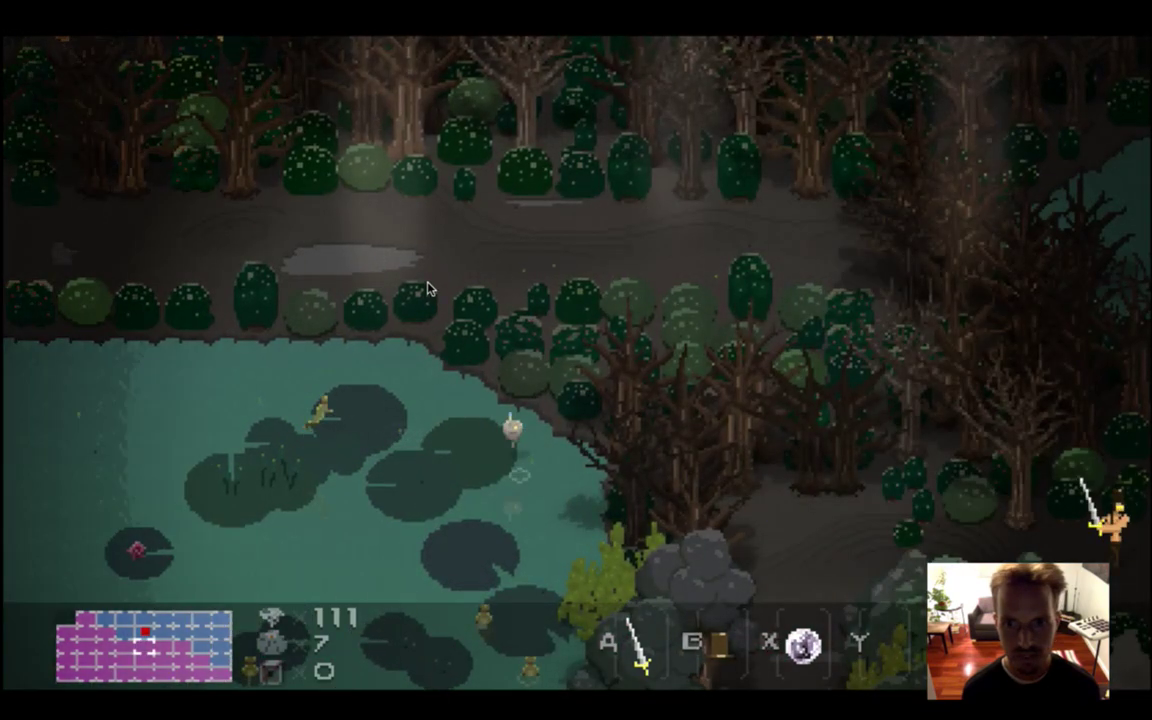
Enter the grassy clearing with the four floating grey spheres and go around them to the northeast
key("Down")
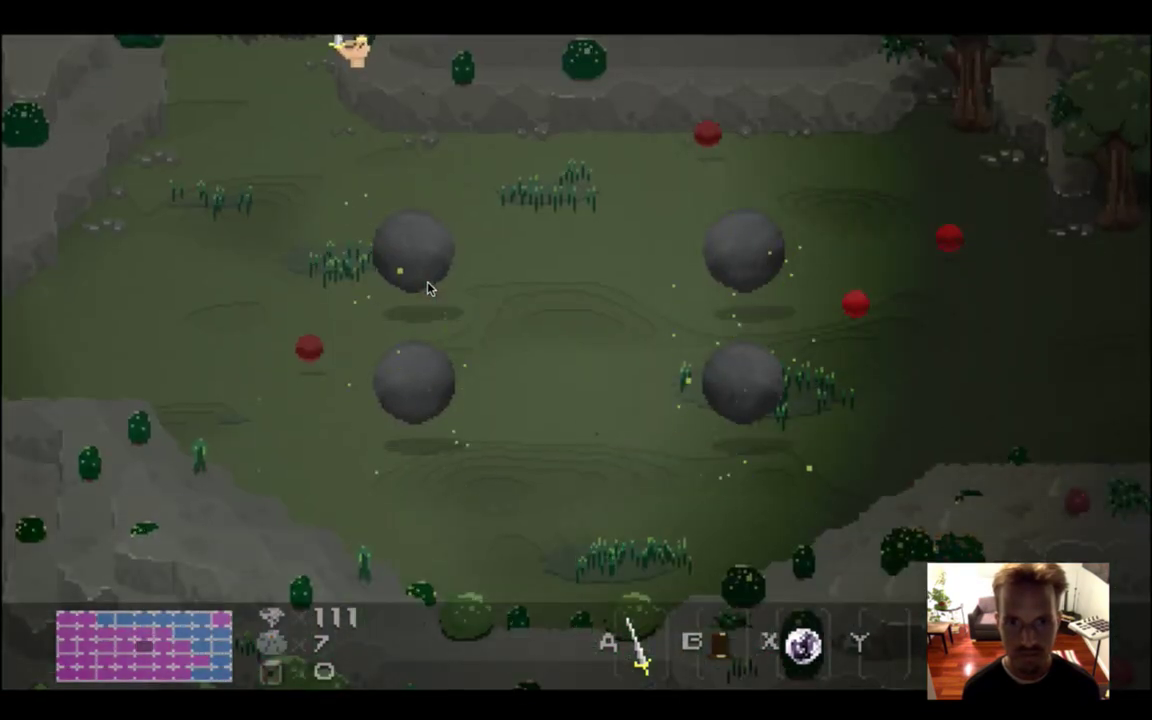
key("Down")
key("Right")
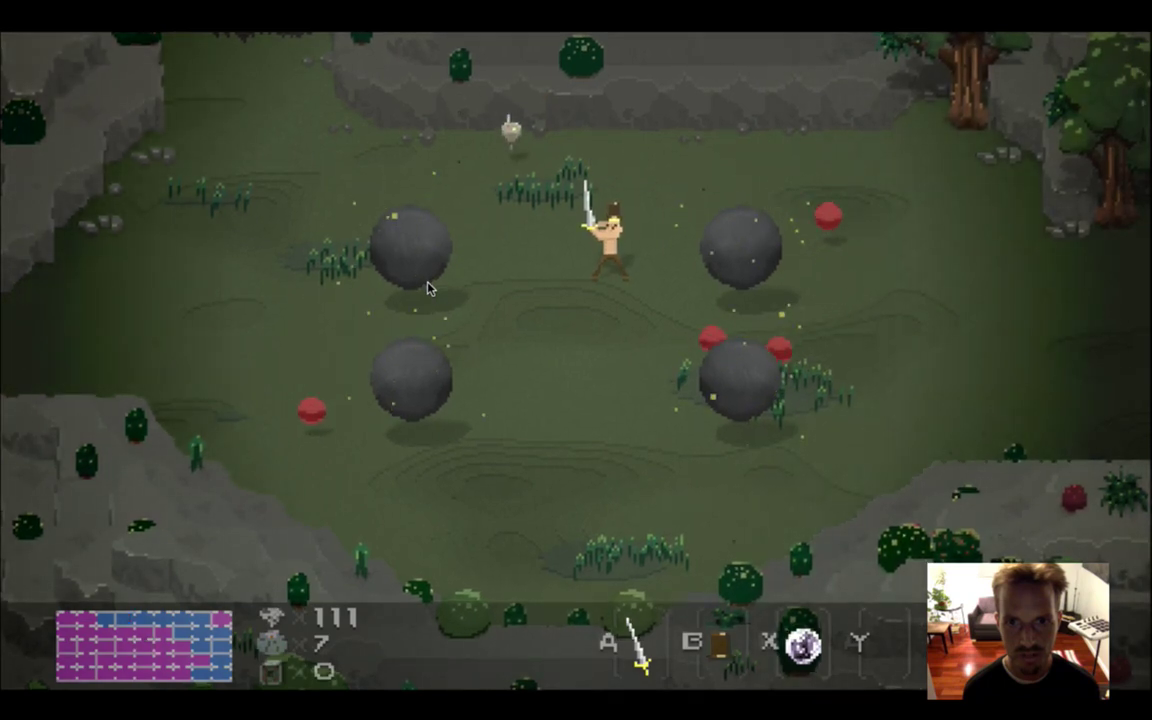
key("Right")
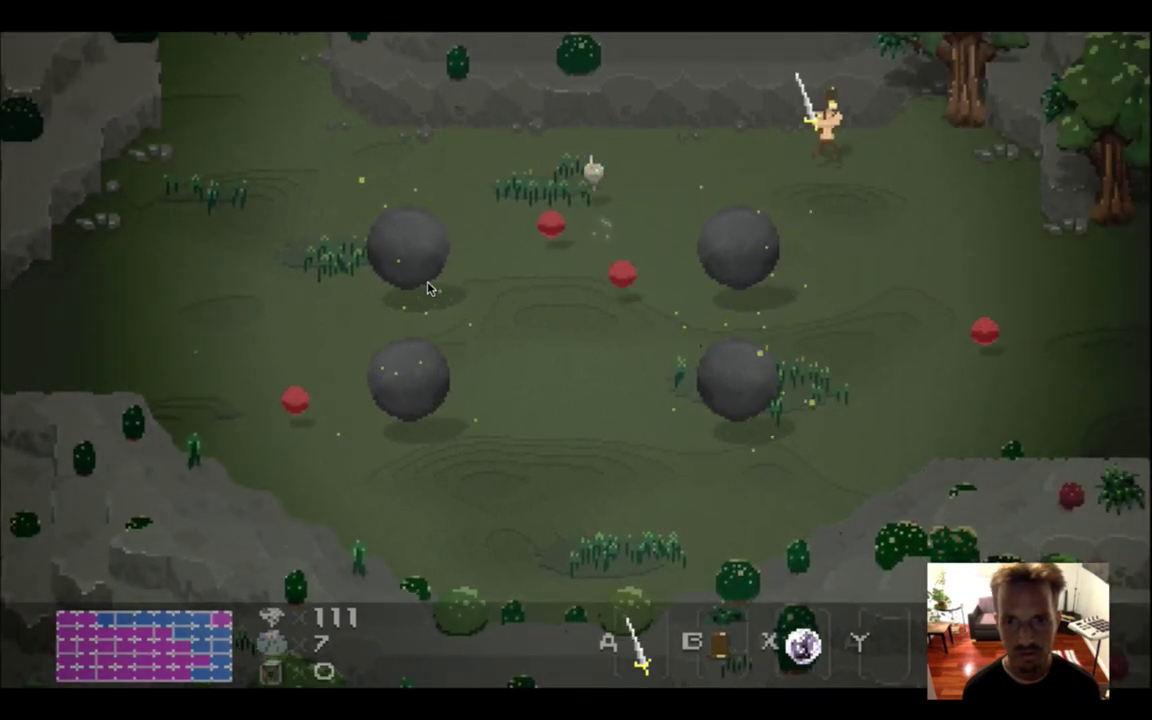
key("Up")
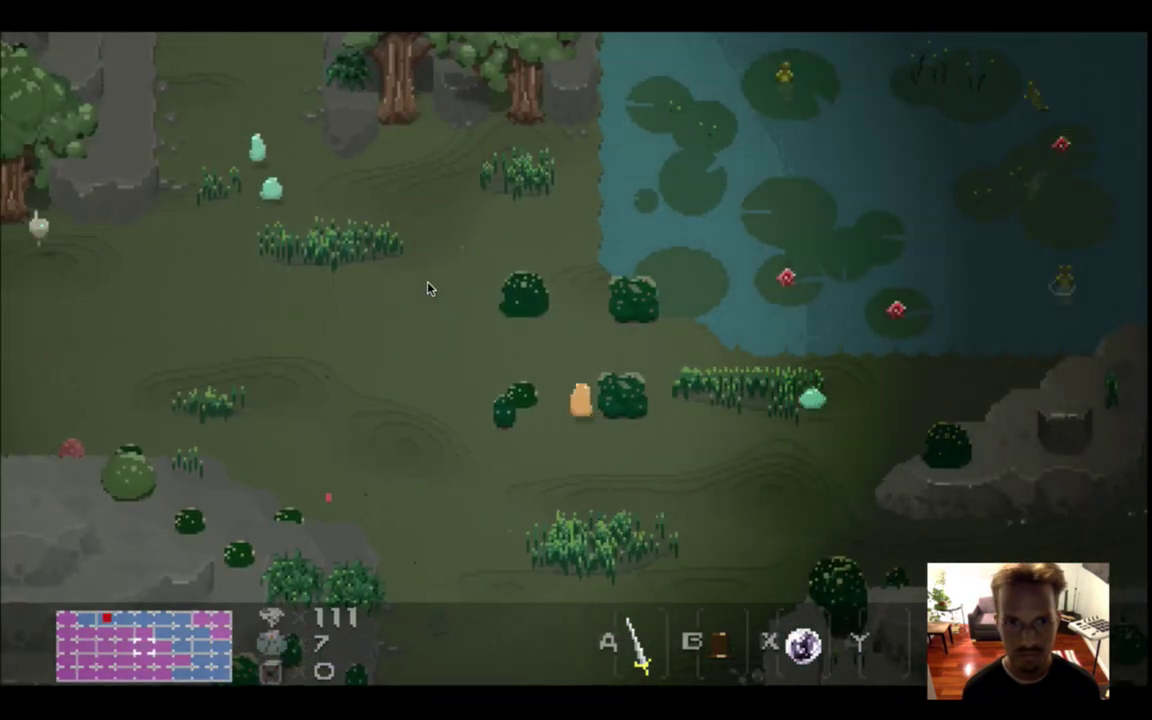
Travel north through the dark forest, then west and north through the desert to the clearing with the standing stone block
key("Up")
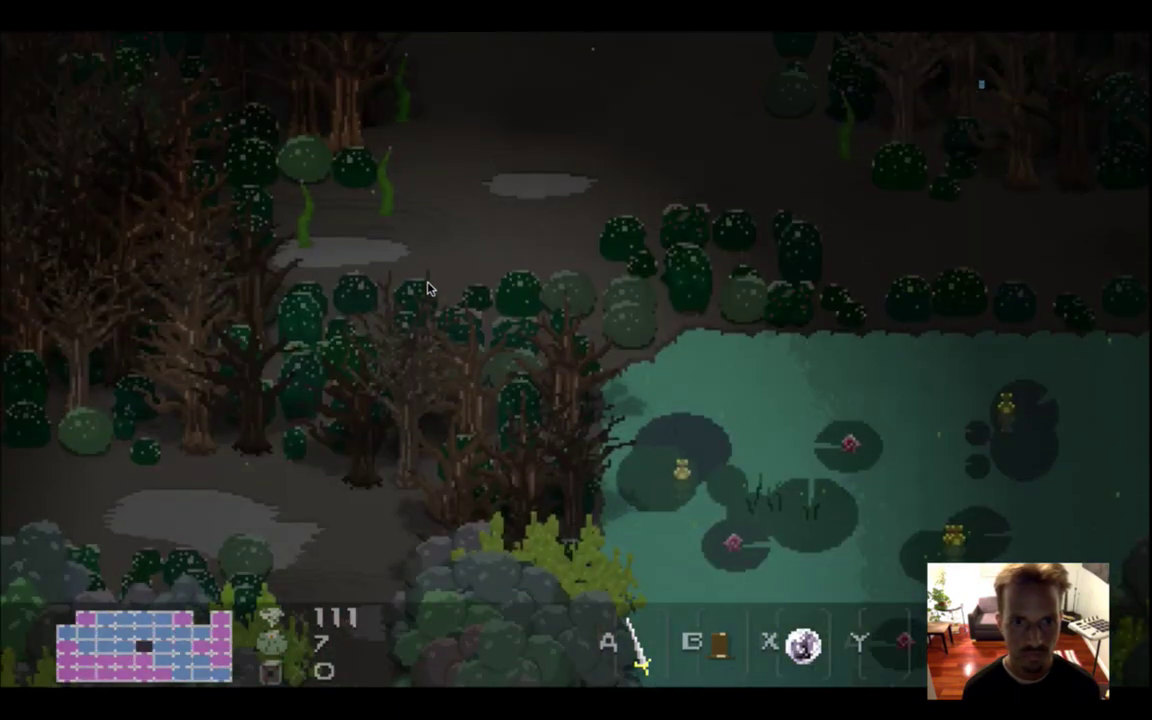
key("Up")
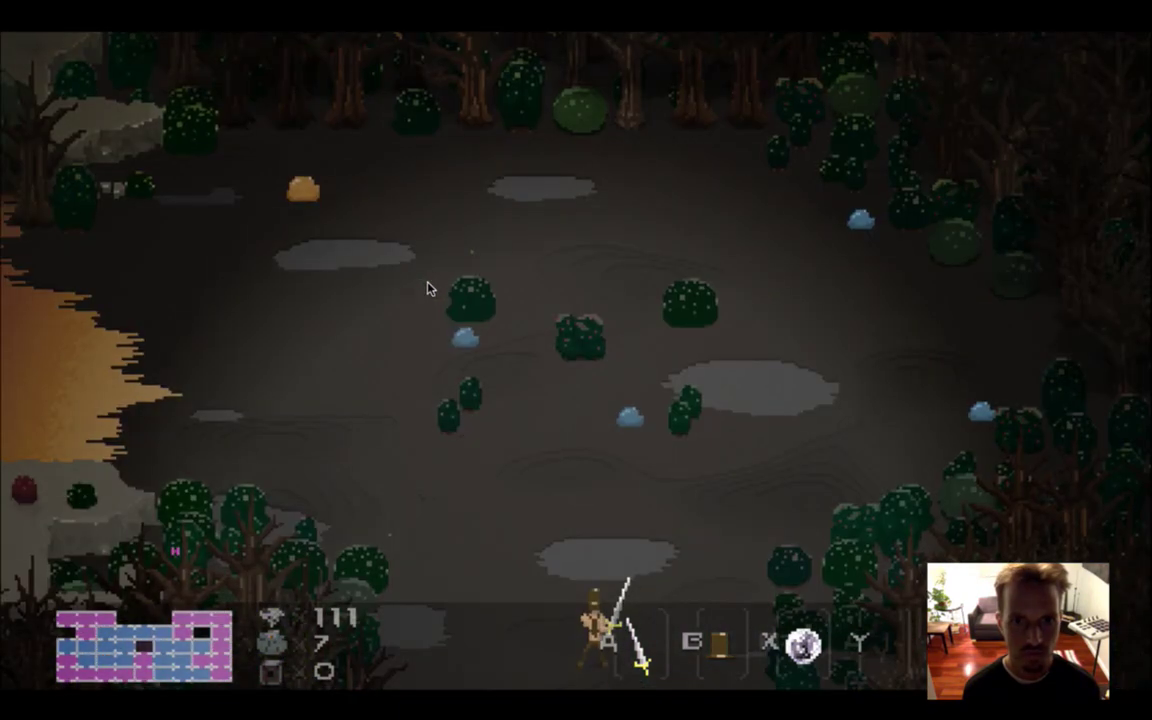
key("Left")
key("Left")
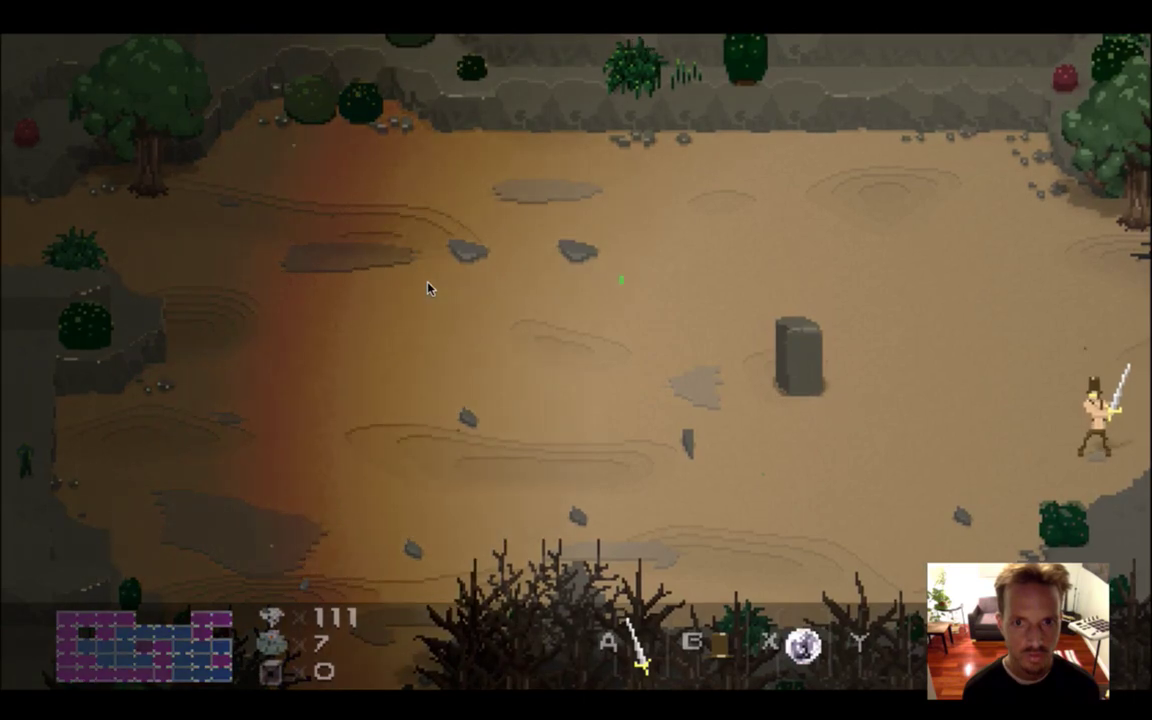
key("Up")
key("Left")
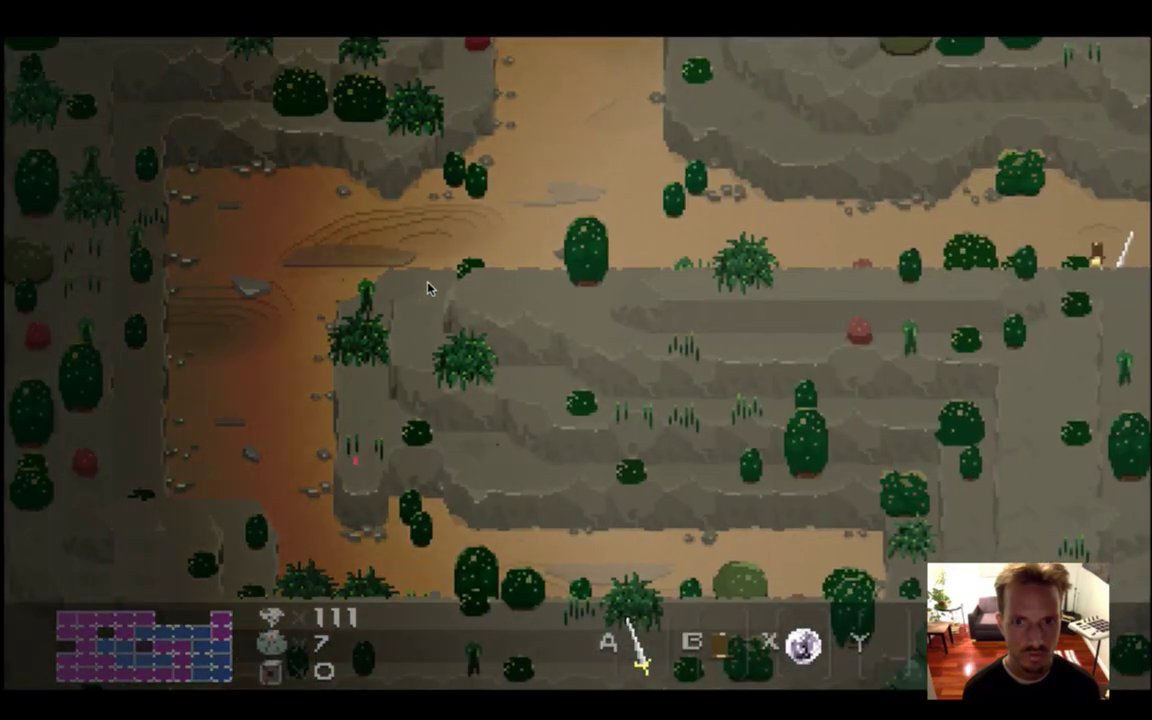
key("Up")
key("Up")
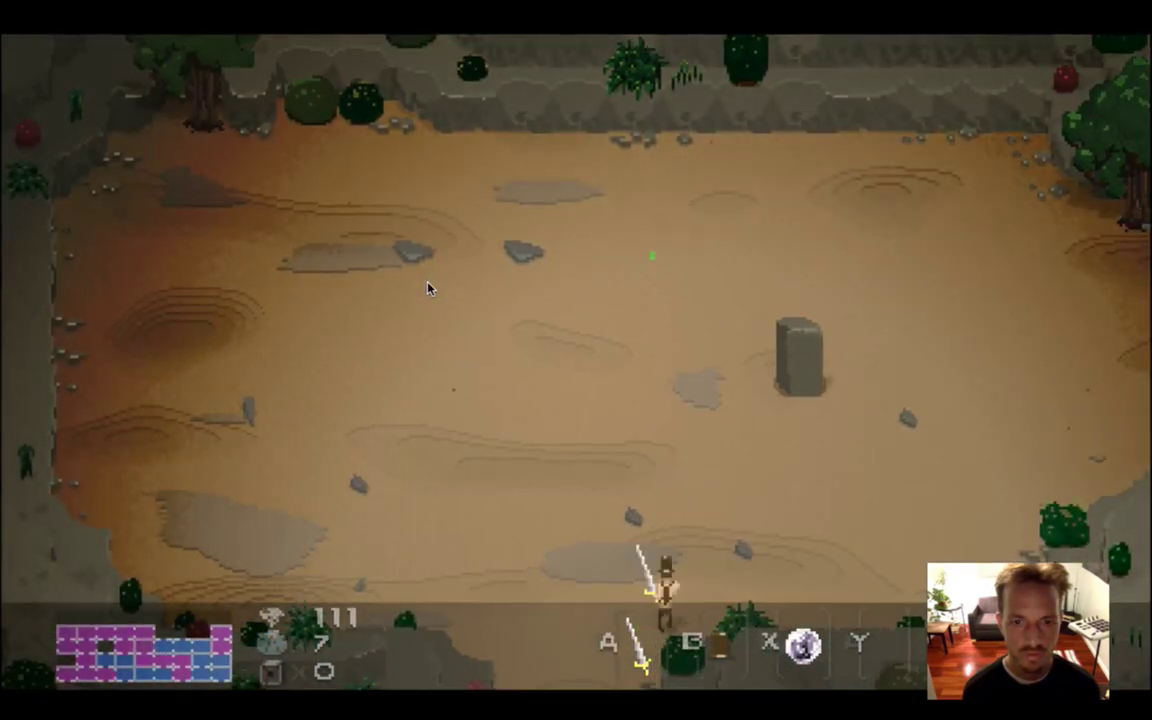
key("Right")
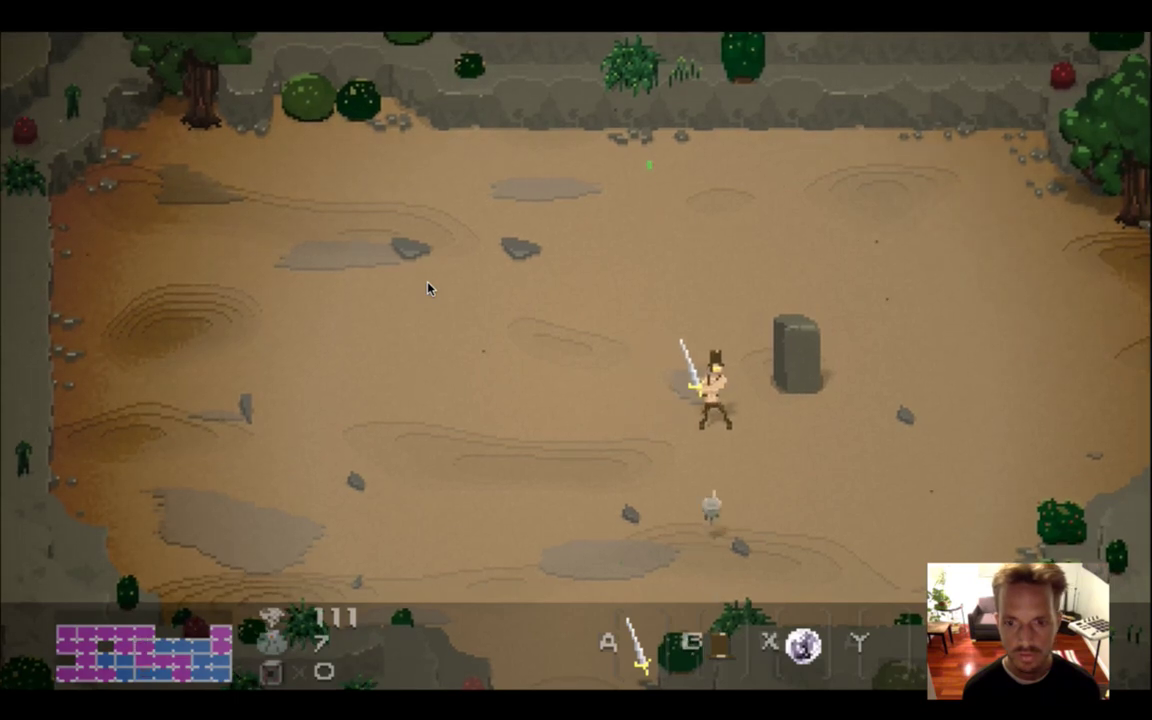
Move the hero east from the standing stone block, then north through the desert into the clearing with the brown crawling bugs
key("Right")
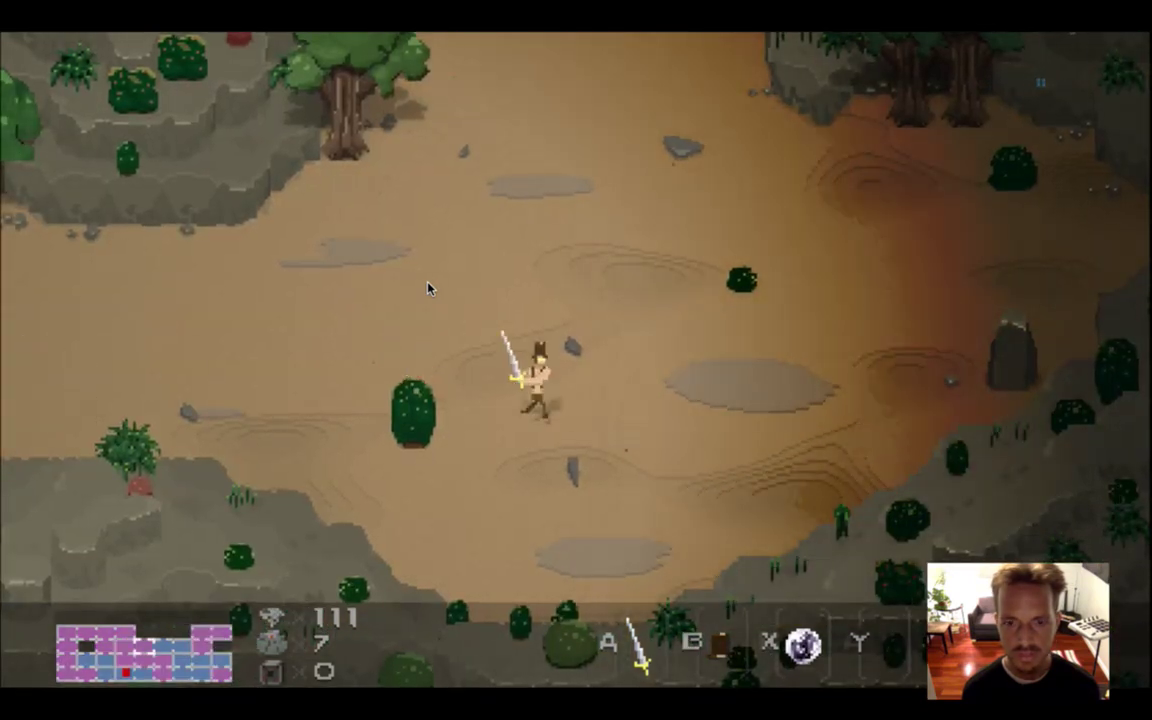
key("Up")
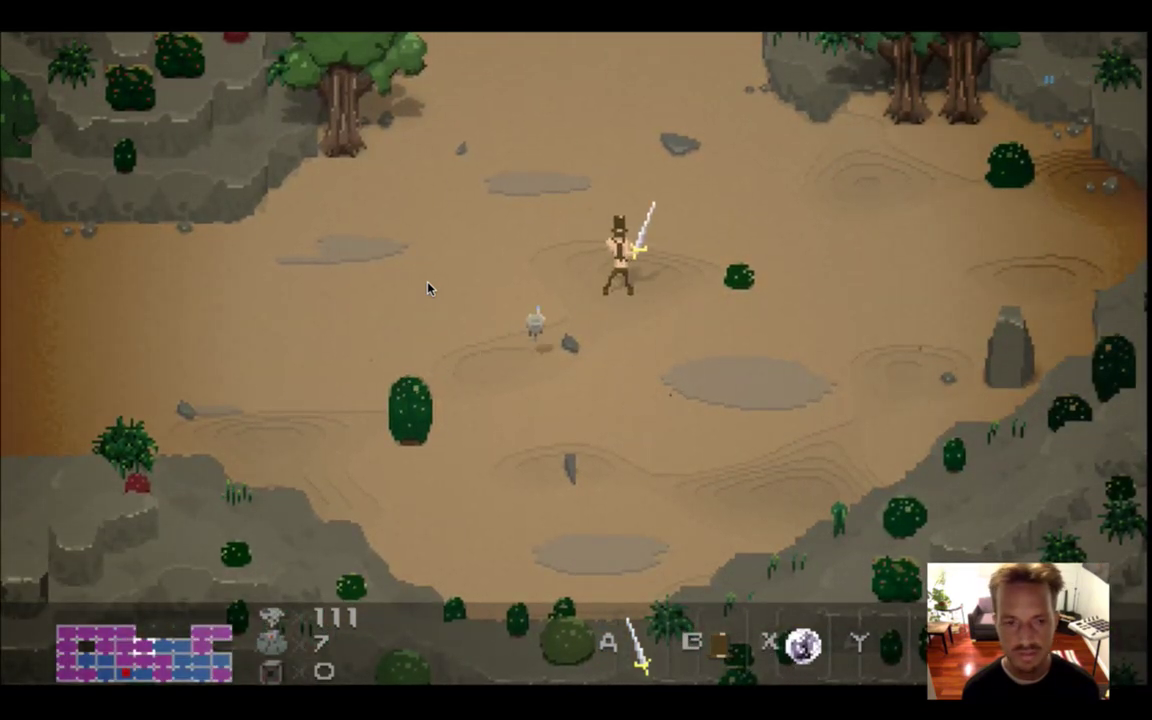
key("Up")
key("Up")
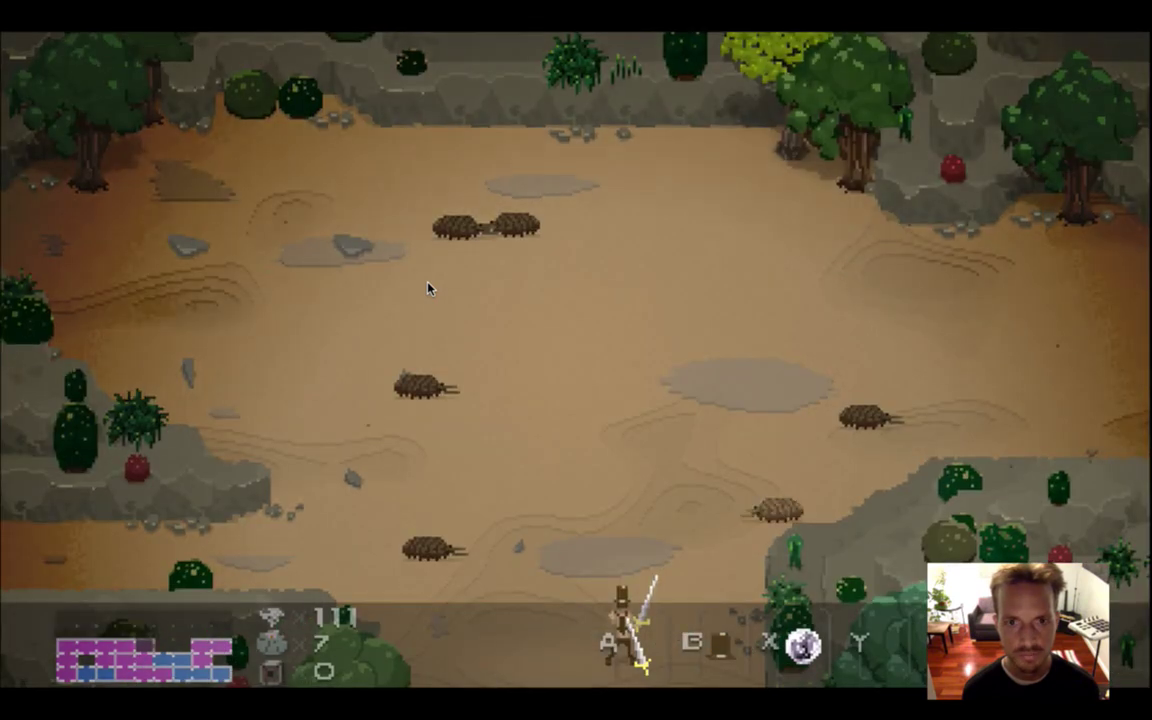
Travel past the bugs and the two standing stones into the dark riverside area with two wooden bridges
key("Right")
key("Right")
key("Down")
key("Right")
key("Down")
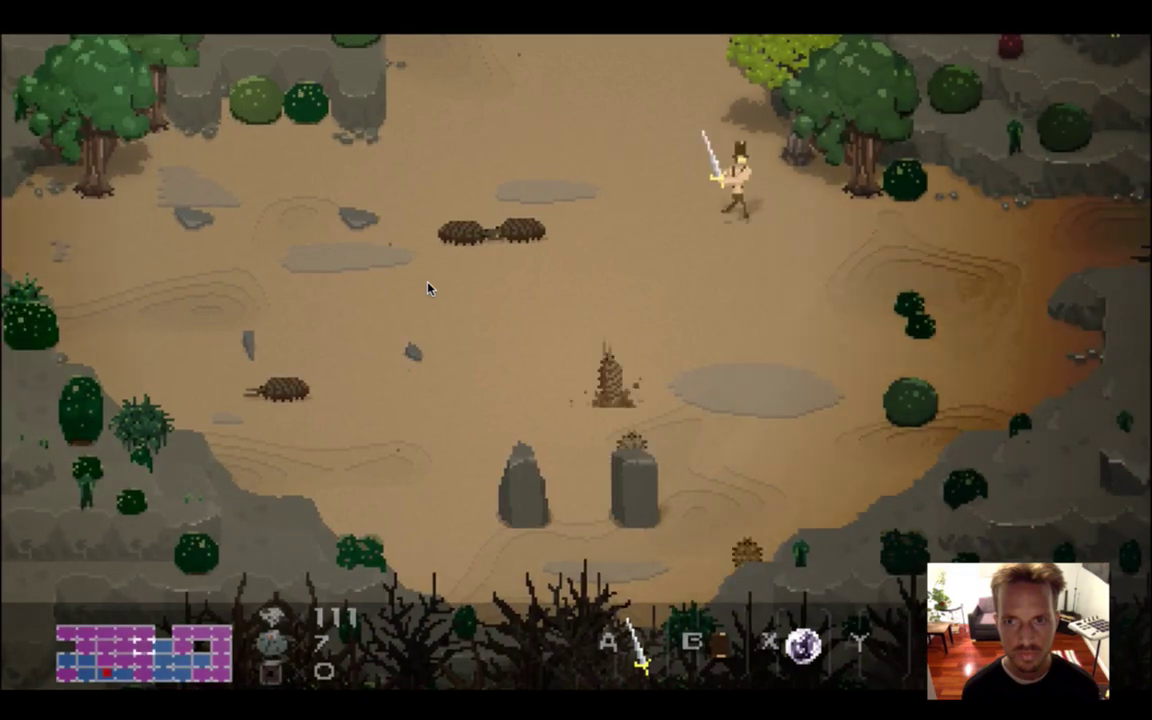
key("Down")
key("Right")
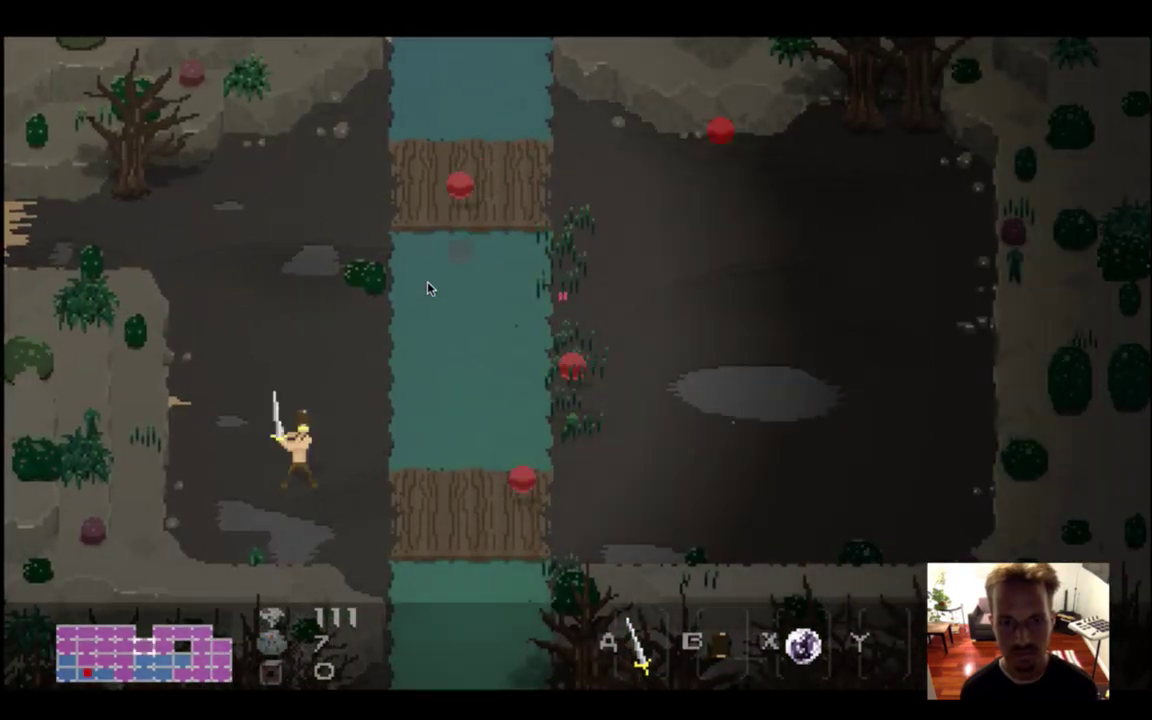
Go back to the desert clearing with two standing stones and leave it eastward to the waterfall pool
key("Left")
key("Up")
key("Left")
key("Up")
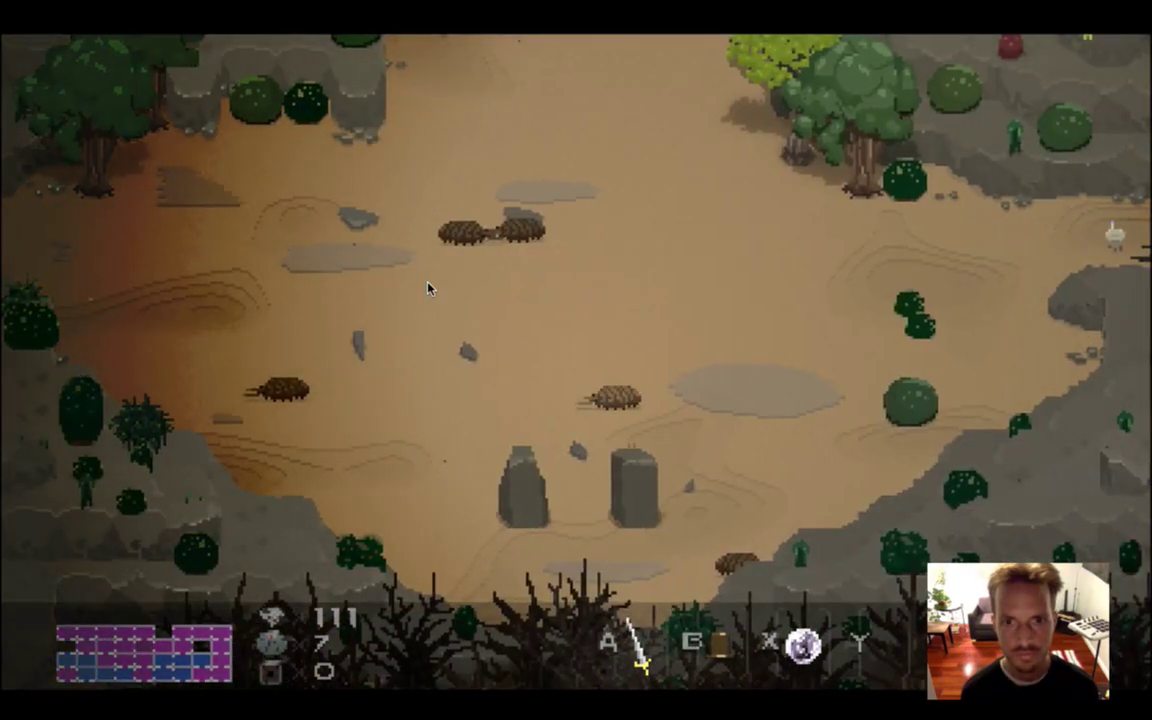
key("Right")
key("Right")
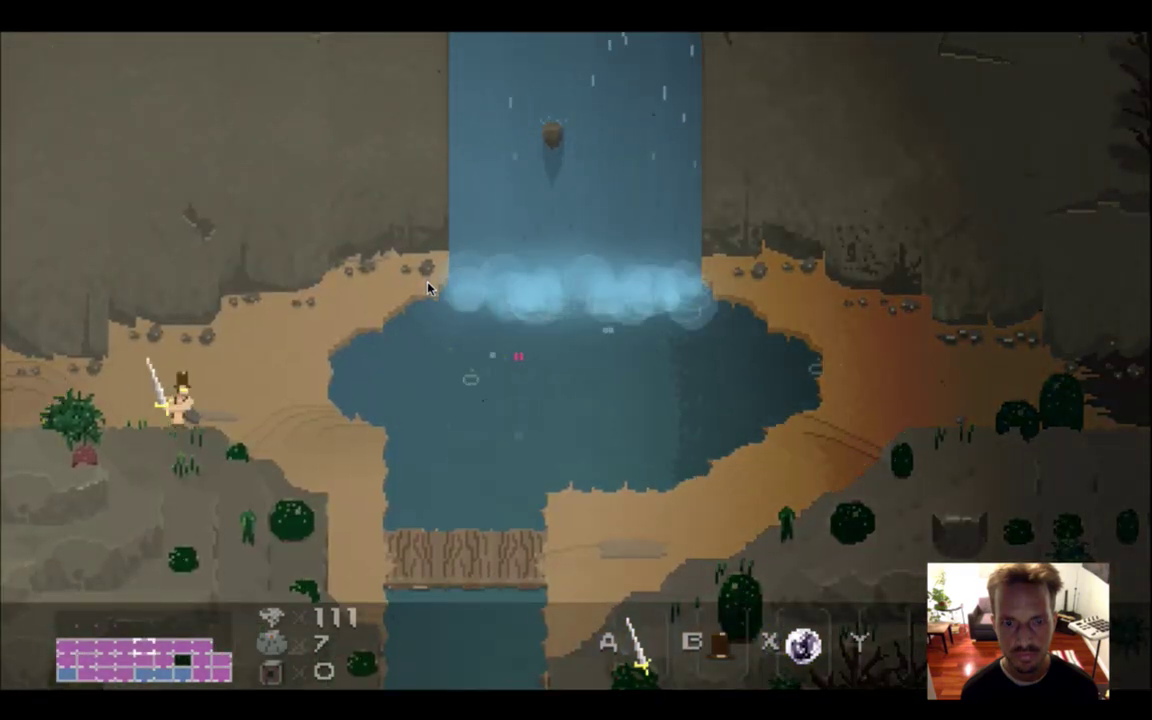
Cross the wooden bridge below the waterfall to the pool's east bank, then head south into the dark forest
key("Down")
key("Right")
key("Right")
key("Up")
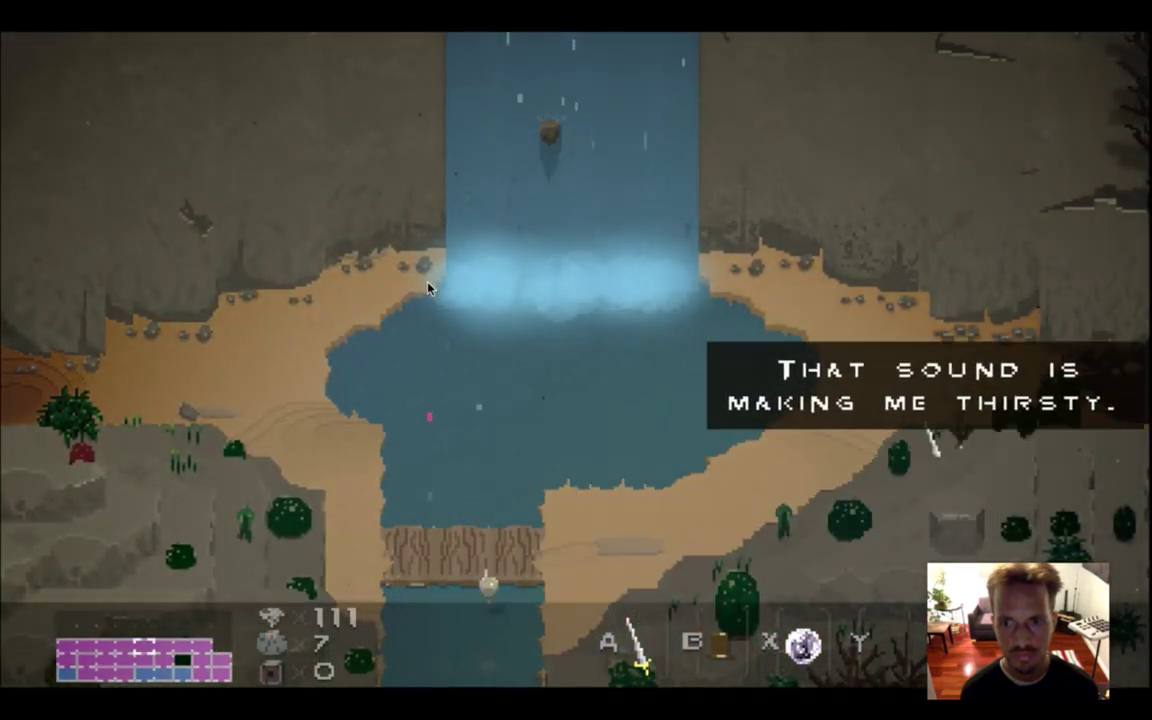
key("Down")
key("Down")
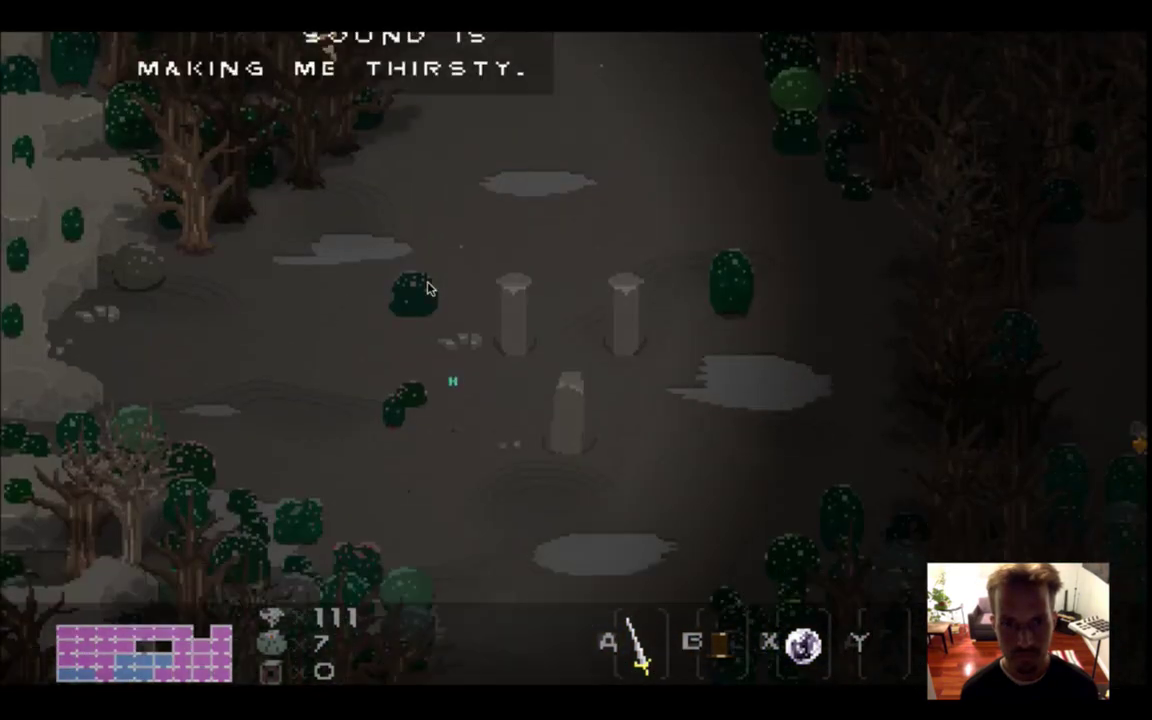
Move the hero past the three stone pillars into the dense forest beside the green river, then quit the game
key("Right")
key("Down")
key("Down")
key("Right")
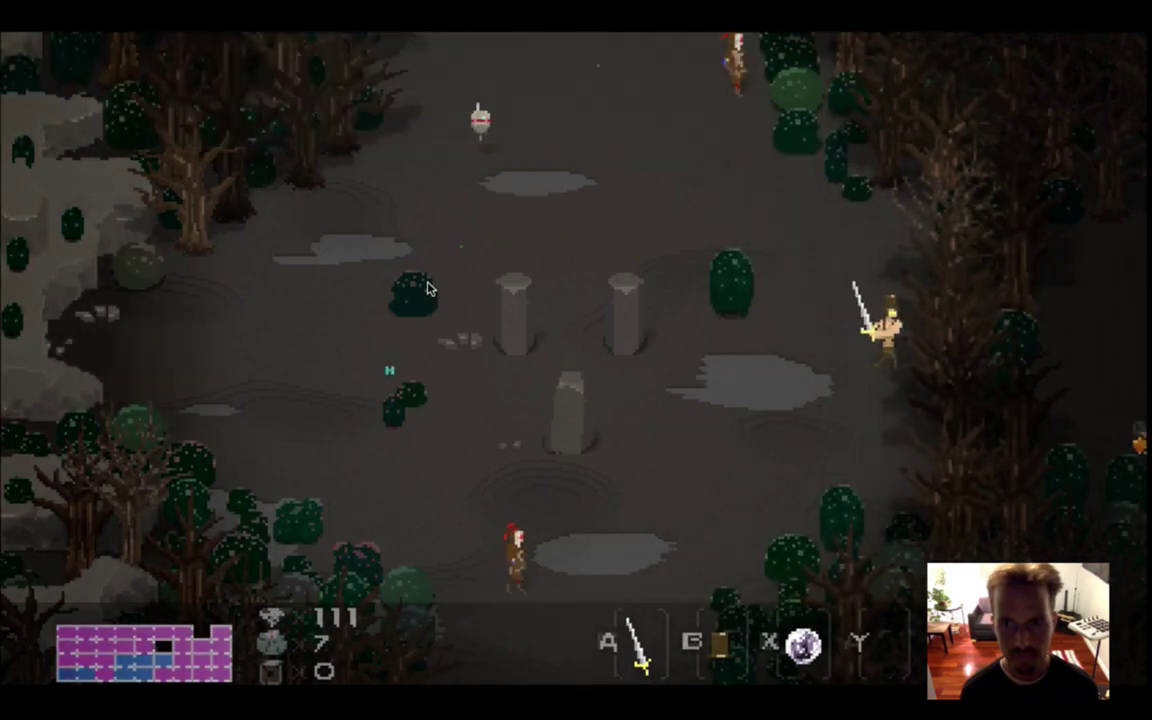
key("Left")
key("Down")
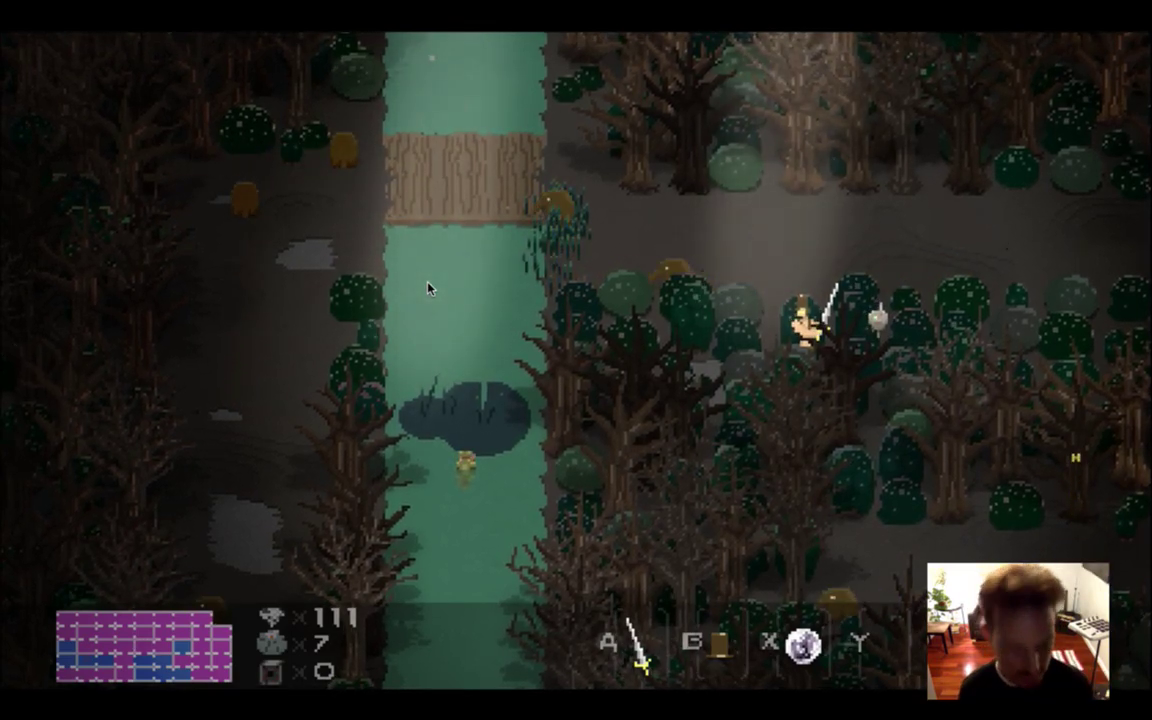
key("super+q")
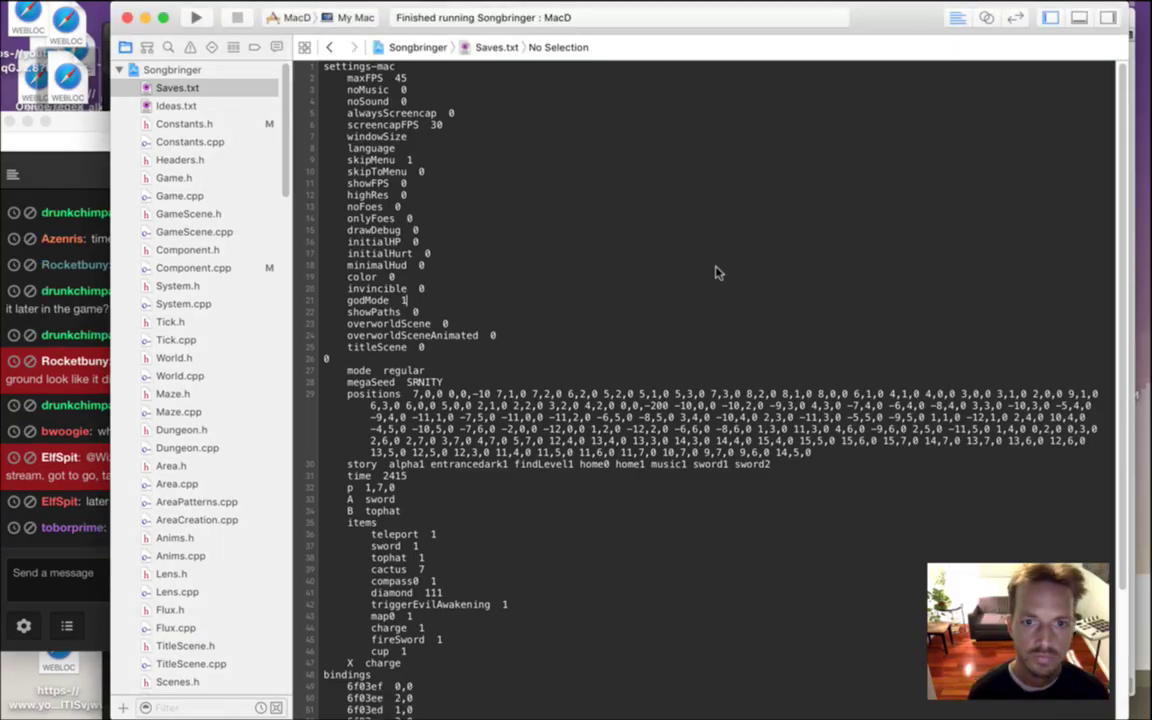
Bring the stream chat forward and read the question about the dipping-ground effect and the comment about the quills
left_click(103, 404)
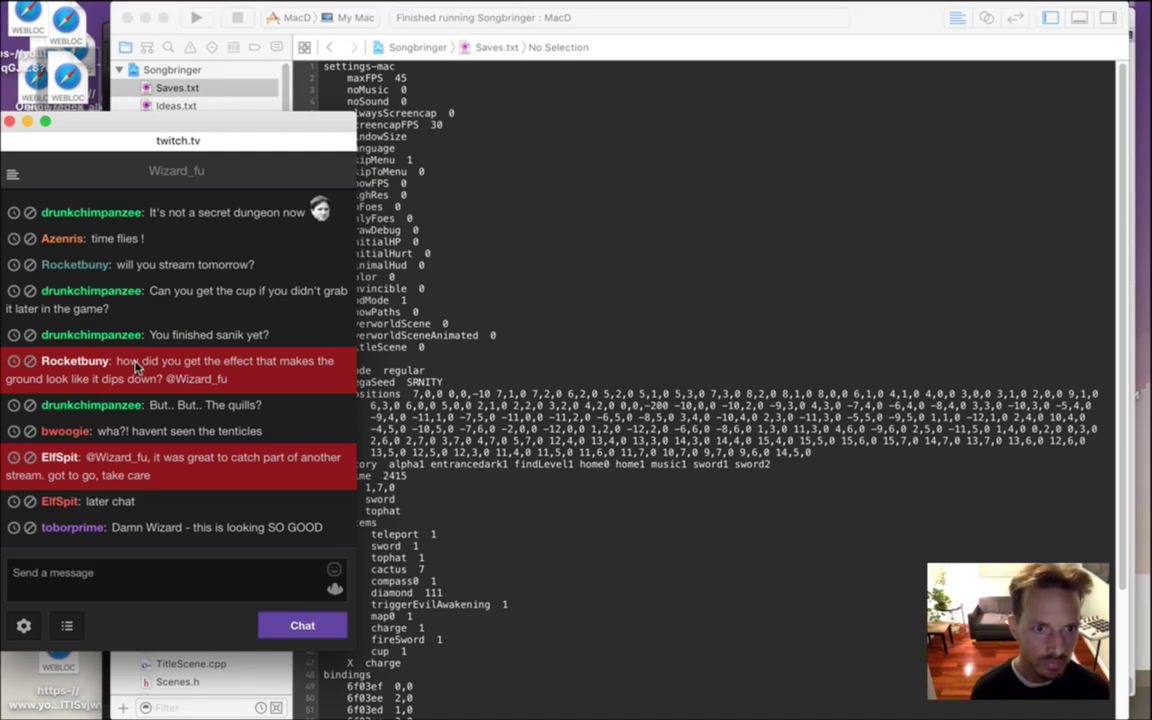
left_click_drag(141, 364, 156, 378)
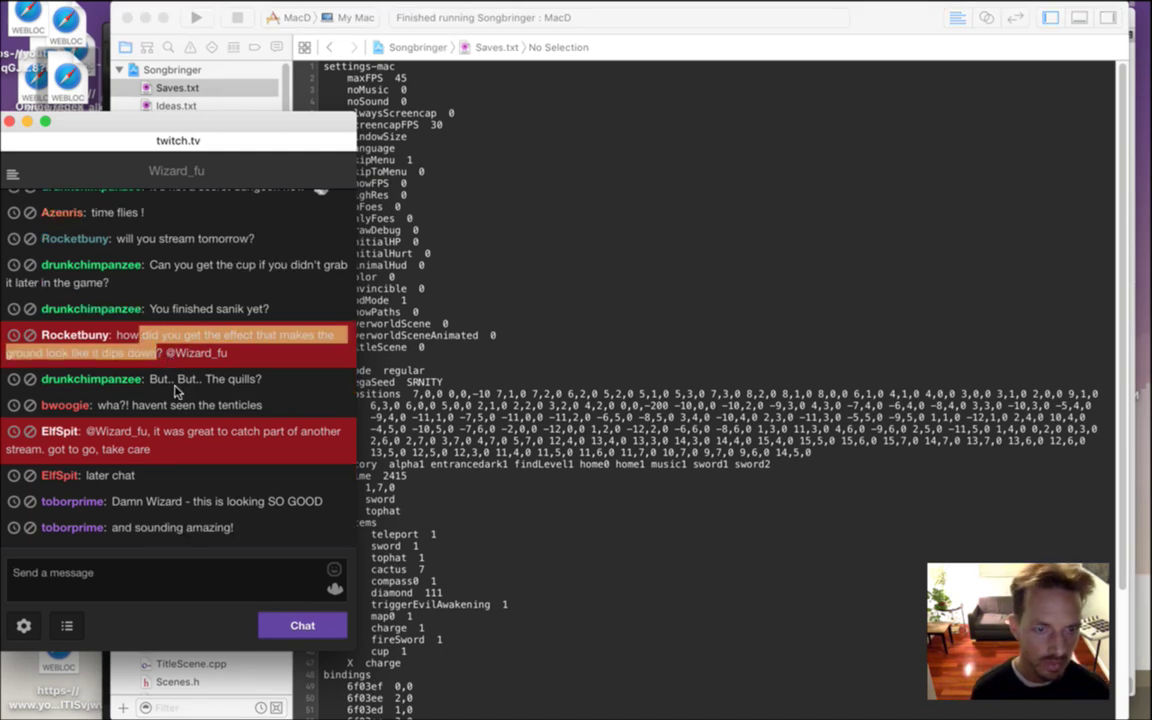
left_click(196, 366)
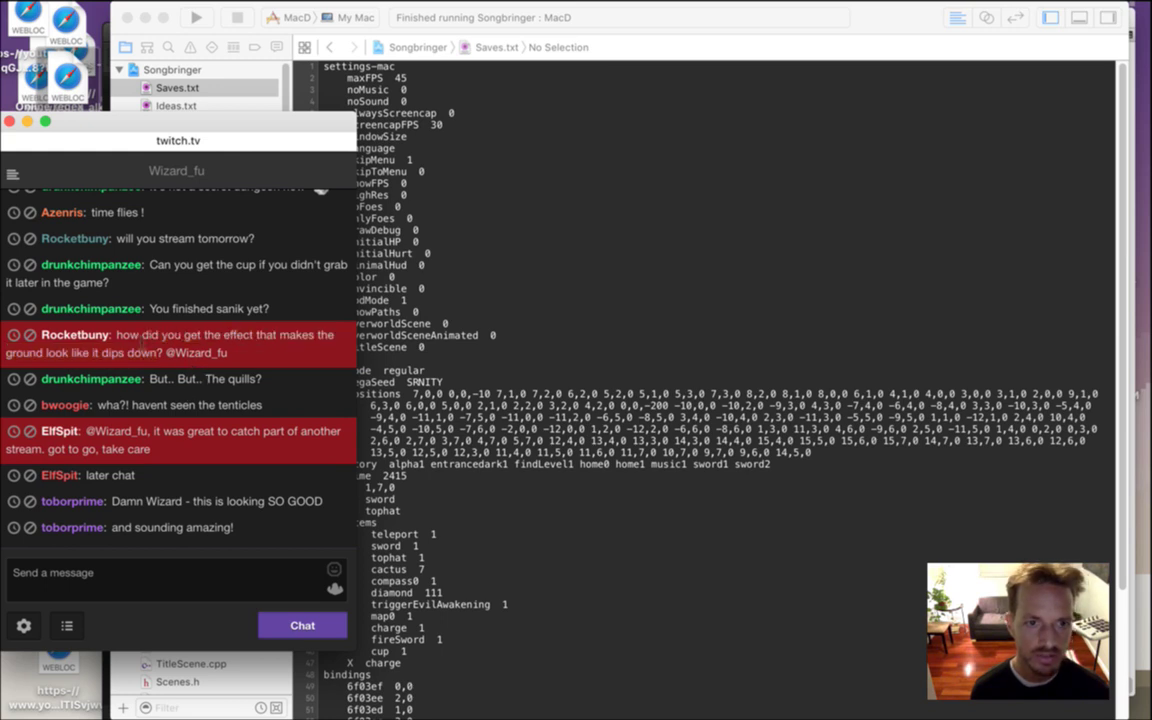
left_click_drag(141, 340, 161, 350)
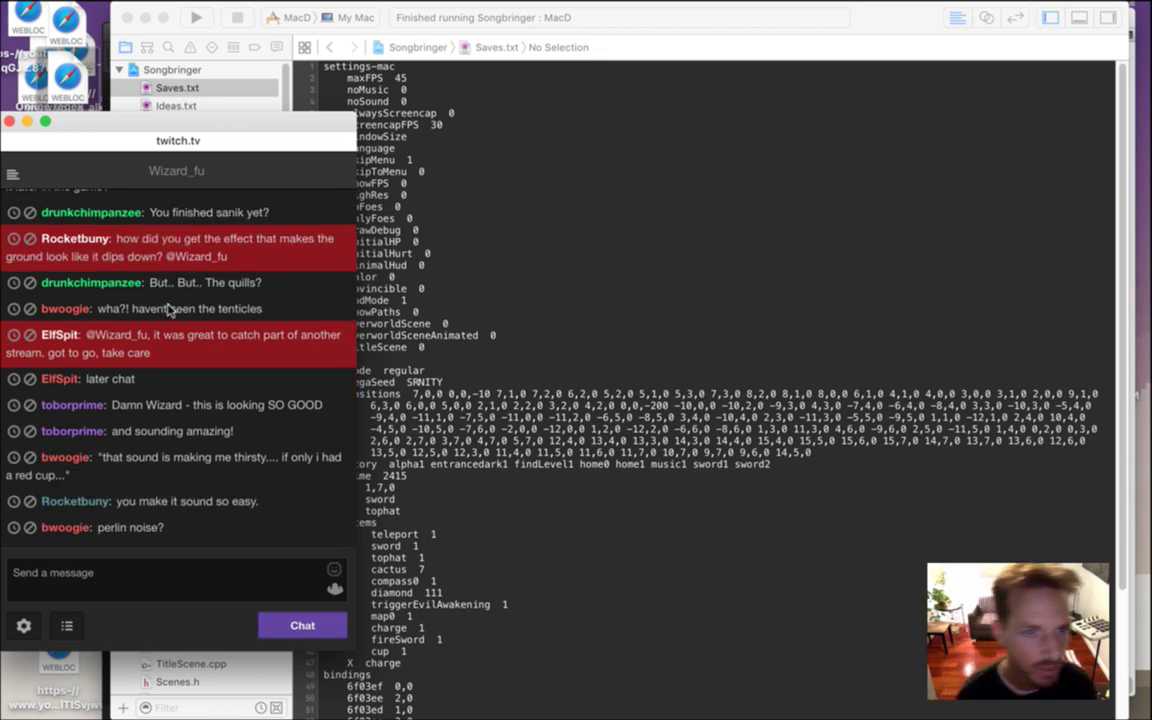
left_click_drag(173, 283, 253, 290)
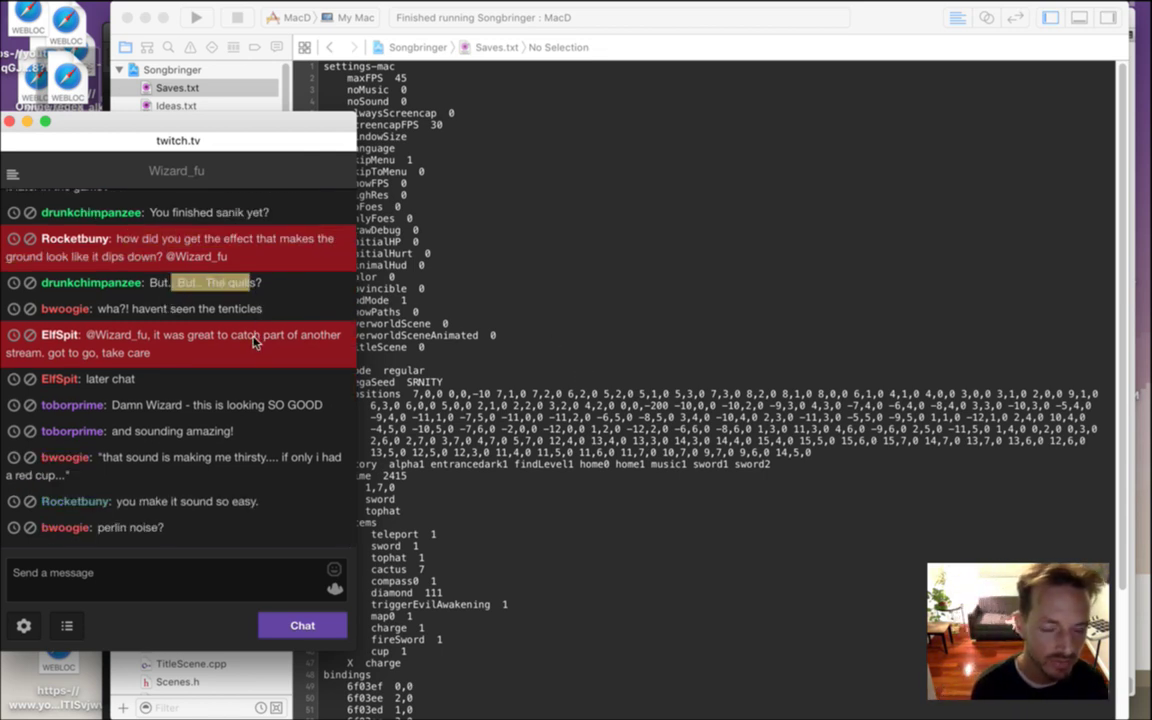
left_click(163, 287)
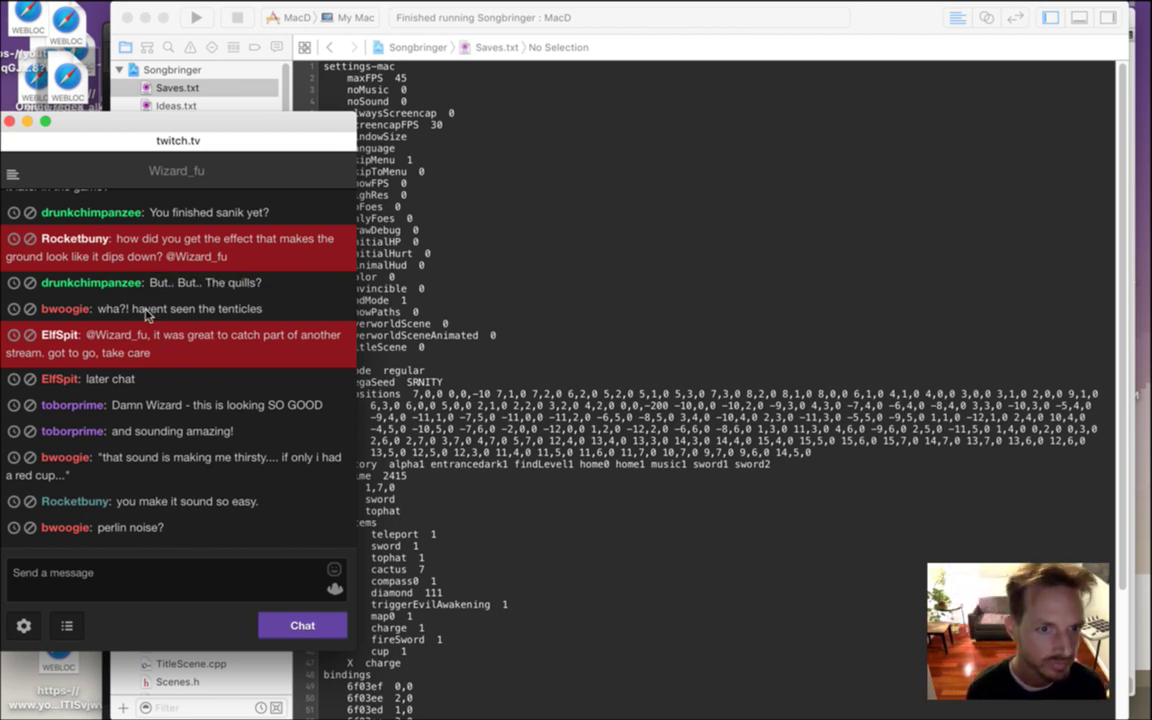
Read the remaining chat messages, from the comment about the tentacles to the one about perlin noise
left_click_drag(211, 310, 268, 324)
left_click(259, 384)
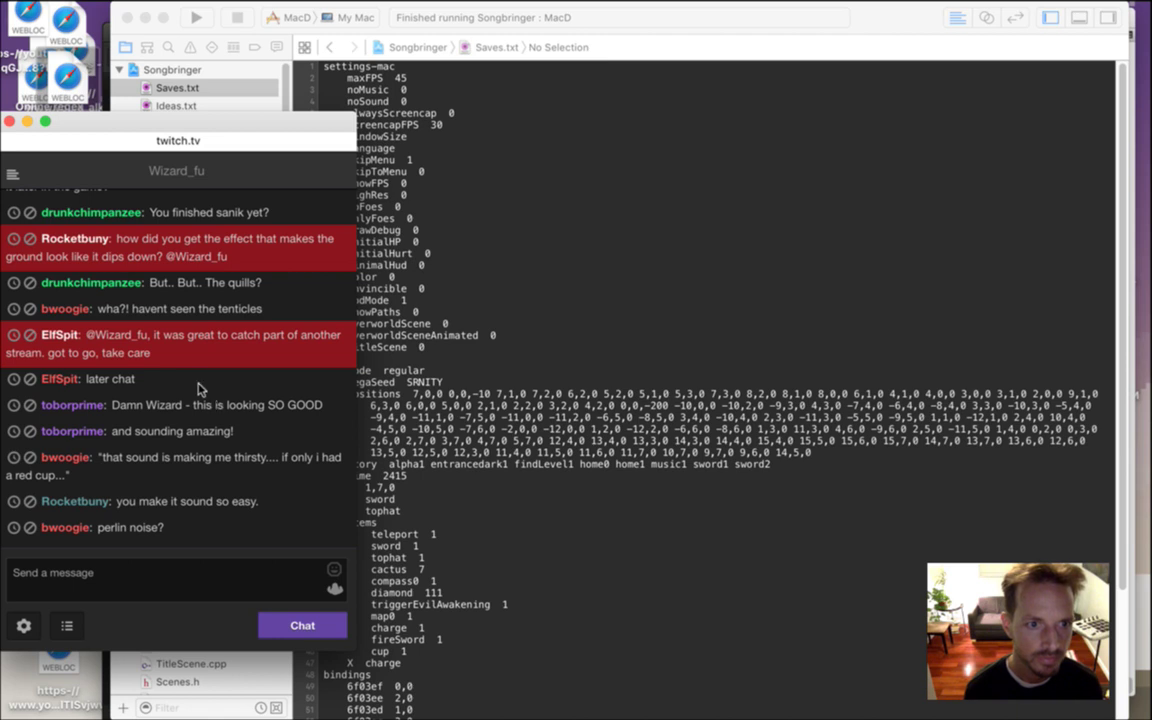
double_click(140, 343)
left_click_drag(140, 343, 183, 363)
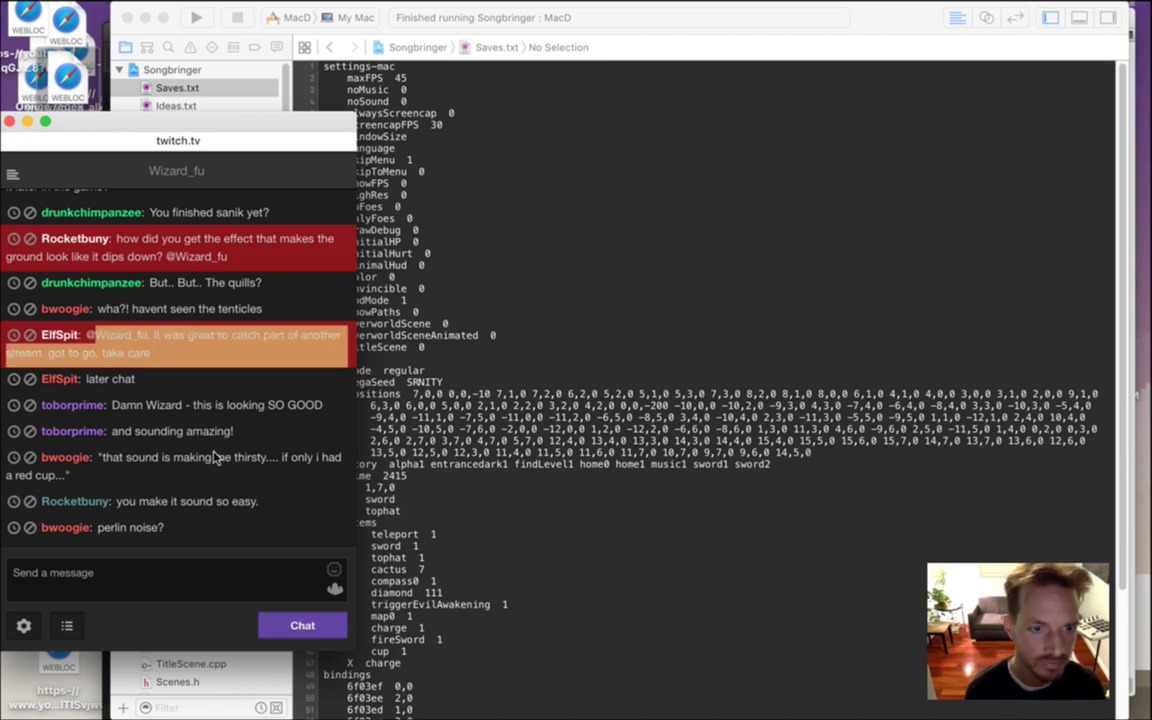
left_click_drag(147, 410, 243, 436)
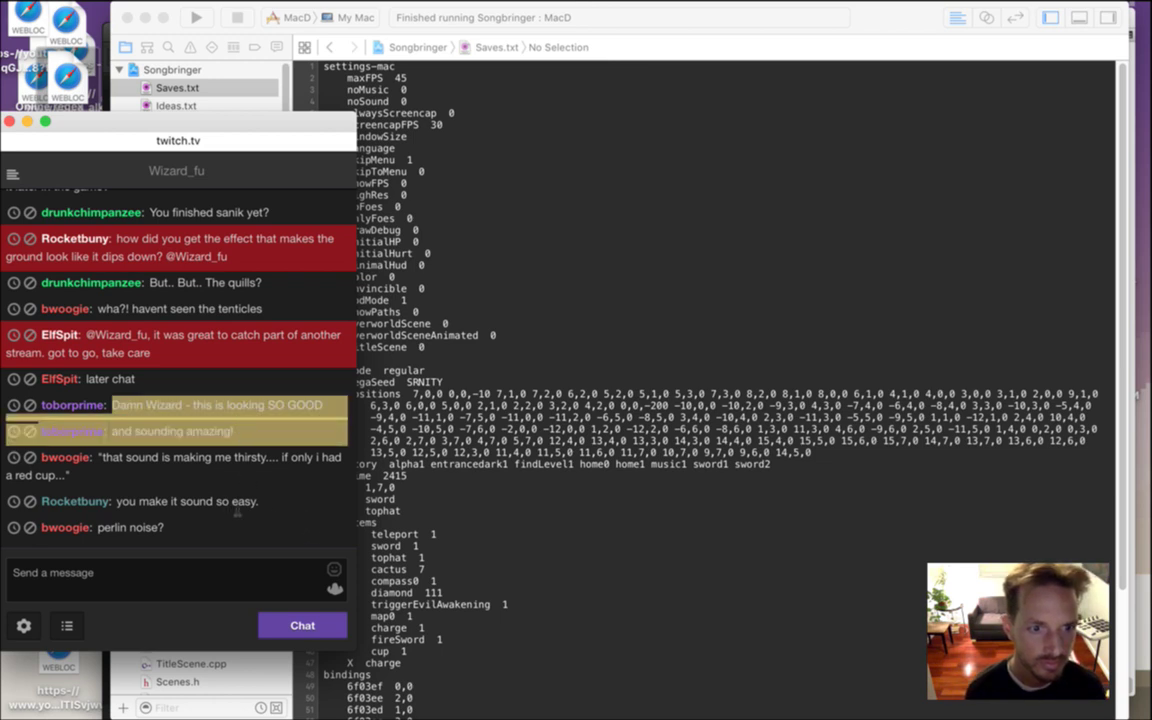
left_click(160, 474)
left_click_drag(140, 458, 193, 472)
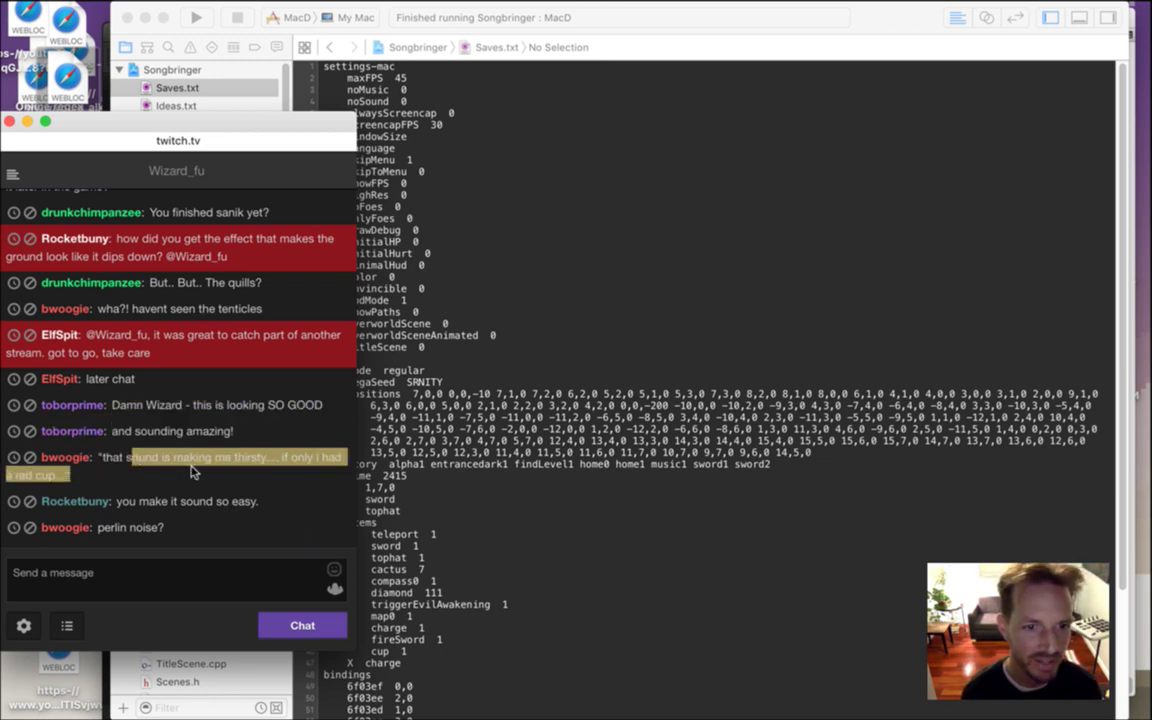
left_click(256, 505)
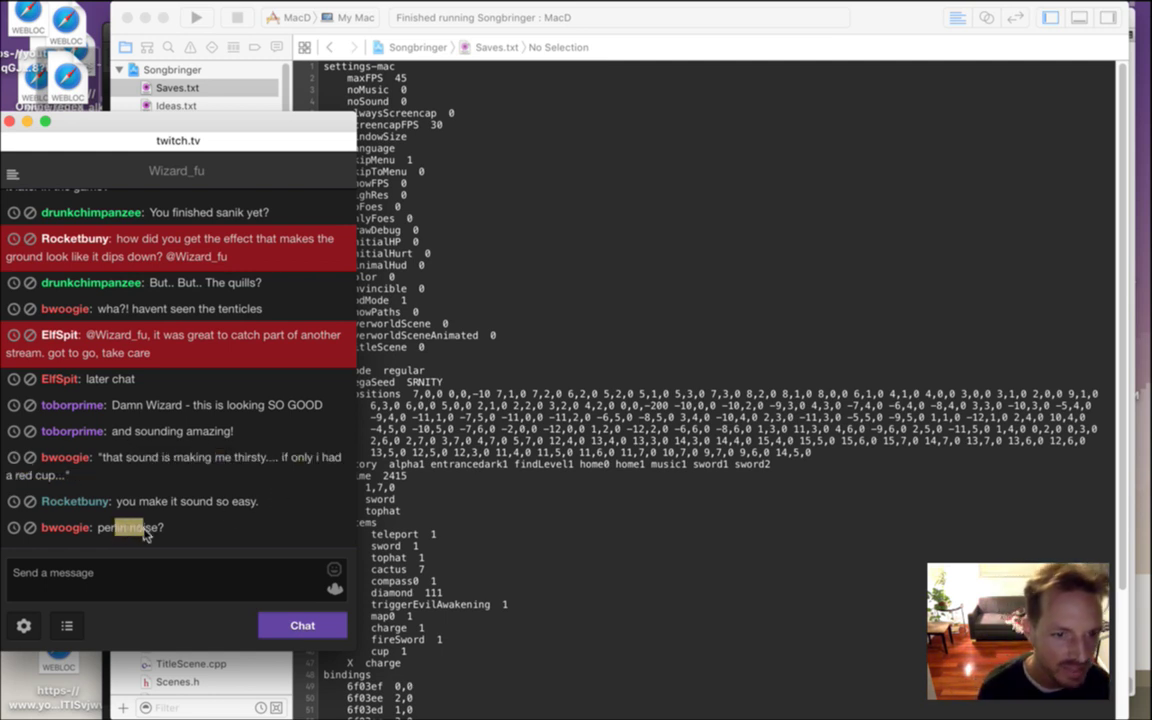
left_click(203, 540)
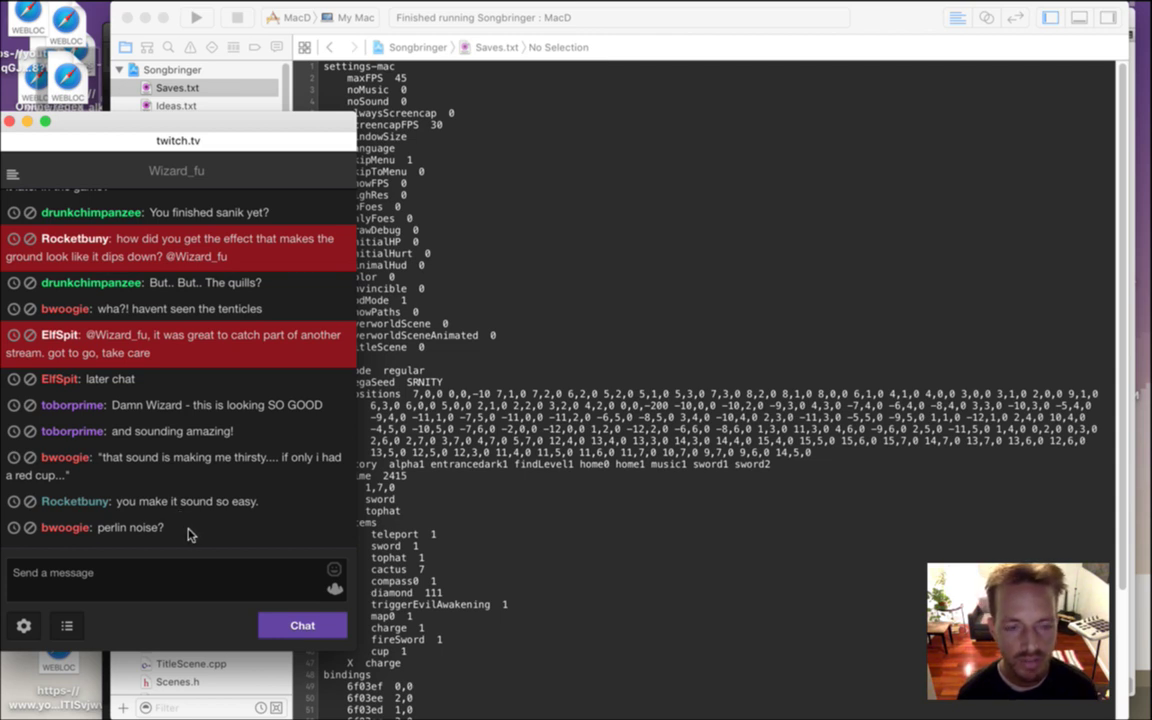
Switch to the well drawing RoqDrinkSheathE.psd in Adobe Photoshop, checking the stream chat once before returning to the drawing
left_click(555, 372)
key("super+Tab")
key("super+Tab")
key("super+Tab")
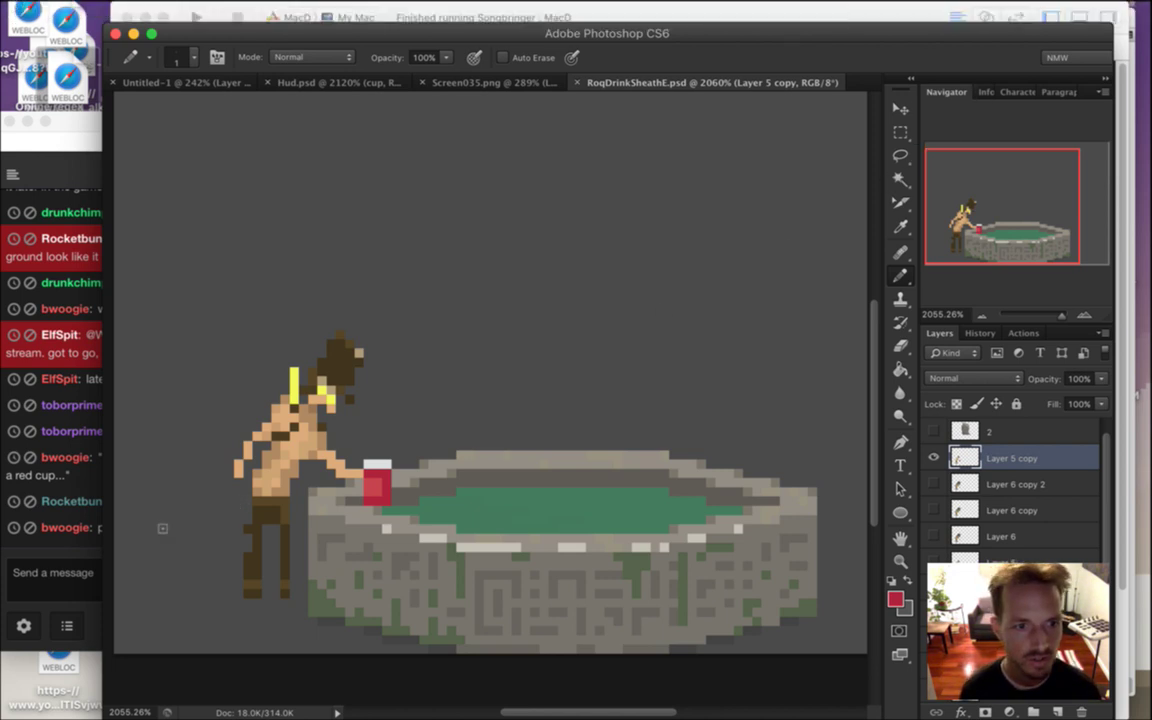
left_click(85, 487)
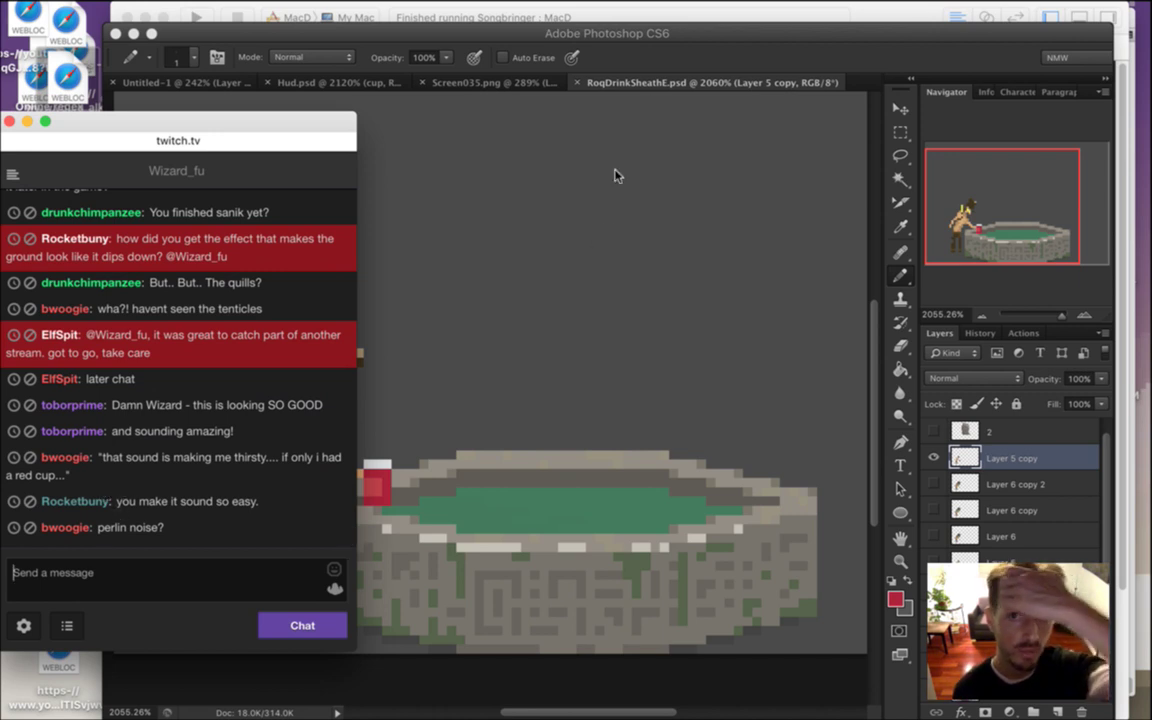
left_click(686, 59)
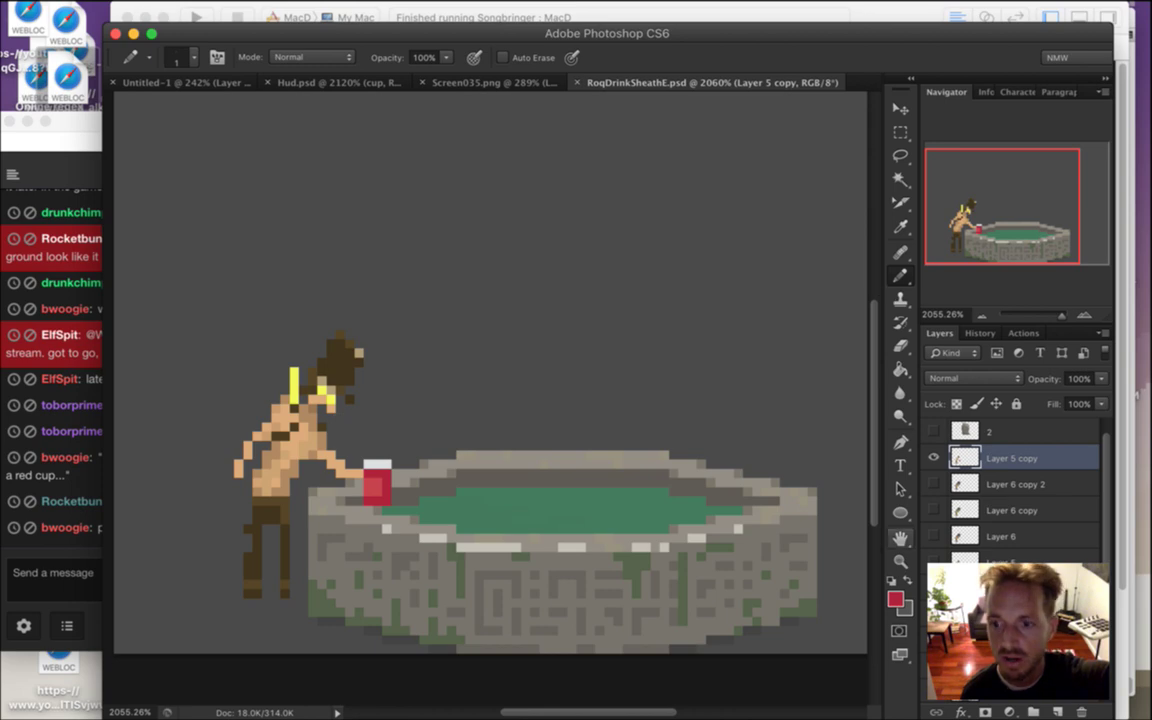
mouse_move(1151, 719)
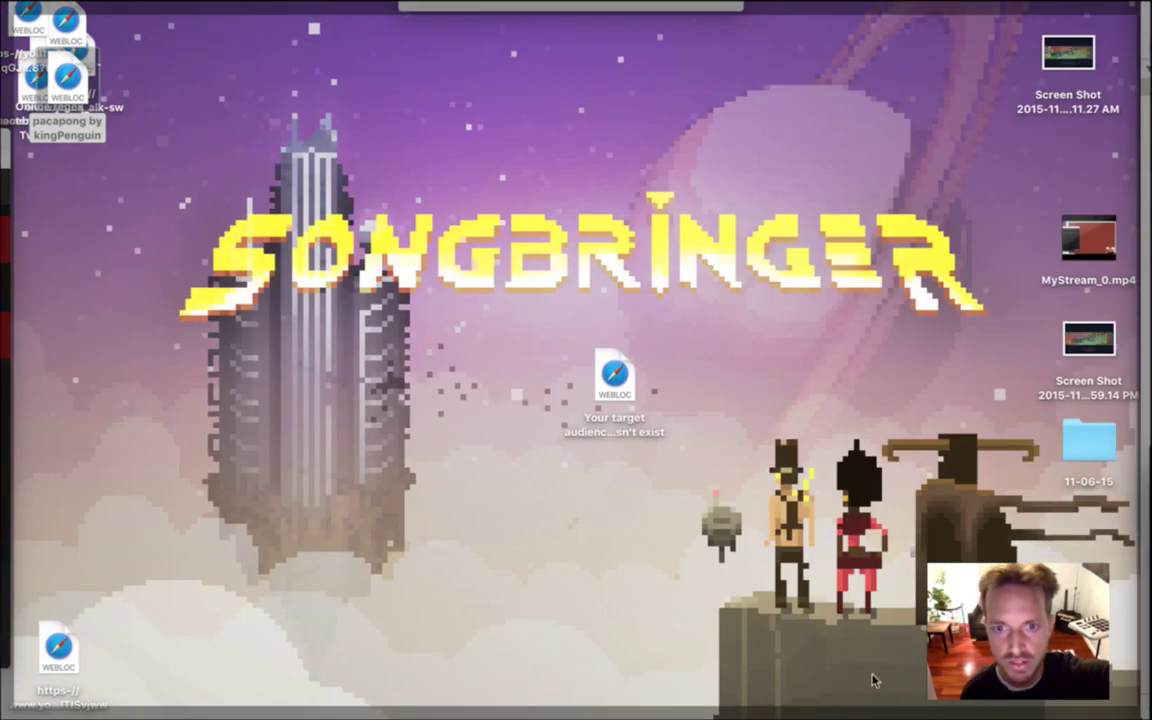
key("F11")
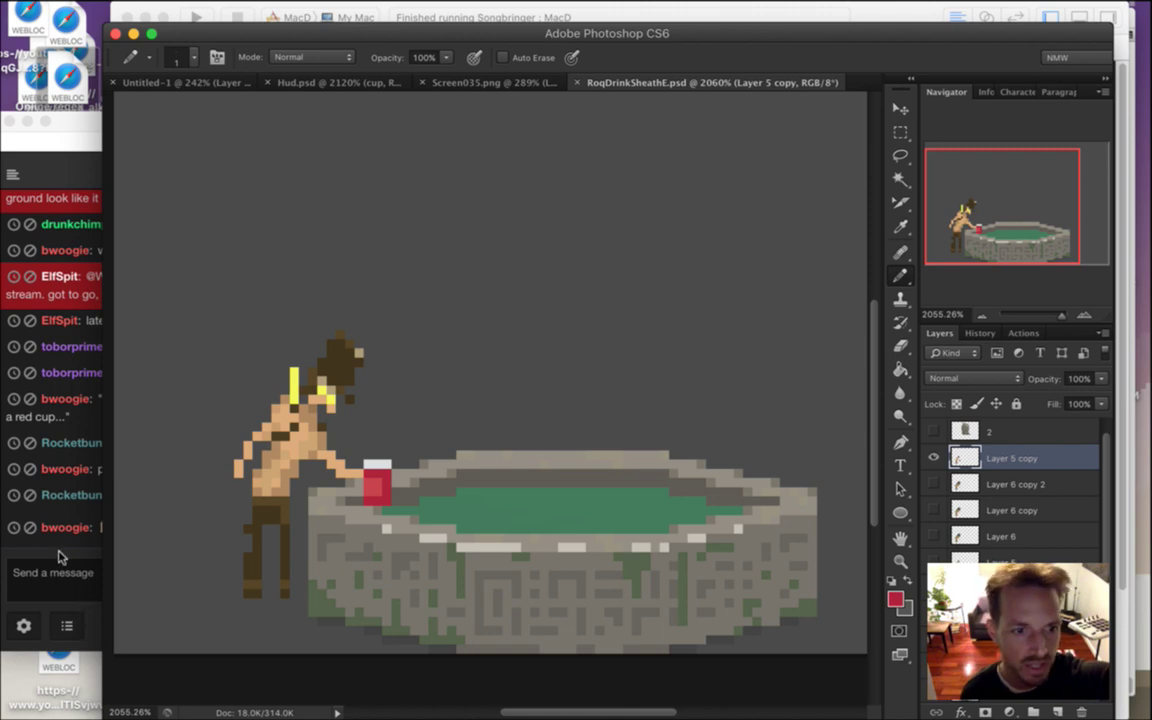
Bring the stream chat forward and post the BCWarrior emote in it
left_click(55, 497)
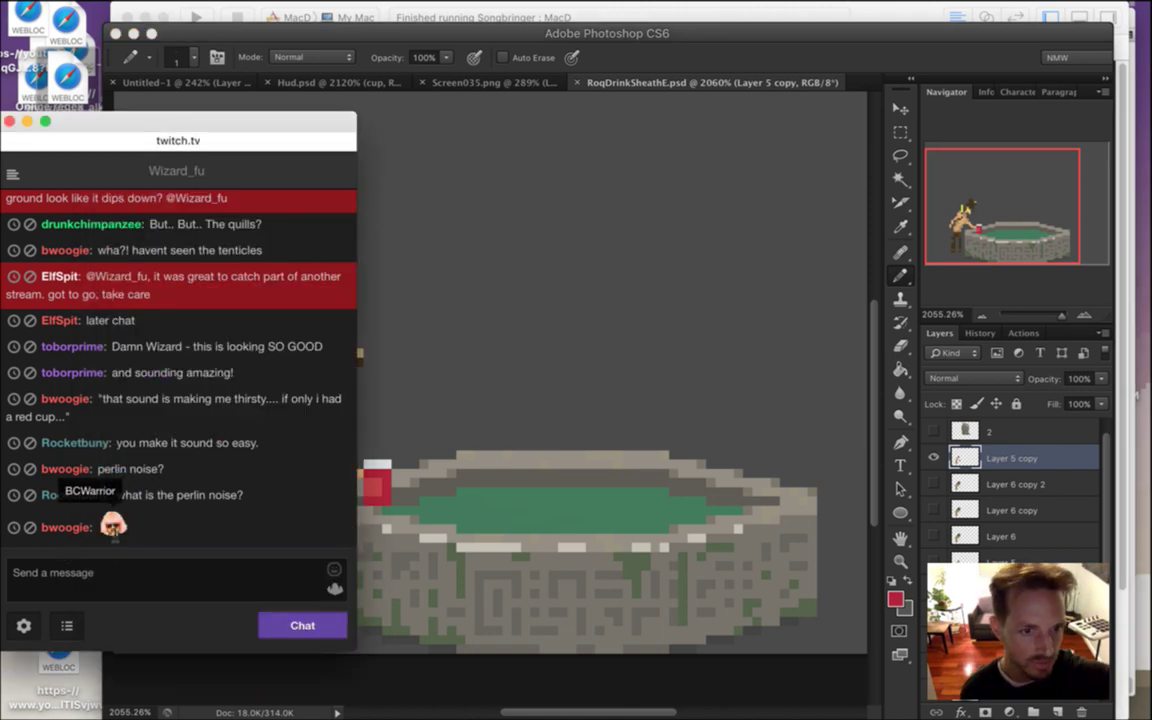
left_click(156, 585)
type("BCWarrior")
key("Return")
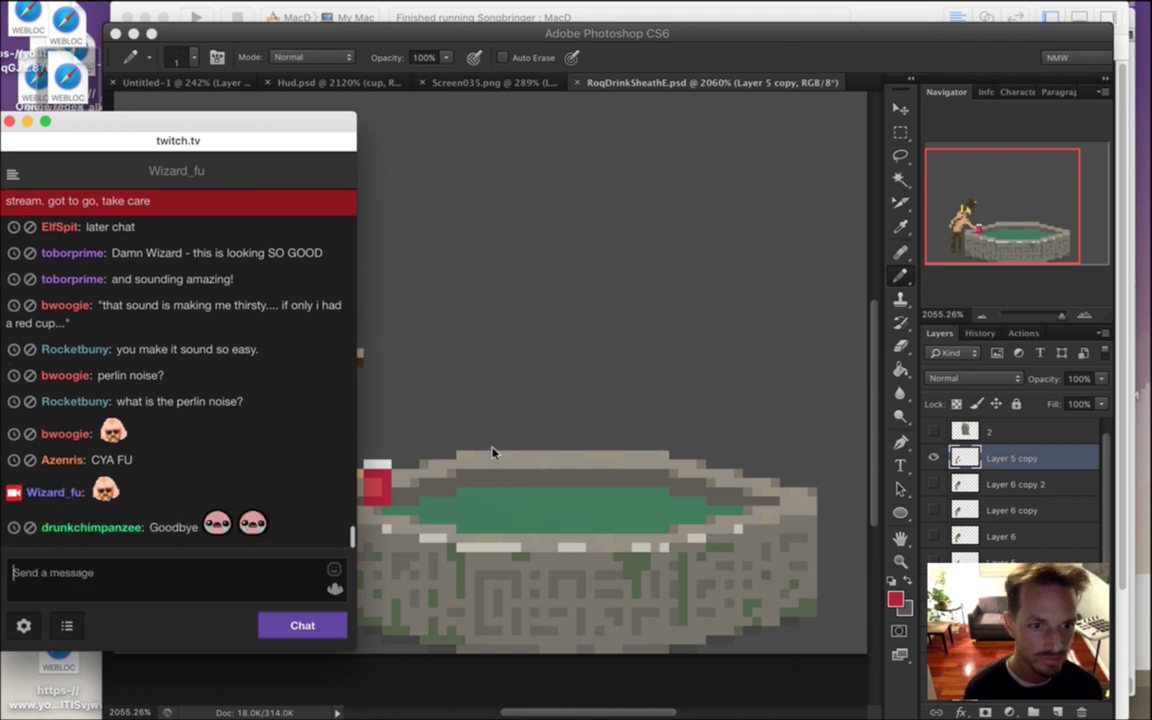
mouse_move(1136, 410)
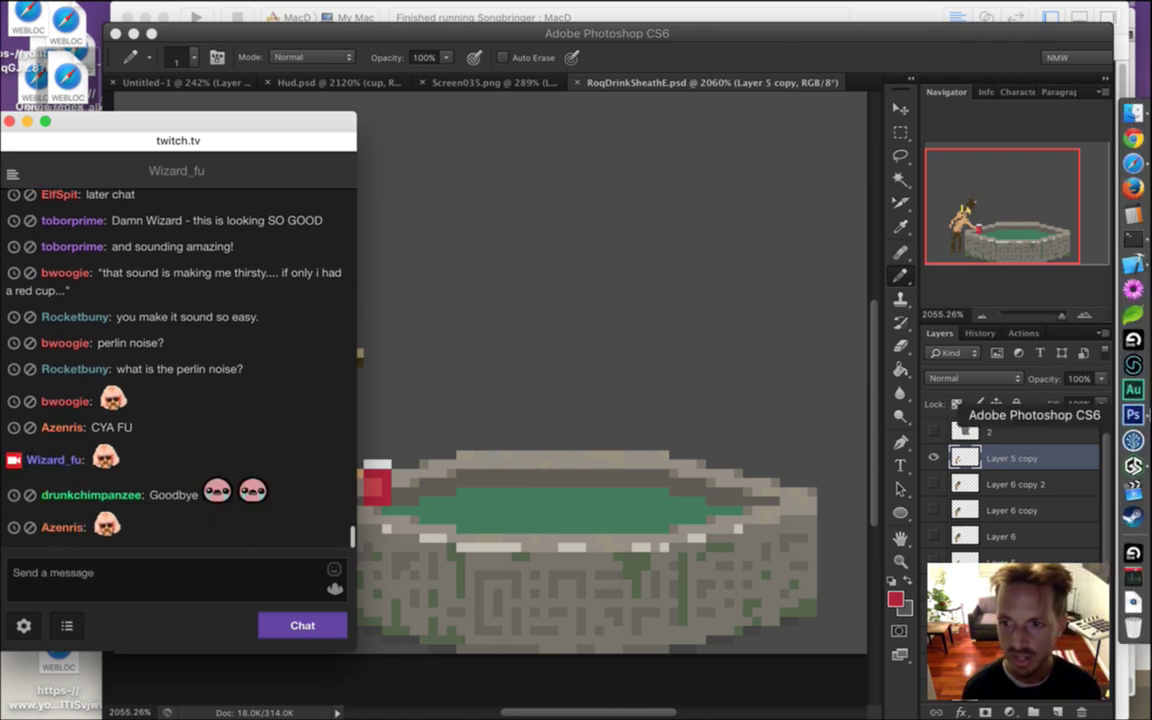